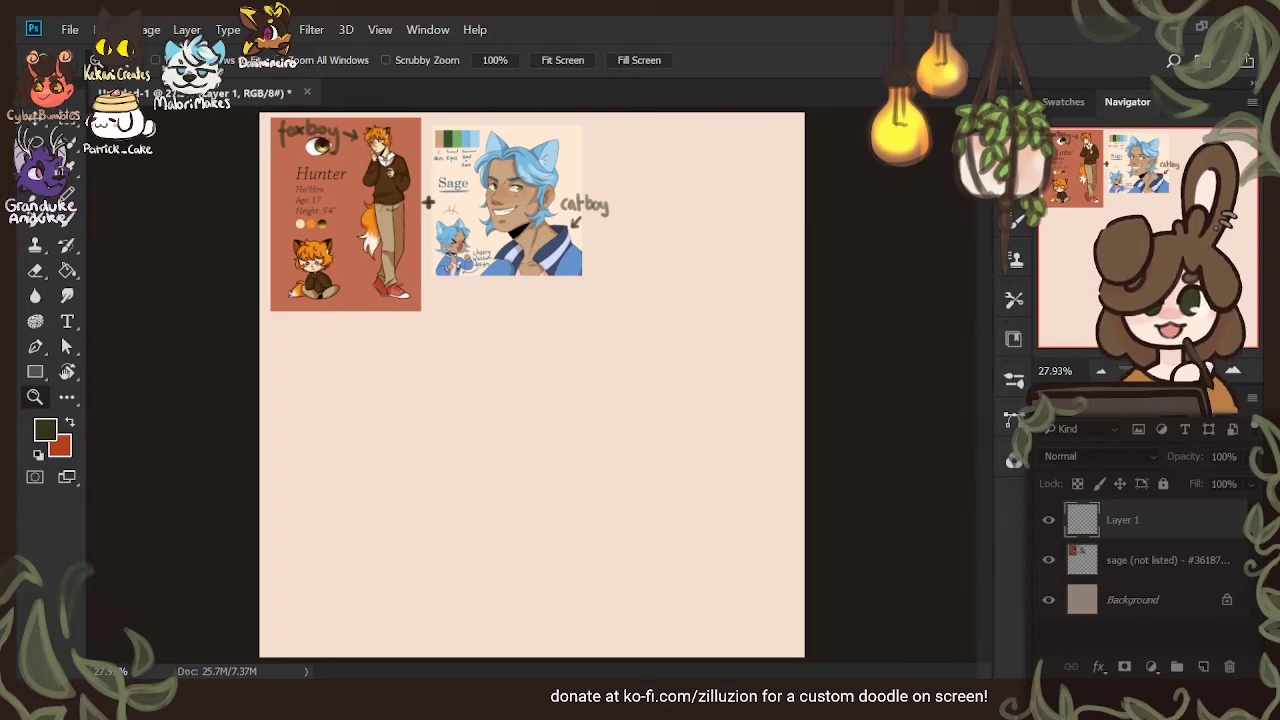
key("b")
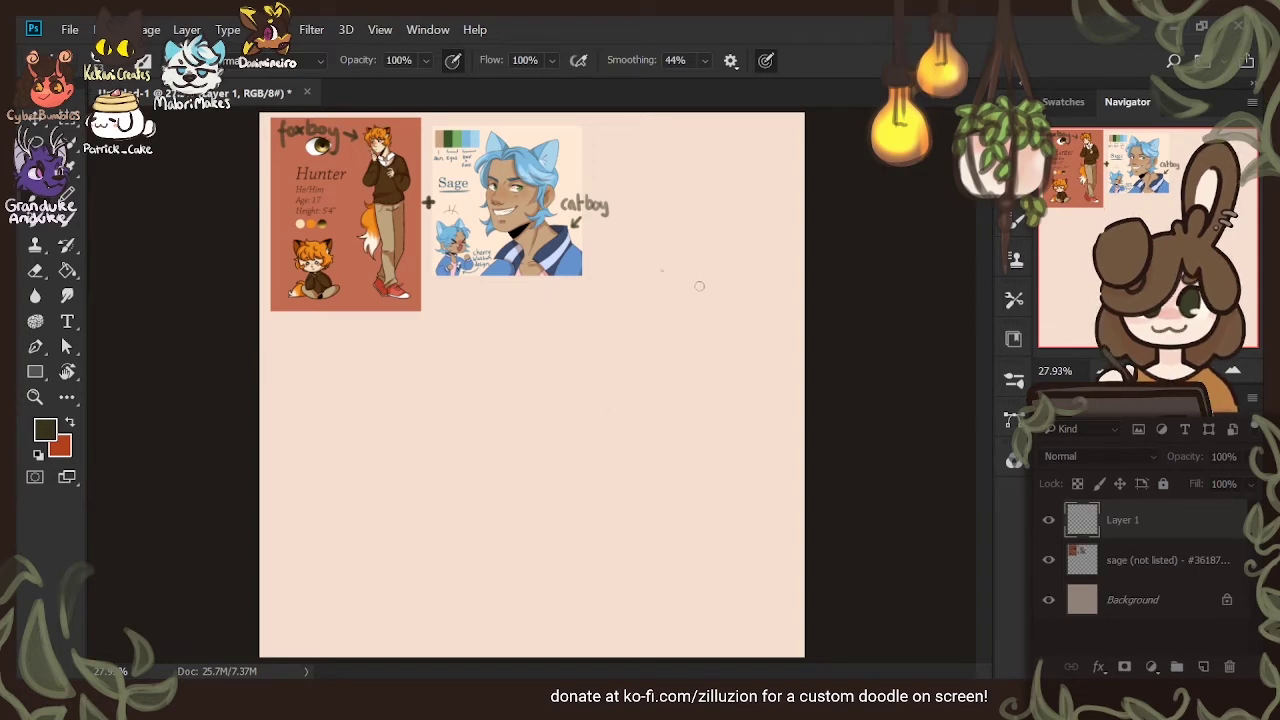
mouse_move(660, 270)
left_mouse_down()
mouse_move(609, 381)
mouse_move(659, 404)
mouse_move(708, 300)
left_mouse_up()
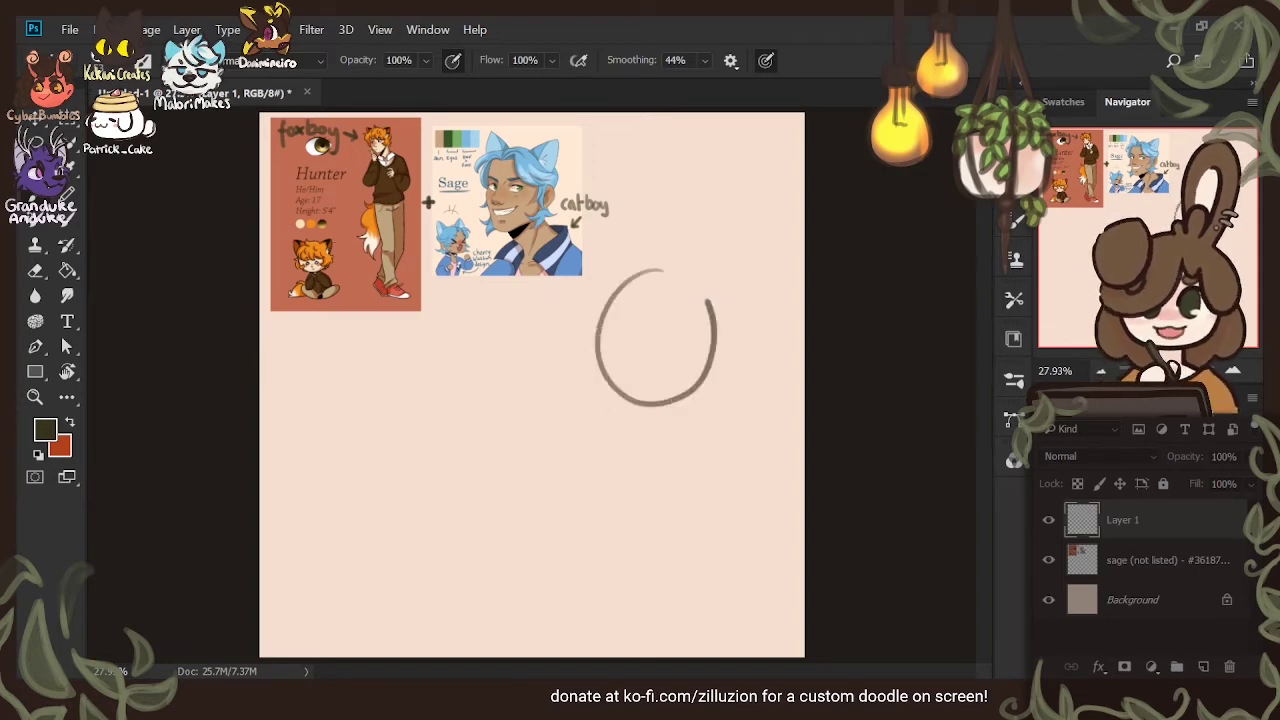
key("ctrl+z")
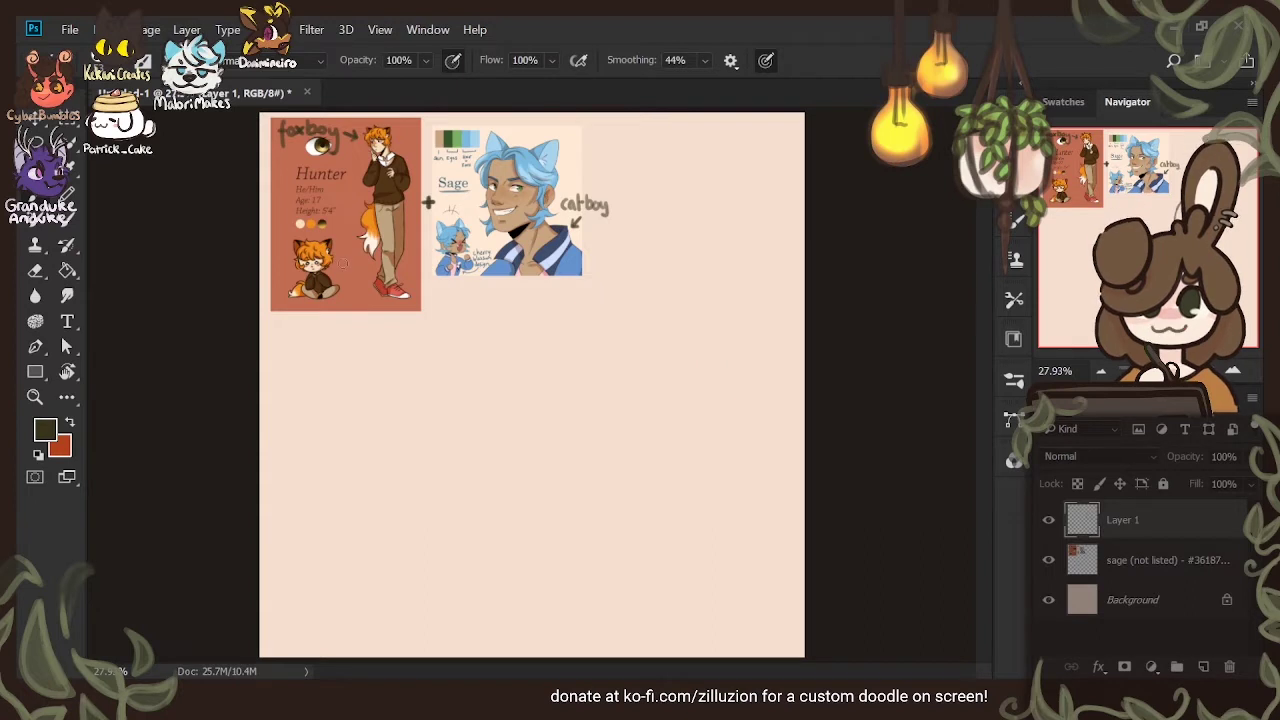
mouse_move(676, 284)
left_mouse_down()
mouse_move(634, 296)
mouse_move(603, 366)
mouse_move(652, 435)
left_mouse_up()
left_click_drag(741, 389, 741, 392)
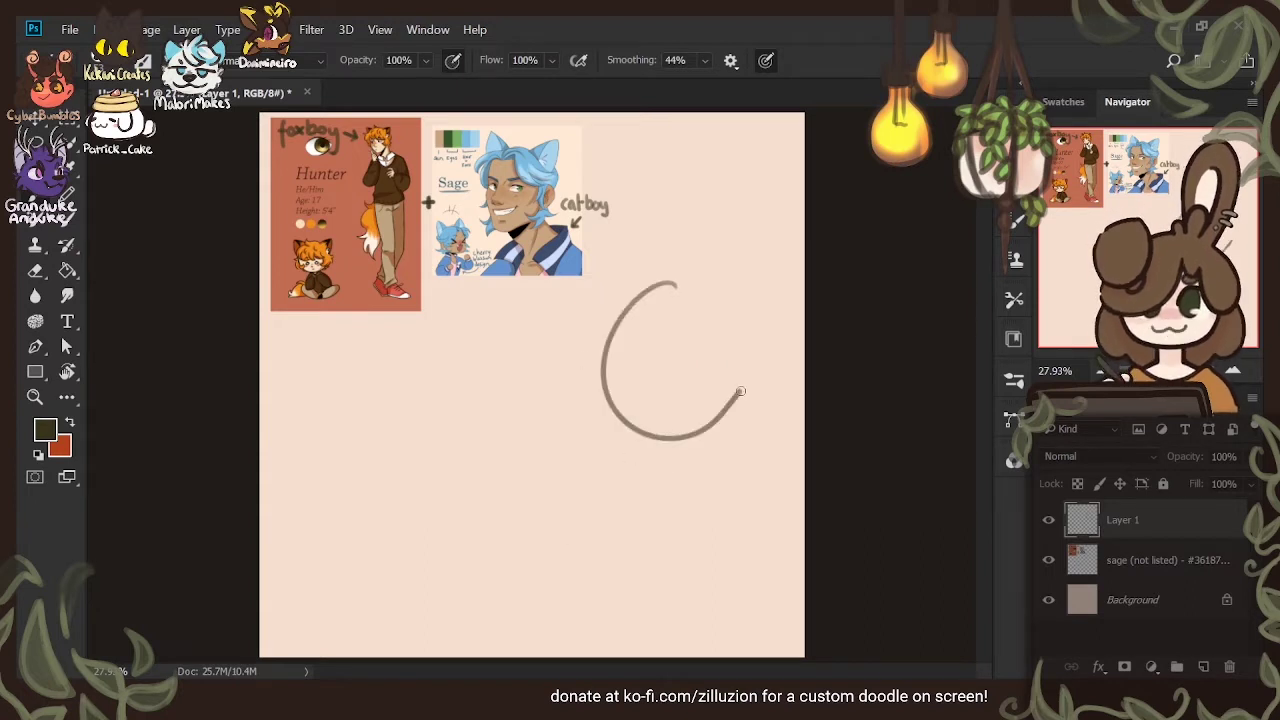
key("ctrl+z")
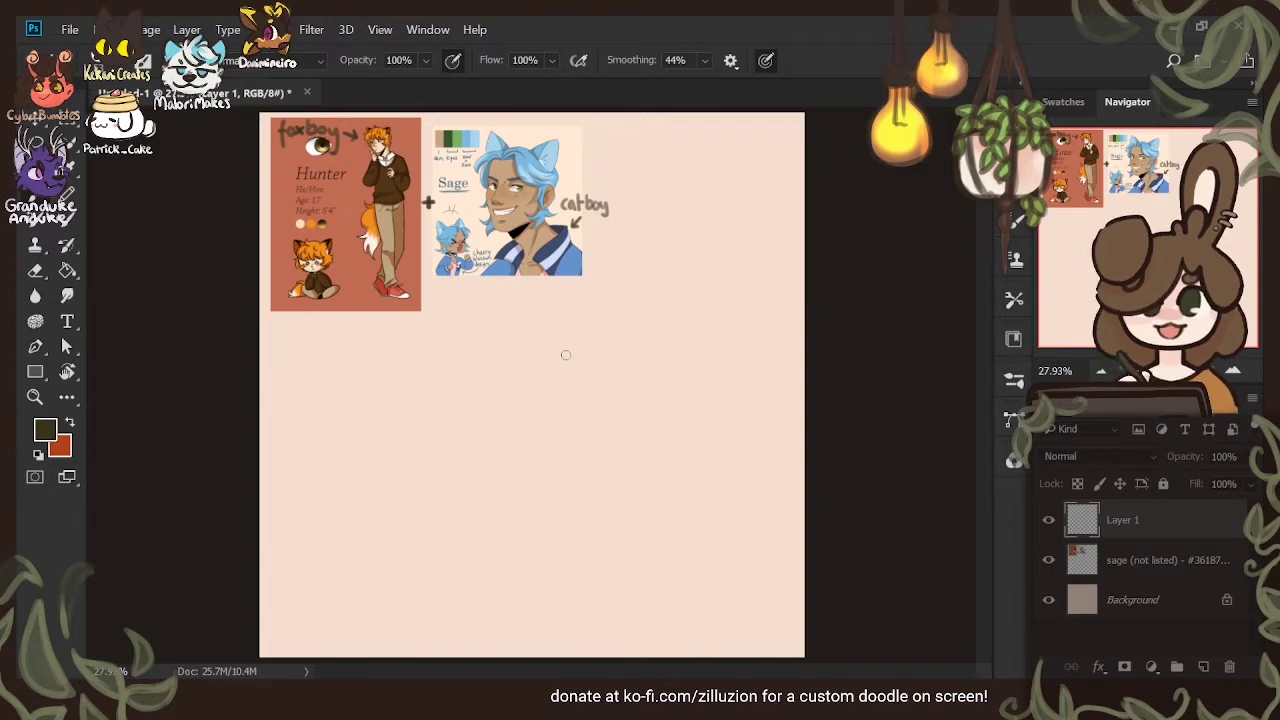
left_click_drag(589, 370, 562, 352)
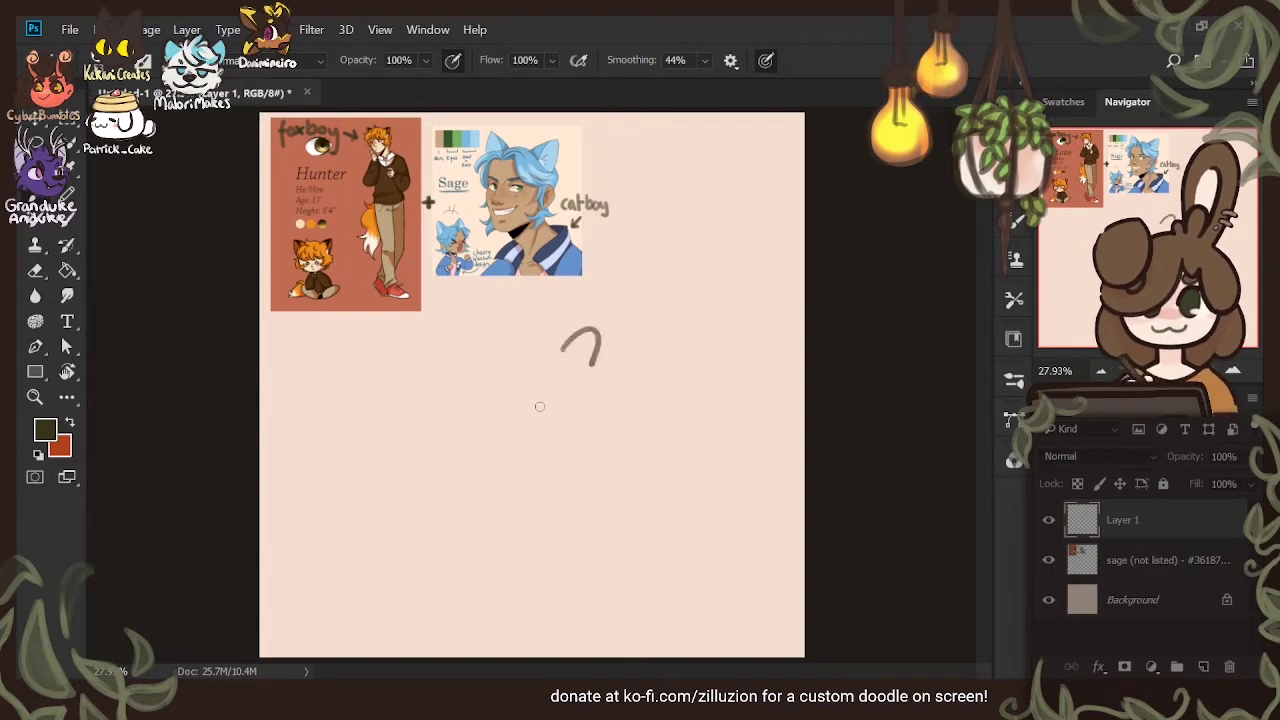
key("ctrl+z")
left_click_drag(467, 354, 501, 362)
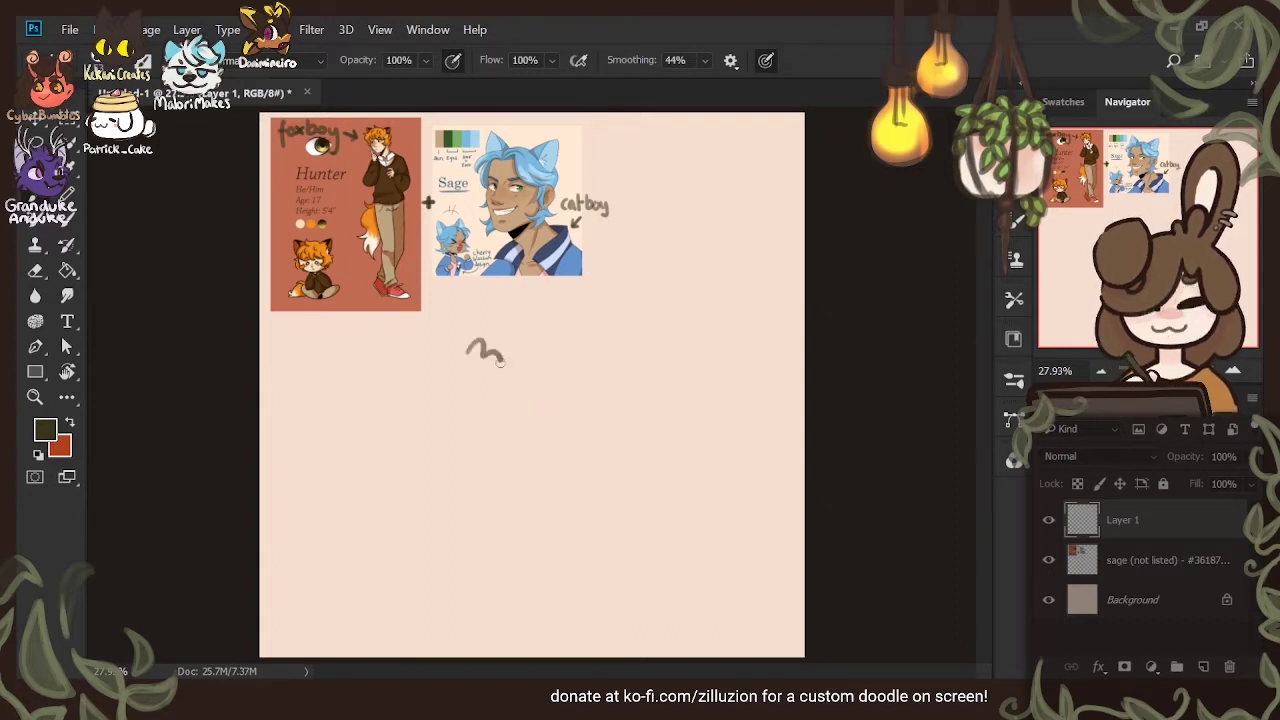
key("ctrl+z")
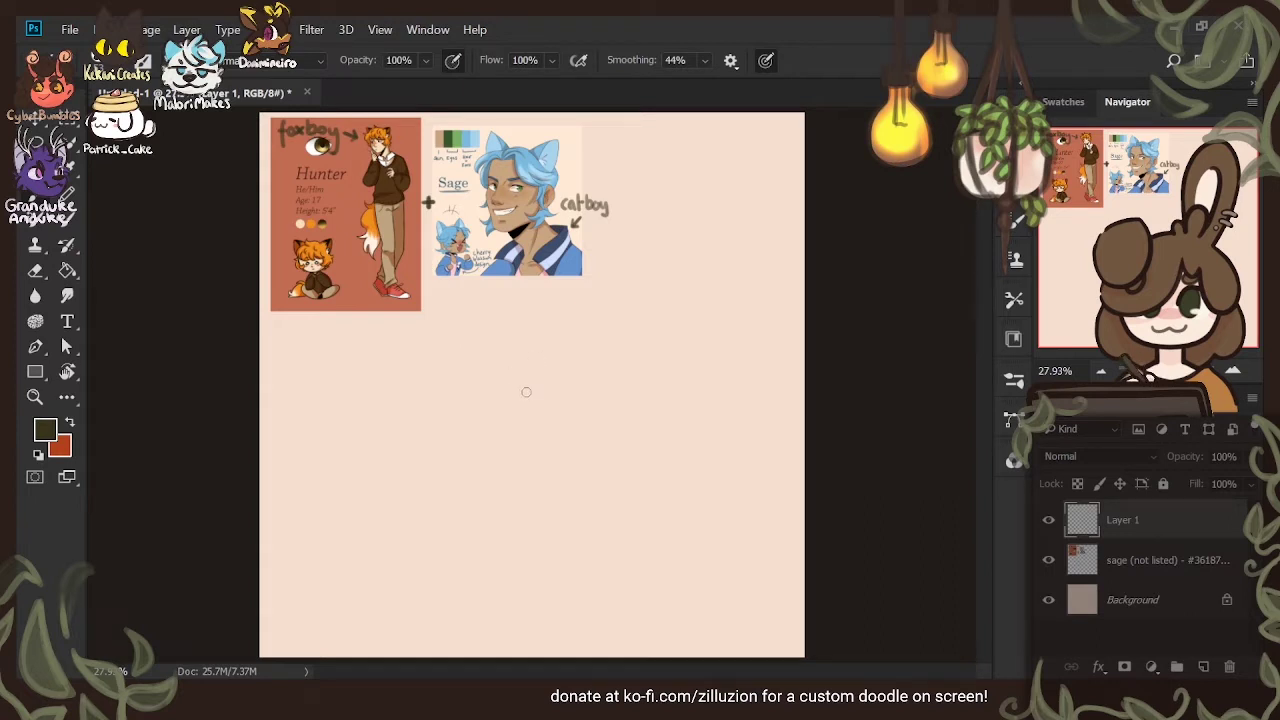
left_click_drag(505, 371, 526, 390)
key("ctrl+z")
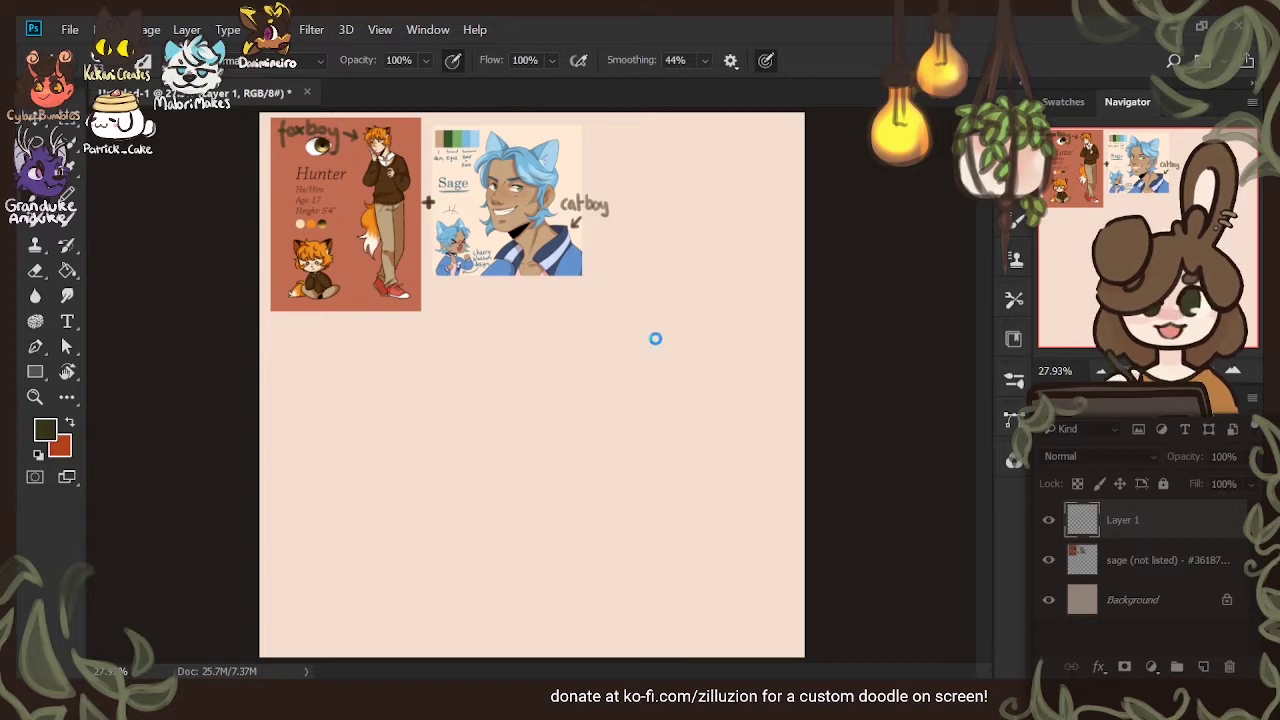
mouse_move(570, 396)
left_mouse_down()
mouse_move(549, 410)
mouse_move(570, 442)
left_mouse_up()
key("ctrl+z")
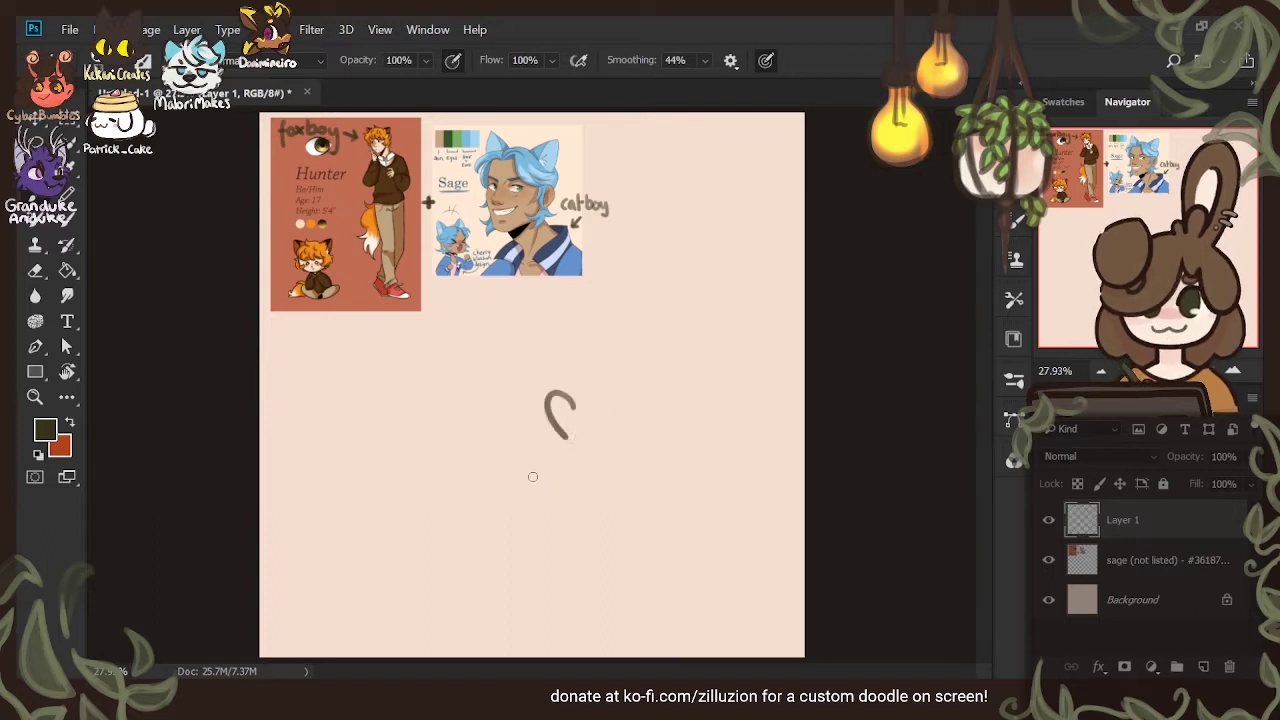
key("ctrl+z")
left_click_drag(588, 402, 588, 442)
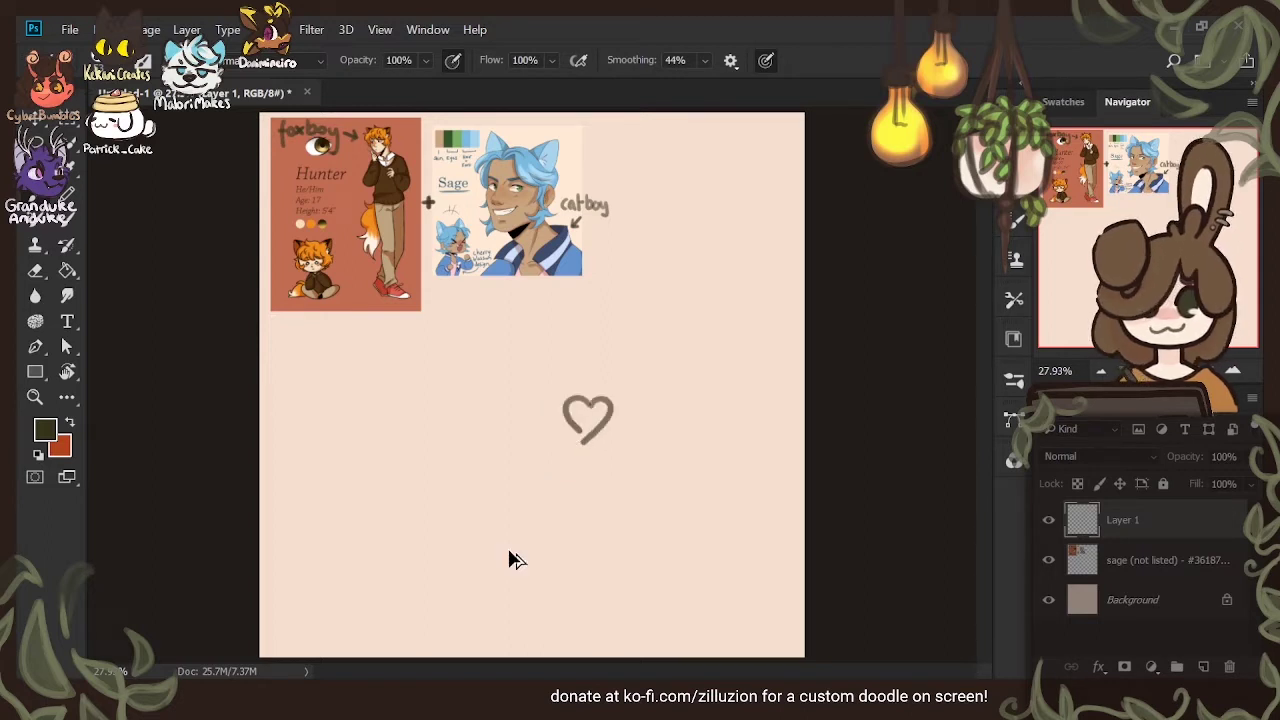
key("ctrl+z")
key("ctrl+z")
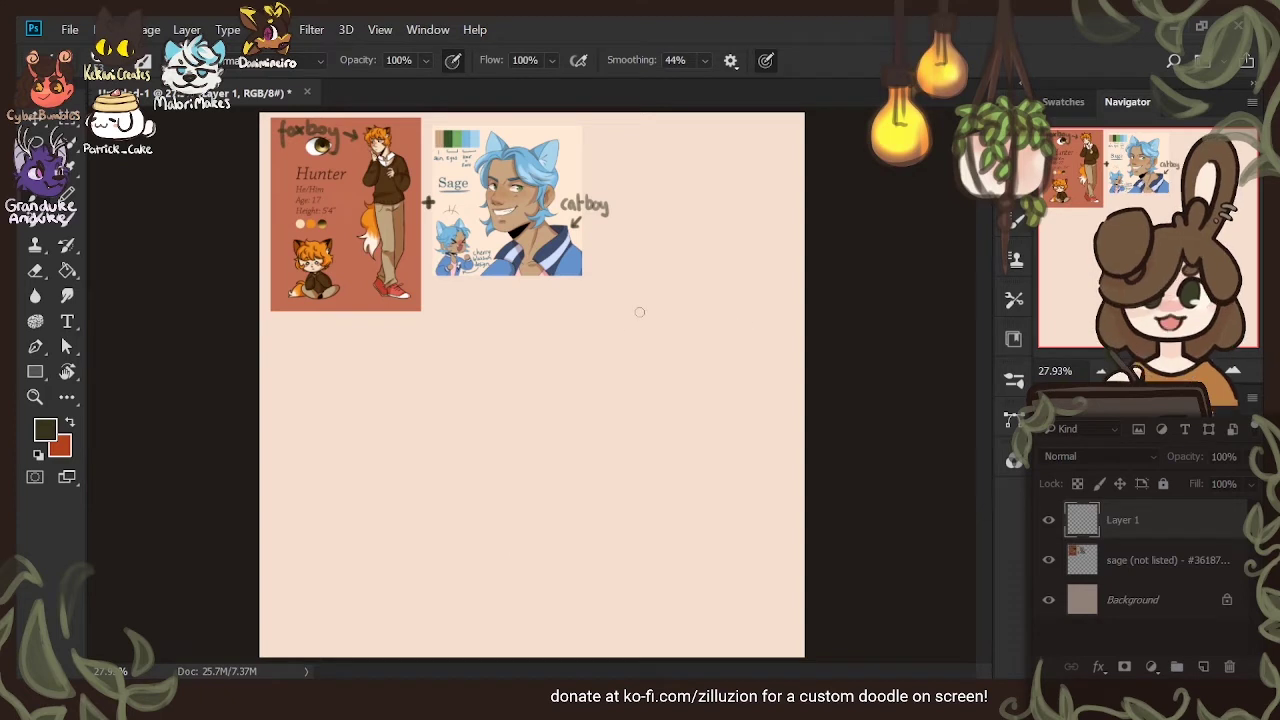
Sketch an open head circle on Layer 1 below and beside the Sage reference, and shift it slightly up and left
mouse_move(638, 310)
left_mouse_down()
mouse_move(681, 460)
mouse_move(725, 392)
mouse_move(708, 325)
left_mouse_up()
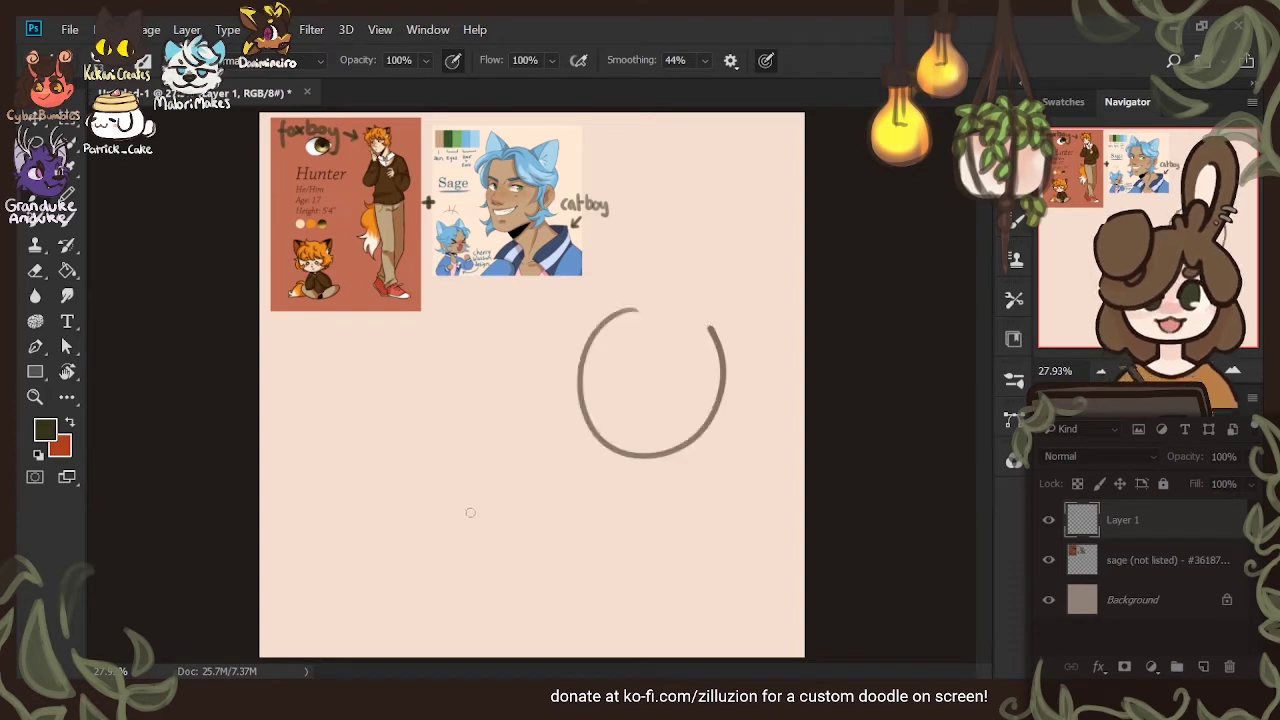
left_click_drag(576, 404, 555, 430)
key("ctrl+z")
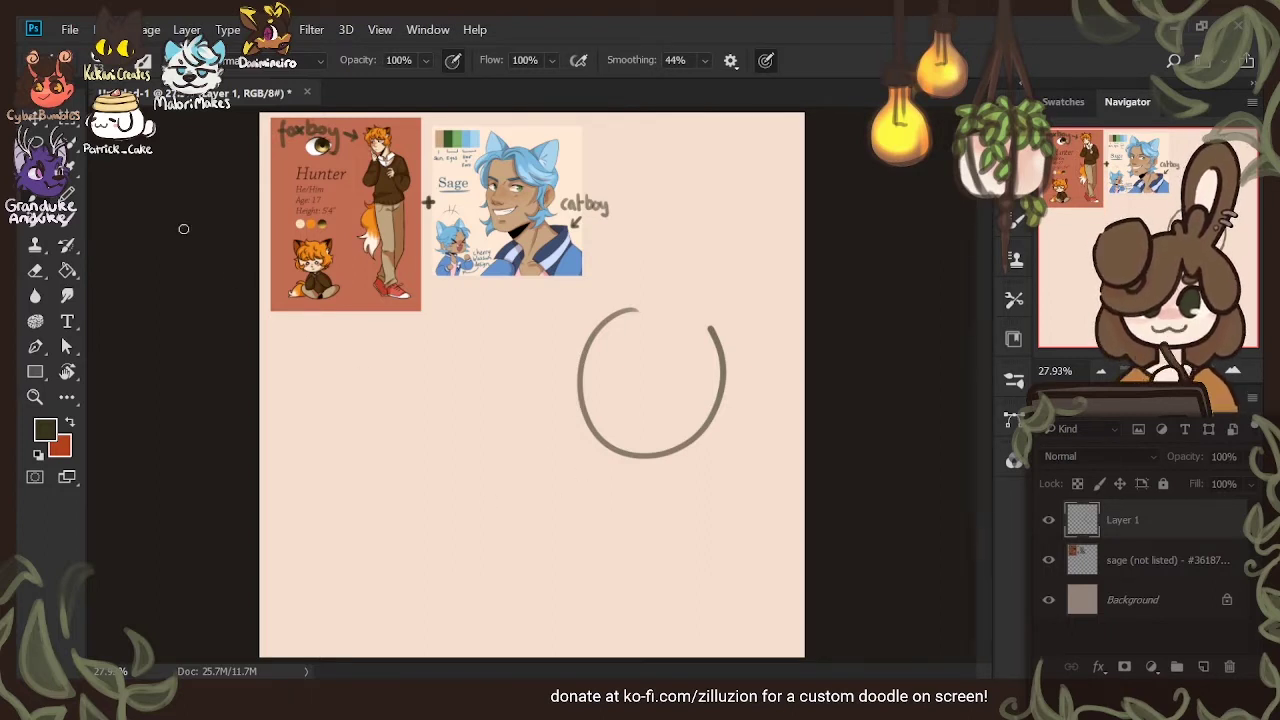
key("v")
left_click_drag(720, 409, 689, 380)
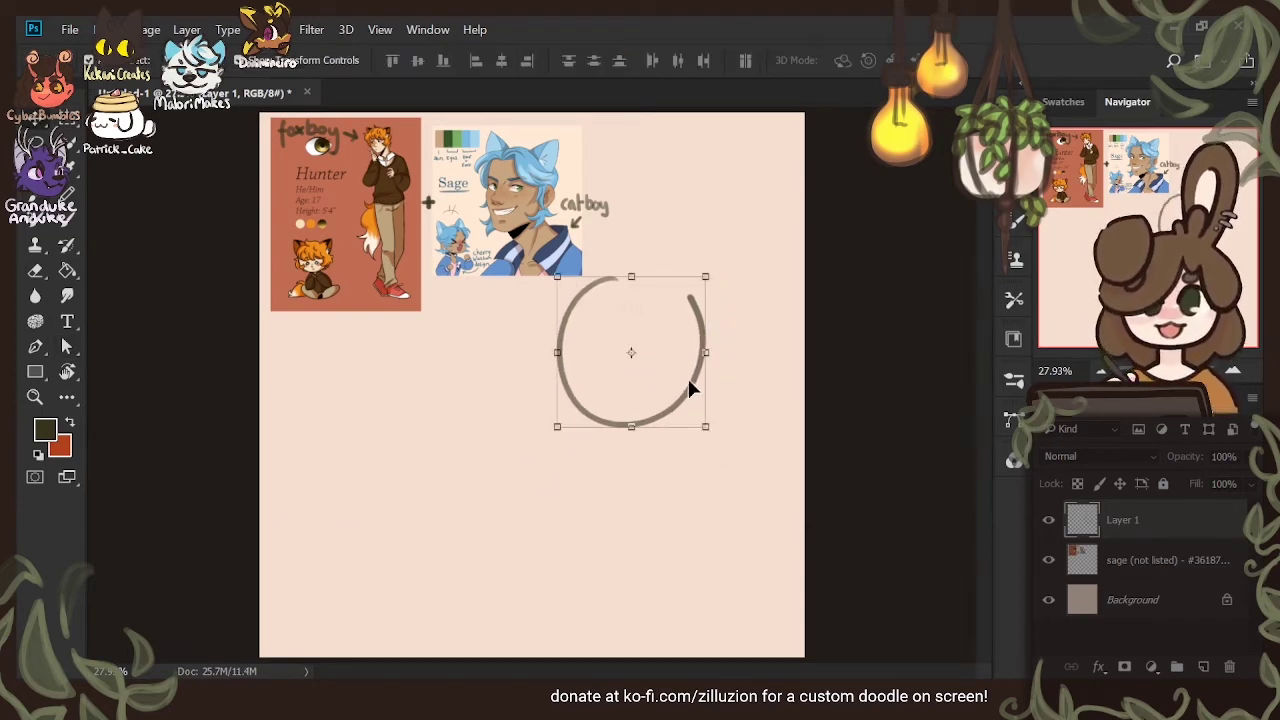
key("b")
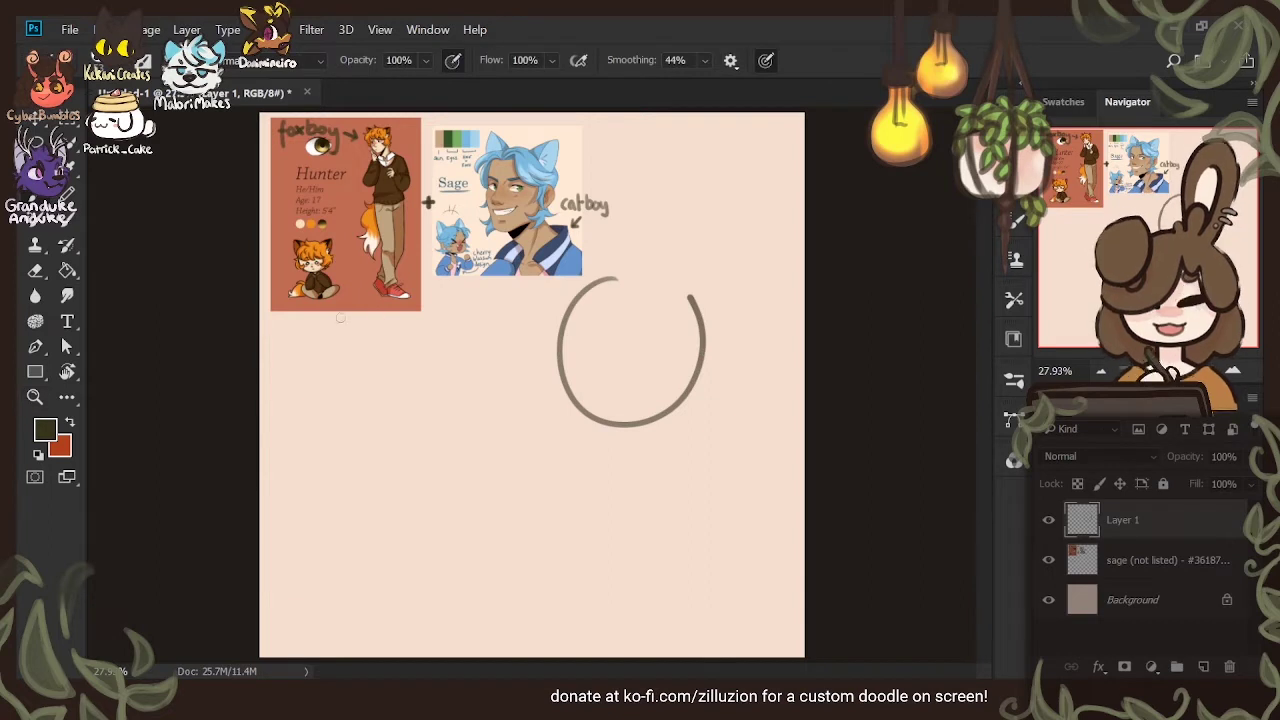
mouse_move(354, 324)
left_mouse_down()
mouse_move(370, 344)
mouse_move(347, 334)
mouse_move(367, 327)
mouse_move(372, 344)
mouse_move(400, 352)
mouse_move(385, 312)
left_mouse_up()
key("l")
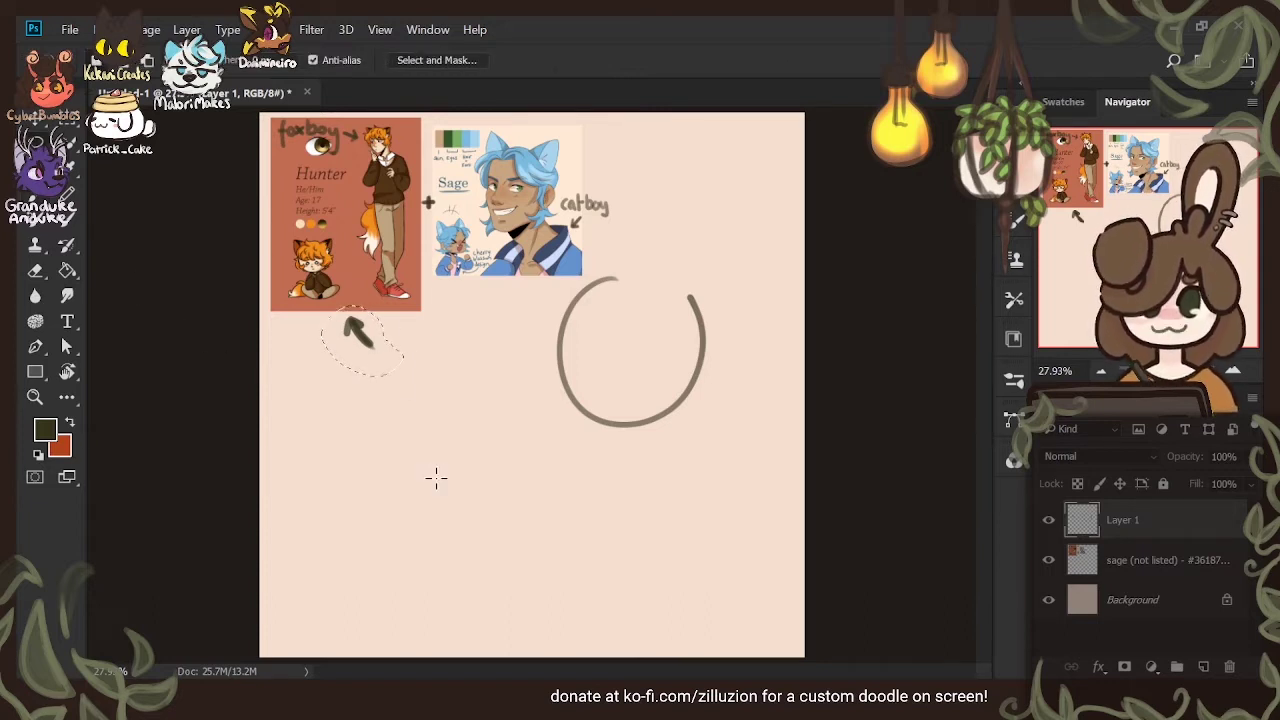
key("Delete")
key("ctrl+d")
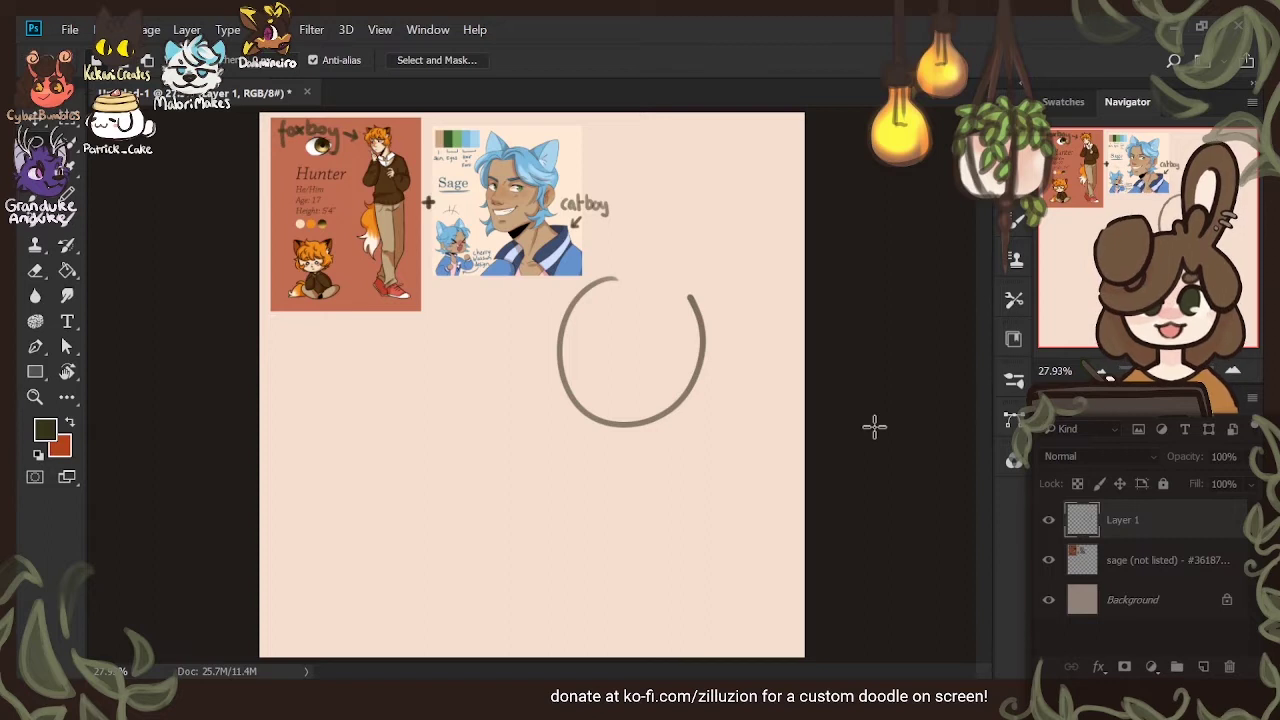
Sketch a second head circle of similar size below the Hunter reference using several overlapping brush strokes
key("b")
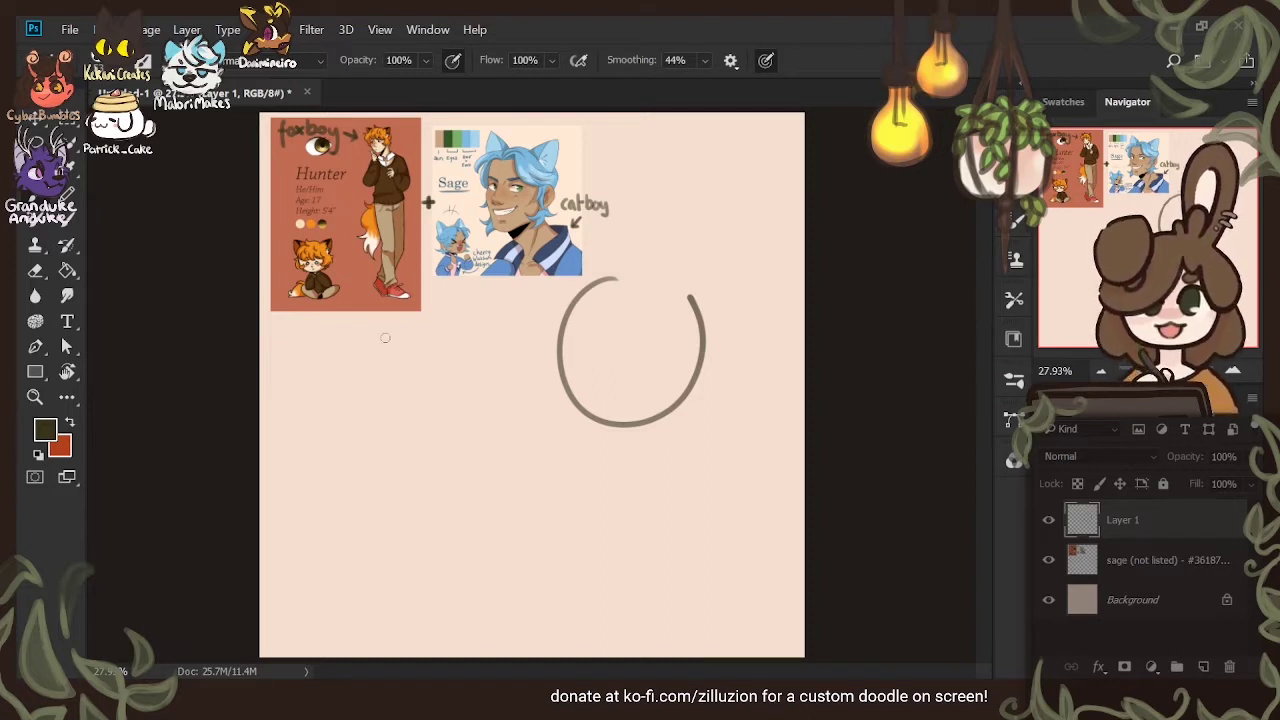
mouse_move(384, 332)
left_mouse_down()
mouse_move(476, 321)
mouse_move(492, 386)
mouse_move(479, 422)
left_mouse_up()
mouse_move(487, 346)
left_mouse_down()
mouse_move(405, 317)
mouse_move(350, 388)
left_mouse_up()
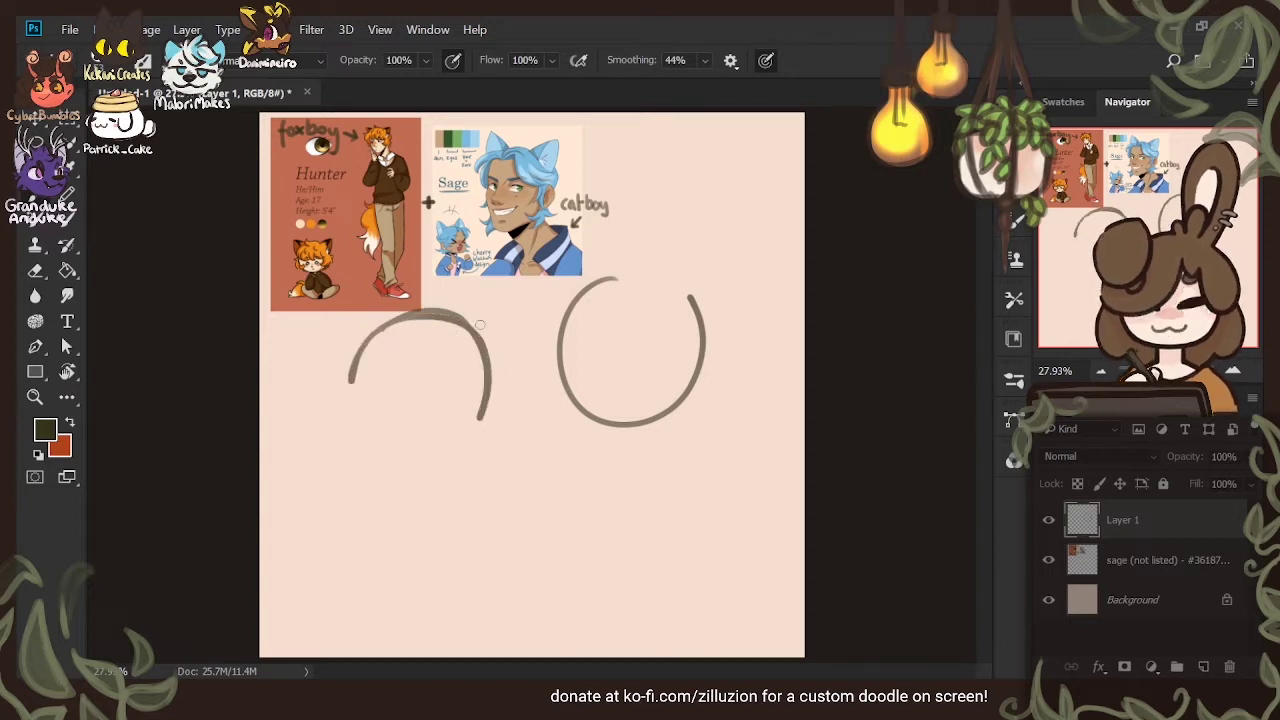
mouse_move(452, 316)
left_mouse_down()
mouse_move(479, 426)
mouse_move(413, 452)
left_mouse_up()
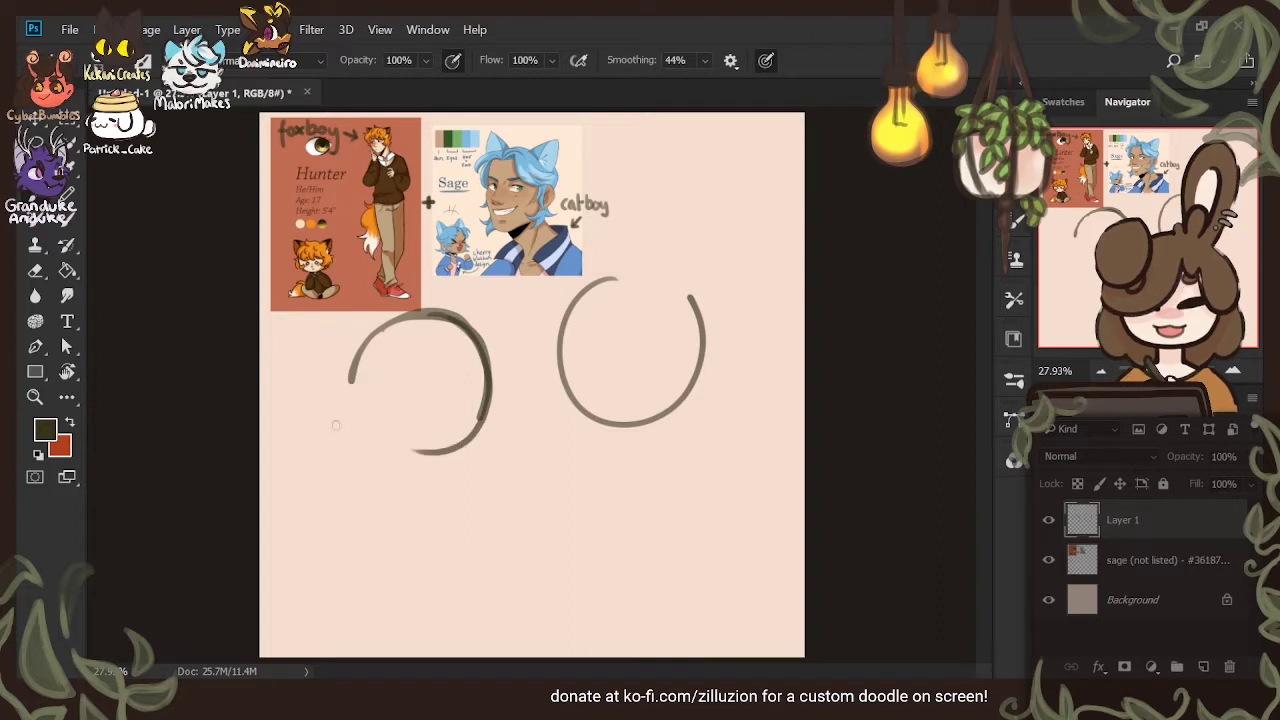
mouse_move(358, 420)
left_mouse_down()
mouse_move(507, 433)
mouse_move(423, 456)
mouse_move(478, 444)
mouse_move(493, 366)
left_mouse_up()
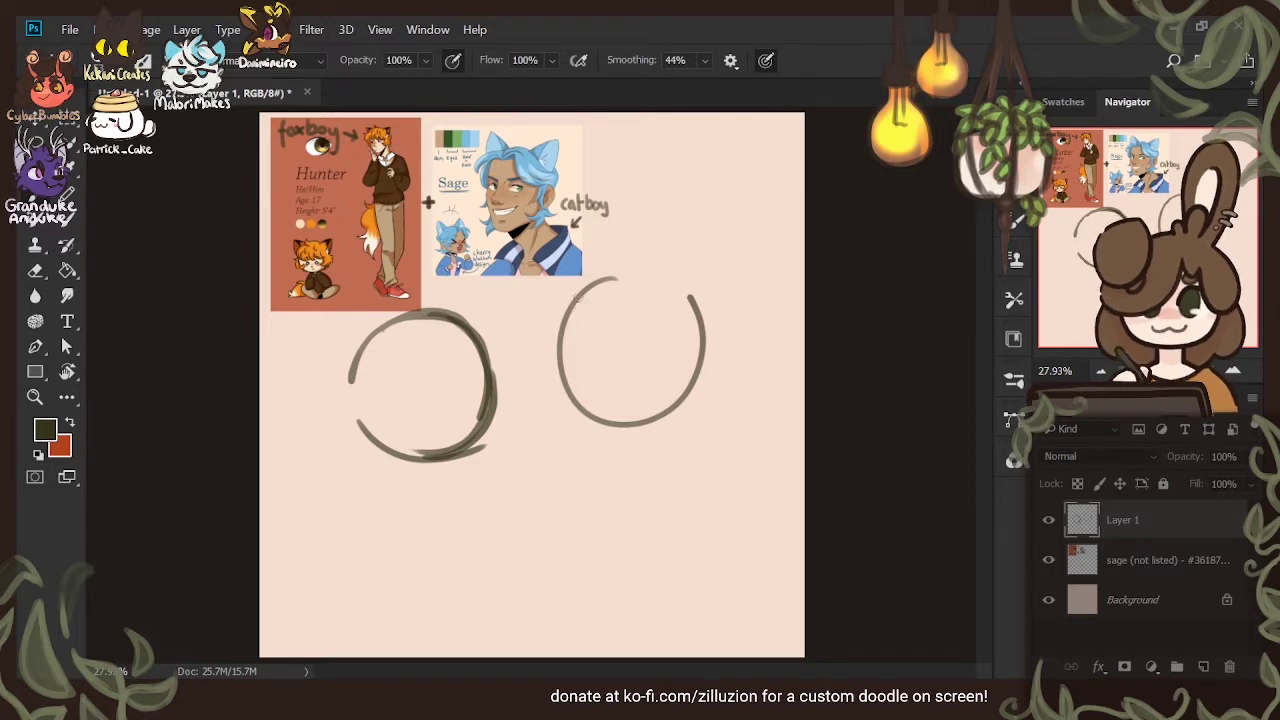
Reinforce the left side and lower curve of the right-hand head circle with darker strokes
mouse_move(556, 337)
left_mouse_down()
mouse_move(587, 294)
mouse_move(555, 329)
mouse_move(569, 406)
mouse_move(662, 427)
left_mouse_up()
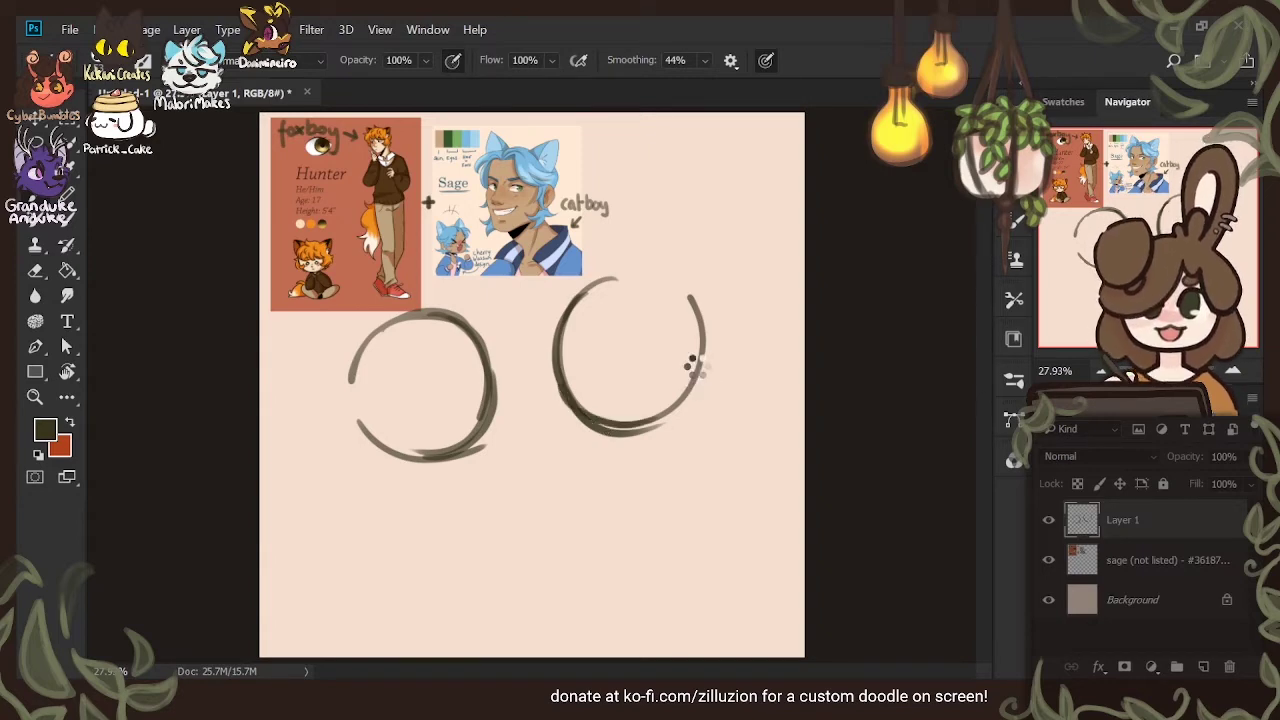
left_click_drag(692, 362, 651, 428)
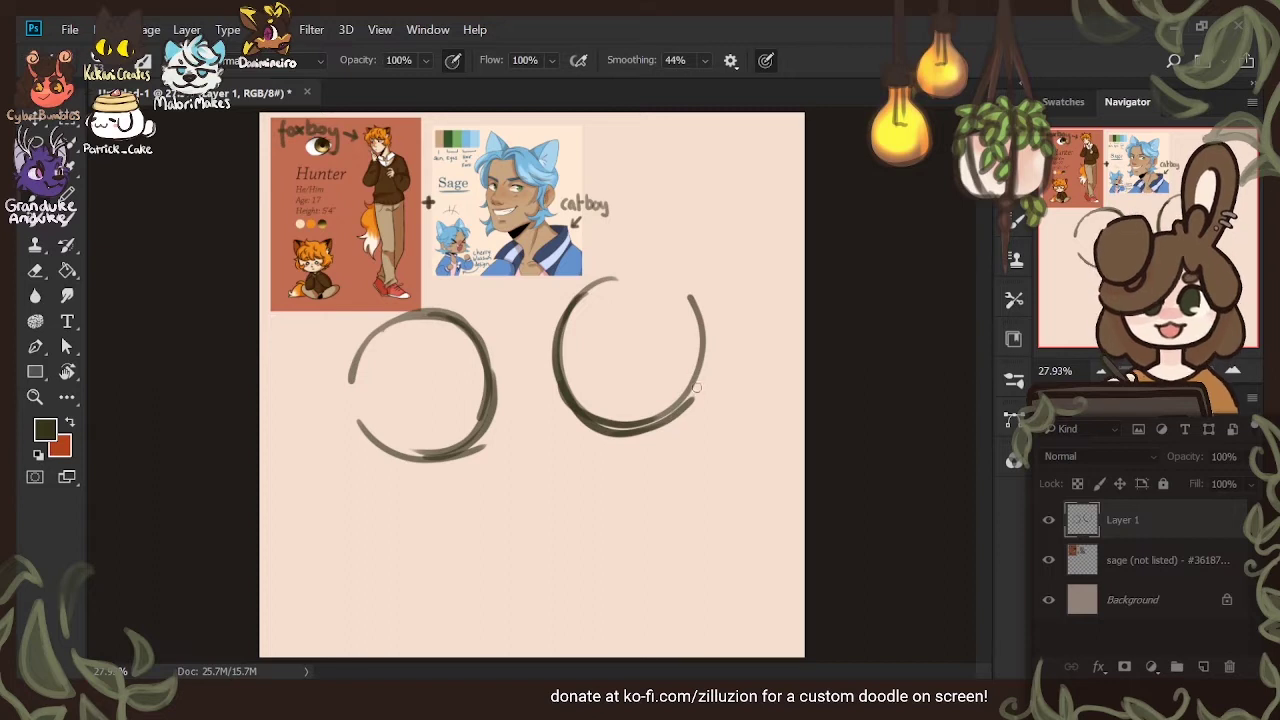
left_click_drag(697, 387, 677, 411)
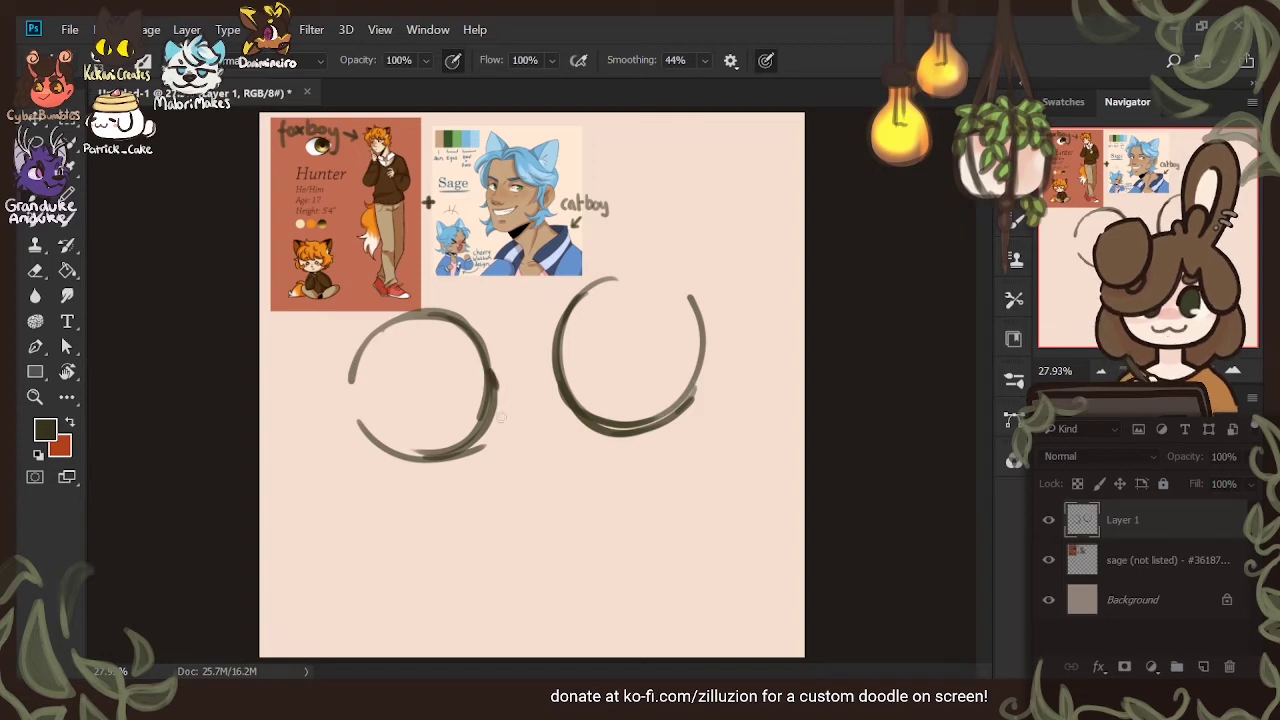
Draw bulging cheek contours on the facing sides of both head circles
mouse_move(496, 383)
left_mouse_down()
mouse_move(500, 402)
mouse_move(464, 454)
mouse_move(429, 457)
mouse_move(493, 431)
left_mouse_up()
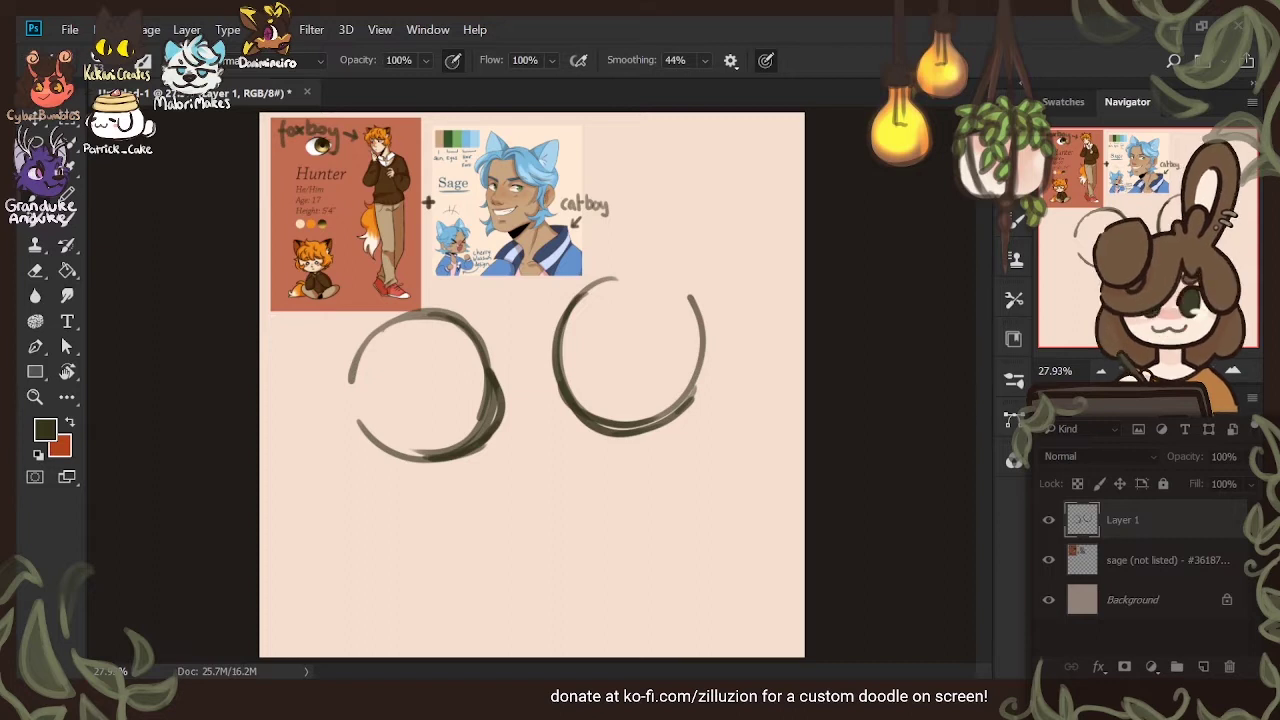
mouse_move(556, 350)
left_mouse_down()
mouse_move(540, 378)
mouse_move(578, 422)
left_mouse_up()
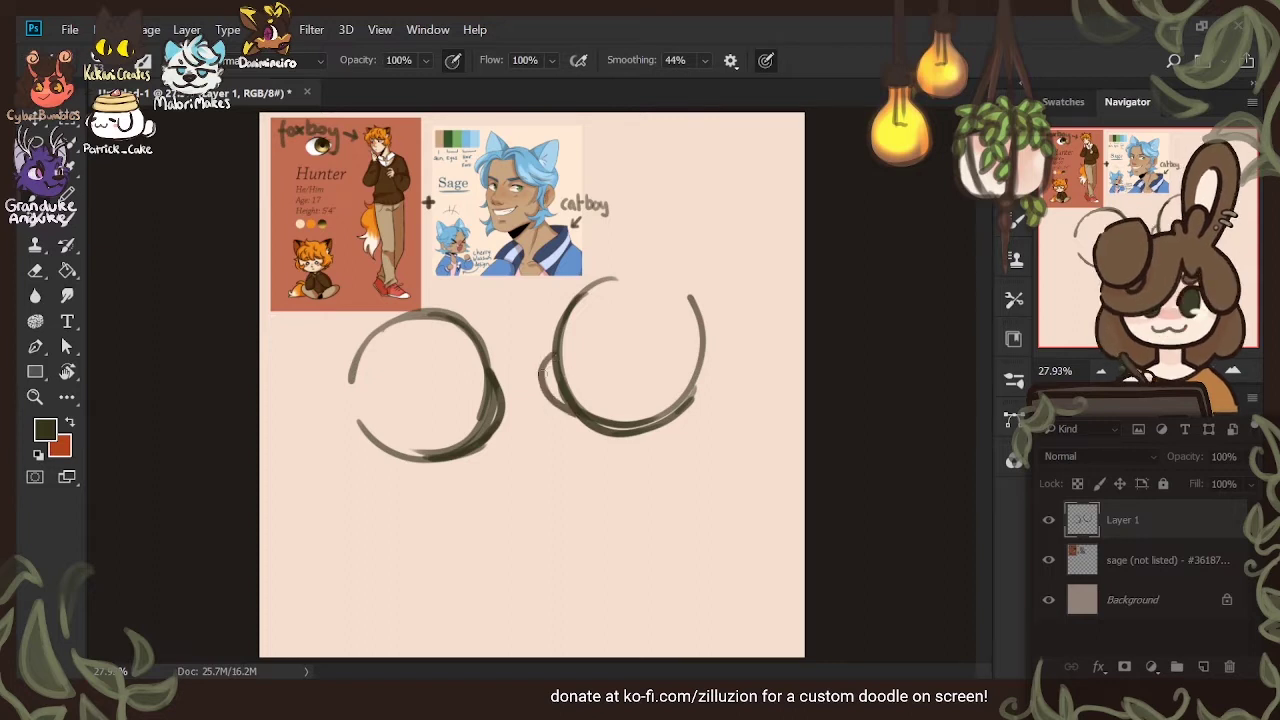
mouse_move(543, 373)
left_mouse_down()
mouse_move(575, 416)
mouse_move(614, 434)
left_mouse_up()
mouse_move(548, 393)
left_mouse_down()
mouse_move(578, 431)
mouse_move(660, 420)
left_mouse_up()
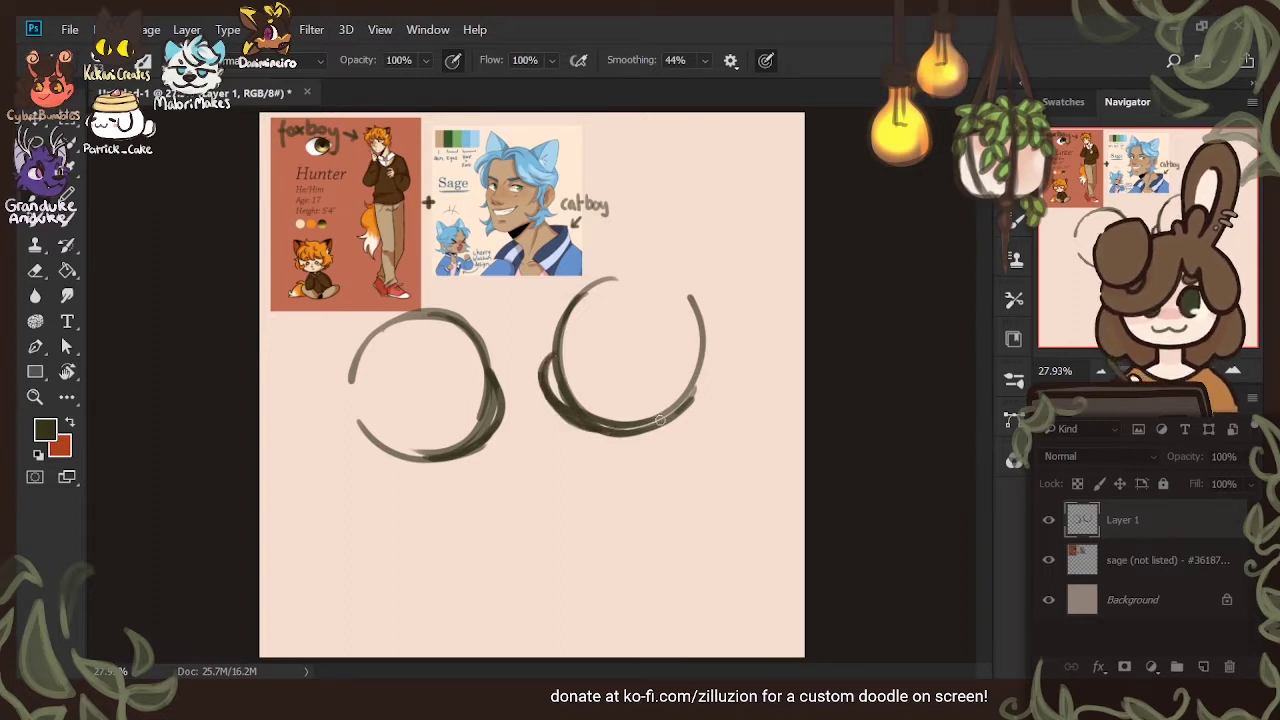
Erase the construction lines inside the cheek contours of both heads, leaving clean outer outlines
key("e")
mouse_move(567, 352)
left_mouse_down()
mouse_move(553, 372)
mouse_move(622, 421)
left_mouse_up()
mouse_move(567, 363)
left_mouse_down()
mouse_move(601, 398)
mouse_move(568, 358)
mouse_move(583, 417)
mouse_move(573, 364)
mouse_move(550, 370)
mouse_move(649, 418)
left_mouse_up()
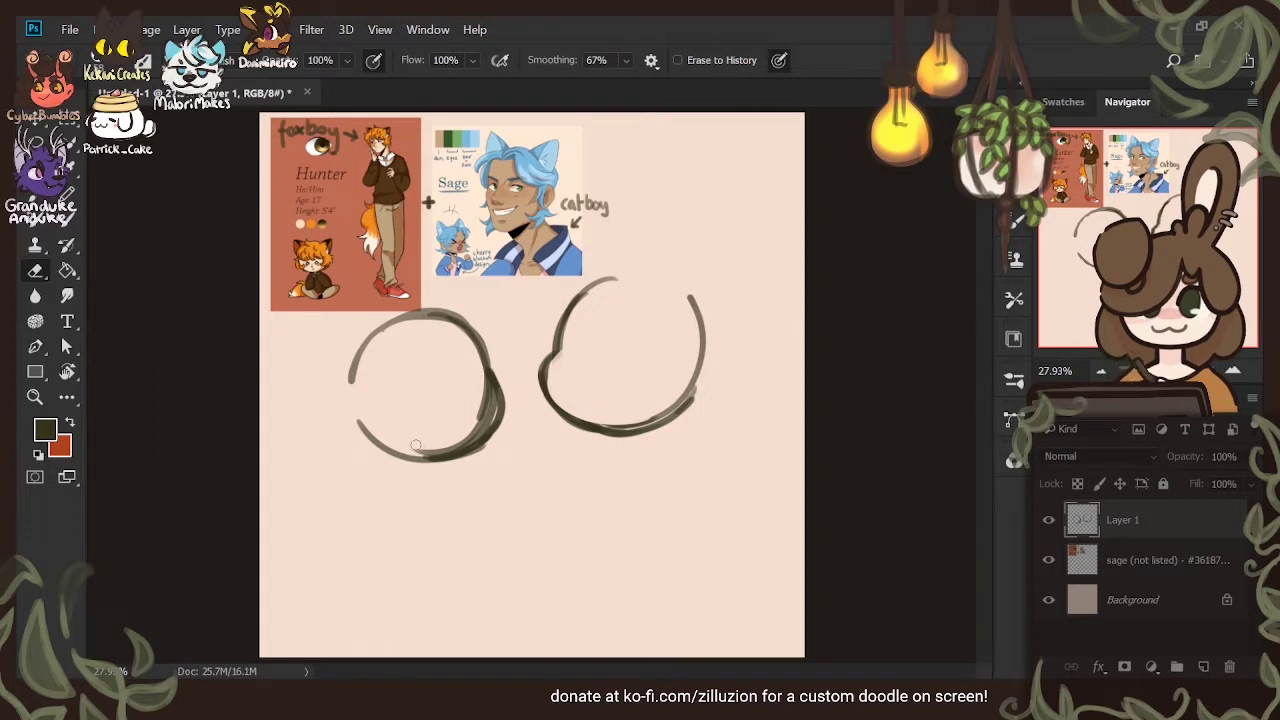
mouse_move(488, 380)
left_mouse_down()
mouse_move(492, 402)
mouse_move(414, 451)
left_mouse_up()
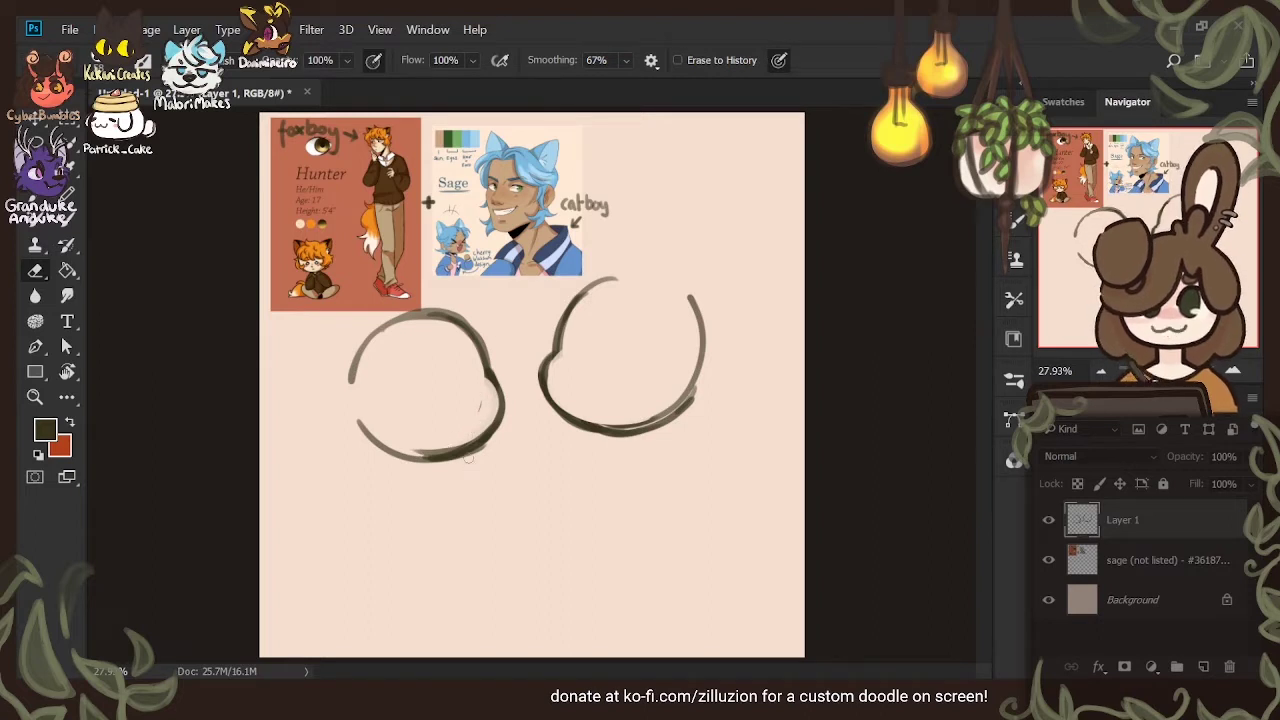
mouse_move(408, 446)
left_mouse_down()
mouse_move(477, 435)
mouse_move(492, 403)
left_mouse_up()
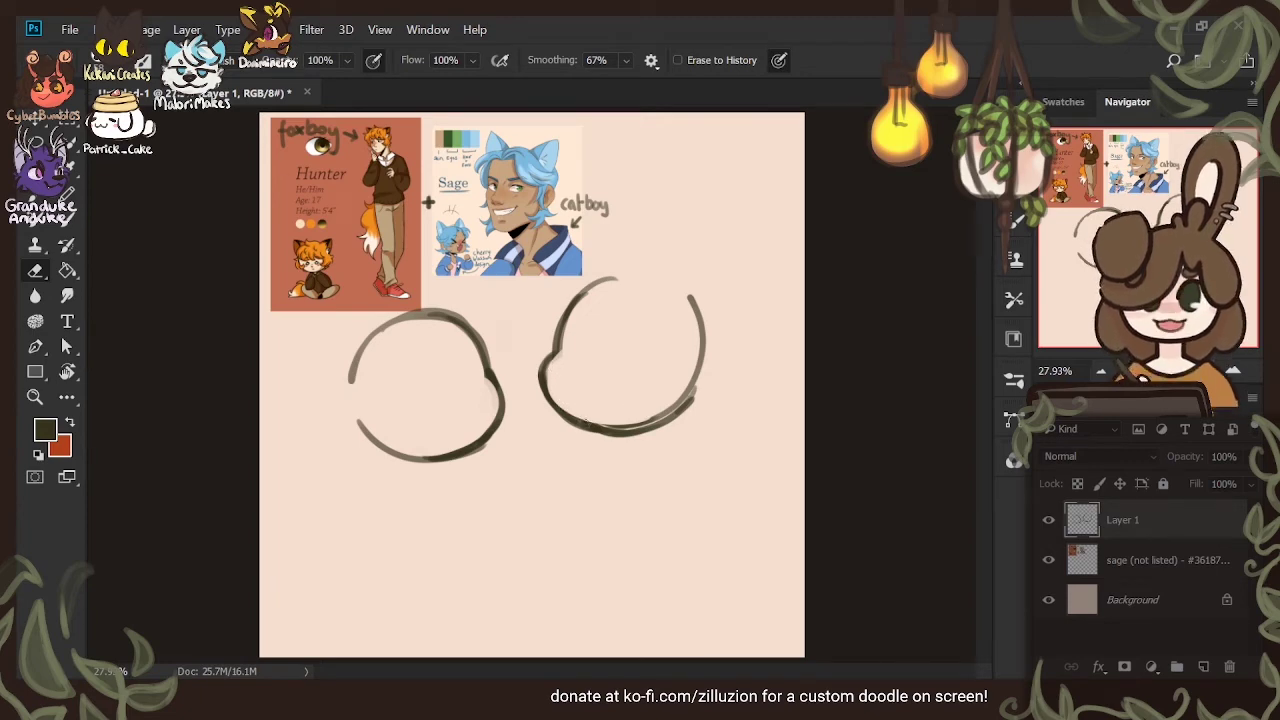
Touch up the right-hand head's lower cheek outline and save the document as "hunter and sage"
key("b")
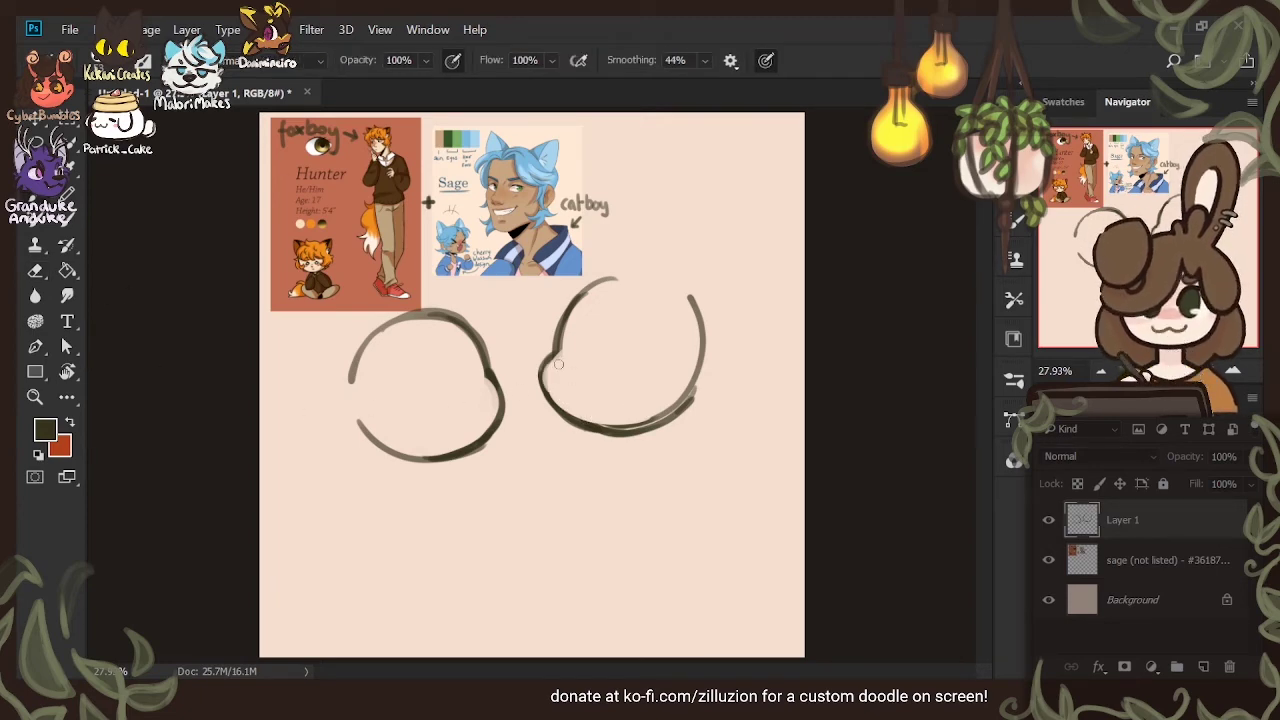
left_click_drag(562, 414, 567, 417)
left_click(928, 167)
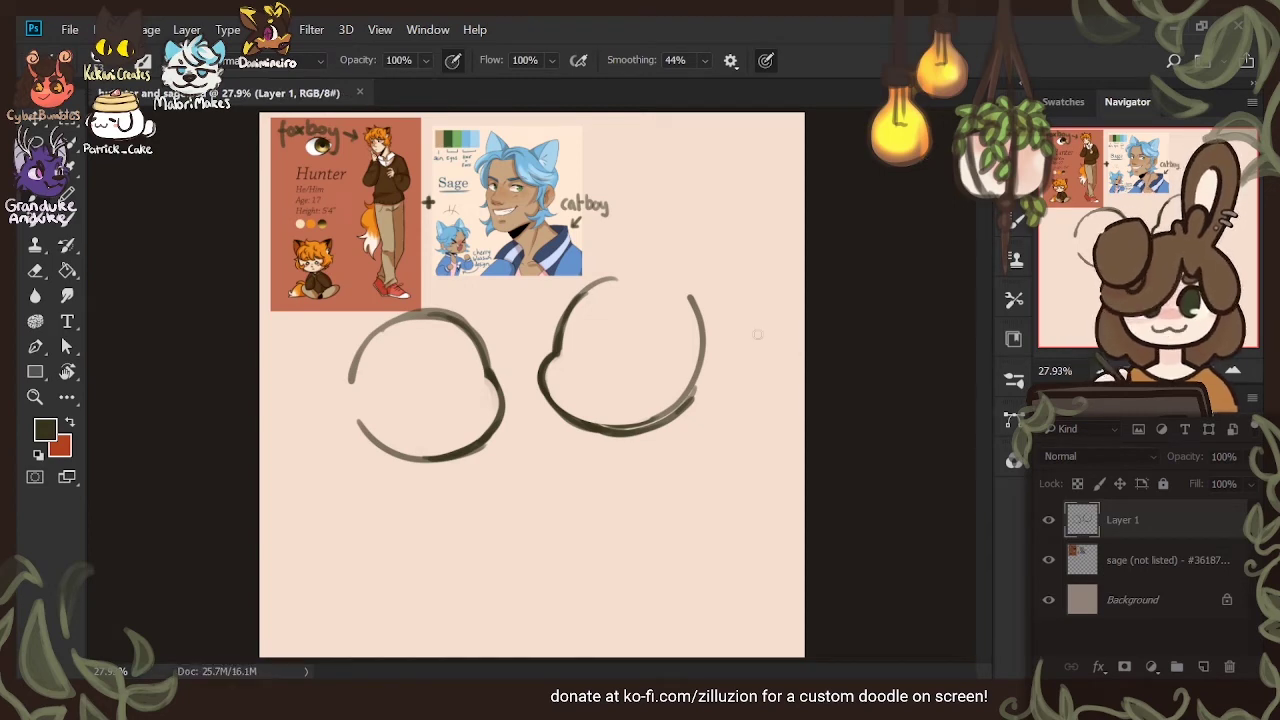
Draw the right-hand head's near eye as a curved lid with an inner arc, and its far eye as a short thick lash at the face edge
left_click_drag(605, 362, 662, 368)
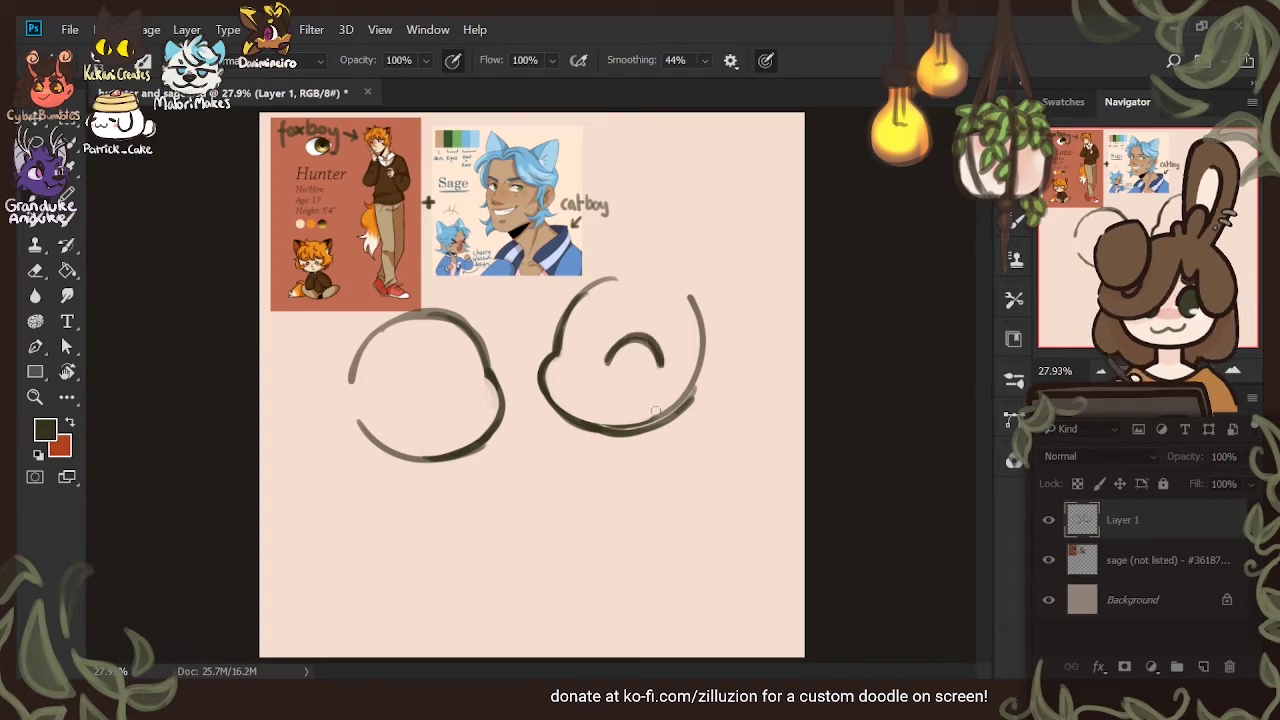
mouse_move(609, 366)
left_mouse_down()
mouse_move(630, 344)
mouse_move(636, 386)
left_mouse_up()
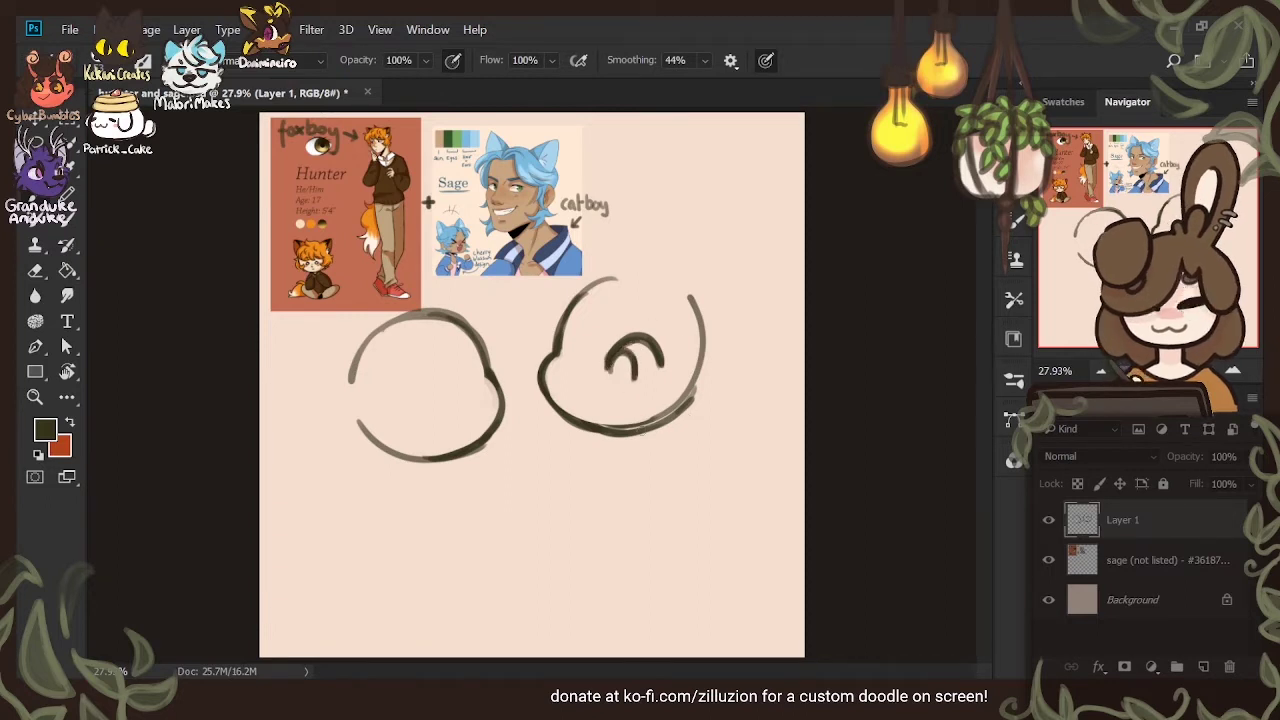
key("e")
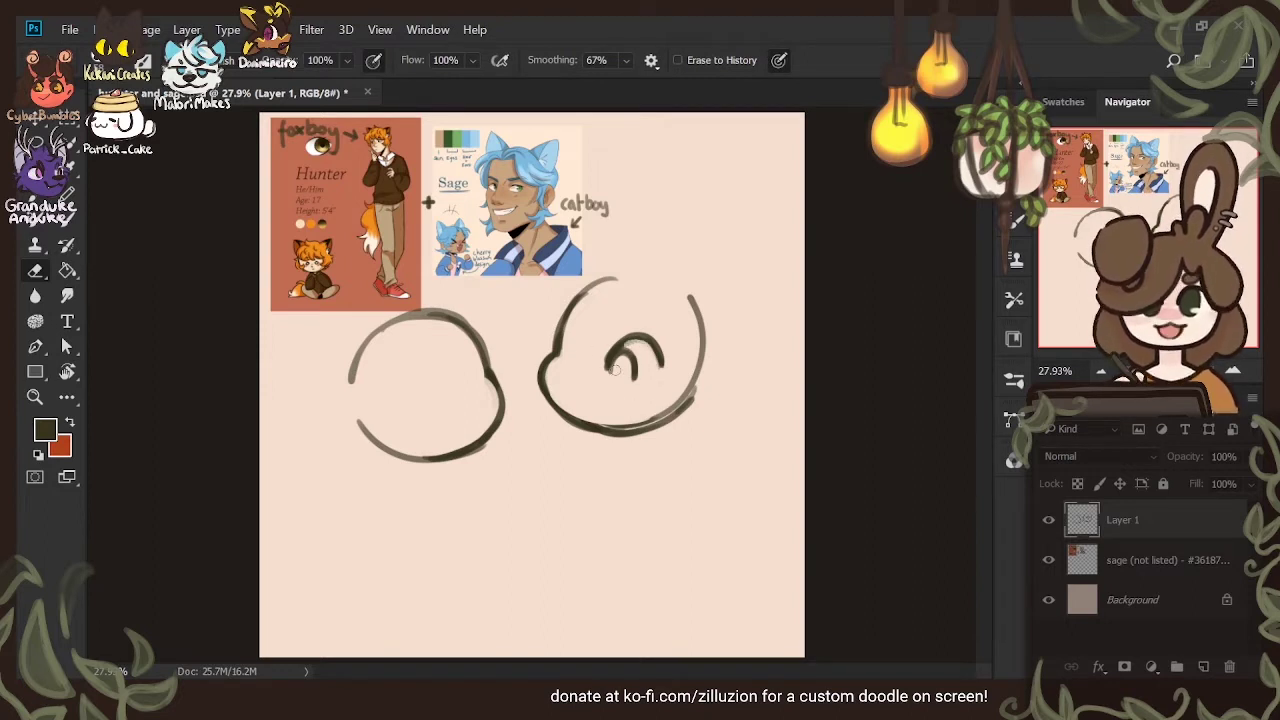
key("b")
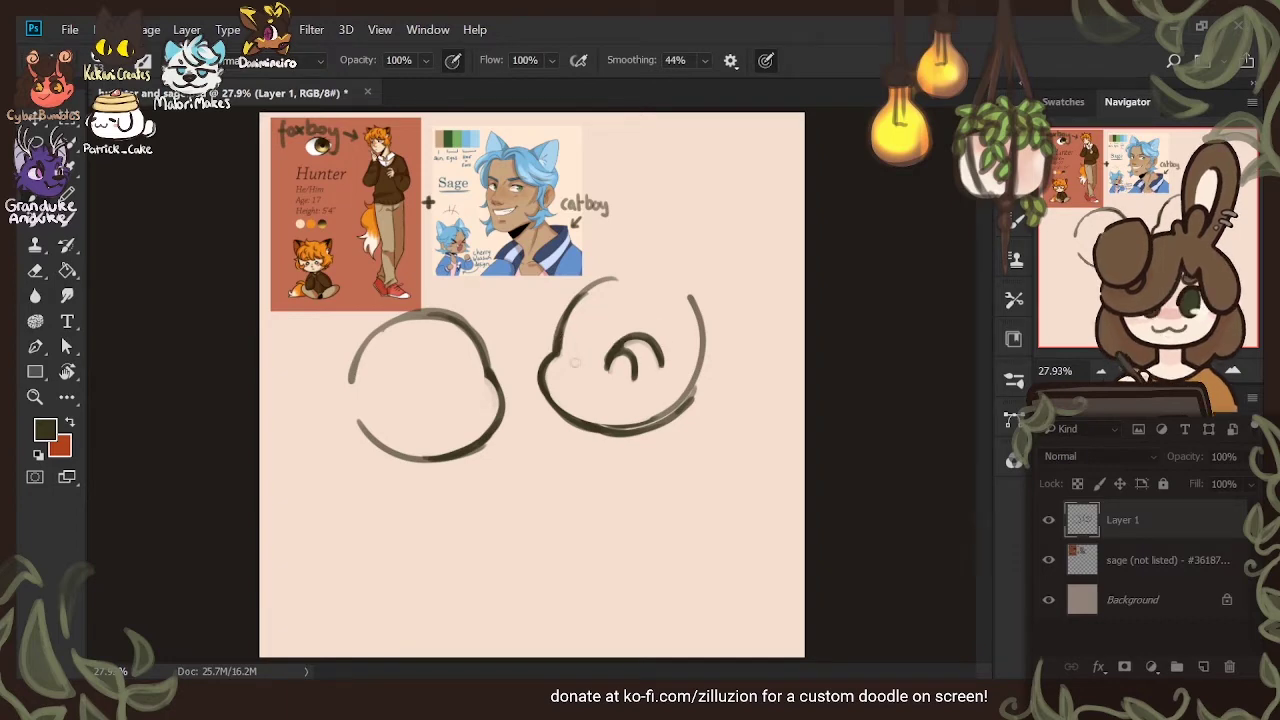
left_click_drag(560, 338, 577, 367)
left_click_drag(552, 350, 574, 366)
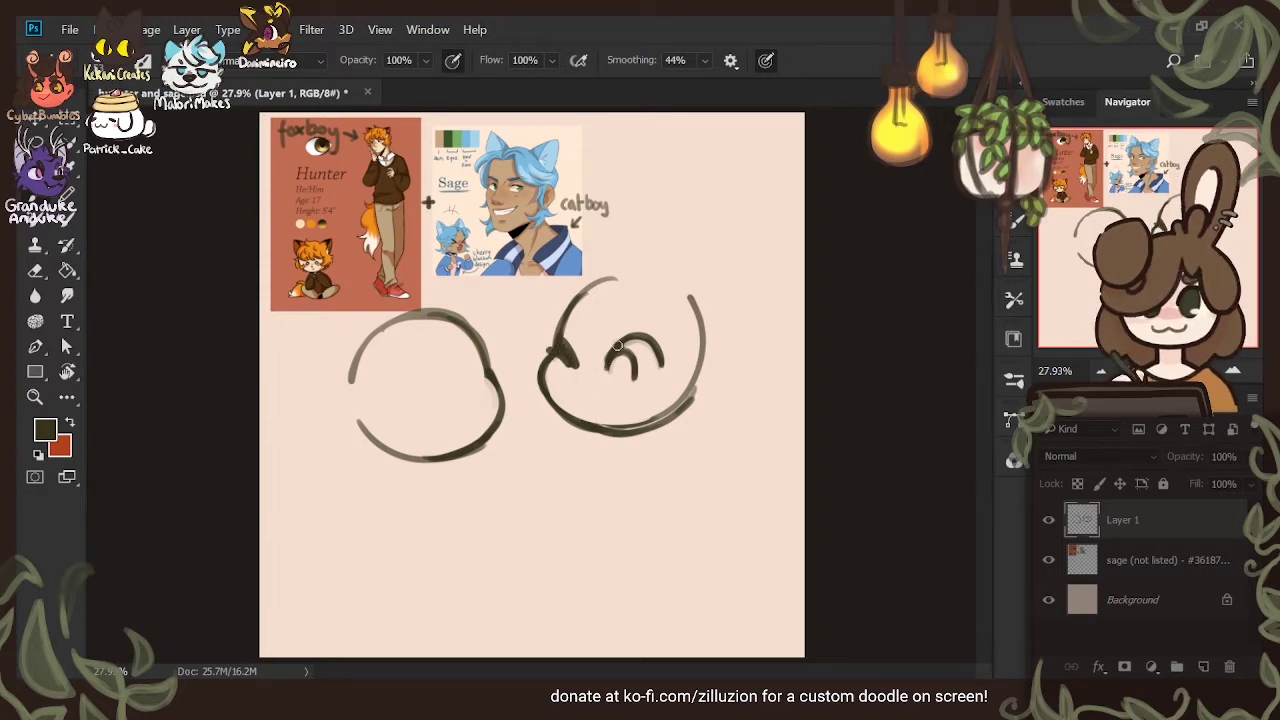
left_click_drag(617, 345, 667, 368)
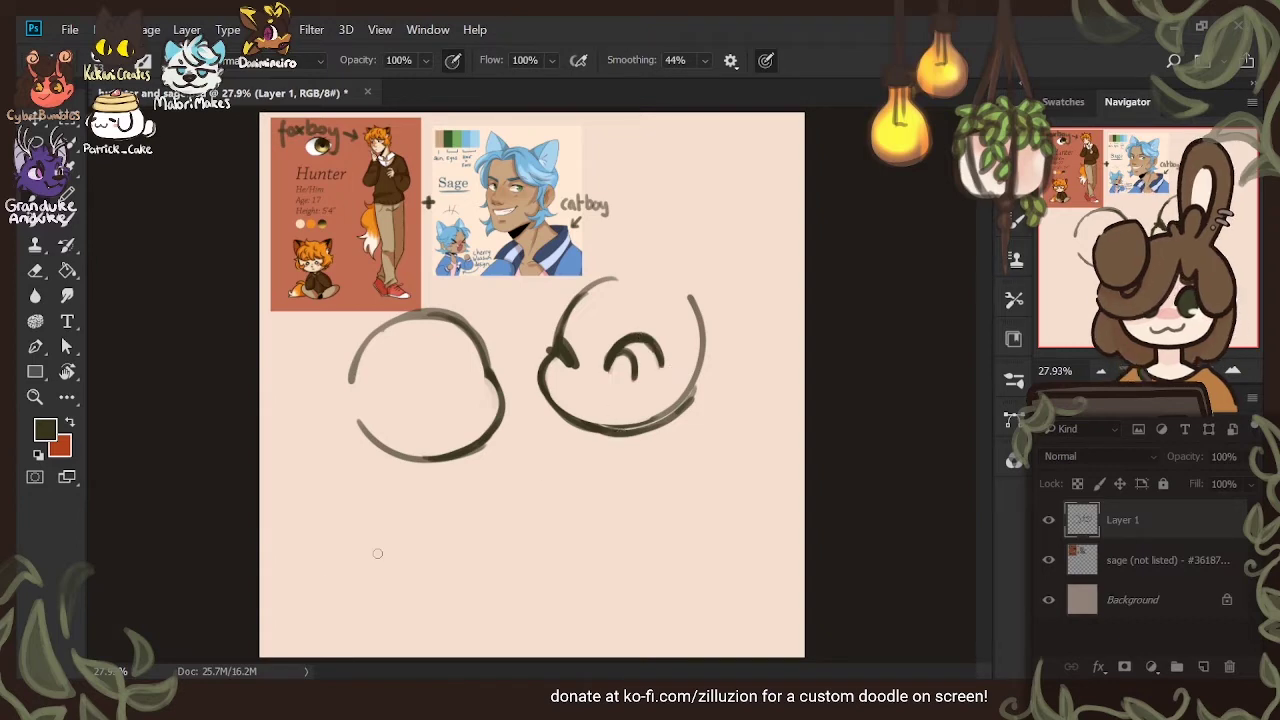
Select the right-hand head, move it down toward the other head, and scale it to about 105%
key("v")
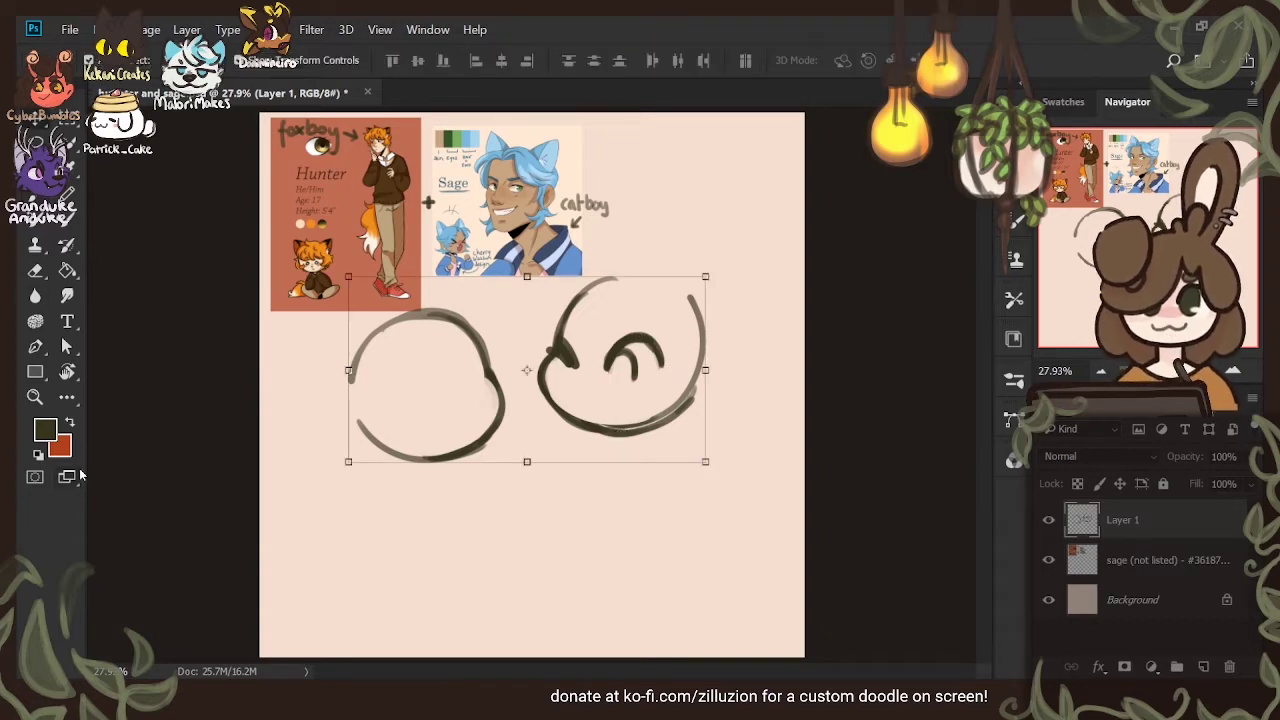
key("l")
mouse_move(523, 340)
left_mouse_down()
mouse_move(588, 460)
mouse_move(651, 221)
mouse_move(524, 338)
left_mouse_up()
key("v")
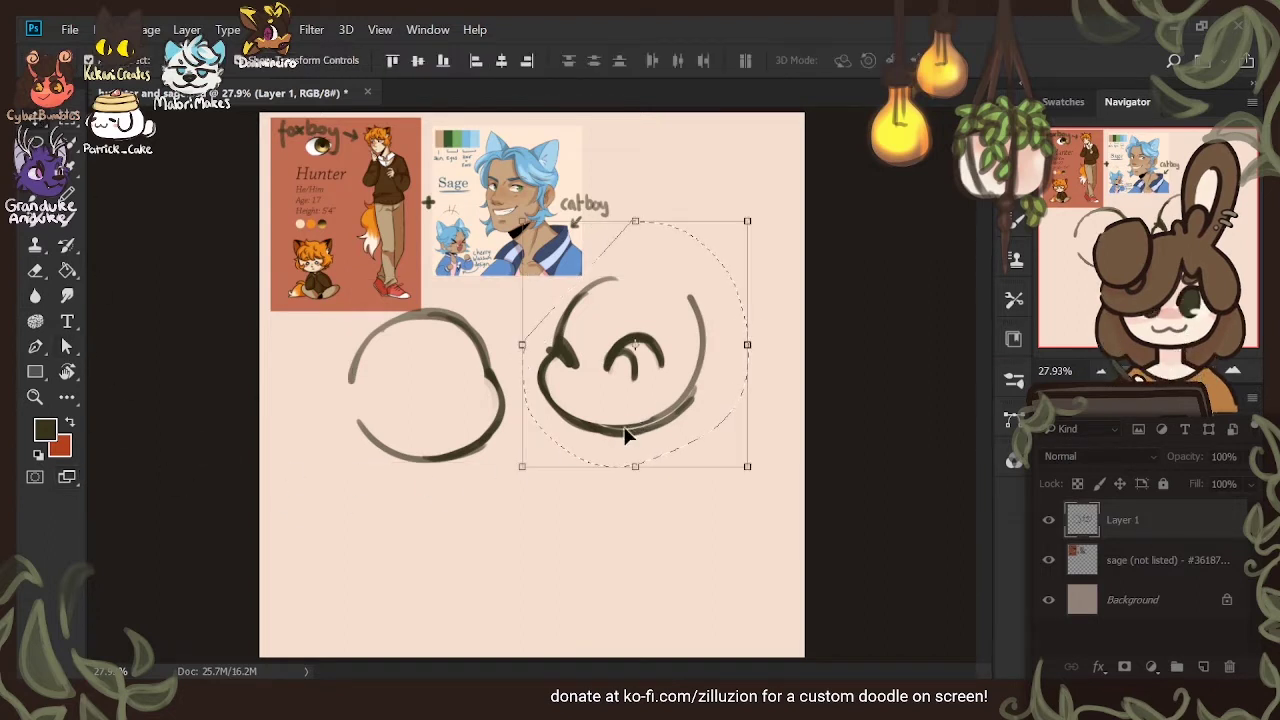
mouse_move(632, 440)
left_mouse_down()
mouse_move(600, 438)
mouse_move(608, 486)
left_mouse_up()
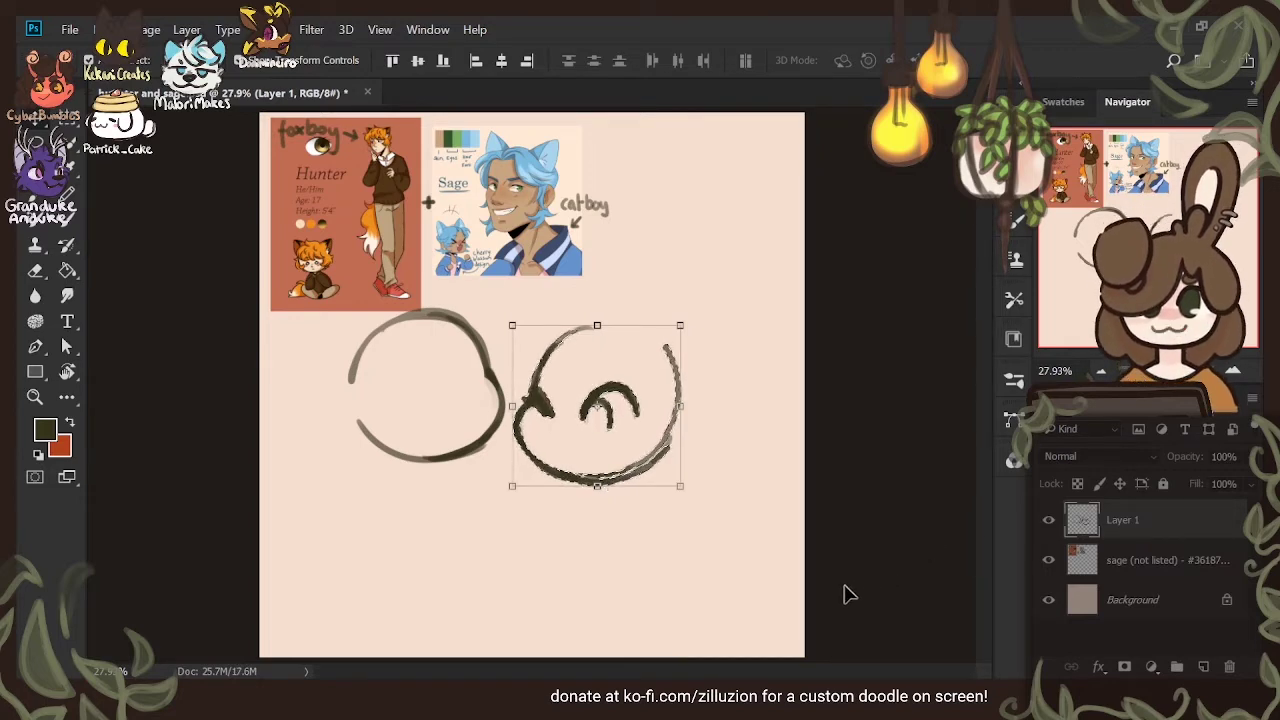
left_click_drag(680, 486, 689, 494)
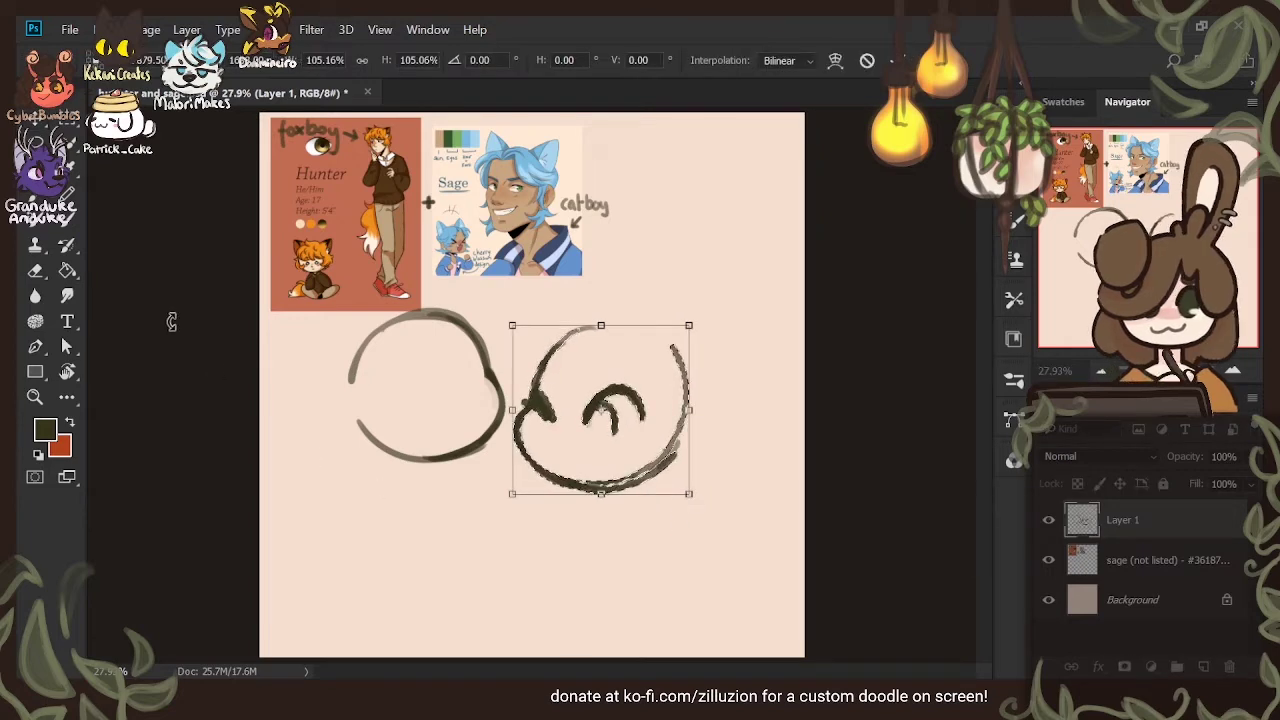
key("Return")
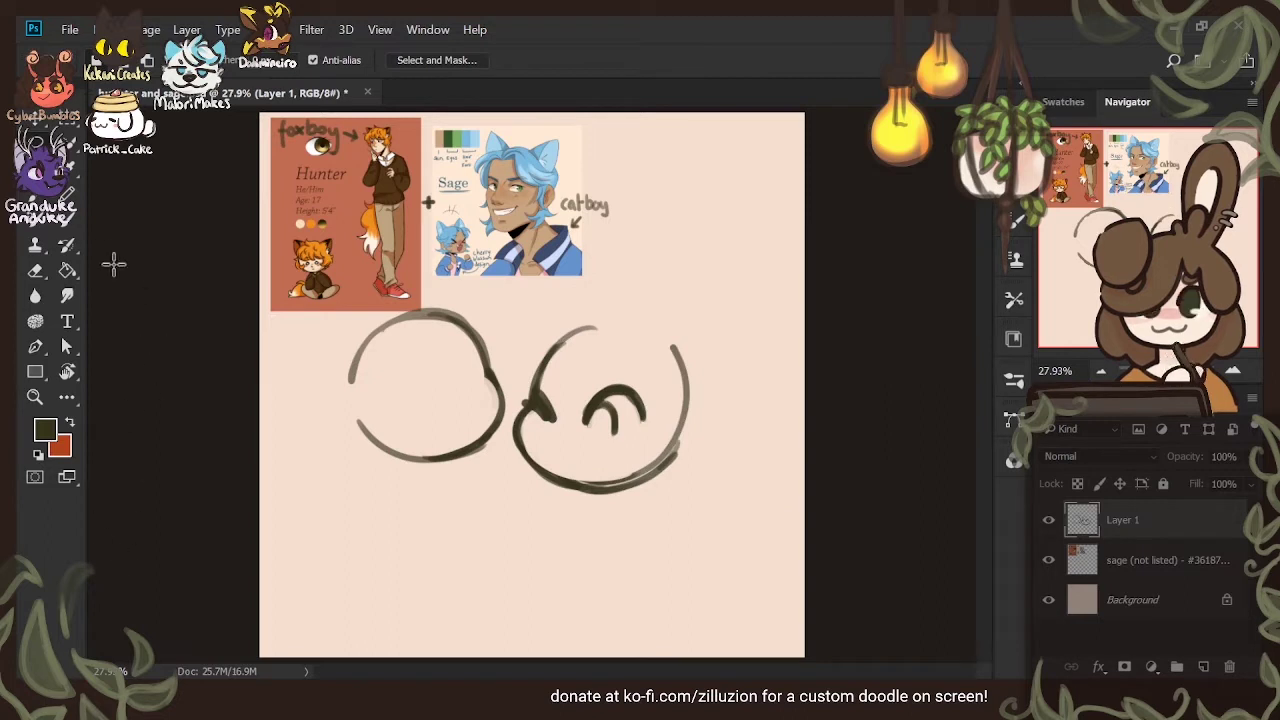
Select the left-hand head, move it up against the other head's face, and rotate it about 5 degrees counter-clockwise
key("b")
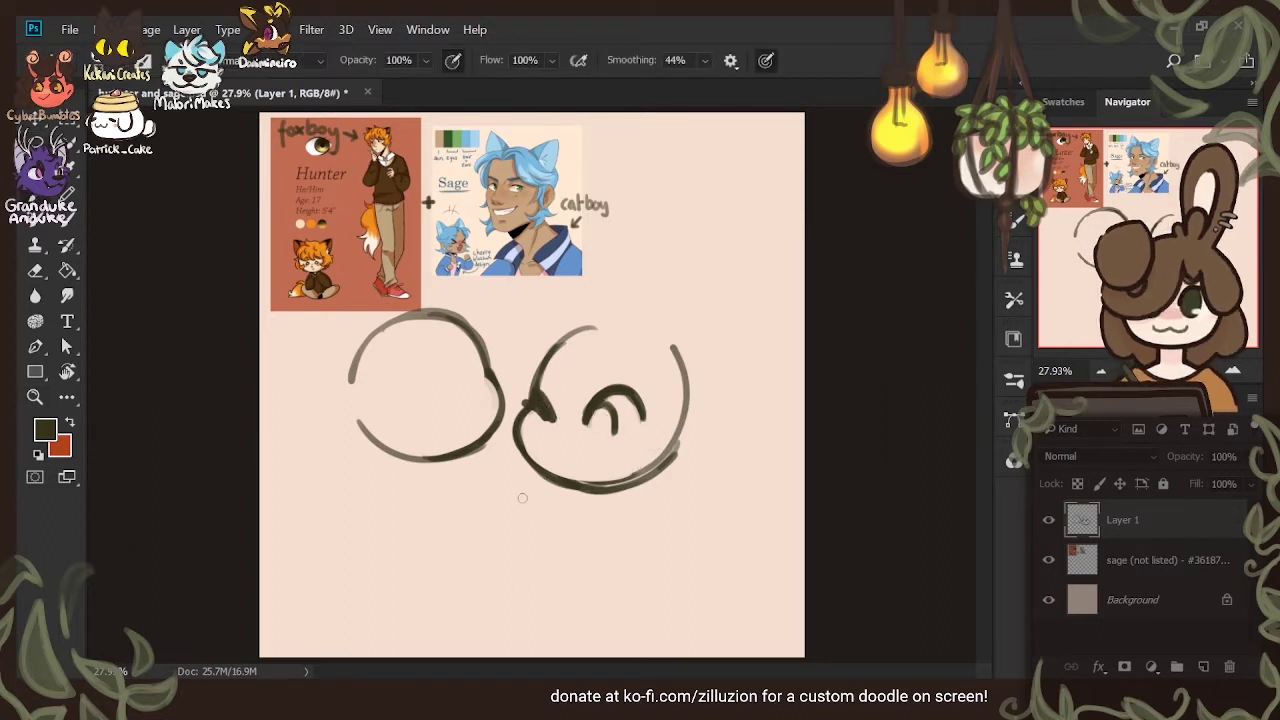
key("l")
mouse_move(515, 393)
left_mouse_down()
mouse_move(484, 458)
mouse_move(305, 452)
mouse_move(386, 284)
mouse_move(520, 290)
left_mouse_up()
key("v")
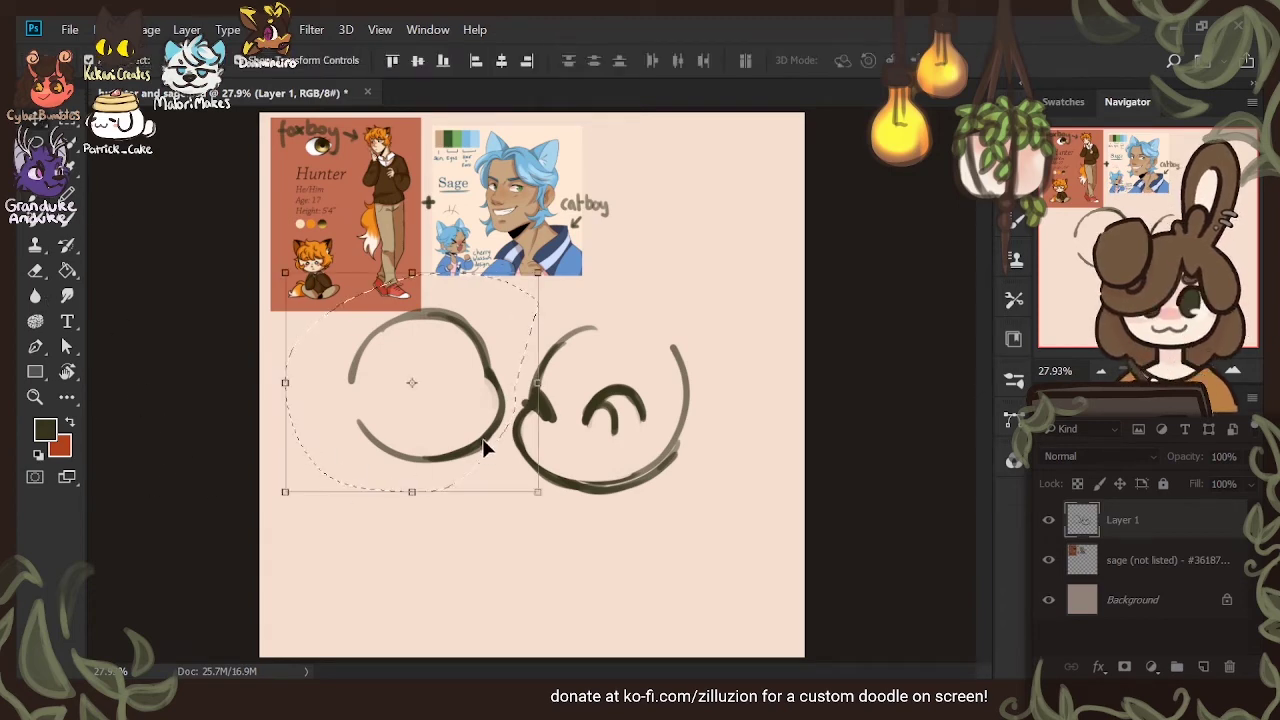
left_click_drag(484, 440, 505, 421)
key("ctrl+t")
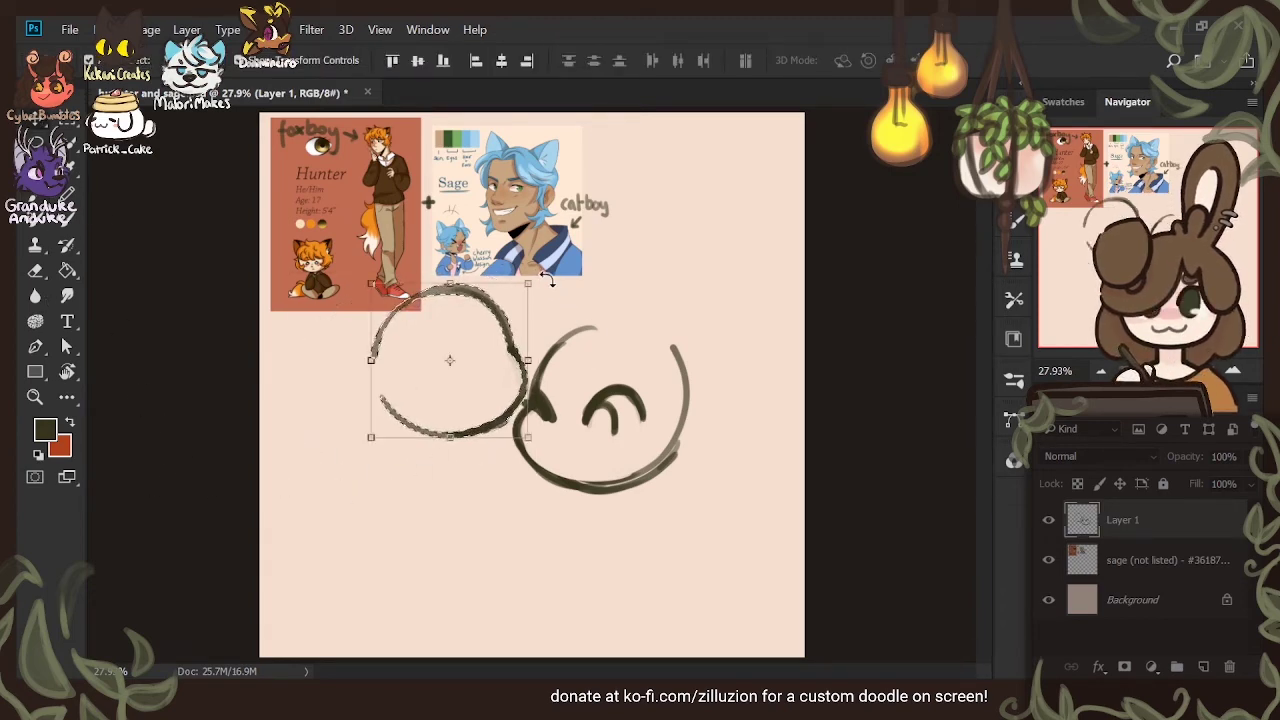
left_click_drag(545, 270, 536, 261)
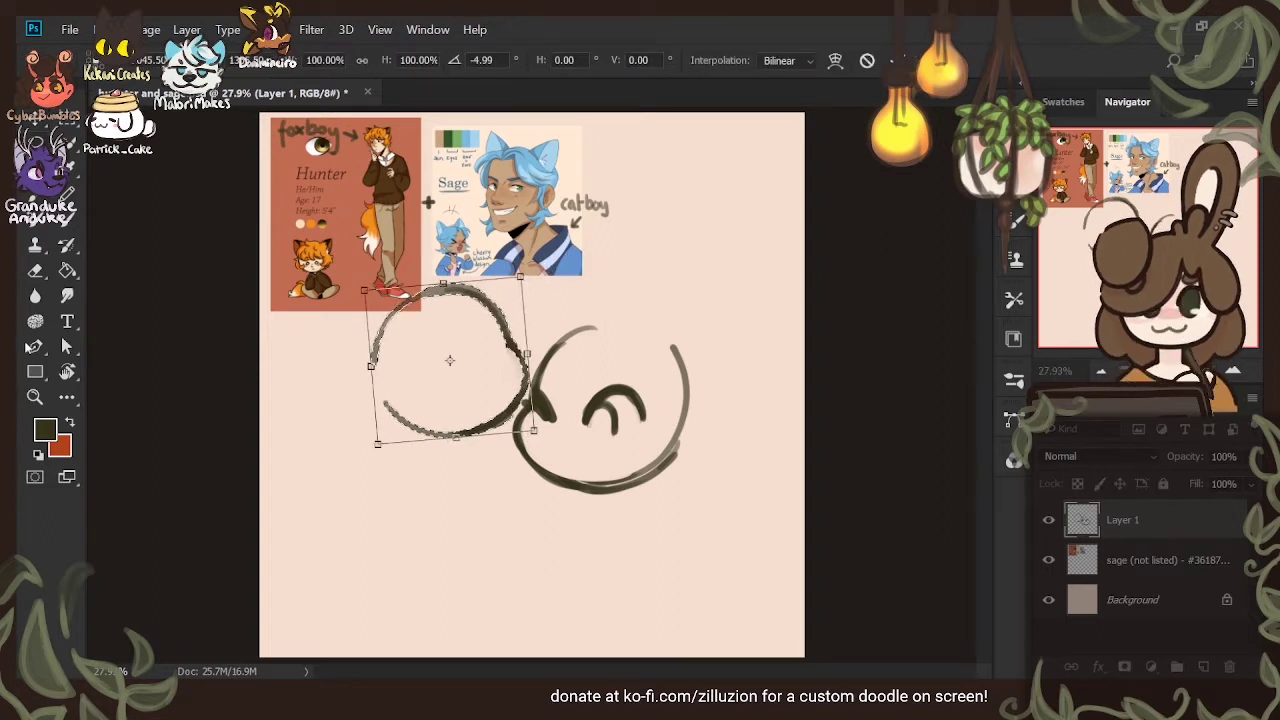
key("Return")
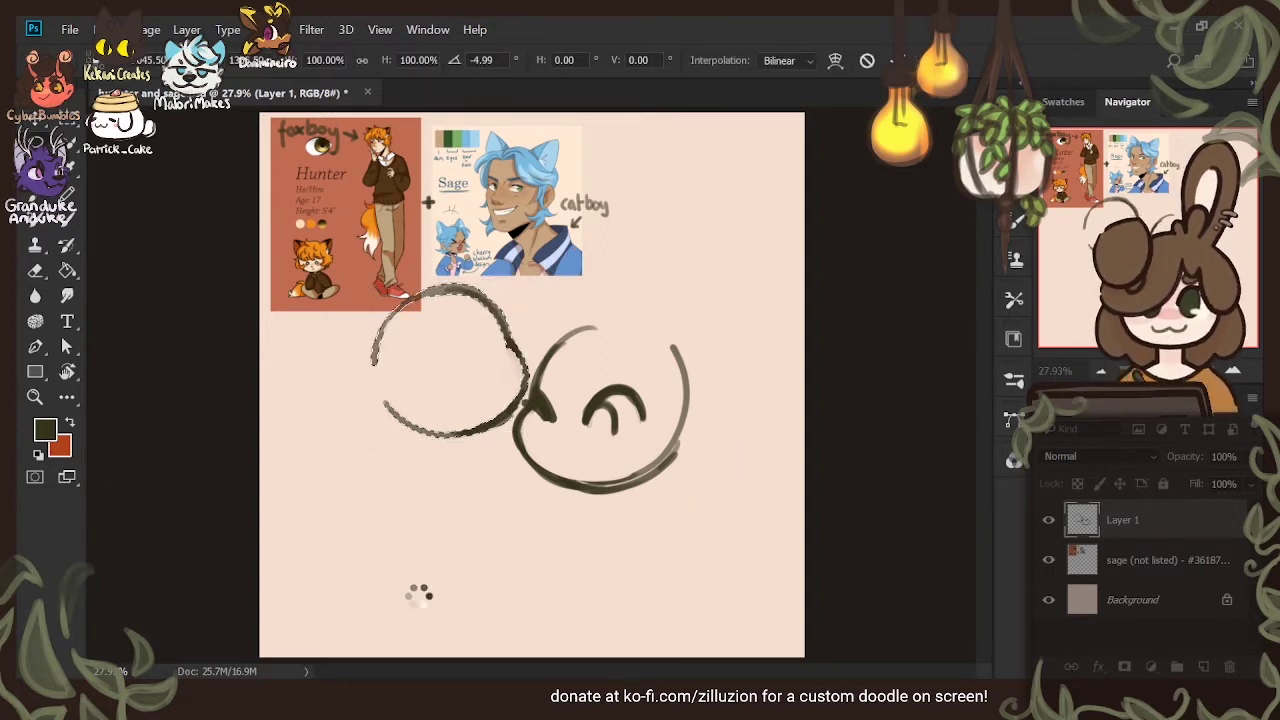
key("Return")
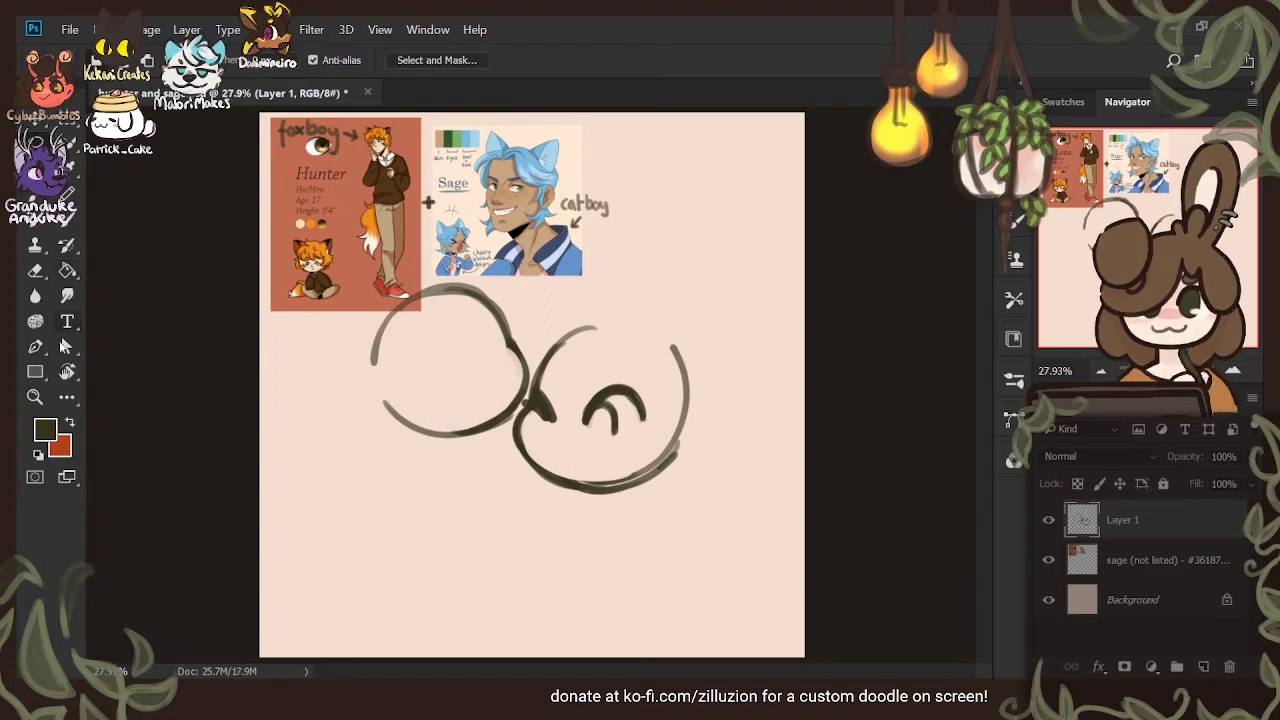
Replace the inner arc of the right-hand head's near eye with an oval iris hanging from the lid, and clean up its edges
key("e")
mouse_move(592, 426)
left_mouse_down()
mouse_move(620, 400)
mouse_move(623, 432)
left_mouse_up()
key("l")
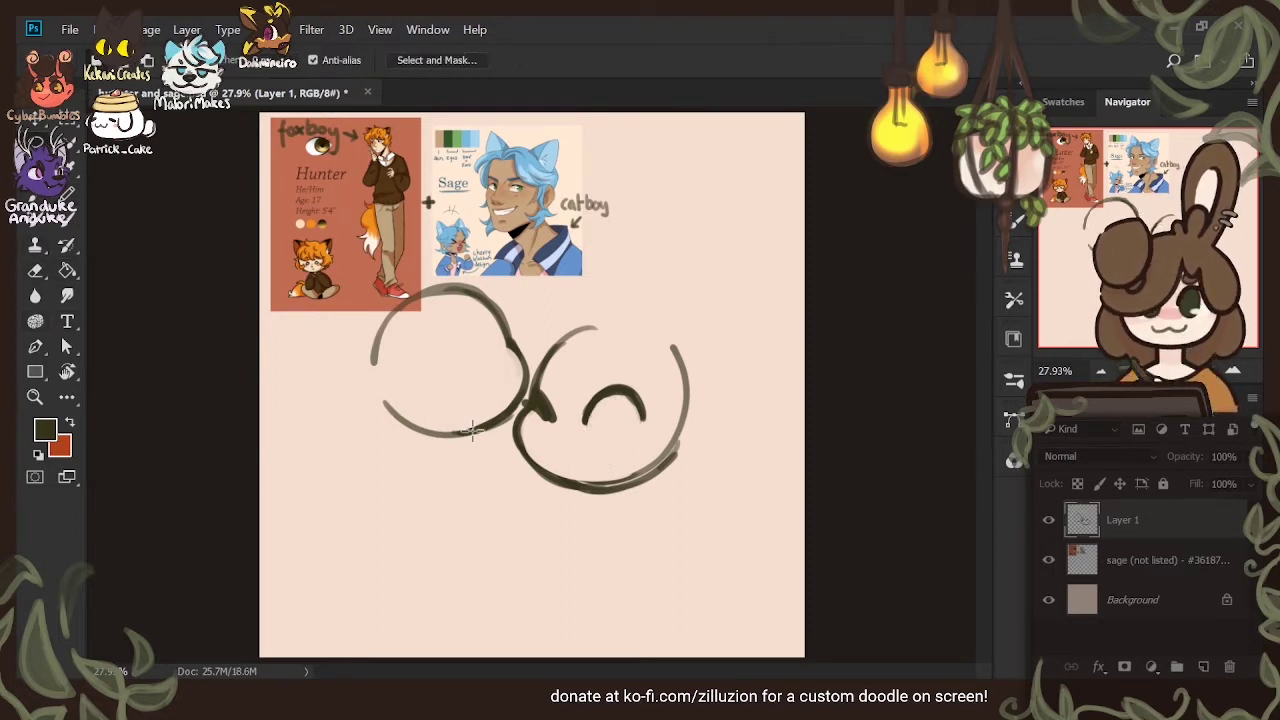
key("b")
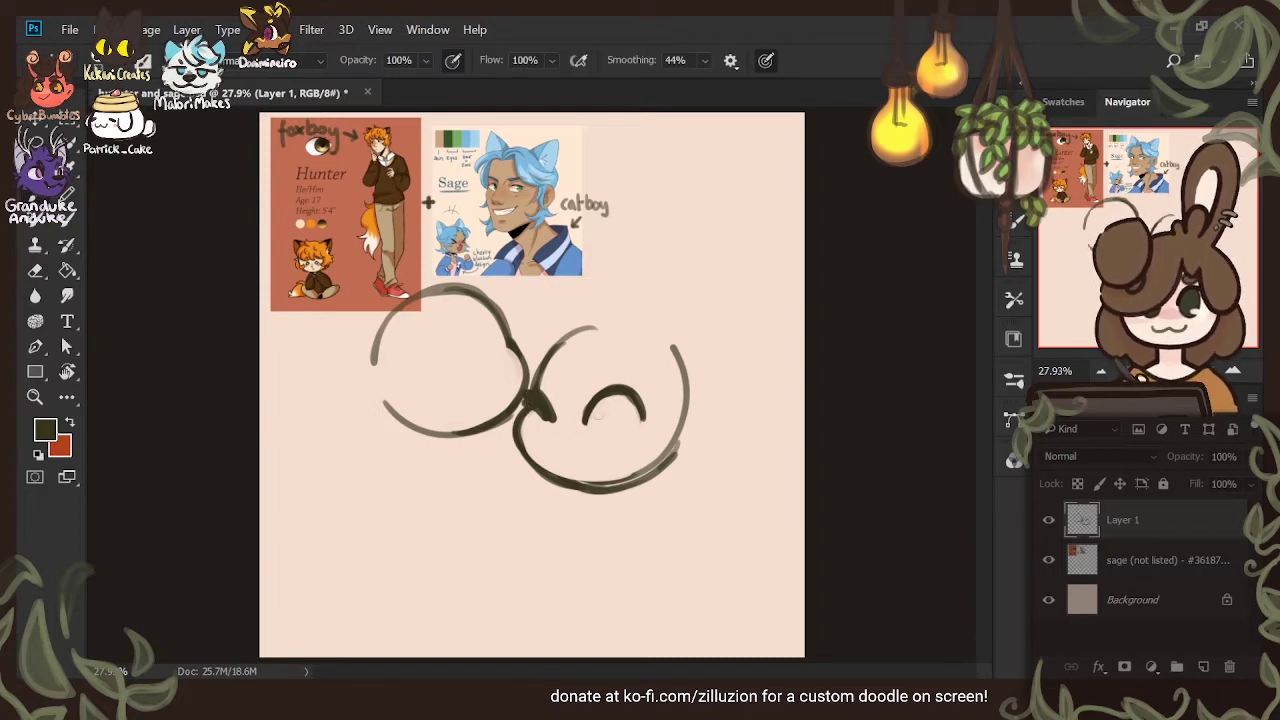
mouse_move(595, 410)
left_mouse_down()
mouse_move(614, 437)
mouse_move(615, 395)
mouse_move(602, 431)
mouse_move(614, 396)
left_mouse_up()
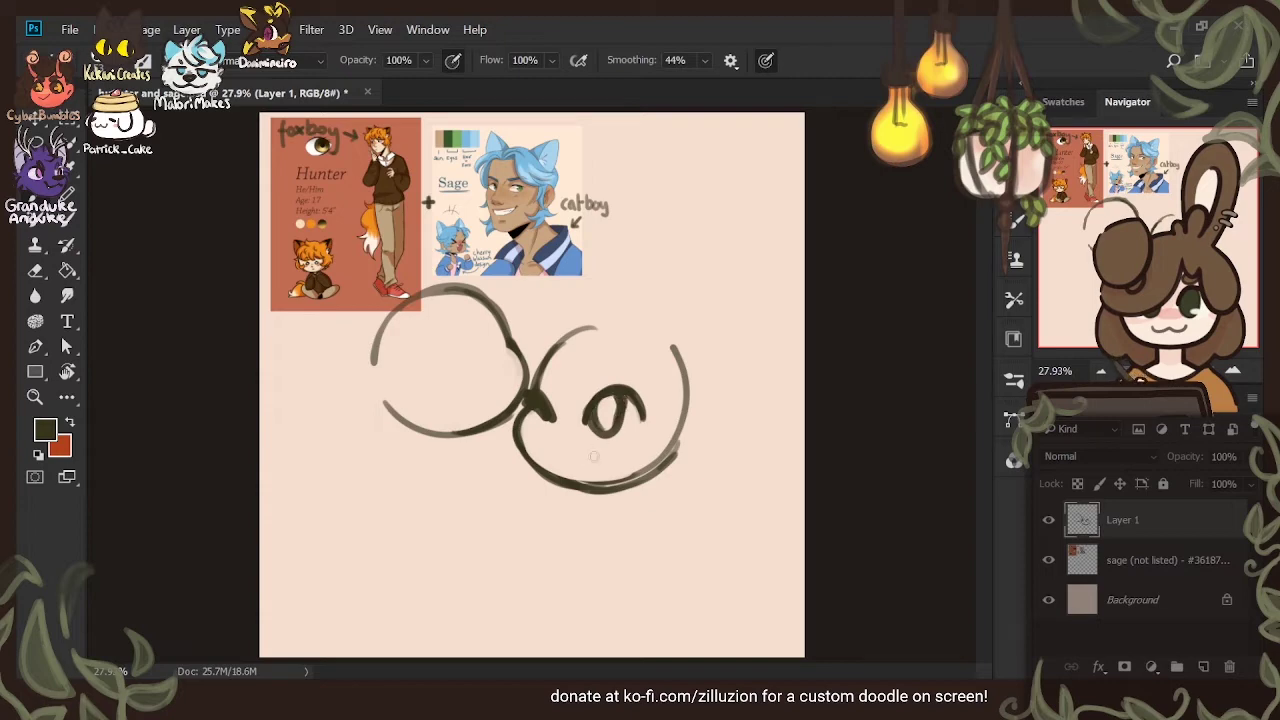
key("e")
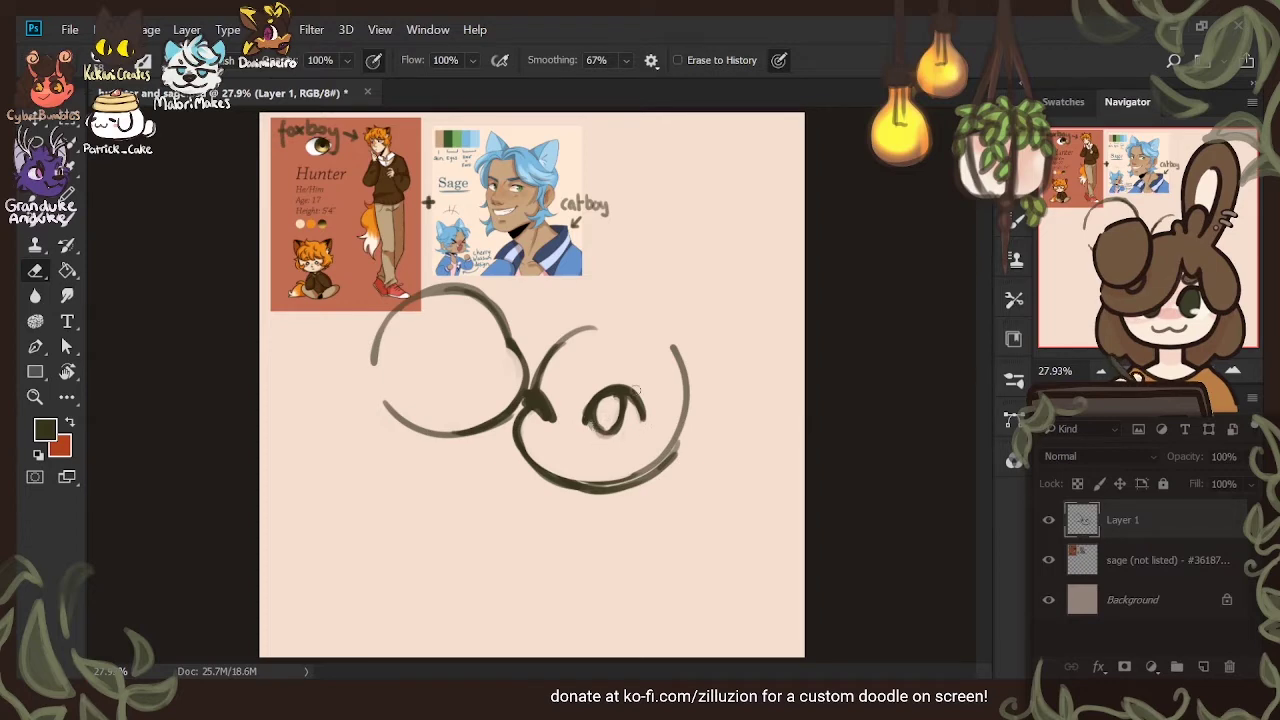
key("b")
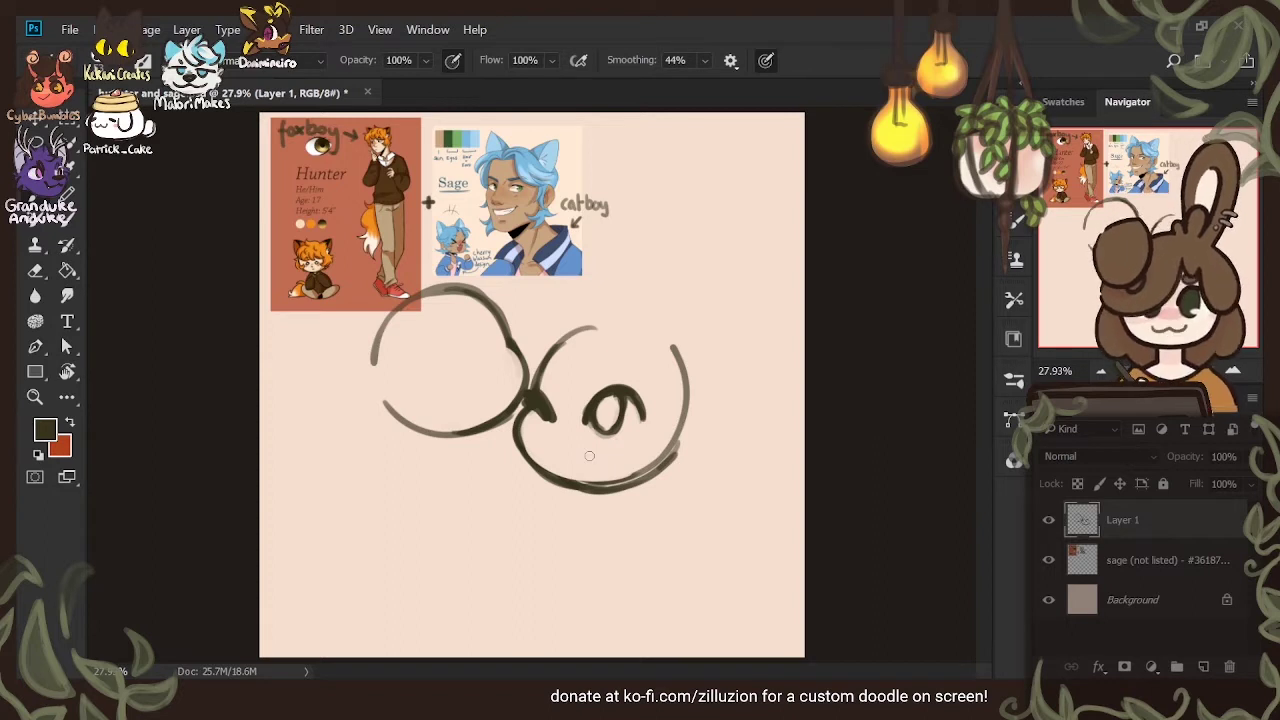
Scale the whole two-head sketch up to about 130%
key("v")
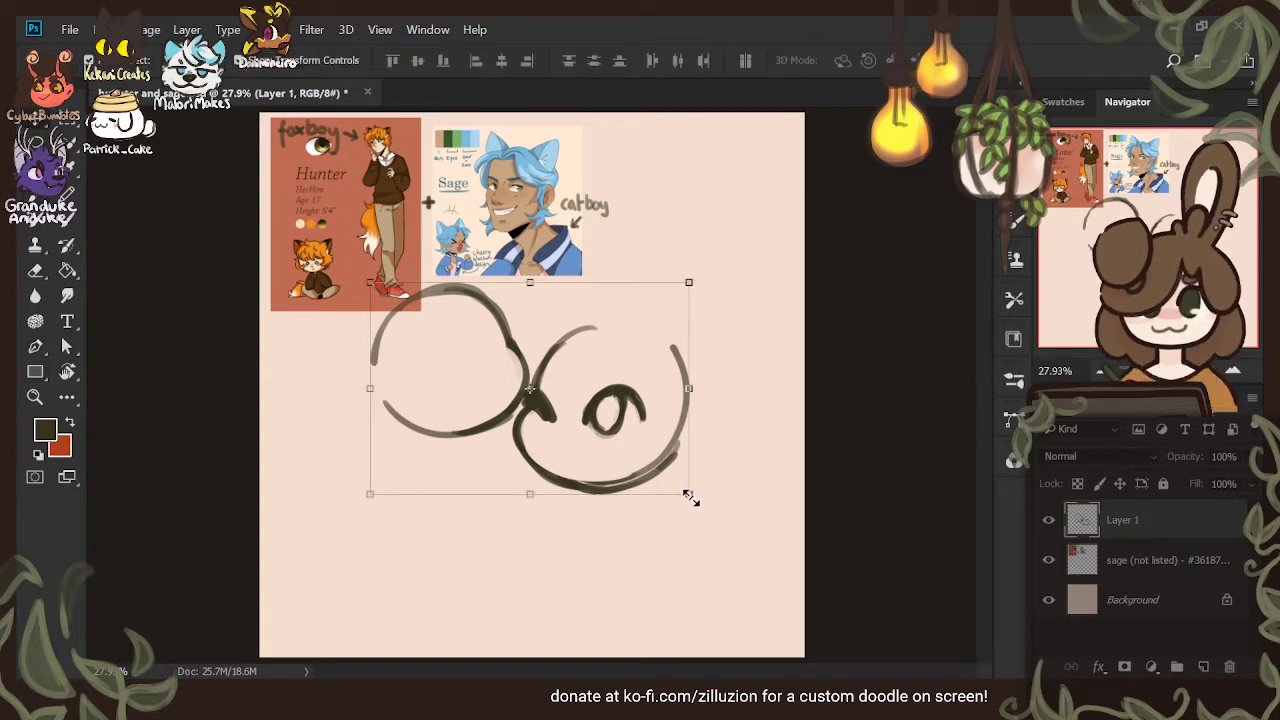
mouse_move(690, 497)
left_mouse_down()
mouse_move(750, 560)
mouse_move(786, 562)
mouse_move(666, 517)
mouse_move(669, 507)
left_mouse_up()
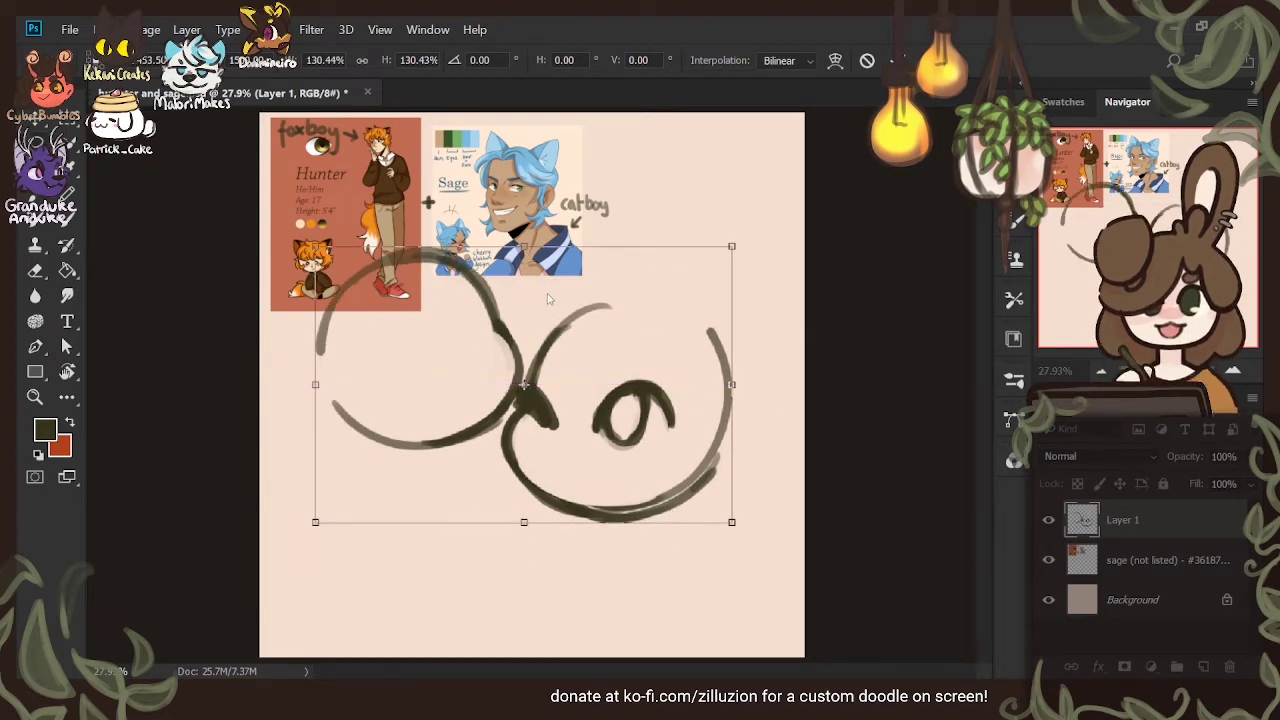
key("Return")
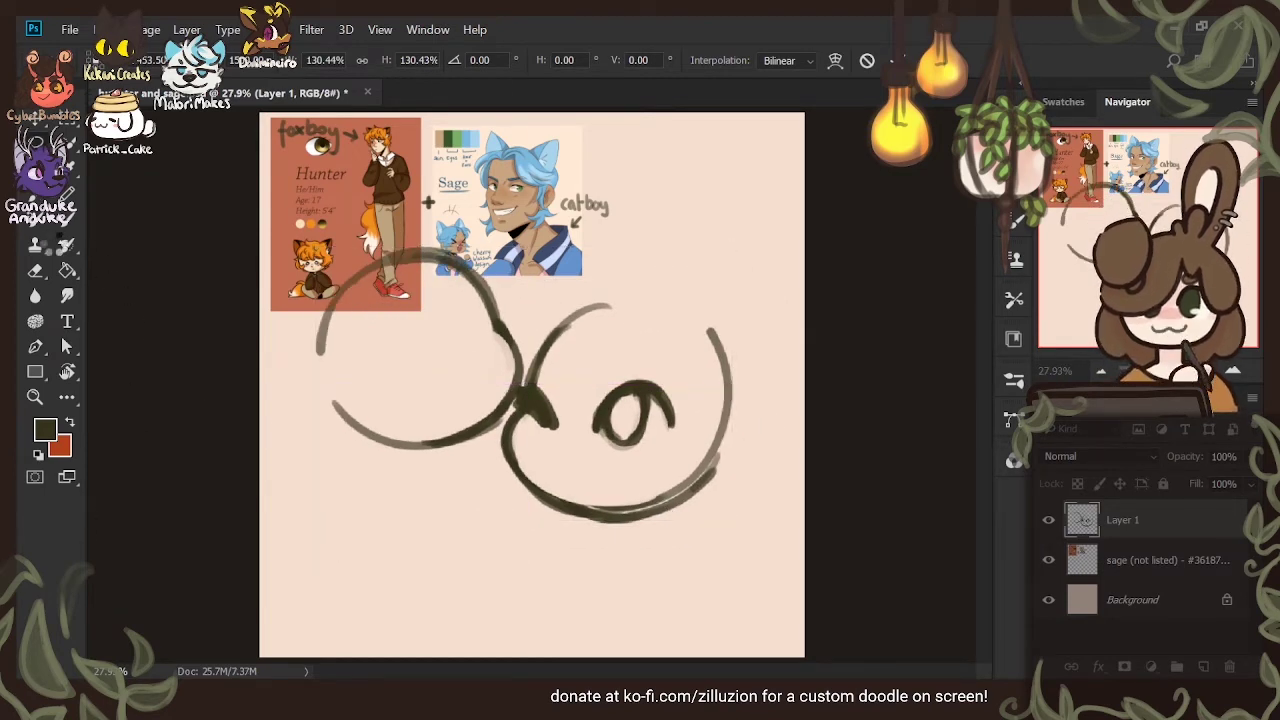
key("l")
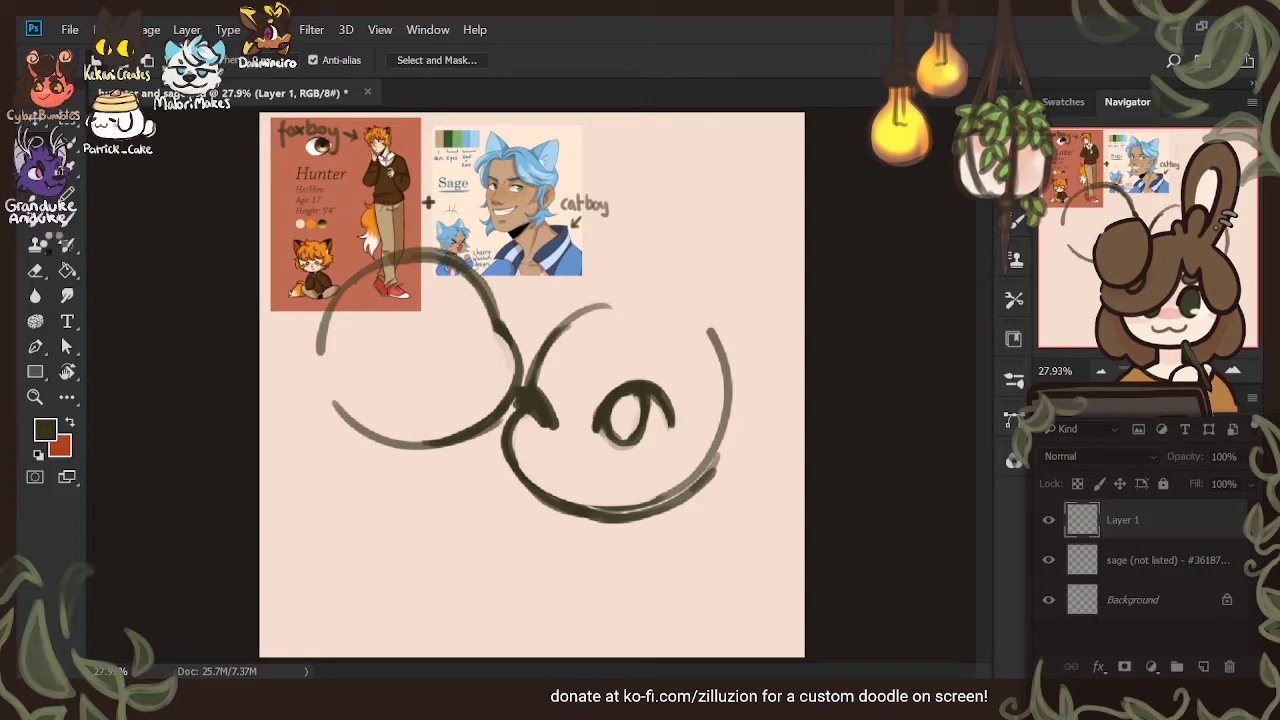
Draw the left-hand head's near eye with an oval iris beneath an arched upper lid, darkening the lid line
key("b")
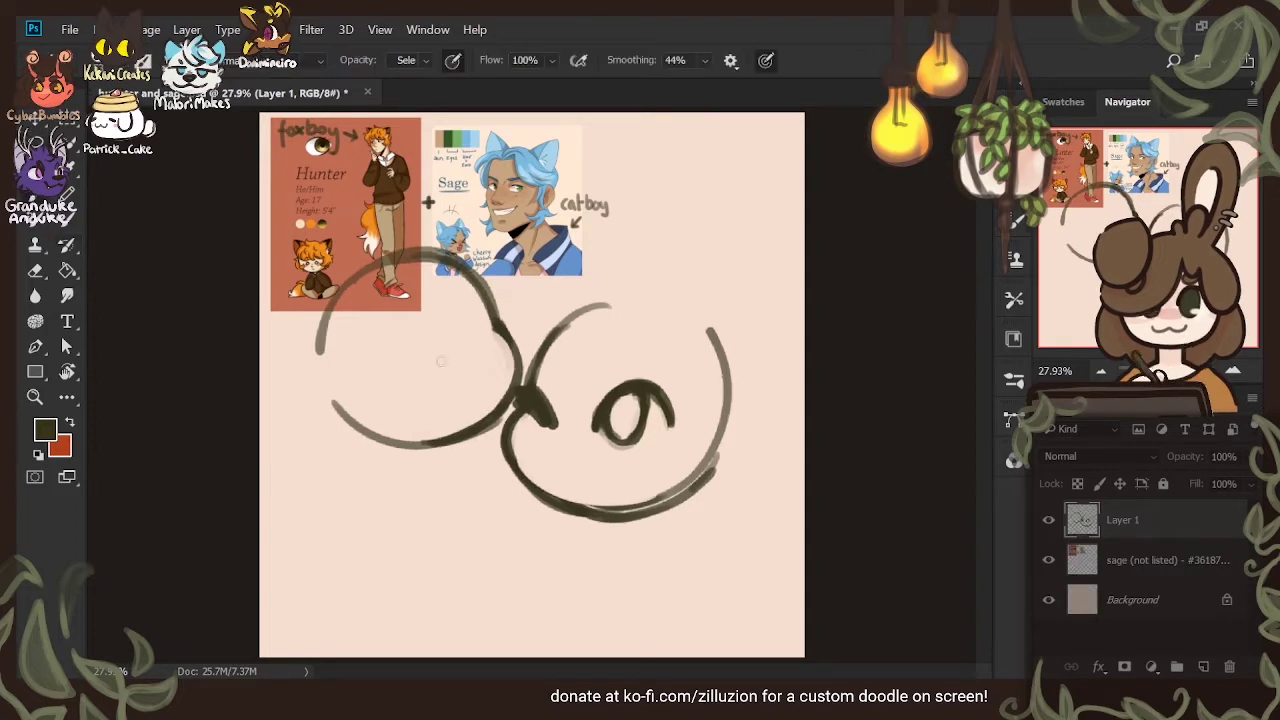
mouse_move(363, 345)
left_mouse_down()
mouse_move(430, 326)
mouse_move(445, 350)
mouse_move(407, 378)
mouse_move(431, 362)
left_mouse_up()
mouse_move(401, 318)
left_mouse_down()
mouse_move(410, 374)
mouse_move(380, 366)
mouse_move(425, 340)
mouse_move(400, 314)
left_mouse_up()
key("ctrl+z")
key("ctrl+z")
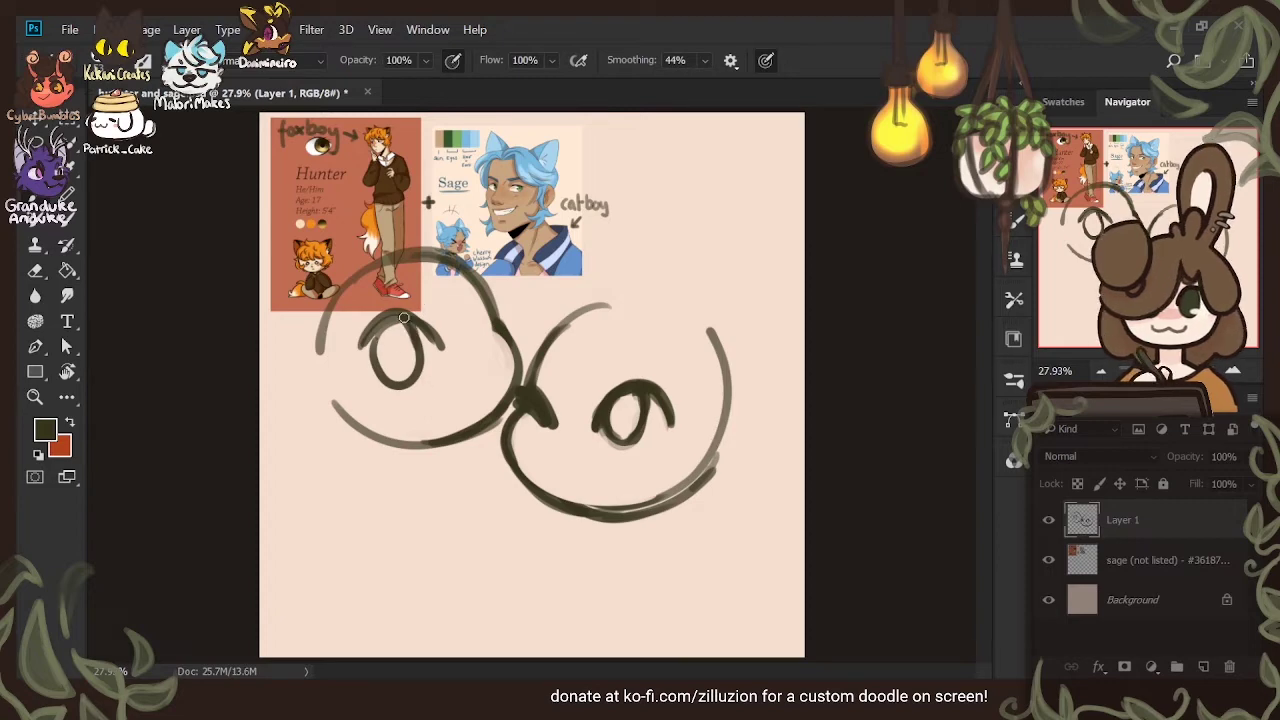
mouse_move(363, 342)
left_mouse_down()
mouse_move(410, 312)
mouse_move(440, 340)
left_mouse_up()
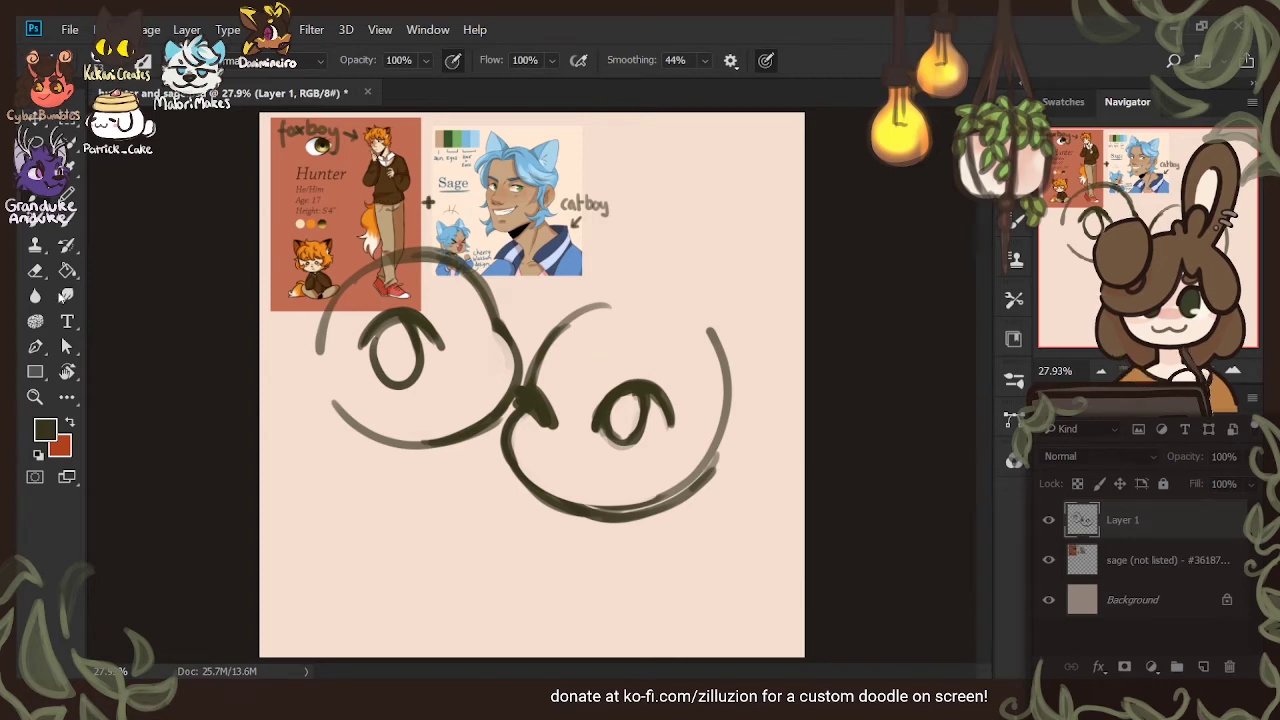
Trim the outer side of the left-hand head's near iris and redraw it as a narrower, darker oval
key("e")
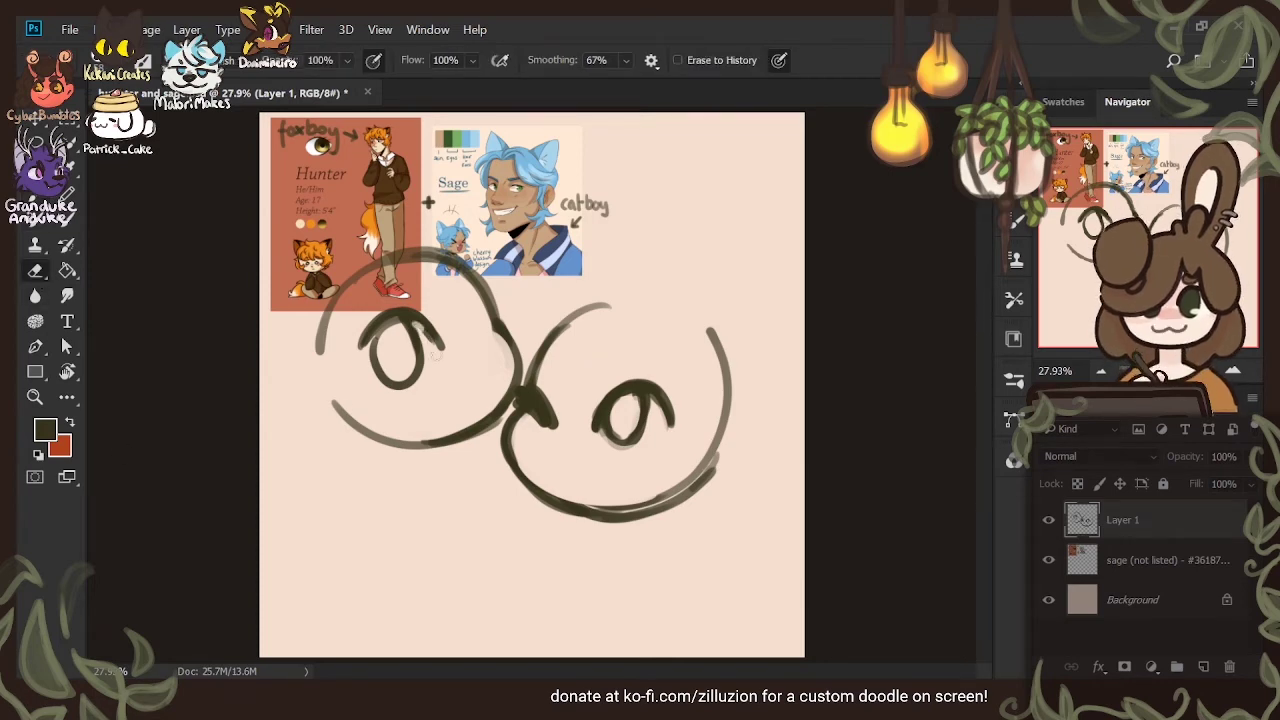
mouse_move(421, 328)
left_mouse_down()
mouse_move(412, 396)
mouse_move(364, 379)
mouse_move(416, 380)
left_mouse_up()
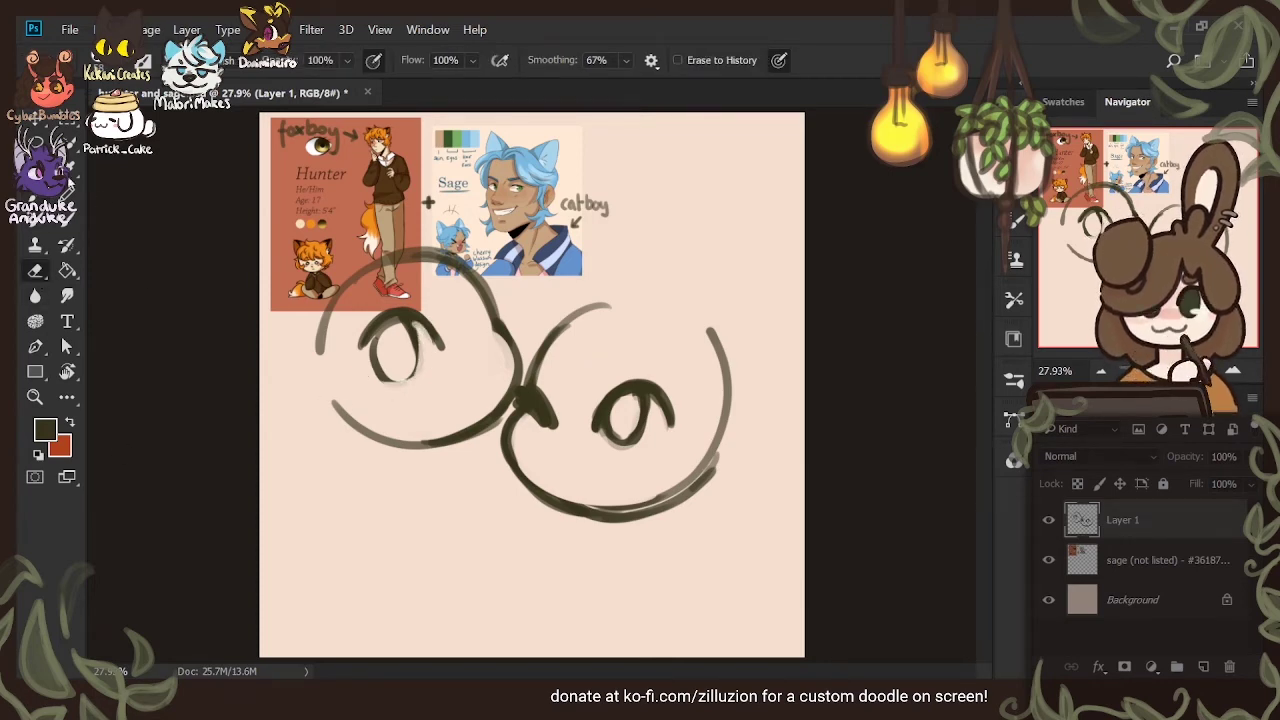
key("b")
mouse_move(376, 326)
left_mouse_down()
mouse_move(417, 369)
mouse_move(406, 376)
mouse_move(401, 314)
left_mouse_up()
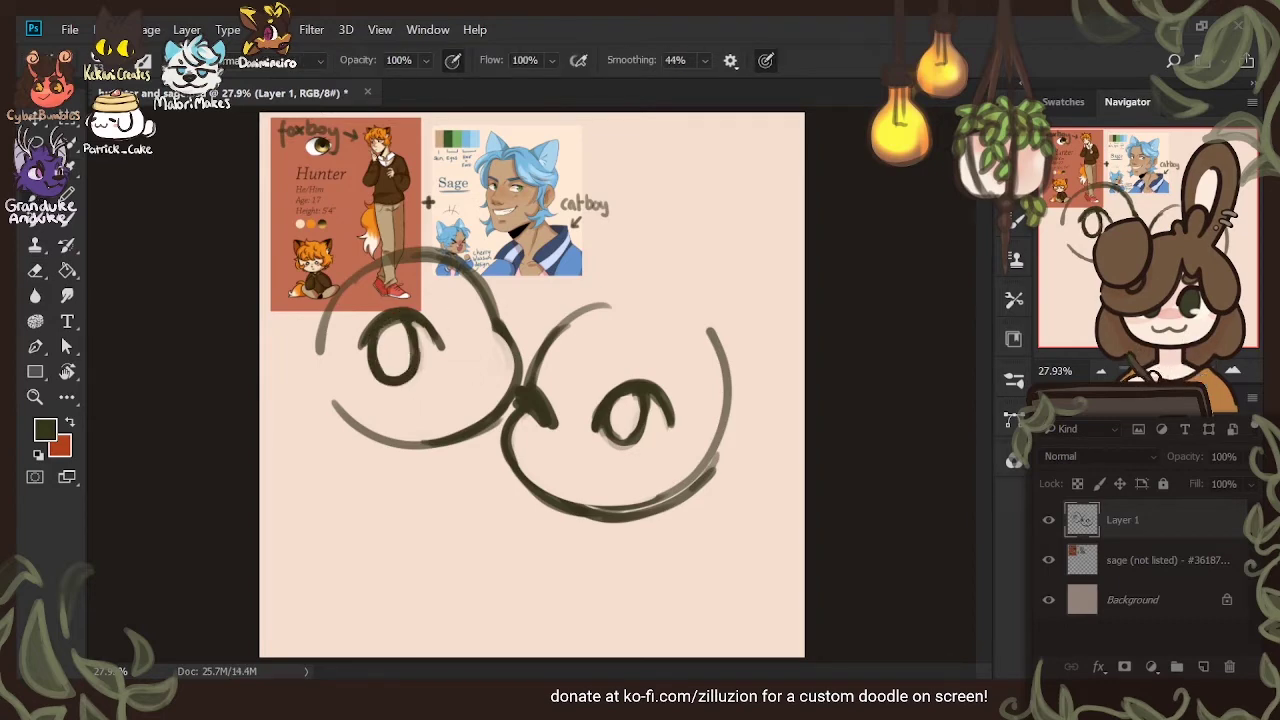
Draw the left-hand head's far eye with a short lid and narrow iris at the face edge, and erase the excess inside it
left_click_drag(475, 338, 487, 308)
mouse_move(492, 297)
left_mouse_down()
mouse_move(485, 316)
mouse_move(507, 334)
mouse_move(490, 309)
left_mouse_up()
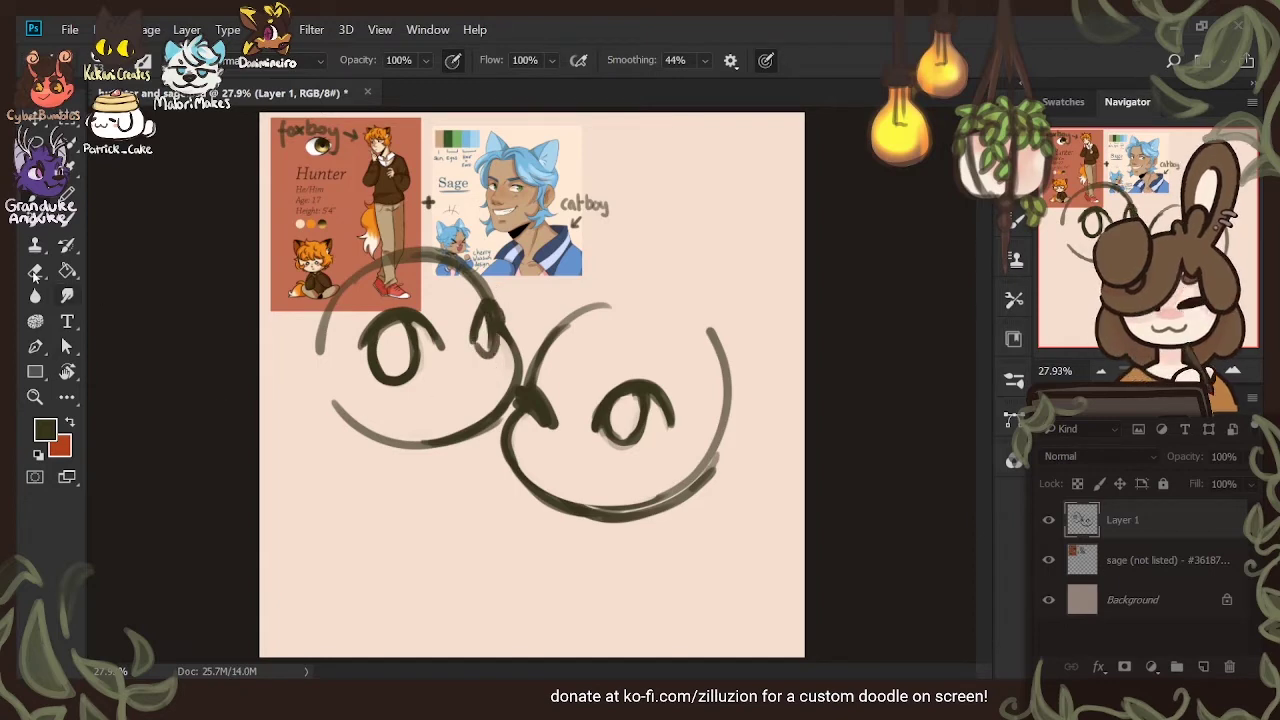
left_click(35, 272)
left_click_drag(488, 322, 493, 311)
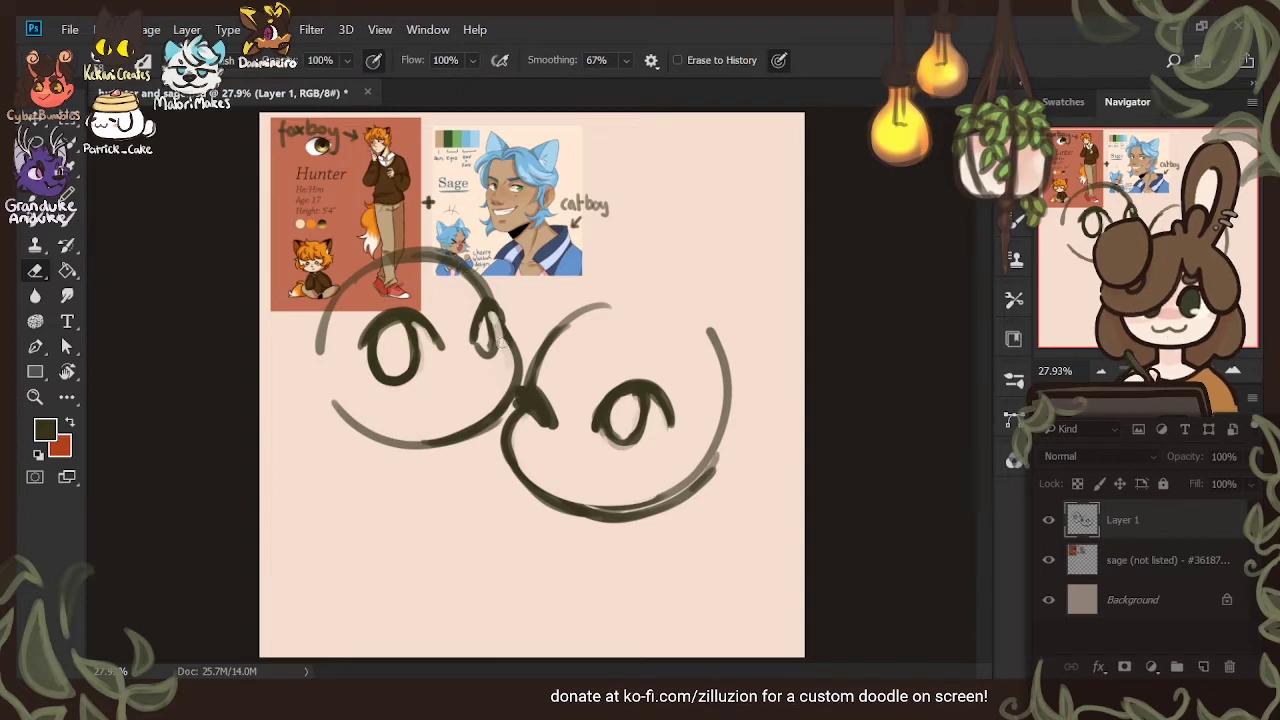
key("b")
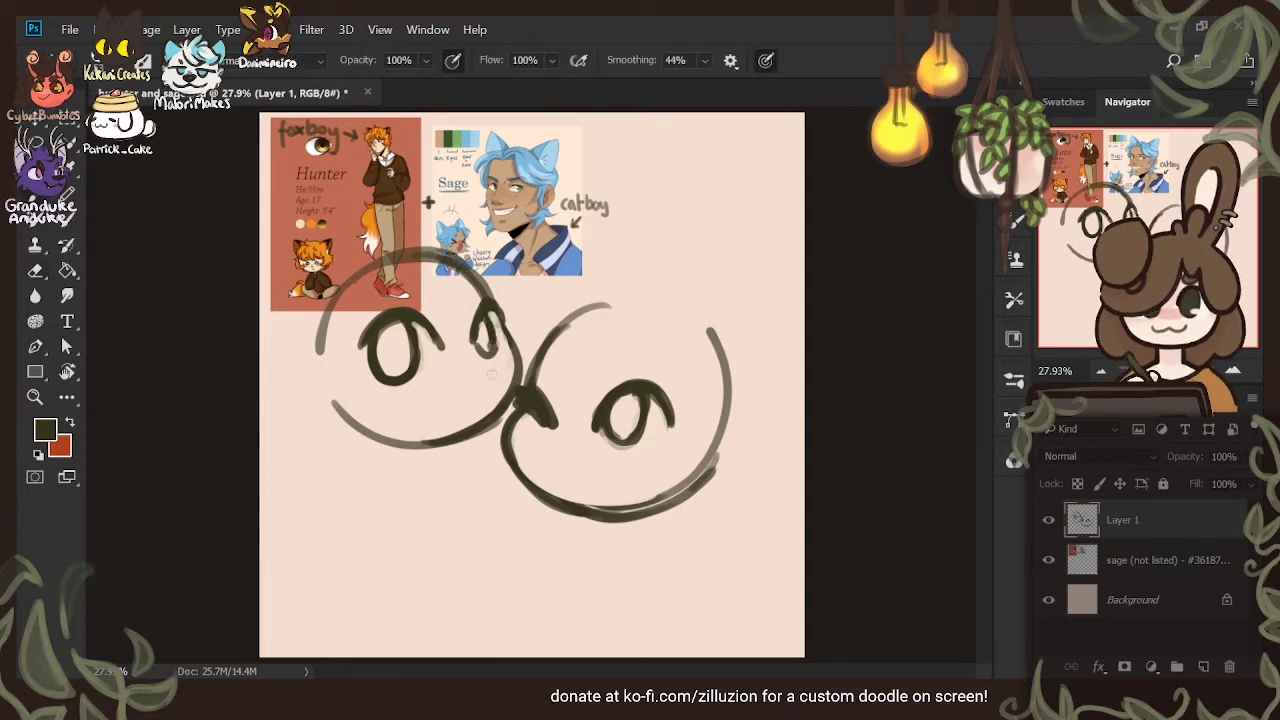
Draw short, thick eyebrows above both eyes of the left-hand head and both eyes of the right-hand head
left_click_drag(494, 351, 490, 328)
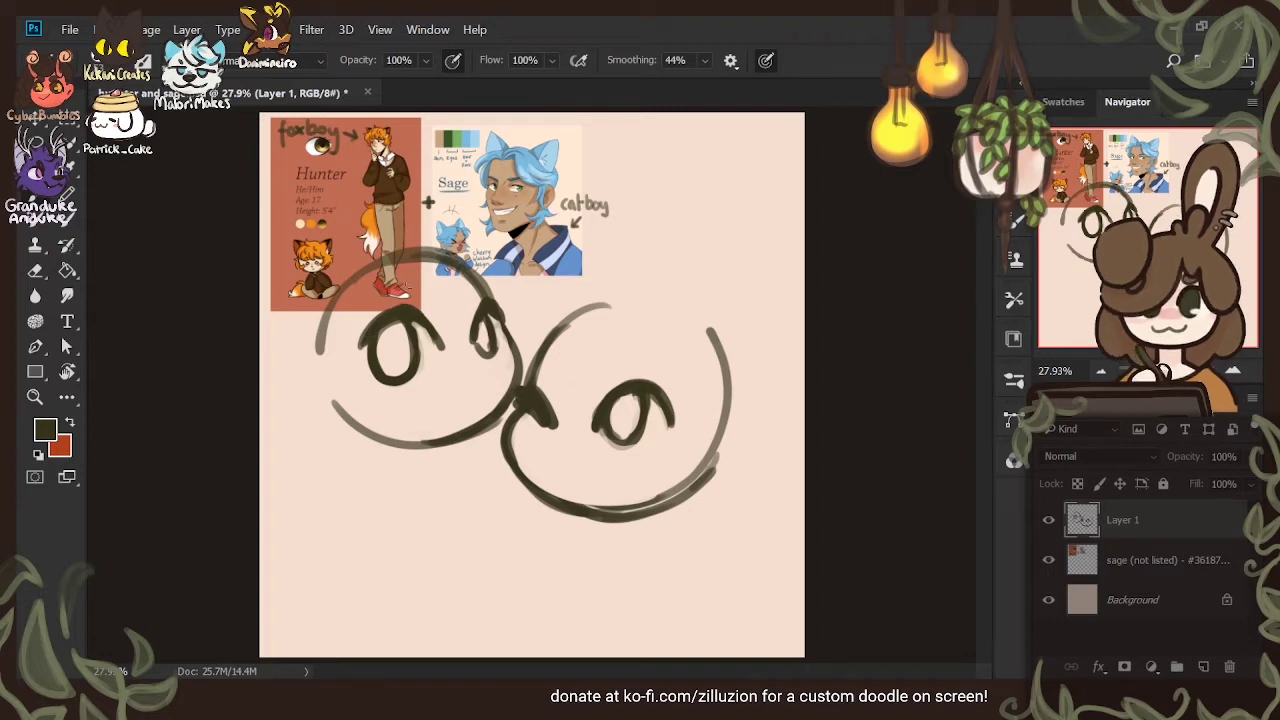
mouse_move(394, 284)
left_mouse_down()
mouse_move(433, 310)
mouse_move(488, 291)
left_mouse_up()
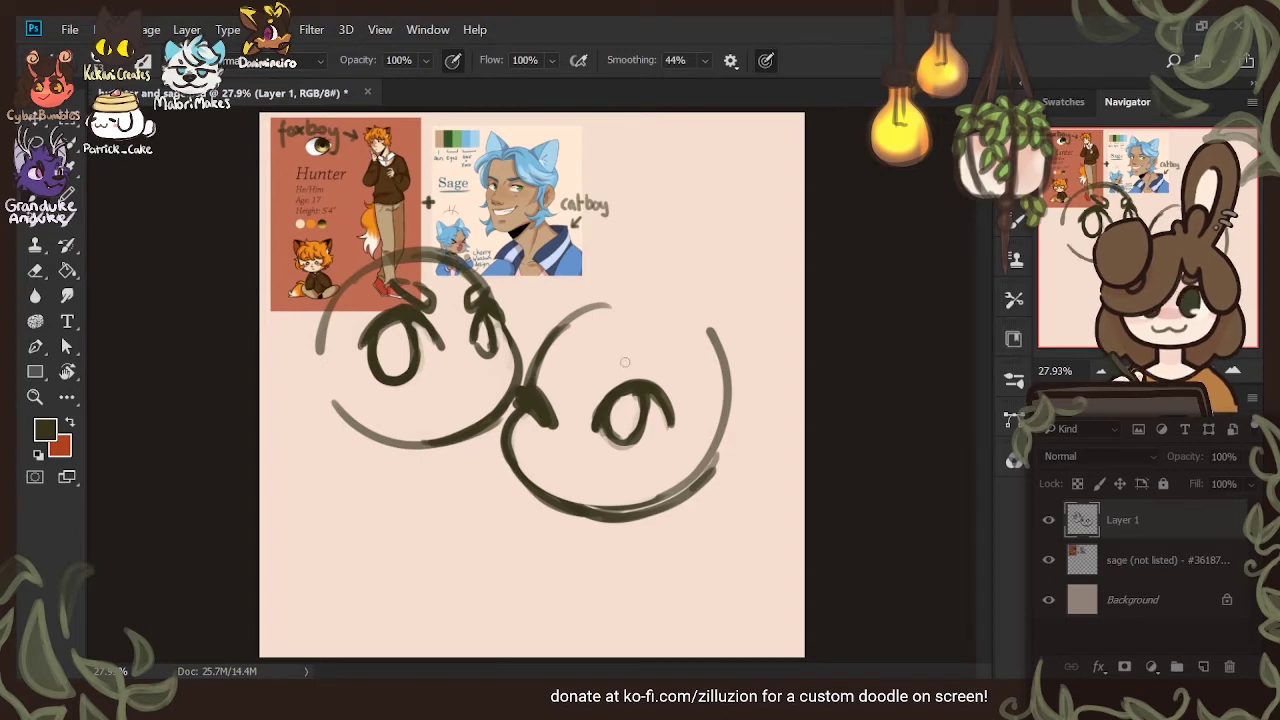
left_click_drag(588, 380, 654, 376)
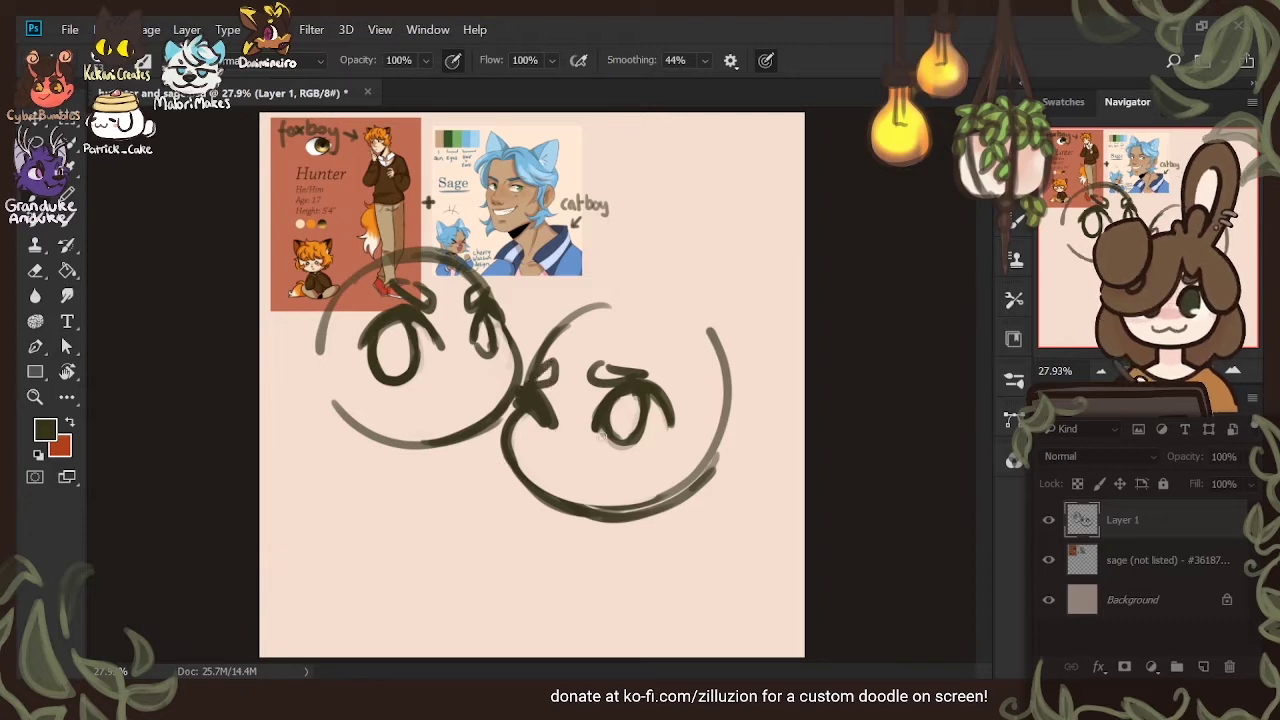
Select the left-hand head with a freehand outline, scale it up to about 107%, and clear the selection
key("l")
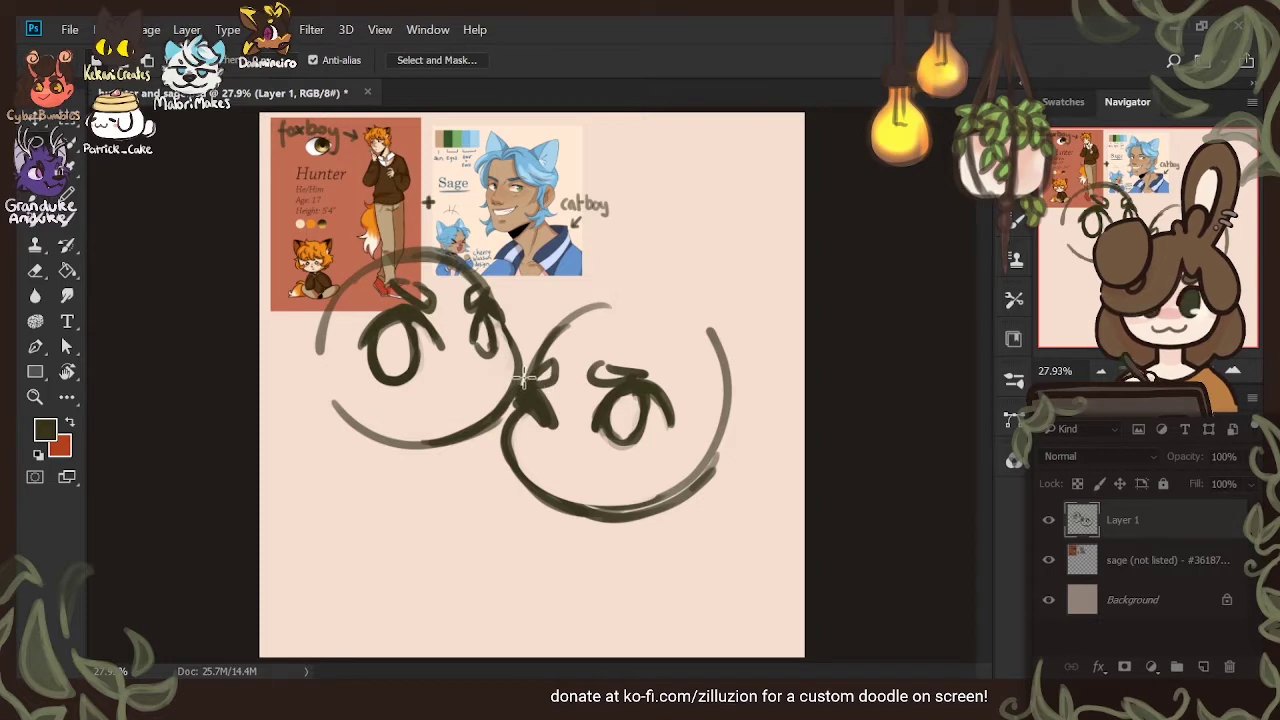
mouse_move(513, 407)
left_mouse_down()
mouse_move(246, 335)
mouse_move(535, 238)
left_mouse_up()
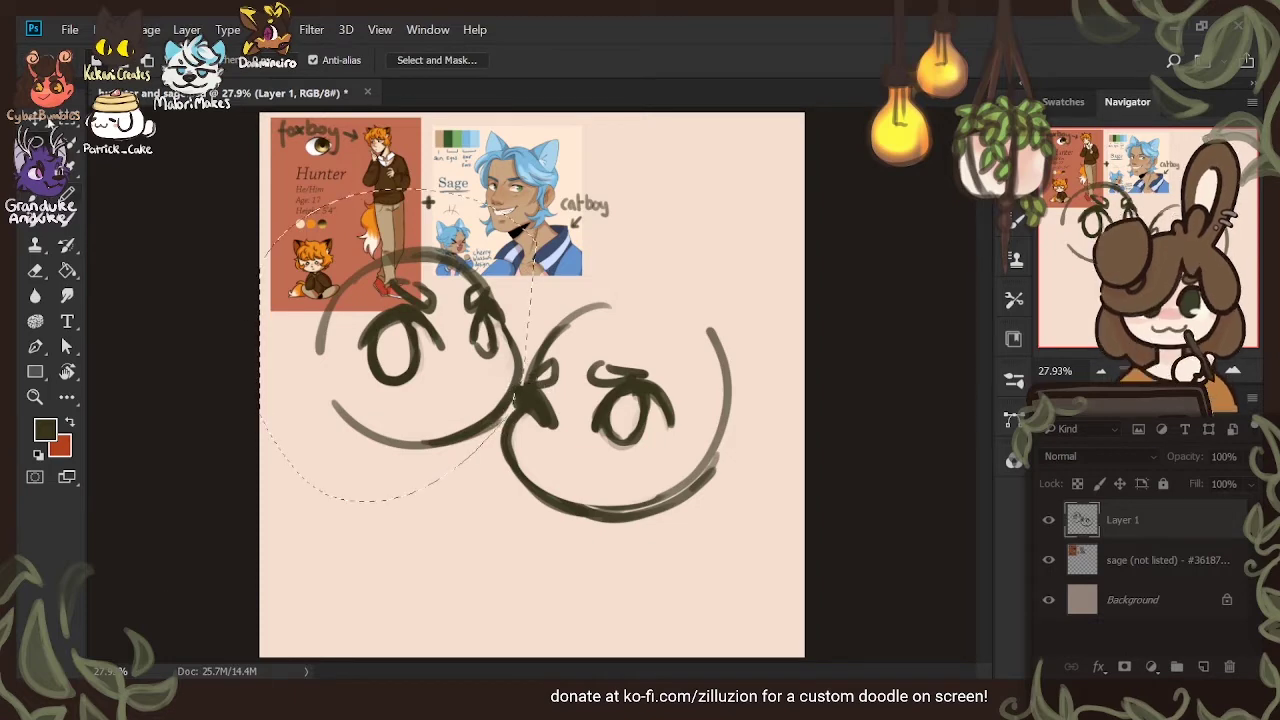
key("v")
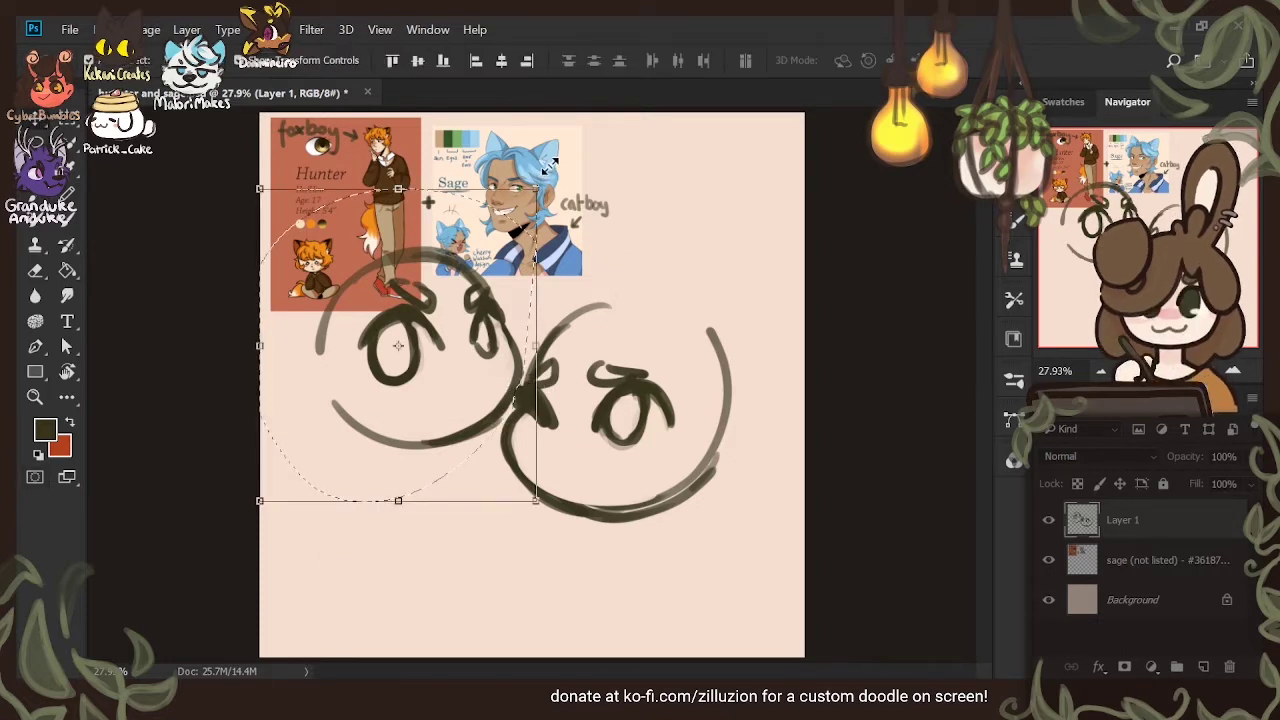
key("ctrl+t")
left_click_drag(538, 187, 554, 169)
left_click_drag(527, 240, 521, 235)
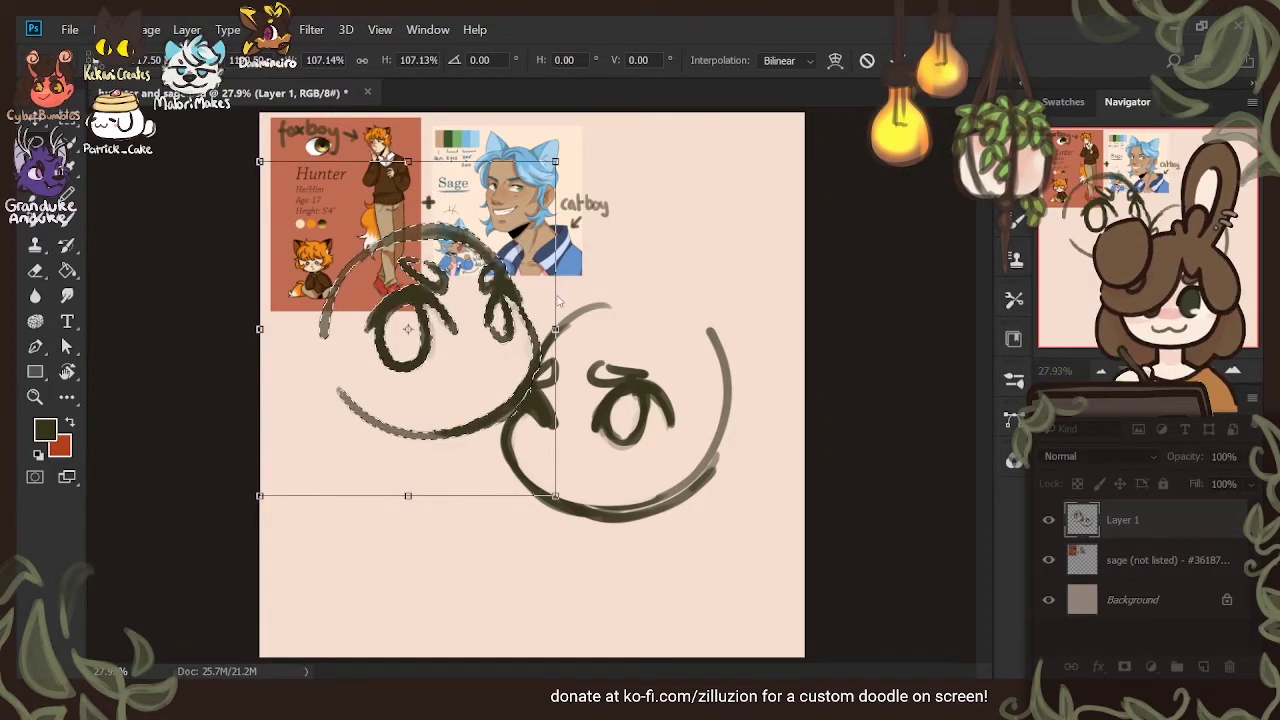
key("Return")
key("ctrl+d")
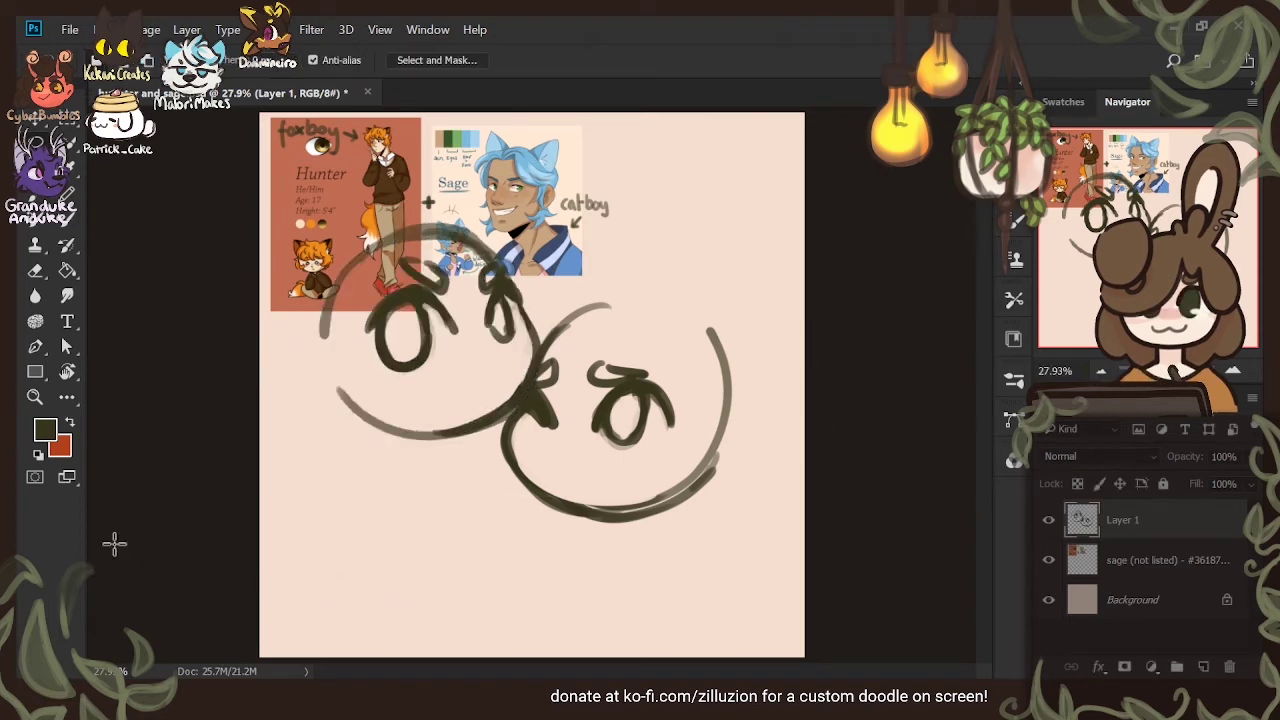
Draw an open smiling mouth on the left-hand head and short slanted strokes between the mouth and far eye
key("b")
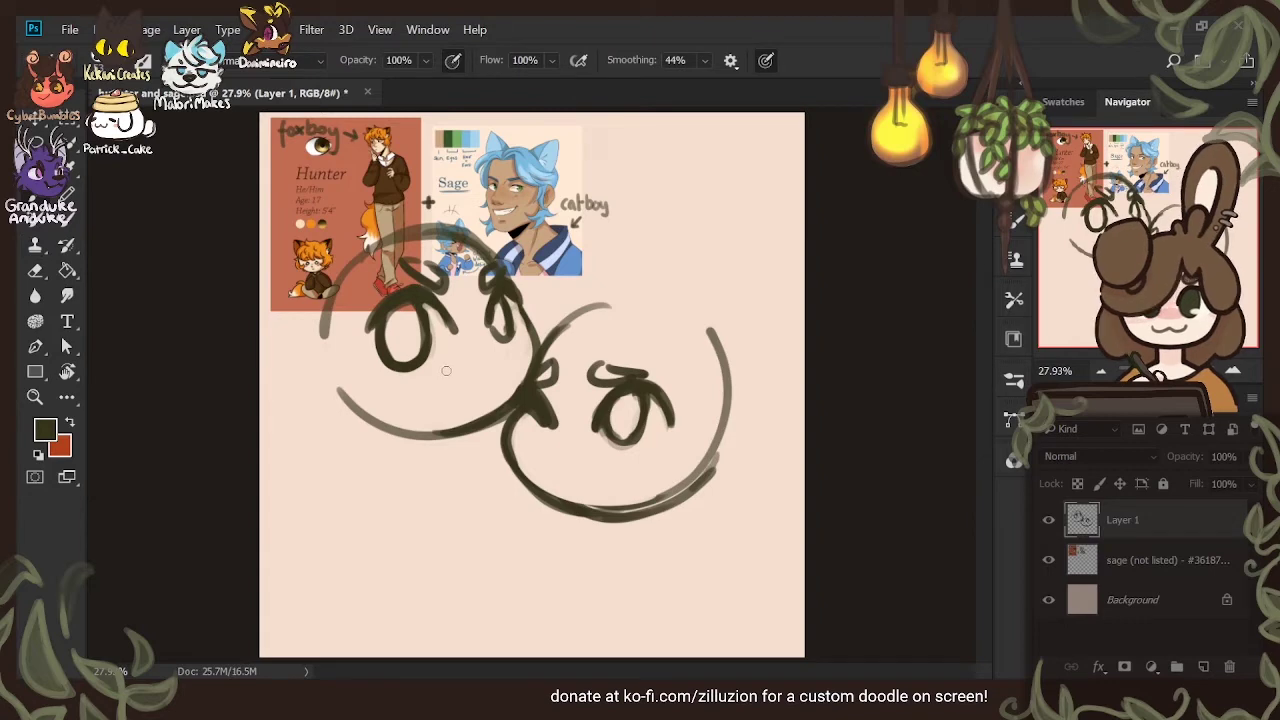
left_click_drag(449, 365, 516, 373)
mouse_move(446, 369)
left_mouse_down()
mouse_move(479, 414)
mouse_move(504, 398)
mouse_move(469, 402)
mouse_move(512, 381)
mouse_move(510, 397)
mouse_move(469, 408)
mouse_move(491, 397)
mouse_move(437, 389)
mouse_move(445, 370)
mouse_move(446, 392)
mouse_move(502, 417)
mouse_move(472, 404)
left_mouse_up()
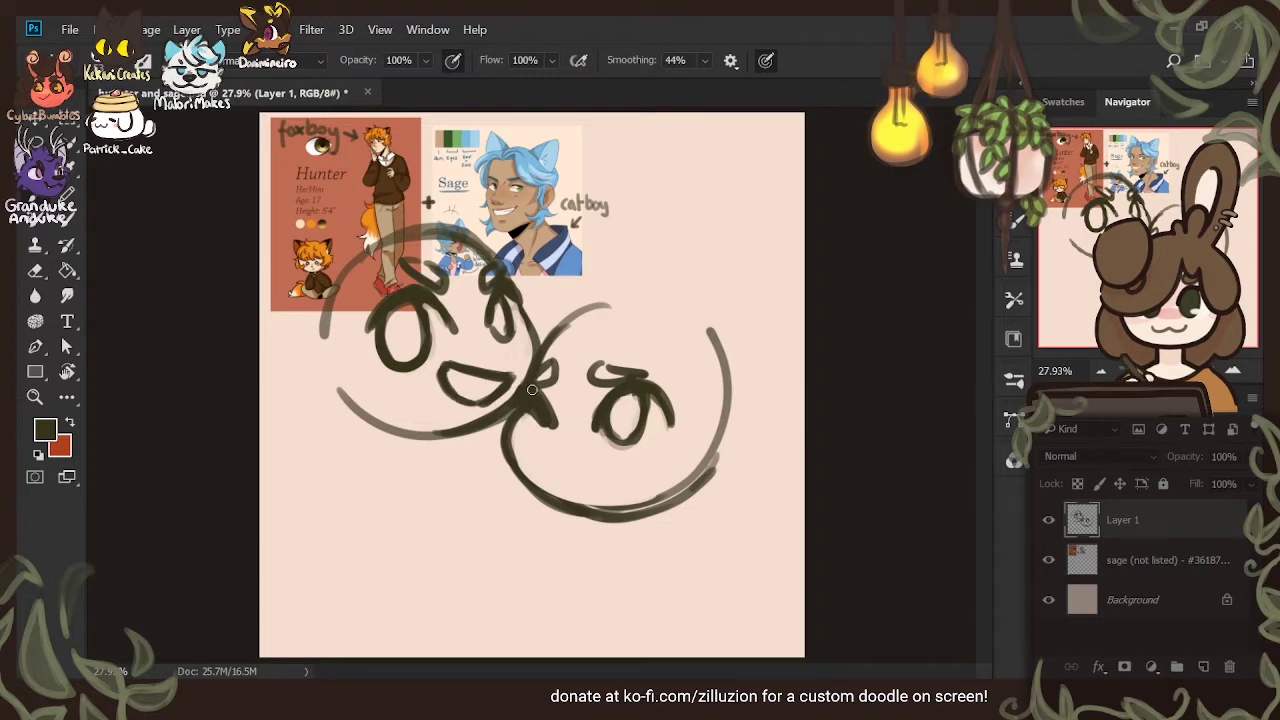
mouse_move(500, 347)
left_mouse_down()
mouse_move(489, 350)
mouse_move(502, 347)
left_mouse_up()
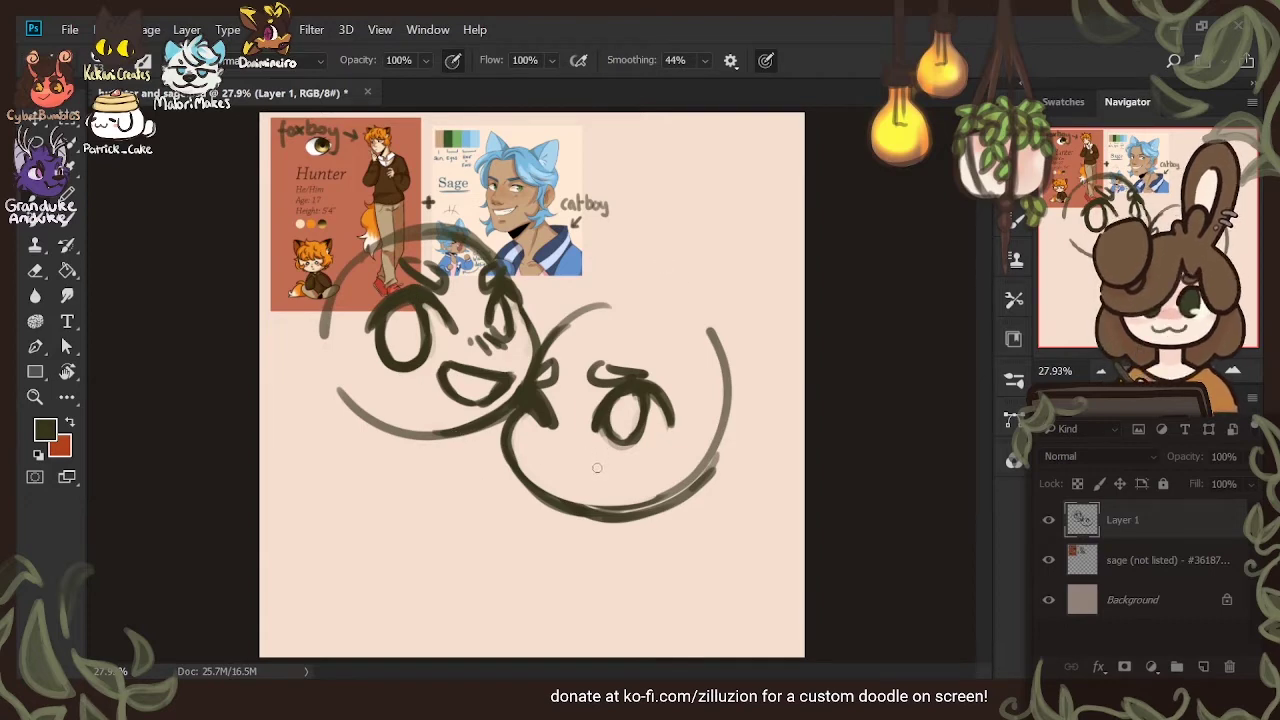
Draw a wavy smirk on the right-hand head and short strokes across the nose area, redoing the stroke nearest the far eye
mouse_move(602, 459)
left_mouse_down()
mouse_move(543, 470)
mouse_move(600, 464)
left_mouse_up()
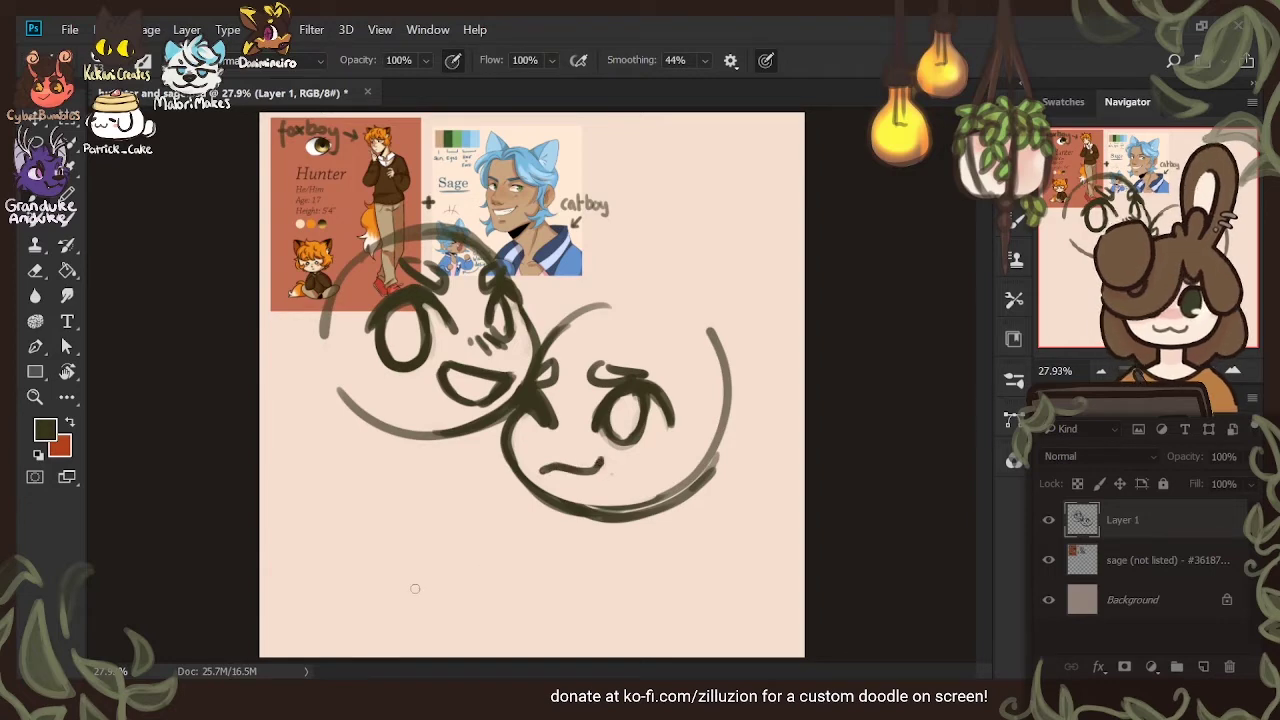
left_click_drag(544, 432, 576, 432)
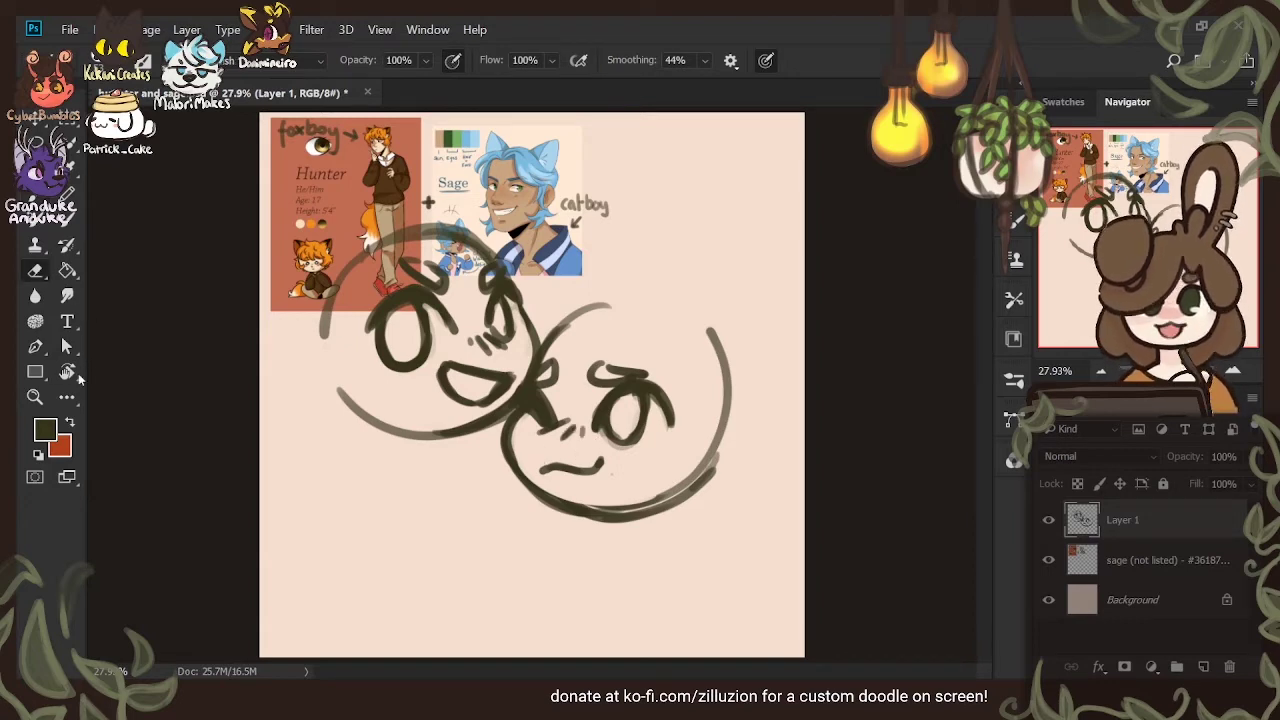
key("e")
key("b")
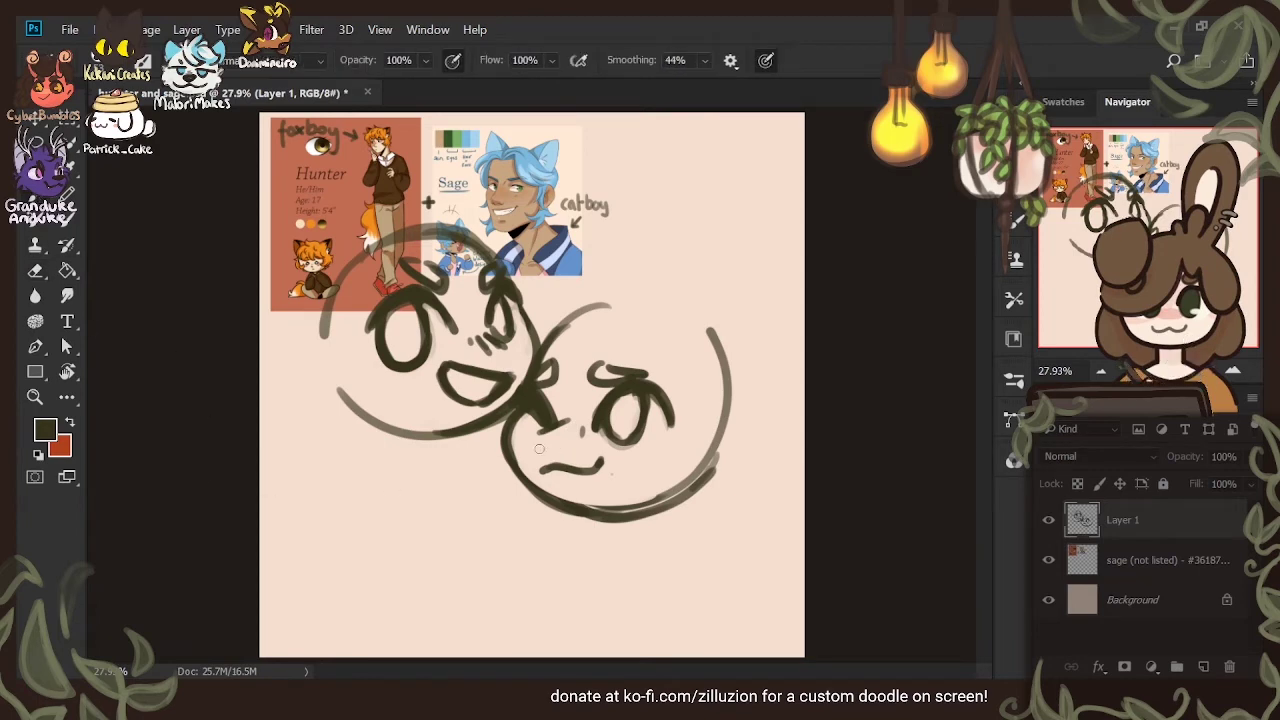
left_click_drag(564, 430, 579, 426)
Check the sketch by toggling Layer 1's visibility, and add a small tongue line inside the left-hand head's open mouth
left_click(1049, 520)
left_click(1050, 520)
left_click_drag(451, 377, 463, 386)
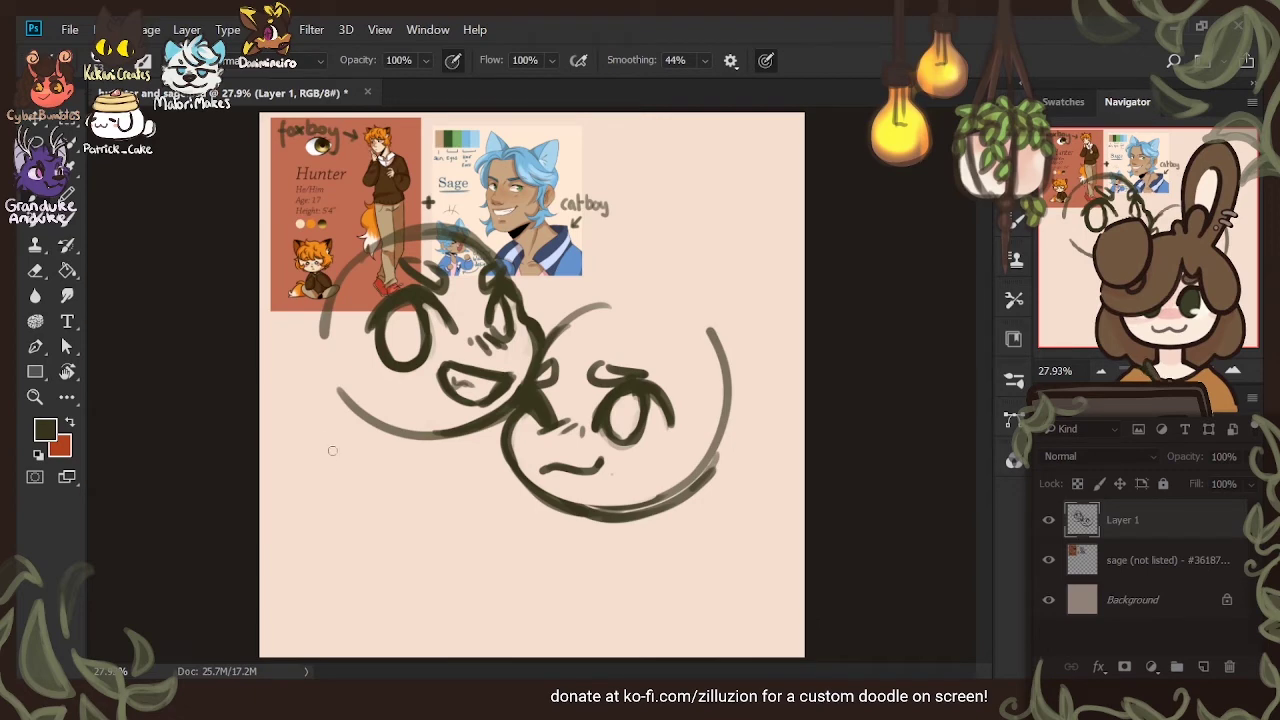
left_click(1204, 667)
mouse_move(361, 466)
left_mouse_down()
mouse_move(364, 383)
mouse_move(400, 407)
mouse_move(401, 463)
mouse_move(431, 404)
mouse_move(455, 433)
mouse_move(433, 477)
left_mouse_up()
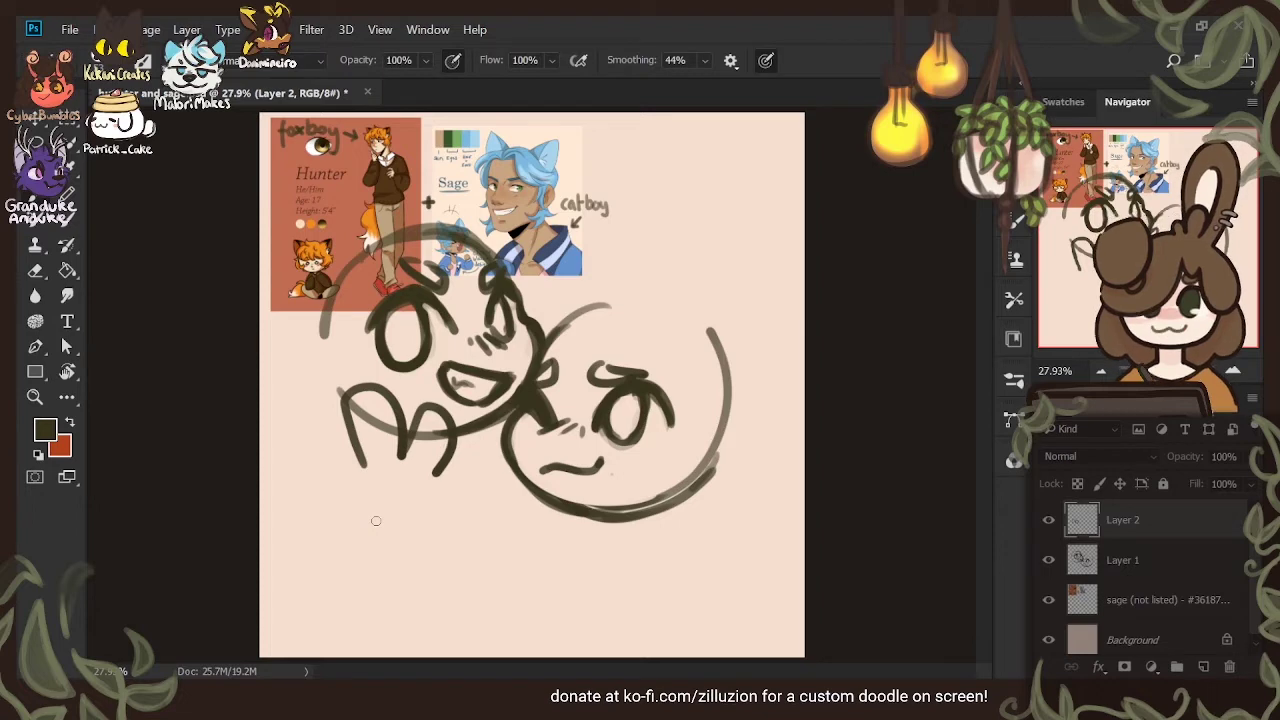
key("v")
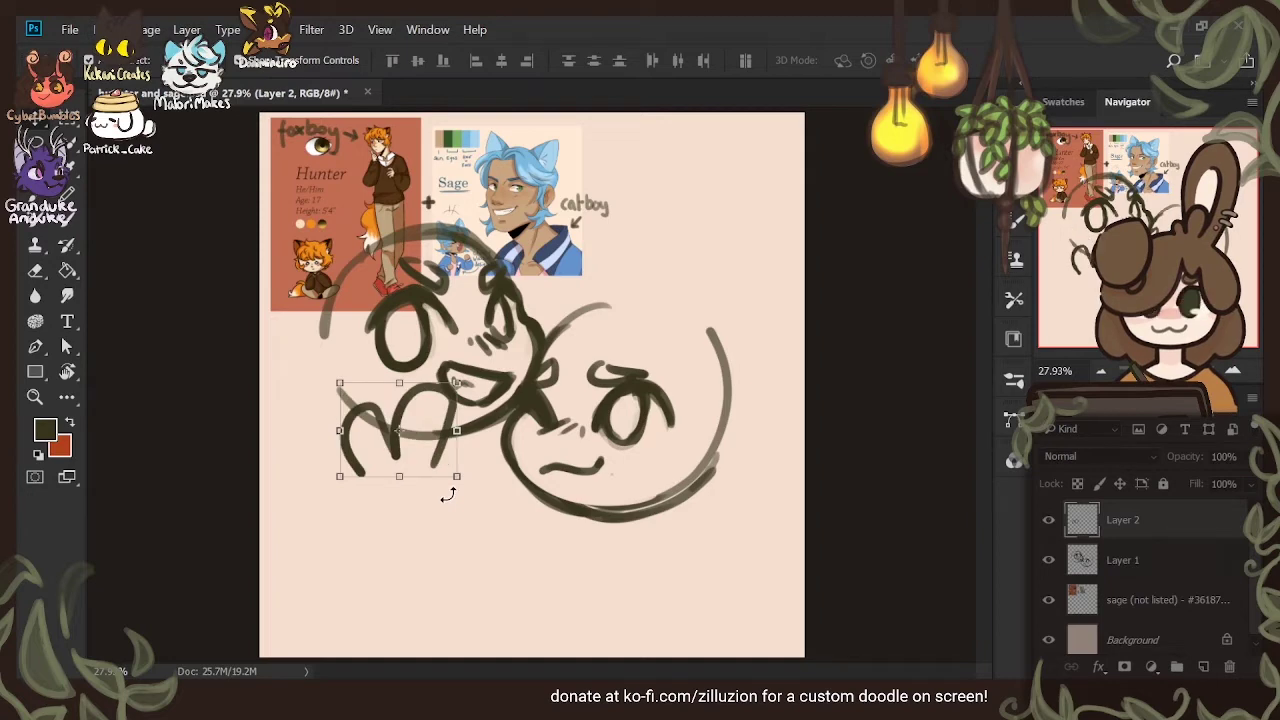
mouse_move(453, 468)
left_mouse_down()
mouse_move(729, 343)
mouse_move(731, 309)
mouse_move(747, 333)
left_mouse_up()
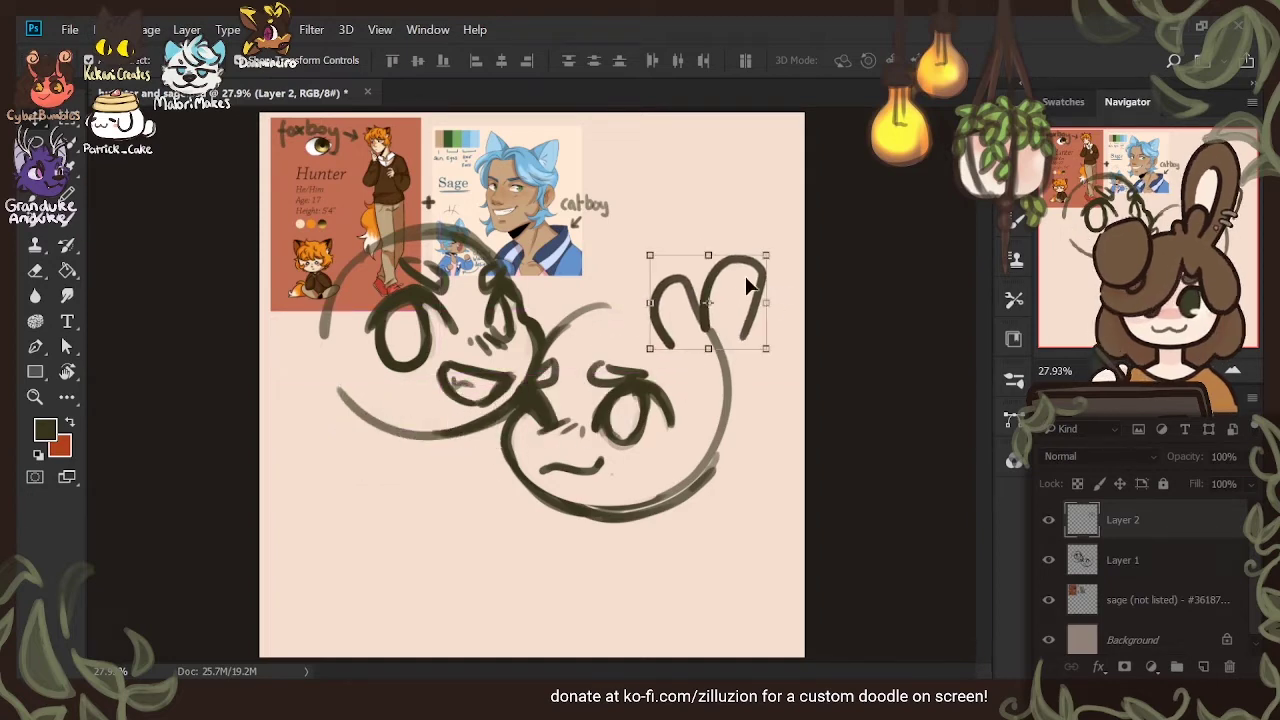
left_click_drag(651, 349, 670, 332)
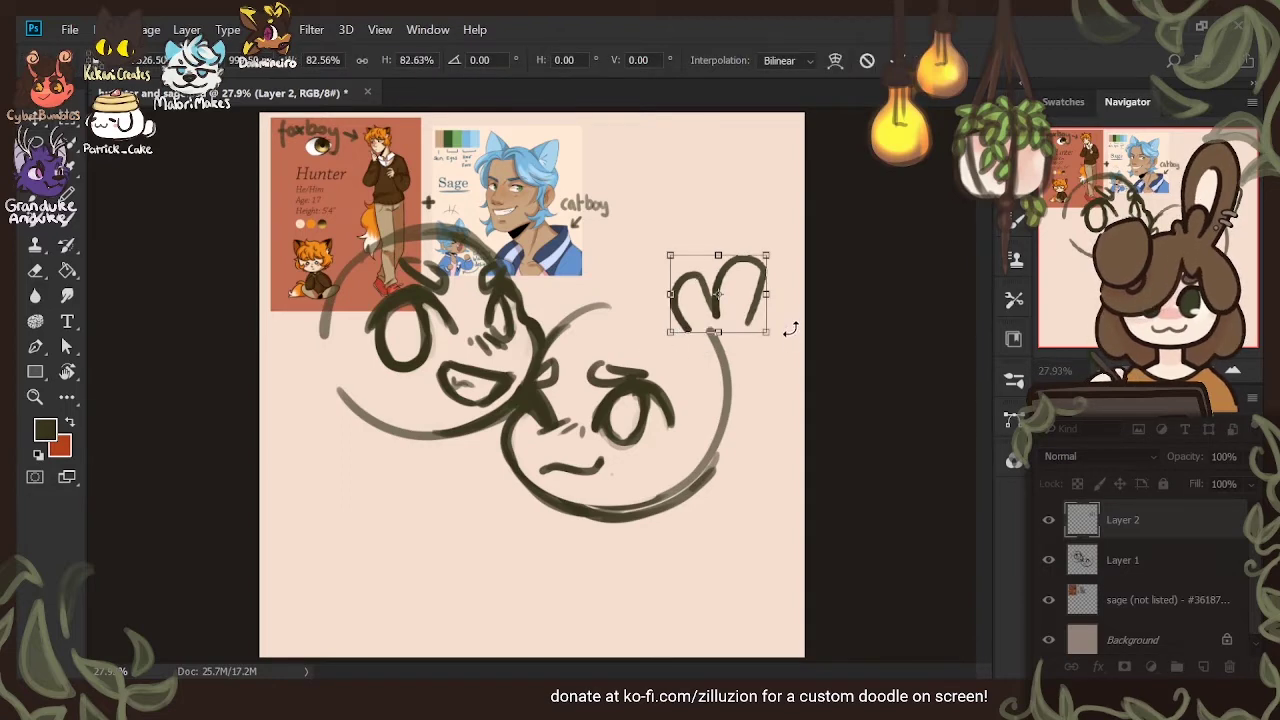
key("Return")
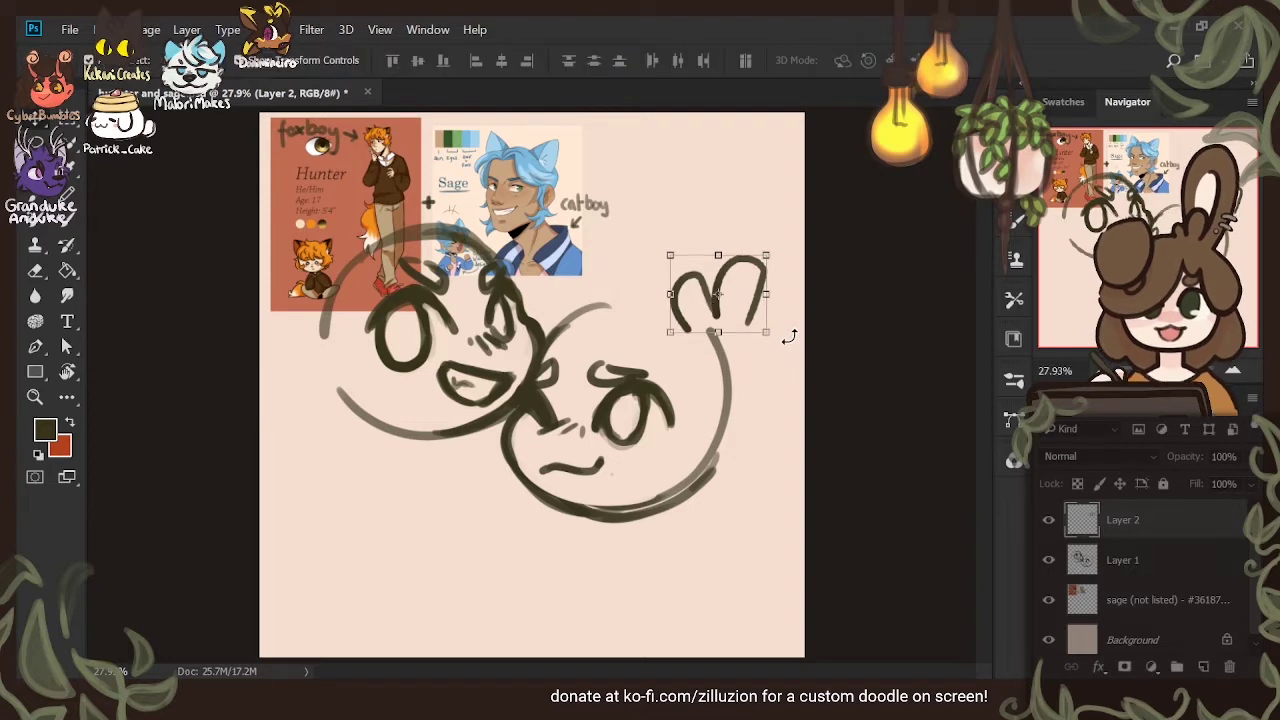
key("Delete")
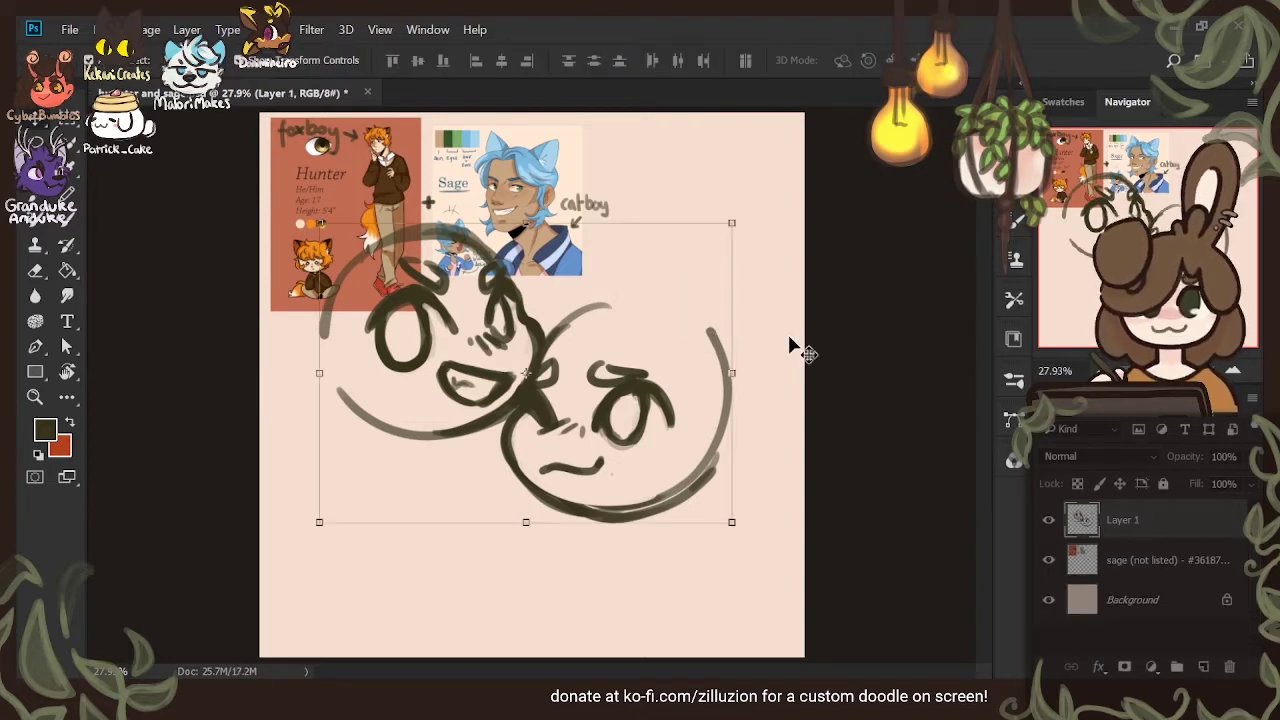
Add a new layer and sketch overlapping rounded loops beside the left-hand head's lower cheek, extending to the canvas edge
key("l")
key("b")
left_click(1203, 666)
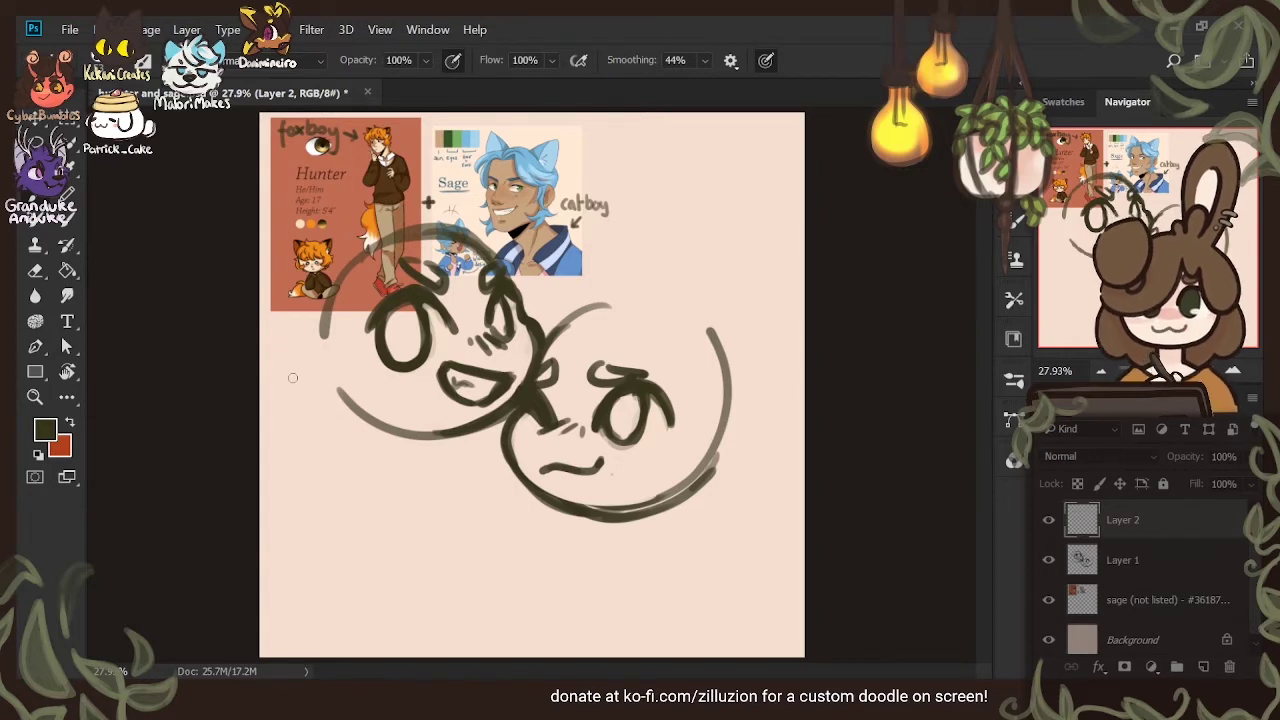
mouse_move(289, 374)
left_mouse_down()
mouse_move(365, 403)
mouse_move(355, 459)
mouse_move(277, 390)
mouse_move(294, 480)
mouse_move(352, 473)
mouse_move(338, 403)
mouse_move(313, 456)
mouse_move(371, 474)
mouse_move(385, 435)
mouse_move(404, 488)
left_mouse_up()
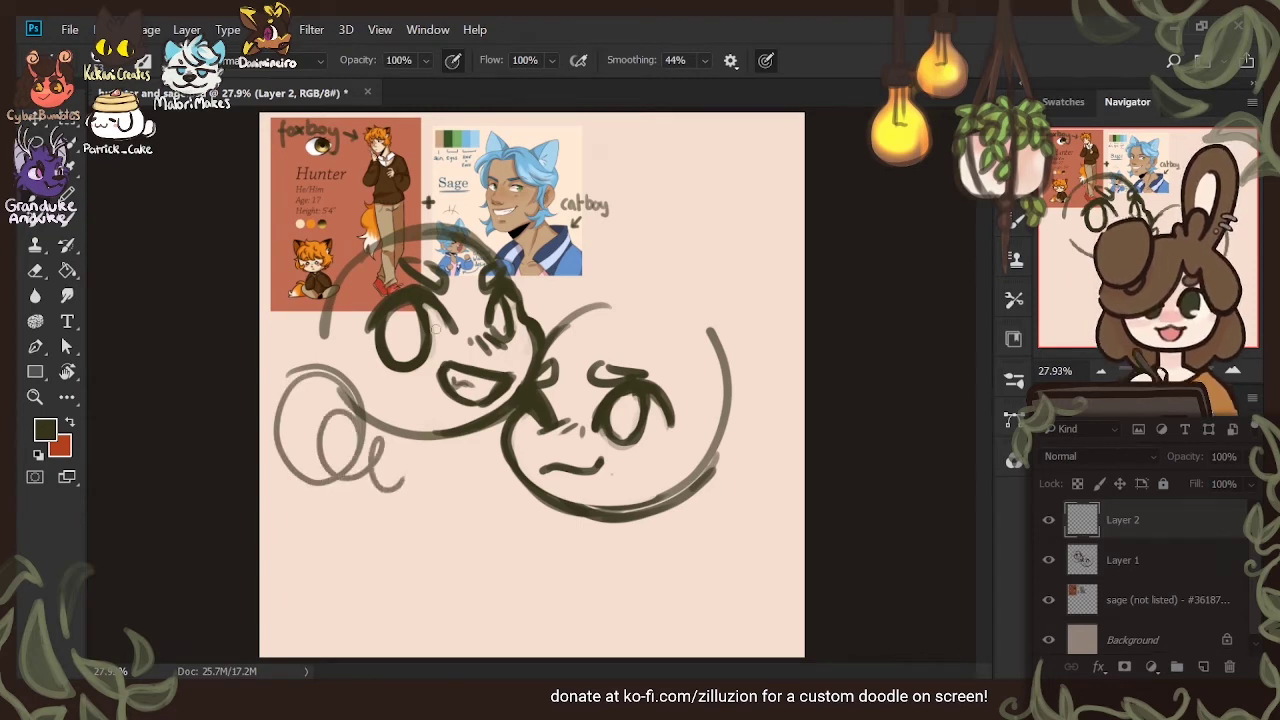
mouse_move(326, 370)
left_mouse_down()
mouse_move(297, 471)
mouse_move(366, 412)
mouse_move(356, 391)
mouse_move(361, 439)
mouse_move(349, 407)
mouse_move(319, 436)
mouse_move(357, 477)
mouse_move(369, 432)
mouse_move(370, 494)
mouse_move(405, 482)
left_mouse_up()
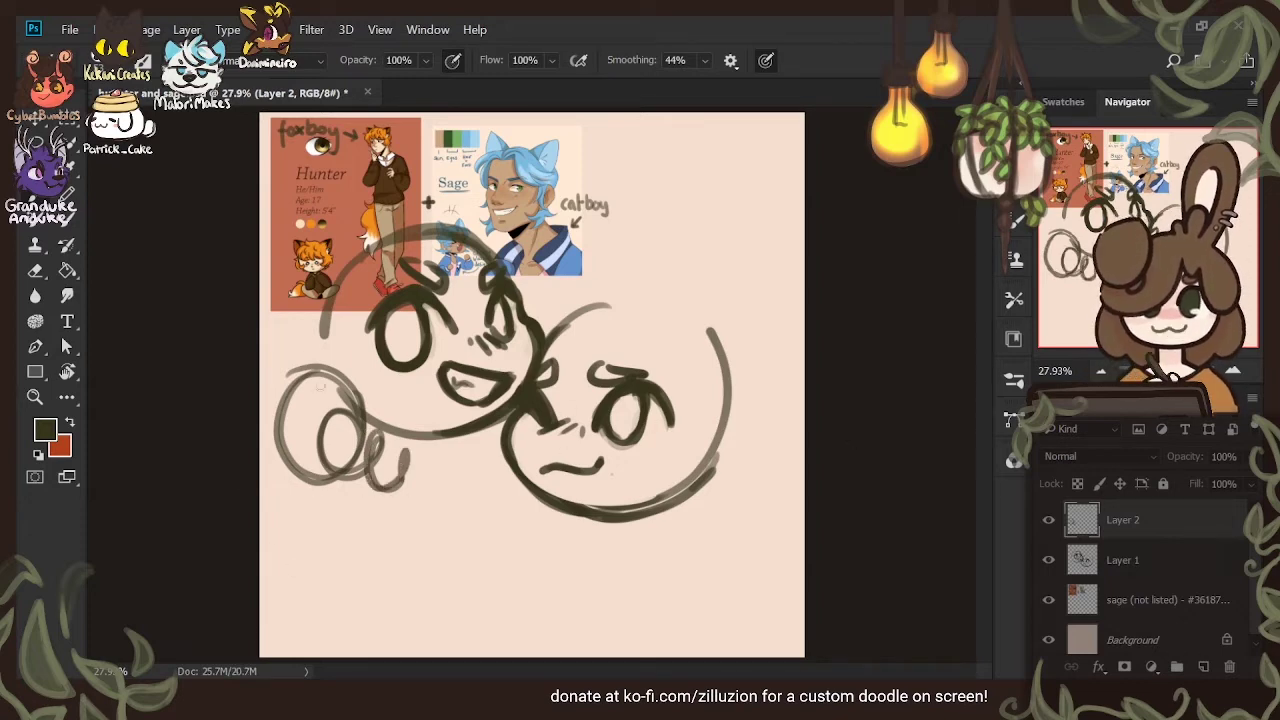
mouse_move(320, 376)
left_mouse_down()
mouse_move(275, 474)
mouse_move(322, 432)
mouse_move(311, 354)
mouse_move(272, 350)
left_mouse_up()
left_click_drag(299, 473, 304, 382)
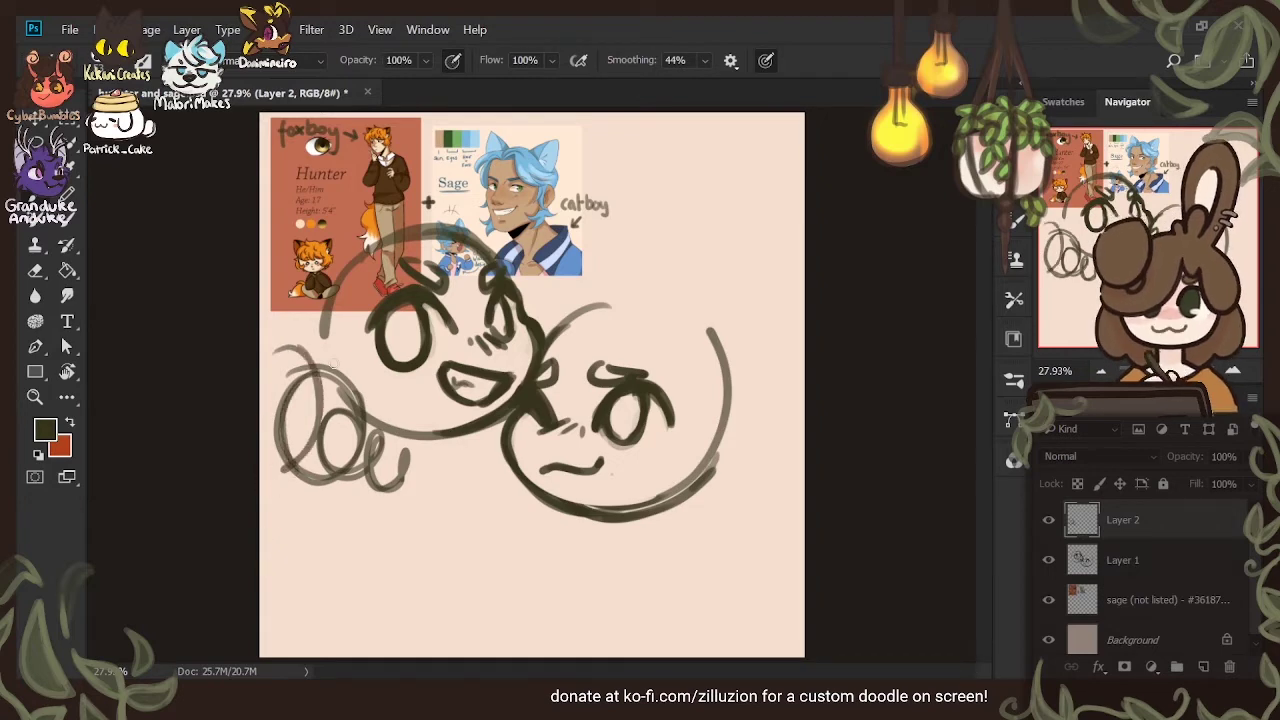
mouse_move(258, 426)
left_mouse_down()
mouse_move(264, 461)
mouse_move(296, 466)
left_mouse_up()
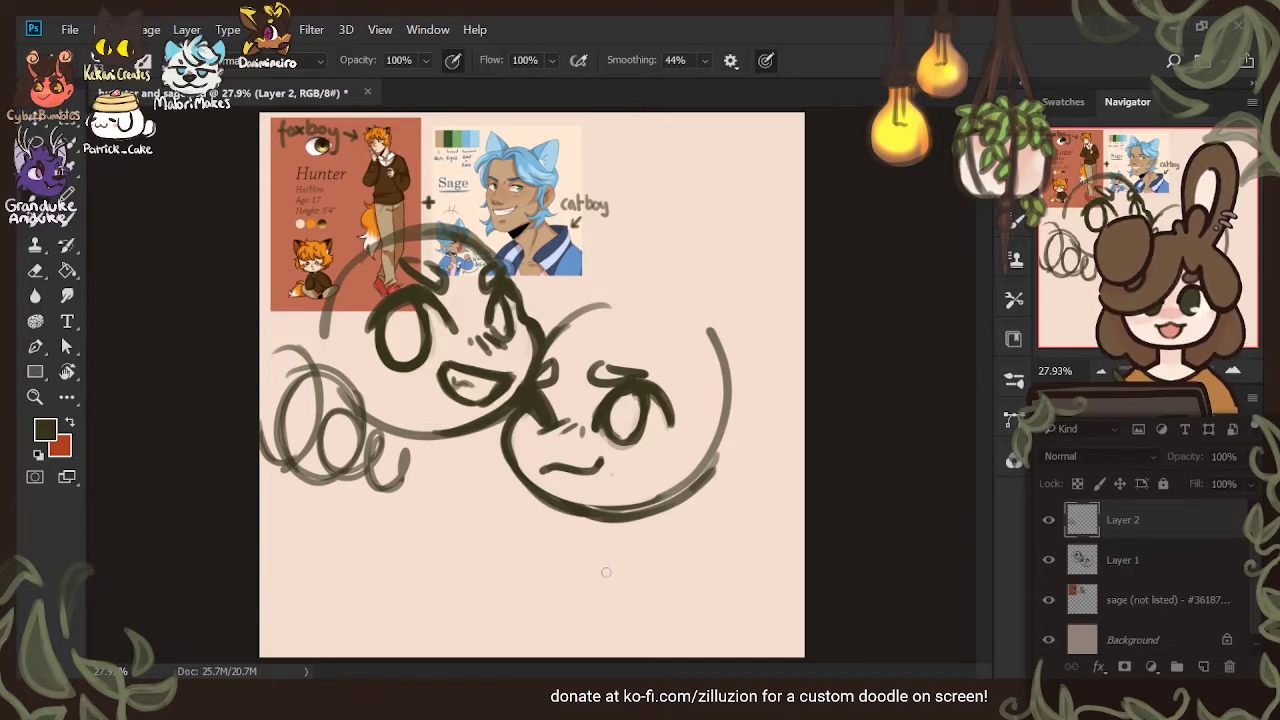
mouse_move(266, 476)
left_mouse_down()
mouse_move(262, 456)
mouse_move(280, 480)
mouse_move(304, 466)
mouse_move(318, 420)
mouse_move(301, 377)
left_mouse_up()
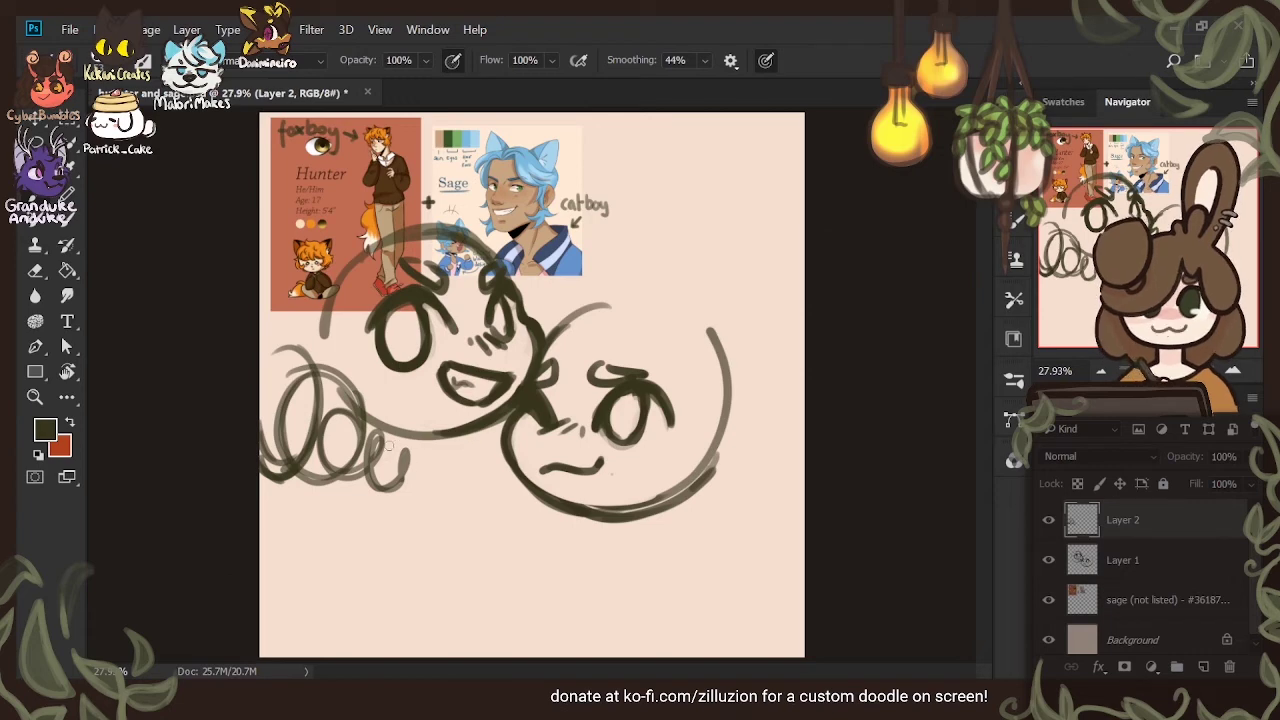
Sketch small angular collar shapes beneath both heads' chins and retrace the right-hand head's lower jaw line
mouse_move(390, 445)
left_mouse_down()
mouse_move(430, 421)
mouse_move(448, 462)
mouse_move(446, 414)
mouse_move(452, 430)
mouse_move(488, 424)
left_mouse_up()
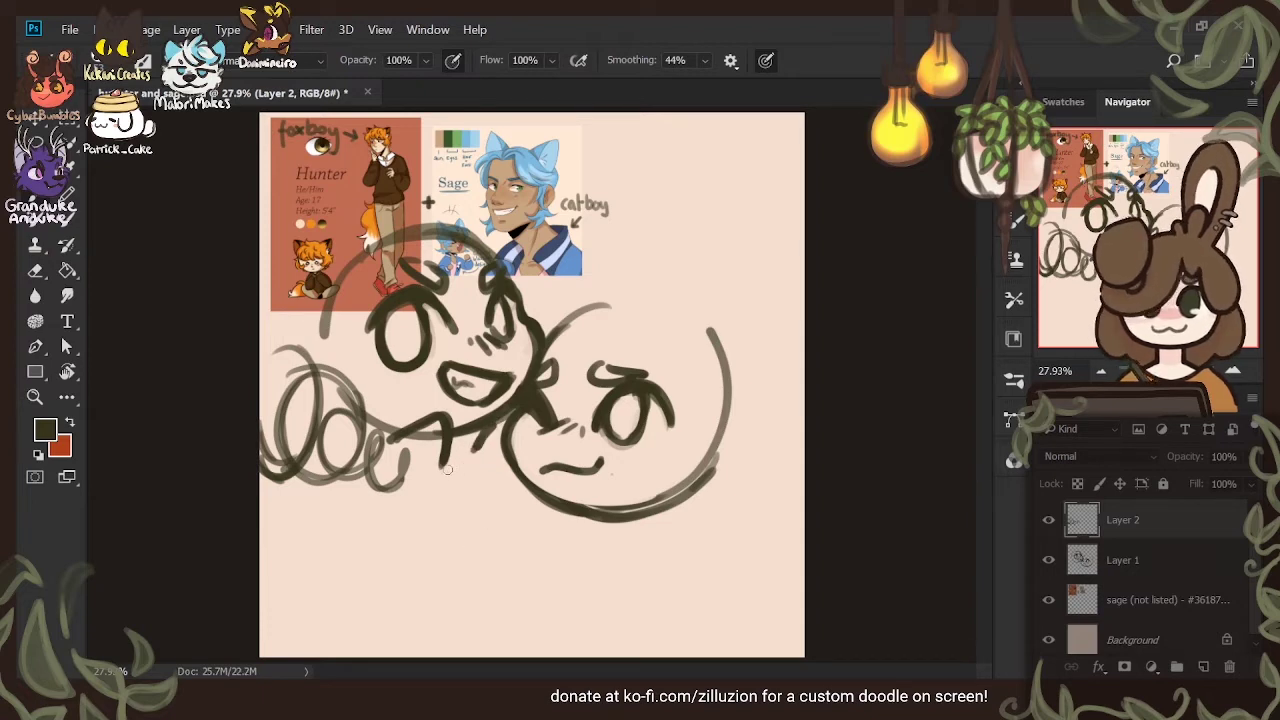
mouse_move(441, 468)
left_mouse_down()
mouse_move(463, 470)
mouse_move(450, 548)
left_mouse_up()
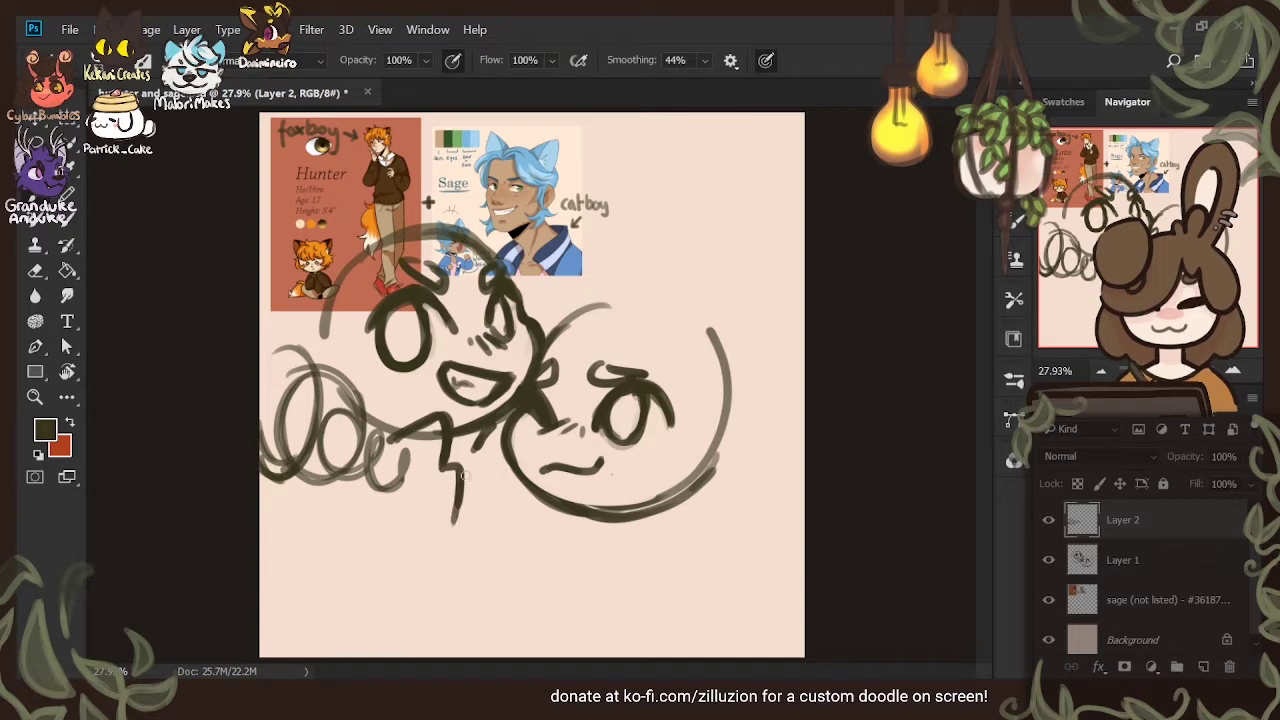
key("ctrl+z")
key("ctrl+z")
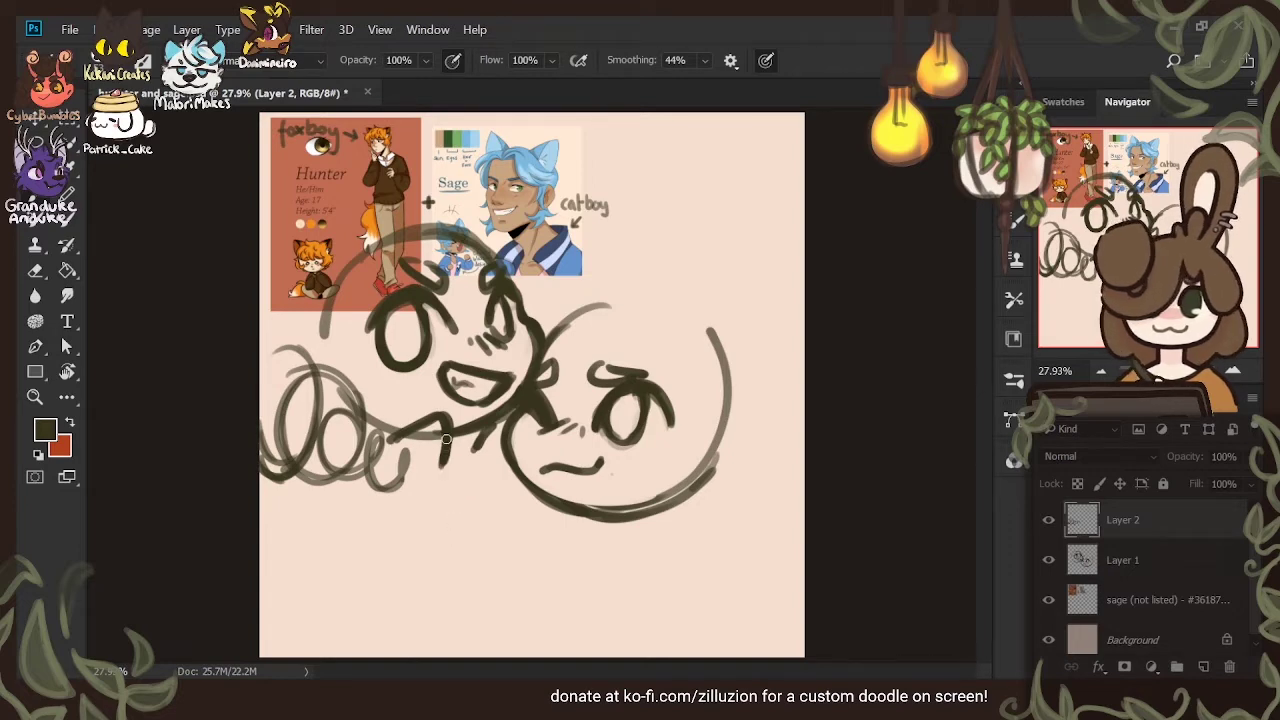
mouse_move(449, 436)
left_mouse_down()
mouse_move(390, 470)
mouse_move(448, 475)
mouse_move(370, 495)
left_mouse_up()
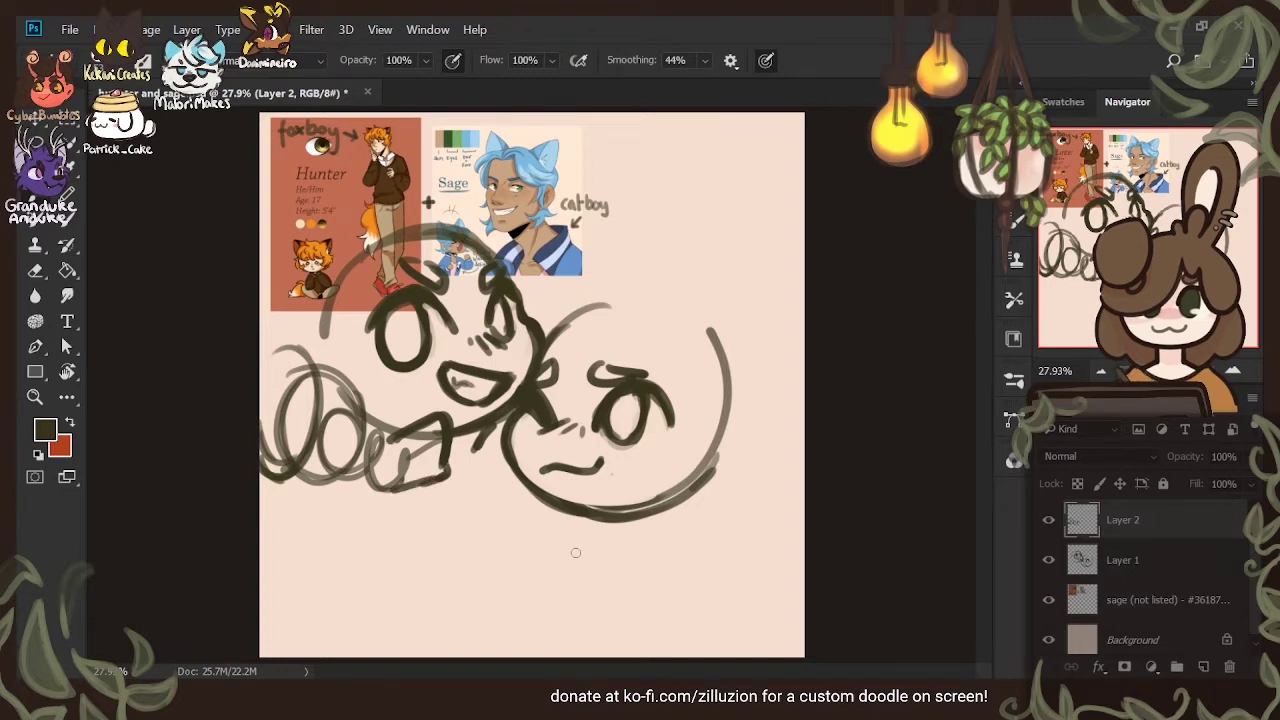
mouse_move(611, 530)
left_mouse_down()
mouse_move(576, 564)
mouse_move(599, 557)
mouse_move(637, 582)
mouse_move(642, 524)
left_mouse_up()
mouse_move(554, 502)
left_mouse_down()
mouse_move(599, 512)
mouse_move(661, 494)
mouse_move(654, 503)
mouse_move(706, 446)
left_mouse_up()
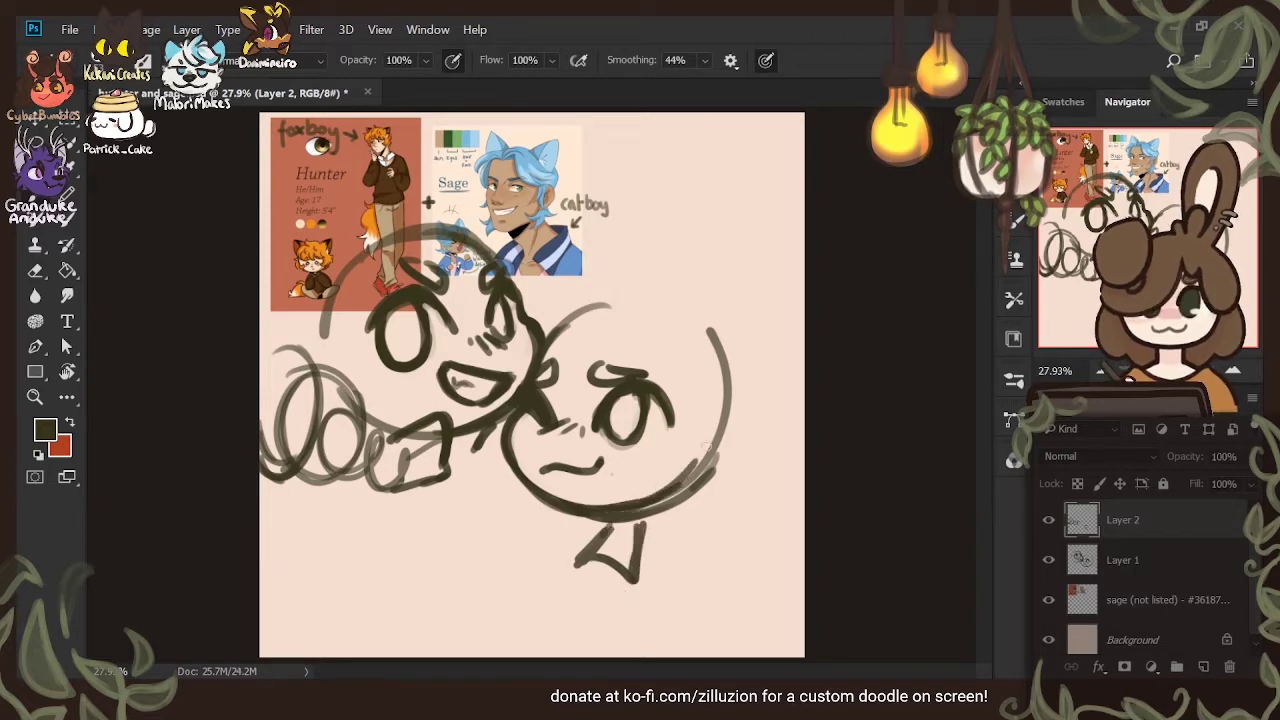
Erase the right-hand head's oval eye on Layer 1 and redraw it smaller beneath the upper lash line
key("e")
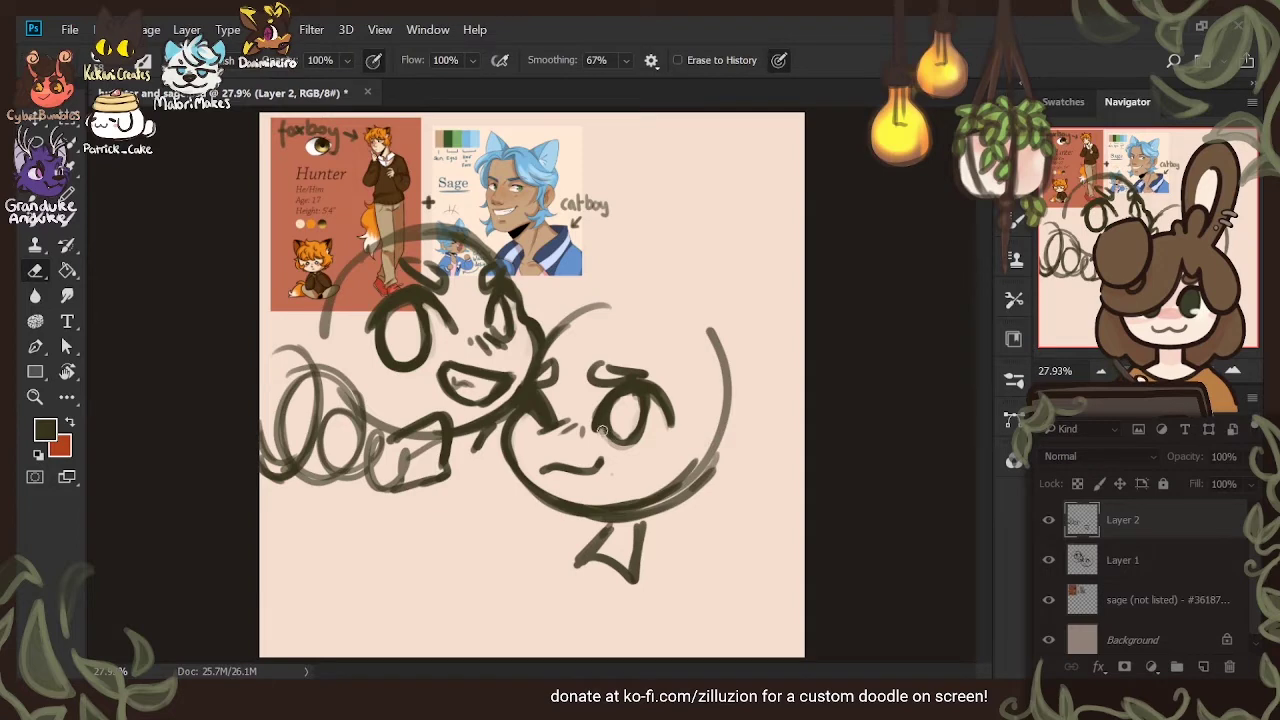
key("alt+bracketleft")
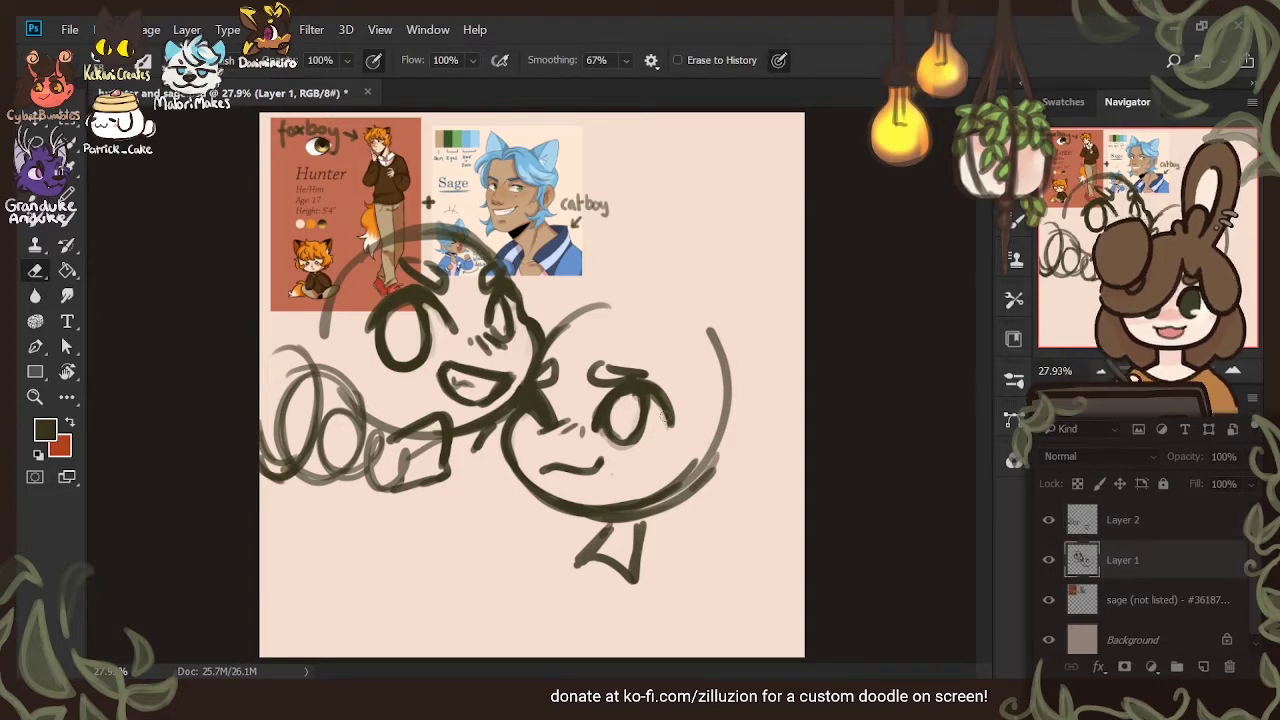
mouse_move(605, 446)
left_mouse_down()
mouse_move(632, 440)
mouse_move(642, 414)
left_mouse_up()
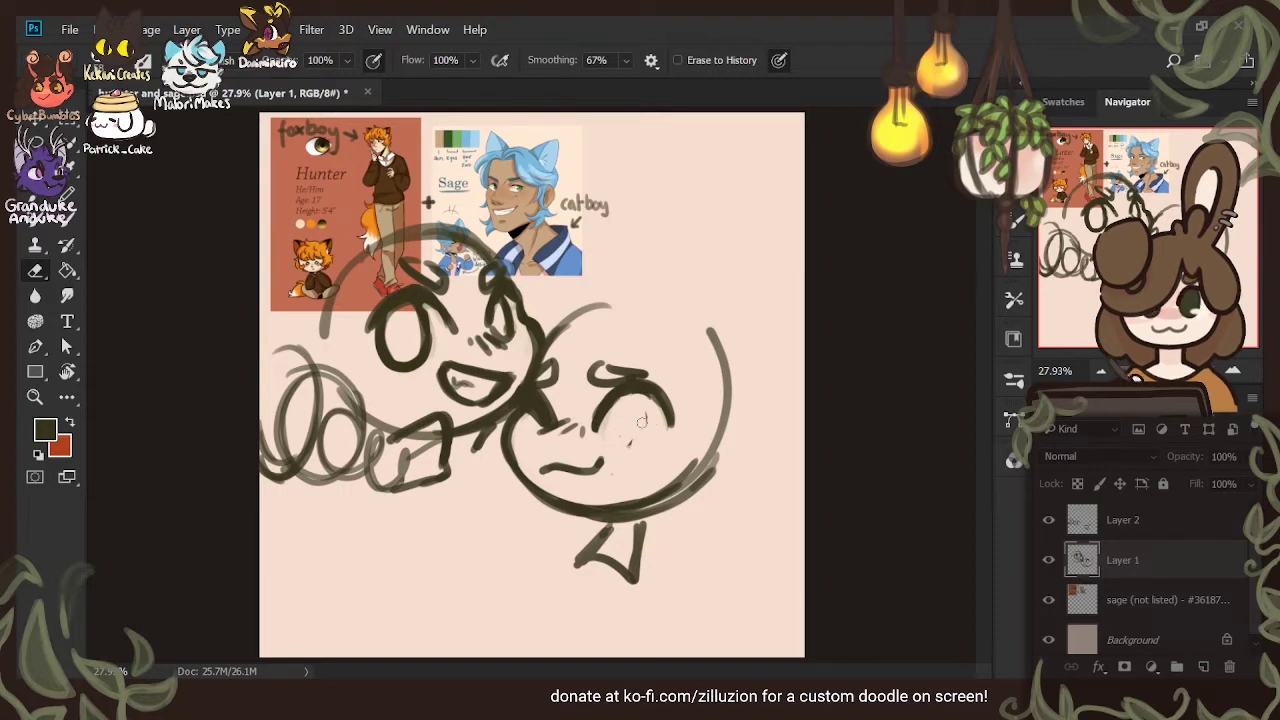
key("b")
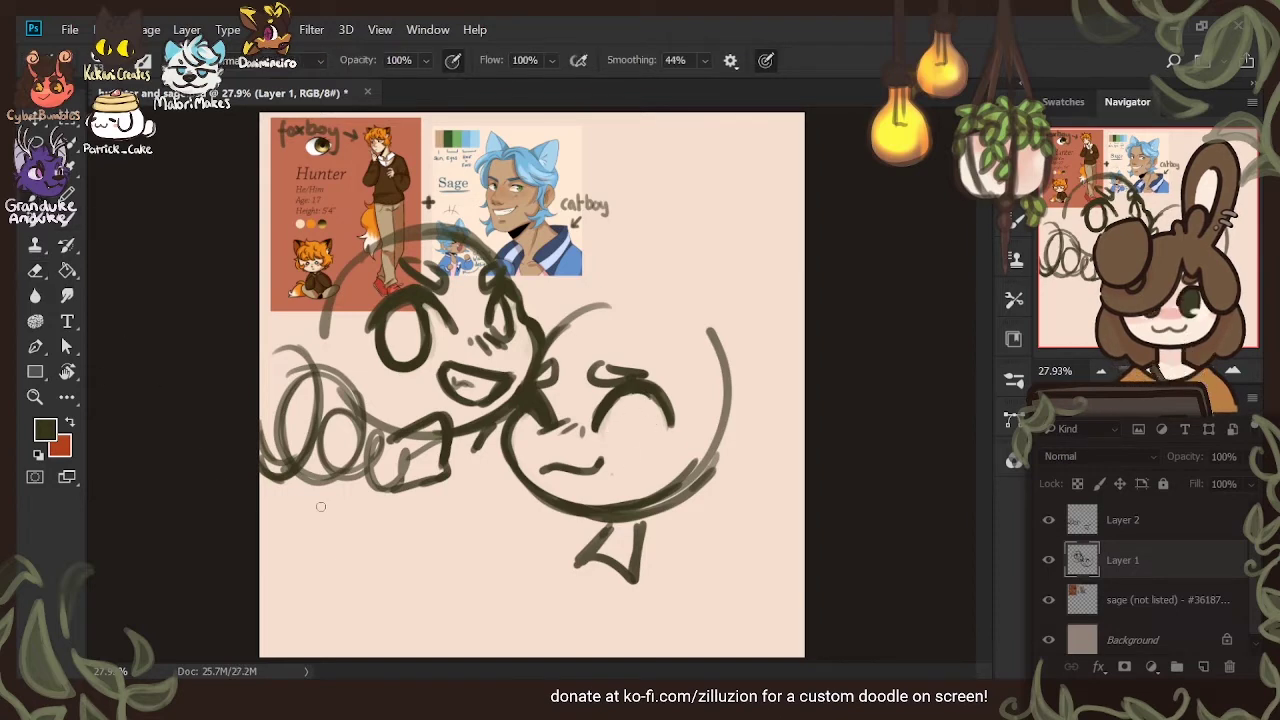
mouse_move(625, 391)
left_mouse_down()
mouse_move(634, 448)
mouse_move(655, 433)
left_mouse_up()
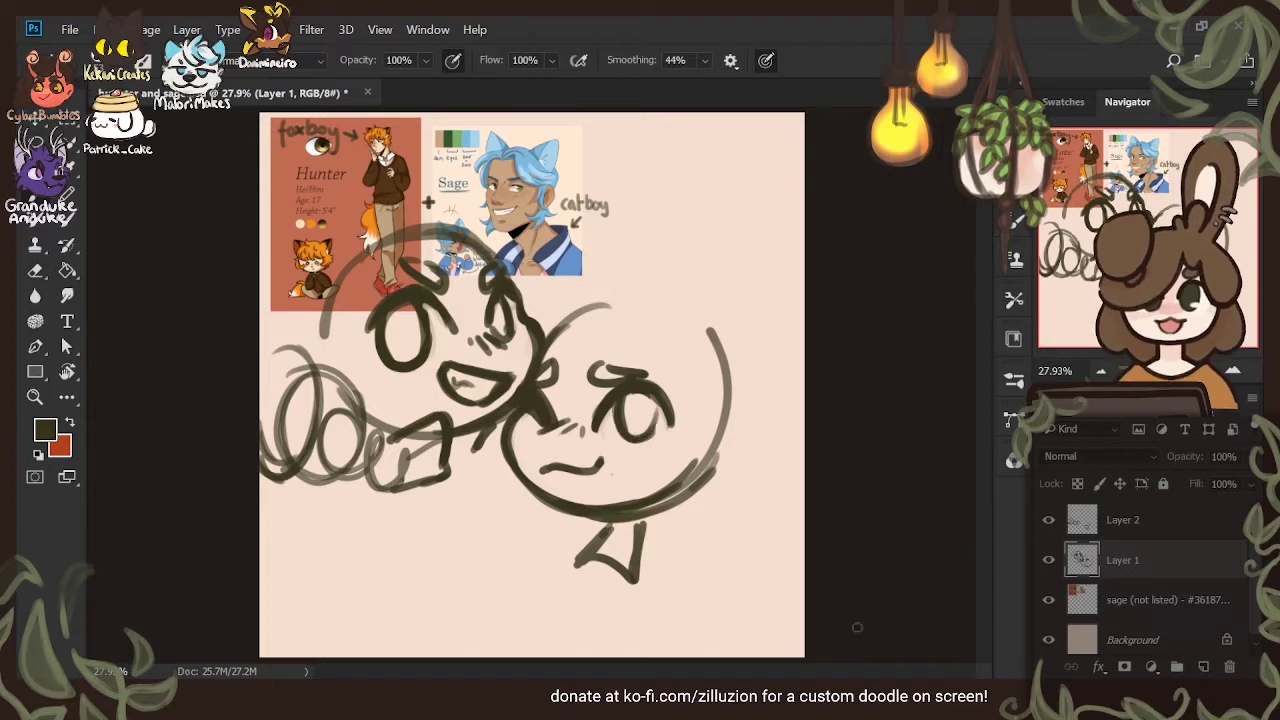
Erase the right-hand head's excess outer jaw lines and the circular guide arcs along its side and top
key("e")
left_click_drag(568, 518, 710, 470)
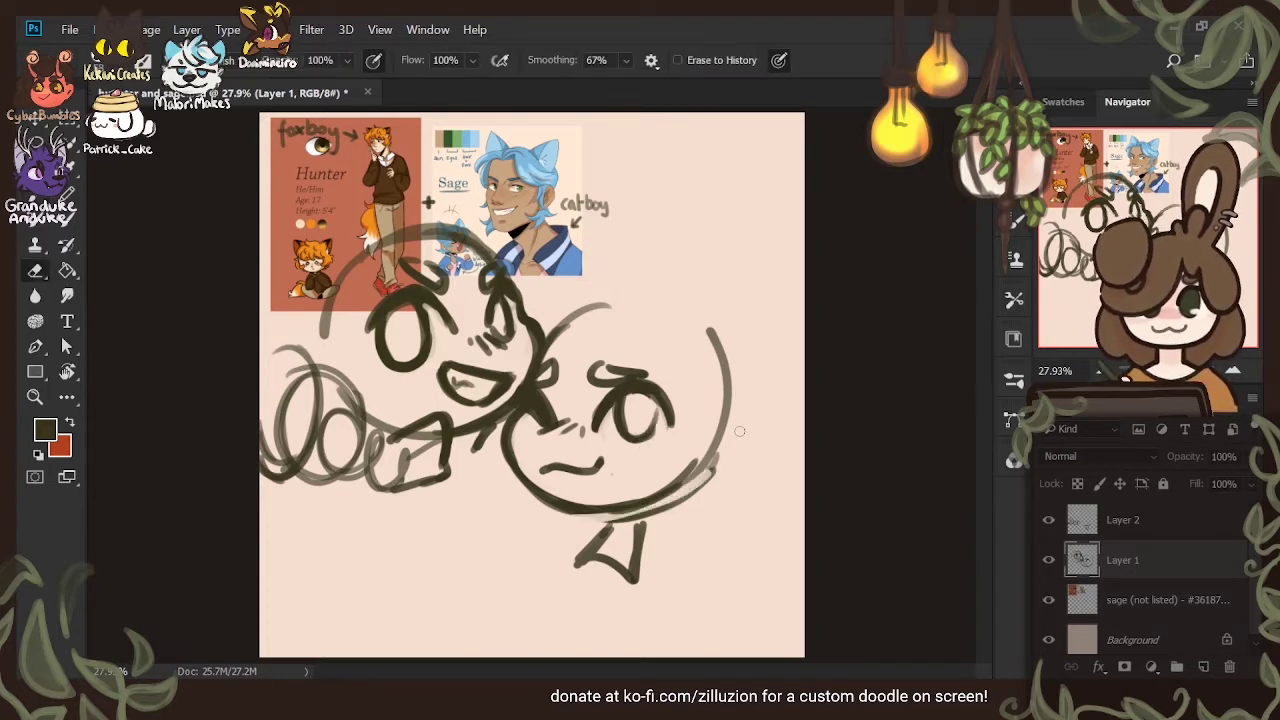
mouse_move(598, 522)
left_mouse_down()
mouse_move(751, 467)
mouse_move(755, 442)
mouse_move(581, 547)
mouse_move(728, 455)
mouse_move(616, 531)
left_mouse_up()
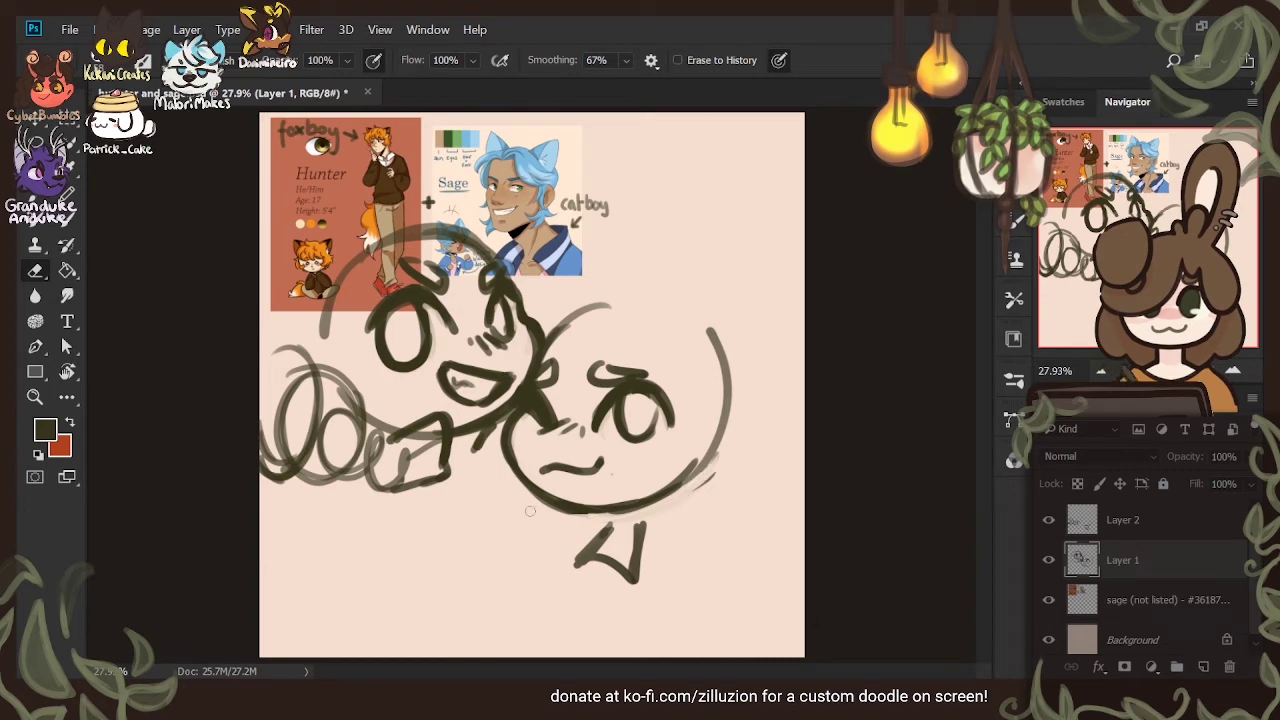
left_click_drag(532, 508, 600, 519)
mouse_move(731, 358)
left_mouse_down()
mouse_move(706, 484)
mouse_move(696, 320)
mouse_move(714, 345)
left_mouse_up()
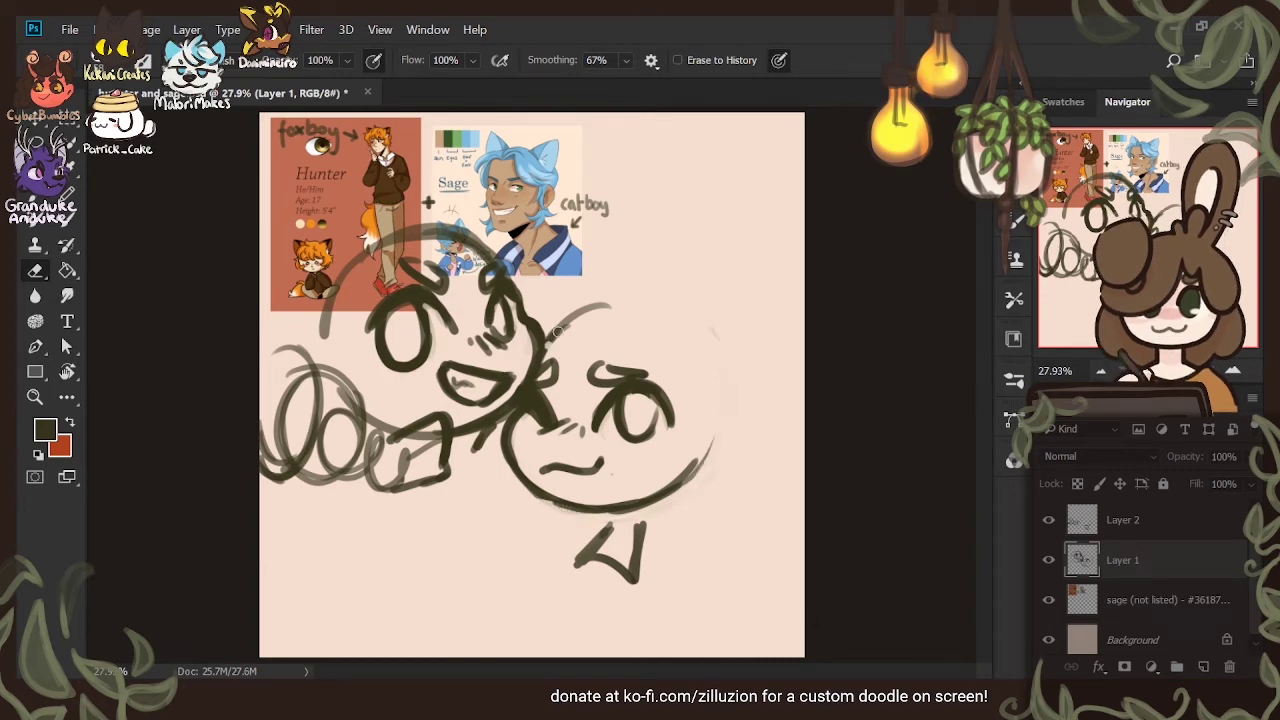
mouse_move(557, 330)
left_mouse_down()
mouse_move(640, 303)
mouse_move(599, 298)
mouse_move(580, 312)
mouse_move(626, 293)
mouse_move(585, 306)
left_mouse_up()
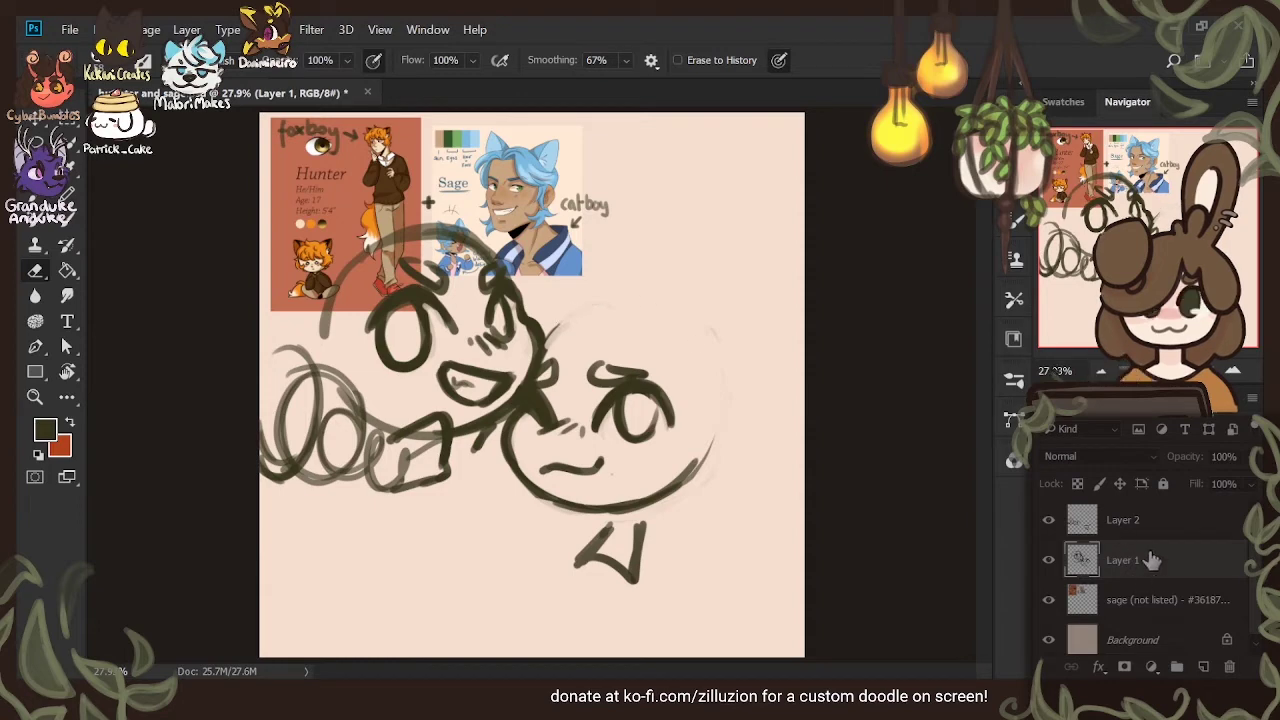
Sketch a pointed cat ear above the right-hand head's outer side, with rounded fluffy tufts inside it
key("b")
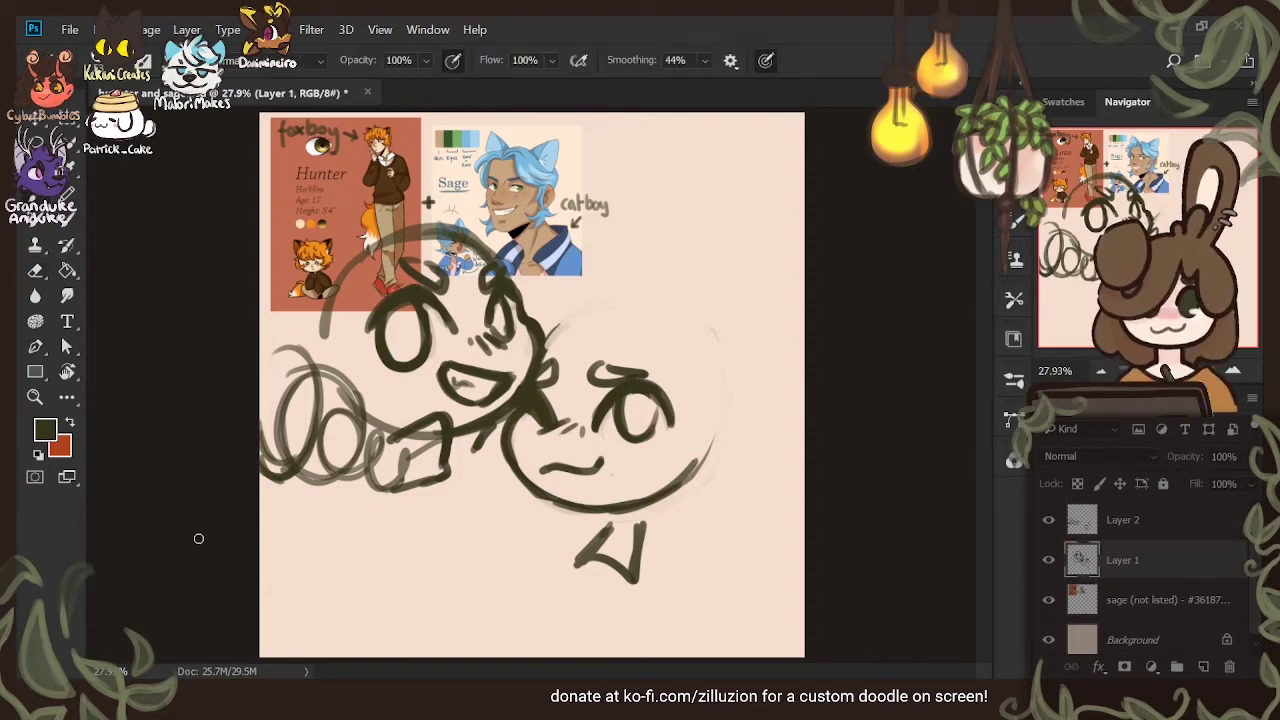
mouse_move(648, 296)
left_mouse_down()
mouse_move(719, 235)
mouse_move(709, 241)
mouse_move(725, 332)
left_mouse_up()
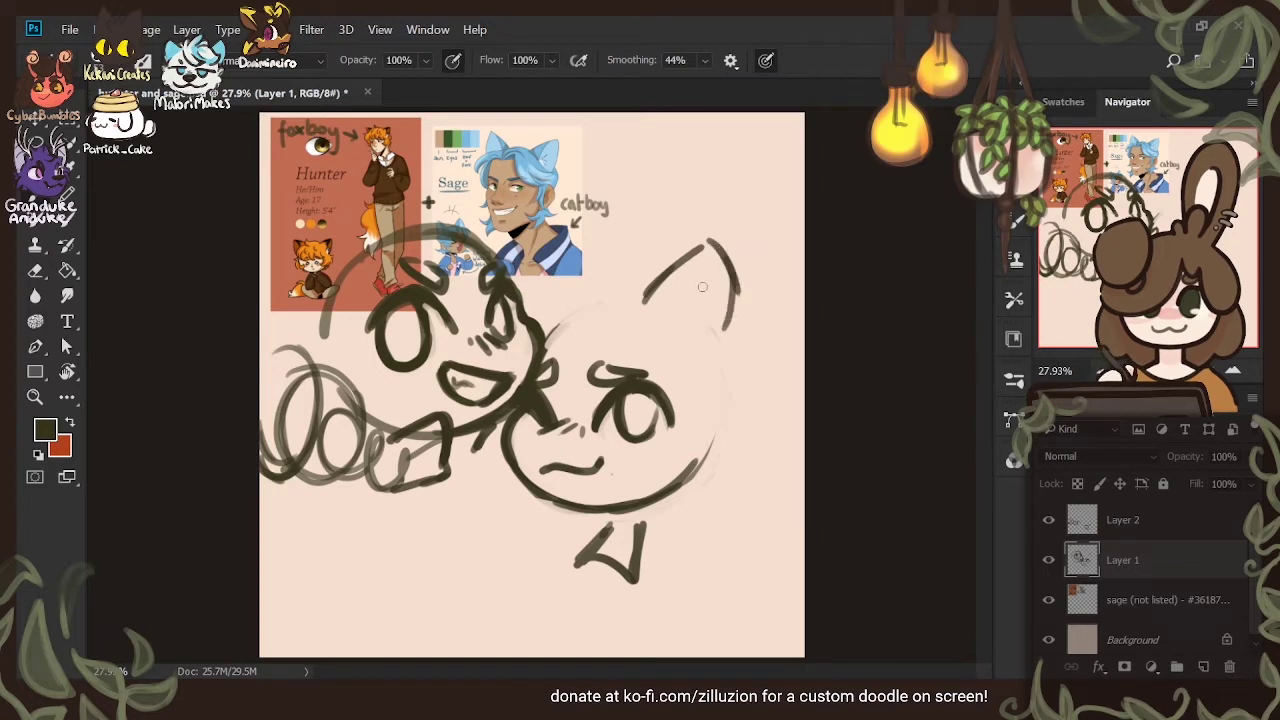
mouse_move(704, 288)
left_mouse_down()
mouse_move(737, 353)
mouse_move(702, 352)
left_mouse_up()
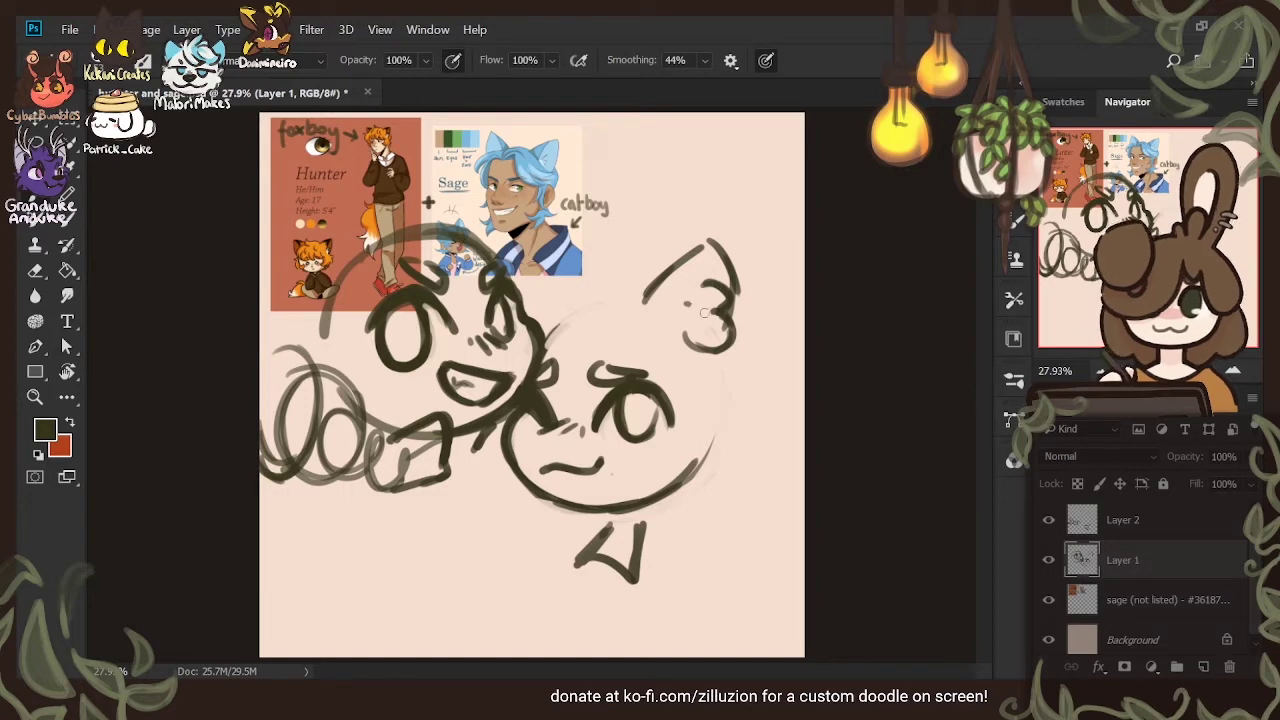
mouse_move(700, 300)
left_mouse_down()
mouse_move(678, 343)
mouse_move(733, 340)
left_mouse_up()
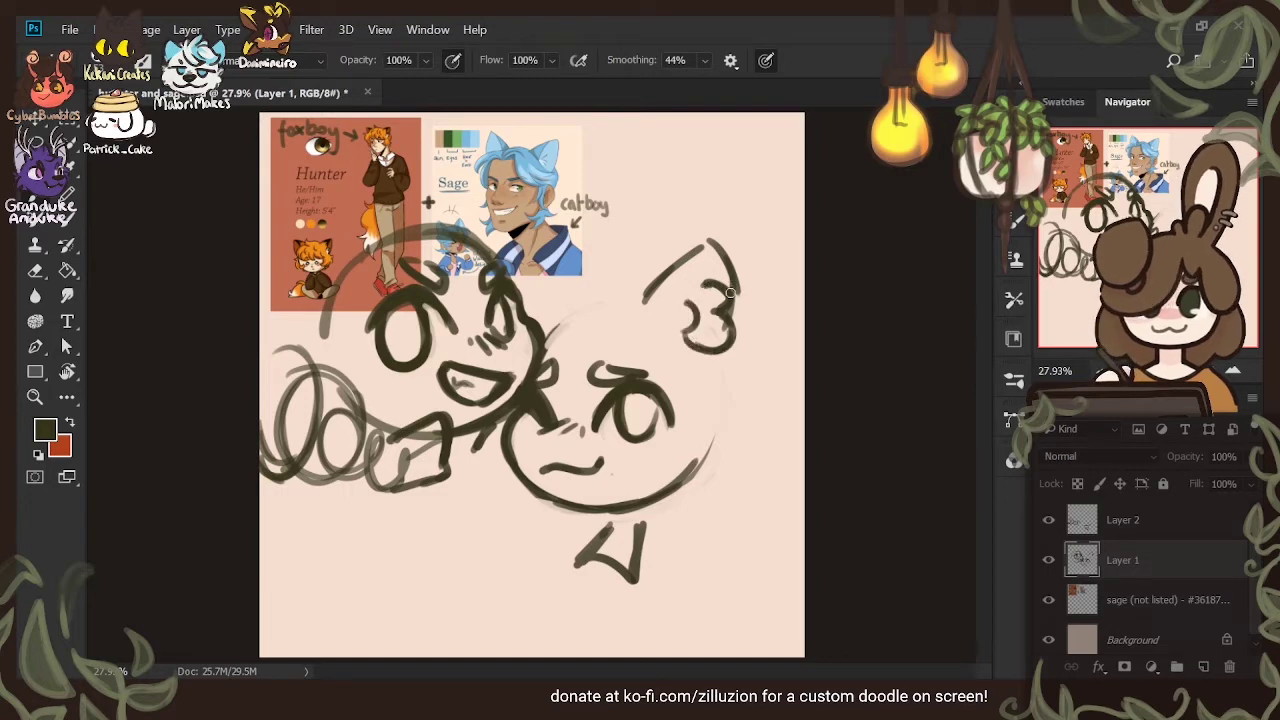
mouse_move(730, 293)
left_mouse_down()
mouse_move(684, 310)
mouse_move(674, 335)
left_mouse_up()
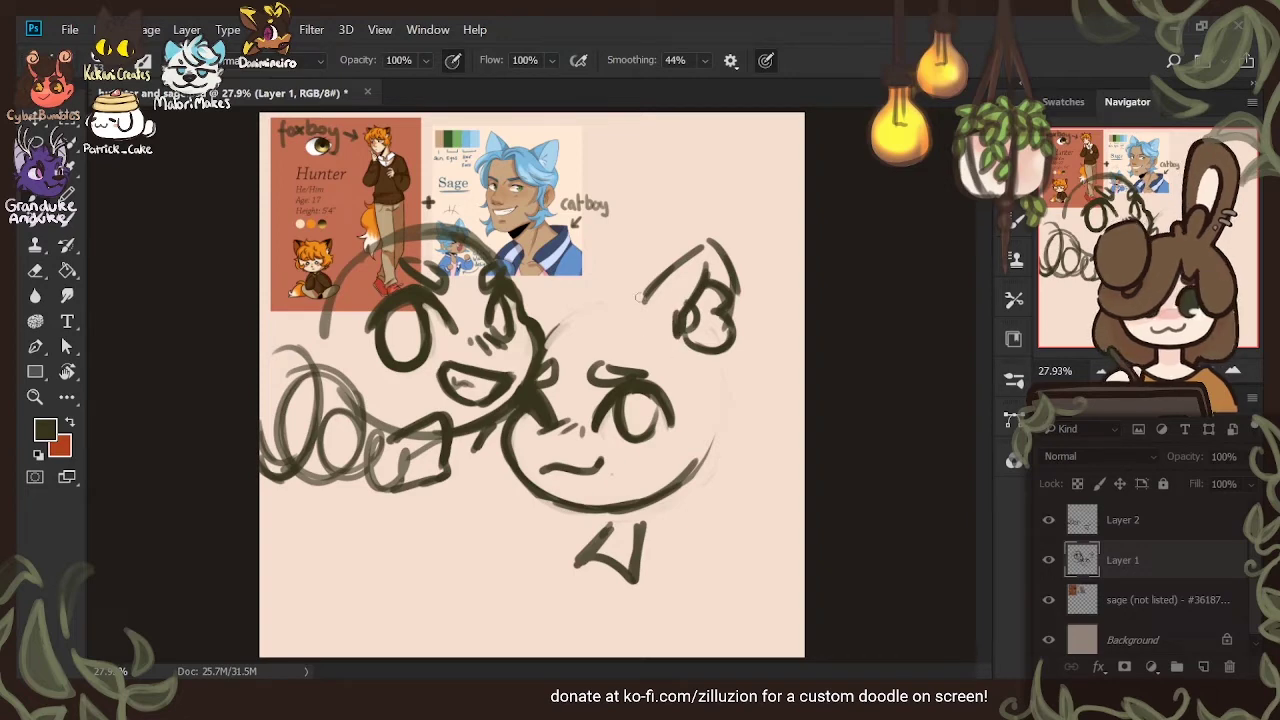
Clean up the inner edge of the right-hand head's ear tufts and redraw the ear outline with a sharper tip
left_click(35, 270)
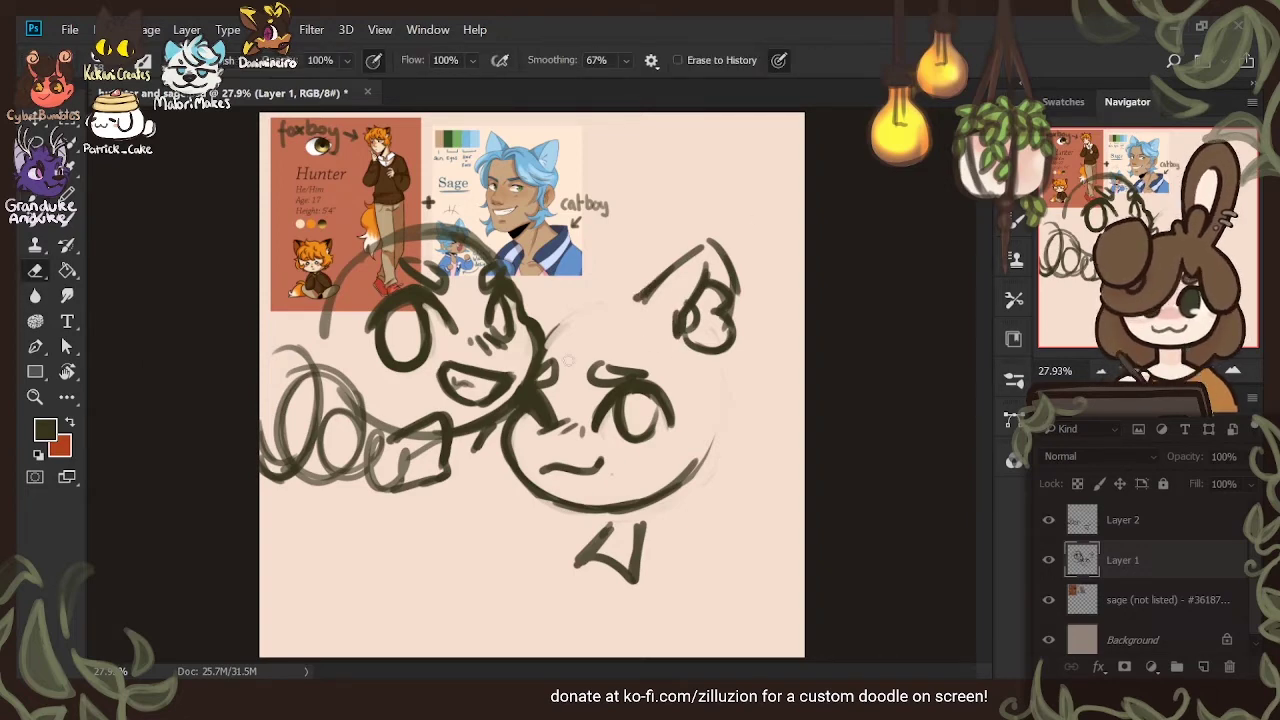
left_click_drag(674, 306, 676, 338)
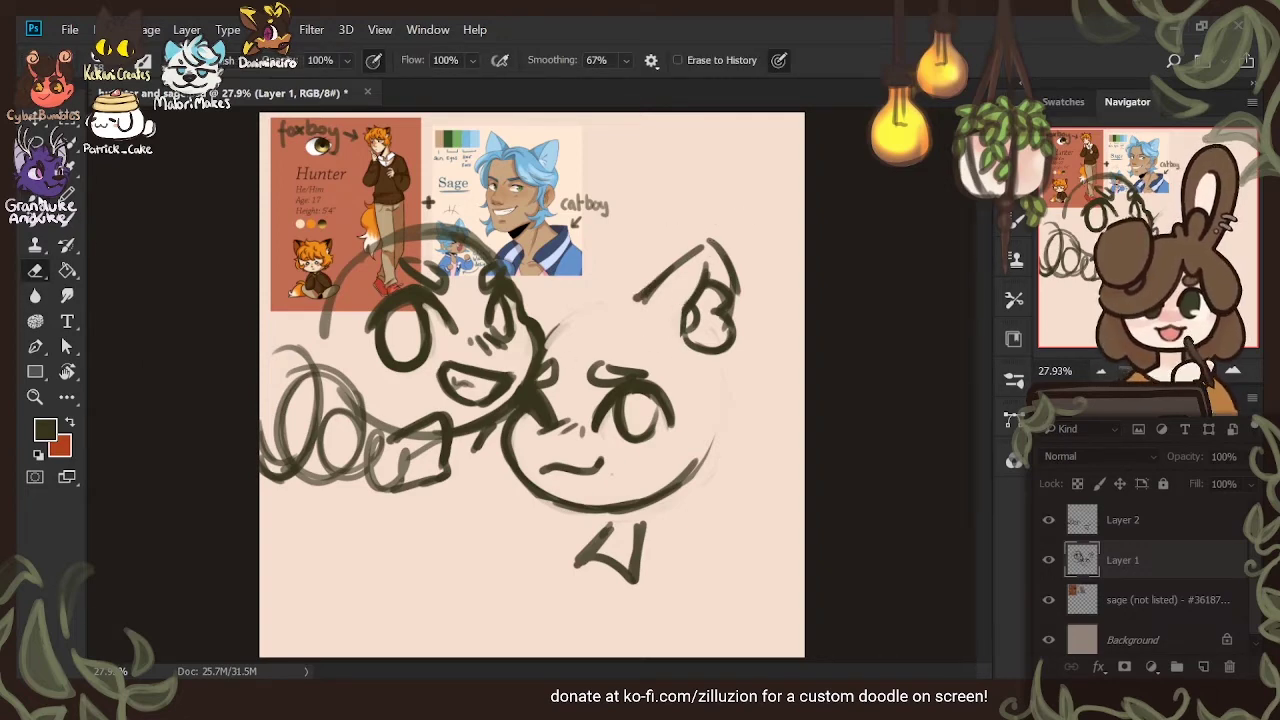
key("b")
mouse_move(640, 298)
left_mouse_down()
mouse_move(714, 233)
mouse_move(742, 306)
mouse_move(734, 322)
left_mouse_up()
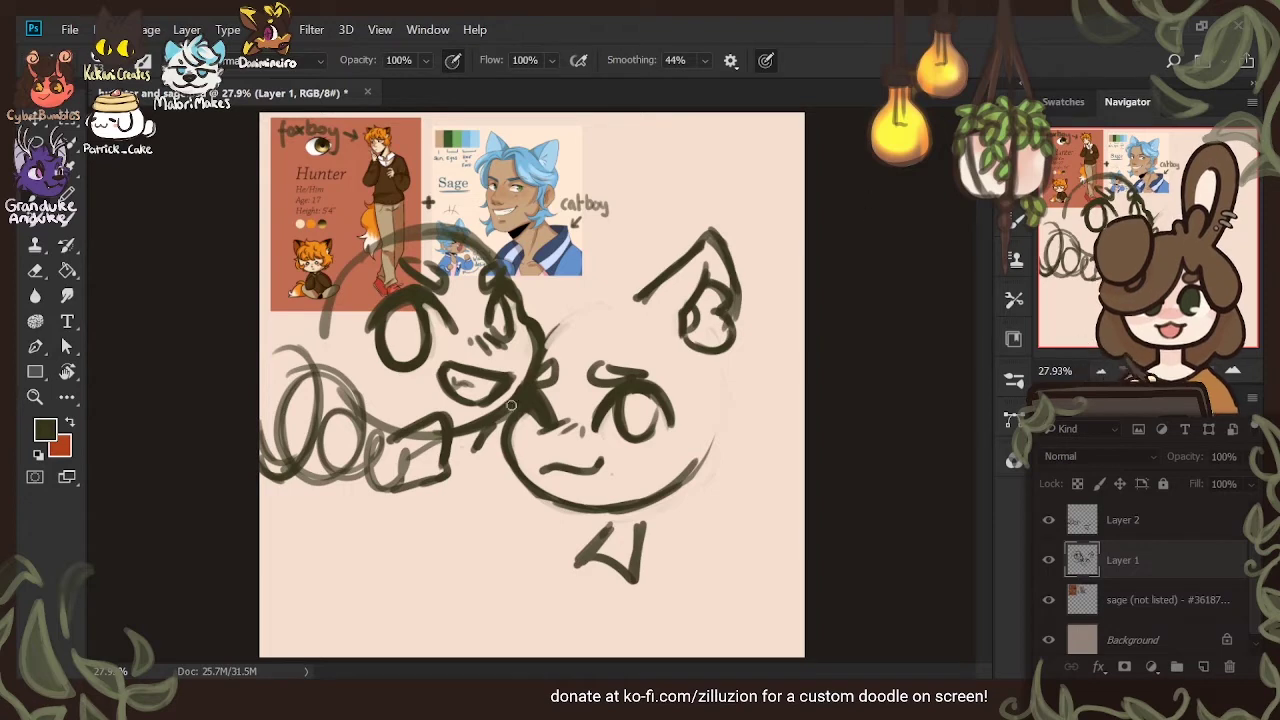
Draw a short diagonal stroke above where the heads meet and a tall curved ear above the left-hand head, checking the reference layer's visibility
left_click_drag(514, 254, 570, 310)
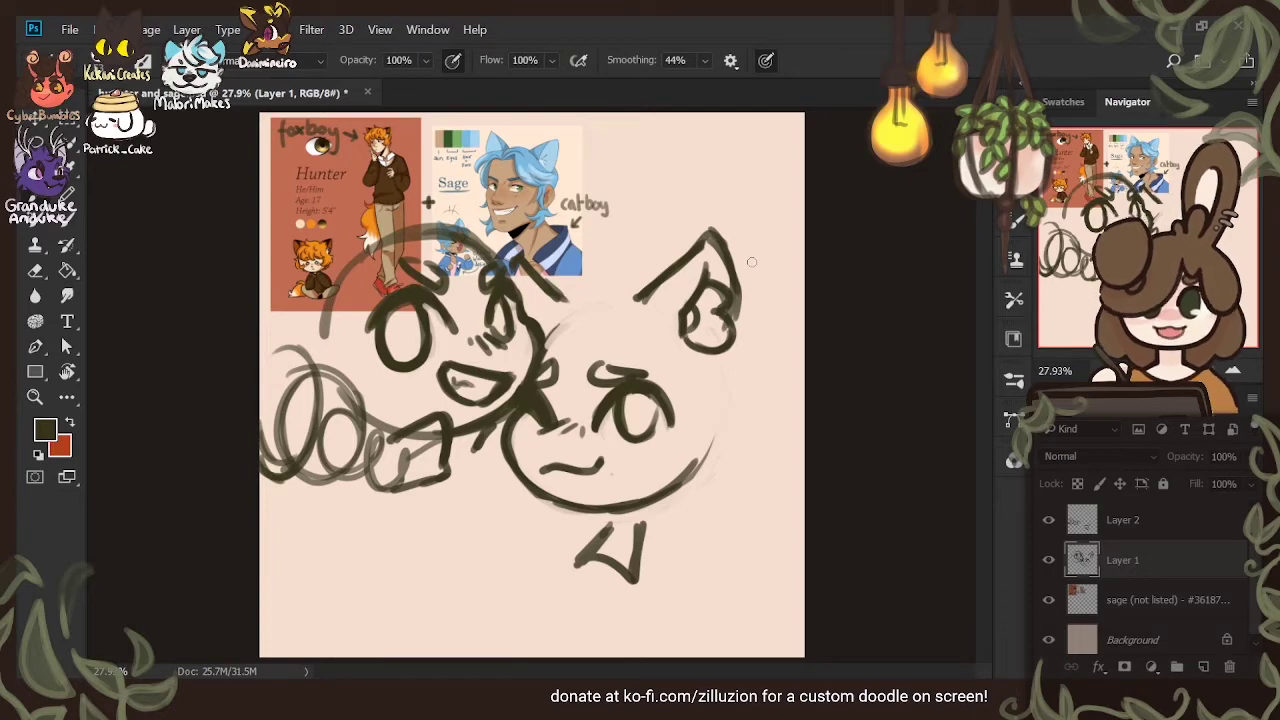
left_click(1048, 600)
left_click(1048, 600)
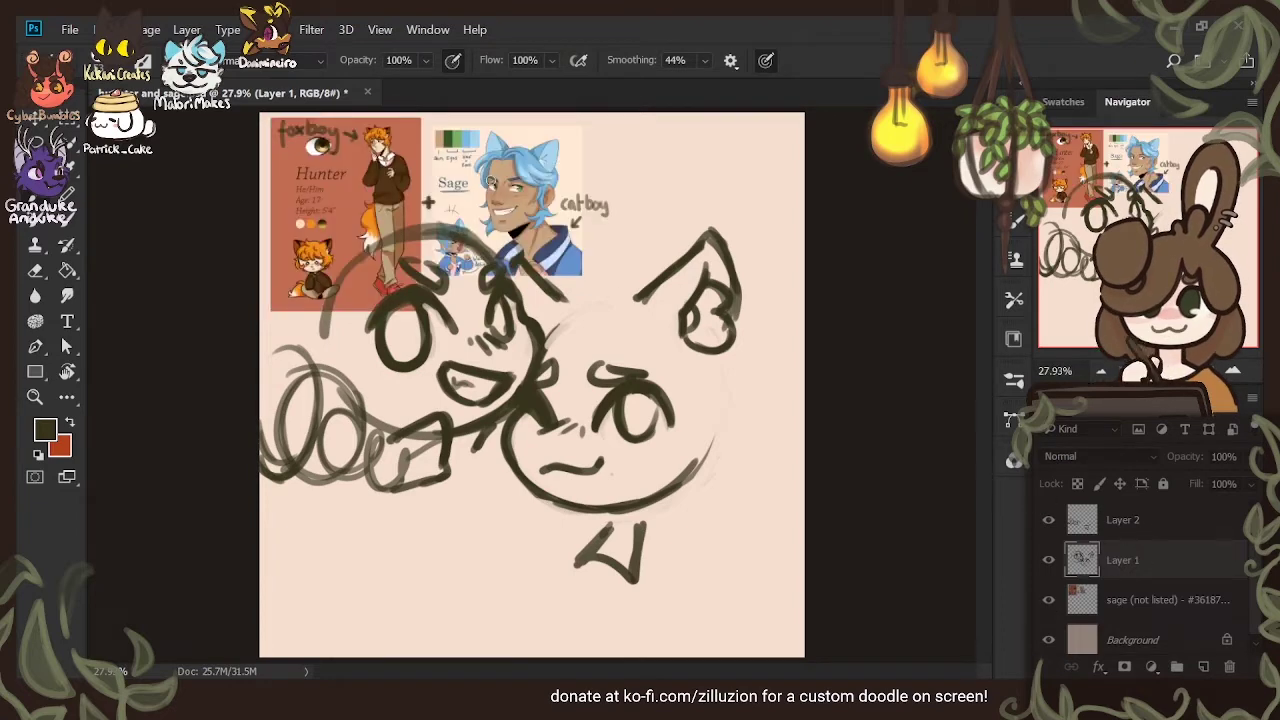
mouse_move(428, 203)
left_mouse_down()
mouse_move(446, 153)
mouse_move(503, 224)
left_mouse_up()
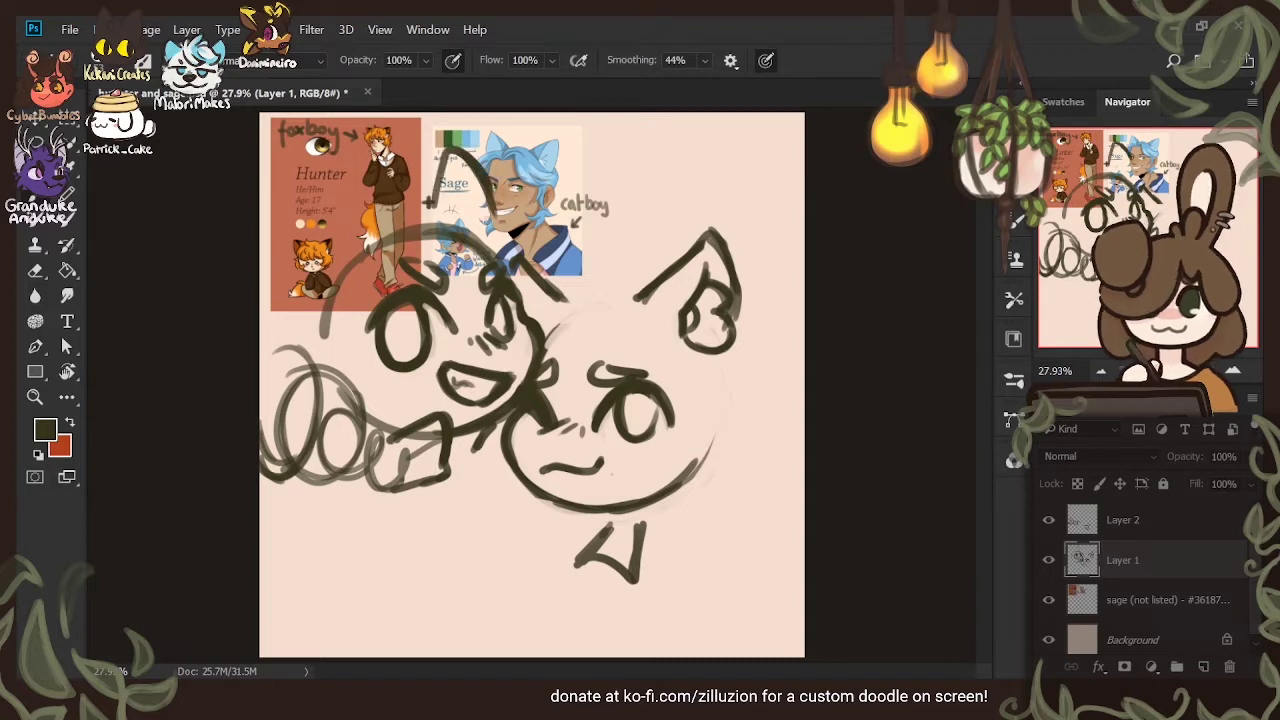
Lasso the left-hand head's new ear, rotate it 13.20 degrees and move it closer to the head
key("l")
mouse_move(418, 212)
left_mouse_down()
mouse_move(547, 200)
mouse_move(412, 205)
left_mouse_up()
key("ctrl+t")
left_click_drag(565, 130, 580, 148)
left_click_drag(503, 175, 529, 189)
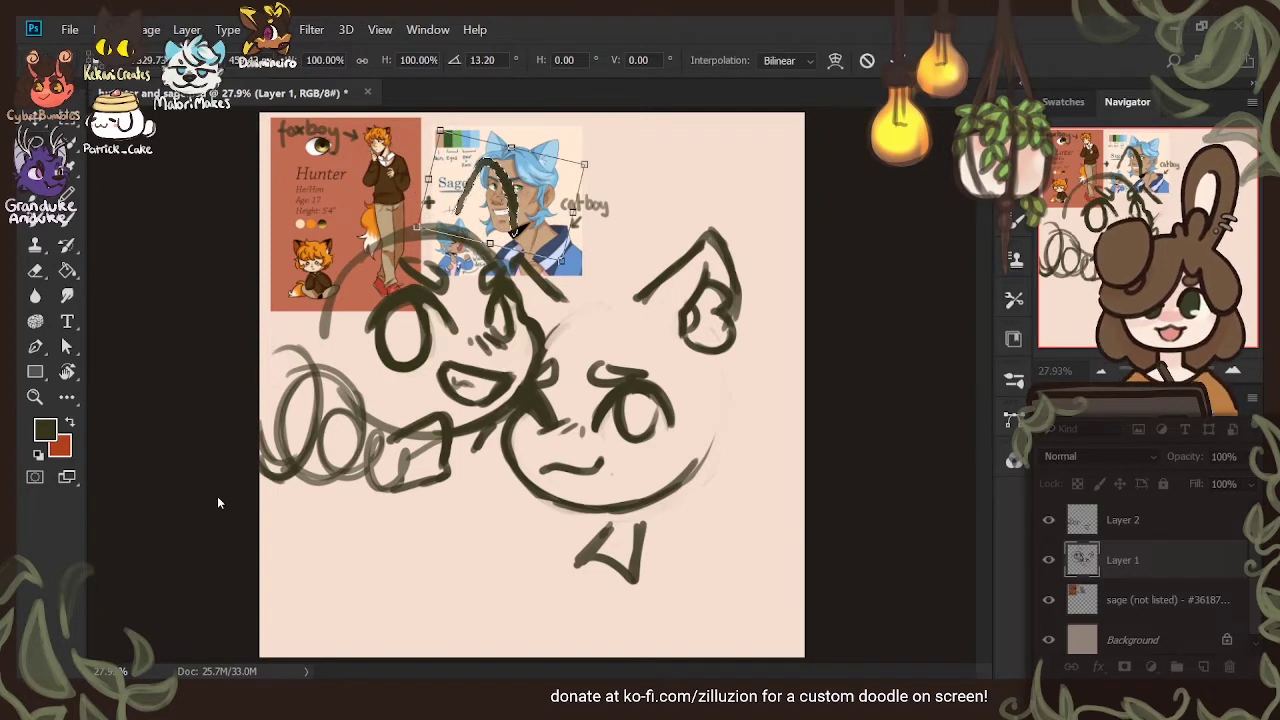
key("Escape")
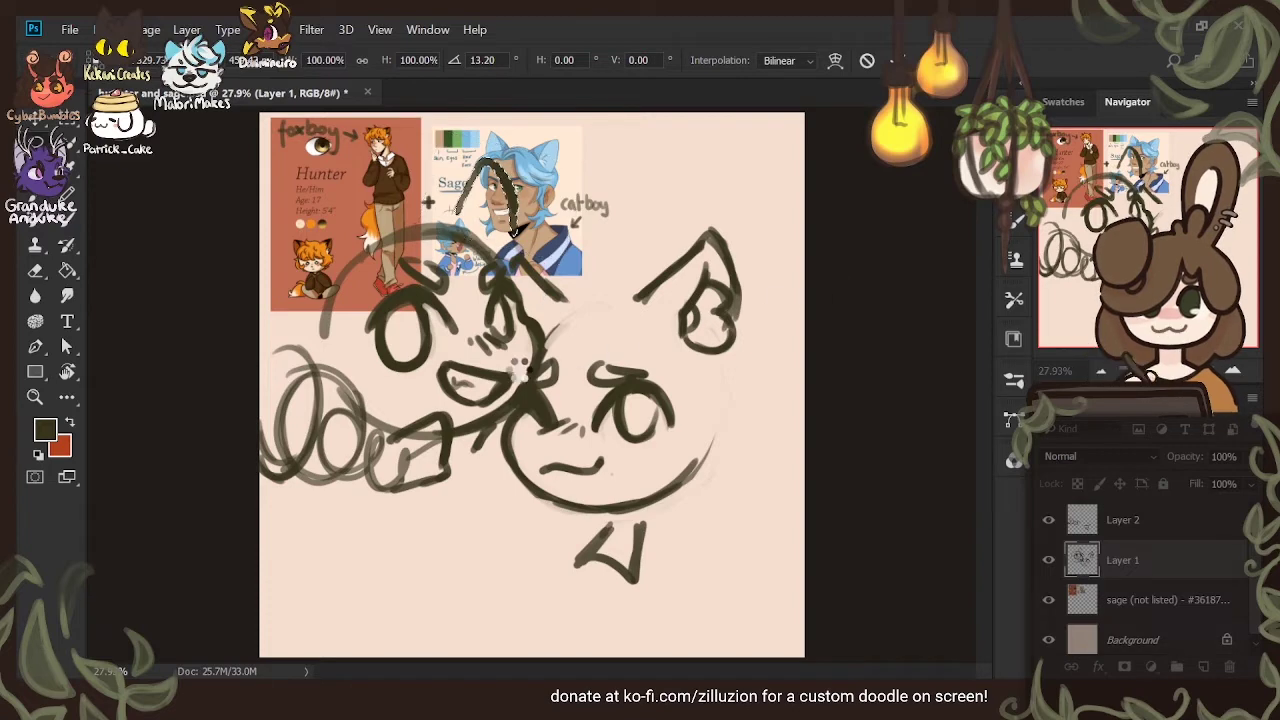
key("l")
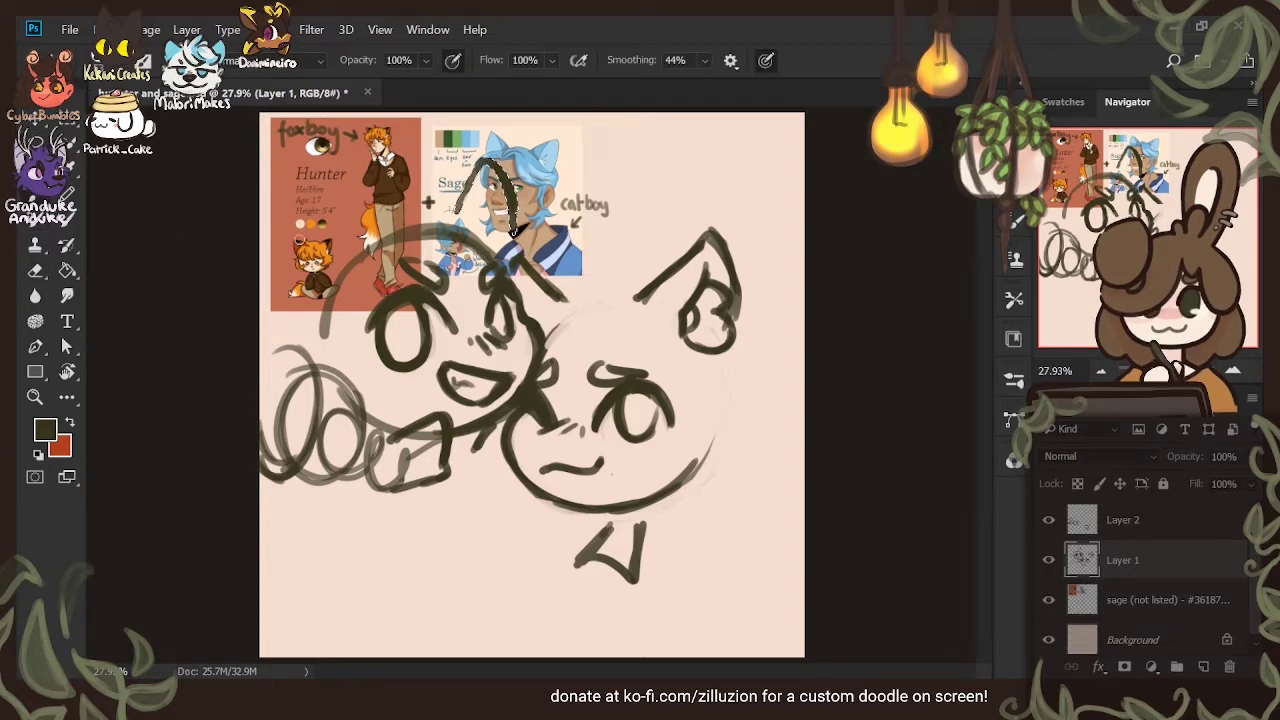
Draw a second pointed ear on the outer side of the left-hand head
key("b")
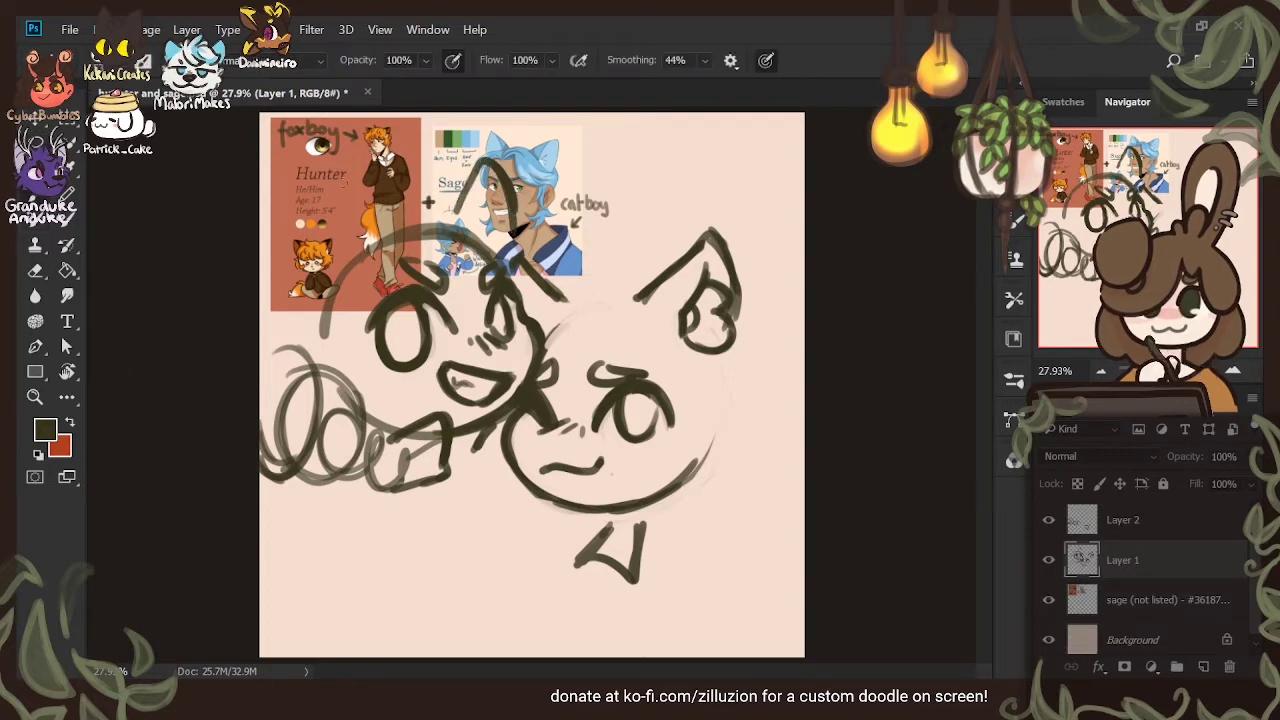
left_click_drag(308, 176, 362, 232)
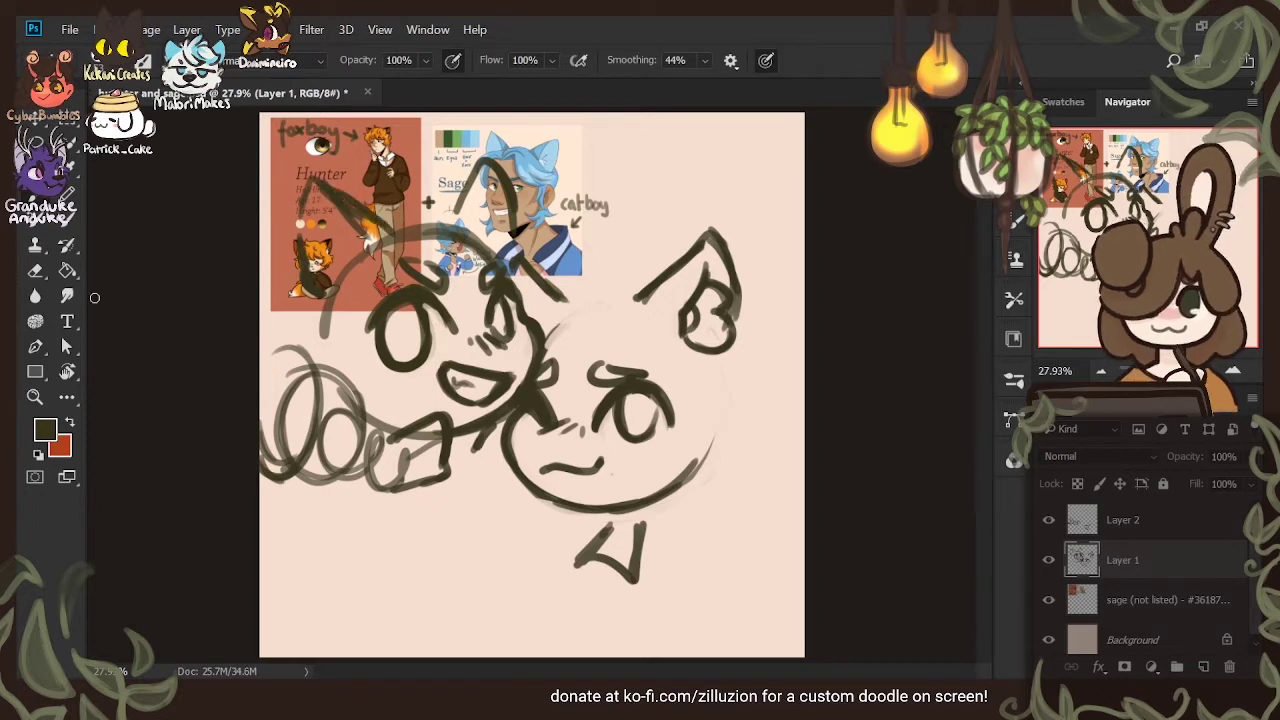
key("e")
key("b")
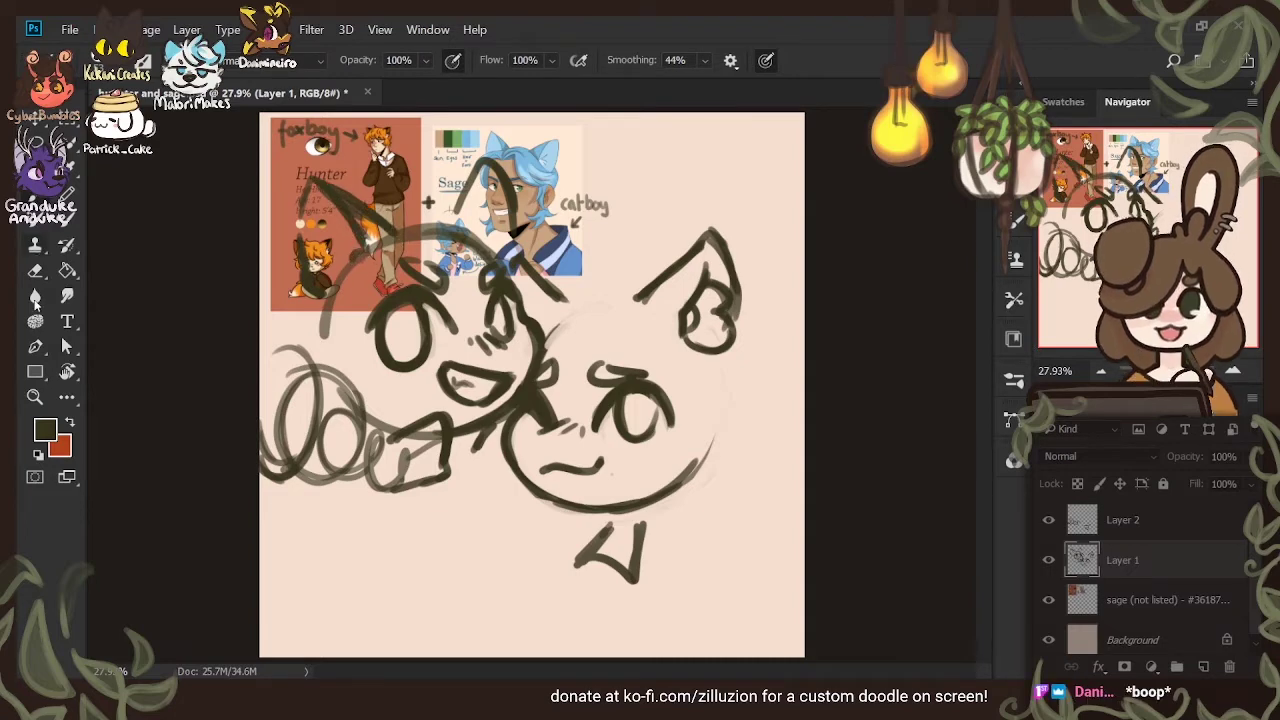
key("e")
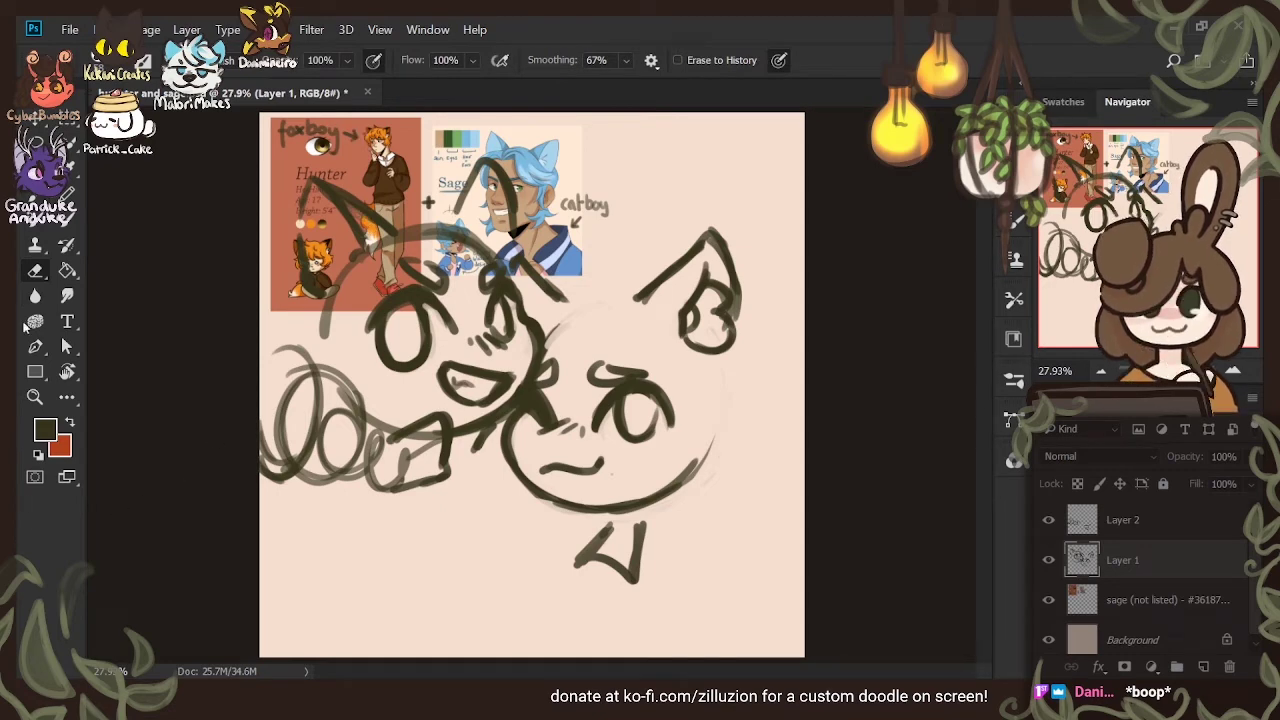
key("b")
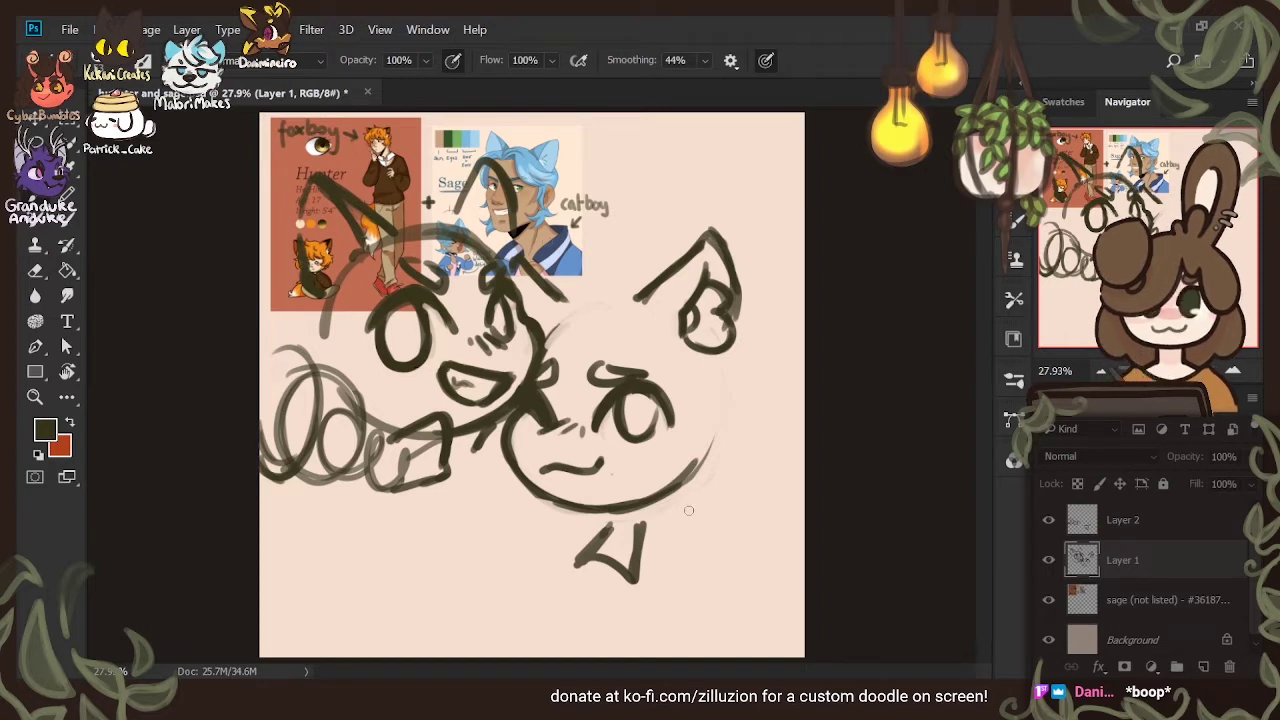
Check Layer 1's visibility and sketch spiky hair tufts sweeping from the left-hand head's crown toward the other head
left_click(1048, 560)
left_click(1048, 560)
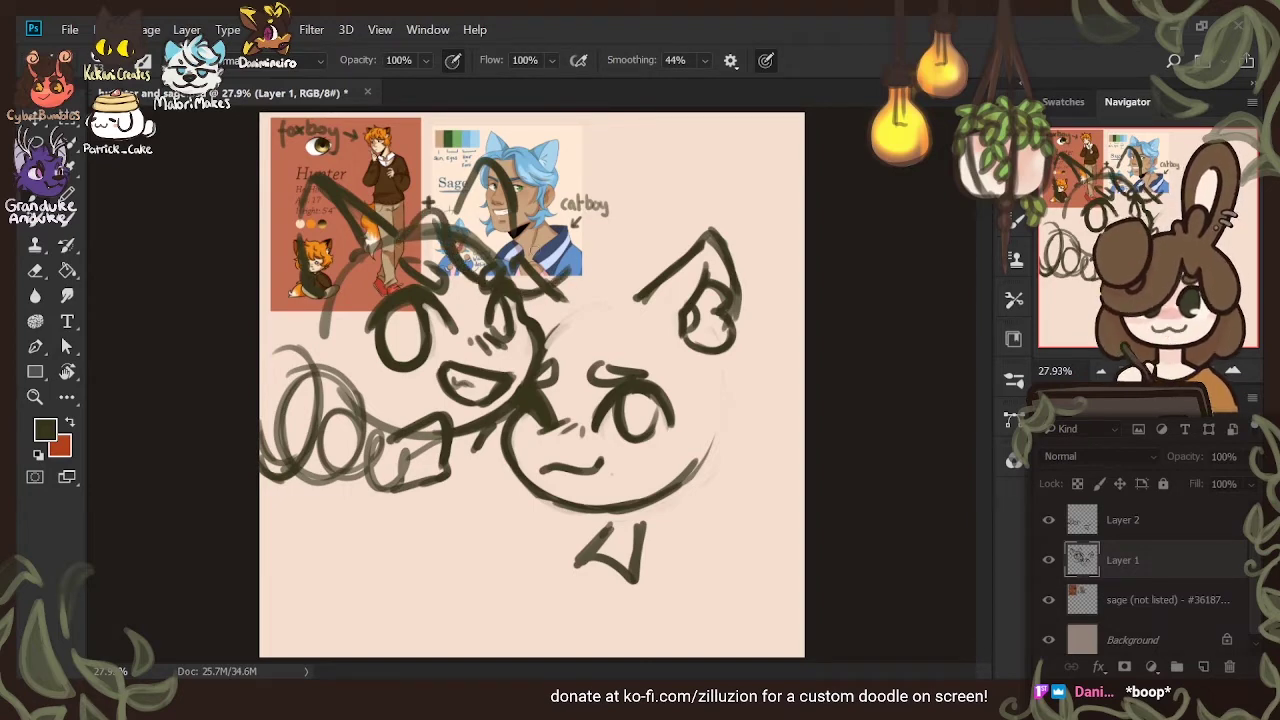
mouse_move(525, 254)
left_mouse_down()
mouse_move(597, 254)
mouse_move(556, 284)
left_mouse_up()
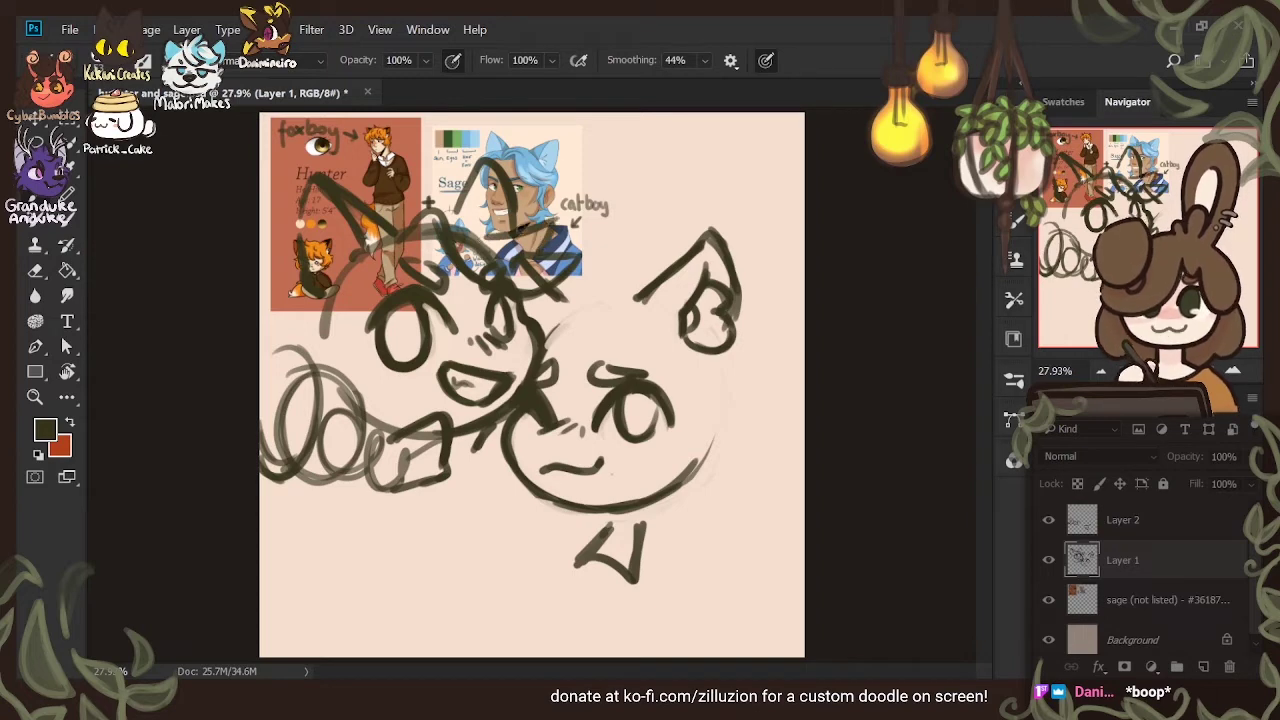
Hide the reference layer, erase overlapping guide lines inside the left-hand head's hair, retrace the crown line, and show the reference again
key("e")
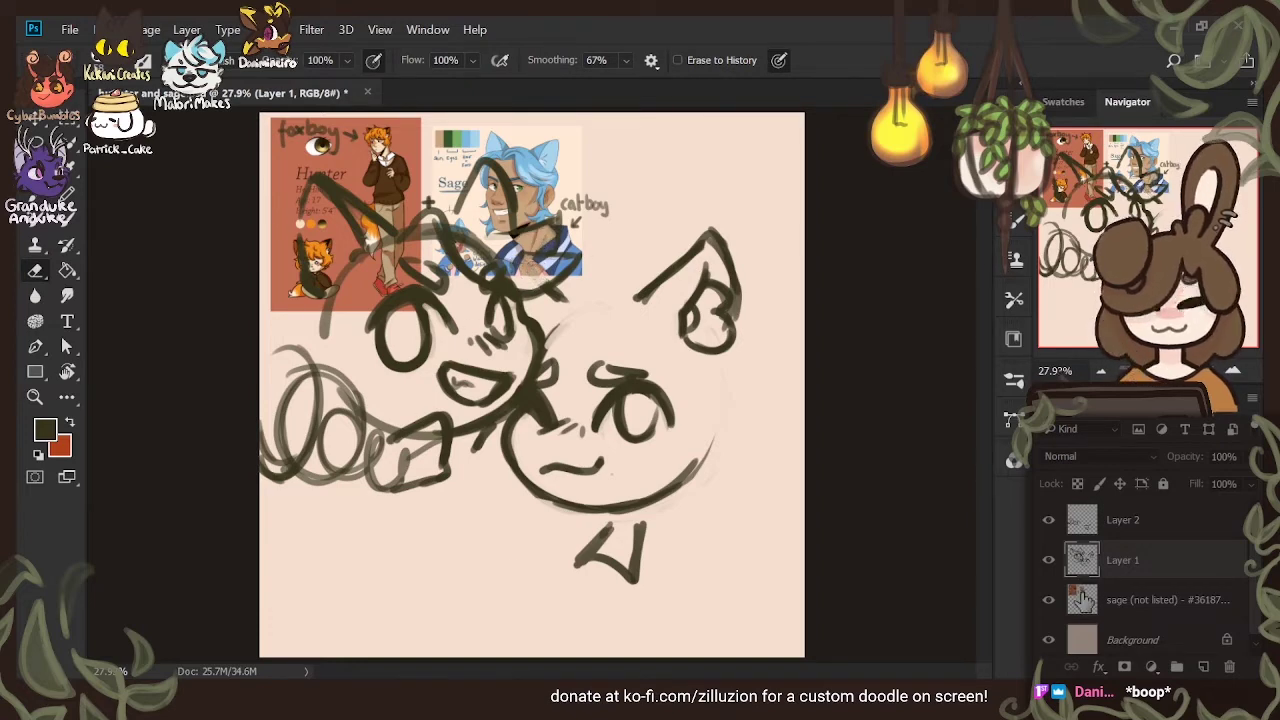
left_click(1048, 605)
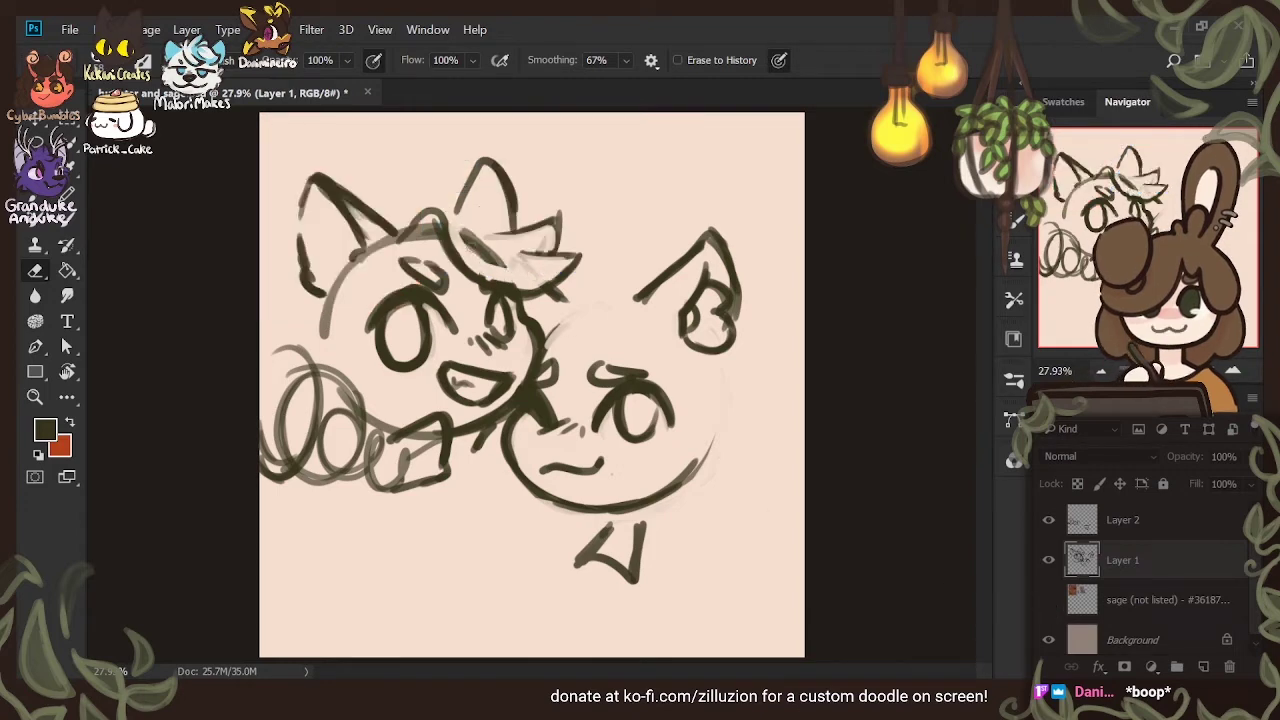
mouse_move(461, 228)
left_mouse_down()
mouse_move(538, 283)
mouse_move(494, 255)
mouse_move(474, 264)
mouse_move(523, 290)
left_mouse_up()
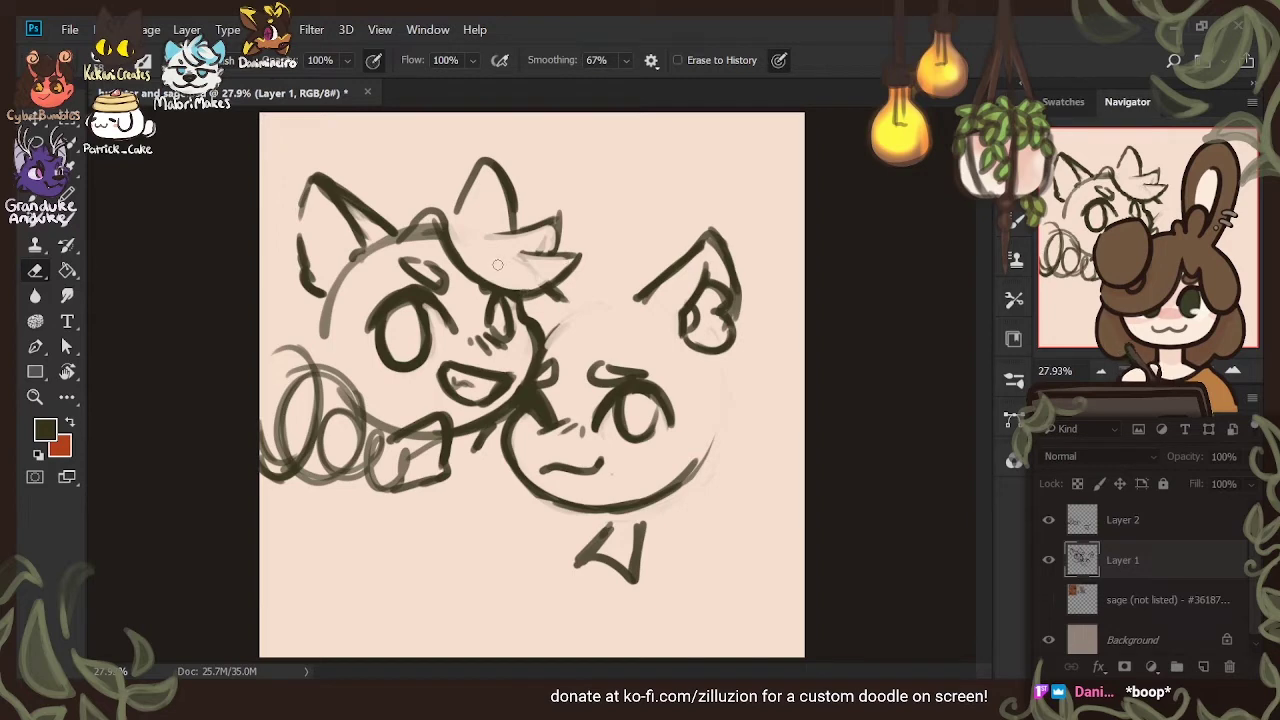
mouse_move(411, 242)
left_mouse_down()
mouse_move(437, 226)
mouse_move(457, 270)
left_mouse_up()
key("b")
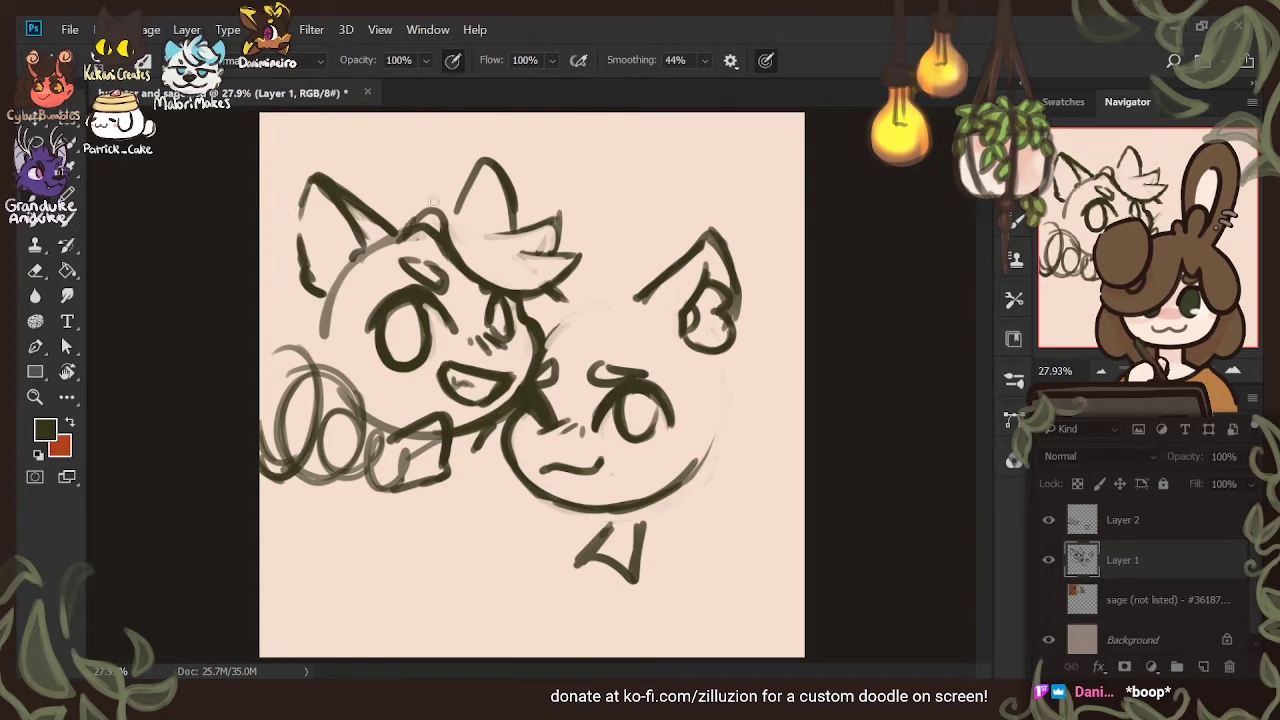
left_click(1048, 600)
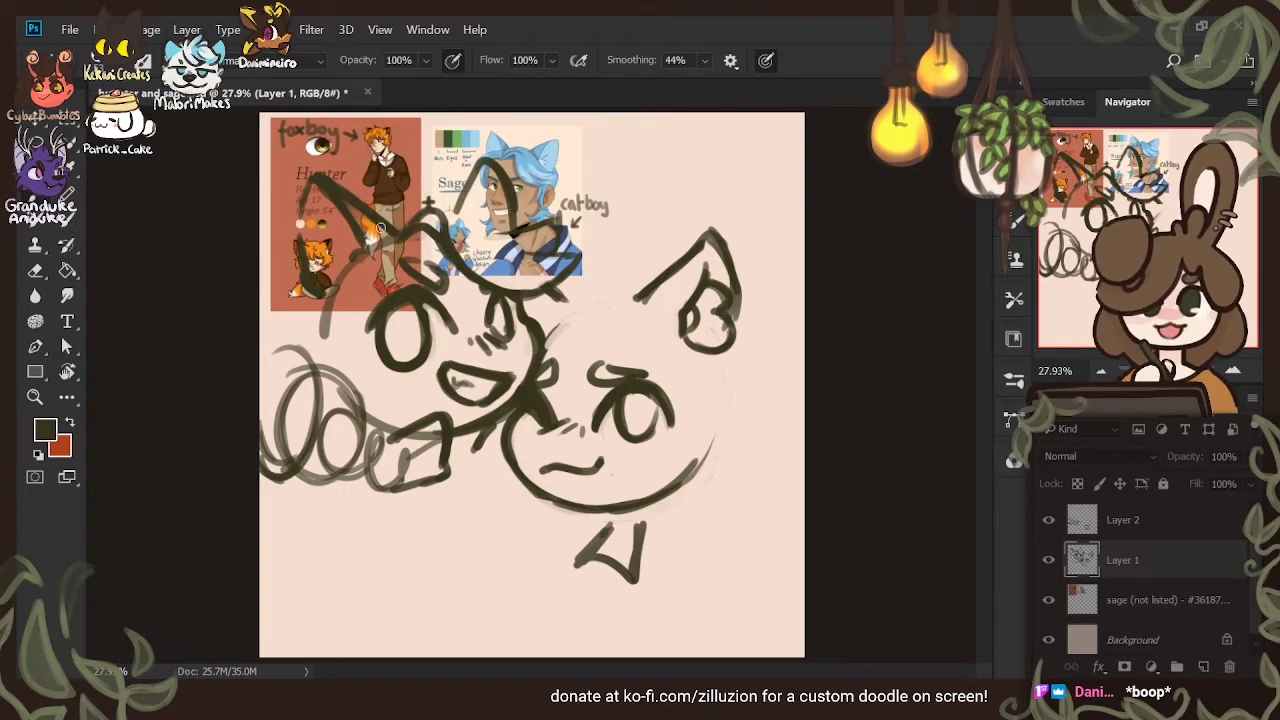
Sketch a long pointed hair lock down the outer side of the left-hand head's face, briefly hiding the reference layer to check it
left_click_drag(381, 228, 374, 362)
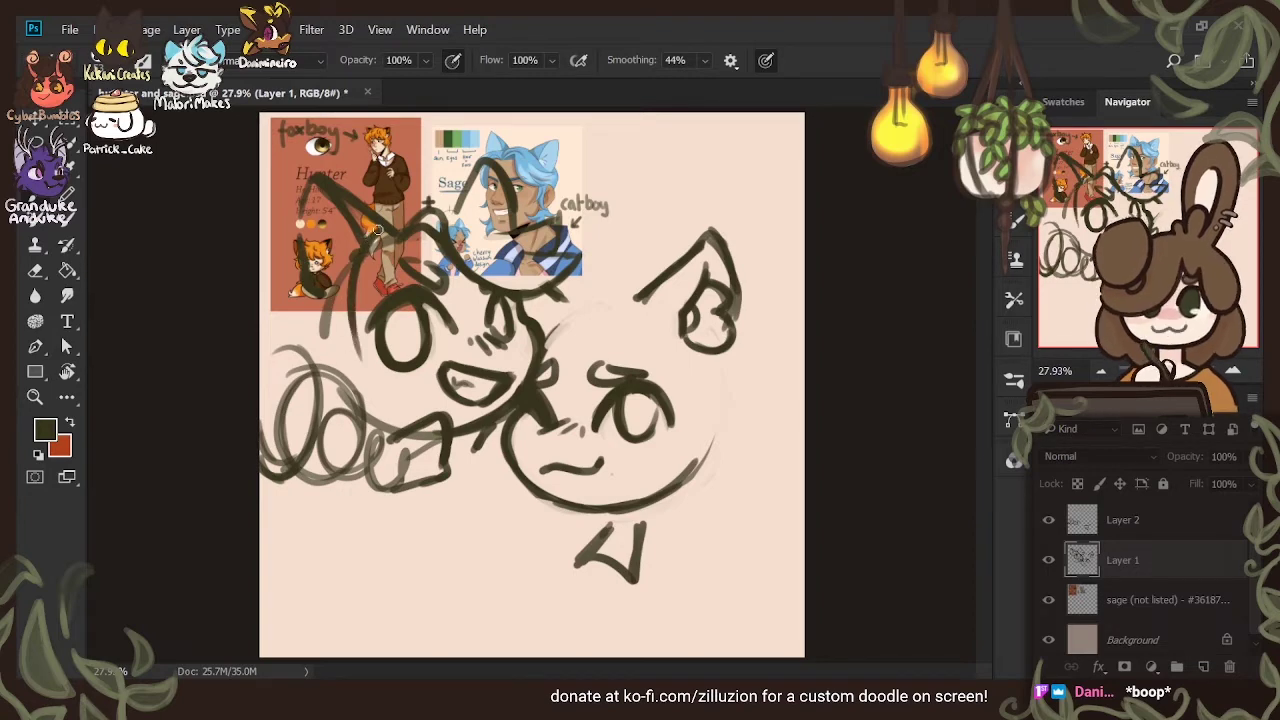
mouse_move(352, 250)
left_mouse_down()
mouse_move(348, 372)
mouse_move(400, 386)
mouse_move(361, 254)
mouse_move(379, 384)
left_mouse_up()
left_click_drag(361, 318, 374, 374)
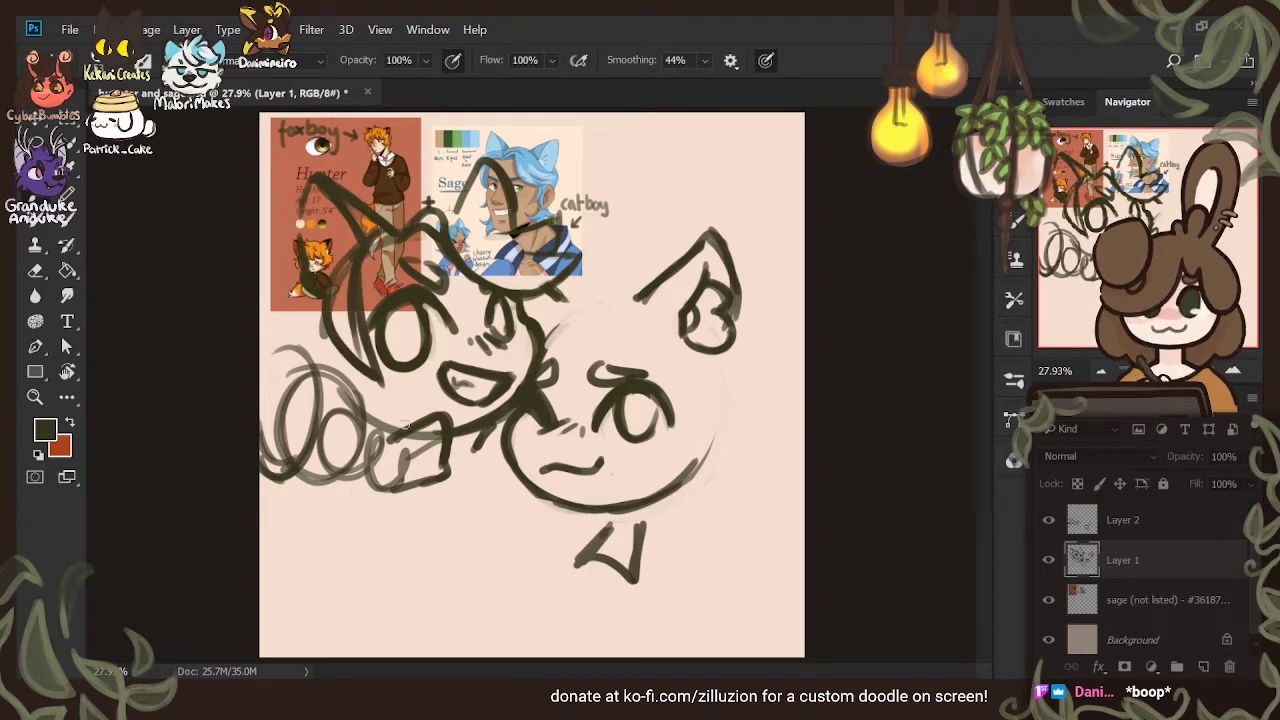
left_click(1048, 600)
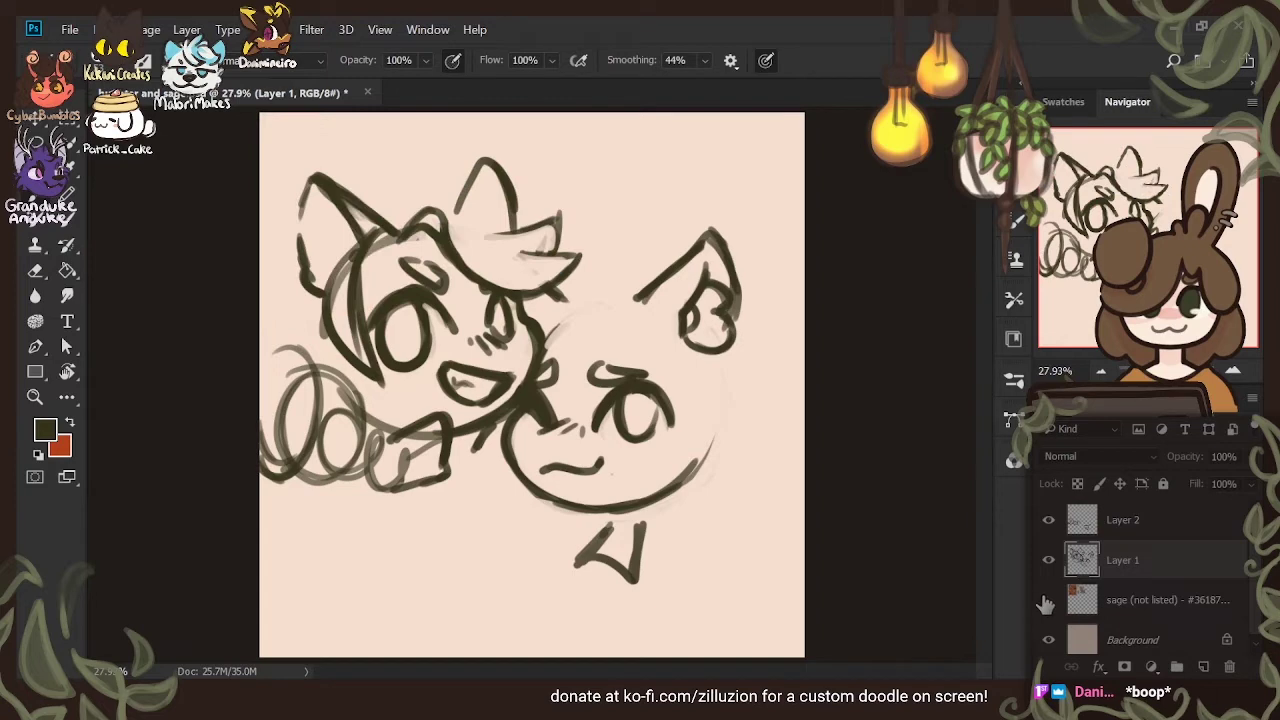
left_click(1048, 600)
Draw the hair's raised top outline between the left-hand head's ears, erase the overlapping line and hide the reference layer
mouse_move(381, 222)
left_mouse_down()
mouse_move(405, 188)
mouse_move(455, 207)
left_mouse_up()
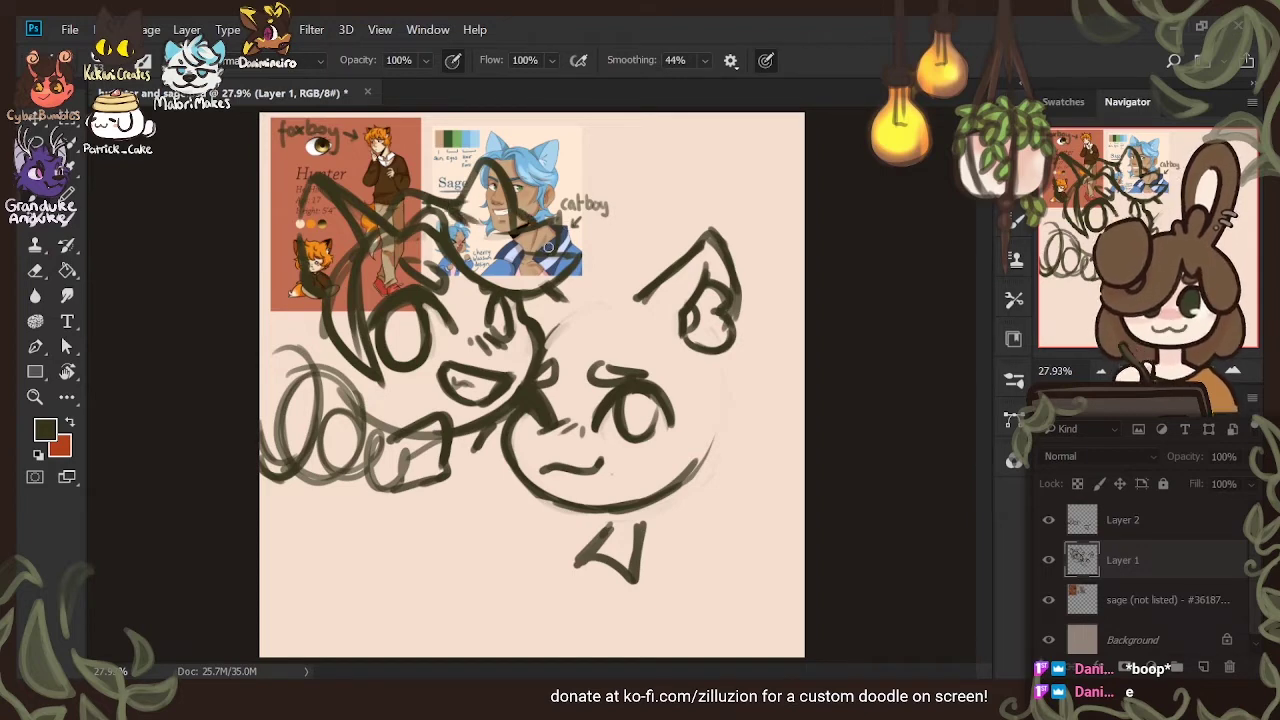
key("e")
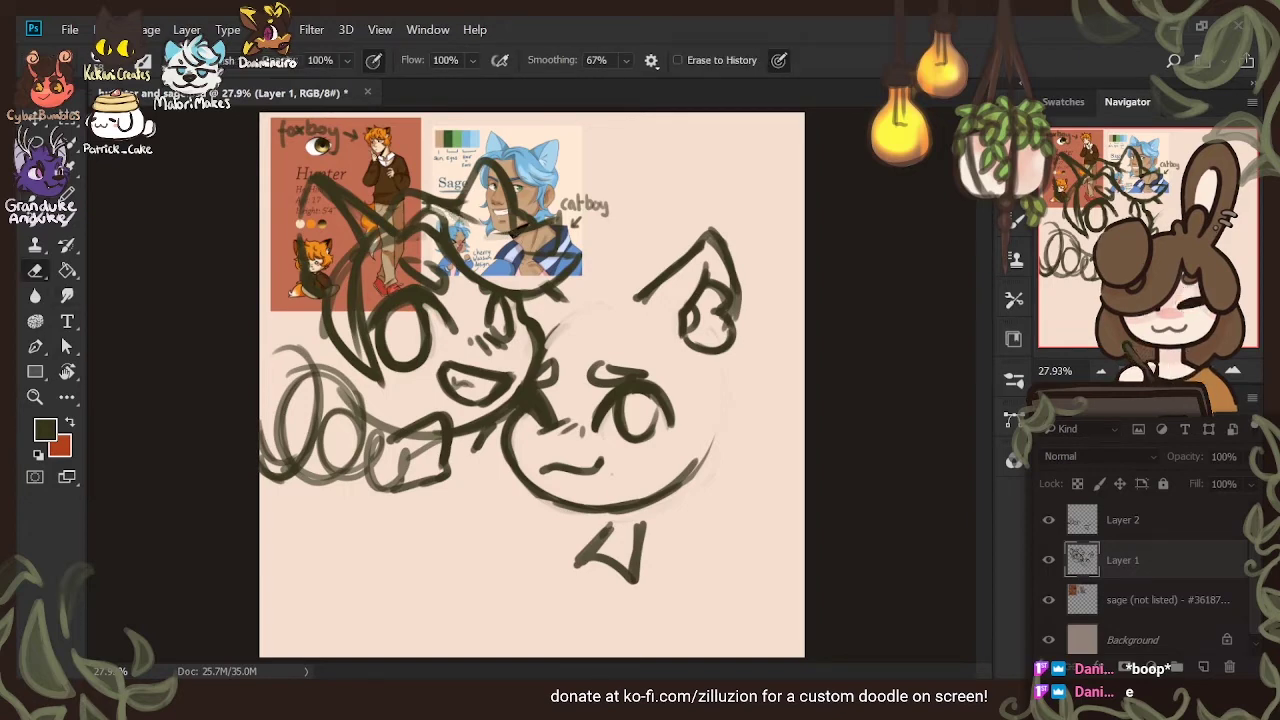
left_click(1048, 600)
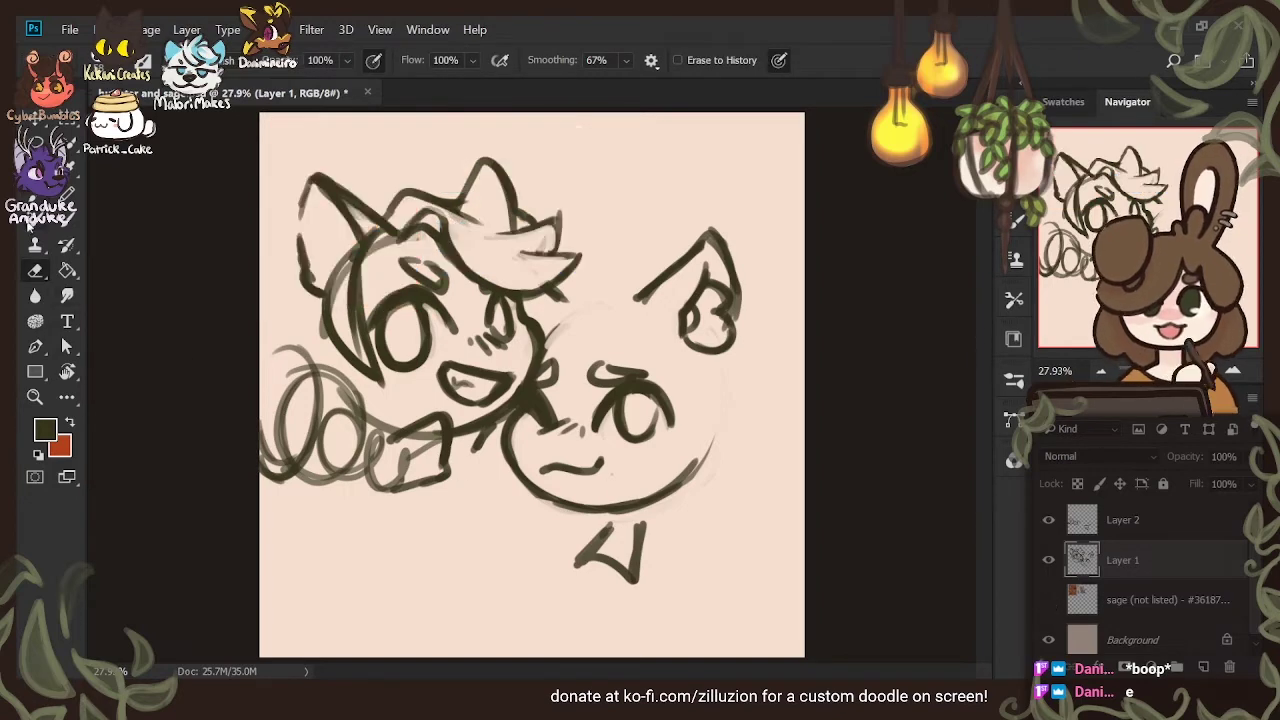
left_click(31, 222)
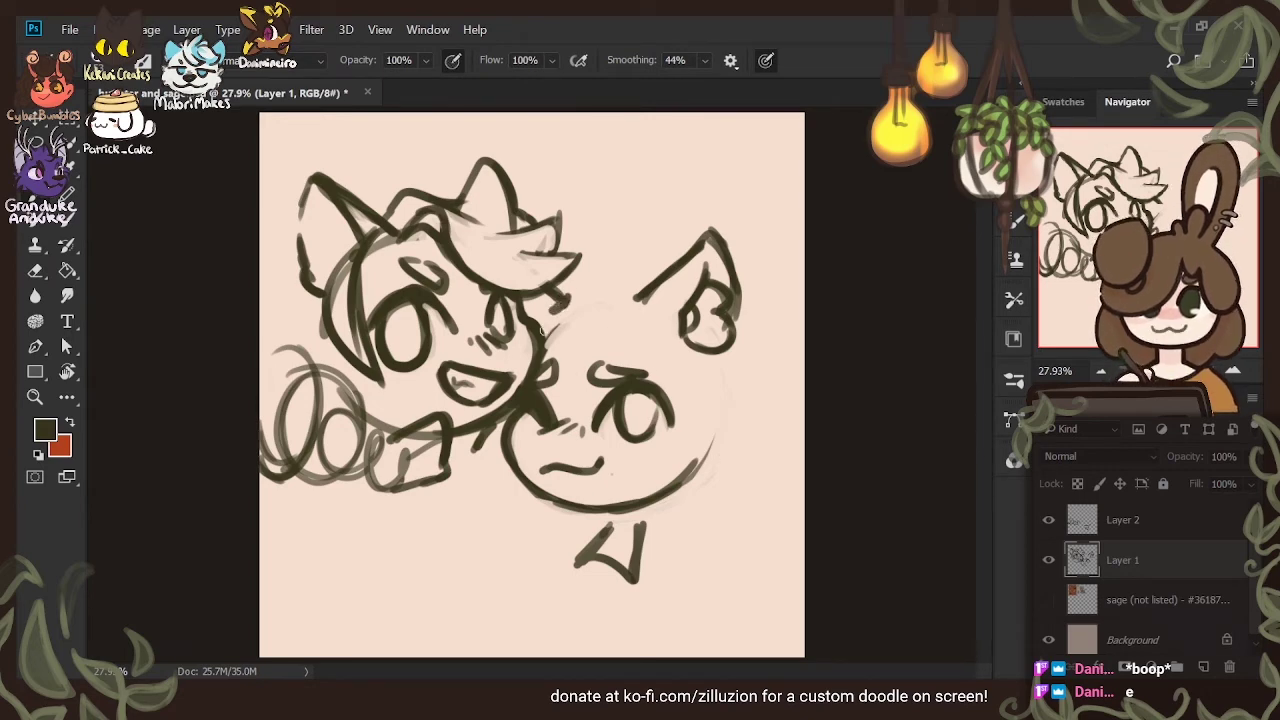
Add a small pointed tuft below the left-hand head's fringe beside the other head, check Layer 1's visibility and show the reference again
left_click_drag(589, 303, 552, 325)
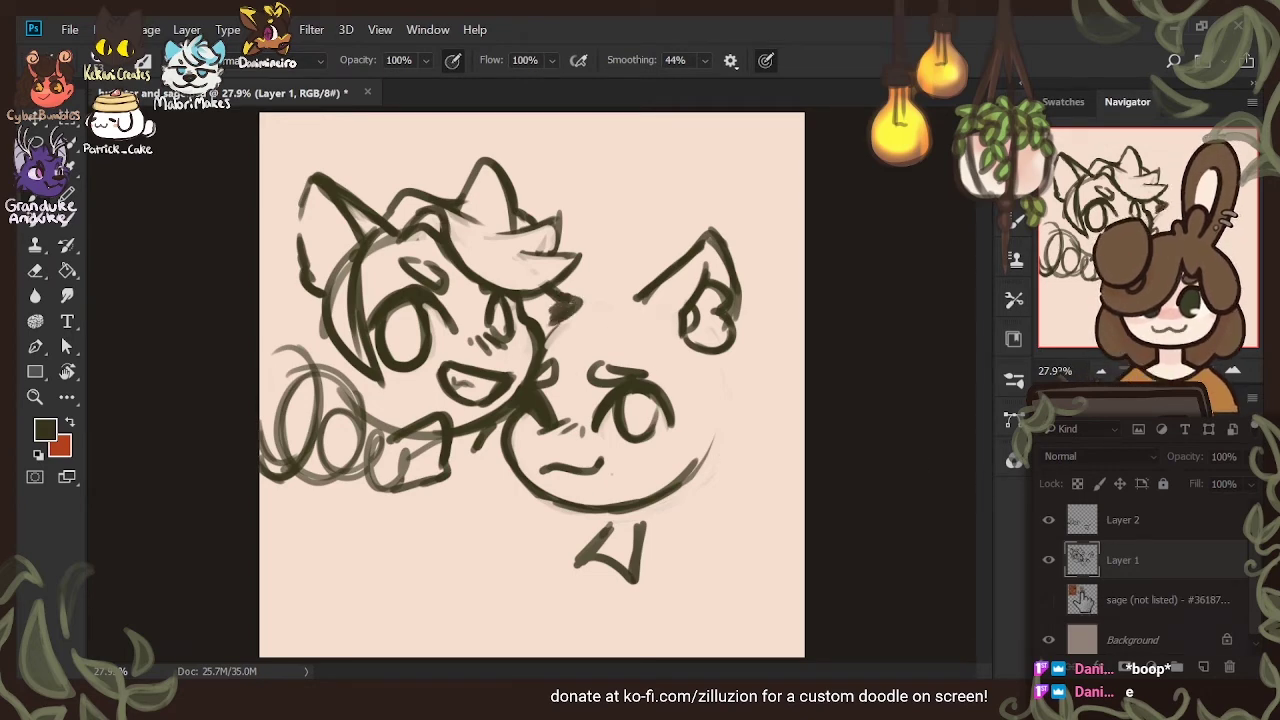
left_click(1048, 560)
left_click(1048, 560)
left_click(1048, 600)
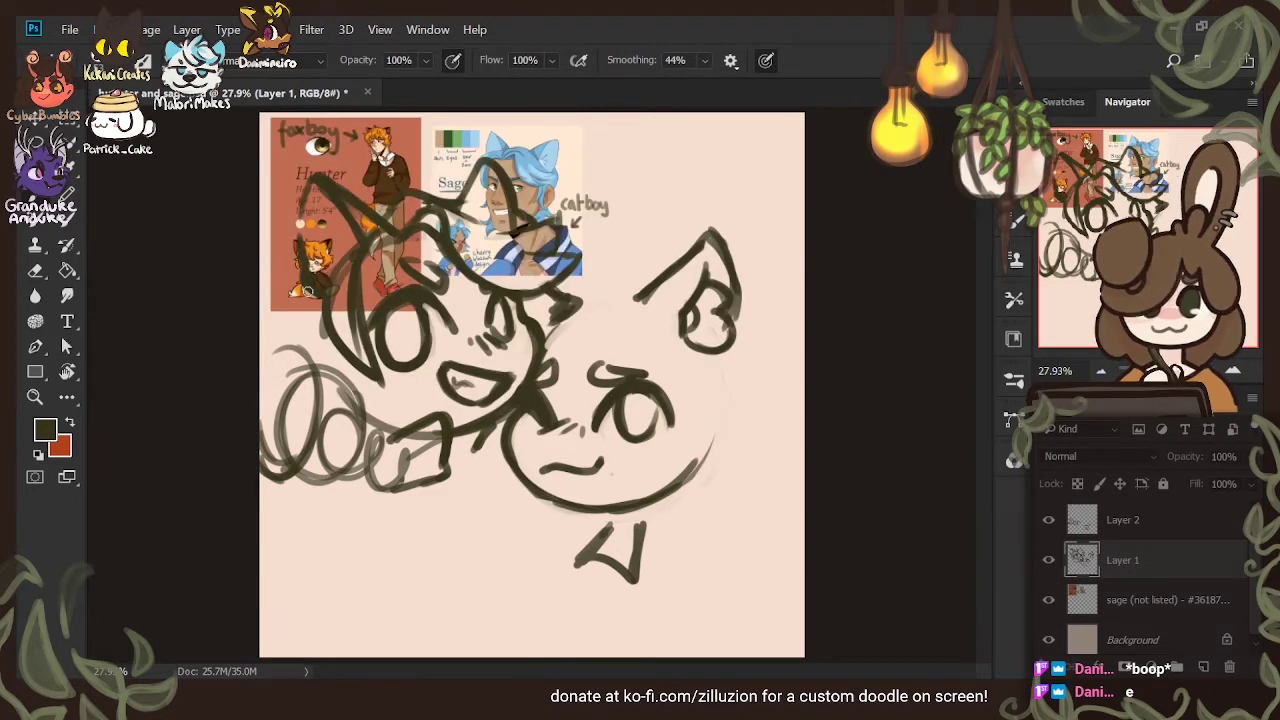
Sketch the back hair curving down the outer side of the left-hand head and clean up the overlapping strokes
mouse_move(305, 292)
left_mouse_down()
mouse_move(277, 347)
mouse_move(293, 329)
mouse_move(289, 369)
mouse_move(315, 328)
mouse_move(305, 338)
mouse_move(335, 382)
left_mouse_up()
left_click_drag(304, 334, 388, 387)
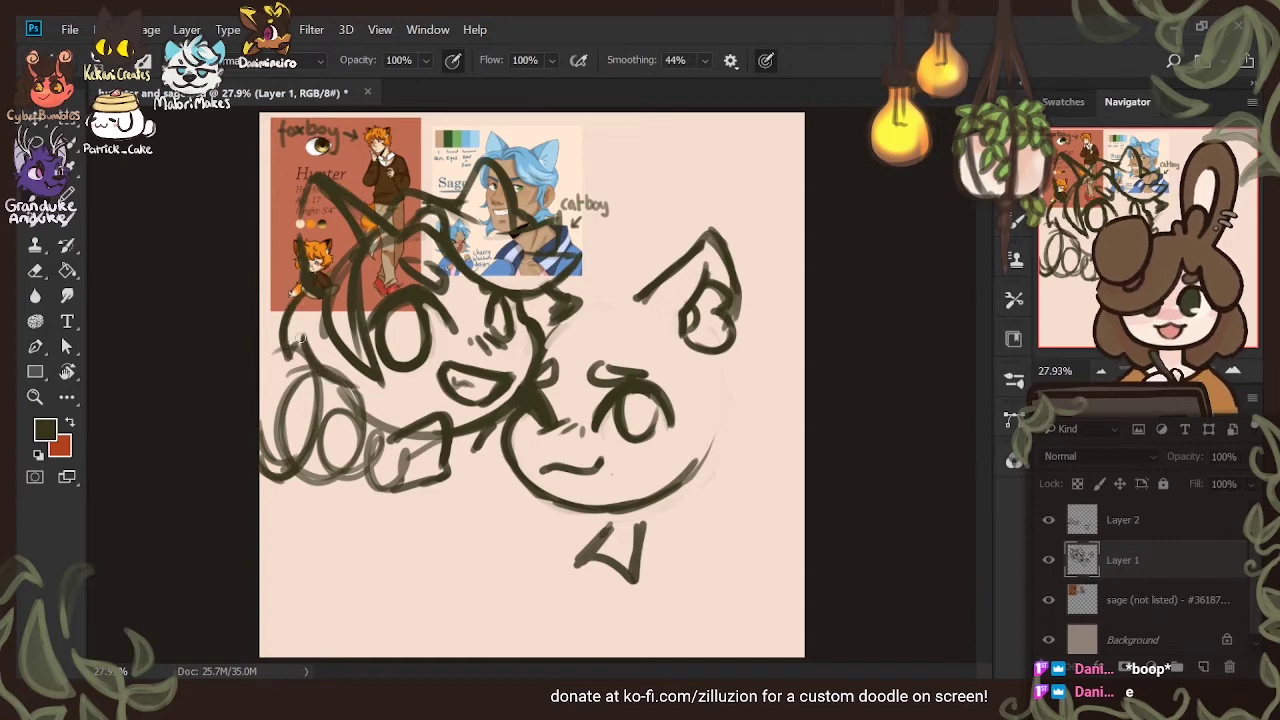
mouse_move(300, 339)
left_mouse_down()
mouse_move(301, 369)
mouse_move(372, 413)
left_mouse_up()
key("e")
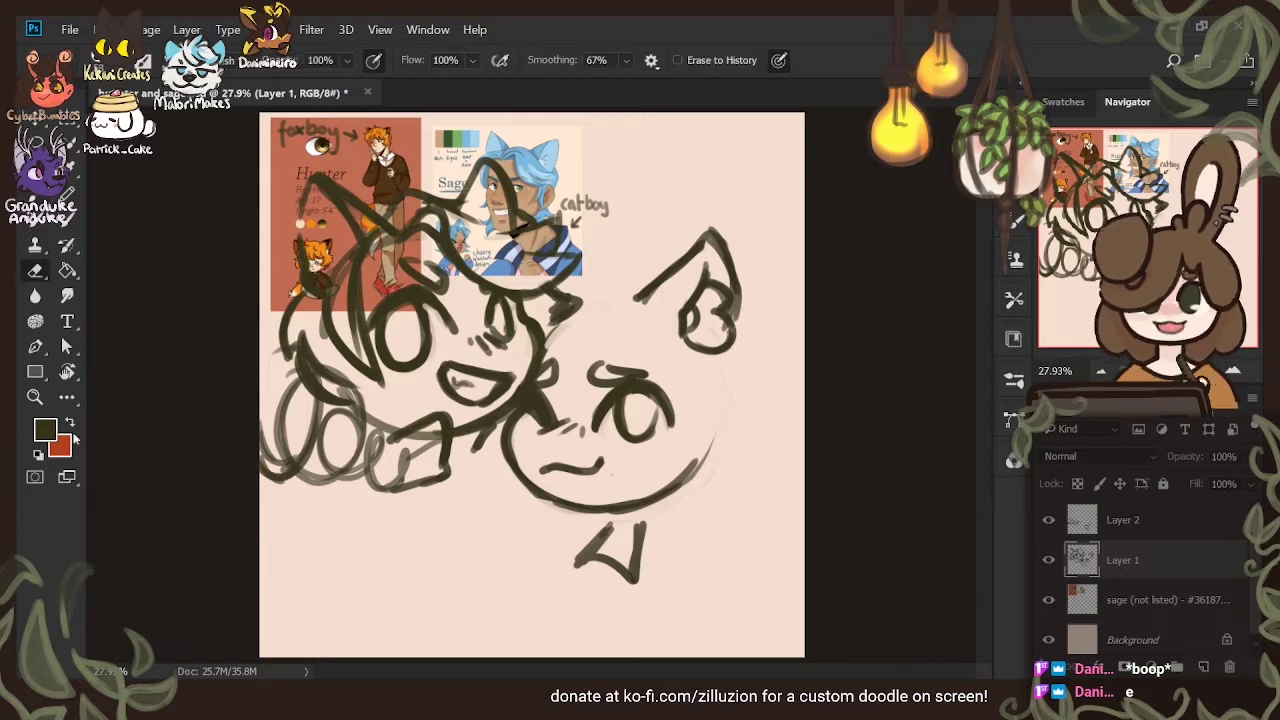
mouse_move(308, 343)
left_mouse_down()
mouse_move(360, 410)
mouse_move(384, 394)
left_mouse_up()
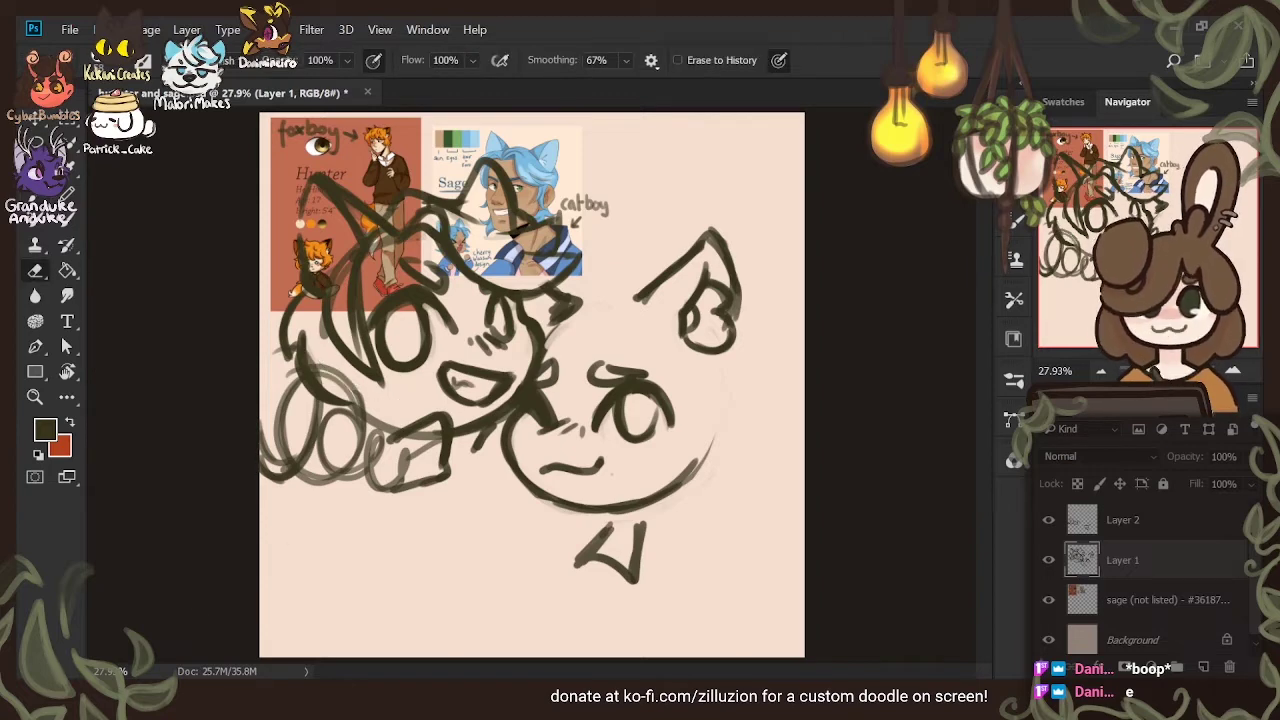
Draw a pointed hair tuft below the left-hand head's outer ear and compare the hair with the reference layer hidden and shown
key("b")
mouse_move(306, 281)
left_mouse_down()
mouse_move(268, 298)
mouse_move(327, 296)
mouse_move(304, 277)
mouse_move(261, 290)
mouse_move(332, 307)
left_mouse_up()
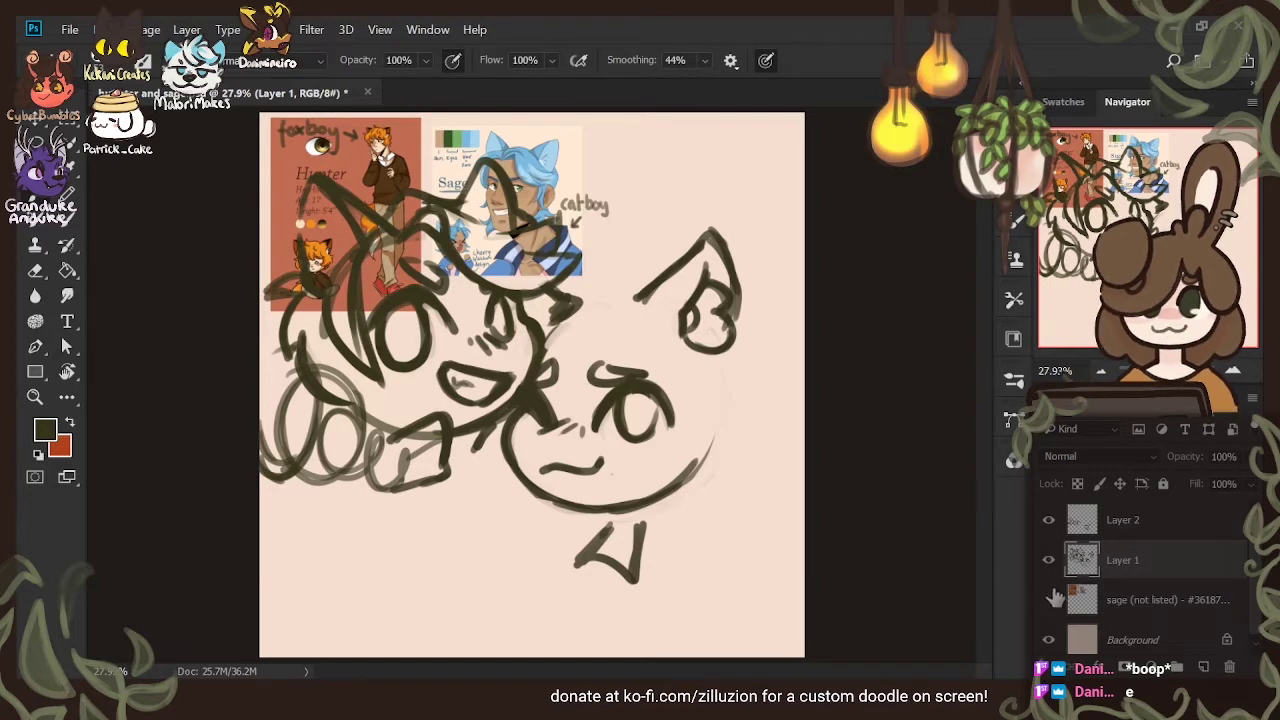
left_click(1048, 600)
left_click(1048, 600)
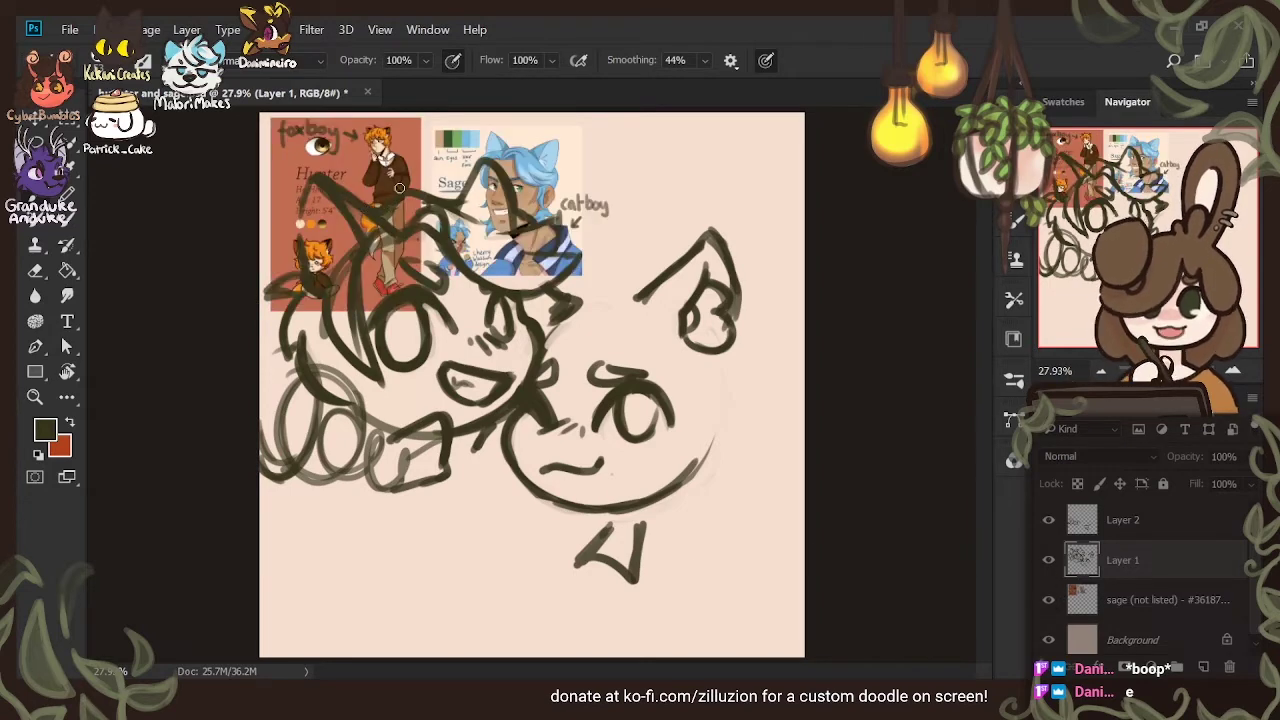
left_click(1049, 601)
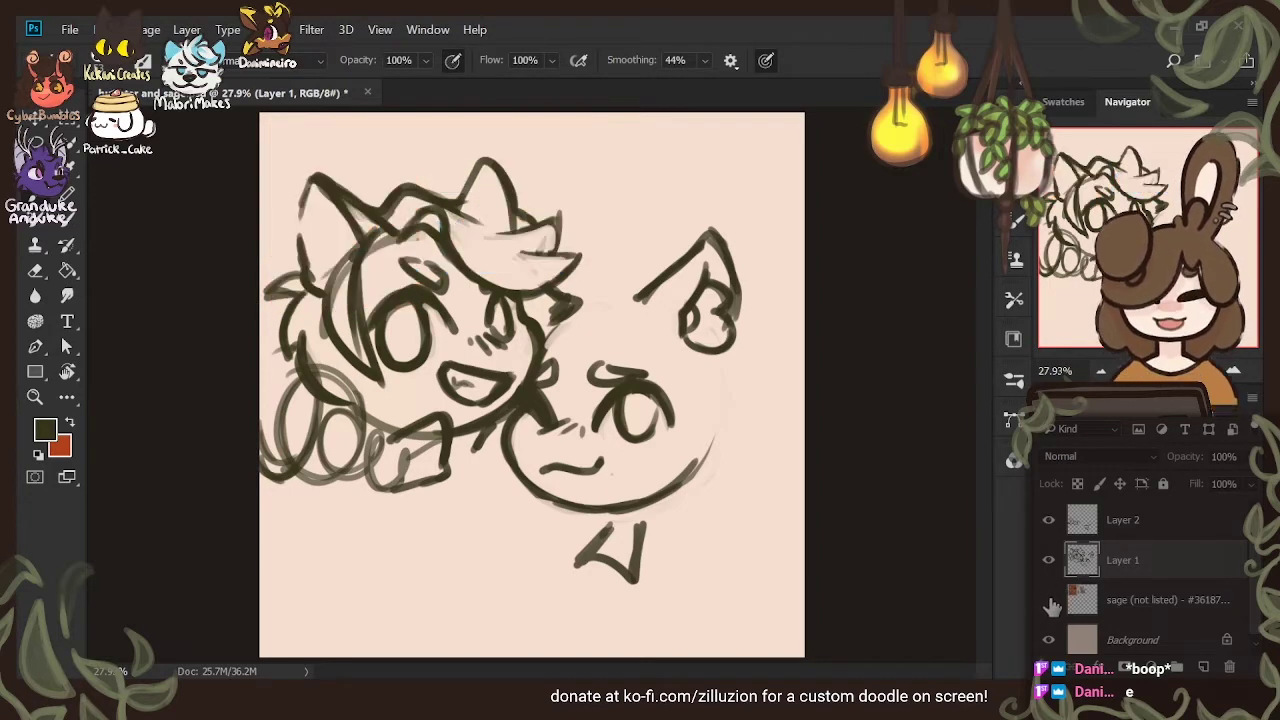
left_click(1048, 601)
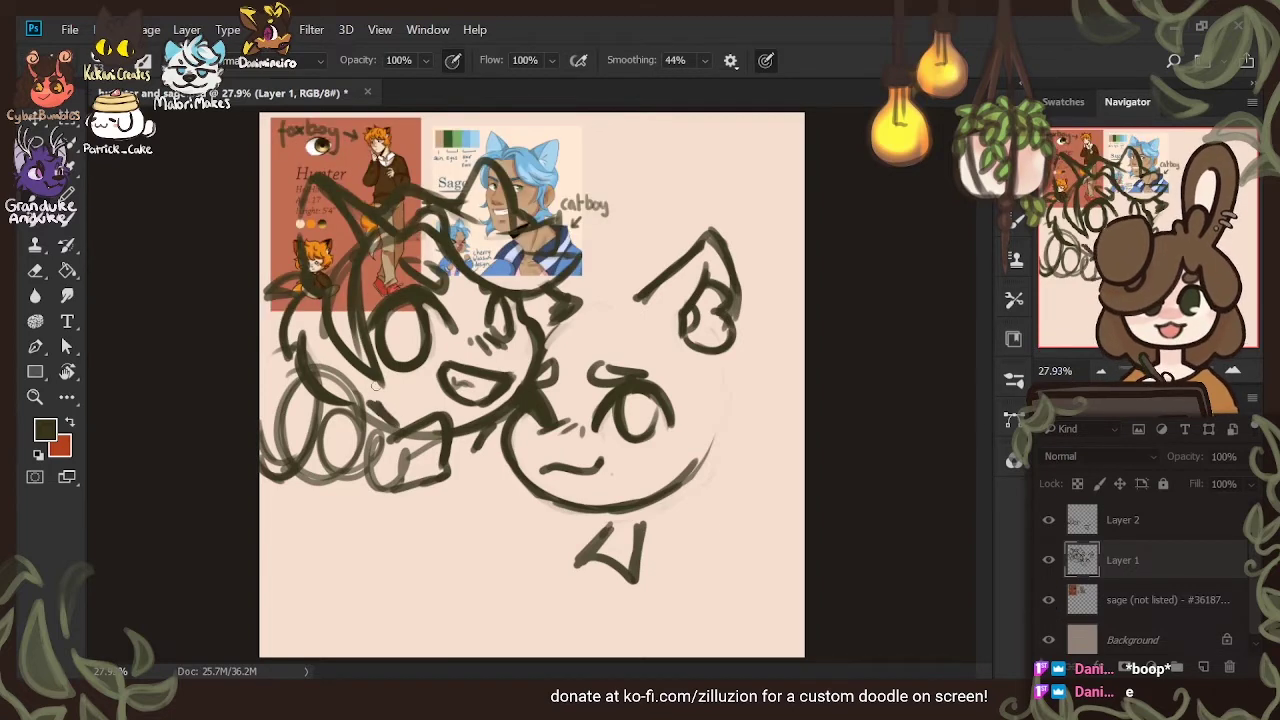
Sketch a curved cheek tuft along the left-hand head's lower jaw, erase the stray lines inside it and check it without the reference
mouse_move(376, 384)
left_mouse_down()
mouse_move(406, 422)
mouse_move(428, 424)
mouse_move(438, 404)
left_mouse_up()
mouse_move(378, 432)
left_mouse_down()
mouse_move(426, 404)
mouse_move(370, 430)
mouse_move(433, 435)
left_mouse_up()
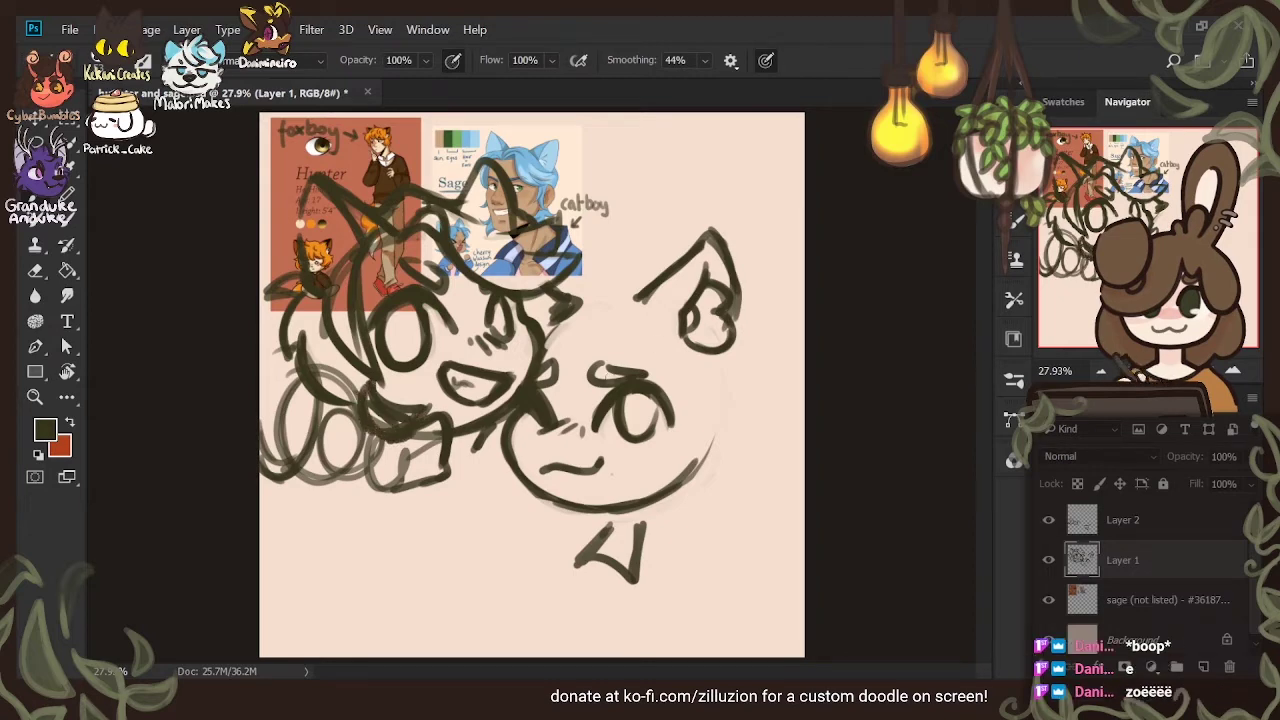
left_click(36, 270)
mouse_move(370, 397)
left_mouse_down()
mouse_move(425, 422)
mouse_move(440, 408)
left_mouse_up()
key("b")
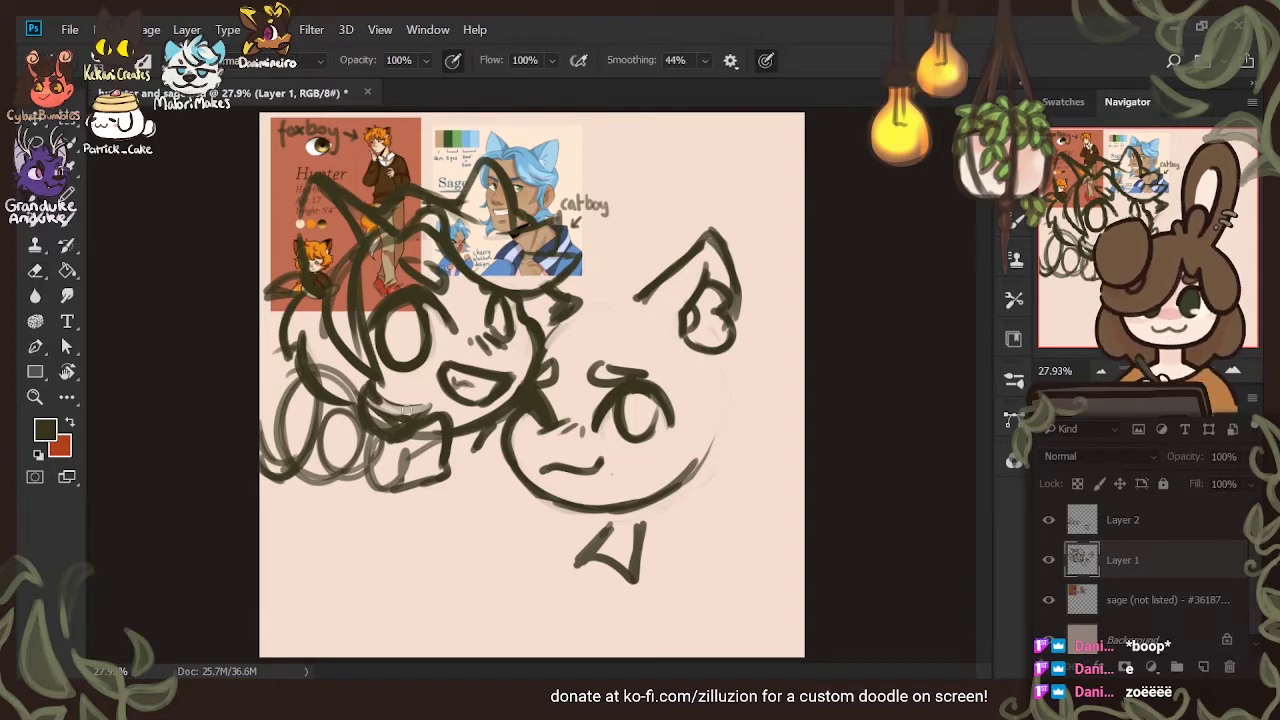
left_click(1048, 600)
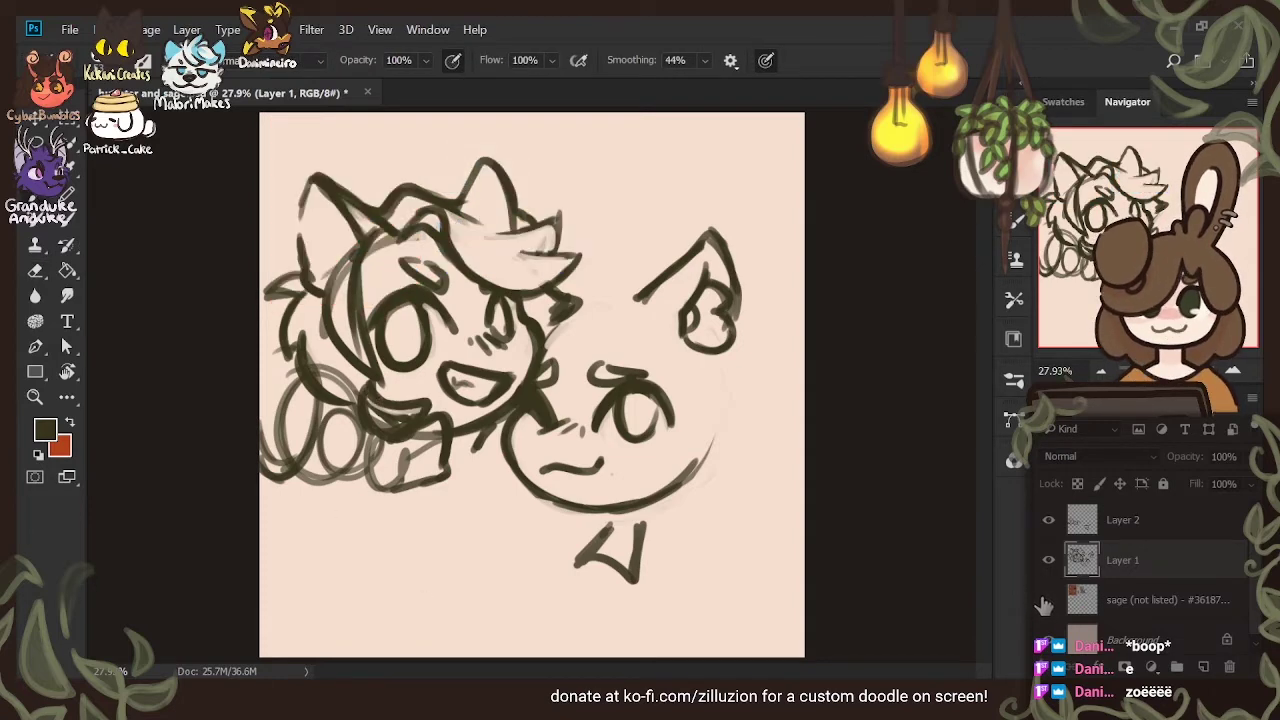
left_click(1048, 600)
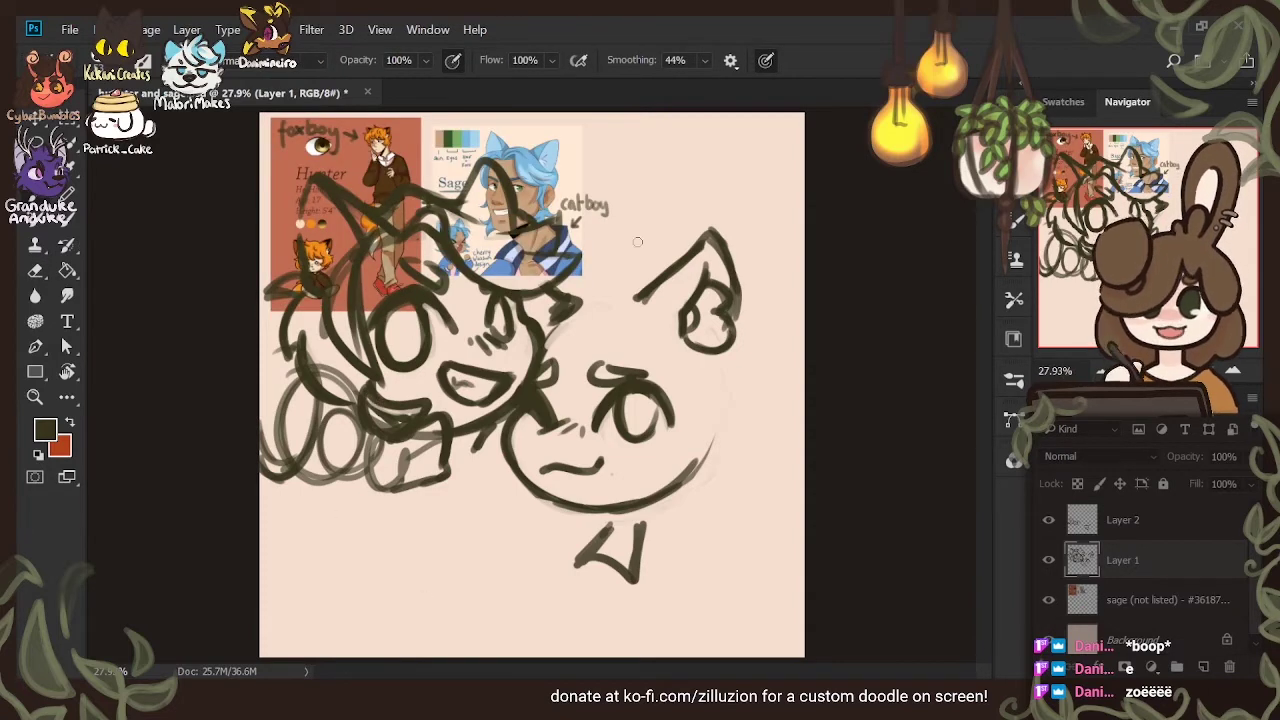
Sketch a swept cheek tuft on the right-hand head's outer jaw, erase the jawline inside it and check it without the reference
mouse_move(705, 389)
left_mouse_down()
mouse_move(652, 446)
mouse_move(655, 478)
mouse_move(691, 464)
mouse_move(695, 496)
left_mouse_up()
mouse_move(699, 444)
left_mouse_down()
mouse_move(676, 470)
mouse_move(706, 412)
left_mouse_up()
key("e")
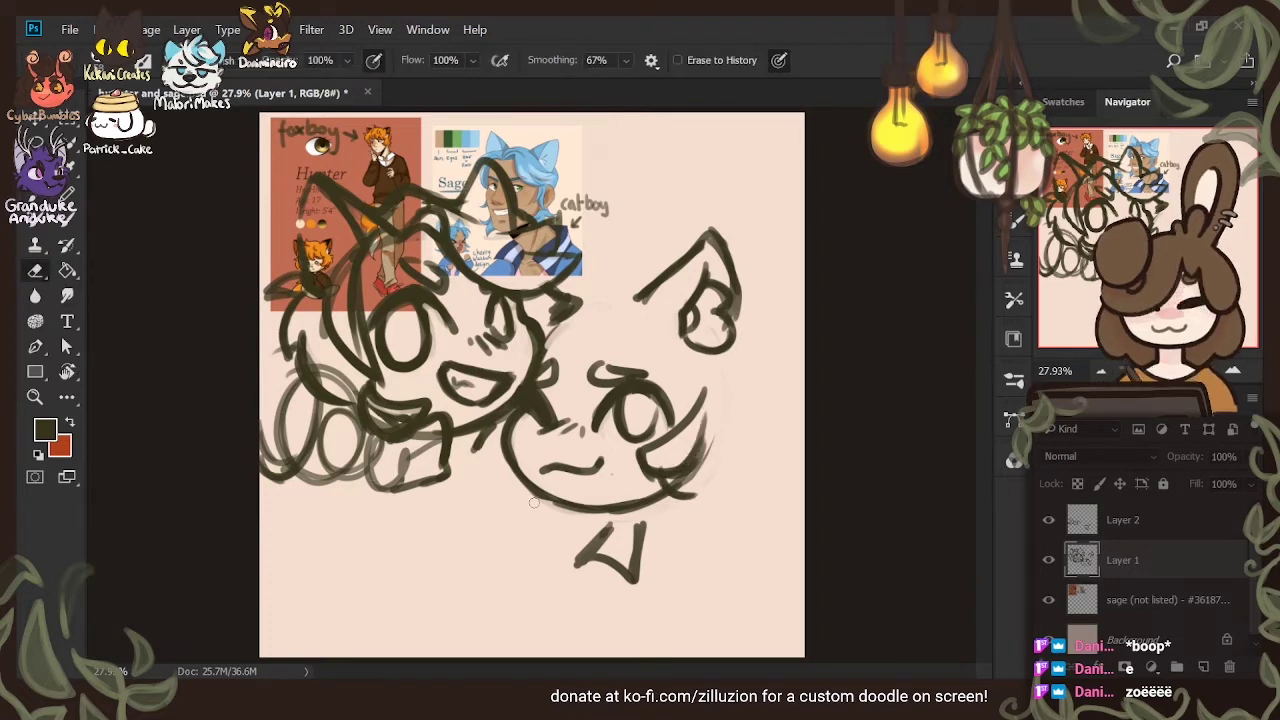
left_click_drag(650, 474, 712, 388)
mouse_move(644, 478)
left_mouse_down()
mouse_move(708, 468)
mouse_move(679, 480)
mouse_move(701, 468)
mouse_move(717, 384)
left_mouse_up()
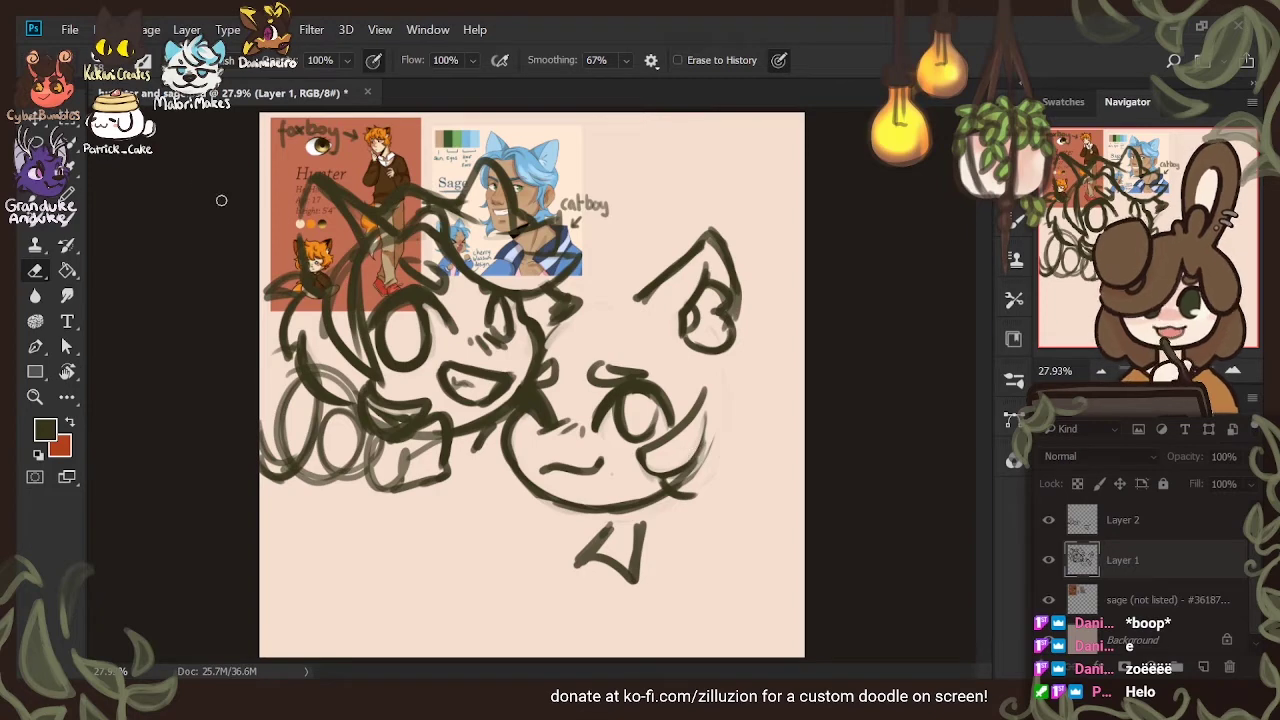
key("b")
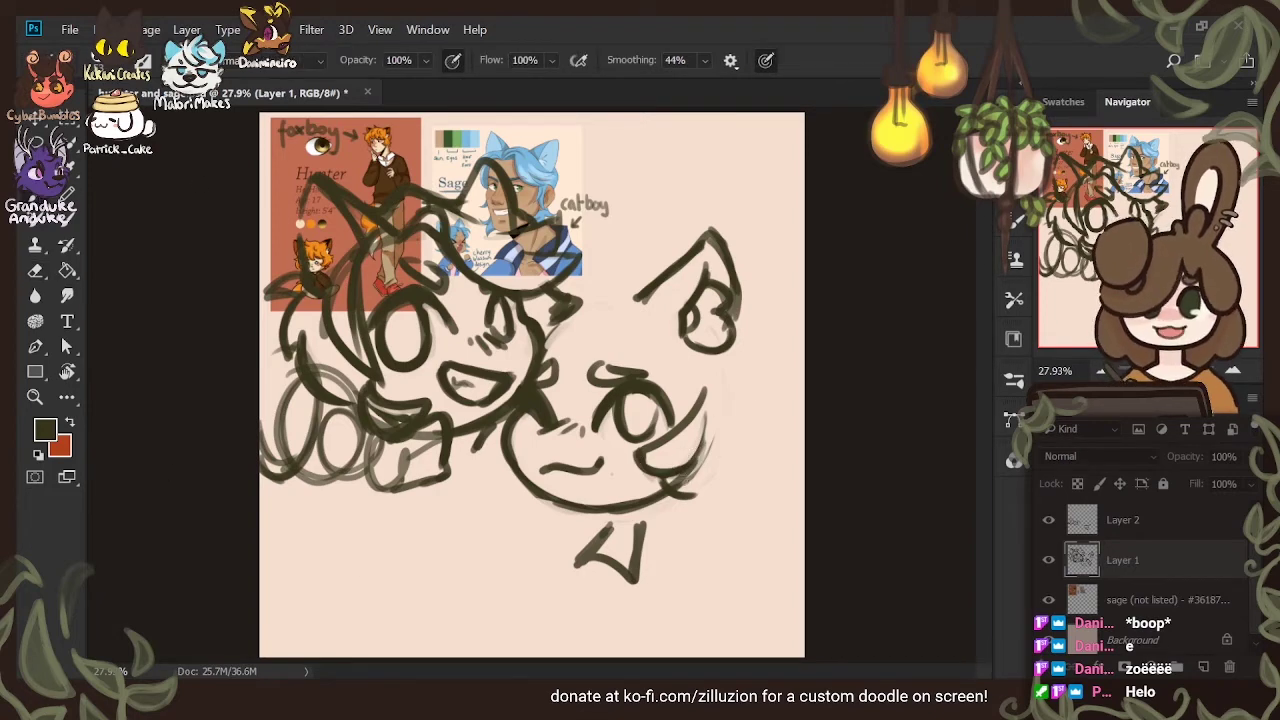
left_click(1048, 599)
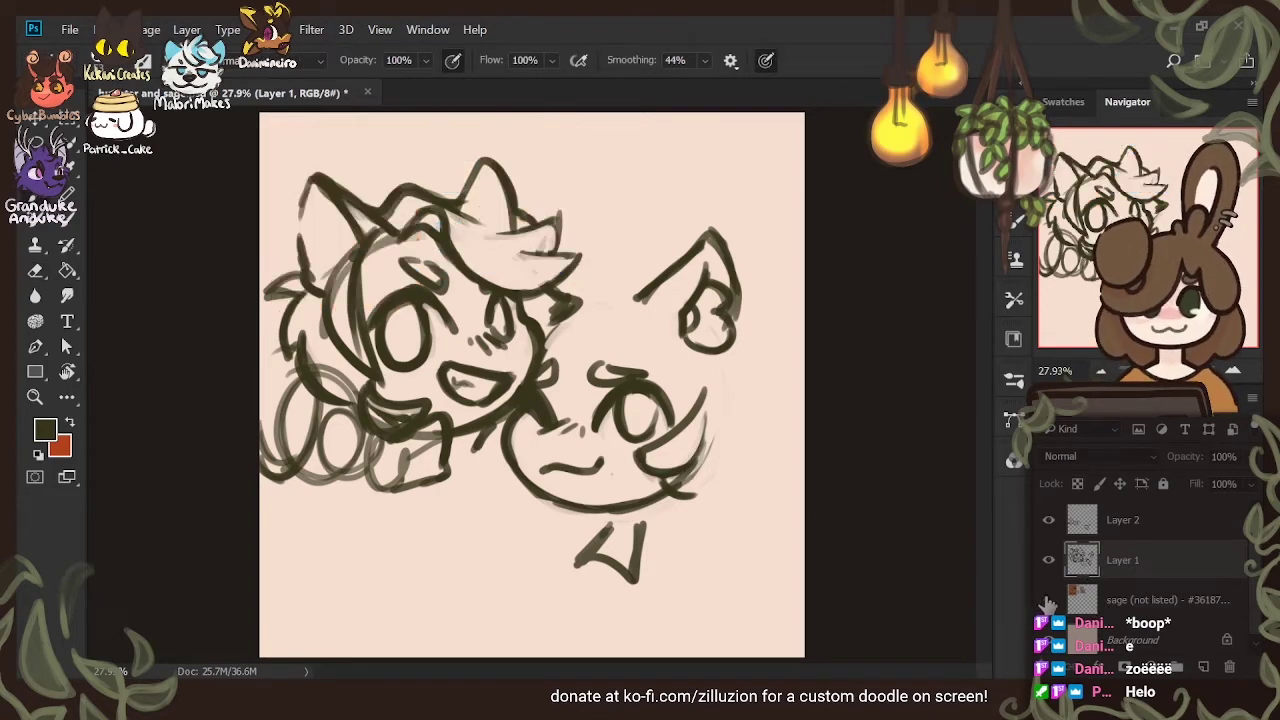
left_click(1048, 599)
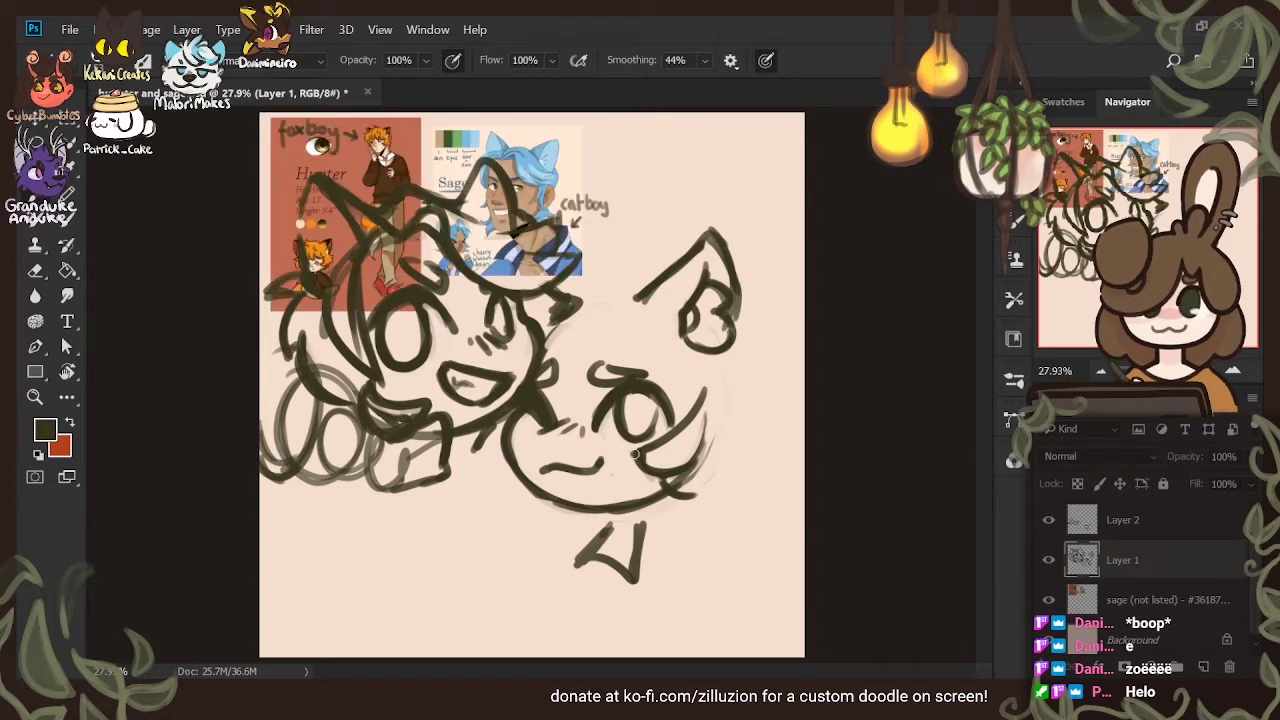
Darken the right-hand head's cheek tuft and add extra hair strands below it and beside the outer eye
key("e")
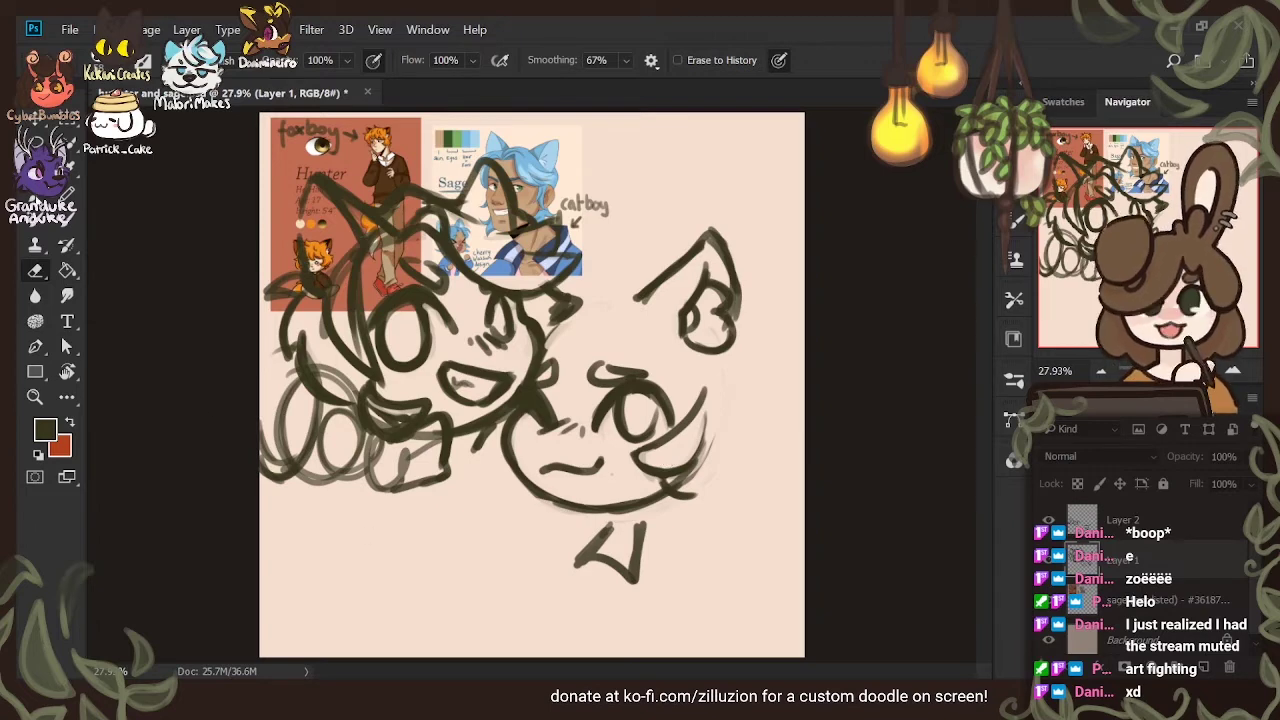
key("b")
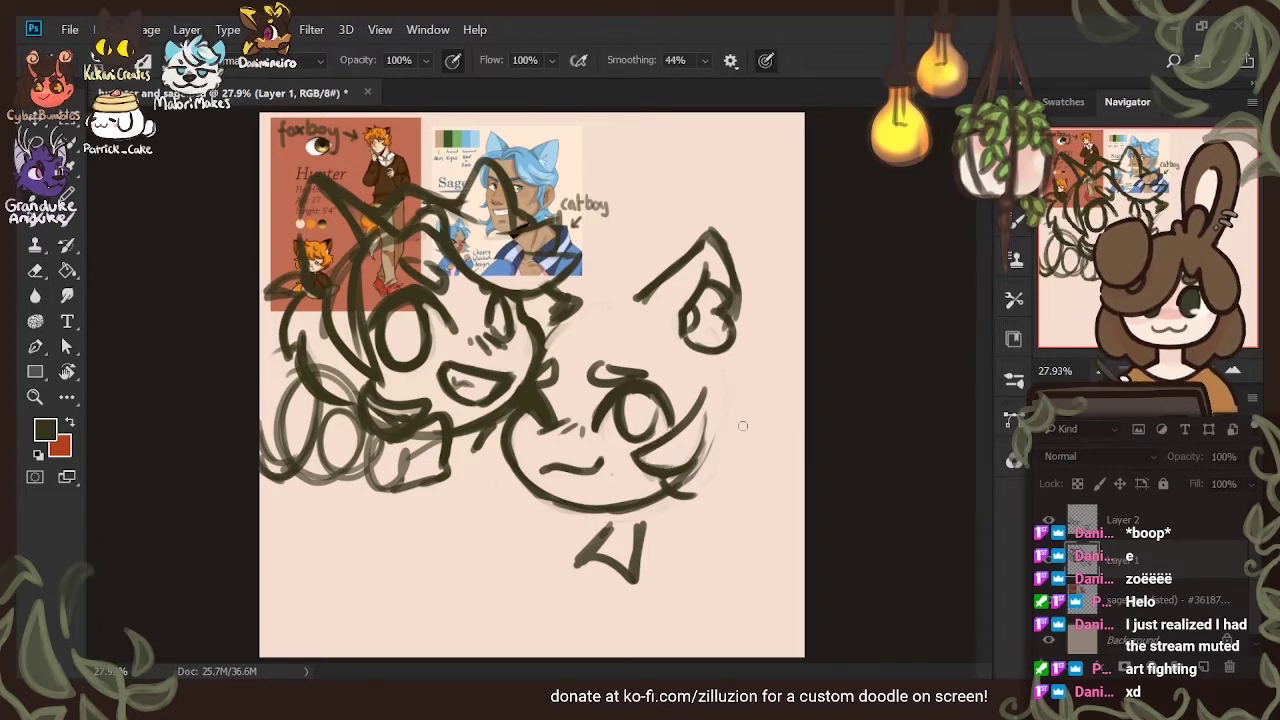
mouse_move(678, 465)
left_mouse_down()
mouse_move(703, 401)
mouse_move(706, 420)
left_mouse_up()
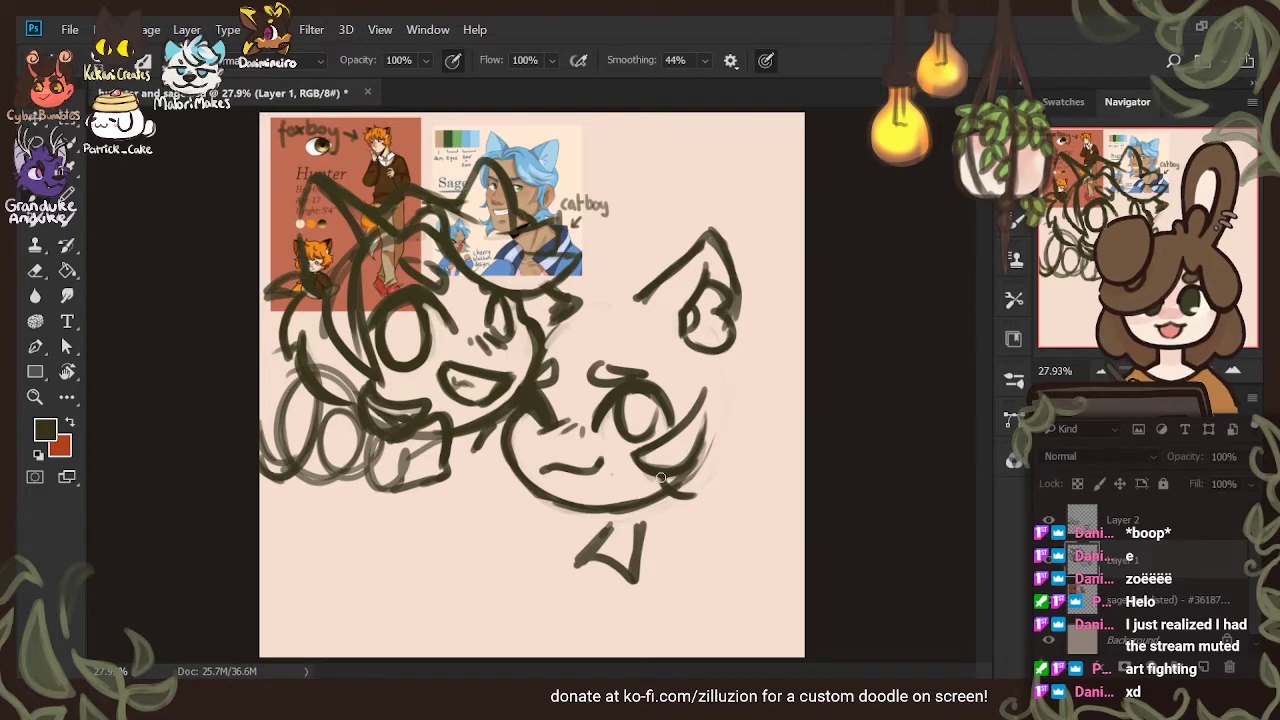
mouse_move(661, 478)
left_mouse_down()
mouse_move(690, 497)
mouse_move(712, 484)
left_mouse_up()
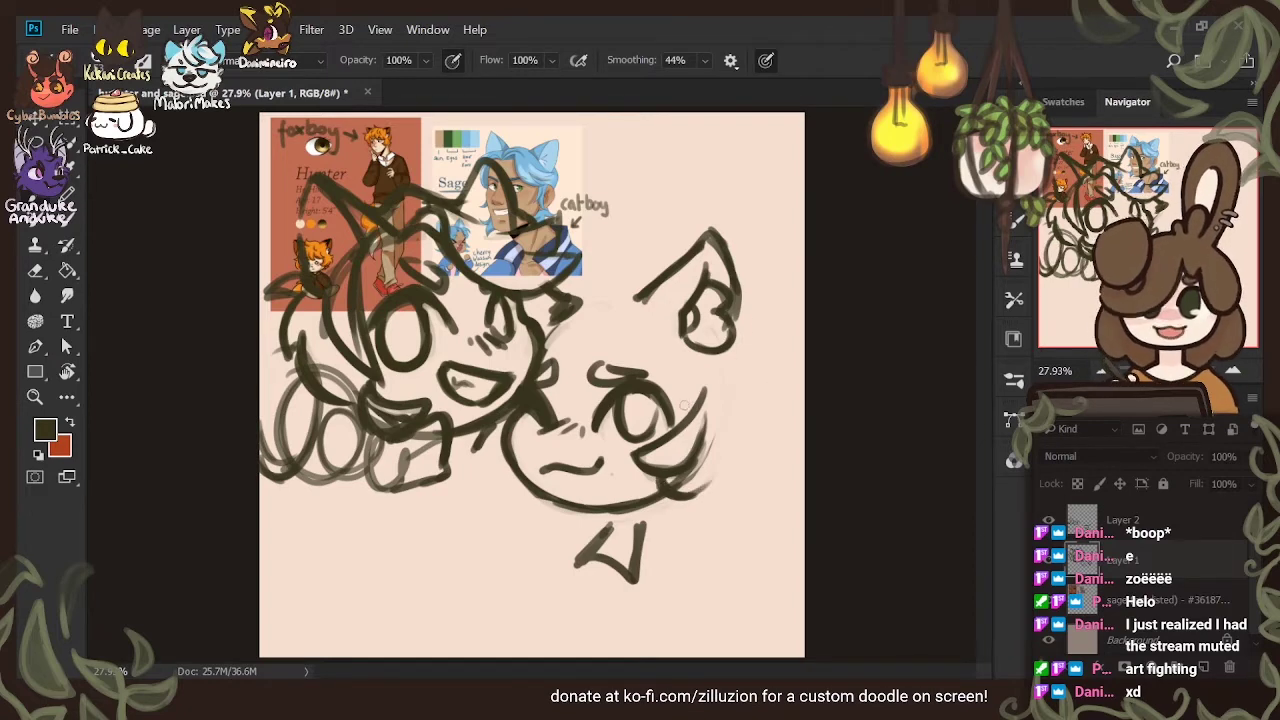
left_click_drag(696, 386, 690, 420)
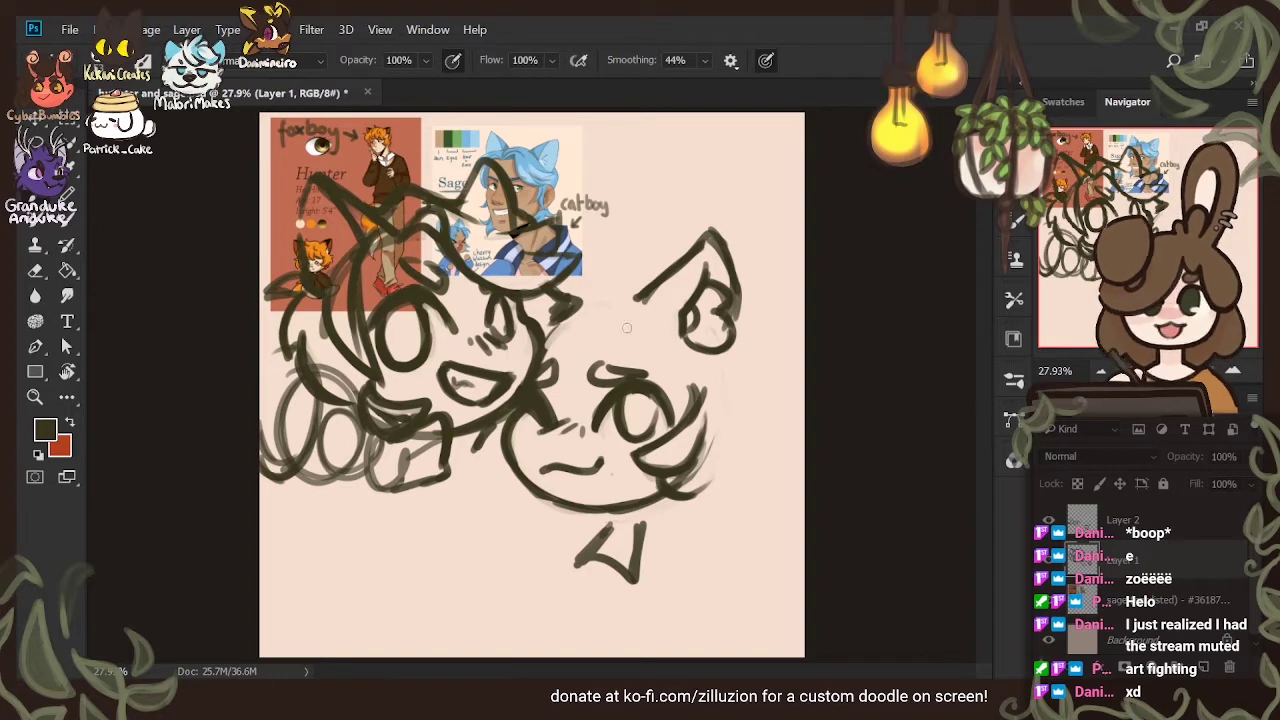
Sketch the right-hand head's fringe with a curved inner lock, pointed forehead strands and a stroke running to the outer eye
mouse_move(585, 310)
left_mouse_down()
mouse_move(547, 362)
mouse_move(617, 382)
mouse_move(592, 400)
left_mouse_up()
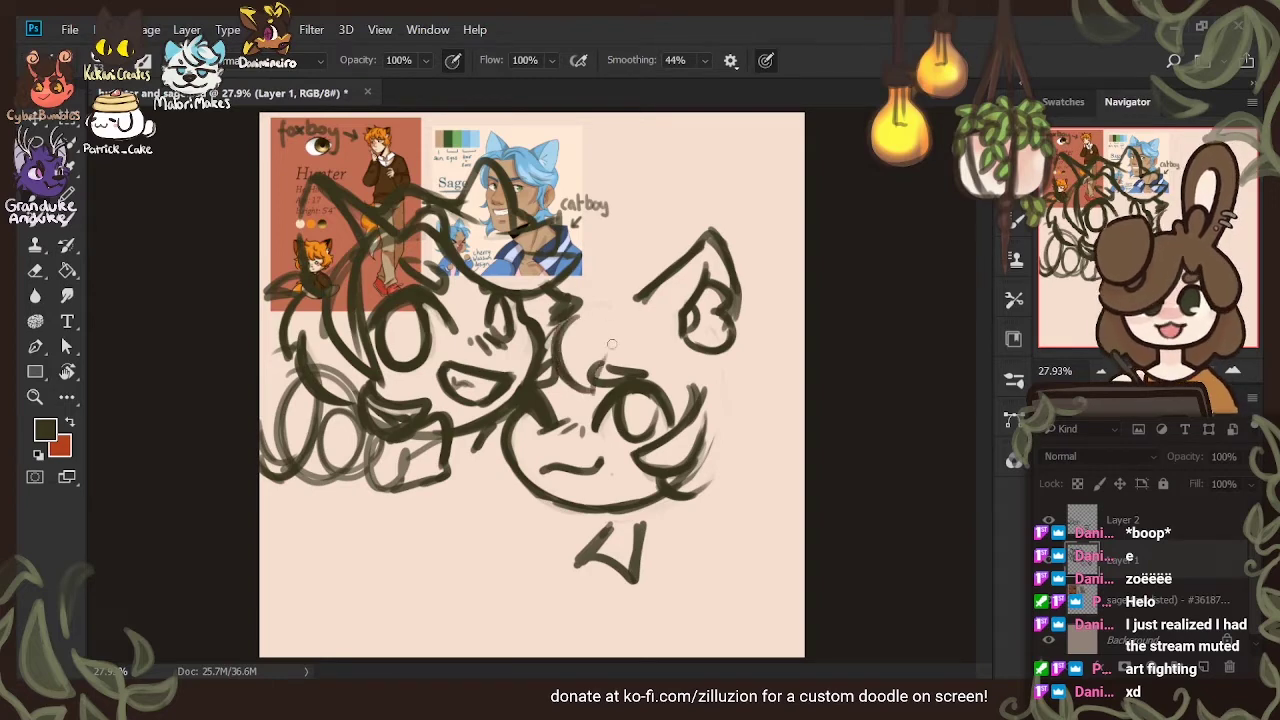
left_click_drag(614, 342, 586, 396)
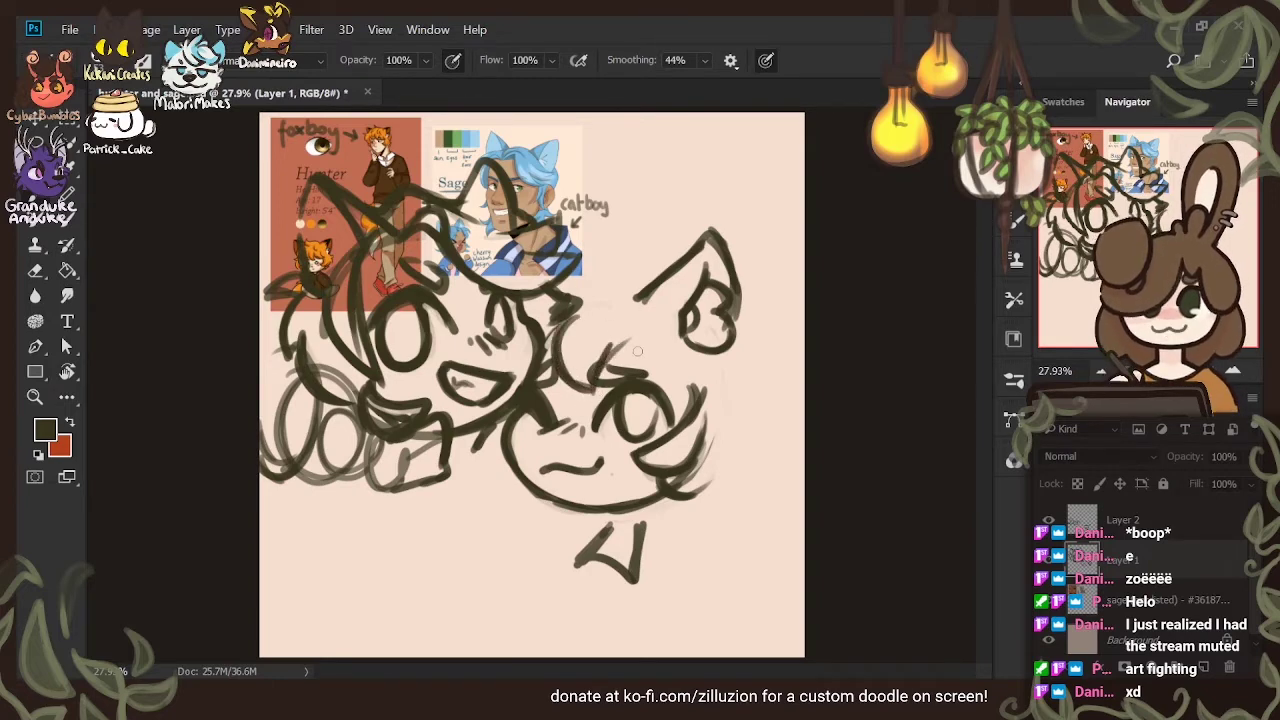
mouse_move(610, 341)
left_mouse_down()
mouse_move(665, 368)
mouse_move(614, 384)
left_mouse_up()
mouse_move(664, 396)
left_mouse_down()
mouse_move(685, 376)
mouse_move(687, 412)
mouse_move(692, 378)
left_mouse_up()
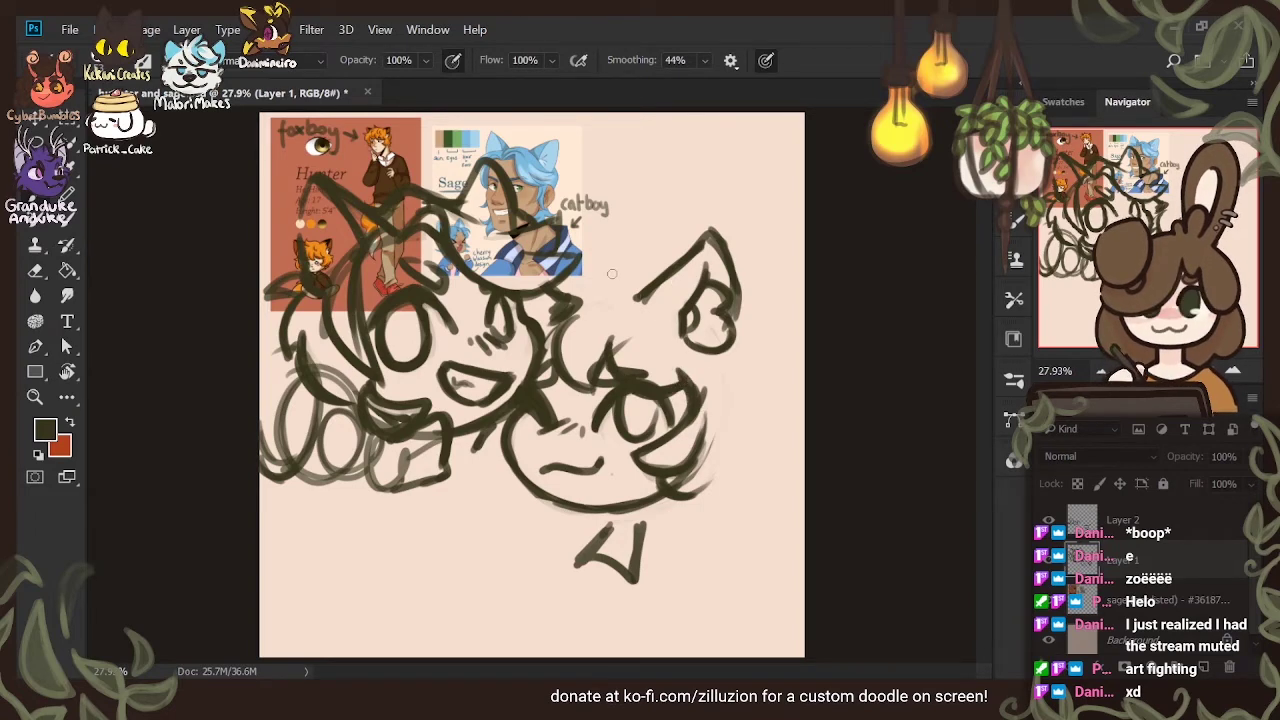
Draw the right-hand head's crown line up to the ear, hide the reference layer and add hair strokes toward the other head
mouse_move(586, 260)
left_mouse_down()
mouse_move(616, 291)
mouse_move(577, 290)
mouse_move(610, 283)
mouse_move(654, 302)
left_mouse_up()
left_click(1049, 601)
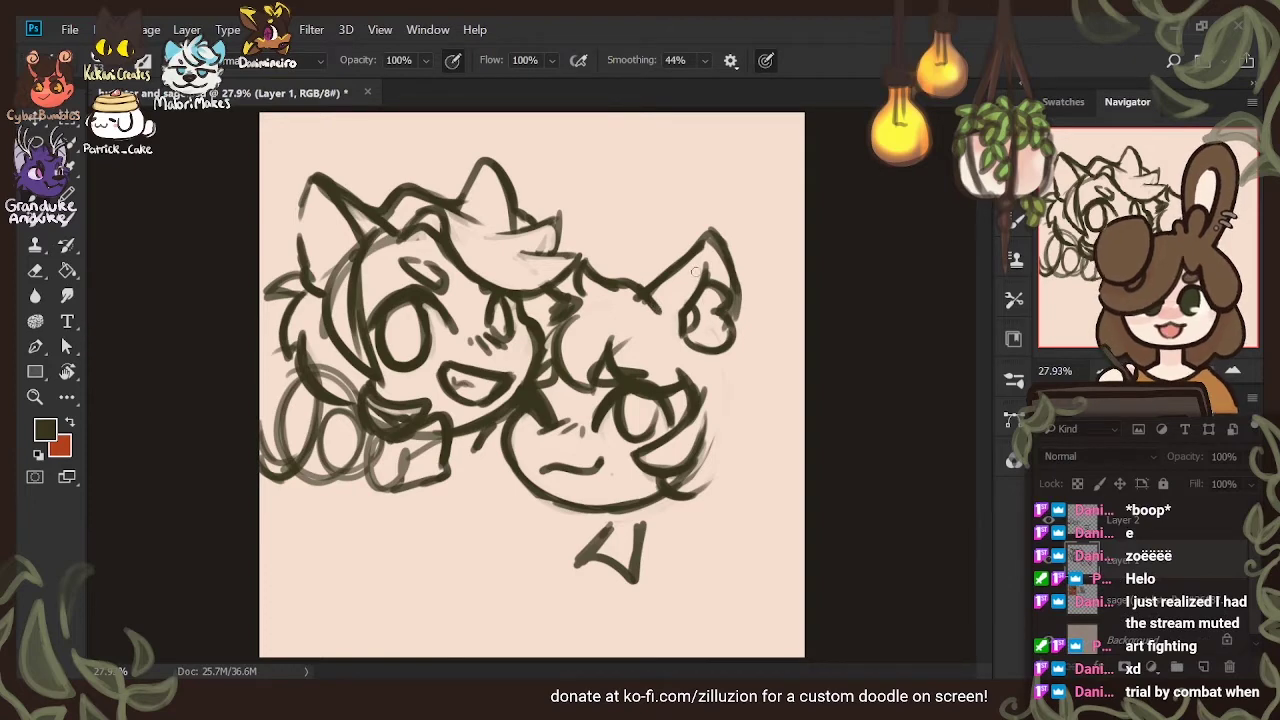
mouse_move(583, 262)
left_mouse_down()
mouse_move(660, 312)
mouse_move(546, 357)
mouse_move(554, 317)
mouse_move(529, 326)
left_mouse_up()
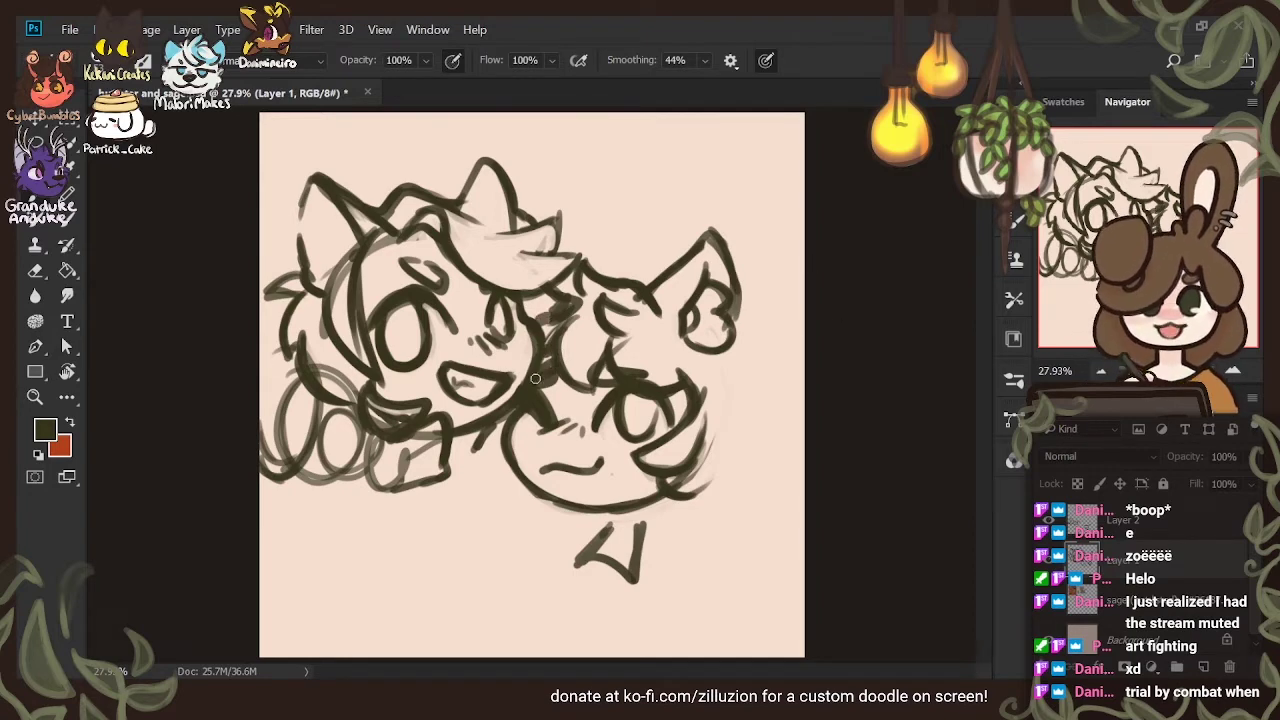
Clean up the strokes between the two heads and sketch a long wavy hair outline from the right-hand head's ear down past its jaw
key("e")
mouse_move(541, 369)
left_mouse_down()
mouse_move(561, 317)
mouse_move(543, 358)
mouse_move(566, 323)
mouse_move(576, 378)
left_mouse_up()
key("b")
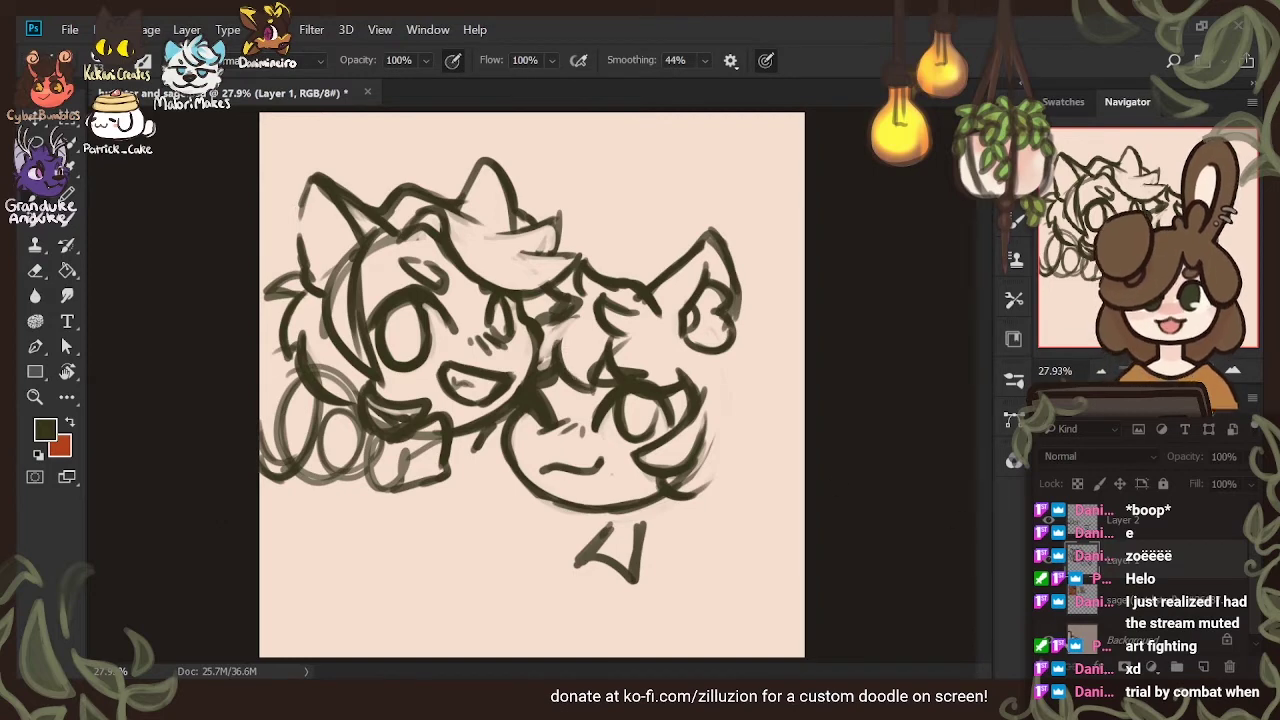
left_click(1045, 602)
left_click(1045, 602)
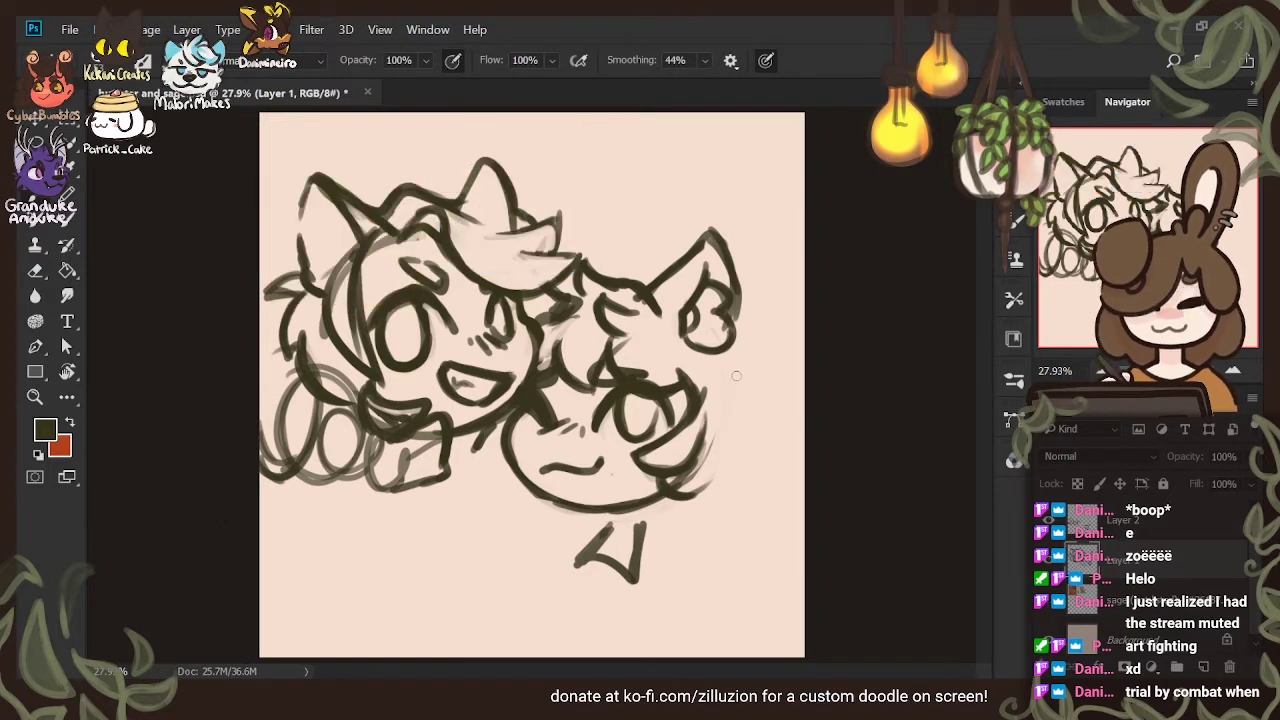
left_click_drag(726, 354, 762, 426)
mouse_move(748, 372)
left_mouse_down()
mouse_move(734, 456)
mouse_move(760, 476)
mouse_move(734, 504)
mouse_move(670, 526)
mouse_move(669, 543)
mouse_move(719, 506)
mouse_move(669, 547)
left_mouse_up()
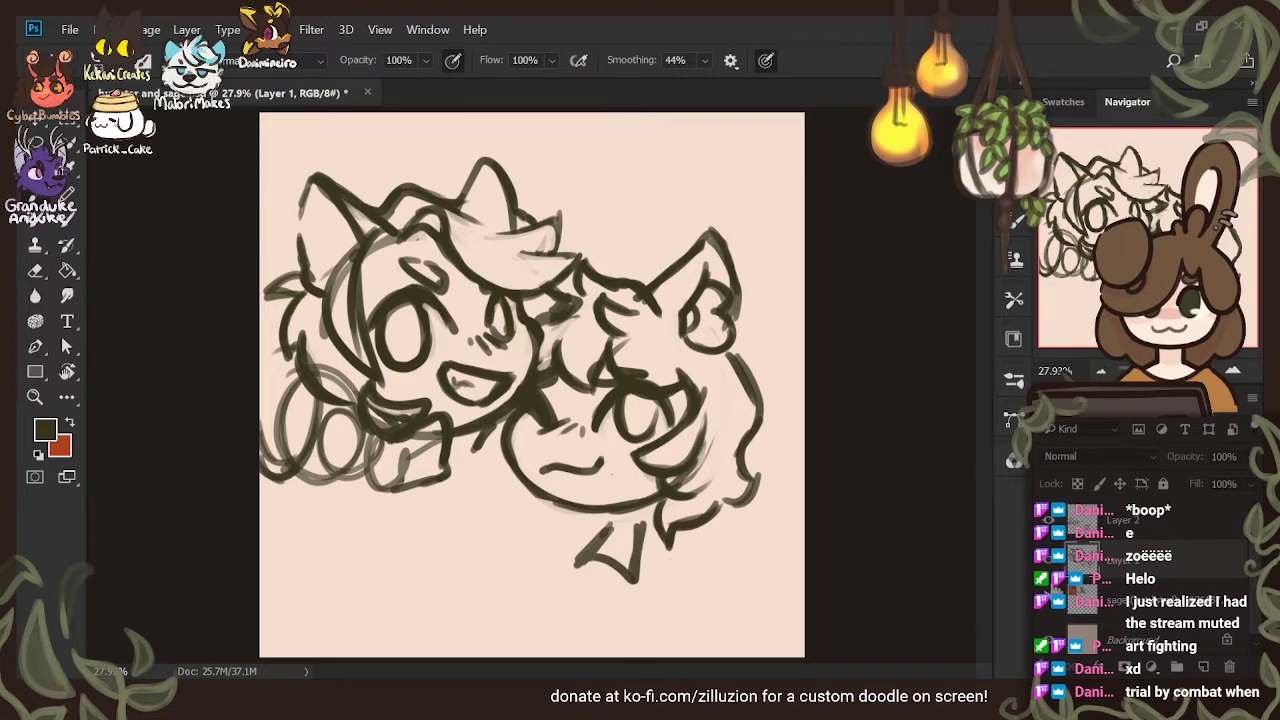
Compare the hair with the reference, undo the pointed lower strand and redraw it curving out under the right-hand head's jaw
left_click(1047, 606)
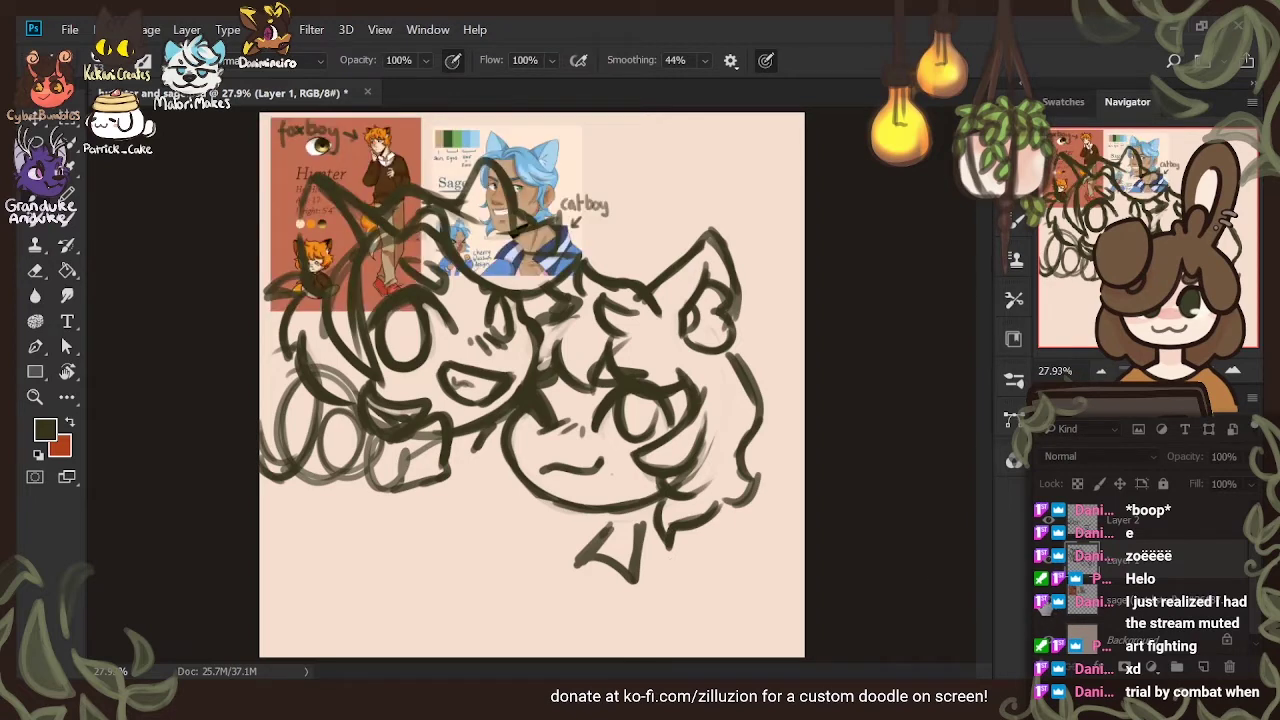
left_click(1047, 606)
left_click(1047, 606)
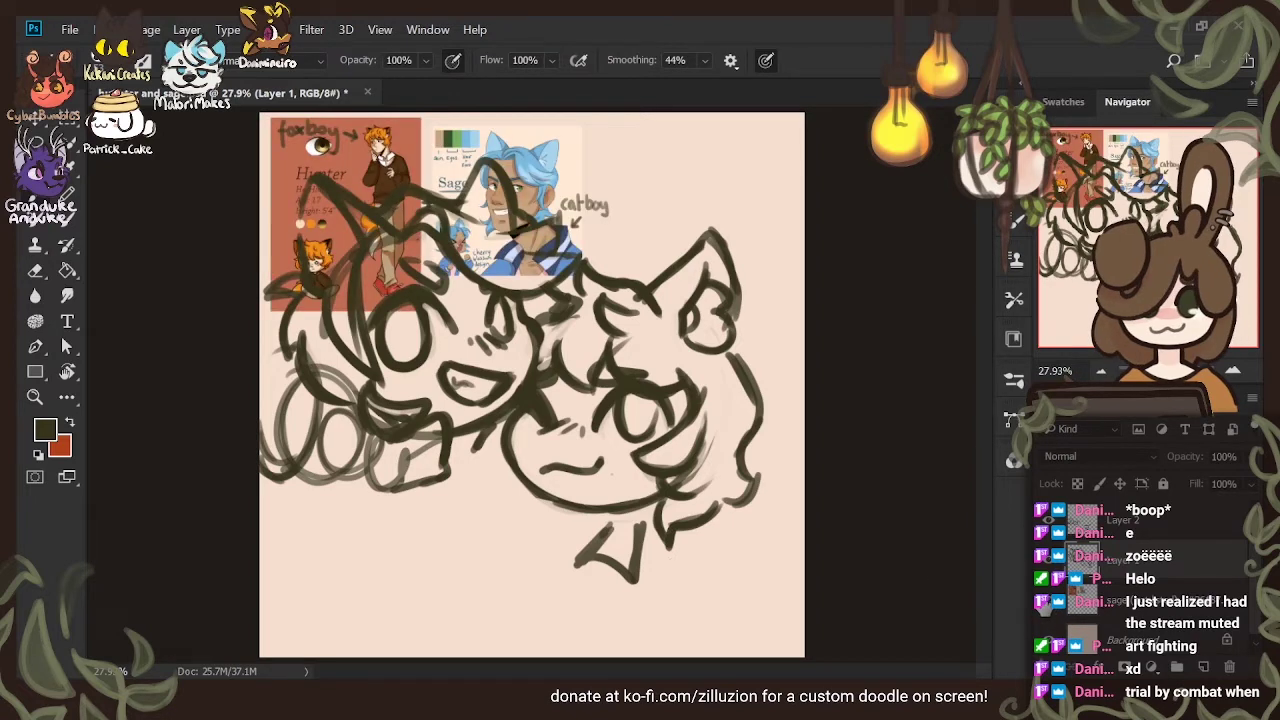
left_click(1047, 606)
key("ctrl+z")
key("ctrl+z")
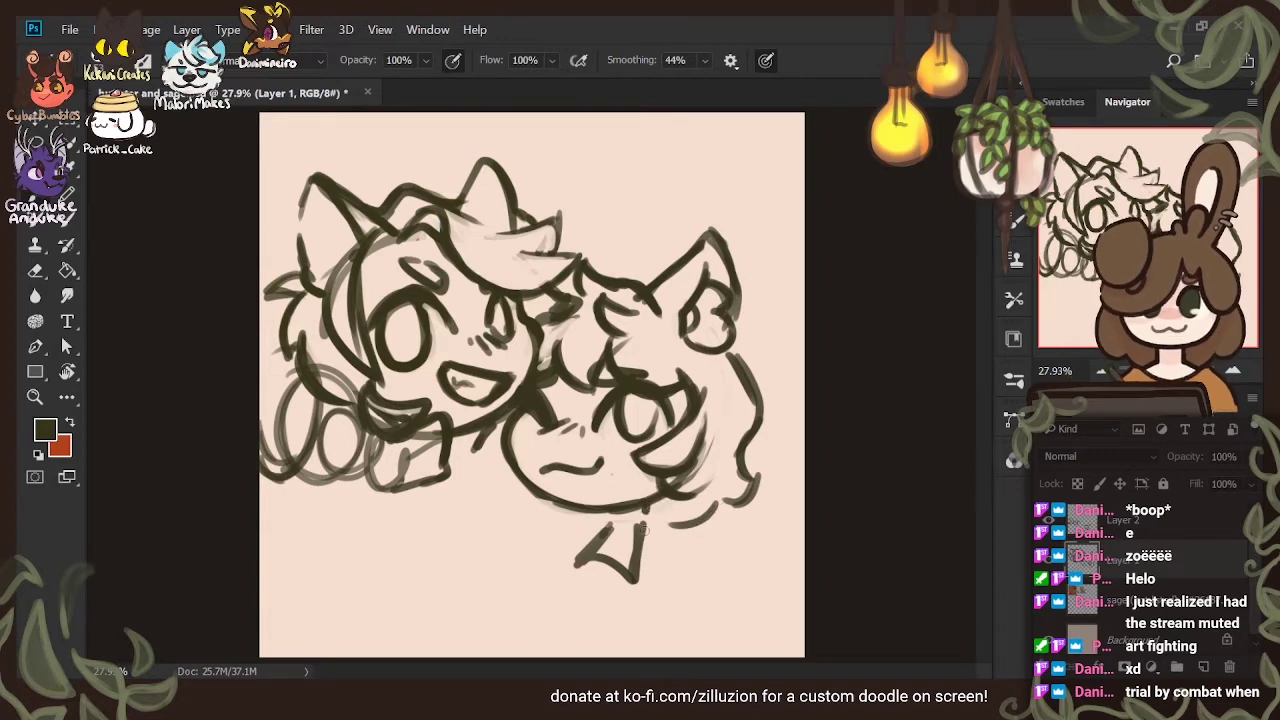
mouse_move(643, 533)
left_mouse_down()
mouse_move(678, 510)
mouse_move(667, 512)
mouse_move(685, 534)
mouse_move(669, 513)
mouse_move(710, 510)
left_mouse_up()
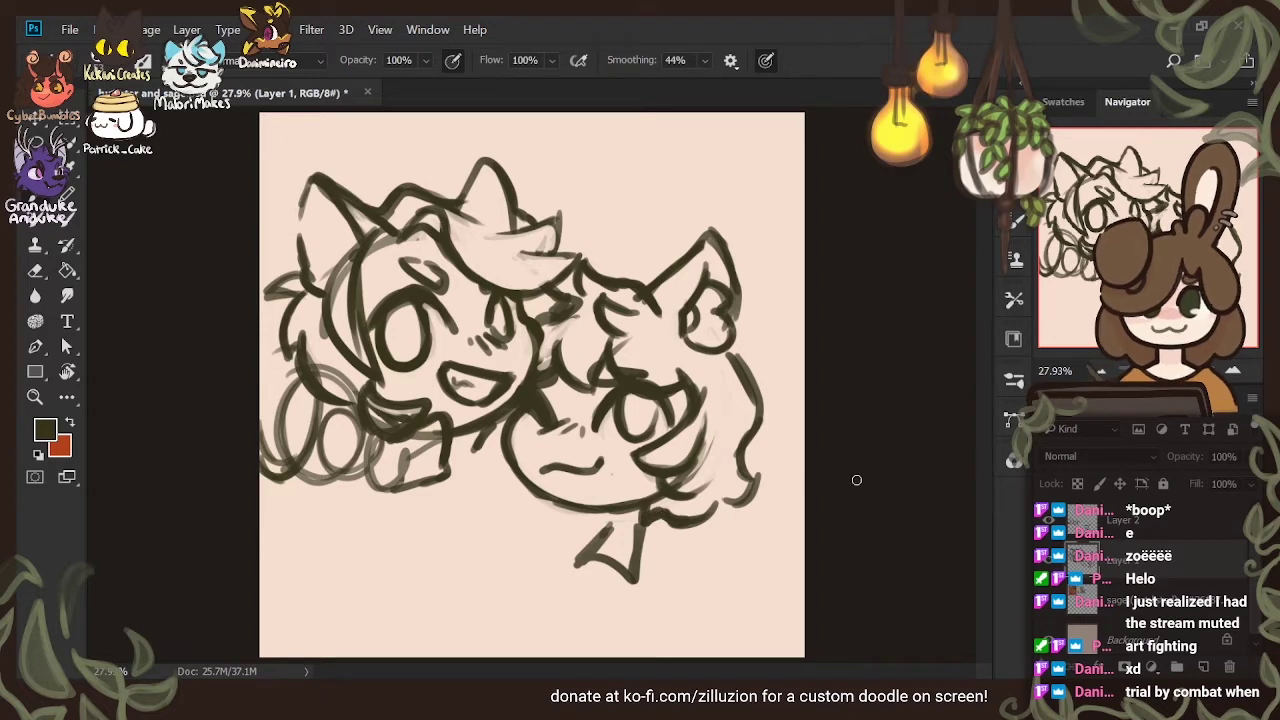
With the reference shown, sketch small hair tufts beside the right-hand head's inner jaw, hide the reference and switch to Layer 2
left_click(1048, 610)
left_click(1046, 607)
left_click(1046, 607)
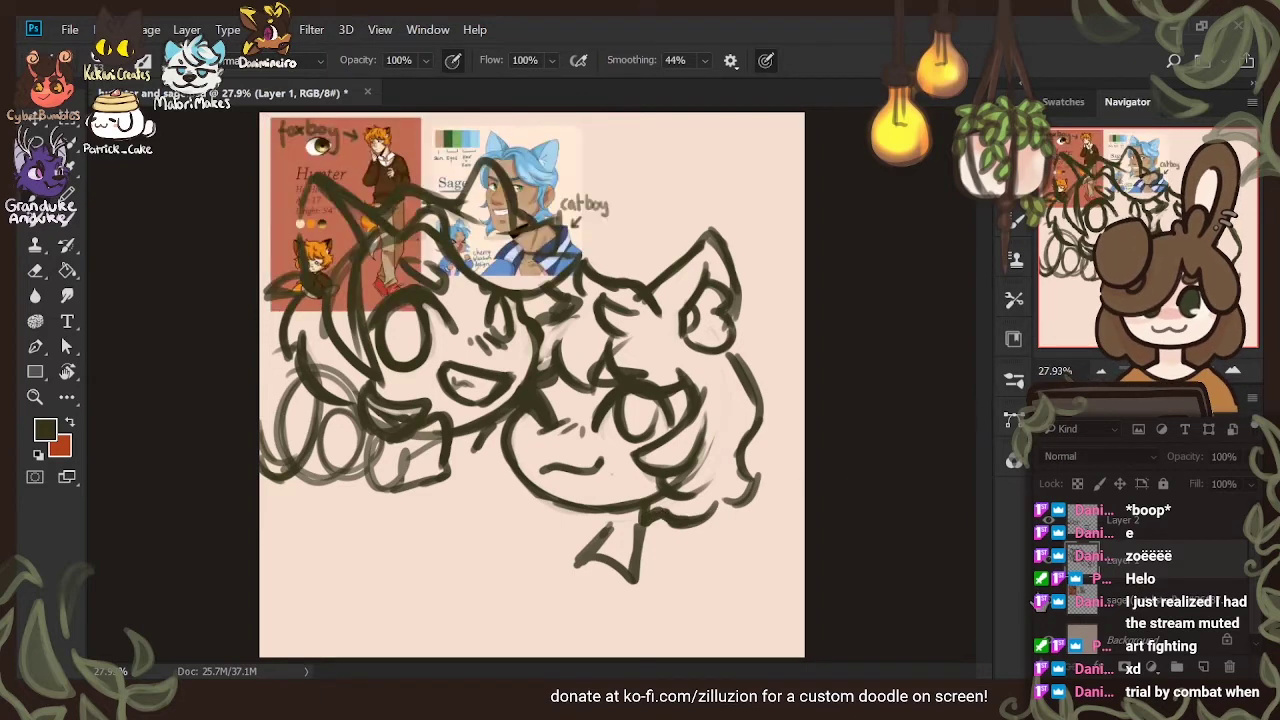
mouse_move(494, 465)
left_mouse_down()
mouse_move(480, 470)
mouse_move(512, 468)
mouse_move(482, 467)
mouse_move(502, 470)
mouse_move(524, 503)
left_mouse_up()
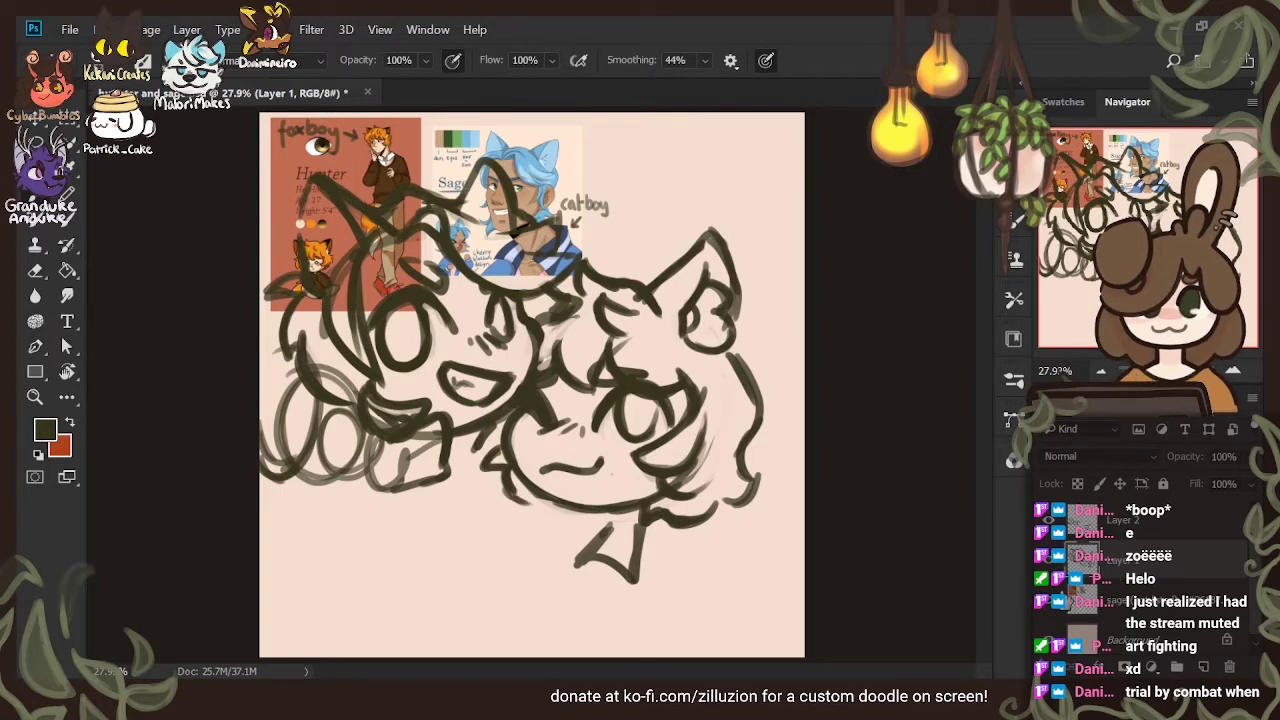
left_click(1046, 607)
left_click(1139, 530)
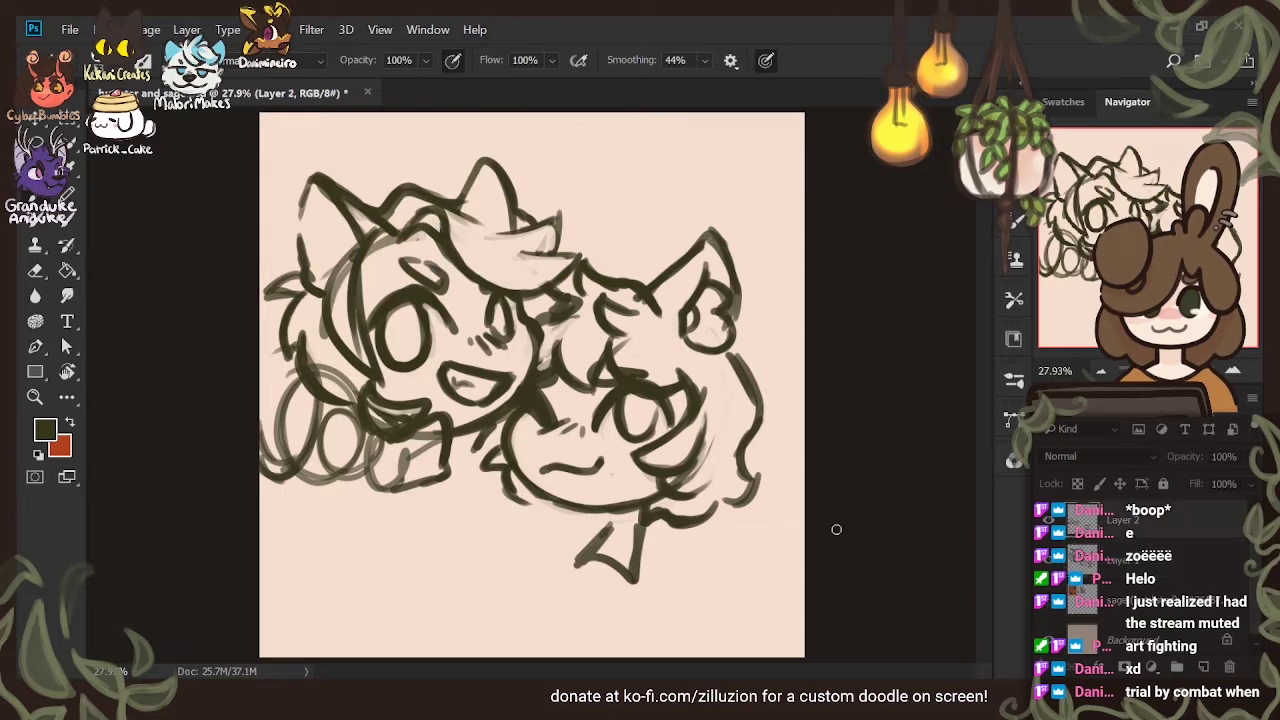
left_click(1046, 603)
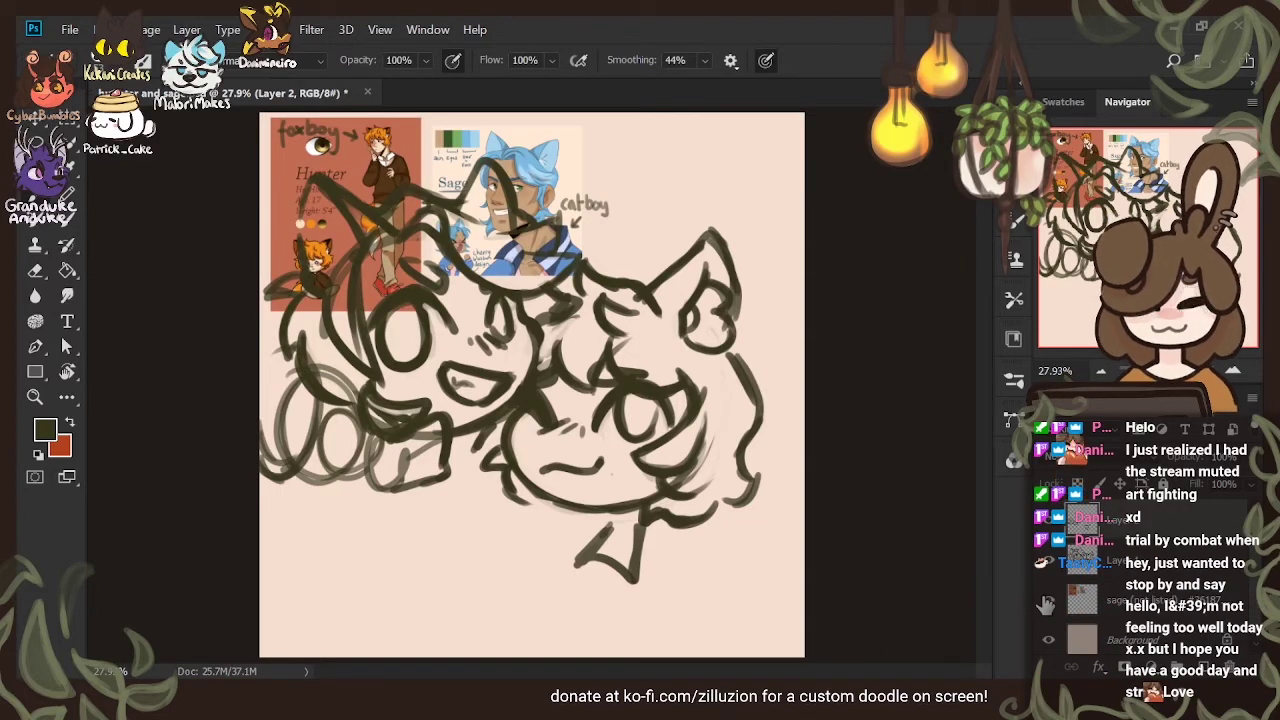
left_click(1046, 603)
mouse_move(265, 323)
left_mouse_down()
mouse_move(328, 356)
mouse_move(302, 353)
left_mouse_up()
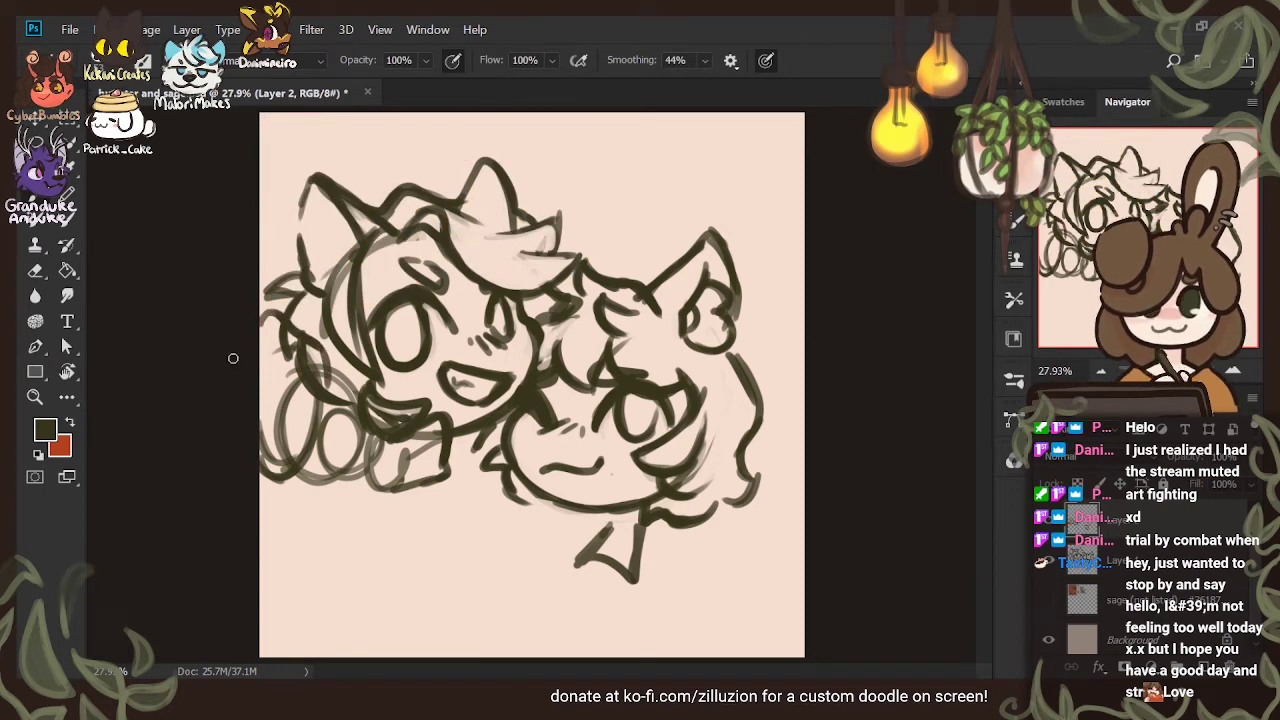
key("ctrl+z")
key("ctrl+z")
key("ctrl+z")
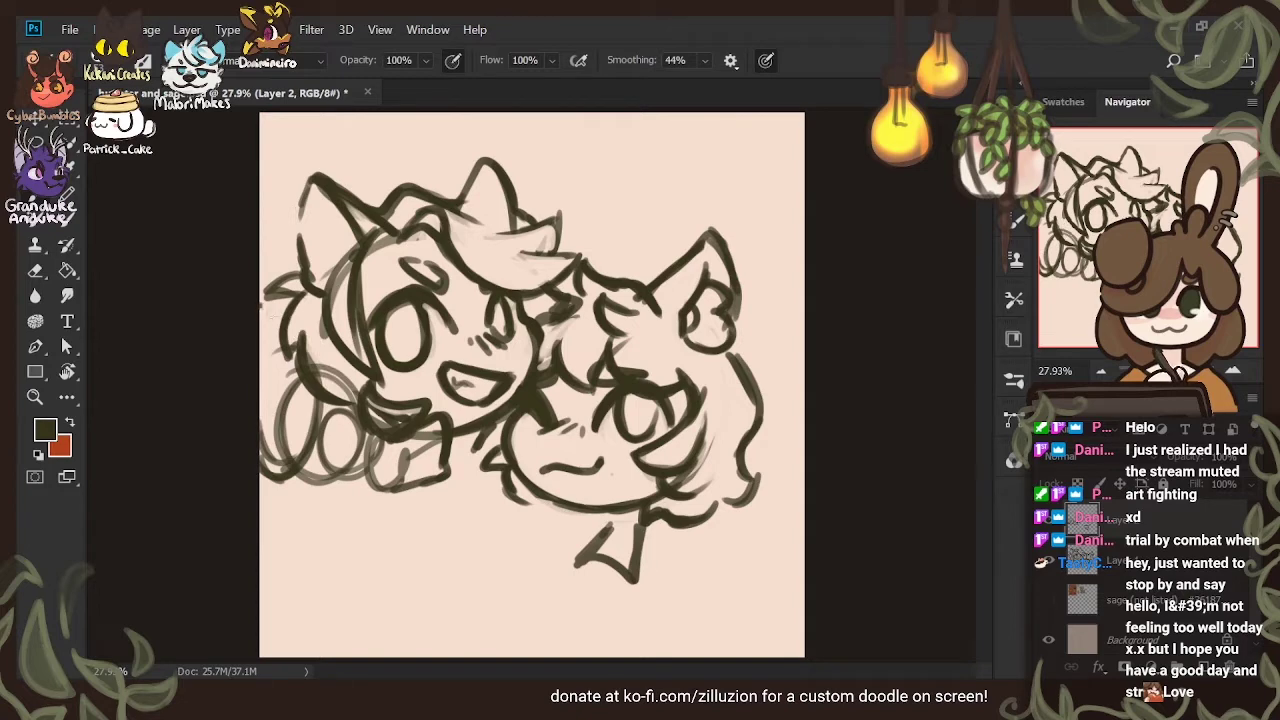
Sketch a dark hair tuft behind the left-hand head at the canvas edge and a curved line from it down to the shoulder
mouse_move(262, 306)
left_mouse_down()
mouse_move(302, 363)
mouse_move(291, 402)
mouse_move(302, 344)
mouse_move(284, 418)
left_mouse_up()
mouse_move(262, 298)
left_mouse_down()
mouse_move(307, 333)
mouse_move(262, 286)
mouse_move(301, 373)
left_mouse_up()
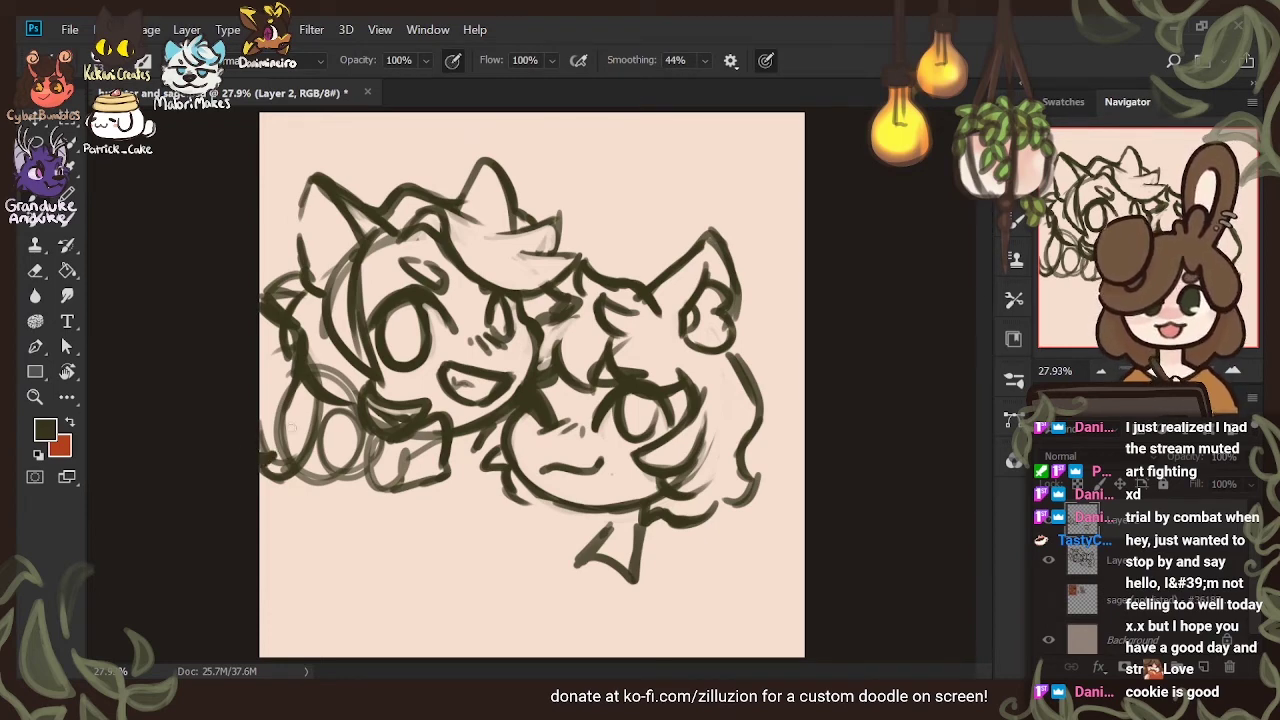
left_click_drag(263, 459, 308, 346)
Erase the rough fluff outline around the left-hand figure's shoulder and darken the curved shoulder line down to the canvas edge
key("e")
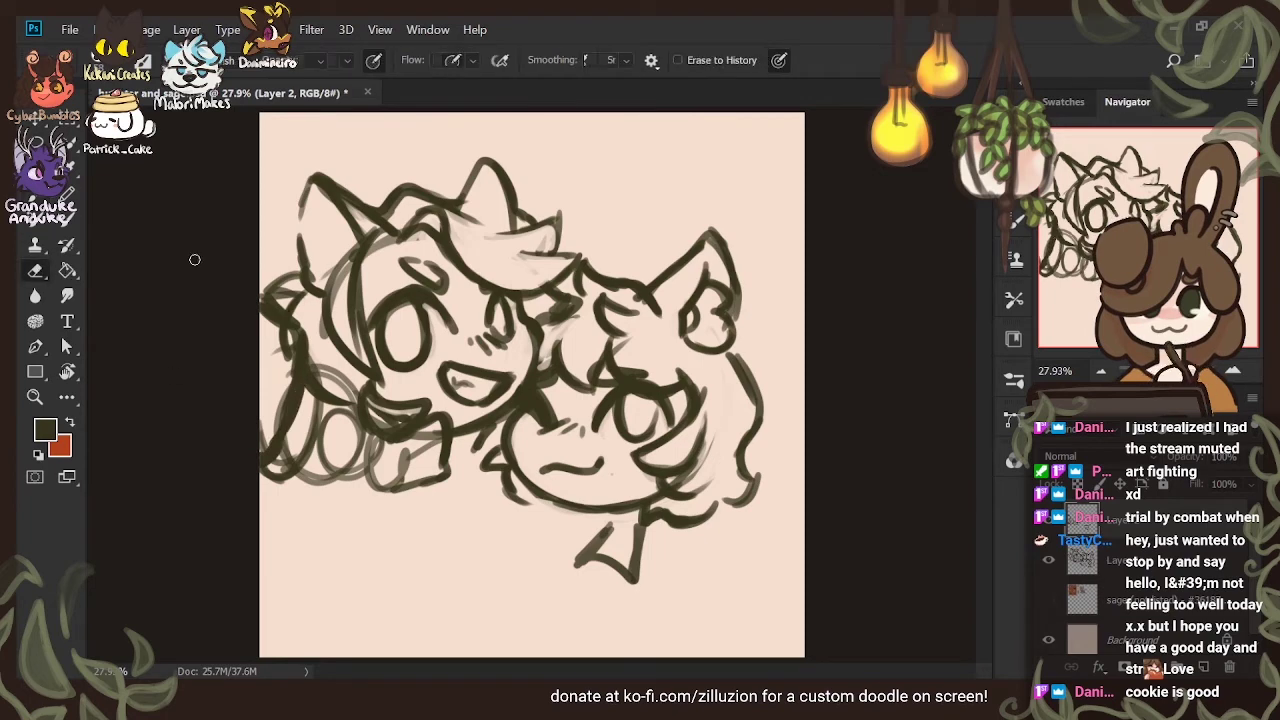
mouse_move(252, 298)
left_mouse_down()
mouse_move(295, 338)
mouse_move(297, 360)
mouse_move(255, 448)
left_mouse_up()
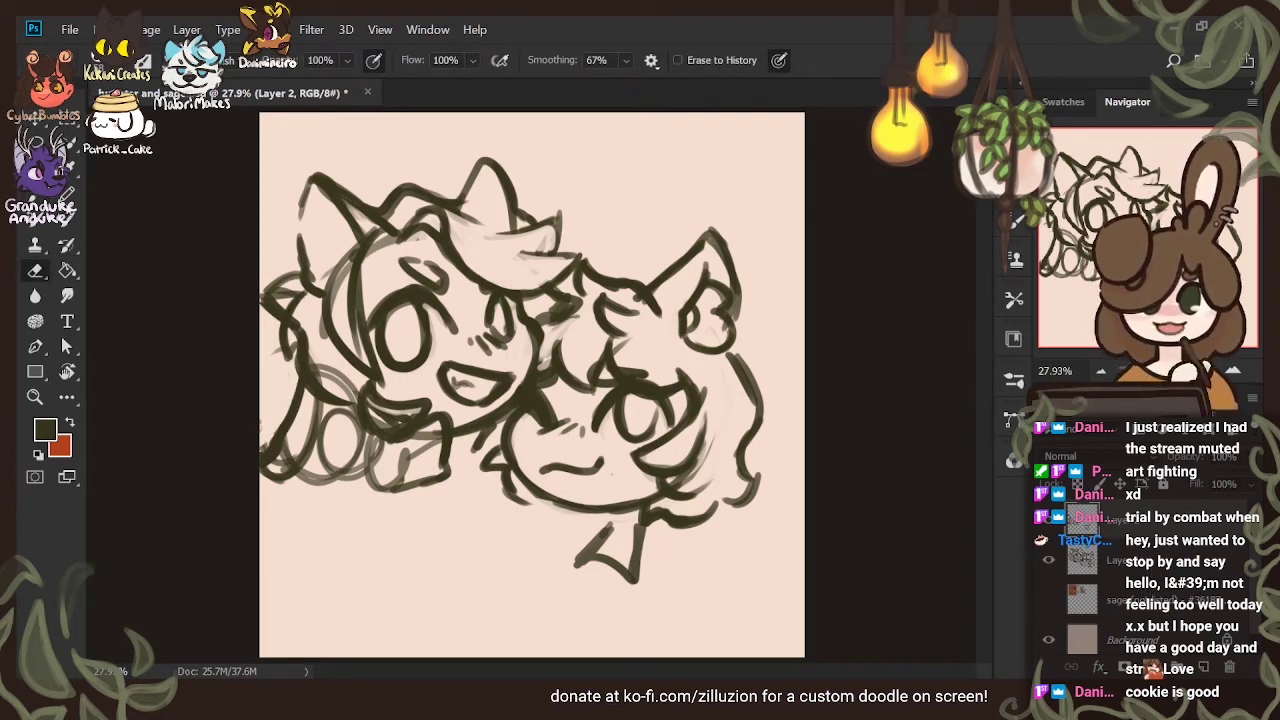
key("b")
left_click_drag(299, 341, 277, 475)
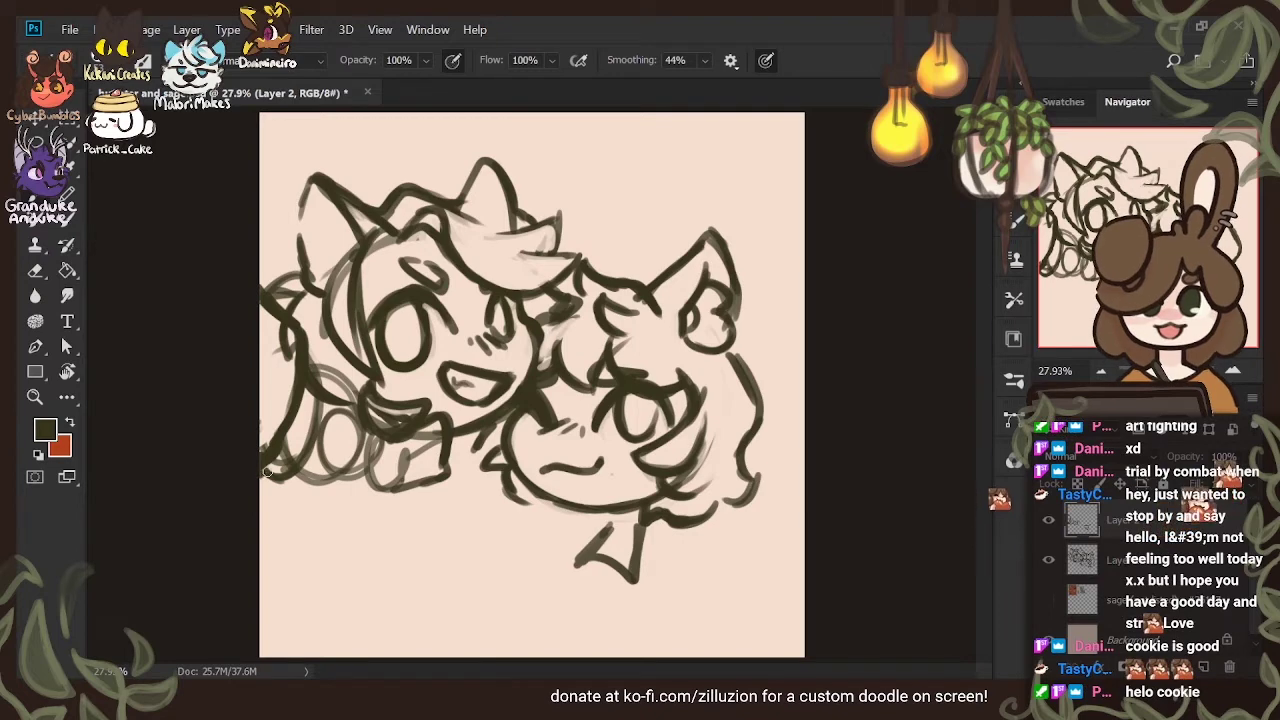
key("e")
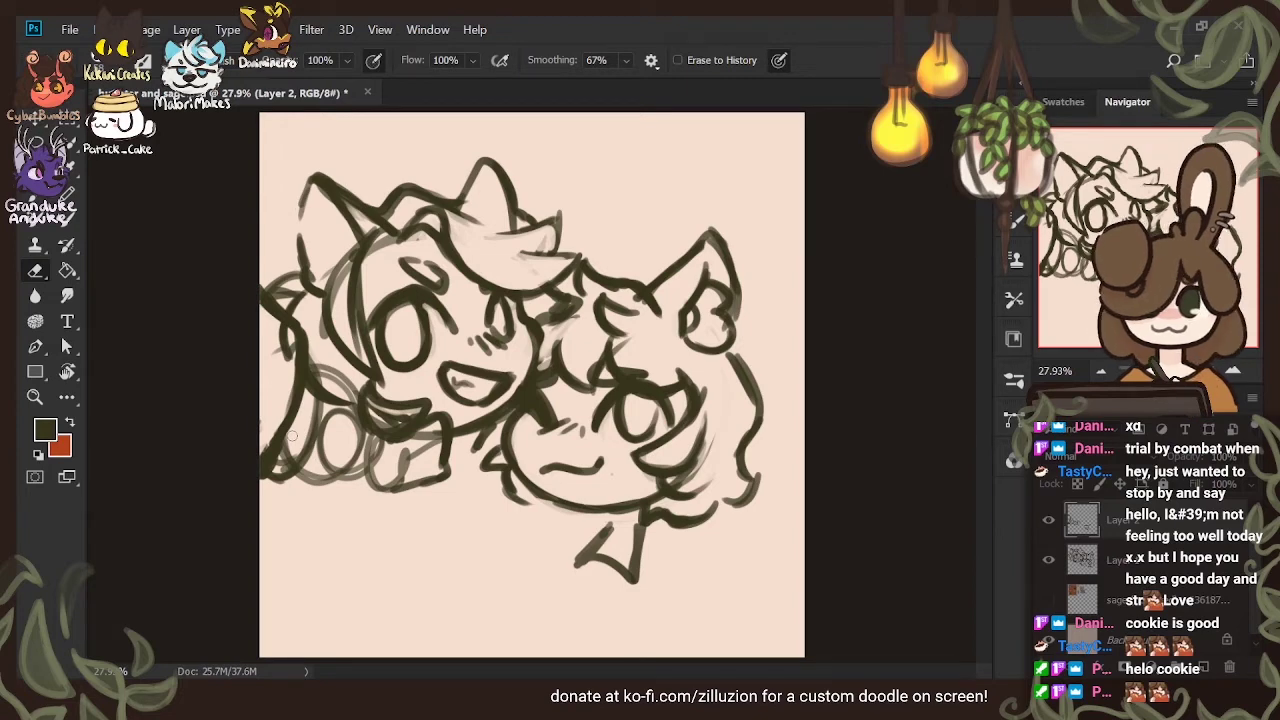
key("b")
mouse_move(260, 470)
left_mouse_down()
mouse_move(310, 375)
mouse_move(255, 460)
left_mouse_up()
key("e")
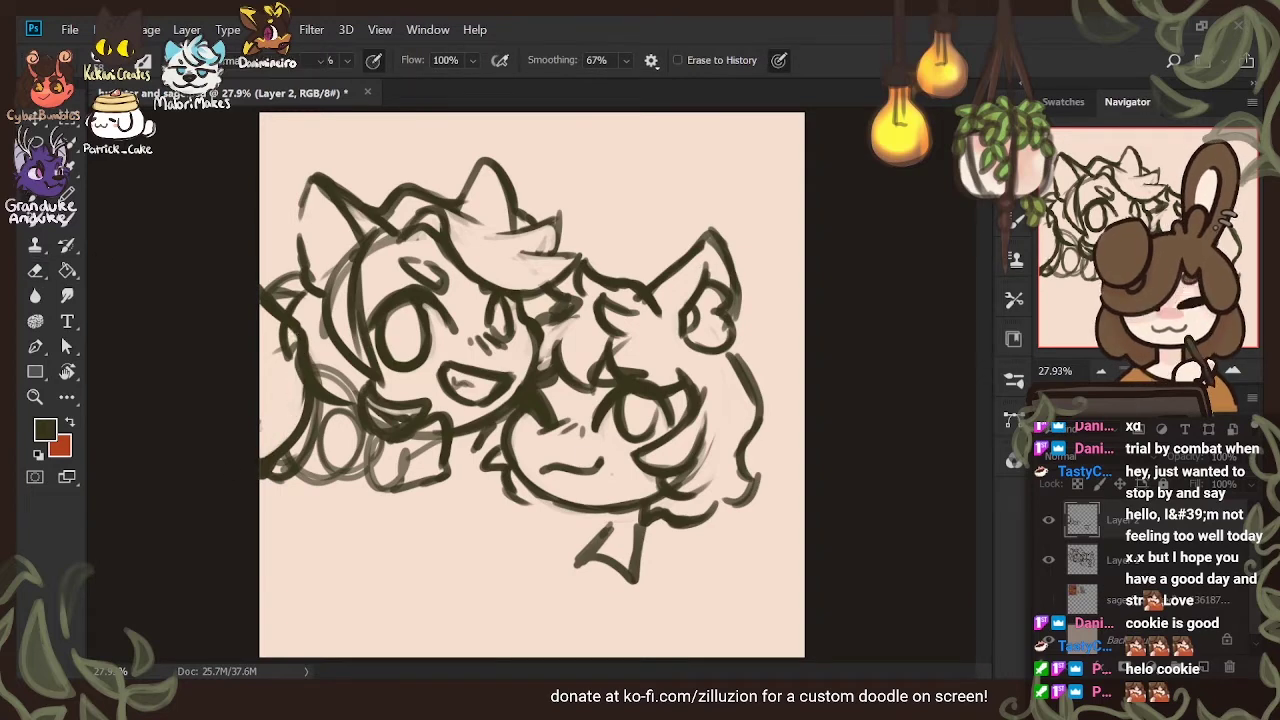
Draw the left-hand figure's neckline slanting down toward the cheek tuft and a lower edge running from the shoulder to the chest
key("b")
left_click_drag(305, 362, 302, 408)
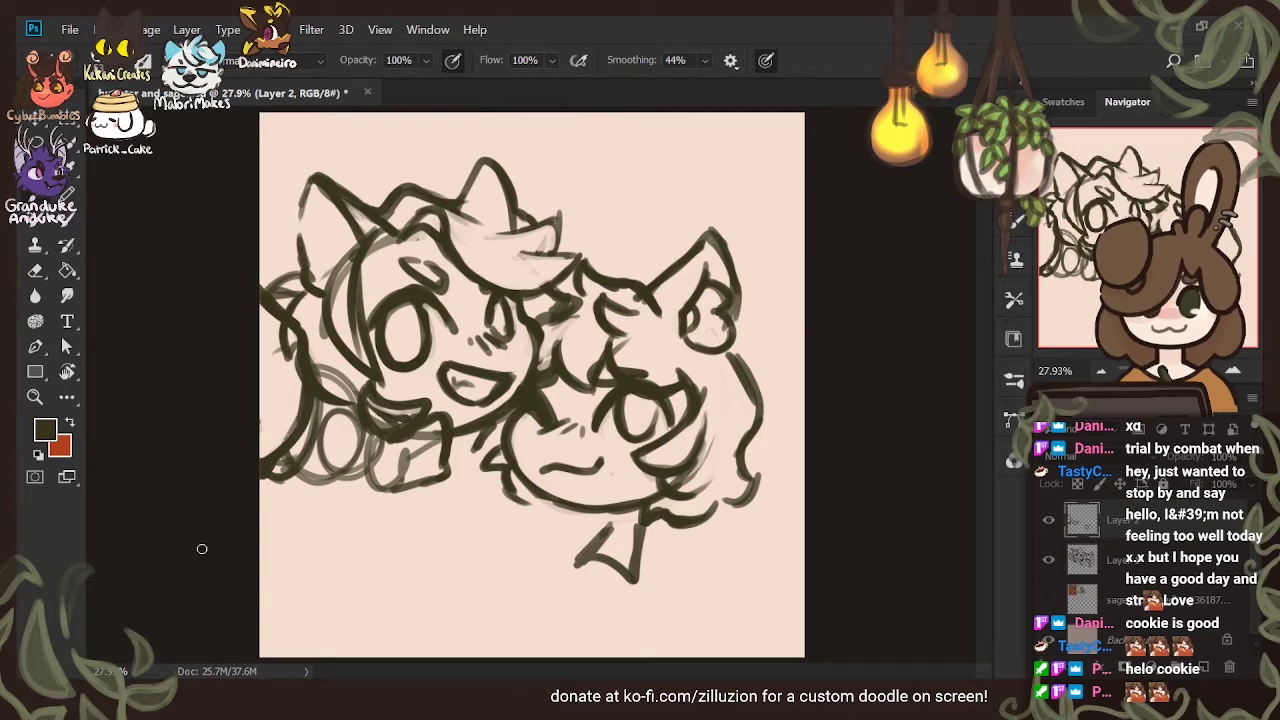
left_click_drag(303, 346, 358, 398)
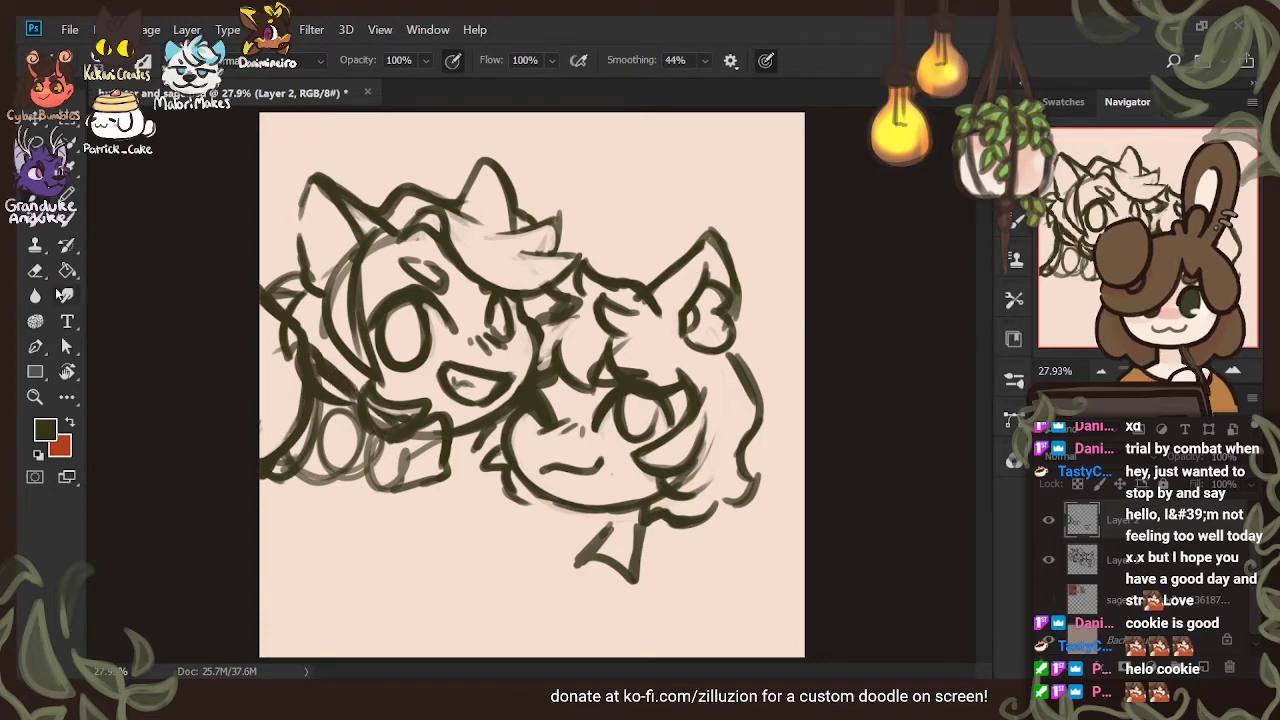
key("e")
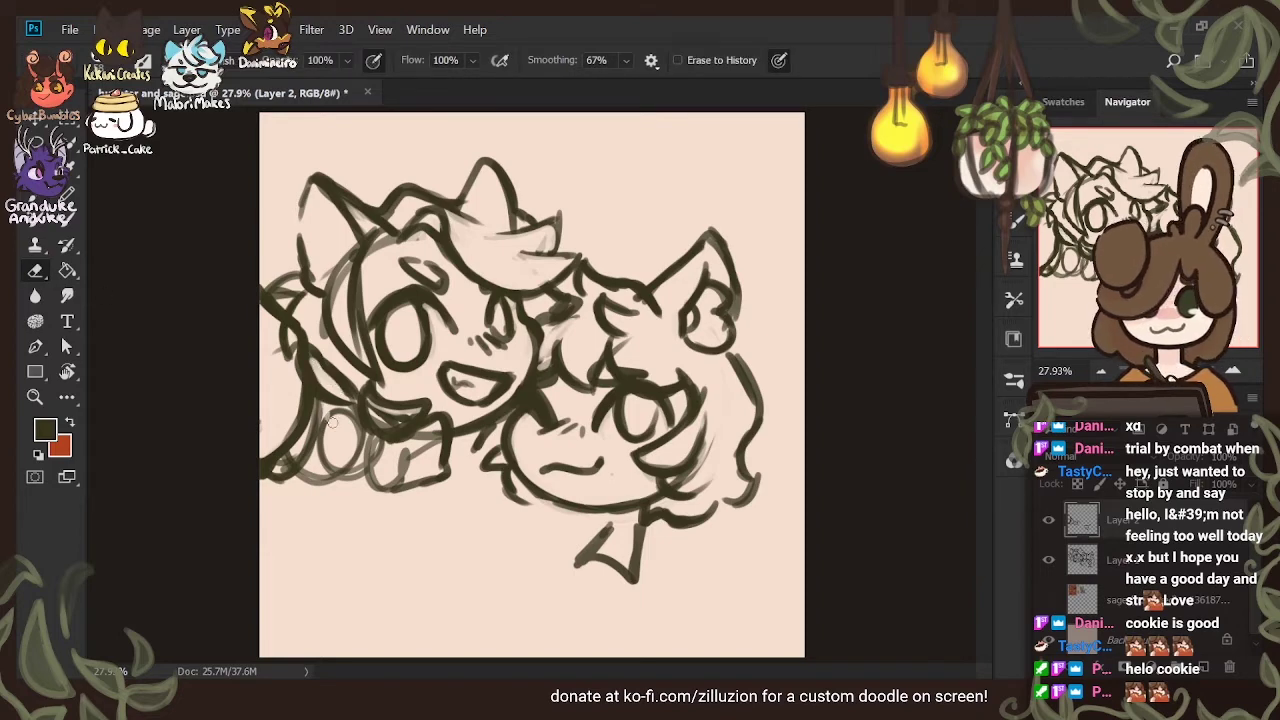
key("b")
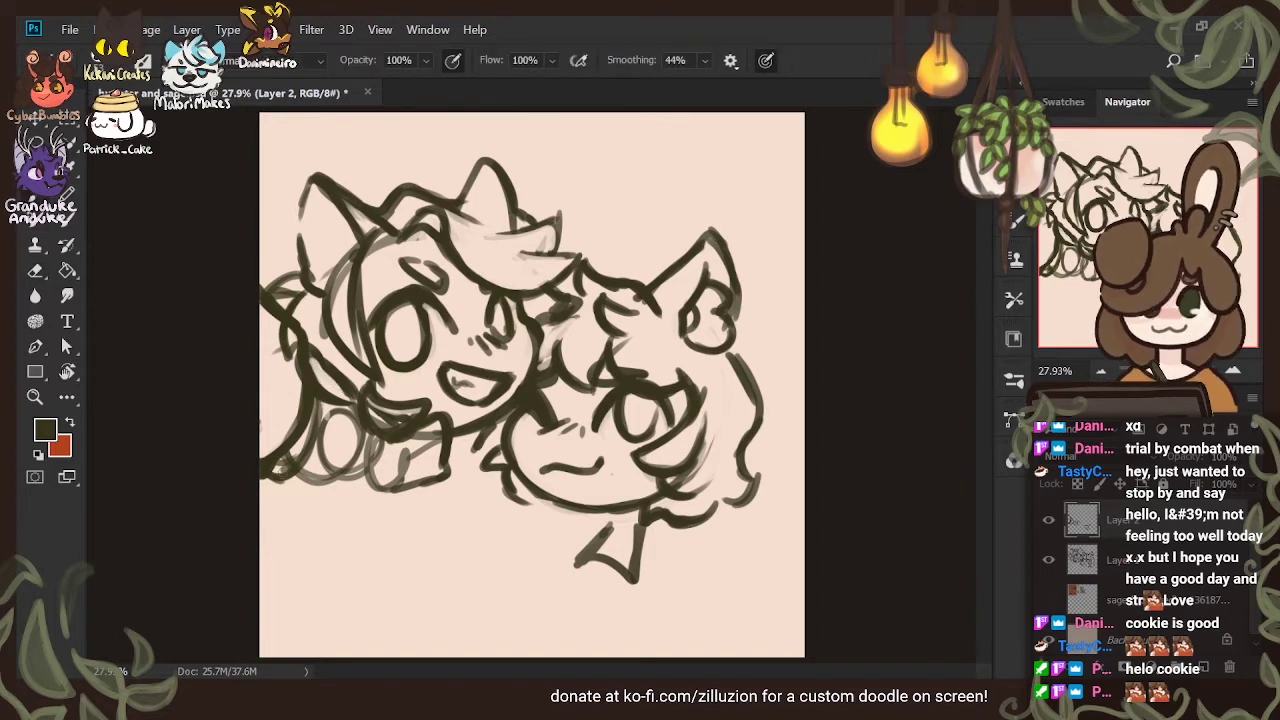
mouse_move(272, 464)
left_mouse_down()
mouse_move(333, 479)
mouse_move(269, 473)
mouse_move(368, 480)
left_mouse_up()
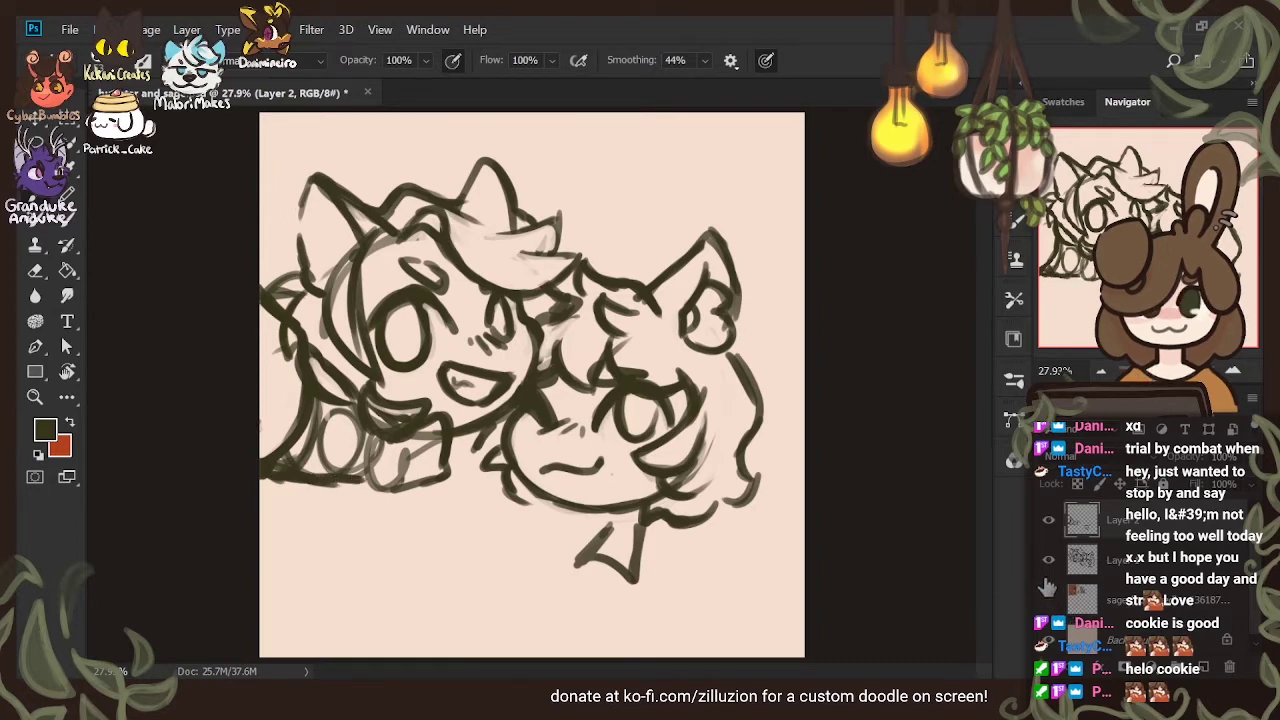
Check the sketch and reference layers by toggling them, and draw a long downward line below the left-hand head's chin
left_click(1048, 561)
left_click(1048, 561)
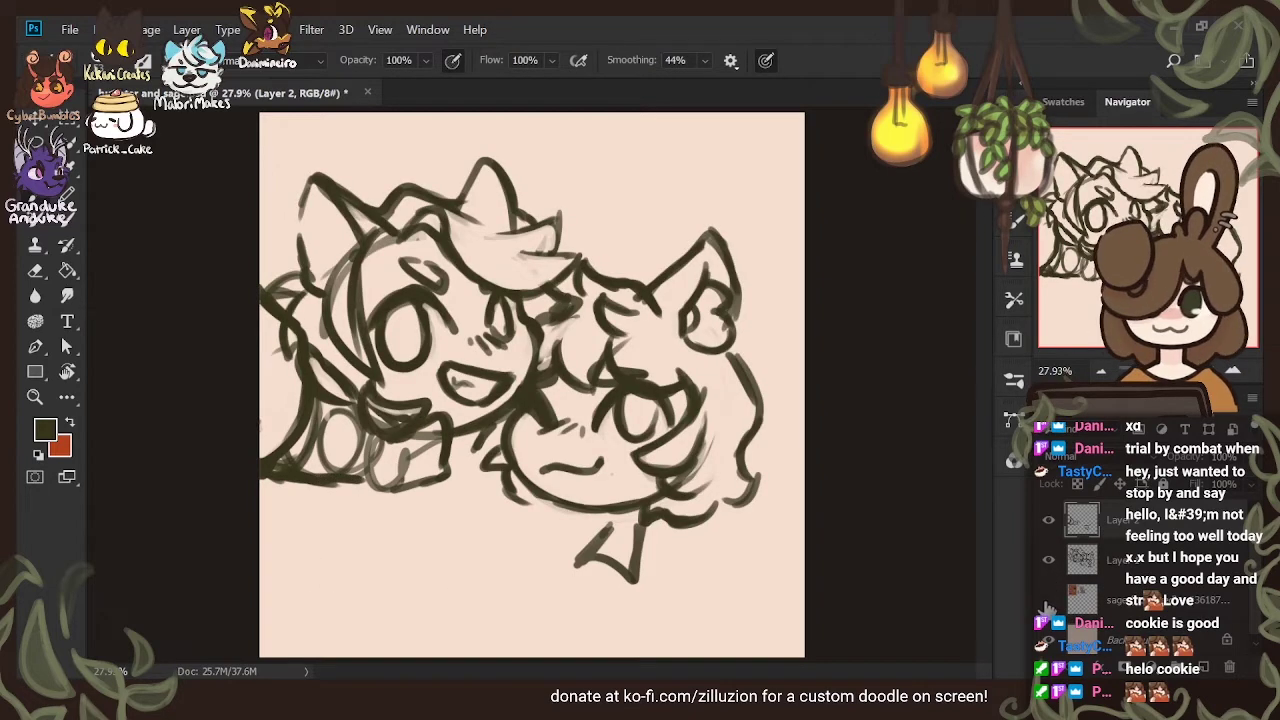
left_click(1048, 599)
left_click(1048, 599)
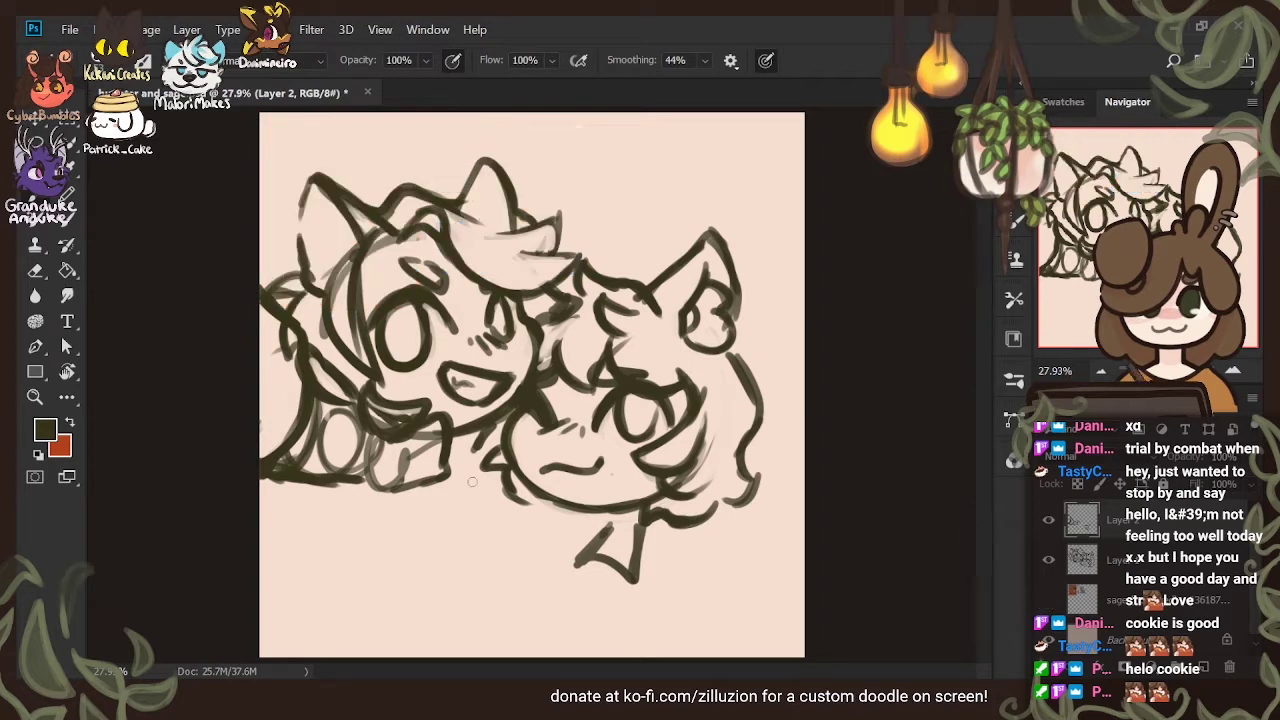
mouse_move(445, 479)
left_mouse_down()
mouse_move(455, 578)
mouse_move(447, 516)
mouse_move(453, 550)
left_mouse_up()
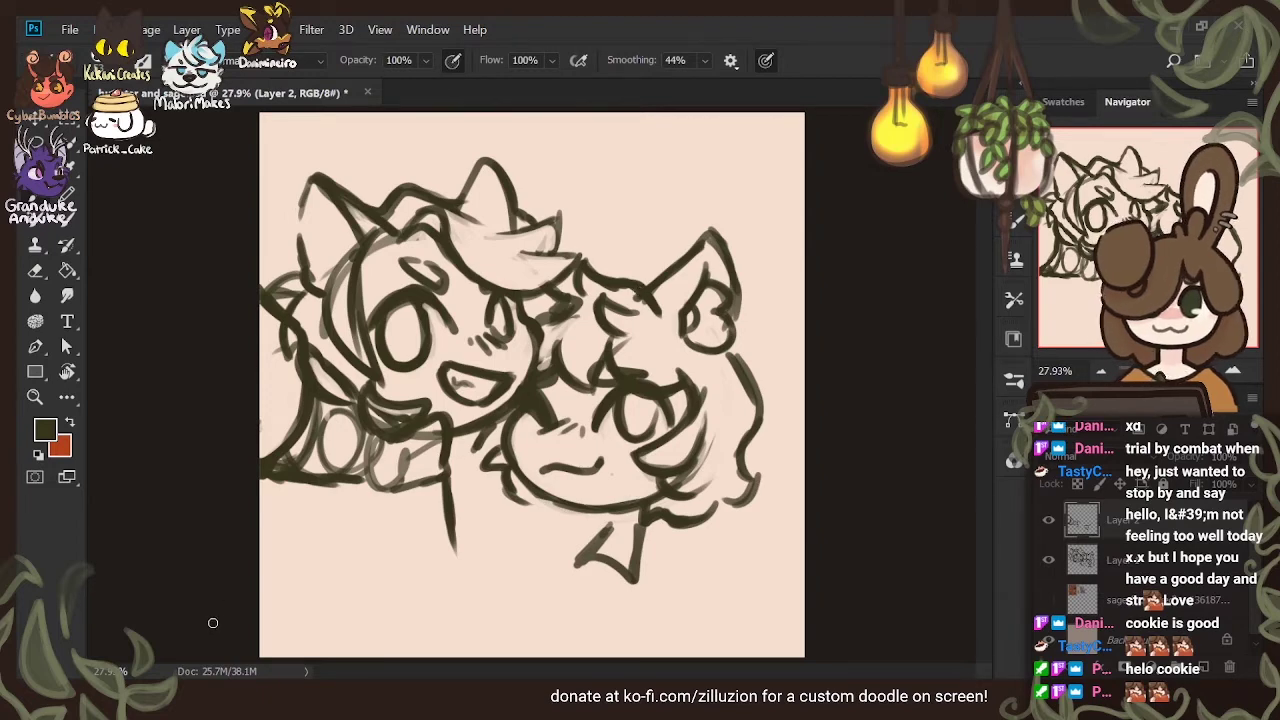
Erase the left-hand head's old lower cheek tuft on Layer 1 and redraw its contour on Layer 2
left_click(1163, 574)
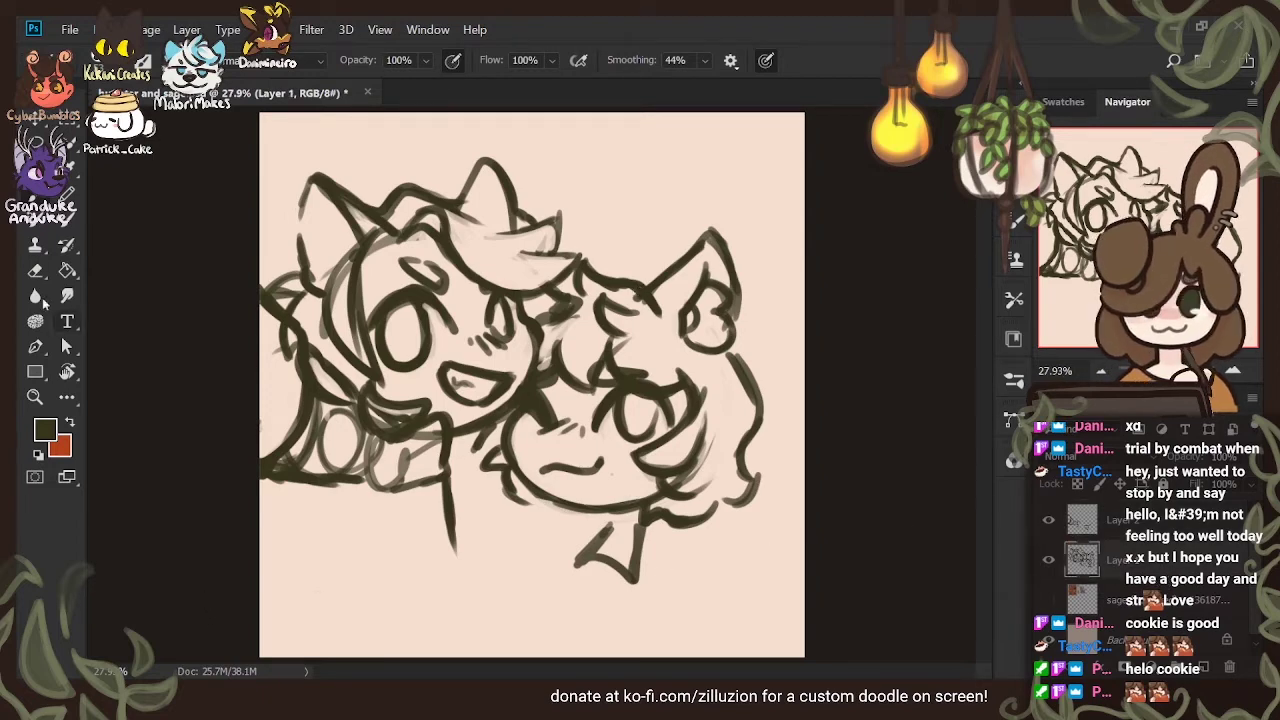
key("e")
mouse_move(414, 435)
left_mouse_down()
mouse_move(438, 425)
mouse_move(436, 441)
mouse_move(362, 418)
mouse_move(398, 440)
mouse_move(353, 413)
left_mouse_up()
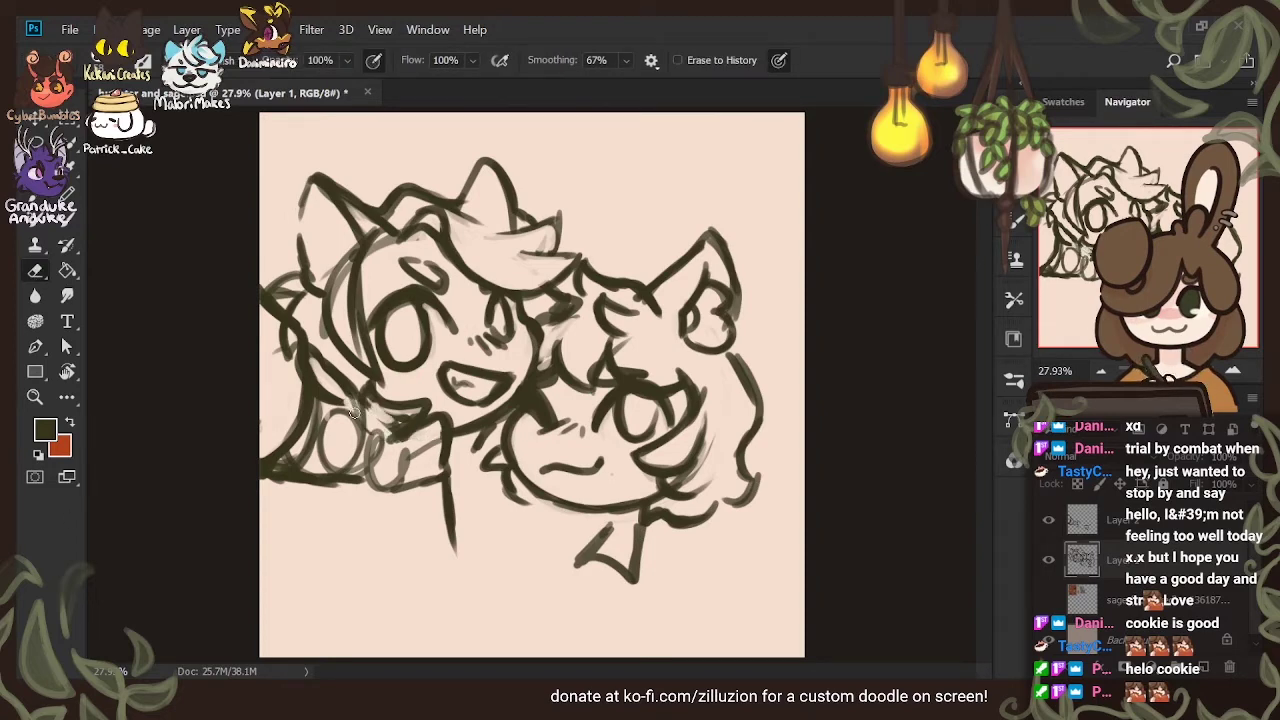
left_click(68, 218)
left_click(1137, 514)
left_click_drag(347, 382, 406, 427)
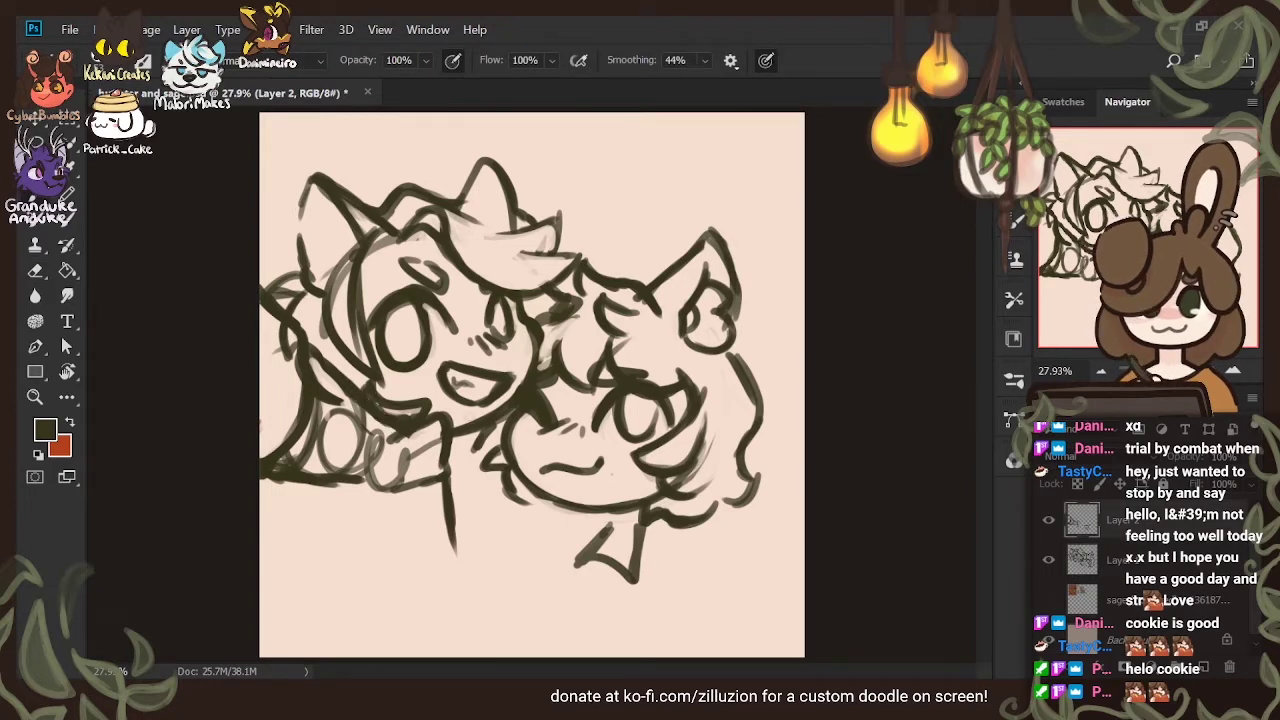
key("e")
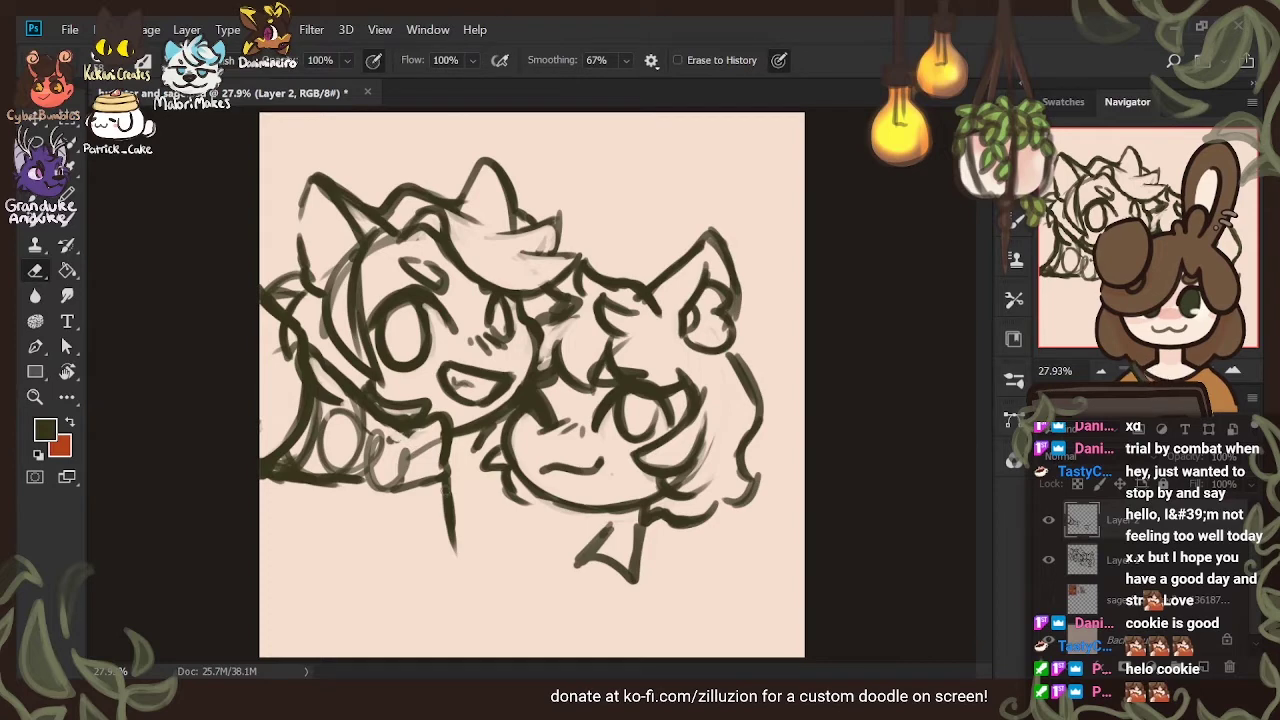
key("b")
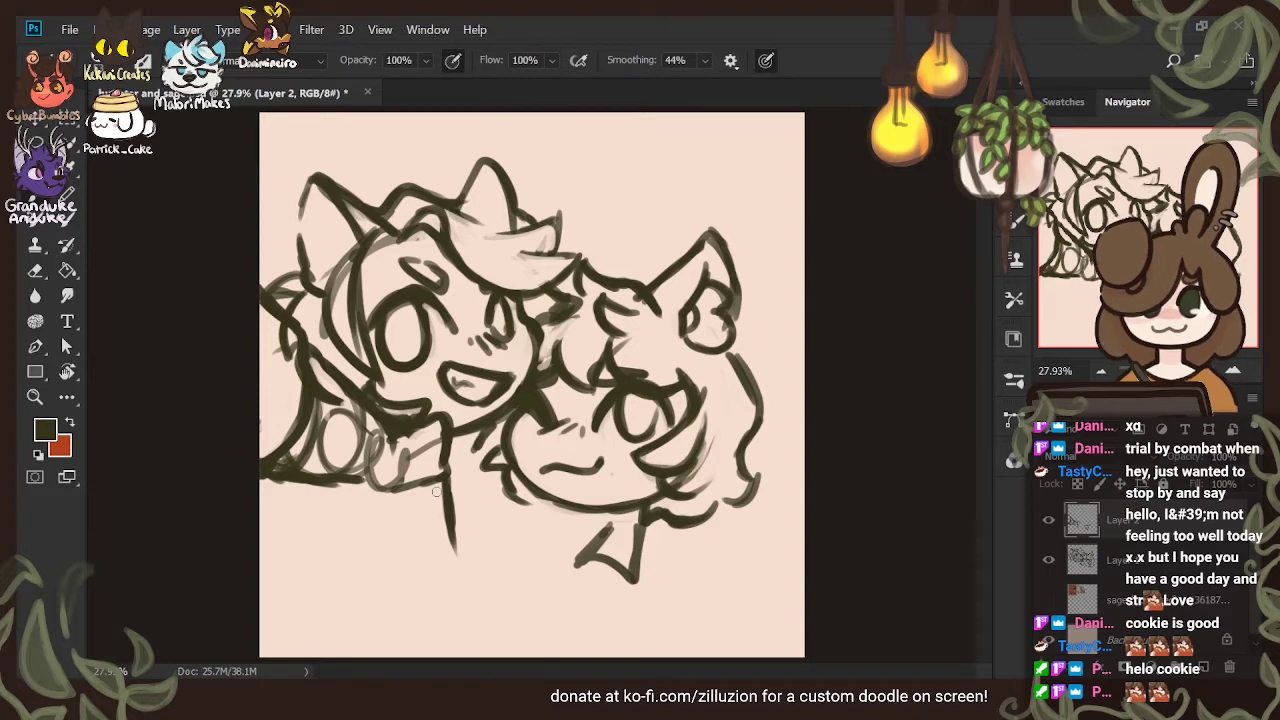
Erase the rough fluff ovals below the left-hand head and the inner end of the lower edge near the chest
left_click(36, 271)
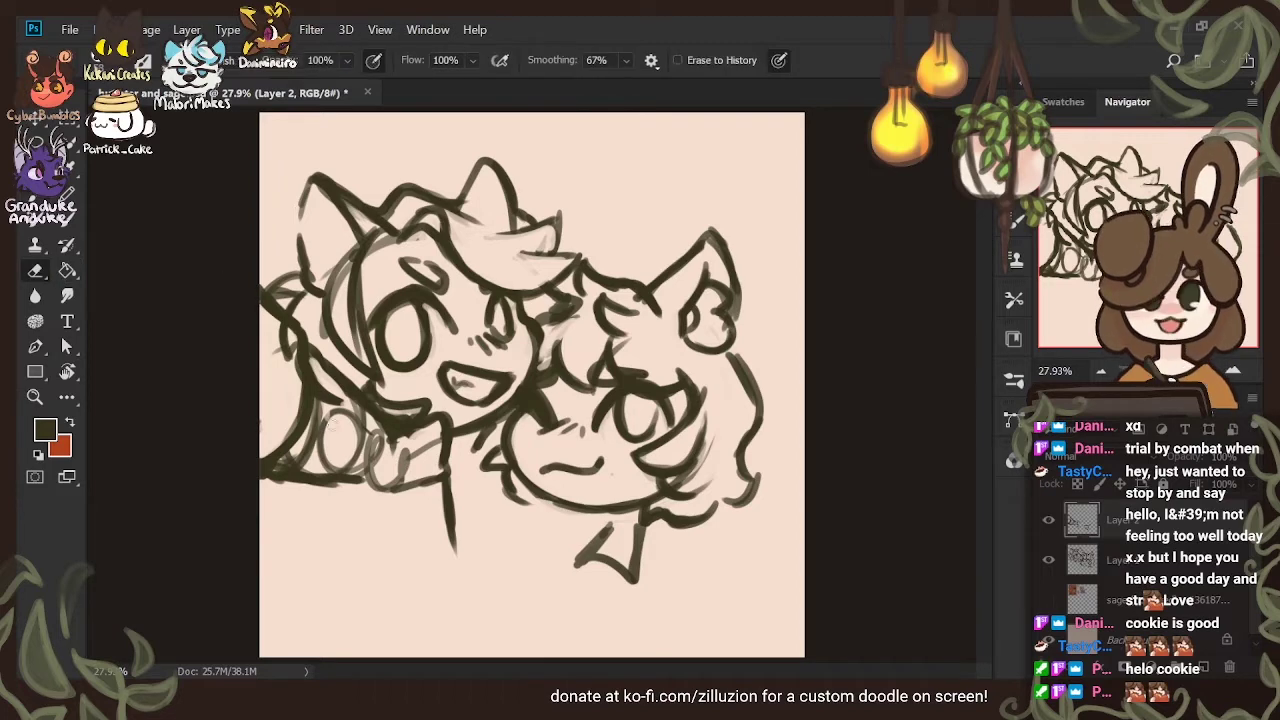
mouse_move(322, 404)
left_mouse_down()
mouse_move(334, 466)
mouse_move(317, 457)
mouse_move(366, 465)
left_mouse_up()
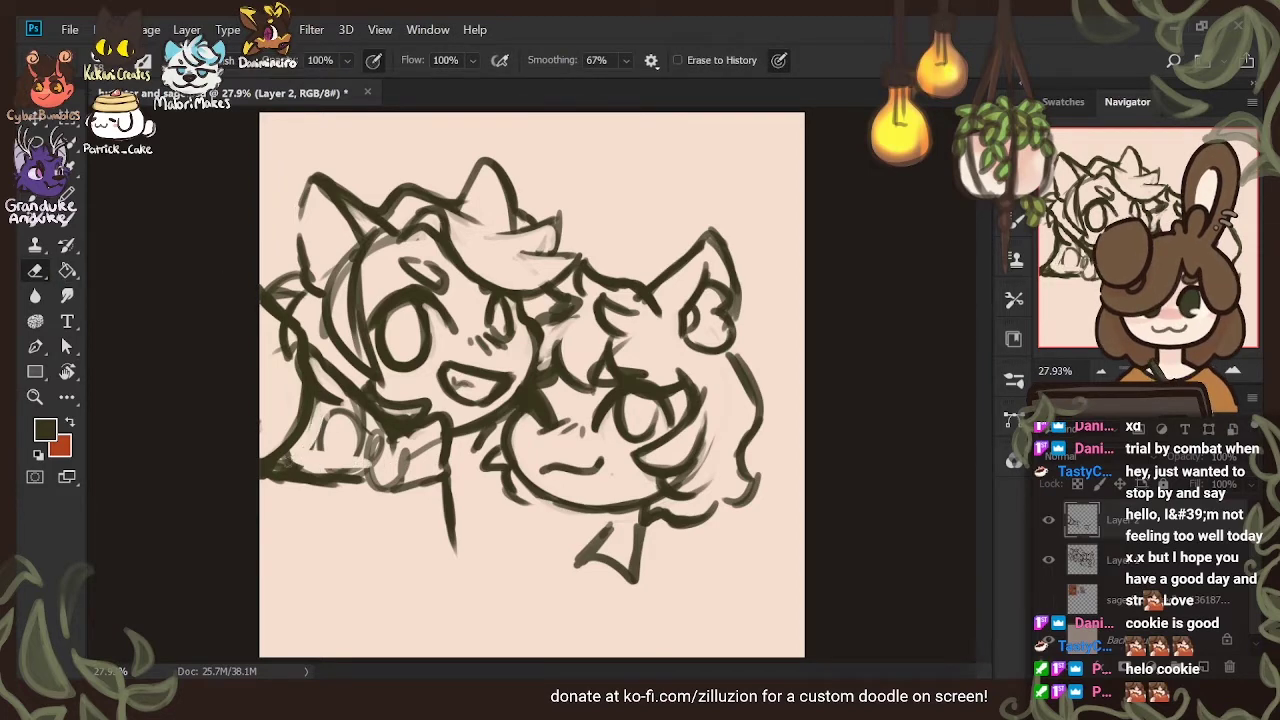
mouse_move(288, 462)
left_mouse_down()
mouse_move(370, 467)
mouse_move(330, 418)
mouse_move(381, 444)
mouse_move(345, 415)
mouse_move(392, 472)
mouse_move(344, 443)
mouse_move(382, 458)
mouse_move(374, 490)
mouse_move(418, 442)
mouse_move(420, 470)
mouse_move(427, 460)
mouse_move(405, 480)
left_mouse_up()
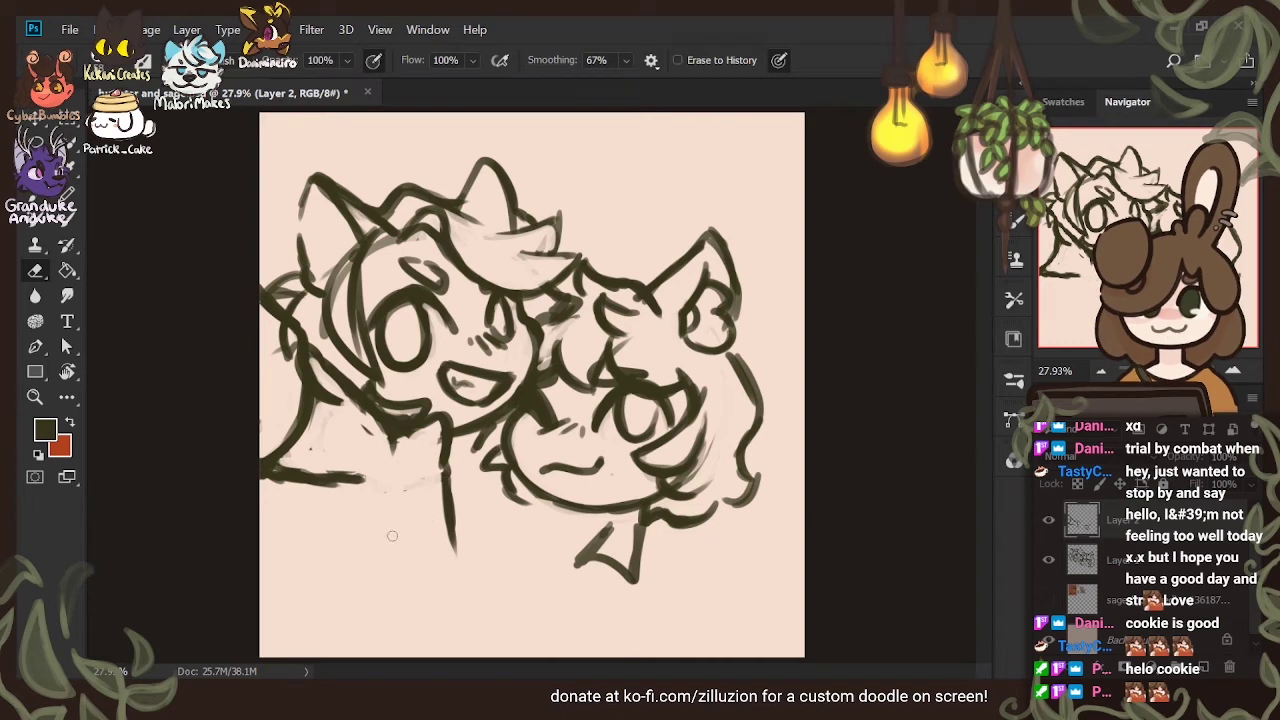
Show the reference layer and draw the left-hand figure's collar below the chin on Layer 2, tidying its edges with the eraser
key("b")
left_click(1048, 600)
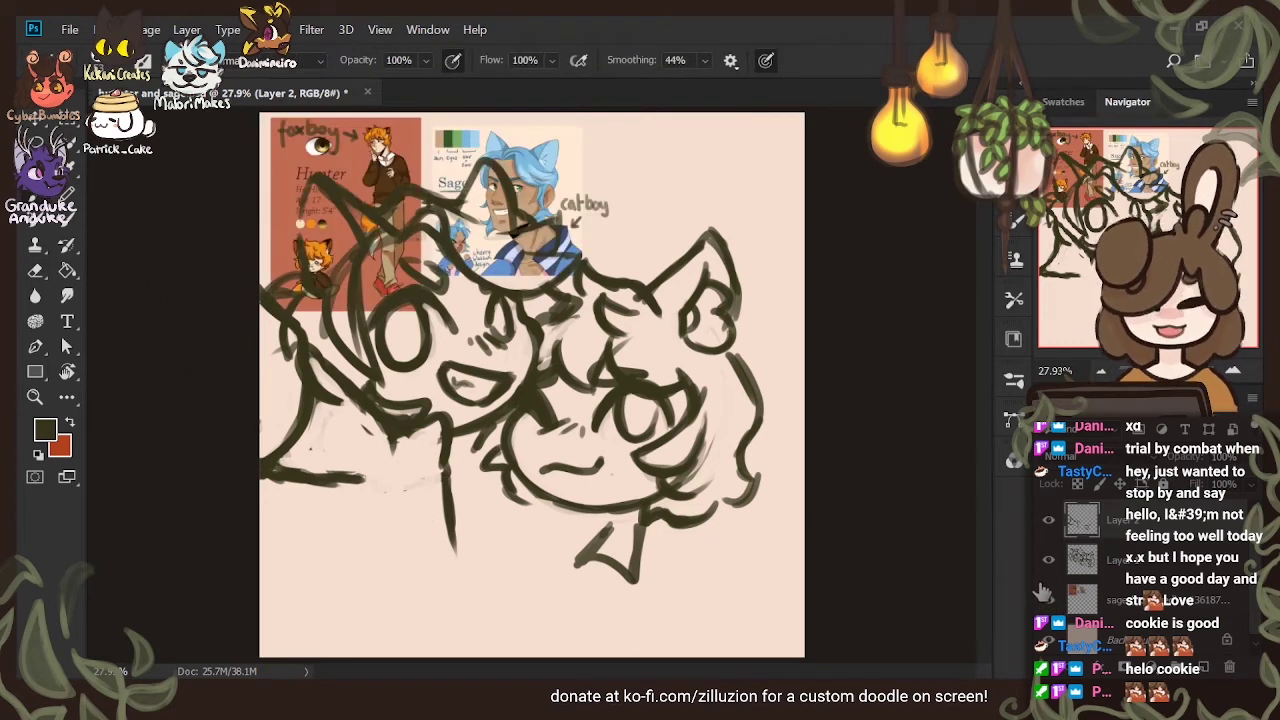
mouse_move(440, 476)
left_mouse_down()
mouse_move(394, 452)
mouse_move(432, 470)
mouse_move(388, 433)
mouse_move(418, 467)
mouse_move(412, 454)
mouse_move(402, 450)
mouse_move(402, 468)
mouse_move(450, 541)
left_mouse_up()
key("e")
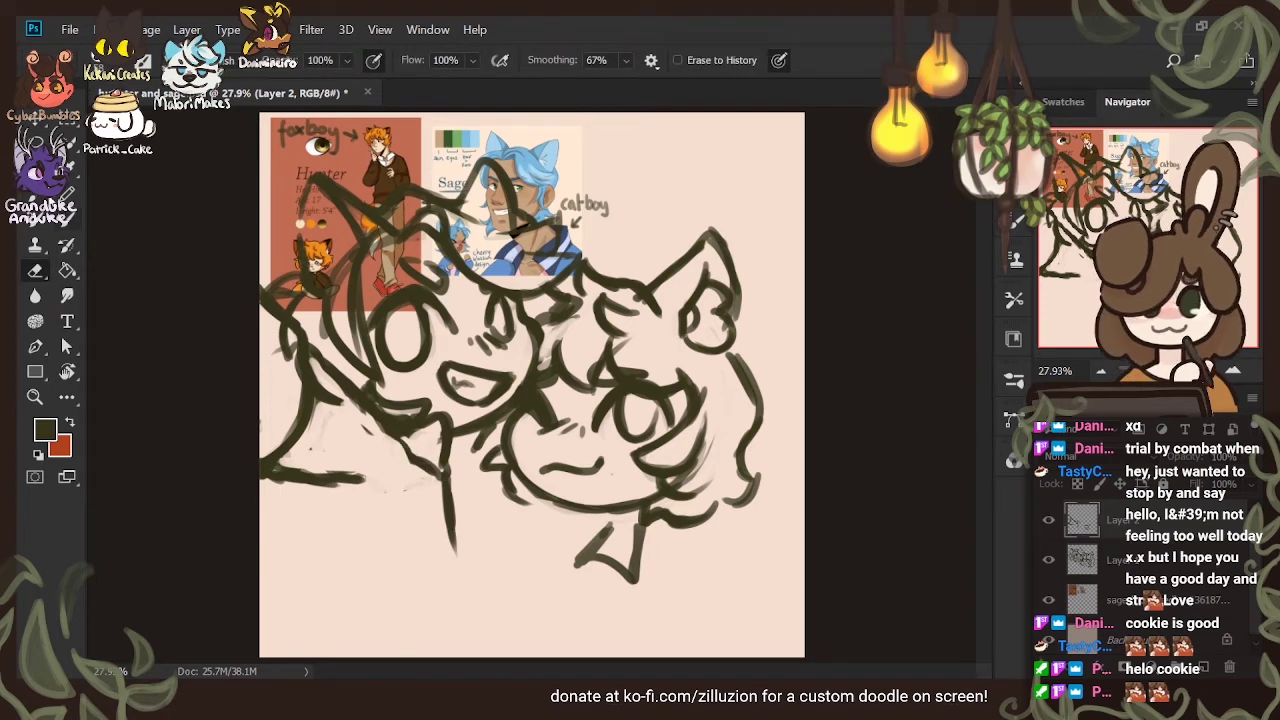
key("b")
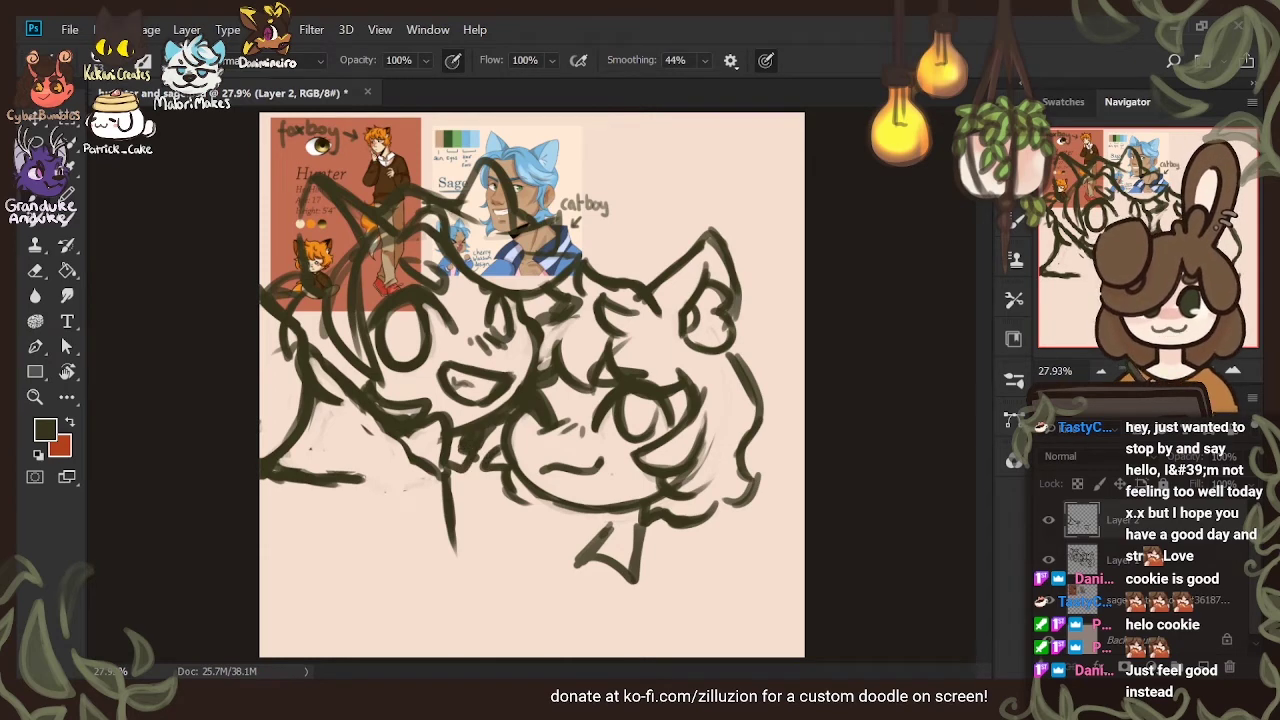
left_click(35, 270)
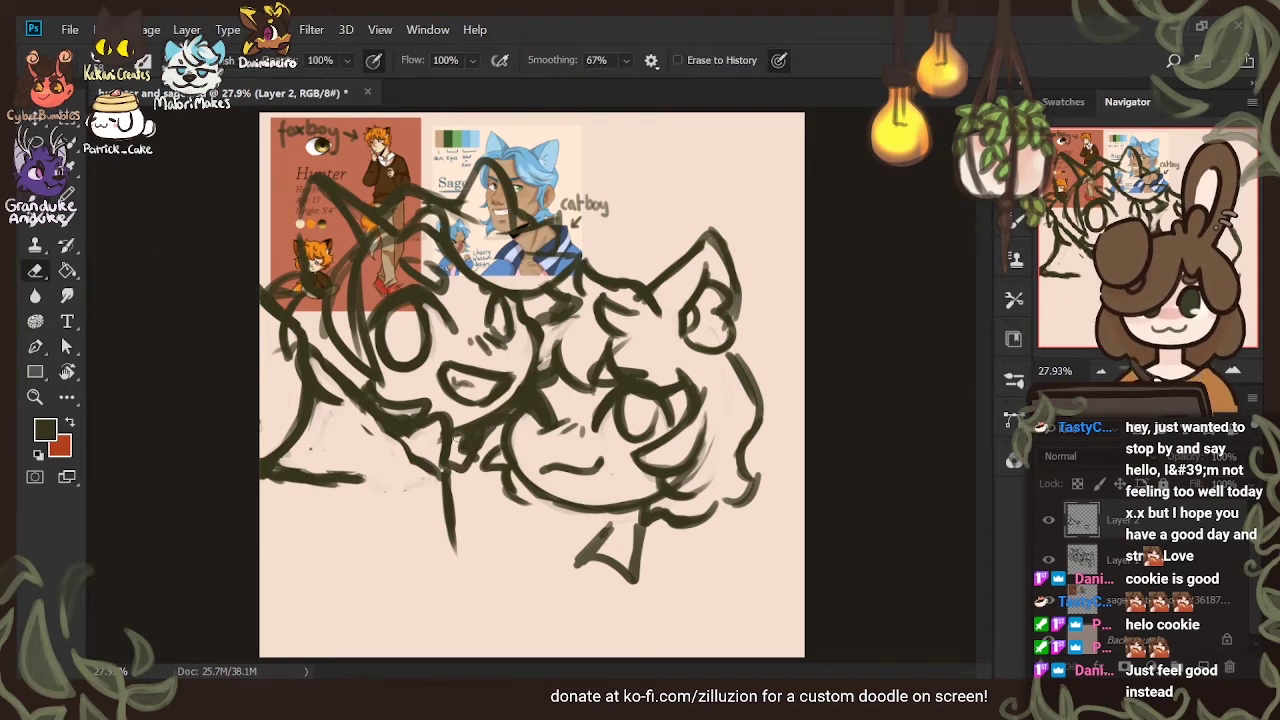
key("b")
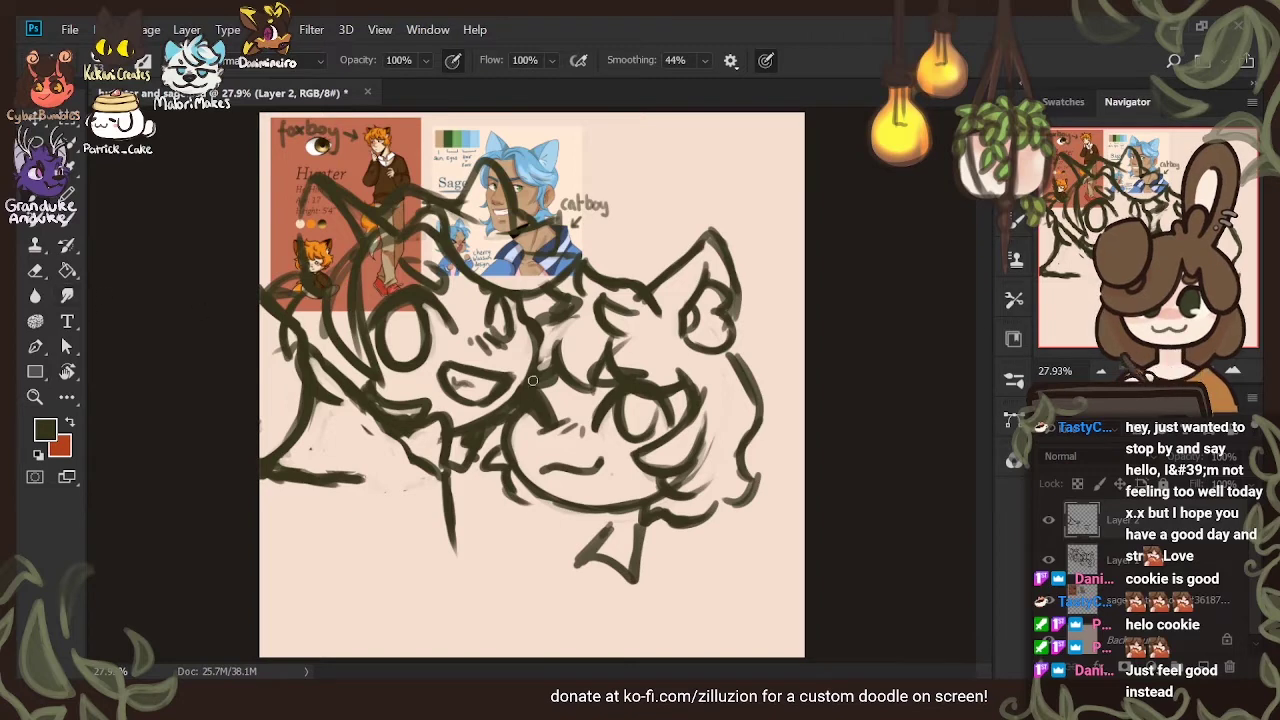
key("e")
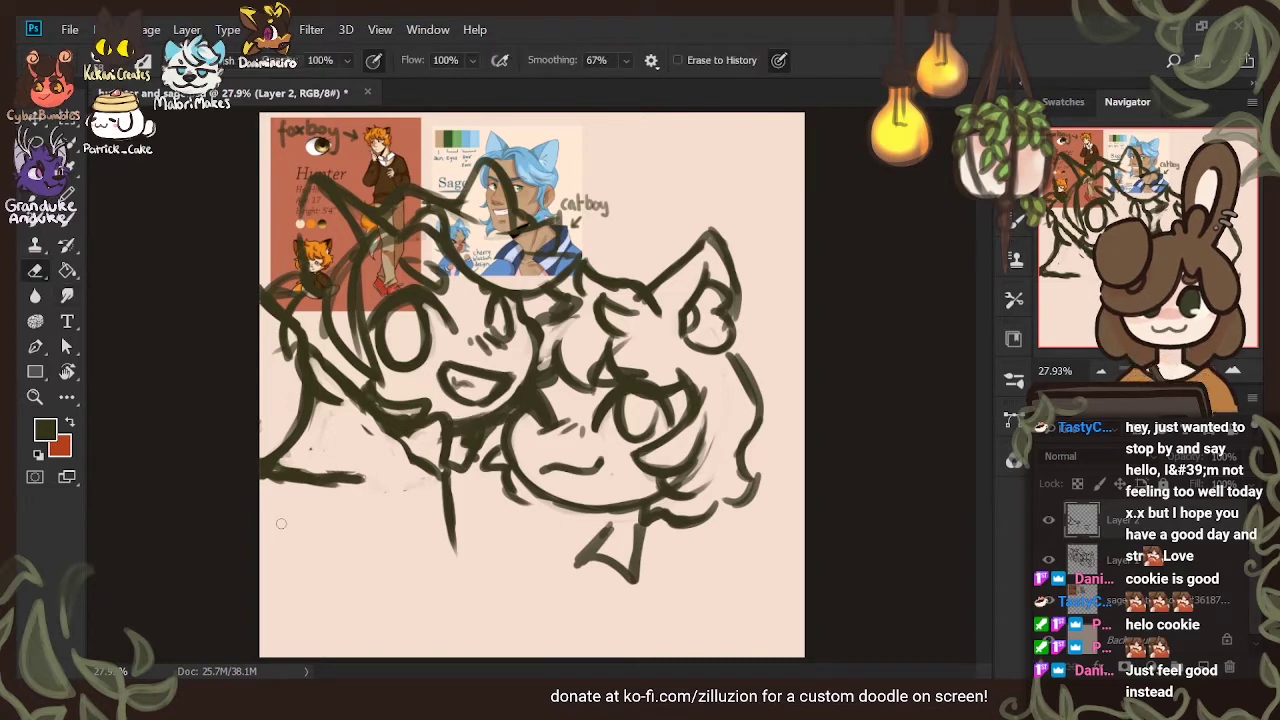
On Layer 1, erase stray lines around the left-hand figure's collar and redraw the pointed cheek tuft beside the open mouth
key("alt+bracketleft")
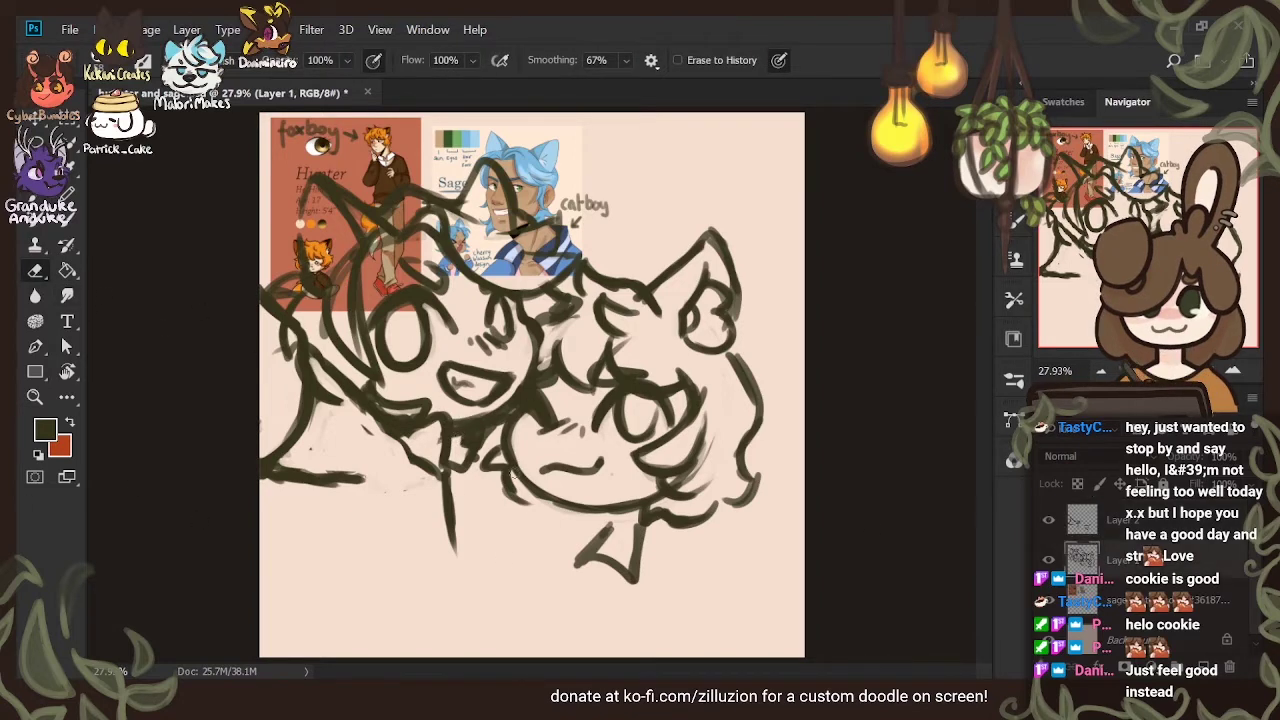
left_click_drag(453, 435, 454, 466)
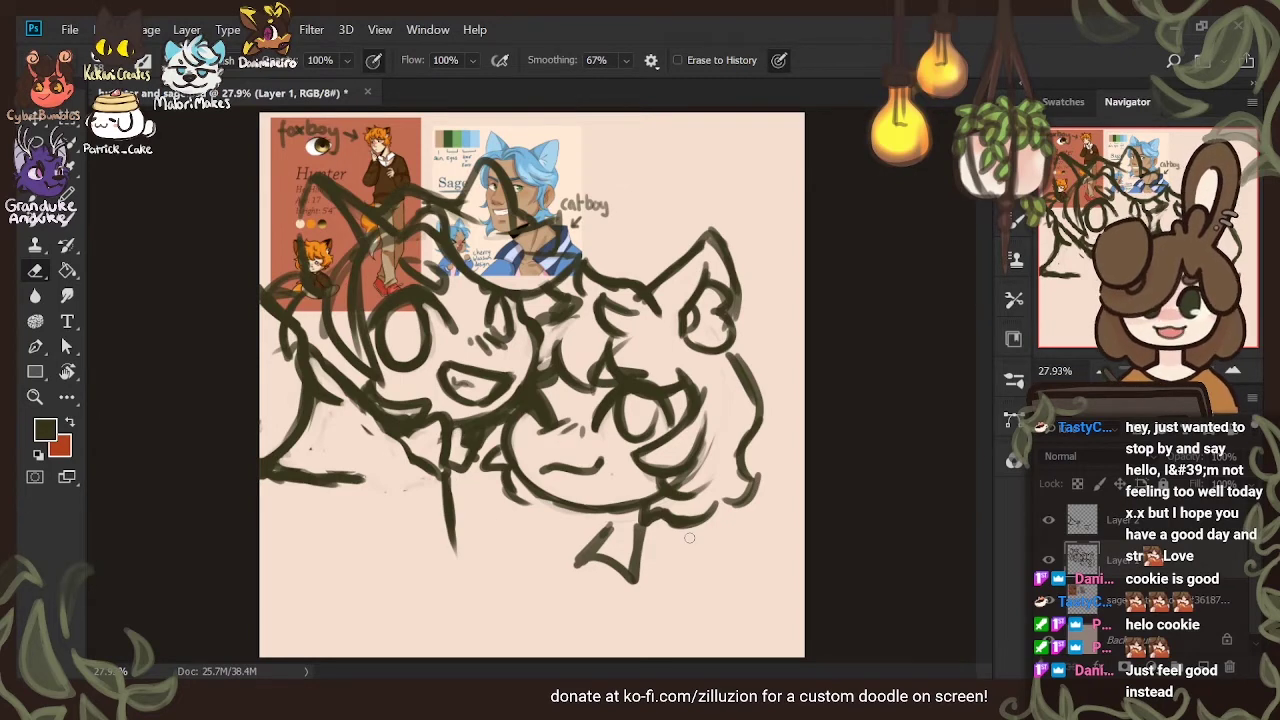
key("b")
mouse_move(386, 394)
left_mouse_down()
mouse_move(437, 405)
mouse_move(419, 391)
mouse_move(429, 381)
mouse_move(403, 425)
mouse_move(372, 410)
left_mouse_up()
left_click(35, 270)
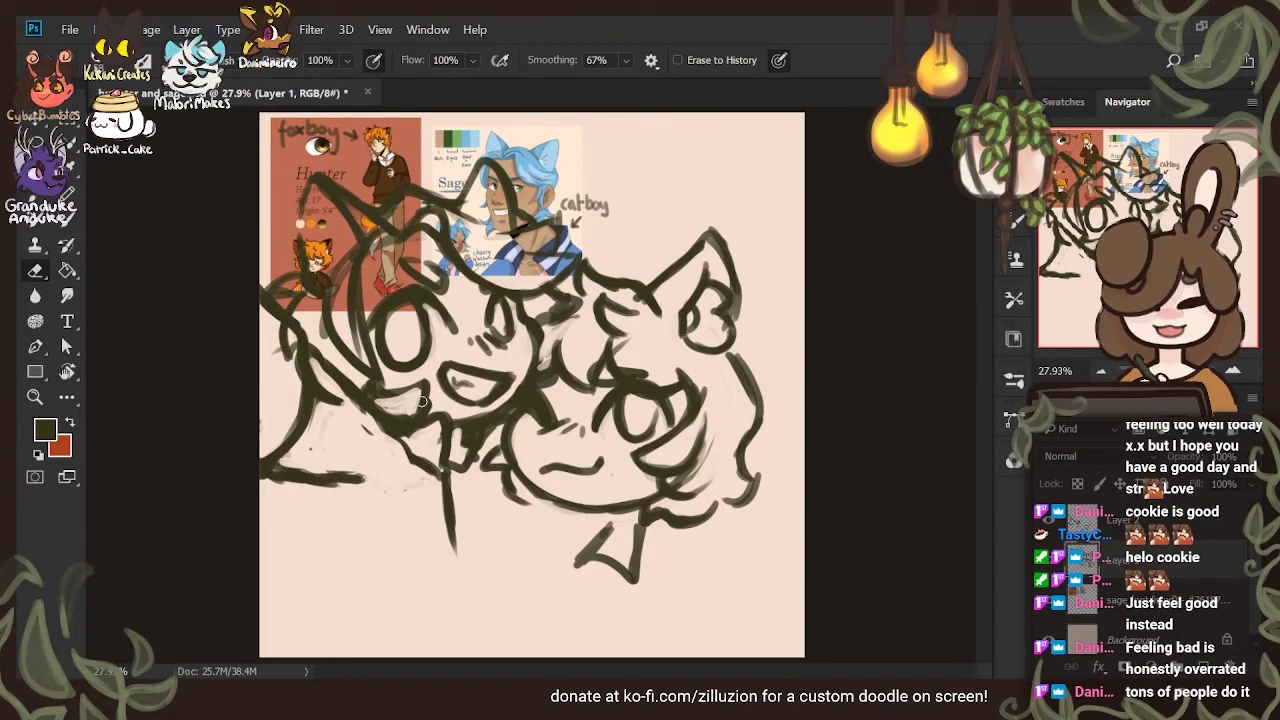
key("b")
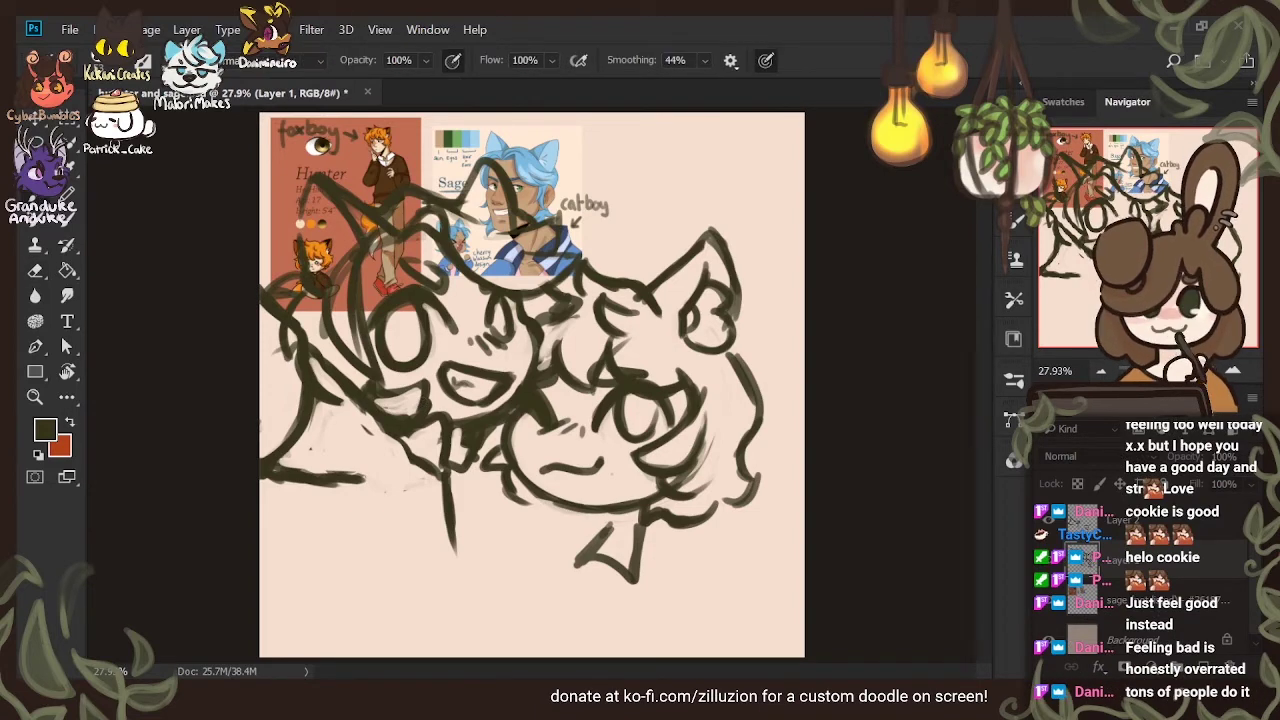
Erase and redraw the left-hand head's hair strand beside the large eye, checking the sketch with the reference layer hidden
key("e")
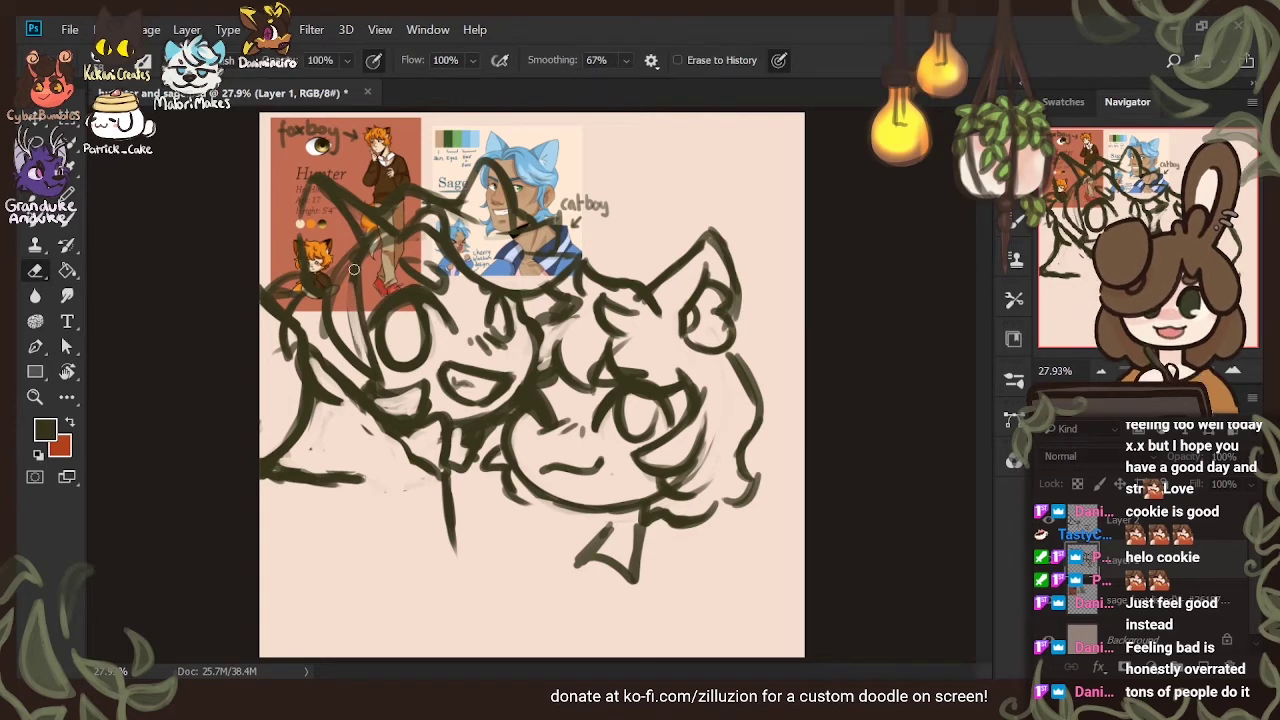
left_click_drag(348, 326, 367, 350)
left_click_drag(360, 259, 356, 291)
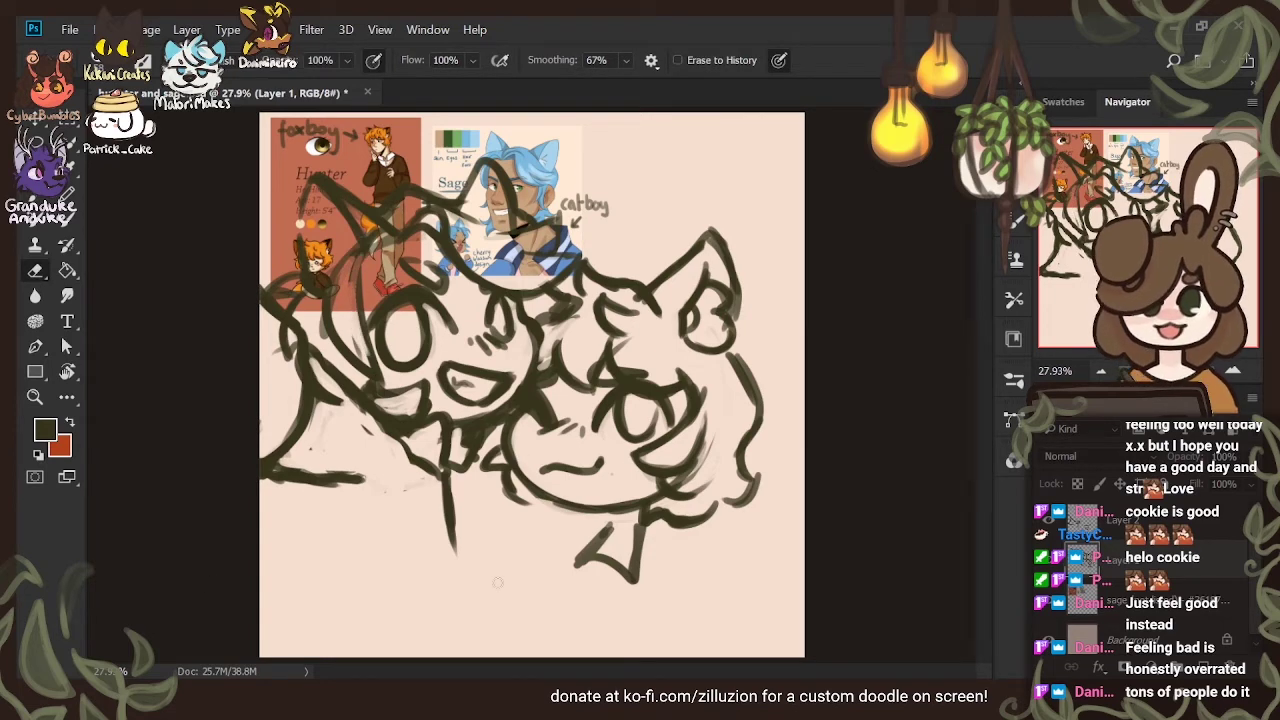
key("b")
mouse_move(385, 230)
left_mouse_down()
mouse_move(360, 285)
mouse_move(364, 317)
mouse_move(359, 289)
left_mouse_up()
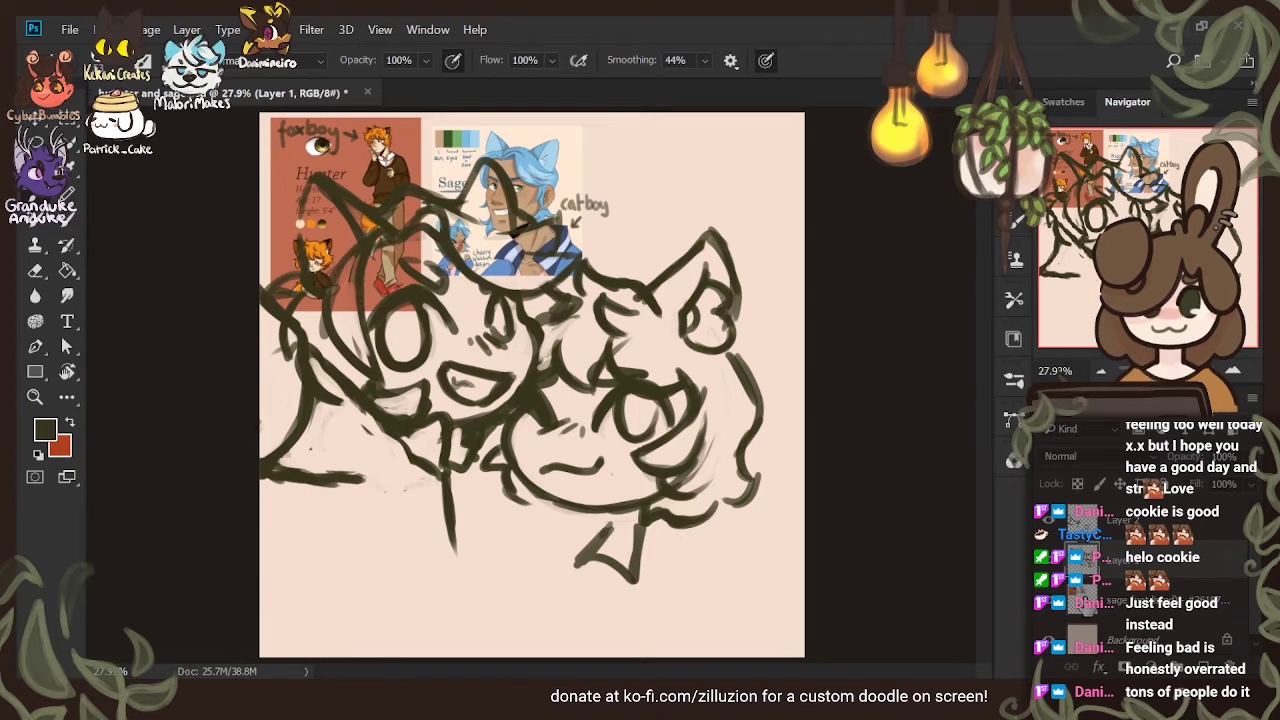
left_click(1049, 602)
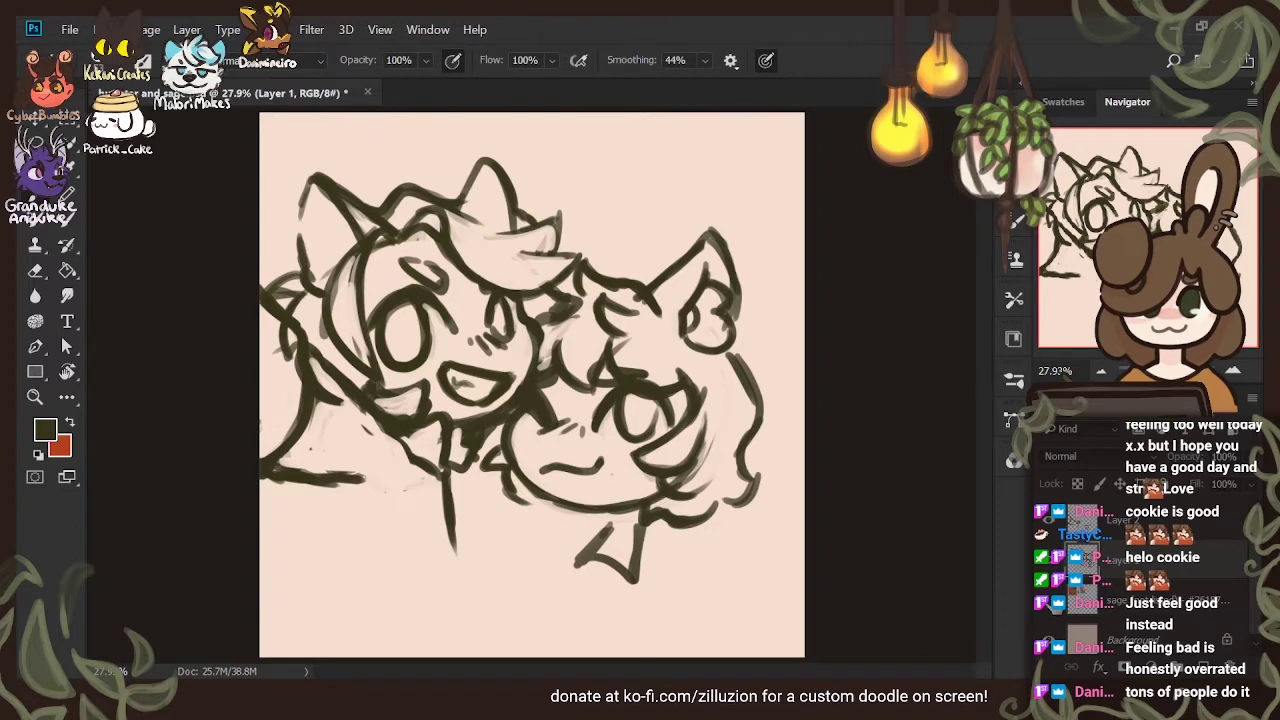
left_click(1049, 602)
Draw the right-hand figure's shoulder and arm line on Layer 2 with a short inner stroke, and check it by toggling the layer
left_click(1147, 521)
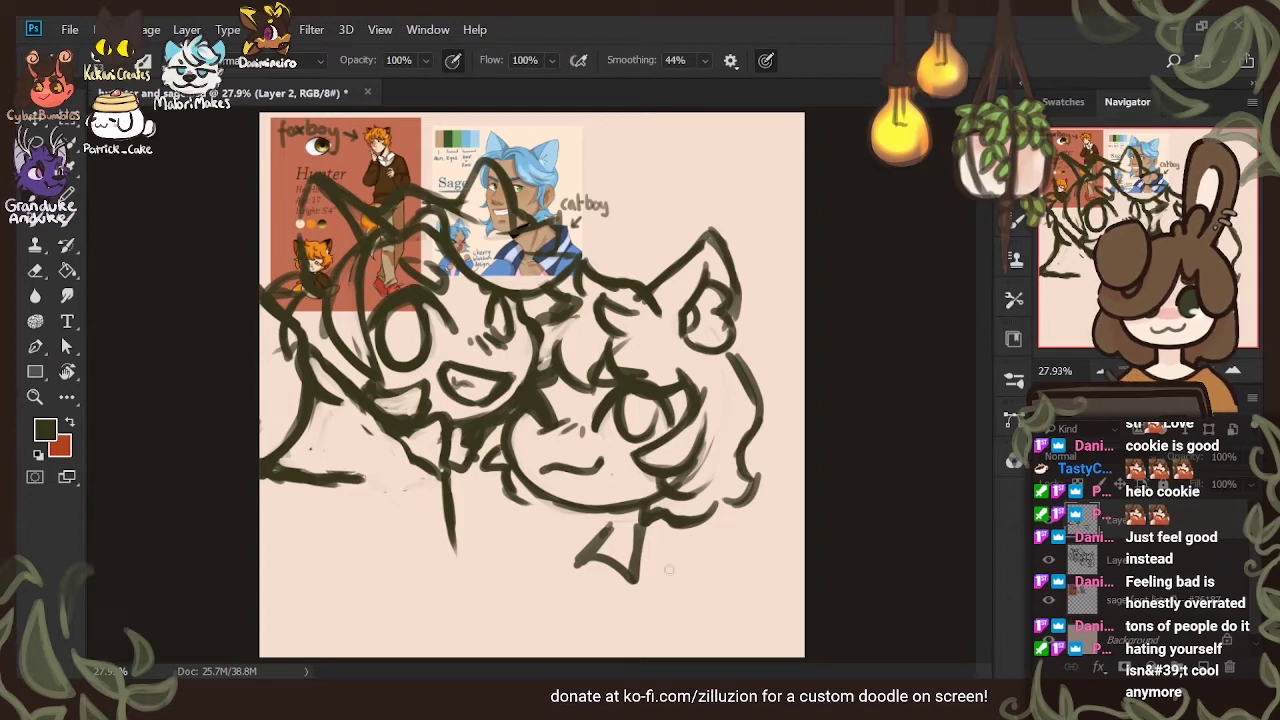
left_click_drag(700, 562, 697, 626)
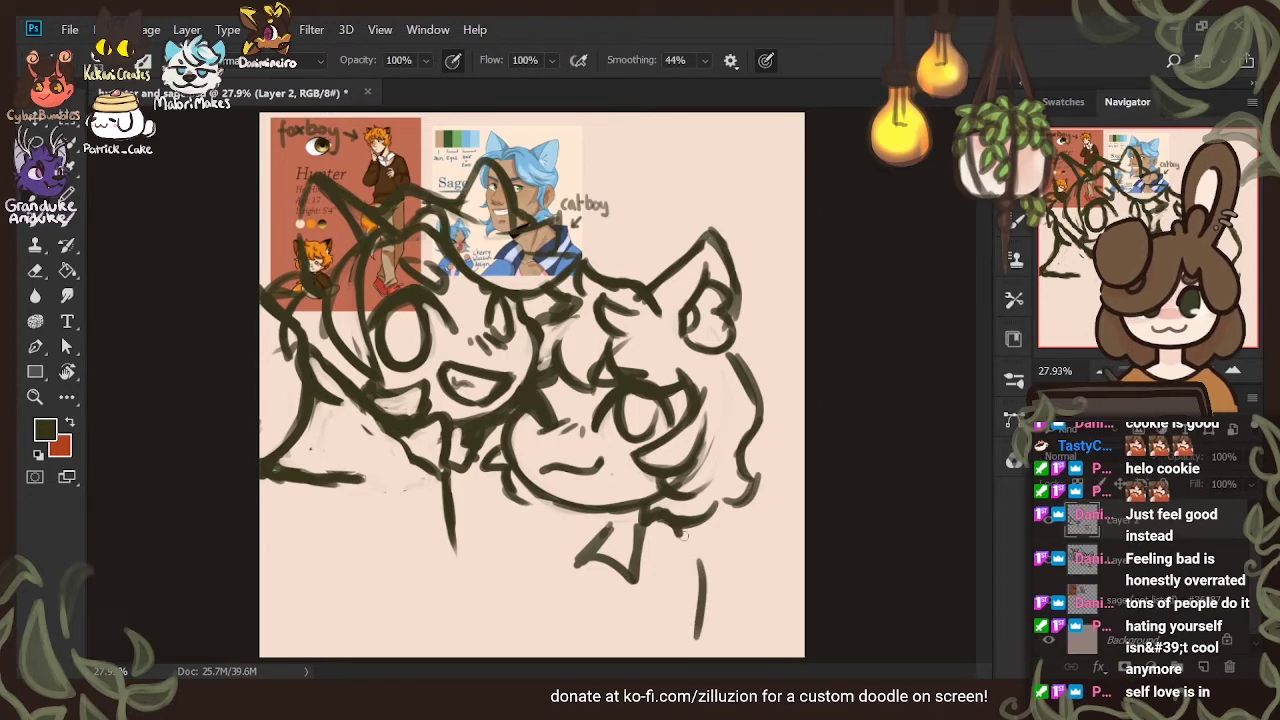
mouse_move(685, 529)
left_mouse_down()
mouse_move(659, 577)
mouse_move(708, 575)
mouse_move(685, 656)
left_mouse_up()
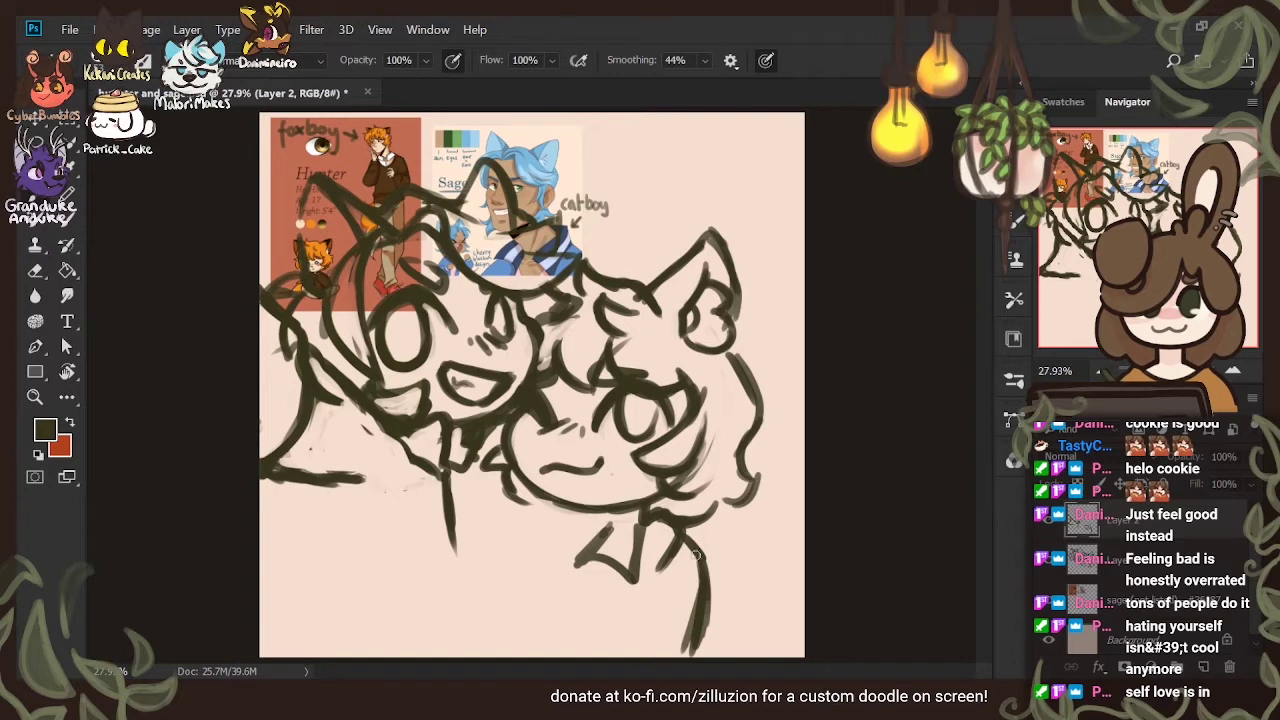
left_click(1048, 522)
left_click(1048, 524)
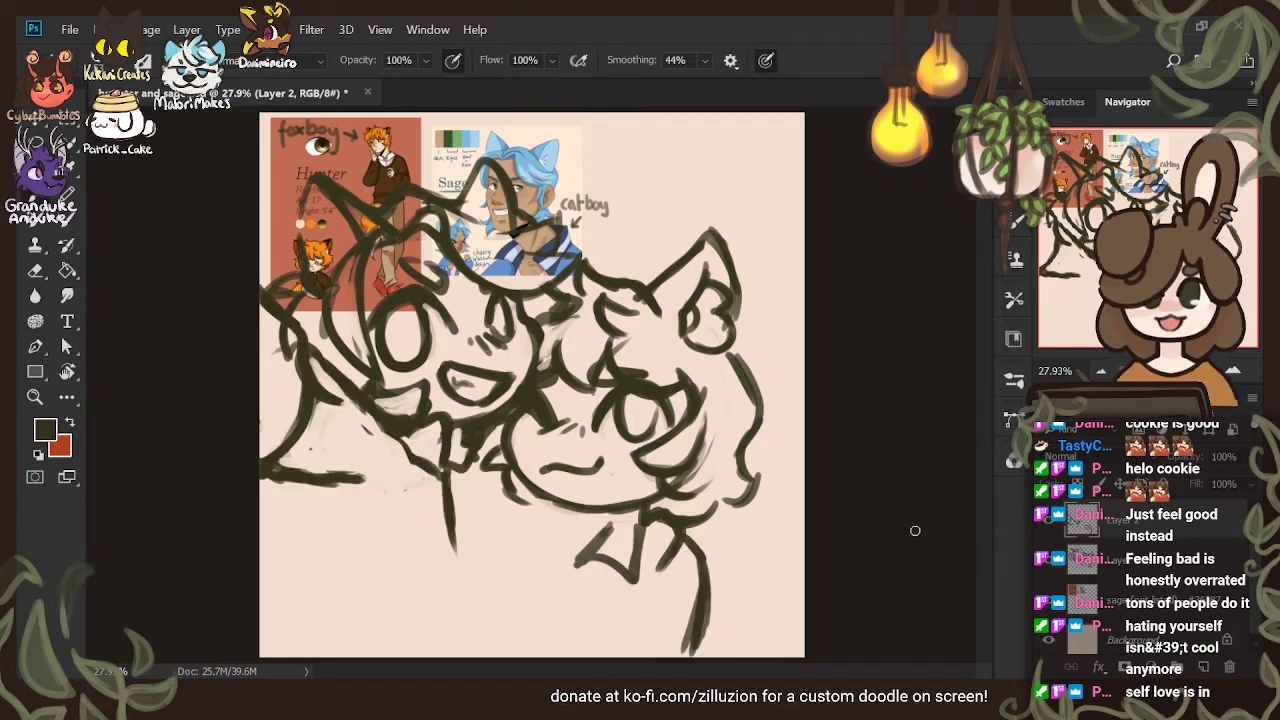
Lasso the right-hand figure's neck and shoulder lines, scale them to about 112.8%, shift them under the head, and deselect
key("l")
mouse_move(619, 512)
left_mouse_down()
mouse_move(585, 525)
mouse_move(682, 519)
mouse_move(735, 583)
mouse_move(616, 670)
mouse_move(552, 548)
left_mouse_up()
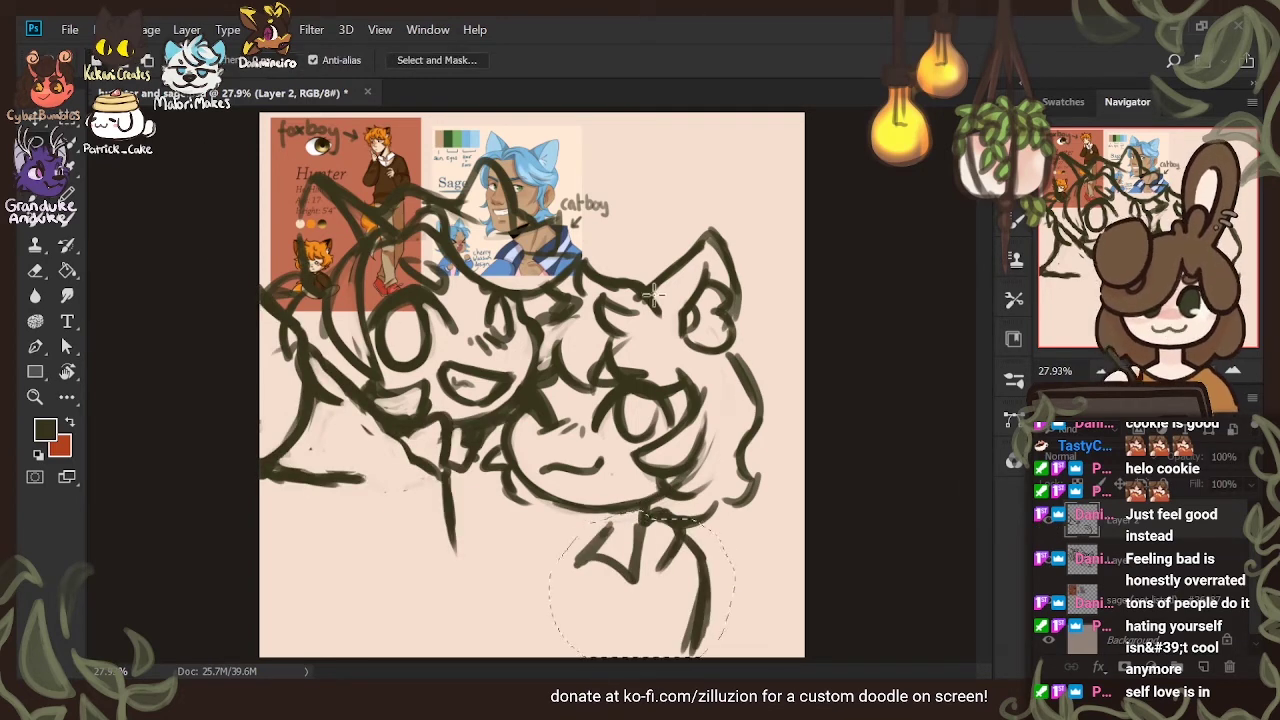
key("v")
left_click_drag(735, 652, 758, 675)
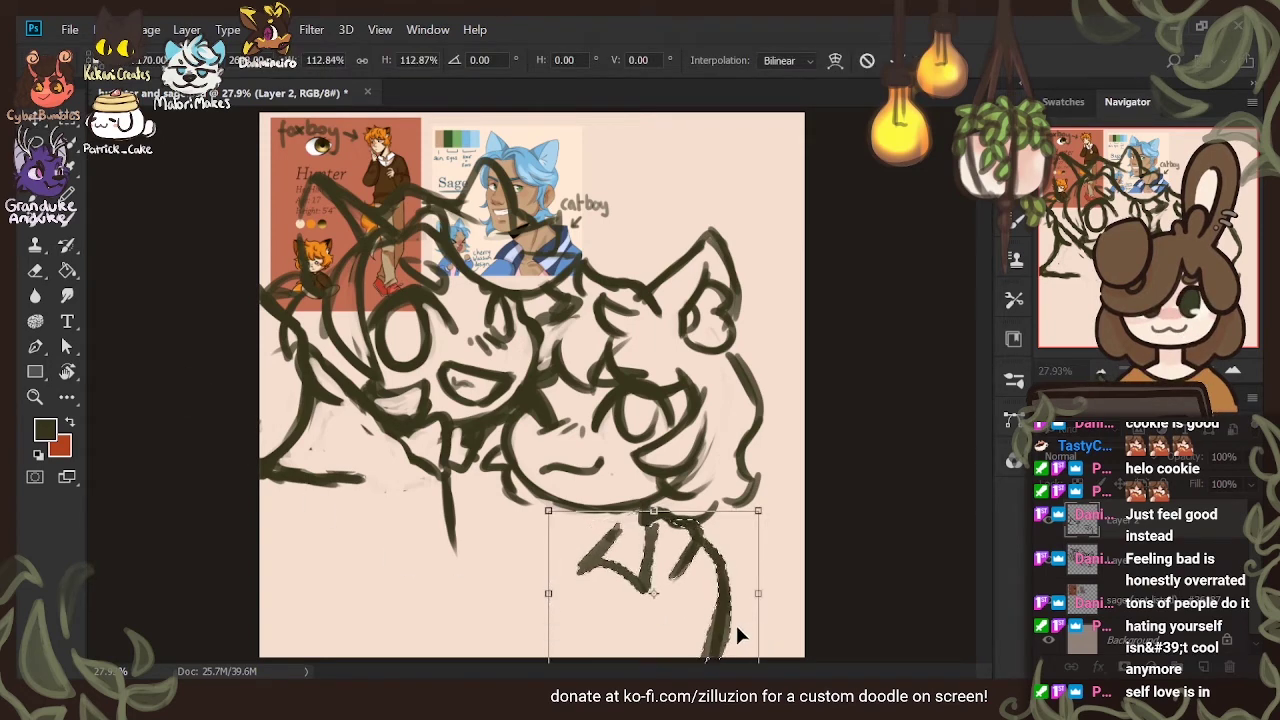
left_click_drag(737, 625, 730, 617)
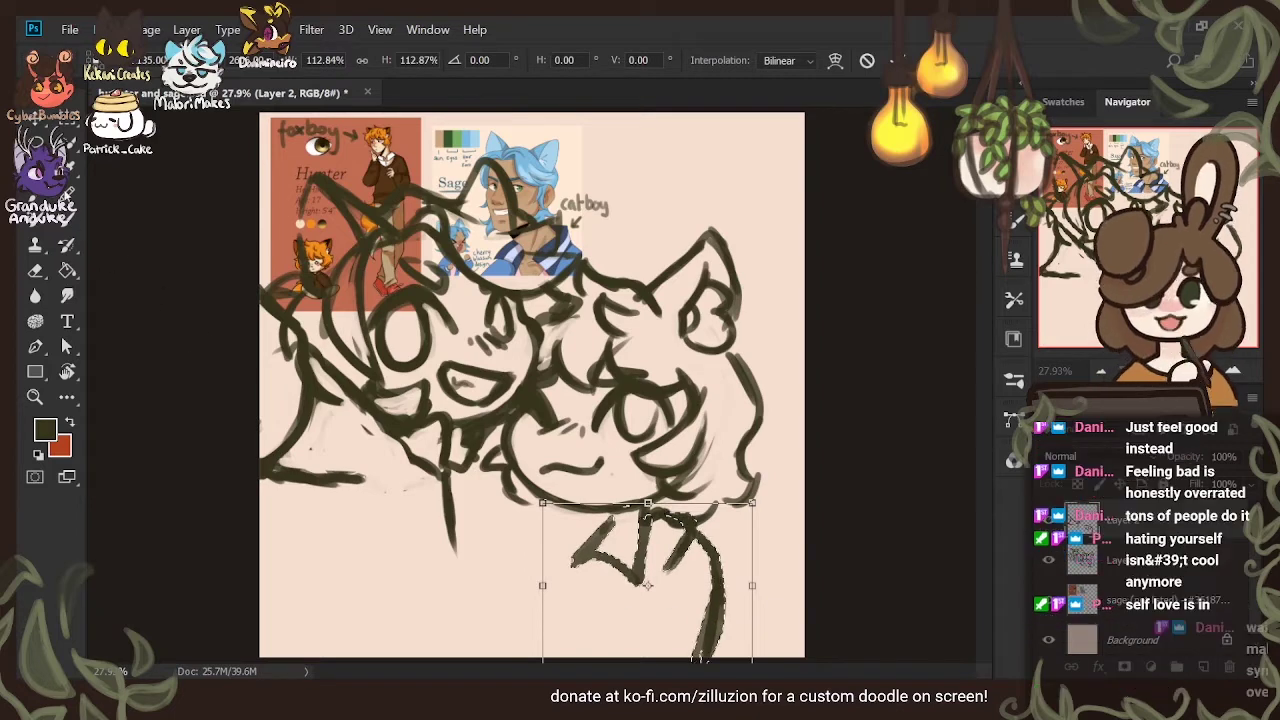
key("Return")
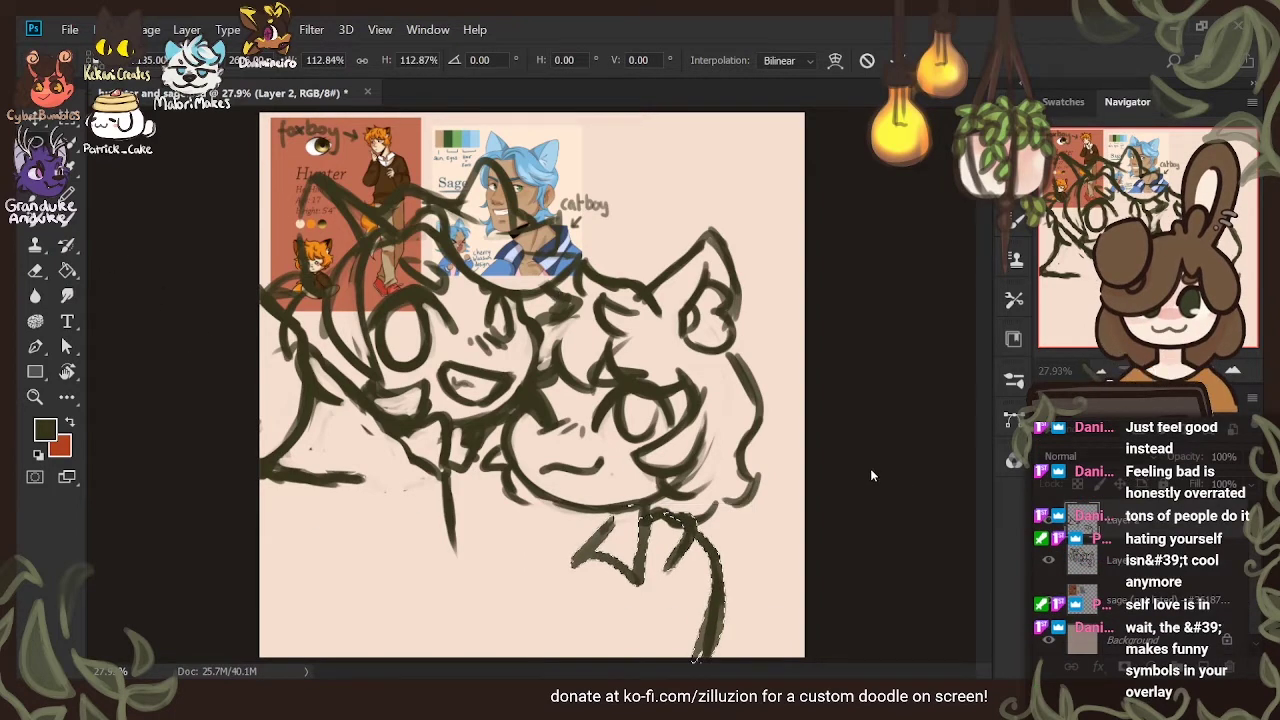
key("l")
key("ctrl+d")
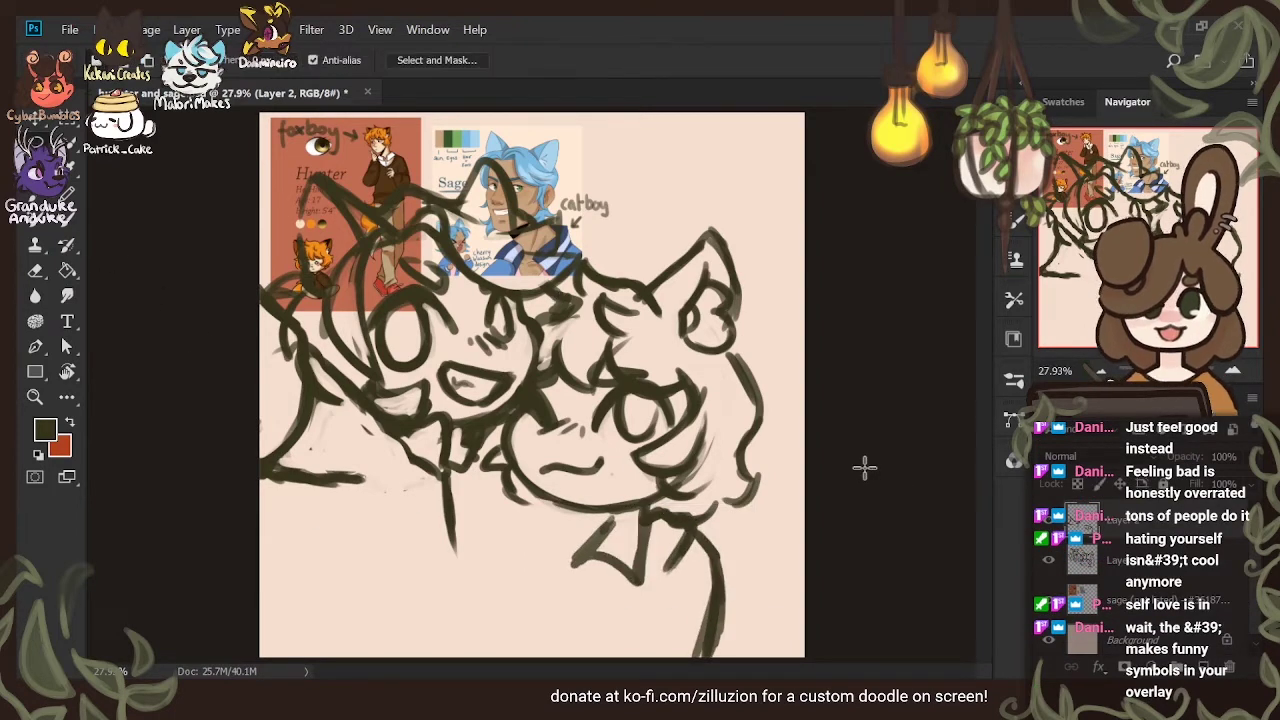
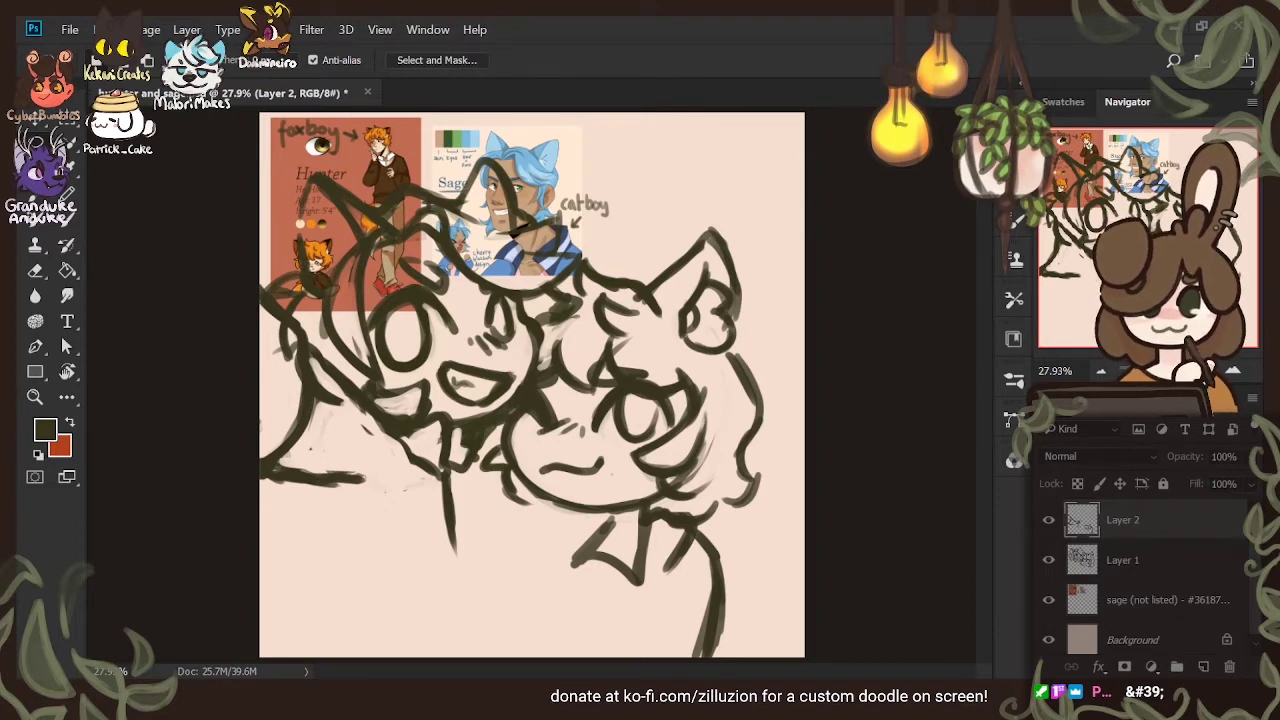
Erase the lower and inner edges of the right-hand figure's old collar flap on Layer 2
key("b")
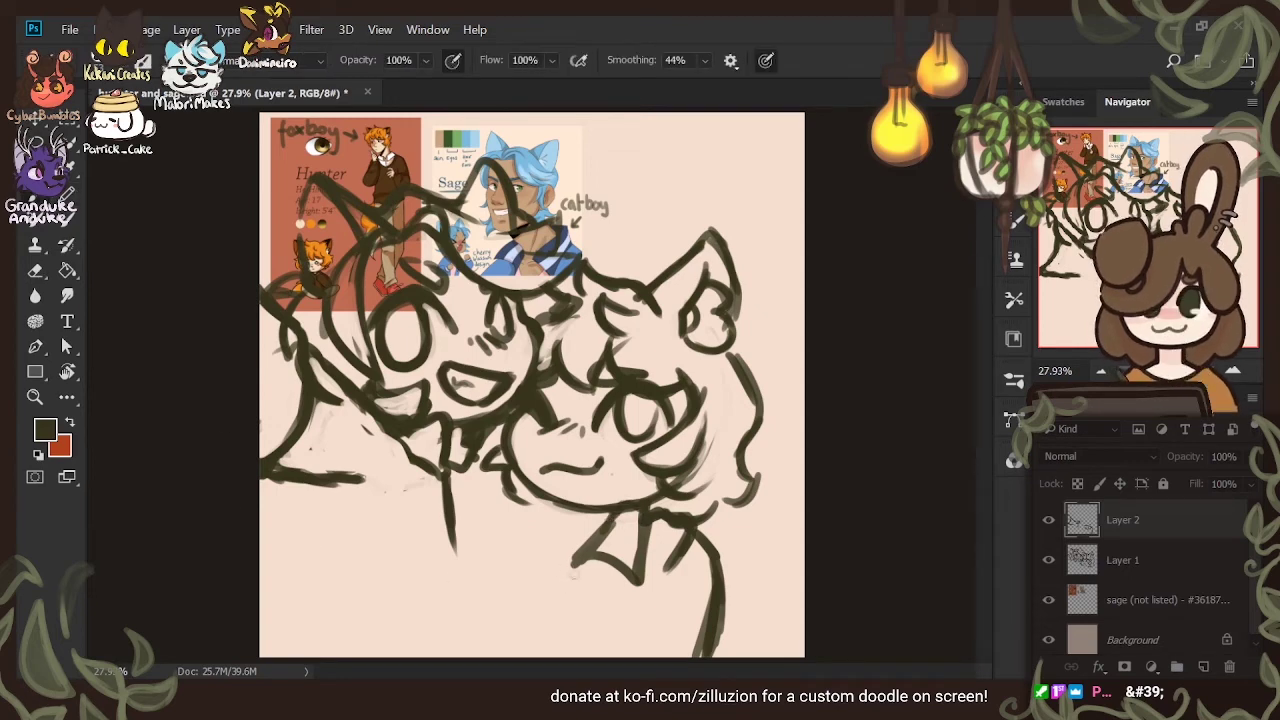
key("e")
left_click(1126, 561)
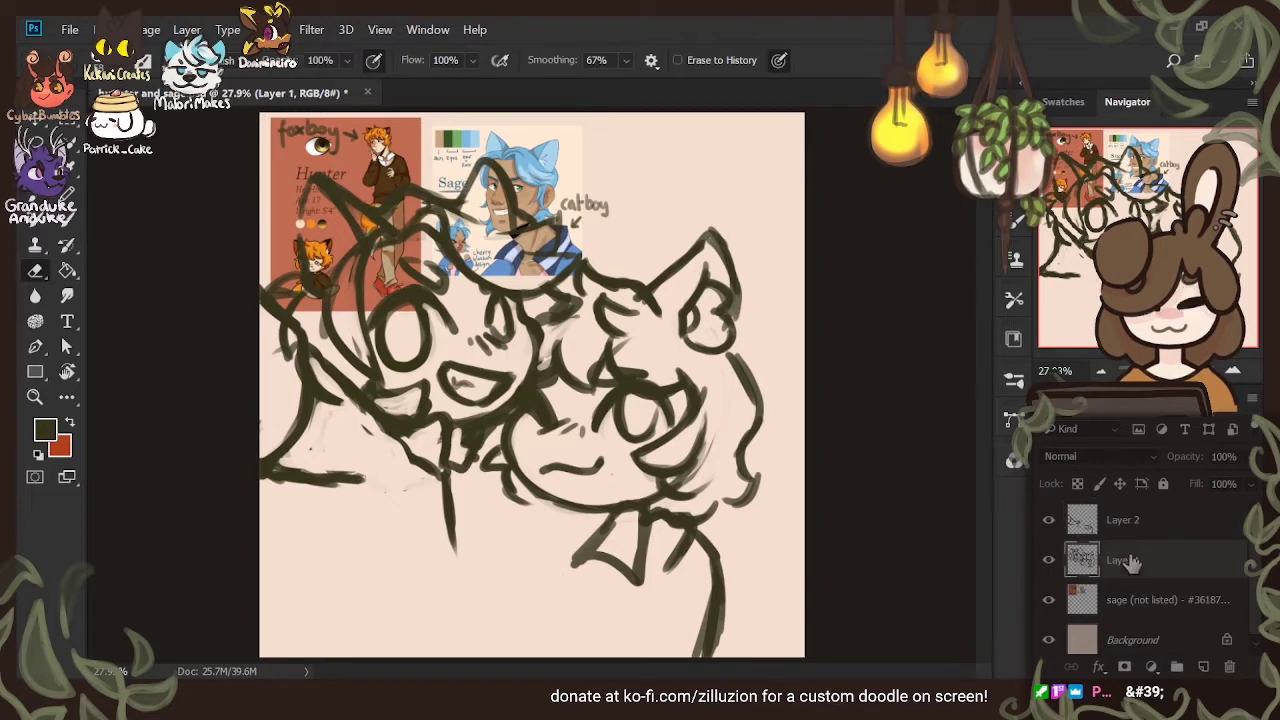
left_click(1122, 522)
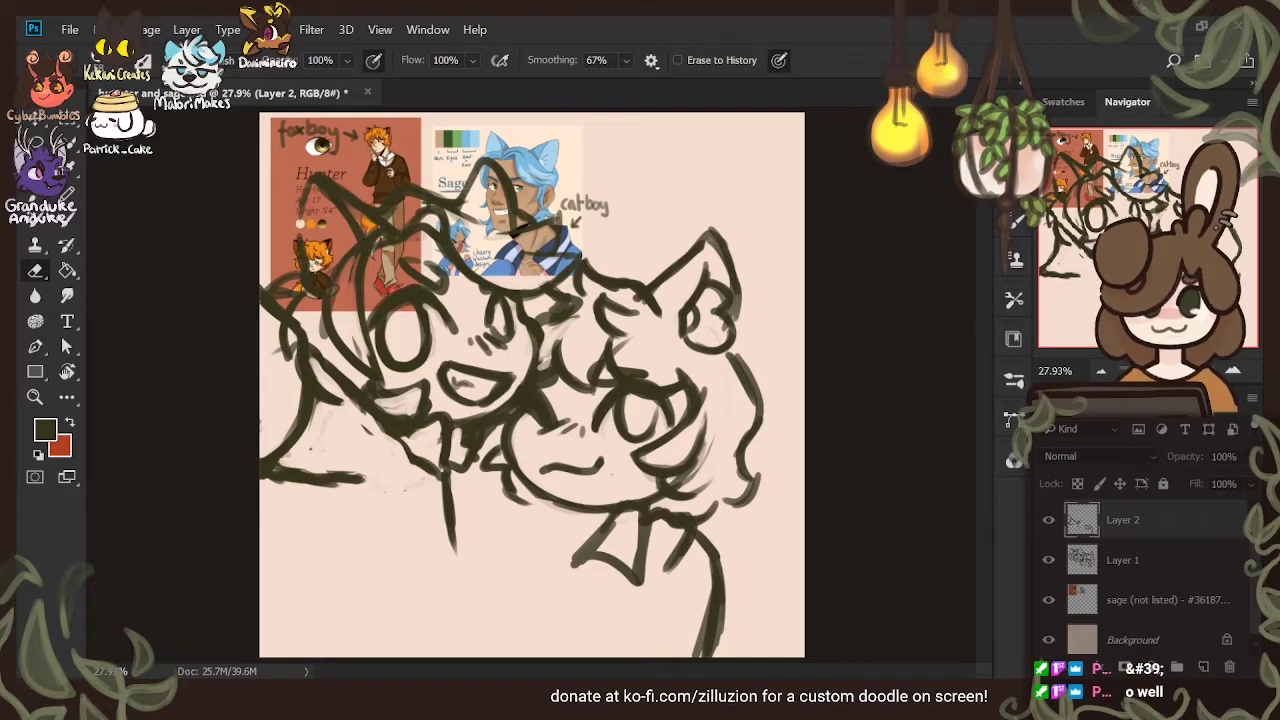
mouse_move(630, 528)
left_mouse_down()
mouse_move(583, 576)
mouse_move(600, 540)
mouse_move(588, 558)
mouse_move(615, 555)
mouse_move(628, 582)
mouse_move(590, 554)
mouse_move(605, 530)
left_mouse_up()
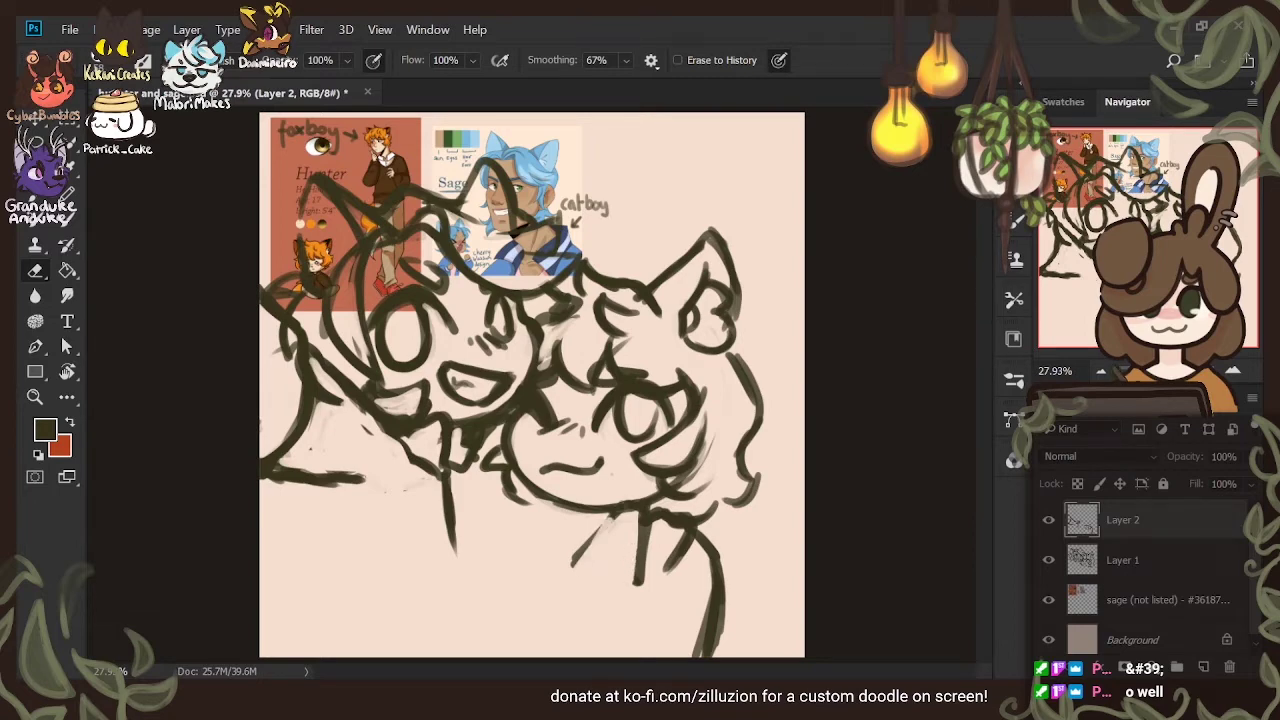
Redraw the right-hand figure's collar with two pointed flaps below the chin, and erase the short stroke inside the shoulder
key("b")
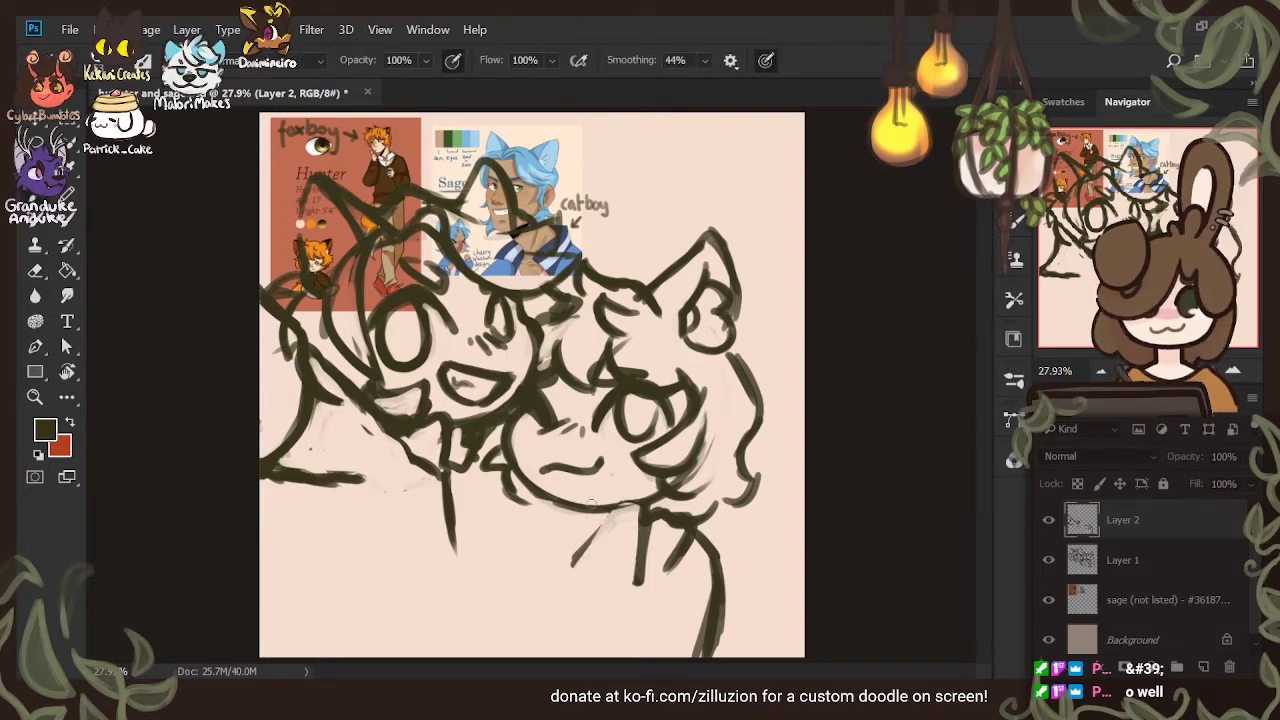
mouse_move(622, 498)
left_mouse_down()
mouse_move(575, 555)
mouse_move(628, 536)
mouse_move(635, 560)
mouse_move(617, 548)
left_mouse_up()
key("e")
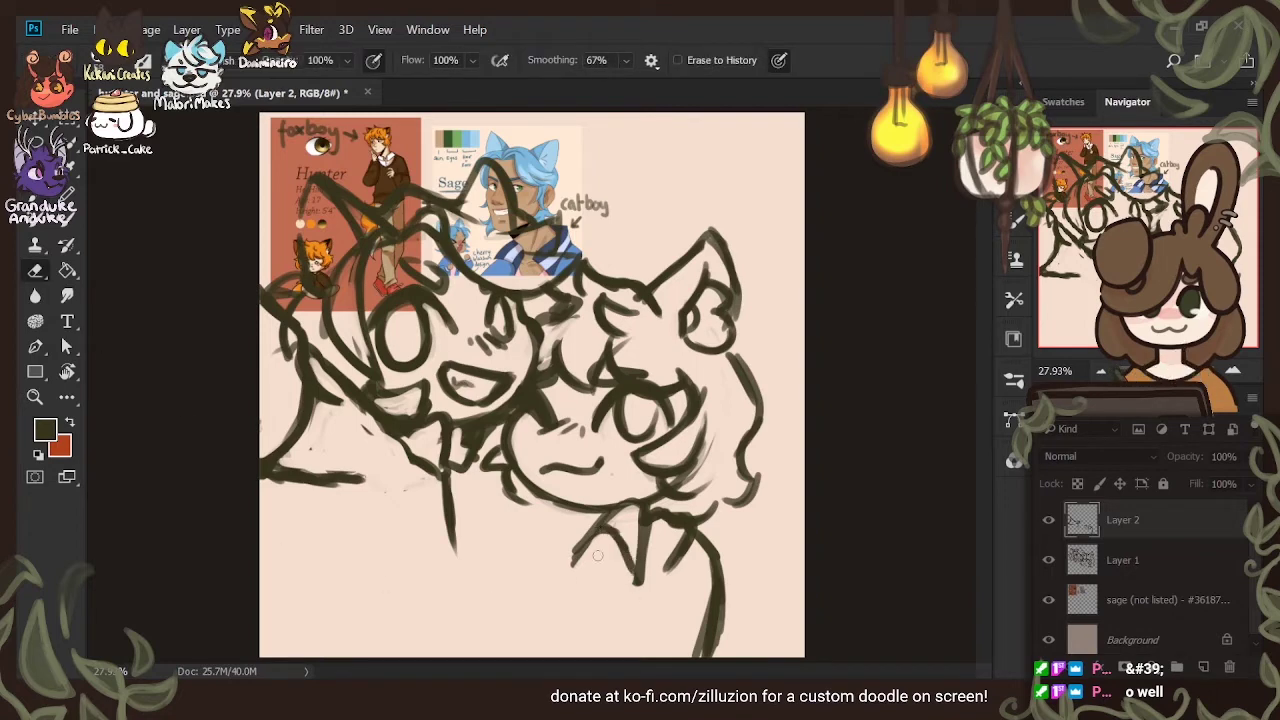
left_click_drag(560, 590, 579, 544)
key("b")
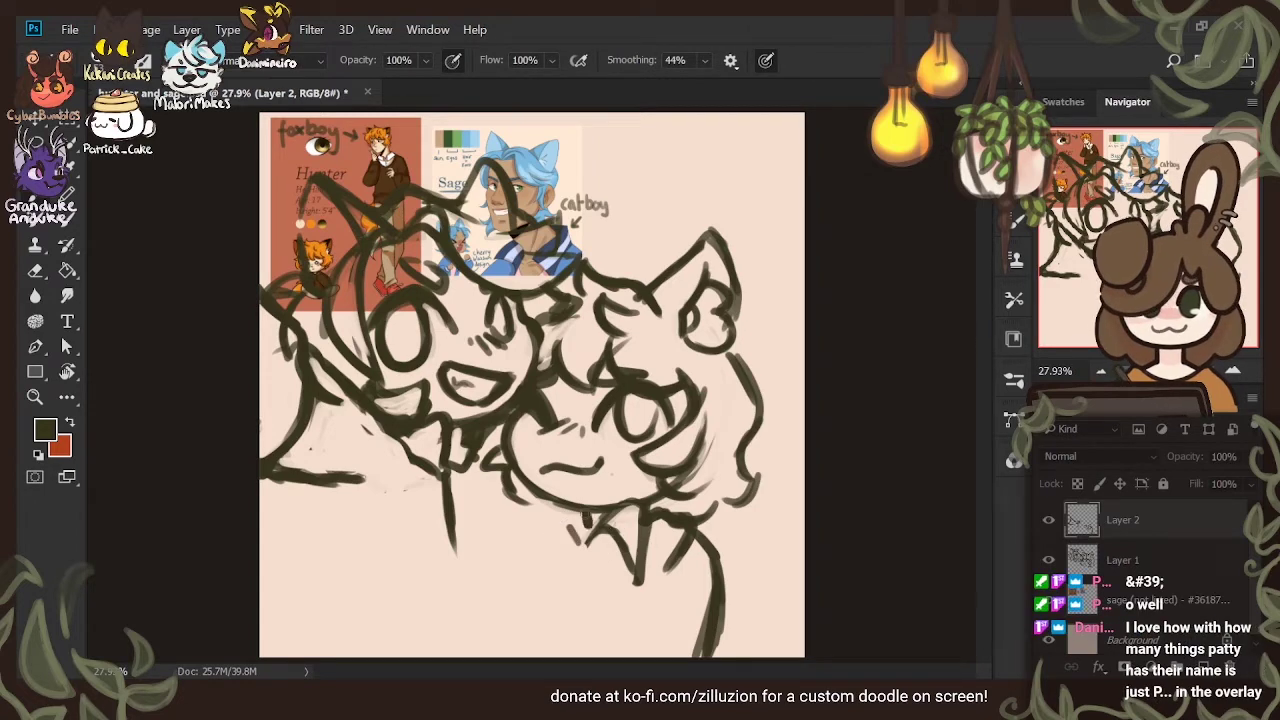
mouse_move(591, 516)
left_mouse_down()
mouse_move(580, 514)
mouse_move(579, 537)
left_mouse_up()
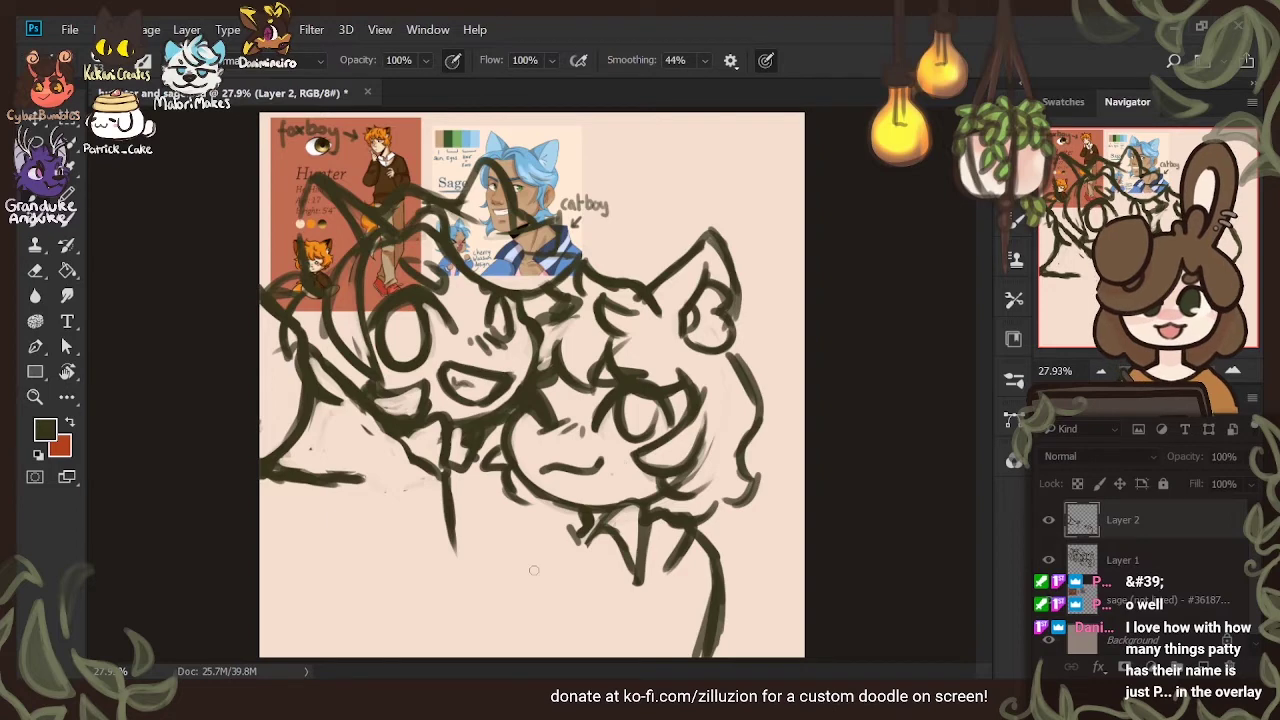
mouse_move(574, 508)
left_mouse_down()
mouse_move(545, 535)
mouse_move(582, 557)
mouse_move(549, 549)
mouse_move(530, 578)
left_mouse_up()
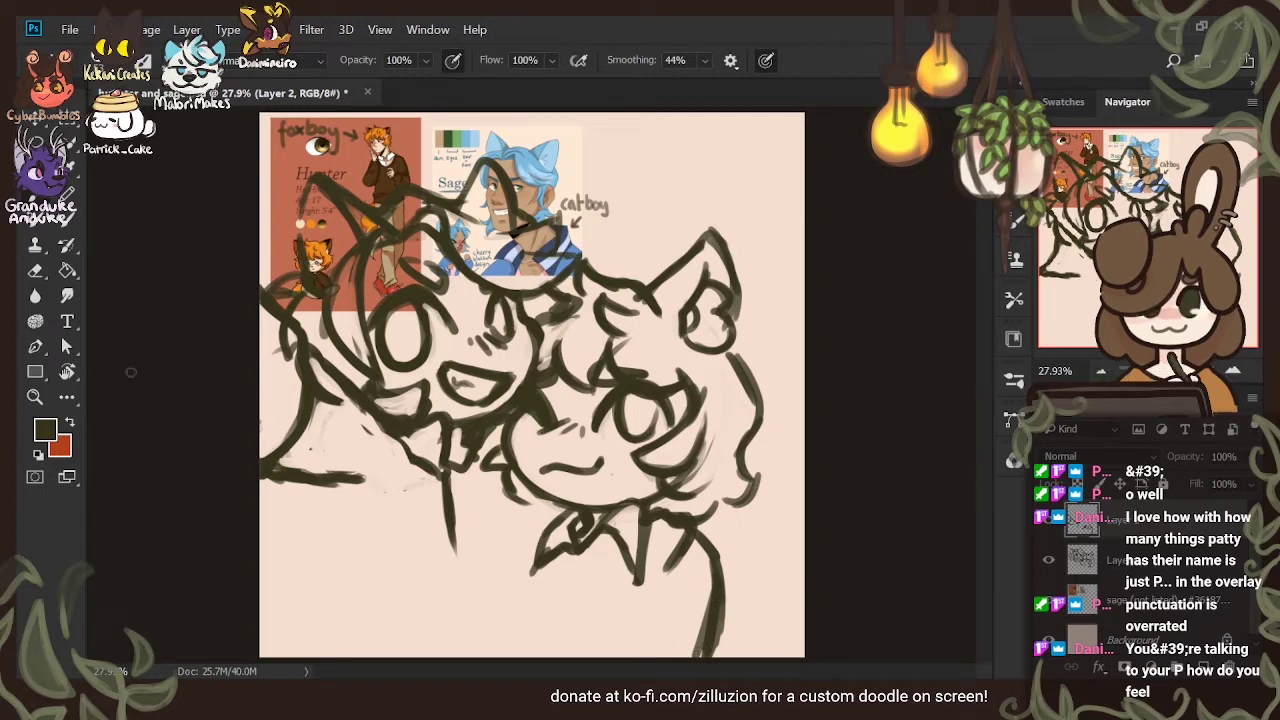
left_click(40, 275)
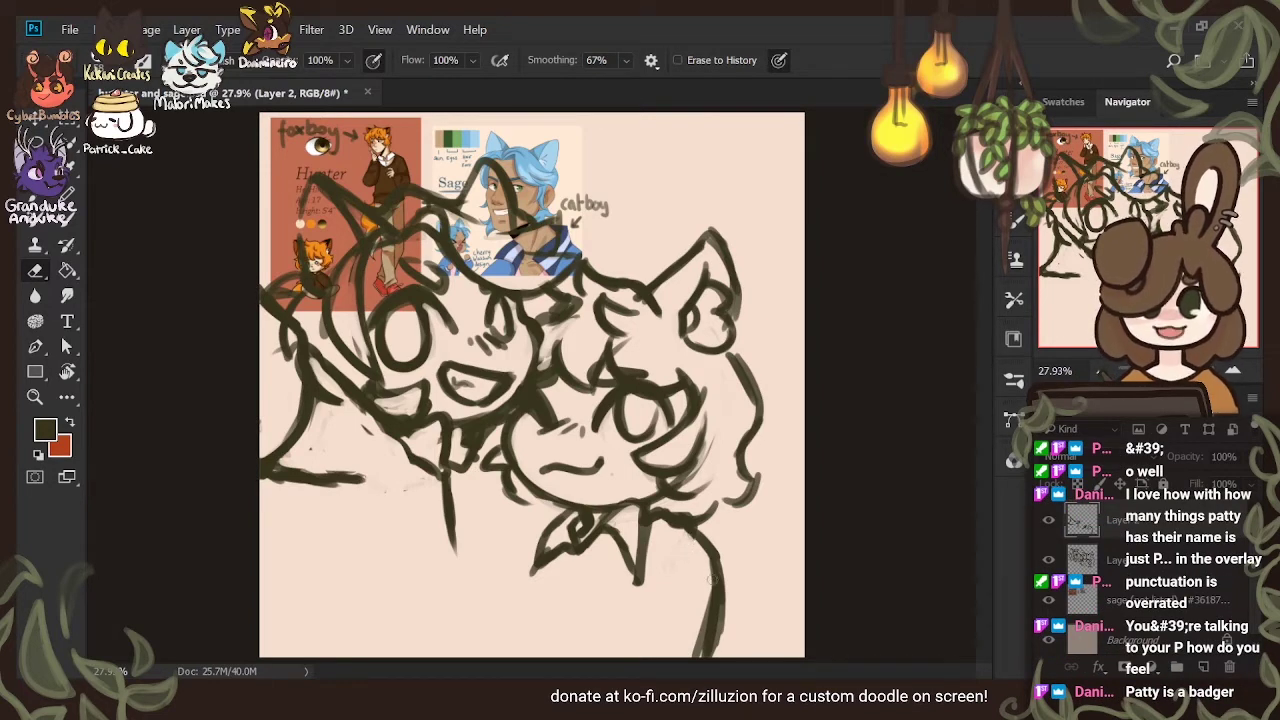
key("b")
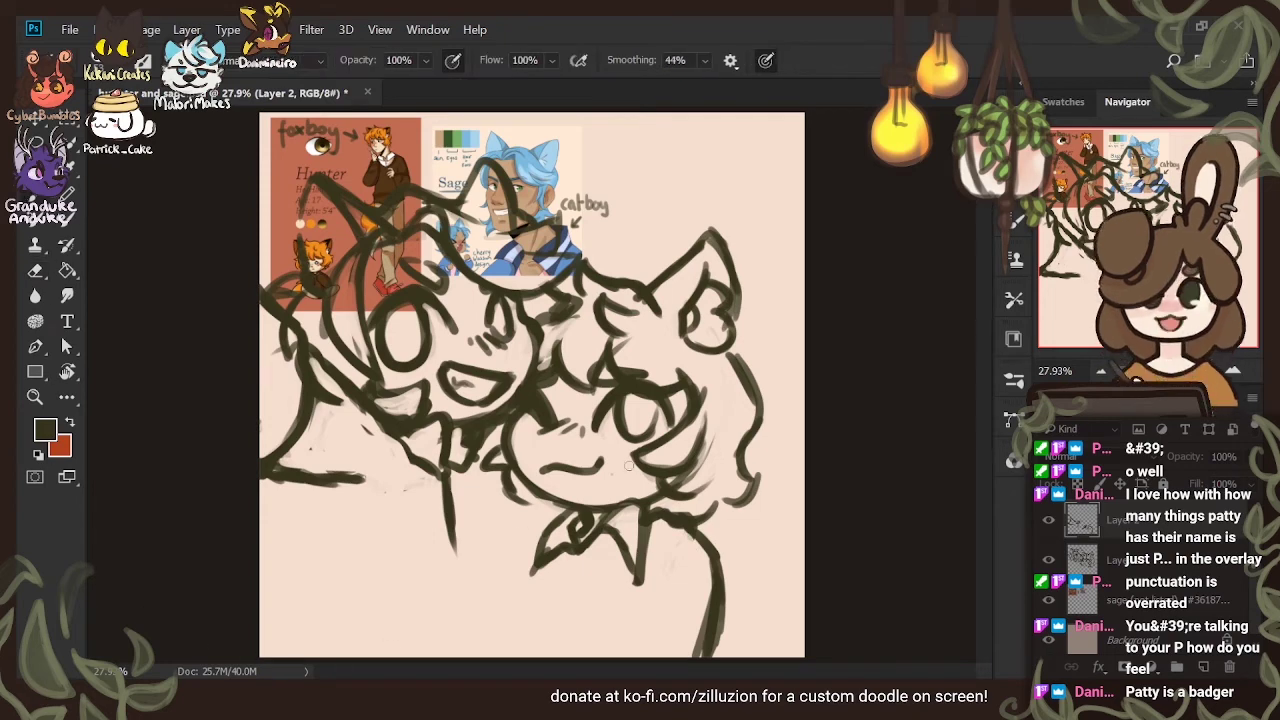
Draw the cat boy's near shoulder line from his collar and two raised fingers of a peace-sign hand below the fox boy's chin
left_click_drag(550, 528, 490, 584)
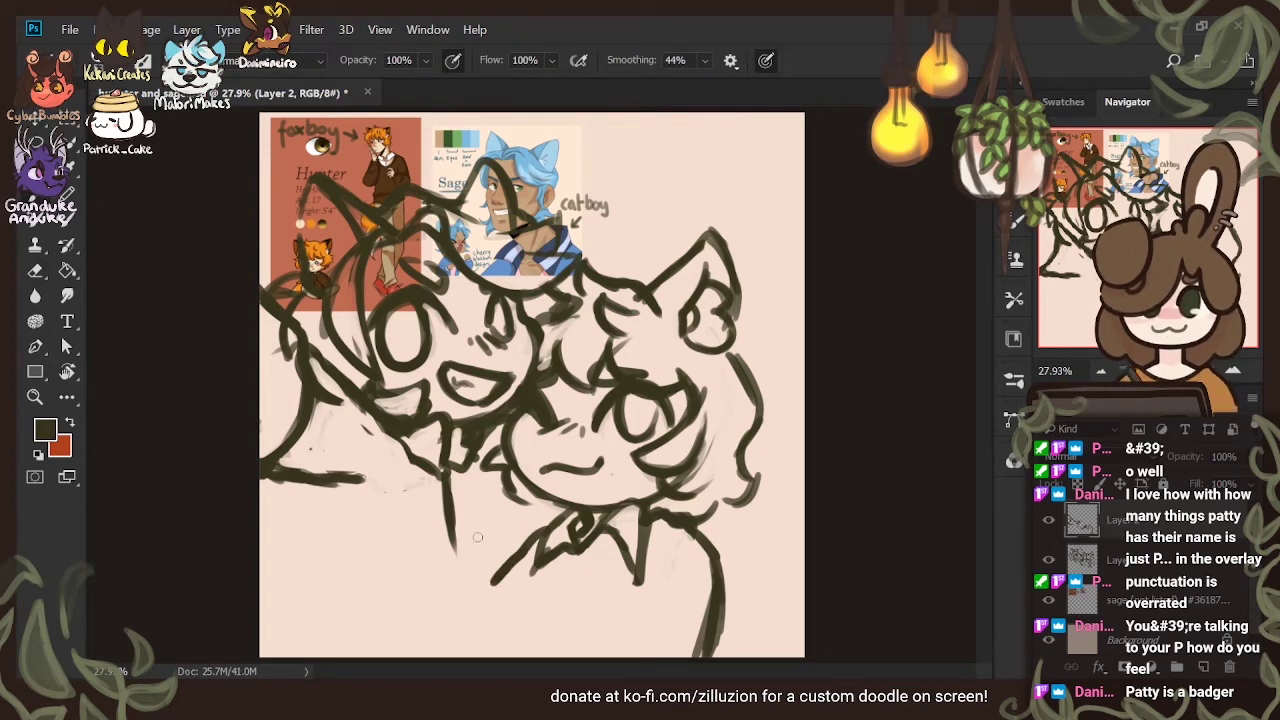
mouse_move(447, 507)
left_mouse_down()
mouse_move(460, 474)
mouse_move(473, 530)
left_mouse_up()
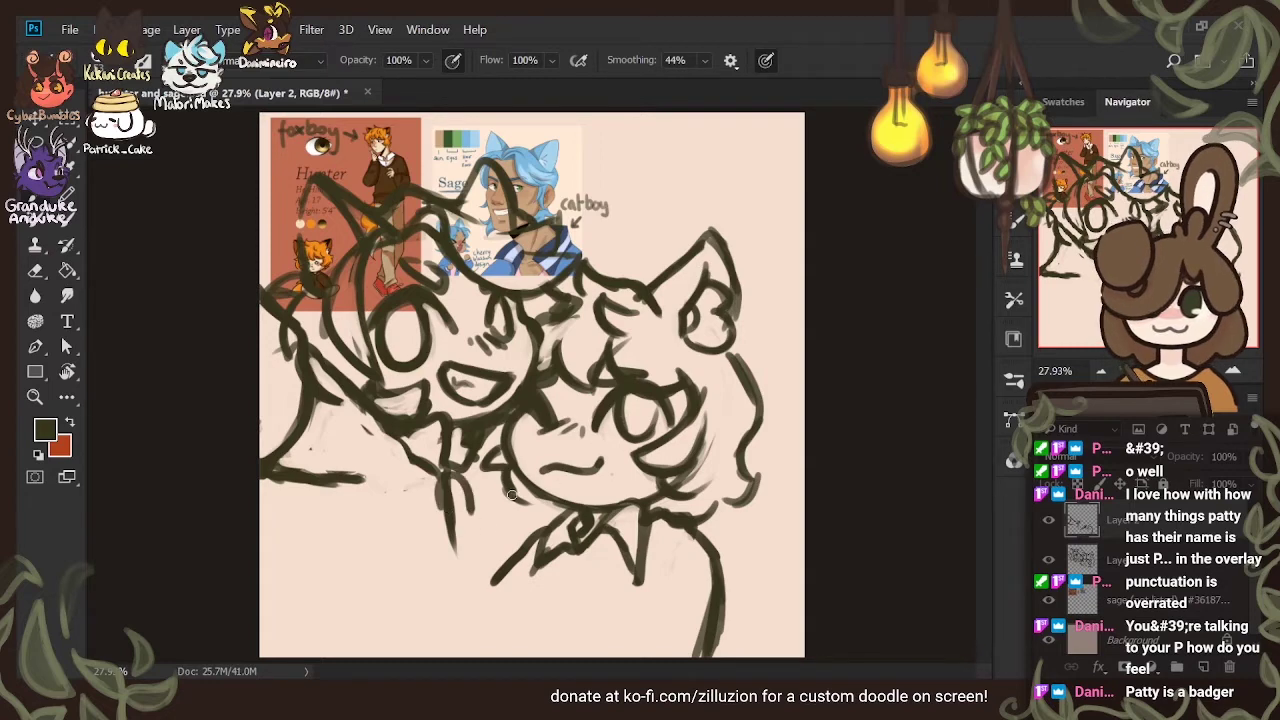
left_click_drag(434, 481, 448, 514)
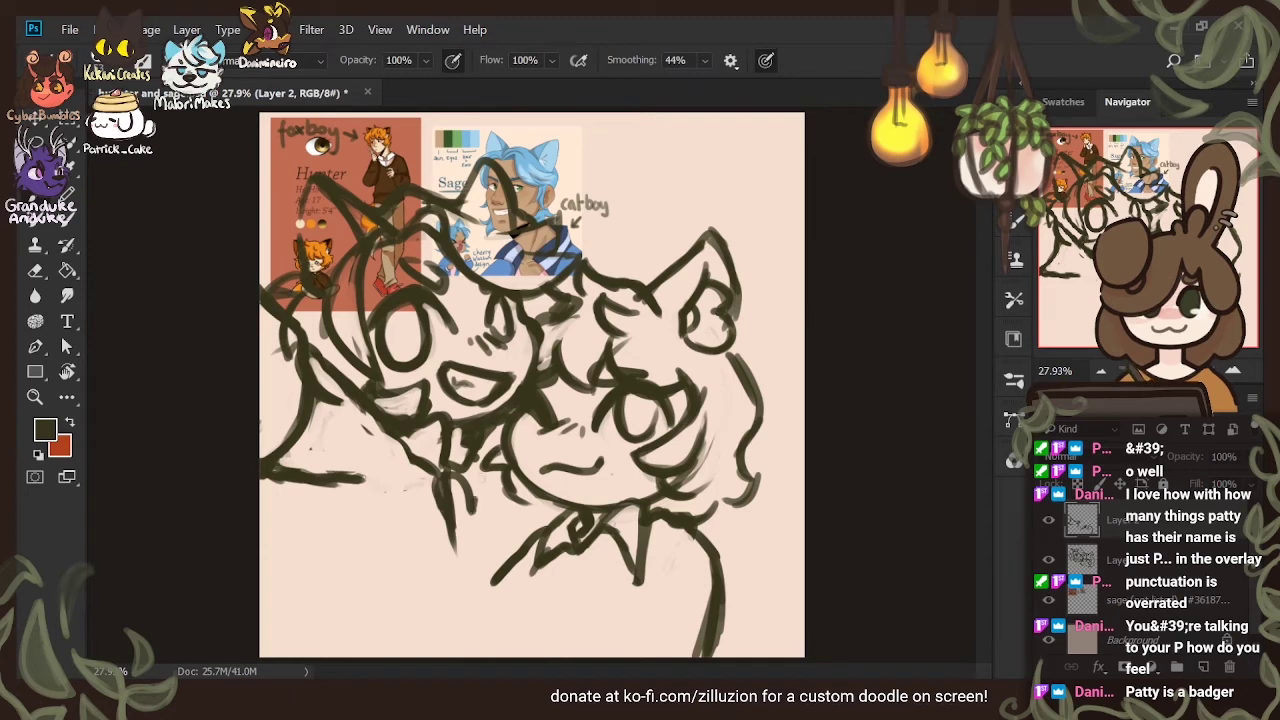
mouse_move(442, 508)
left_mouse_down()
mouse_move(474, 519)
mouse_move(469, 494)
mouse_move(474, 538)
mouse_move(478, 504)
left_mouse_up()
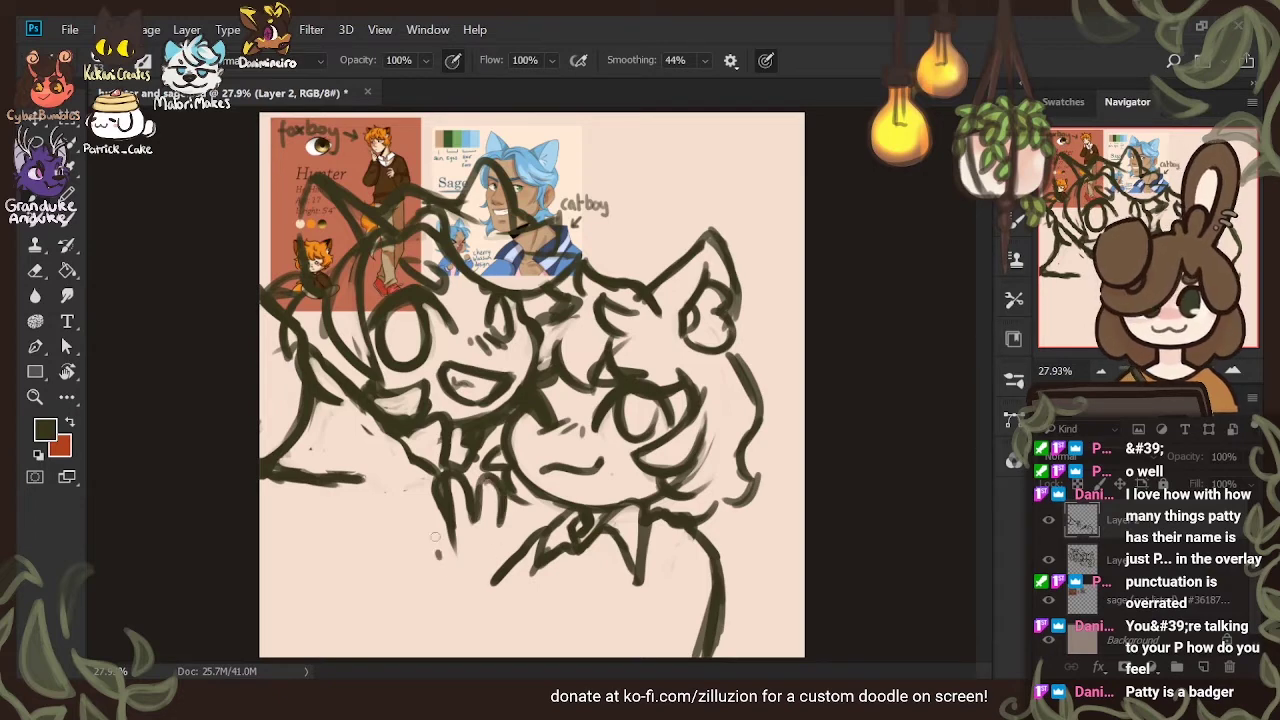
Sketch the folded fingers as two rounded shapes beneath the raised fingers, discarding the first attempt and a stray wrist stroke
mouse_move(435, 537)
left_mouse_down()
mouse_move(481, 533)
mouse_move(463, 530)
mouse_move(470, 553)
mouse_move(451, 534)
mouse_move(511, 533)
mouse_move(482, 542)
mouse_move(482, 558)
mouse_move(505, 527)
mouse_move(502, 563)
left_mouse_up()
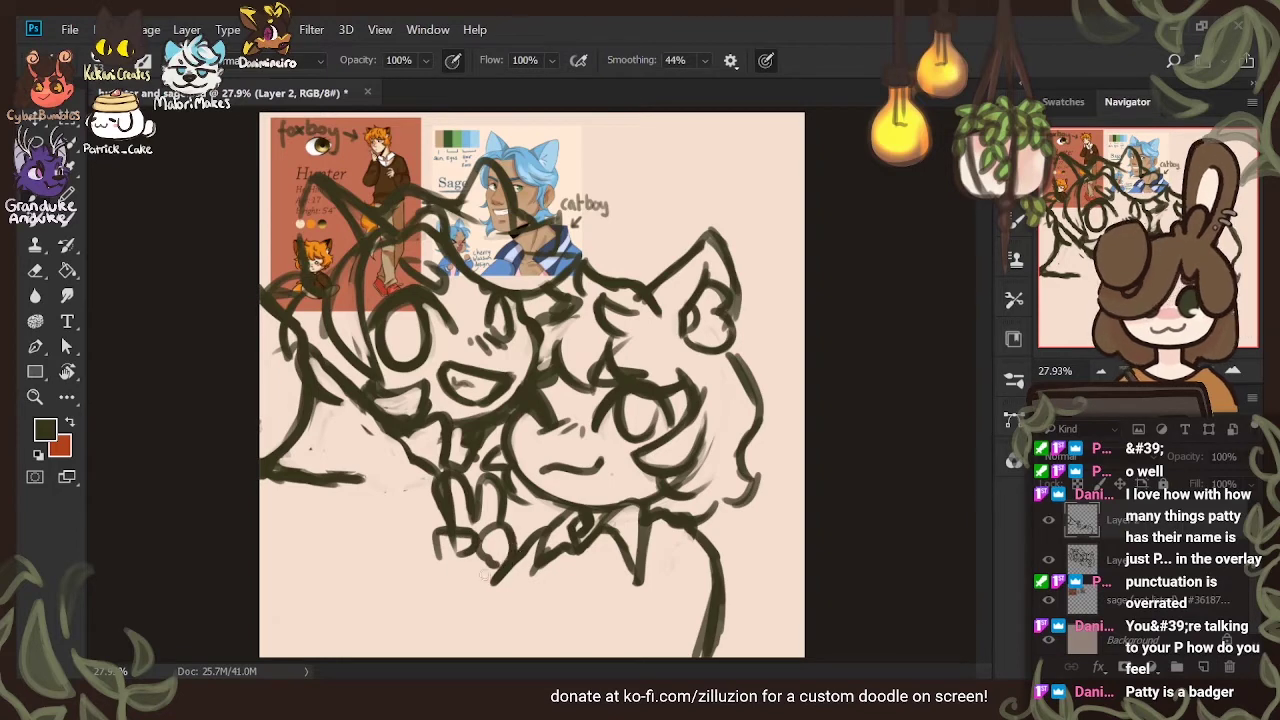
key("ctrl+z")
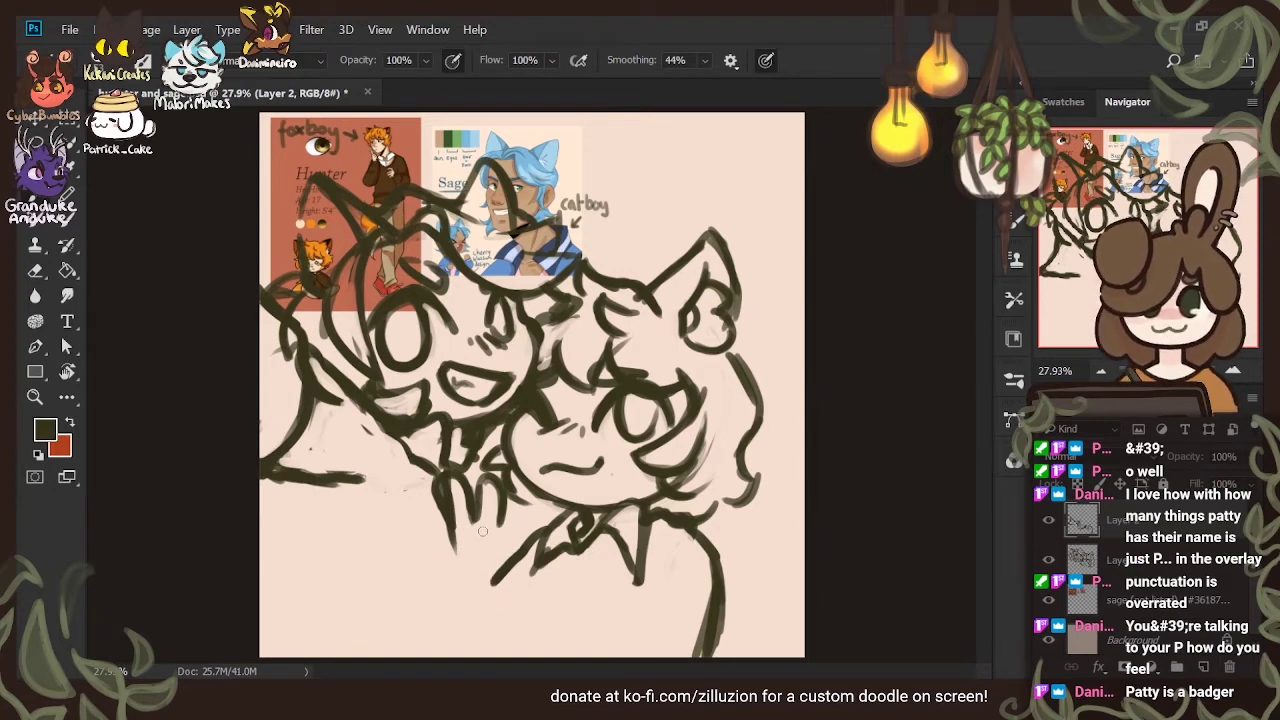
mouse_move(482, 531)
left_mouse_down()
mouse_move(491, 555)
mouse_move(500, 526)
mouse_move(504, 537)
mouse_move(478, 535)
mouse_move(464, 560)
mouse_move(442, 566)
mouse_move(448, 545)
mouse_move(432, 563)
left_mouse_up()
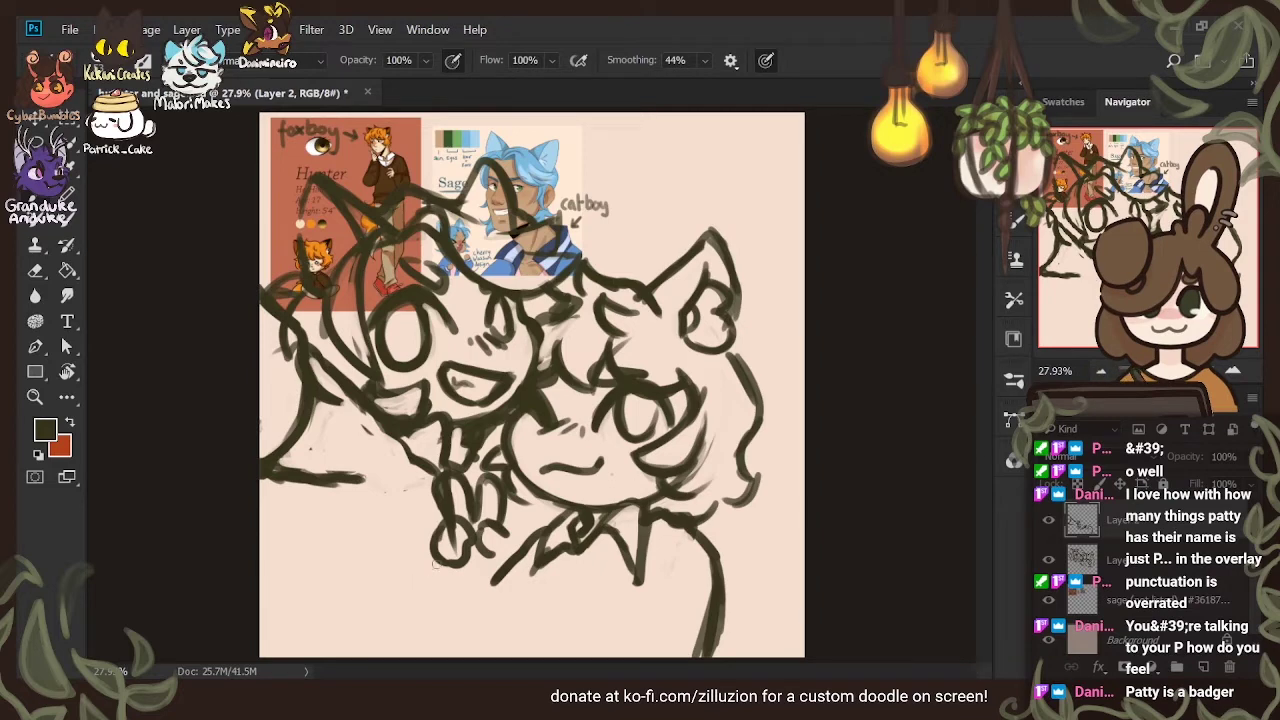
left_click_drag(436, 564, 416, 590)
key("ctrl+z")
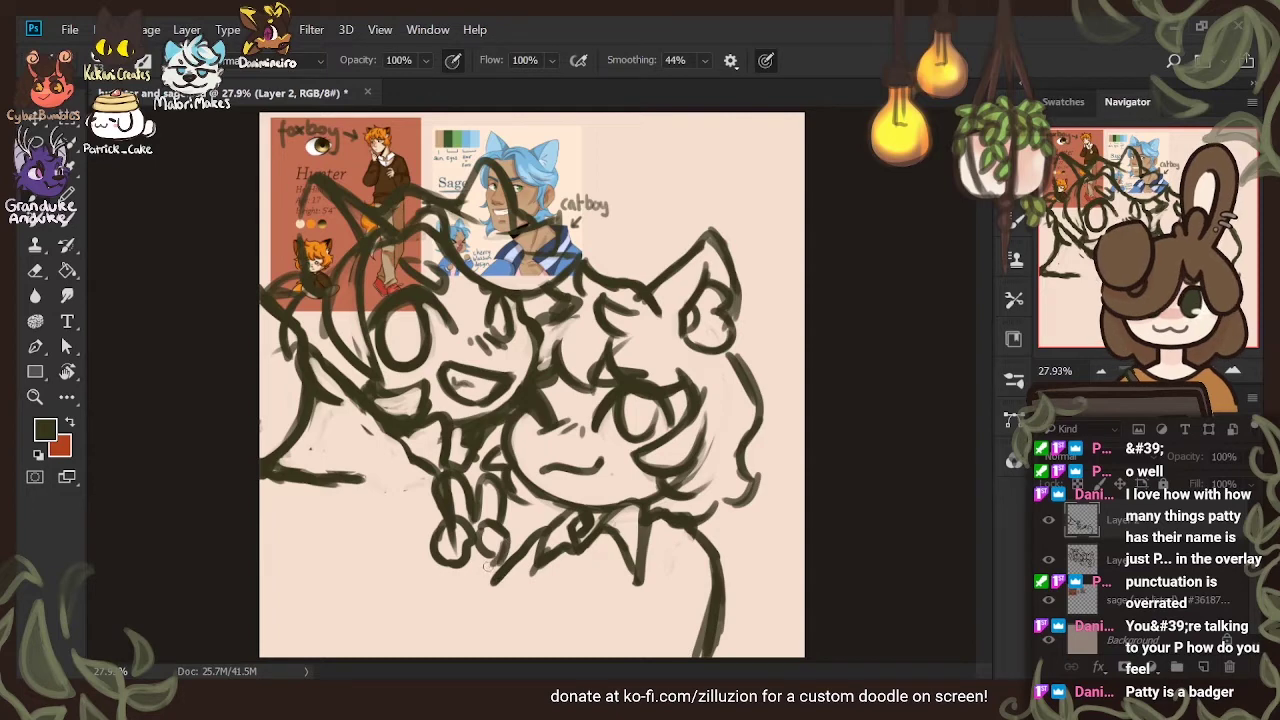
Close the lower edge of the peace-sign hand and draw a sleeve with two curved sides running to the canvas's lower edge
left_click_drag(462, 578, 492, 560)
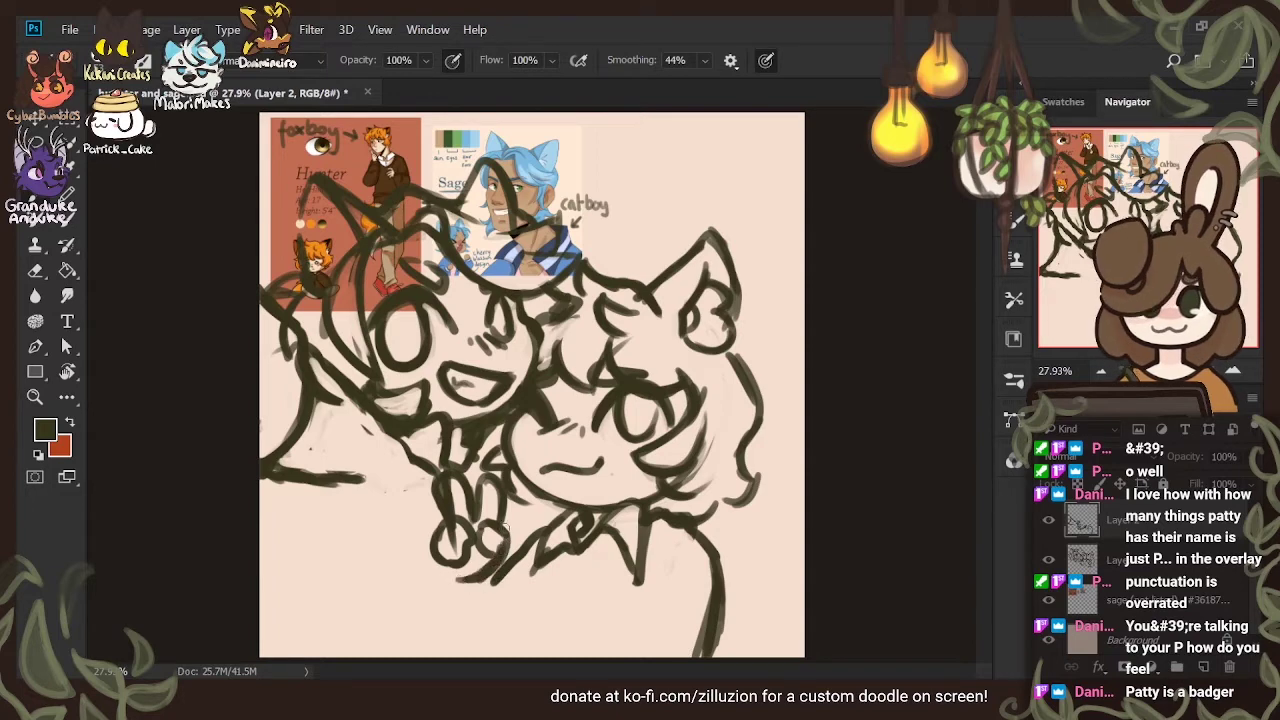
key("ctrl+z")
mouse_move(428, 560)
left_mouse_down()
mouse_move(412, 592)
mouse_move(423, 579)
mouse_move(476, 578)
mouse_move(470, 590)
mouse_move(493, 568)
mouse_move(418, 590)
mouse_move(386, 656)
left_mouse_up()
key("ctrl+z")
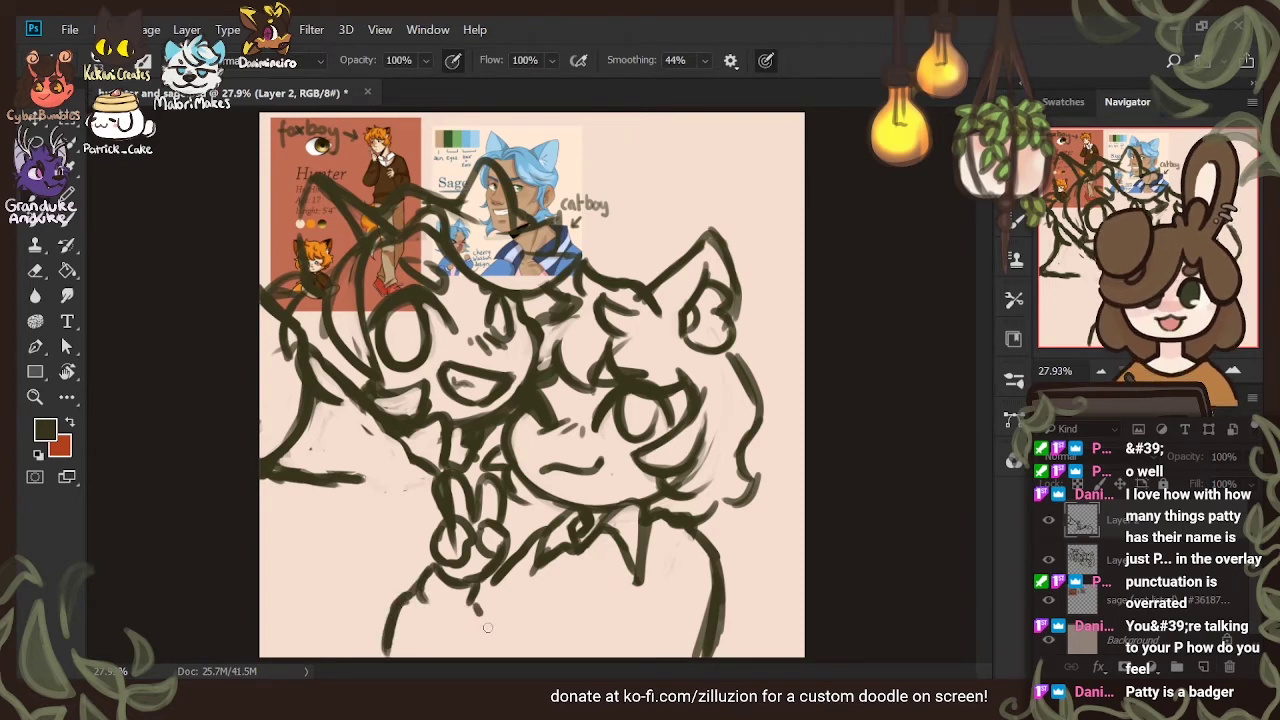
left_click_drag(475, 602, 478, 668)
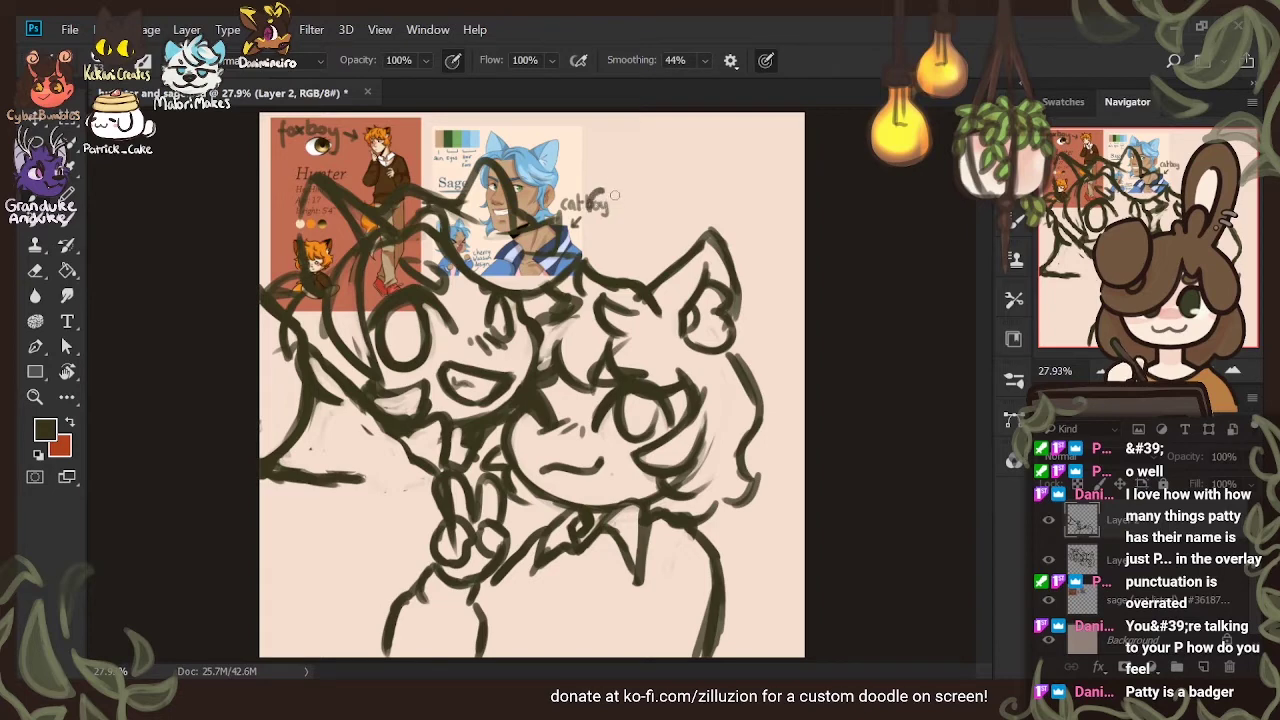
Draw a second peace-sign hand above the cat boy's head, and erase the old line crossing the lower hand's raised finger
mouse_move(600, 188)
left_mouse_down()
mouse_move(622, 234)
mouse_move(658, 190)
mouse_move(650, 246)
mouse_move(598, 180)
mouse_move(622, 232)
mouse_move(640, 190)
left_mouse_up()
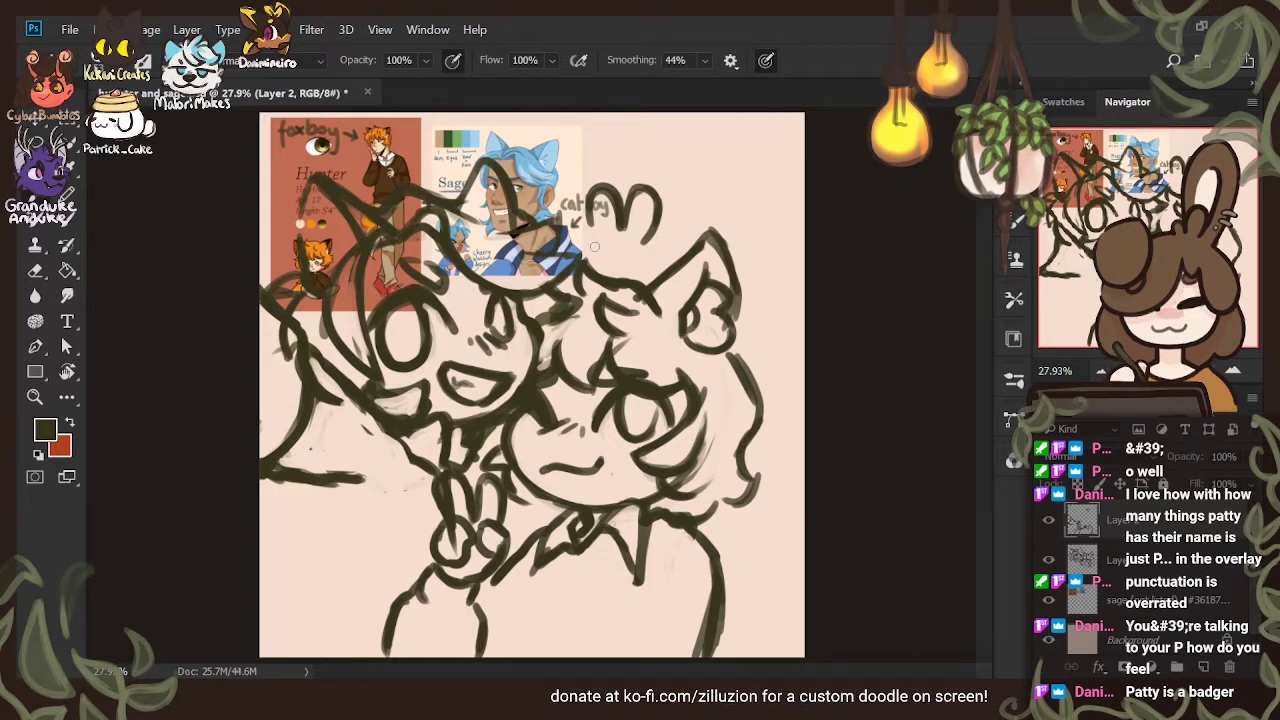
mouse_move(590, 254)
left_mouse_down()
mouse_move(585, 236)
mouse_move(618, 258)
left_mouse_up()
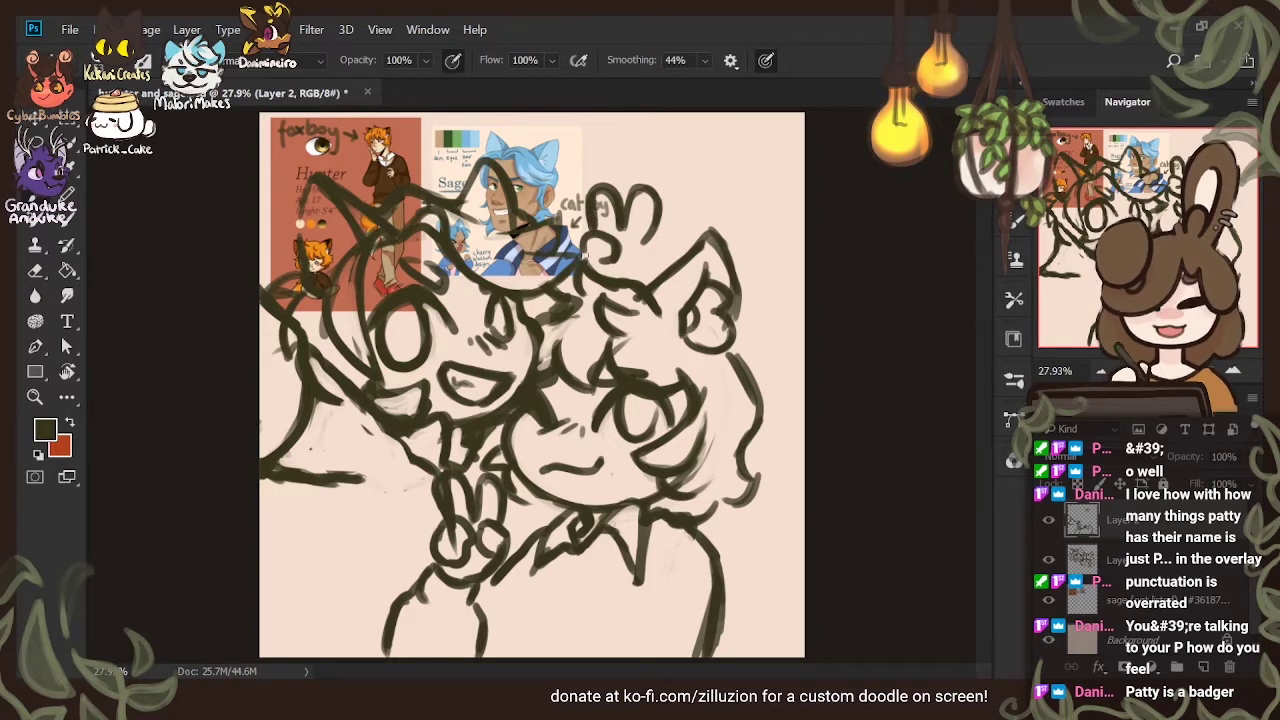
left_click_drag(630, 245, 619, 252)
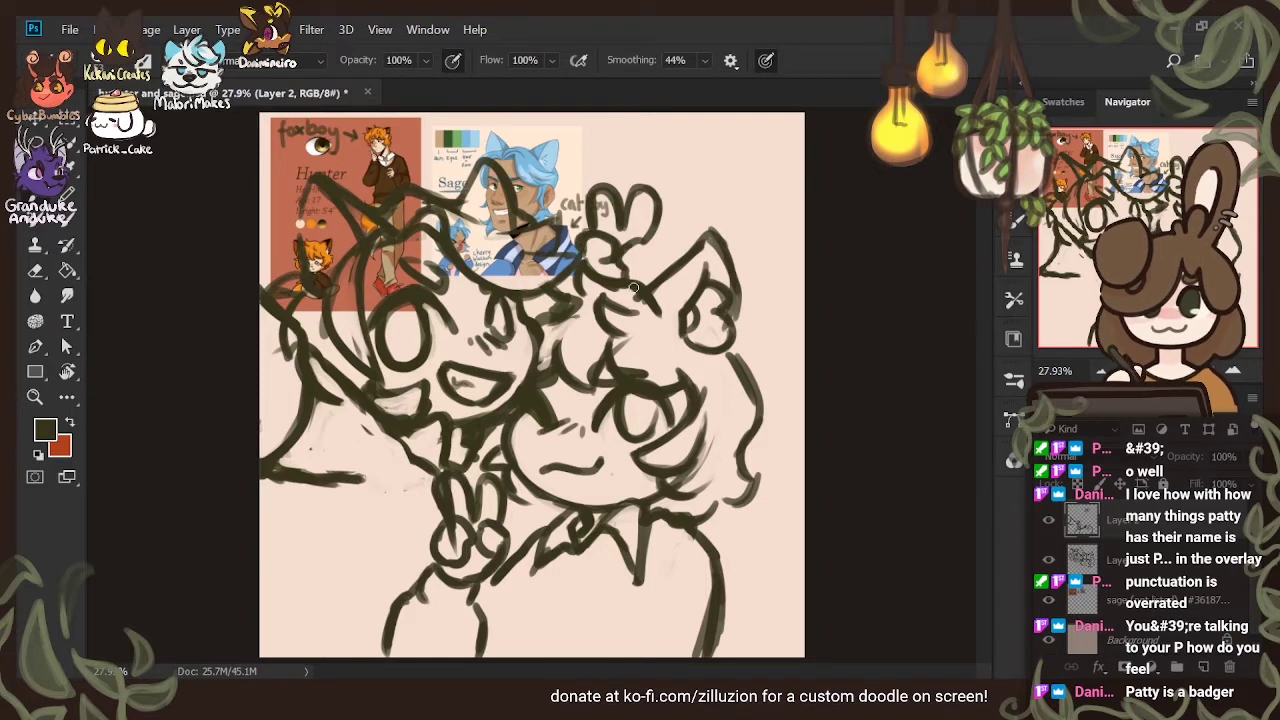
left_click_drag(640, 242, 656, 261)
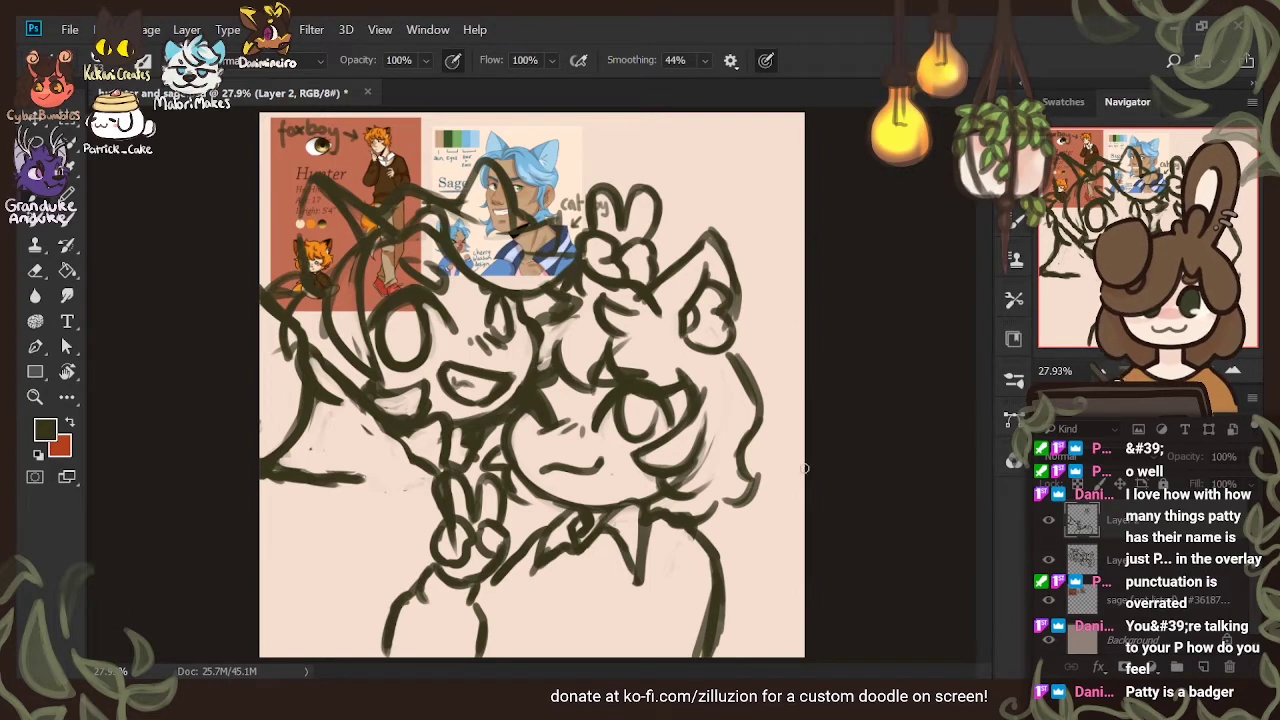
left_click(35, 270)
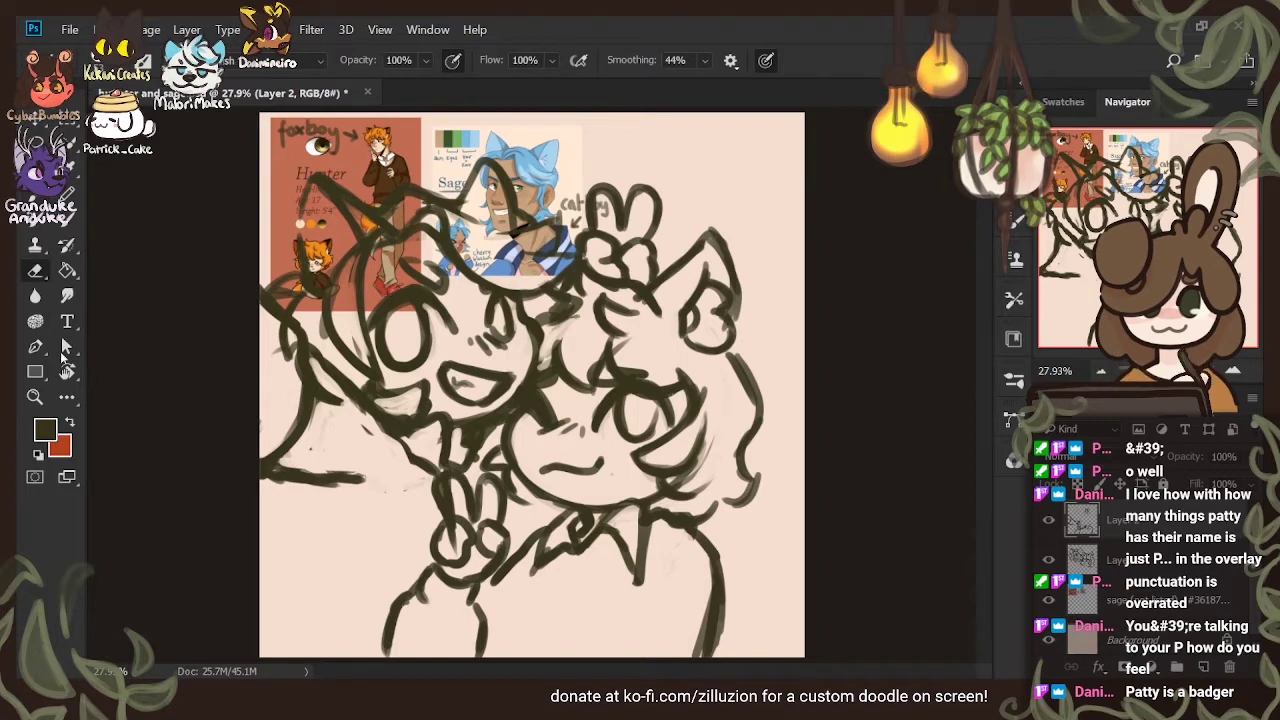
left_click_drag(450, 482, 451, 522)
Draw two inner arm lines on the cat boy's torso and a short stroke under the fox boy's arm, and thin that stroke with the eraser
left_click(37, 219)
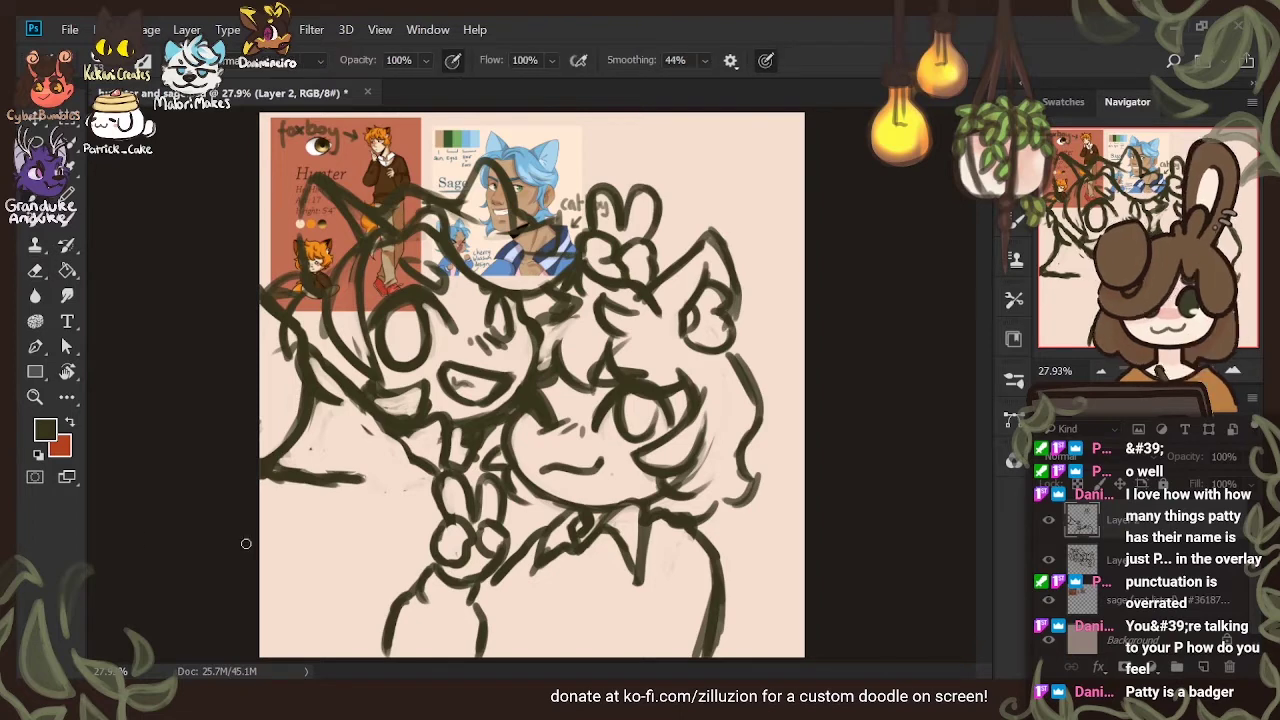
left_click_drag(358, 492, 344, 524)
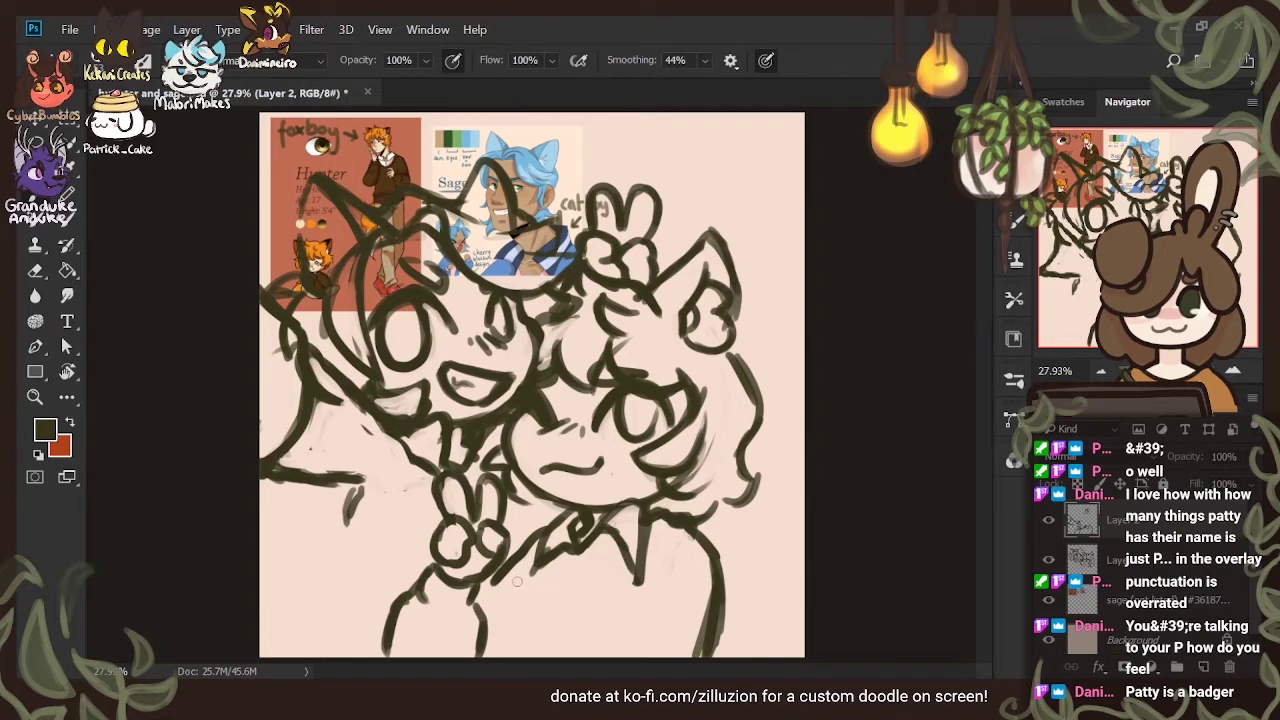
left_click_drag(521, 574, 514, 643)
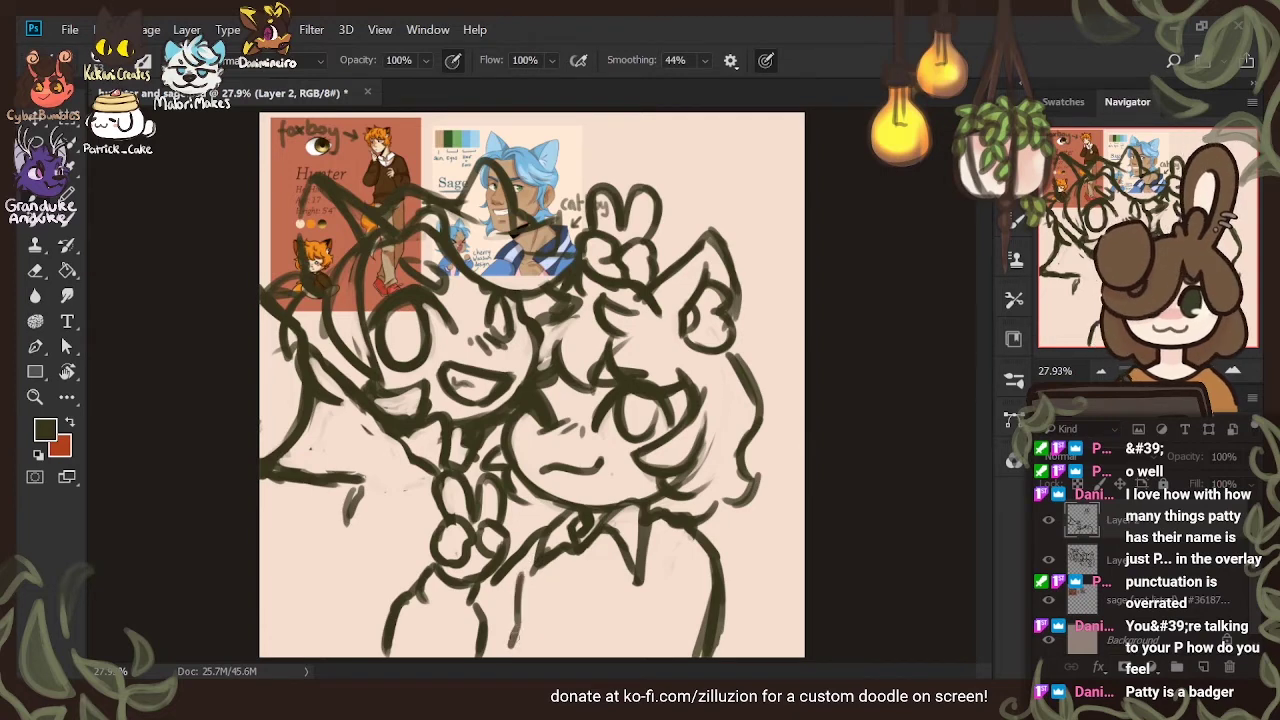
left_click_drag(659, 573, 639, 650)
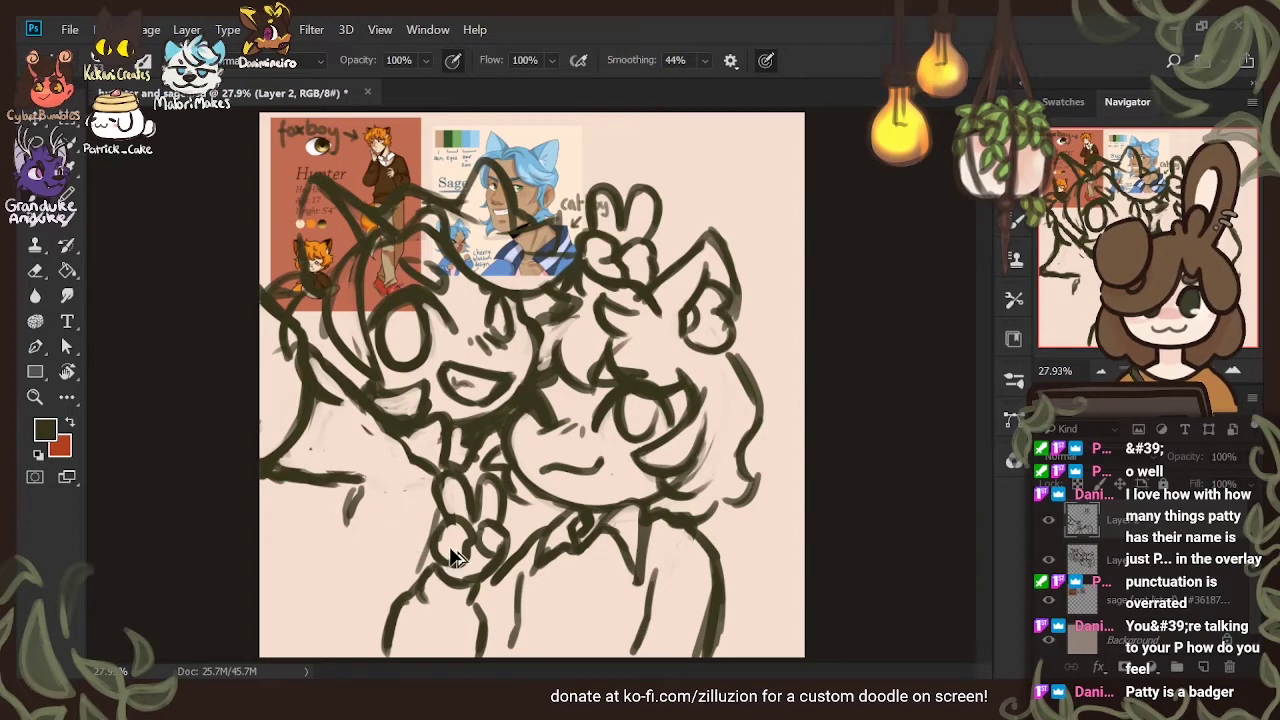
left_click(36, 271)
mouse_move(362, 491)
left_mouse_down()
mouse_move(365, 522)
mouse_move(347, 526)
mouse_move(350, 508)
left_mouse_up()
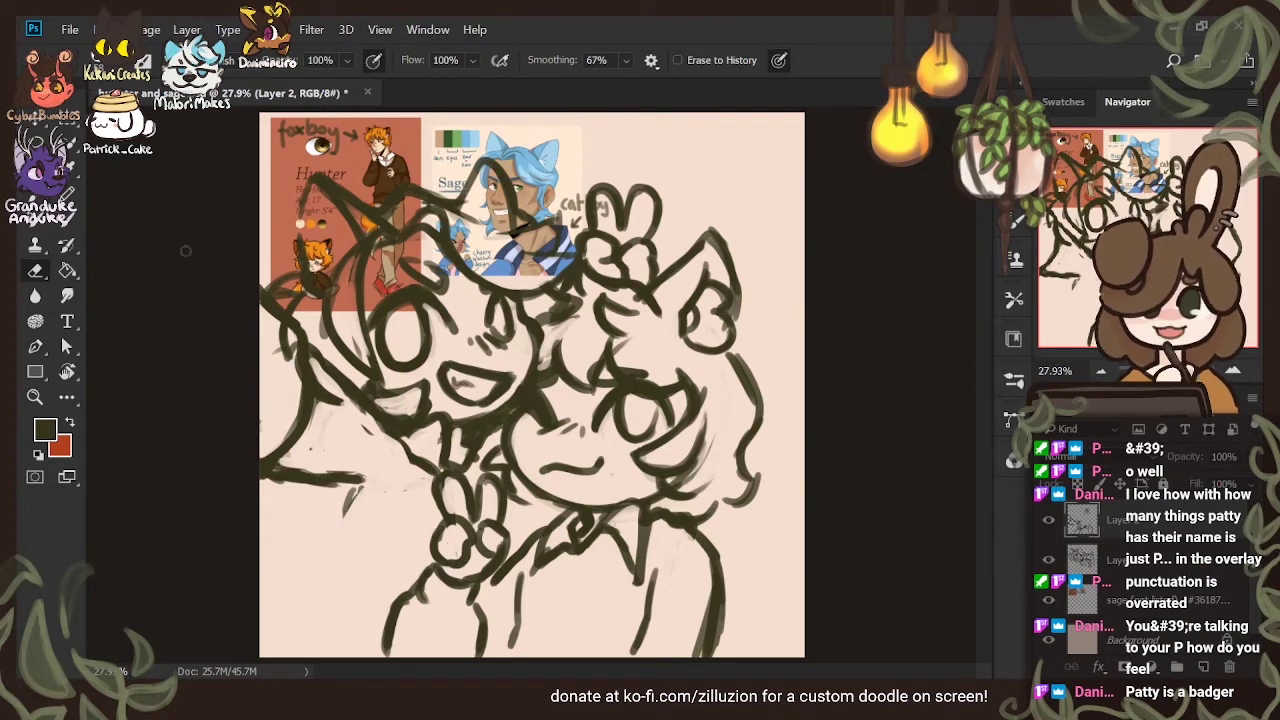
Select both sketch layers and move the whole drawing slightly up and to the right on the canvas
key("v")
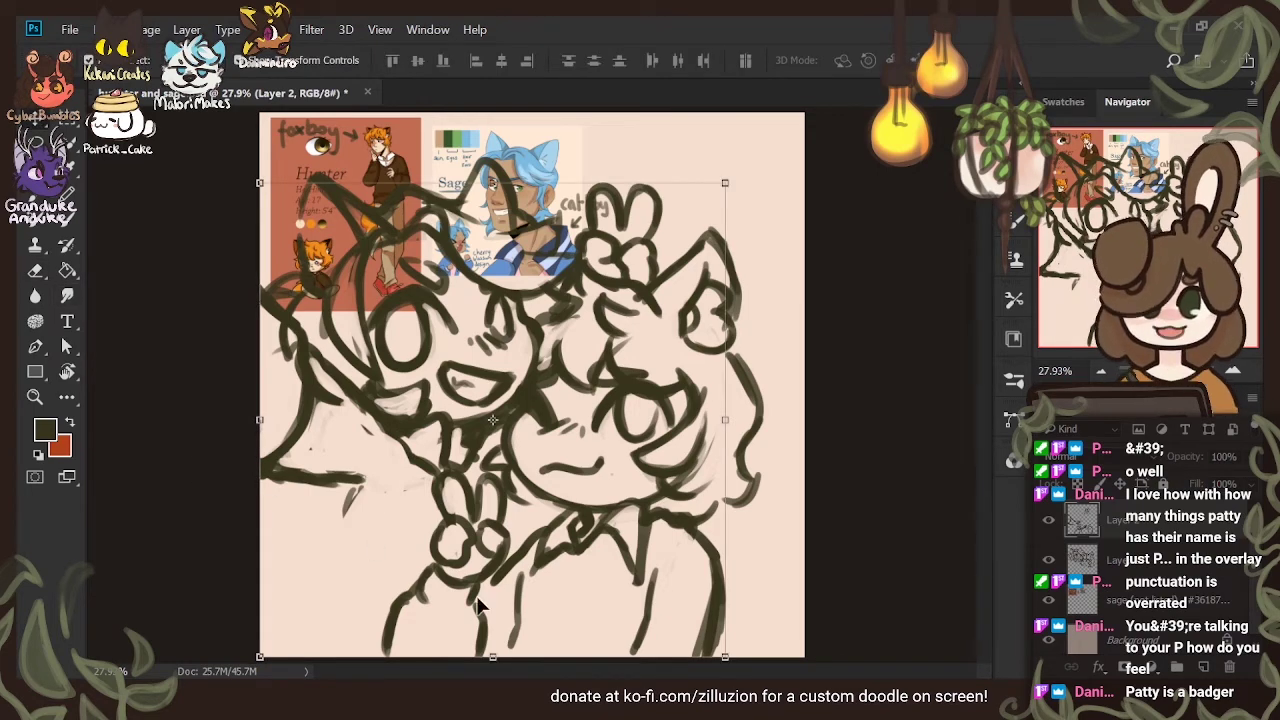
left_click(1165, 565, "shift")
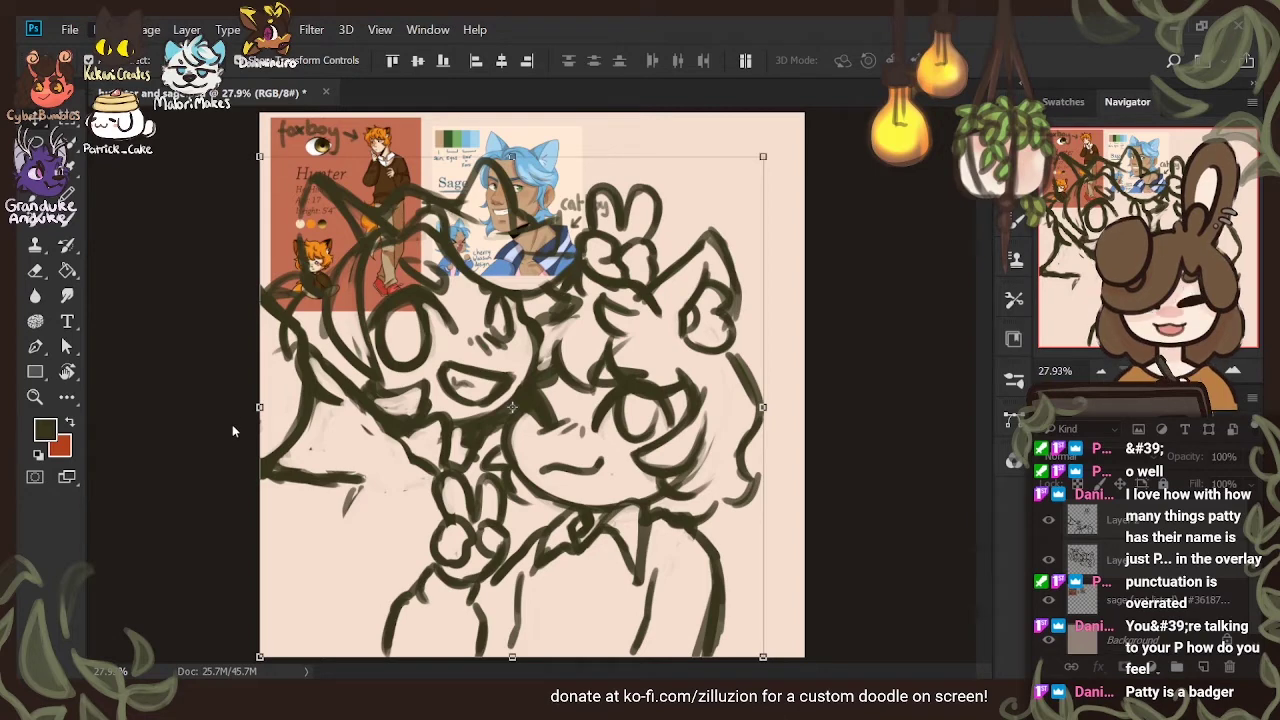
key("ctrl+t")
left_click_drag(621, 395, 643, 373)
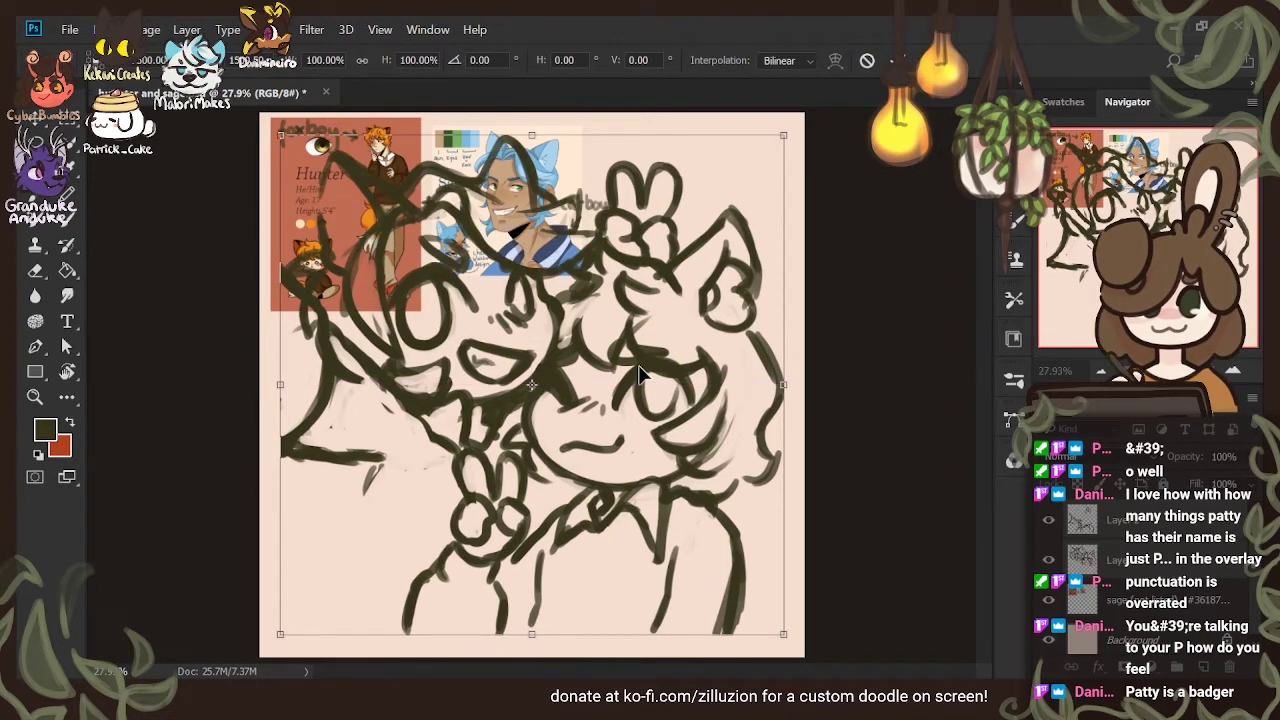
key("Return")
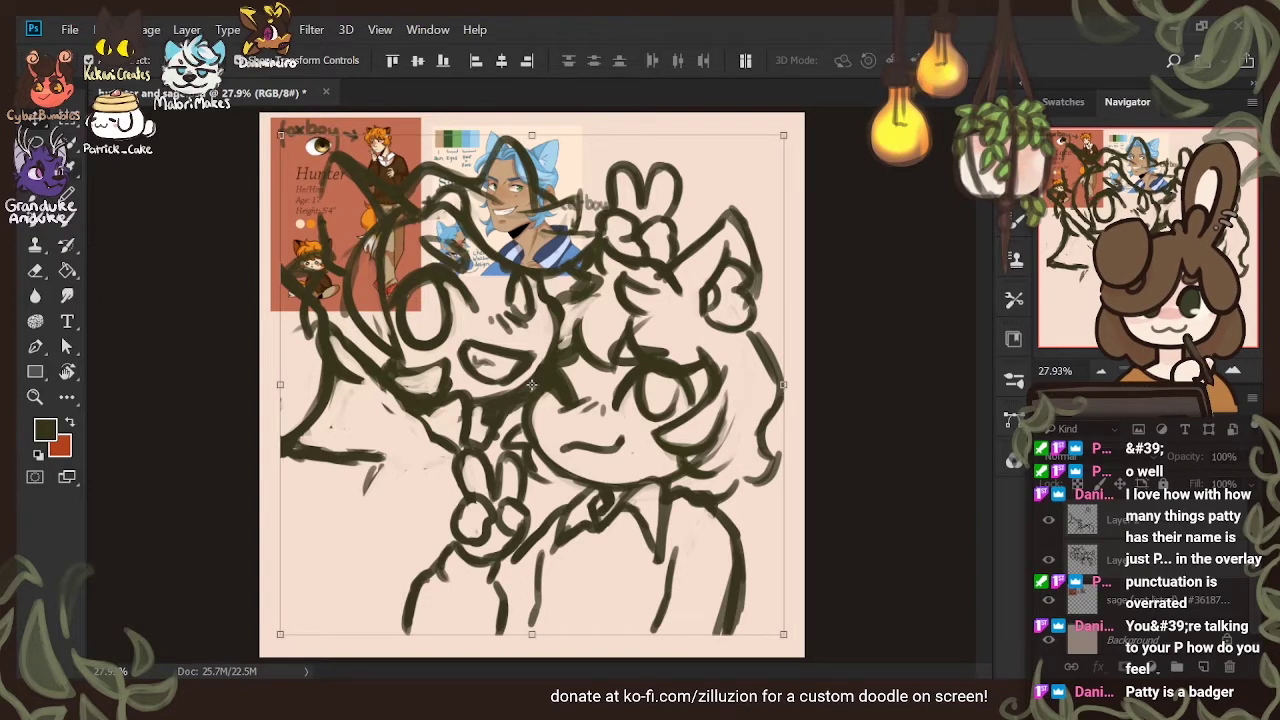
Start a landscape crop of the canvas with 3 as the height value of the crop ratio
key("c")
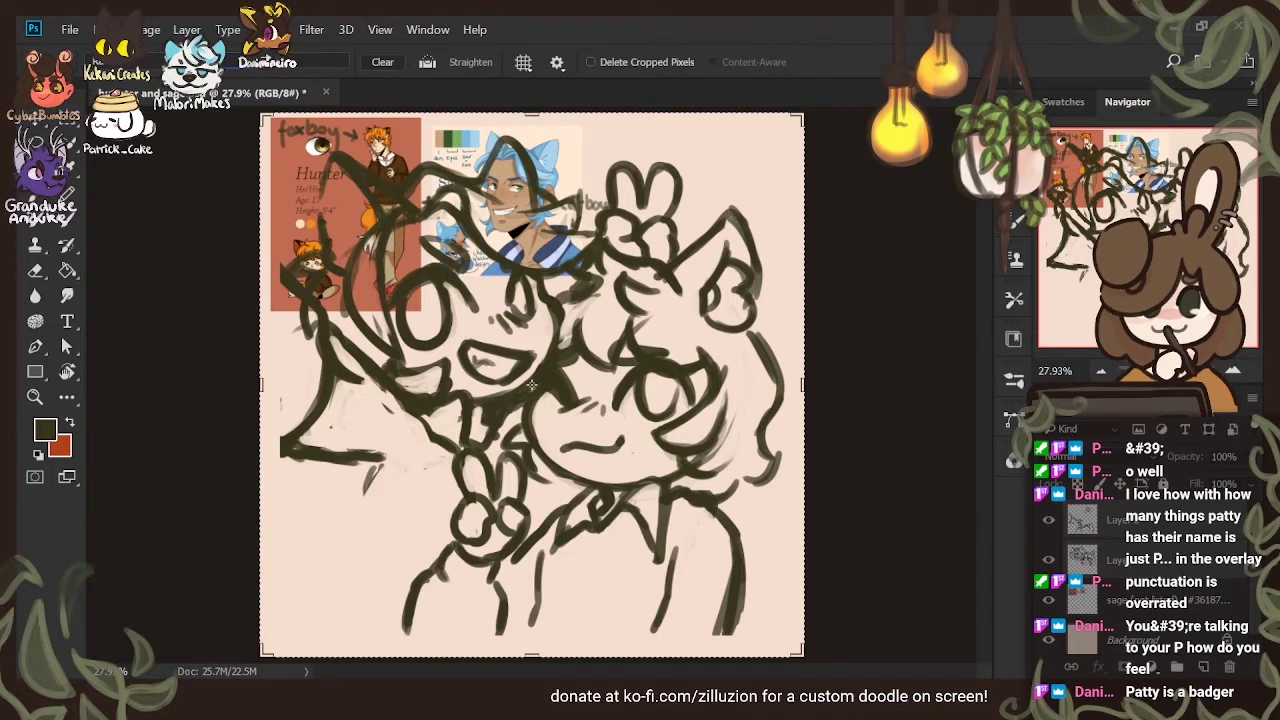
left_click(303, 57)
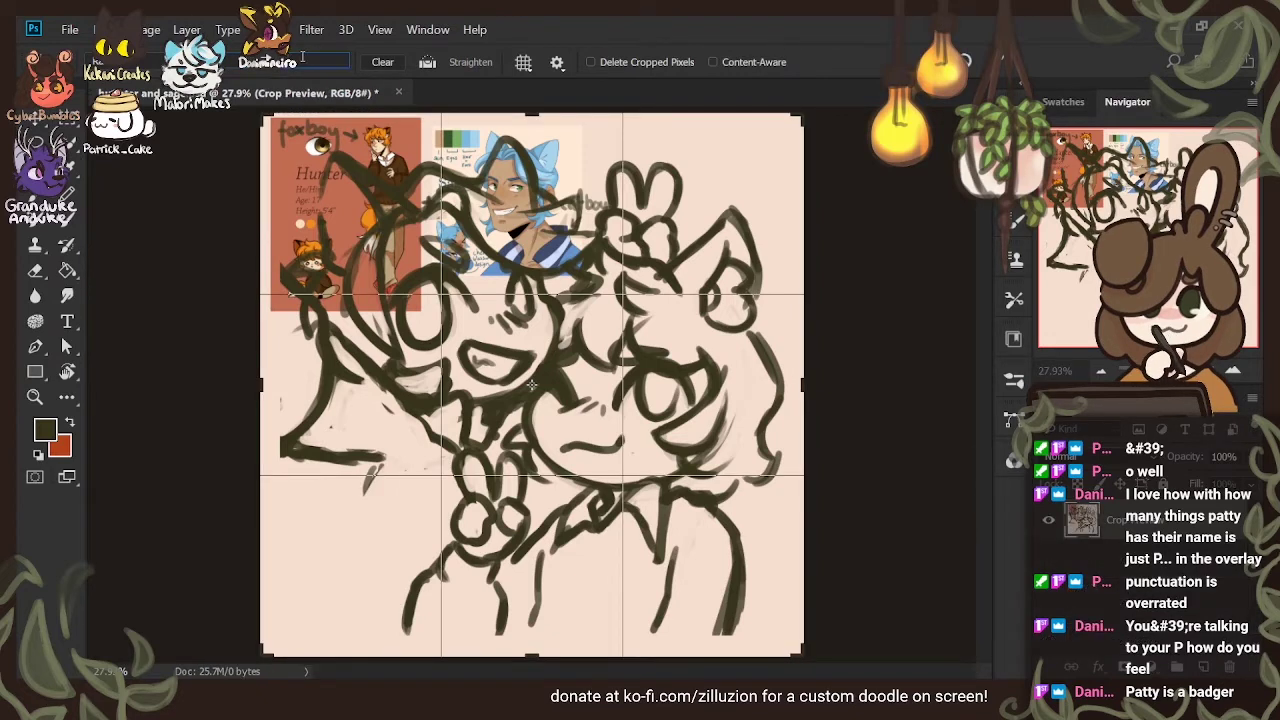
type("3")
left_click(845, 231)
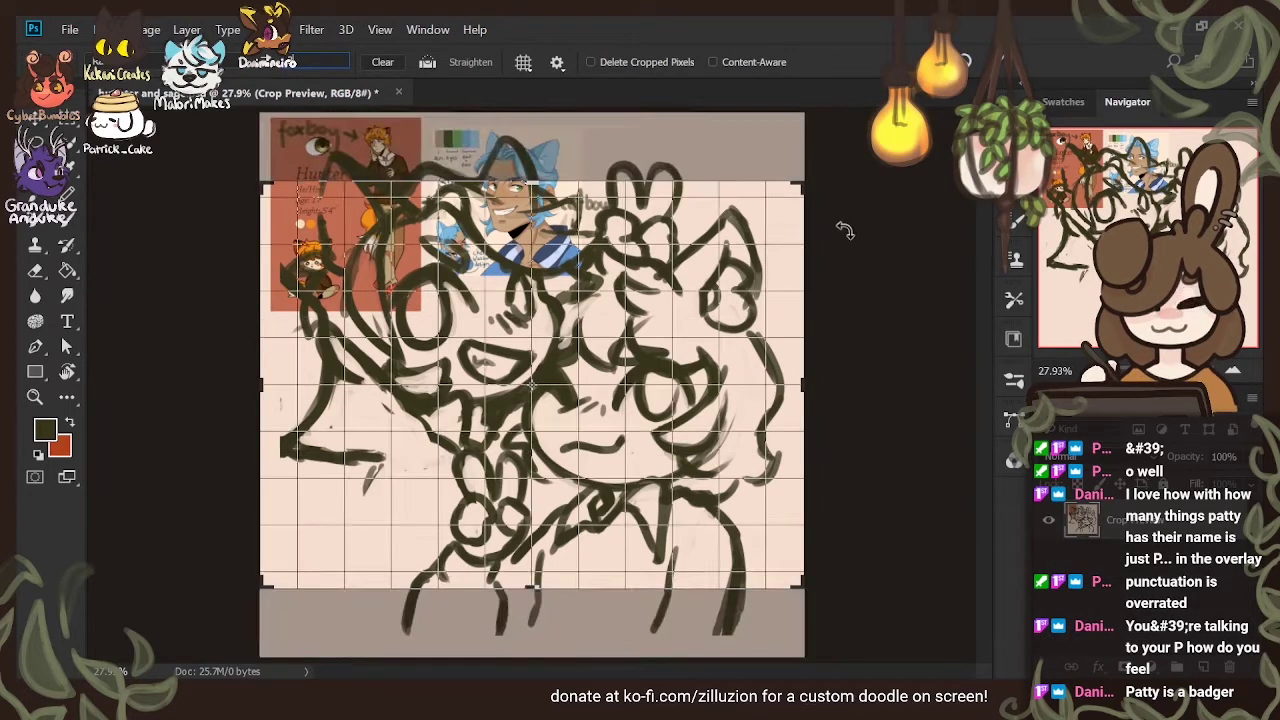
Tilt the drawing counterclockwise inside the crop frame, enlarge the frame slightly to fit both faces, and apply the crop
left_click_drag(845, 230, 791, 207)
left_click_drag(684, 301, 658, 357)
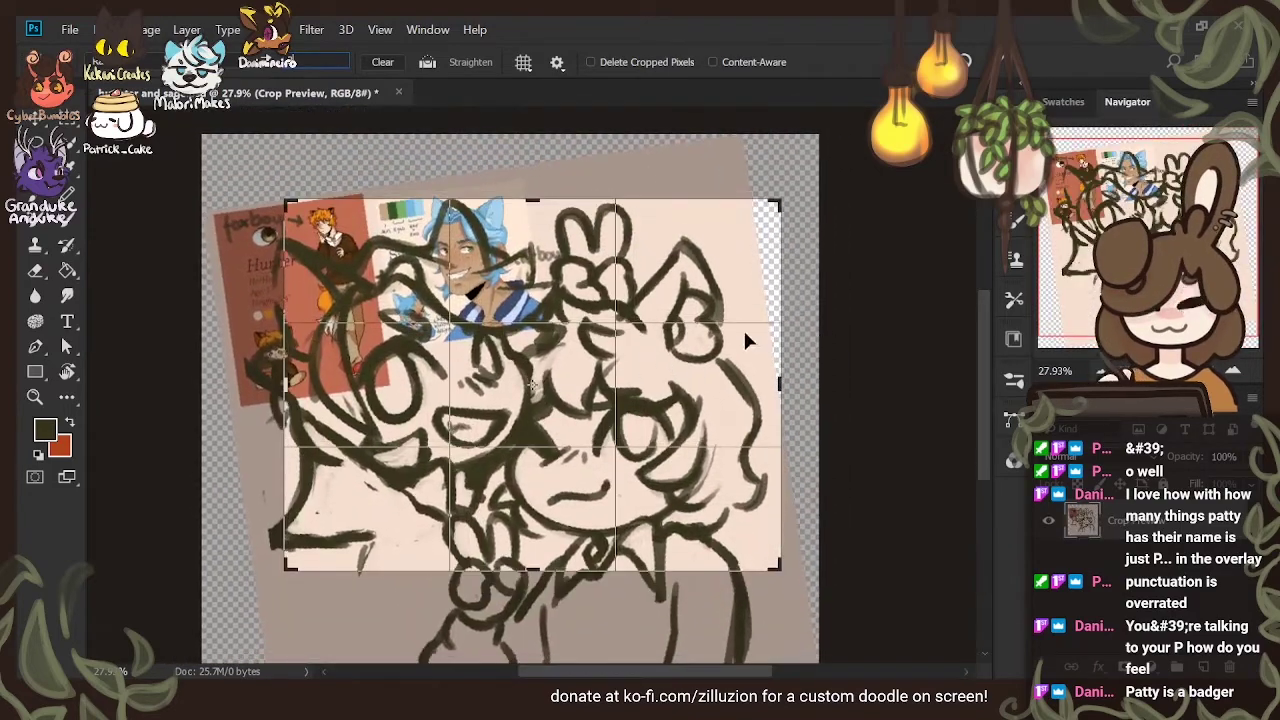
left_click_drag(893, 303, 862, 250)
mouse_move(658, 394)
left_mouse_down()
mouse_move(654, 350)
mouse_move(652, 385)
mouse_move(639, 384)
left_mouse_up()
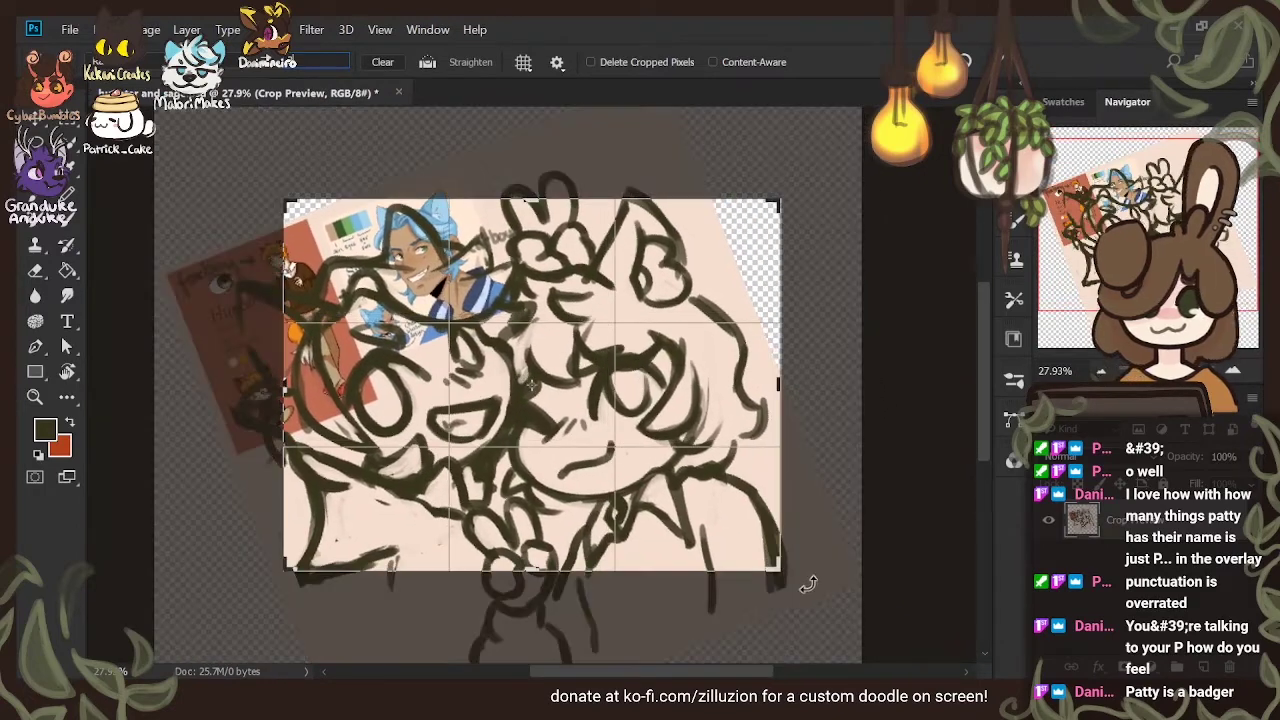
left_click_drag(779, 571, 787, 577)
mouse_move(274, 193)
left_mouse_down()
mouse_move(261, 181)
mouse_move(276, 193)
left_mouse_up()
left_click_drag(522, 328, 525, 338)
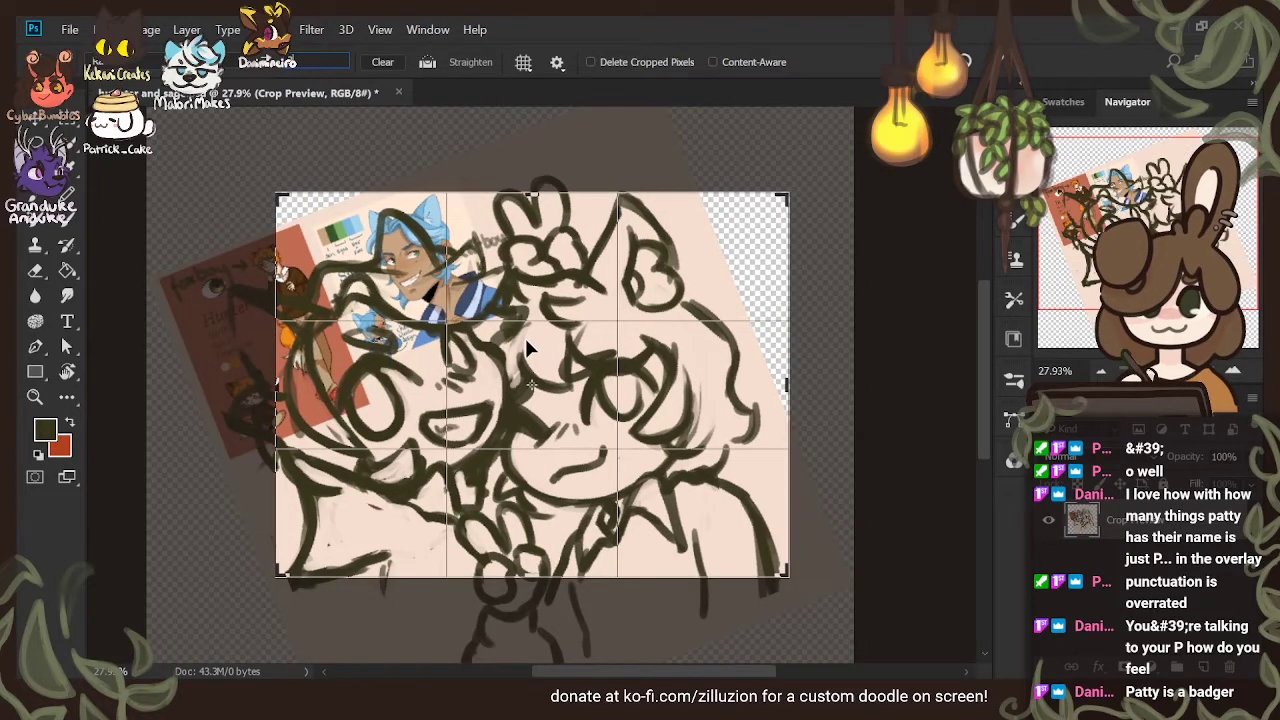
left_click_drag(531, 337, 537, 339)
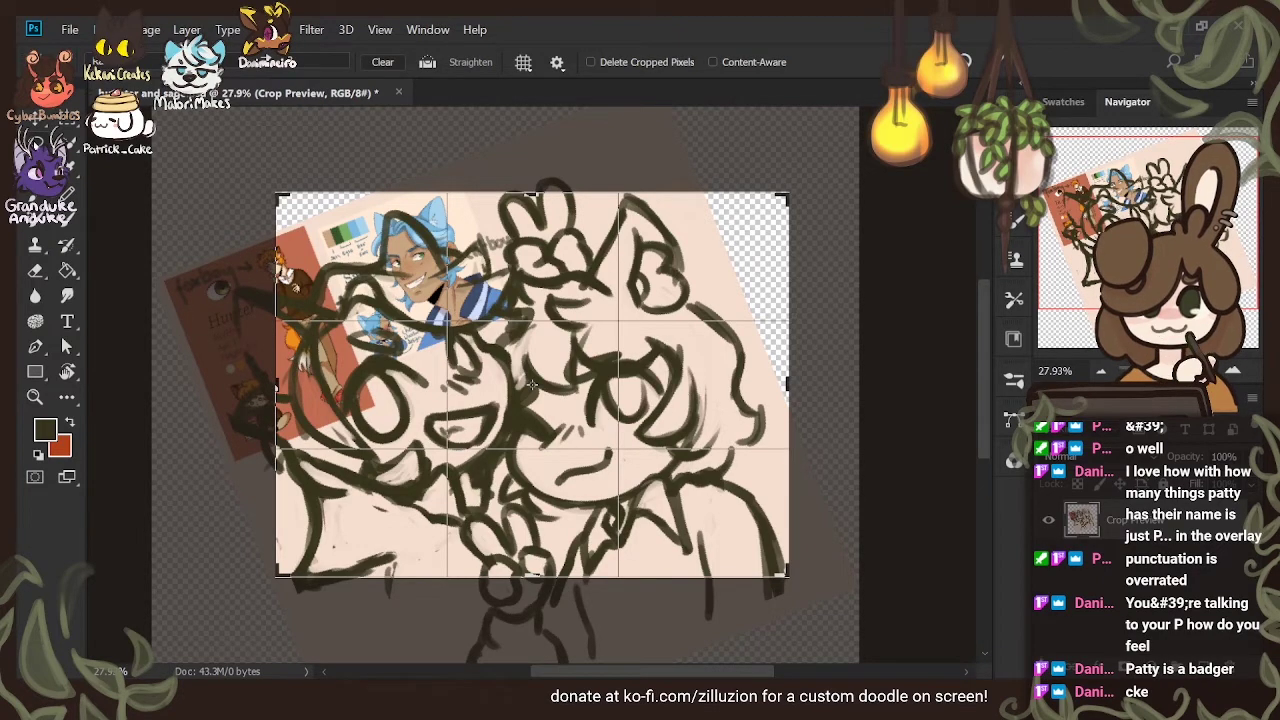
key("Return")
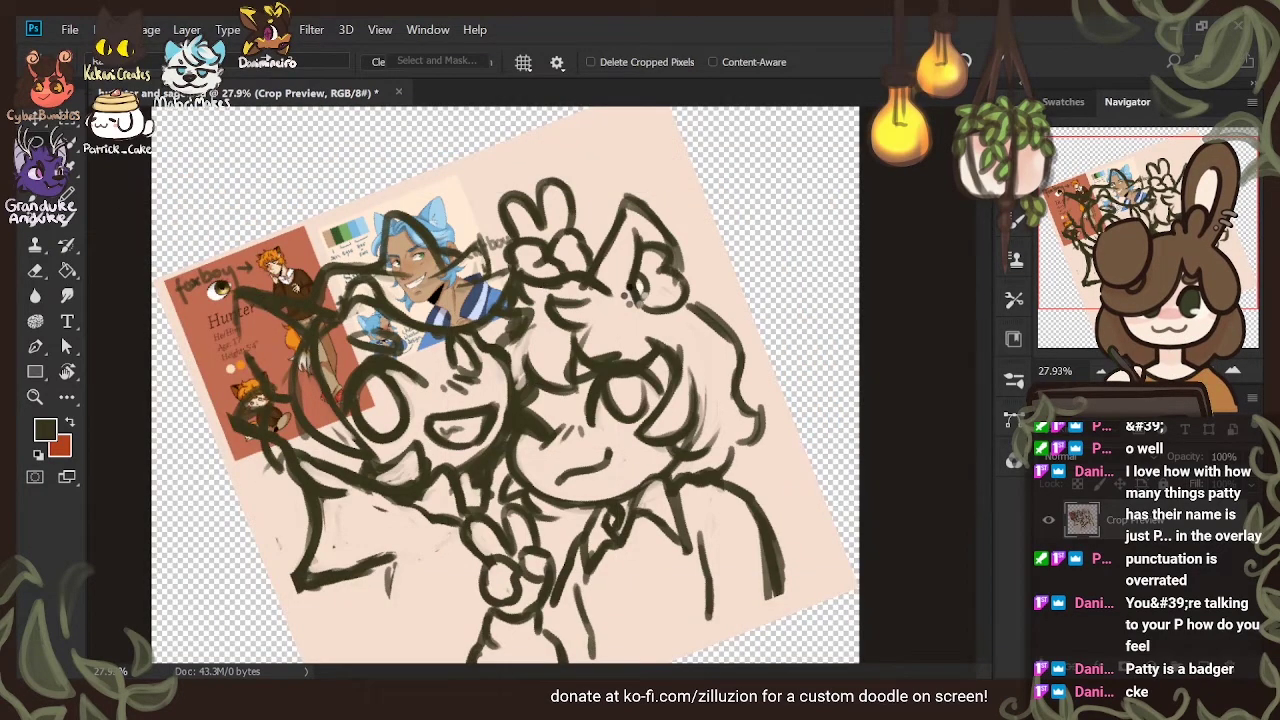
Shrink the tilted character reference image to about 41%, rotate it upright, and place it in the upper-left corner of the canvas
key("l")
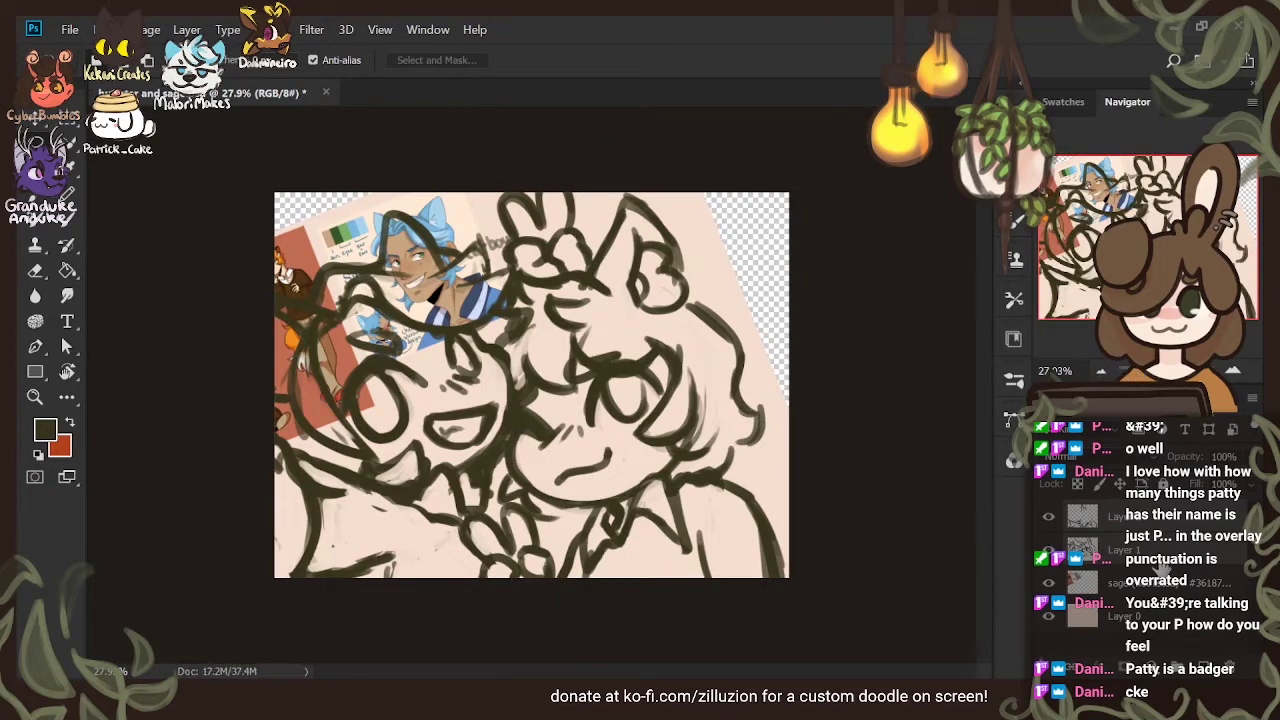
left_click(1134, 590)
key("v")
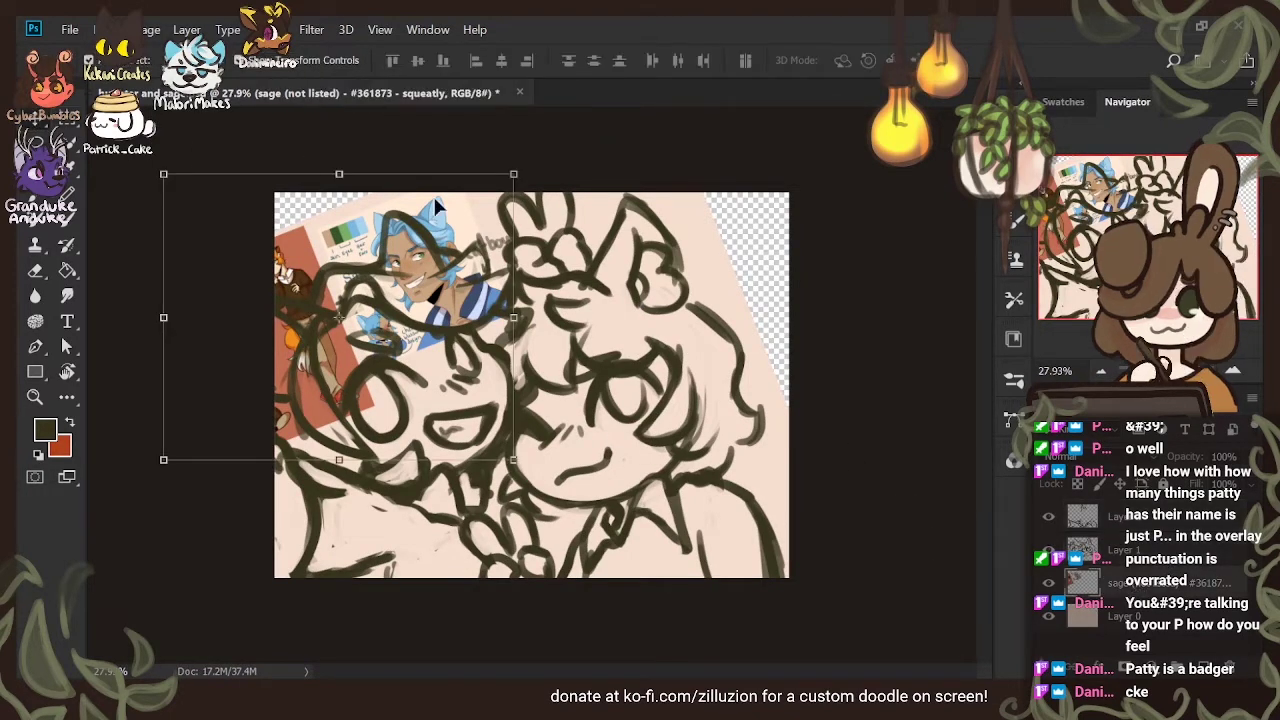
left_click_drag(545, 170, 394, 320)
left_click_drag(343, 353, 751, 281)
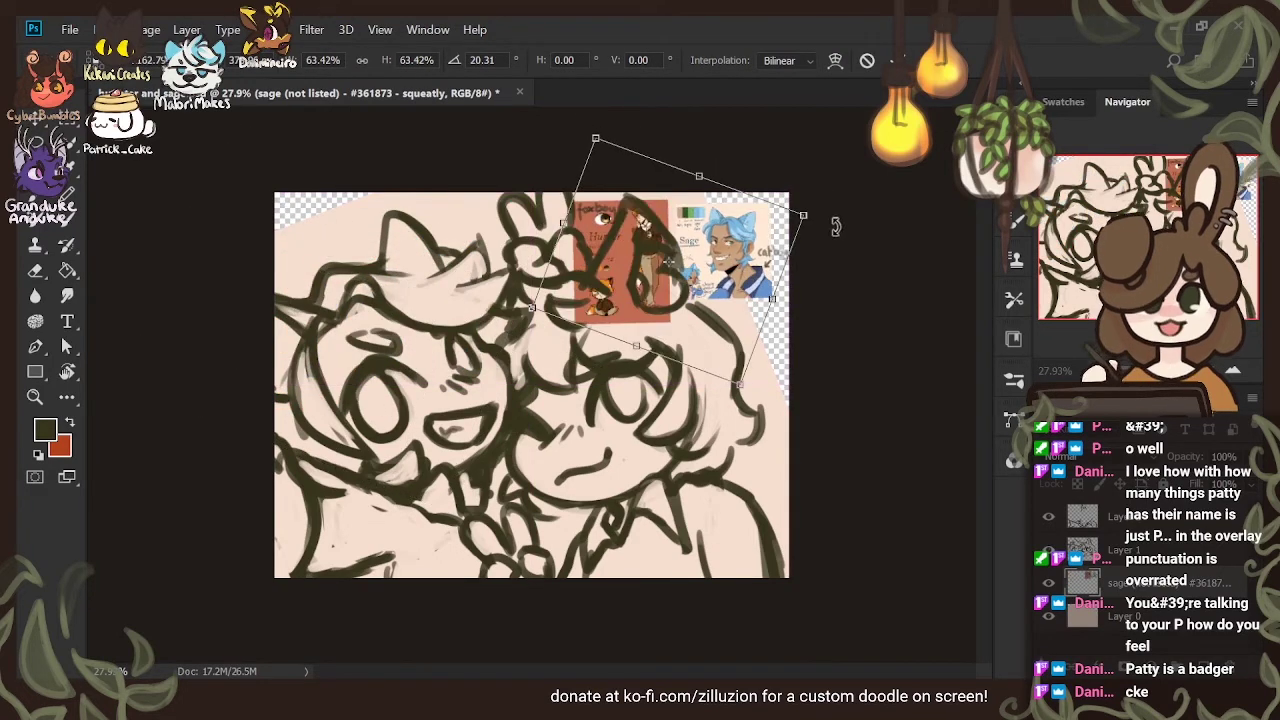
left_click_drag(803, 210, 803, 220)
left_click_drag(757, 237, 429, 247)
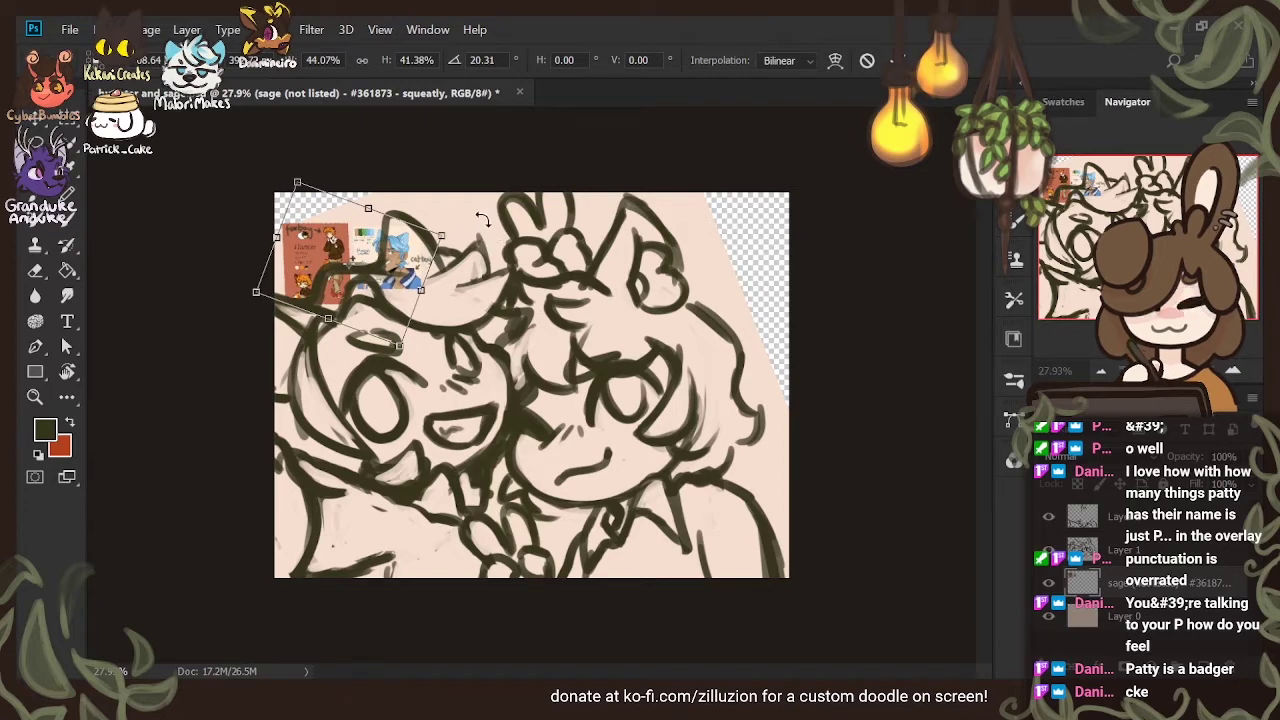
left_click_drag(424, 291, 385, 244)
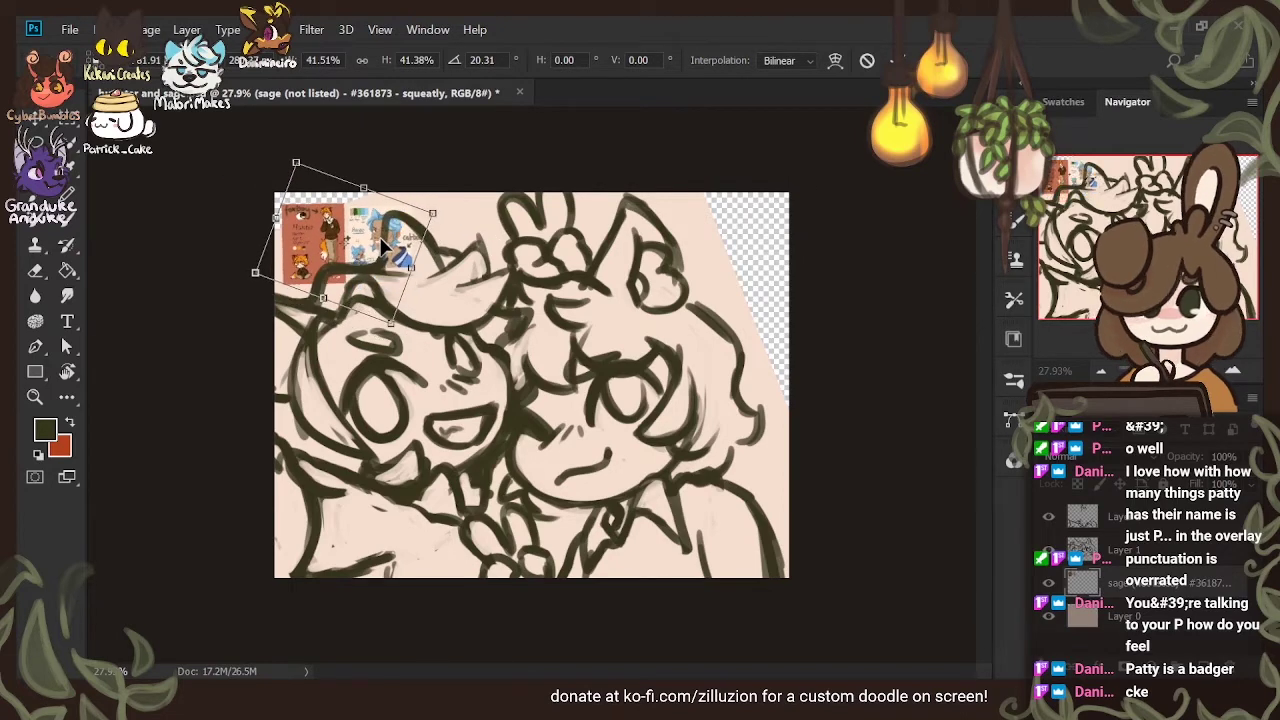
key("Return")
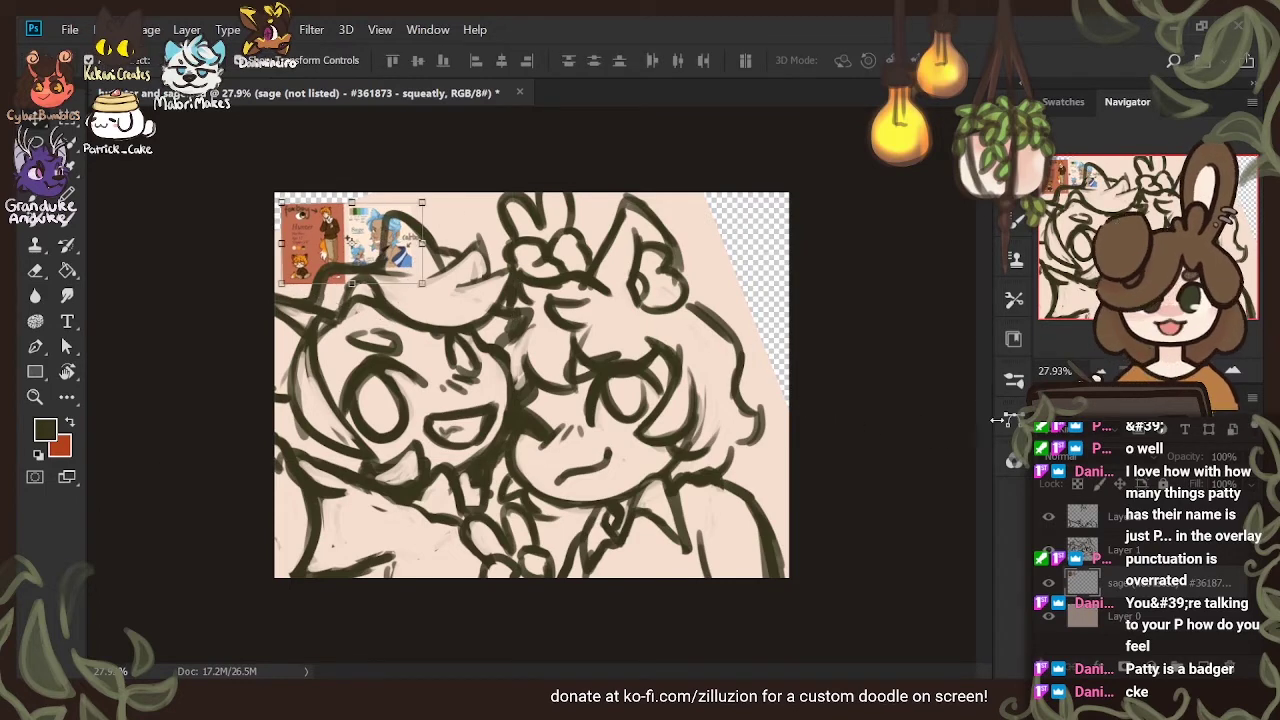
Widen and shift the beige background on Layer 0 until it covers the transparent corners of the cropped canvas
left_click(1133, 609)
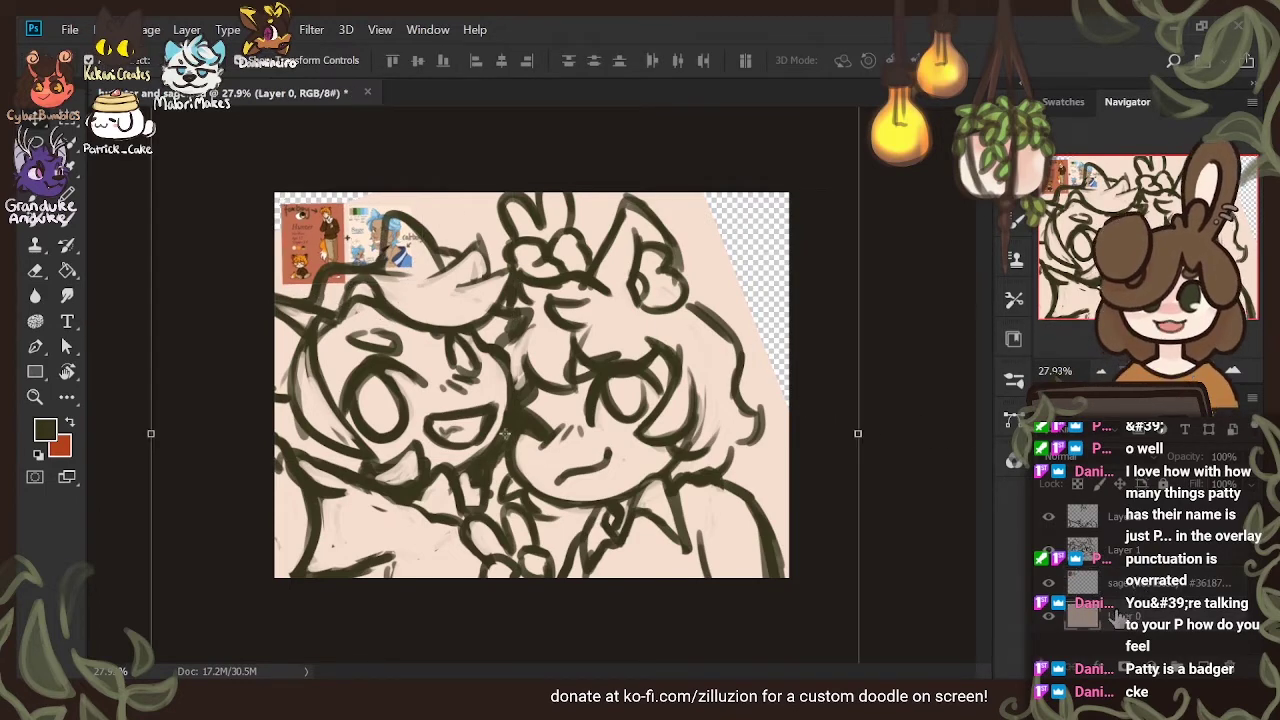
left_click_drag(869, 429, 946, 431)
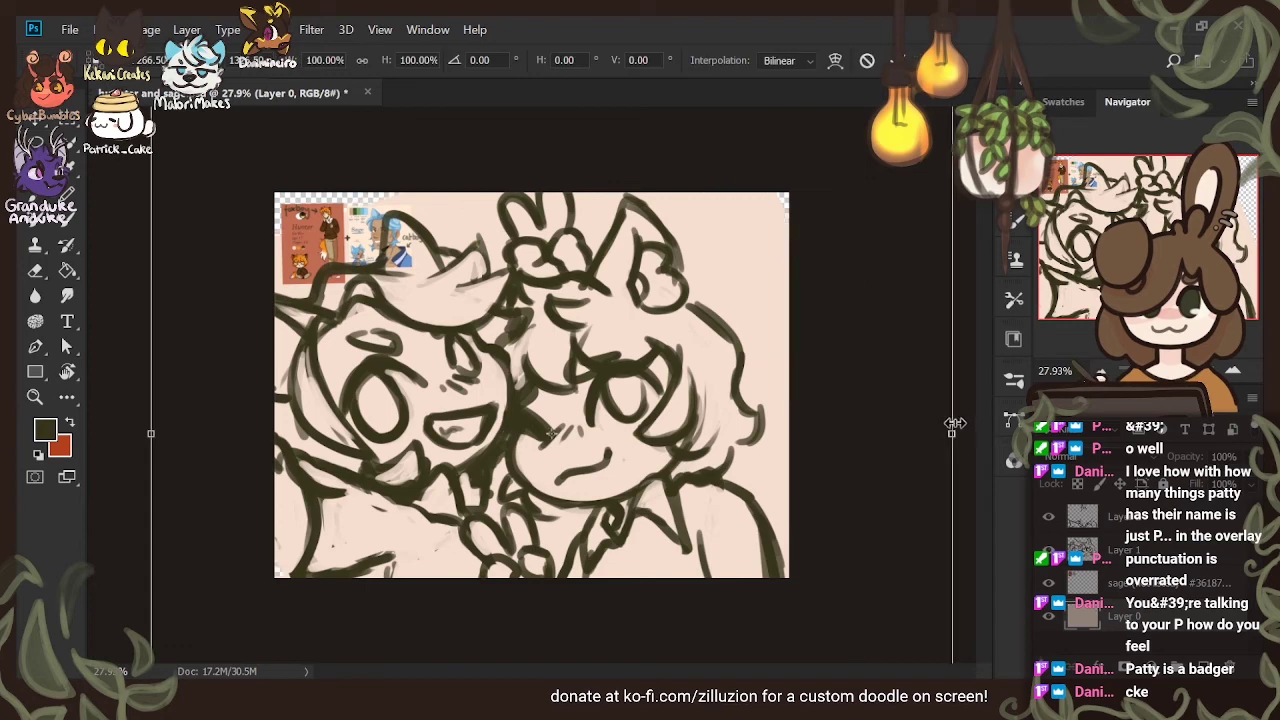
left_click_drag(822, 235, 786, 263)
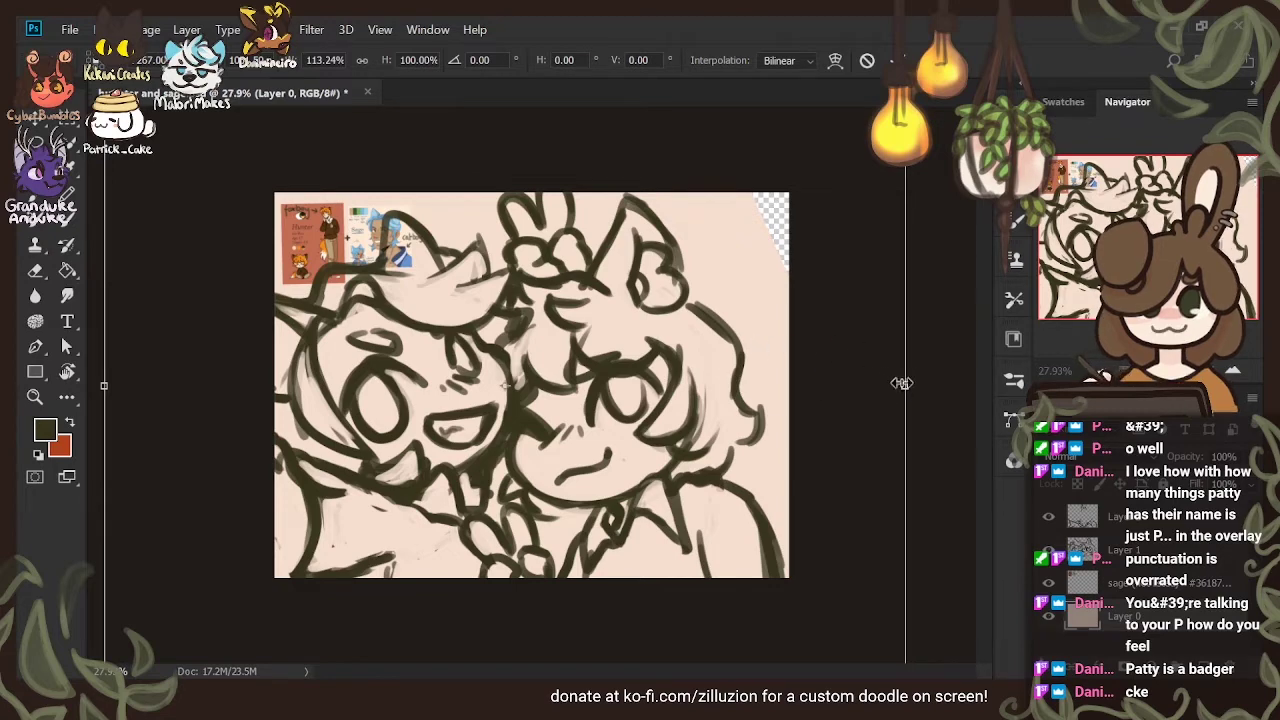
left_click_drag(905, 386, 990, 368)
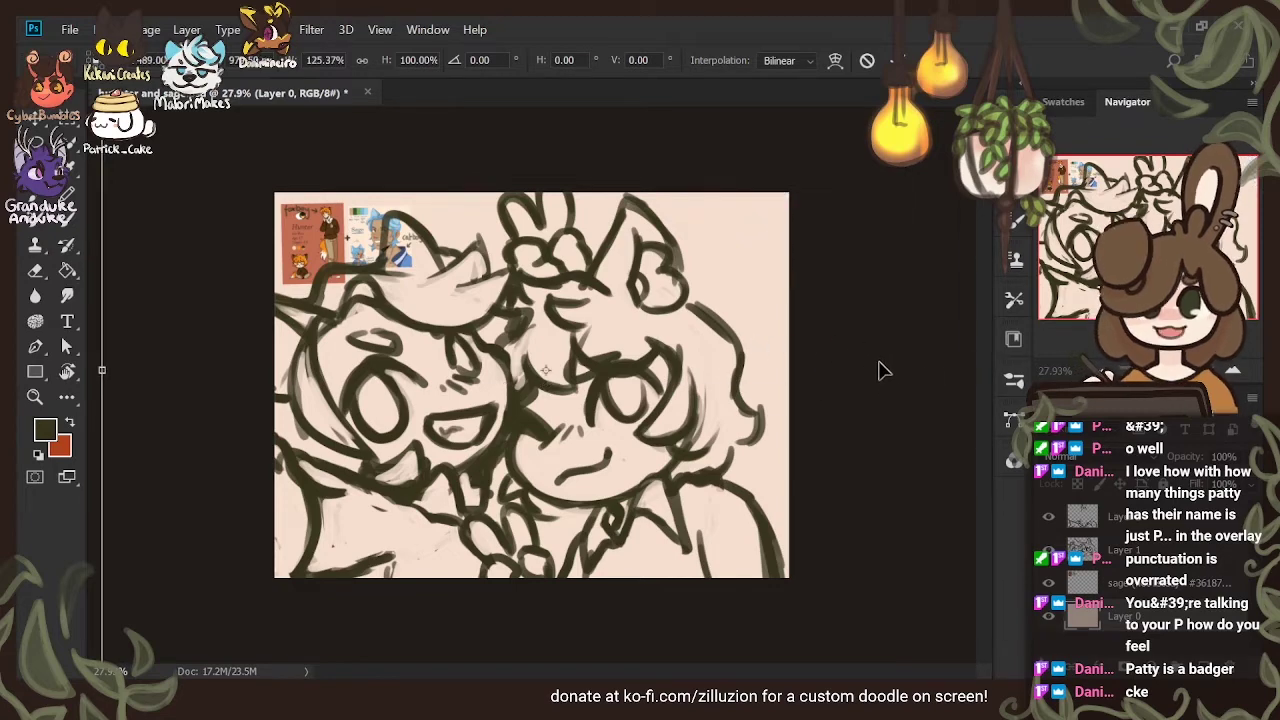
key("Return")
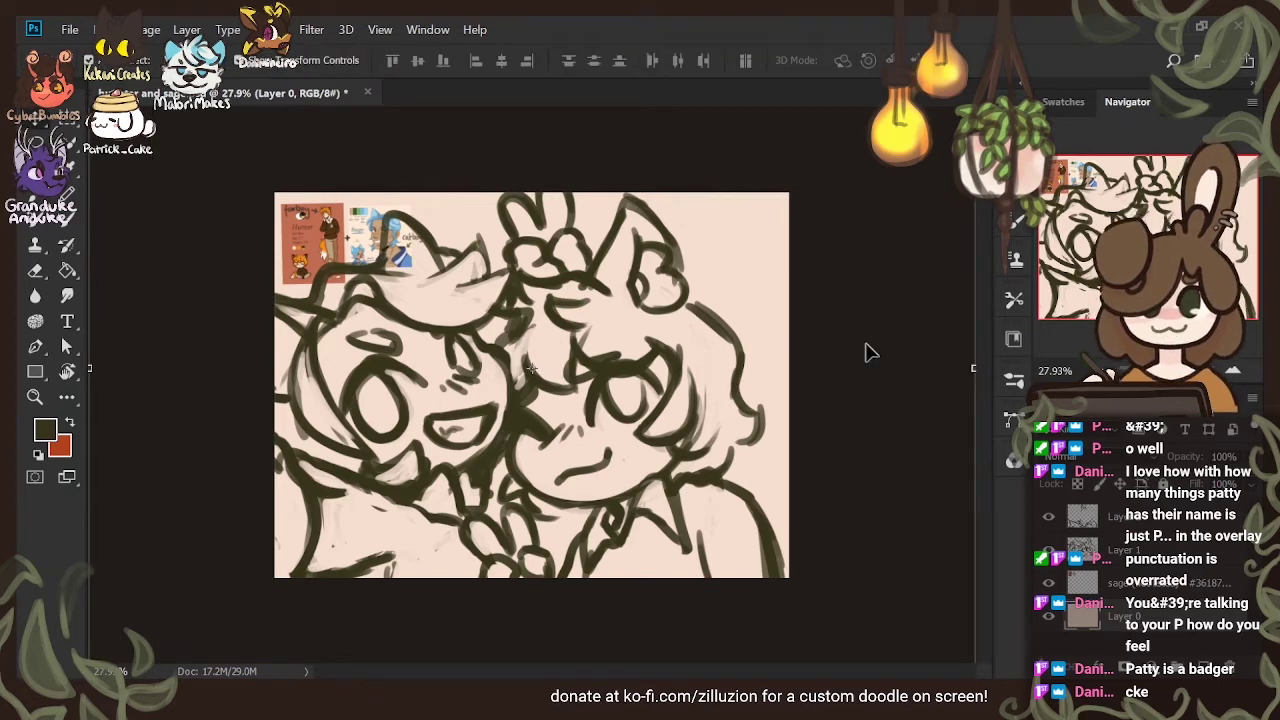
Erase the short stray stroke under the fox boy's arm on Layer 1 and hide the character reference layer
left_click(1085, 550)
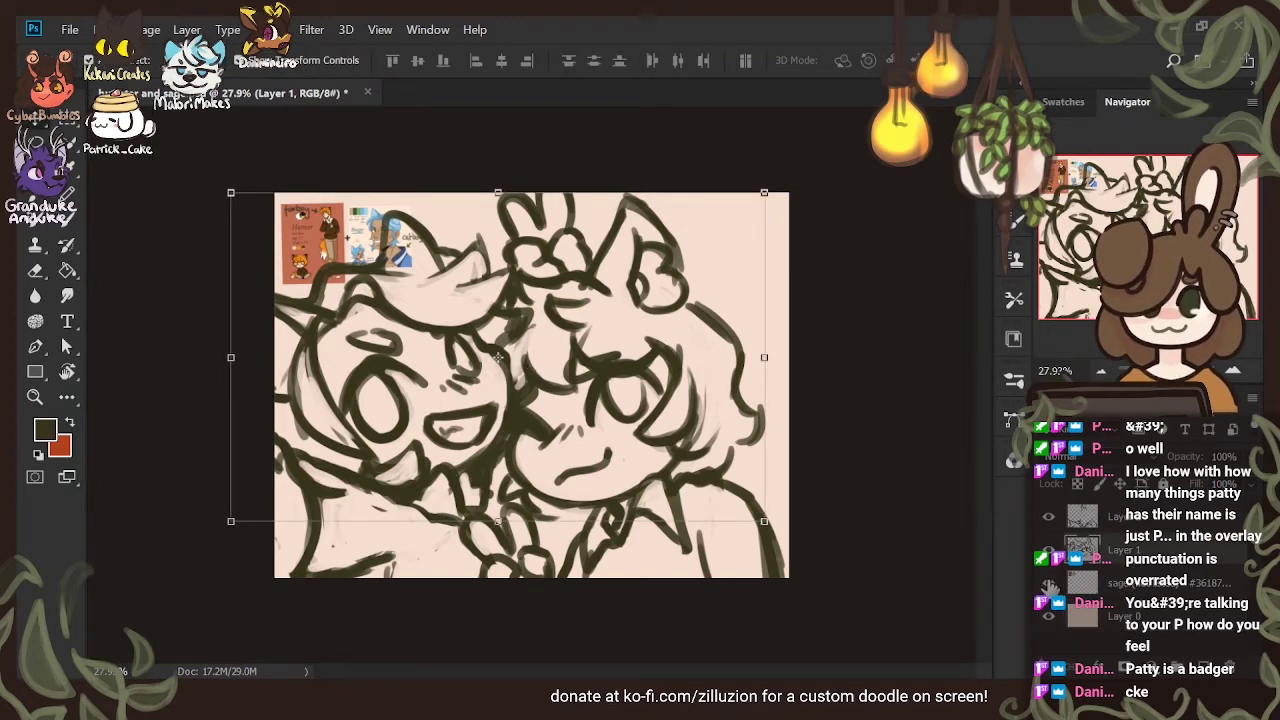
left_click(1048, 584)
left_click(1048, 584)
left_click(37, 268)
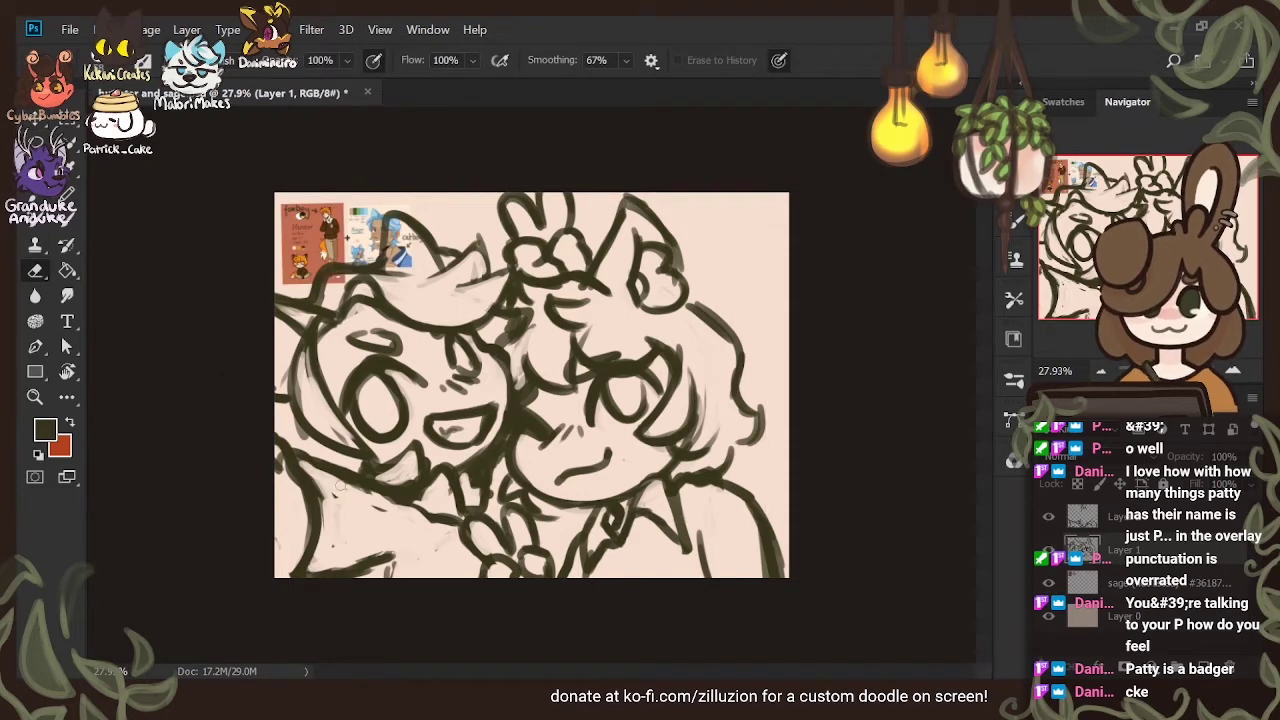
left_click_drag(370, 505, 410, 517)
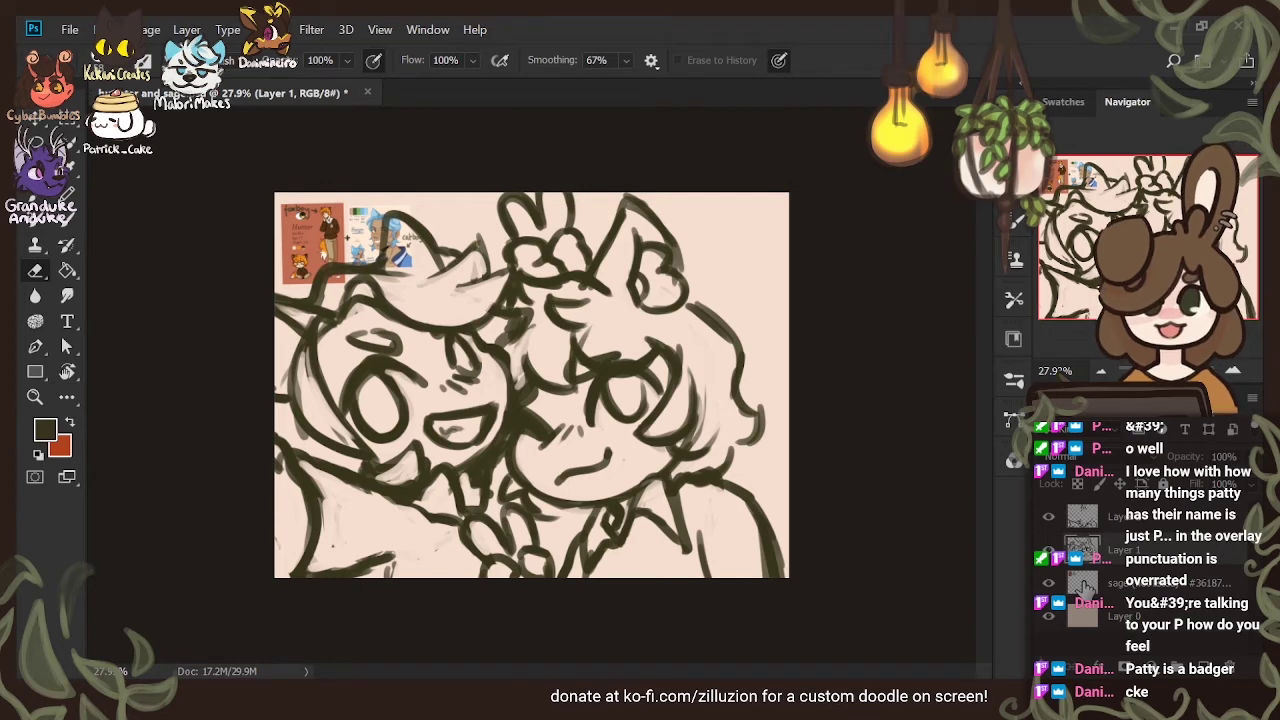
left_click(1048, 583)
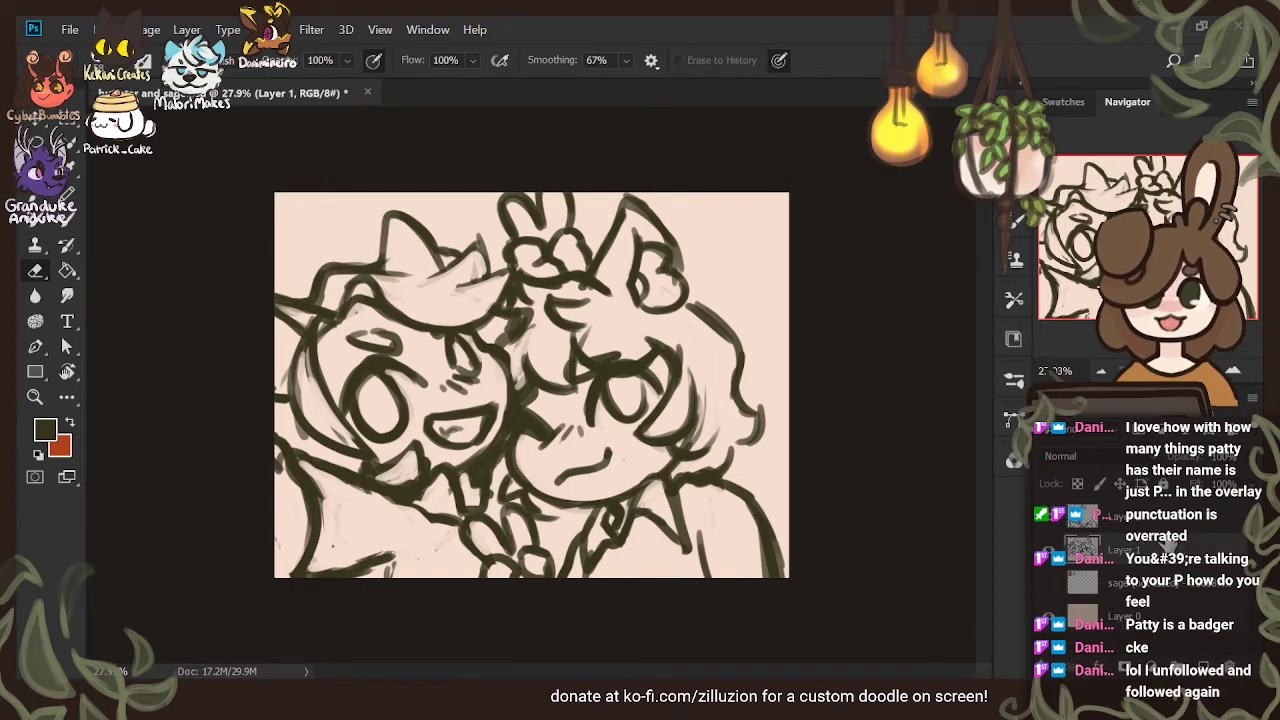
Merge the two sketch layers into one and add a new empty layer above the merged sketch
left_click(1175, 523, "shift")
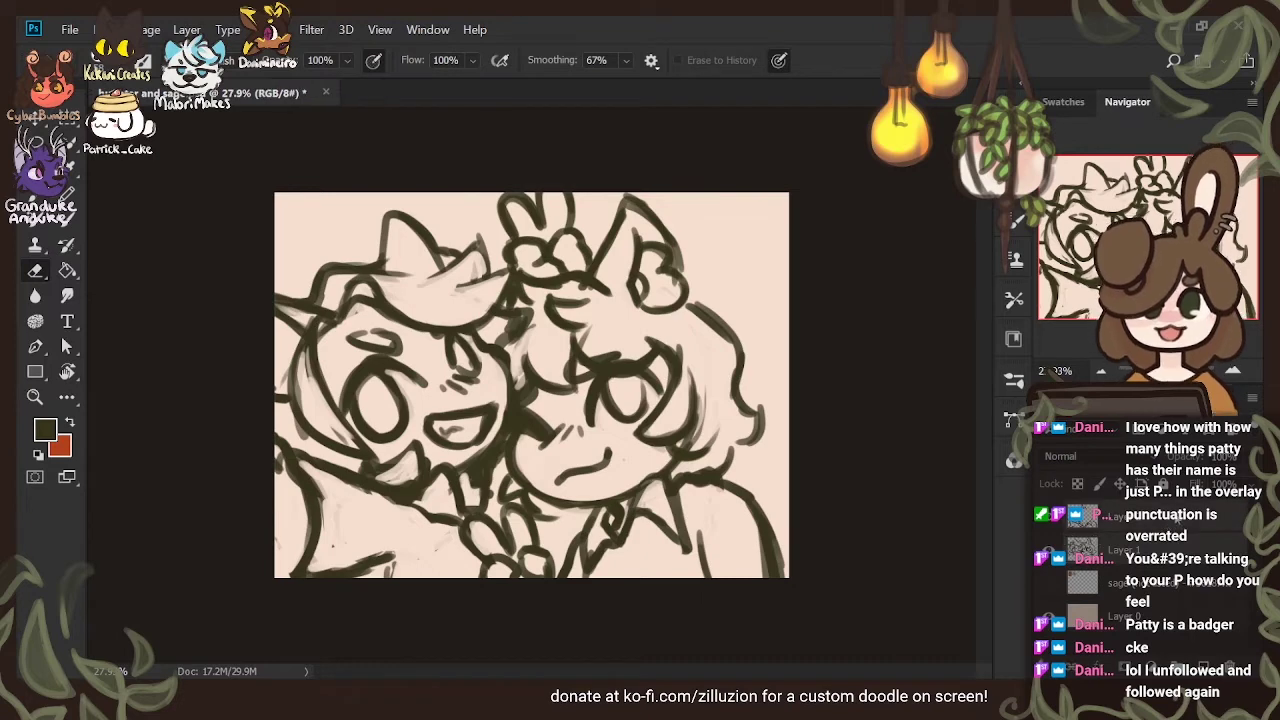
left_click(1150, 540)
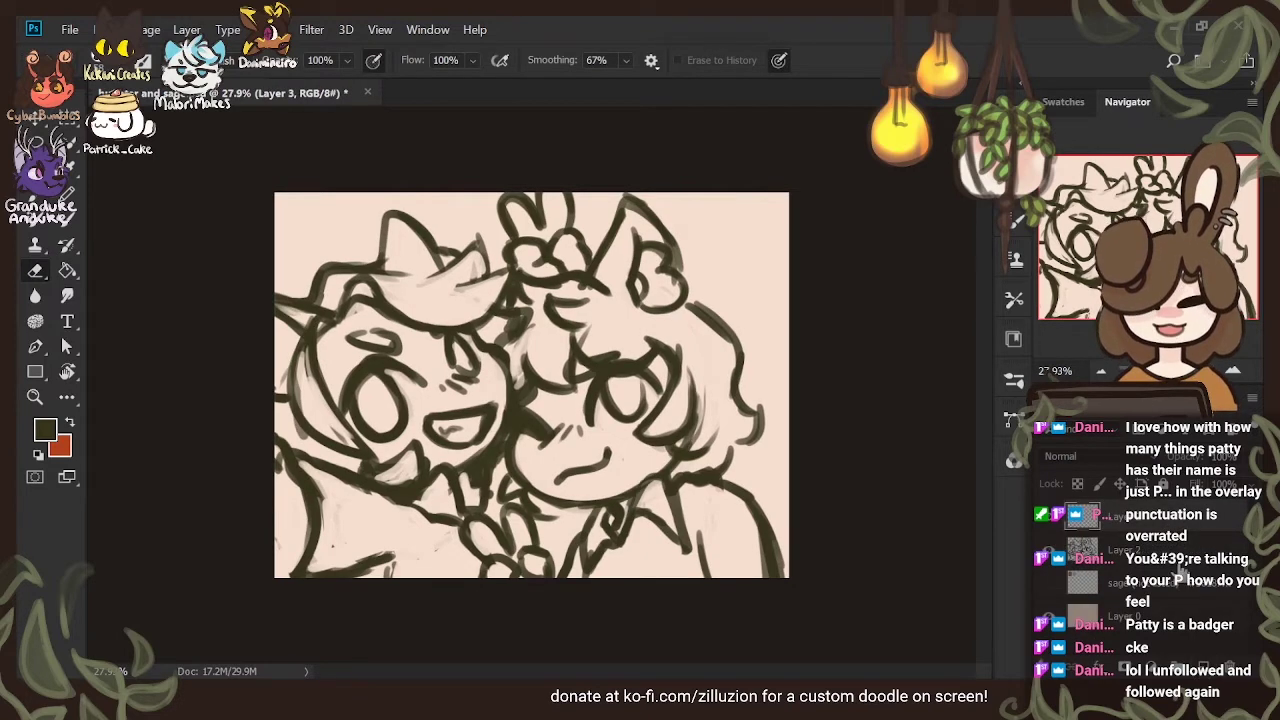
Try the merged sketch layer at 50% opacity
left_click_drag(1227, 457, 1208, 457)
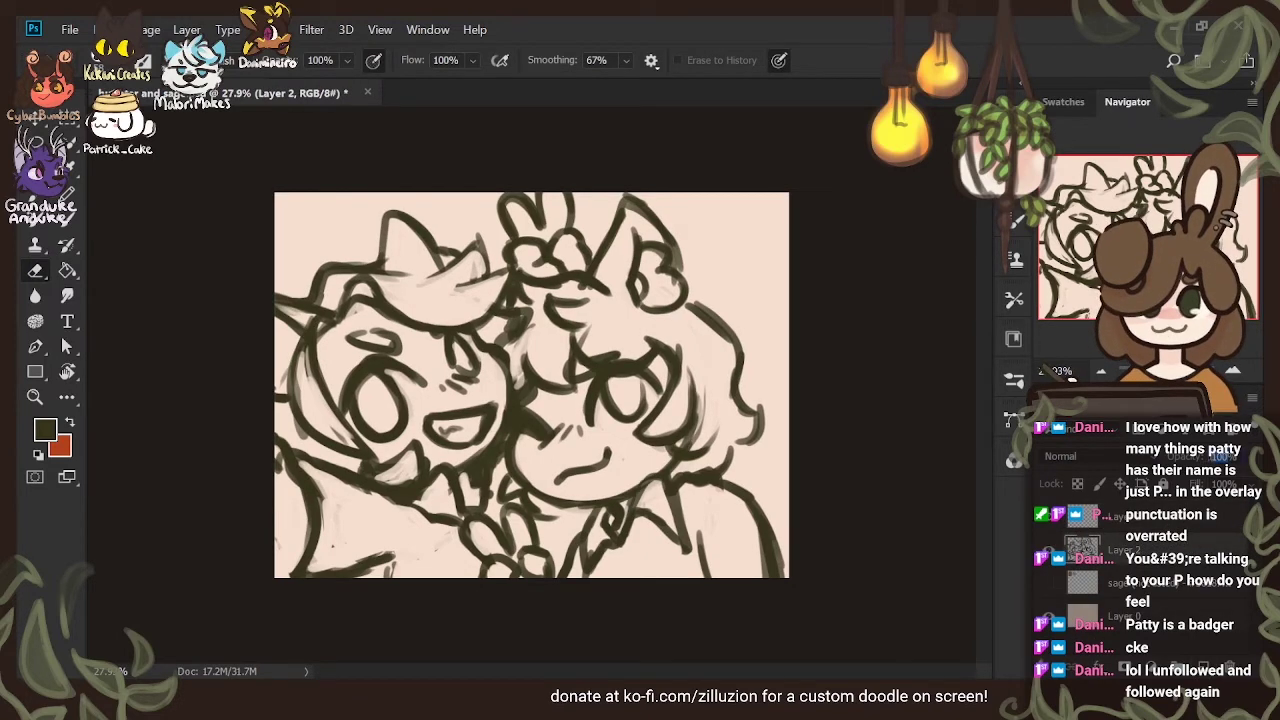
type("50")
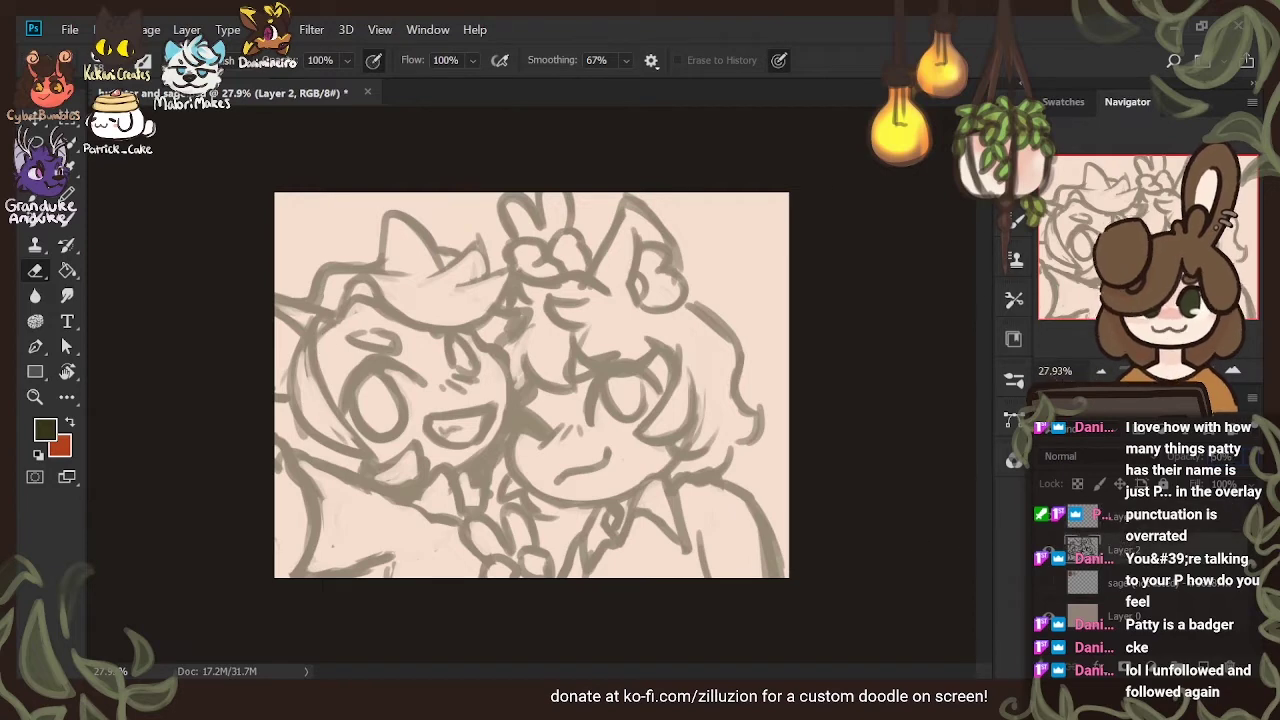
left_click(1246, 480)
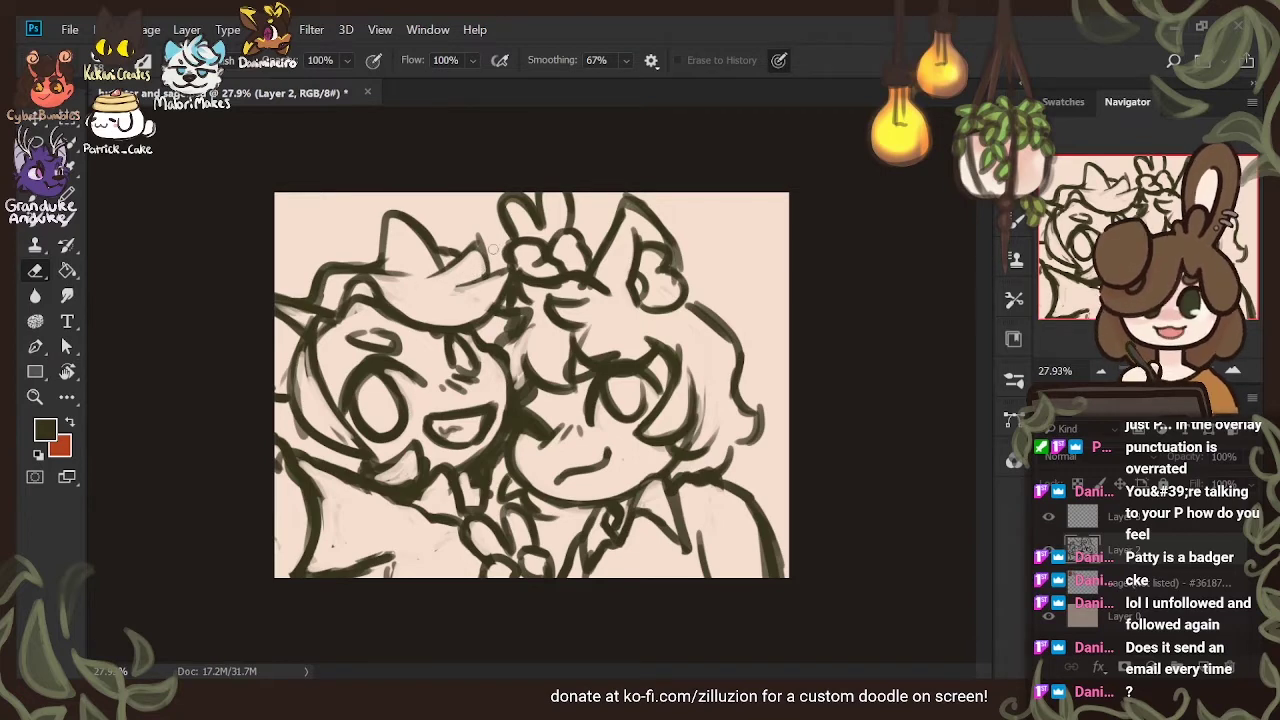
Redraw the pointed hair tuft nearest the peace-sign hand on the fox boy's head and erase the rough lines around it
key("b")
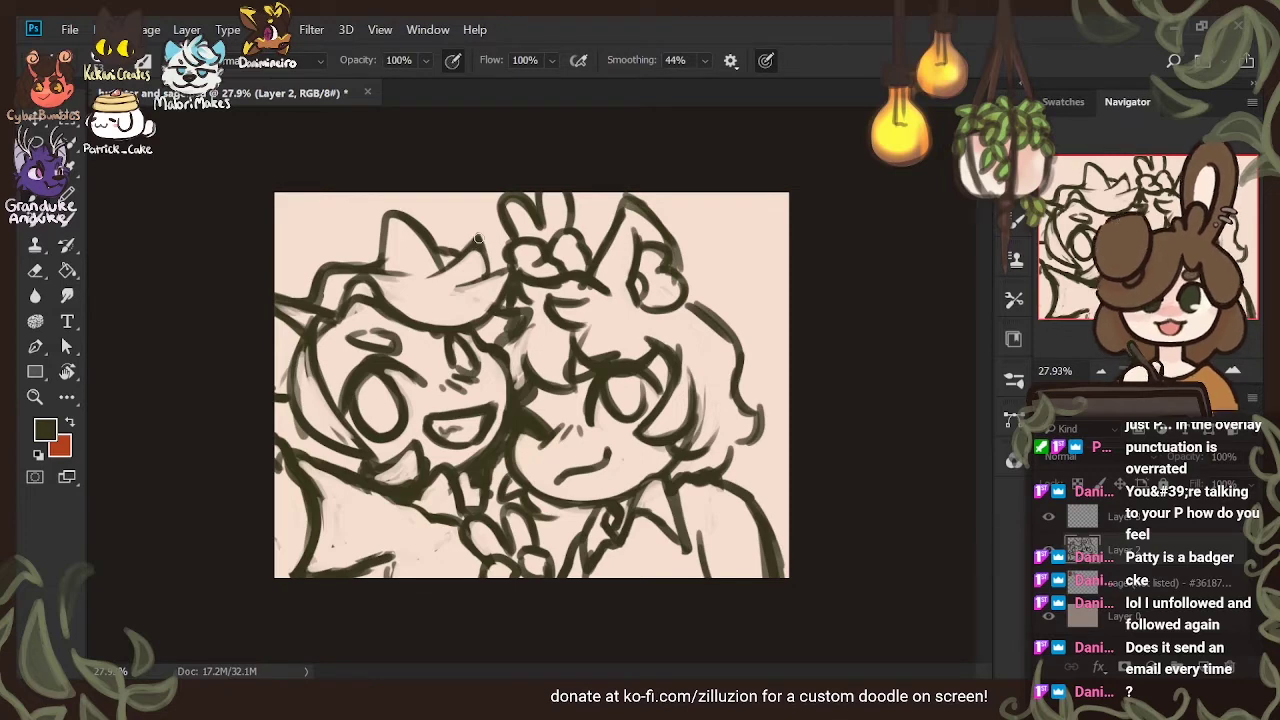
key("e")
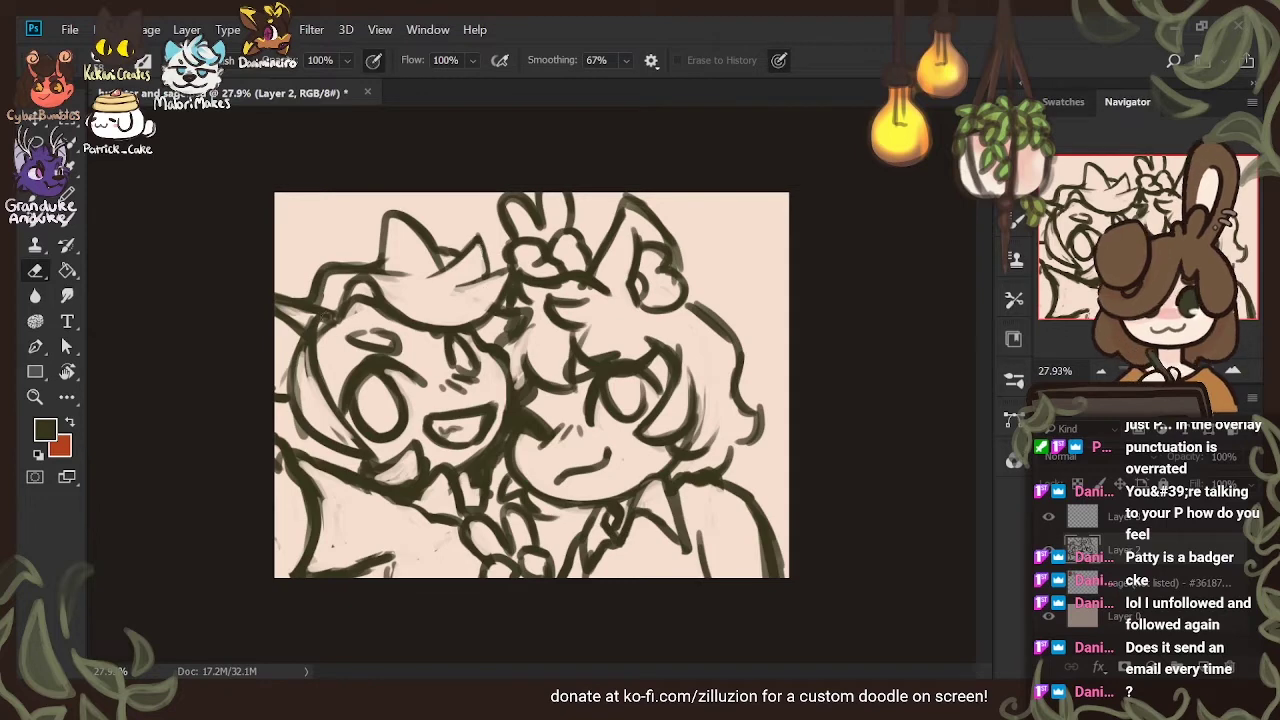
key("b")
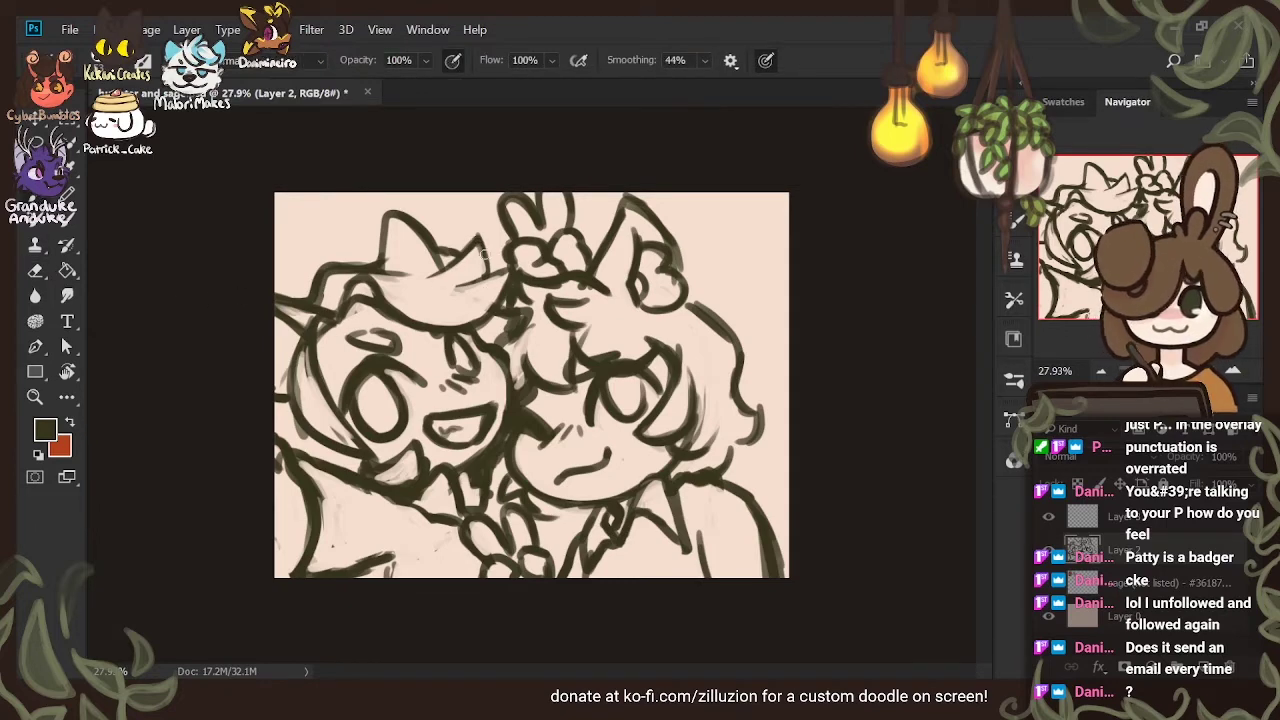
mouse_move(483, 250)
left_mouse_down()
mouse_move(484, 279)
mouse_move(511, 266)
left_mouse_up()
left_click(38, 278)
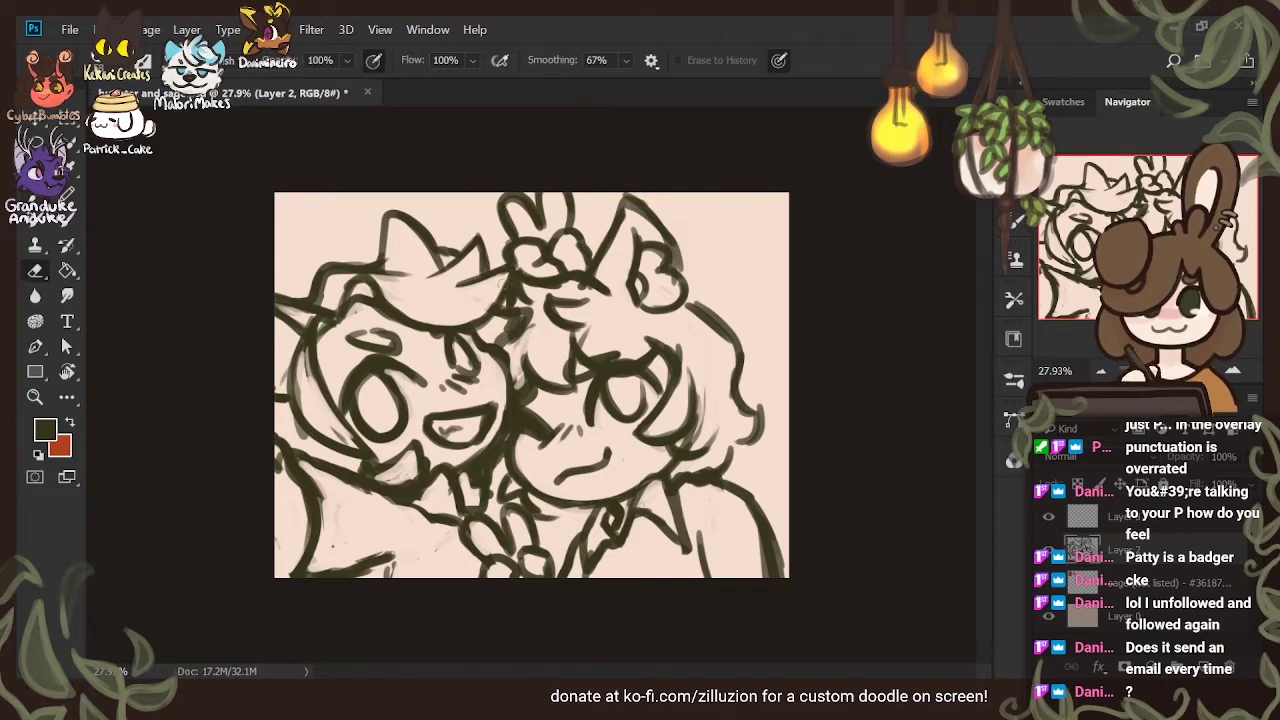
mouse_move(378, 281)
left_mouse_down()
mouse_move(394, 309)
mouse_move(512, 279)
left_mouse_up()
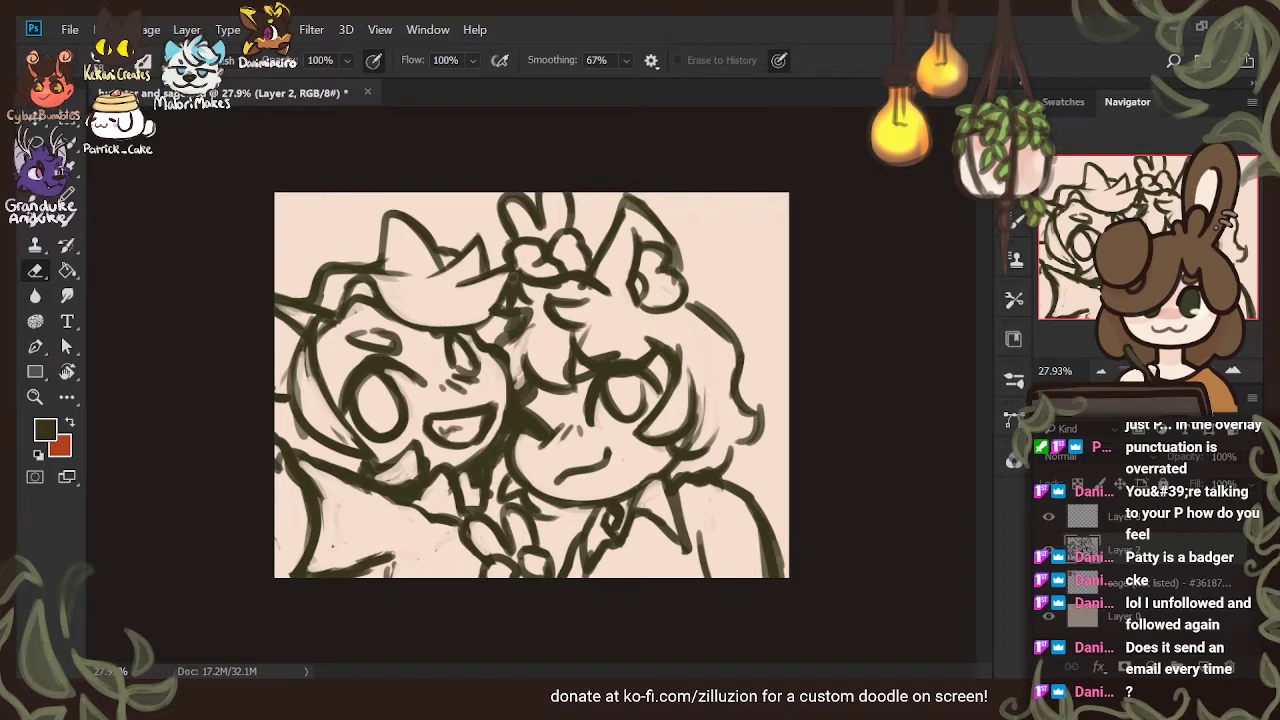
Redraw the curved lower edge of the fox boy's fringe up to the hand and touch up the tall tuft's outline
key("b")
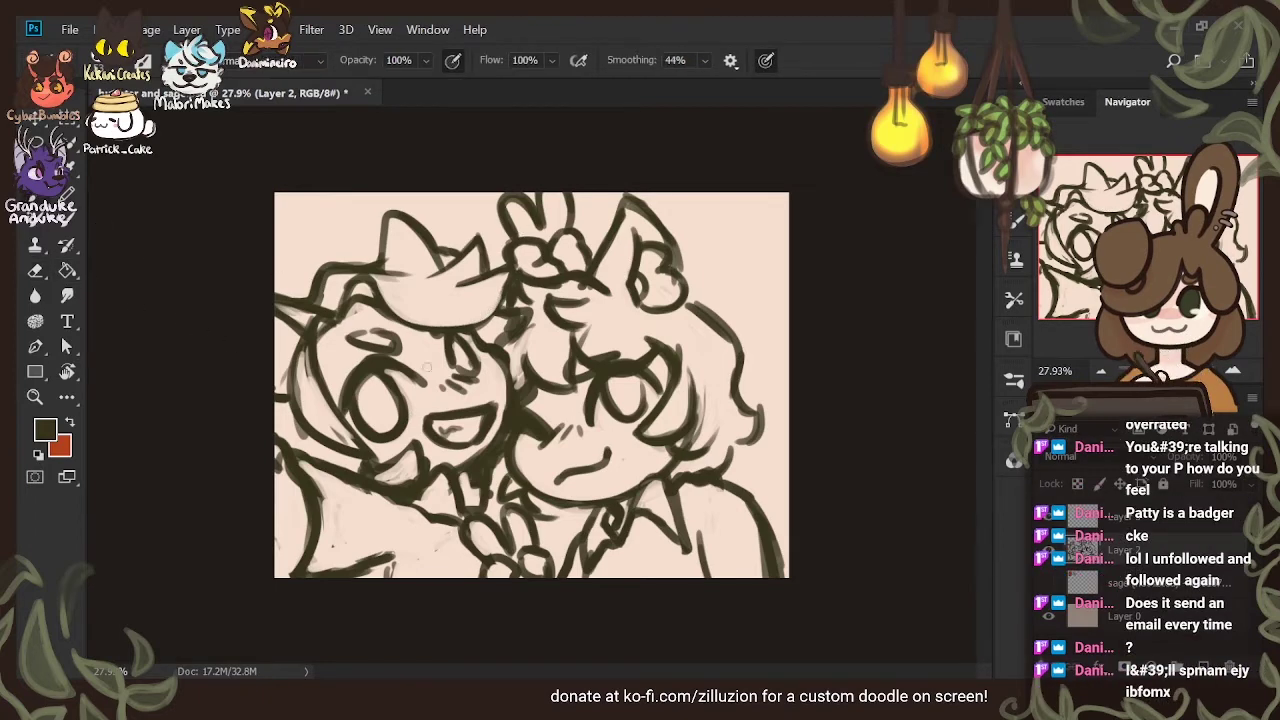
left_click_drag(456, 329, 521, 271)
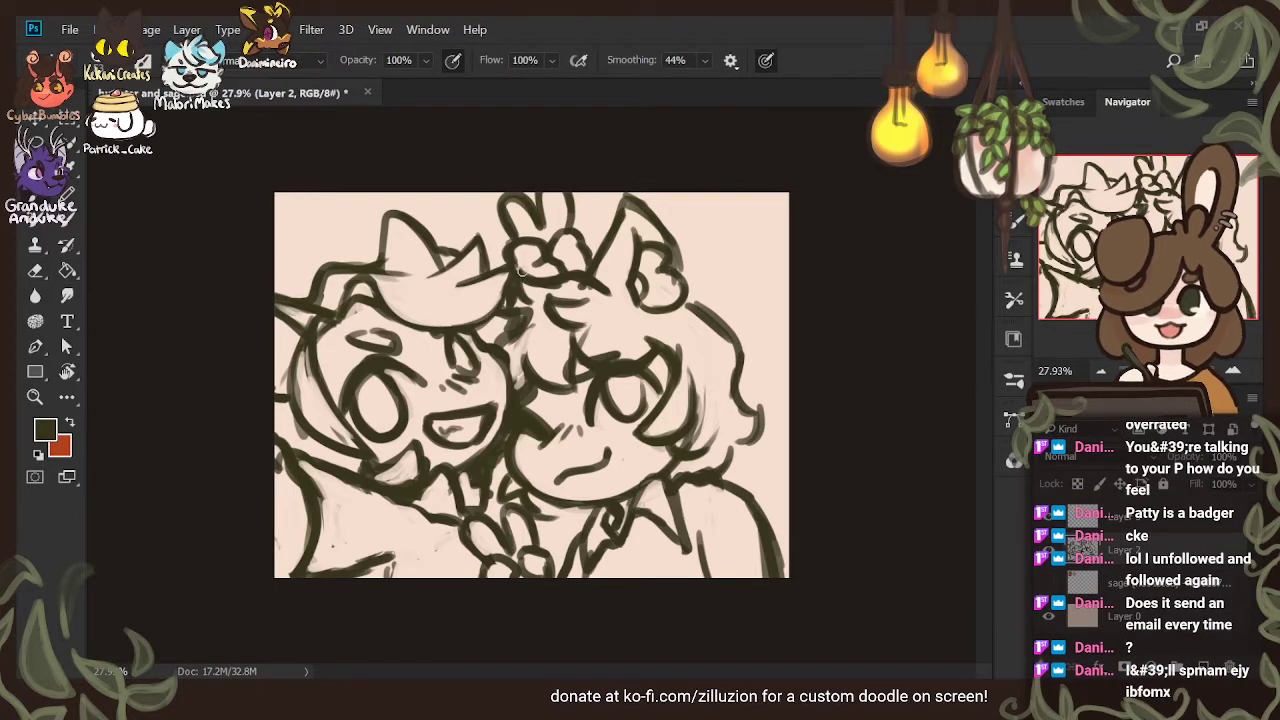
left_click_drag(486, 318, 511, 270)
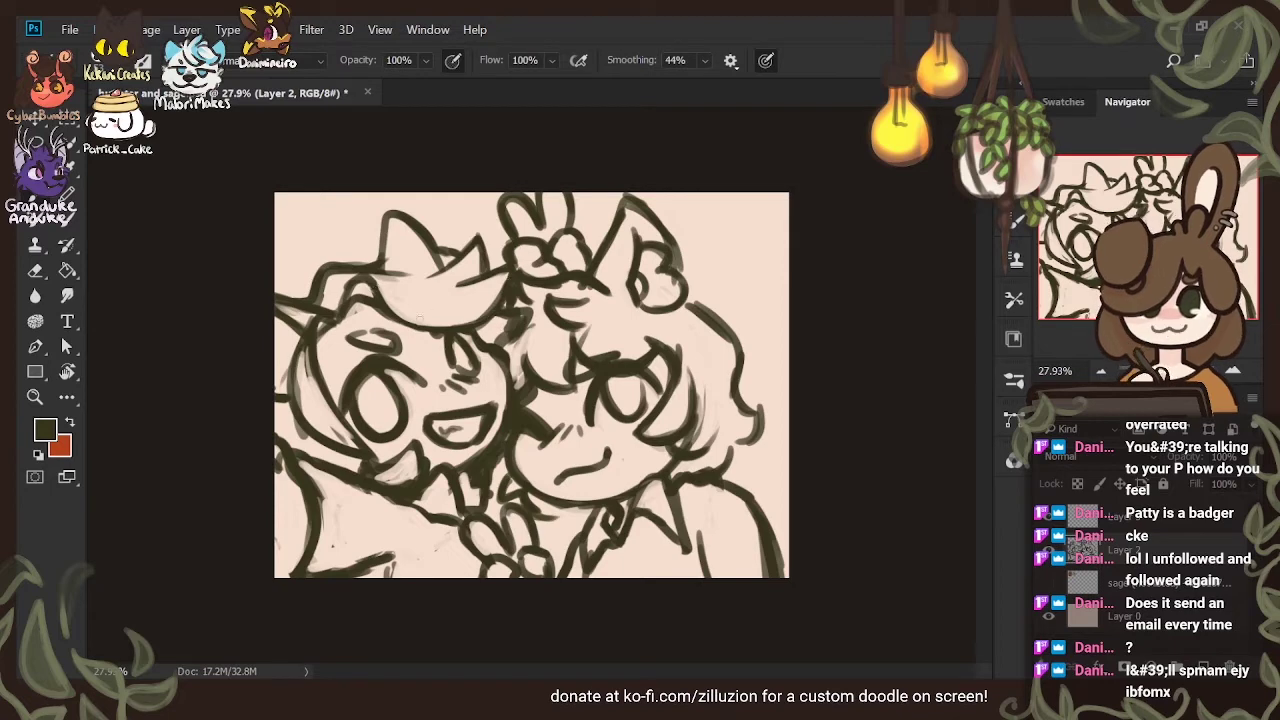
mouse_move(384, 245)
left_mouse_down()
mouse_move(383, 270)
mouse_move(412, 271)
mouse_move(391, 229)
left_mouse_up()
key("e")
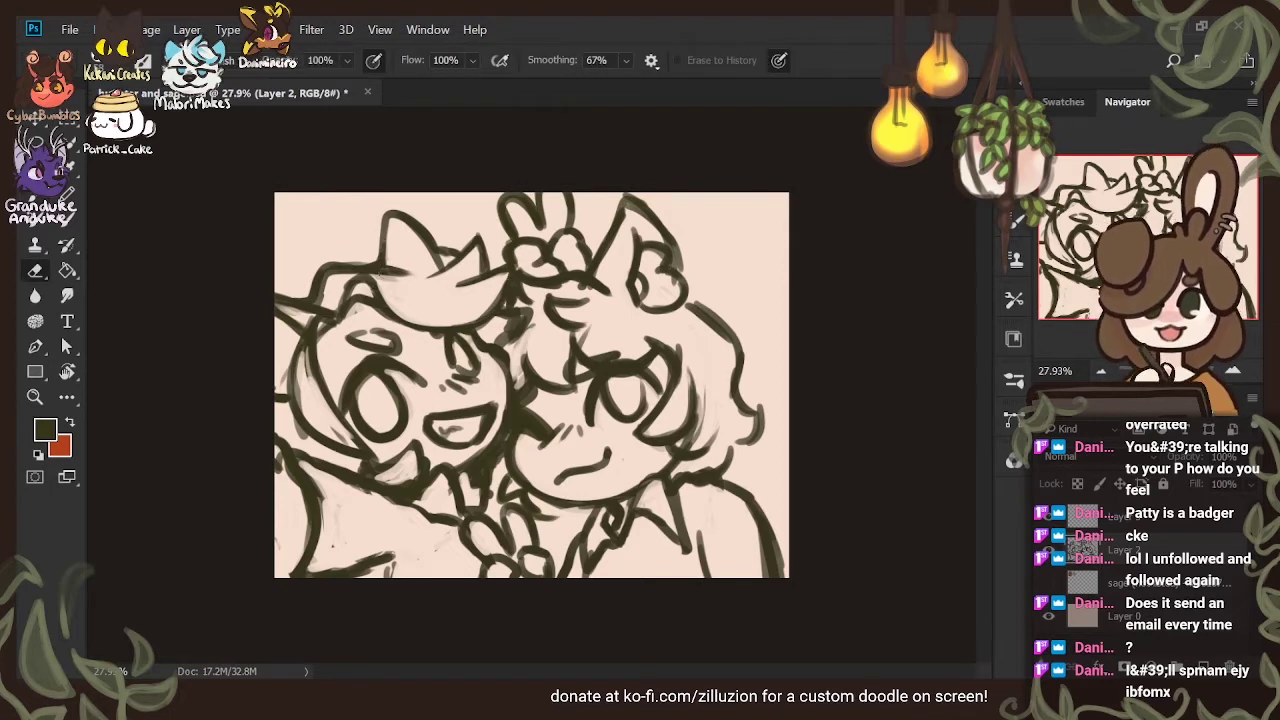
Erase and redraw the fox boy's tall hair tuft with a rounder edge, and clean up the hair outline beside it
key("b")
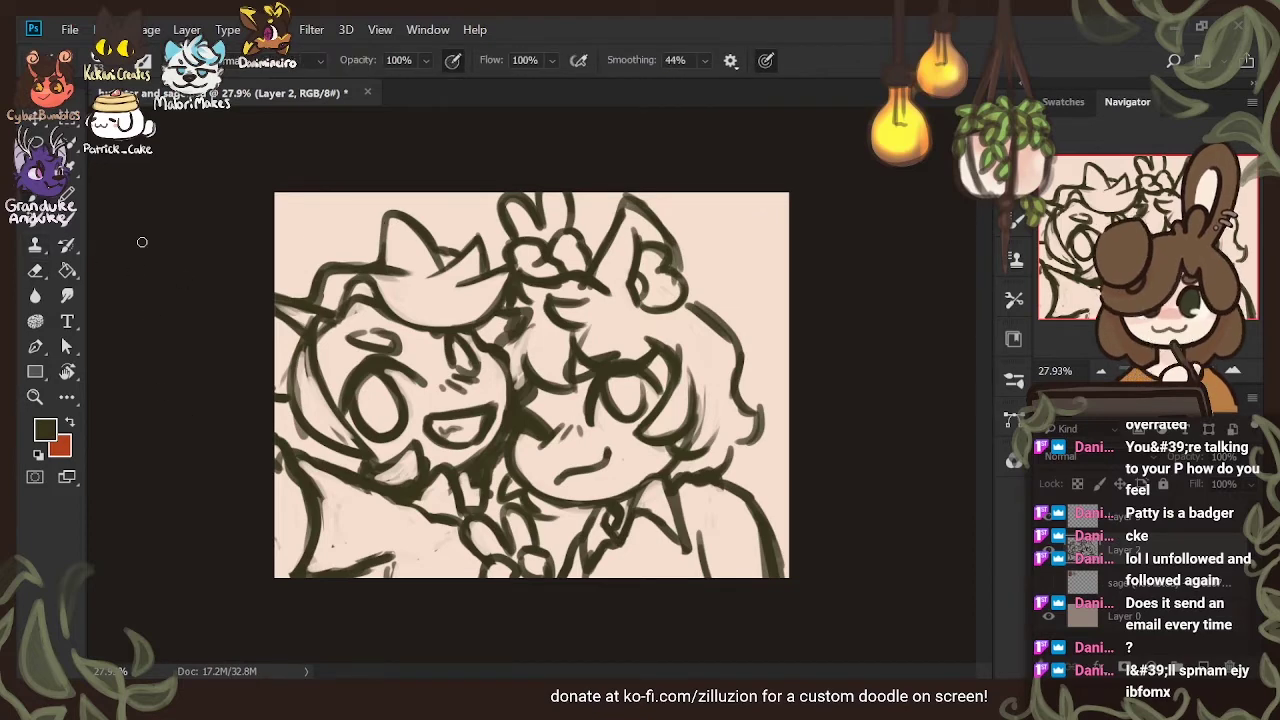
left_click(39, 264)
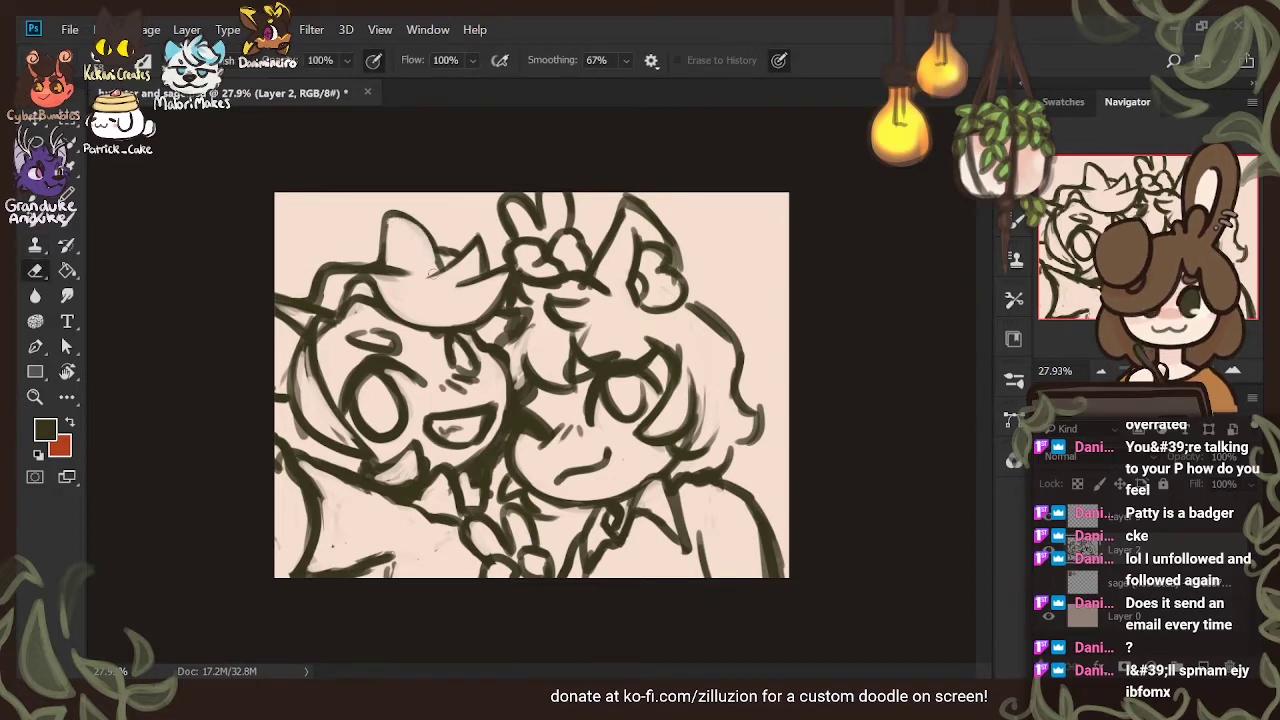
key("b")
mouse_move(388, 216)
left_mouse_down()
mouse_move(394, 314)
mouse_move(456, 266)
mouse_move(400, 214)
mouse_move(432, 236)
mouse_move(444, 280)
left_mouse_up()
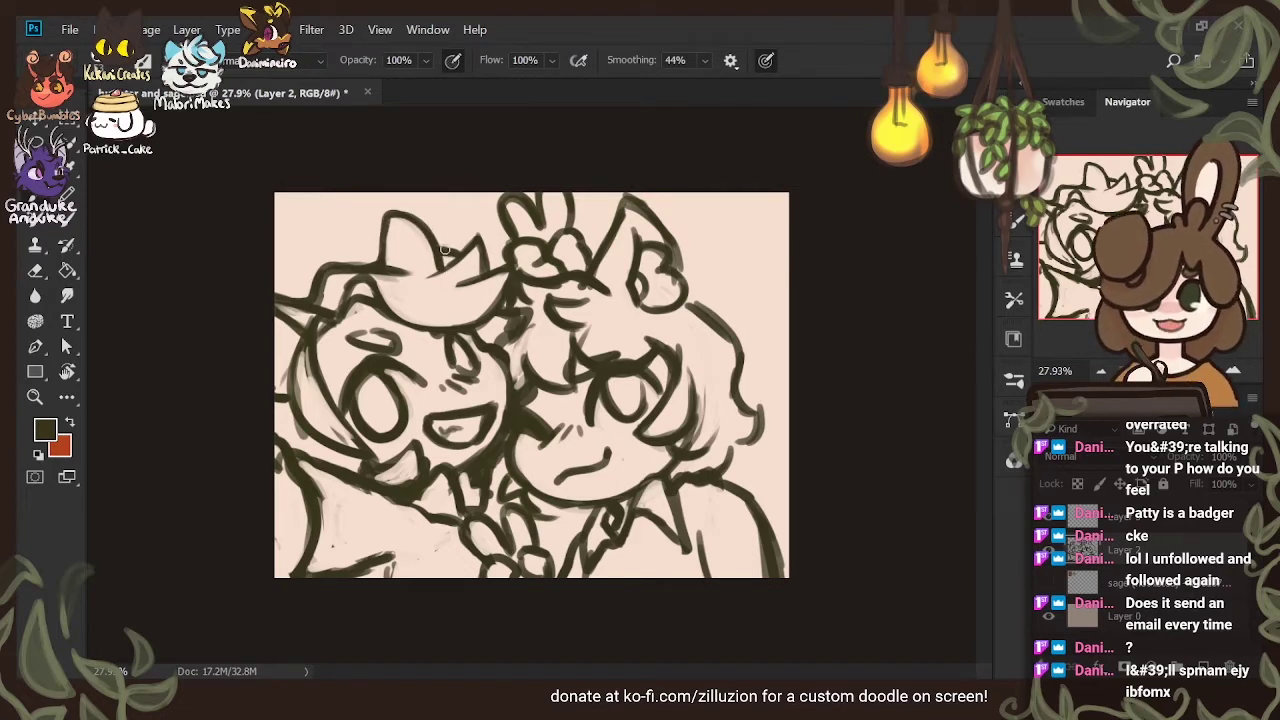
left_click_drag(324, 267, 408, 276)
key("e")
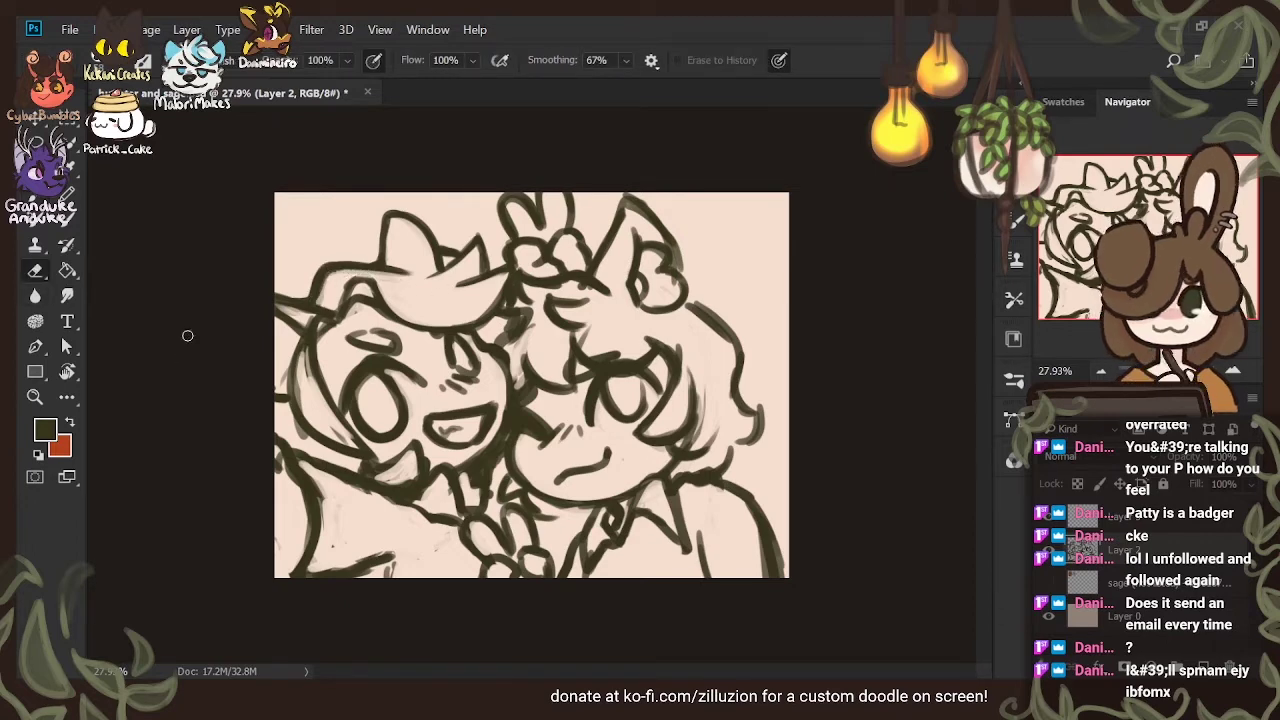
key("b")
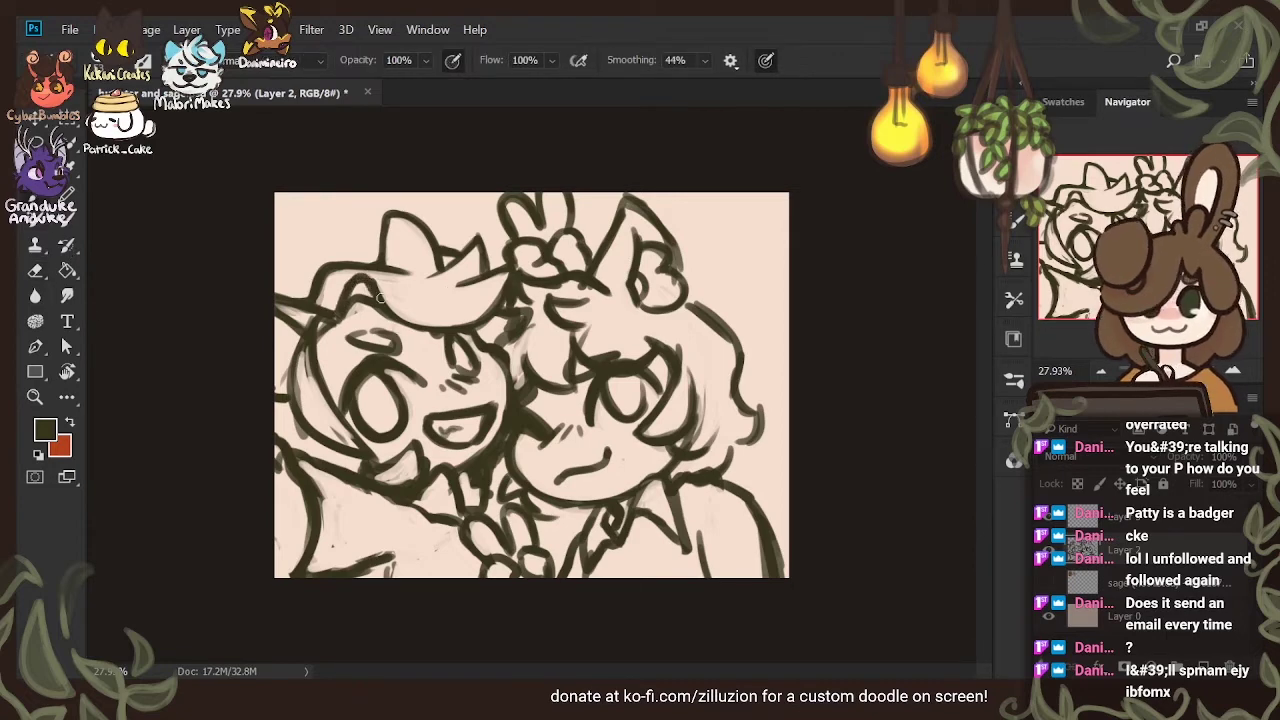
key("e")
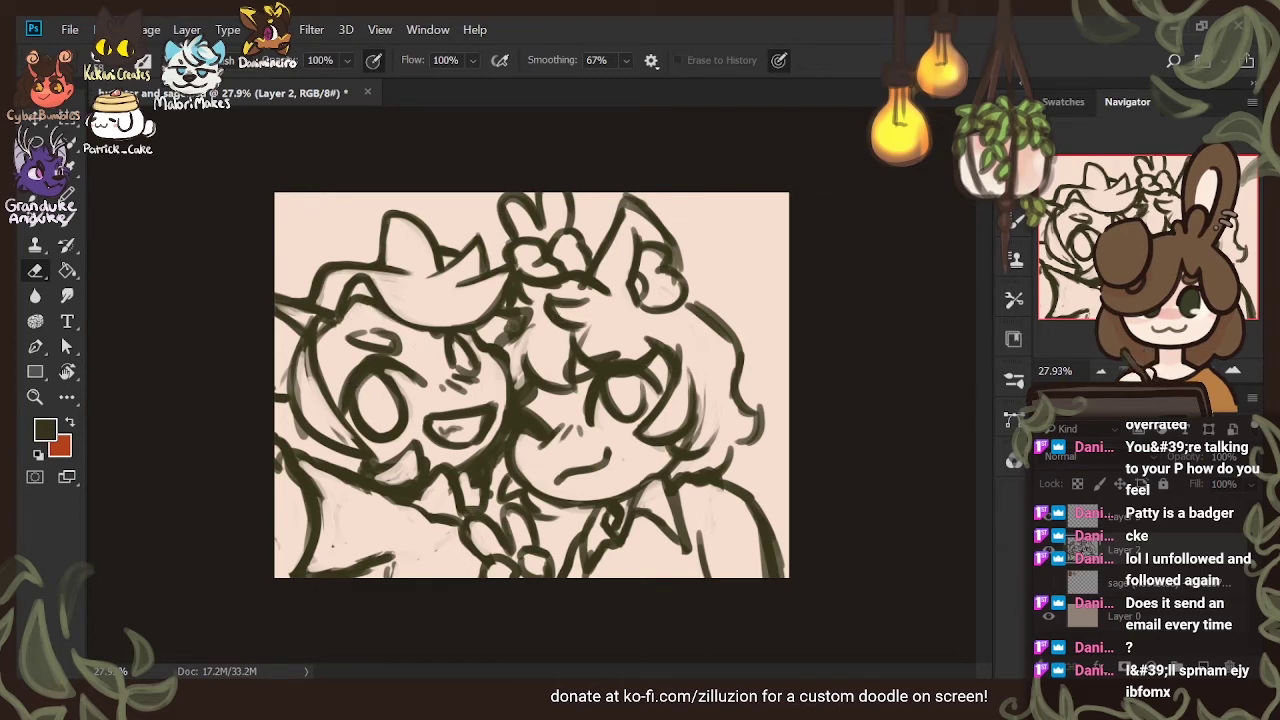
Clean up the fox boy's small ear between the two heads and refine his cheek and jaw line on that side
key("b")
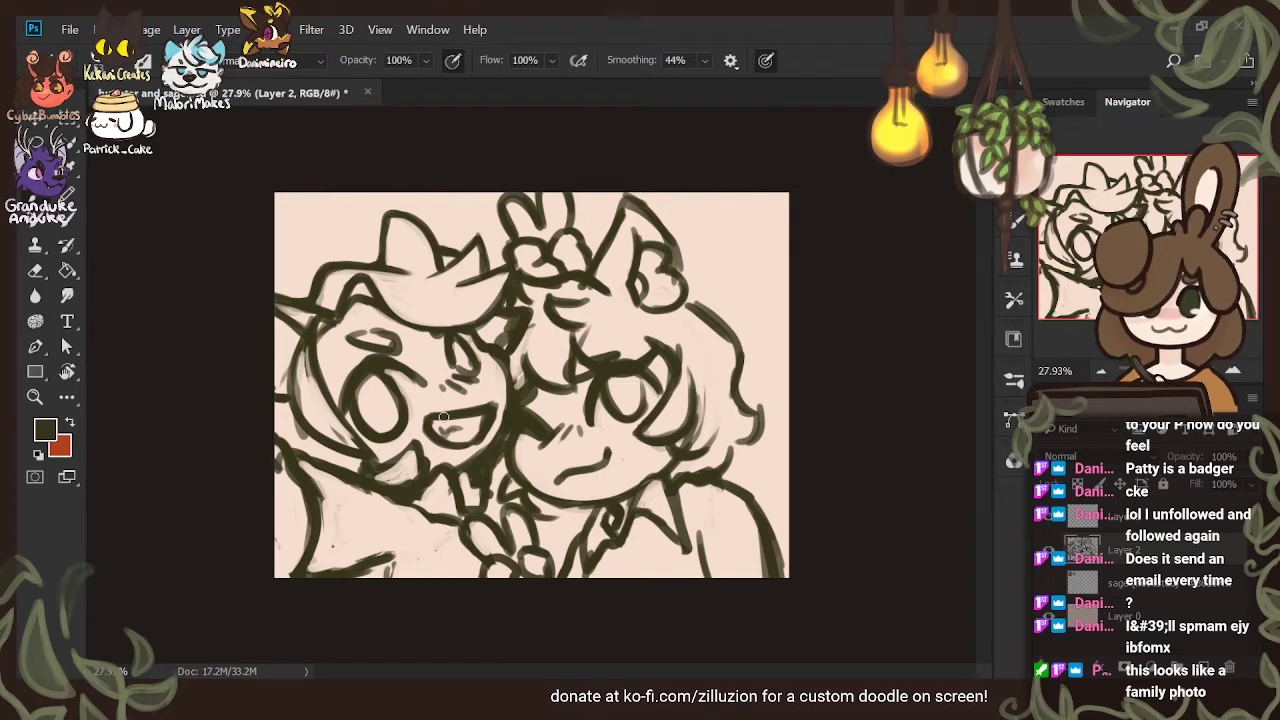
key("e")
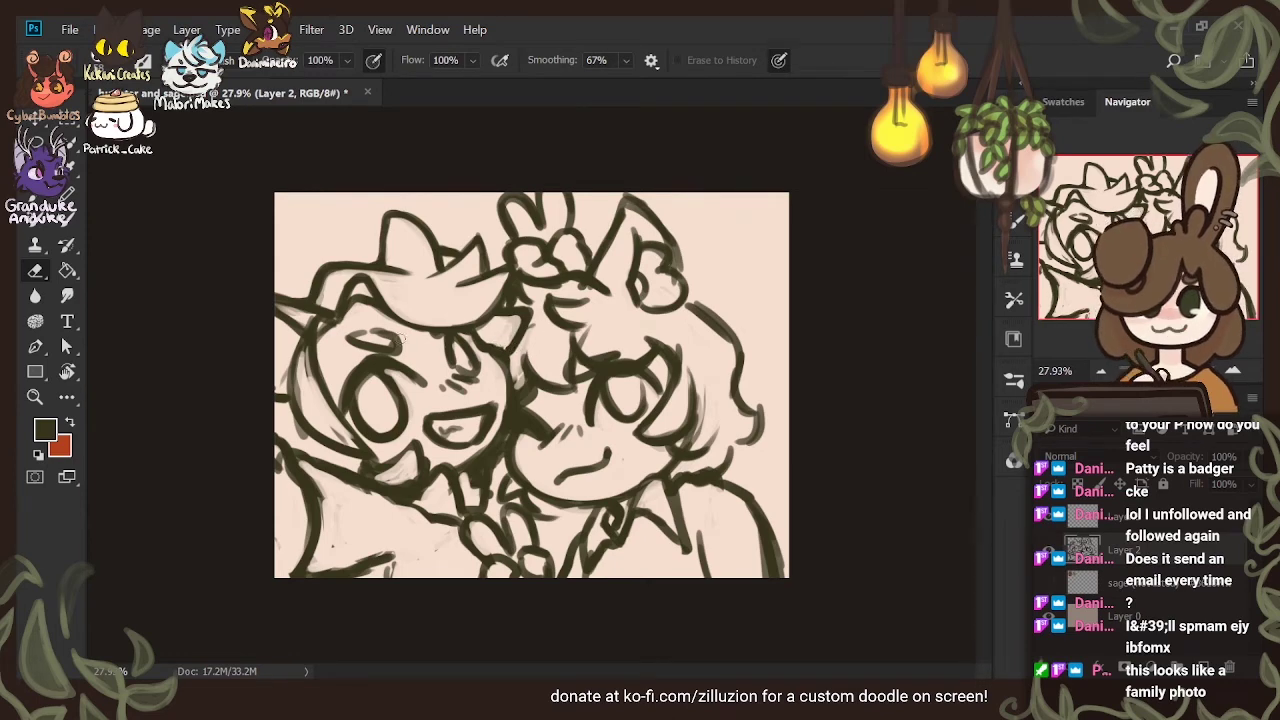
key("b")
key("b")
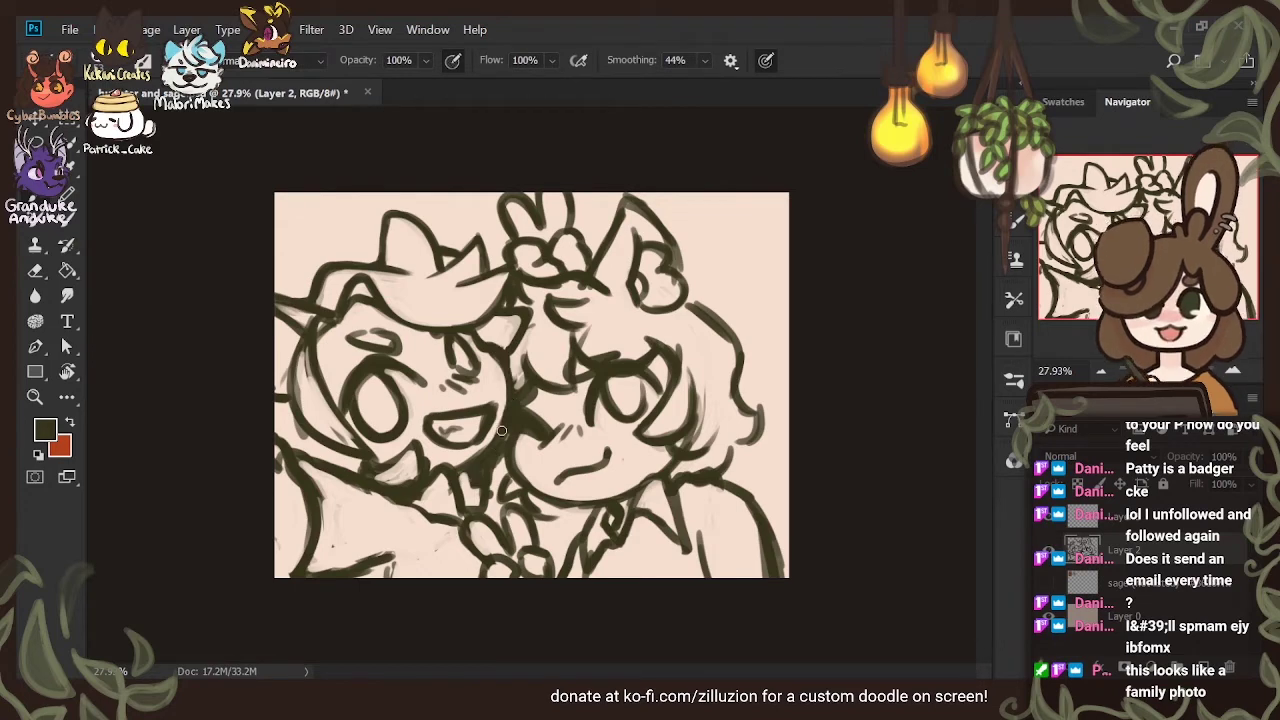
left_click_drag(462, 467, 500, 426)
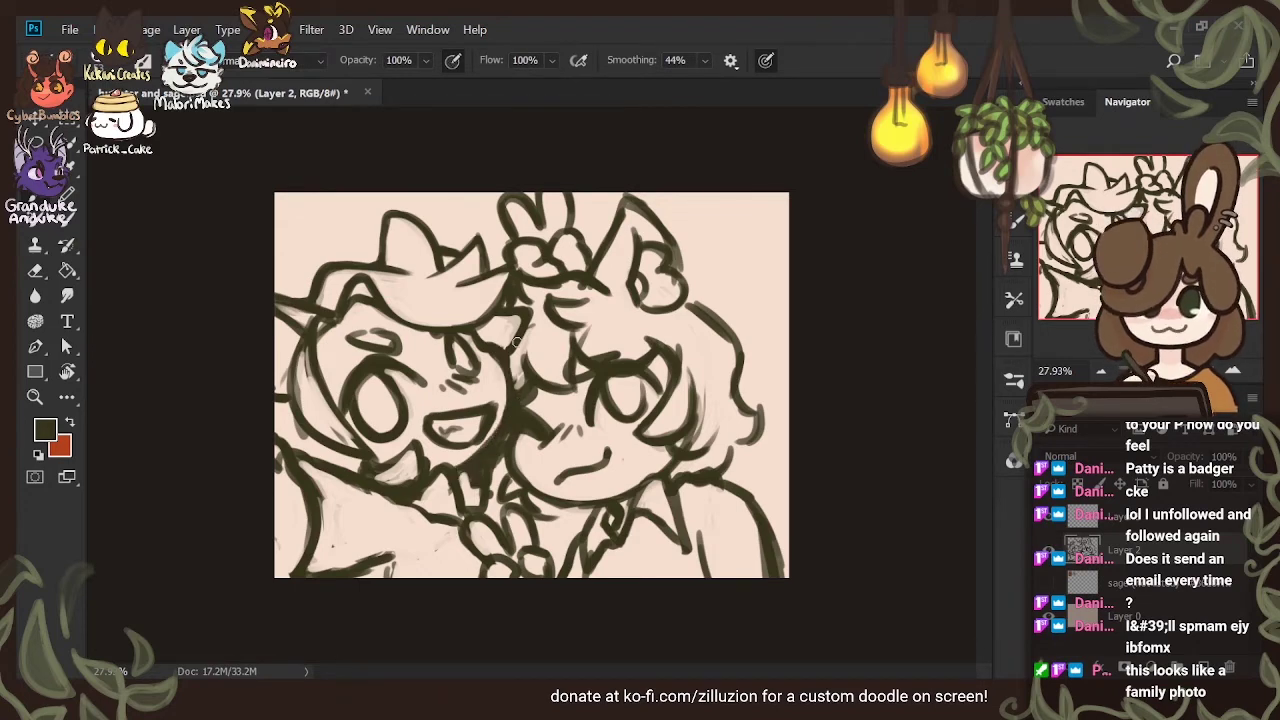
left_click(36, 270)
mouse_move(455, 463)
left_mouse_down()
mouse_move(495, 428)
mouse_move(510, 356)
mouse_move(506, 409)
left_mouse_up()
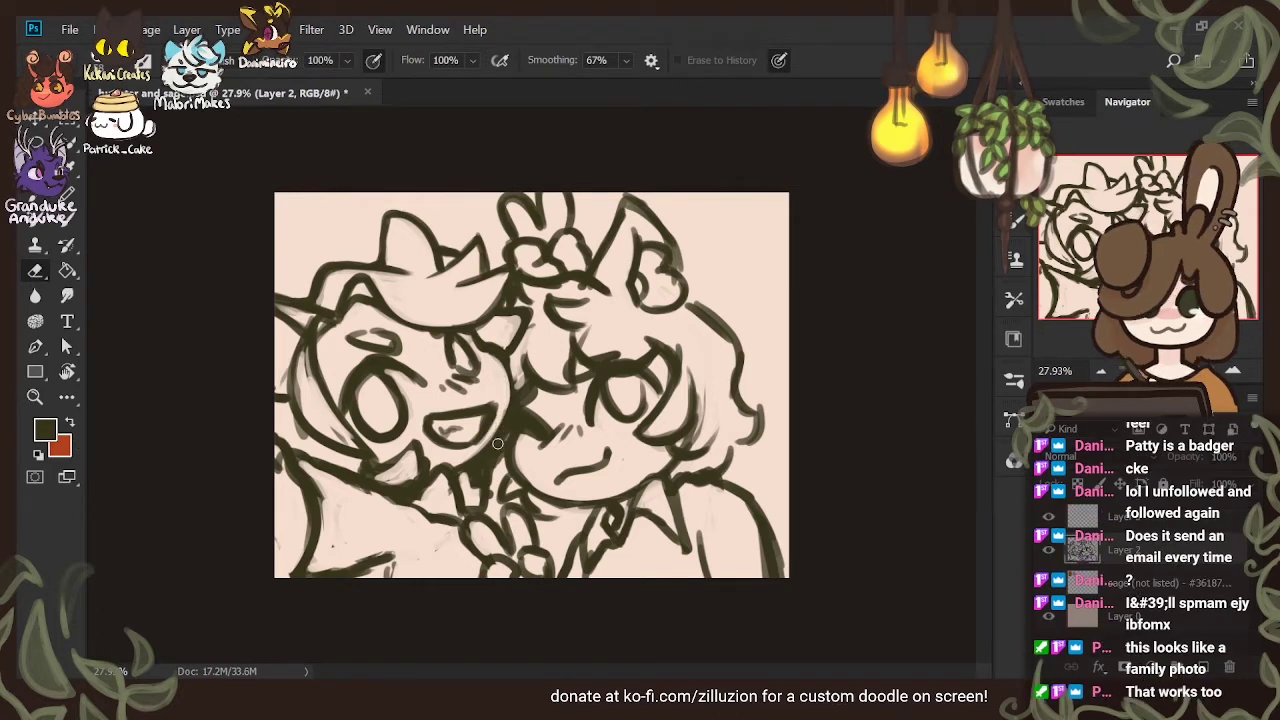
Thicken the outline of the fox boy's large eye and reshape the eyebrow above it
key("b")
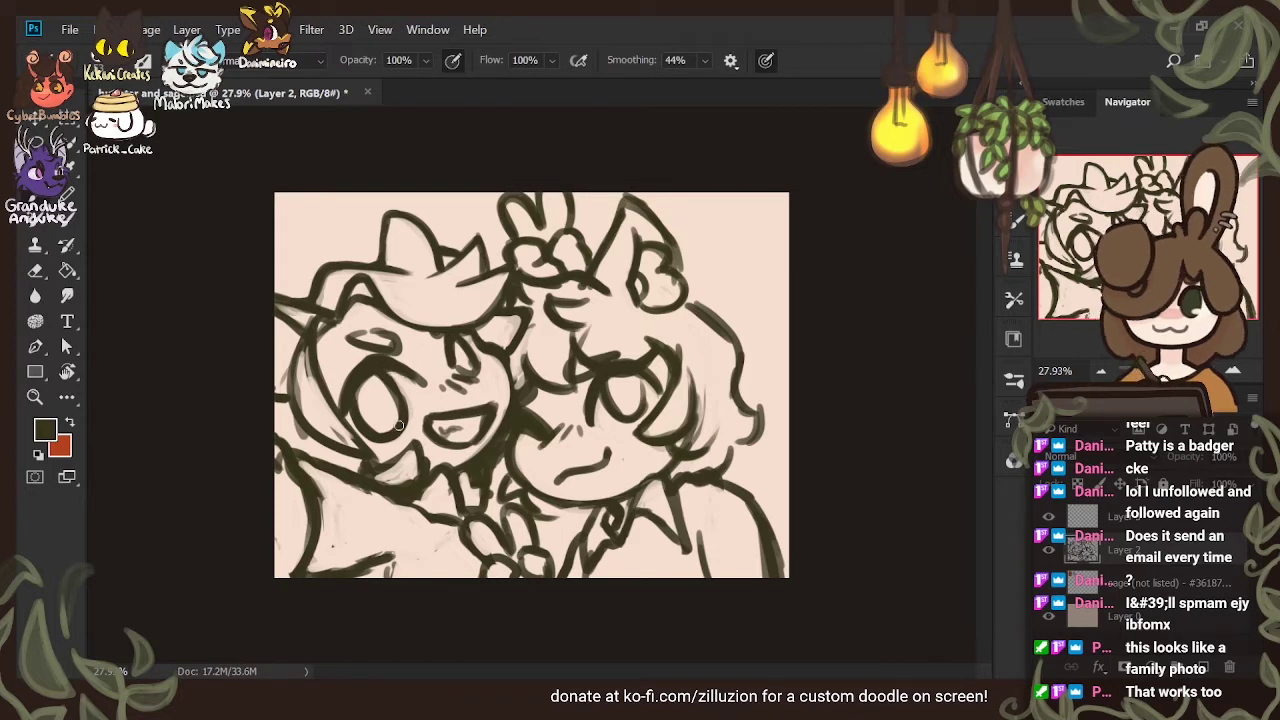
mouse_move(366, 376)
left_mouse_down()
mouse_move(357, 404)
mouse_move(397, 416)
left_mouse_up()
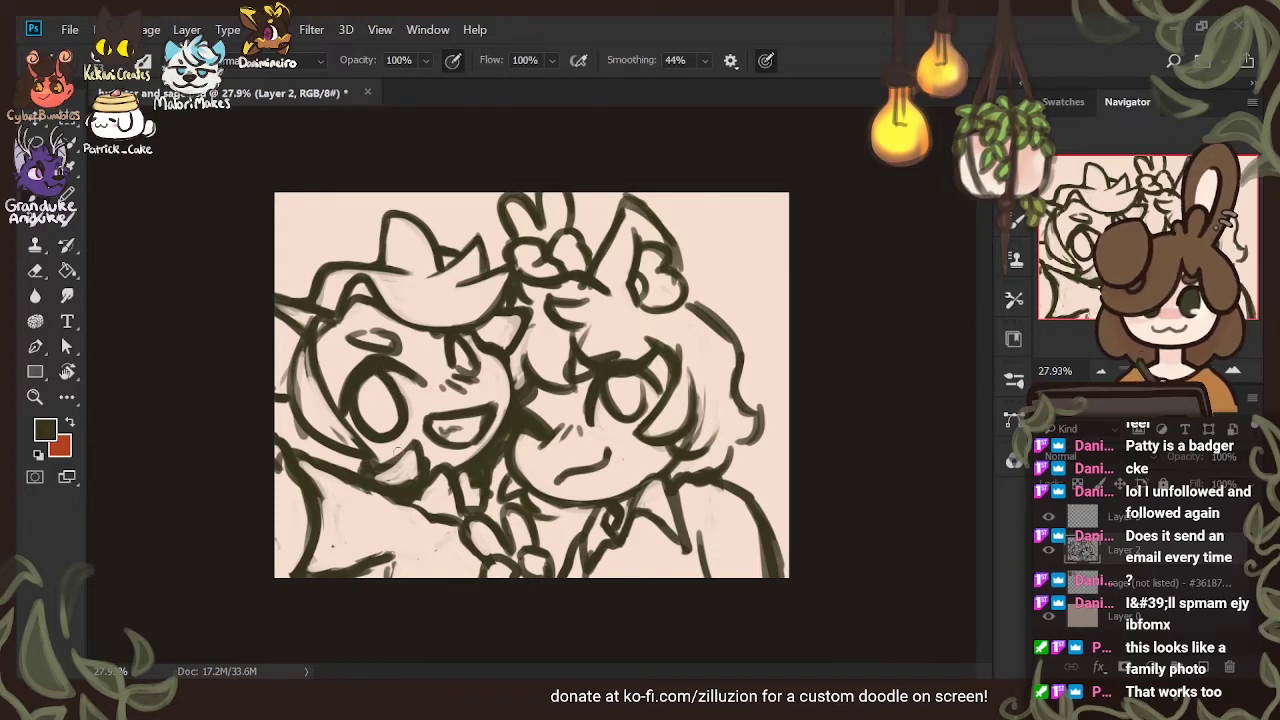
mouse_move(348, 340)
left_mouse_down()
mouse_move(394, 354)
mouse_move(398, 343)
mouse_move(362, 333)
mouse_move(398, 341)
left_mouse_up()
key("e")
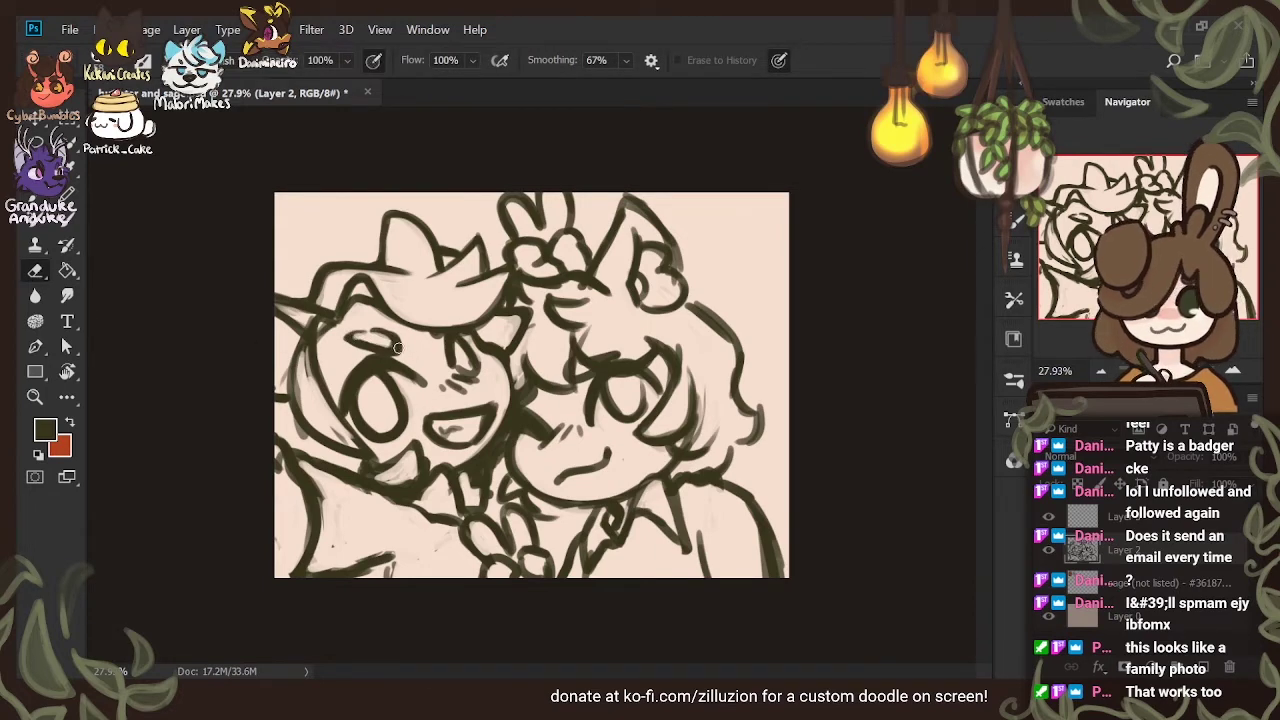
key("b")
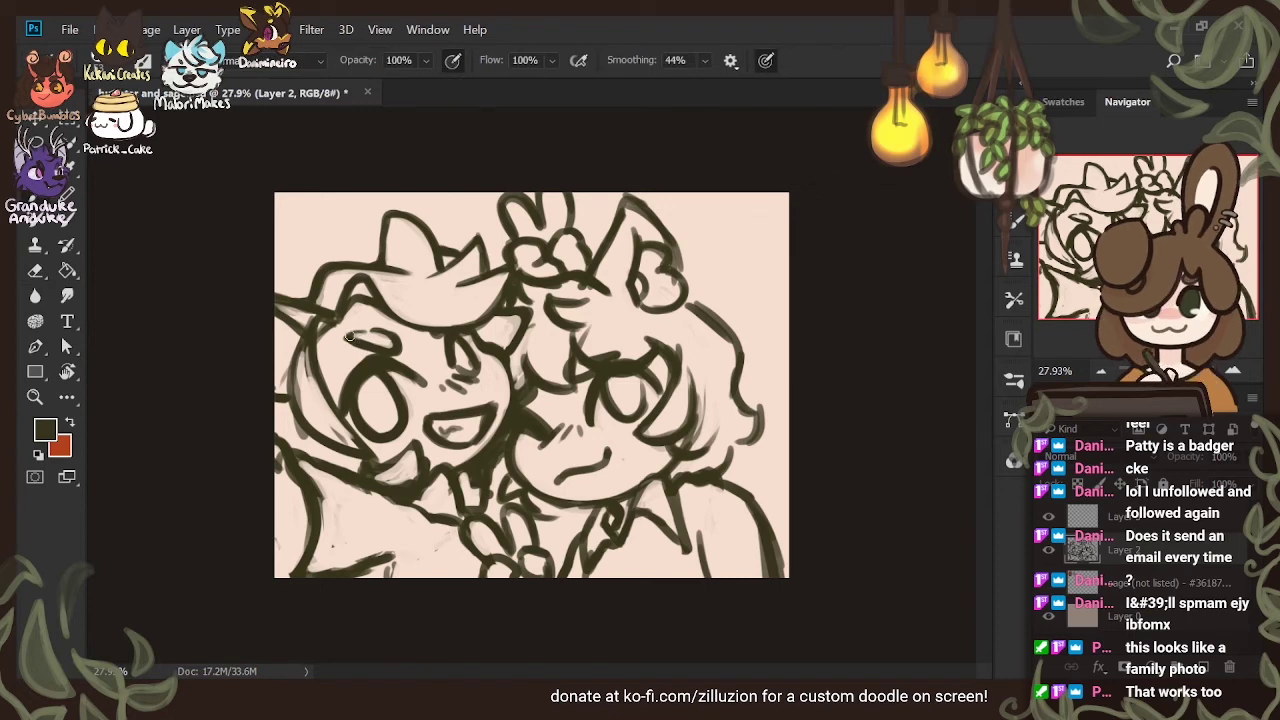
left_click_drag(371, 332, 397, 350)
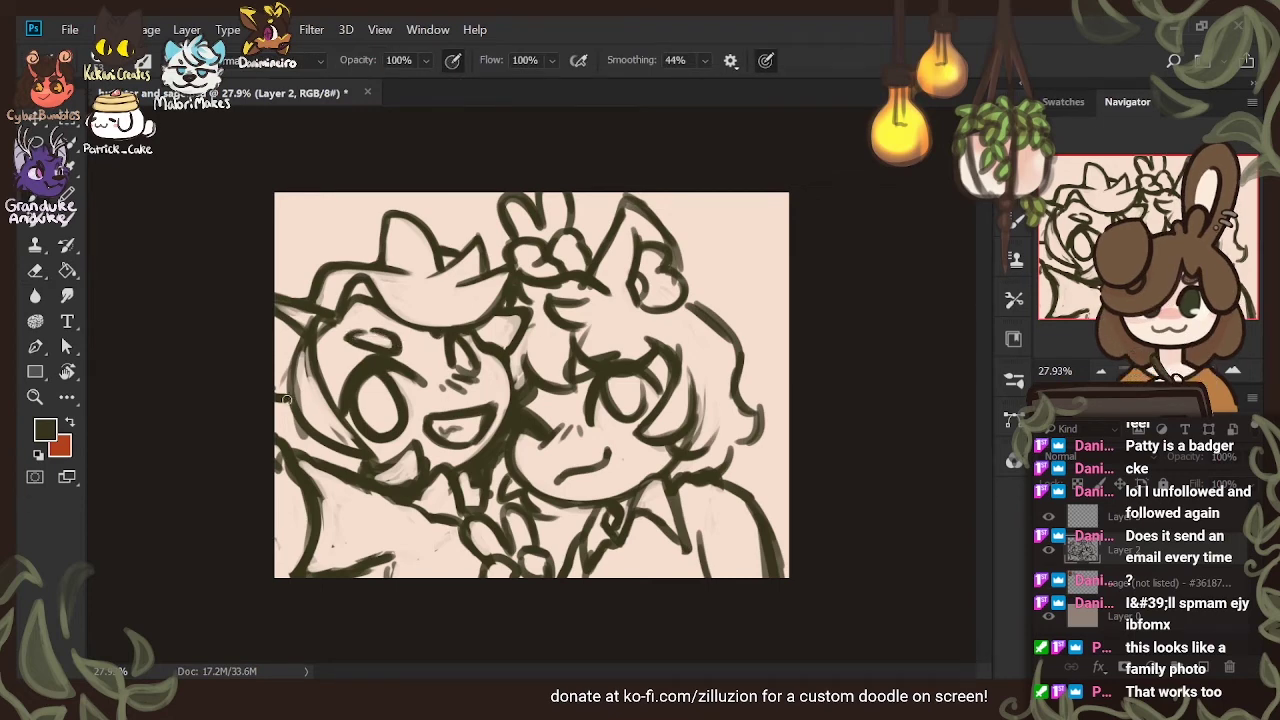
Touch up the fox boy's smaller eye and erase the rough lines at the outer corner of his open mouth
key("e")
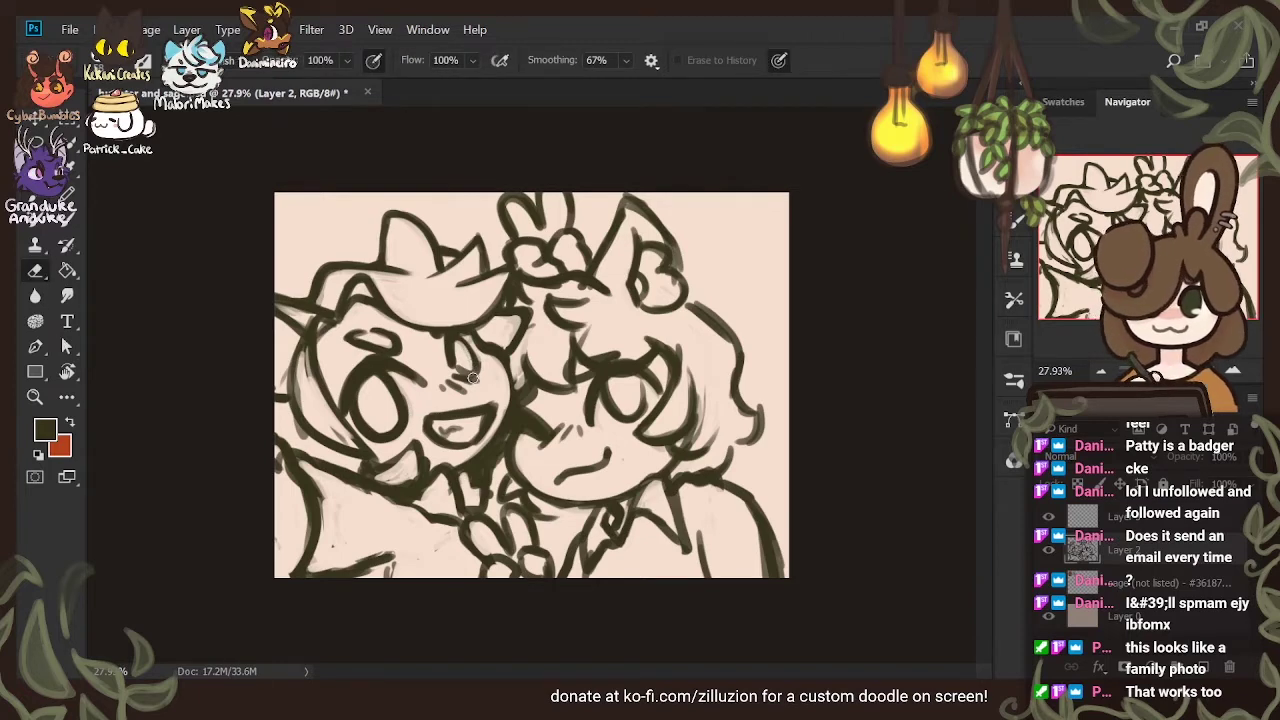
key("b")
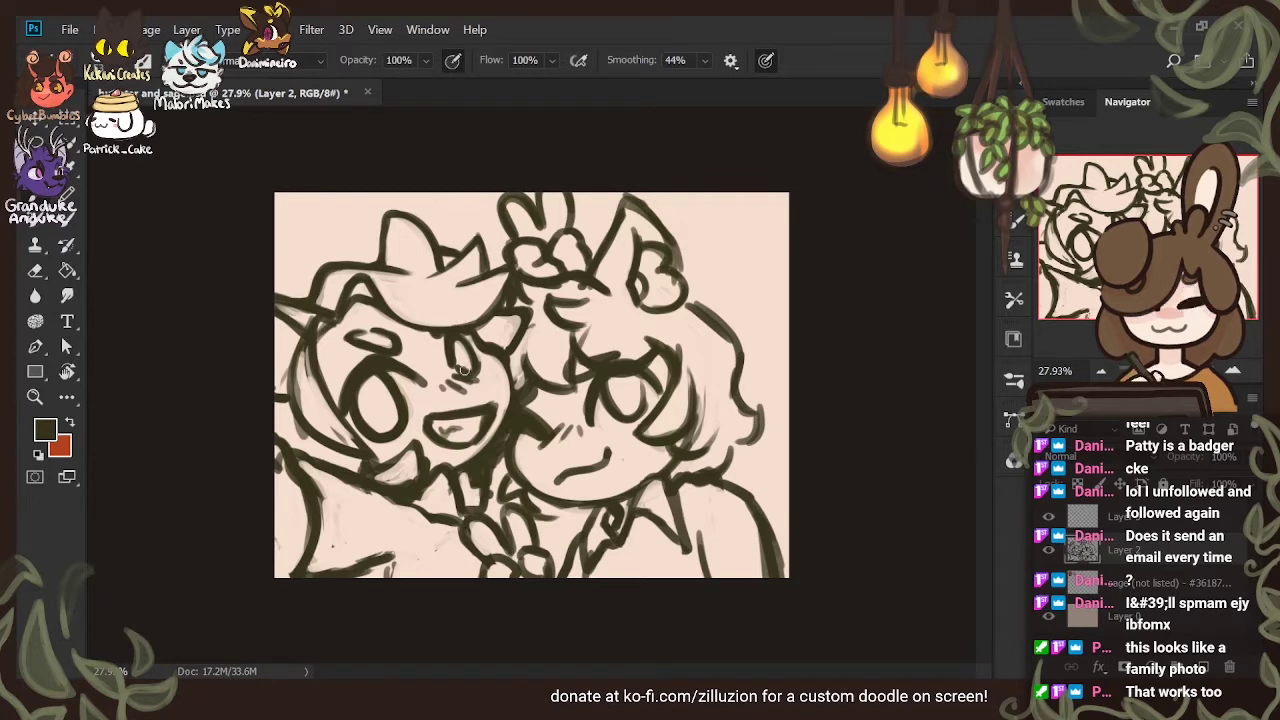
key("e")
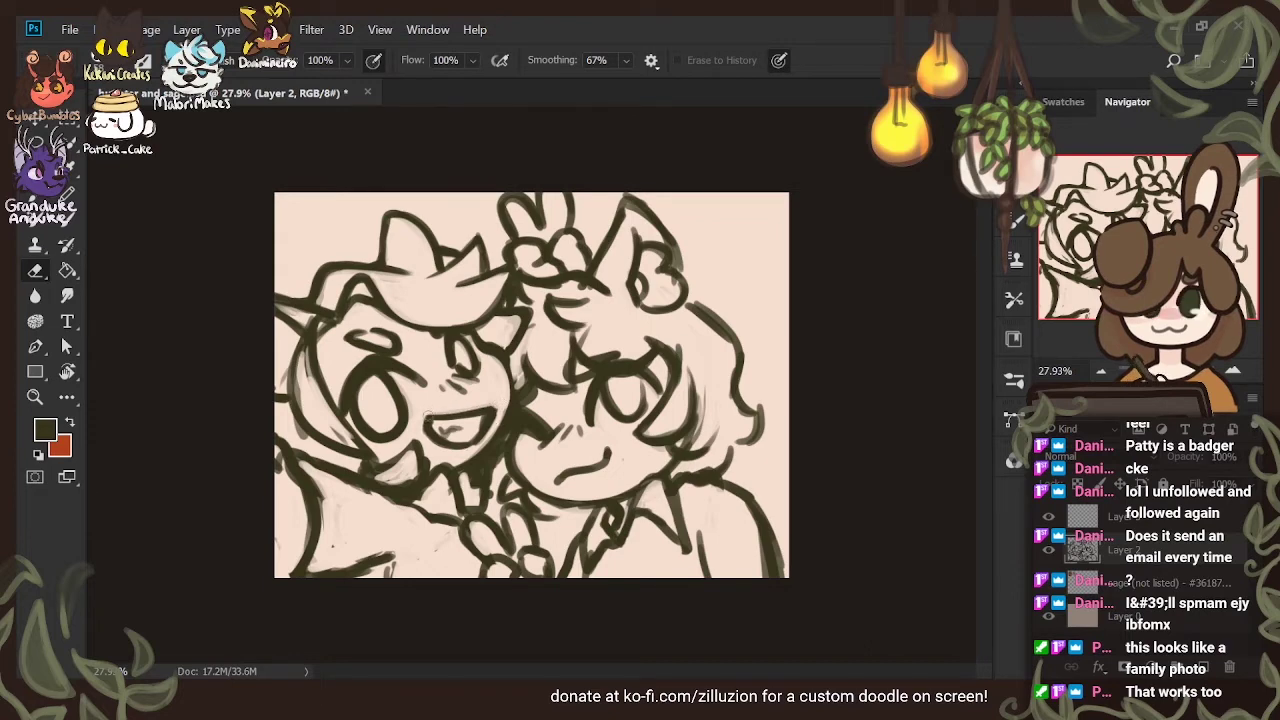
left_click_drag(426, 421, 453, 455)
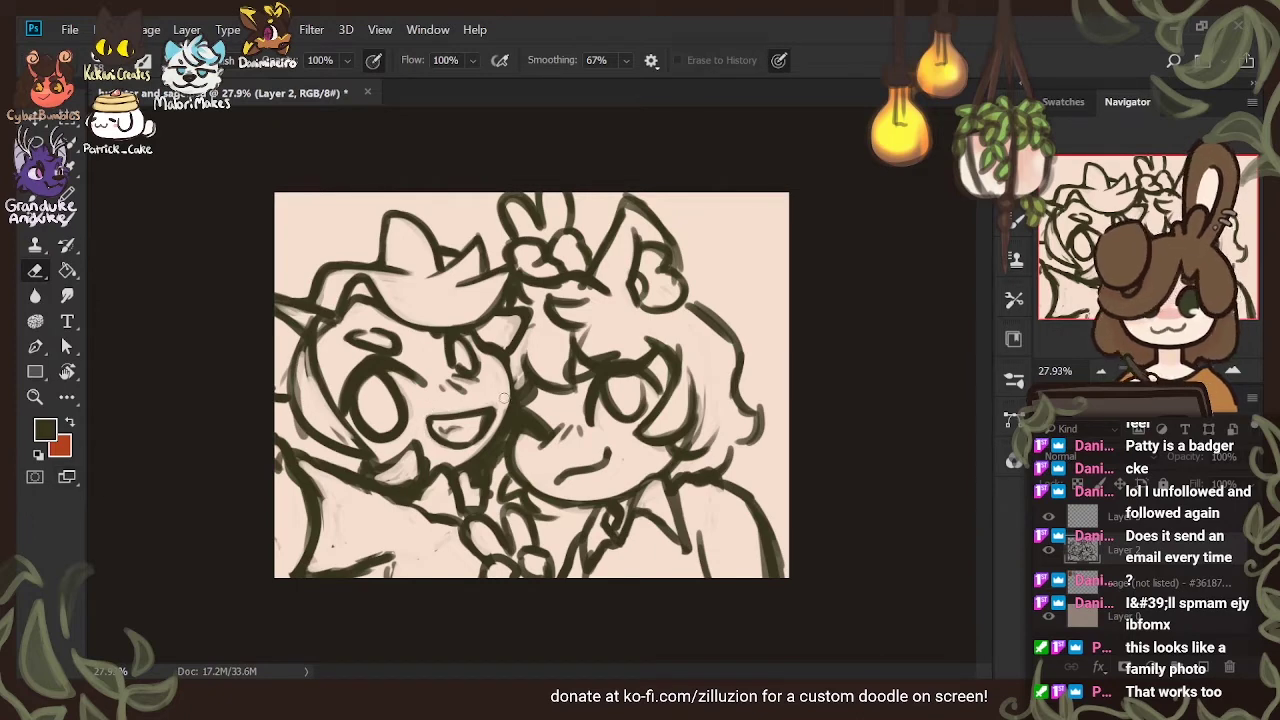
Erase the rough lines beside the fox boy's face and redraw the side hair running down to his cheek
left_click_drag(308, 345, 299, 407)
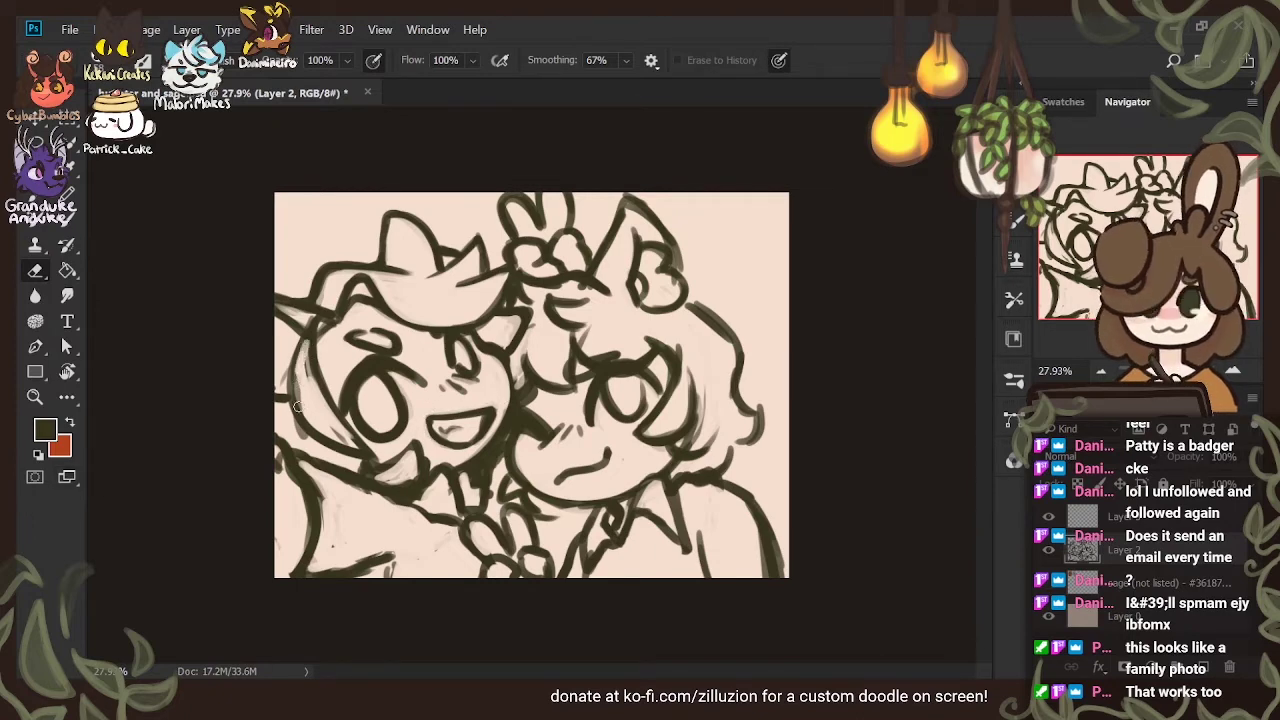
left_click_drag(308, 345, 308, 380)
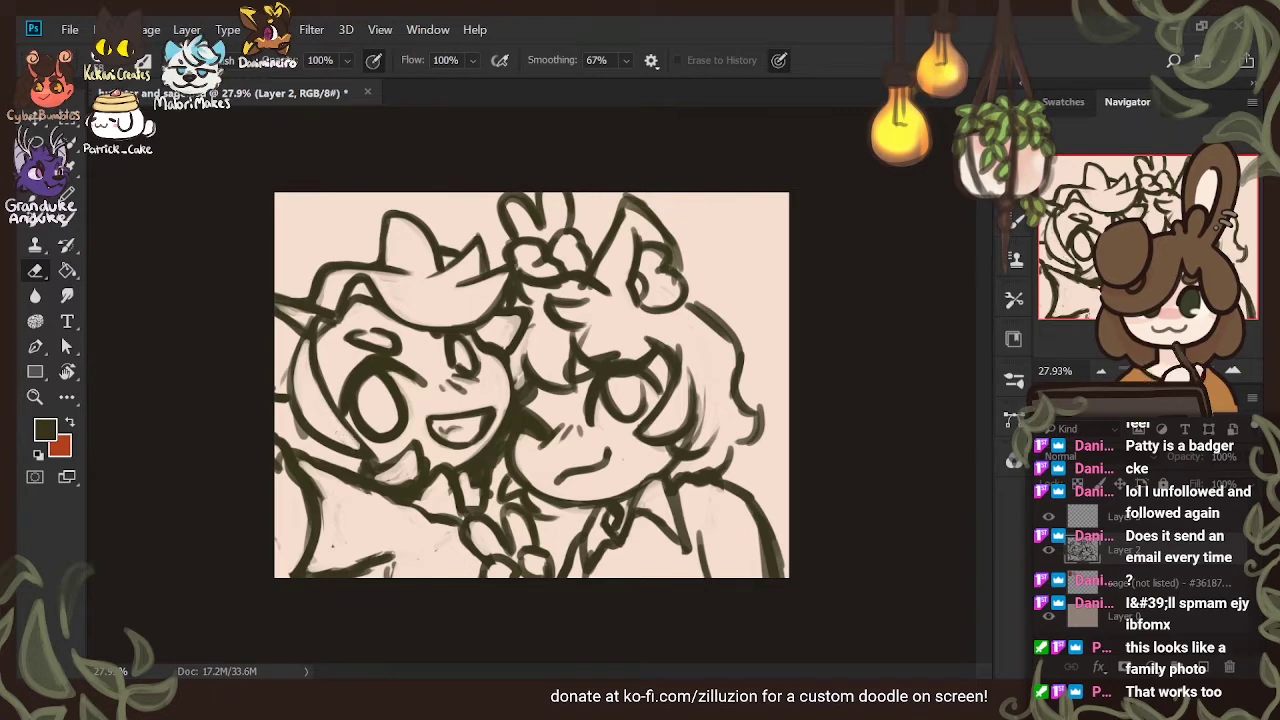
key("b")
mouse_move(314, 323)
left_mouse_down()
mouse_move(313, 363)
mouse_move(352, 440)
left_mouse_up()
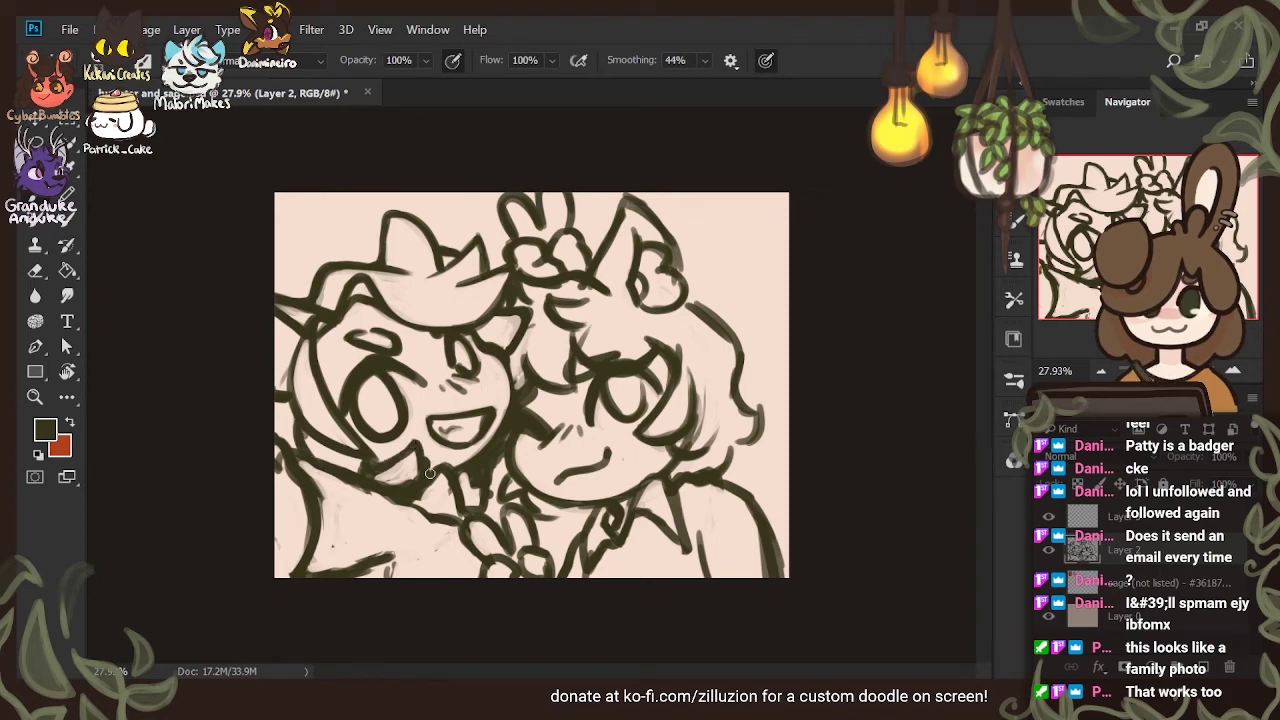
Clean up the area under the fox boy's cheek tuft, redraw the neckline there, and erase stray marks along the shoulder
key("e")
left_click_drag(365, 472, 389, 478)
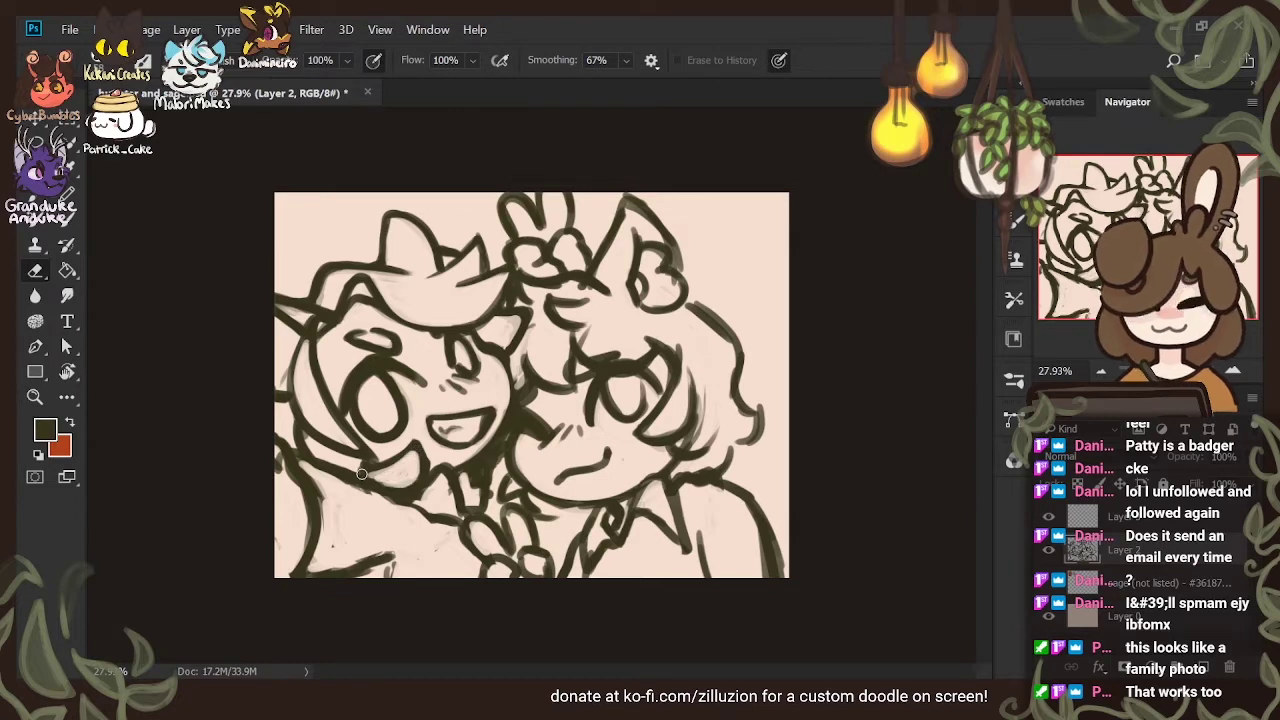
key("b")
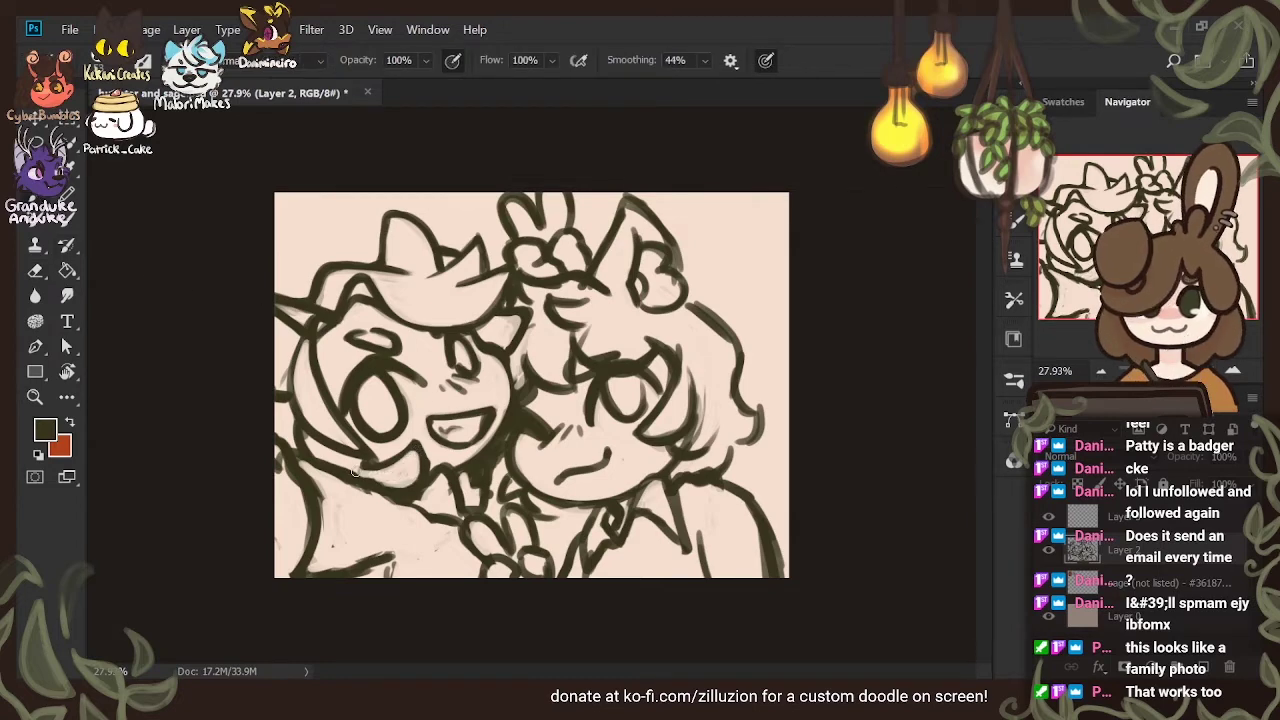
mouse_move(355, 472)
left_mouse_down()
mouse_move(420, 448)
mouse_move(404, 465)
mouse_move(342, 466)
mouse_move(484, 445)
mouse_move(414, 472)
mouse_move(415, 449)
mouse_move(425, 482)
left_mouse_up()
key("e")
mouse_move(308, 467)
left_mouse_down()
mouse_move(408, 511)
mouse_move(428, 538)
mouse_move(458, 541)
left_mouse_up()
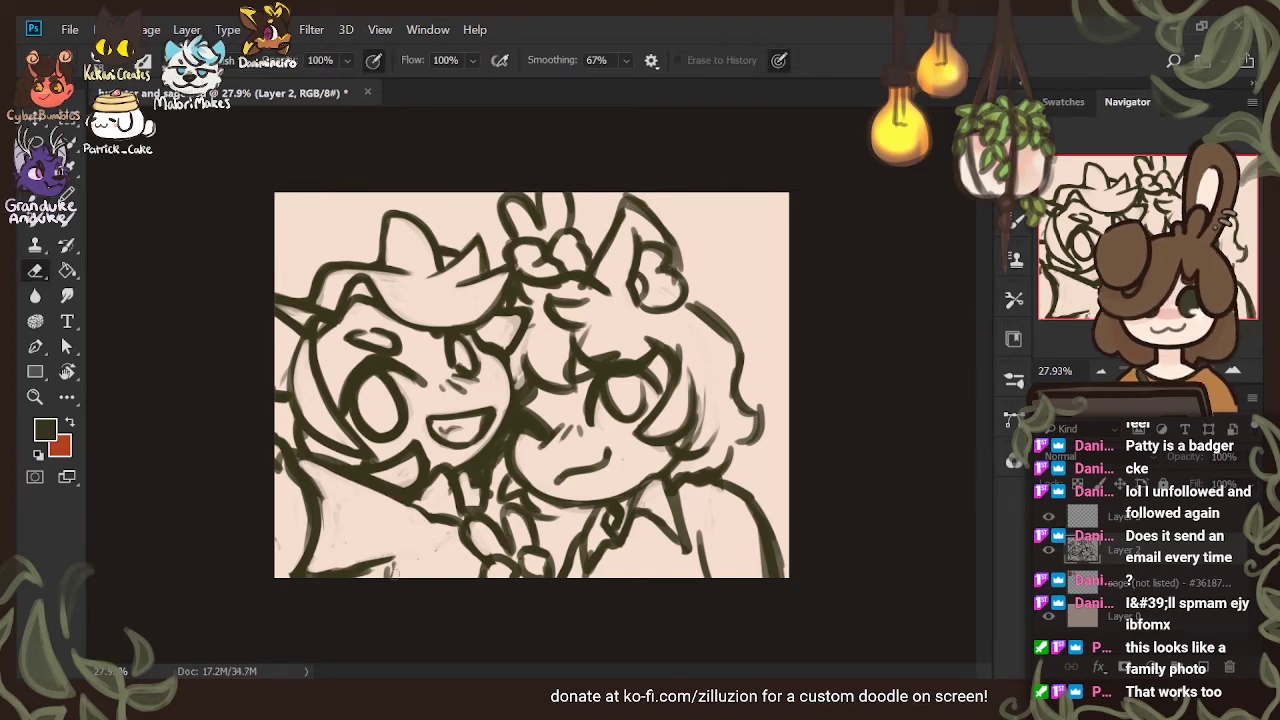
Redraw the corner of the fox boy's sleeve at the canvas's lower edge and erase the rough lines along his outer arm
key("b")
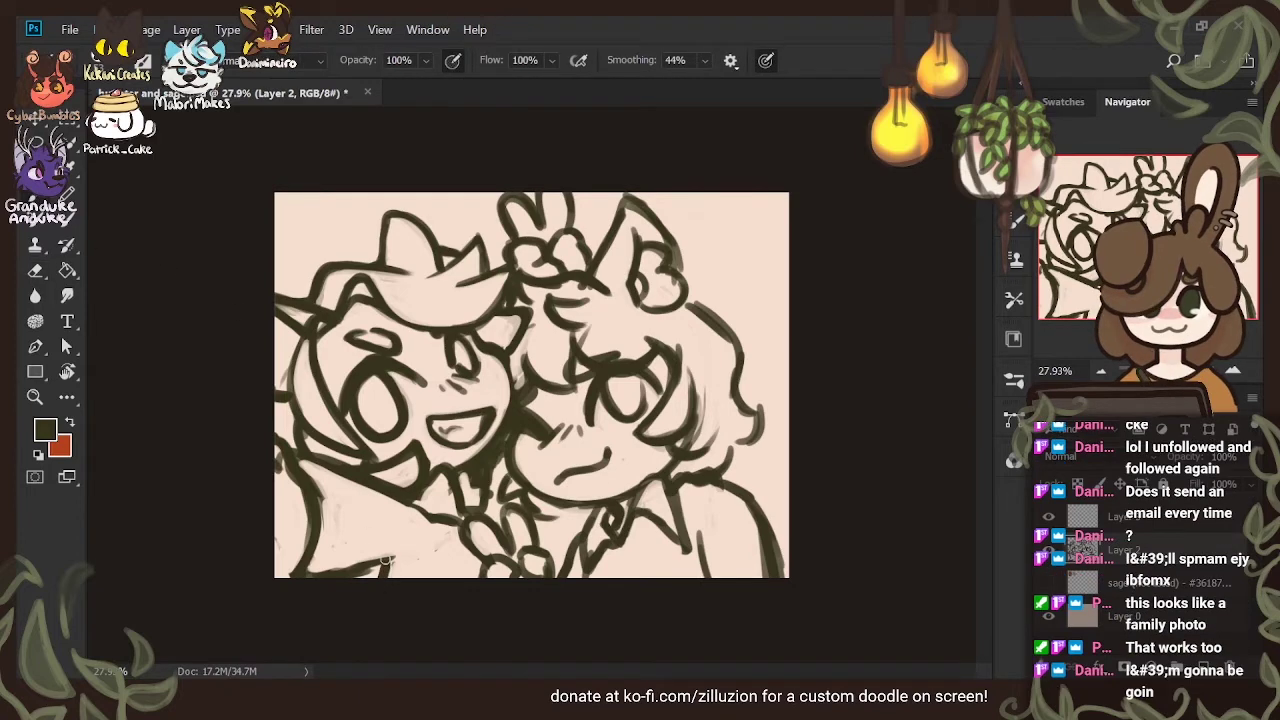
left_click_drag(358, 574, 384, 575)
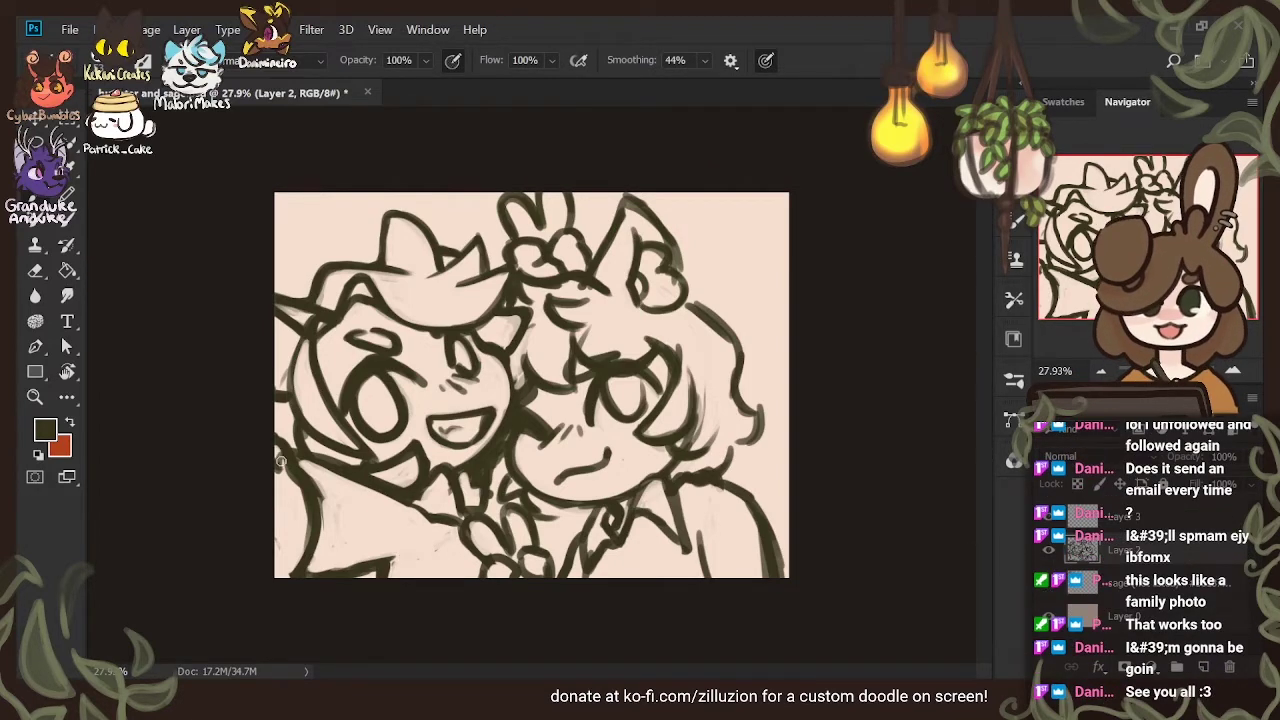
key("e")
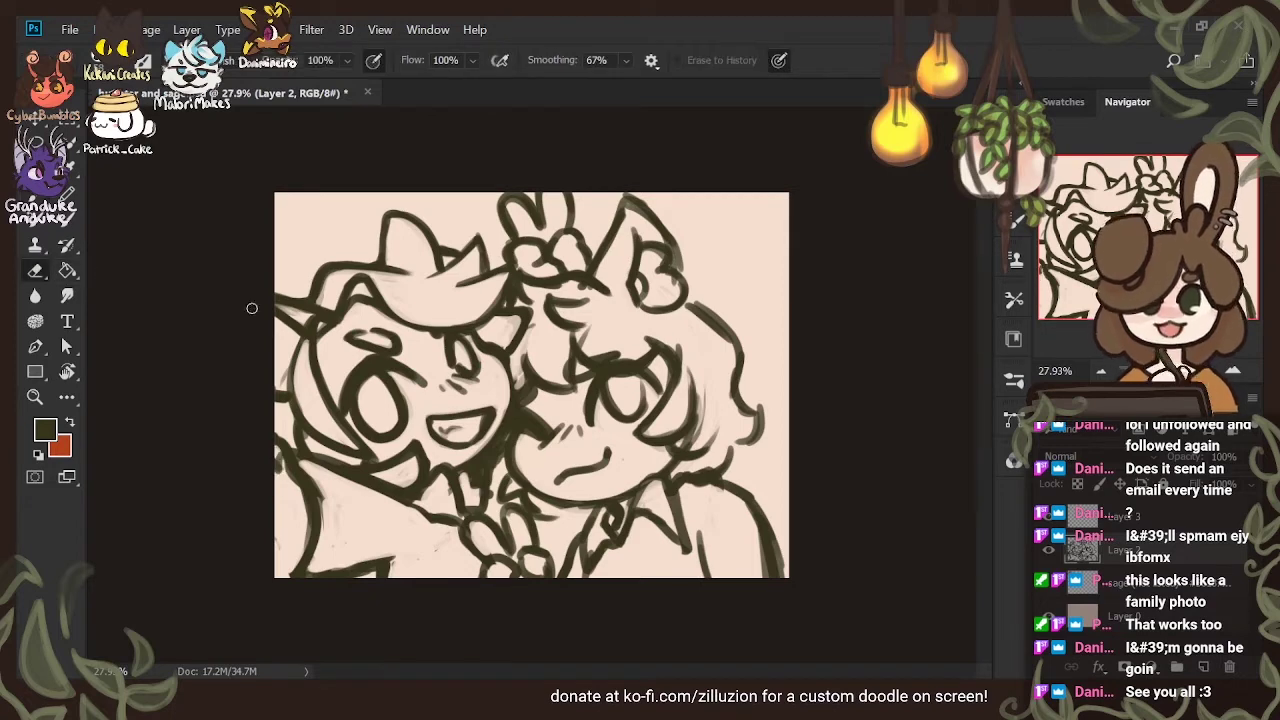
mouse_move(277, 438)
left_mouse_down()
mouse_move(289, 514)
mouse_move(281, 471)
mouse_move(306, 518)
mouse_move(300, 553)
mouse_move(256, 601)
left_mouse_up()
left_click_drag(309, 468, 326, 561)
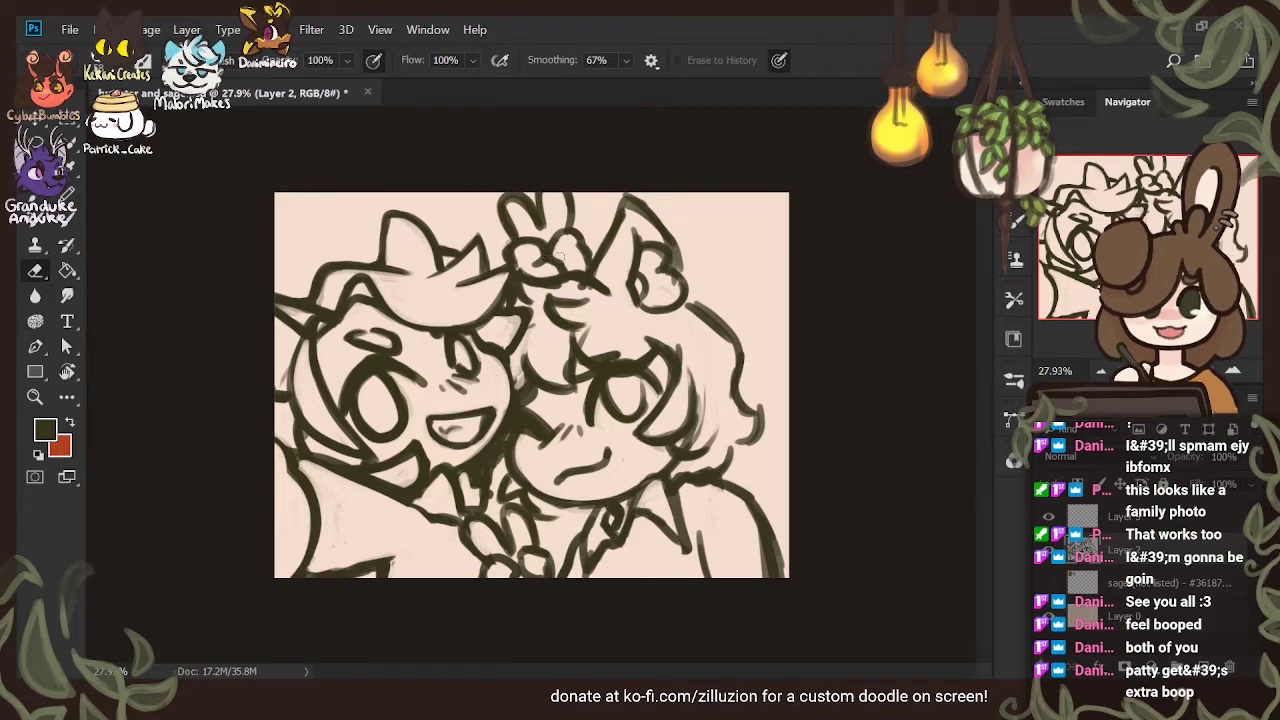
Refine the folded fingers of the peace-sign hand and erase the rough lines below it and around the cat boy's fringe
key("b")
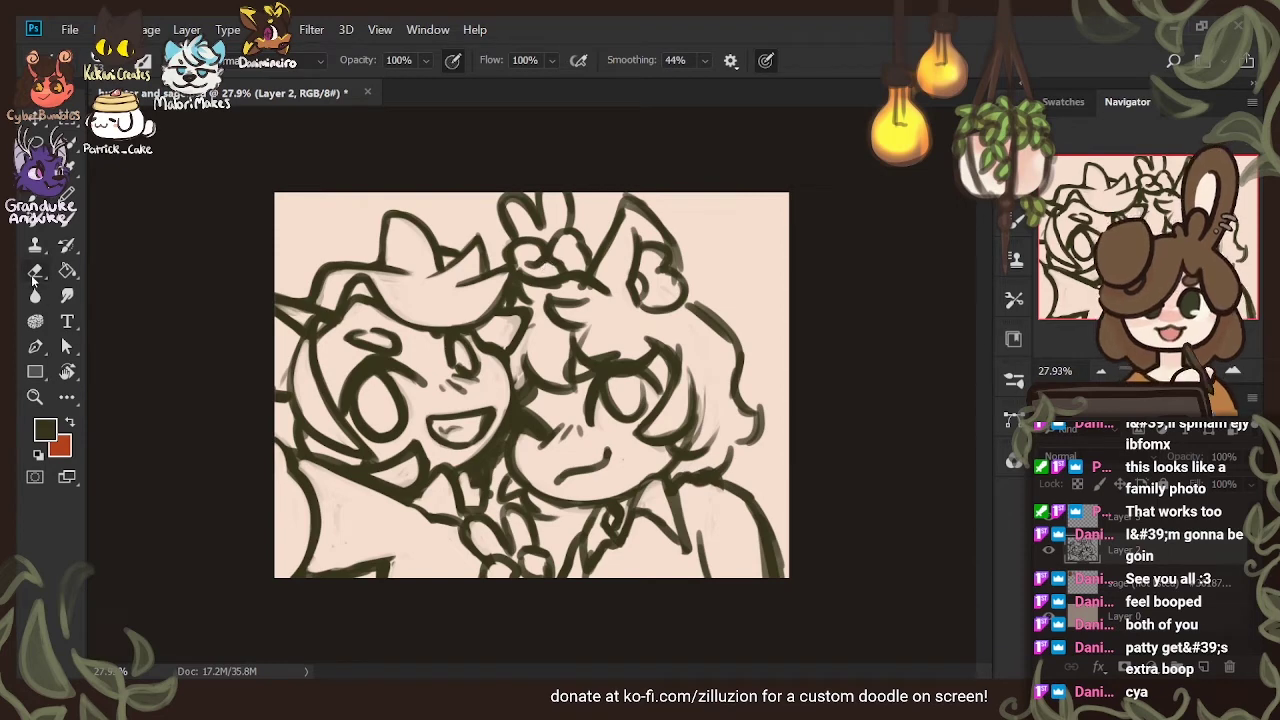
key("e")
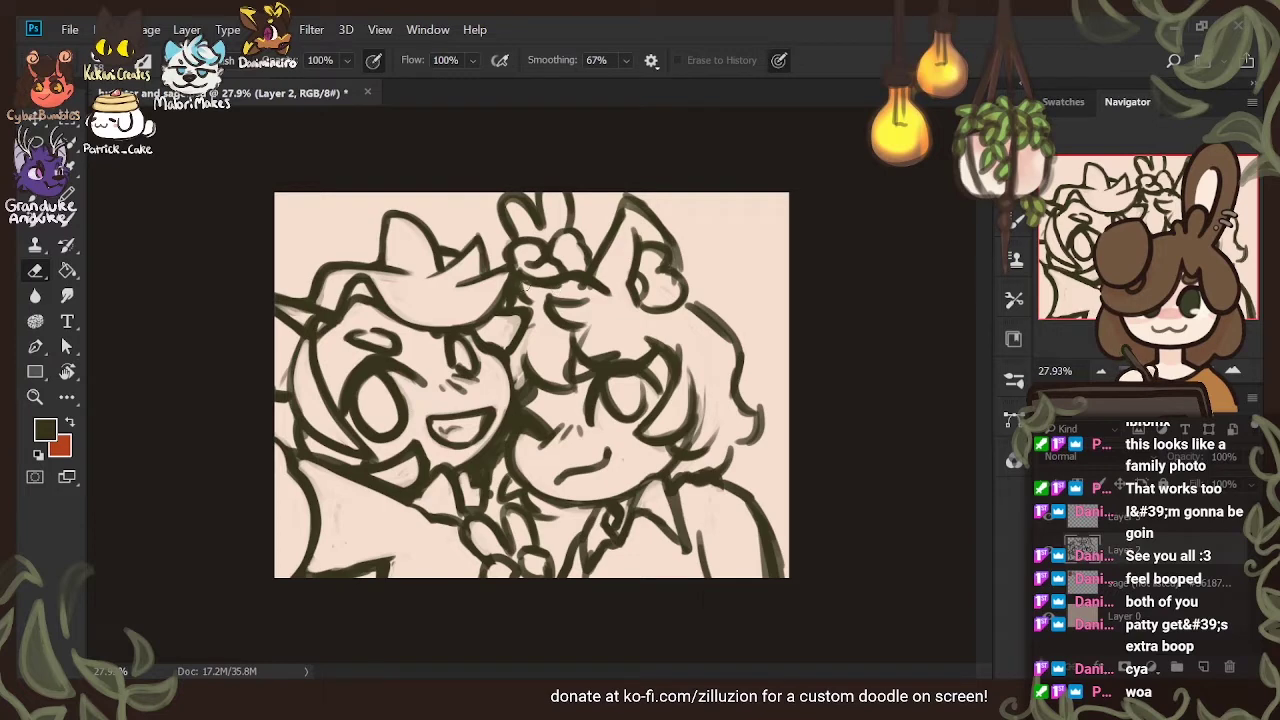
mouse_move(527, 288)
left_mouse_down()
mouse_move(588, 287)
mouse_move(620, 317)
mouse_move(596, 304)
mouse_move(562, 312)
mouse_move(547, 290)
mouse_move(556, 344)
left_mouse_up()
mouse_move(548, 314)
left_mouse_down()
mouse_move(648, 352)
mouse_move(612, 354)
mouse_move(645, 365)
left_mouse_up()
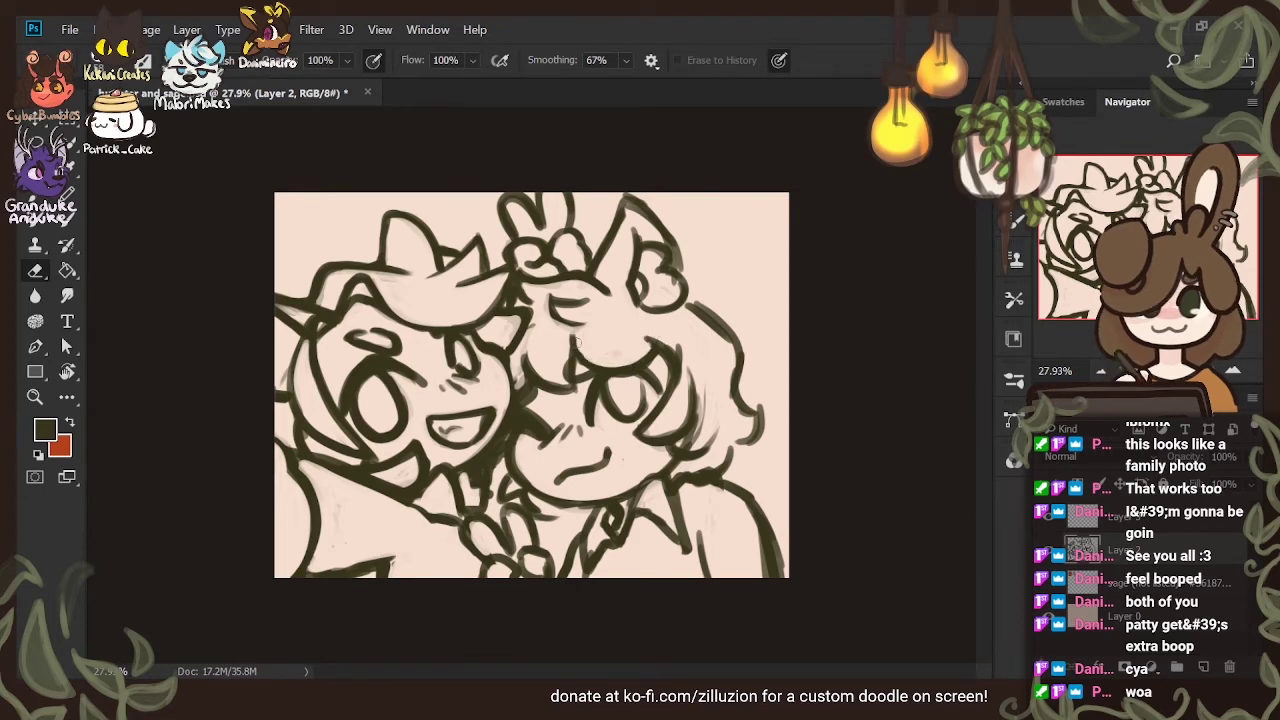
mouse_move(562, 366)
left_mouse_down()
mouse_move(565, 384)
mouse_move(541, 382)
mouse_move(574, 384)
left_mouse_up()
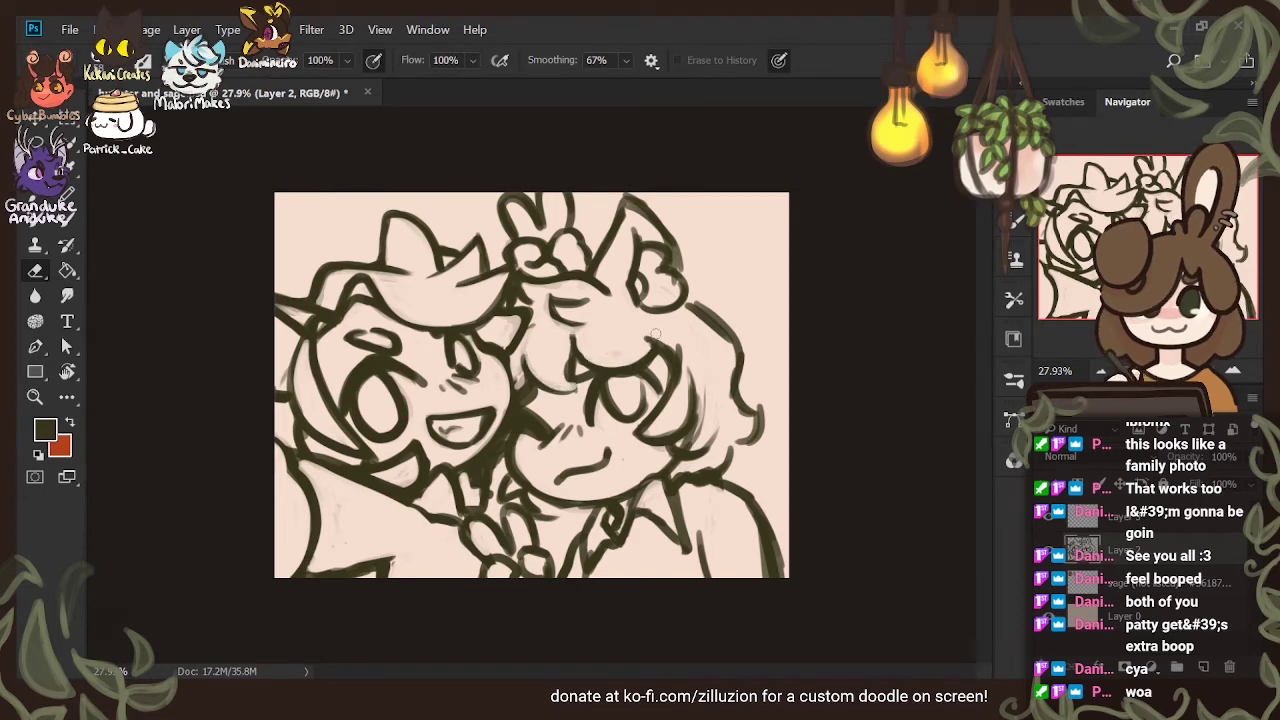
Redraw the cat boy's fringe tips above his eye and the side lock of hair beside it, erasing the rough strokes
left_click(64, 228)
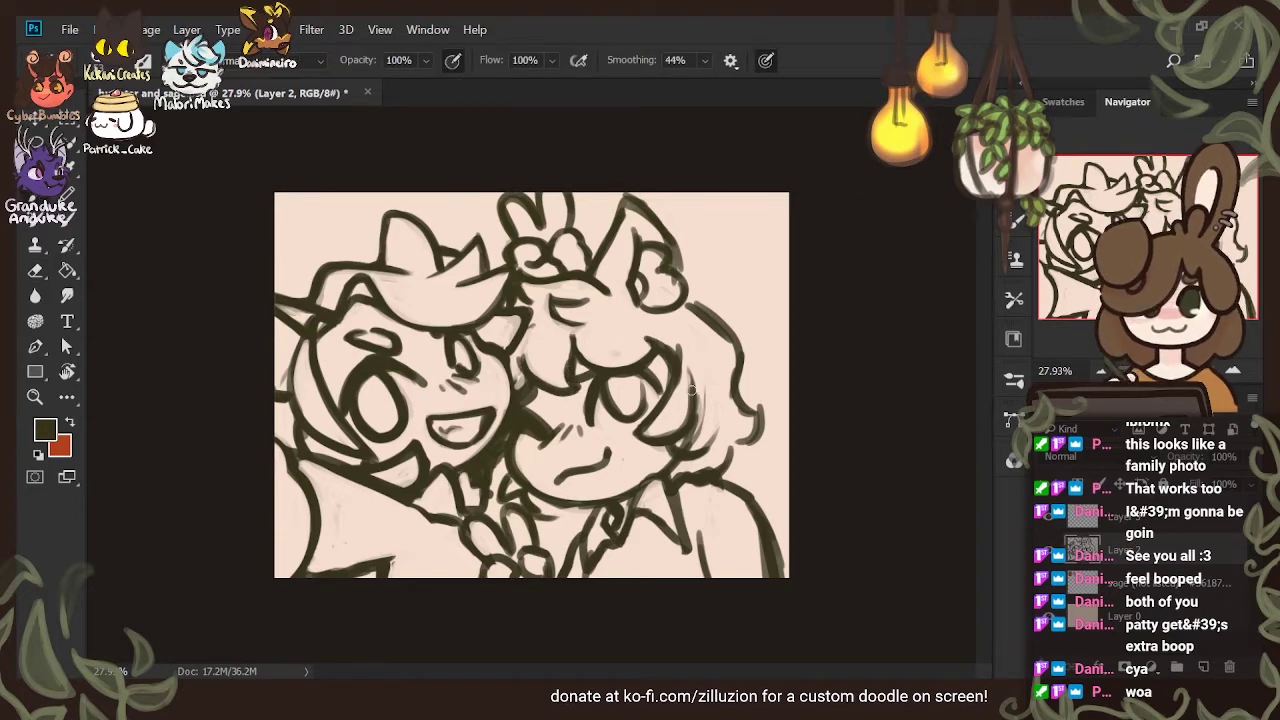
key("e")
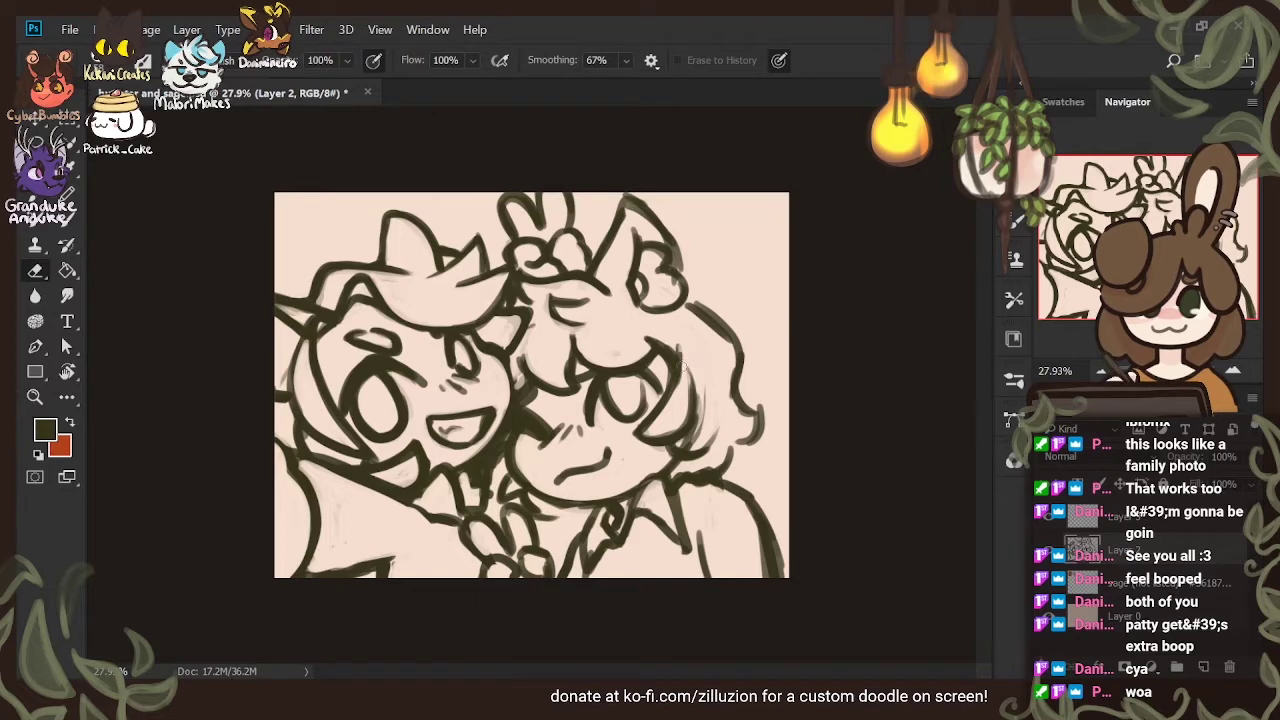
left_click_drag(682, 363, 639, 439)
key("b")
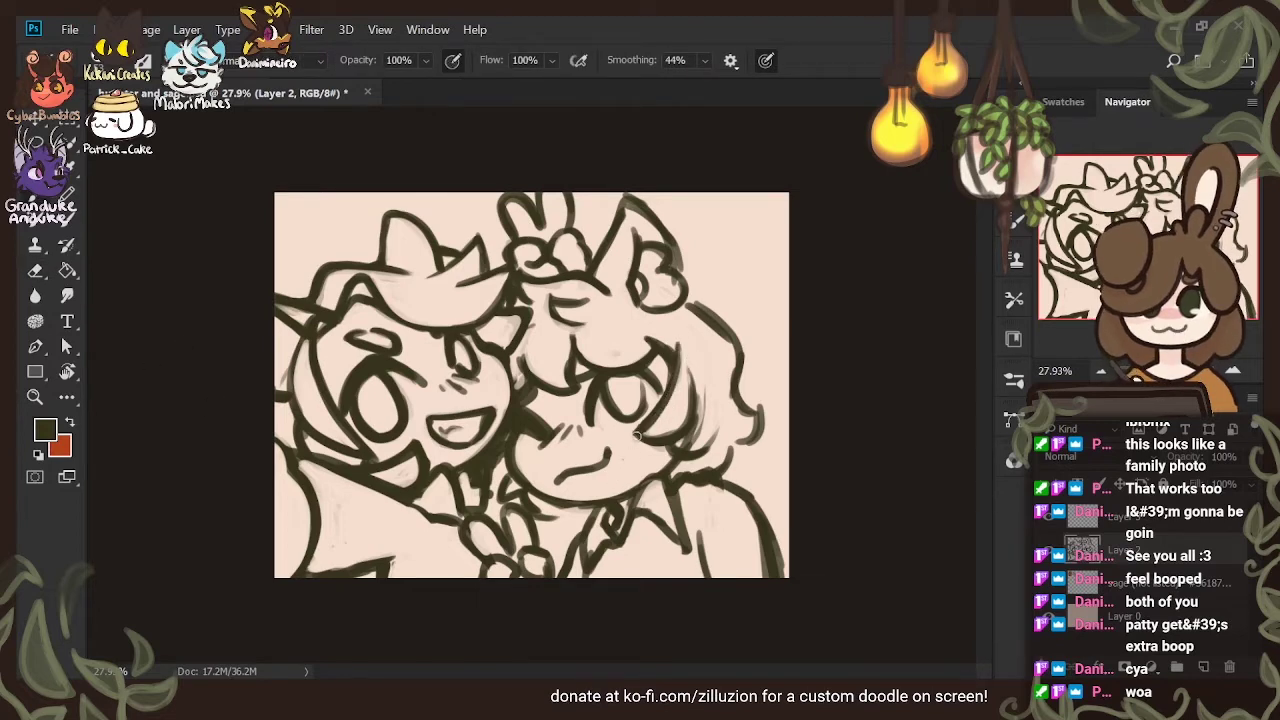
Erase the rough marks inside the cat boy's eye and clean up the line under his chin
key("e")
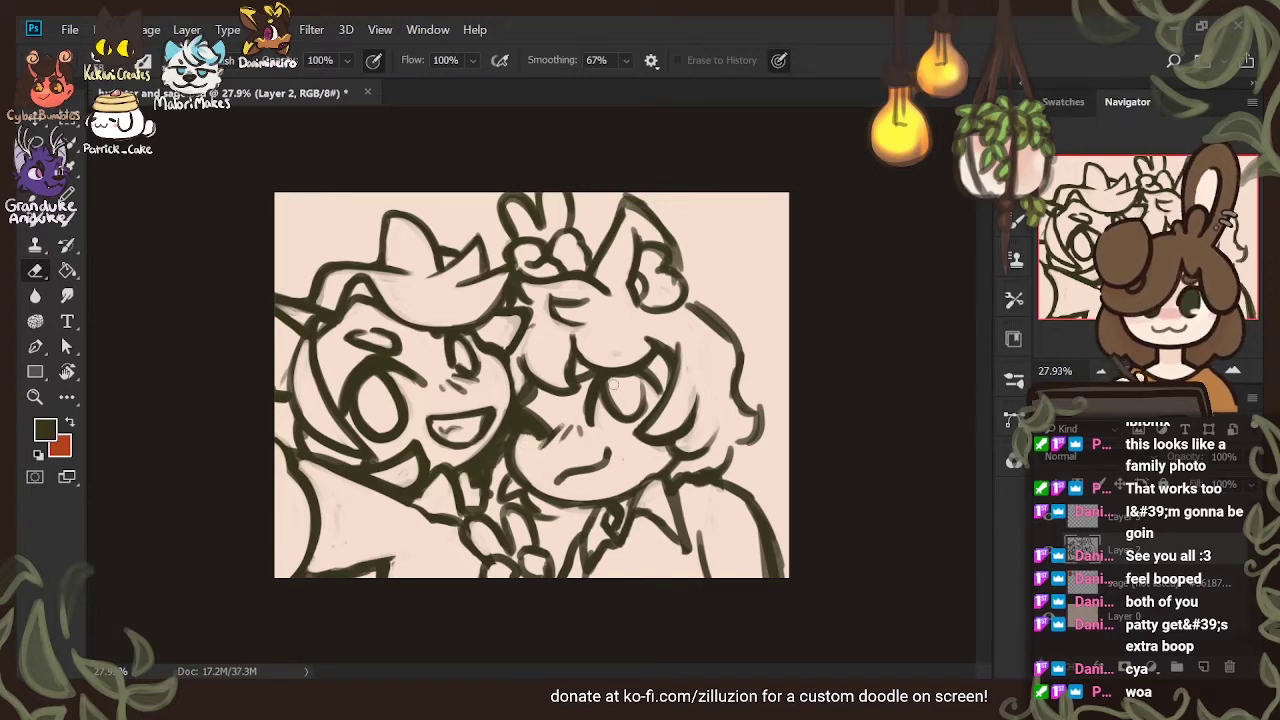
left_click_drag(613, 384, 630, 410)
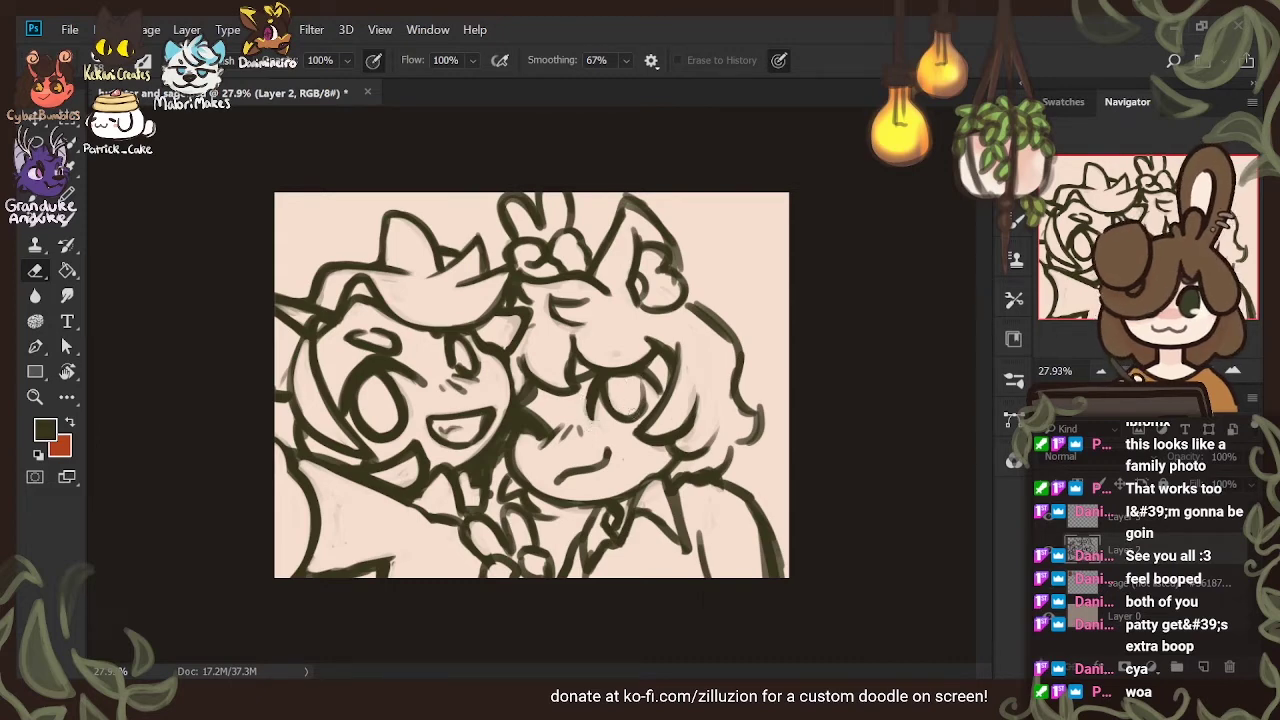
key("b")
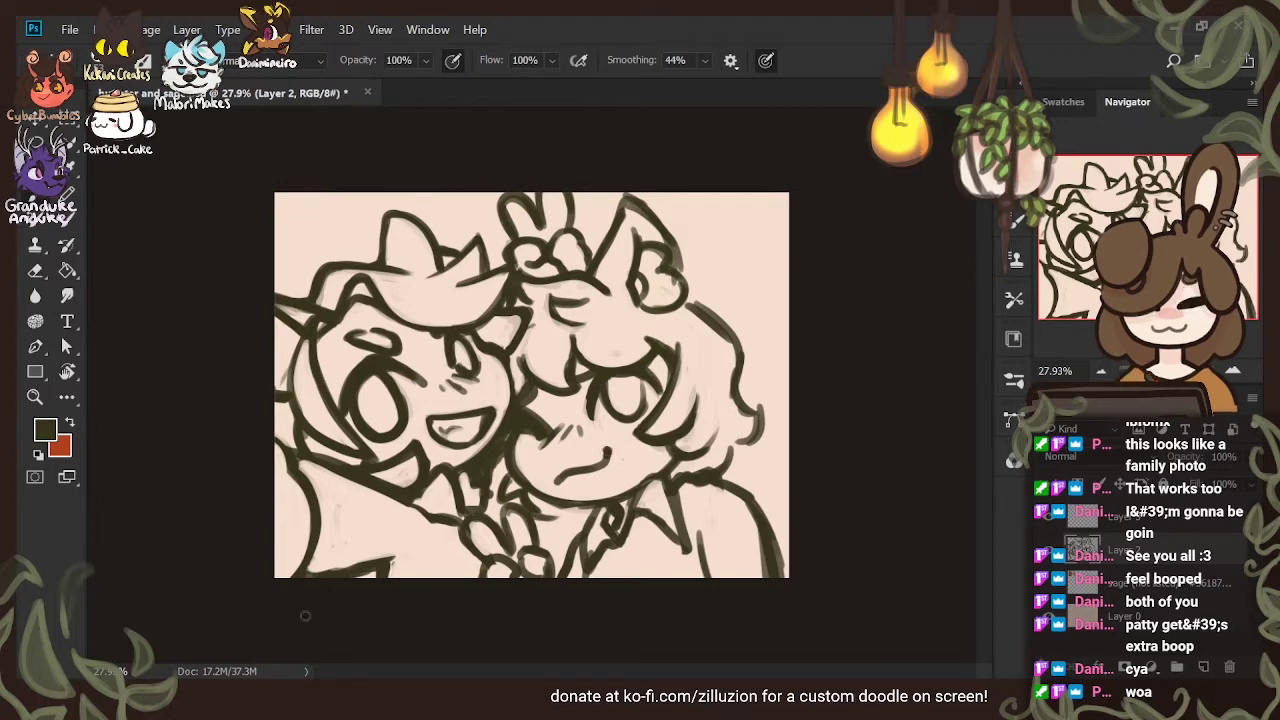
key("e")
left_click_drag(537, 497, 598, 512)
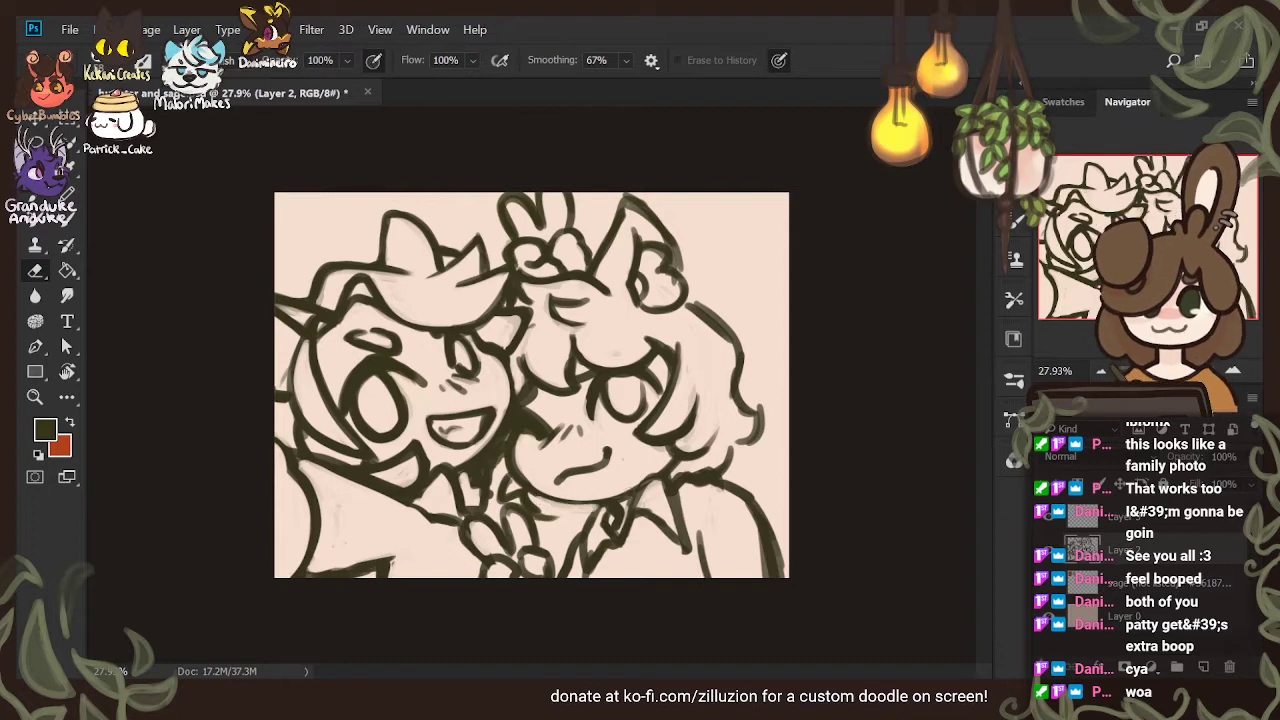
Erase the rough marks around the peace-sign hand at the canvas's lower edge and along the right-hand character's collar
key("b")
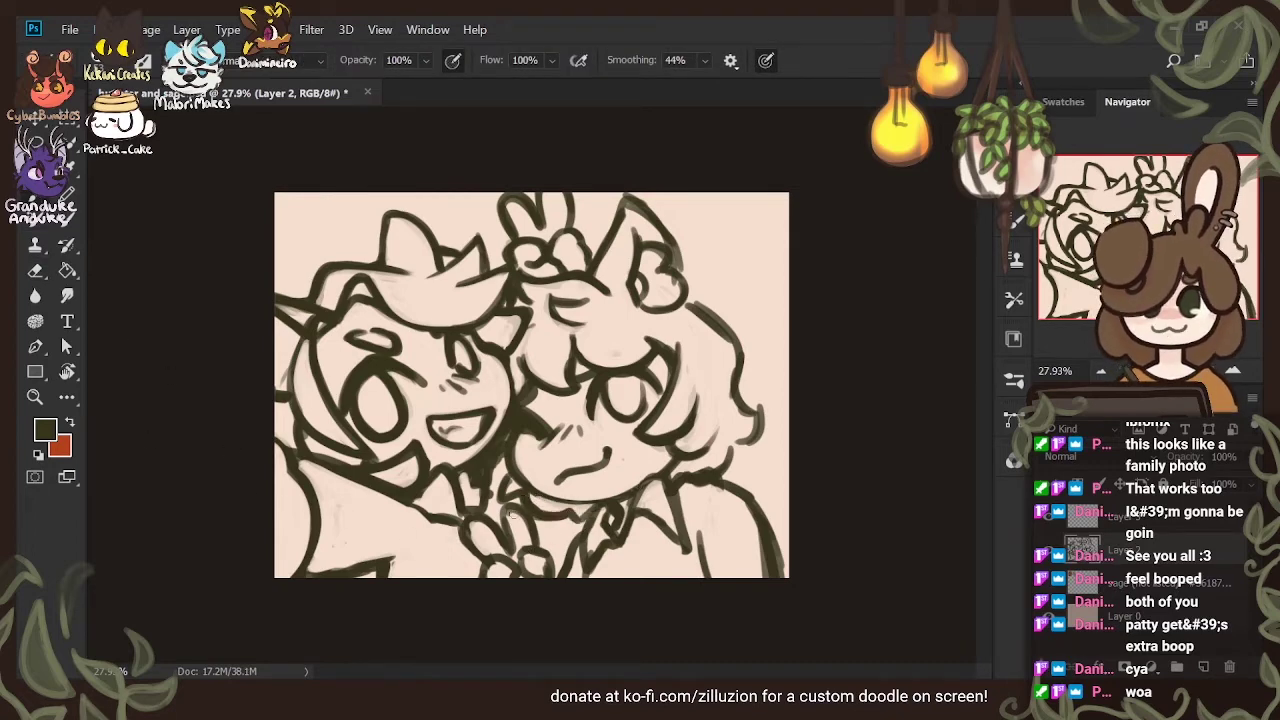
key("e")
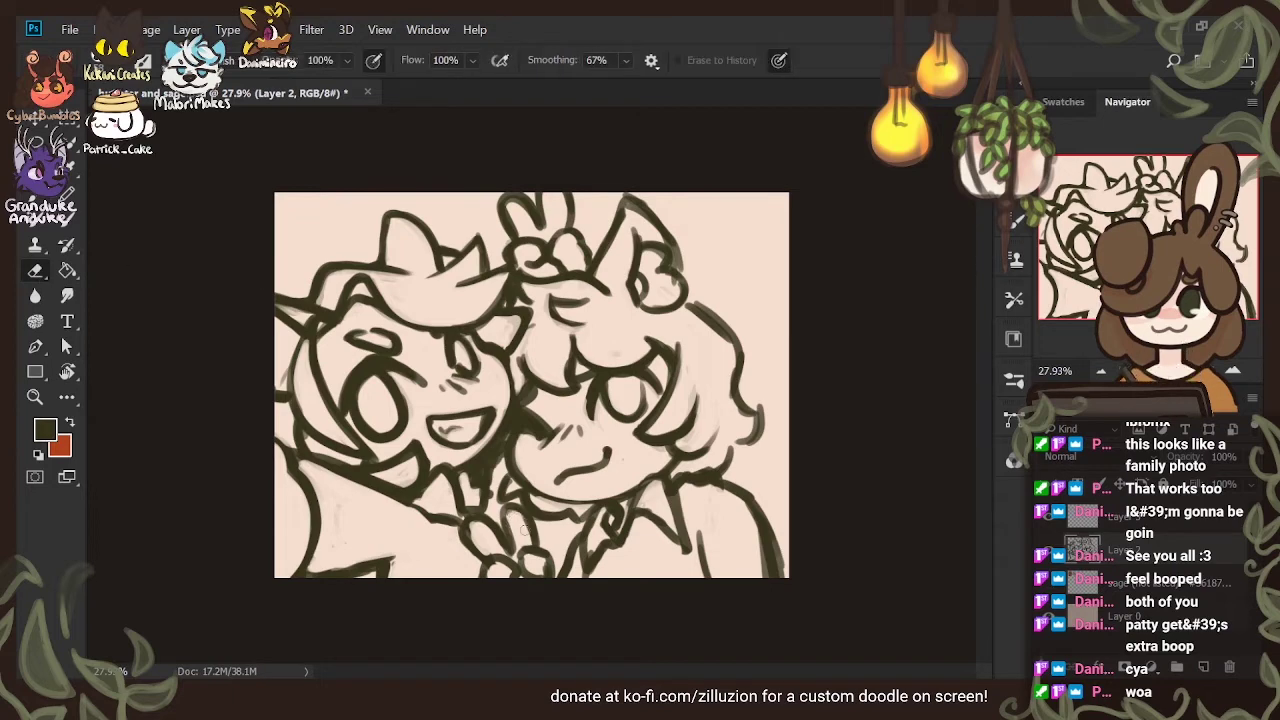
mouse_move(474, 524)
left_mouse_down()
mouse_move(517, 583)
mouse_move(512, 570)
mouse_move(538, 560)
mouse_move(550, 584)
left_mouse_up()
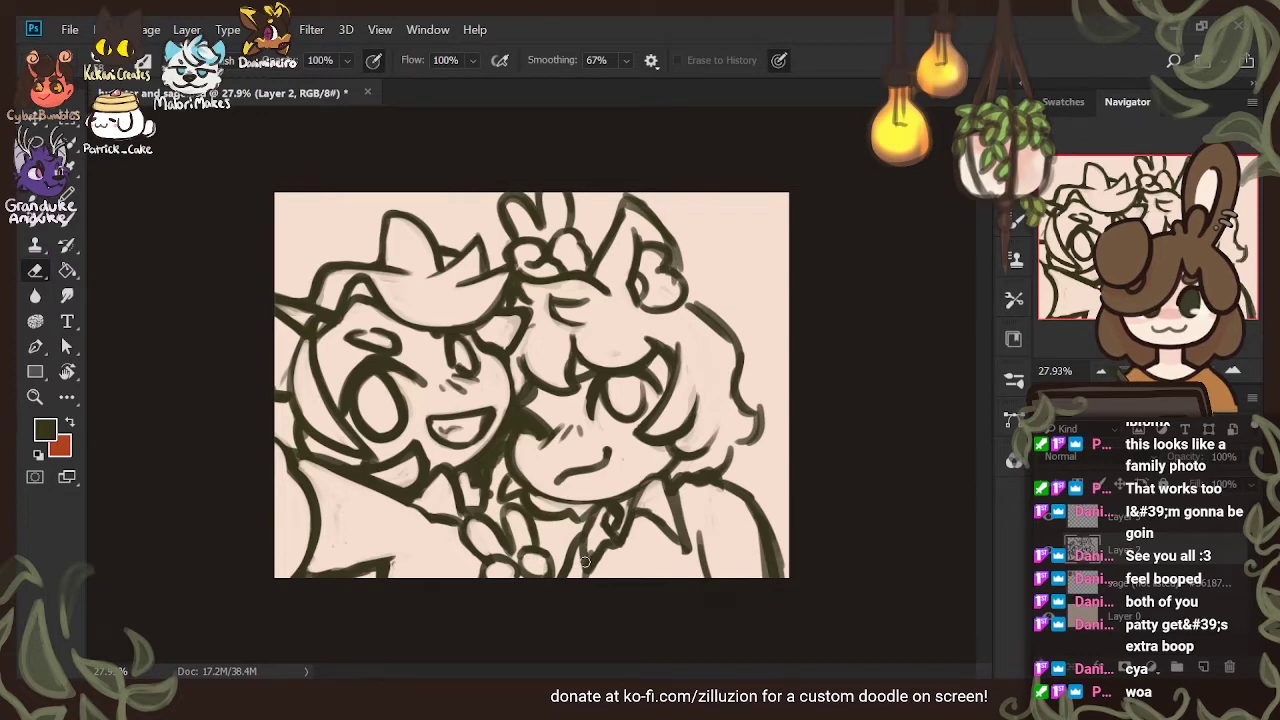
left_click_drag(600, 512, 592, 536)
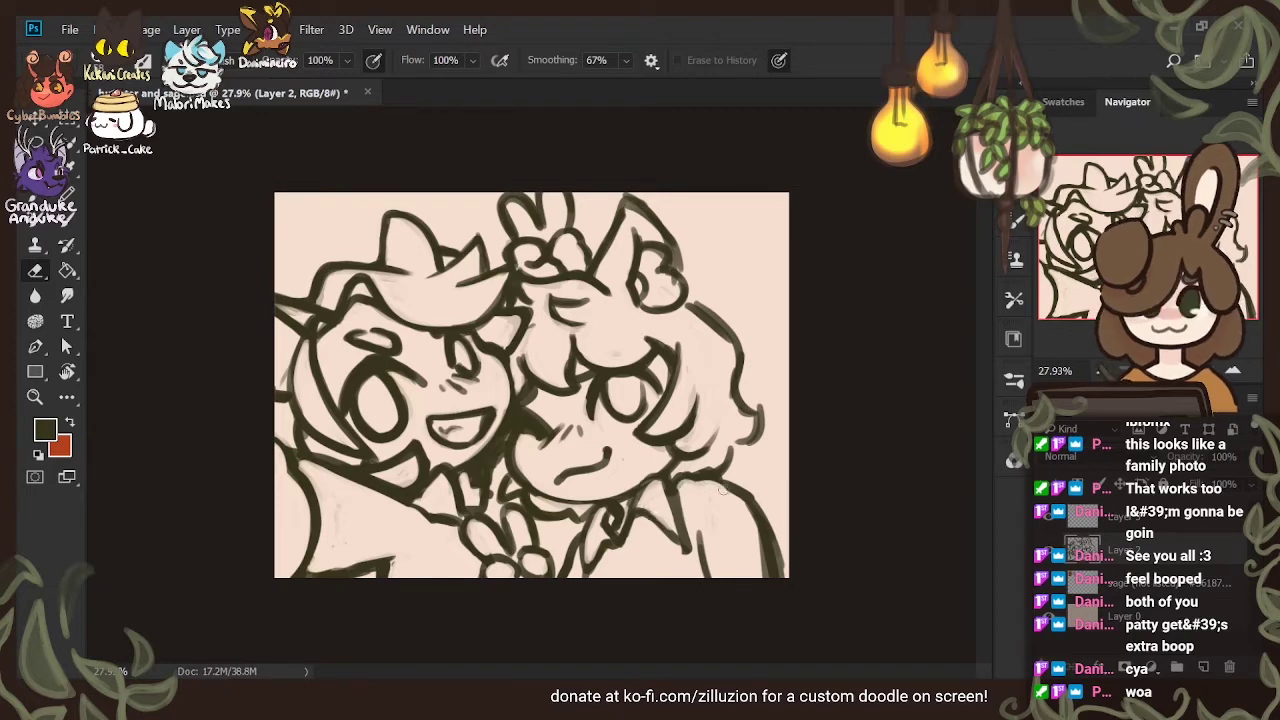
Erase the inner sleeve crease on the right-hand character's arm and redraw its lower end as a cleaner line
mouse_move(784, 564)
left_mouse_down()
mouse_move(772, 525)
mouse_move(783, 629)
left_mouse_up()
key("ctrl+z")
left_click_drag(699, 531, 698, 577)
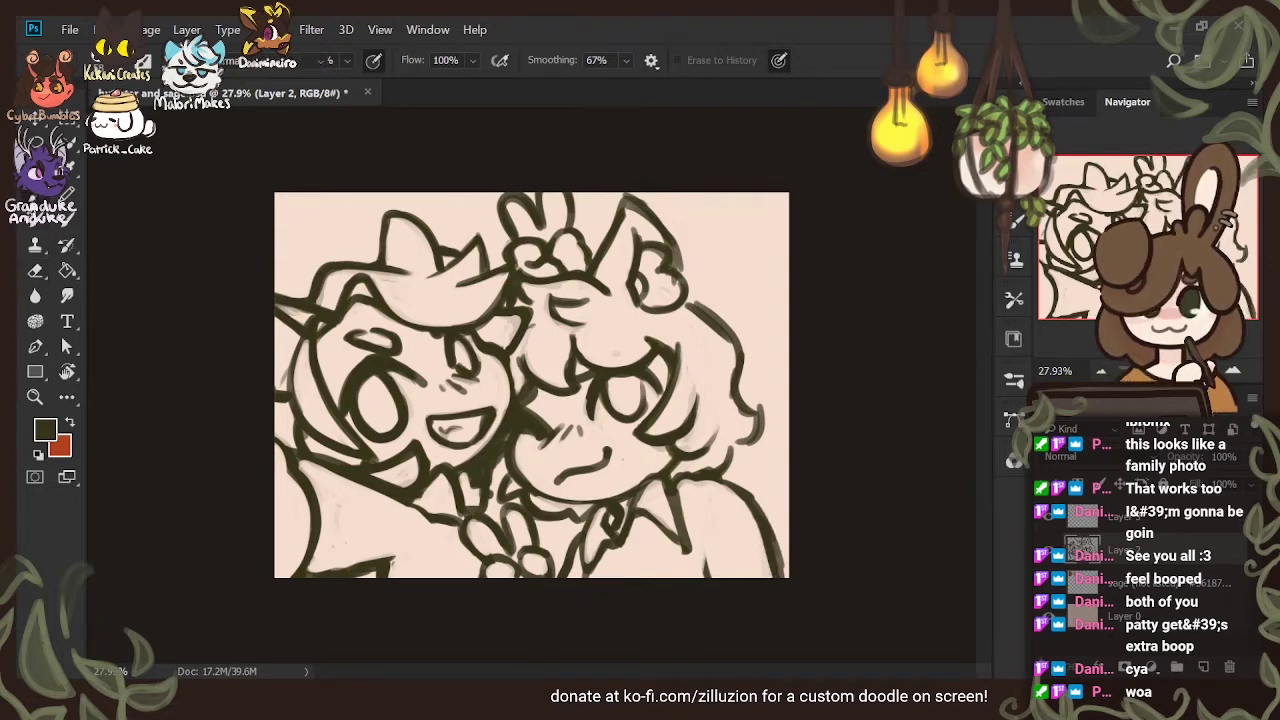
key("b")
left_click_drag(709, 555, 712, 582)
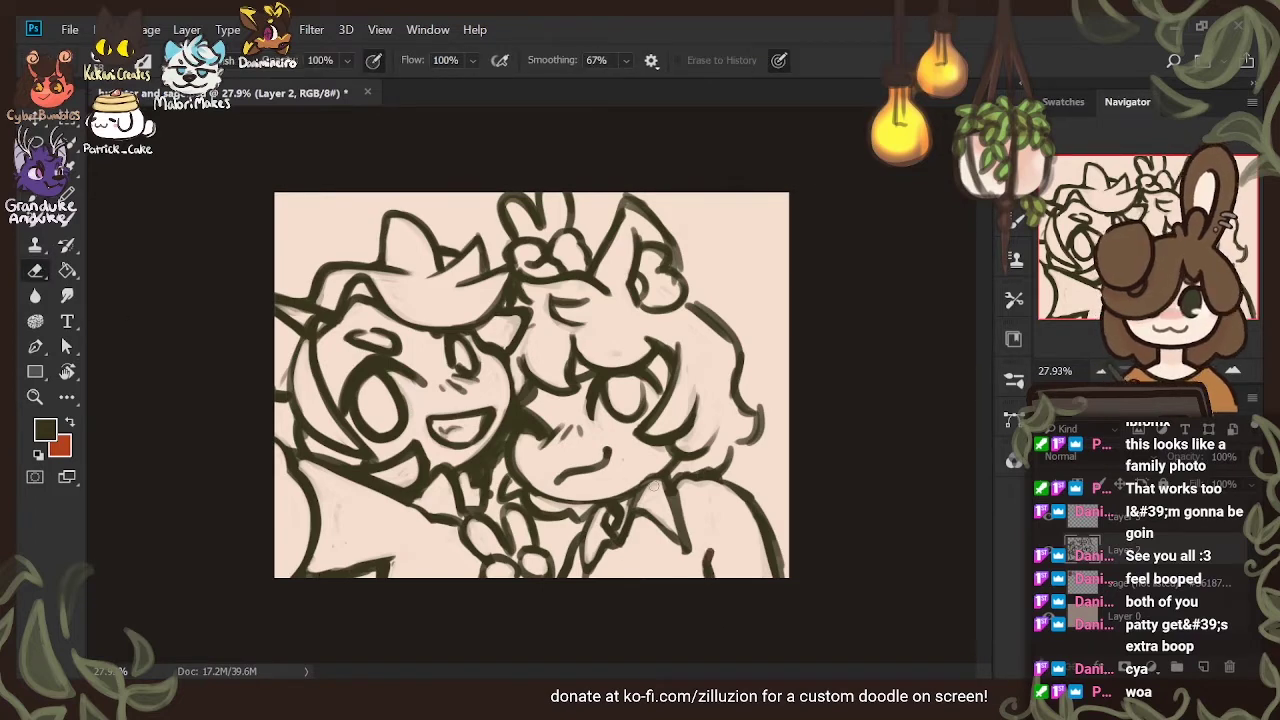
Redraw the outer hair tip of the right-hand character and thin the rough outline along the back of his hair
key("e")
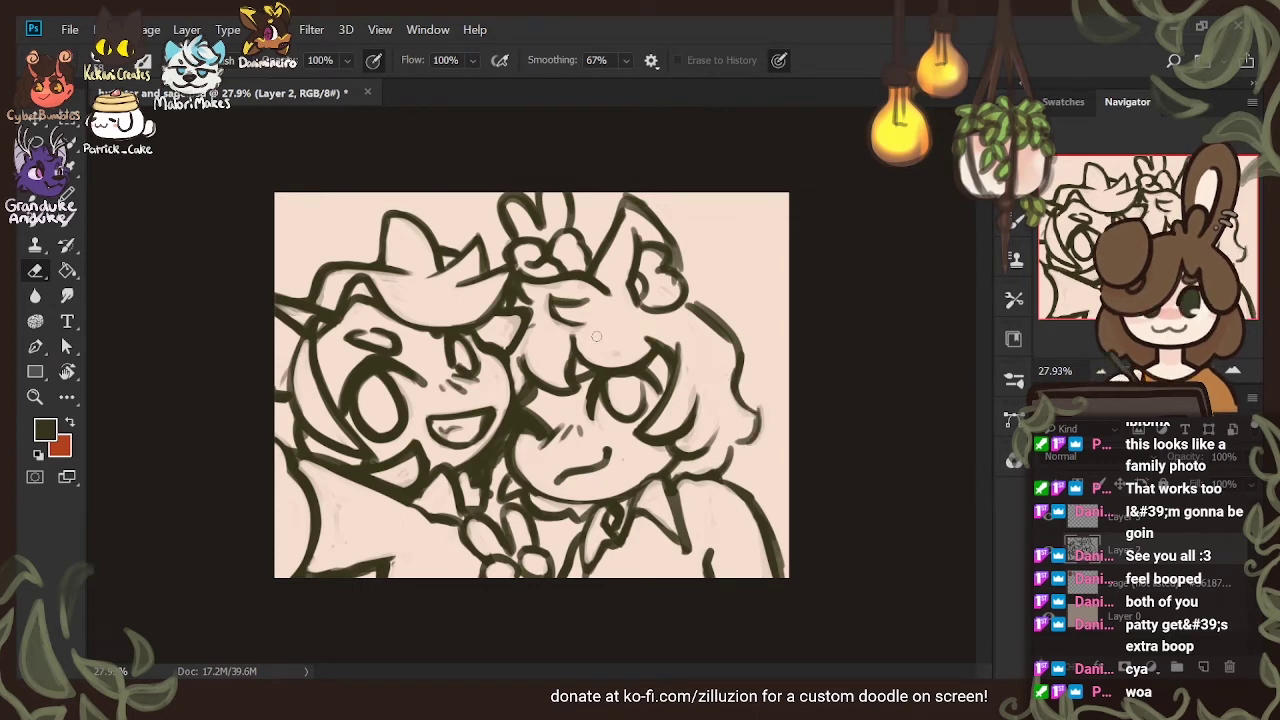
key("b")
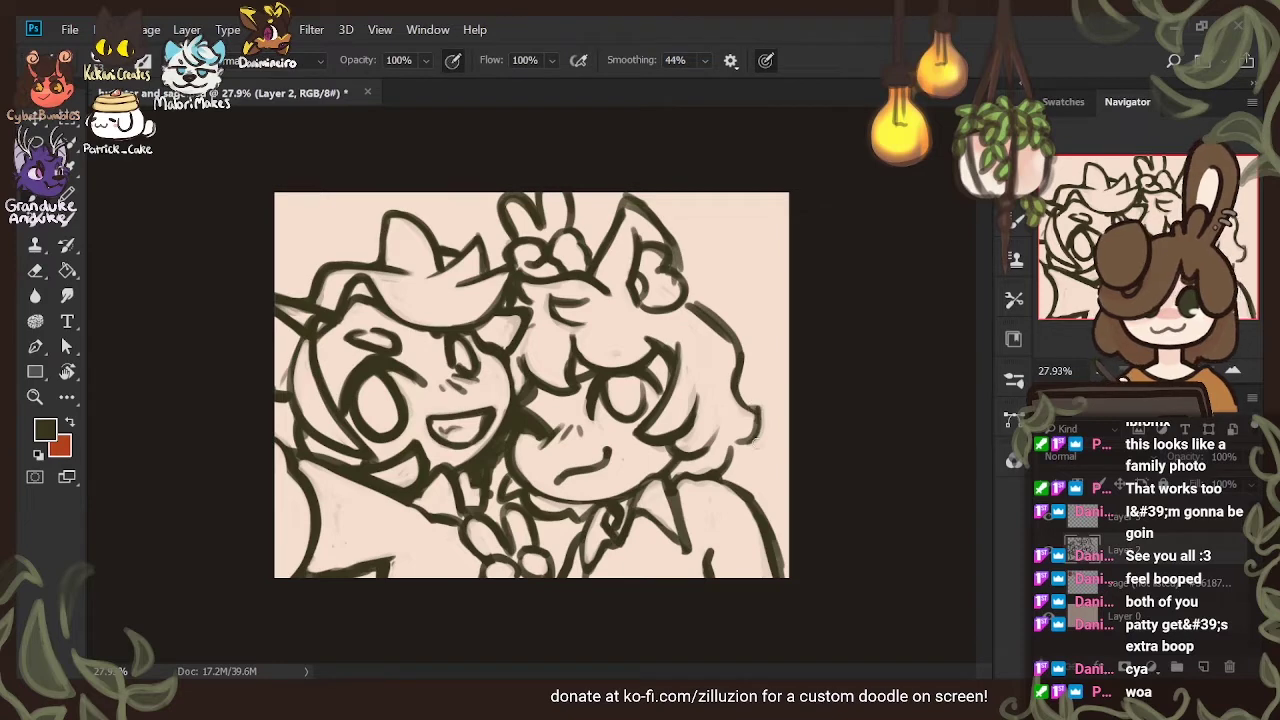
left_click_drag(755, 438, 751, 405)
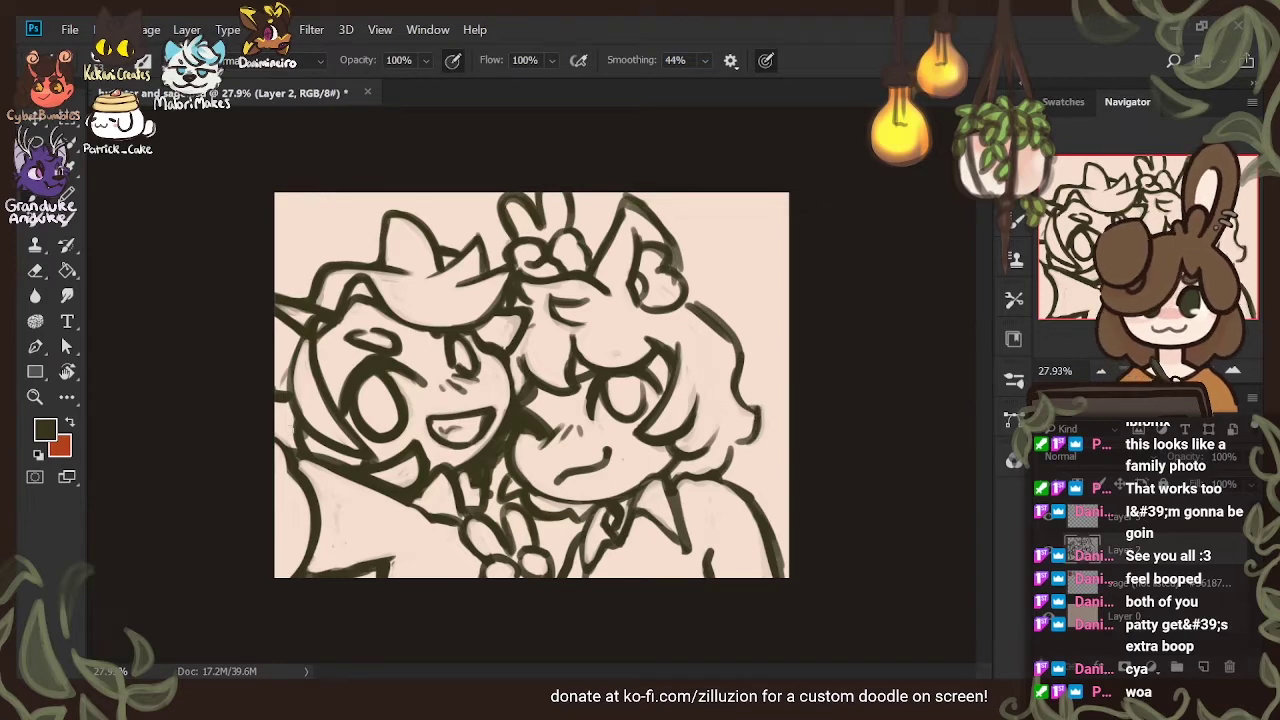
key("e")
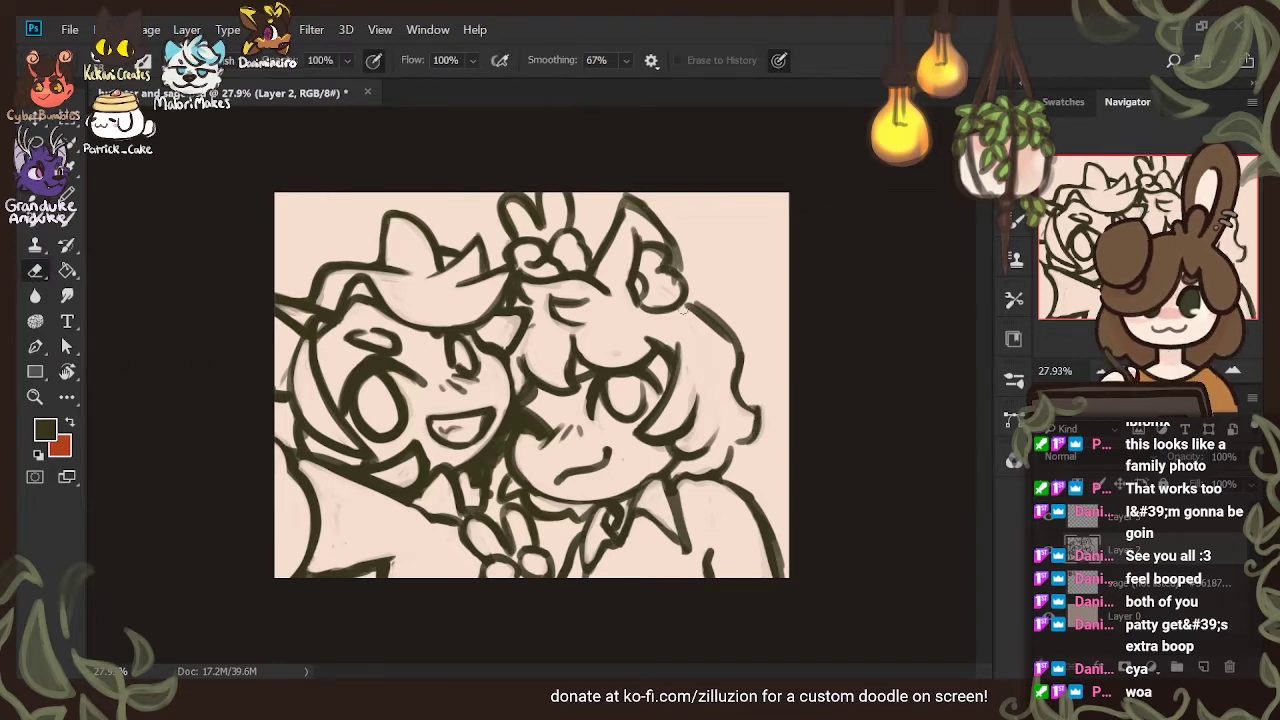
left_click_drag(683, 309, 738, 355)
Thin the rough lines of the right-hand character's ear and its inner fluff, and redraw the ear's outer edge
left_click_drag(648, 258, 675, 284)
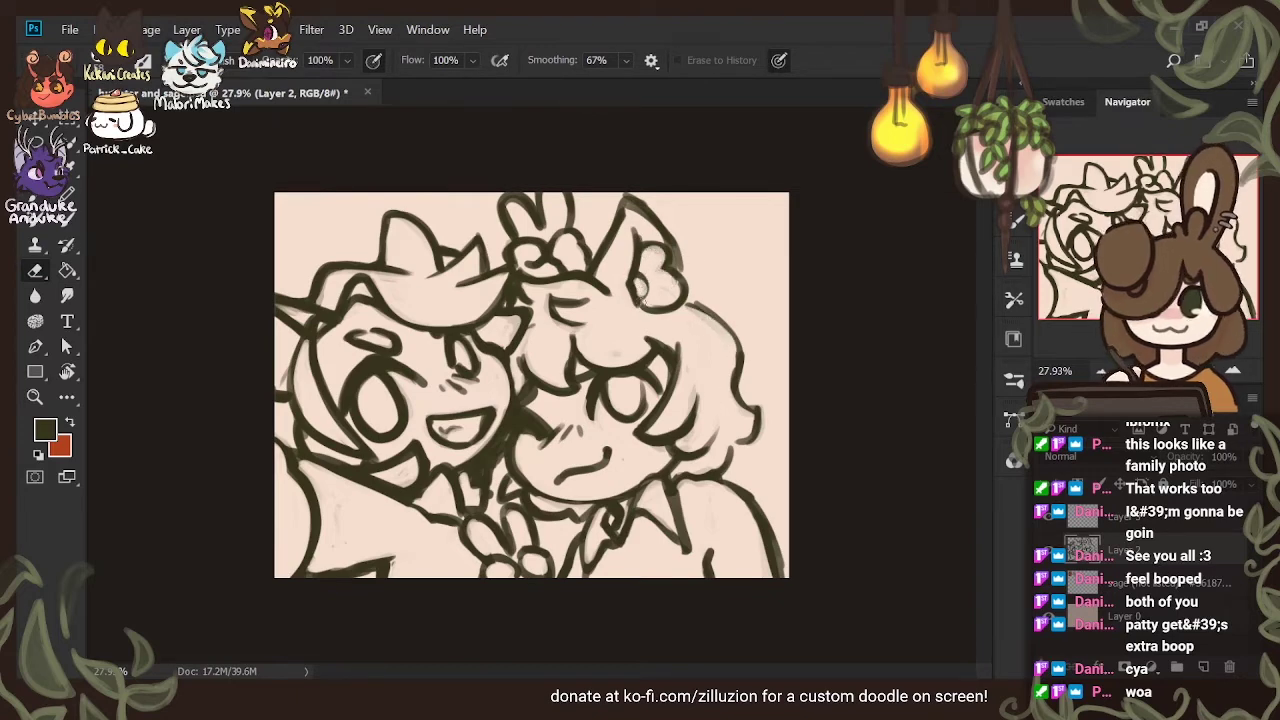
left_click_drag(627, 211, 601, 277)
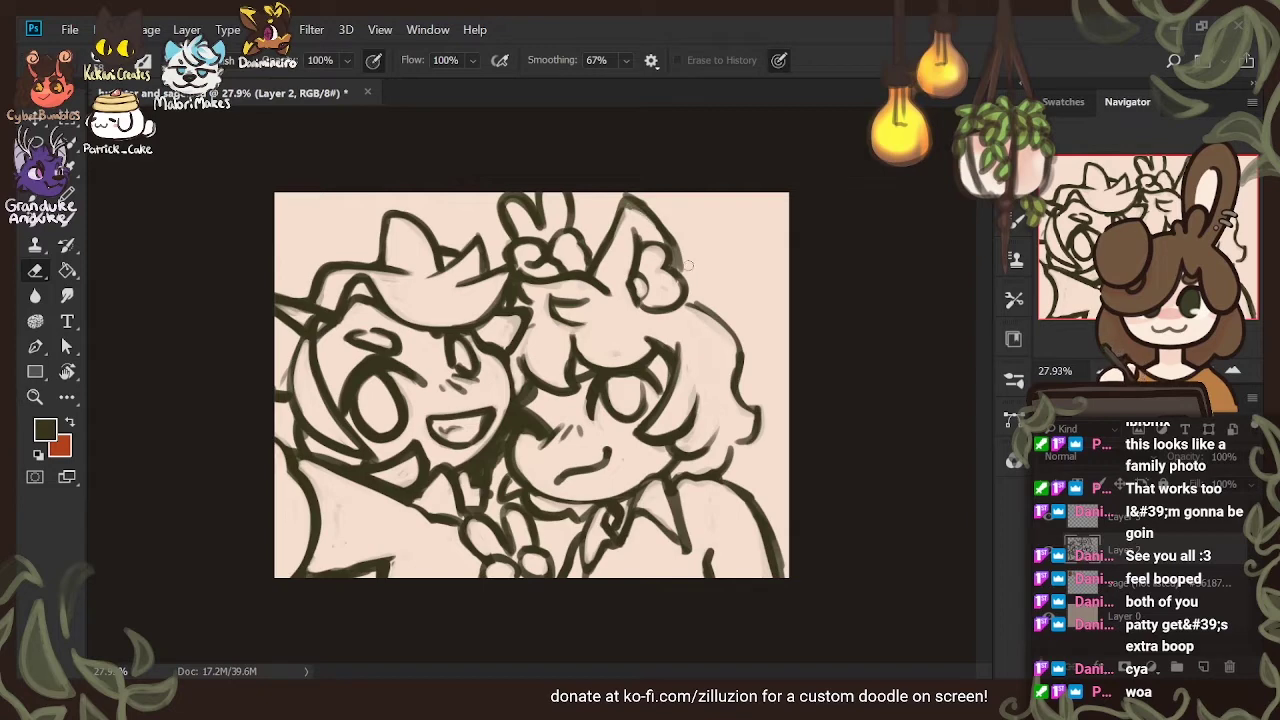
key("b")
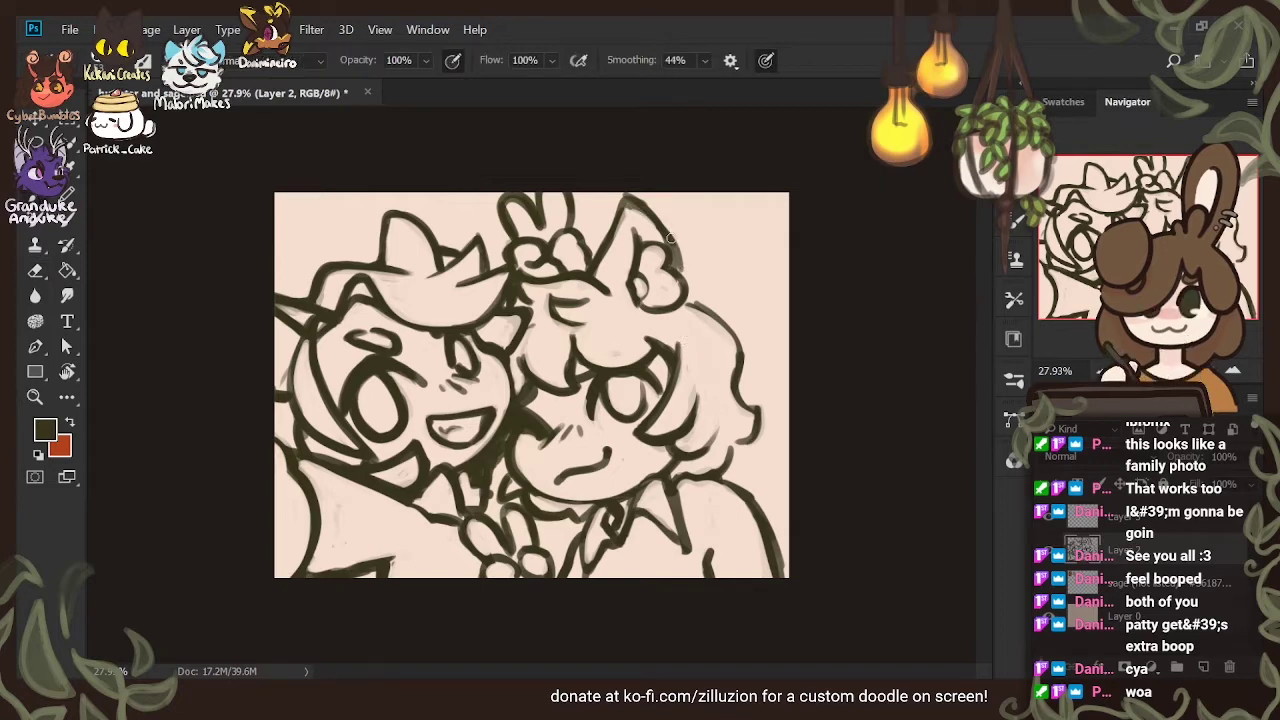
left_click_drag(670, 237, 685, 292)
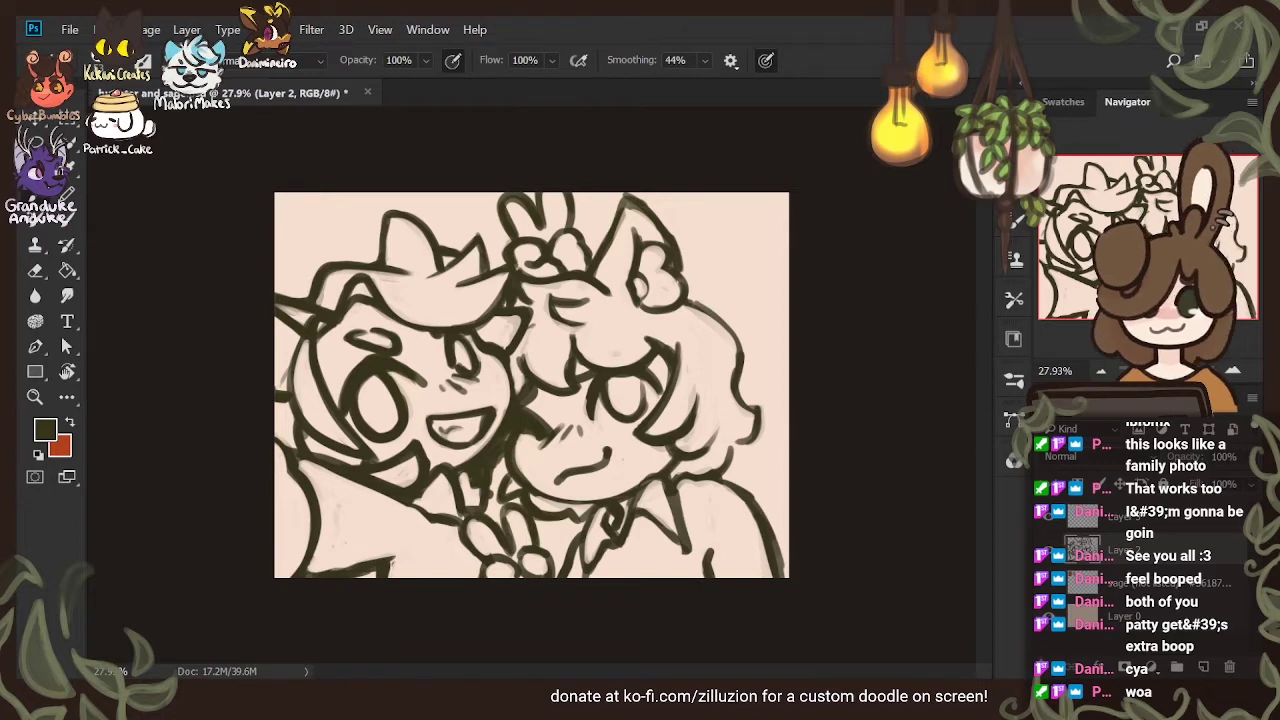
Strengthen the right-hand character's chin line and clean up the rough lines beneath it at the collar
left_click_drag(576, 500, 605, 500)
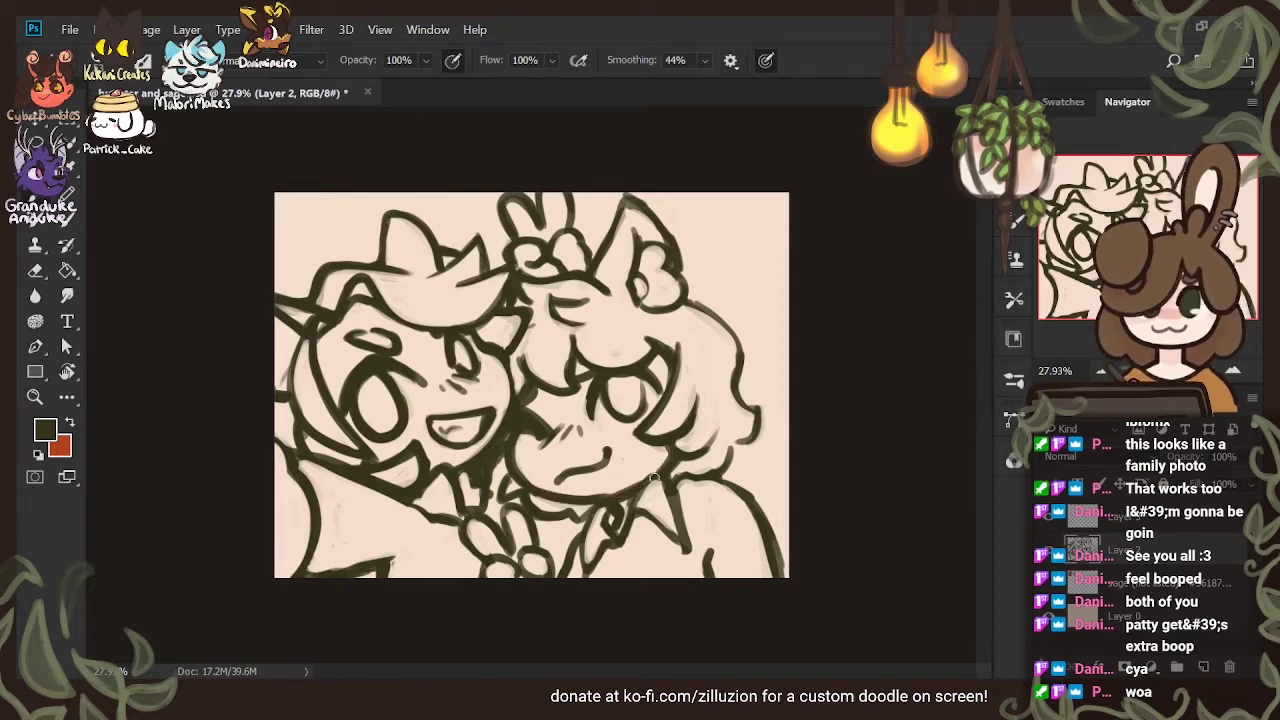
mouse_move(598, 501)
left_mouse_down()
mouse_move(652, 474)
mouse_move(605, 496)
left_mouse_up()
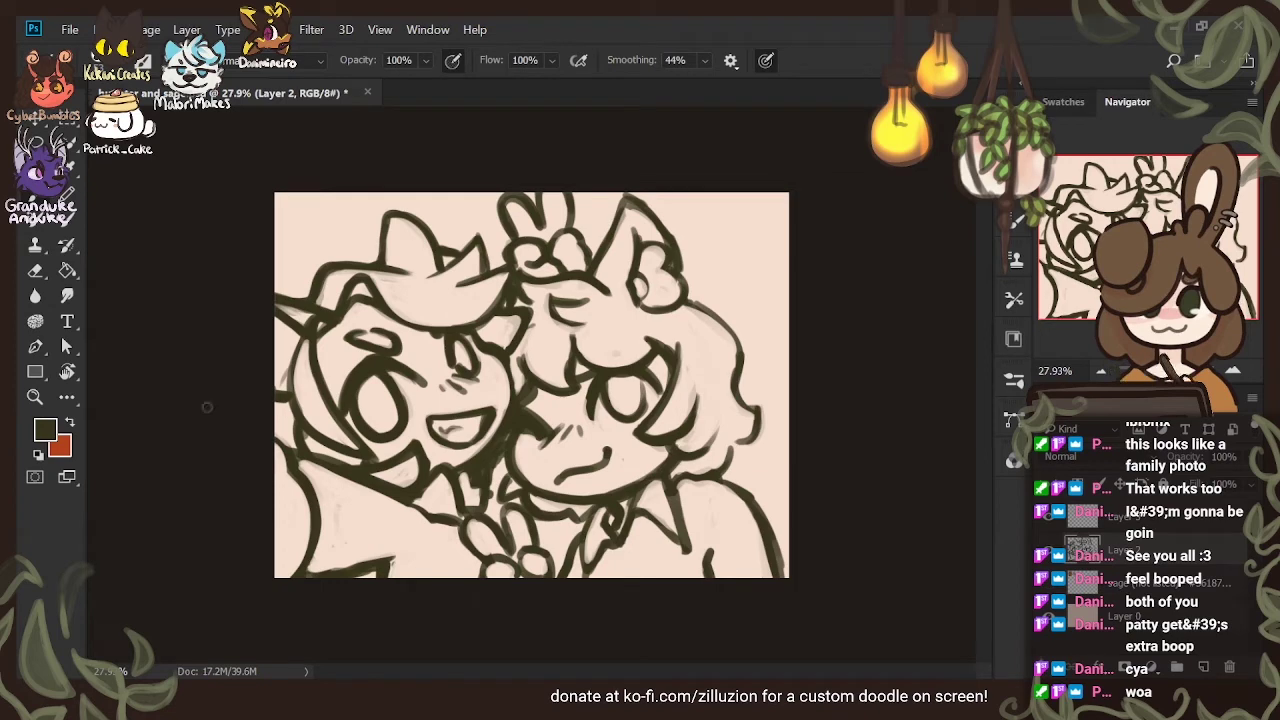
key("e")
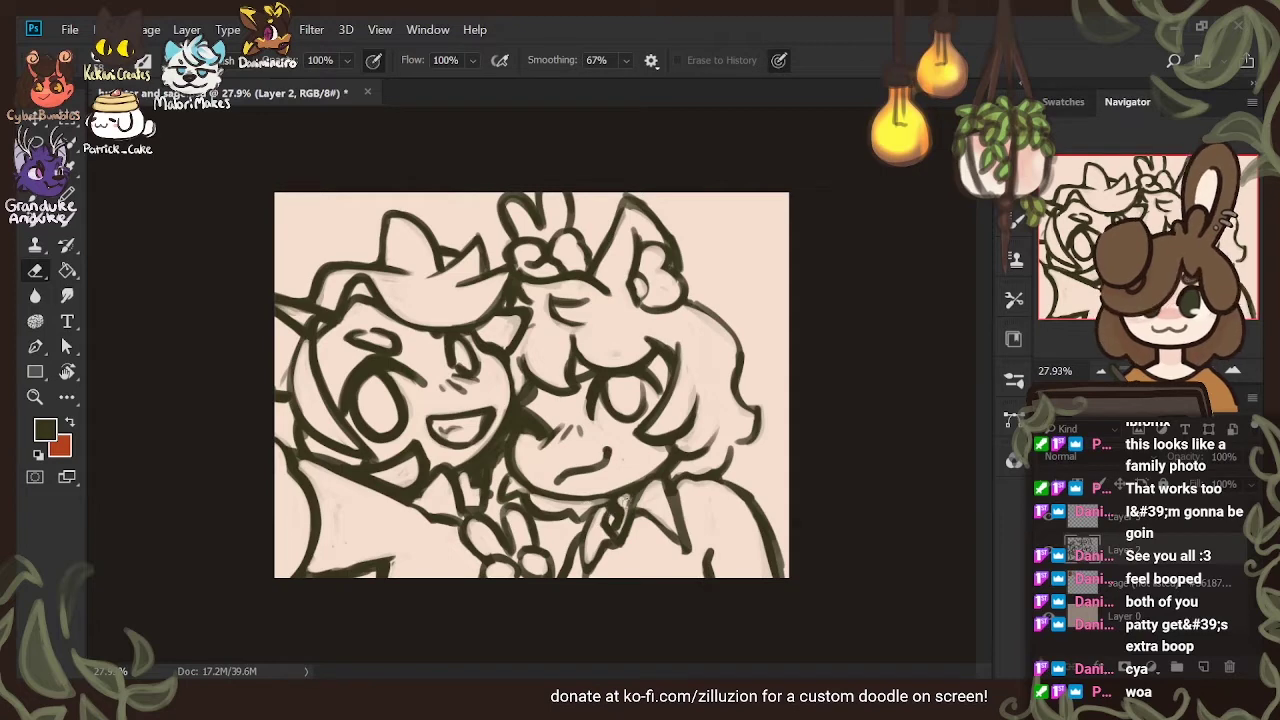
key("b")
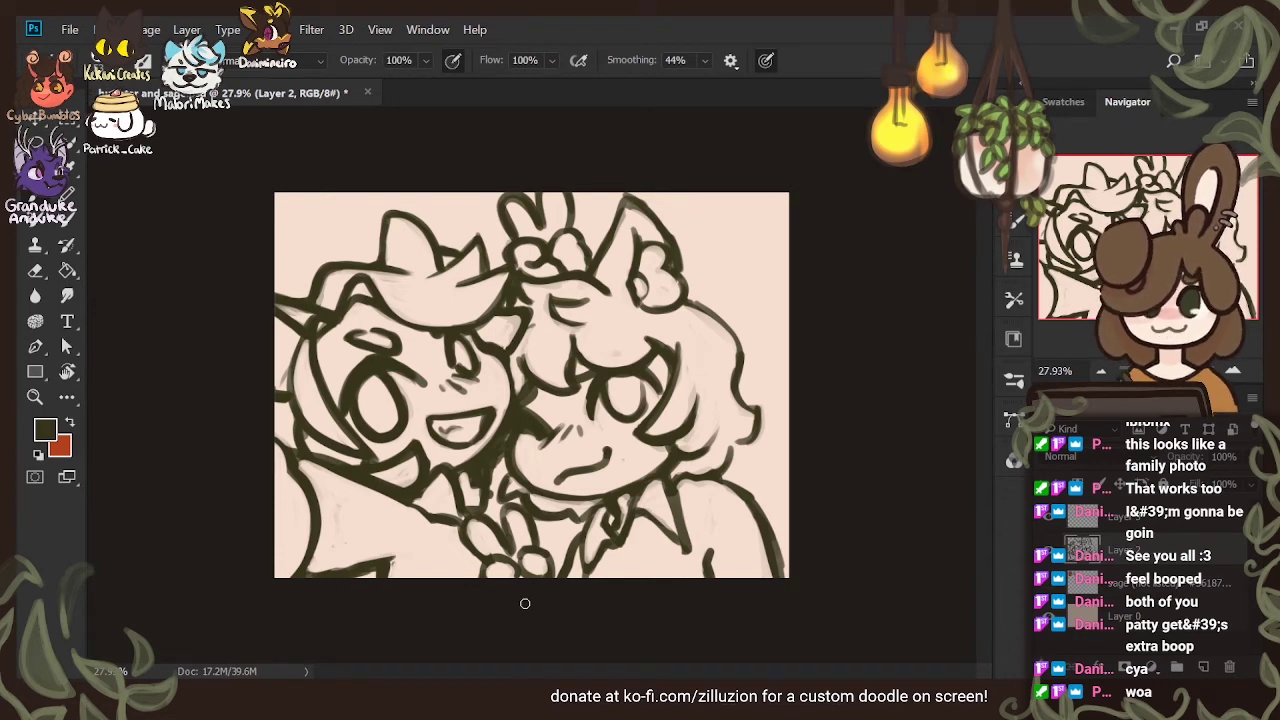
Erase the right-hand character's rough blush marks and redraw them as short strokes on his cheek
key("e")
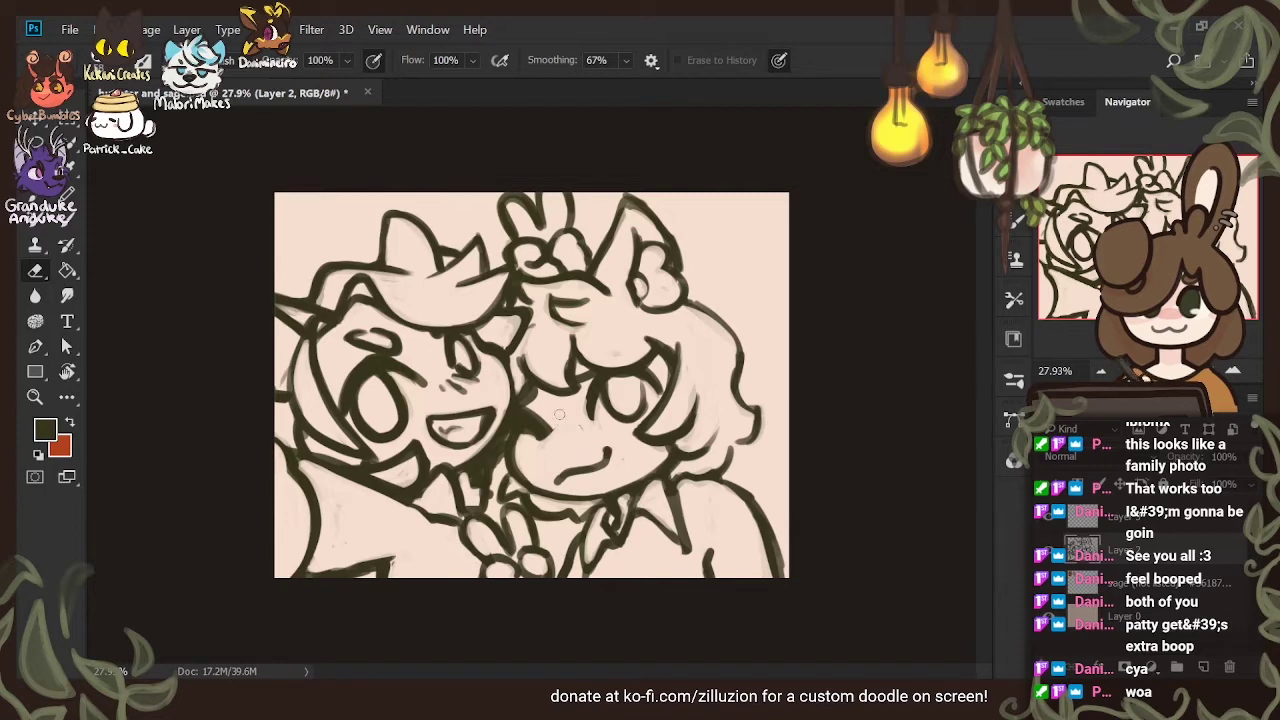
key("b")
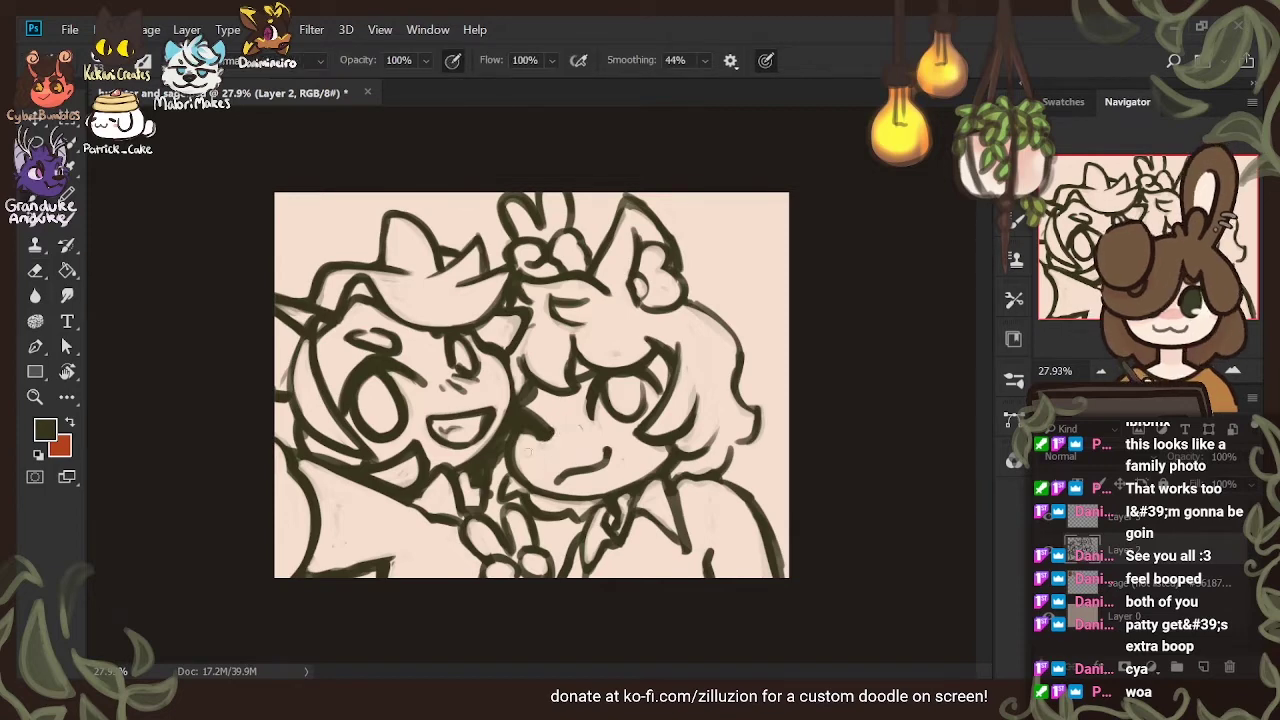
mouse_move(562, 424)
left_mouse_down()
mouse_move(555, 455)
mouse_move(580, 434)
left_mouse_up()
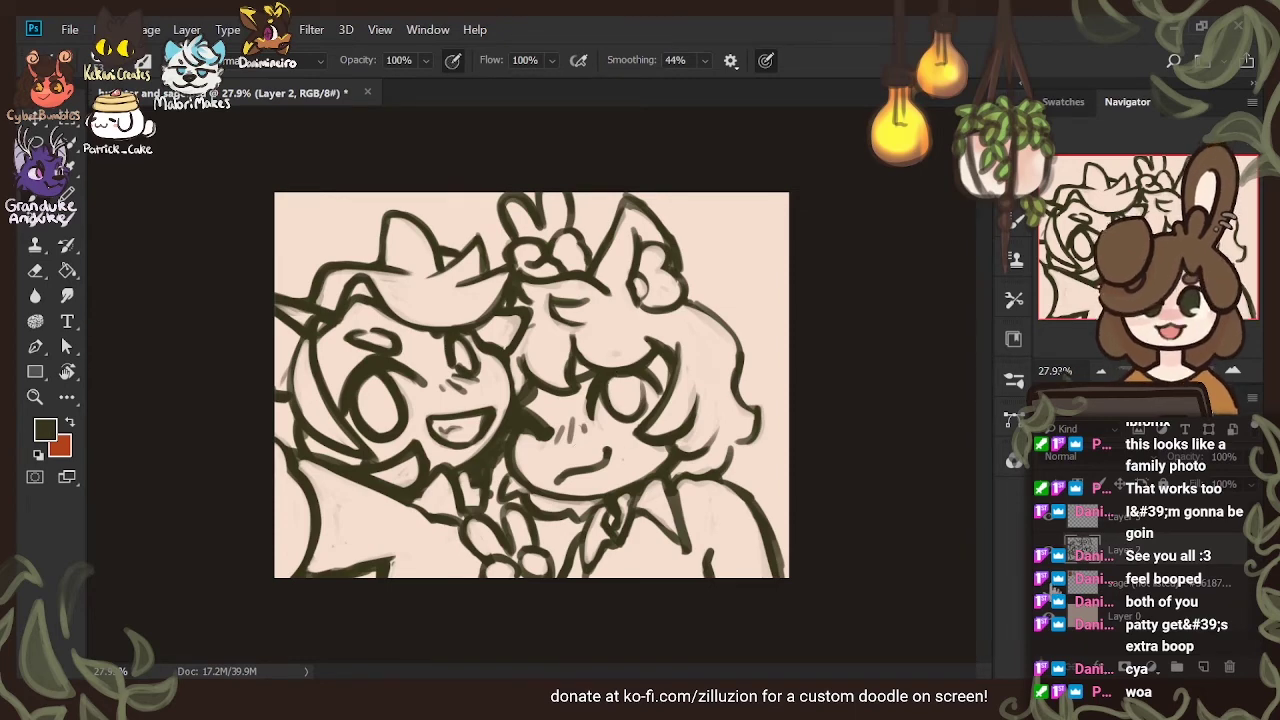
Show the character reference layer, move it above the sketch layer, and delete Layer 3
left_click(1048, 583)
left_click_drag(1150, 584, 1164, 534)
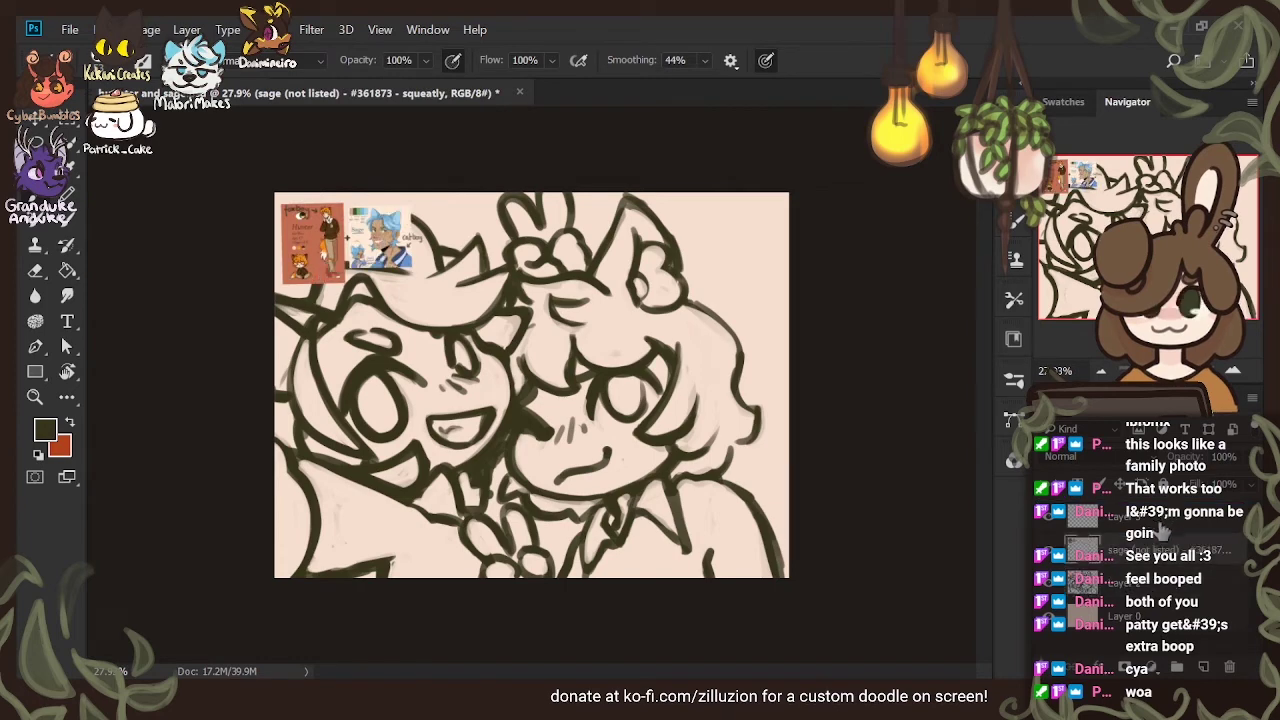
left_click(1166, 524)
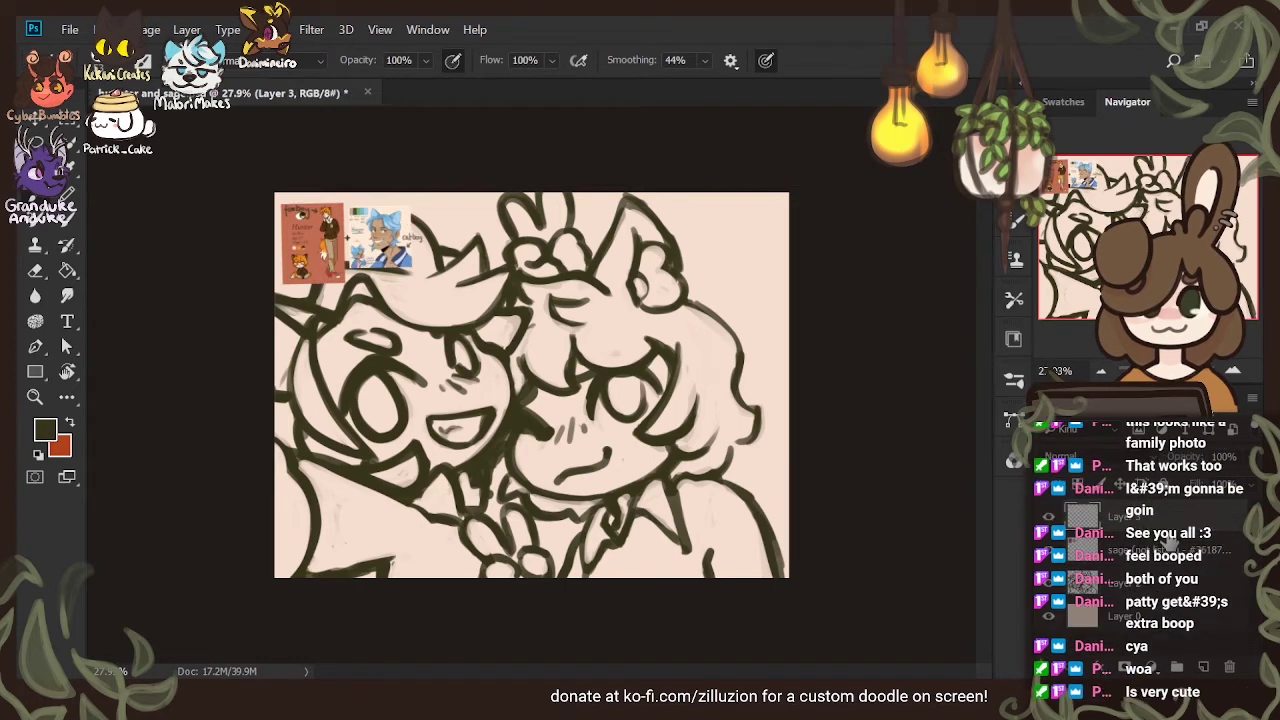
key("Delete")
Add a new layer above the background Layer 0 and sample the orange from the fox boy's reference for painting
left_click(1168, 586)
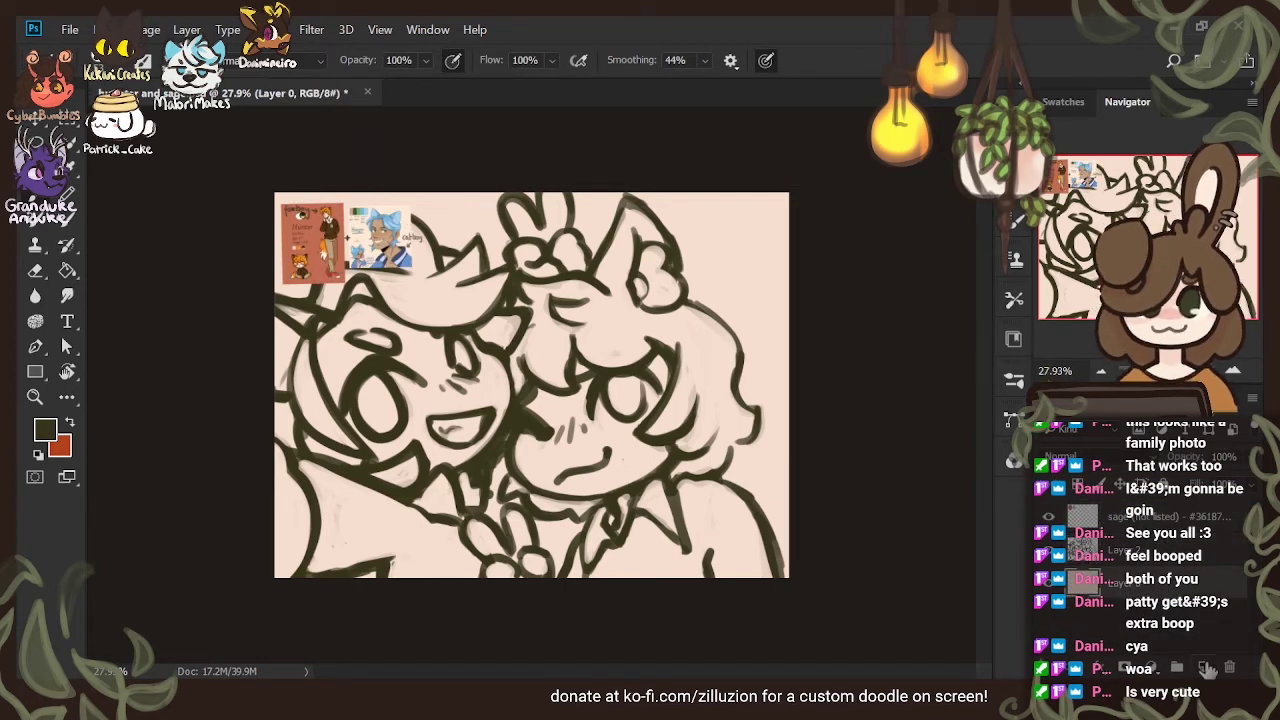
left_click(1204, 668)
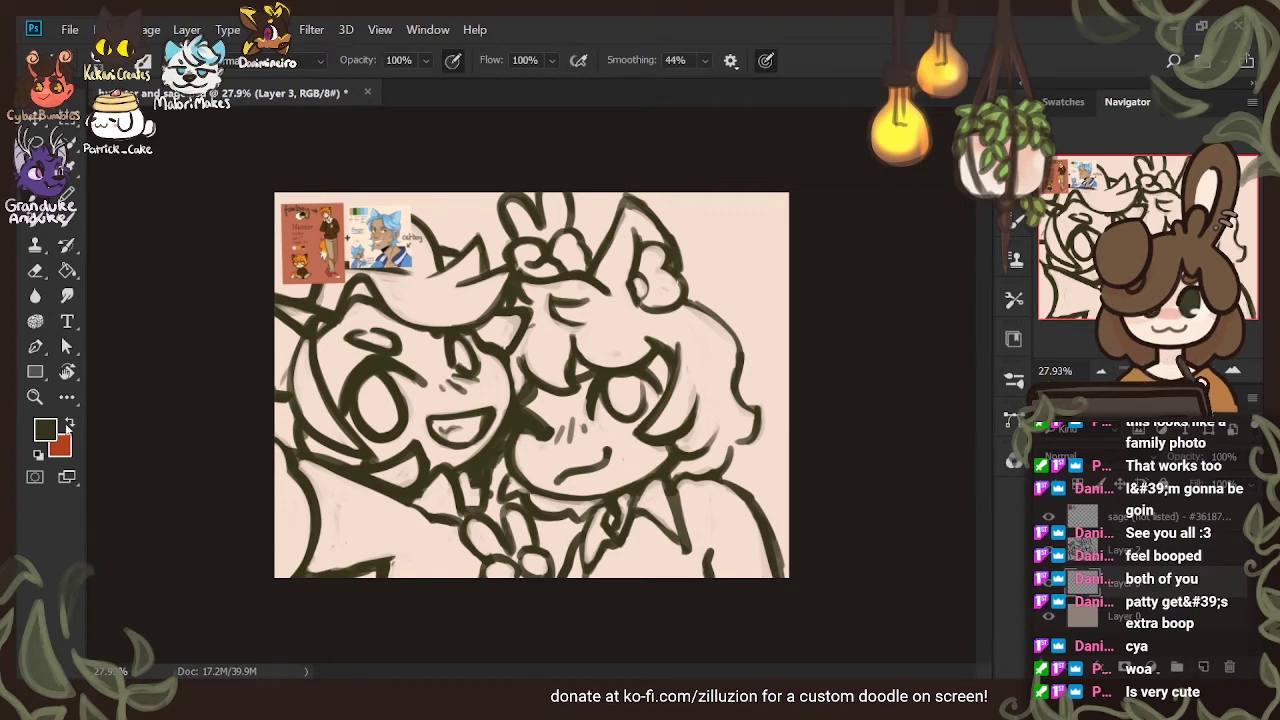
key("x")
key("i")
left_click(300, 251)
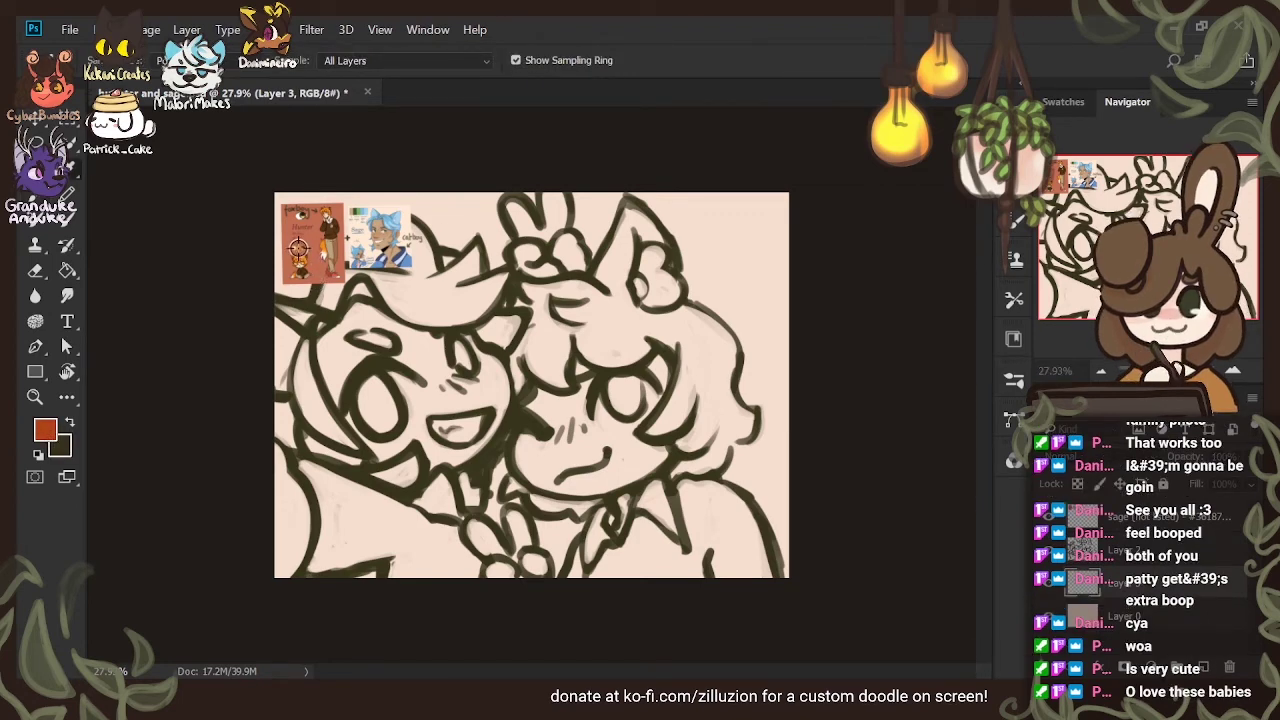
left_click_drag(300, 250, 301, 250)
key("b")
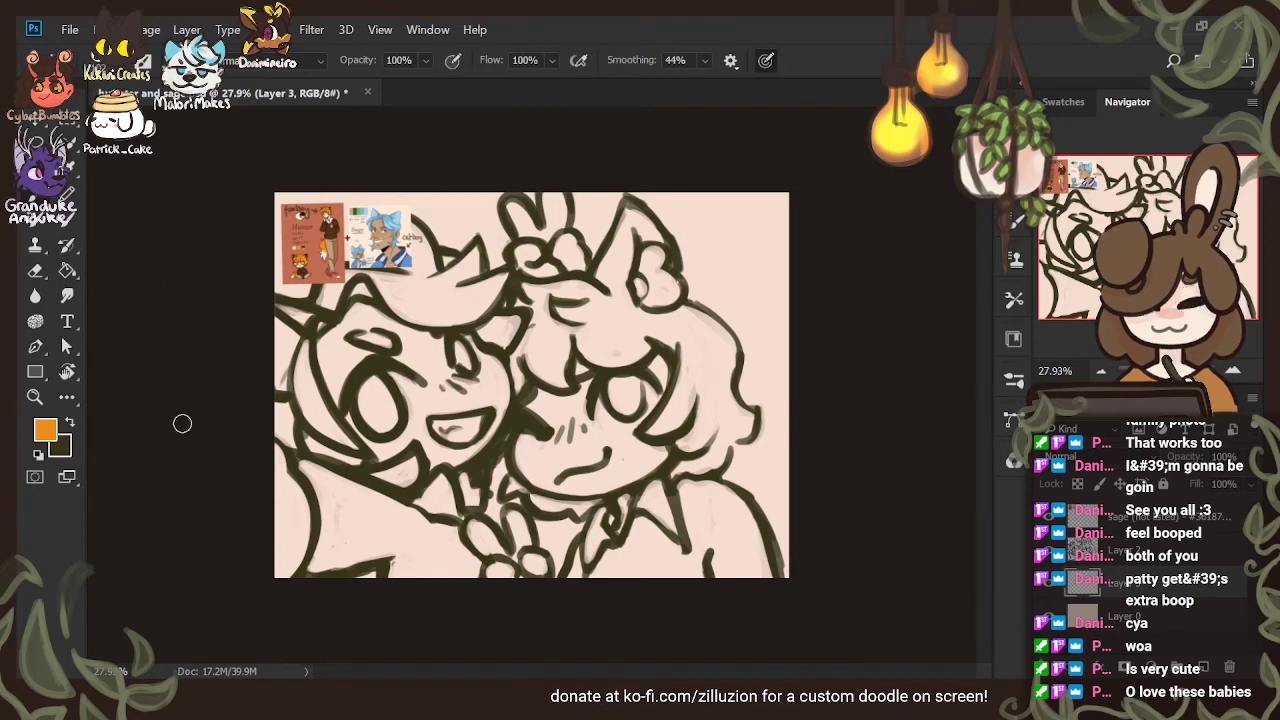
Paint the right-hand character's front fringe, crown and ear orange, and hide the reference layer
mouse_move(525, 366)
left_mouse_down()
mouse_move(514, 390)
mouse_move(545, 378)
mouse_move(516, 350)
mouse_move(521, 306)
left_mouse_up()
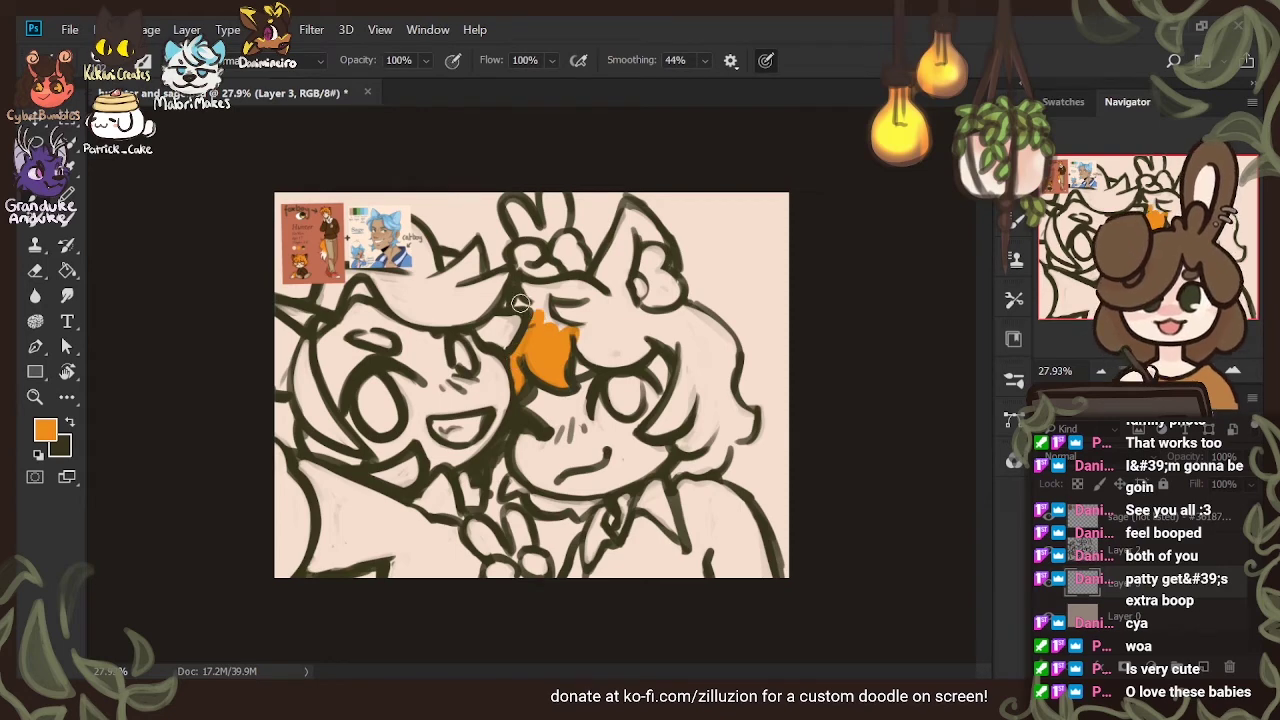
left_click(1050, 518)
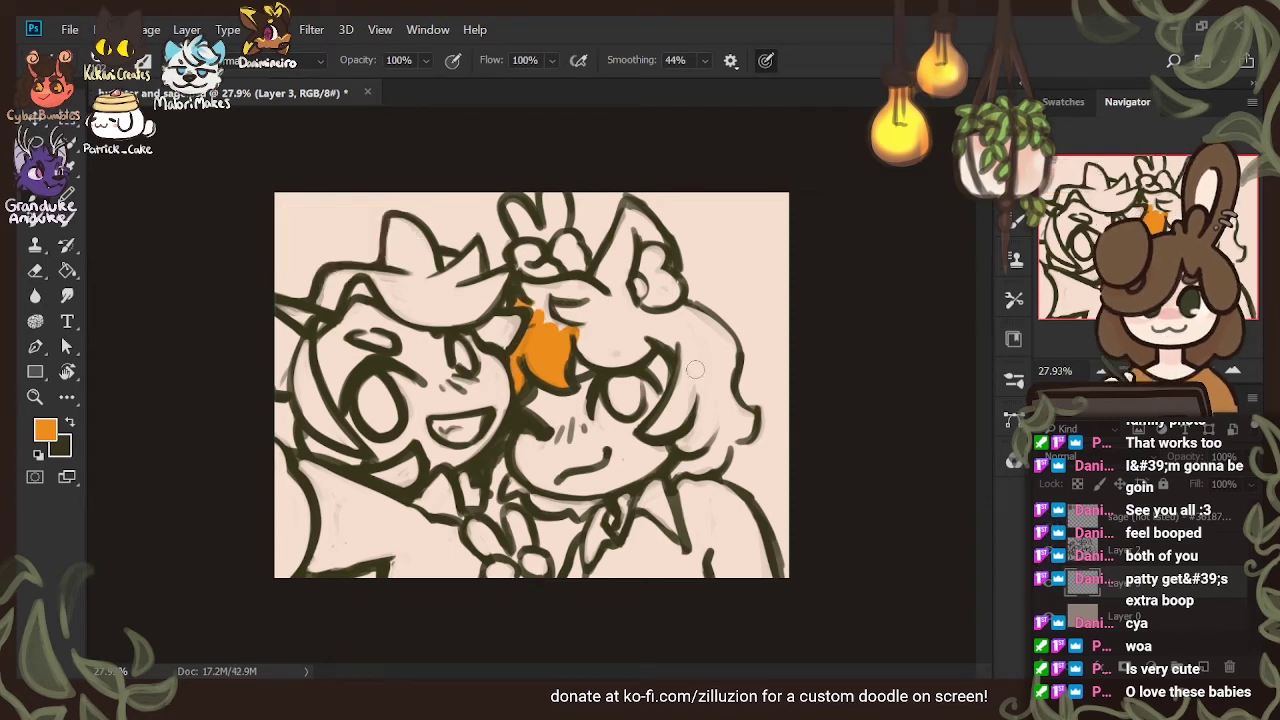
mouse_move(525, 318)
left_mouse_down()
mouse_move(520, 283)
mouse_move(550, 297)
mouse_move(565, 296)
mouse_move(543, 287)
mouse_move(590, 283)
mouse_move(638, 295)
mouse_move(587, 290)
mouse_move(629, 205)
mouse_move(613, 281)
left_mouse_up()
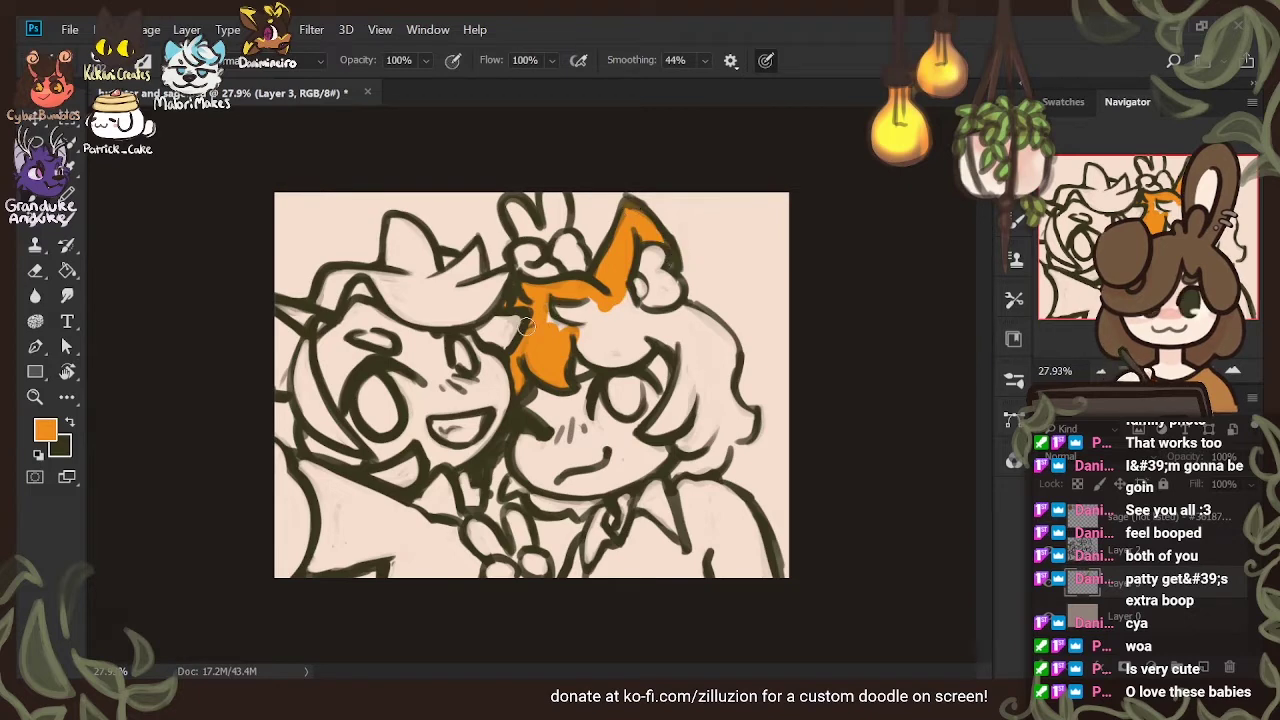
left_click_drag(527, 326, 605, 294)
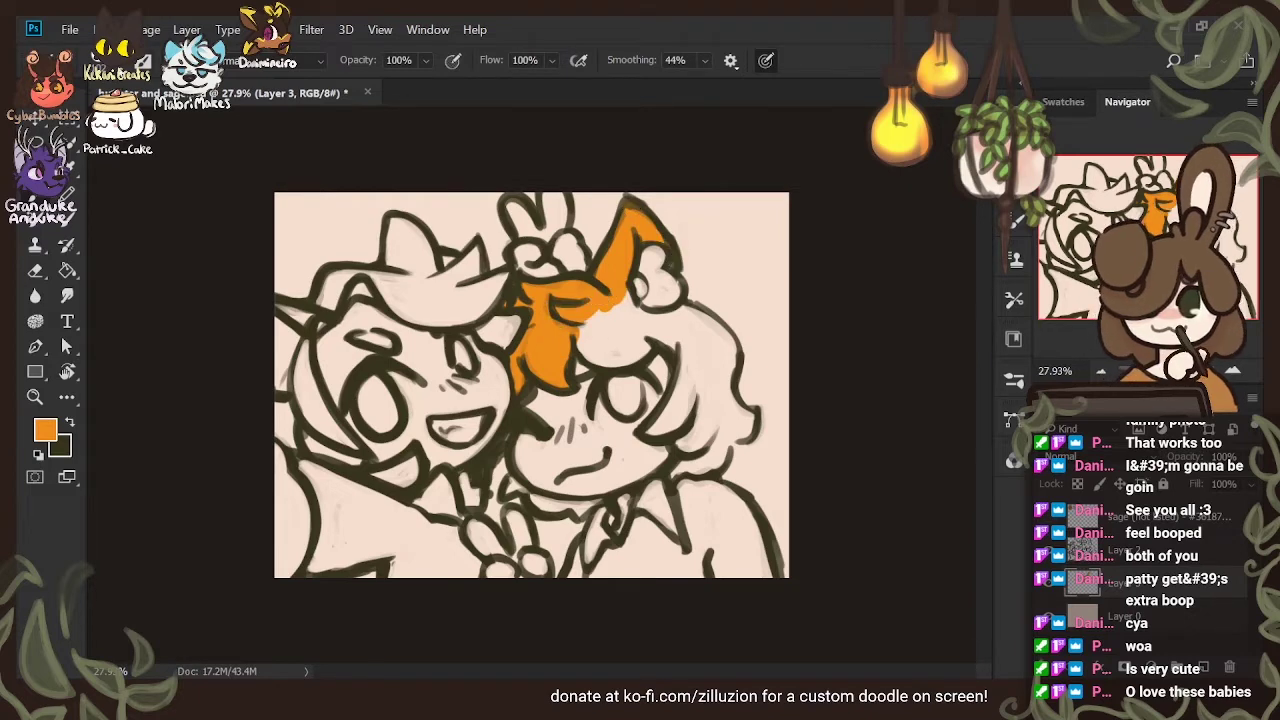
Fill the rest of the right-hand character's fringe, side lock and back hair with orange, tidying the edges
mouse_move(650, 335)
left_mouse_down()
mouse_move(613, 351)
mouse_move(653, 317)
mouse_move(605, 302)
mouse_move(720, 325)
mouse_move(683, 332)
mouse_move(718, 350)
mouse_move(690, 337)
mouse_move(675, 420)
mouse_move(653, 442)
mouse_move(715, 365)
left_mouse_up()
left_click_drag(688, 440, 730, 388)
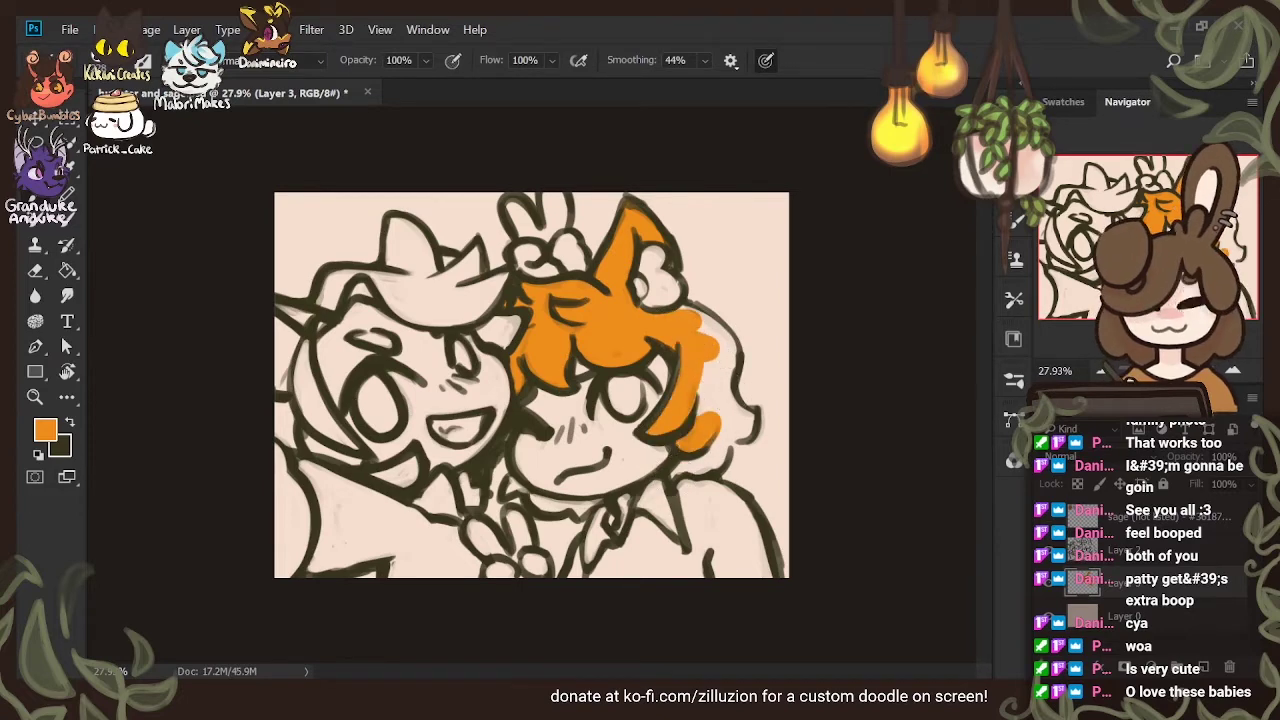
mouse_move(678, 467)
left_mouse_down()
mouse_move(741, 444)
mouse_move(696, 476)
mouse_move(734, 439)
mouse_move(734, 404)
mouse_move(734, 439)
mouse_move(704, 464)
mouse_move(744, 423)
mouse_move(701, 419)
mouse_move(744, 457)
mouse_move(714, 399)
mouse_move(755, 435)
left_mouse_up()
left_click_drag(705, 375, 740, 410)
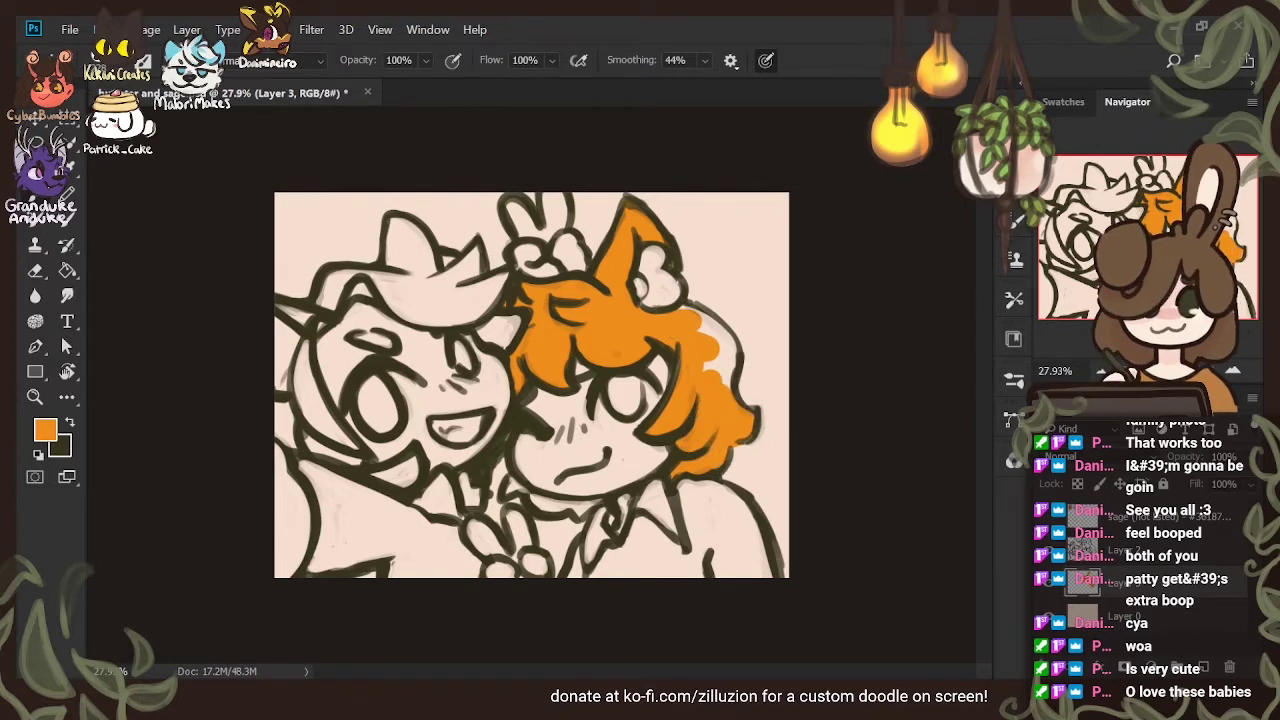
left_click_drag(698, 305, 716, 380)
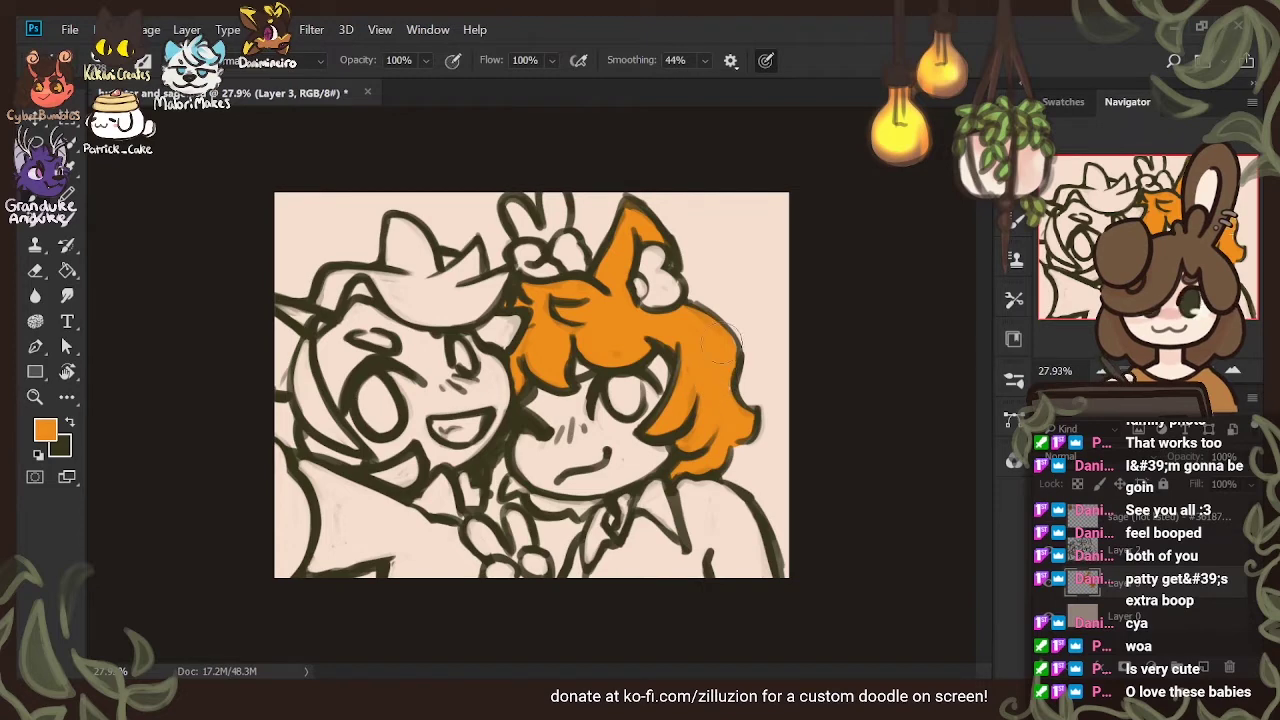
key("e")
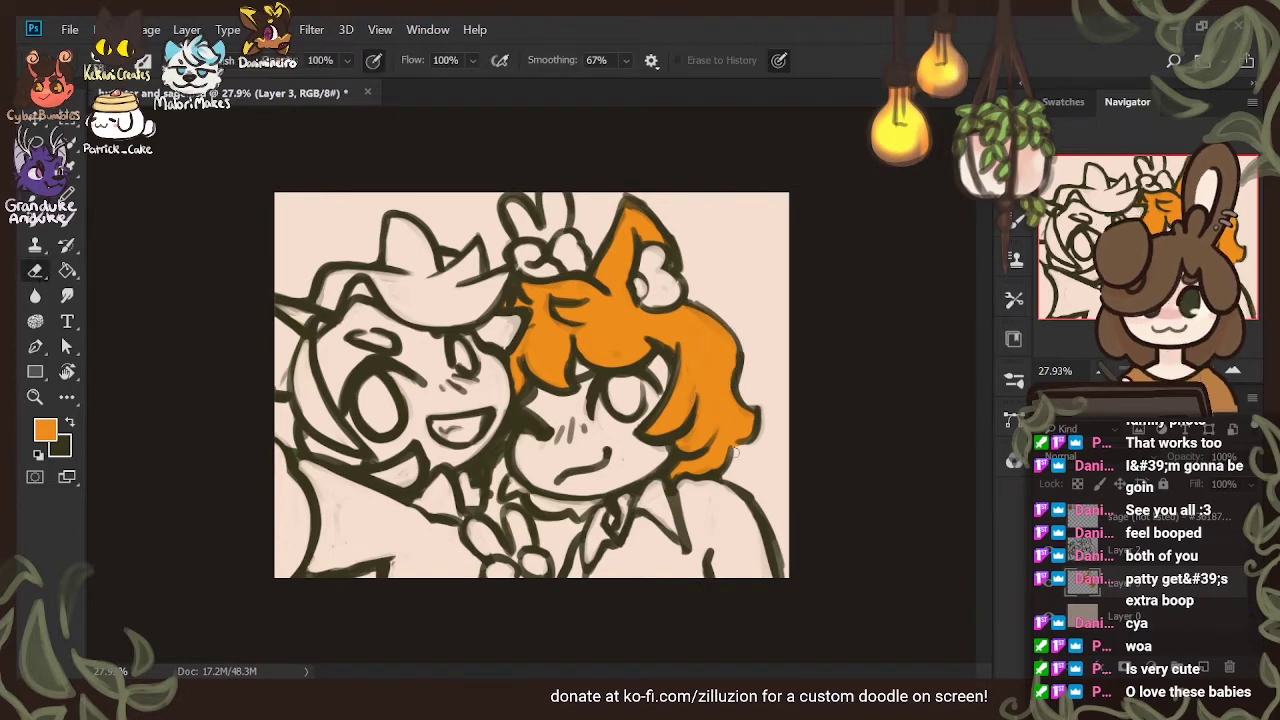
Paint the hair beneath the right-hand character's chin orange and erase the overspill beside his collar
key("b")
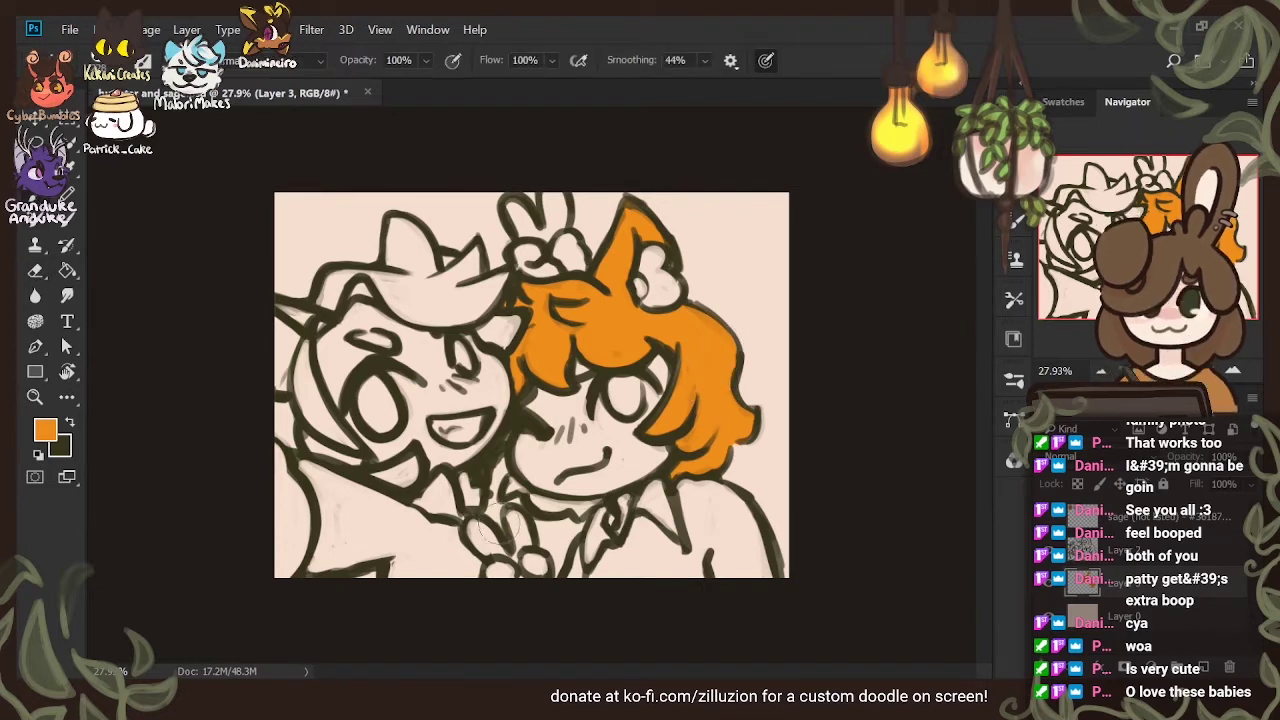
left_click_drag(505, 490, 585, 510)
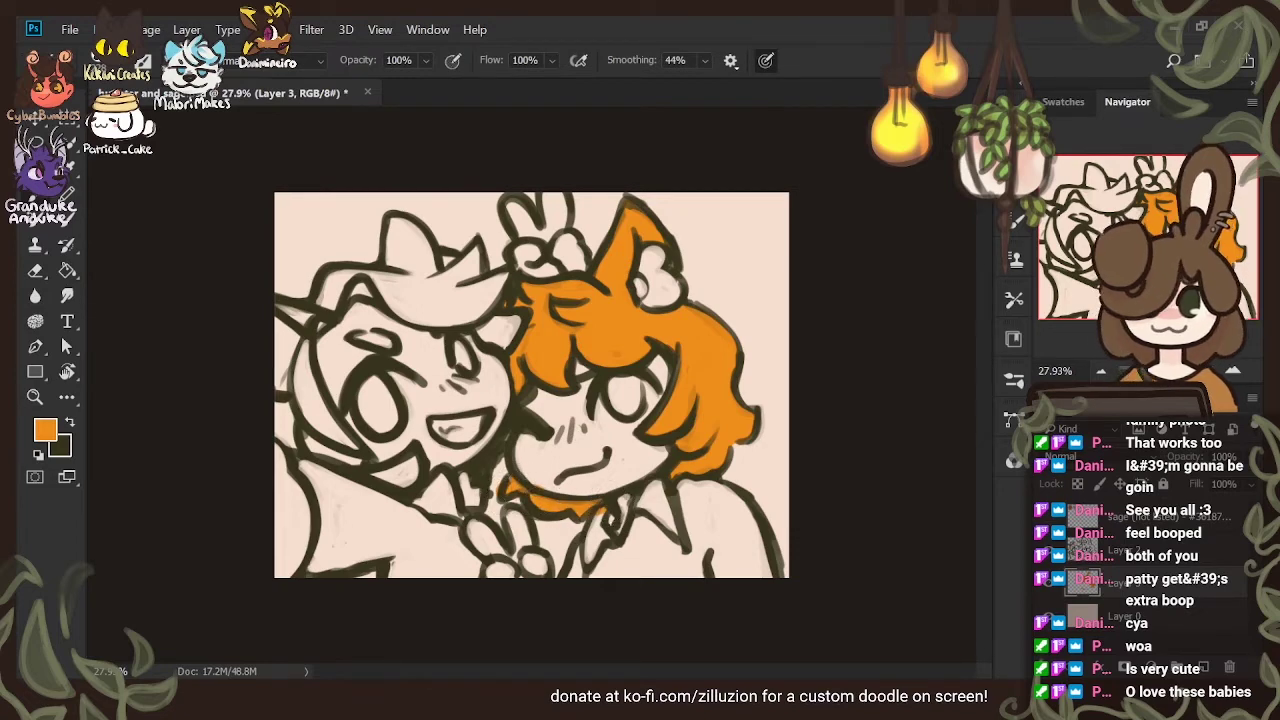
key("e")
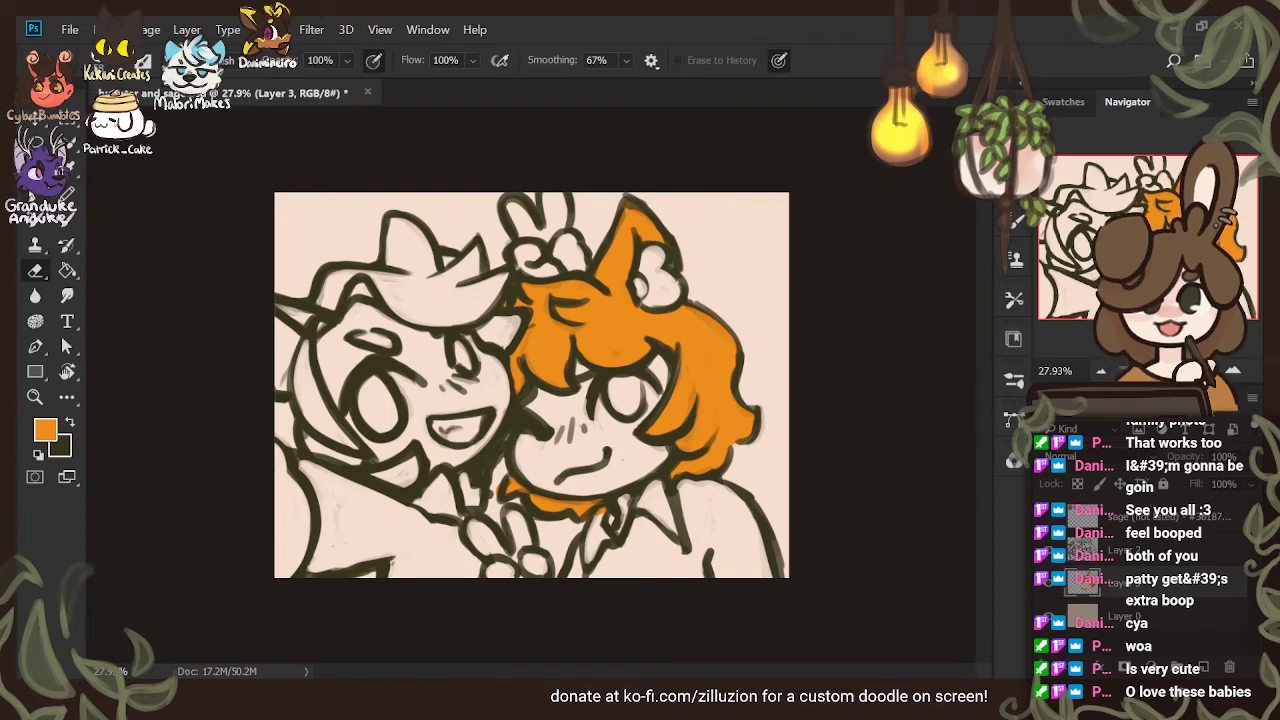
key("b")
left_click(35, 271)
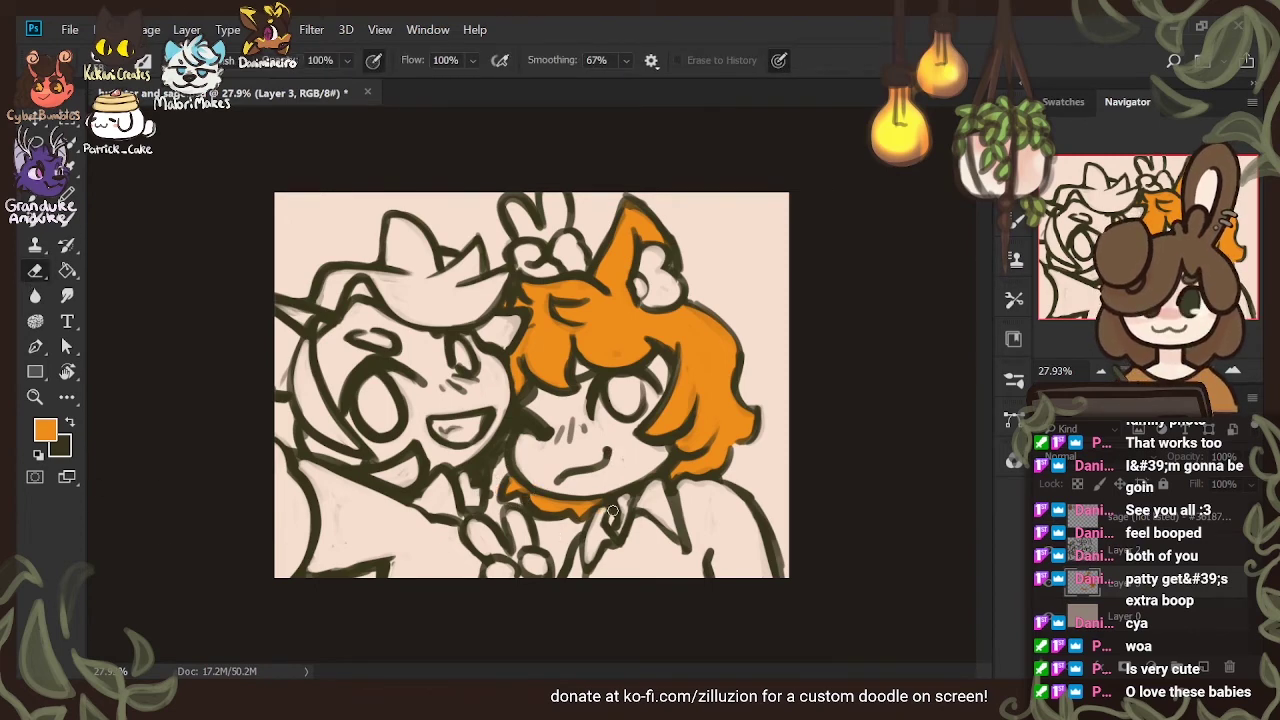
Paint the inner fluff of the fox-eared character's ear orange with the Brush on Layer 3
key("b")
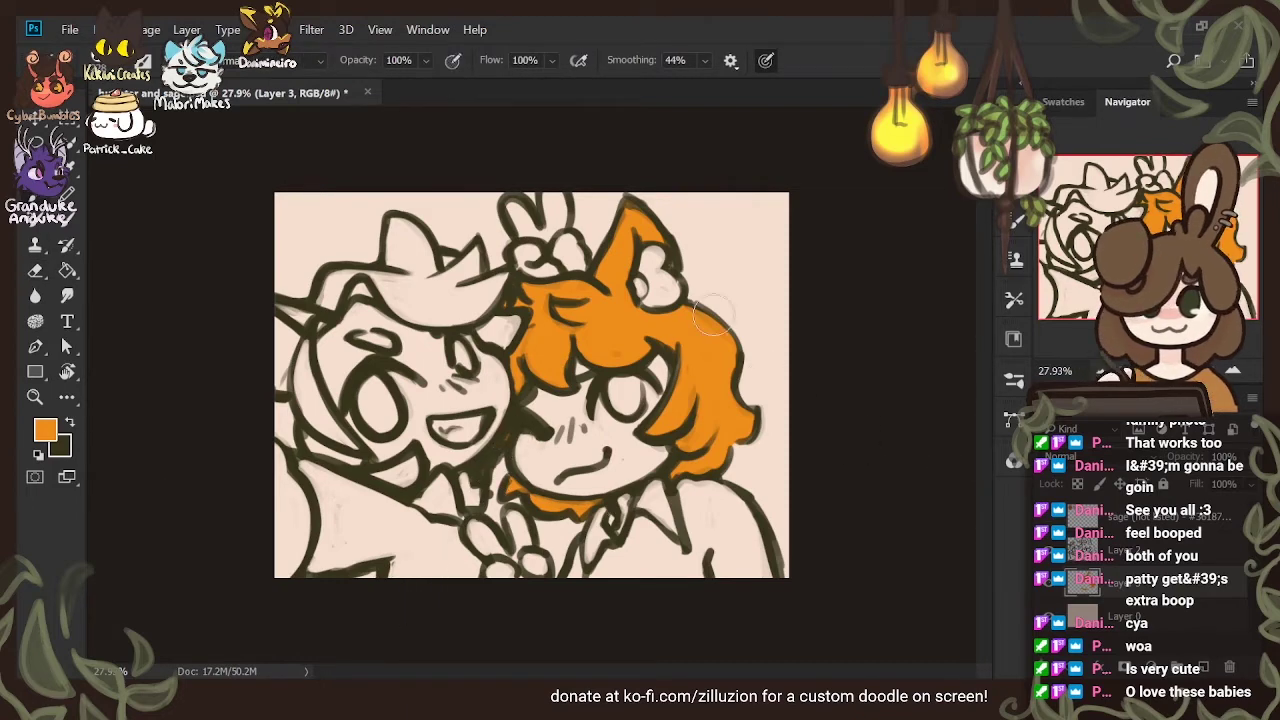
mouse_move(665, 245)
left_mouse_down()
mouse_move(635, 305)
mouse_move(656, 242)
mouse_move(633, 295)
mouse_move(678, 290)
left_mouse_up()
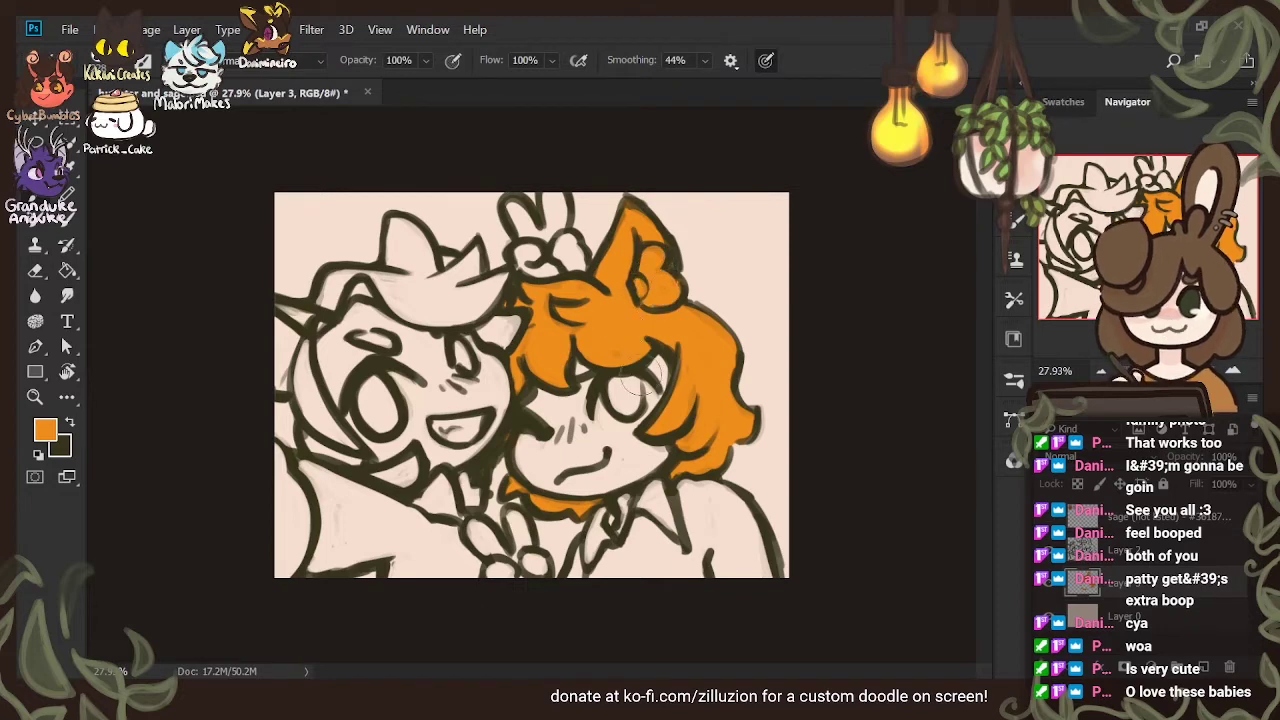
Sample light blue from the catboy reference and paint all of the catboy's hair on Layer 3 with it
left_click(1048, 518)
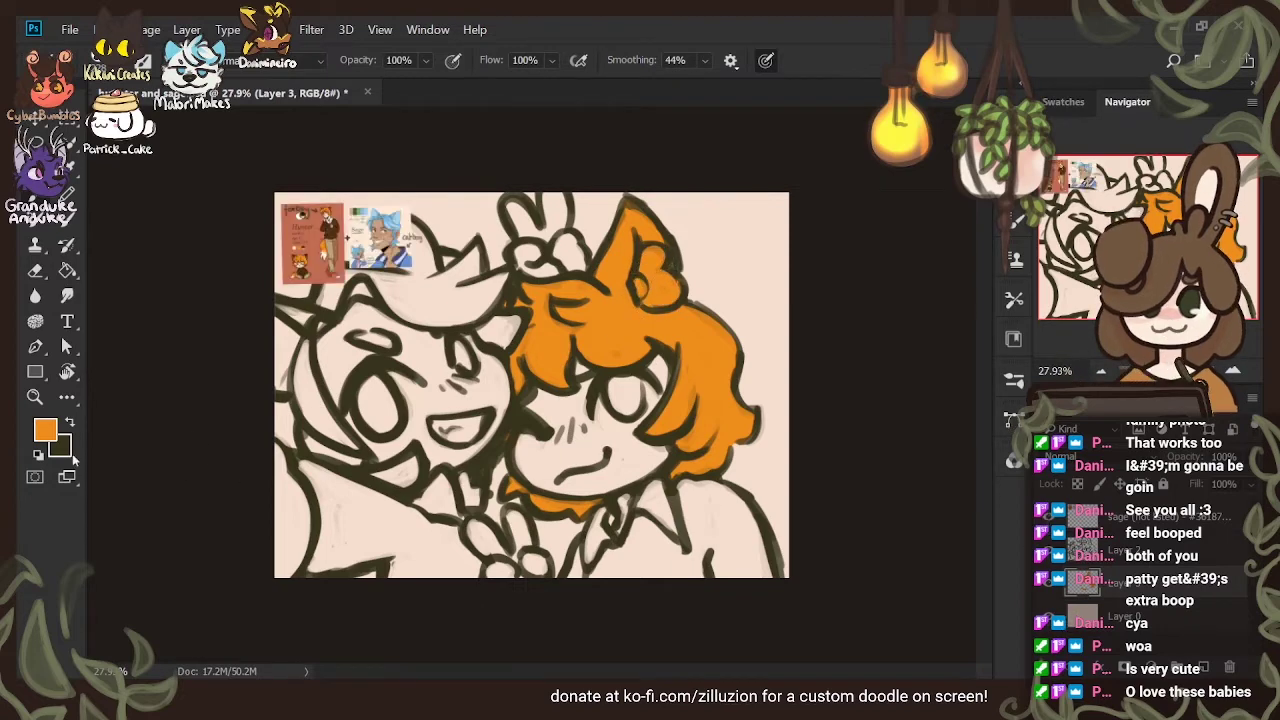
left_click(40, 434)
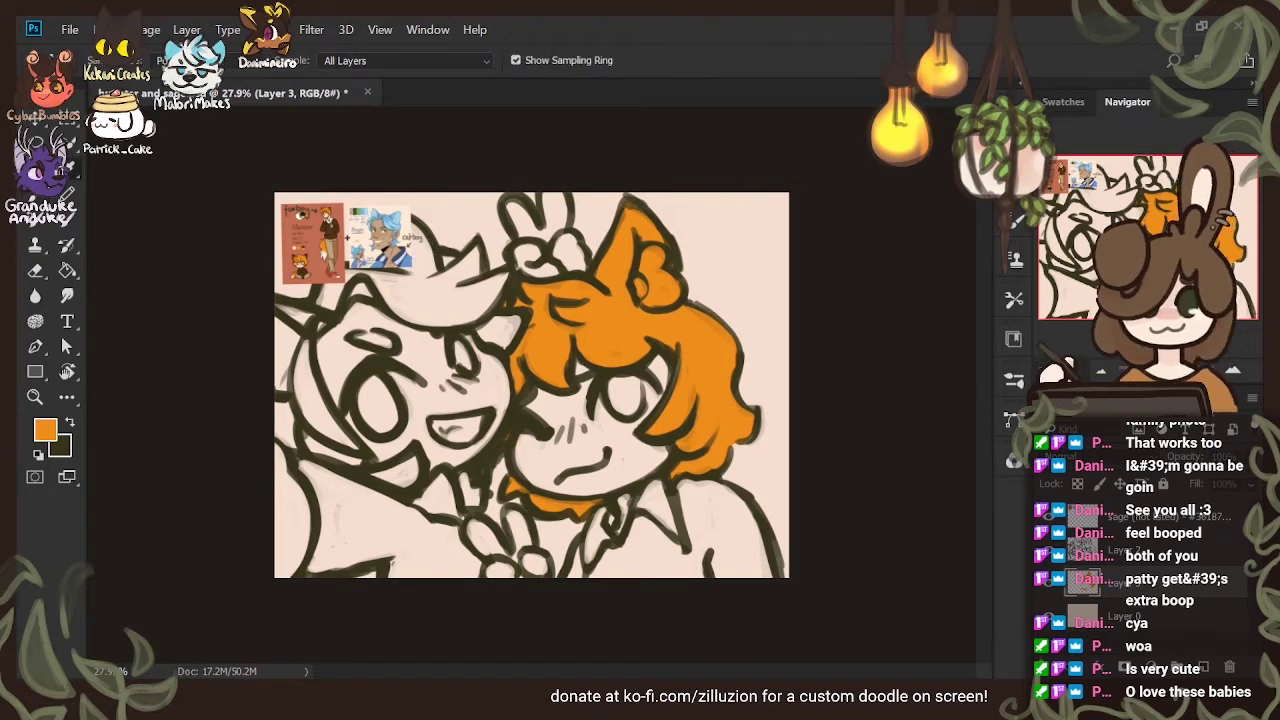
left_click(1122, 509)
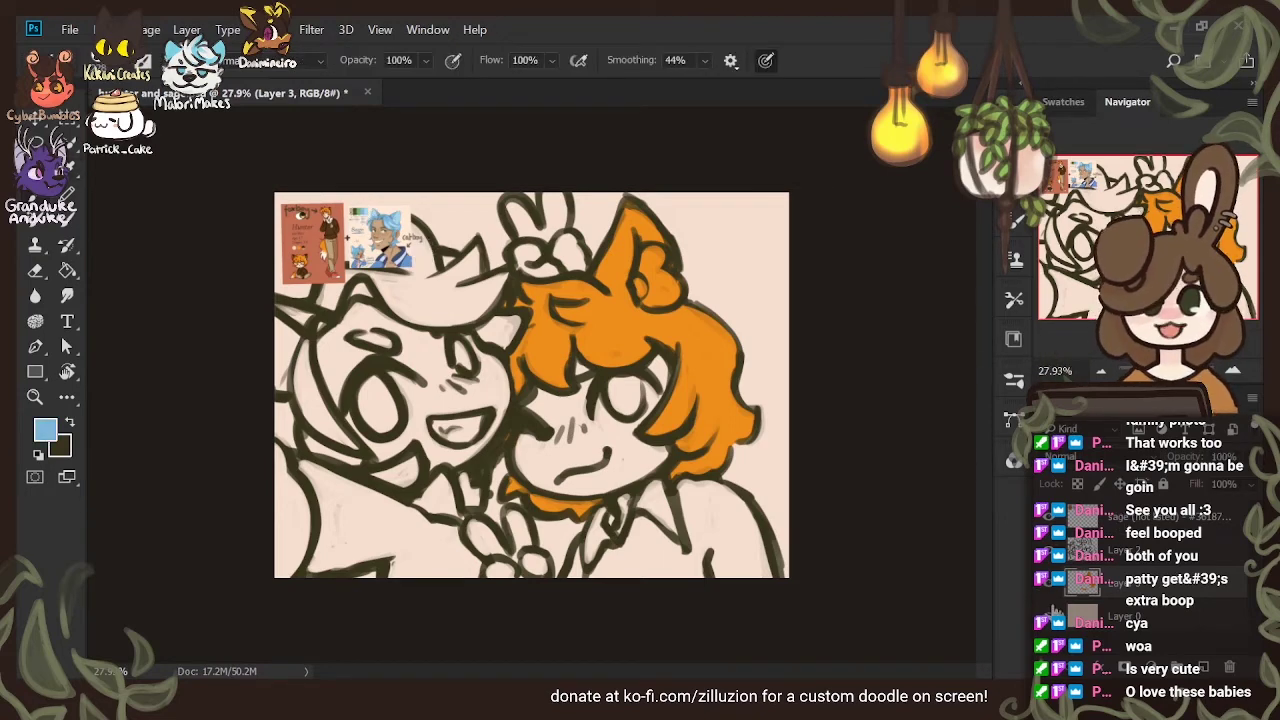
left_click(1048, 519)
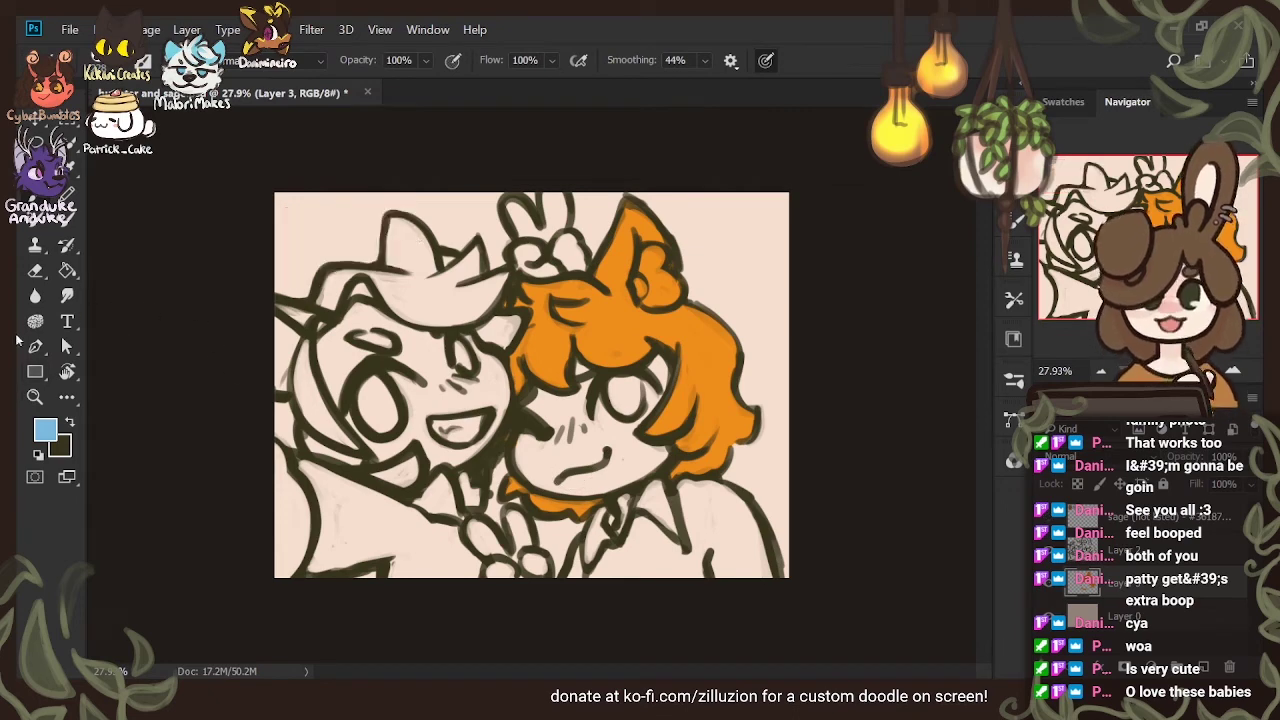
mouse_move(382, 228)
left_mouse_down()
mouse_move(397, 283)
mouse_move(406, 240)
mouse_move(424, 292)
mouse_move(449, 262)
mouse_move(439, 268)
mouse_move(489, 268)
mouse_move(506, 232)
mouse_move(466, 250)
mouse_move(439, 290)
mouse_move(471, 270)
mouse_move(481, 296)
mouse_move(499, 278)
mouse_move(456, 308)
mouse_move(399, 293)
mouse_move(478, 318)
mouse_move(444, 300)
mouse_move(400, 302)
mouse_move(492, 296)
mouse_move(441, 295)
left_mouse_up()
mouse_move(405, 250)
left_mouse_down()
mouse_move(332, 300)
mouse_move(350, 278)
left_mouse_up()
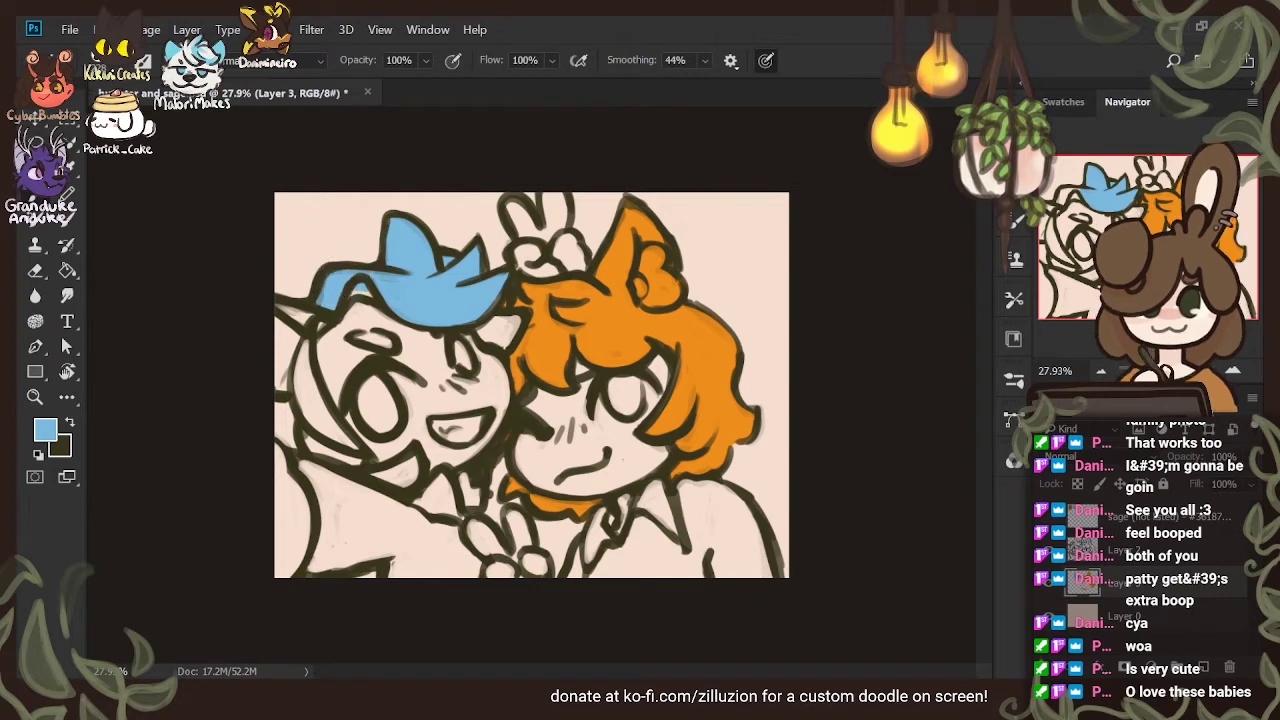
mouse_move(272, 316)
left_mouse_down()
mouse_move(322, 321)
mouse_move(256, 371)
mouse_move(310, 323)
mouse_move(270, 353)
mouse_move(286, 390)
left_mouse_up()
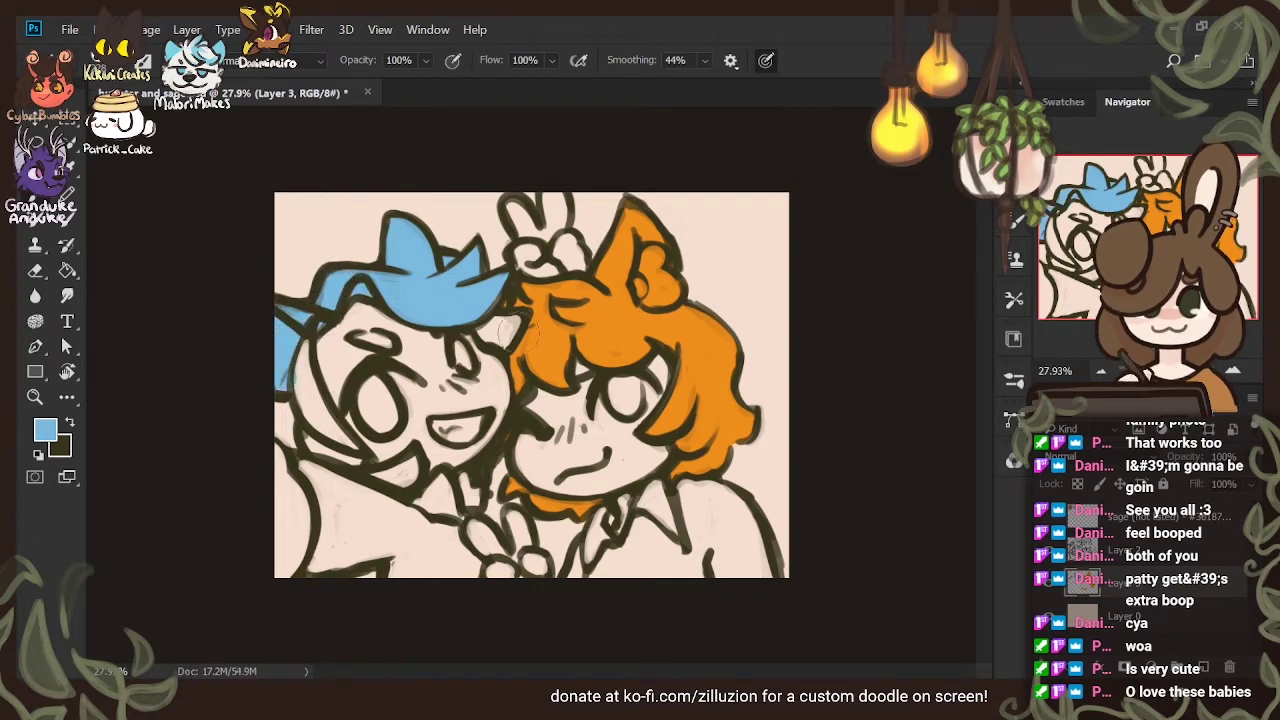
mouse_move(300, 355)
left_mouse_down()
mouse_move(329, 446)
mouse_move(352, 461)
mouse_move(307, 366)
mouse_move(377, 471)
mouse_move(309, 426)
mouse_move(376, 469)
mouse_move(418, 488)
left_mouse_up()
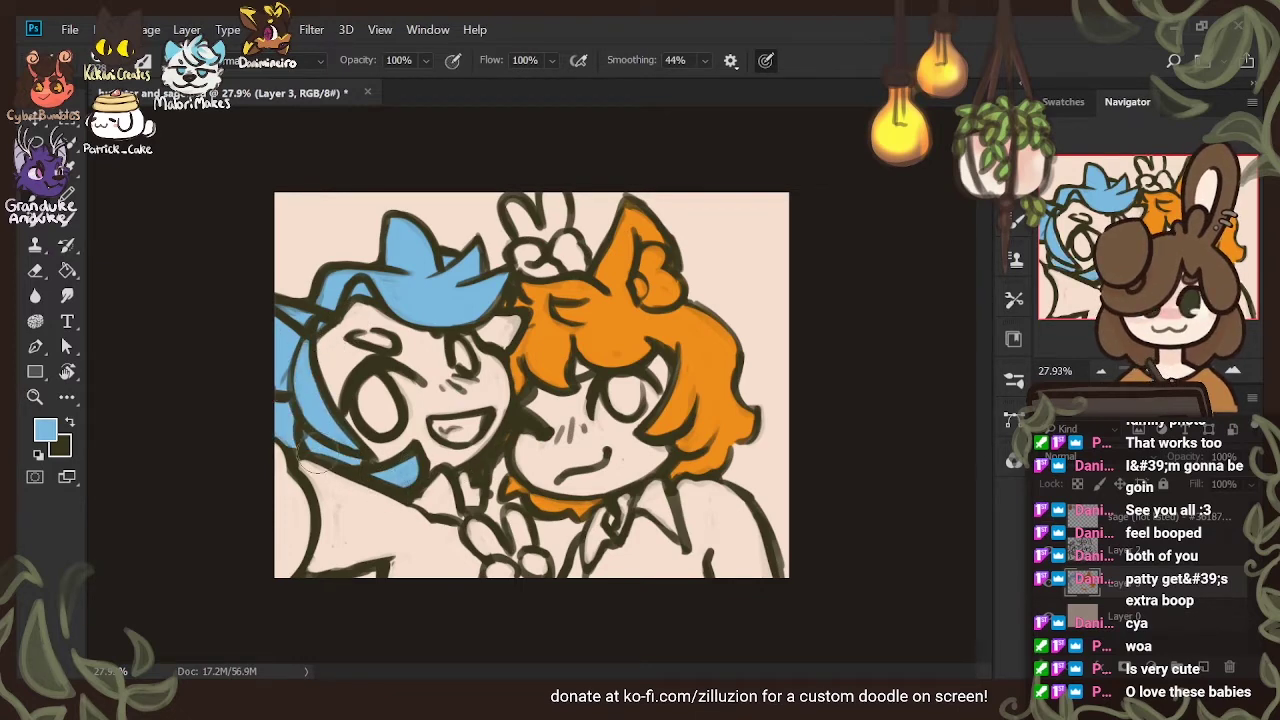
left_click_drag(490, 330, 510, 322)
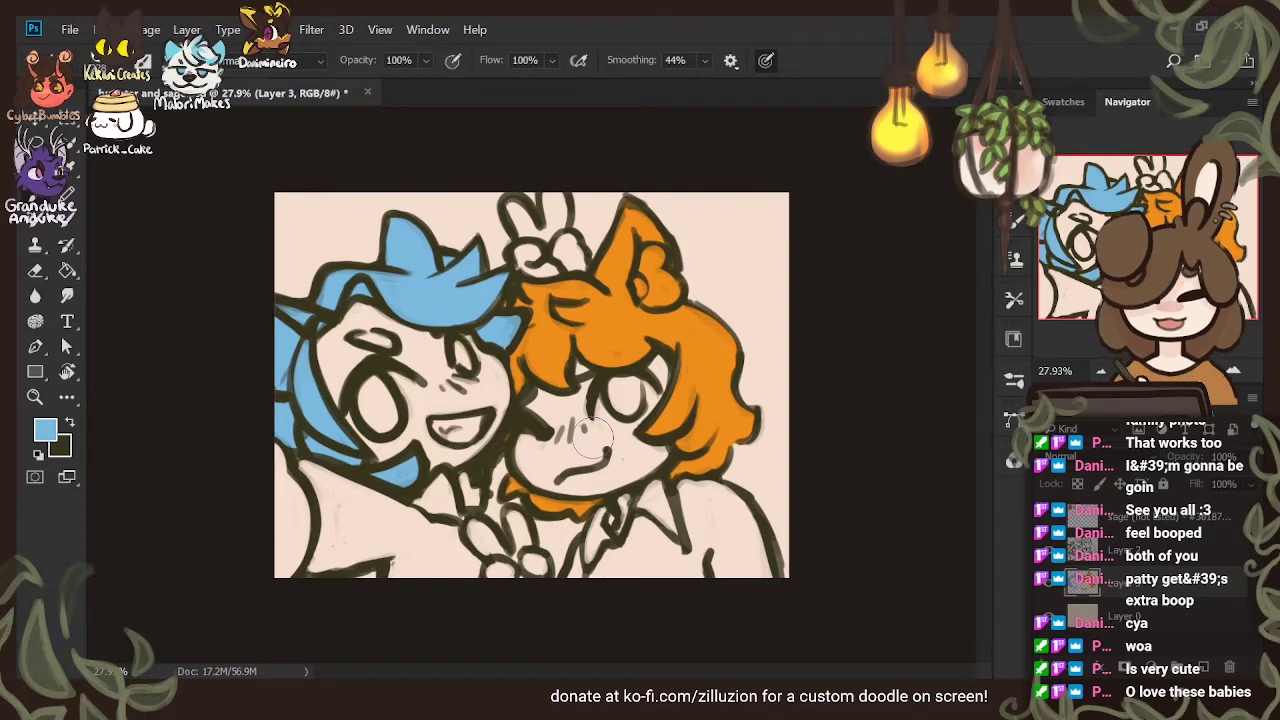
Erase the excess line art along the canvas's lower edge by the catboy's sleeve on Layer 2, and return to Layer 3
left_click(1117, 555)
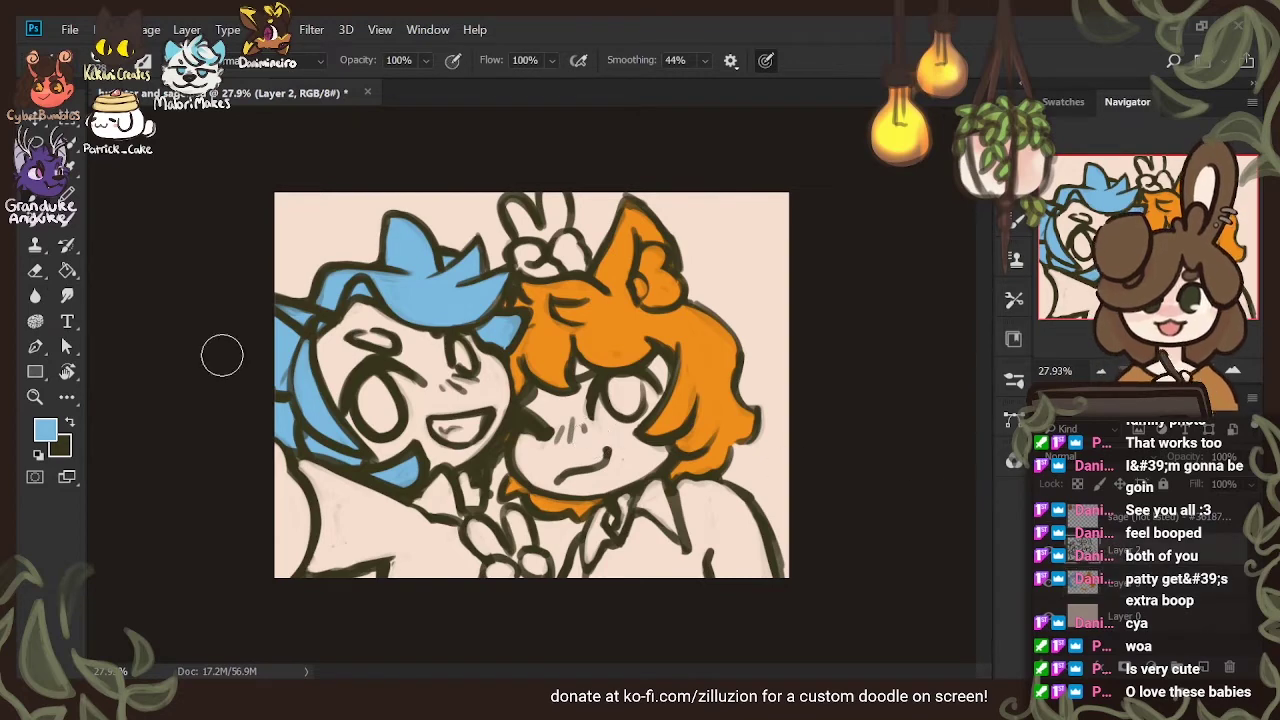
left_click(35, 271)
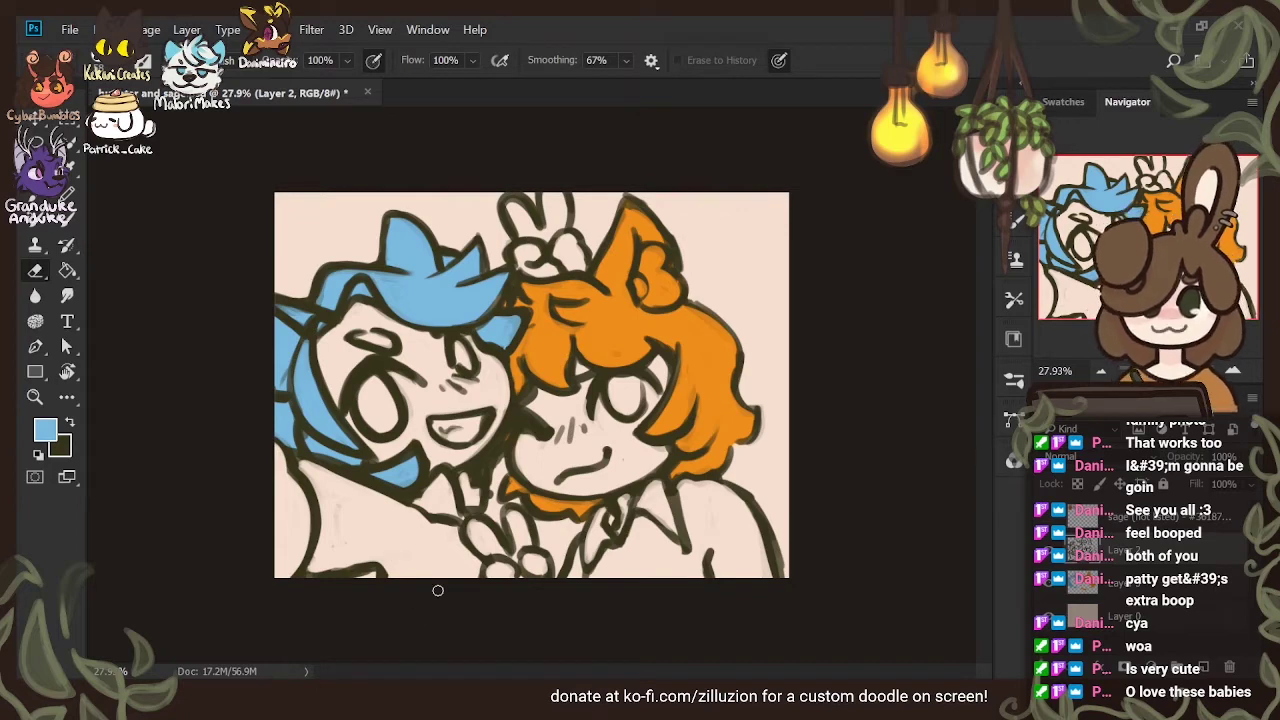
key("alt+bracketright")
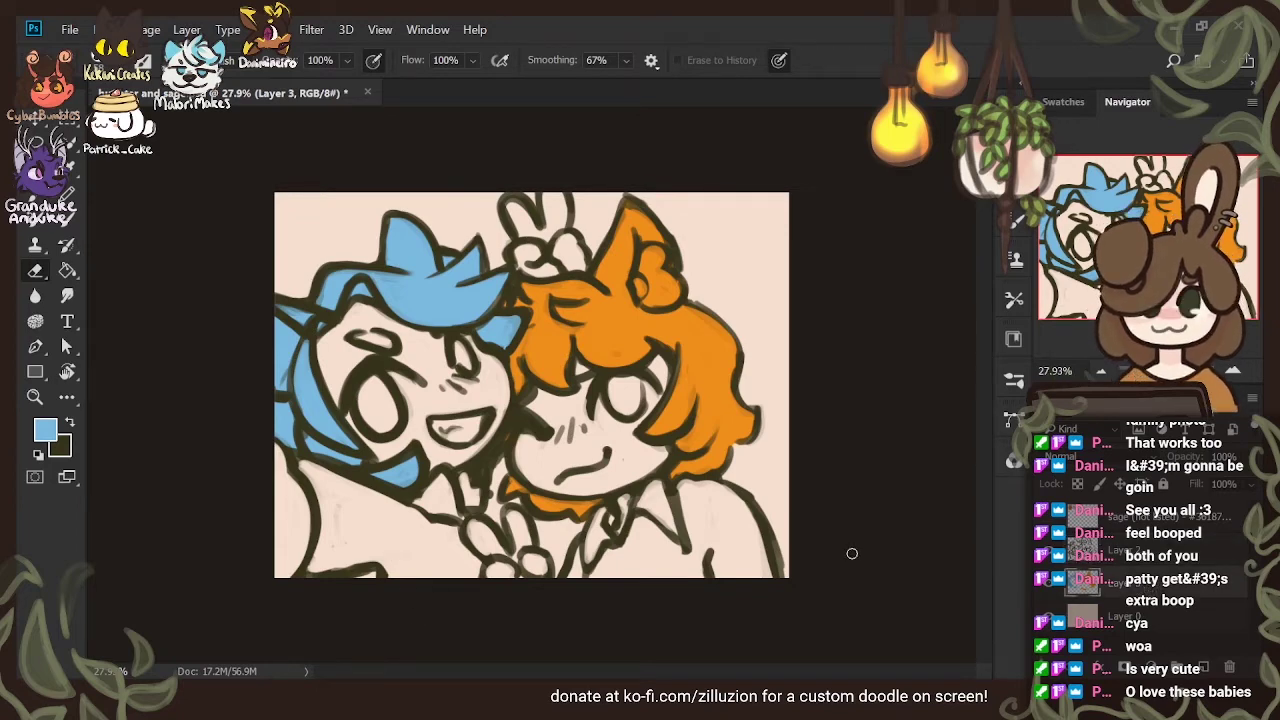
Sample the tan skin tone from the catboy reference and add a new layer directly above the background layer
key("ctrl+v")
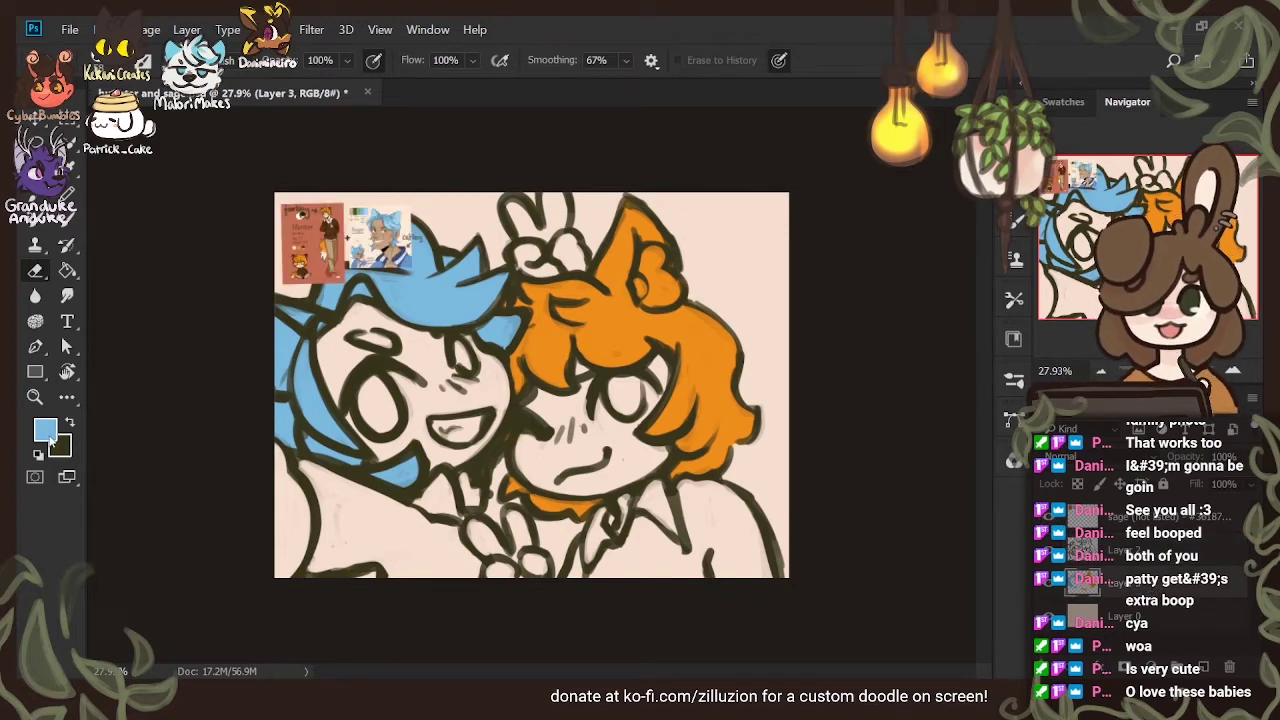
key("i")
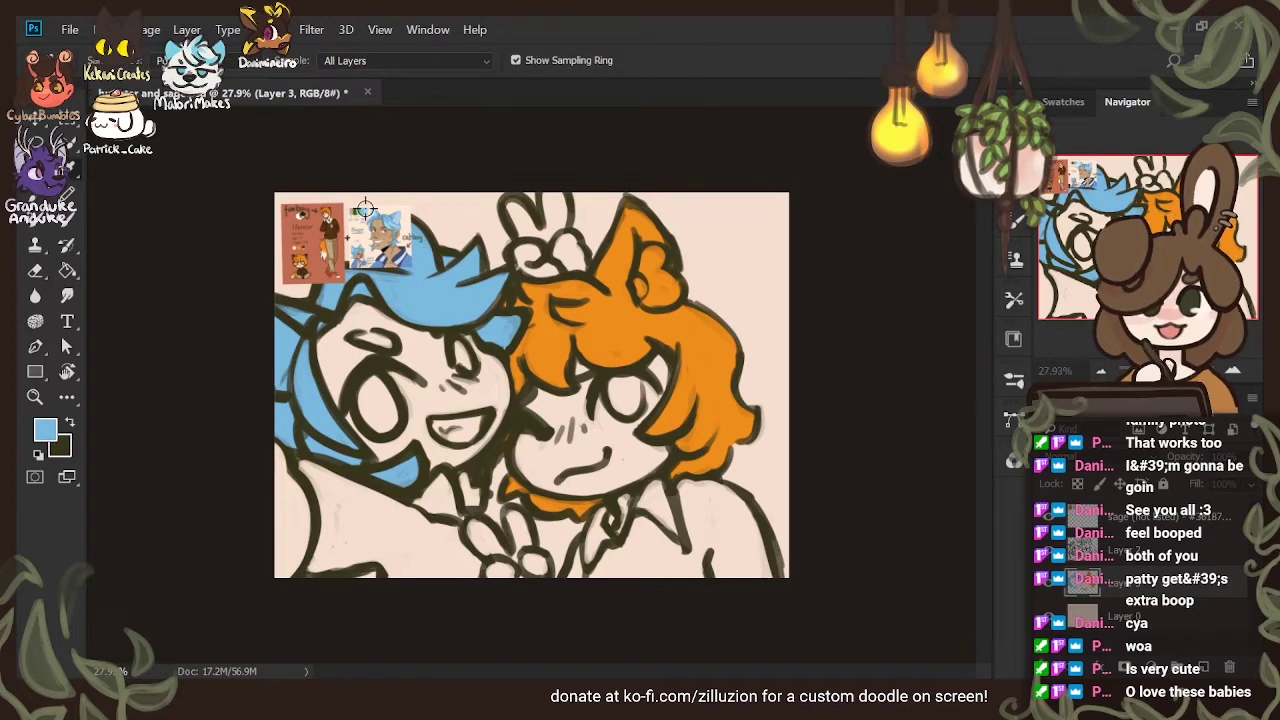
left_click(361, 221)
key("e")
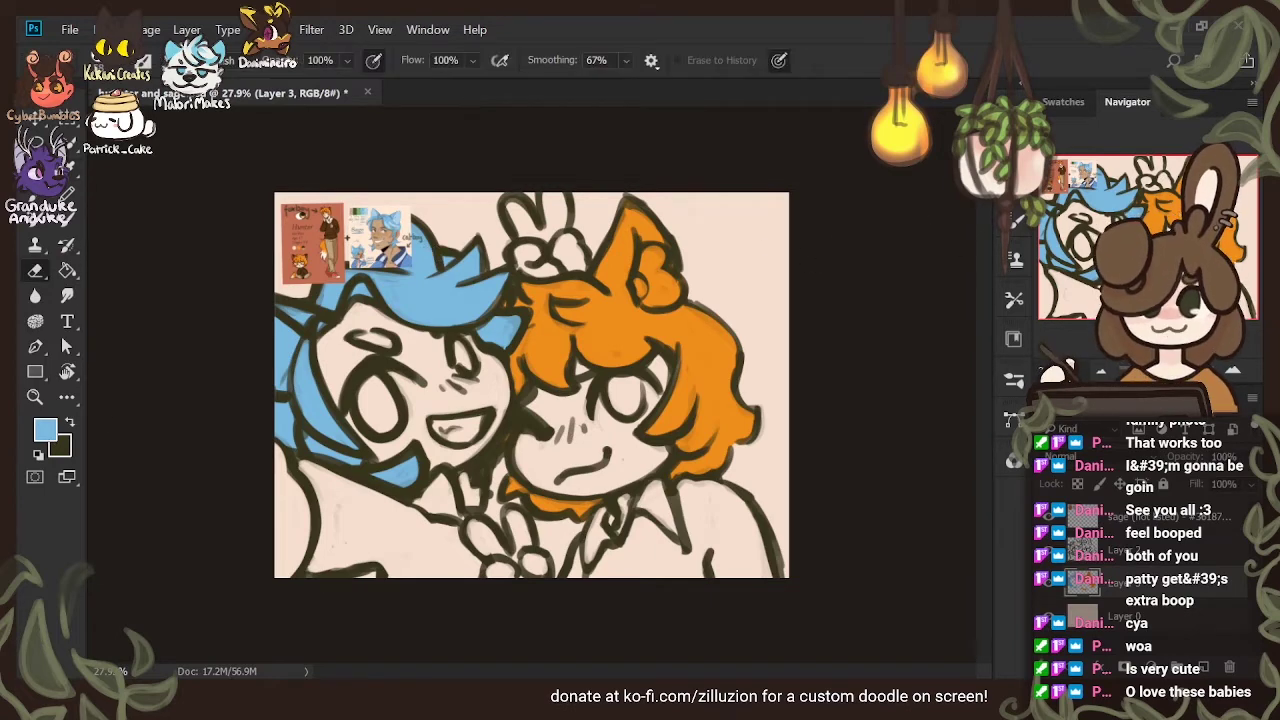
left_click(1150, 616)
left_click(1205, 668)
key("b")
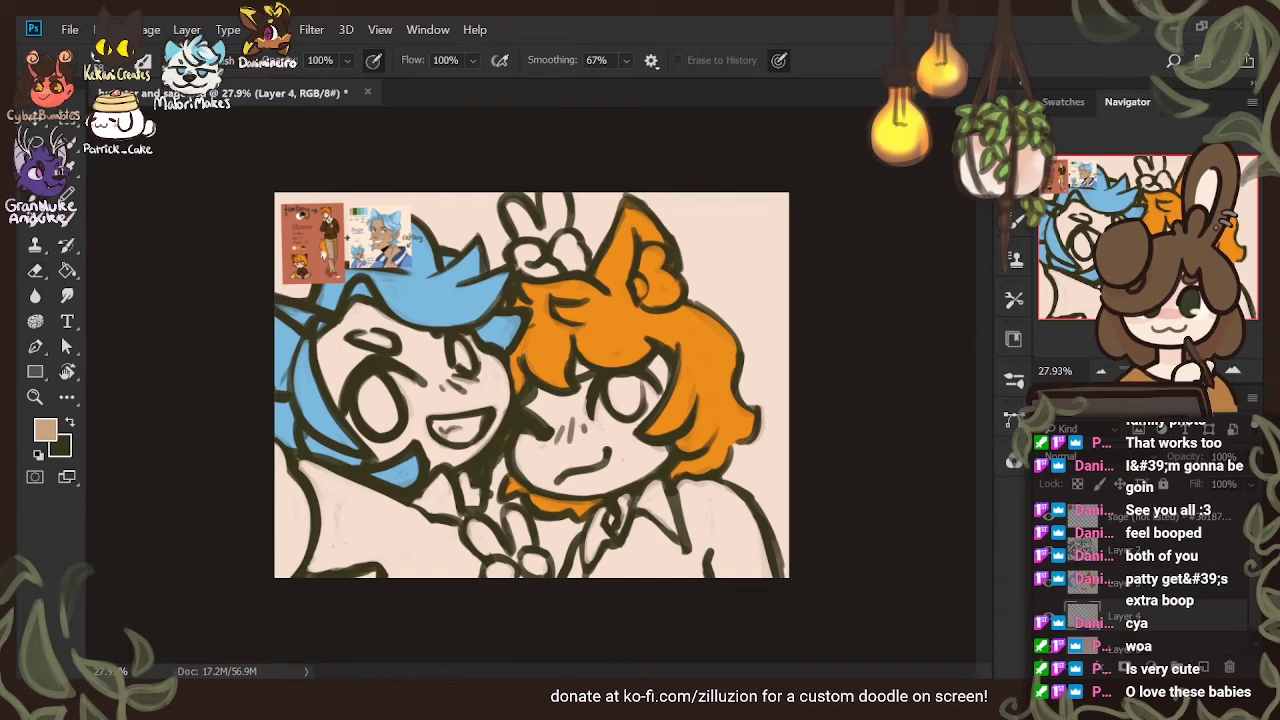
Paint the catboy's face, neck and raised peace-sign hand tan on Layer 4
mouse_move(332, 350)
left_mouse_down()
mouse_move(369, 317)
mouse_move(317, 382)
mouse_move(367, 357)
mouse_move(394, 407)
mouse_move(367, 452)
mouse_move(394, 407)
mouse_move(454, 442)
mouse_move(414, 462)
mouse_move(449, 447)
mouse_move(444, 462)
mouse_move(494, 392)
mouse_move(459, 432)
mouse_move(497, 407)
mouse_move(449, 332)
mouse_move(481, 397)
mouse_move(506, 409)
mouse_move(454, 309)
mouse_move(417, 329)
mouse_move(421, 354)
mouse_move(387, 409)
mouse_move(445, 333)
mouse_move(435, 420)
left_mouse_up()
left_click(1049, 517)
mouse_move(430, 370)
left_mouse_down()
mouse_move(465, 430)
mouse_move(478, 410)
left_mouse_up()
mouse_move(545, 245)
left_mouse_down()
mouse_move(530, 270)
mouse_move(560, 265)
mouse_move(570, 280)
mouse_move(585, 248)
mouse_move(575, 275)
left_mouse_up()
mouse_move(500, 205)
left_mouse_down()
mouse_move(525, 232)
mouse_move(560, 200)
left_mouse_up()
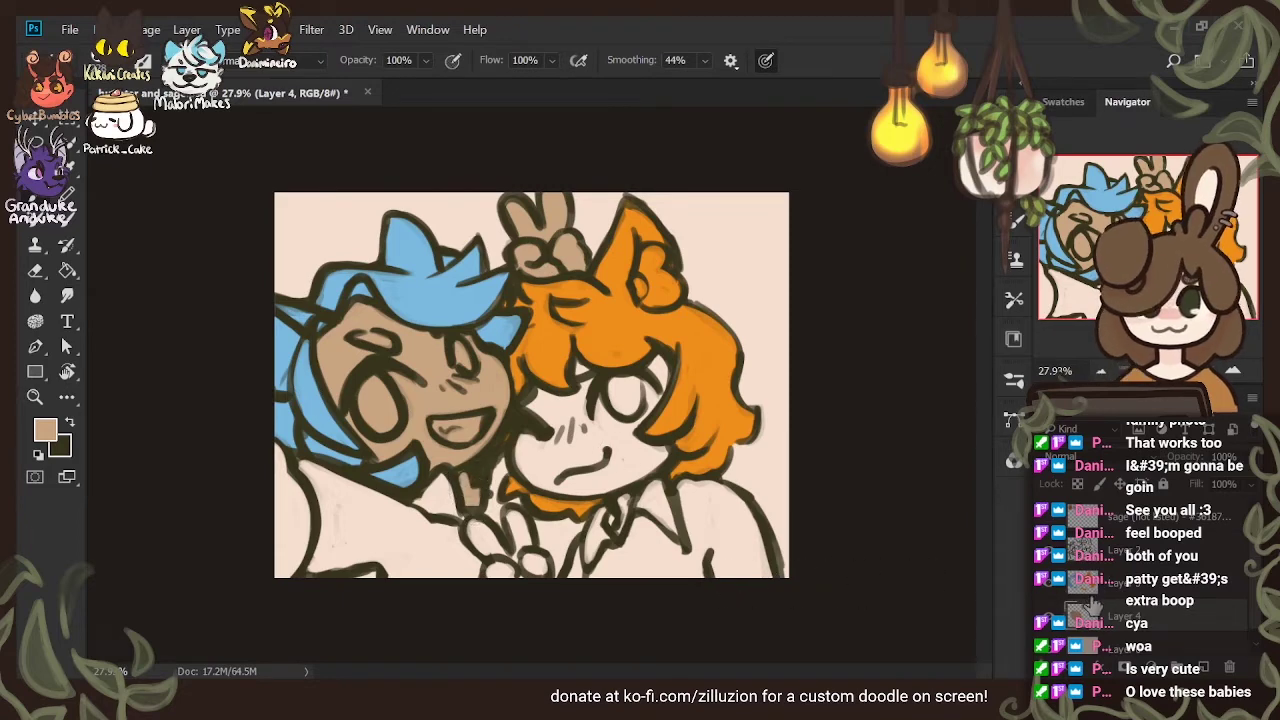
Show the reference images again and try painting the foxboy's face with a cream skin tone
left_click(1048, 519)
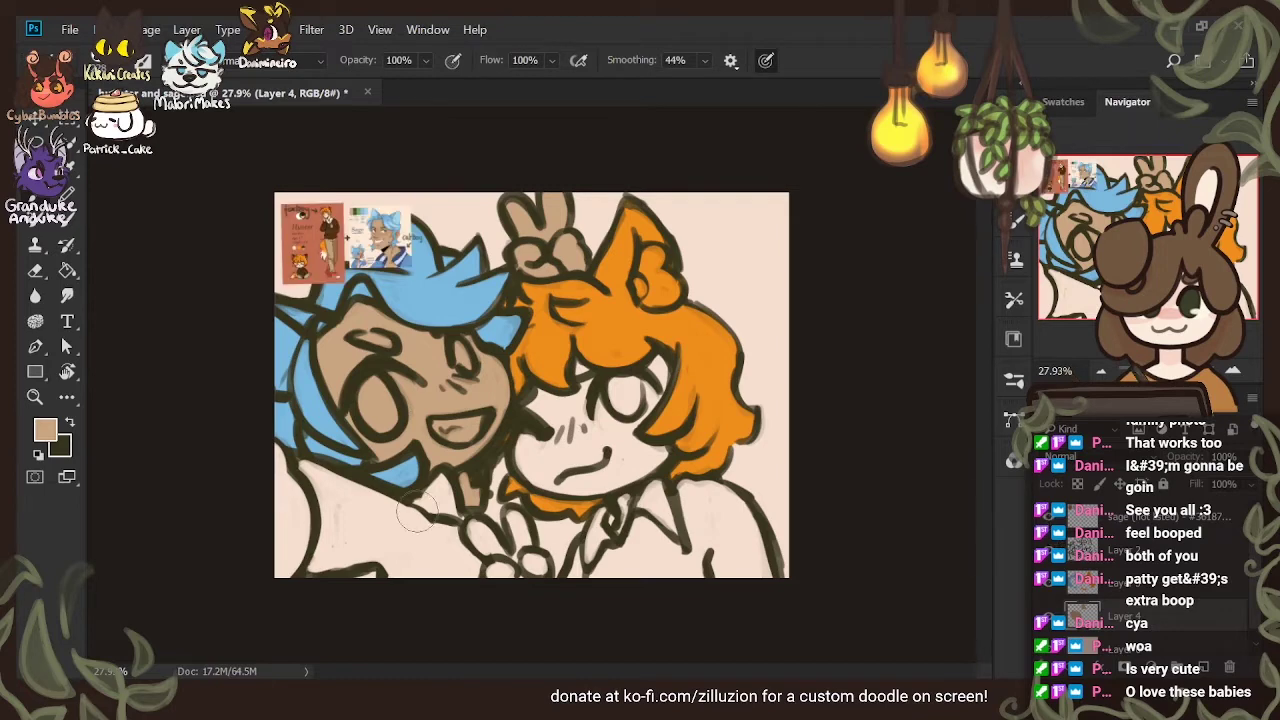
left_click(43, 427)
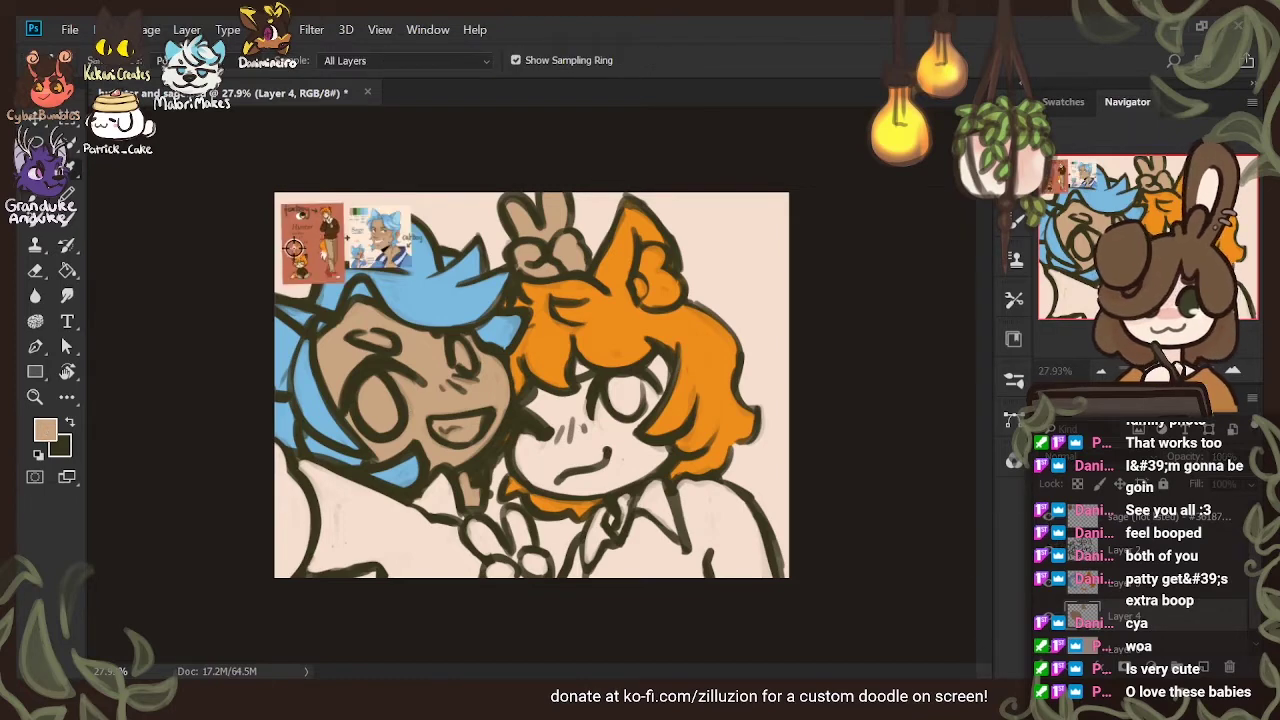
key("b")
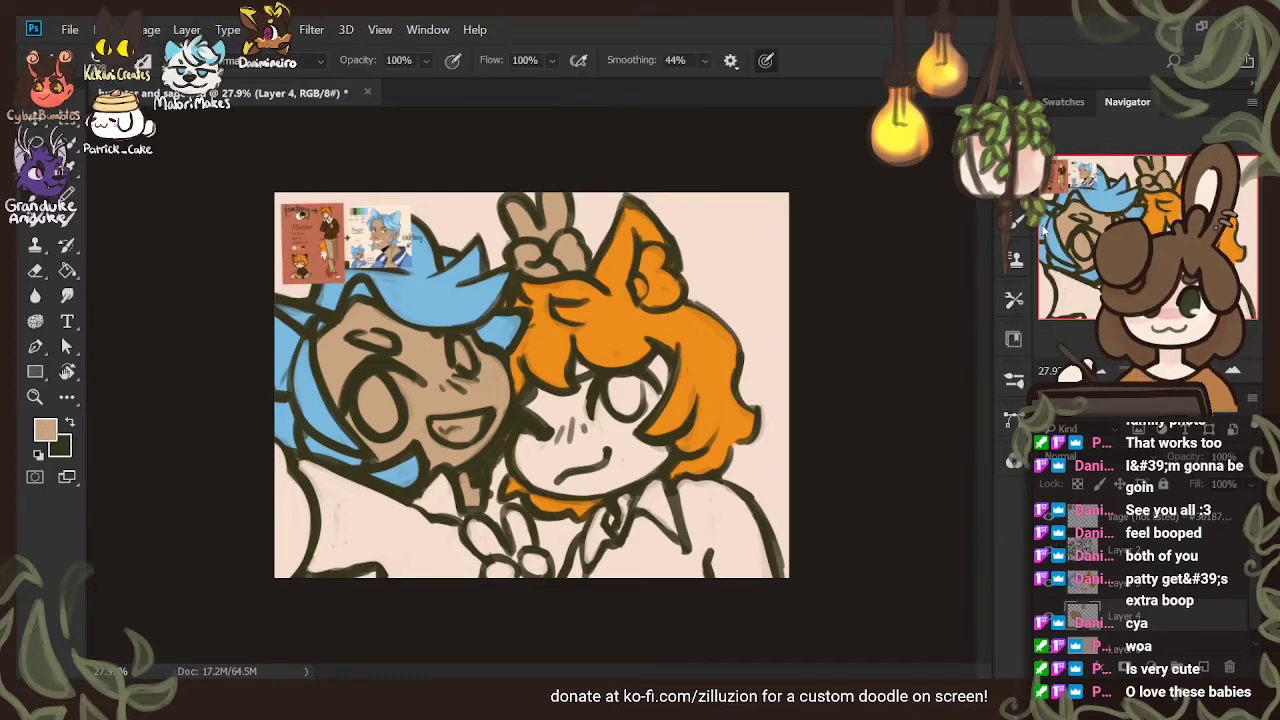
left_click(565, 440, "alt")
left_click_drag(563, 440, 541, 455)
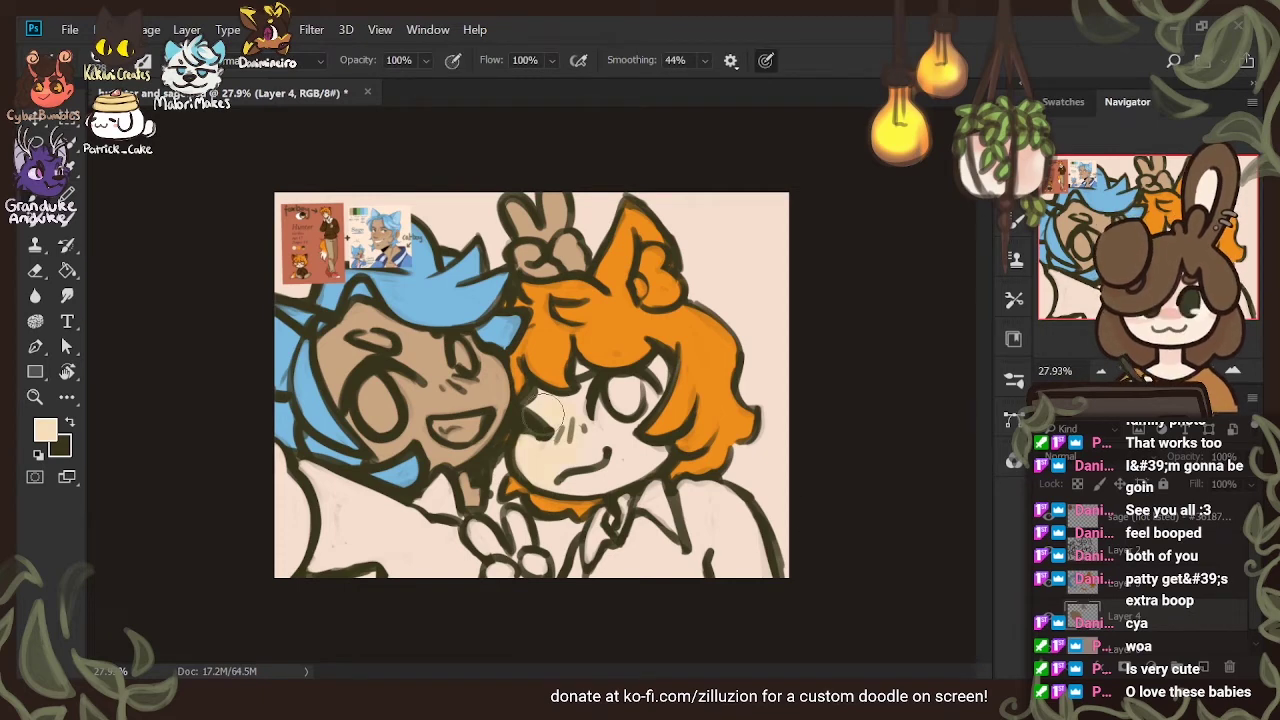
Resample the cream skin tone from the palette on the foxboy reference sheet
key("ctrl+plus")
key("ctrl+plus")
key("ctrl+plus")
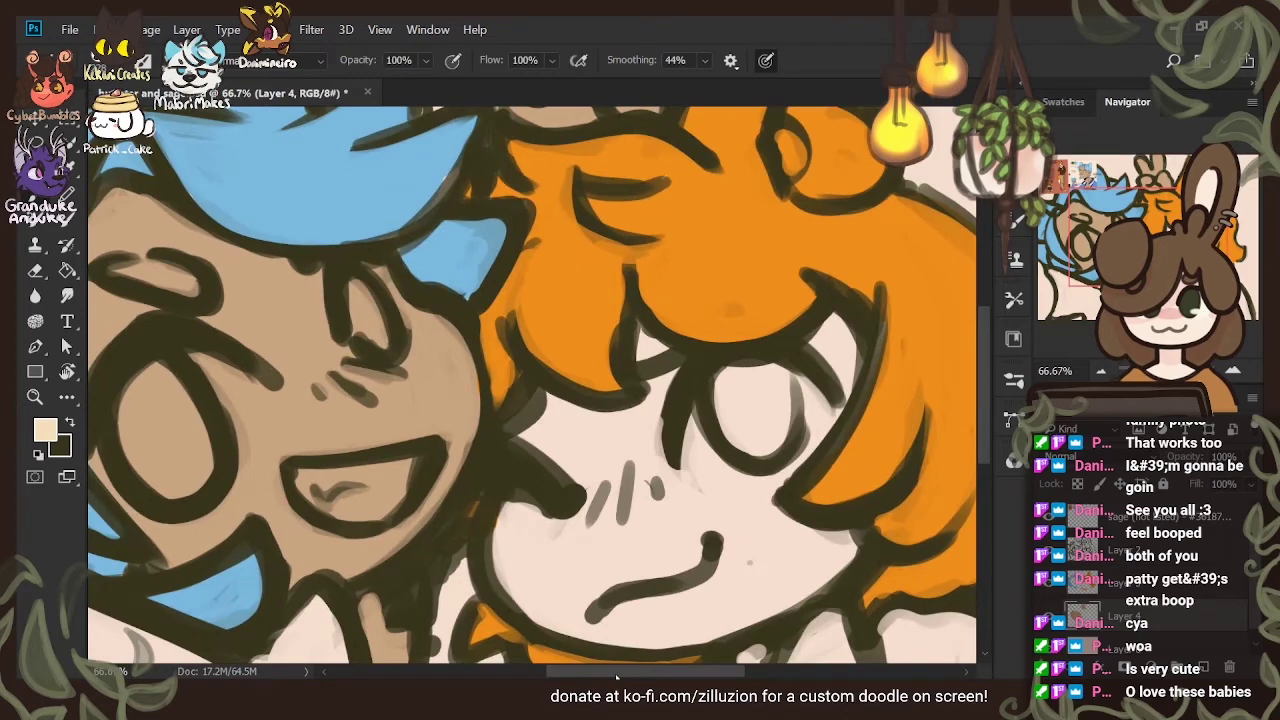
left_click_drag(616, 677, 580, 677)
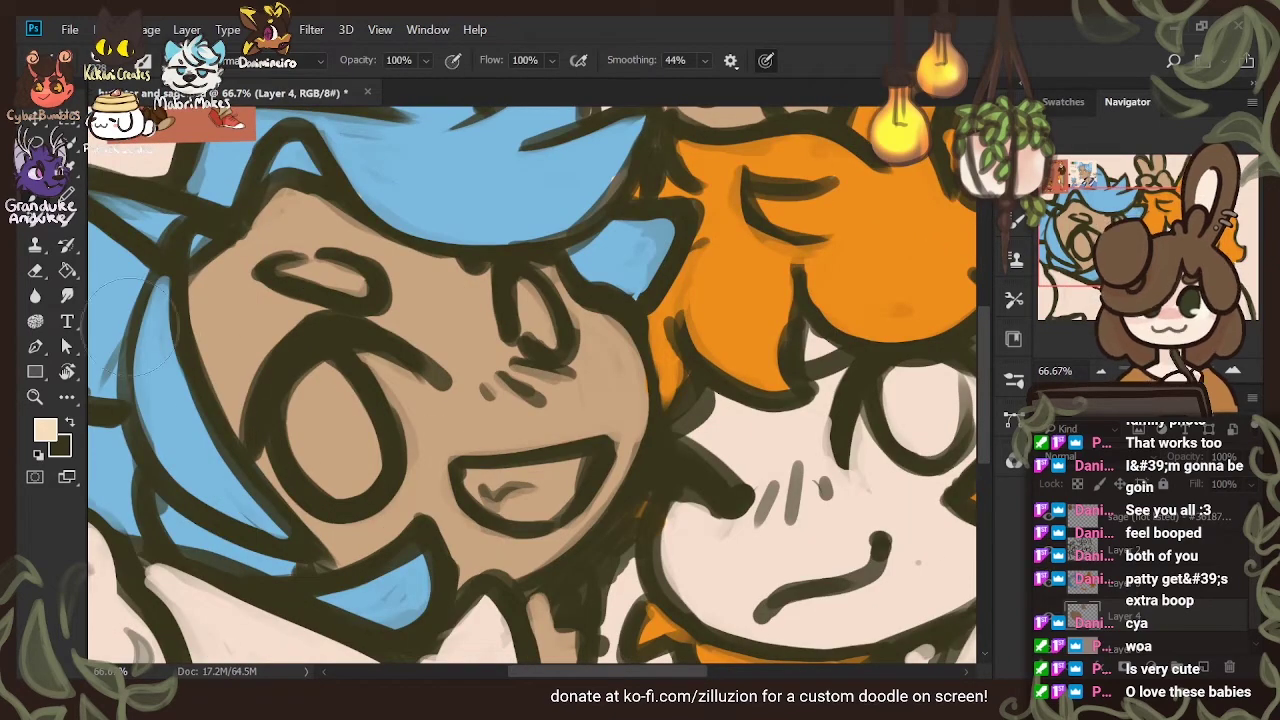
key("alt+bracketright")
key("e")
left_click_drag(985, 376, 985, 300)
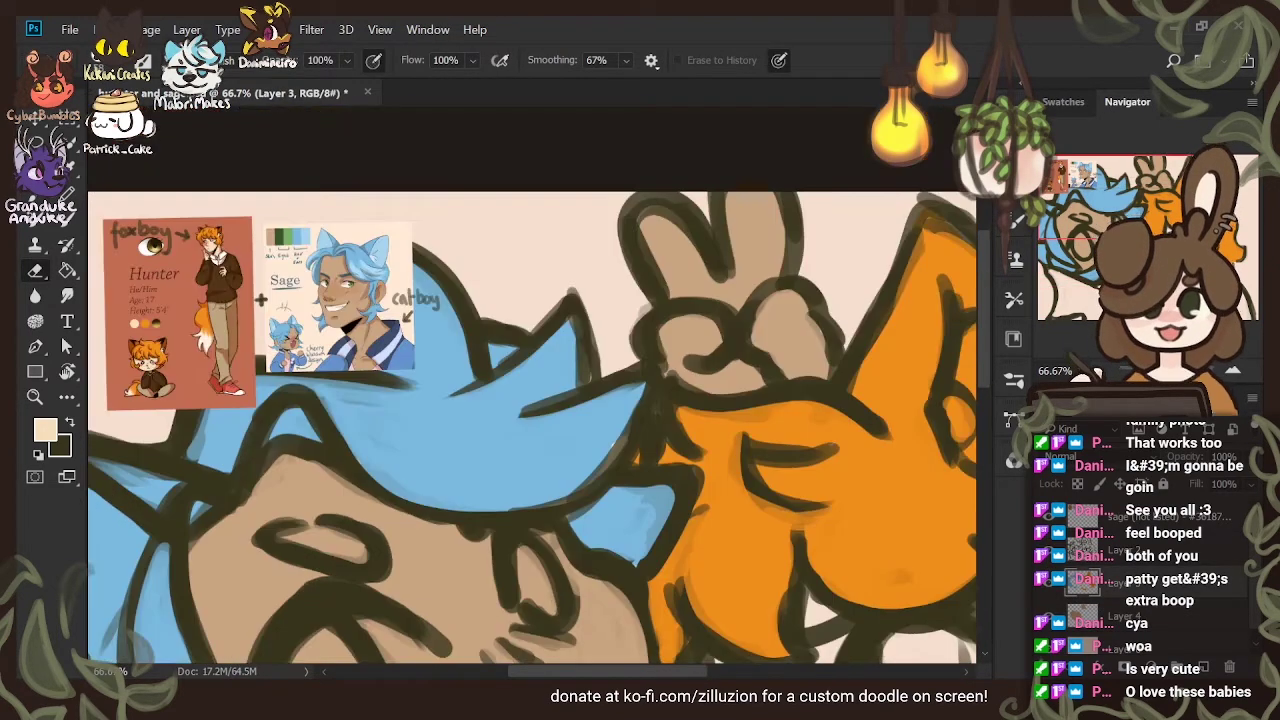
key("i")
left_click(183, 285)
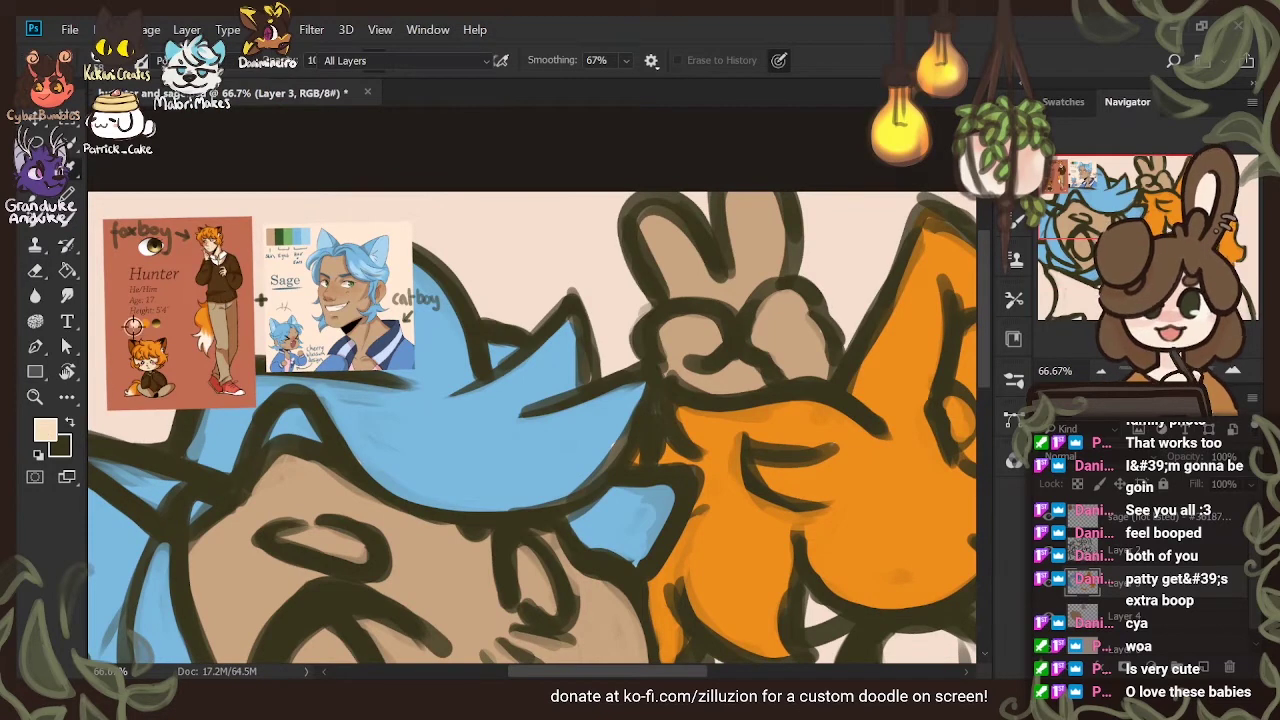
key("e")
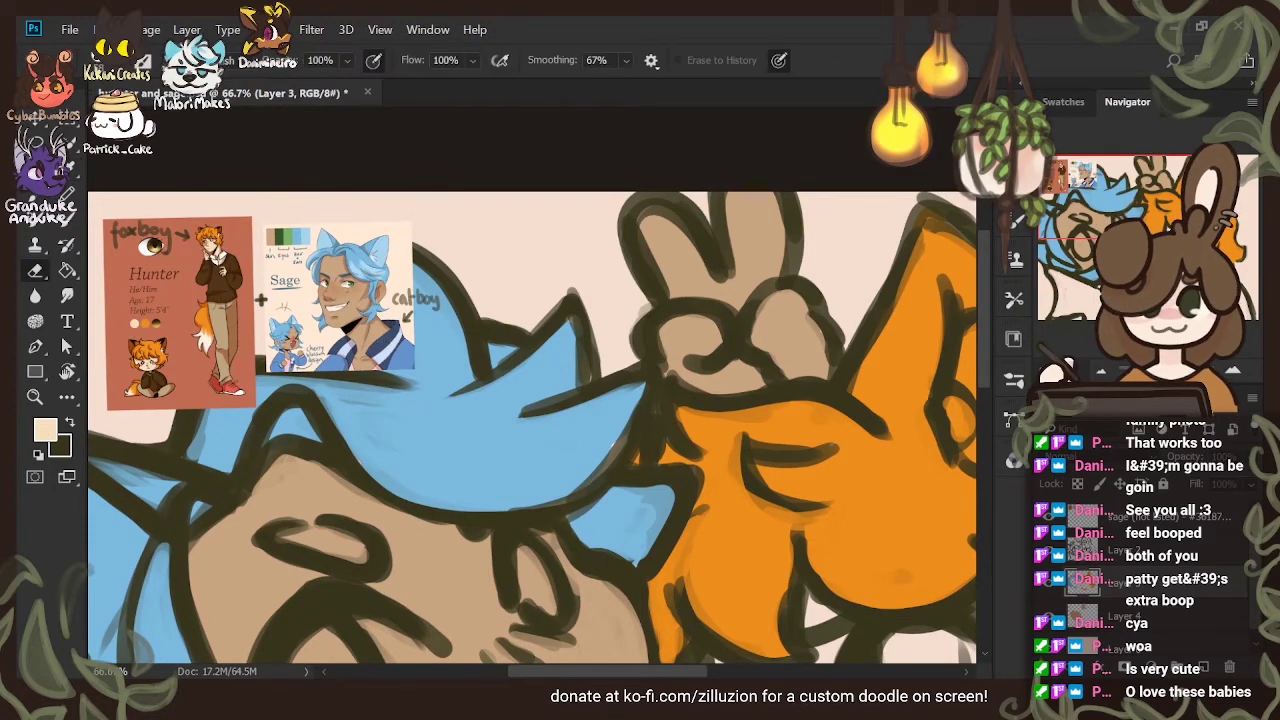
Paint the foxboy's face and the peace-sign hand below it cream on Layer 4
key("ctrl+minus")
key("ctrl+minus")
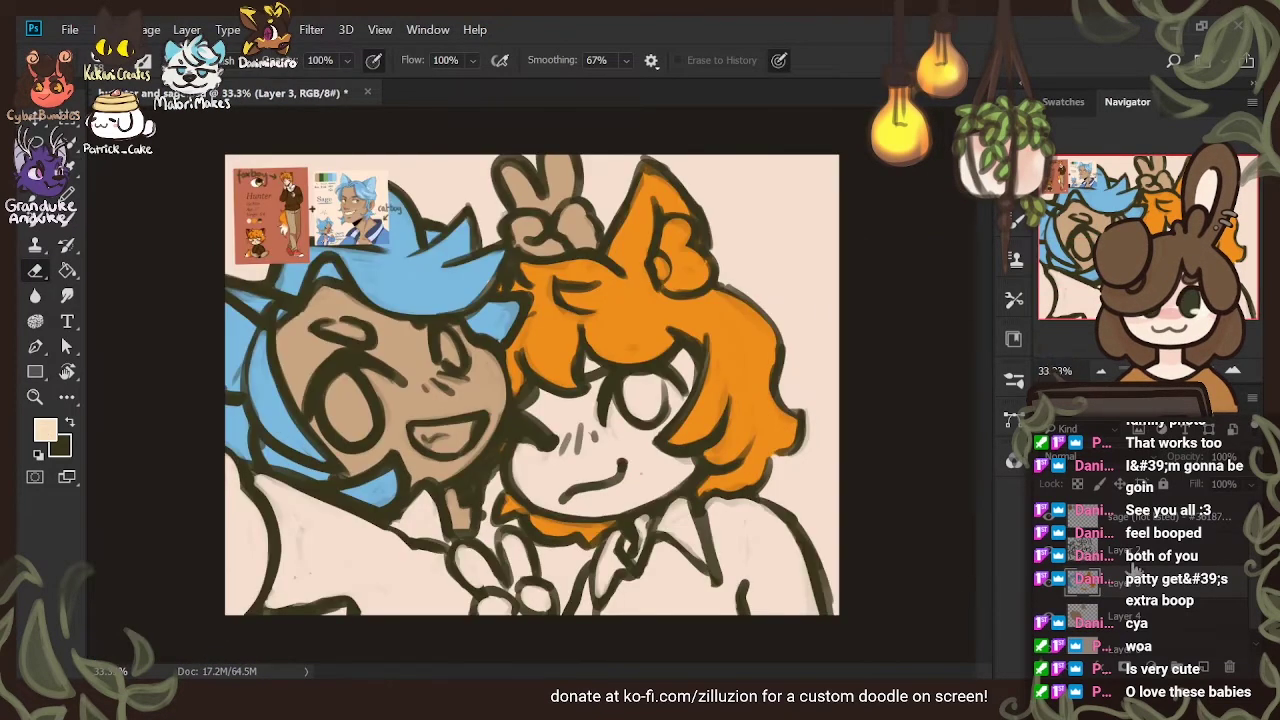
left_click(1128, 620)
left_click(30, 196)
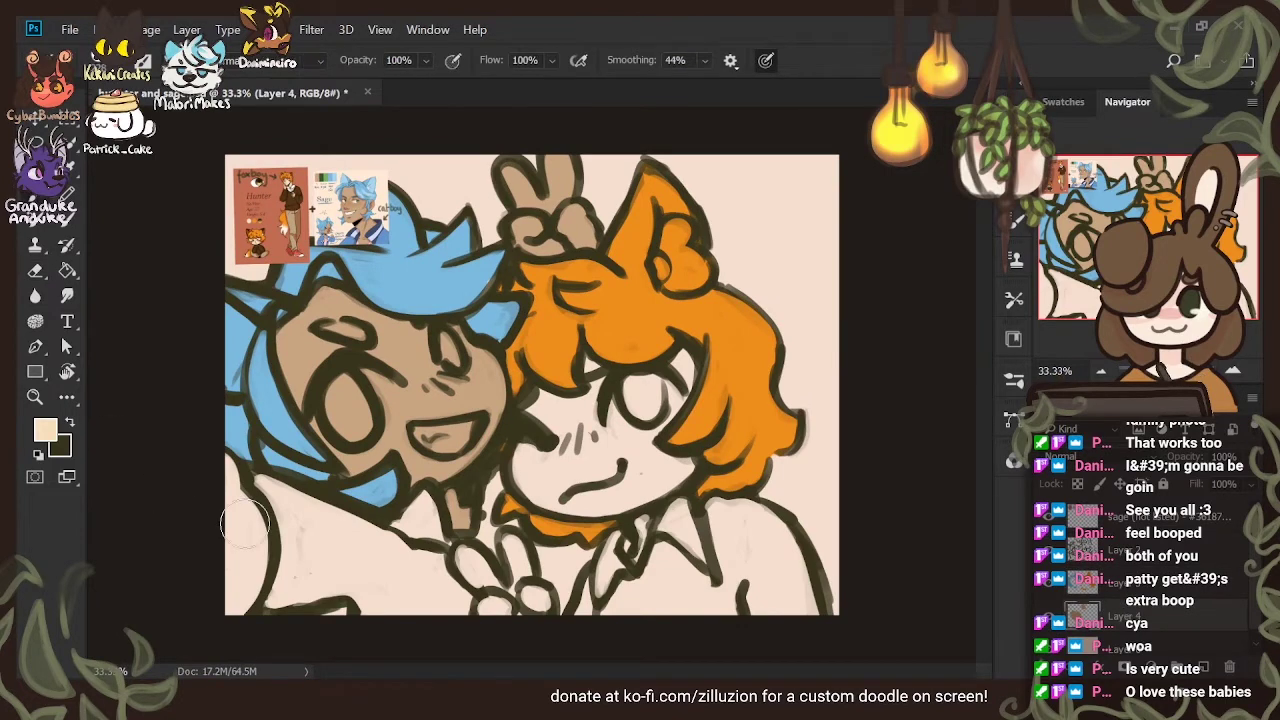
mouse_move(534, 456)
left_mouse_down()
mouse_move(564, 491)
mouse_move(618, 486)
mouse_move(656, 463)
mouse_move(600, 456)
mouse_move(545, 410)
mouse_move(565, 415)
mouse_move(612, 385)
left_mouse_up()
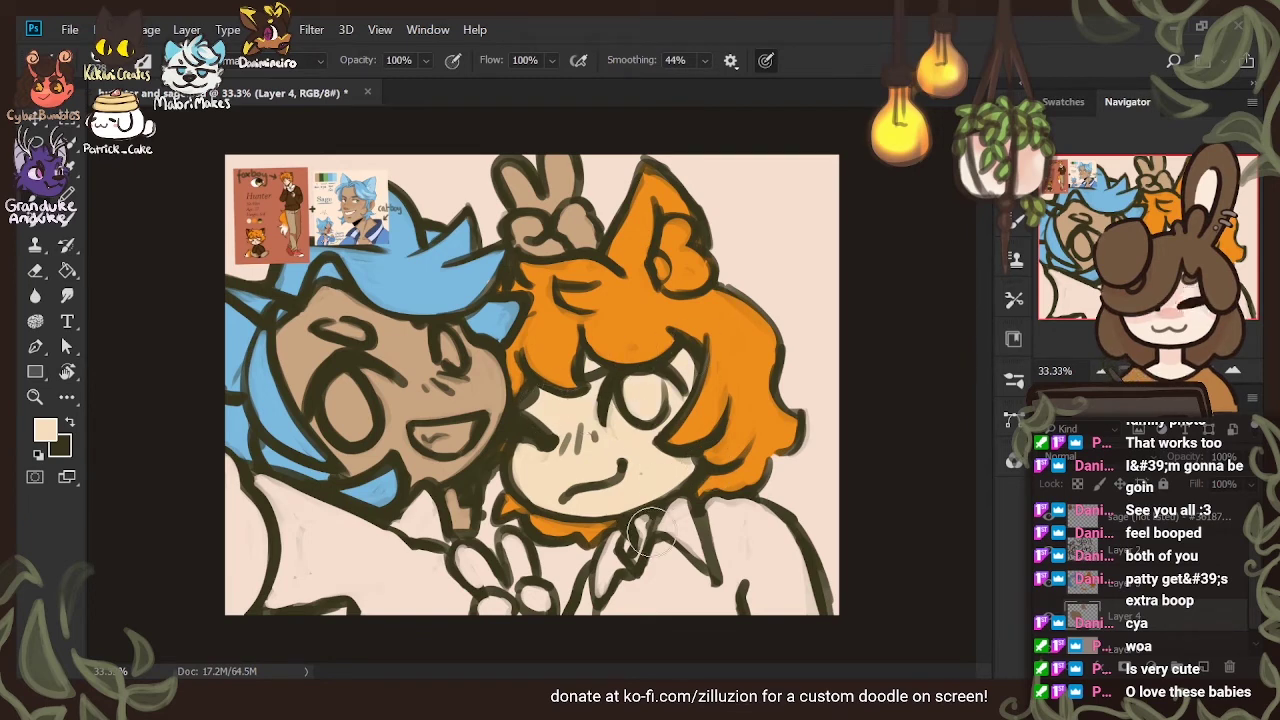
mouse_move(468, 553)
left_mouse_down()
mouse_move(491, 578)
mouse_move(515, 552)
mouse_move(494, 605)
mouse_move(535, 605)
left_mouse_up()
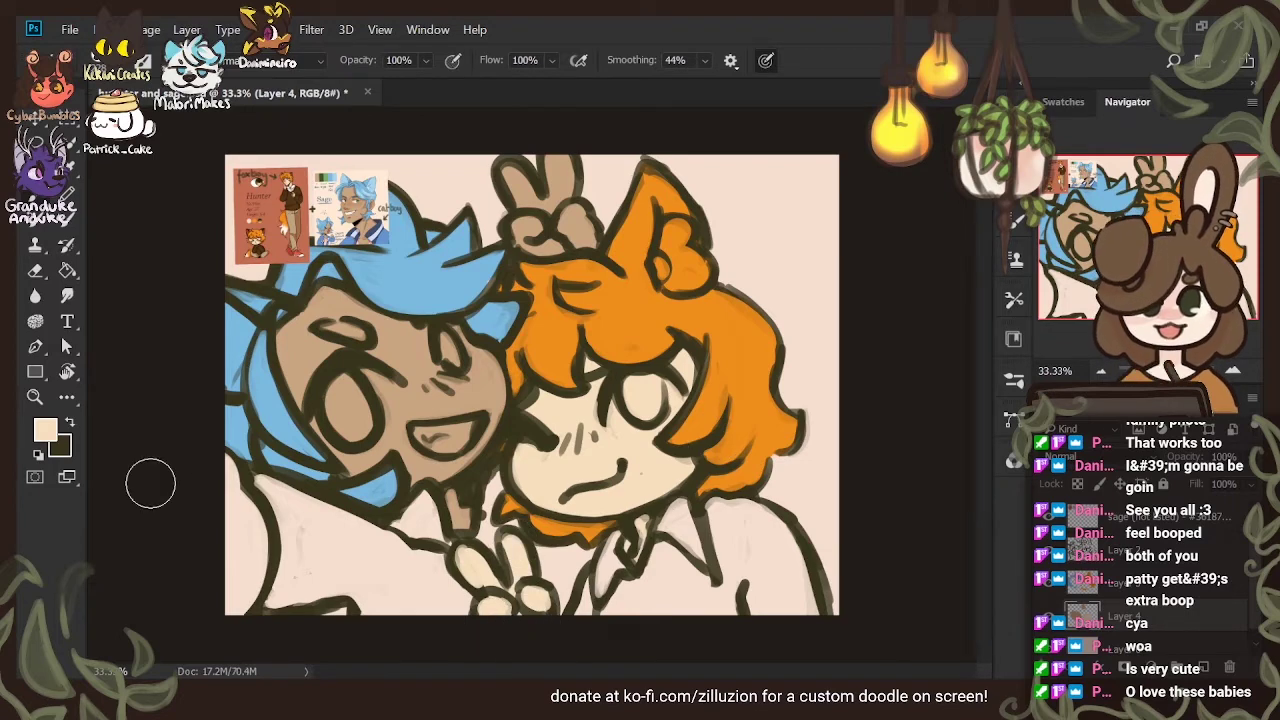
Sample dark brown from the foxboy reference and paint the foxboy's sweater with it on a new layer above Layer 4's linework gaps
key("i")
left_click(302, 208)
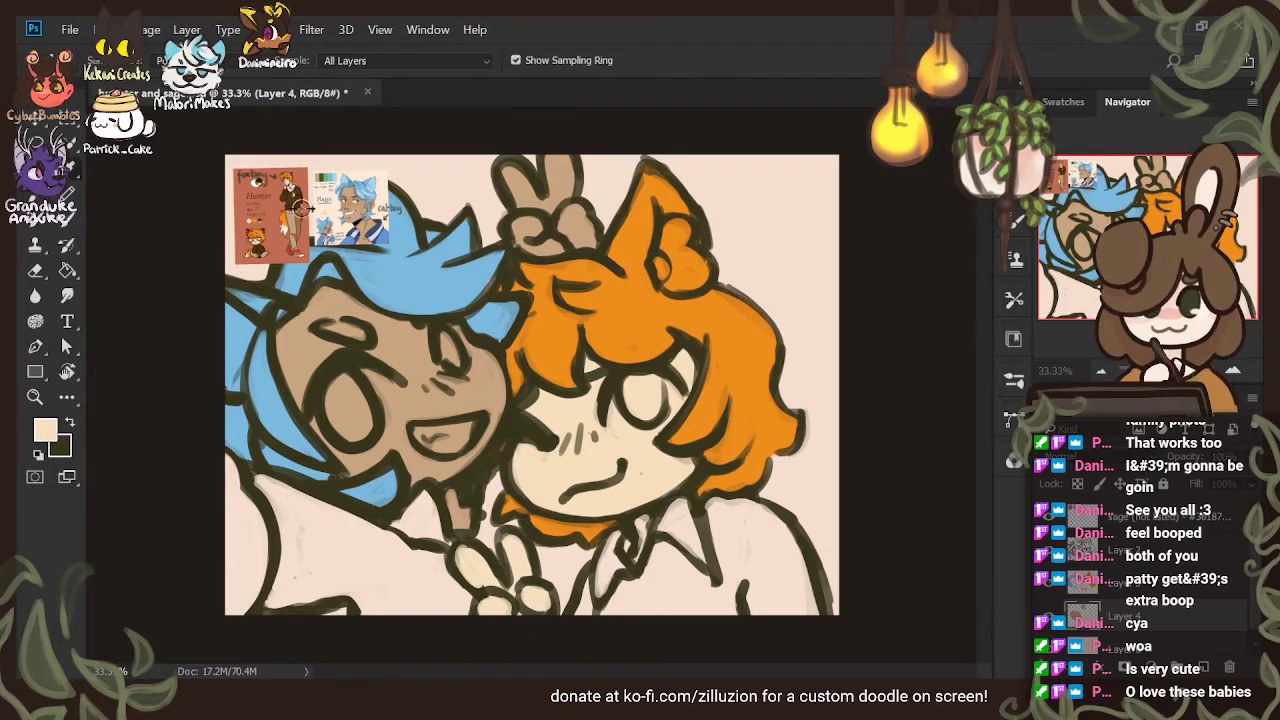
key("b")
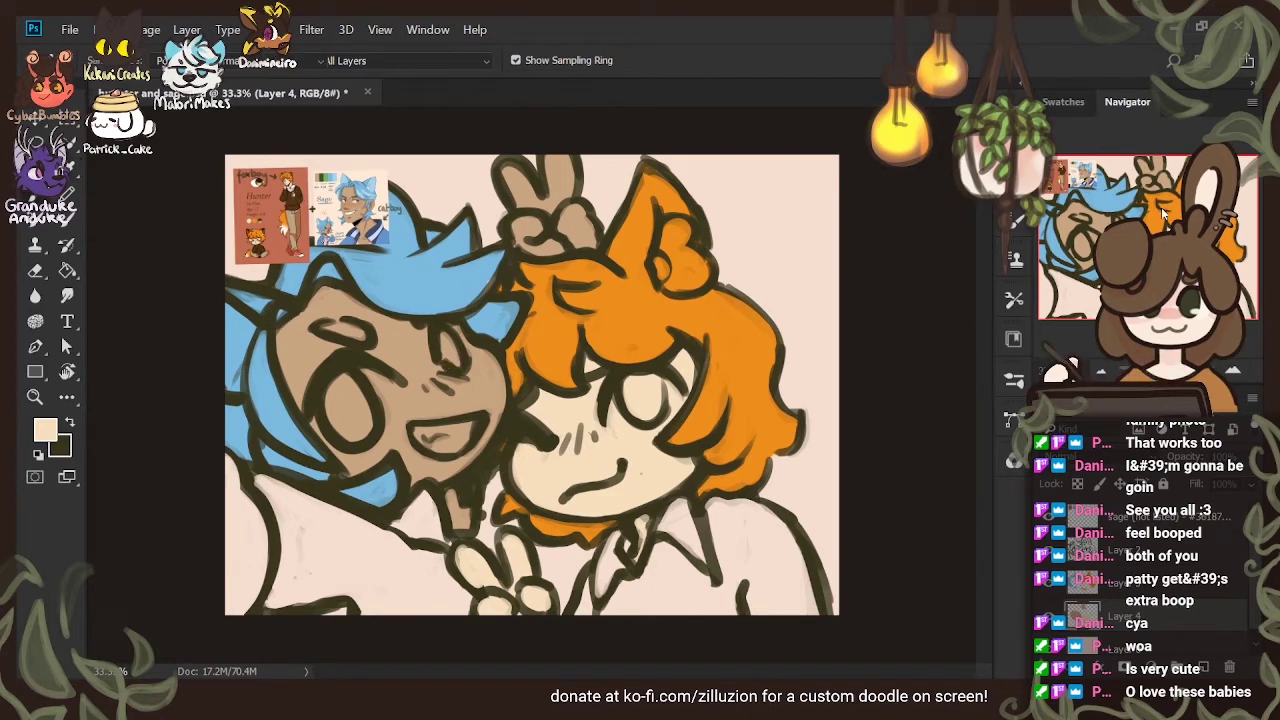
left_click(1204, 668)
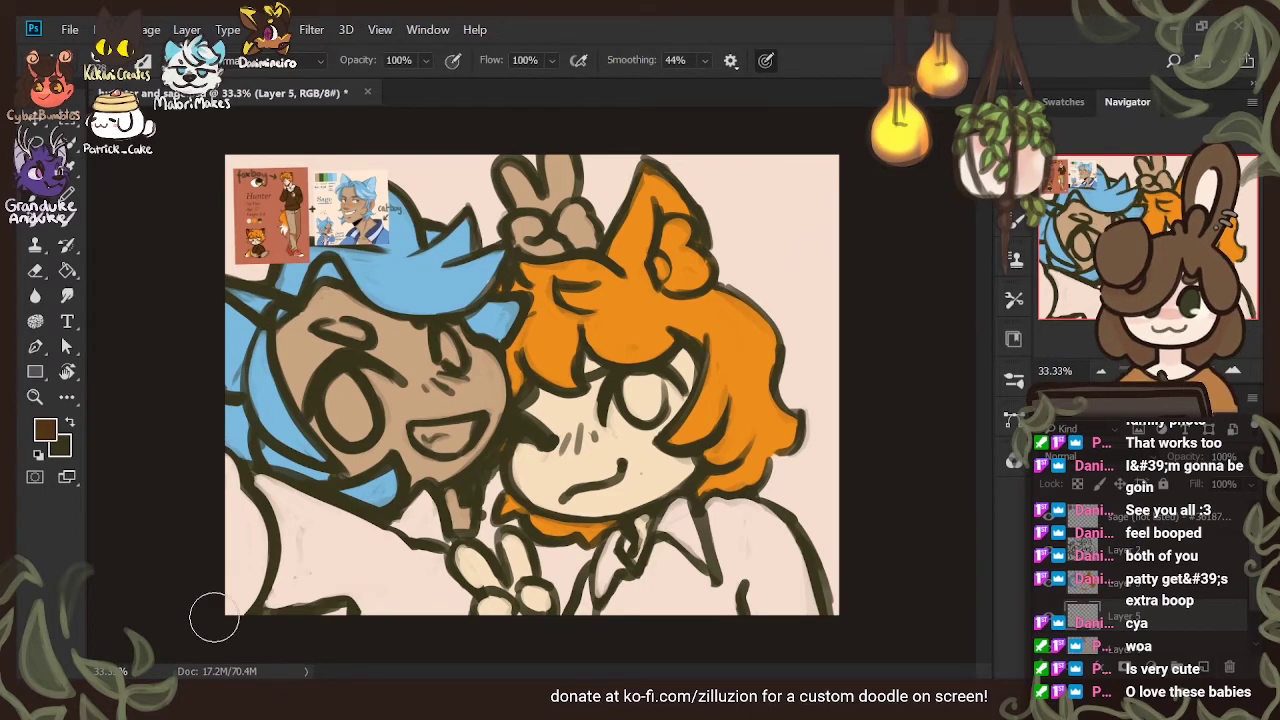
mouse_move(655, 566)
left_mouse_down()
mouse_move(633, 648)
mouse_move(628, 593)
mouse_move(609, 640)
mouse_move(631, 586)
mouse_move(600, 670)
mouse_move(583, 614)
left_mouse_up()
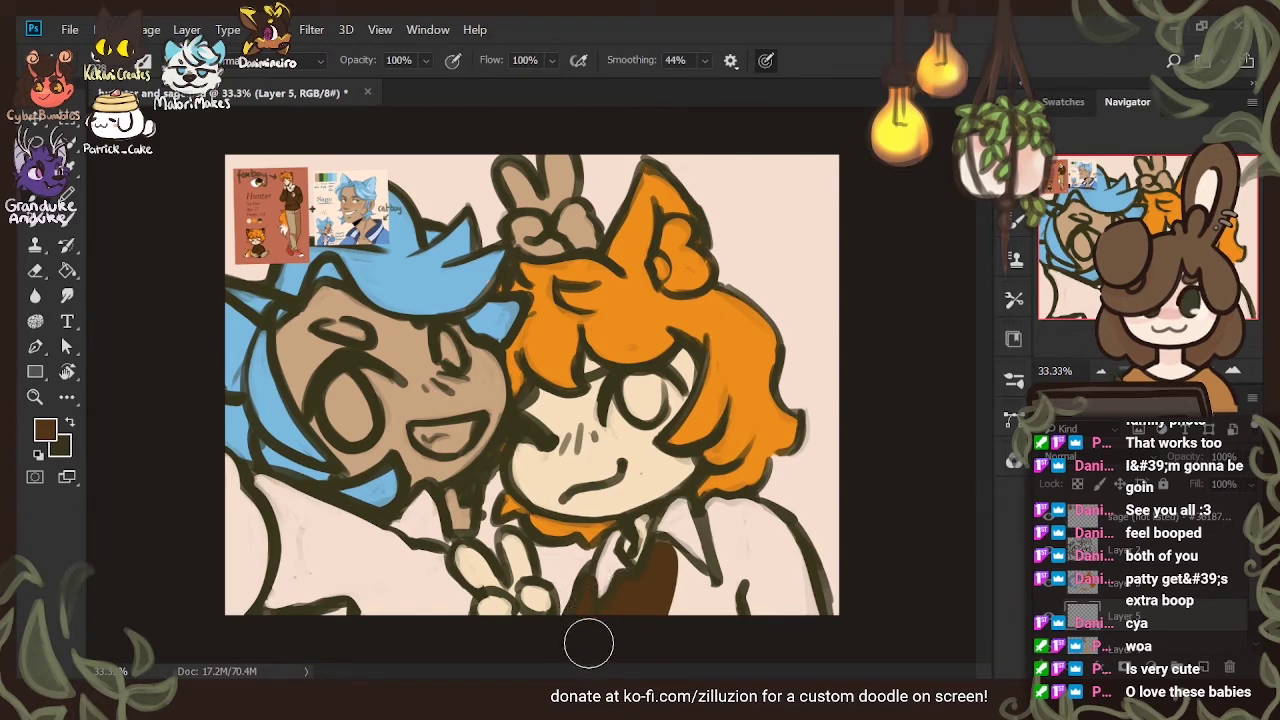
mouse_move(650, 565)
left_mouse_down()
mouse_move(715, 651)
mouse_move(675, 592)
mouse_move(689, 662)
mouse_move(695, 585)
mouse_move(737, 655)
mouse_move(758, 527)
mouse_move(720, 515)
mouse_move(744, 617)
left_mouse_up()
mouse_move(738, 517)
left_mouse_down()
mouse_move(780, 555)
mouse_move(811, 655)
mouse_move(736, 513)
mouse_move(771, 658)
left_mouse_up()
left_click_drag(733, 518, 729, 509)
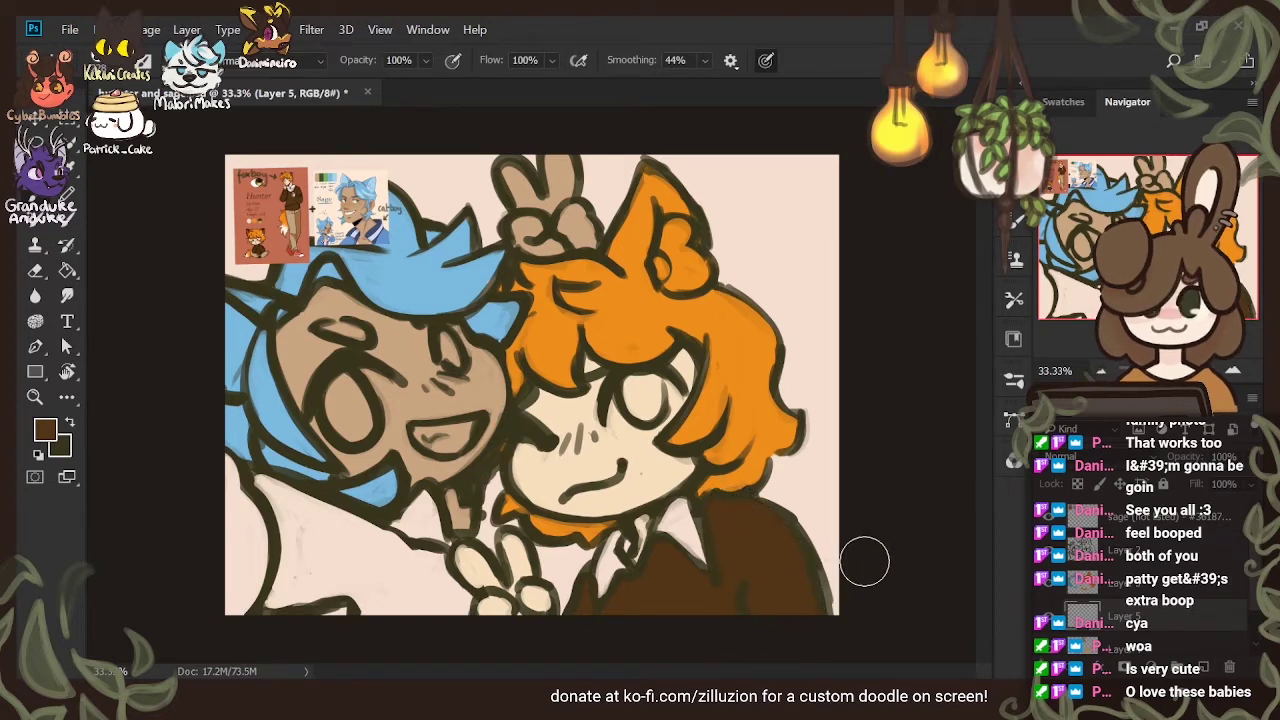
left_click(35, 270)
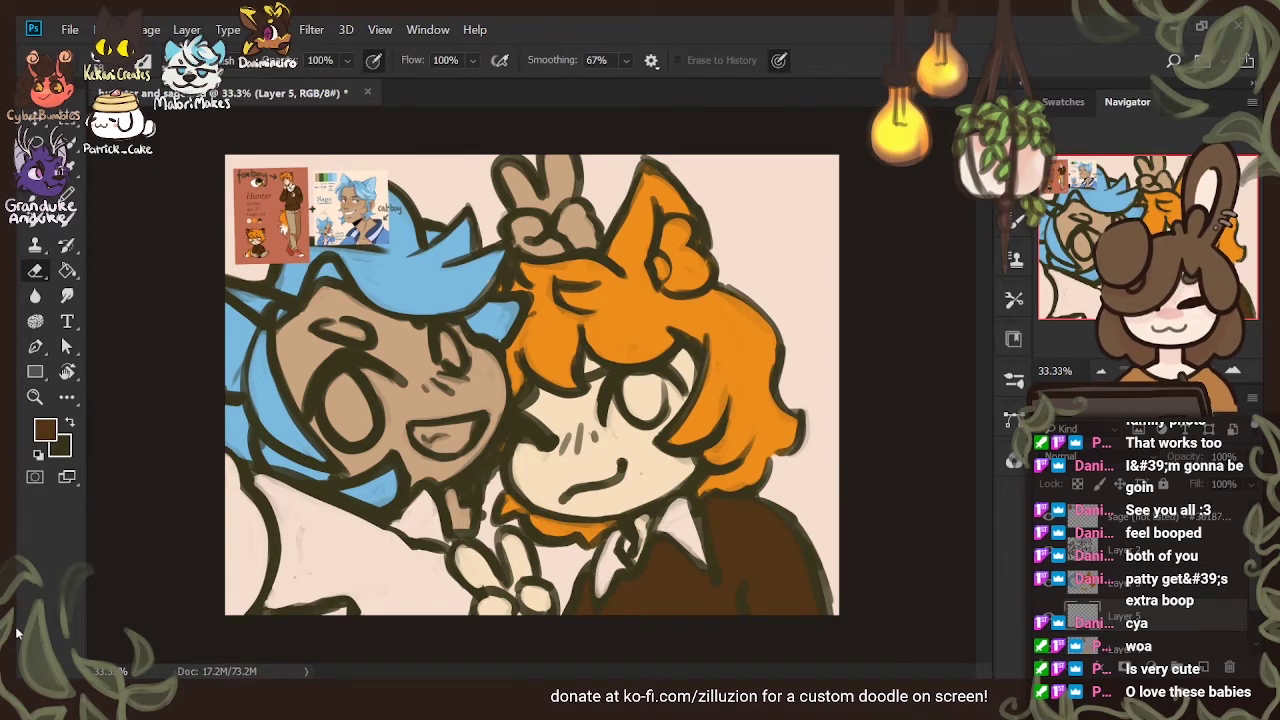
Sample the jacket blue from the catboy reference and paint the catboy's jacket with it on Layer 5
key("i")
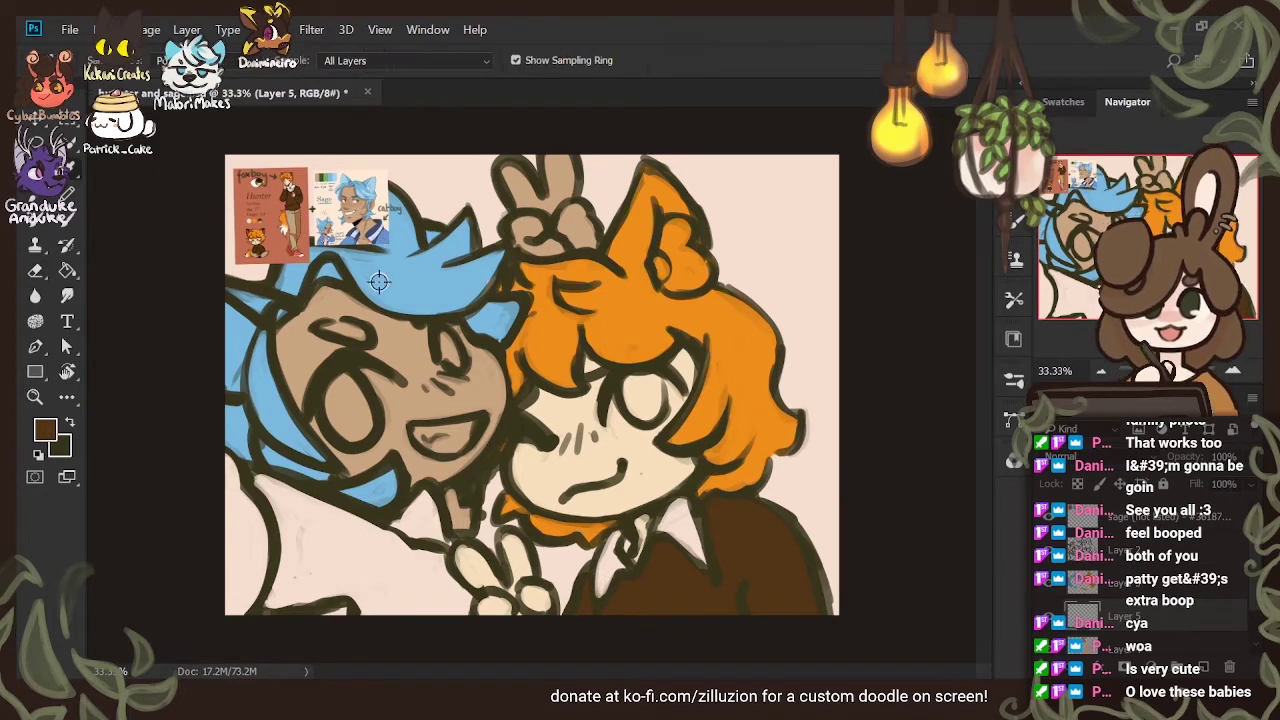
left_click(374, 233)
left_click(67, 218)
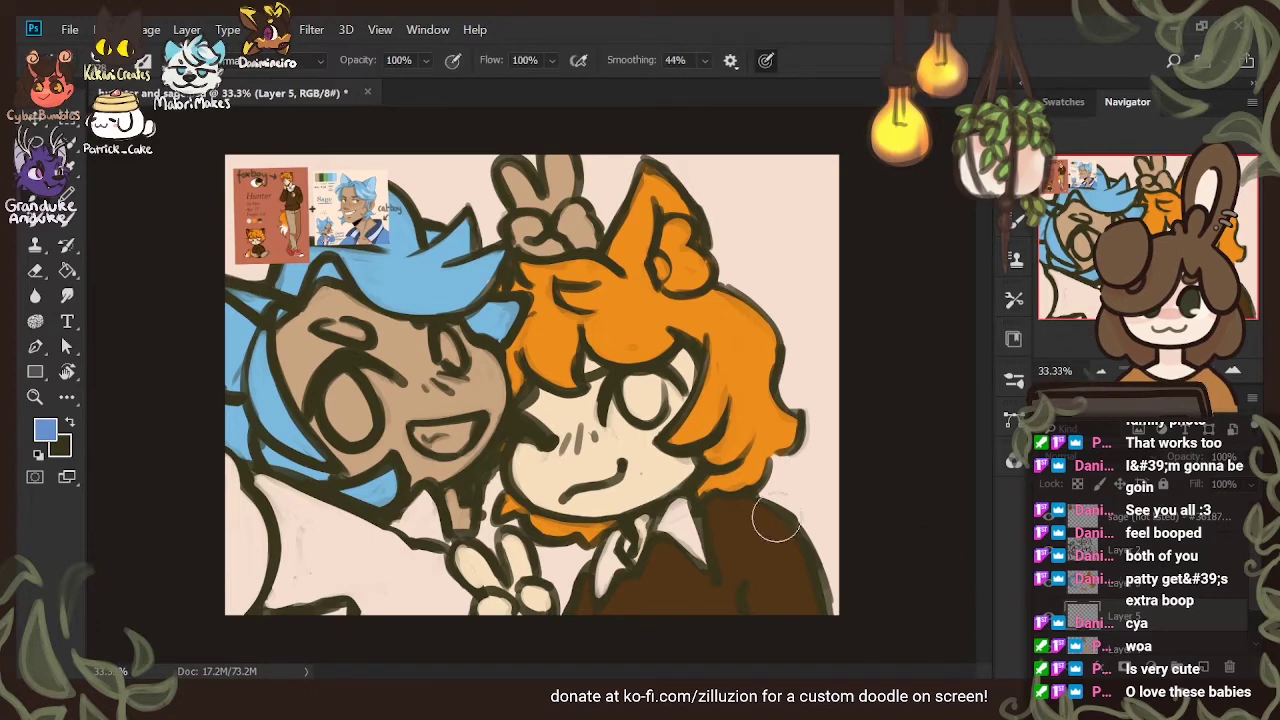
mouse_move(262, 480)
left_mouse_down()
mouse_move(392, 566)
mouse_move(299, 509)
mouse_move(398, 557)
mouse_move(367, 553)
mouse_move(382, 588)
mouse_move(431, 582)
mouse_move(386, 546)
mouse_move(424, 588)
mouse_move(414, 566)
mouse_move(449, 578)
mouse_move(440, 571)
mouse_move(457, 631)
mouse_move(462, 581)
mouse_move(448, 640)
mouse_move(430, 582)
mouse_move(424, 627)
mouse_move(400, 627)
mouse_move(370, 585)
left_mouse_up()
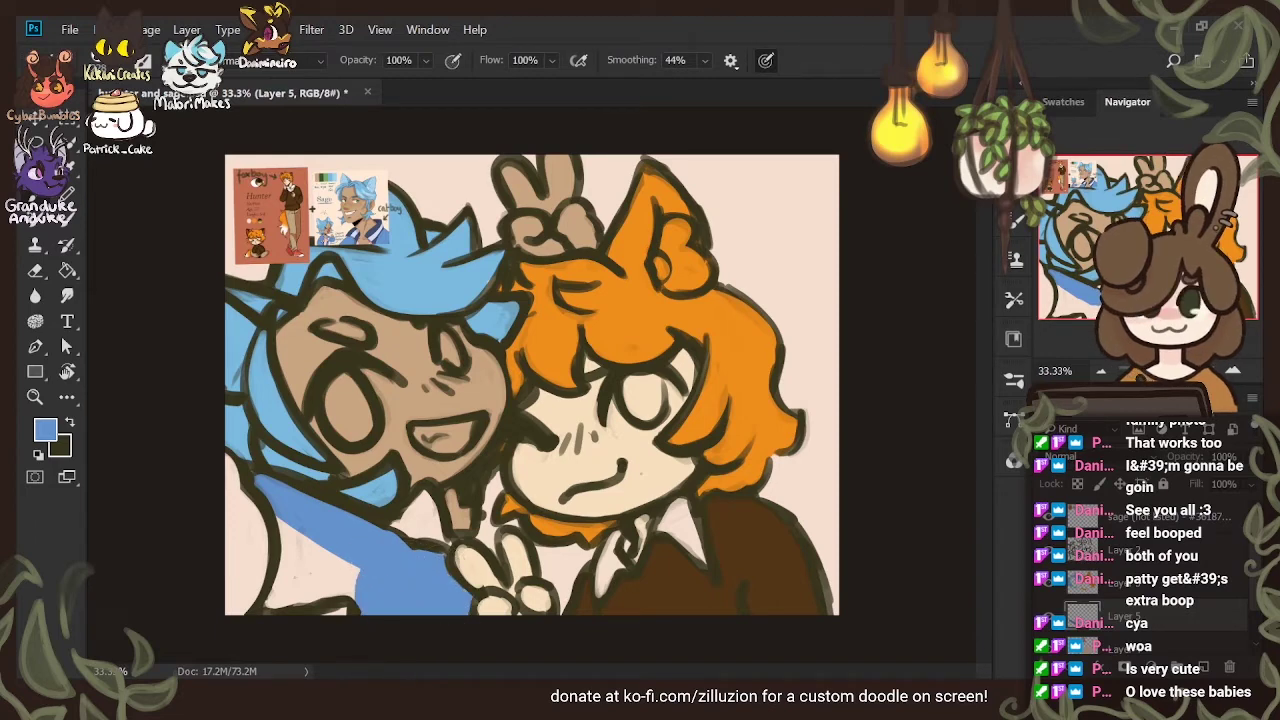
mouse_move(272, 495)
left_mouse_down()
mouse_move(297, 530)
mouse_move(283, 605)
mouse_move(318, 583)
mouse_move(383, 583)
mouse_move(318, 550)
mouse_move(268, 606)
mouse_move(305, 625)
left_mouse_up()
left_click(35, 271)
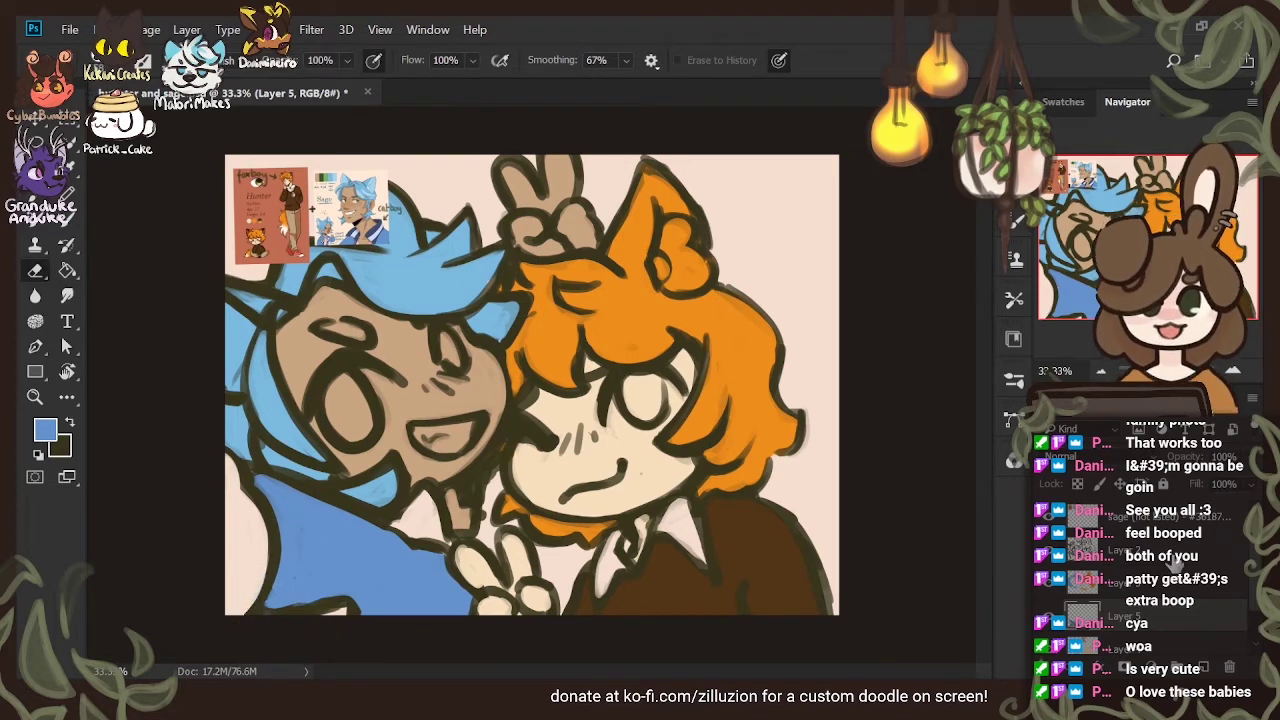
Add a dark outline above the cream peace-sign hand on Layer 2 and fill the sliver there jacket blue on Layer 5
left_click(1170, 615)
key("x")
key("b")
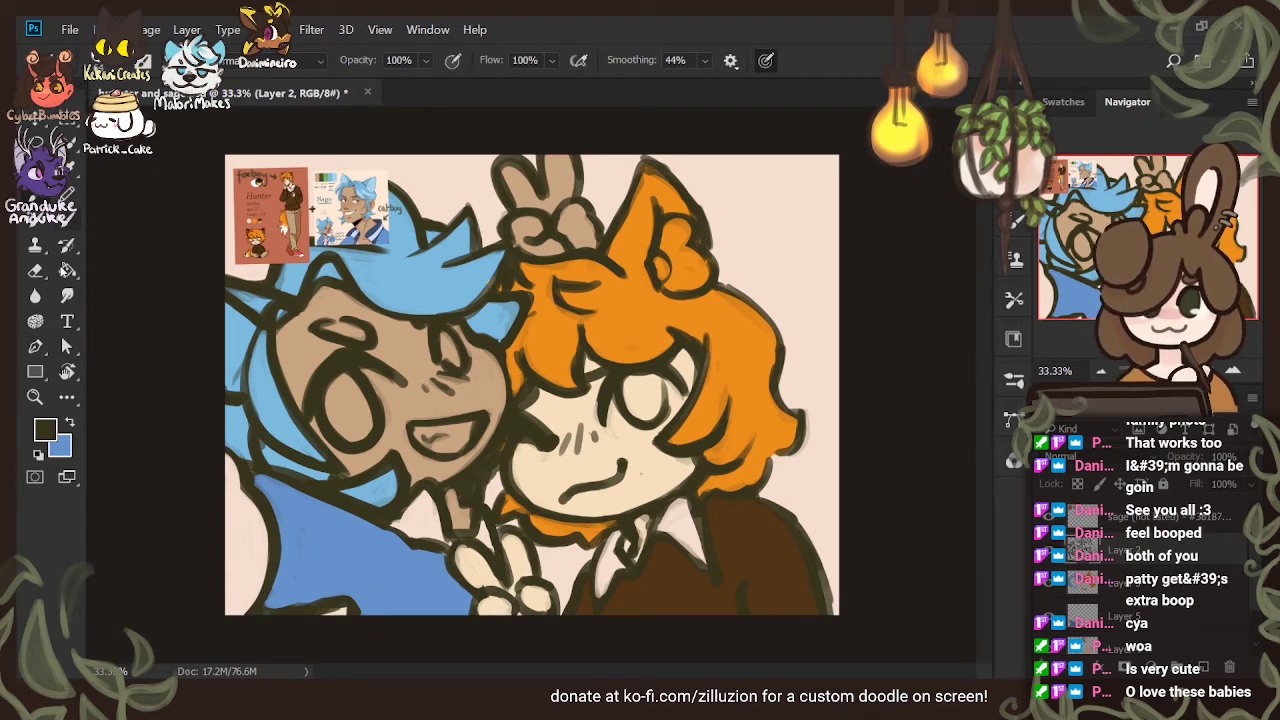
left_click(70, 424)
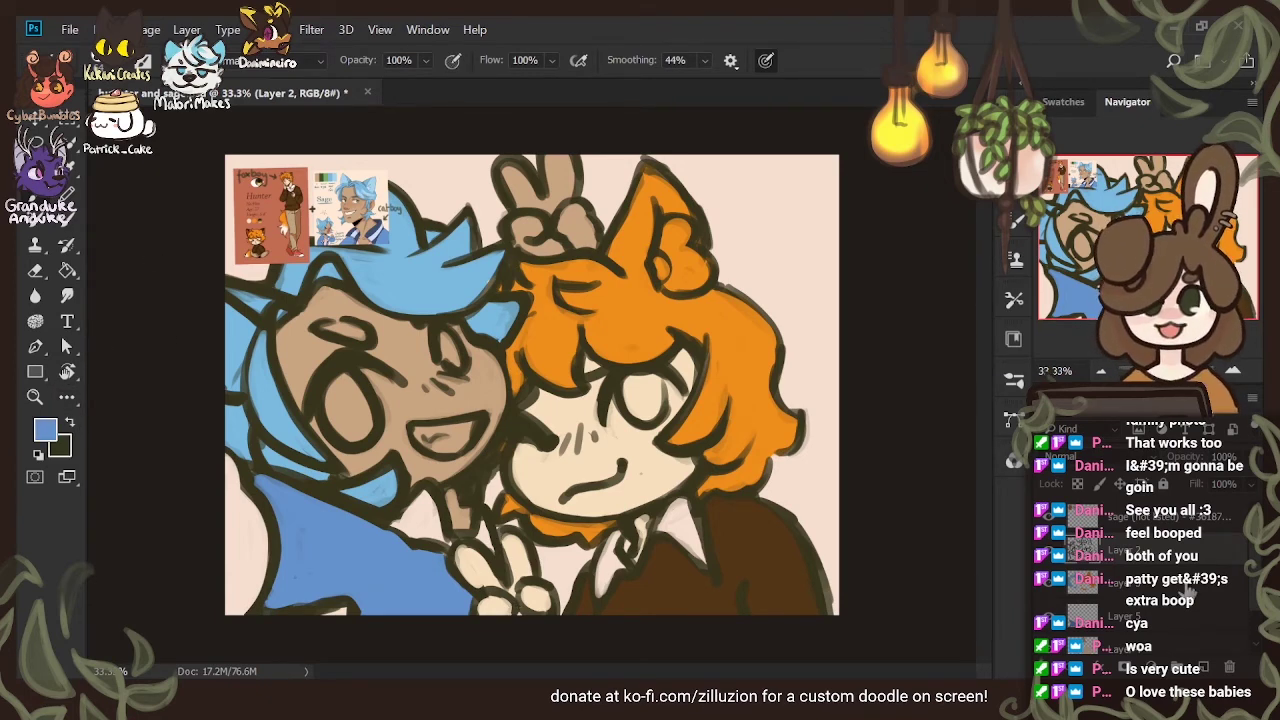
left_click(1165, 608)
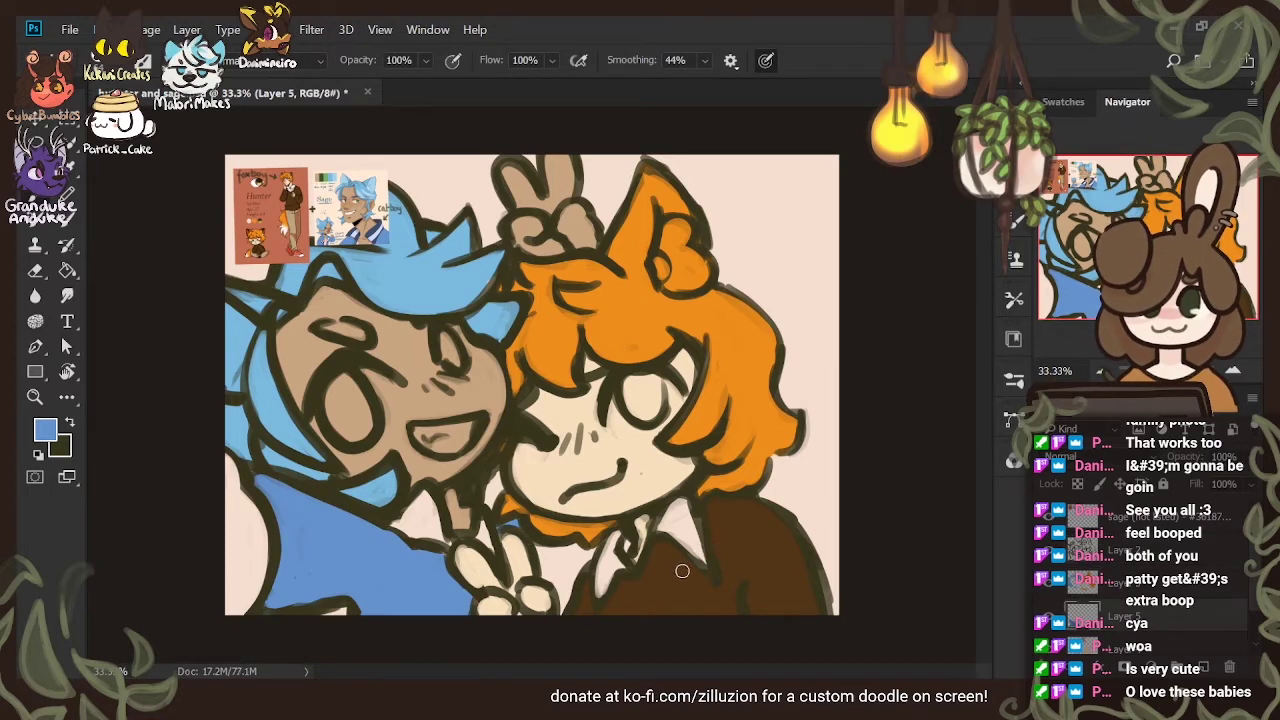
Draw a short dark line between the cream hand and the brown sweater on Layer 2, and fill the gap blue on Layer 5
left_click(1147, 549)
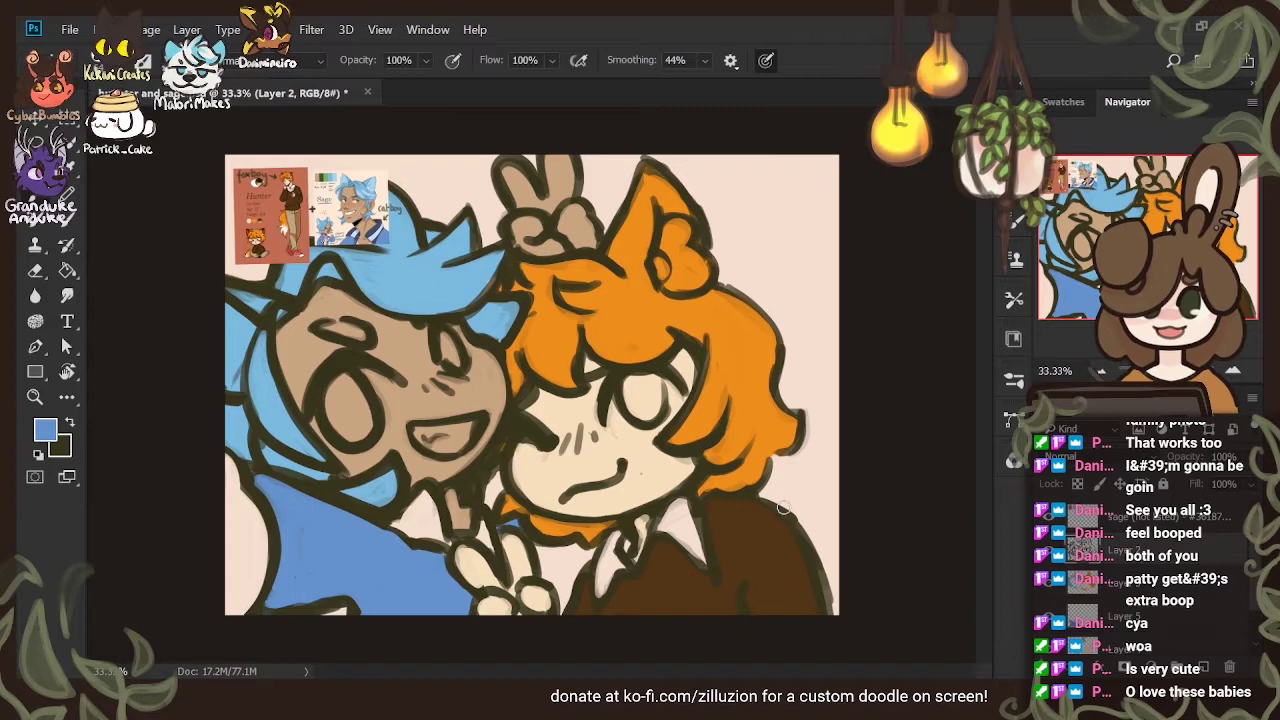
left_click(68, 424)
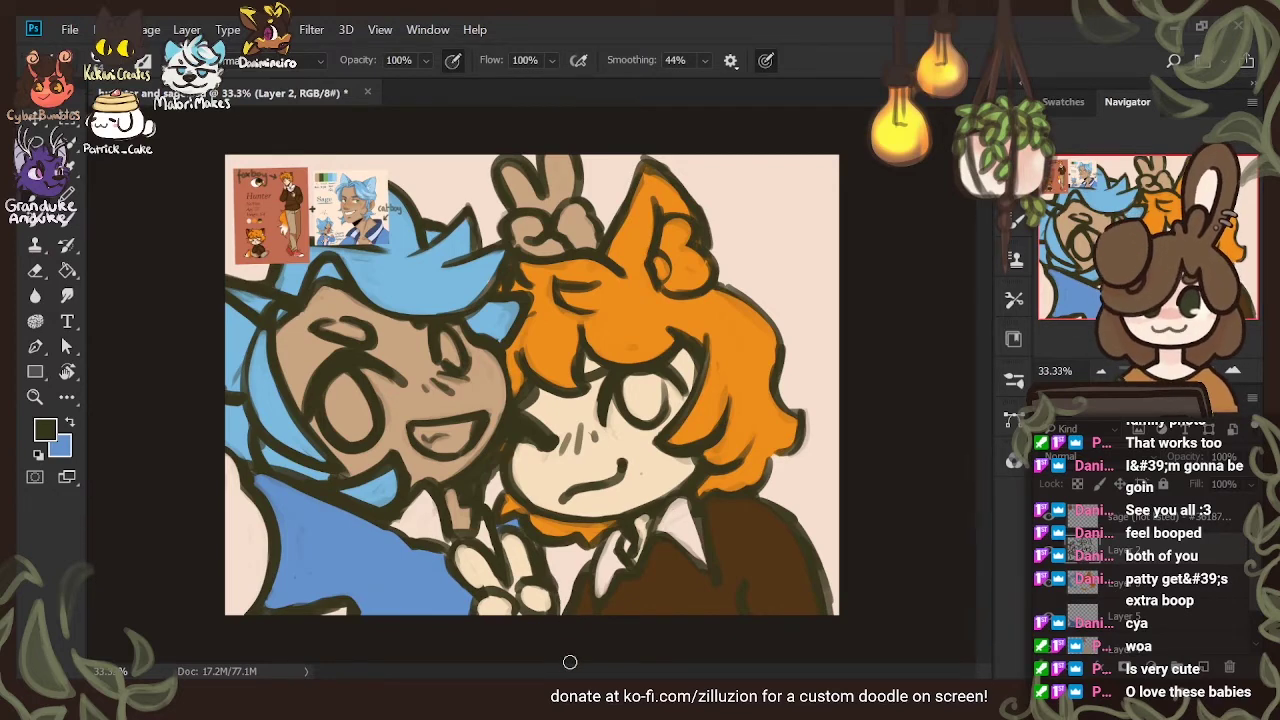
left_click_drag(558, 582, 576, 625)
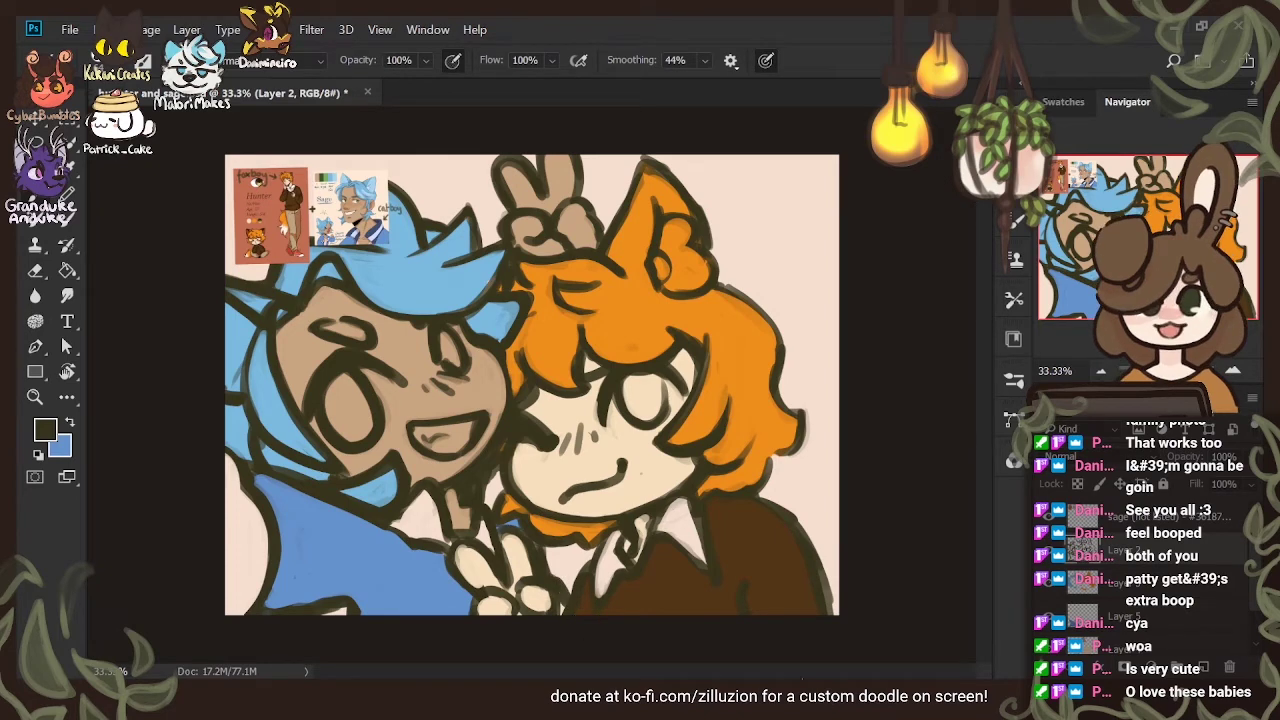
left_click(1156, 586)
left_click(1156, 612)
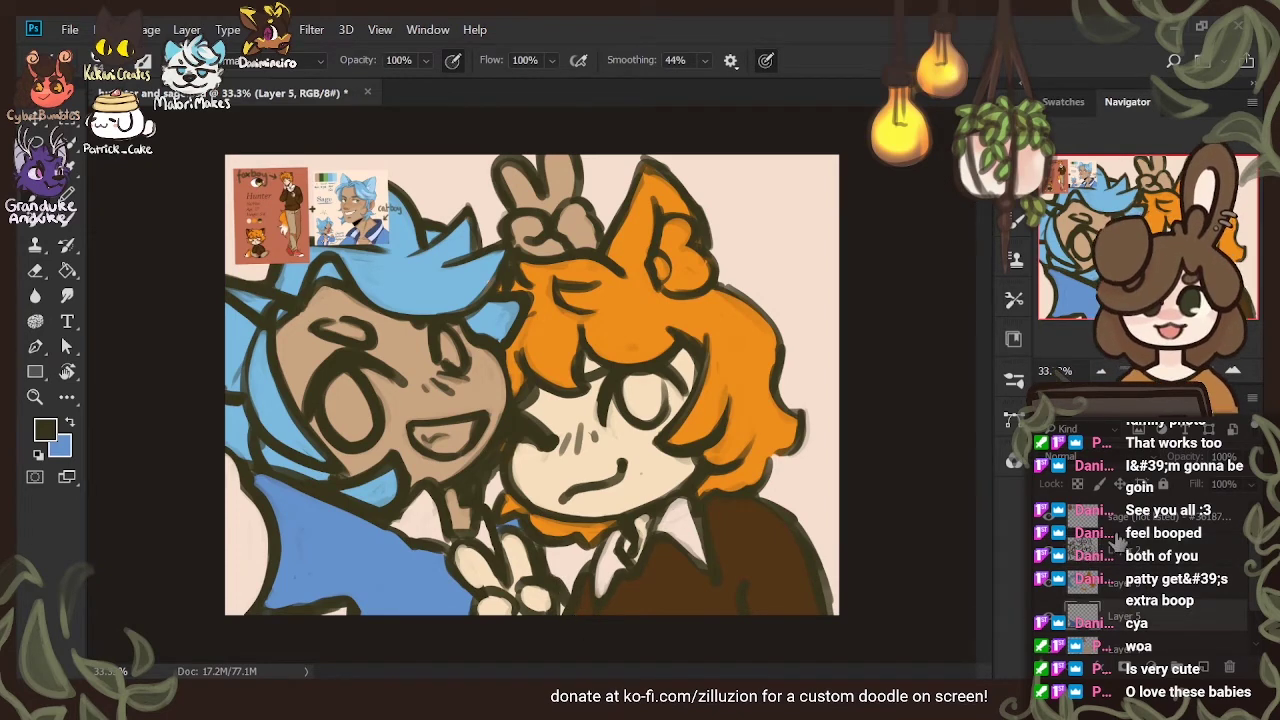
left_click(70, 424)
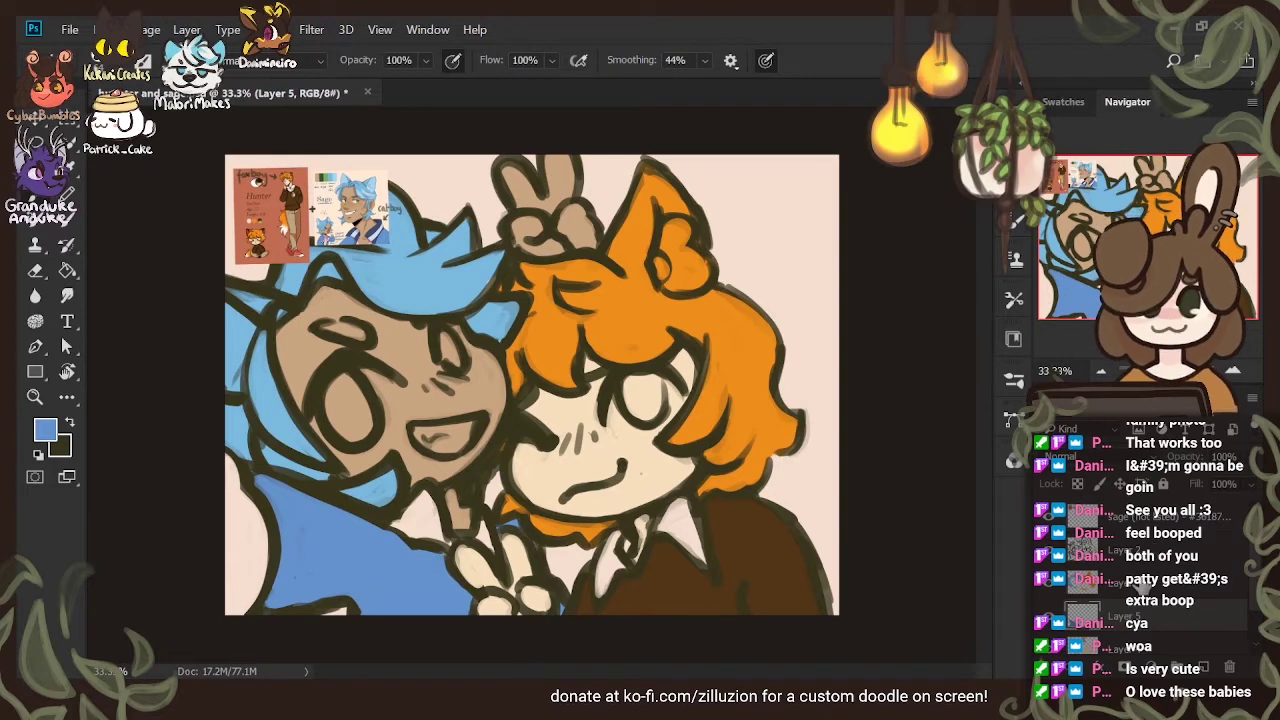
Sample a dark blue from the catboy reference and paint the catboy's larger eyebrow with it on Layer 3
left_click(1142, 590)
left_click(42, 436)
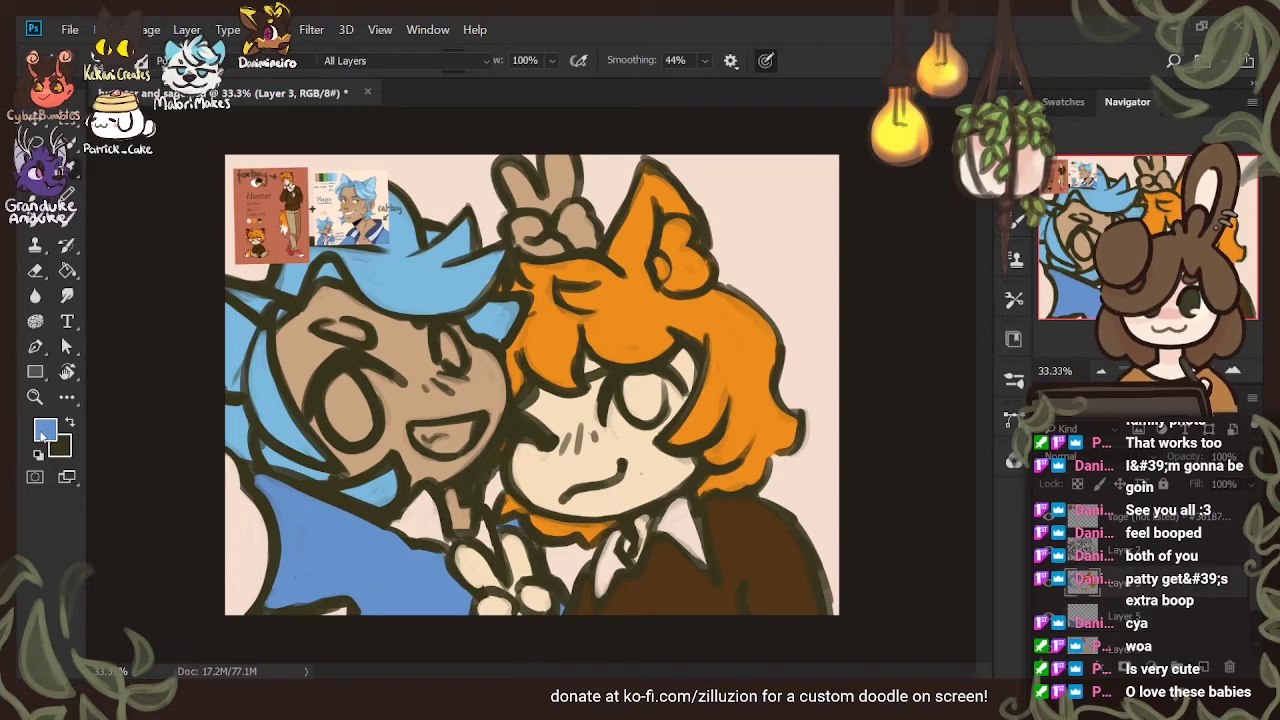
left_click(353, 197)
key("Return")
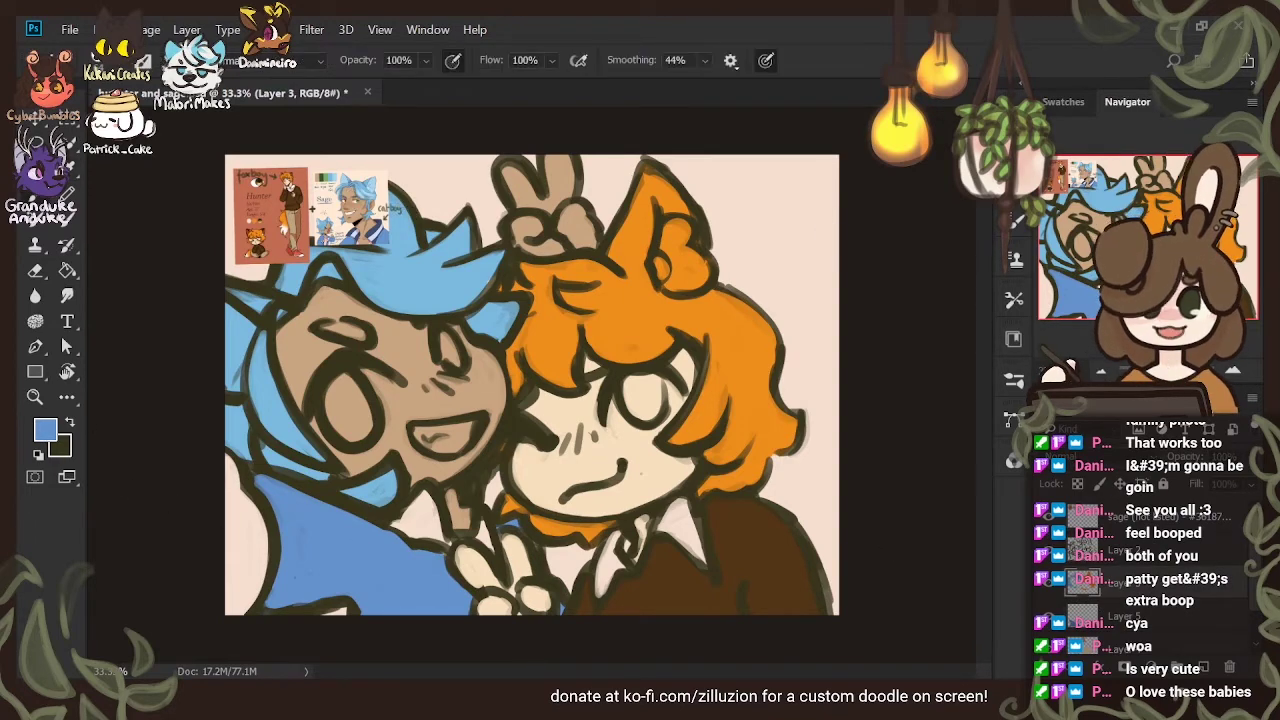
key("ctrl+plus")
key("ctrl+plus")
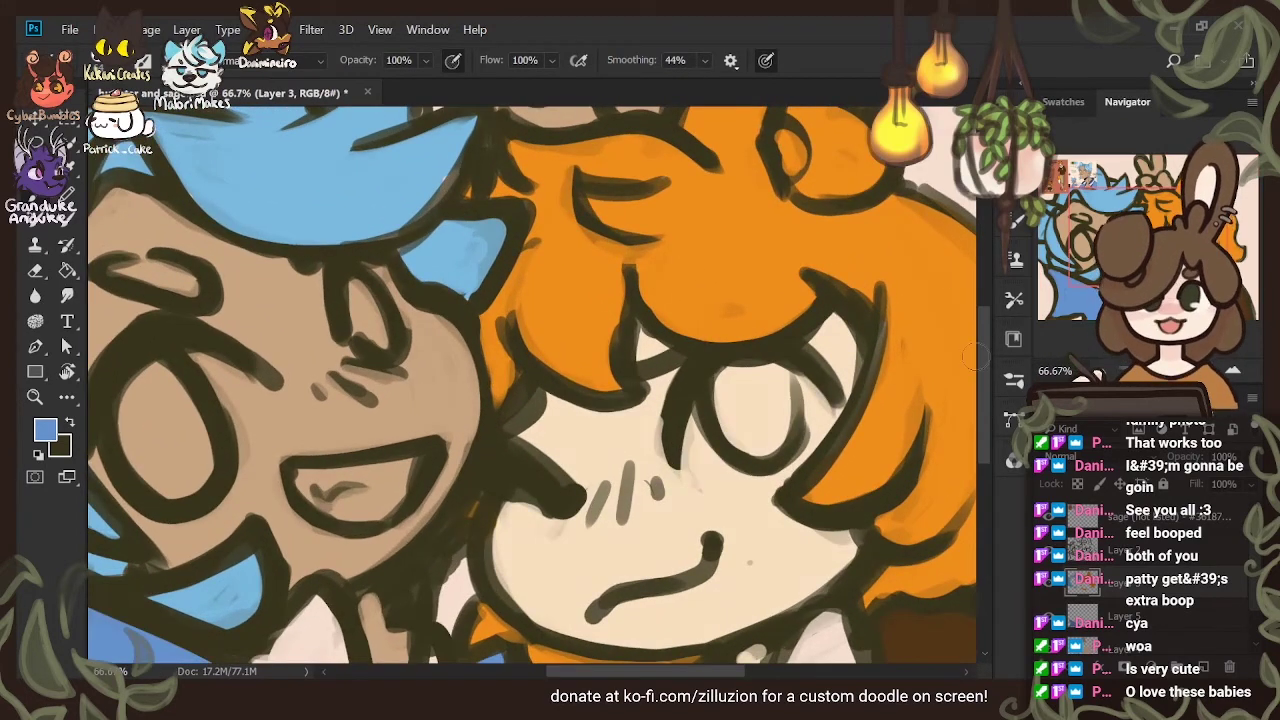
left_click_drag(984, 360, 986, 311)
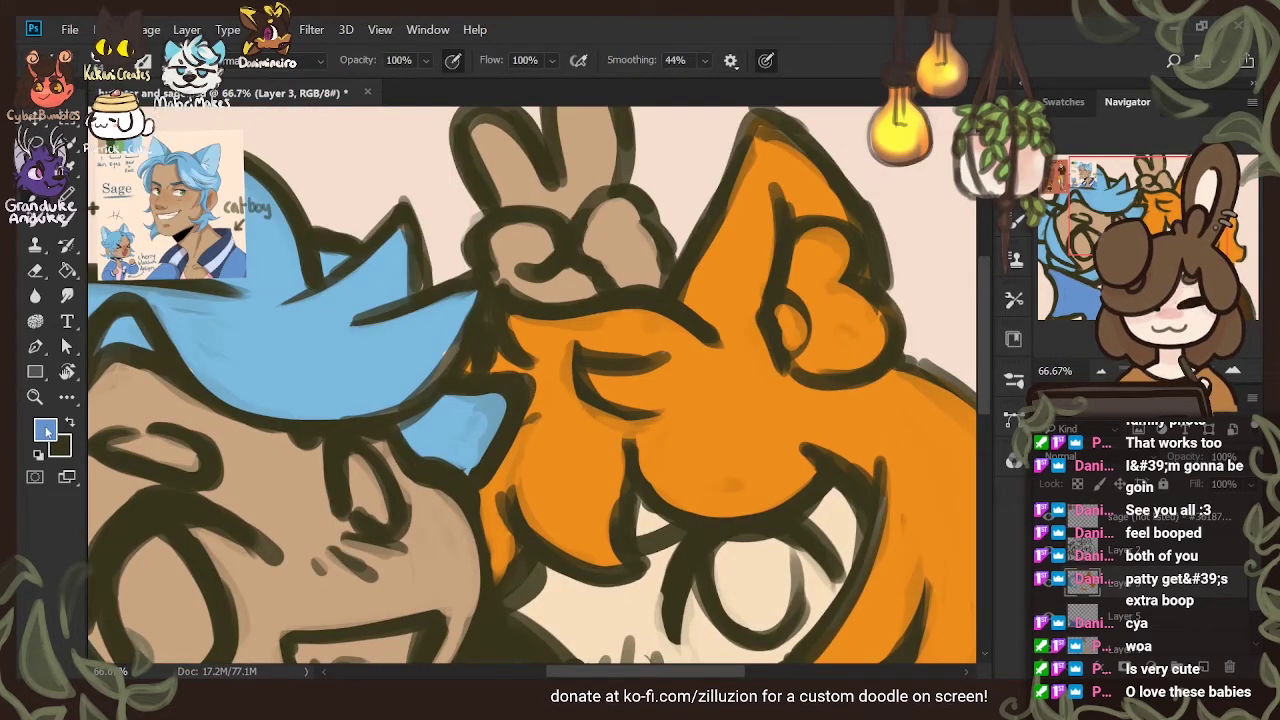
left_click(157, 183, "alt")
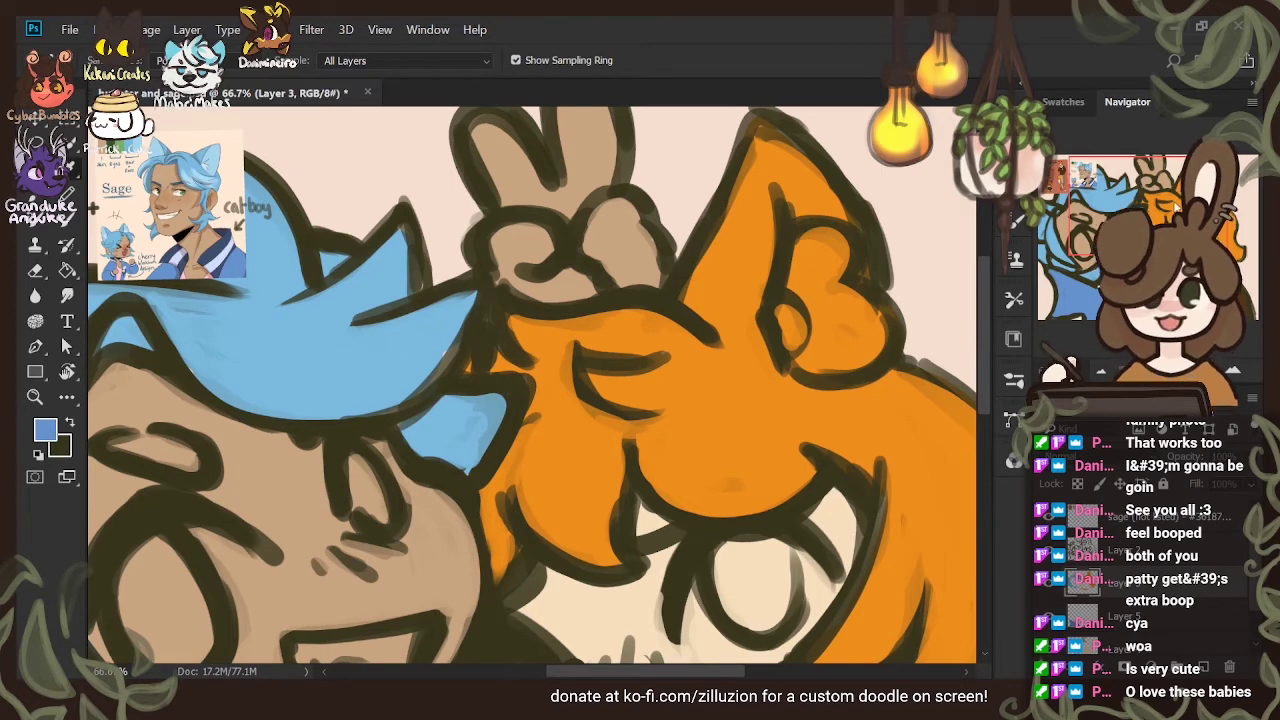
left_click(215, 190, "alt")
left_click_drag(110, 442, 135, 451)
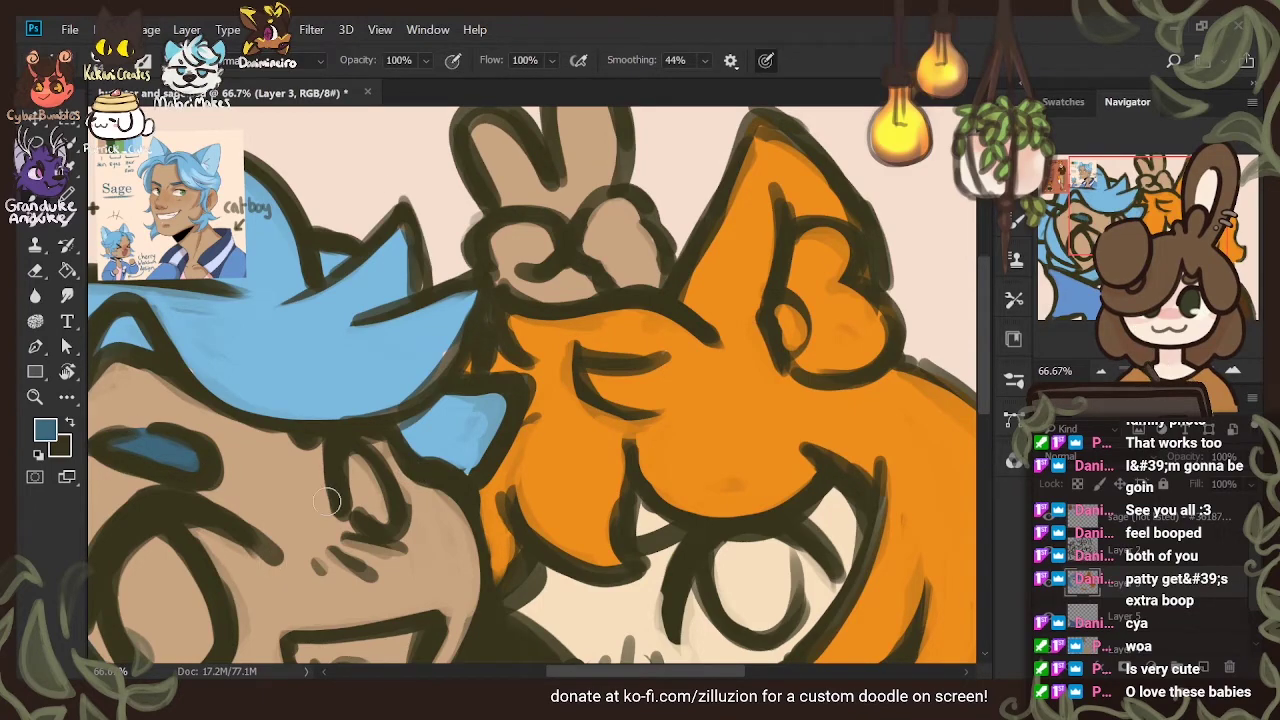
key("ctrl+minus")
key("ctrl+minus")
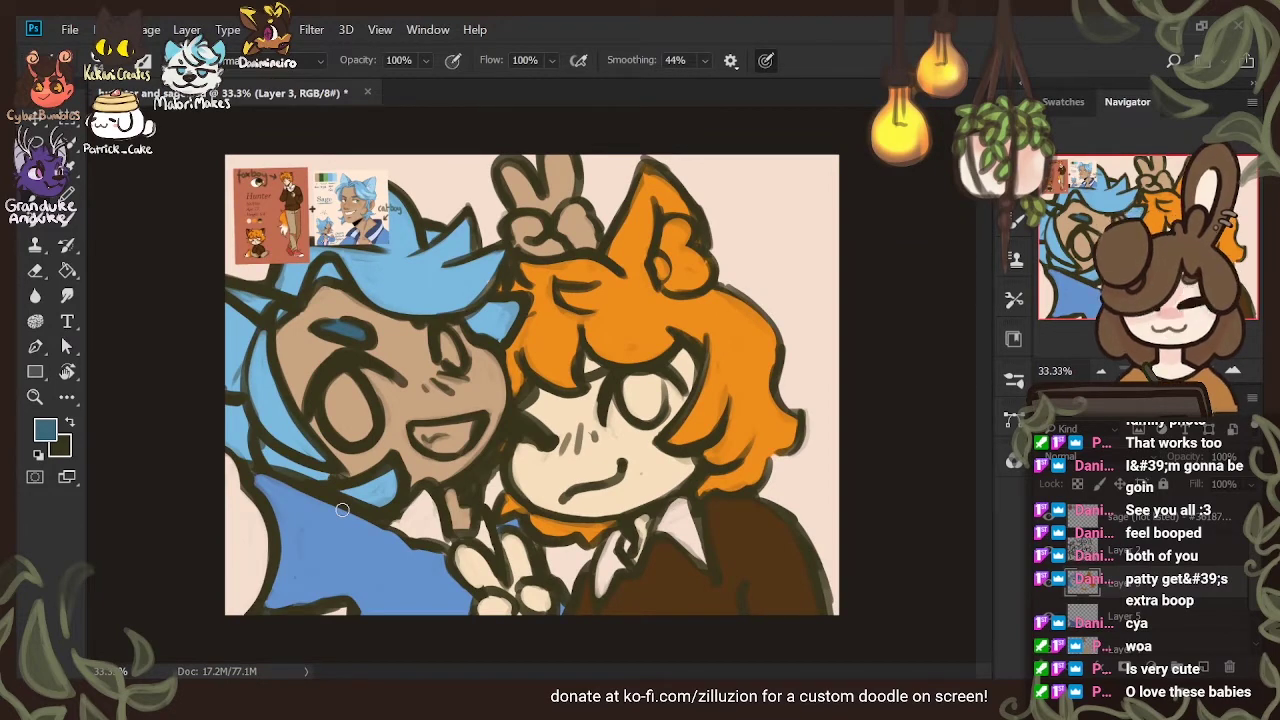
Enlarge the reference images layer to about 158% width and 168% height and shift it slightly upward
left_click(1178, 520)
key("v")
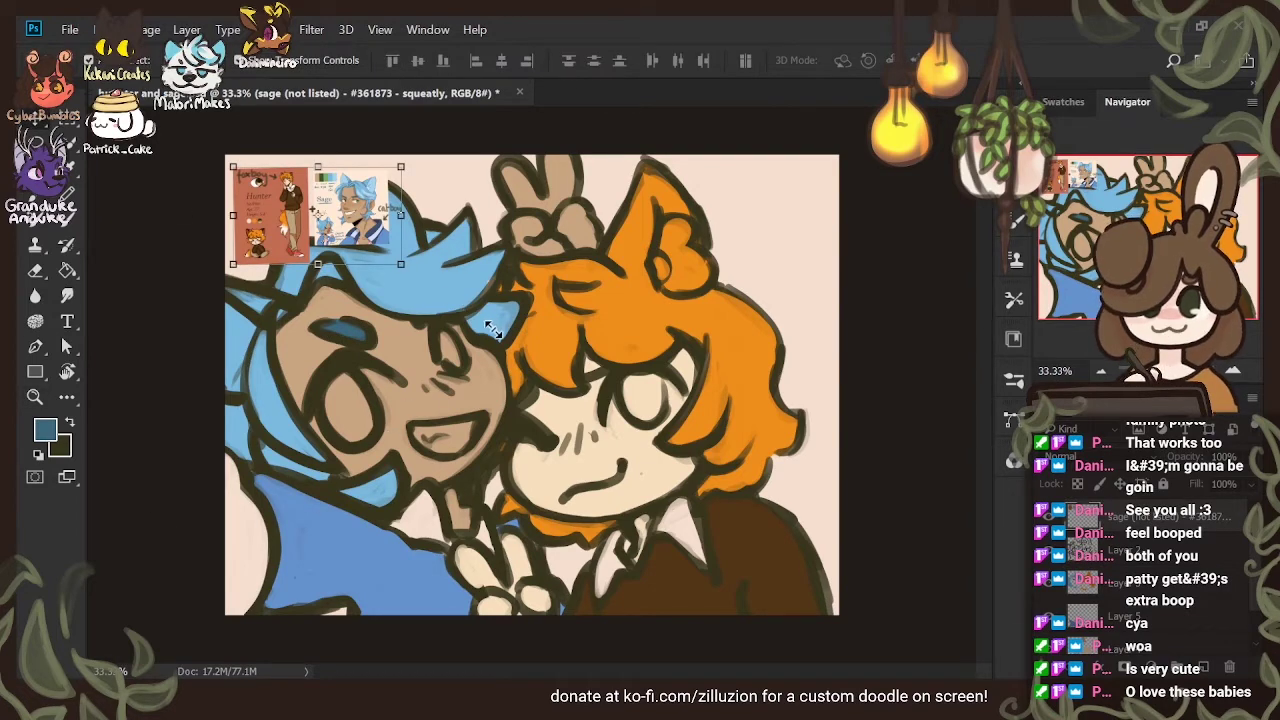
left_click_drag(401, 265, 490, 335)
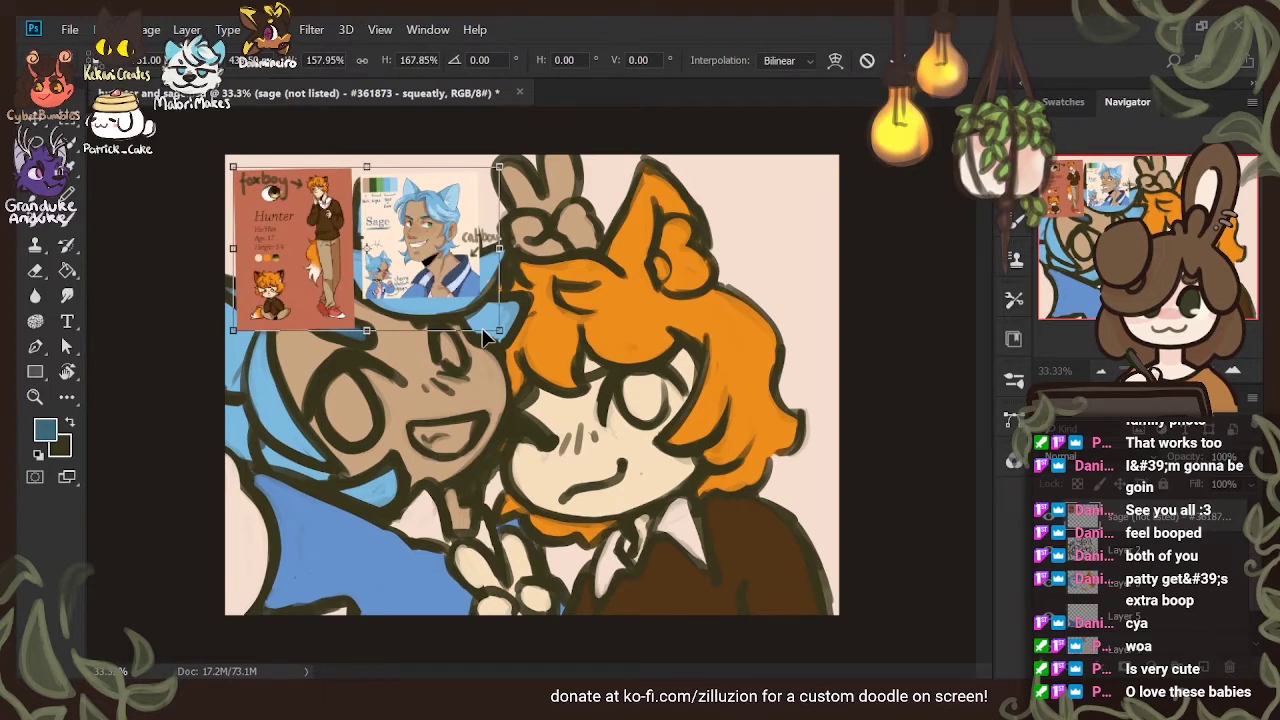
mouse_move(451, 274)
left_mouse_down()
mouse_move(685, 270)
mouse_move(428, 268)
mouse_move(448, 258)
left_mouse_up()
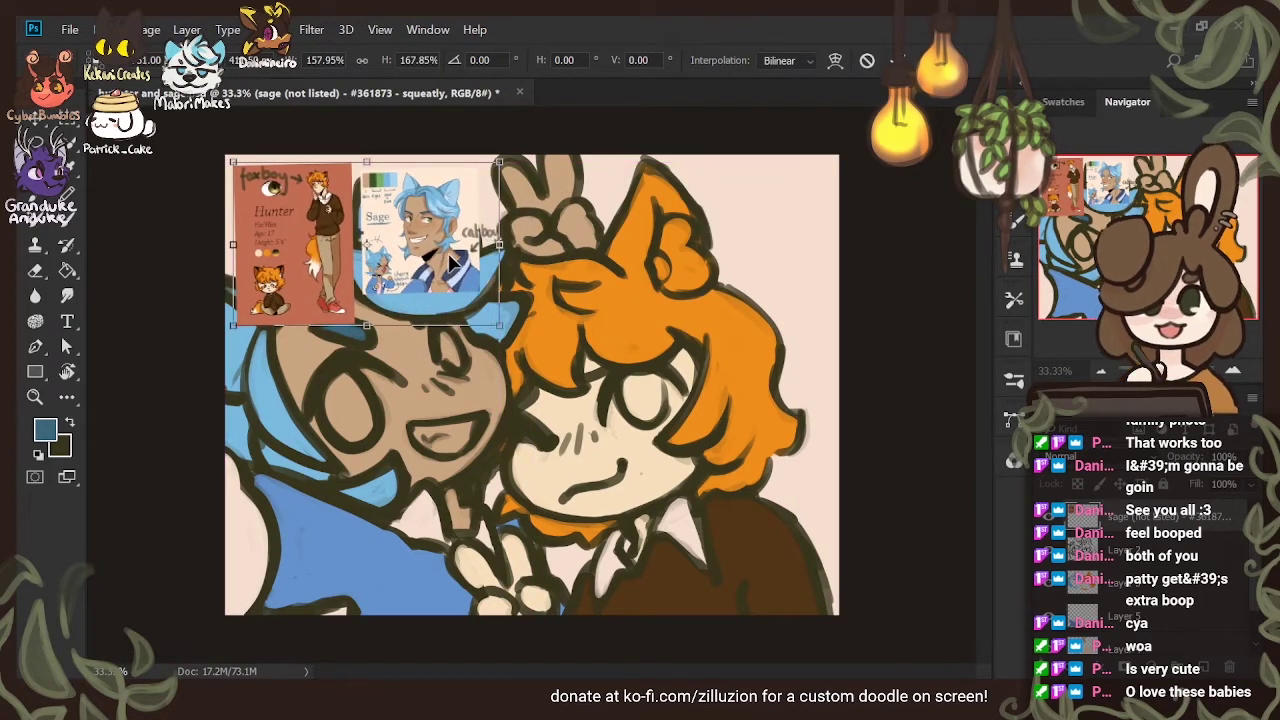
key("Return")
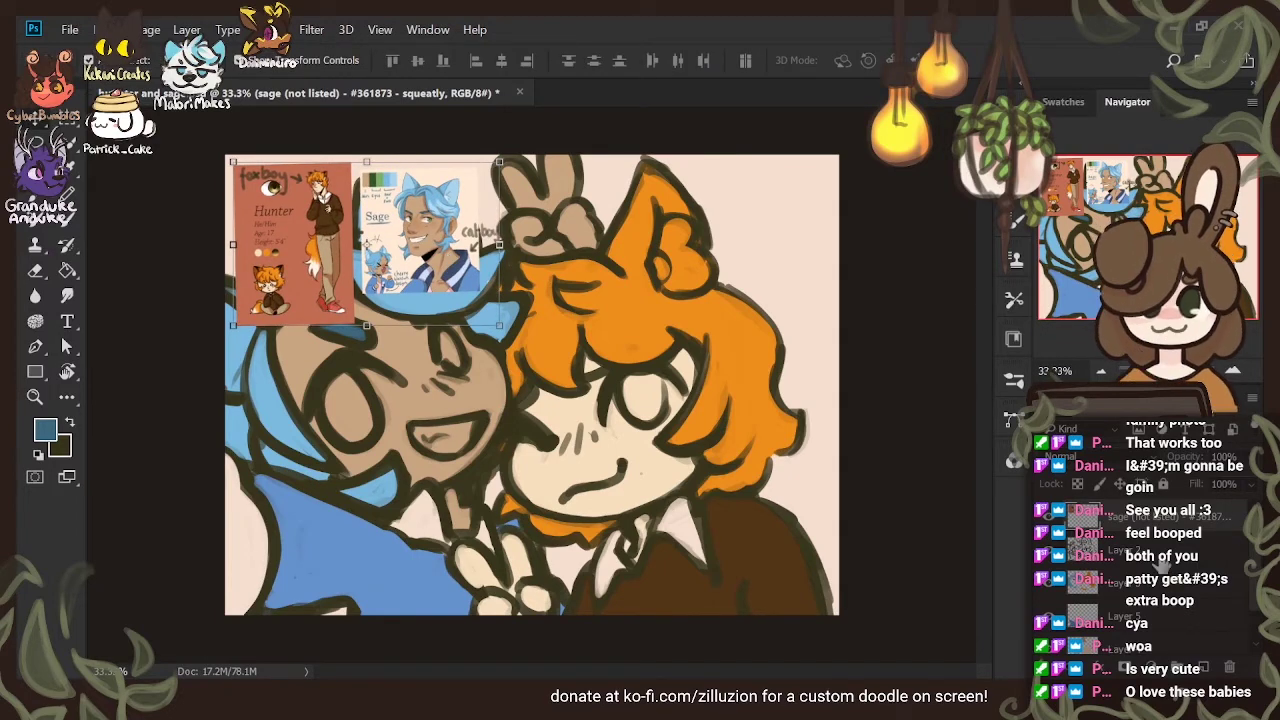
Sample a pale pinkish white and paint the whites of the foxboy's and catboy's eyes with it on a new layer
left_click(1161, 557)
left_click(1160, 590)
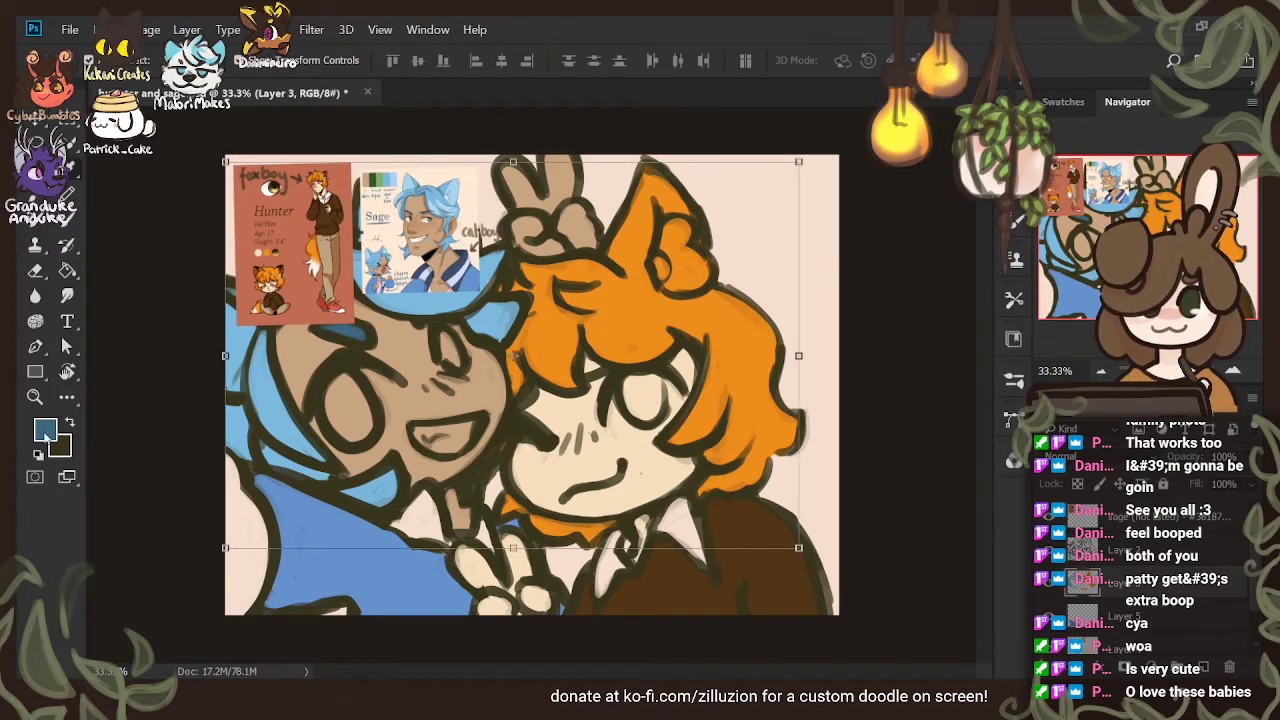
key("i")
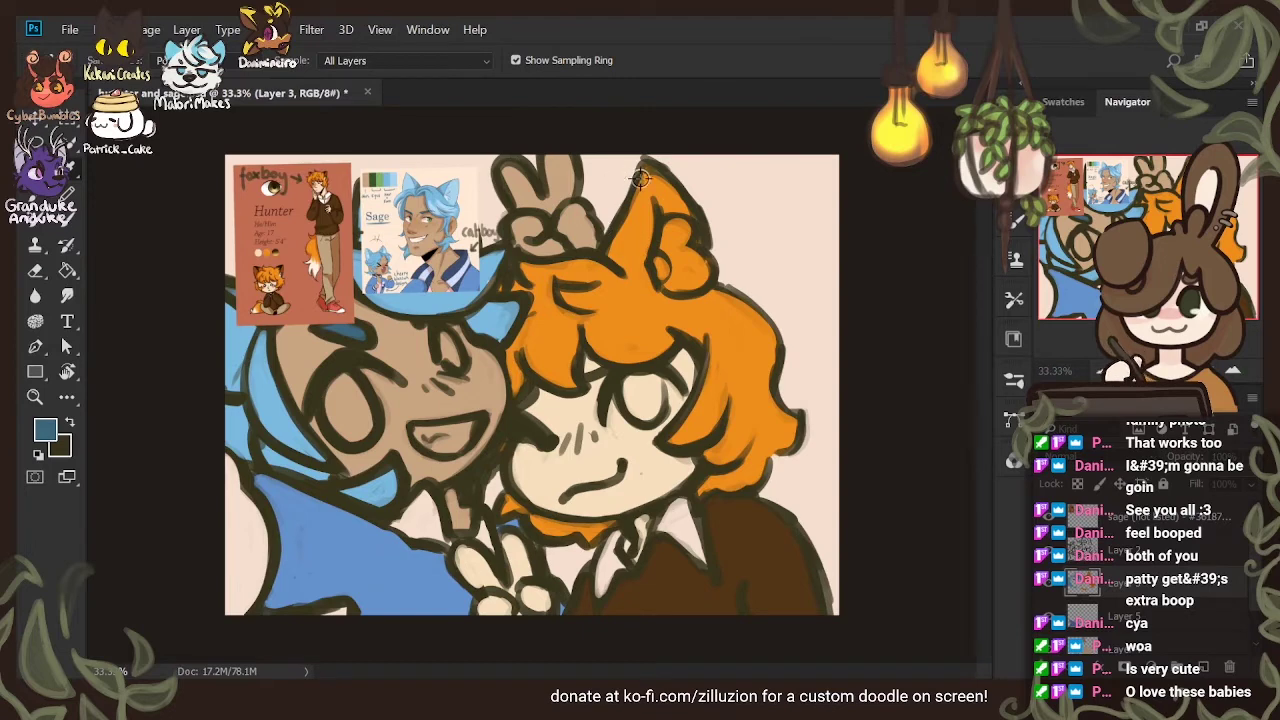
left_click(640, 178)
key("Return")
key("b")
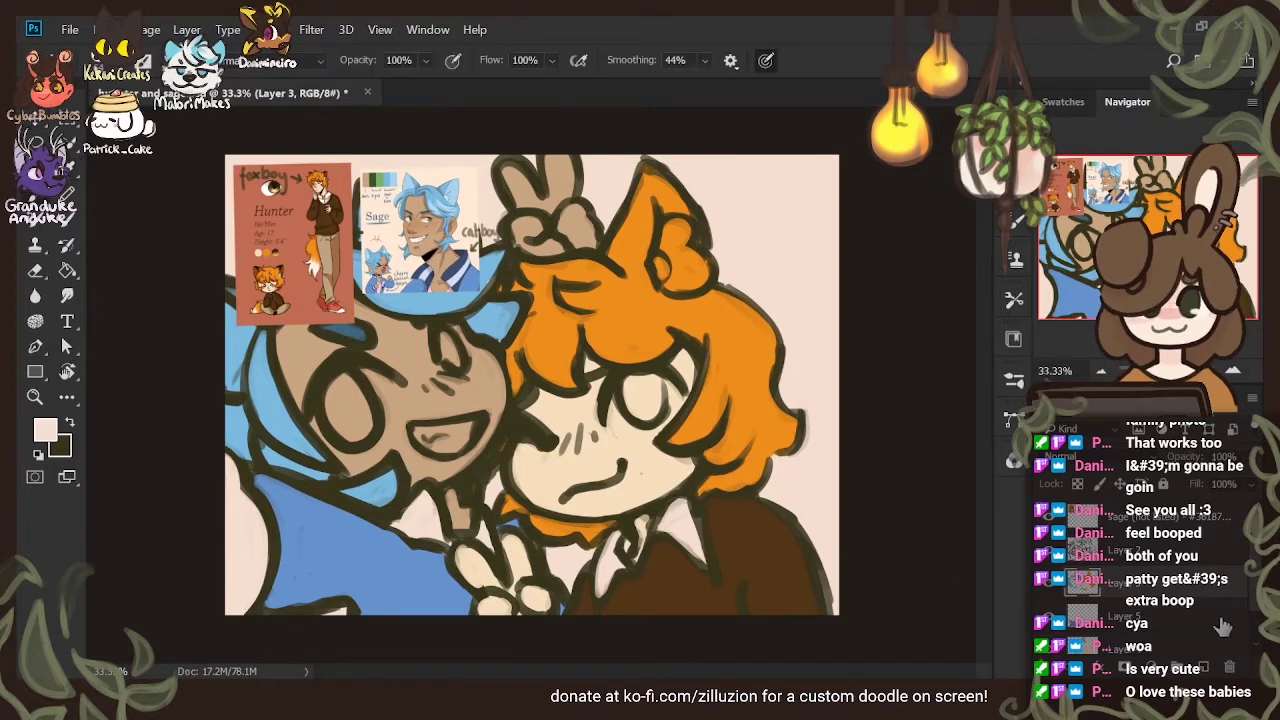
left_click(1204, 667)
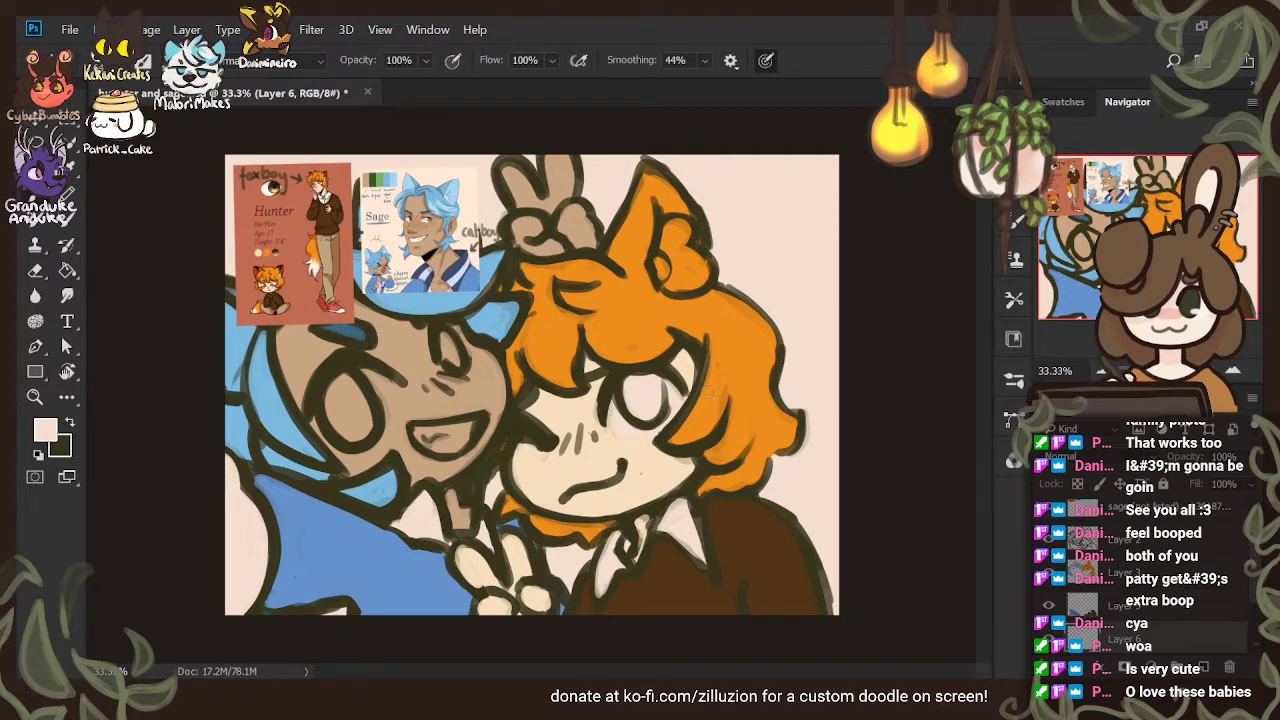
mouse_move(388, 380)
left_mouse_down()
mouse_move(399, 414)
mouse_move(383, 444)
mouse_move(345, 456)
left_mouse_up()
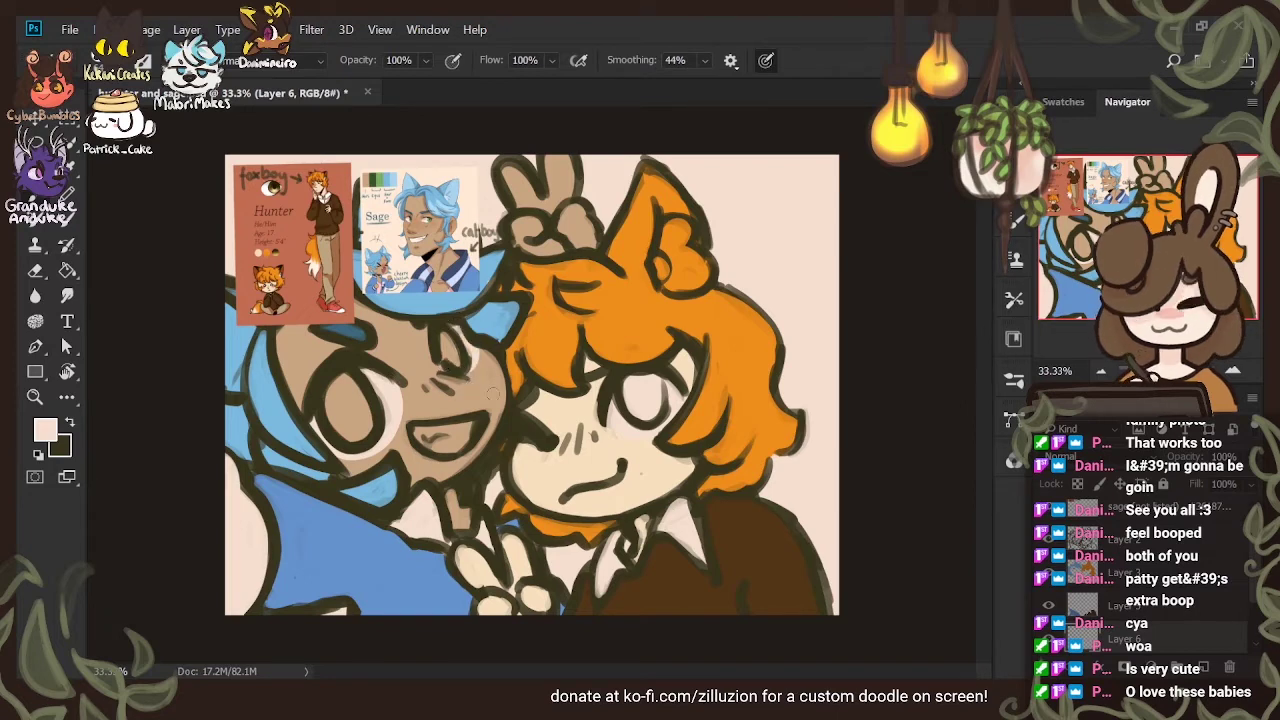
Sample the light green from the catboy reference swatches and fill the irises of both his eyes with it
key("i")
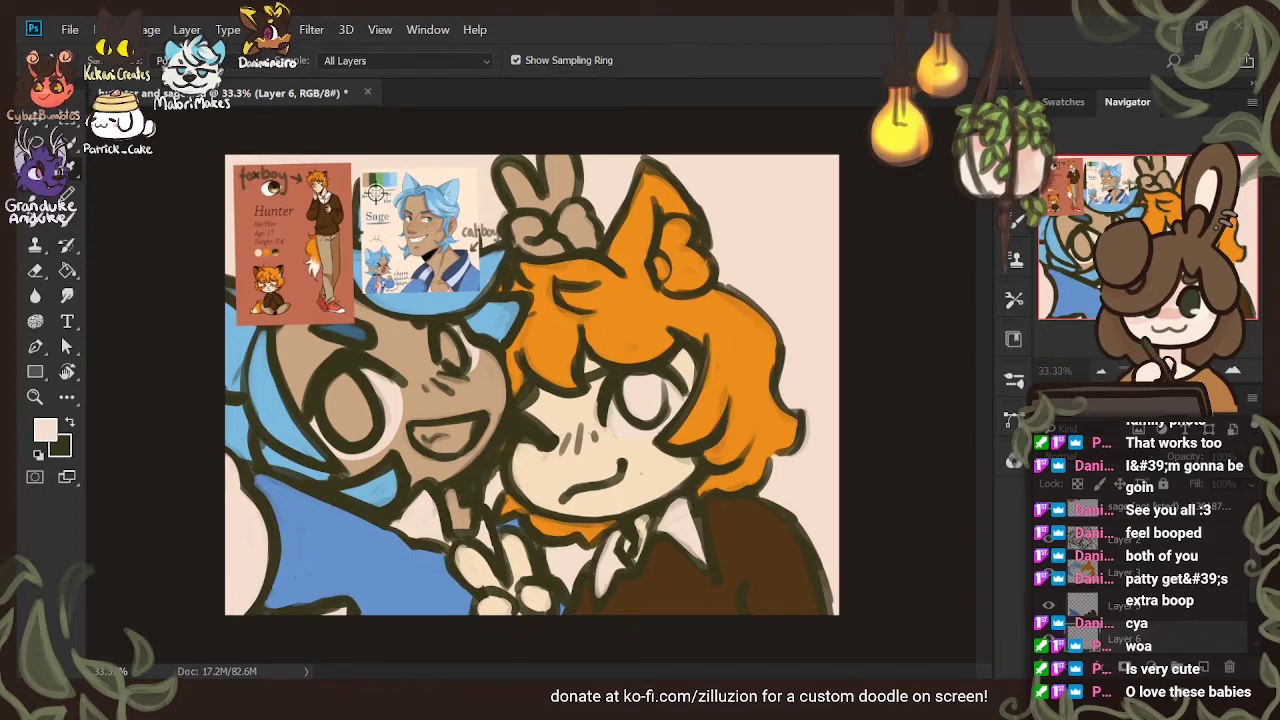
left_click(377, 181)
key("b")
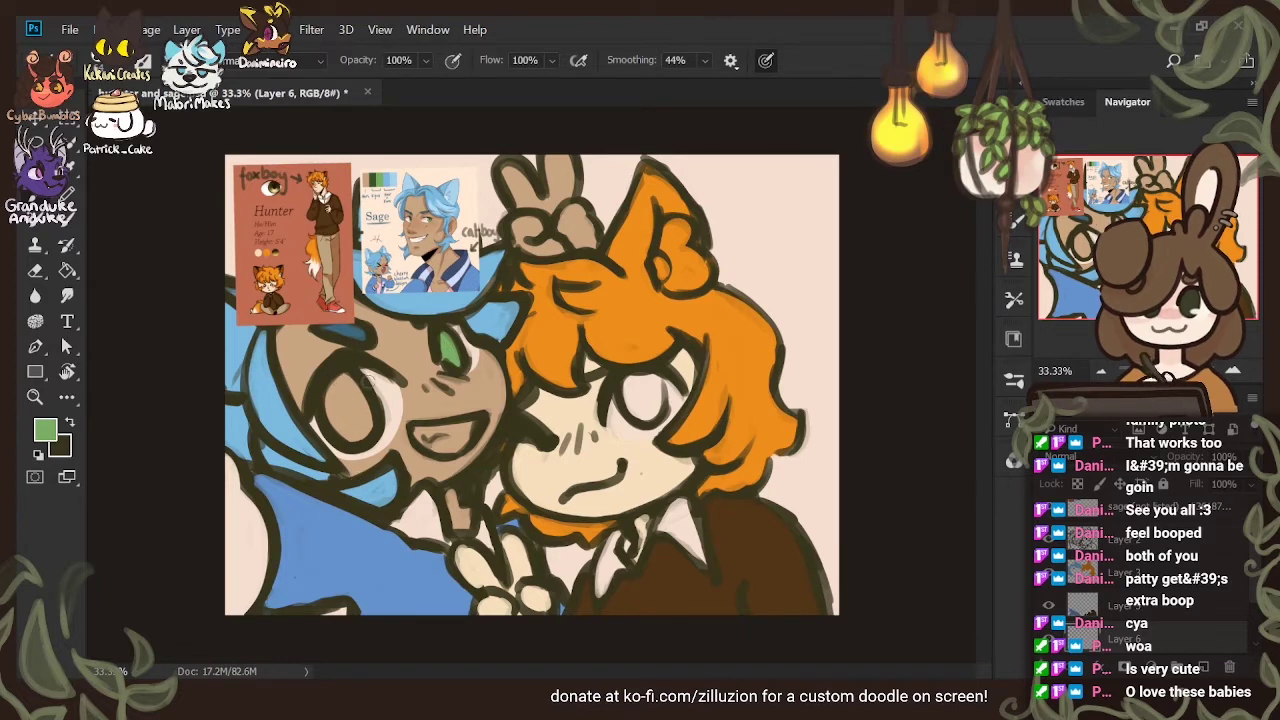
left_click_drag(334, 380, 348, 425)
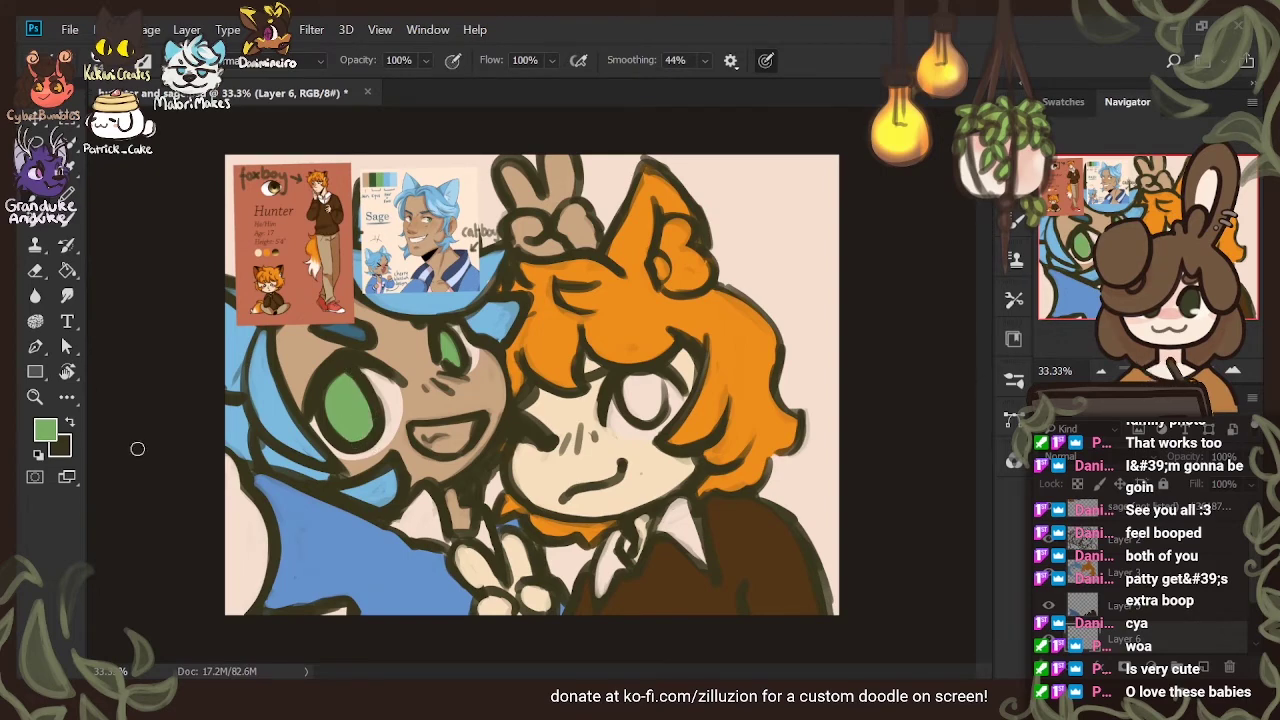
Sample the dark green from the catboy reference swatches and shade the upper part of both his irises
key("i")
left_click(372, 178)
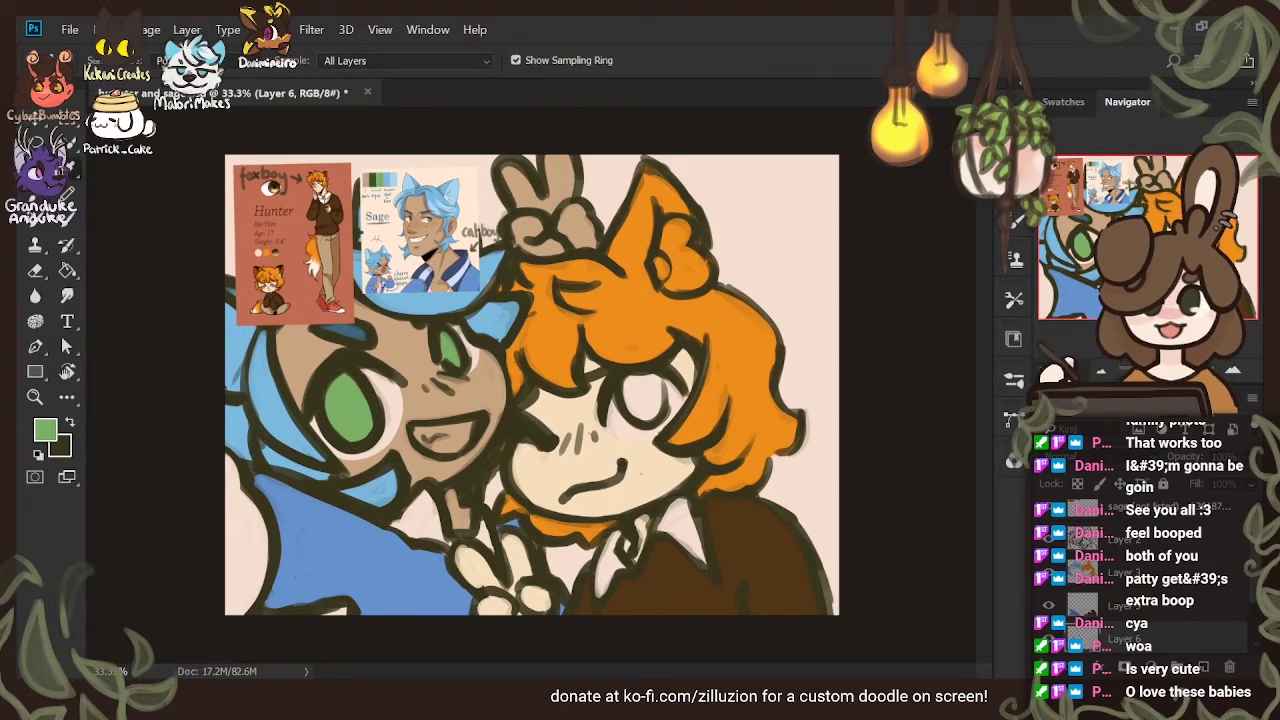
key("b")
mouse_move(326, 421)
left_mouse_down()
mouse_move(368, 392)
mouse_move(336, 408)
mouse_move(361, 380)
mouse_move(318, 418)
left_mouse_up()
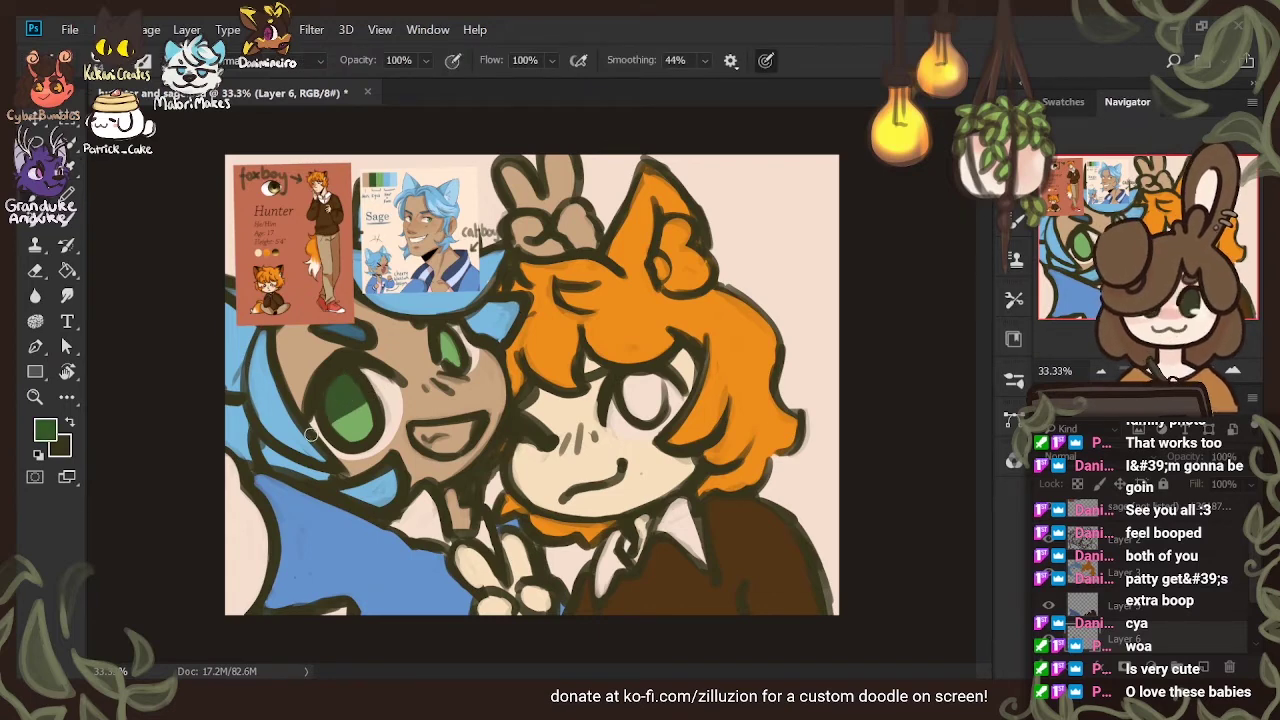
left_click_drag(444, 352, 443, 328)
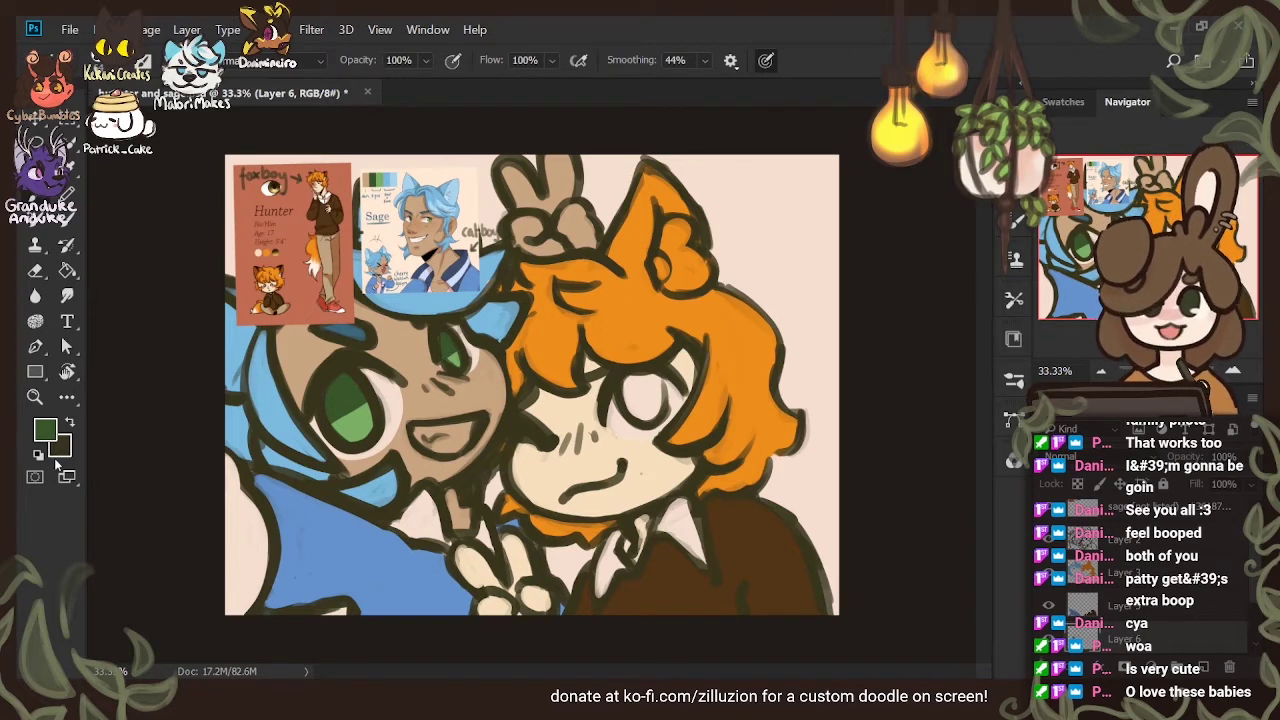
Choose a very dark brown and fill the iris of the foxboy's open eye with it
left_click(40, 432)
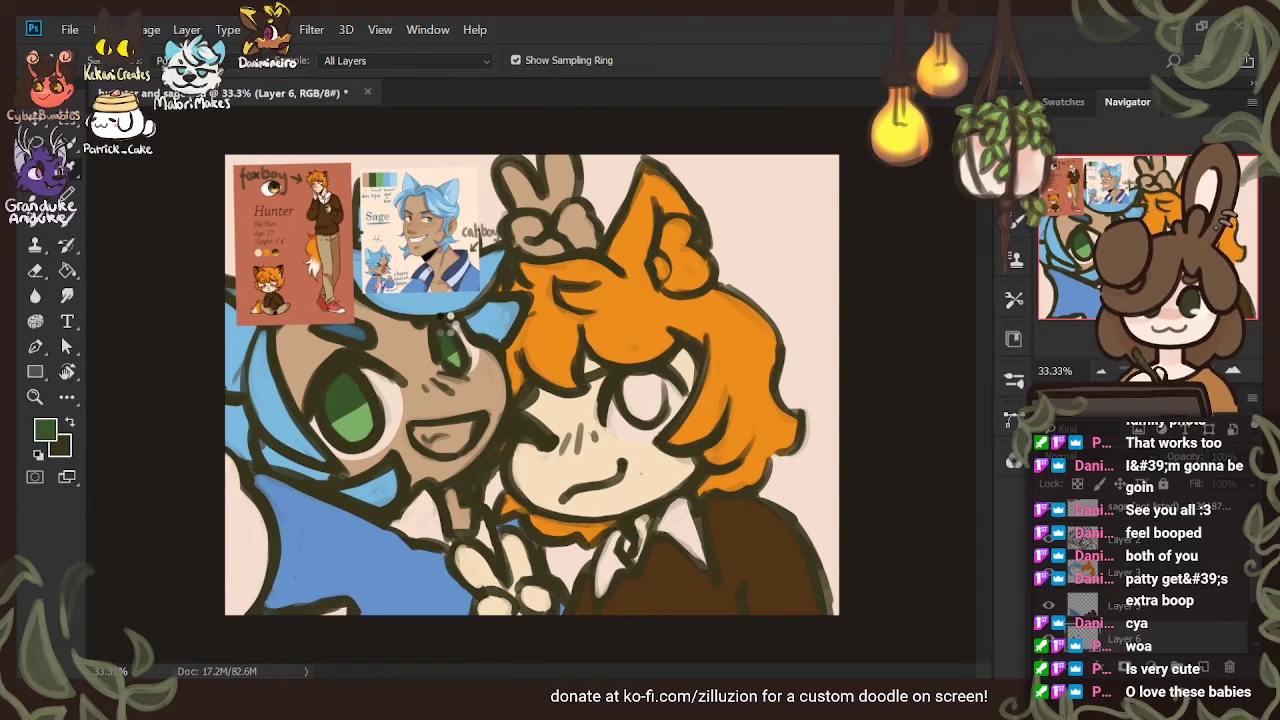
key("Return")
mouse_move(640, 380)
left_mouse_down()
mouse_move(659, 404)
mouse_move(632, 377)
mouse_move(640, 400)
mouse_move(657, 379)
mouse_move(656, 430)
left_mouse_up()
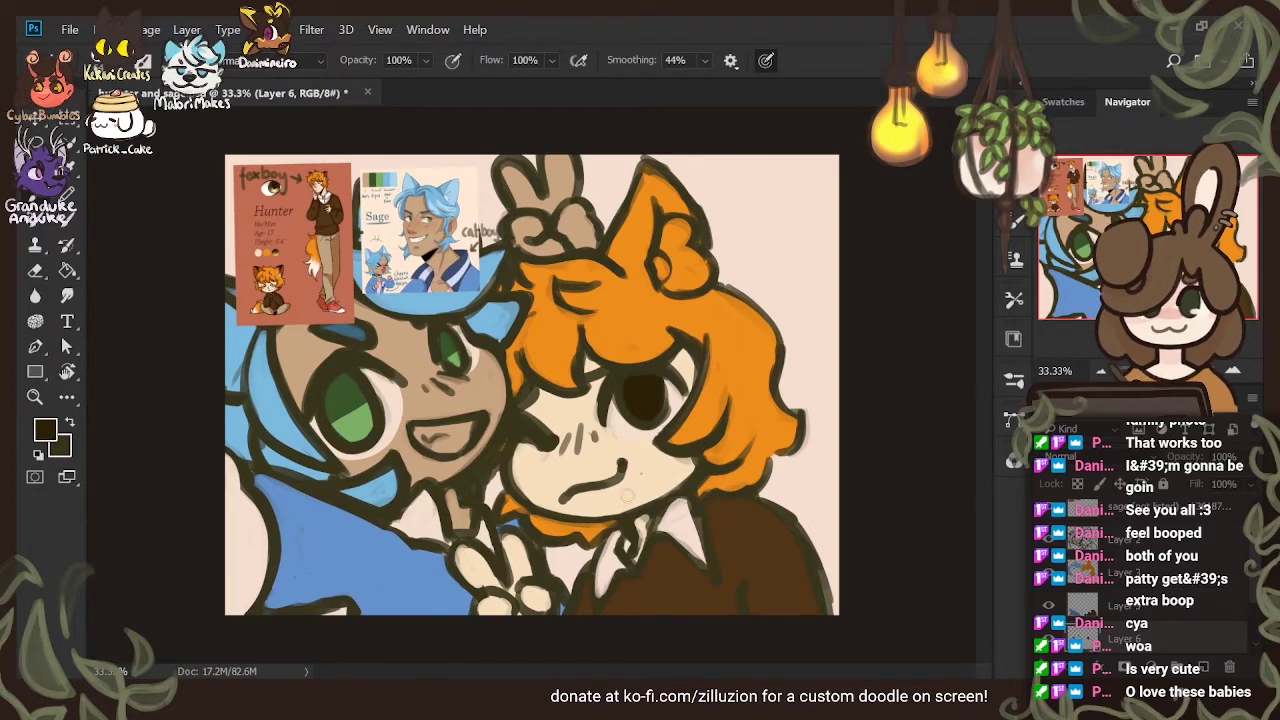
Choose a pale yellow and paint the lower part of the foxboy's iris, redoing the stroke until its edge looks right
left_click(41, 431)
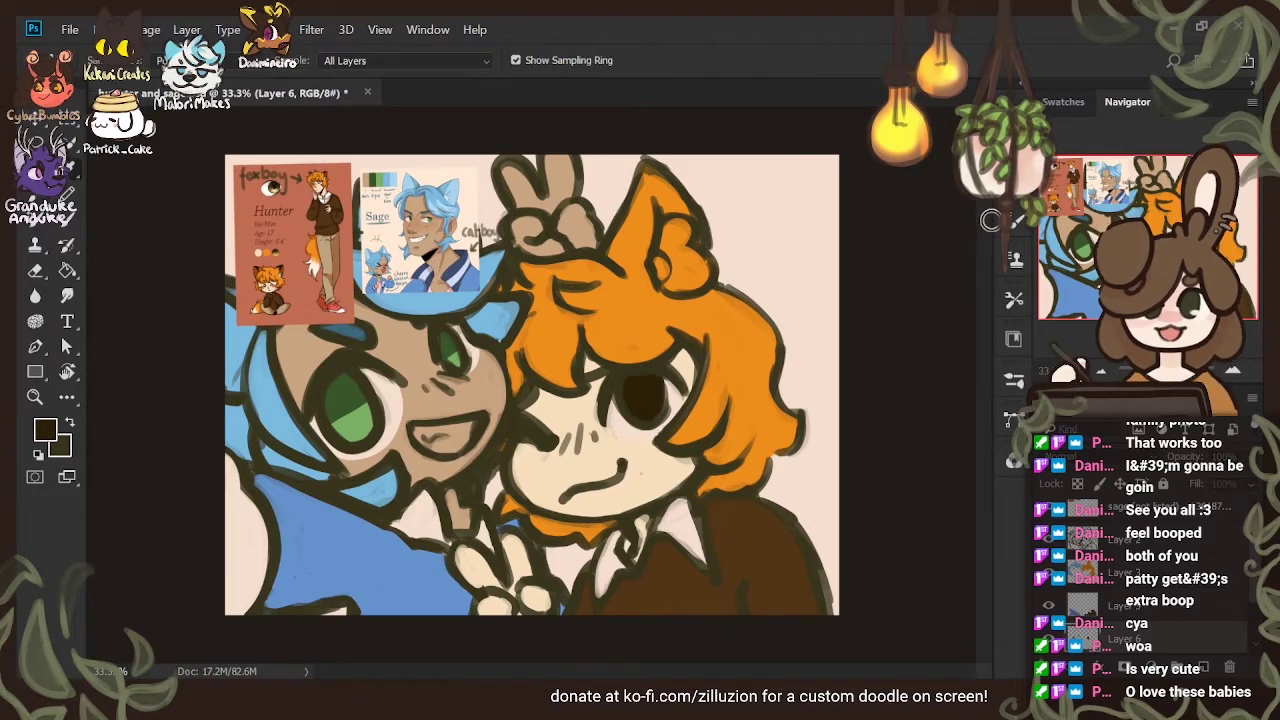
left_click(1152, 217)
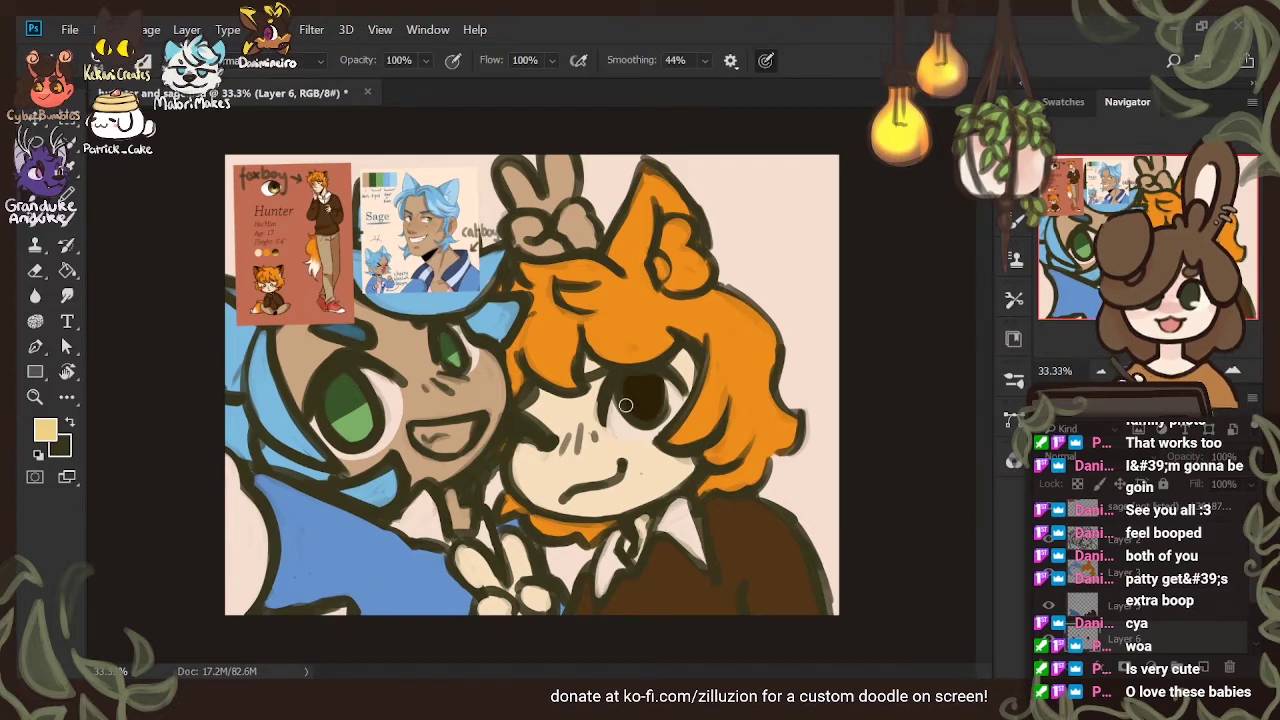
mouse_move(627, 405)
left_mouse_down()
mouse_move(663, 404)
mouse_move(645, 420)
mouse_move(673, 410)
left_mouse_up()
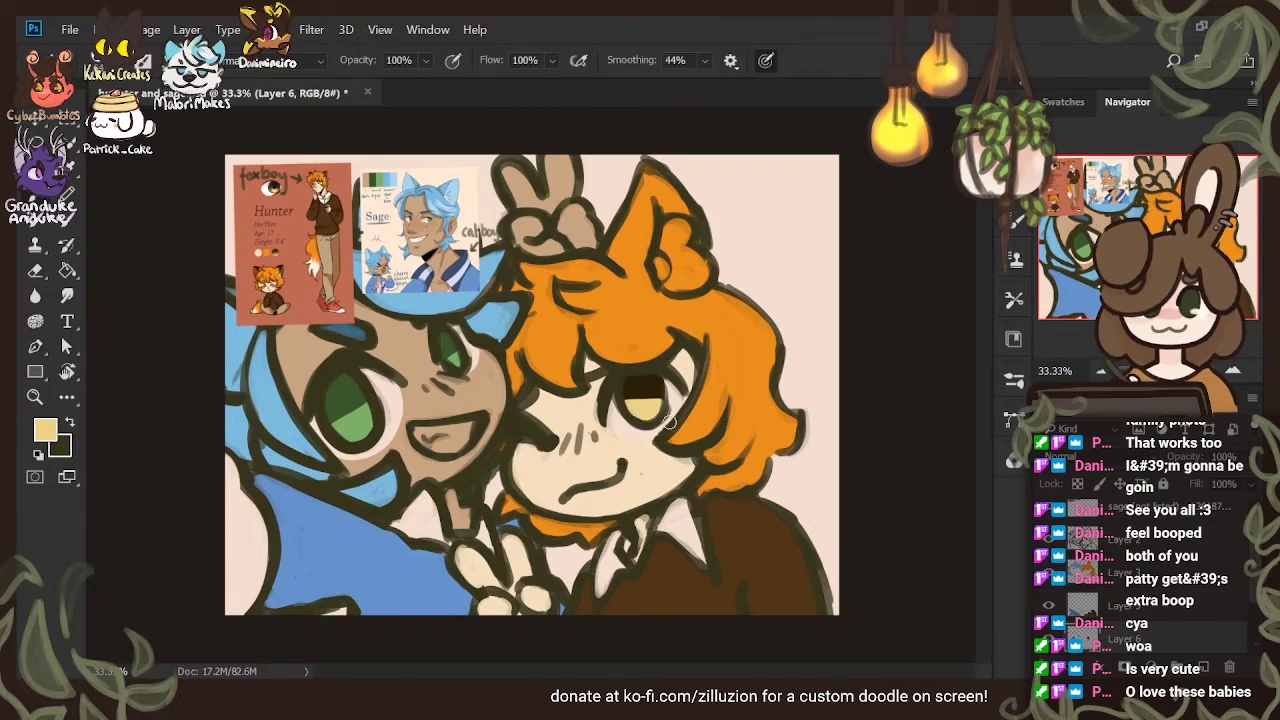
key("ctrl+z")
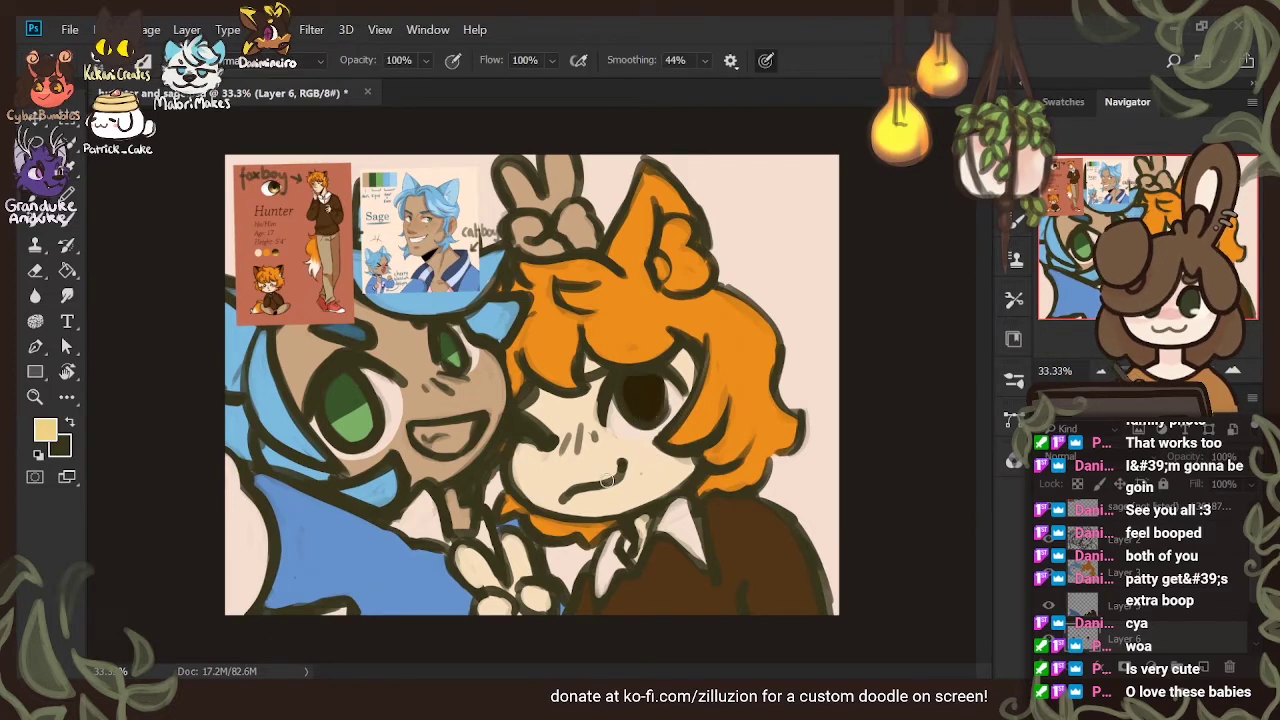
mouse_move(635, 414)
left_mouse_down()
mouse_move(666, 398)
mouse_move(658, 420)
mouse_move(662, 400)
left_mouse_up()
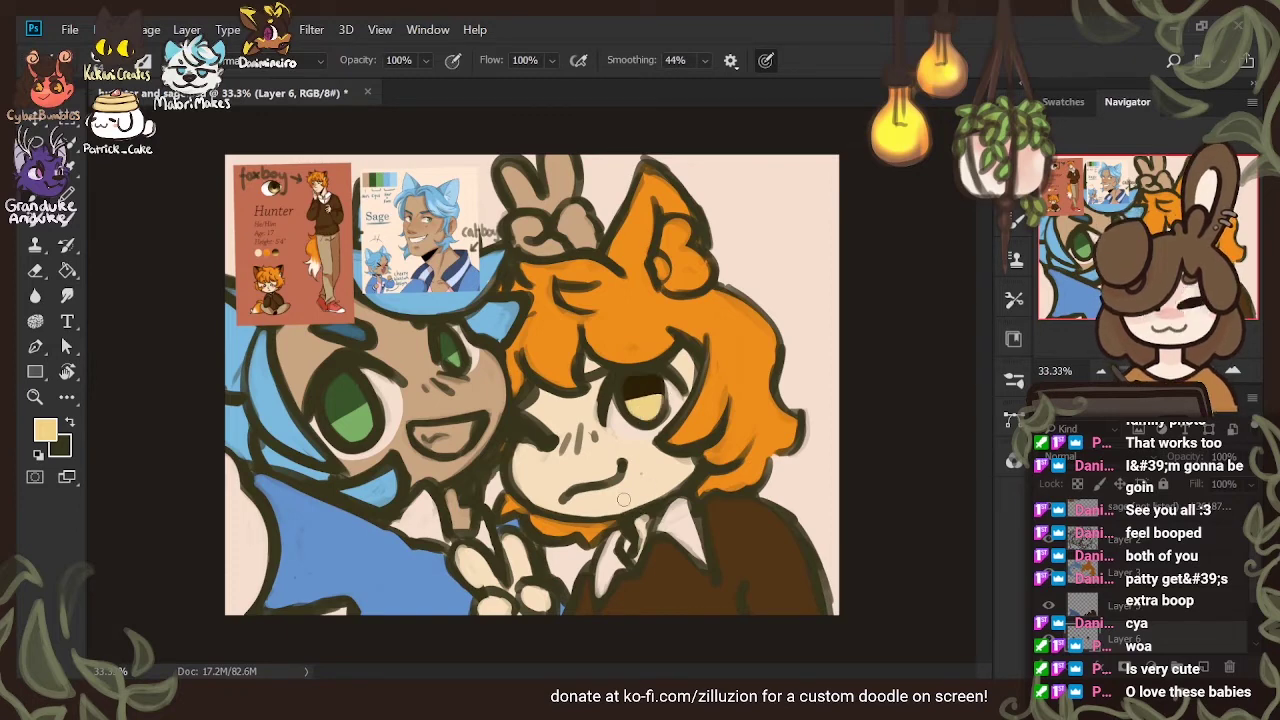
key("ctrl+z")
mouse_move(632, 408)
left_mouse_down()
mouse_move(666, 400)
mouse_move(640, 424)
mouse_move(680, 408)
left_mouse_up()
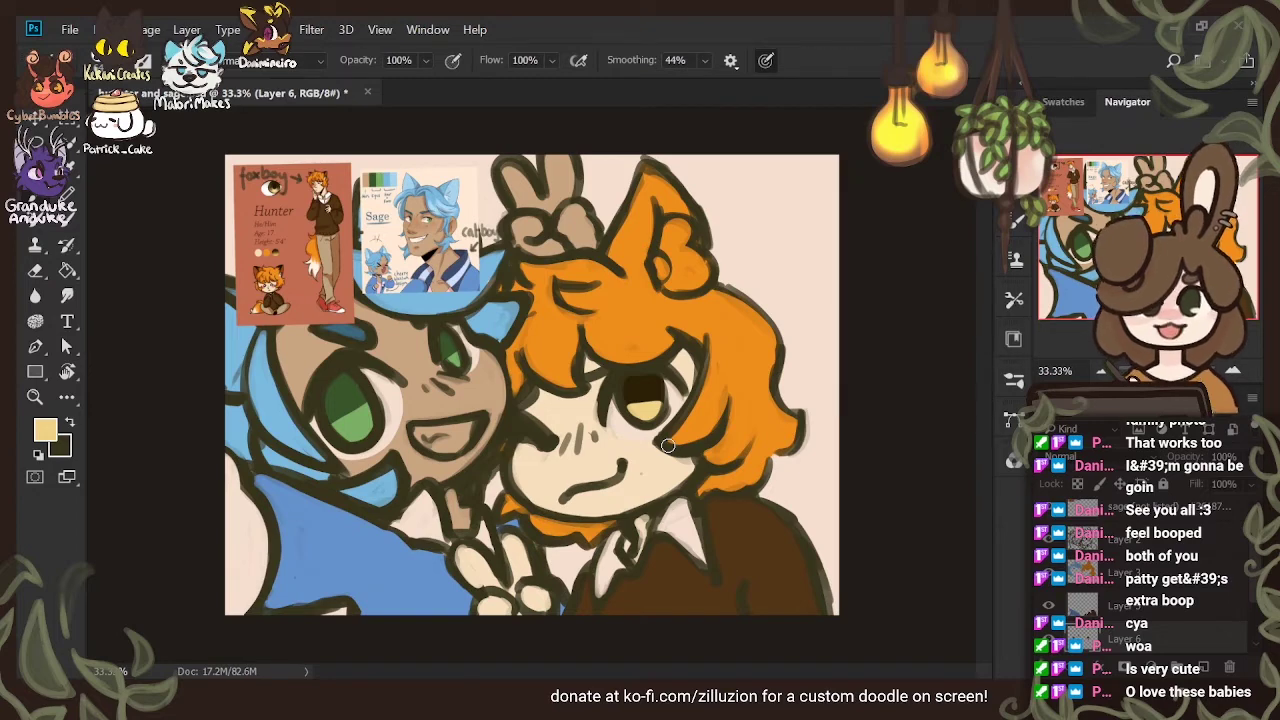
key("ctrl+z")
mouse_move(629, 410)
left_mouse_down()
mouse_move(664, 401)
mouse_move(629, 410)
left_mouse_up()
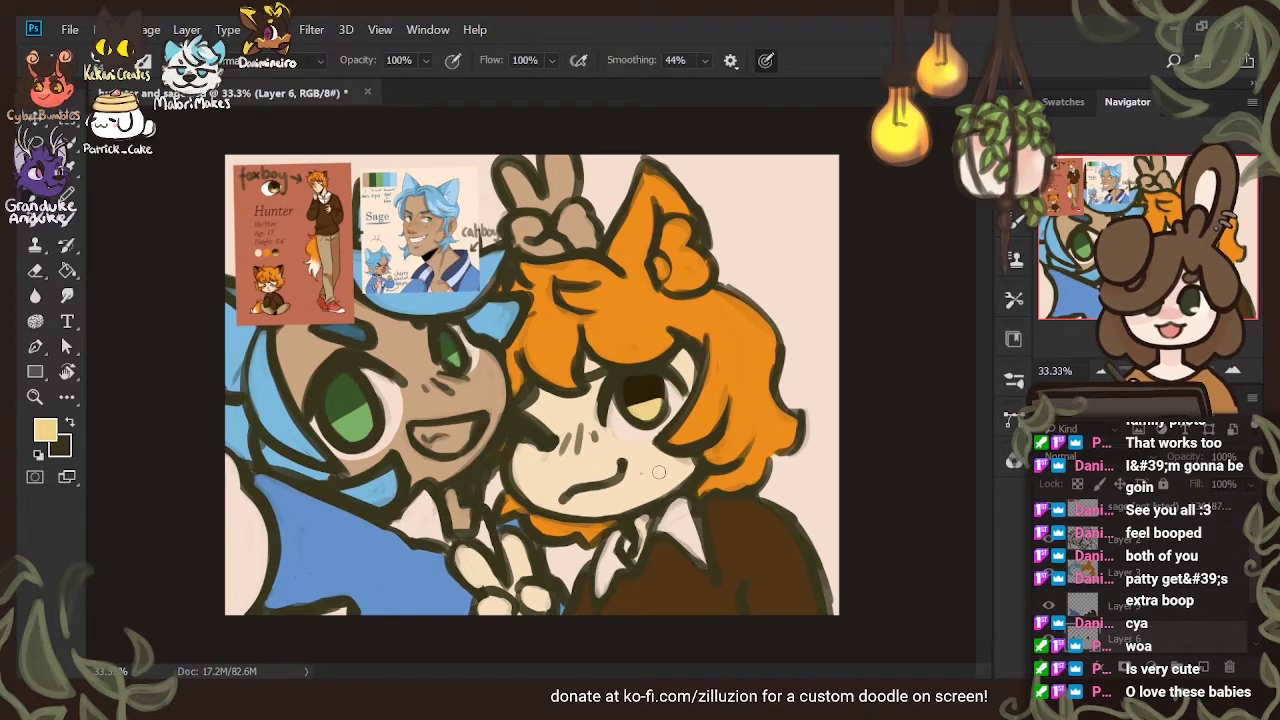
Sample a near-black from the foxboy reference and paint his ear tip on a new layer clipped to Layer 3
key("ctrl+plus")
key("ctrl+plus")
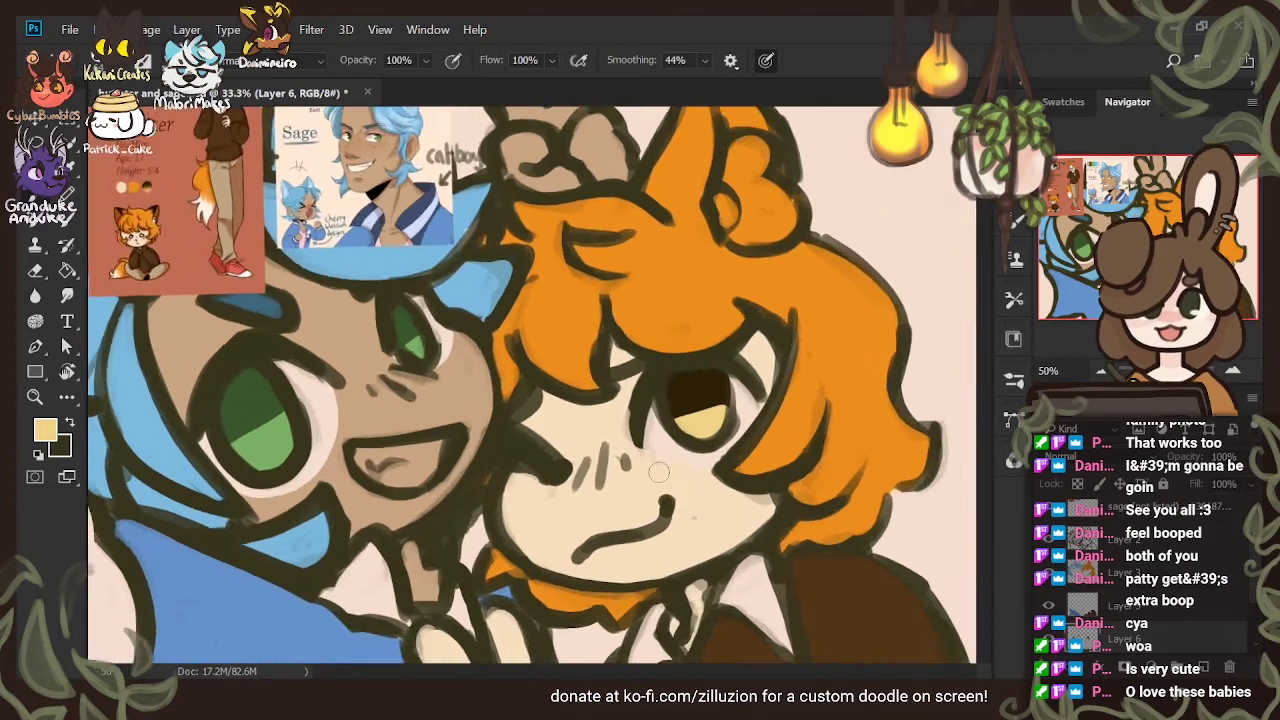
left_click_drag(678, 676, 640, 677)
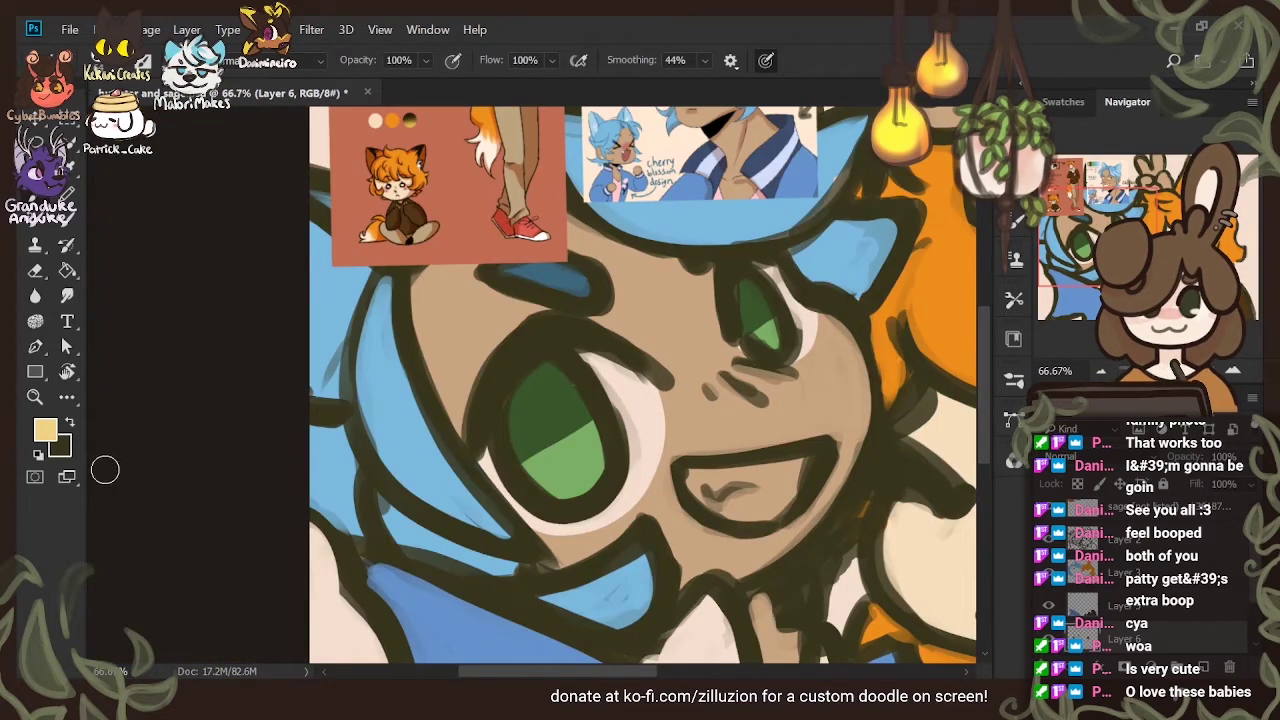
key("i")
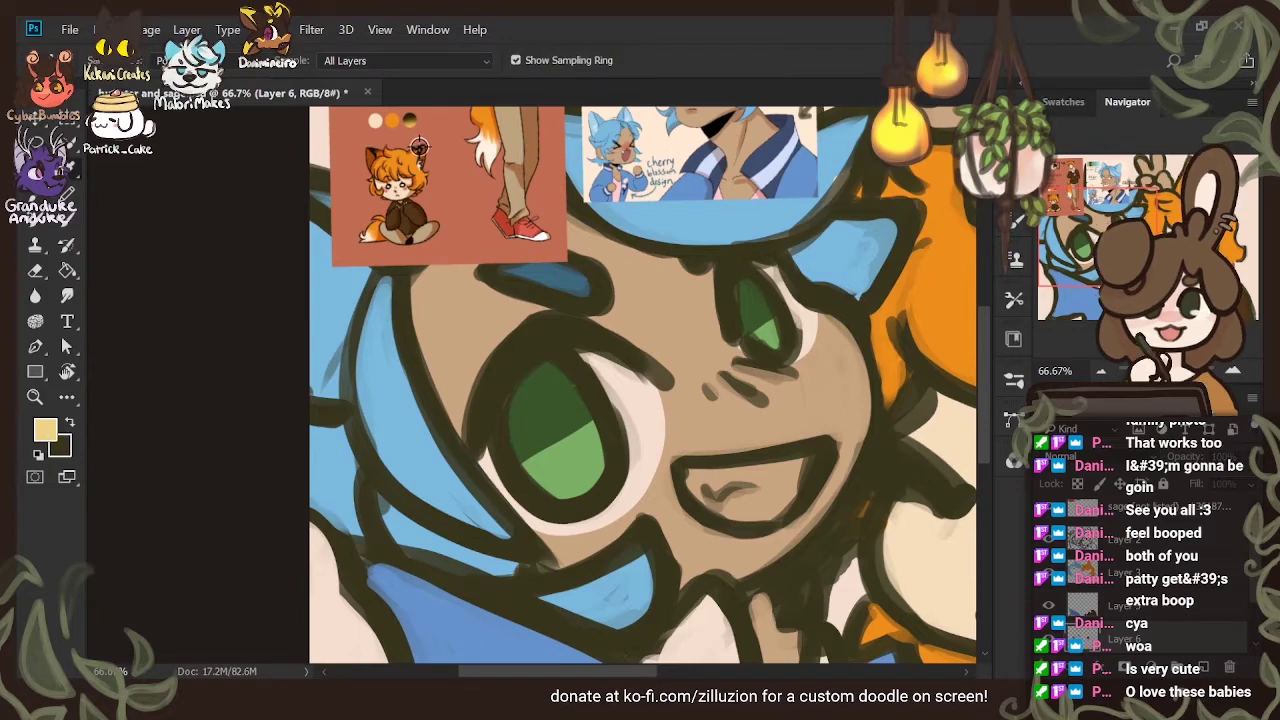
left_click(409, 117, "alt")
key("ctrl+minus")
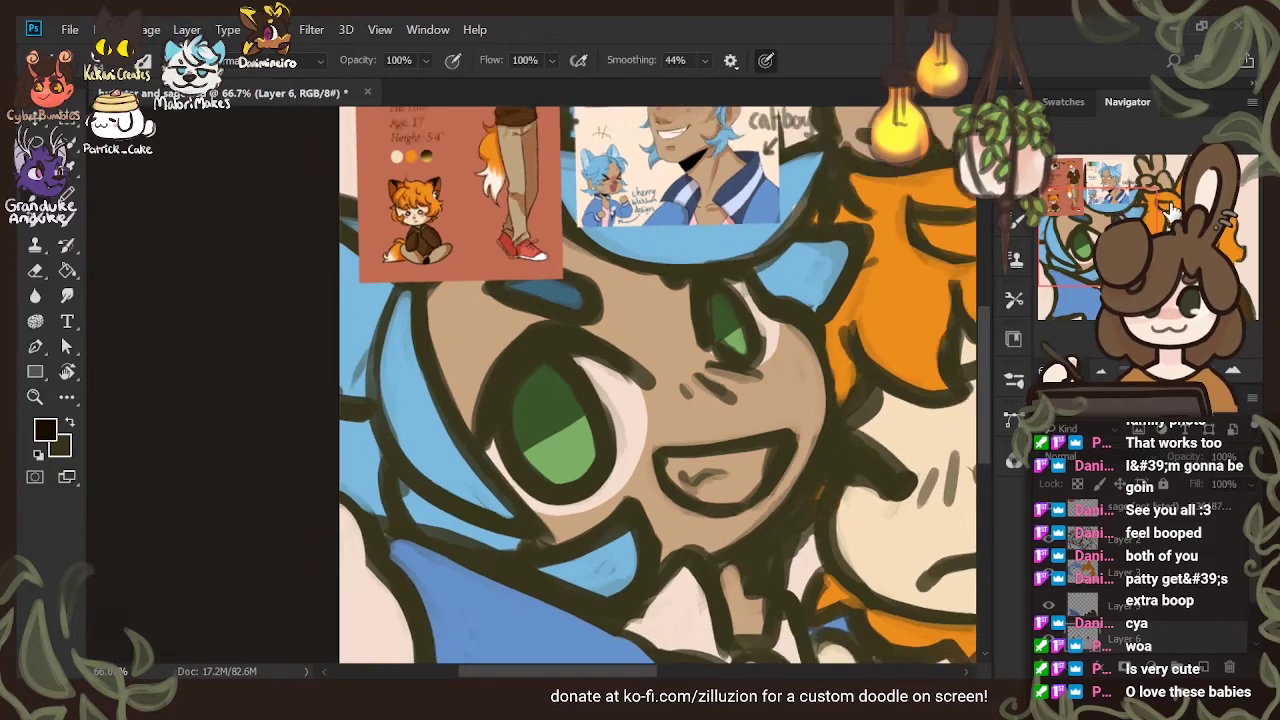
key("ctrl+minus")
key("ctrl+minus")
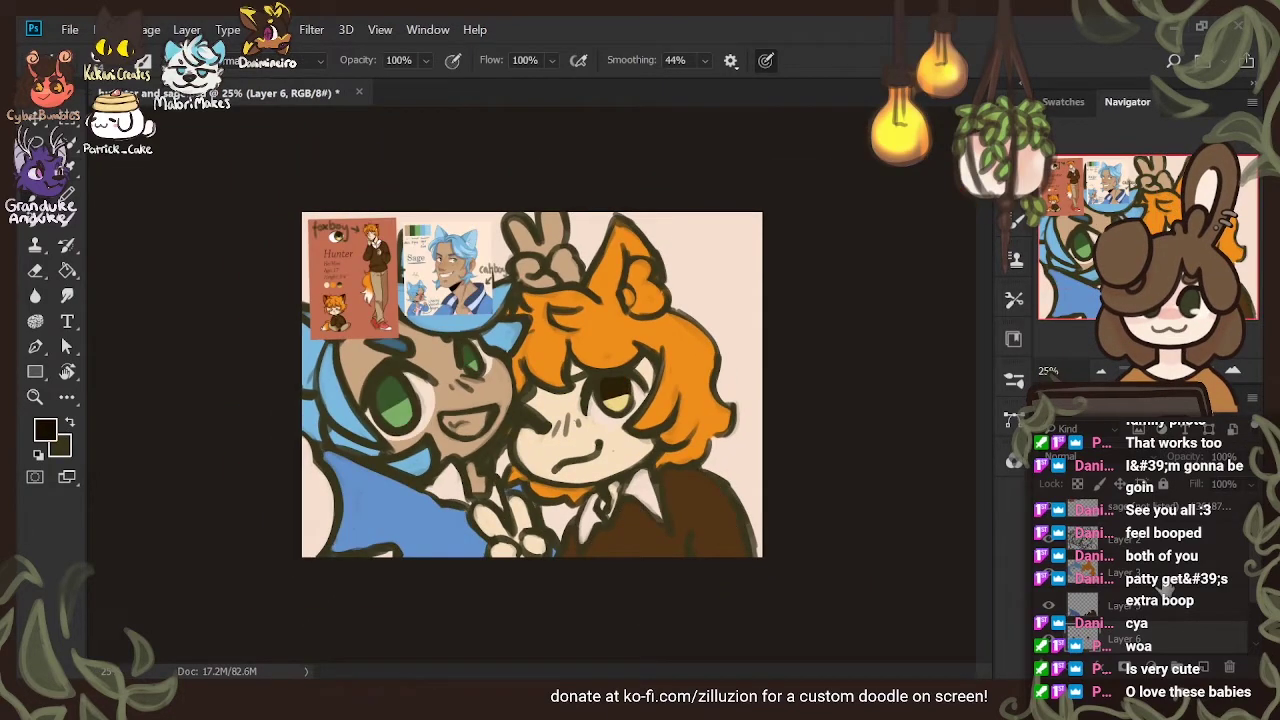
left_click(1165, 582)
left_click(1210, 665)
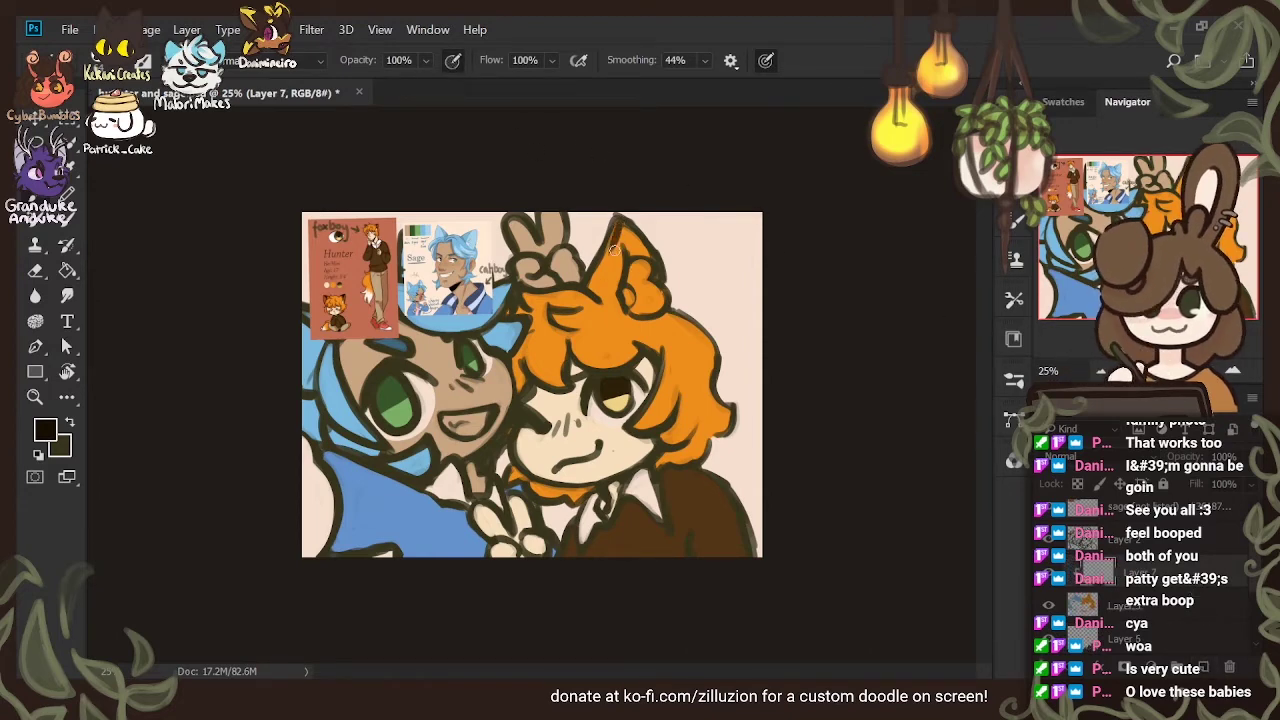
mouse_move(615, 250)
left_mouse_down()
mouse_move(622, 200)
mouse_move(607, 267)
mouse_move(626, 223)
mouse_move(634, 246)
mouse_move(639, 233)
mouse_move(662, 245)
mouse_move(632, 222)
mouse_move(668, 228)
mouse_move(620, 219)
mouse_move(637, 237)
mouse_move(625, 232)
mouse_move(631, 253)
mouse_move(628, 226)
mouse_move(630, 261)
left_mouse_up()
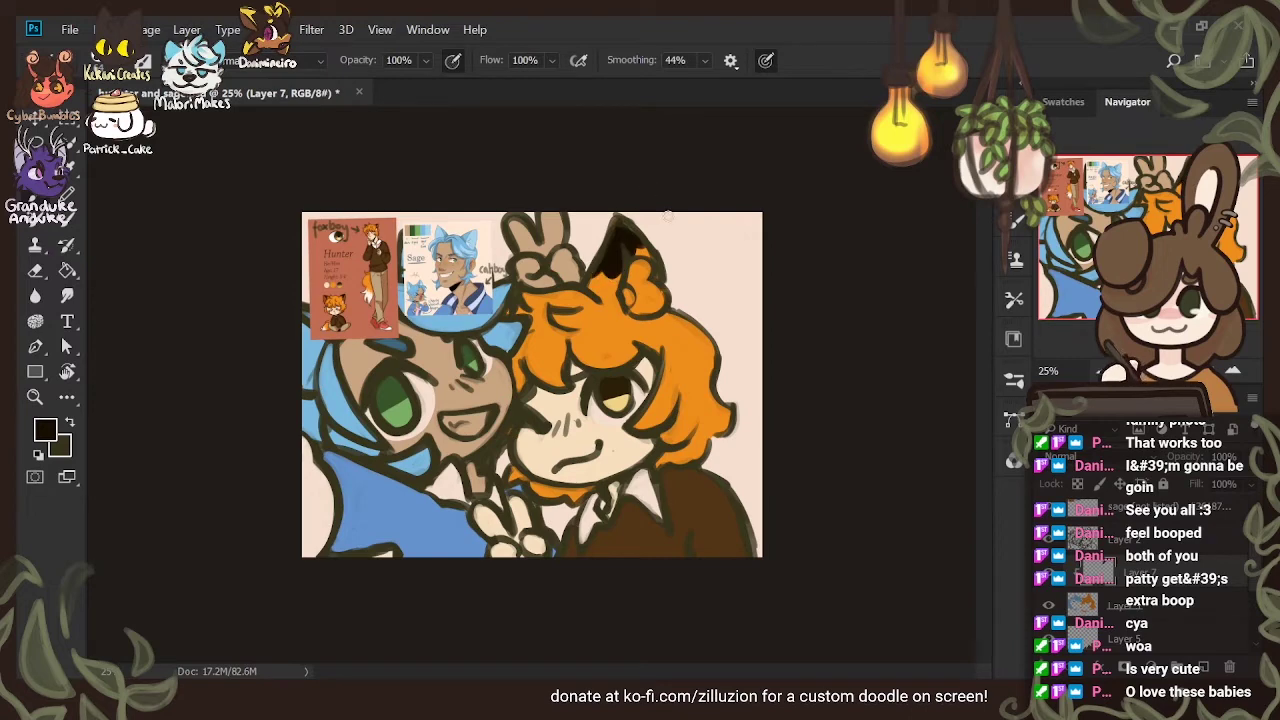
left_click_drag(624, 230, 640, 250)
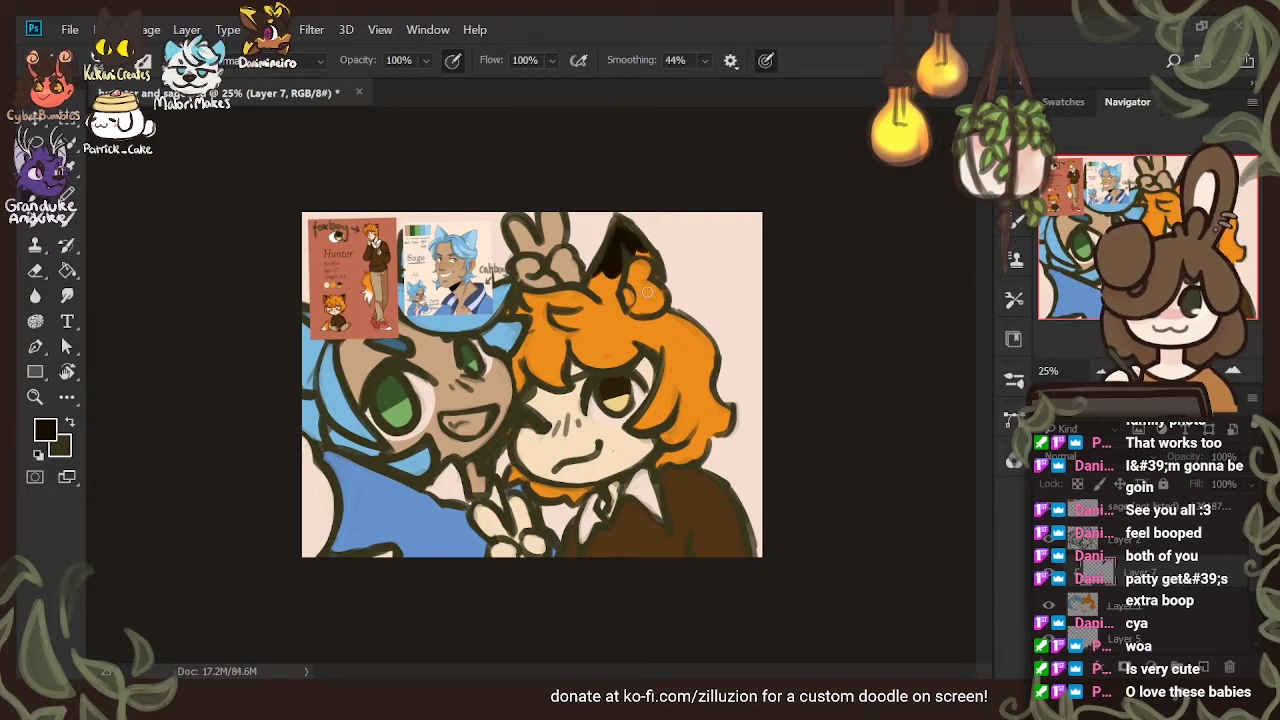
Sample a rusty orange from the foxboy reference and paint the inner ear below the black tip
key("i")
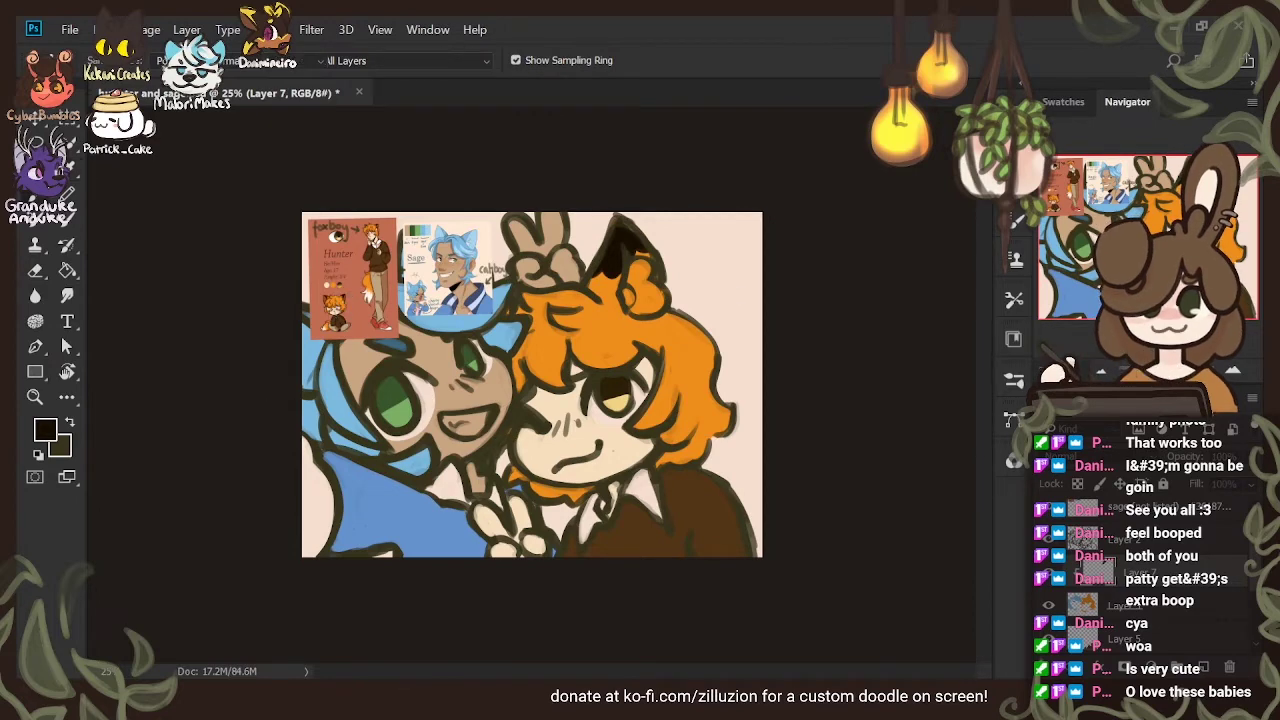
left_click(345, 301, "alt")
left_click_drag(630, 248, 657, 266)
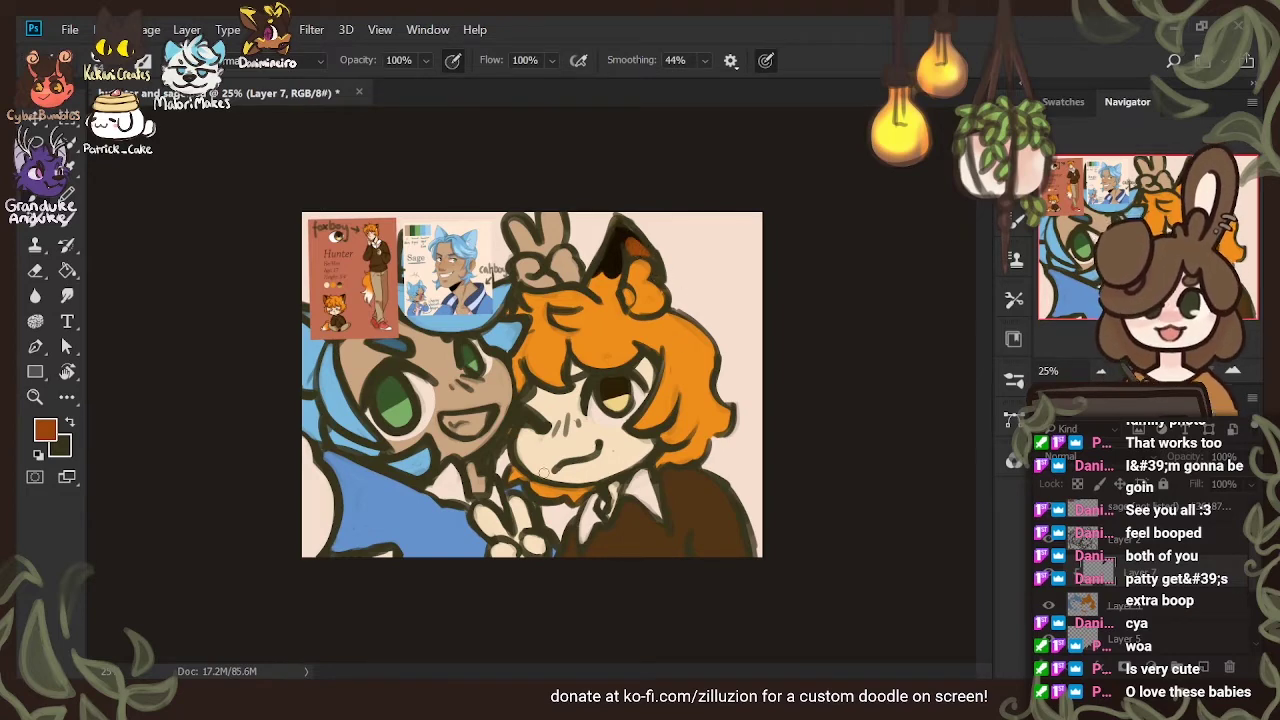
Choose a light cream and paint the fluffy tuft inside the foxboy's ear with it
left_click(44, 435)
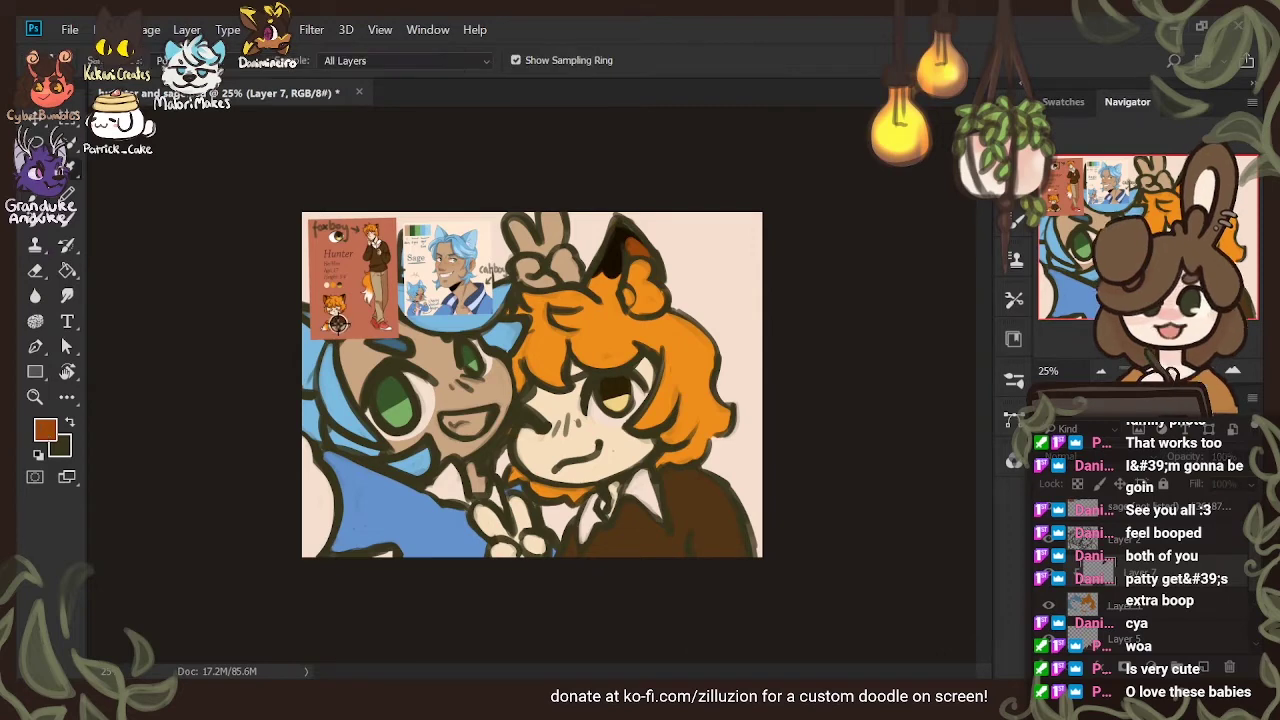
left_click(326, 285)
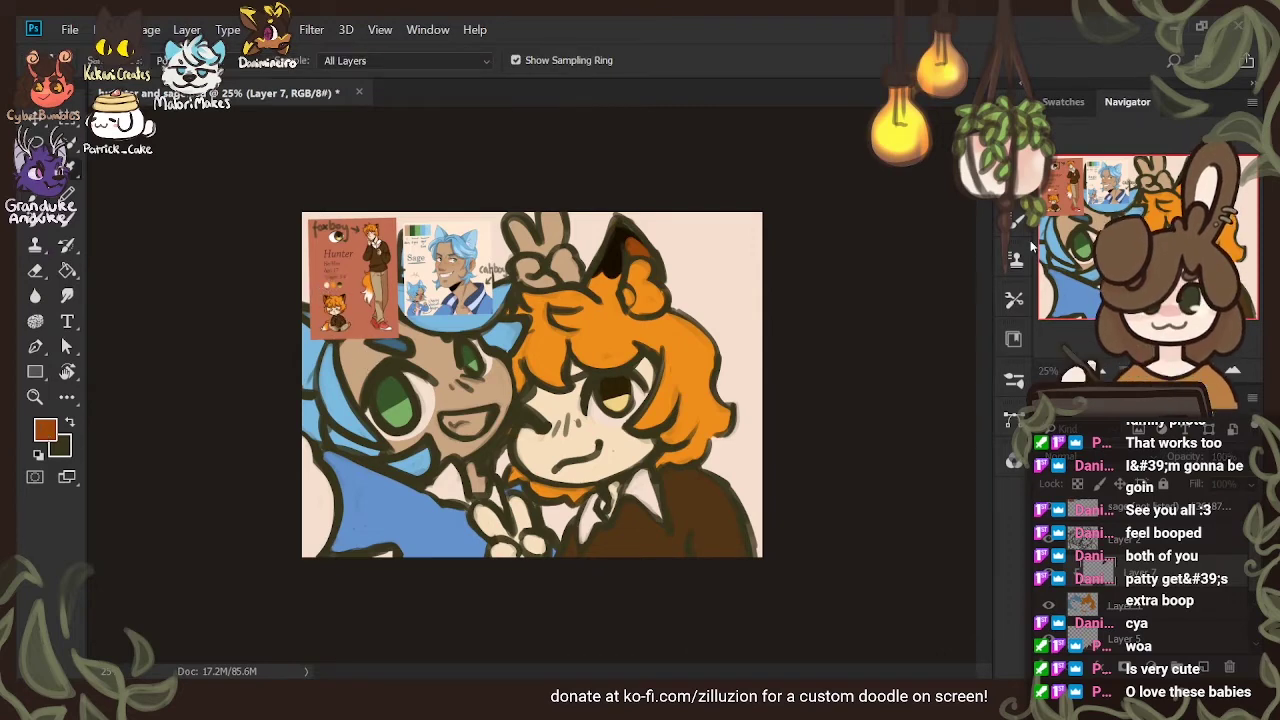
left_click(1132, 211)
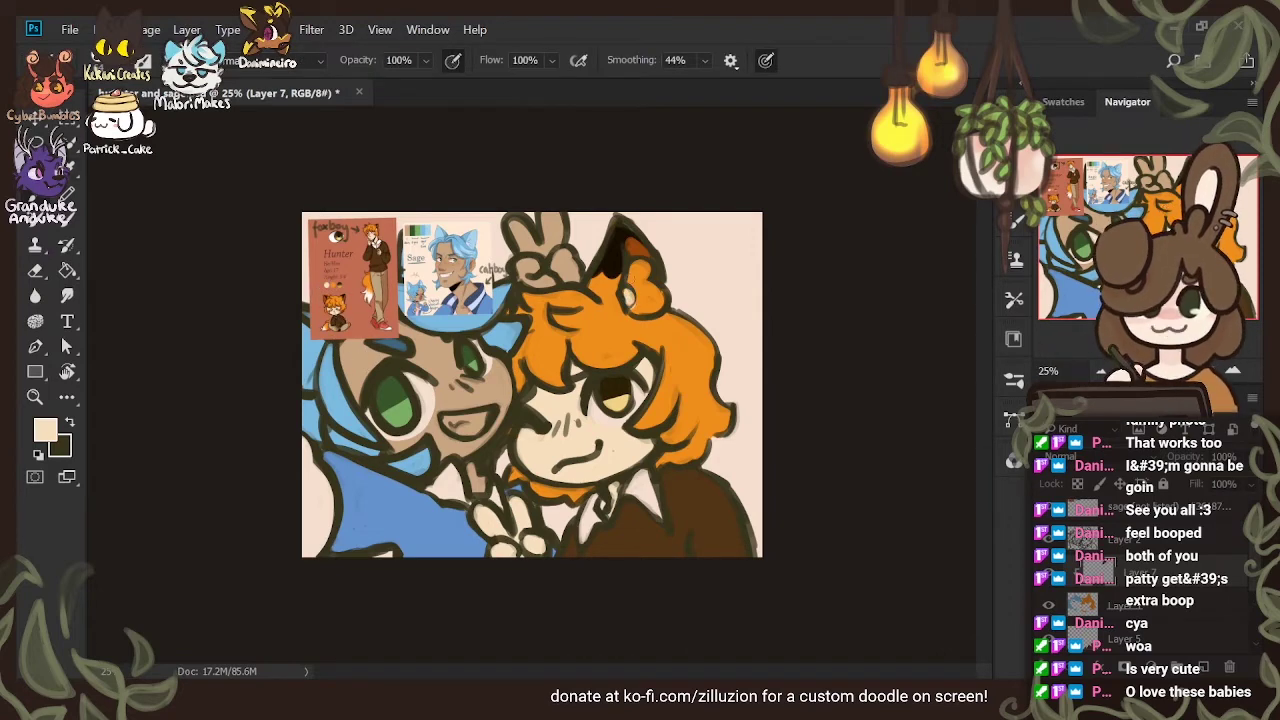
mouse_move(627, 300)
left_mouse_down()
mouse_move(638, 262)
mouse_move(640, 288)
left_mouse_up()
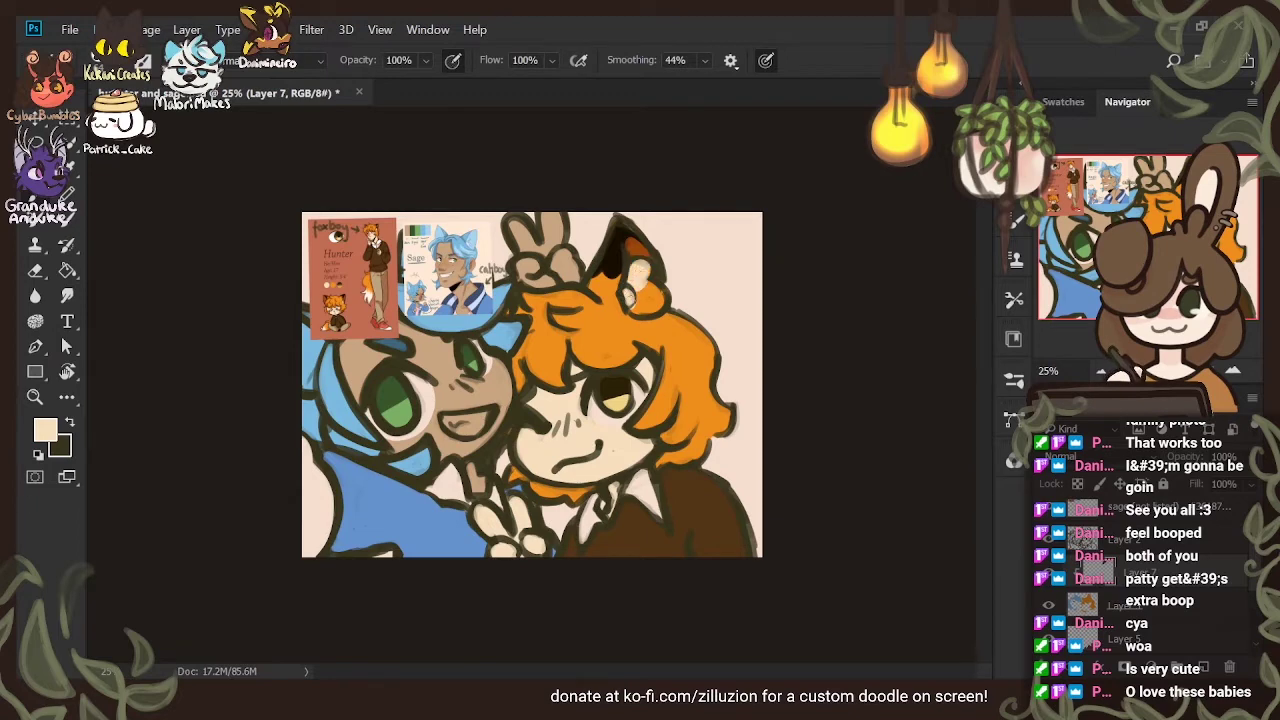
left_click_drag(648, 296, 652, 286)
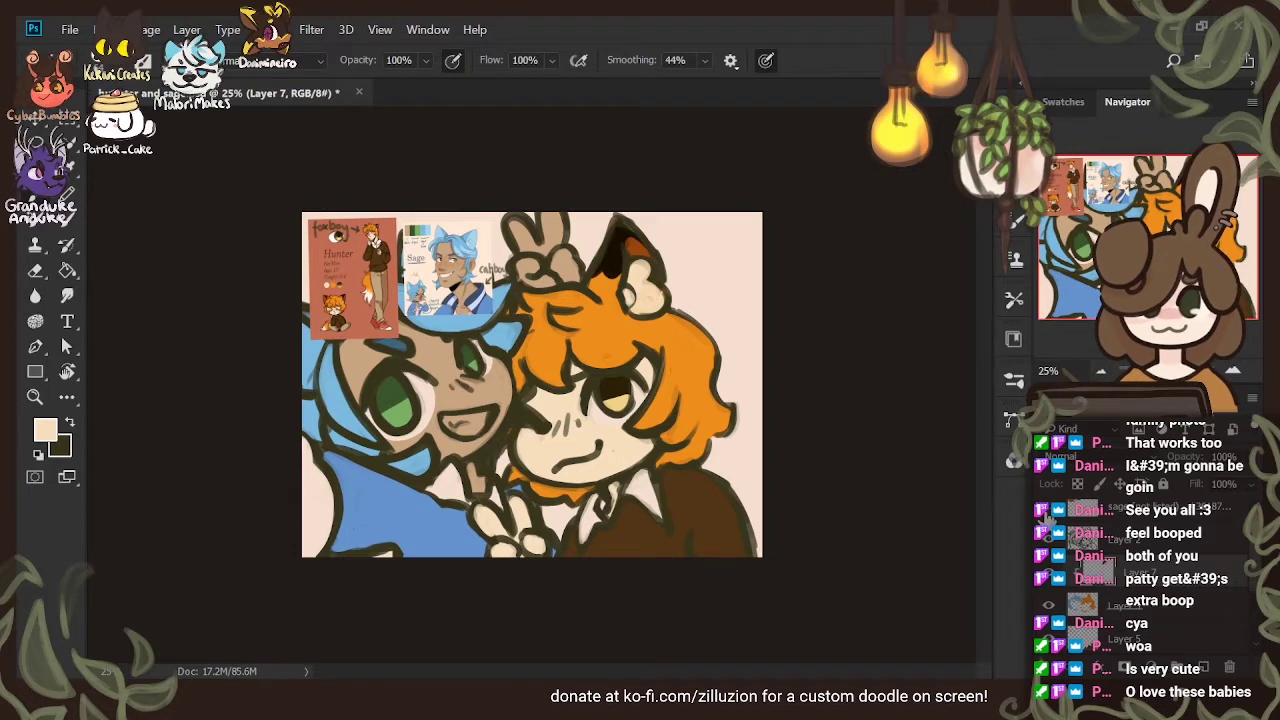
Sample a light blue from the catboy reference, hide the reference images, and paint the catboy's blue area at the canvas's left edge
left_click(1046, 522)
left_click(1047, 514)
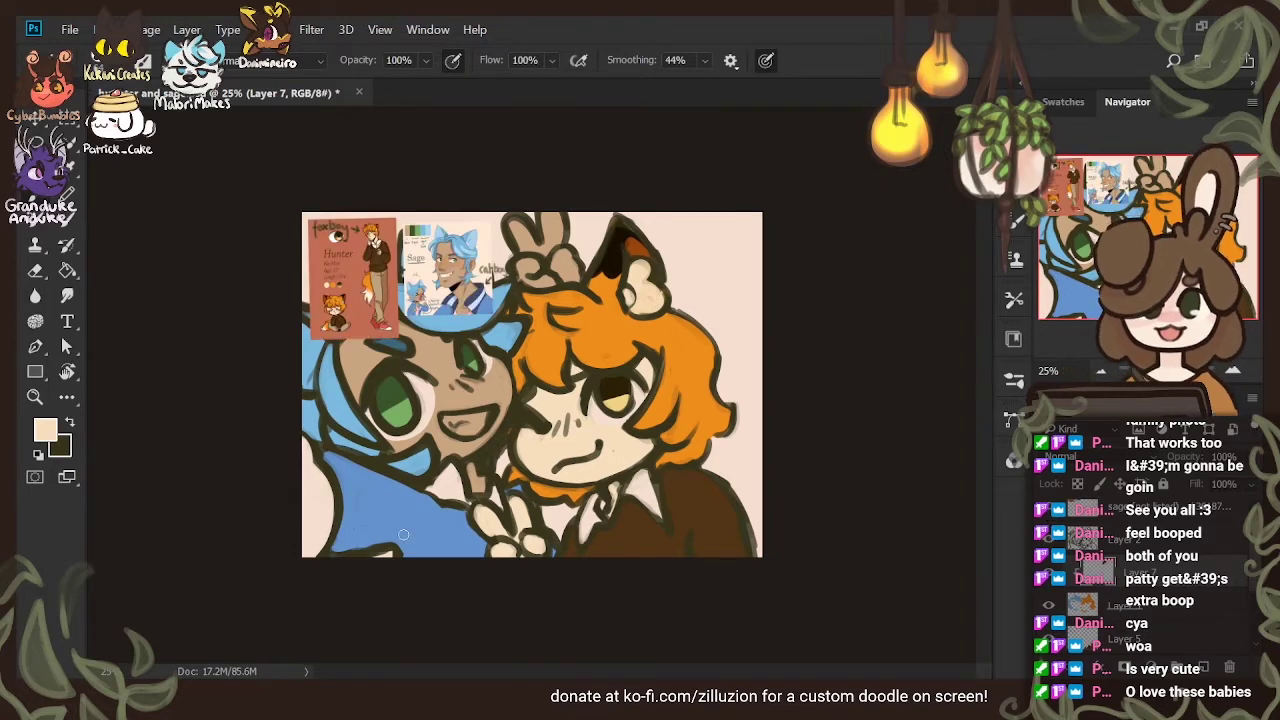
key("i")
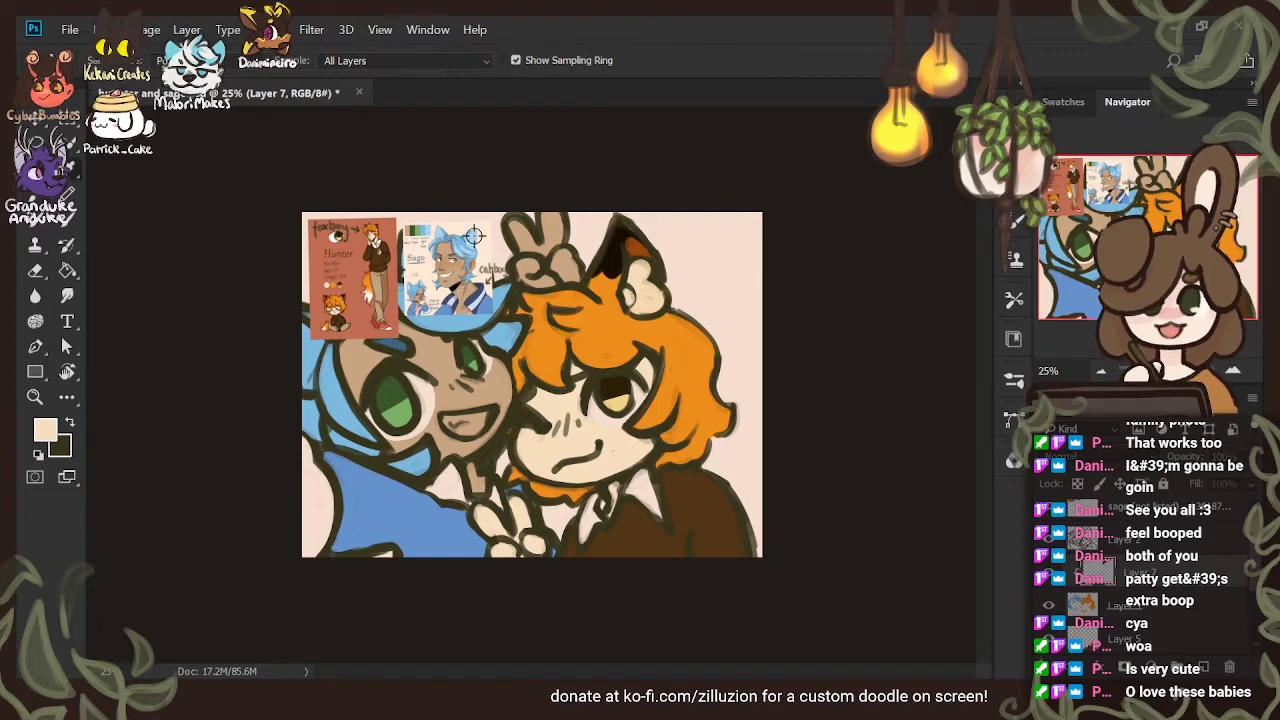
left_click(460, 243, "alt")
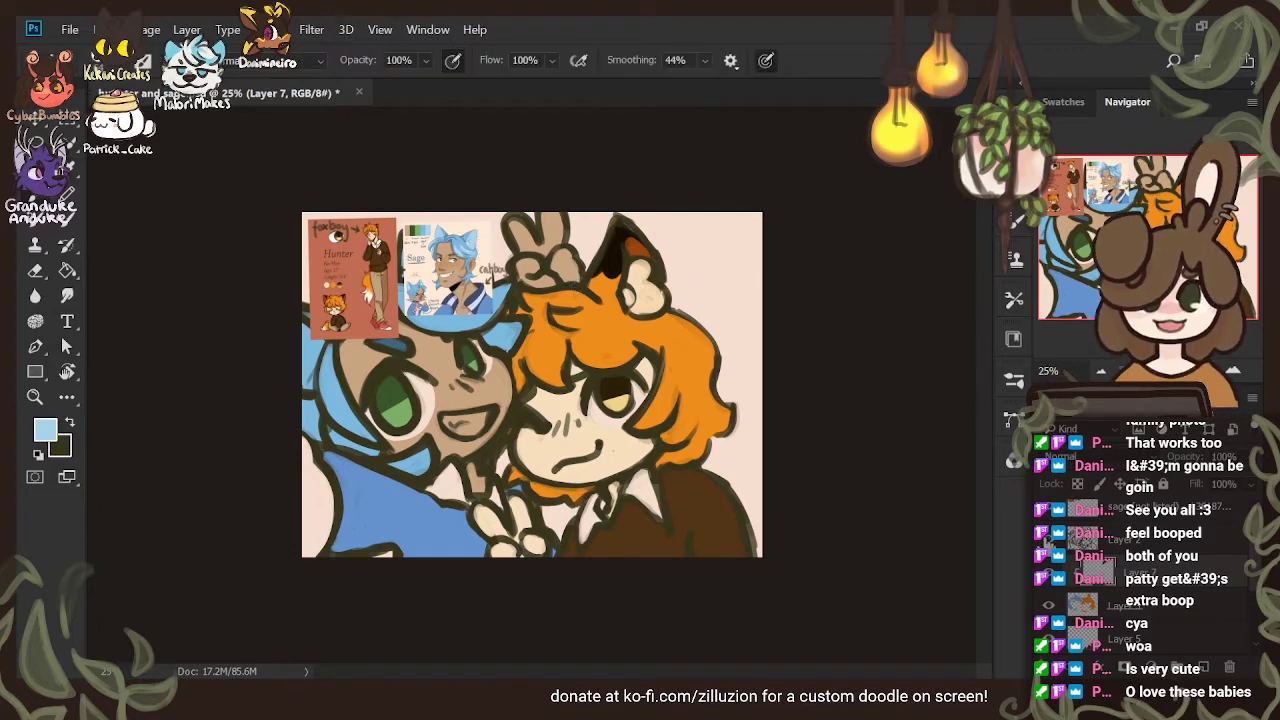
left_click(1047, 516)
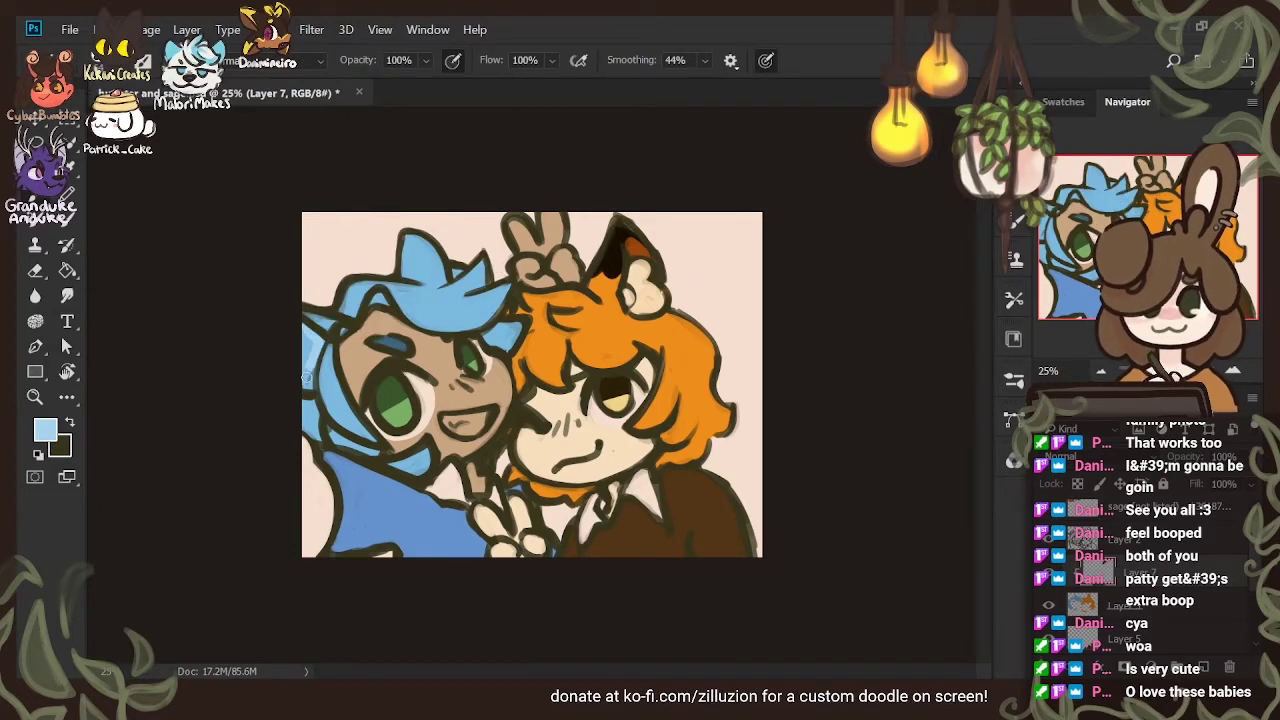
mouse_move(303, 387)
left_mouse_down()
mouse_move(303, 322)
mouse_move(308, 336)
left_mouse_up()
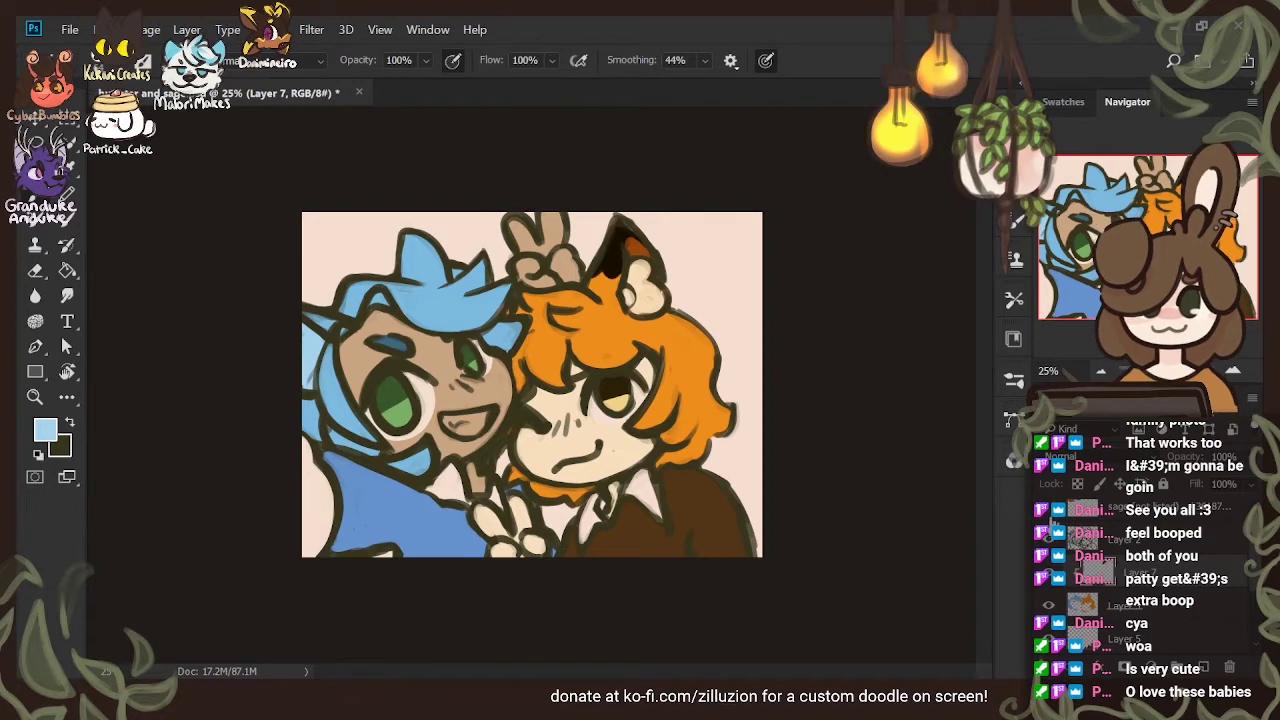
Show the reference images, add a layer above Layer 5, and paint the catboy's collar and left-edge band in sampled dark blue
left_click(1048, 510)
left_click(1163, 640)
left_click(1205, 667)
left_click(1208, 668)
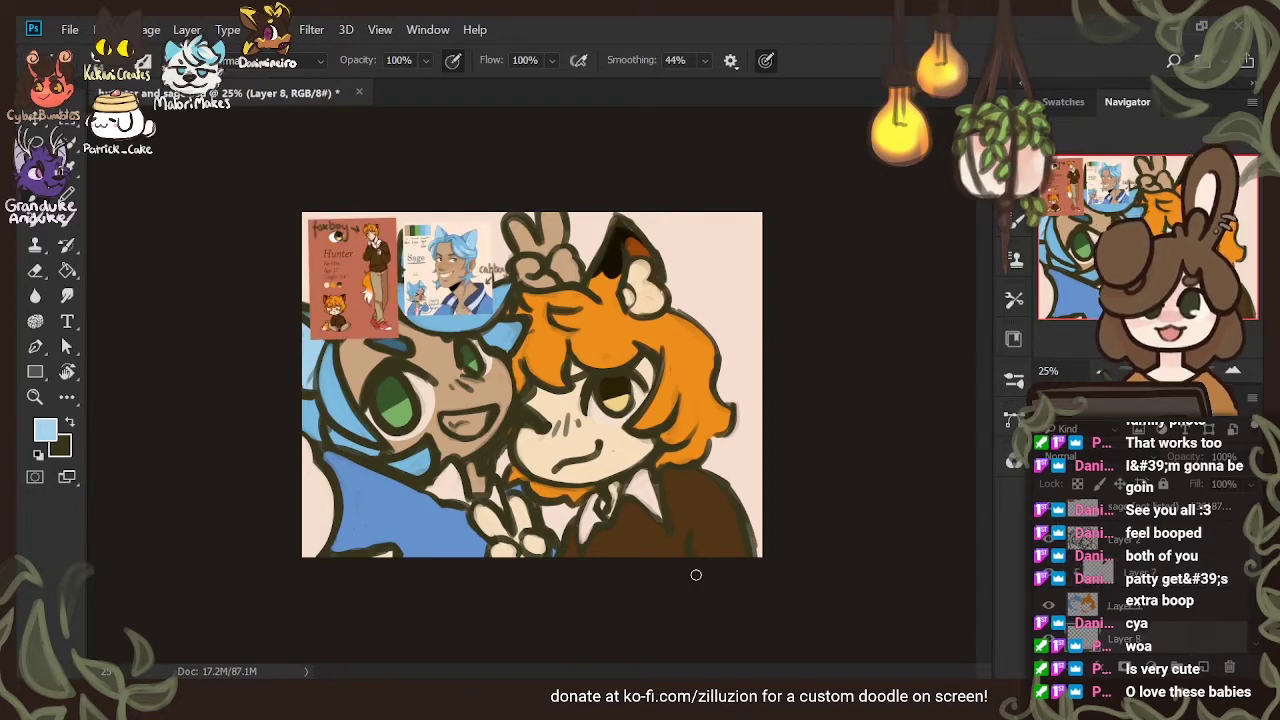
key("i")
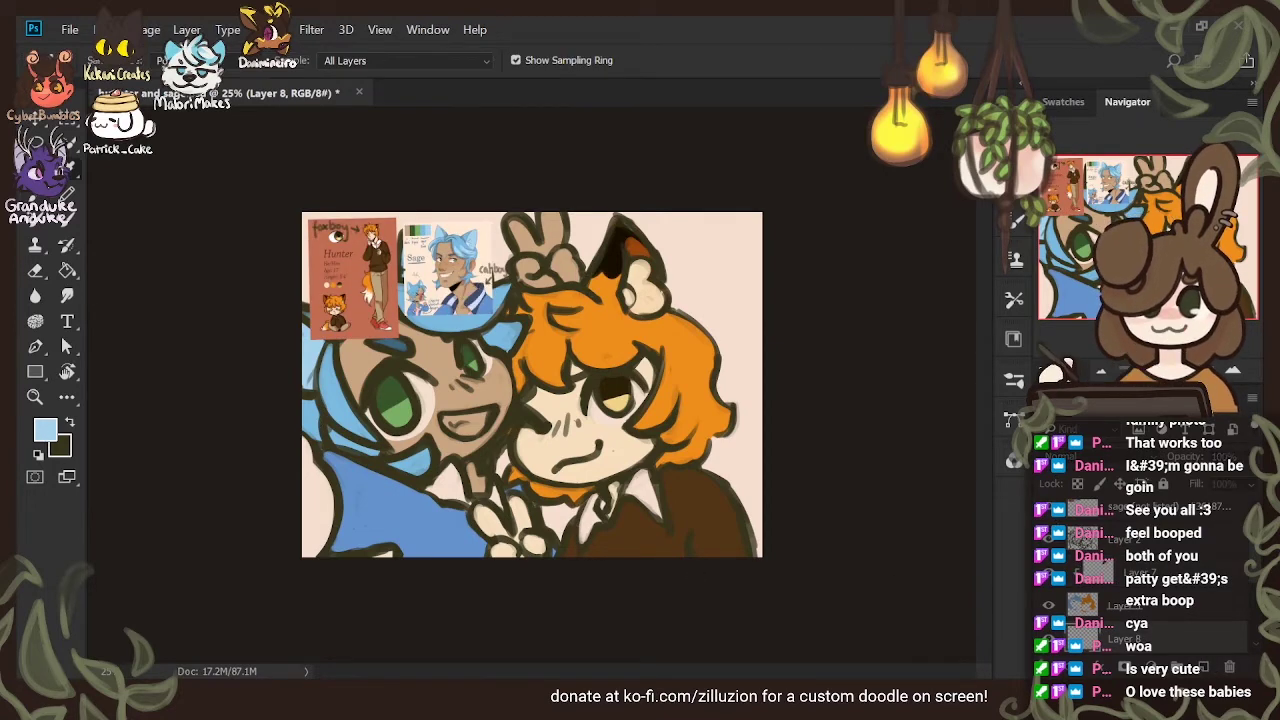
left_click(476, 302, "alt")
mouse_move(429, 489)
left_mouse_down()
mouse_move(466, 463)
mouse_move(430, 488)
mouse_move(452, 463)
mouse_move(440, 499)
mouse_move(455, 468)
mouse_move(461, 500)
left_mouse_up()
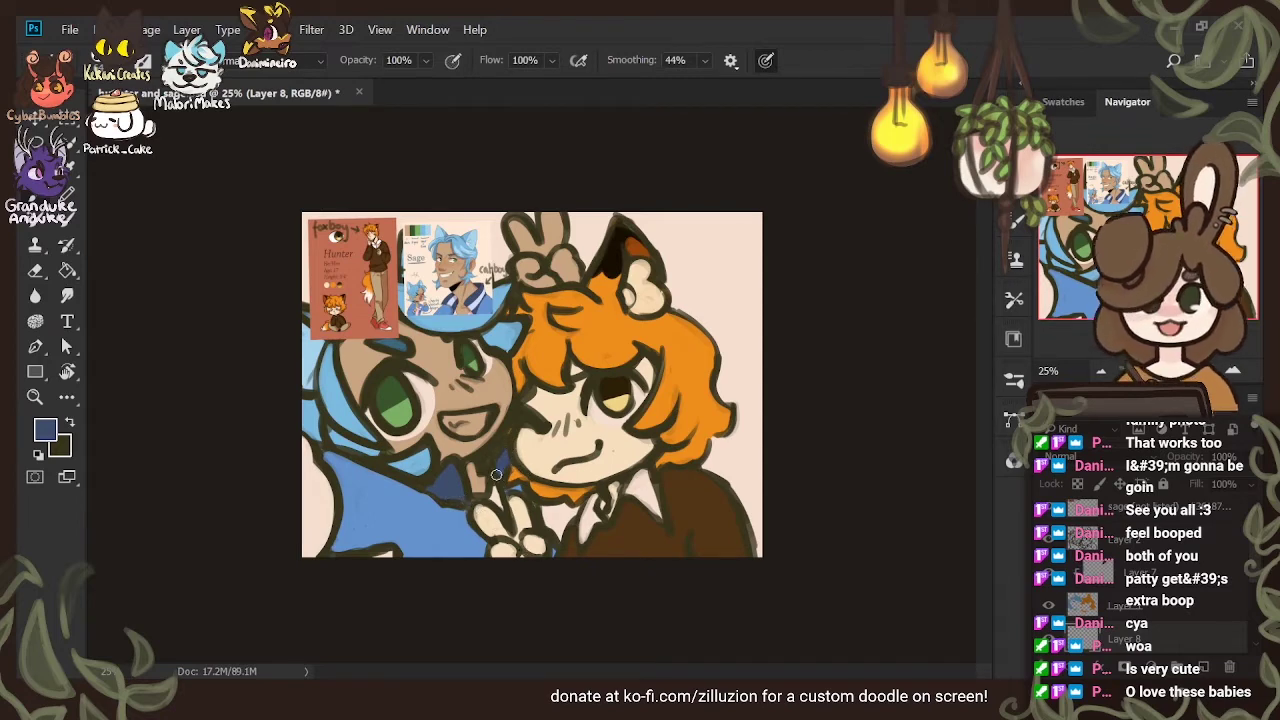
mouse_move(313, 455)
left_mouse_down()
mouse_move(301, 449)
mouse_move(310, 552)
mouse_move(319, 460)
mouse_move(318, 560)
mouse_move(320, 530)
mouse_move(343, 516)
left_mouse_up()
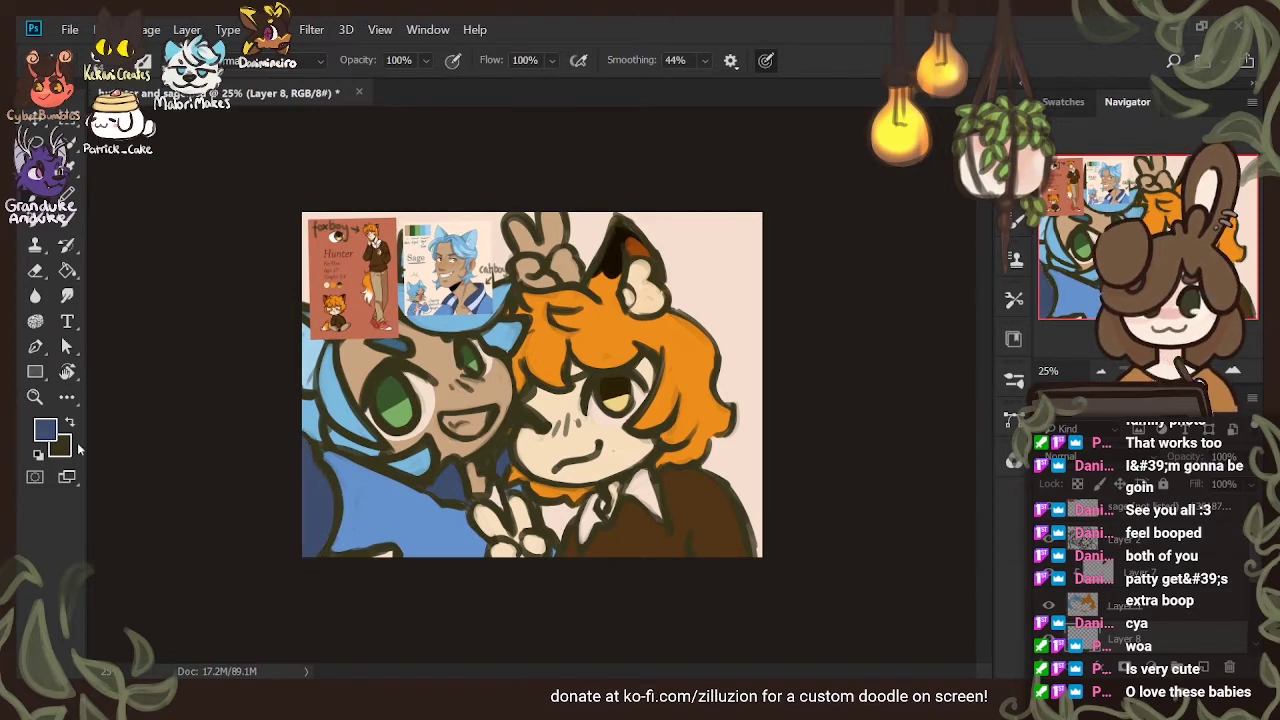
Sample a pale lavender-blue from the catboy reference and paint the stripes on his collar and along the dark blue band at the canvas's left edge
key("i")
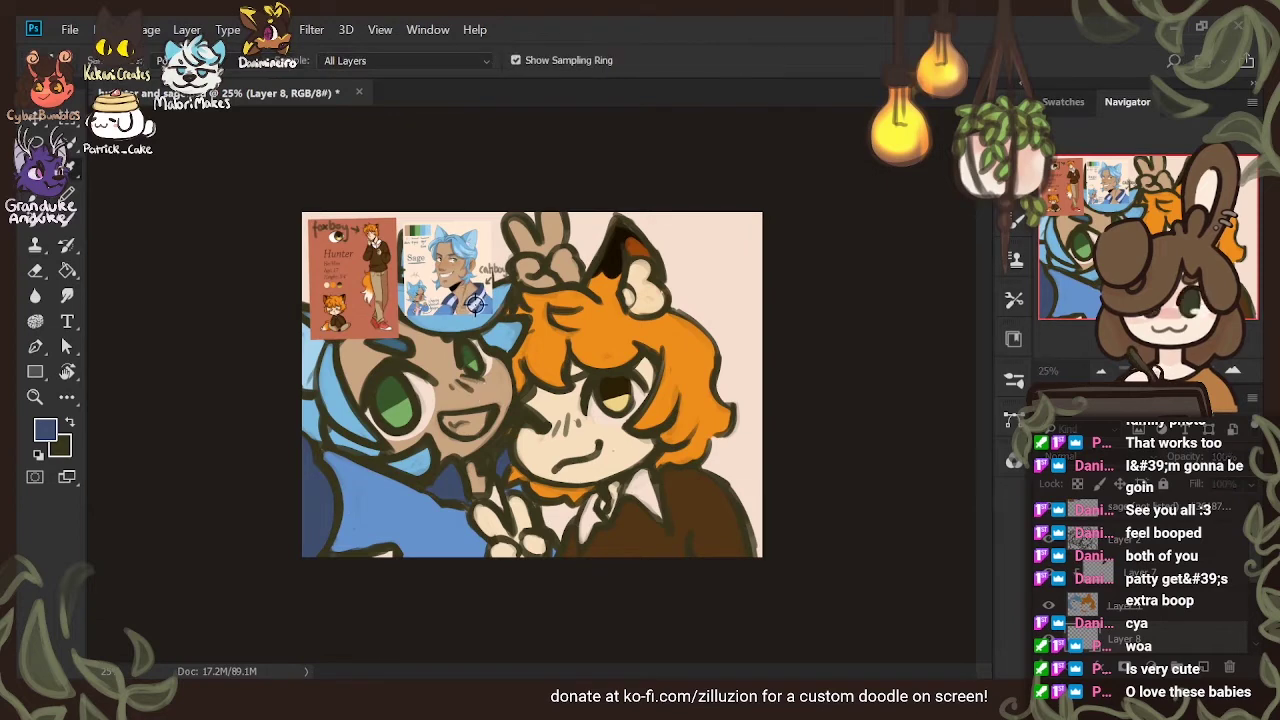
key("b")
left_click(483, 299, "alt")
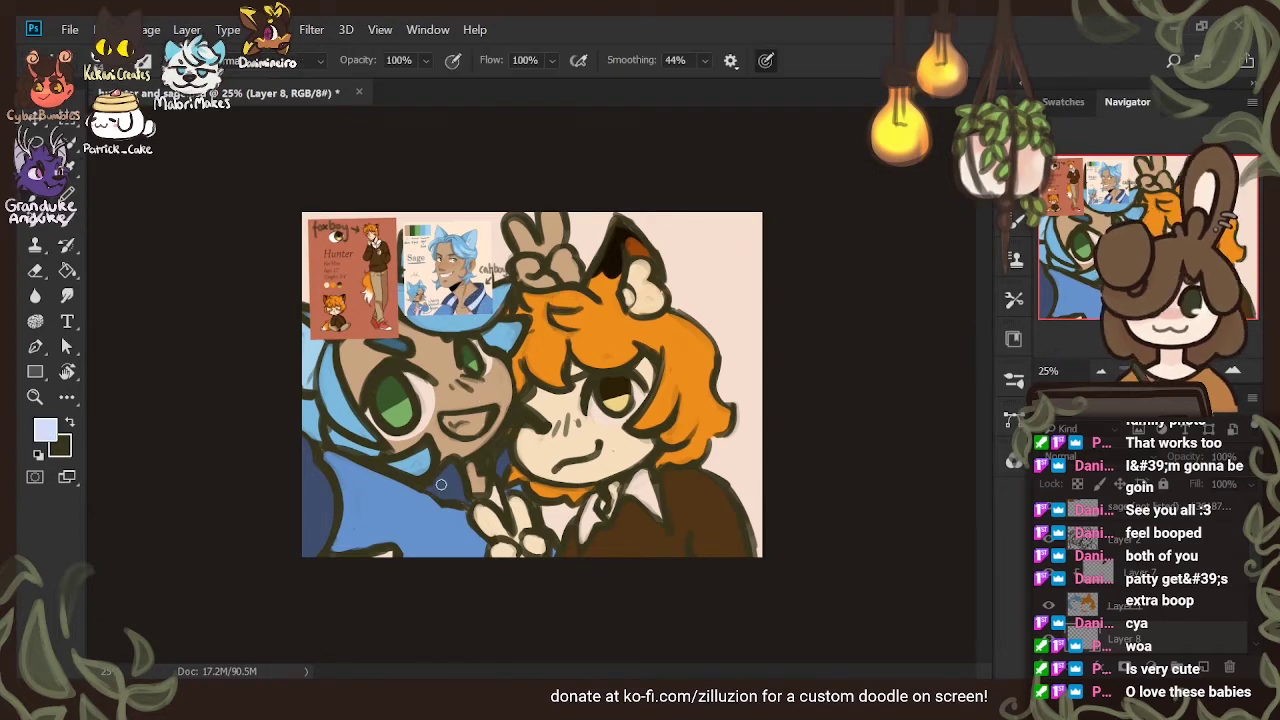
mouse_move(432, 489)
left_mouse_down()
mouse_move(460, 474)
mouse_move(432, 488)
left_mouse_up()
key("ctrl+z")
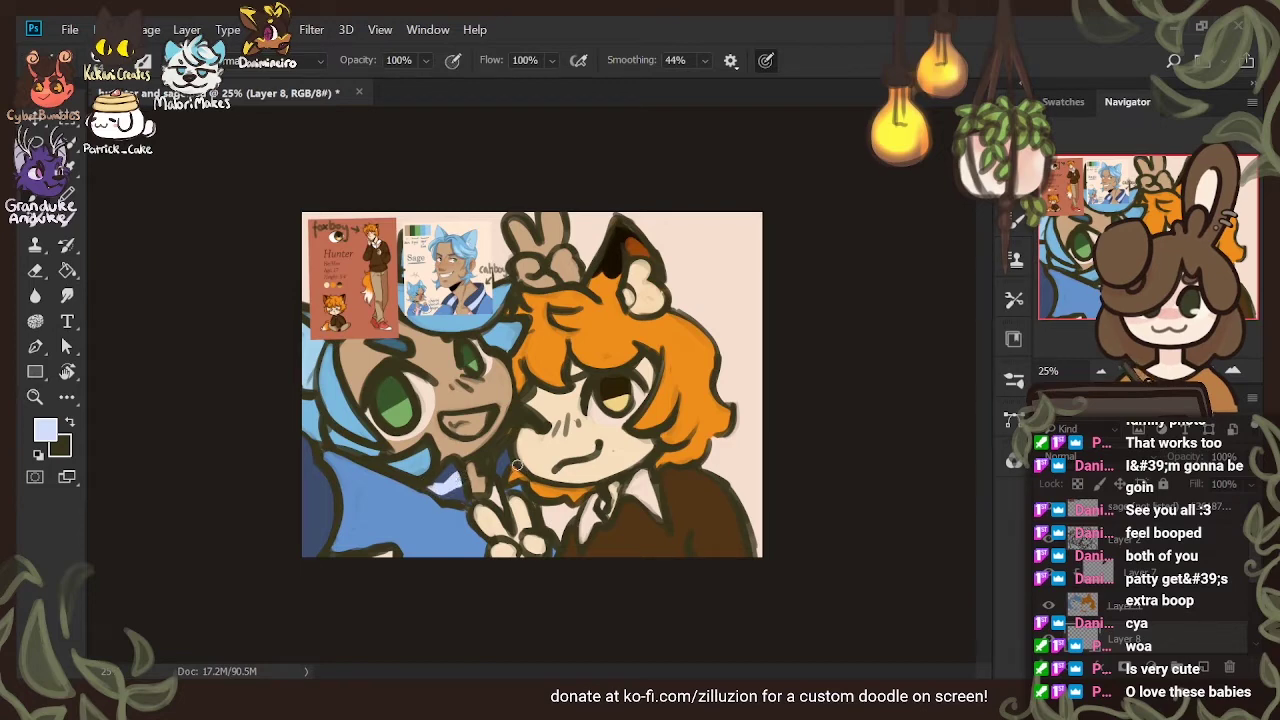
left_click_drag(502, 461, 498, 457)
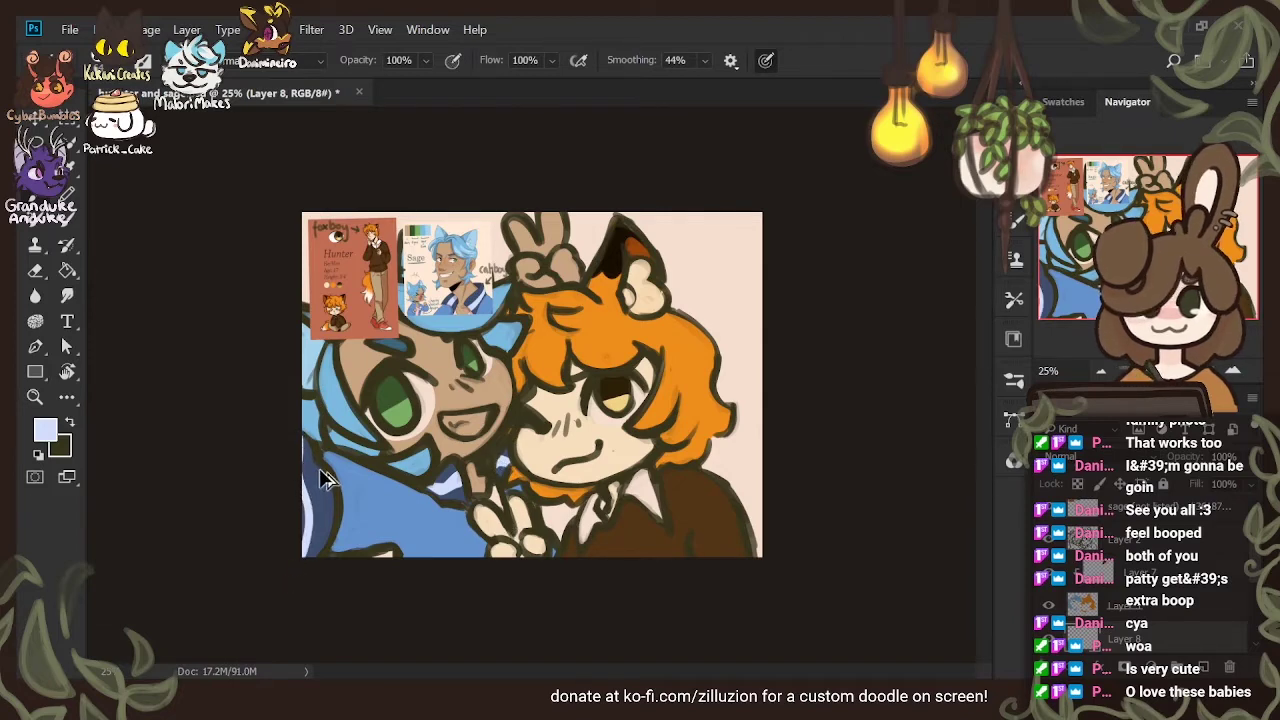
mouse_move(297, 469)
left_mouse_down()
mouse_move(302, 530)
mouse_move(299, 474)
left_mouse_up()
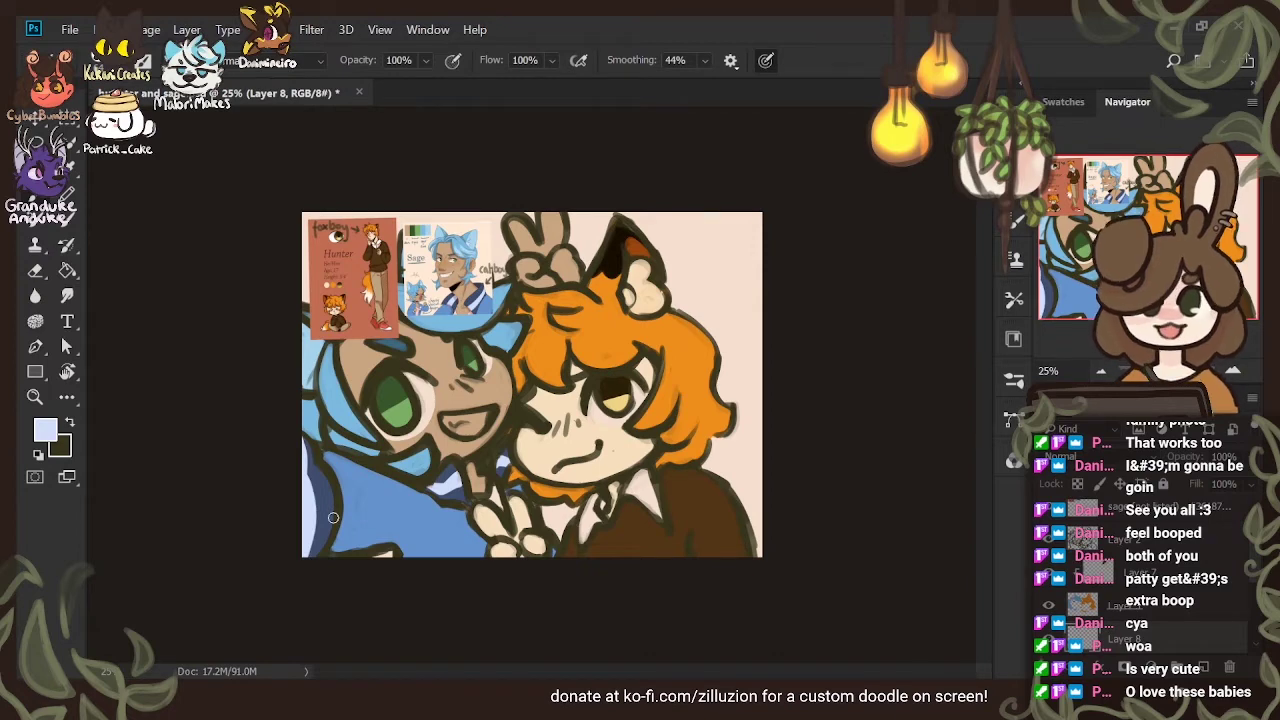
Pick a light pink and fill the small gap between the catboy's collar and the peace-sign fingers below his neck
key("i")
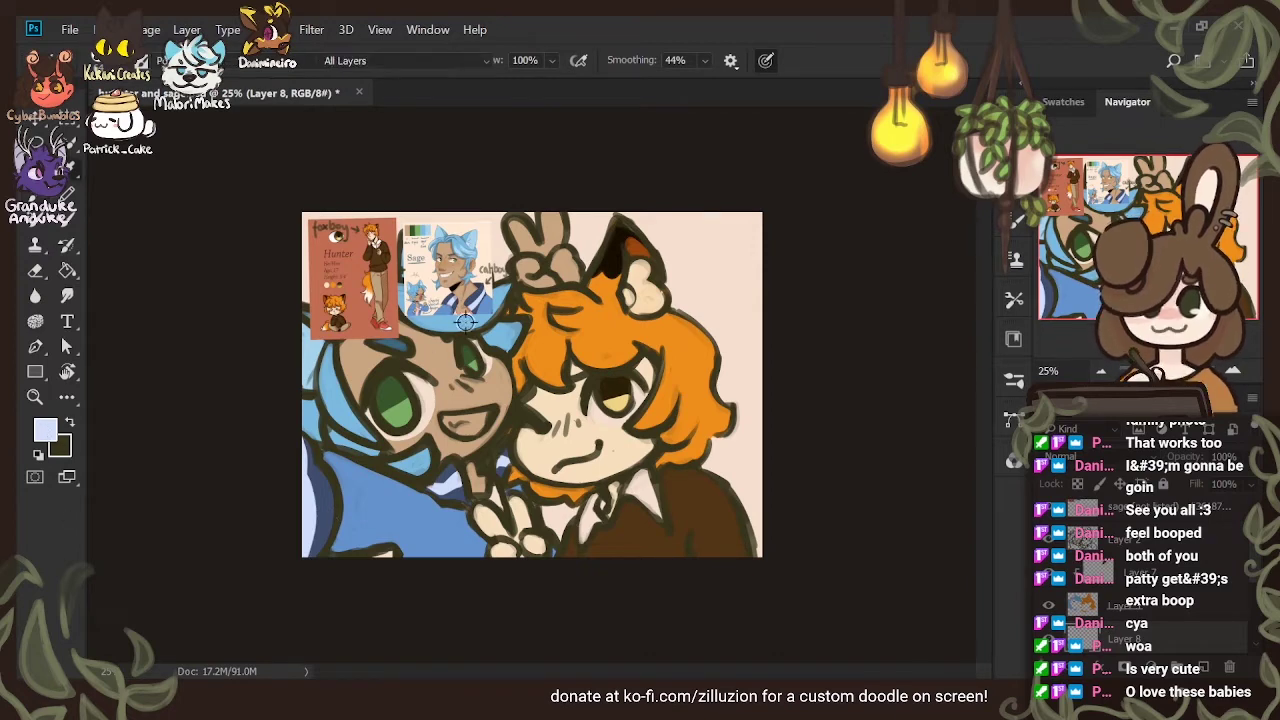
left_click(460, 315)
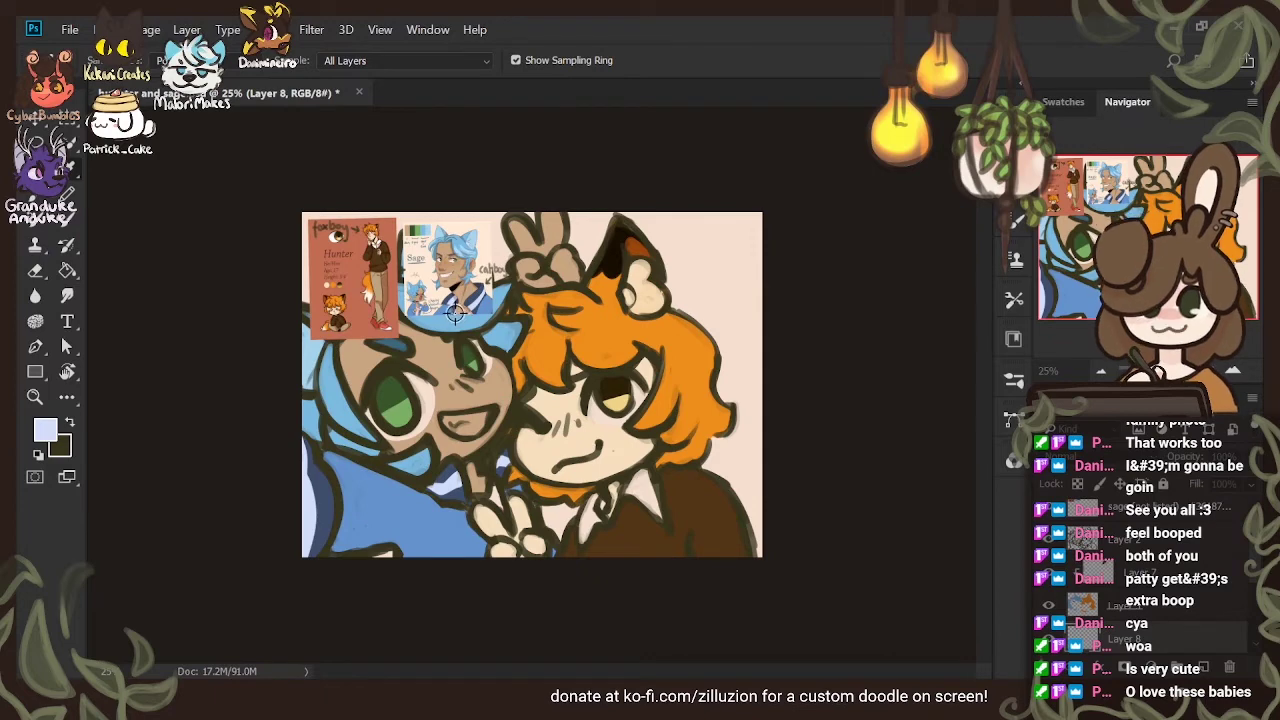
key("b")
left_click(495, 495, "alt")
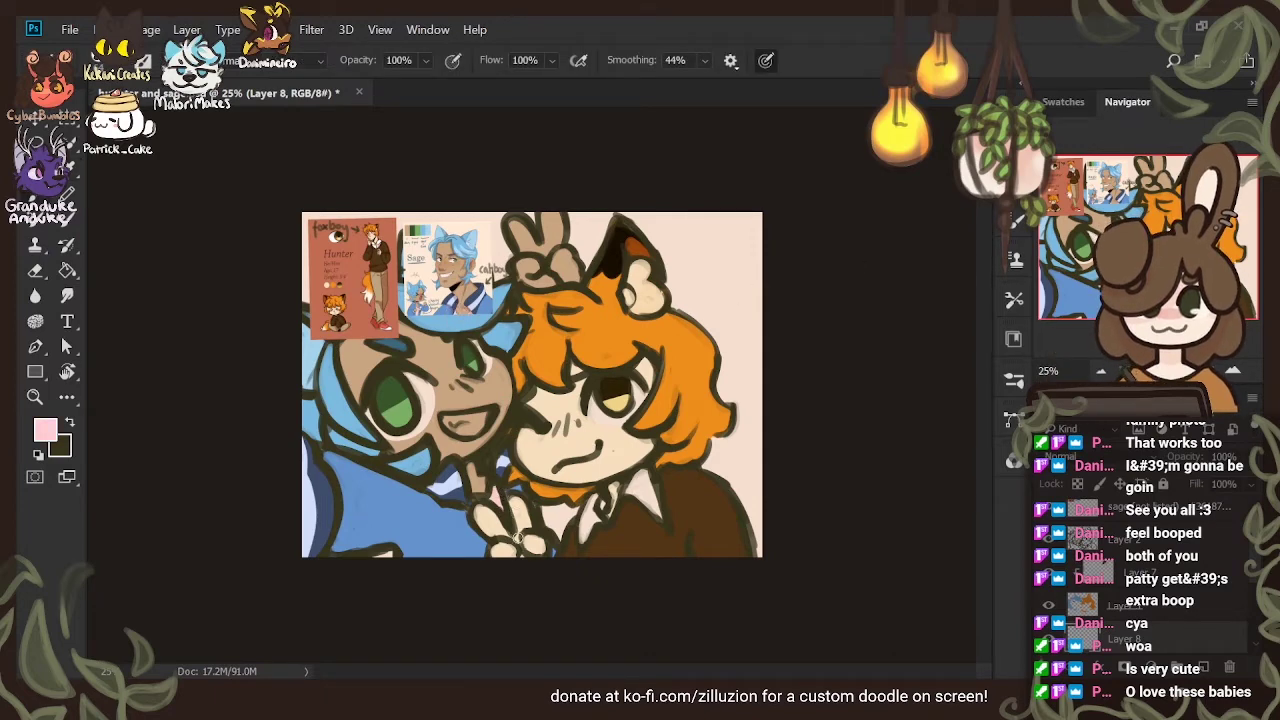
Pick a pale pinkish white, paint the teeth in the catboy's open mouth, and hide the reference images
key("i")
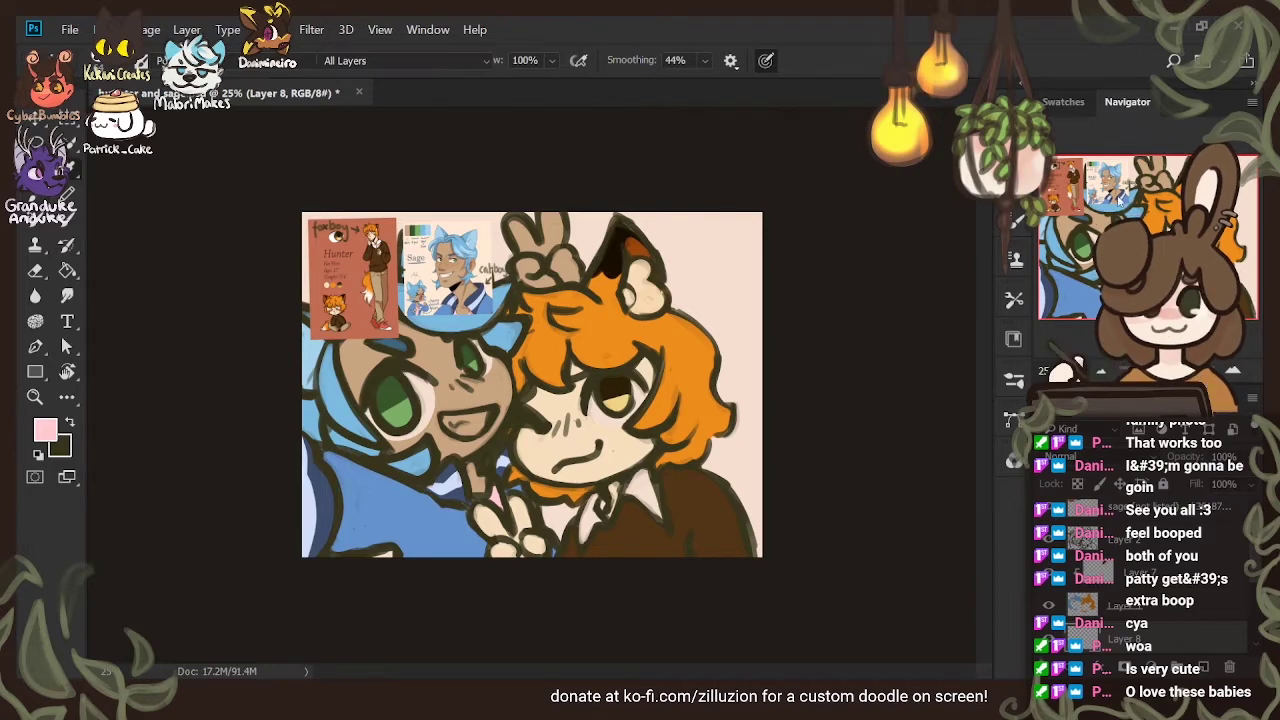
key("b")
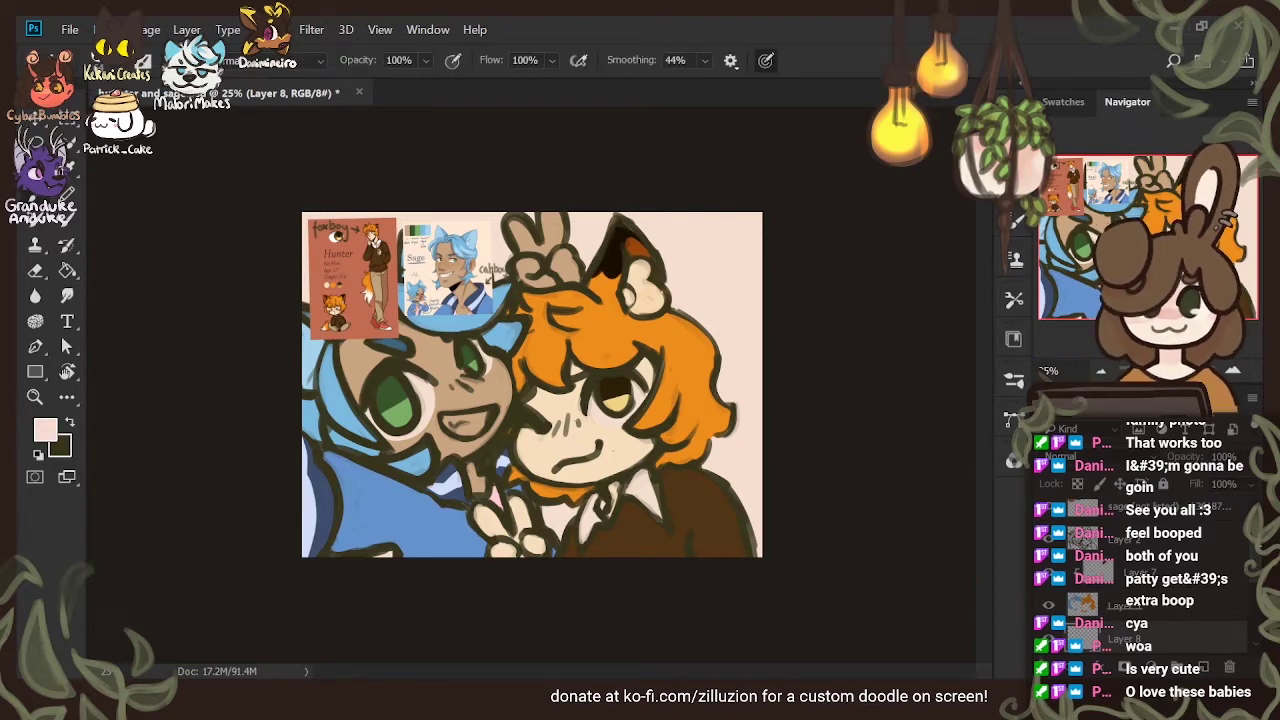
left_click_drag(1253, 570, 1253, 572)
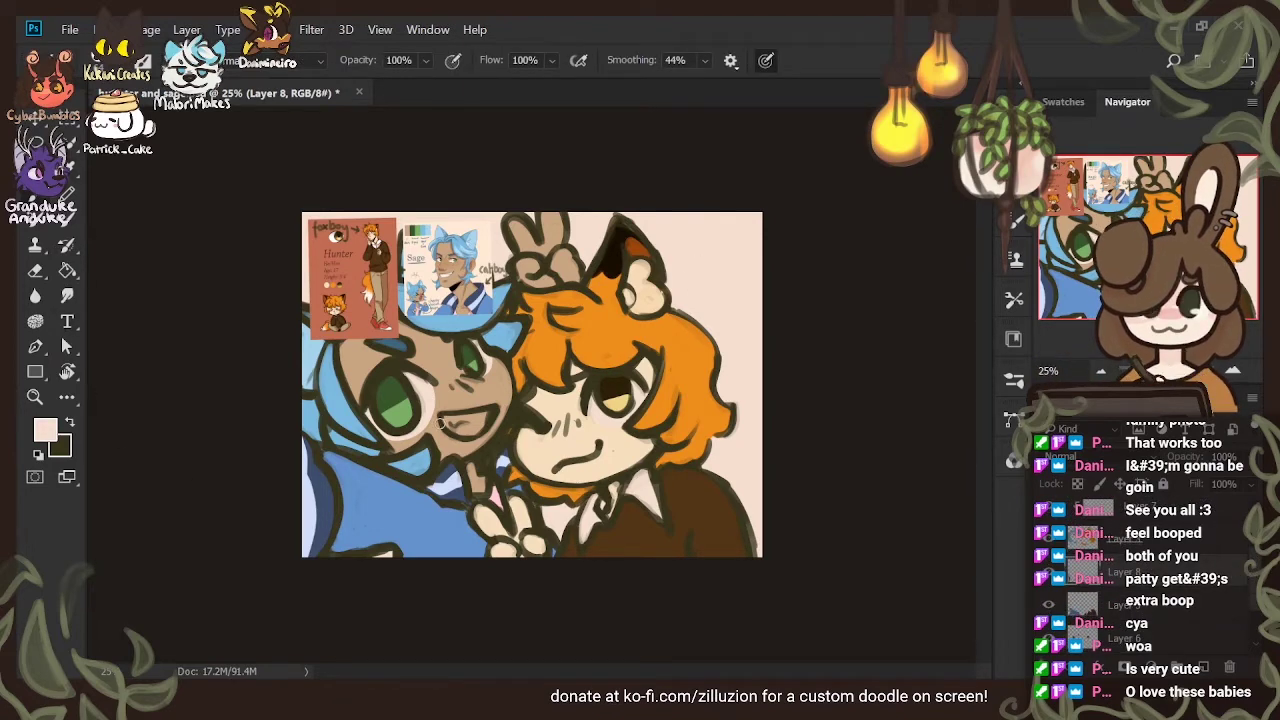
mouse_move(478, 414)
left_mouse_down()
mouse_move(452, 416)
mouse_move(470, 434)
mouse_move(462, 426)
left_mouse_up()
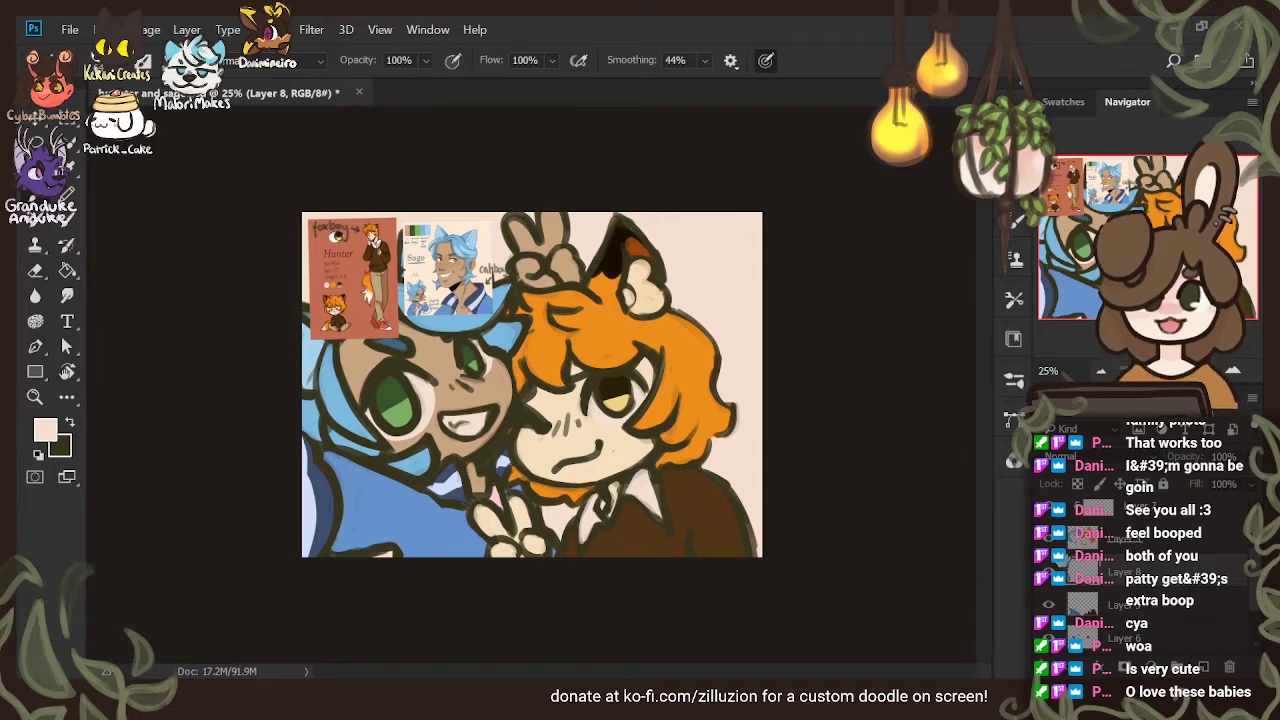
left_click_drag(1256, 614, 1245, 540)
left_click(1048, 519)
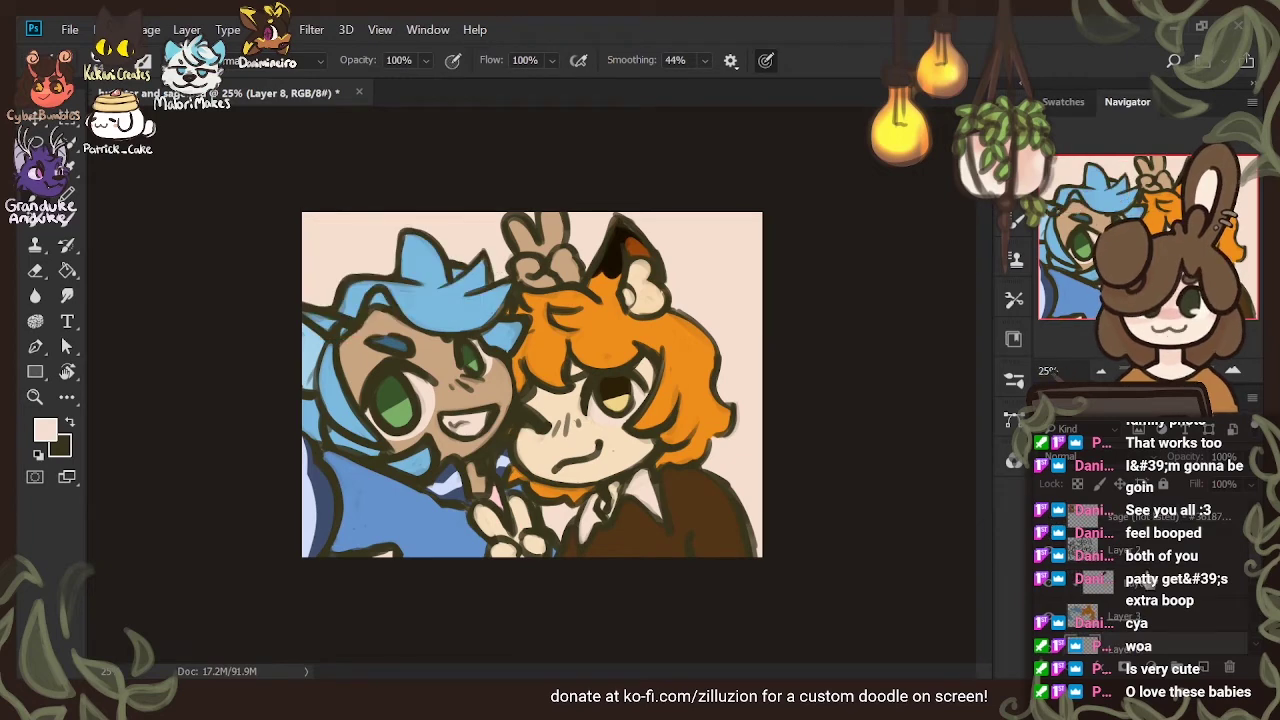
Try different blending modes, including Dissolve, Color Burn and Color Dodge, on the line art in Layer 2
left_click(1153, 547)
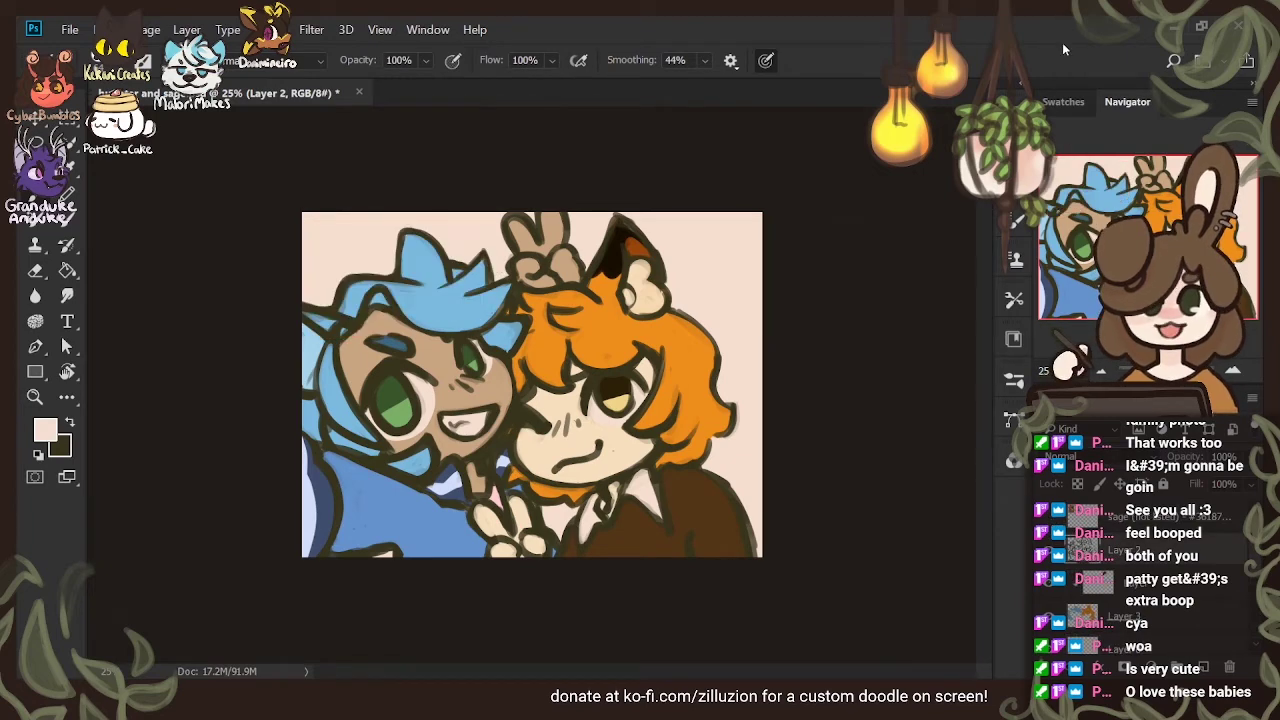
key("Down")
key("Down")
key("Down")
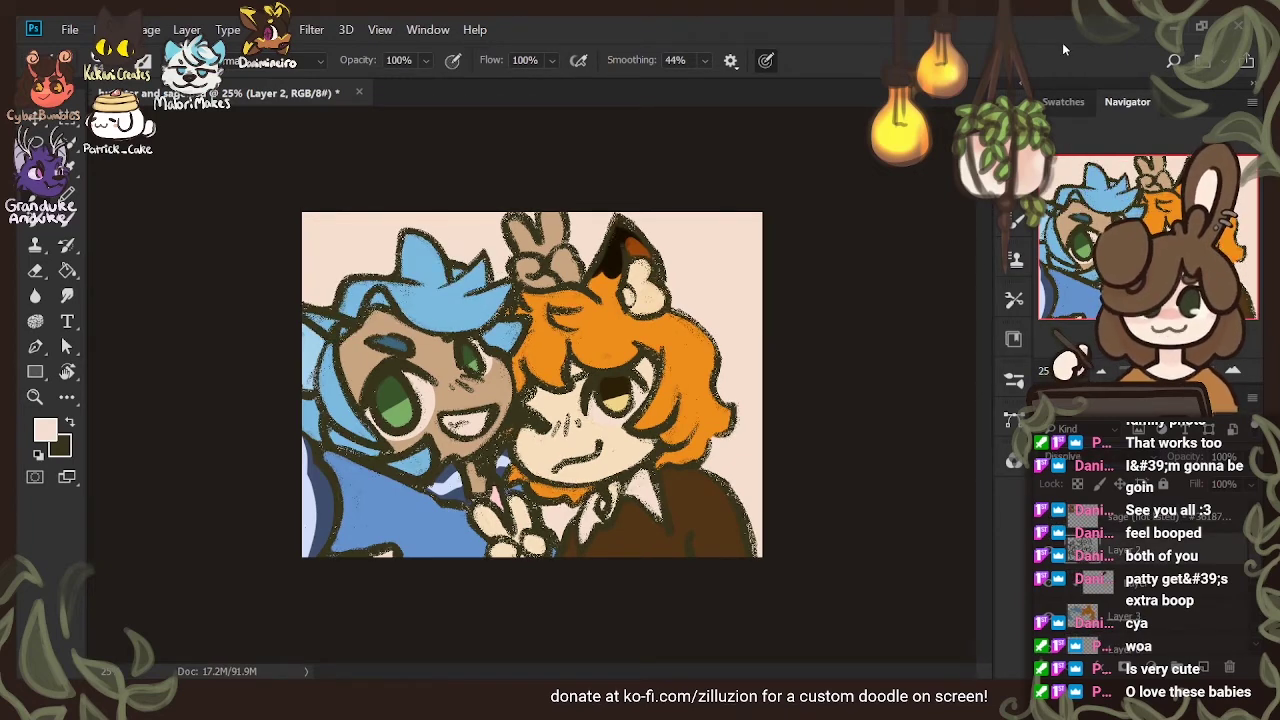
key("shift+plus")
key("shift+plus")
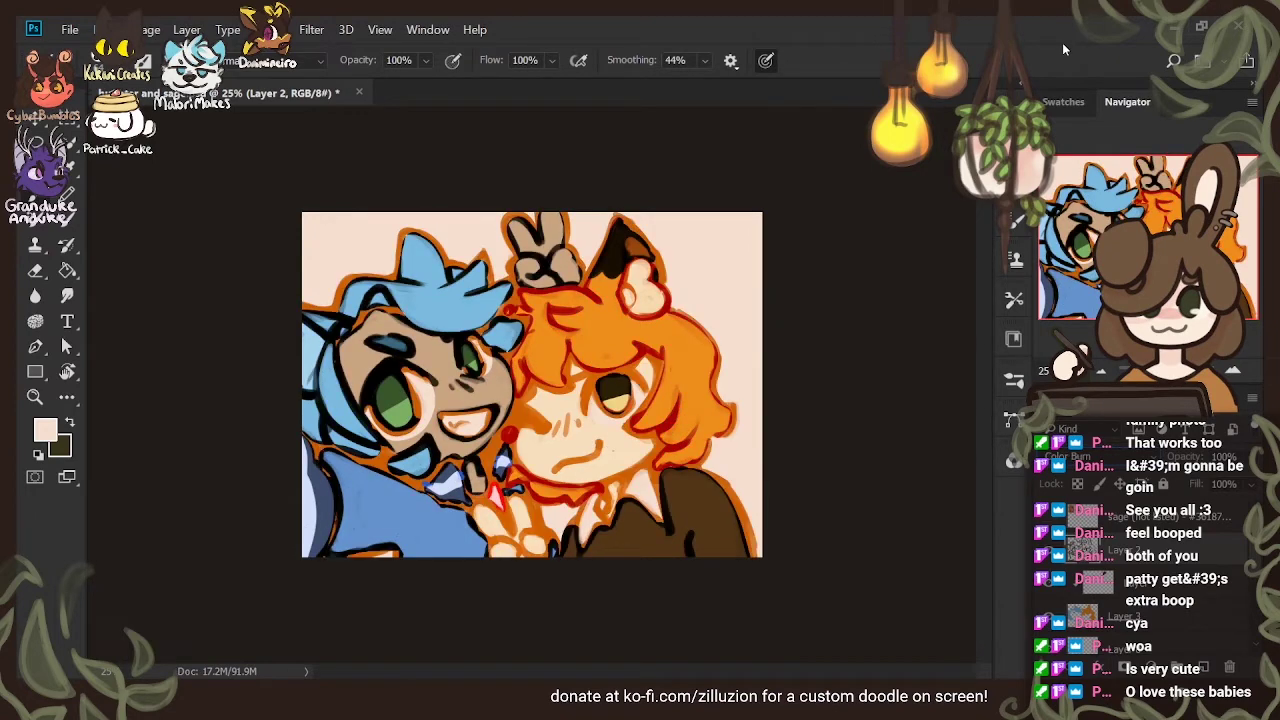
key("shift+plus")
key("shift+plus")
key("shift+plus")
key("shift+plus")
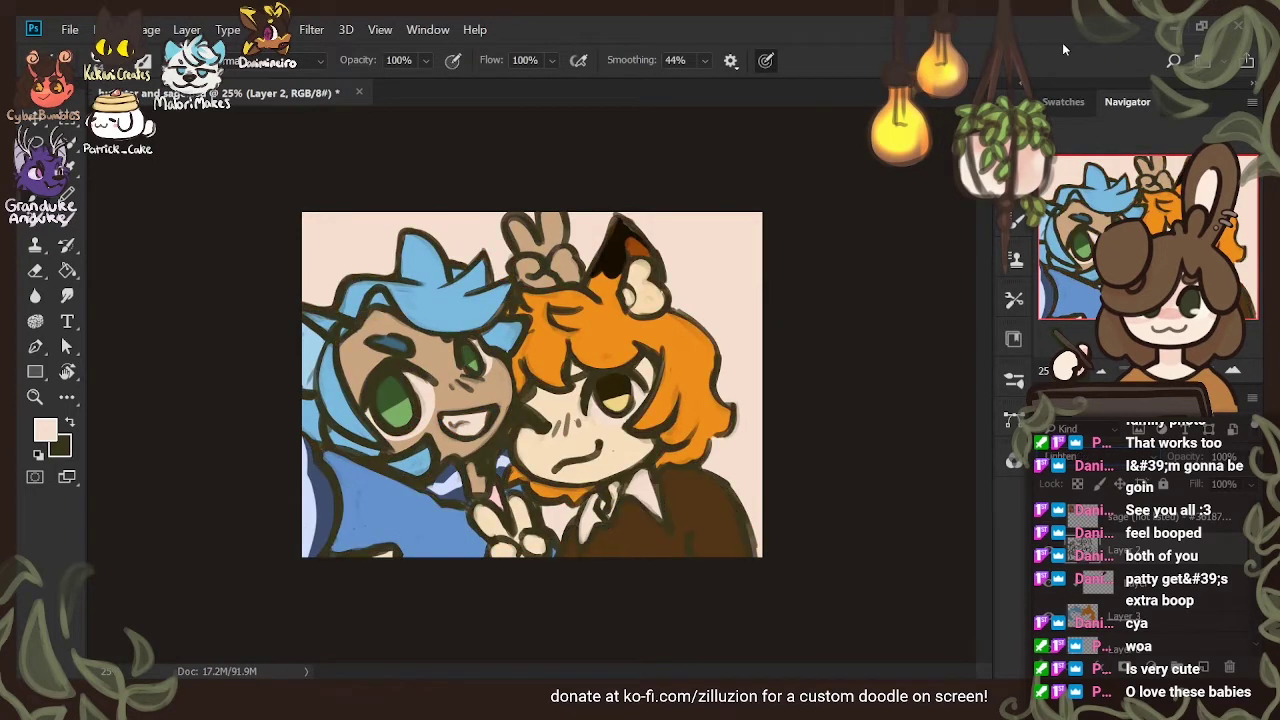
key("shift+plus")
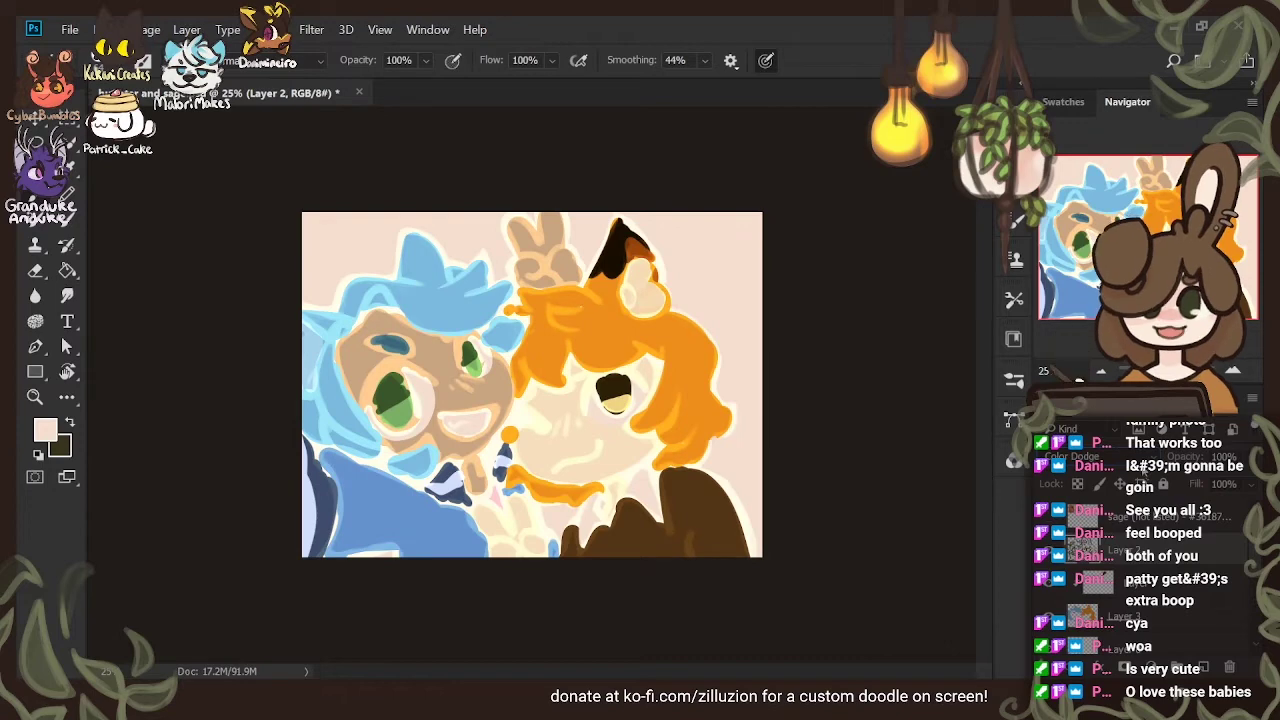
key("Escape")
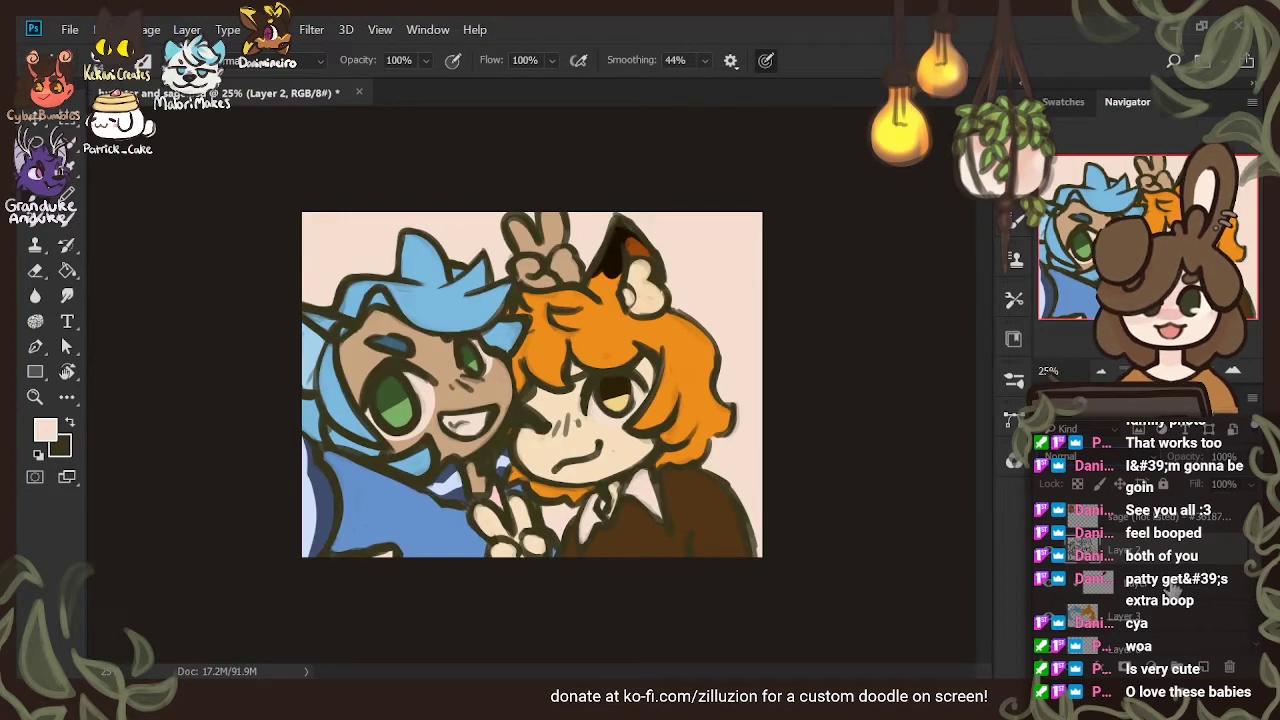
Group the colour layers from Layer 7 down to the one above Layer 0 and add a new layer clipped to the group
left_click(1219, 585)
scroll(1219, 614, "down", 3)
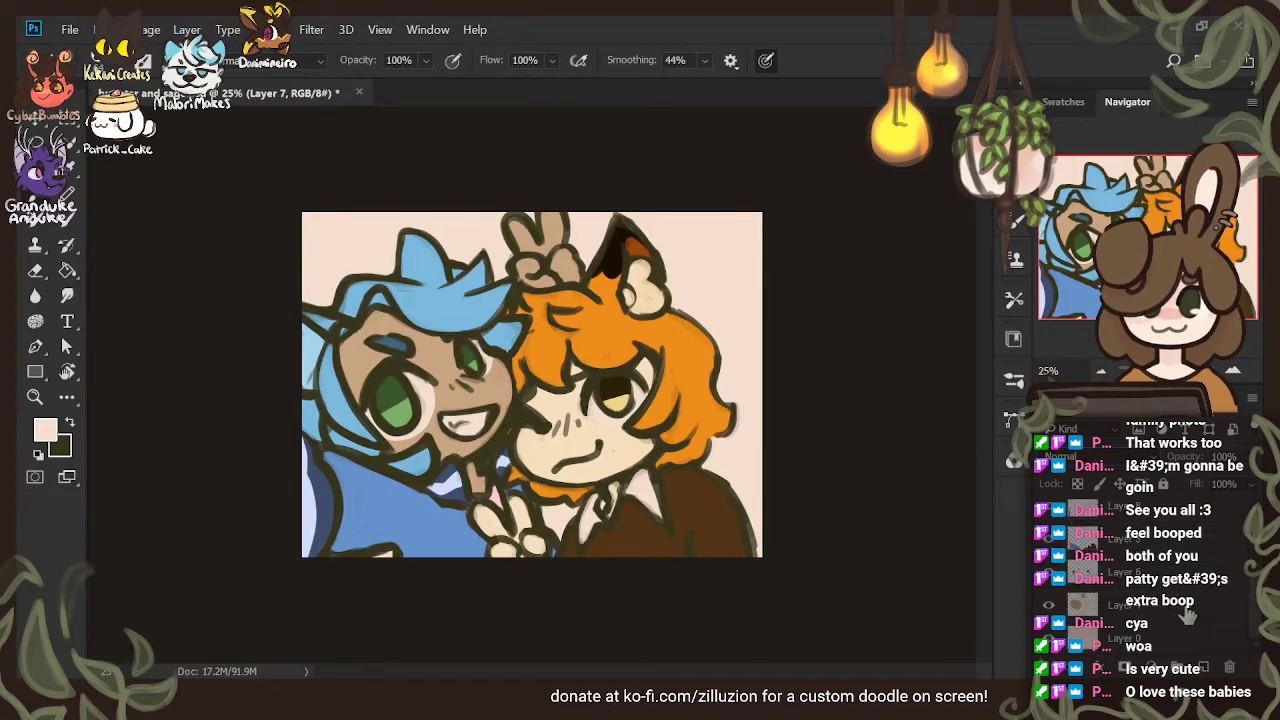
left_click(1155, 624, "shift")
left_click(1177, 668)
left_click(1202, 669)
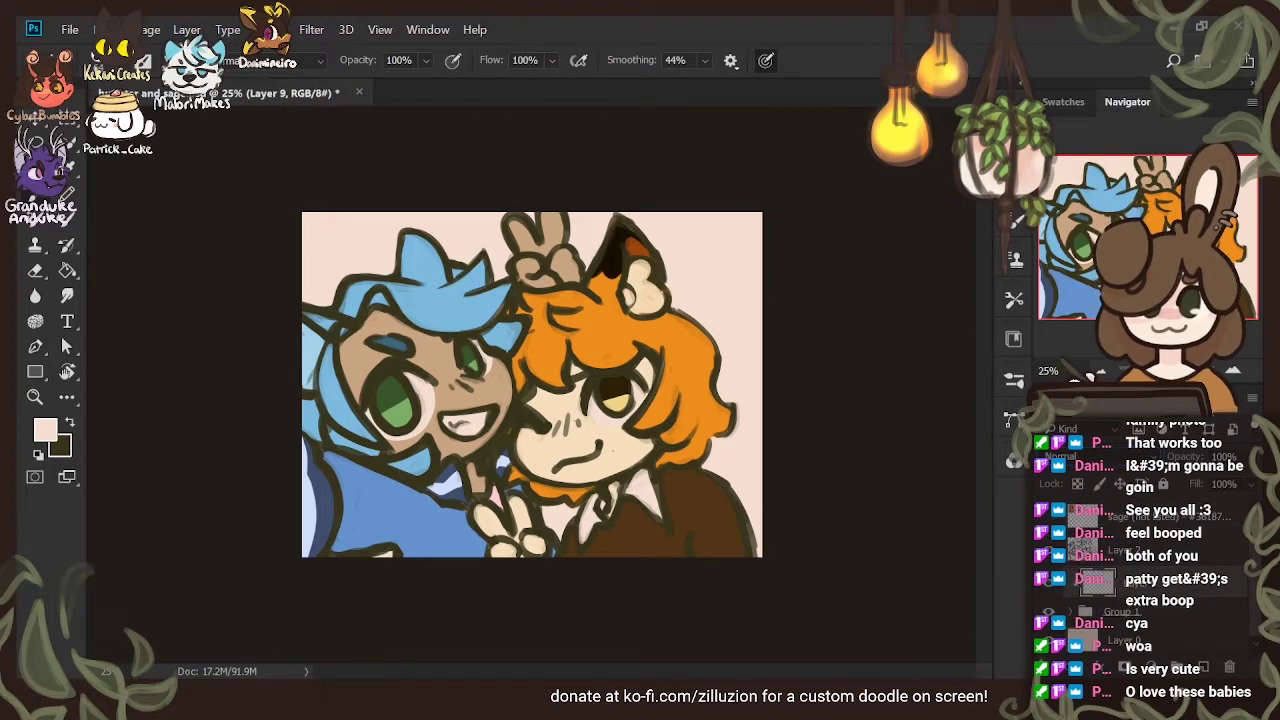
Set the clipped layer to Multiply, choose a dusty pink, and shade the catboy's face and neck with pressure-controlled brush opacity
key("i")
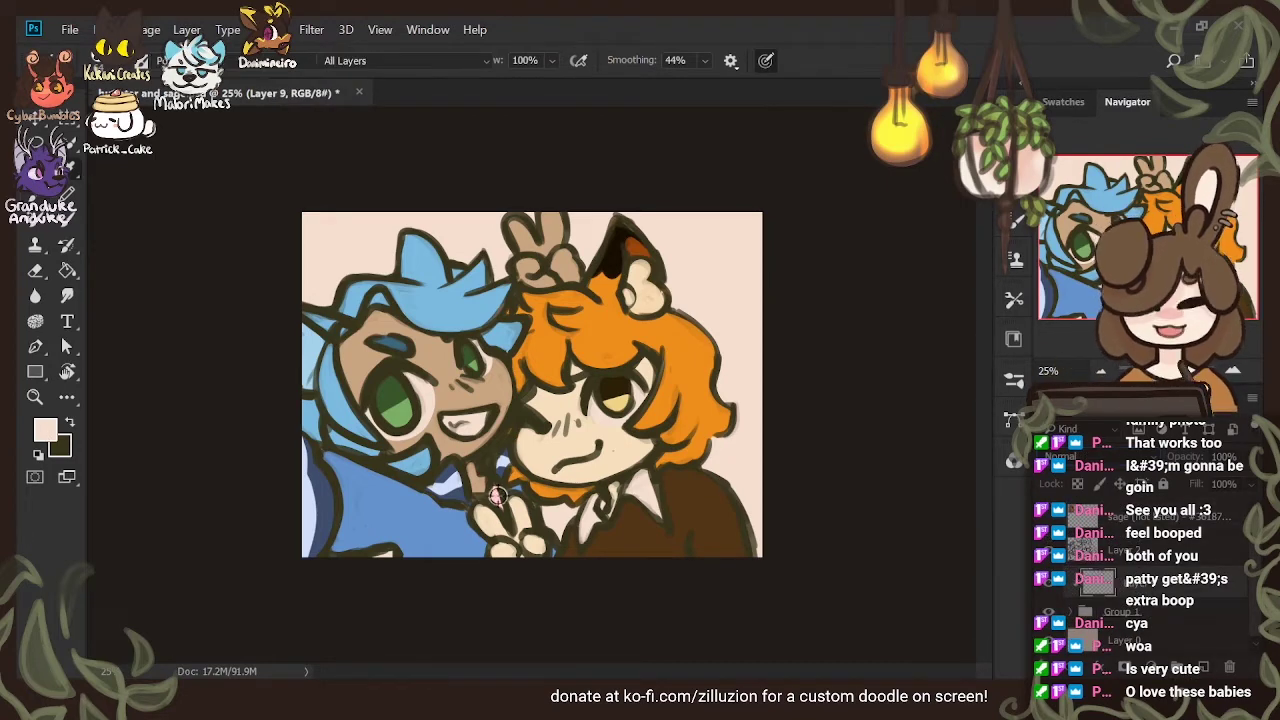
left_click(821, 236)
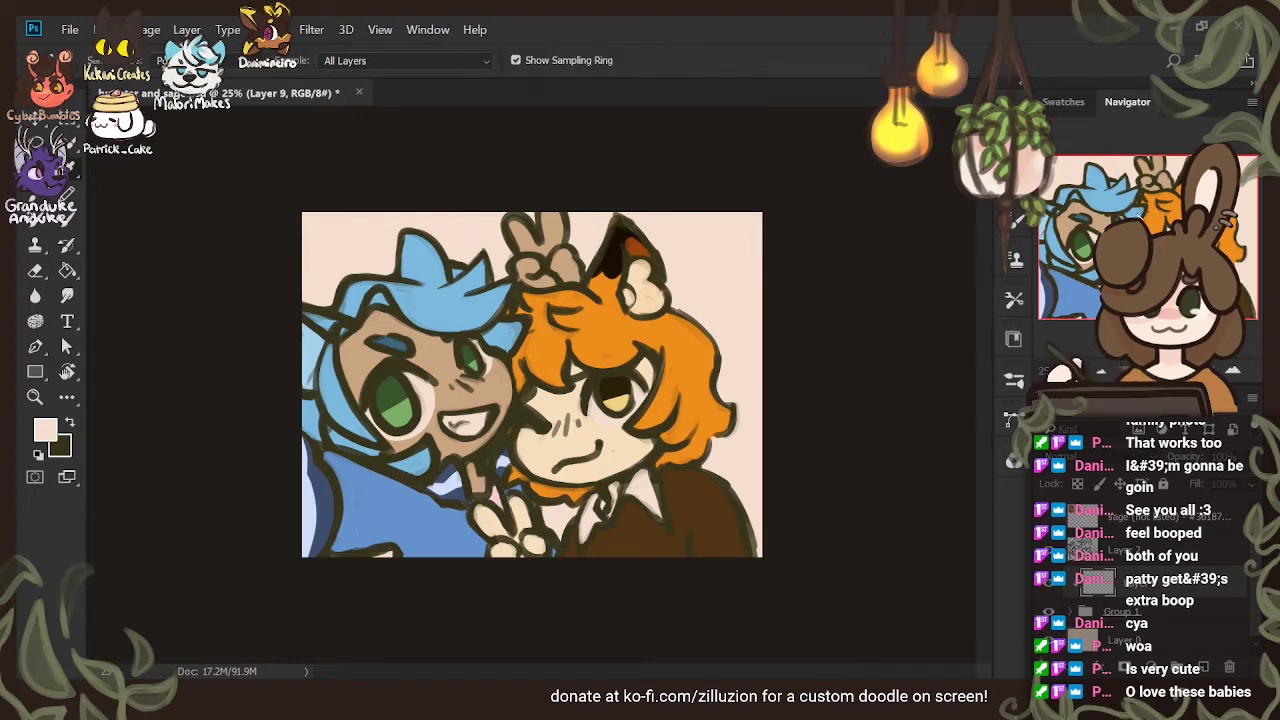
left_click(1159, 212)
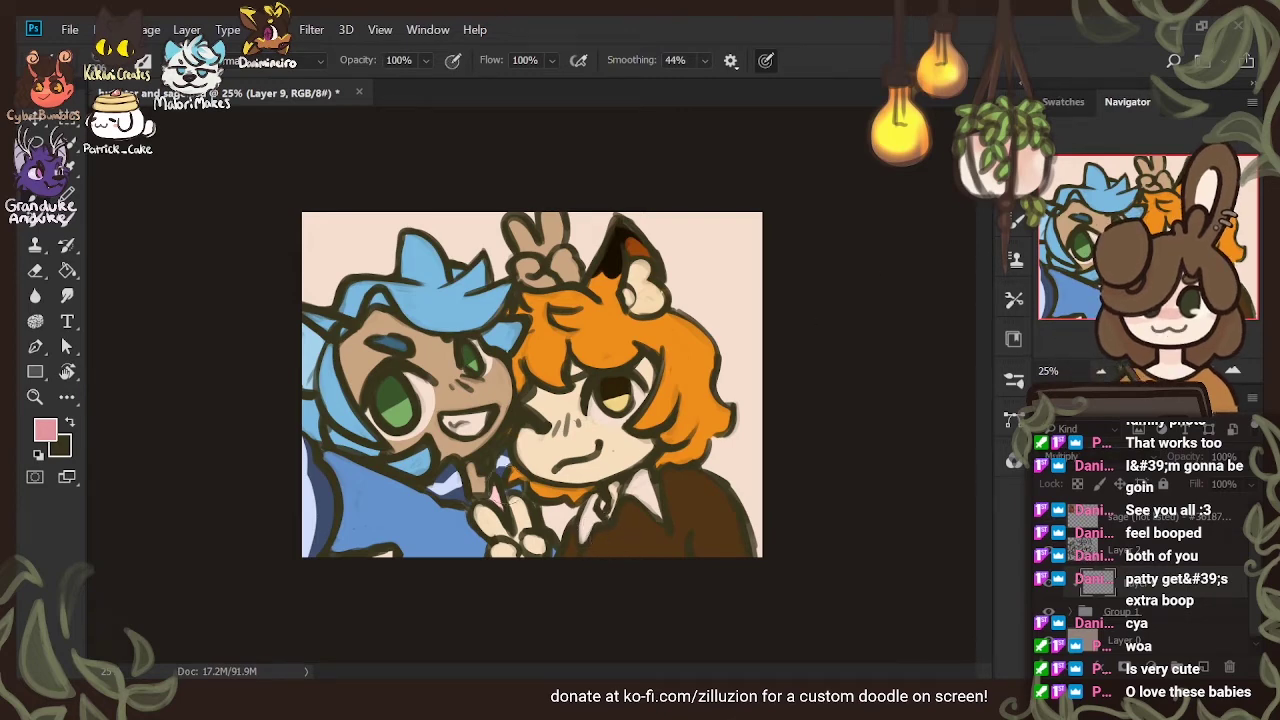
mouse_move(497, 465)
left_mouse_down()
mouse_move(478, 468)
mouse_move(497, 503)
left_mouse_up()
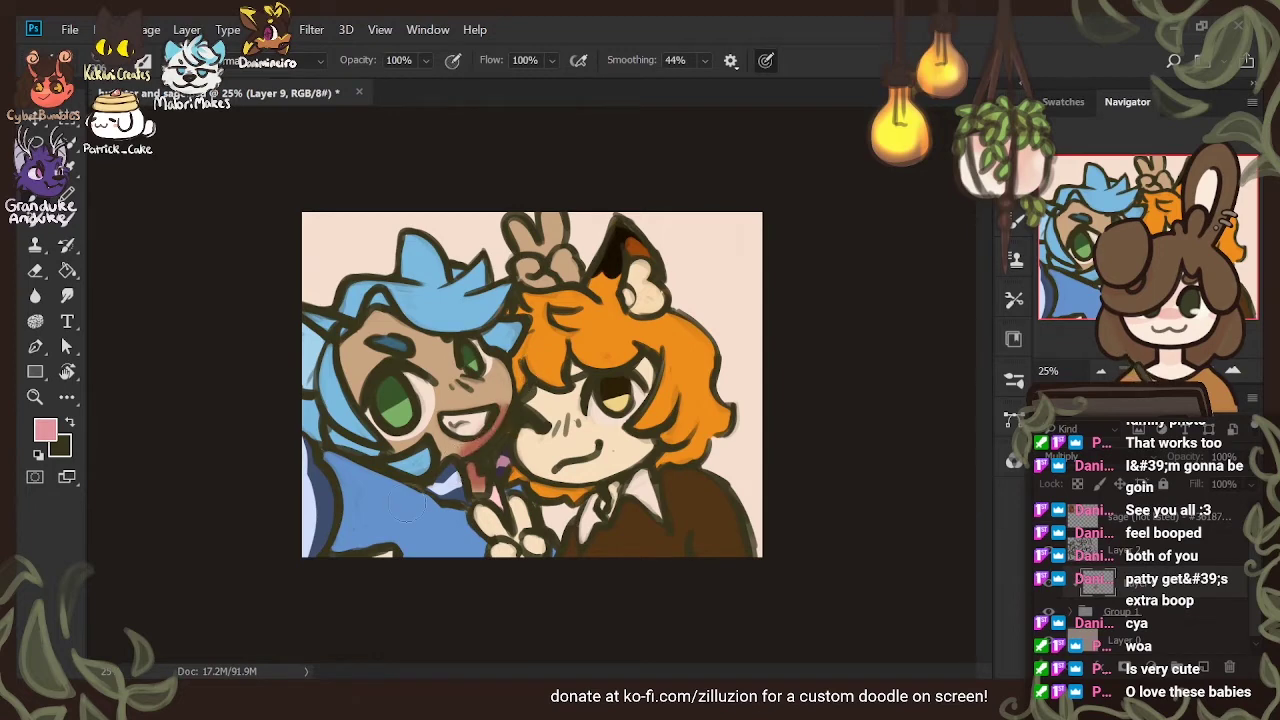
left_click(453, 61)
mouse_move(495, 454)
left_mouse_down()
mouse_move(480, 456)
mouse_move(517, 397)
mouse_move(500, 366)
mouse_move(488, 362)
mouse_move(508, 374)
mouse_move(490, 375)
left_mouse_up()
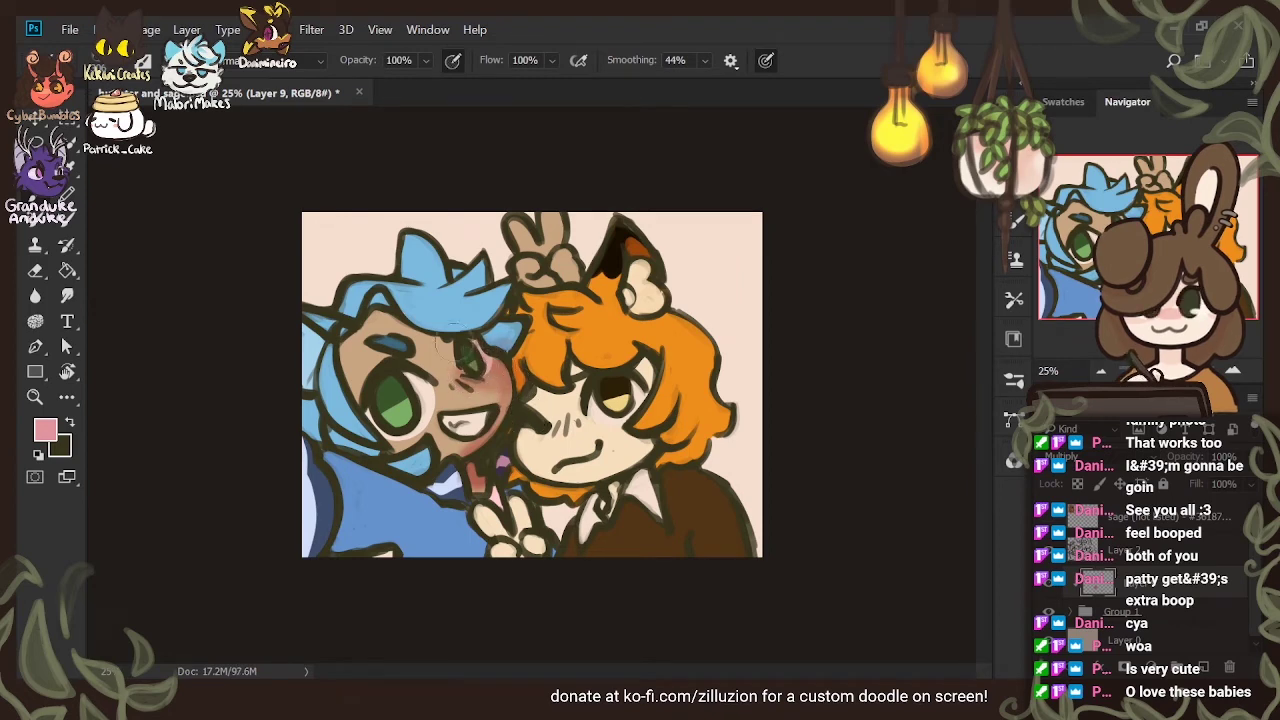
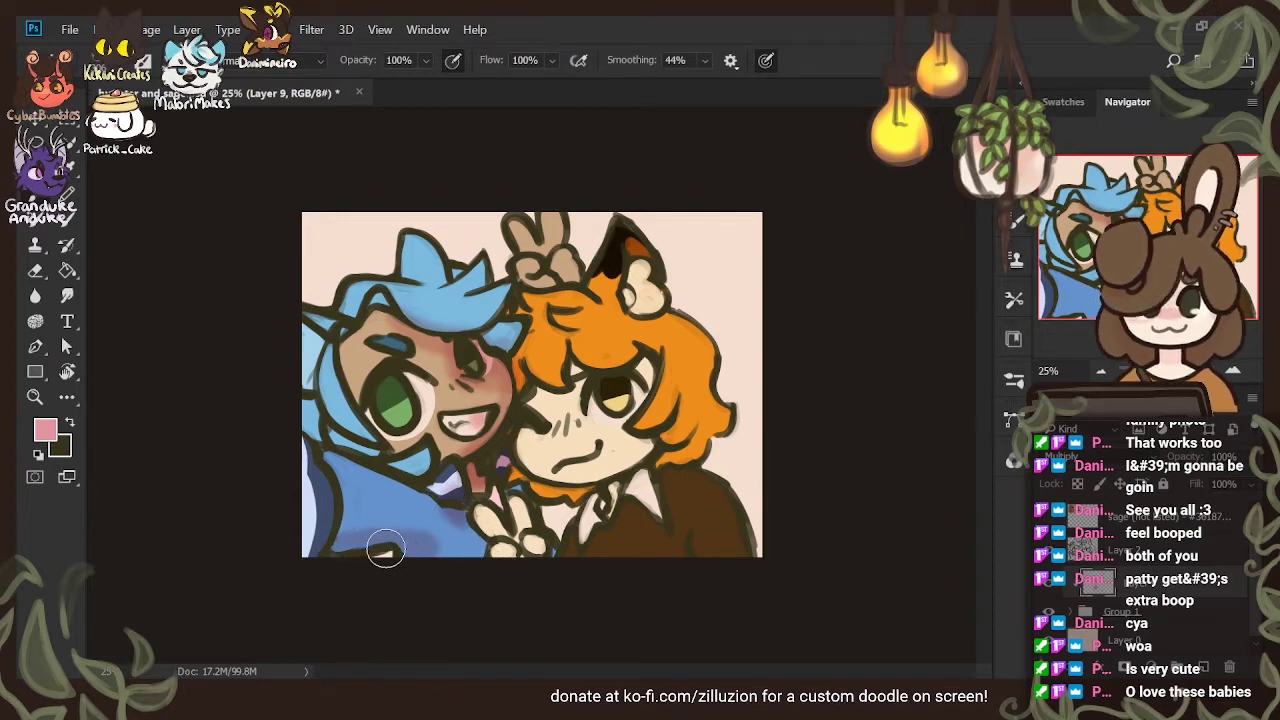
Shade the catboy's shirt, collar, blue hair and the forehead below his fringe with the same pink on the Multiply layer
mouse_move(455, 503)
left_mouse_down()
mouse_move(434, 551)
mouse_move(428, 538)
mouse_move(380, 542)
mouse_move(472, 601)
mouse_move(470, 536)
mouse_move(469, 595)
mouse_move(434, 503)
mouse_move(434, 529)
mouse_move(397, 567)
left_mouse_up()
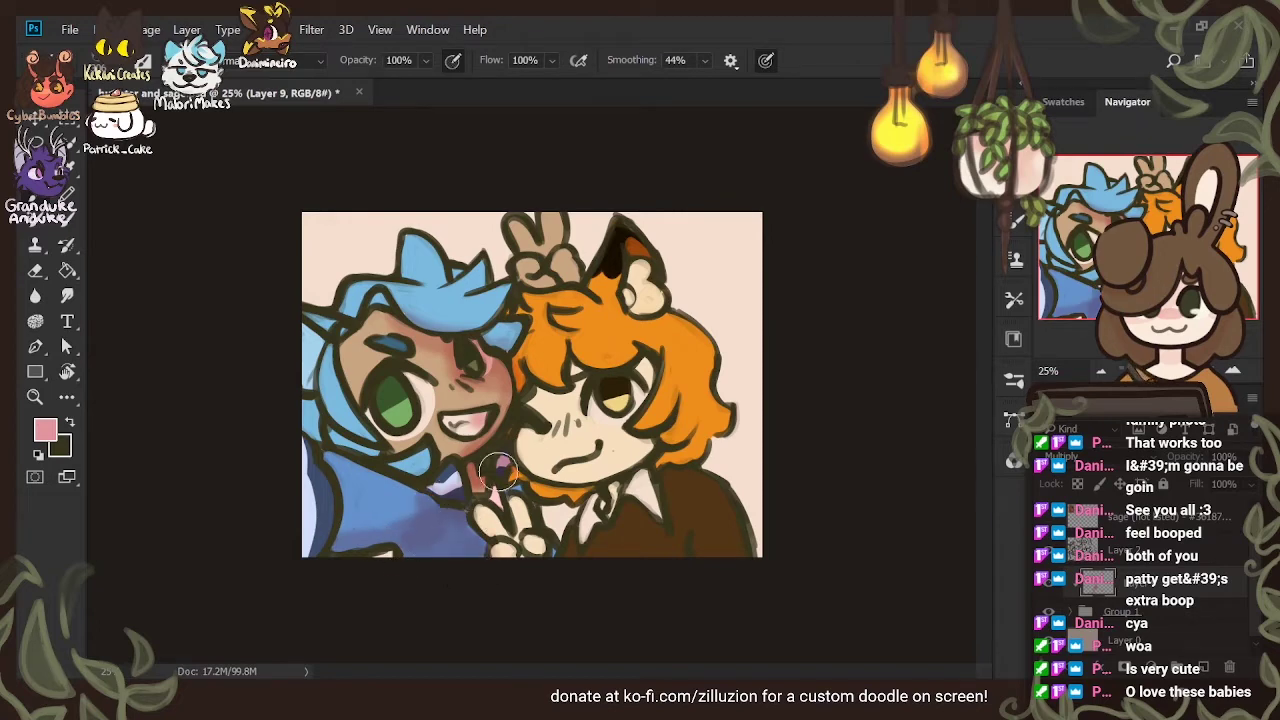
mouse_move(472, 466)
left_mouse_down()
mouse_move(446, 482)
mouse_move(466, 462)
left_mouse_up()
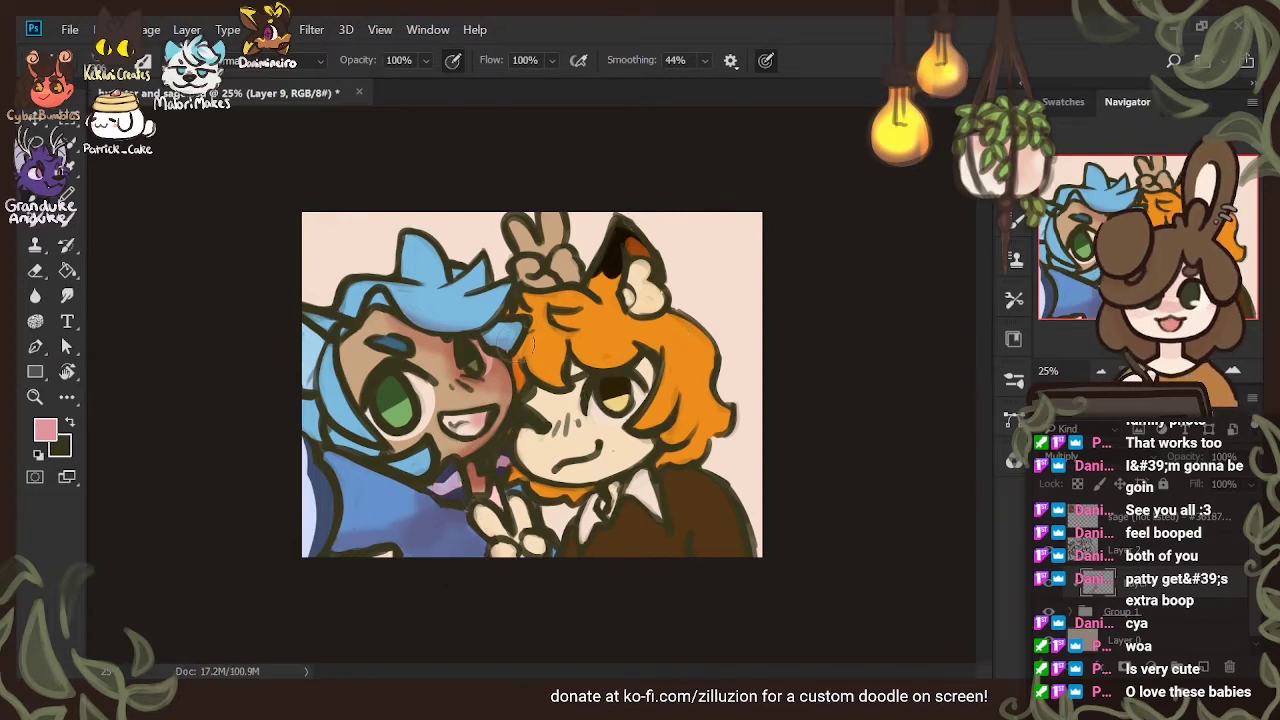
left_click_drag(516, 344, 536, 317)
mouse_move(425, 316)
left_mouse_down()
mouse_move(524, 268)
mouse_move(443, 326)
mouse_move(484, 272)
mouse_move(490, 285)
mouse_move(418, 285)
mouse_move(410, 270)
mouse_move(432, 287)
left_mouse_up()
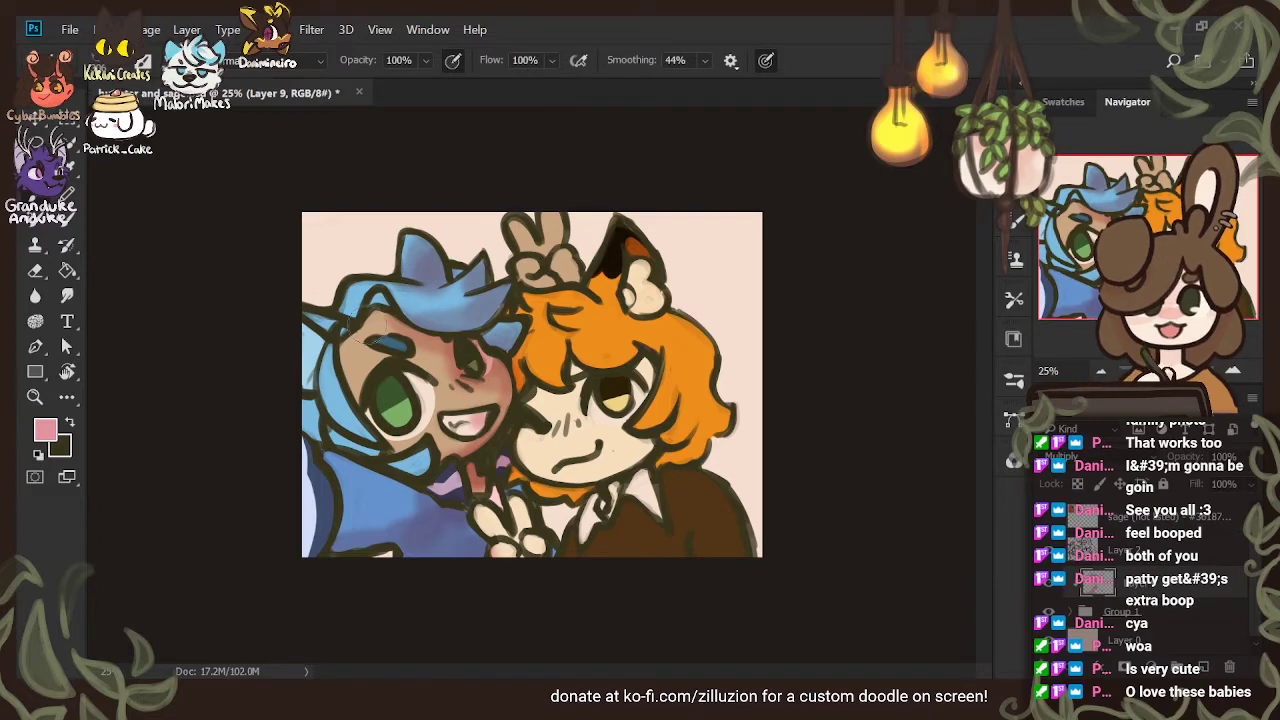
left_click_drag(367, 325, 378, 325)
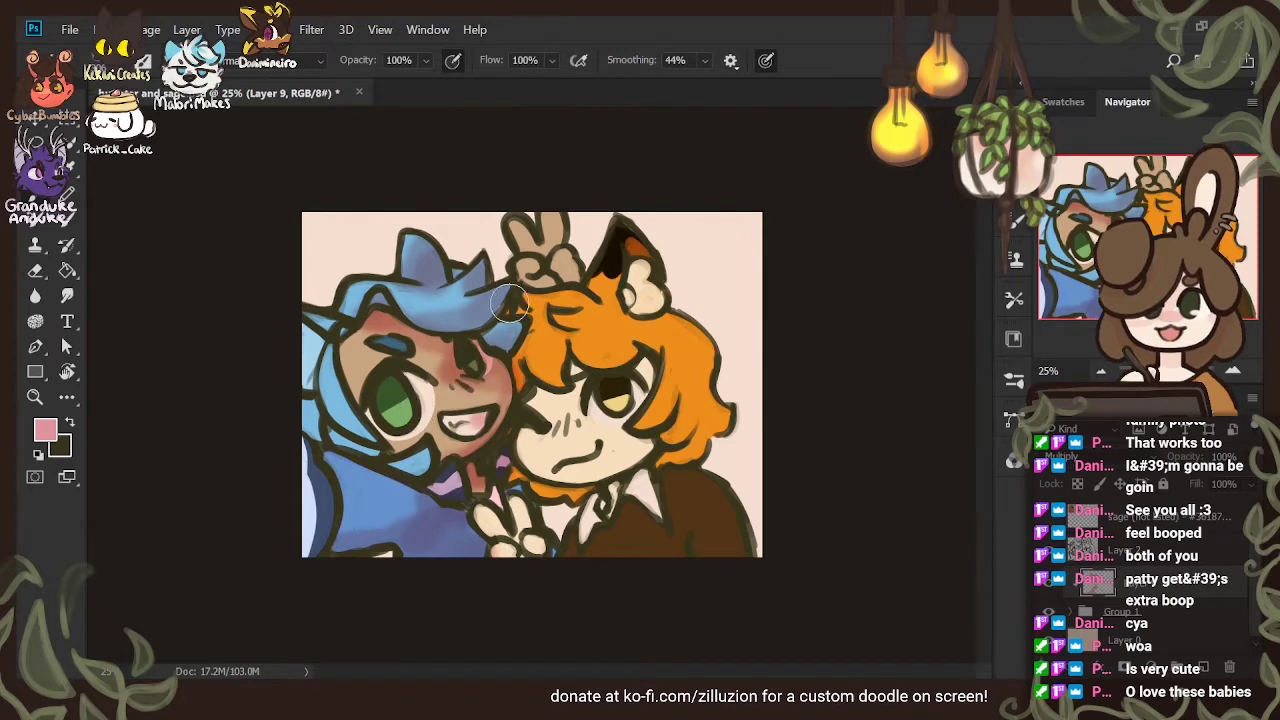
Add more pink shading to the catboy's blue hair beside his face, along the fringe and in the lower locks, redoing unwanted strokes
left_click_drag(344, 343, 378, 438)
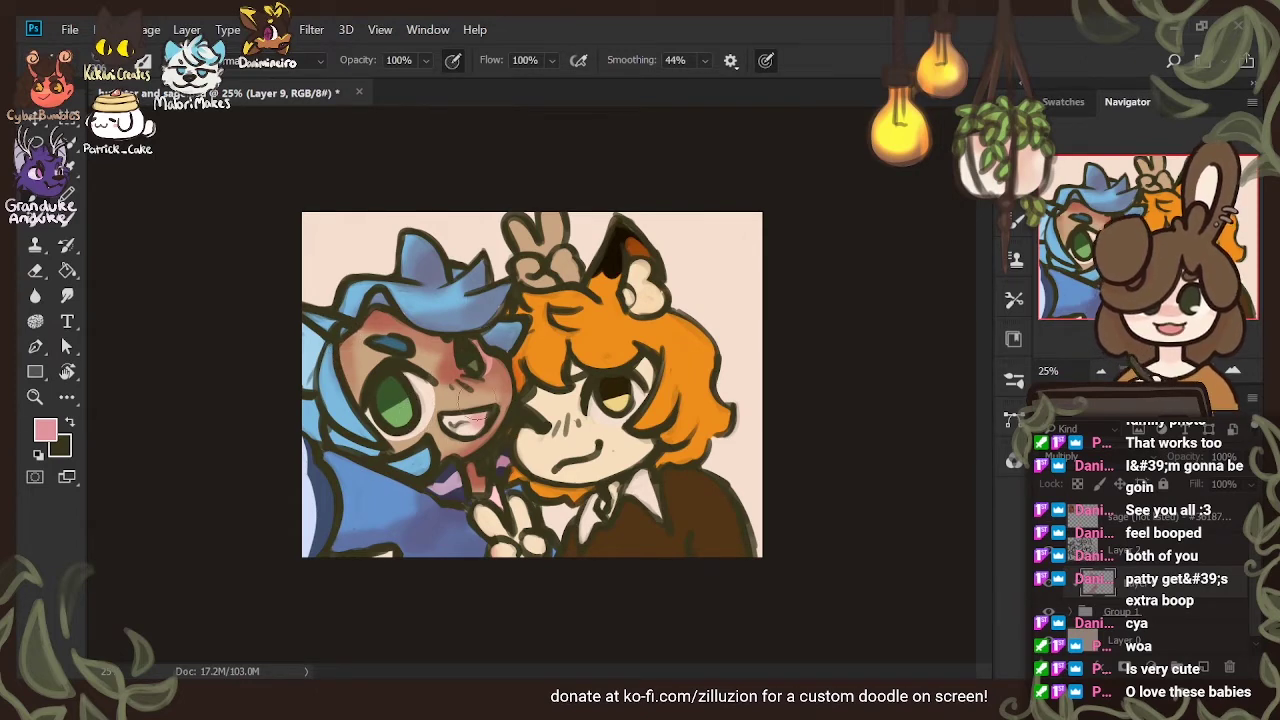
key("ctrl+z")
mouse_move(343, 338)
left_mouse_down()
mouse_move(340, 362)
mouse_move(311, 353)
mouse_move(308, 367)
left_mouse_up()
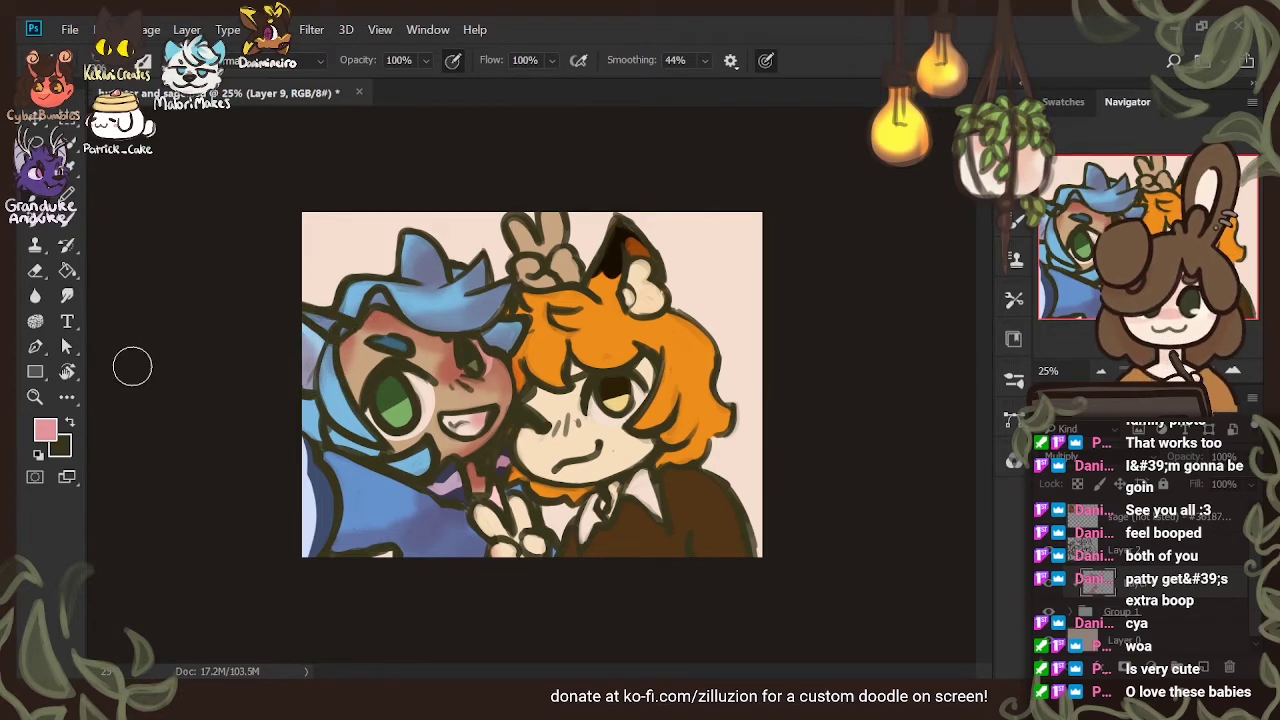
key("ctrl+z")
left_click_drag(339, 318, 322, 321)
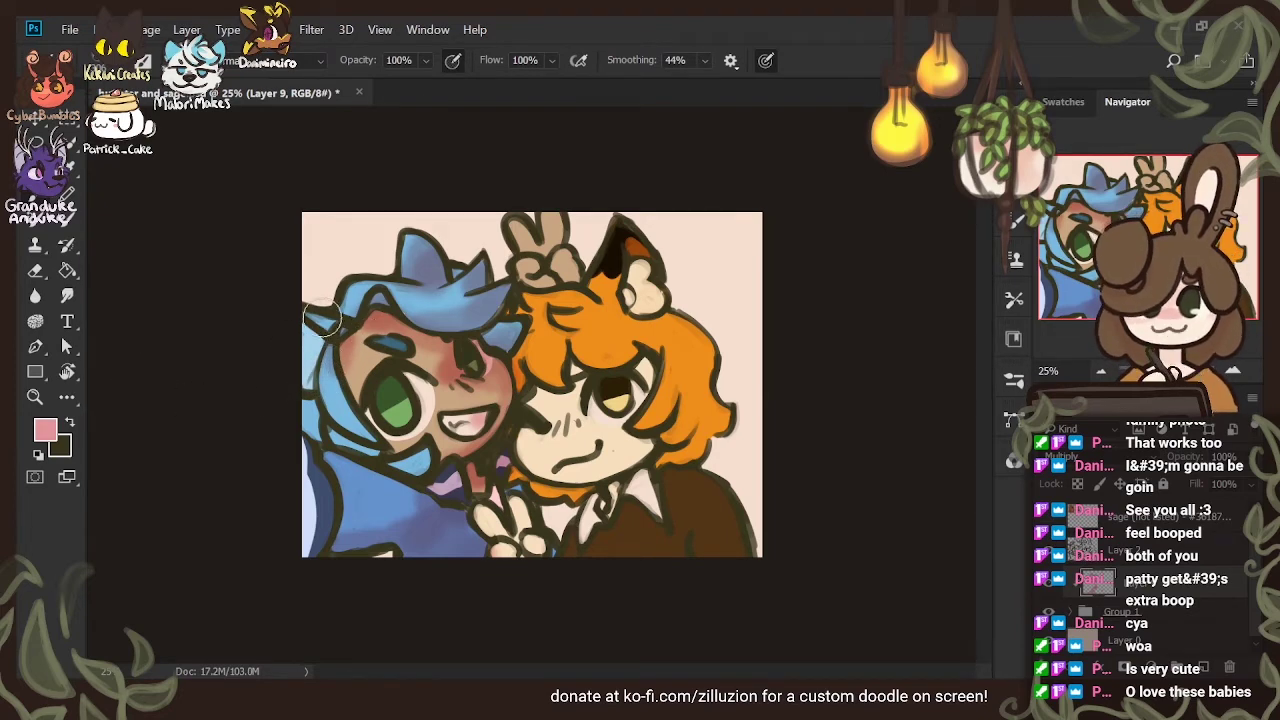
mouse_move(403, 293)
left_mouse_down()
mouse_move(474, 333)
mouse_move(442, 305)
mouse_move(439, 320)
mouse_move(504, 323)
mouse_move(654, 265)
mouse_move(595, 248)
mouse_move(466, 290)
left_mouse_up()
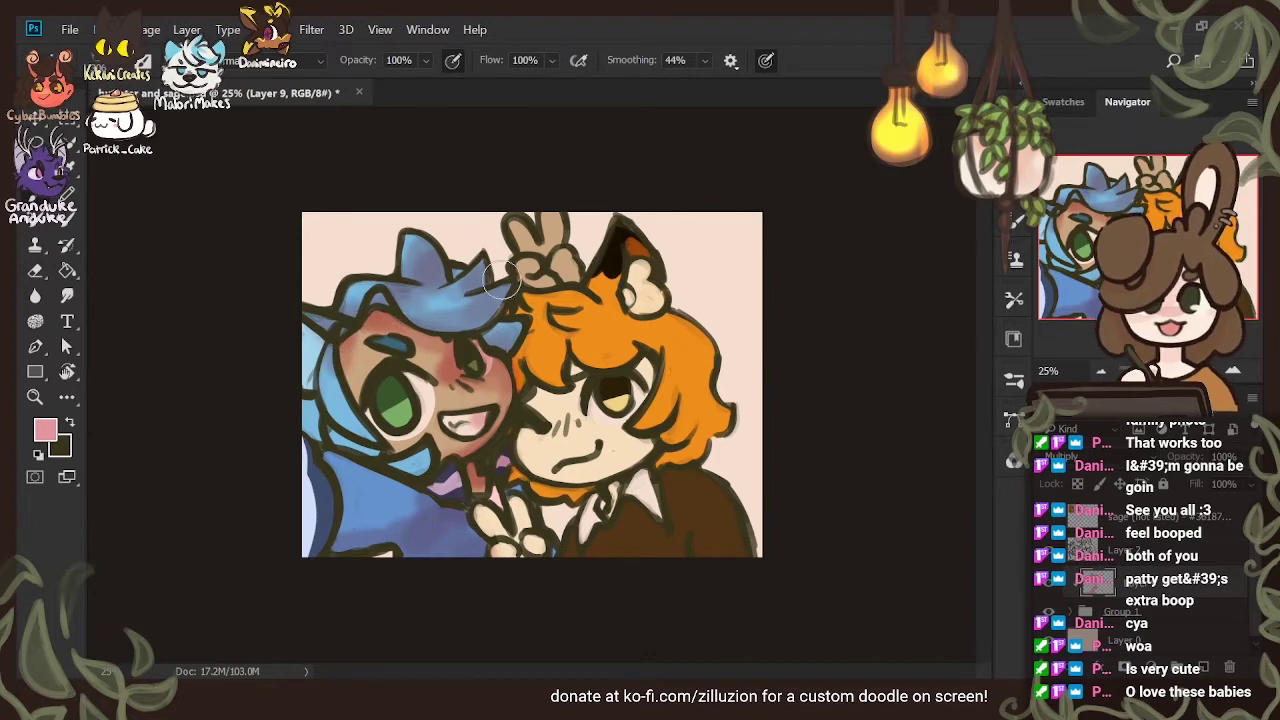
left_click_drag(323, 437, 412, 474)
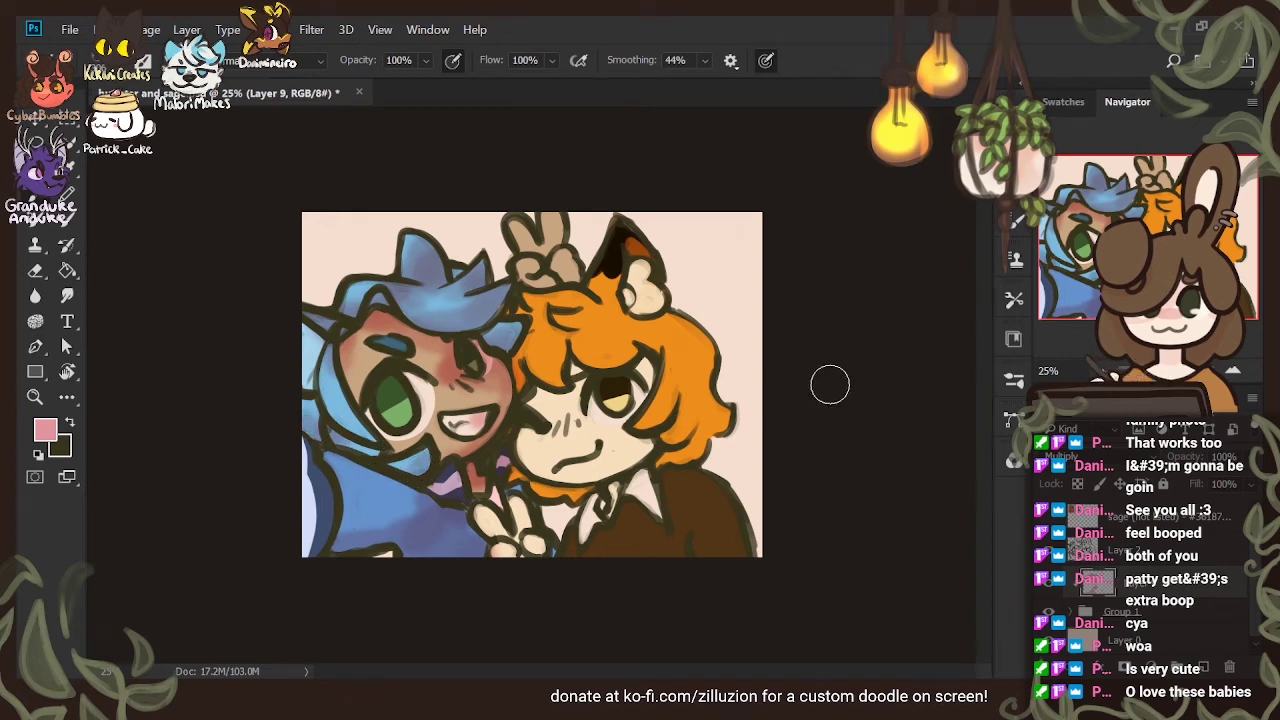
Shade the foxboy's hand, face, neck and brown jacket with the same pink on the Multiply layer
mouse_move(542, 543)
left_mouse_down()
mouse_move(531, 572)
mouse_move(521, 525)
mouse_move(541, 500)
mouse_move(530, 543)
left_mouse_up()
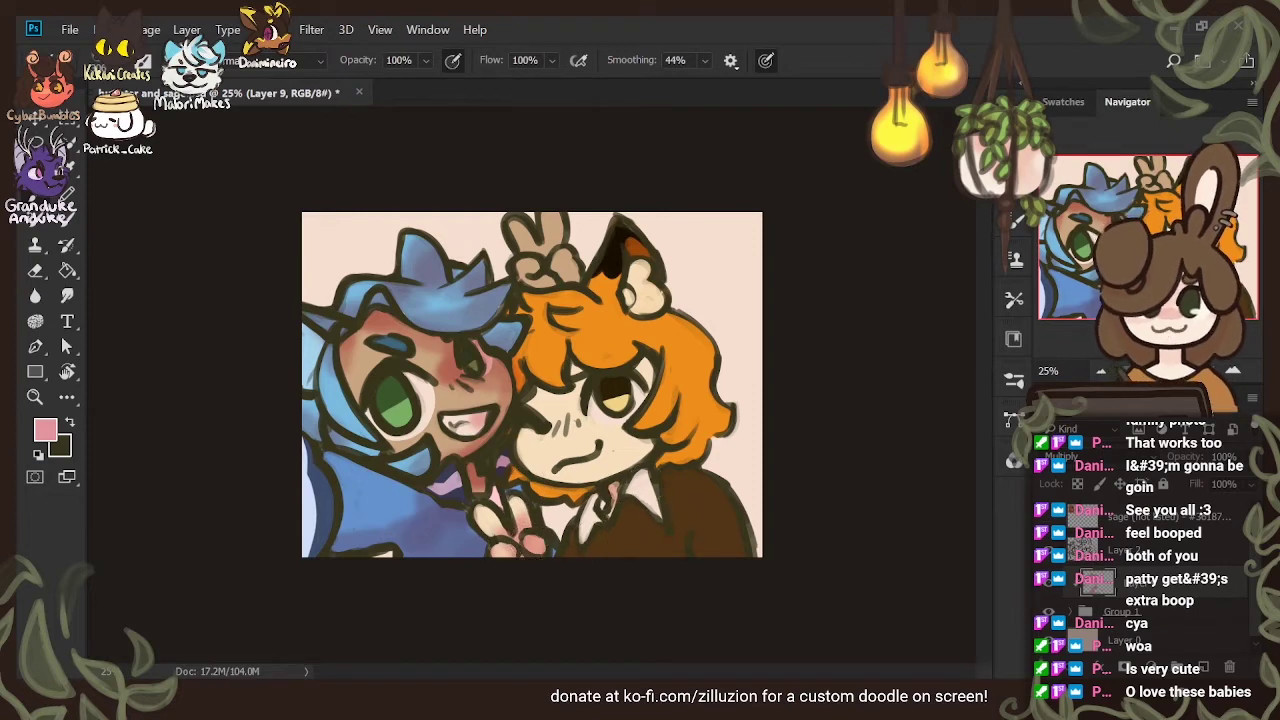
mouse_move(571, 547)
left_mouse_down()
mouse_move(590, 501)
mouse_move(599, 524)
left_mouse_up()
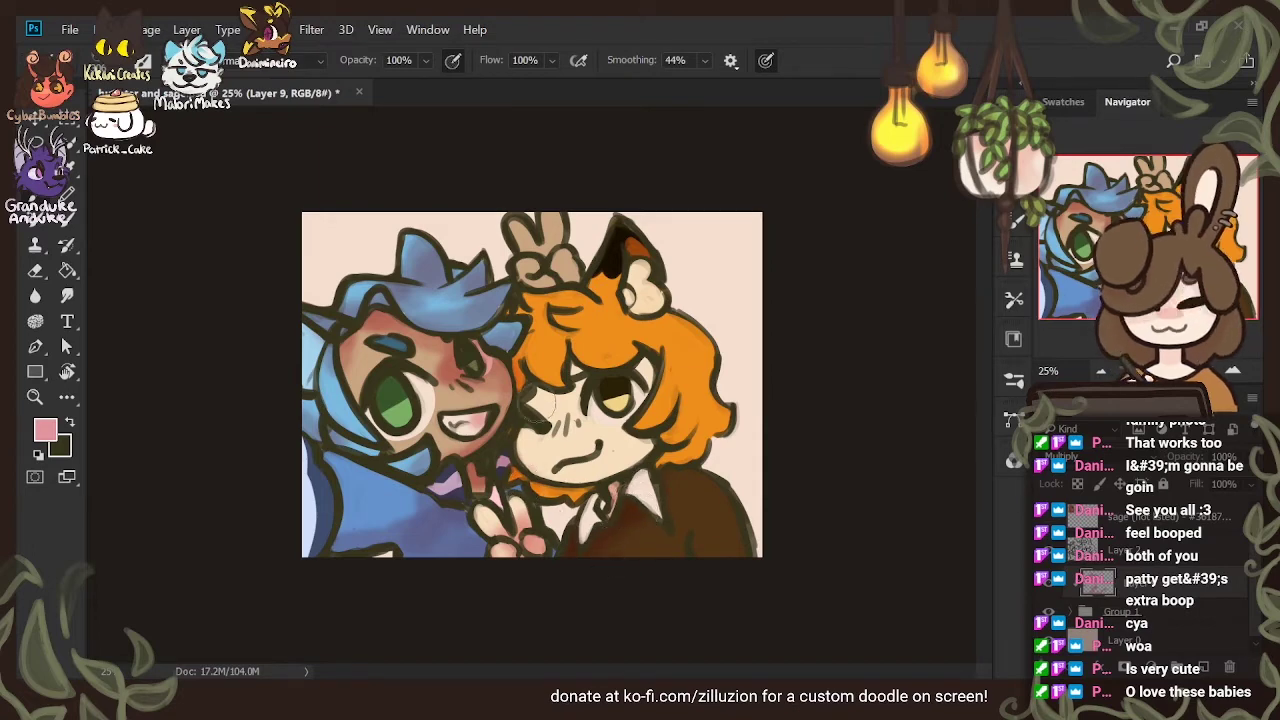
mouse_move(538, 405)
left_mouse_down()
mouse_move(562, 376)
mouse_move(554, 409)
mouse_move(572, 419)
mouse_move(617, 369)
mouse_move(640, 396)
left_mouse_up()
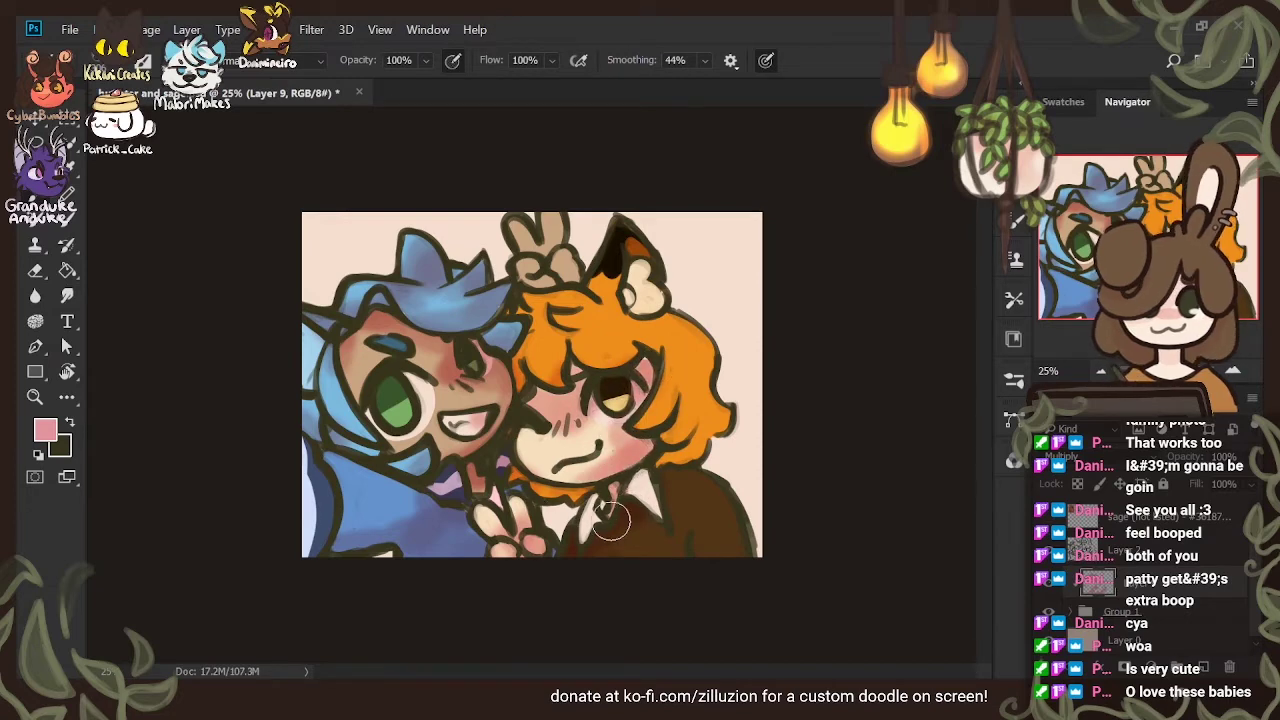
left_click_drag(612, 520, 598, 506)
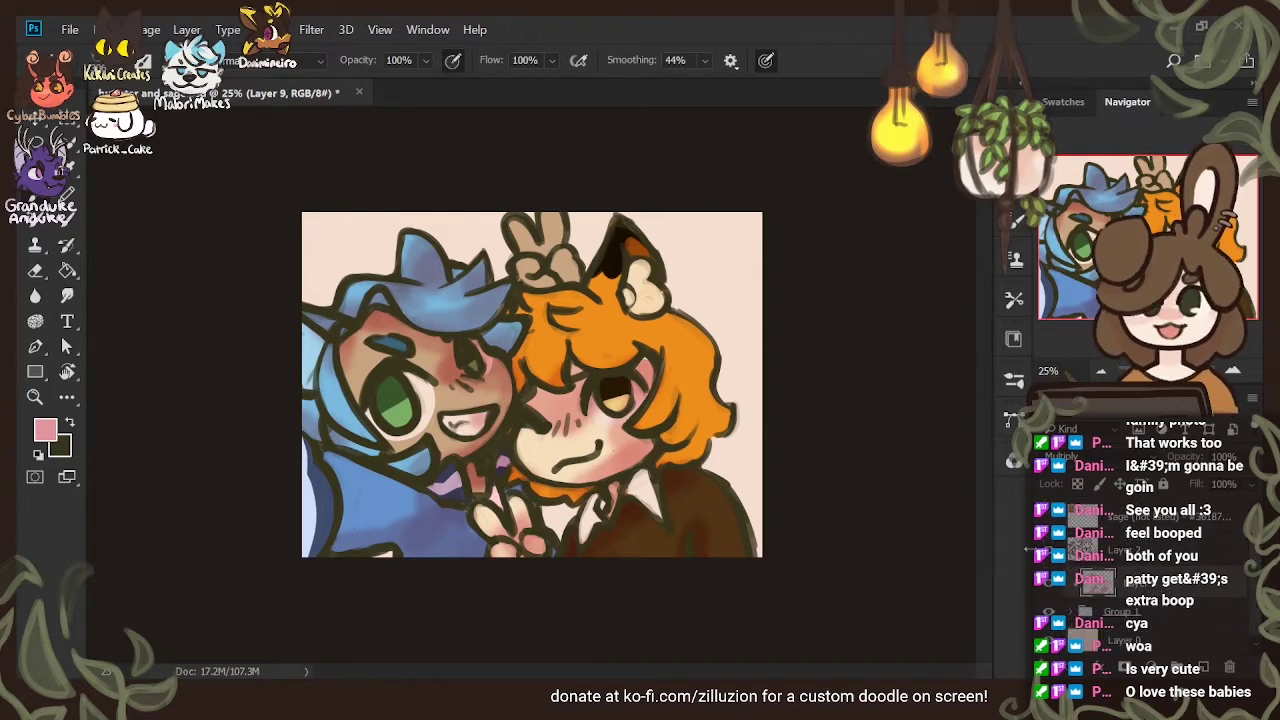
Shade the foxboy's orange hair and inner ear, and the catboy's raised hand behind his head
mouse_move(668, 452)
left_mouse_down()
mouse_move(731, 393)
mouse_move(676, 438)
mouse_move(713, 330)
mouse_move(684, 309)
mouse_move(668, 355)
left_mouse_up()
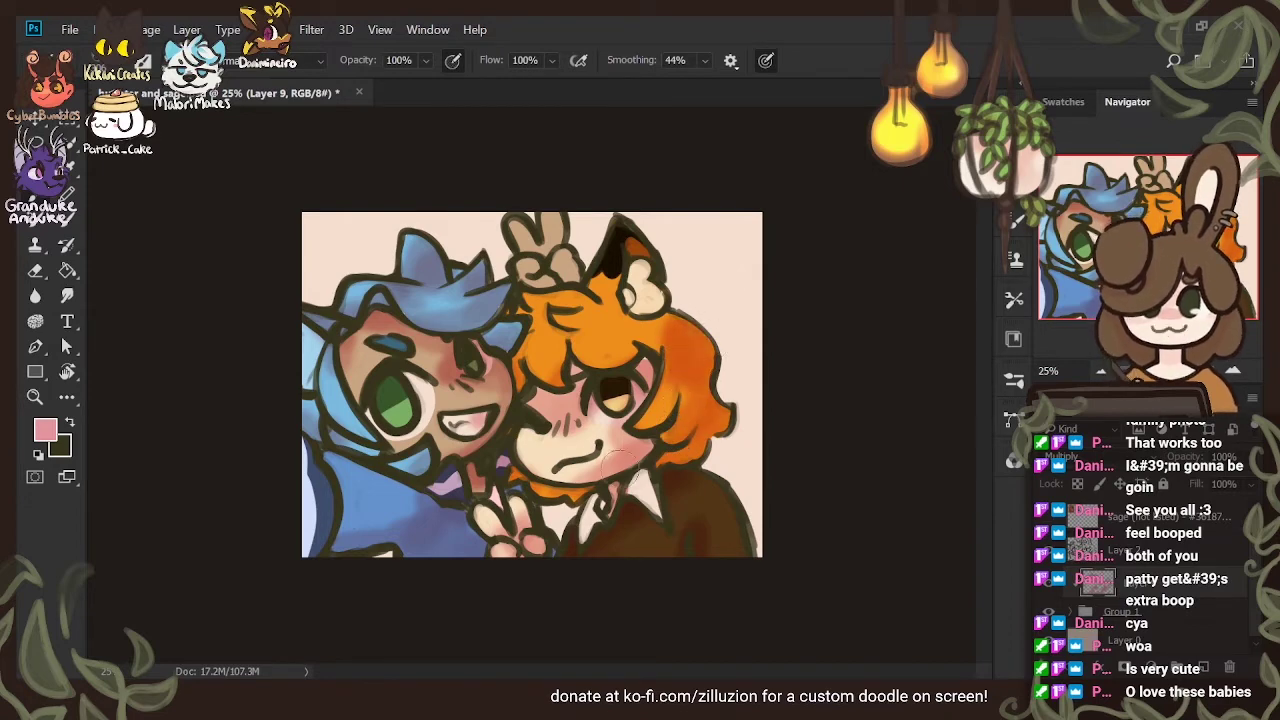
mouse_move(612, 459)
left_mouse_down()
mouse_move(695, 378)
mouse_move(645, 338)
mouse_move(657, 325)
left_mouse_up()
mouse_move(638, 236)
left_mouse_down()
mouse_move(650, 278)
mouse_move(670, 292)
left_mouse_up()
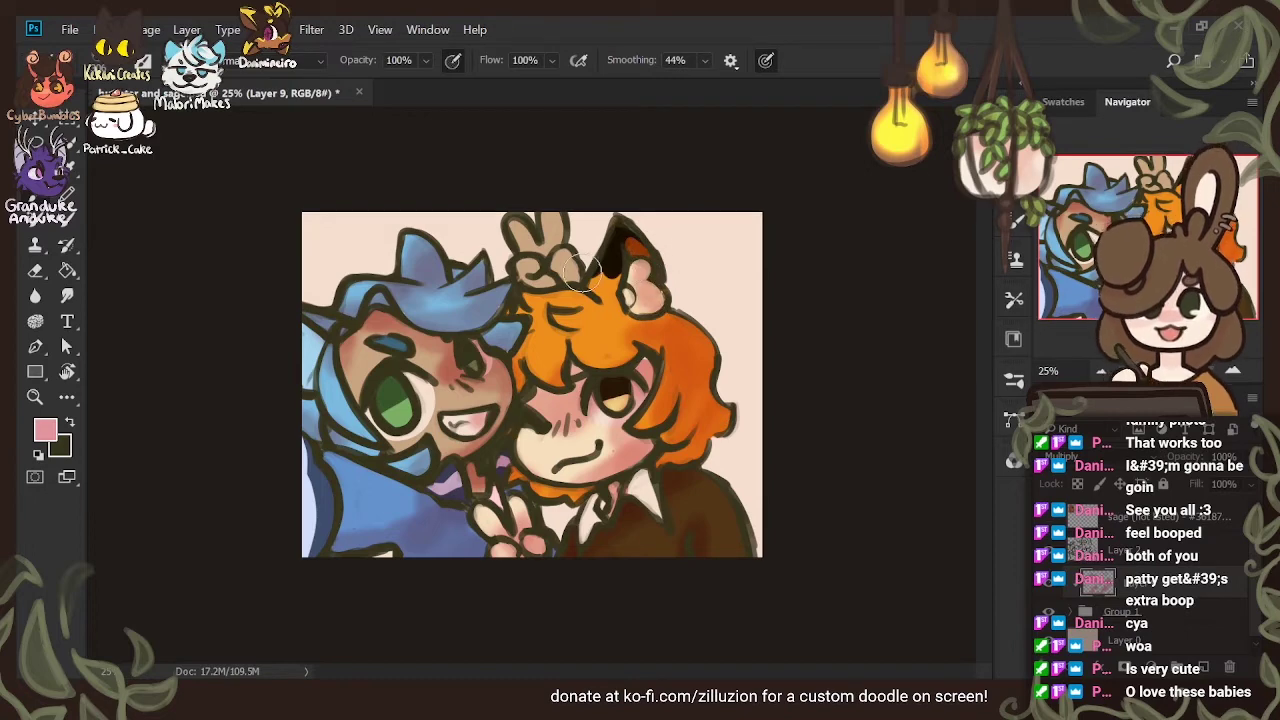
mouse_move(583, 270)
left_mouse_down()
mouse_move(569, 240)
mouse_move(540, 286)
mouse_move(561, 225)
mouse_move(535, 262)
left_mouse_up()
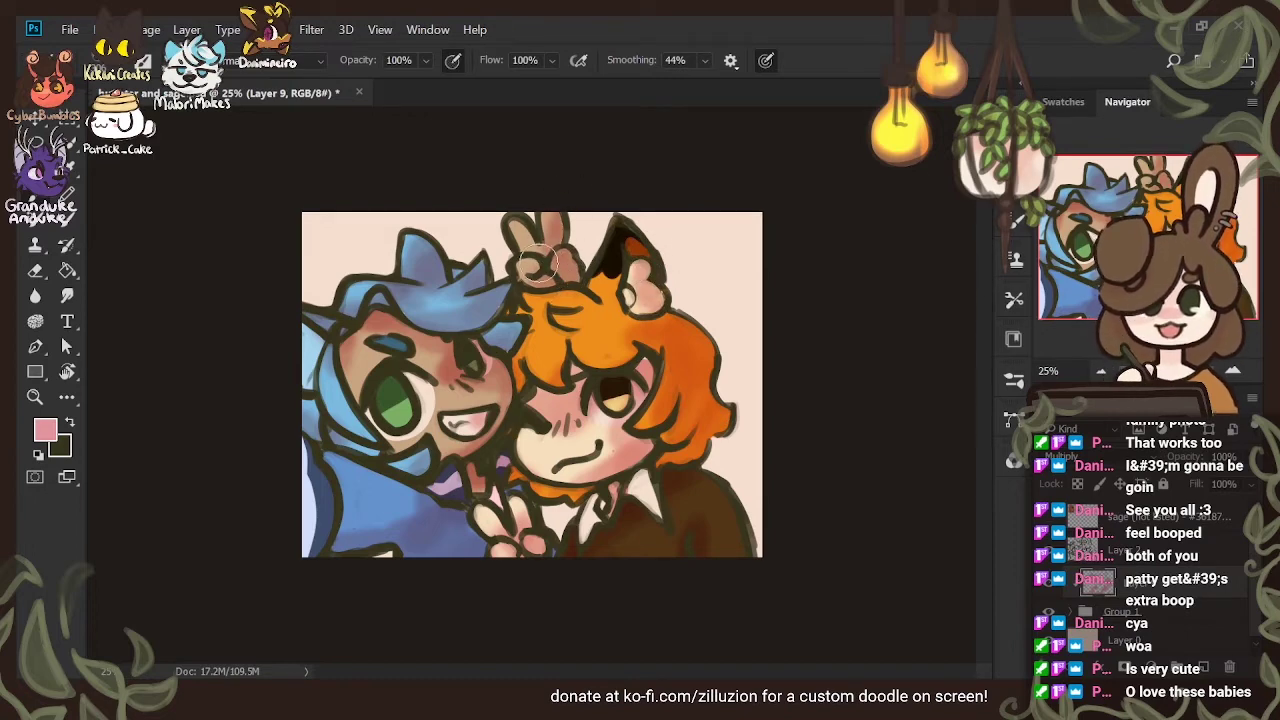
mouse_move(558, 318)
left_mouse_down()
mouse_move(656, 287)
mouse_move(589, 325)
mouse_move(626, 332)
mouse_move(636, 292)
mouse_move(612, 268)
mouse_move(631, 228)
mouse_move(621, 333)
mouse_move(601, 318)
mouse_move(588, 330)
mouse_move(631, 350)
mouse_move(531, 420)
mouse_move(655, 385)
left_mouse_up()
mouse_move(570, 358)
left_mouse_down()
mouse_move(571, 396)
mouse_move(528, 340)
left_mouse_up()
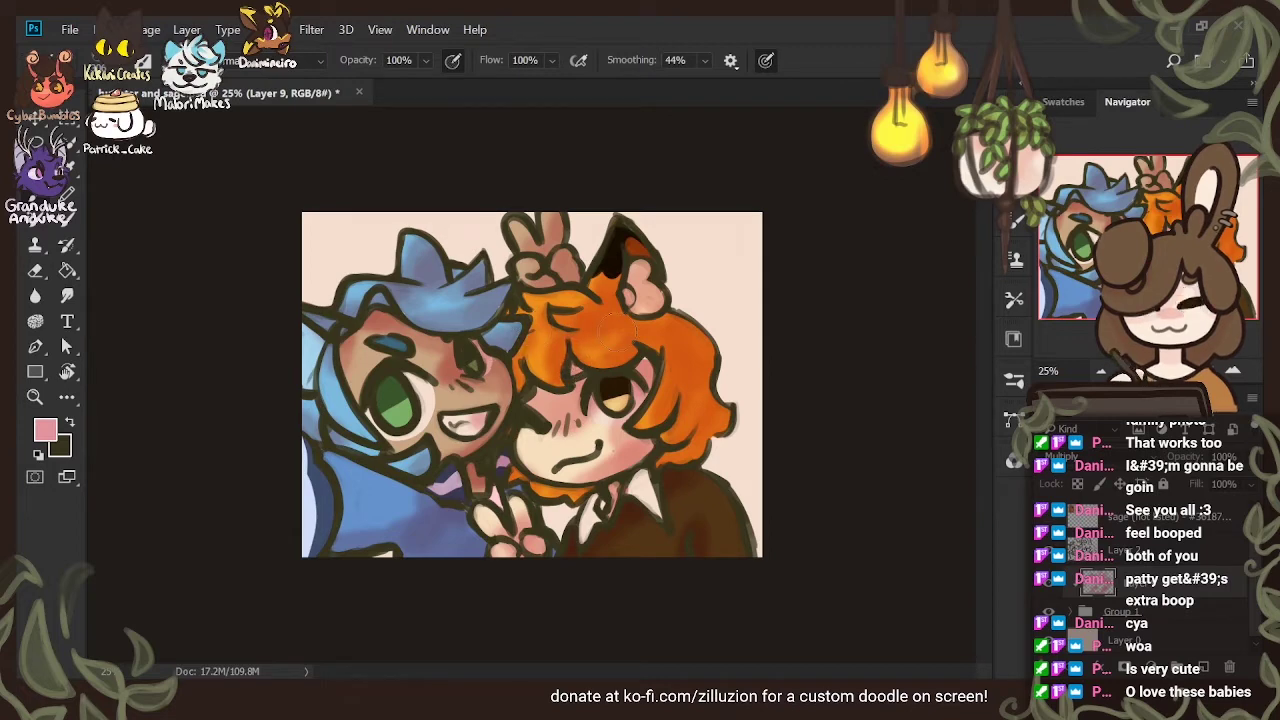
Erase parts of the shading across the catboy's blue hair to leave lighter highlights
left_click(37, 272)
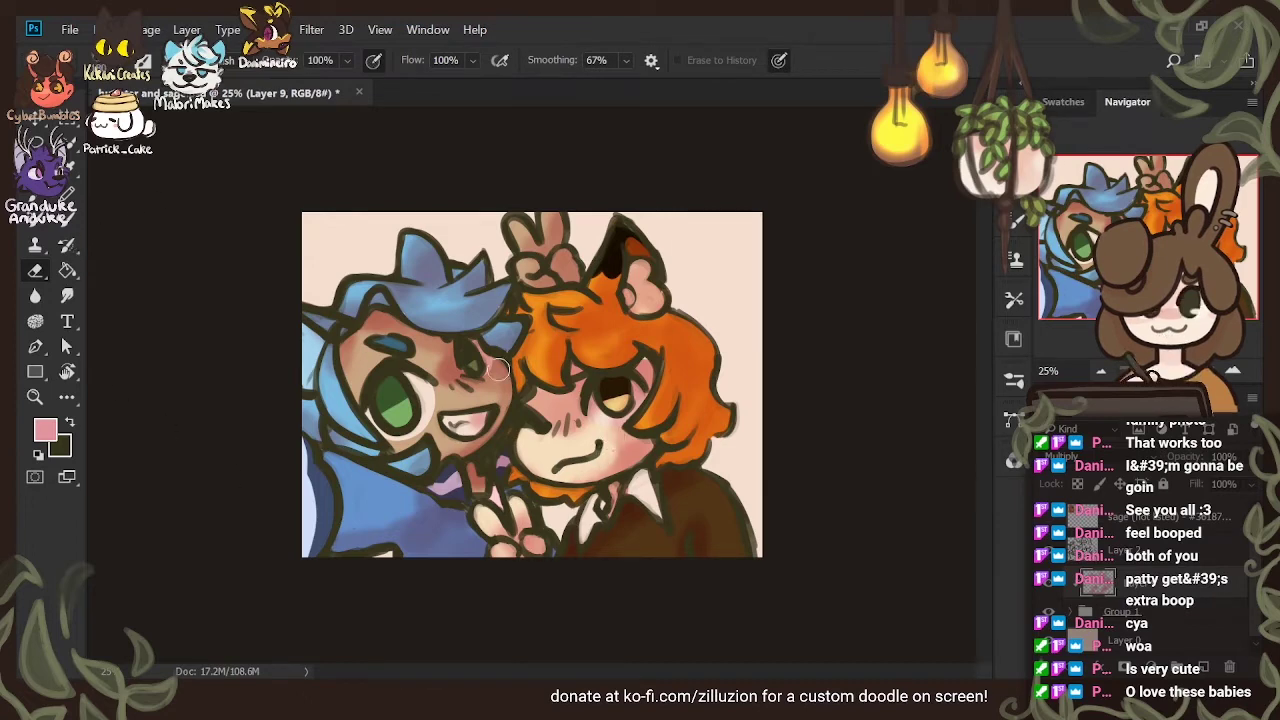
left_click_drag(420, 312, 410, 304)
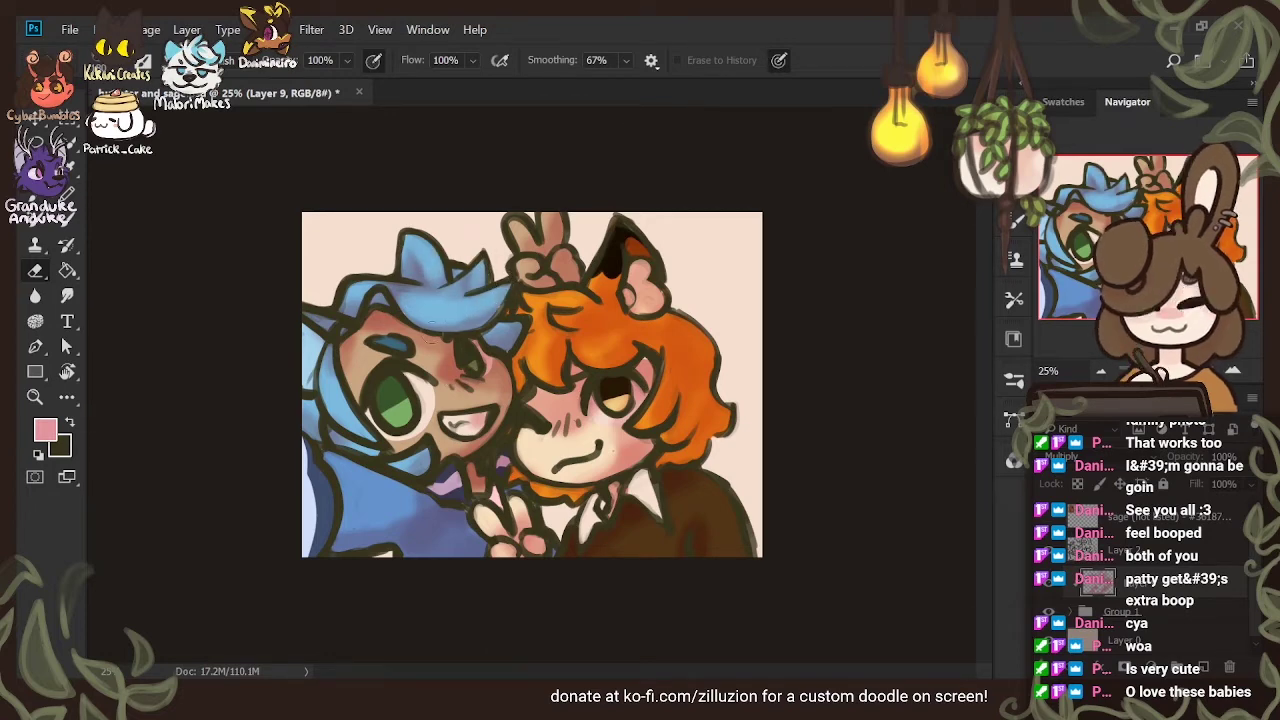
key("b")
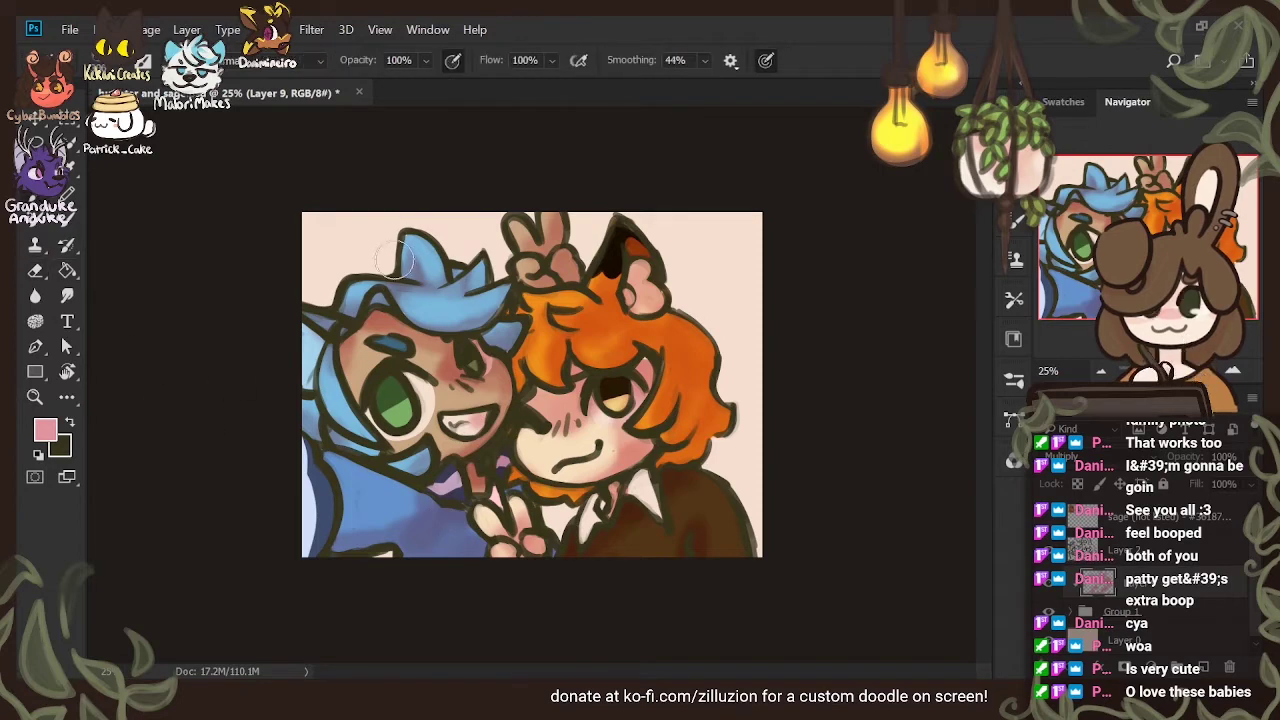
key("e")
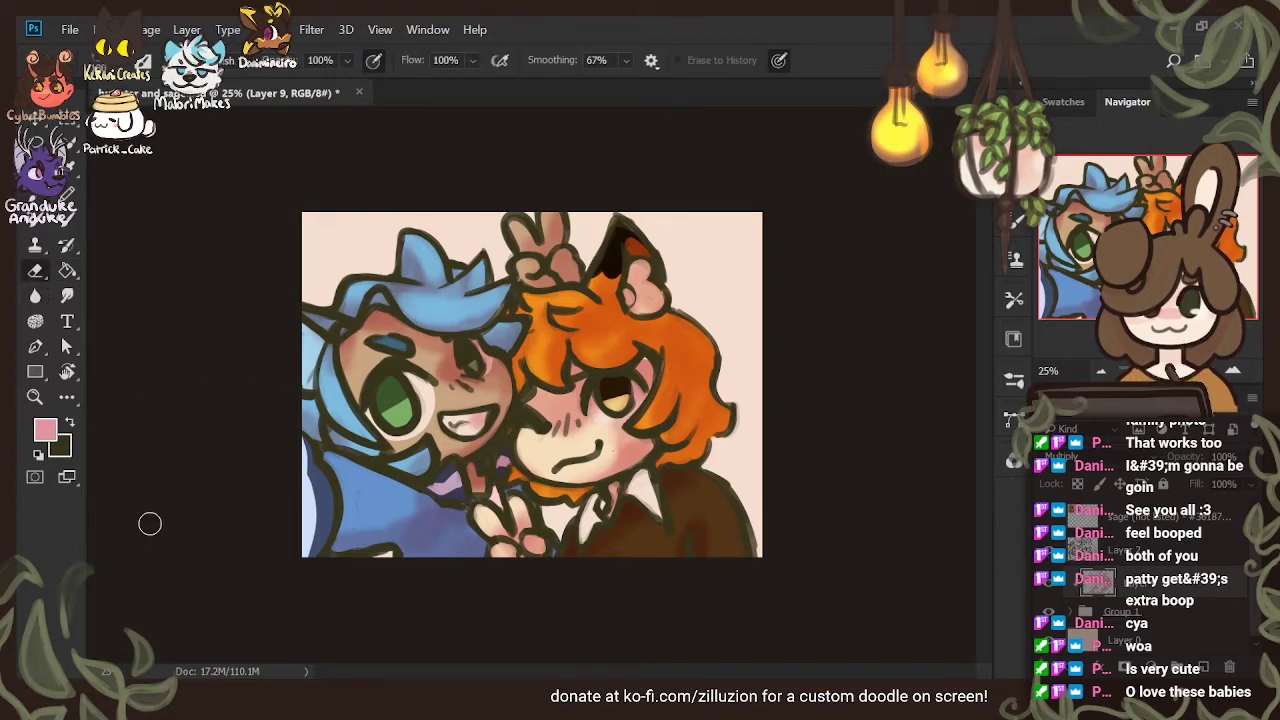
key("b")
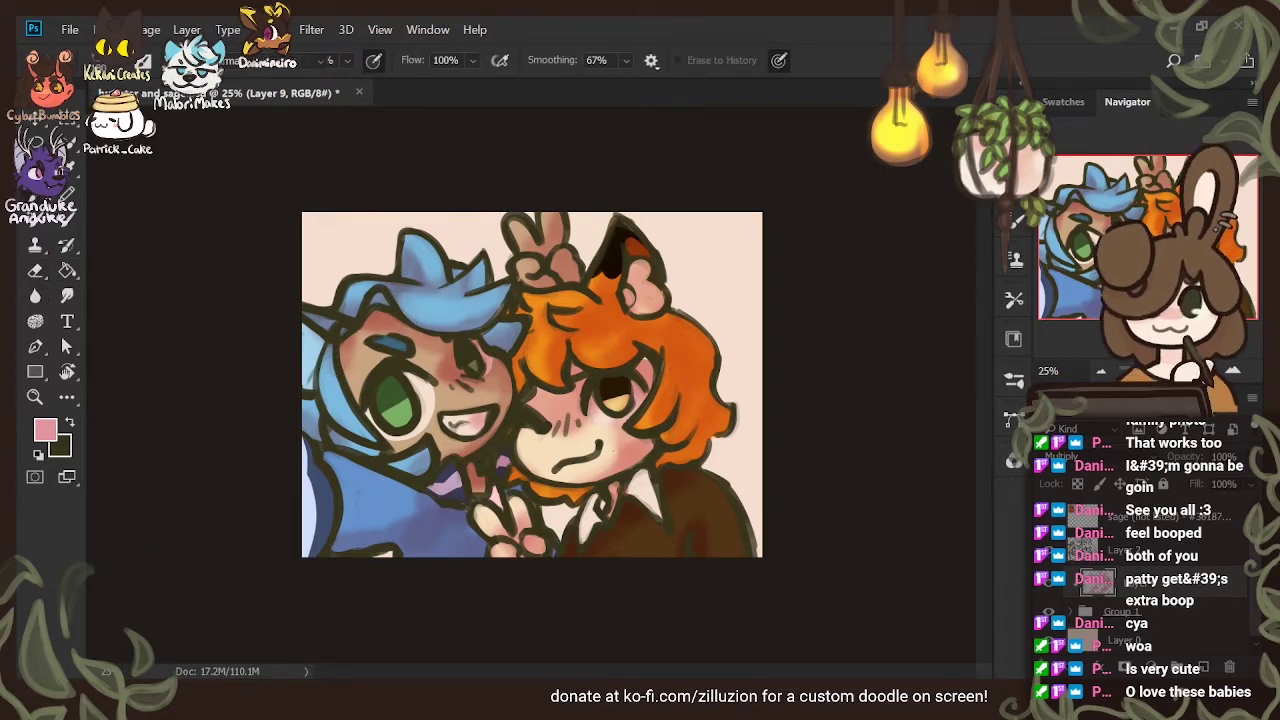
key("e")
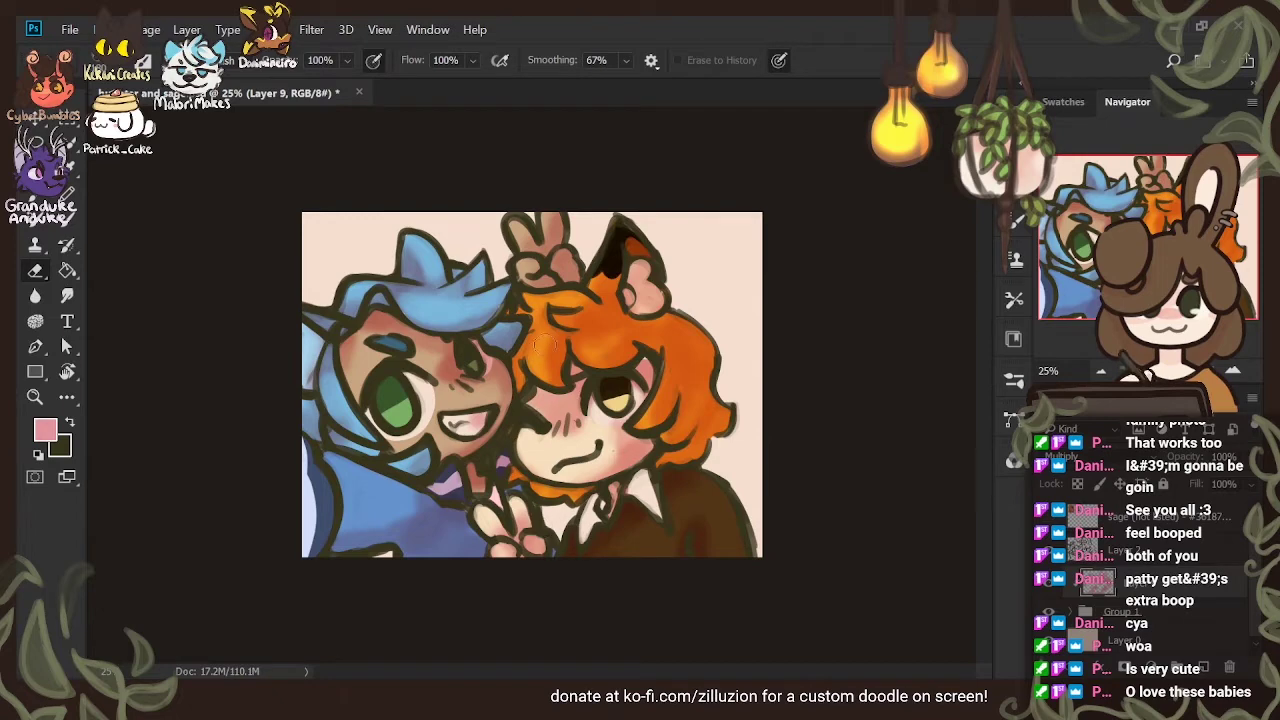
Erase highlights out of the shading on the foxboy's hair and deepen the shading on his brown jacket
left_click_drag(597, 349, 641, 335)
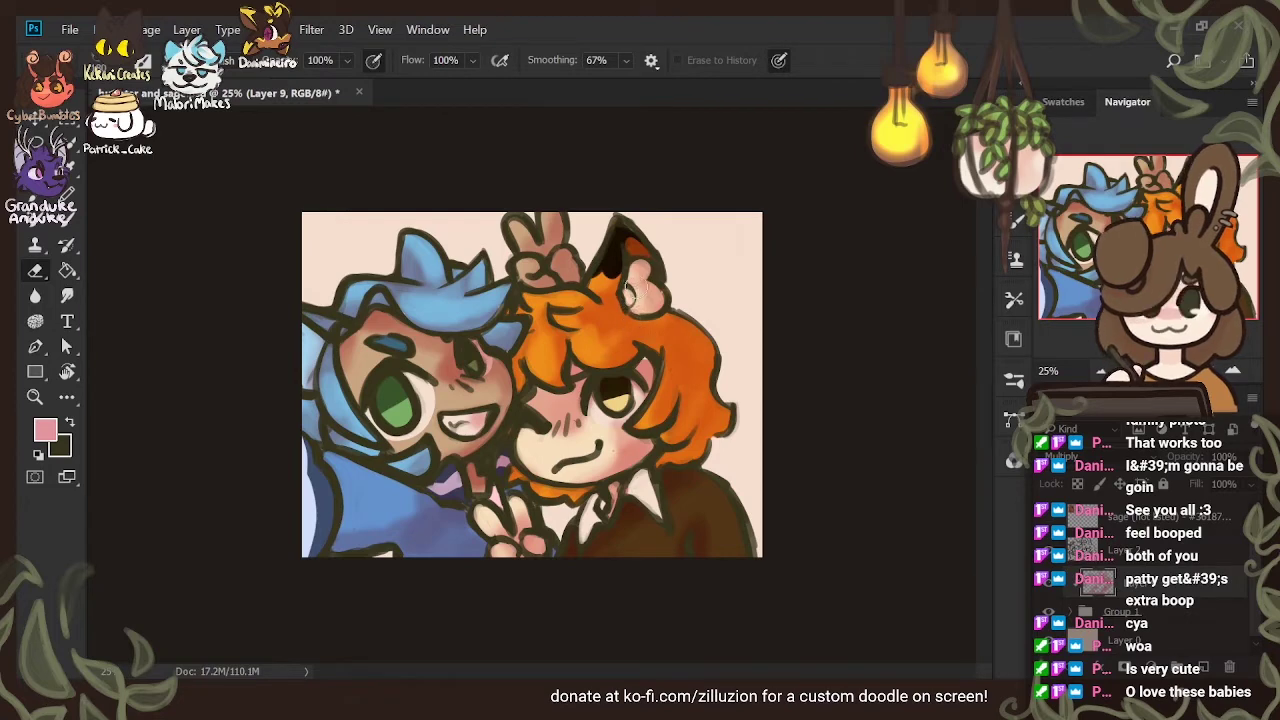
left_click(631, 291)
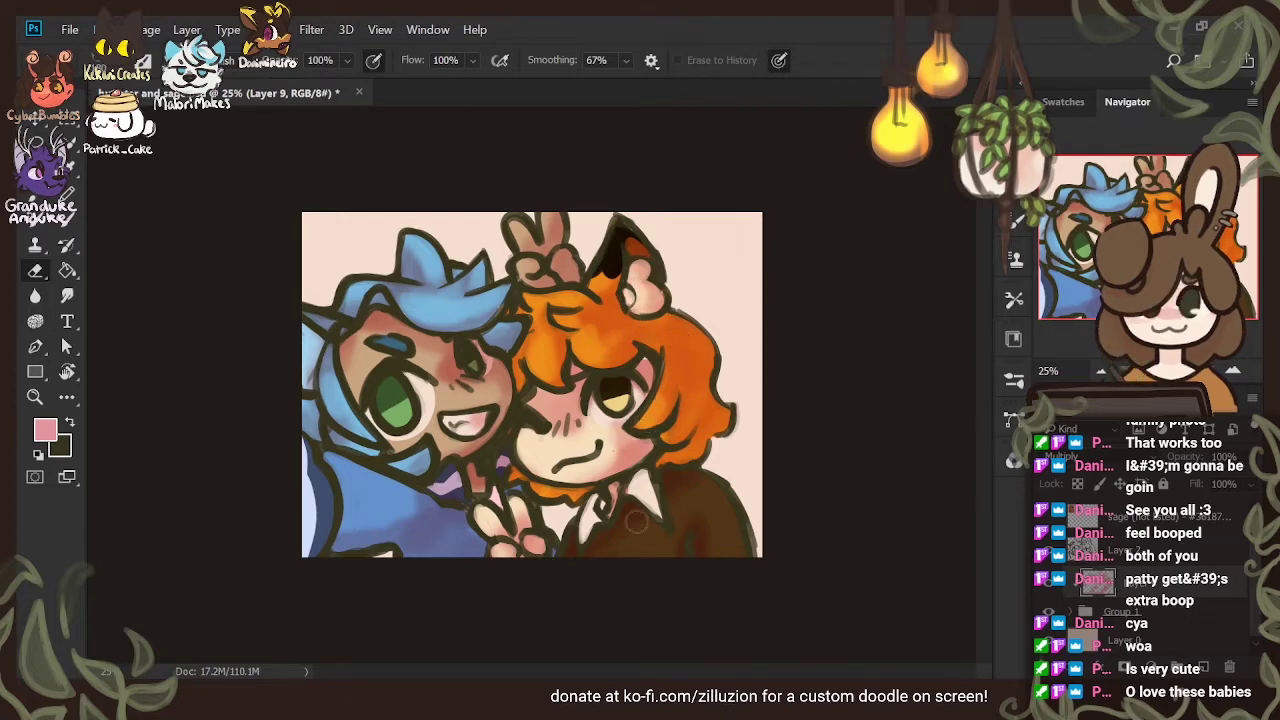
key("b")
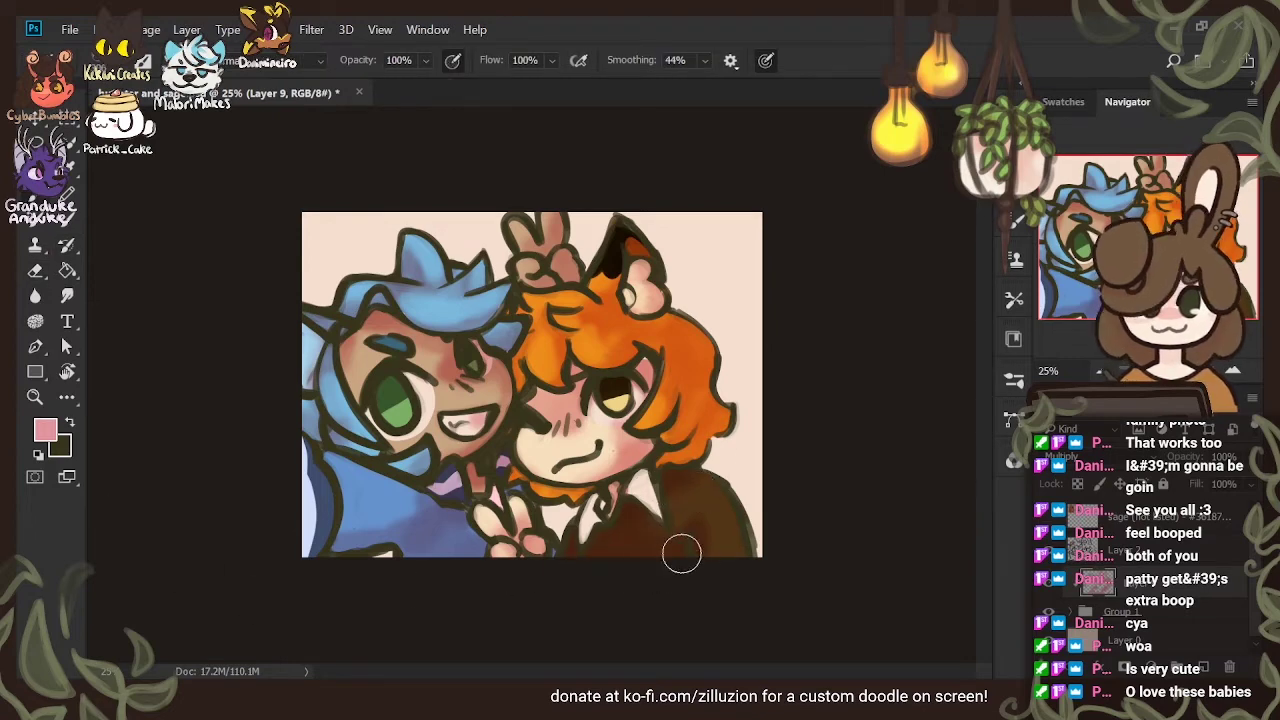
key("e")
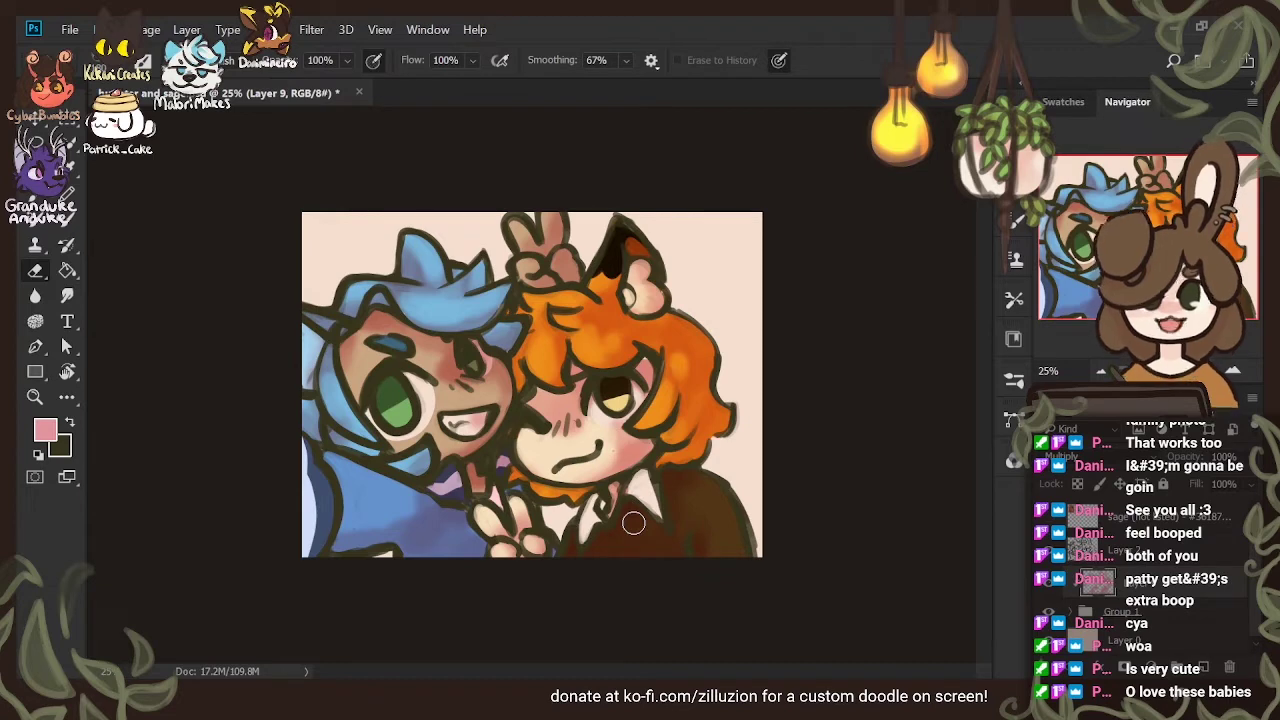
key("b")
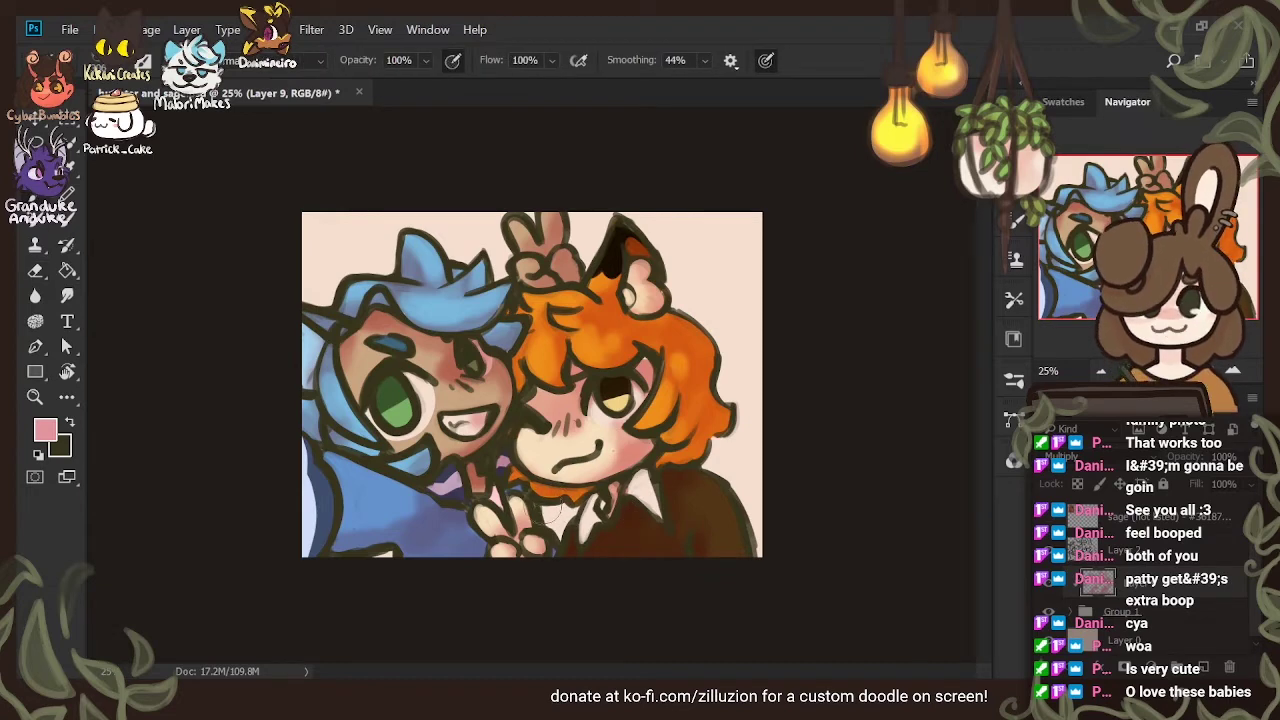
Expand Group 1, select Layer 4 and hide the Multiply shading in Layer 9
left_click(1076, 613)
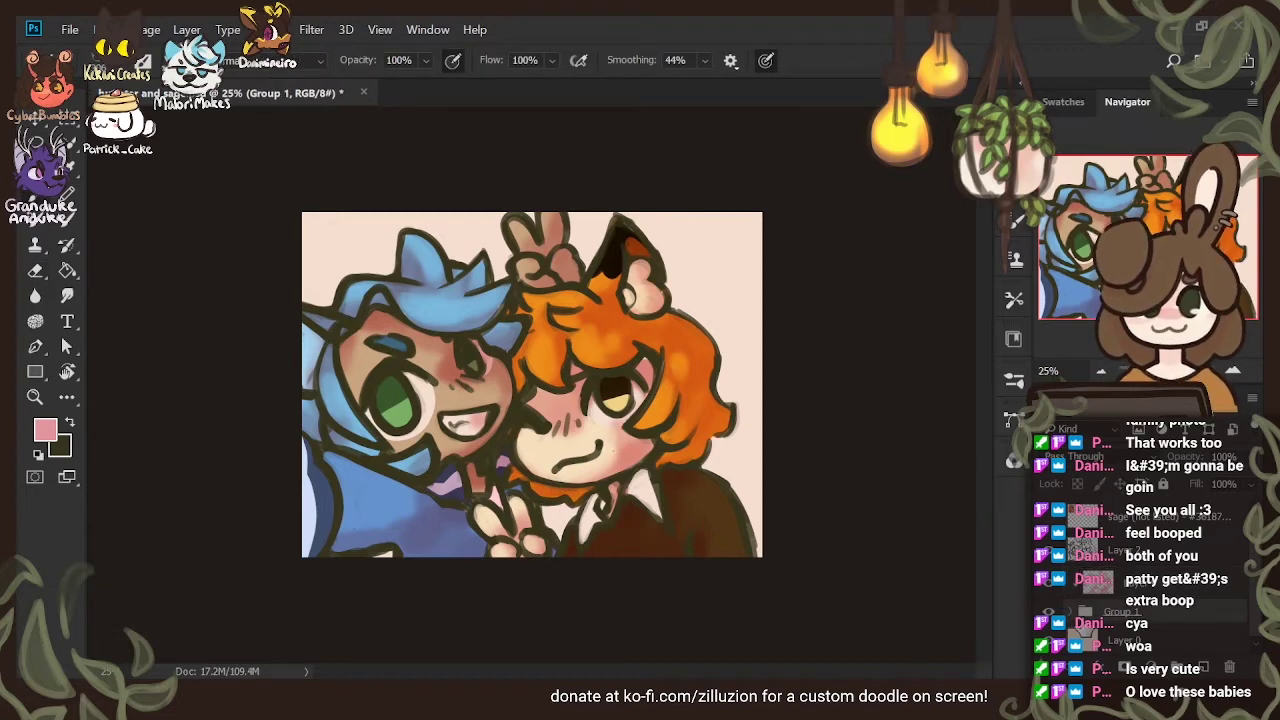
left_click(1070, 611)
mouse_move(1257, 553)
left_mouse_down()
mouse_move(1256, 590)
mouse_move(1246, 570)
left_mouse_up()
left_click(1200, 627)
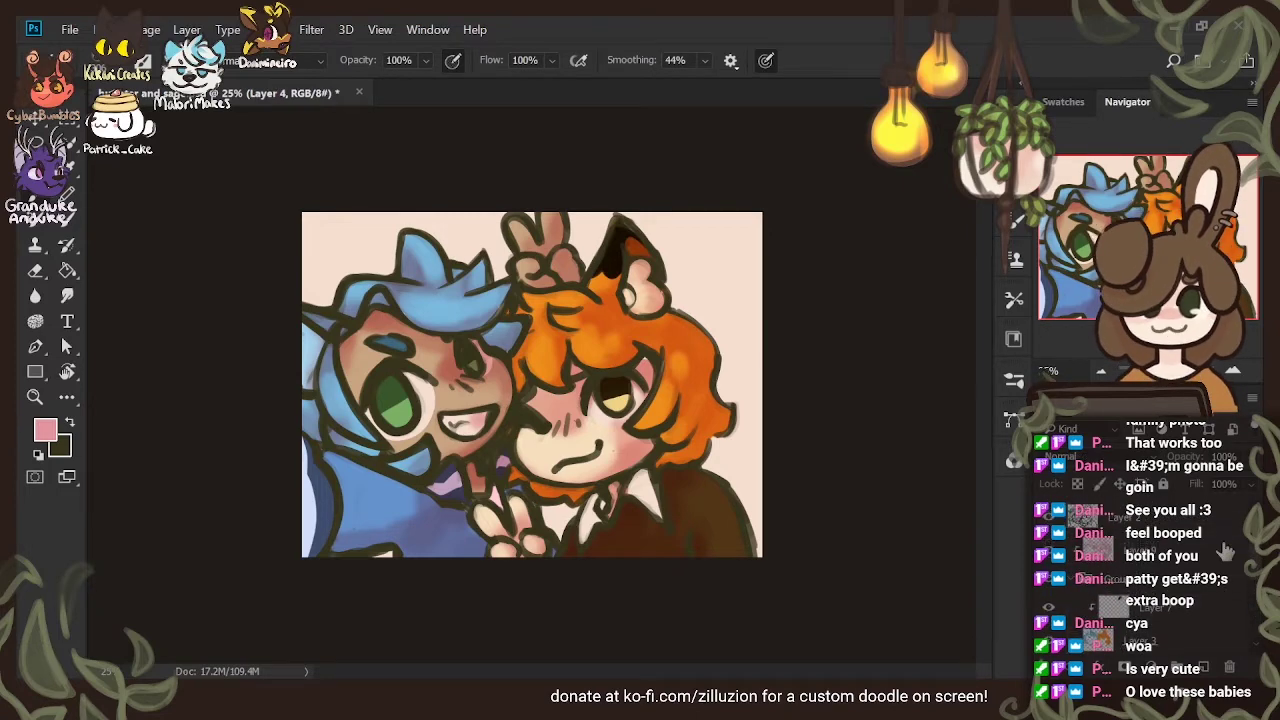
left_click(1046, 553)
Sample the unshaded artwork with the Eyedropper to set the brush colour to the pale pink of the background
left_click(38, 435)
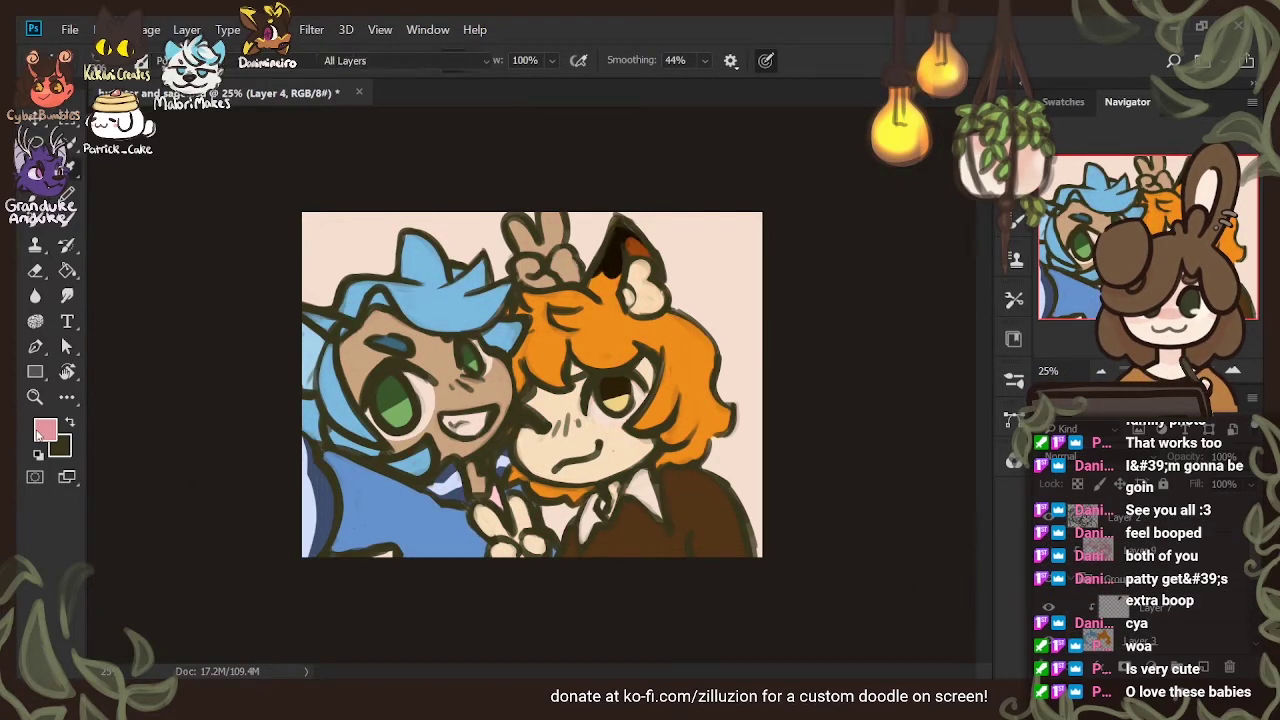
left_click(608, 437)
key("b")
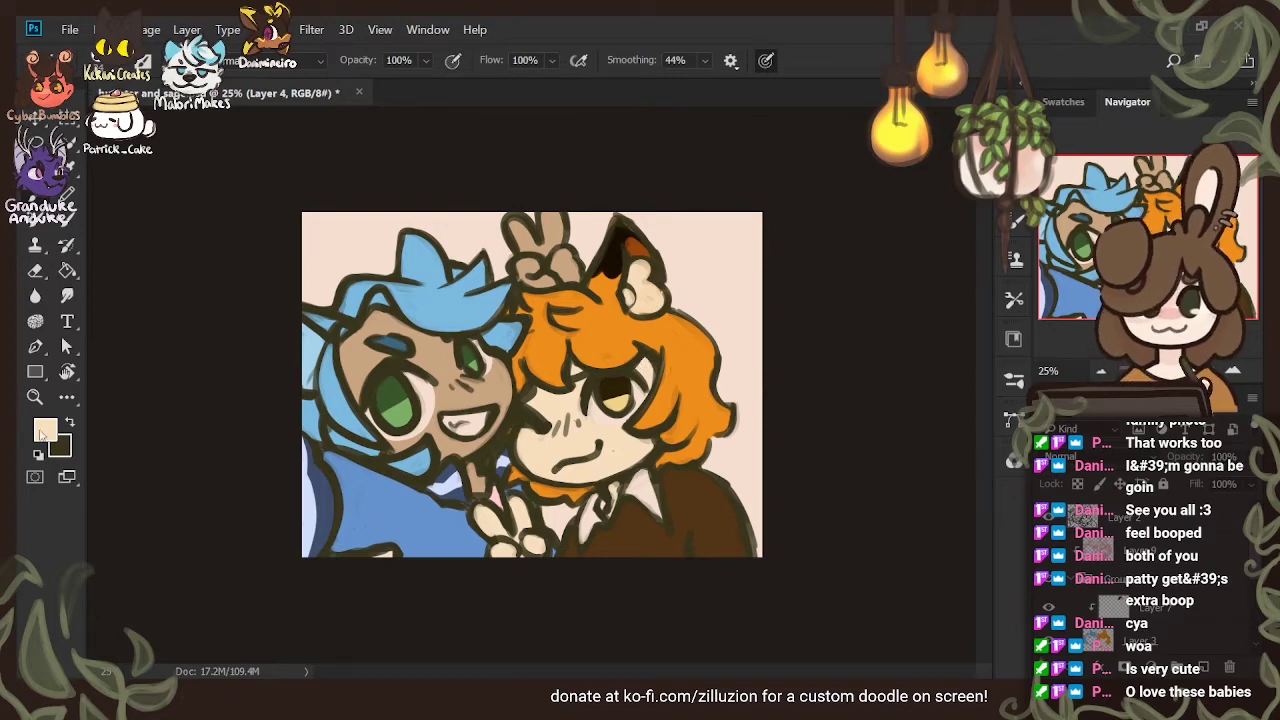
key("i")
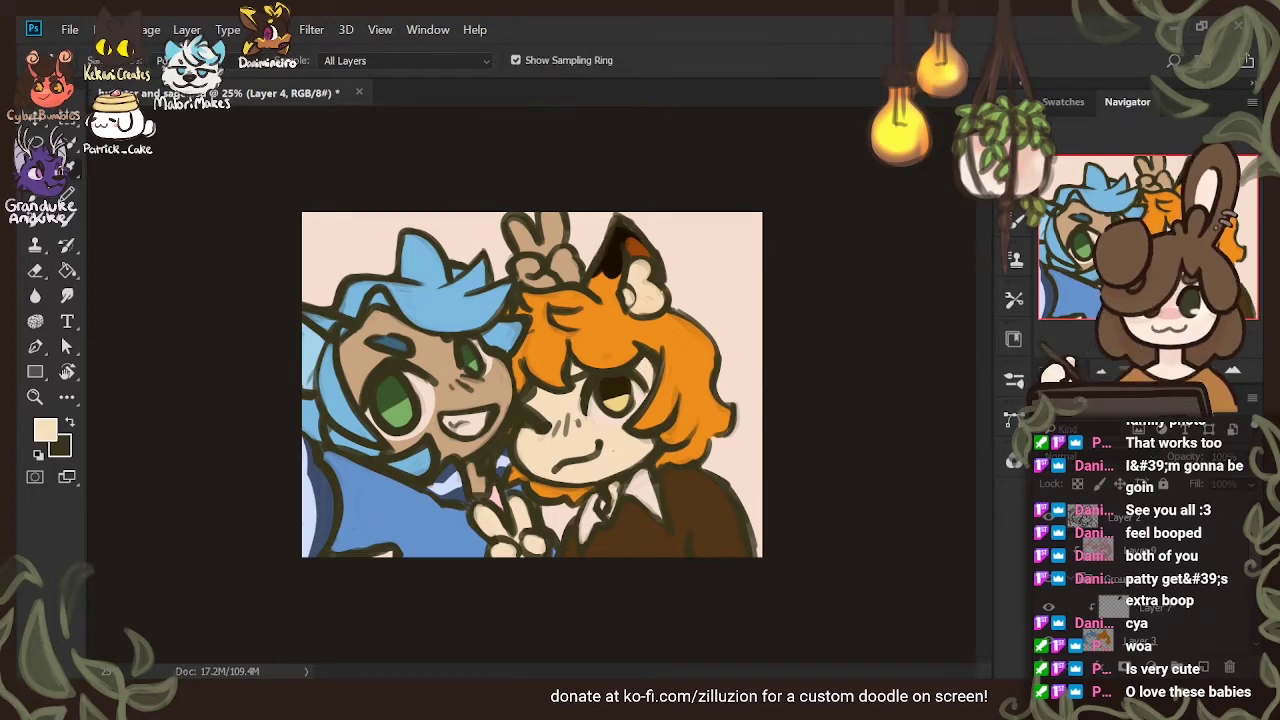
key("b")
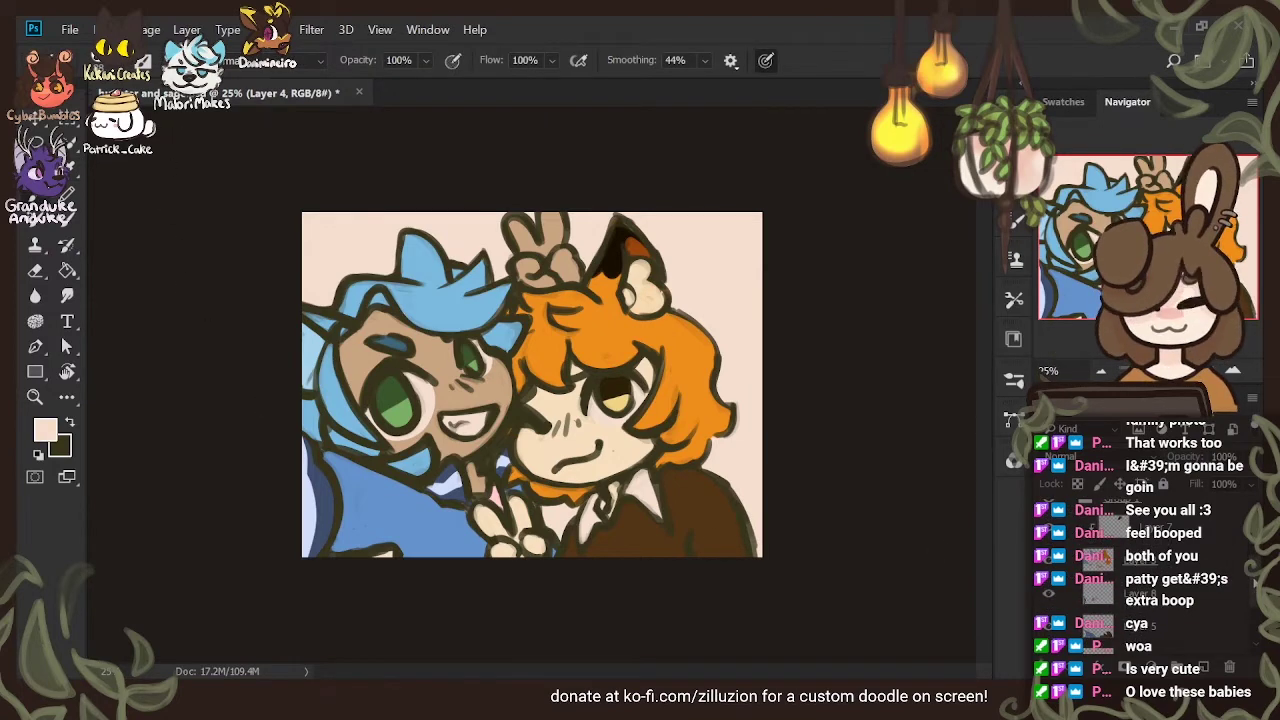
Select Layer 8 and make the shading in Layer 9 visible again
left_click_drag(1256, 583, 1256, 610)
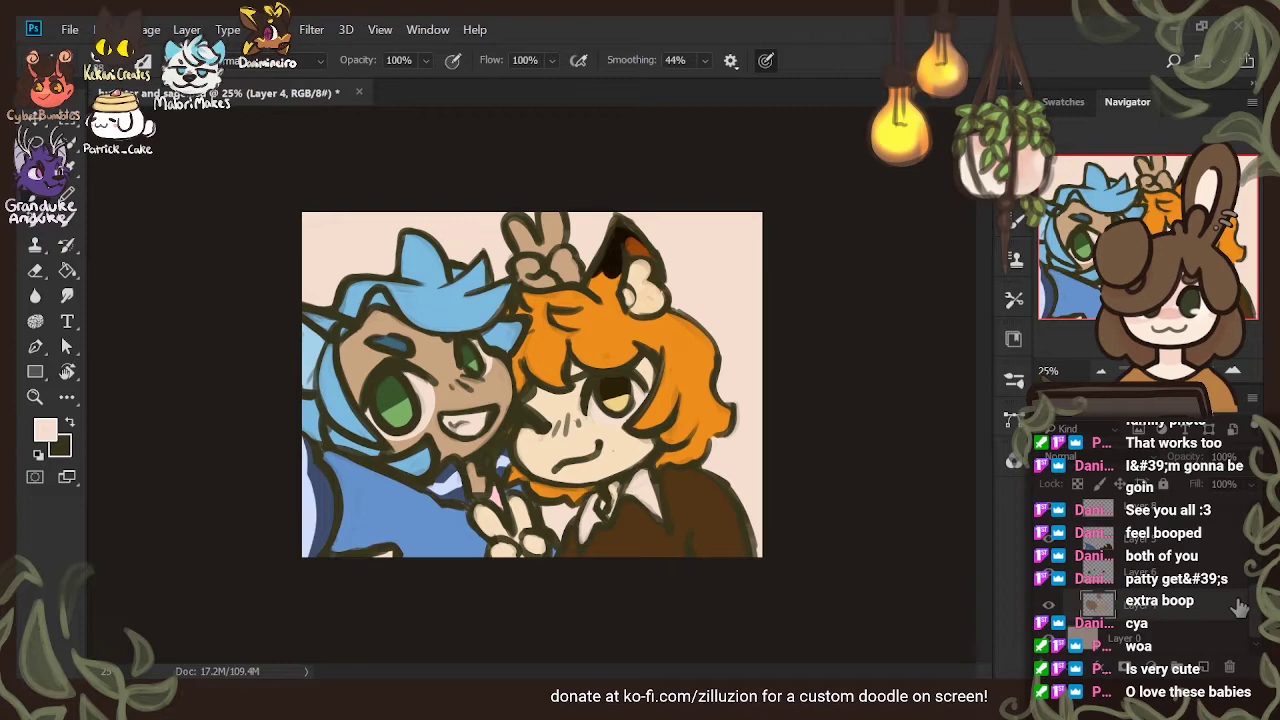
left_click(1186, 522)
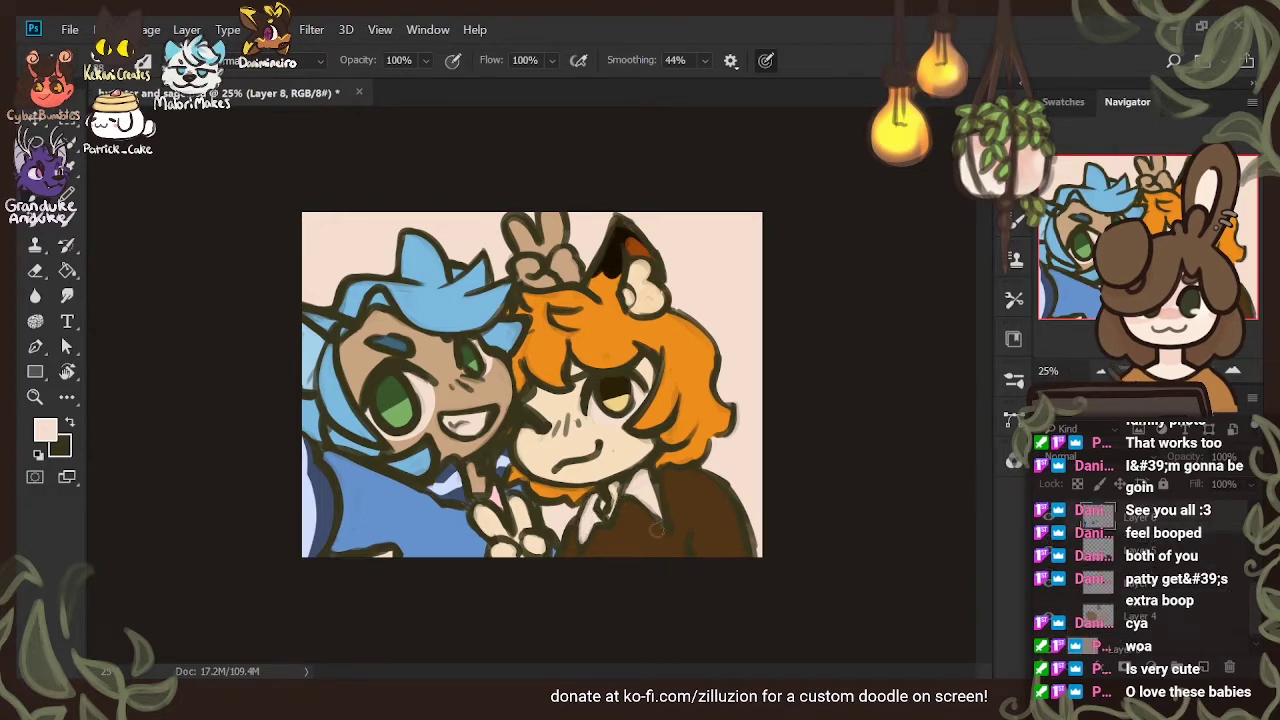
left_click_drag(1251, 600, 1252, 572)
left_click(1048, 570)
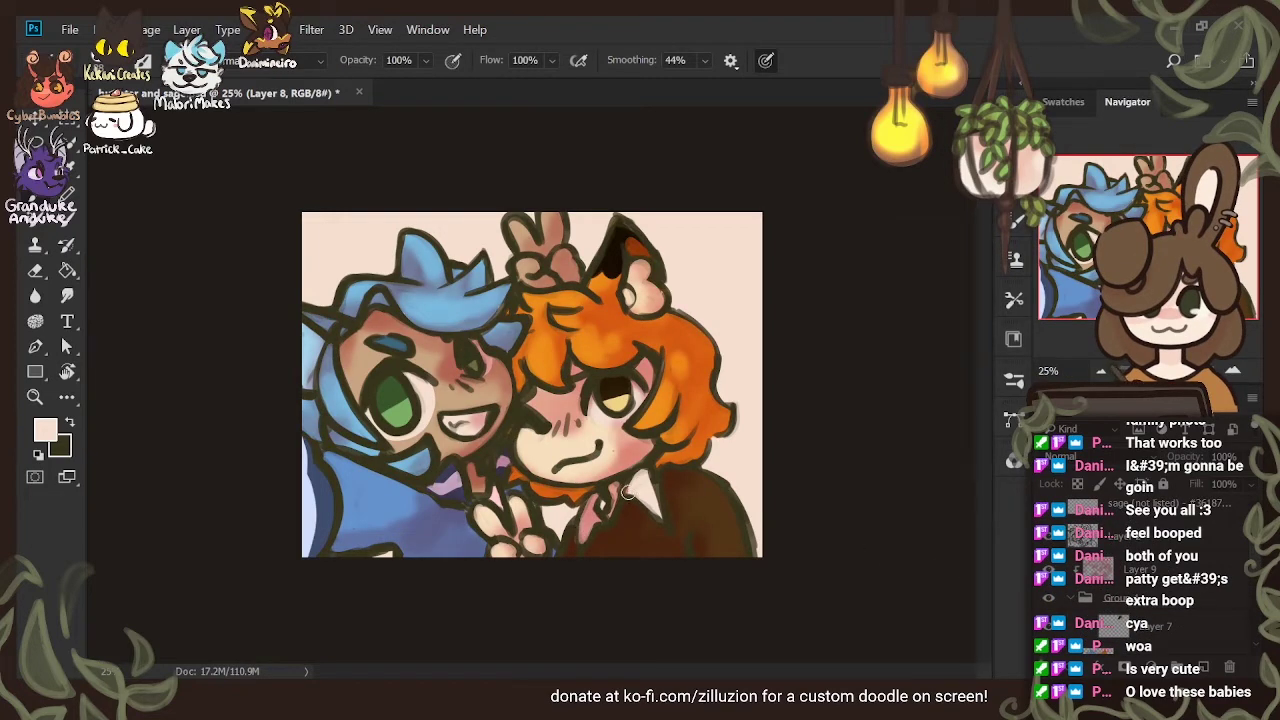
Paint the foxboy's shirt collar pale pink on Layer 8, then reselect Layer 9
left_click_drag(647, 495, 656, 504)
key("ctrl+z")
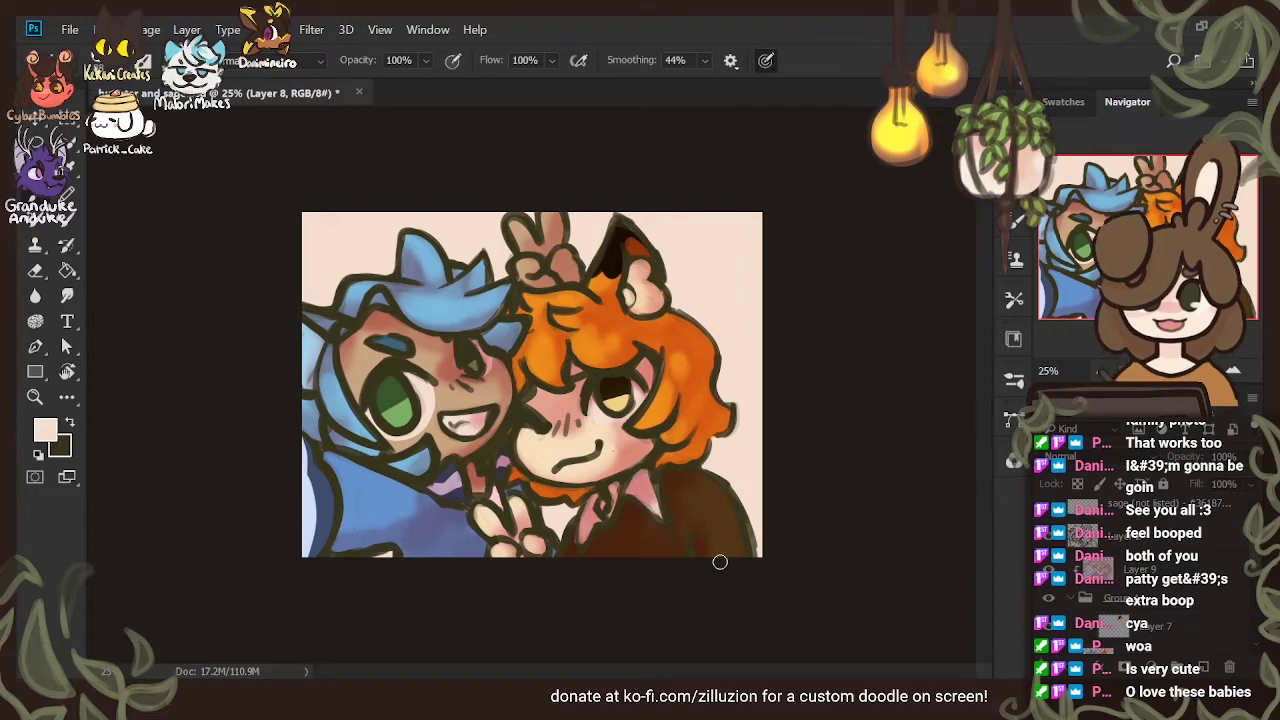
left_click_drag(1254, 560, 1254, 556)
left_click(1190, 583)
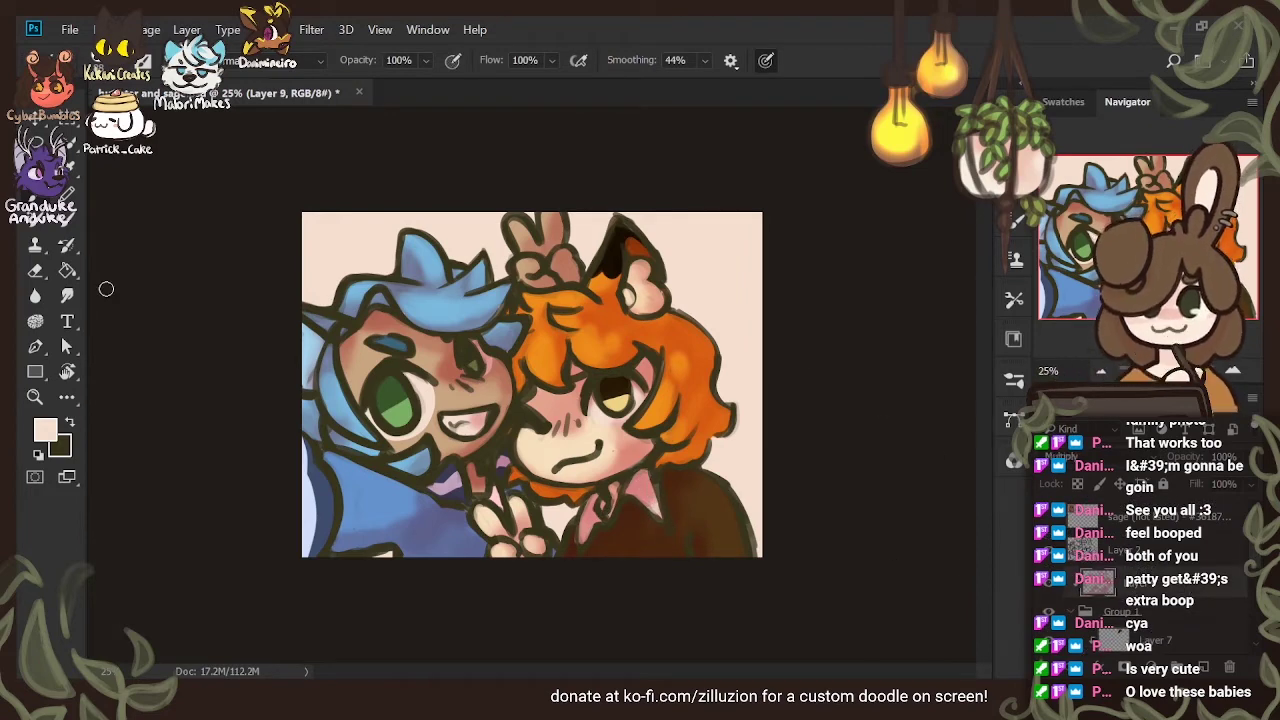
Erase a little of the Layer 9 shading along the foxboy's shirt collar
left_click(37, 272)
left_click_drag(650, 482, 651, 497)
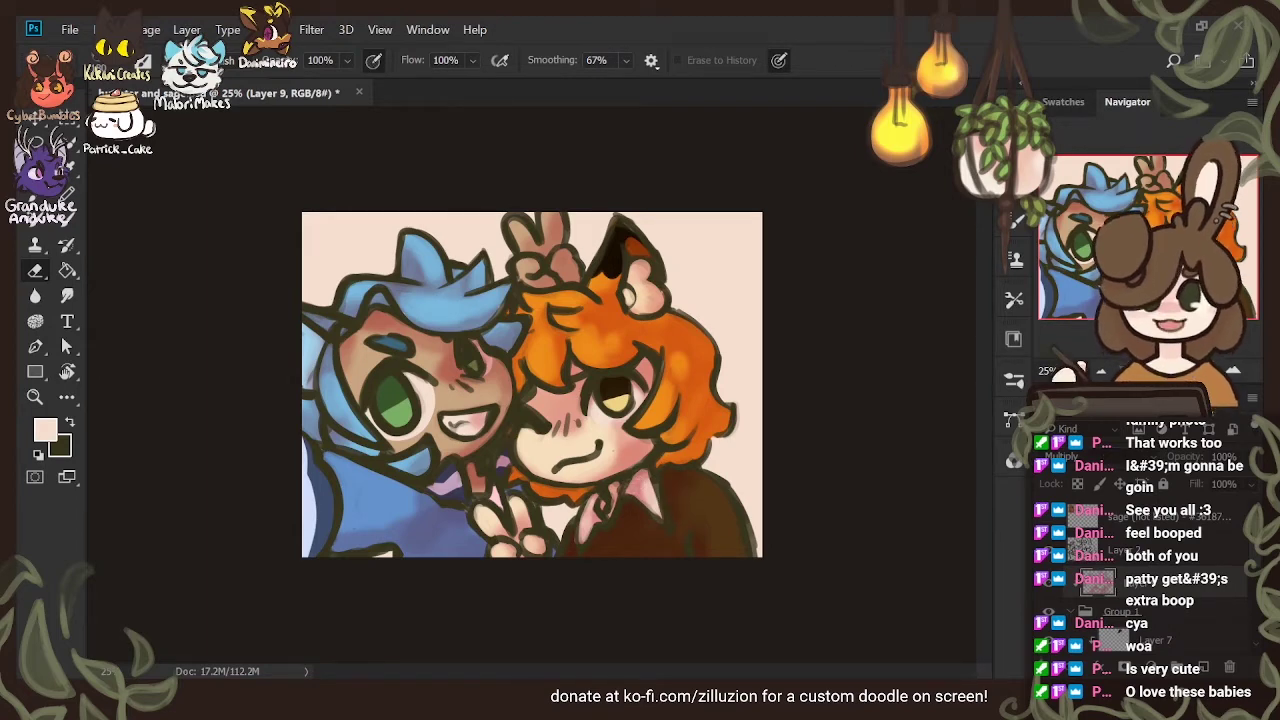
Try Layer 9's shading in the other blend modes, from Color Burn through Luminosity, and return it to Multiply
left_click(1058, 160)
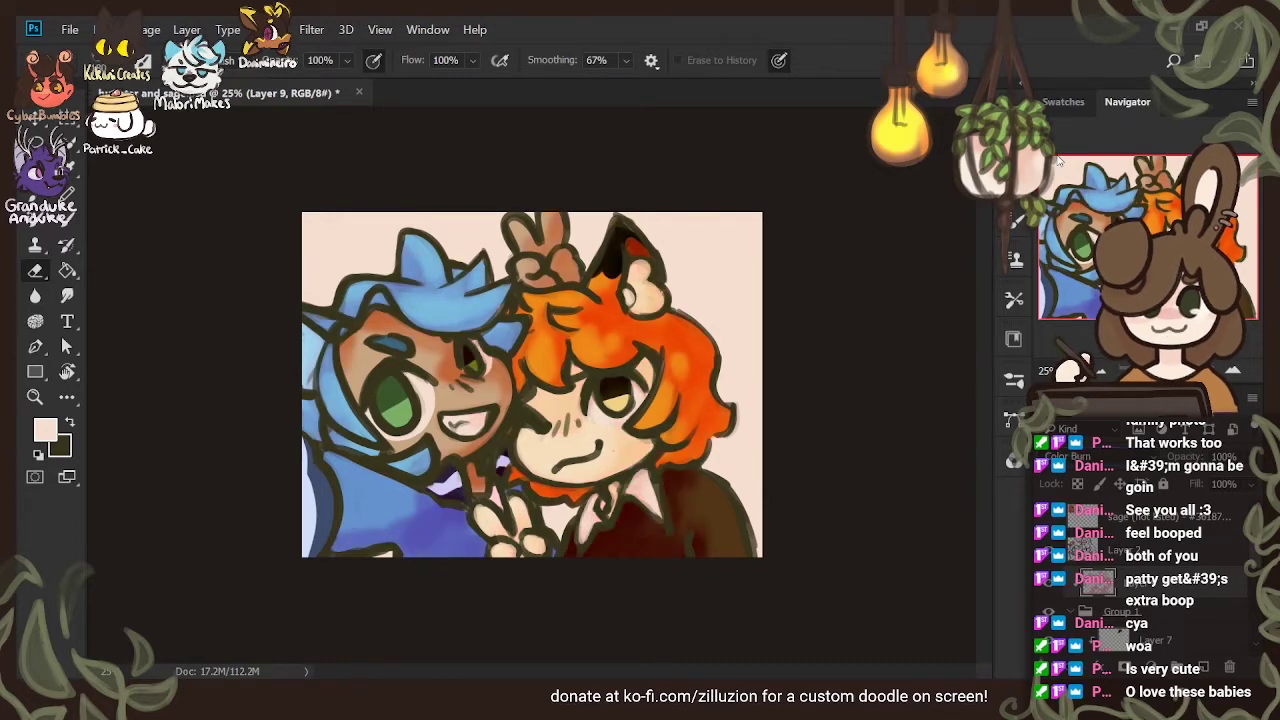
key("shift+plus")
key("shift+plus")
key("shift+plus")
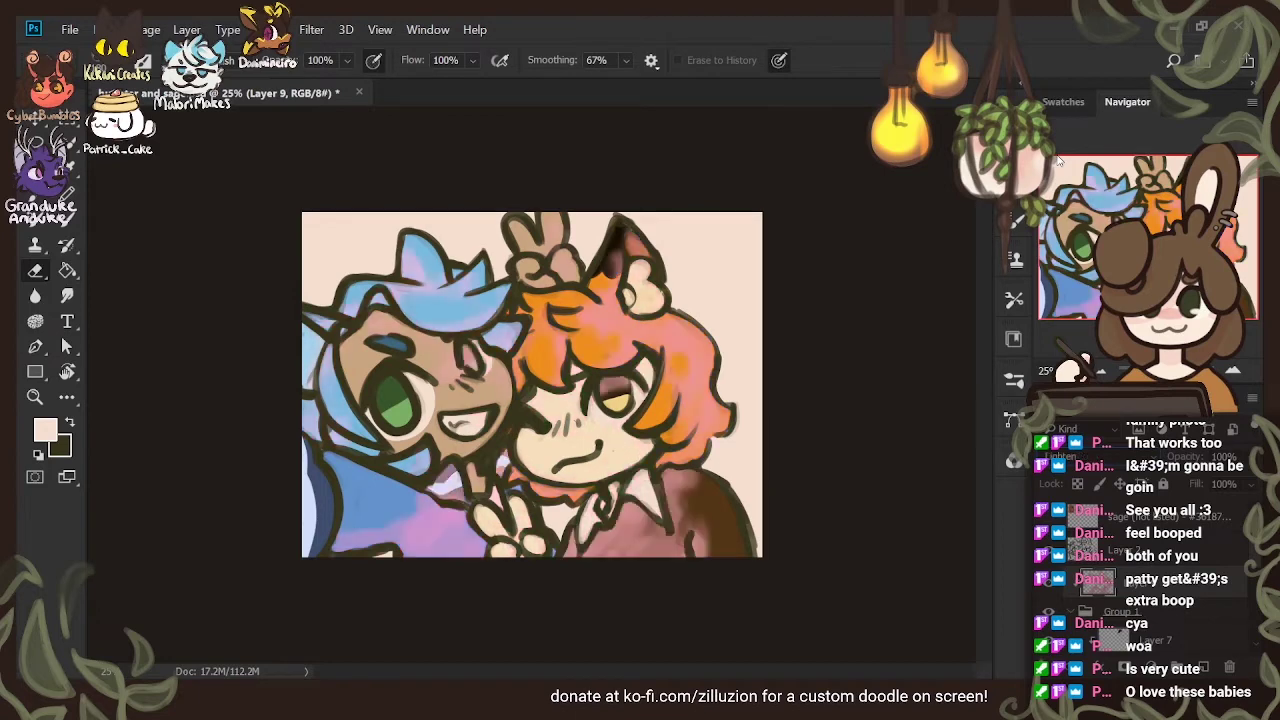
key("shift+plus")
key("shift+plus")
key("shift+plus")
key("shift+plus")
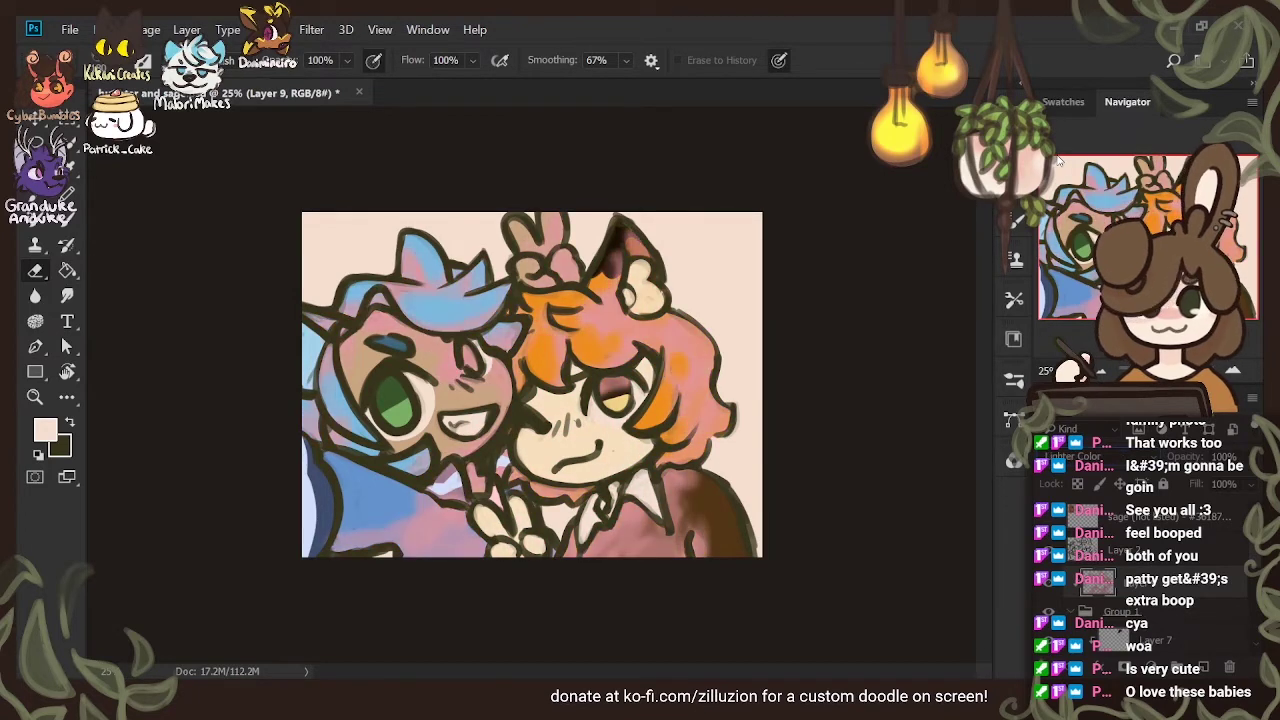
key("shift+plus")
key("shift+plus")
key("shift+plus")
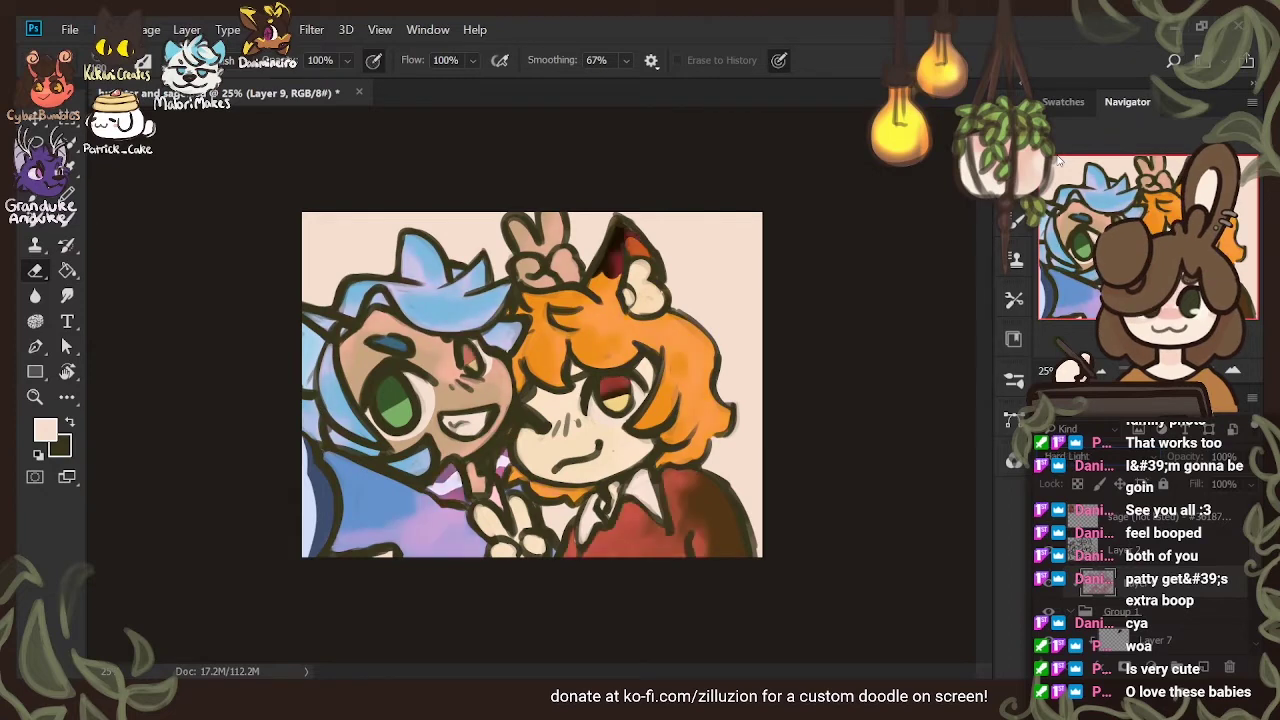
key("shift+plus")
key("shift+plus")
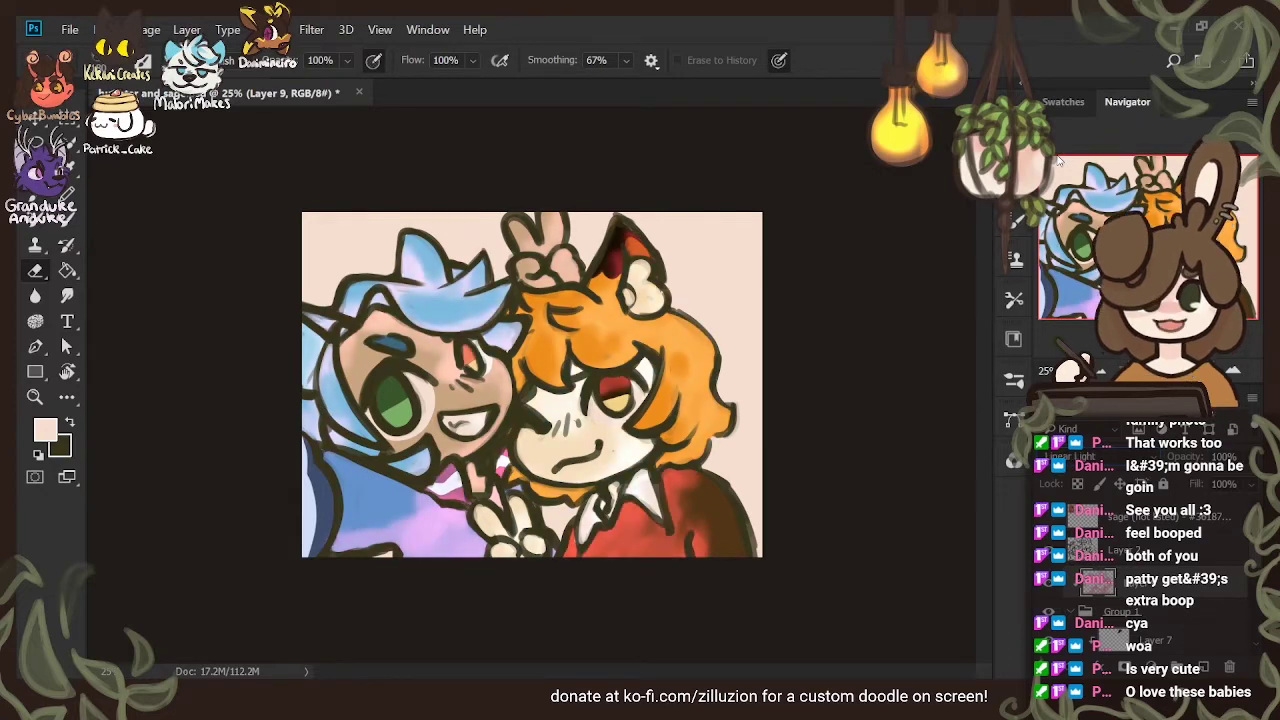
key("shift+plus")
key("shift+plus")
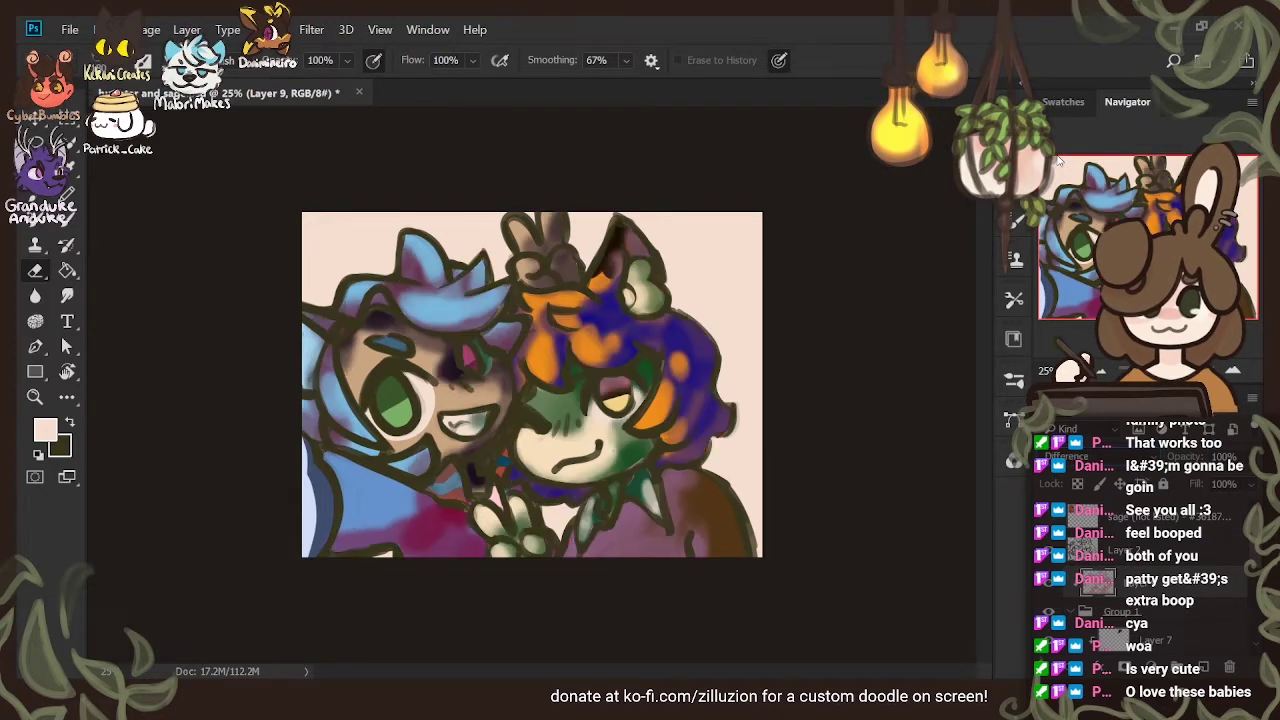
key("shift+plus")
key("shift+plus")
key("shift+plus")
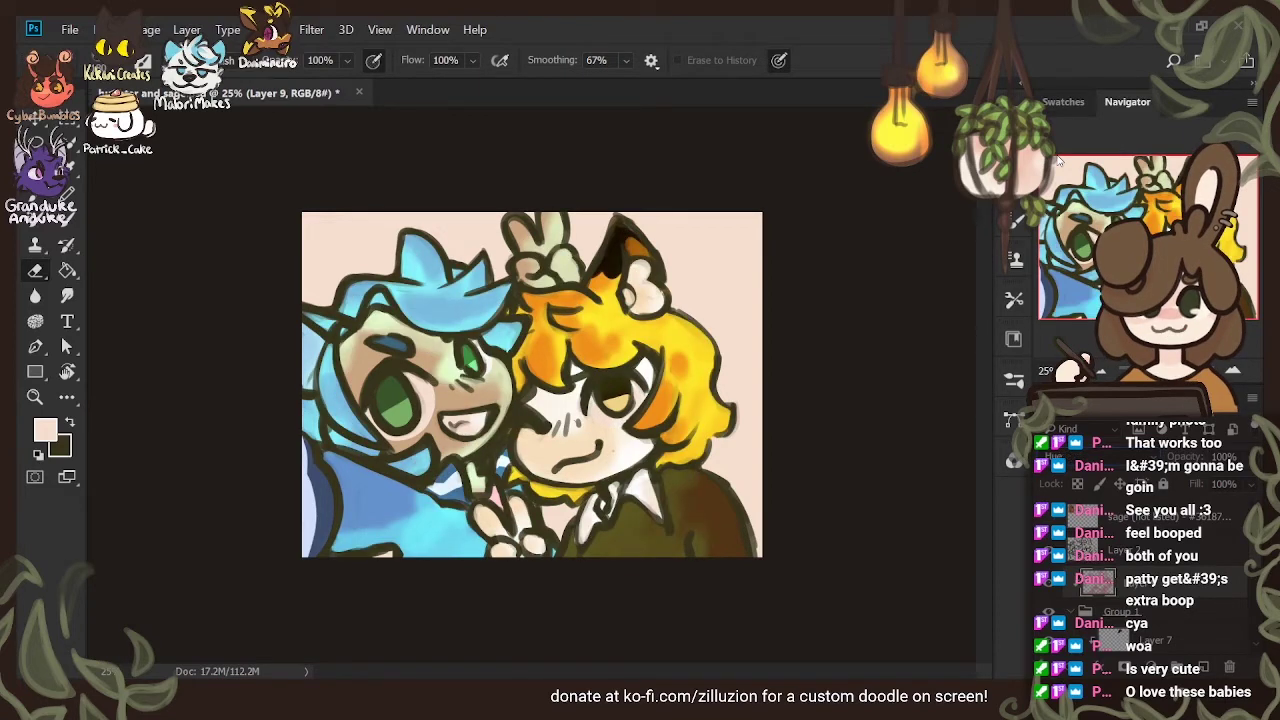
key("shift+plus")
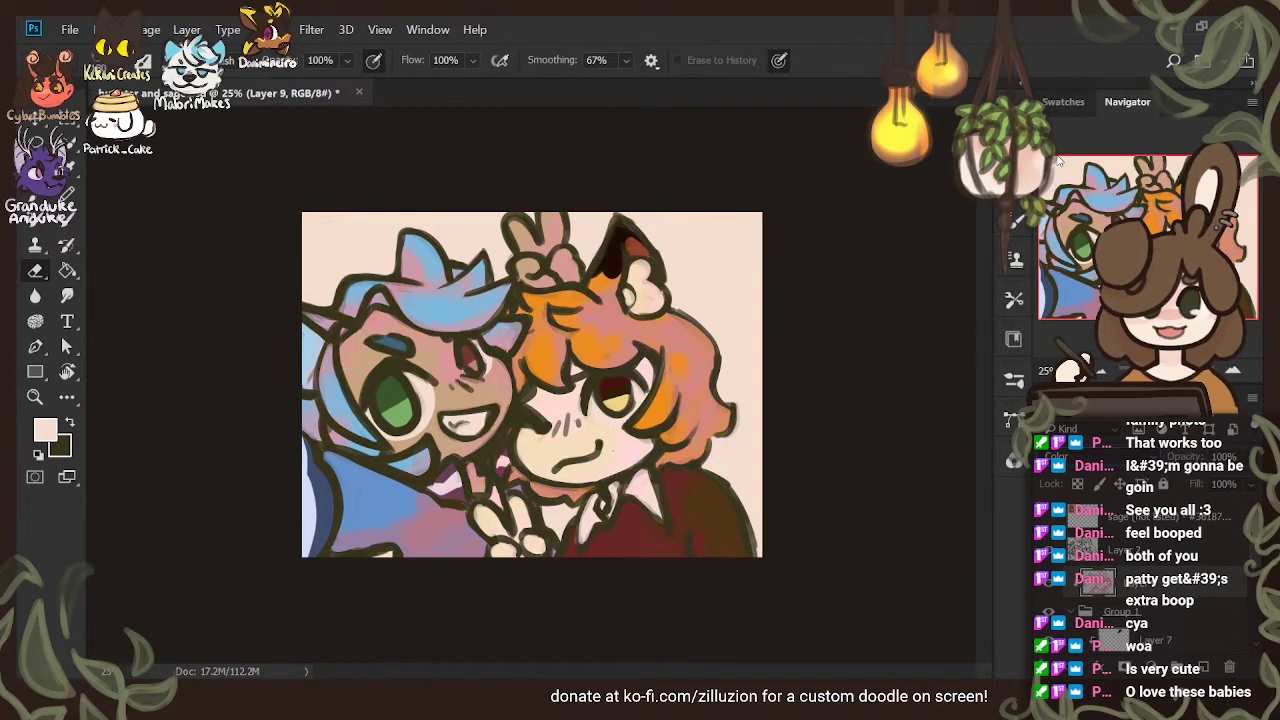
key("shift+plus")
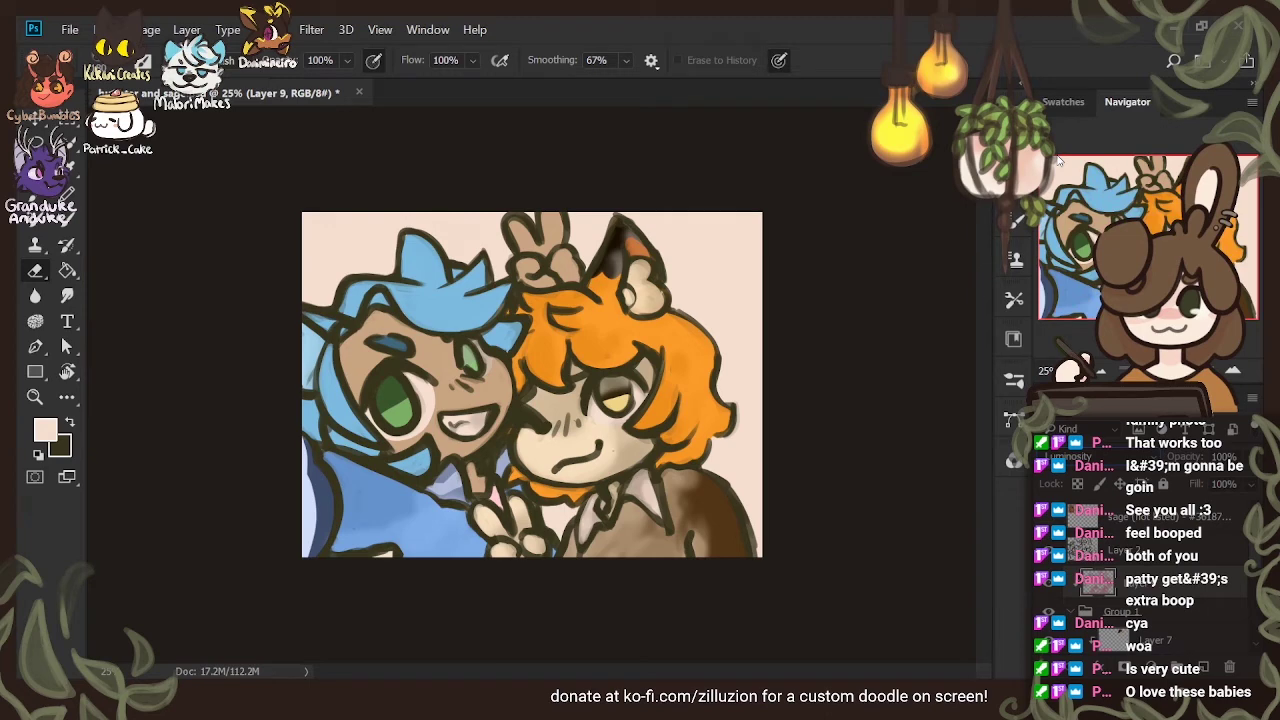
left_click(1066, 85)
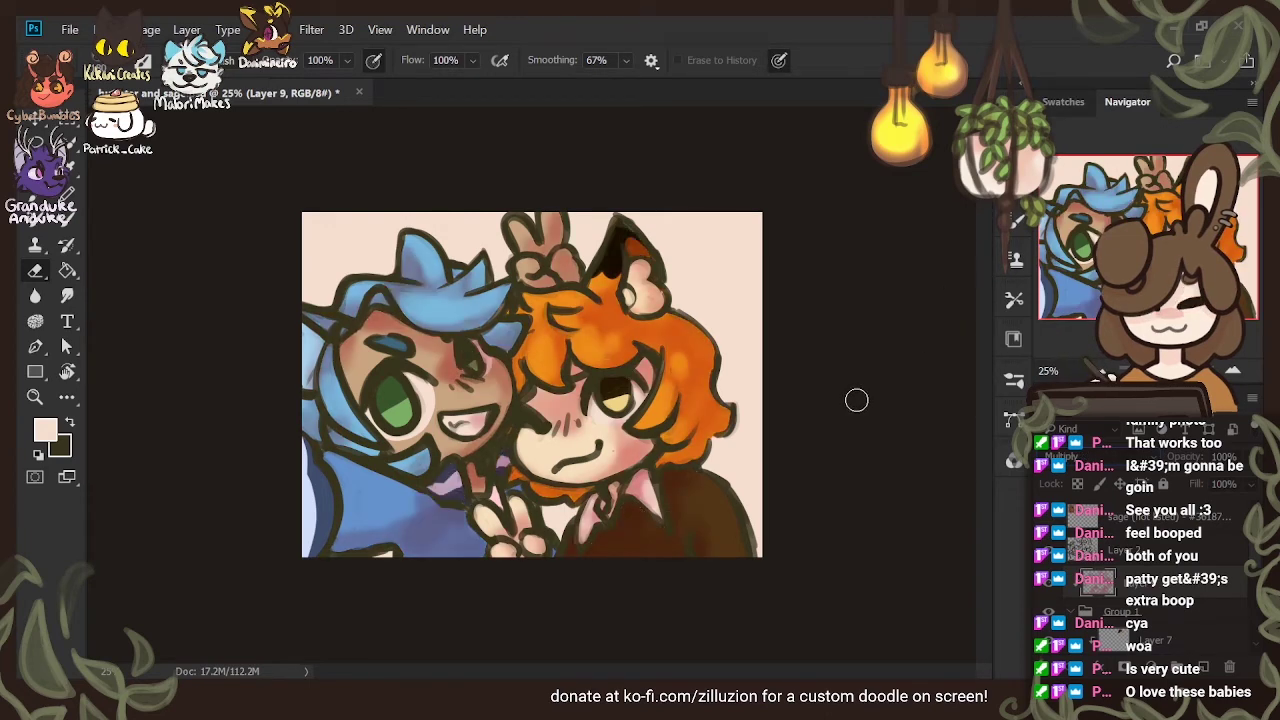
Check the line art by toggling Layer 2's visibility, and add a new layer clipped above it
left_click(1200, 549)
left_click(1047, 552)
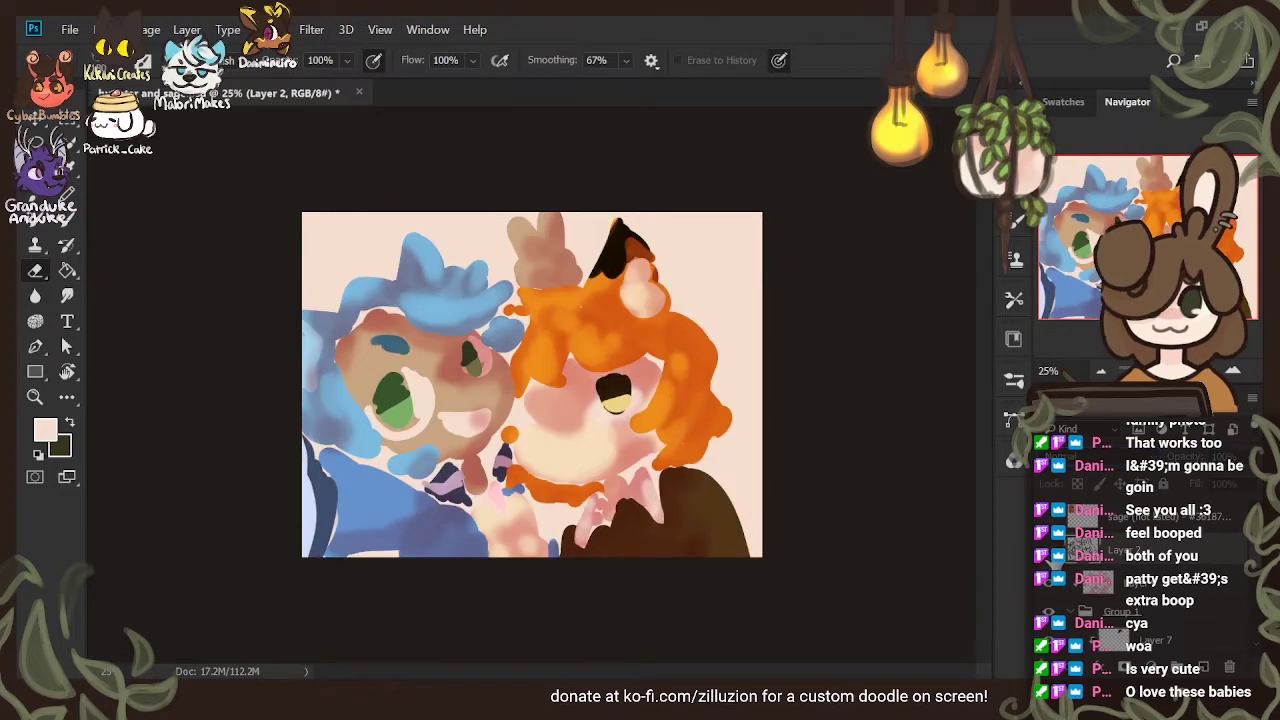
left_click(1047, 552)
left_click(1204, 667)
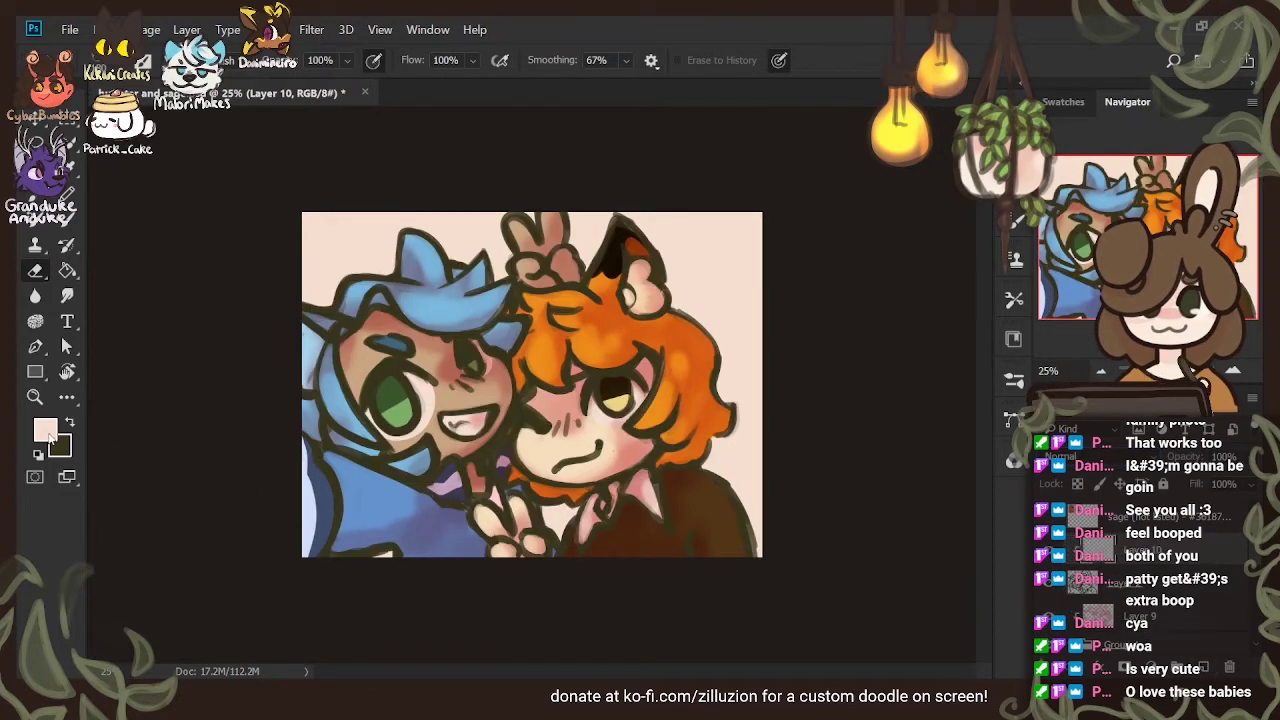
Sample the catboy's tan skin and paint it over the line marks on his cheek below the eye
key("i")
left_click(451, 402)
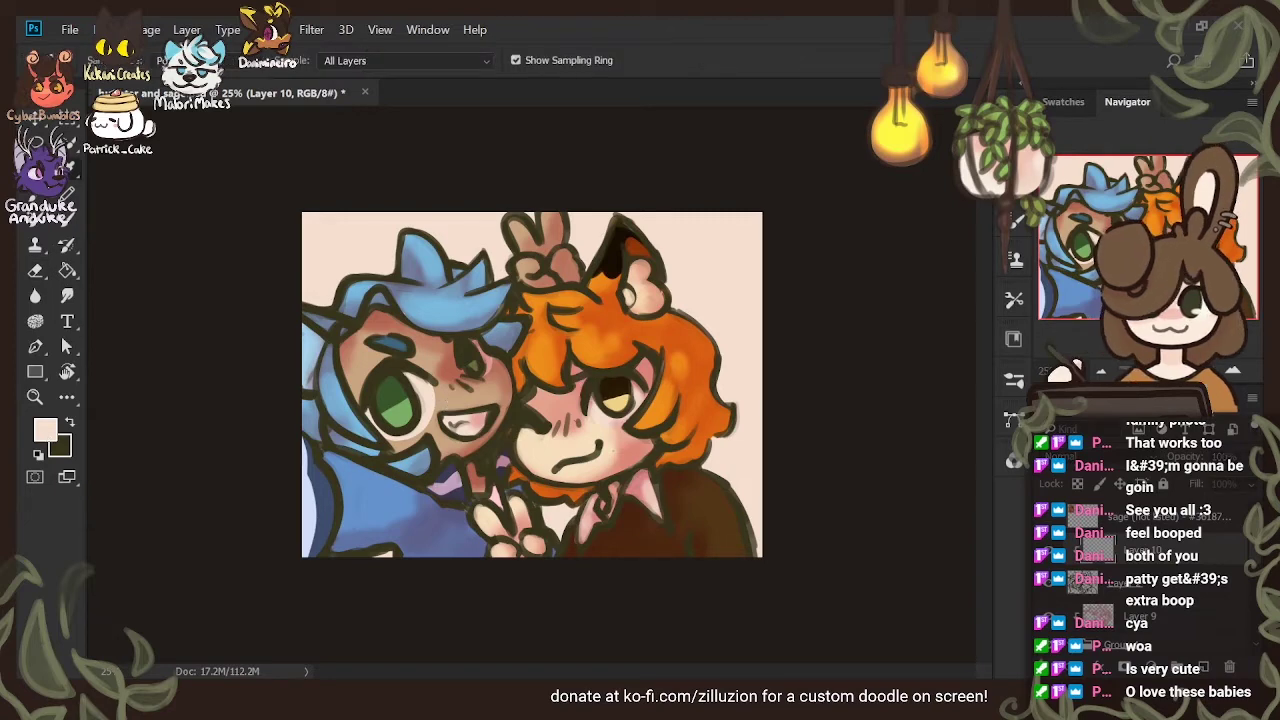
key("e")
key("b")
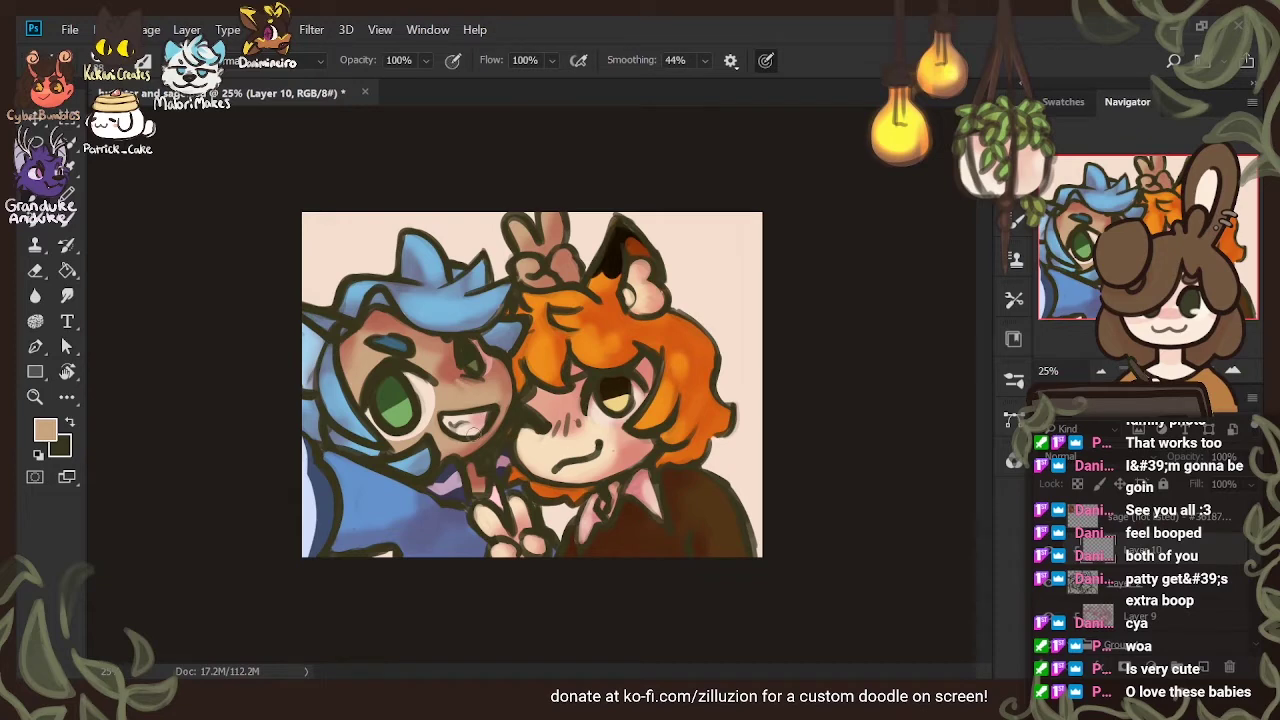
left_click_drag(464, 379, 482, 378)
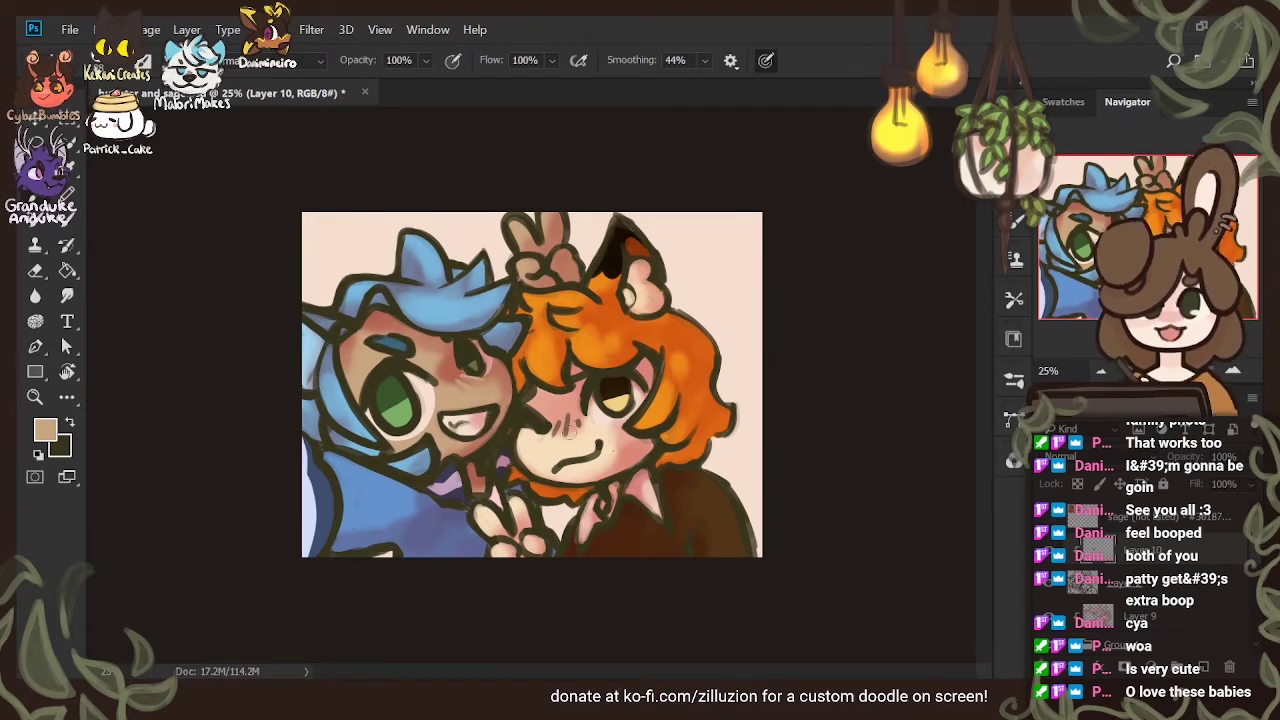
Sample the pink of the foxboy's face and recolour the blush lines beside his nose with it
key("i")
left_click(572, 425)
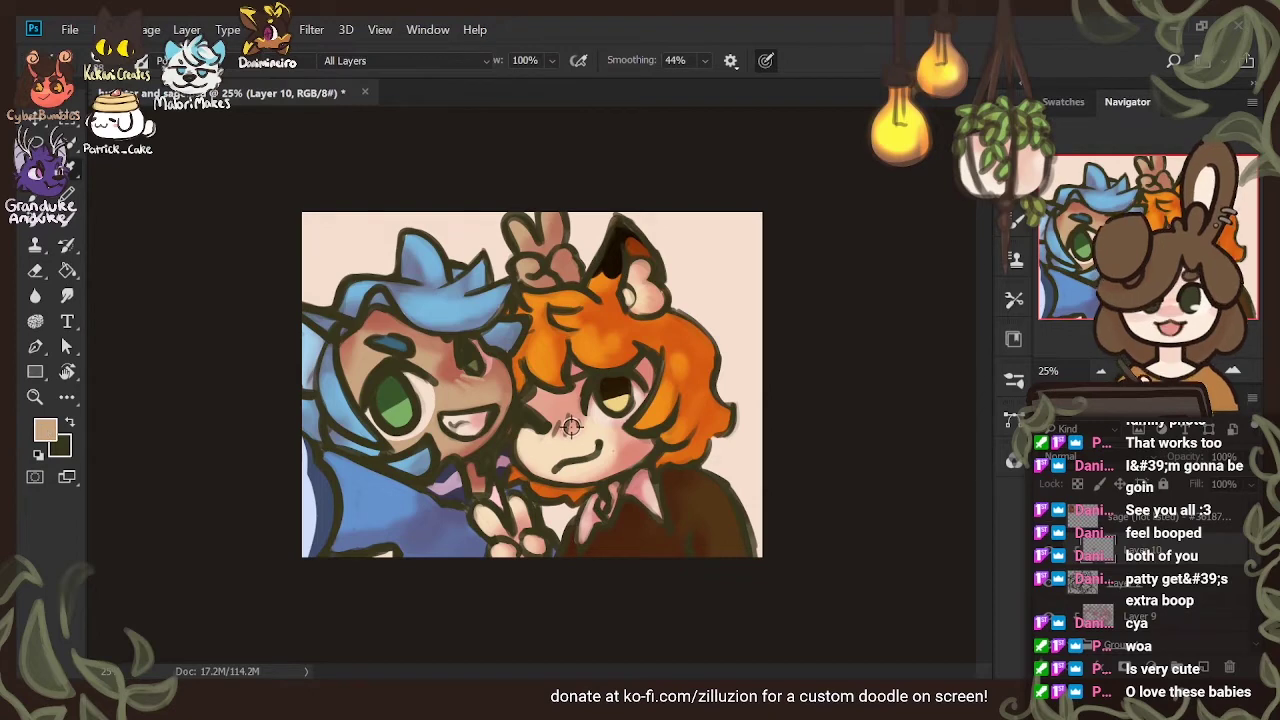
key("b")
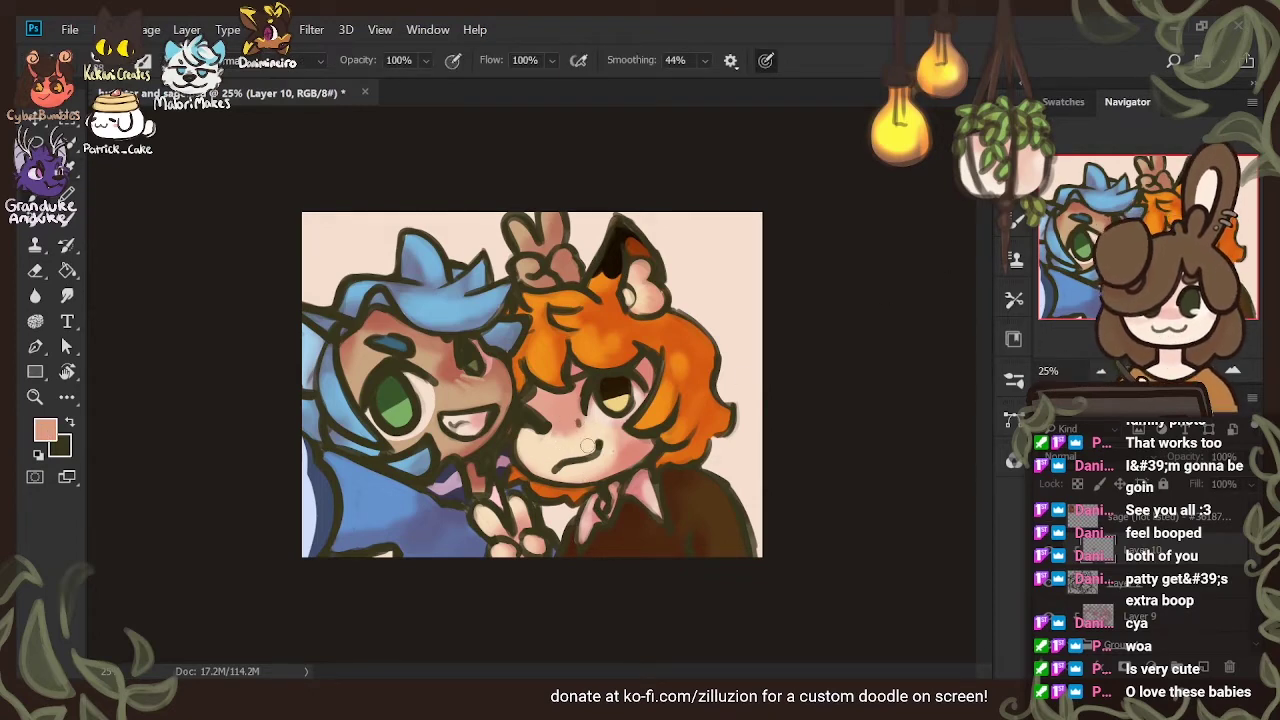
Recolour the blush lines on the catboy's cheek reddish pink and erase the excess paint beside them
key("i")
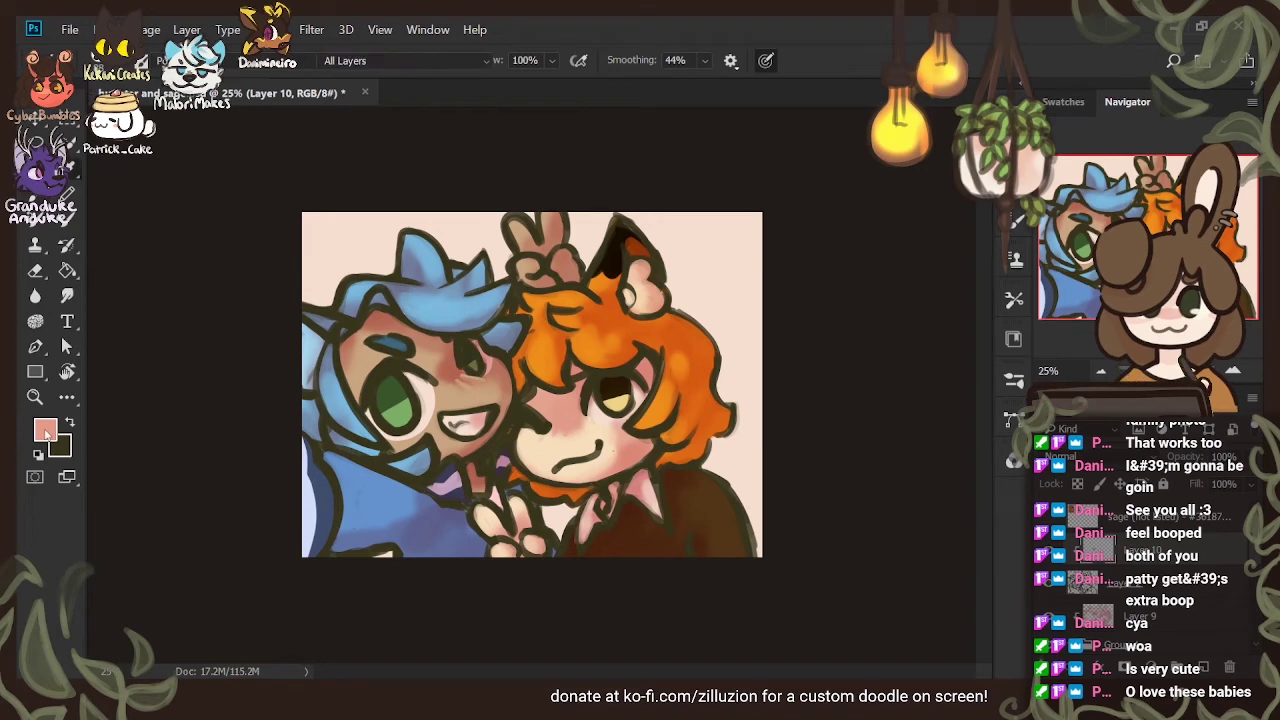
left_click(466, 377)
key("b")
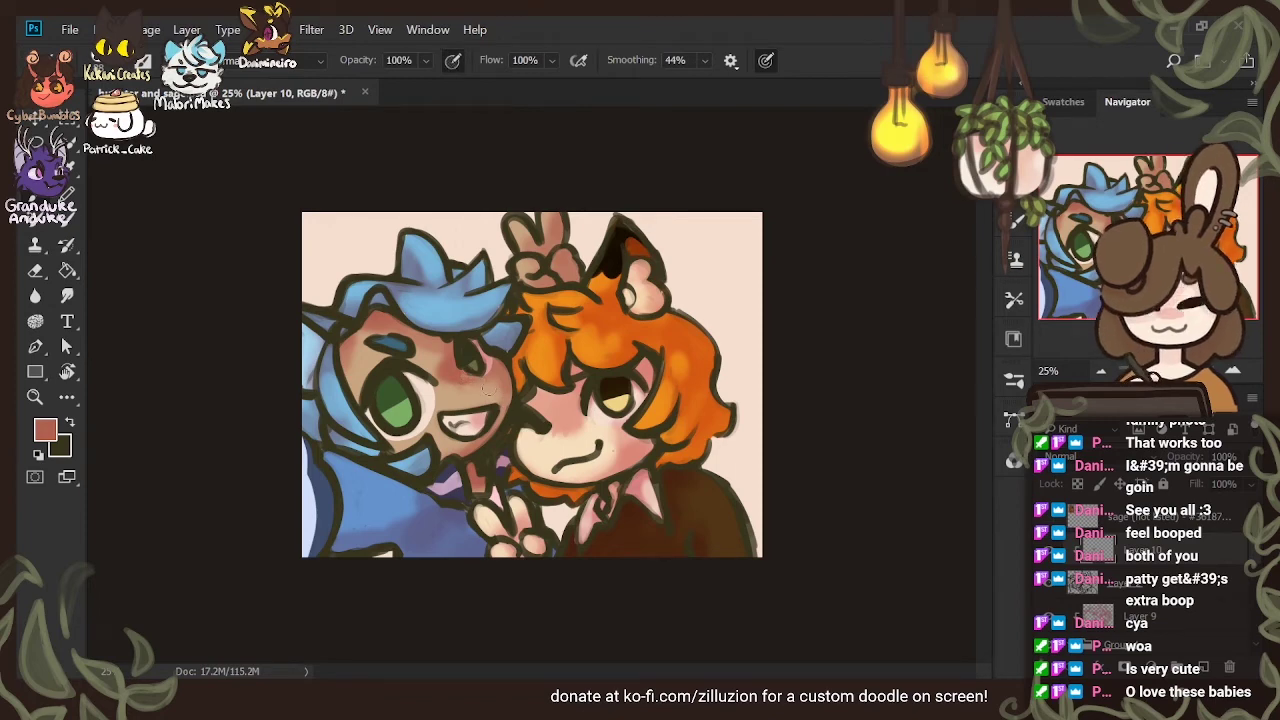
key("e")
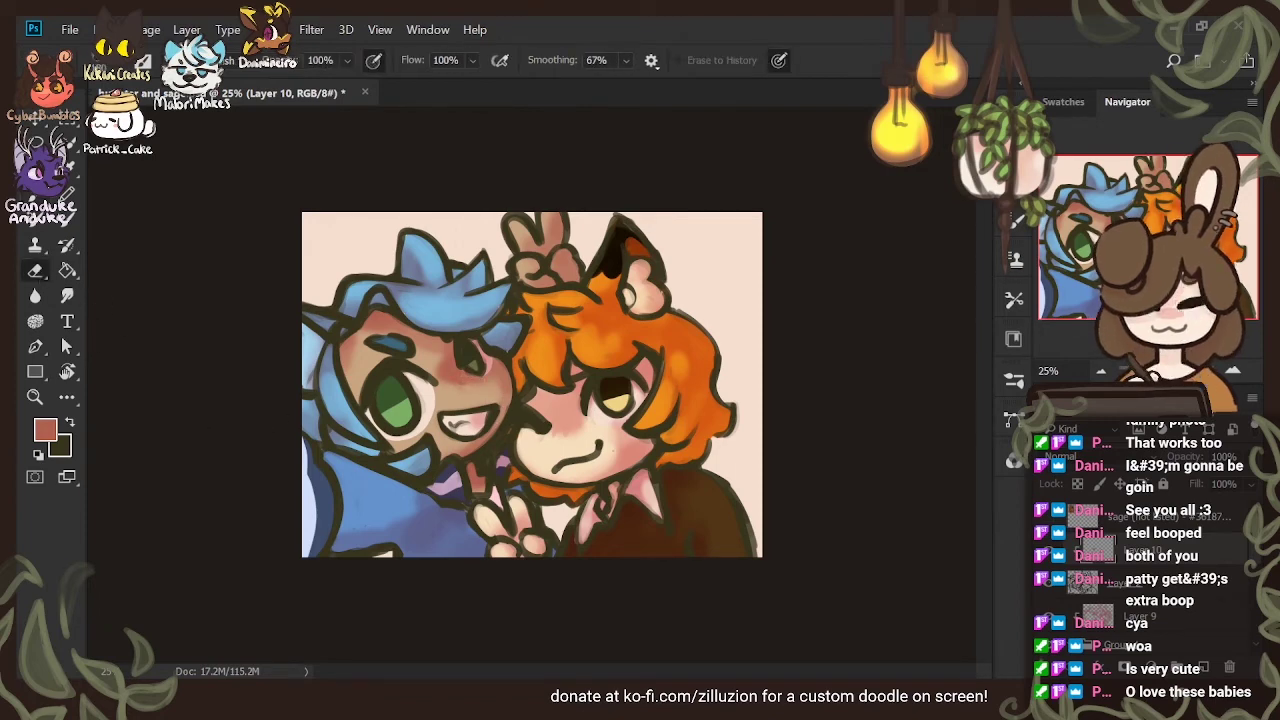
left_click_drag(493, 400, 497, 410)
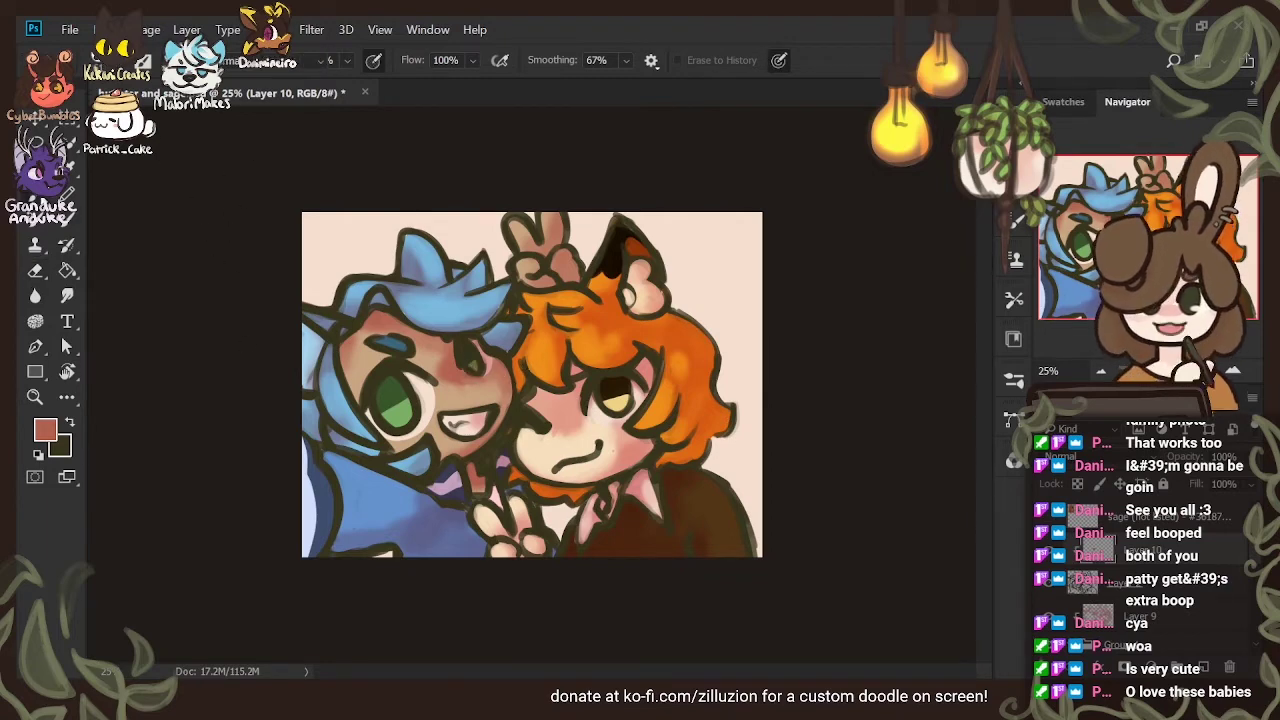
Sample the catboy's blue hair colour and paint it over the inner hair outlines at the top spike, fringe and side
key("i")
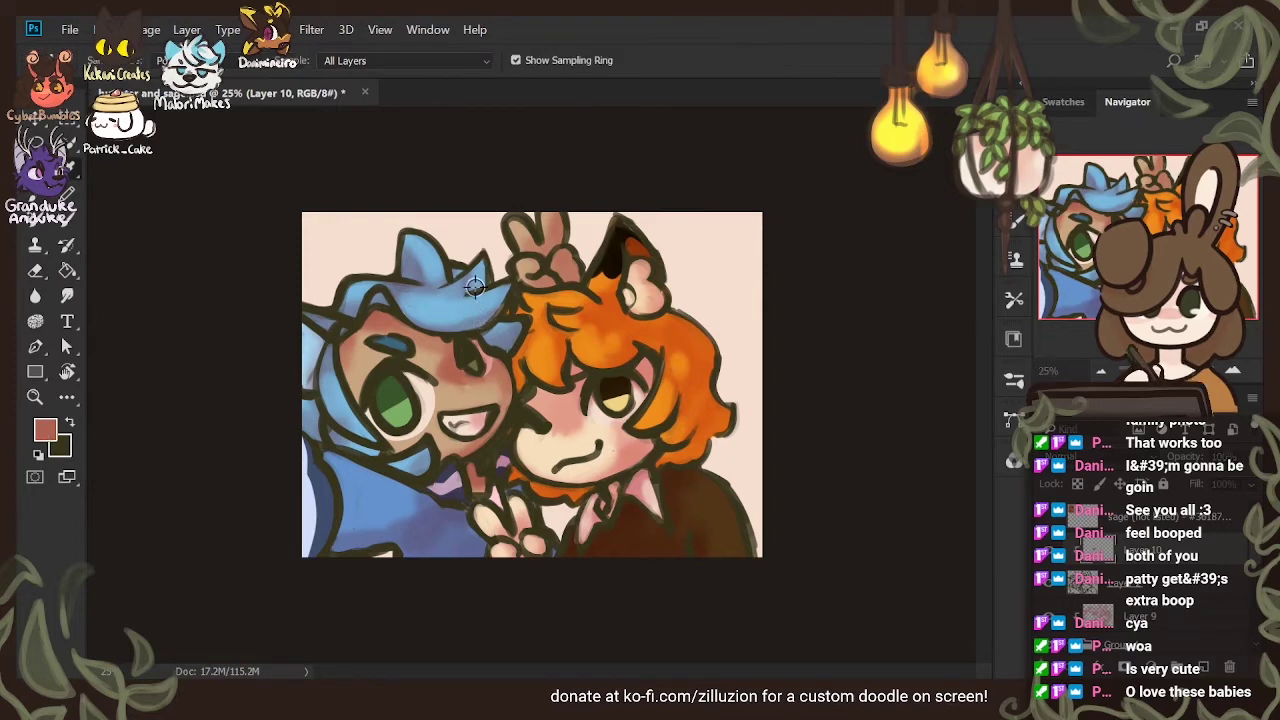
key("b")
left_click(474, 292, "alt")
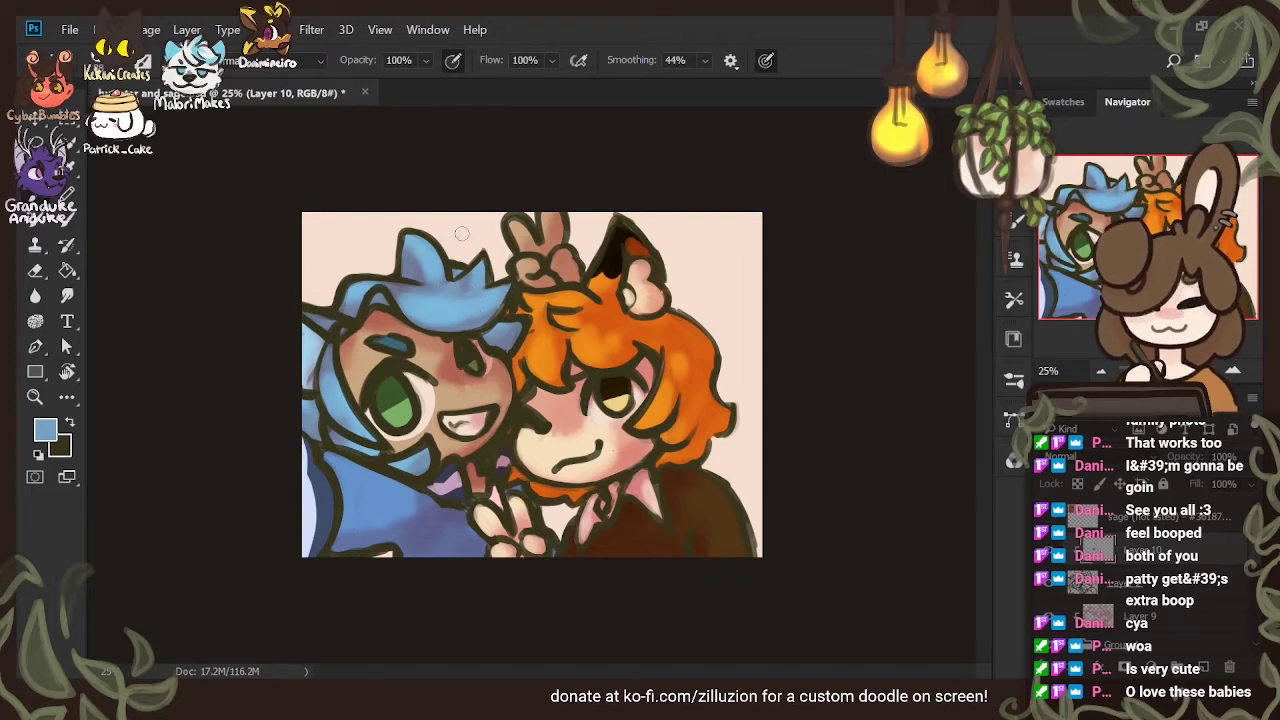
left_click_drag(423, 236, 448, 282)
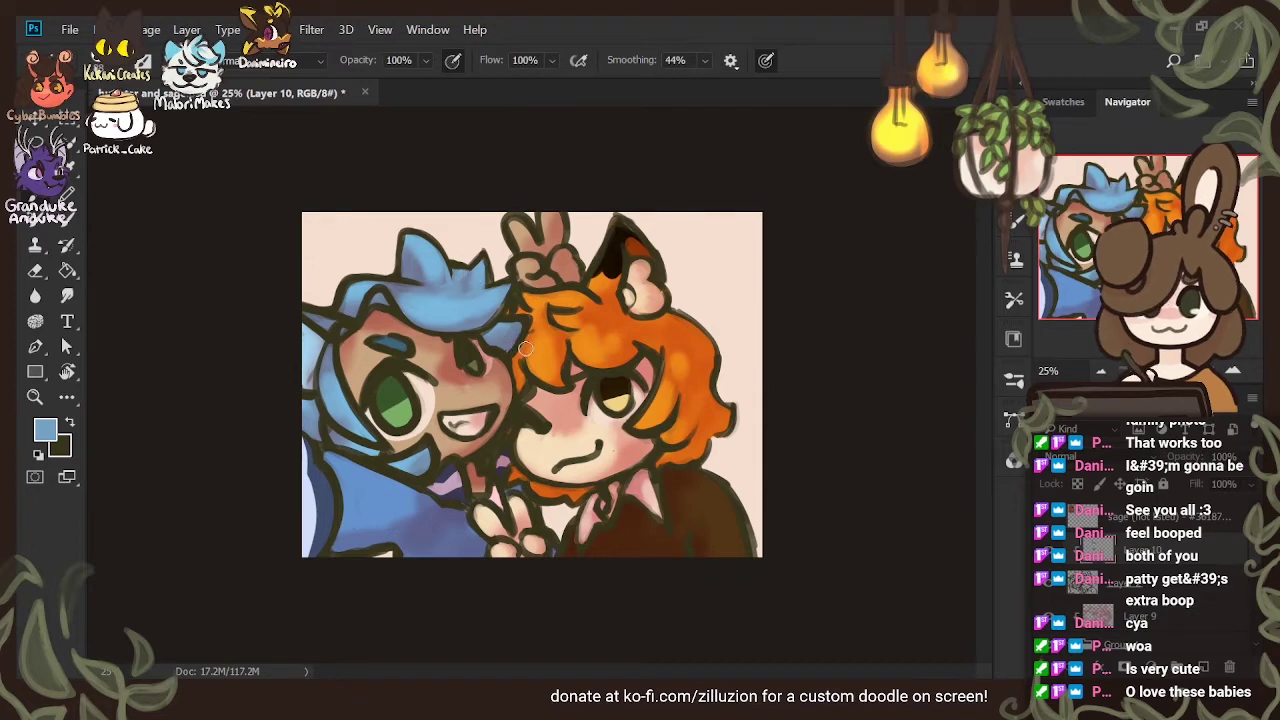
left_click_drag(364, 314, 387, 292)
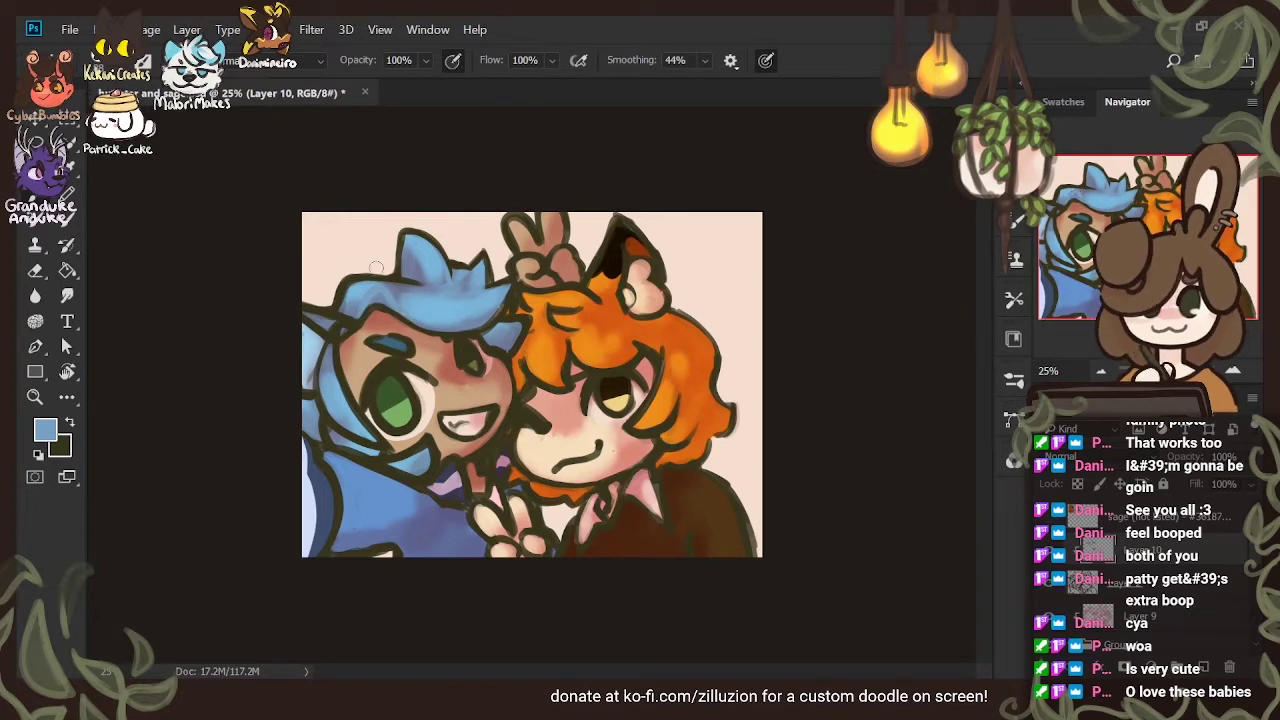
left_click_drag(337, 318, 329, 352)
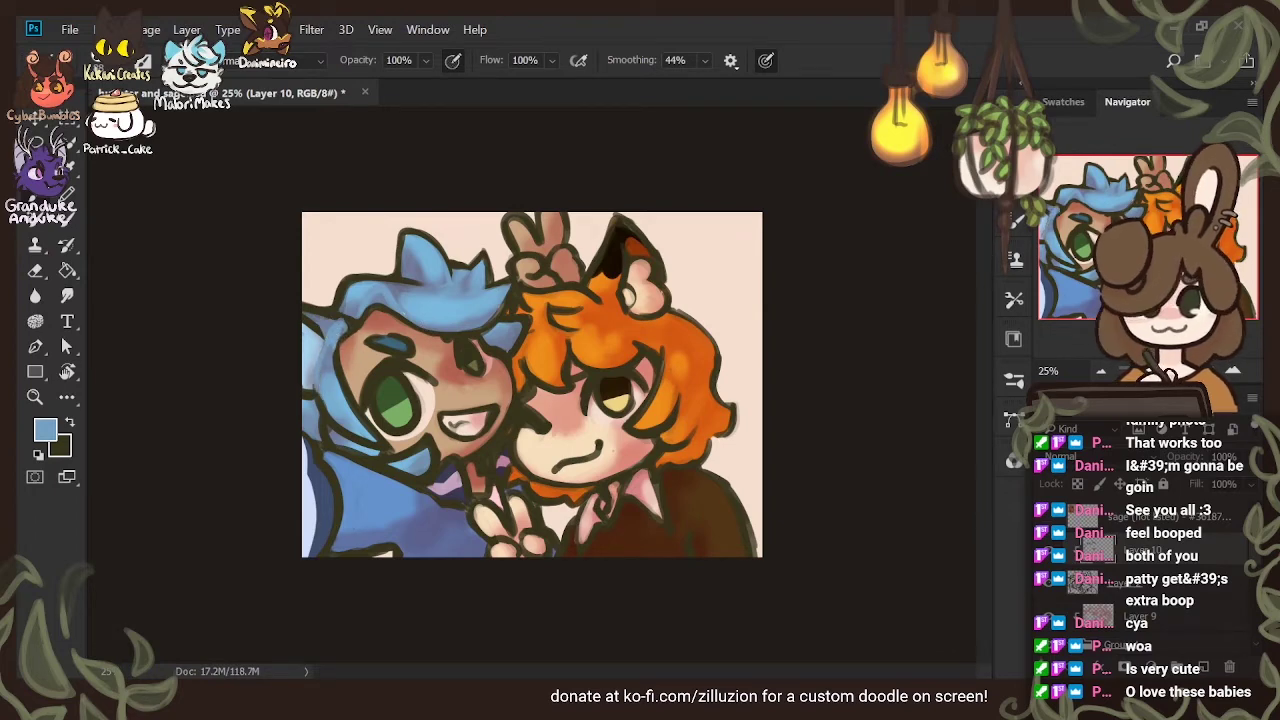
Clean up the blue recolouring where the catboy's hairline meets his ear, alternating Brush and Eraser
key("e")
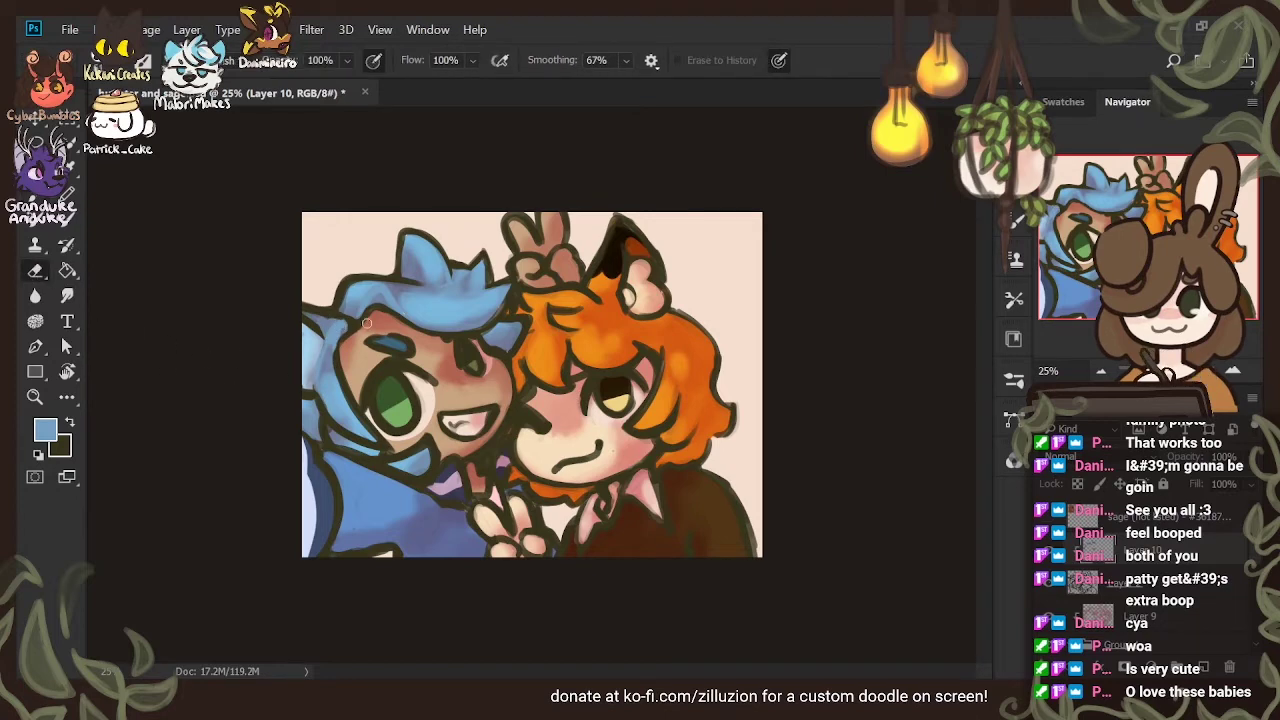
key("b")
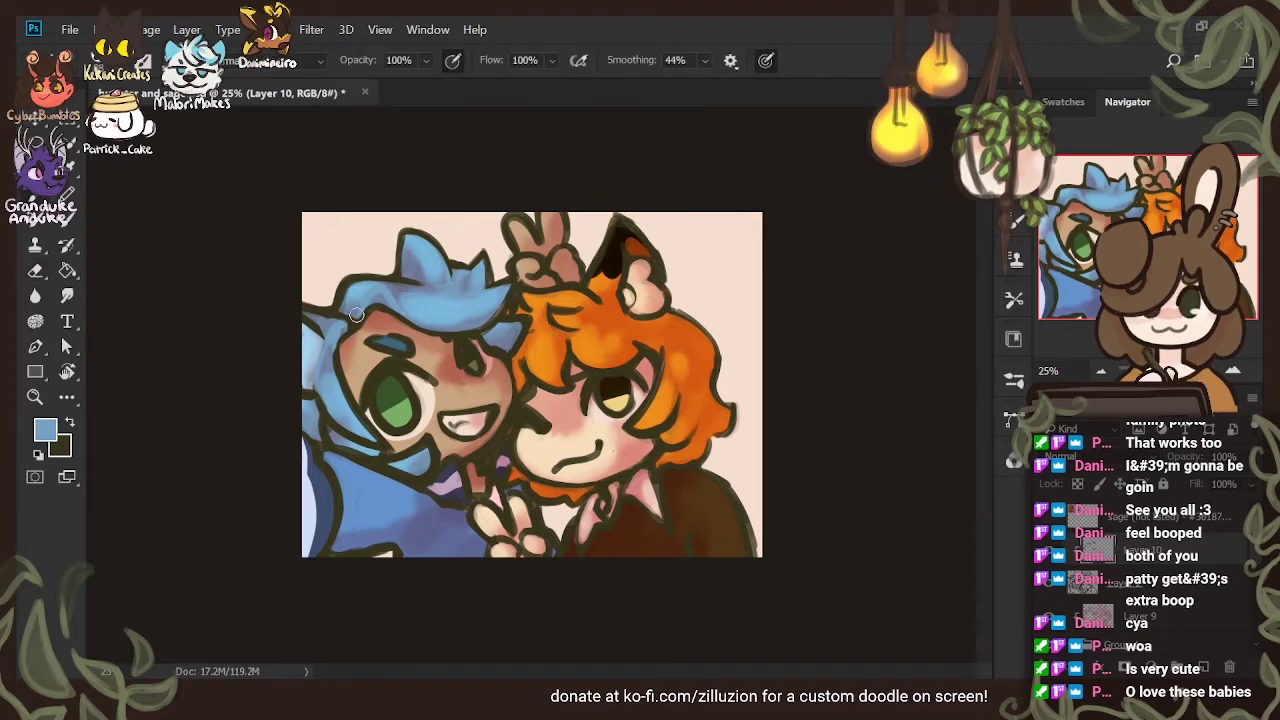
mouse_move(345, 322)
left_mouse_down()
mouse_move(358, 305)
mouse_move(350, 326)
left_mouse_up()
key("e")
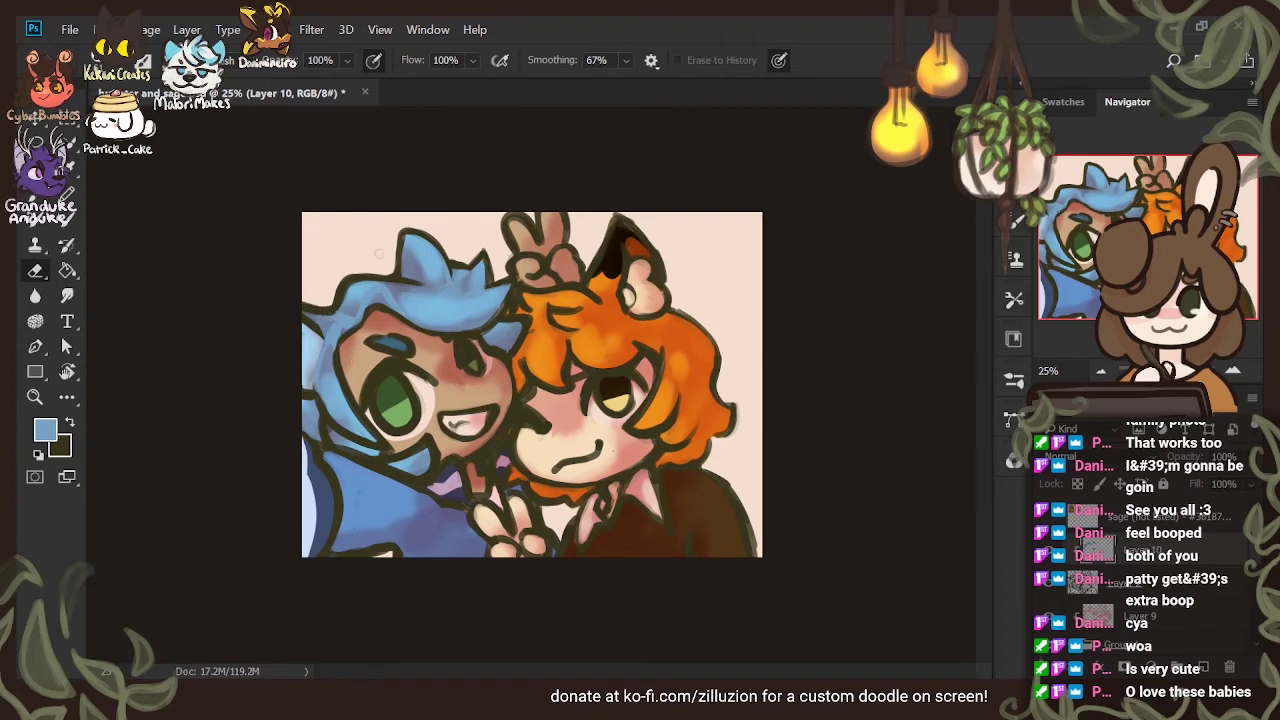
Touch up the blue recolouring of the line art along the catboy's side hair and lower locks, alternating Brush and Eraser and sampling a muted blue
key("b")
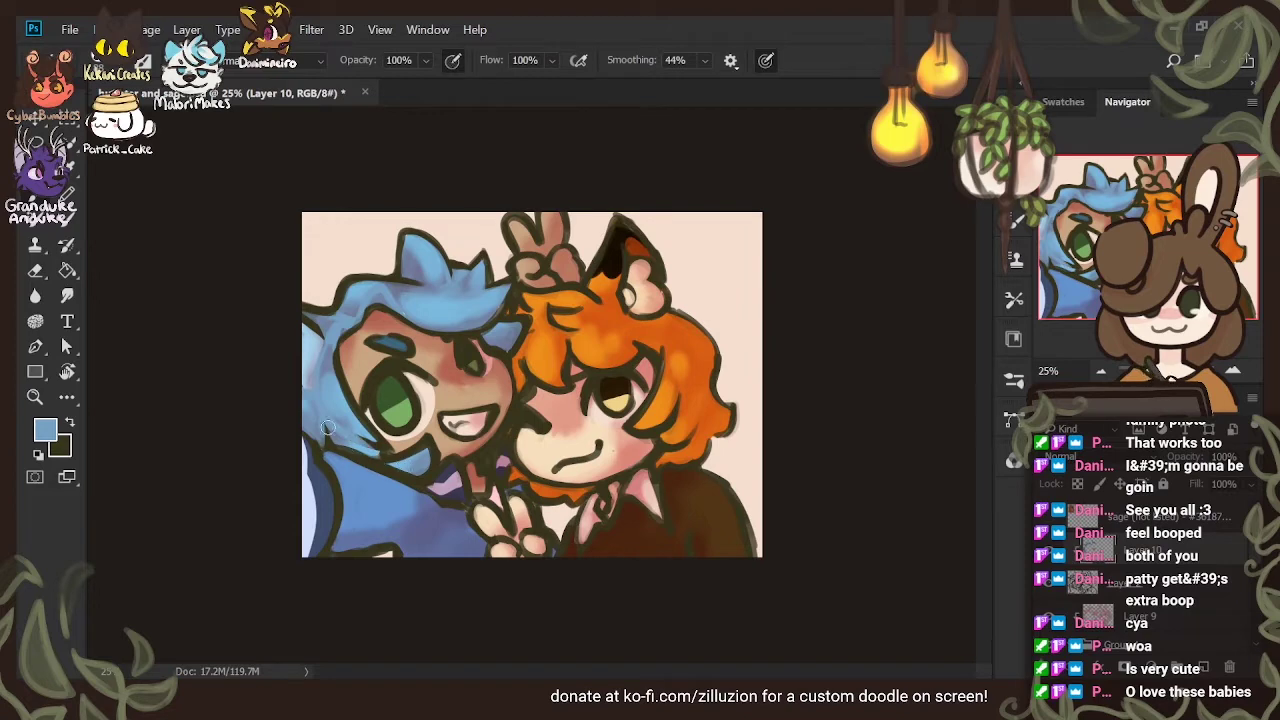
key("e")
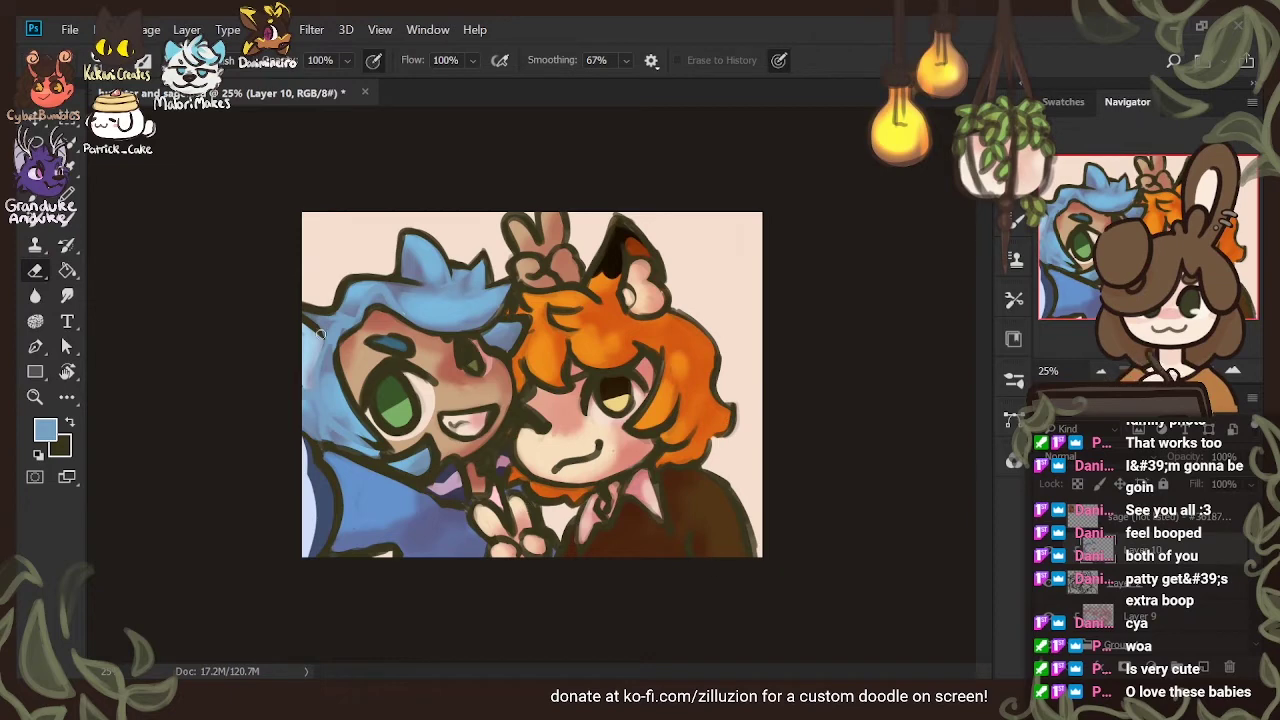
key("b")
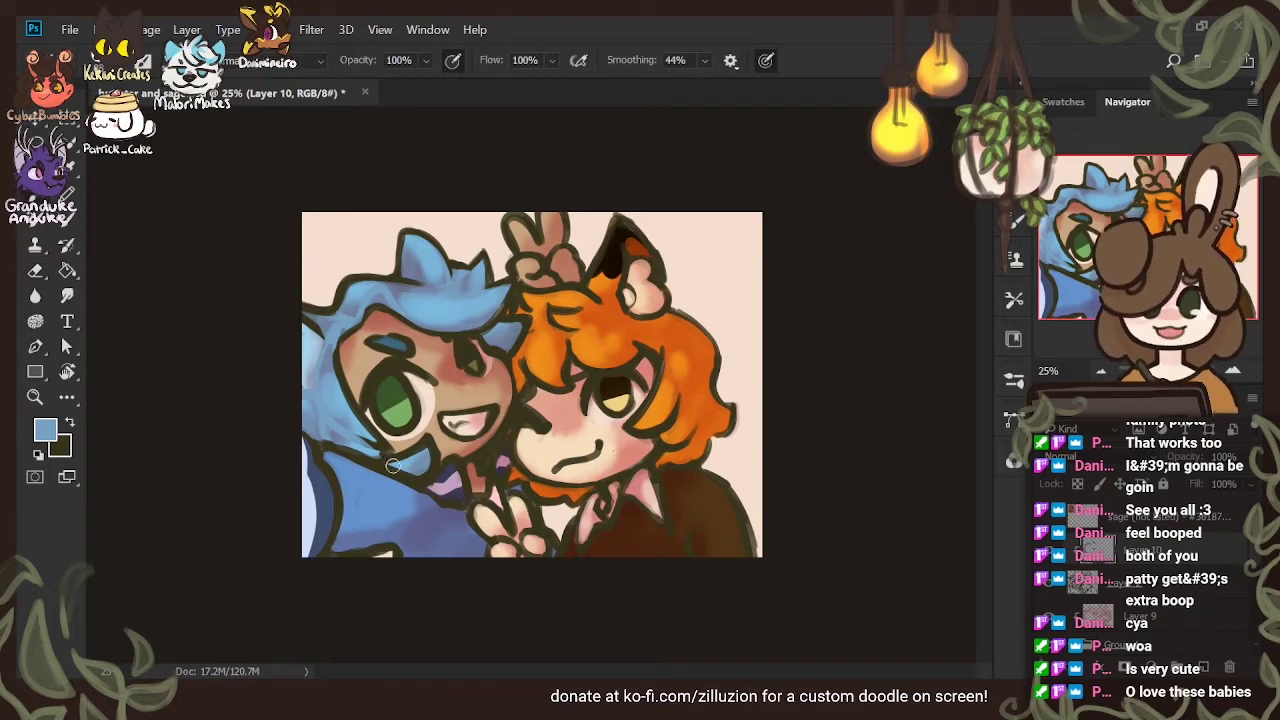
mouse_move(377, 456)
left_mouse_down()
mouse_move(391, 461)
mouse_move(374, 458)
left_mouse_up()
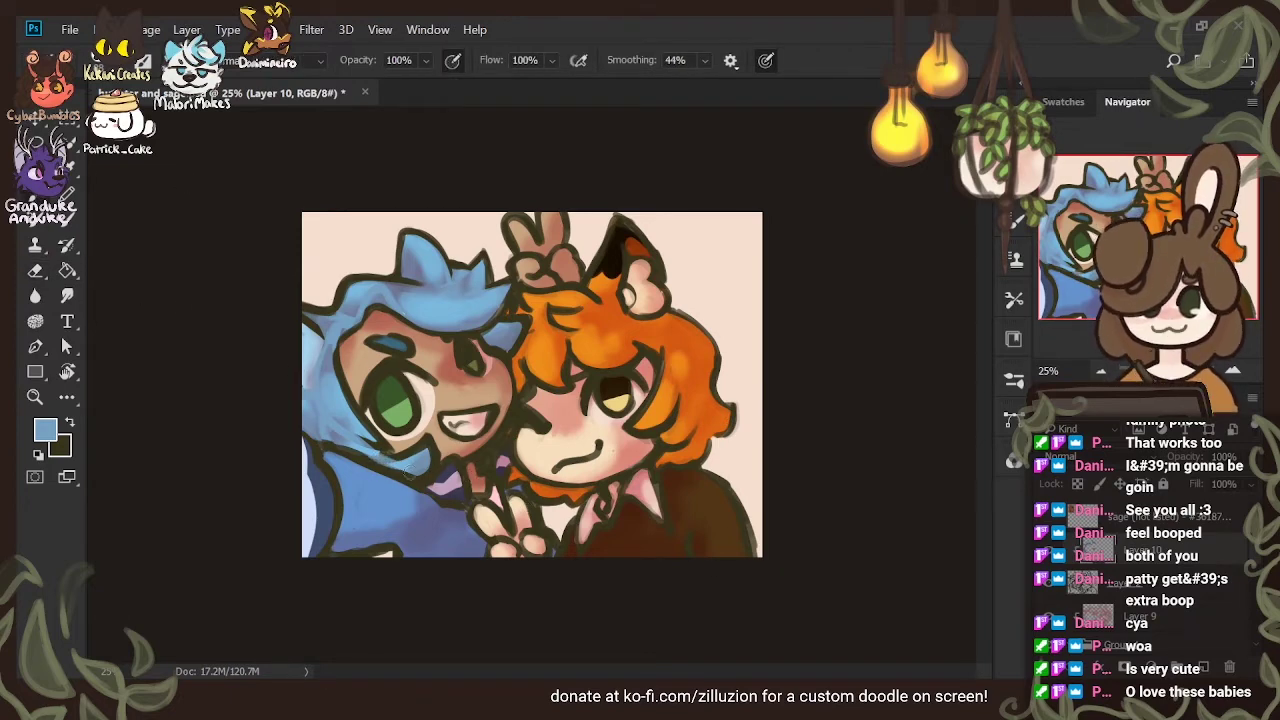
key("e")
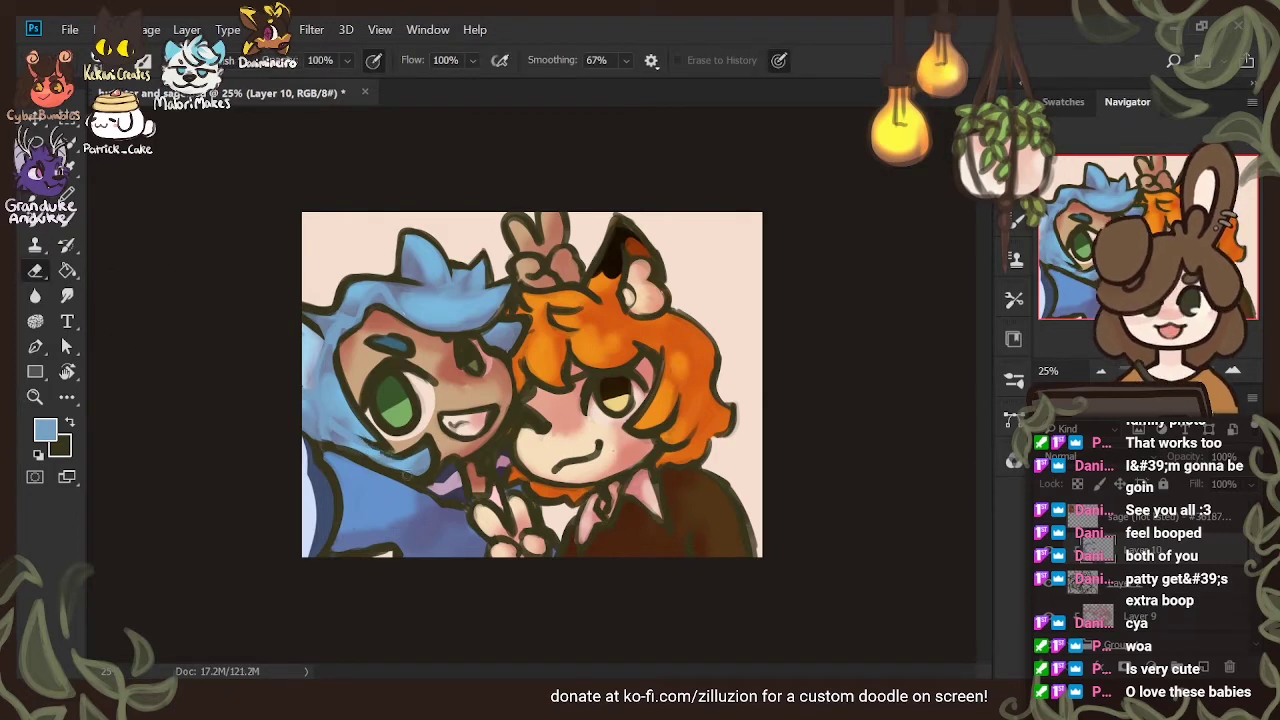
left_click_drag(372, 464, 410, 480)
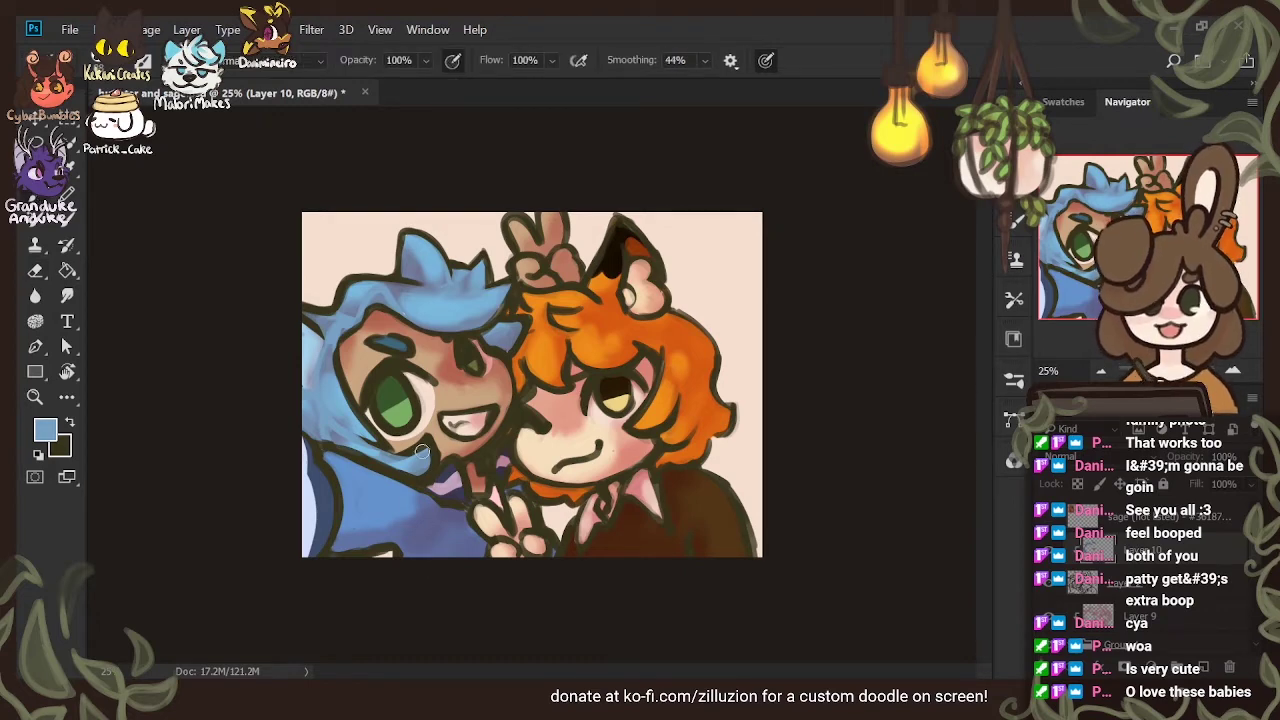
left_click_drag(397, 464, 409, 458)
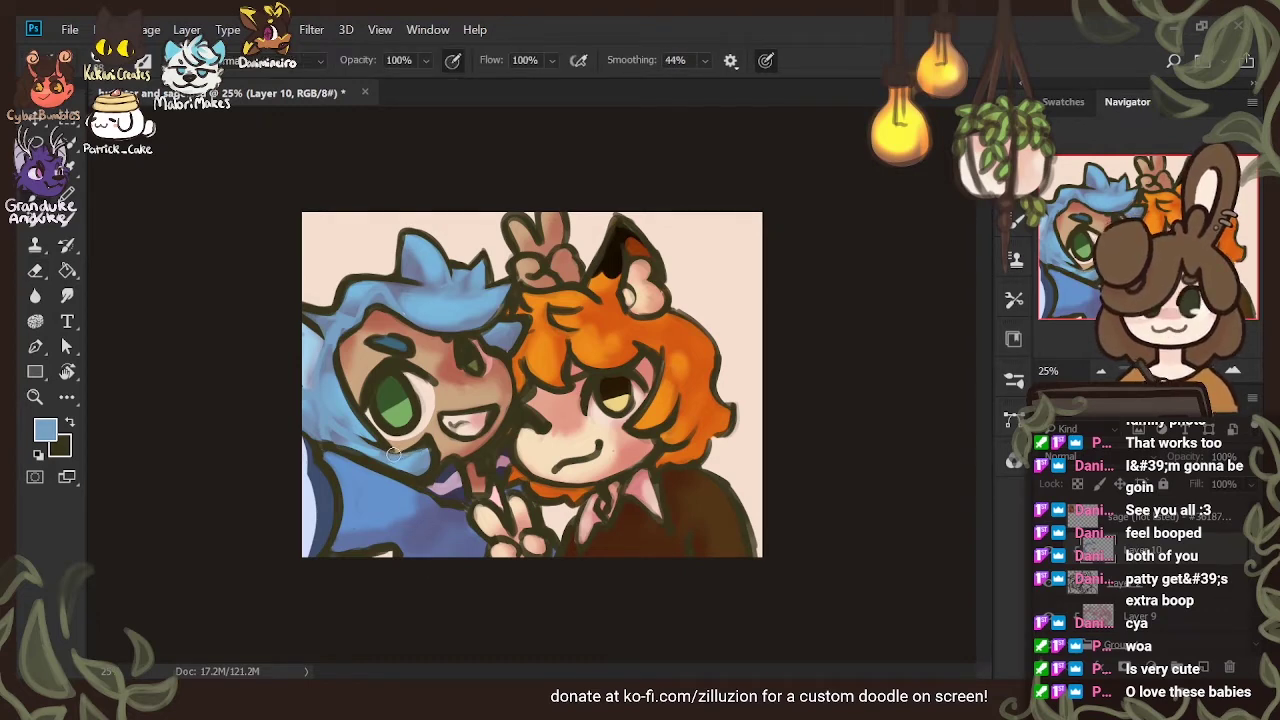
key("e")
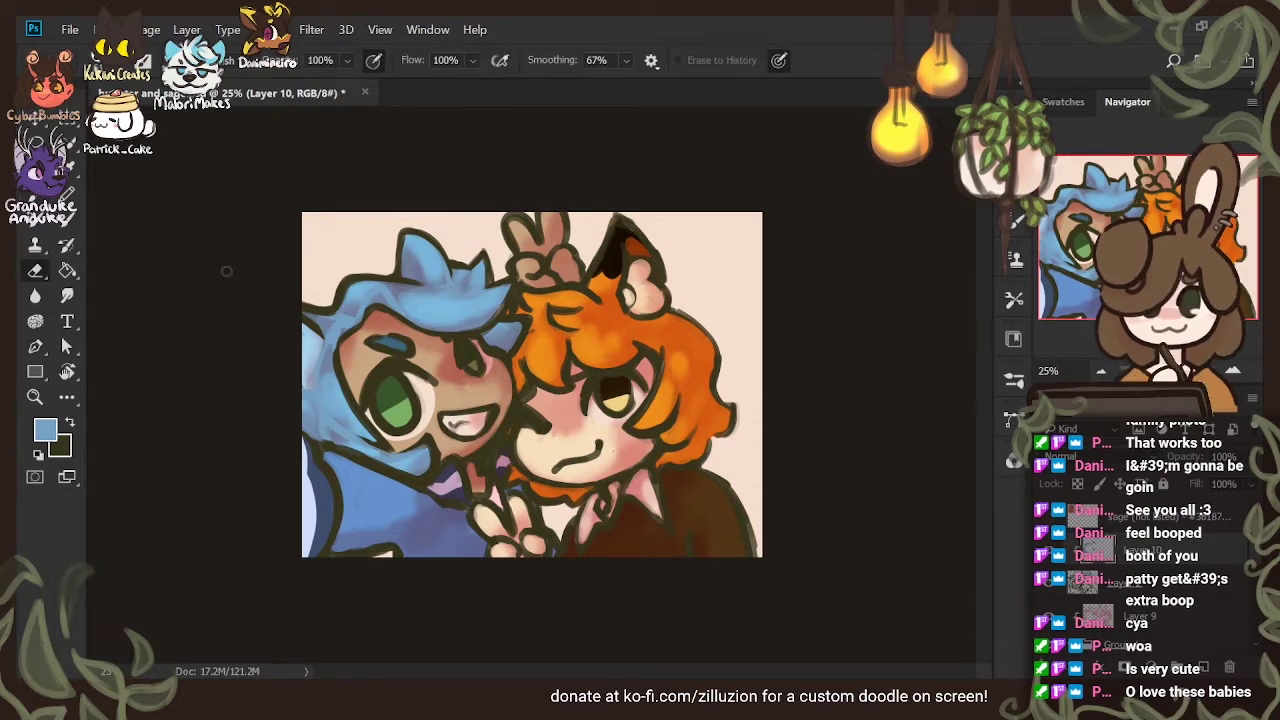
key("b")
key("i")
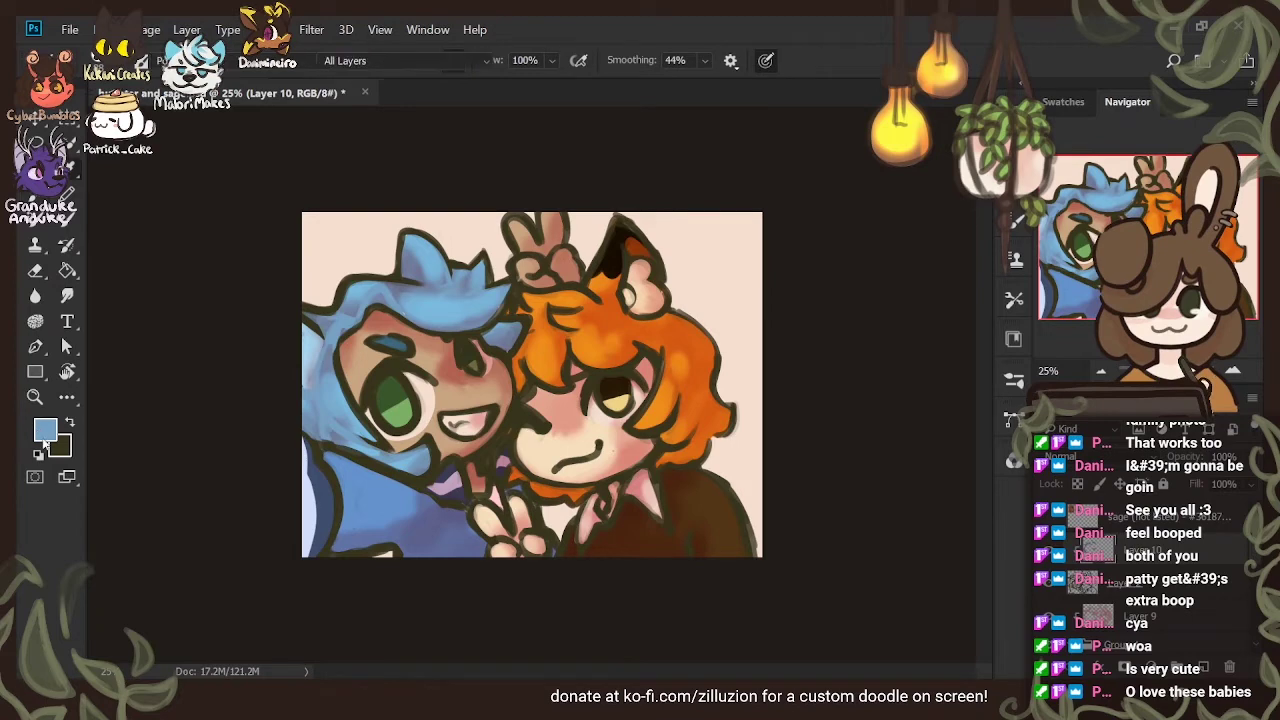
key("b")
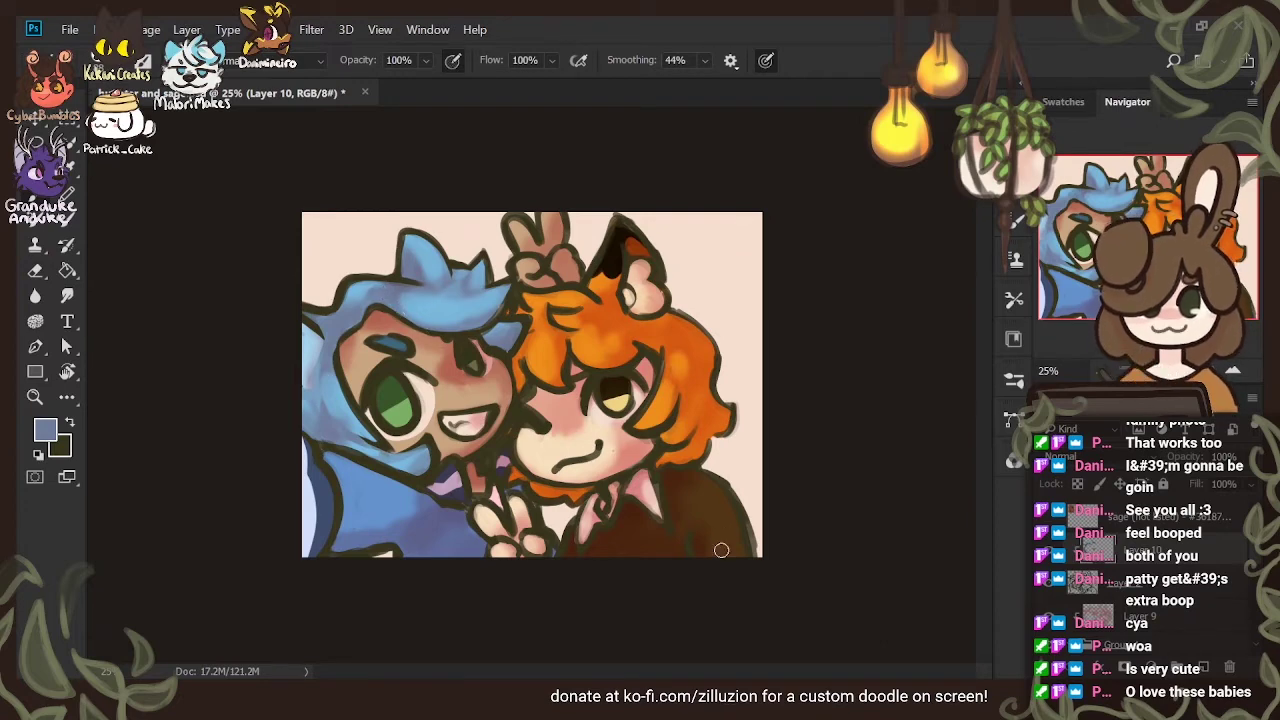
Sample the orange of the foxboy's hair and paint it over the inner hair outlines at his fringe, crown and side, erasing excess paint
key("i")
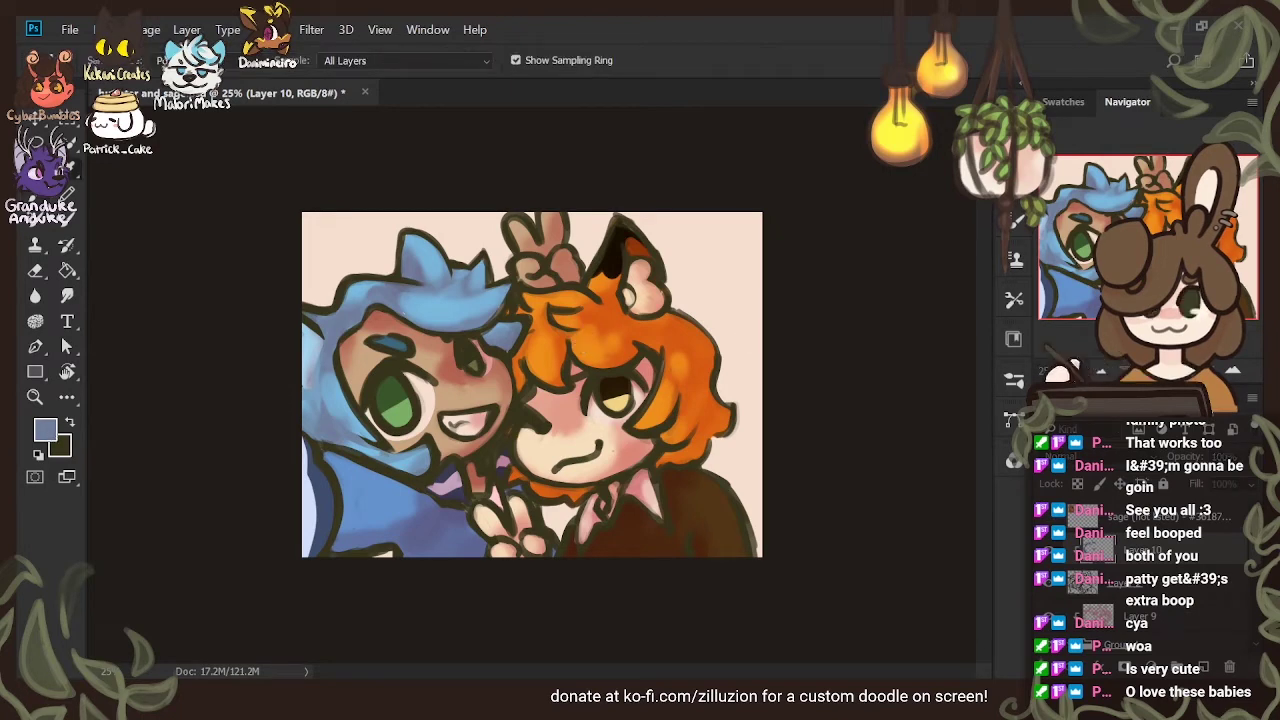
left_click(567, 314)
key("b")
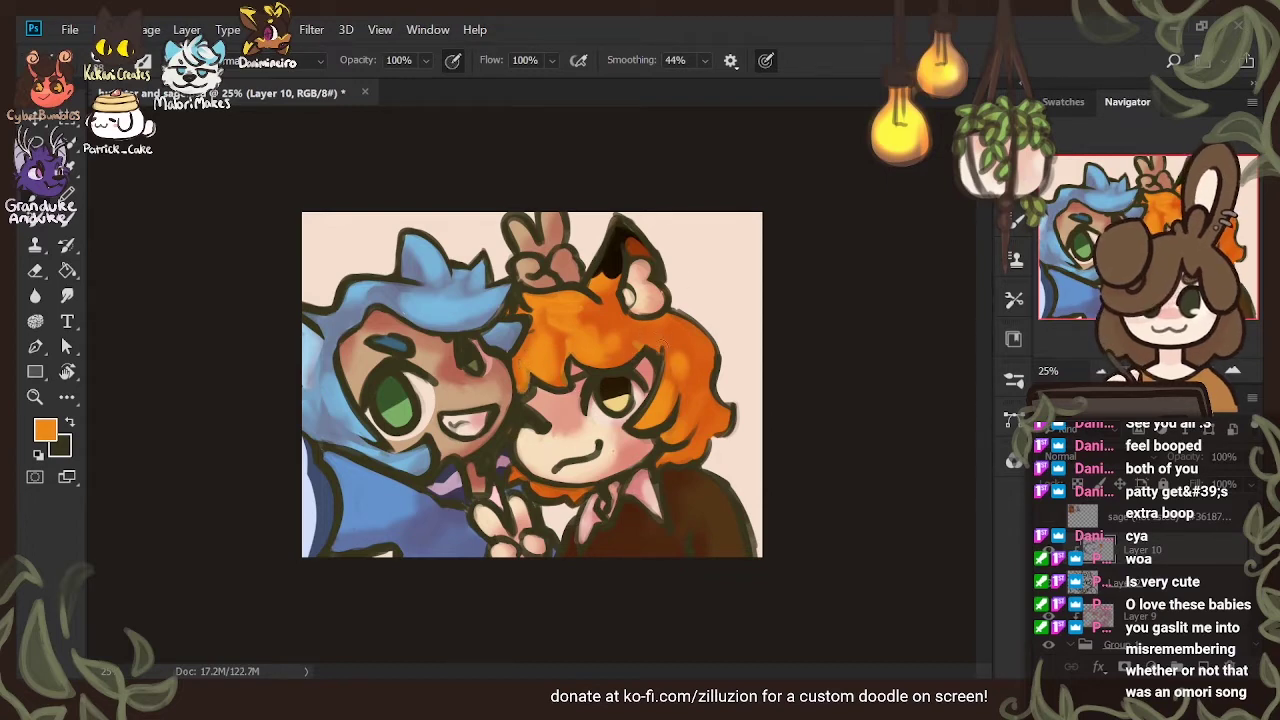
left_click_drag(644, 347, 661, 377)
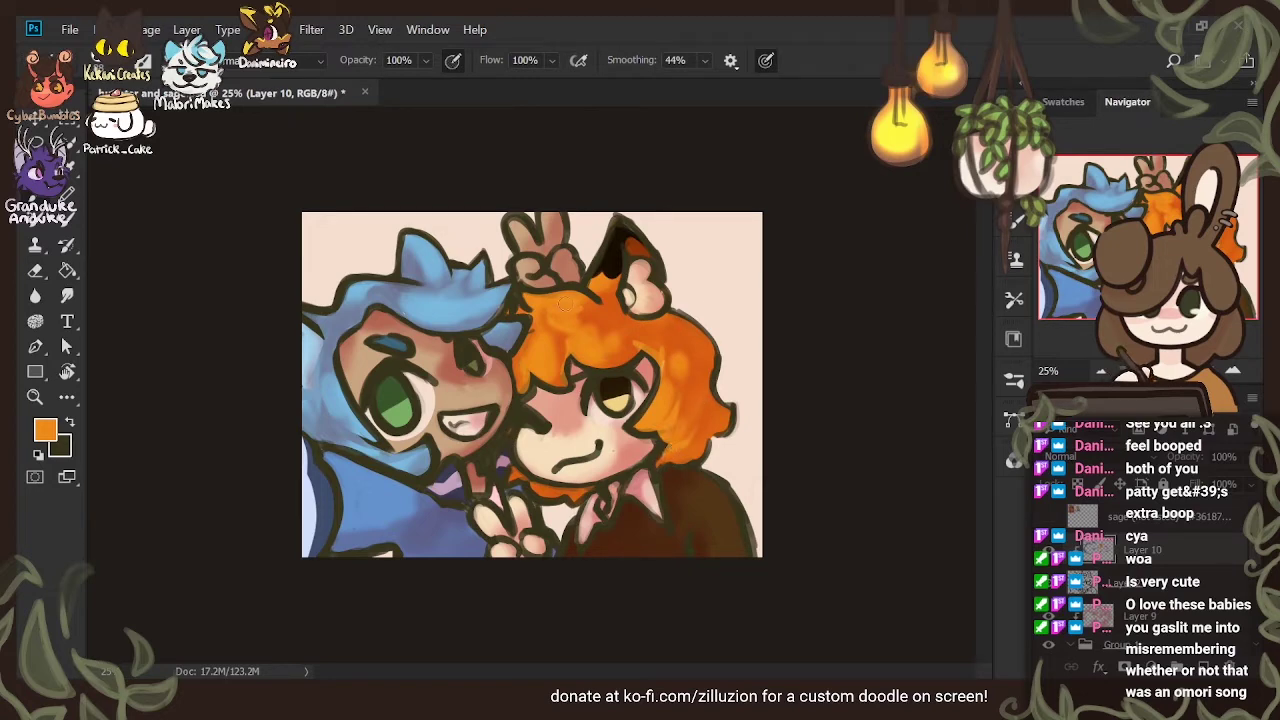
left_click_drag(599, 297, 574, 298)
key("e")
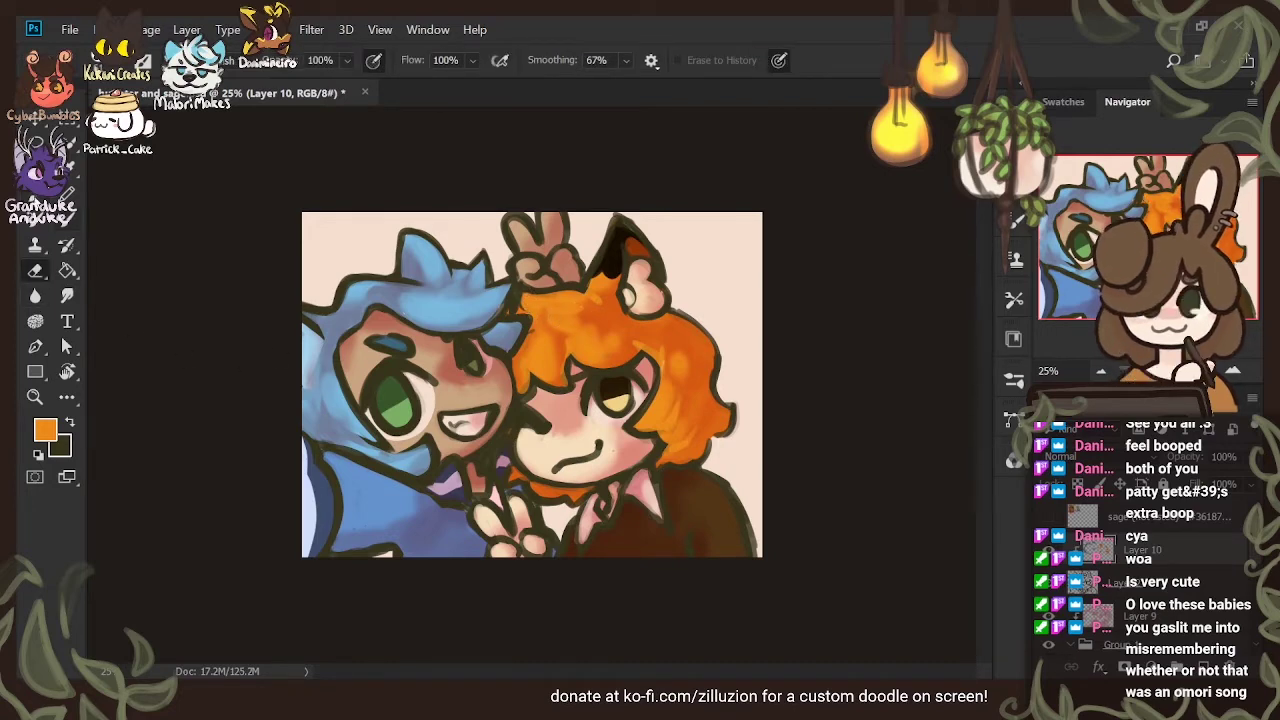
Switch to a darker orange sampled from the foxboy's hair and blend the recoloured lines in its shaded areas
key("b")
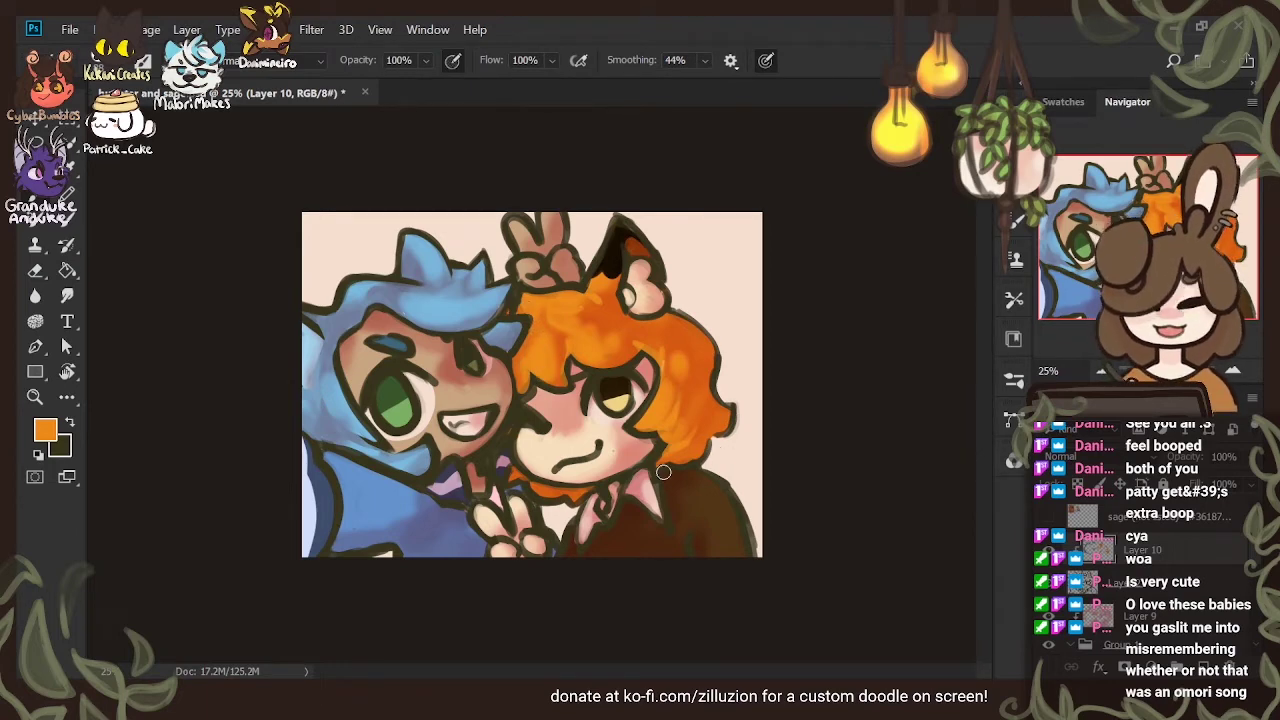
key("i")
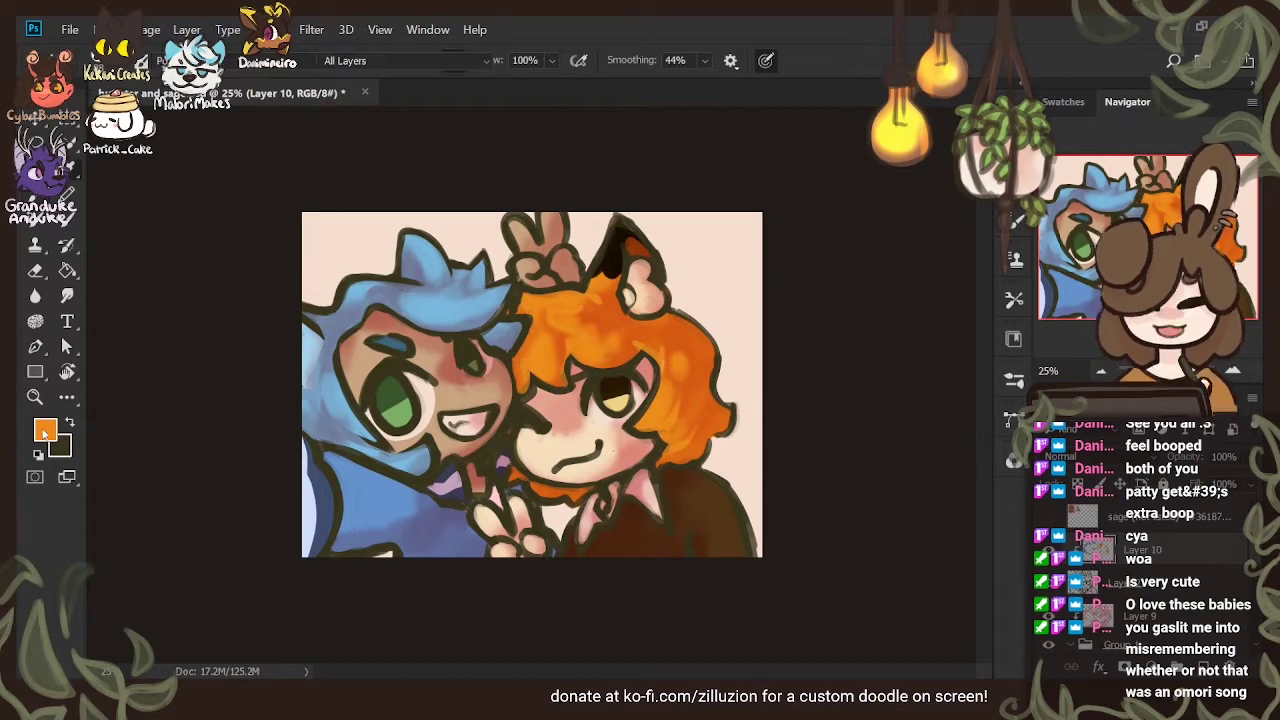
left_click(667, 343, "alt")
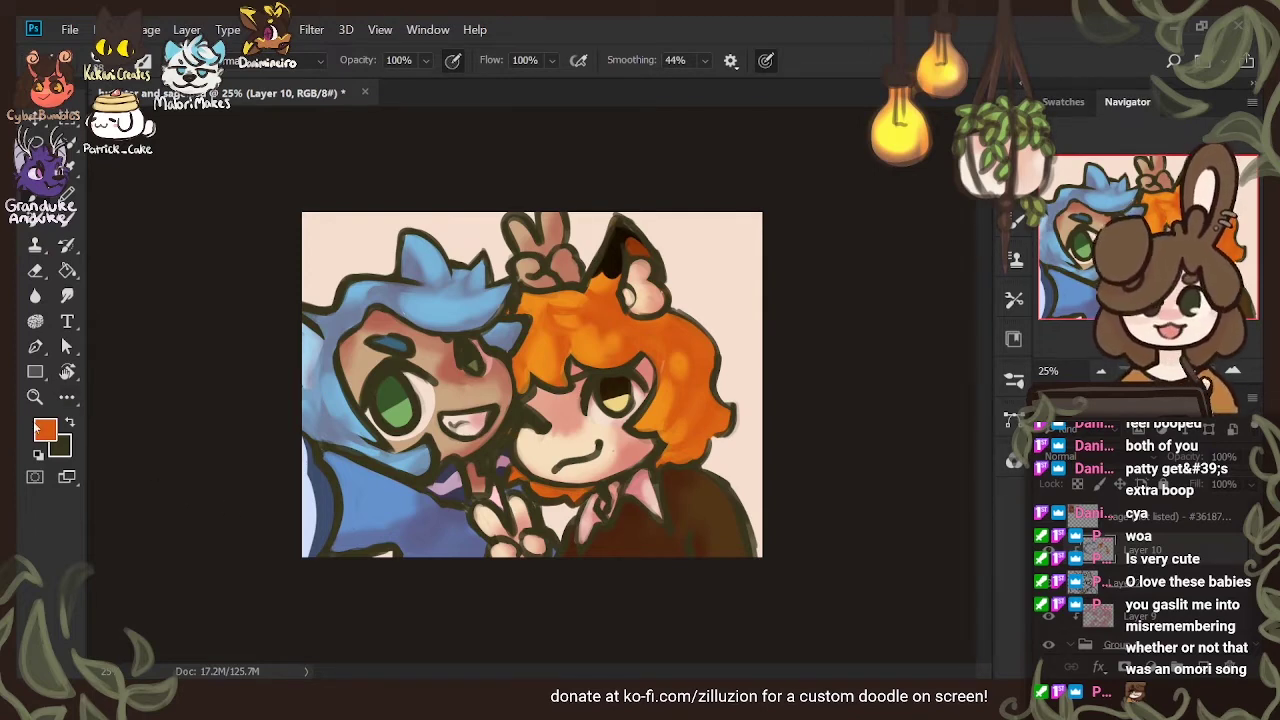
left_click(635, 312, "alt")
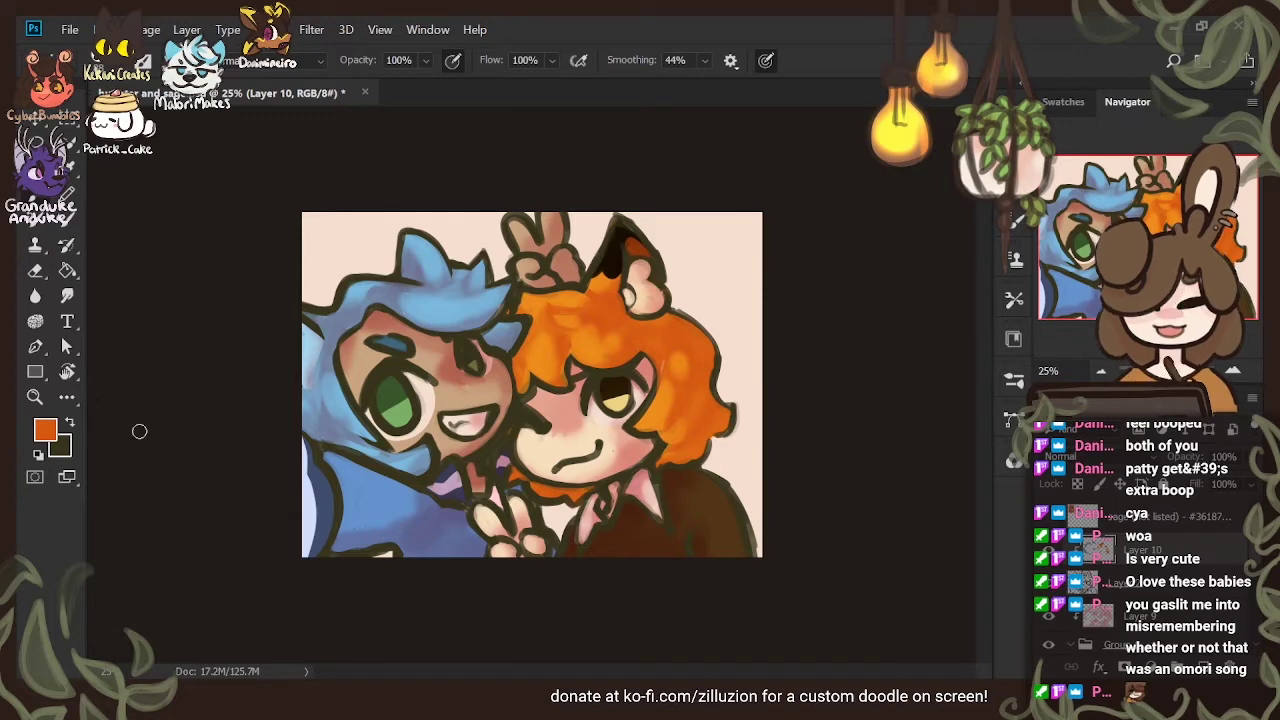
Recolour the inner lines of the foxboy's ear with sampled colours, using cream for the fluffy tuft and reddish brown beside the dark tip
key("ctrl+alt+shift+s")
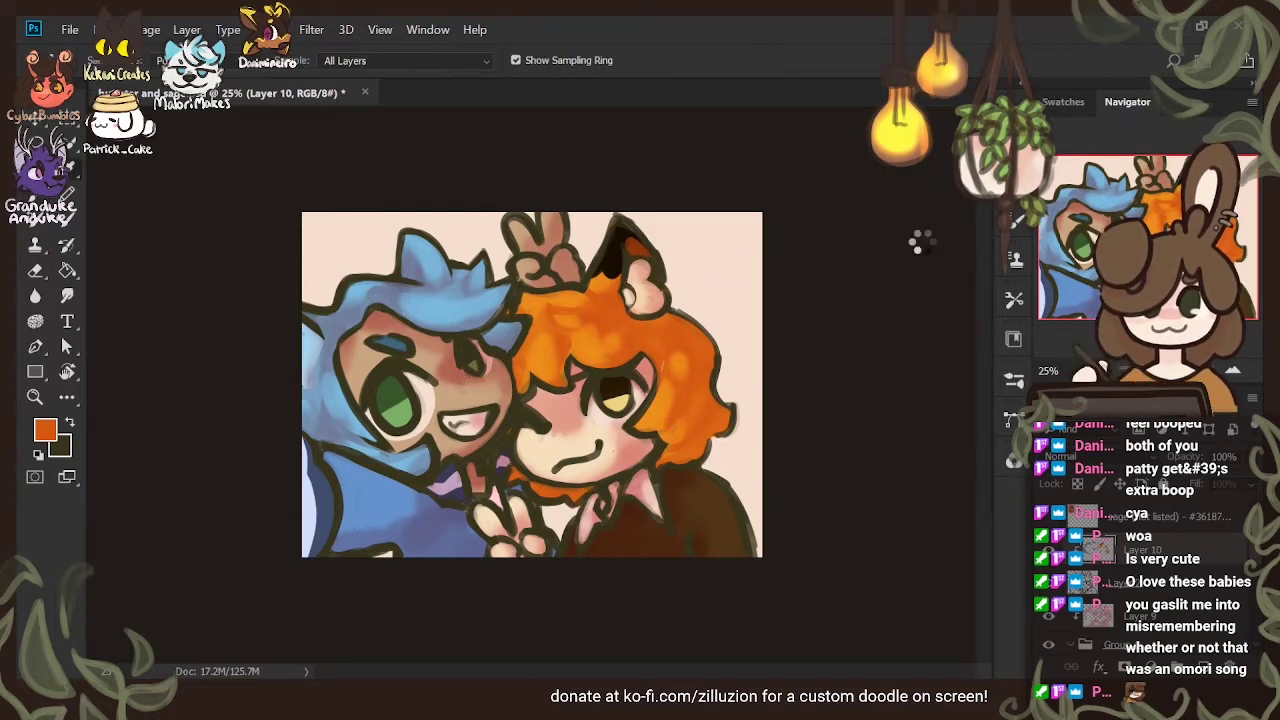
key("b")
left_click(637, 310, "alt")
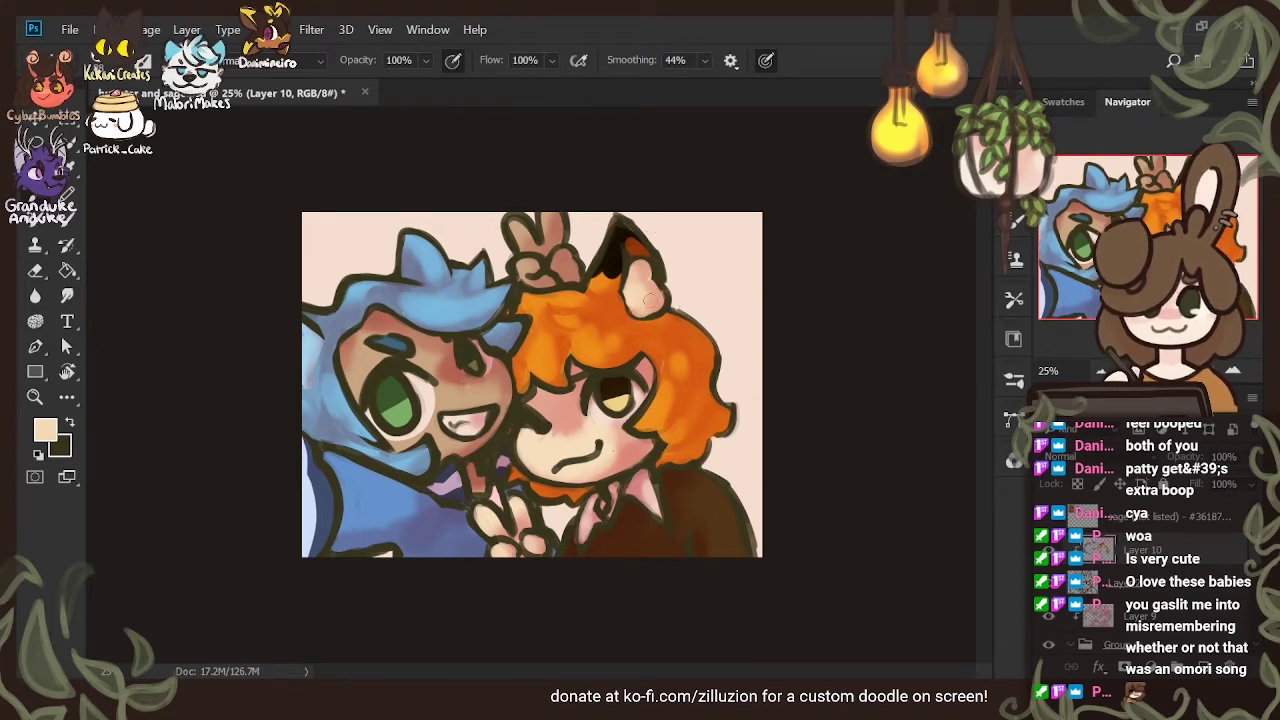
left_click_drag(648, 298, 667, 272)
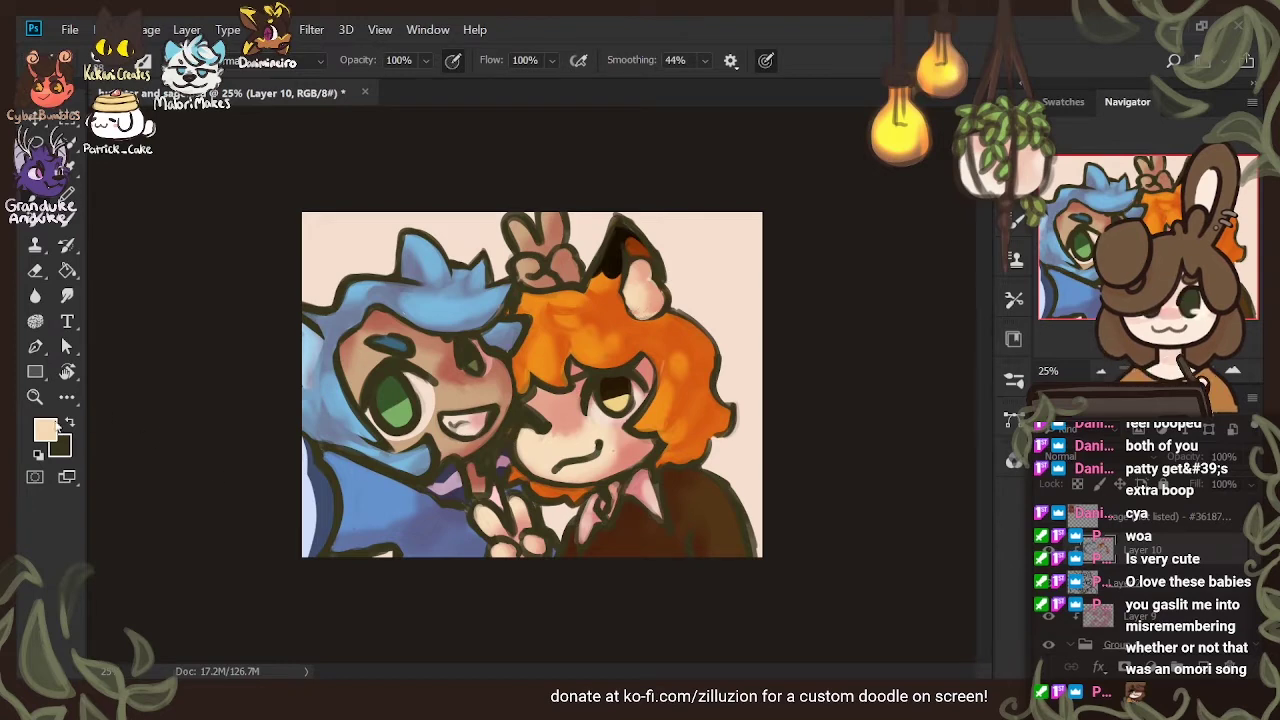
left_click(634, 249, "alt")
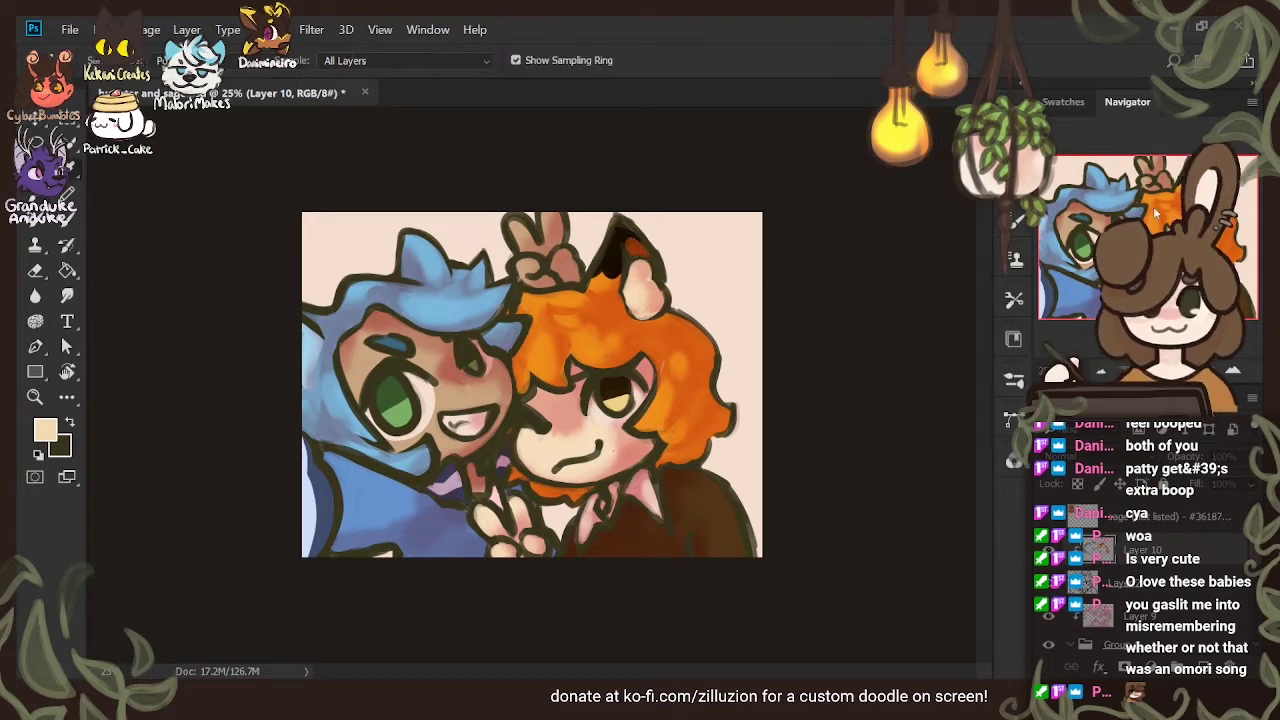
left_click_drag(624, 240, 620, 264)
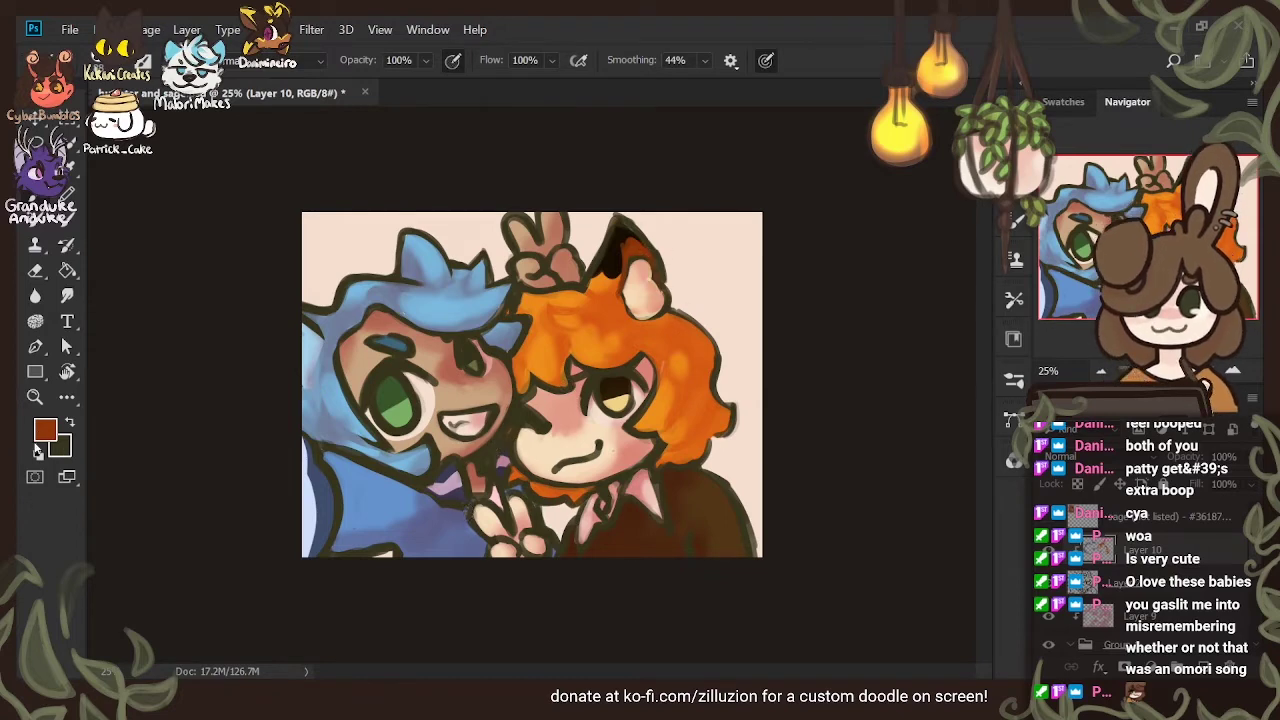
Sample the dark blue of the catboy's clothing and paint it over the inner outline beside the shaded strip
key("i")
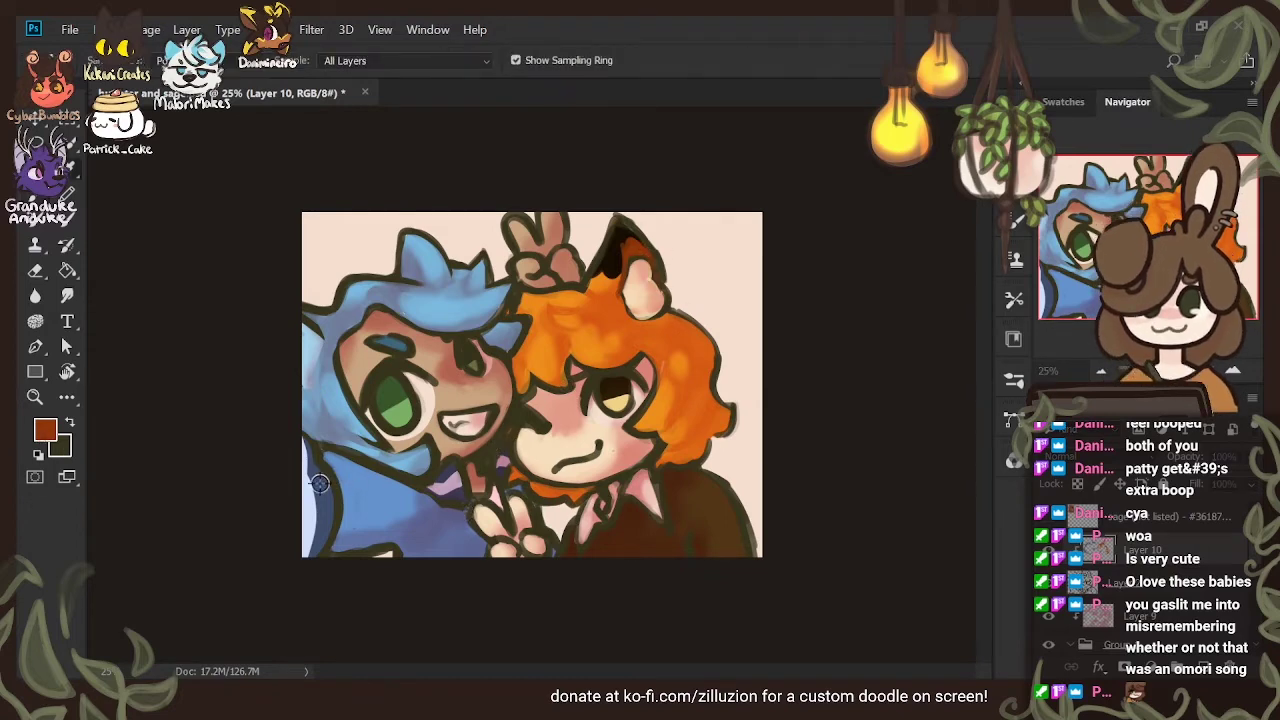
left_click(320, 484)
key("b")
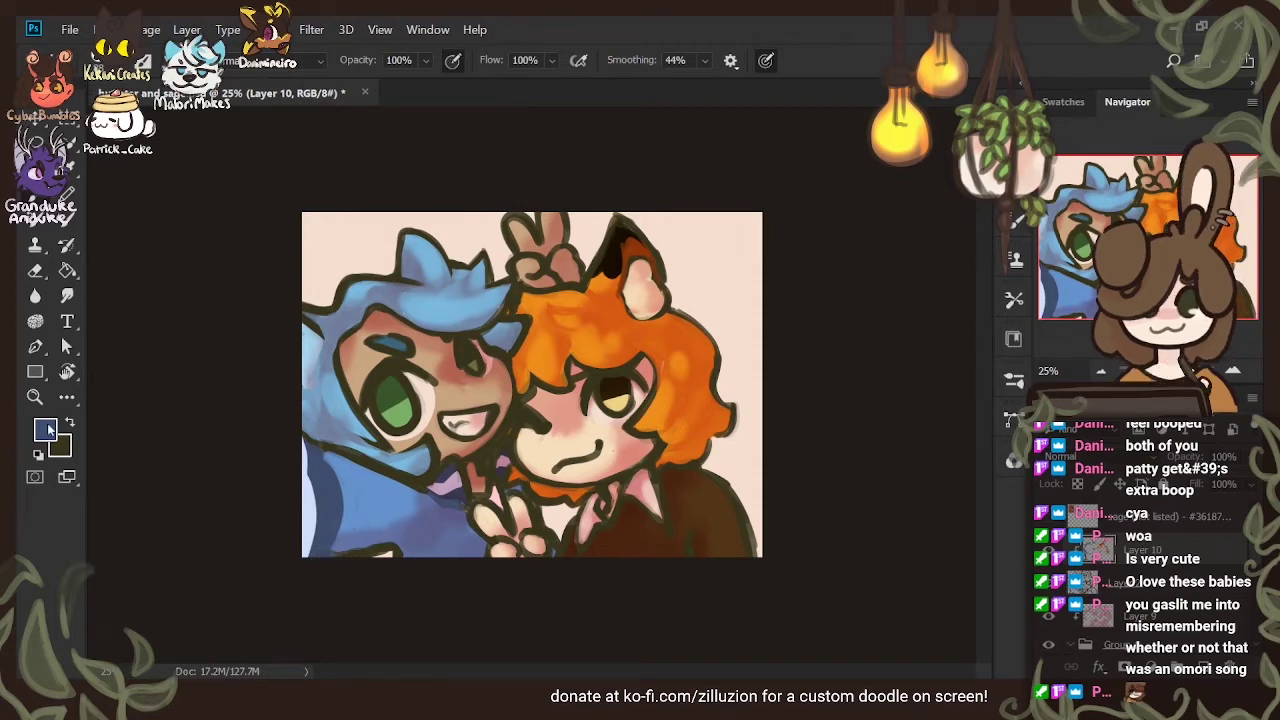
Sample the brown of the foxboy's jacket, adjust the shade, and recolour the jacket's inner lines with it
key("i")
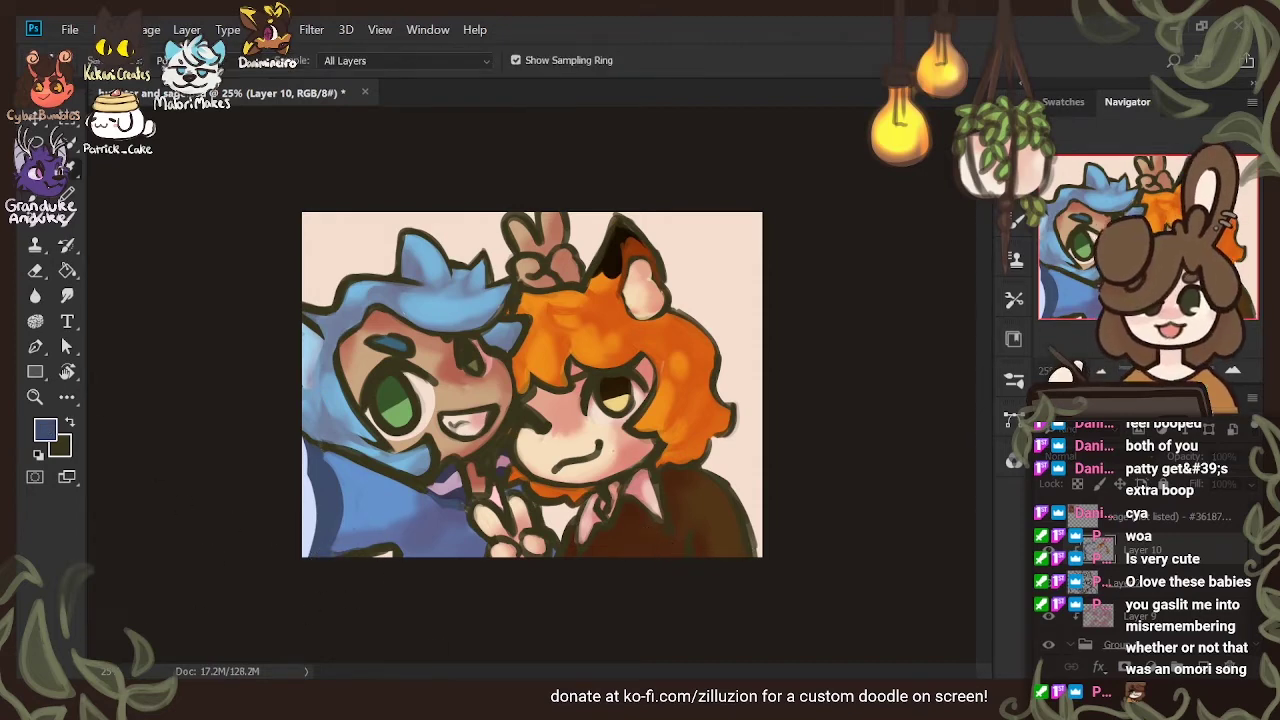
left_click(690, 535)
key("b")
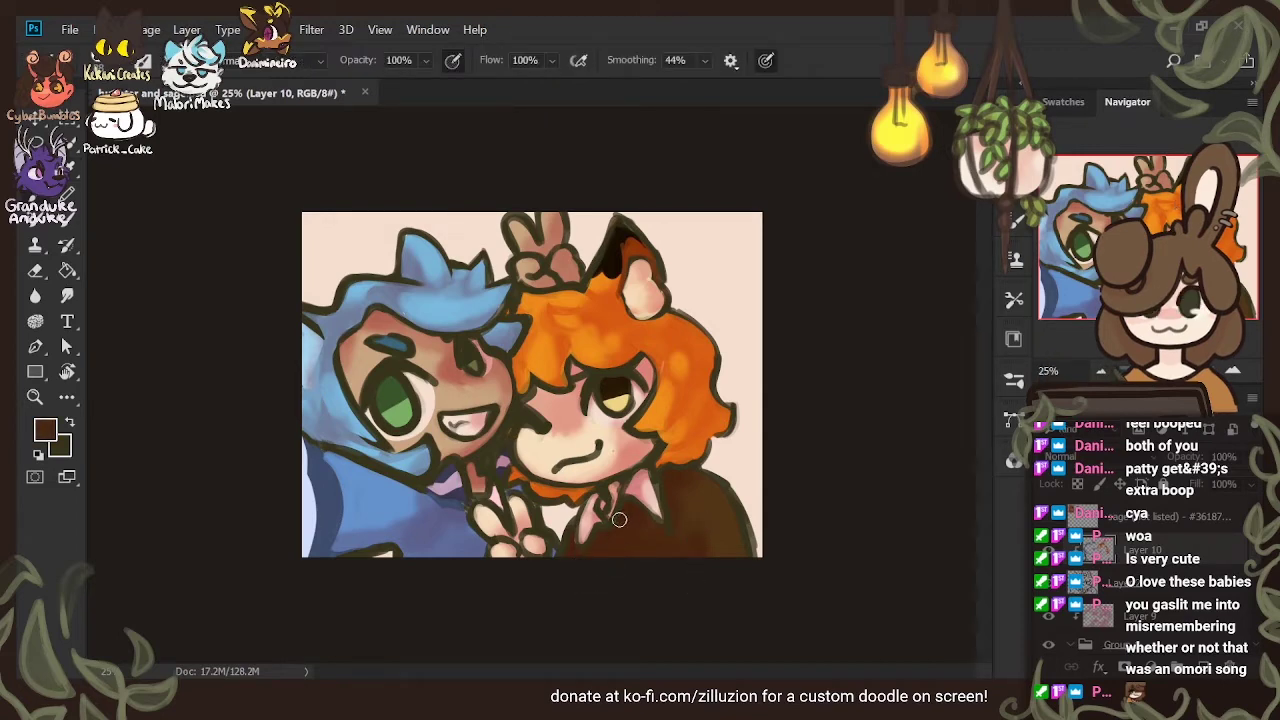
left_click(41, 434)
key("Return")
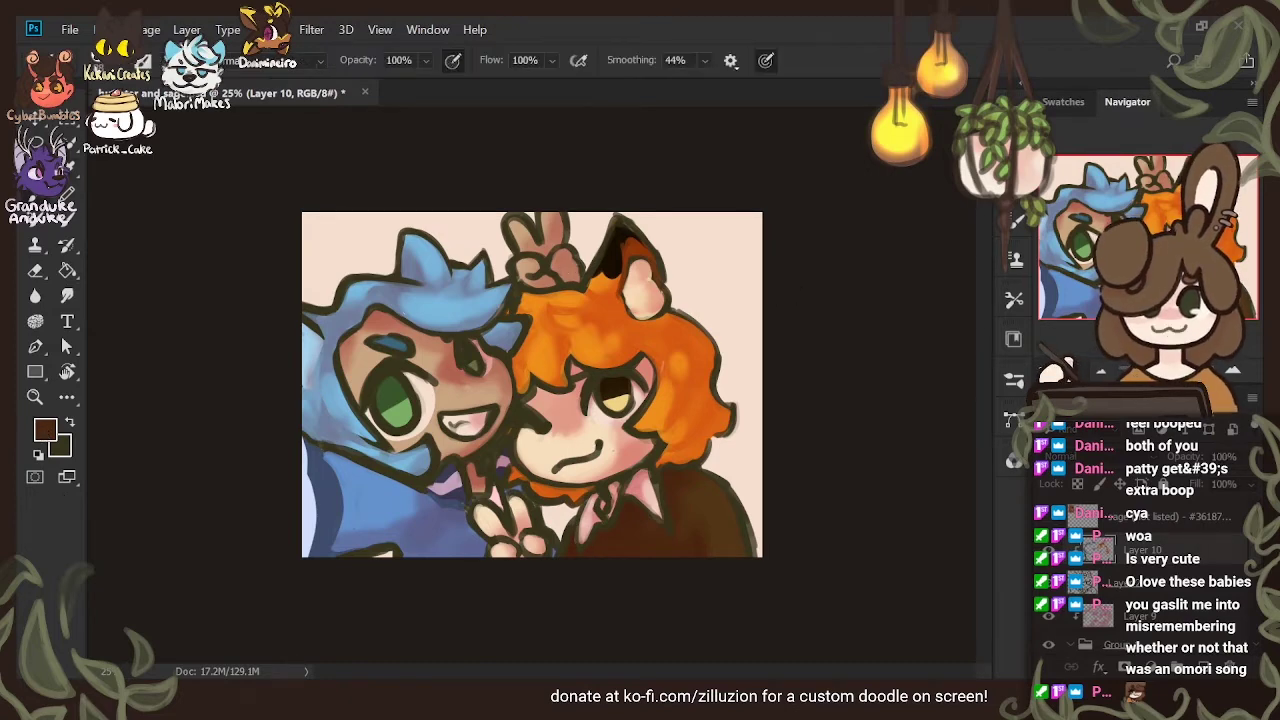
Sample the pinkish brown of the catboy's raised hand and paint it over the inner finger lines
left_click(555, 276, "alt")
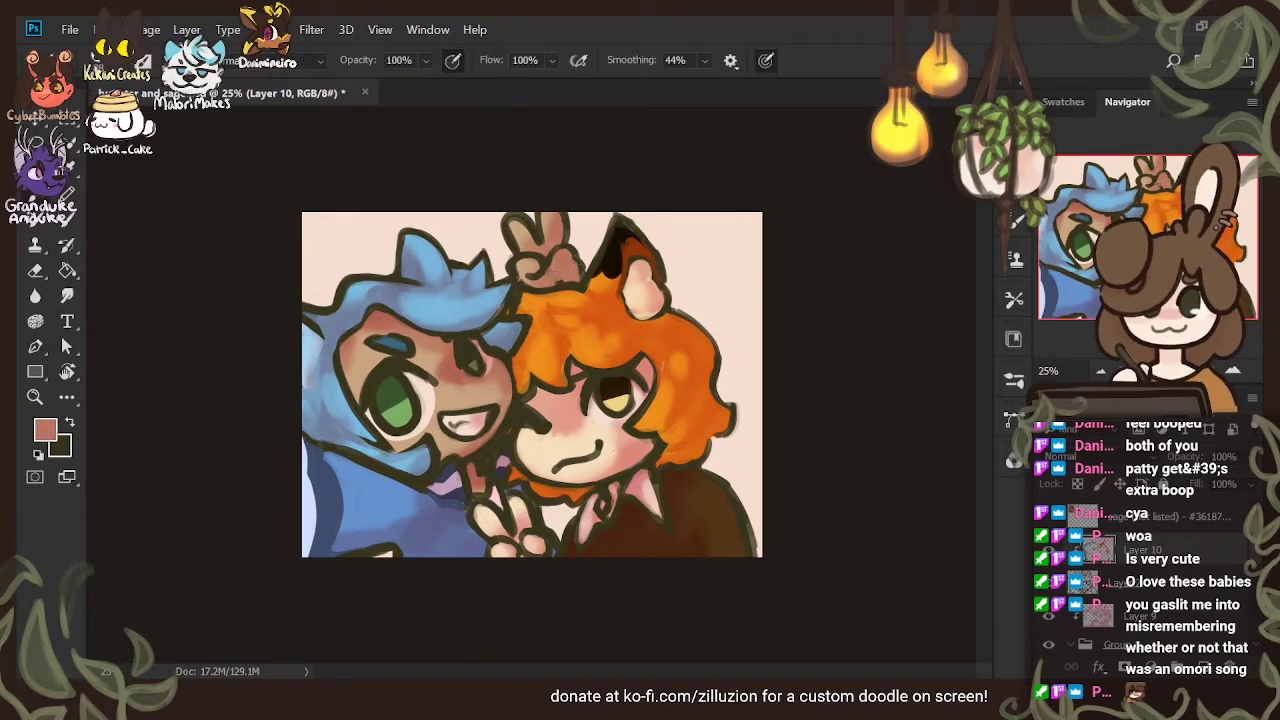
mouse_move(568, 270)
left_mouse_down()
mouse_move(583, 272)
mouse_move(524, 260)
mouse_move(541, 281)
left_mouse_up()
left_click(551, 259, "alt")
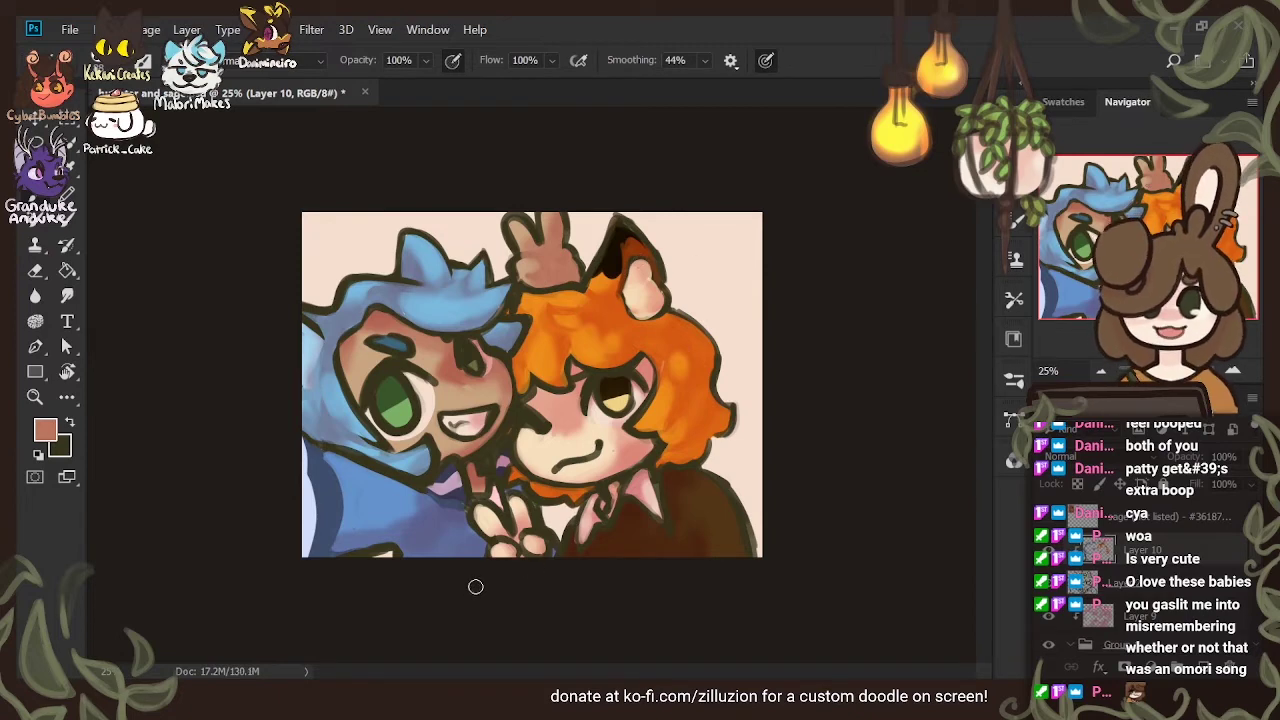
Set a lighter salmon pink as the brush colour and paint over the inner finger lines of the foxboy's peace-sign hand
left_click(44, 435)
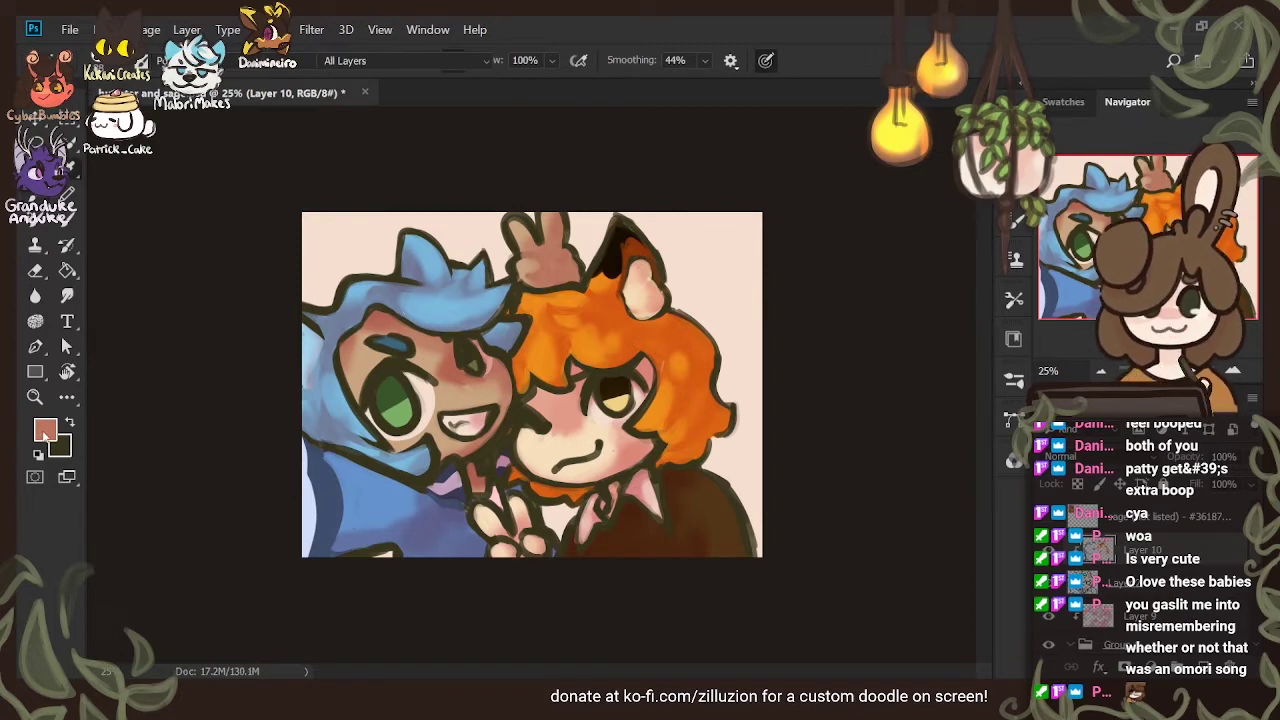
key("Return")
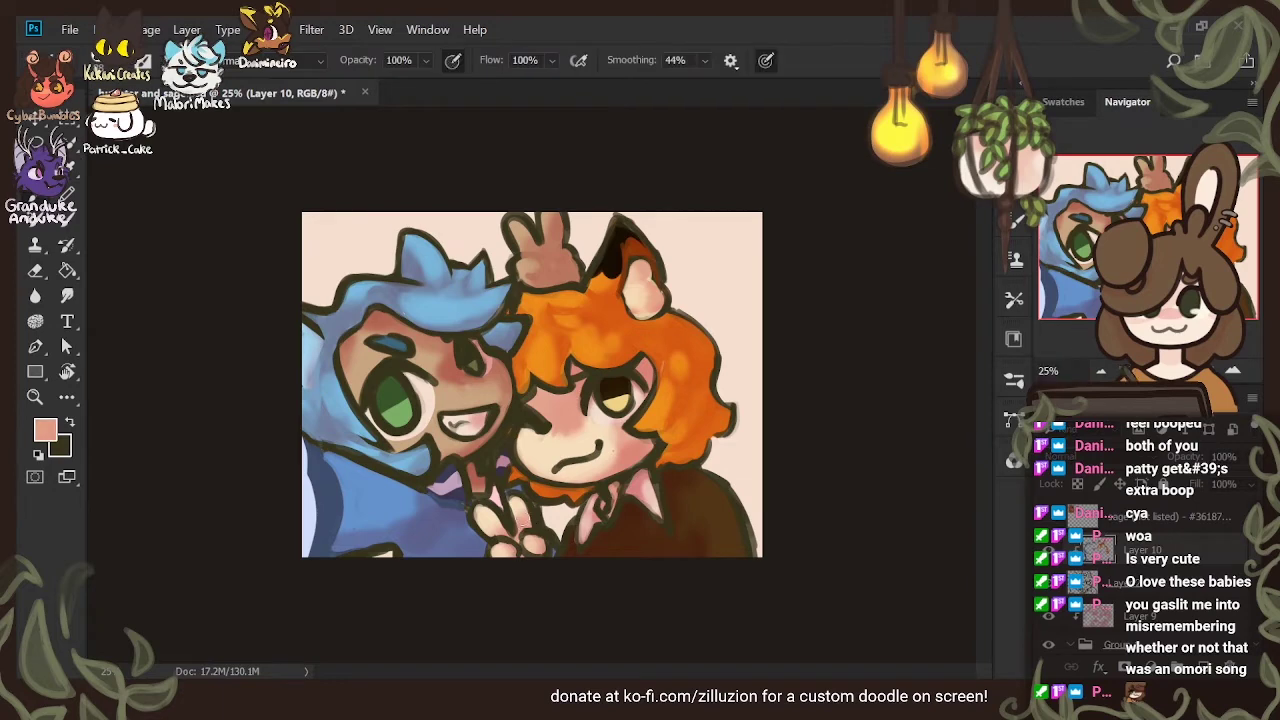
mouse_move(520, 550)
left_mouse_down()
mouse_move(531, 538)
mouse_move(533, 560)
mouse_move(505, 560)
mouse_move(521, 572)
left_mouse_up()
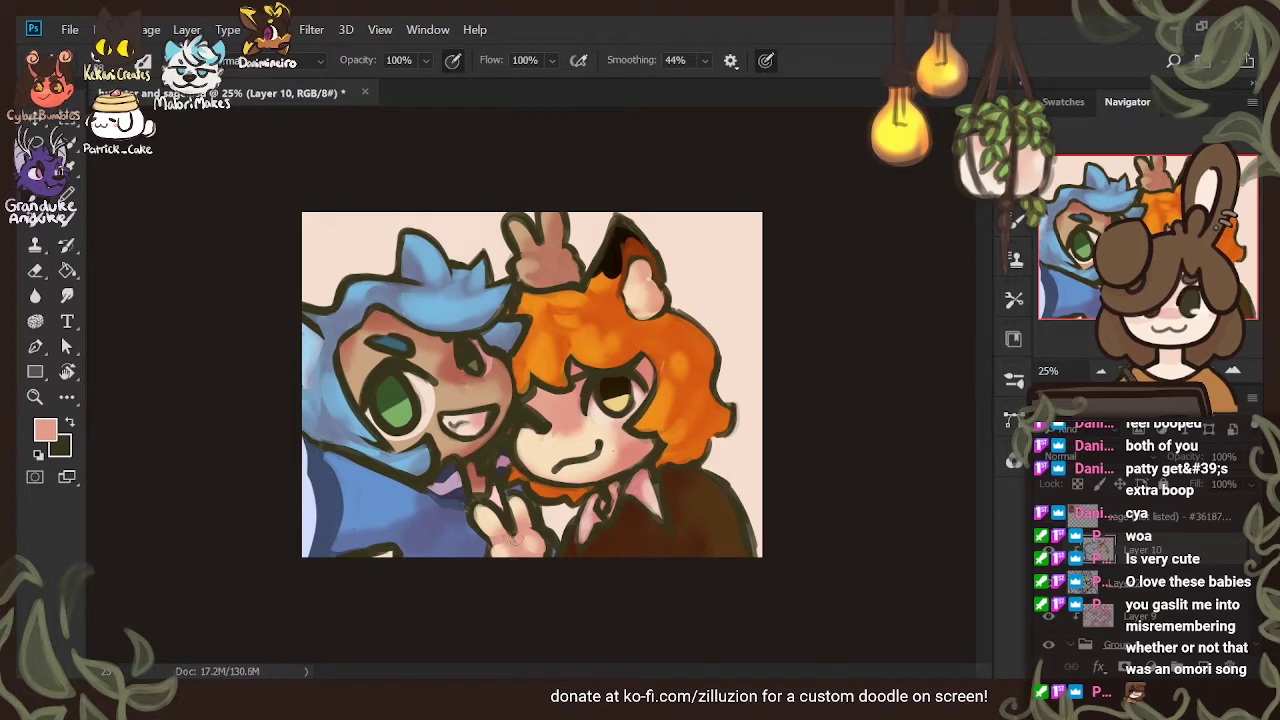
left_click_drag(518, 519, 525, 570)
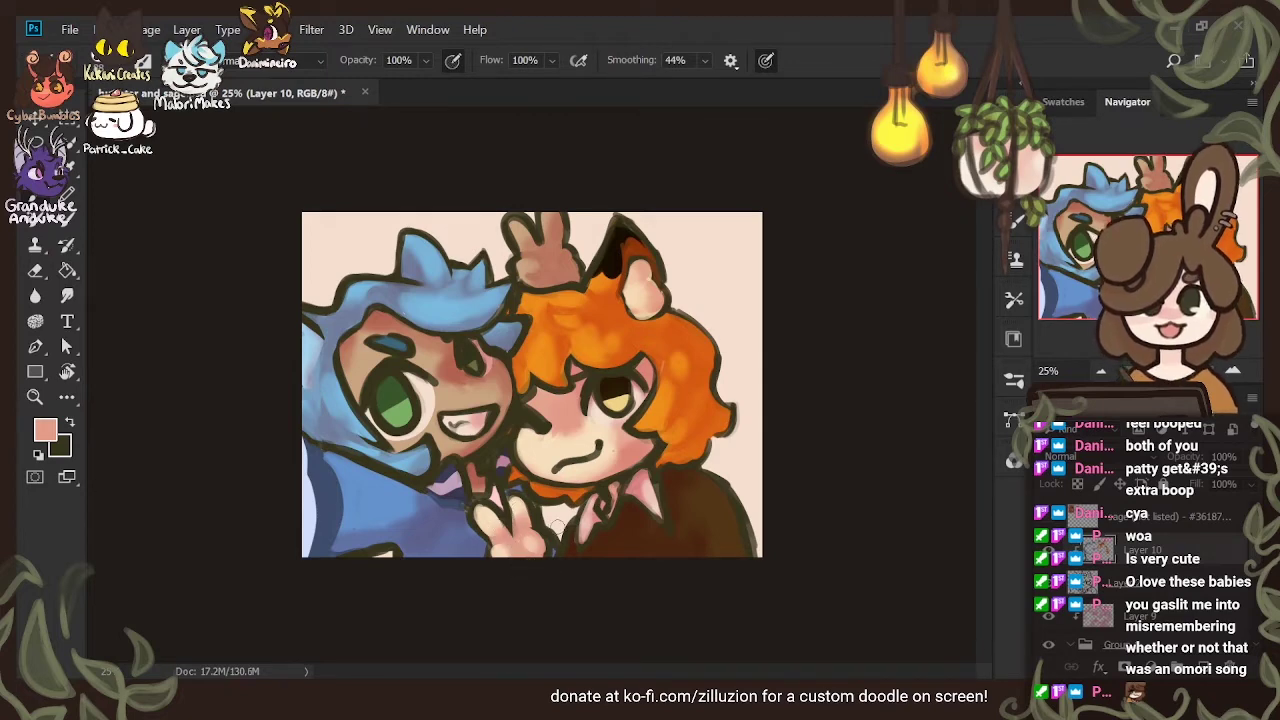
key("i")
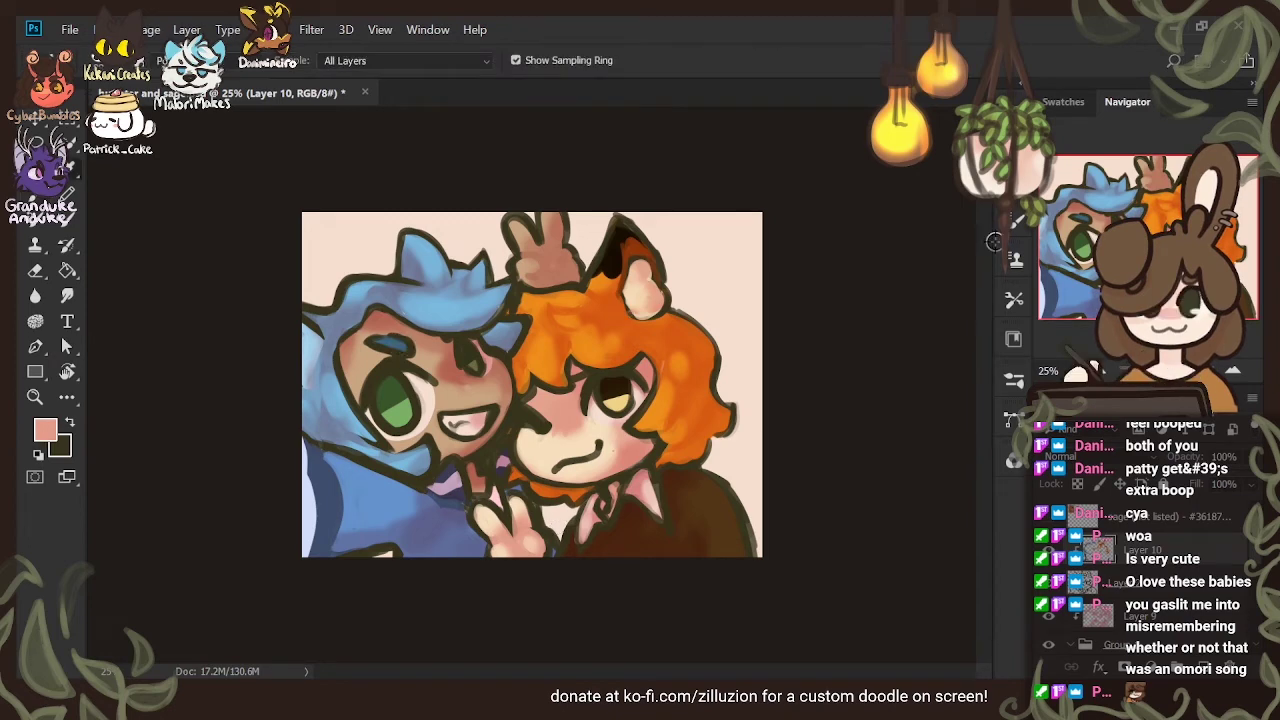
Sample the muted blue of the catboy's eyebrow and paint it over the eyebrow's inner lines
left_click(393, 346, "alt")
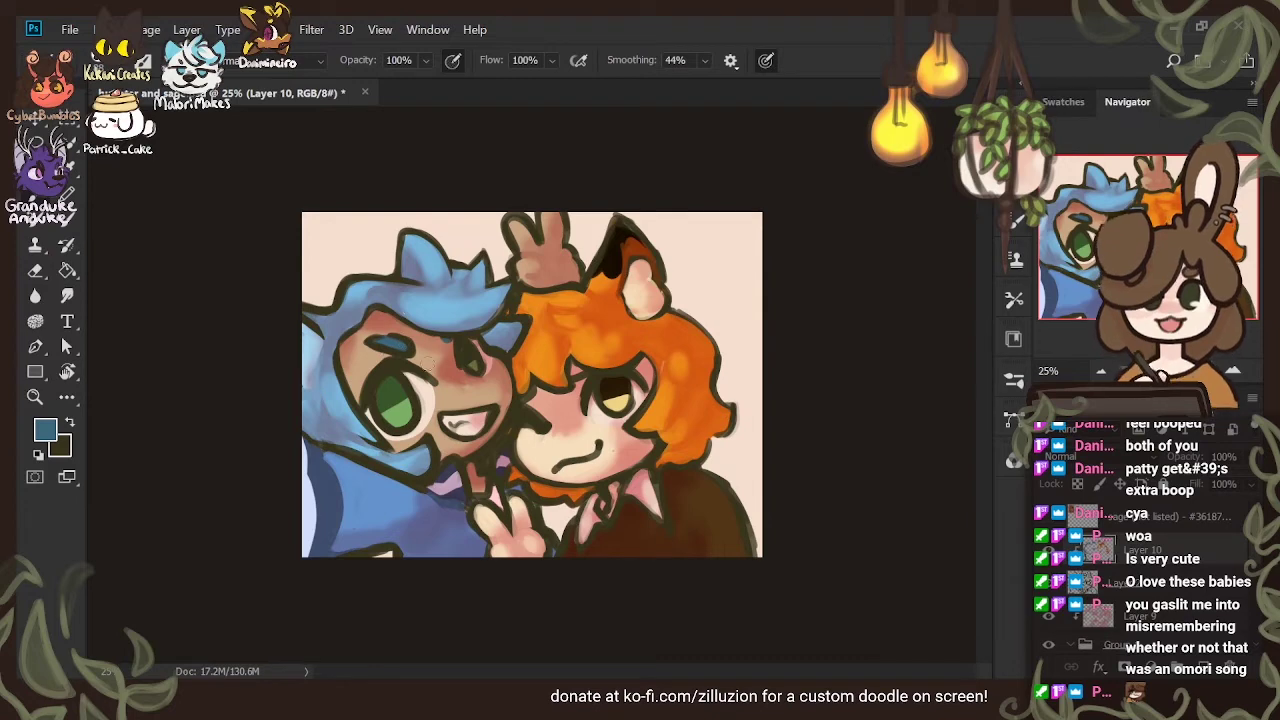
left_click_drag(368, 342, 412, 352)
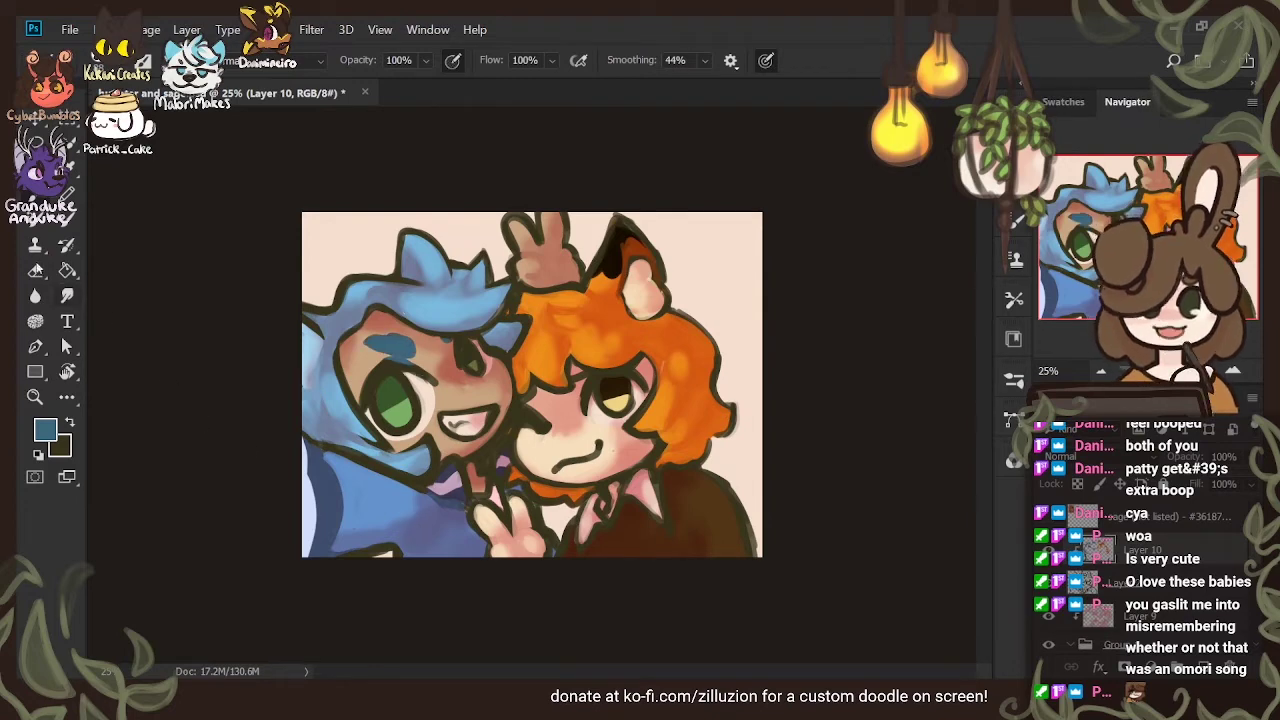
key("e")
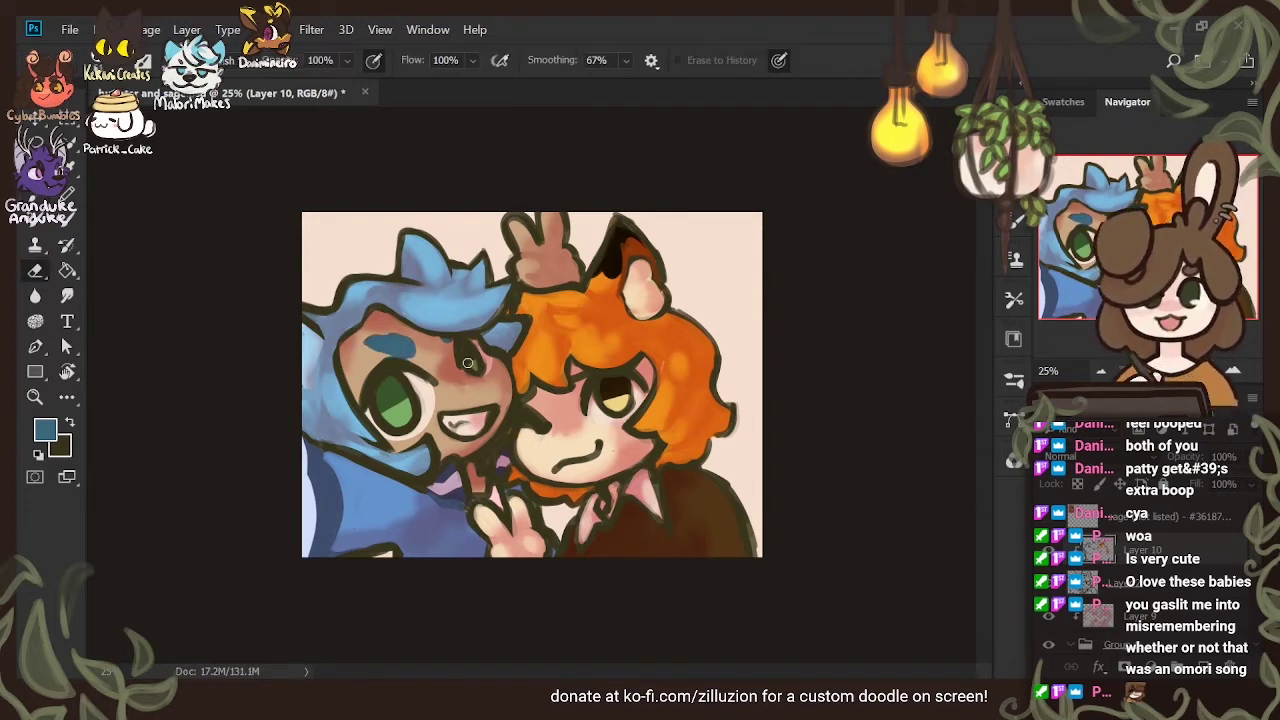
key("b")
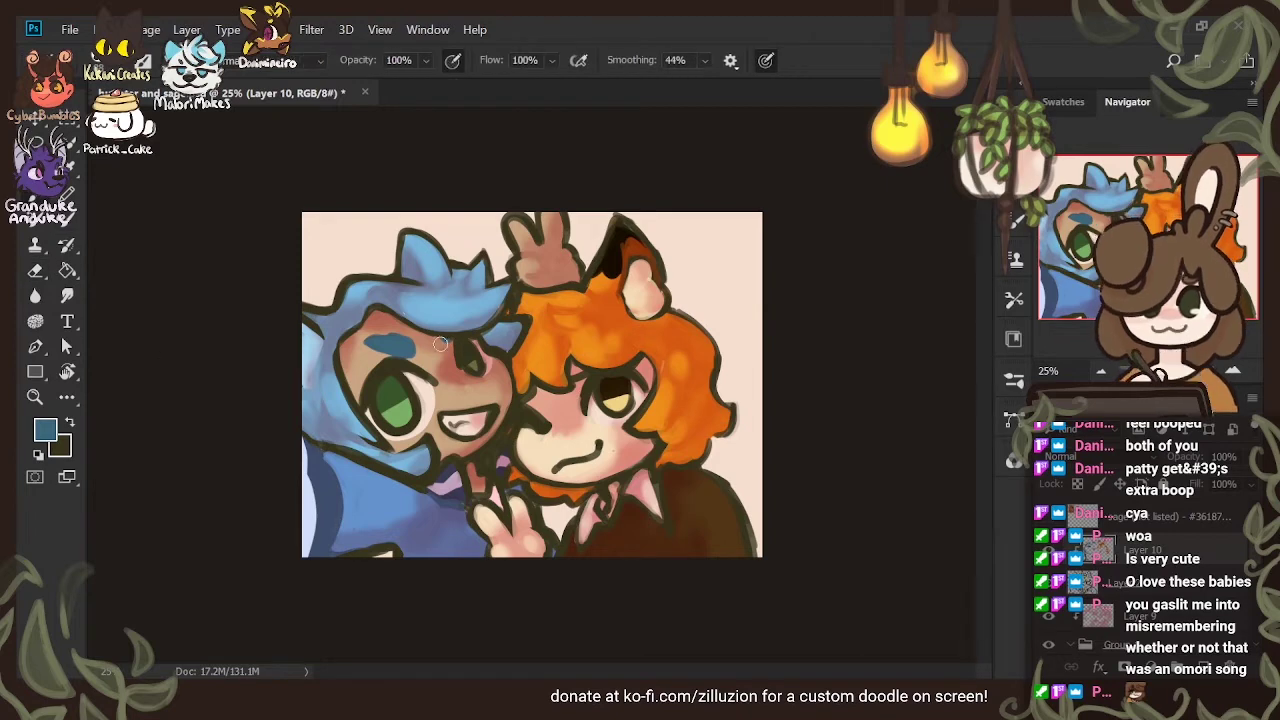
Sample the green of the catboy's eye, tint his inner eye lines with it, and pick a reddish pink as the brush colour
key("i")
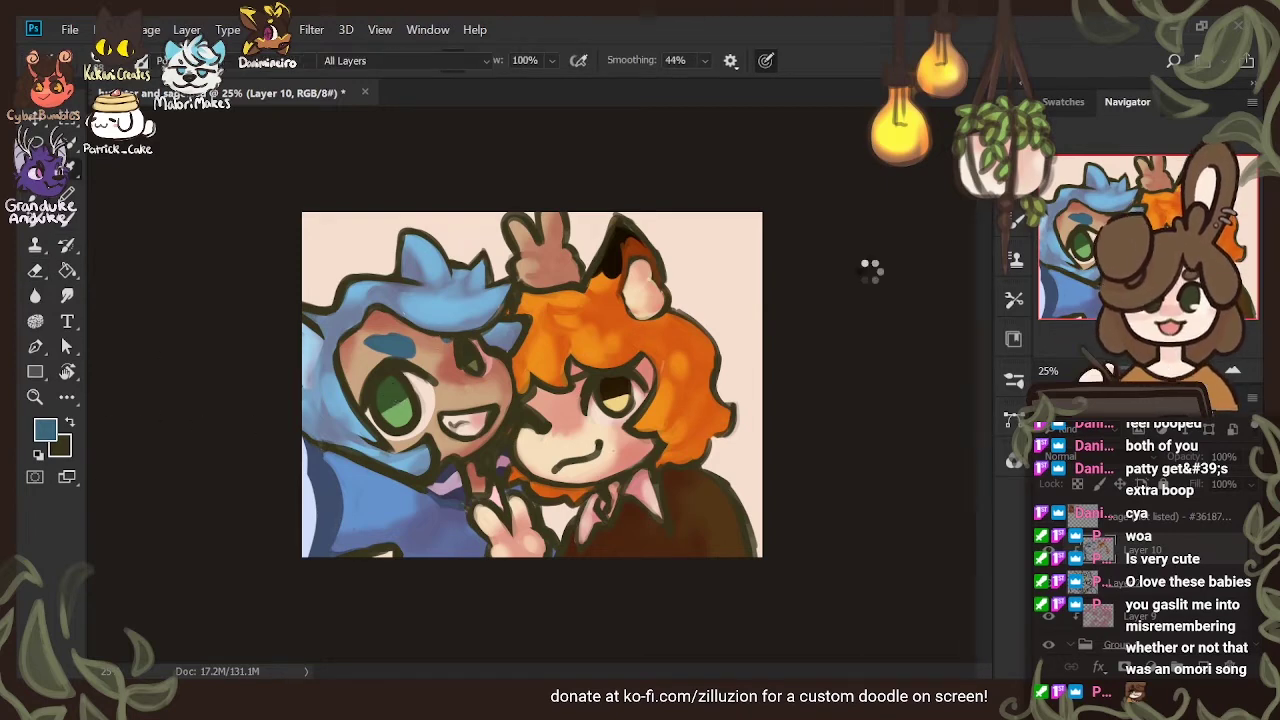
left_click(377, 414, "alt")
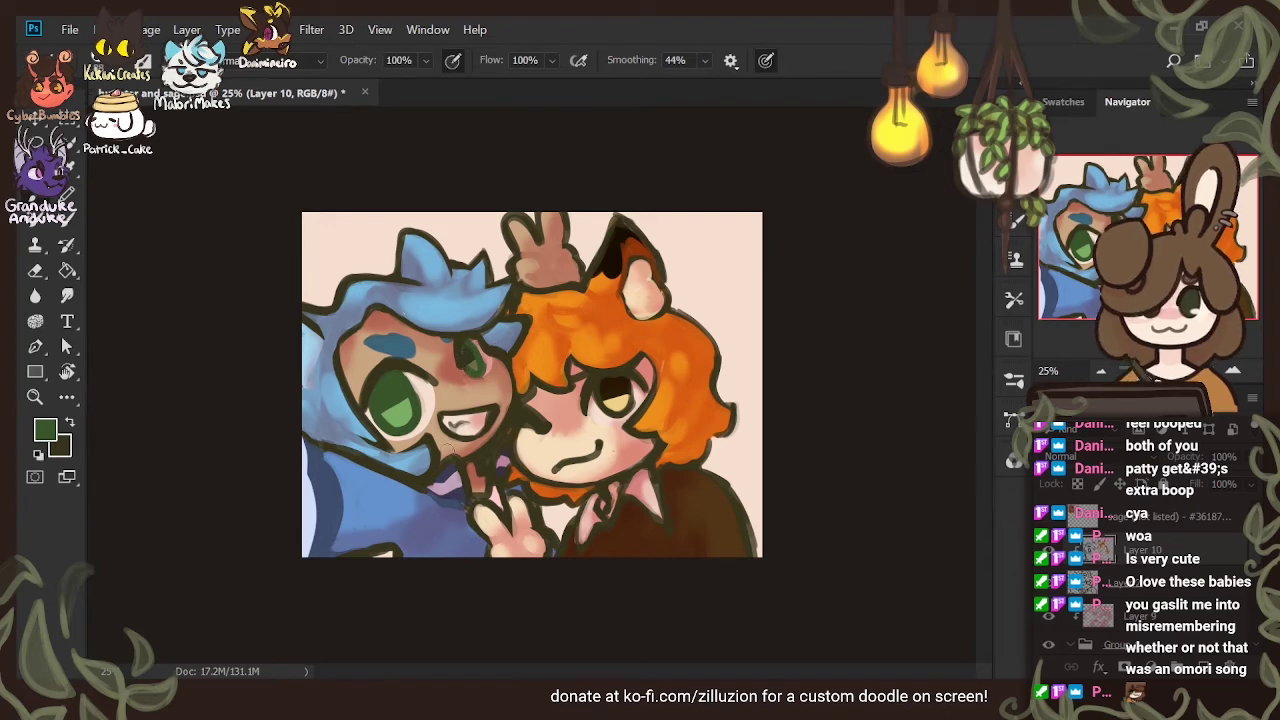
key("i")
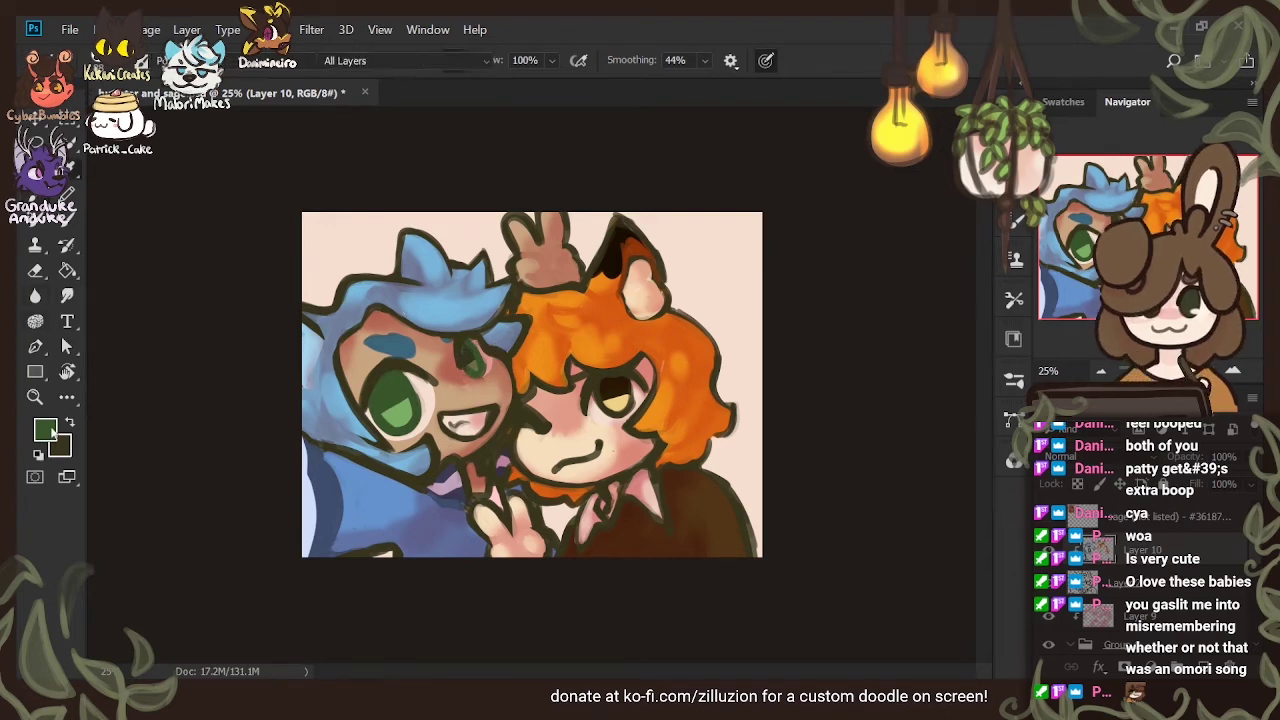
left_click(465, 376)
key("b")
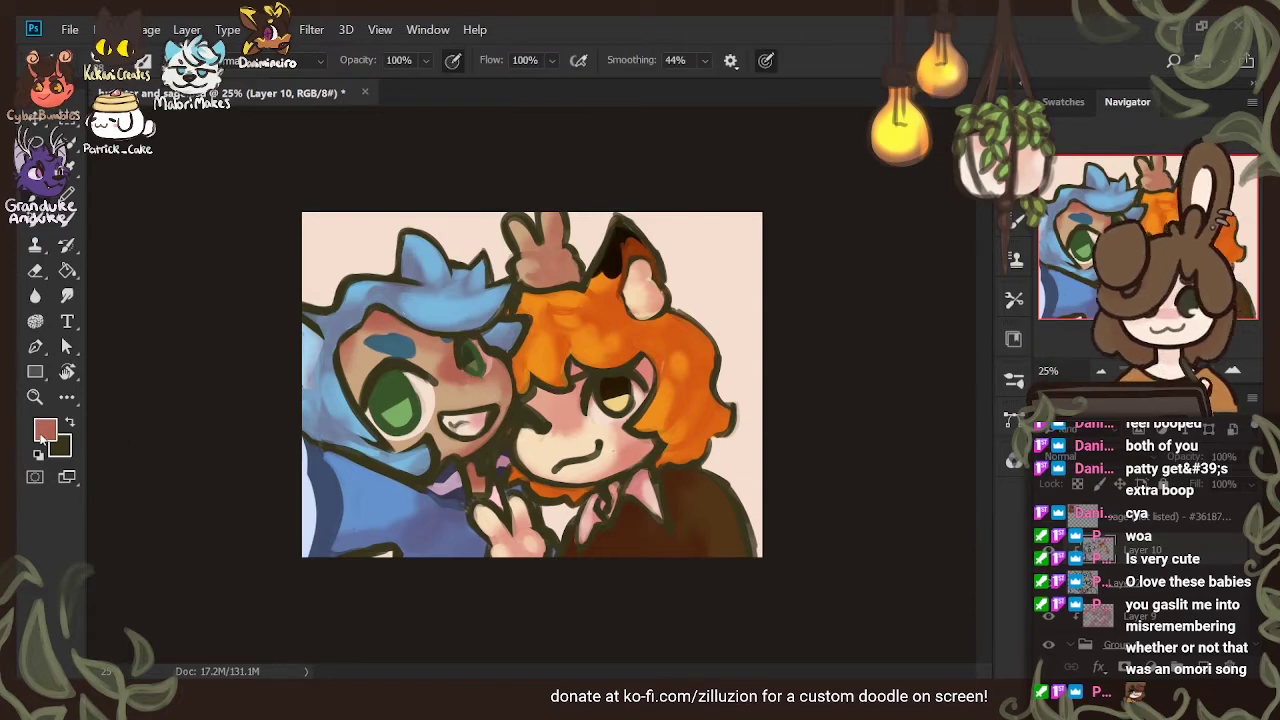
Sample the dark brown of the foxboy's iris and paint it over the lines of his open eye and winking eye
key("i")
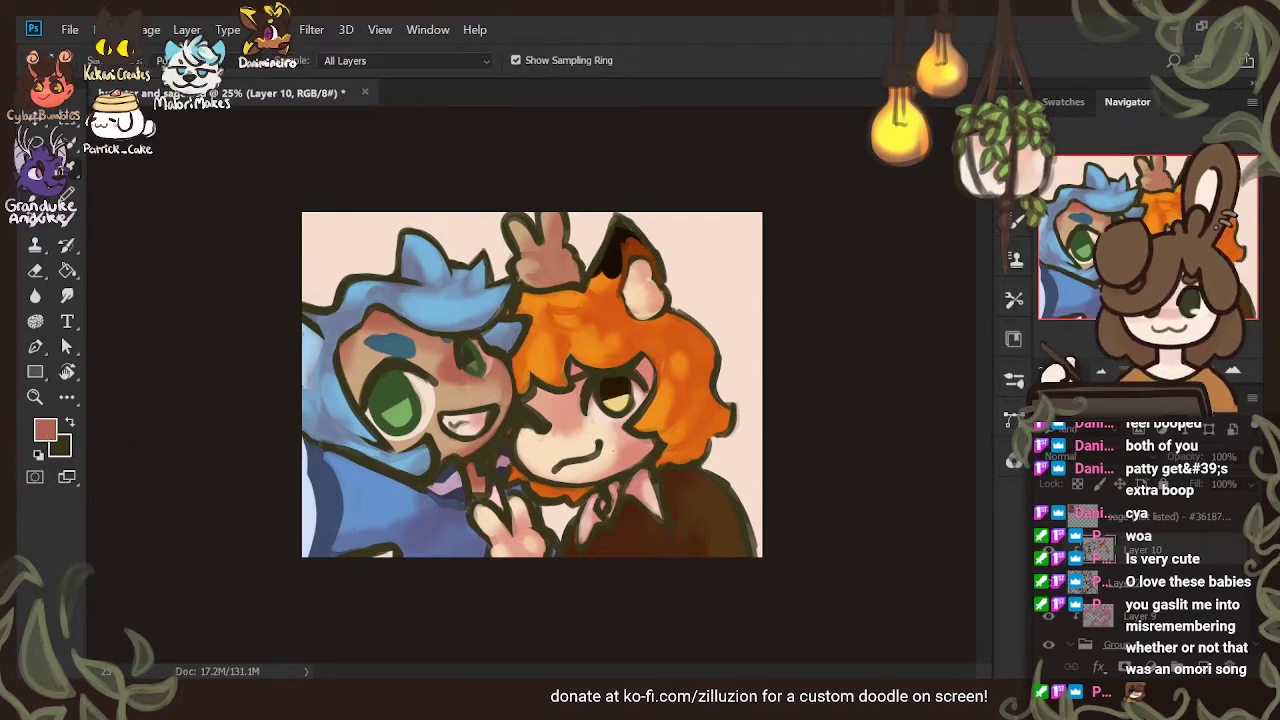
left_click(608, 387, "alt")
mouse_move(606, 380)
left_mouse_down()
mouse_move(600, 406)
mouse_move(618, 414)
left_mouse_up()
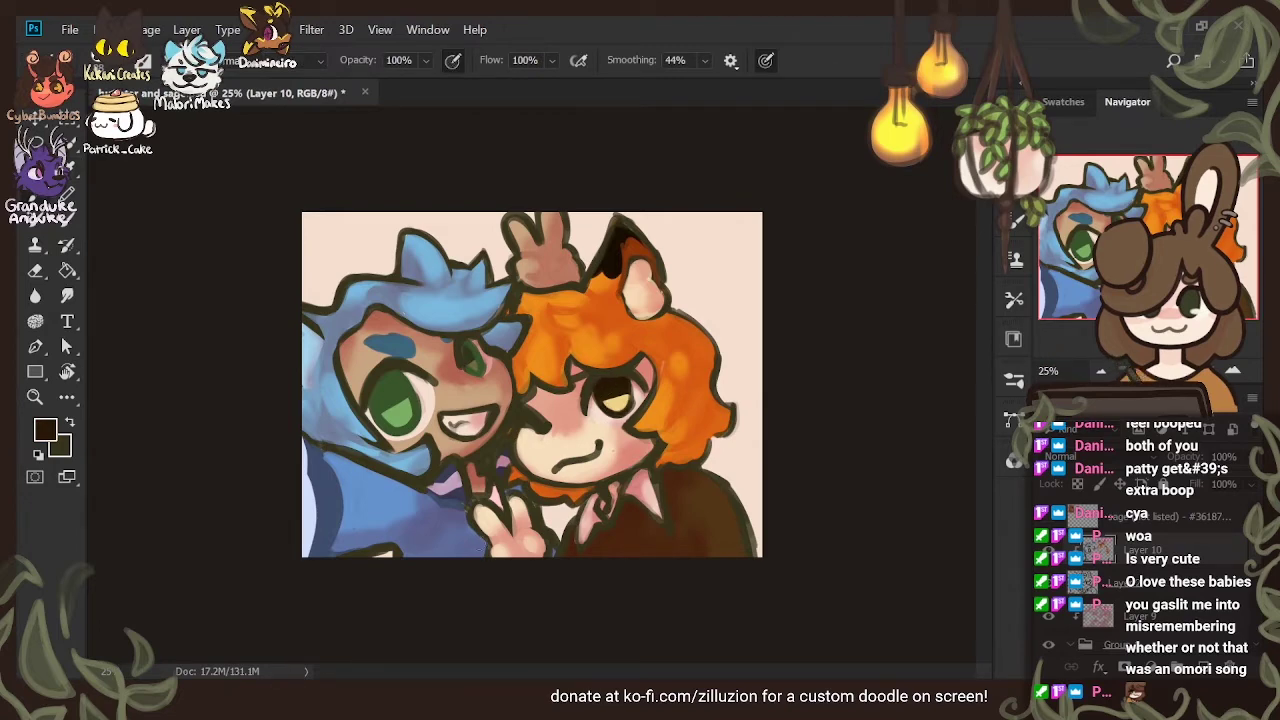
key("i")
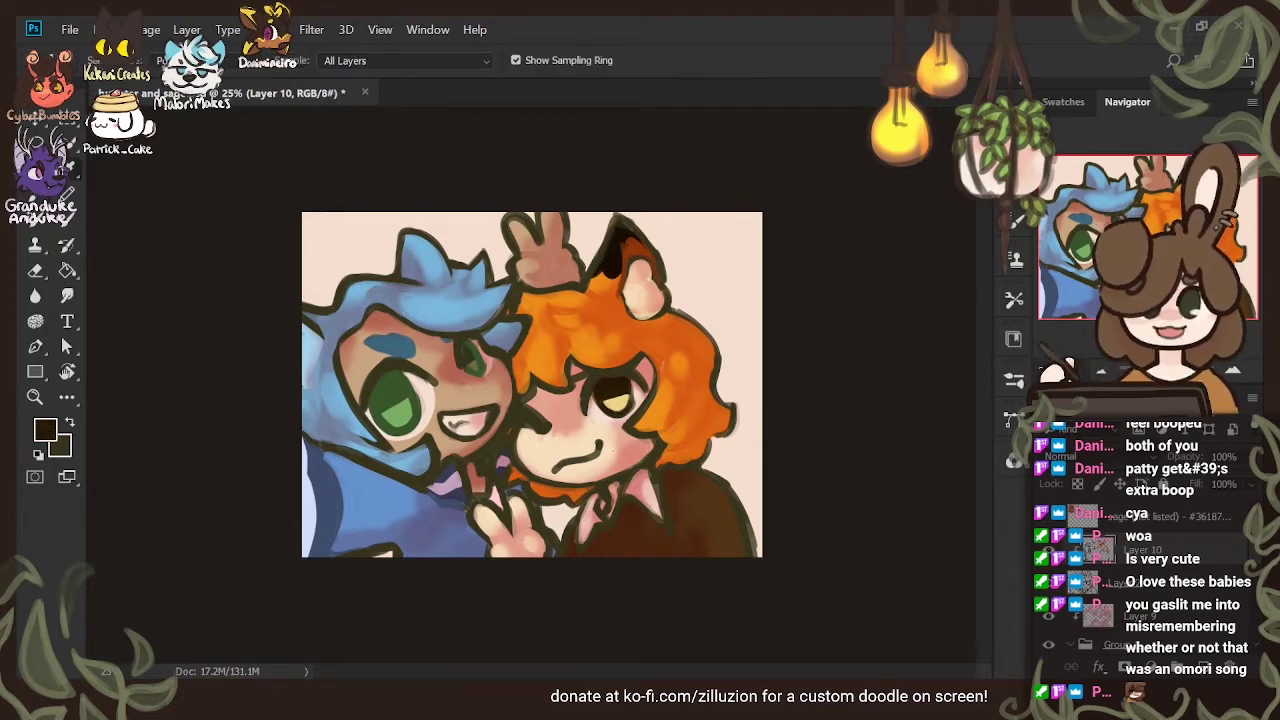
key("b")
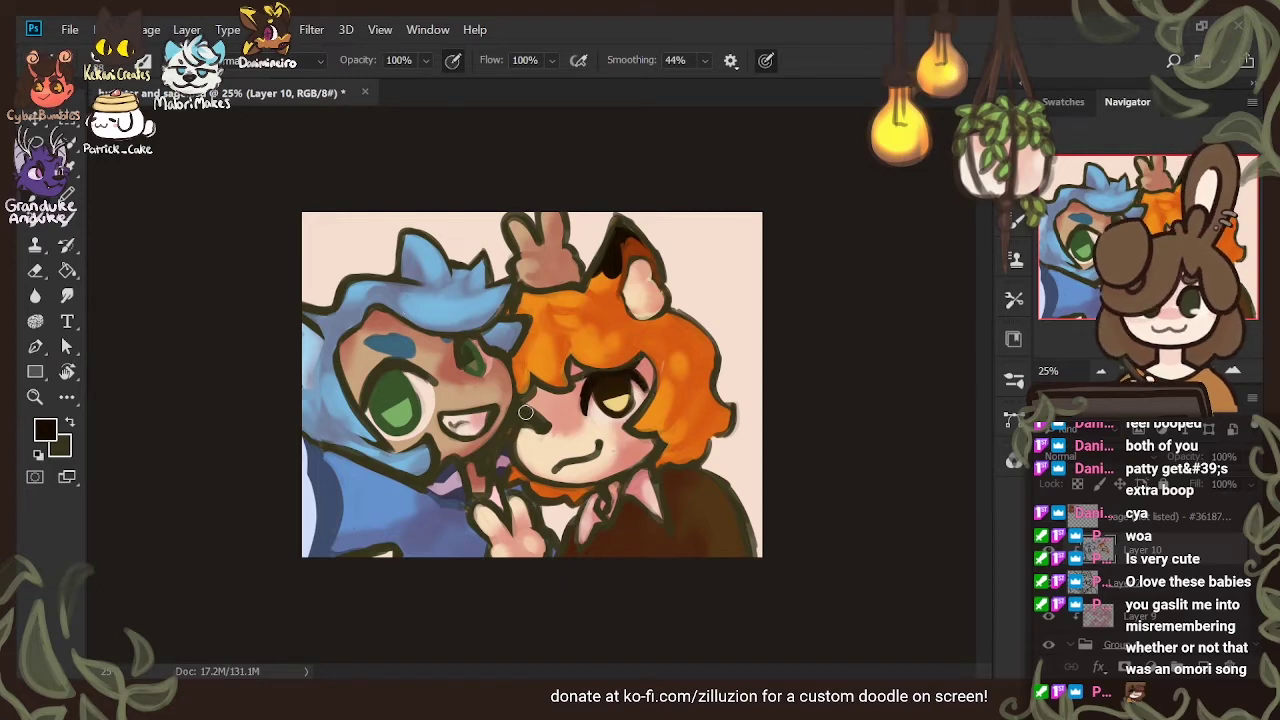
mouse_move(516, 414)
left_mouse_down()
mouse_move(530, 428)
mouse_move(541, 413)
left_mouse_up()
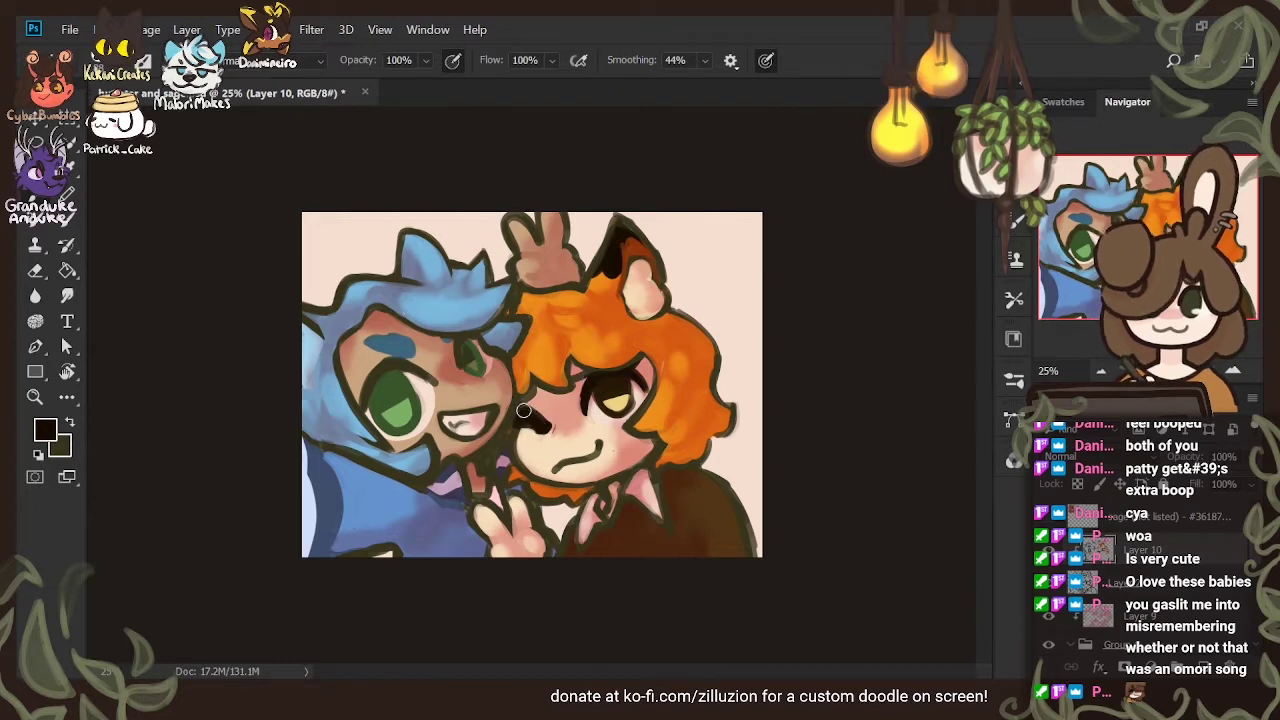
Pick a light salmon pink, try Soft Light, Vivid Light and Linear Light on Layer 10, and set its blend mode to Pin Light
left_click(46, 430)
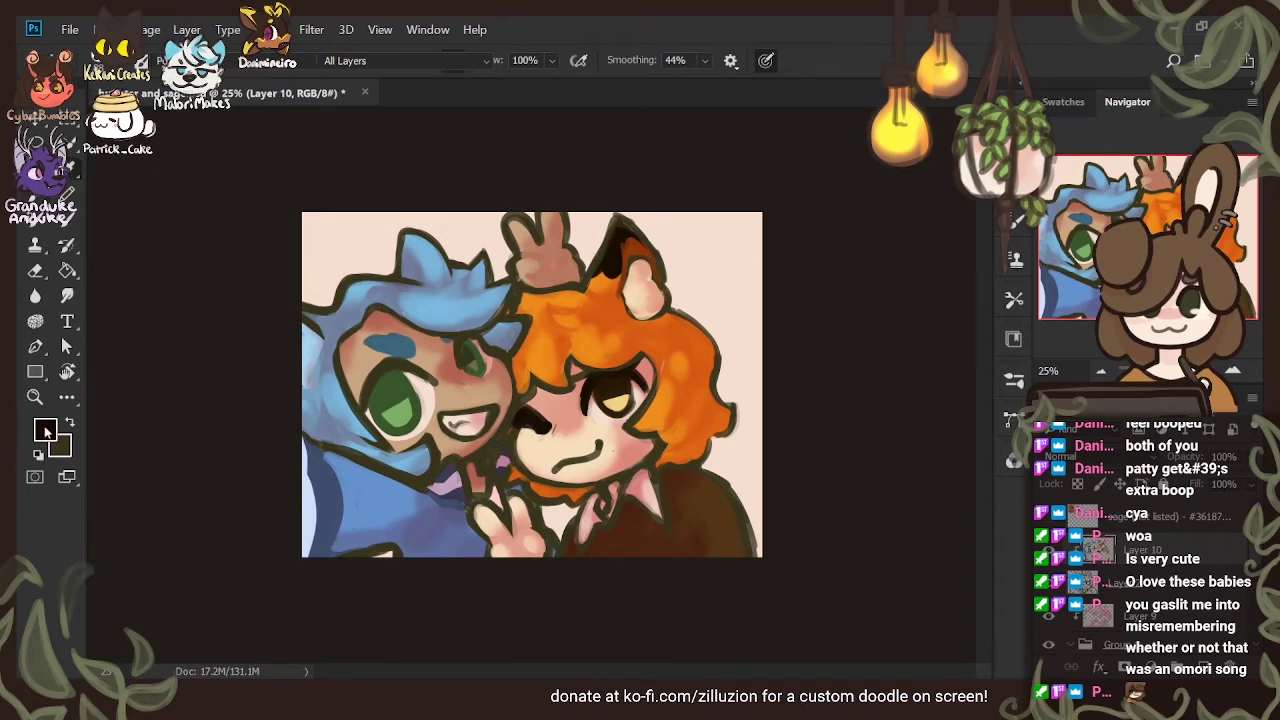
left_click(552, 456, "alt")
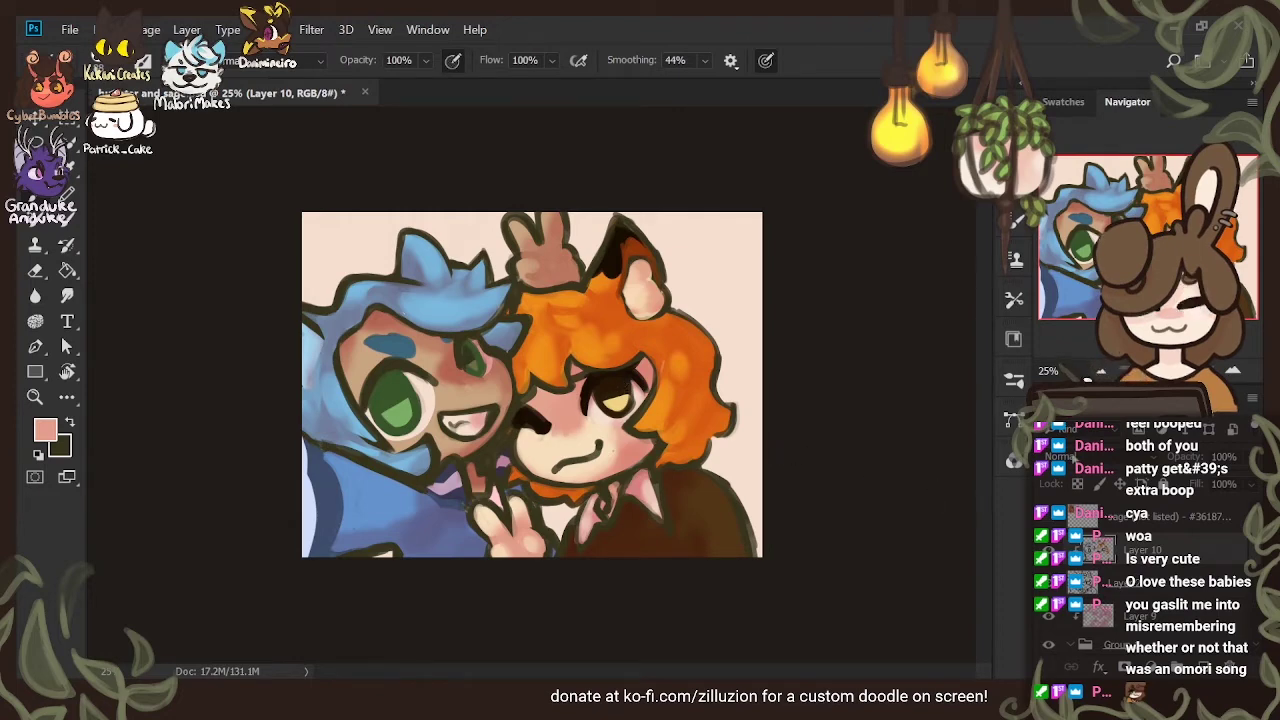
left_click(1073, 455)
left_click(1065, 264)
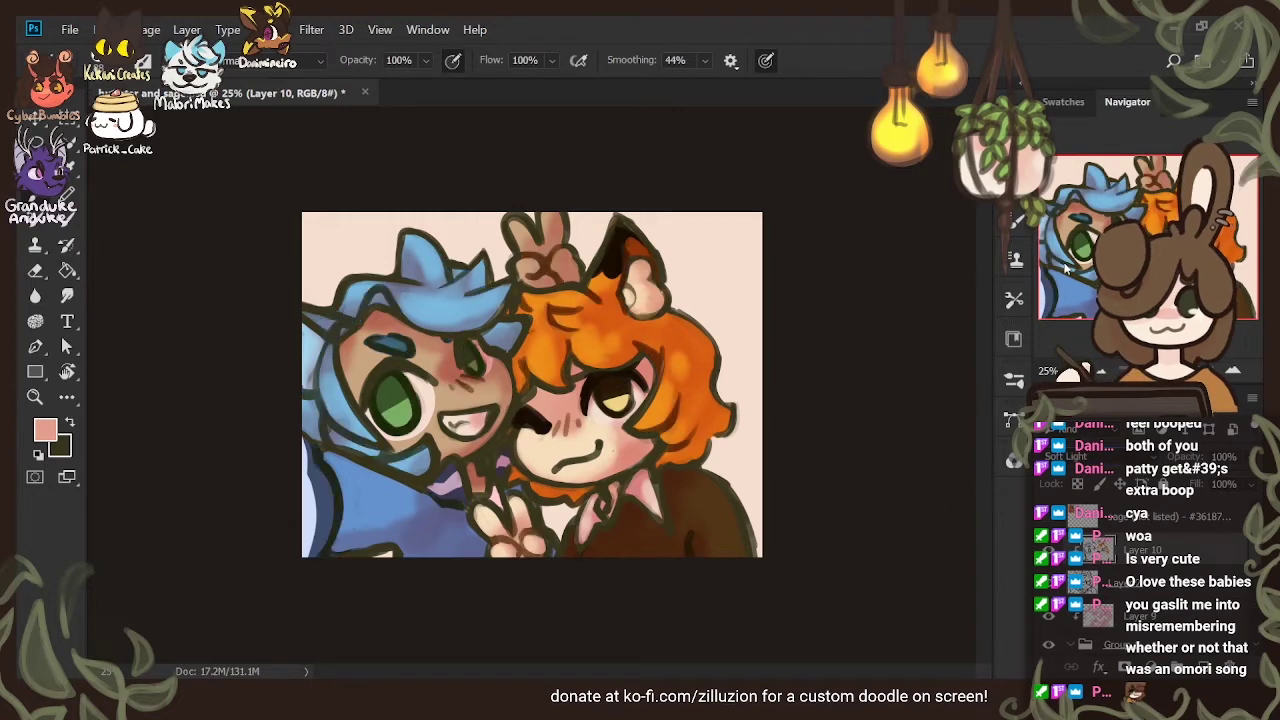
key("shift+alt+v")
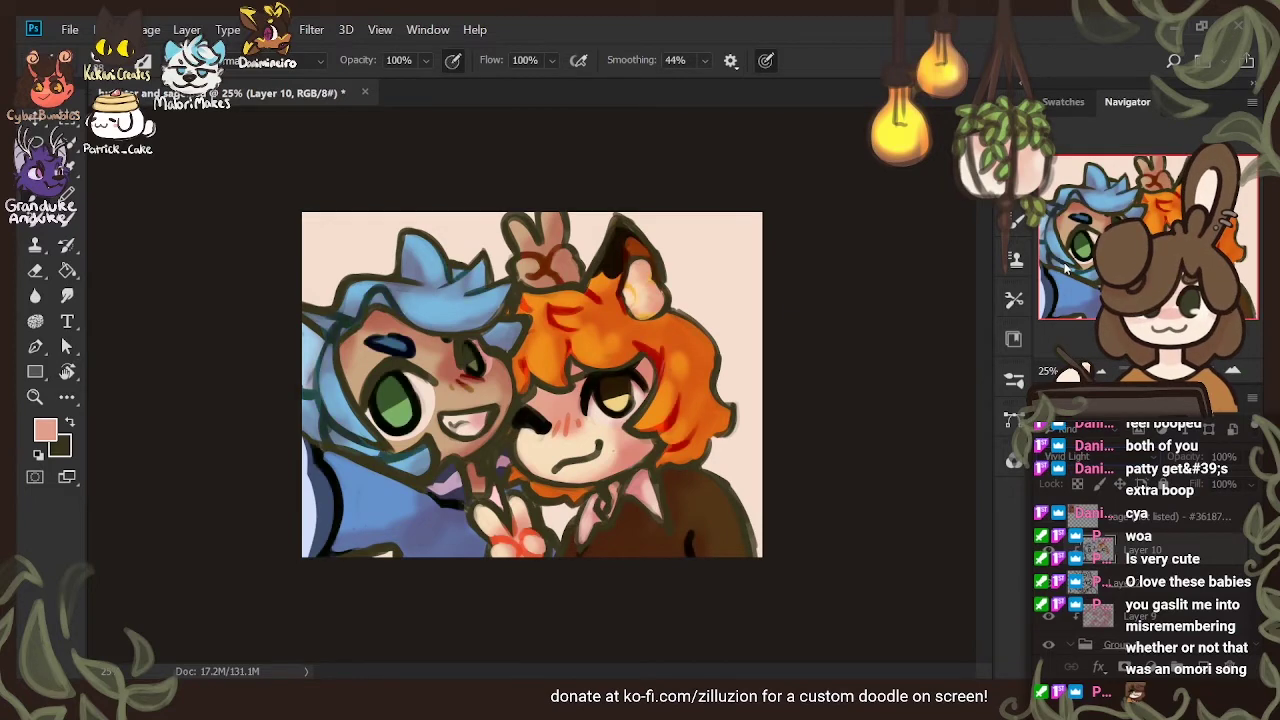
key("shift+alt+j")
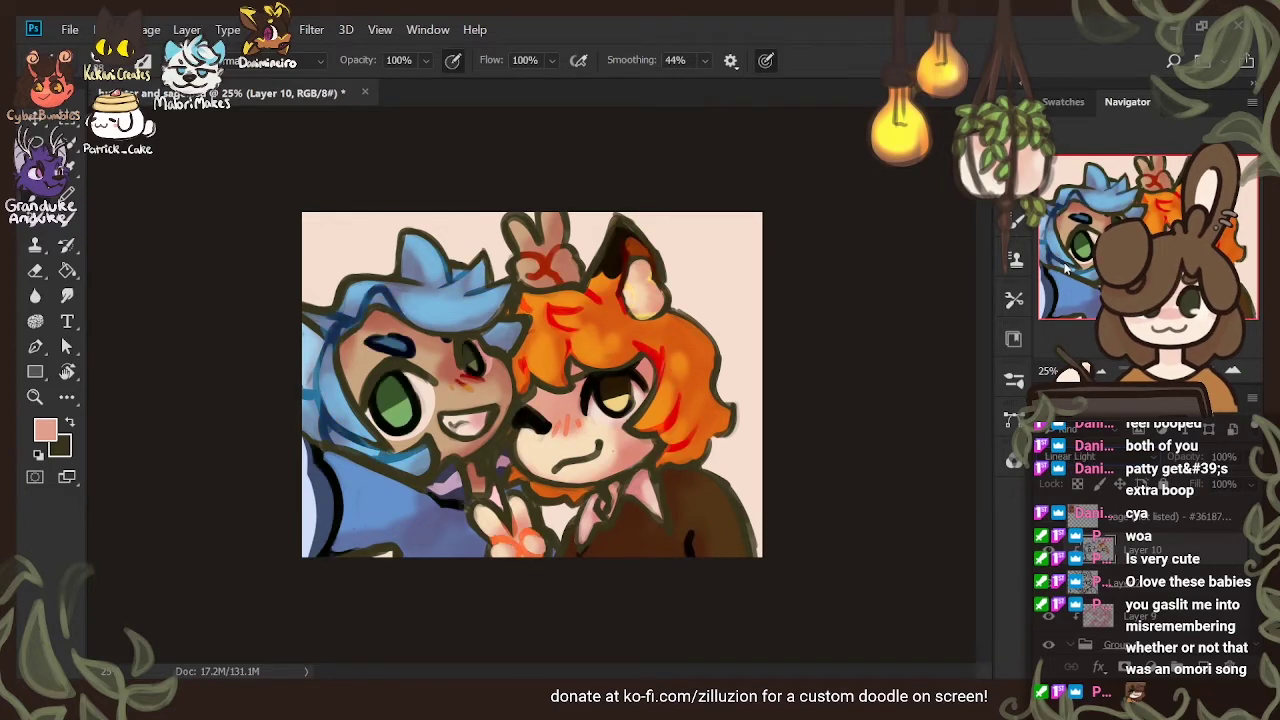
key("shift+alt+z")
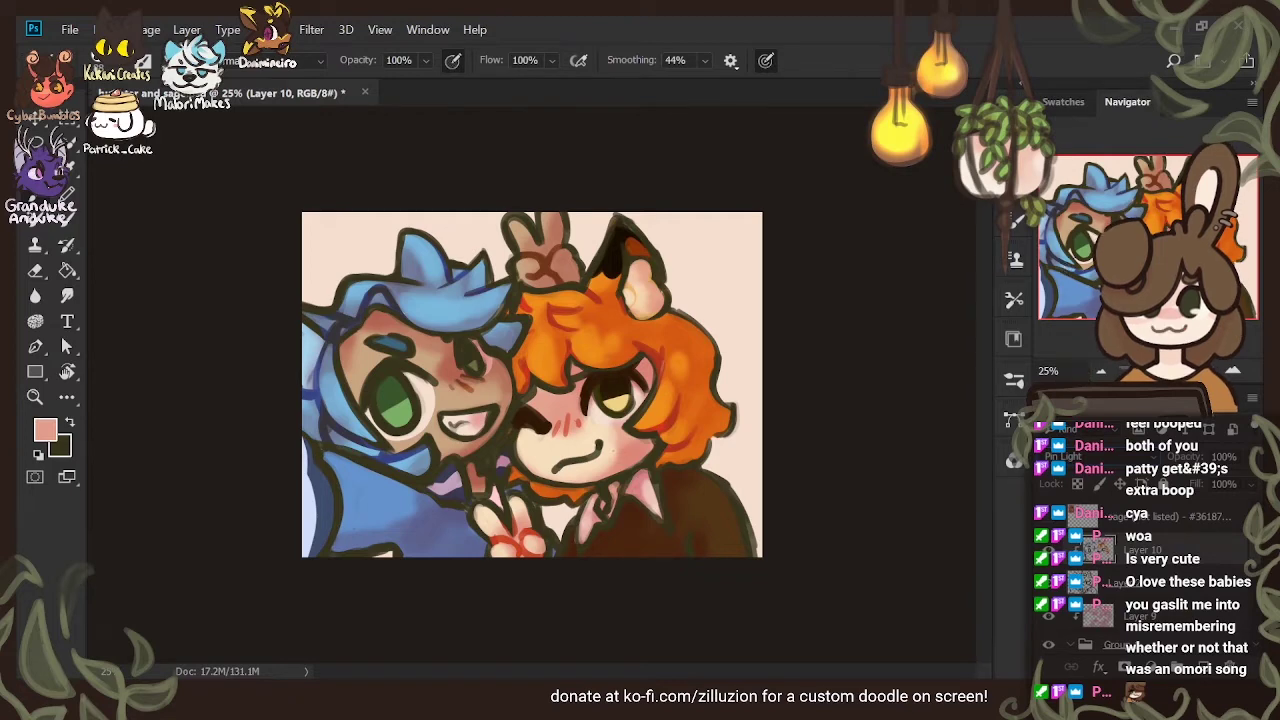
Add a new layer from Group 1, choose a light tan colour, and fill the layer with the Paint Bucket
scroll(1167, 614, "down", 1)
left_click(1166, 614)
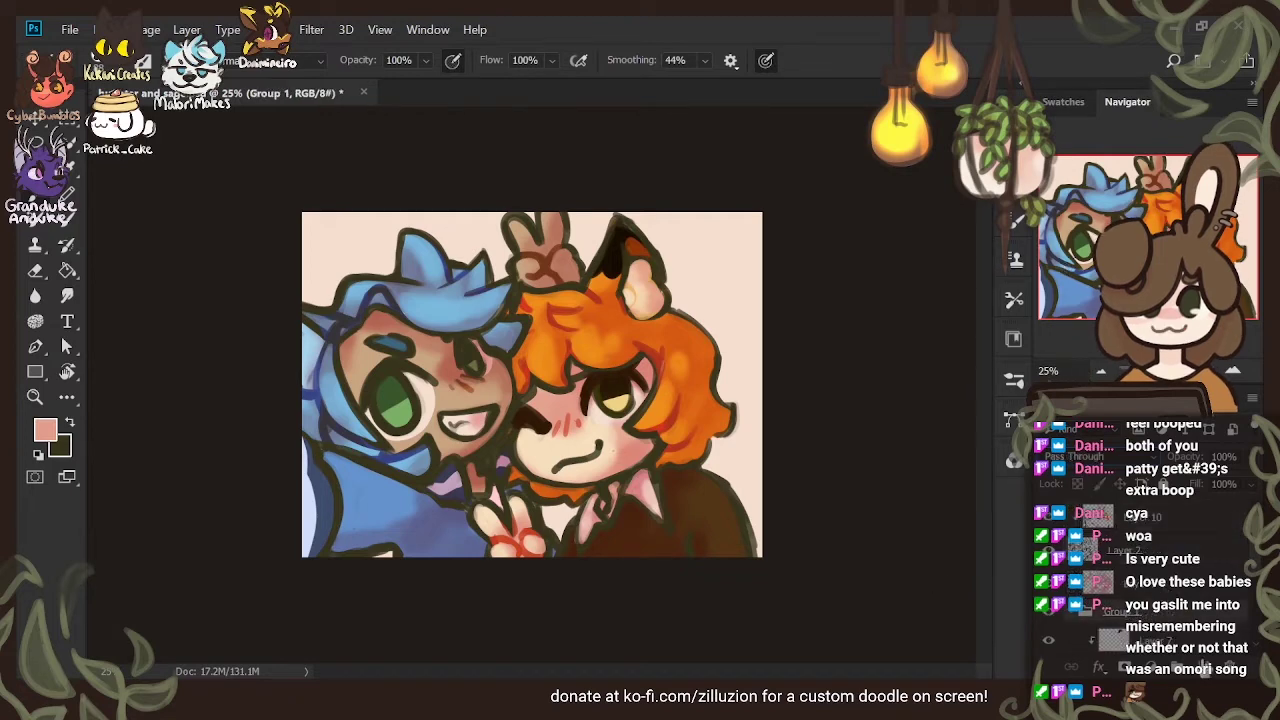
left_click(1204, 667)
key("i")
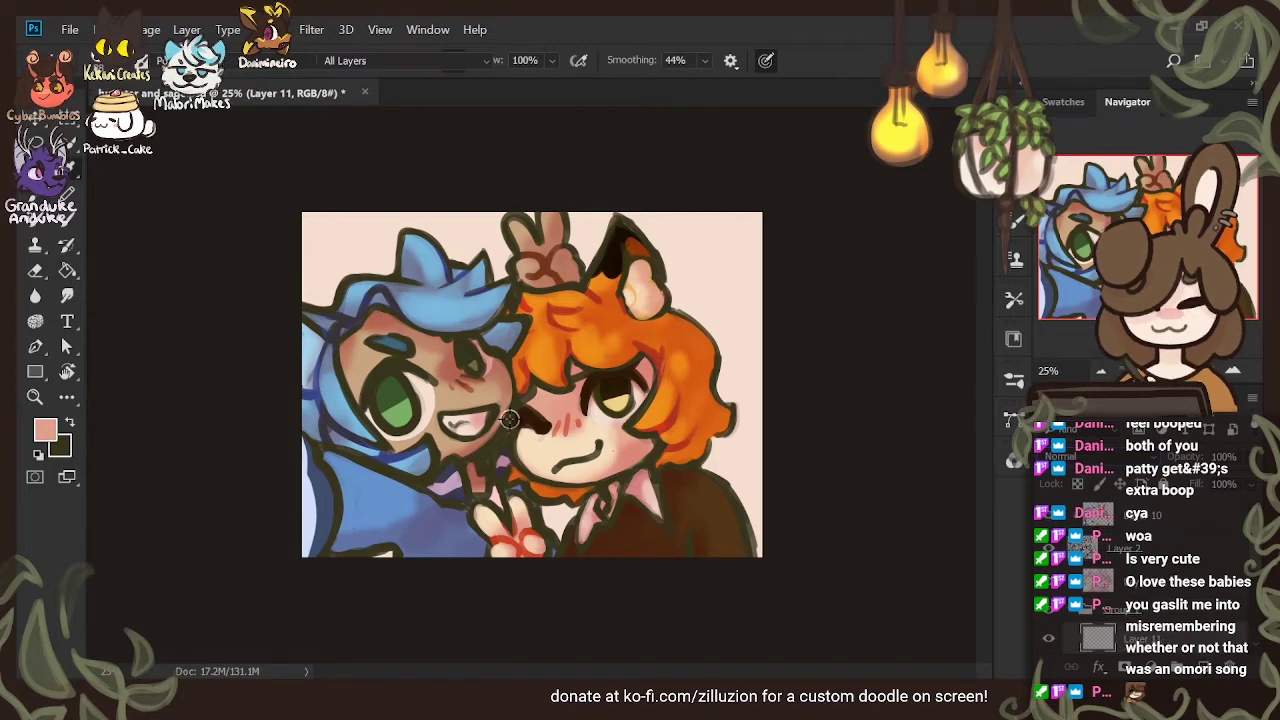
key("Return")
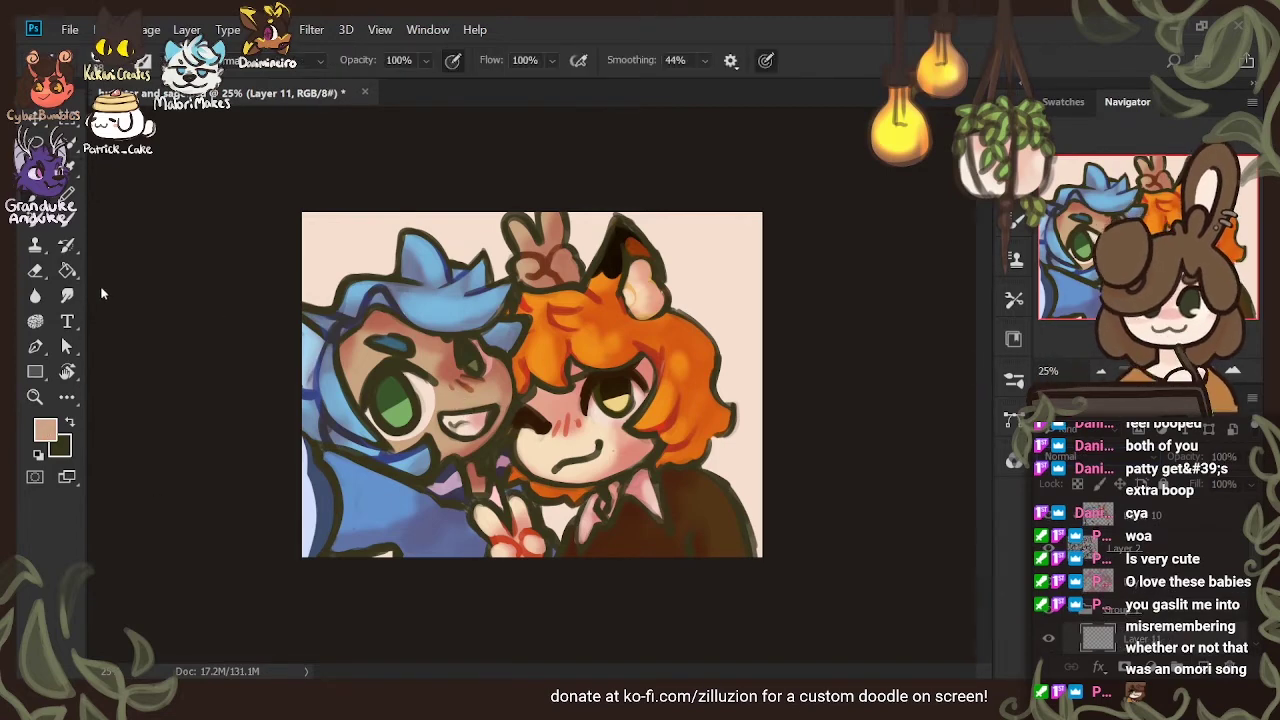
left_click(67, 270)
left_click(325, 266)
left_click(430, 341)
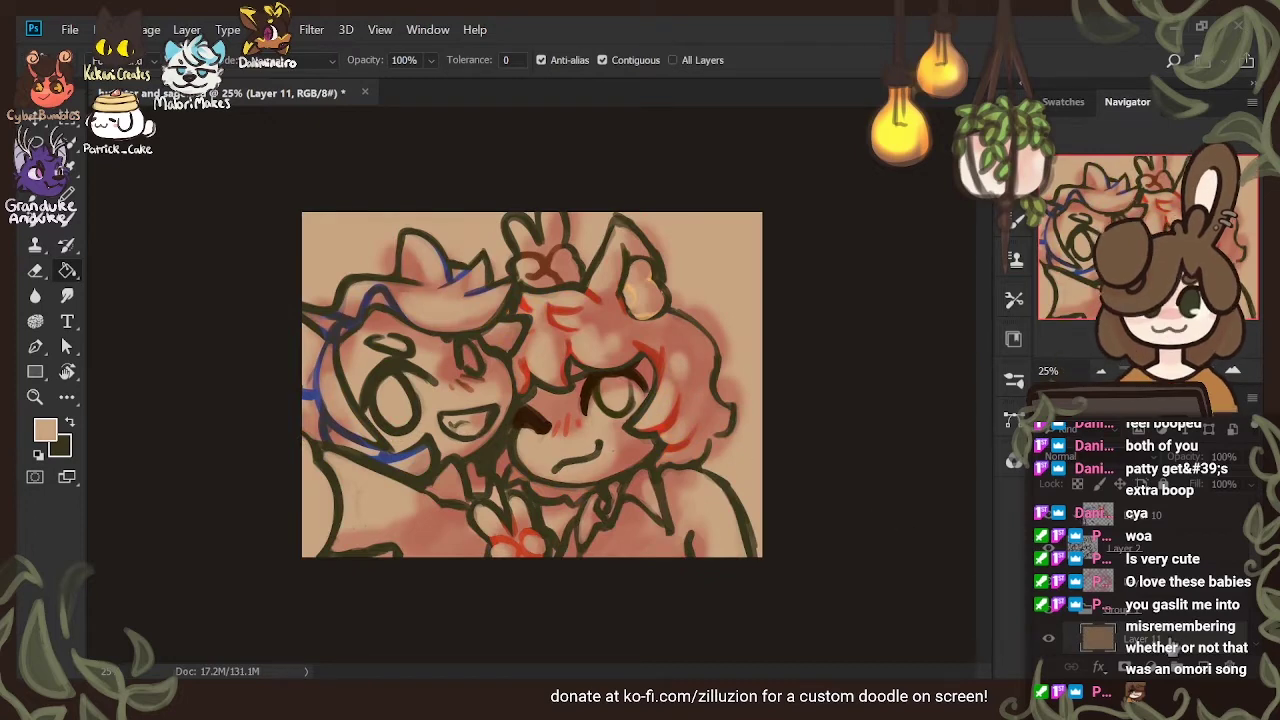
Move the tan layer directly above Group 1 as a clipped layer, try Overlay, and set its blend mode to Soft Light
left_click_drag(1172, 643, 1165, 596)
left_click(1113, 456)
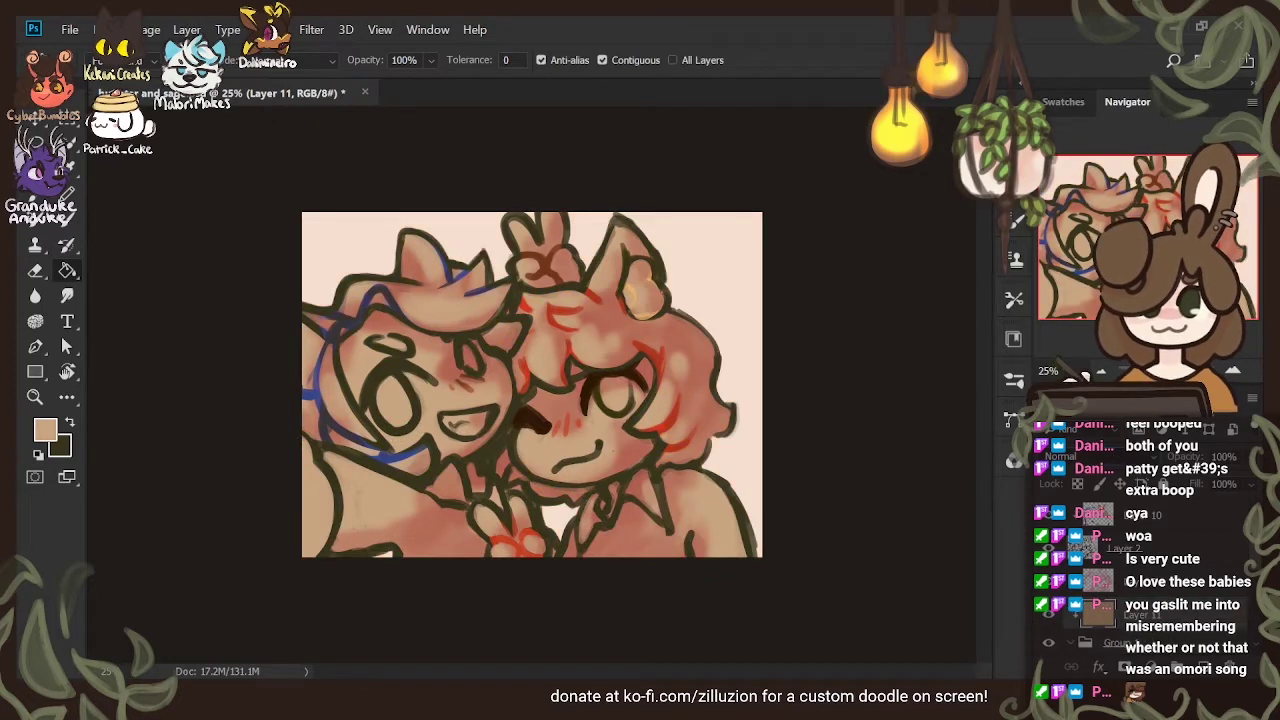
left_click(1077, 244)
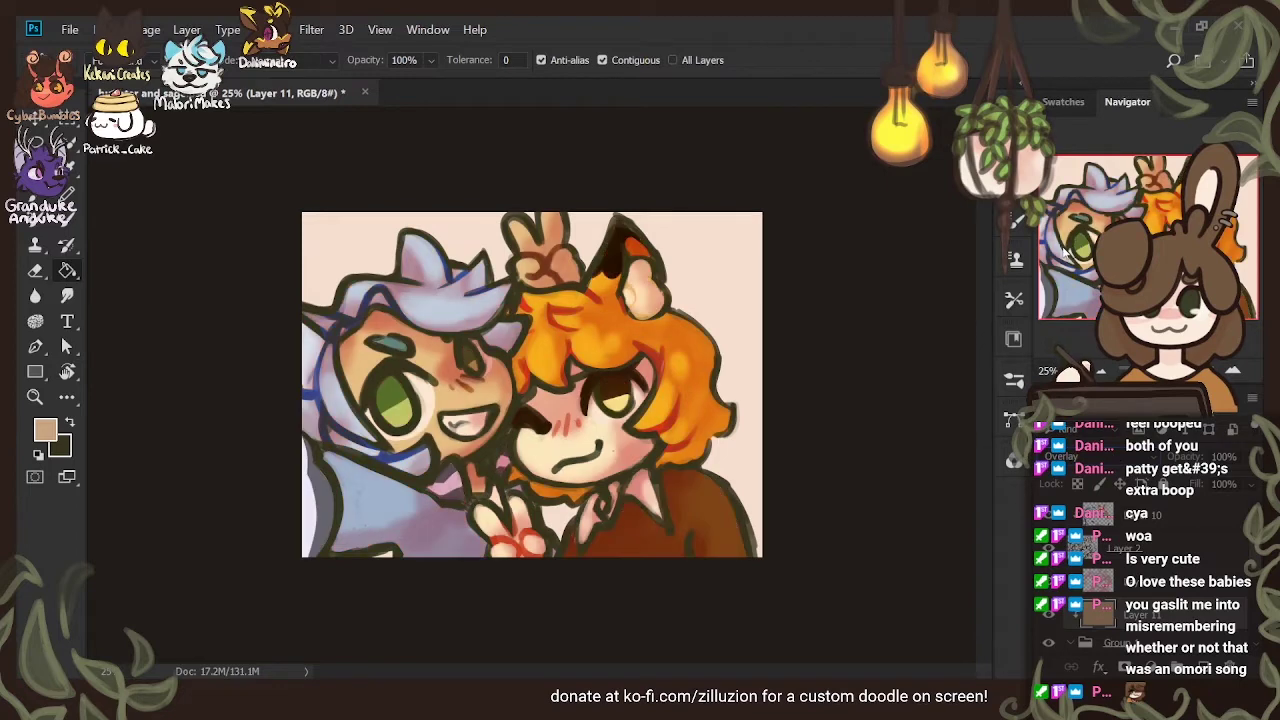
key("Down")
key("Up")
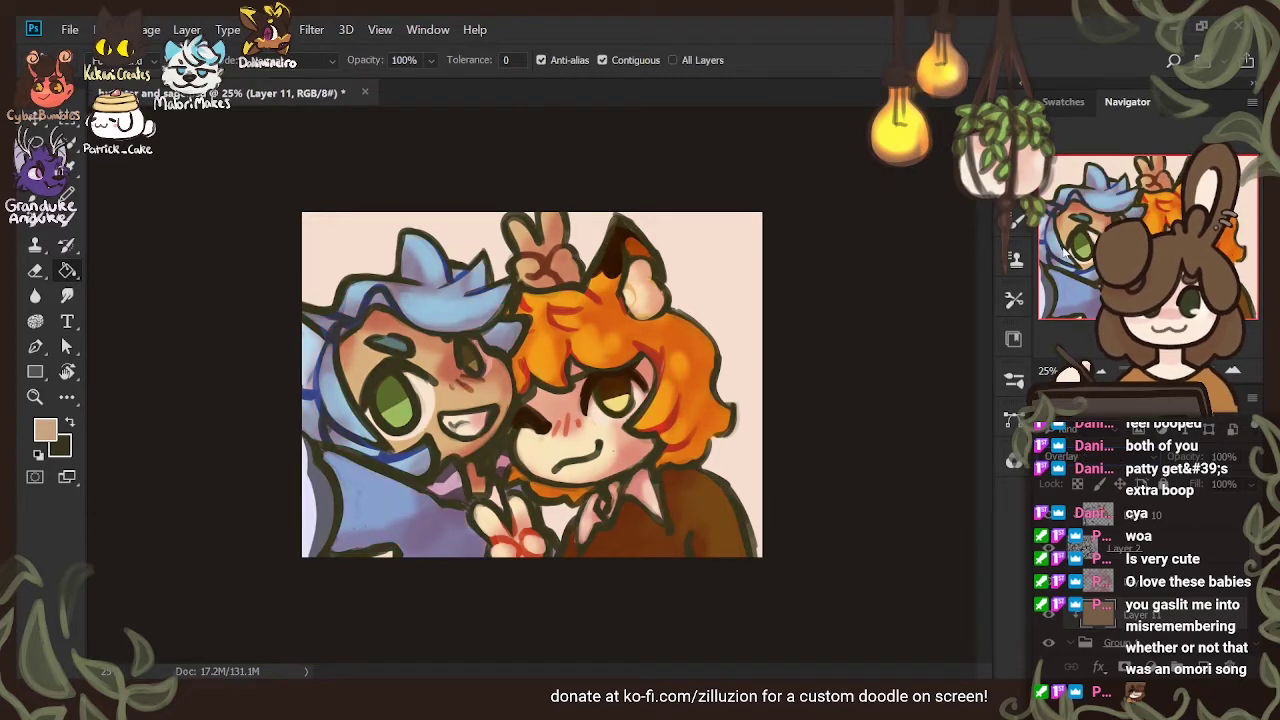
key("shift+alt+f")
left_click(1048, 618)
left_click(1048, 618)
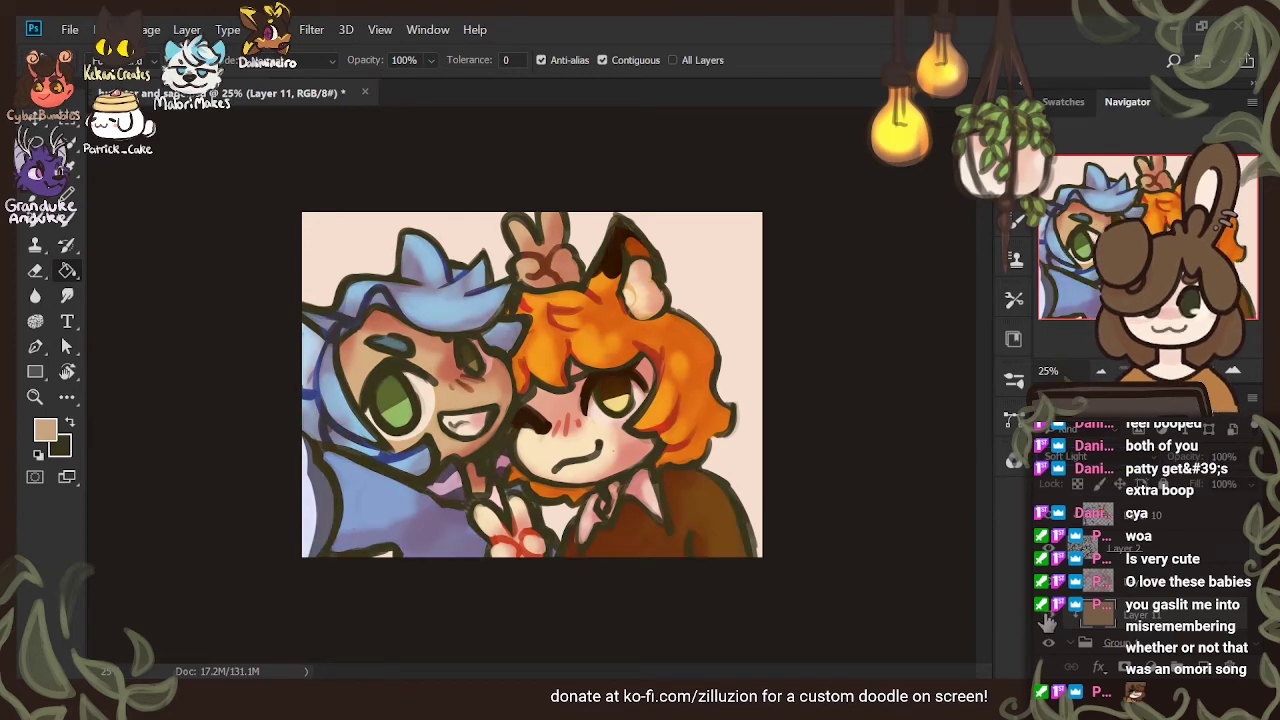
Compare the drawing with and without its line art and look through the layer stack
scroll(1148, 592, "up", 1)
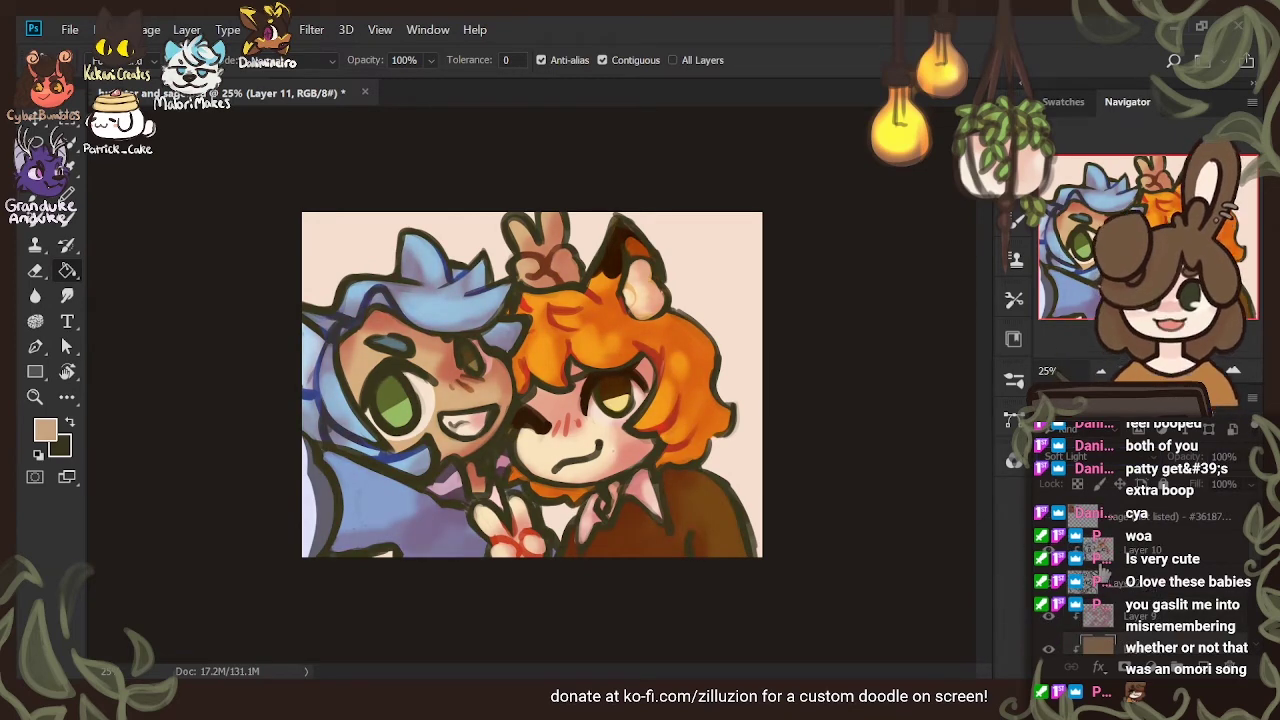
left_click(1135, 551)
left_click(1050, 590)
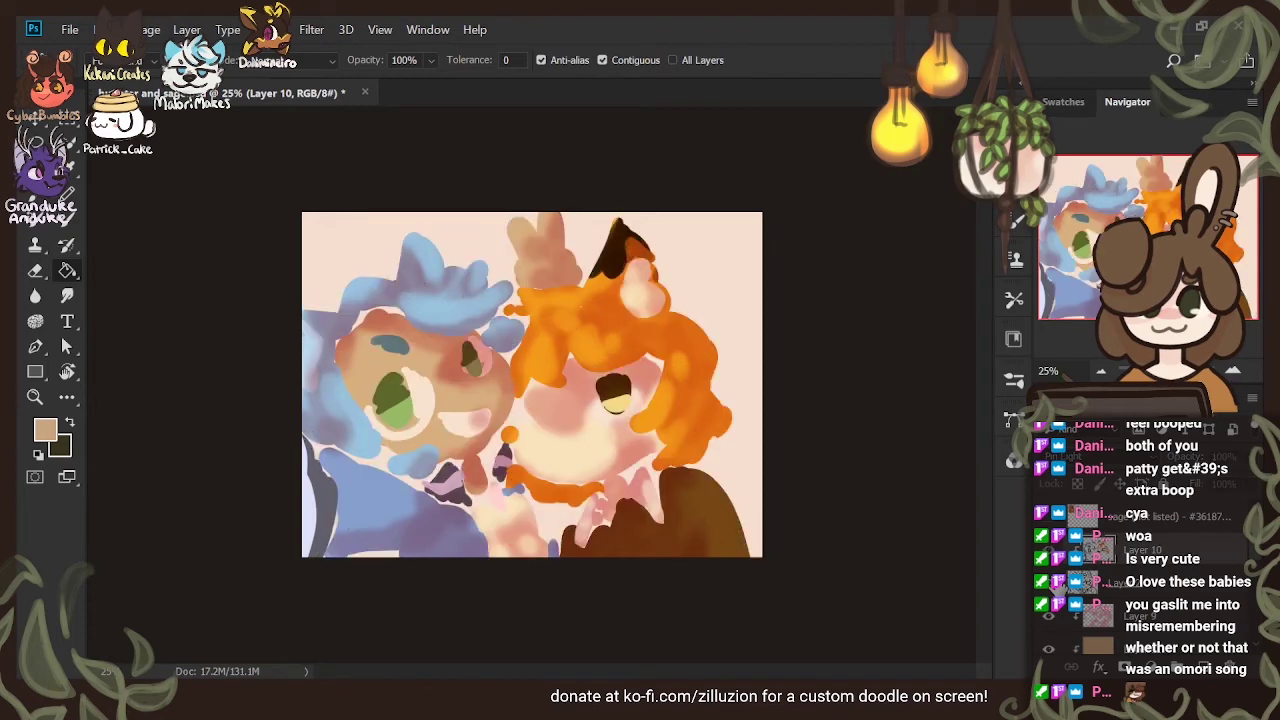
left_click(1050, 590)
scroll(1115, 609, "down", 2)
scroll(1115, 609, "up", 2)
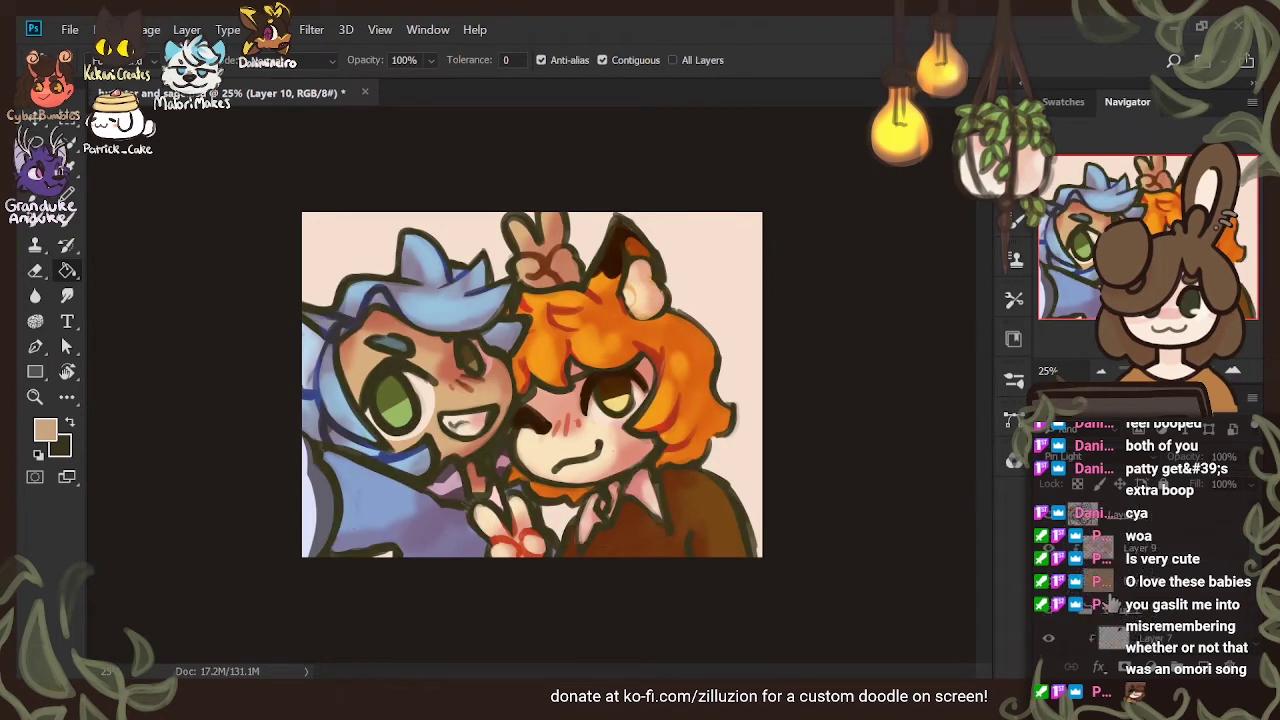
left_click(1139, 546)
left_click(1137, 533)
scroll(1134, 597, "down", 3)
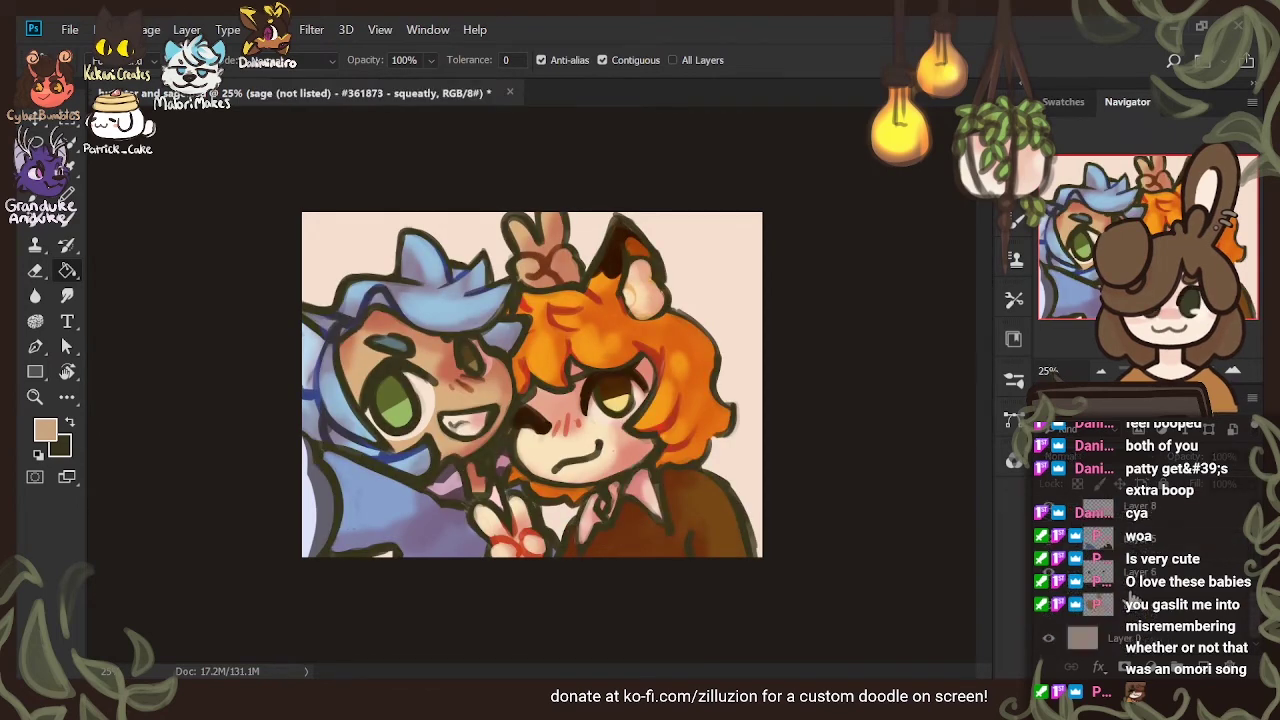
scroll(1162, 600, "down", 1)
scroll(1162, 595, "up", 4)
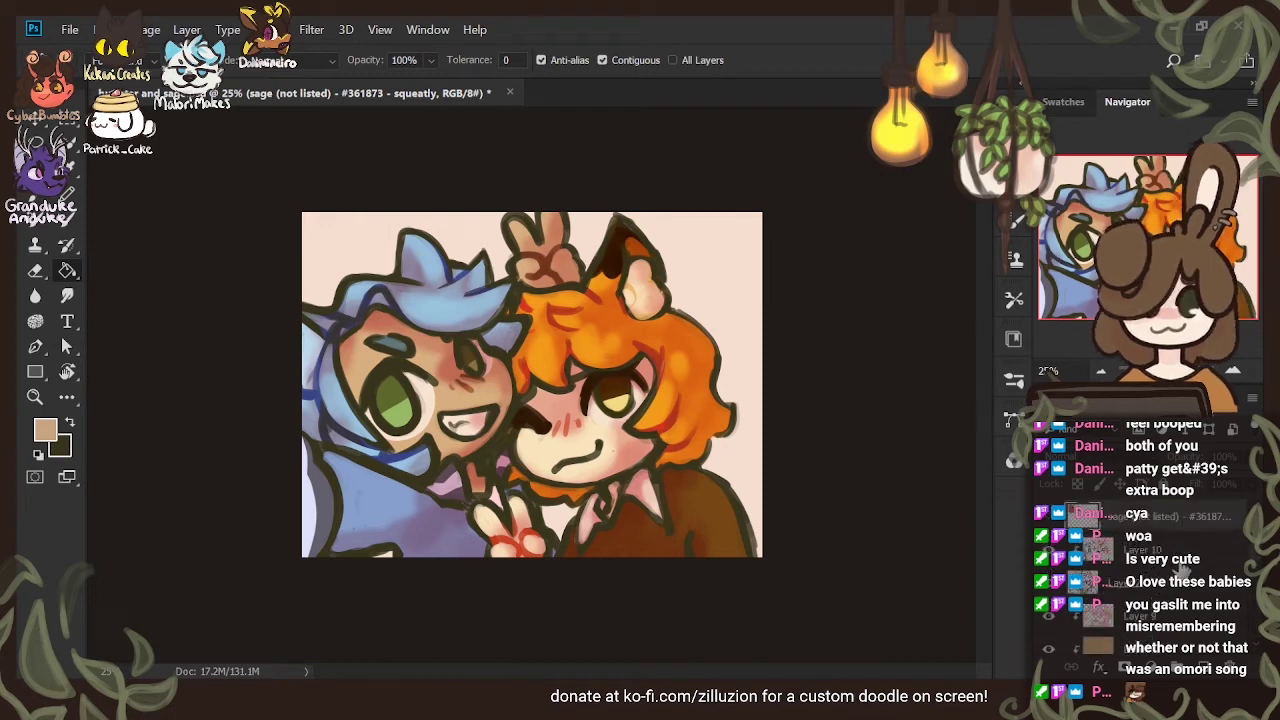
Create a new layer directly above Layer 10 and set the brush colour to a salmon pink
left_click(1196, 559)
left_click(1205, 666)
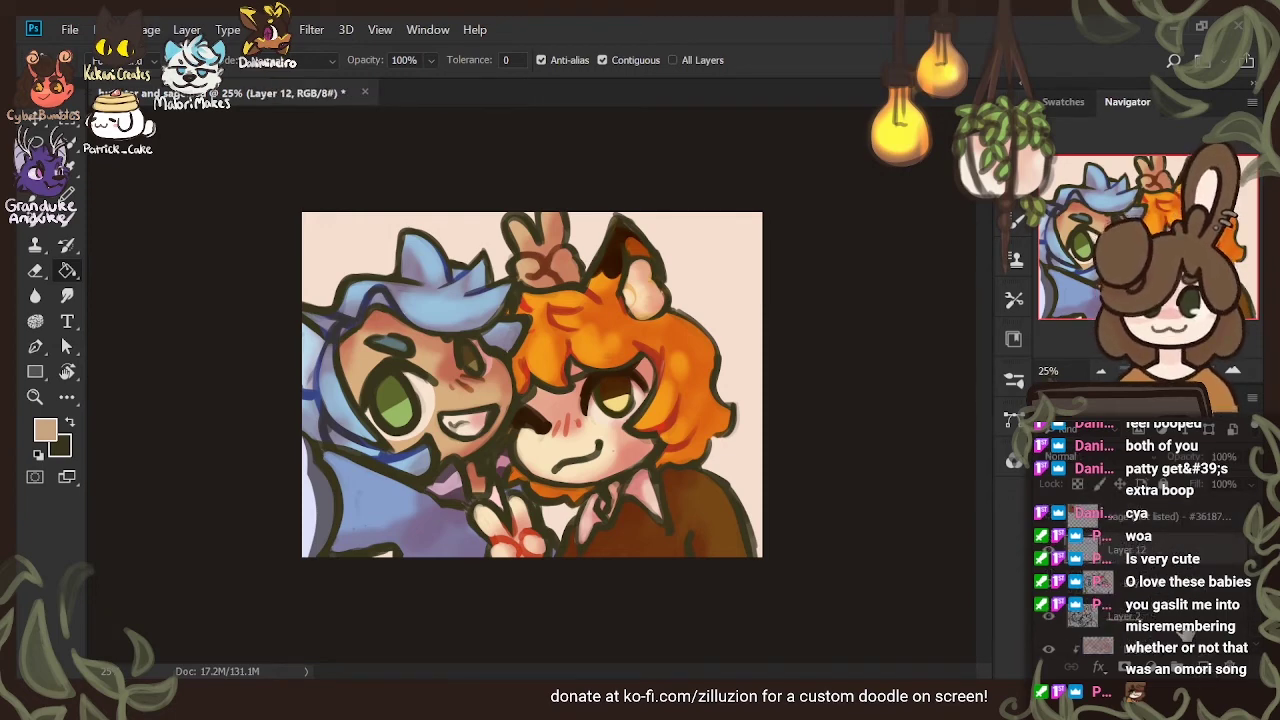
left_click(47, 430)
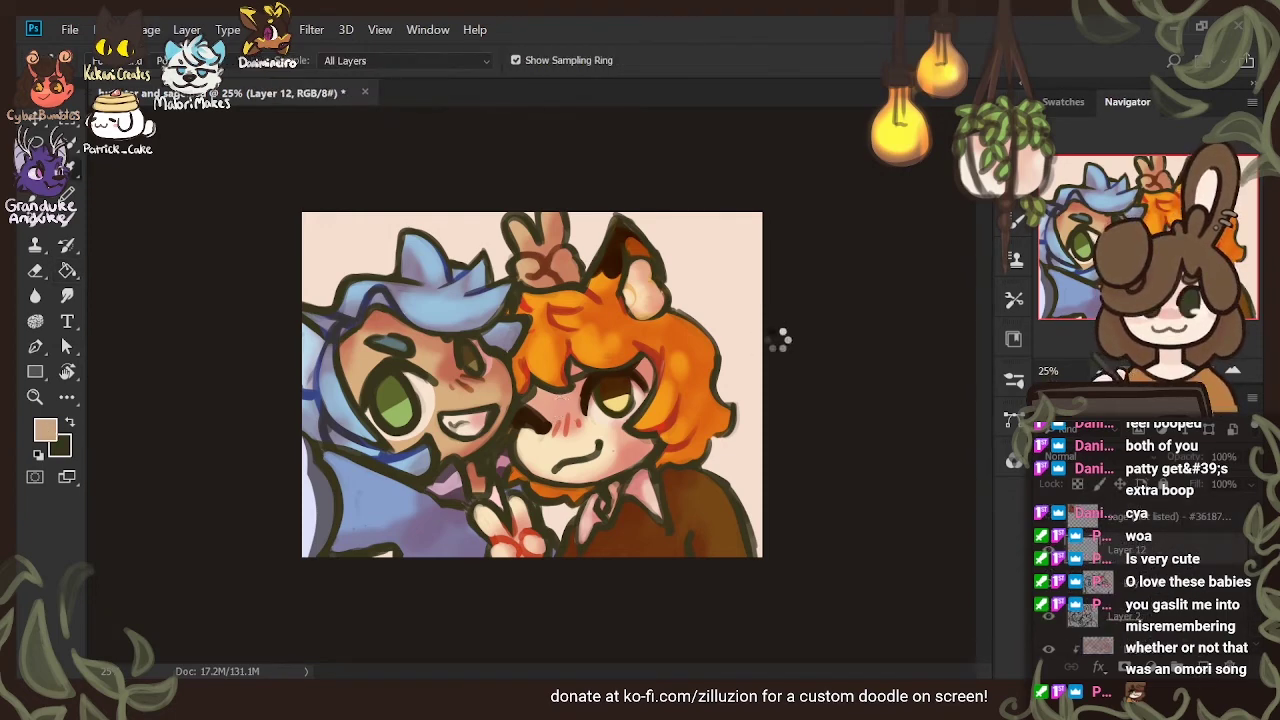
key("Return")
key("b")
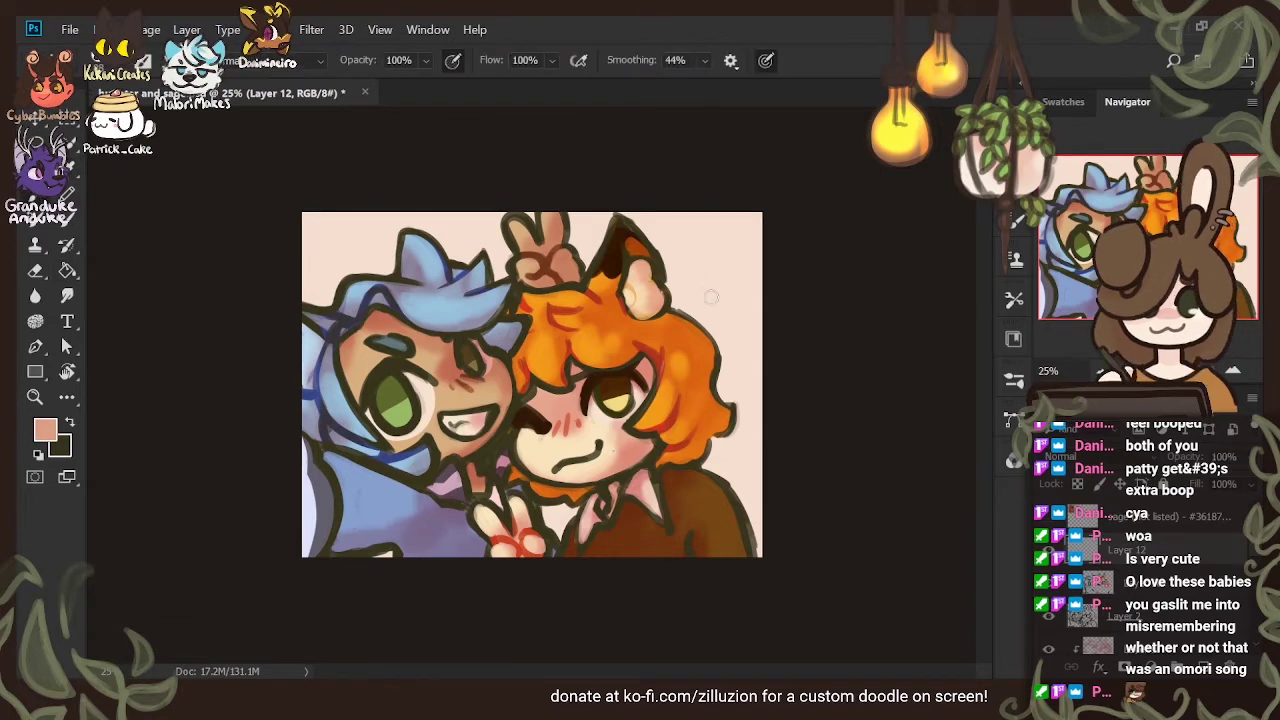
Paint a salmon pink heart beside the foxboy's ear, then tilt and reposition it in the empty background
mouse_move(712, 289)
left_mouse_down()
mouse_move(700, 268)
mouse_move(706, 318)
mouse_move(736, 282)
mouse_move(703, 312)
left_mouse_up()
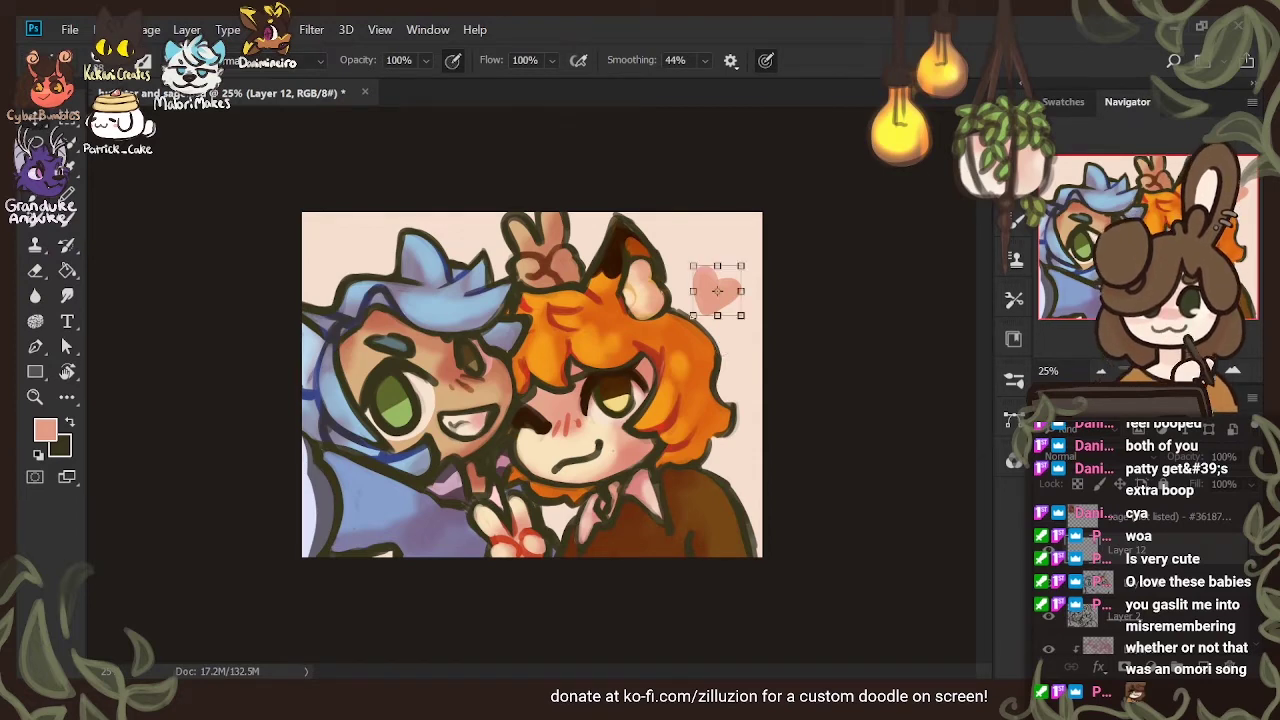
key("v")
left_click_drag(723, 301, 722, 291)
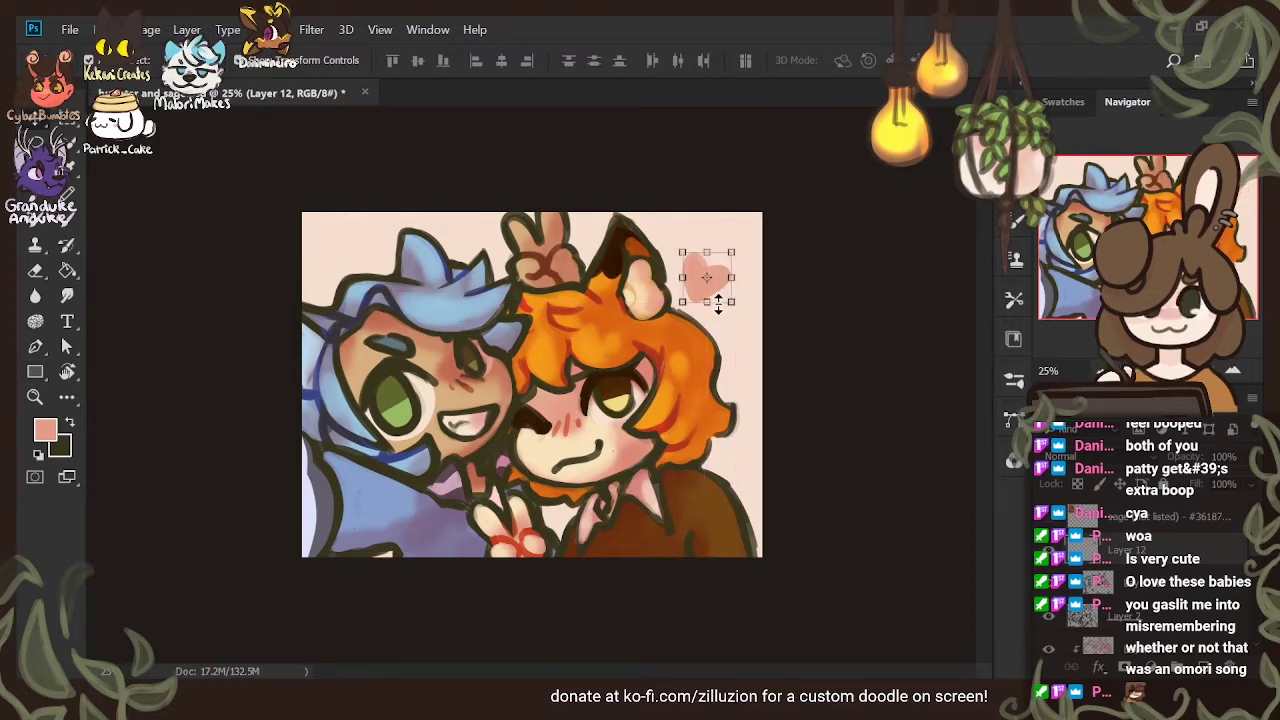
left_click(35, 145)
key("e")
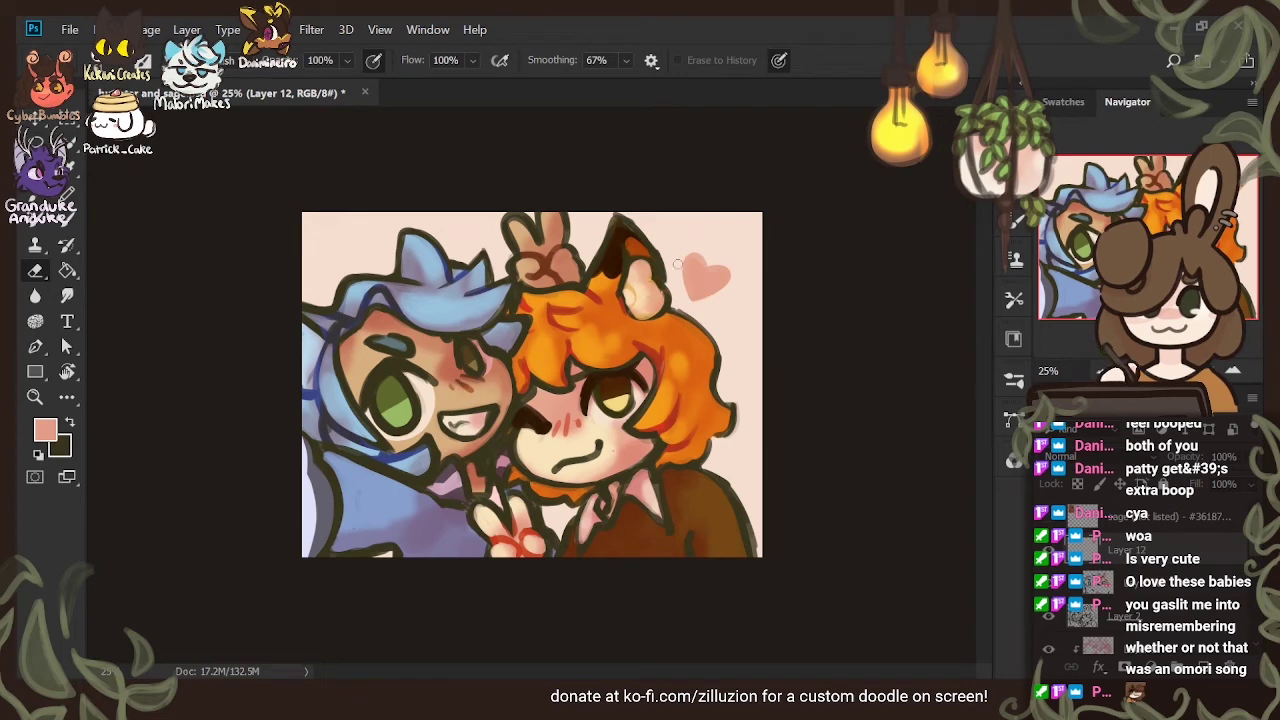
Paint a second, smaller salmon pink heart just below the first one
key("b")
mouse_move(726, 304)
left_mouse_down()
mouse_move(716, 328)
mouse_move(736, 306)
mouse_move(705, 320)
left_mouse_up()
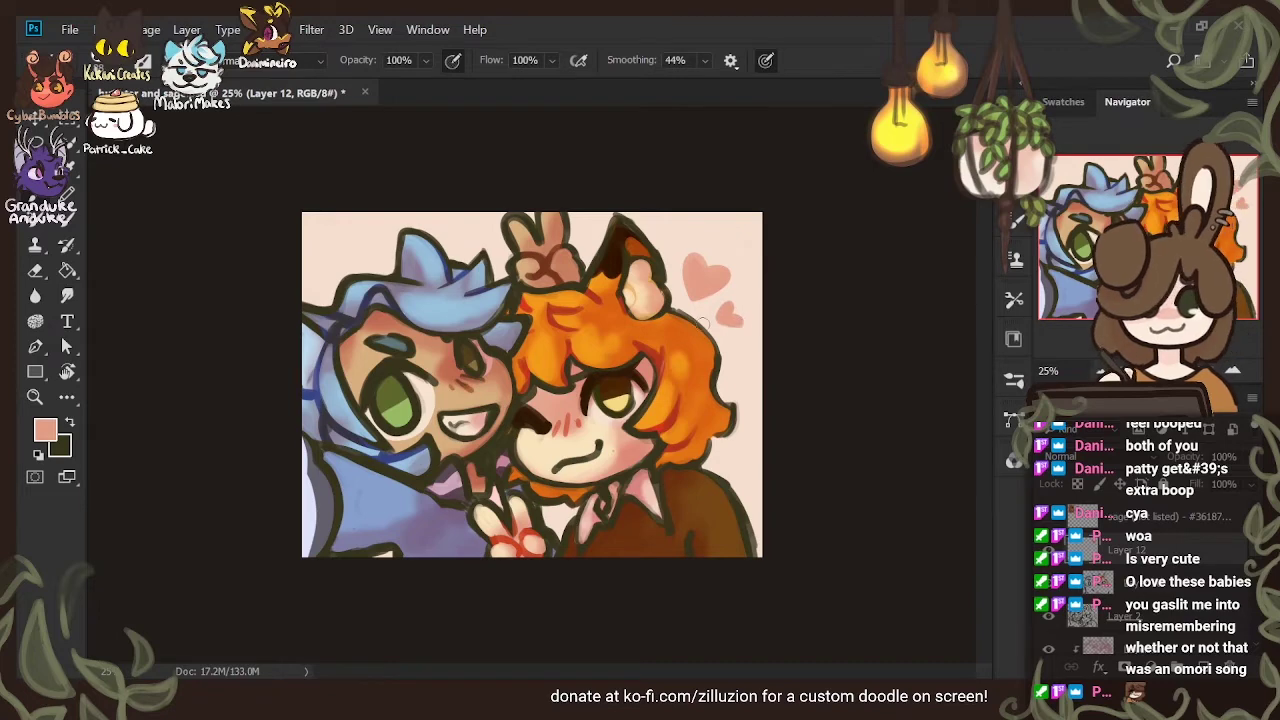
key("e")
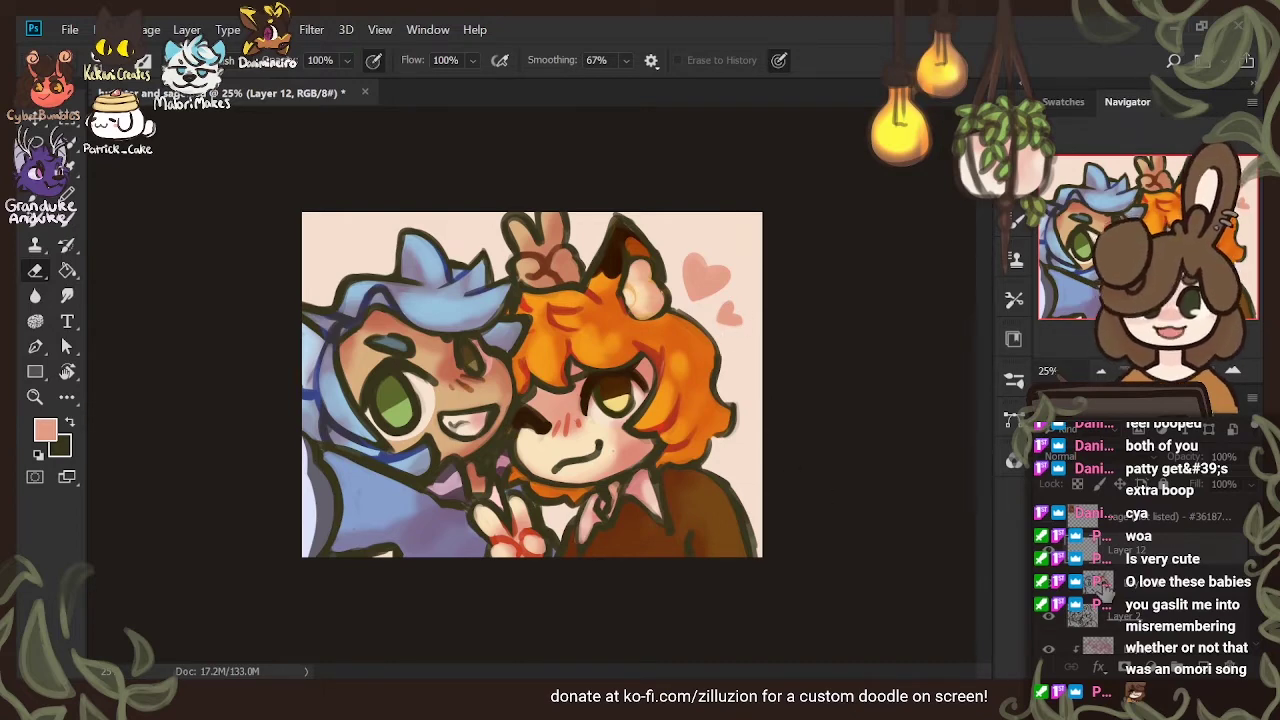
Create a new layer directly above Layer 0 and sample the olive green from the catboy's eye
scroll(1104, 590, "down", 5)
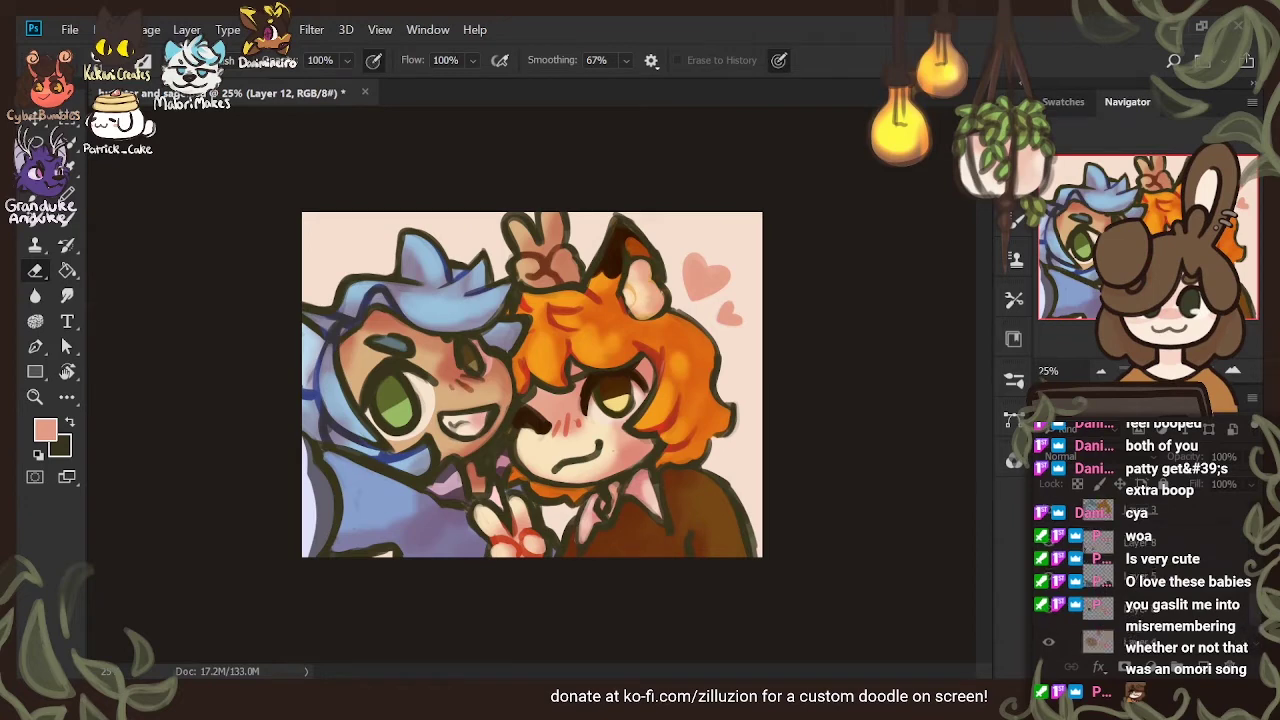
scroll(1103, 591, "down", 2)
scroll(1110, 600, "down", 2)
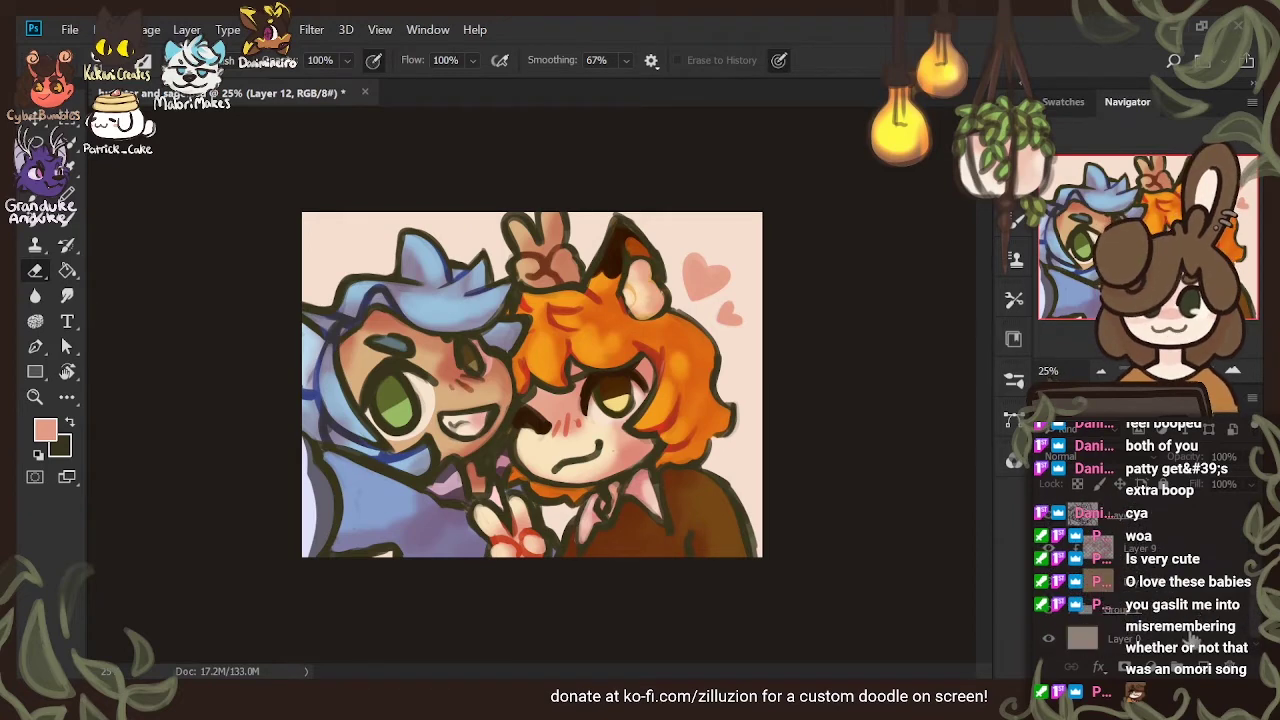
left_click(1210, 670)
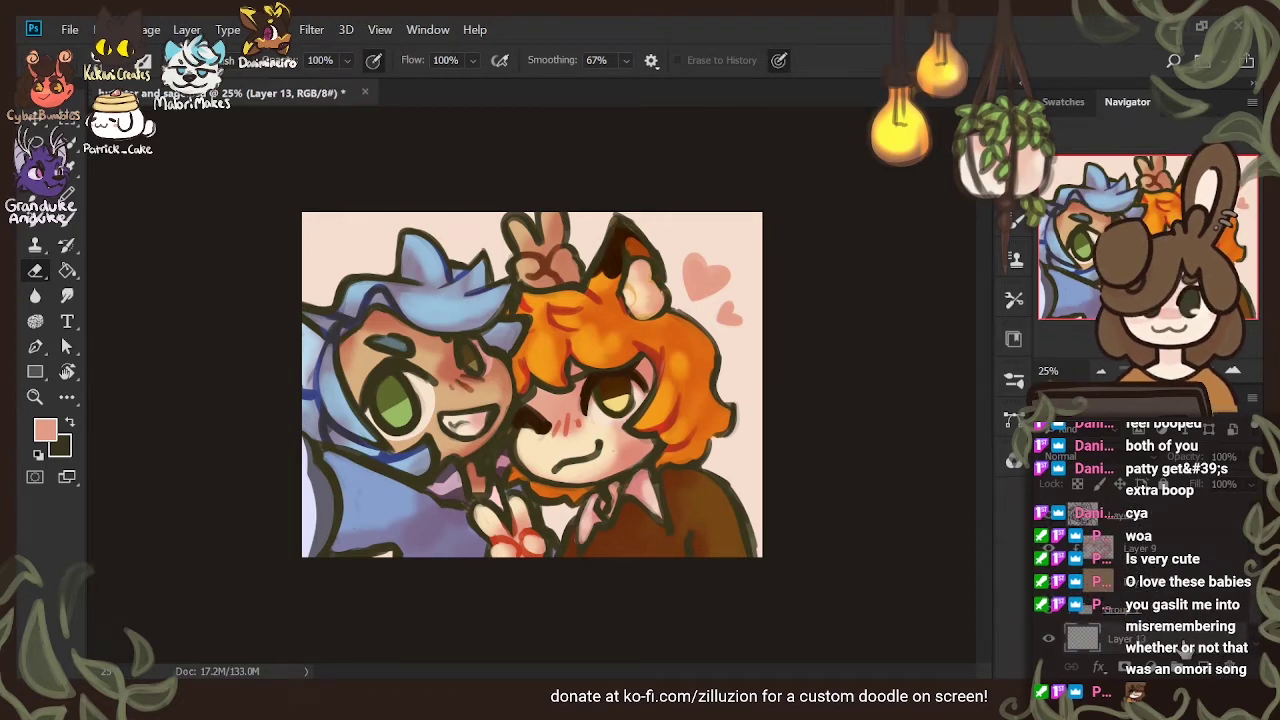
key("i")
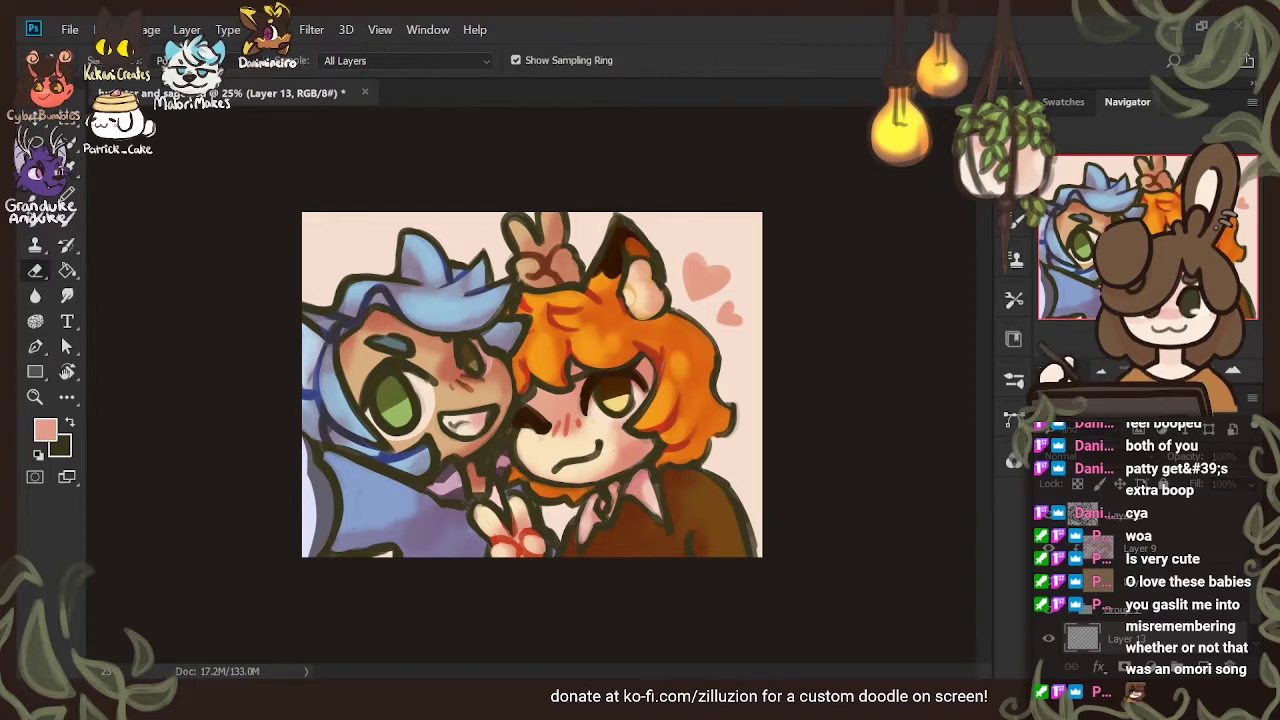
left_click(386, 392, "alt")
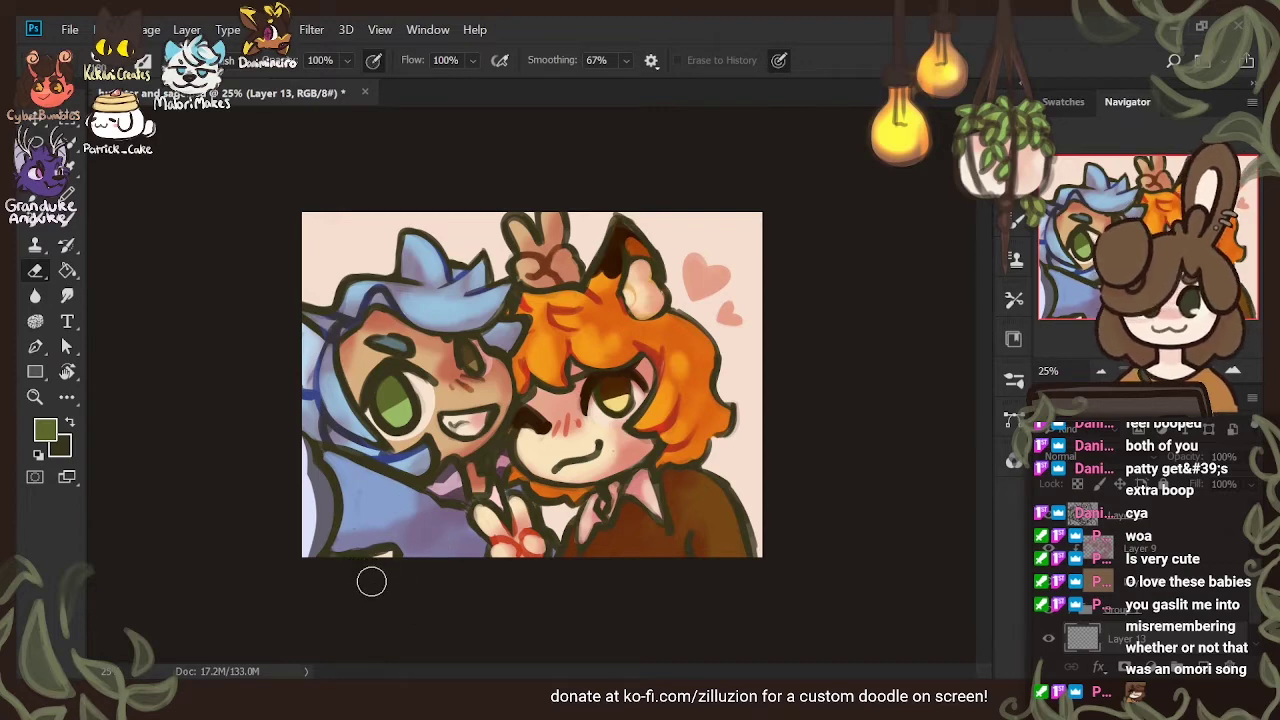
Paint an olive green hill behind the foxboy, rising to the height of the smaller heart
key("b")
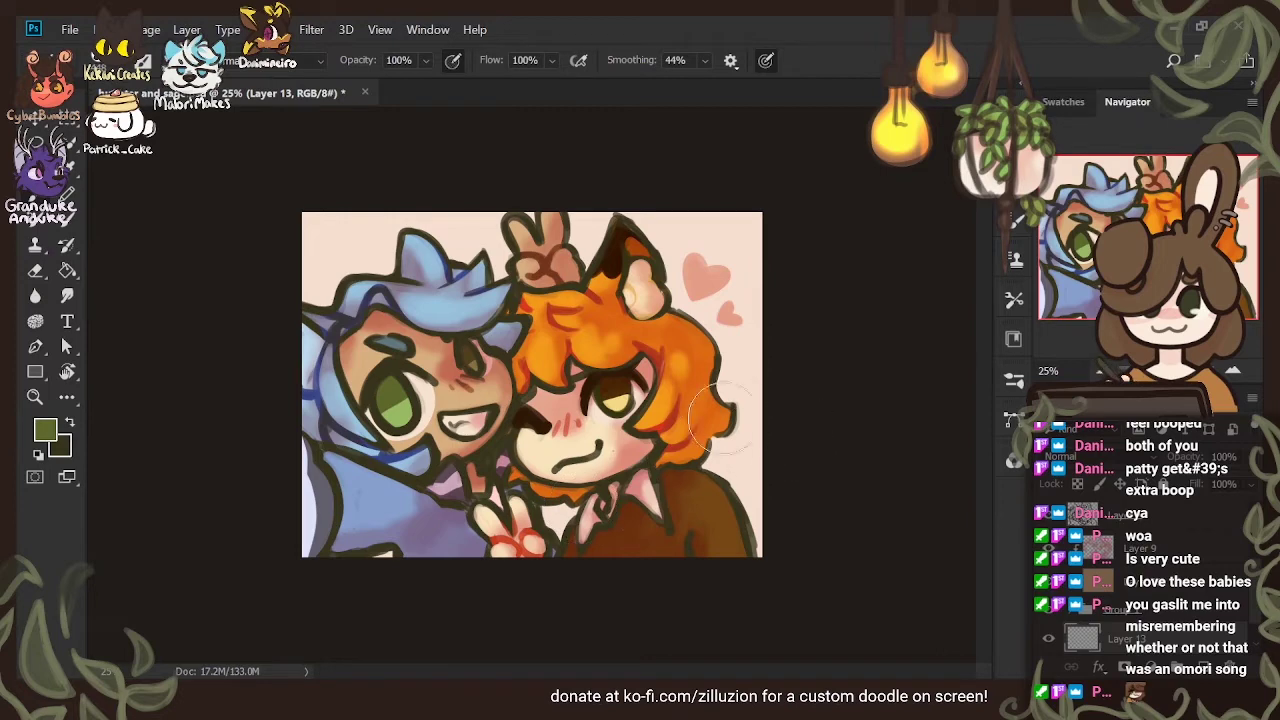
left_click_drag(766, 560, 767, 566)
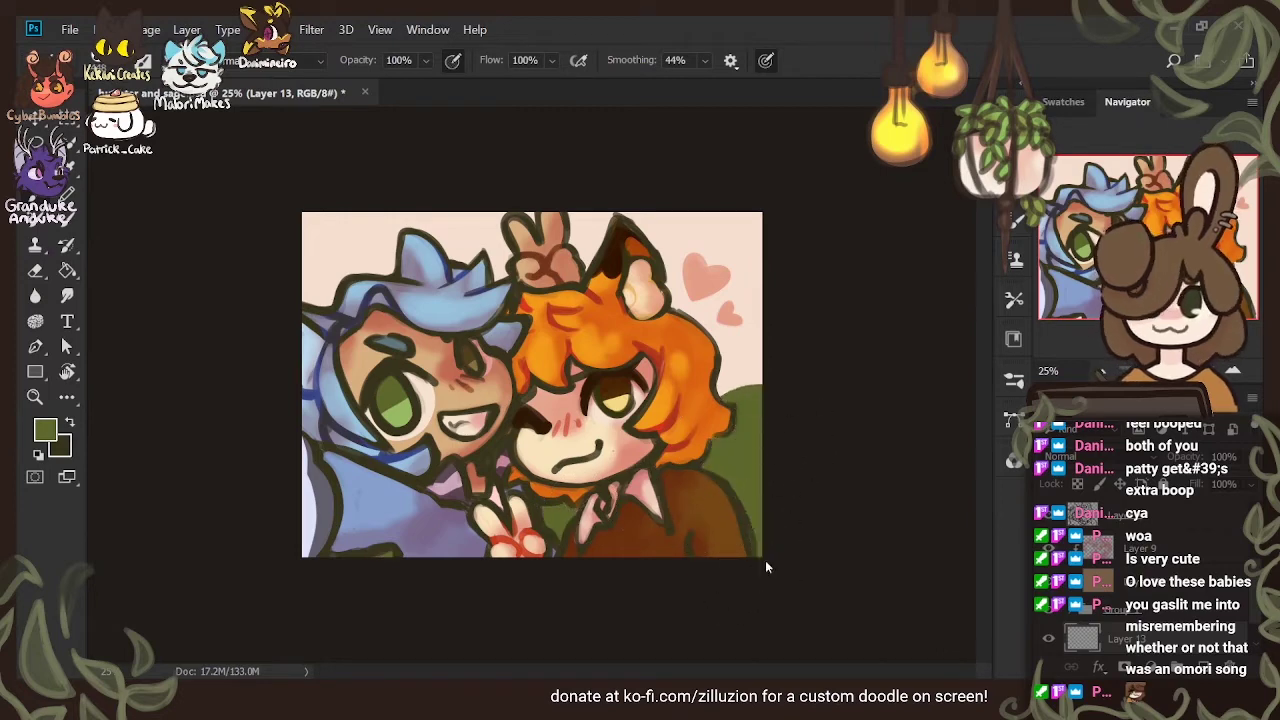
mouse_move(735, 412)
left_mouse_down()
mouse_move(765, 392)
mouse_move(738, 423)
mouse_move(678, 439)
mouse_move(786, 420)
mouse_move(725, 467)
mouse_move(642, 405)
mouse_move(742, 367)
mouse_move(734, 359)
mouse_move(731, 377)
mouse_move(727, 332)
left_mouse_up()
mouse_move(677, 358)
left_mouse_down()
mouse_move(700, 337)
mouse_move(780, 315)
left_mouse_up()
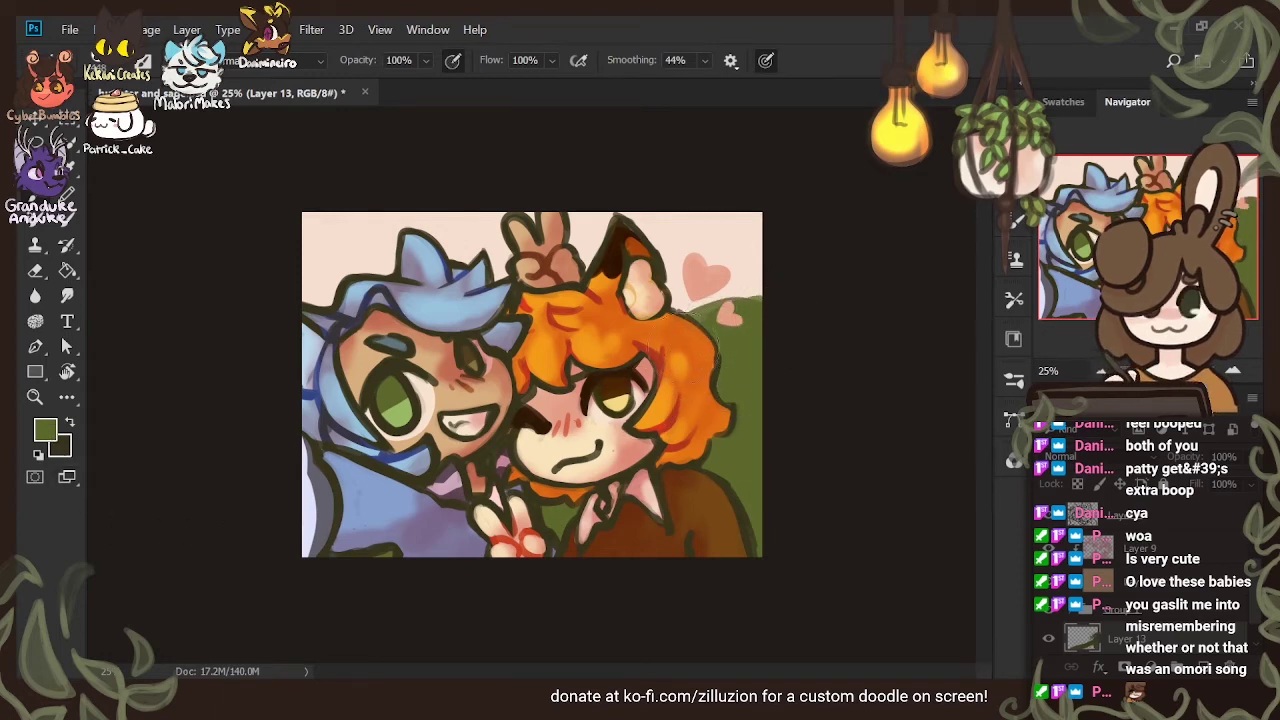
Paint the sky behind both characters light blue and cover most of it with a paler blue
left_click(41, 438)
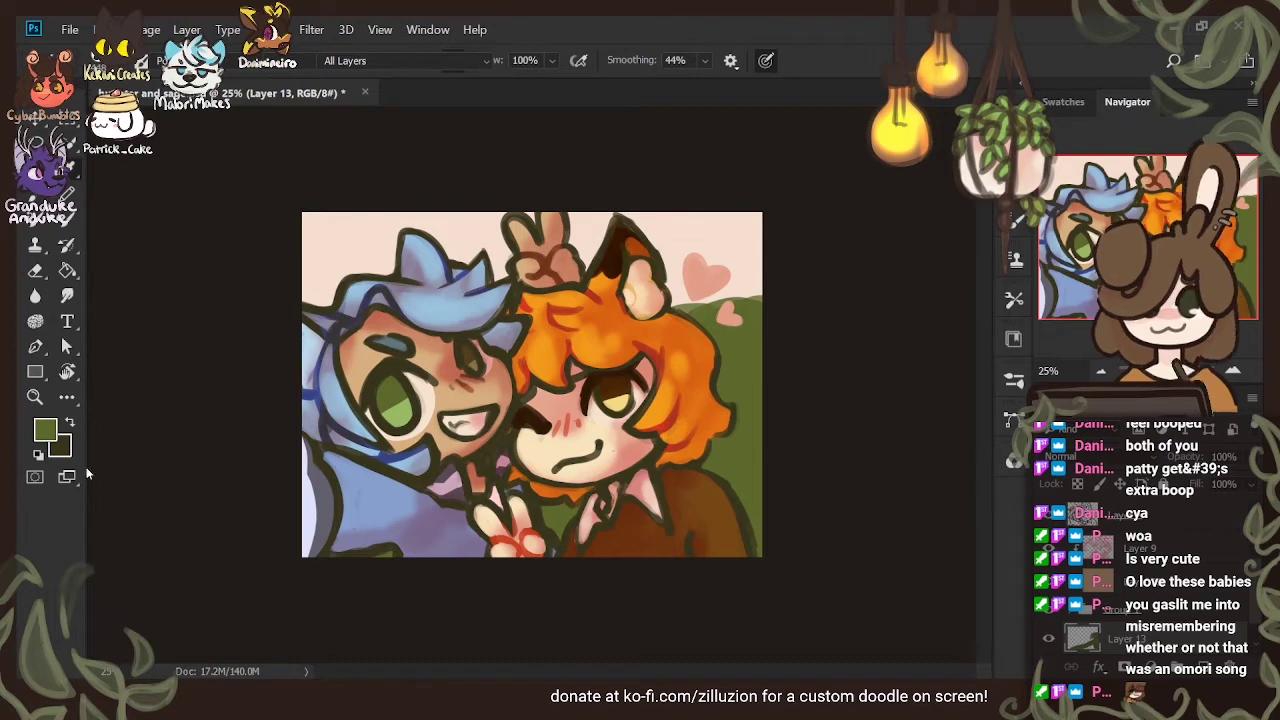
left_click(1158, 222)
mouse_move(757, 263)
left_mouse_down()
mouse_move(671, 292)
mouse_move(763, 265)
mouse_move(778, 273)
mouse_move(661, 262)
mouse_move(671, 213)
mouse_move(781, 219)
mouse_move(712, 213)
mouse_move(560, 282)
mouse_move(507, 260)
mouse_move(515, 210)
mouse_move(421, 285)
mouse_move(442, 207)
mouse_move(369, 271)
mouse_move(323, 230)
mouse_move(326, 327)
mouse_move(331, 211)
left_mouse_up()
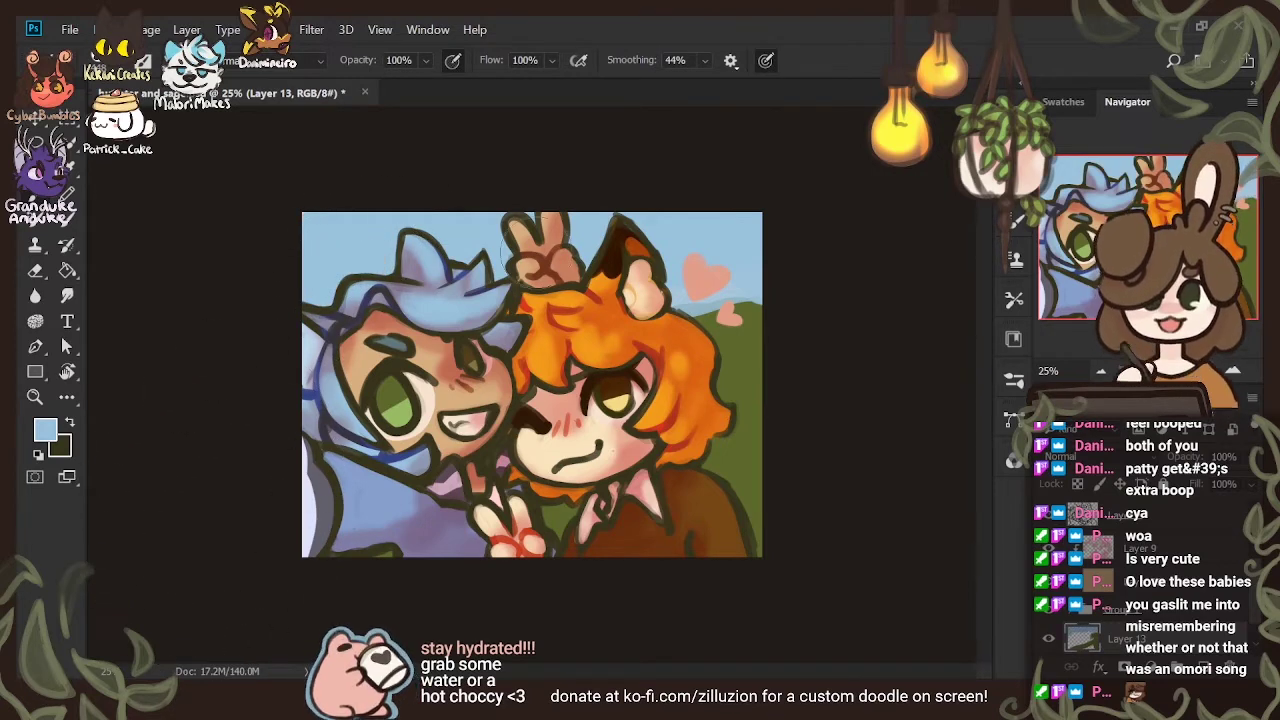
key("alt")
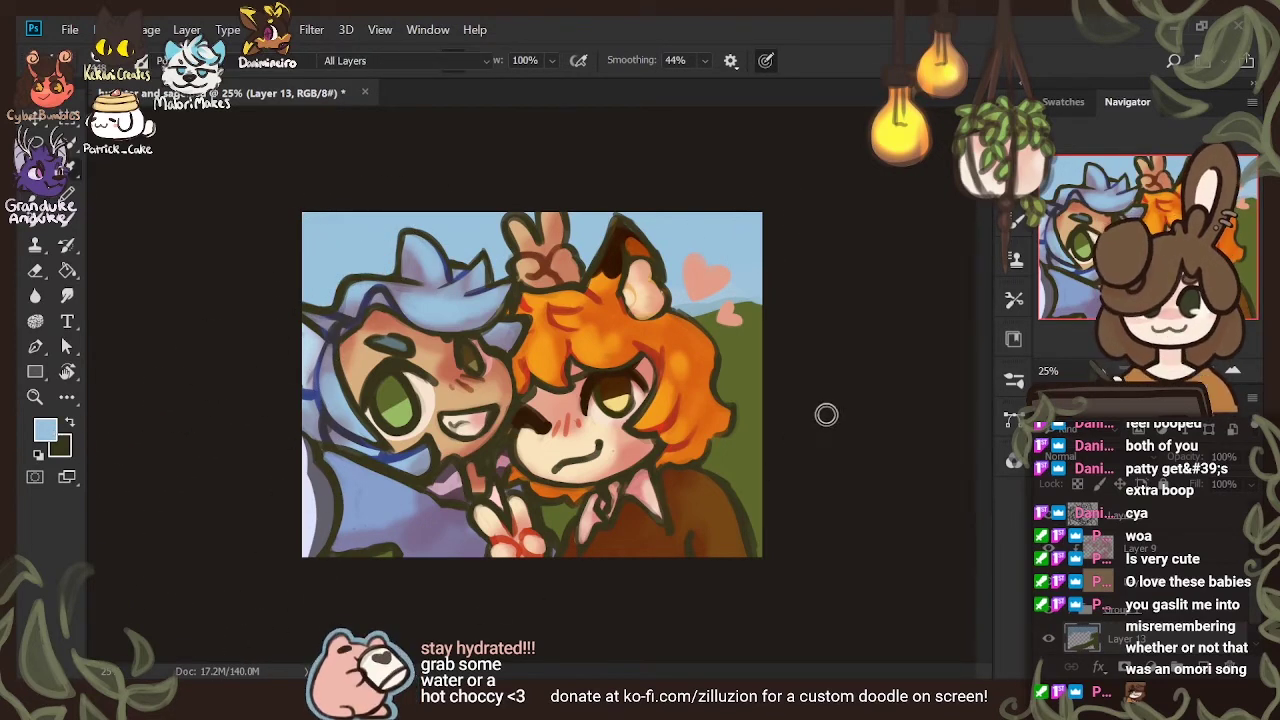
left_click(729, 341)
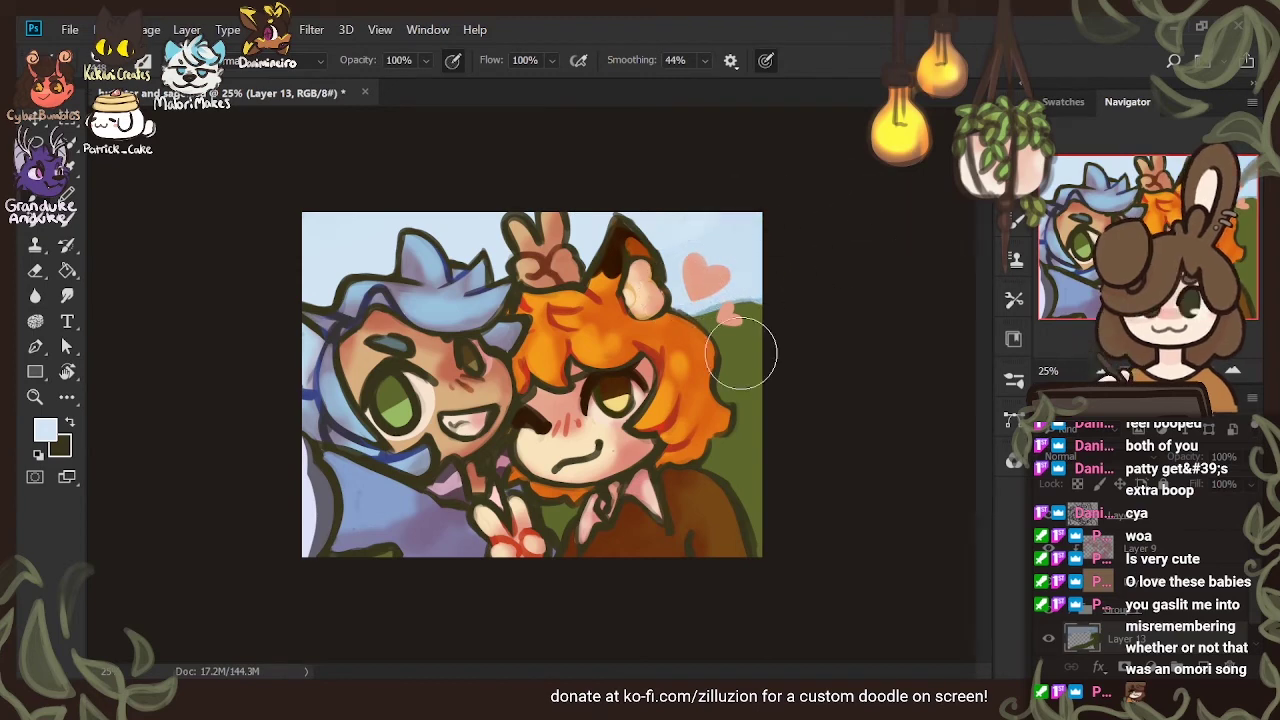
Sample the lighter green from the catboy's eye and paint light green grass patches over the hill
left_click(44, 432)
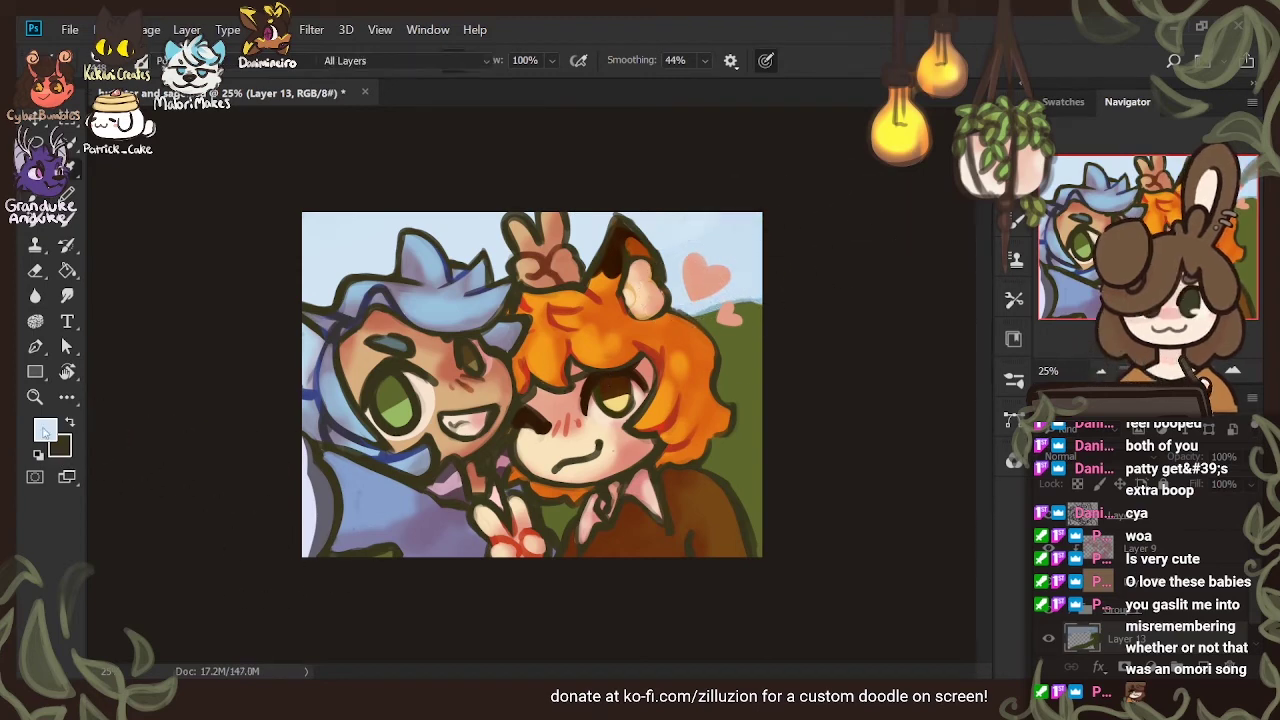
left_click(403, 409, "alt")
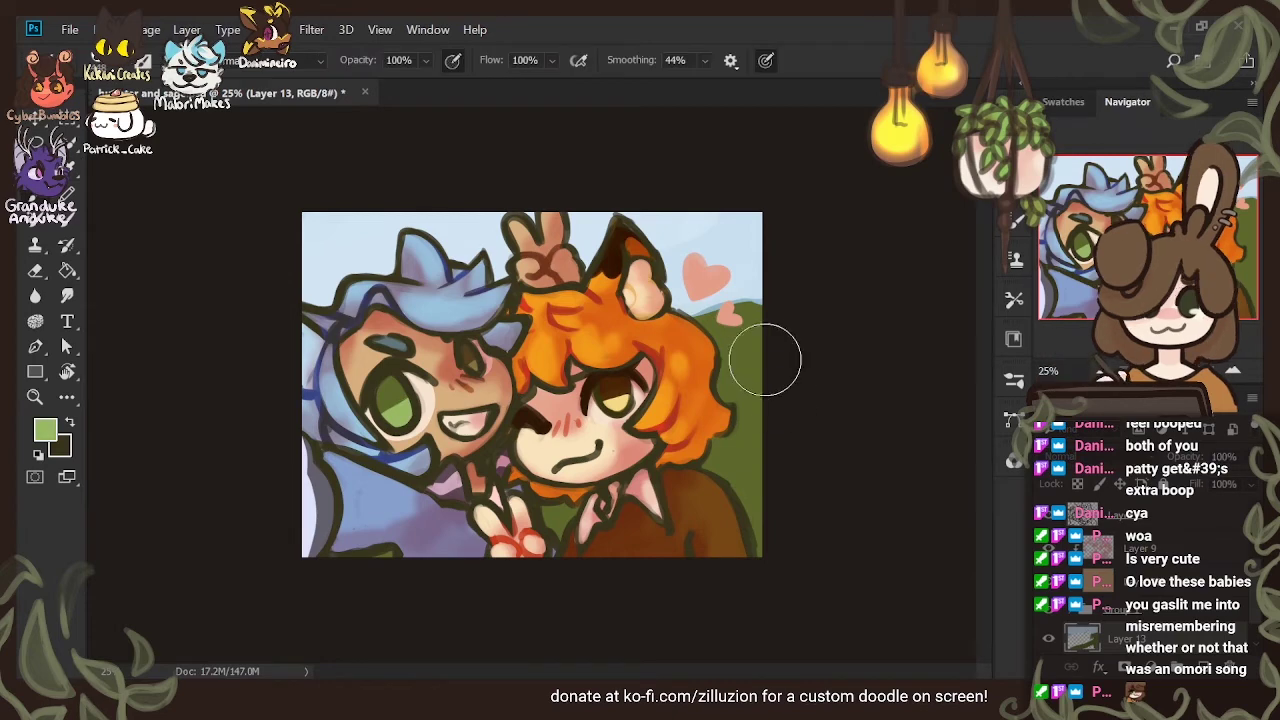
left_click_drag(747, 338, 726, 335)
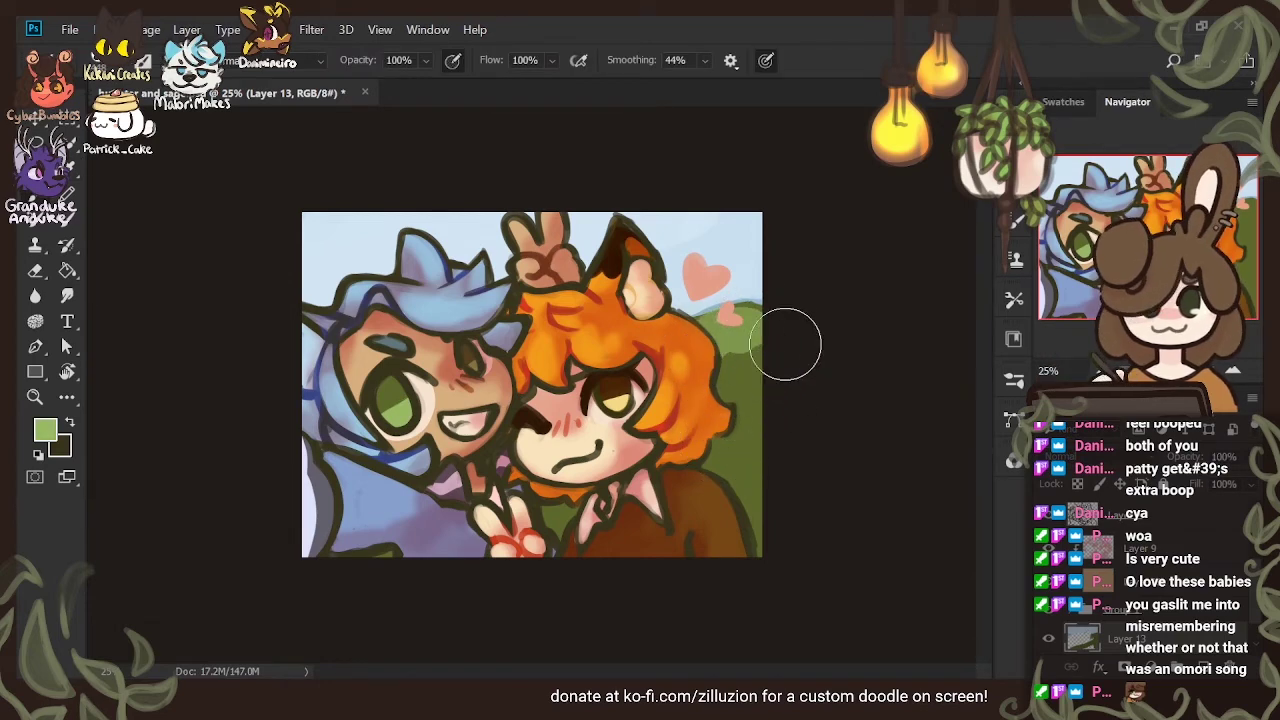
left_click_drag(780, 328, 726, 332)
mouse_move(743, 434)
left_mouse_down()
mouse_move(765, 399)
mouse_move(695, 488)
mouse_move(553, 551)
mouse_move(528, 539)
mouse_move(553, 566)
mouse_move(796, 410)
left_mouse_up()
left_click_drag(776, 361, 757, 370)
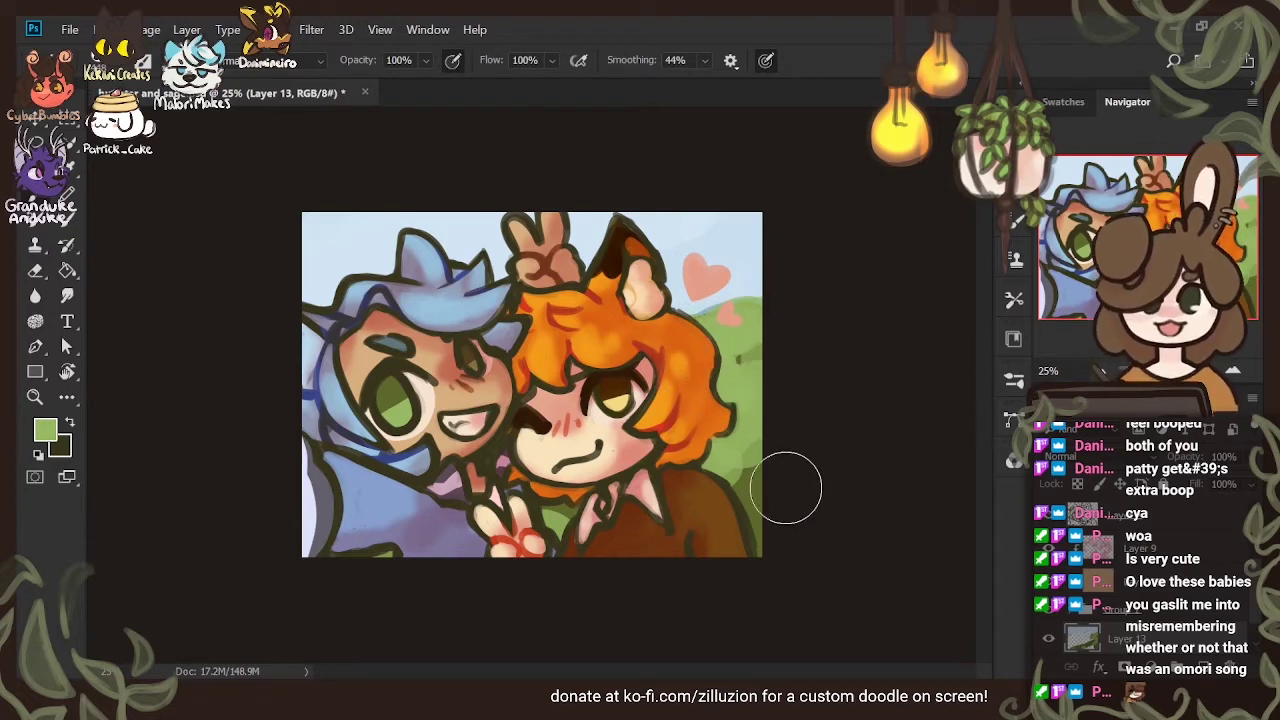
mouse_move(766, 552)
left_mouse_down()
mouse_move(757, 543)
mouse_move(722, 582)
left_mouse_up()
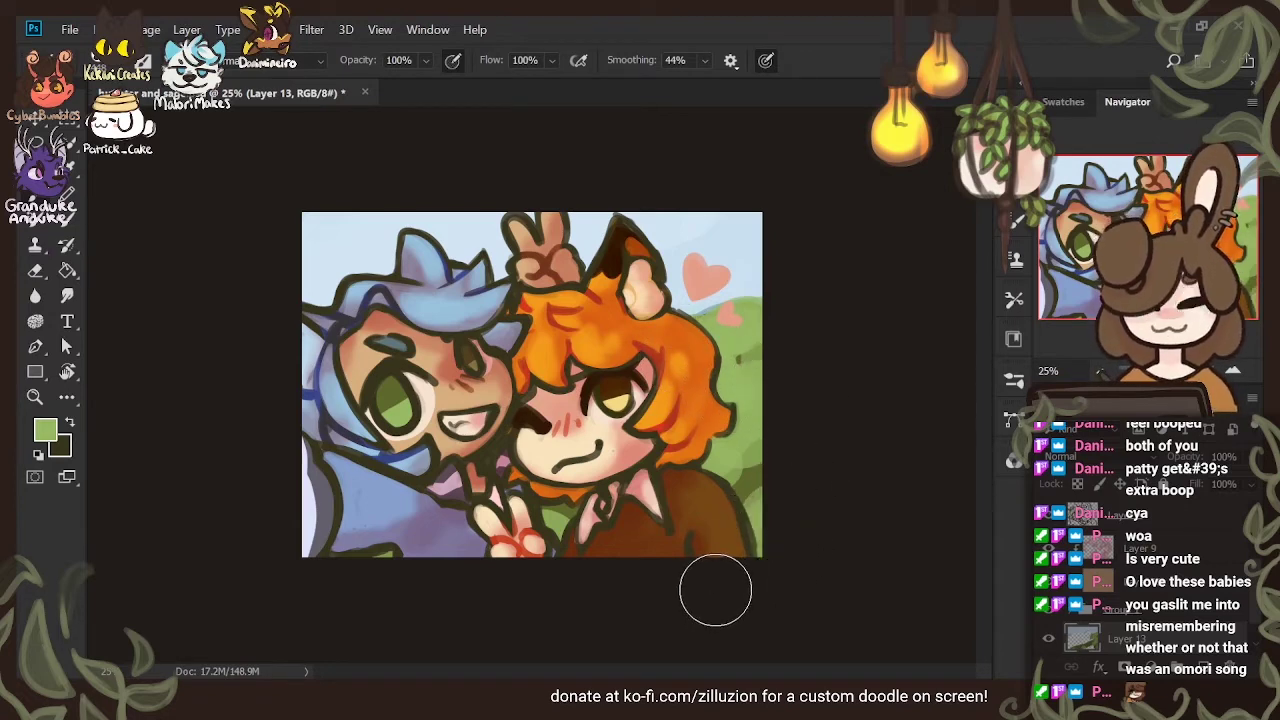
Paint olive green bushes on the hill behind the foxboy's hair and blur the background scenery layer
key("i")
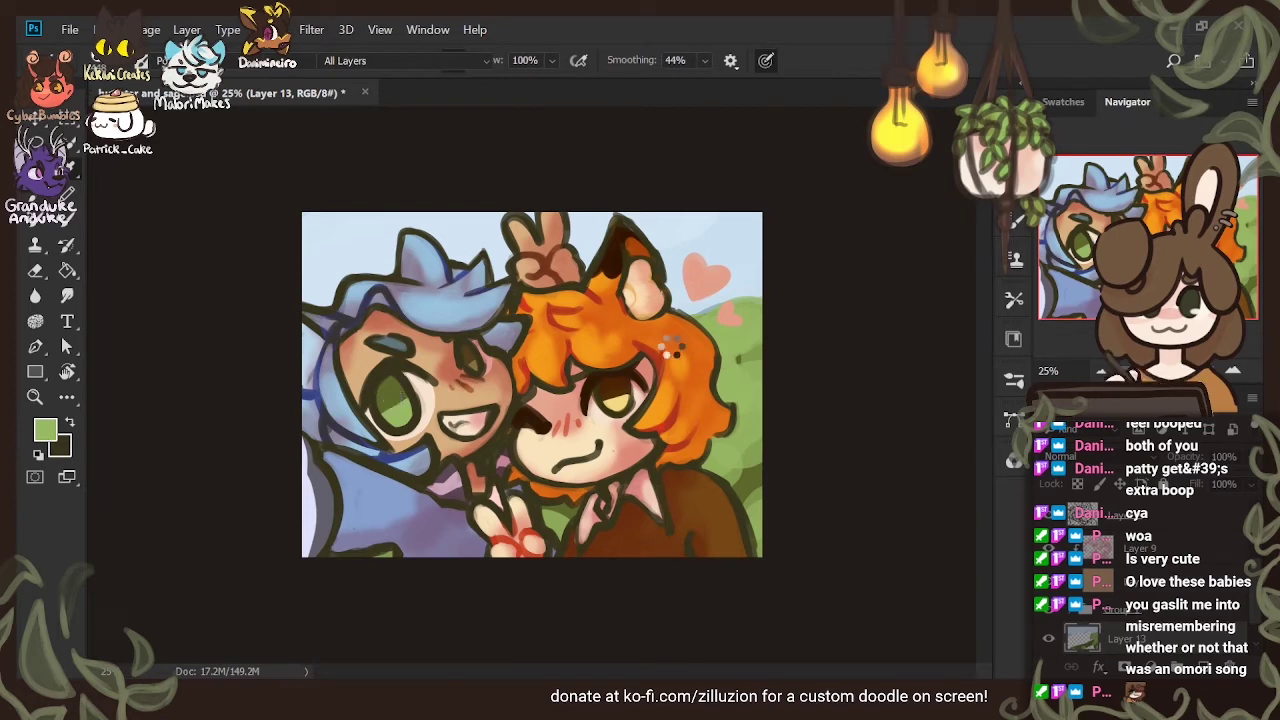
key("b")
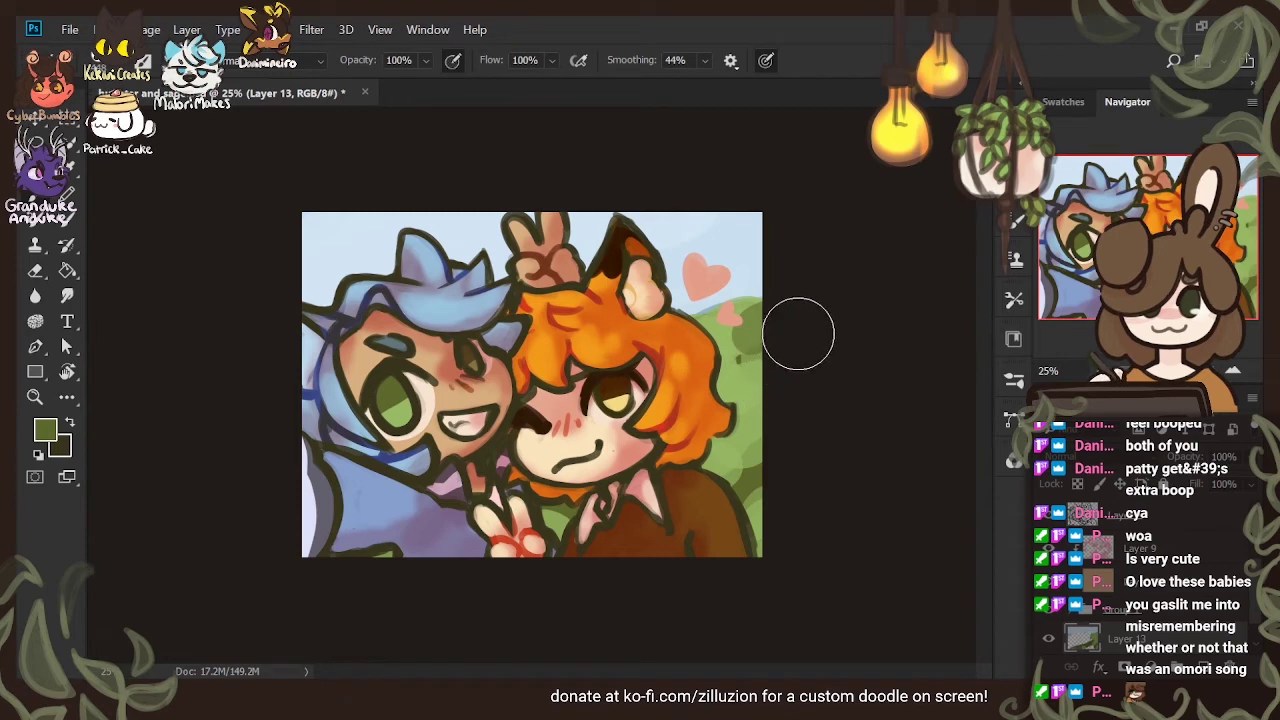
mouse_move(762, 308)
left_mouse_down()
mouse_move(712, 390)
mouse_move(748, 368)
mouse_move(736, 384)
mouse_move(716, 370)
mouse_move(753, 345)
mouse_move(748, 377)
mouse_move(786, 401)
left_mouse_up()
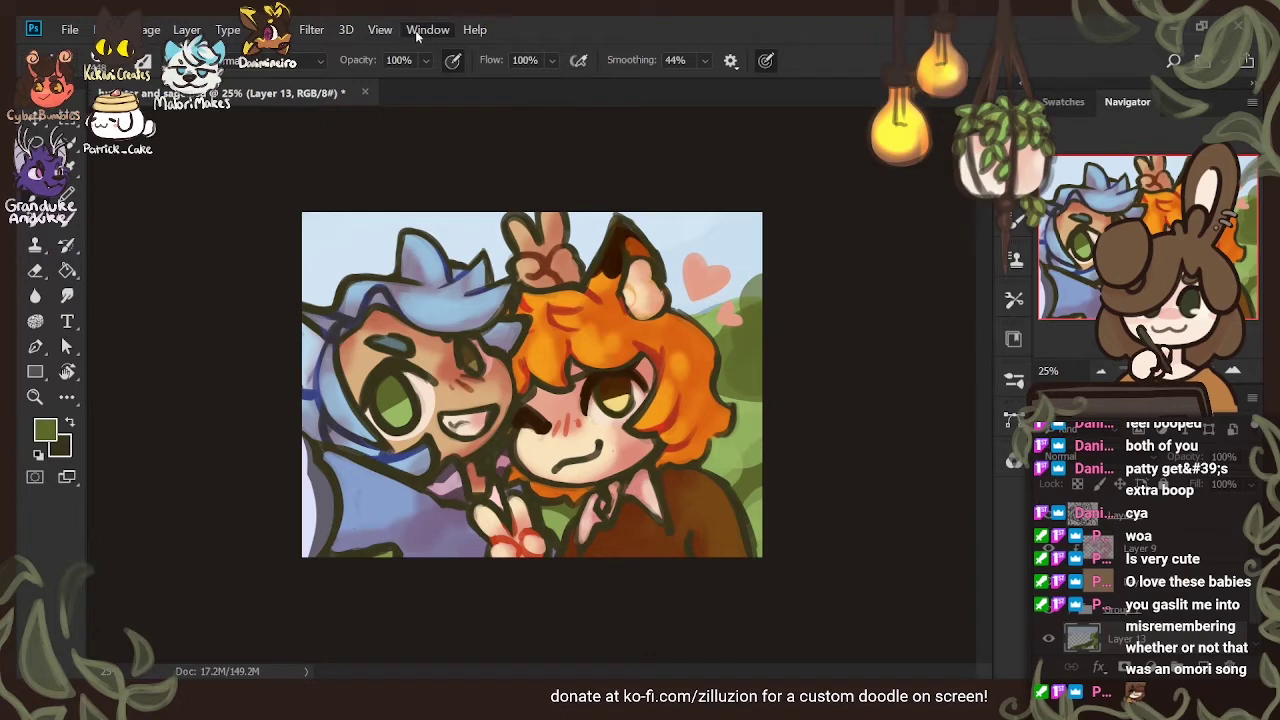
left_click(341, 47)
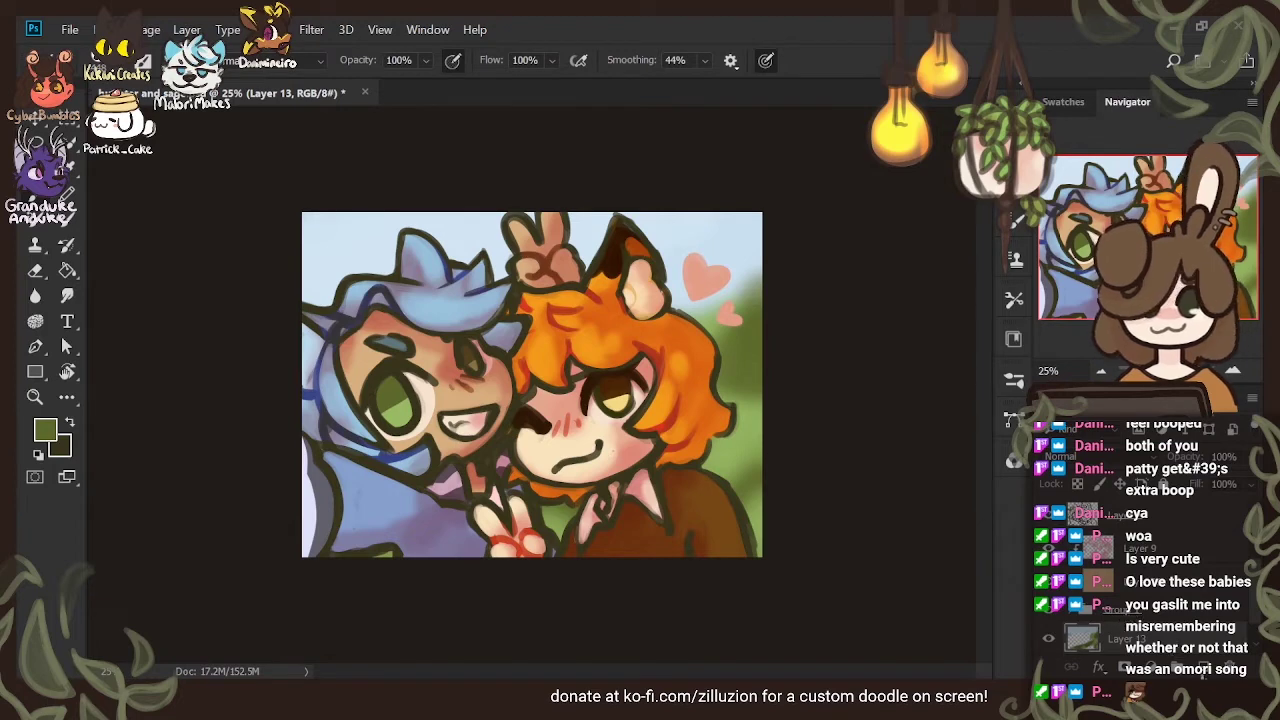
Add a new layer above the scenery, paint a dark olive shadow behind the foxboy's shoulders, and undo the last erasure on it
key("ctrl+shift+alt+n")
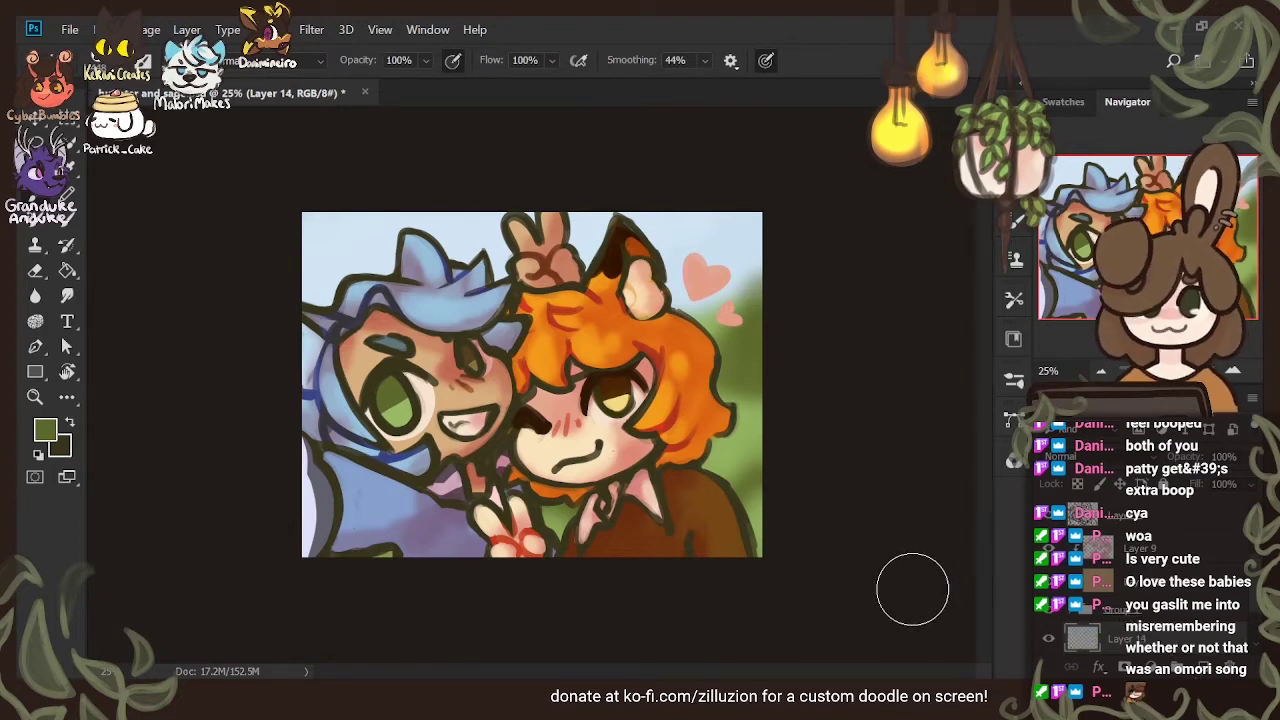
key("x")
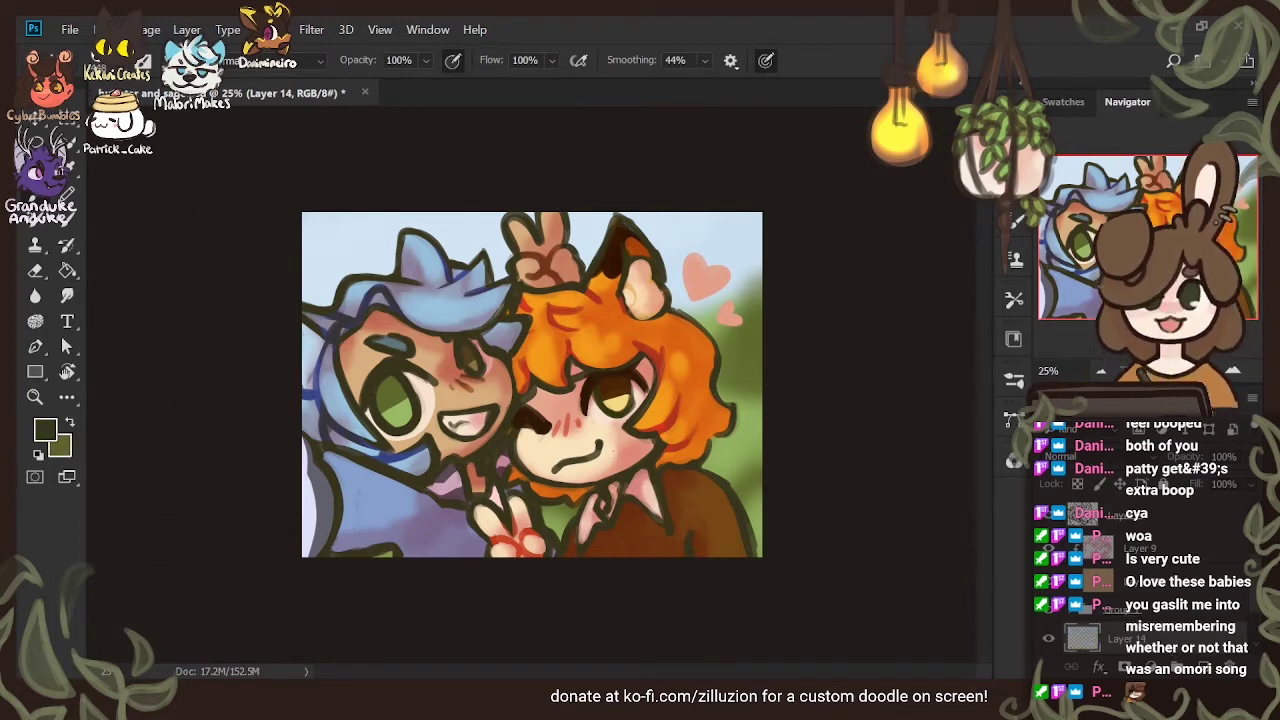
left_click_drag(600, 514, 555, 500)
mouse_move(630, 549)
left_mouse_down()
mouse_move(644, 480)
mouse_move(716, 434)
mouse_move(731, 487)
mouse_move(722, 573)
left_mouse_up()
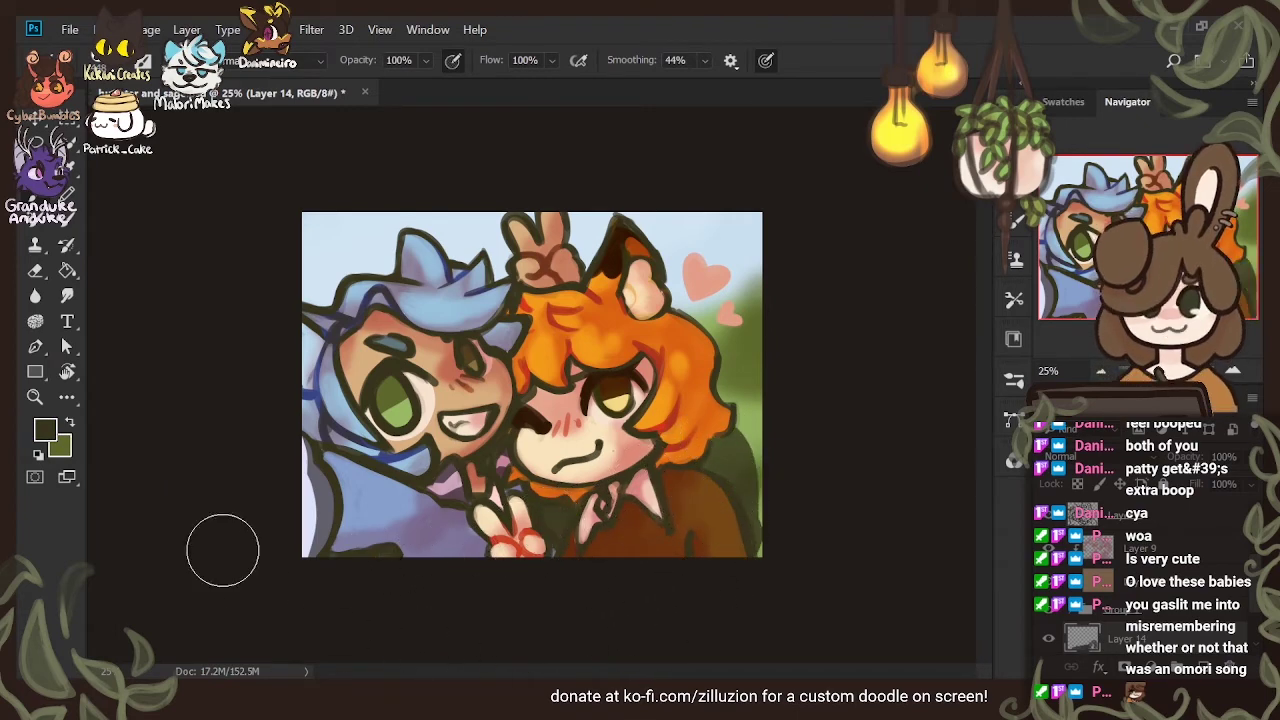
key("e")
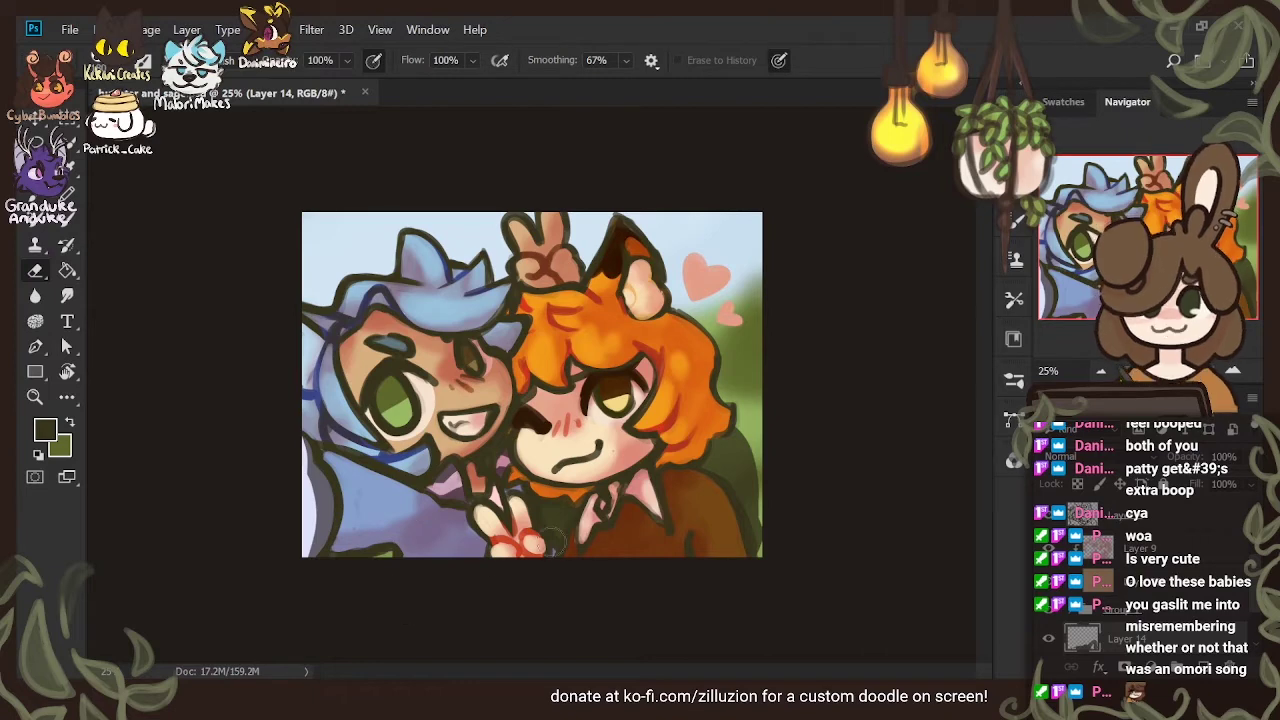
left_click_drag(716, 442, 757, 517)
key("ctrl+z")
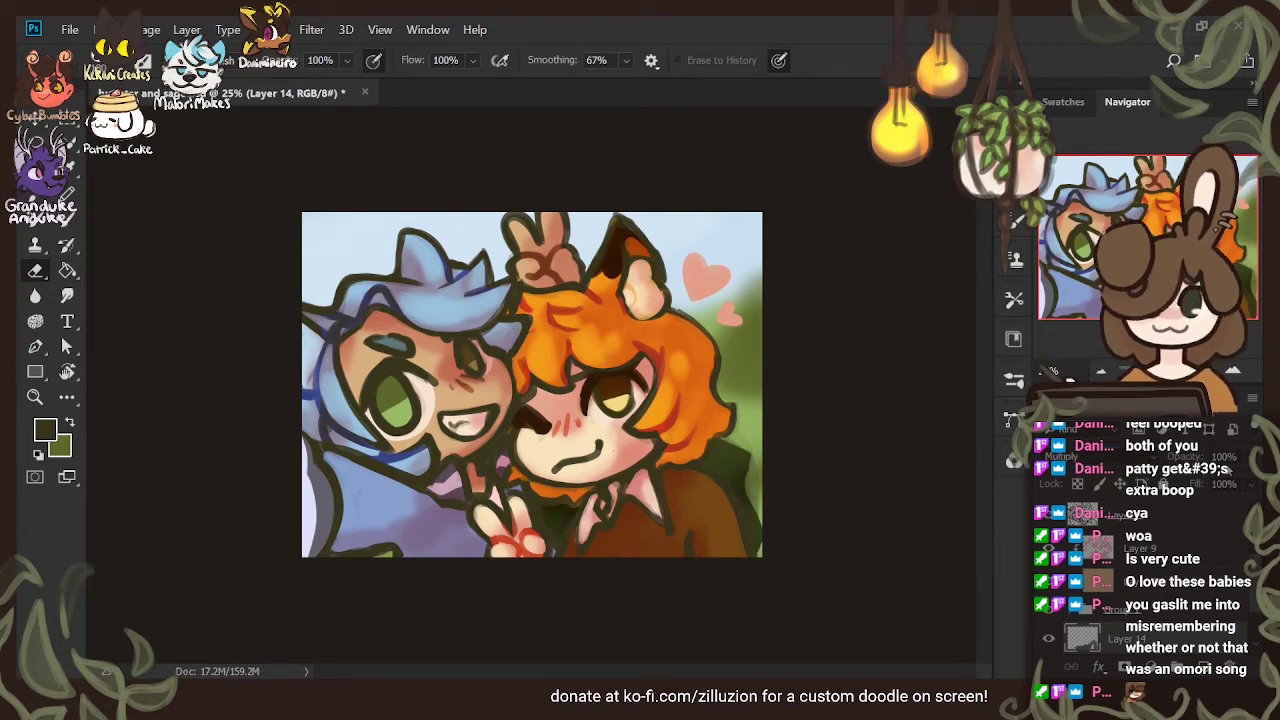
Lower the Multiply shadow layer's opacity to 42% and soften the shadow with a blur
left_click(1251, 457)
left_click_drag(1245, 487, 1208, 488)
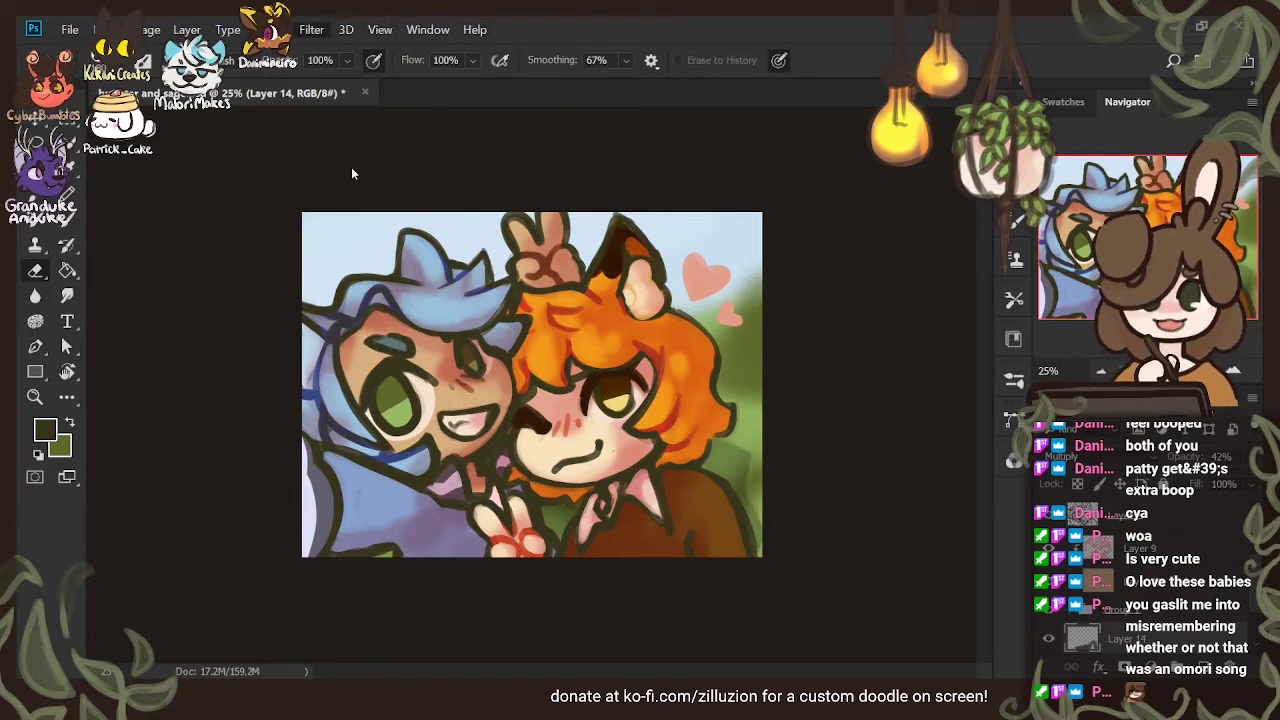
key("h")
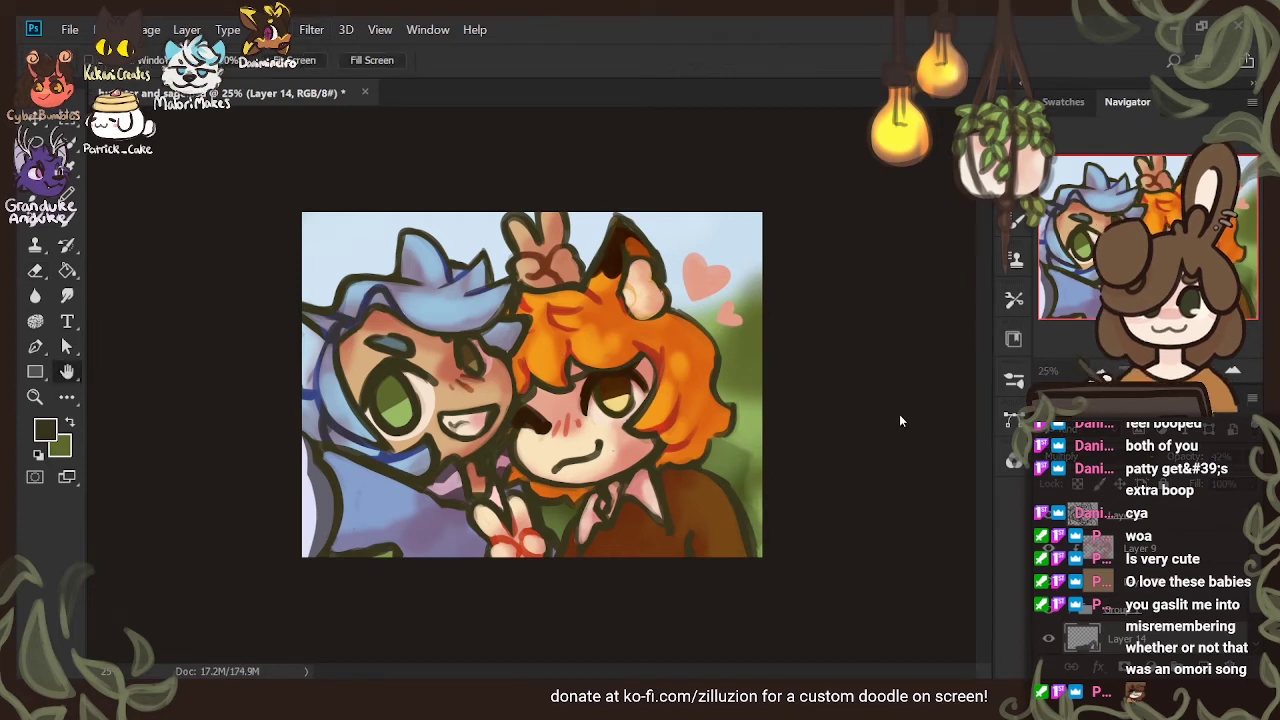
key("e")
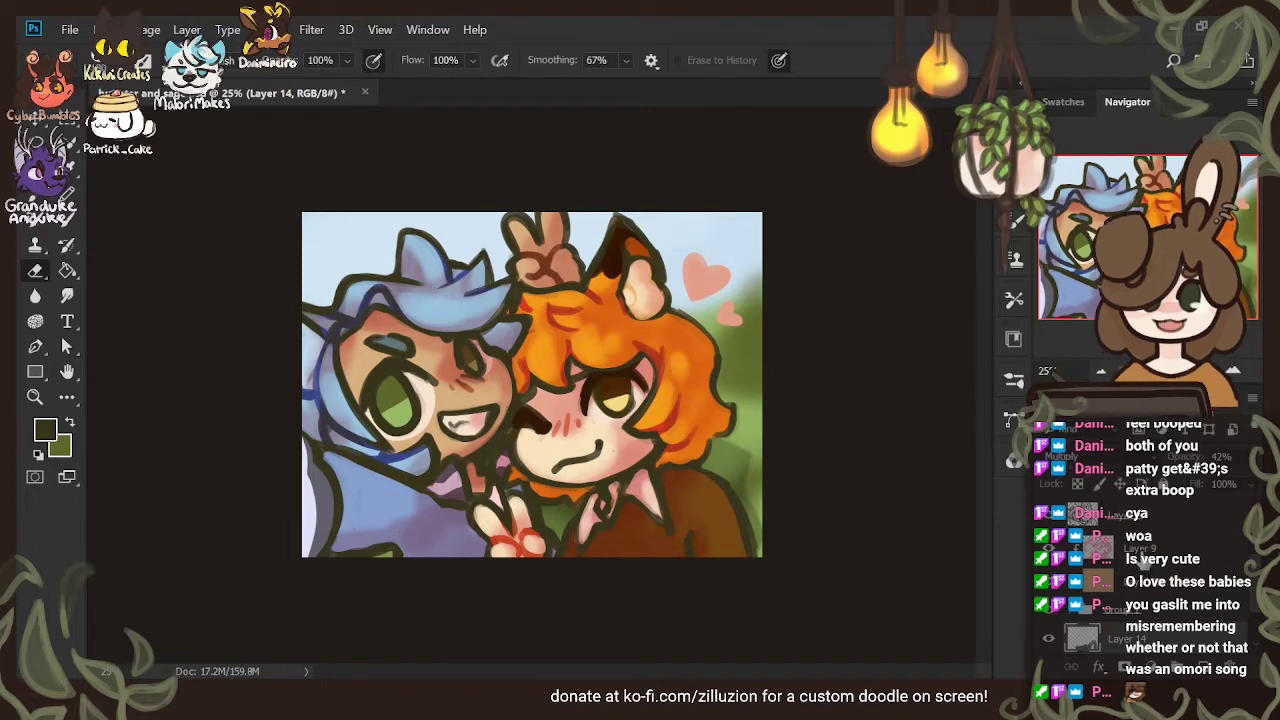
scroll(1144, 563, "up", 3)
scroll(1128, 602, "down", 5)
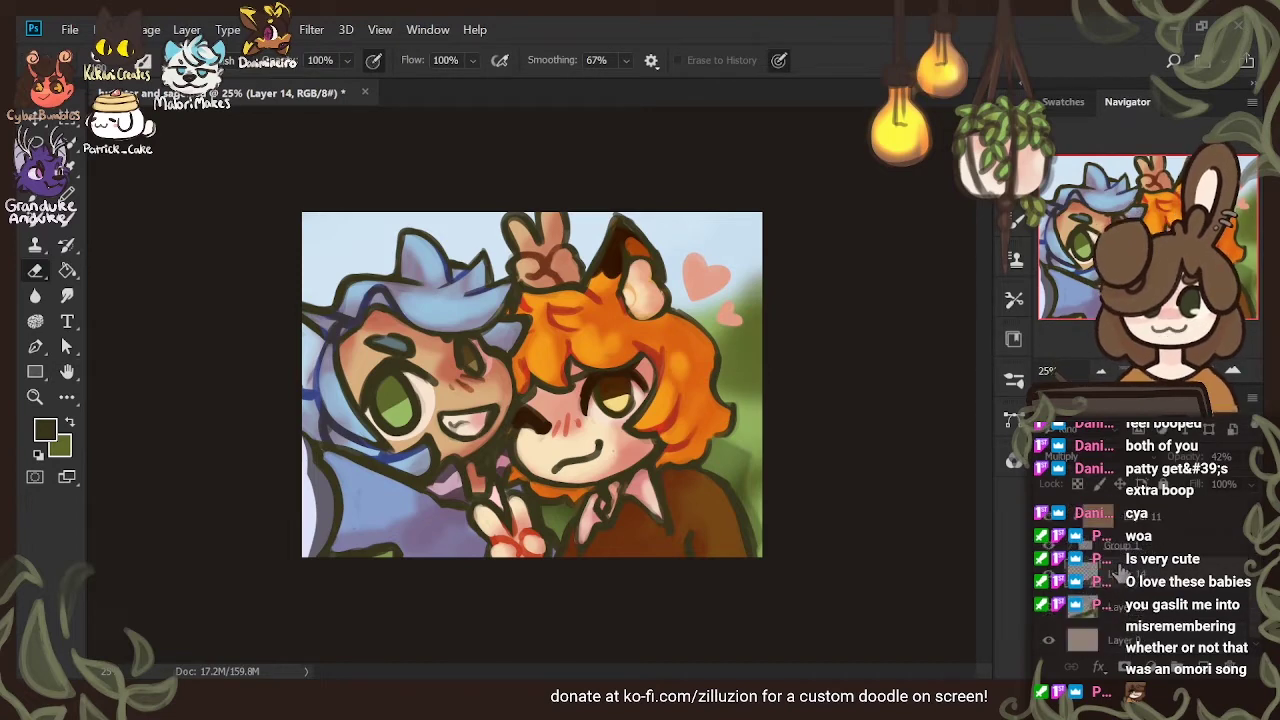
Duplicate the flat background Layer 0, place the copy above the blurred scenery and shadow layers, and set its blend mode to Multiply
left_click_drag(1150, 634, 1149, 593)
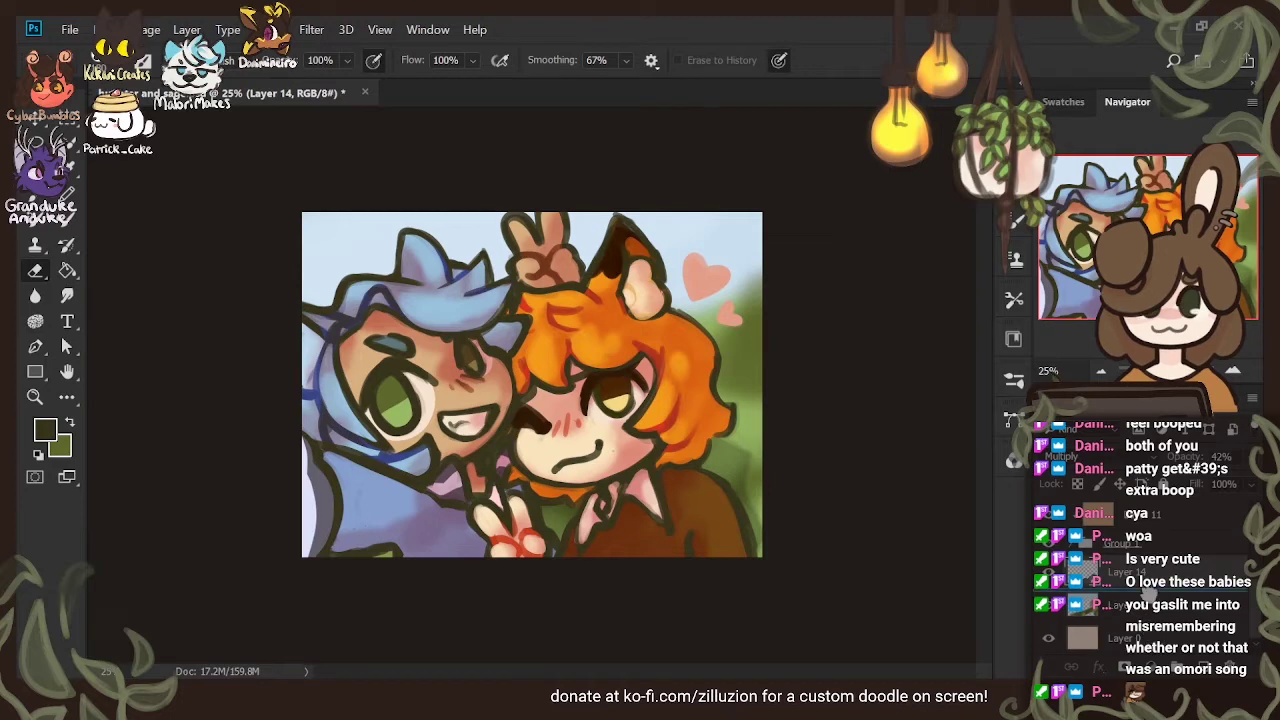
left_click(1160, 640)
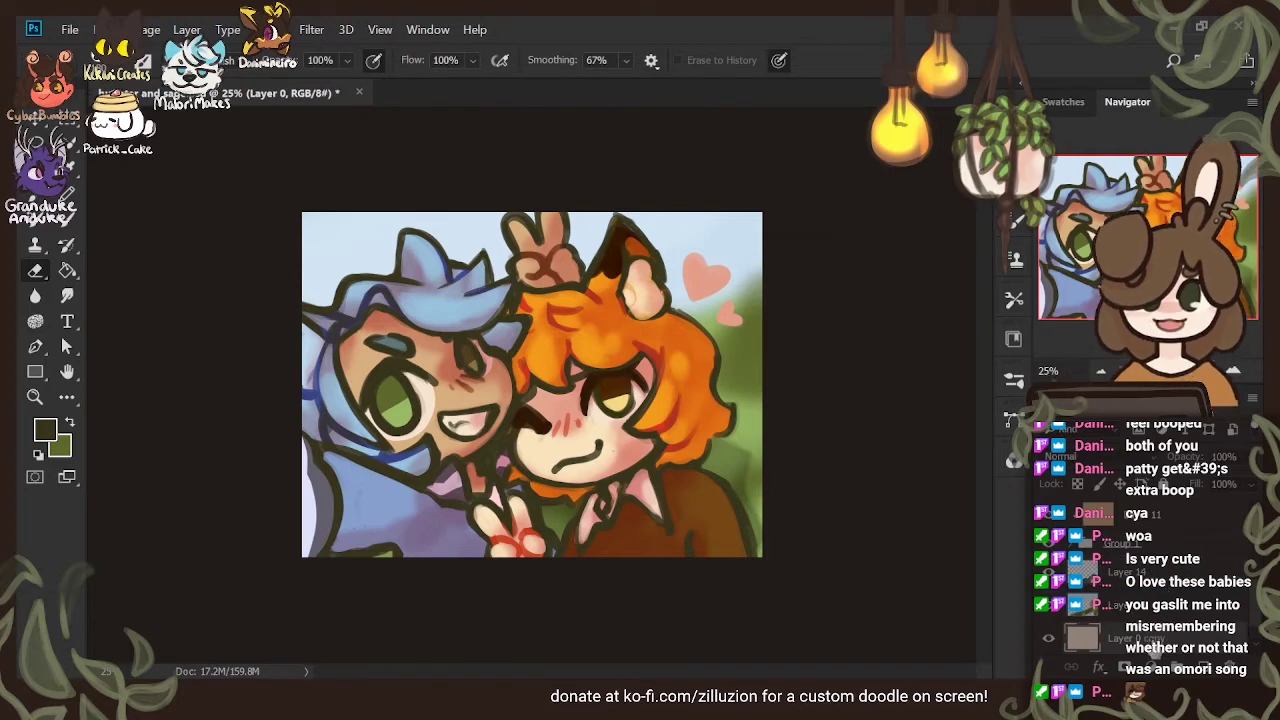
key("ctrl+j")
left_click(1138, 578)
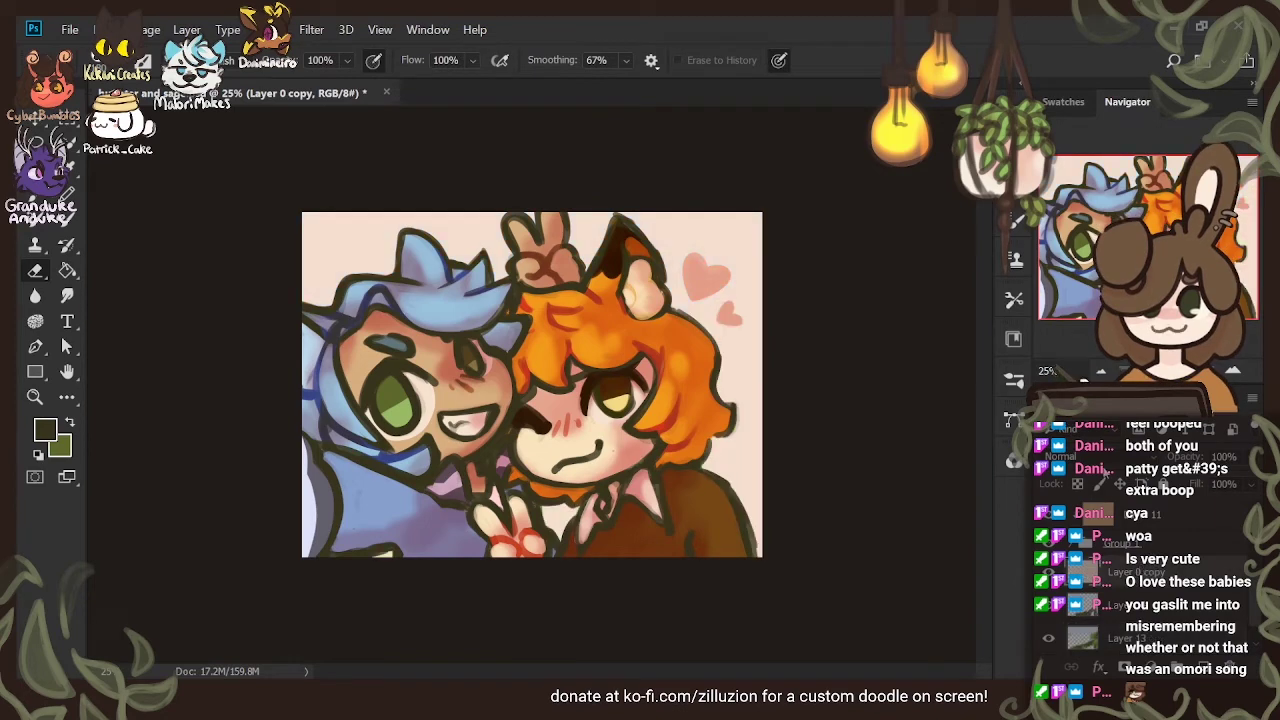
left_click(1079, 267)
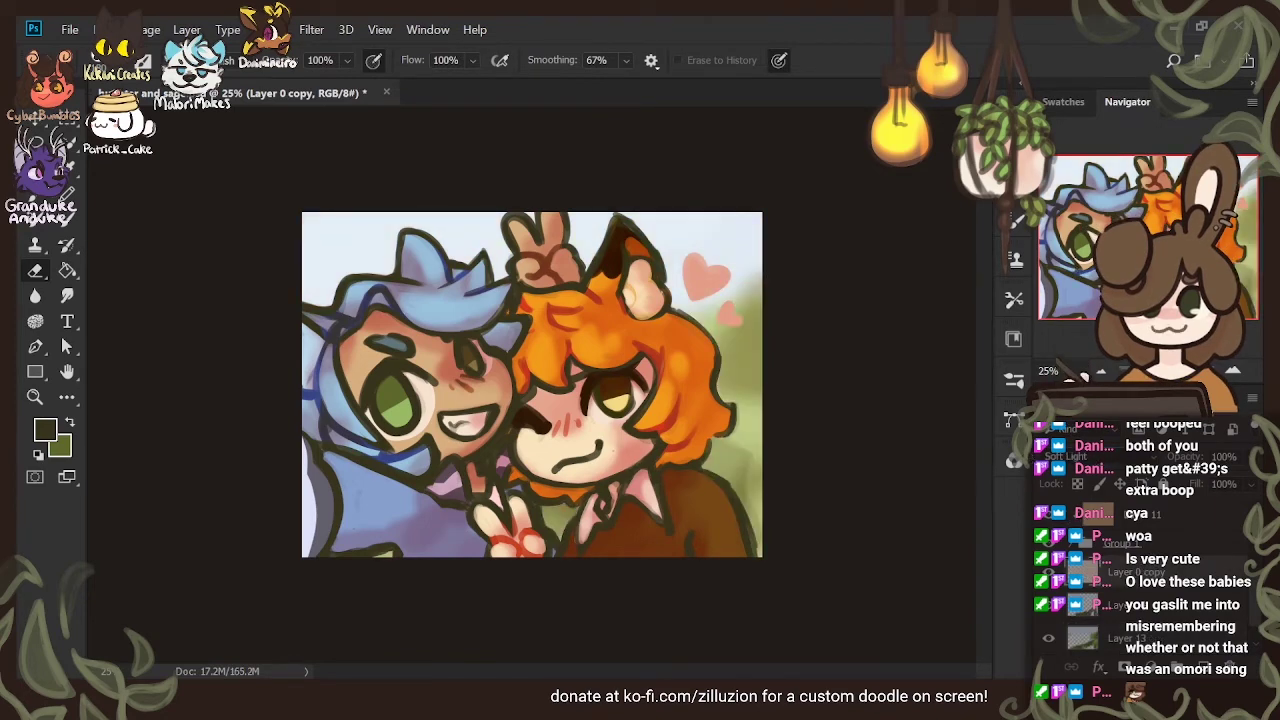
left_click(1052, 96)
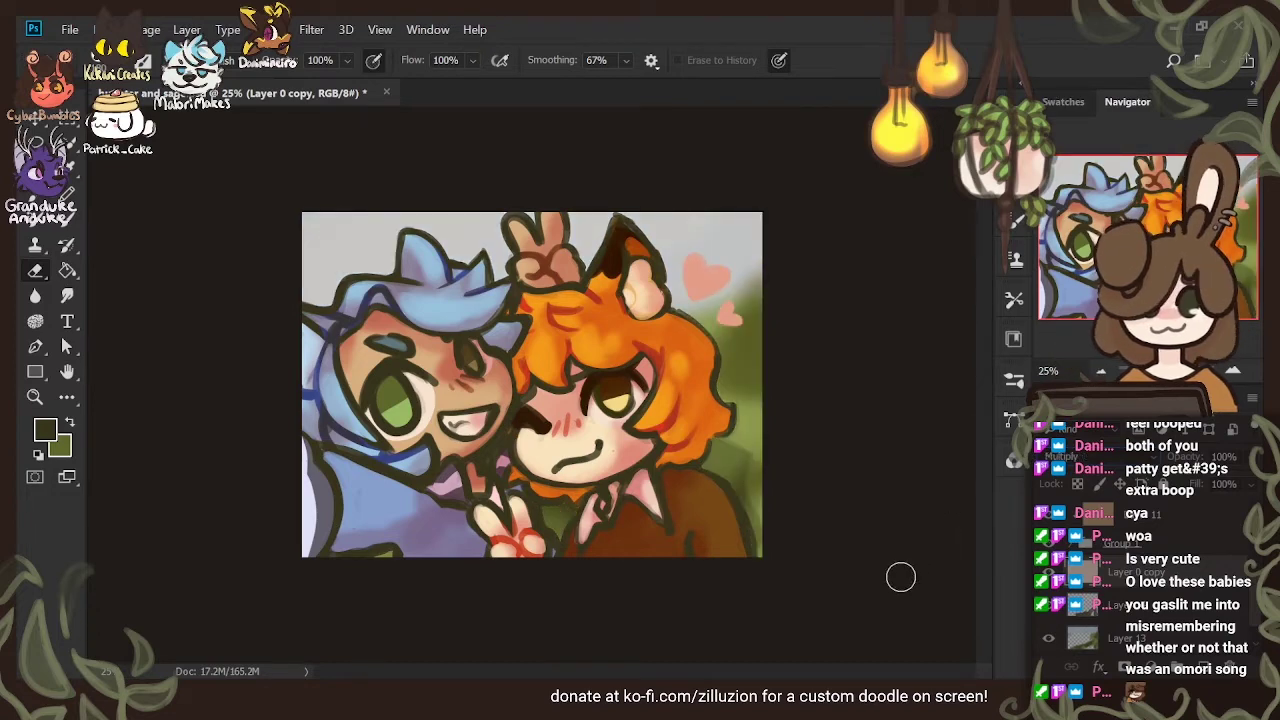
Sample a light cream colour and paint thick outlines around both hearts beside the foxboy's ear on the hearts layer
scroll(1160, 598, "up", 5)
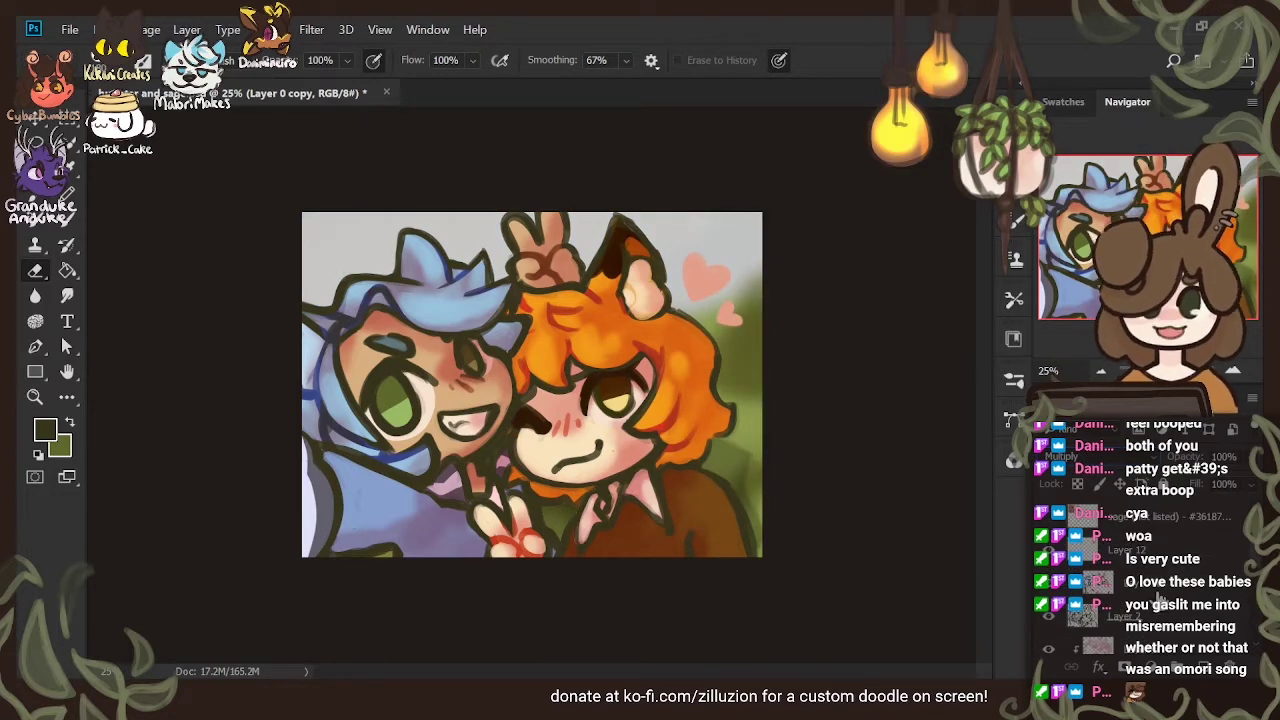
left_click(1152, 545)
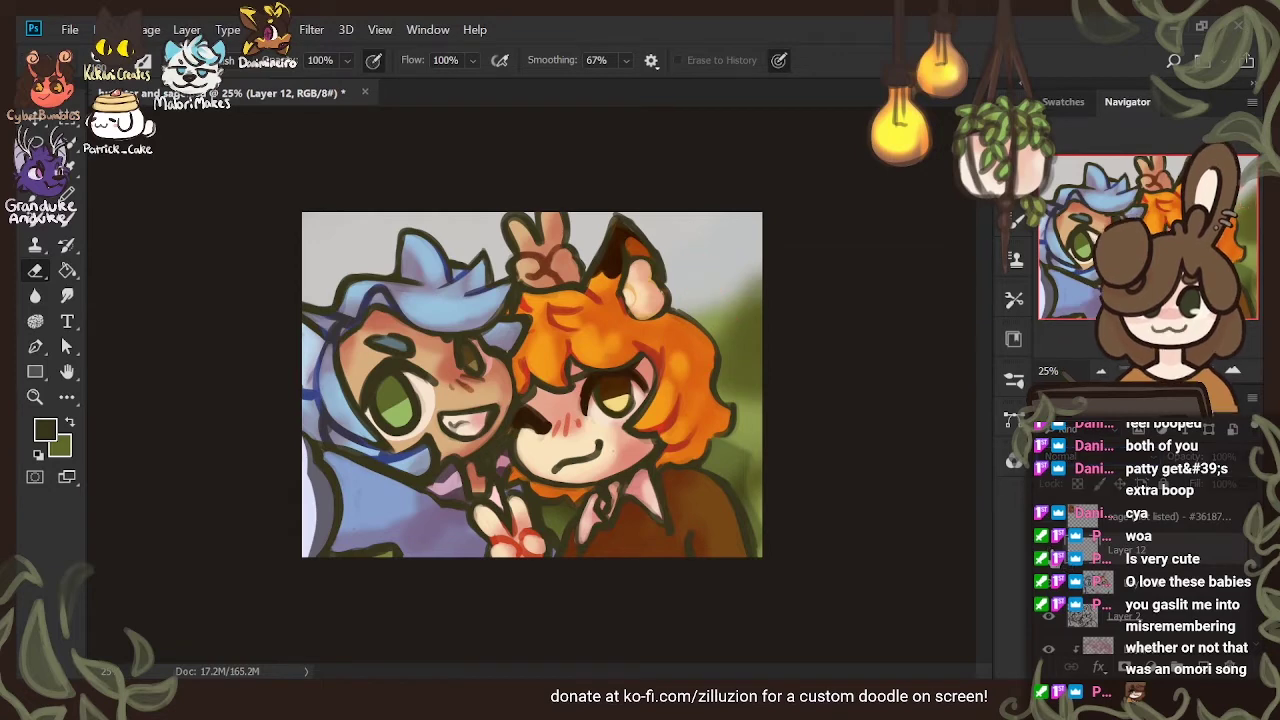
key("i")
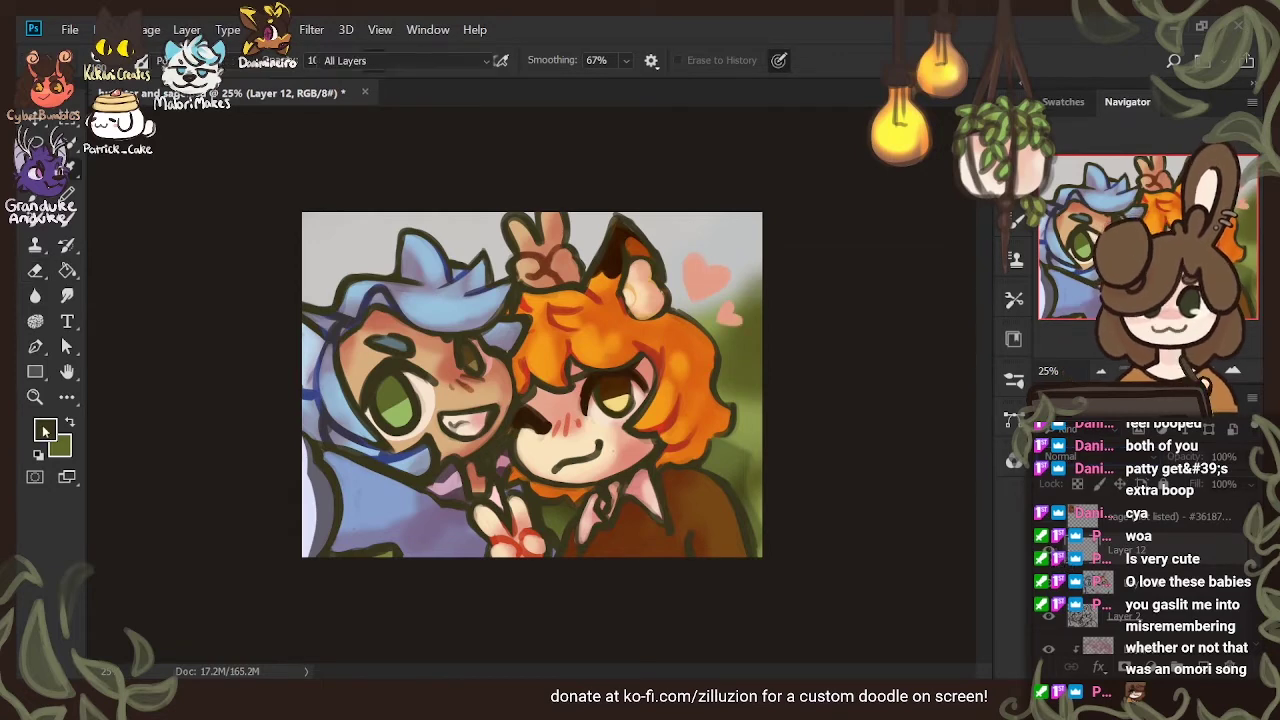
left_click(606, 368)
key("e")
key("b")
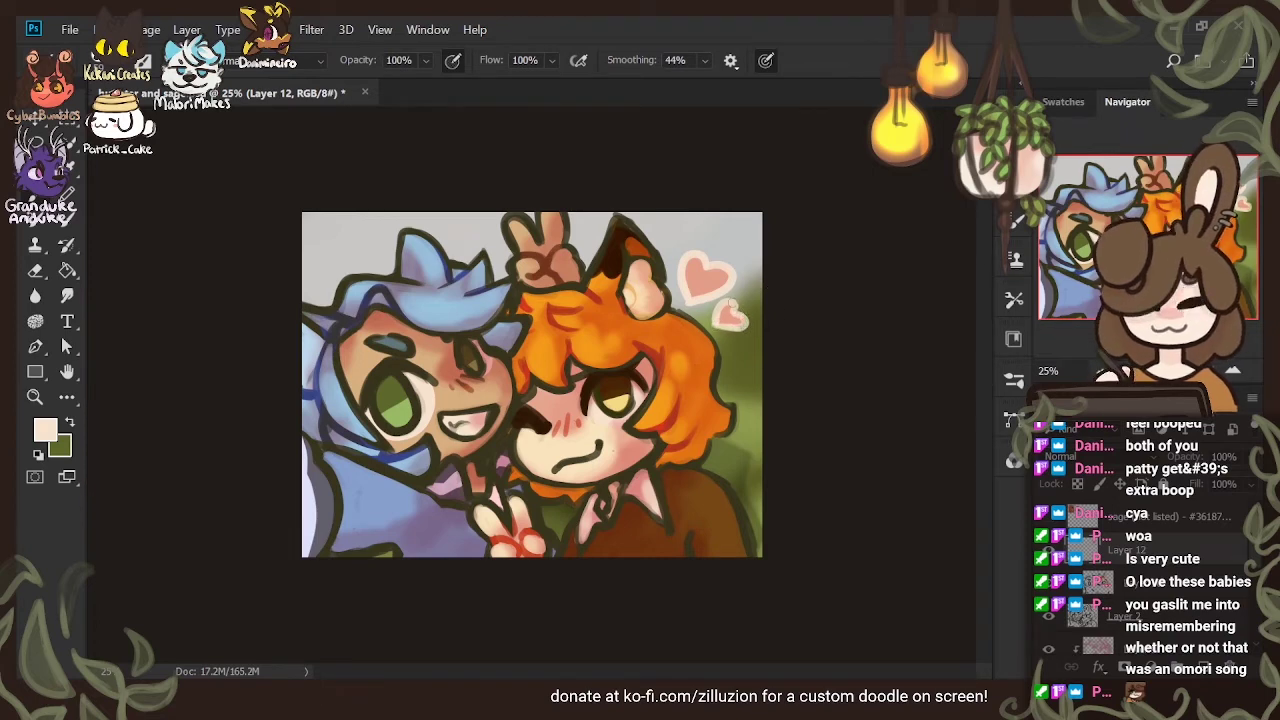
Add a new layer, paint cream highlights on both characters' hair and eyes, and set the layer's blend mode to Overlay
left_click(1205, 666)
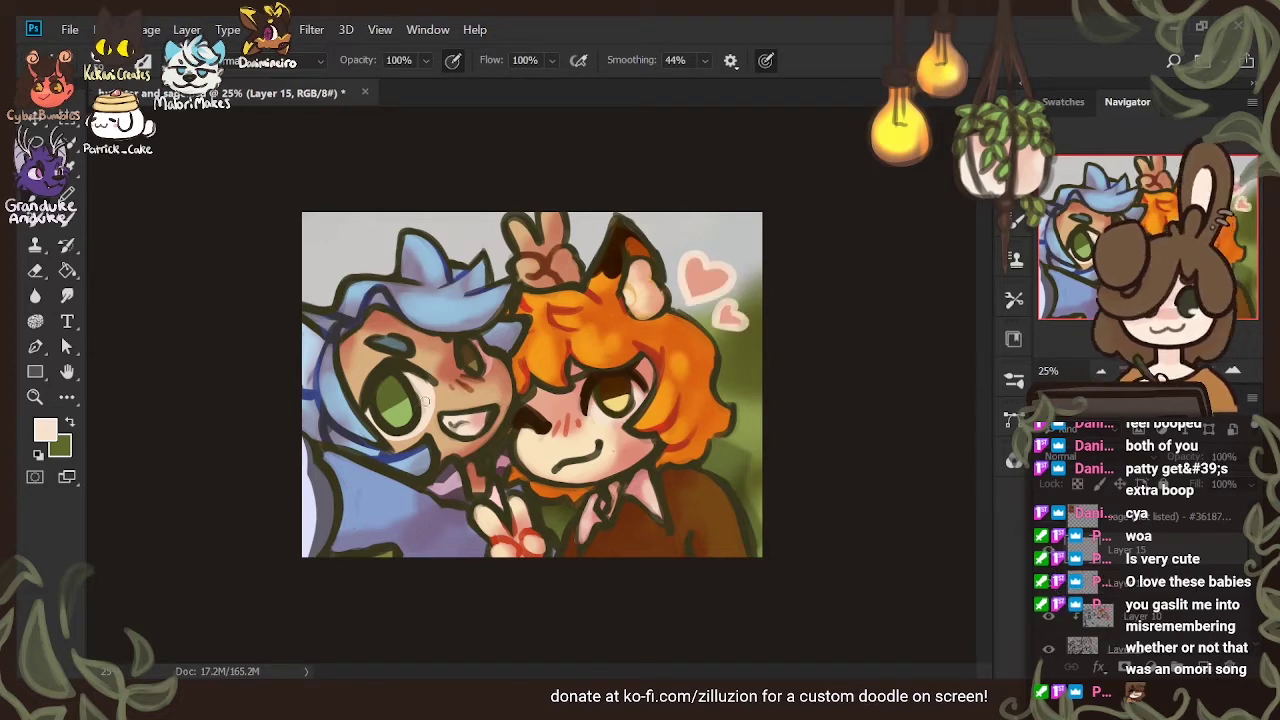
left_click_drag(425, 401, 421, 415)
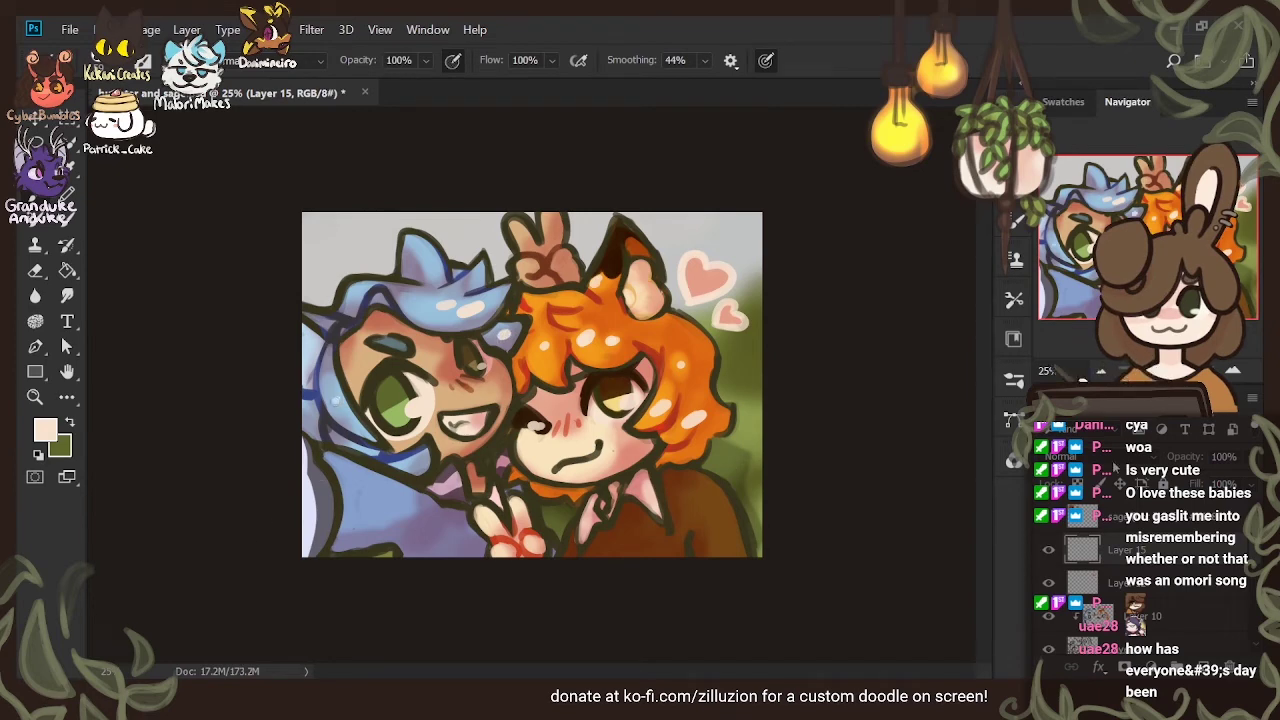
left_click(1085, 248)
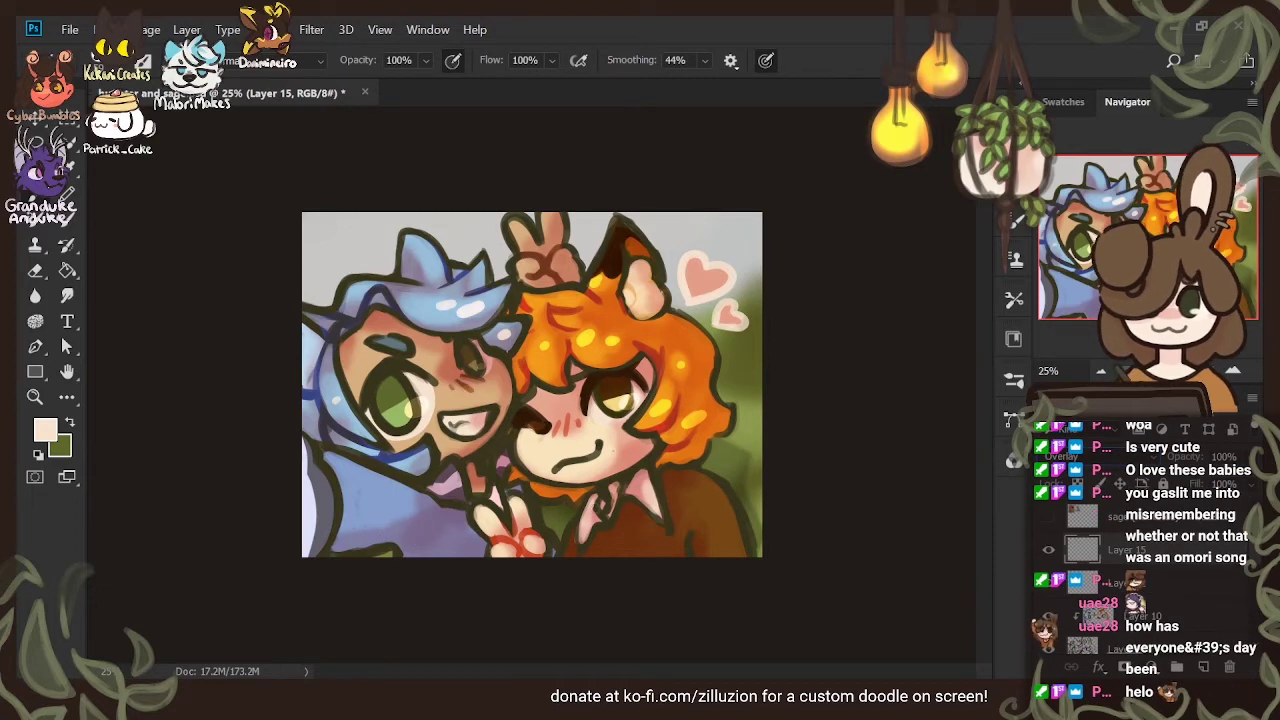
Hand-letter the artist's signature in cream across the catboy's shirt on a new layer, shift it slightly and scale it to about 89%
left_click(1205, 667)
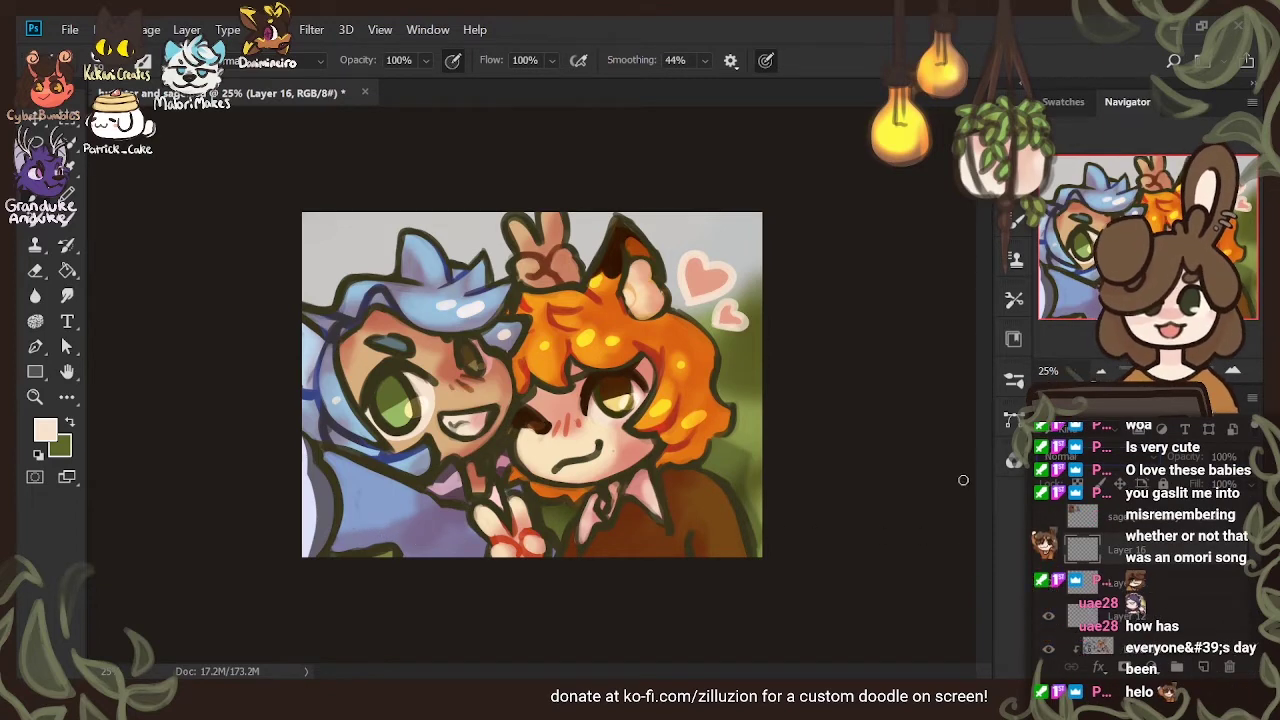
left_click_drag(388, 548, 386, 530)
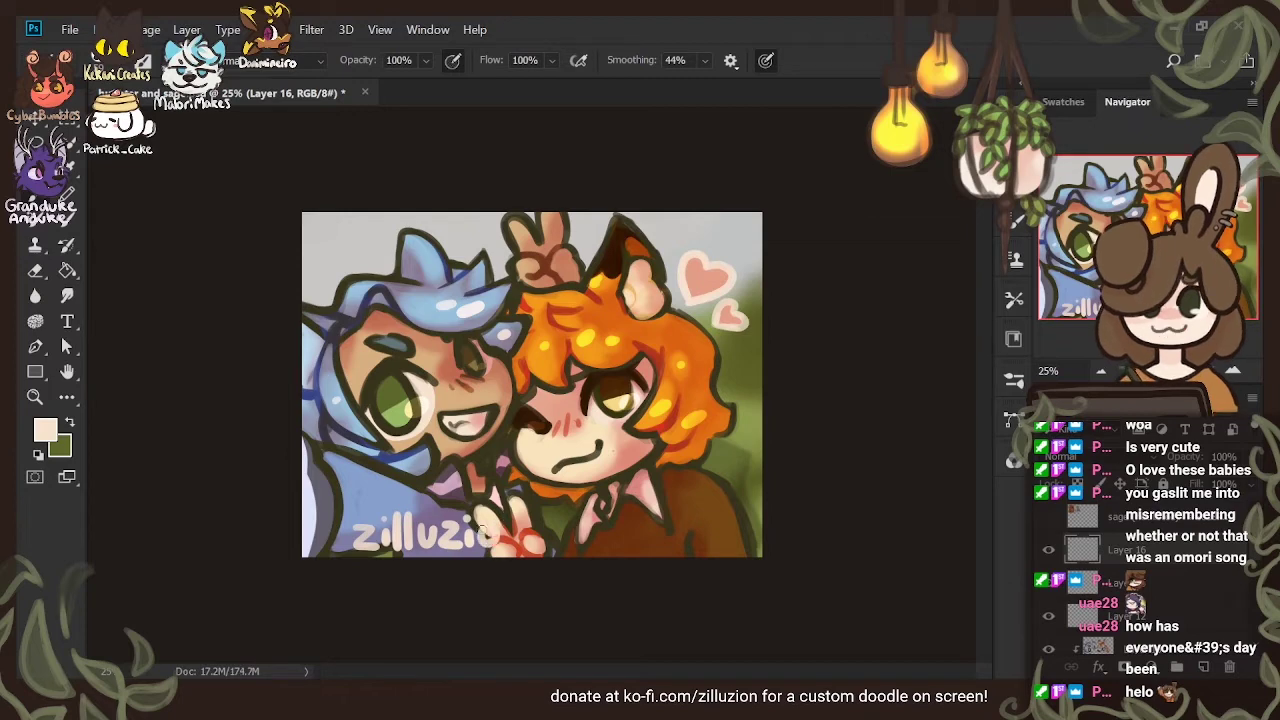
key("v")
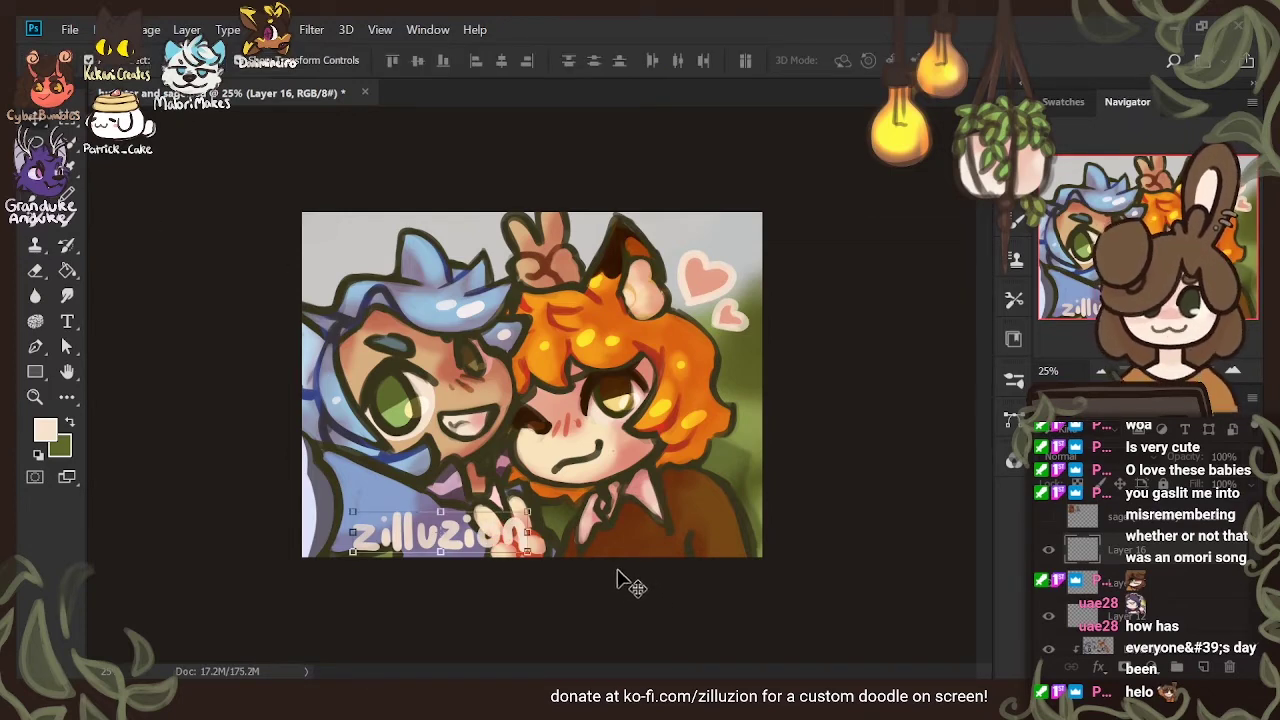
mouse_move(495, 538)
left_mouse_down()
mouse_move(482, 539)
mouse_move(517, 539)
mouse_move(490, 560)
left_mouse_up()
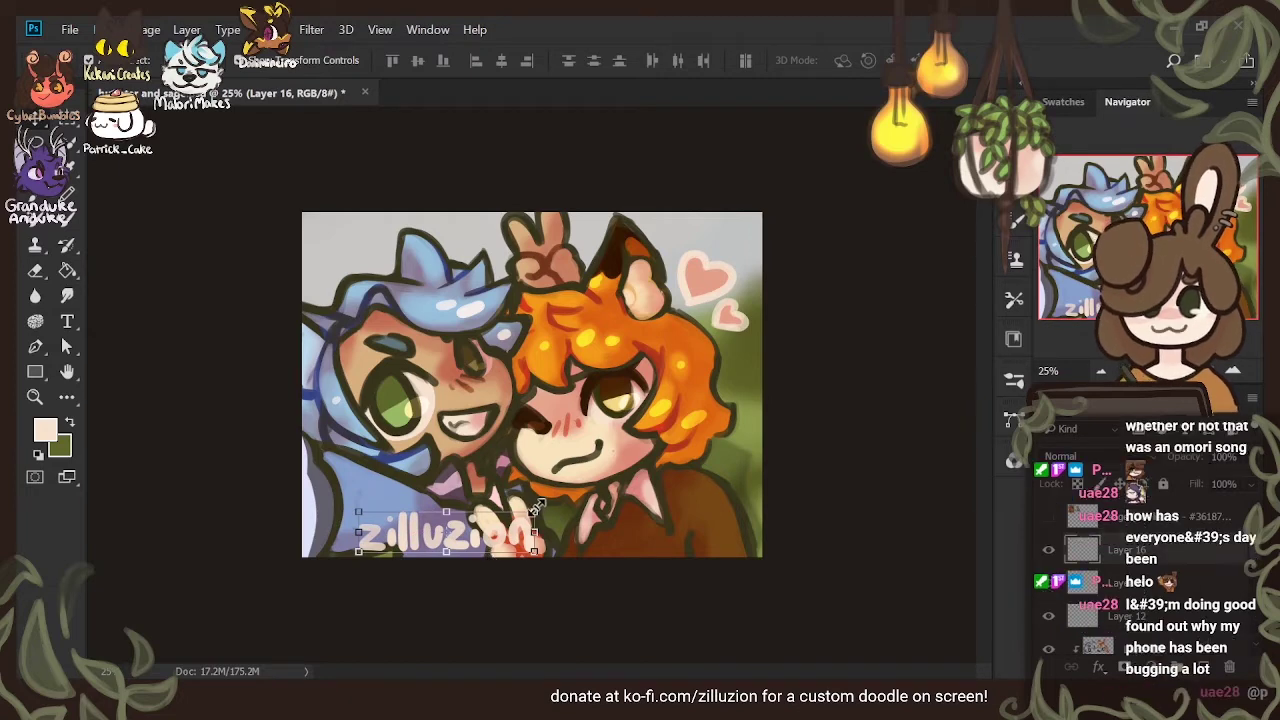
left_click_drag(535, 508, 515, 516)
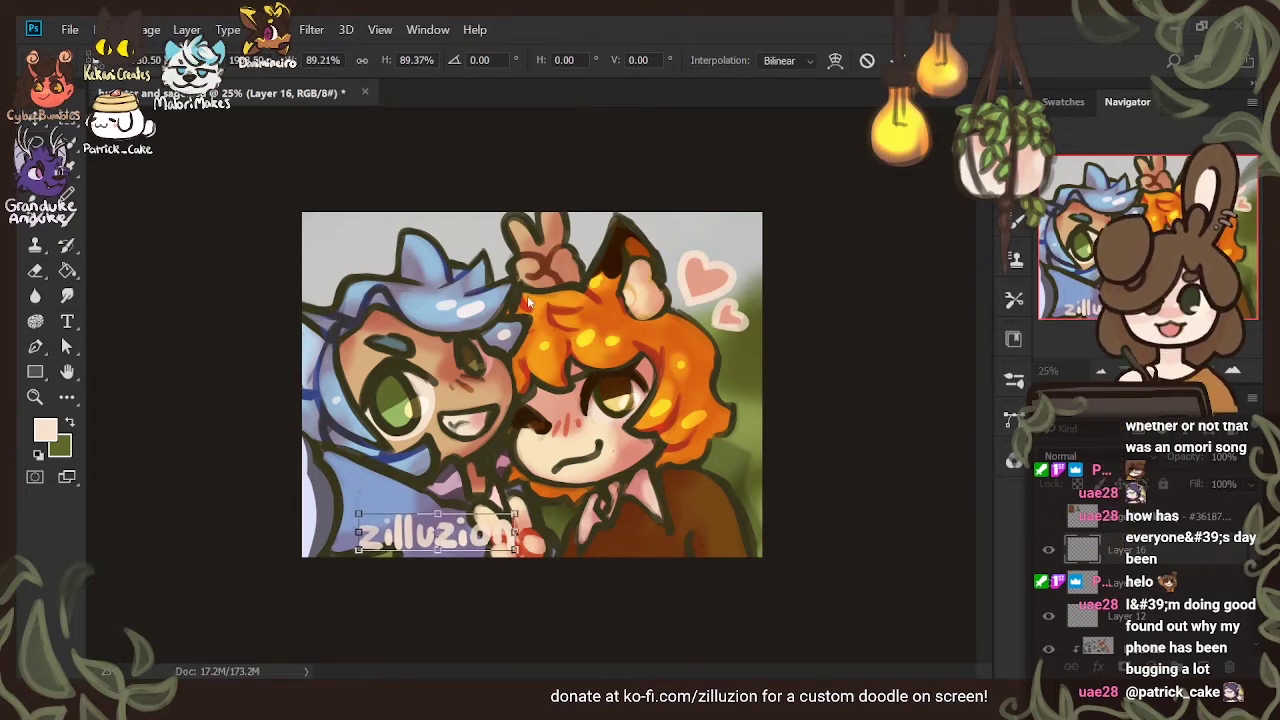
key("Return")
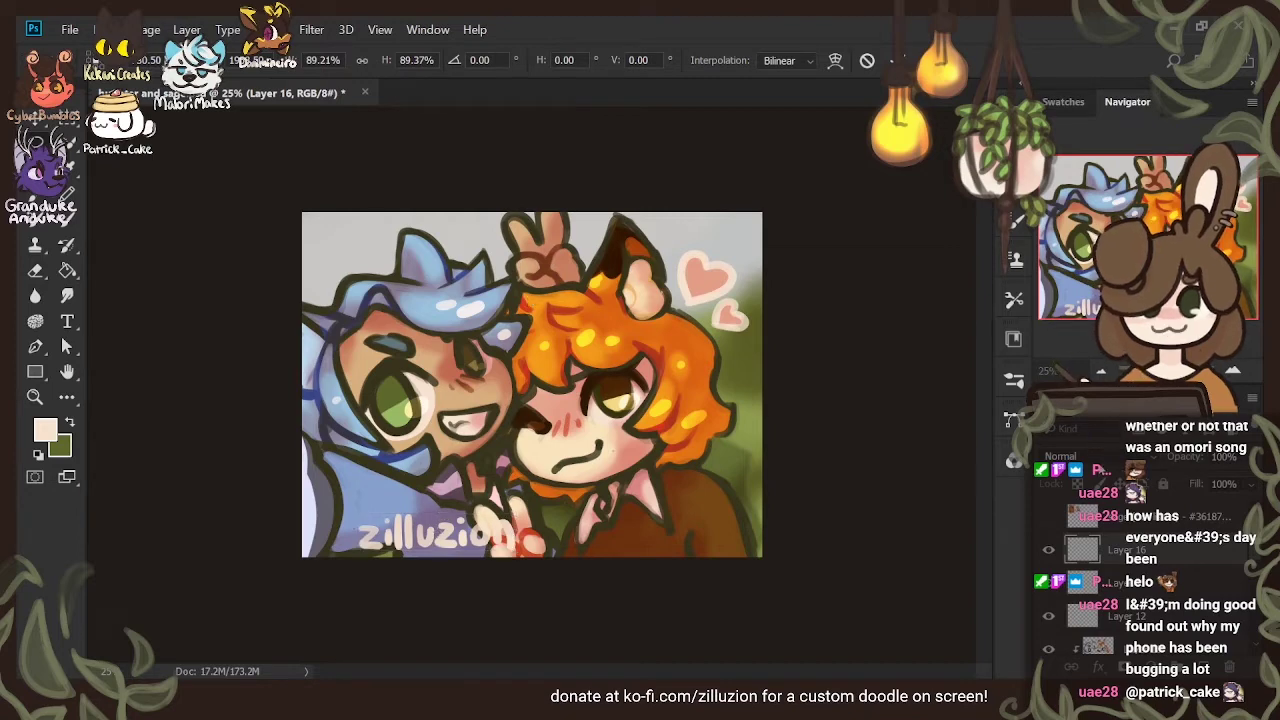
Set the signature layer's blend mode to Overlay and its opacity to 50%
left_click(1100, 456)
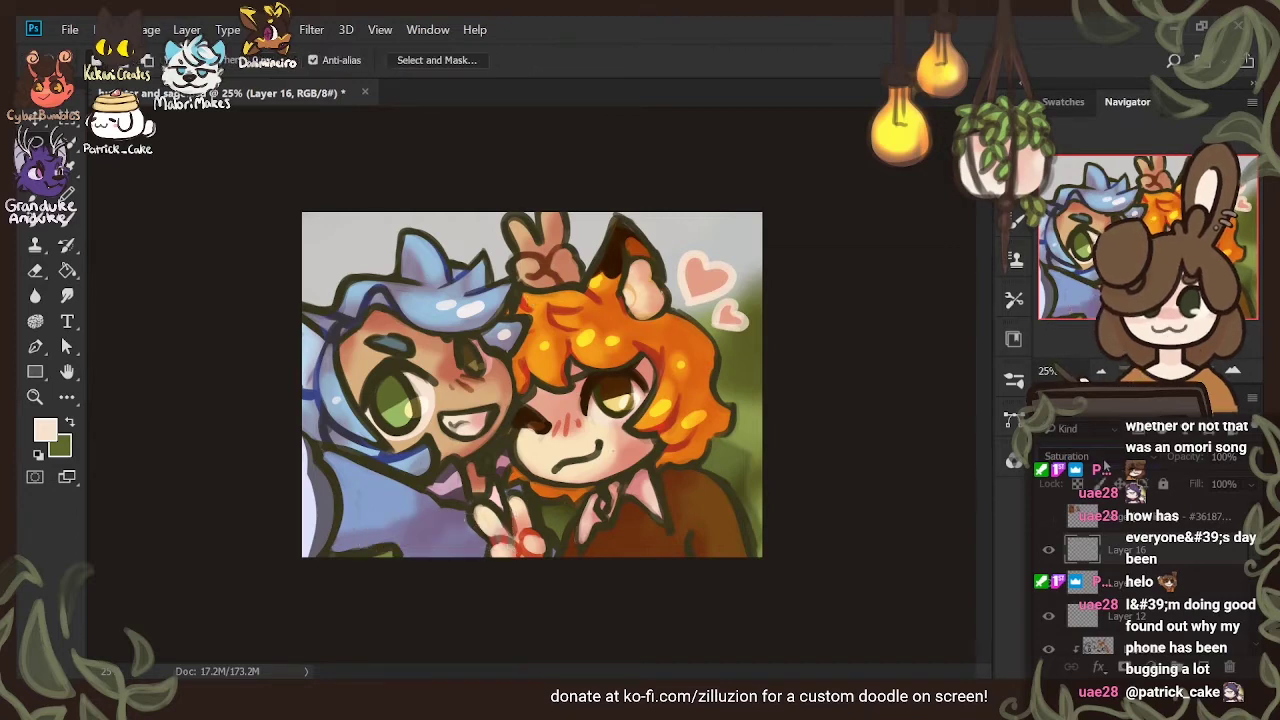
scroll(1115, 453, "up", 11)
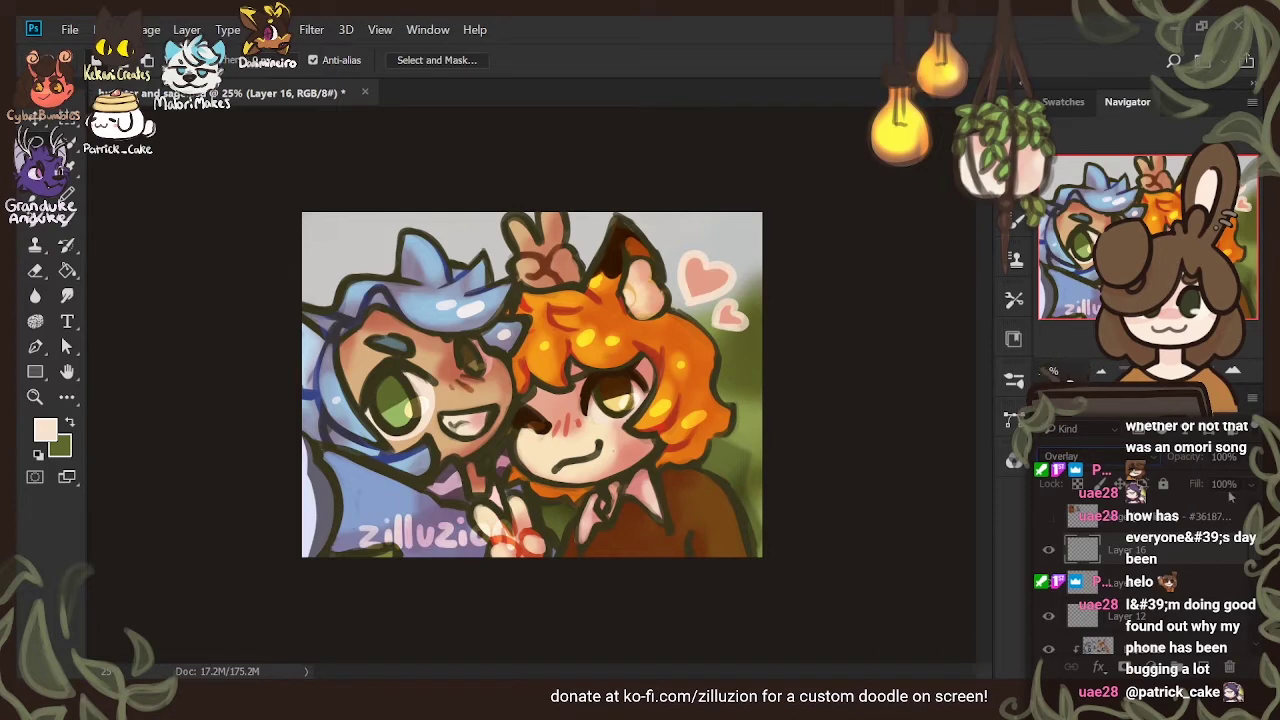
type("50")
key("Return")
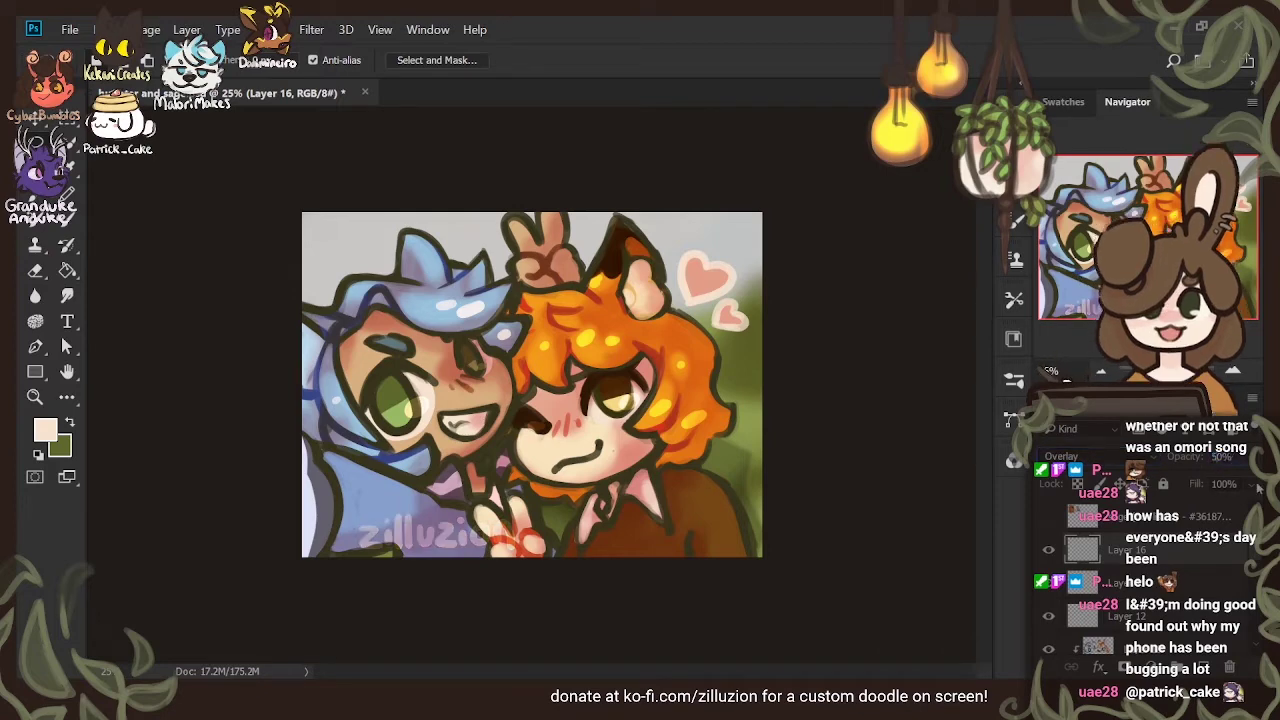
Sample the hearts' salmon pink and paint another heart on the hearts layer, in the sky above the catboy's hair
left_click(1161, 585)
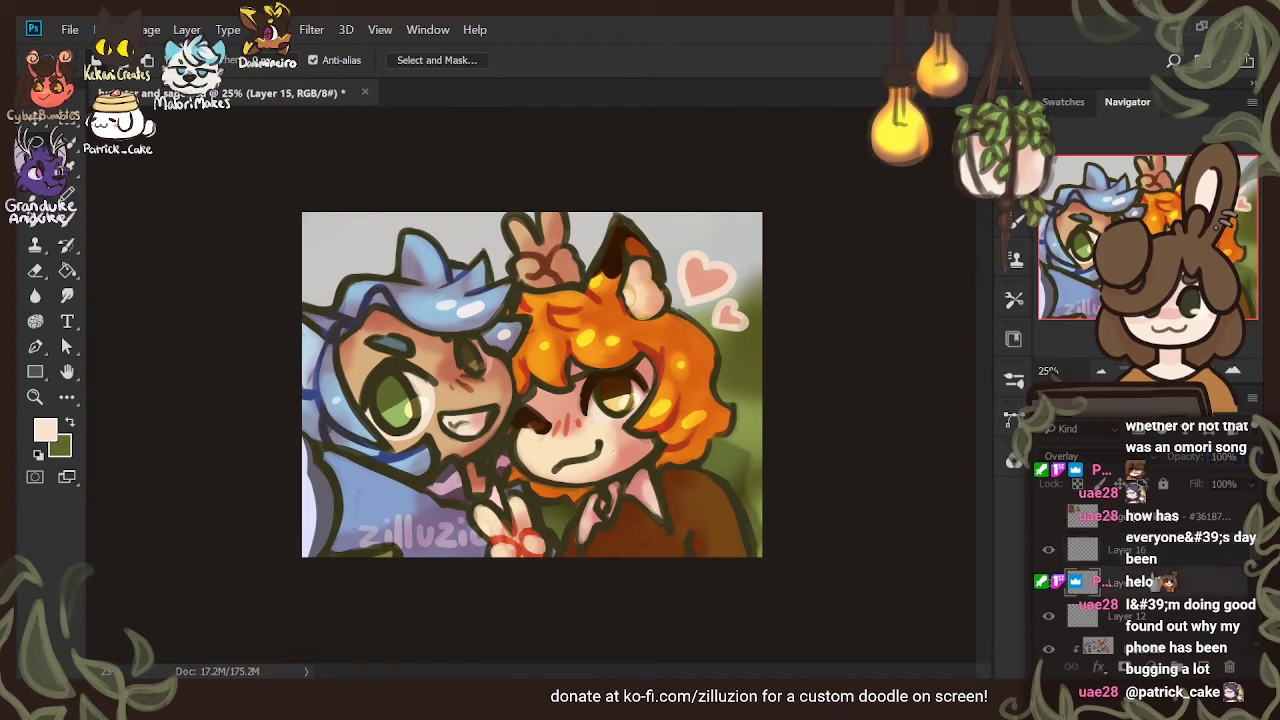
left_click(48, 436)
left_click(752, 285)
left_click(988, 260)
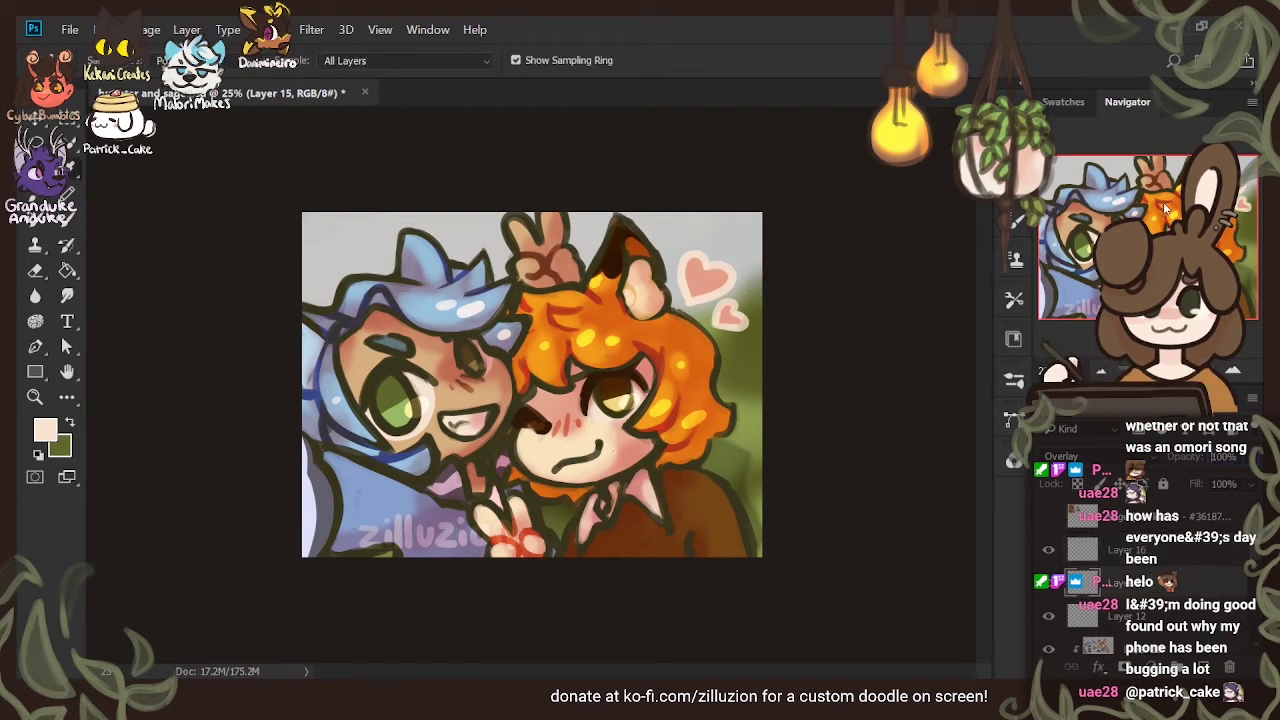
key("b")
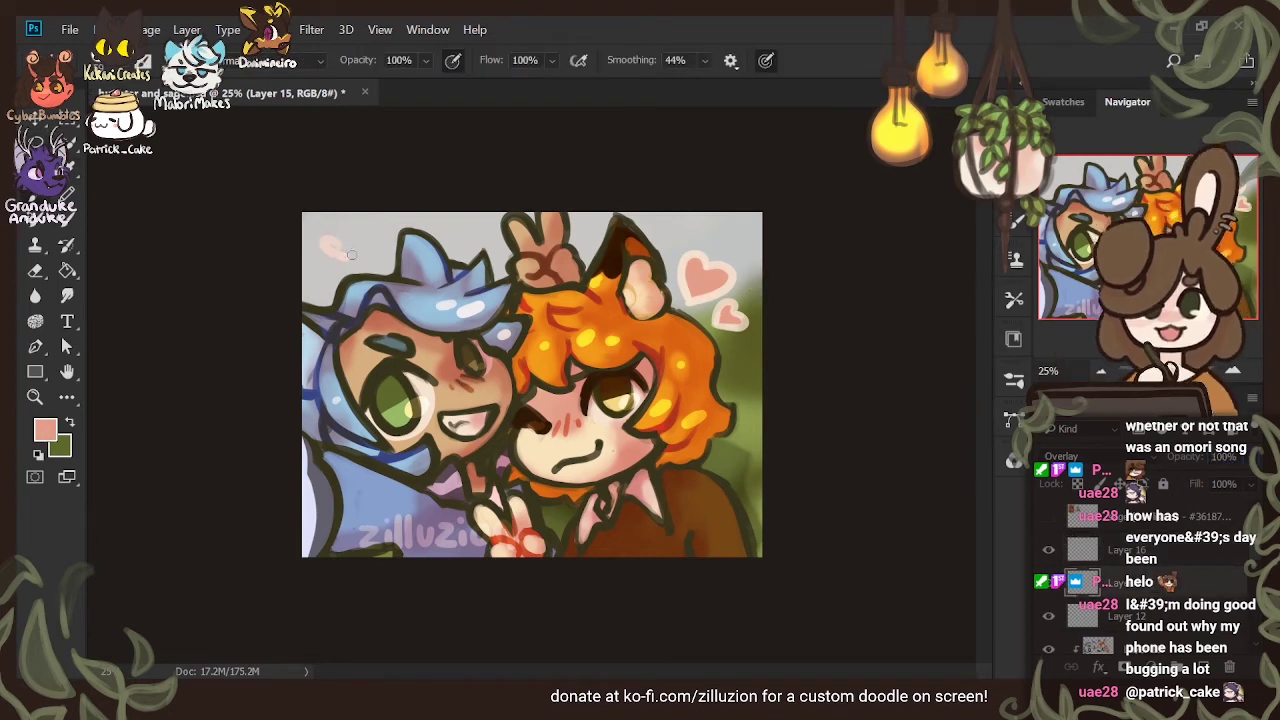
left_click(333, 245)
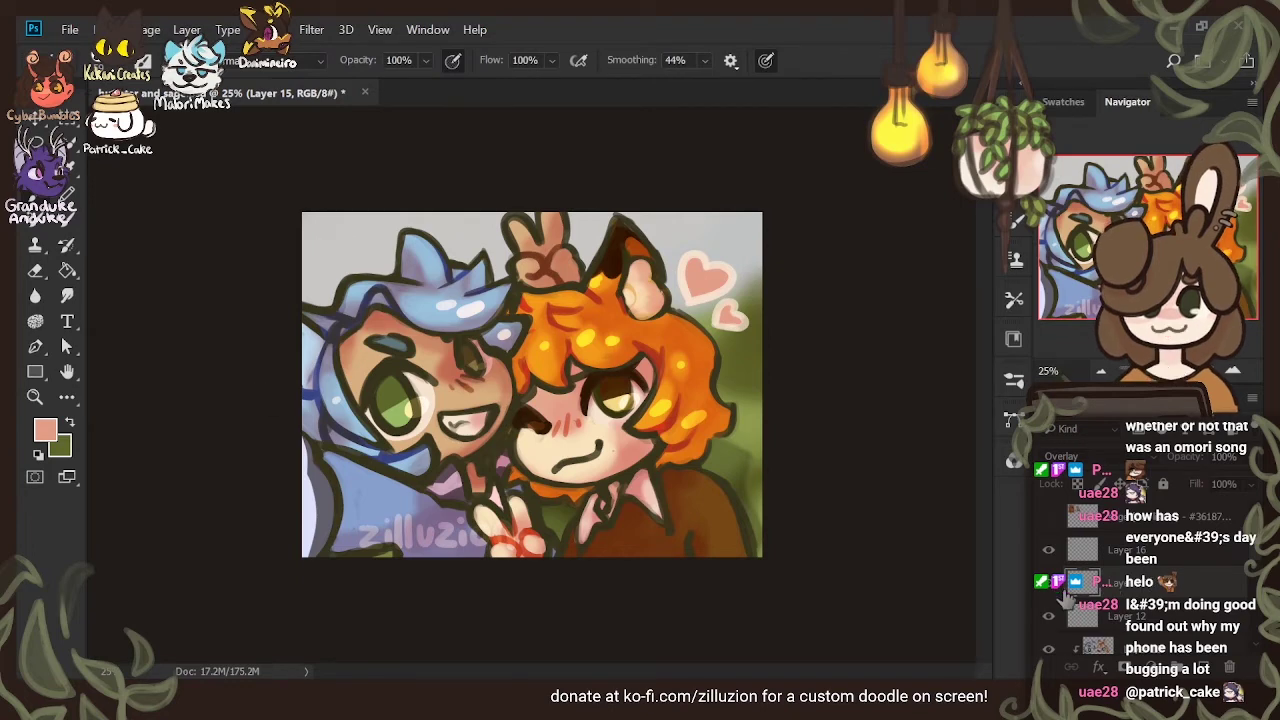
left_click(1083, 612)
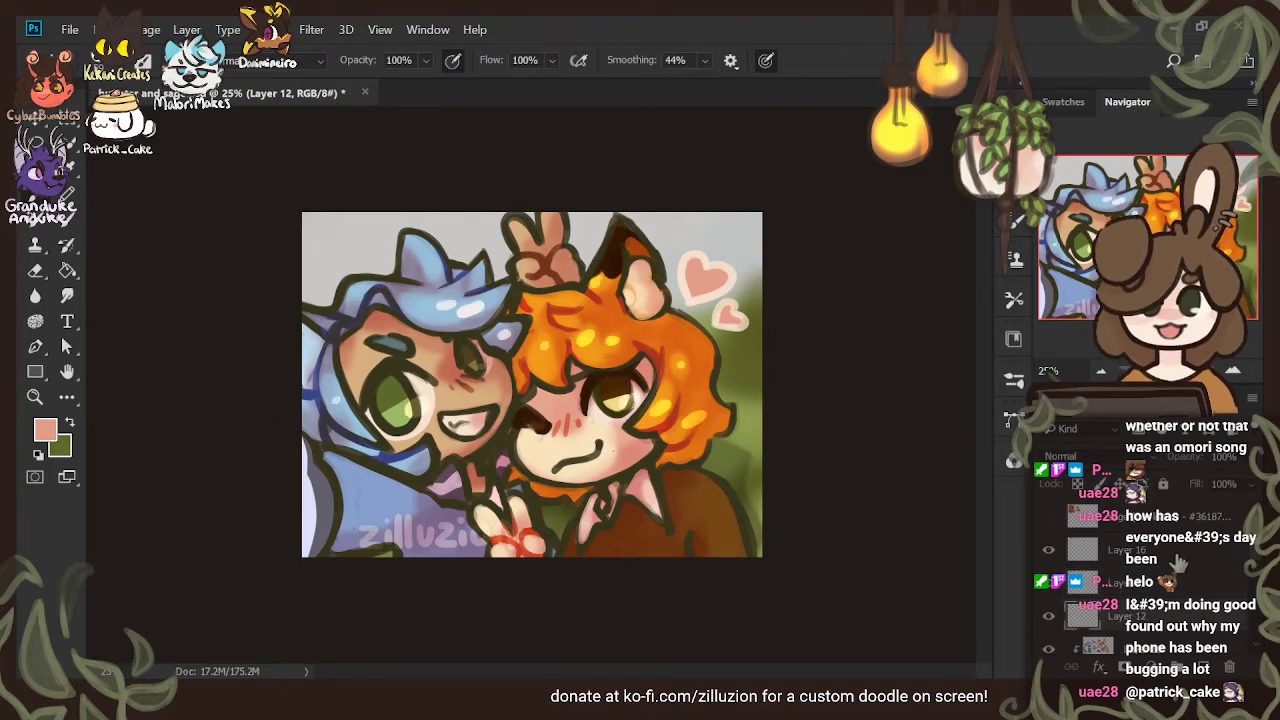
left_click_drag(318, 241, 349, 240)
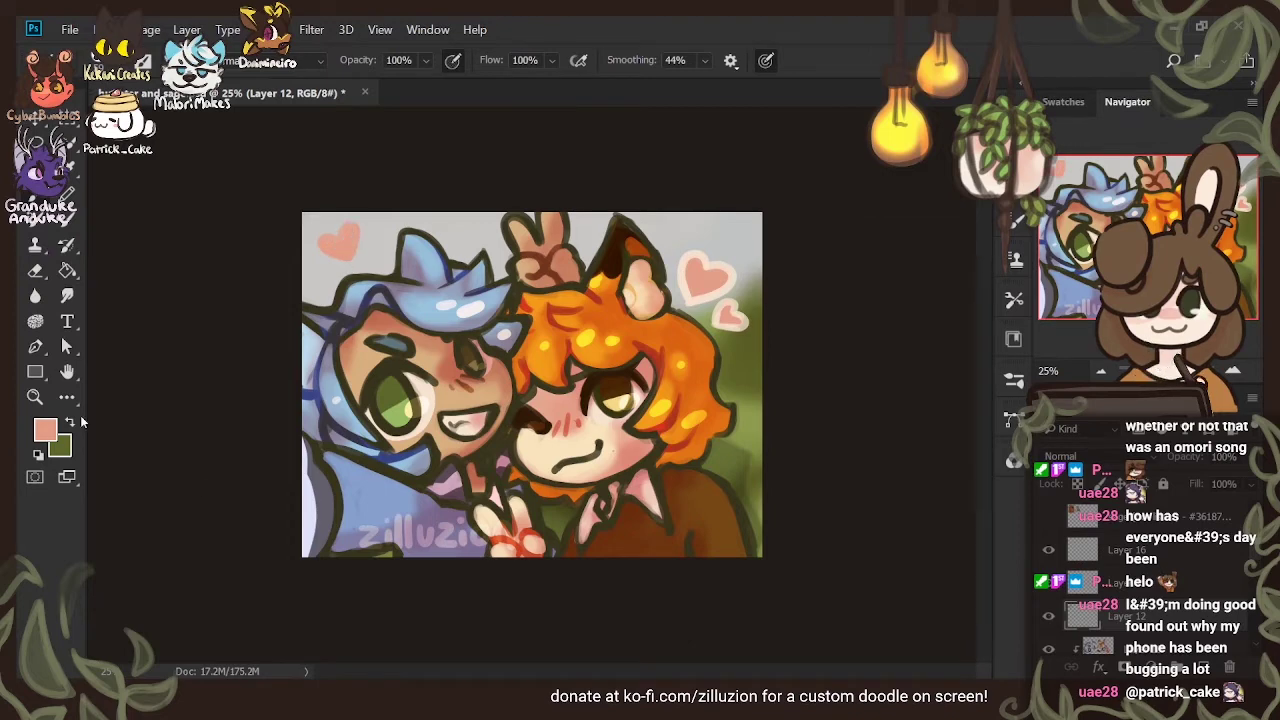
Sample the light cream colour and paint a thick outline around the heart above the catboy's hair
key("i")
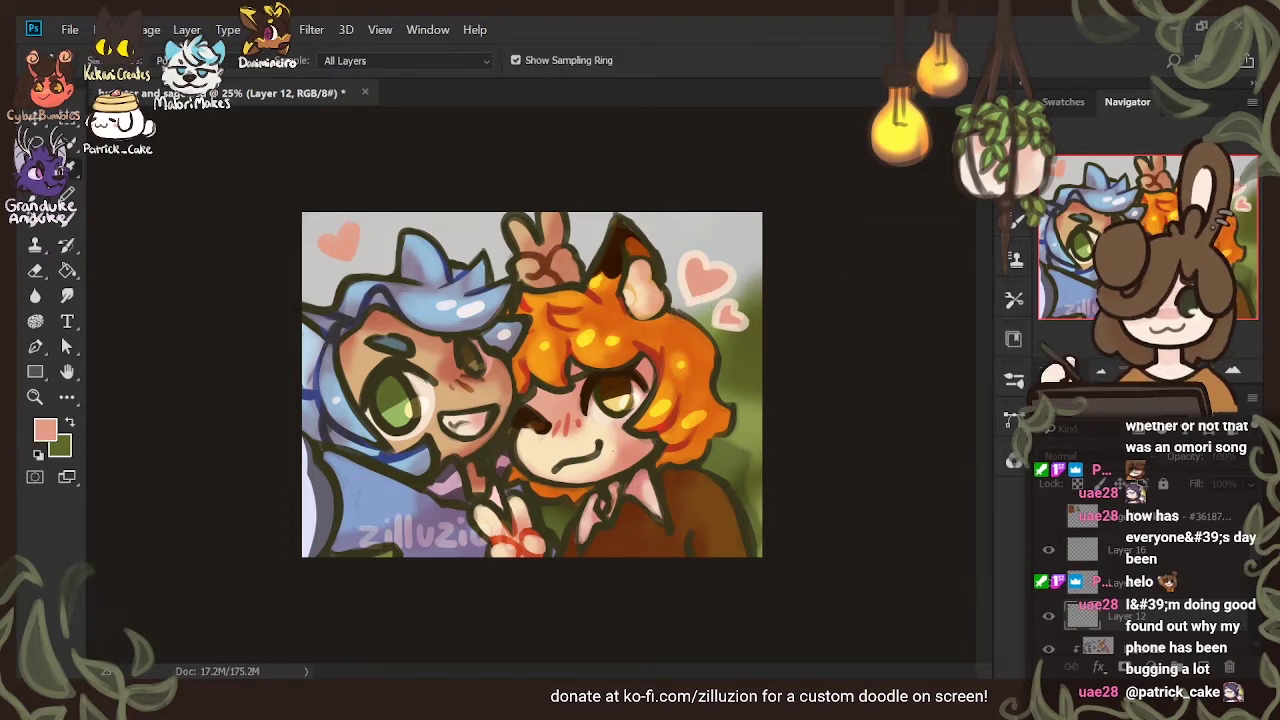
key("b")
left_click(340, 232, "alt")
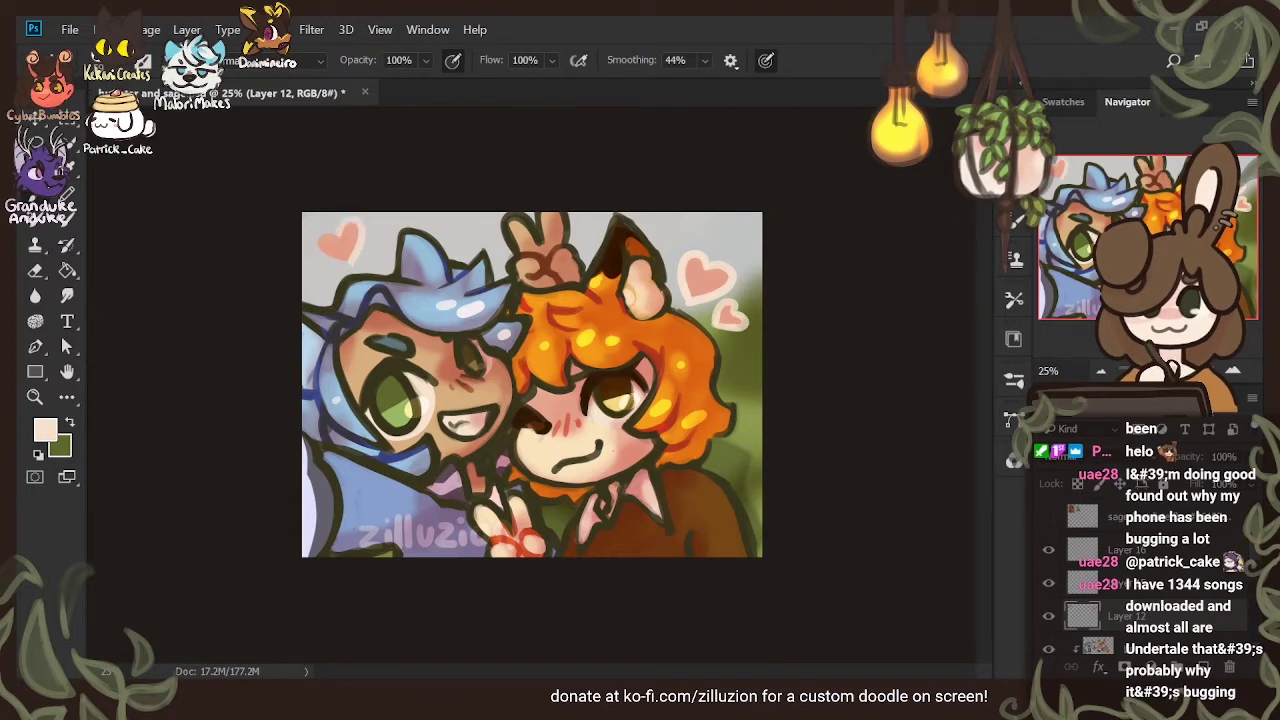
left_click_drag(315, 245, 358, 266)
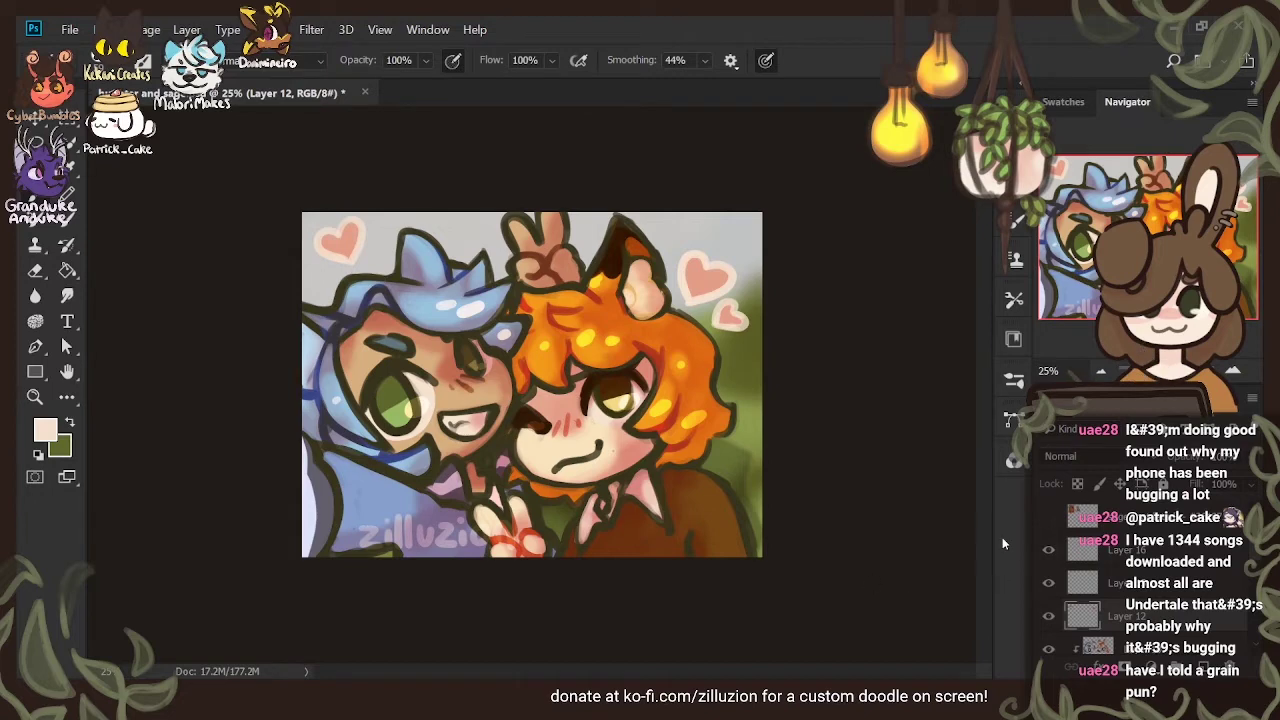
Check the signature layer's effect by hiding it and showing it again
left_click(1129, 521)
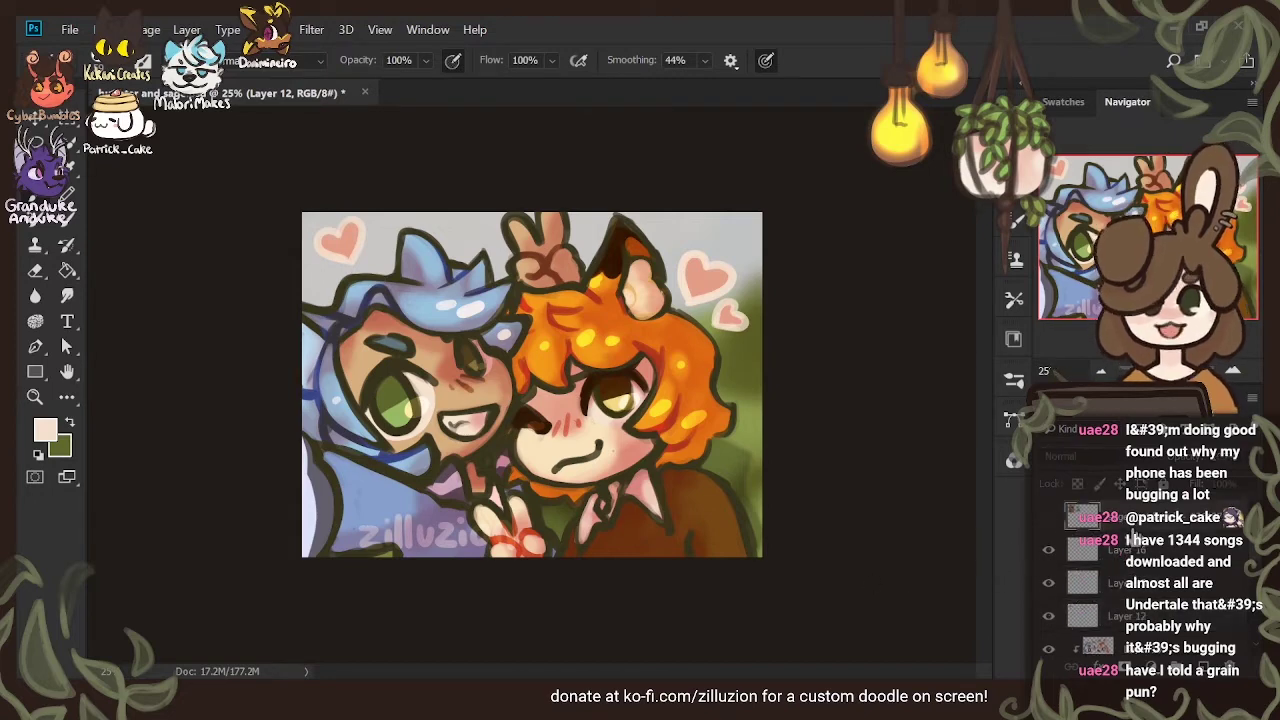
left_click(1100, 552)
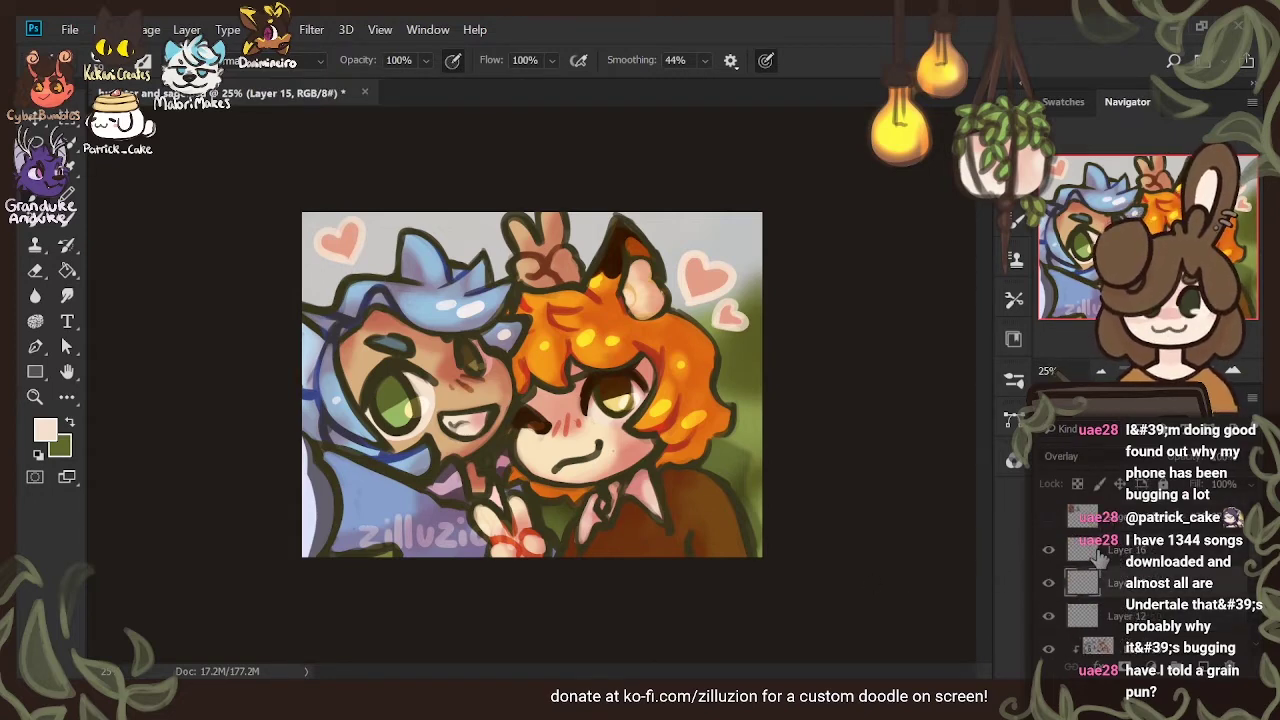
left_click(1048, 550)
left_click(1048, 550)
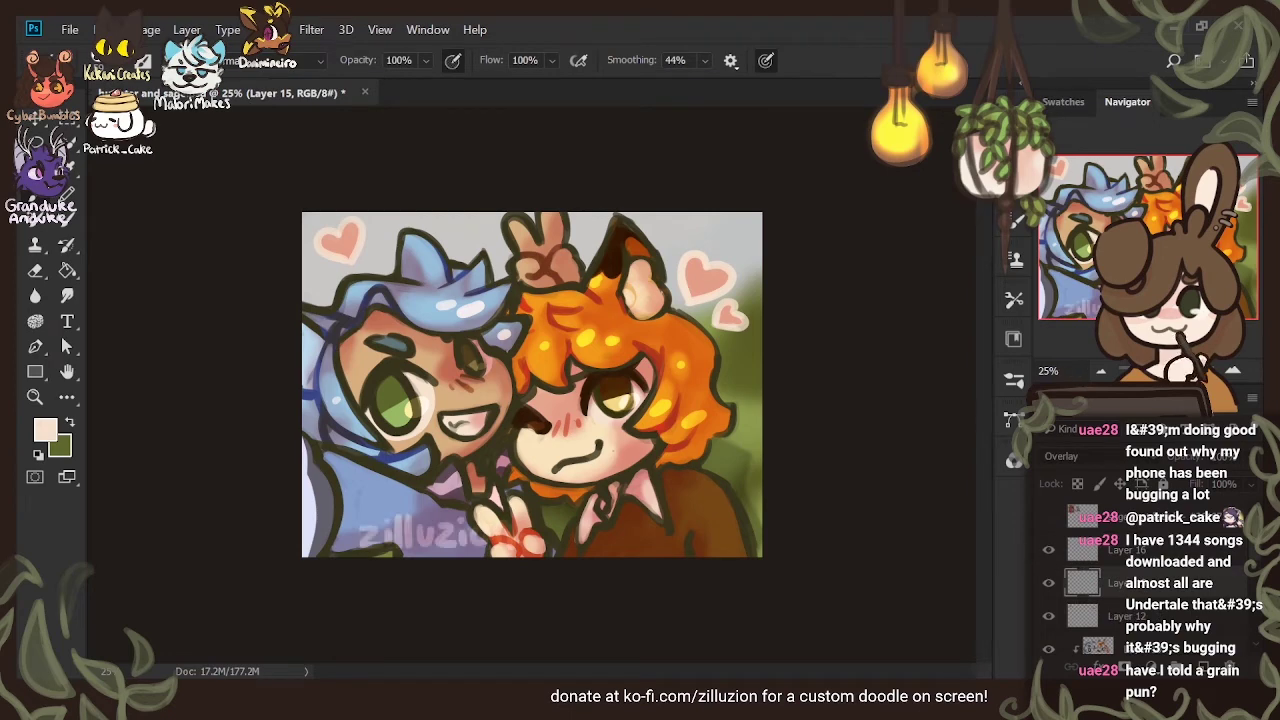
Extend the canvas slightly beyond all four edges of the artwork with the Crop tool
key("c")
left_click(305, 210)
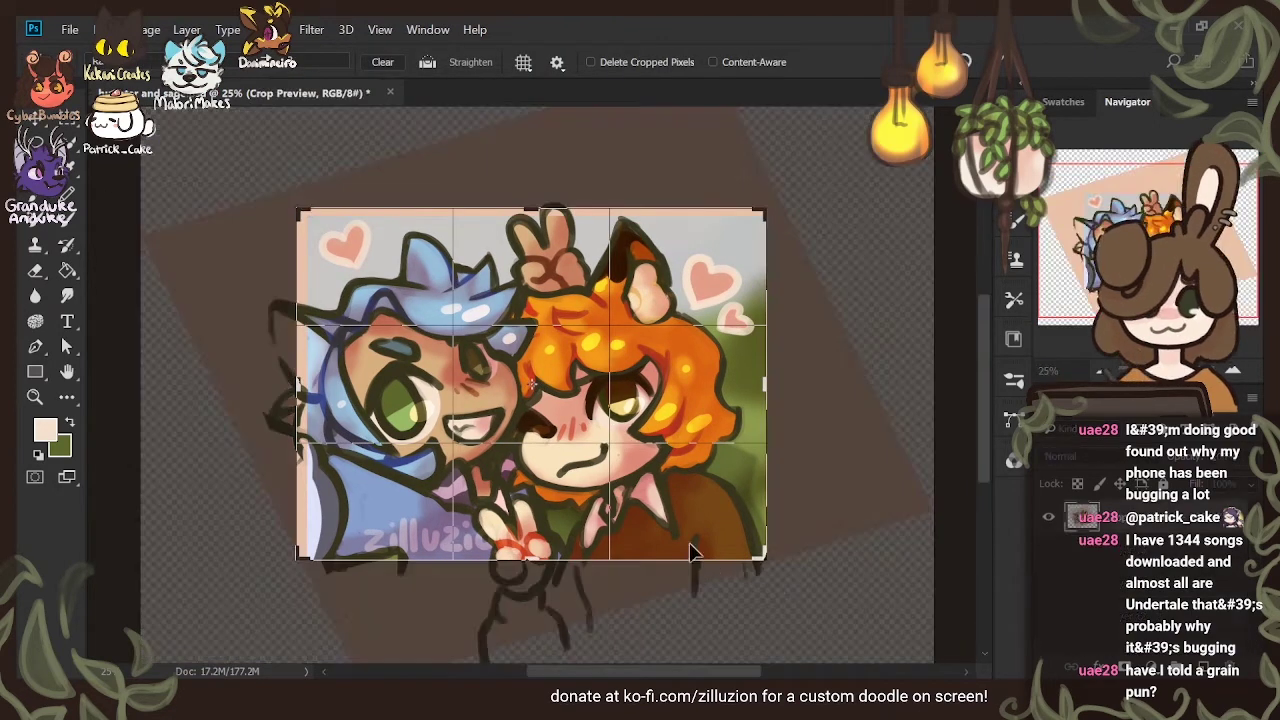
left_click_drag(767, 562, 776, 564)
key("Return")
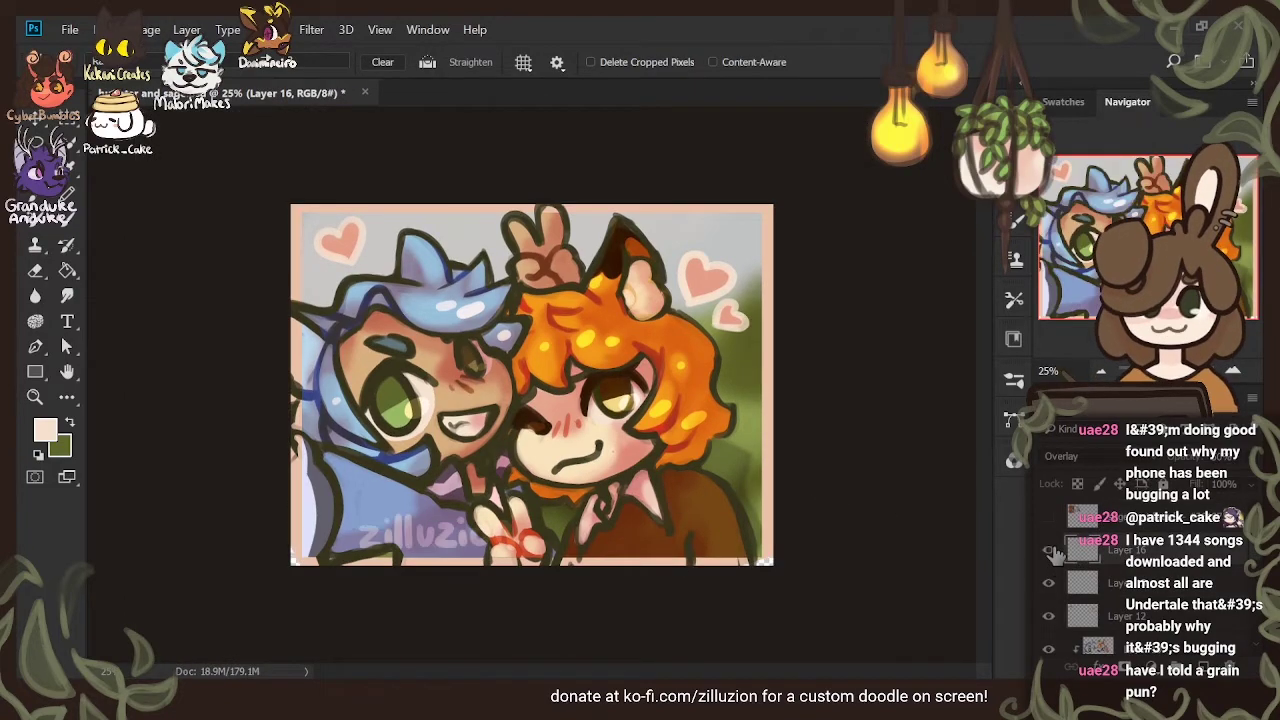
Add a new layer and paint a straight off-white border strip along the right edge of the artwork
left_click(1203, 667)
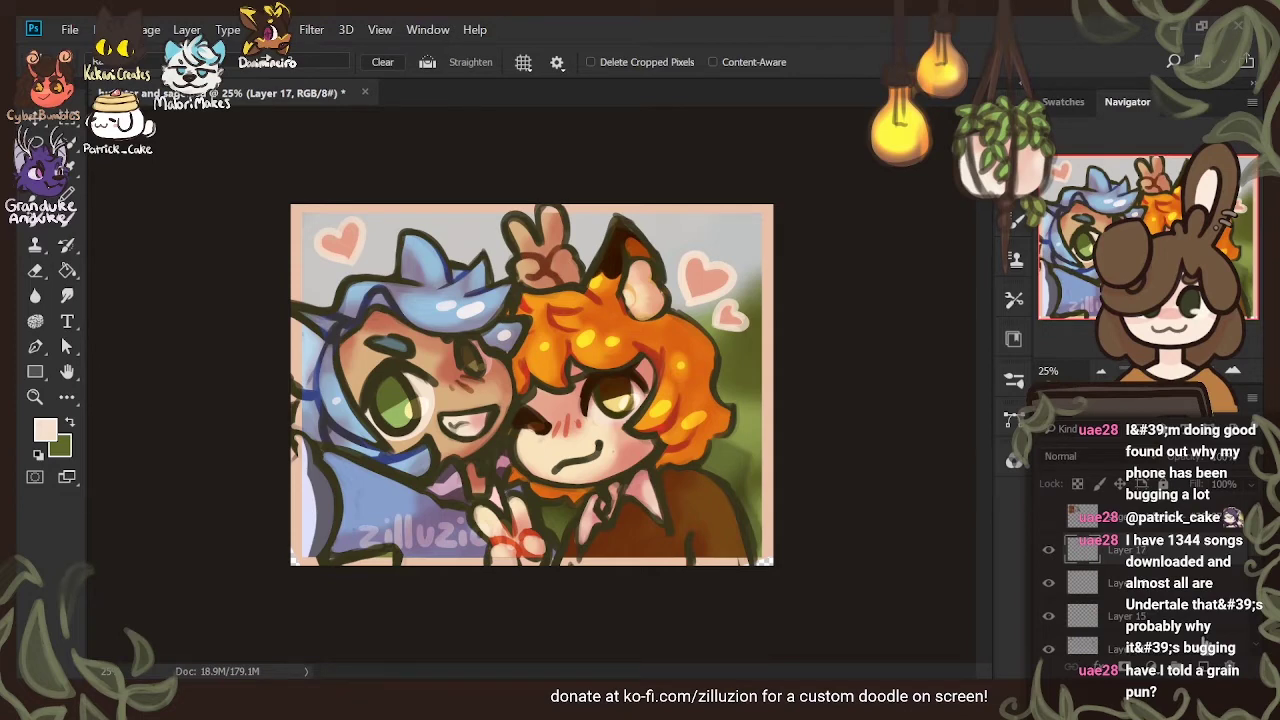
key("i")
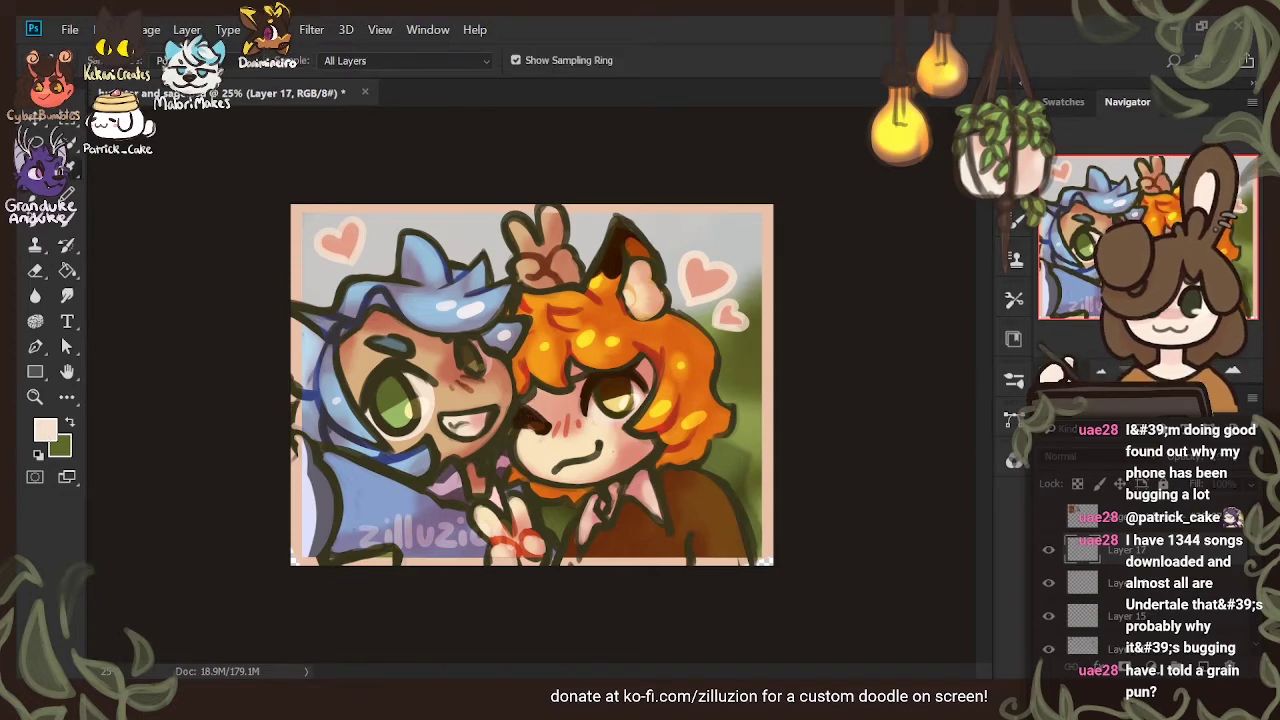
key("c")
key("b")
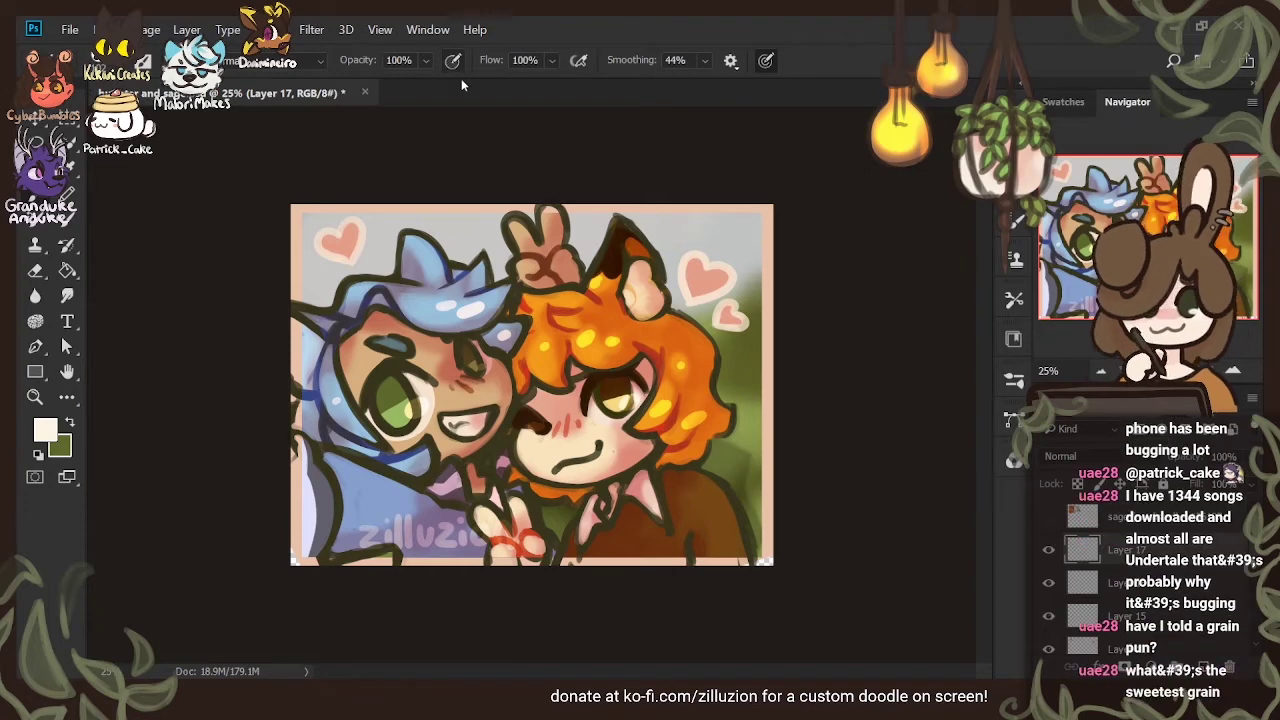
left_click(765, 565, "shift")
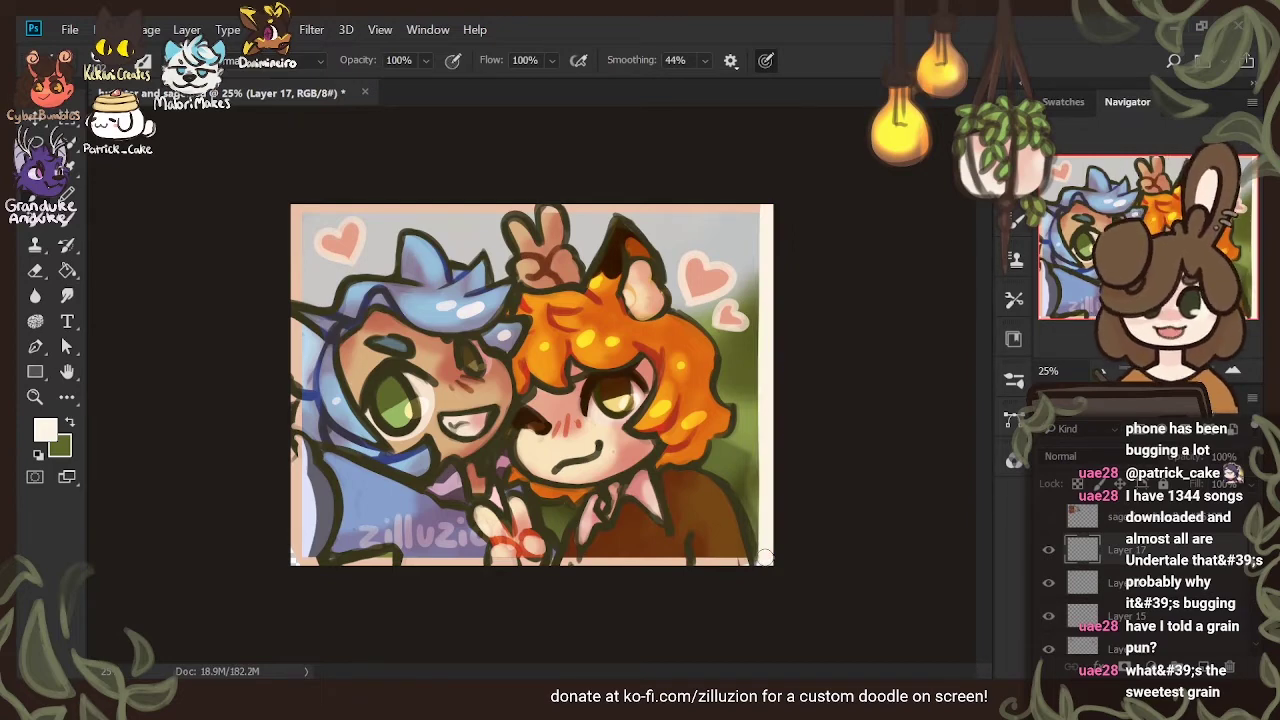
key("ctrl+z")
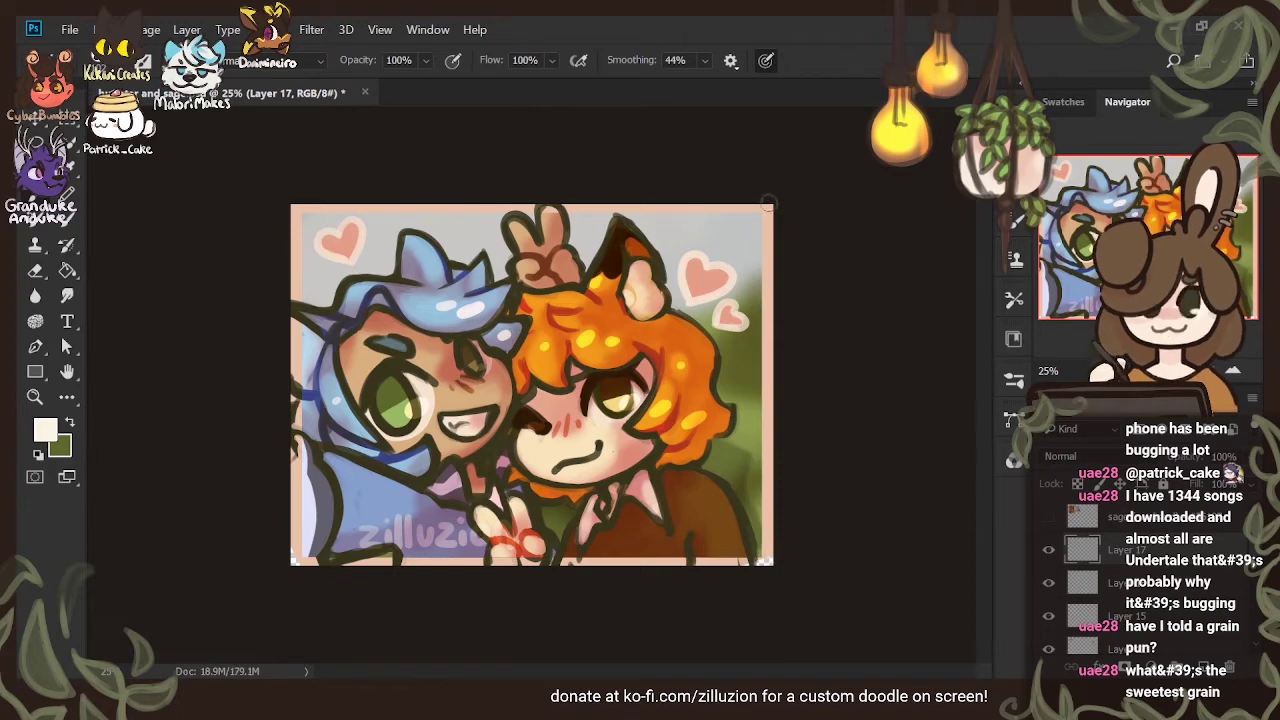
left_click_drag(767, 204, 767, 621)
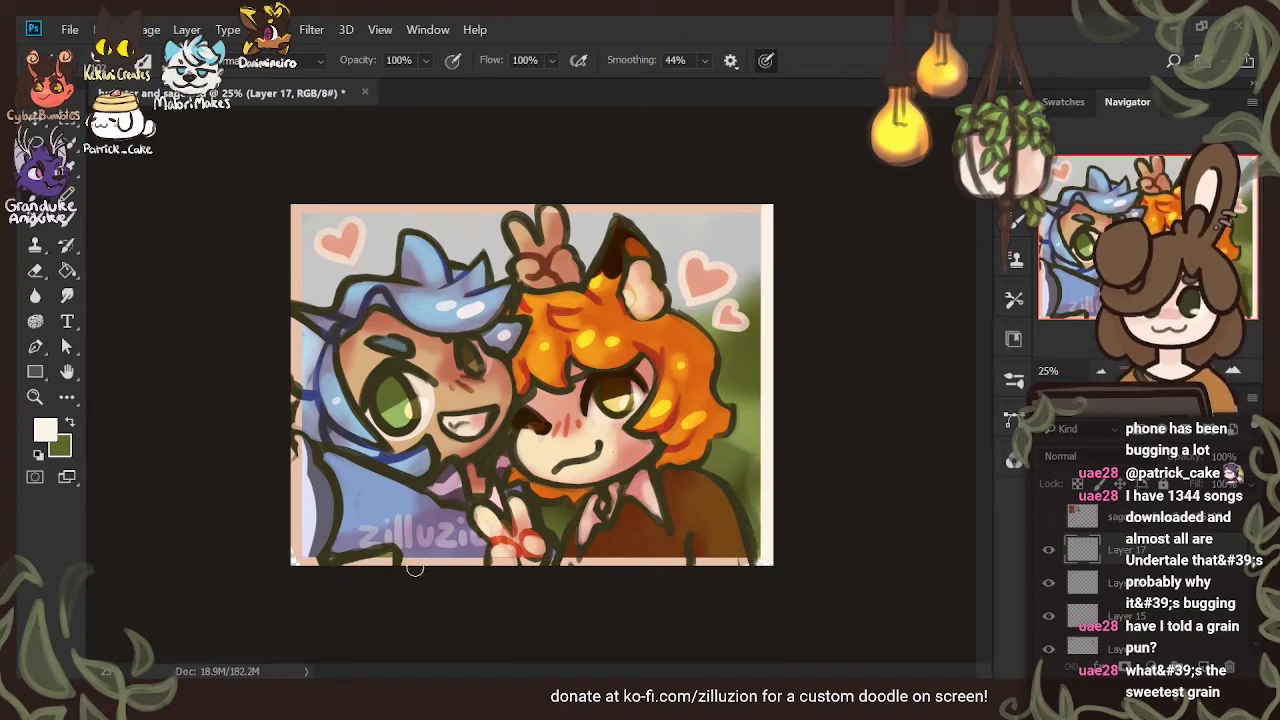
Paint a matching straight off-white border strip along the bottom edge of the artwork
left_click_drag(741, 564, 851, 556)
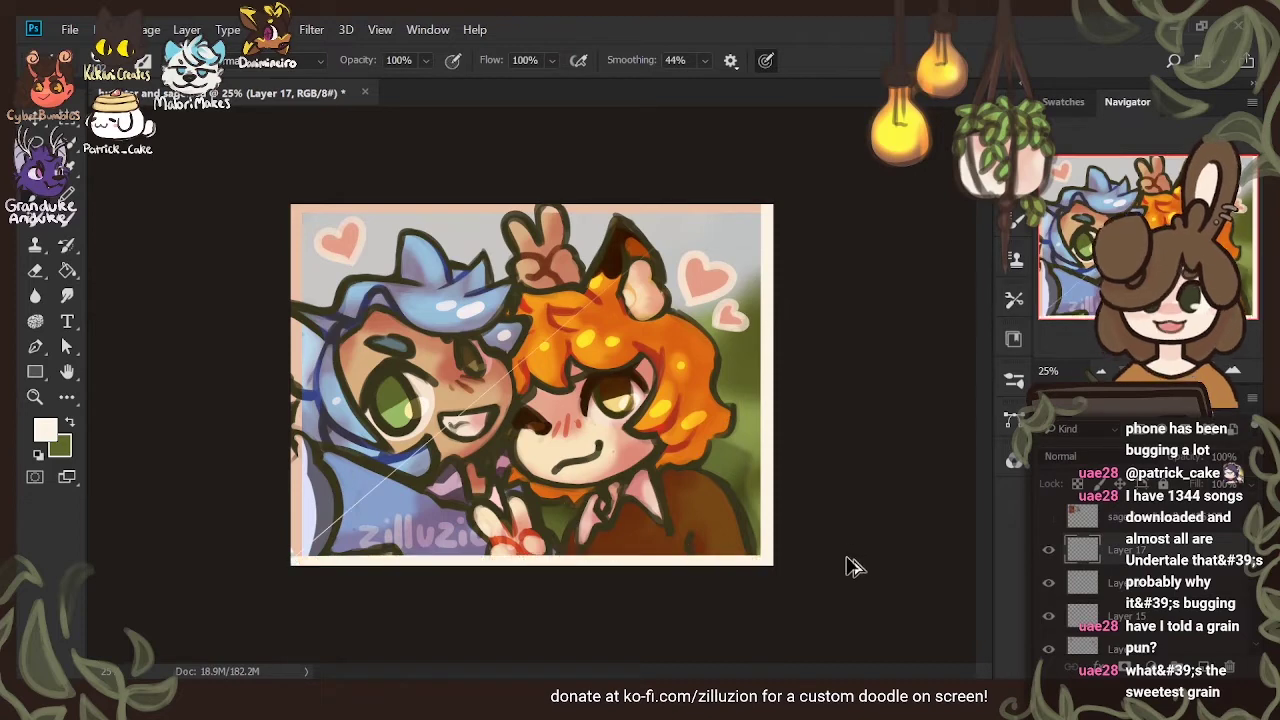
key("ctrl+z")
left_click_drag(276, 560, 795, 575)
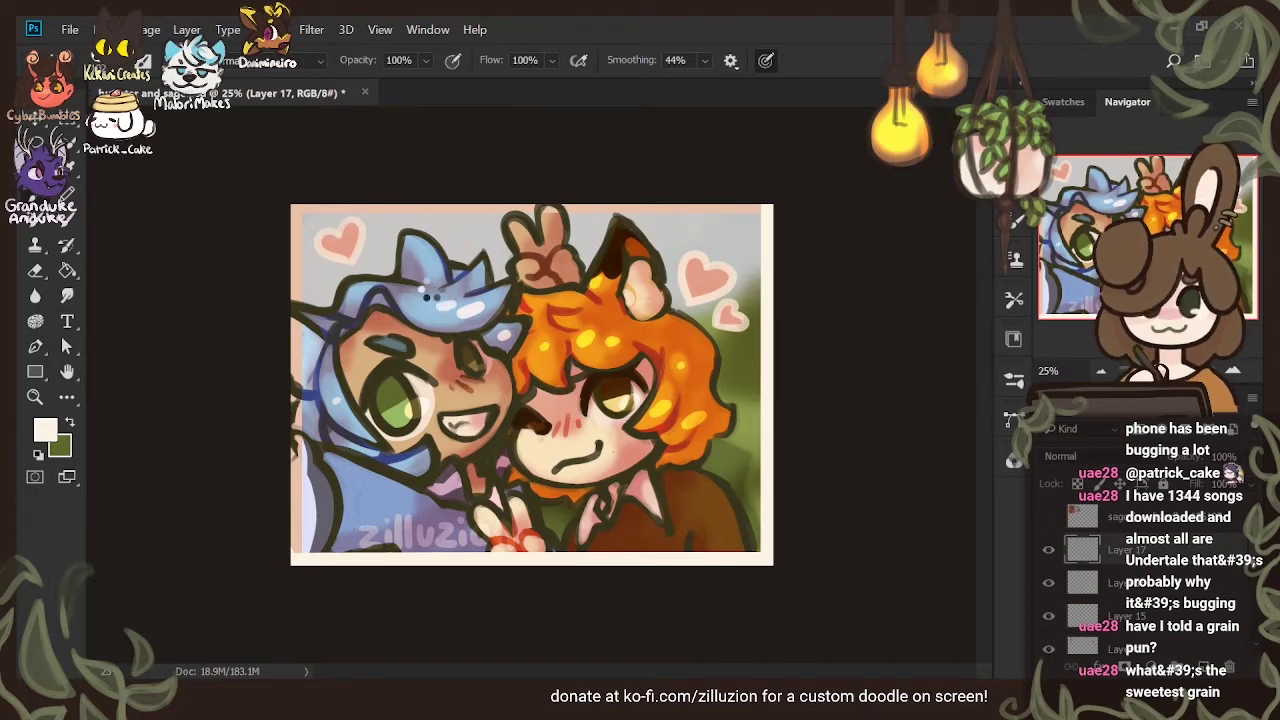
Add another layer and paint straight off-white border strips along the left and top edges of the artwork
key("shift+ctrl+alt+n")
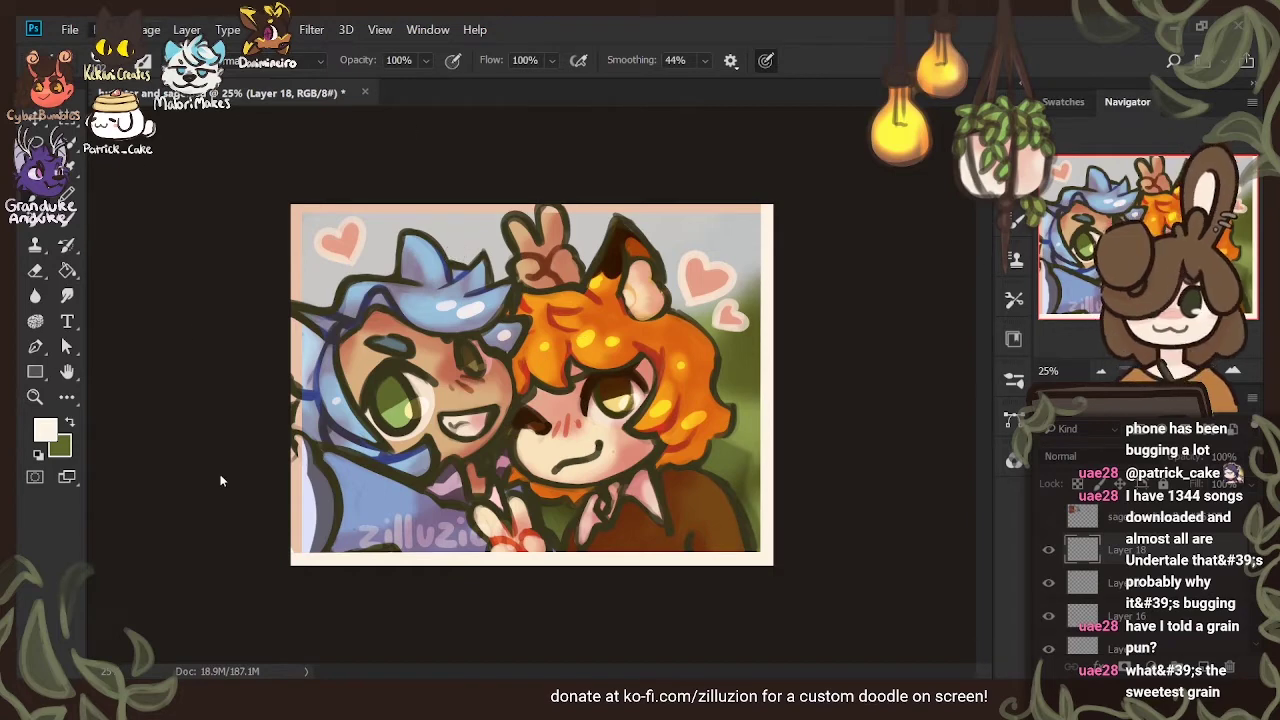
left_click(296, 566, "shift")
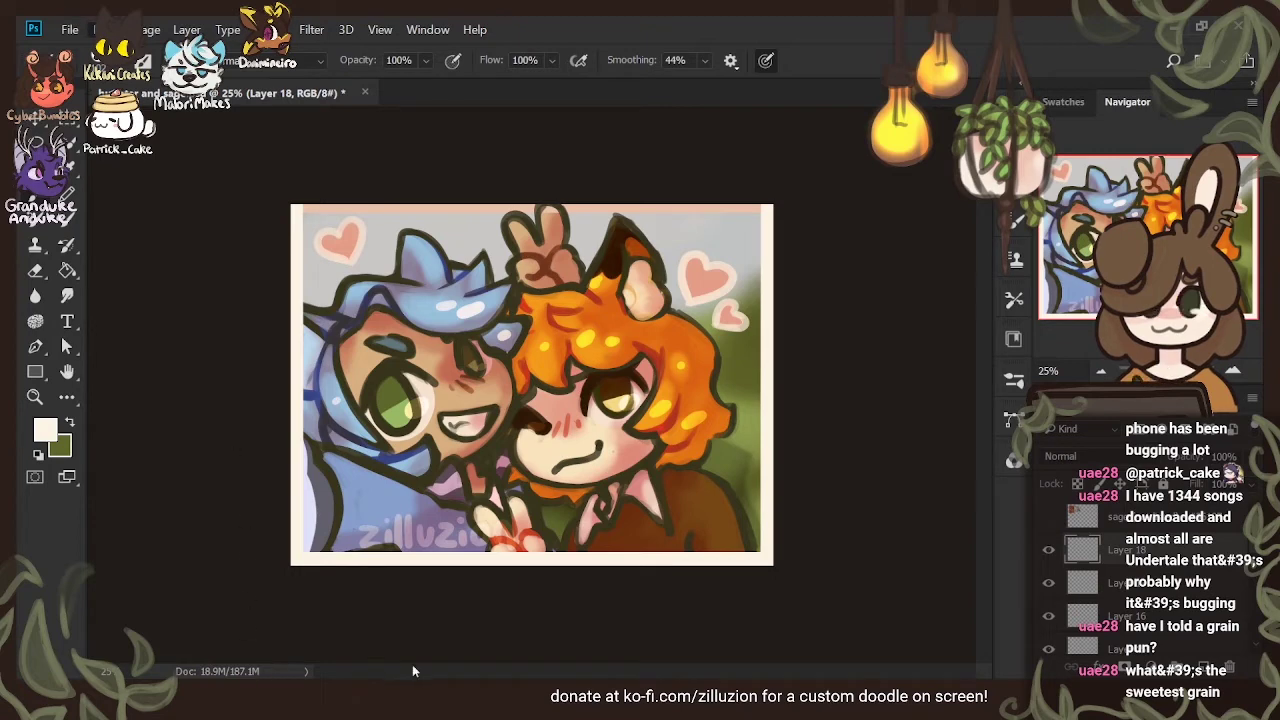
key("ctrl+z")
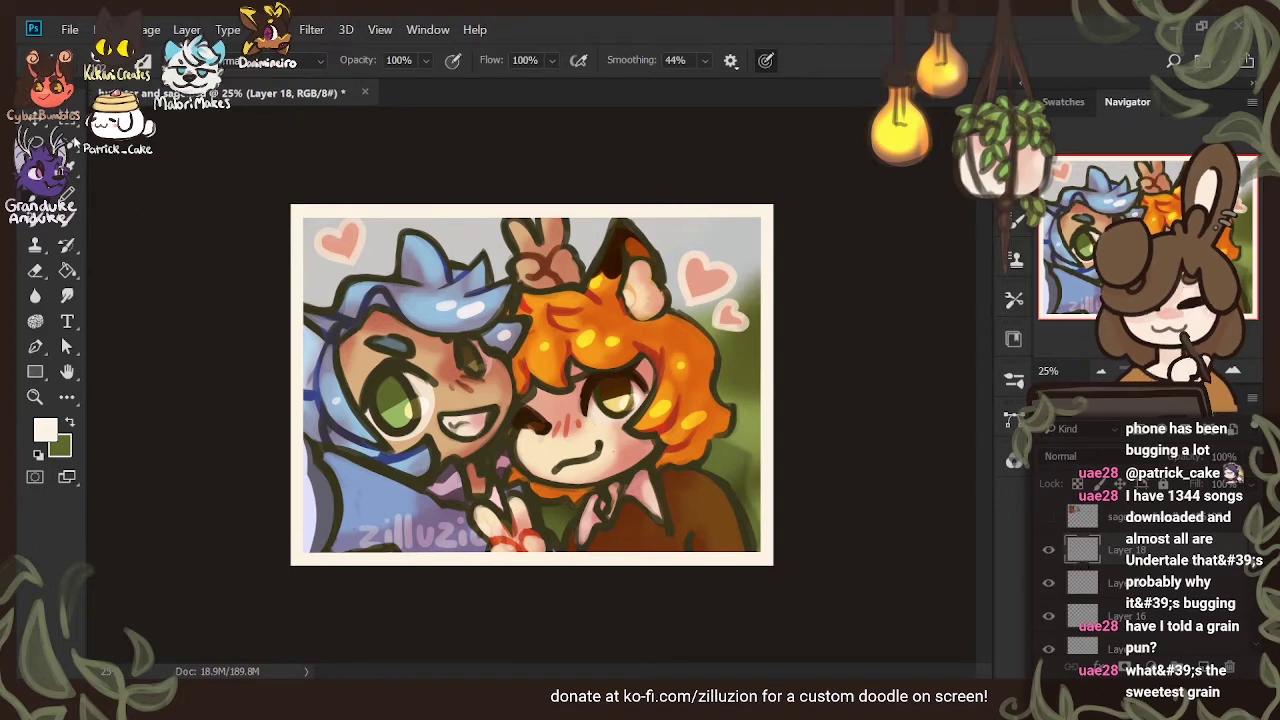
Merge the two border layers into a single layer
left_click(40, 126)
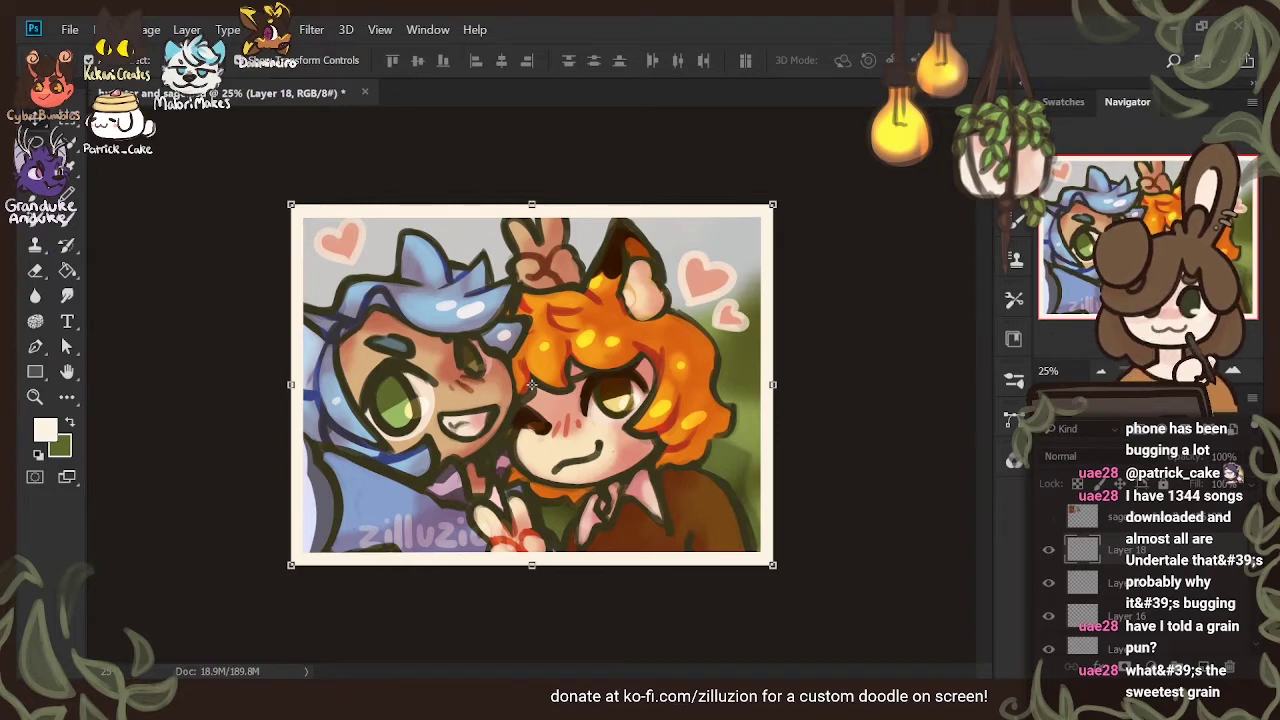
key("l")
left_click(1152, 584, "shift")
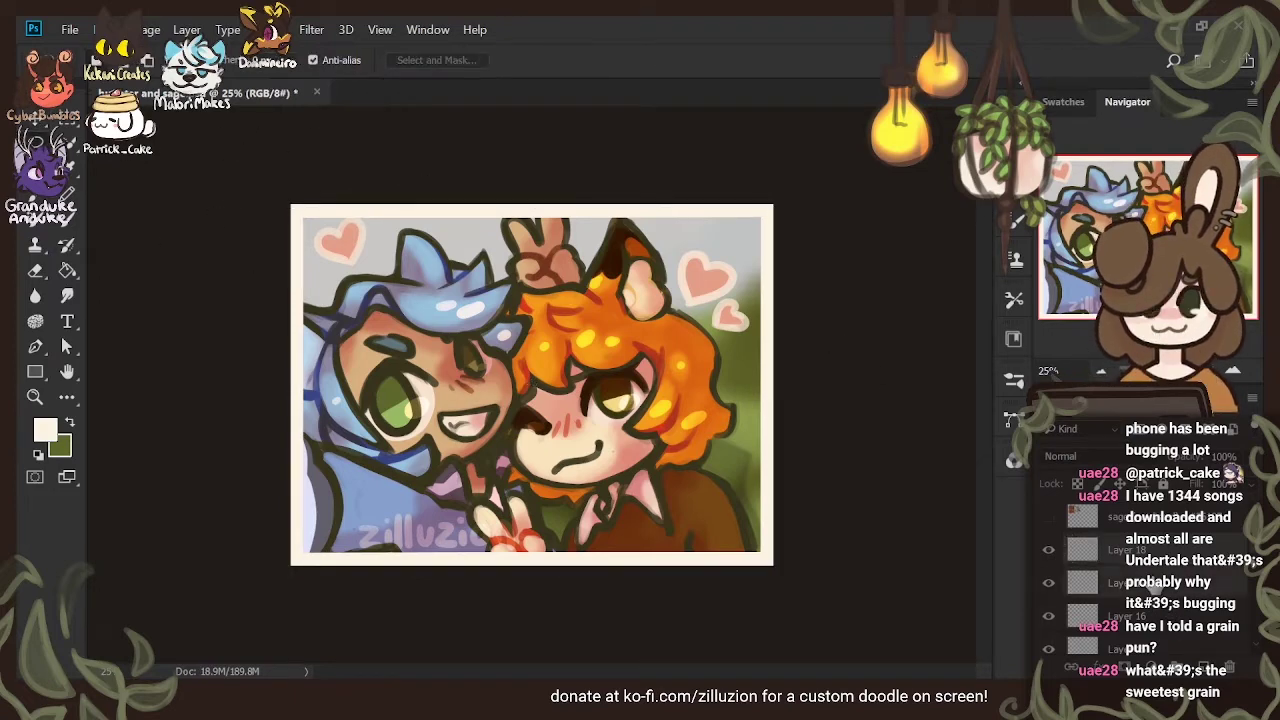
key("ctrl+e")
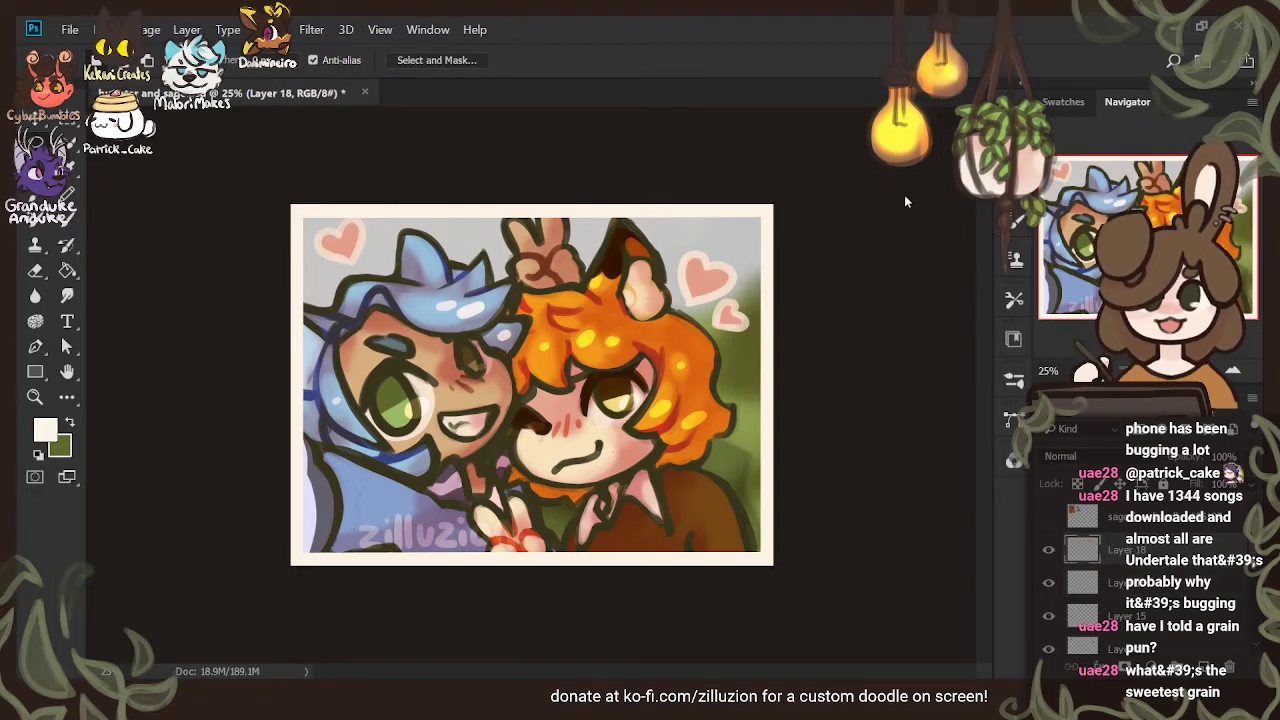
Apply a Drop Shadow layer style to the merged border layer
key("space")
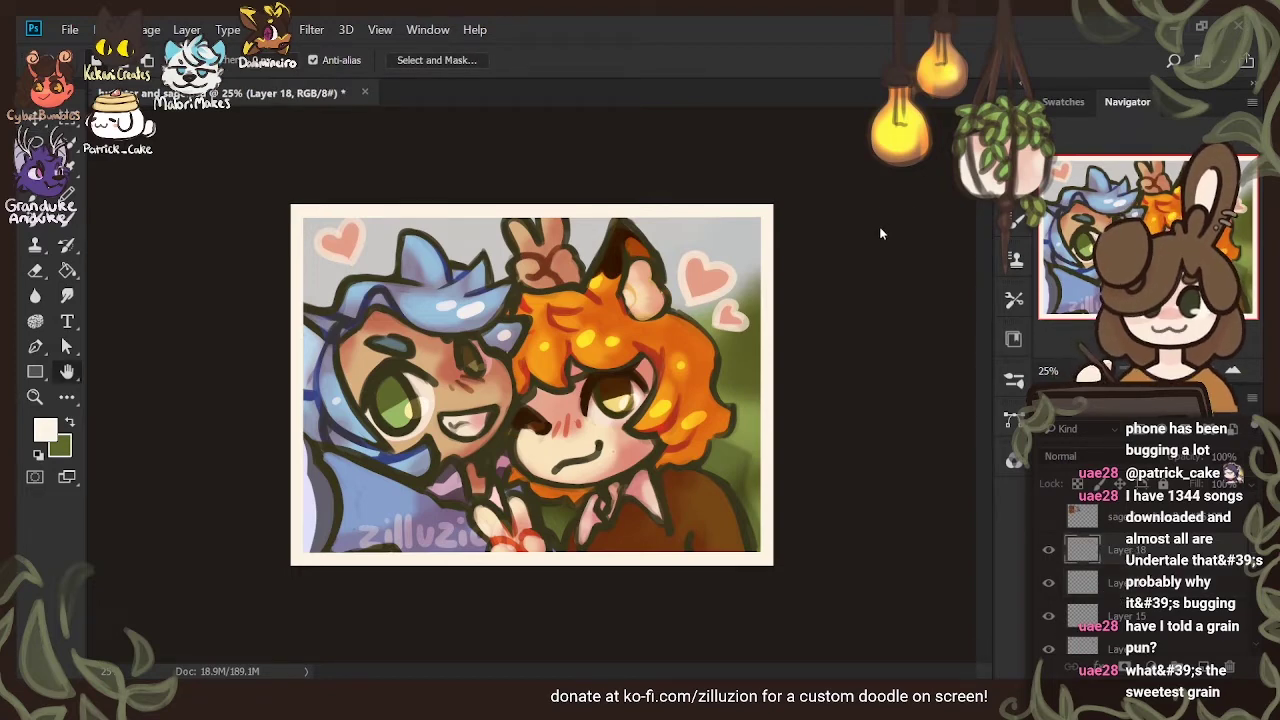
left_click(525, 469)
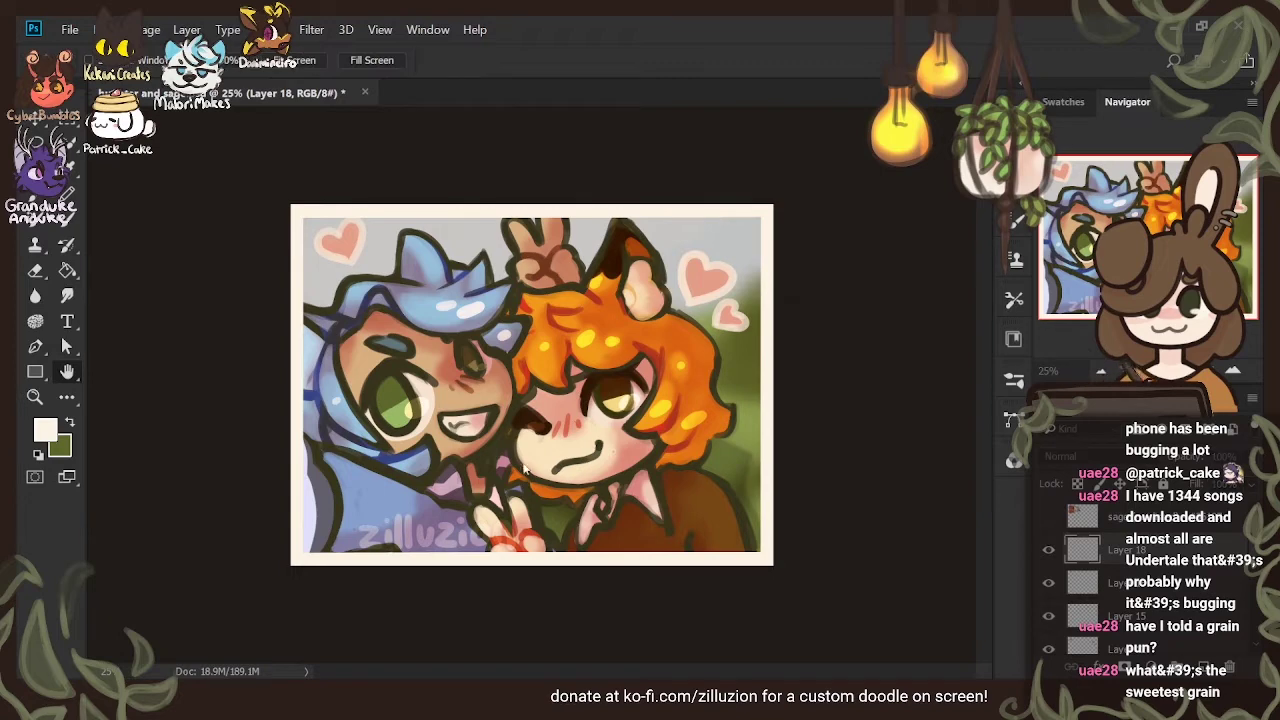
left_click(420, 582)
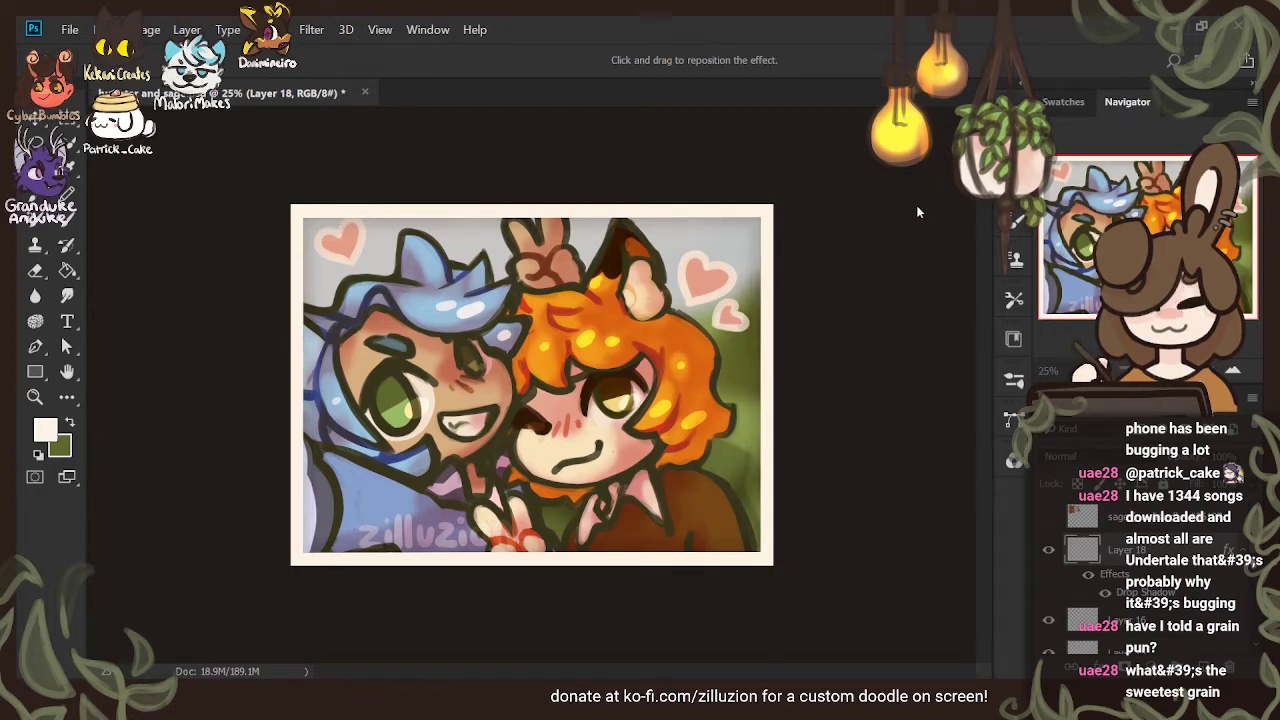
Save the bordered artwork as an image file
key("l")
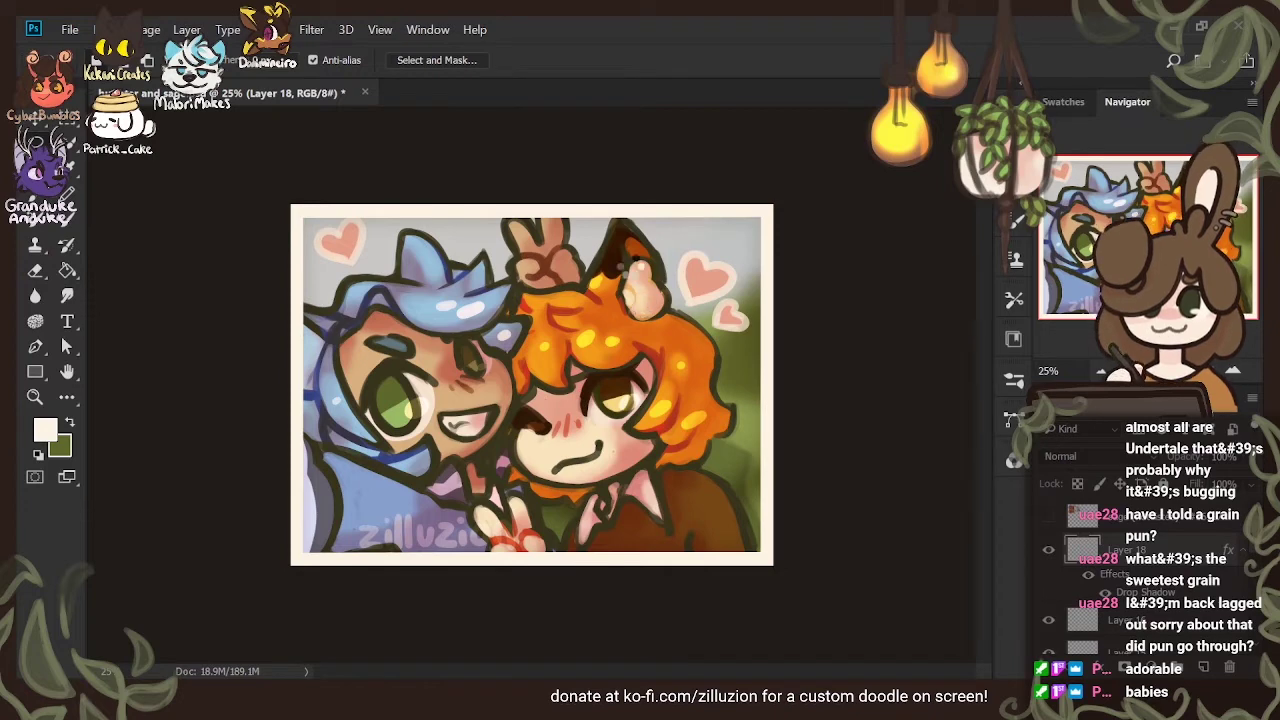
key("ctrl+s")
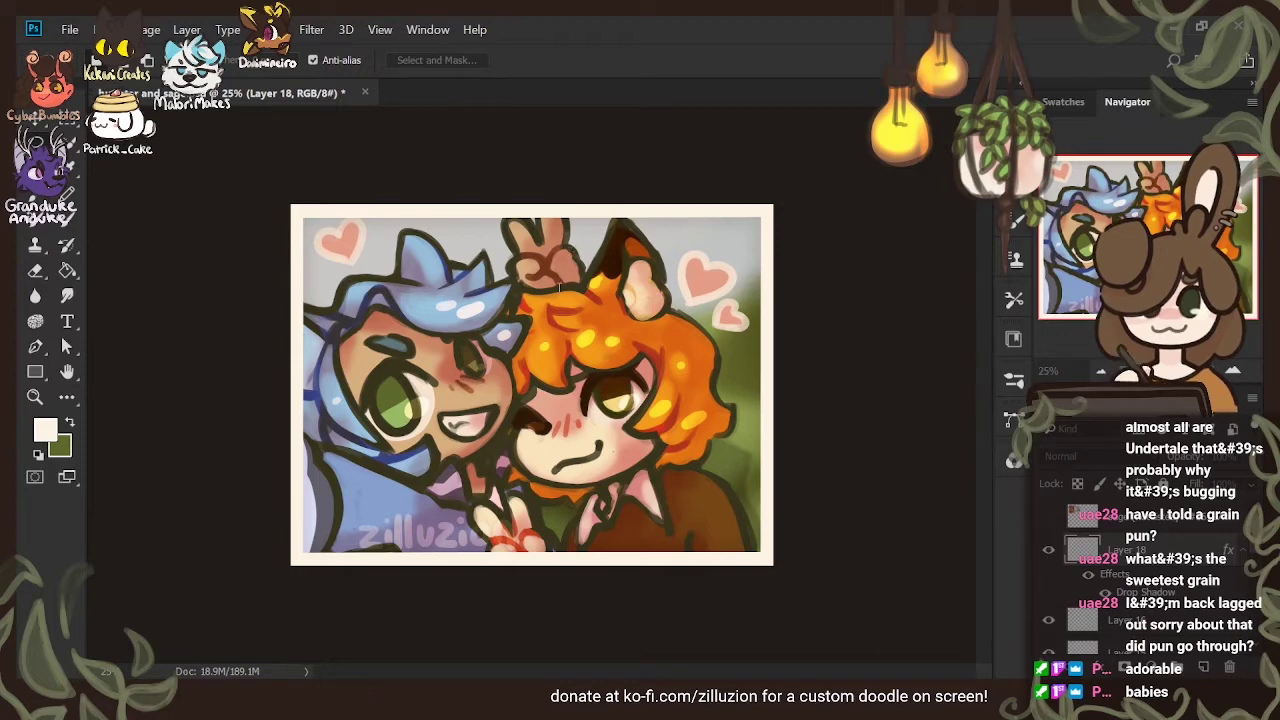
left_click(867, 168)
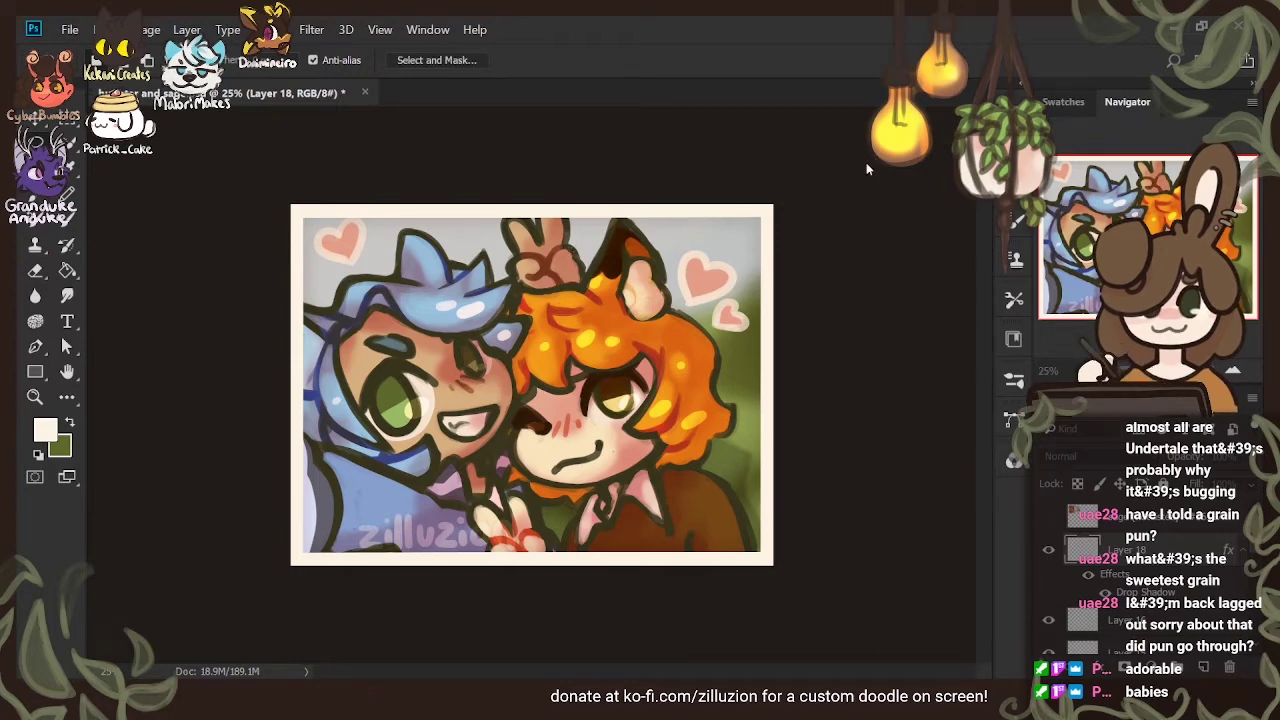
Create a small square document and place the hunter and sage artwork in it, scaled to 13.35% and framed on the foxboy's face
key("ctrl+n")
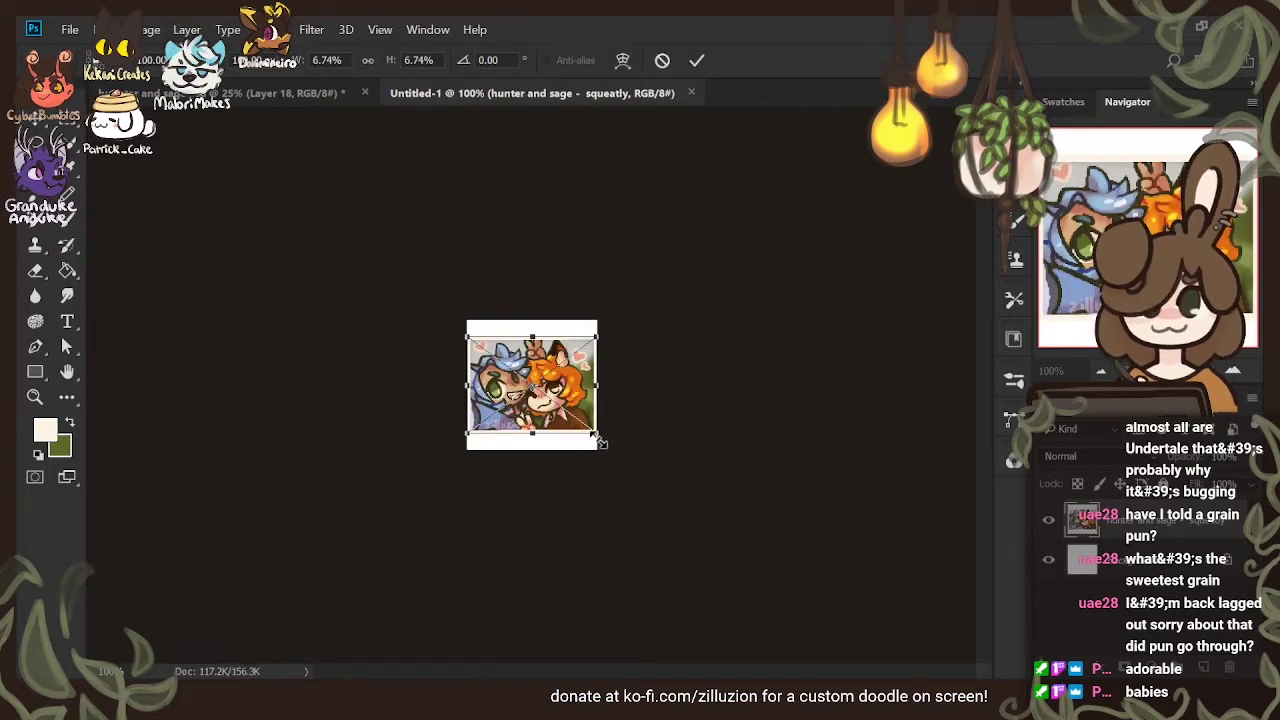
left_click_drag(600, 442, 726, 531)
left_click_drag(653, 476, 566, 435)
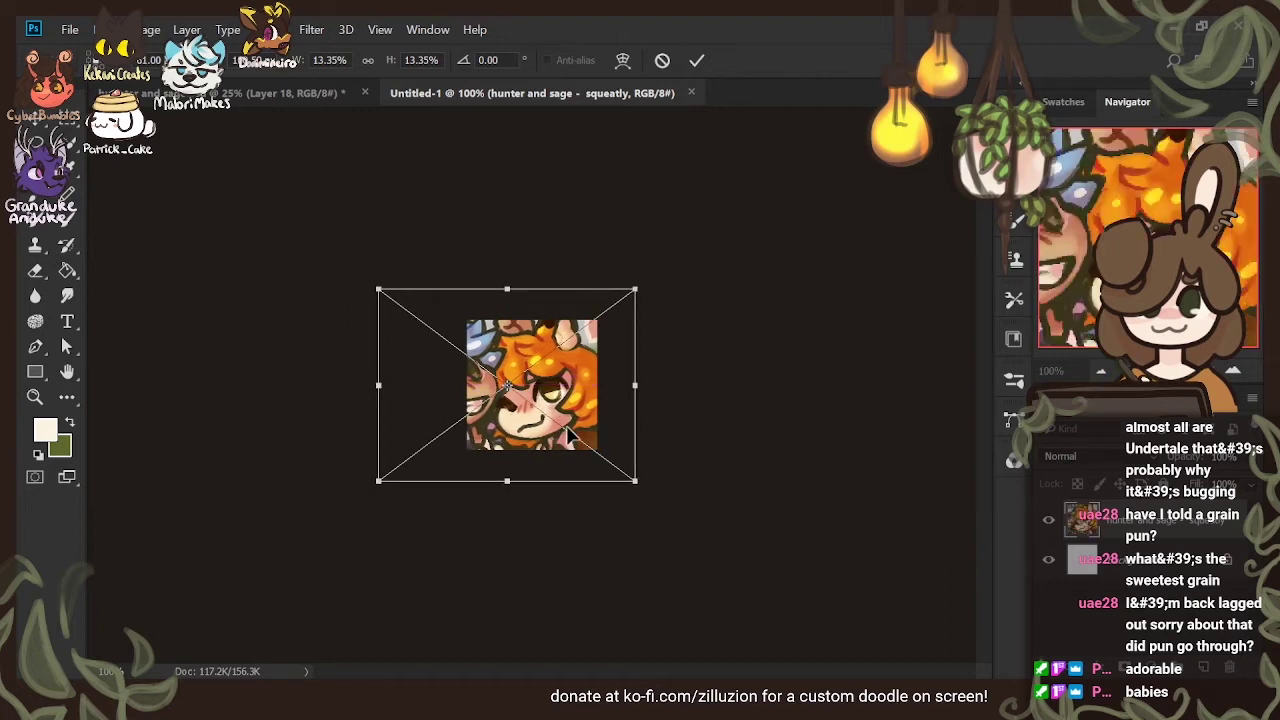
key("Left")
key("Left")
key("Left")
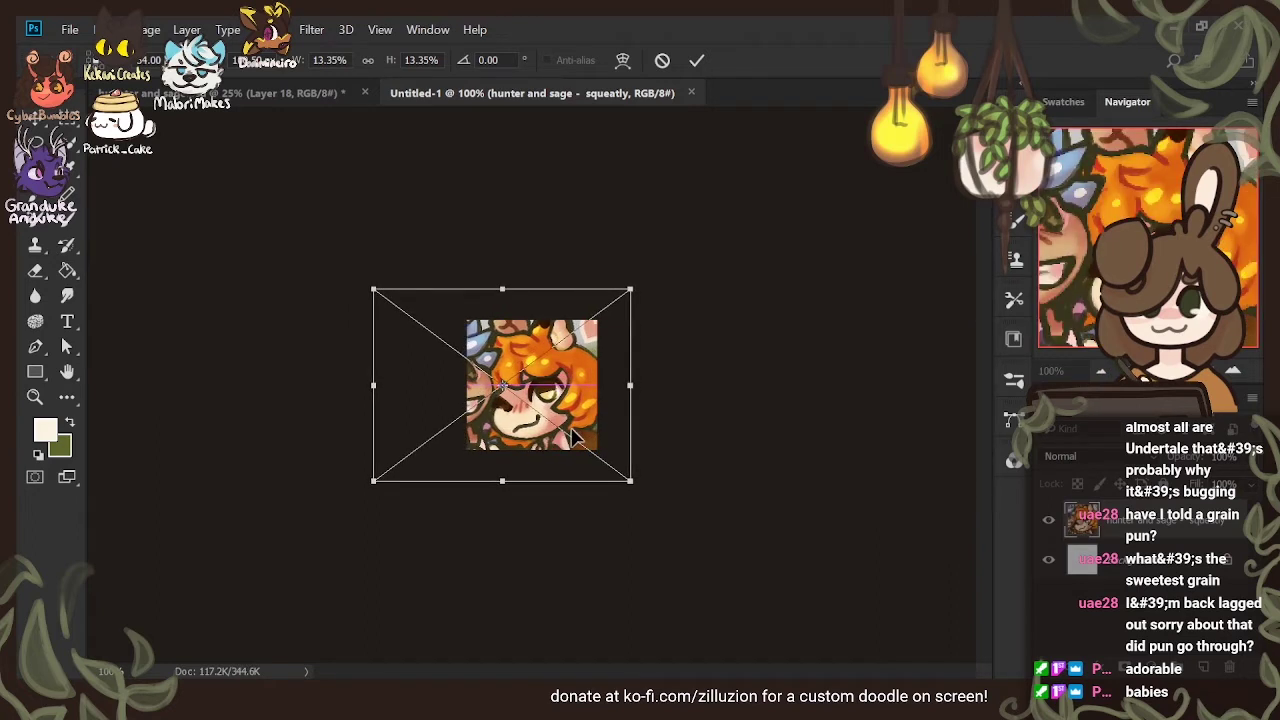
key("Return")
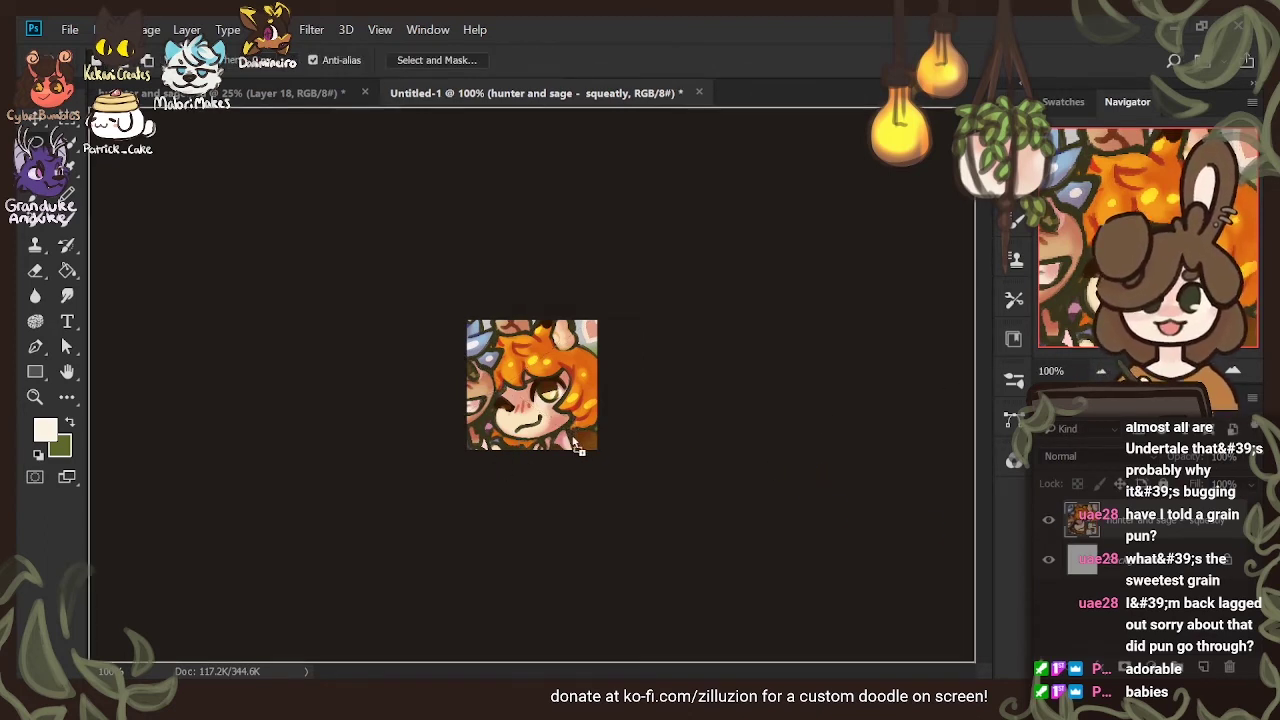
Place the "border 4" image with the 2022 lettering over the artwork at 100% scale
key("ctrl+t")
key("Return")
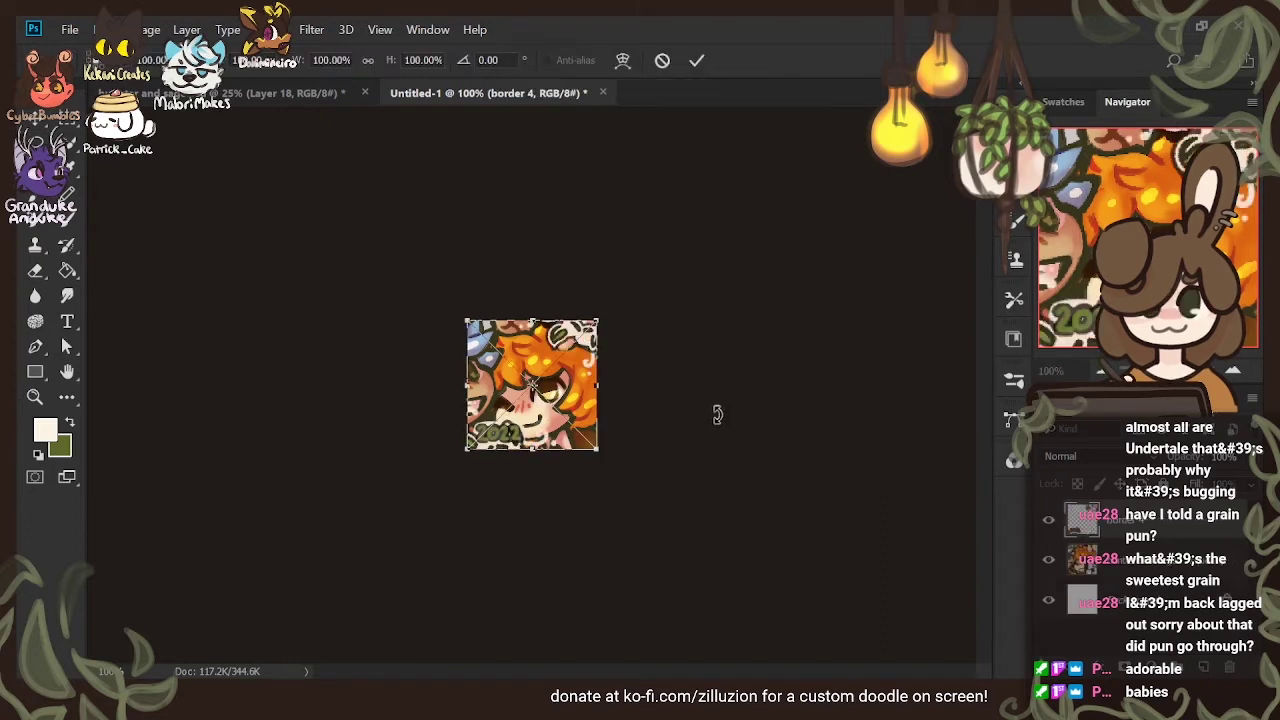
key("Return")
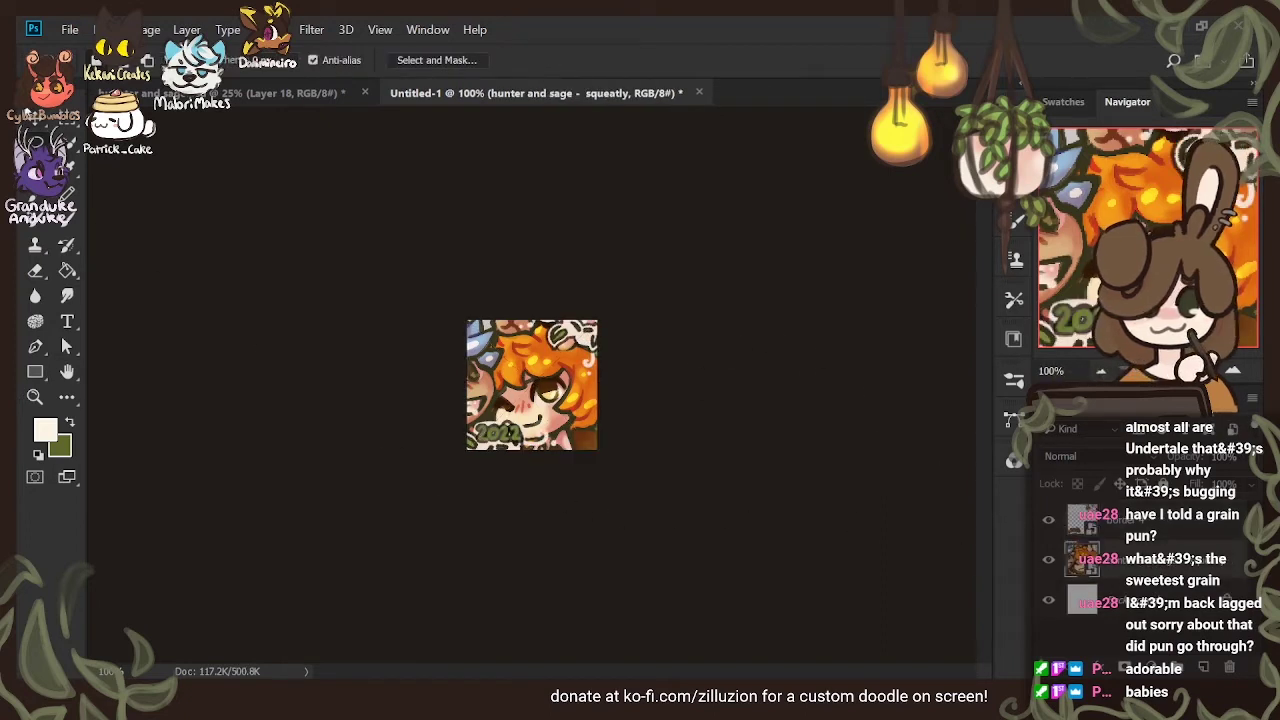
Shrink the placed hunter and sage artwork to about 11.23% and reposition it so both characters' faces fit in the square
left_click(33, 128)
left_click_drag(380, 485, 403, 469)
left_click_drag(609, 437, 627, 430)
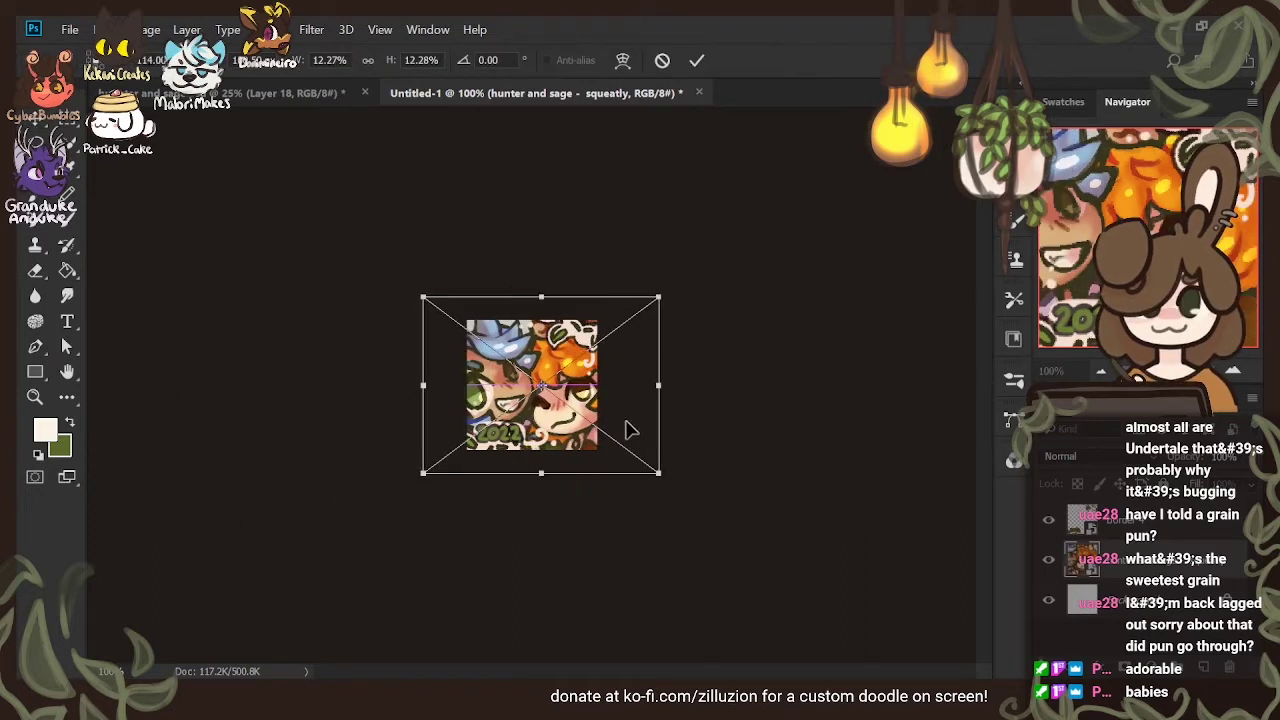
left_click_drag(658, 296, 617, 377)
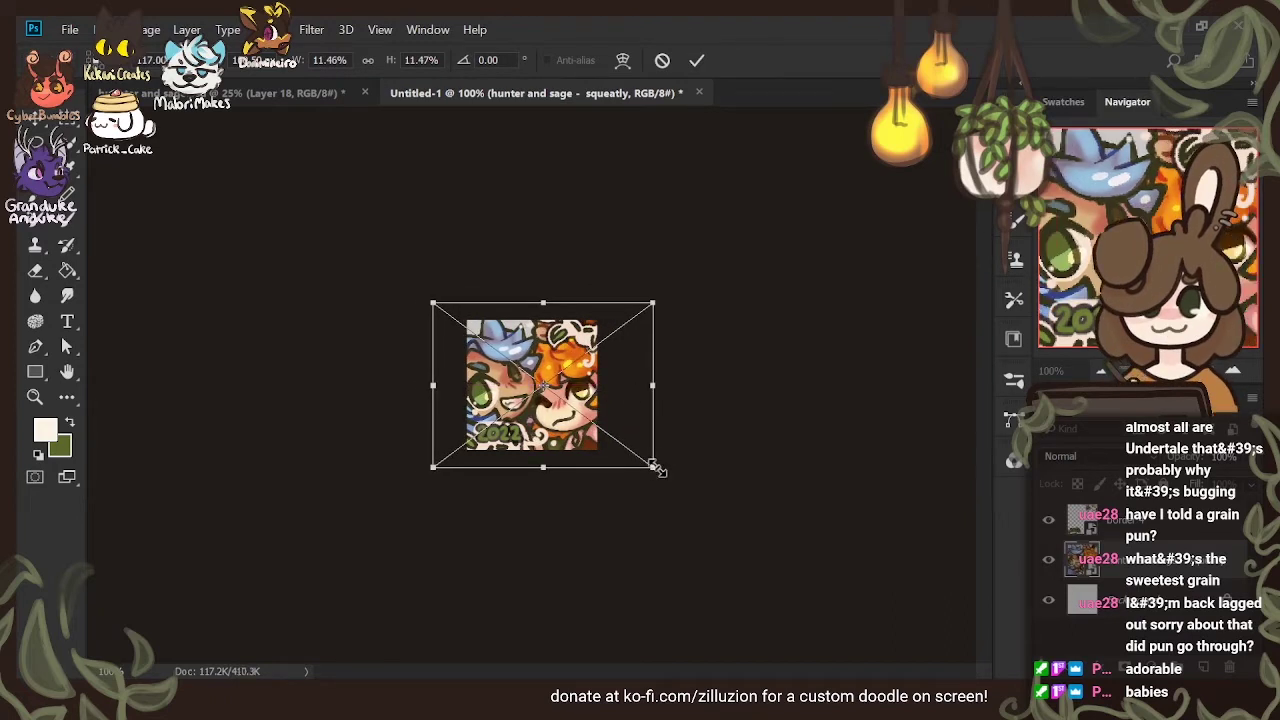
left_click_drag(654, 465, 651, 463)
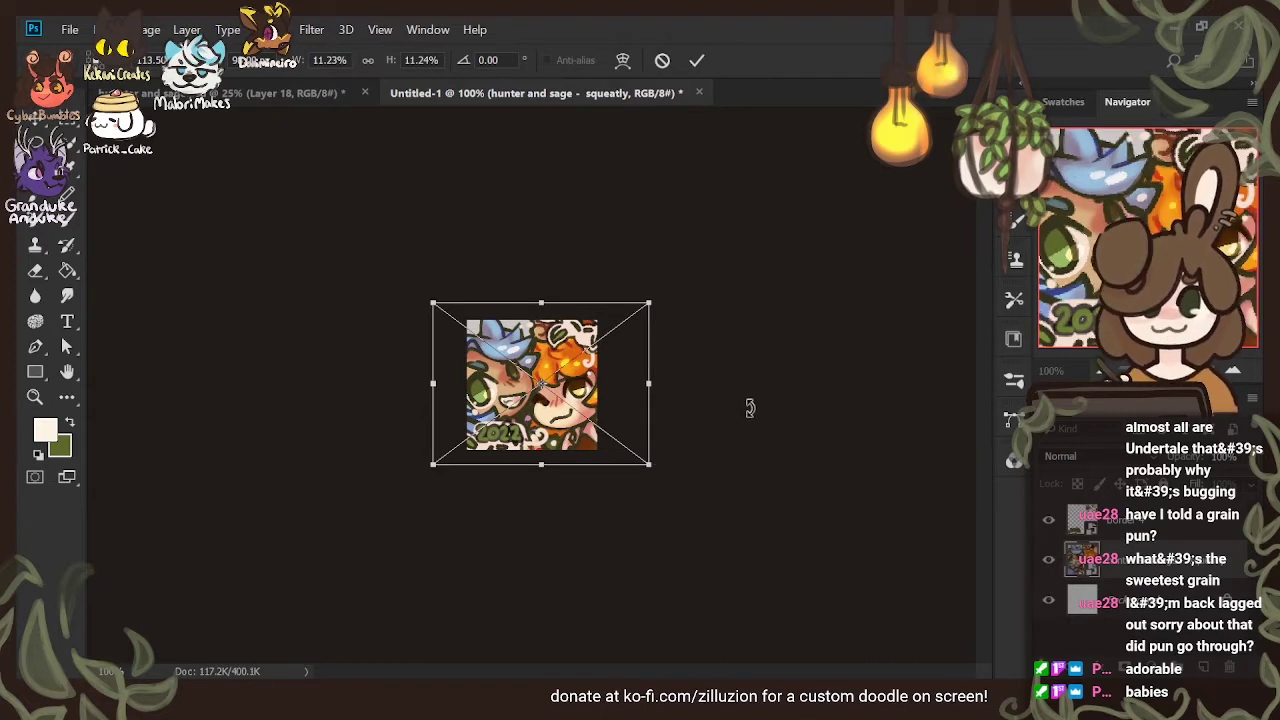
key("Return")
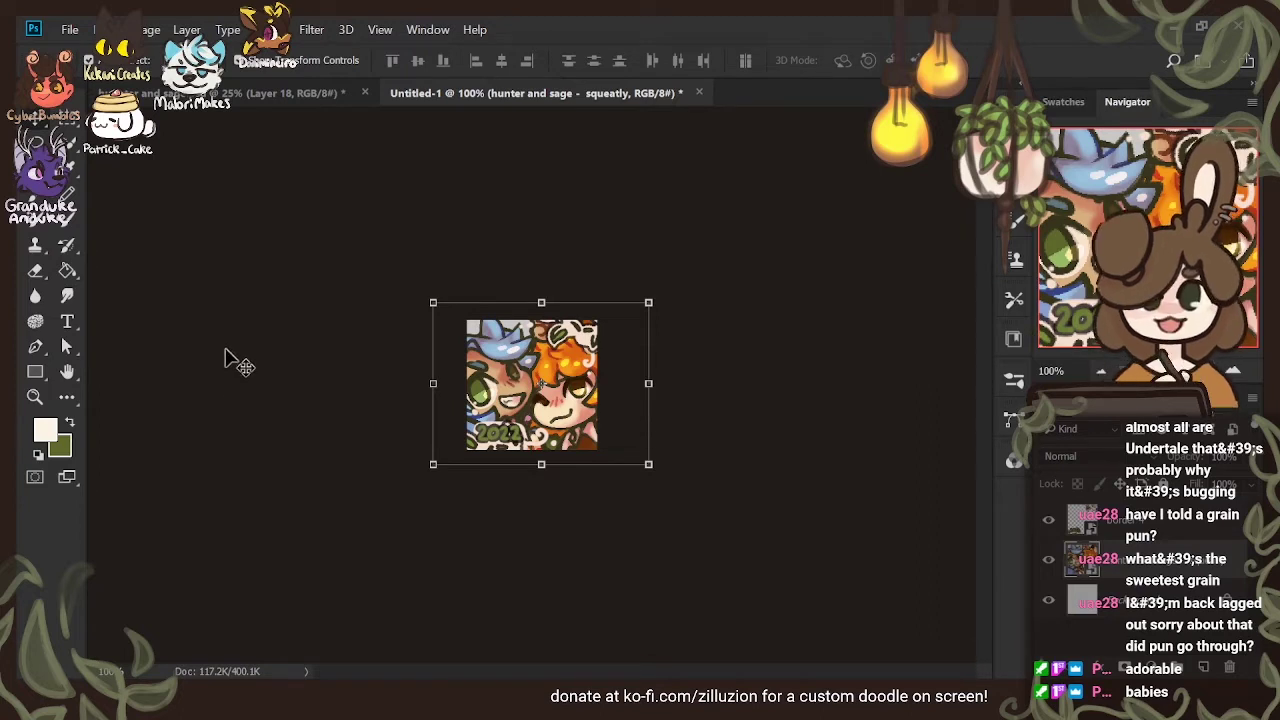
Save the 2022 icon and close its document, and save the original hunter and sage drawing
left_click(36, 143)
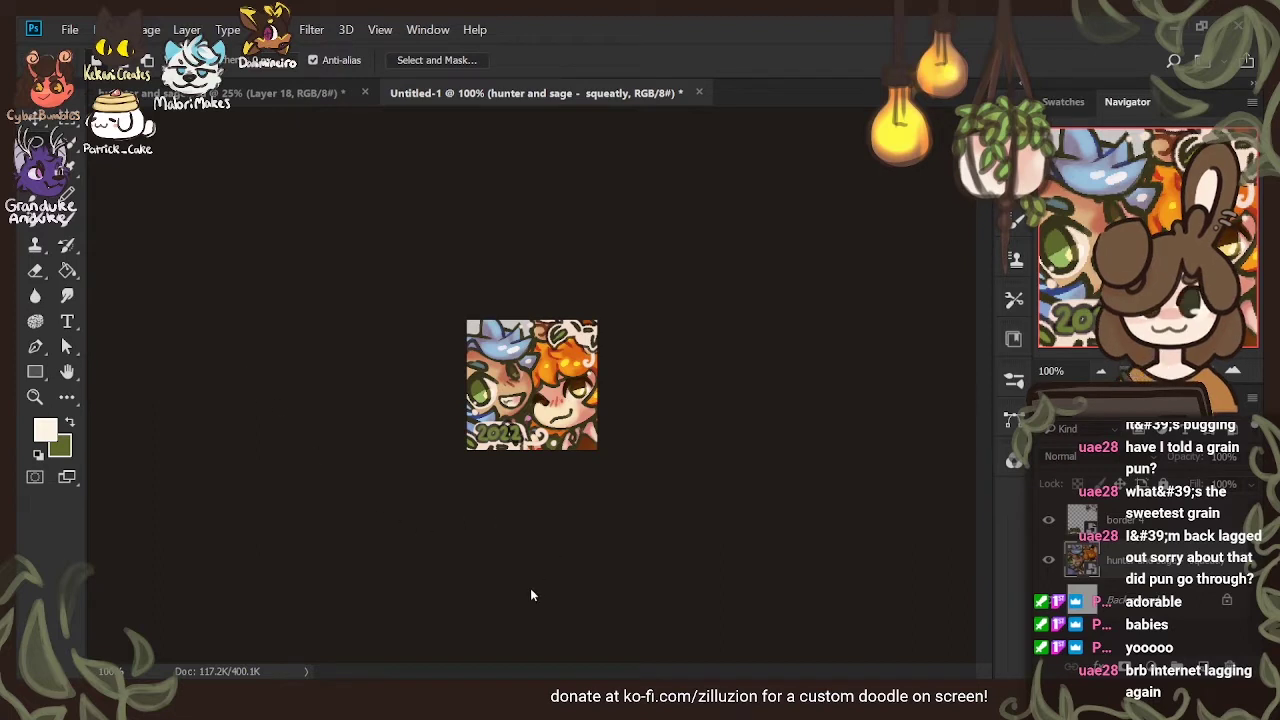
key("ctrl+s")
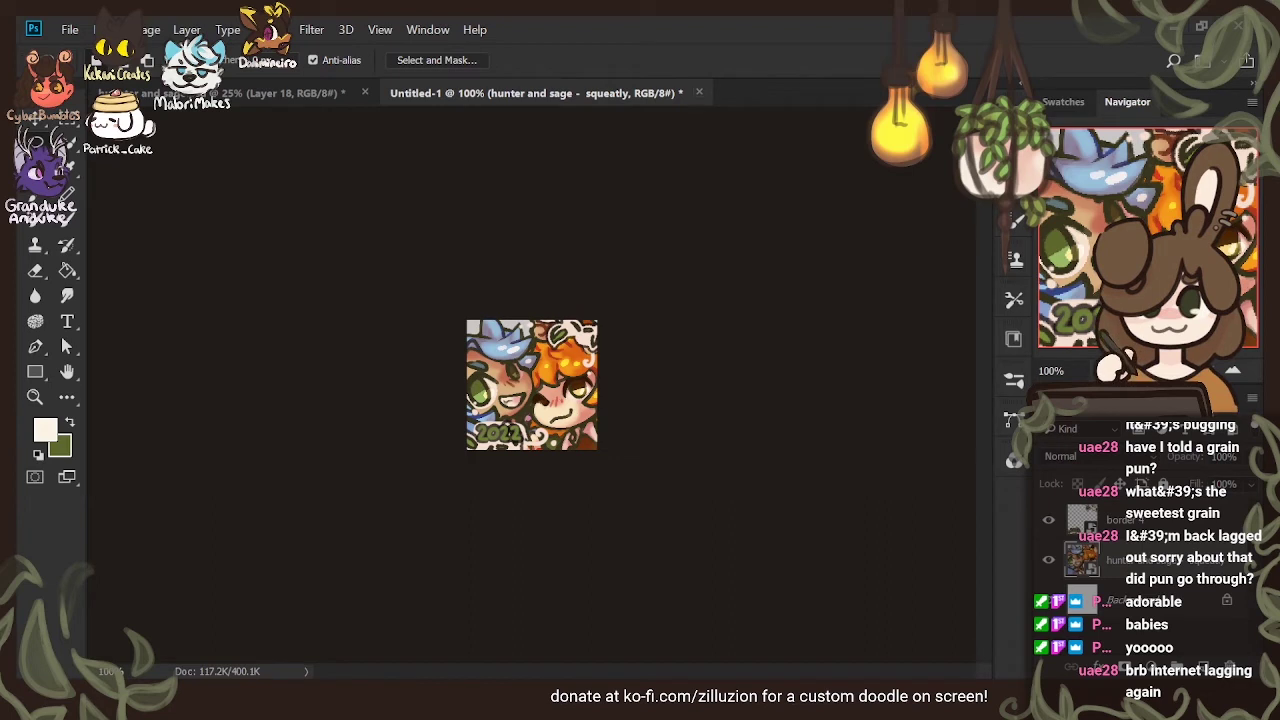
left_click(699, 93)
left_click(680, 323)
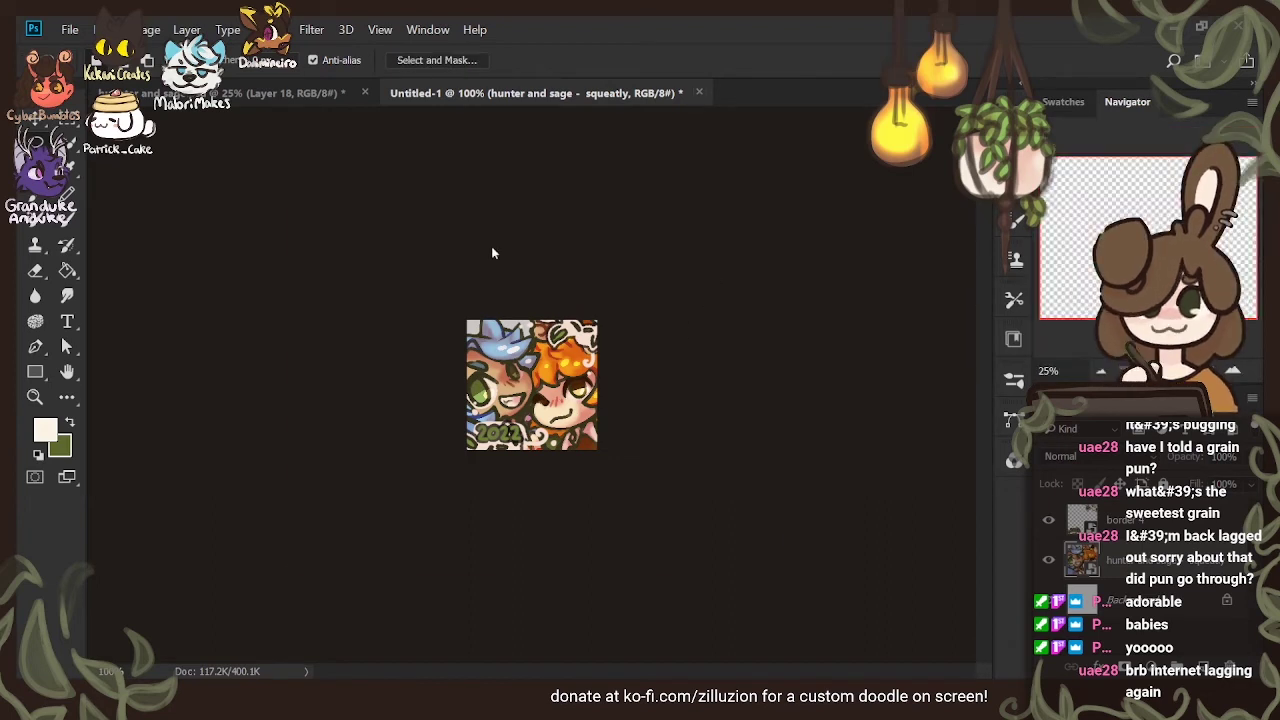
key("ctrl+w")
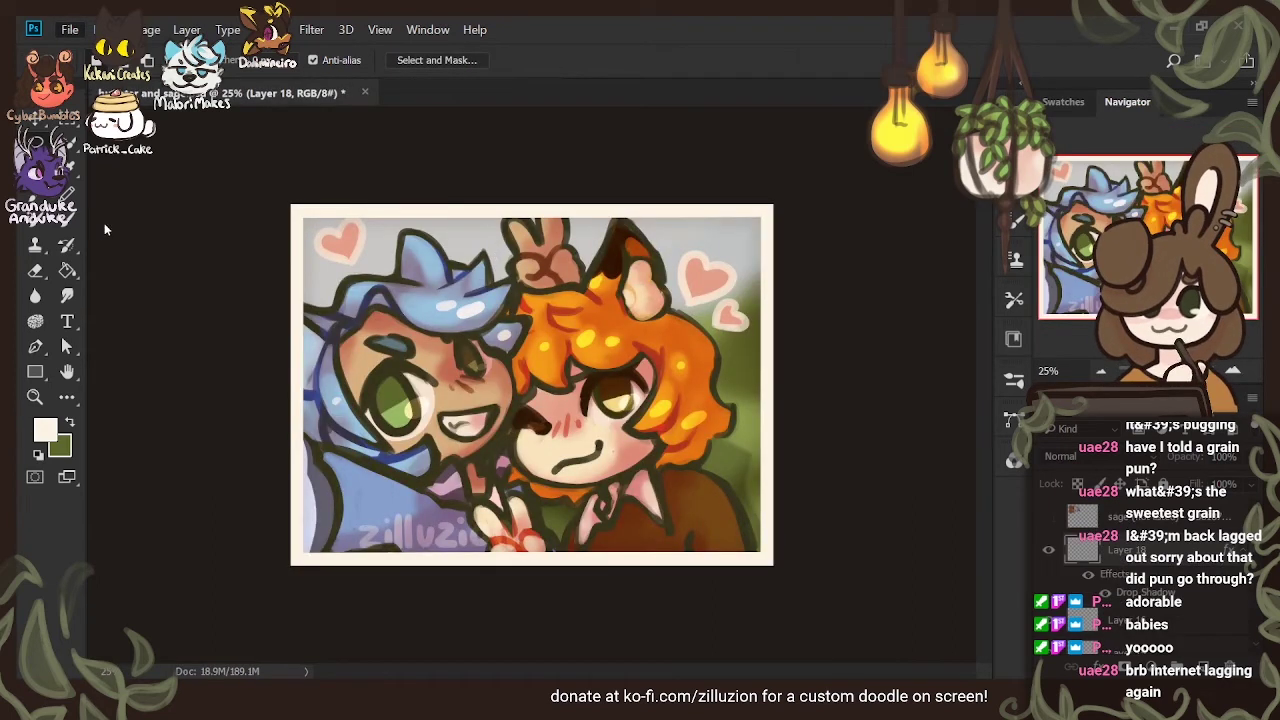
key("ctrl+s")
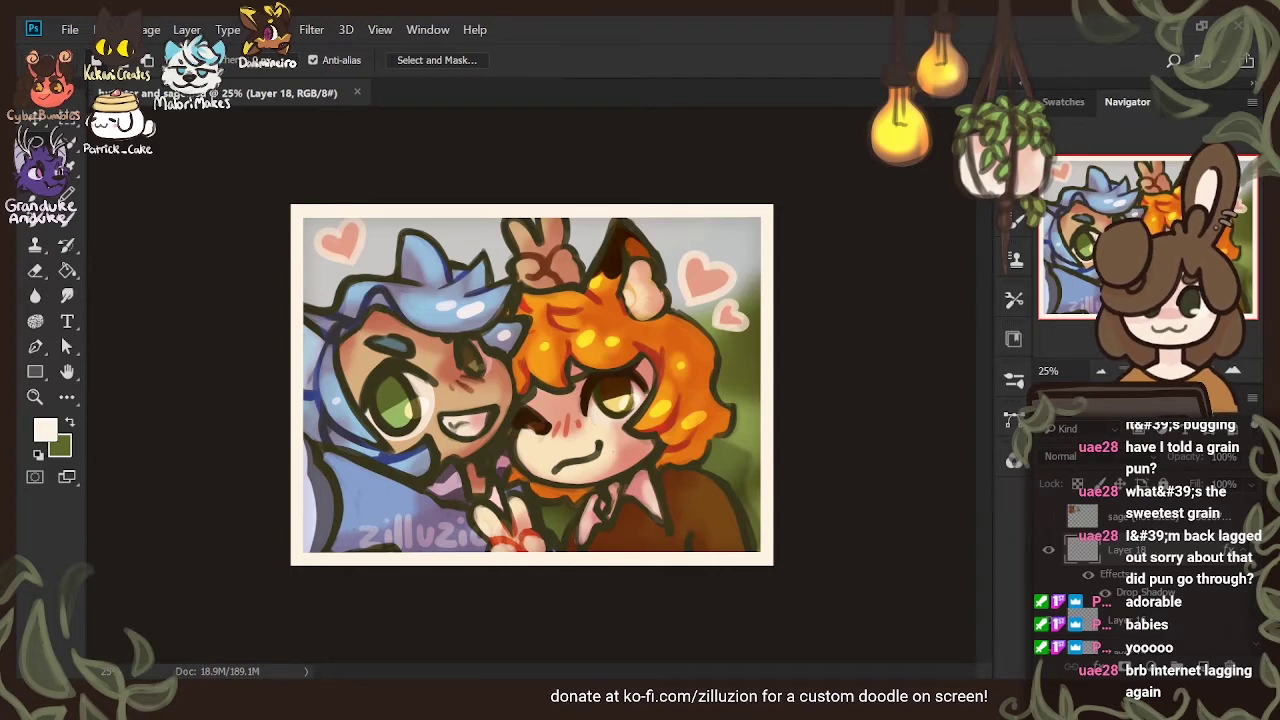
Create a new blank square document with a white background and close the hunter and sage drawing
left_click(66, 33)
left_click(346, 223)
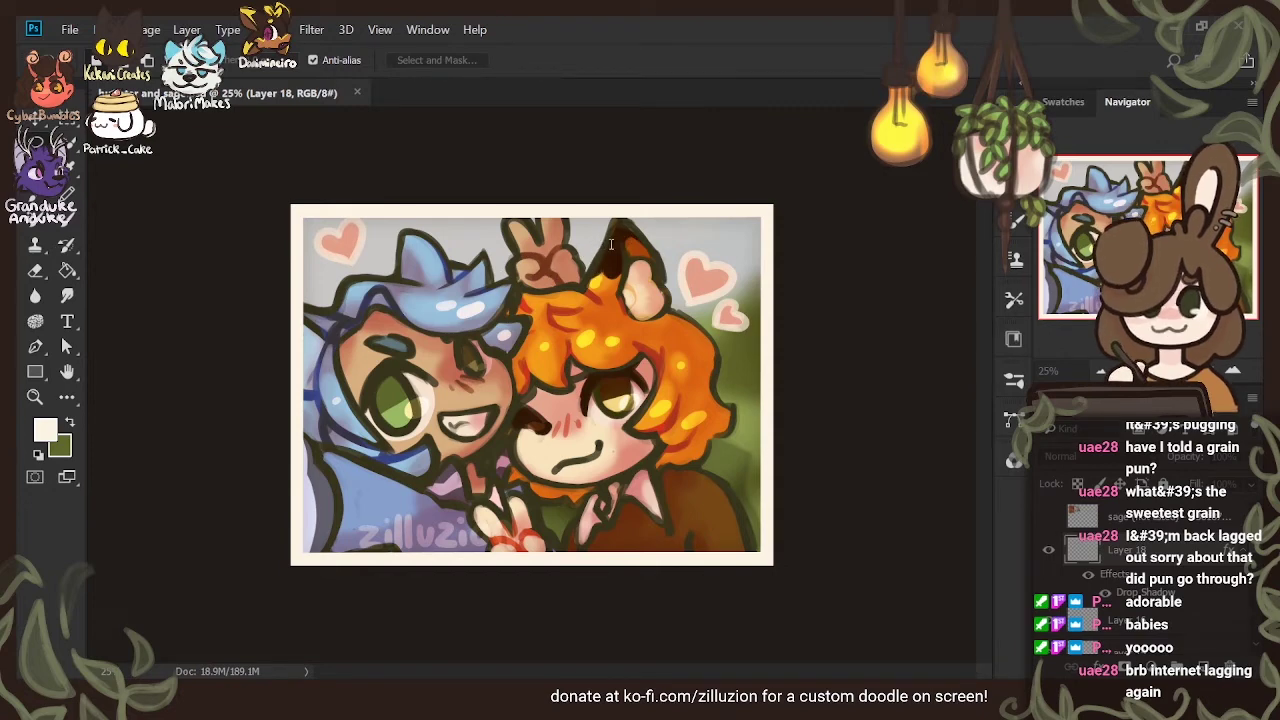
key("Return")
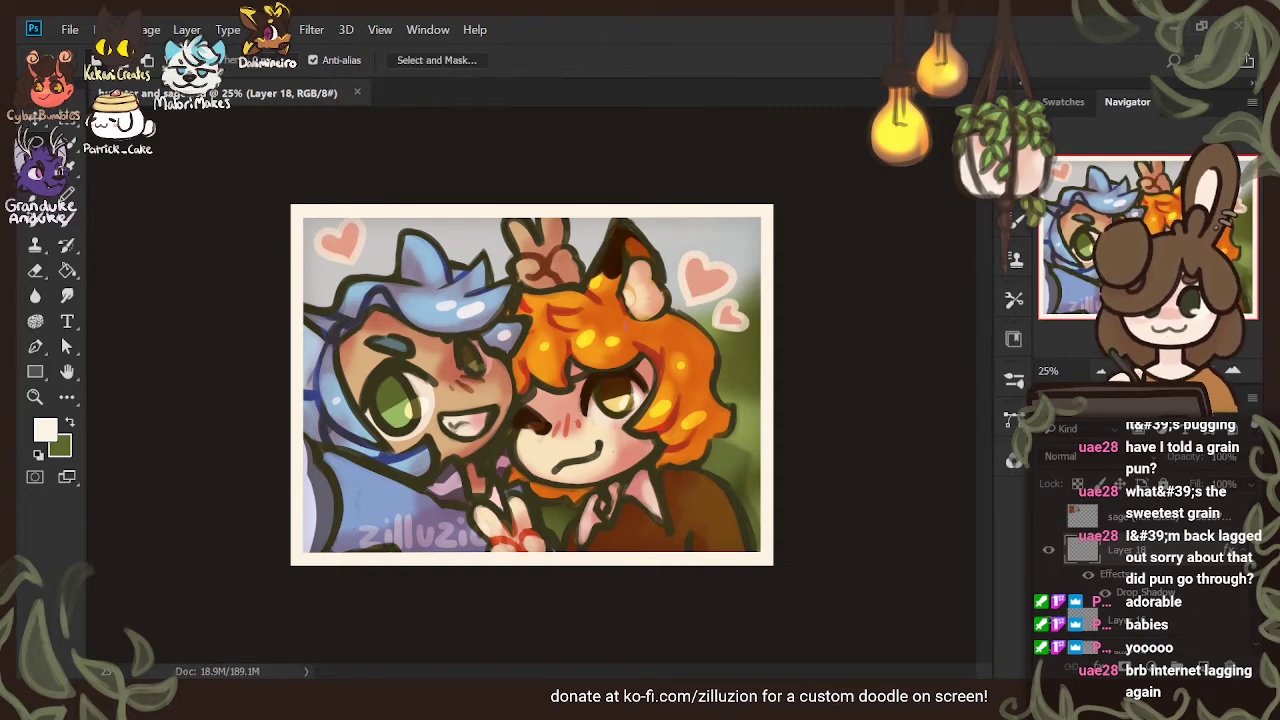
left_click(264, 95)
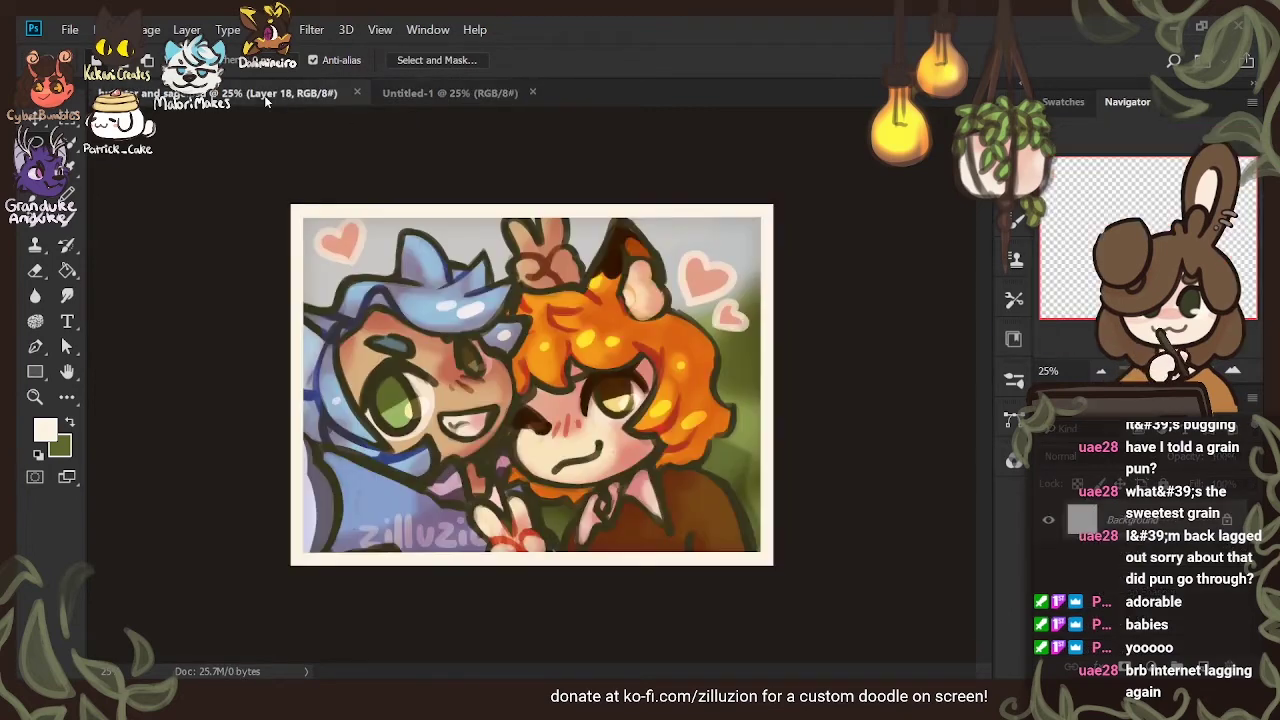
left_click(356, 92)
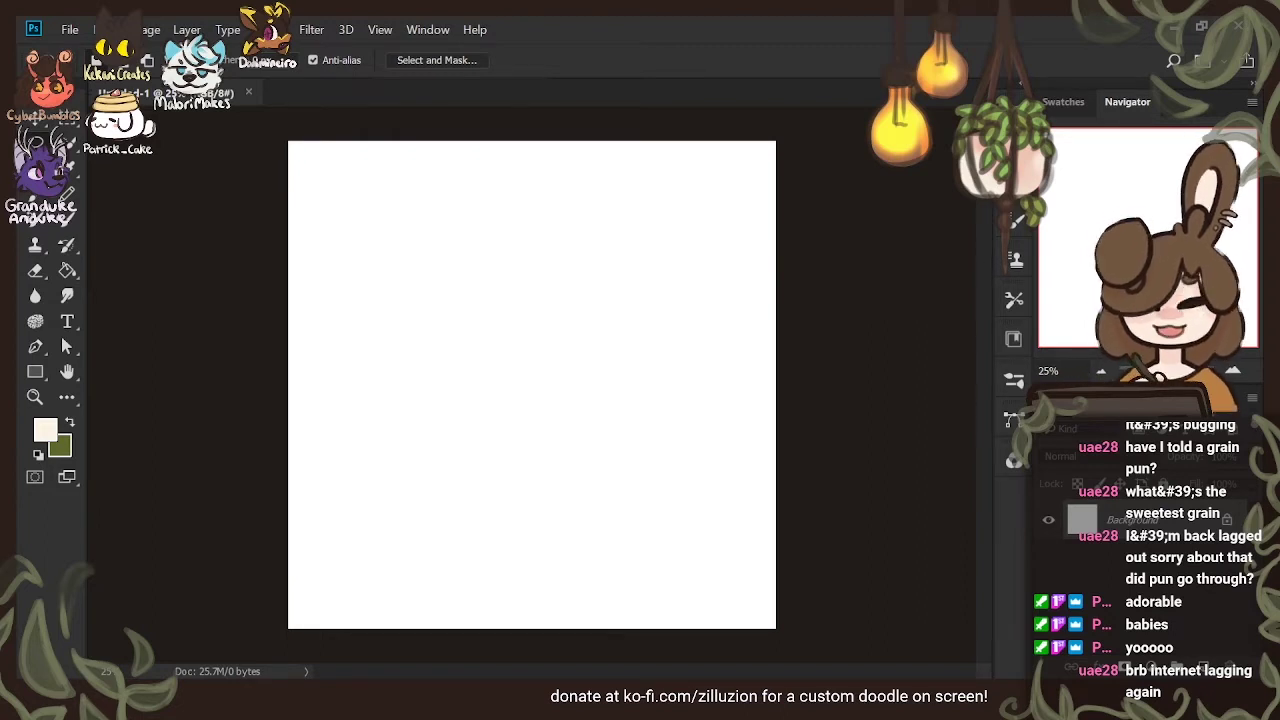
Place the "border 1" image with the 2022 lettering in the blank document and scale it up to 442%
left_click_drag(465, 442, 450, 431)
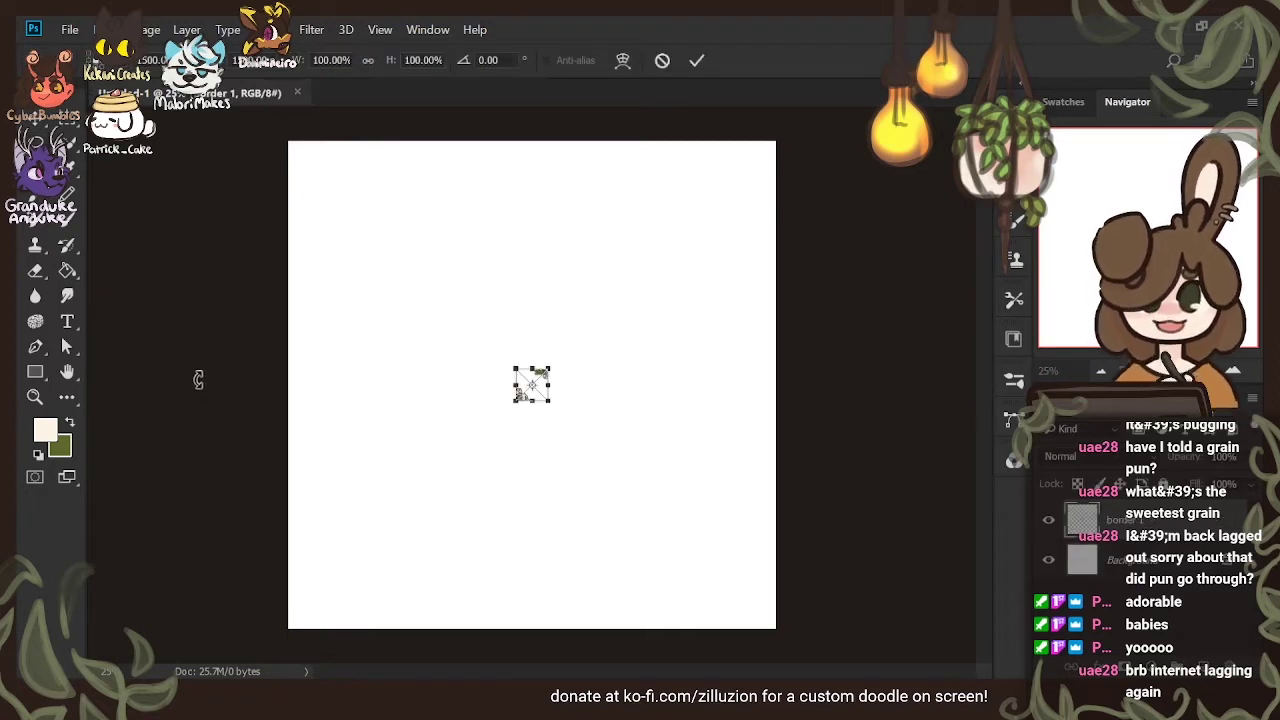
left_click_drag(549, 403, 694, 480)
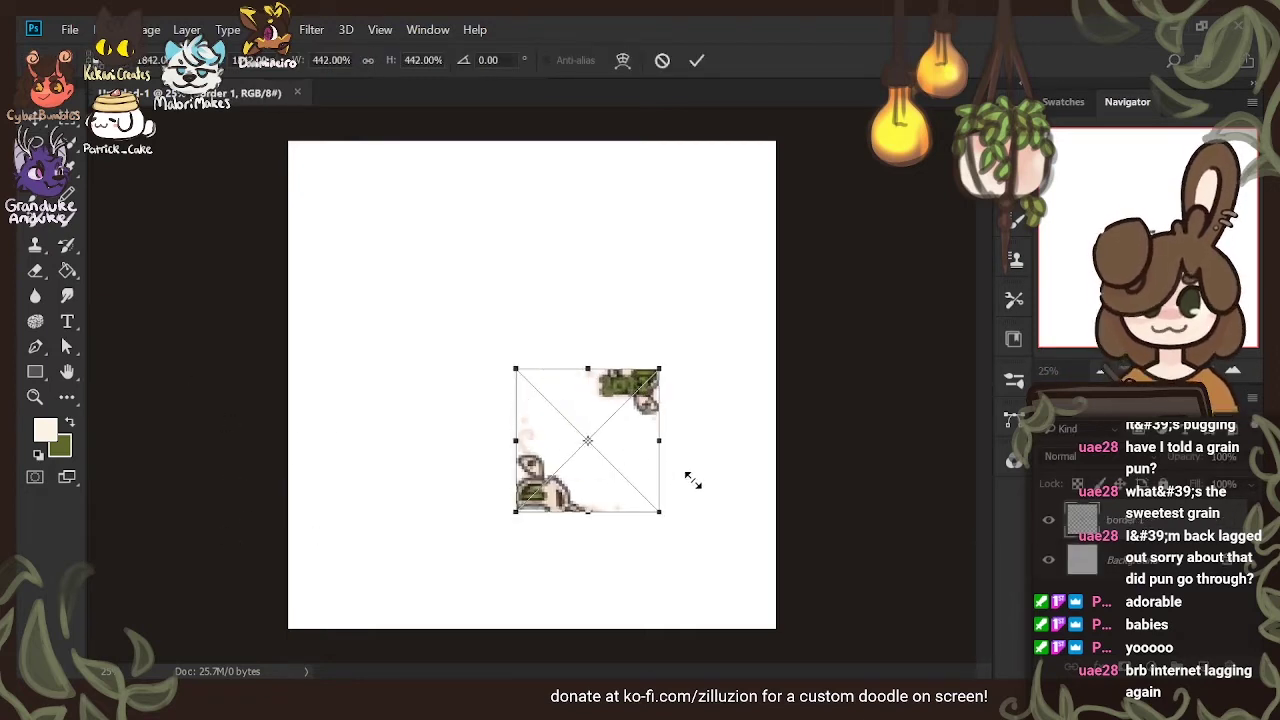
key("Return")
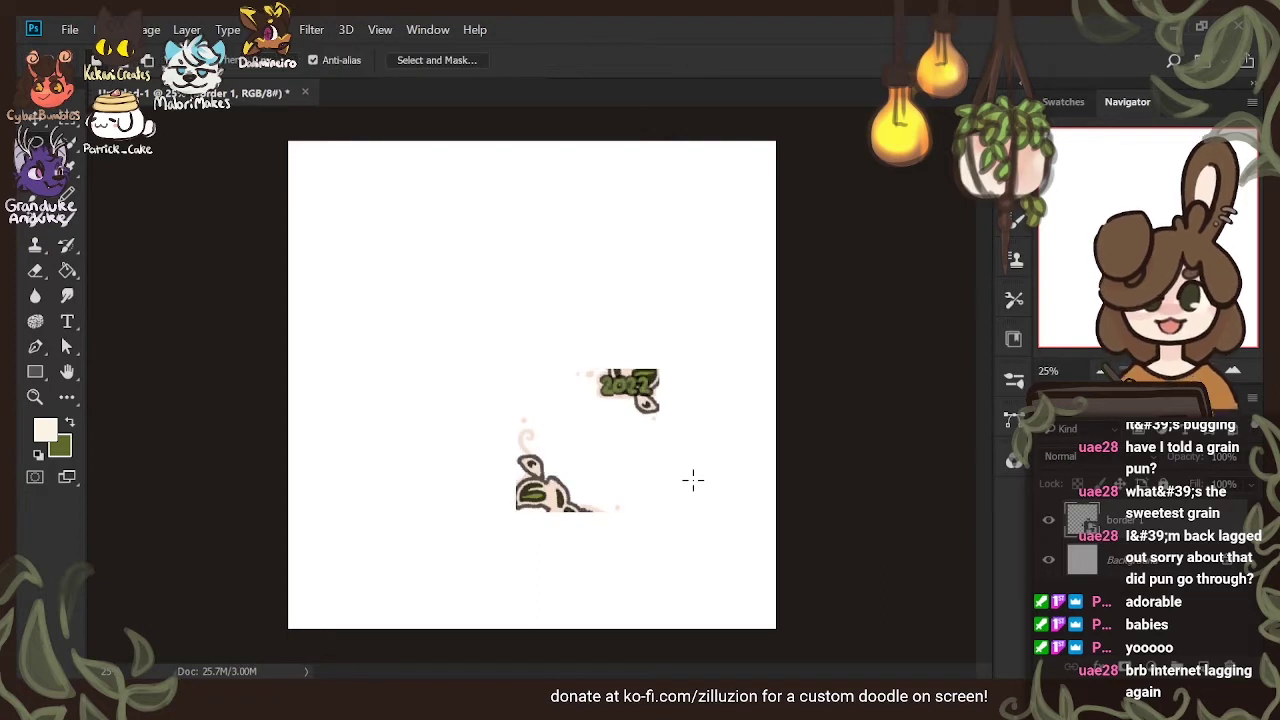
Sample a pale pink-beige as the foreground colour and fill the Background layer with it
key("i")
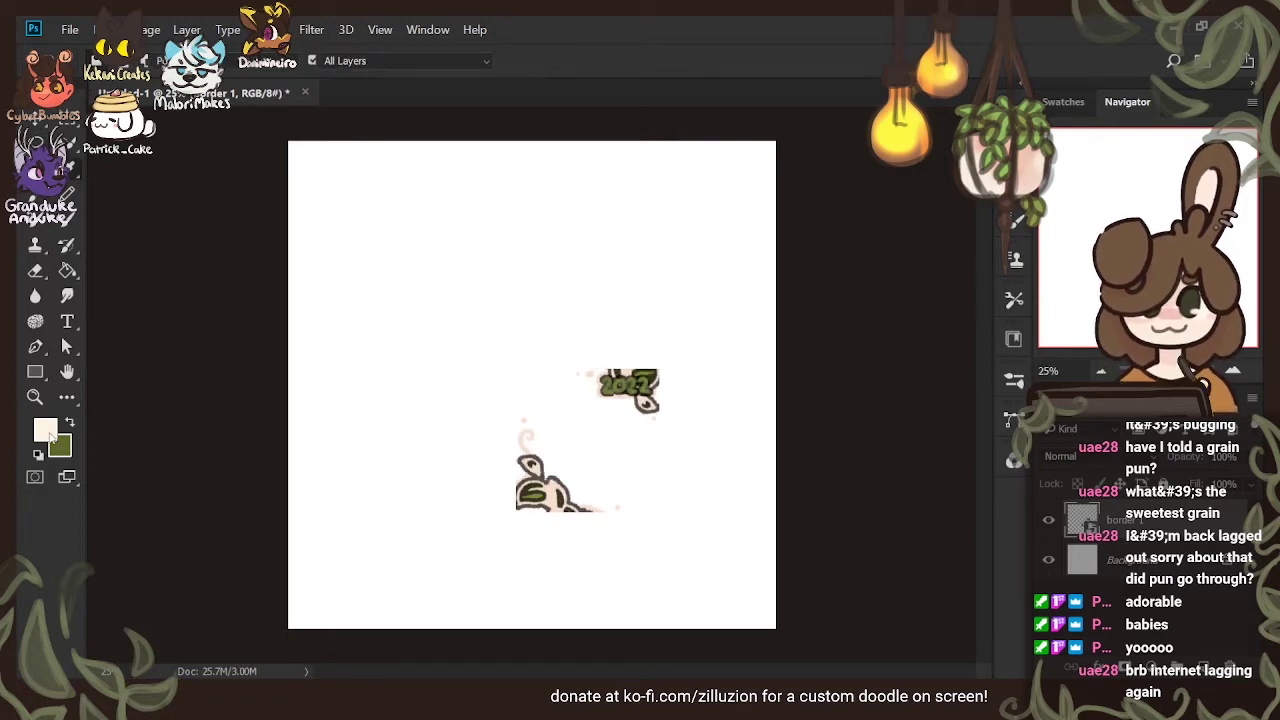
left_click(1170, 208)
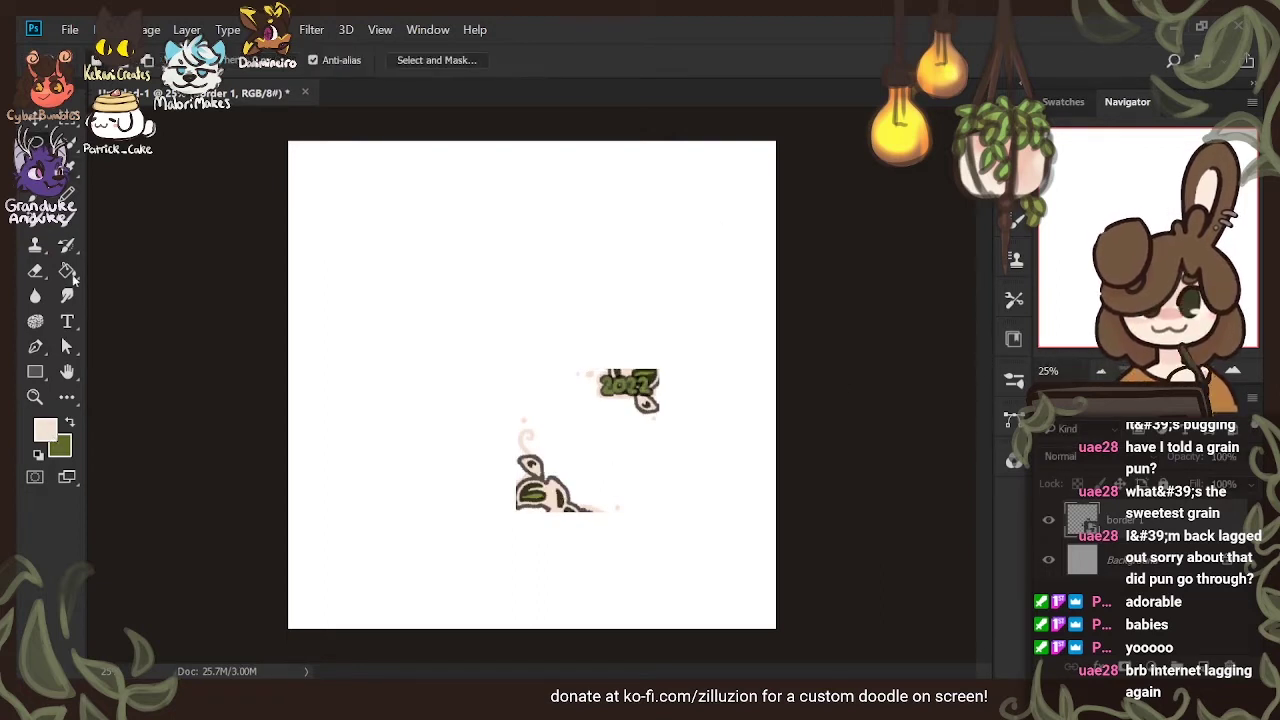
key("g")
key("alt+bracketleft")
key("alt+BackSpace")
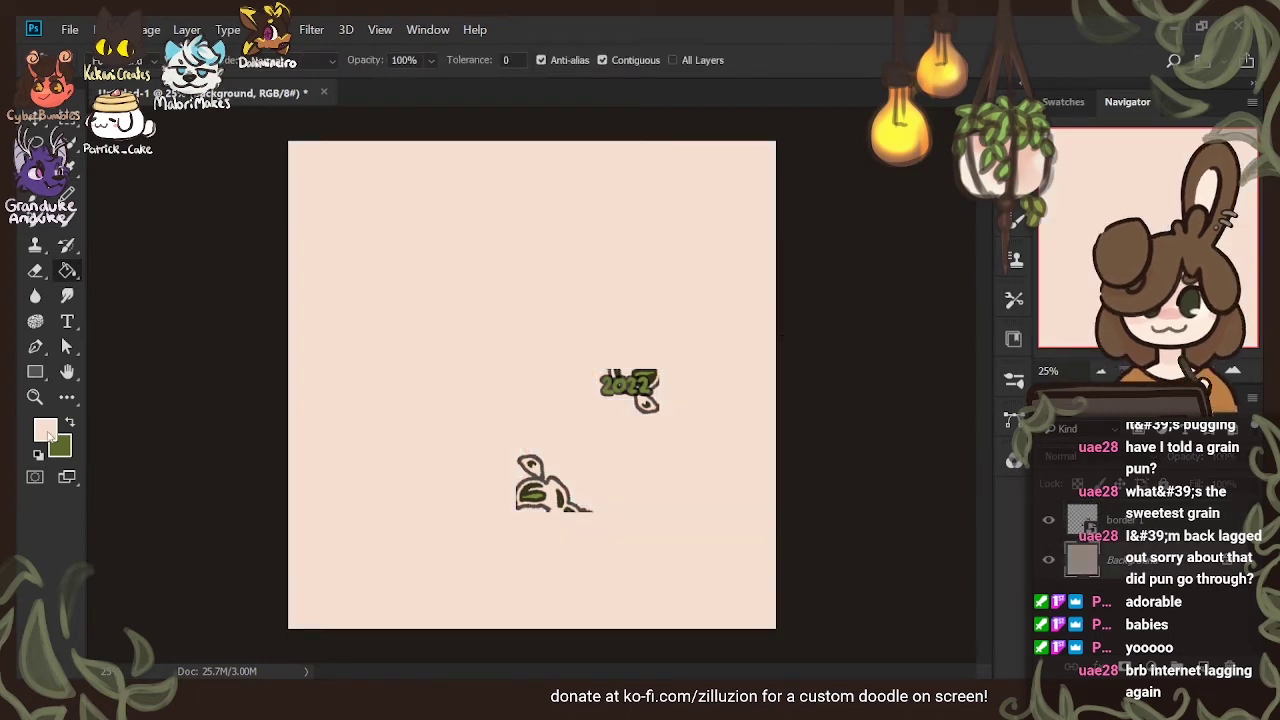
Sample a dark olive-brown as the foreground colour and delete the border layer
key("i")
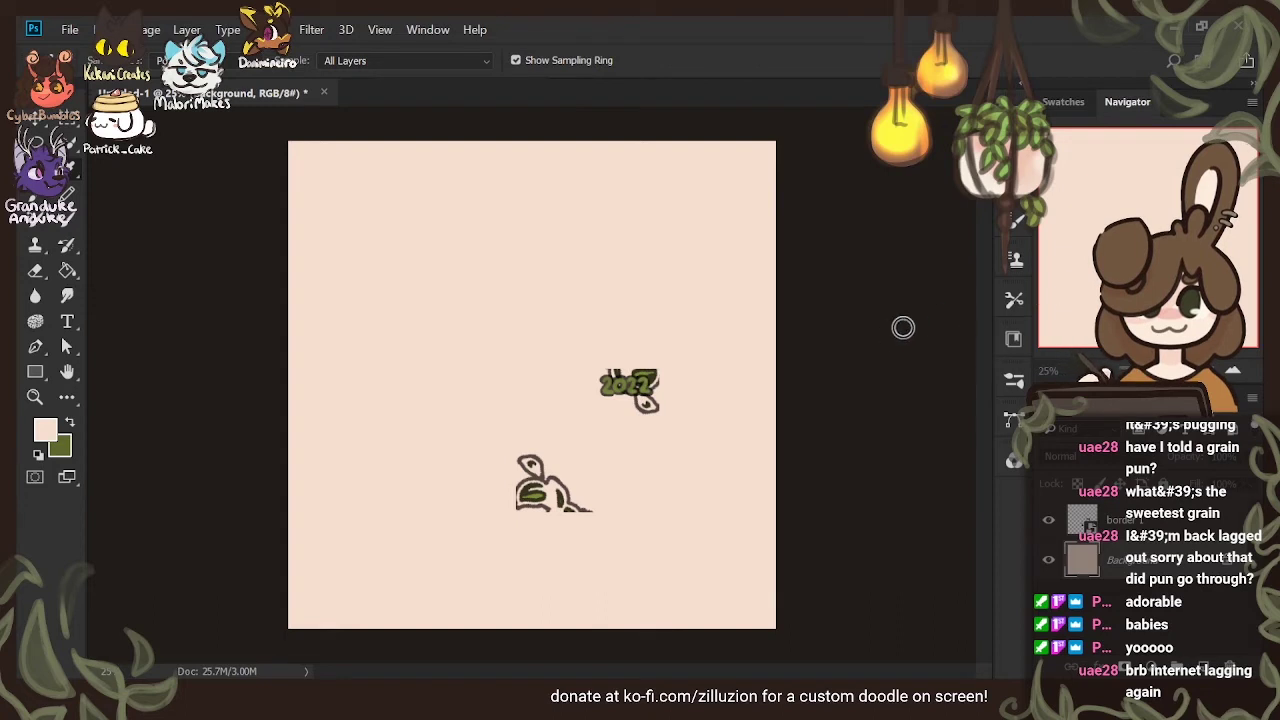
key("g")
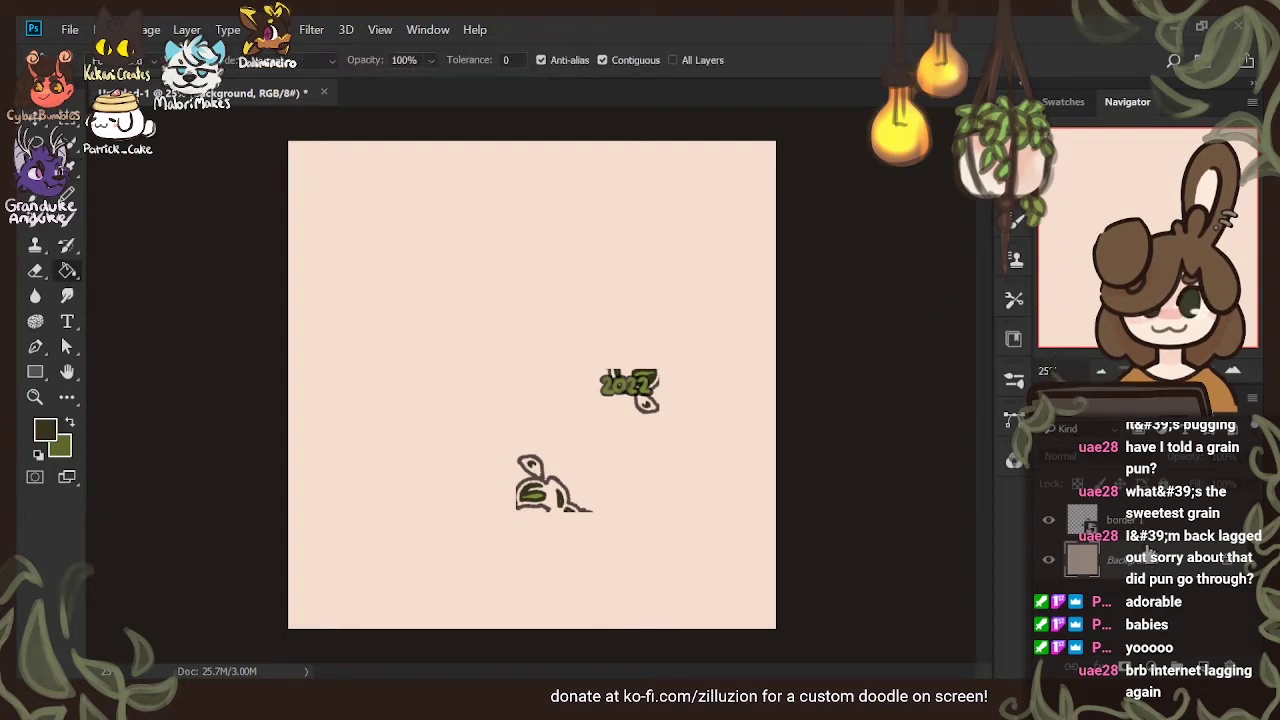
left_click(1150, 528)
key("Delete")
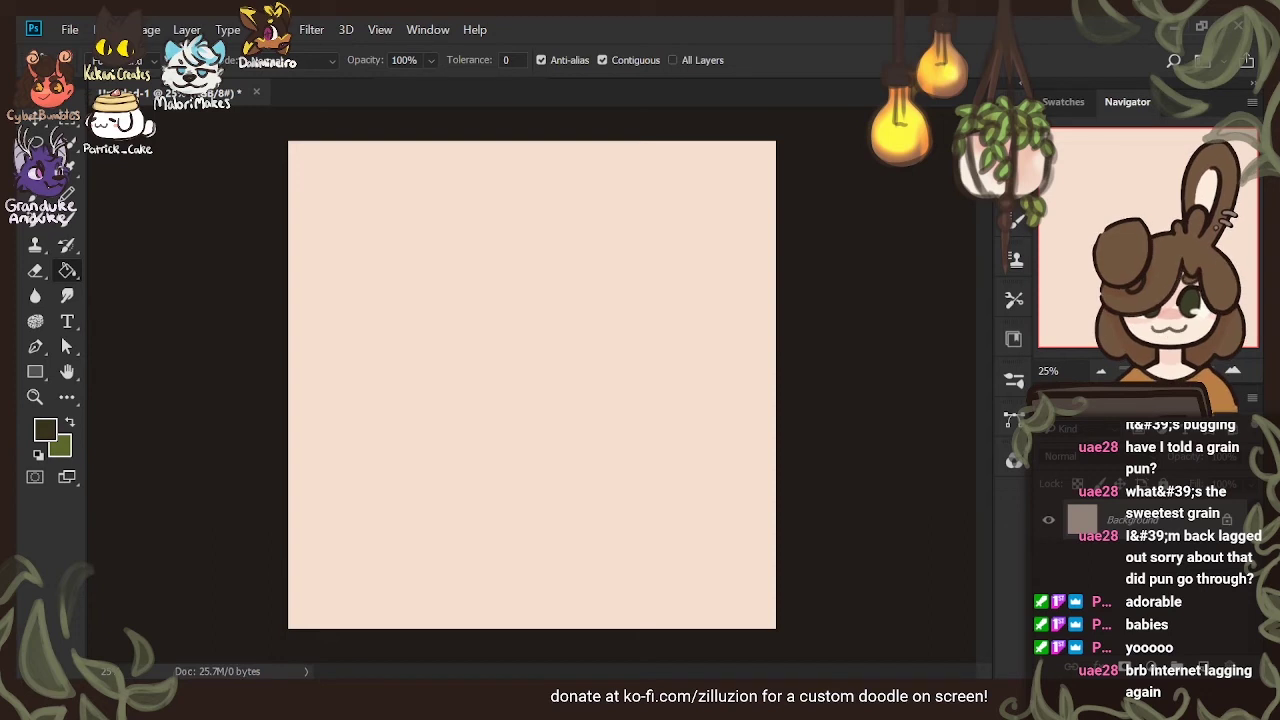
Place the Melody the otter reference image in the canvas's upper-left corner and add a new layer above it for brushwork
key("b")
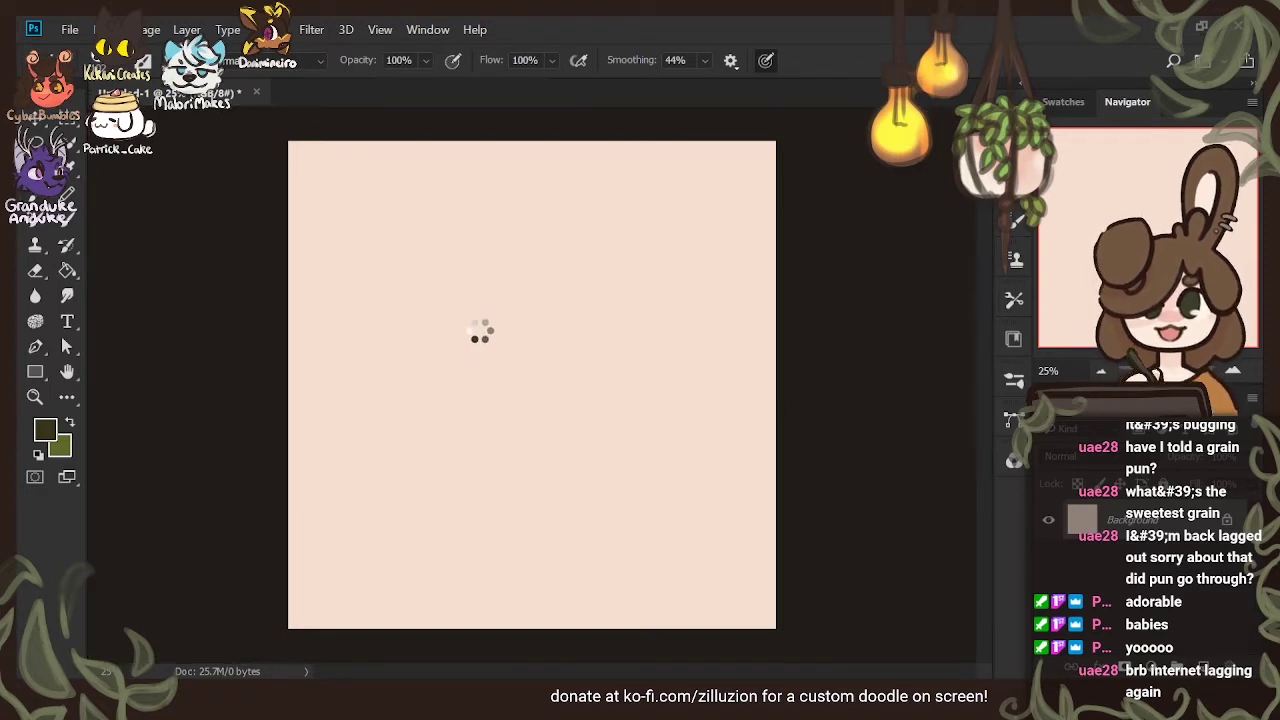
key("Return")
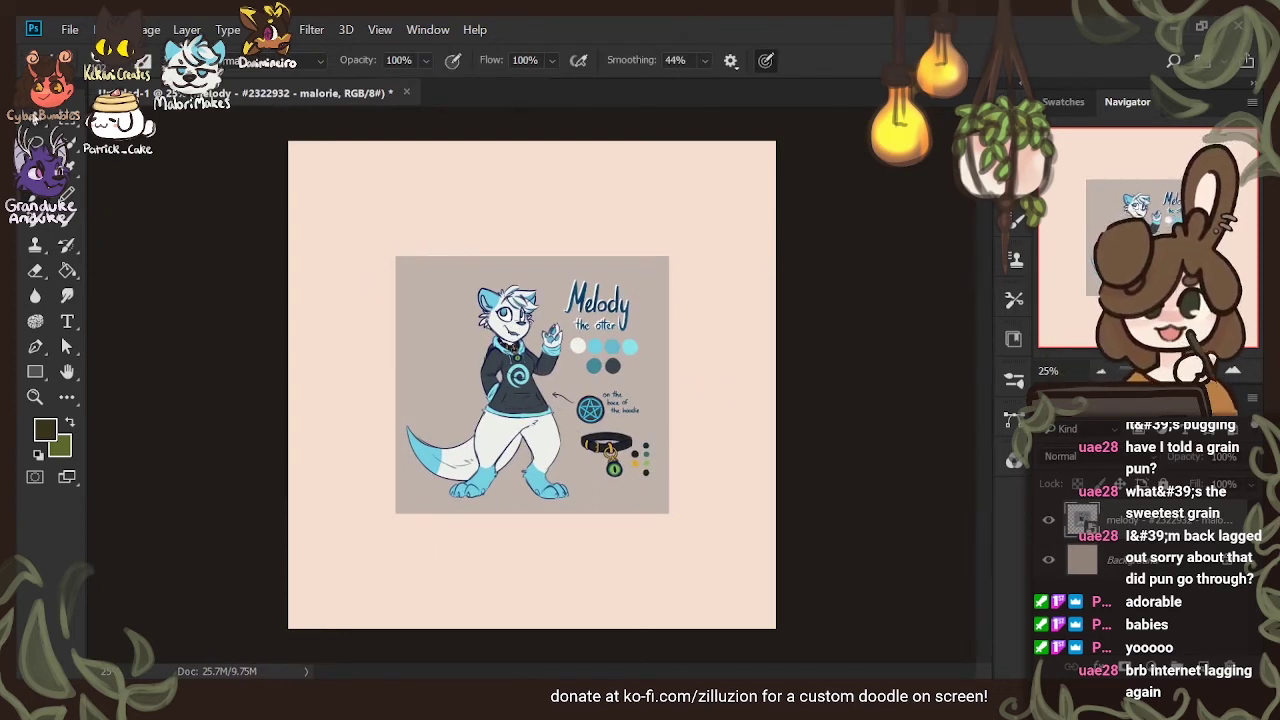
key("v")
mouse_move(569, 371)
left_mouse_down()
mouse_move(534, 273)
mouse_move(485, 213)
mouse_move(458, 230)
left_mouse_up()
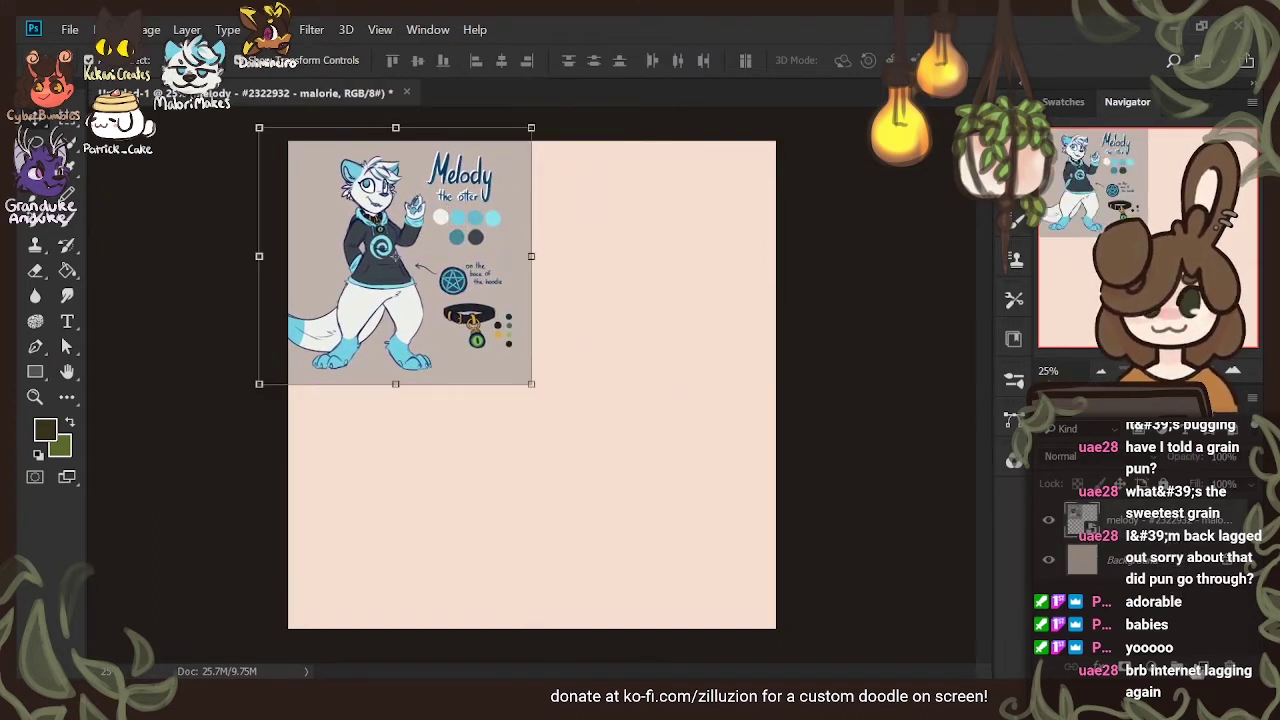
left_click(1204, 669)
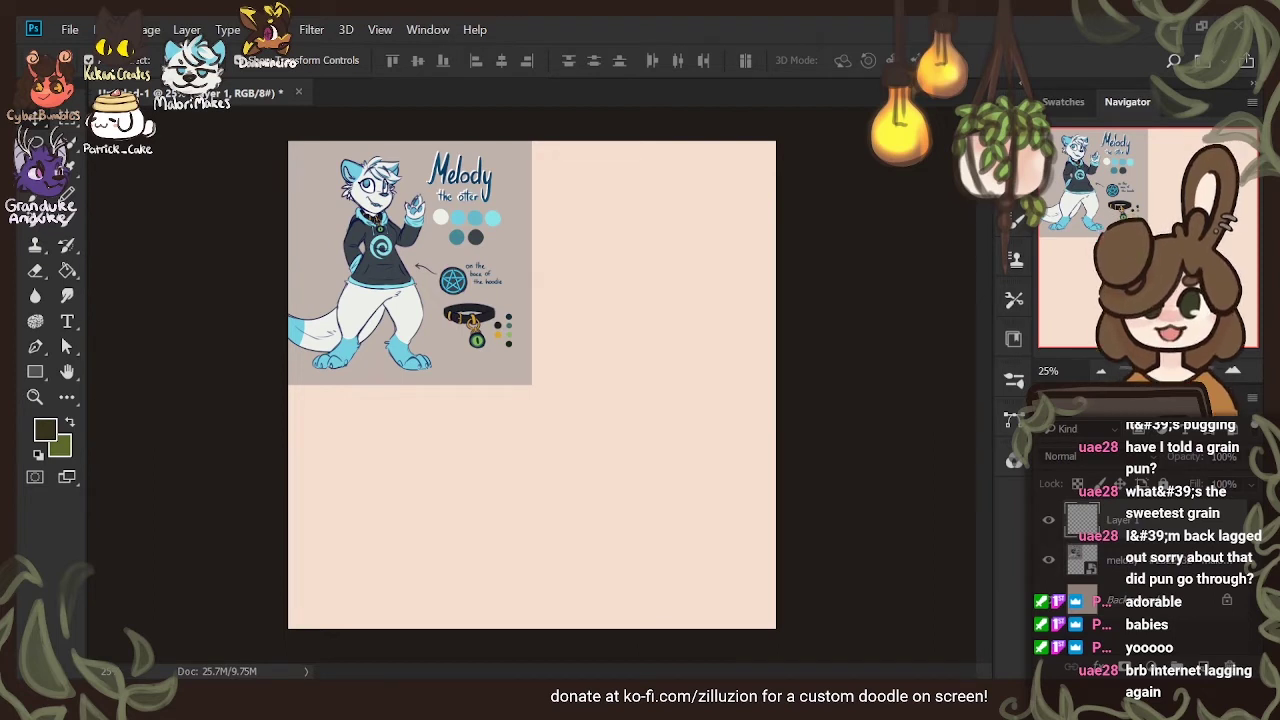
key("b")
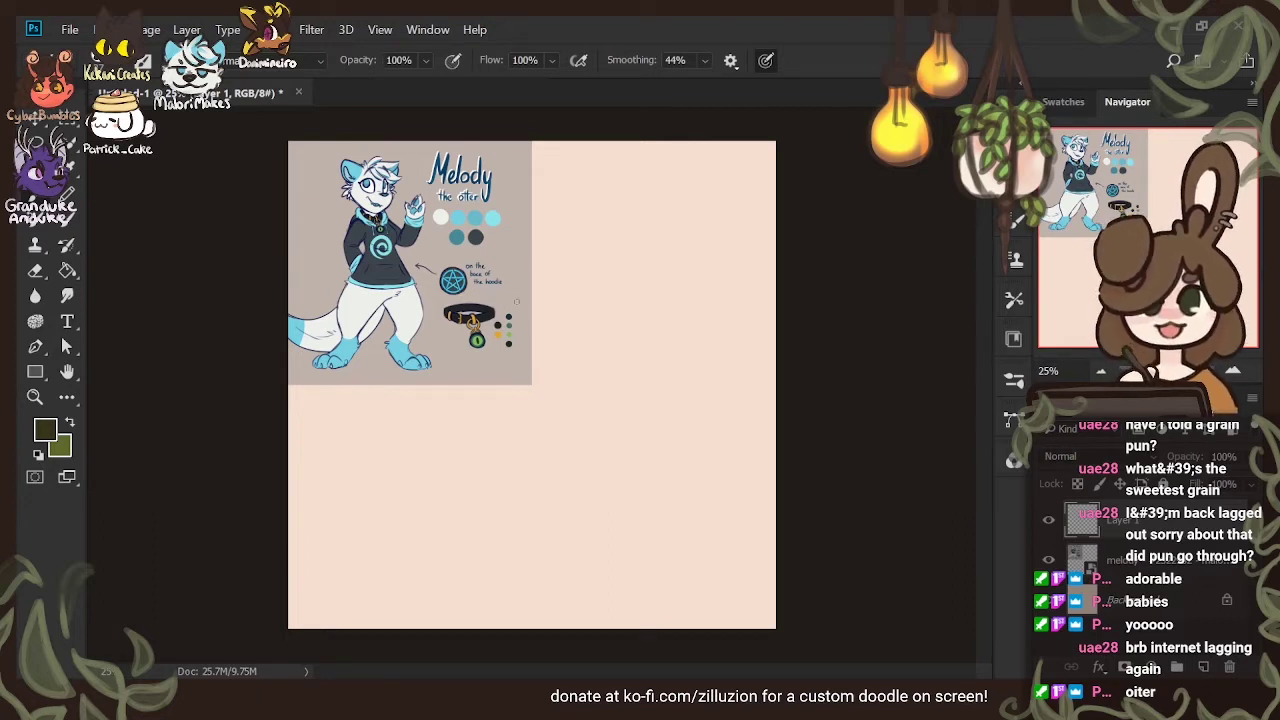
mouse_move(533, 297)
left_mouse_down()
mouse_move(473, 290)
mouse_move(487, 298)
left_mouse_up()
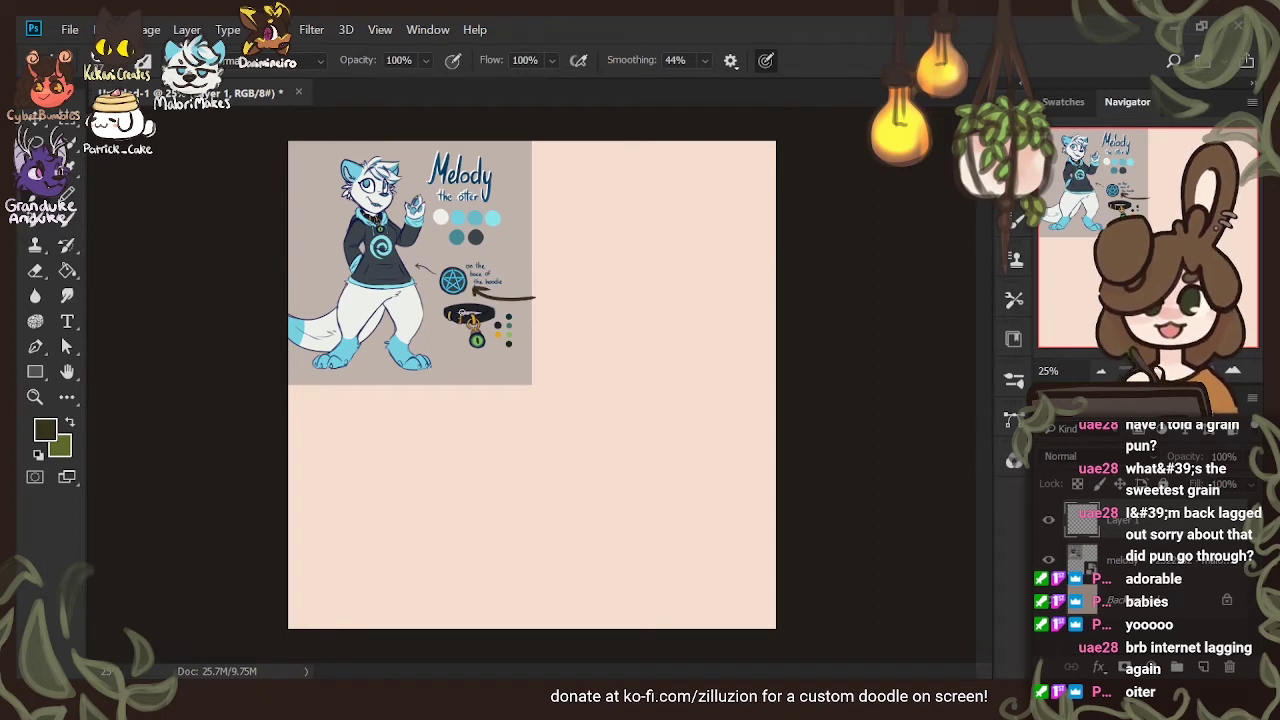
key("ctrl+z")
key("ctrl+z")
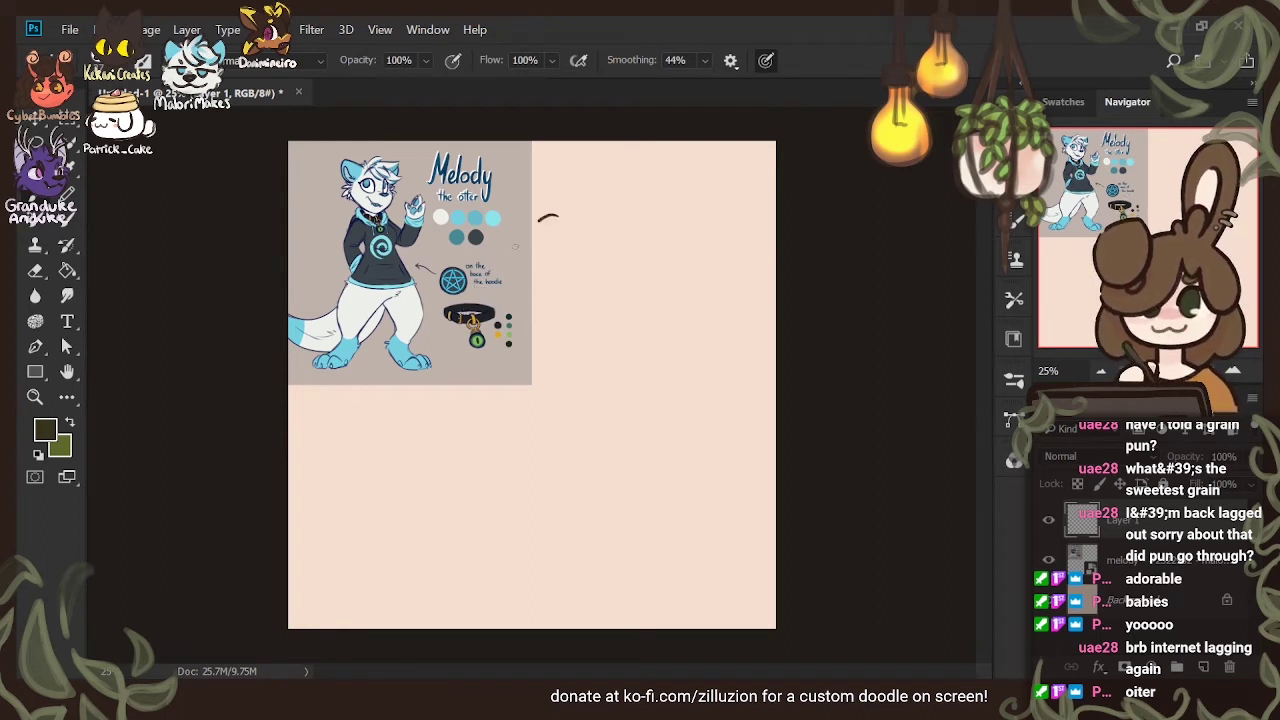
left_click_drag(543, 222, 544, 294)
key("ctrl+z")
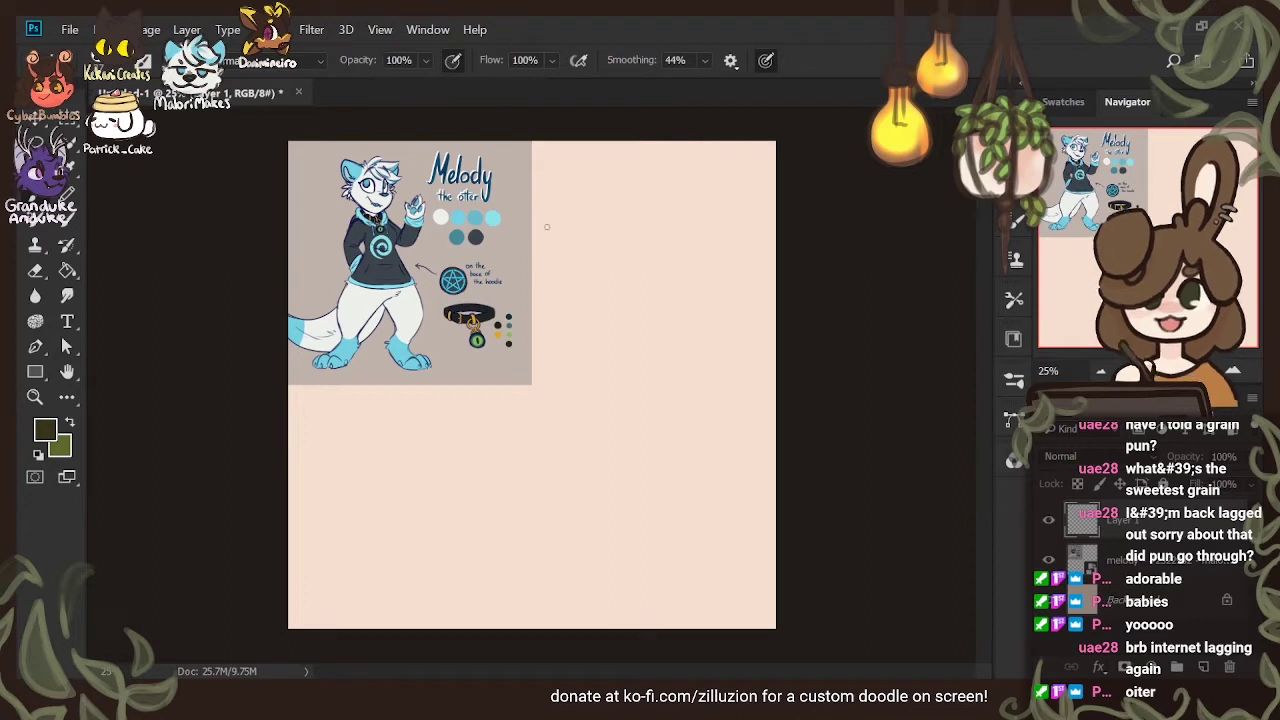
Sketch the otter's round head beside the reference, with a protruding muzzle and a curved chest outline beneath it
mouse_move(548, 219)
left_mouse_down()
mouse_move(510, 241)
mouse_move(565, 318)
mouse_move(605, 282)
mouse_move(575, 210)
mouse_move(532, 220)
left_mouse_up()
left_click_drag(533, 312, 580, 311)
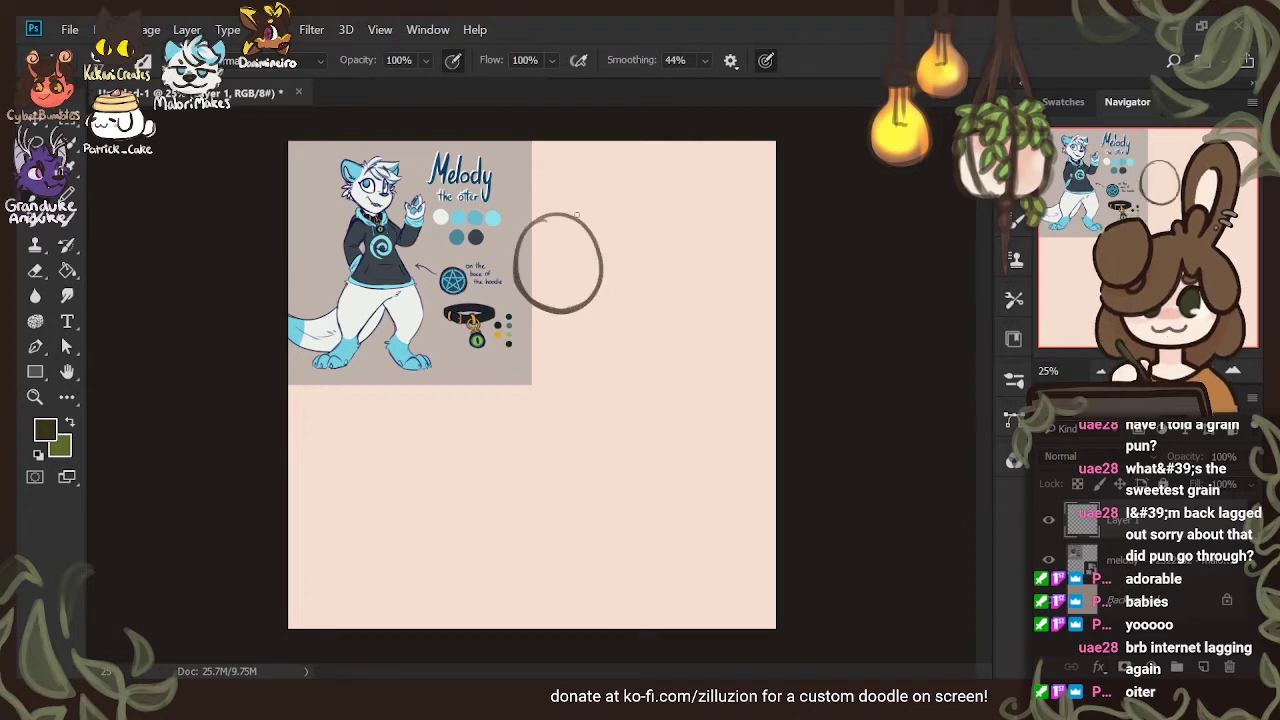
mouse_move(558, 214)
left_mouse_down()
mouse_move(620, 258)
mouse_move(597, 225)
mouse_move(625, 270)
mouse_move(619, 248)
mouse_move(609, 299)
left_mouse_up()
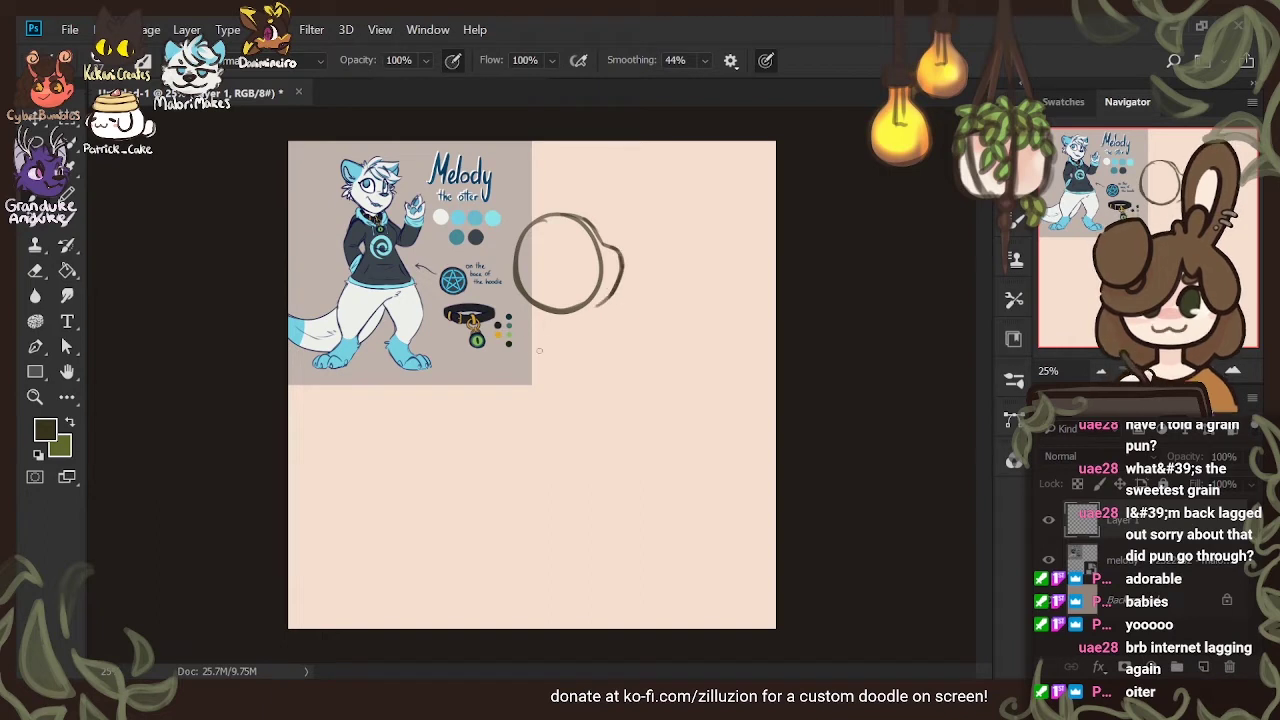
mouse_move(510, 350)
left_mouse_down()
mouse_move(514, 308)
mouse_move(492, 364)
mouse_move(514, 382)
mouse_move(546, 380)
mouse_move(587, 339)
left_mouse_up()
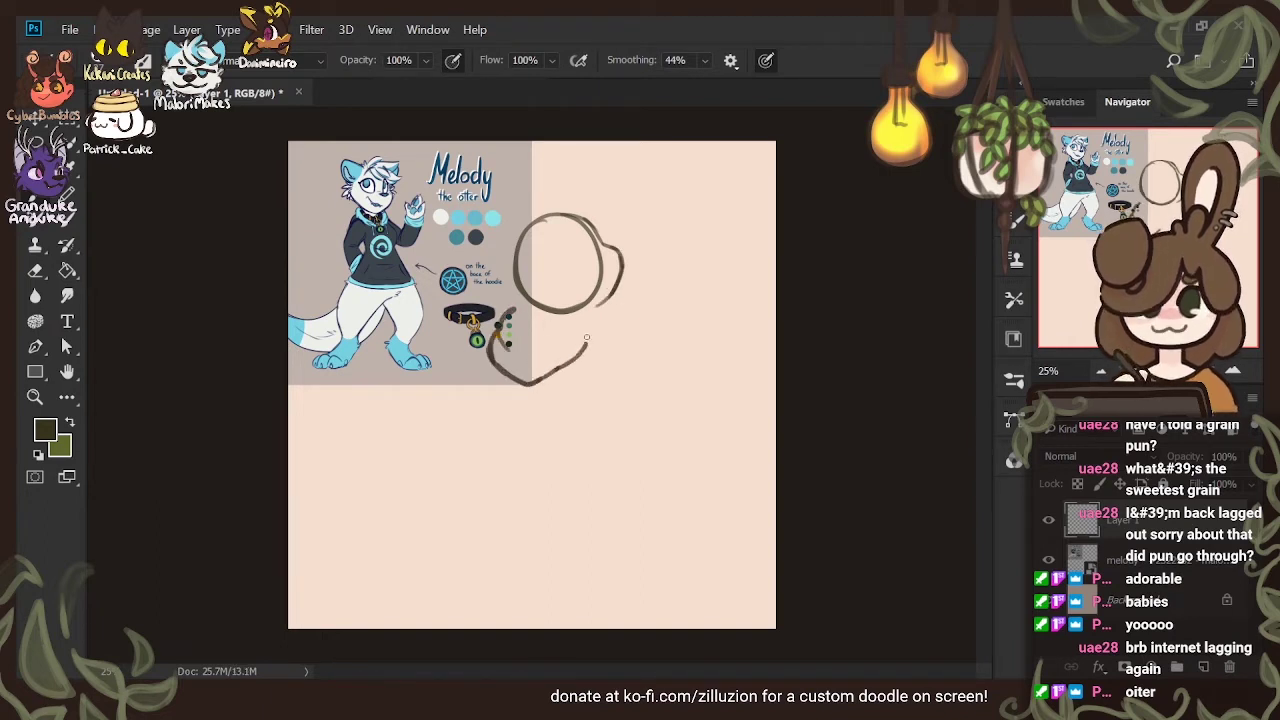
Sketch a closed arched eye, the nose and the mouth on the otter's face
mouse_move(561, 260)
left_mouse_down()
mouse_move(590, 240)
mouse_move(575, 274)
mouse_move(569, 237)
mouse_move(572, 277)
mouse_move(570, 259)
mouse_move(619, 267)
mouse_move(612, 246)
mouse_move(596, 276)
left_mouse_up()
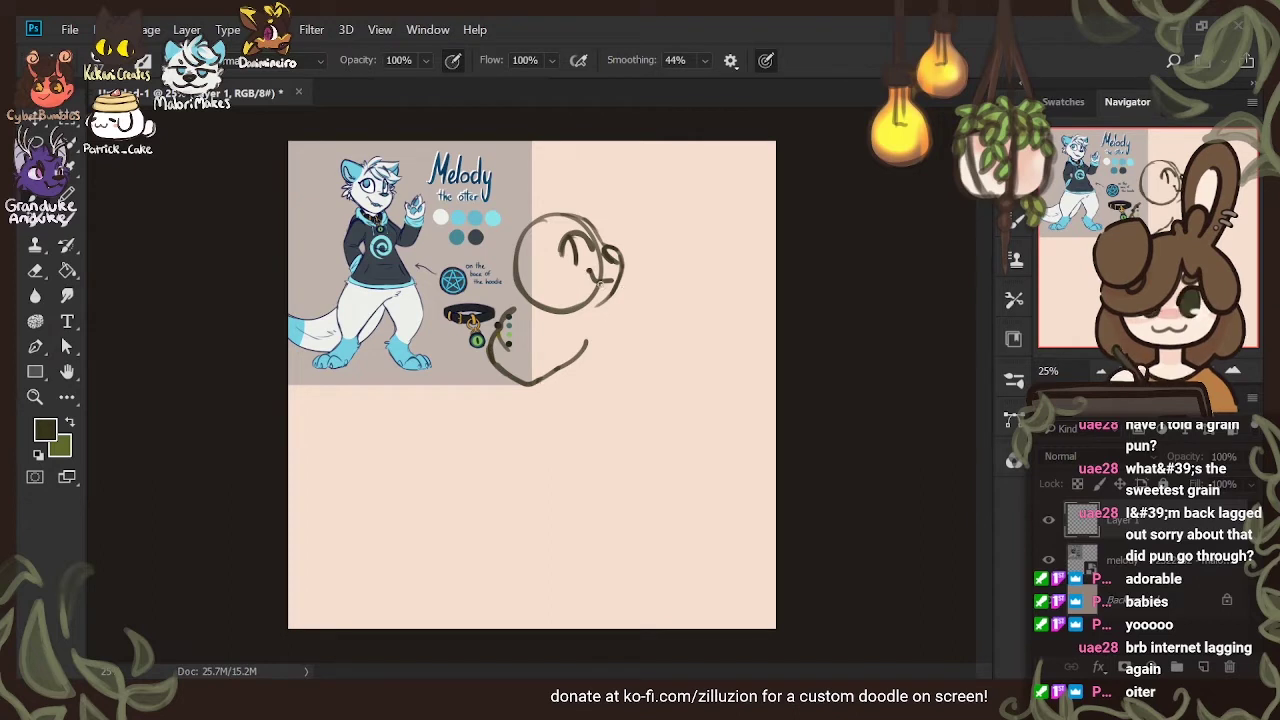
left_click_drag(599, 283, 614, 285)
key("ctrl+z")
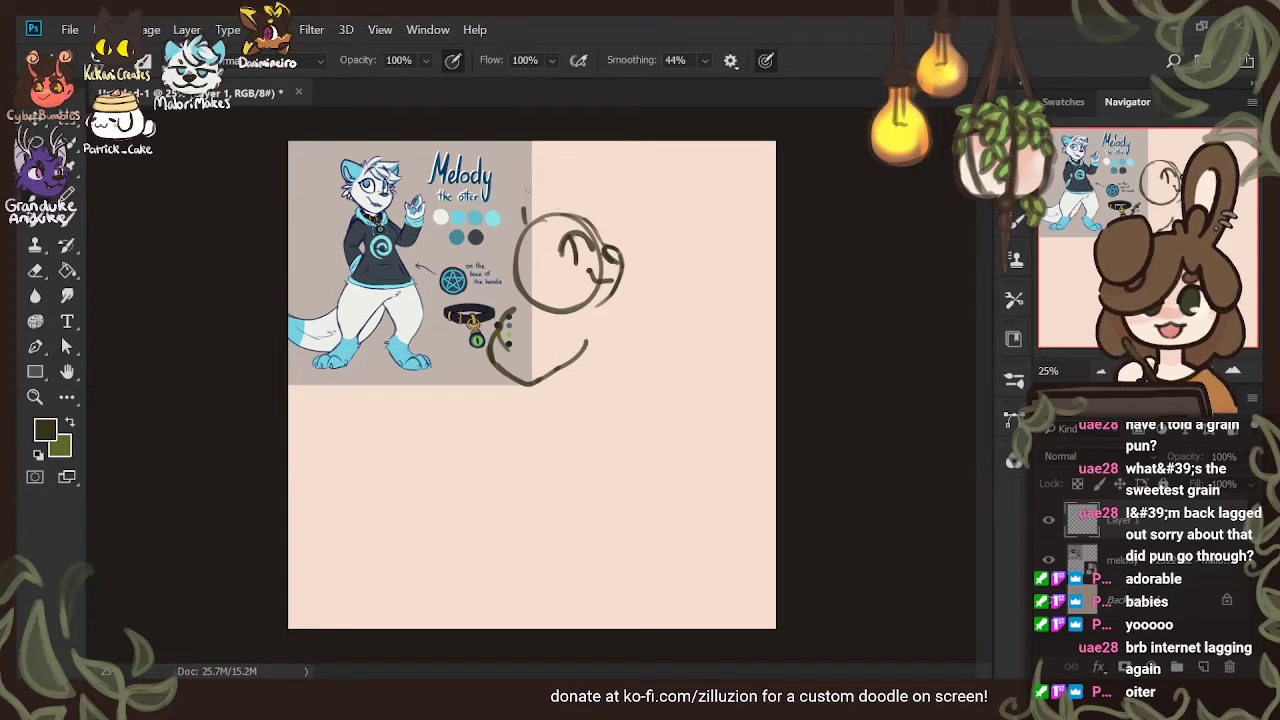
Sketch the ear on top of the otter's head, redrawing its front edge so it slopes down to the forehead
left_click_drag(523, 206, 552, 206)
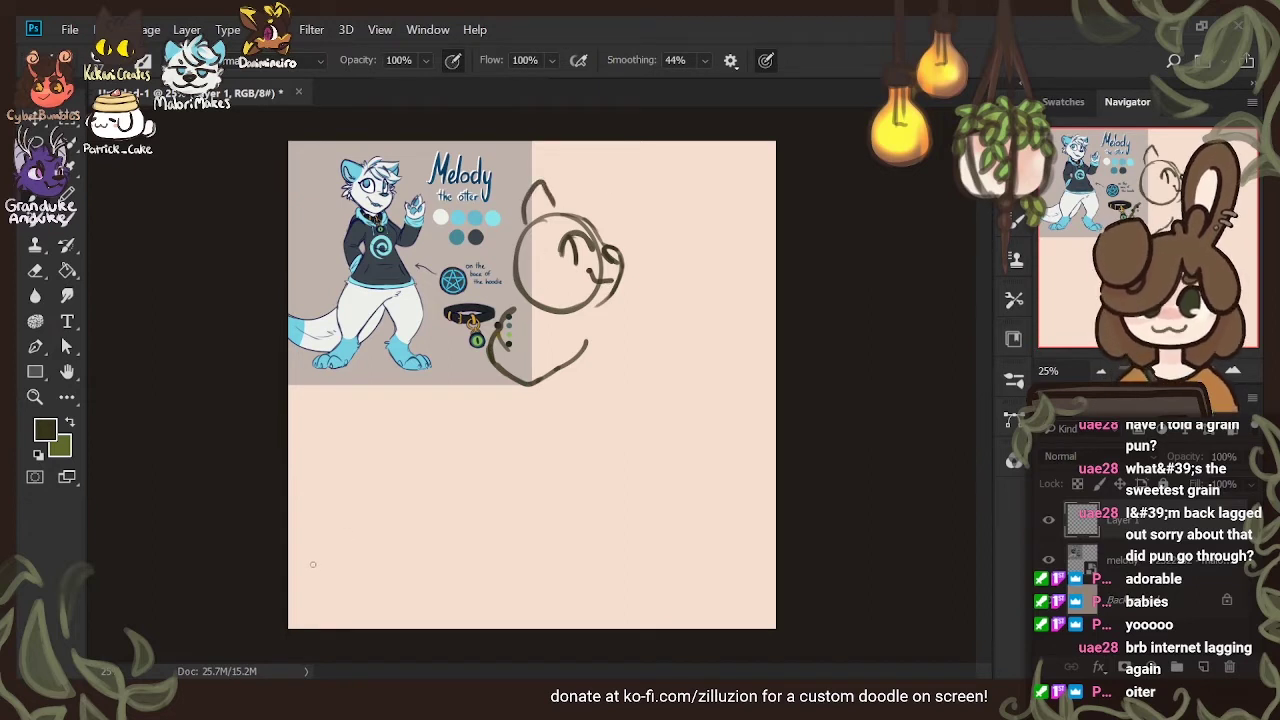
key("e")
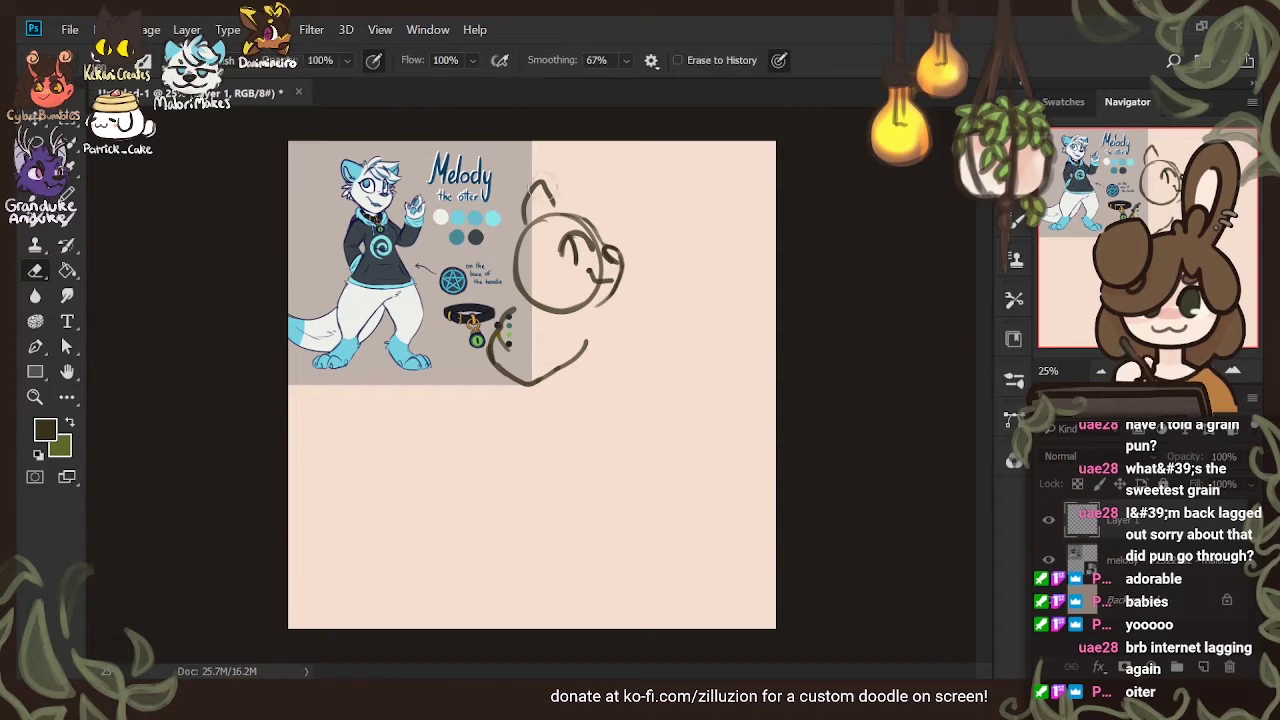
left_click_drag(528, 186, 552, 214)
key("b")
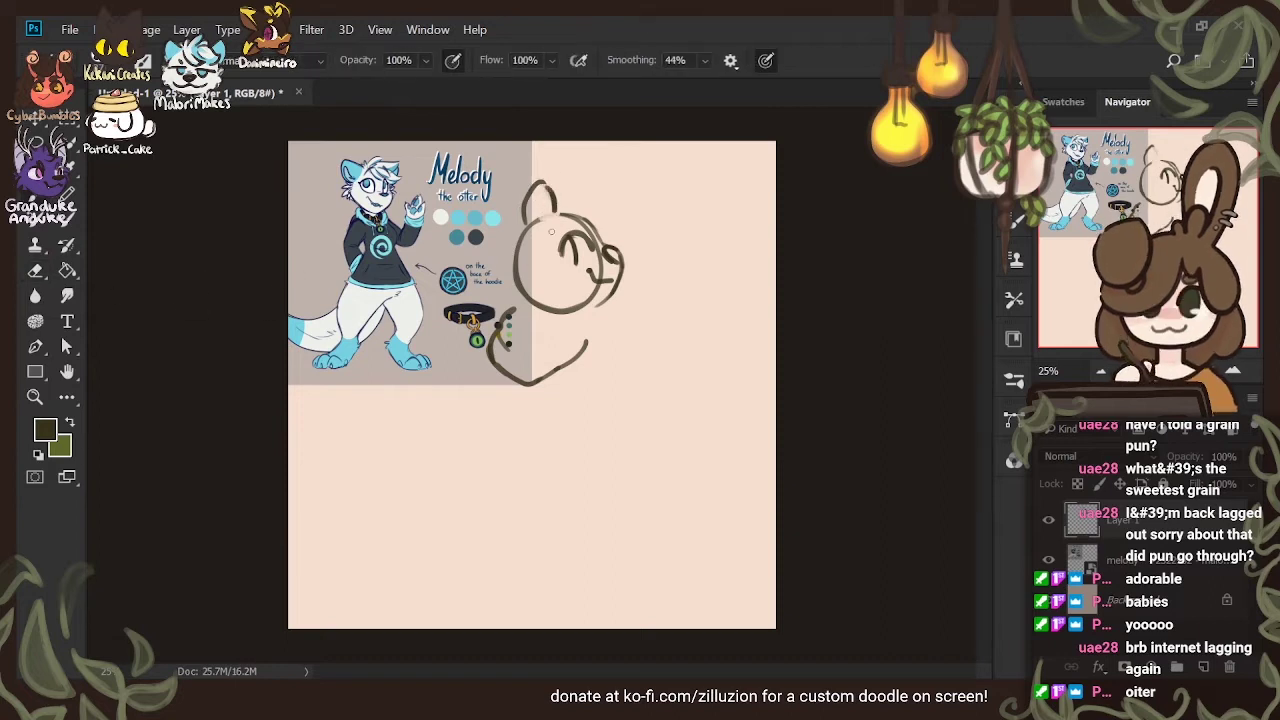
key("ctrl+z")
left_click_drag(545, 186, 564, 216)
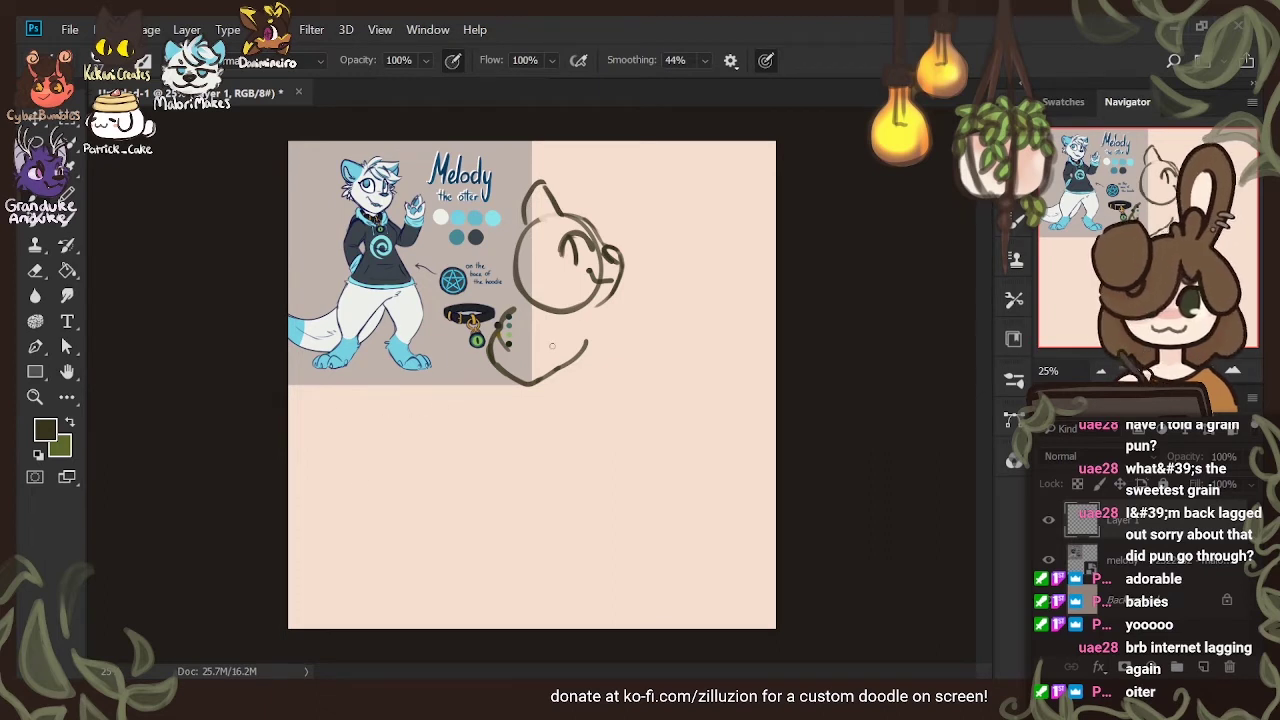
Sketch the tufted fringe over the otter's forehead and erase the construction lines overlapping the hair and muzzle
mouse_move(557, 213)
left_mouse_down()
mouse_move(617, 207)
mouse_move(566, 214)
mouse_move(578, 195)
mouse_move(612, 221)
mouse_move(612, 238)
mouse_move(582, 219)
mouse_move(603, 241)
mouse_move(592, 232)
left_mouse_up()
key("e")
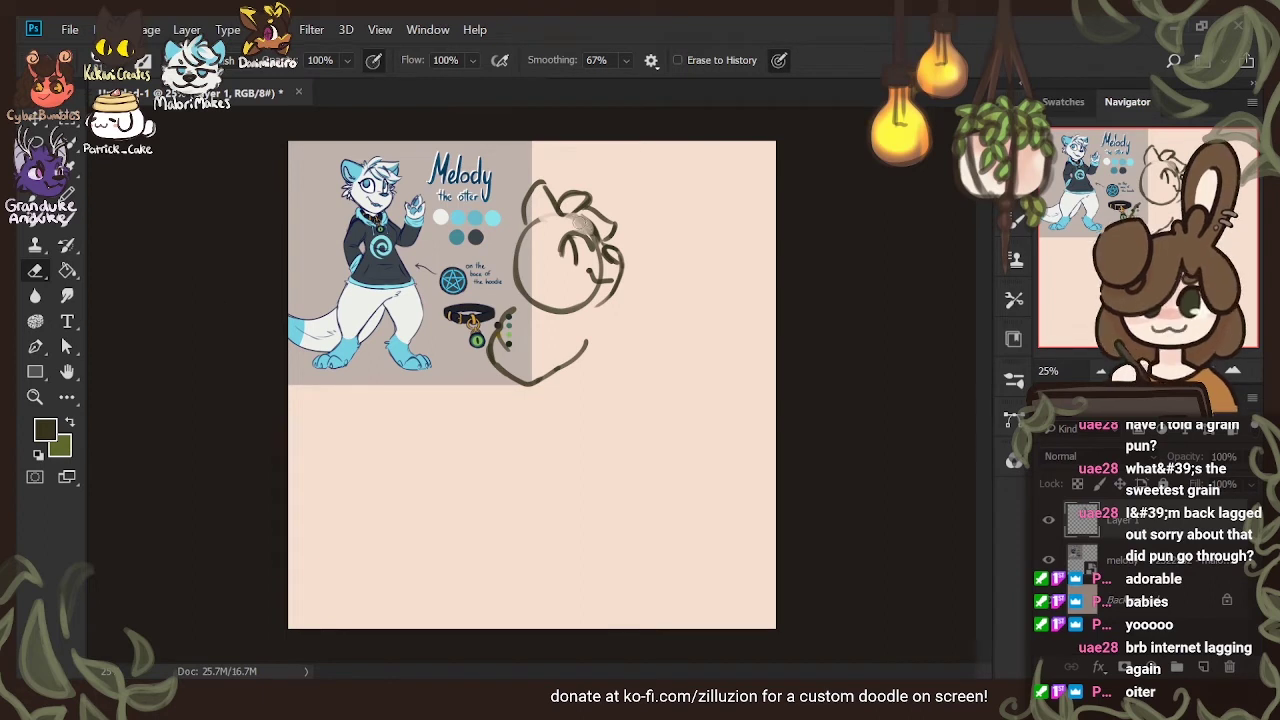
mouse_move(578, 216)
left_mouse_down()
mouse_move(597, 272)
mouse_move(630, 269)
mouse_move(600, 272)
mouse_move(618, 268)
mouse_move(602, 294)
left_mouse_up()
key("b")
key("e")
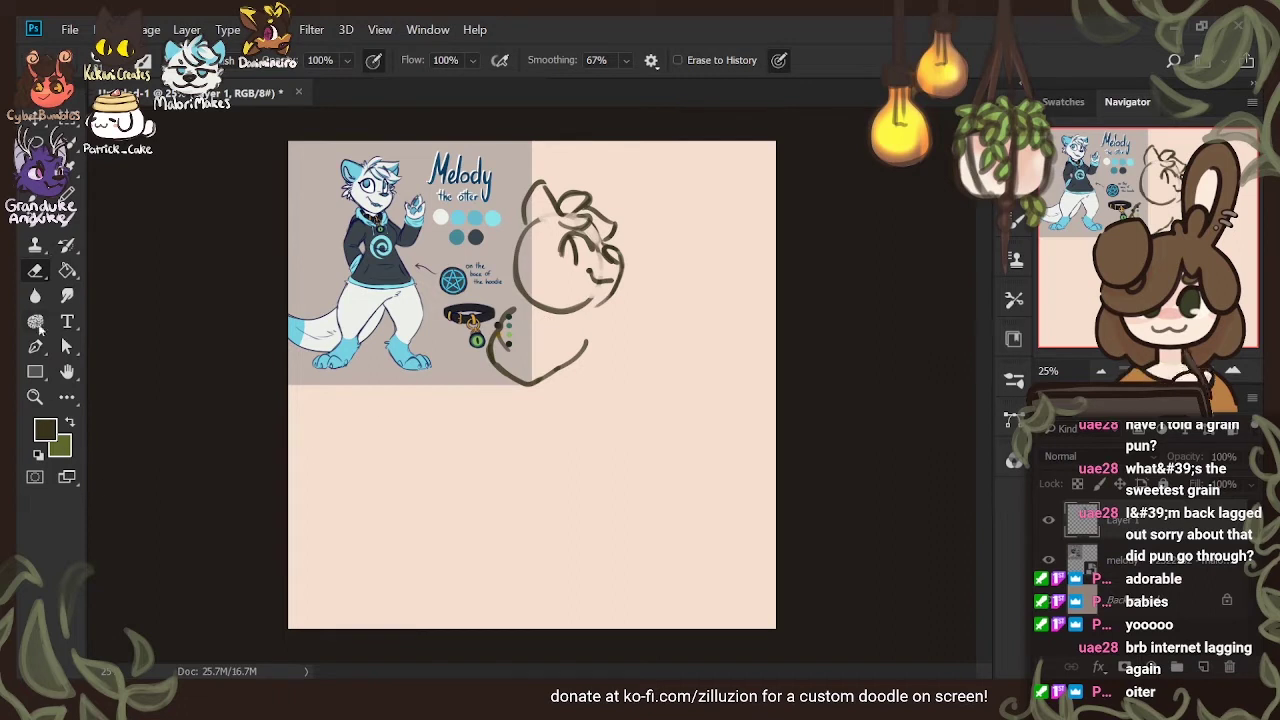
key("b")
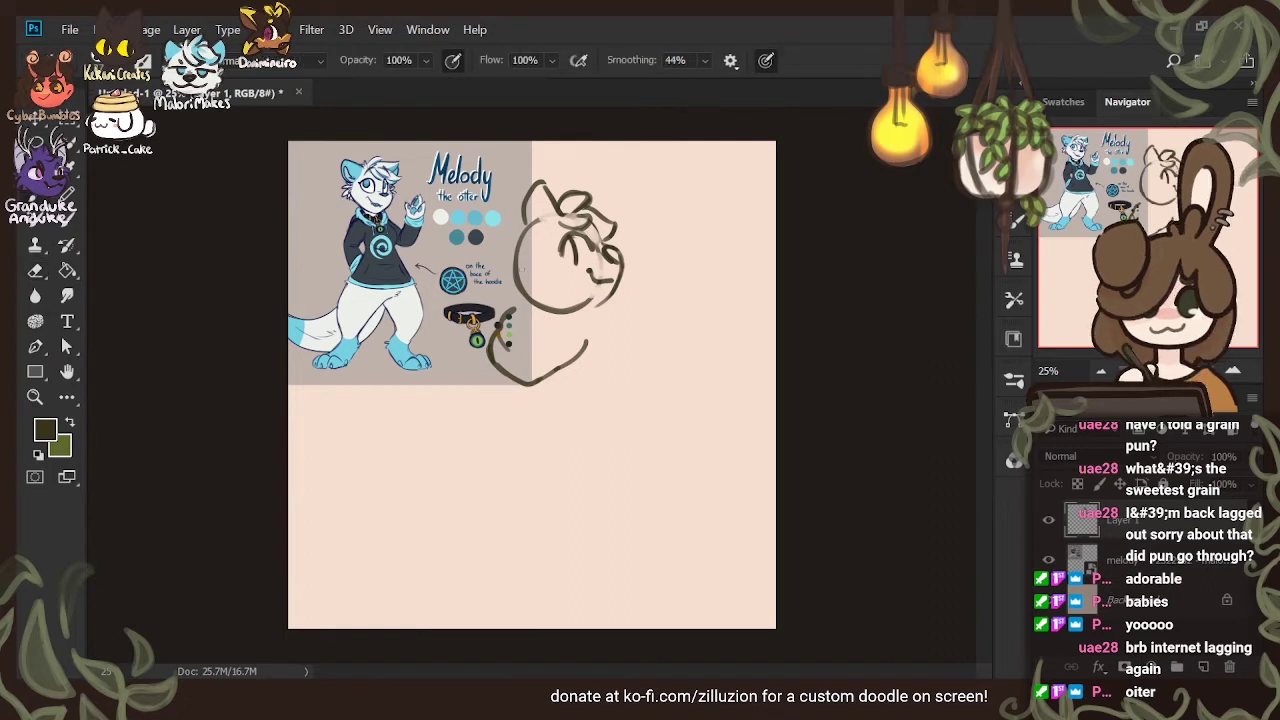
Sketch the cheek fluff at the back of the otter's jaw and refine the nearby lines with the Eraser
left_click_drag(518, 264, 506, 273)
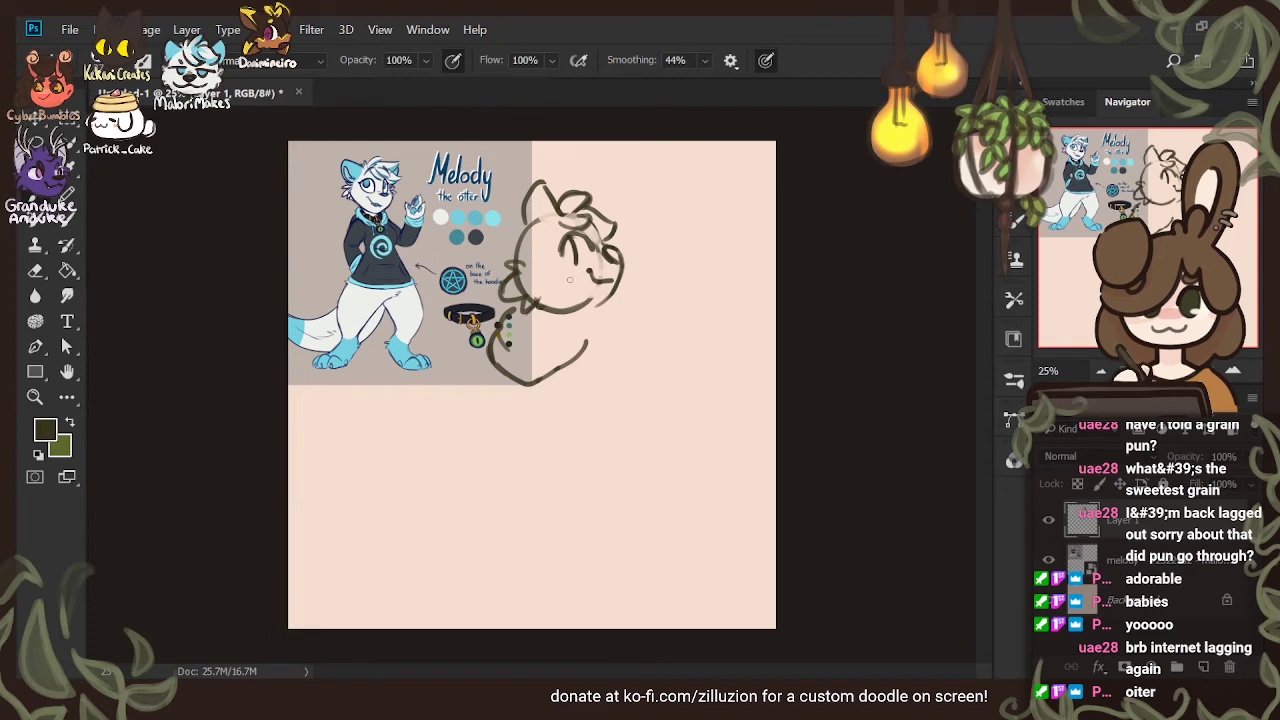
mouse_move(540, 276)
left_mouse_down()
mouse_move(525, 280)
mouse_move(546, 306)
left_mouse_up()
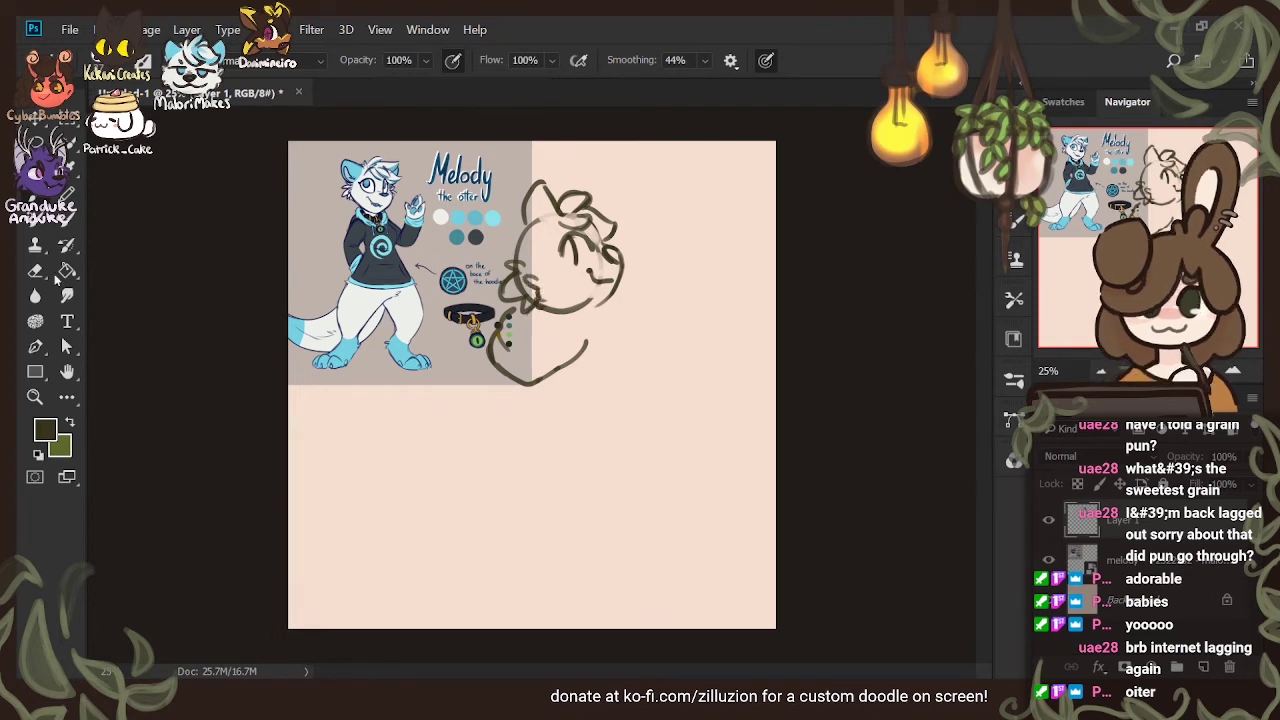
key("e")
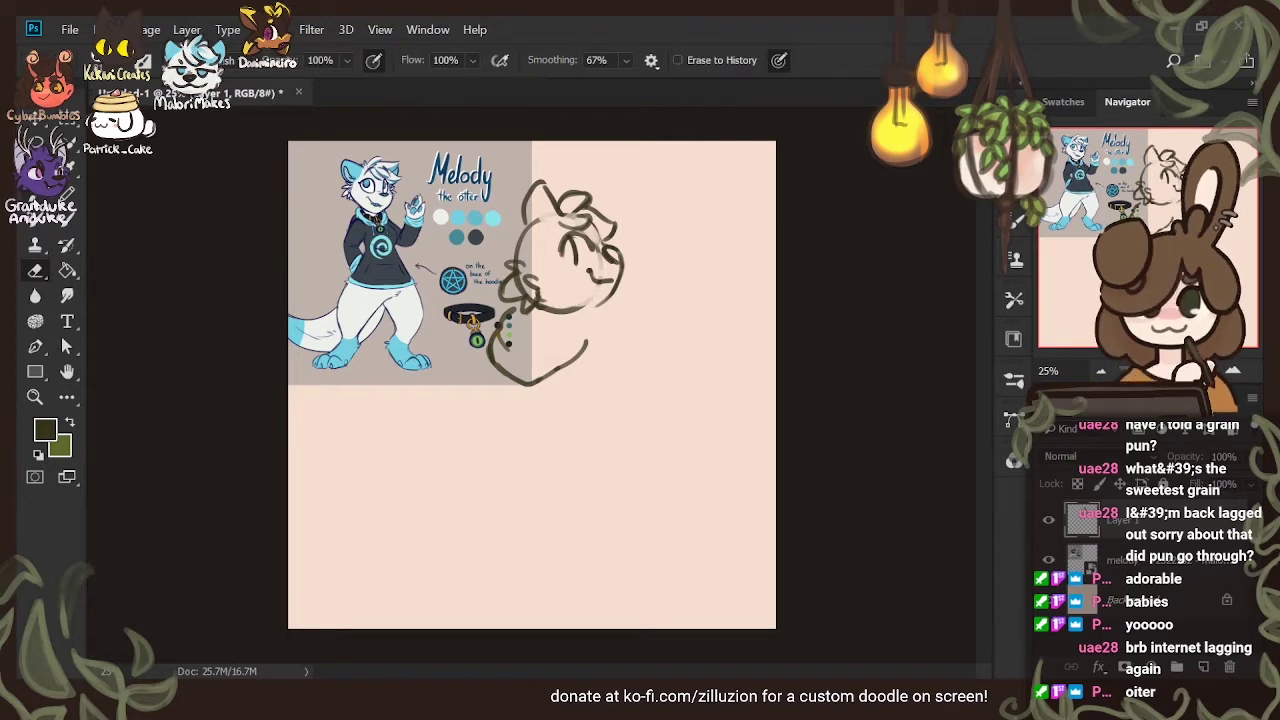
key("b")
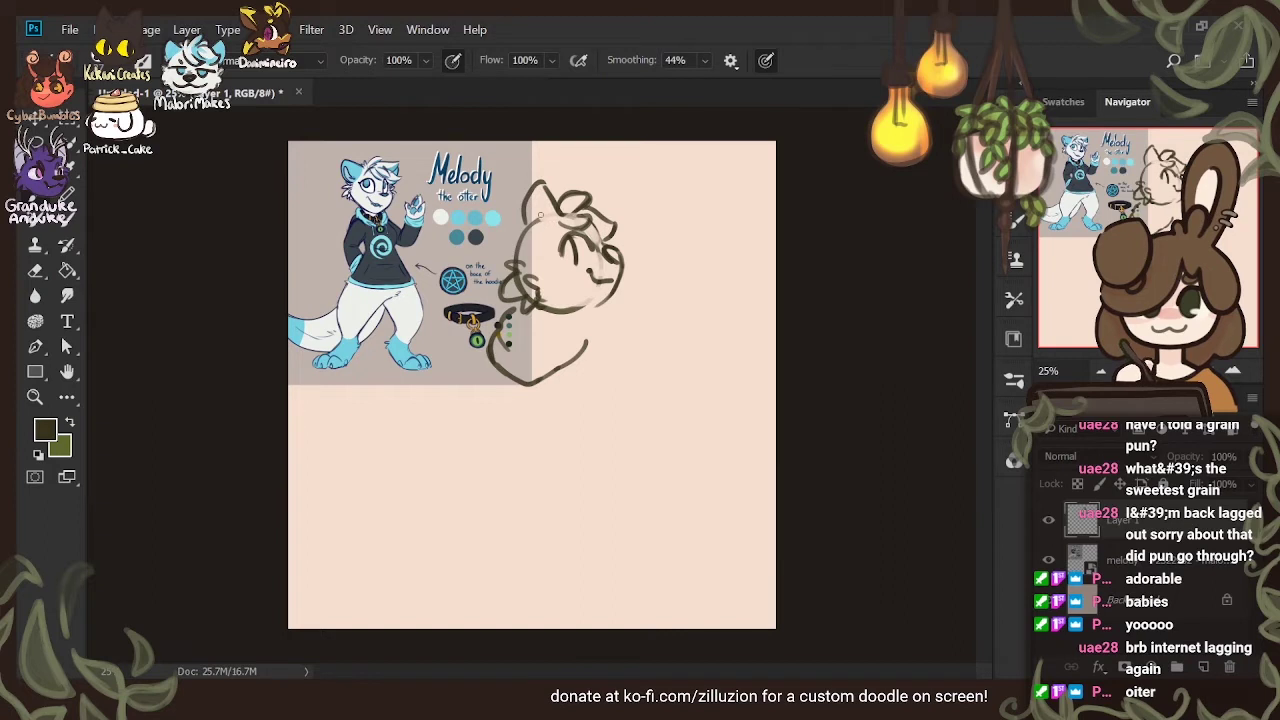
Add inner-ear lines, clean up around the ear, and sketch jagged fur down the back of the otter's head
mouse_move(544, 220)
left_mouse_down()
mouse_move(537, 197)
mouse_move(513, 224)
left_mouse_up()
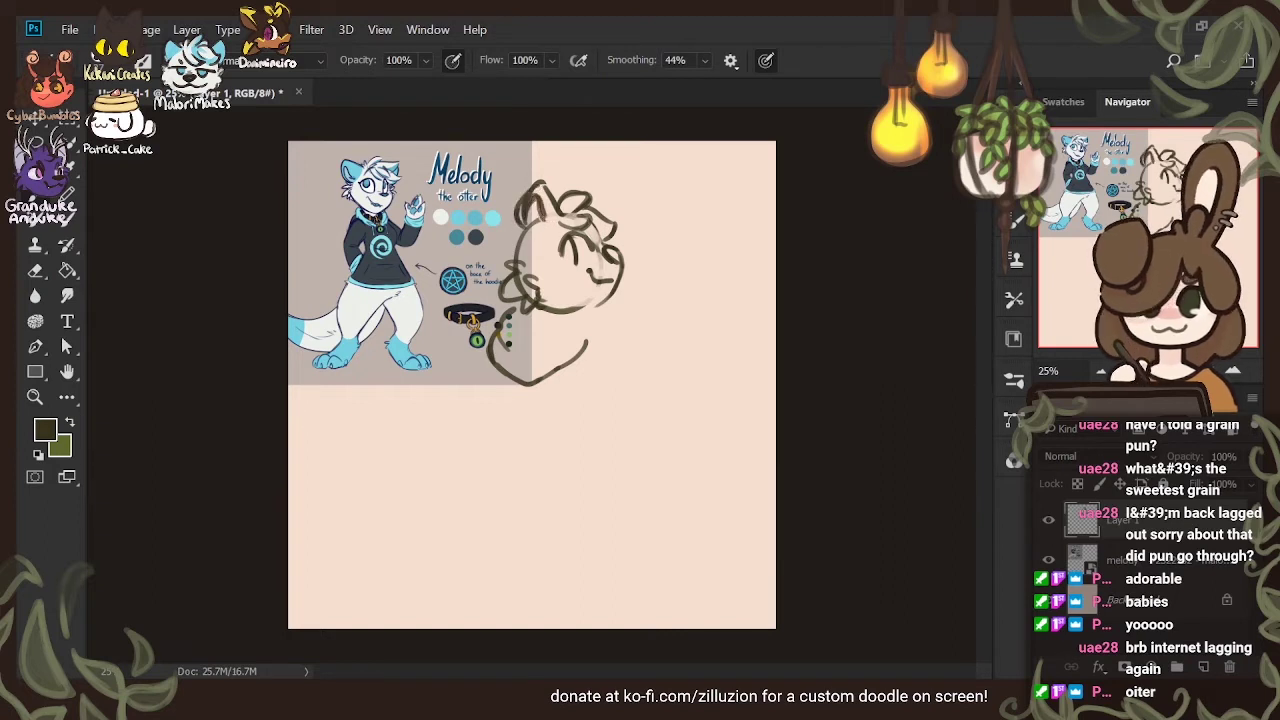
left_click(36, 271)
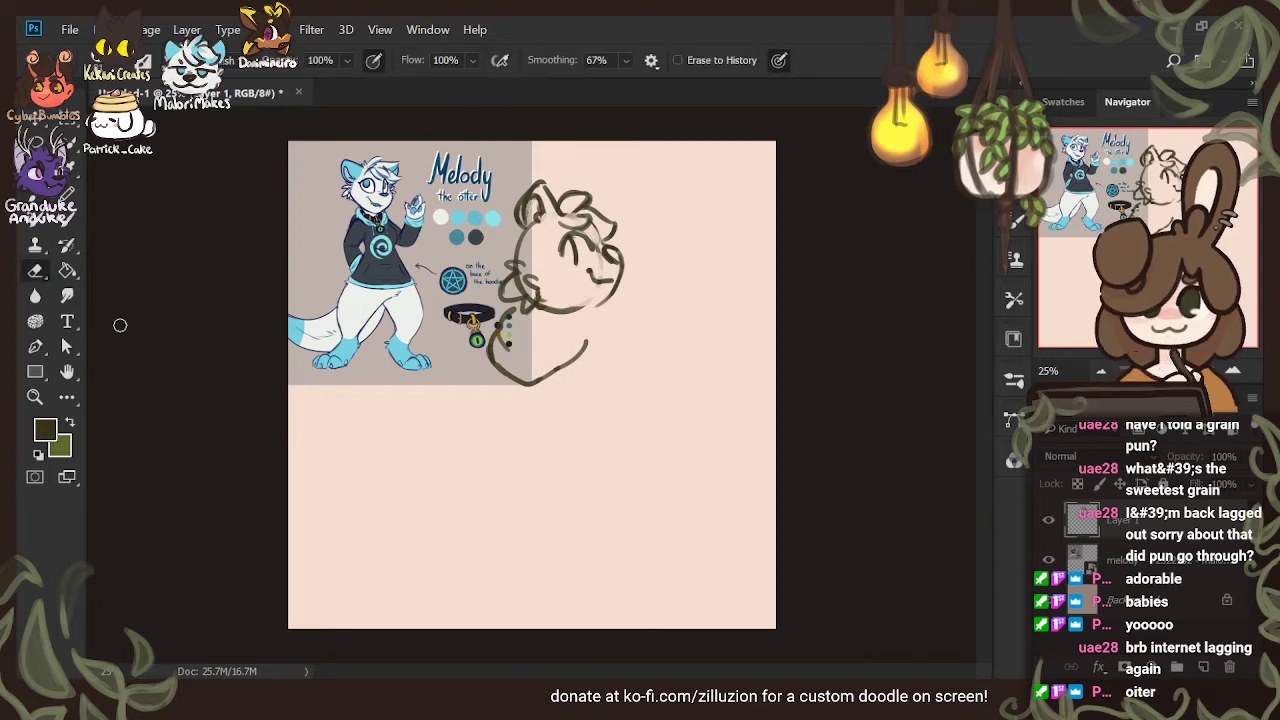
key("b")
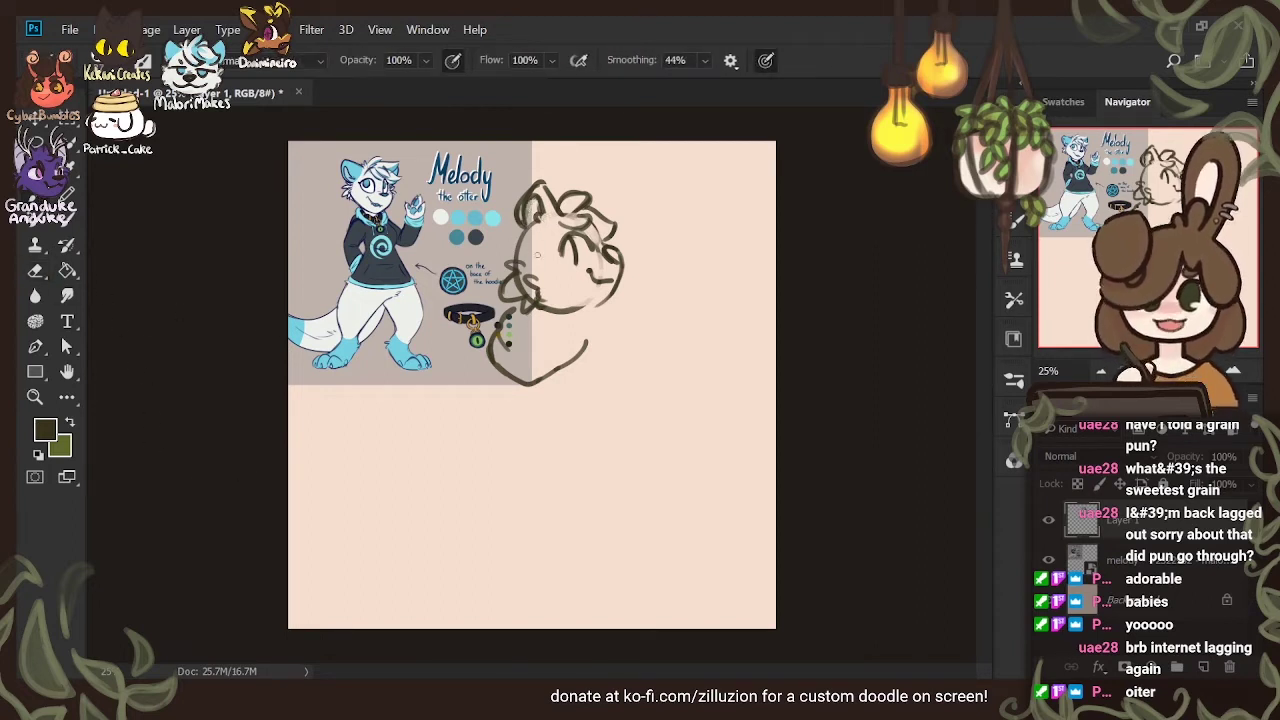
mouse_move(520, 226)
left_mouse_down()
mouse_move(504, 232)
mouse_move(518, 272)
left_mouse_up()
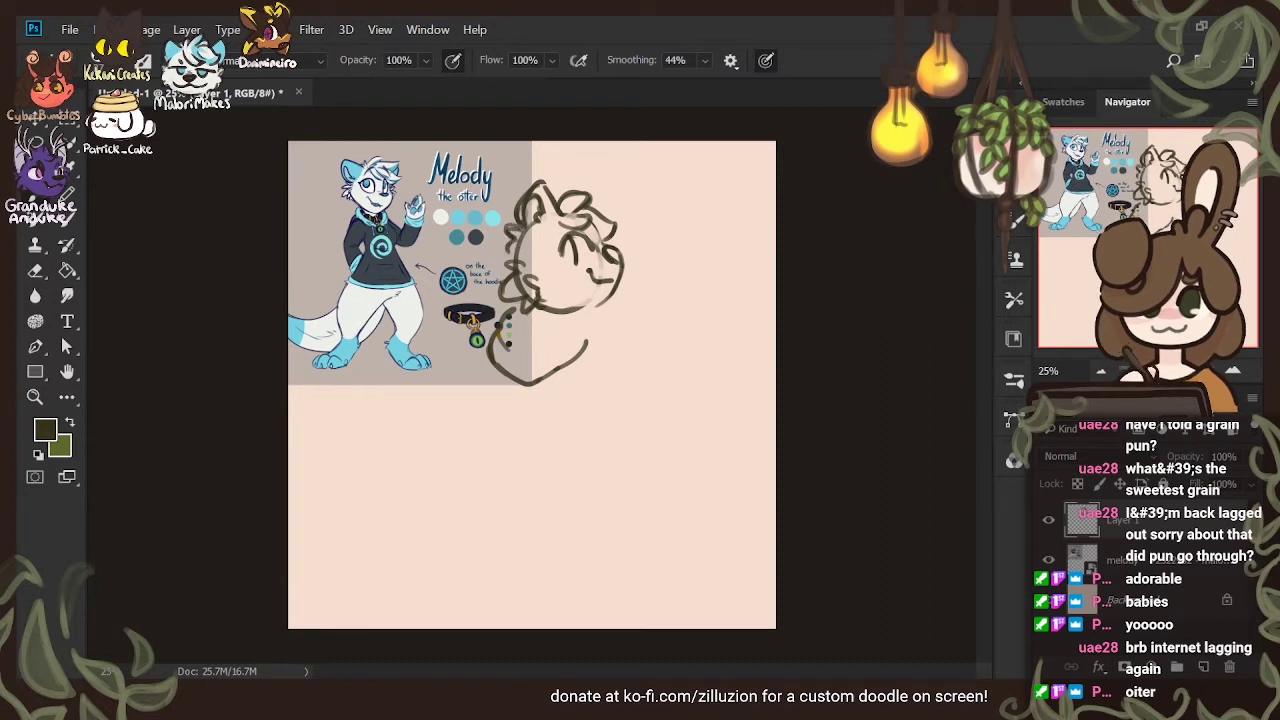
Sketch the hoodie's collar beneath the otter's chin, joining it to the curved chest outline
mouse_move(508, 314)
left_mouse_down()
mouse_move(543, 317)
mouse_move(583, 322)
mouse_move(581, 363)
mouse_move(584, 314)
mouse_move(546, 325)
mouse_move(580, 350)
left_mouse_up()
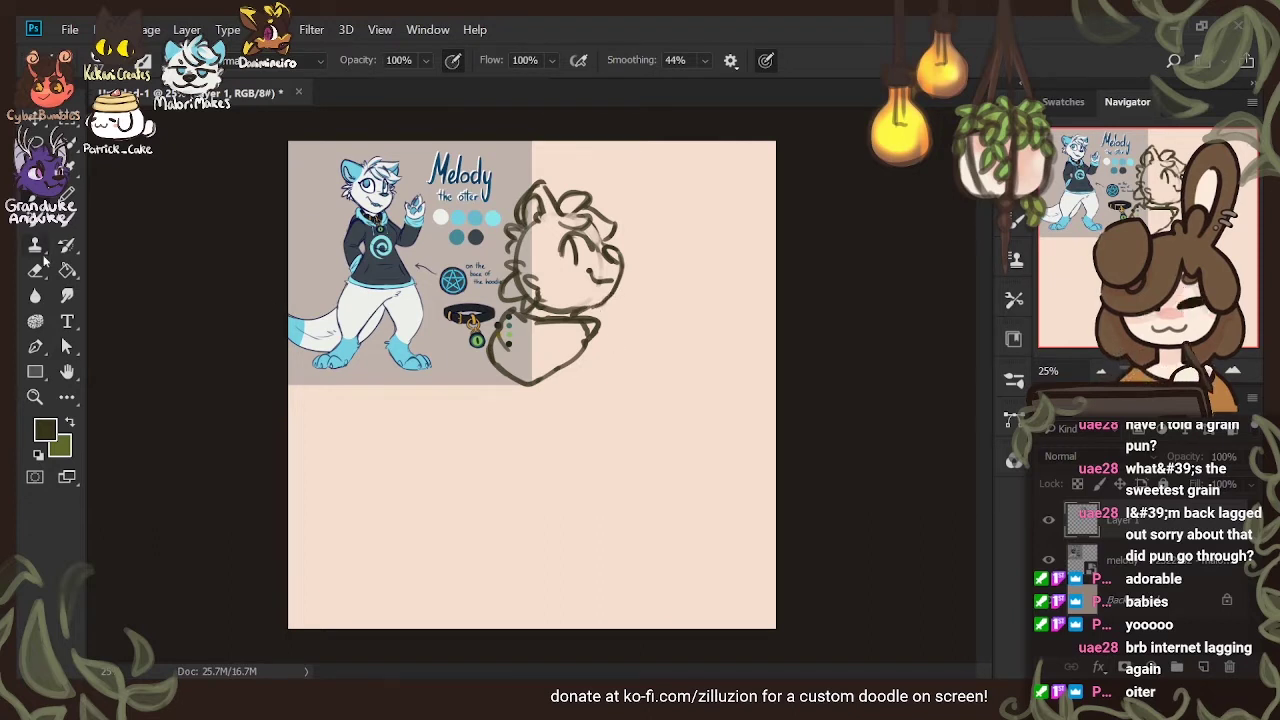
Erase the collar's sides and the curved chest outline beneath the chin, and resketch short lines for both sides of the hood
key("e")
mouse_move(520, 285)
left_mouse_down()
mouse_move(569, 326)
mouse_move(548, 303)
mouse_move(538, 311)
mouse_move(573, 305)
mouse_move(595, 335)
left_mouse_up()
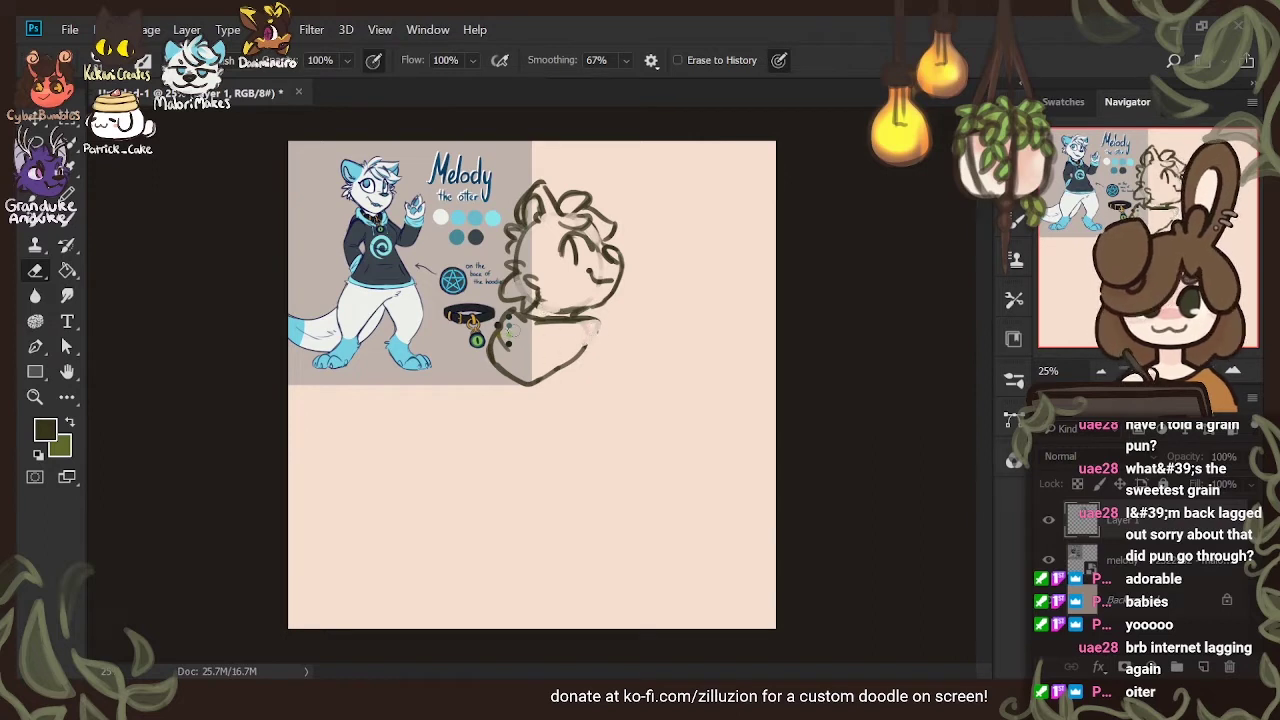
left_click_drag(492, 345, 545, 405)
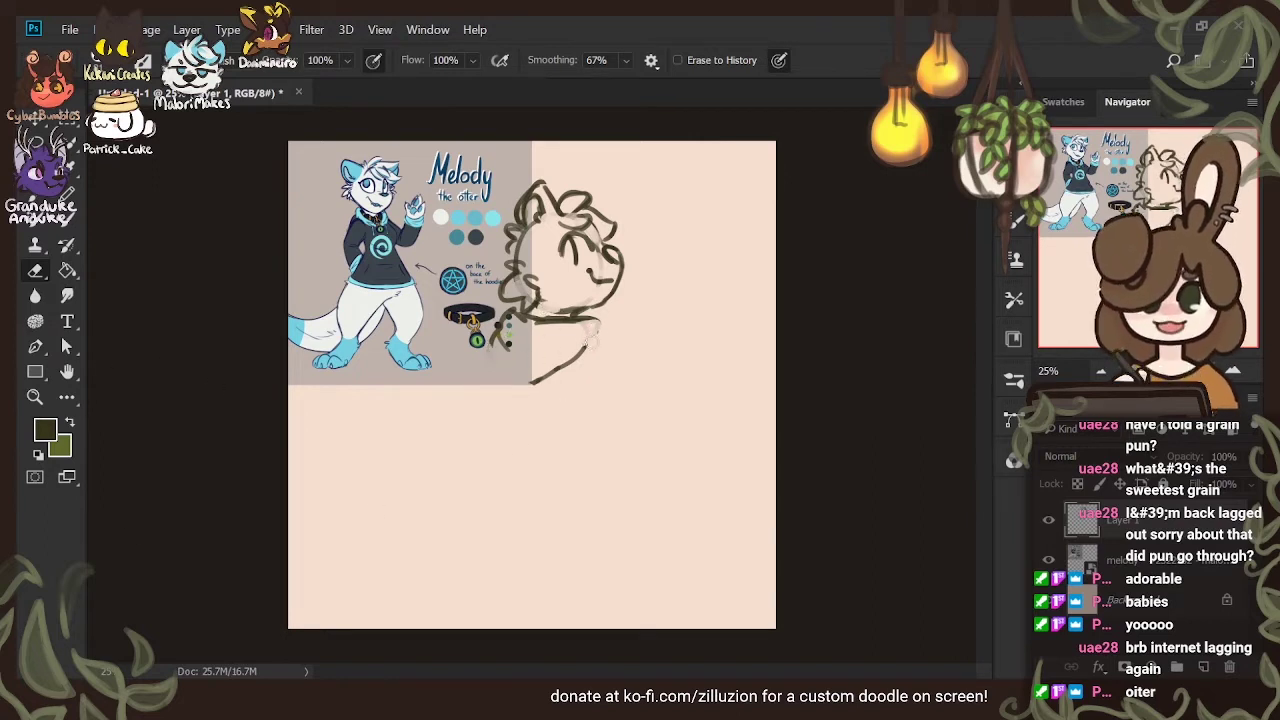
key("b")
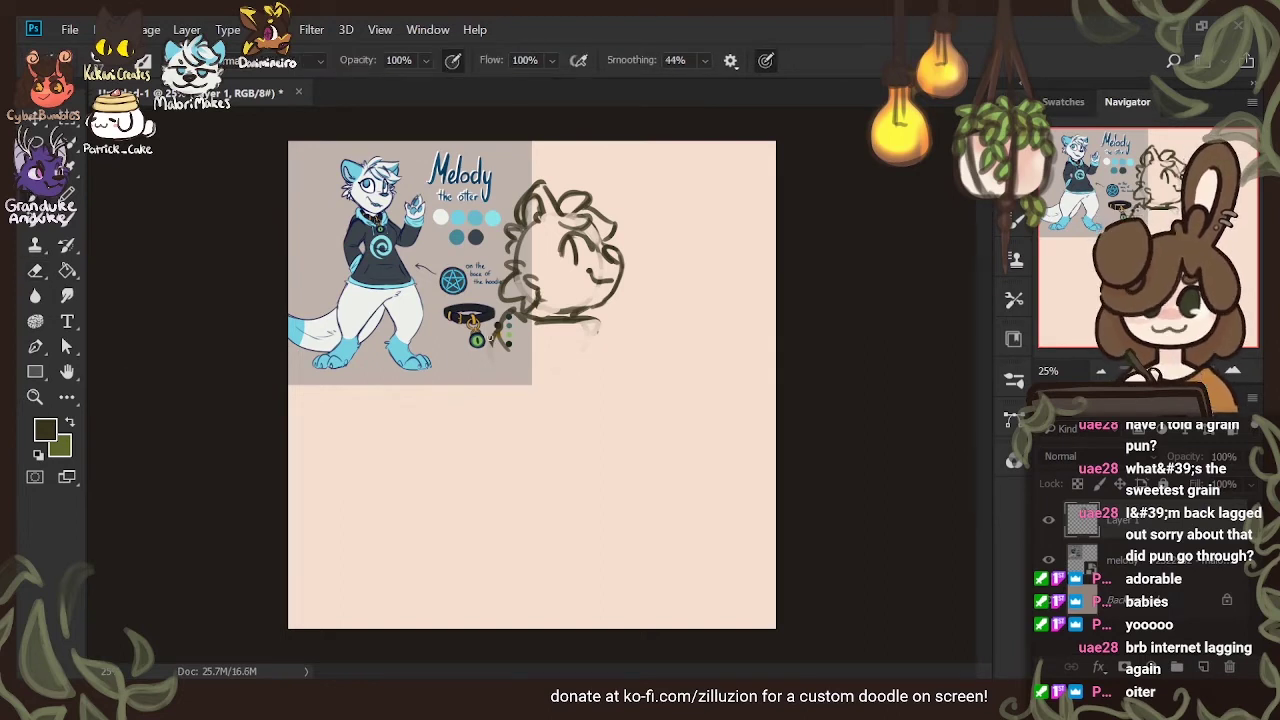
left_click_drag(502, 326, 493, 358)
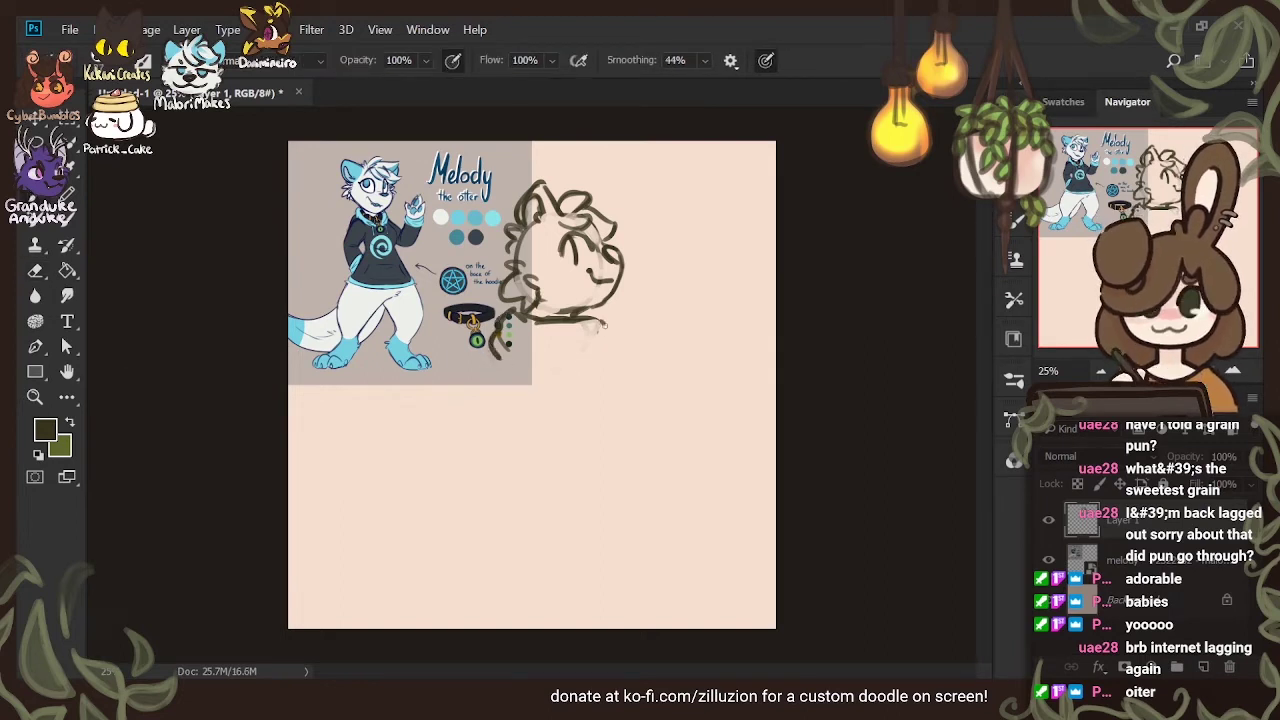
mouse_move(599, 316)
left_mouse_down()
mouse_move(585, 321)
mouse_move(590, 340)
left_mouse_up()
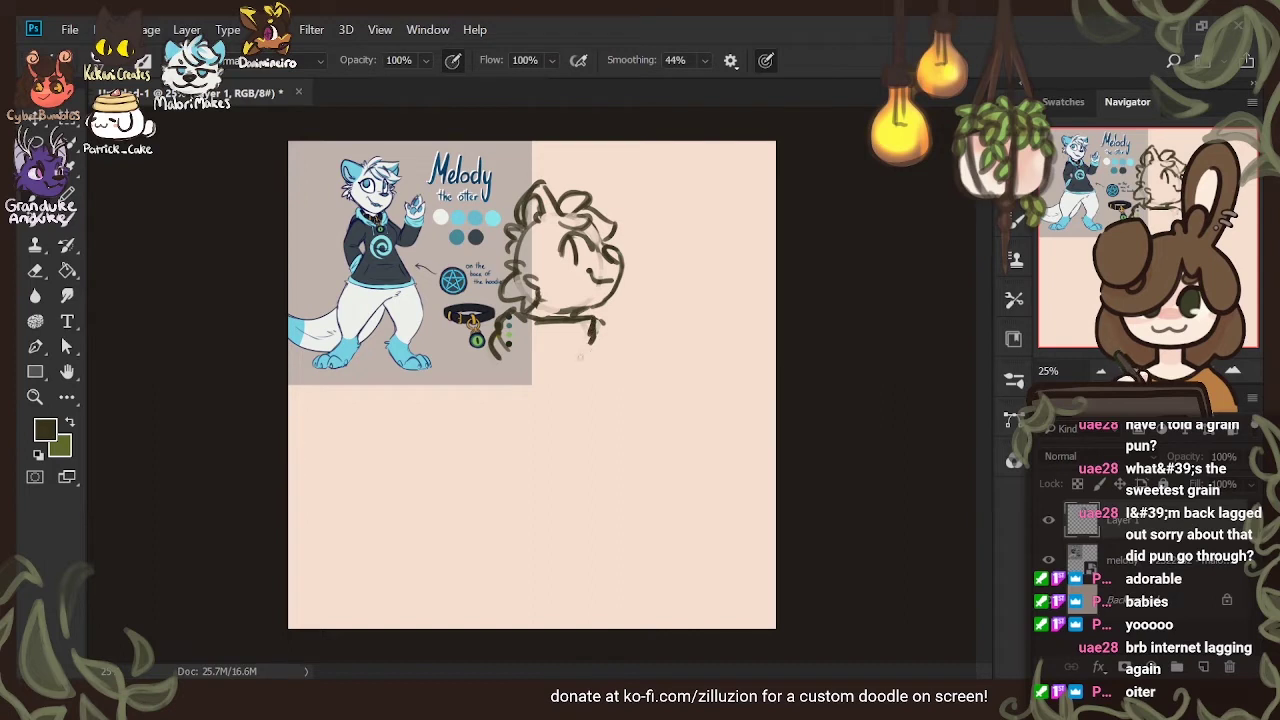
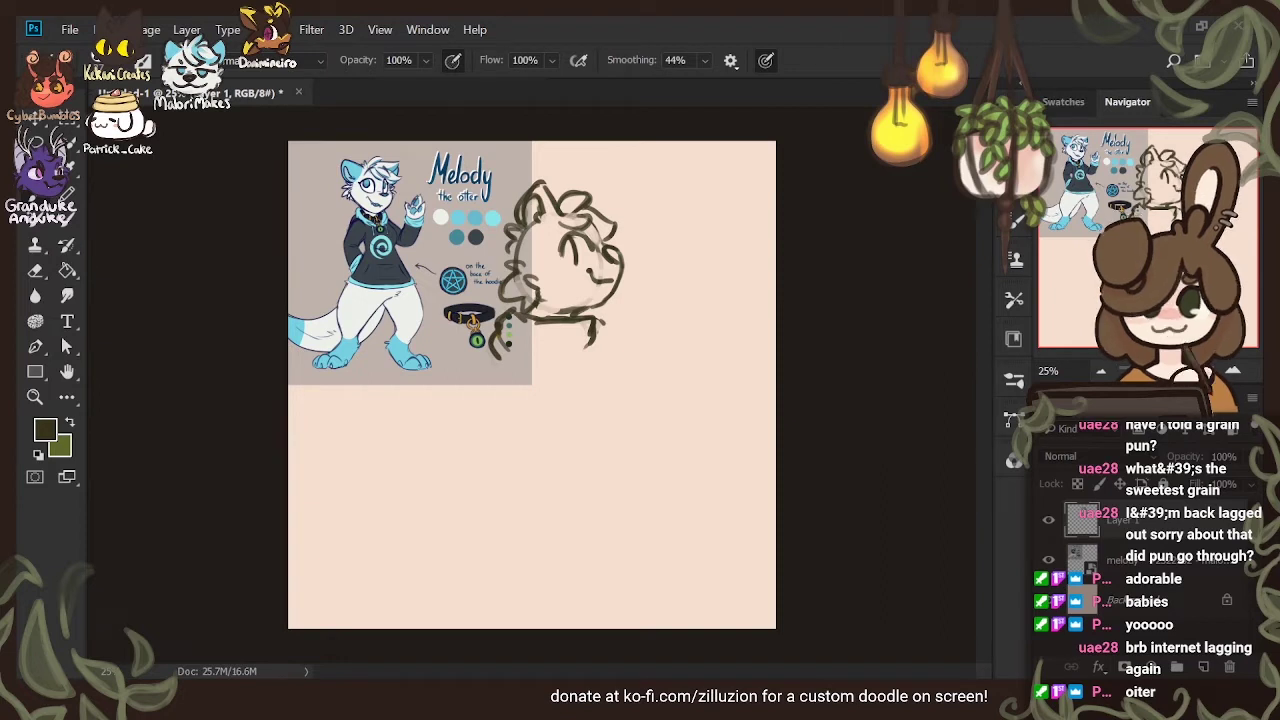
Replace the straight neckline under the otter's chin with a curved upper hood edge that joins both side lines
key("e")
left_click_drag(520, 317, 548, 320)
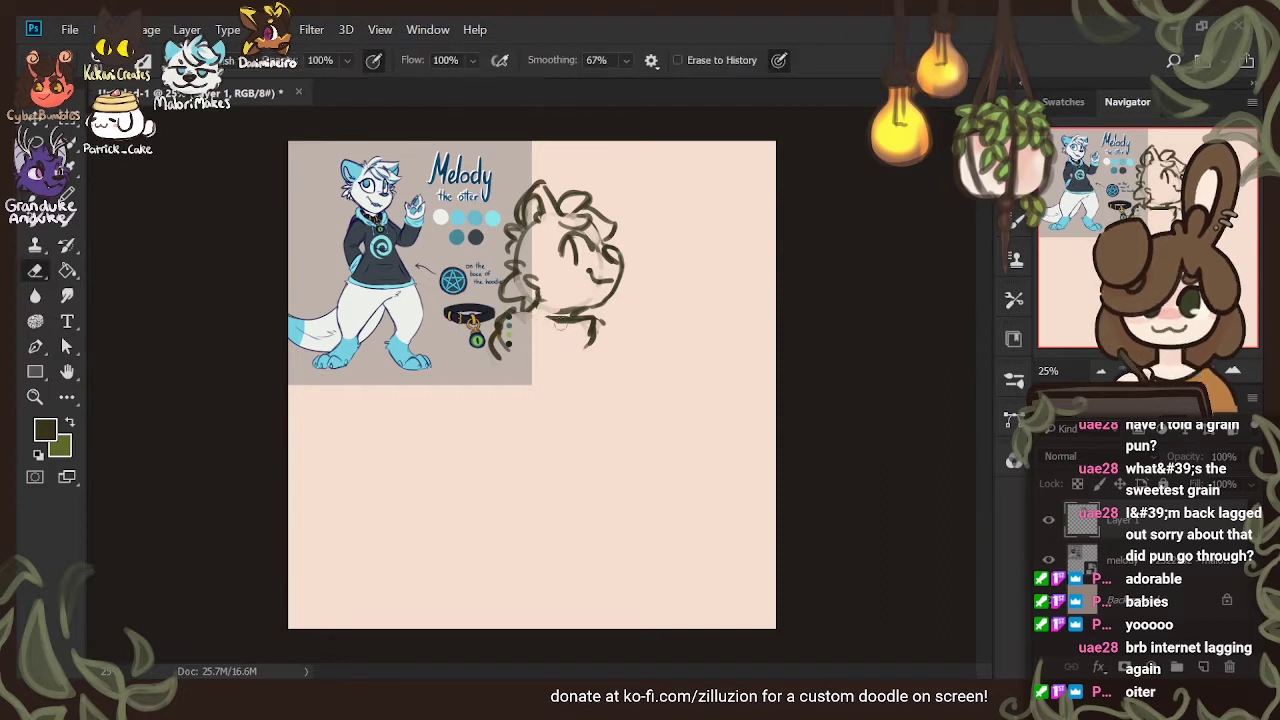
key("b")
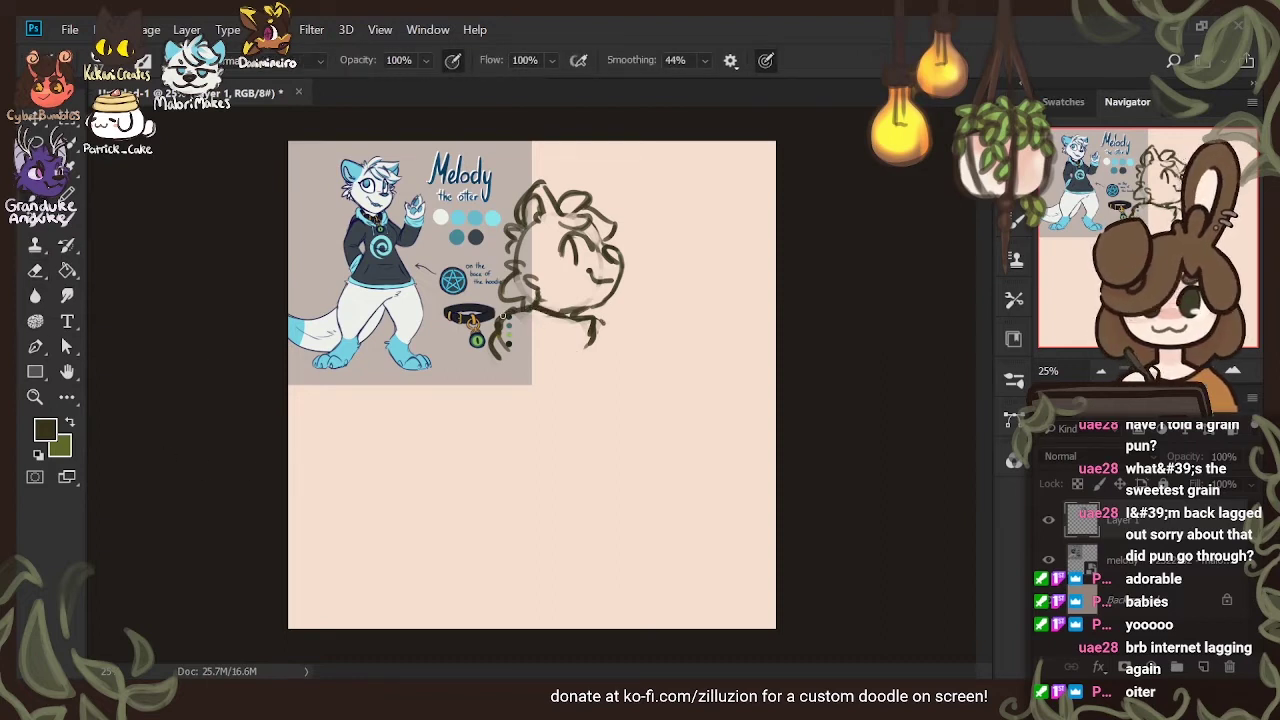
mouse_move(506, 318)
left_mouse_down()
mouse_move(538, 306)
mouse_move(596, 321)
mouse_move(572, 321)
left_mouse_up()
key("e")
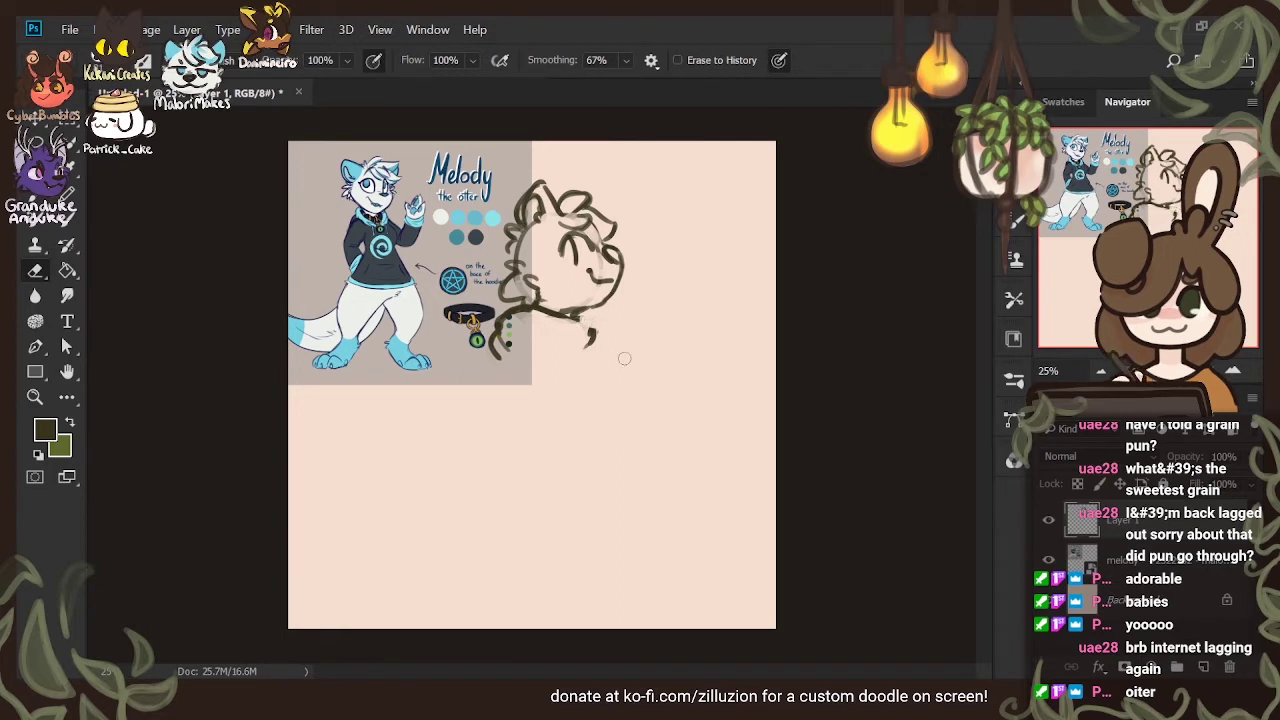
key("b")
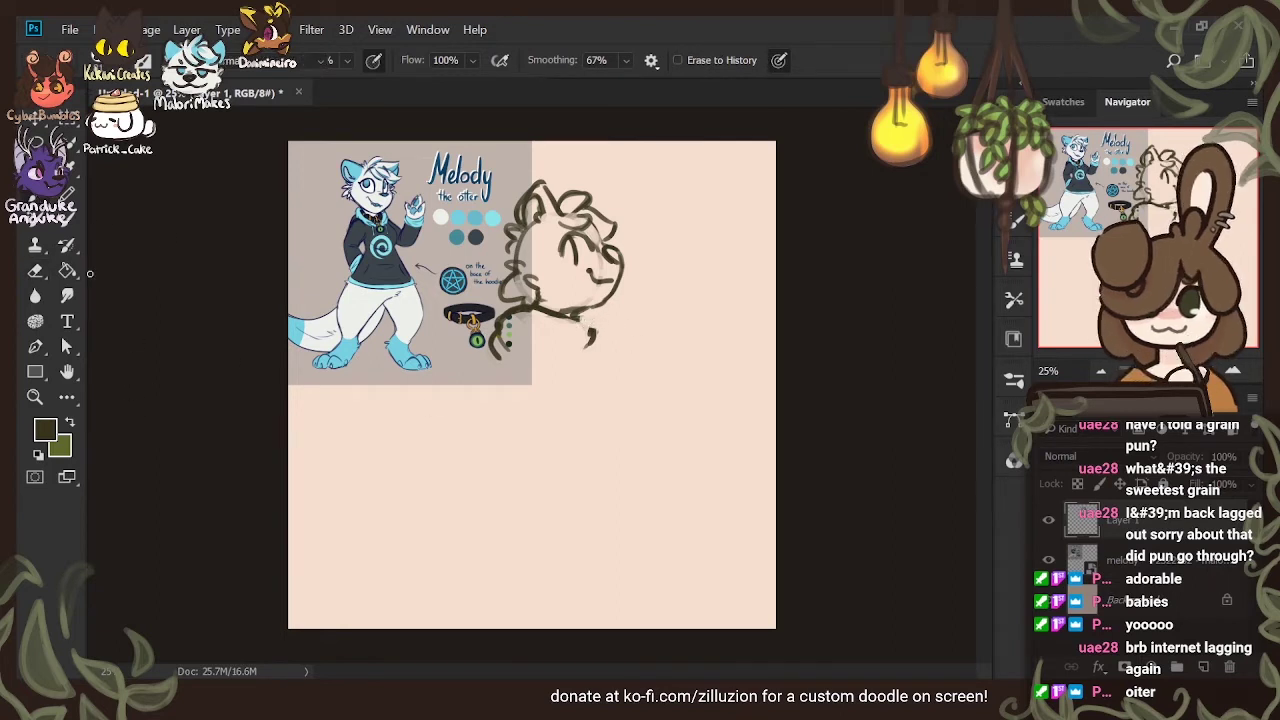
left_click_drag(572, 318, 588, 343)
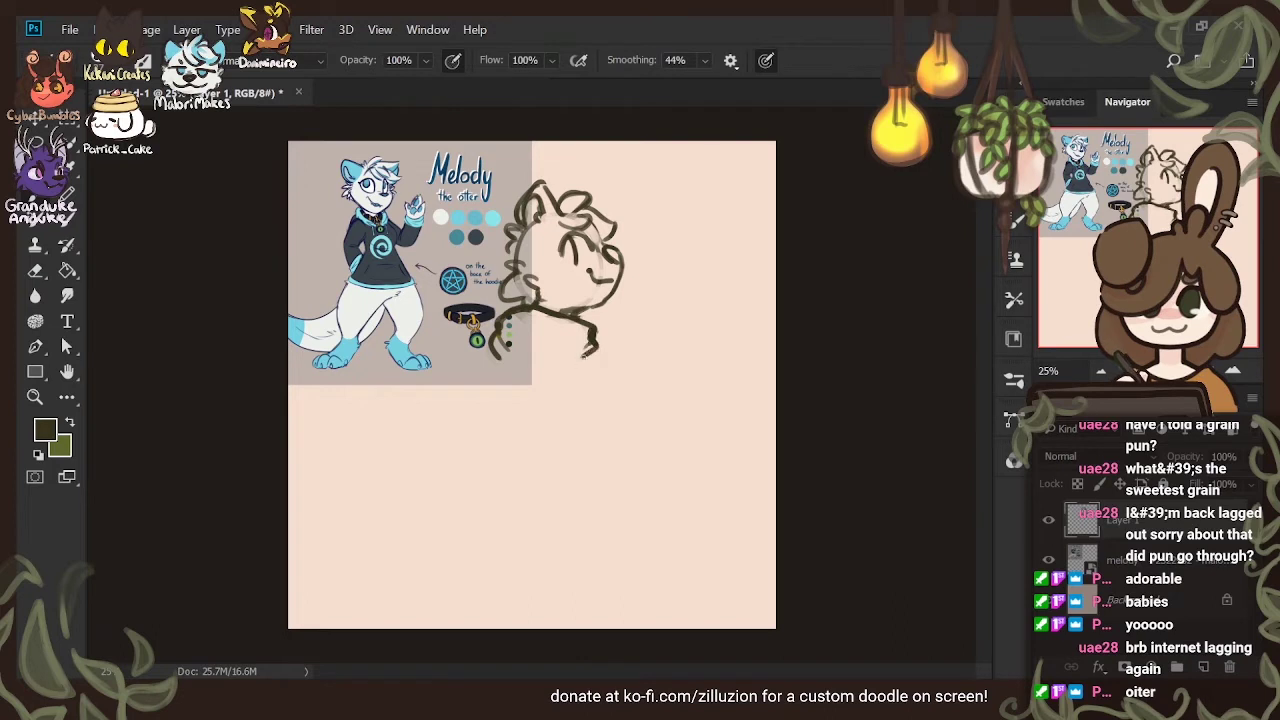
Close the hood with a curved lower outline and sketch a narrow triangular shape inside it
mouse_move(503, 383)
left_mouse_down()
mouse_move(490, 367)
mouse_move(541, 381)
mouse_move(588, 353)
left_mouse_up()
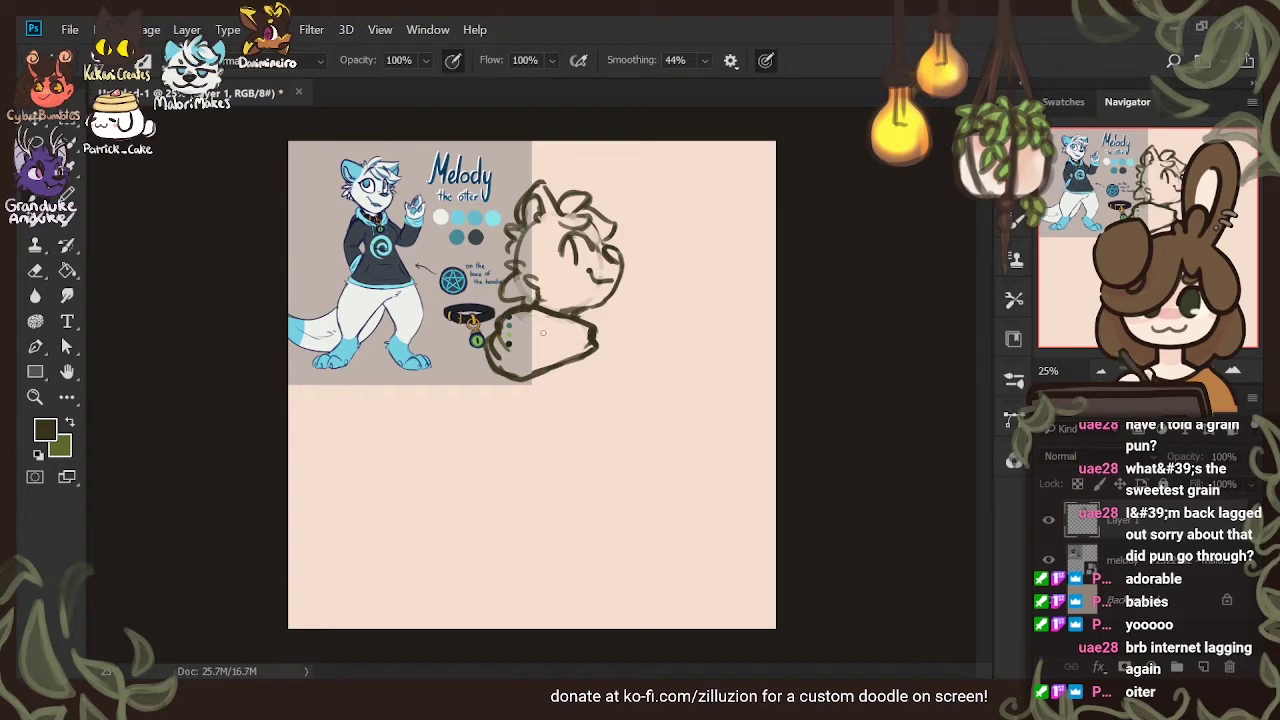
left_click_drag(541, 326, 578, 345)
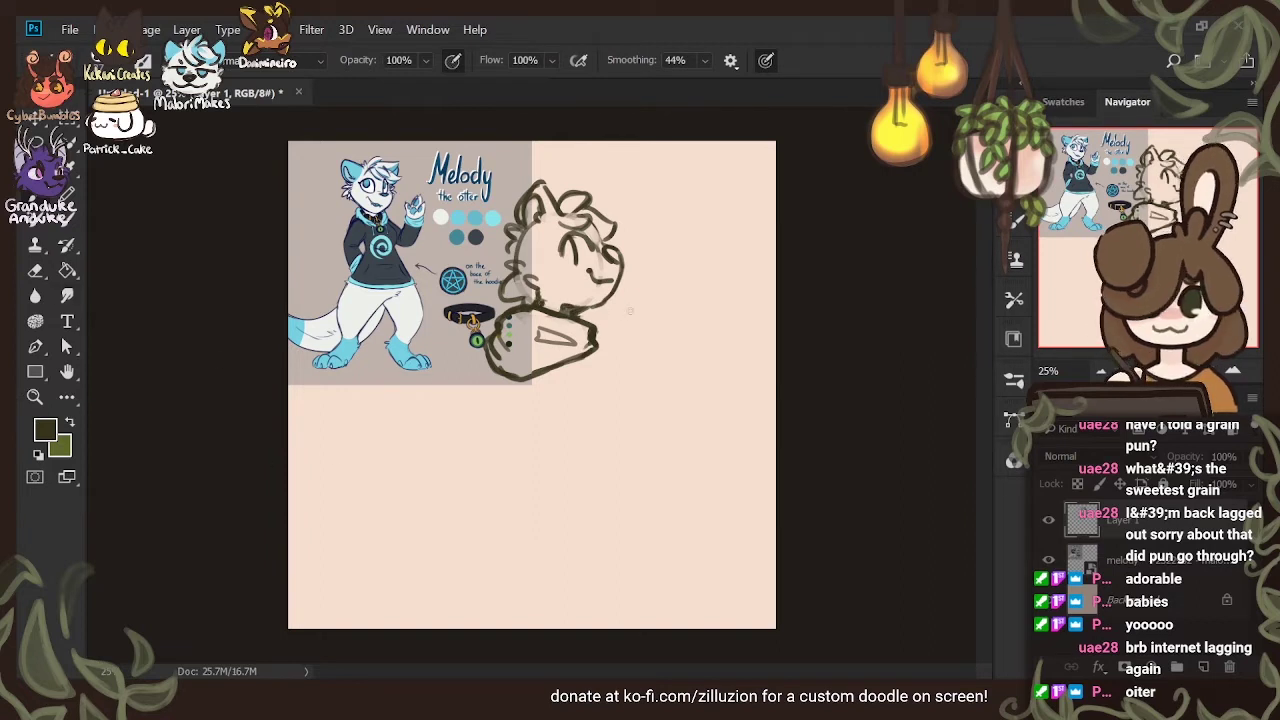
left_click(36, 273)
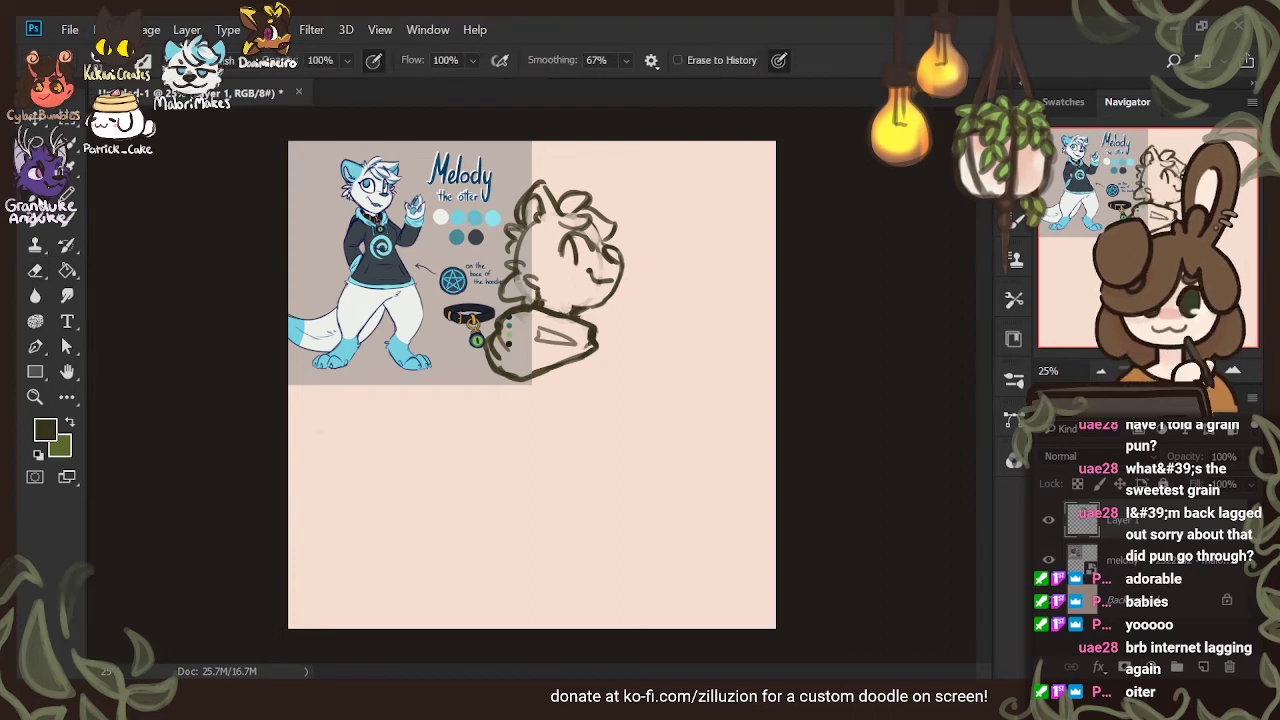
key("b")
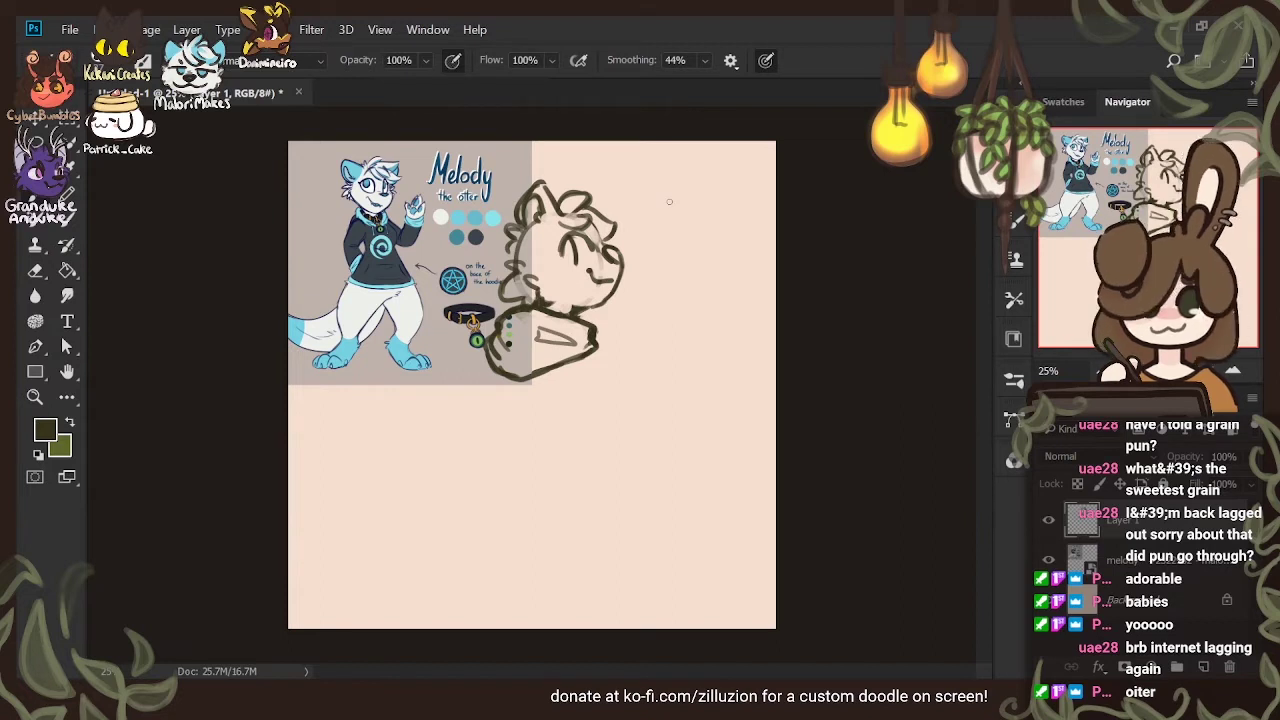
key("e")
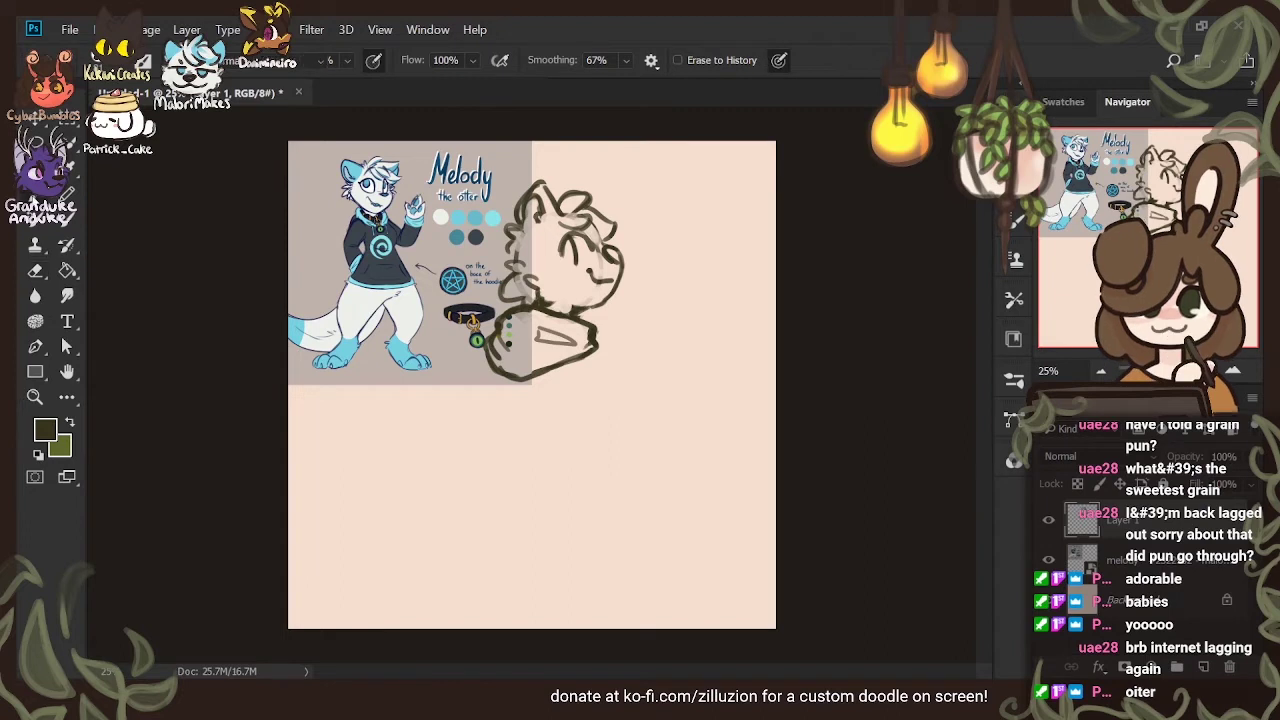
key("b")
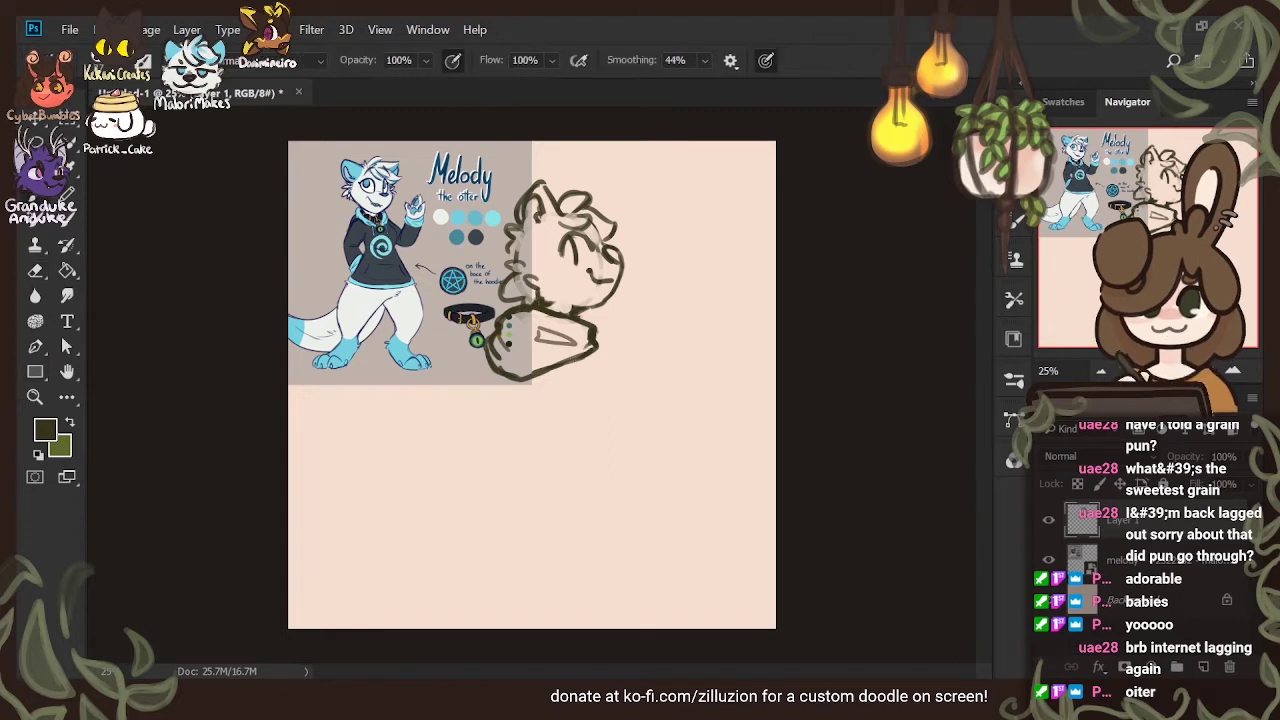
Sketch the otter's back line down from the hood, the hoodie's bottom hem, and the outer line of the rear arm
left_click_drag(490, 378, 503, 458)
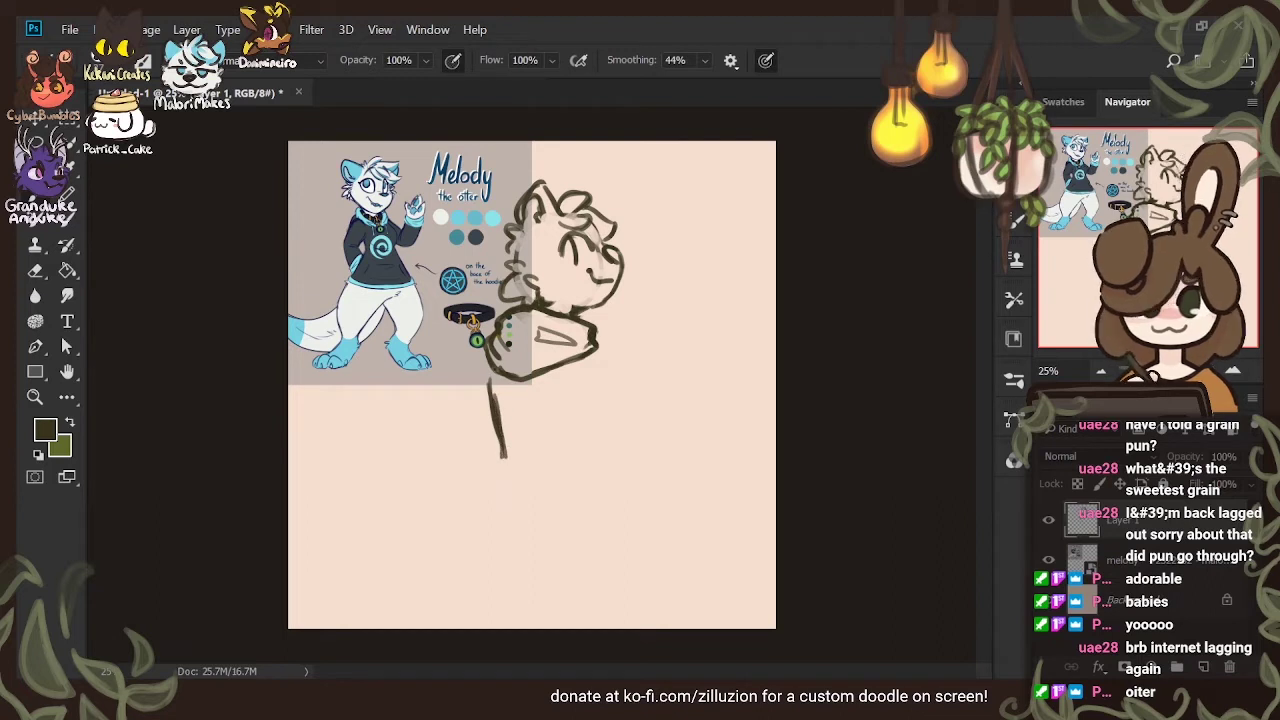
left_click_drag(487, 348, 500, 459)
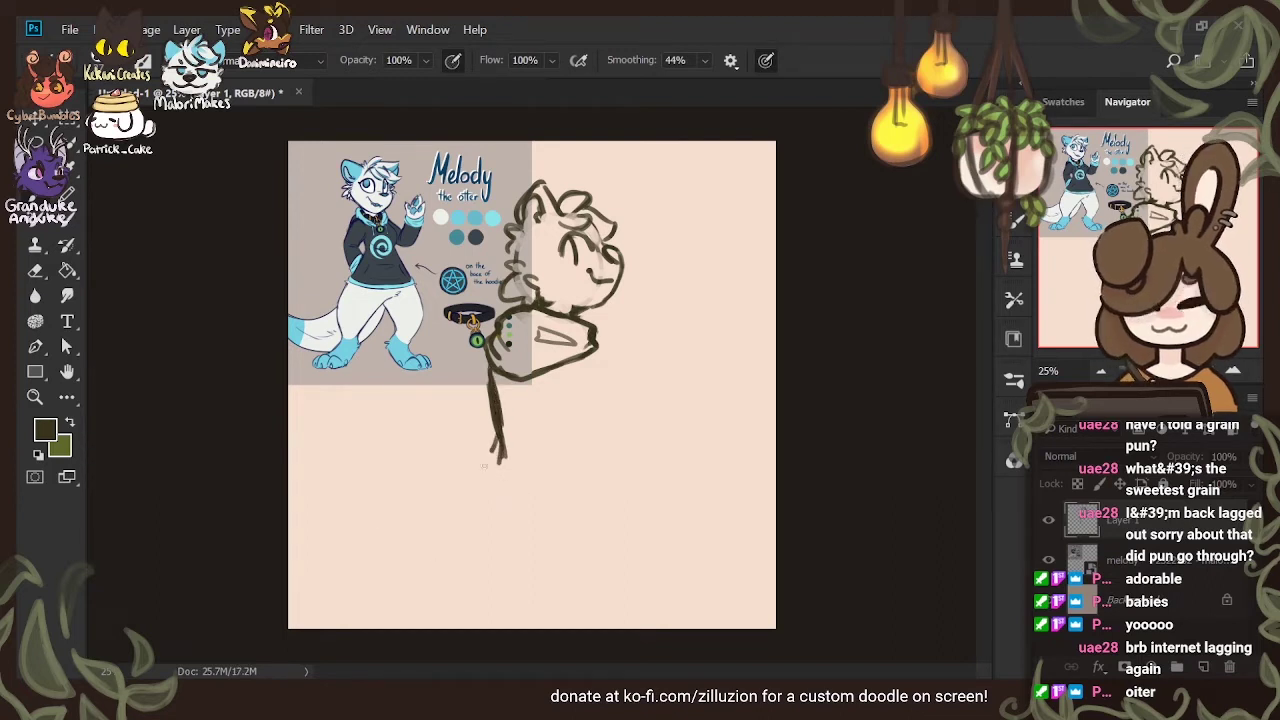
left_click_drag(488, 458, 608, 467)
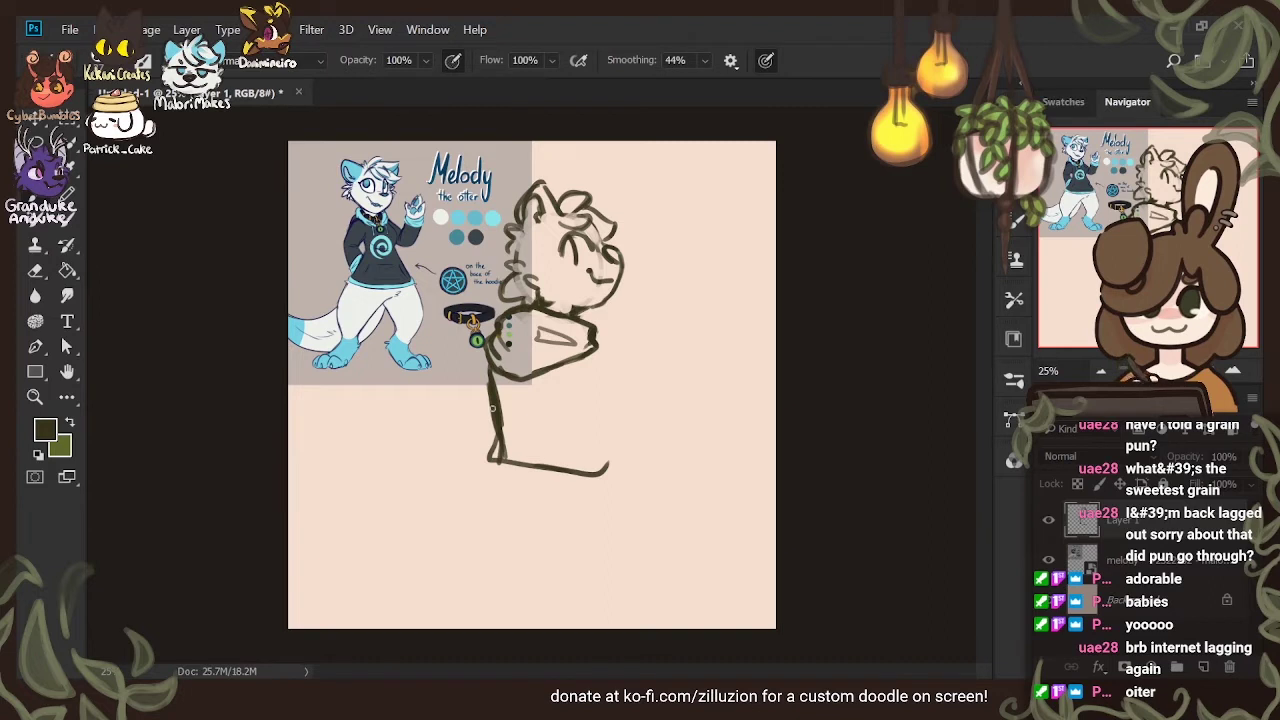
mouse_move(488, 365)
left_mouse_down()
mouse_move(452, 451)
mouse_move(455, 499)
mouse_move(404, 535)
mouse_move(392, 575)
left_mouse_up()
Sketch a thick tail sweeping down from the otter's lower back and curling up to a pointed tip
mouse_move(477, 473)
left_mouse_down()
mouse_move(422, 526)
mouse_move(406, 584)
left_mouse_up()
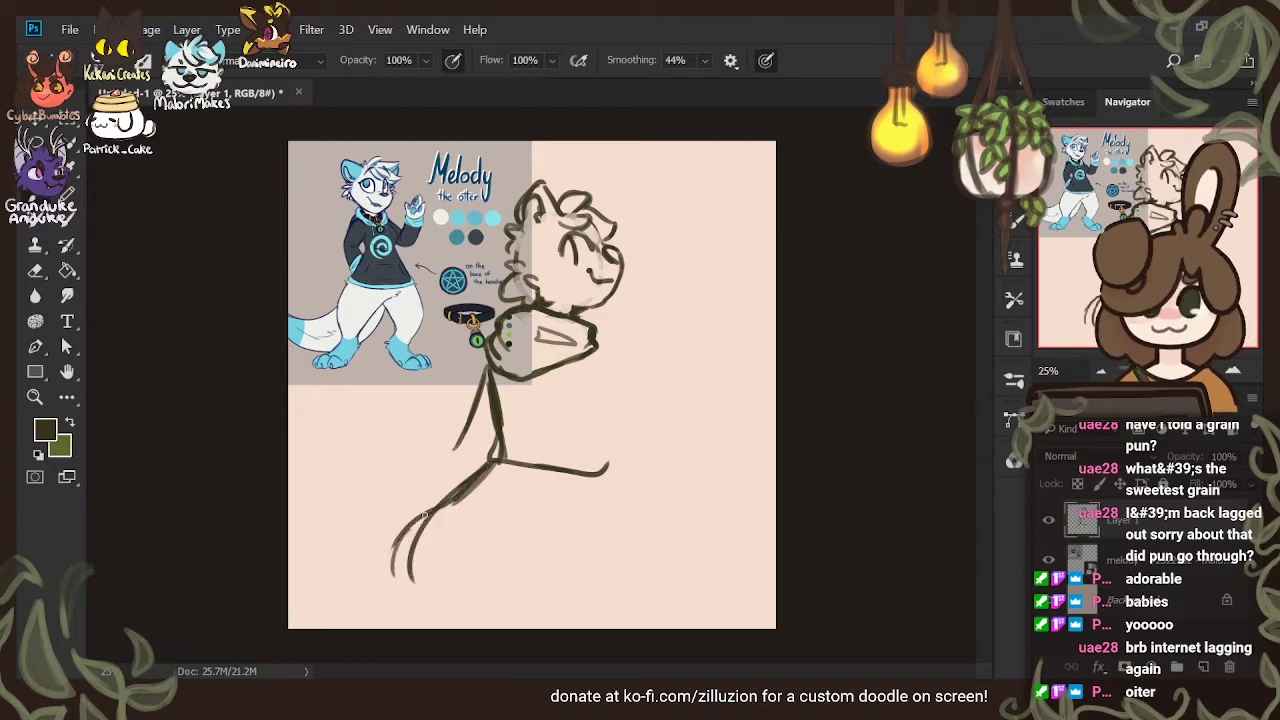
mouse_move(432, 512)
left_mouse_down()
mouse_move(408, 582)
mouse_move(436, 600)
left_mouse_up()
mouse_move(489, 460)
left_mouse_down()
mouse_move(544, 463)
mouse_move(455, 572)
mouse_move(486, 602)
left_mouse_up()
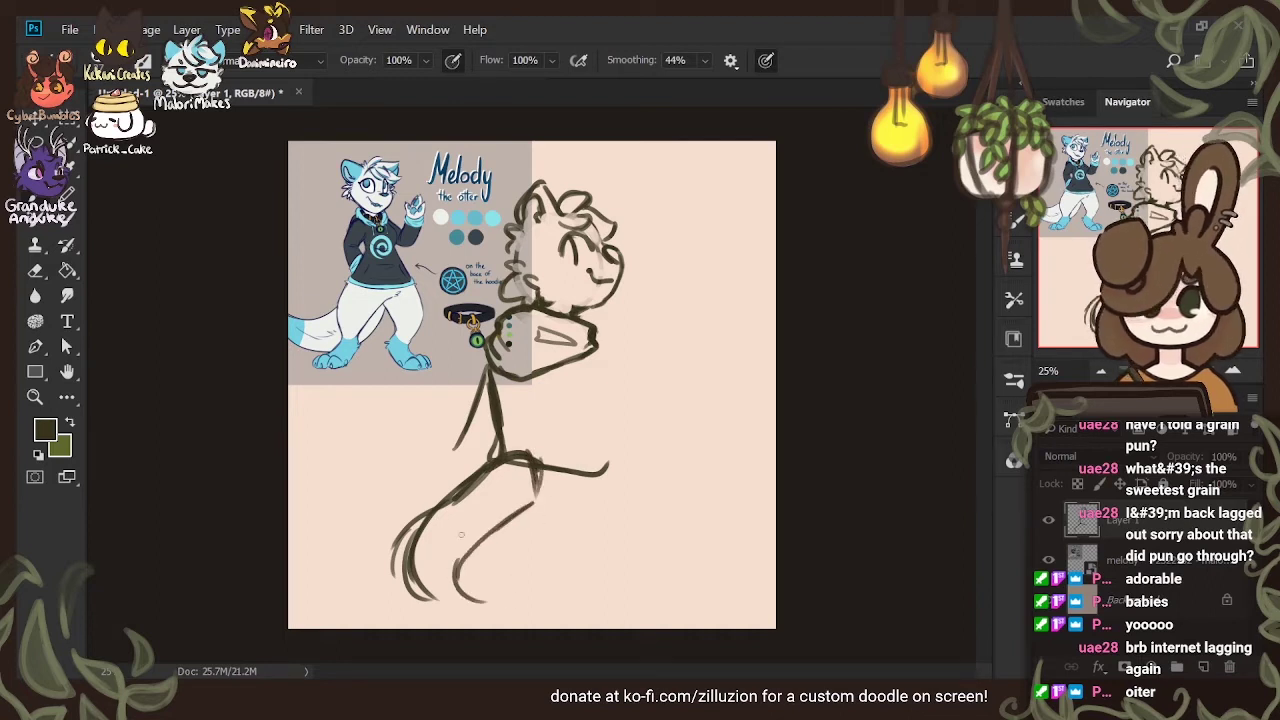
mouse_move(432, 512)
left_mouse_down()
mouse_move(430, 603)
mouse_move(498, 610)
mouse_move(516, 577)
mouse_move(468, 580)
left_mouse_up()
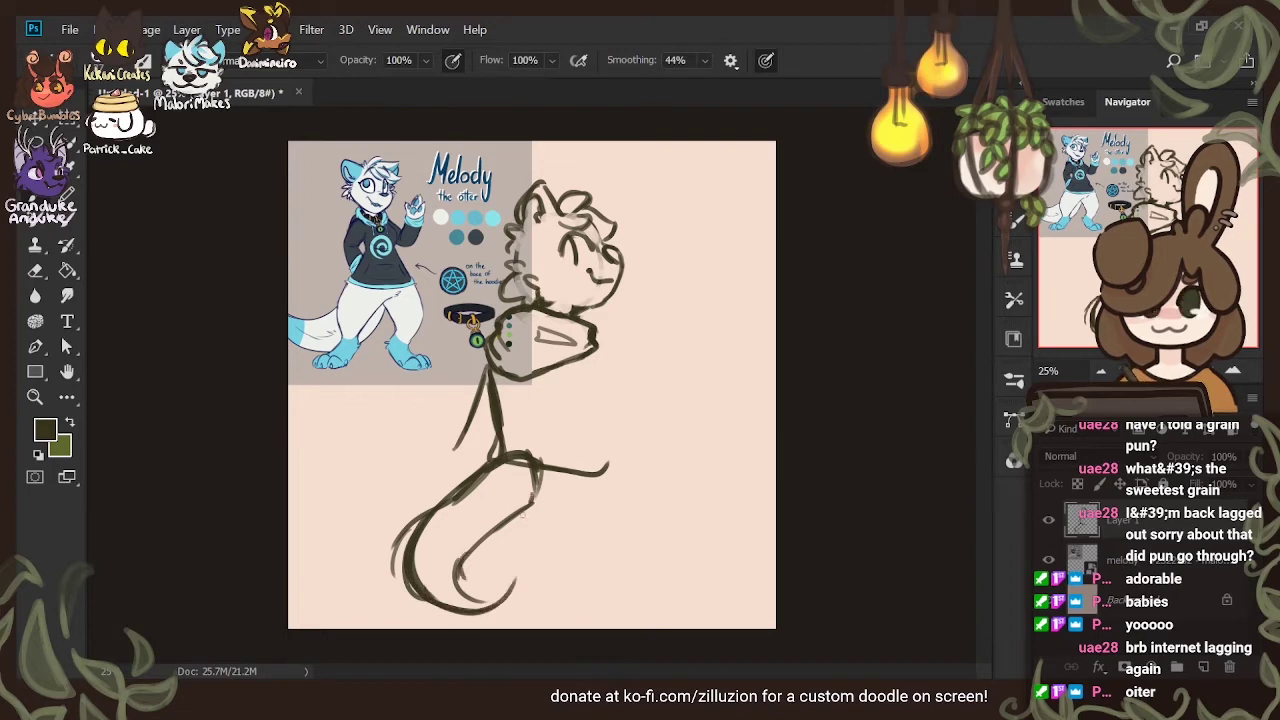
mouse_move(530, 503)
left_mouse_down()
mouse_move(449, 558)
mouse_move(469, 604)
mouse_move(462, 557)
mouse_move(482, 577)
mouse_move(459, 581)
mouse_move(512, 576)
mouse_move(468, 593)
mouse_move(516, 575)
left_mouse_up()
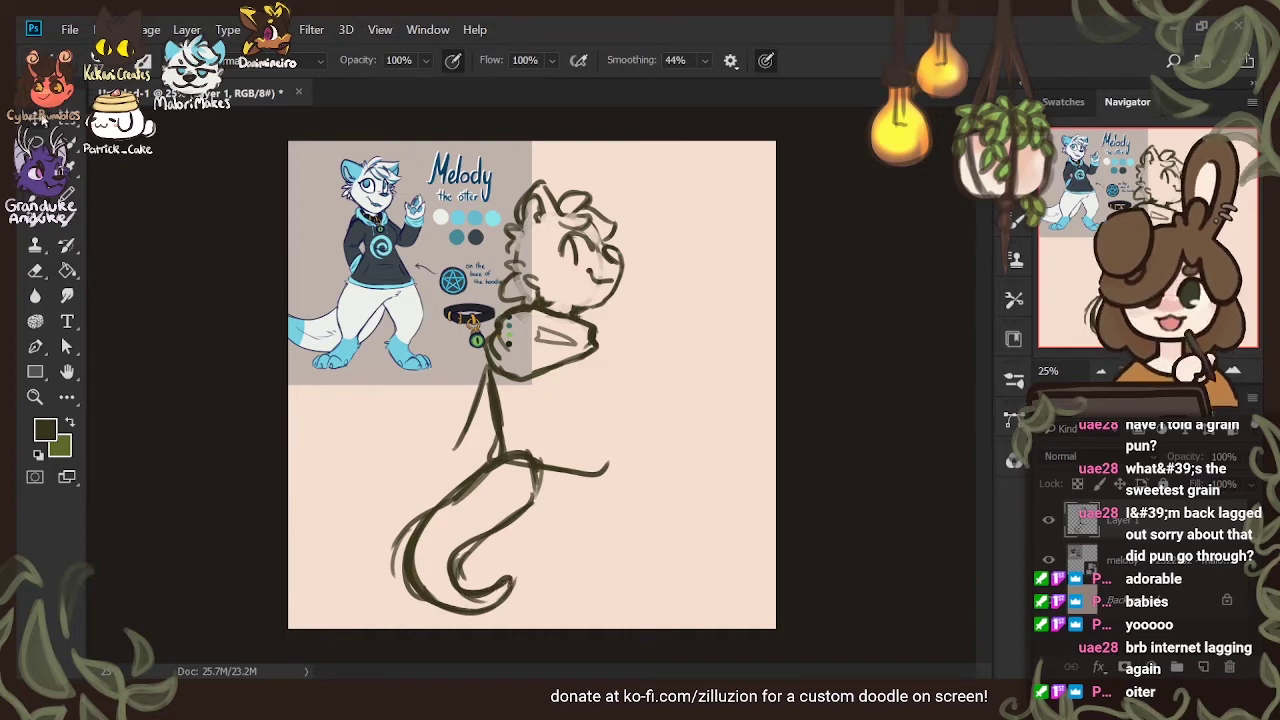
key("v")
mouse_move(323, 303)
left_mouse_down()
mouse_move(346, 303)
mouse_move(324, 304)
left_mouse_up()
left_click(1174, 530)
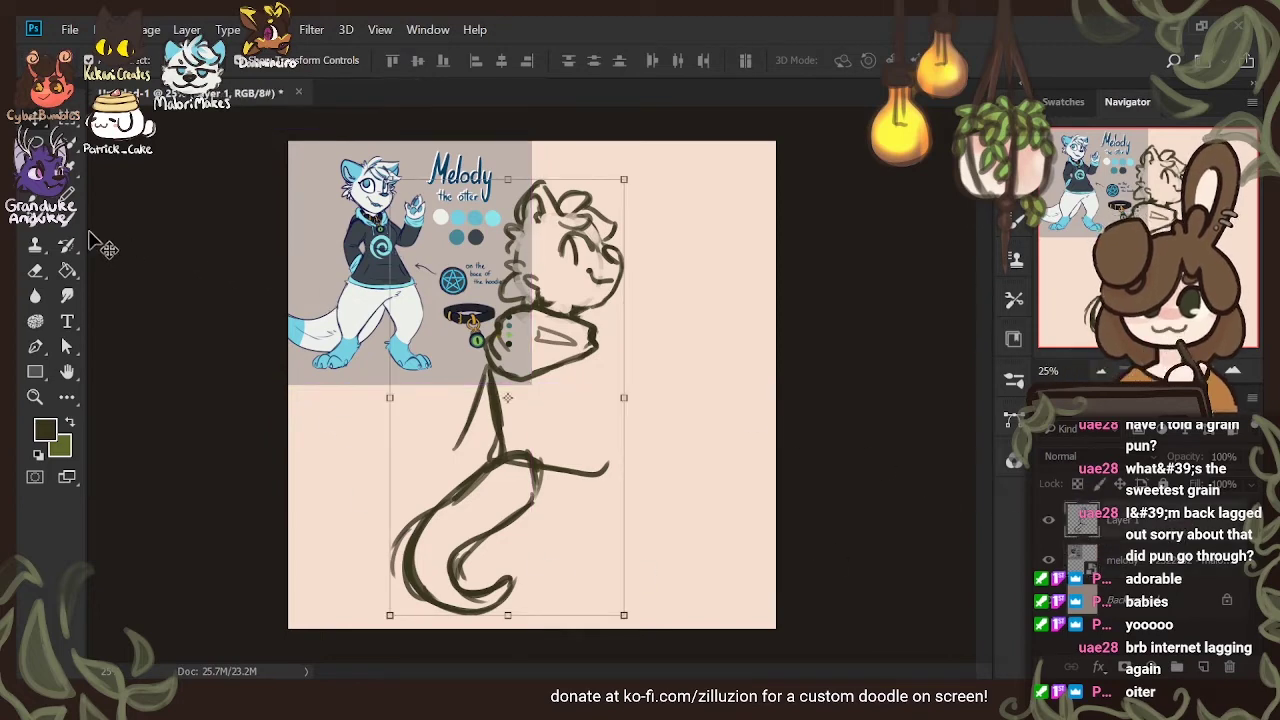
Erase and redraw the tail's inner curve, and clean up the stray strokes along its outer edge and the back line
left_click(37, 252)
left_click(36, 269)
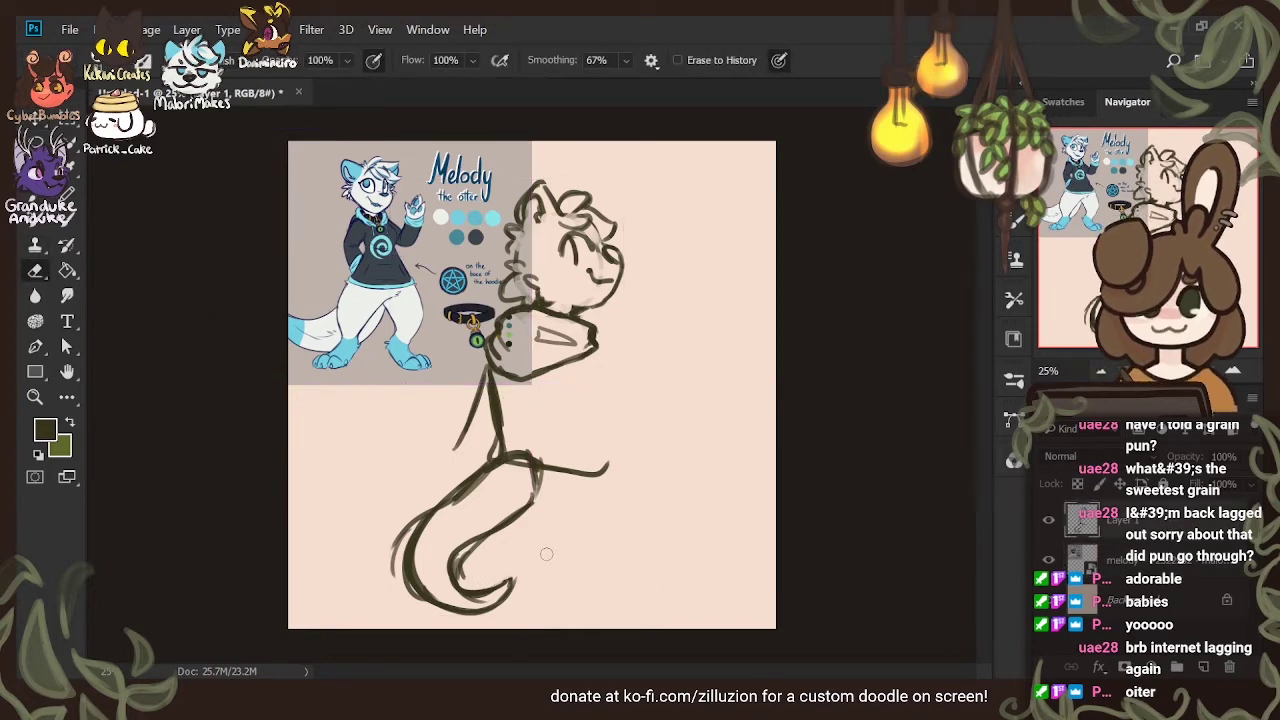
mouse_move(494, 515)
left_mouse_down()
mouse_move(443, 562)
mouse_move(524, 514)
left_mouse_up()
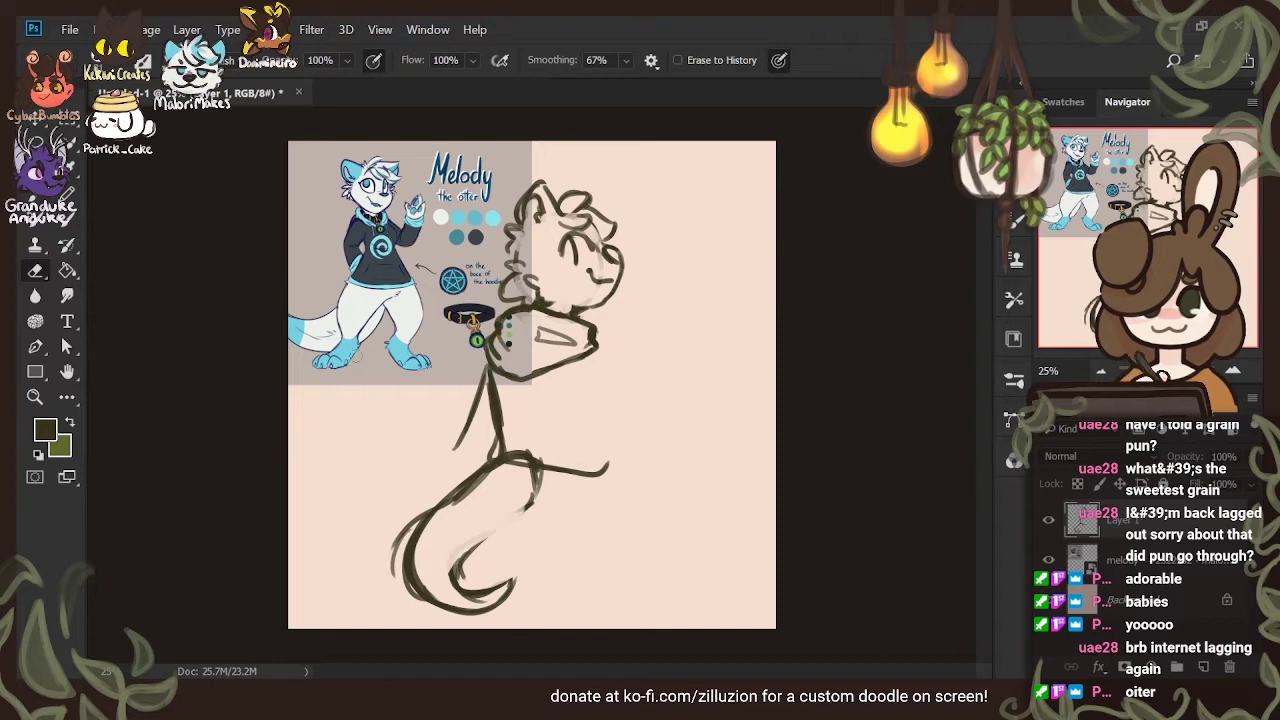
left_click(67, 220)
left_click_drag(458, 554, 522, 518)
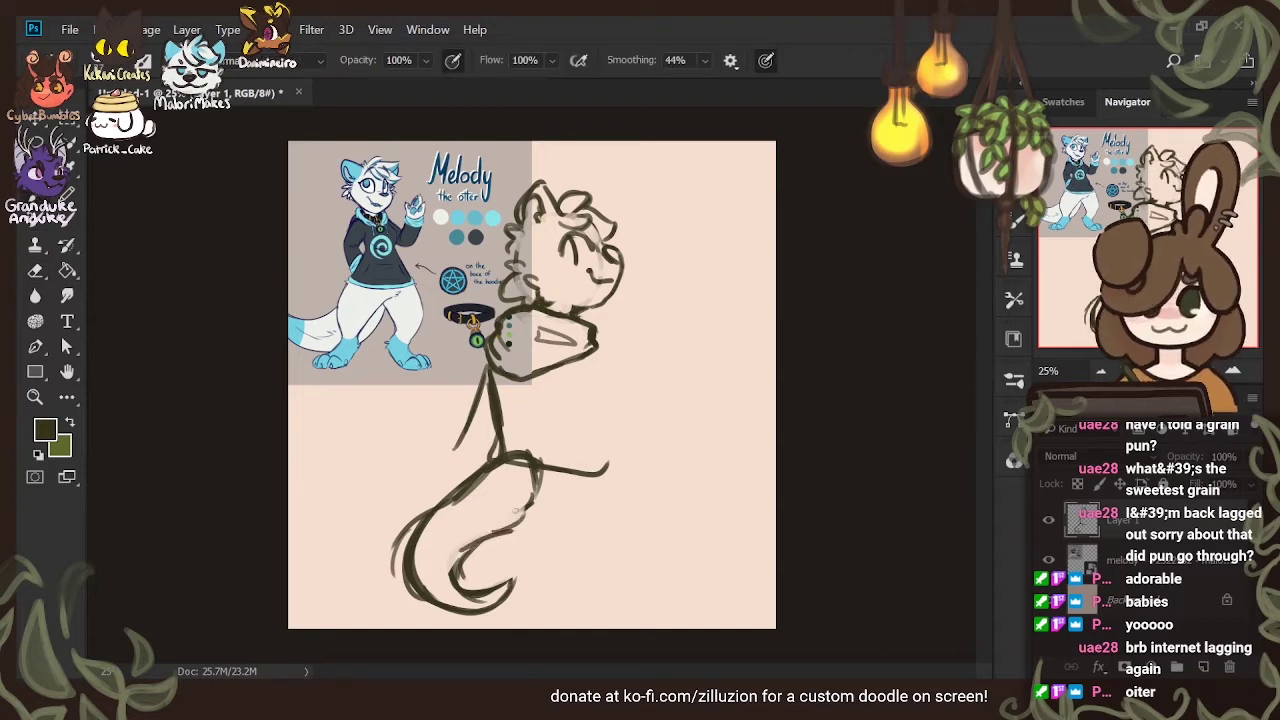
left_click(35, 270)
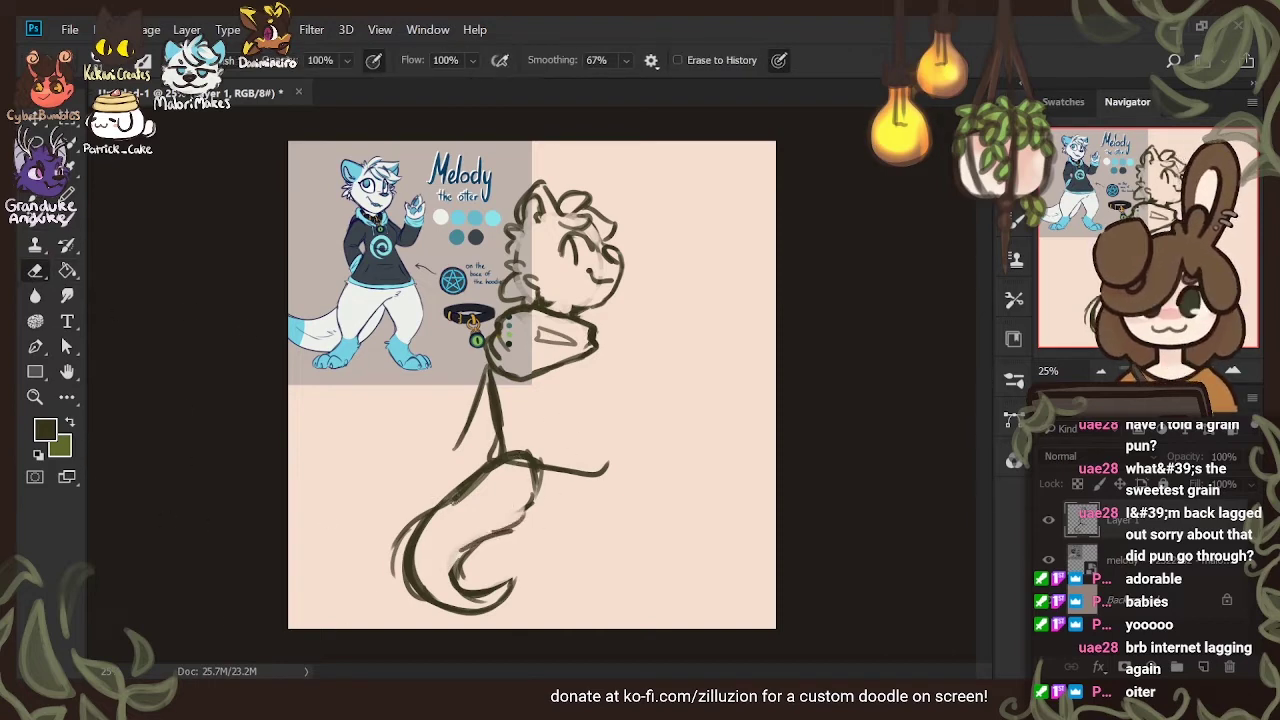
left_click_drag(432, 502, 394, 576)
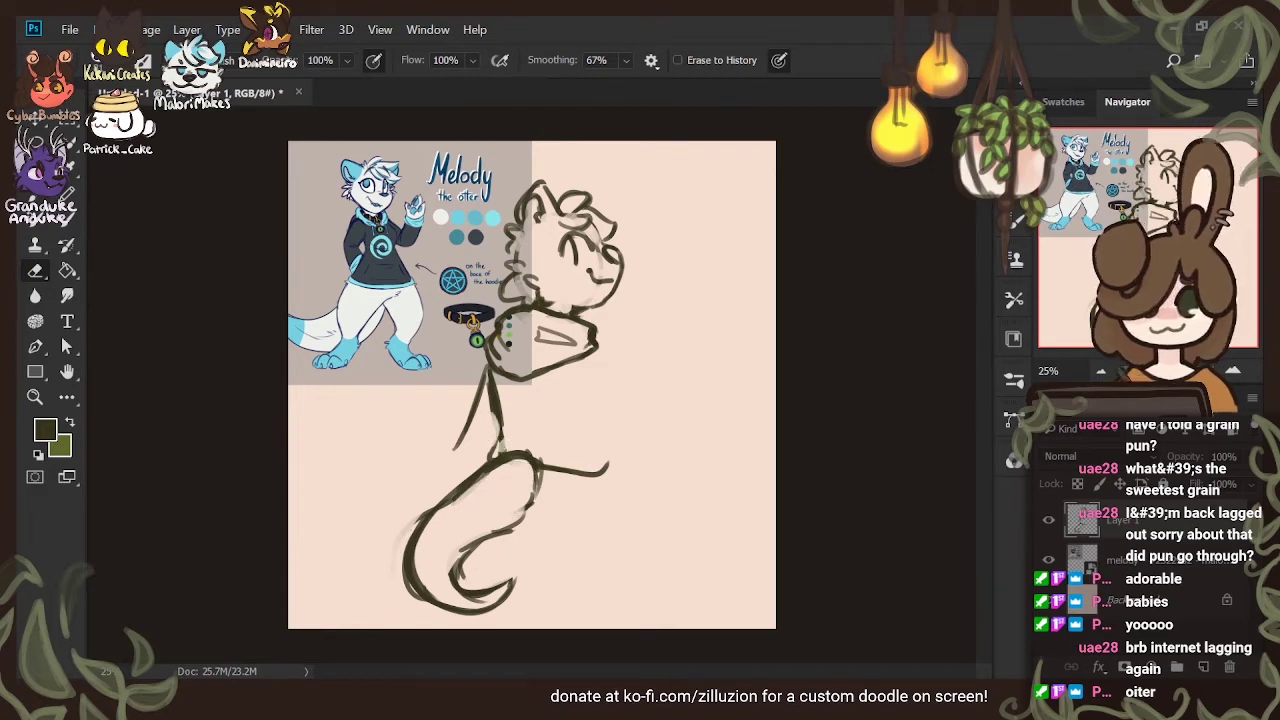
Extend the rear arm line to the wrist and move the whole sketch lower on the canvas, closer to the reference figure
key("b")
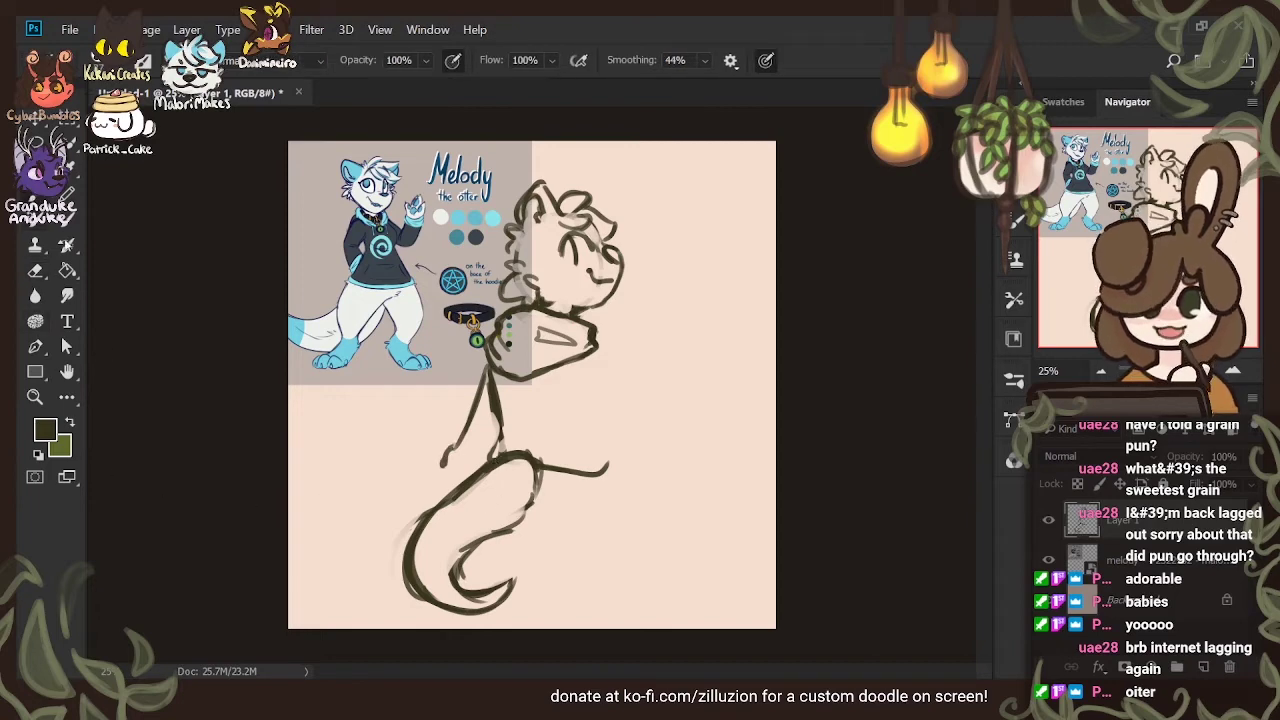
key("v")
left_click_drag(593, 337, 547, 390)
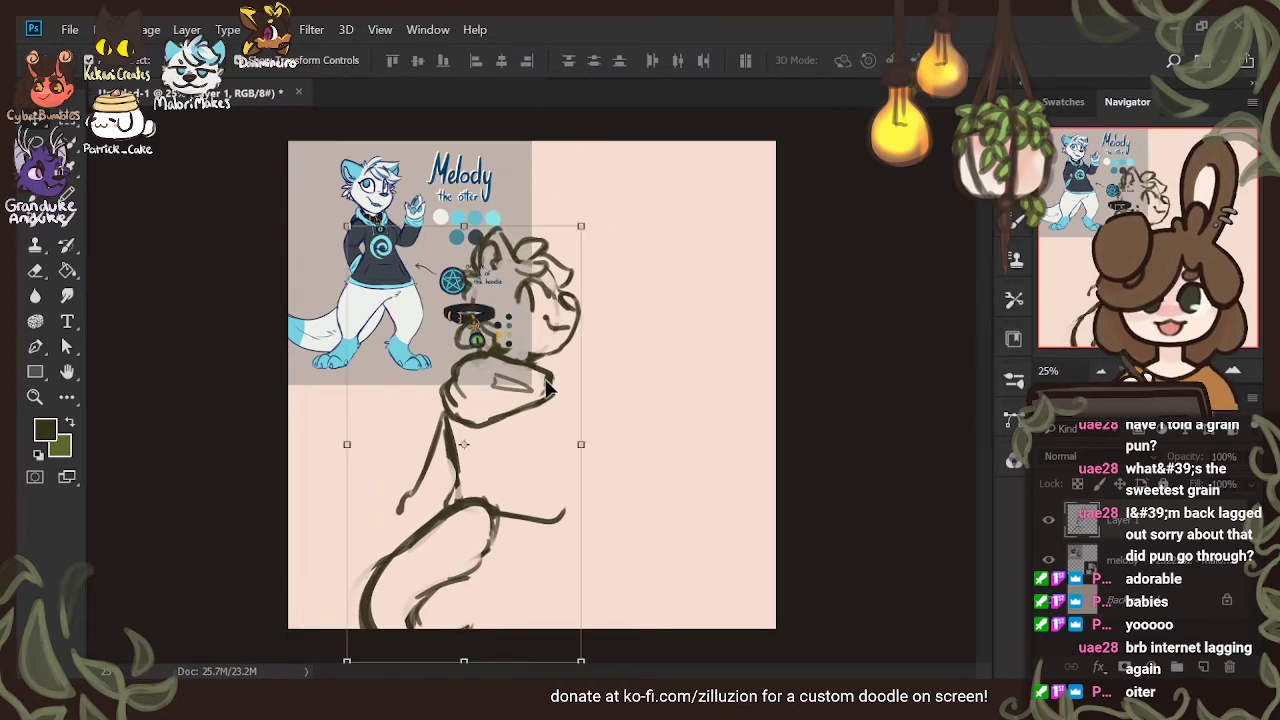
left_click_drag(428, 569, 428, 543)
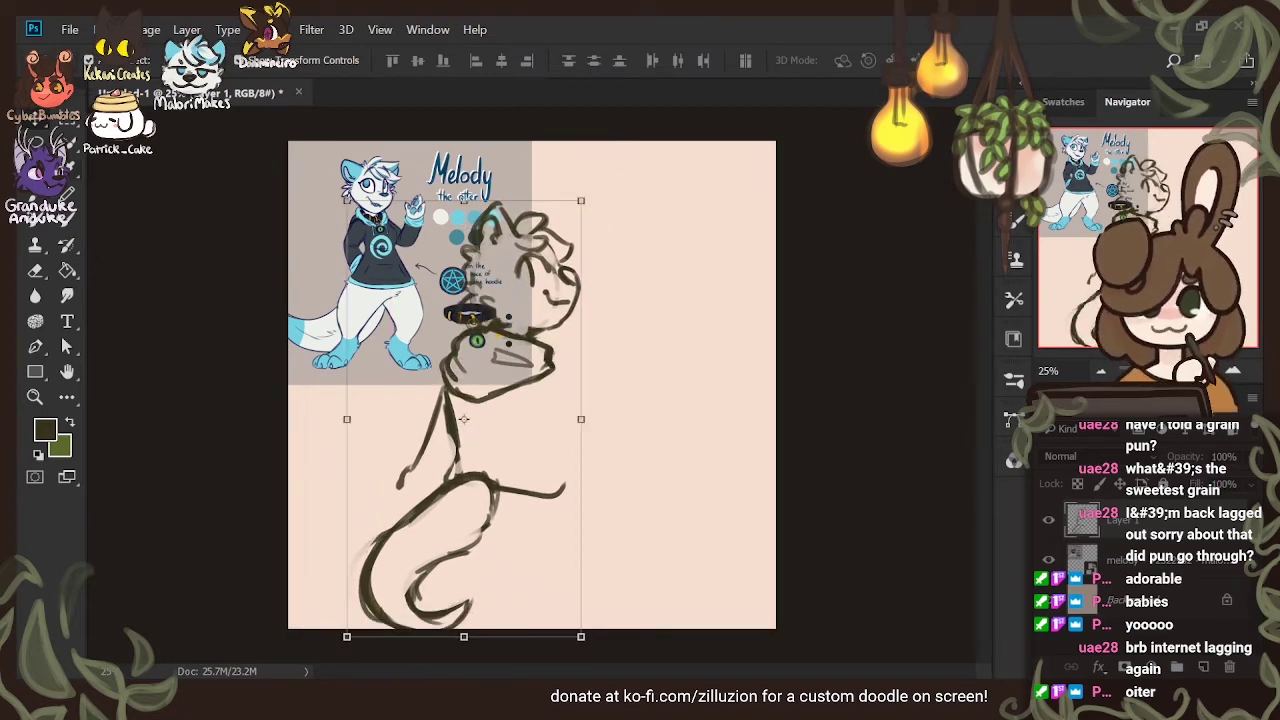
Sketch the front arm's outer line from the hood's front corner down past the hoodie's hem
key("l")
key("b")
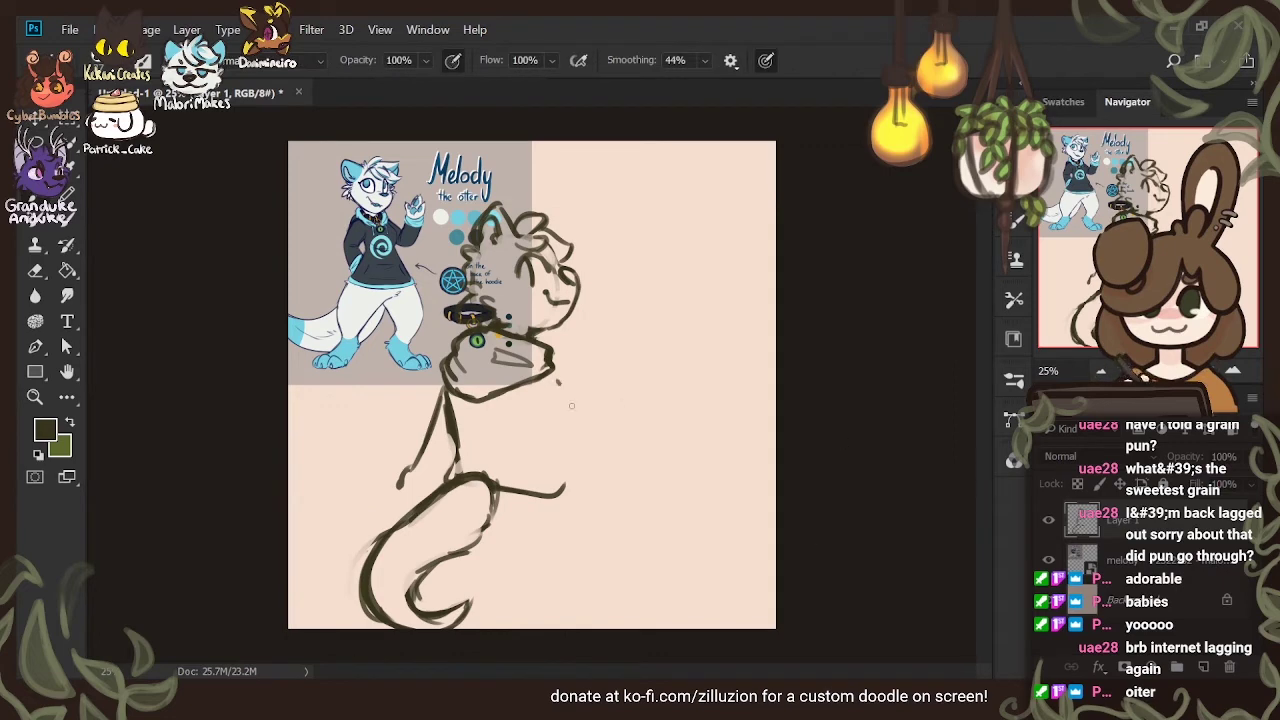
mouse_move(558, 384)
left_mouse_down()
mouse_move(594, 490)
mouse_move(613, 505)
left_mouse_up()
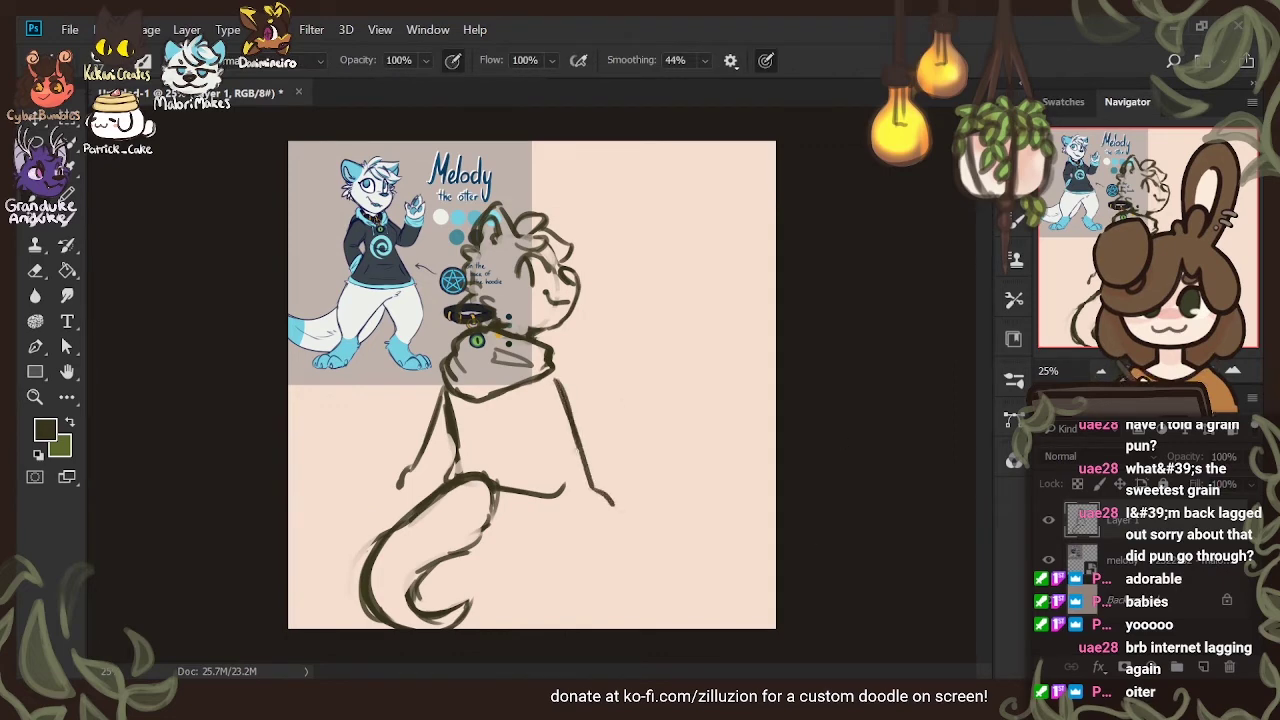
Extend the front arm's outer line to the wrist and sketch its inner line down to the hoodie's hem
left_click_drag(575, 446, 613, 504)
left_click_drag(523, 400, 538, 472)
left_click_drag(520, 401, 548, 484)
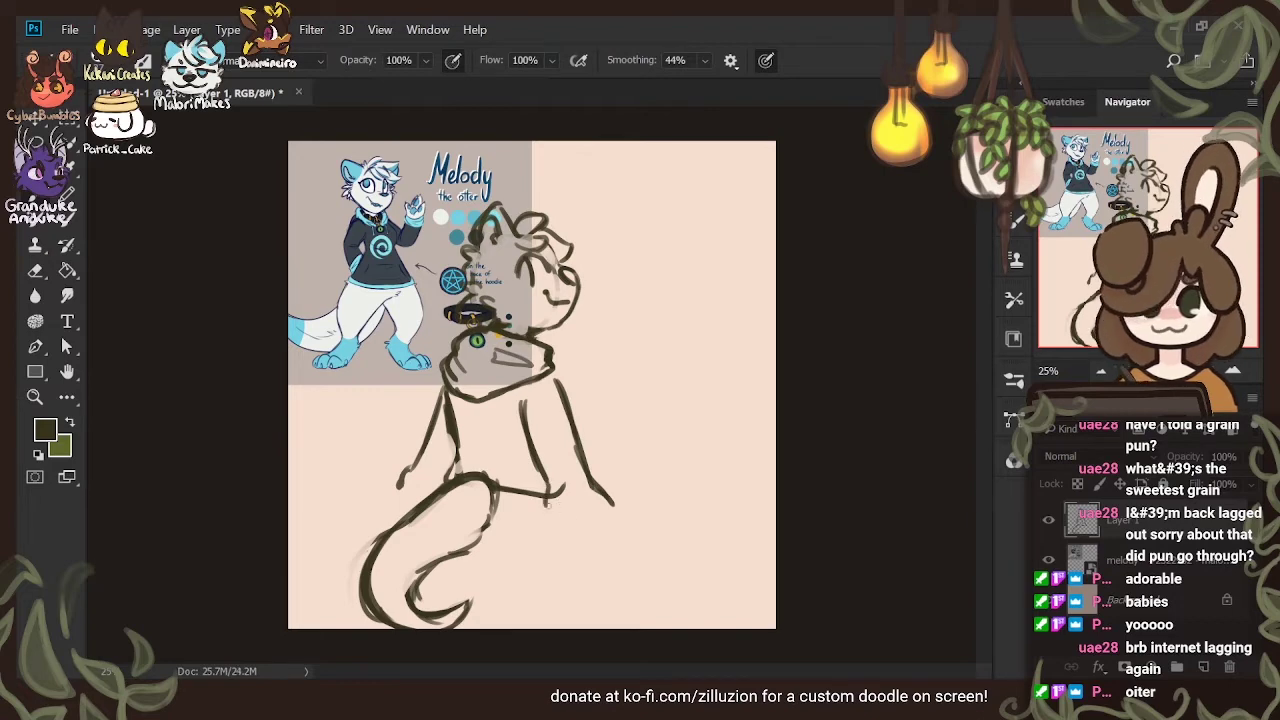
Sketch wide cuffs closing off the wrist ends of the front and rear sleeves
mouse_move(540, 480)
left_mouse_down()
mouse_move(547, 508)
mouse_move(574, 520)
mouse_move(614, 500)
left_mouse_up()
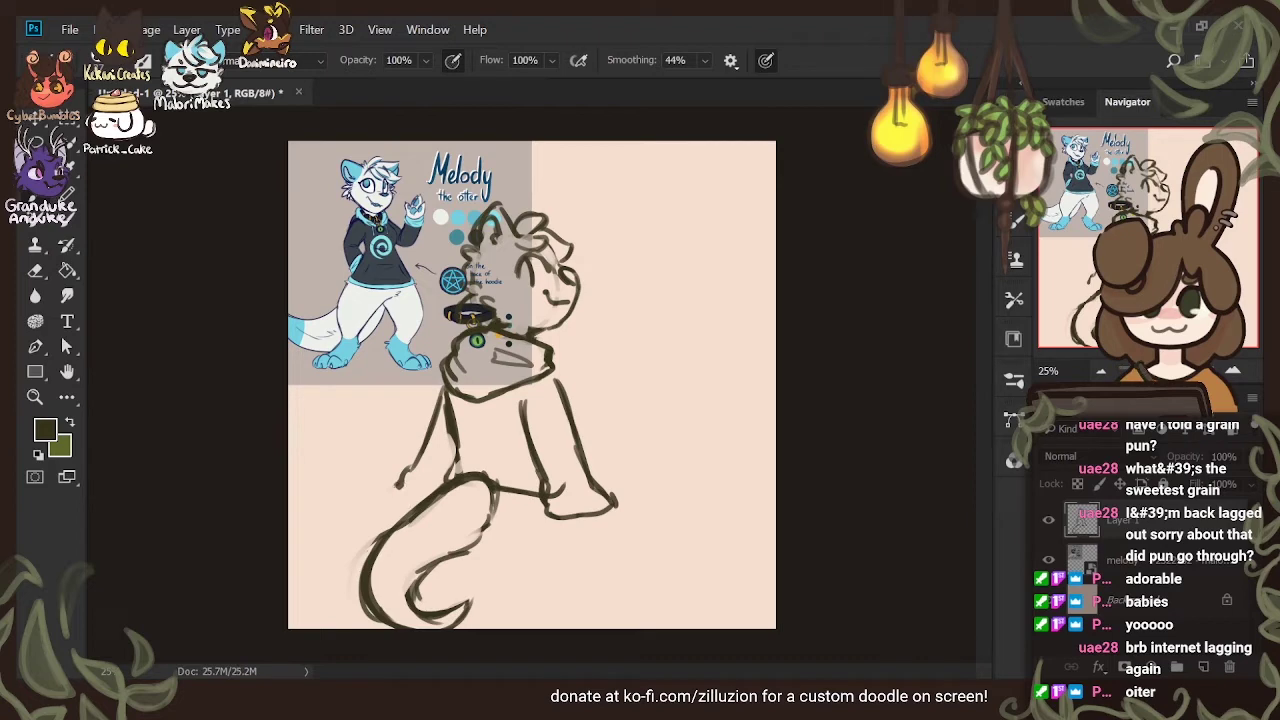
left_click_drag(394, 489, 423, 493)
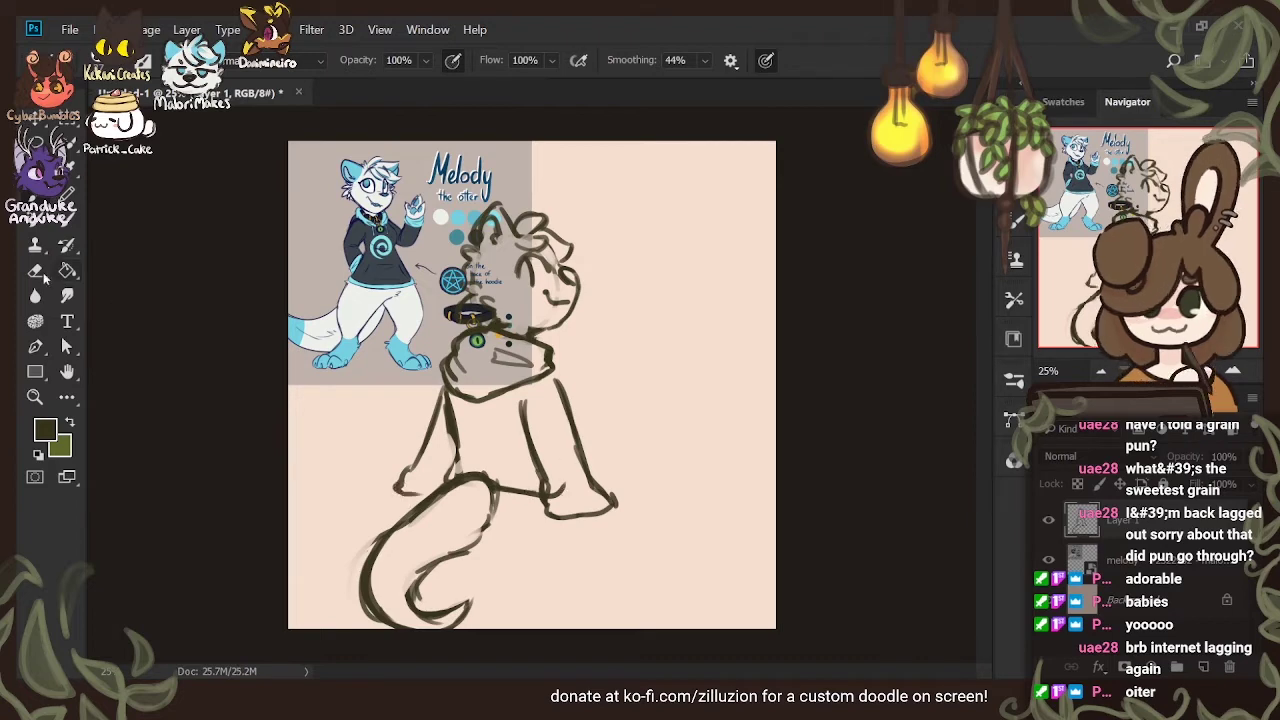
key("e")
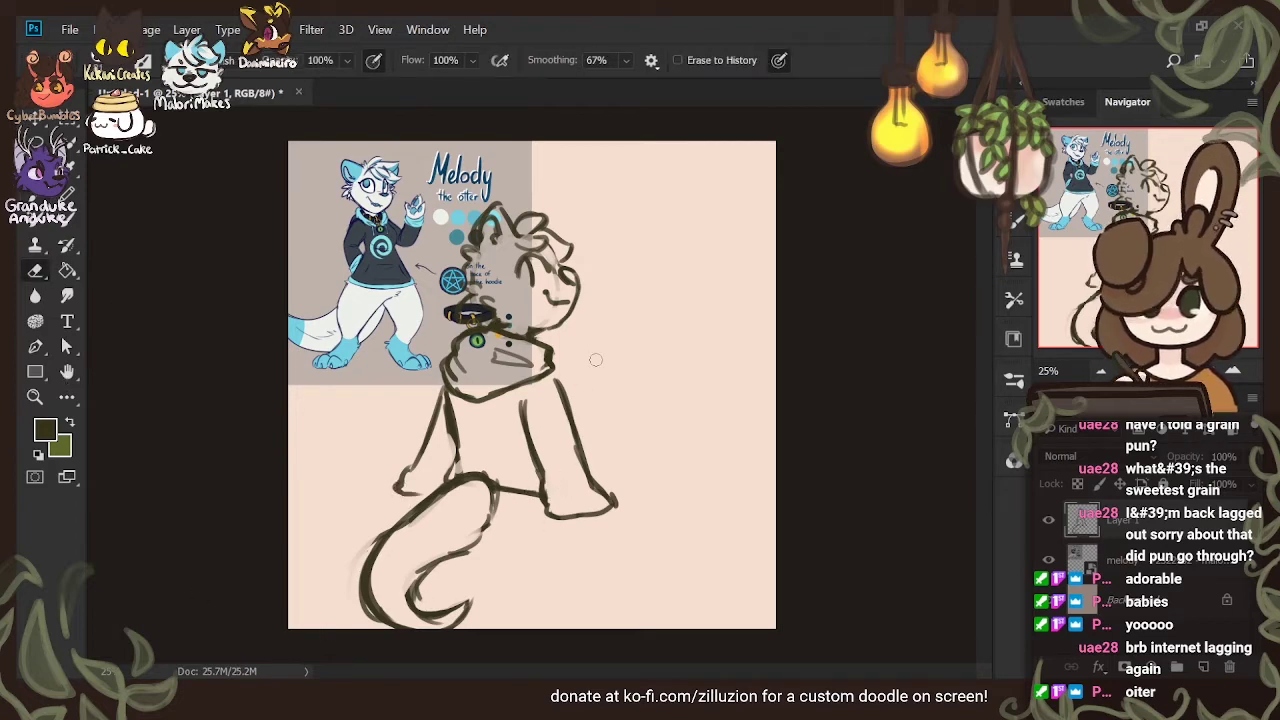
key("b")
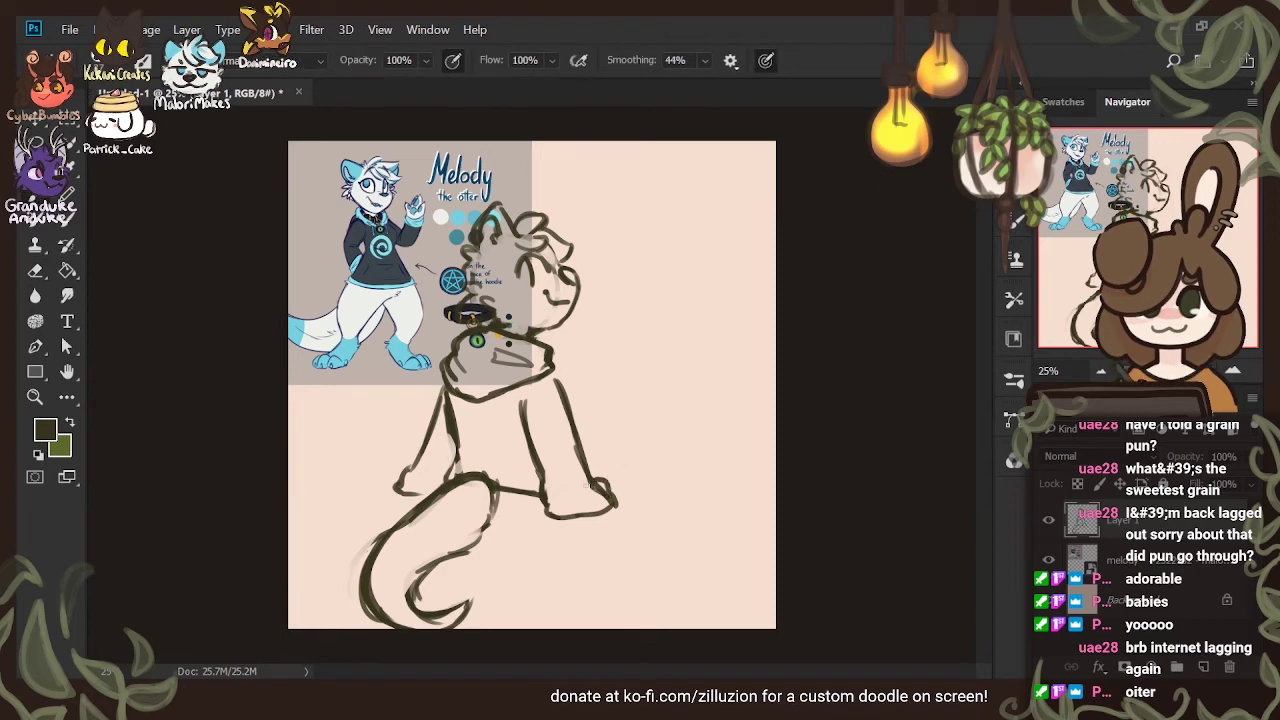
left_click_drag(556, 490, 584, 483)
left_click_drag(423, 471, 436, 477)
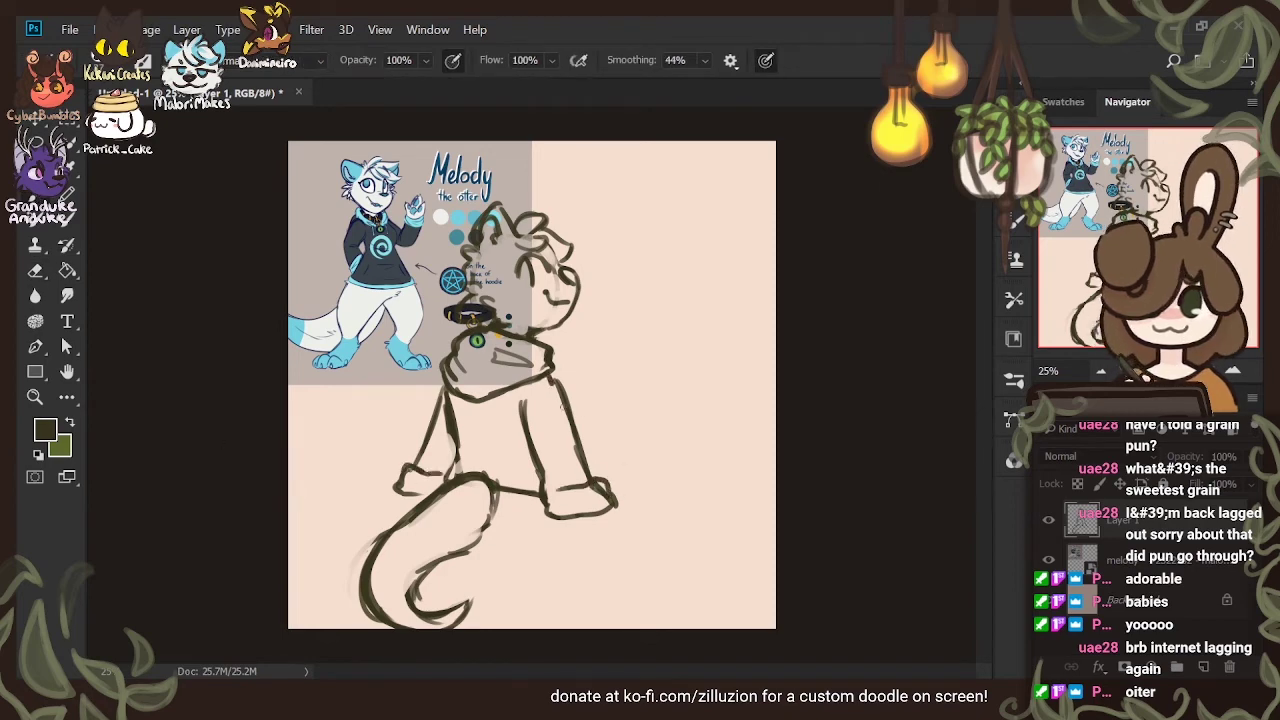
Redraw and thicken the front sleeve's shoulder line so it joins the hood's front corner
left_click_drag(551, 375, 575, 437)
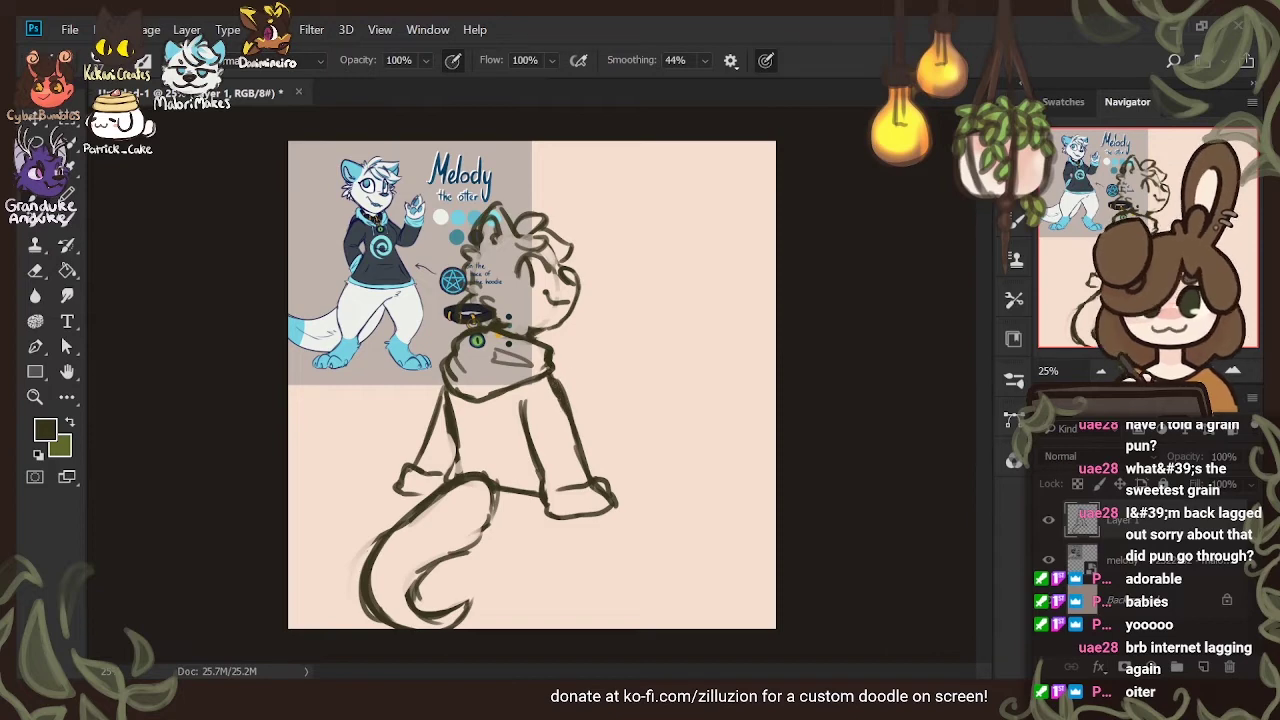
left_click_drag(551, 358, 570, 407)
key("e")
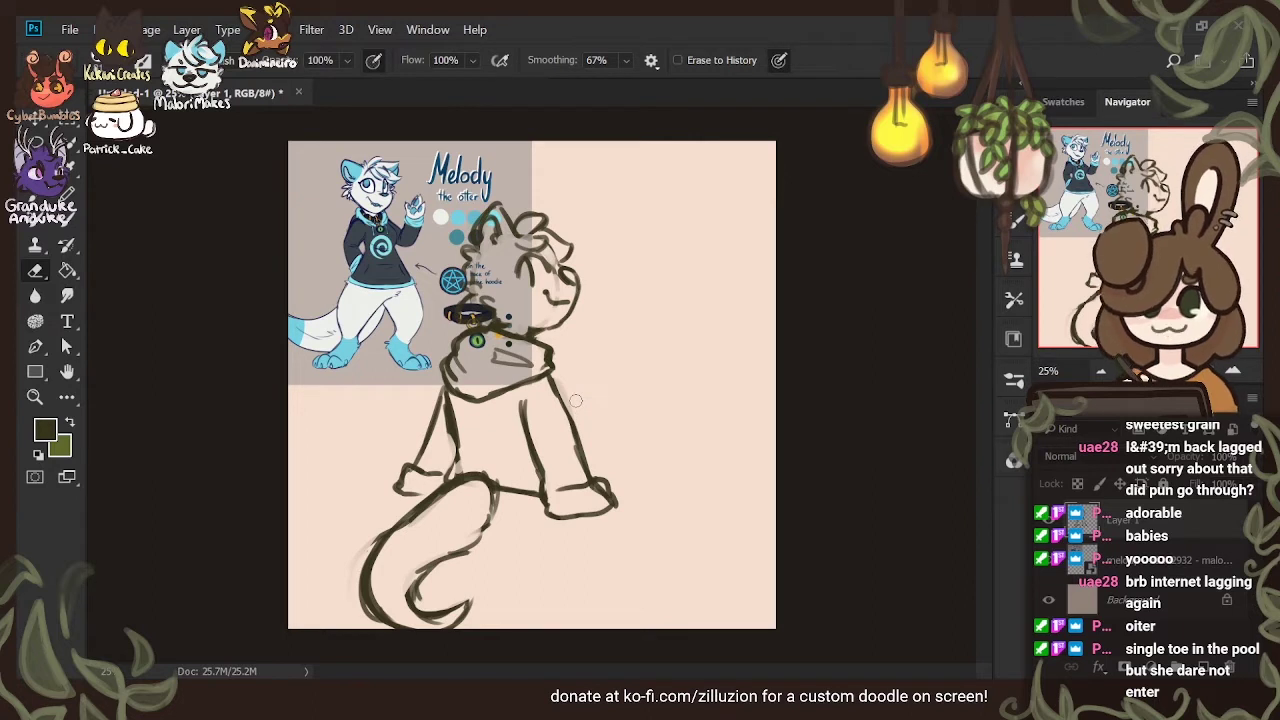
key("b")
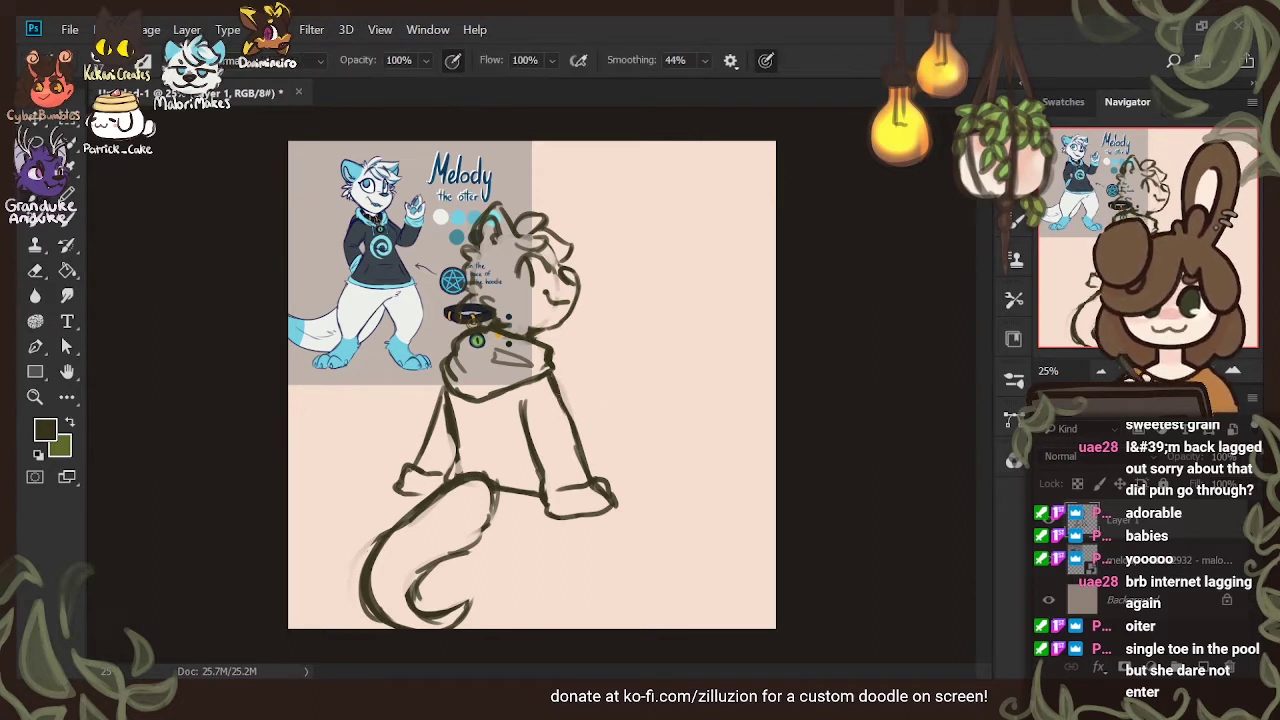
left_click_drag(558, 378, 574, 446)
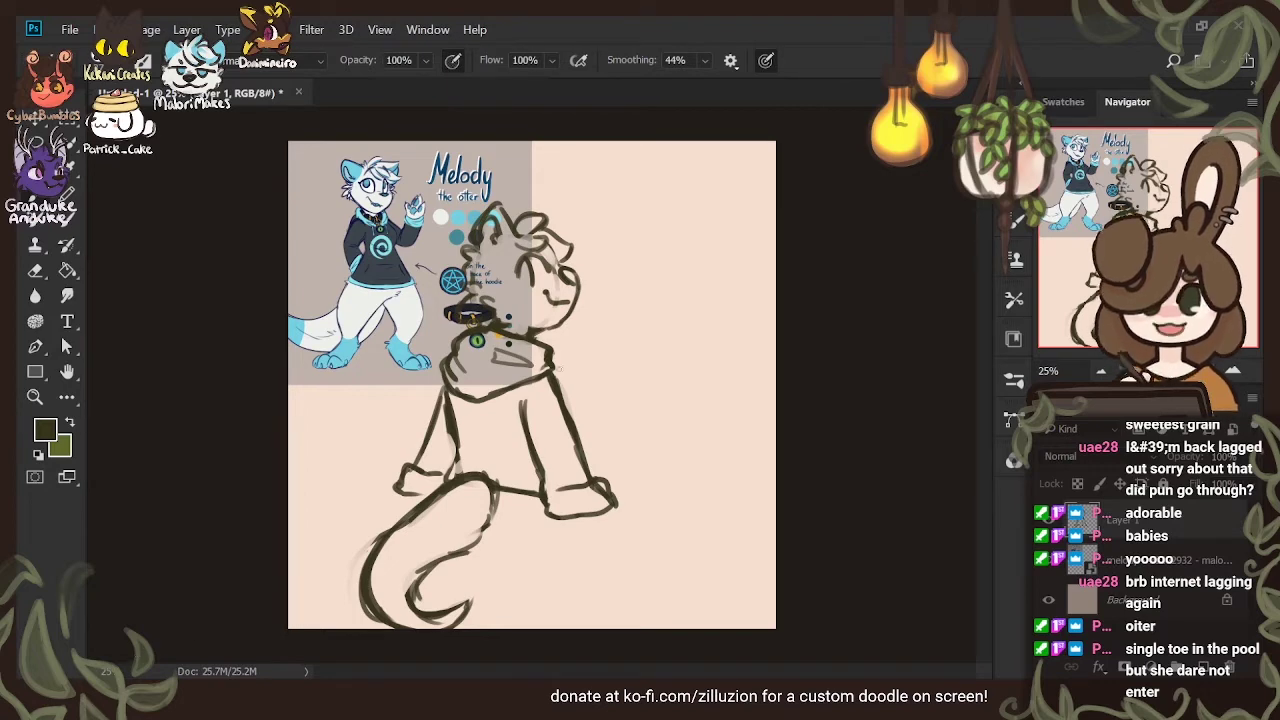
left_click_drag(549, 363, 566, 402)
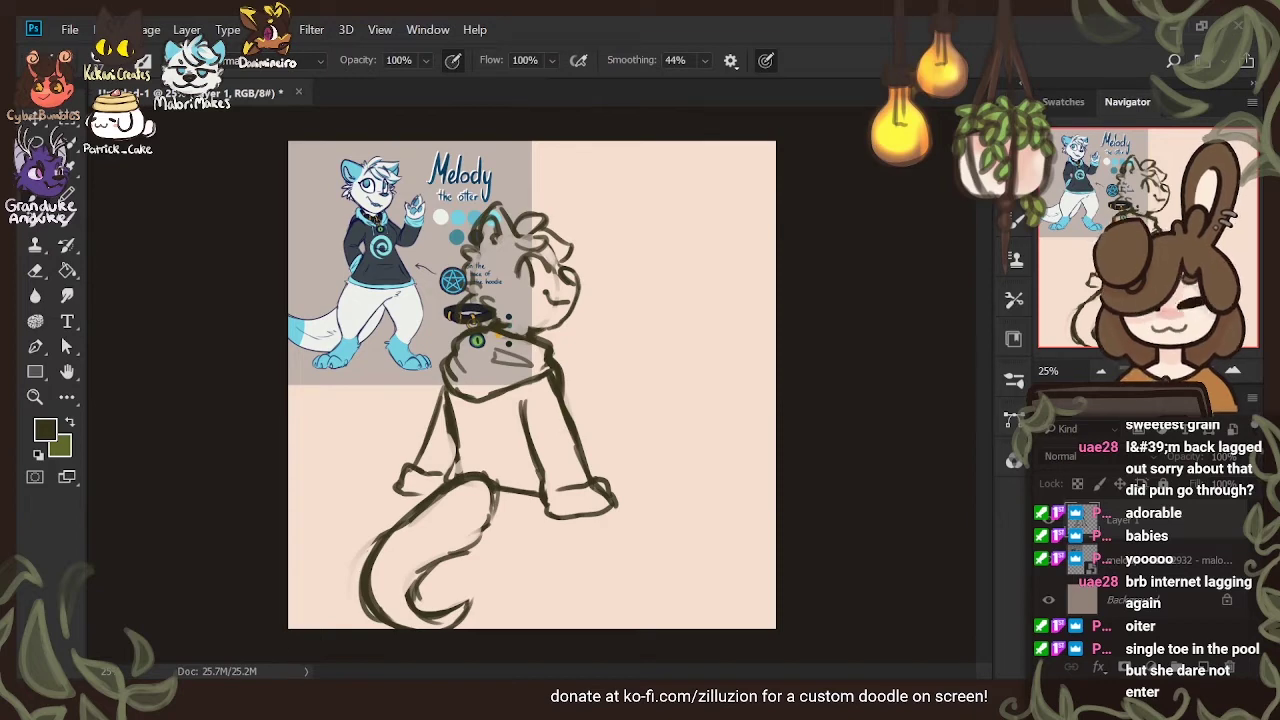
Replace the torso's back line beside the rear sleeve with a cleaner line from the hood down to the tail base
left_click_drag(446, 386, 462, 479)
key("e")
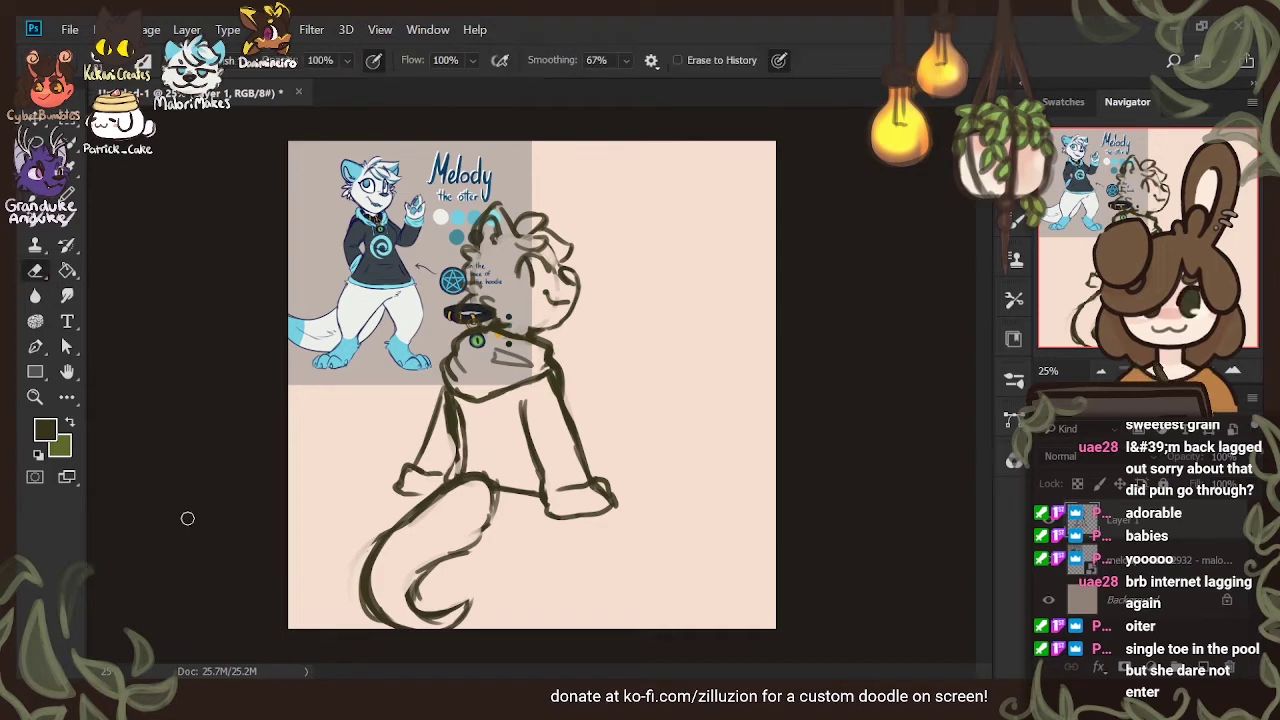
left_click_drag(448, 405, 460, 484)
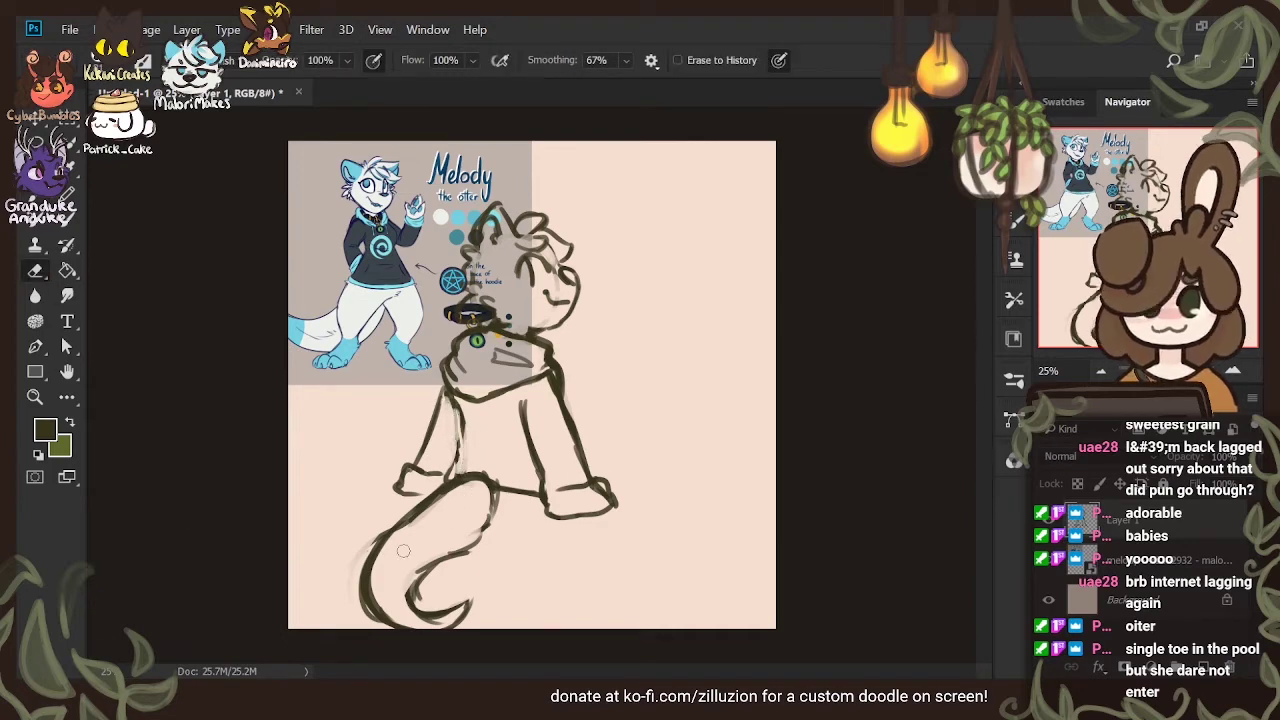
key("b")
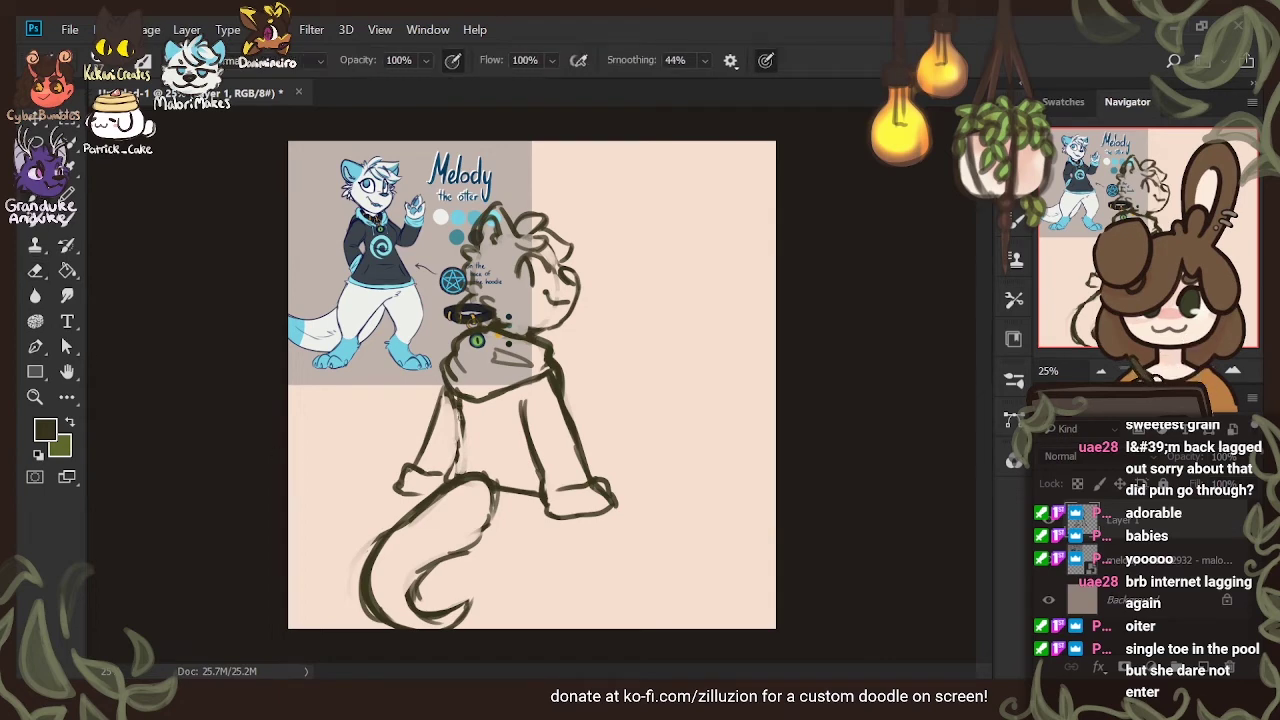
left_click_drag(459, 400, 457, 470)
Hide the reference sheet and darken the neck lines between the cheek fur and the hood
left_click(1051, 563)
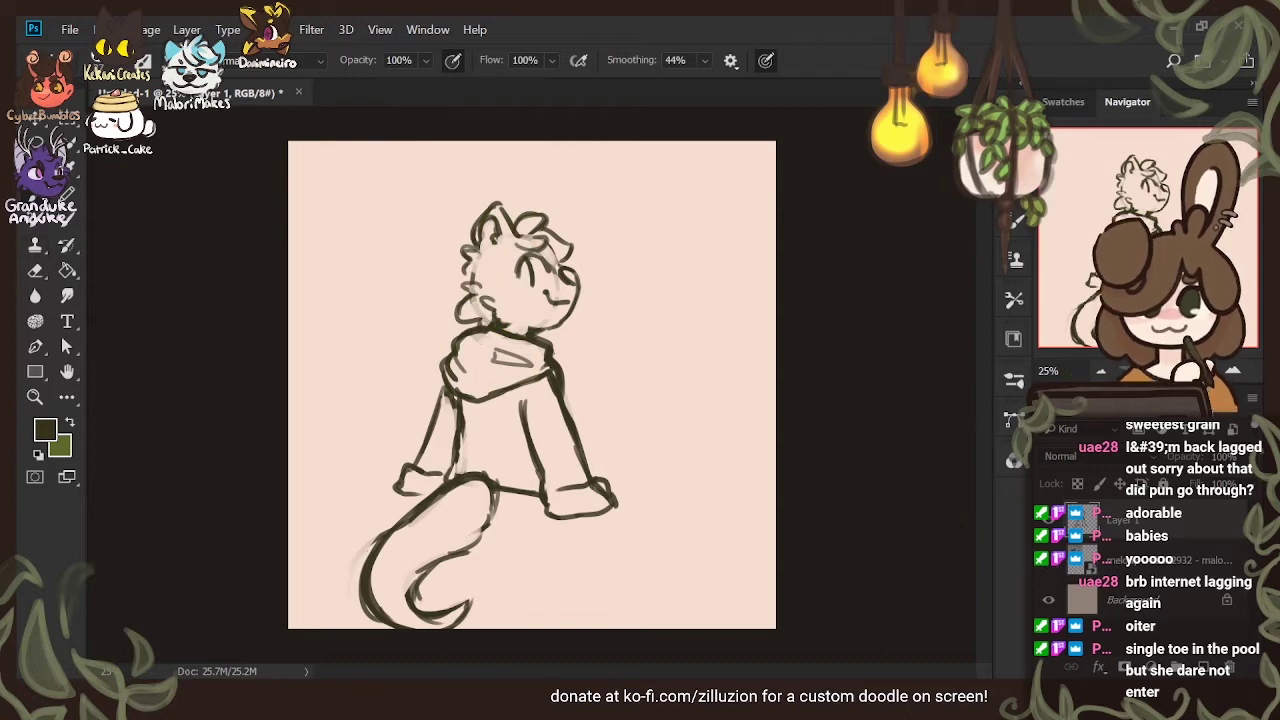
mouse_move(494, 310)
left_mouse_down()
mouse_move(508, 332)
mouse_move(469, 319)
left_mouse_up()
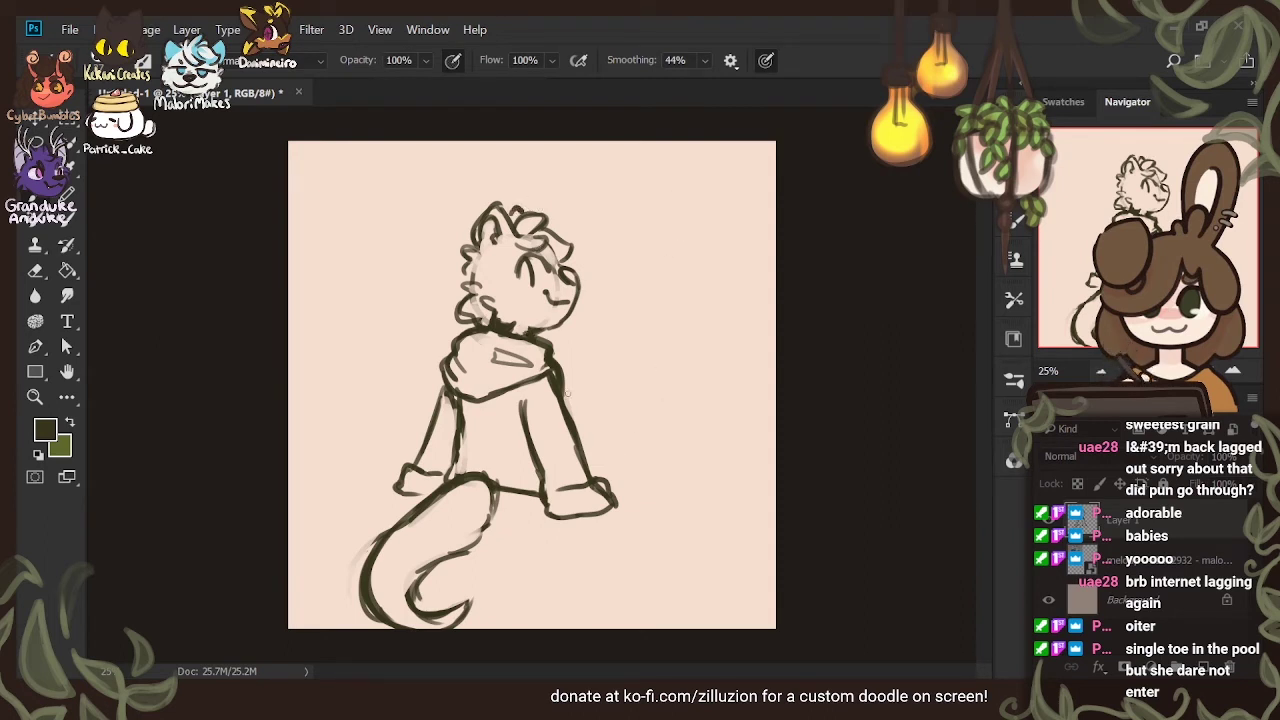
Sketch a rounded paw extending from the front sleeve's cuff and erase the lines overlapping it
left_click_drag(602, 518, 635, 507)
left_click_drag(637, 509, 623, 527)
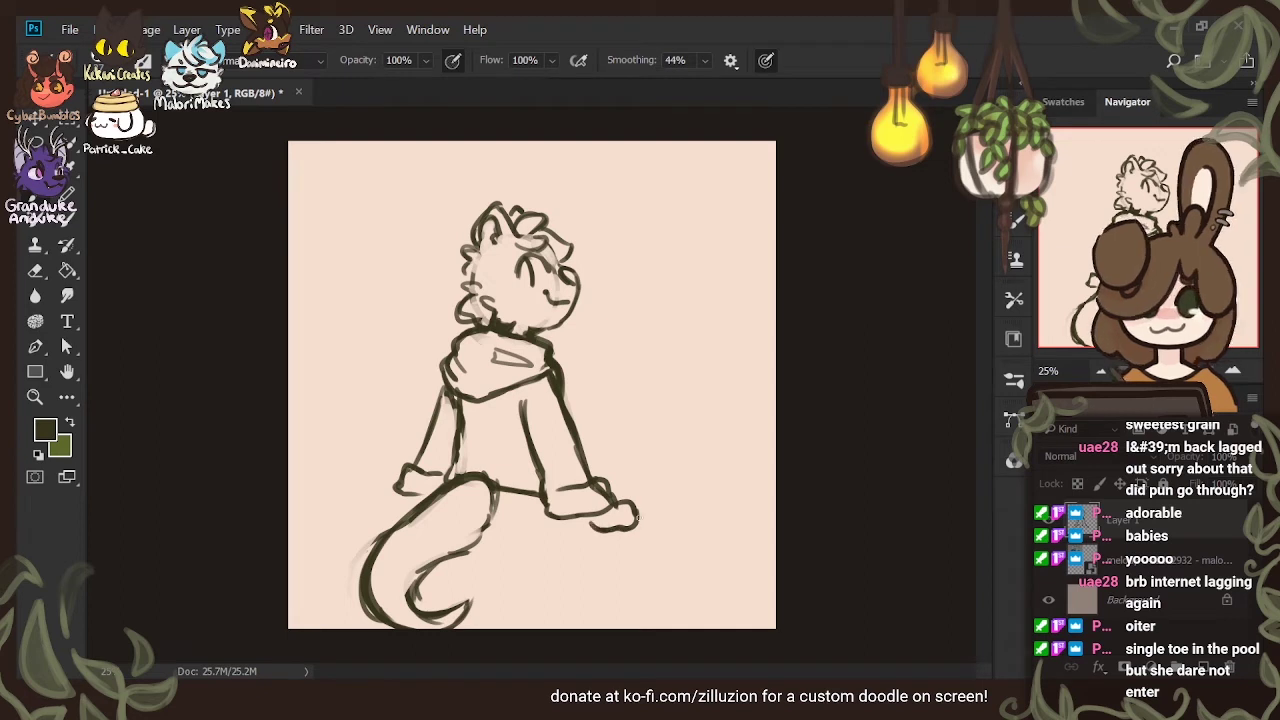
left_click_drag(612, 496, 632, 505)
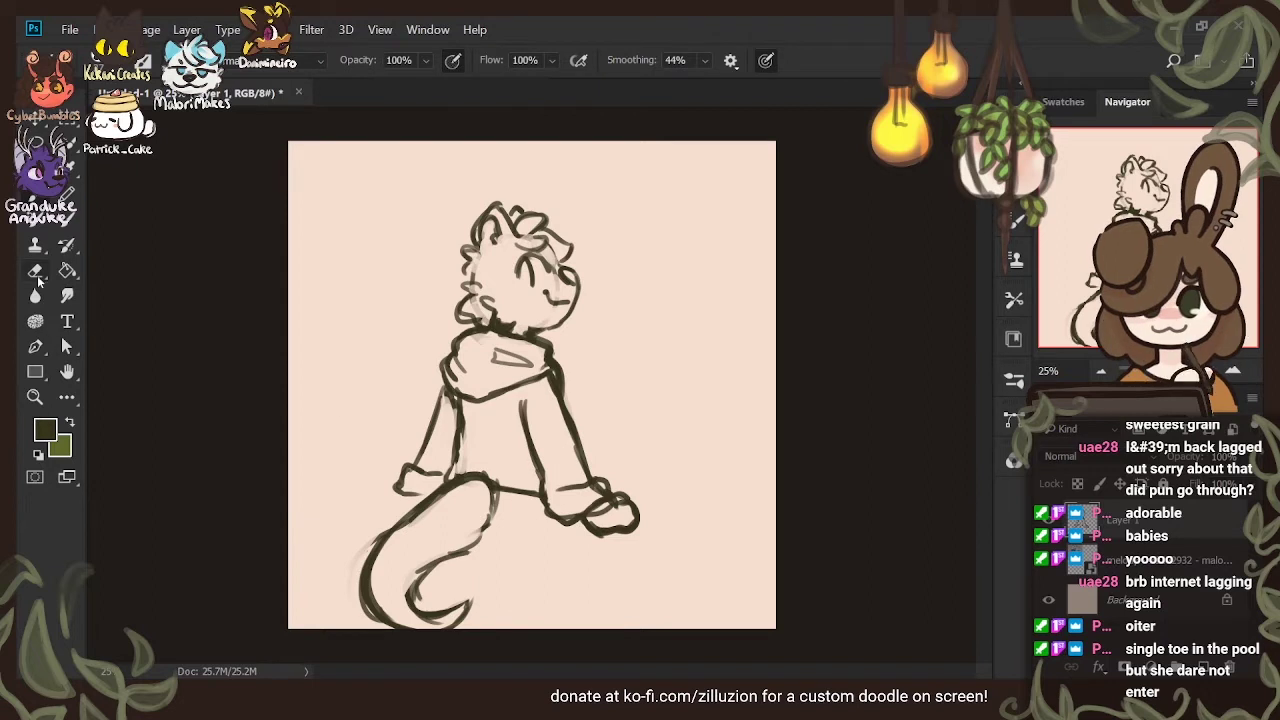
key("e")
mouse_move(594, 507)
left_mouse_down()
mouse_move(646, 518)
mouse_move(604, 494)
left_mouse_up()
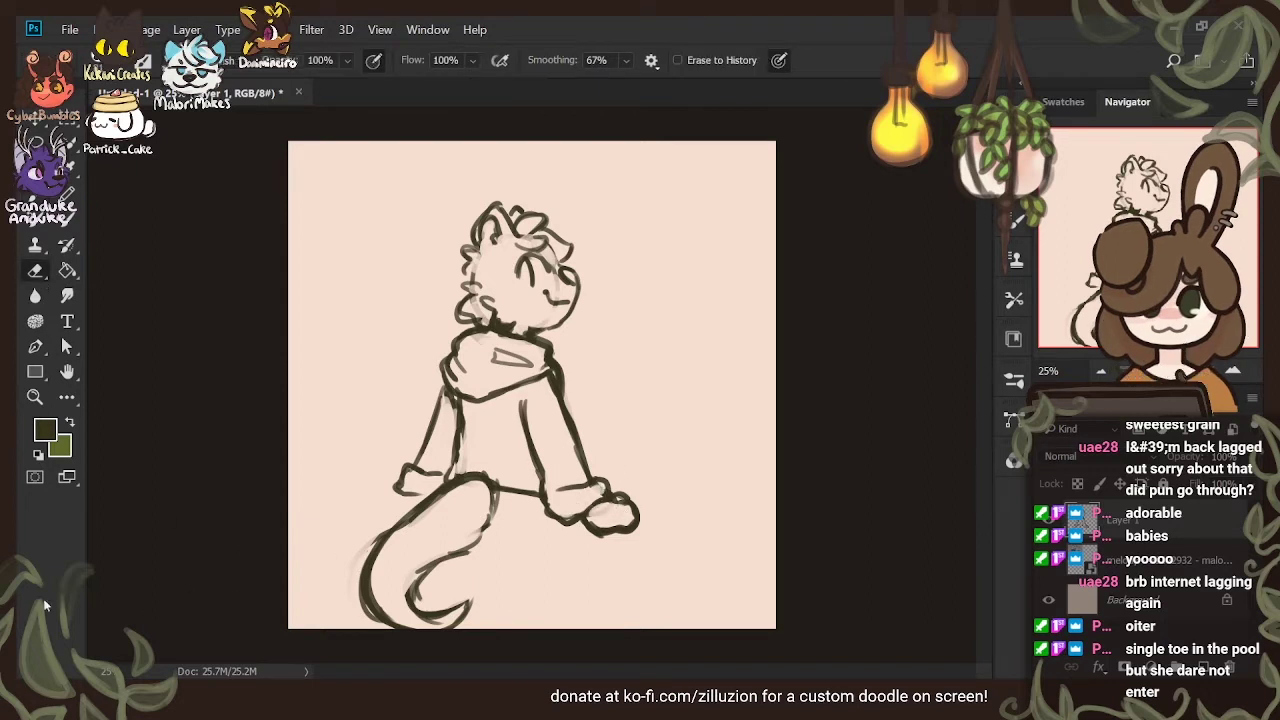
key("b")
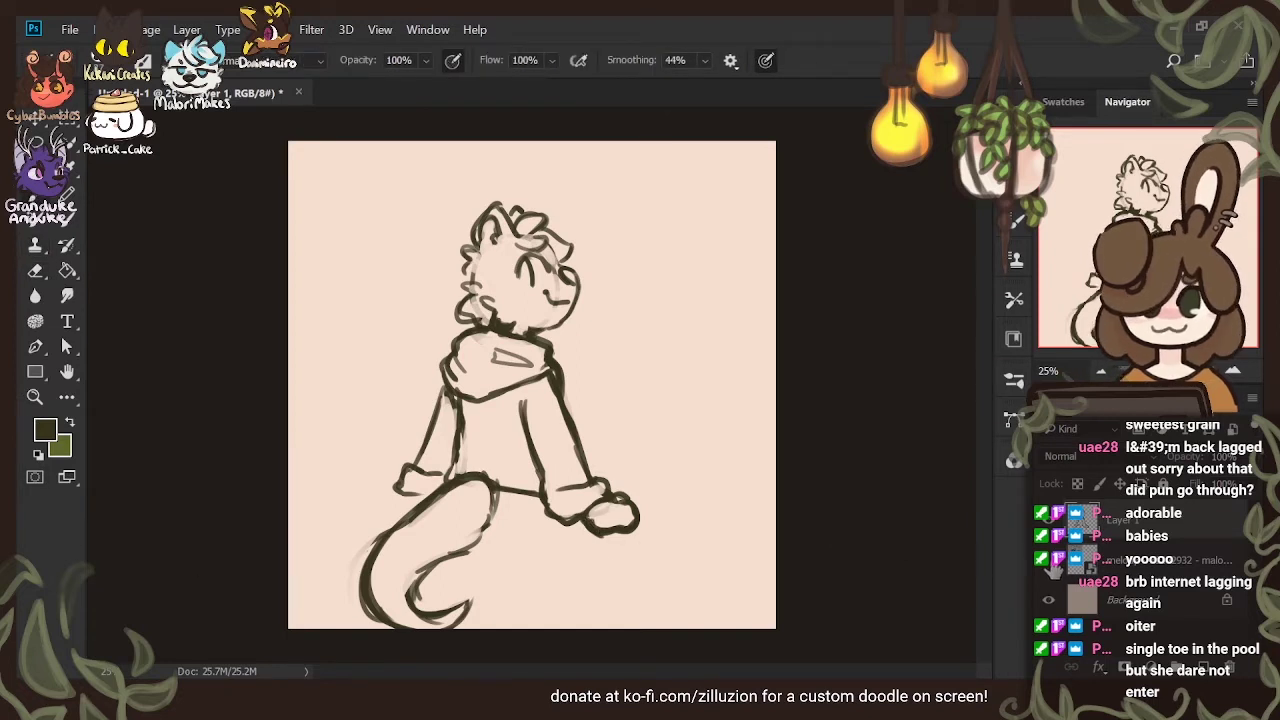
Show the reference sheet again and erase the tail's inner edge where it crosses the hip below the hem
left_click(1050, 562)
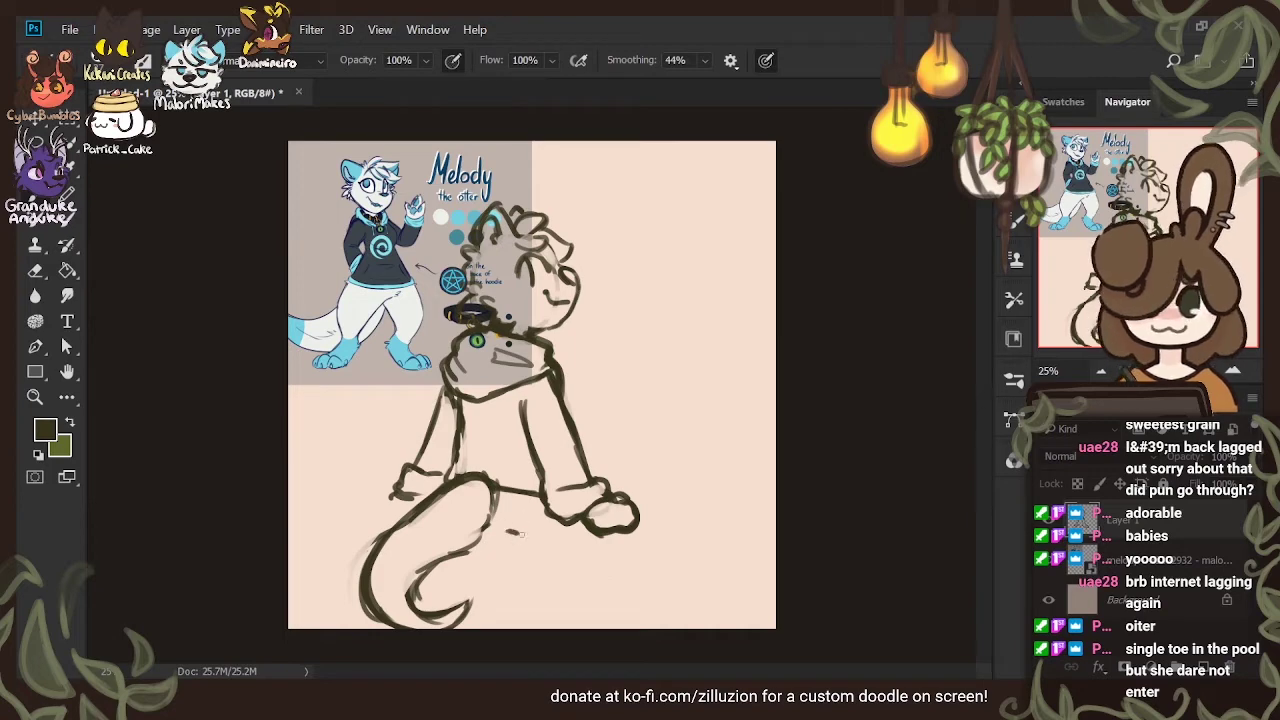
key("e")
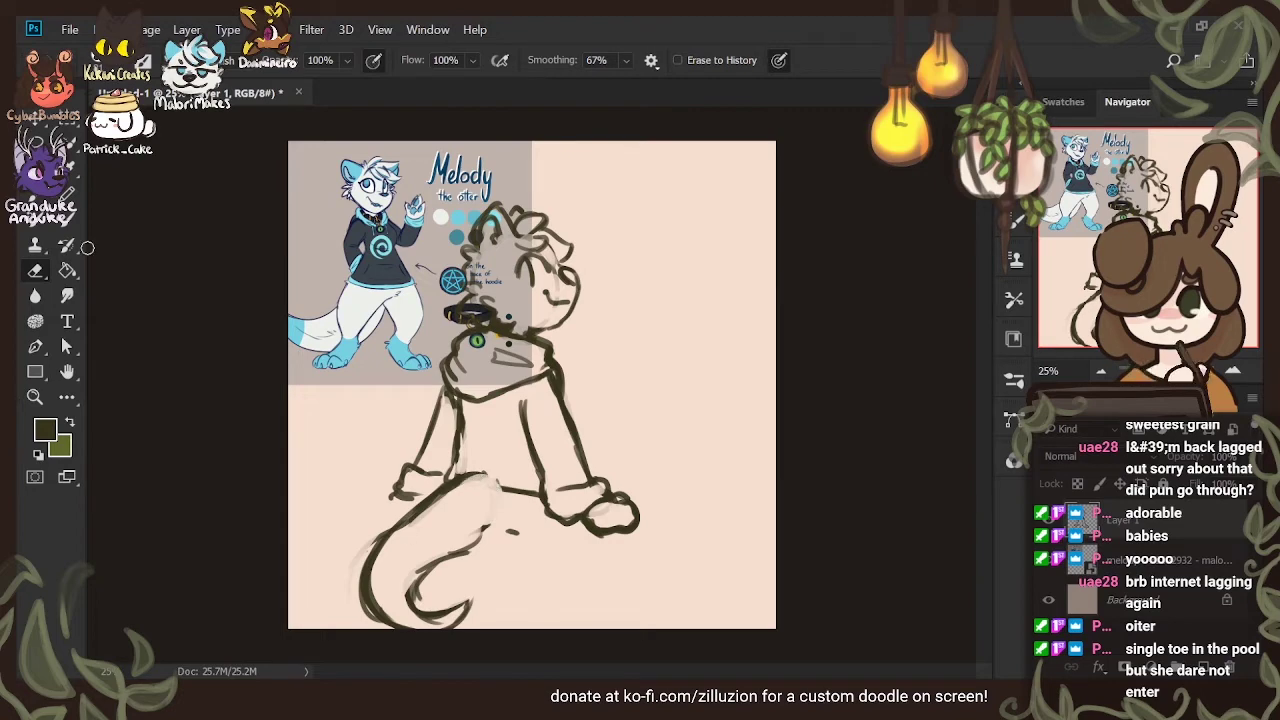
key("b")
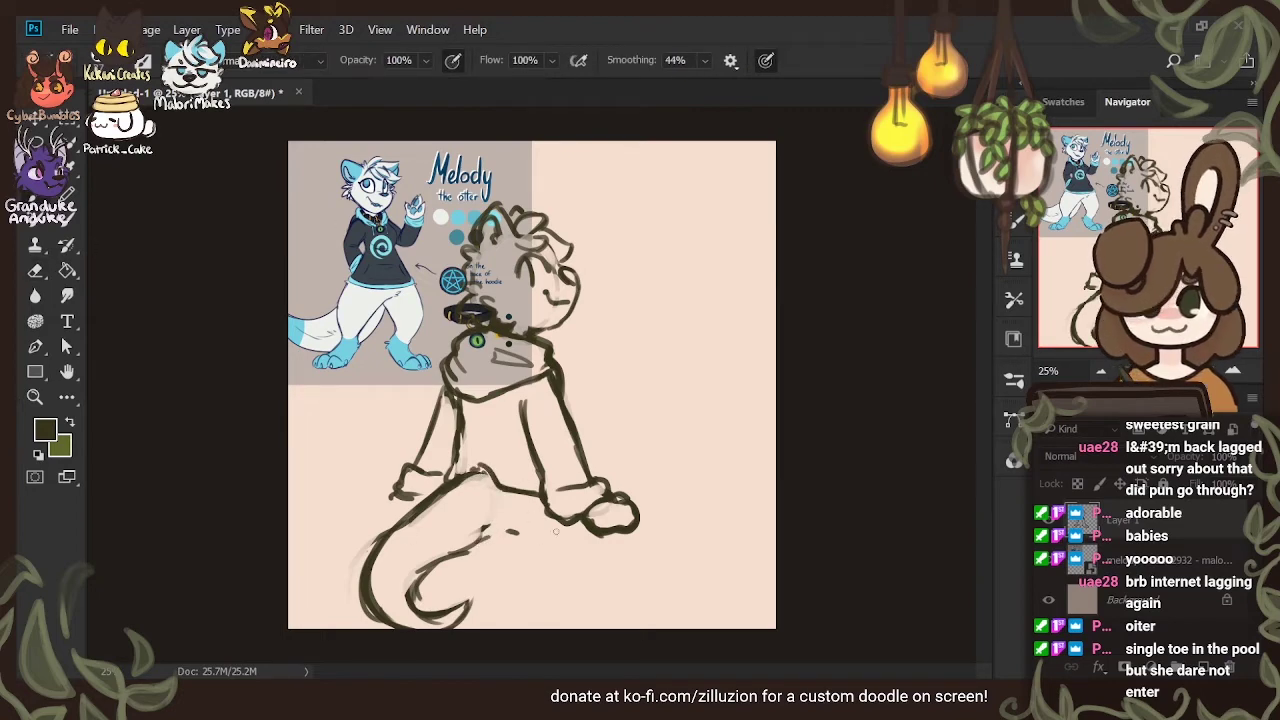
Sketch the thigh's underside from the tail toward the front paw with a knee curve behind the paw, and tidy its lower edge
left_click_drag(602, 552, 586, 598)
key("ctrl+z")
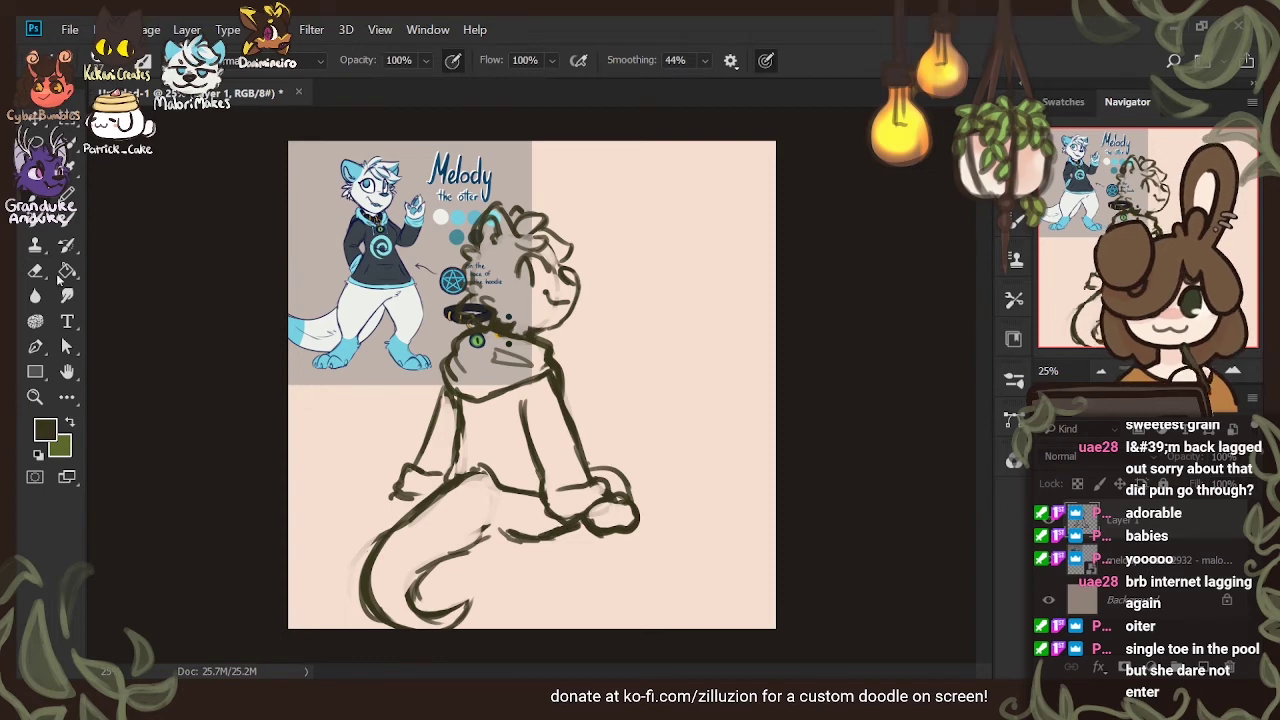
left_click(36, 271)
left_click_drag(560, 540, 497, 544)
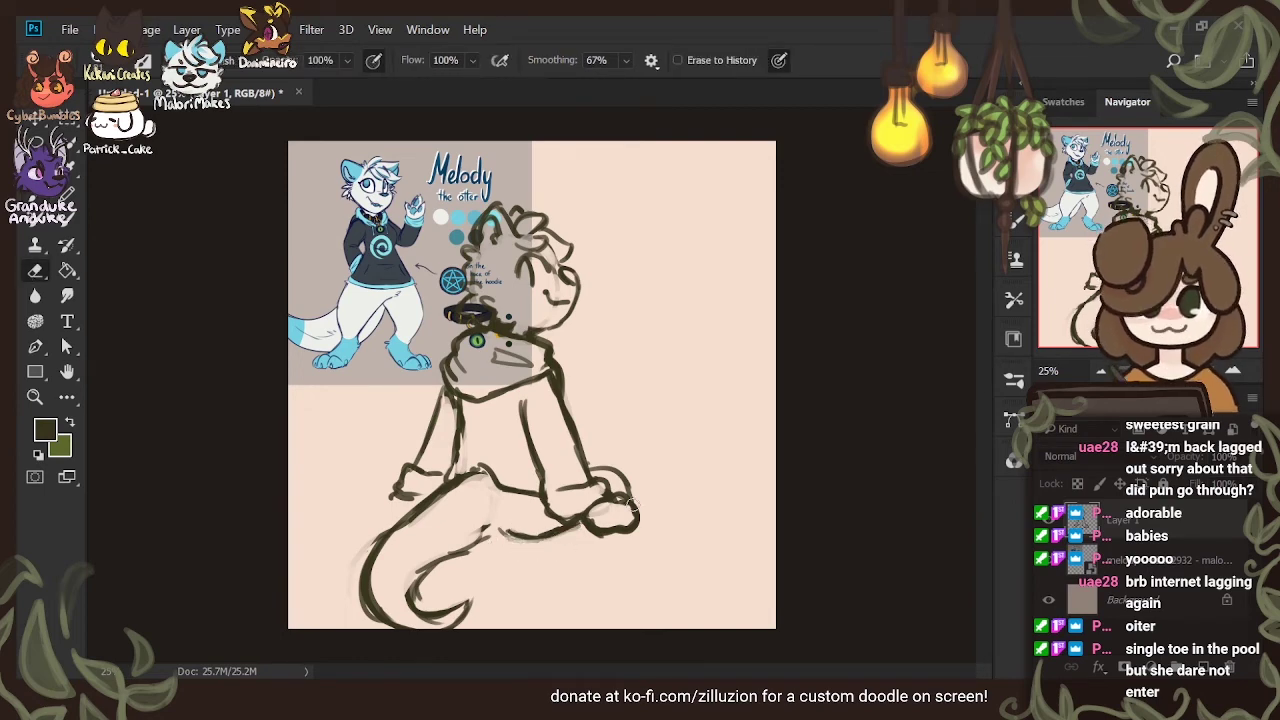
Redraw the hoodie's hem as a curve over the hip, add a short fold above the tail base, and erase stray lines
key("b")
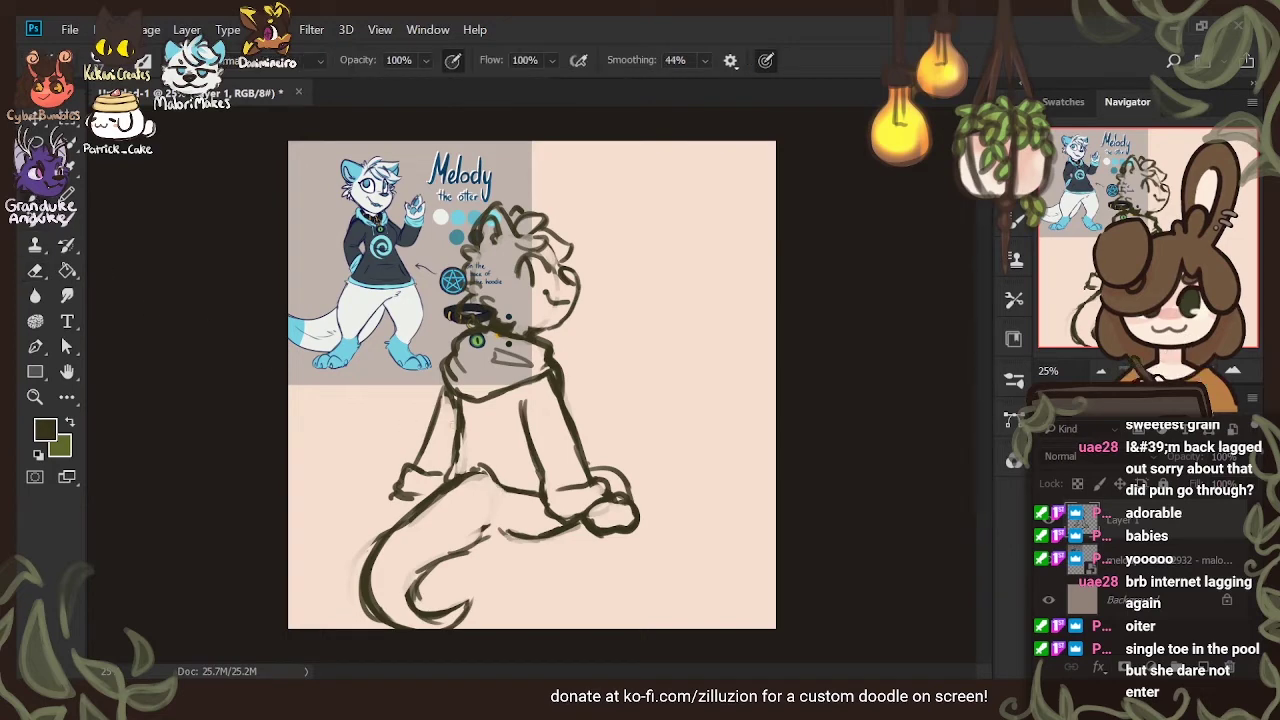
left_click_drag(494, 481, 520, 491)
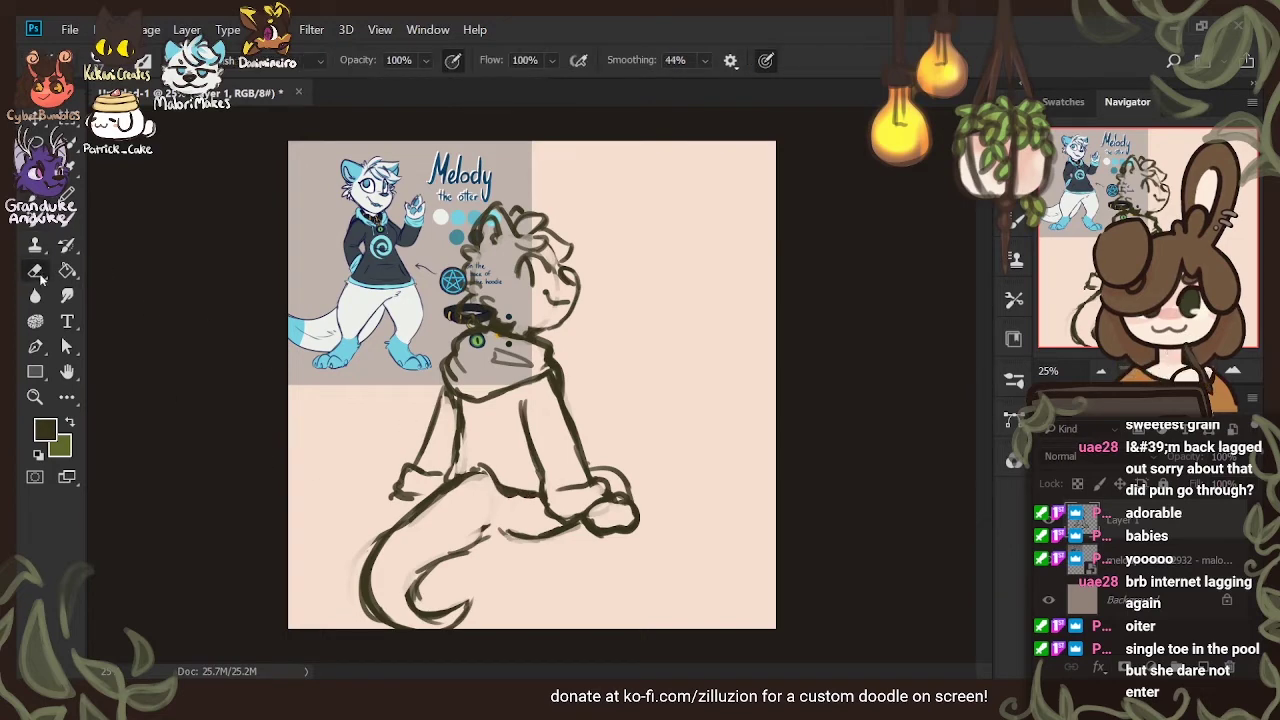
key("e")
mouse_move(505, 481)
left_mouse_down()
mouse_move(528, 494)
mouse_move(549, 486)
left_mouse_up()
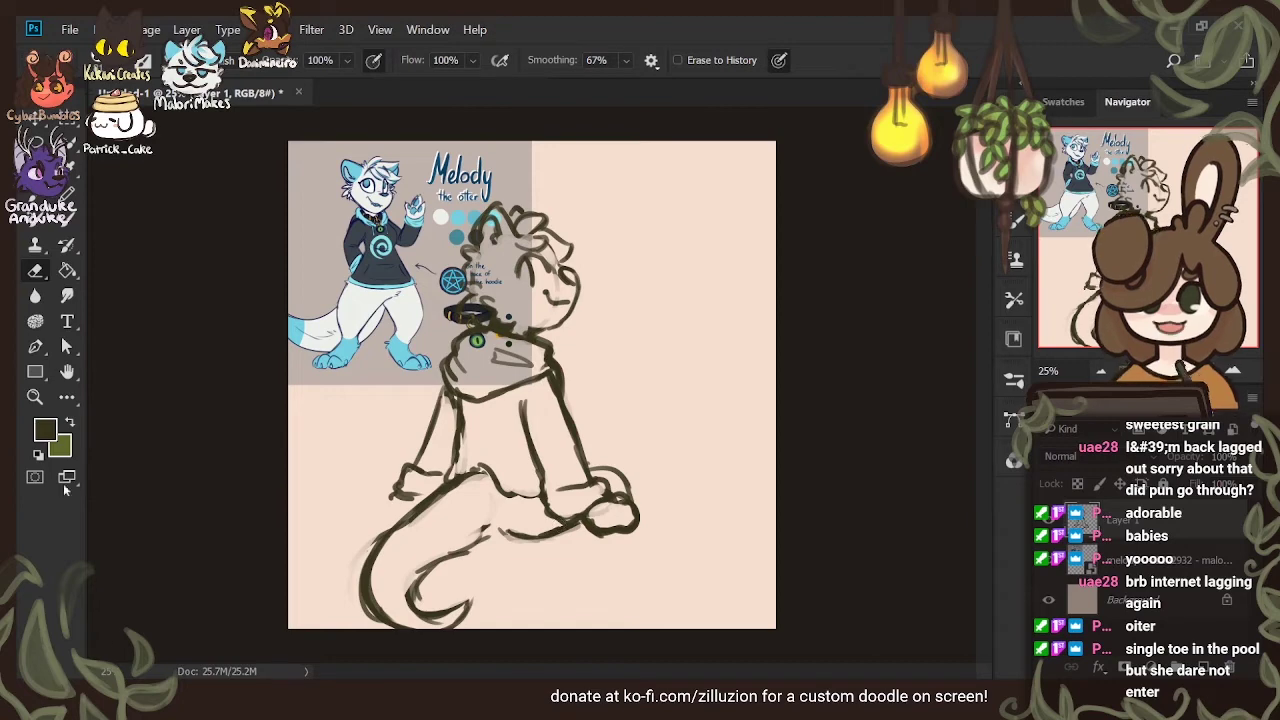
key("b")
left_click_drag(477, 466, 491, 460)
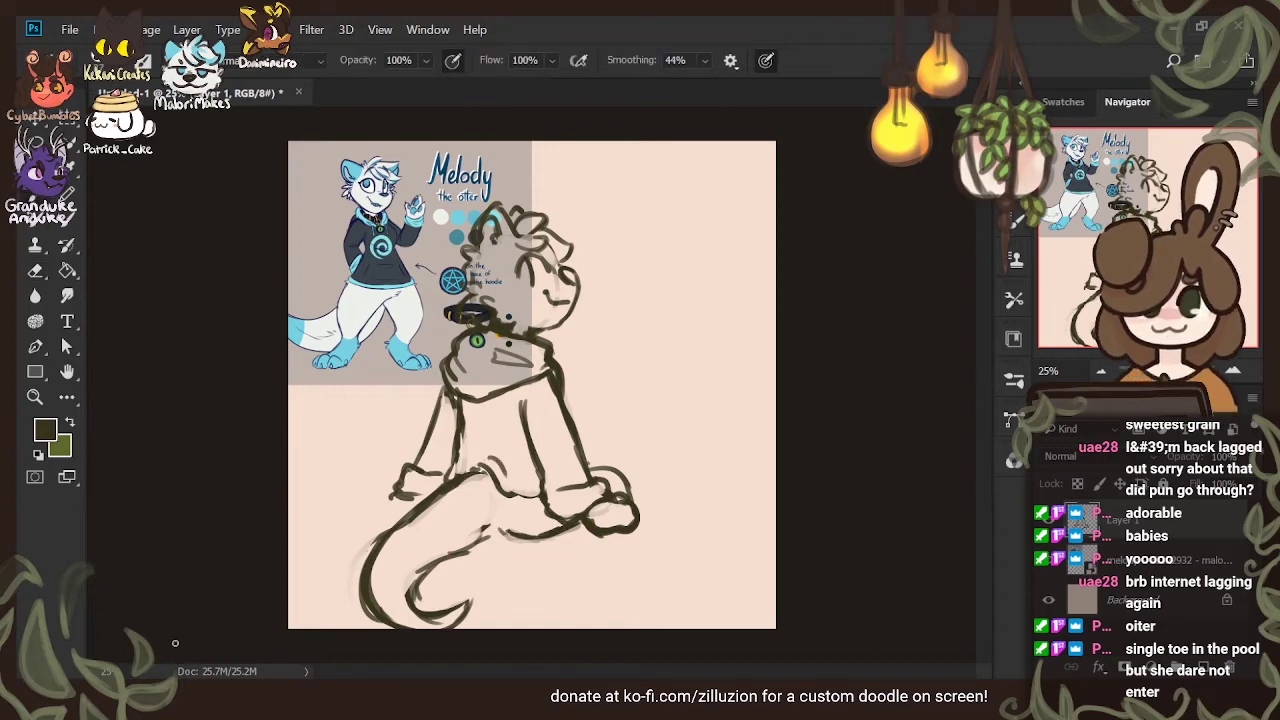
key("e")
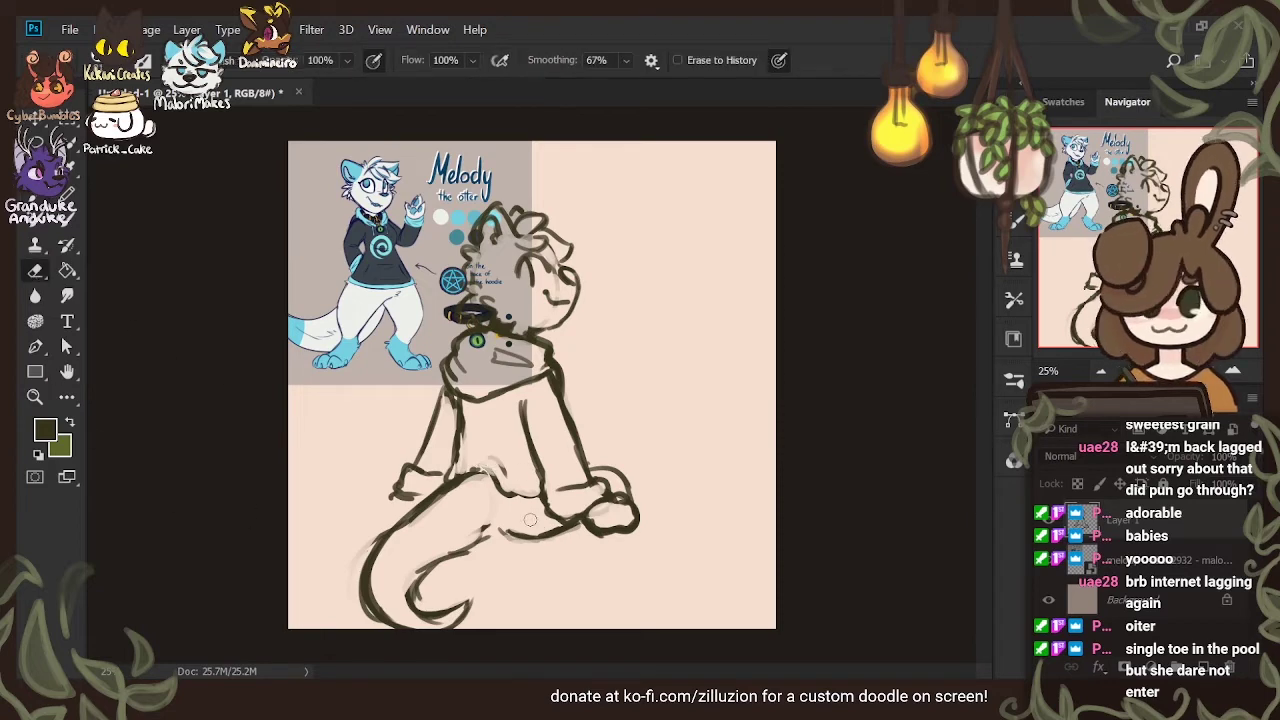
key("b")
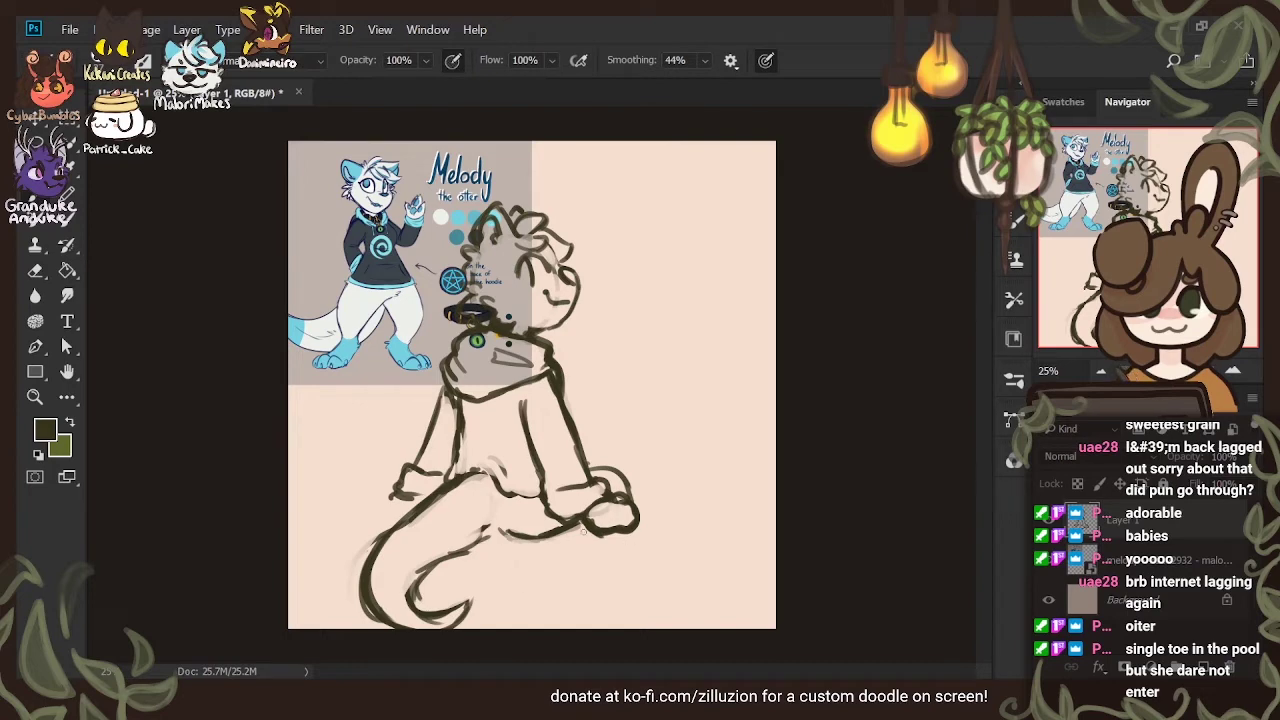
left_click_drag(568, 562, 489, 551)
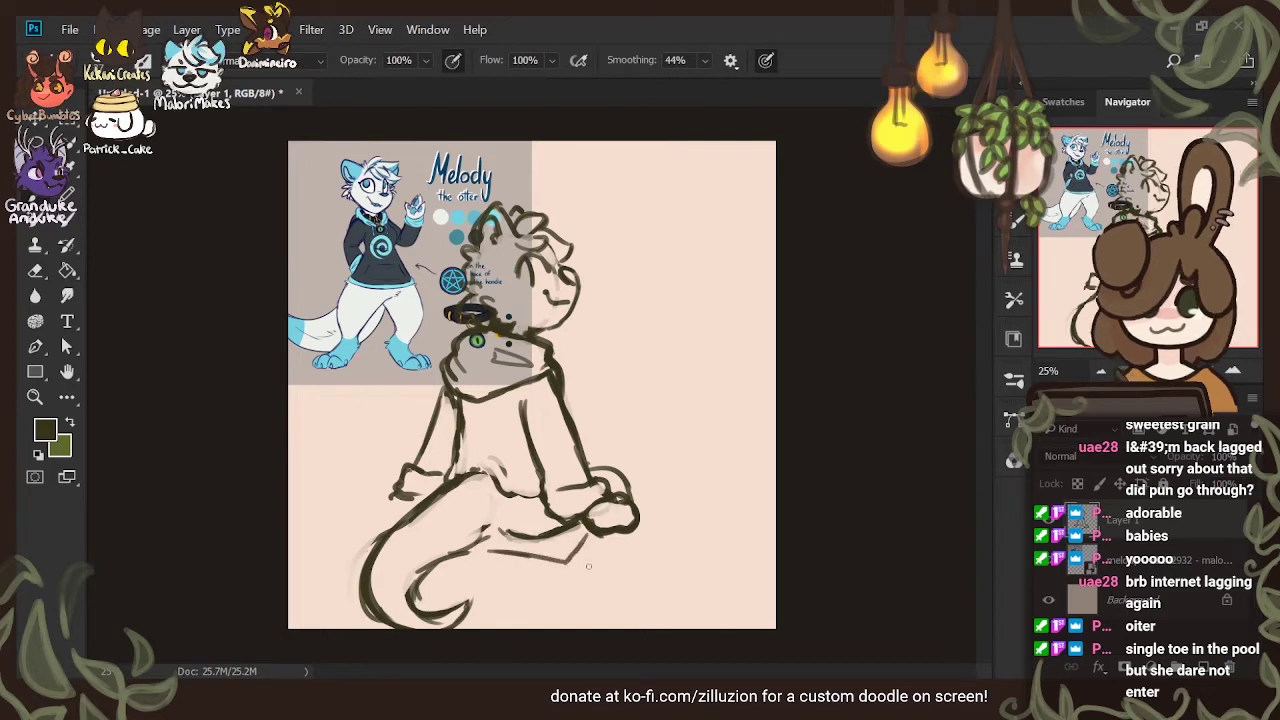
left_click_drag(573, 563, 529, 557)
key("ctrl+z")
key("ctrl+z")
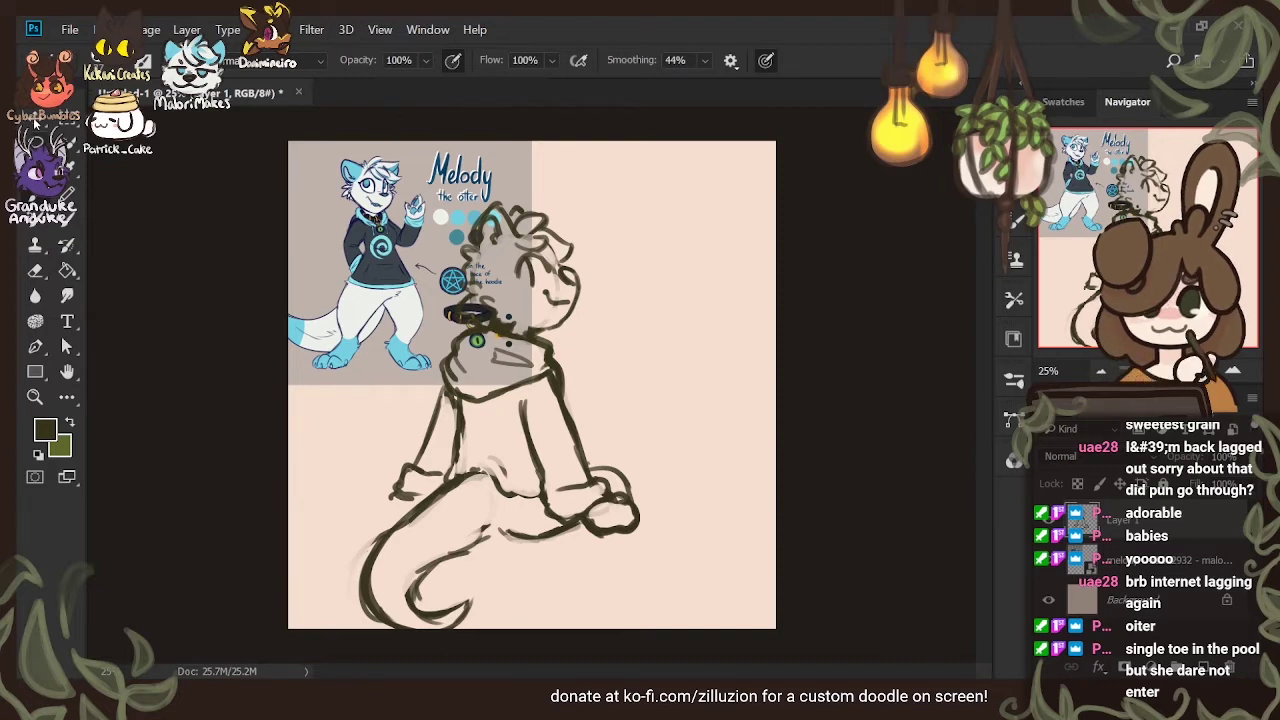
Enlarge the figure sketch to about 116% and reposition it lower on the canvas so the tail runs off the lower edge
key("v")
left_click_drag(585, 480, 575, 497)
key("ctrl+t")
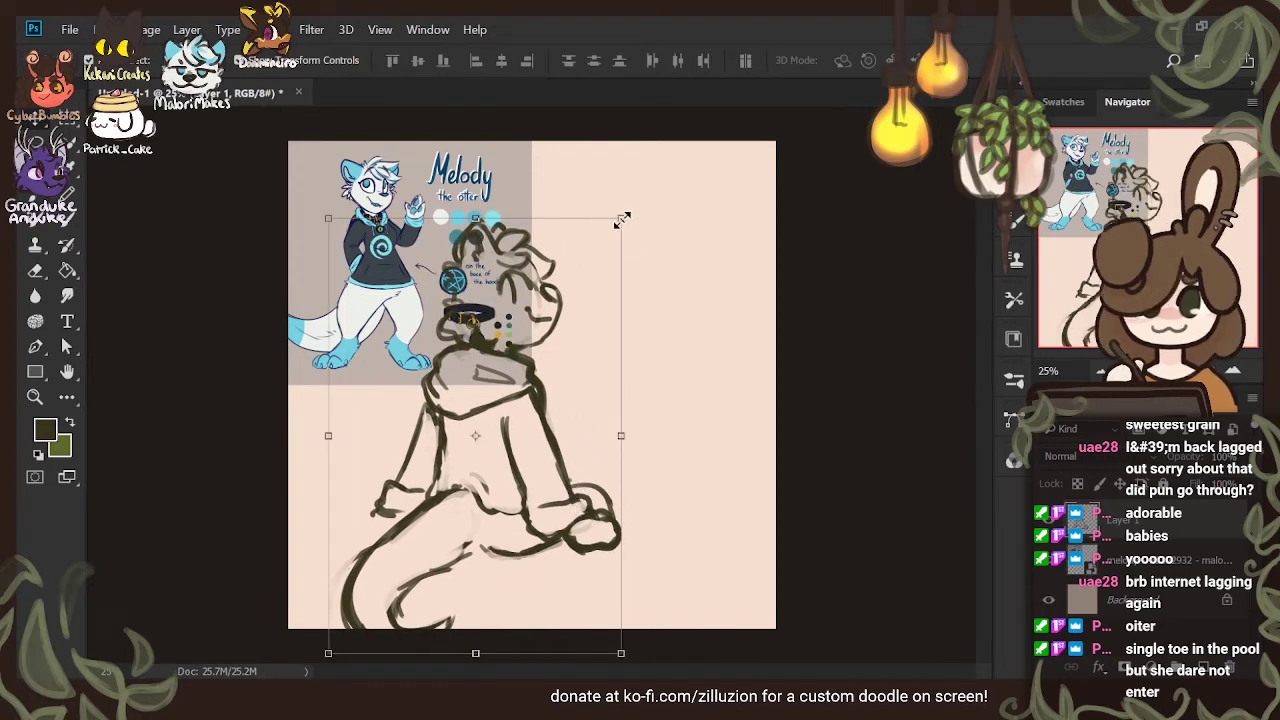
left_click_drag(623, 217, 687, 163)
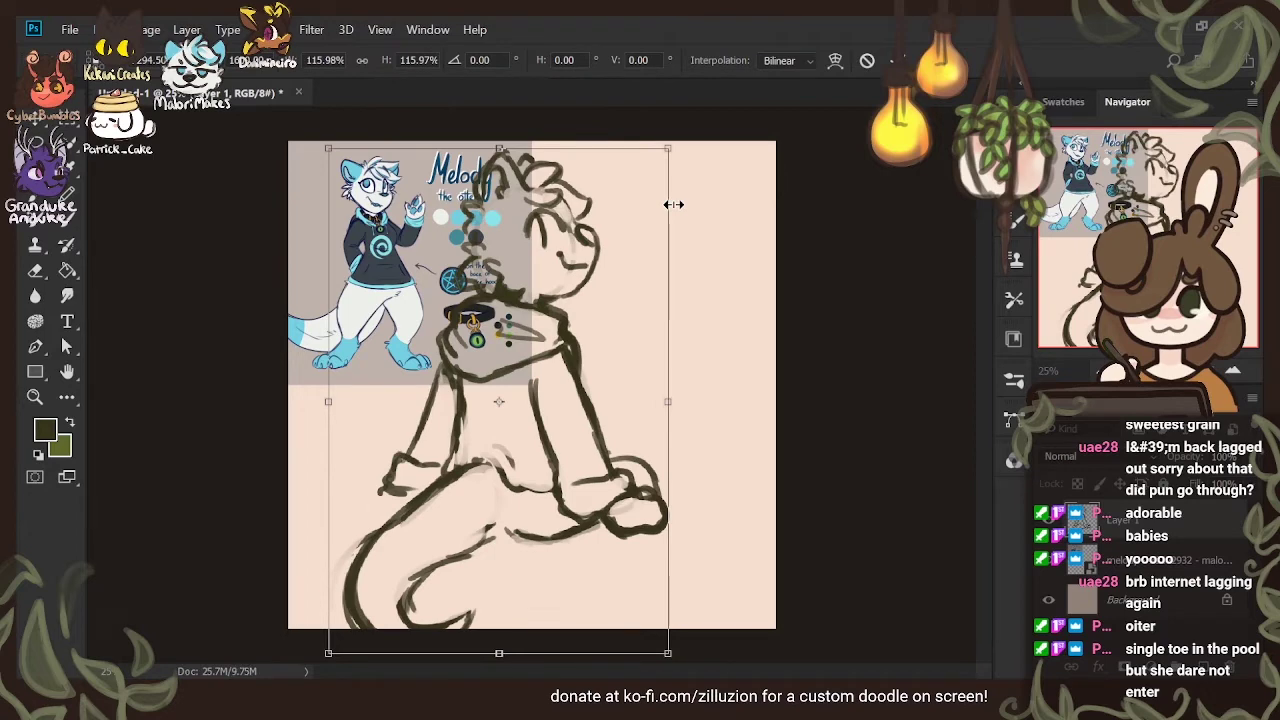
left_click_drag(563, 306, 563, 360)
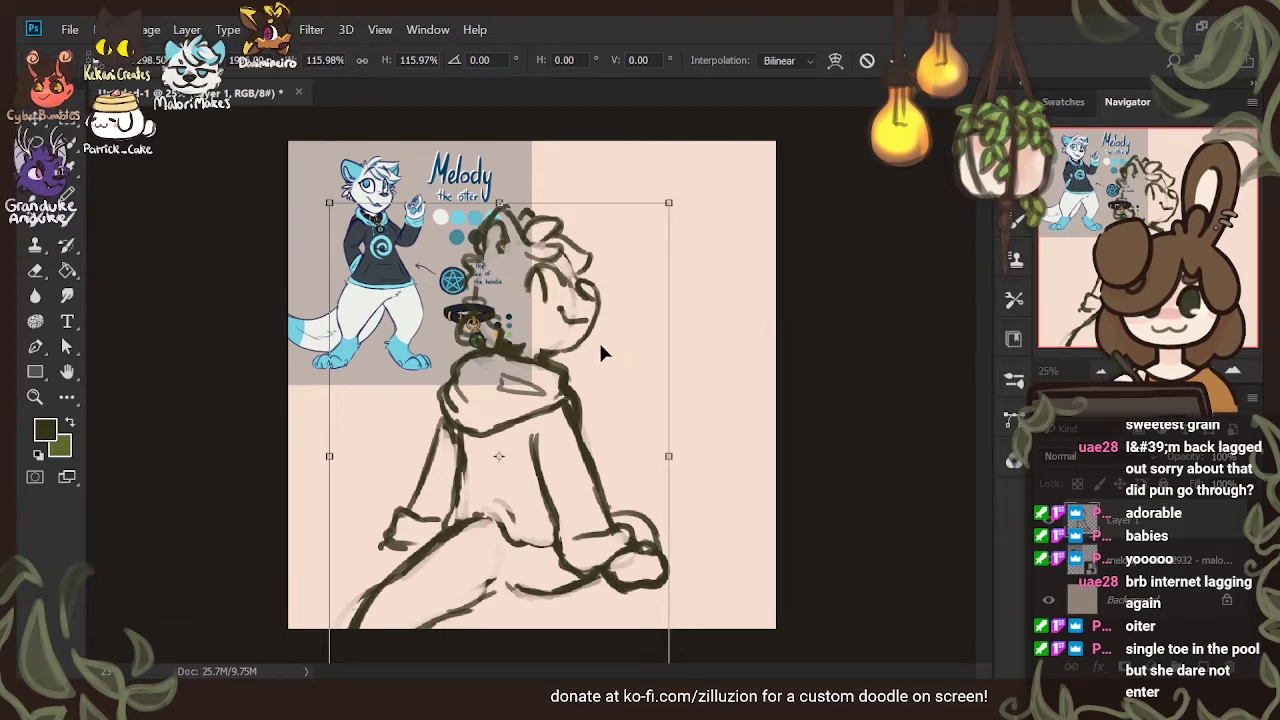
mouse_move(600, 352)
left_mouse_down()
mouse_move(541, 344)
mouse_move(561, 341)
left_mouse_up()
key("Return")
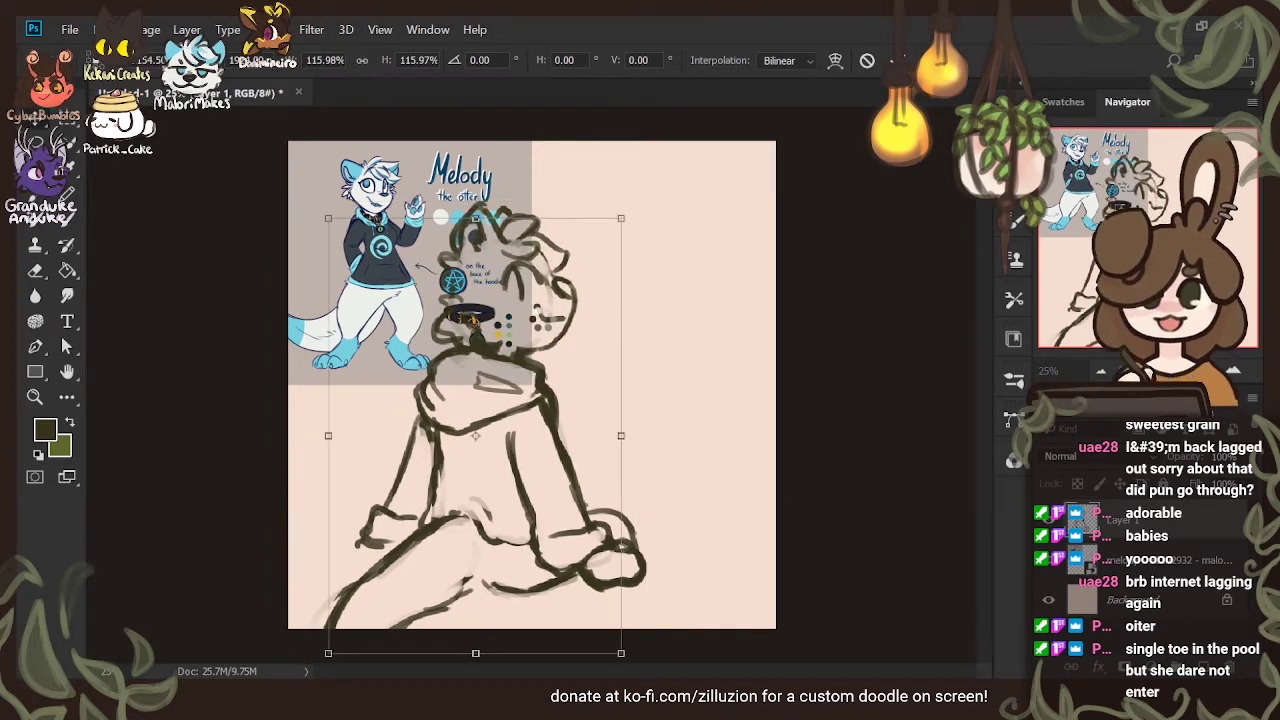
key("Return")
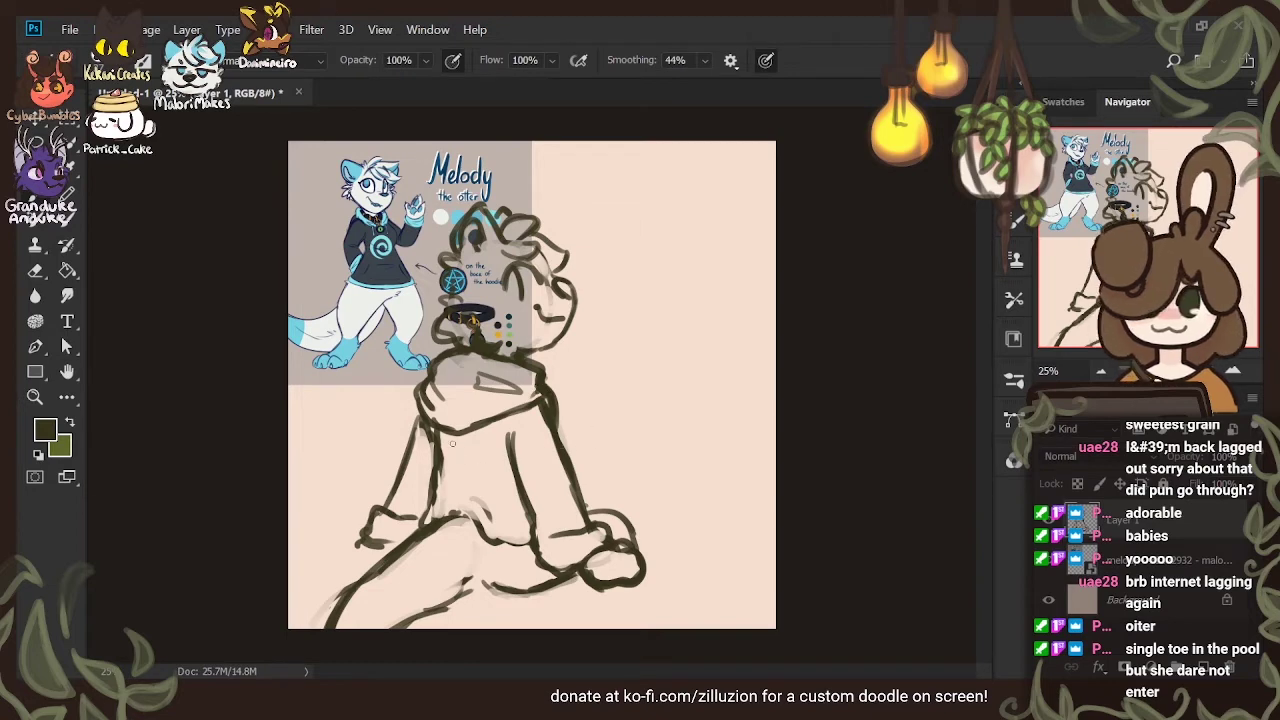
Sketch a circled five-pointed star emblem on the back of the hoodie, following the reference sheet
mouse_move(460, 439)
left_mouse_down()
mouse_move(488, 487)
mouse_move(451, 462)
mouse_move(463, 451)
left_mouse_up()
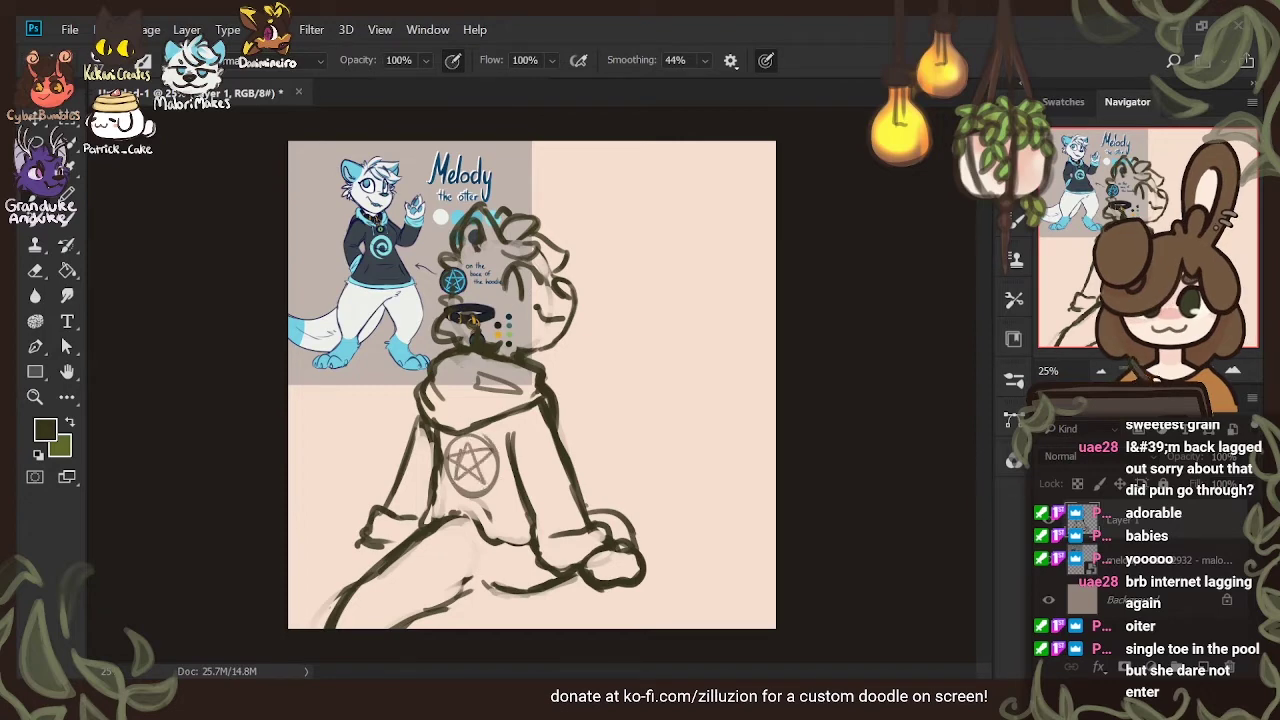
left_click_drag(480, 472, 484, 479)
Sketch uneven foreground ground lines behind the rear hand, beneath the legs and out to the canvas's right edge
mouse_move(402, 538)
left_mouse_down()
mouse_move(300, 560)
mouse_move(382, 549)
left_mouse_up()
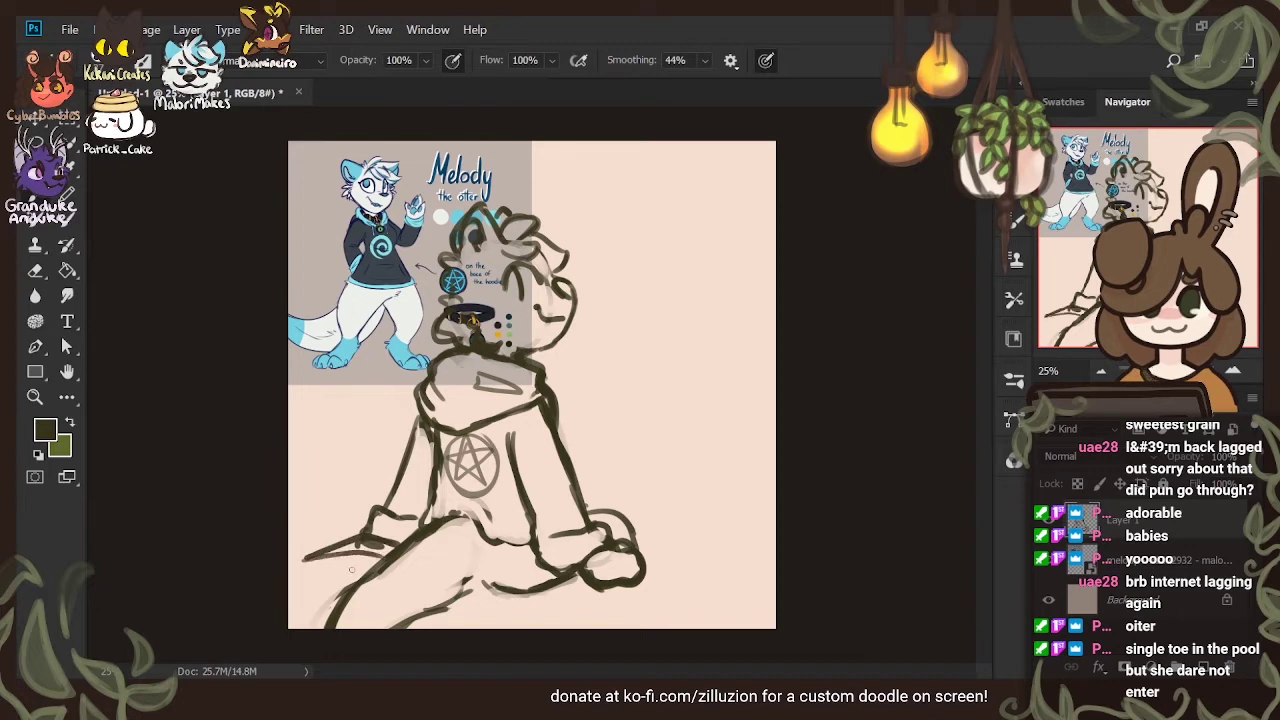
left_click_drag(300, 565, 289, 570)
mouse_move(561, 597)
left_mouse_down()
mouse_move(641, 585)
mouse_move(578, 583)
mouse_move(648, 584)
mouse_move(632, 584)
mouse_move(683, 600)
mouse_move(623, 587)
mouse_move(700, 610)
mouse_move(741, 604)
left_mouse_up()
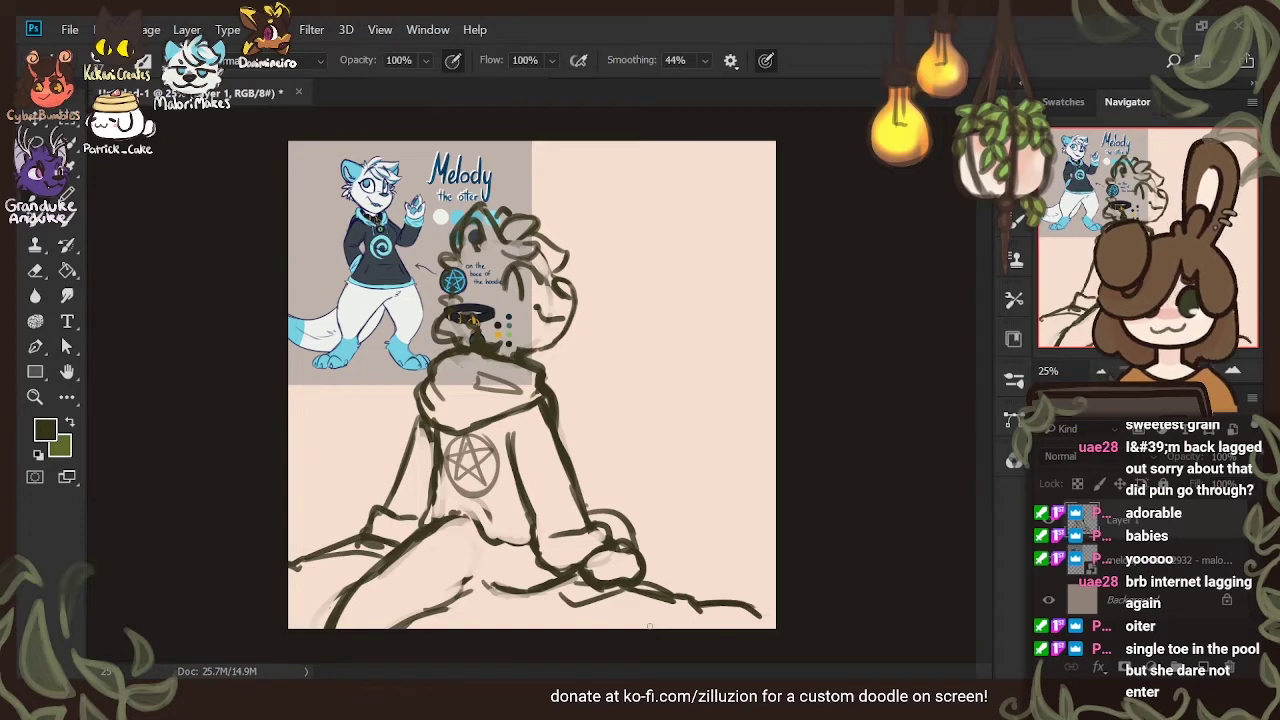
mouse_move(701, 606)
left_mouse_down()
mouse_move(719, 631)
mouse_move(764, 628)
left_mouse_up()
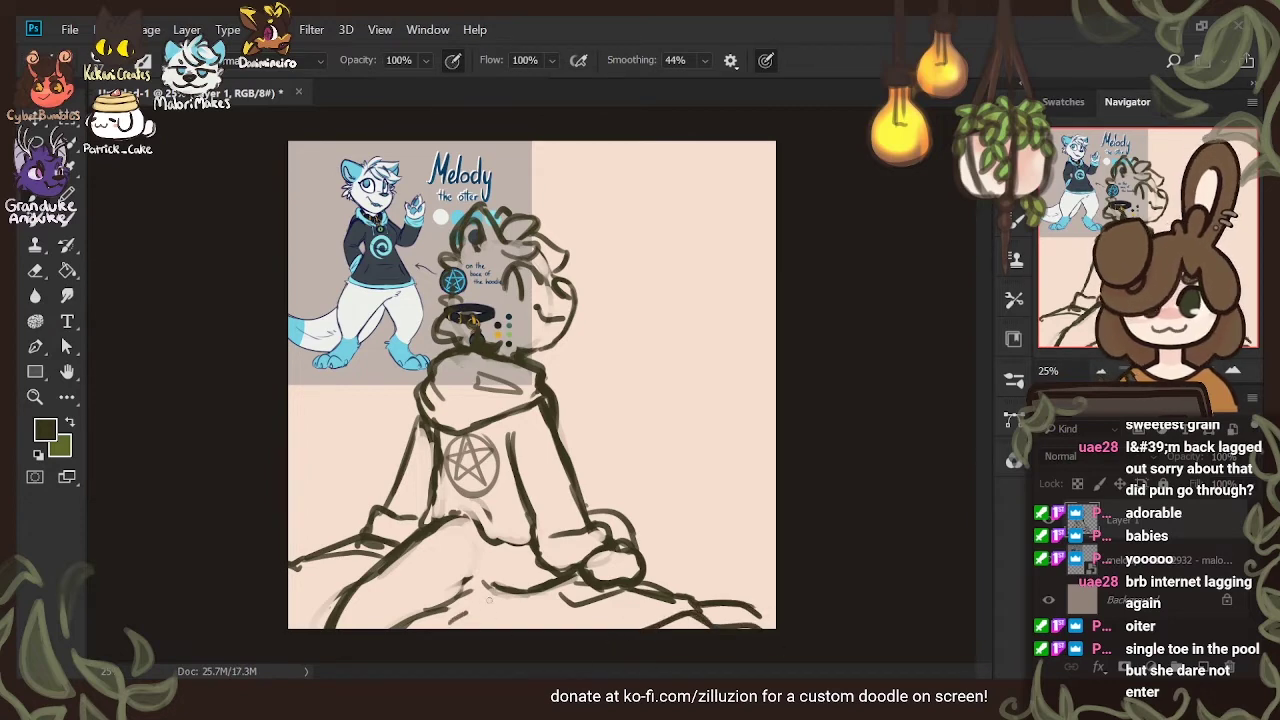
left_click_drag(489, 600, 580, 638)
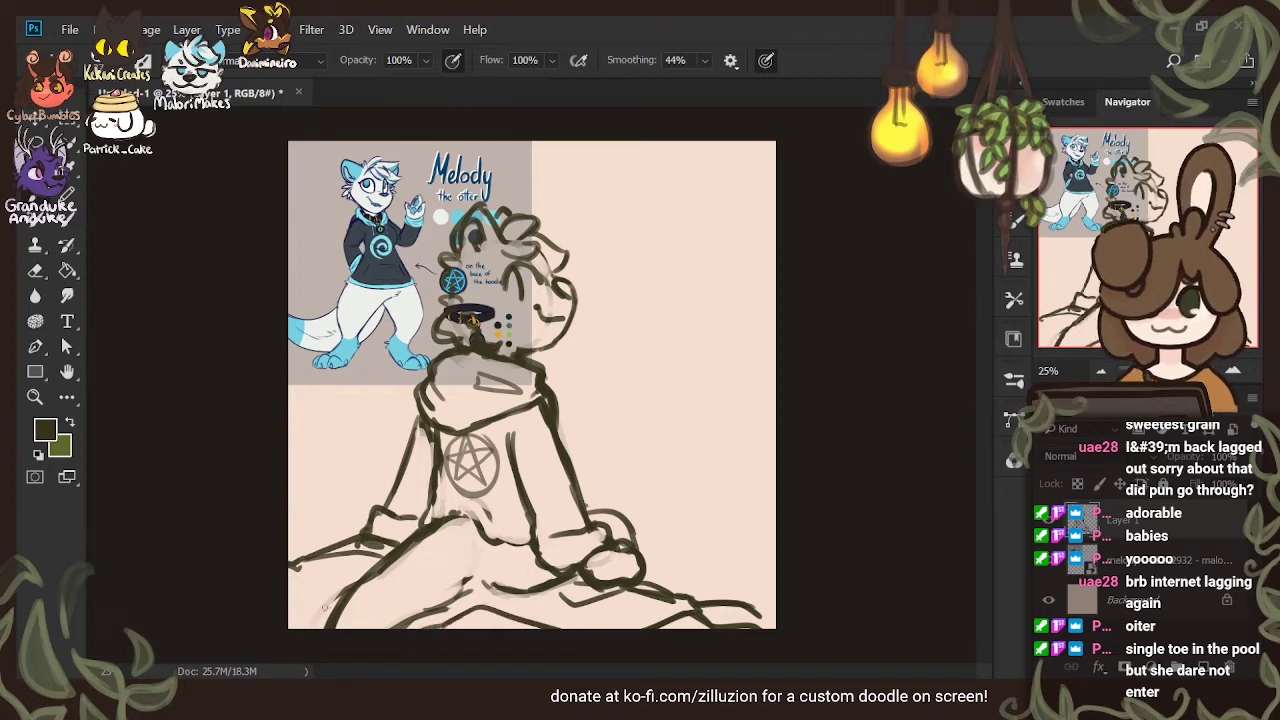
left_click_drag(792, 575, 708, 601)
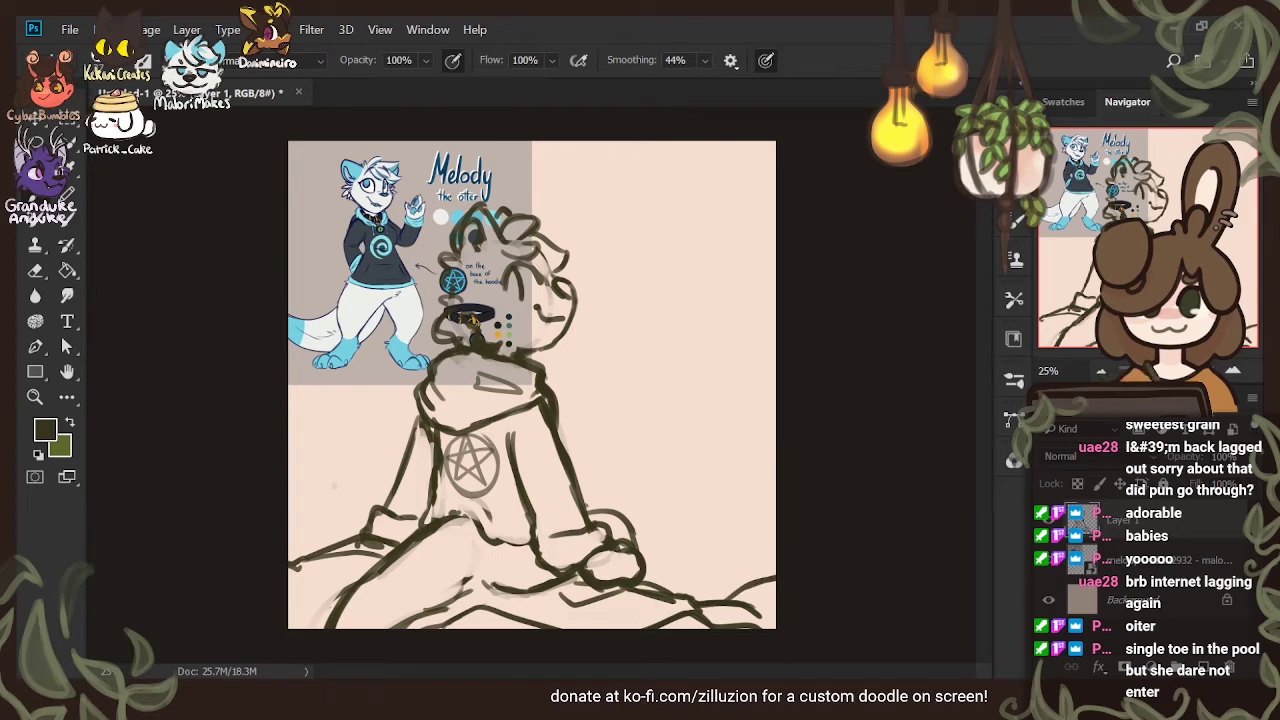
Sketch layered mid-ground ridge lines on both sides of the figure, with ledge contours below the right-hand ridge
mouse_move(290, 479)
left_mouse_down()
mouse_move(394, 478)
mouse_move(357, 514)
mouse_move(276, 526)
left_mouse_up()
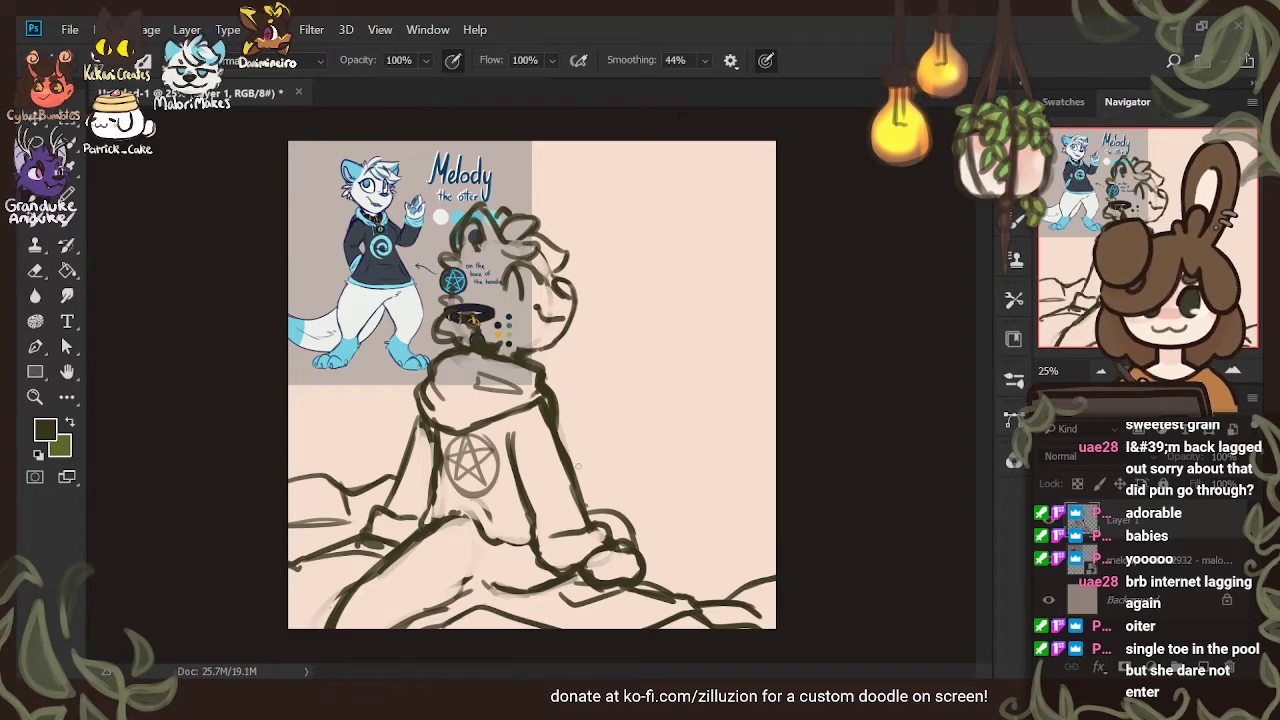
mouse_move(572, 468)
left_mouse_down()
mouse_move(630, 453)
mouse_move(678, 457)
left_mouse_up()
mouse_move(591, 430)
left_mouse_down()
mouse_move(701, 468)
mouse_move(609, 446)
mouse_move(735, 467)
mouse_move(669, 459)
mouse_move(700, 447)
mouse_move(689, 439)
mouse_move(686, 461)
mouse_move(690, 441)
mouse_move(766, 448)
left_mouse_up()
left_click_drag(677, 459, 796, 474)
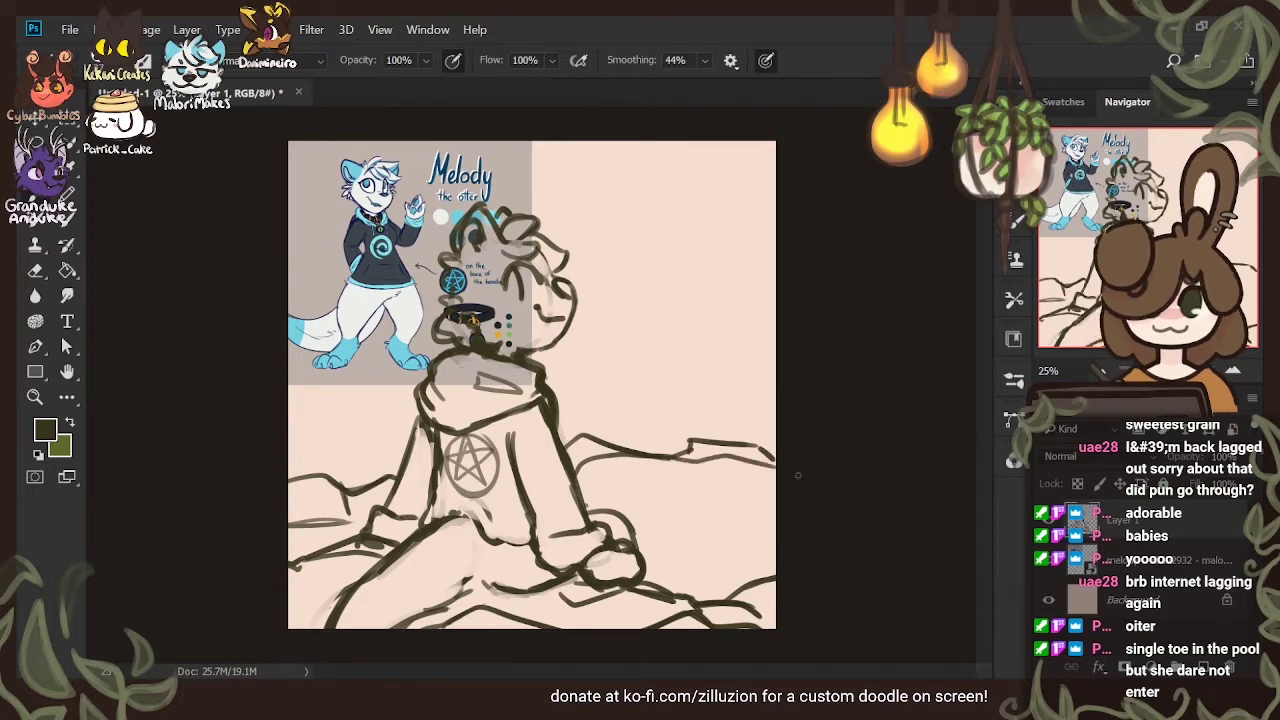
left_click_drag(641, 455, 688, 448)
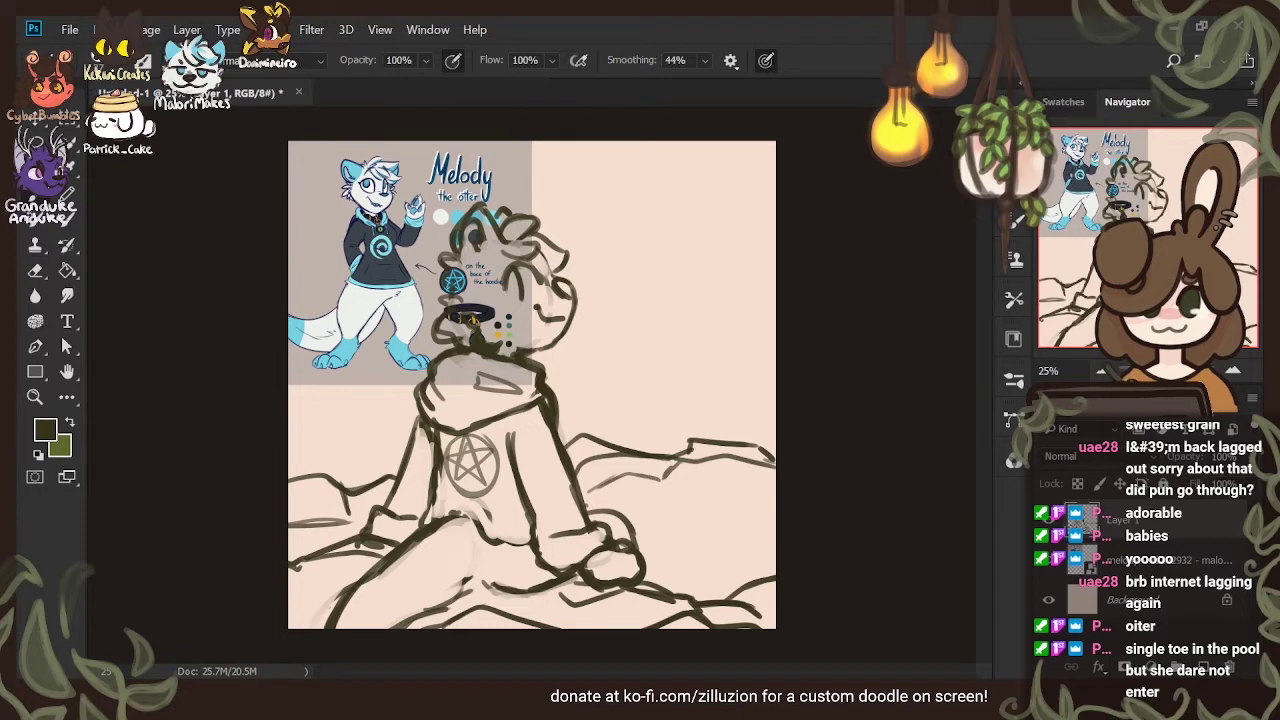
left_click_drag(666, 478, 776, 471)
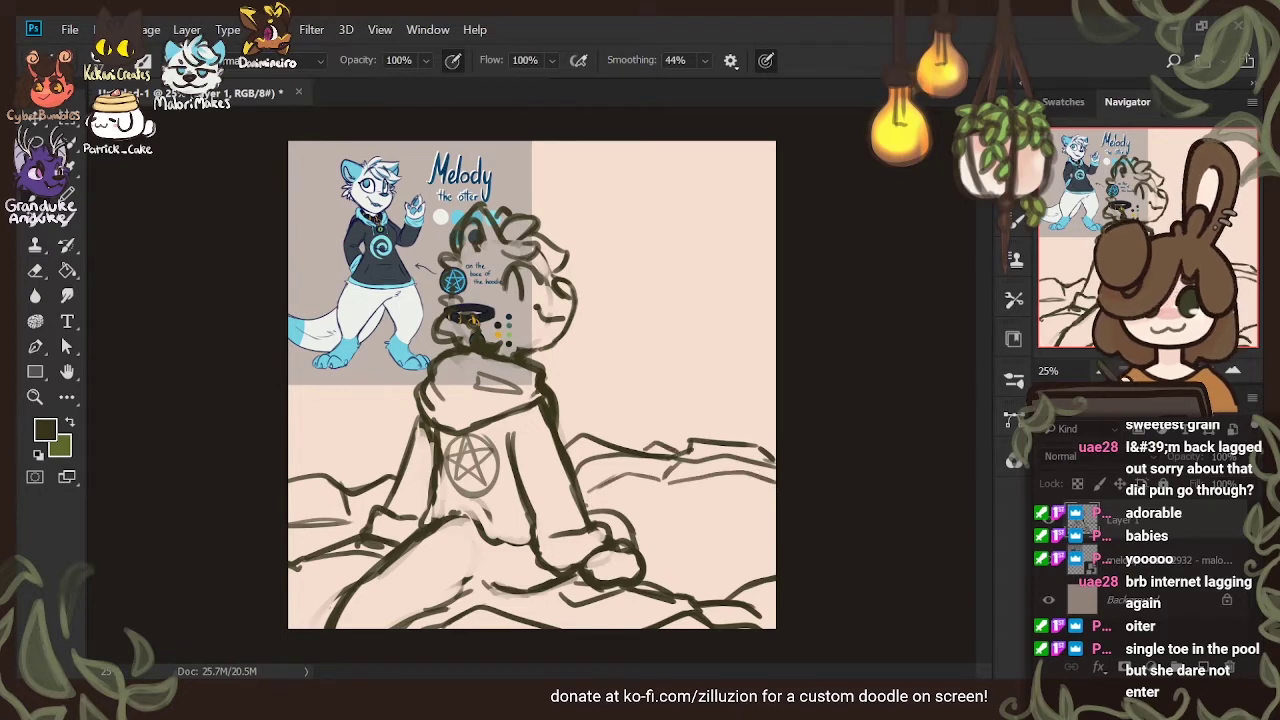
mouse_move(732, 434)
left_mouse_down()
mouse_move(792, 440)
mouse_move(756, 437)
left_mouse_up()
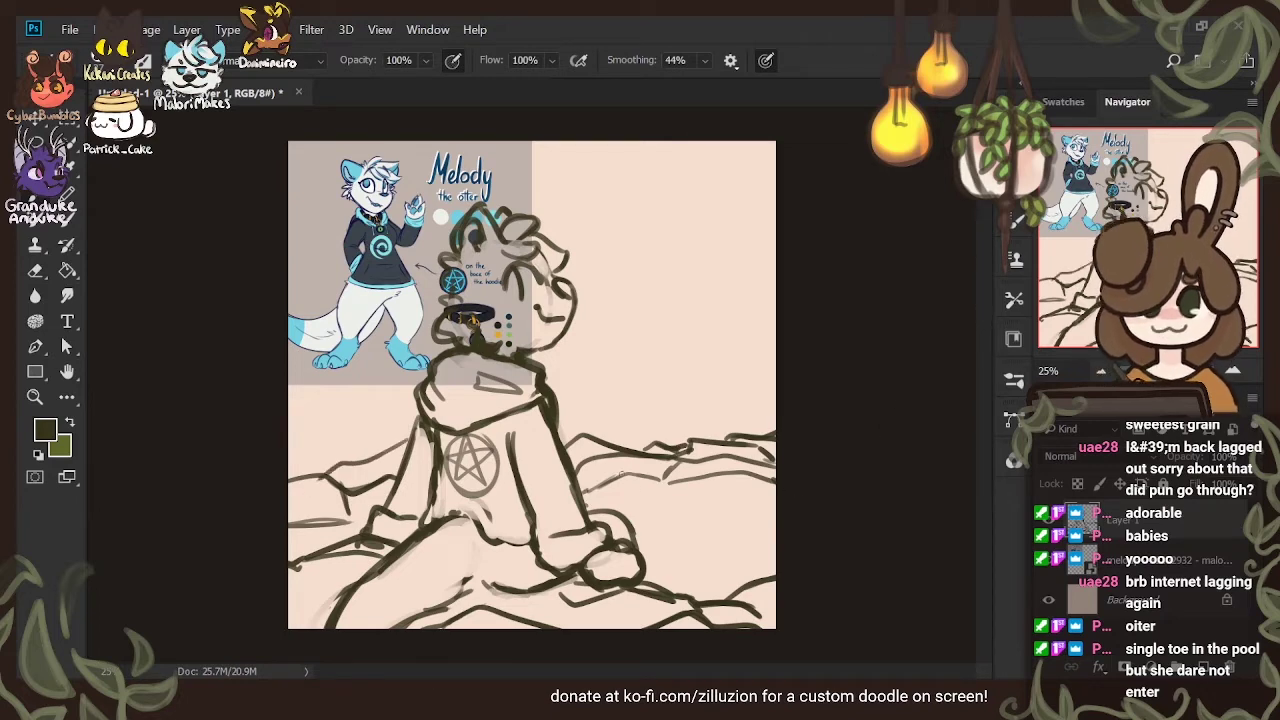
left_click_drag(578, 496, 618, 477)
Sketch a small lumpy rounded shape just beyond the front paw and reinforce the ridge line beside the front sleeve
mouse_move(697, 573)
left_mouse_down()
mouse_move(698, 587)
mouse_move(683, 567)
mouse_move(701, 586)
left_mouse_up()
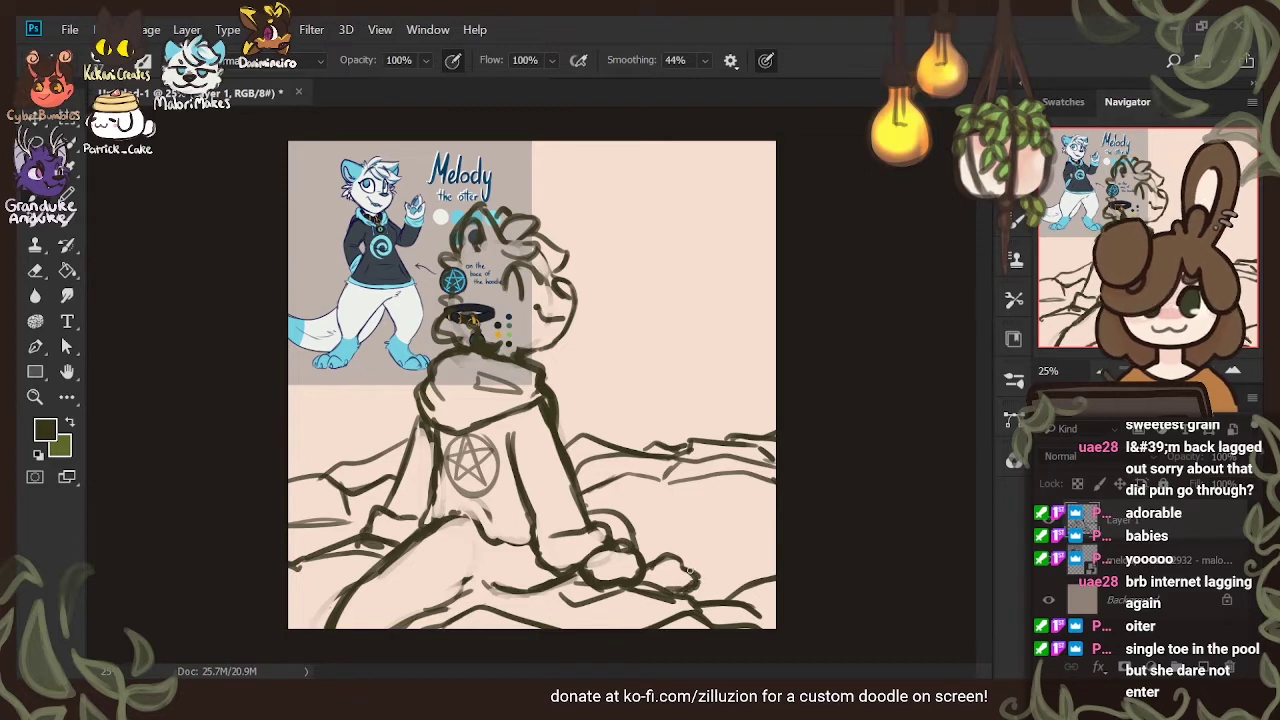
left_click_drag(687, 568, 690, 590)
left_click_drag(571, 490, 668, 468)
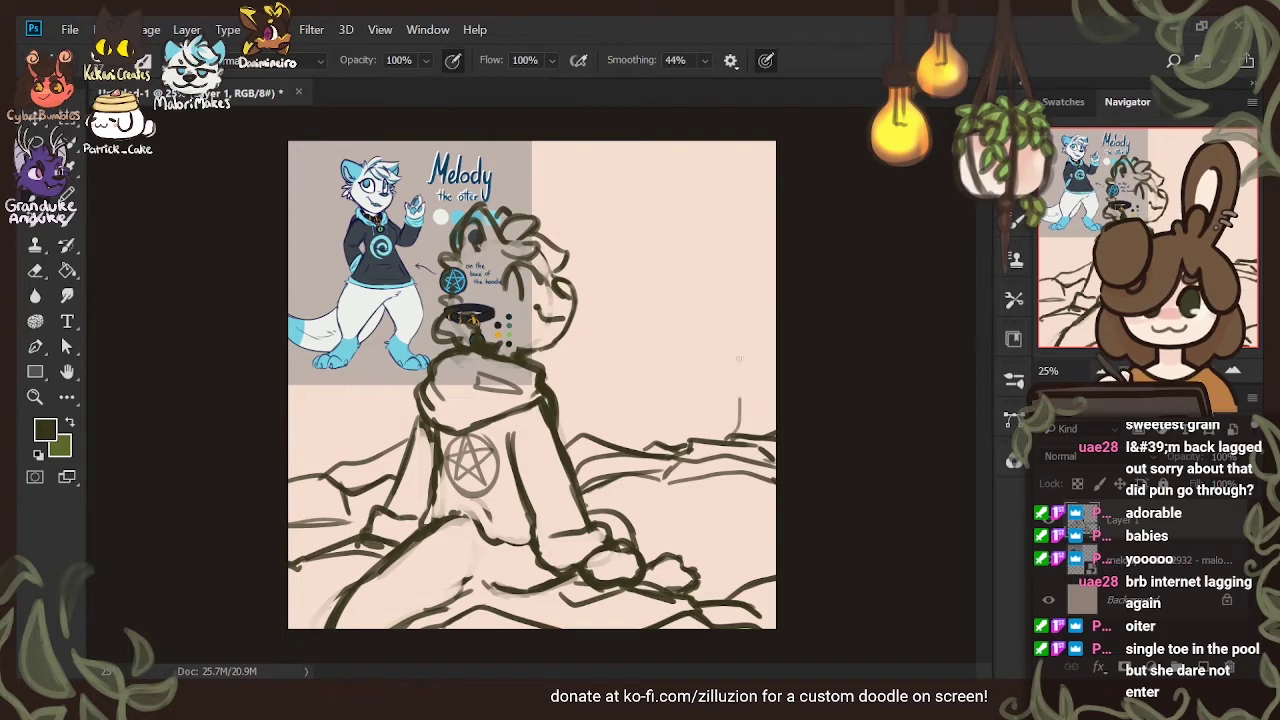
Undo the stray vertical line, then sketch grass tufts on the ridges on both sides and small stones on the right slope
mouse_move(738, 357)
left_mouse_down()
mouse_move(720, 299)
mouse_move(680, 310)
left_mouse_up()
key("ctrl+z")
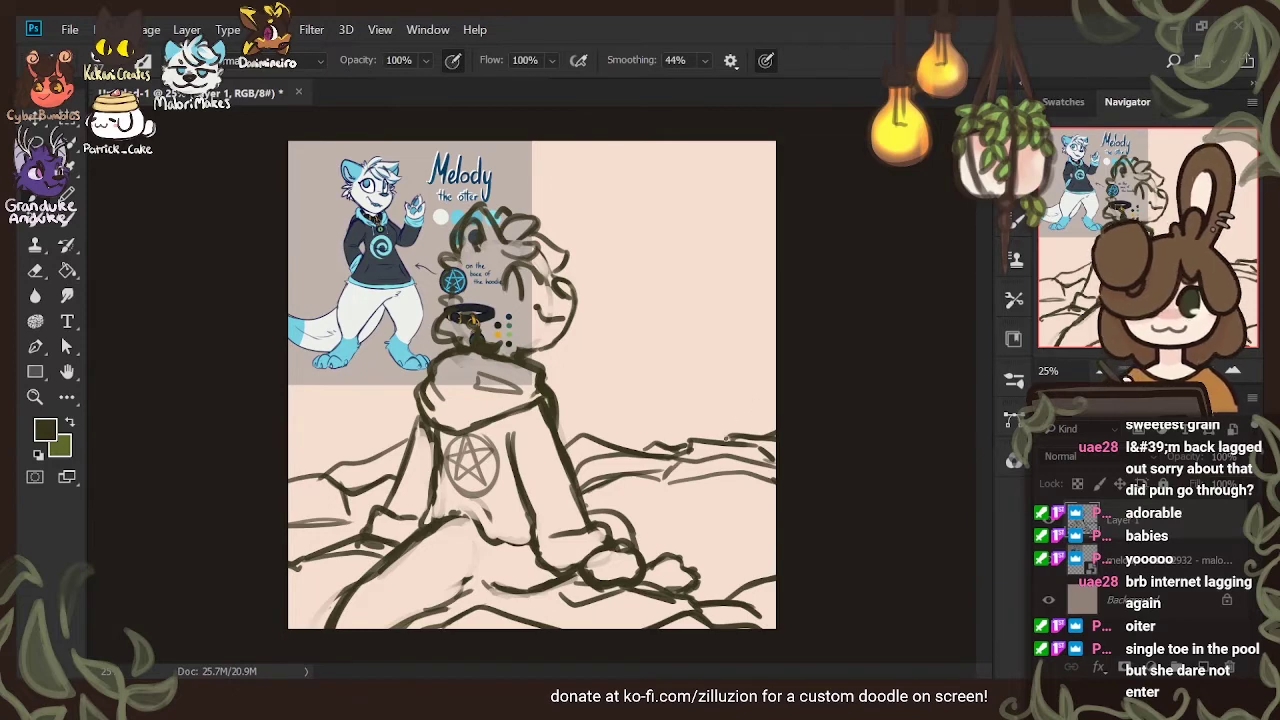
left_click_drag(748, 420, 738, 437)
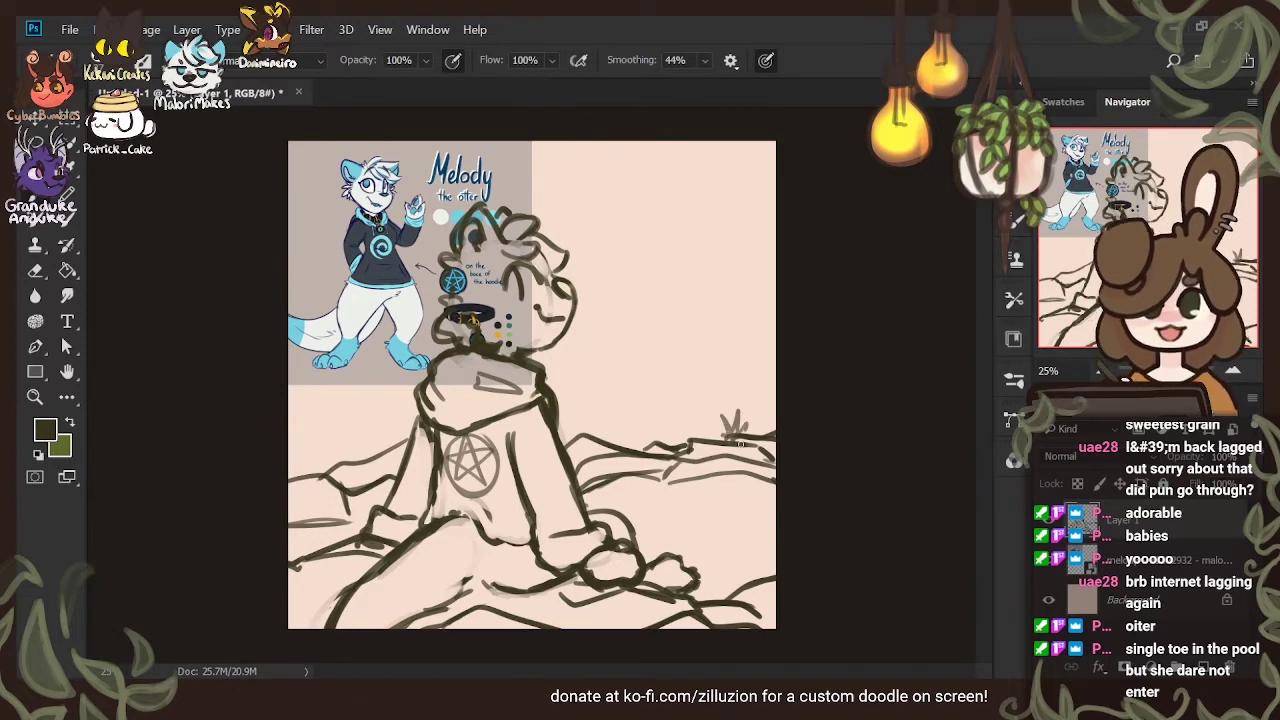
mouse_move(335, 438)
left_mouse_down()
mouse_move(346, 457)
mouse_move(362, 443)
left_mouse_up()
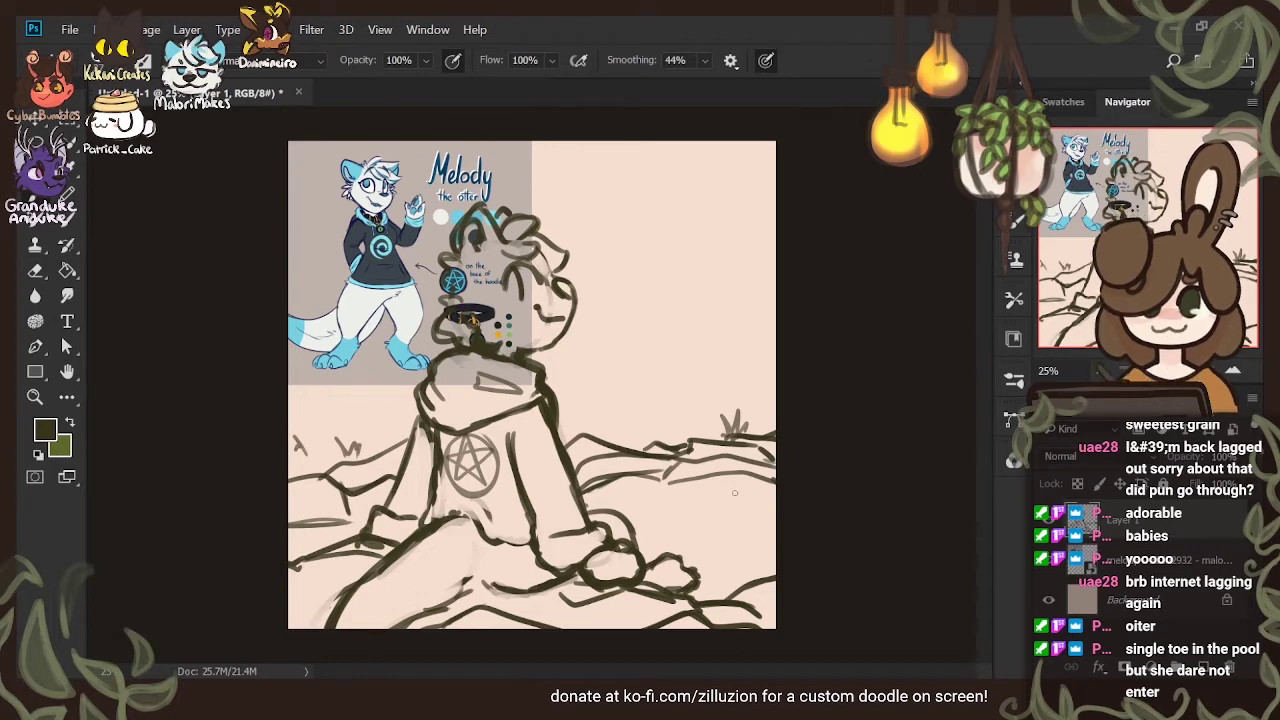
mouse_move(734, 492)
left_mouse_down()
mouse_move(758, 494)
mouse_move(728, 503)
left_mouse_up()
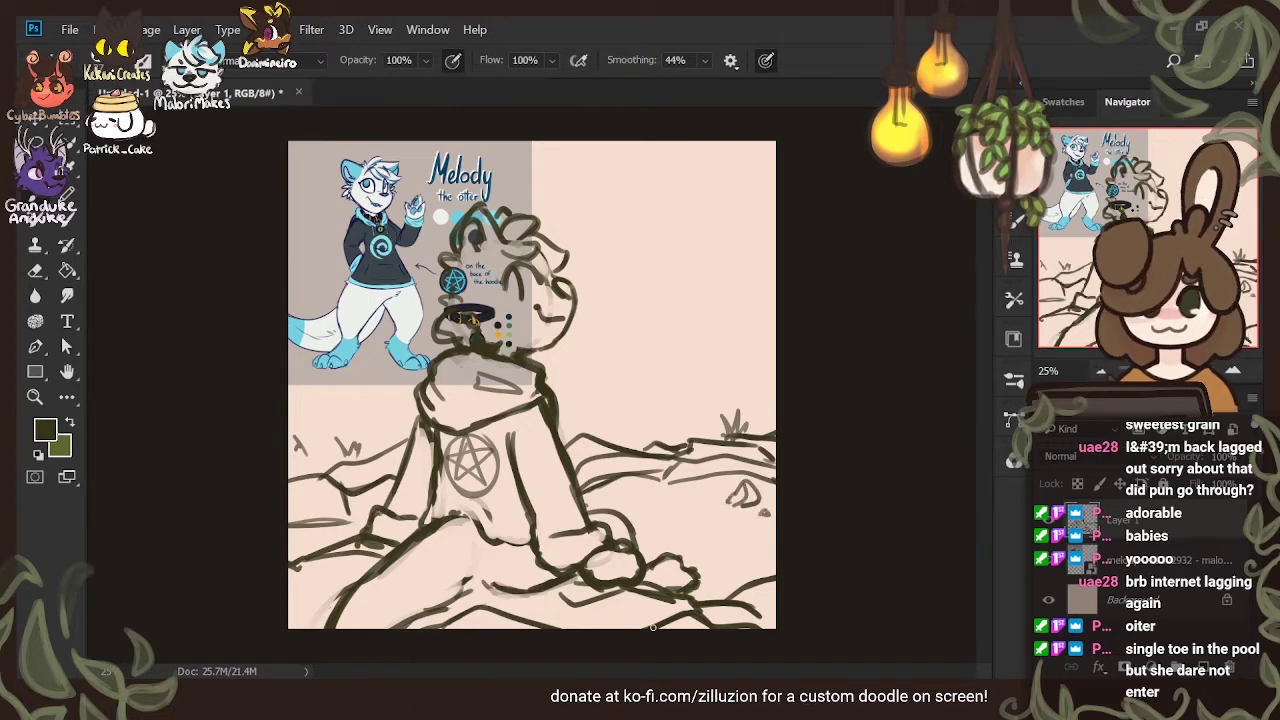
Hide the reference sheet and sketch angular rock formations with rough bases above the left ridge, behind the rear arm
left_click(1053, 561)
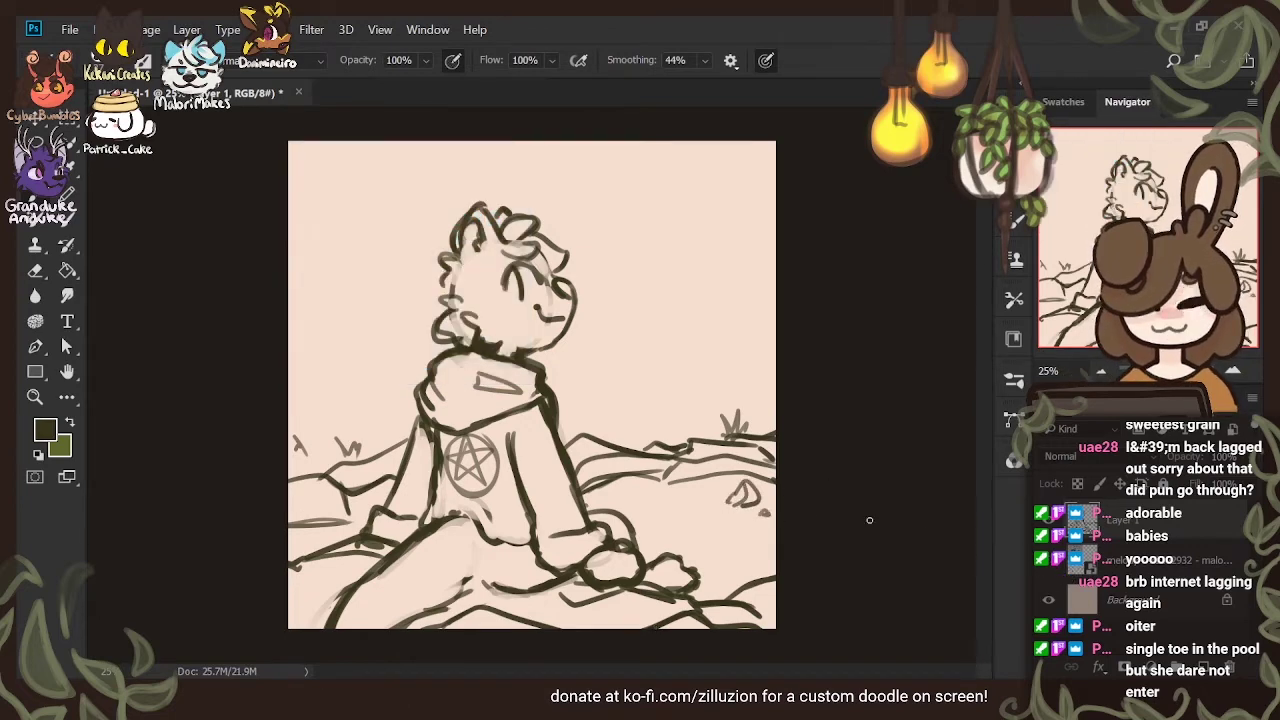
left_click_drag(338, 440, 368, 446)
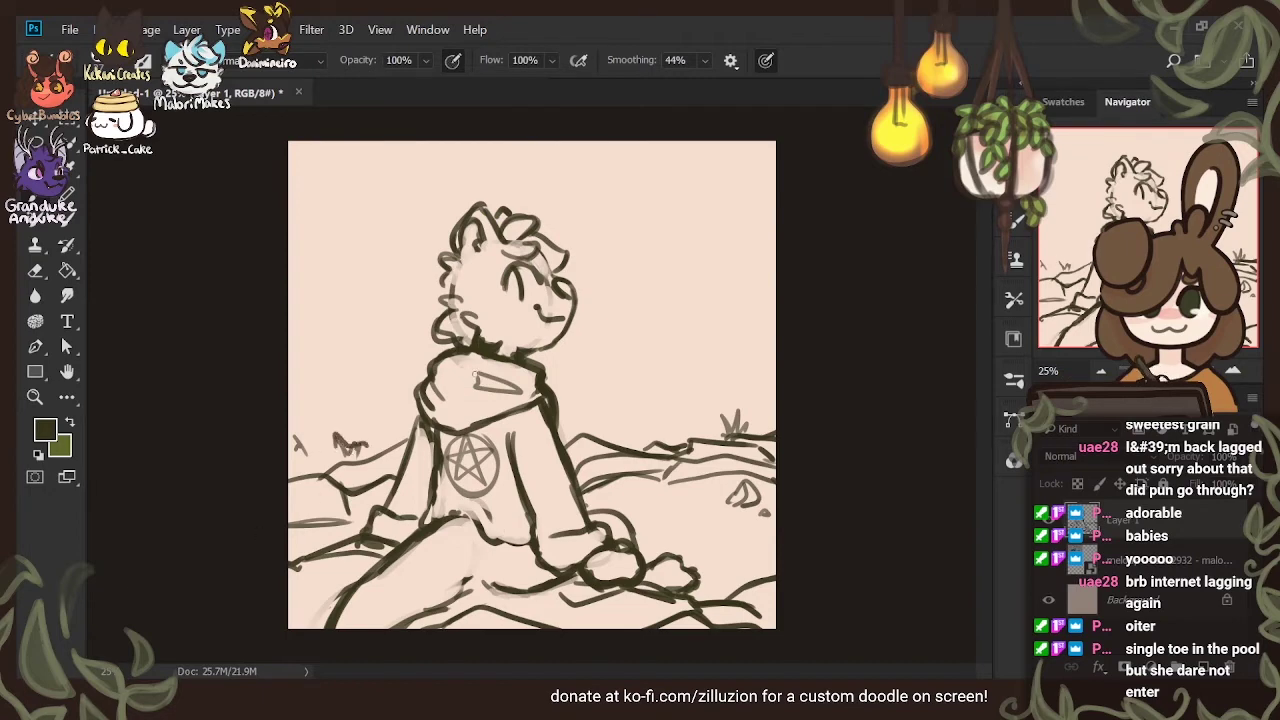
mouse_move(283, 381)
left_mouse_down()
mouse_move(338, 428)
mouse_move(321, 428)
mouse_move(318, 399)
mouse_move(358, 405)
mouse_move(378, 440)
left_mouse_up()
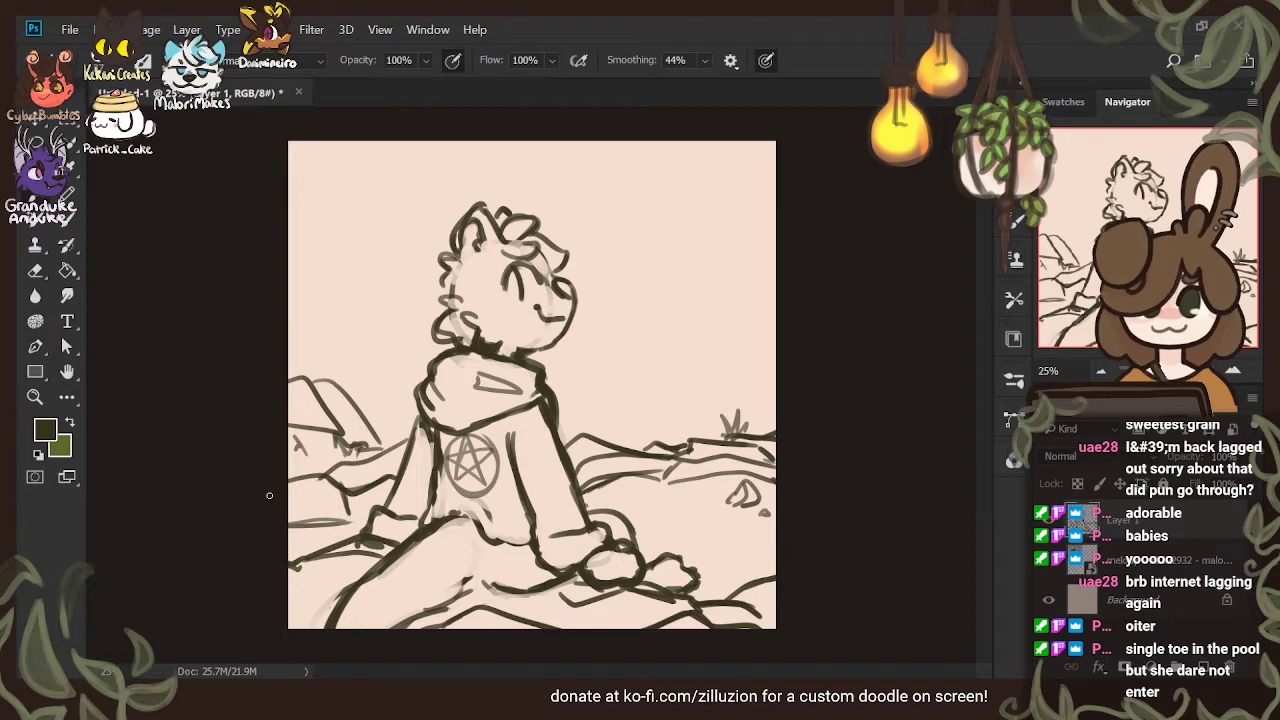
key("ctrl+z")
mouse_move(313, 381)
left_mouse_down()
mouse_move(378, 428)
mouse_move(364, 448)
mouse_move(385, 434)
left_mouse_up()
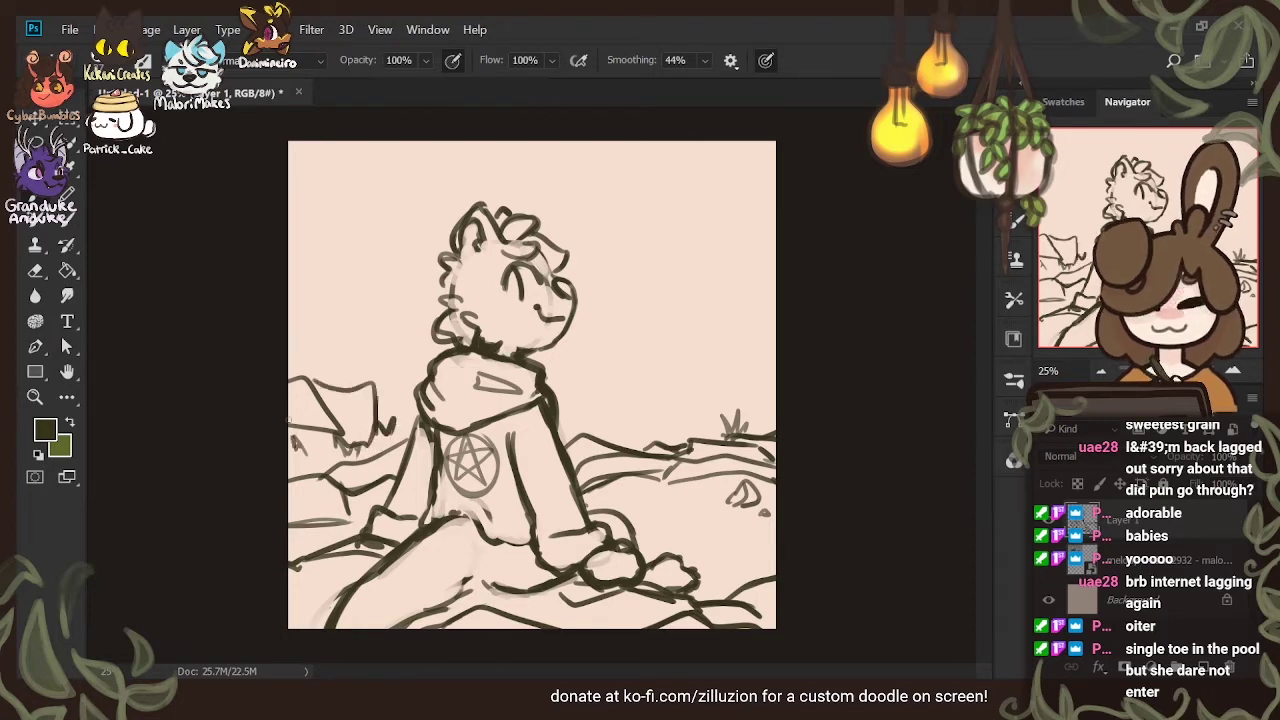
left_click_drag(292, 430, 321, 446)
left_click_drag(316, 451, 335, 443)
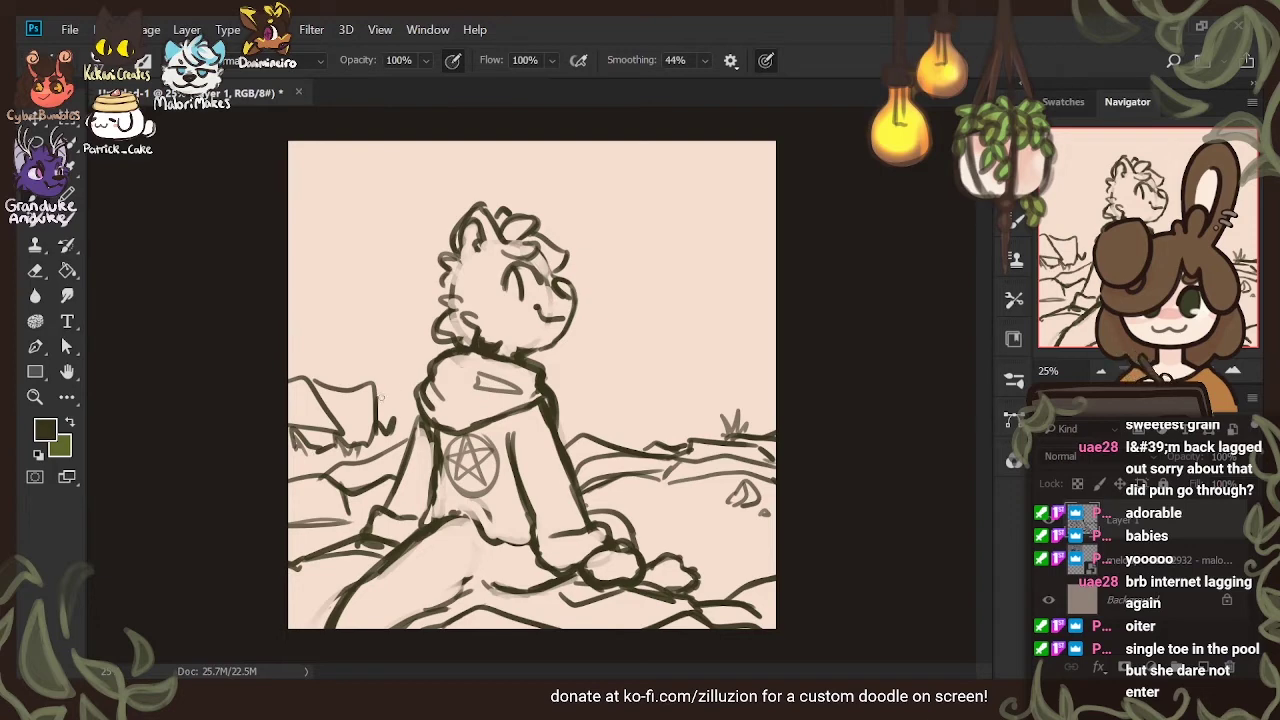
left_click_drag(380, 398, 408, 424)
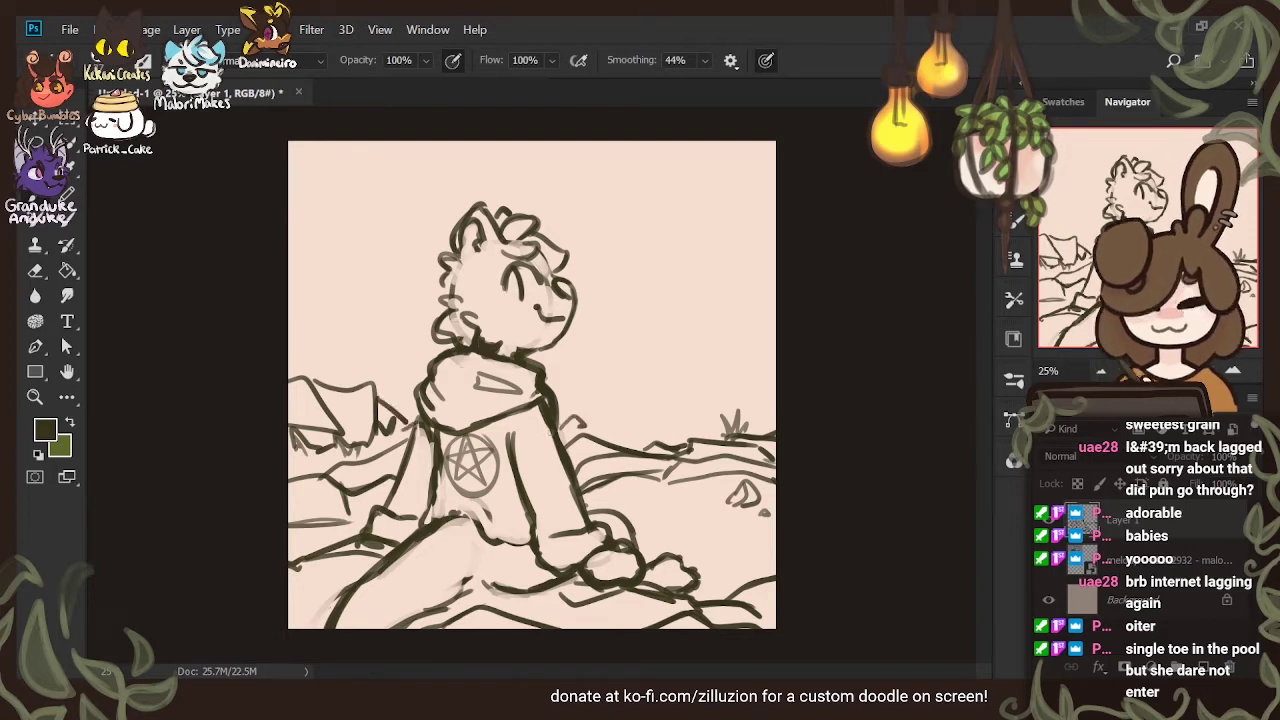
Sketch a horizon line and a low hill contour behind the right ridge, running from the front sleeve to the canvas edge
left_click_drag(566, 430, 778, 417)
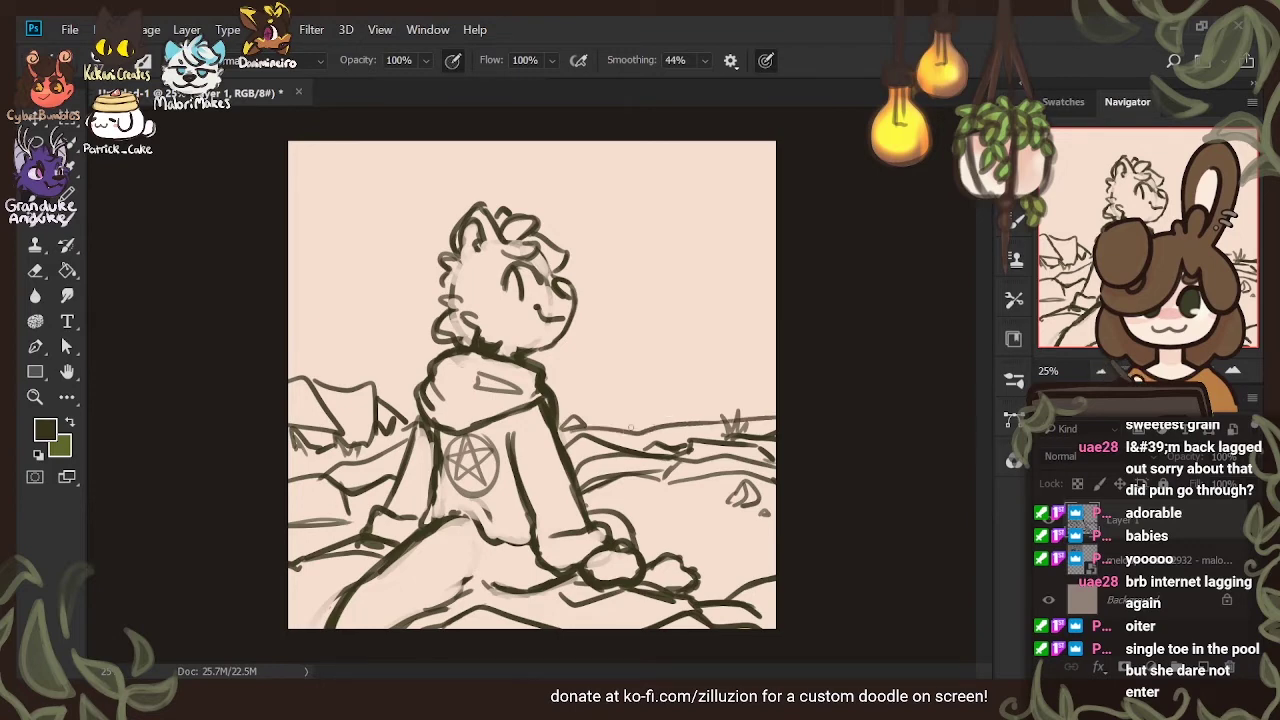
left_click_drag(620, 431, 828, 410)
left_click_drag(558, 418, 730, 413)
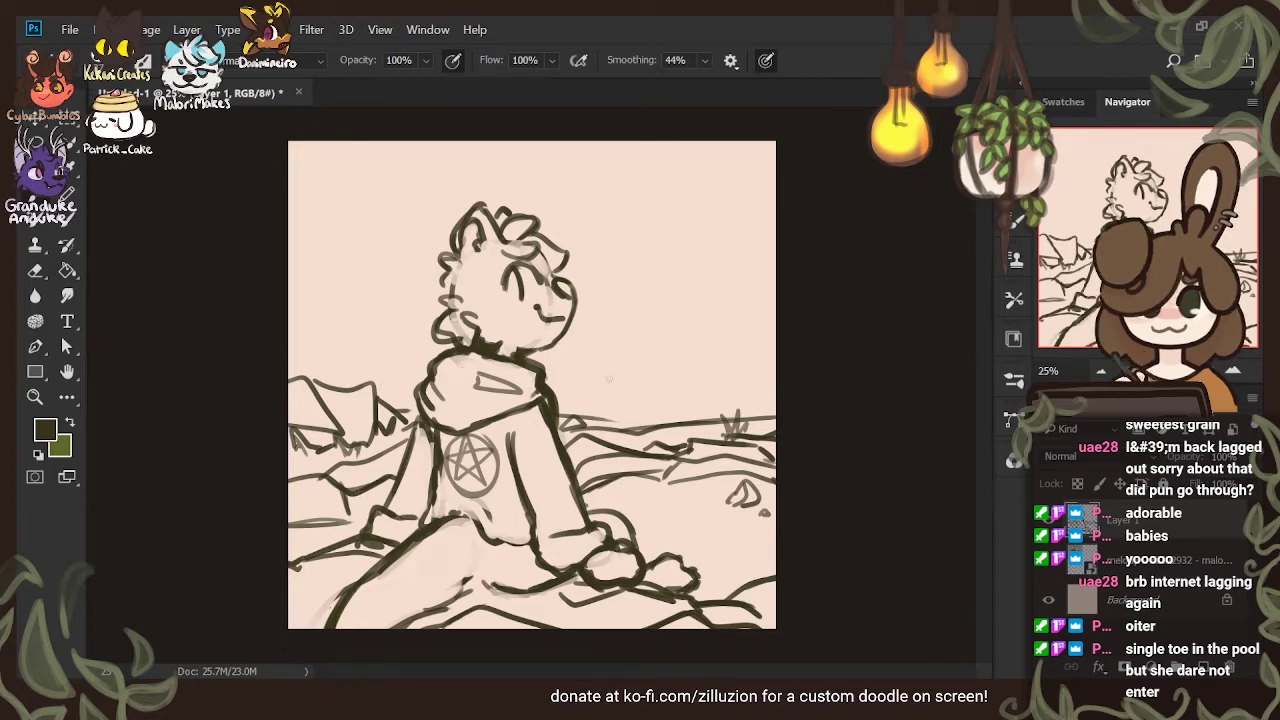
mouse_move(728, 412)
left_mouse_down()
mouse_move(569, 413)
mouse_move(782, 402)
left_mouse_up()
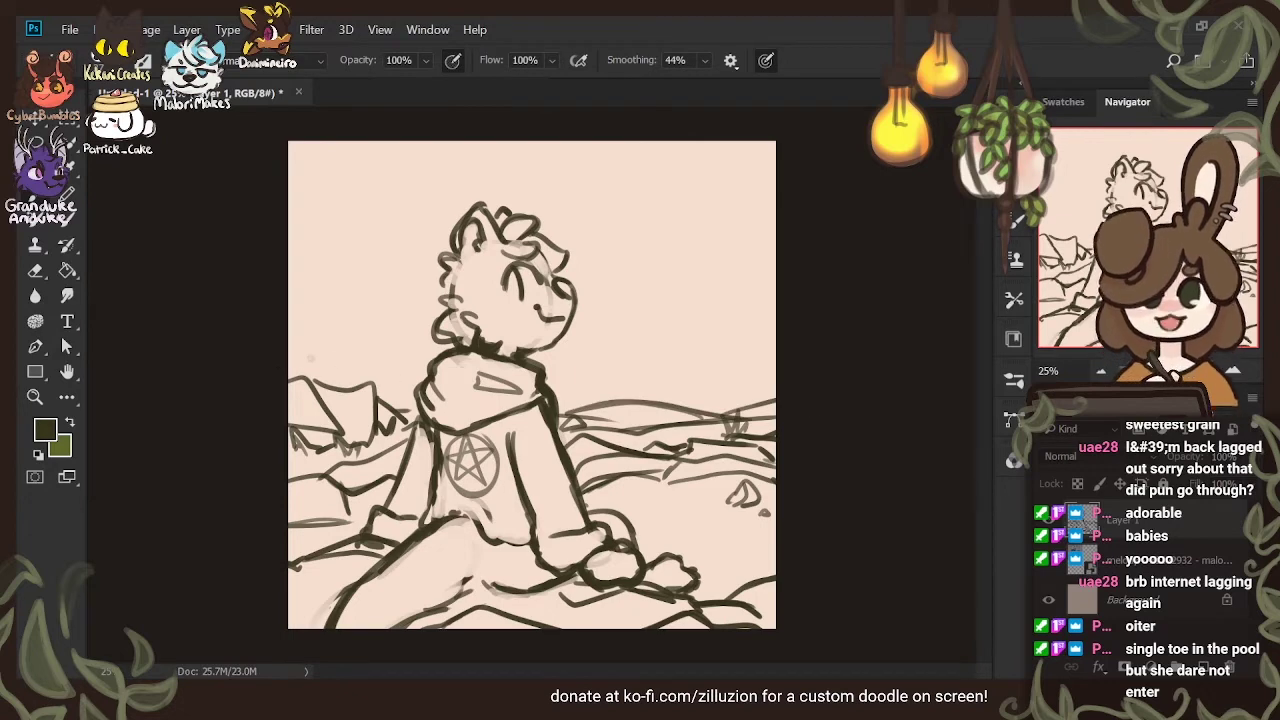
Sketch distant hills behind the rocks on the left and sloping down from the hood on the right
left_click_drag(289, 366, 427, 385)
left_click_drag(544, 375, 648, 401)
left_click_drag(612, 393, 680, 411)
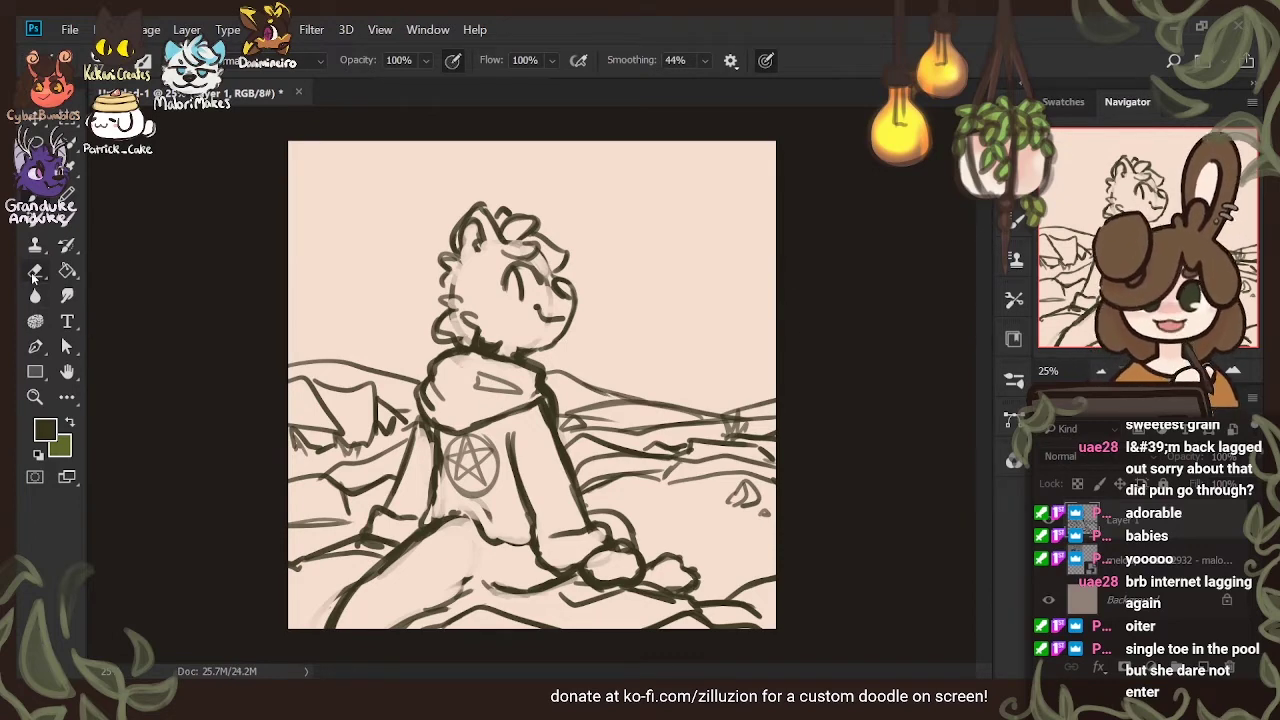
Erase along the tail's outer edge below the hem to clean up and thin its outline
key("e")
mouse_move(441, 548)
left_mouse_down()
mouse_move(387, 571)
mouse_move(348, 621)
left_mouse_up()
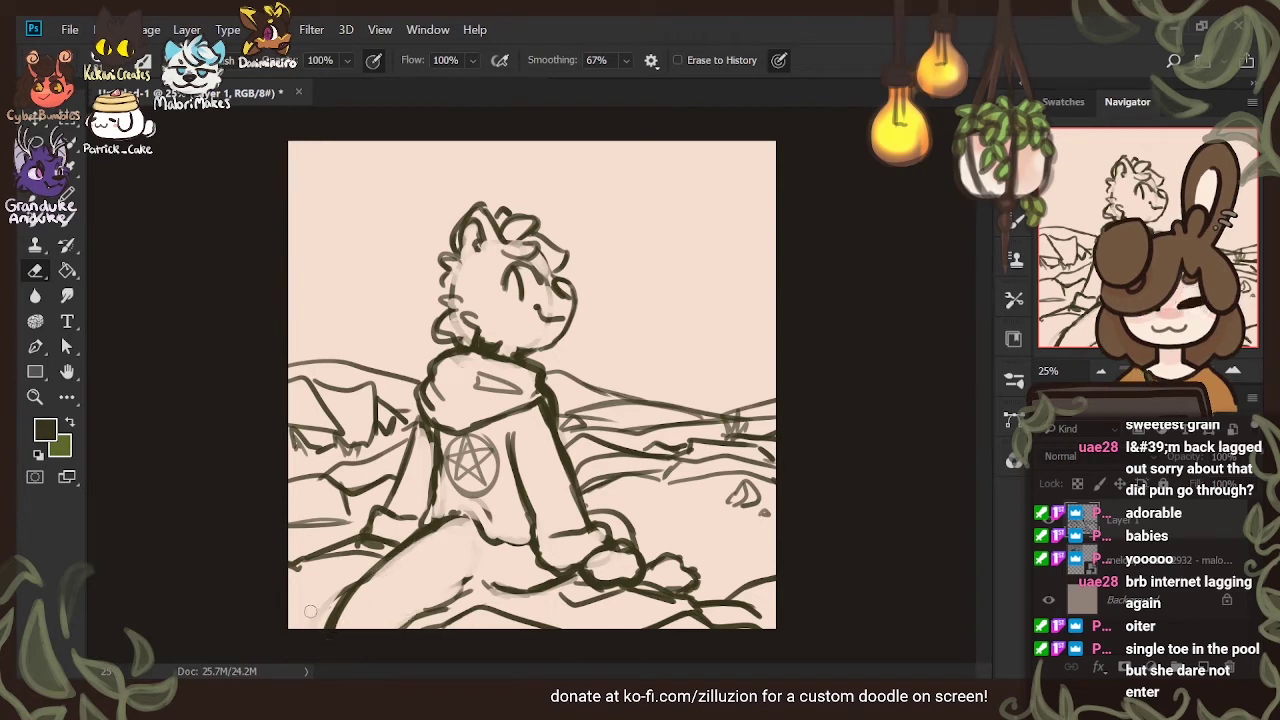
left_click_drag(371, 566, 323, 622)
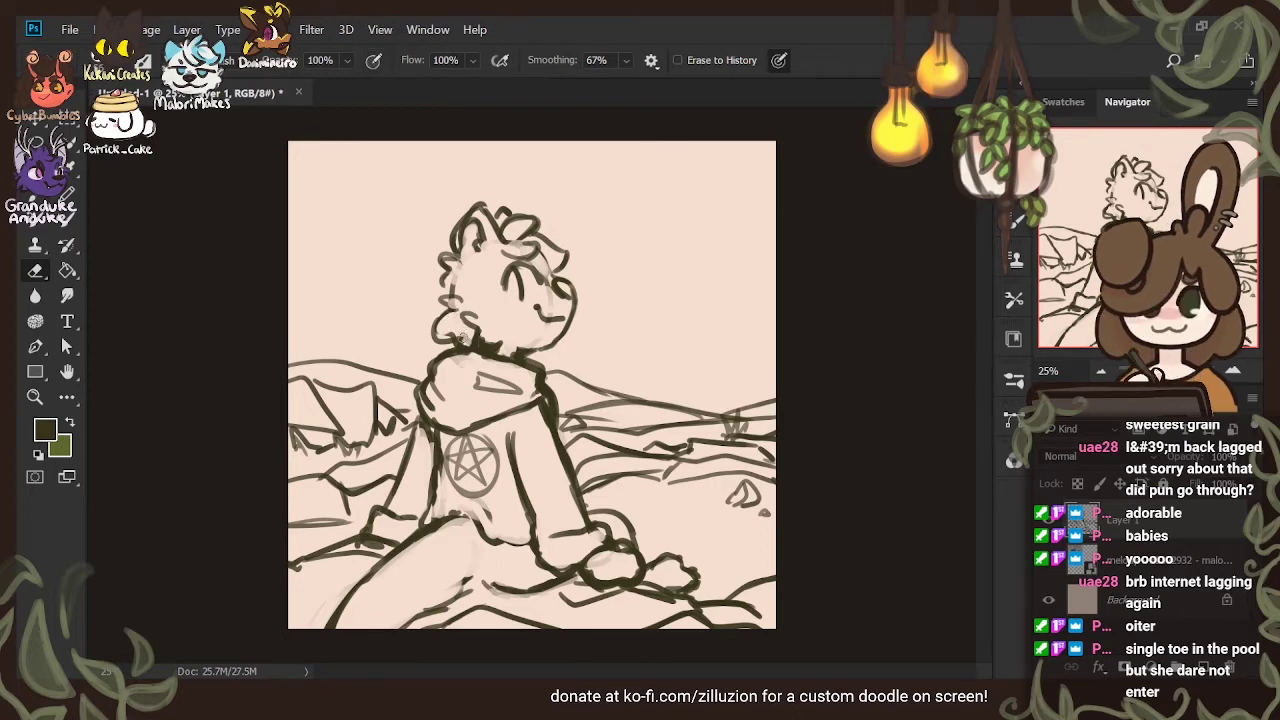
Rework the fluffy fur tuft at the back of the neck, just above the hood
left_click_drag(441, 343, 470, 337)
key("c")
key("b")
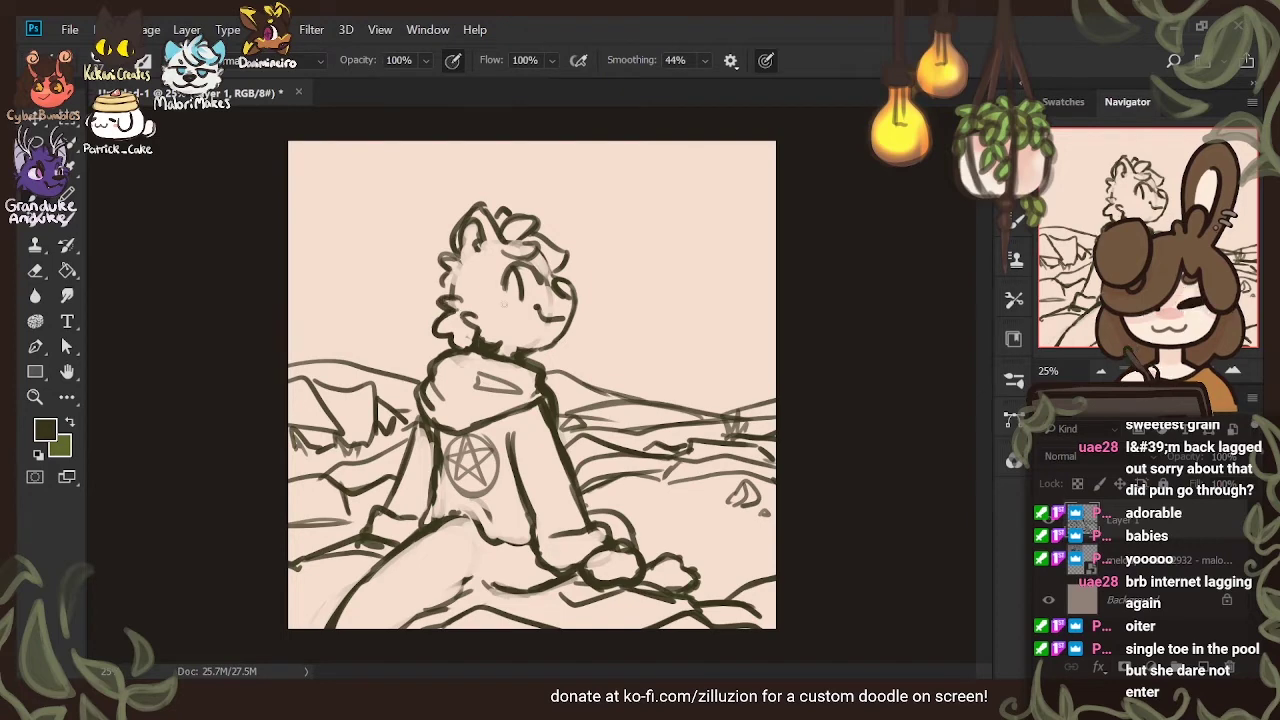
Refine the hair fringe across the otter's forehead and erase stray sketch lines around the muzzle
key("e")
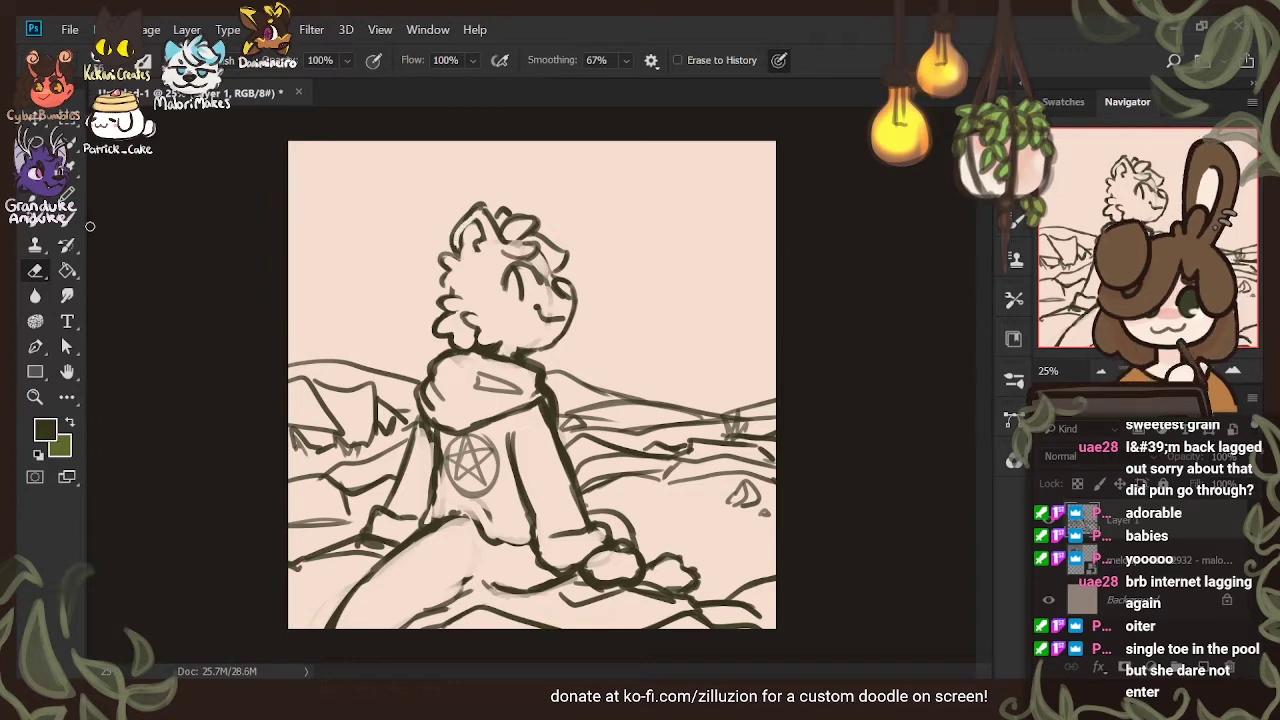
left_click(68, 295)
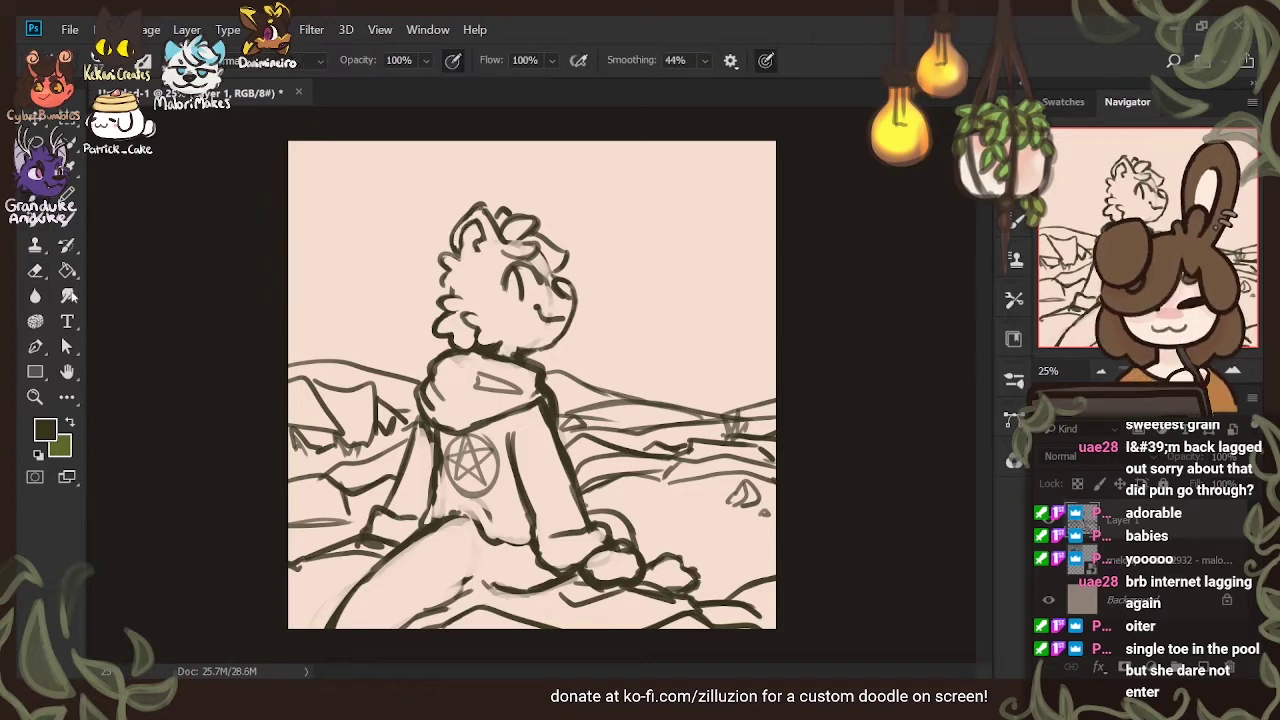
key("e")
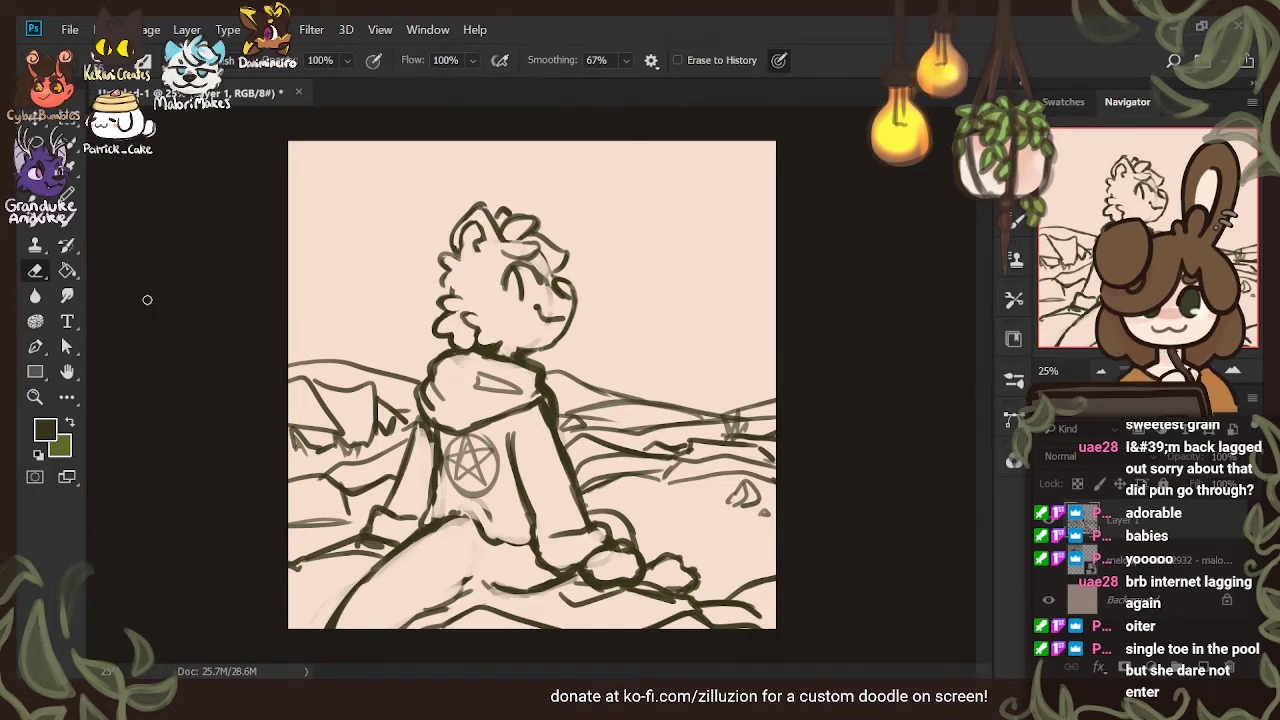
key("b")
left_click_drag(504, 241, 533, 247)
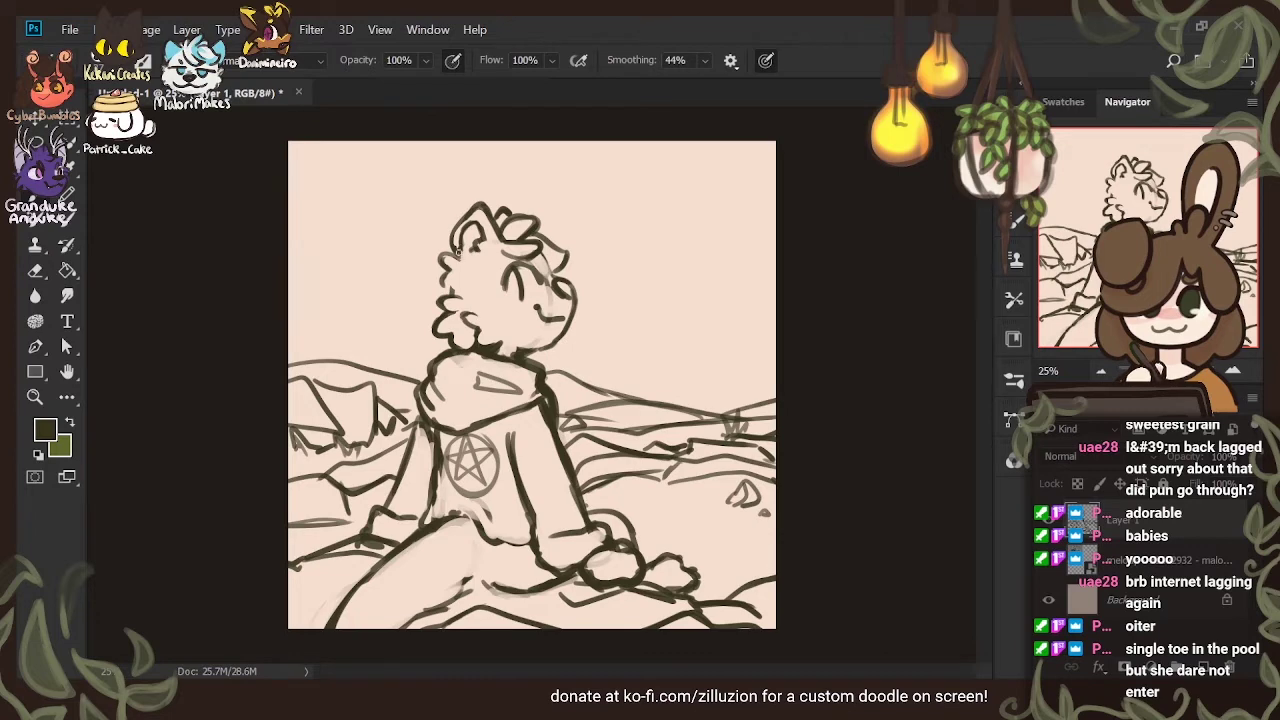
key("e")
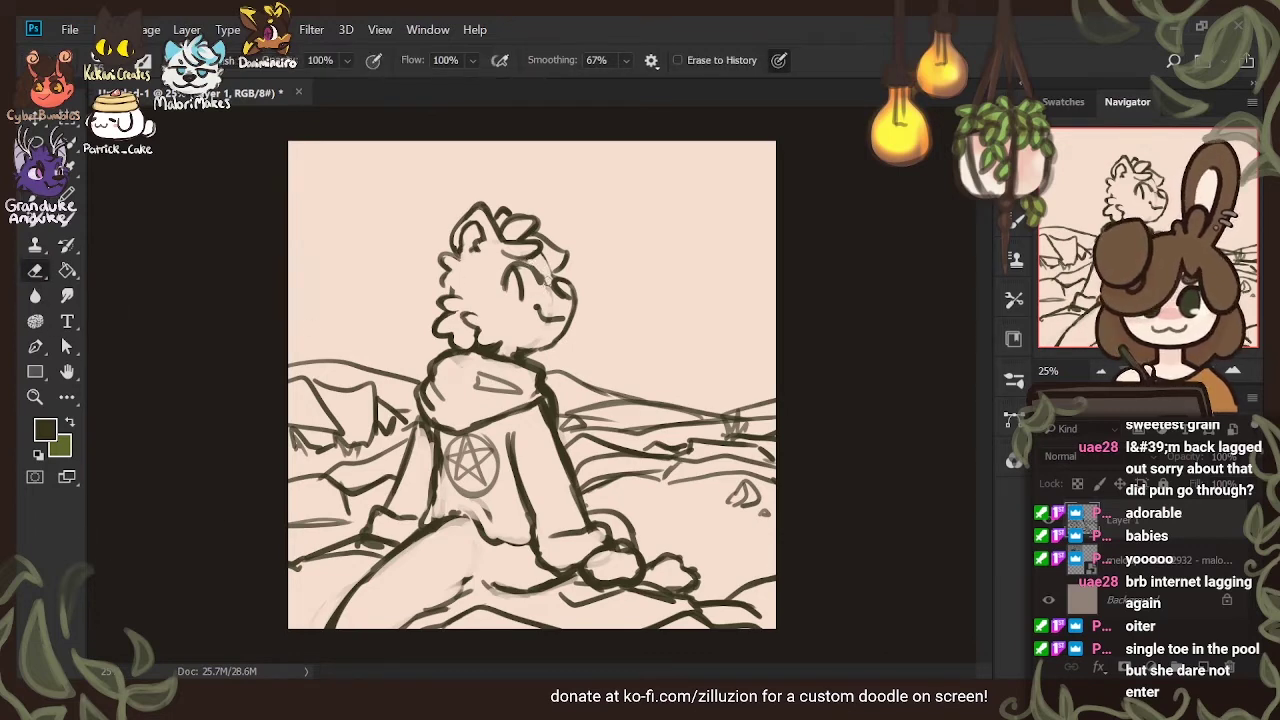
left_click_drag(549, 282, 551, 317)
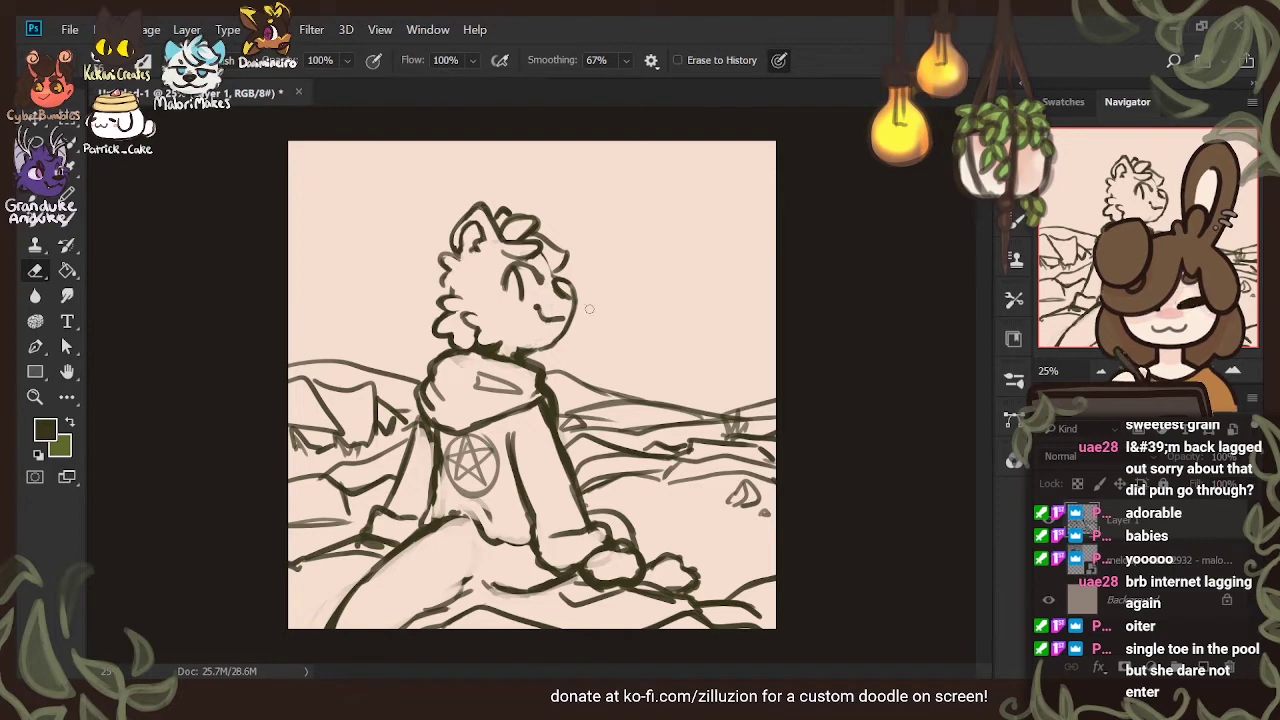
Add fur tufts at the back of the head and erase rough lines along the hood's rim below the chin
key("b")
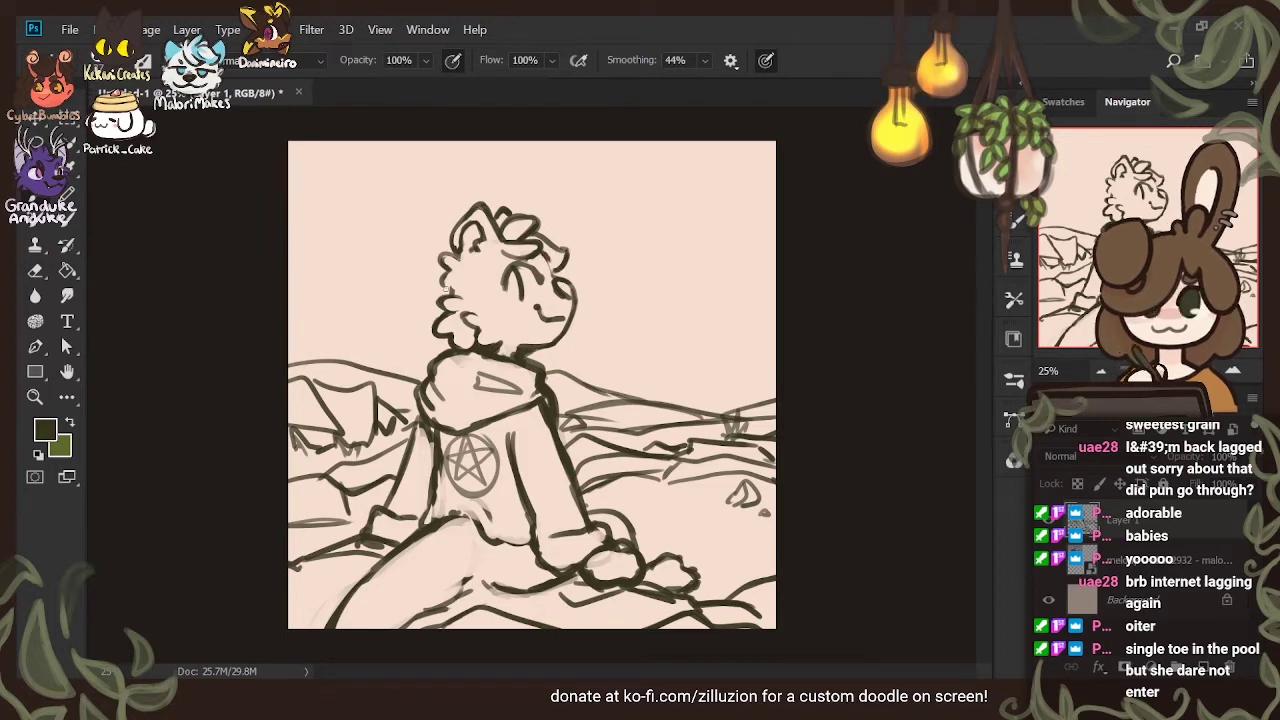
left_click_drag(430, 291, 440, 312)
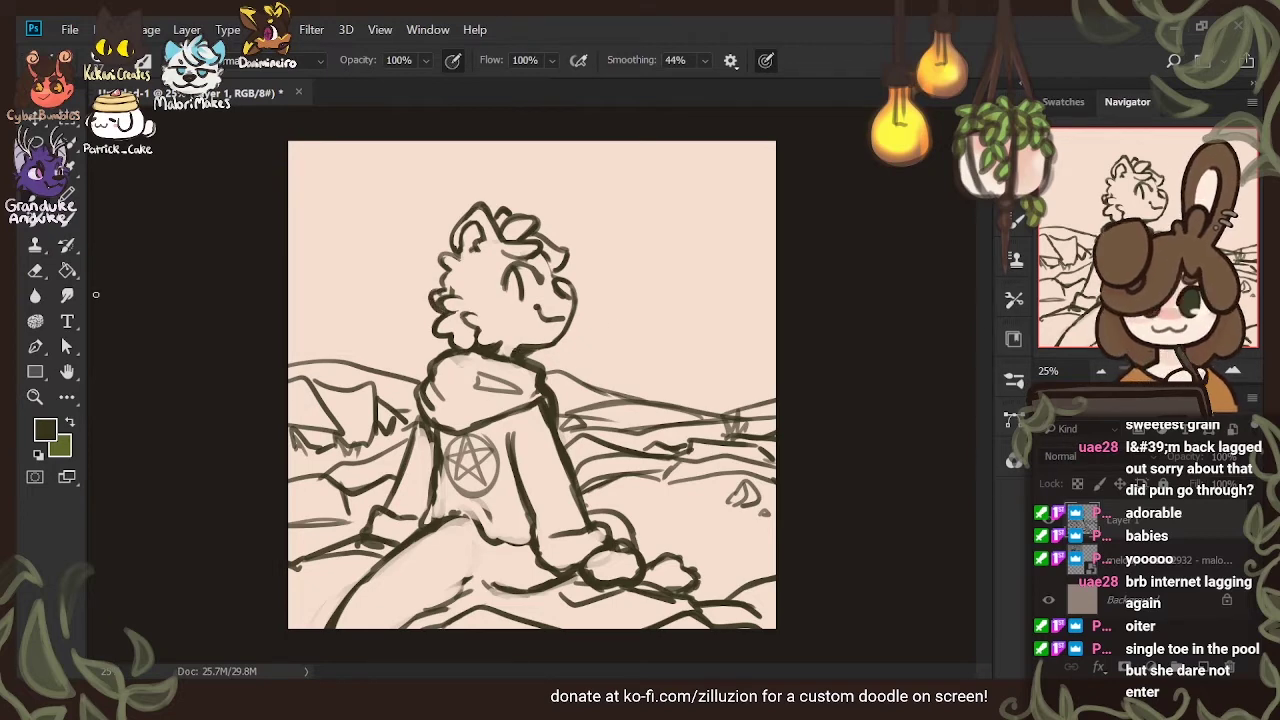
key("e")
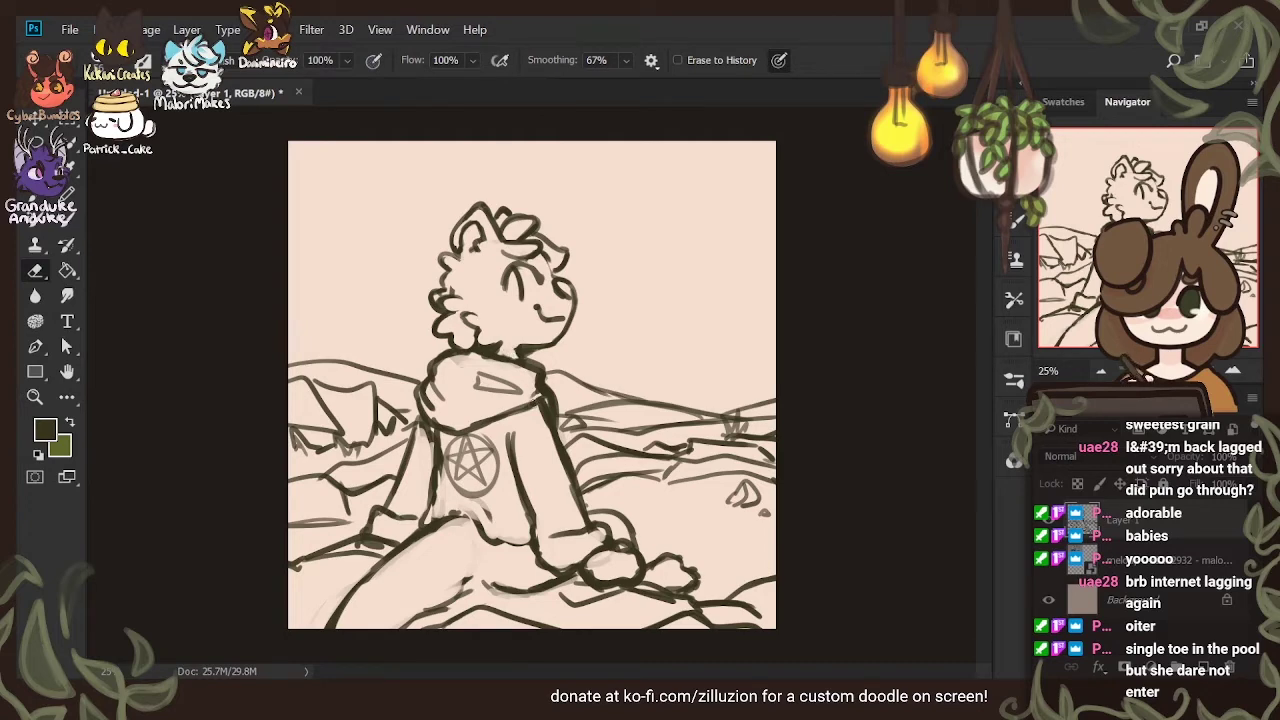
left_click_drag(496, 353, 515, 358)
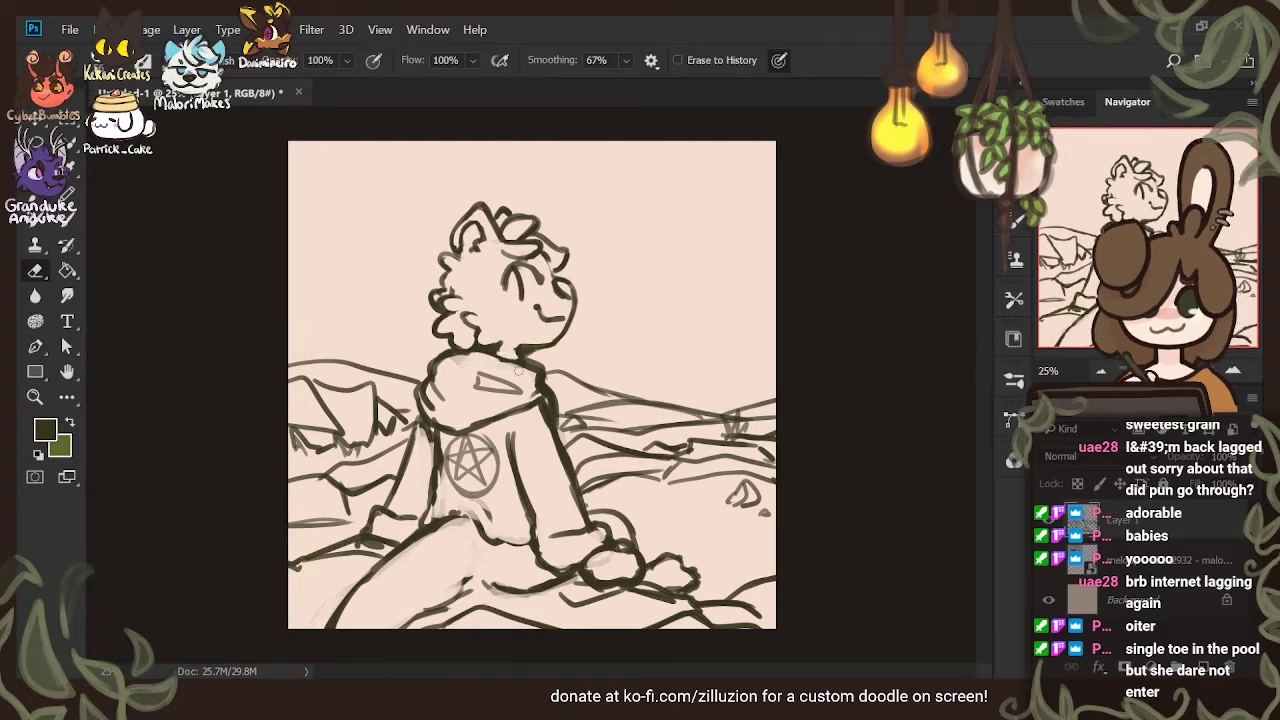
Redraw the hood's back outline and rework the rear sleeve's lines from the shoulder down to the cuff
key("b")
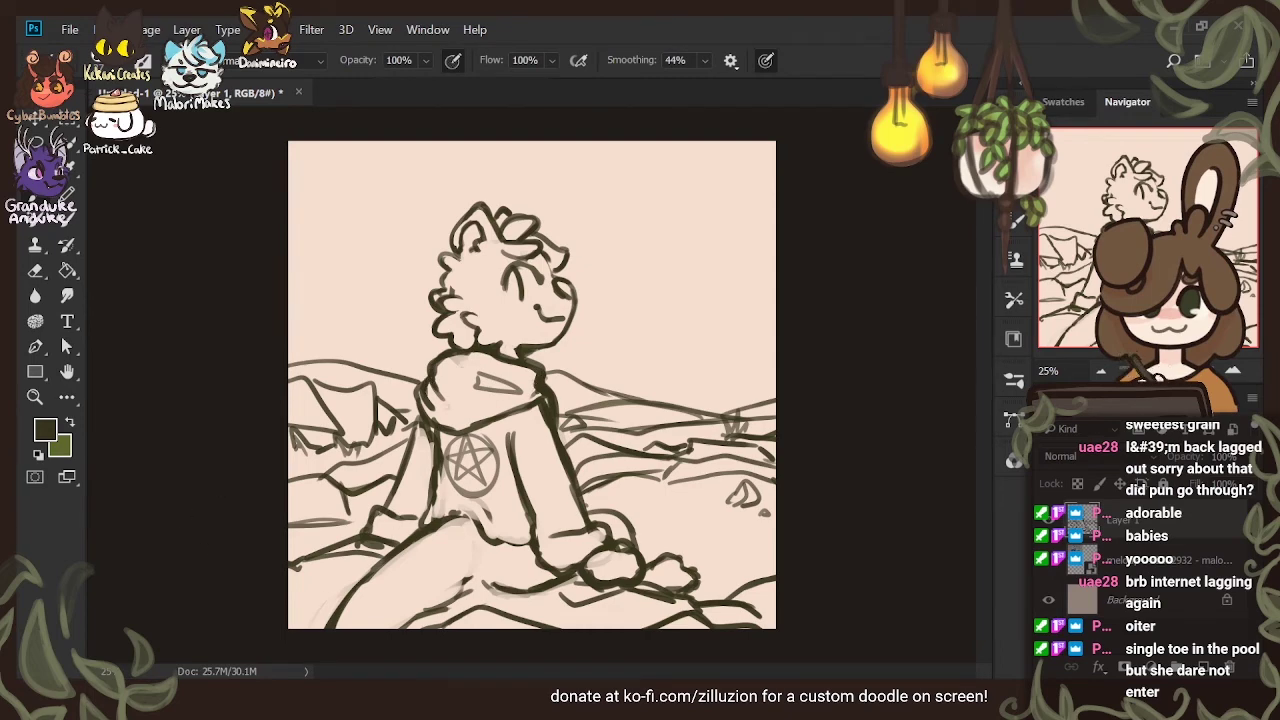
key("e")
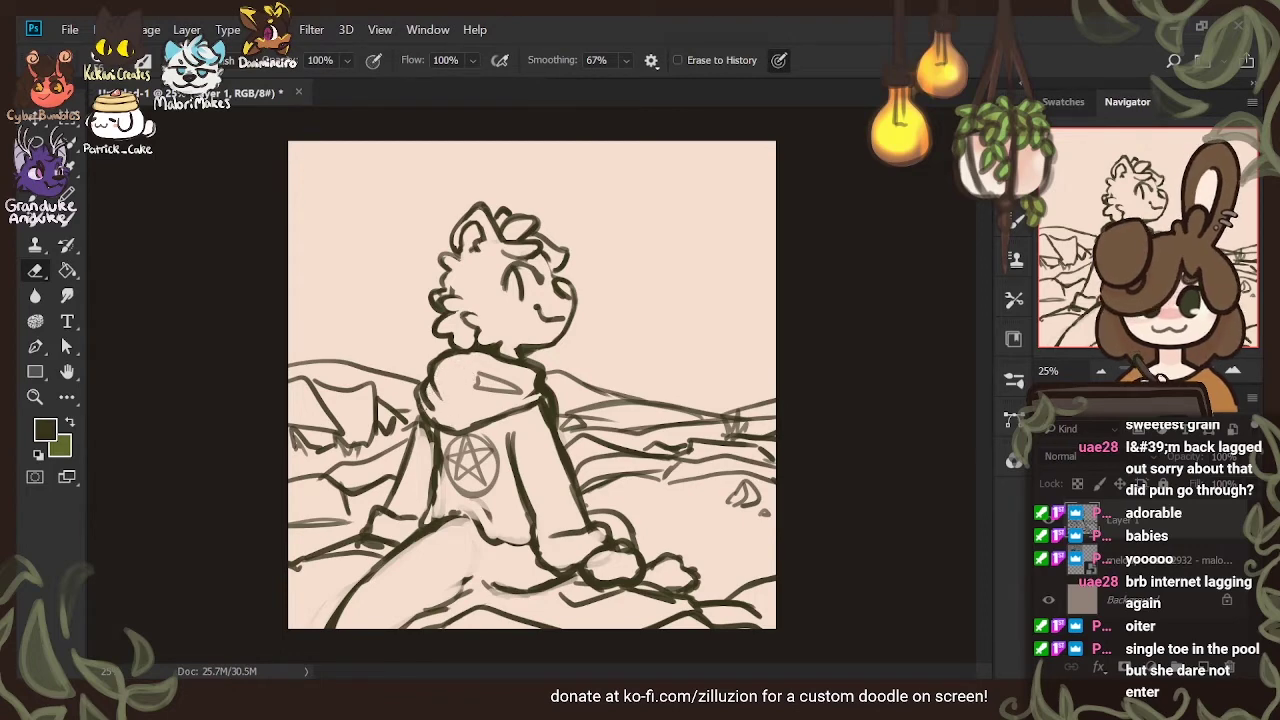
left_click_drag(411, 399, 413, 450)
key("b")
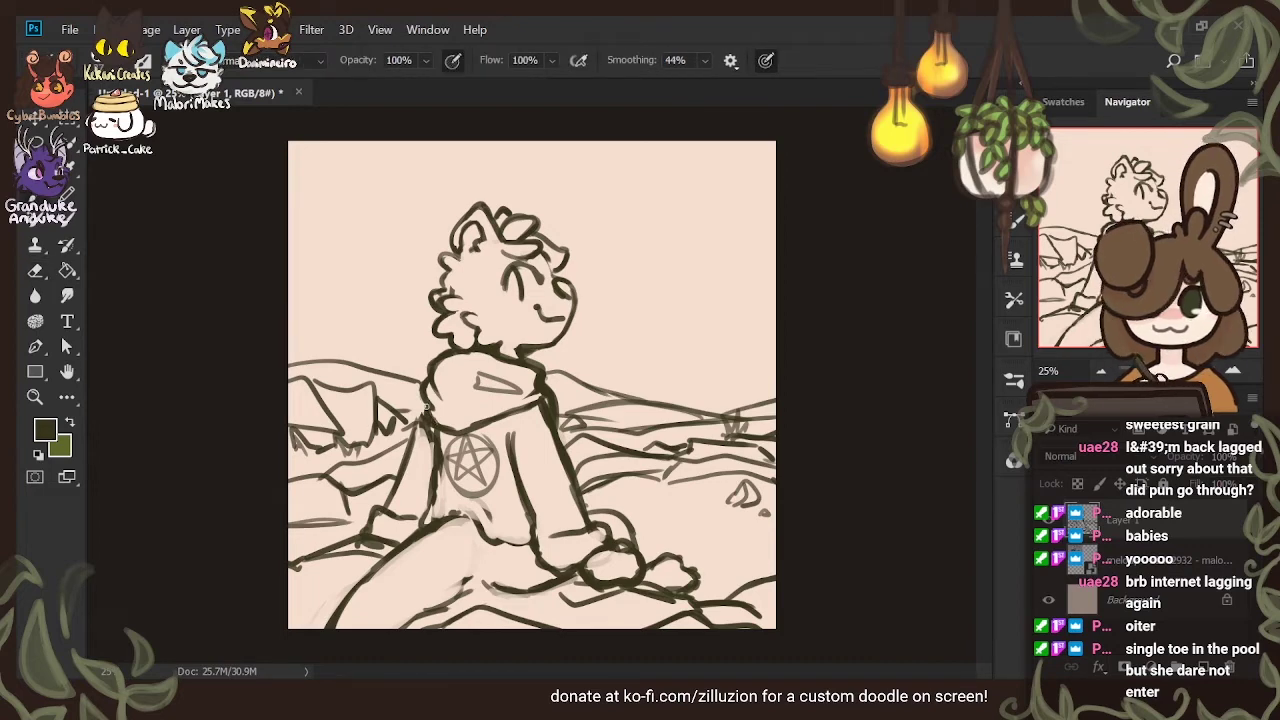
left_click_drag(426, 401, 412, 438)
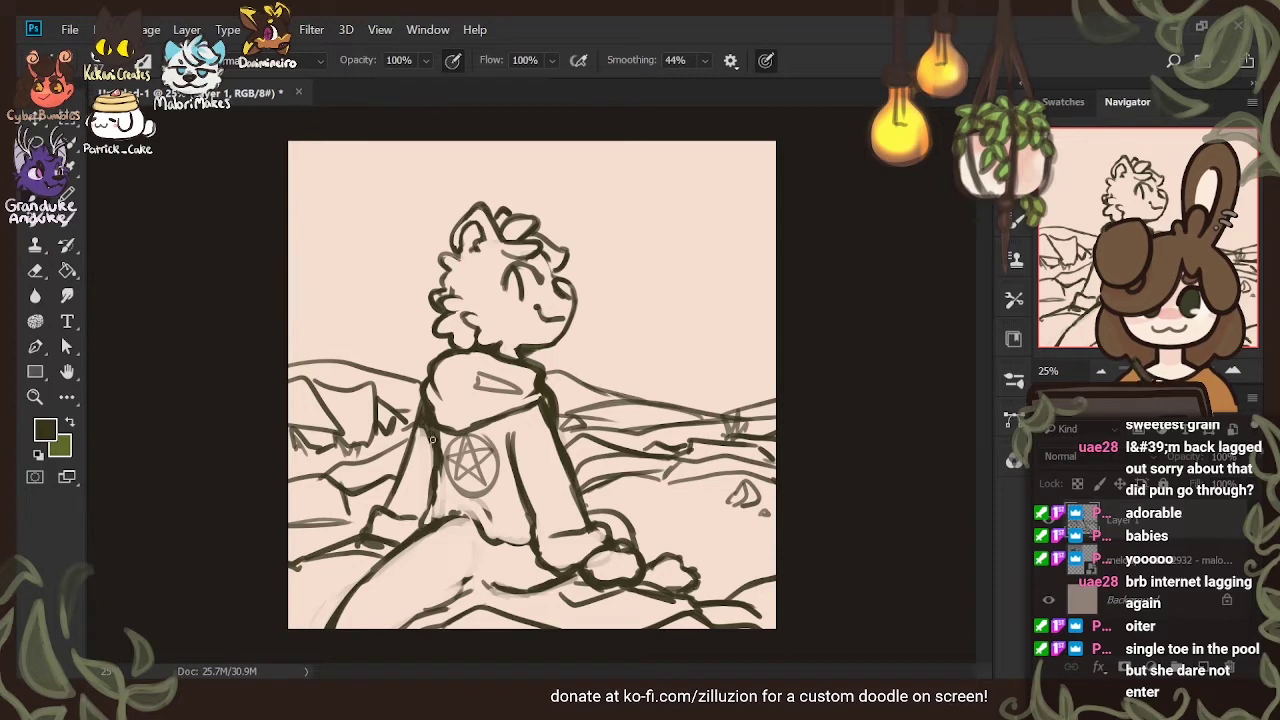
key("e")
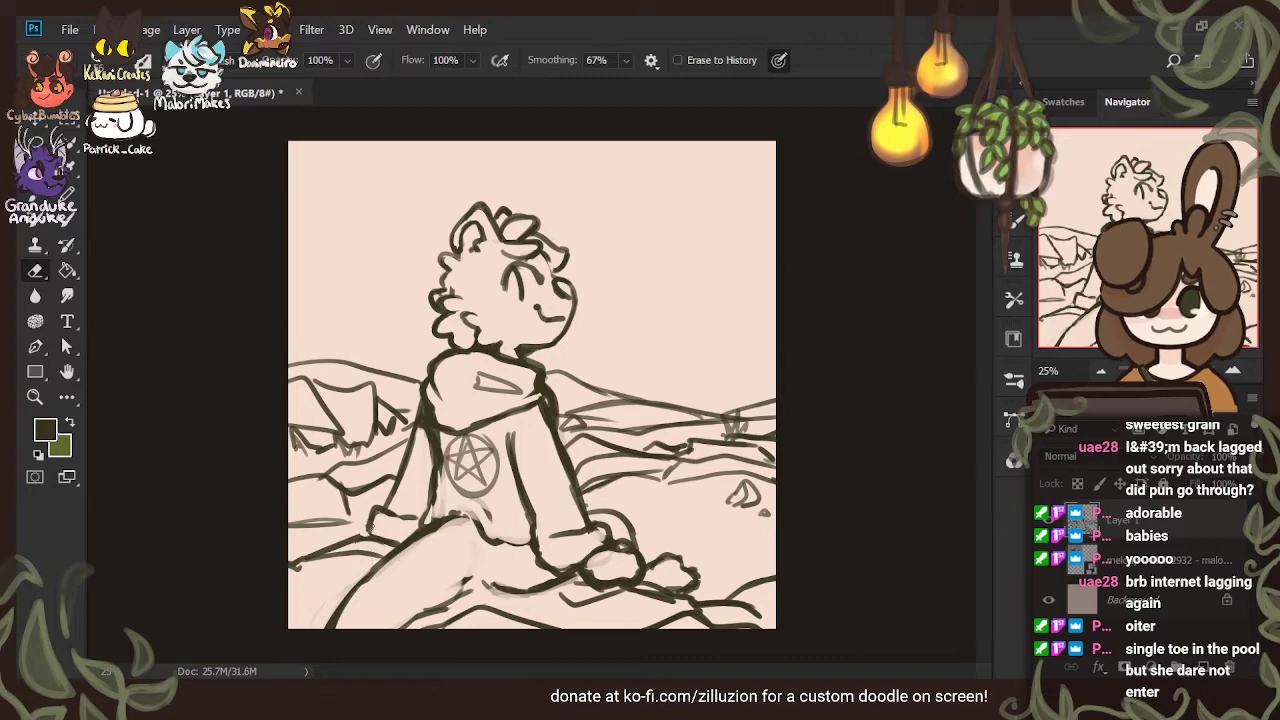
key("b")
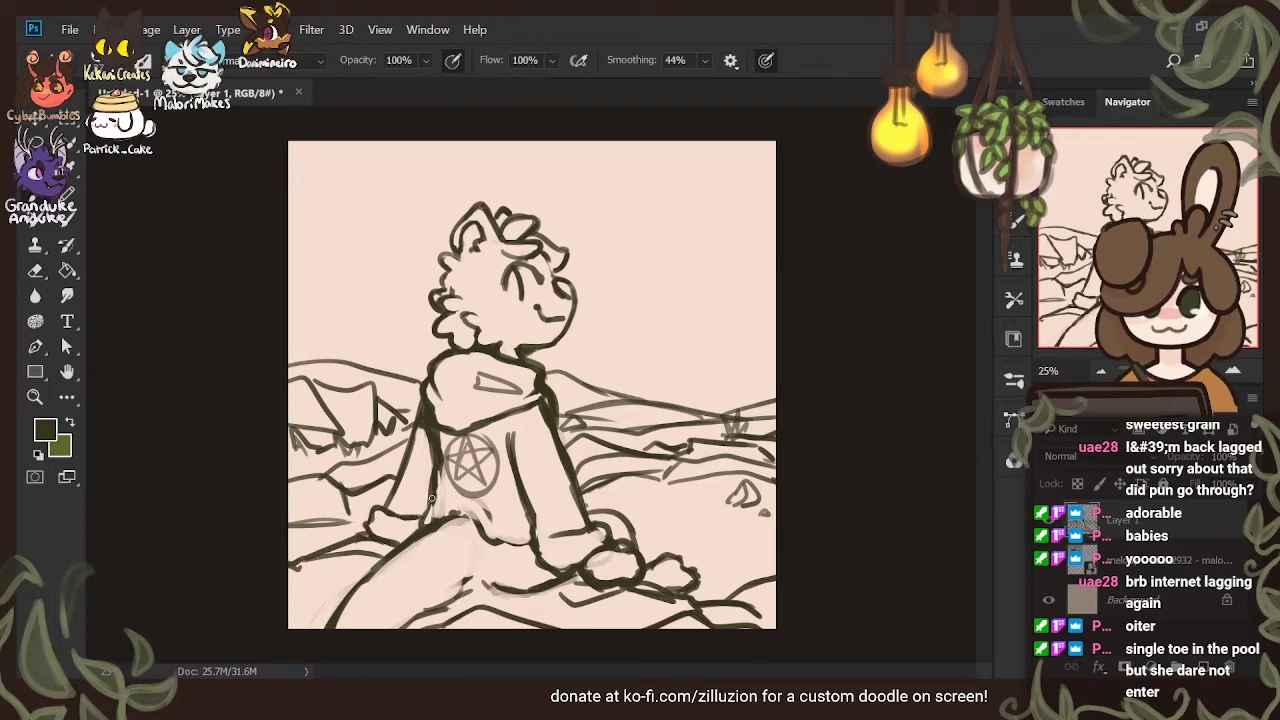
Erase the pentagram emblem from the hoodie's back along with the faint sketch lines around it and the hem
key("e")
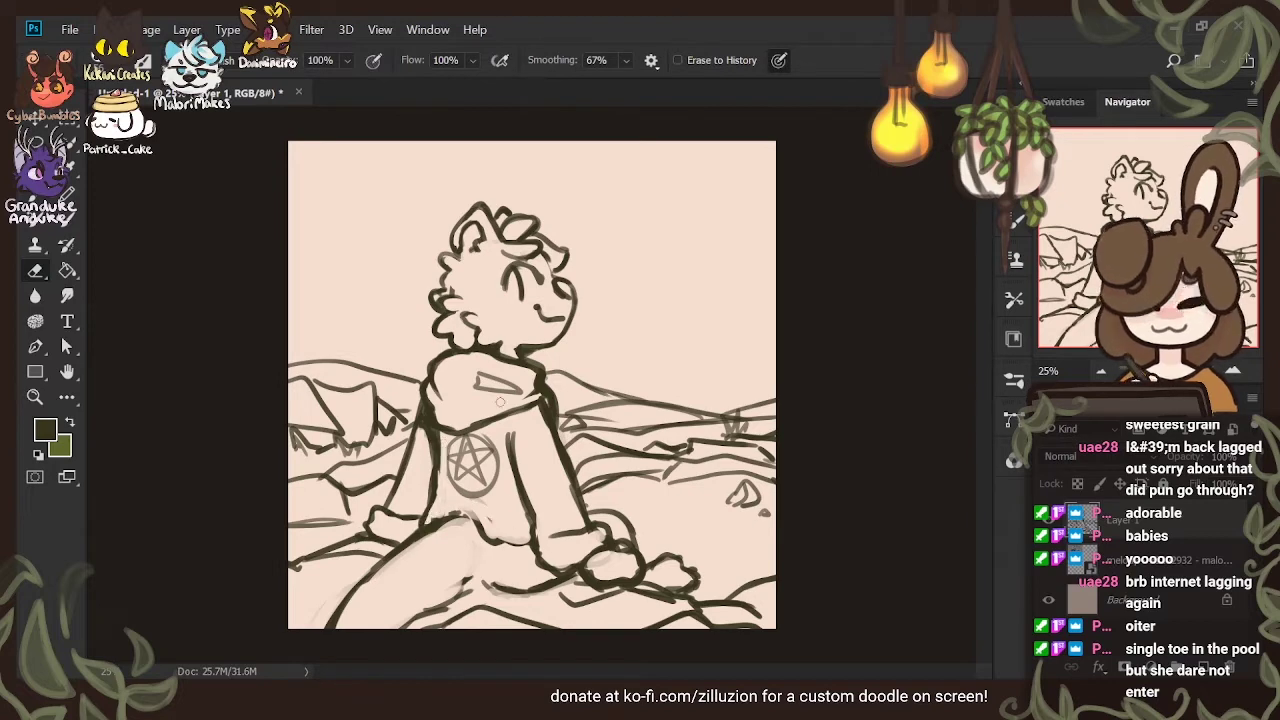
mouse_move(450, 444)
left_mouse_down()
mouse_move(488, 435)
mouse_move(450, 482)
left_mouse_up()
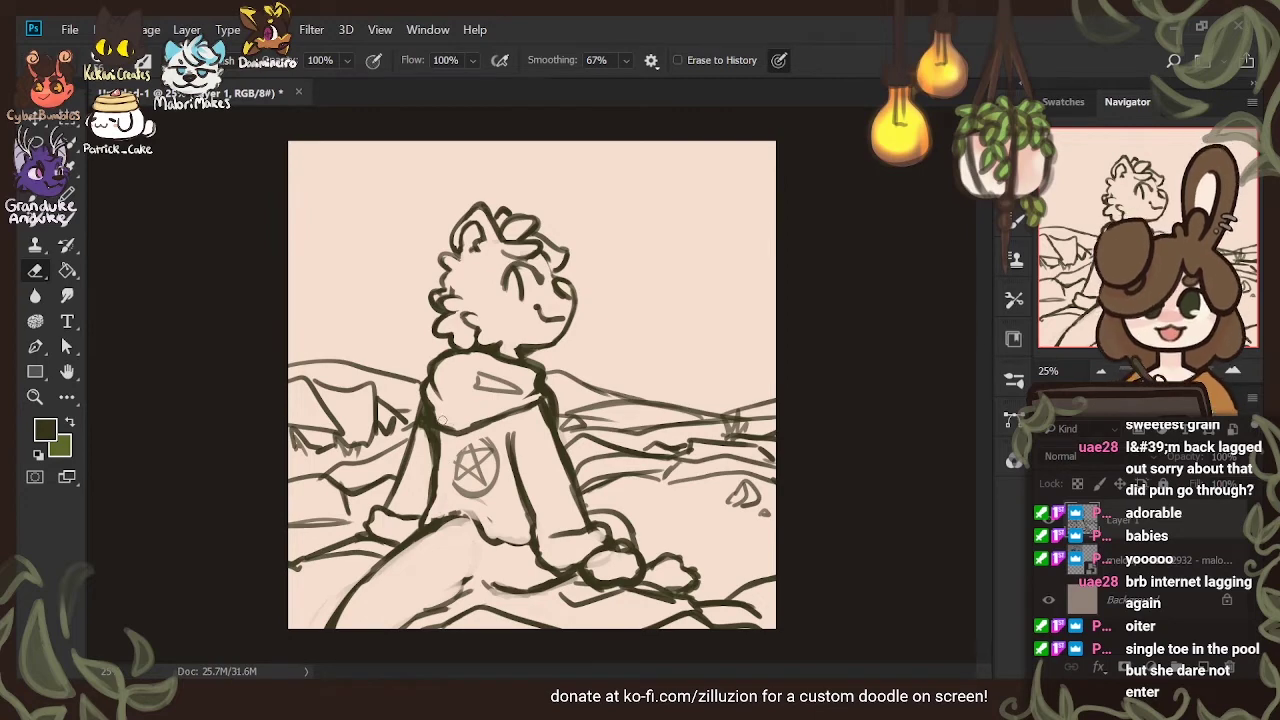
left_click_drag(442, 420, 434, 408)
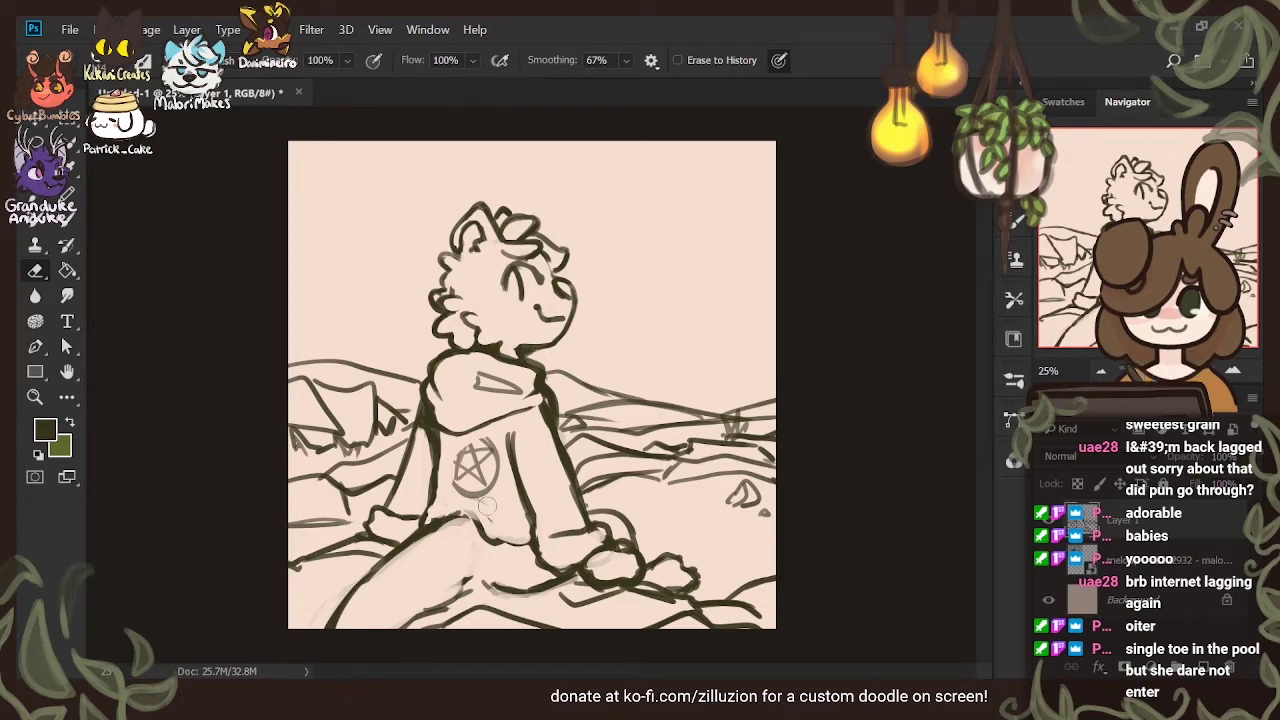
mouse_move(470, 456)
left_mouse_down()
mouse_move(462, 478)
mouse_move(460, 450)
mouse_move(485, 500)
mouse_move(489, 487)
mouse_move(478, 458)
mouse_move(484, 520)
left_mouse_up()
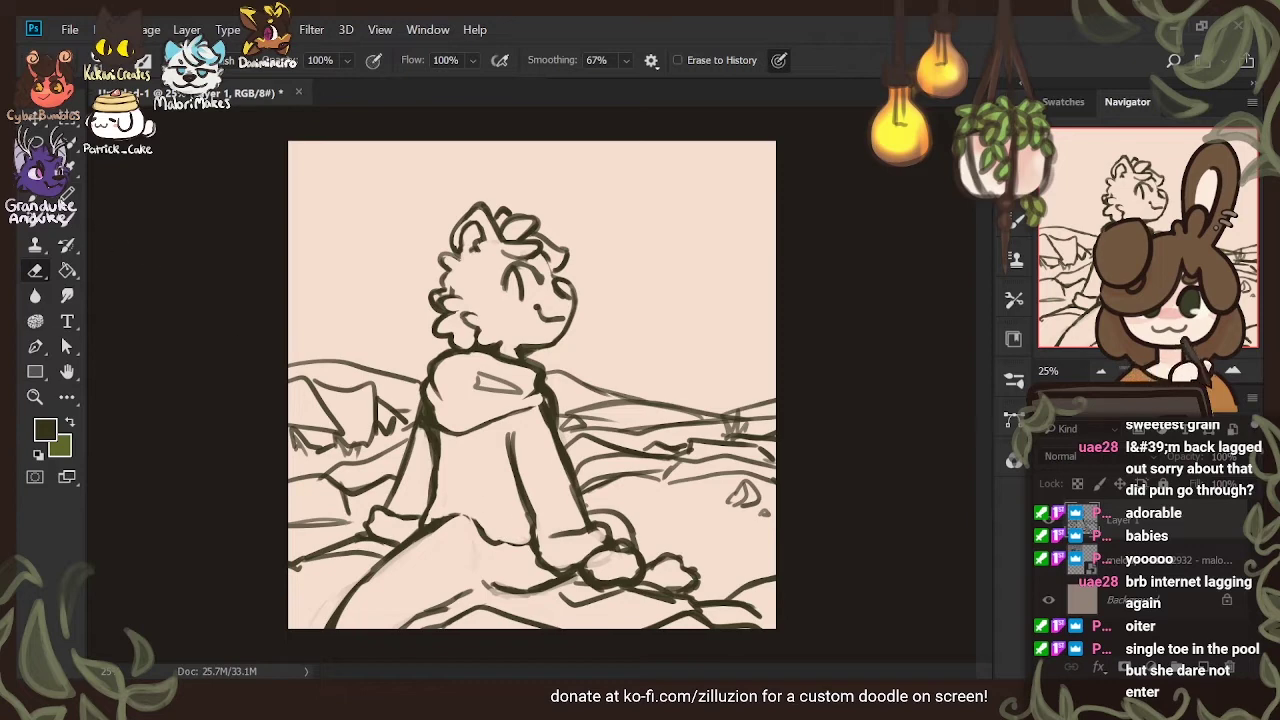
Reconnect the hoodie's hem line above the tail and erase the rough lines beneath the front cuff and hand
key("b")
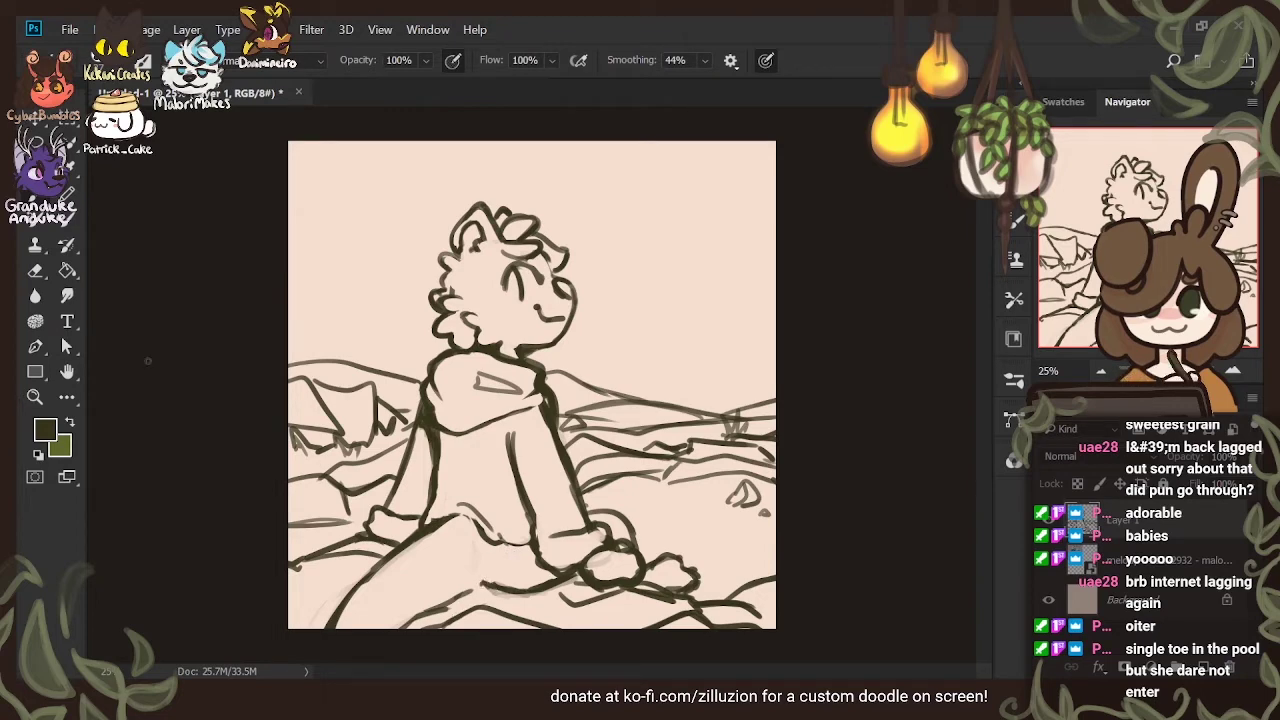
key("e")
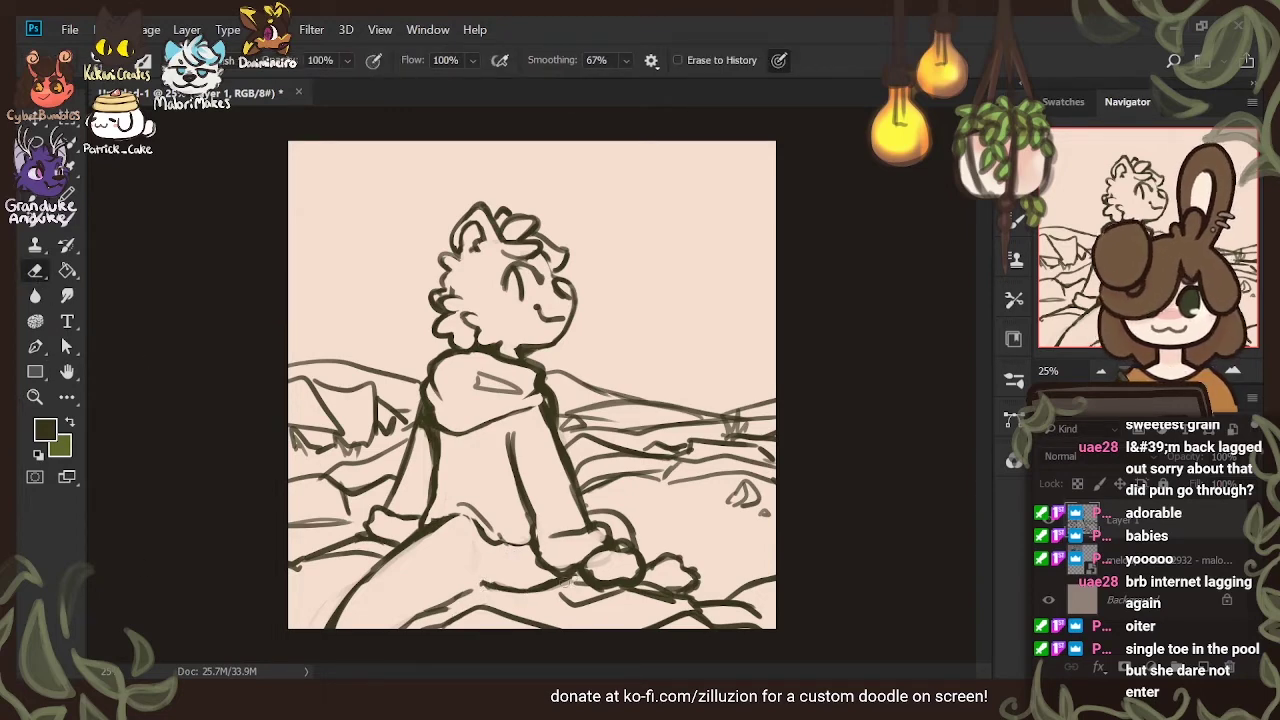
mouse_move(545, 557)
left_mouse_down()
mouse_move(567, 563)
mouse_move(600, 540)
mouse_move(613, 576)
mouse_move(631, 552)
left_mouse_up()
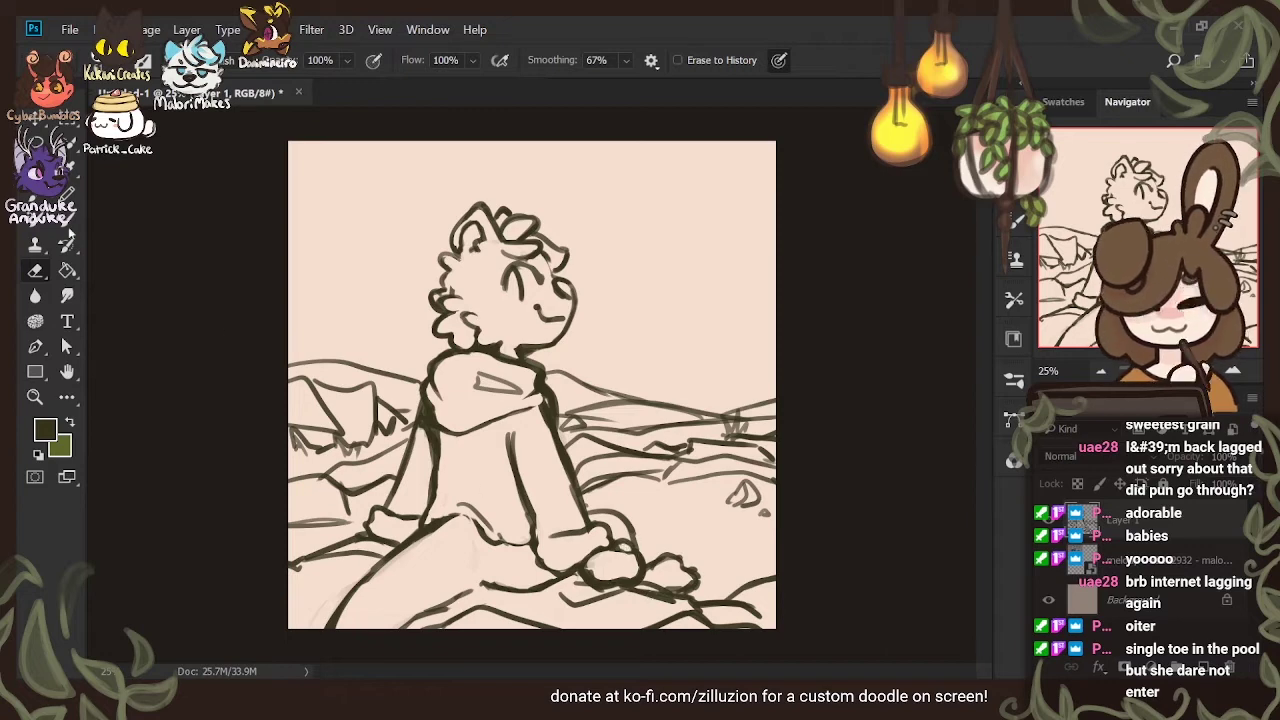
key("b")
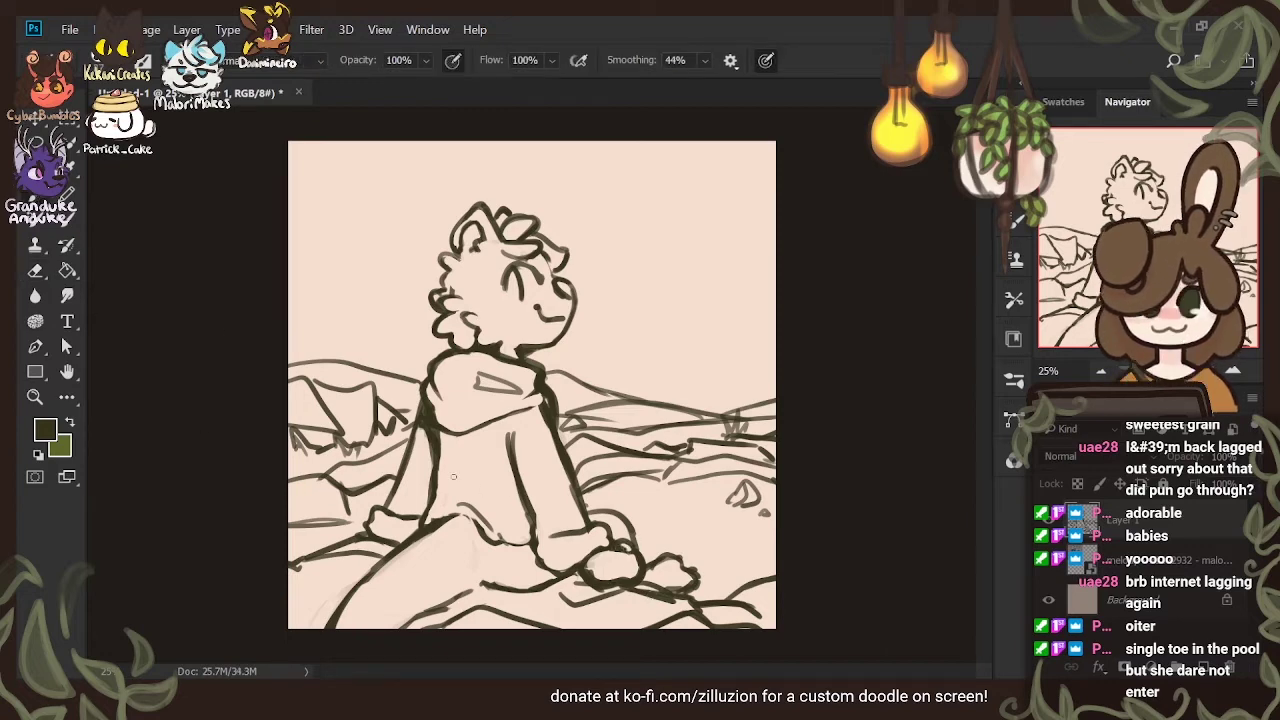
Thin the front sleeve's outer outline by erasing along it and redraw the hem line where it meets the cuff
key("e")
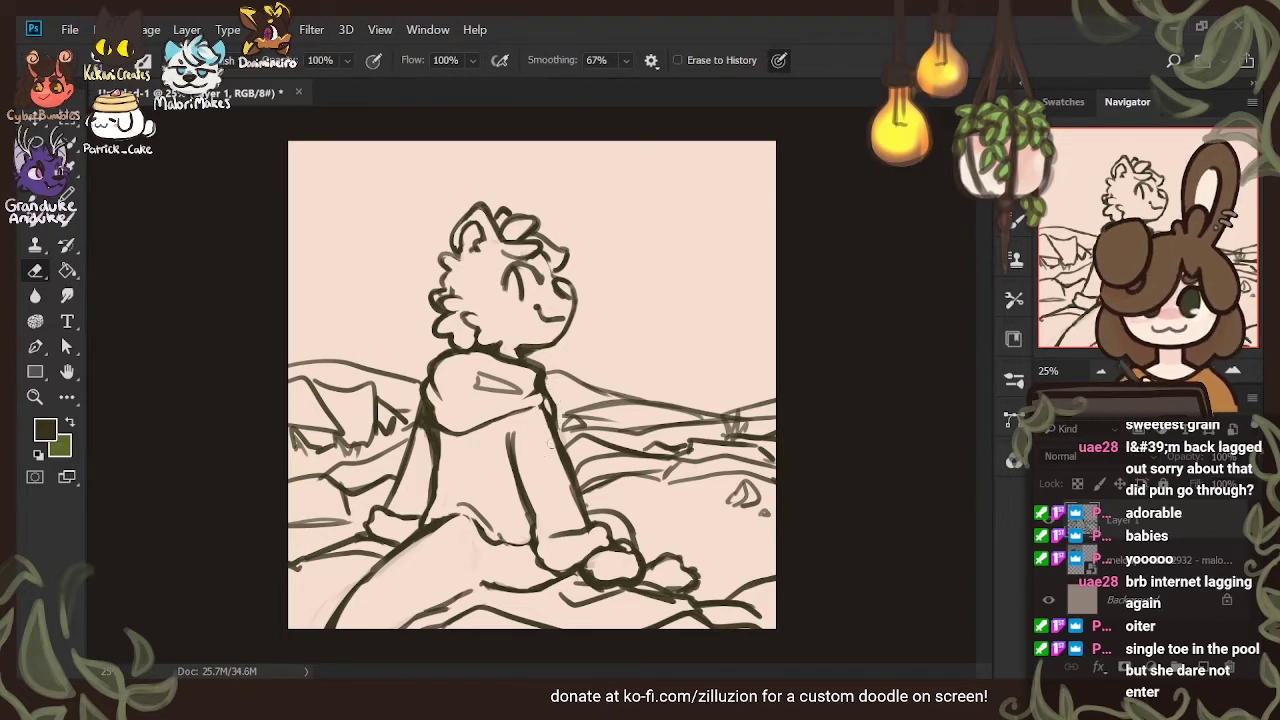
left_click_drag(563, 482, 584, 524)
key("b")
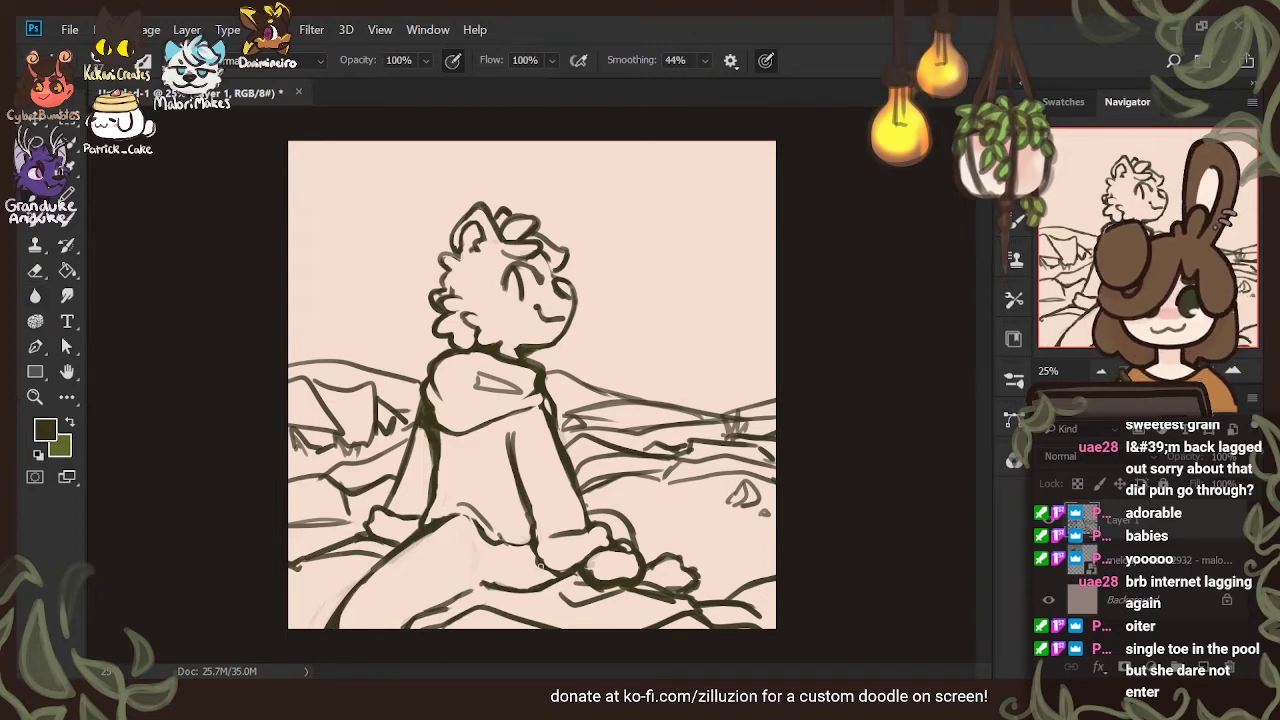
left_click_drag(507, 543, 531, 539)
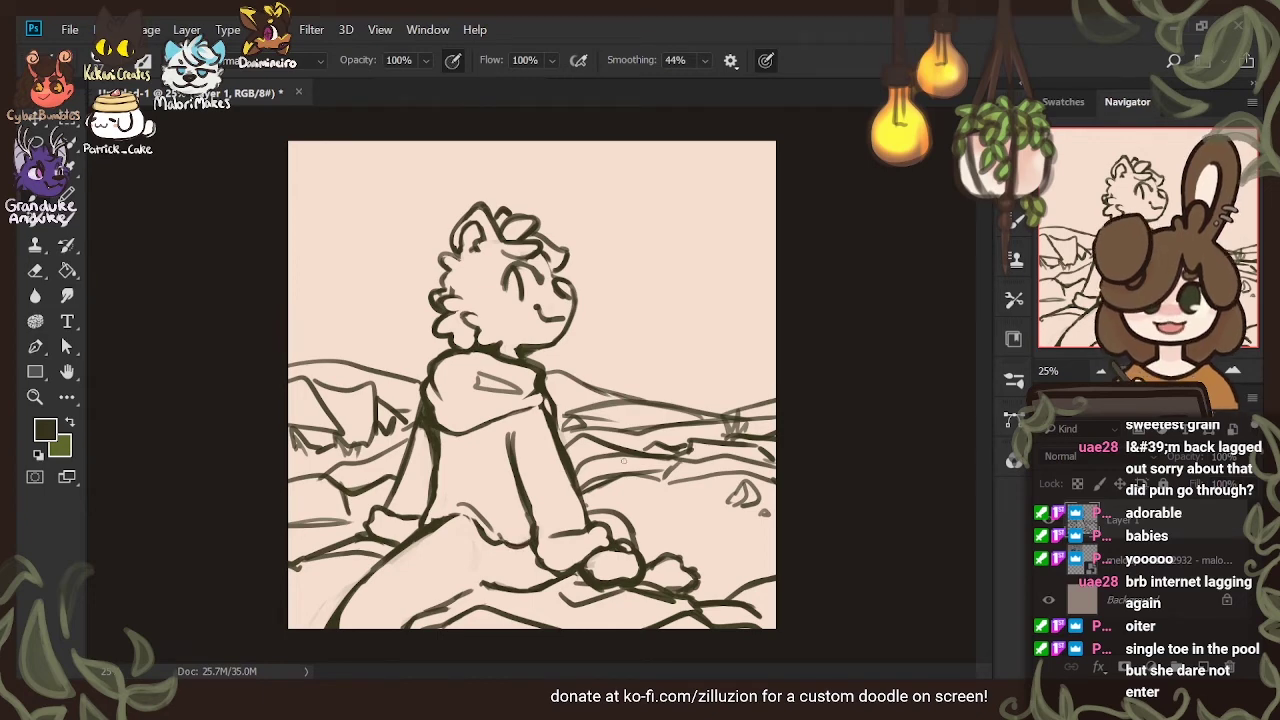
Touch up the linework around the hood's front edge and the face, alternating between erasing and brushing
left_click(40, 273)
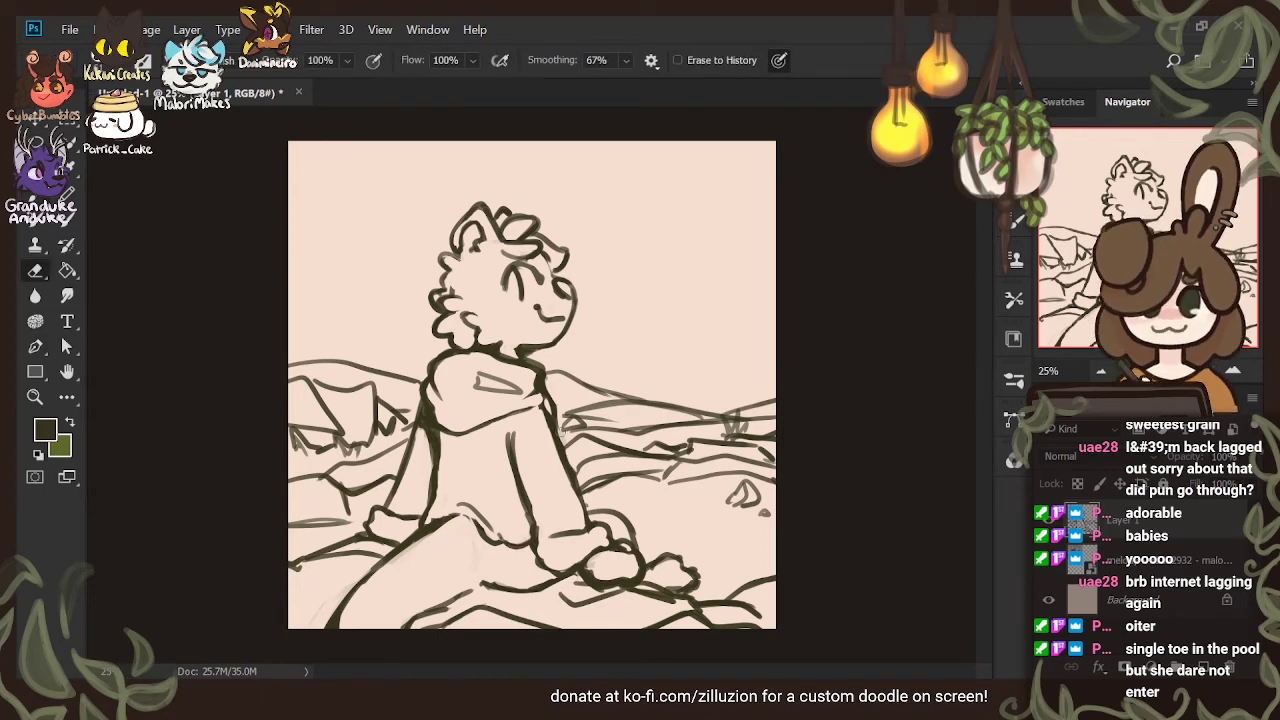
key("b")
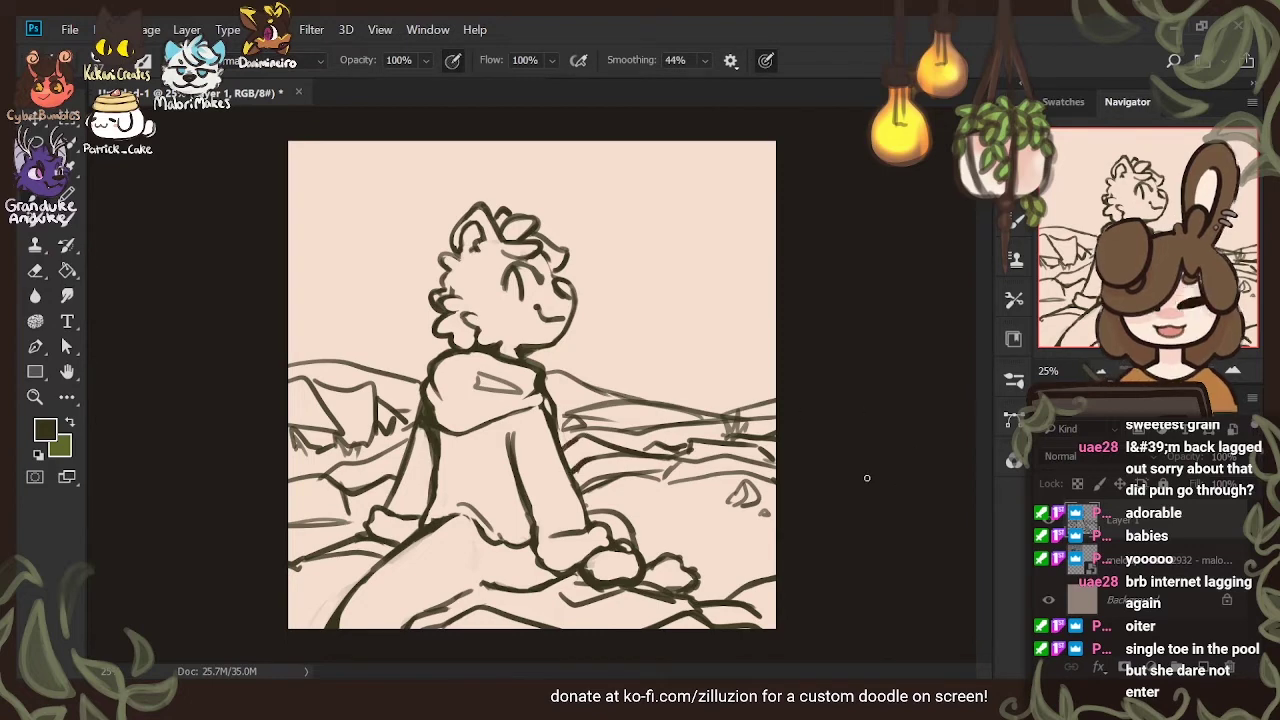
key("e")
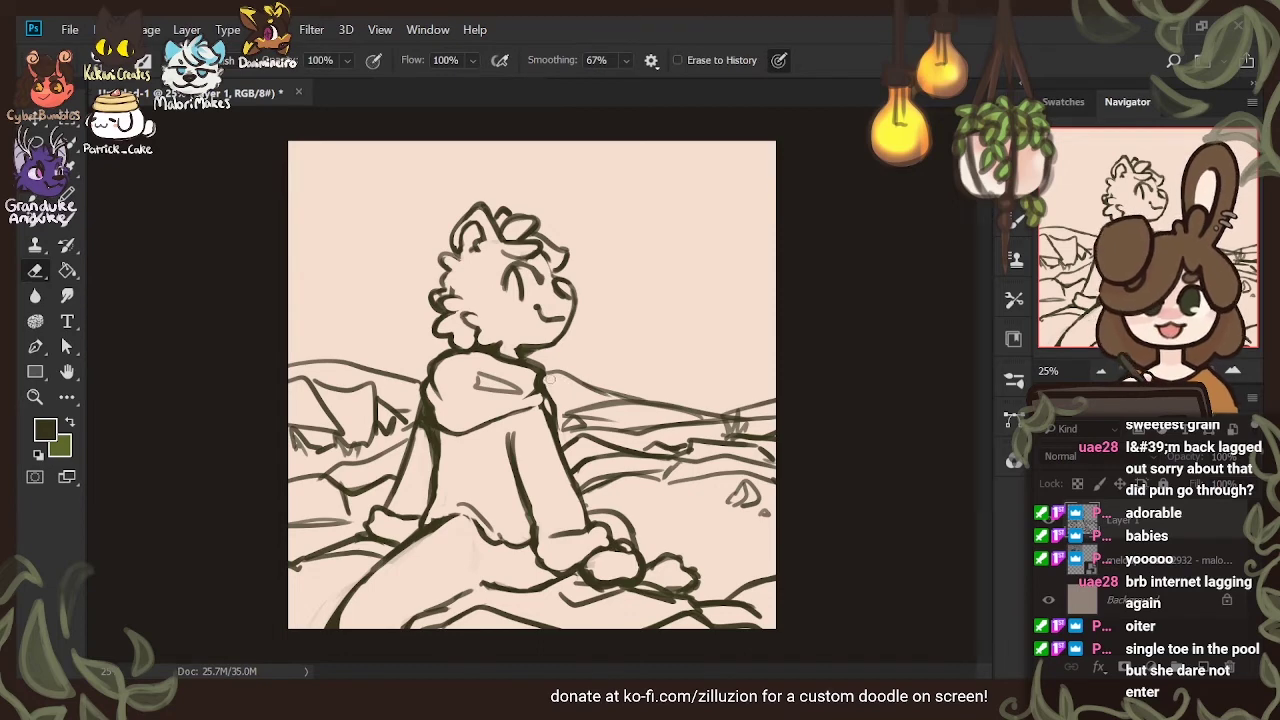
key("b")
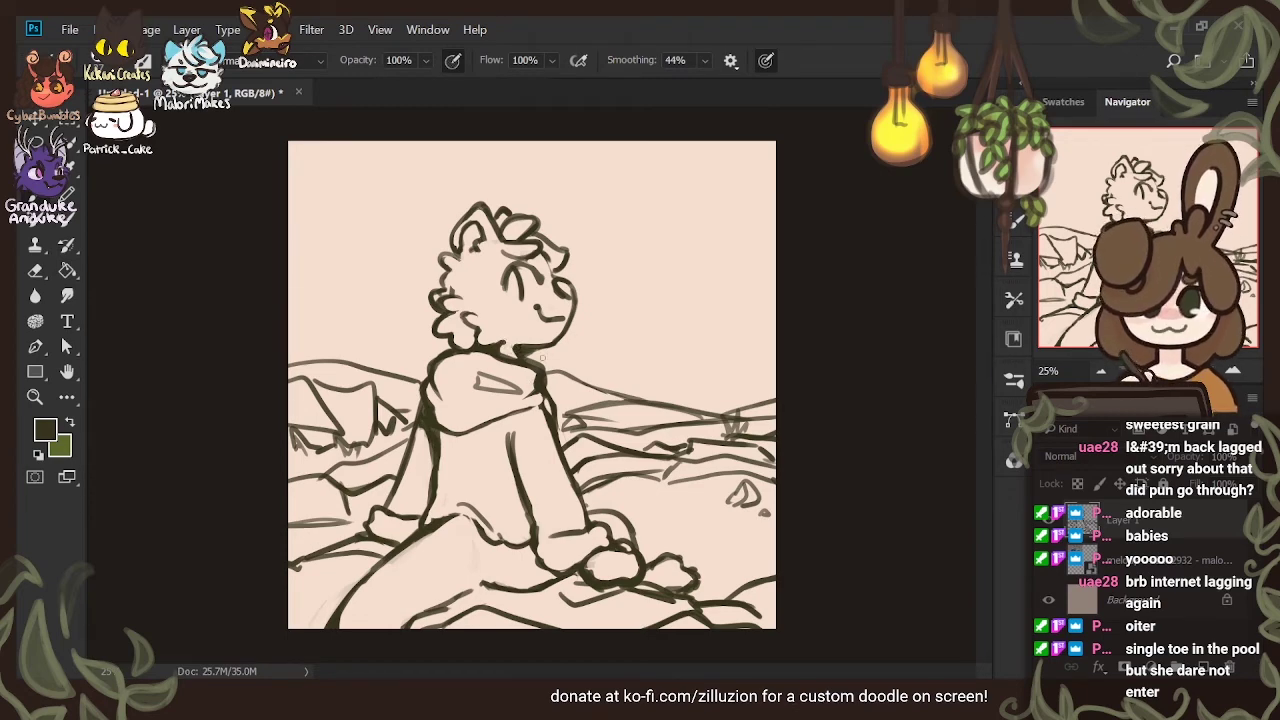
key("e")
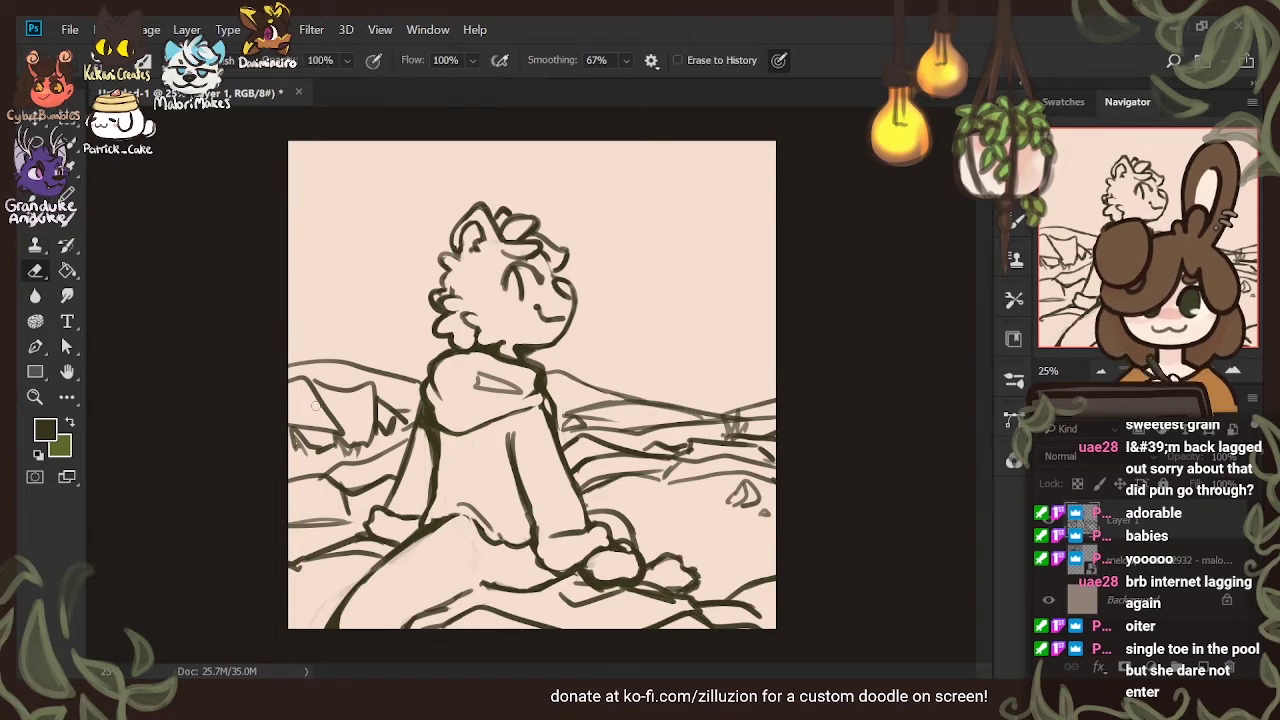
key("b")
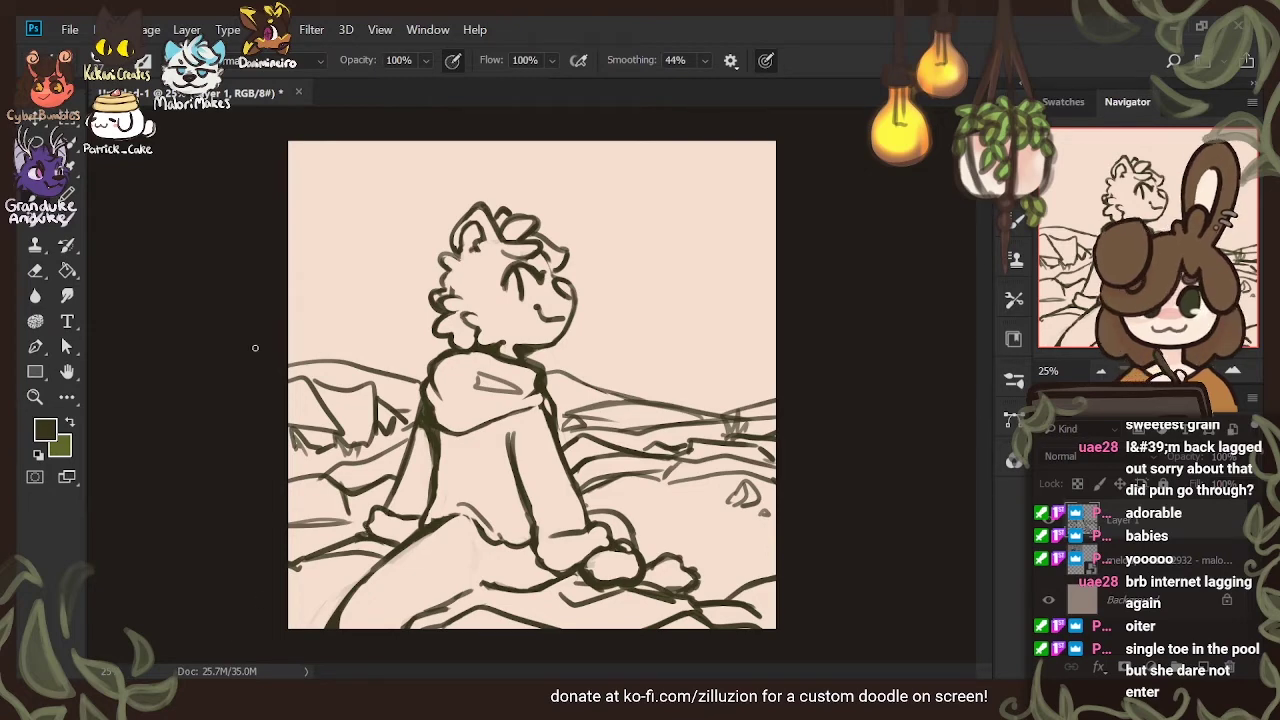
Erase the overlapping lines between the front cuff and the hand resting on the rock
key("e")
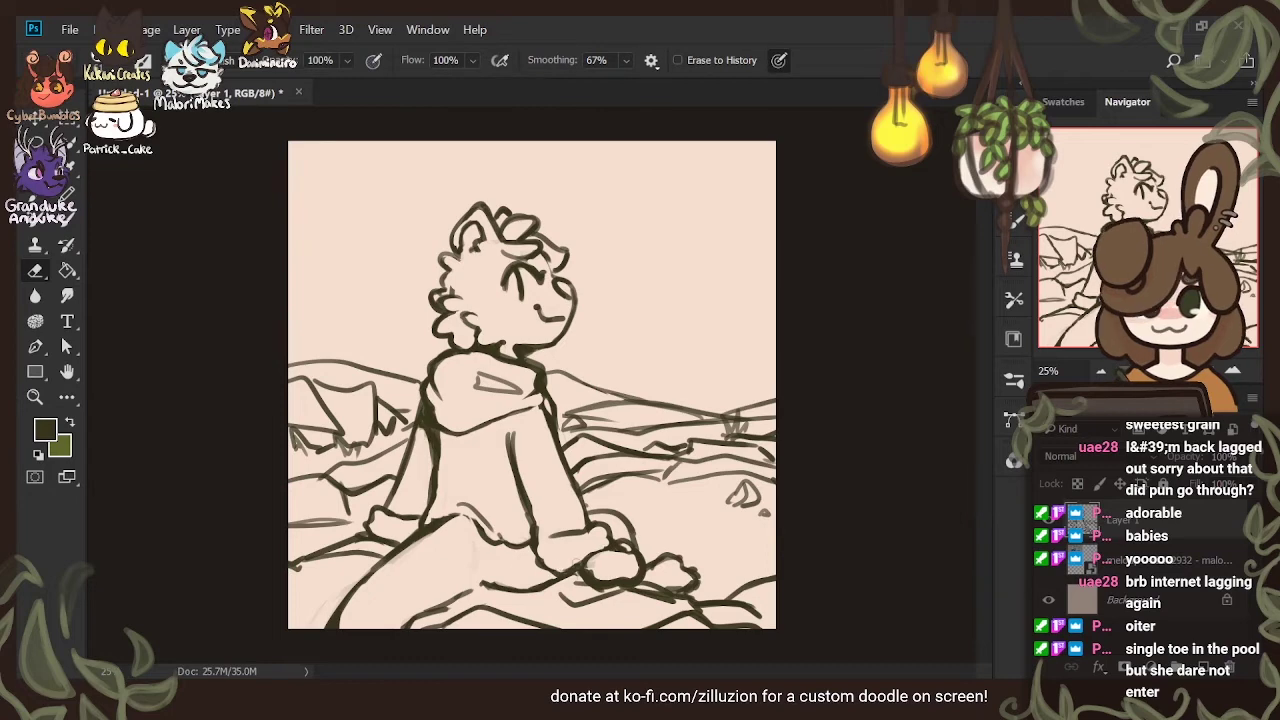
left_click_drag(577, 564, 582, 562)
left_click(38, 141)
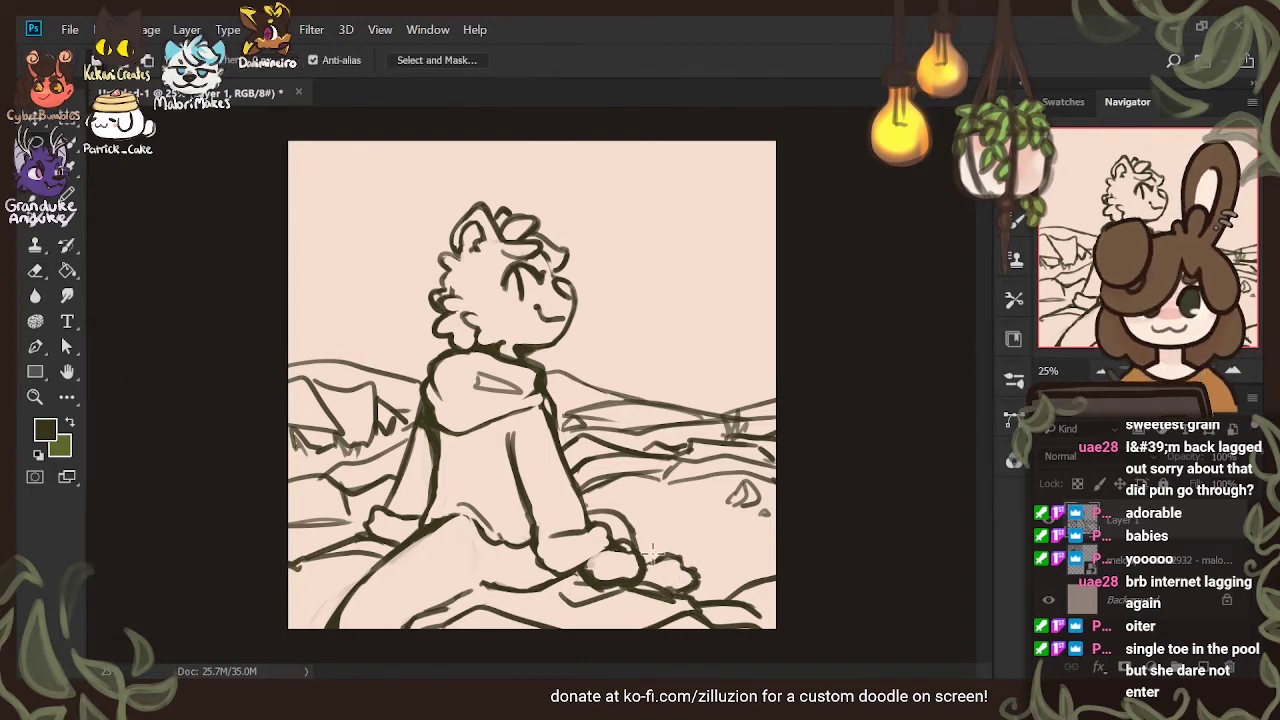
Select the small rock beside the resting hand, skew it with Free Transform, and erase along its outer edge
mouse_move(650, 555)
left_mouse_down()
mouse_move(670, 579)
mouse_move(718, 579)
mouse_move(705, 546)
mouse_move(660, 566)
left_mouse_up()
key("ctrl+d")
key("ctrl+t")
left_click_drag(726, 563, 718, 608)
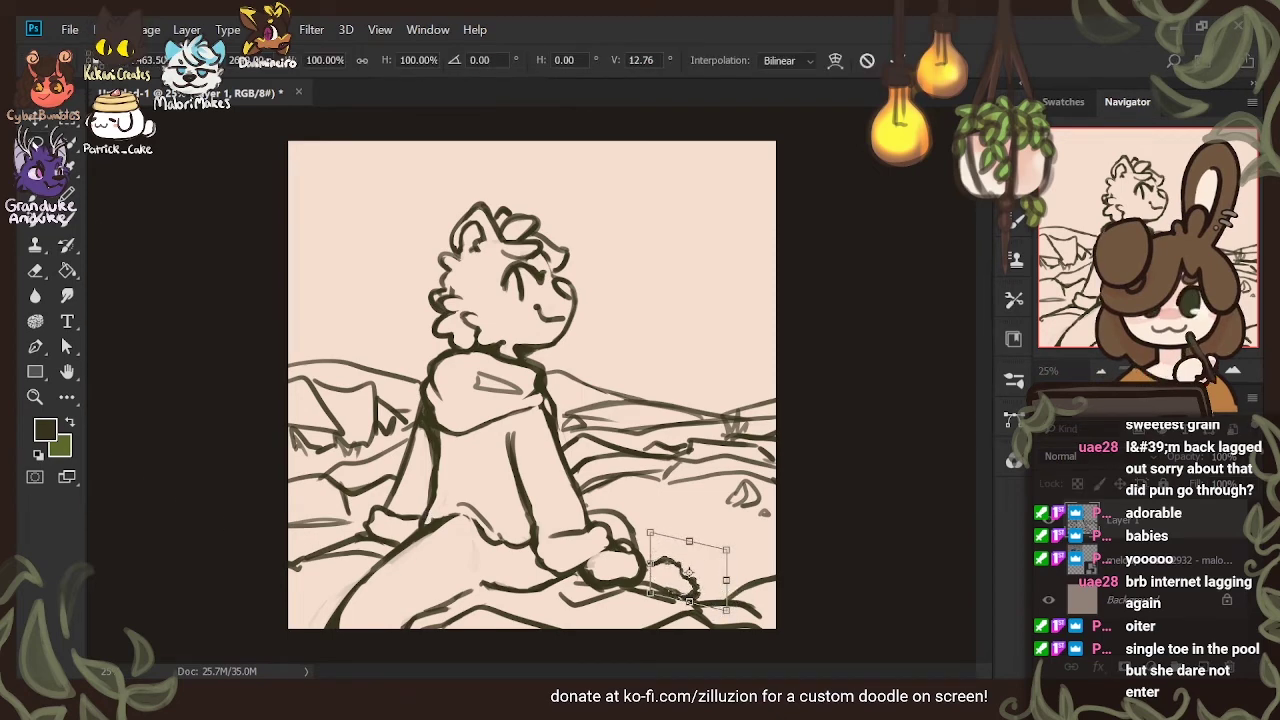
key("Return")
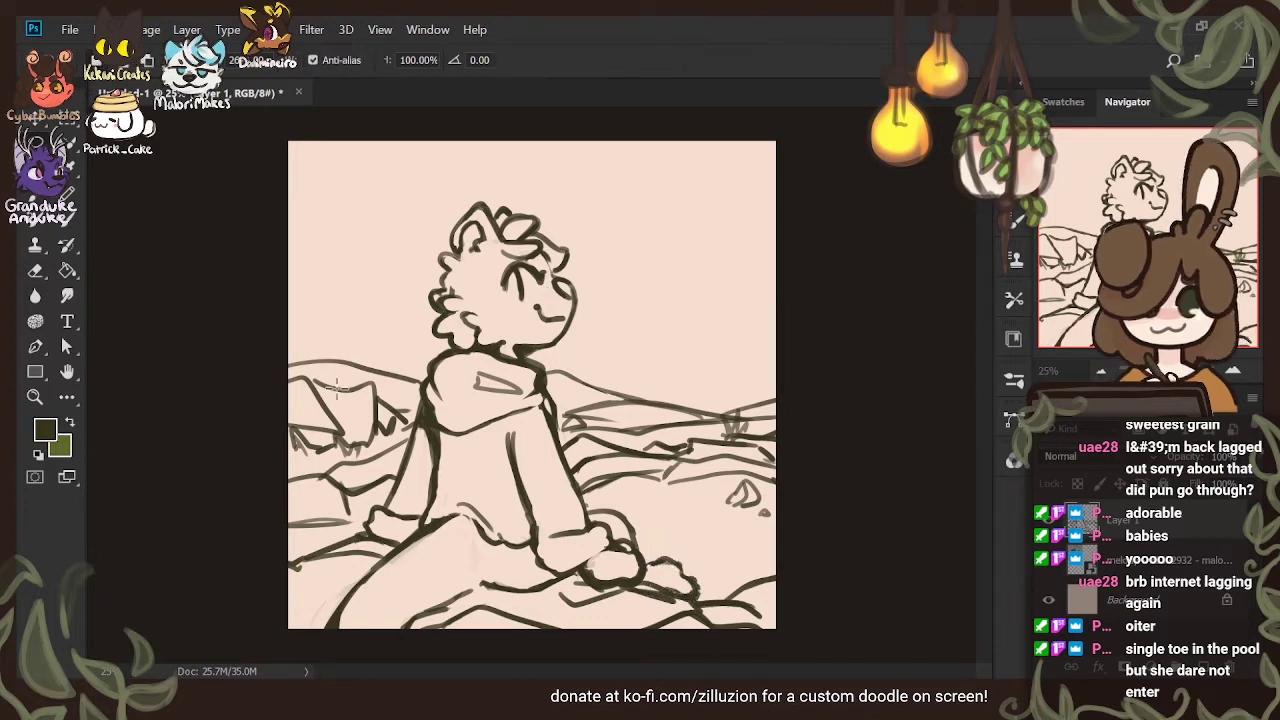
key("e")
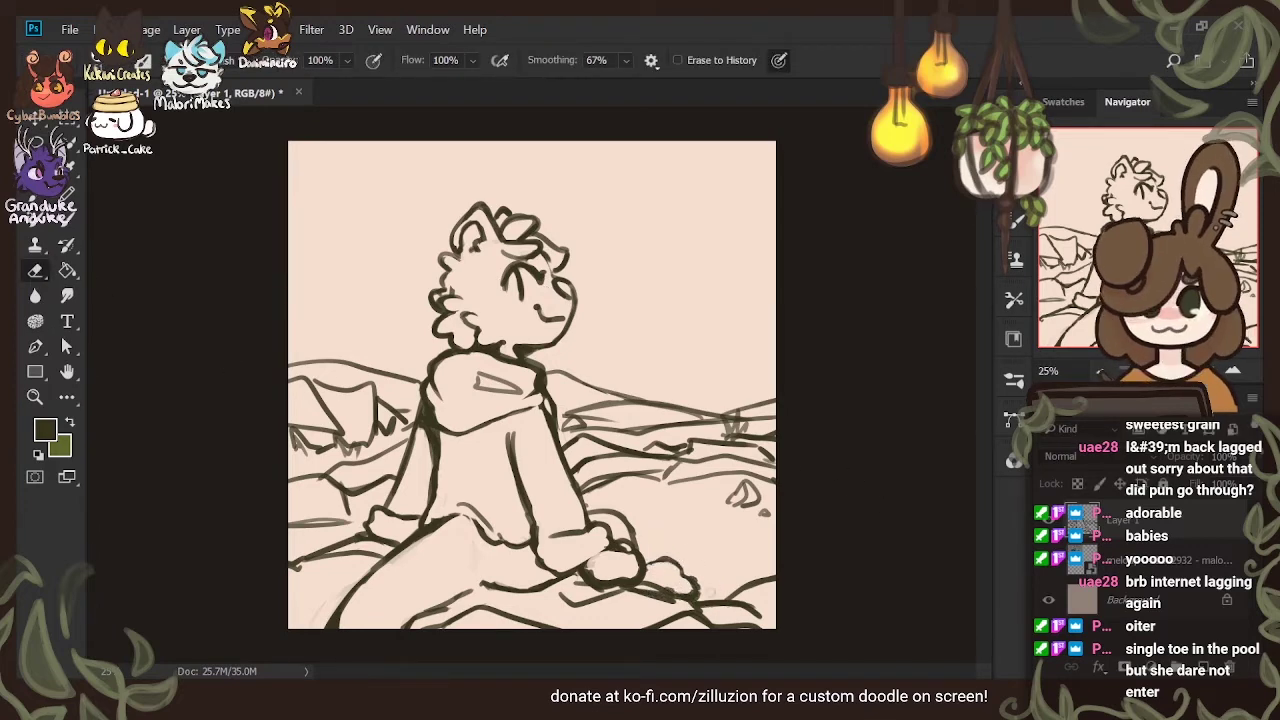
left_click_drag(696, 573, 701, 586)
key("b")
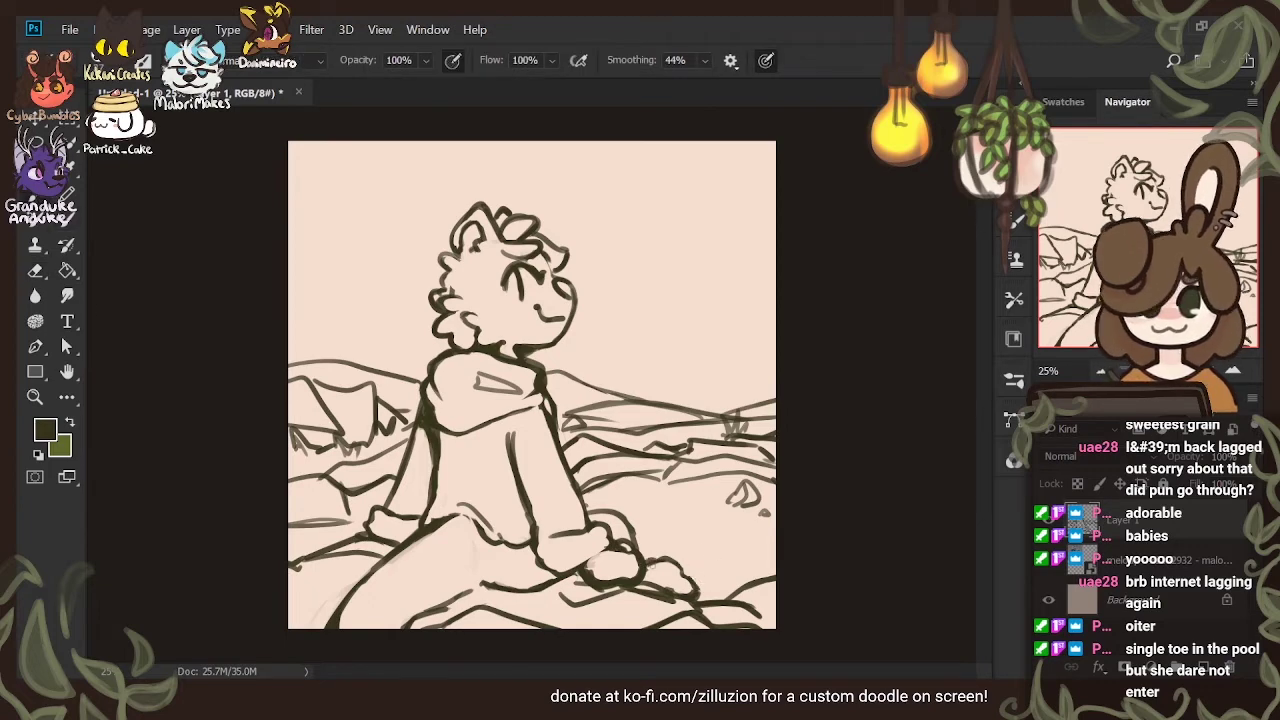
Thin the ground and rock lines in front of the otter with the eraser, from the distant ridges to the foreground
key("e")
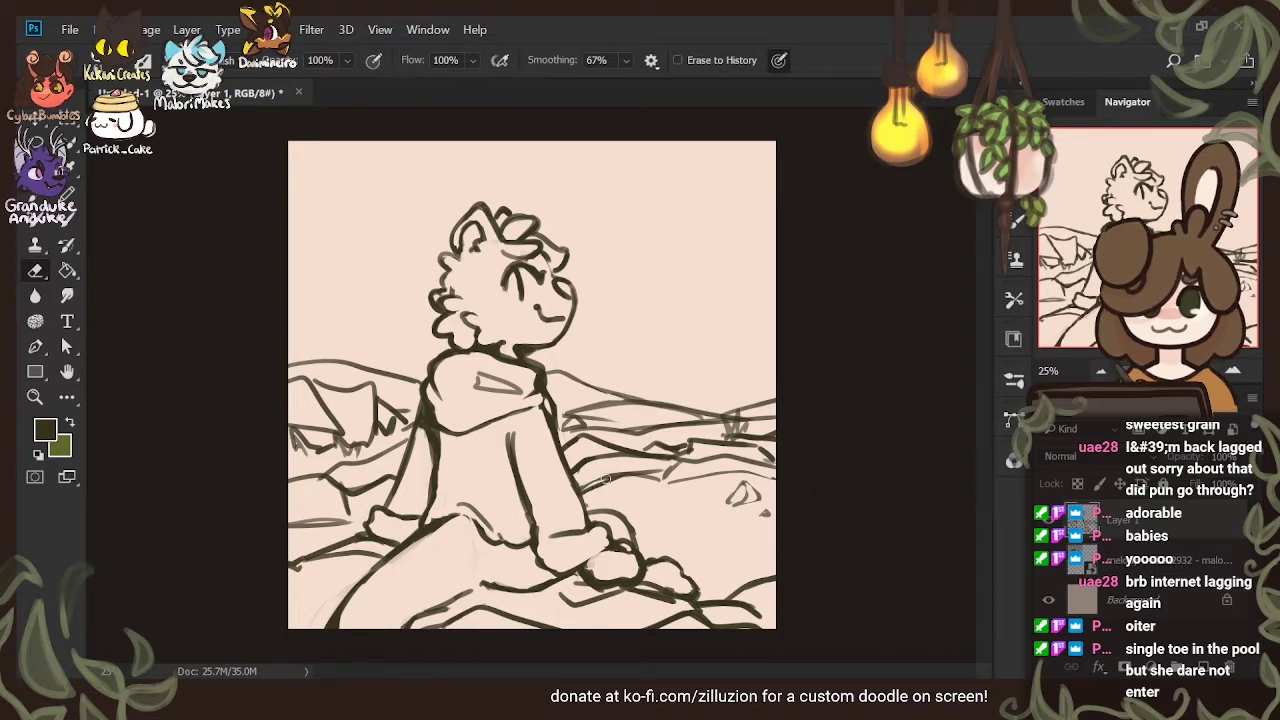
mouse_move(590, 485)
left_mouse_down()
mouse_move(740, 462)
mouse_move(730, 443)
left_mouse_up()
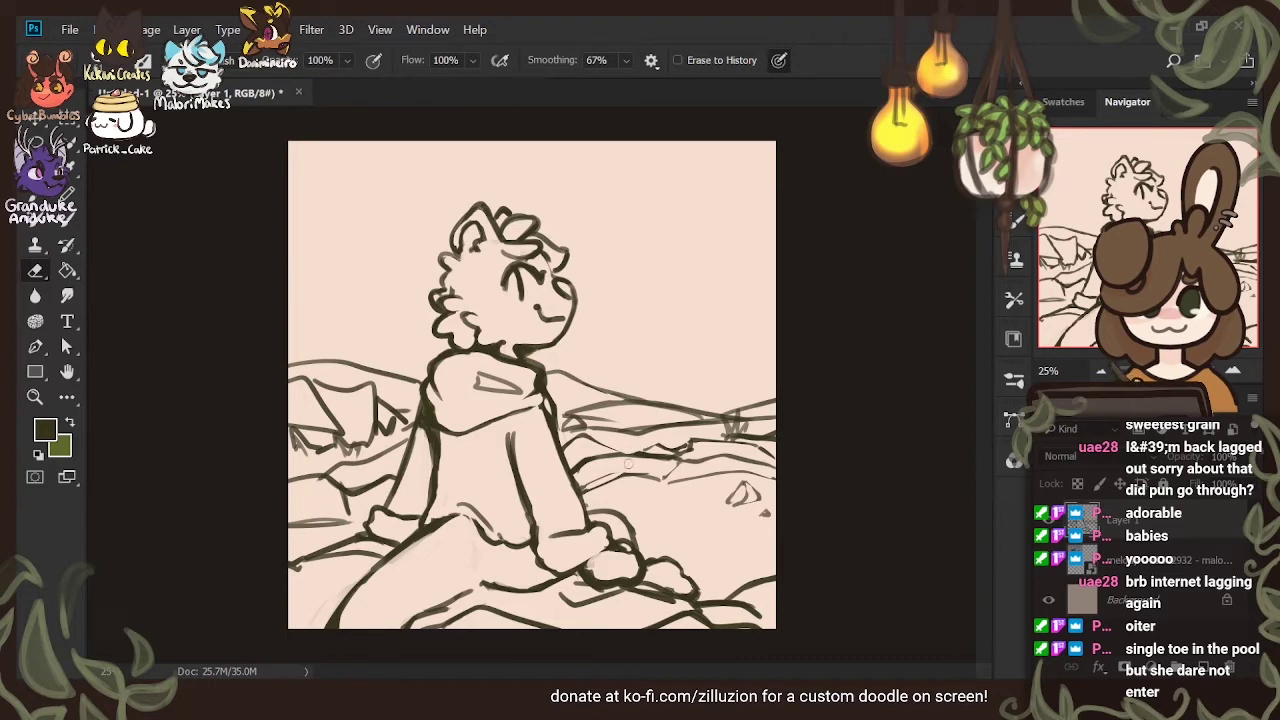
left_click_drag(680, 456, 644, 456)
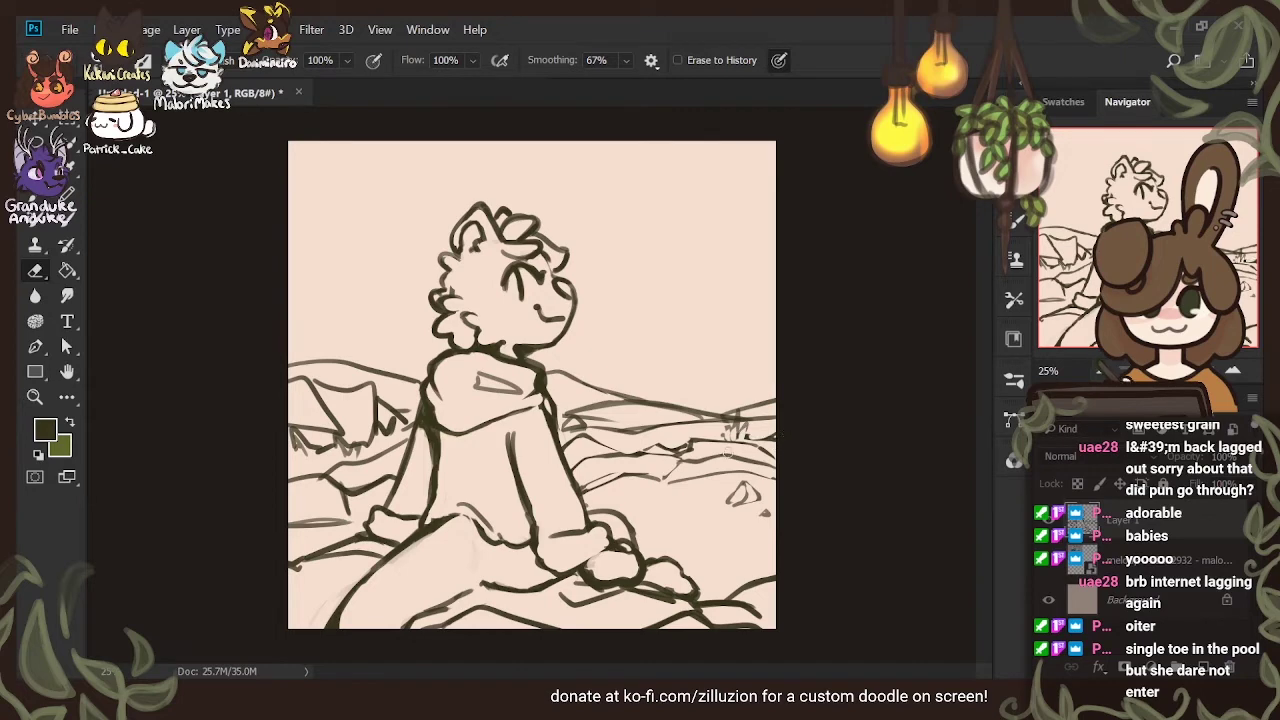
mouse_move(705, 608)
left_mouse_down()
mouse_move(788, 627)
mouse_move(790, 577)
left_mouse_up()
left_click_drag(713, 618, 802, 611)
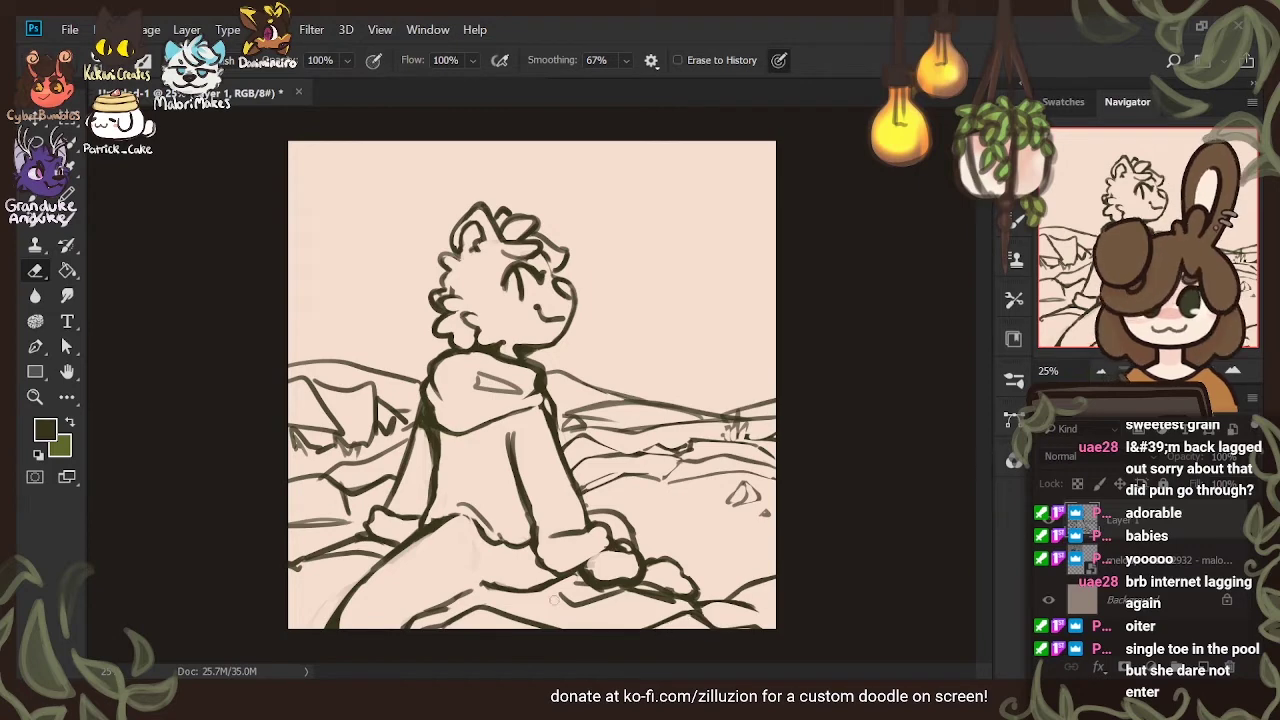
left_click_drag(634, 594, 672, 602)
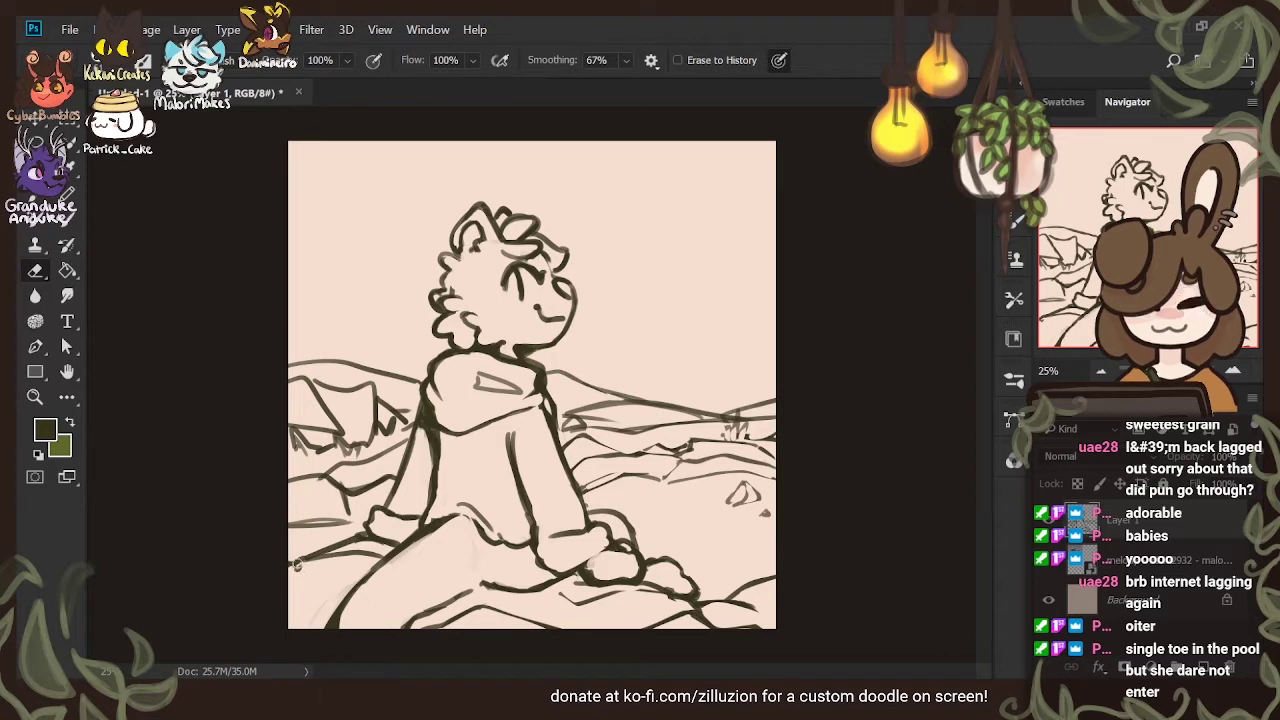
Thin the ground ridges, cliff and grass lines behind the otter's back with the eraser
mouse_move(293, 564)
left_mouse_down()
mouse_move(357, 555)
mouse_move(368, 535)
left_mouse_up()
left_click_drag(290, 523, 357, 518)
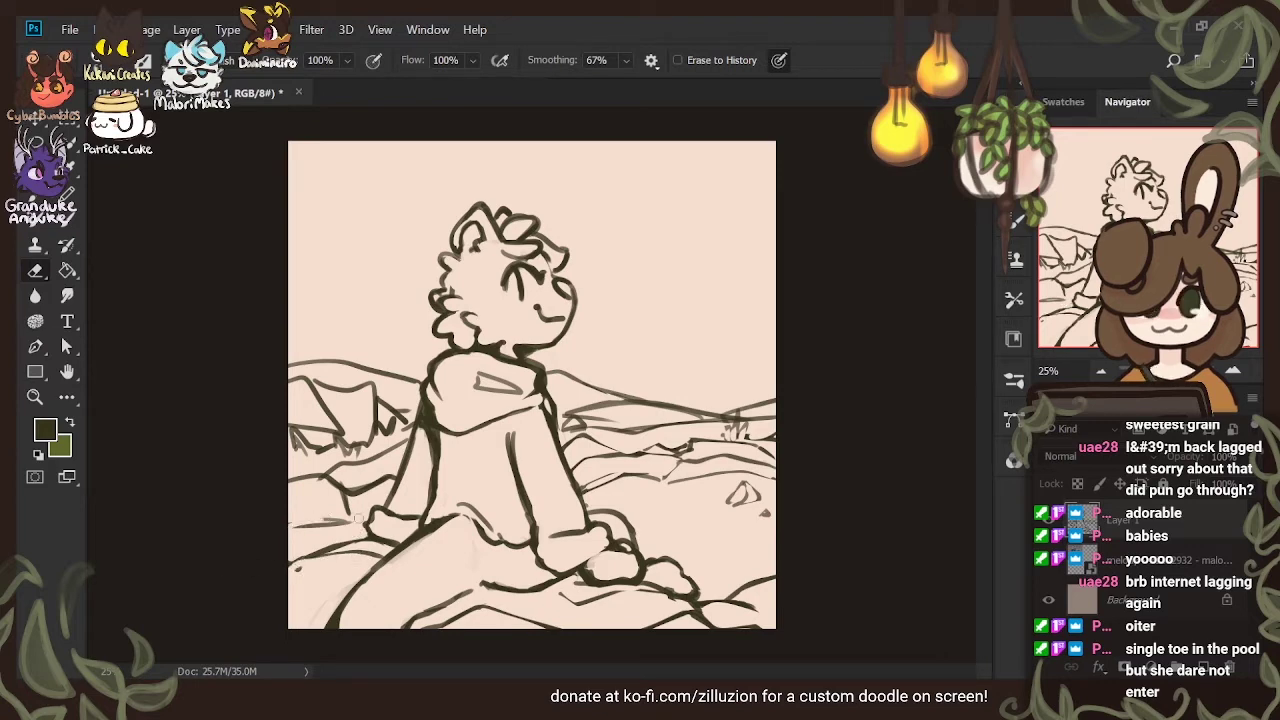
mouse_move(323, 477)
left_mouse_down()
mouse_move(359, 522)
mouse_move(404, 446)
left_mouse_up()
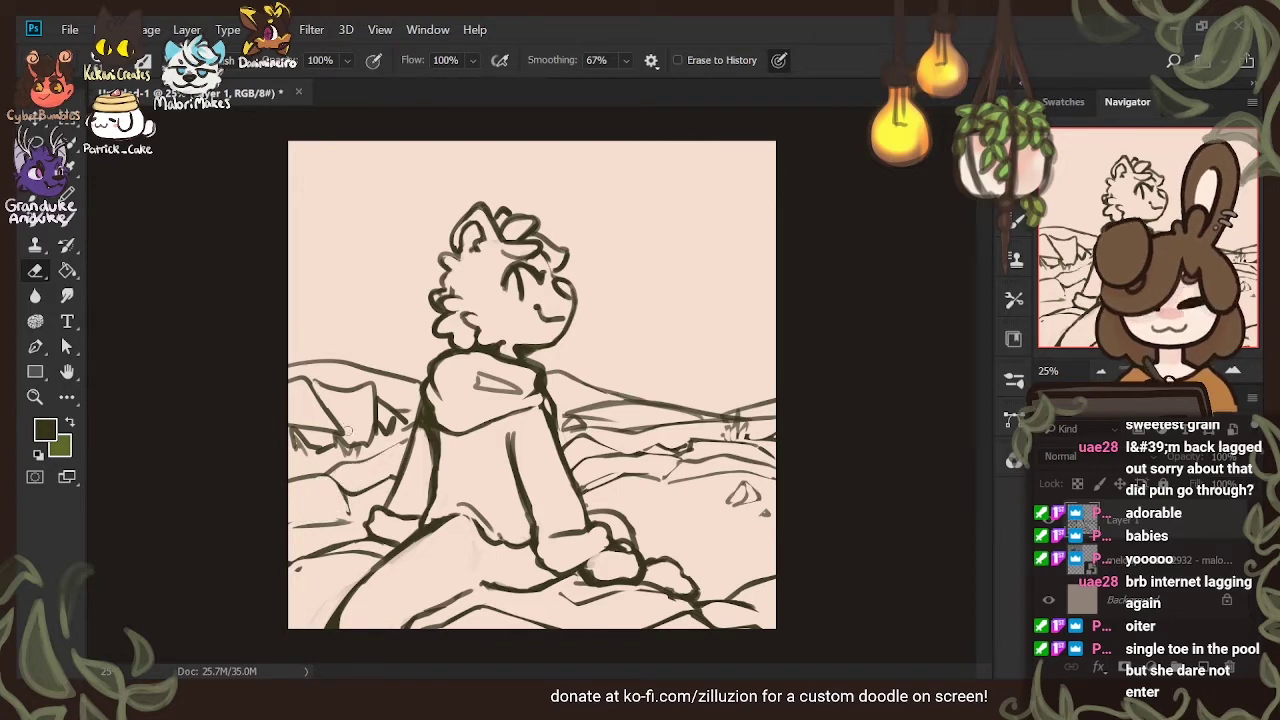
mouse_move(327, 402)
left_mouse_down()
mouse_move(356, 441)
mouse_move(343, 433)
left_mouse_up()
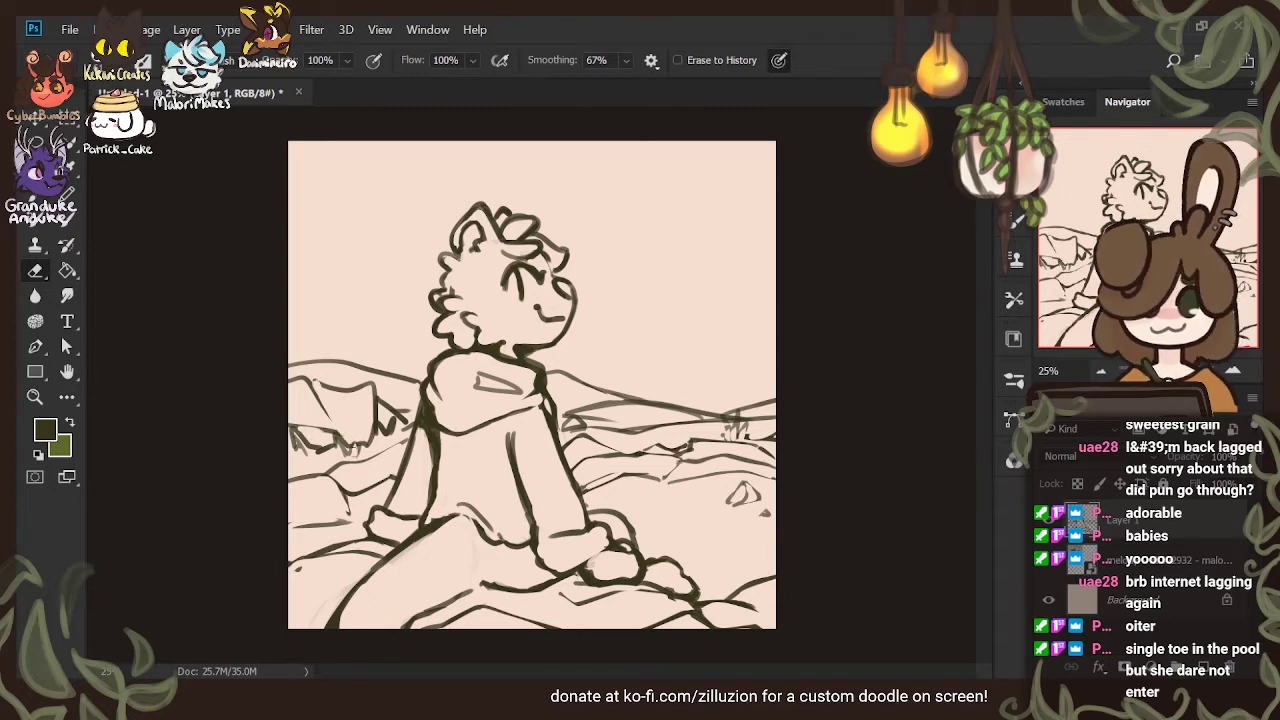
mouse_move(342, 462)
left_mouse_down()
mouse_move(363, 377)
mouse_move(332, 401)
mouse_move(304, 457)
mouse_move(306, 420)
left_mouse_up()
left_click_drag(390, 442, 387, 416)
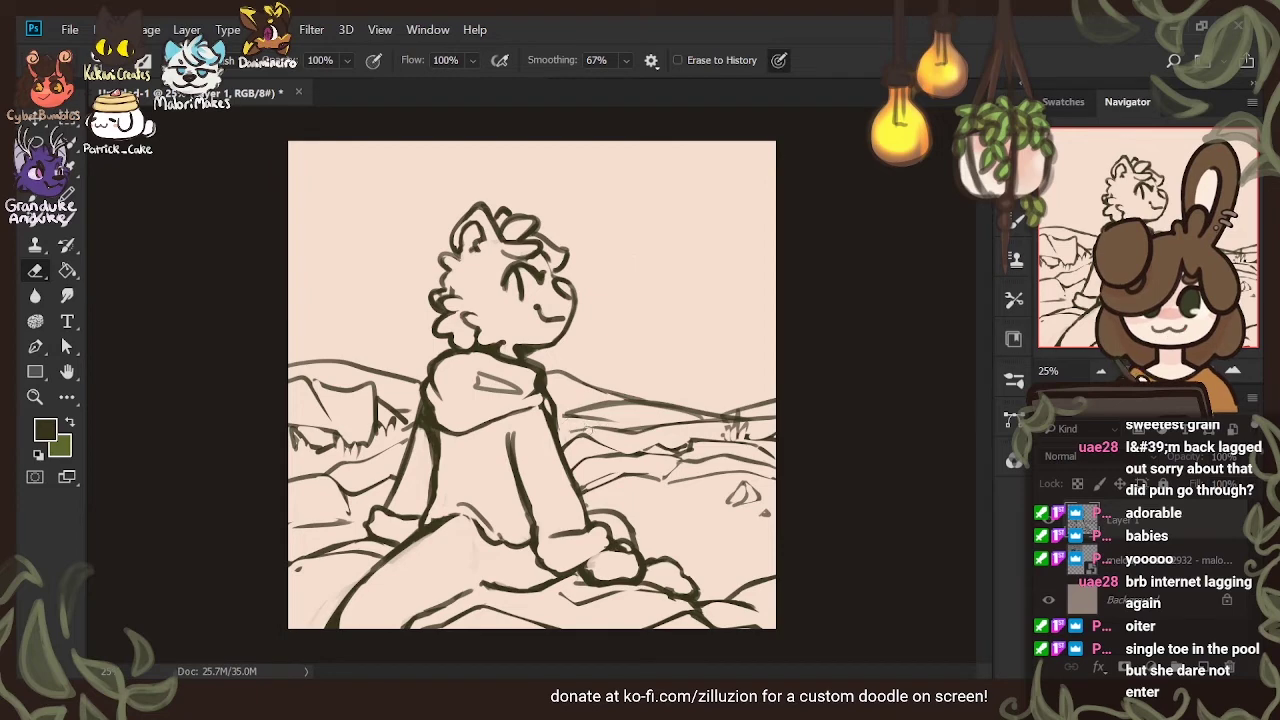
Redraw the grass tuft on the distant ridge in front of the otter with the brush
key("b")
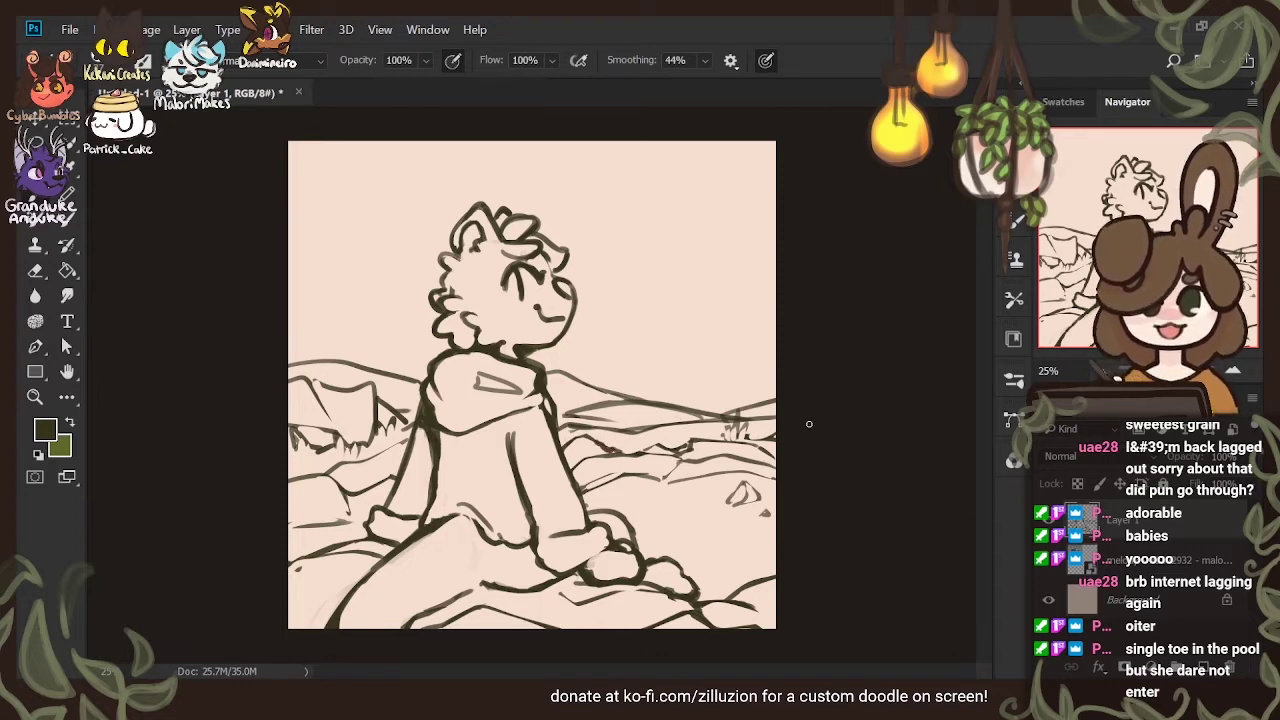
left_click_drag(724, 422, 762, 444)
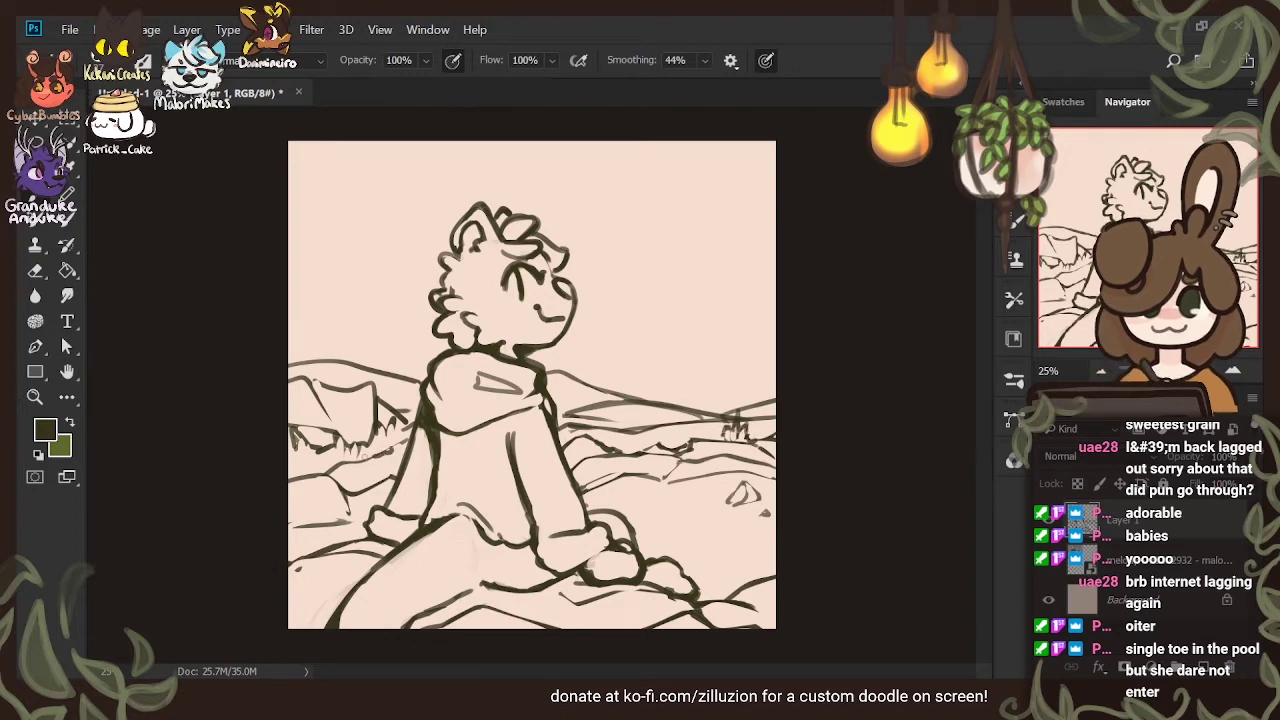
key("e")
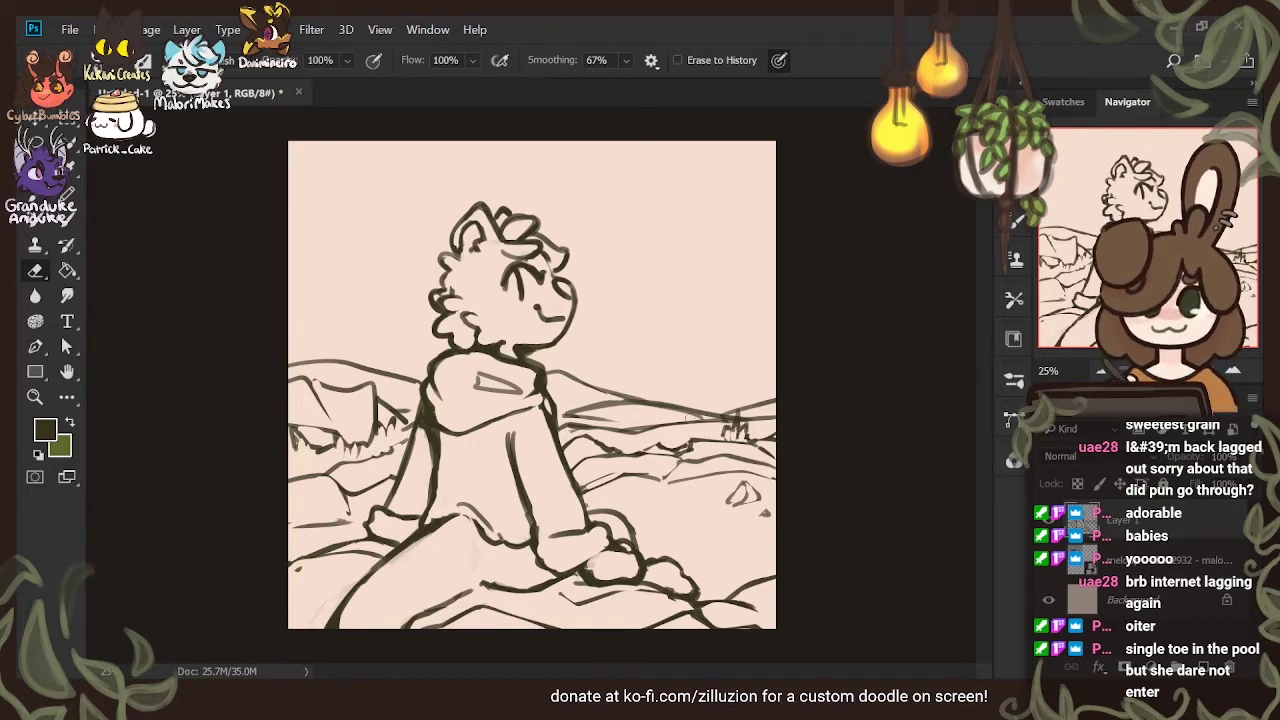
Try a brush stroke on the hair above the eye, undo it, and save the drawing
key("b")
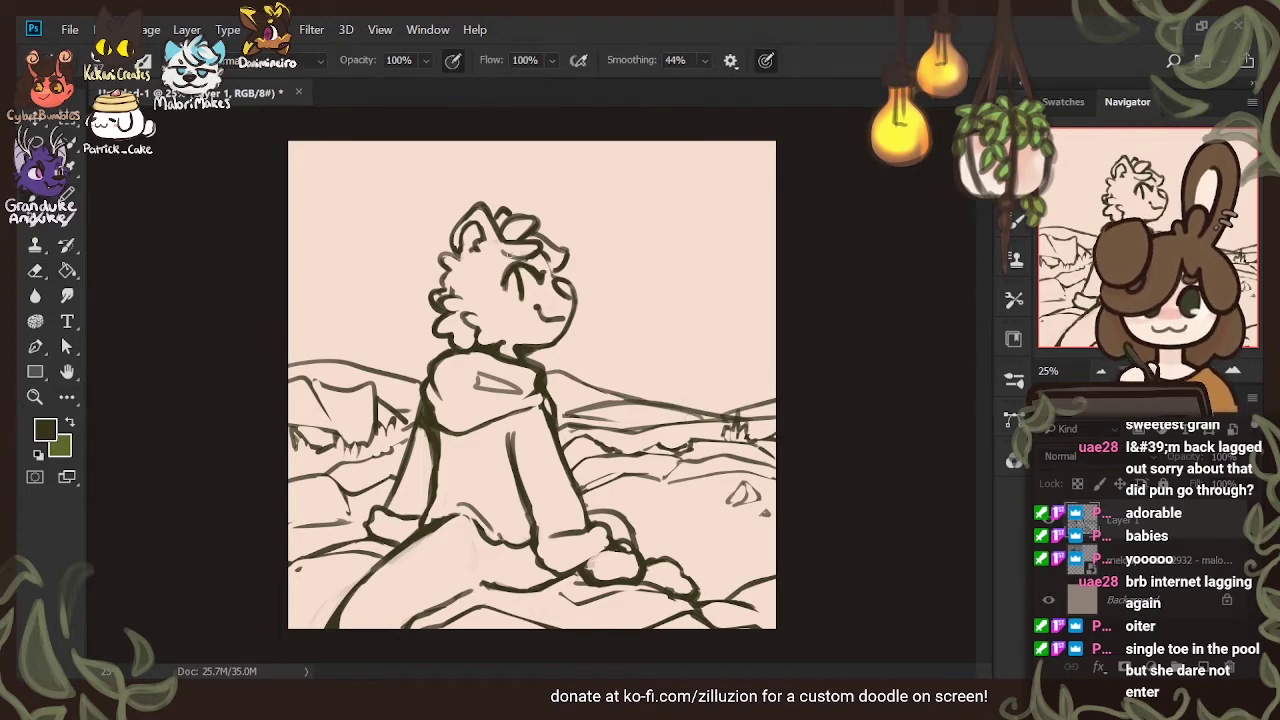
left_click_drag(504, 258, 545, 258)
key("ctrl+z")
left_click(71, 31)
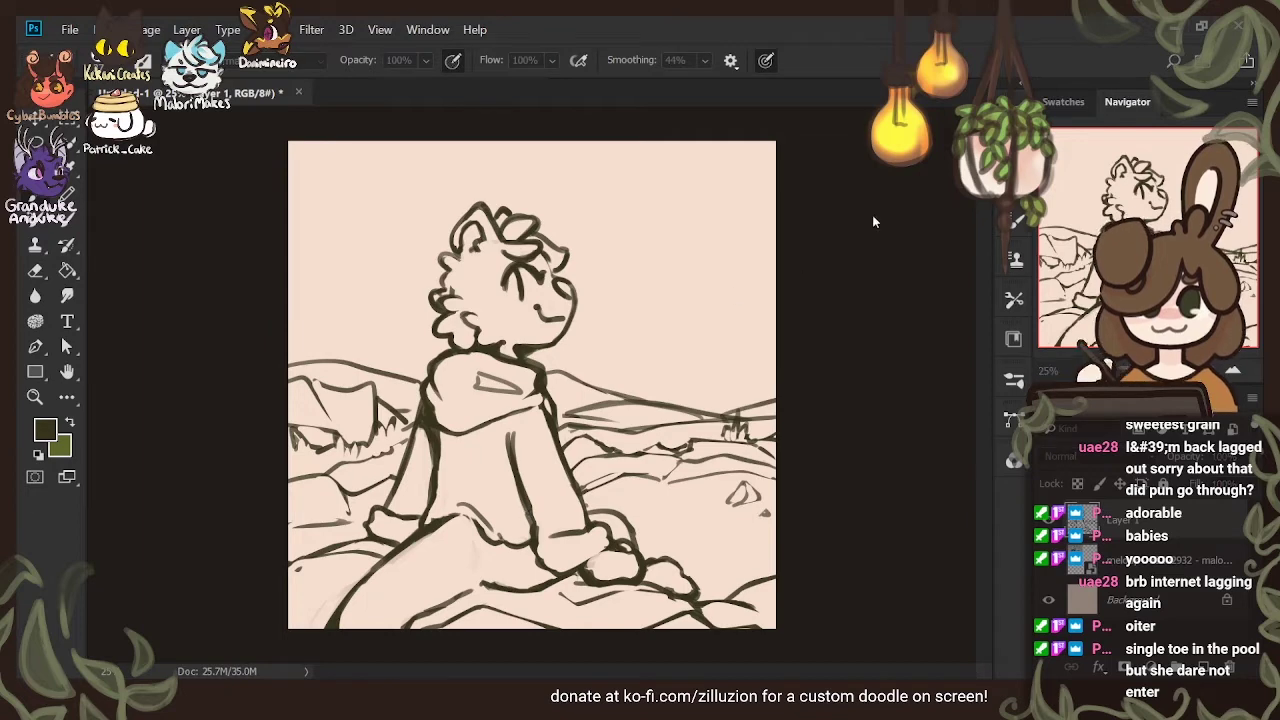
key("ctrl+s")
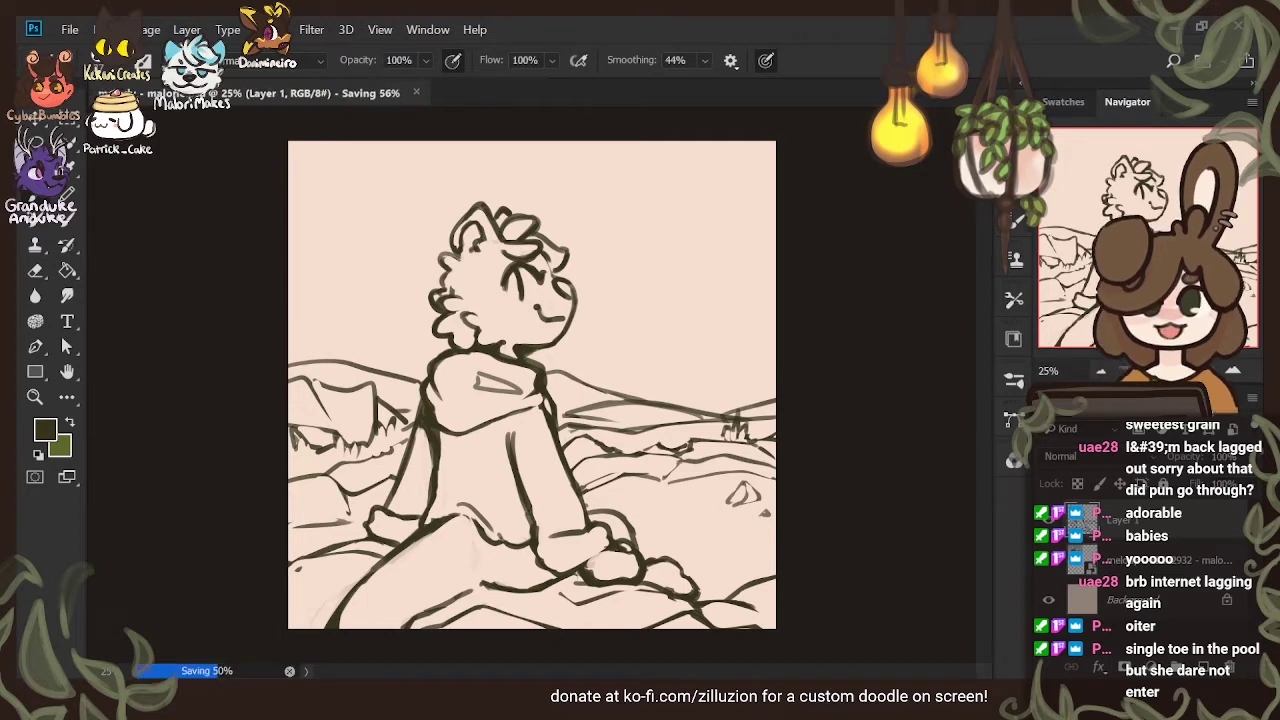
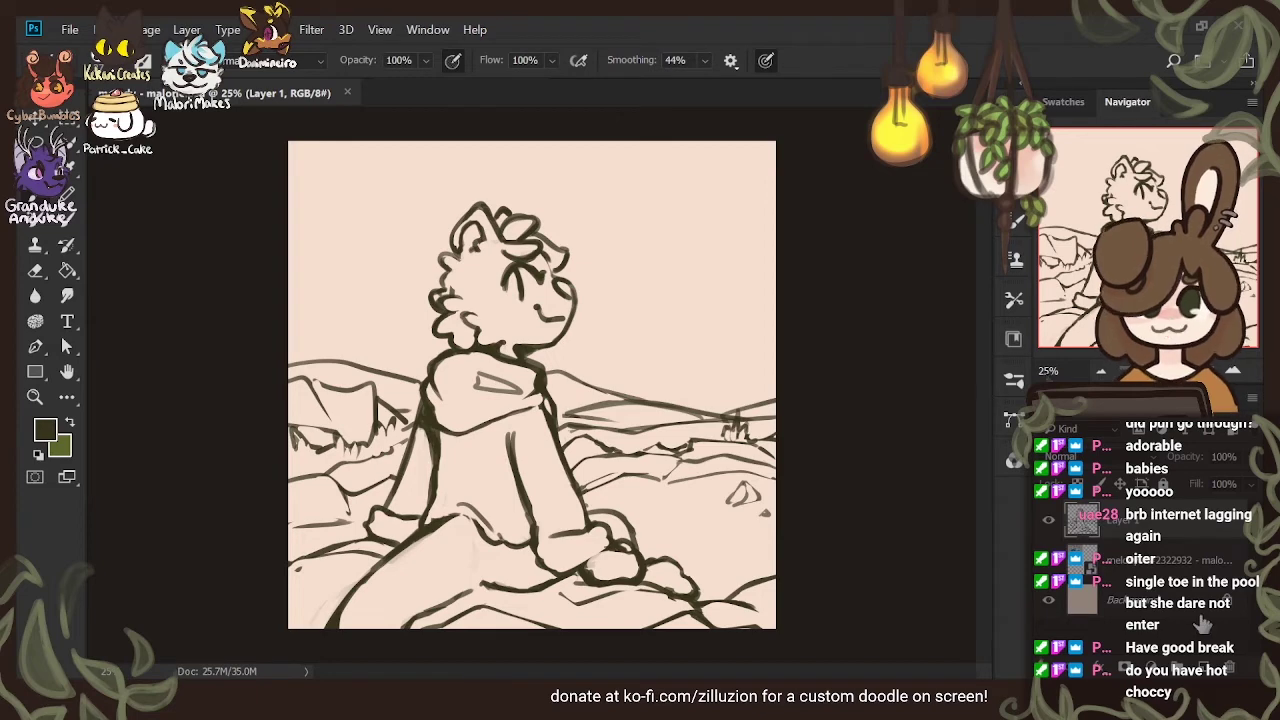
Add a new layer beneath the line art, show the Melody reference sheet, and sample its off-white fur colour for the brush
left_click(1184, 564)
left_click(1205, 665)
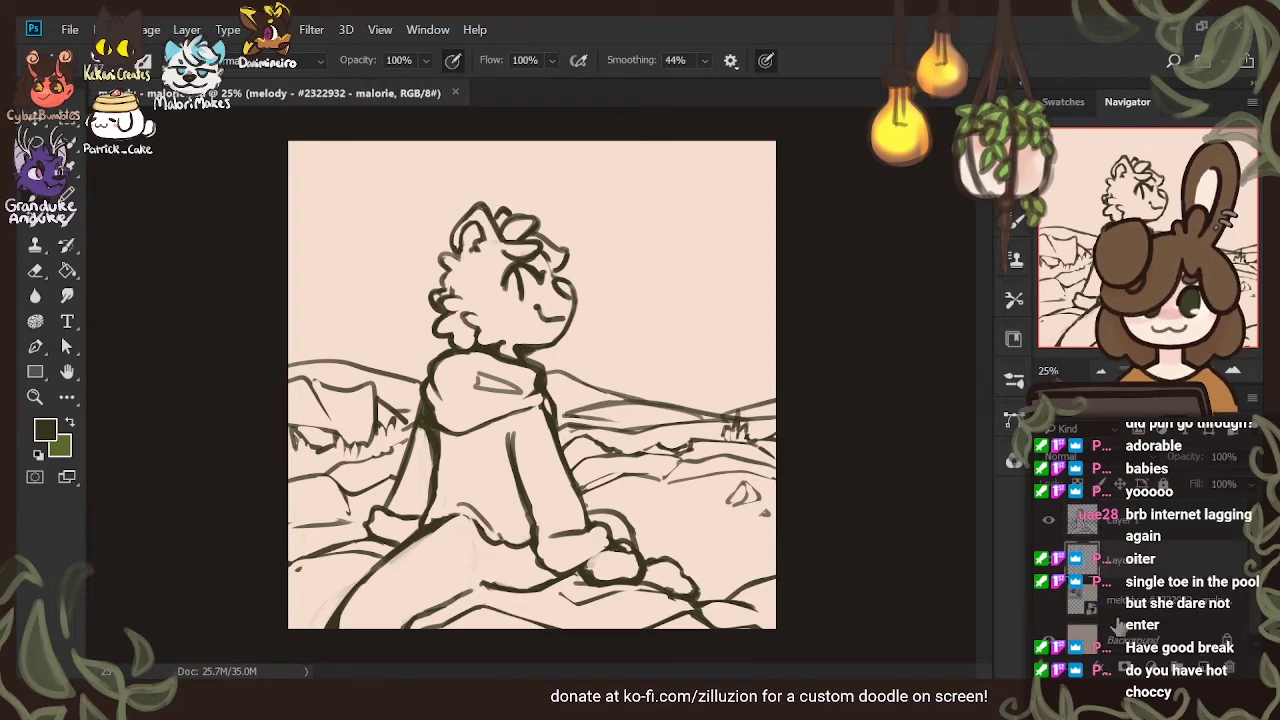
left_click(1046, 601)
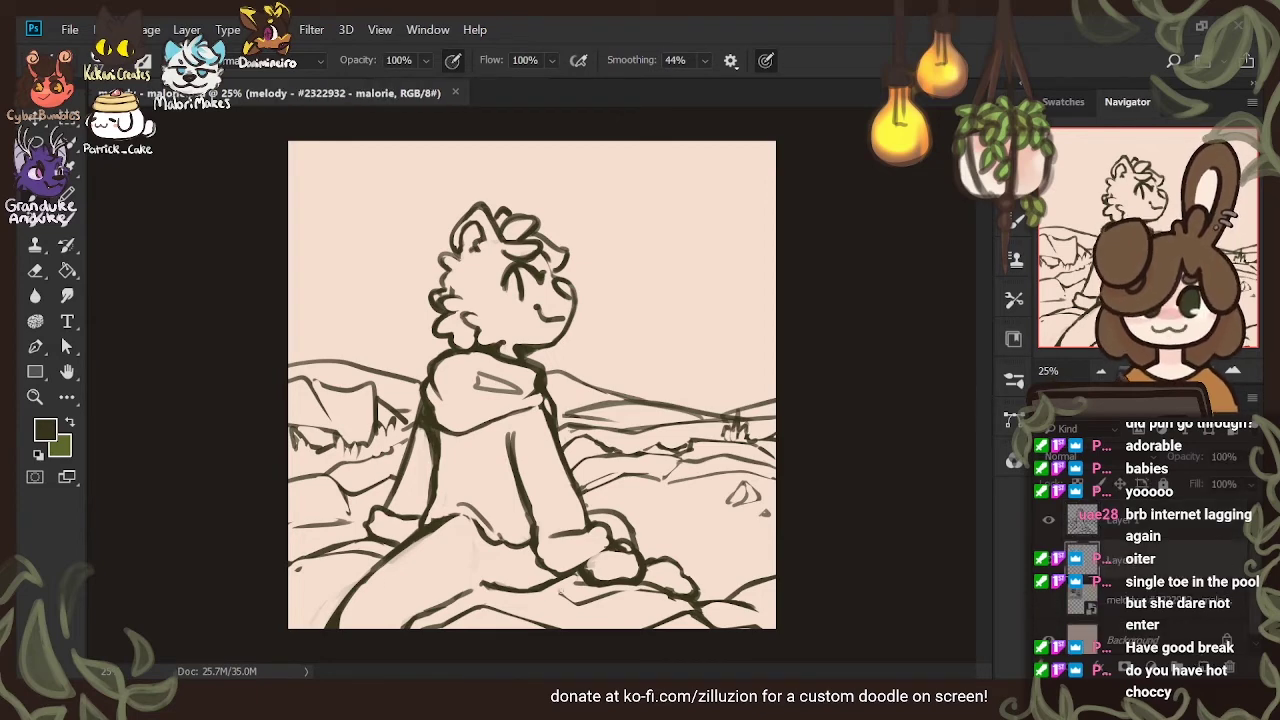
left_click(72, 425)
key("i")
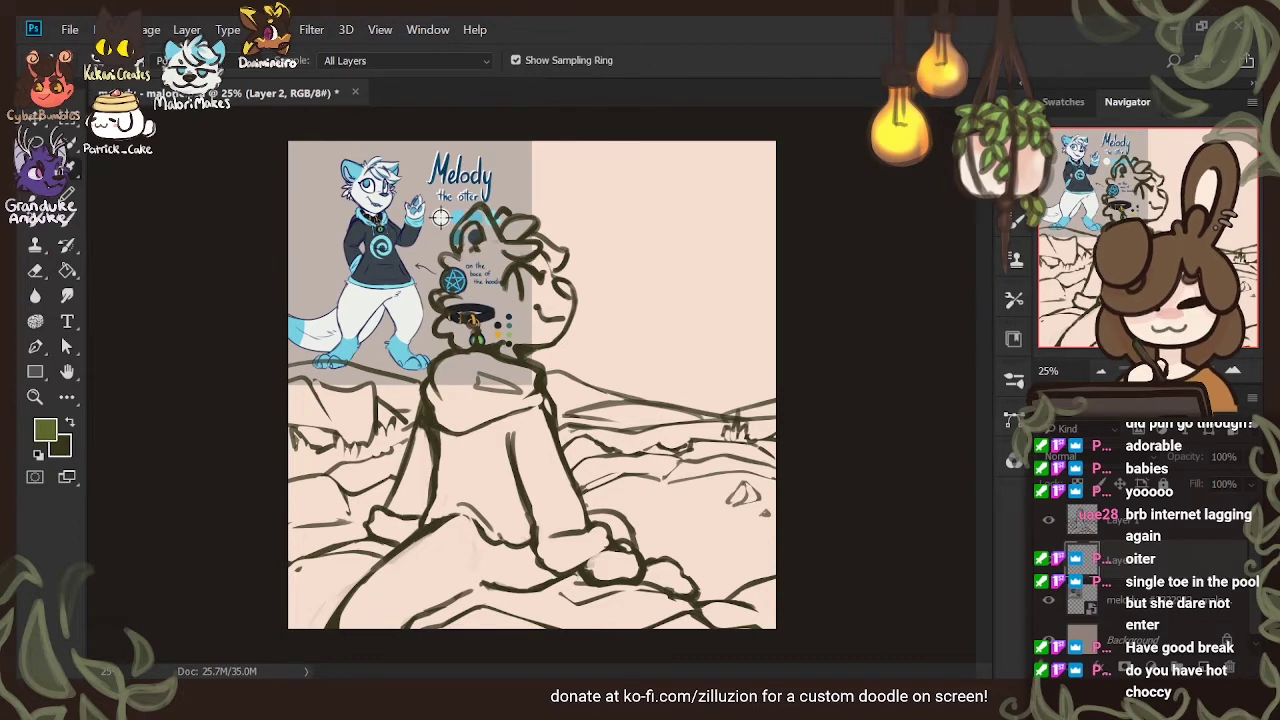
left_click(440, 217)
key("b")
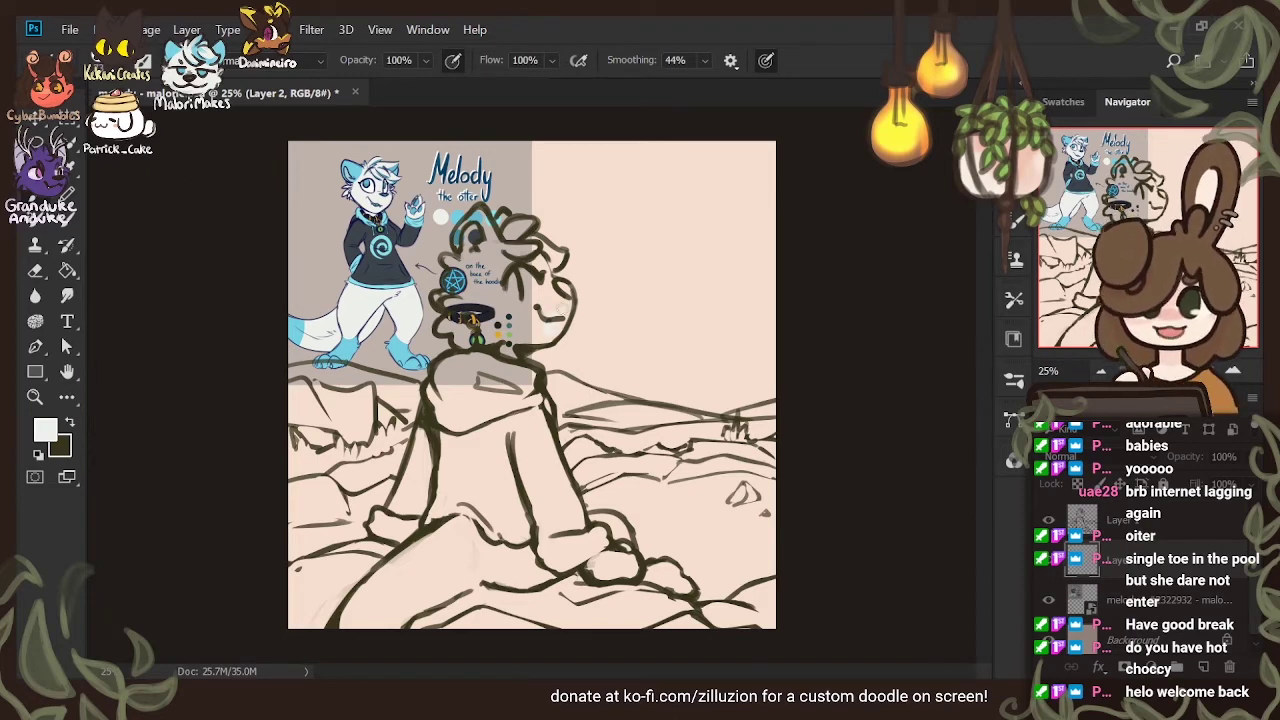
Add a layer directly above the background, fill it with the dark olive colour, and set its opacity to 25%
left_click(72, 425)
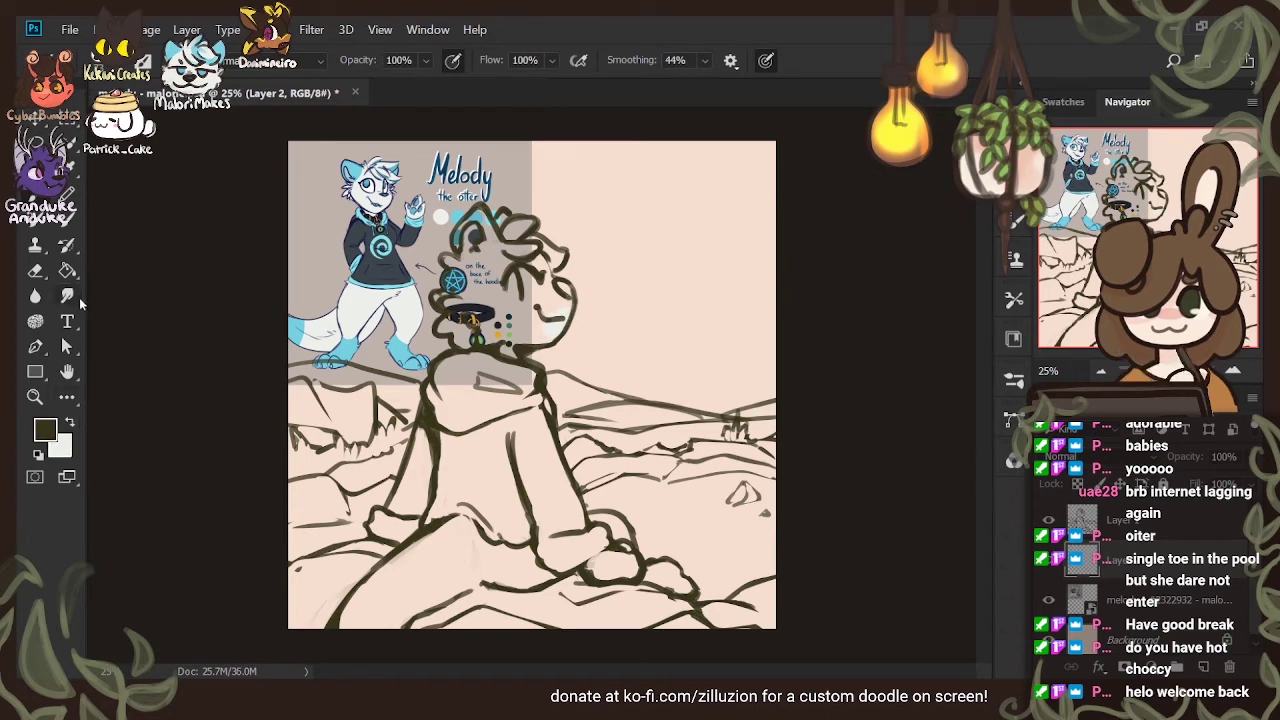
left_click(67, 270)
left_click(1130, 638)
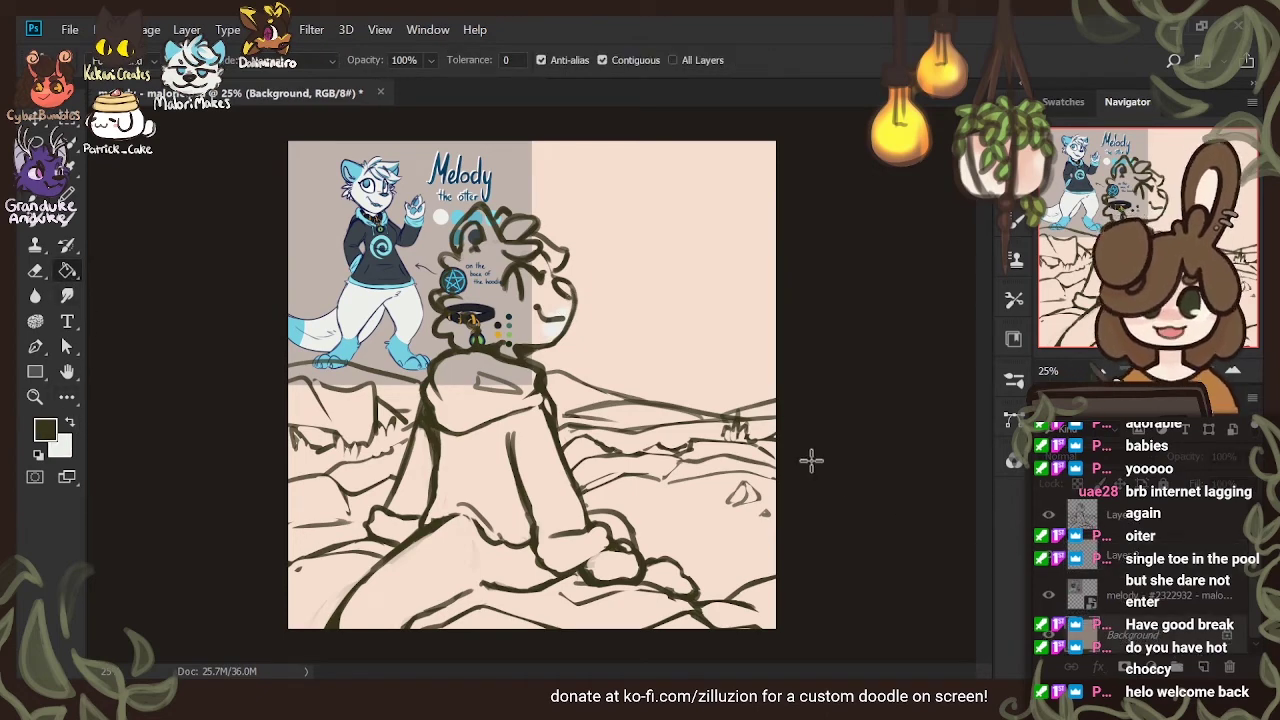
left_click(1205, 668)
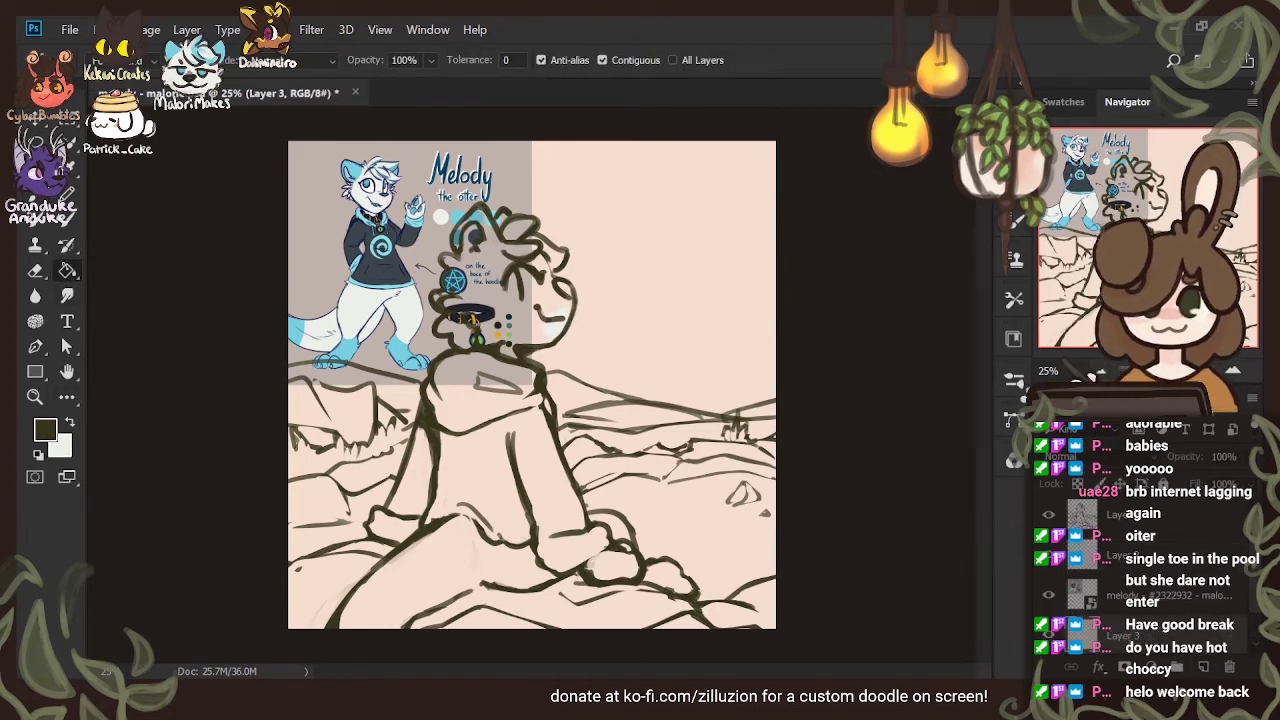
left_click(555, 322)
left_click_drag(1241, 487, 1175, 487)
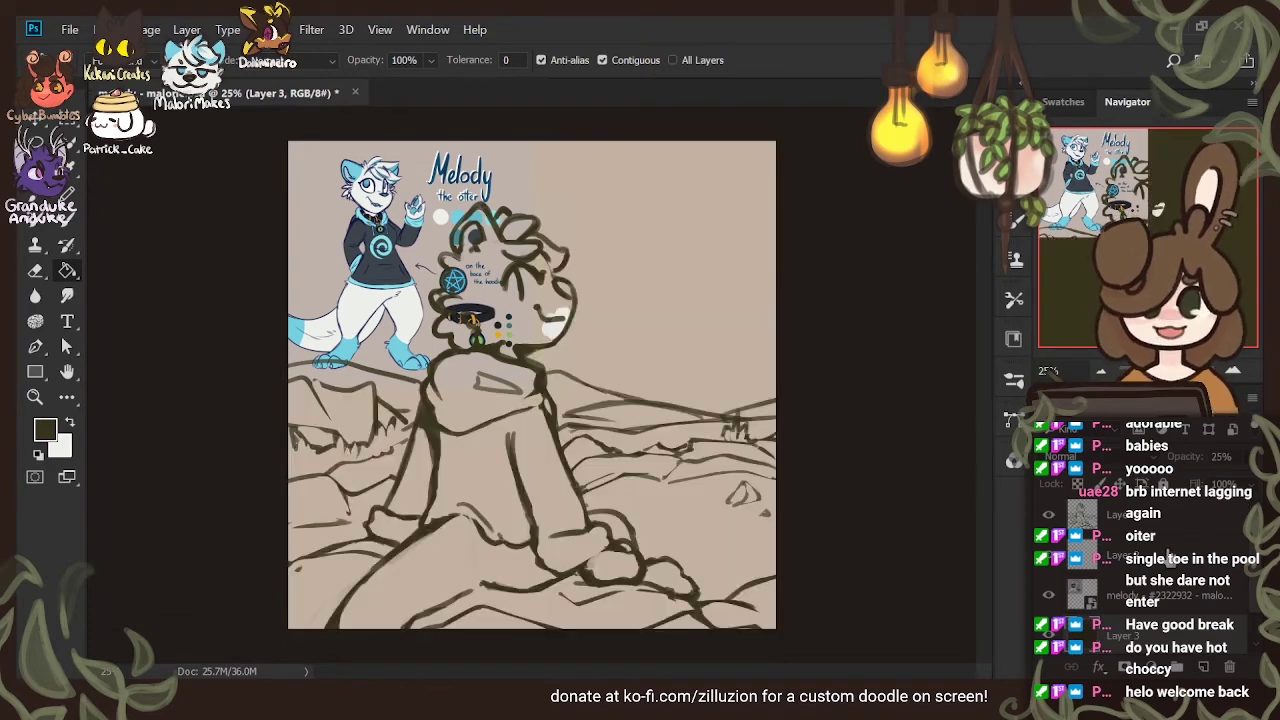
On the layer directly beneath the line art, brush off-white over the otter's muzzle, ear and hair
left_click(1169, 565)
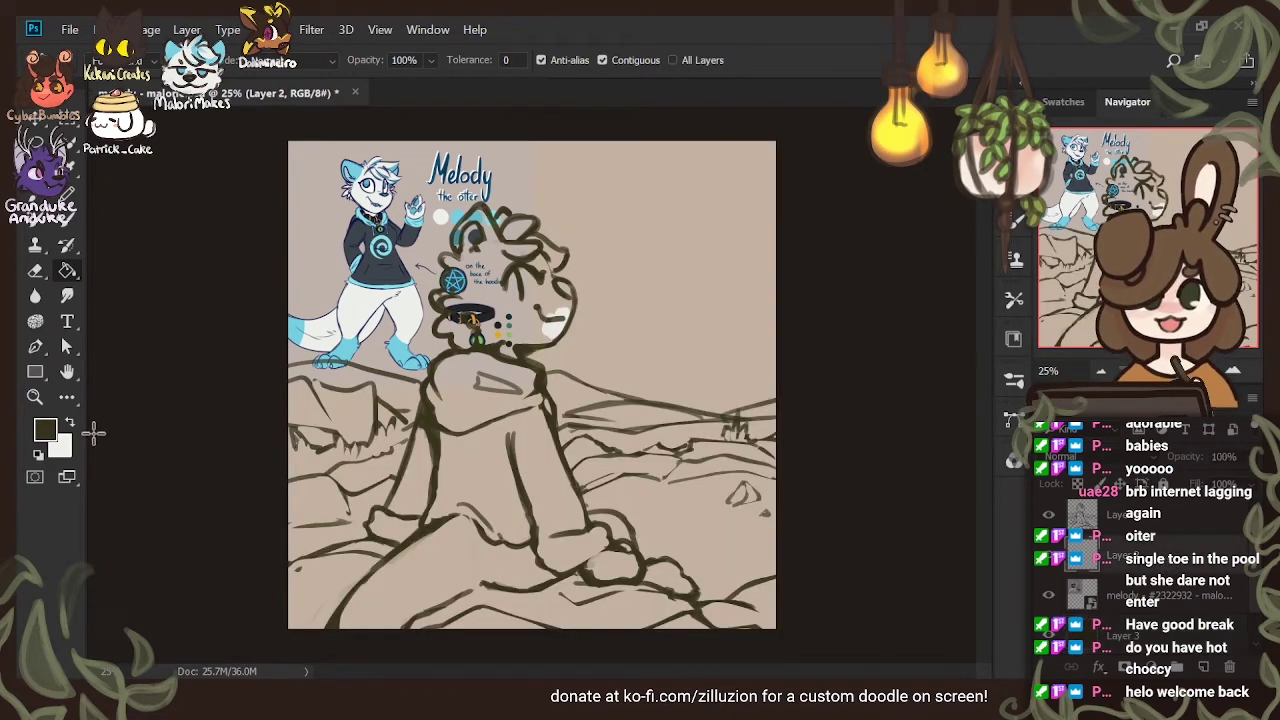
left_click(70, 423)
left_click(34, 201)
key("b")
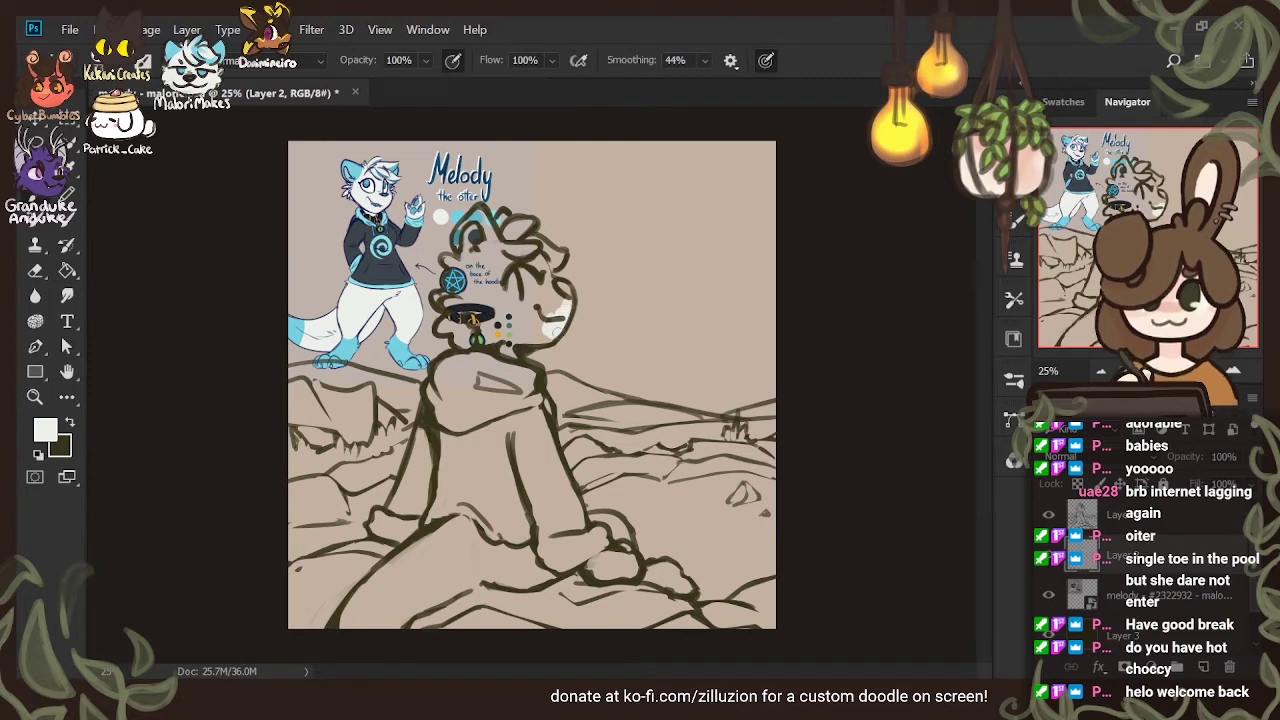
mouse_move(556, 318)
left_mouse_down()
mouse_move(552, 296)
mouse_move(531, 337)
left_mouse_up()
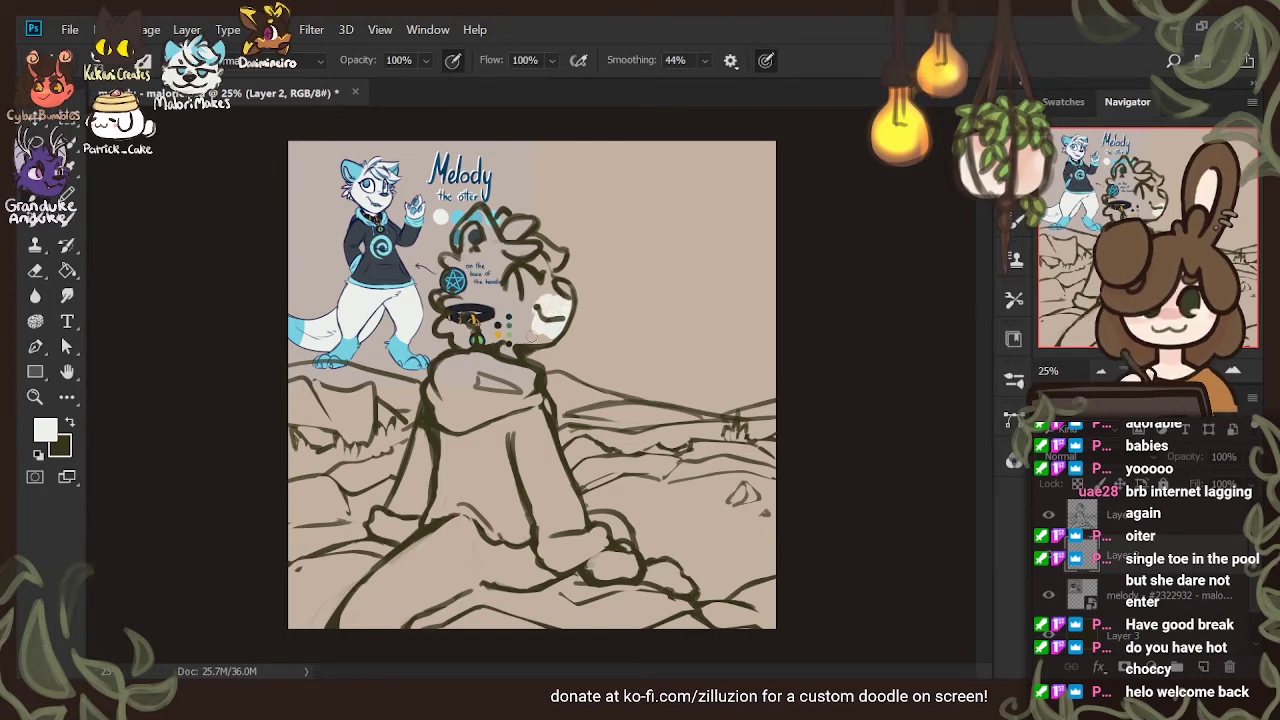
mouse_move(542, 255)
left_mouse_down()
mouse_move(550, 292)
mouse_move(564, 252)
mouse_move(556, 262)
mouse_move(509, 218)
mouse_move(494, 232)
mouse_move(482, 210)
mouse_move(496, 238)
mouse_move(468, 262)
mouse_move(518, 256)
left_mouse_up()
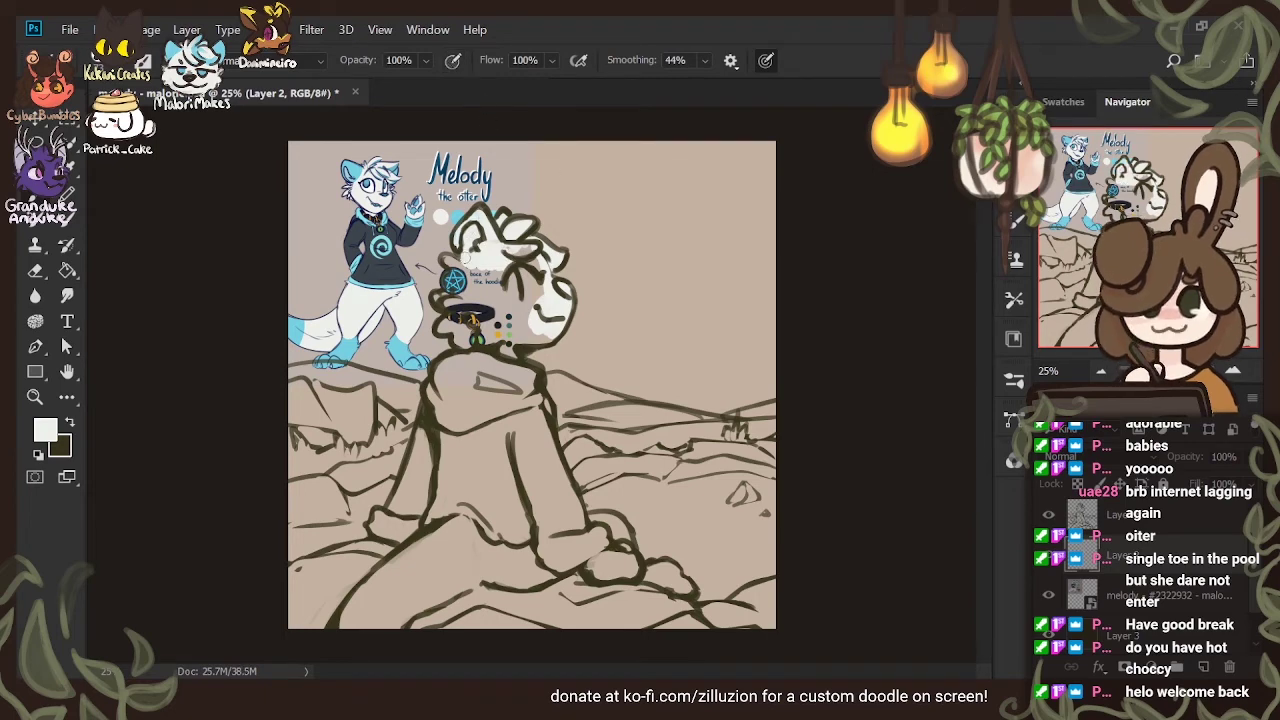
mouse_move(522, 250)
left_mouse_down()
mouse_move(536, 275)
mouse_move(523, 242)
left_mouse_up()
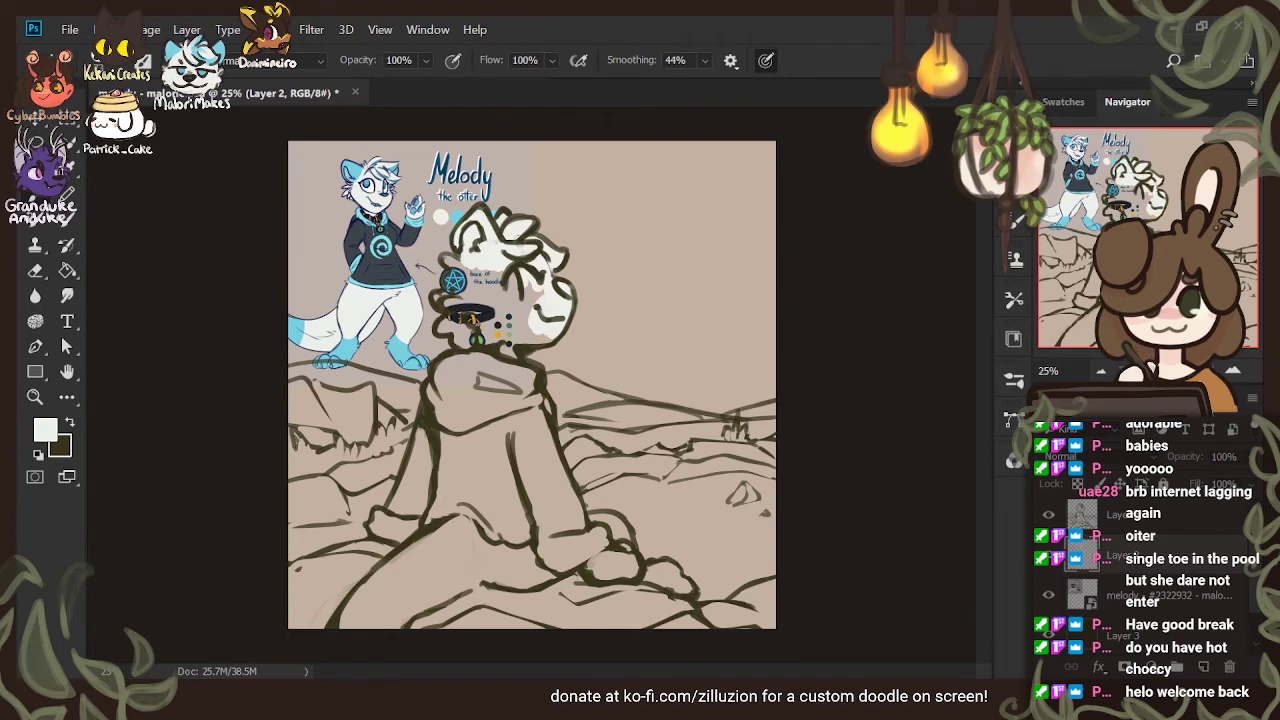
Fill the rest of the otter's face, cheek and neck fur with off-white, hiding the reference sheet to expose unpainted gaps
mouse_move(545, 299)
left_mouse_down()
mouse_move(539, 264)
mouse_move(517, 345)
mouse_move(561, 316)
mouse_move(555, 325)
mouse_move(505, 350)
mouse_move(510, 332)
mouse_move(480, 318)
mouse_move(462, 332)
mouse_move(492, 340)
mouse_move(508, 321)
left_mouse_up()
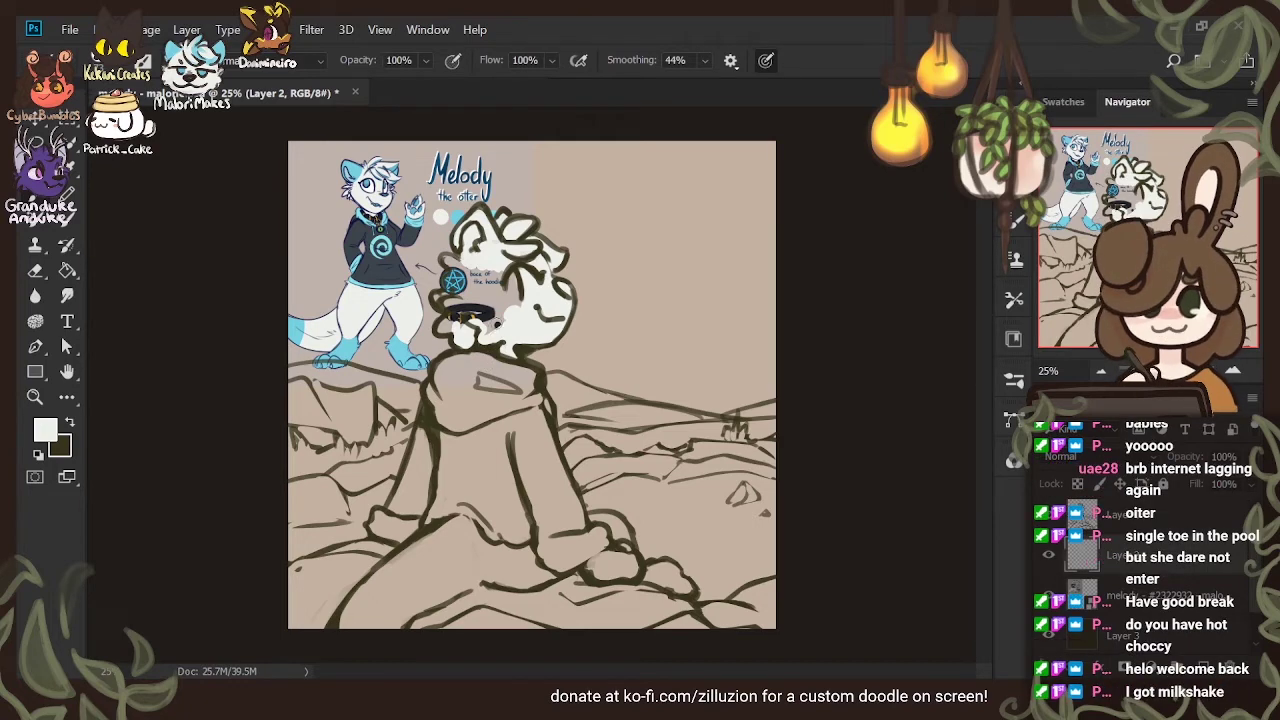
mouse_move(497, 324)
left_mouse_down()
mouse_move(505, 337)
mouse_move(523, 279)
left_mouse_up()
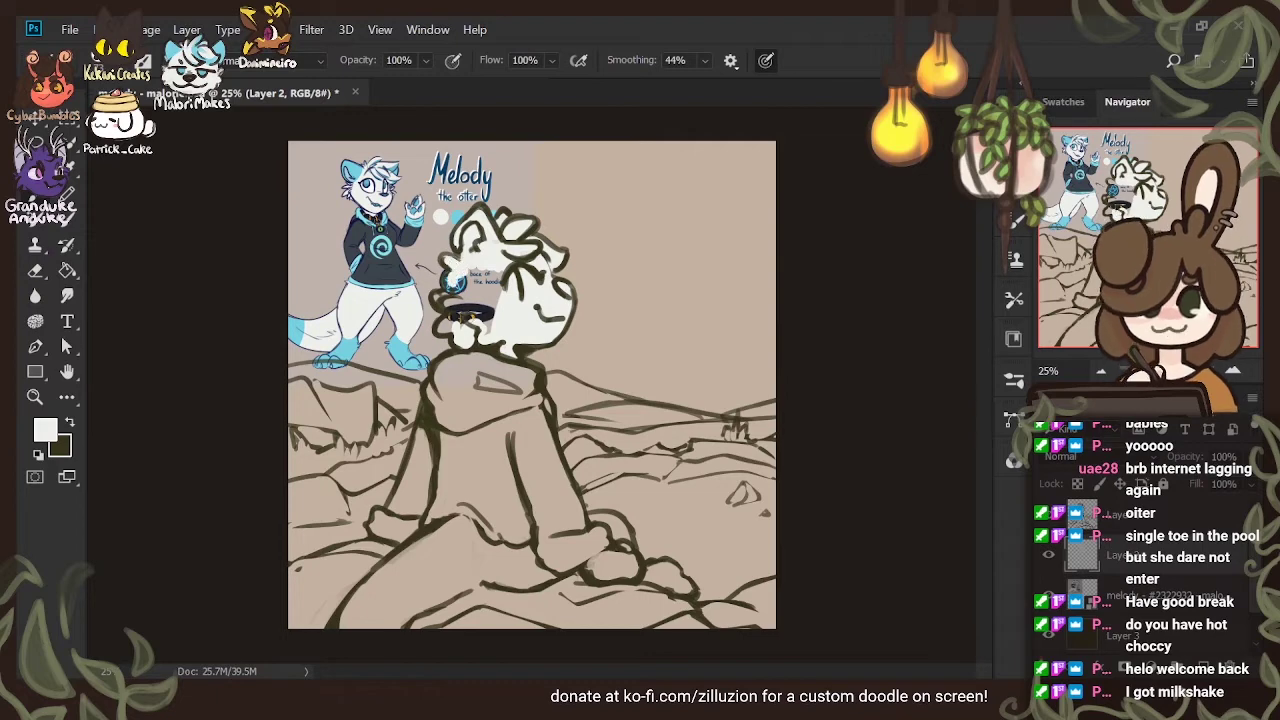
left_click(1047, 594)
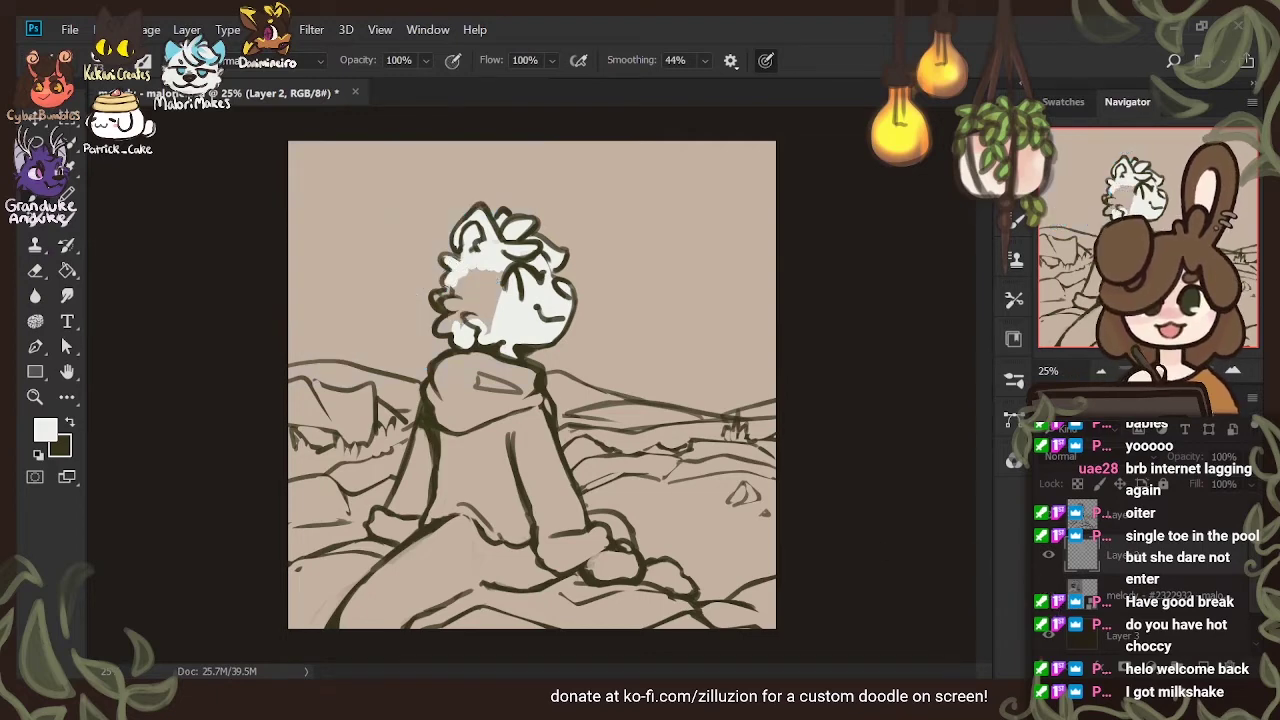
mouse_move(442, 295)
left_mouse_down()
mouse_move(471, 315)
mouse_move(467, 275)
mouse_move(467, 340)
mouse_move(473, 268)
mouse_move(479, 343)
mouse_move(482, 264)
mouse_move(491, 343)
mouse_move(497, 256)
mouse_move(491, 327)
mouse_move(506, 277)
mouse_move(502, 316)
mouse_move(447, 345)
mouse_move(467, 309)
left_mouse_up()
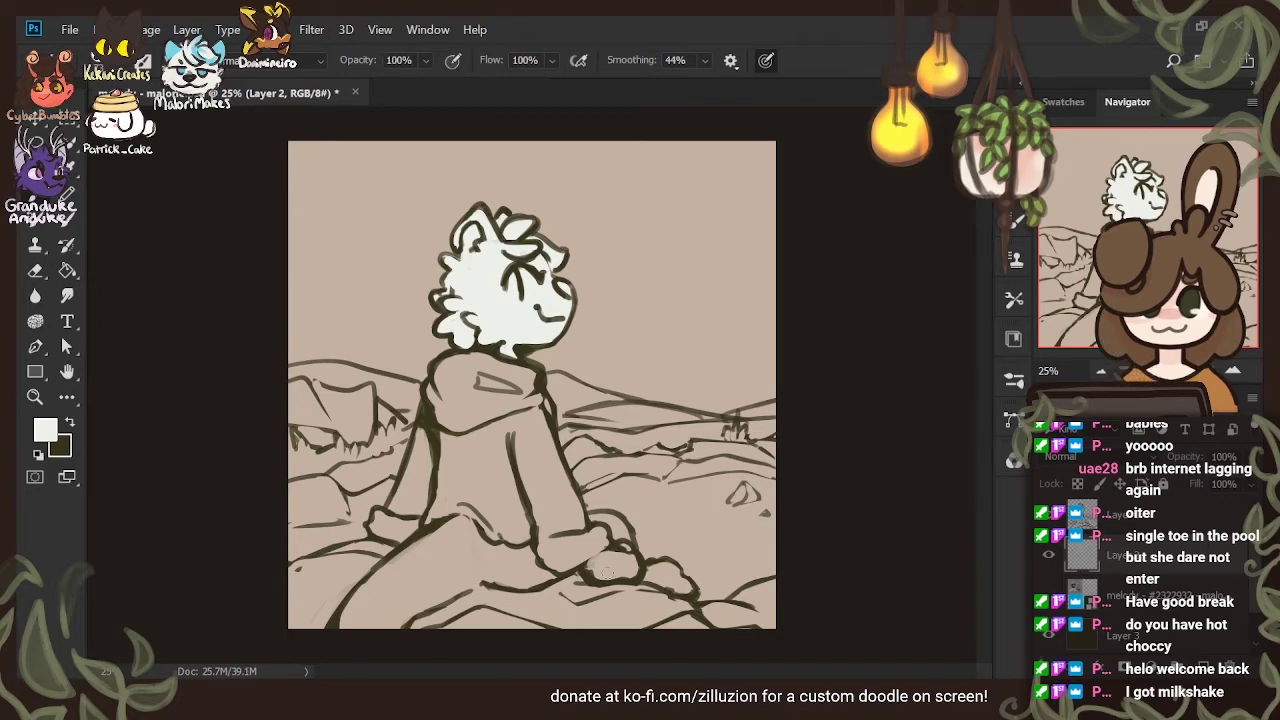
Paint the otter's paws, raised knee, thigh and lower leg off-white, filling the areas inside the line art
left_click_drag(591, 565, 638, 563)
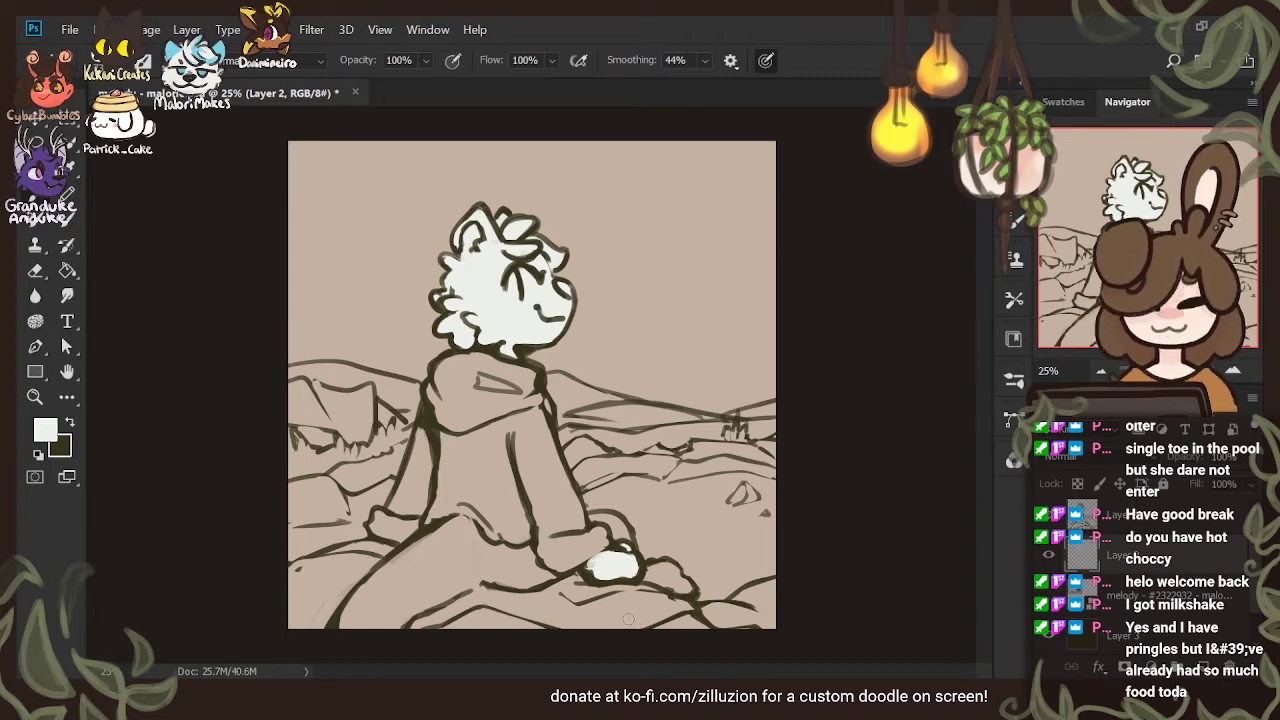
mouse_move(591, 521)
left_mouse_down()
mouse_move(630, 530)
mouse_move(596, 523)
mouse_move(610, 522)
mouse_move(628, 566)
mouse_move(610, 523)
mouse_move(680, 586)
mouse_move(647, 570)
mouse_move(686, 566)
left_mouse_up()
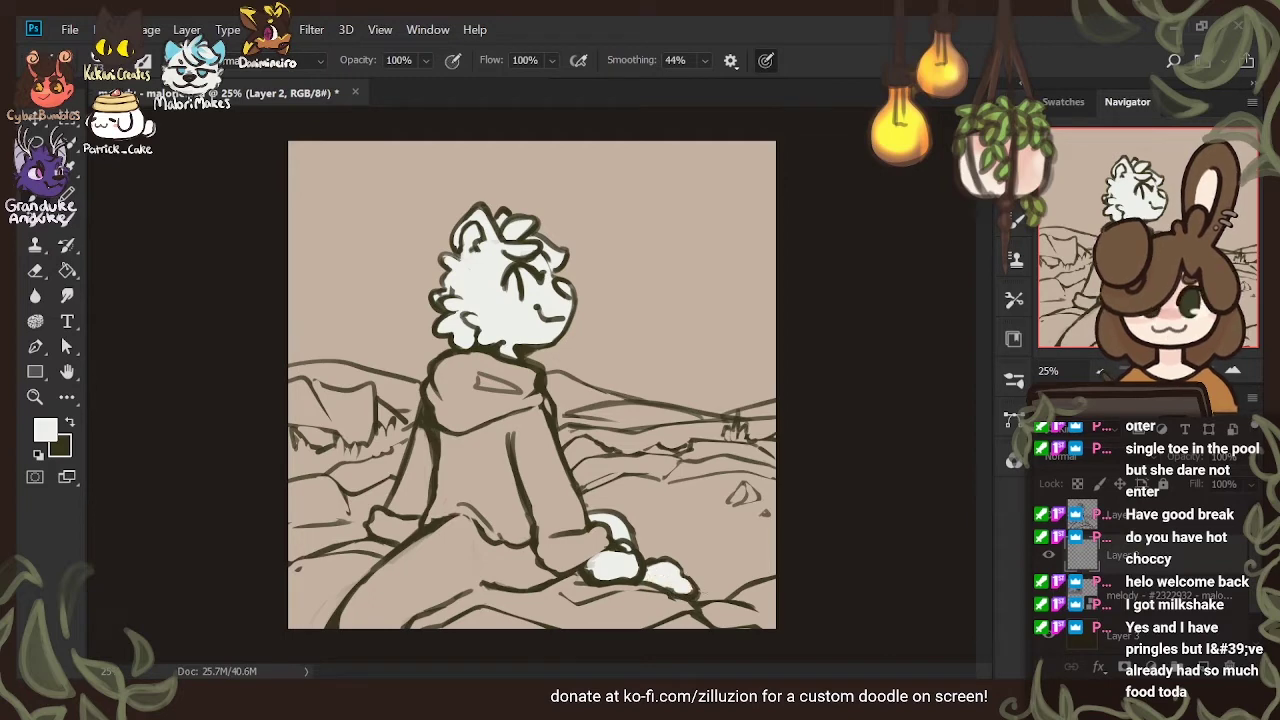
mouse_move(344, 631)
left_mouse_down()
mouse_move(463, 521)
mouse_move(405, 552)
mouse_move(358, 630)
mouse_move(396, 606)
mouse_move(367, 597)
mouse_move(363, 620)
mouse_move(394, 585)
mouse_move(388, 658)
left_mouse_up()
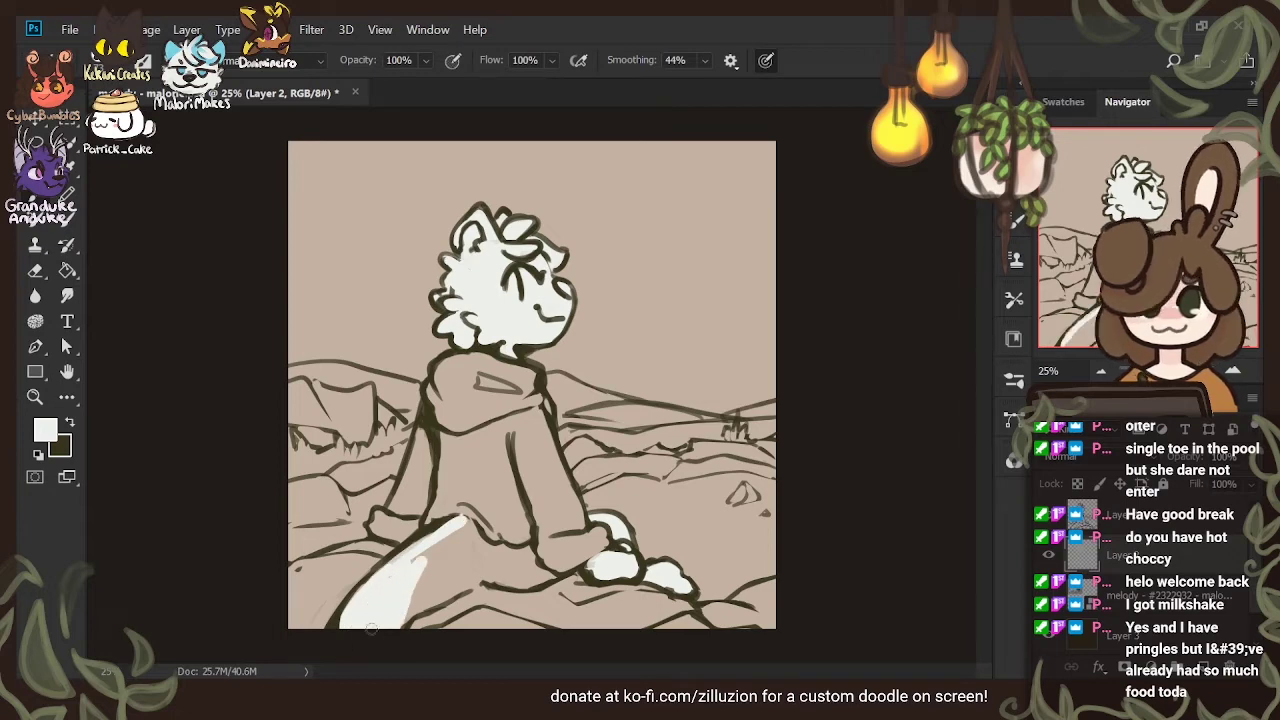
mouse_move(422, 594)
left_mouse_down()
mouse_move(485, 566)
mouse_move(500, 563)
mouse_move(499, 580)
mouse_move(484, 580)
mouse_move(518, 583)
mouse_move(568, 555)
left_mouse_up()
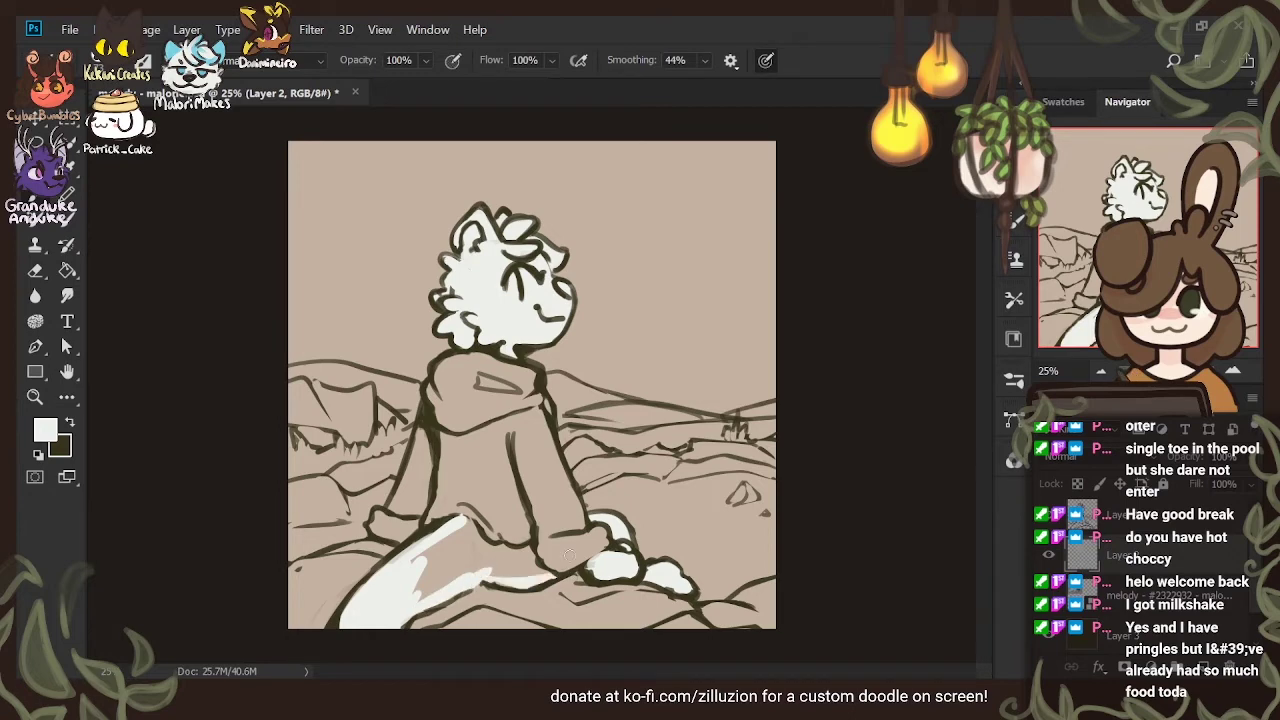
mouse_move(470, 522)
left_mouse_down()
mouse_move(482, 552)
mouse_move(515, 550)
mouse_move(540, 580)
left_mouse_up()
left_click_drag(400, 582, 472, 527)
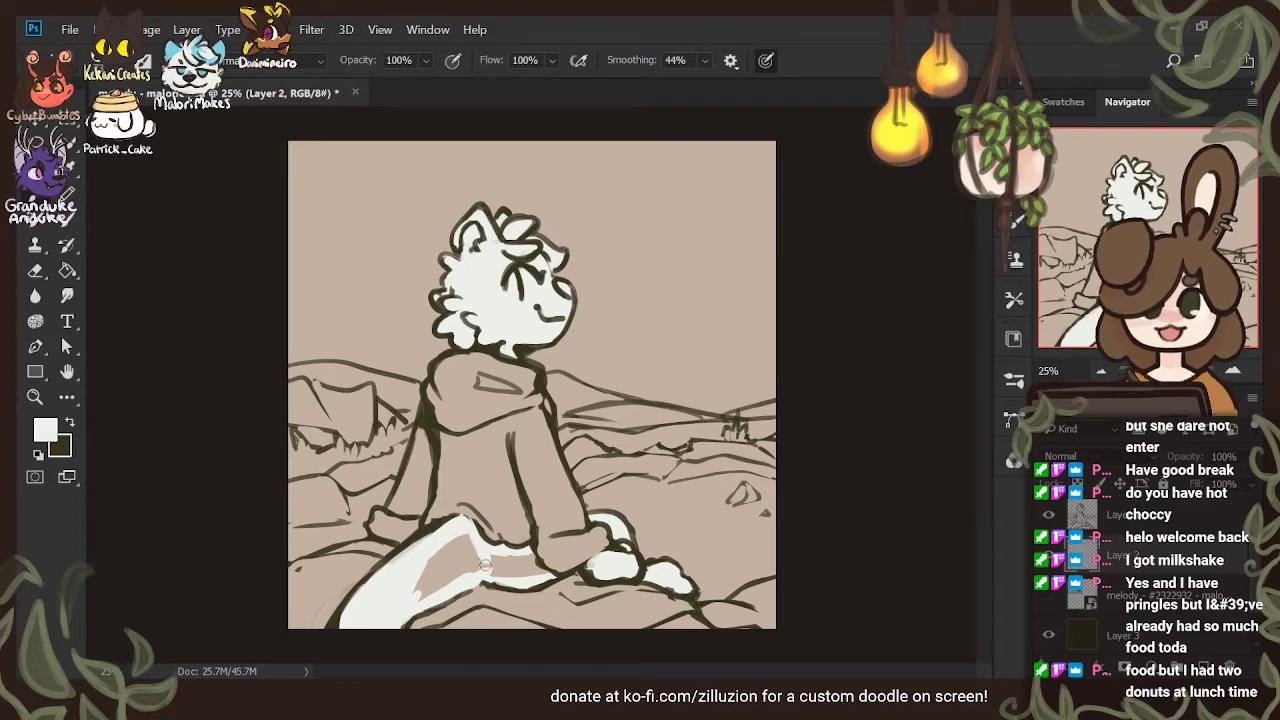
mouse_move(475, 540)
left_mouse_down()
mouse_move(399, 587)
mouse_move(478, 539)
mouse_move(421, 563)
mouse_move(412, 584)
mouse_move(488, 557)
mouse_move(384, 613)
mouse_move(453, 561)
mouse_move(387, 608)
mouse_move(520, 557)
mouse_move(463, 566)
mouse_move(406, 607)
left_mouse_up()
mouse_move(506, 562)
left_mouse_down()
mouse_move(530, 562)
mouse_move(522, 575)
mouse_move(556, 590)
left_mouse_up()
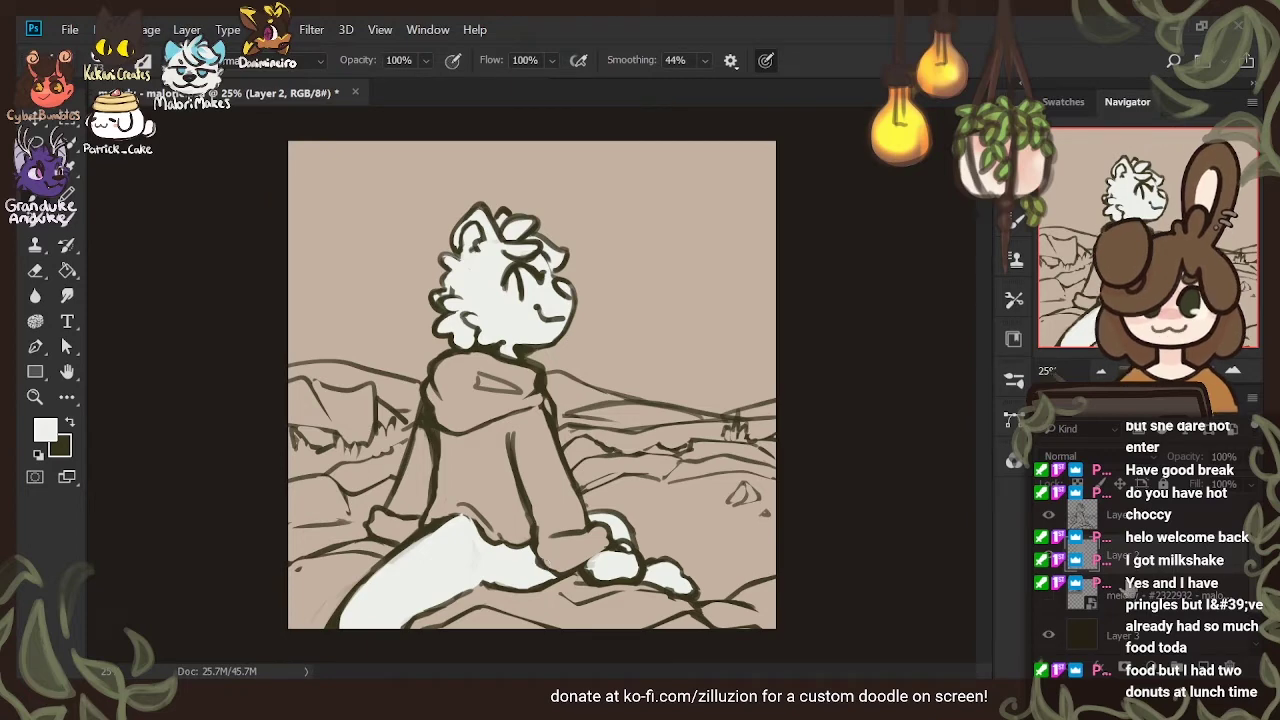
Show the reference sheet, sample its light-blue ear colour for the brush, and add a clipped layer above the off-white base
left_click(1048, 594)
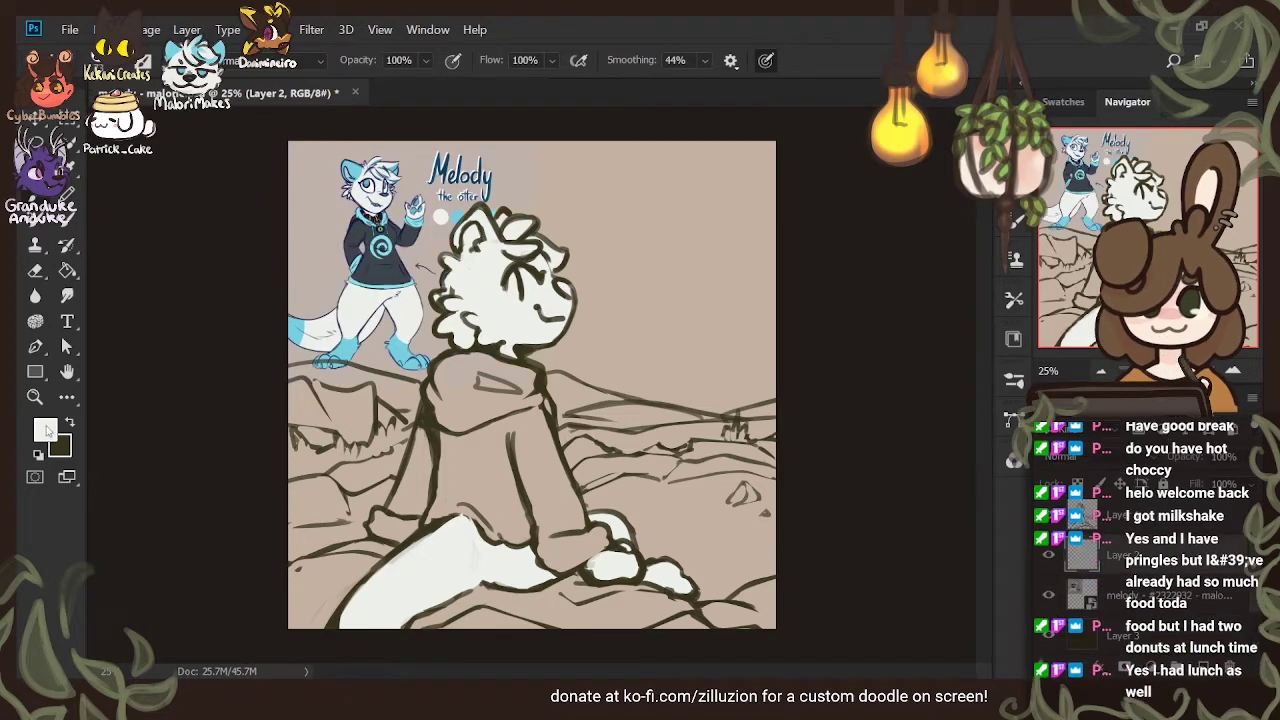
key("i")
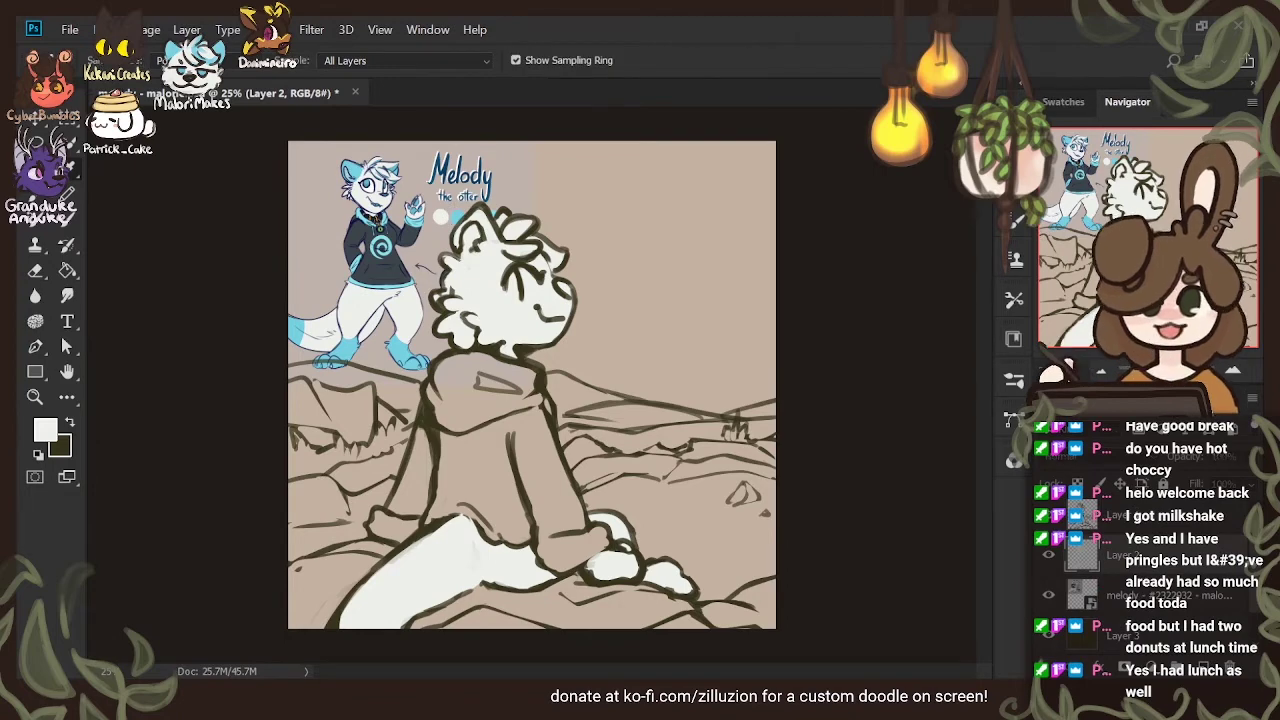
left_click(355, 170)
key("b")
left_click(1203, 667)
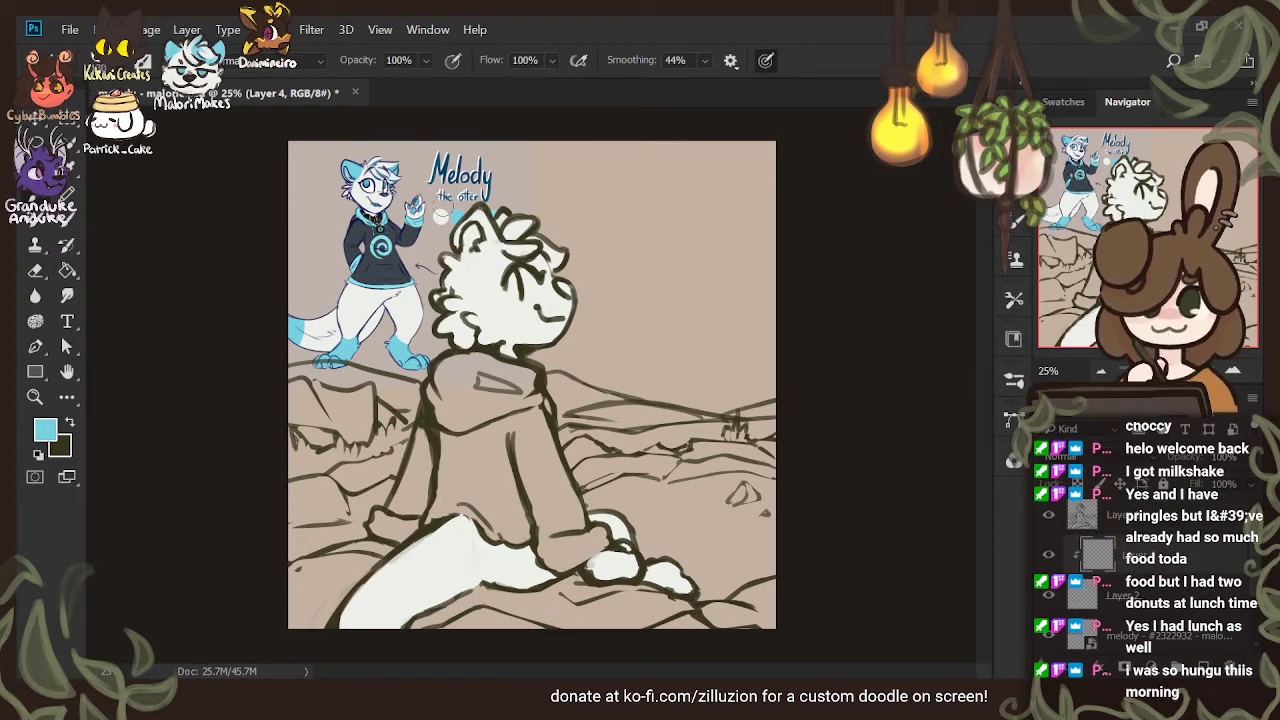
Paint the otter's ear light blue, clean up its edges with the eraser, and colour the eye in the same blue
mouse_move(459, 243)
left_mouse_down()
mouse_move(483, 211)
mouse_move(490, 245)
mouse_move(460, 255)
mouse_move(508, 210)
left_mouse_up()
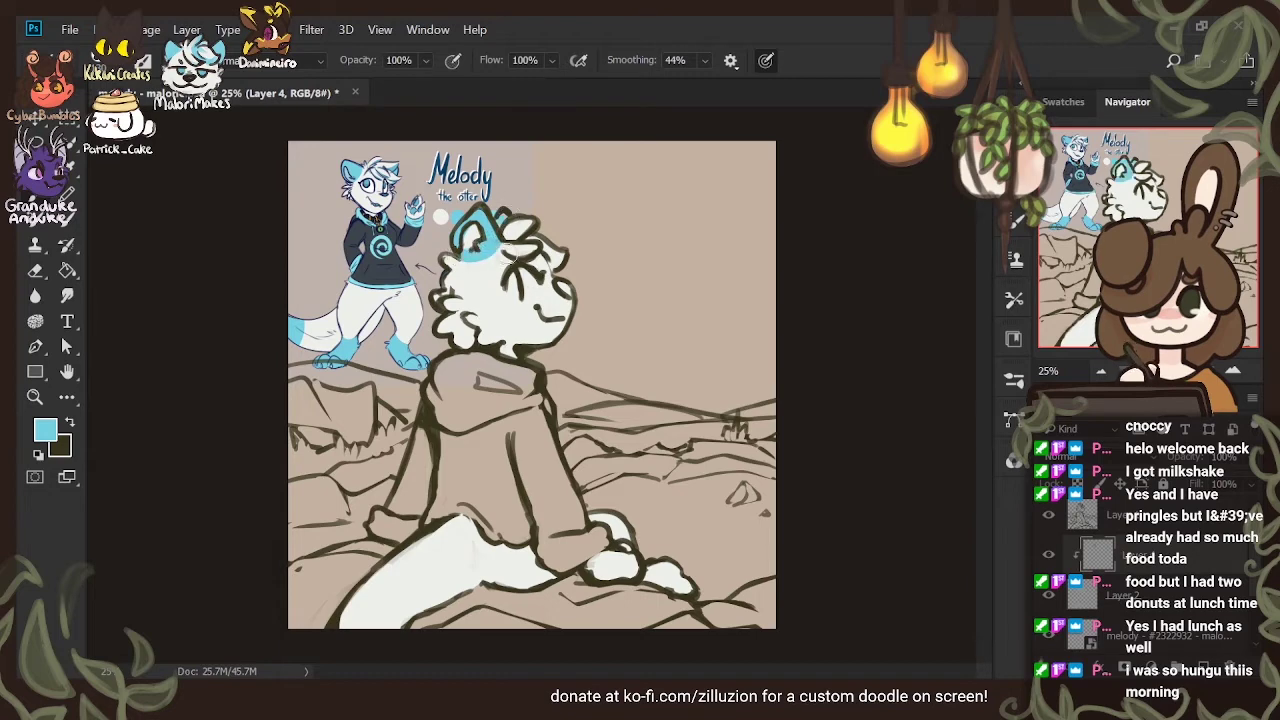
left_click(35, 270)
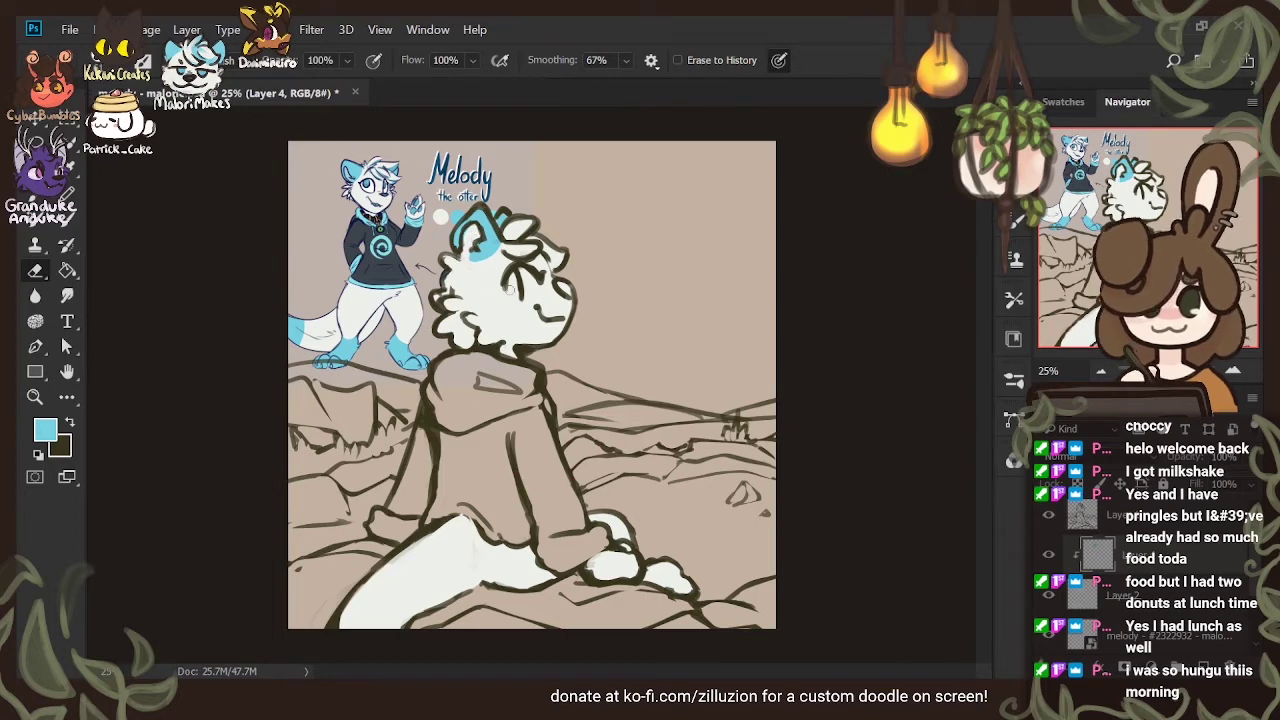
key("b")
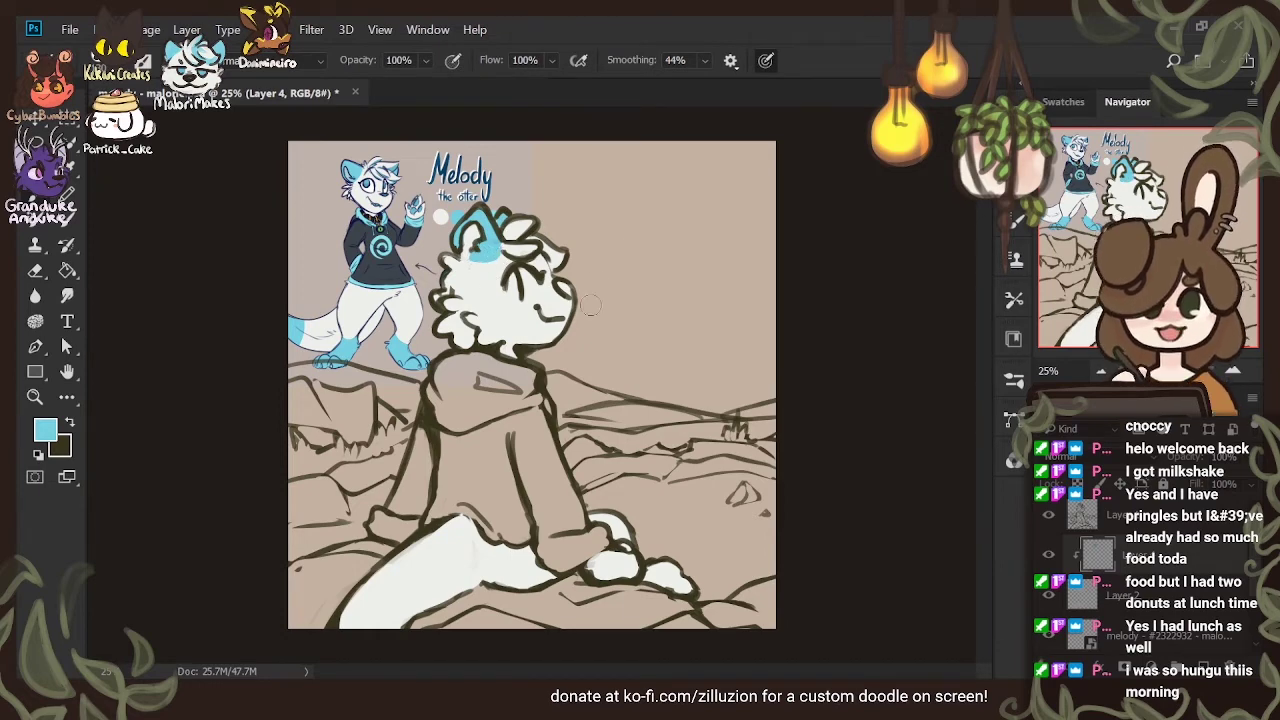
mouse_move(516, 273)
left_mouse_down()
mouse_move(515, 305)
mouse_move(543, 333)
mouse_move(532, 296)
mouse_move(516, 302)
mouse_move(532, 342)
mouse_move(545, 320)
mouse_move(517, 293)
left_mouse_up()
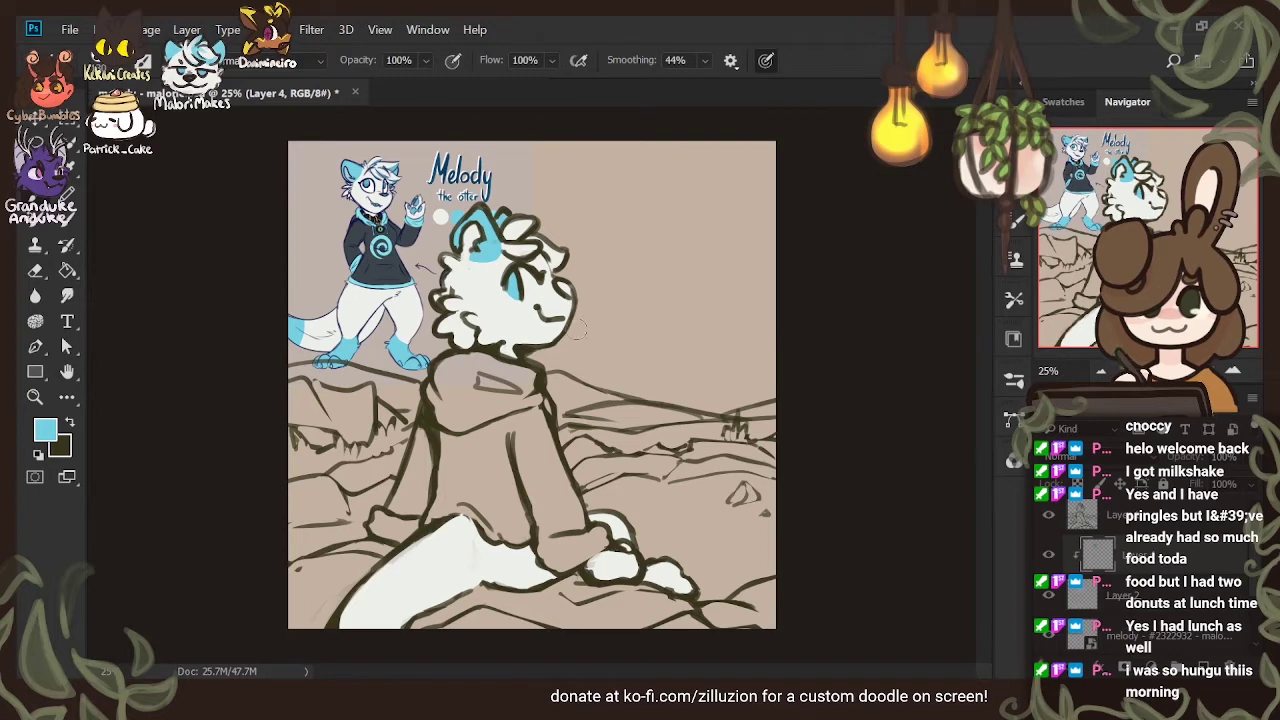
Move the Melody reference sheet left to uncover its colour swatches beside the otter's head
left_click(1212, 642)
key("v")
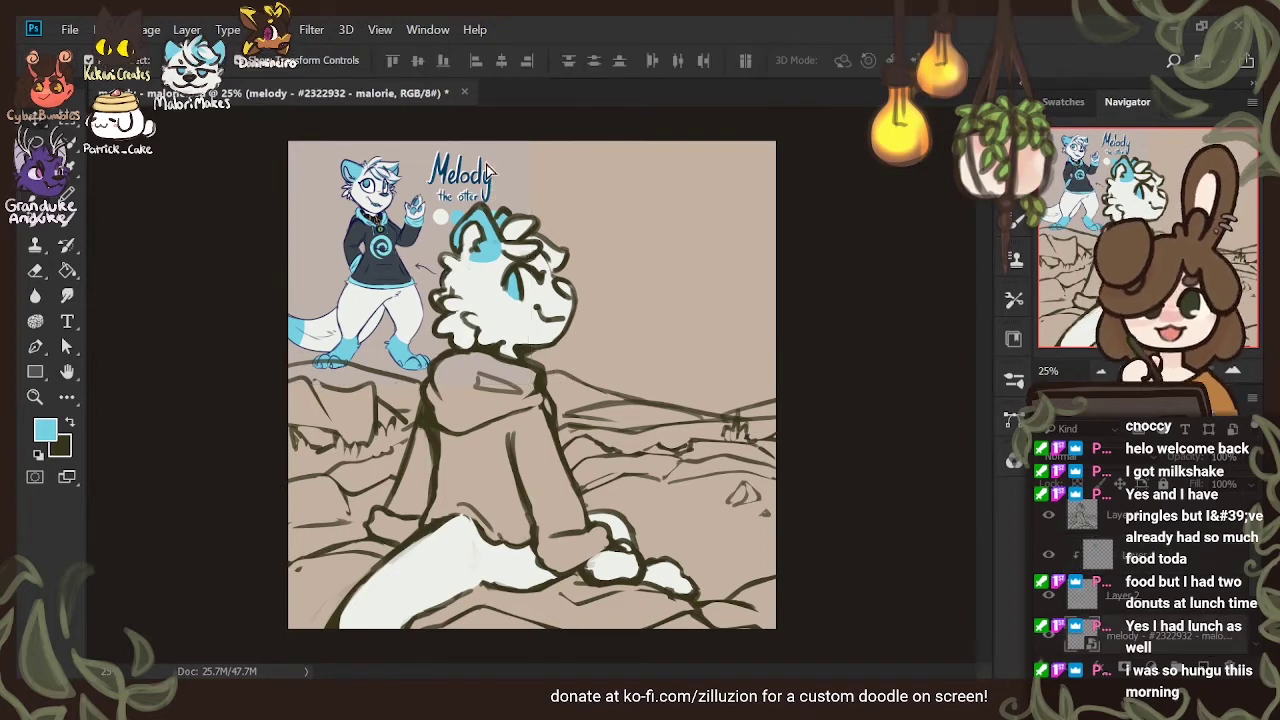
mouse_move(494, 184)
left_mouse_down()
mouse_move(478, 160)
mouse_move(455, 180)
left_mouse_up()
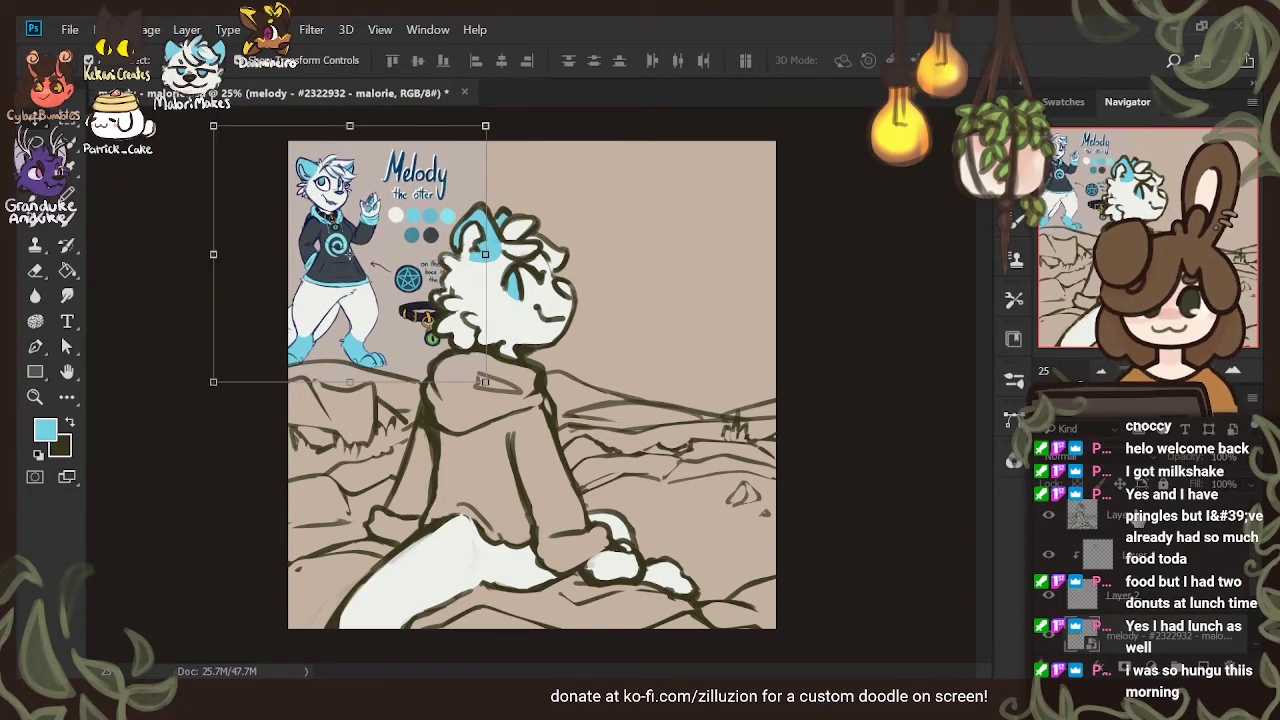
Paint the otter's frontmost paw light blue on the clipped marking layer
left_click(1160, 560)
key("b")
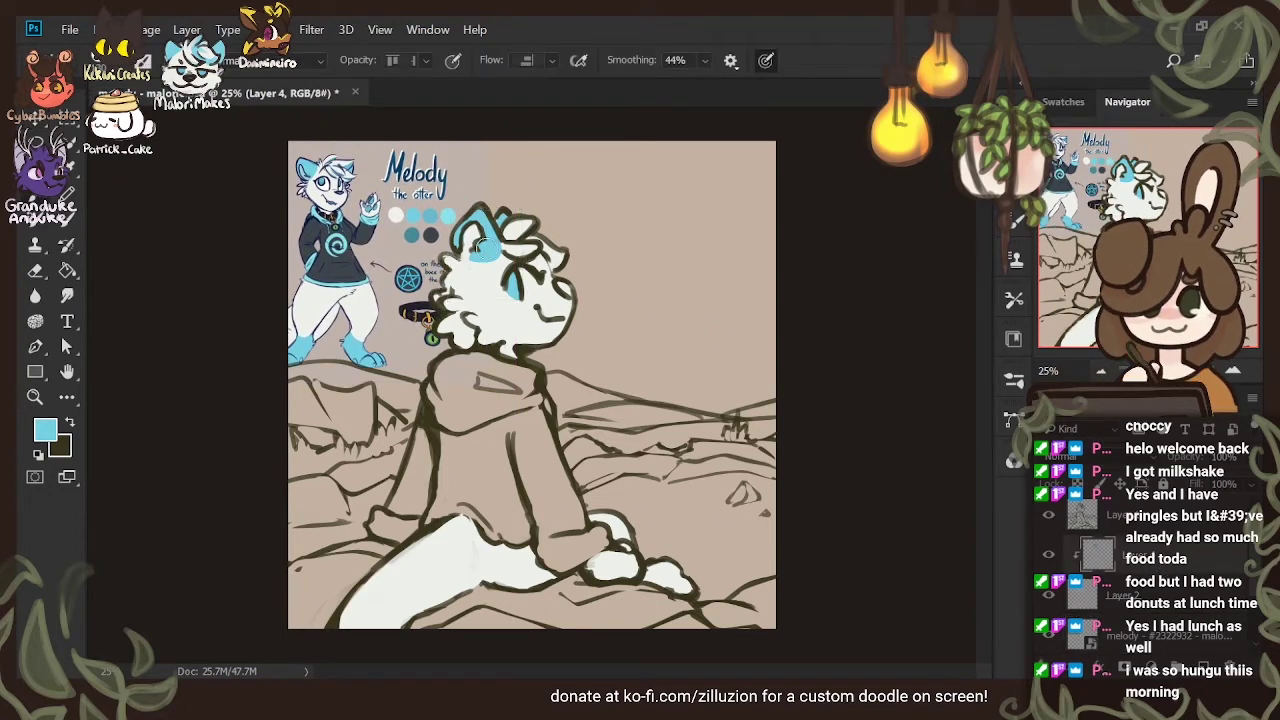
mouse_move(665, 570)
left_mouse_down()
mouse_move(658, 585)
mouse_move(690, 590)
left_mouse_up()
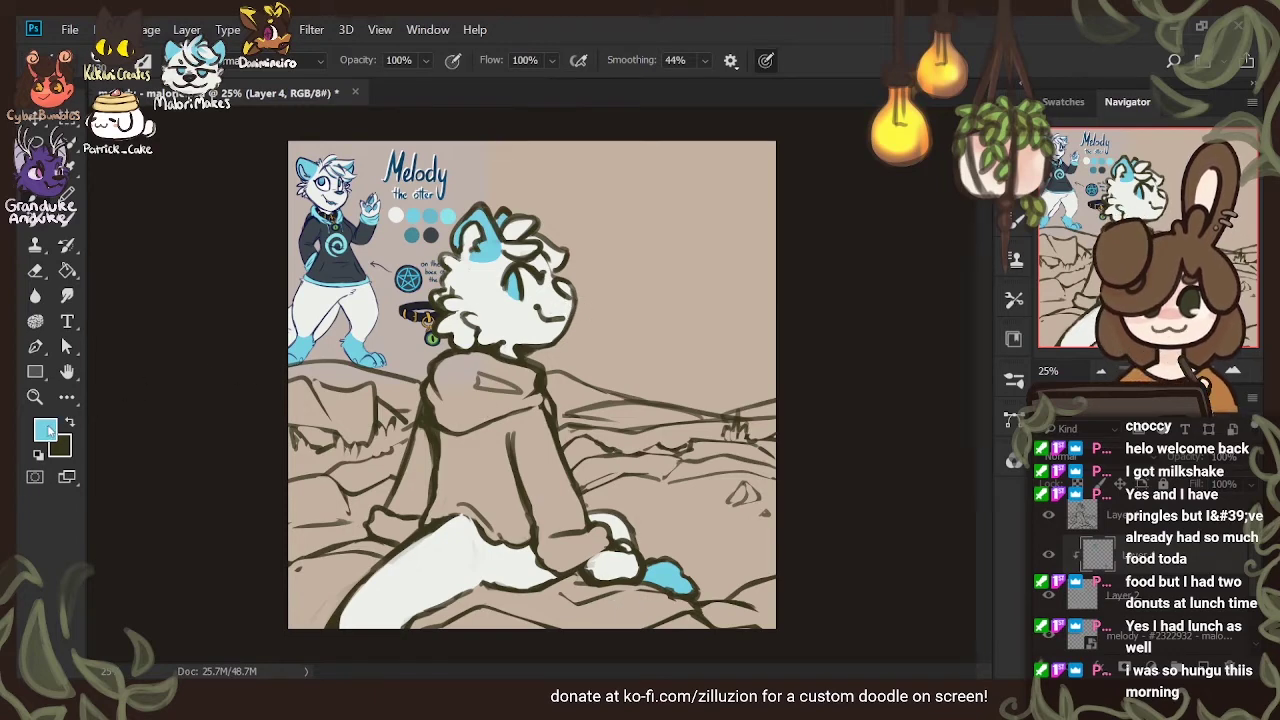
Sample the medium-blue swatch from the reference sheet and paint the otter's nose and eye shading with it
key("i")
left_click(428, 215)
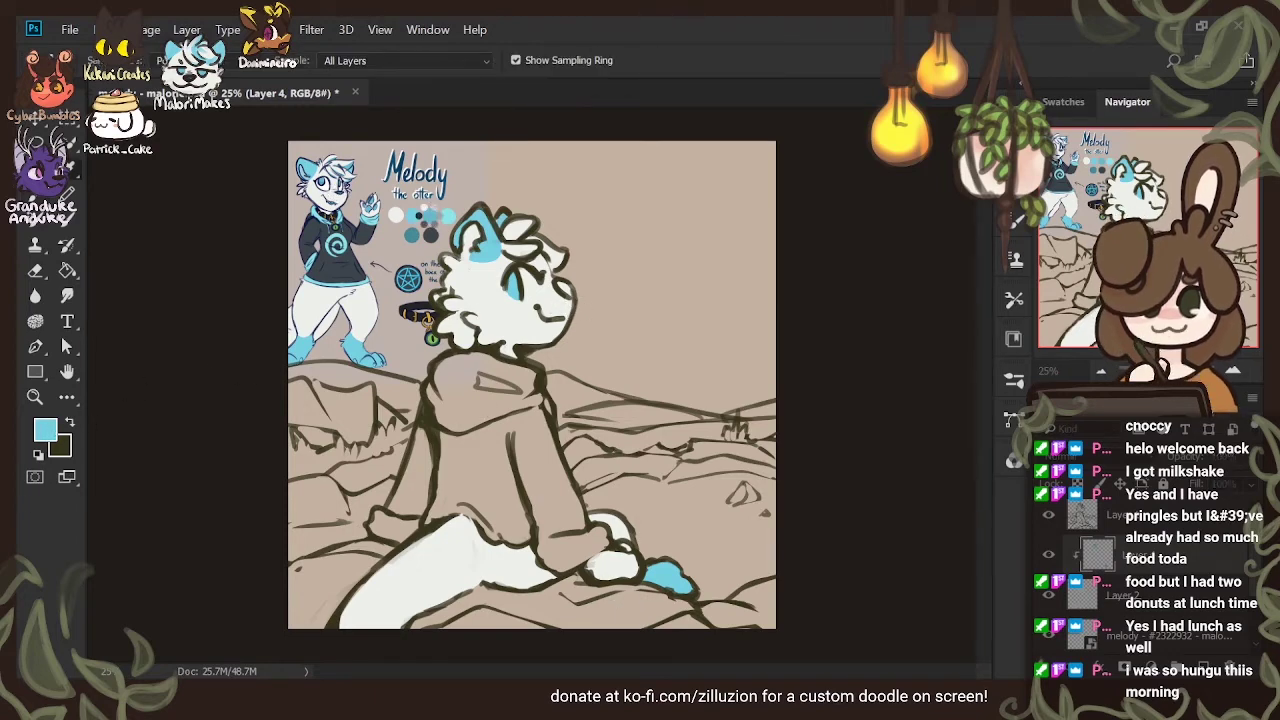
key("b")
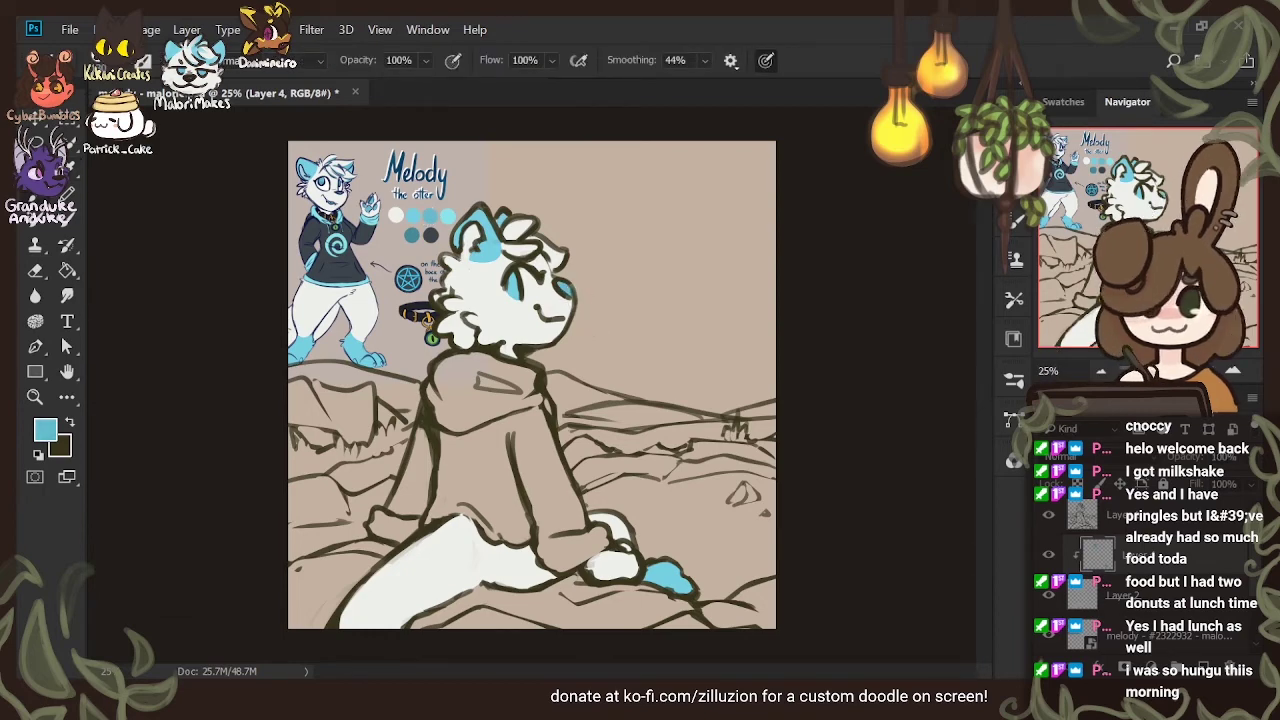
left_click_drag(517, 288, 509, 296)
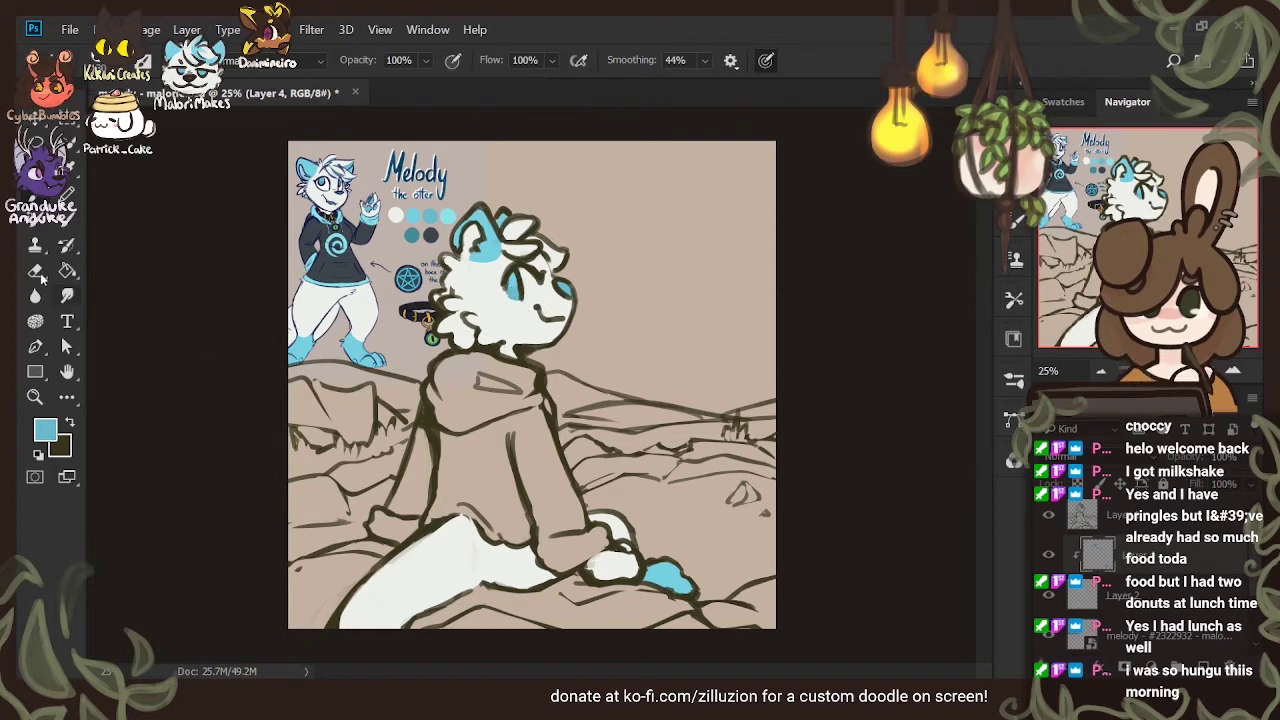
Brush medium blue onto the tips of the hair tufts at the top of the head and over the forehead
left_click(37, 276)
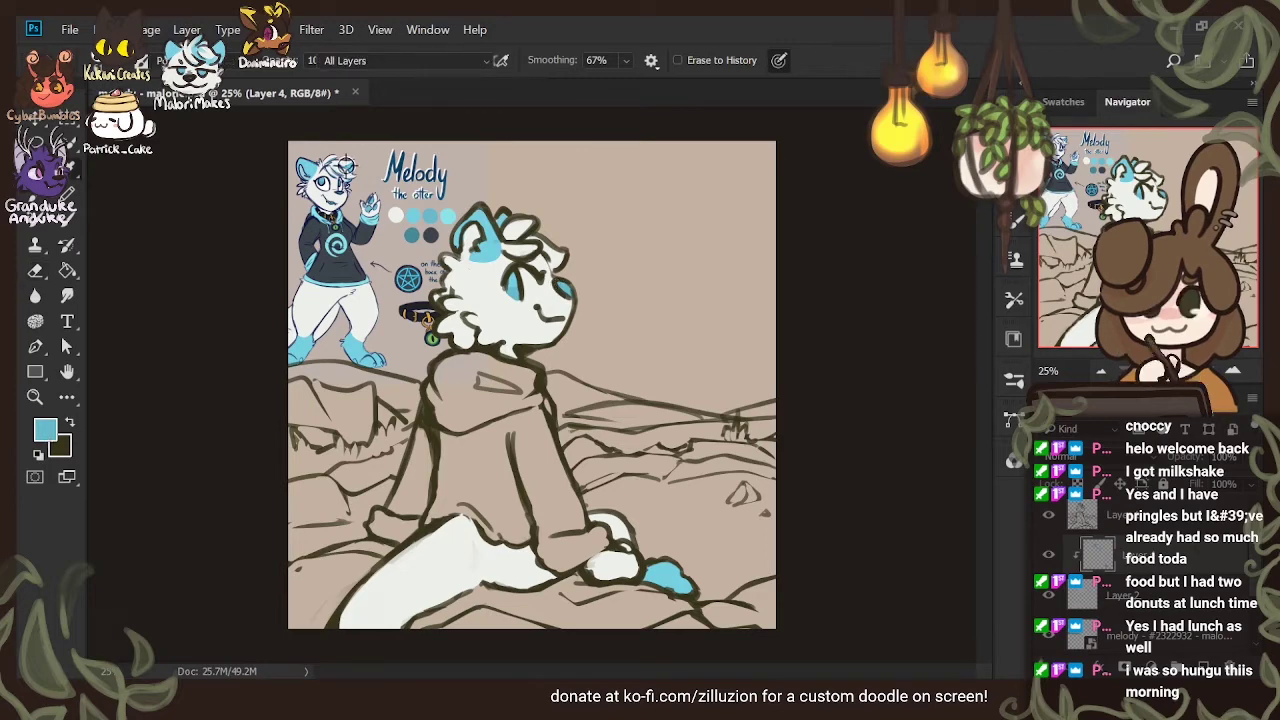
key("i")
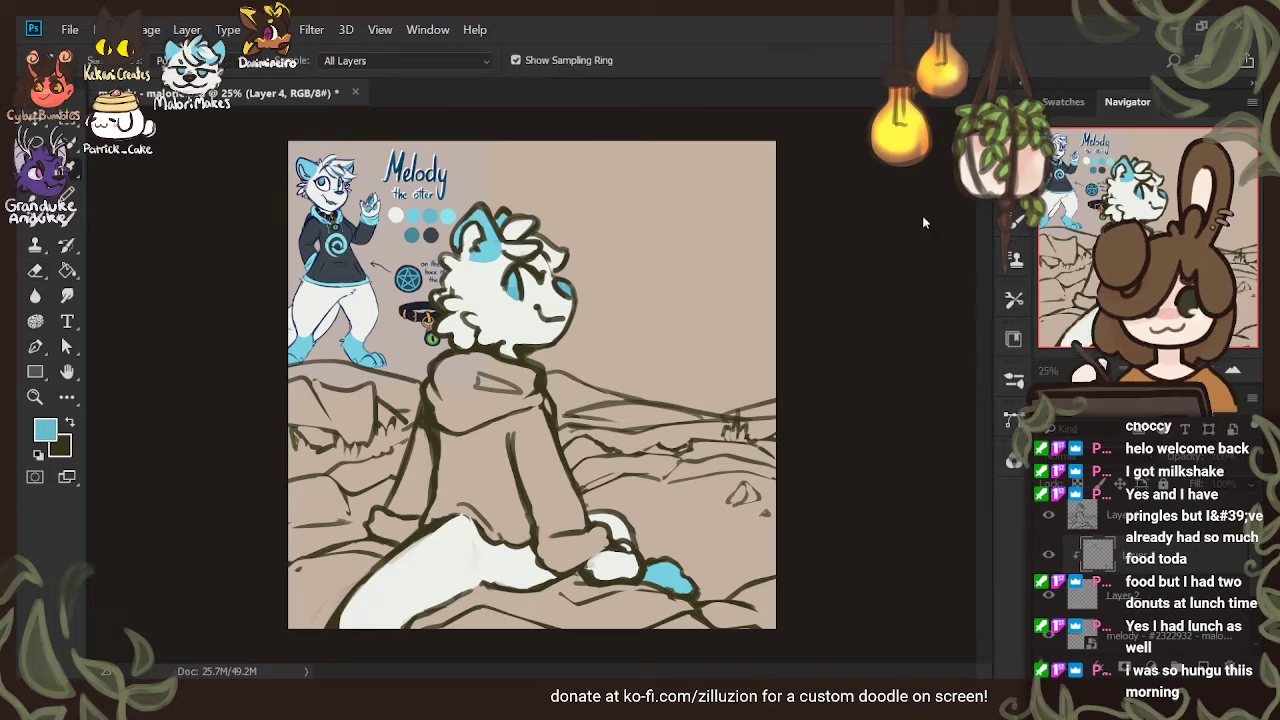
key("e")
key("b")
left_click(392, 60)
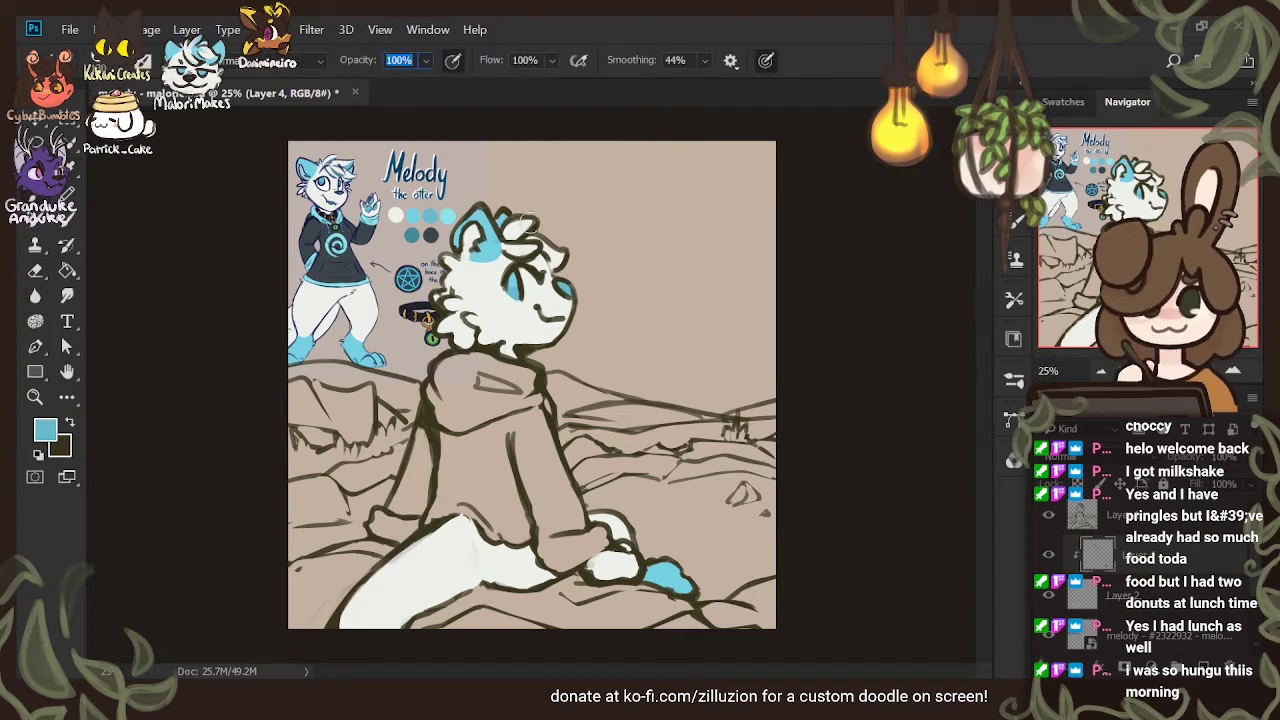
left_click_drag(527, 222, 520, 233)
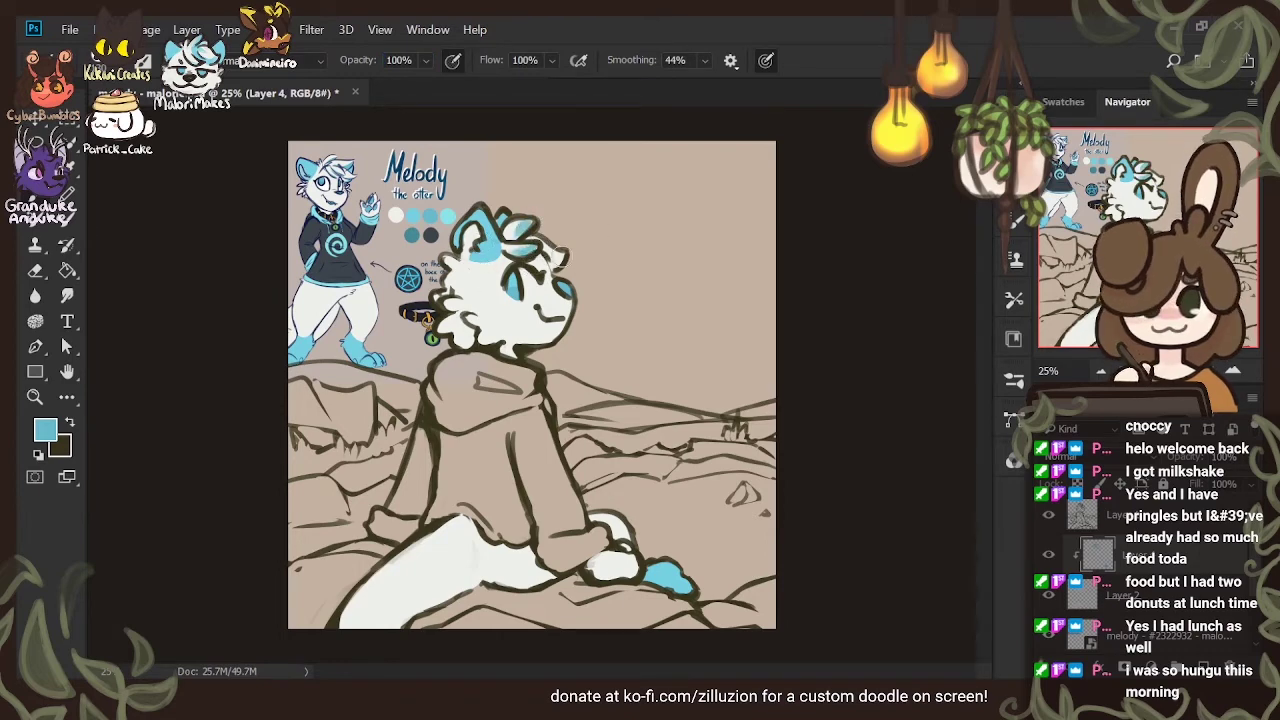
left_click_drag(560, 250, 550, 270)
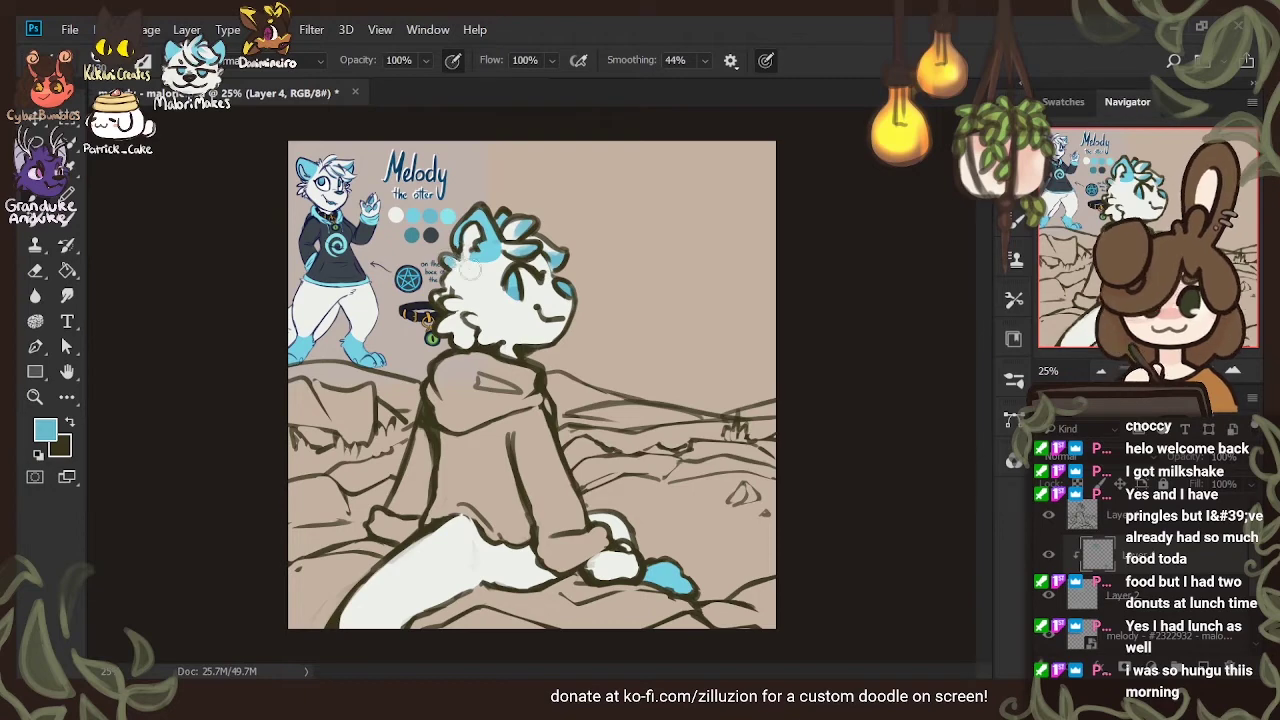
key("i")
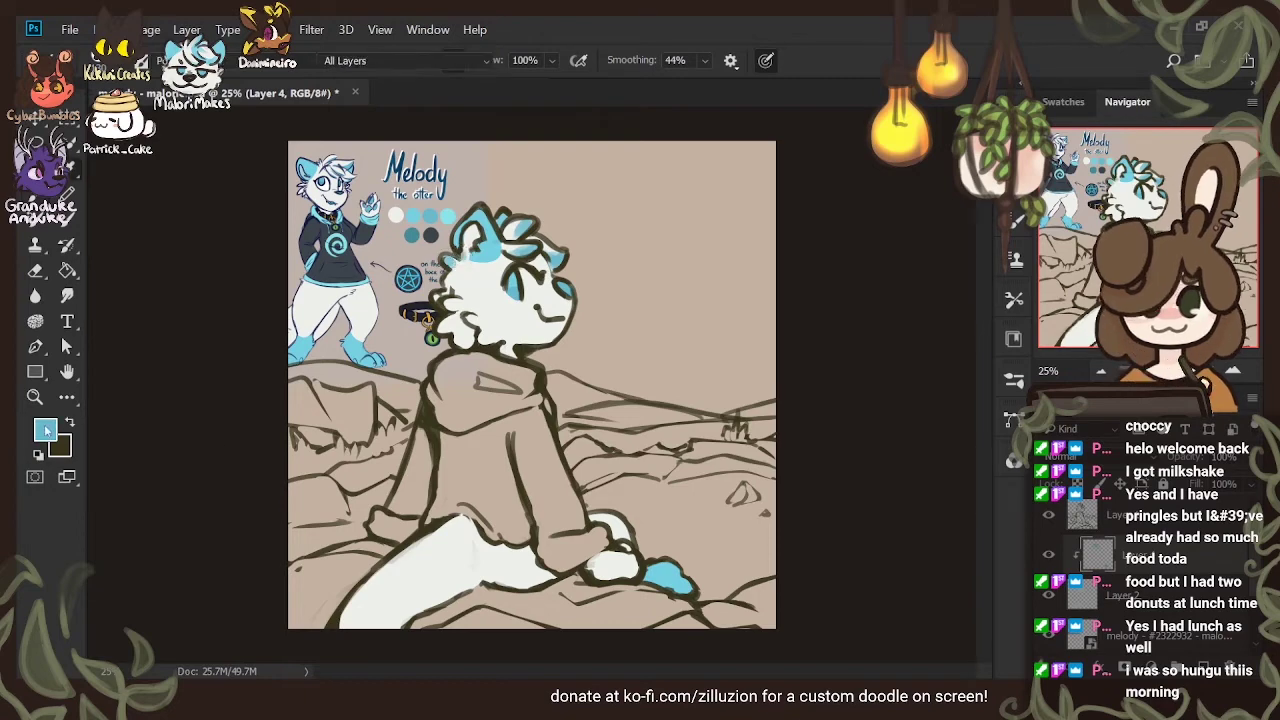
Sample the pale blue from the reference sheet's ear and paint the otter's inner ear on a new clipped layer above the white base
left_click(302, 174)
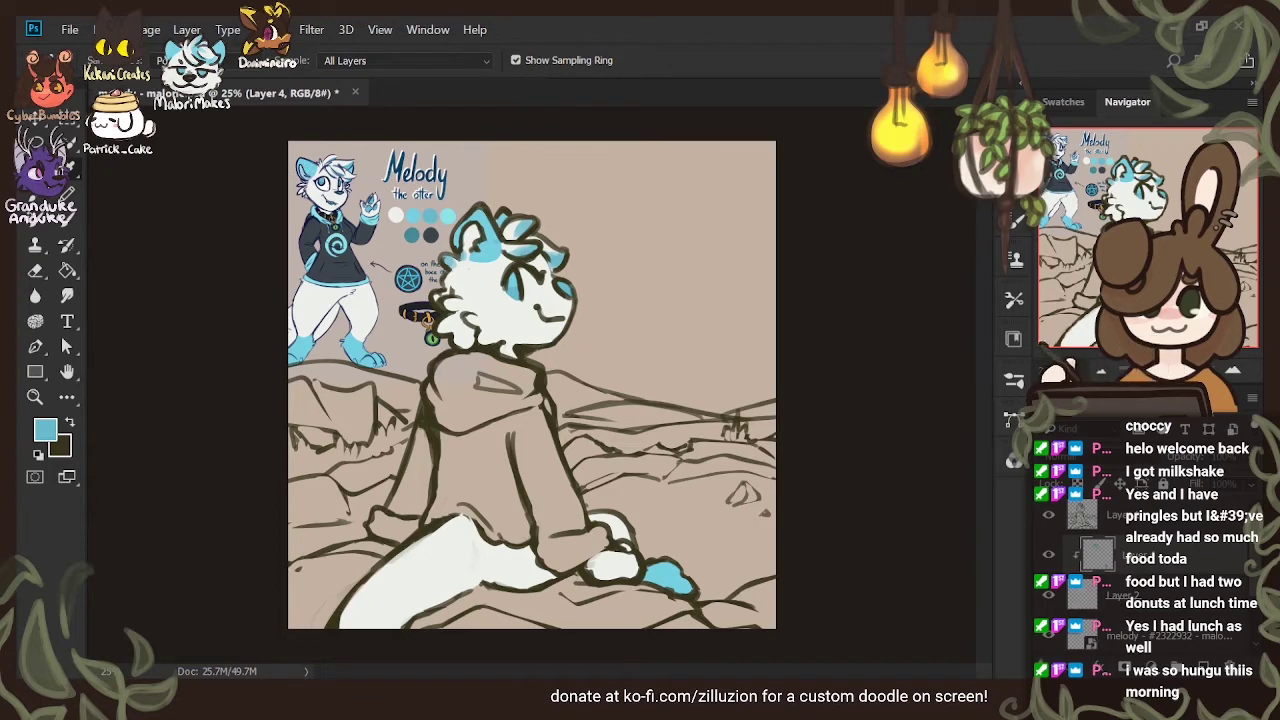
key("b")
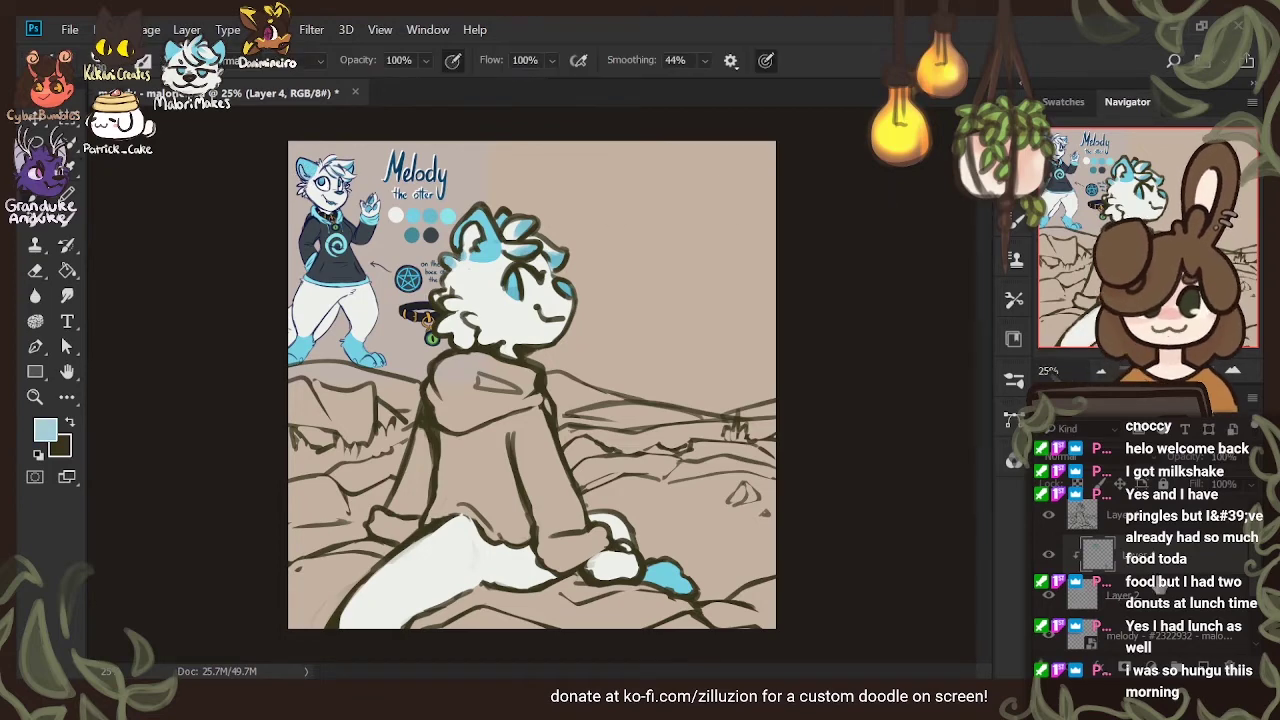
left_click(1178, 597)
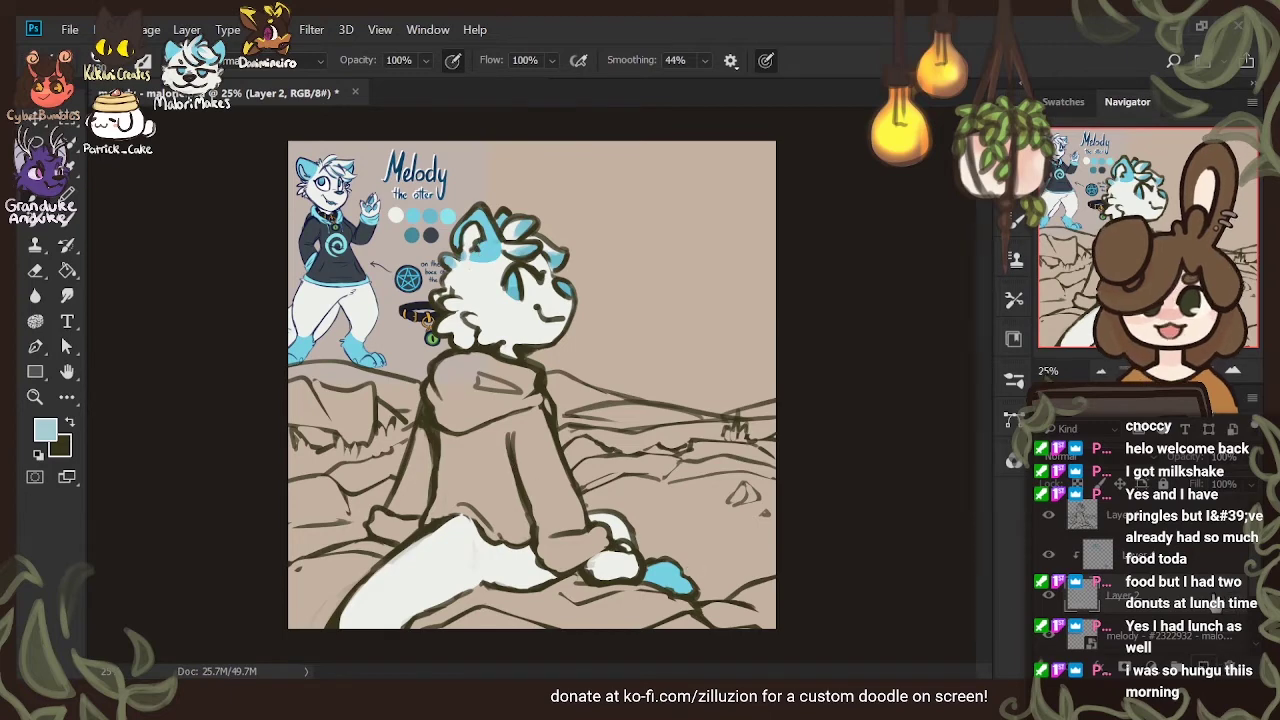
key("ctrl+alt+shift+n")
key("ctrl+alt+shift+n")
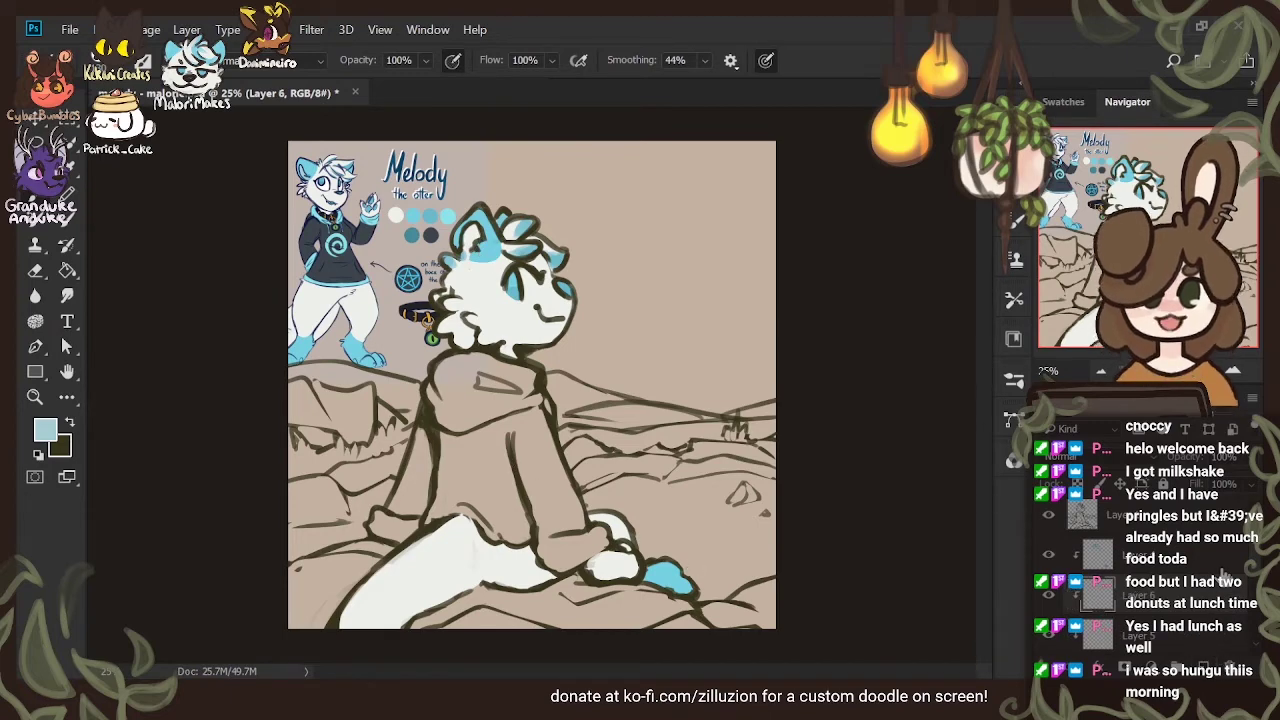
key("ctrl+z")
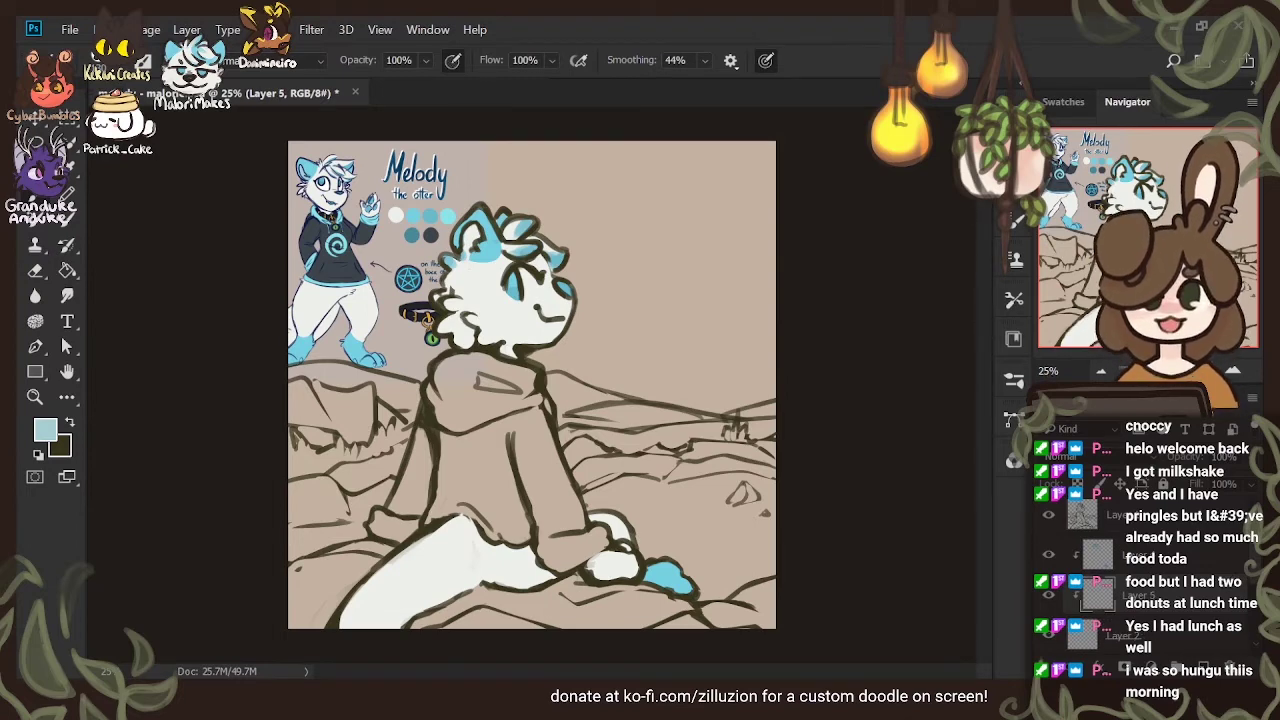
left_click_drag(466, 226, 486, 248)
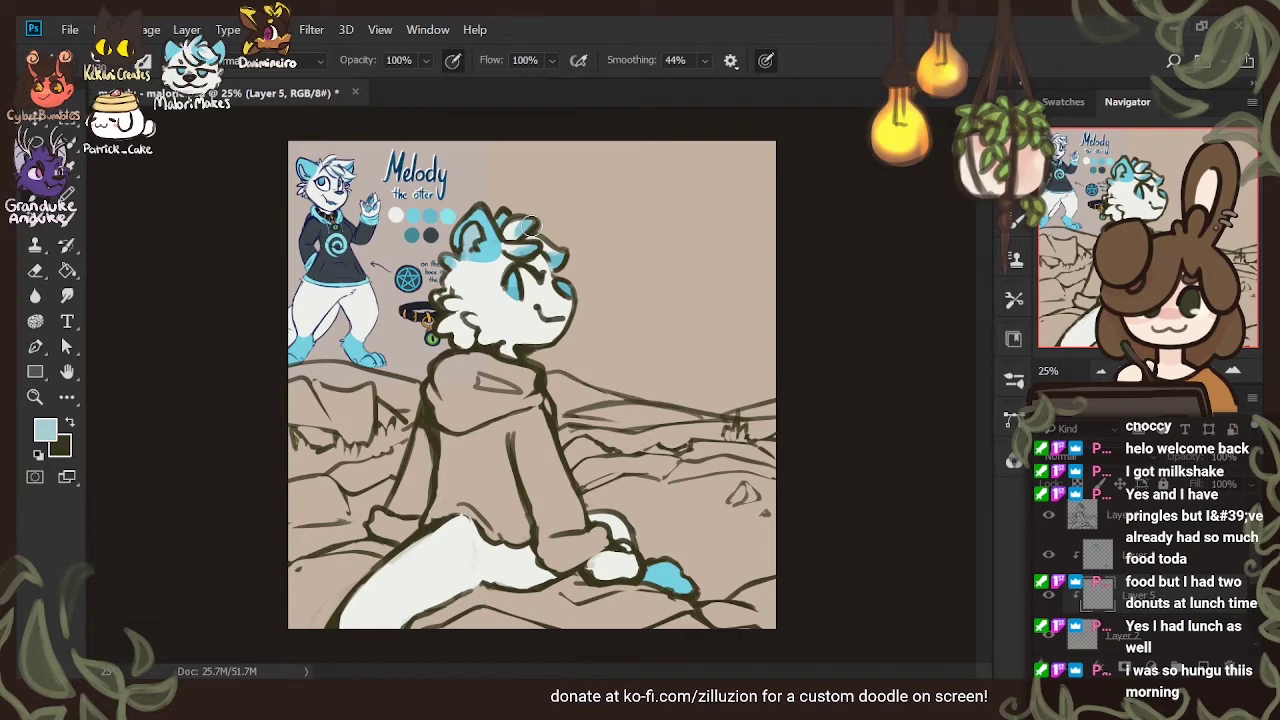
Sample light blue for the original marking layer and tidy the blue marking beneath the otter's ear with the brush and eraser
left_click(1155, 560)
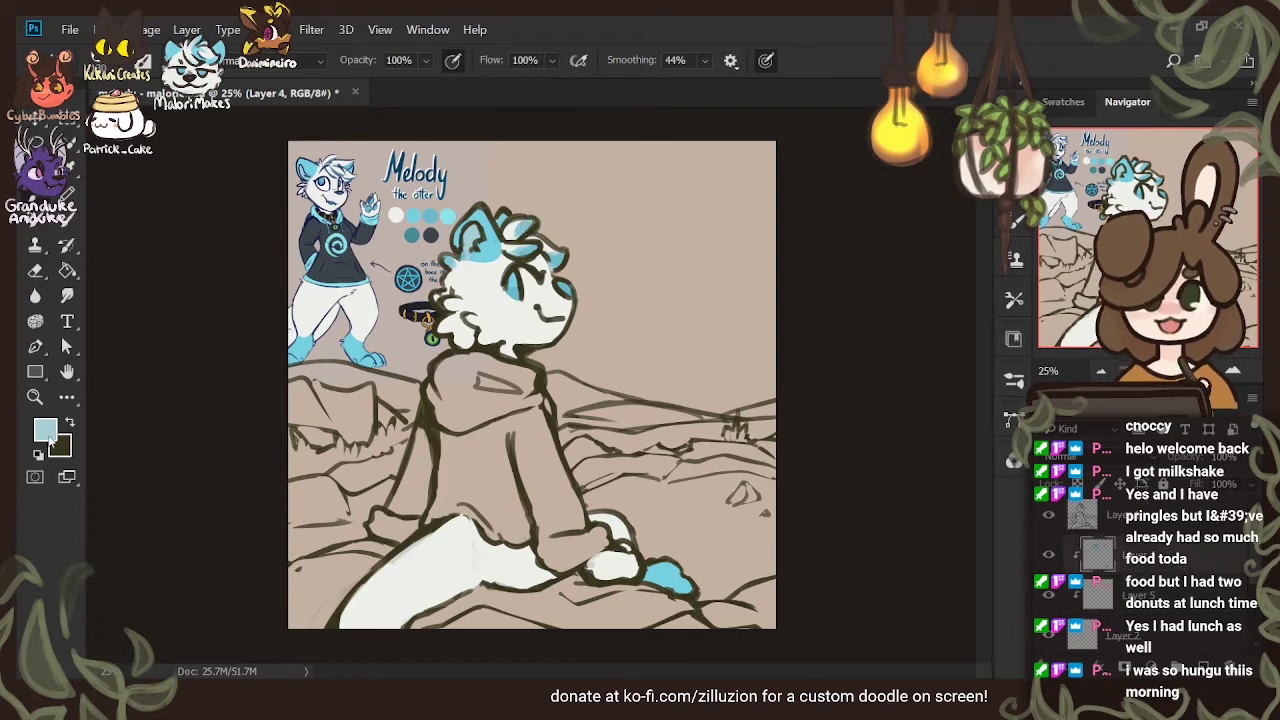
key("i")
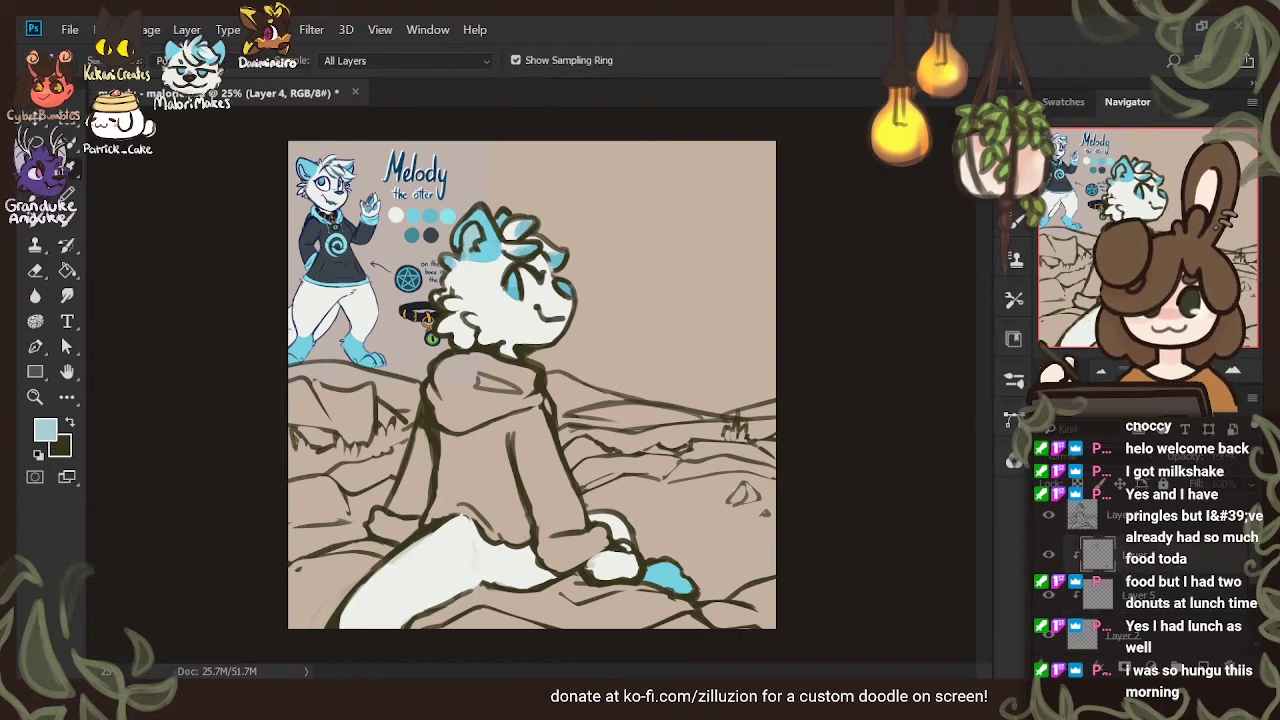
key("b")
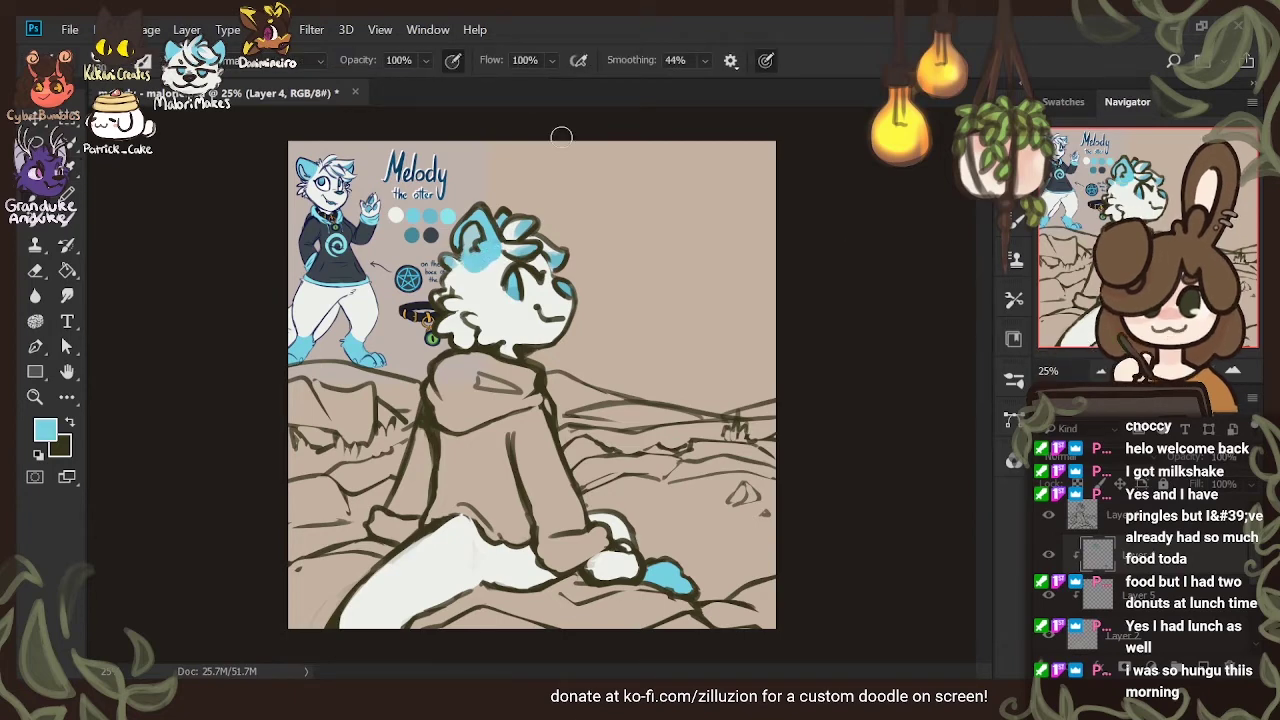
key("e")
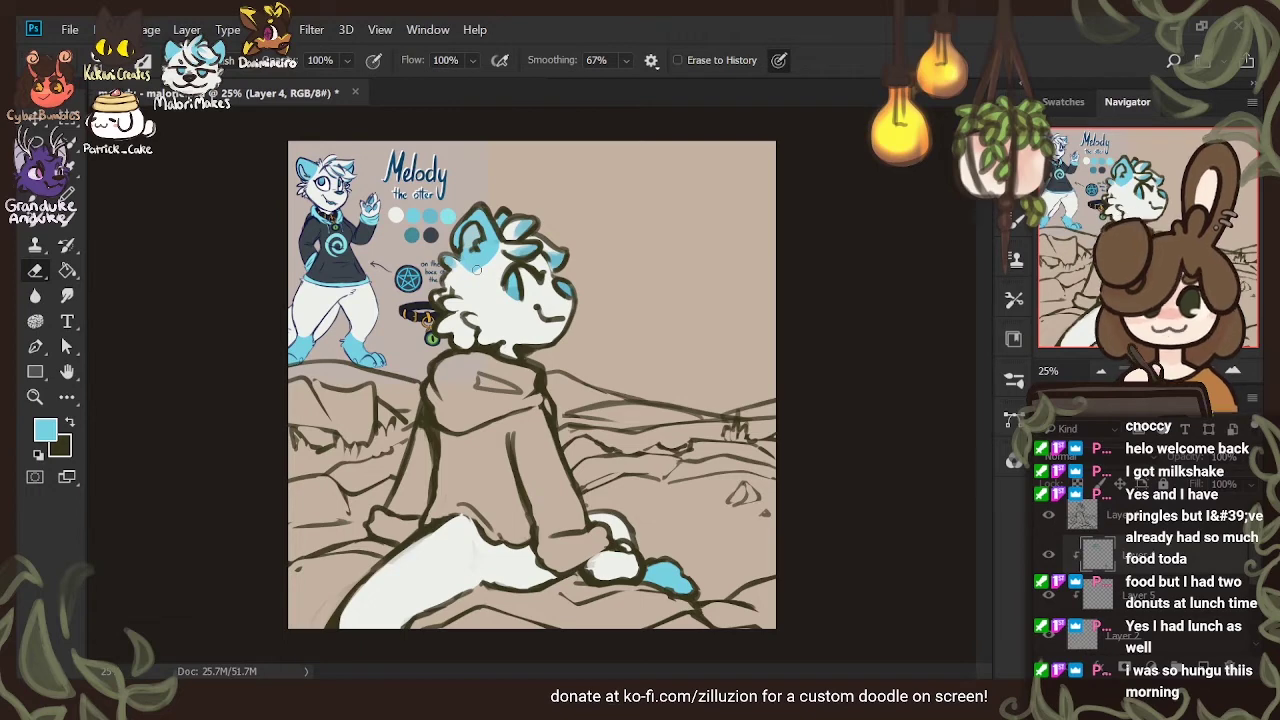
Move the Melody reference sheet up and to the left, away from the otter's head, and return to painting on the blue marking layer
scroll(1247, 586, "down", 1)
scroll(1236, 597, "down", 2)
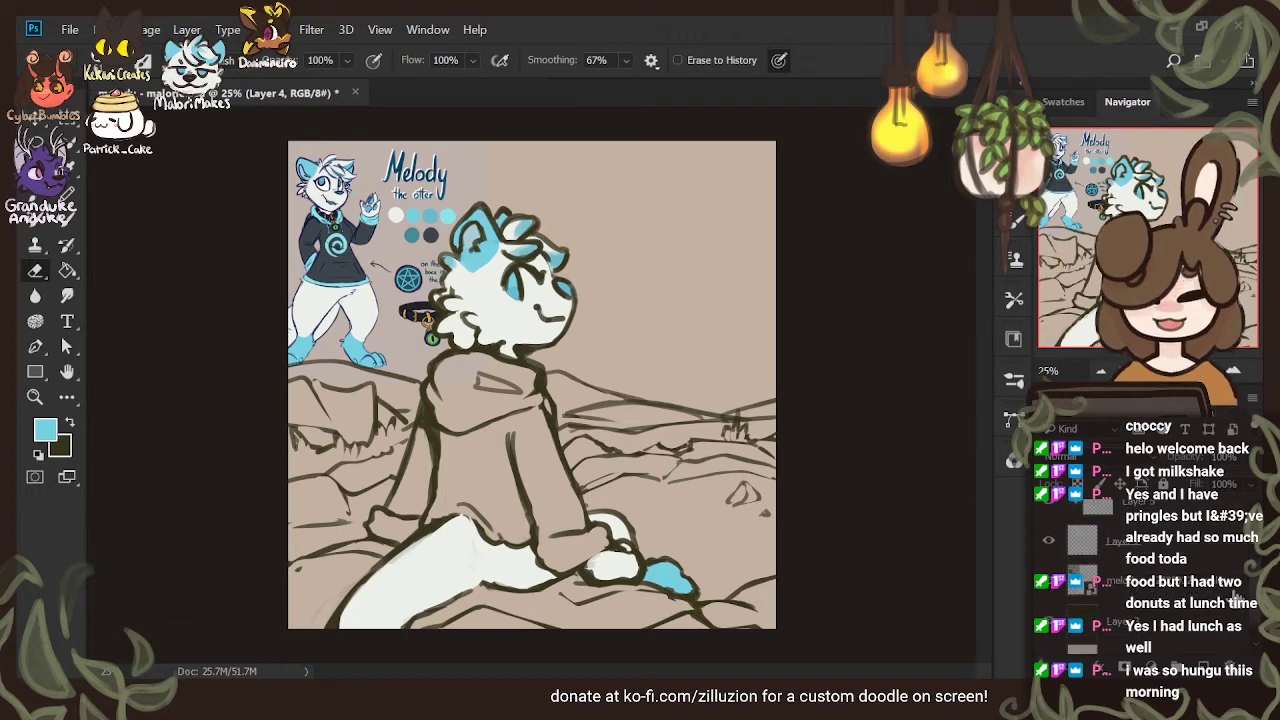
left_click(1187, 583)
key("v")
mouse_move(388, 292)
left_mouse_down()
mouse_move(420, 296)
mouse_move(426, 278)
mouse_move(420, 318)
mouse_move(364, 302)
left_mouse_up()
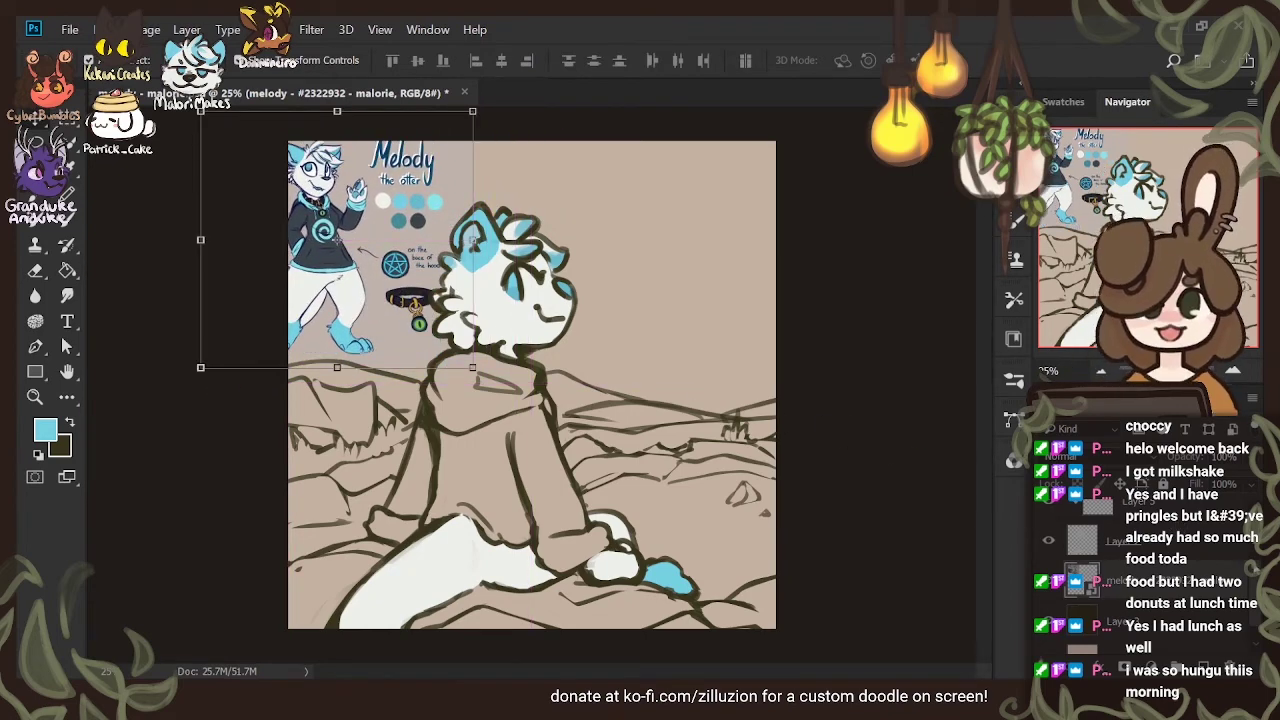
left_click_drag(1254, 585, 1254, 560)
left_click(1196, 521)
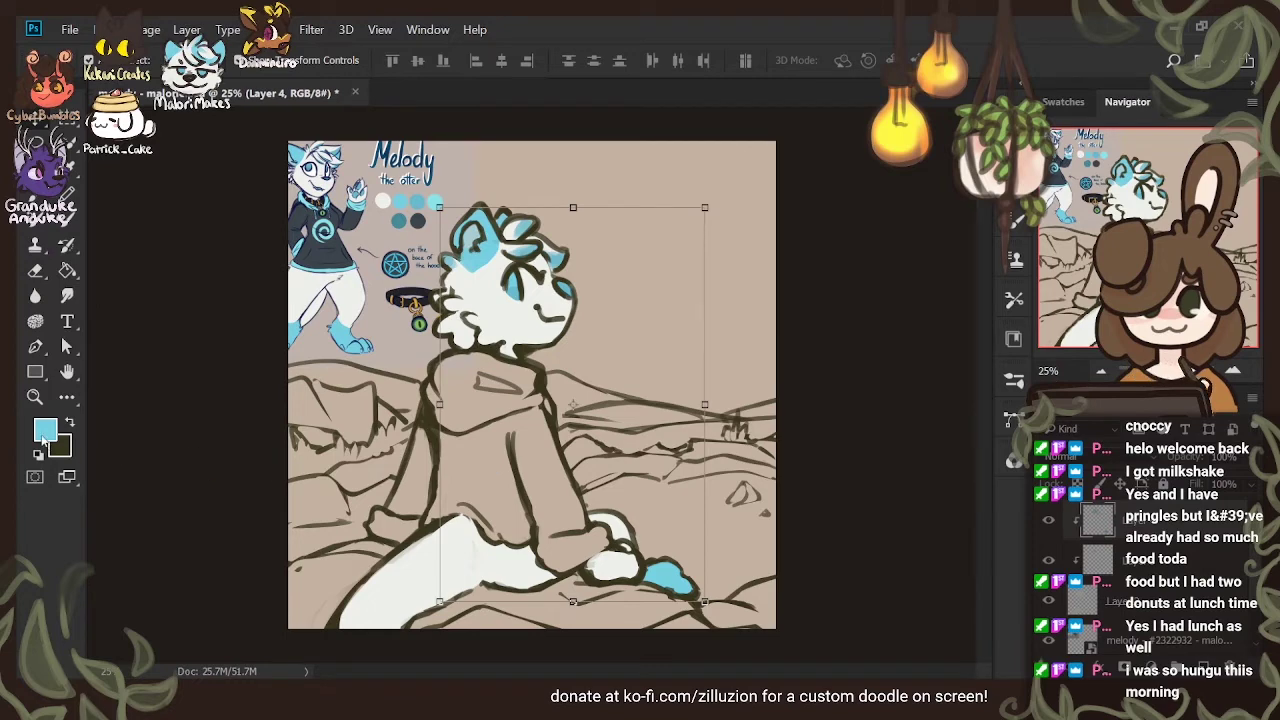
key("i")
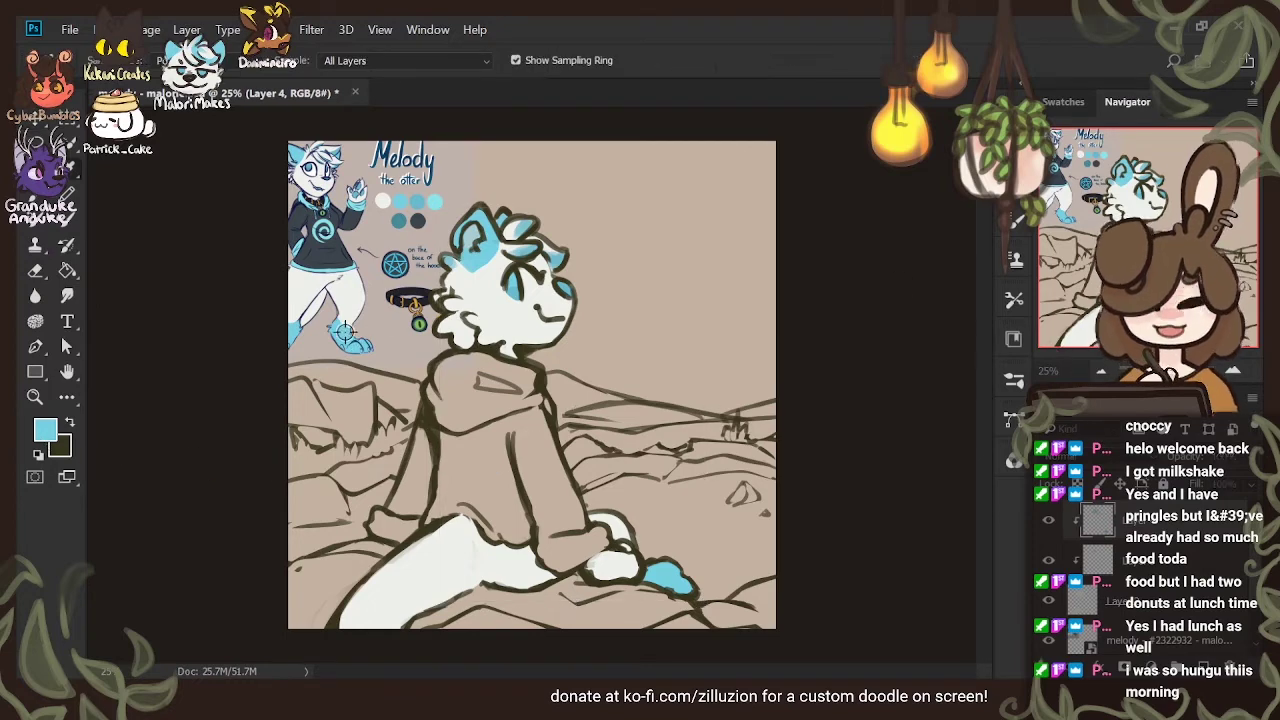
key("v")
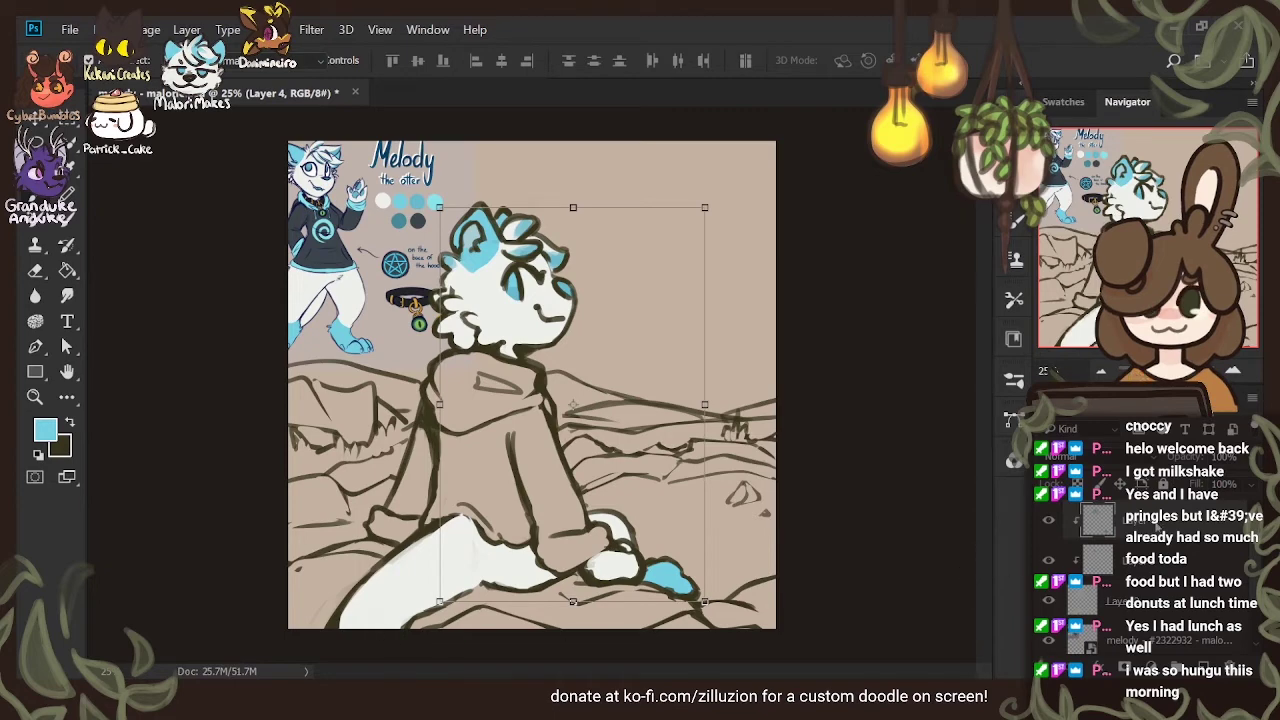
key("b")
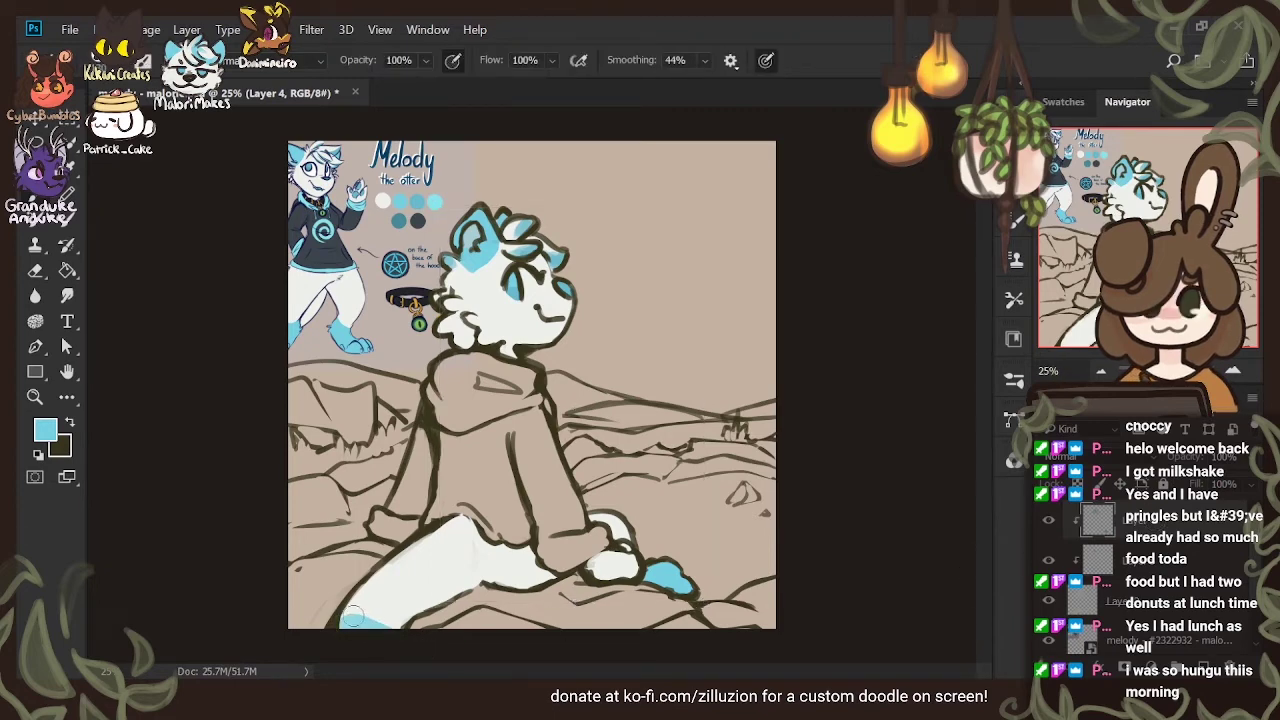
mouse_move(353, 617)
left_mouse_down()
mouse_move(394, 633)
mouse_move(384, 623)
mouse_move(452, 590)
mouse_move(332, 645)
mouse_move(421, 608)
mouse_move(356, 629)
mouse_move(330, 622)
mouse_move(460, 596)
left_mouse_up()
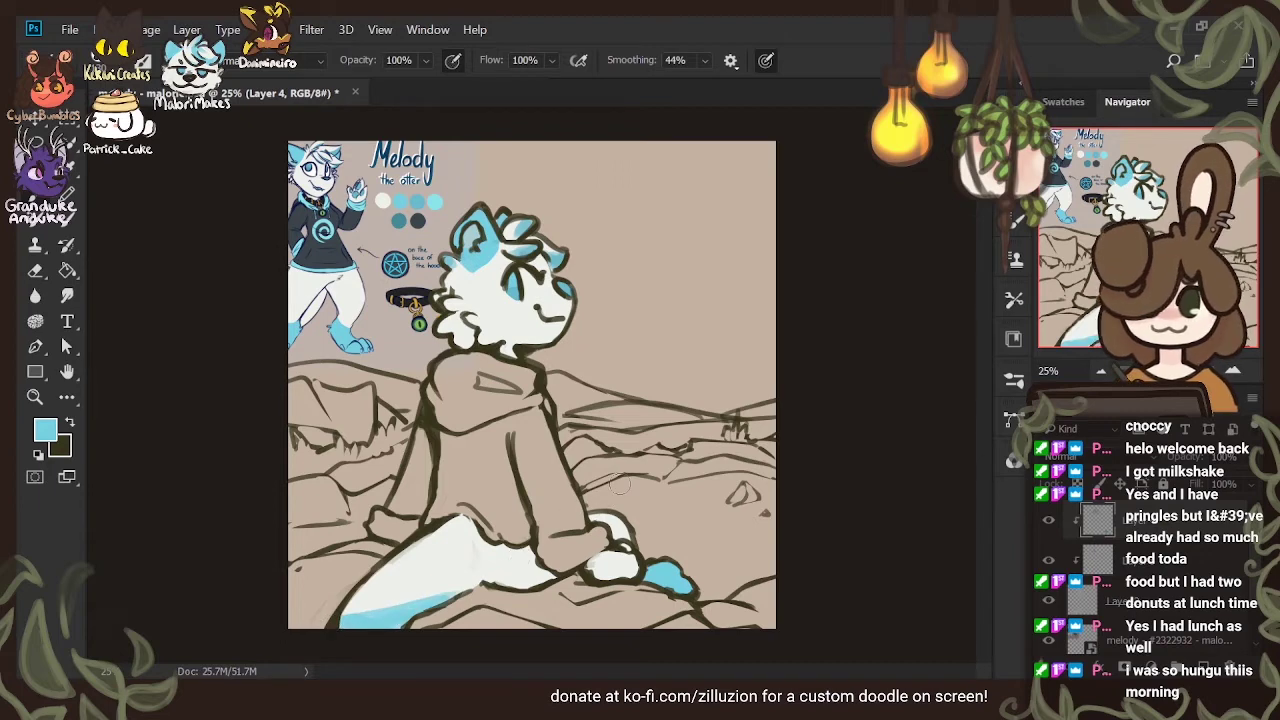
key("e")
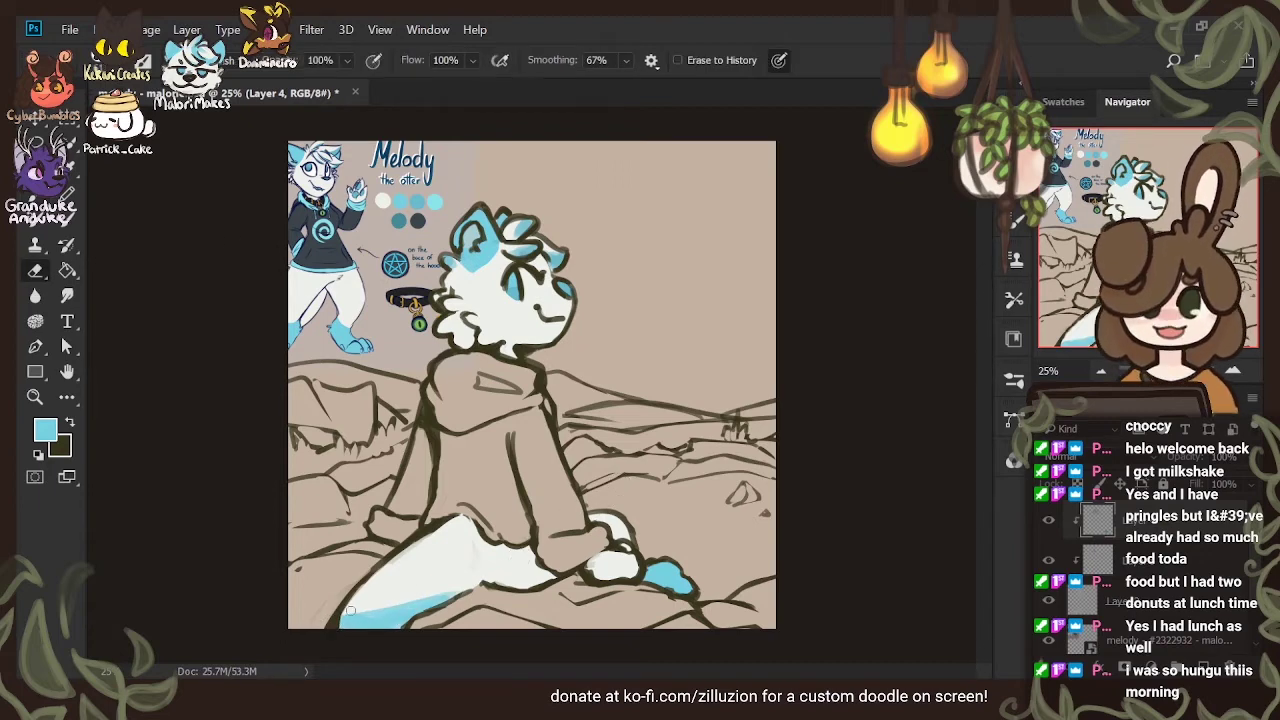
mouse_move(350, 611)
left_mouse_down()
mouse_move(521, 571)
mouse_move(327, 620)
mouse_move(448, 591)
mouse_move(371, 608)
mouse_move(316, 654)
mouse_move(381, 599)
mouse_move(447, 587)
mouse_move(330, 635)
mouse_move(428, 591)
mouse_move(488, 607)
left_mouse_up()
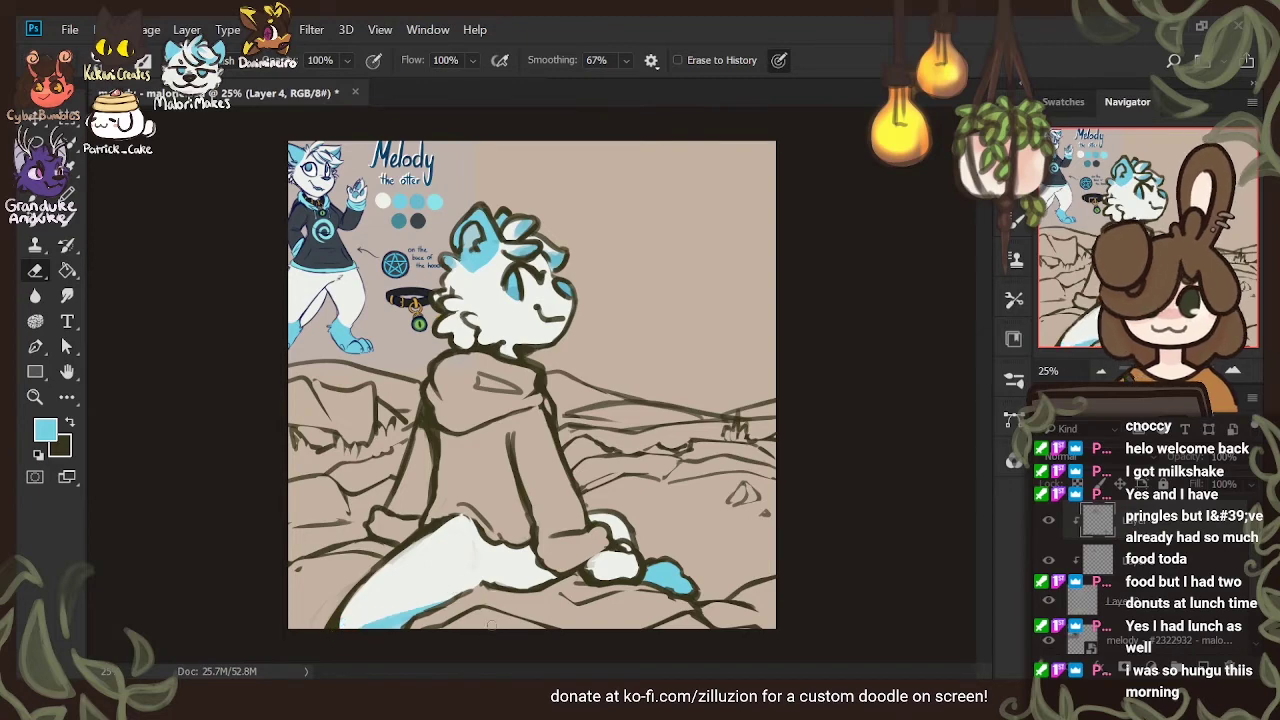
left_click_drag(420, 616, 372, 626)
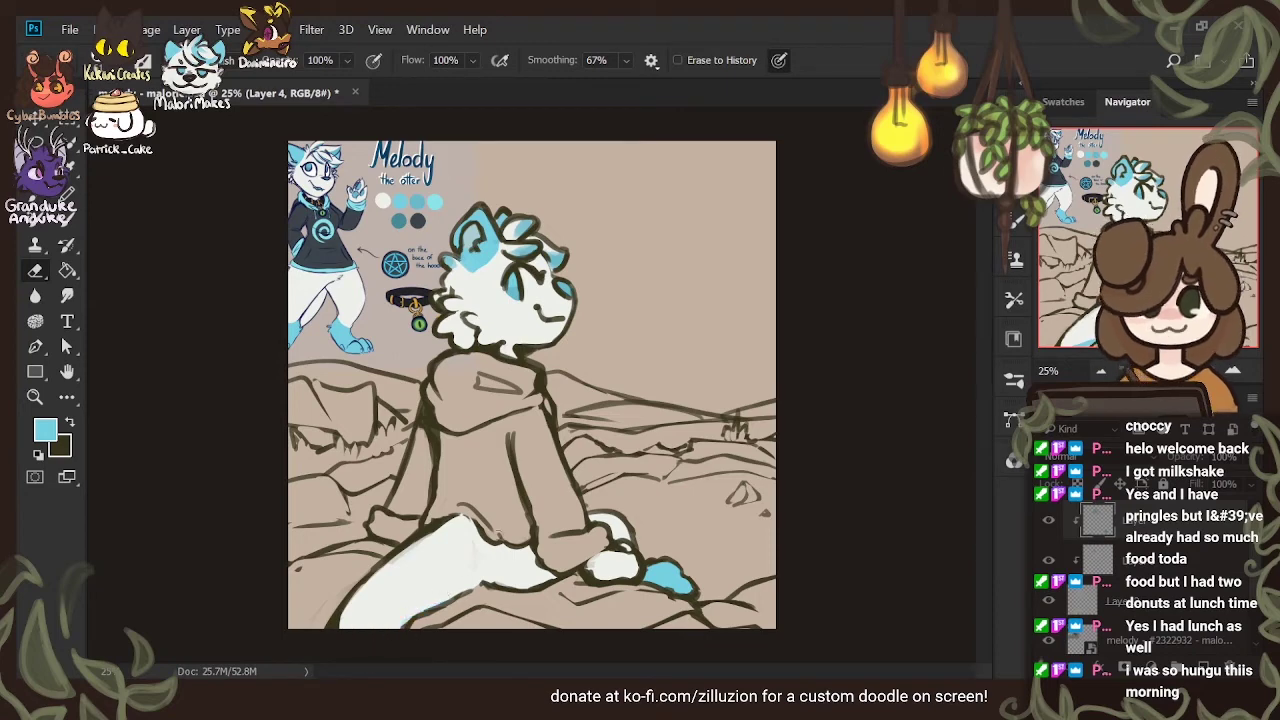
Paint the outer edge of the tail's lower end light blue and lasso around that area
key("b")
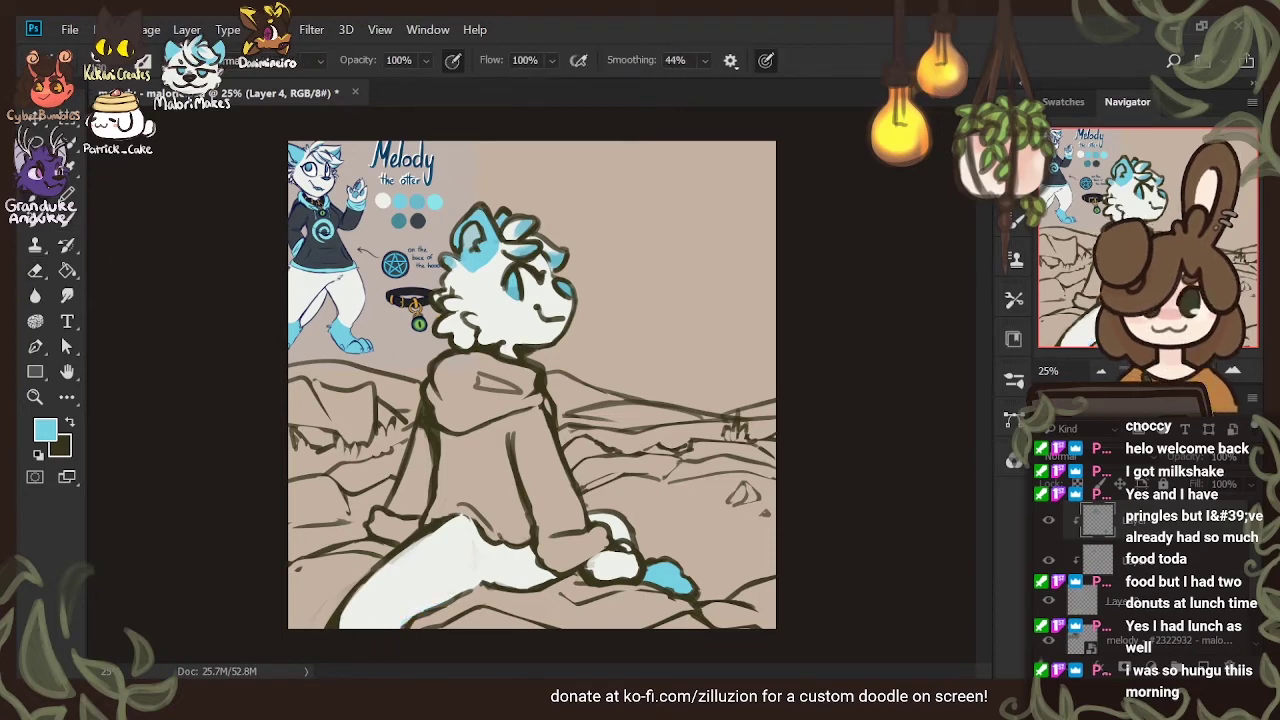
left_click_drag(359, 608, 356, 626)
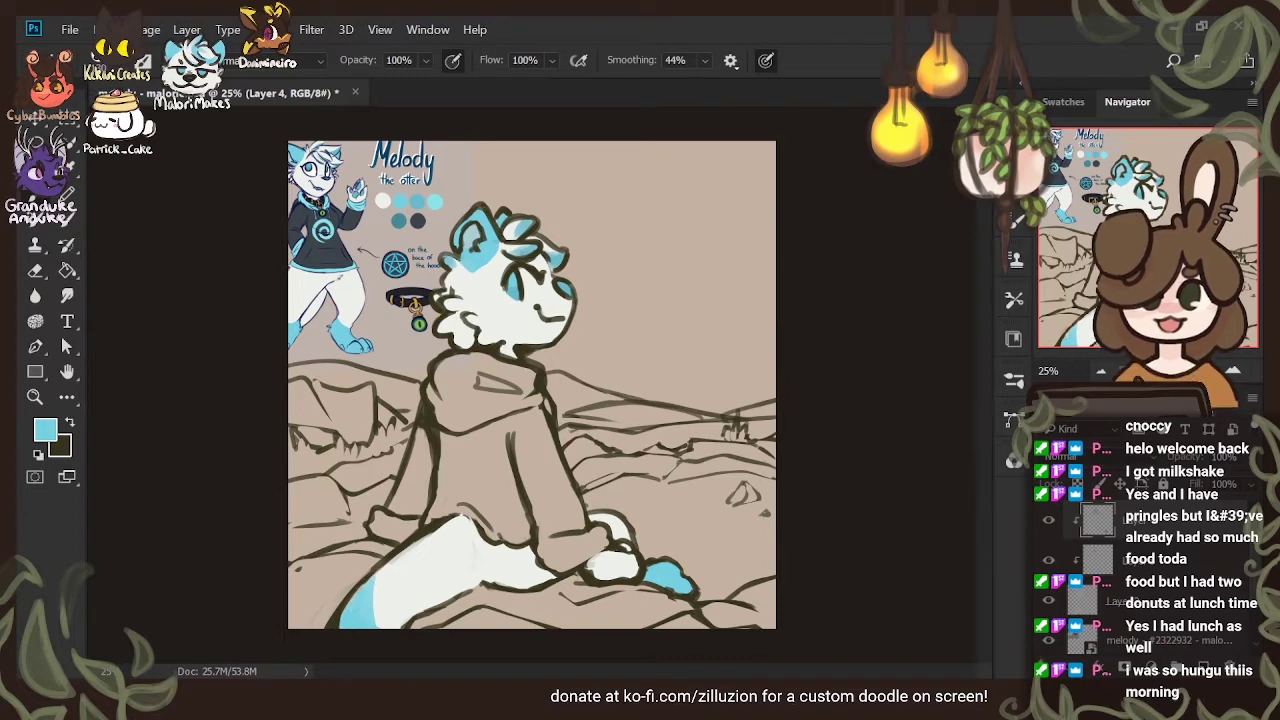
key("l")
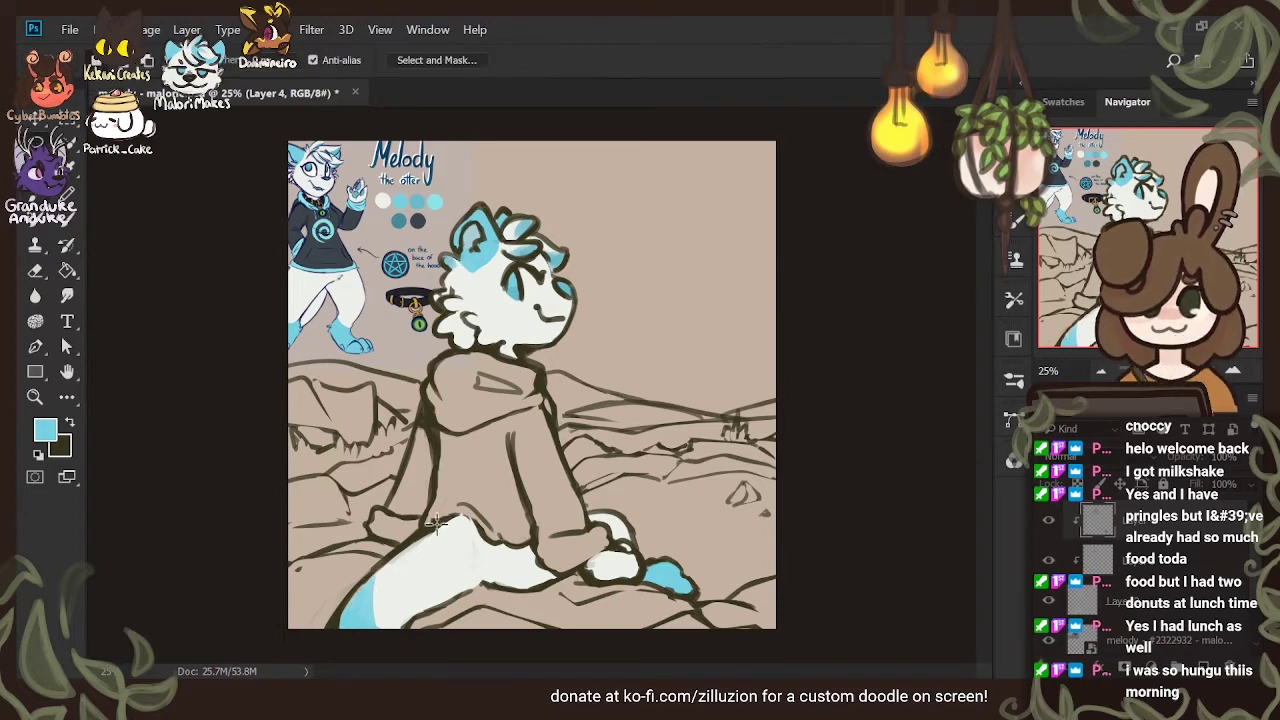
mouse_move(424, 562)
left_mouse_down()
mouse_move(297, 626)
mouse_move(407, 646)
mouse_move(440, 595)
left_mouse_up()
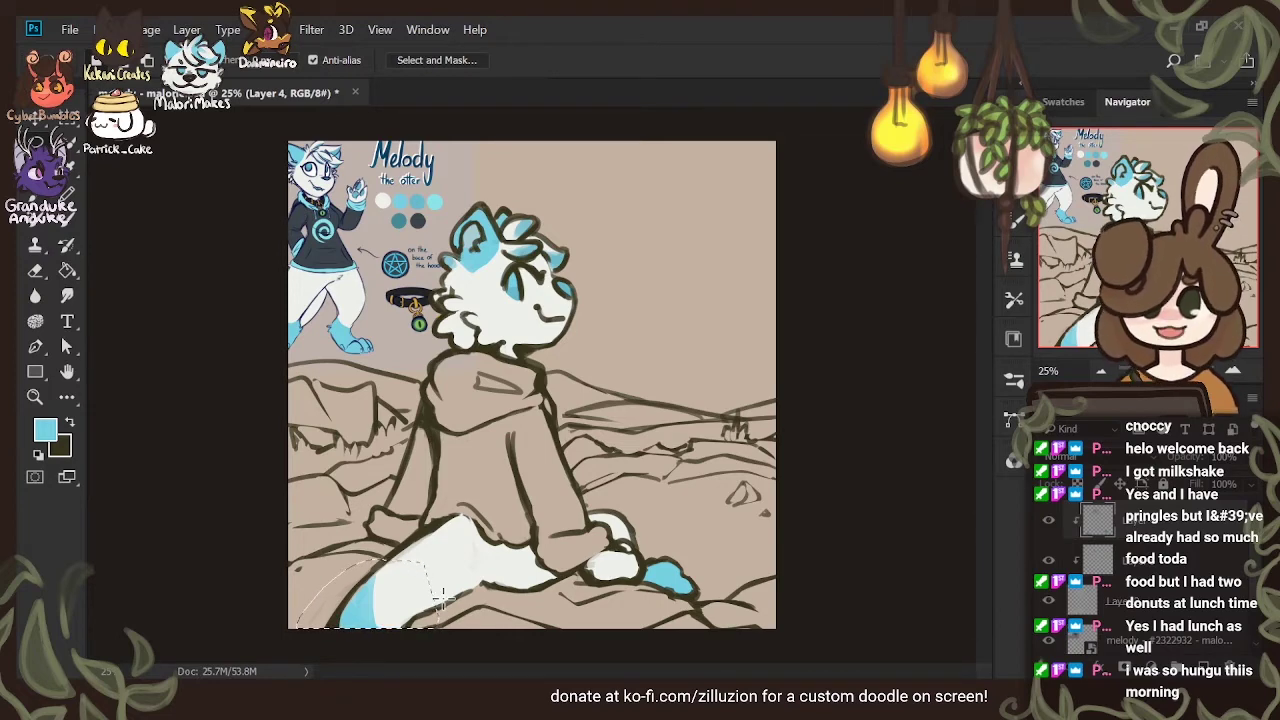
Add a new layer beneath the white base, load the hoodie's dark slate colour onto the brush, and clear the selection
left_click(1192, 640)
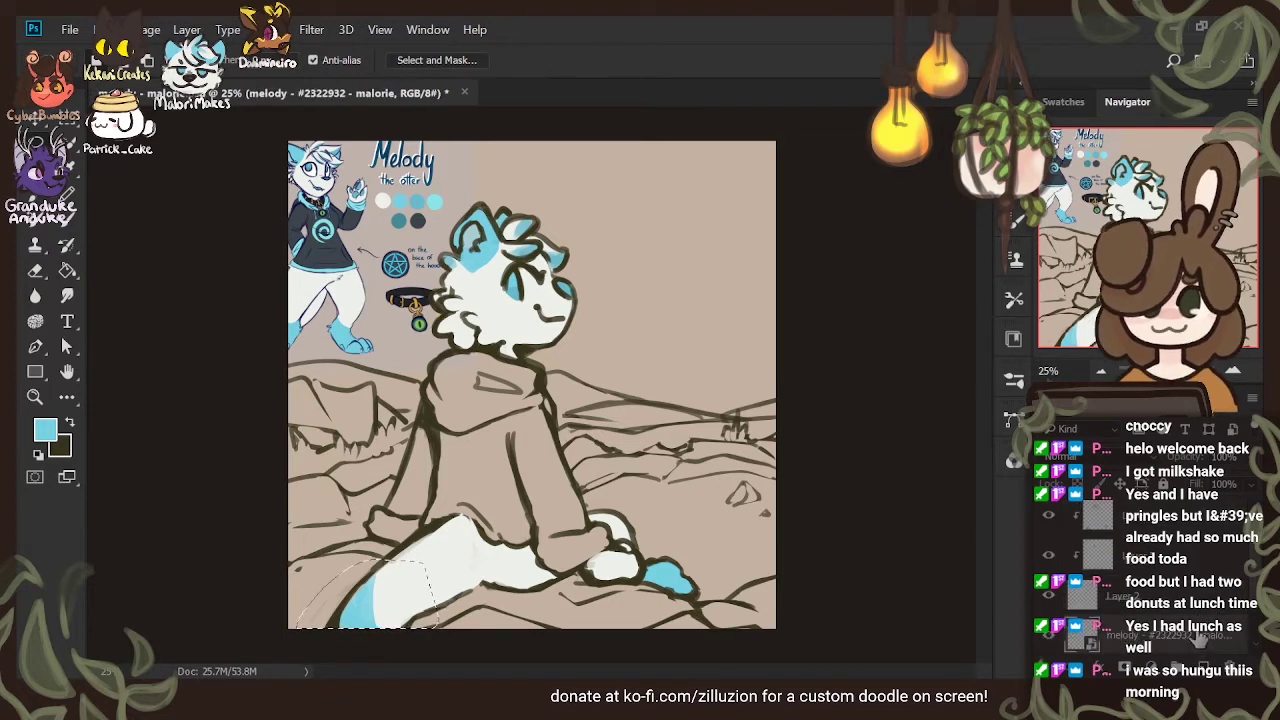
left_click(1204, 667)
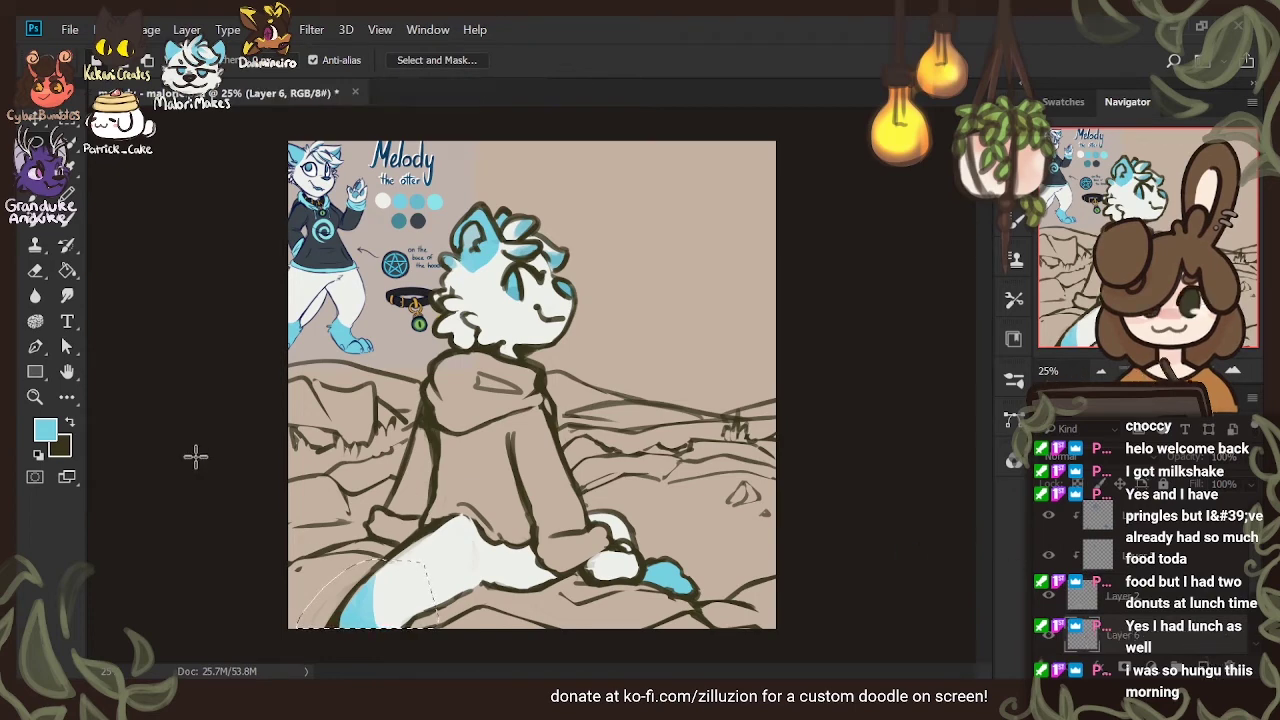
left_click(43, 429)
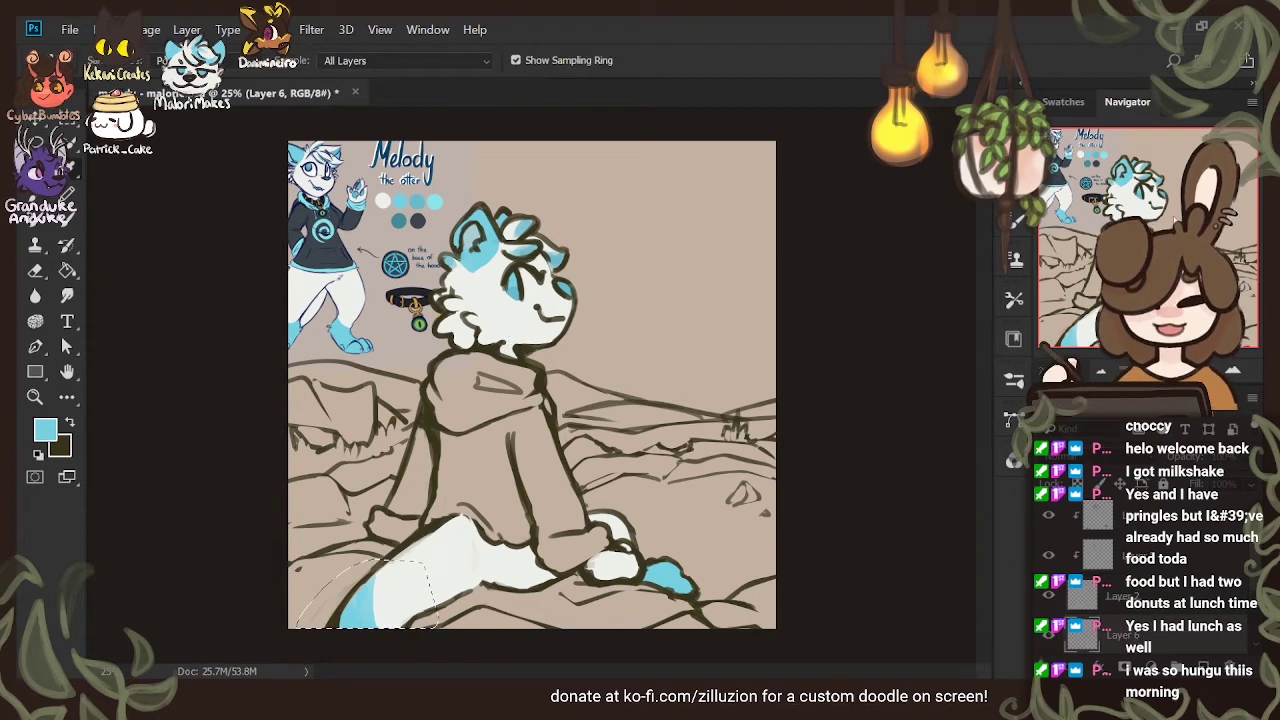
left_click(503, 383)
key("b")
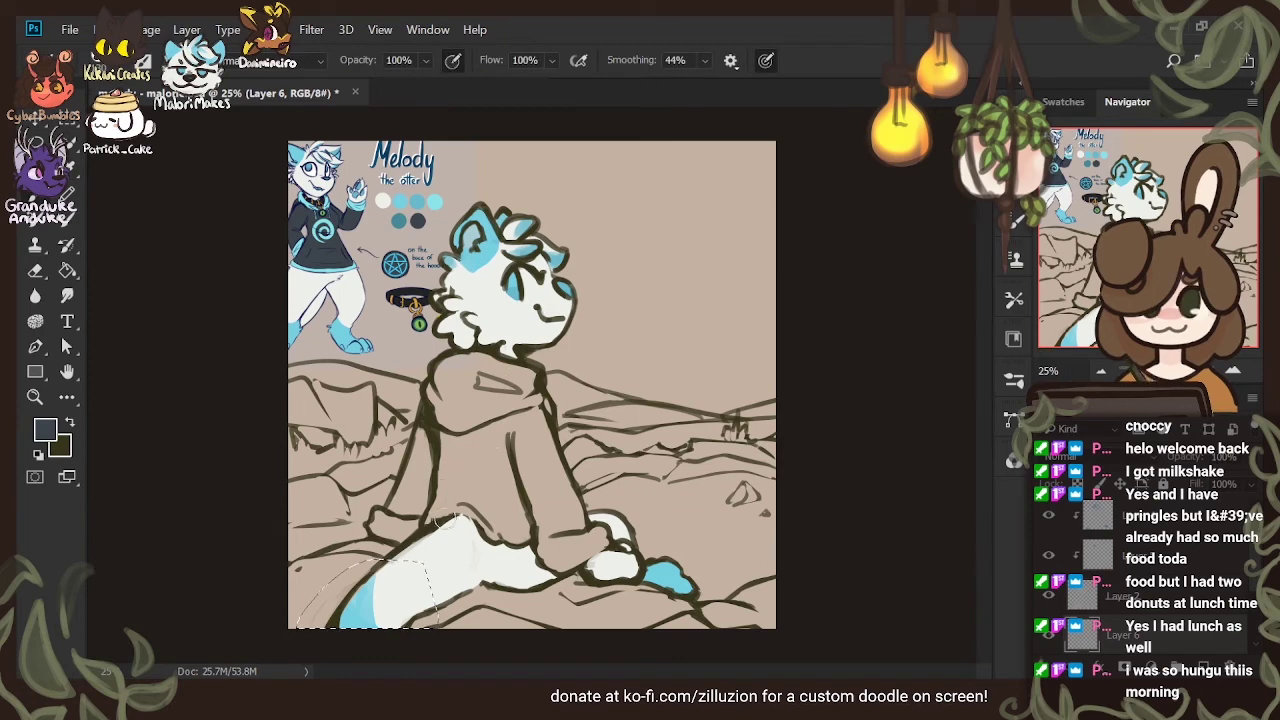
key("ctrl+d")
key("l")
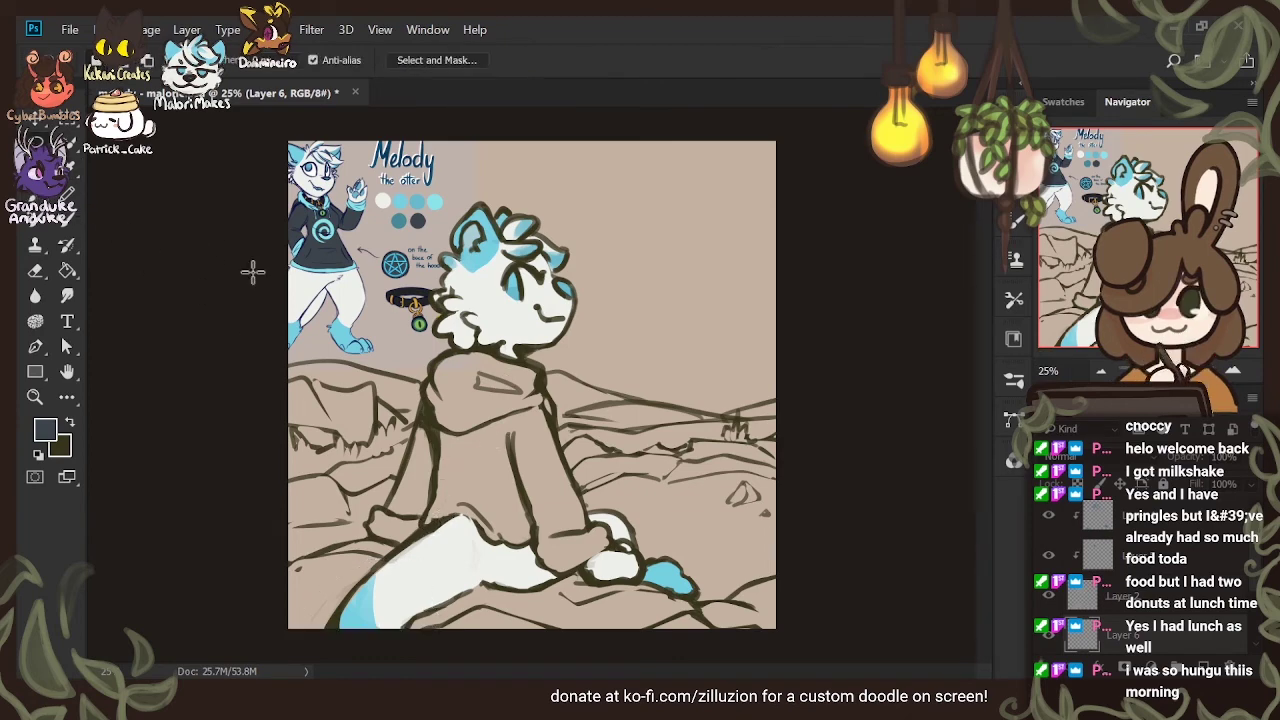
key("b")
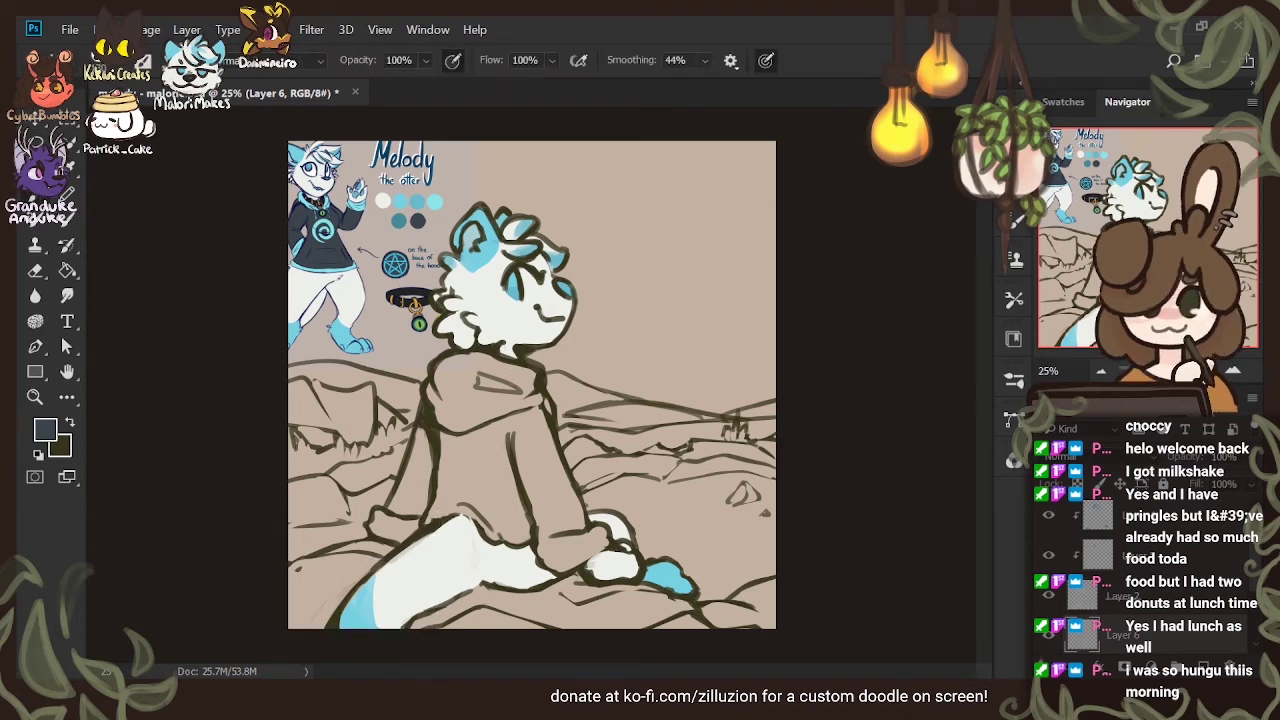
Fill the otter's hoodie with dark slate, covering the hood, body and both sleeves inside the line art
mouse_move(430, 516)
left_mouse_down()
mouse_move(484, 496)
mouse_move(446, 514)
mouse_move(522, 502)
mouse_move(439, 511)
mouse_move(444, 433)
left_mouse_up()
mouse_move(452, 366)
left_mouse_down()
mouse_move(432, 405)
mouse_move(452, 436)
left_mouse_up()
mouse_move(450, 365)
left_mouse_down()
mouse_move(495, 367)
mouse_move(448, 364)
mouse_move(513, 373)
mouse_move(502, 370)
mouse_move(537, 384)
mouse_move(541, 415)
mouse_move(523, 391)
mouse_move(550, 432)
left_mouse_up()
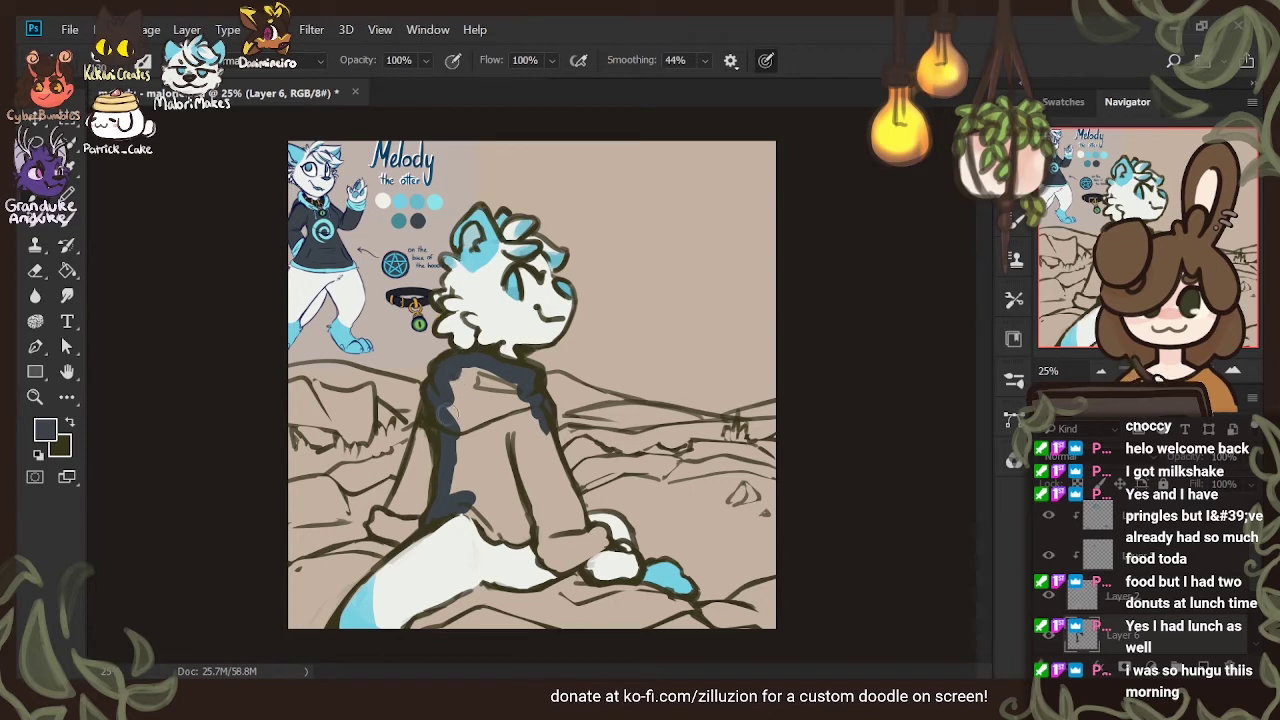
mouse_move(452, 415)
left_mouse_down()
mouse_move(454, 446)
mouse_move(479, 366)
mouse_move(456, 418)
mouse_move(449, 503)
mouse_move(479, 361)
mouse_move(470, 444)
mouse_move(499, 529)
mouse_move(459, 504)
mouse_move(508, 548)
left_mouse_up()
mouse_move(465, 508)
left_mouse_down()
mouse_move(498, 544)
mouse_move(498, 501)
left_mouse_up()
mouse_move(521, 543)
left_mouse_down()
mouse_move(532, 520)
mouse_move(505, 528)
mouse_move(517, 532)
mouse_move(522, 462)
left_mouse_up()
mouse_move(532, 368)
left_mouse_down()
mouse_move(498, 373)
mouse_move(481, 457)
mouse_move(499, 526)
mouse_move(503, 380)
mouse_move(497, 534)
mouse_move(527, 390)
mouse_move(514, 387)
mouse_move(536, 546)
mouse_move(524, 398)
mouse_move(533, 489)
mouse_move(553, 529)
mouse_move(541, 417)
mouse_move(565, 533)
mouse_move(575, 538)
mouse_move(556, 469)
mouse_move(582, 556)
mouse_move(551, 440)
mouse_move(588, 555)
left_mouse_up()
mouse_move(549, 502)
left_mouse_down()
mouse_move(550, 563)
mouse_move(541, 542)
mouse_move(563, 566)
mouse_move(551, 556)
mouse_move(590, 552)
mouse_move(552, 565)
mouse_move(577, 565)
mouse_move(563, 566)
mouse_move(623, 533)
mouse_move(575, 551)
mouse_move(563, 524)
mouse_move(558, 556)
mouse_move(583, 531)
left_mouse_up()
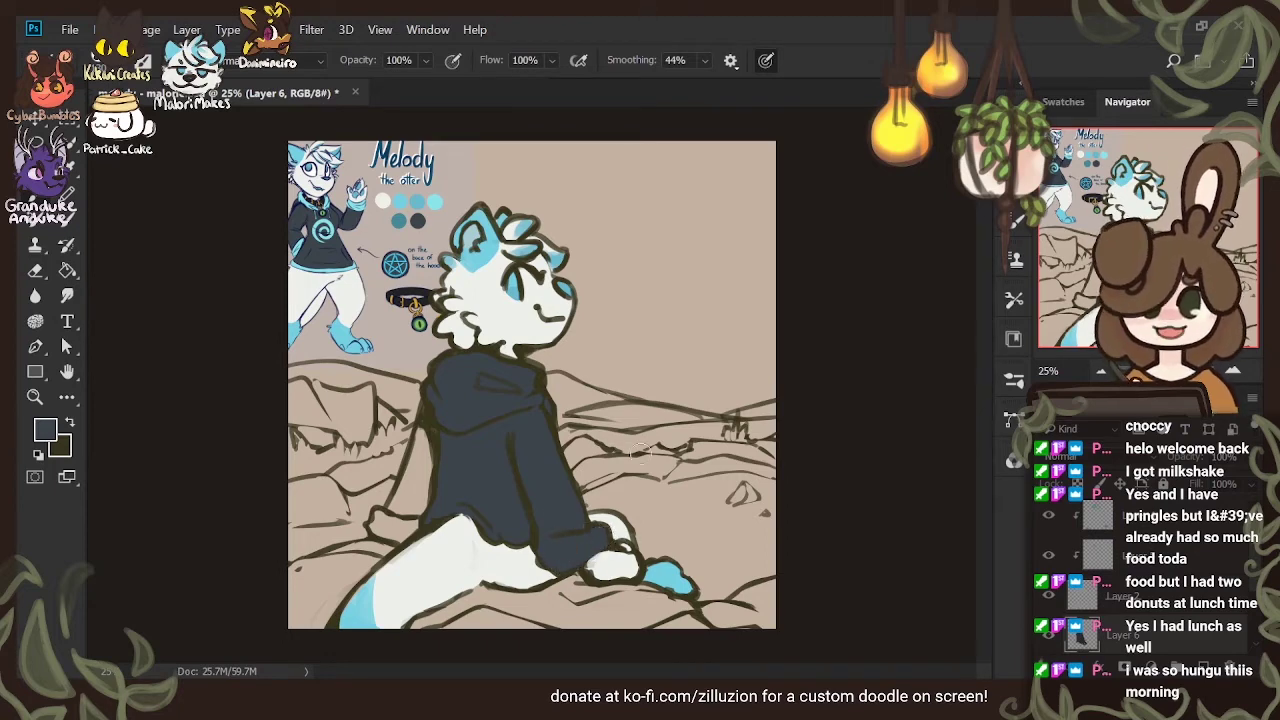
mouse_move(372, 520)
left_mouse_down()
mouse_move(427, 518)
mouse_move(407, 539)
mouse_move(446, 498)
mouse_move(396, 529)
mouse_move(426, 490)
mouse_move(417, 495)
mouse_move(433, 433)
mouse_move(394, 512)
mouse_move(430, 404)
mouse_move(409, 526)
mouse_move(445, 430)
mouse_move(429, 500)
mouse_move(389, 527)
mouse_move(437, 437)
mouse_move(428, 400)
left_mouse_up()
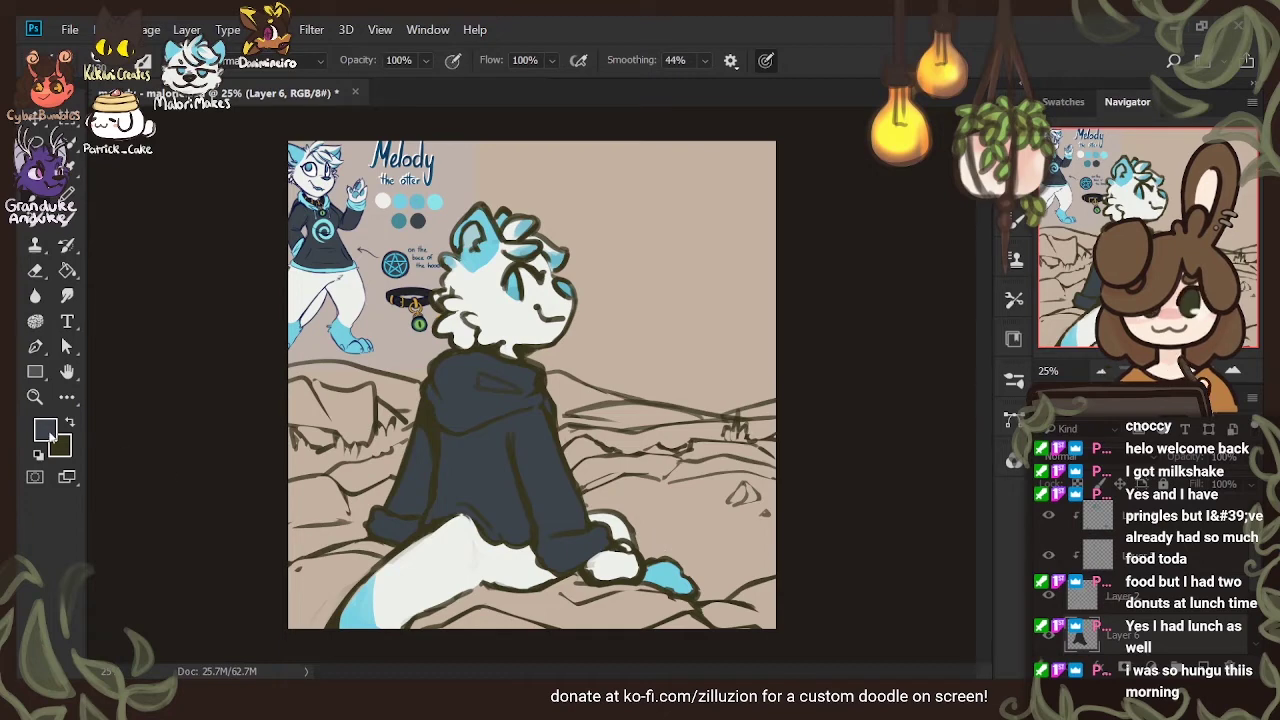
Sample the light cyan from the reference hoodie's swirl and paint the otter's hoodie cuffs, hood and bottom hem with it
key("i")
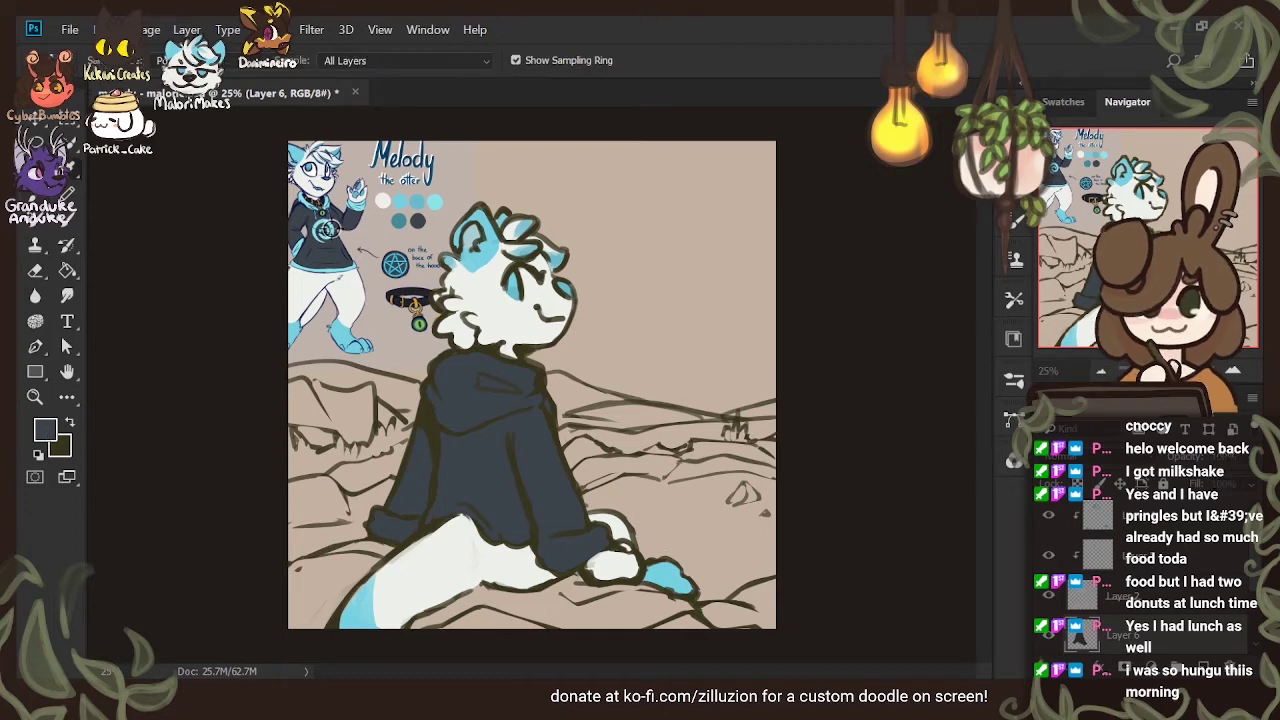
left_click(325, 229)
key("b")
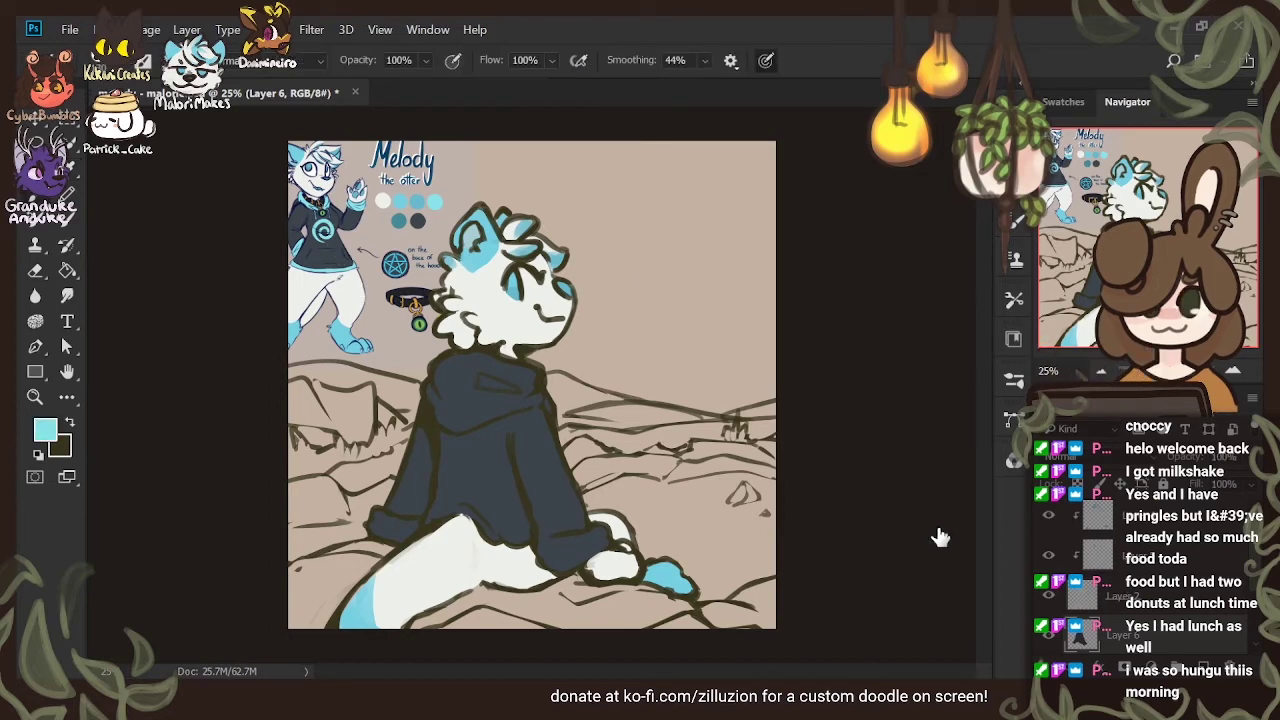
mouse_move(571, 550)
left_mouse_down()
mouse_move(600, 536)
mouse_move(538, 550)
mouse_move(592, 538)
mouse_move(556, 566)
mouse_move(582, 557)
left_mouse_up()
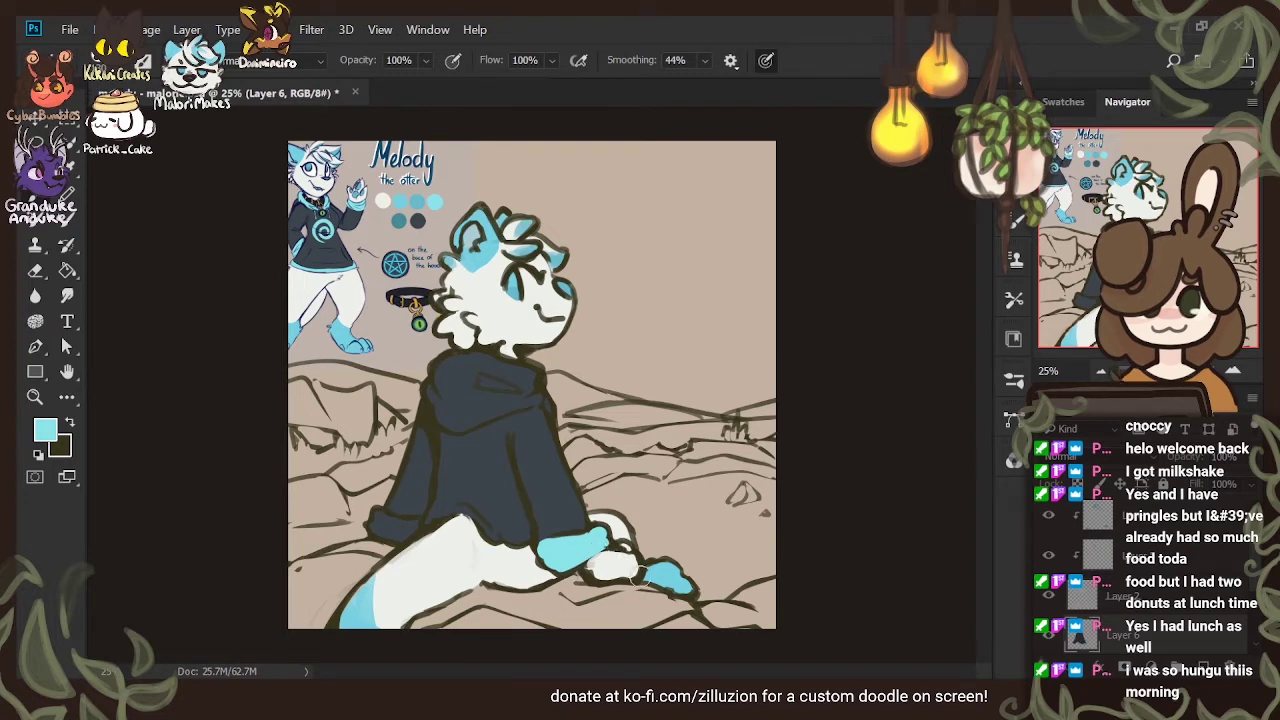
mouse_move(390, 522)
left_mouse_down()
mouse_move(376, 520)
mouse_move(386, 536)
left_mouse_up()
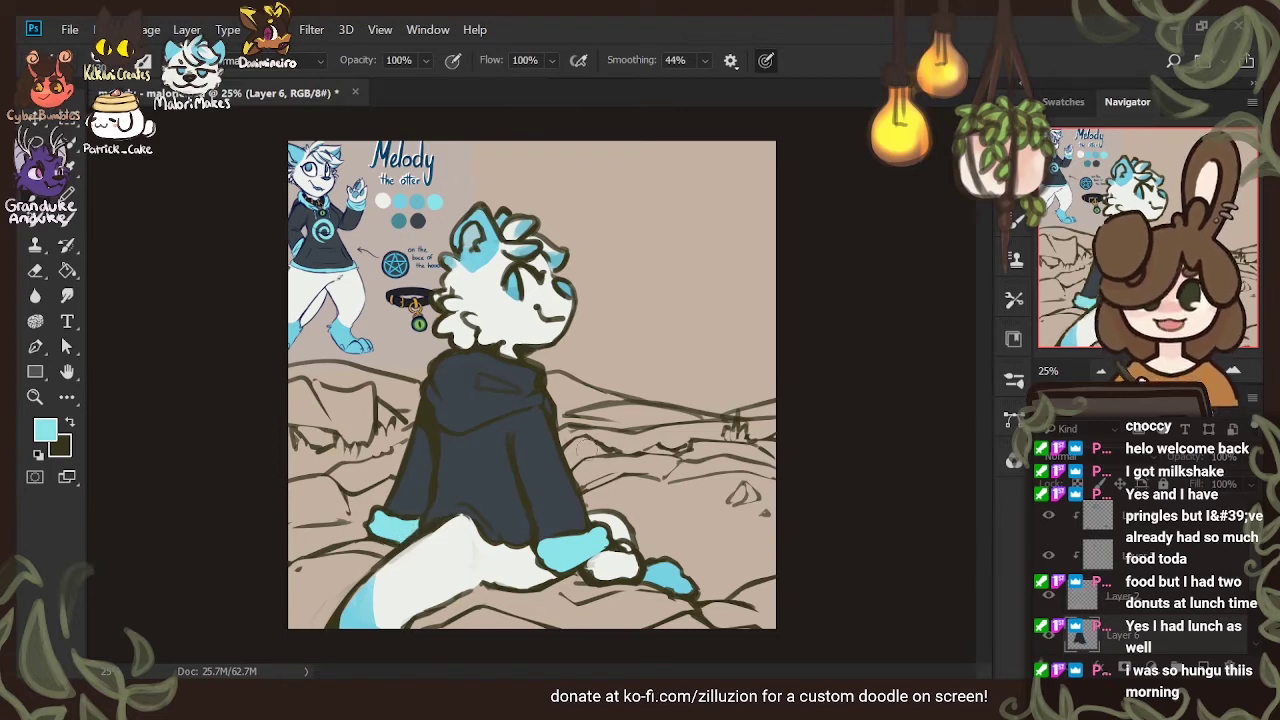
mouse_move(452, 422)
left_mouse_down()
mouse_move(434, 385)
mouse_move(462, 360)
mouse_move(477, 366)
mouse_move(449, 359)
mouse_move(504, 364)
mouse_move(524, 382)
mouse_move(504, 369)
mouse_move(514, 411)
mouse_move(461, 415)
mouse_move(541, 413)
mouse_move(539, 400)
mouse_move(468, 421)
mouse_move(521, 412)
mouse_move(437, 412)
mouse_move(486, 415)
mouse_move(499, 391)
mouse_move(453, 406)
mouse_move(518, 371)
mouse_move(448, 388)
mouse_move(500, 419)
left_mouse_up()
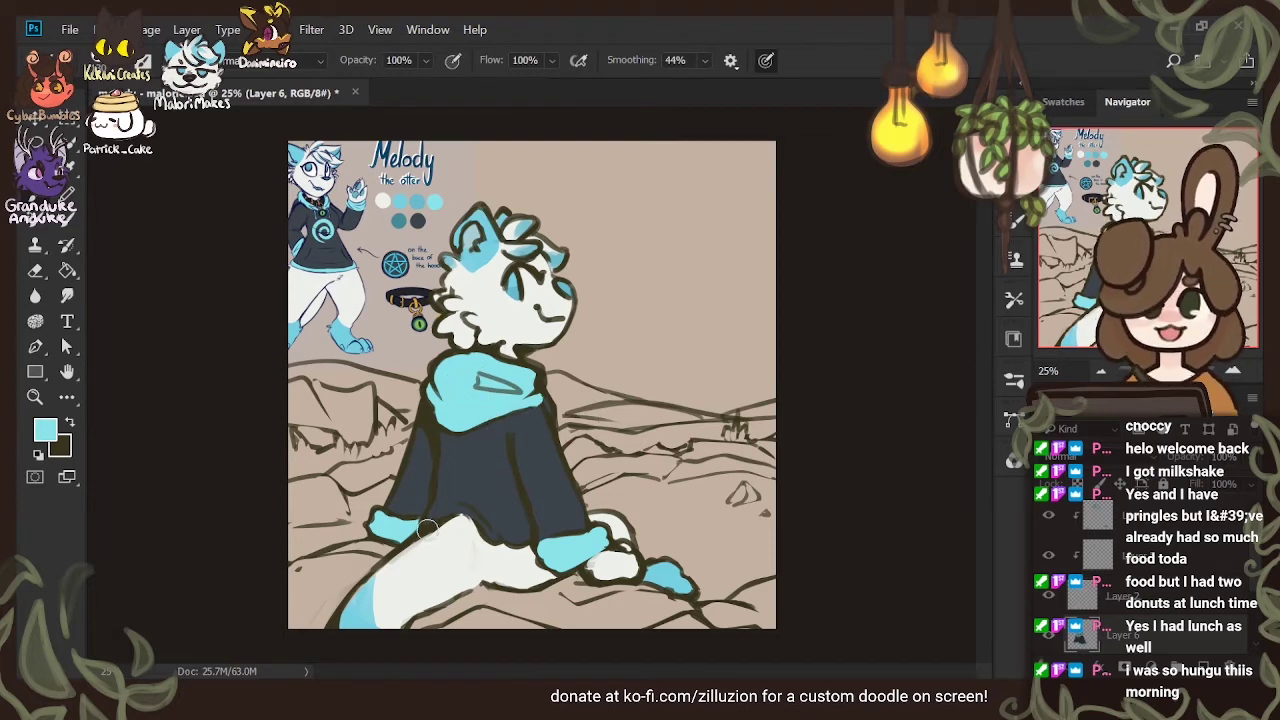
mouse_move(447, 517)
left_mouse_down()
mouse_move(500, 545)
mouse_move(536, 557)
mouse_move(493, 534)
mouse_move(512, 540)
mouse_move(570, 515)
mouse_move(496, 529)
mouse_move(516, 548)
mouse_move(558, 527)
mouse_move(523, 542)
left_mouse_up()
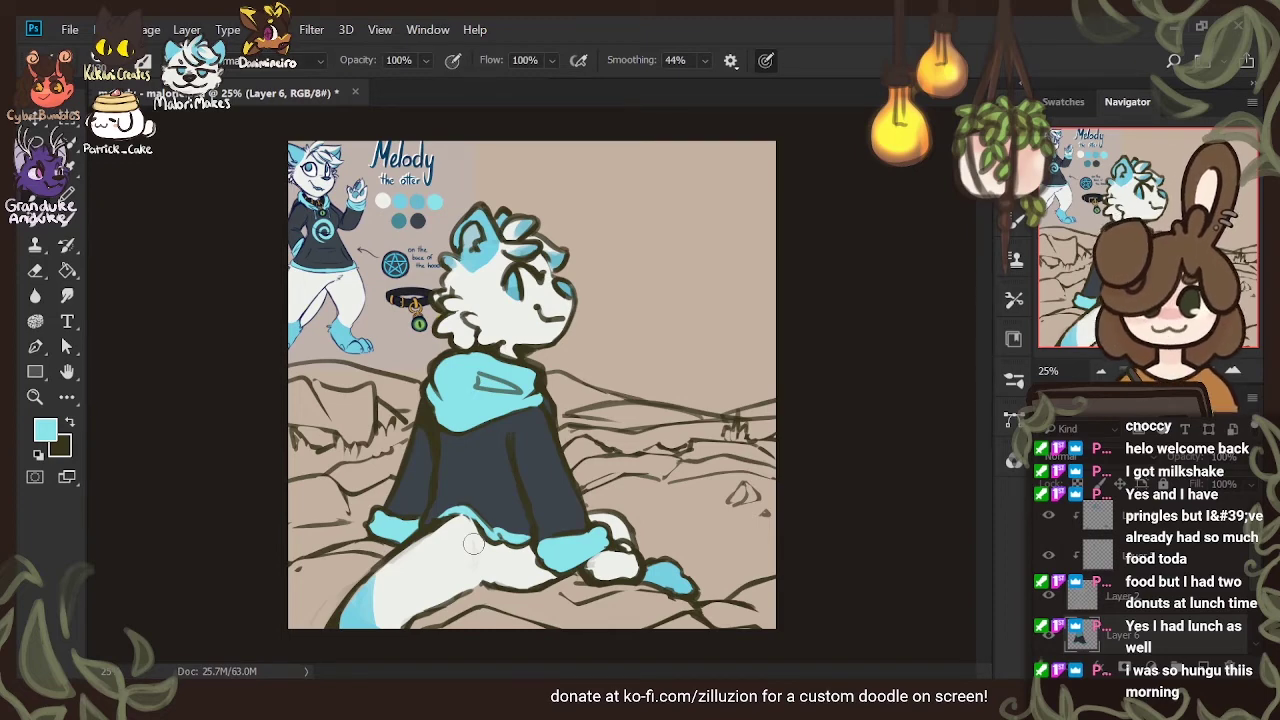
Add a layer clipped to the hoodie and draw a brighter blue ring on the back of the otter's hoodie
left_click(1206, 668)
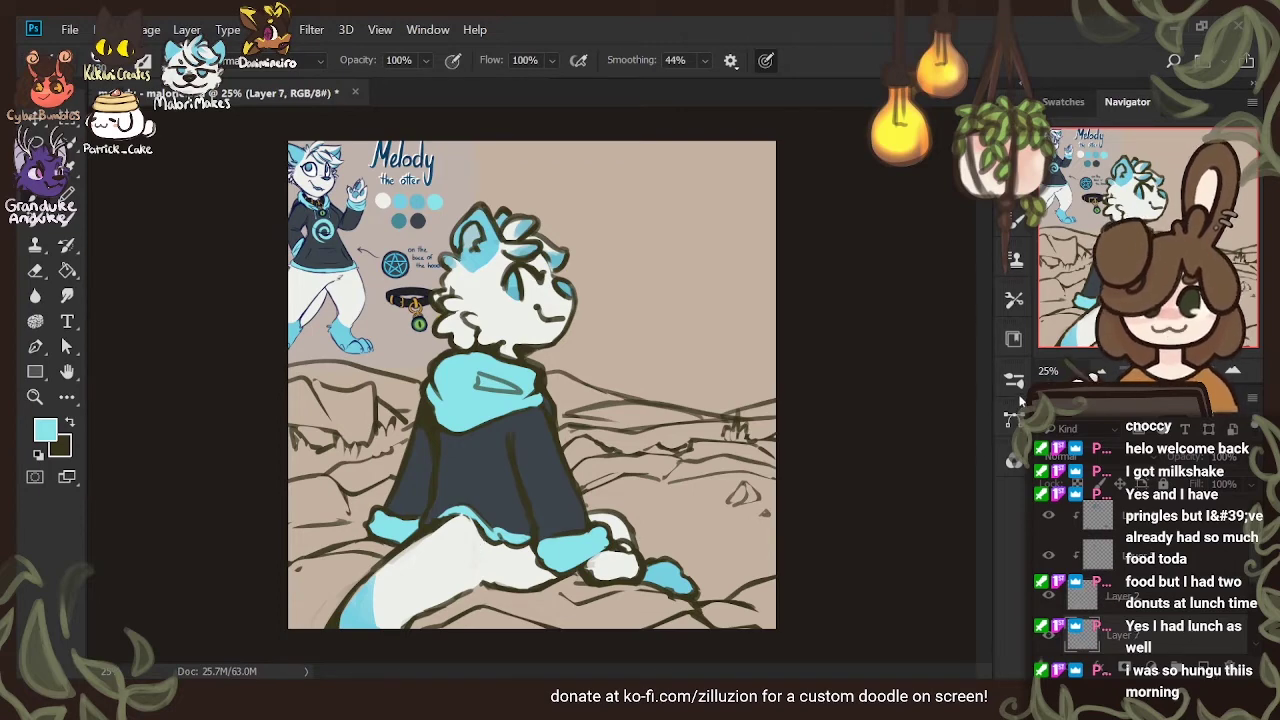
key("i")
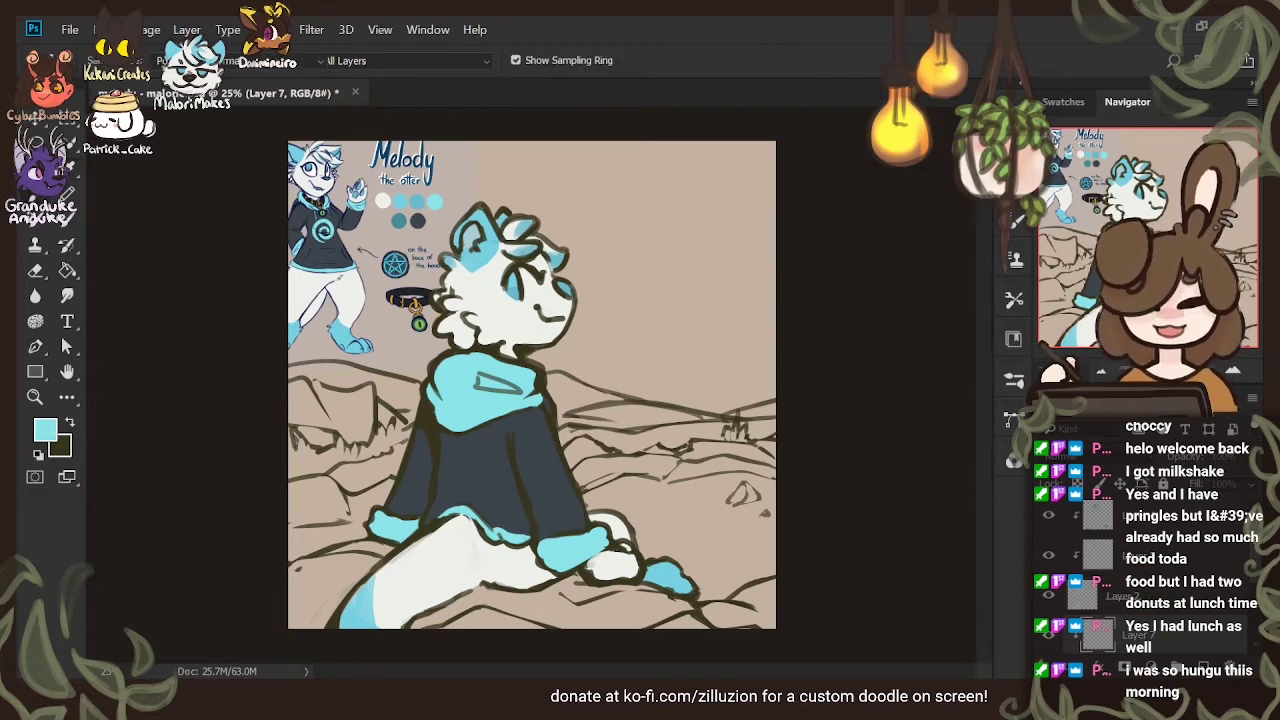
key("b")
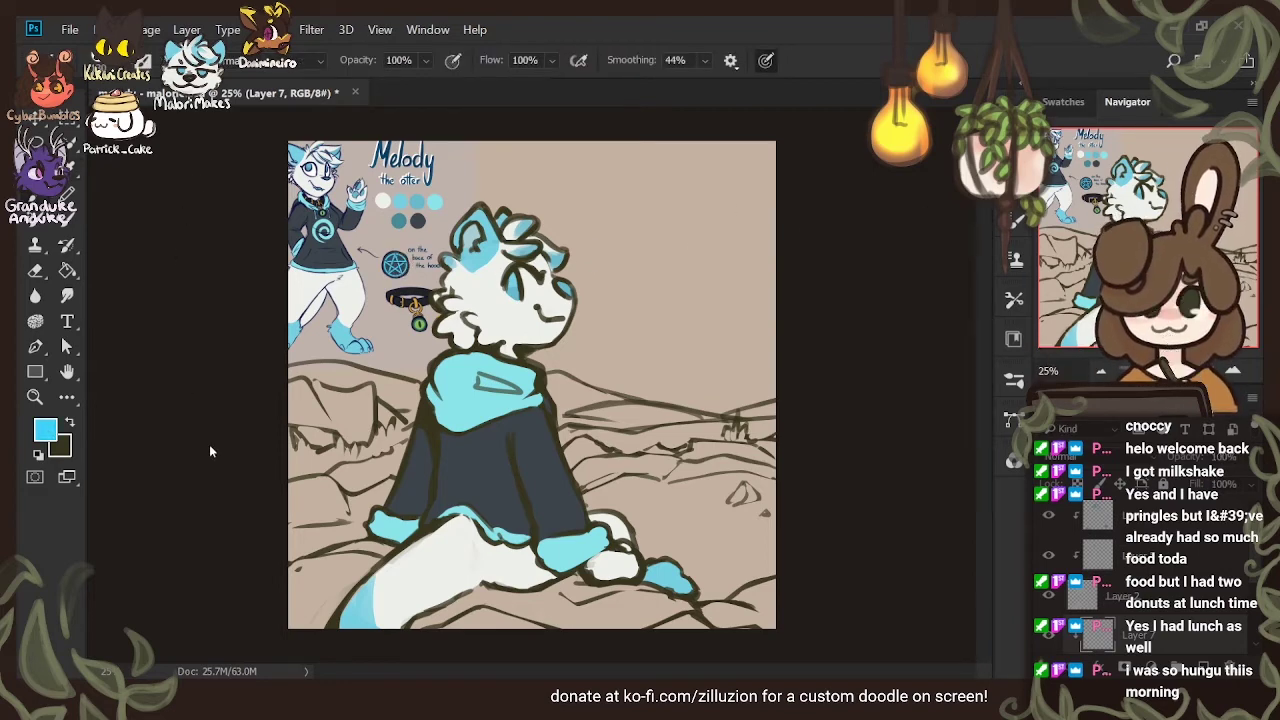
left_click(105, 62)
left_click_drag(193, 119, 164, 131)
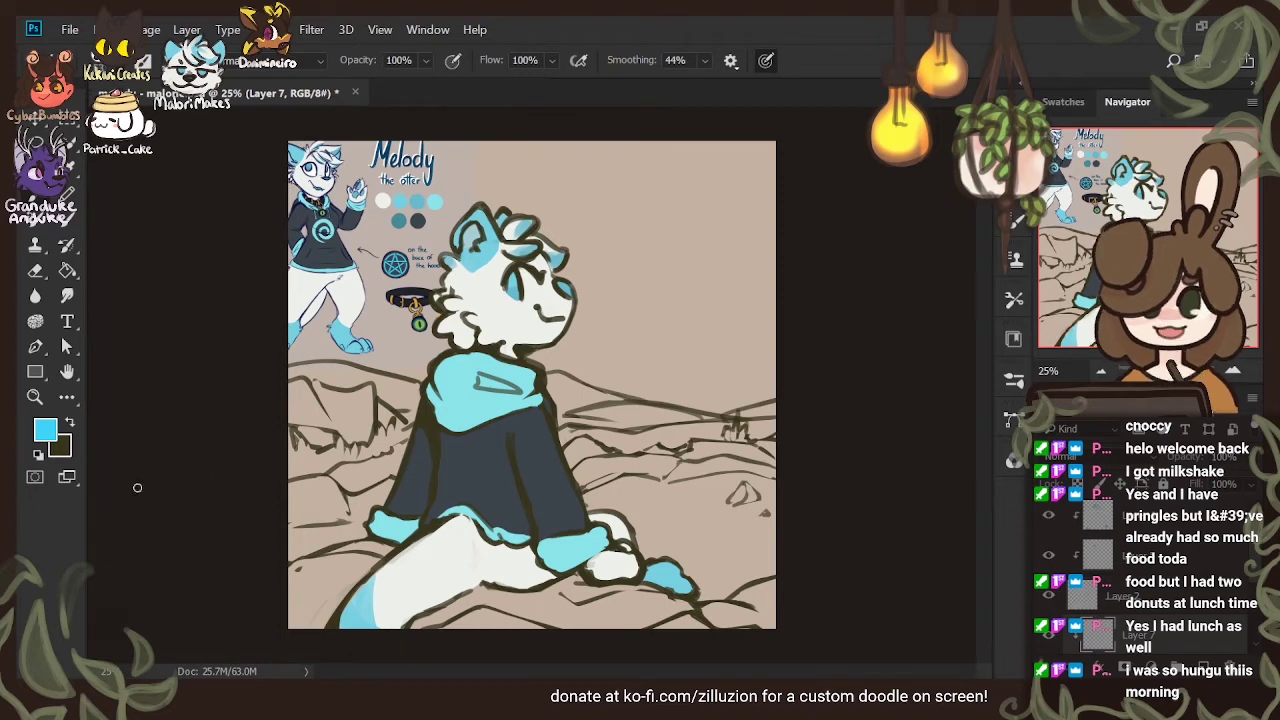
mouse_move(463, 441)
left_mouse_down()
mouse_move(438, 480)
mouse_move(474, 505)
mouse_move(497, 455)
mouse_move(457, 436)
mouse_move(441, 481)
mouse_move(487, 491)
mouse_move(497, 447)
mouse_move(458, 432)
left_mouse_up()
key("ctrl+z")
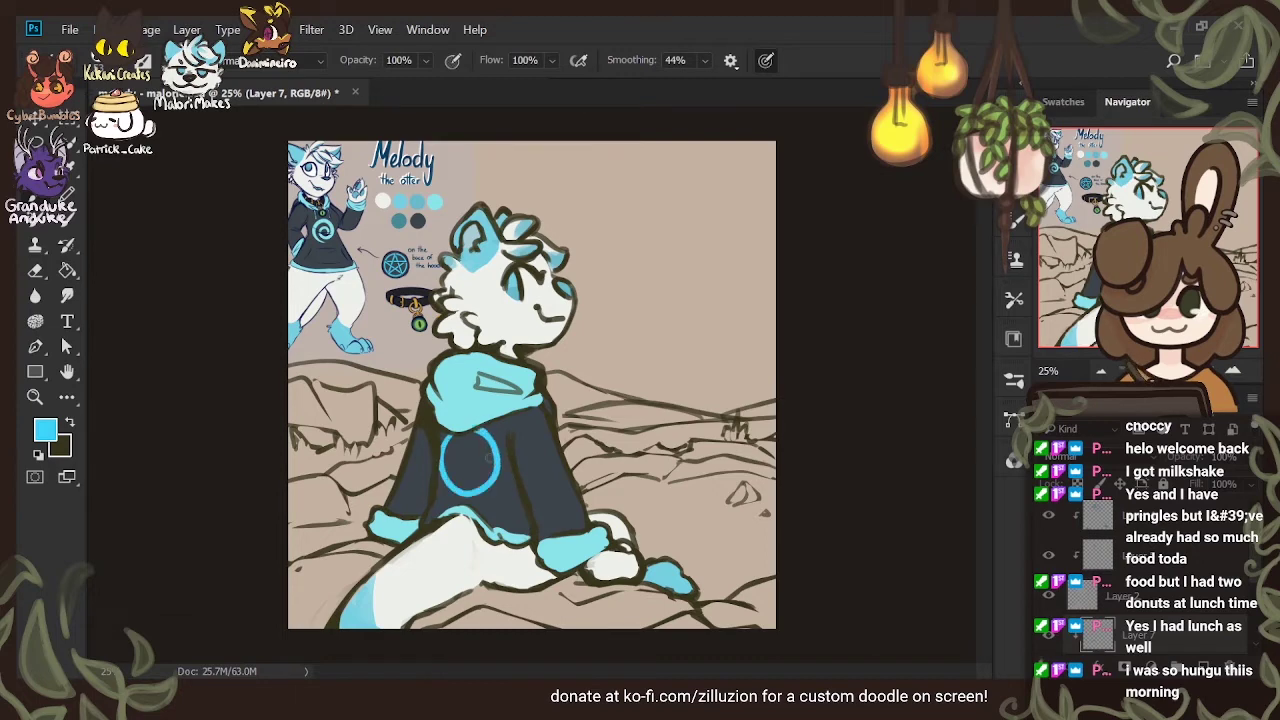
key("e")
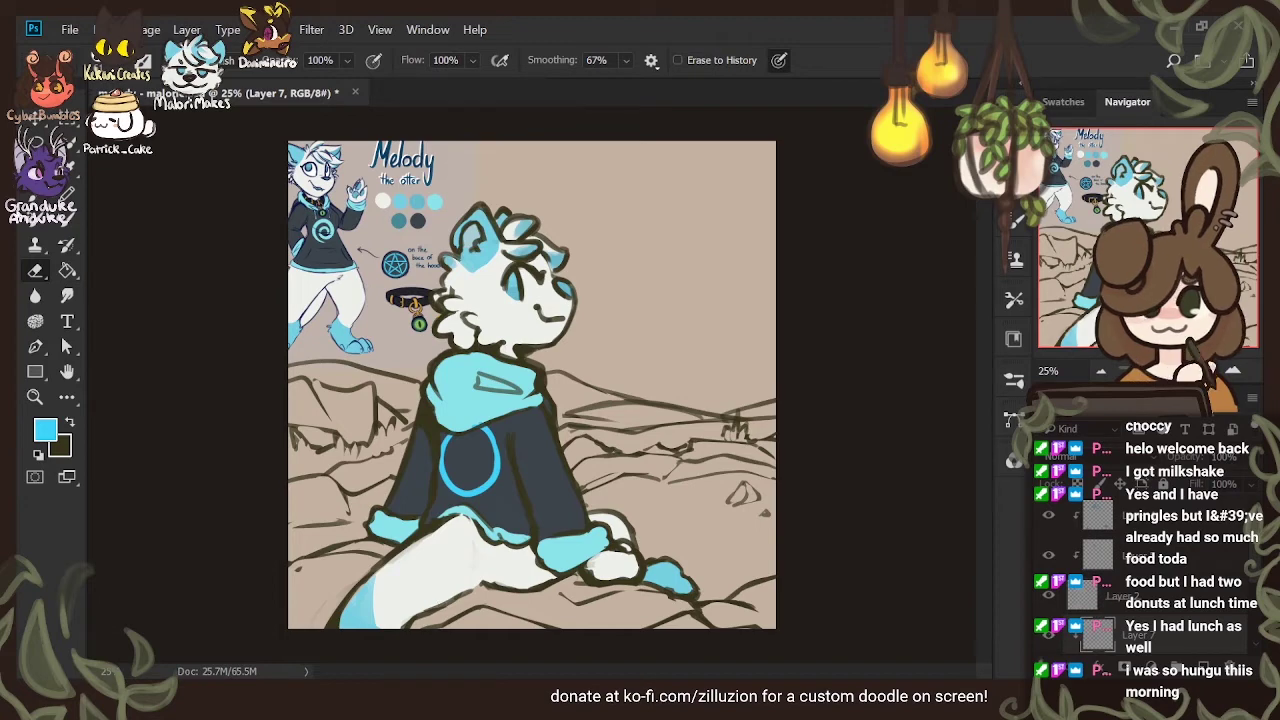
key("b")
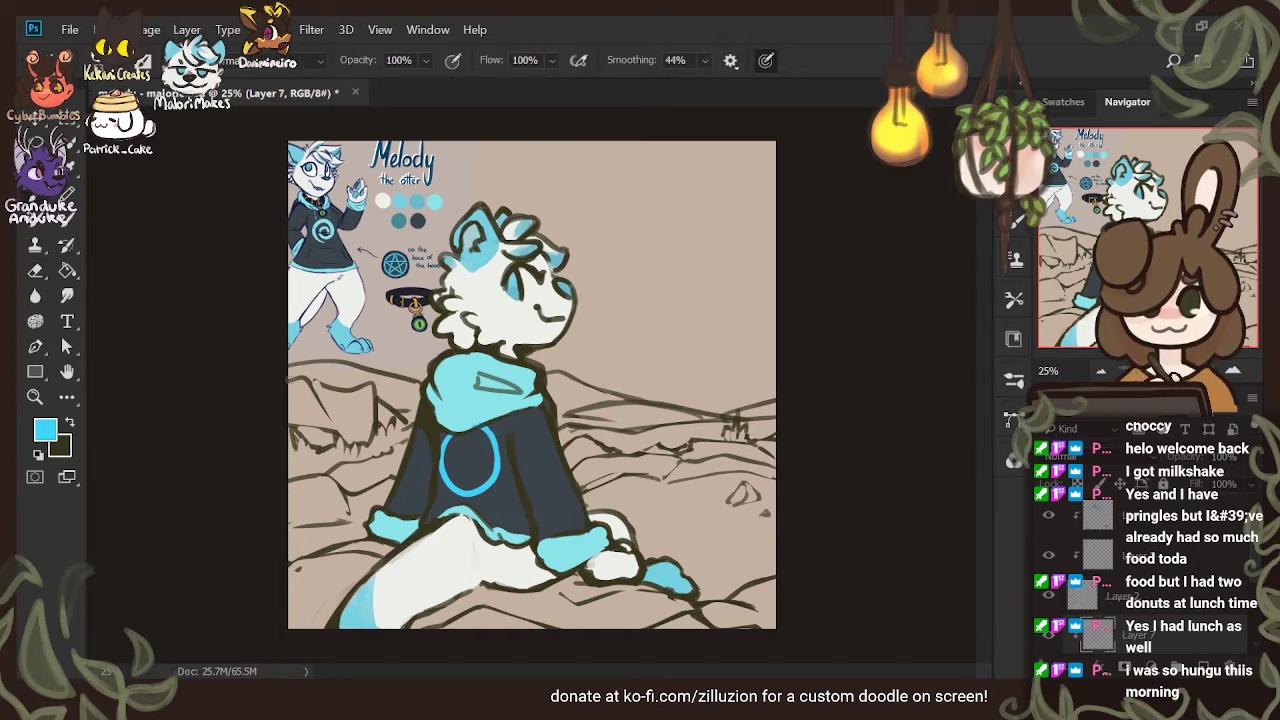
key("e")
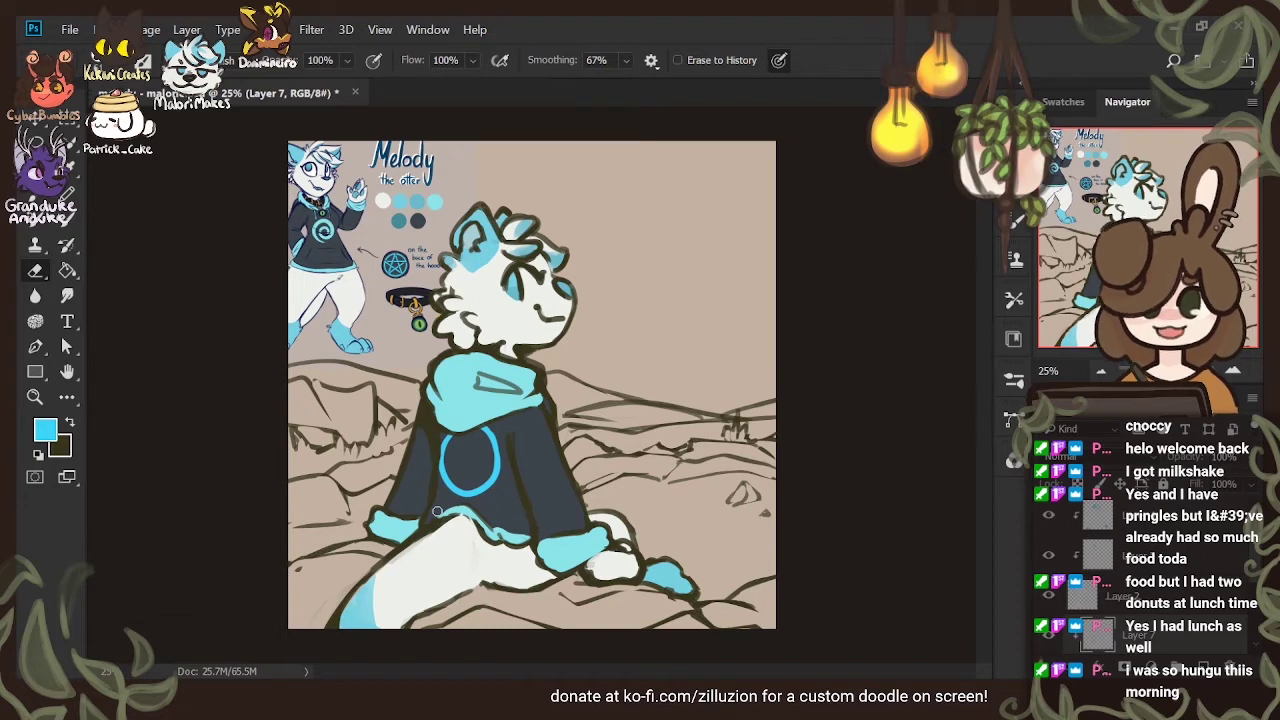
key("b")
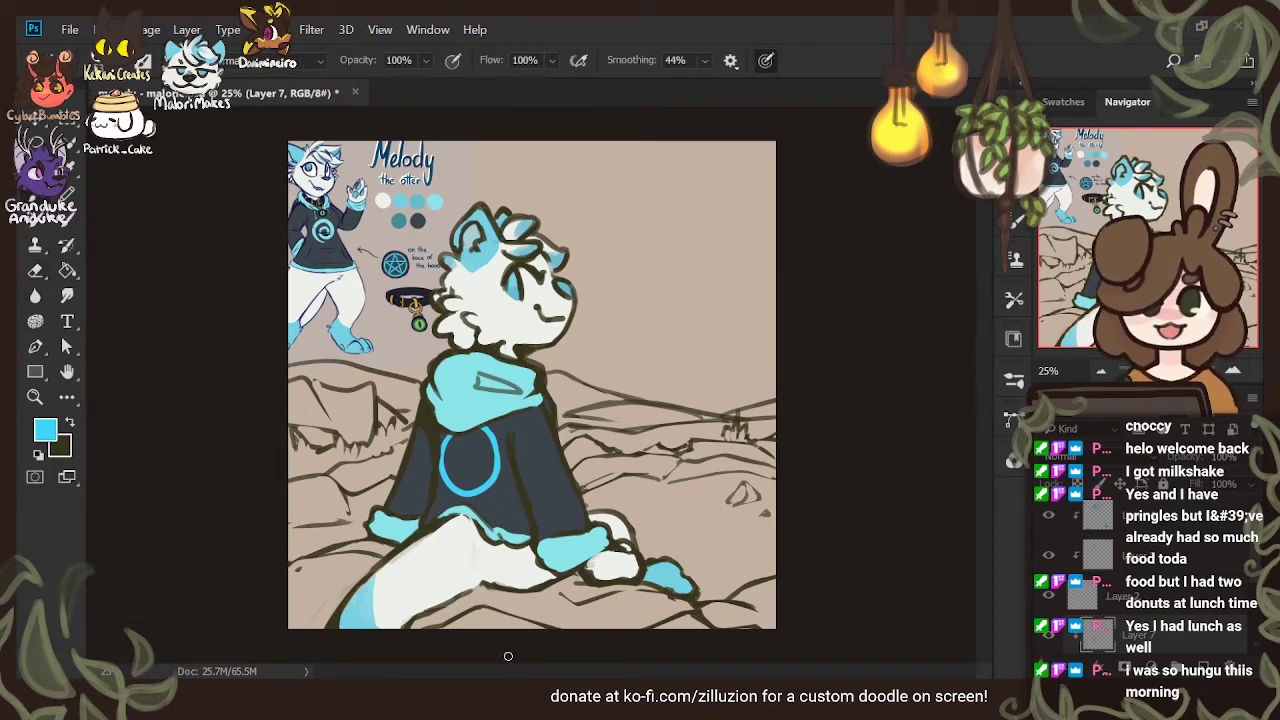
Draw a five-pointed star inside the blue ring and erase small gaps where its lines cross, matching the reference emblem
left_click_drag(468, 430, 487, 492)
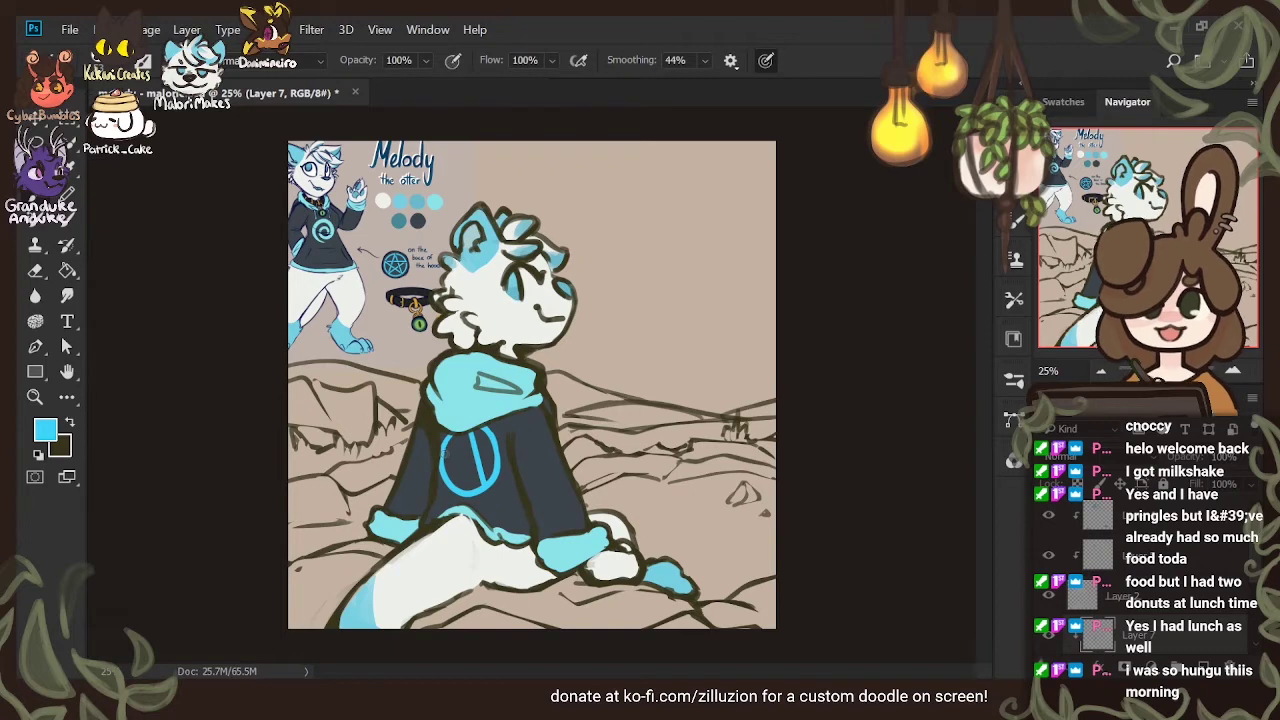
left_click_drag(445, 452, 489, 492)
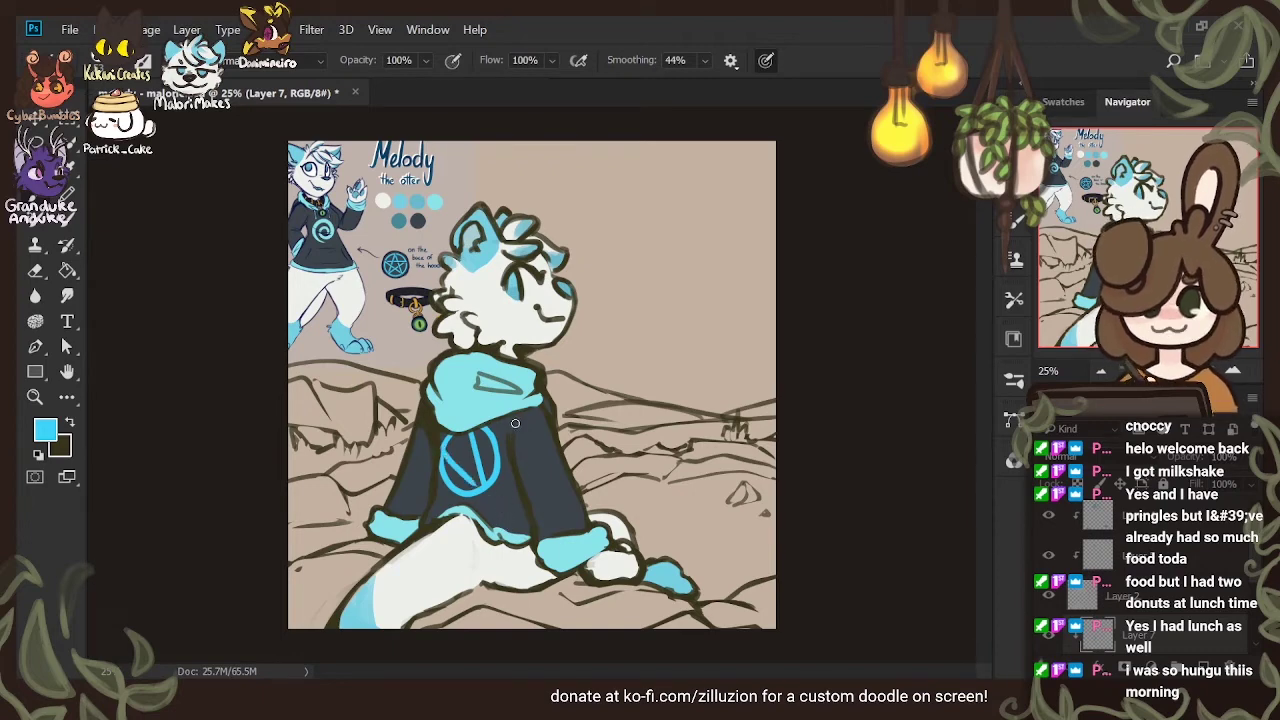
left_click_drag(460, 448, 496, 446)
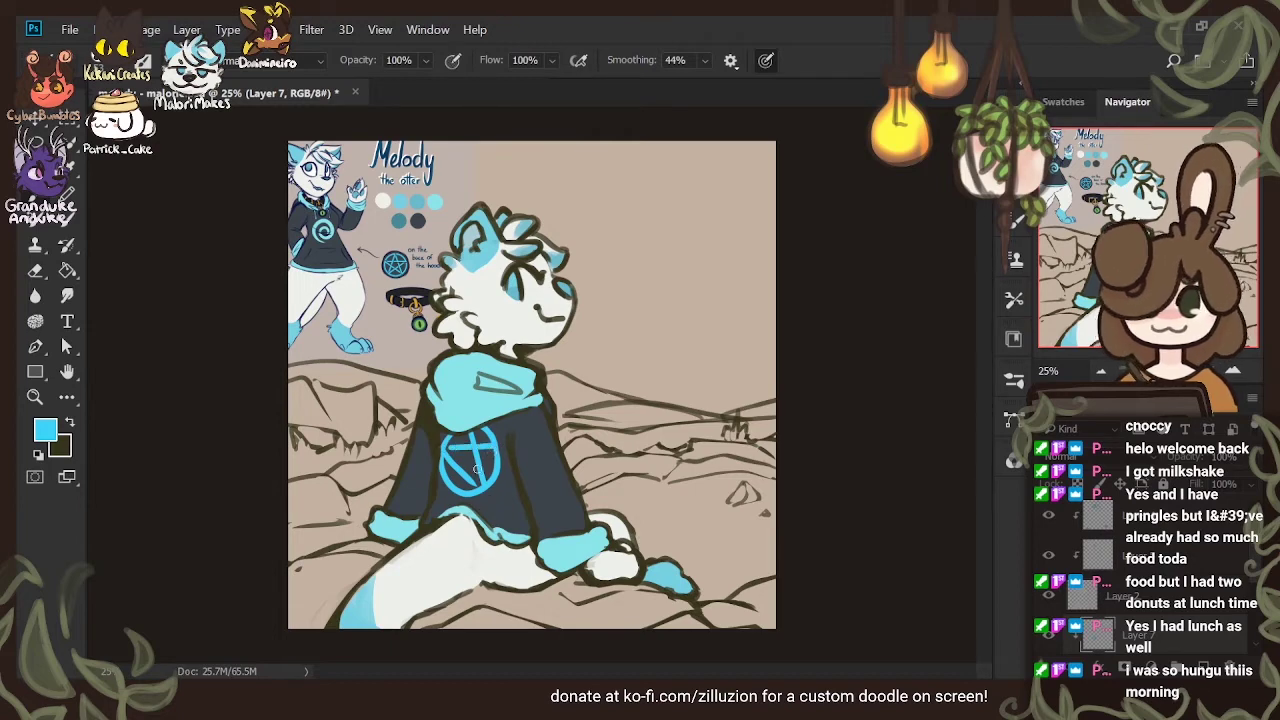
mouse_move(487, 456)
left_mouse_down()
mouse_move(449, 484)
mouse_move(513, 431)
mouse_move(474, 438)
mouse_move(451, 473)
mouse_move(474, 428)
left_mouse_up()
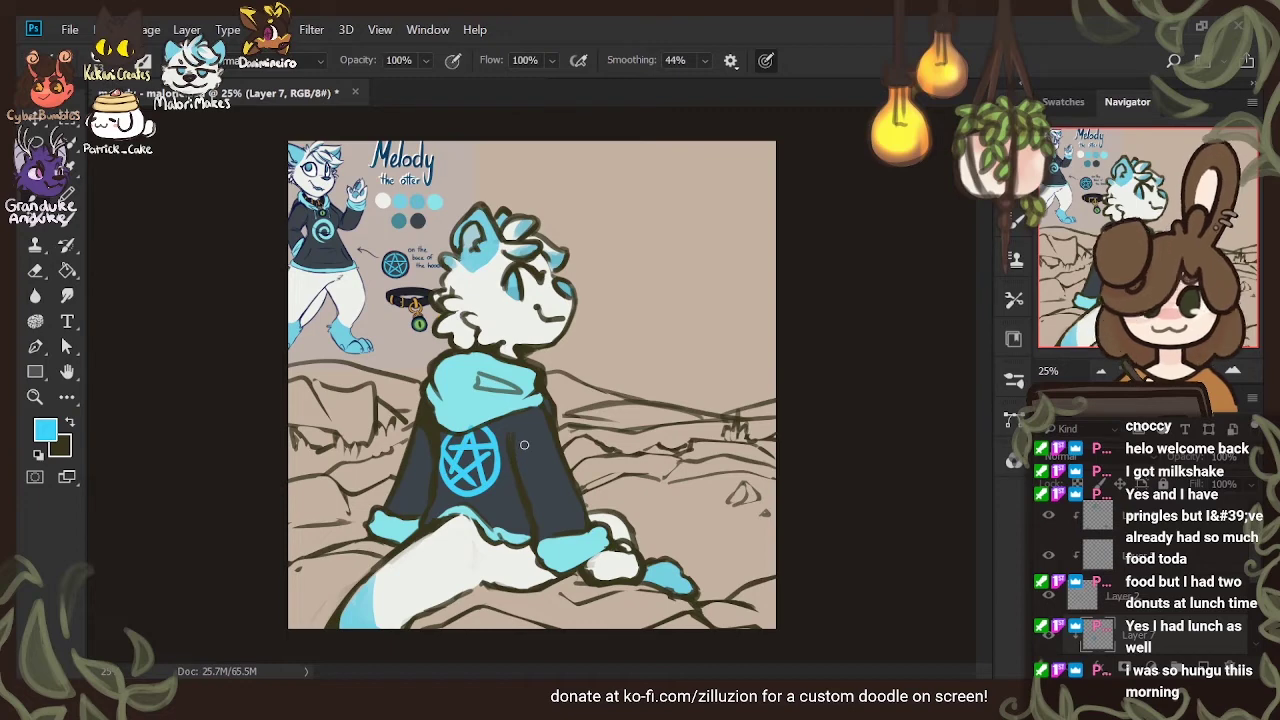
key("e")
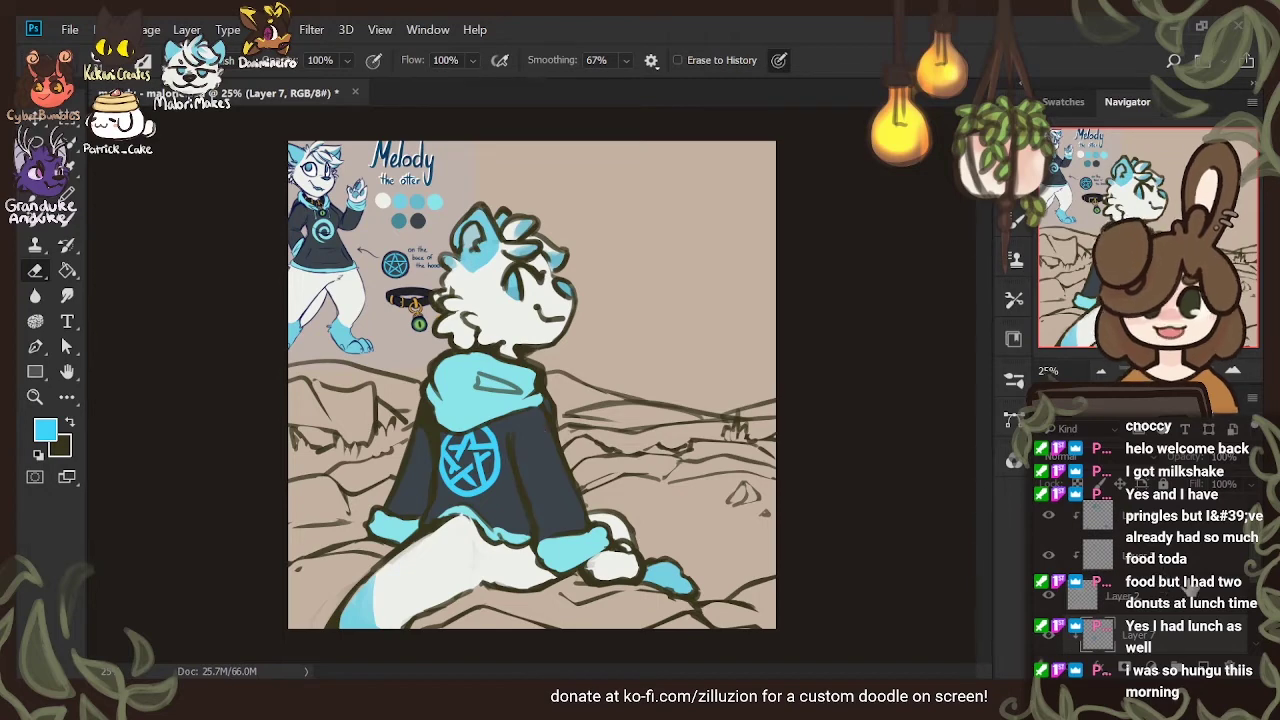
Add a new layer between the hoodie layer and the Melody reference sheet
scroll(1250, 590, "down", 3)
scroll(1250, 590, "down", 1)
left_click(1197, 567)
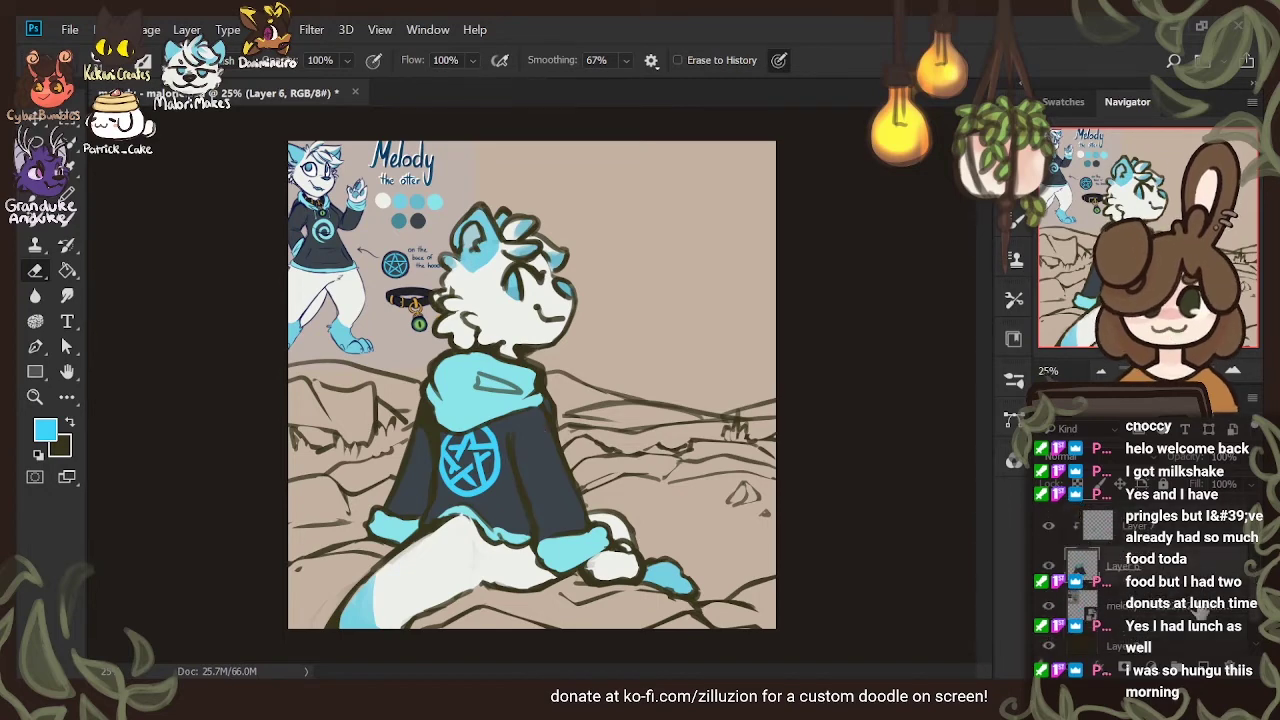
left_click(1194, 606)
left_click(1202, 668)
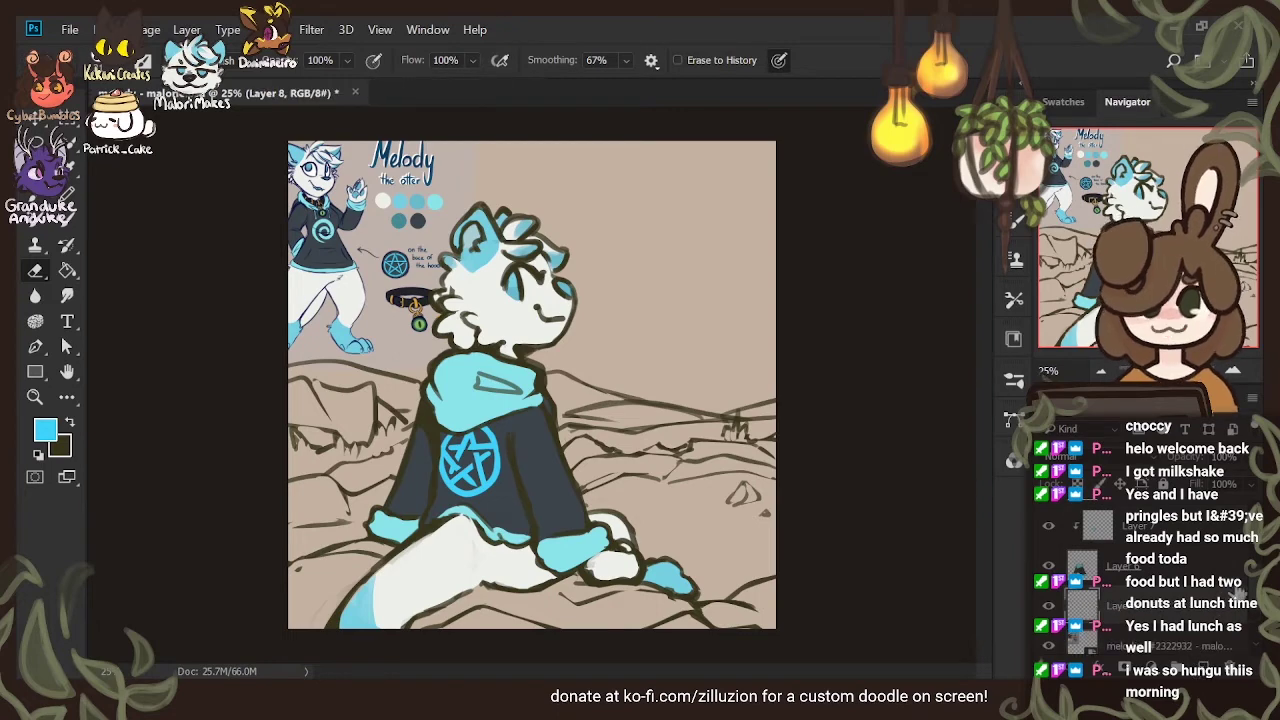
Delete the dark overlay layer above the background, and briefly hide and show the Melody reference sheet
scroll(1232, 606, "down", 2)
left_click(1048, 604)
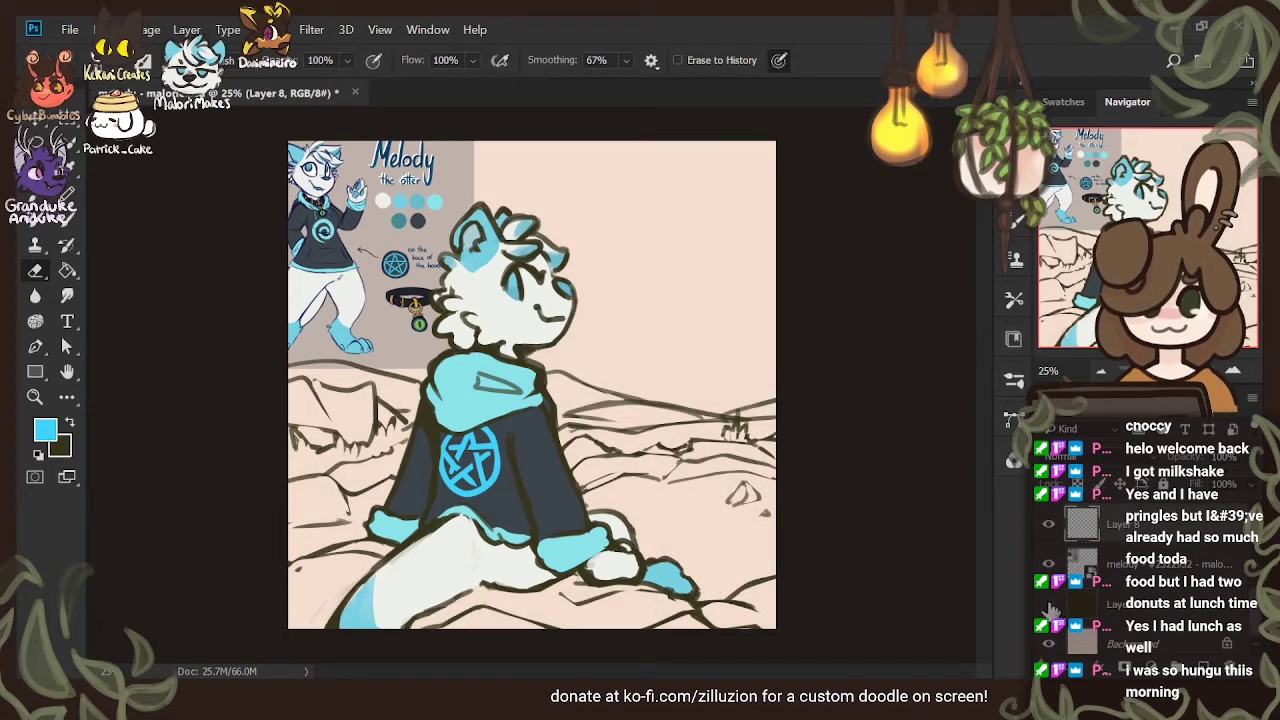
left_click(1152, 614)
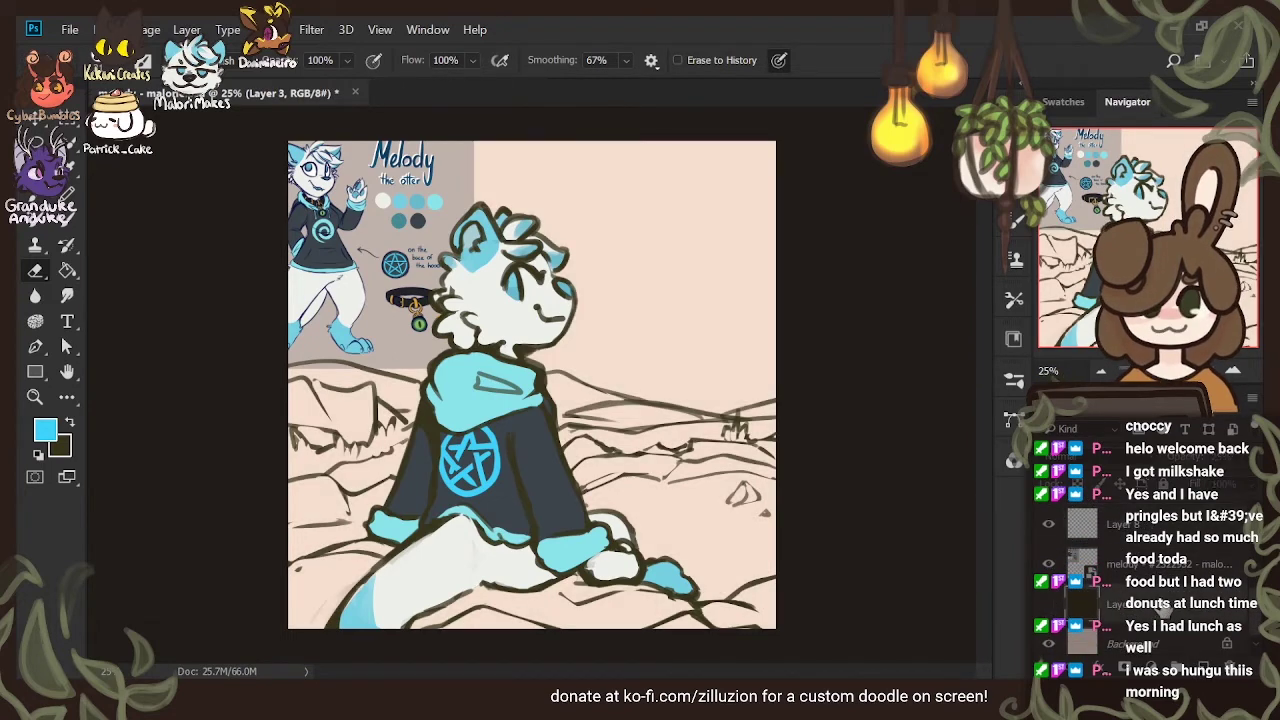
key("Delete")
left_click(1050, 600)
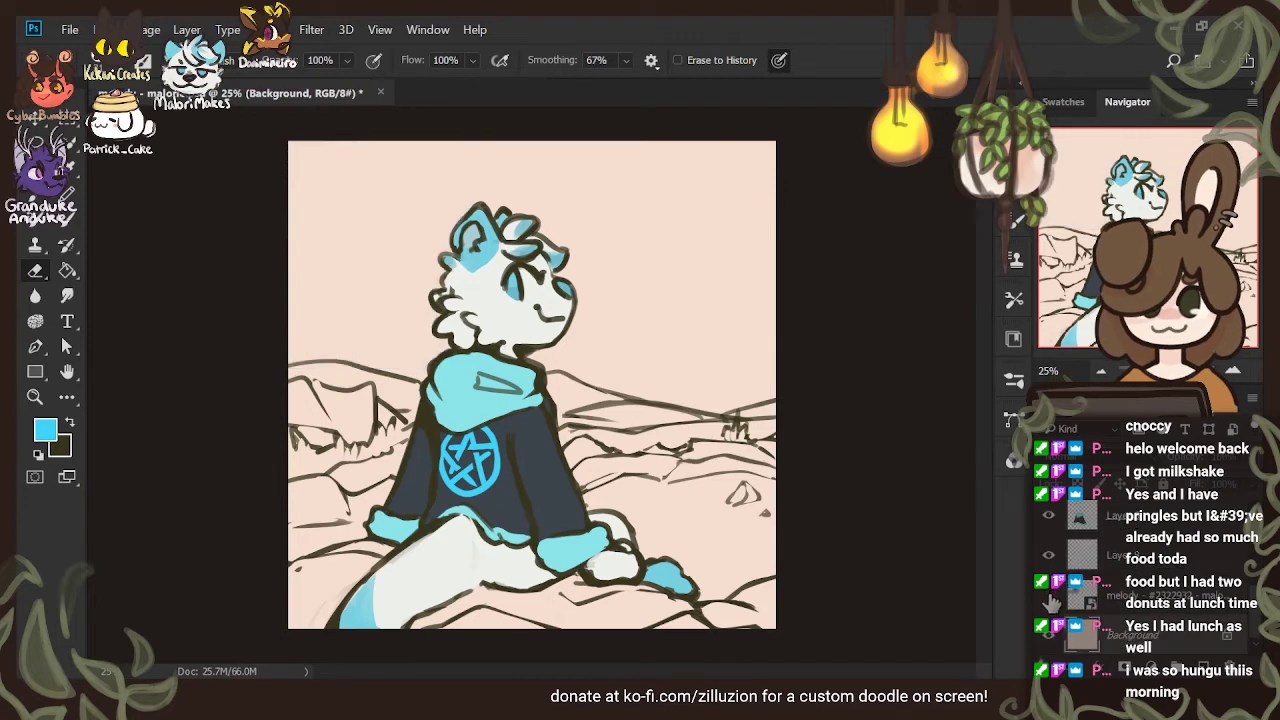
left_click(1050, 600)
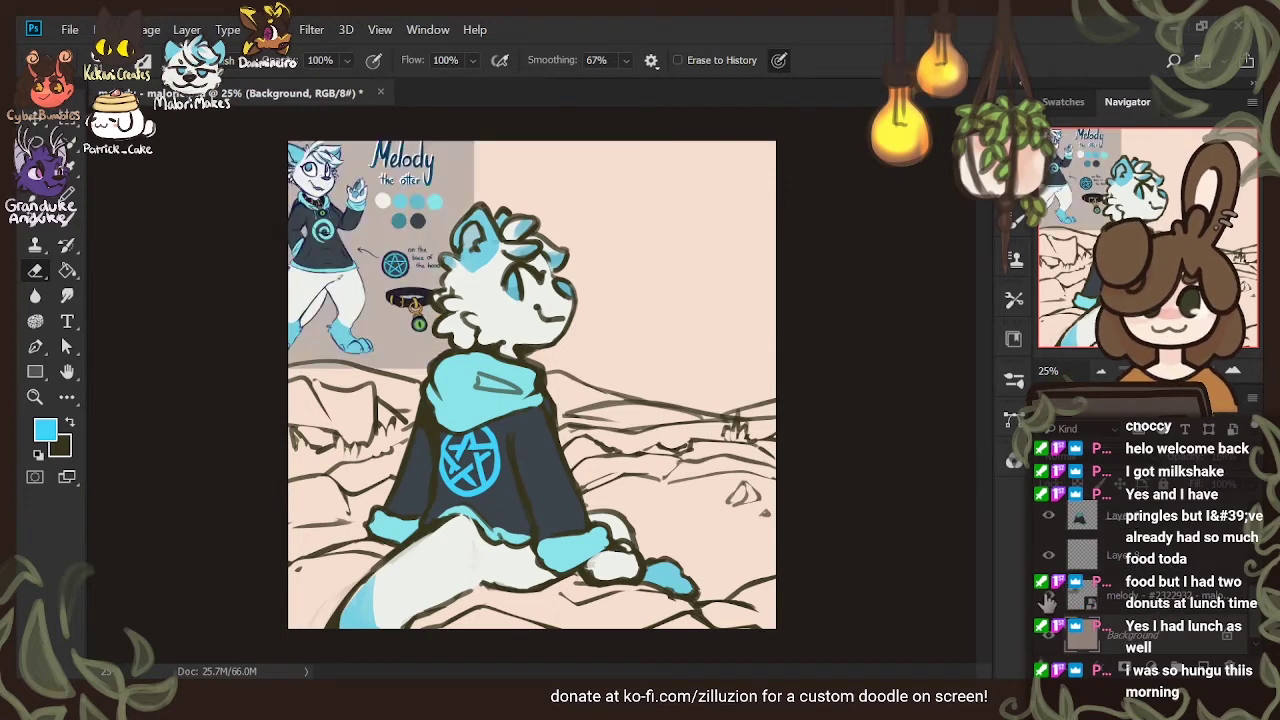
Sample the pendant's green from the reference sheet, add a layer and move it above the sheet, and select the layer beneath the hoodie
key("i")
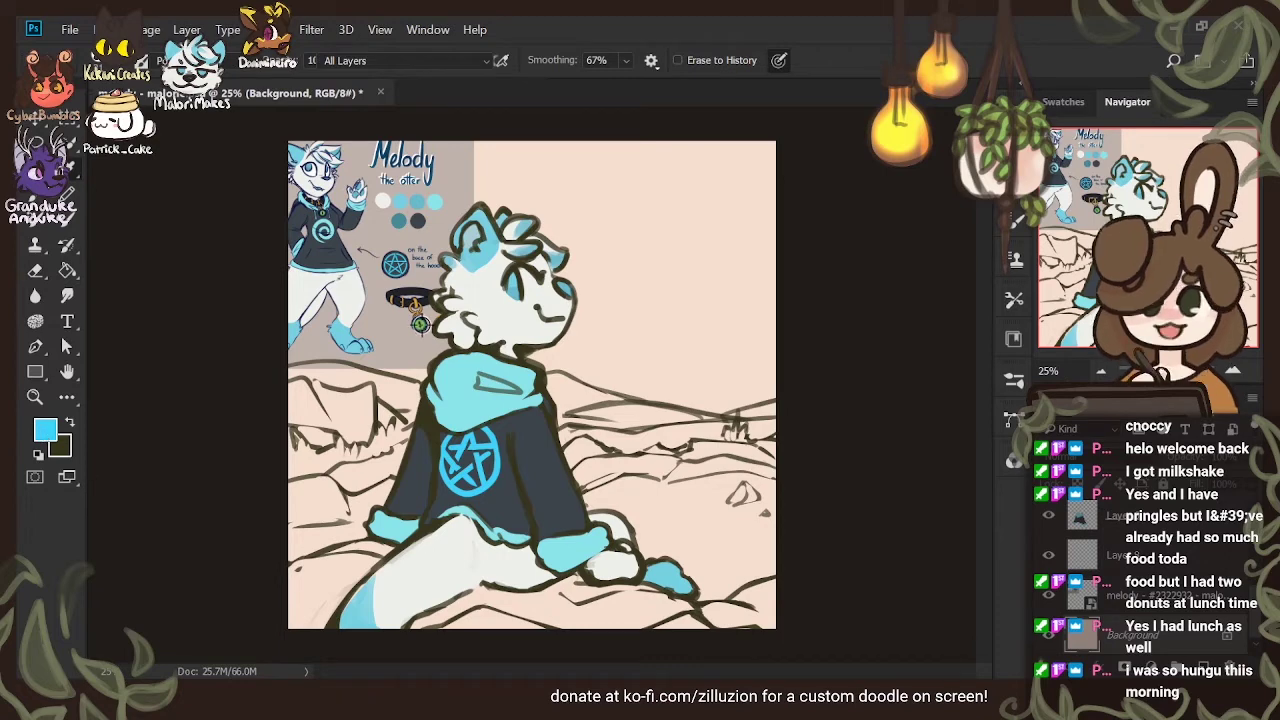
left_click(419, 323)
key("e")
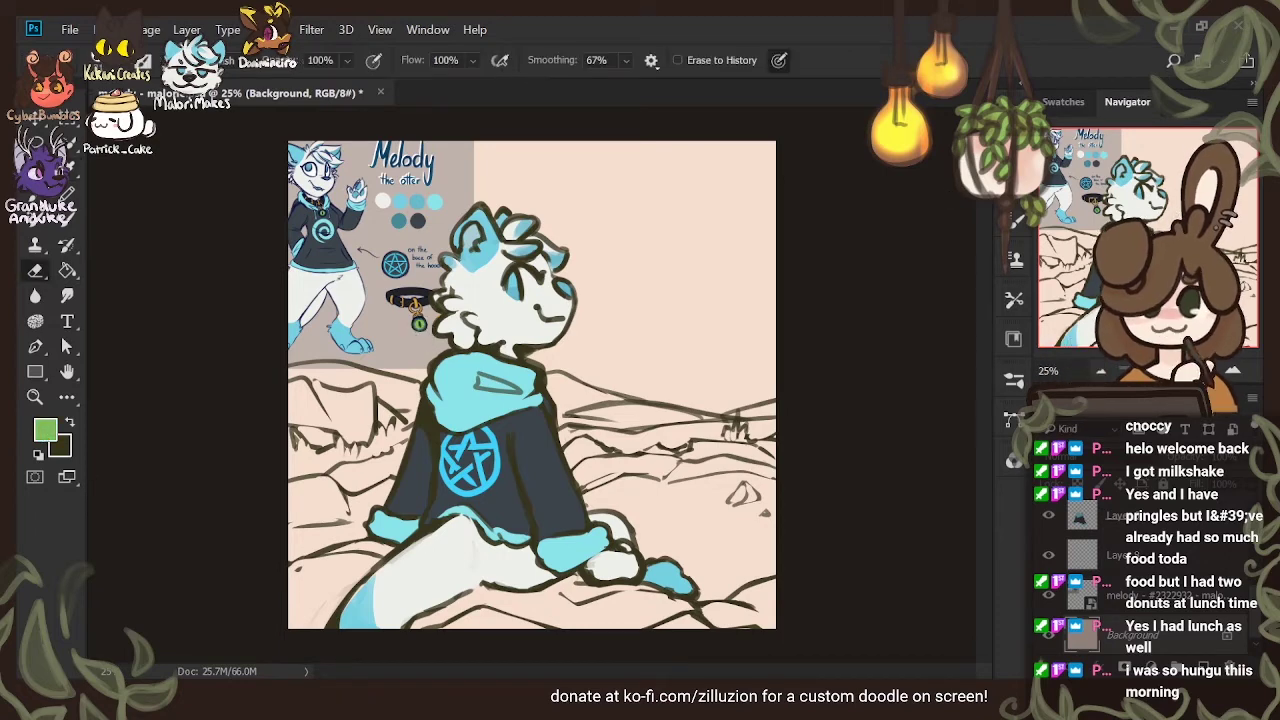
key("b")
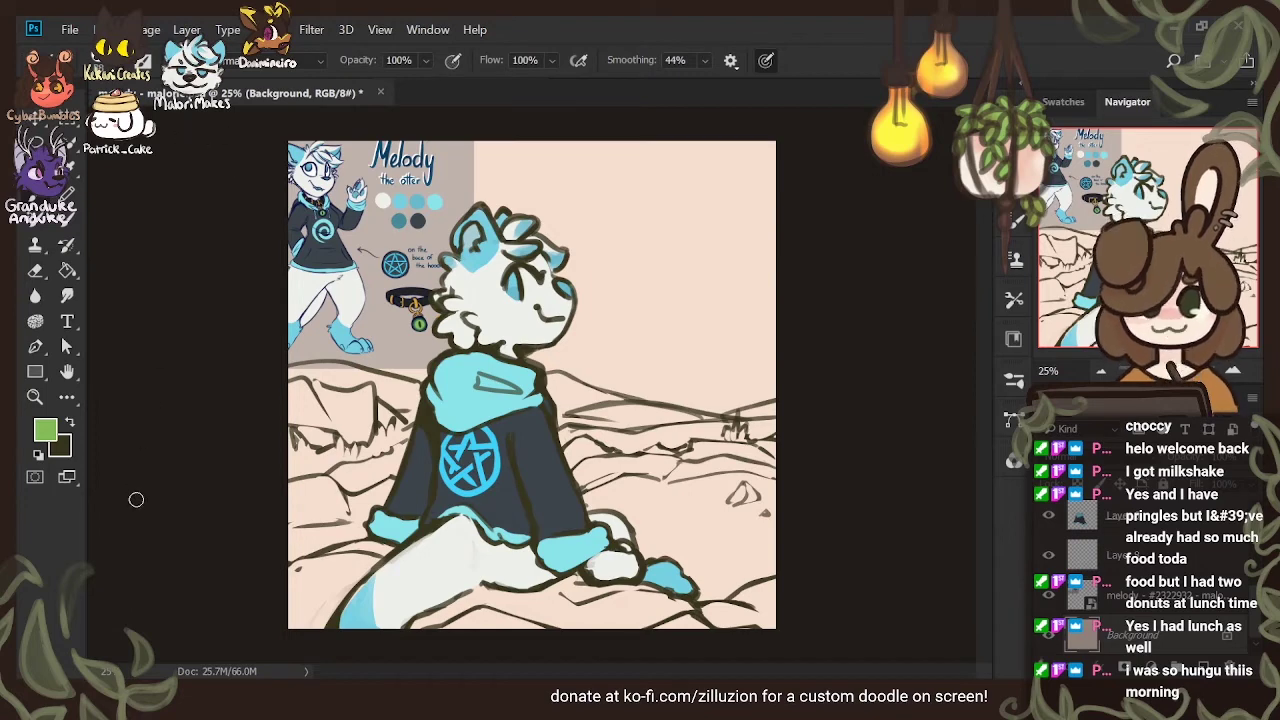
left_click(1205, 667)
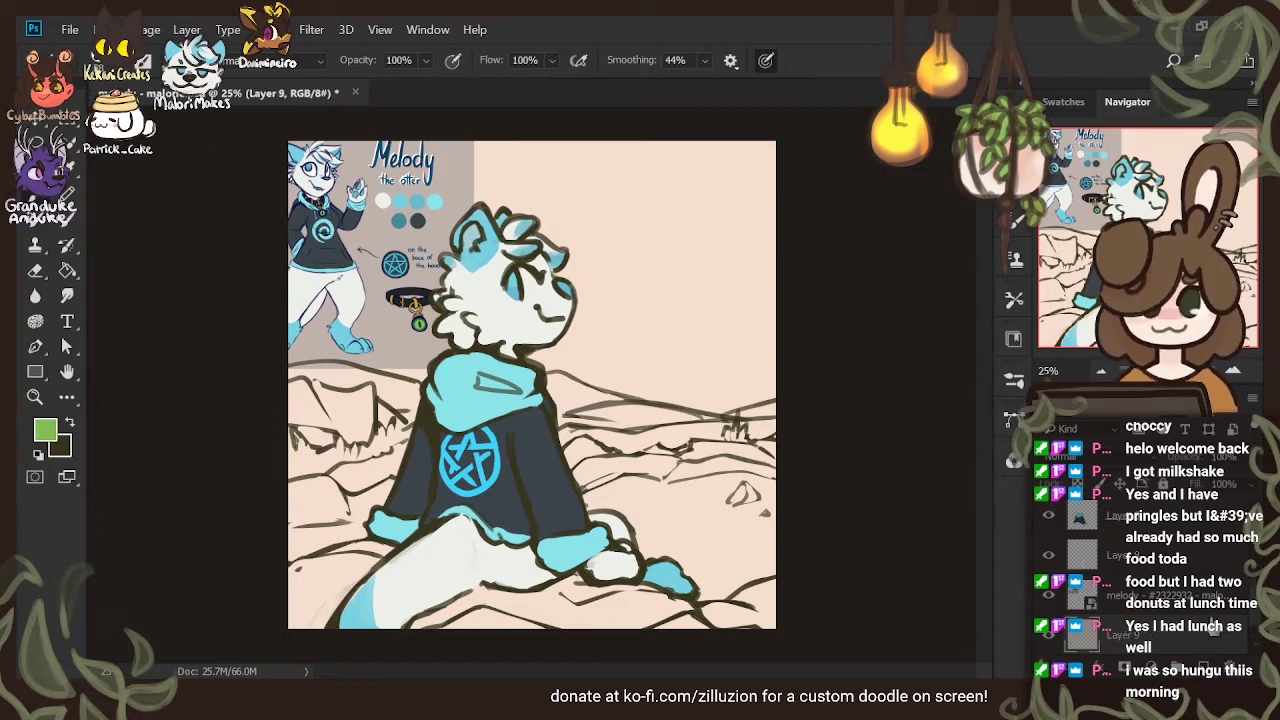
left_click_drag(1154, 638, 1166, 573)
left_click(1188, 558)
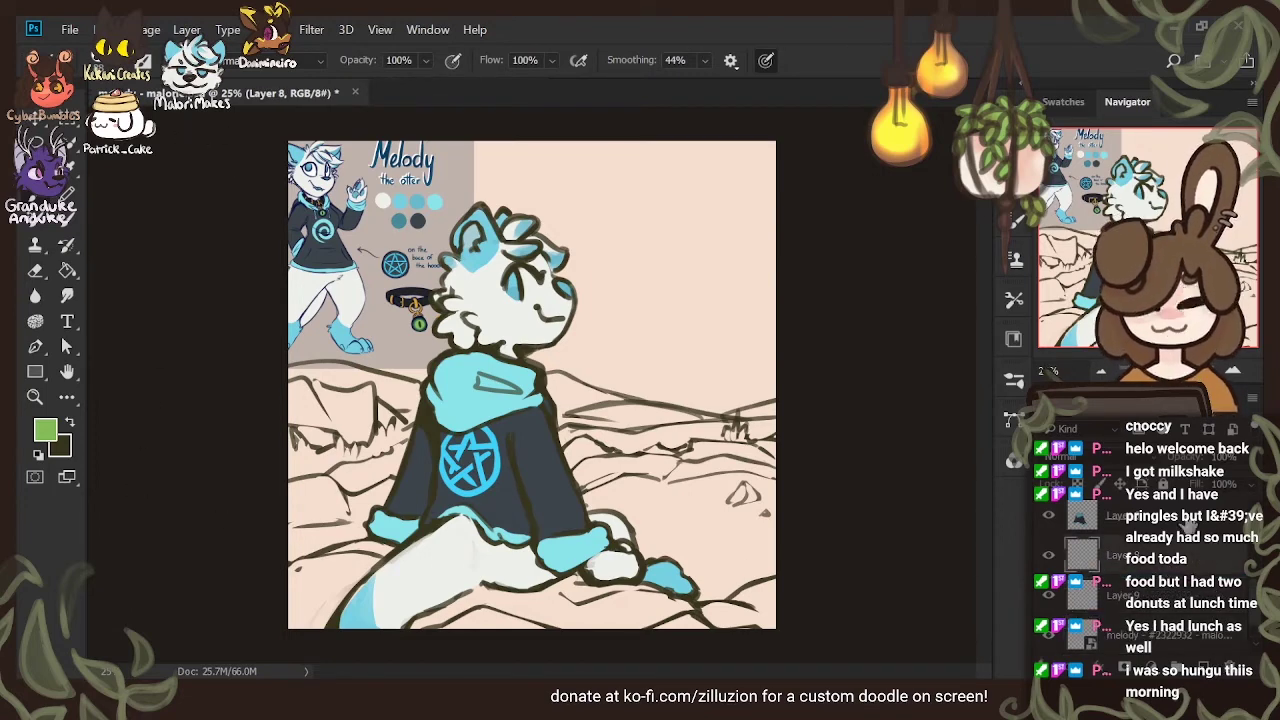
Paint the grass strip behind the rocks green on both sides of the otter, including the tufts near the far edge
mouse_move(295, 441)
left_mouse_down()
mouse_move(297, 478)
mouse_move(289, 439)
mouse_move(289, 474)
mouse_move(335, 456)
mouse_move(319, 456)
mouse_move(334, 442)
mouse_move(349, 444)
mouse_move(353, 468)
mouse_move(389, 444)
mouse_move(357, 448)
mouse_move(366, 467)
mouse_move(379, 426)
mouse_move(369, 461)
mouse_move(384, 438)
mouse_move(384, 454)
mouse_move(426, 438)
left_mouse_up()
mouse_move(558, 443)
left_mouse_down()
mouse_move(606, 426)
mouse_move(638, 446)
mouse_move(762, 431)
left_mouse_up()
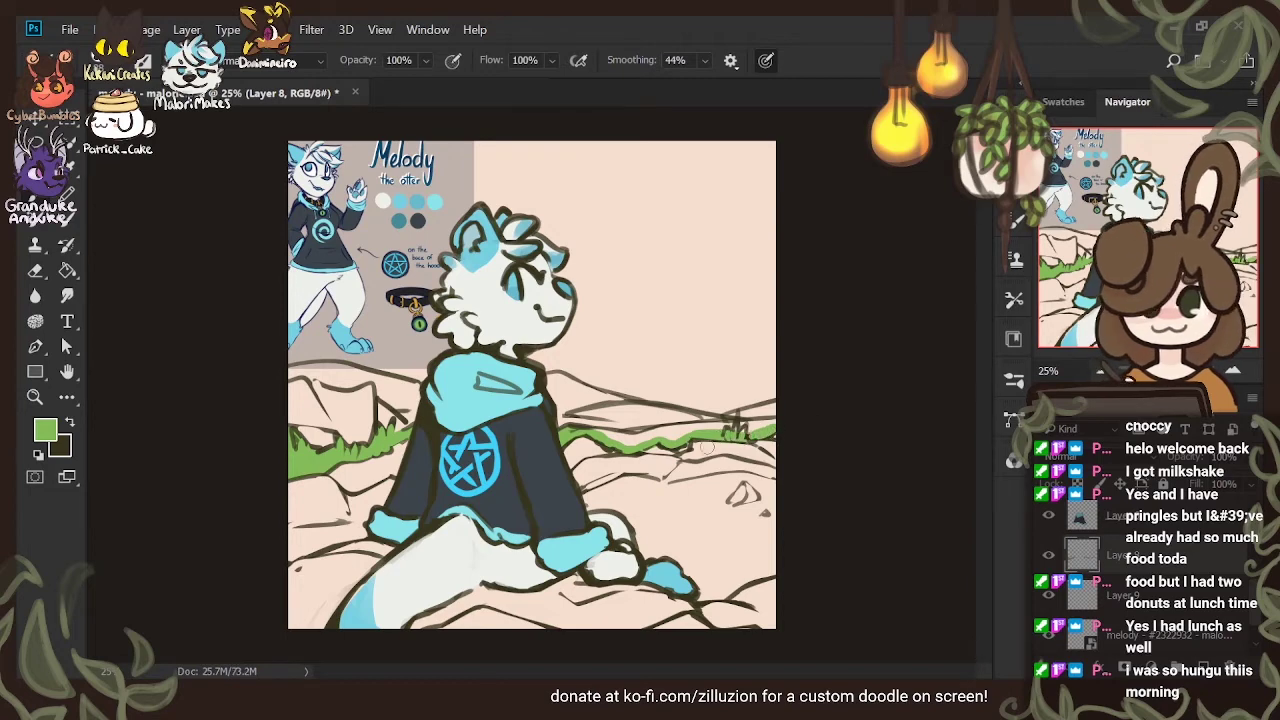
mouse_move(664, 434)
left_mouse_down()
mouse_move(606, 434)
mouse_move(753, 425)
left_mouse_up()
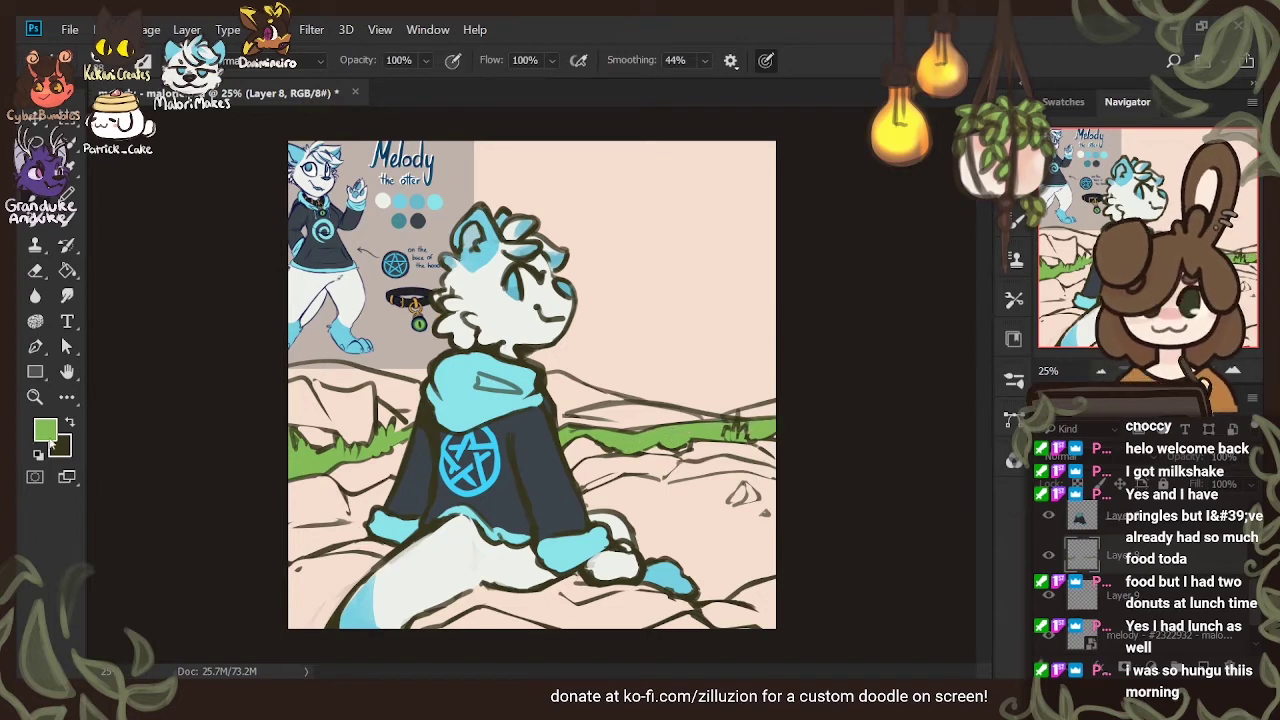
Pick a dark teal and paint the distant hills on both sides of the otter
key("i")
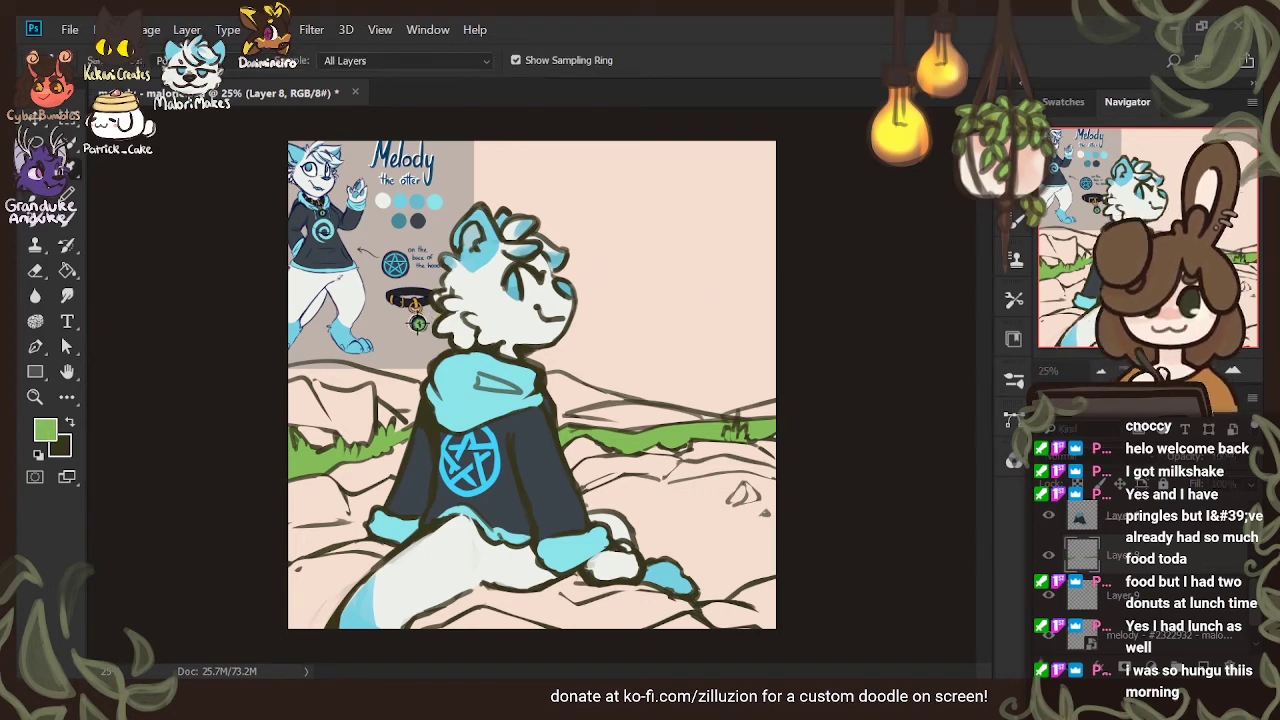
key("Return")
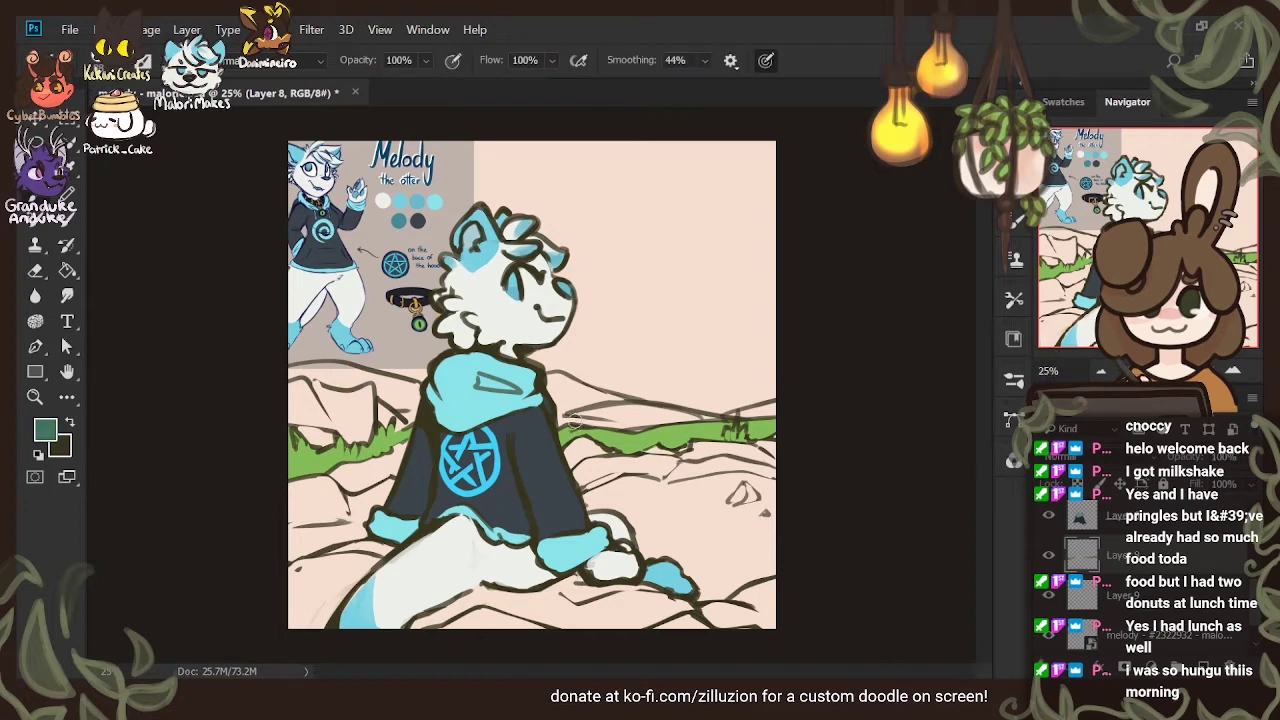
mouse_move(560, 418)
left_mouse_down()
mouse_move(673, 430)
mouse_move(573, 419)
mouse_move(628, 406)
mouse_move(705, 418)
mouse_move(609, 417)
left_mouse_up()
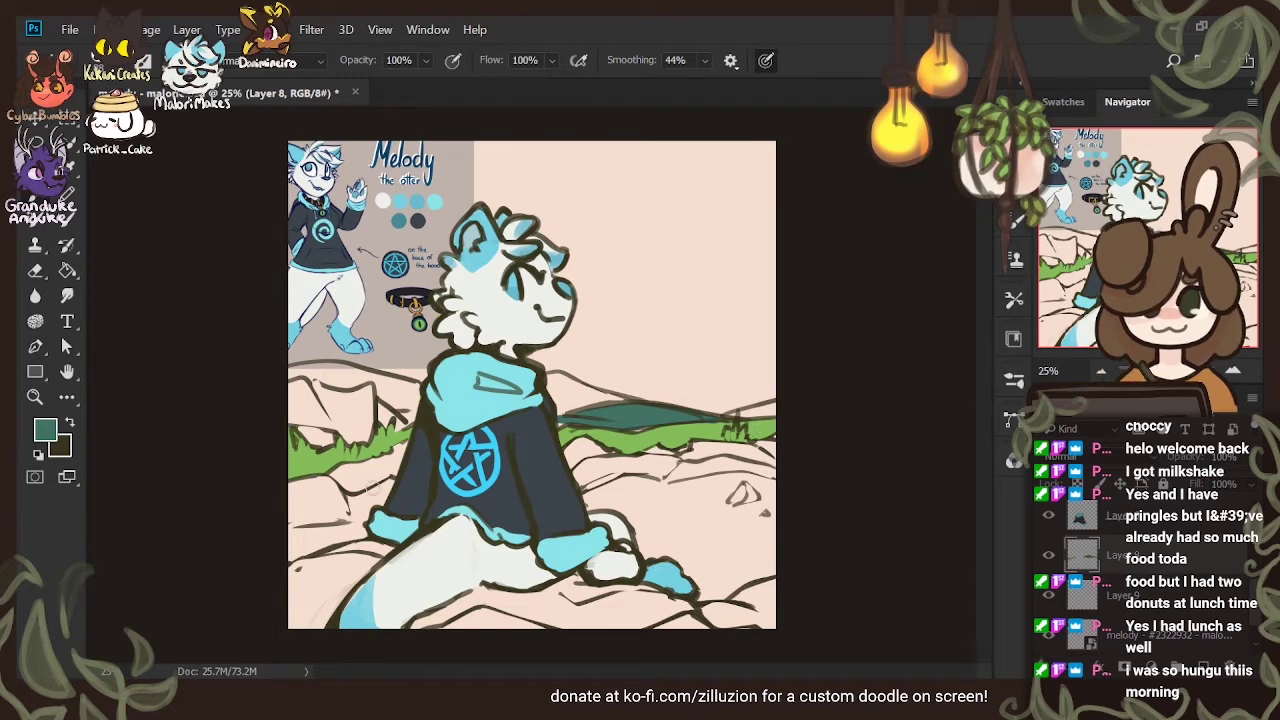
mouse_move(304, 362)
left_mouse_down()
mouse_move(417, 385)
mouse_move(430, 420)
left_mouse_up()
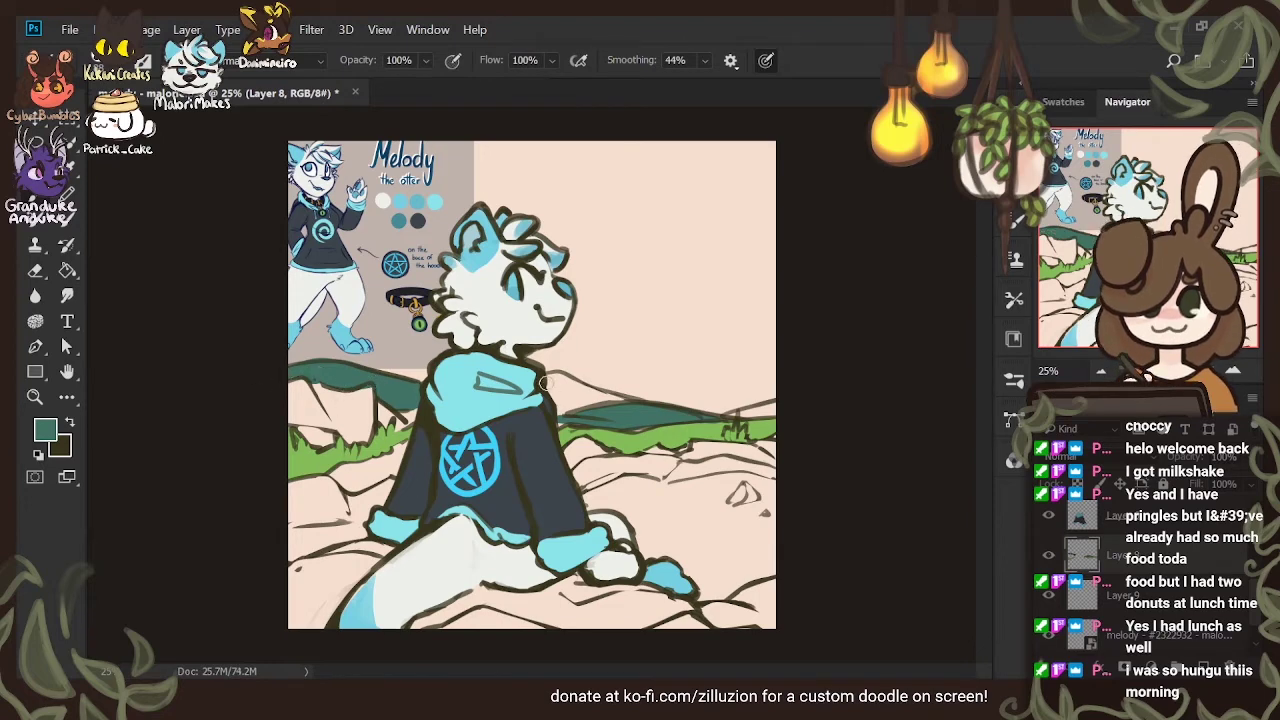
left_click_drag(548, 376, 650, 403)
mouse_move(553, 380)
left_mouse_down()
mouse_move(578, 430)
mouse_move(558, 400)
mouse_move(569, 417)
mouse_move(619, 400)
mouse_move(556, 381)
mouse_move(580, 423)
mouse_move(562, 383)
mouse_move(604, 420)
left_mouse_up()
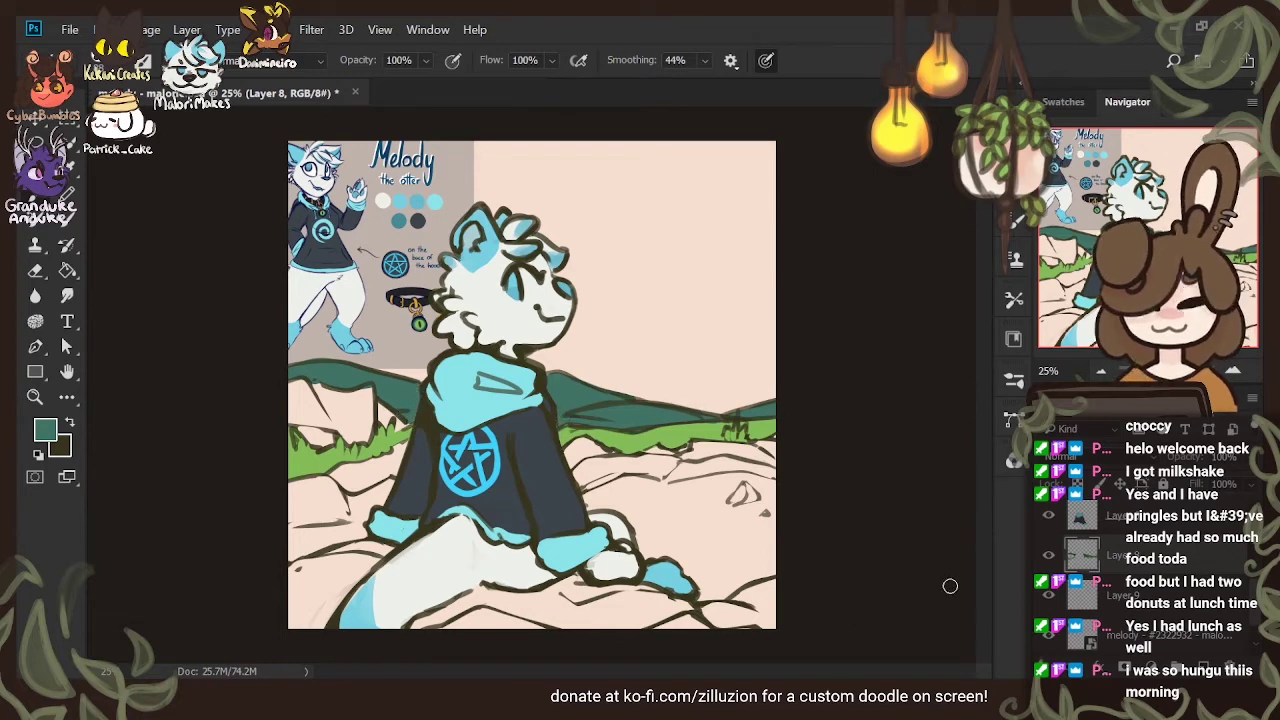
Add a layer clipped to the hills and grass layer, paint the nearer hill with the grass green, and set the layer opacity to 50%
left_click(1204, 667)
left_click(1146, 560)
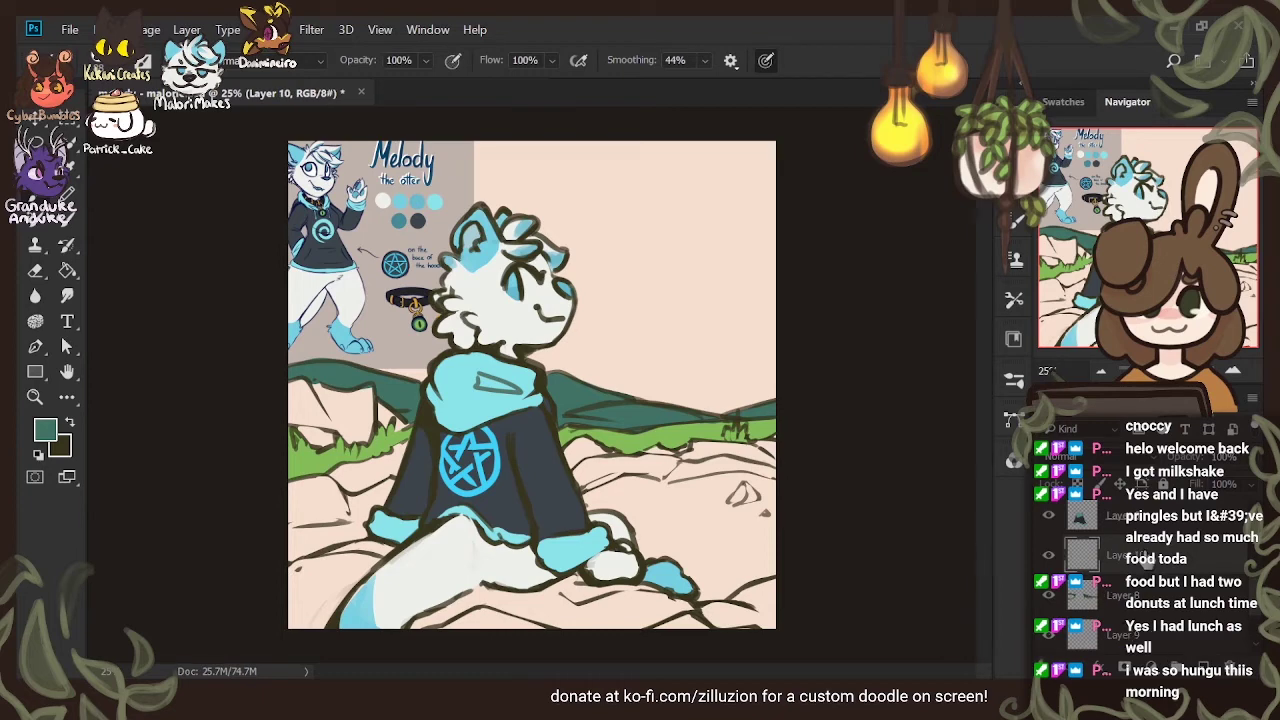
left_click(1142, 573, "alt")
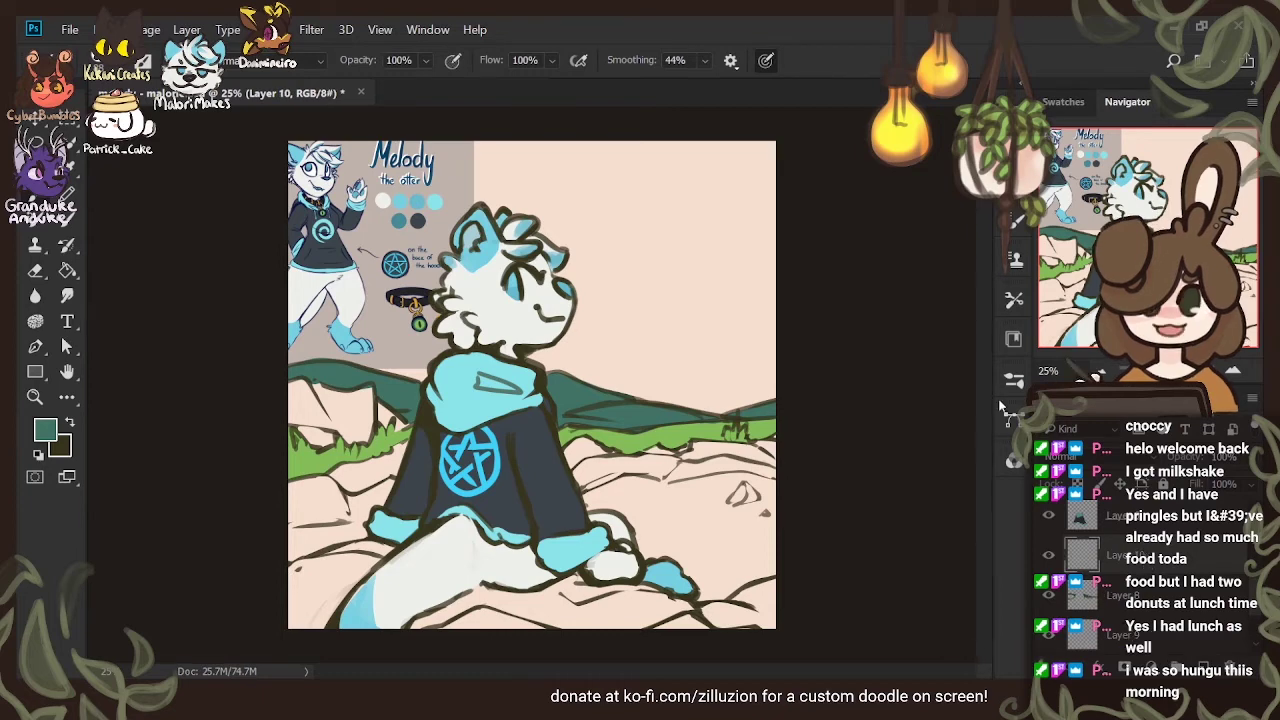
left_click(48, 432)
left_click(678, 432, "alt")
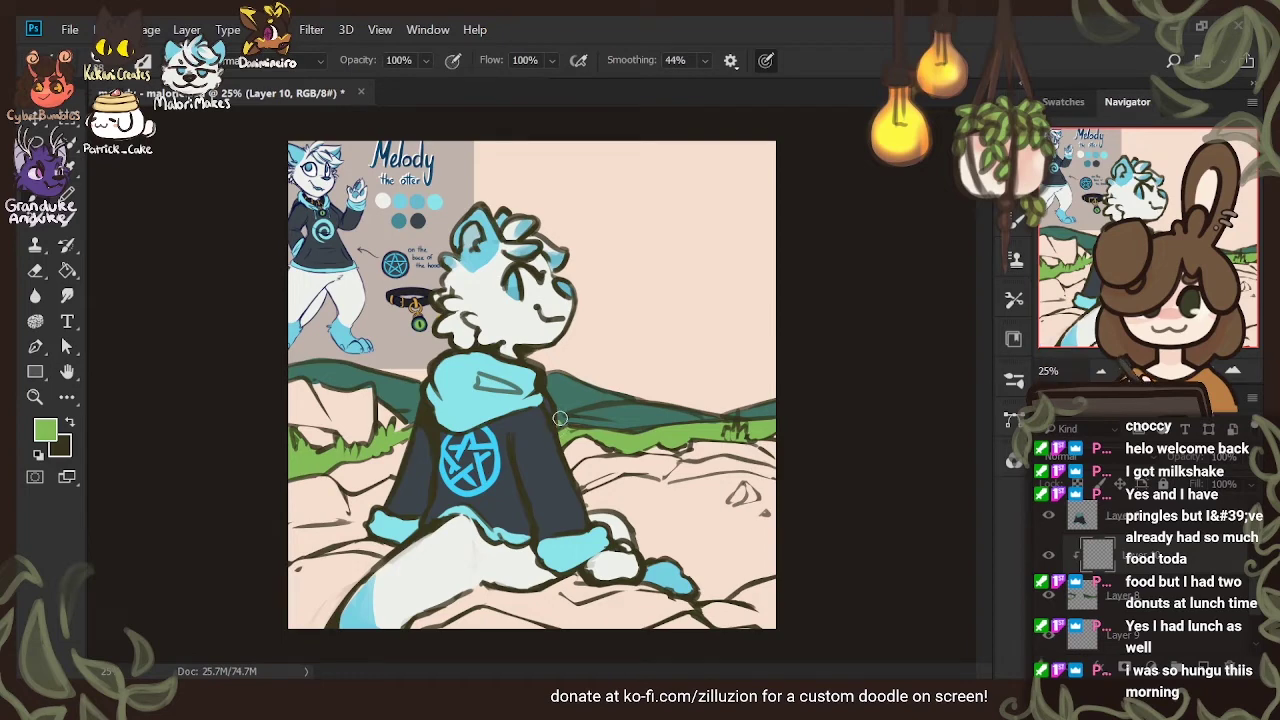
mouse_move(560, 418)
left_mouse_down()
mouse_move(639, 407)
mouse_move(712, 429)
mouse_move(617, 411)
mouse_move(568, 431)
mouse_move(668, 414)
mouse_move(683, 418)
mouse_move(595, 428)
mouse_move(778, 431)
left_mouse_up()
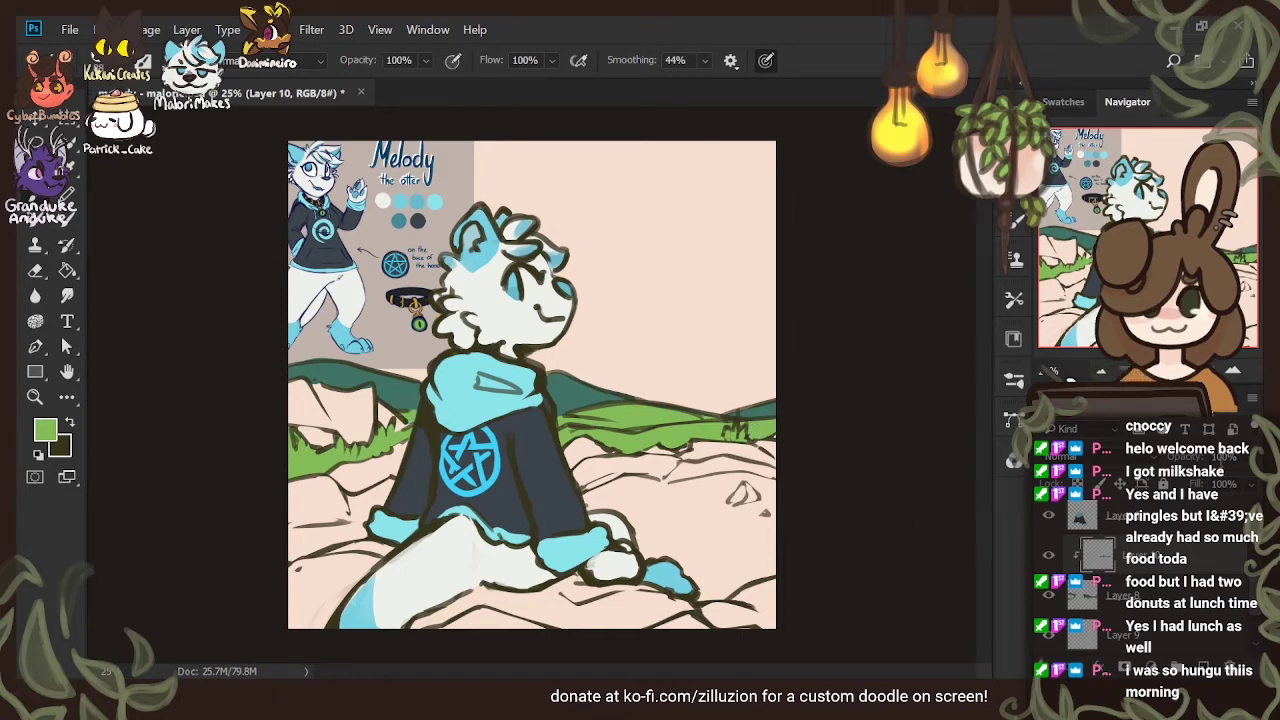
type("50")
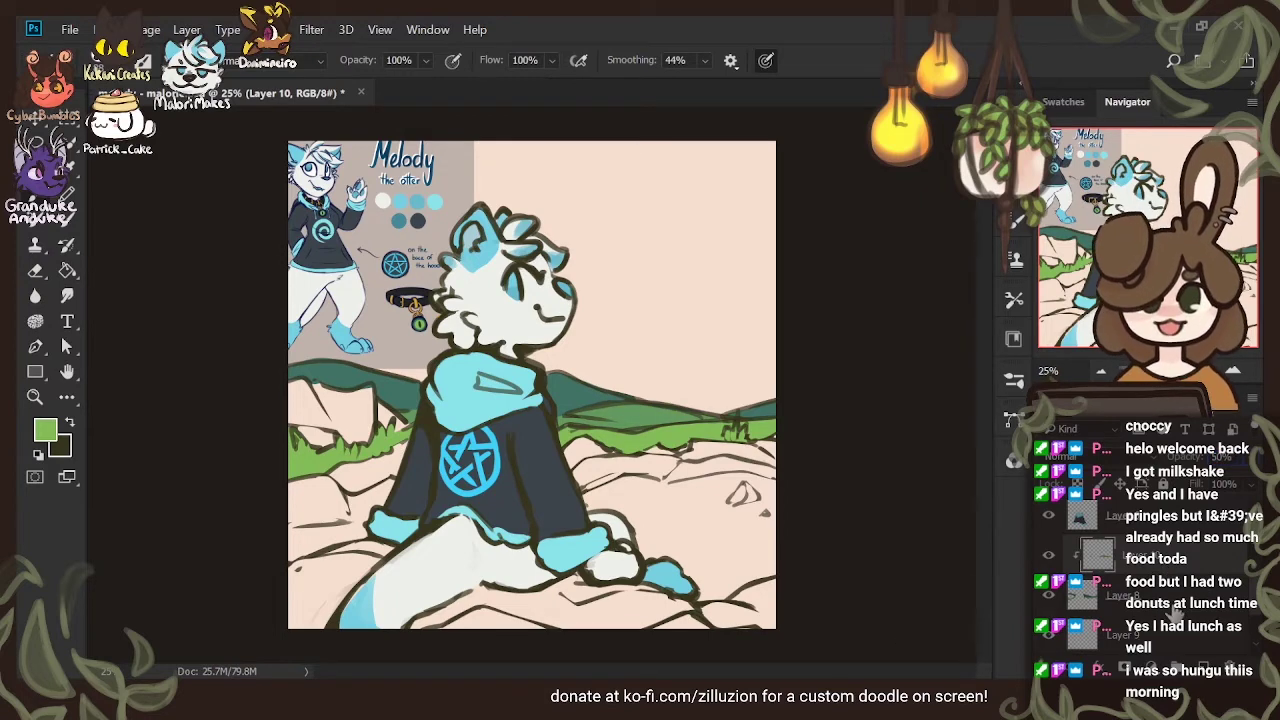
Merge the clipped hill layer with the hills and grass layer, and add a new layer directly above Layer 9
left_click(1181, 606, "shift")
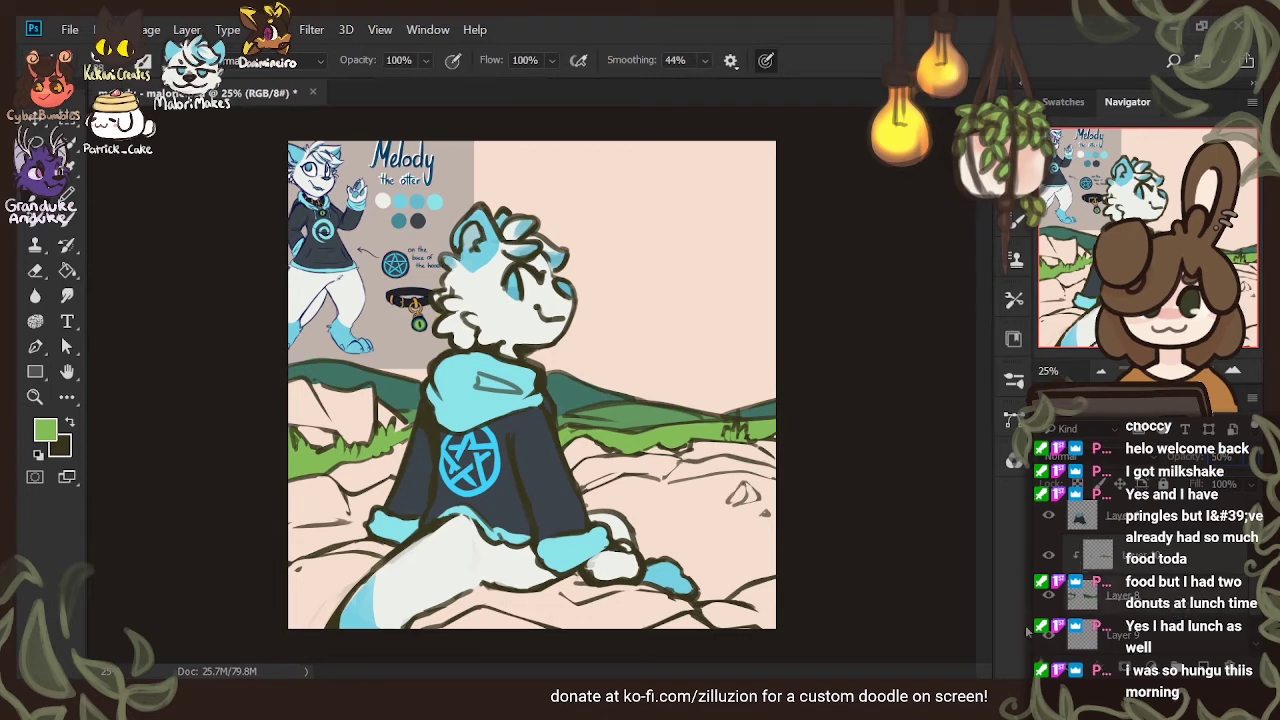
key("ctrl+e")
left_click(1165, 594)
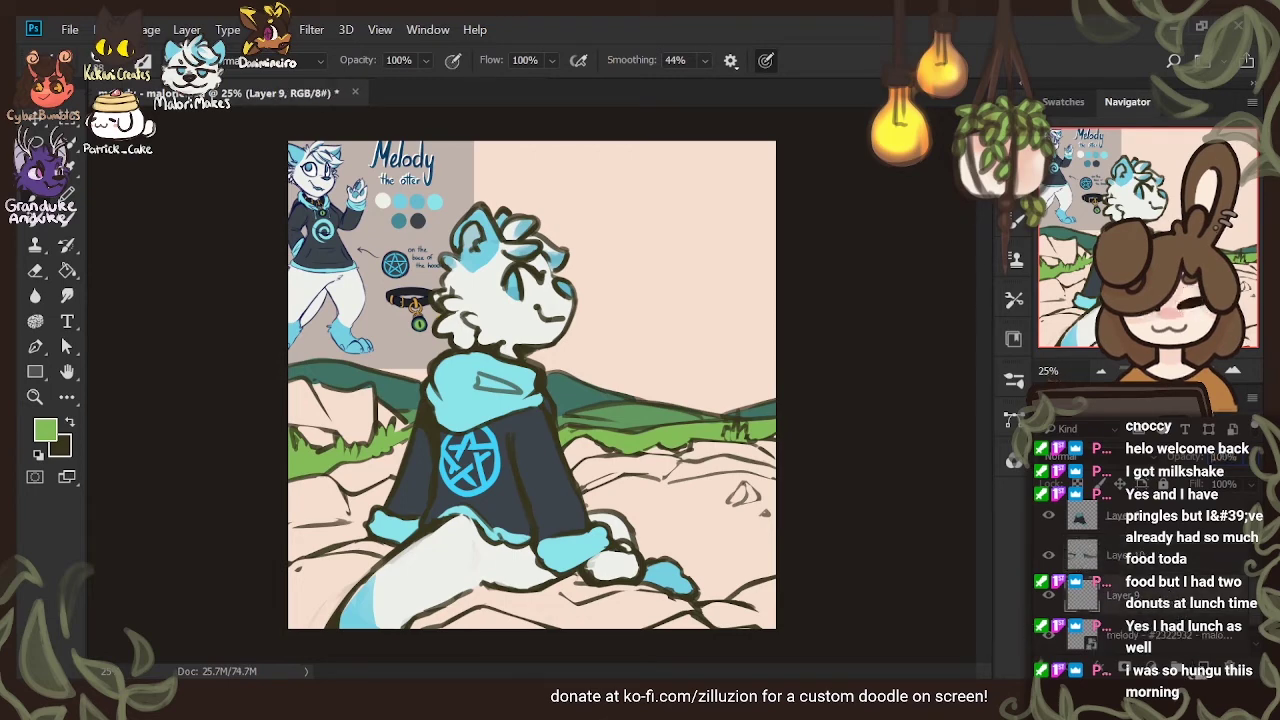
left_click(1202, 670)
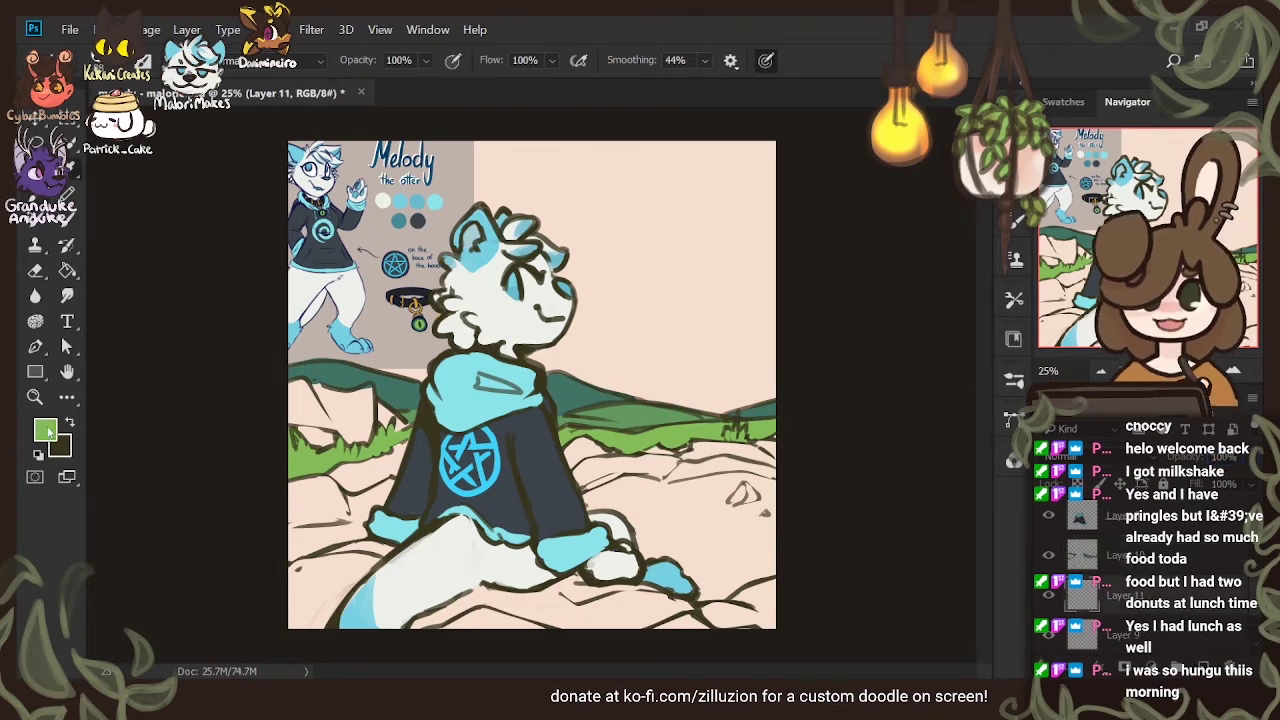
key("i")
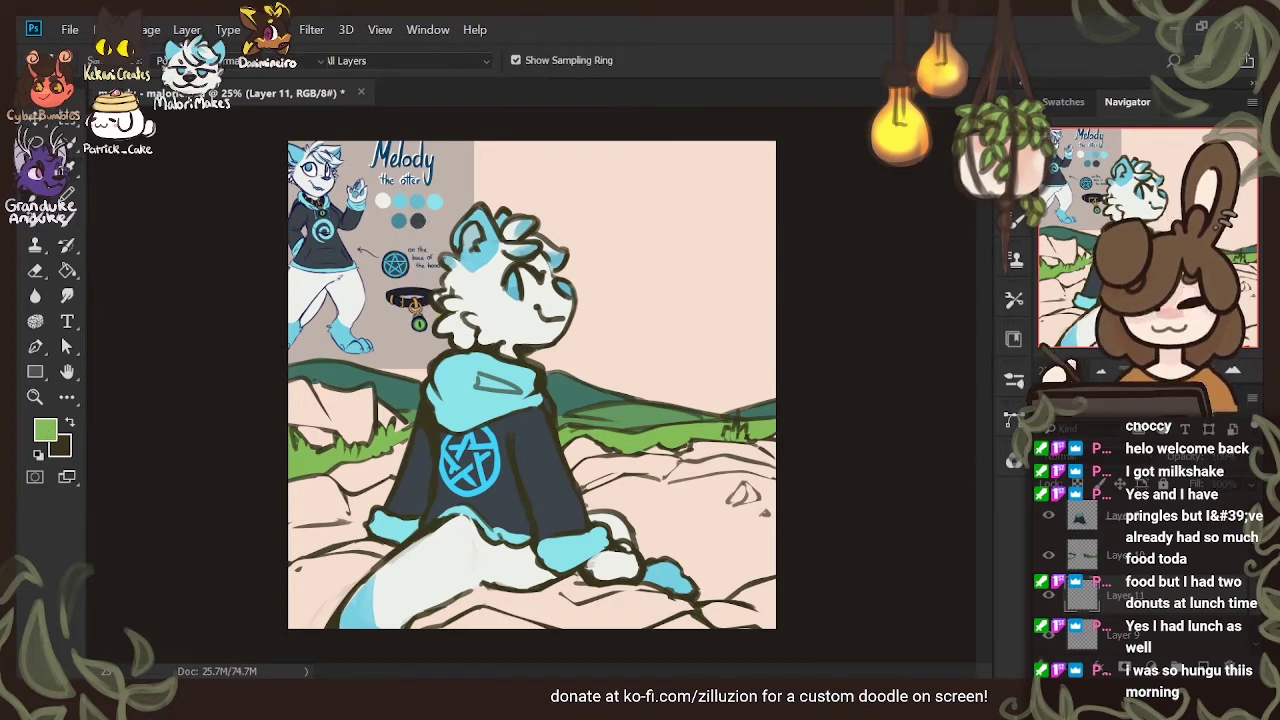
key("Return")
key("i")
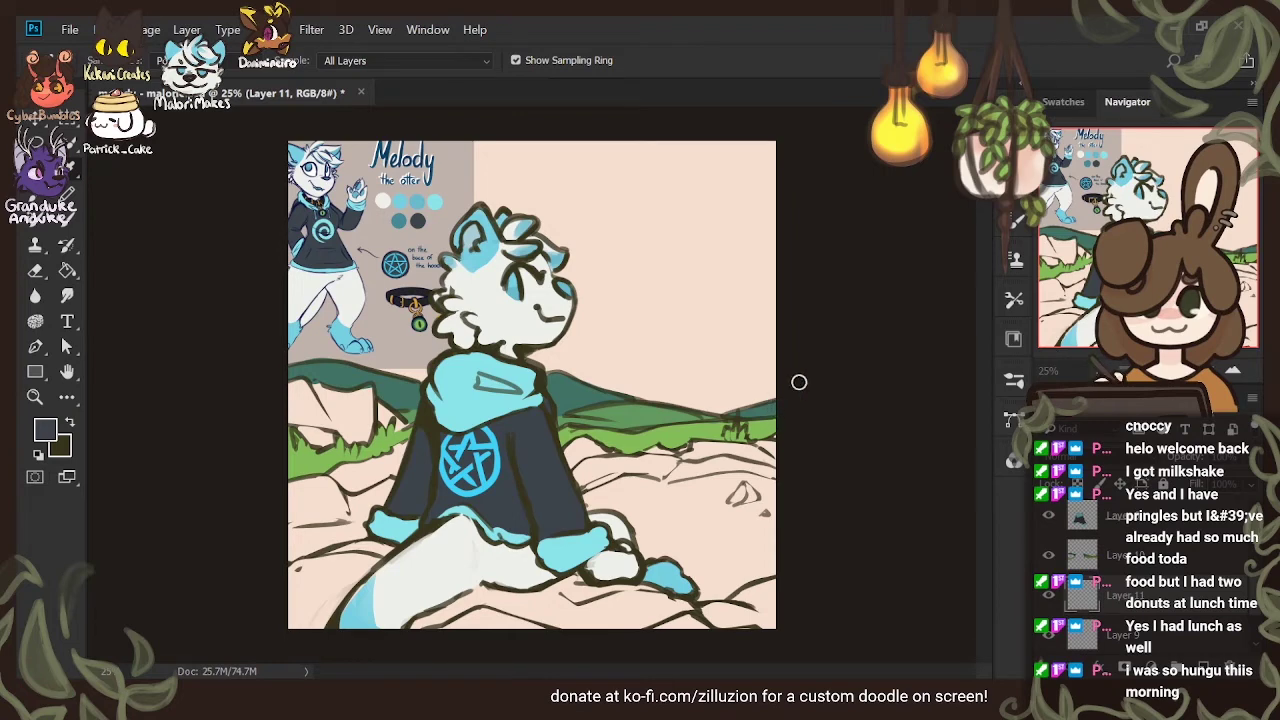
key("b")
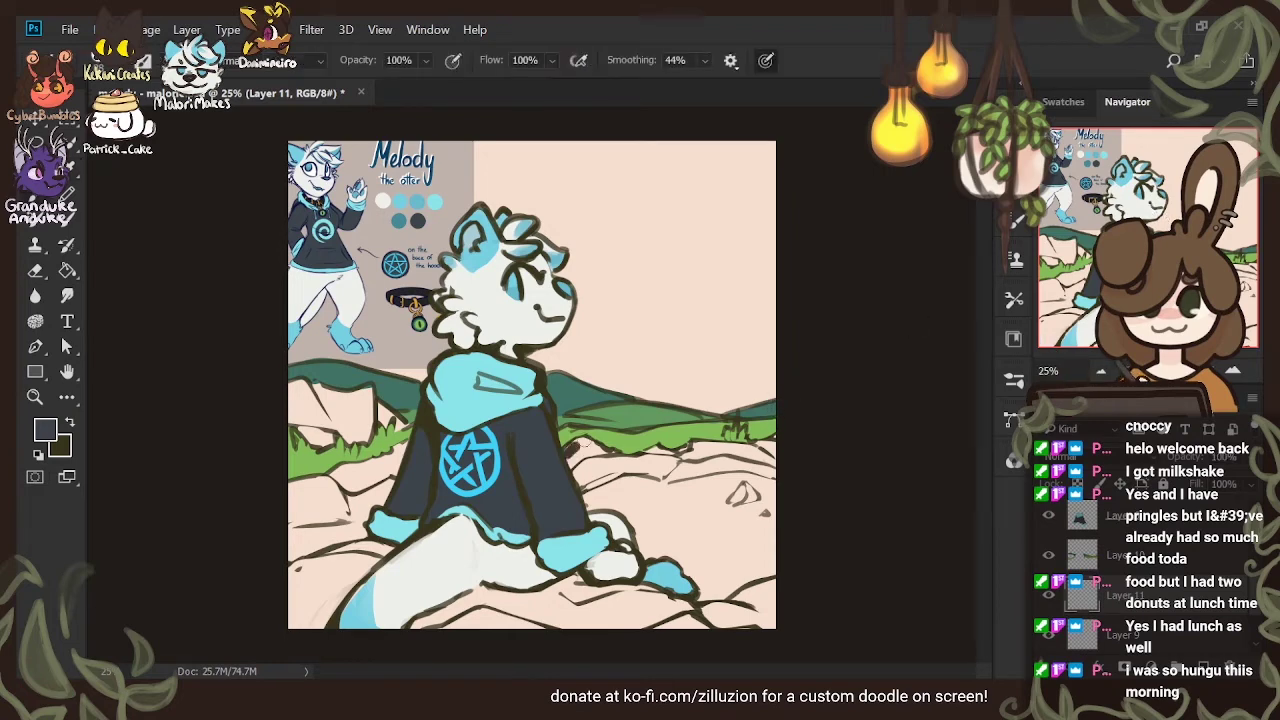
left_click_drag(586, 443, 585, 443)
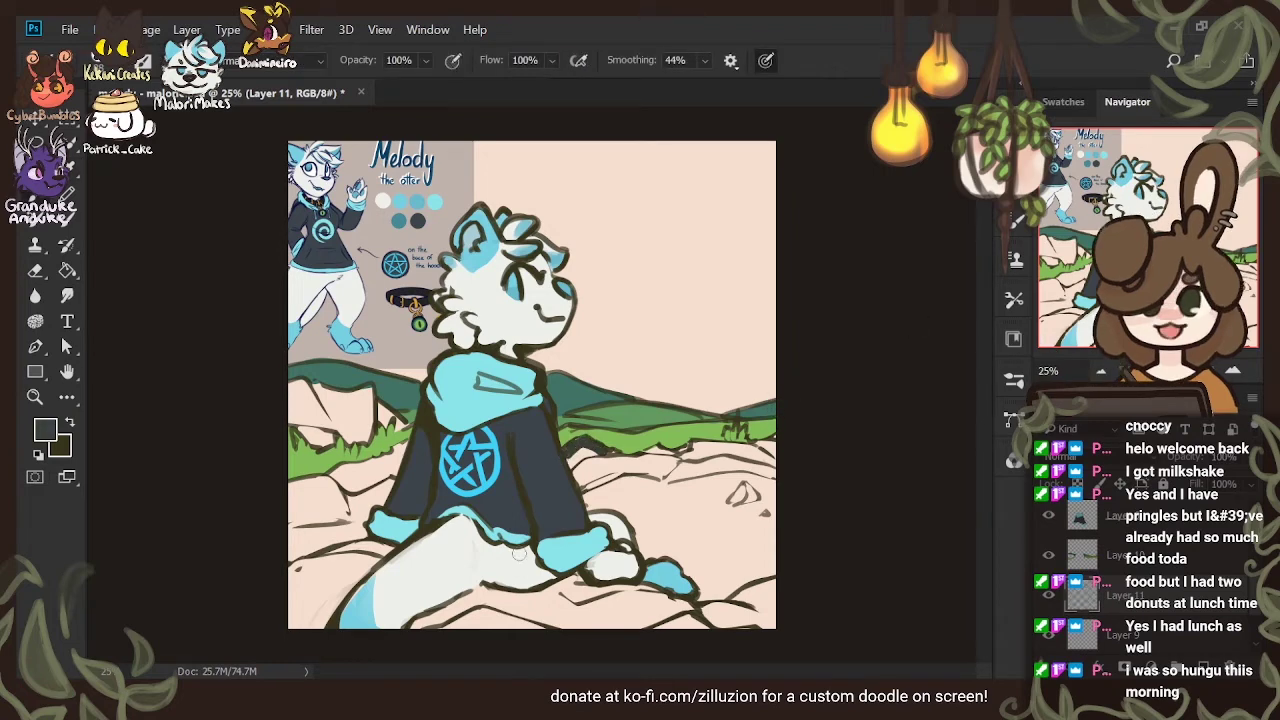
key("ctrl+z")
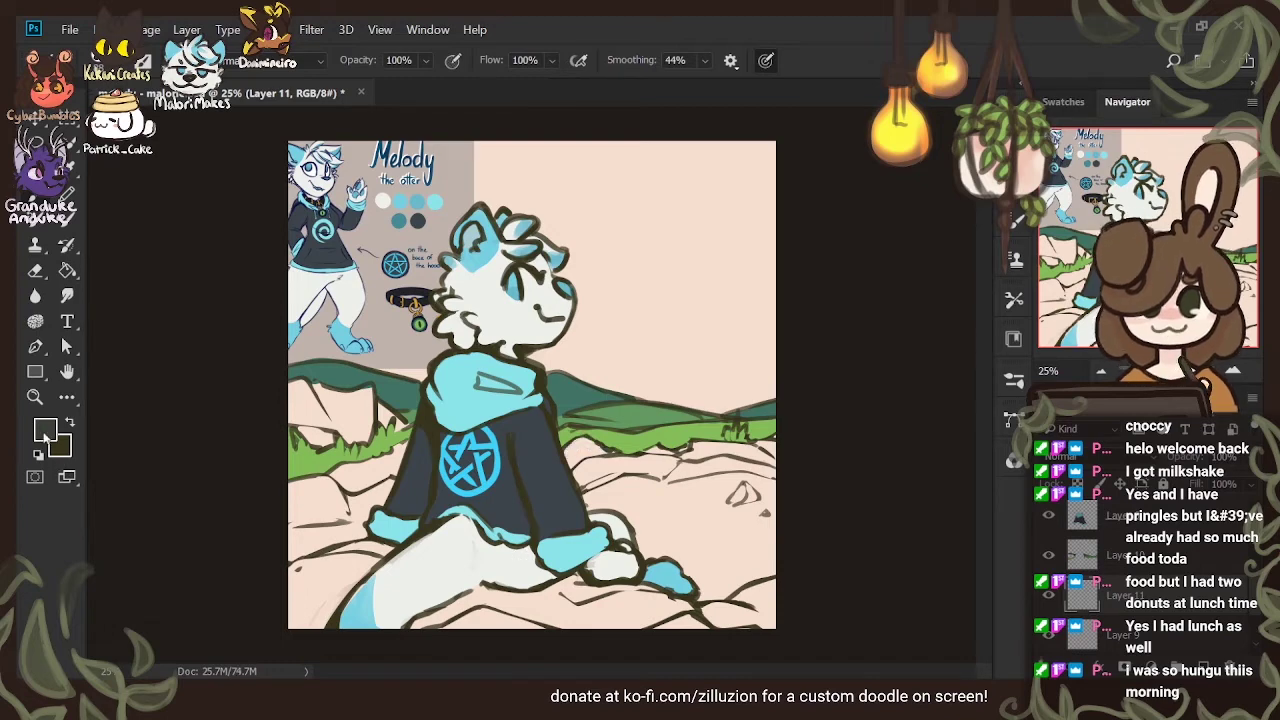
Choose a light warm grey and paint the rock ledges to the otter's right below the grass, plus the small stone in front of them
key("i")
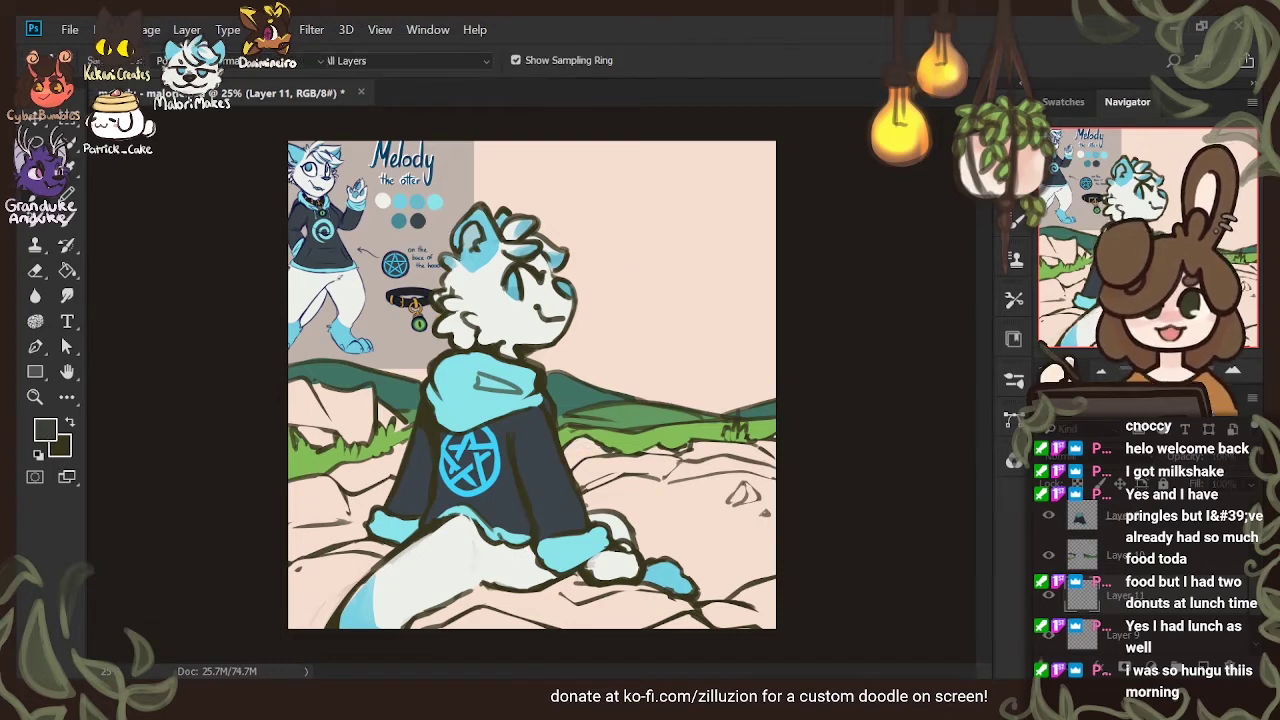
left_click(405, 350, "alt")
left_click_drag(584, 444, 568, 458)
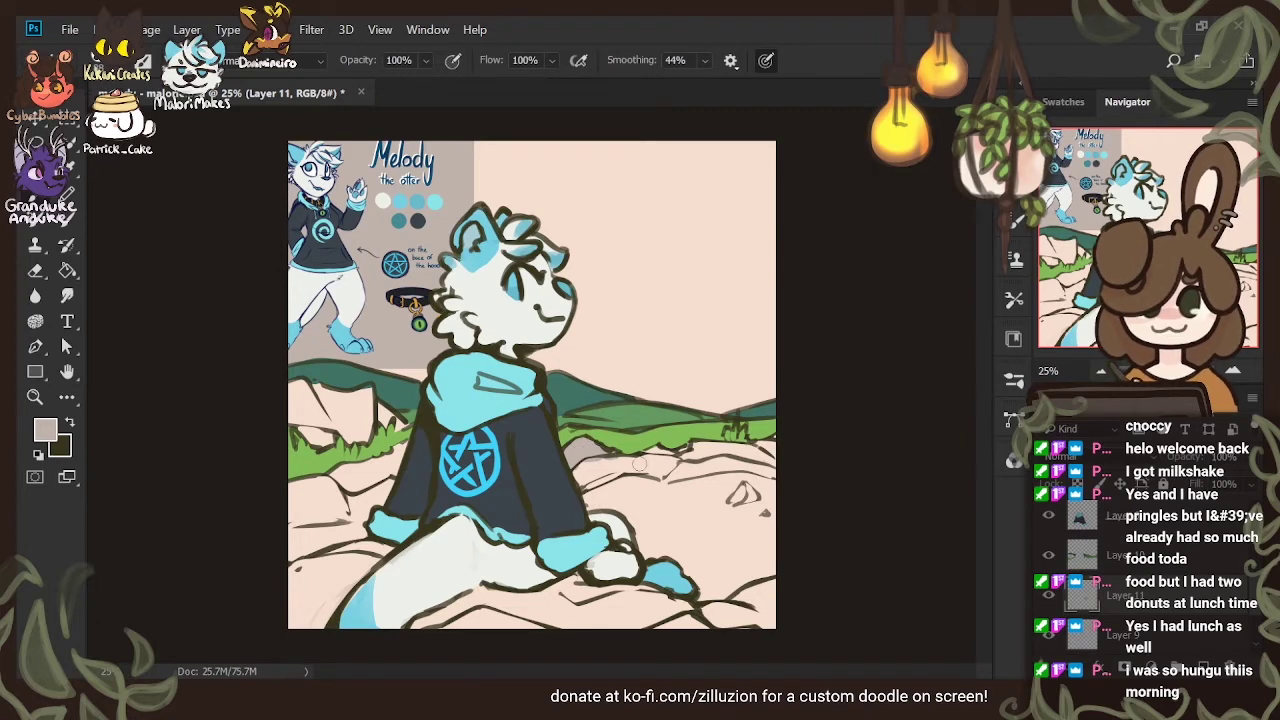
mouse_move(587, 468)
left_mouse_down()
mouse_move(636, 457)
mouse_move(612, 466)
mouse_move(647, 463)
mouse_move(612, 471)
mouse_move(688, 470)
mouse_move(597, 468)
mouse_move(792, 464)
mouse_move(767, 473)
mouse_move(808, 482)
left_mouse_up()
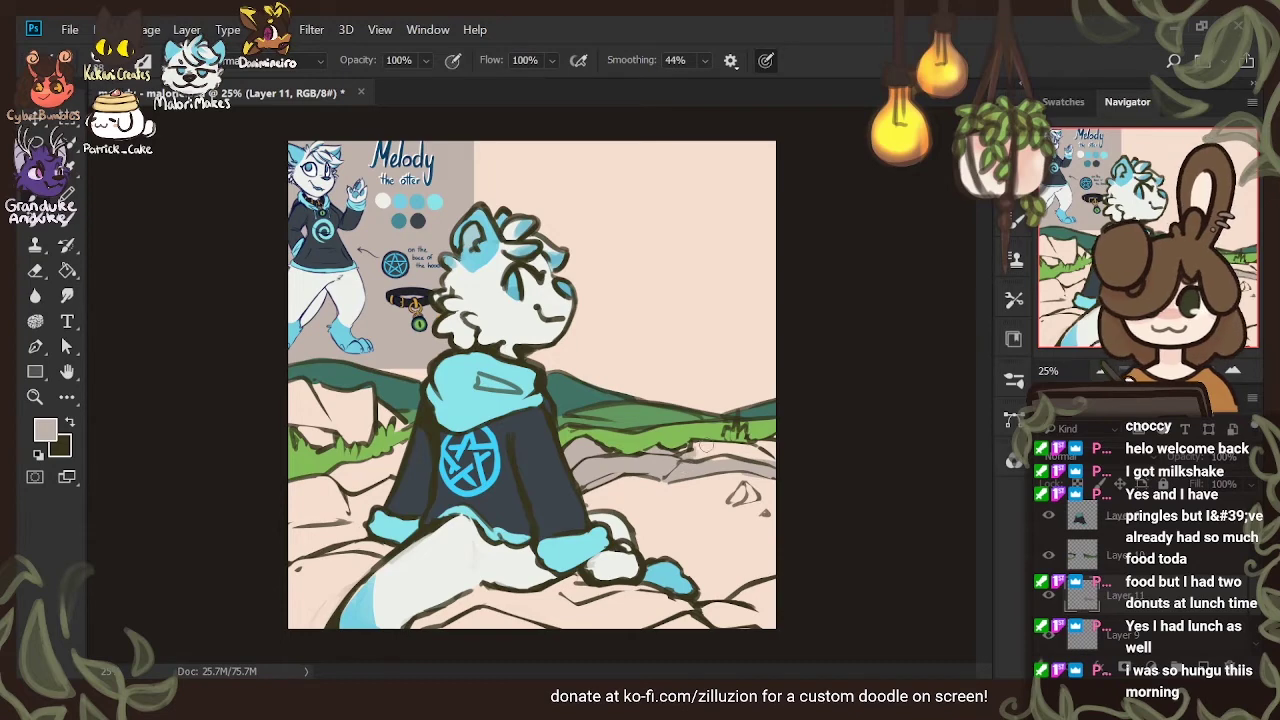
left_click_drag(702, 449, 804, 460)
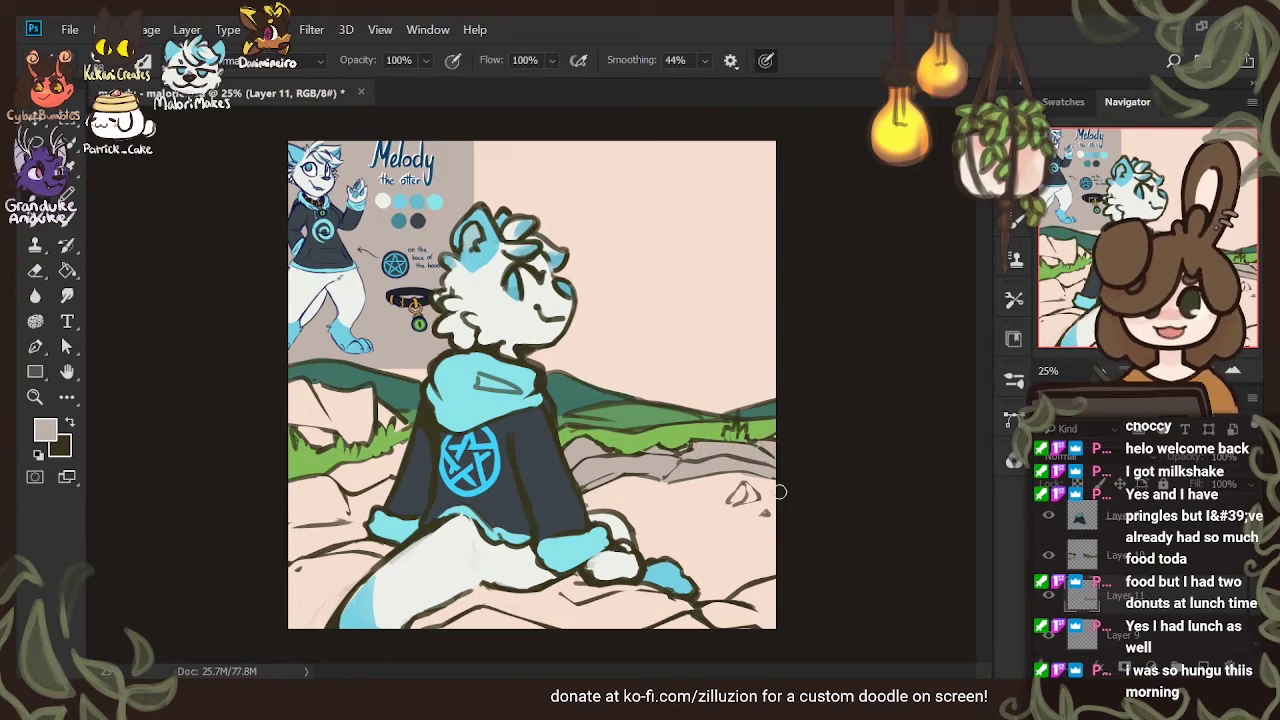
key("e")
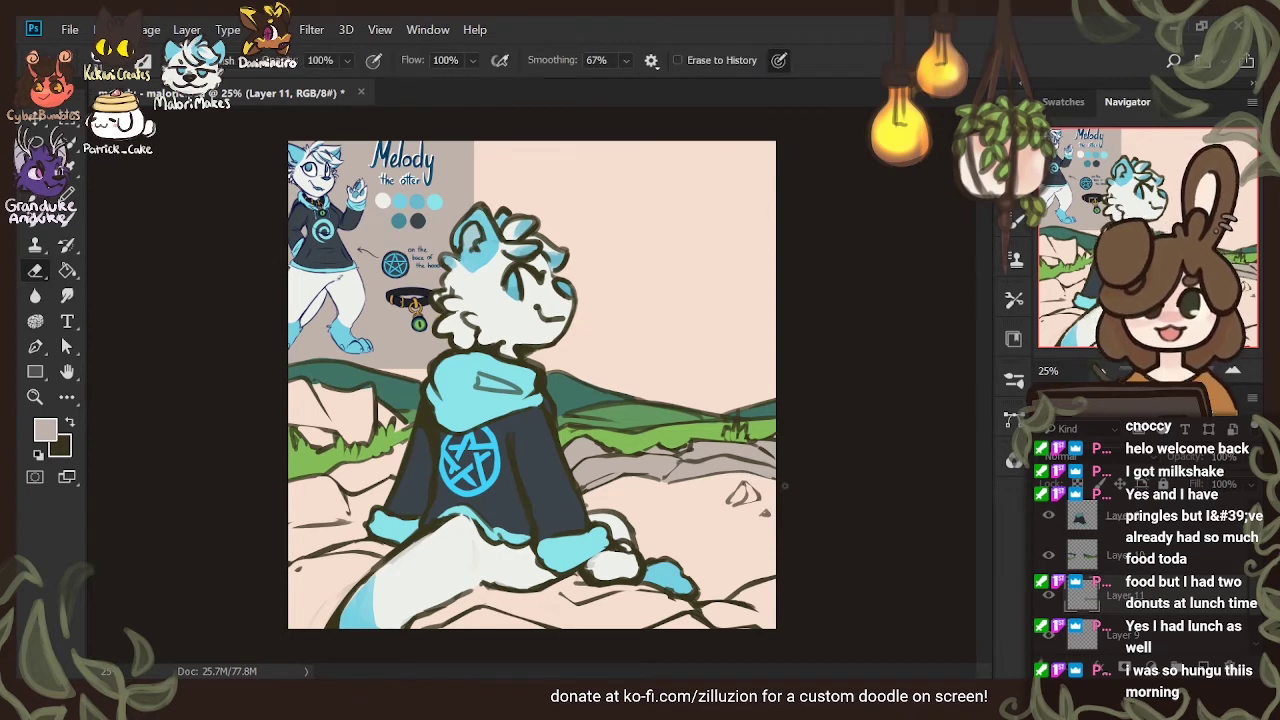
key("b")
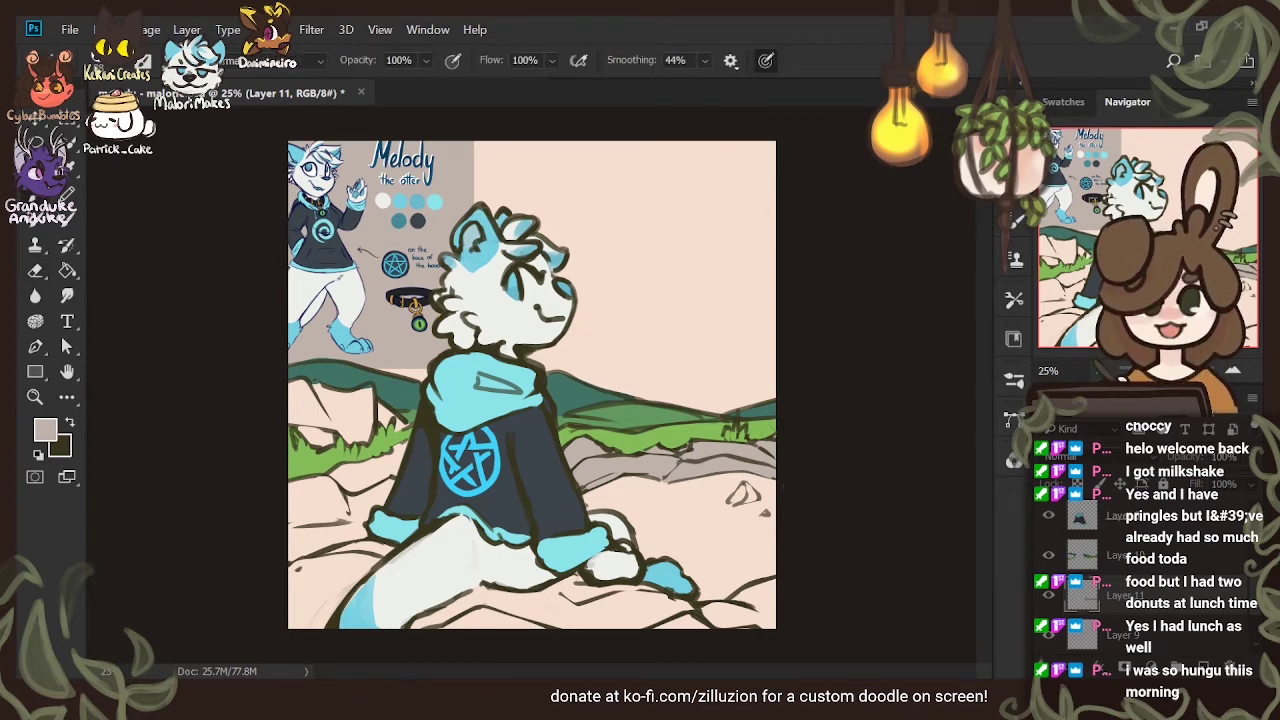
left_click_drag(744, 490, 737, 500)
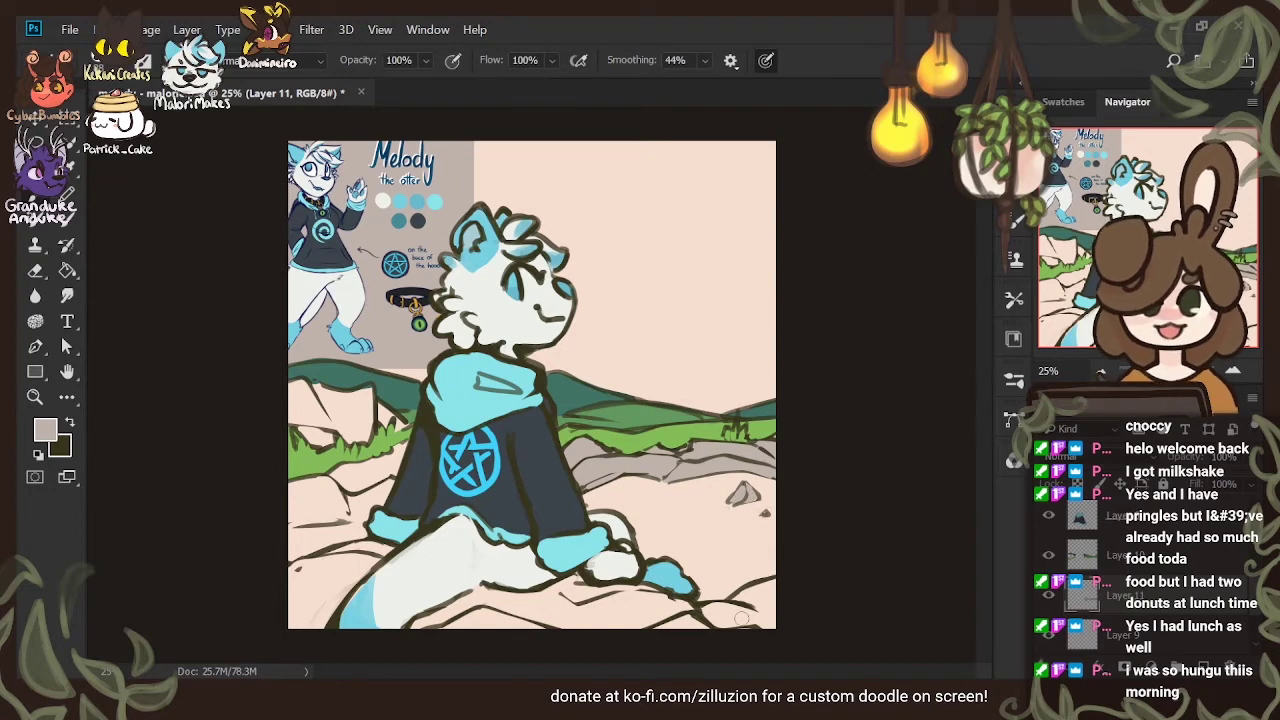
Paint the foreground rocks warm grey in both lower corners and along the canvas's bottom edge
key("e")
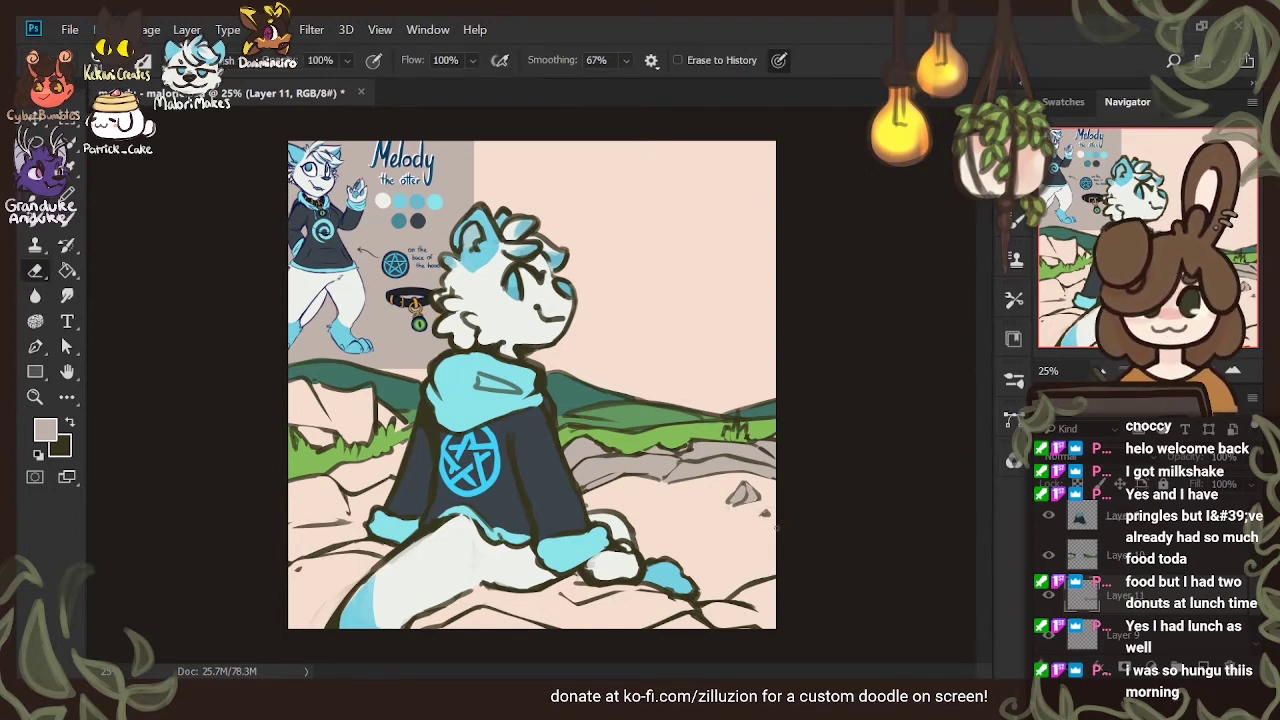
key("b")
mouse_move(710, 610)
left_mouse_down()
mouse_move(811, 575)
mouse_move(699, 638)
mouse_move(818, 576)
mouse_move(706, 642)
mouse_move(768, 630)
left_mouse_up()
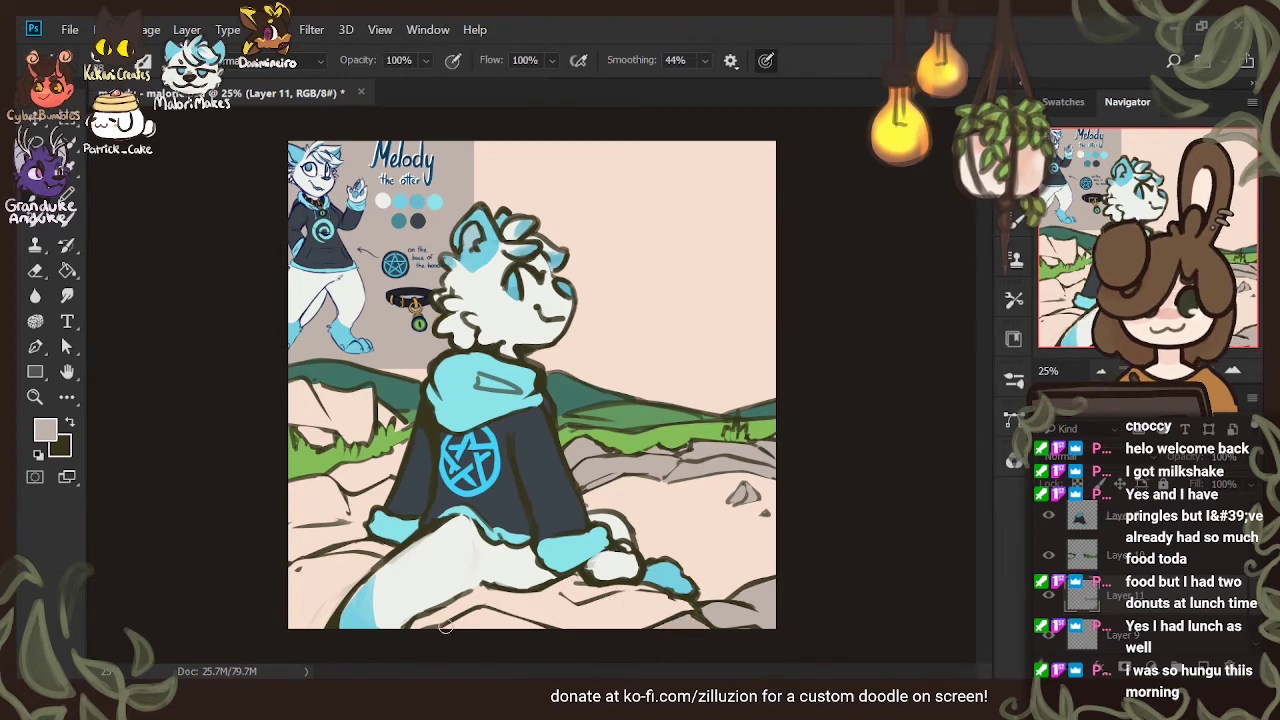
left_click_drag(451, 632, 566, 645)
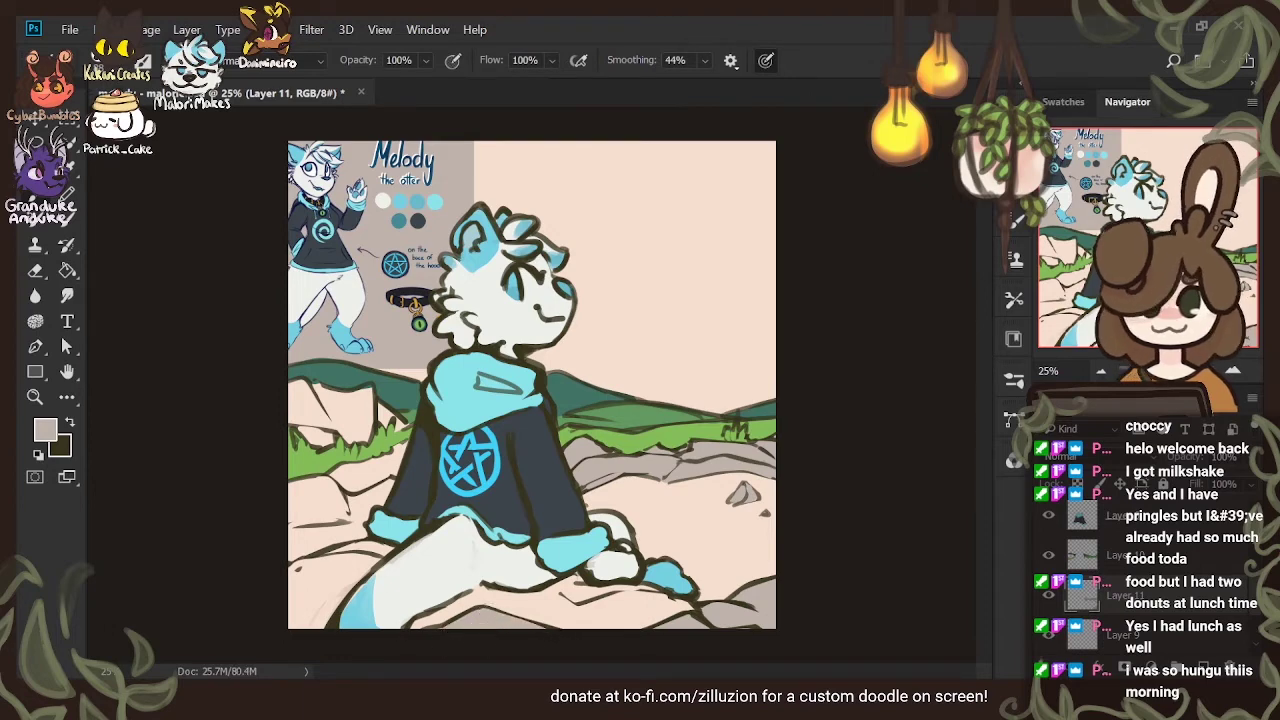
mouse_move(296, 565)
left_mouse_down()
mouse_move(383, 563)
mouse_move(294, 624)
mouse_move(291, 651)
mouse_move(359, 572)
mouse_move(296, 656)
mouse_move(363, 564)
mouse_move(279, 636)
mouse_move(296, 585)
mouse_move(288, 630)
left_mouse_up()
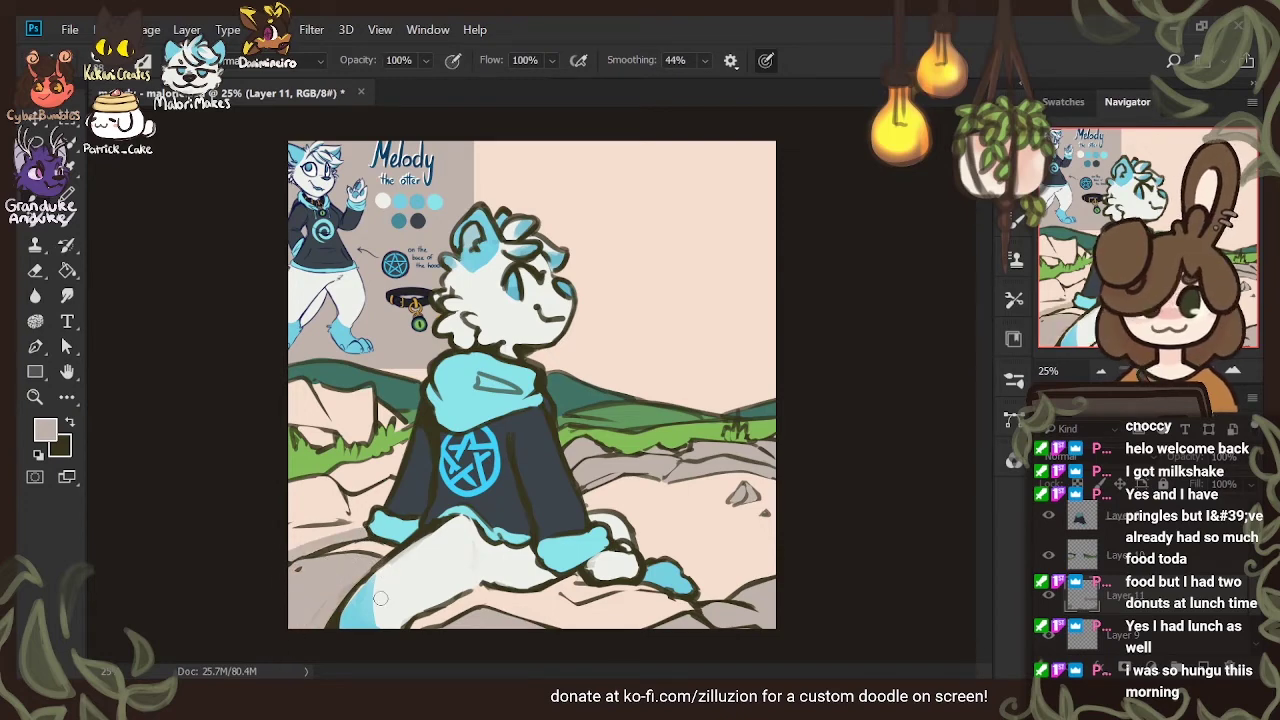
mouse_move(352, 535)
left_mouse_down()
mouse_move(271, 558)
mouse_move(316, 508)
mouse_move(308, 534)
left_mouse_up()
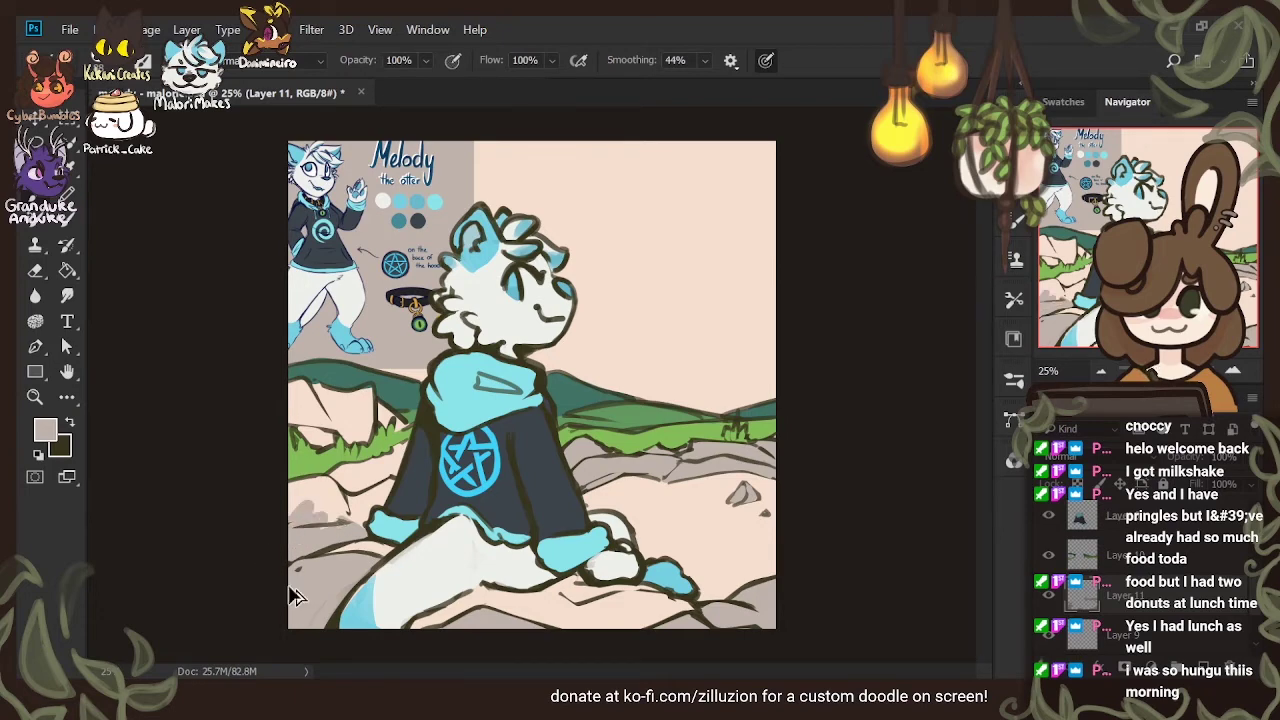
key("ctrl+z")
key("ctrl+z")
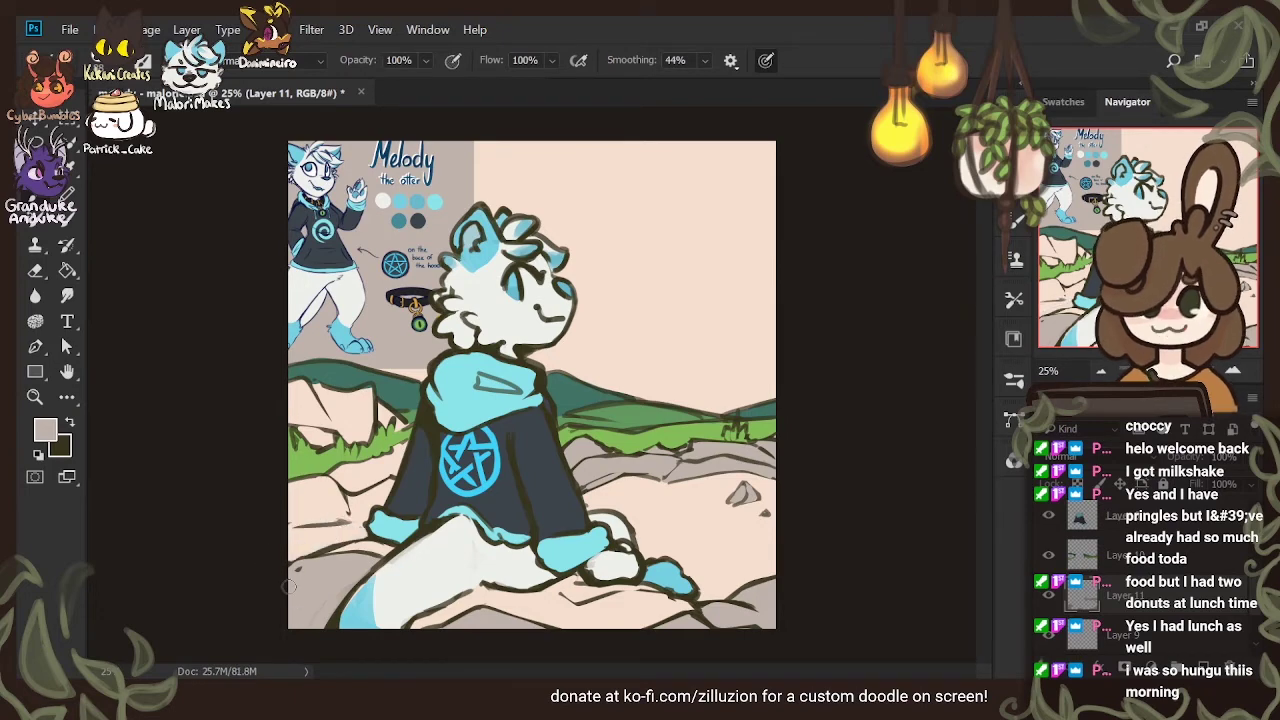
Paint the rocks and the large boulder to the left of the otter warm grey, and select the green landscape layer above
mouse_move(335, 489)
left_mouse_down()
mouse_move(343, 519)
mouse_move(283, 523)
mouse_move(286, 487)
mouse_move(323, 479)
mouse_move(340, 481)
mouse_move(275, 511)
mouse_move(347, 482)
mouse_move(292, 504)
mouse_move(332, 504)
left_mouse_up()
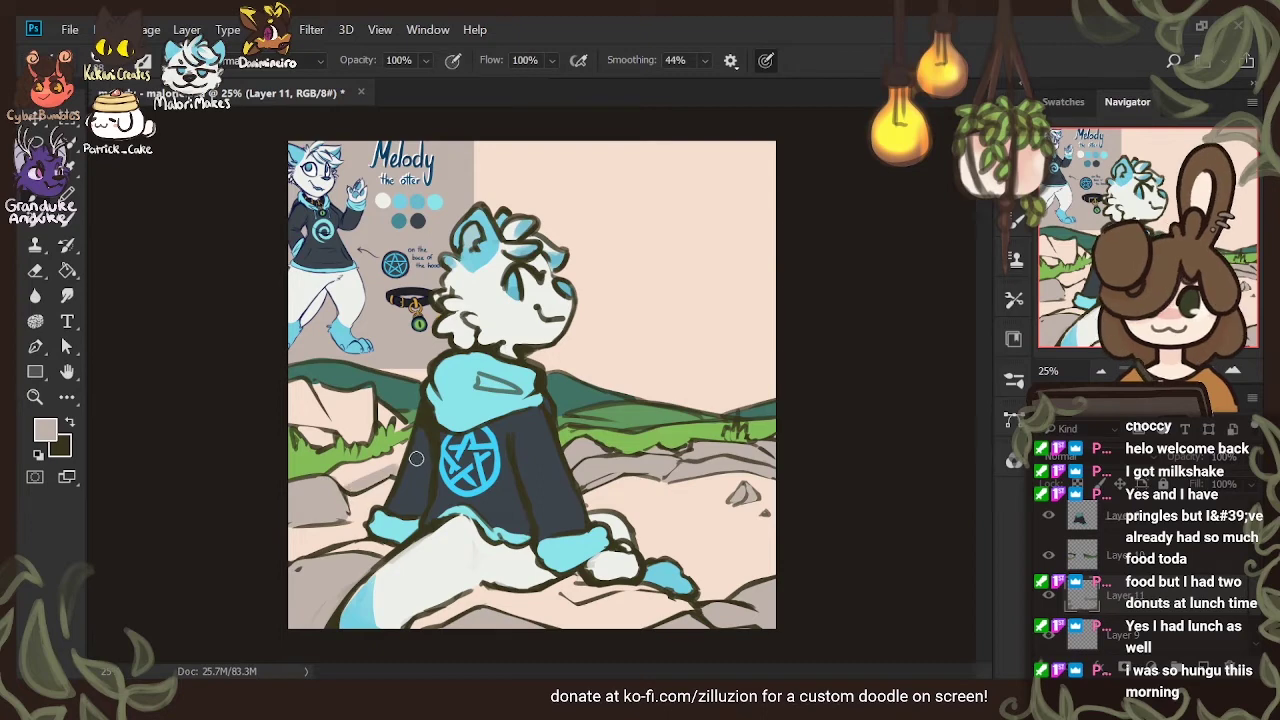
mouse_move(406, 457)
left_mouse_down()
mouse_move(364, 459)
mouse_move(420, 445)
mouse_move(321, 492)
mouse_move(433, 445)
left_mouse_up()
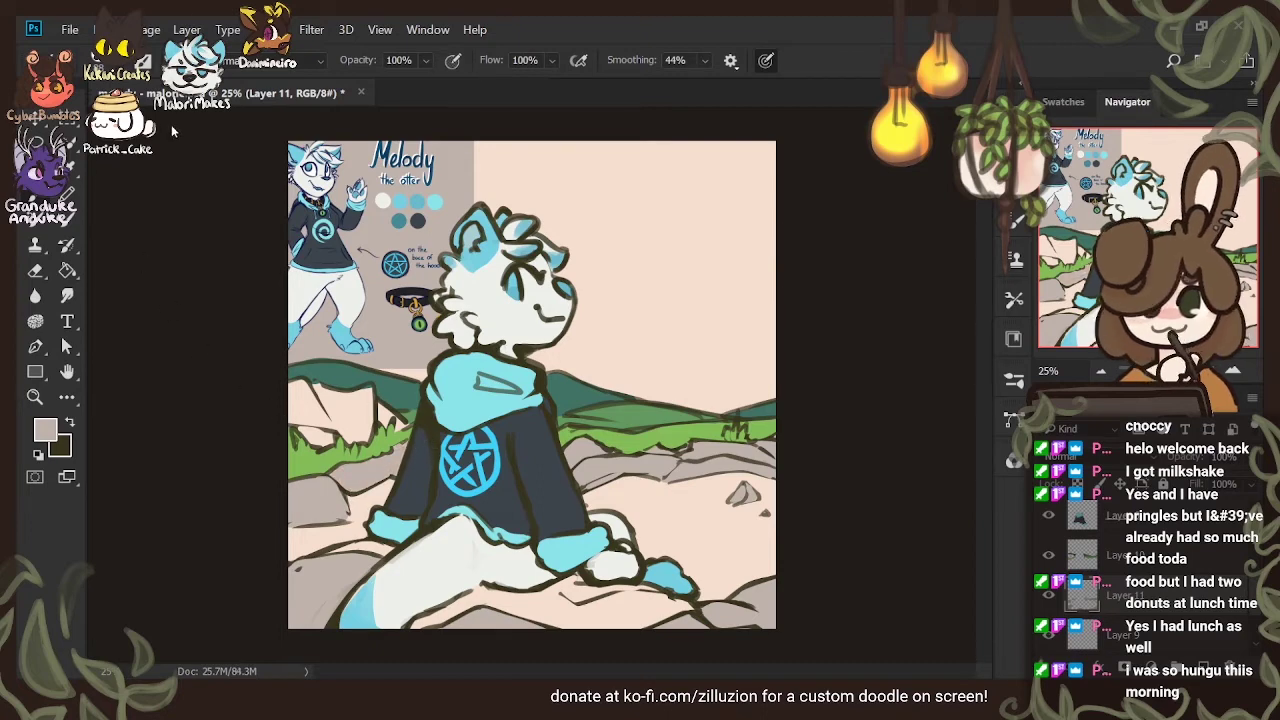
mouse_move(337, 388)
left_mouse_down()
mouse_move(293, 428)
mouse_move(265, 410)
mouse_move(298, 440)
mouse_move(347, 394)
mouse_move(292, 446)
mouse_move(387, 397)
mouse_move(347, 390)
left_mouse_up()
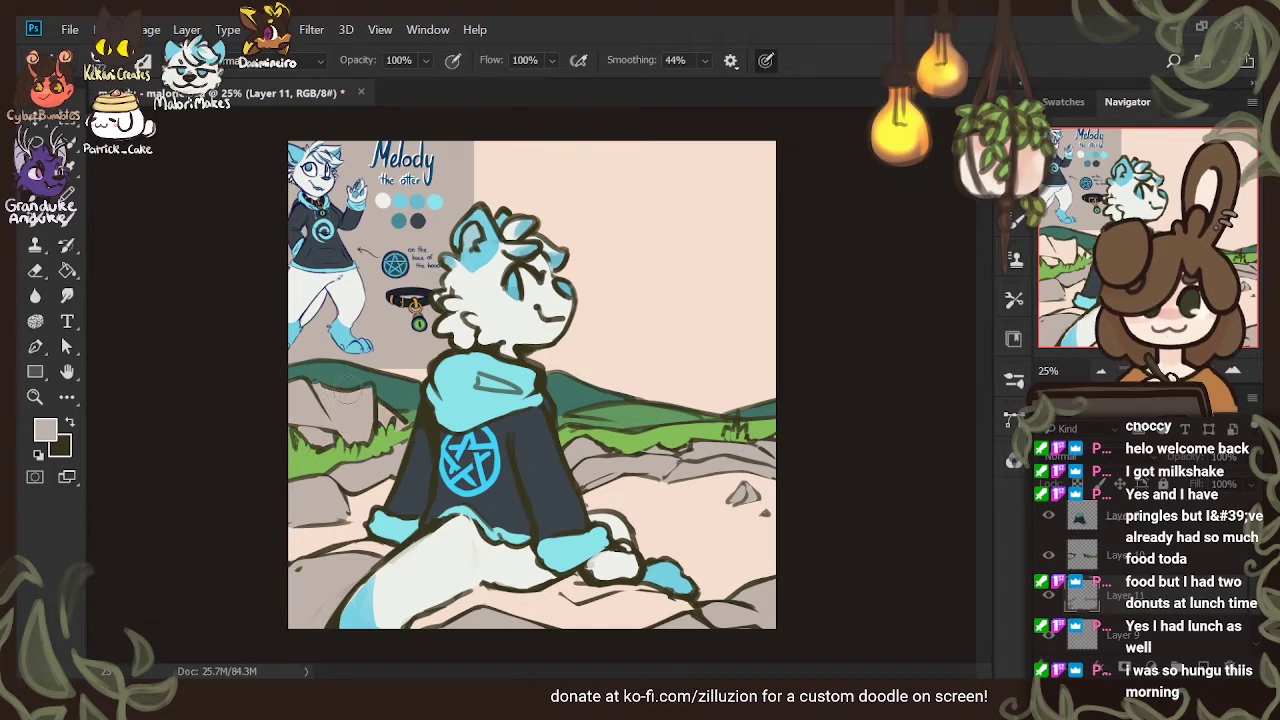
key("alt+bracketright")
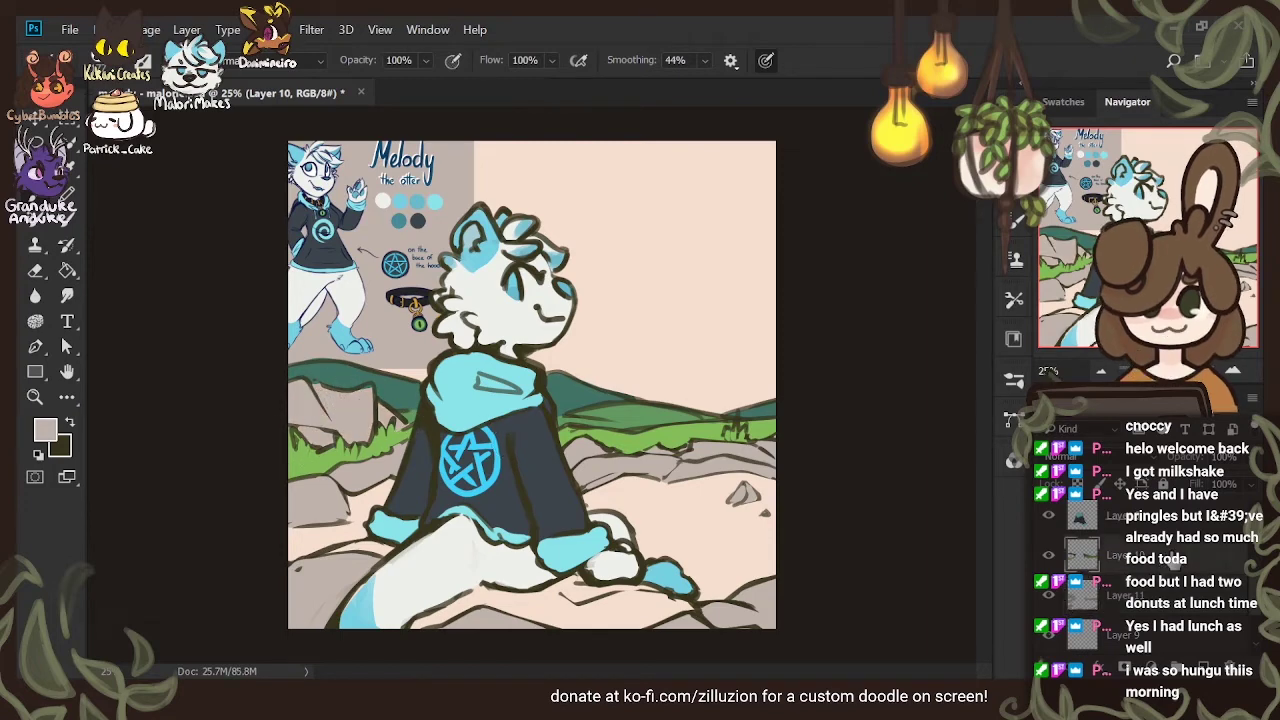
Sample the light grass green and paint the foreground ground beneath the otter's legs with it on Layer 10
key("e")
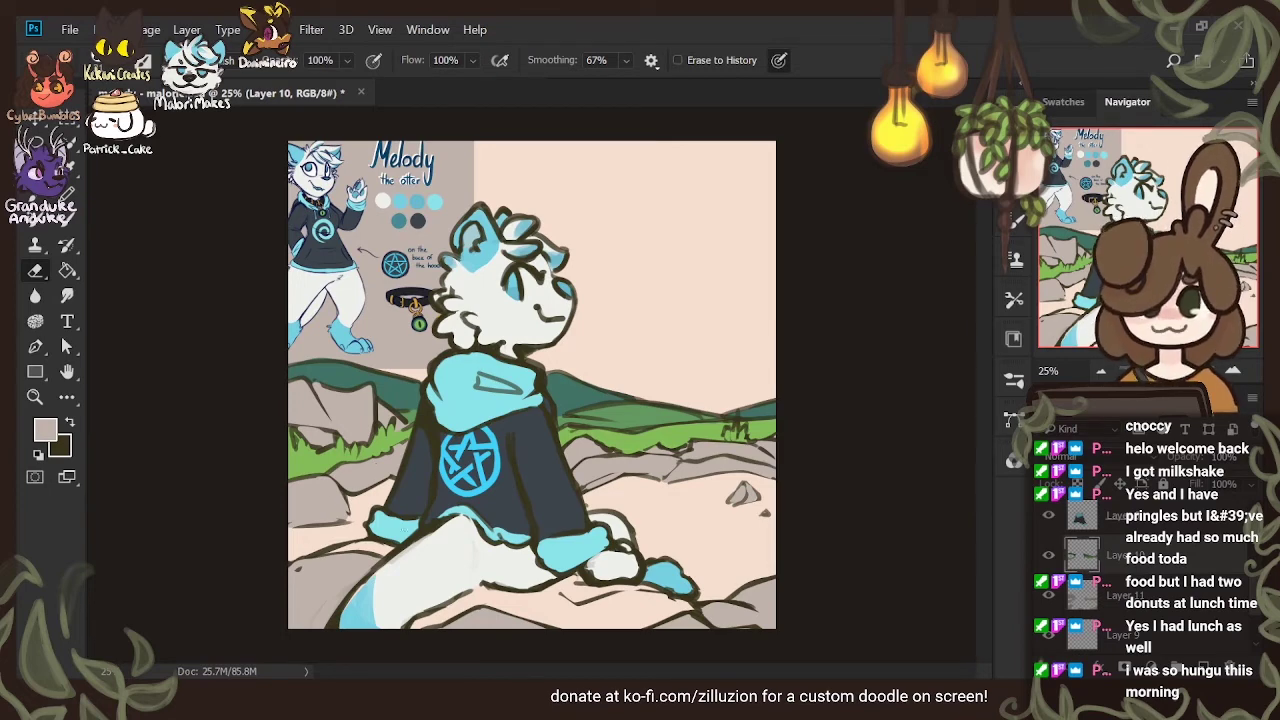
key("i")
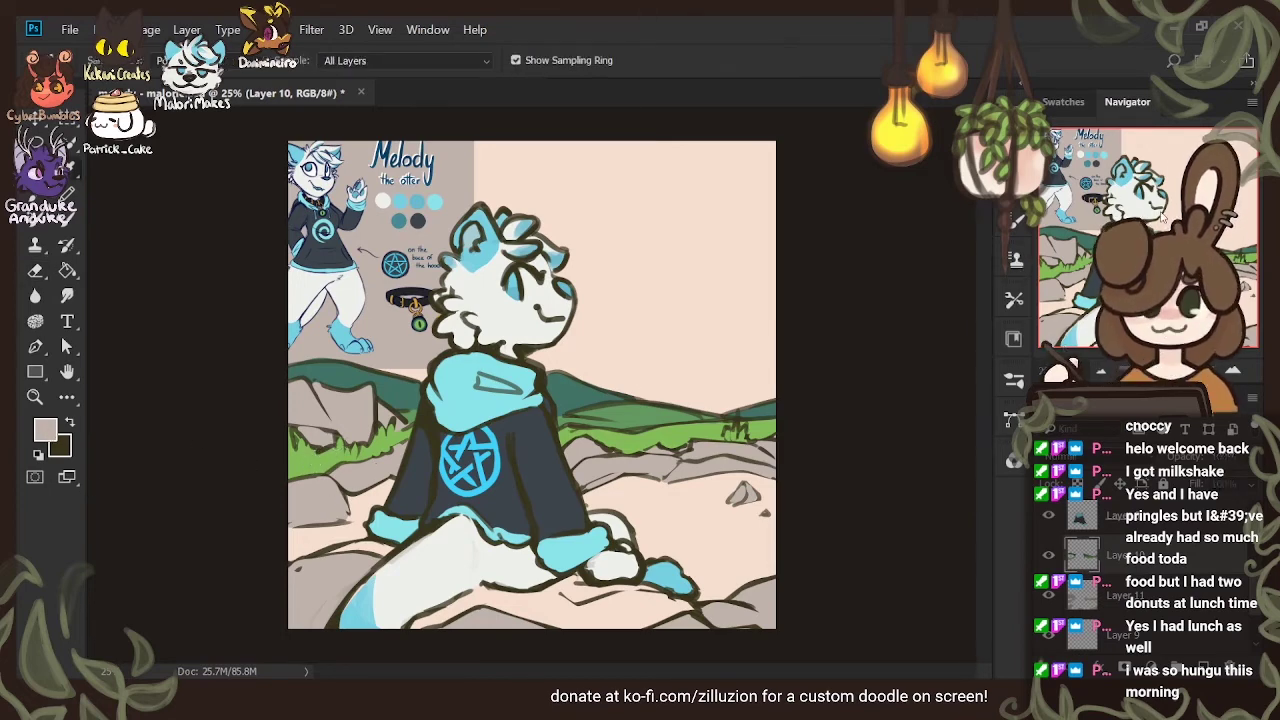
left_click(320, 440)
key("e")
key("b")
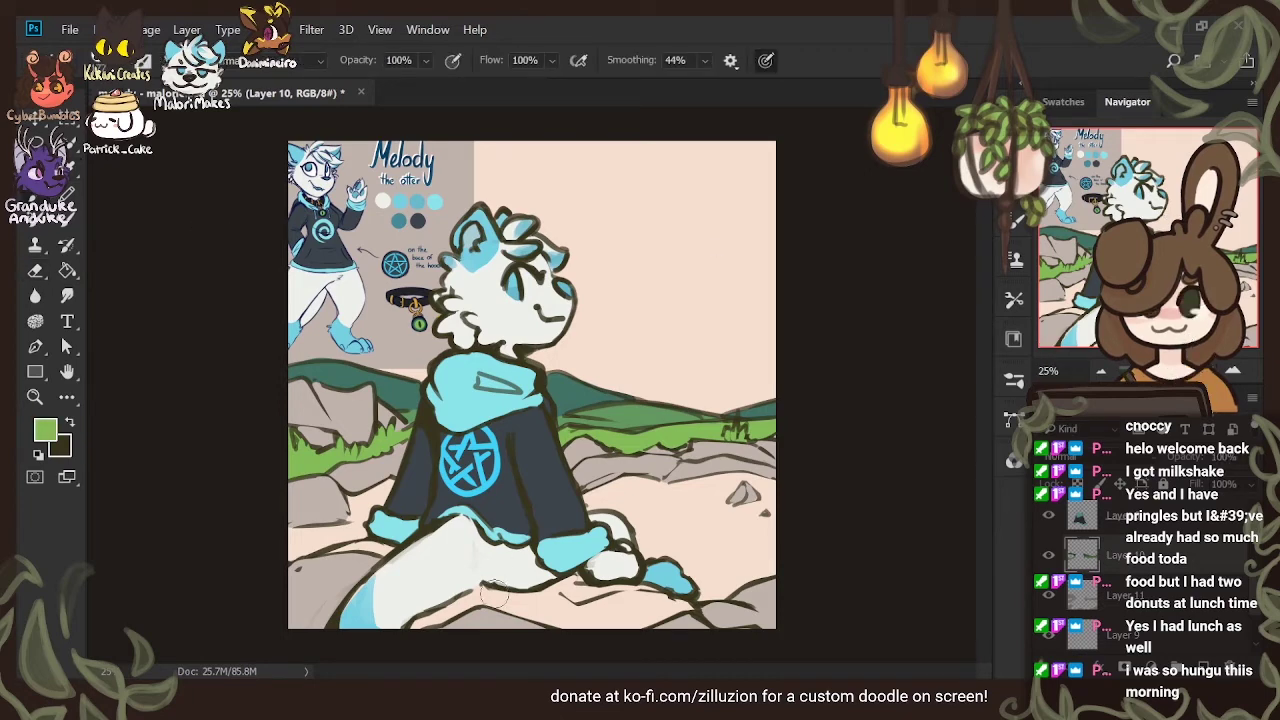
mouse_move(415, 628)
left_mouse_down()
mouse_move(512, 587)
mouse_move(493, 600)
mouse_move(641, 638)
mouse_move(623, 660)
mouse_move(515, 604)
mouse_move(636, 630)
mouse_move(652, 611)
mouse_move(623, 637)
left_mouse_up()
mouse_move(692, 604)
left_mouse_down()
mouse_move(588, 593)
mouse_move(590, 576)
left_mouse_up()
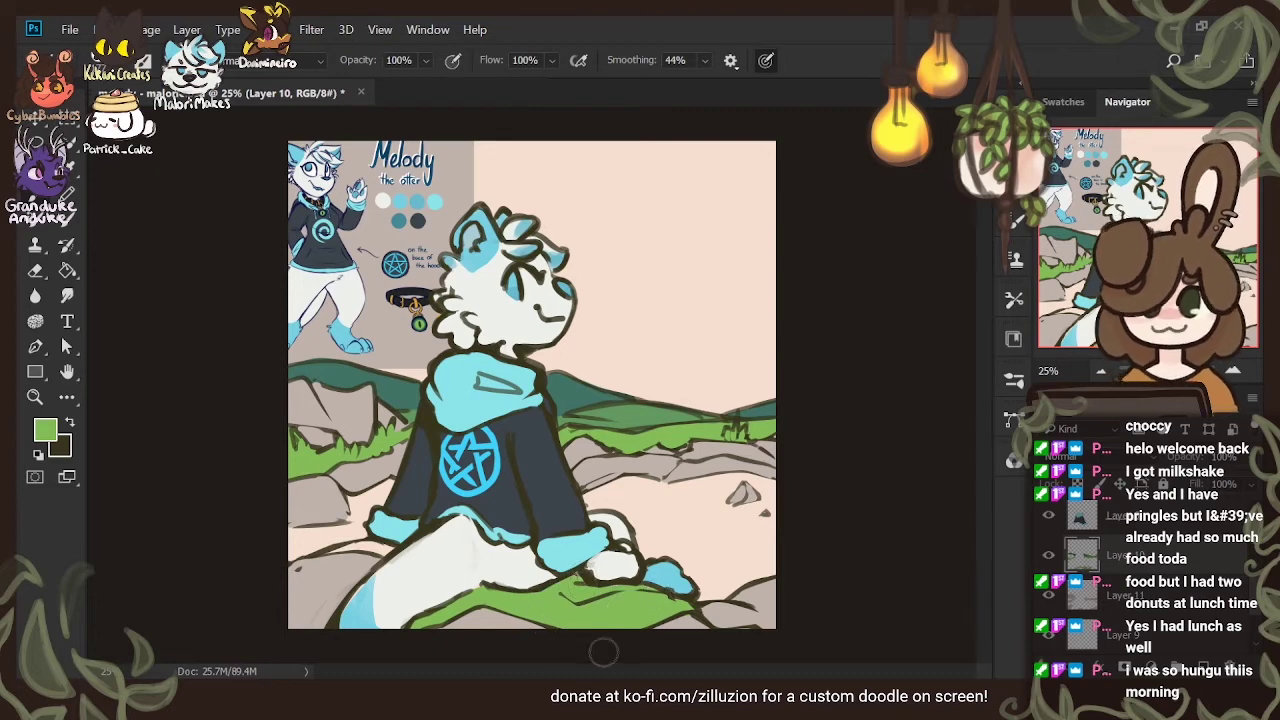
Clean up the foreground grass edges and paint a light green grass strip behind the otter's tail, above the lower-left rock
left_click(35, 270)
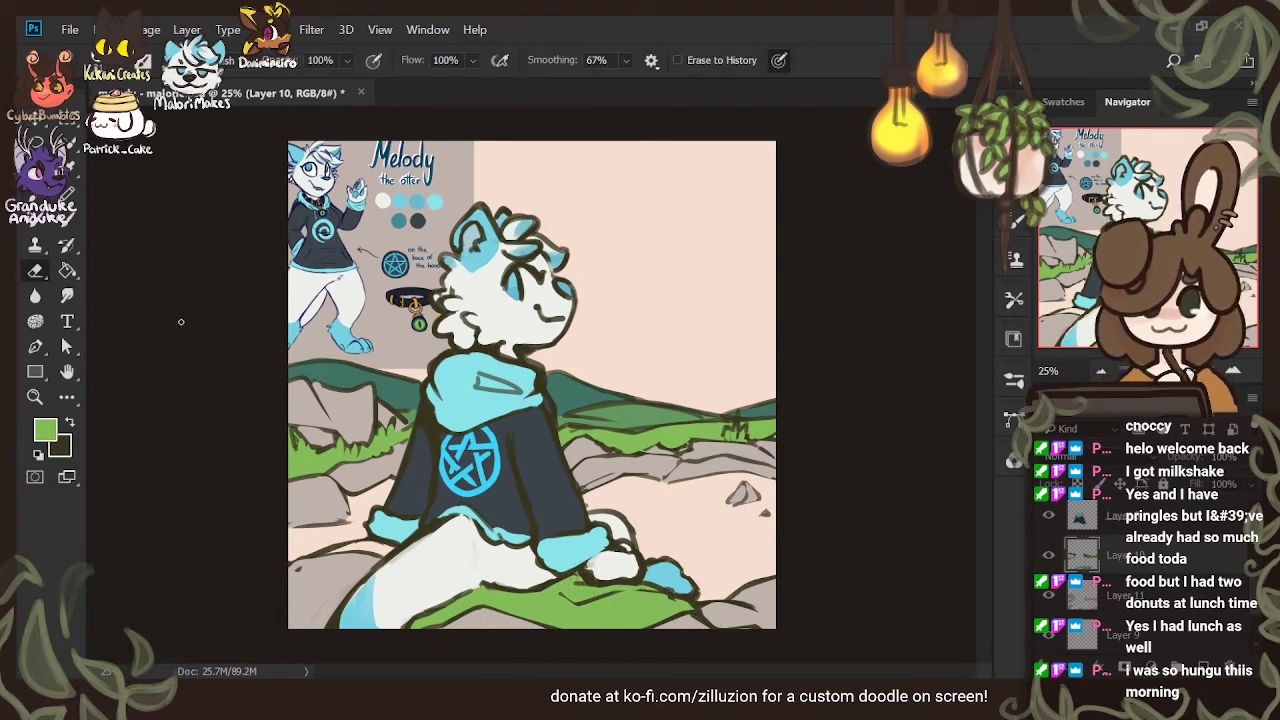
left_click(67, 220)
left_click_drag(332, 549, 382, 548)
left_click(35, 273)
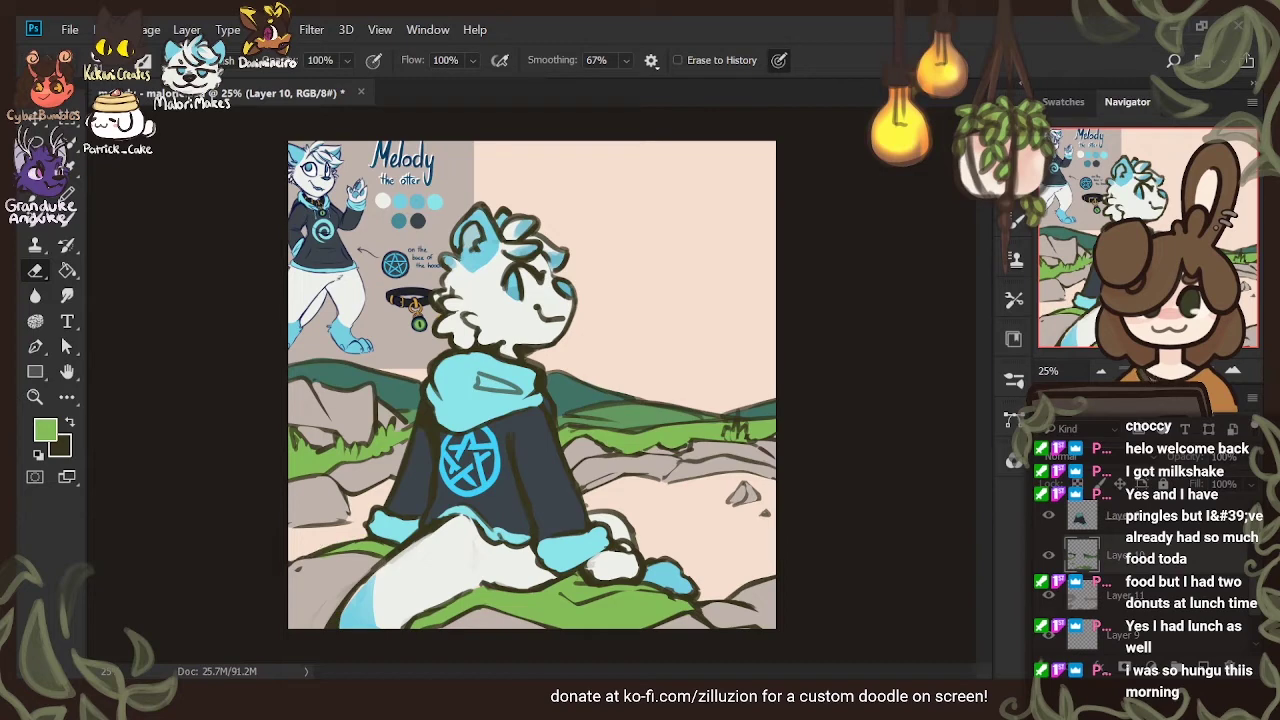
Lasso the light blue tail-tip marking on Layer 4, nudge it sideways into place, and deselect
left_click(1198, 520)
left_click_drag(1255, 596, 1255, 562)
left_click(1198, 612)
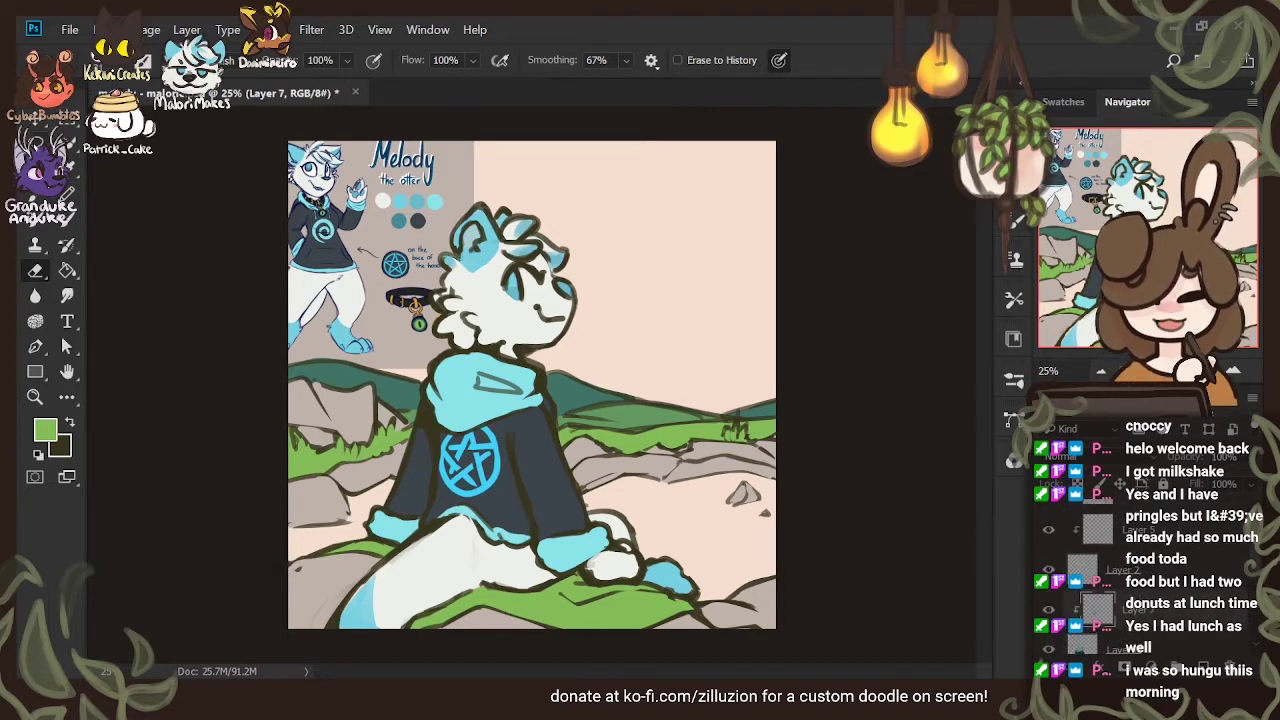
key("l")
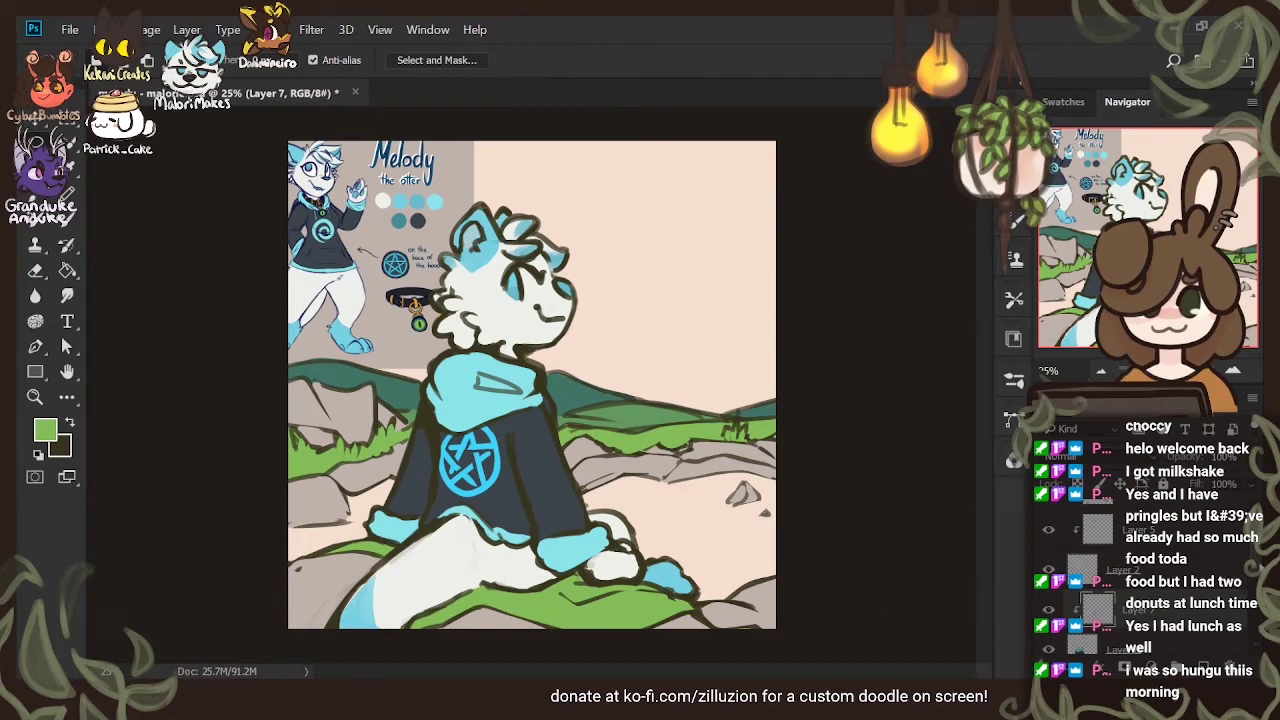
scroll(1200, 568, "up", 2)
left_click(1190, 566)
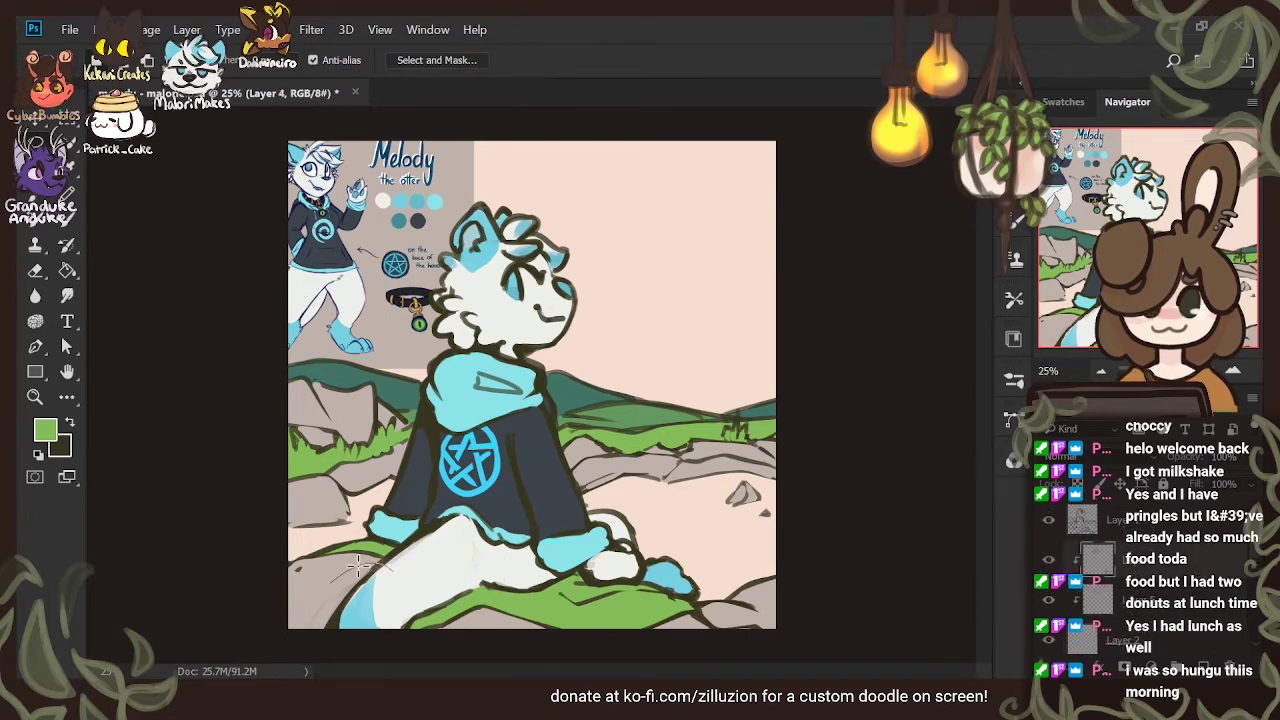
left_click_drag(357, 565, 352, 566)
key("v")
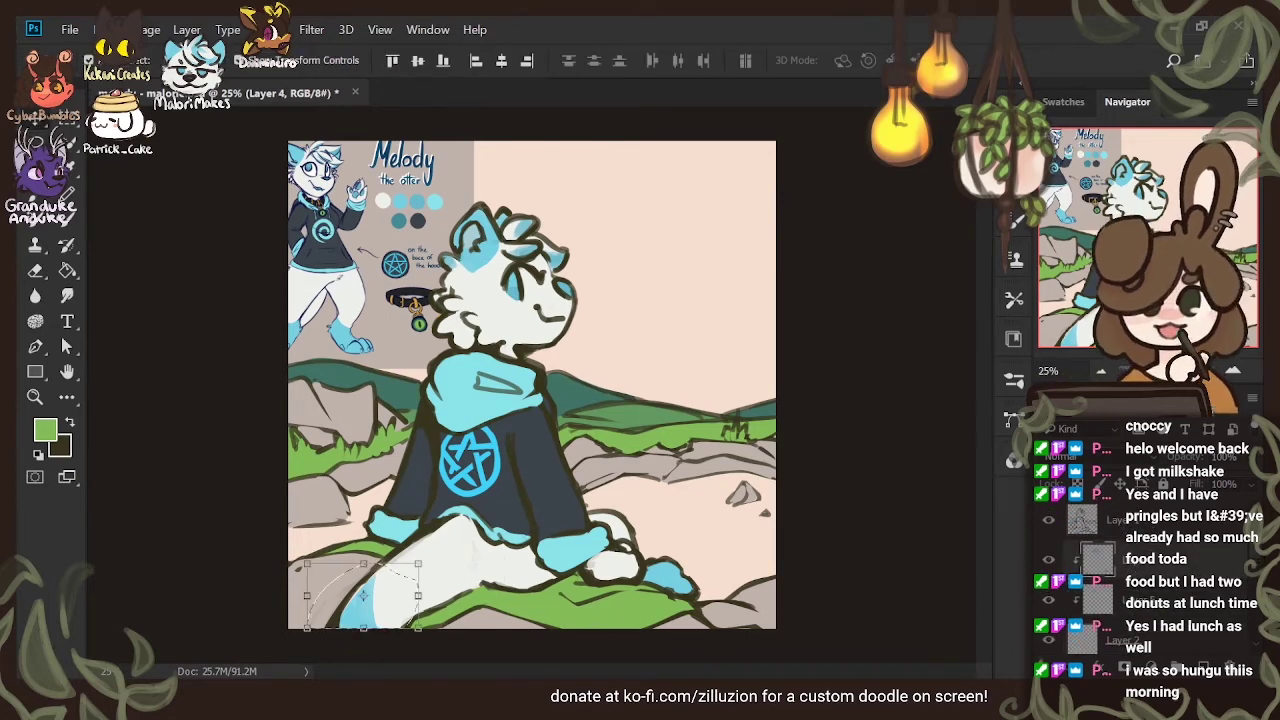
key("Left")
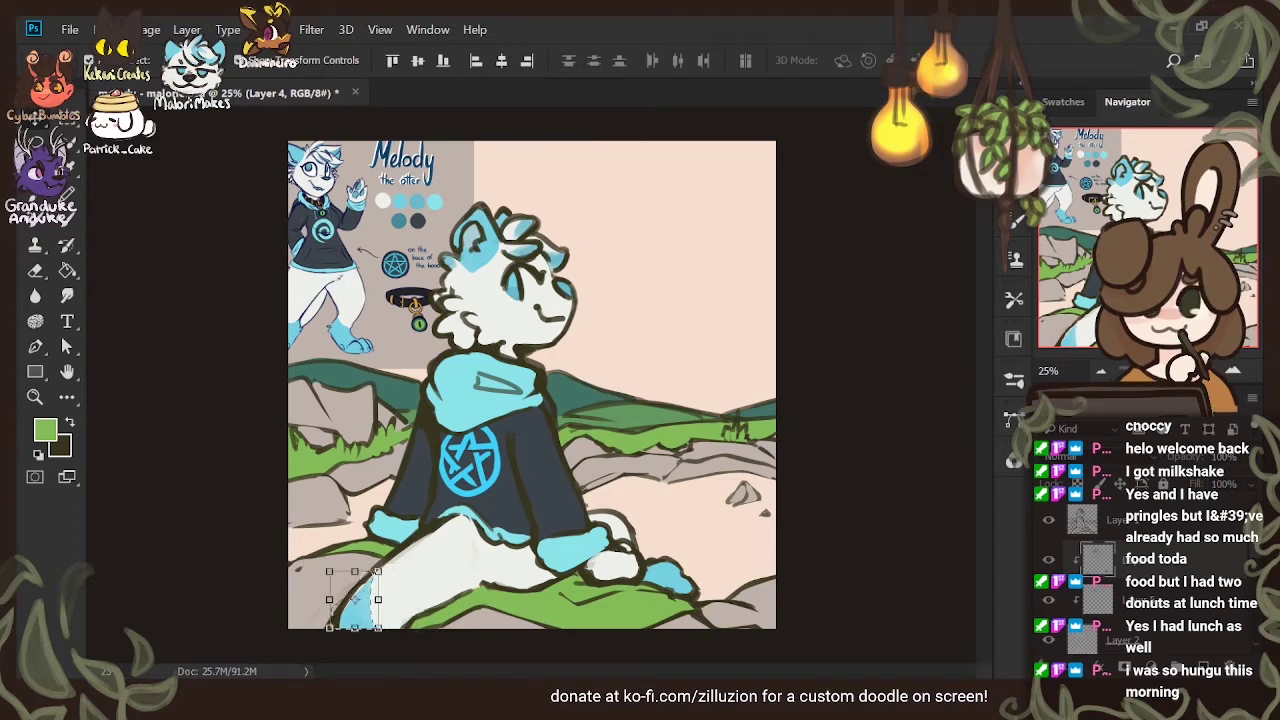
key("Right")
key("l")
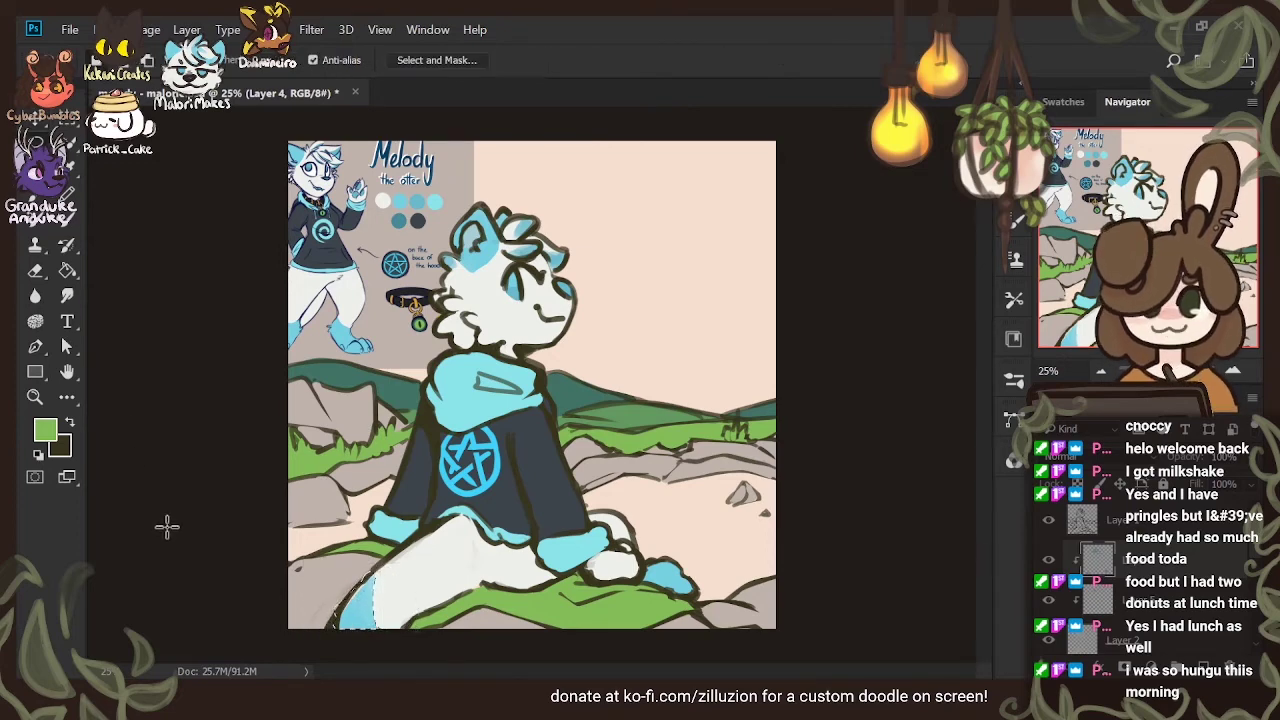
key("ctrl+d")
Sample the otter's off-white fur colour and touch up the tail's base fur at the canvas's lower edge on Layer 2
left_click(1183, 612)
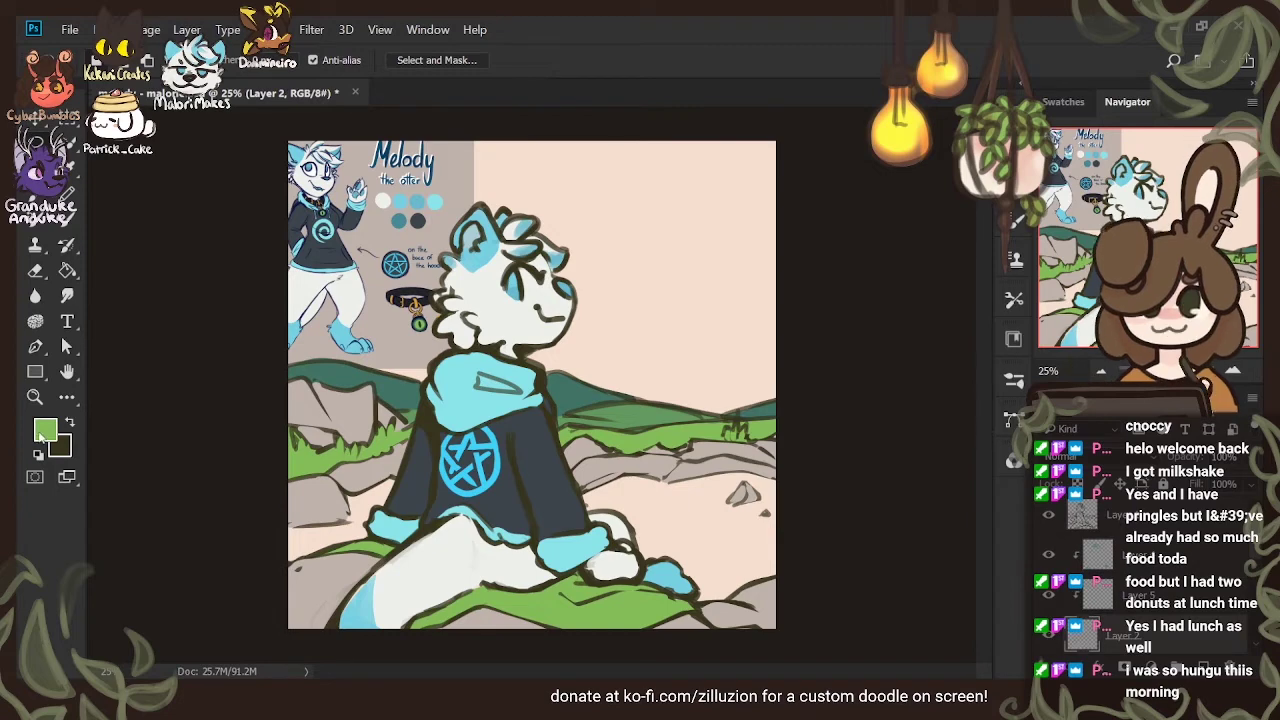
key("i")
left_click(405, 590)
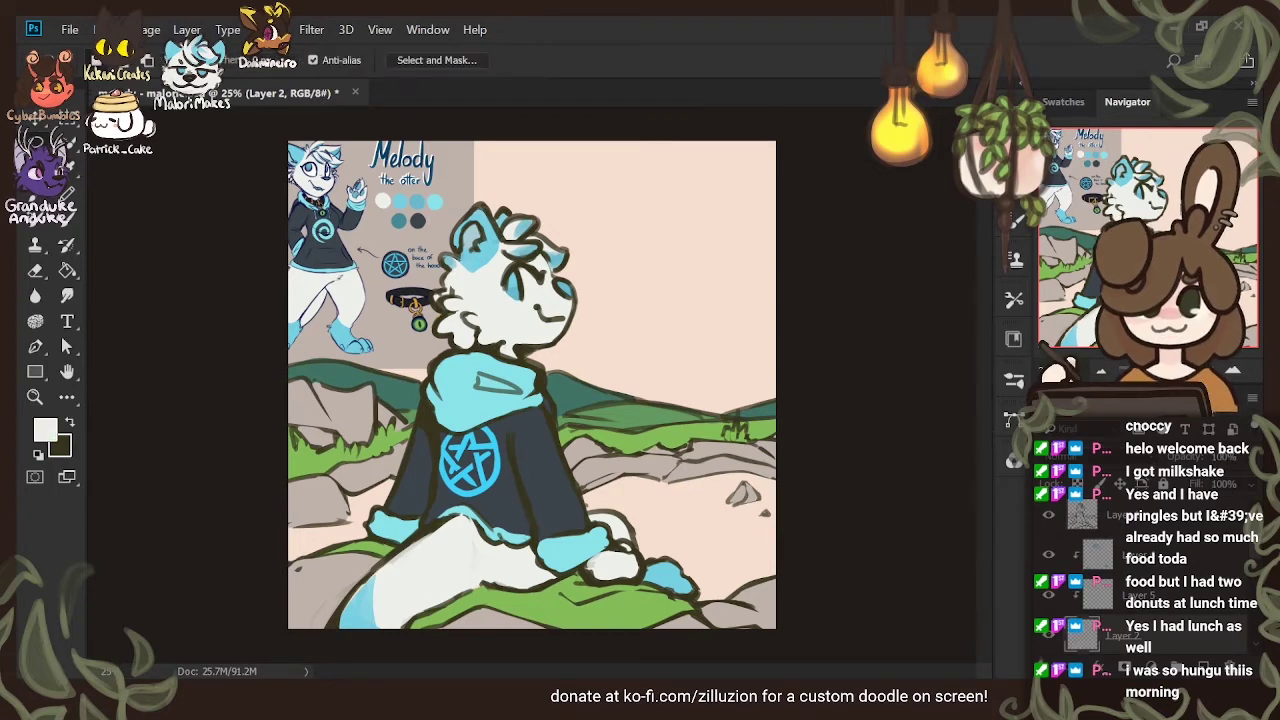
key("b")
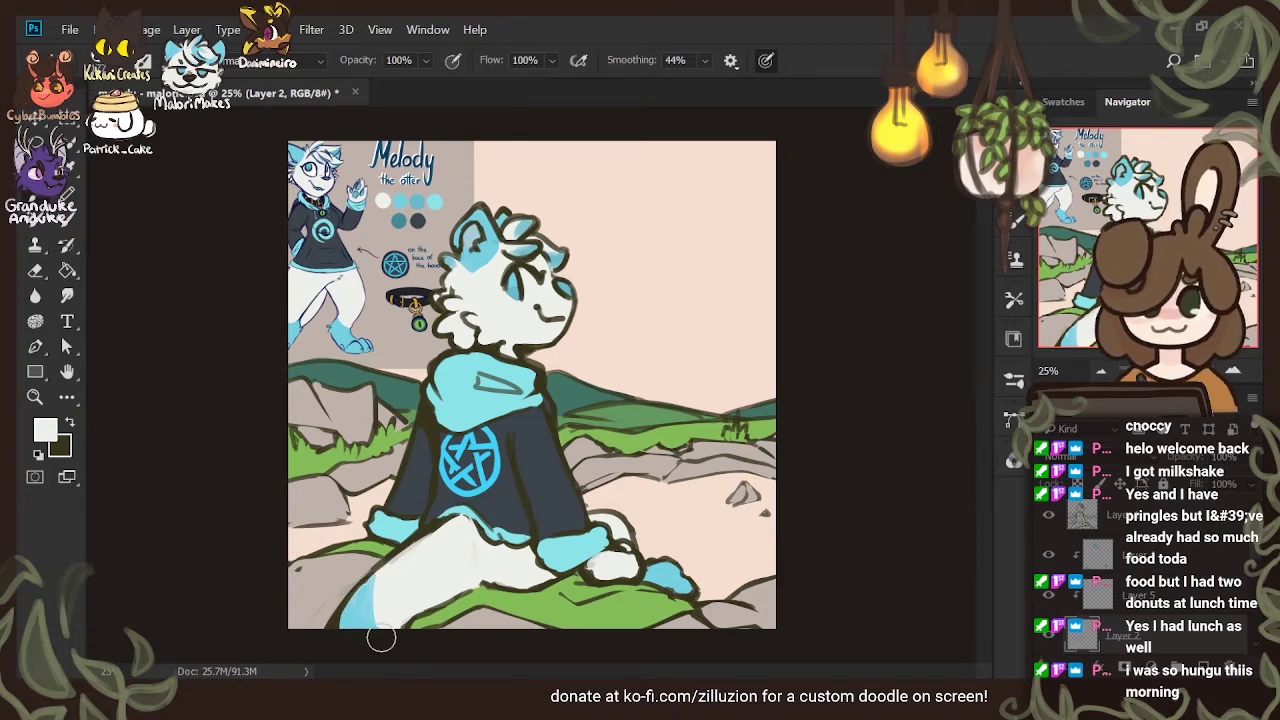
key("ctrl+shift+alt+n")
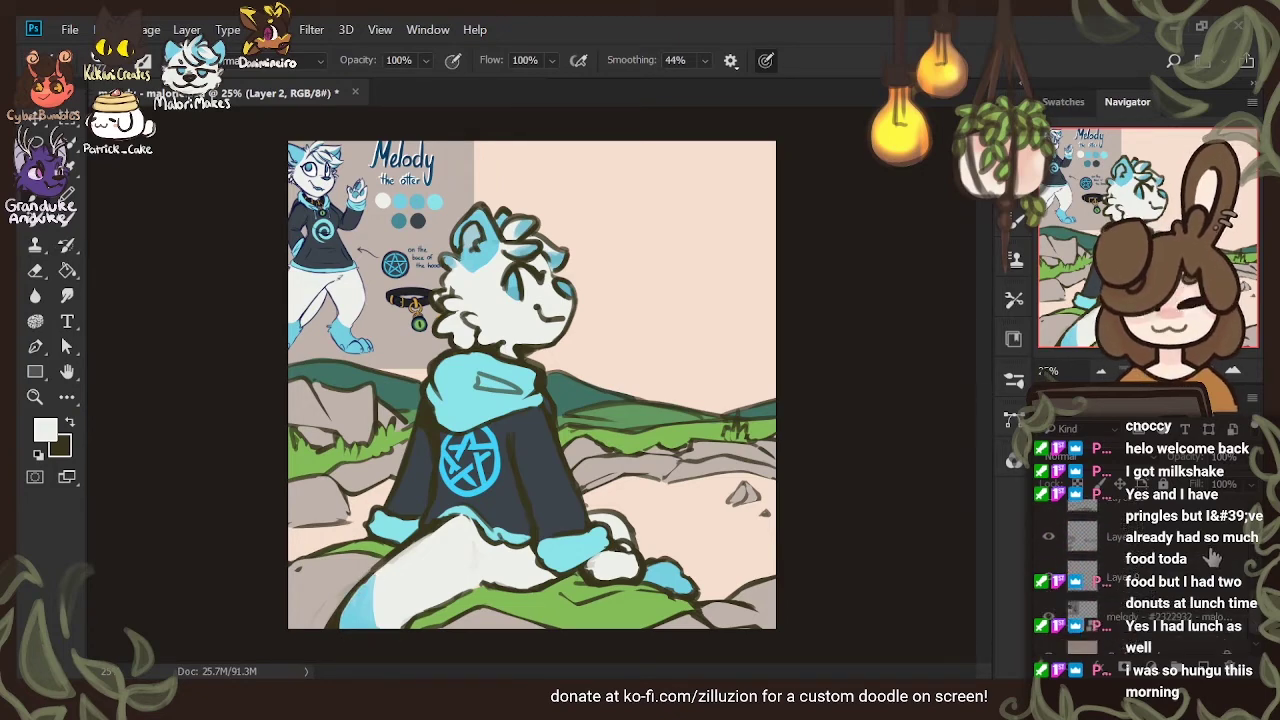
key("i")
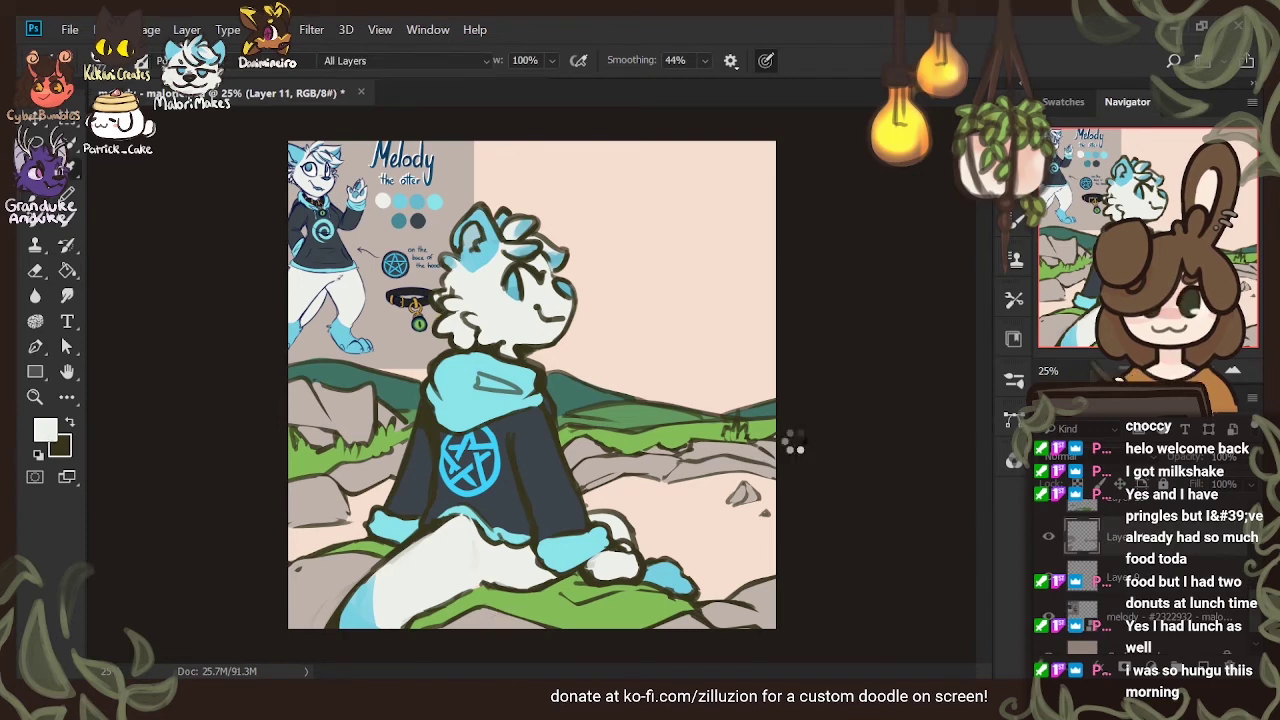
left_click(640, 466, "alt")
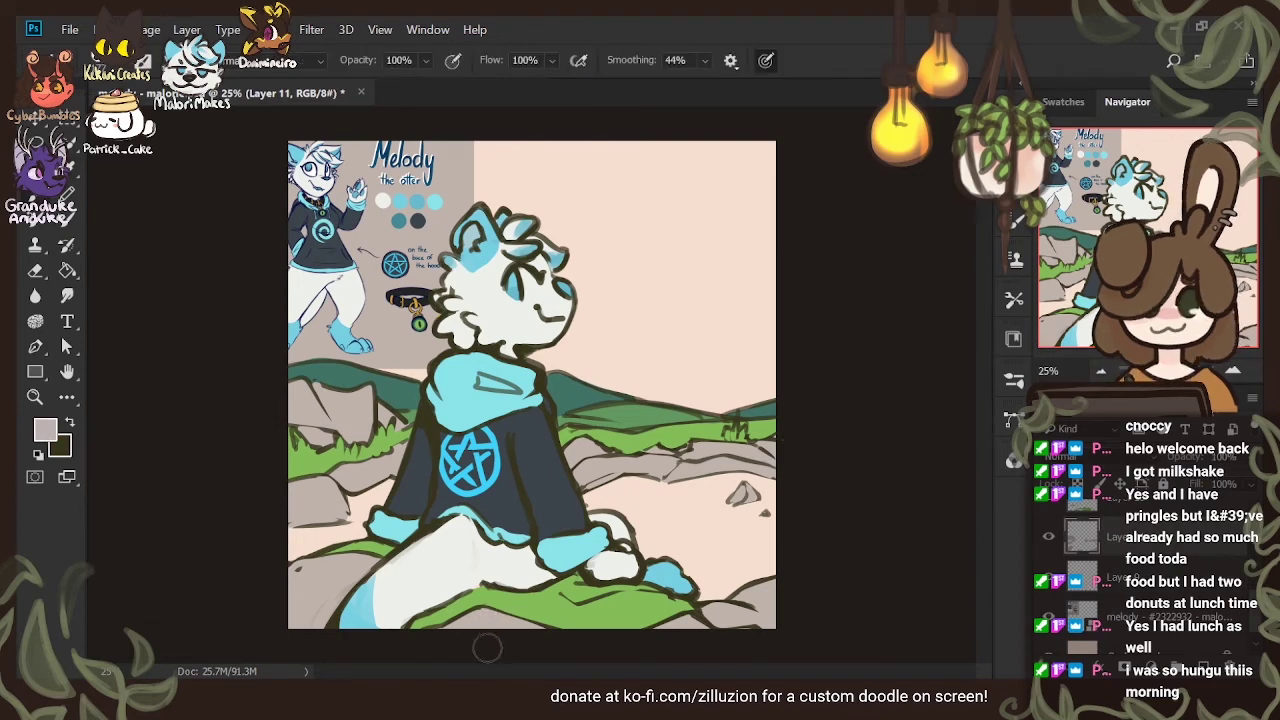
Sample the reference palette's darker teal blue and paint the lake water on both sides of the otter on Layer 9
left_click(1070, 588)
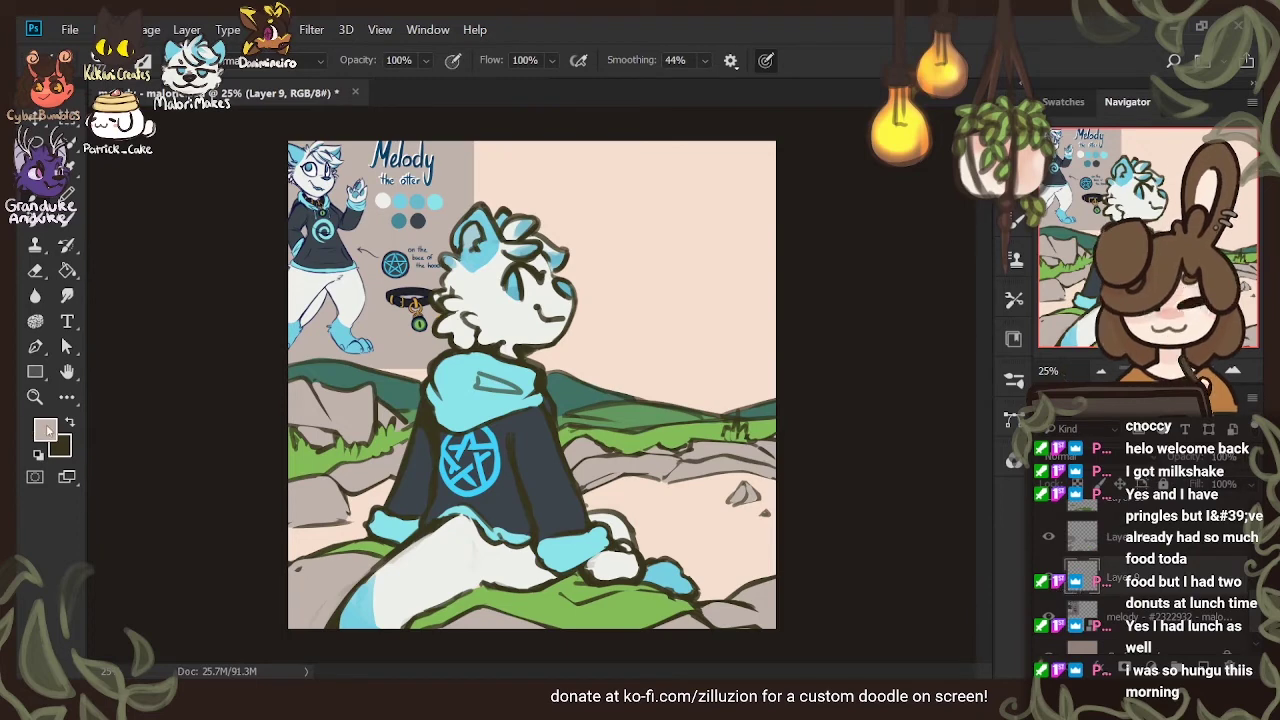
key("i")
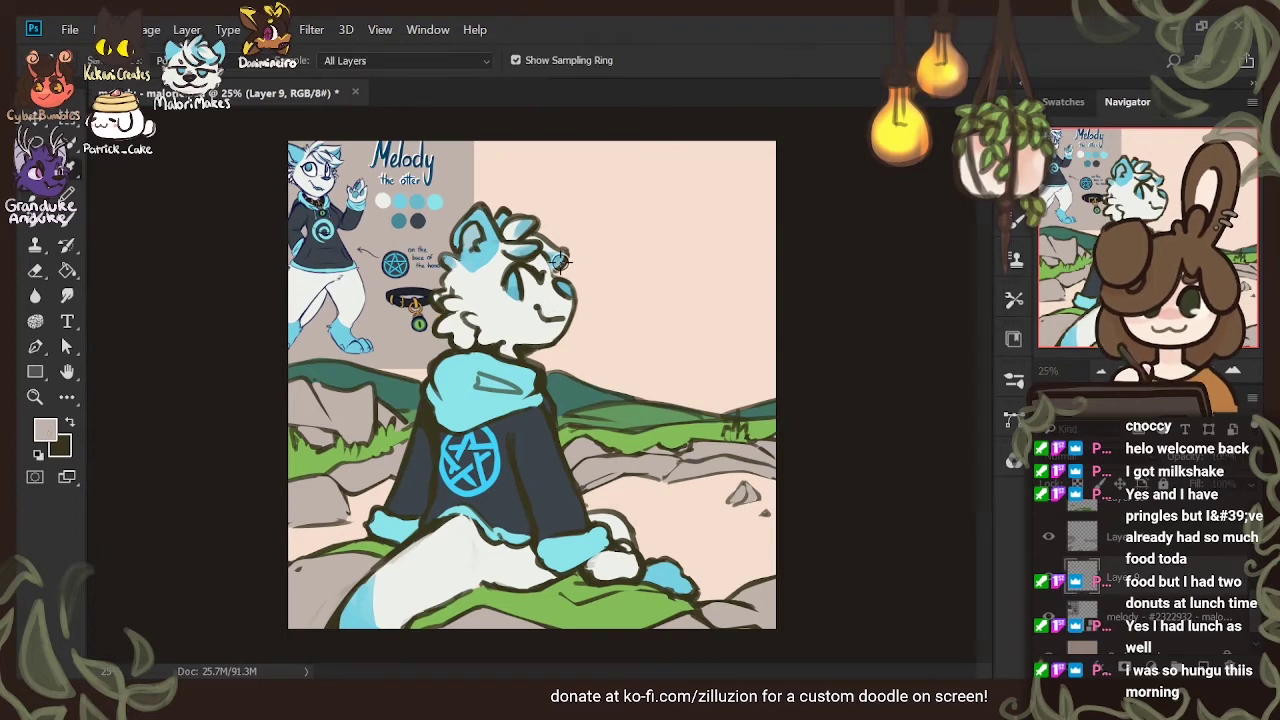
left_click(417, 201)
key("b")
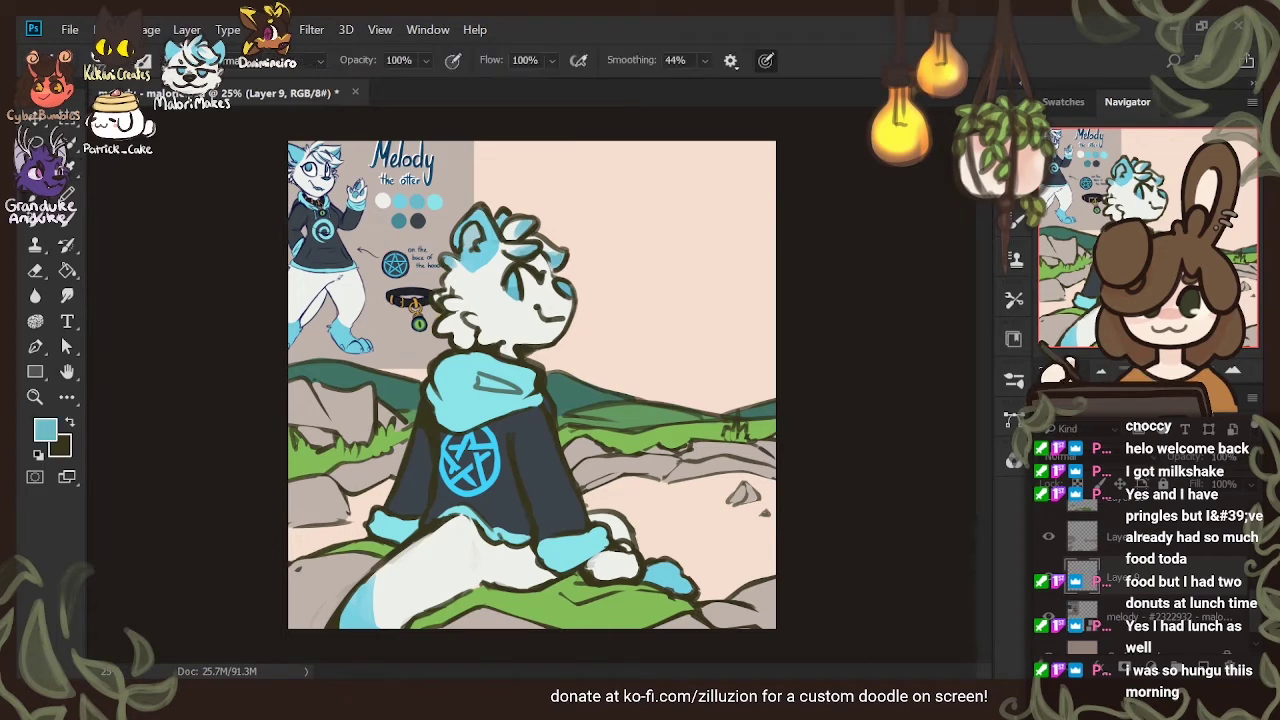
key("i")
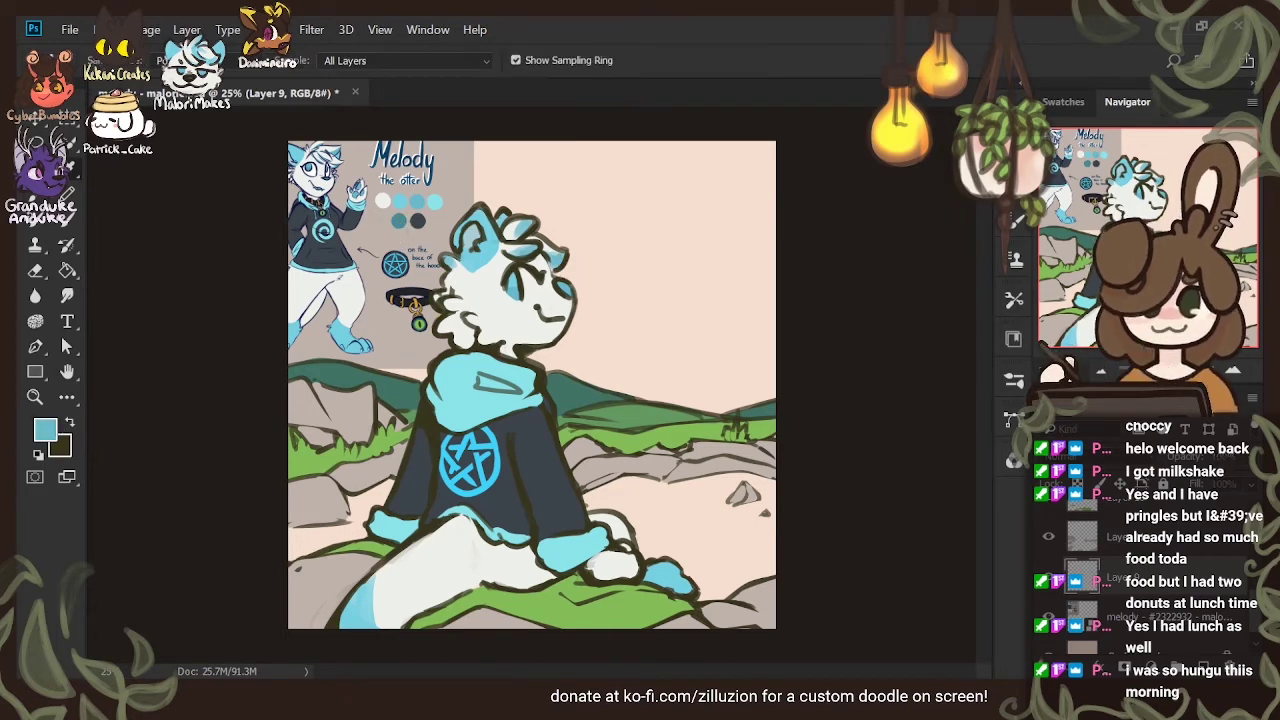
key("b")
mouse_move(290, 540)
left_mouse_down()
mouse_move(343, 538)
mouse_move(312, 545)
mouse_move(335, 517)
left_mouse_up()
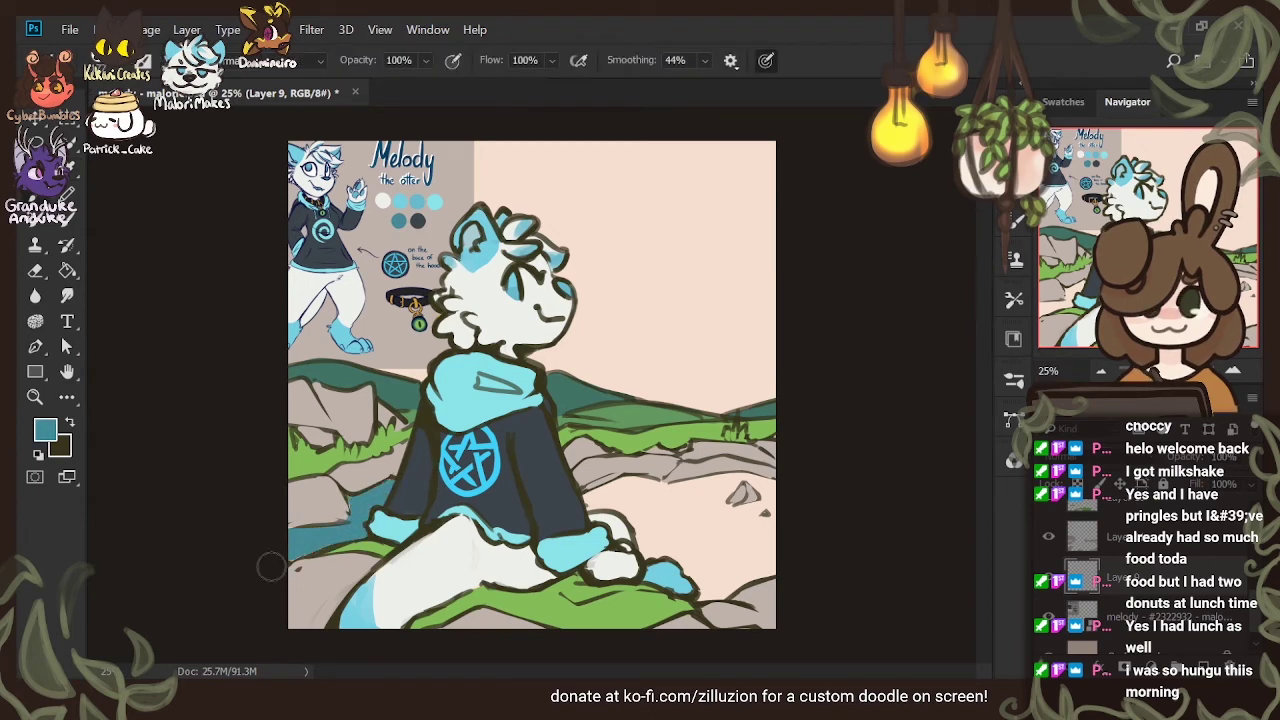
mouse_move(574, 502)
left_mouse_down()
mouse_move(646, 486)
mouse_move(568, 488)
mouse_move(721, 495)
mouse_move(571, 506)
mouse_move(758, 515)
mouse_move(639, 518)
mouse_move(777, 551)
mouse_move(642, 528)
mouse_move(746, 566)
mouse_move(669, 543)
mouse_move(674, 576)
mouse_move(781, 580)
mouse_move(691, 600)
mouse_move(799, 578)
mouse_move(729, 511)
mouse_move(805, 521)
mouse_move(774, 540)
mouse_move(717, 491)
mouse_move(794, 480)
left_mouse_up()
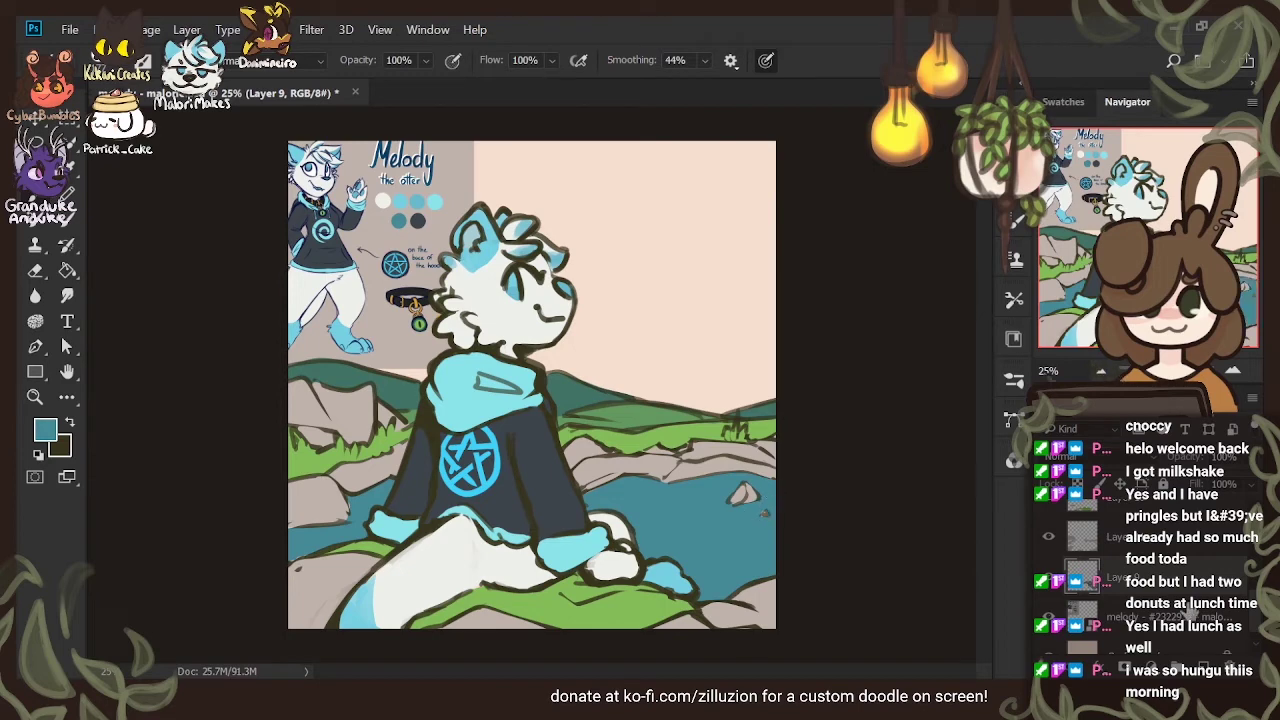
left_click(1177, 546)
key("e")
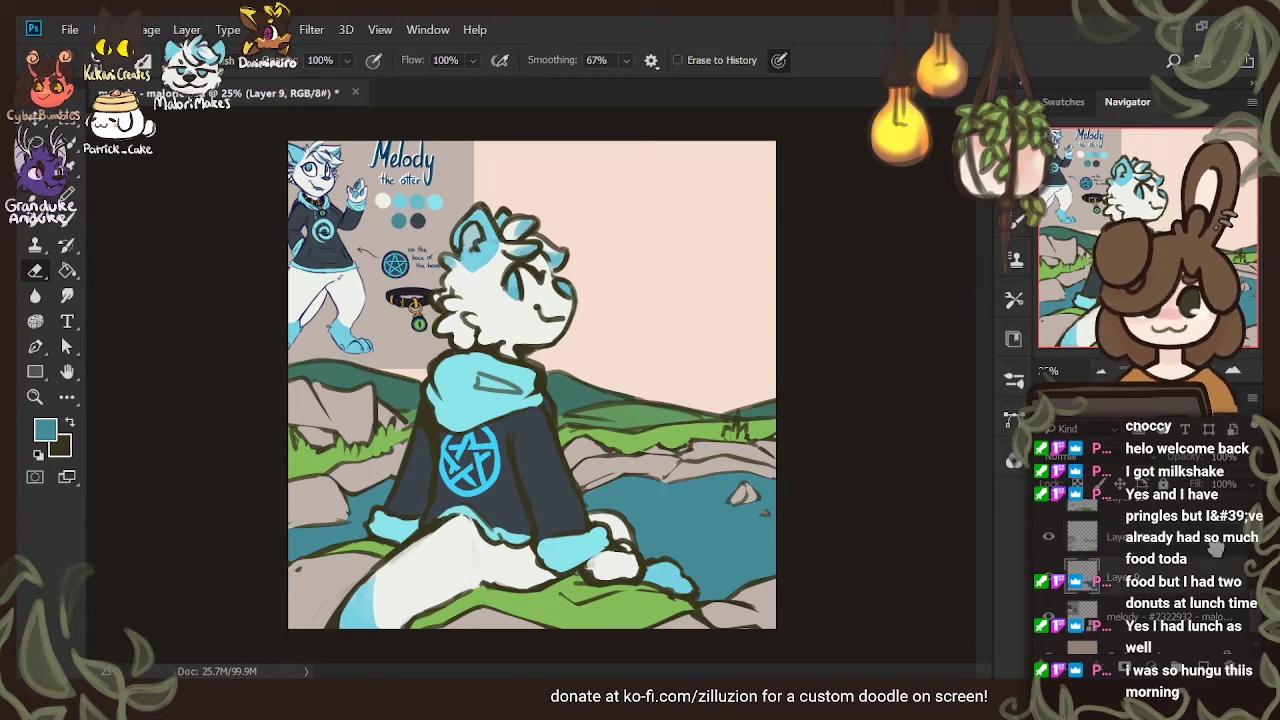
left_click(1206, 669)
key("b")
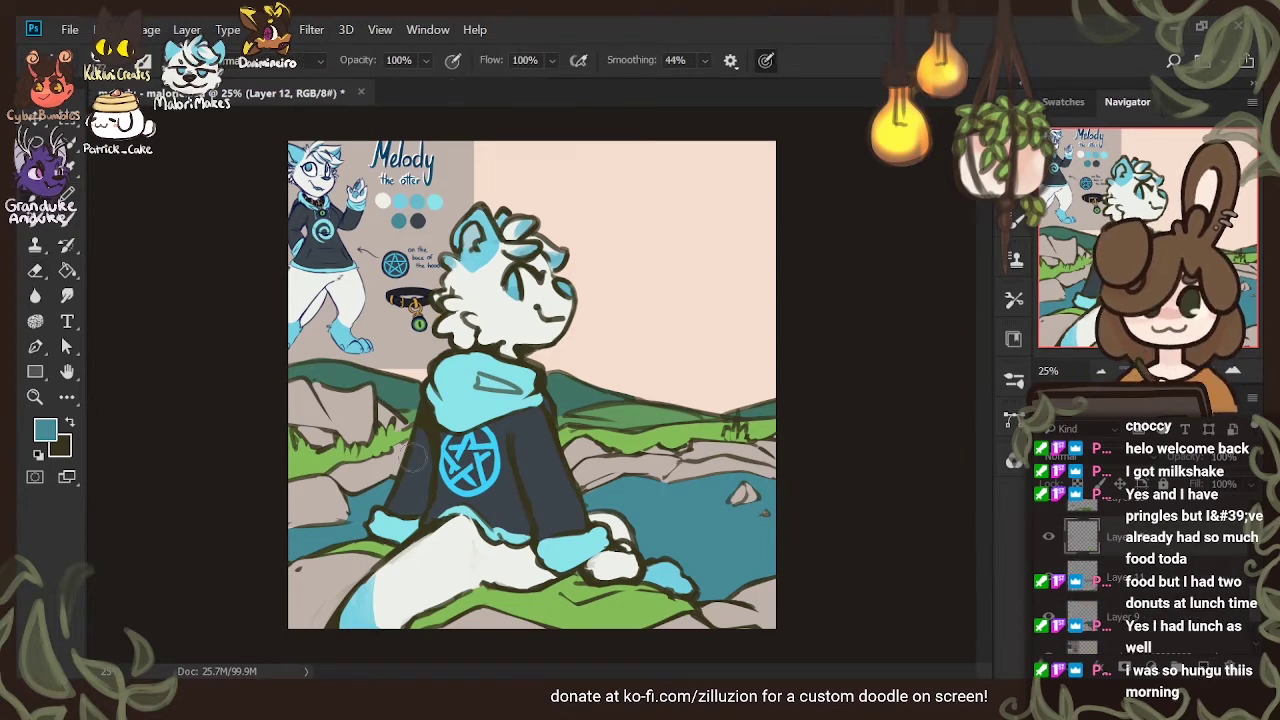
left_click_drag(279, 521, 367, 510)
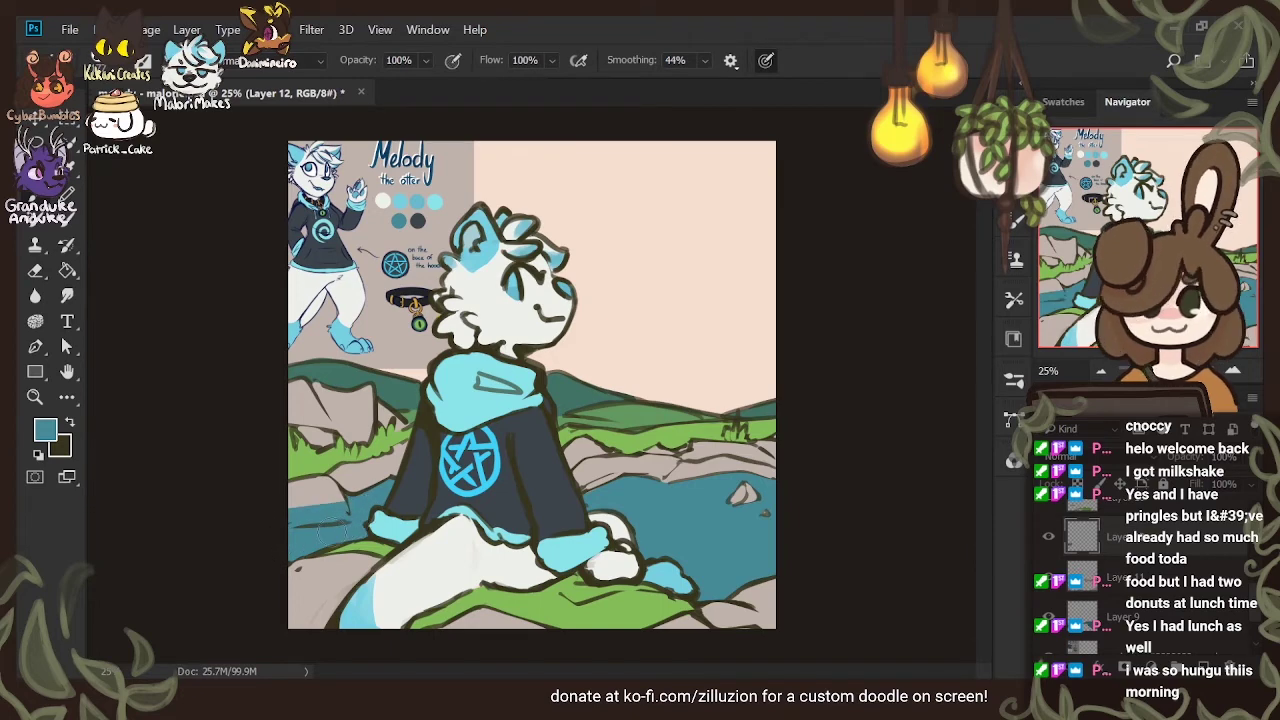
key("ctrl+z")
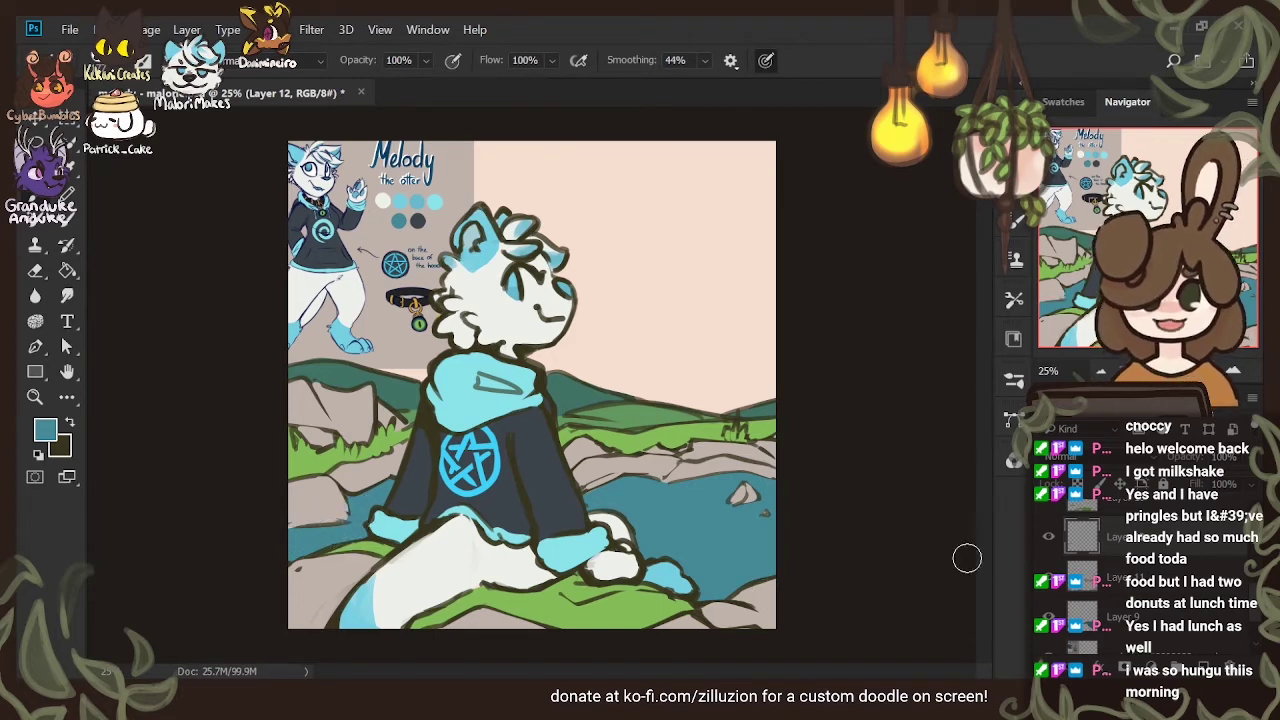
key("ctrl+e")
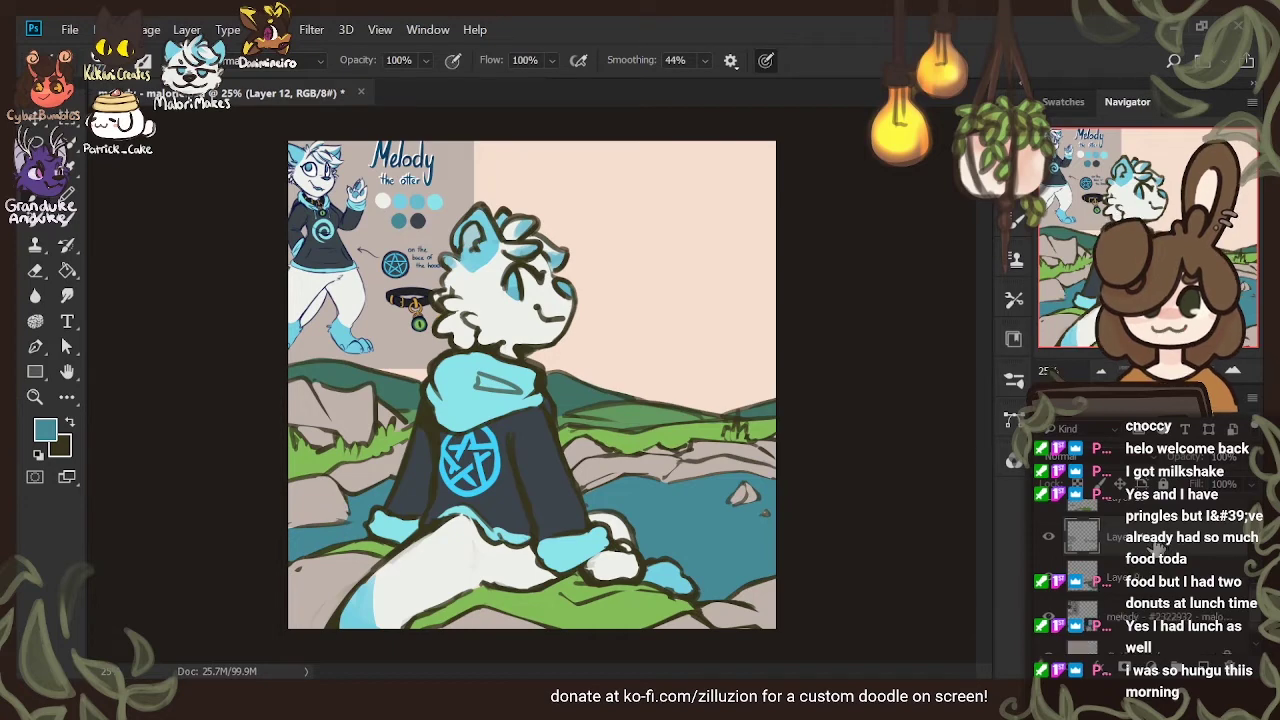
Duplicate the water layer, Layer 9, and place the copy above the rocks on Layer 11
left_click(1140, 590)
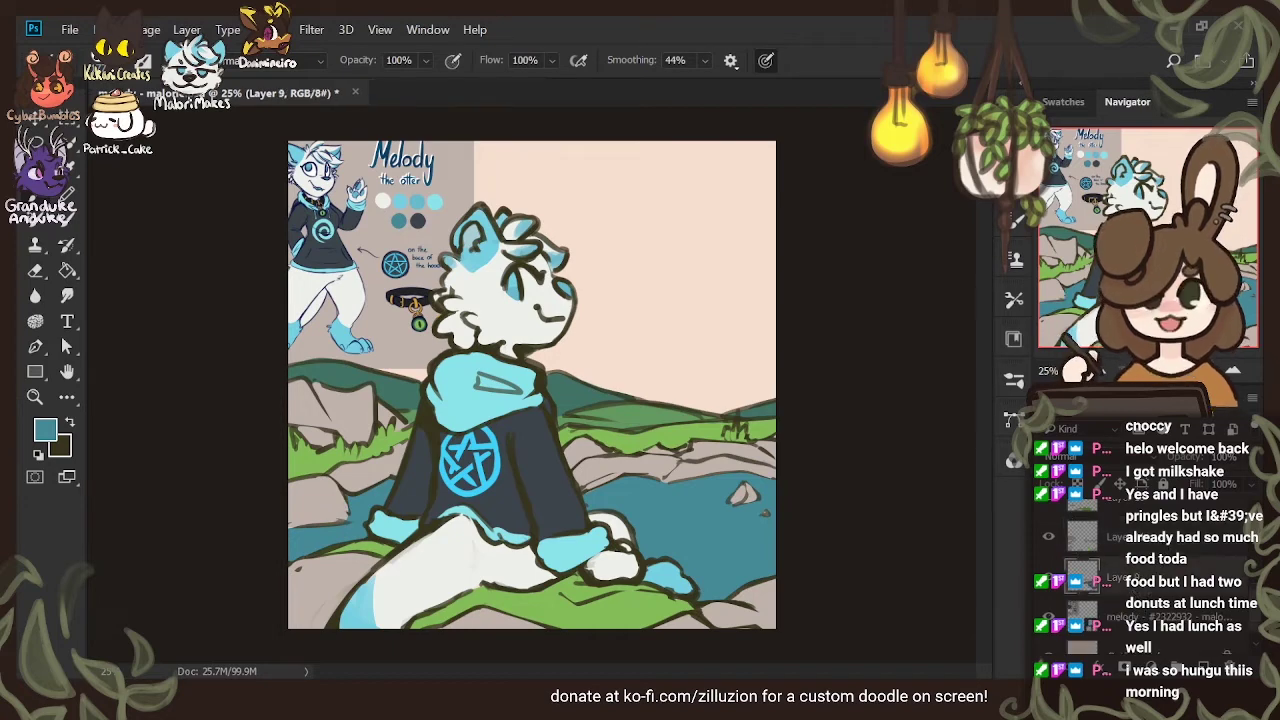
key("ctrl+j")
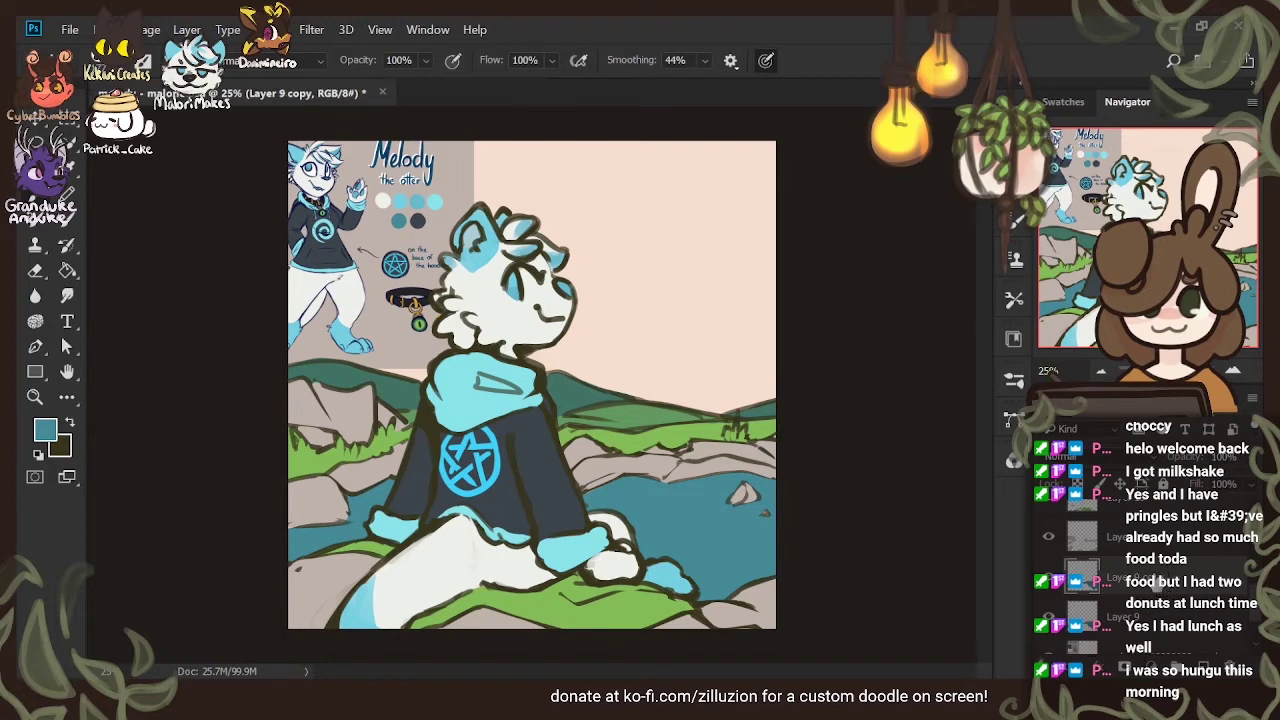
left_click_drag(1155, 530, 1155, 527)
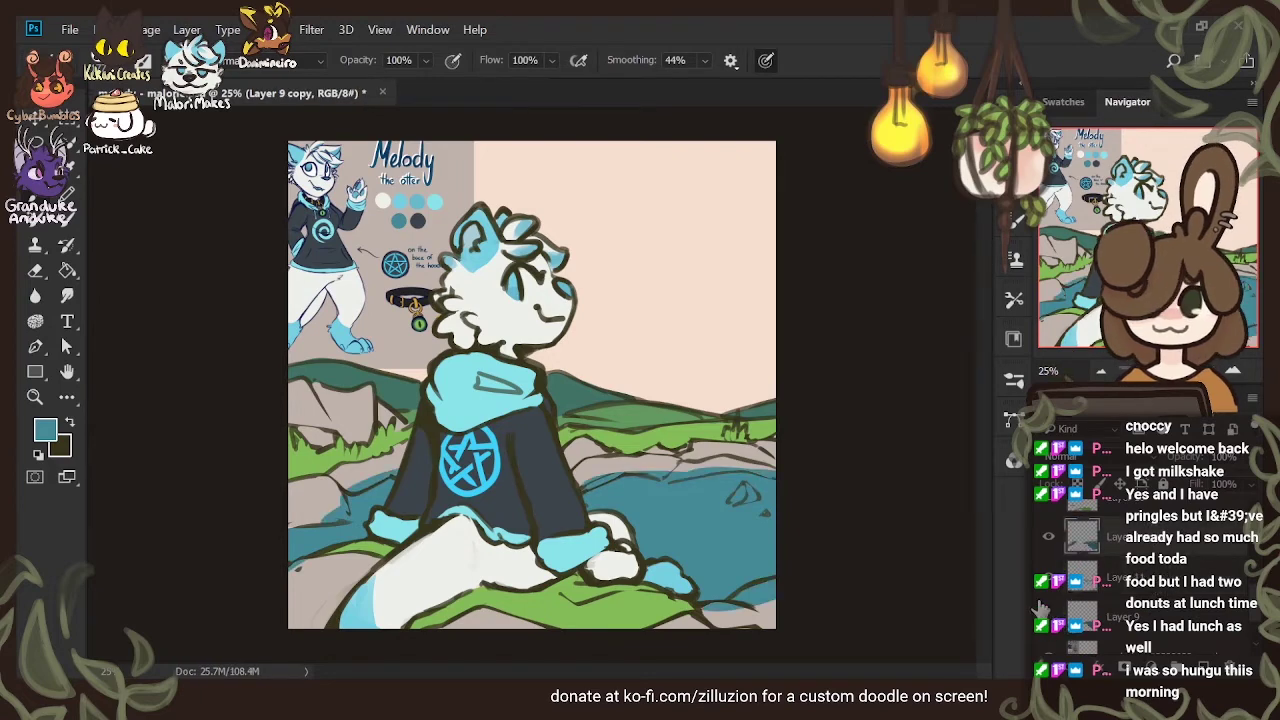
Paint and erase along the edges of Layer 9 copy so the water overlaps the bases of the shoreline rocks
key("e")
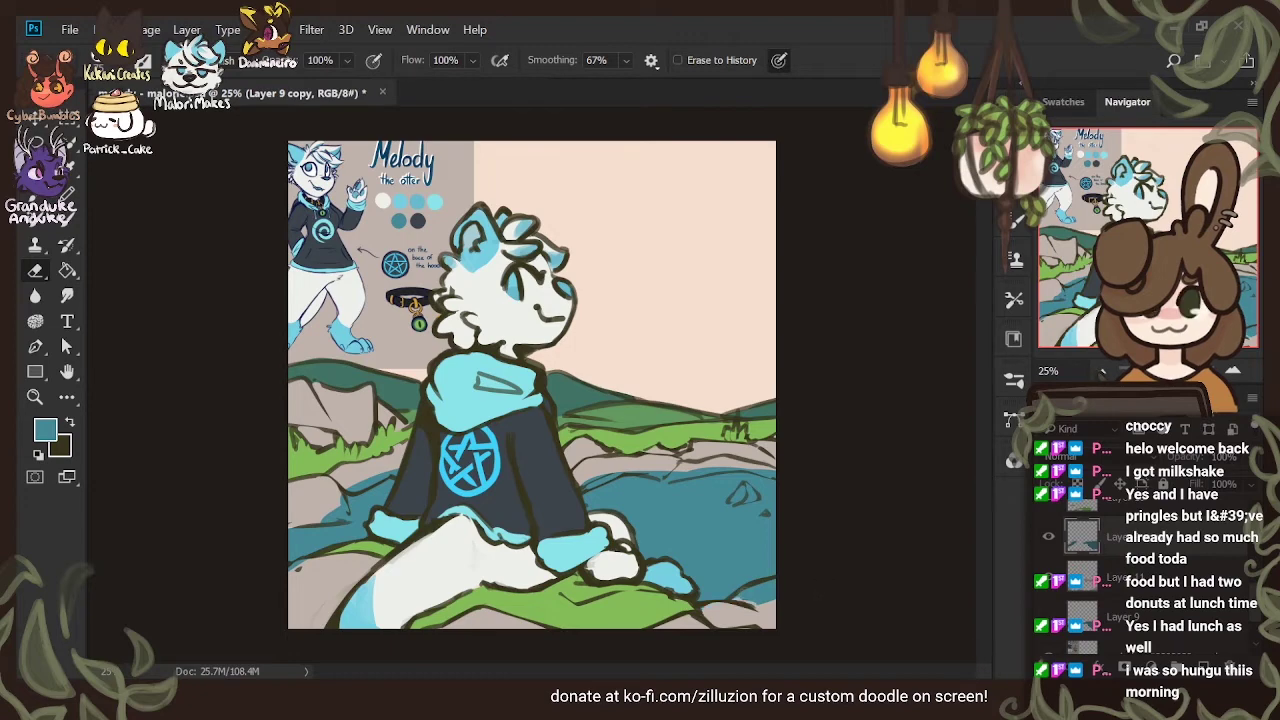
left_click_drag(775, 590, 745, 598)
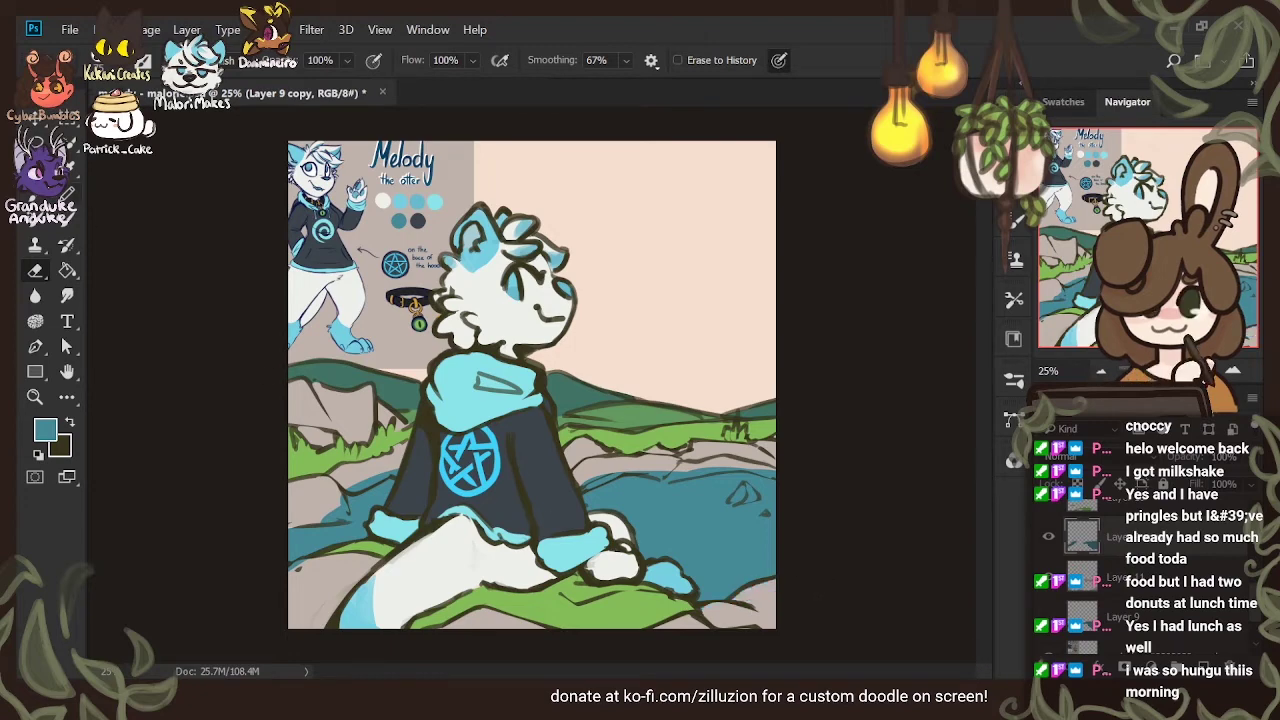
key("b")
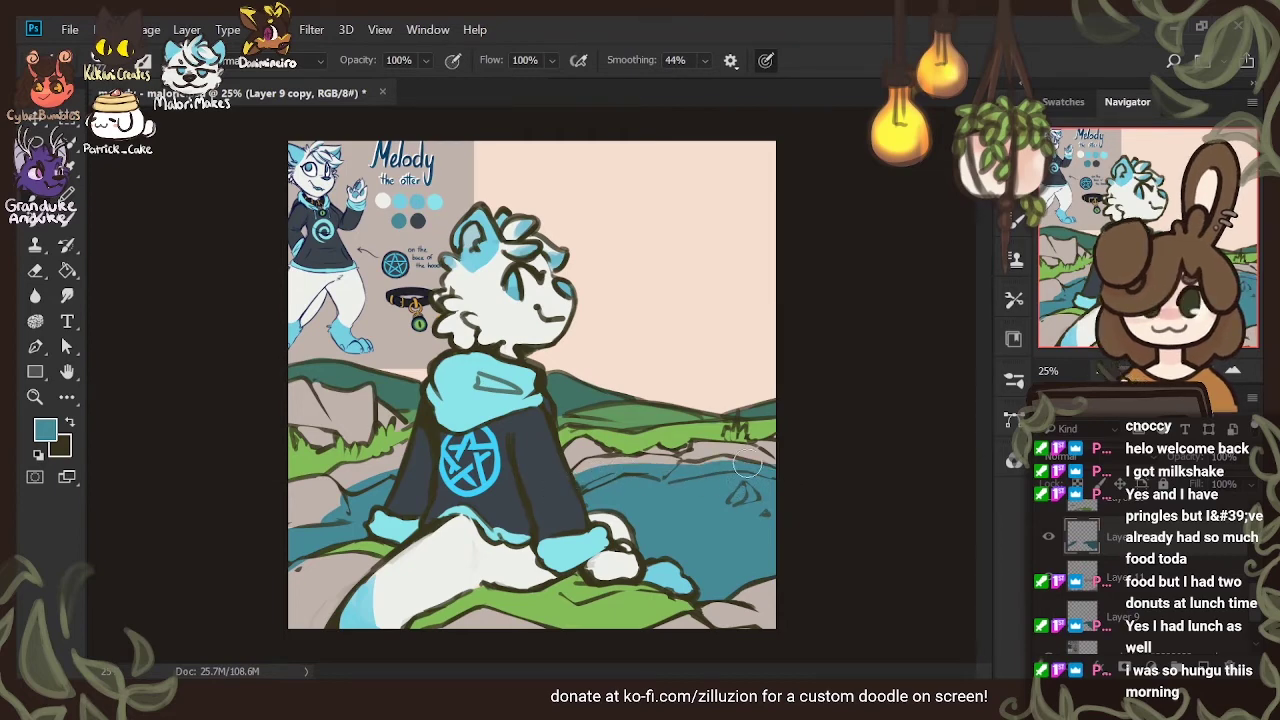
key("e")
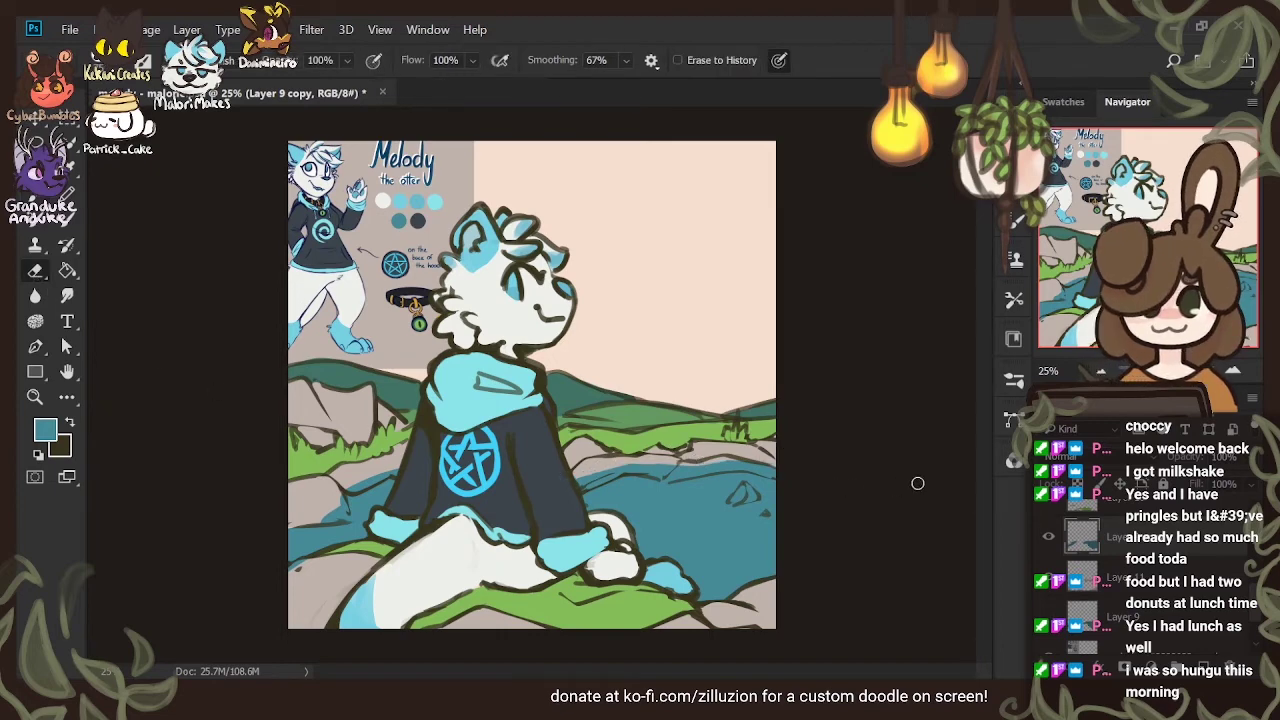
key("b")
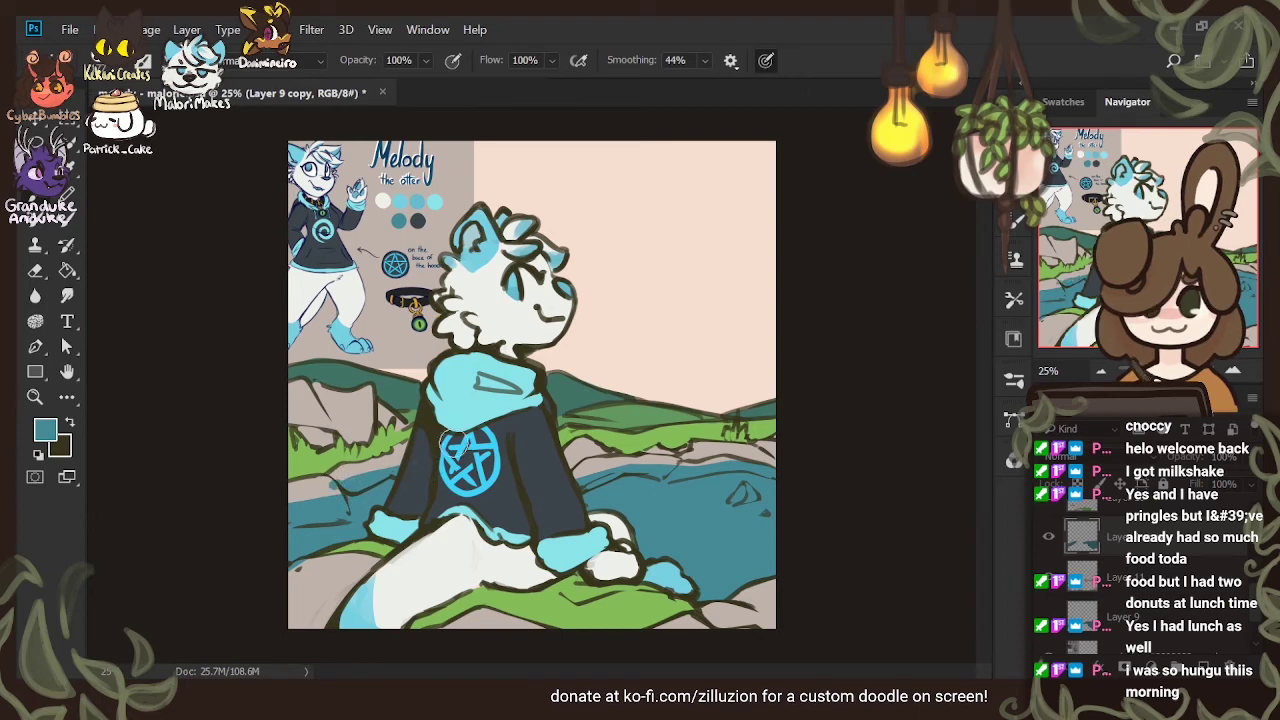
key("e")
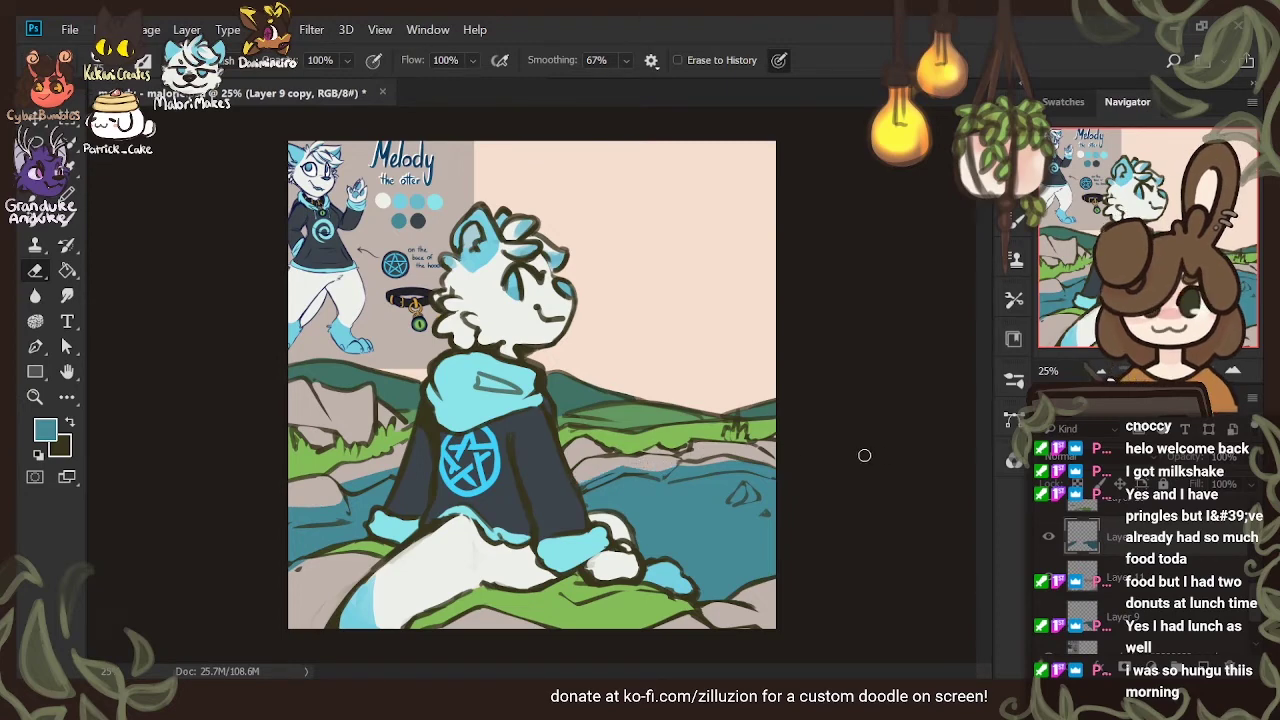
Try Hard Light and Linear Light blending on Layer 9 copy, and settle on Pin Light
left_click(1106, 460)
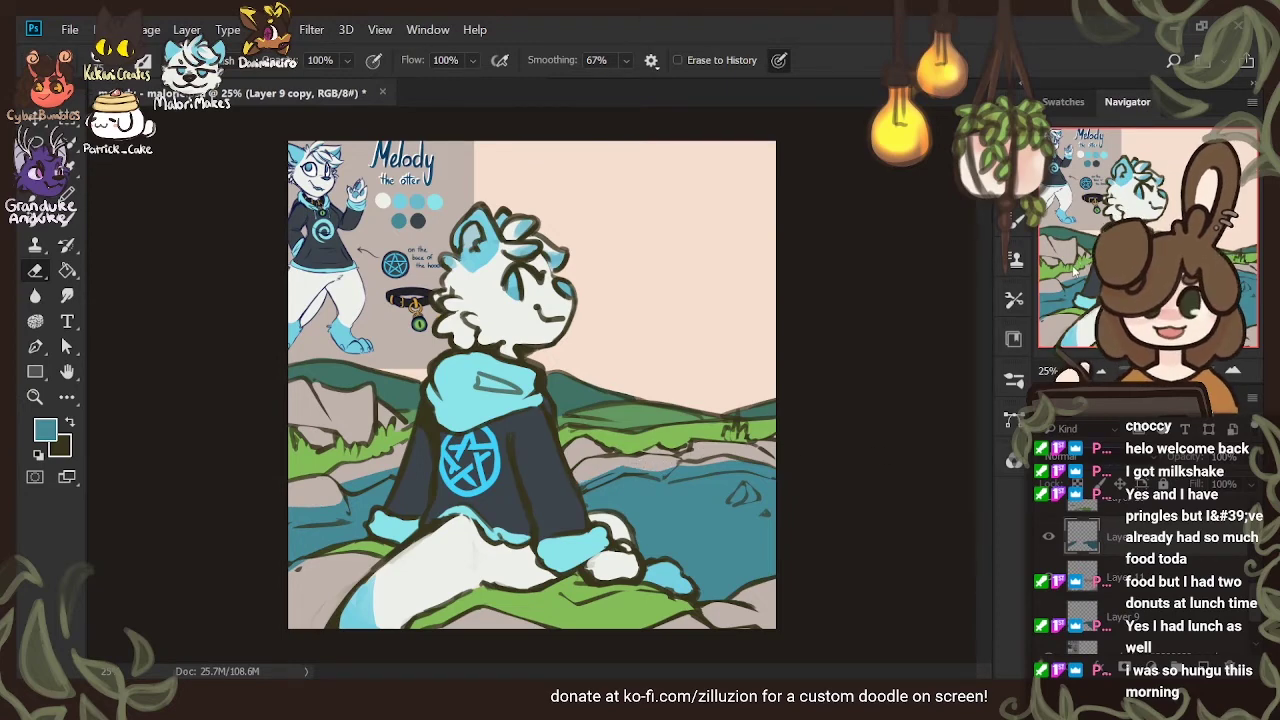
left_click(1162, 284)
key("shift+alt+h")
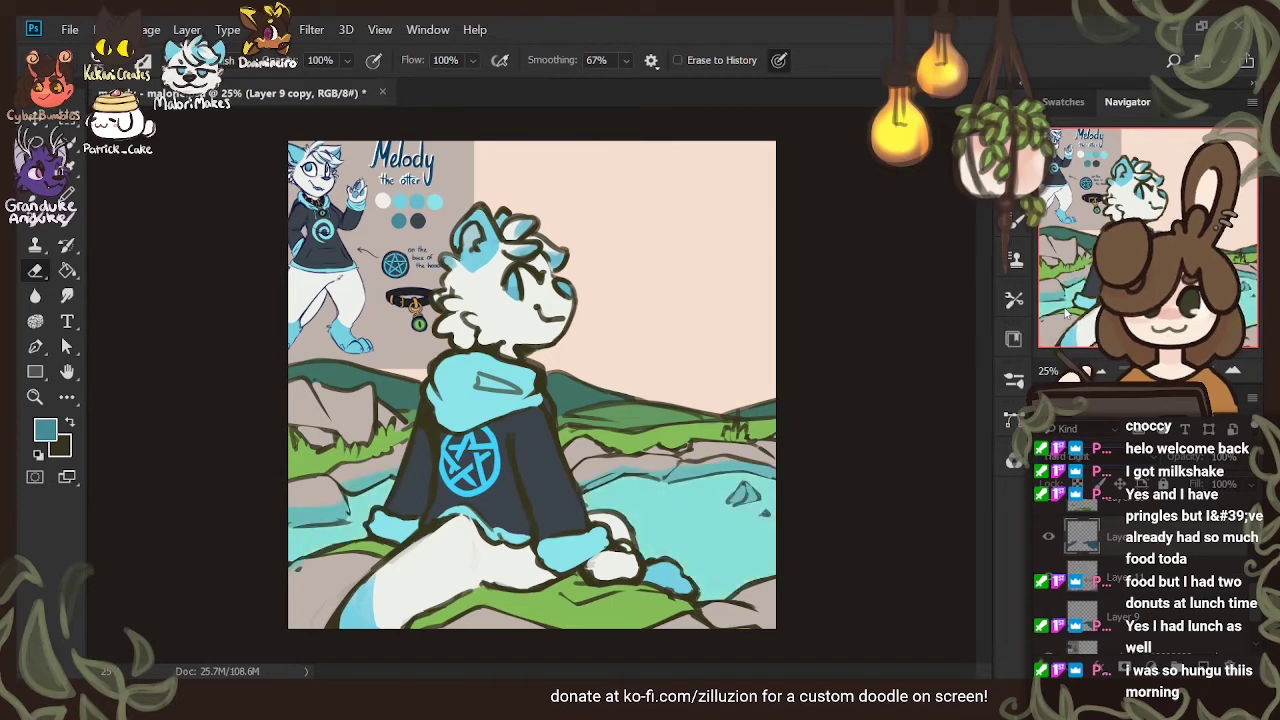
key("Down")
key("Down")
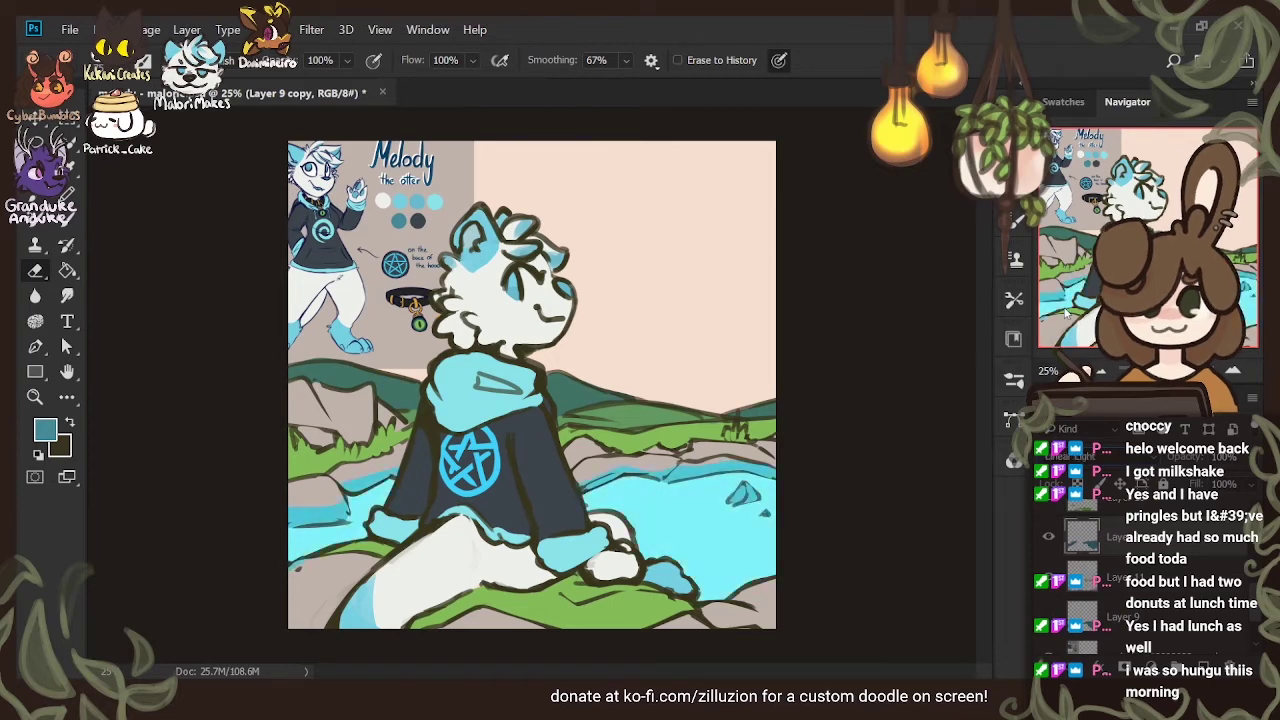
key("Up")
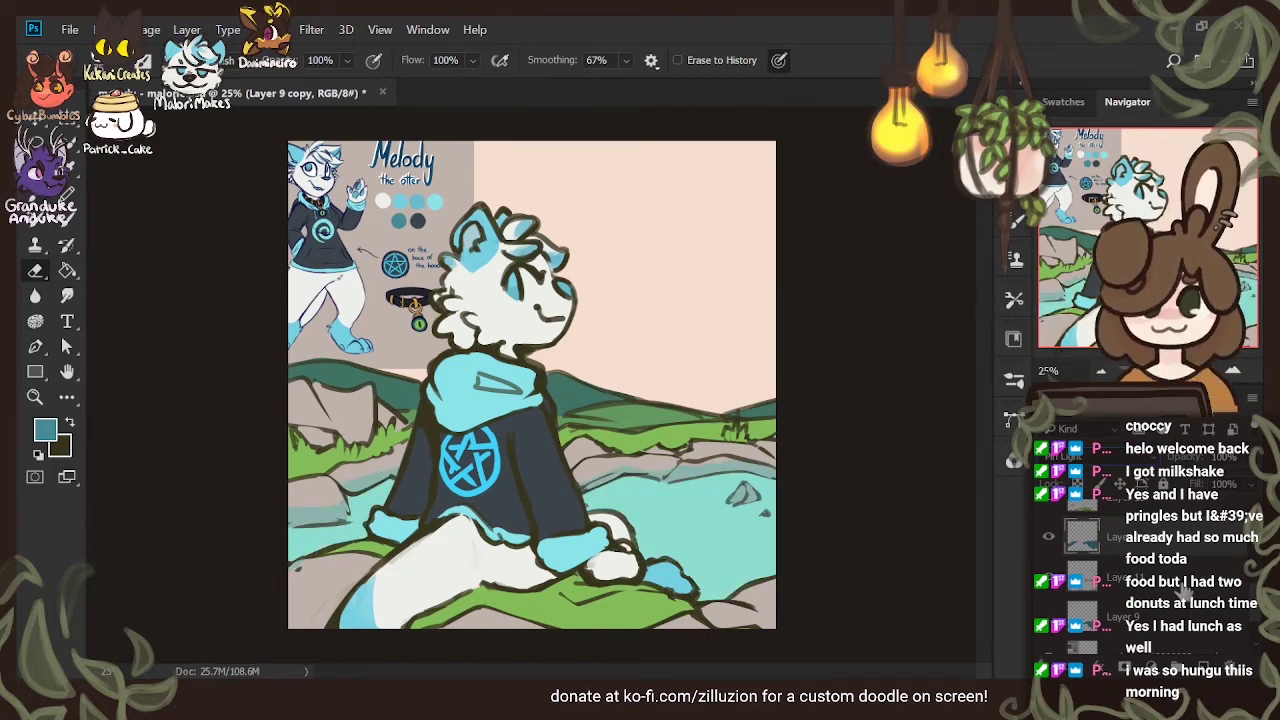
Toggle Layer 11's visibility to check its contents, and show the original water on Layer 9 beneath the copy
left_click(1114, 591)
left_click(1047, 582)
left_click(1047, 582)
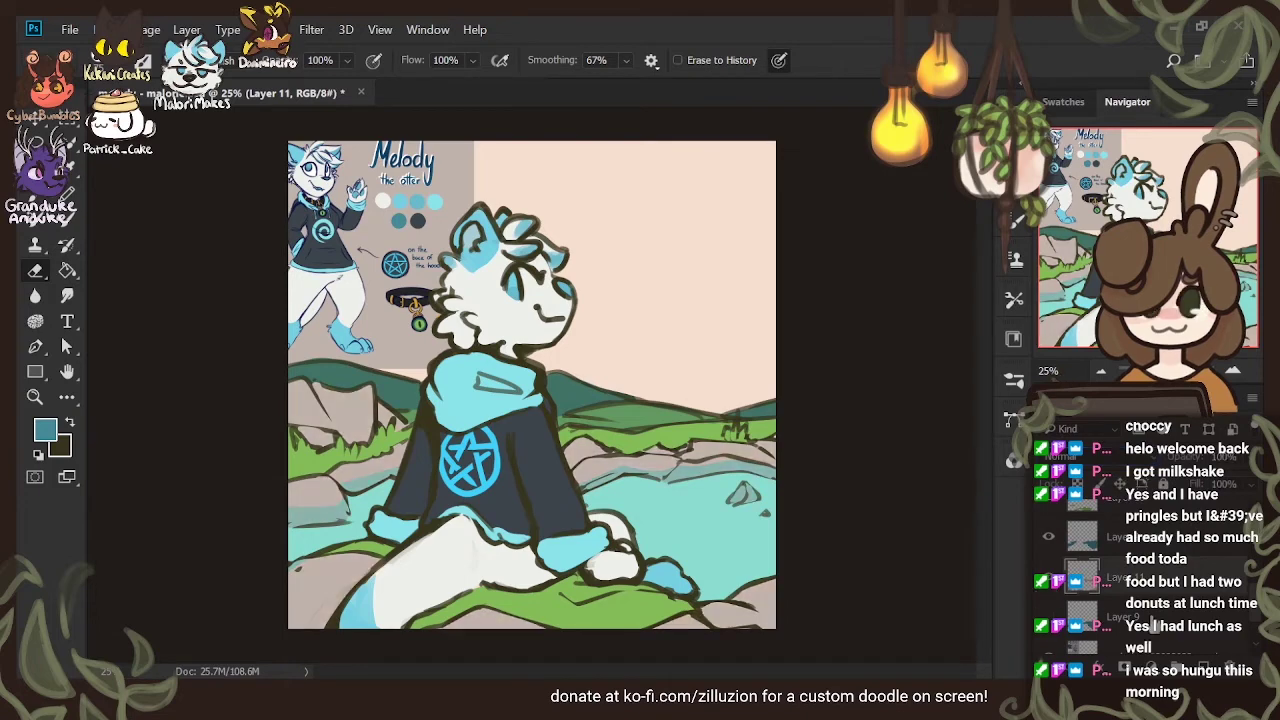
left_click(1149, 620)
left_click(1052, 621)
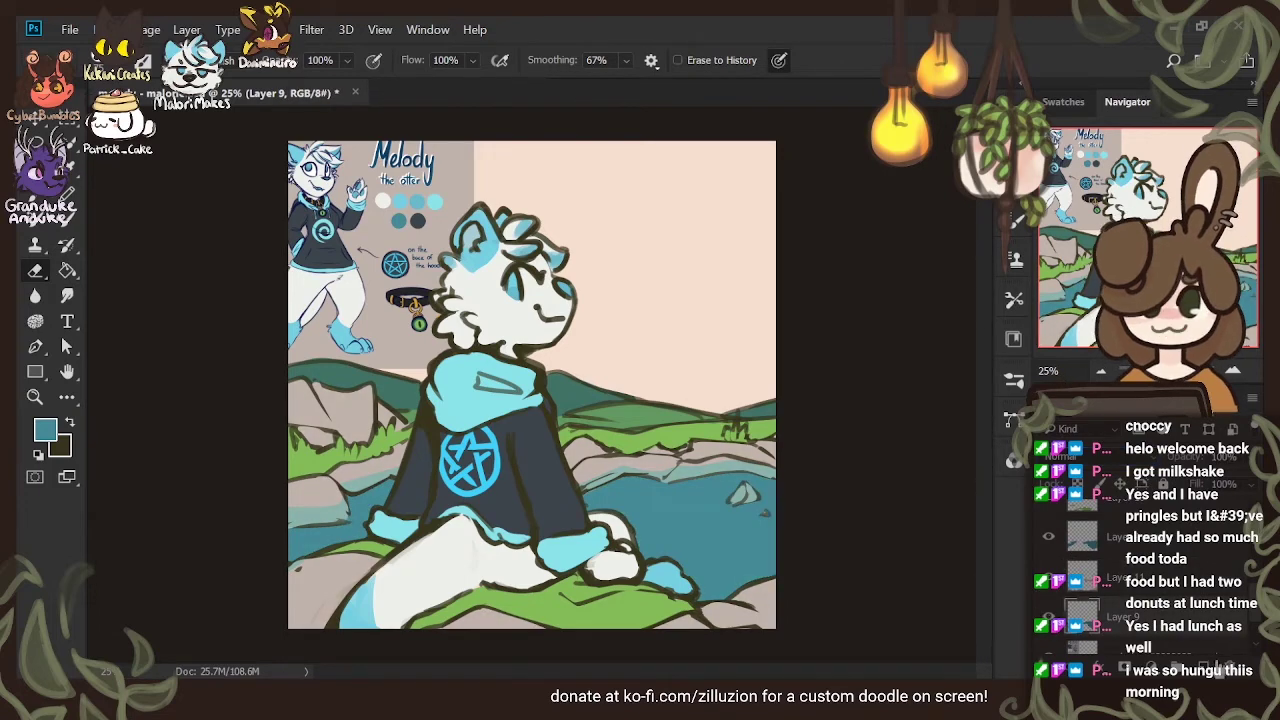
On a new layer, sample the hood's light blue and brush three connected oval ripples on the water beside the feet
left_click(1212, 666)
left_click(67, 219)
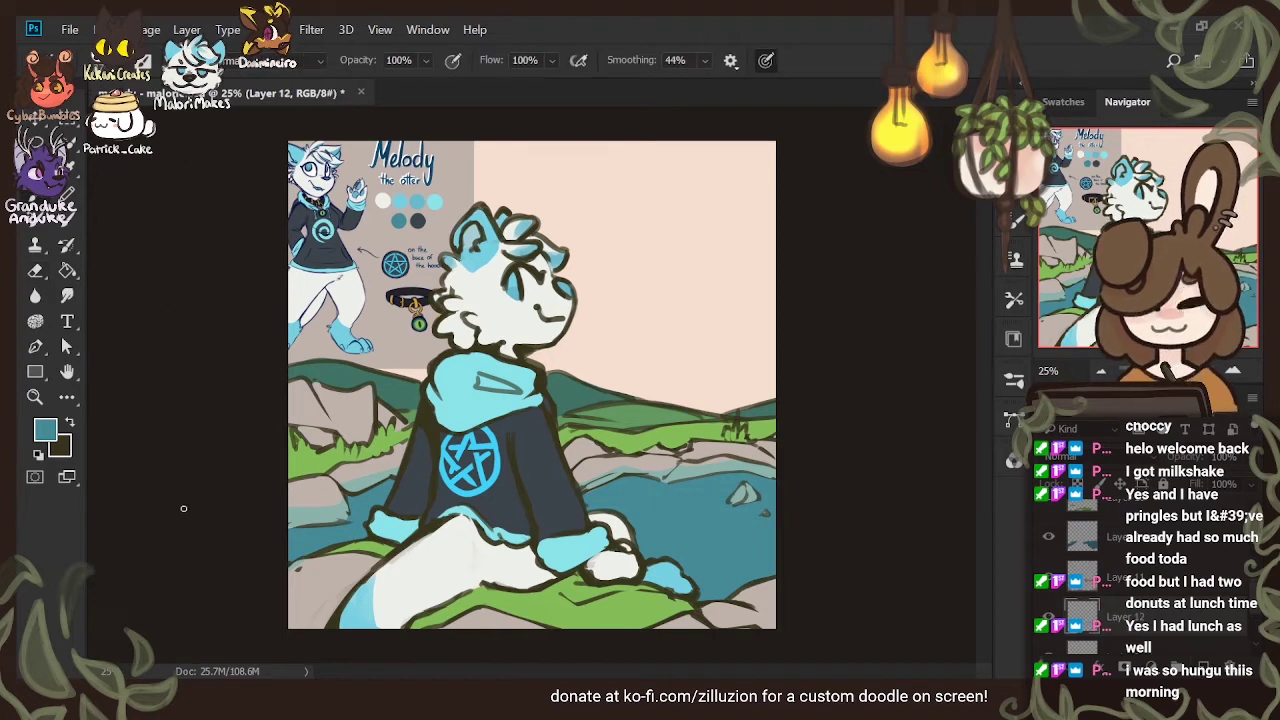
key("ctrl+plus")
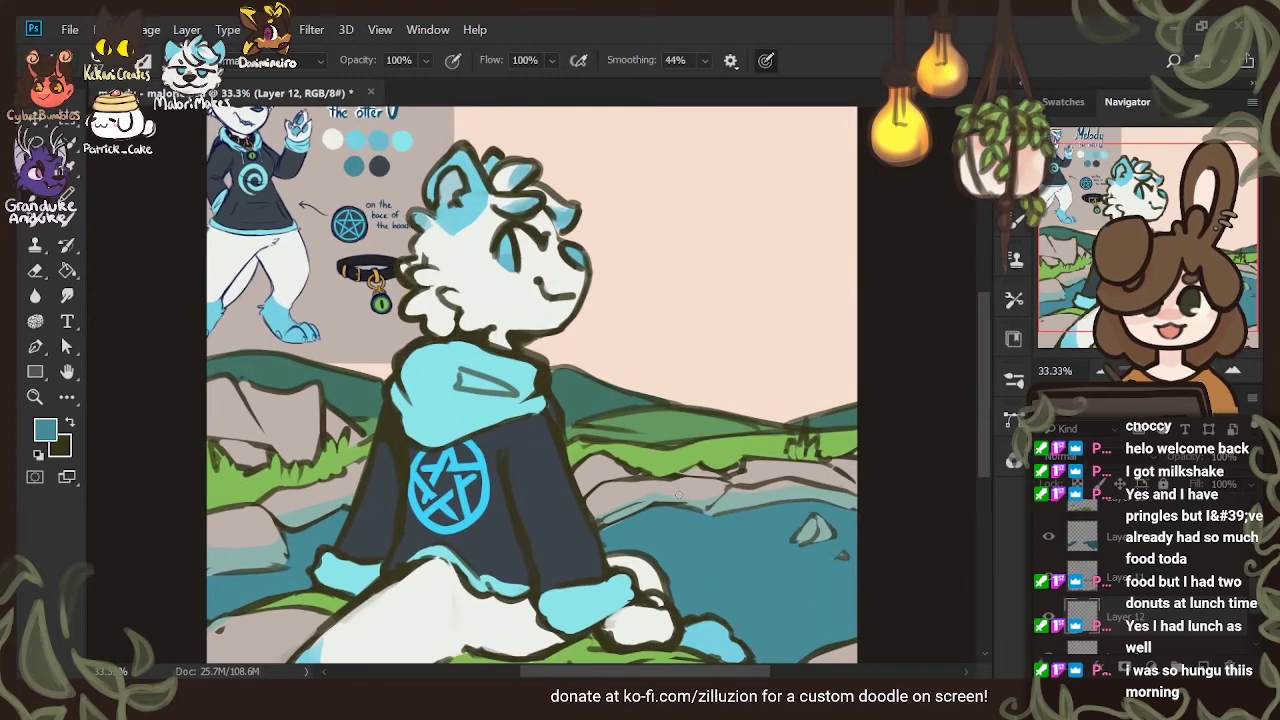
left_click_drag(988, 378, 981, 393)
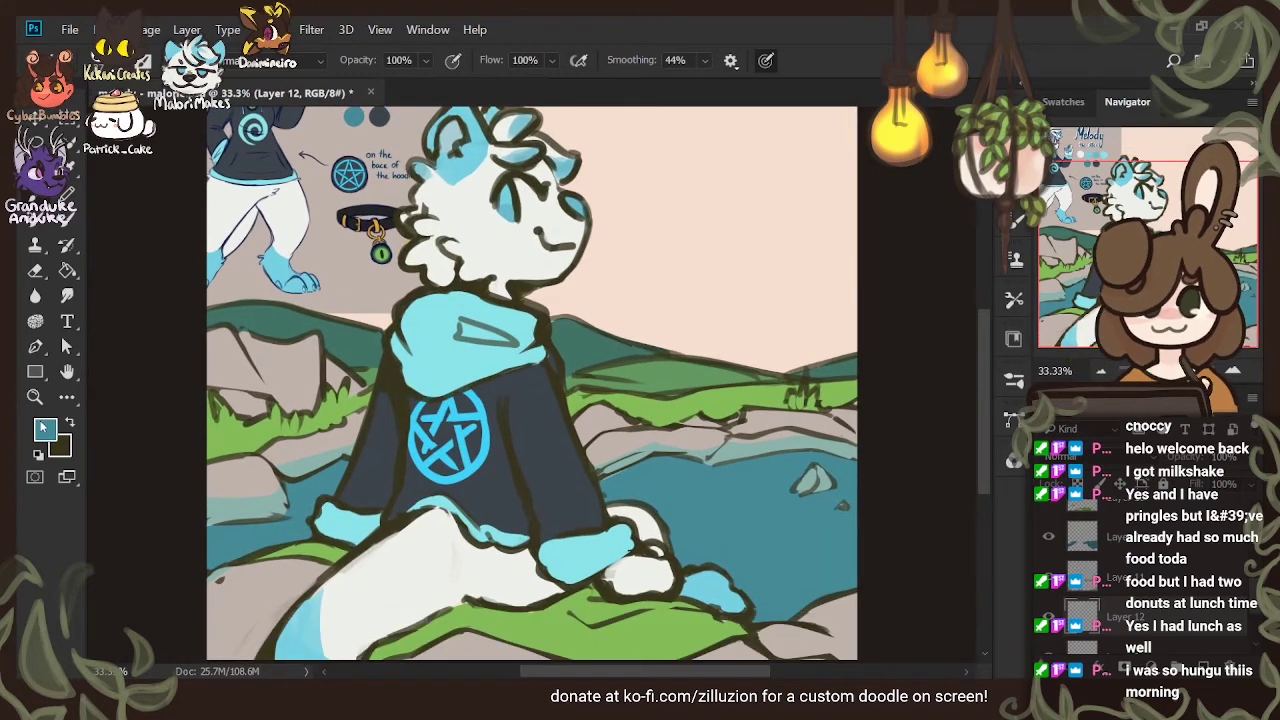
key("i")
left_click(432, 326)
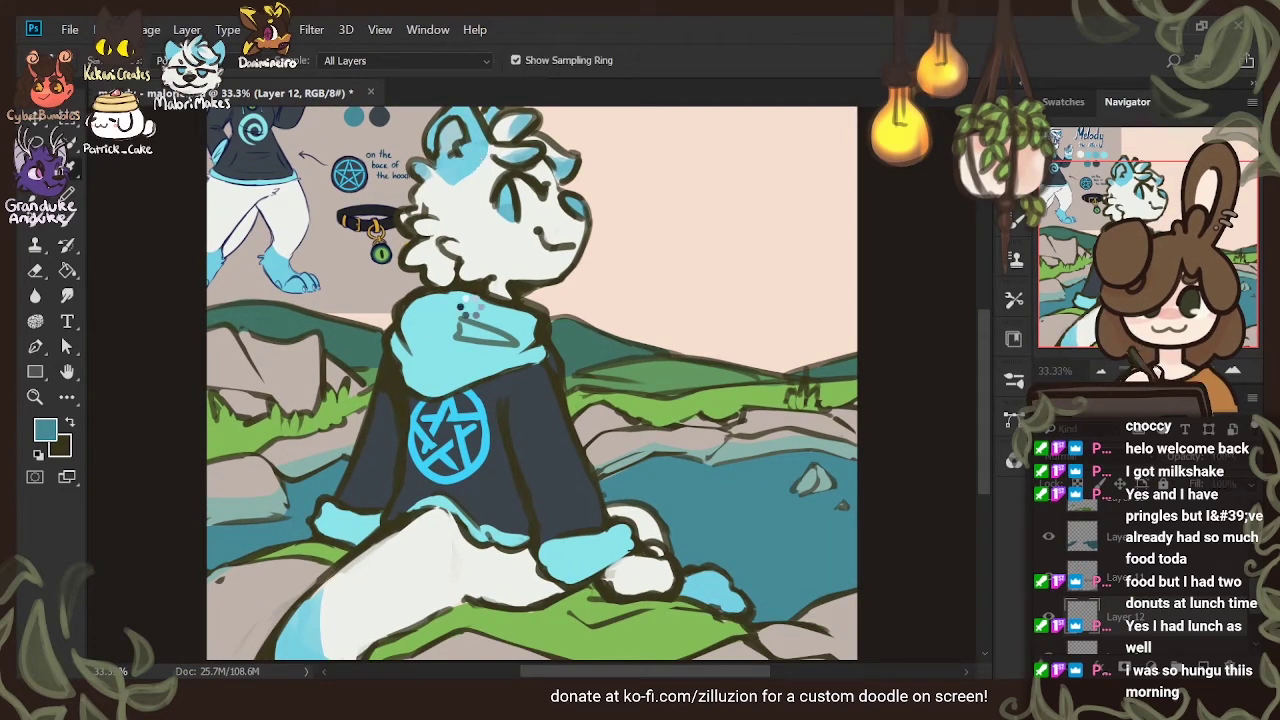
left_click(463, 308)
key("b")
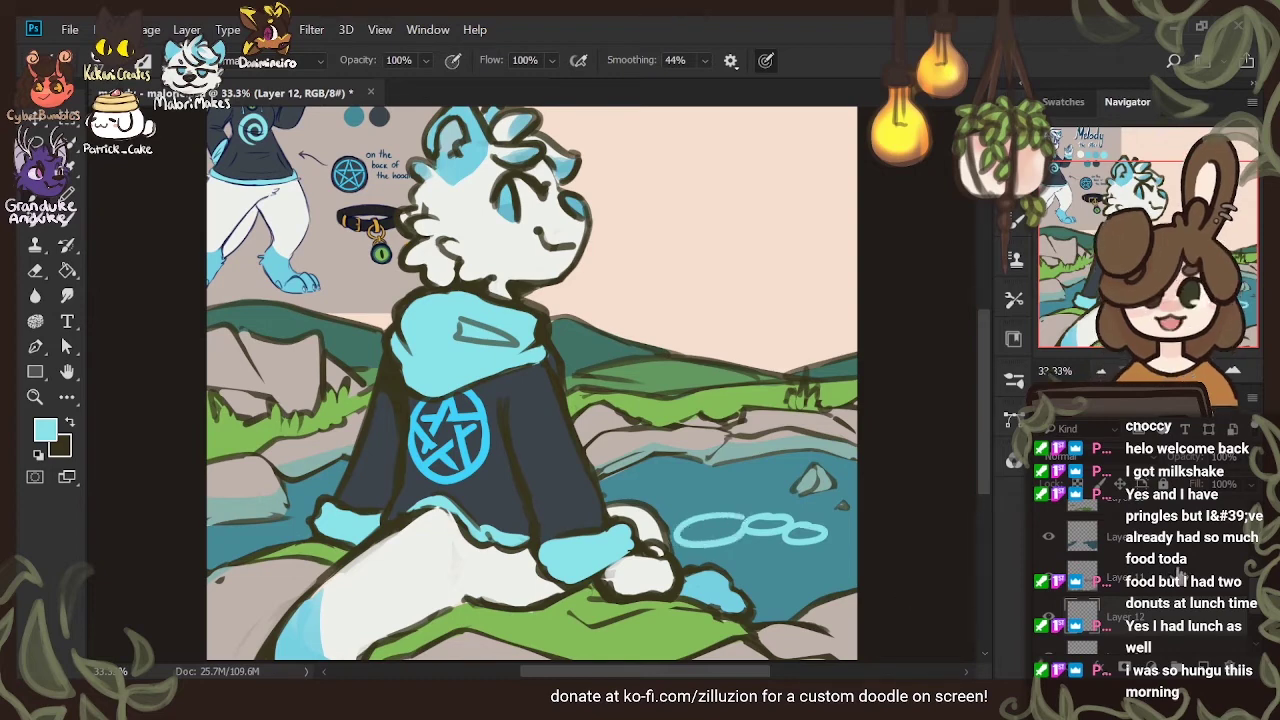
Move Layer 9 copy up the layer stack, directly above the clipped layers of Layer 2
scroll(1165, 582, "up", 5)
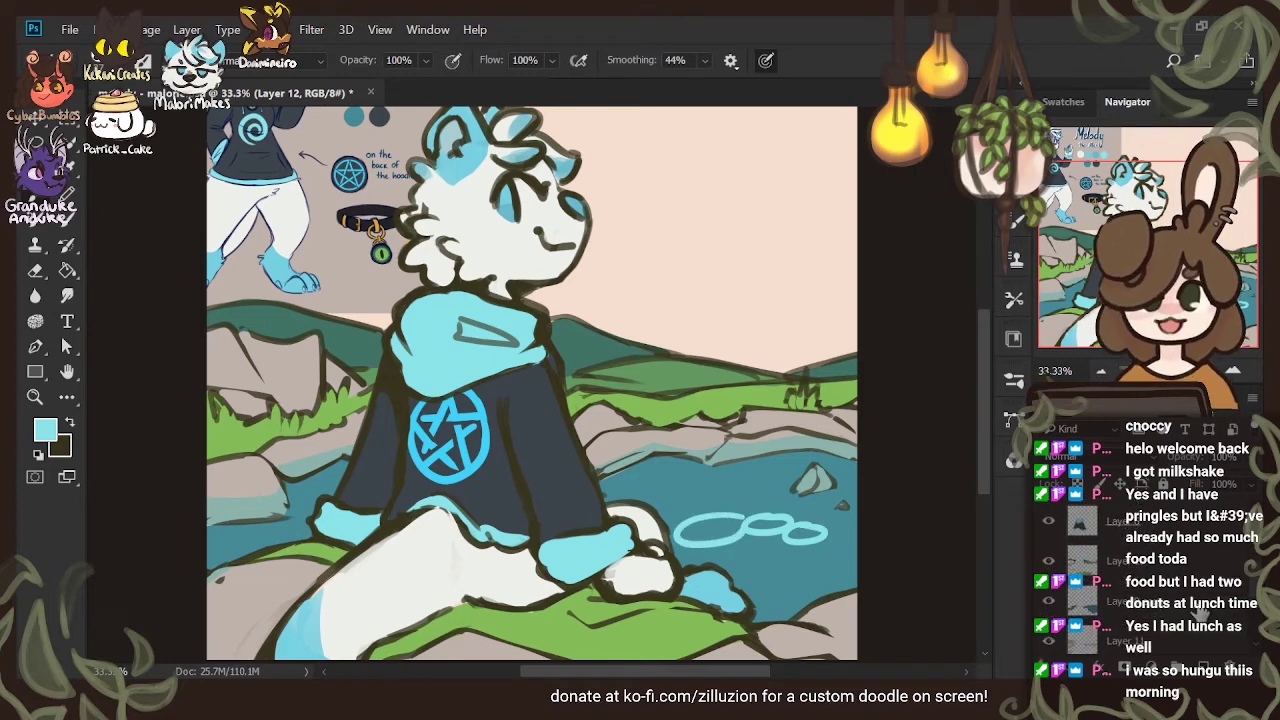
left_click(1150, 602)
scroll(1150, 602, "up", 2)
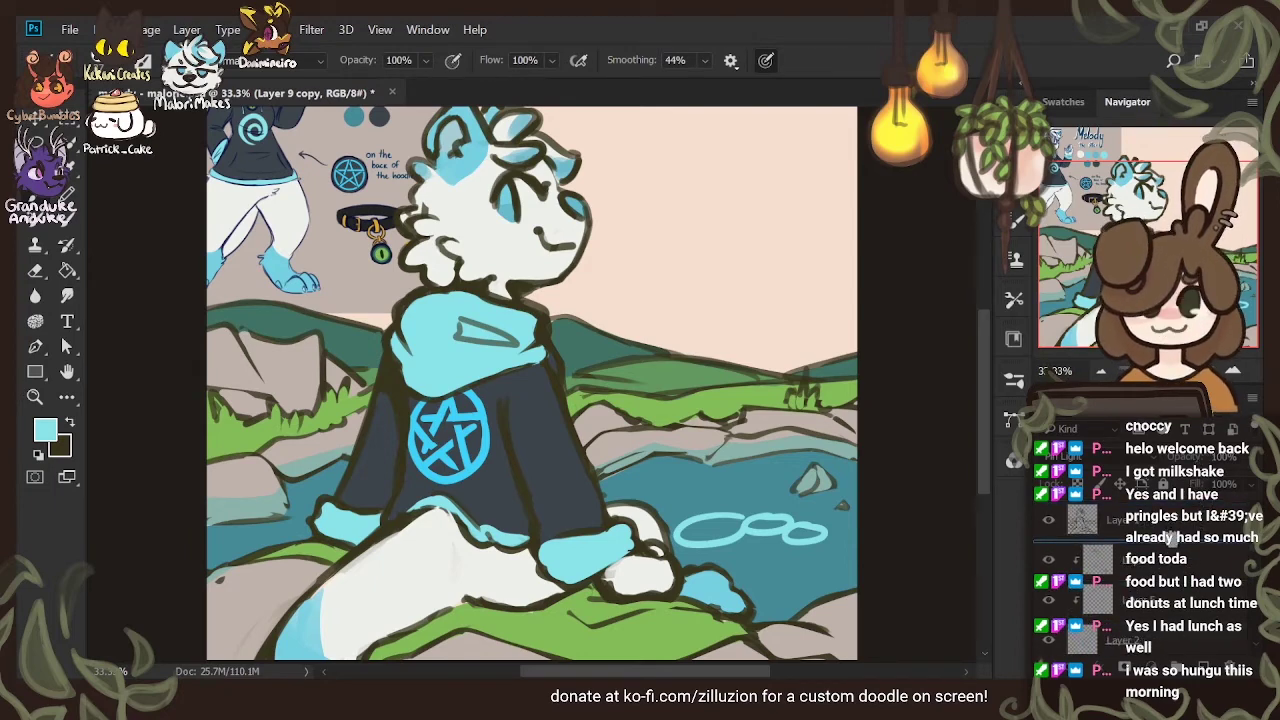
Set Layer 9 copy to Multiply and erase its overlap from the sleeve of the arm nearest the feet
key("e")
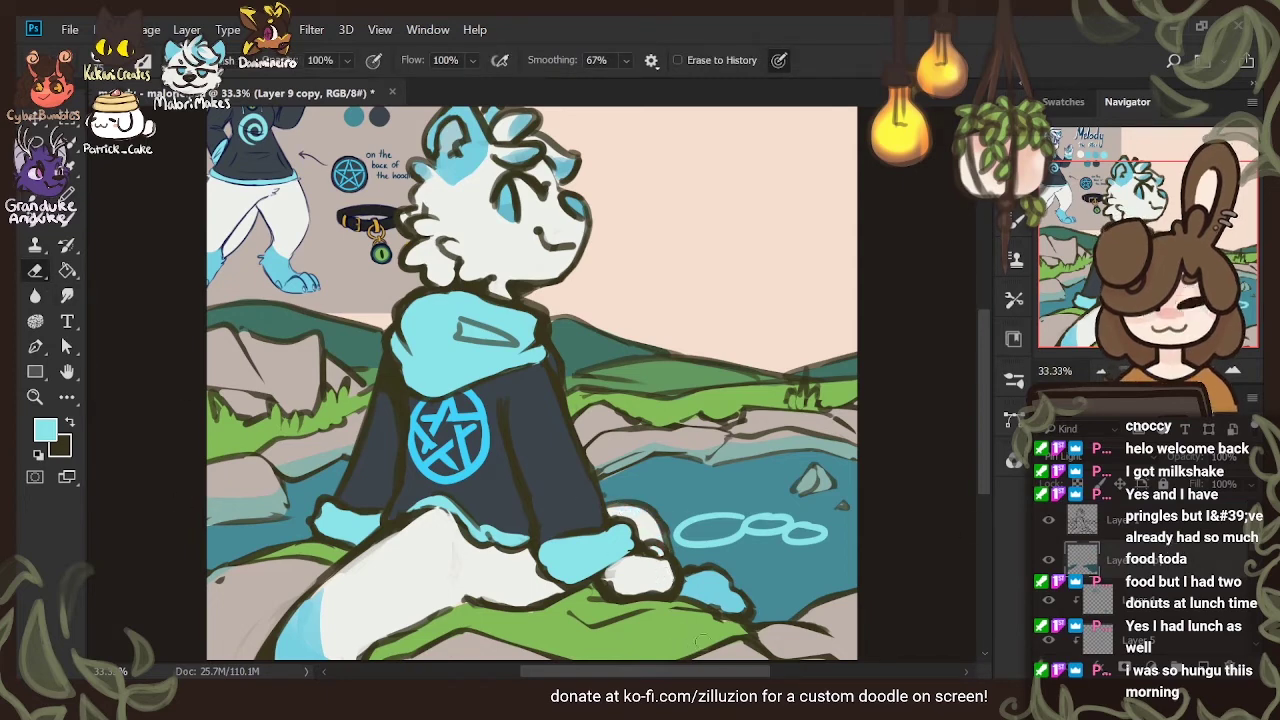
left_click(1079, 87)
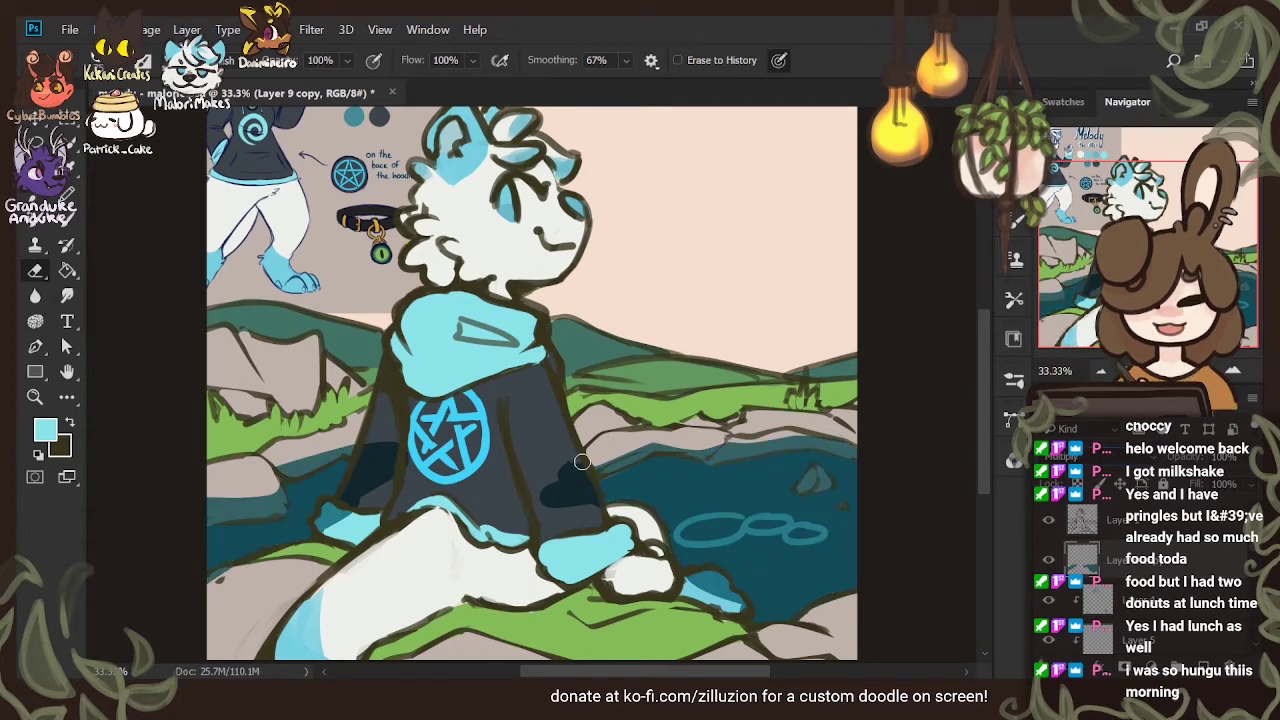
mouse_move(564, 548)
left_mouse_down()
mouse_move(553, 421)
mouse_move(585, 556)
mouse_move(565, 449)
mouse_move(594, 526)
mouse_move(582, 480)
left_mouse_up()
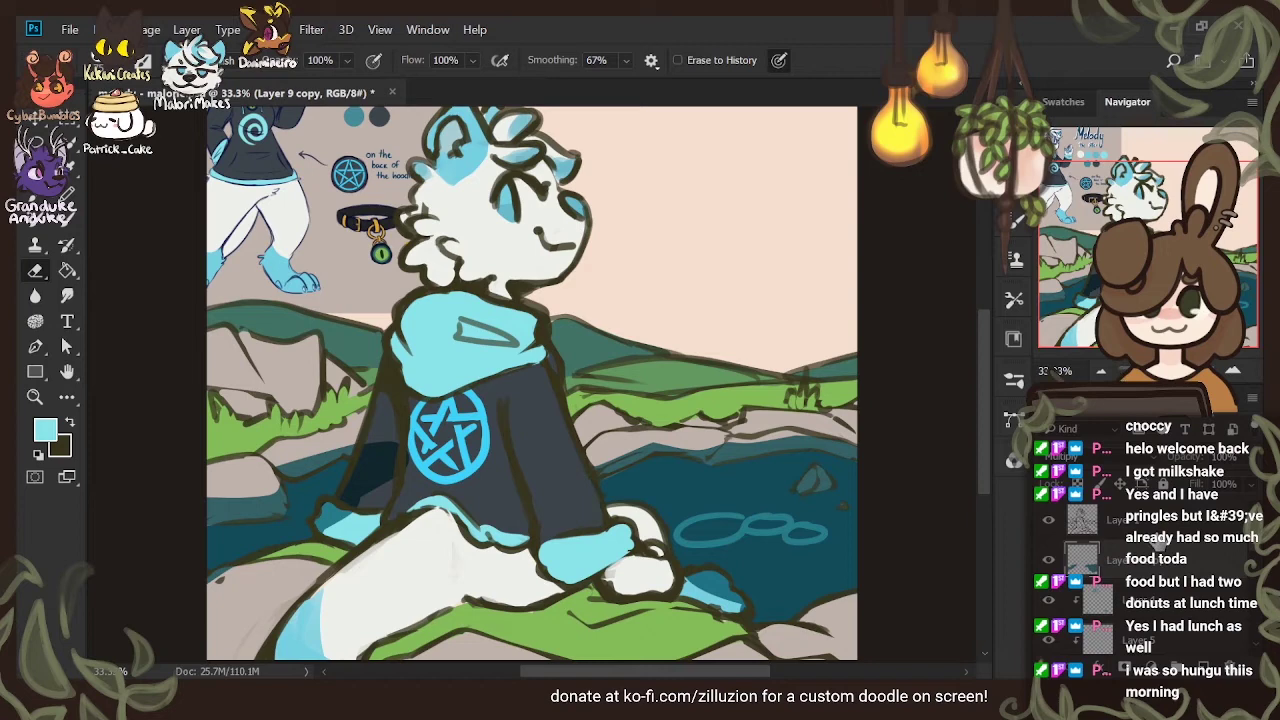
Sample the water's teal with Layer 9 copy hidden, show the layer again, and paint the teal over the submerged foot
left_click(1048, 561)
left_click(45, 436)
key("i")
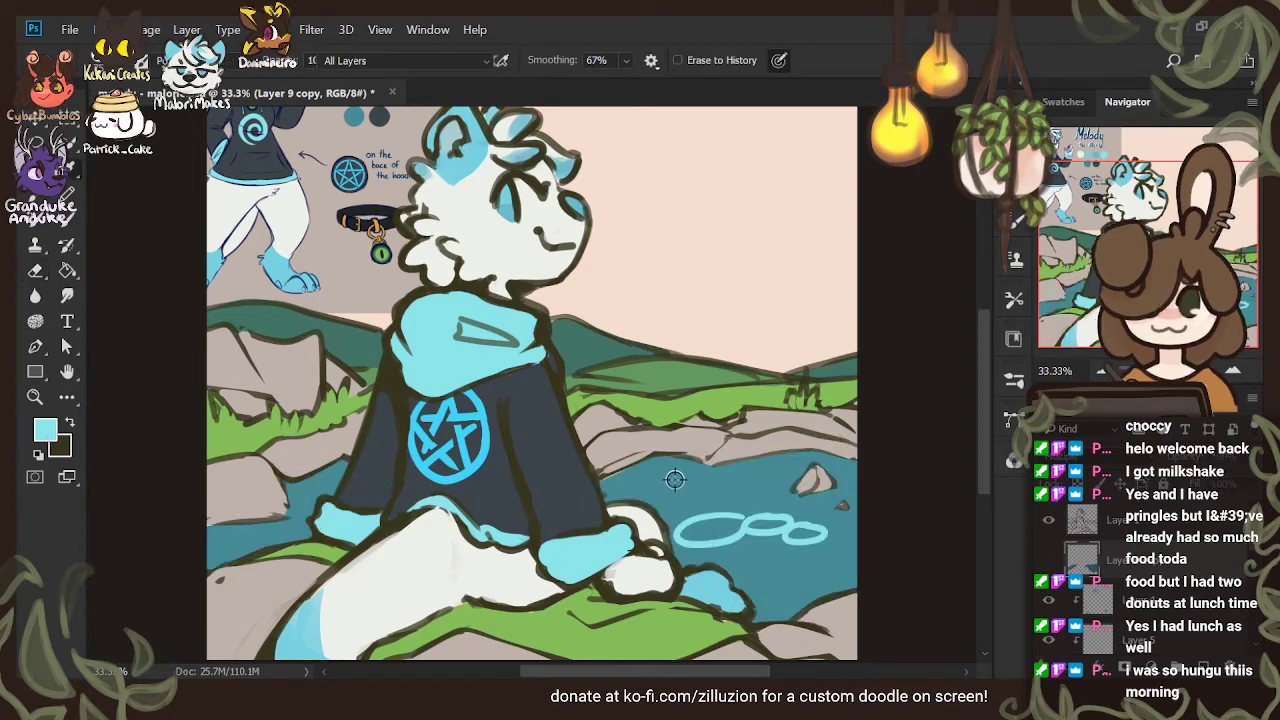
key("Return")
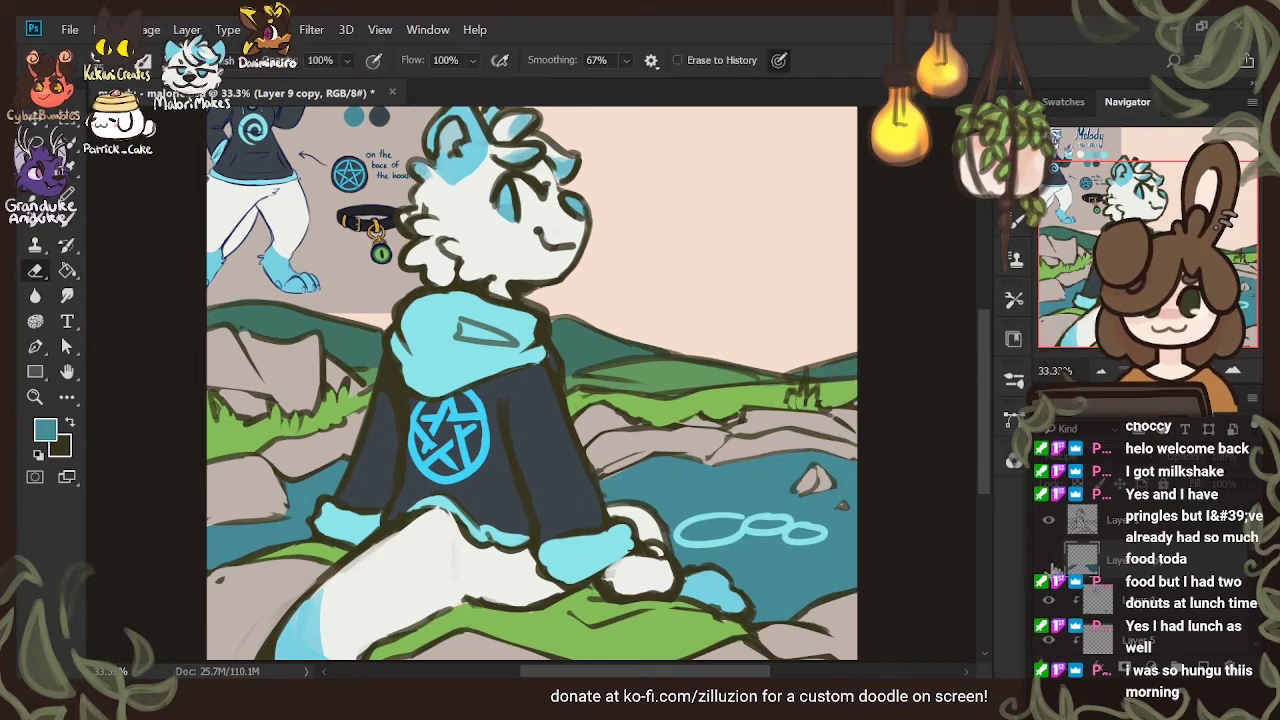
left_click(1048, 560)
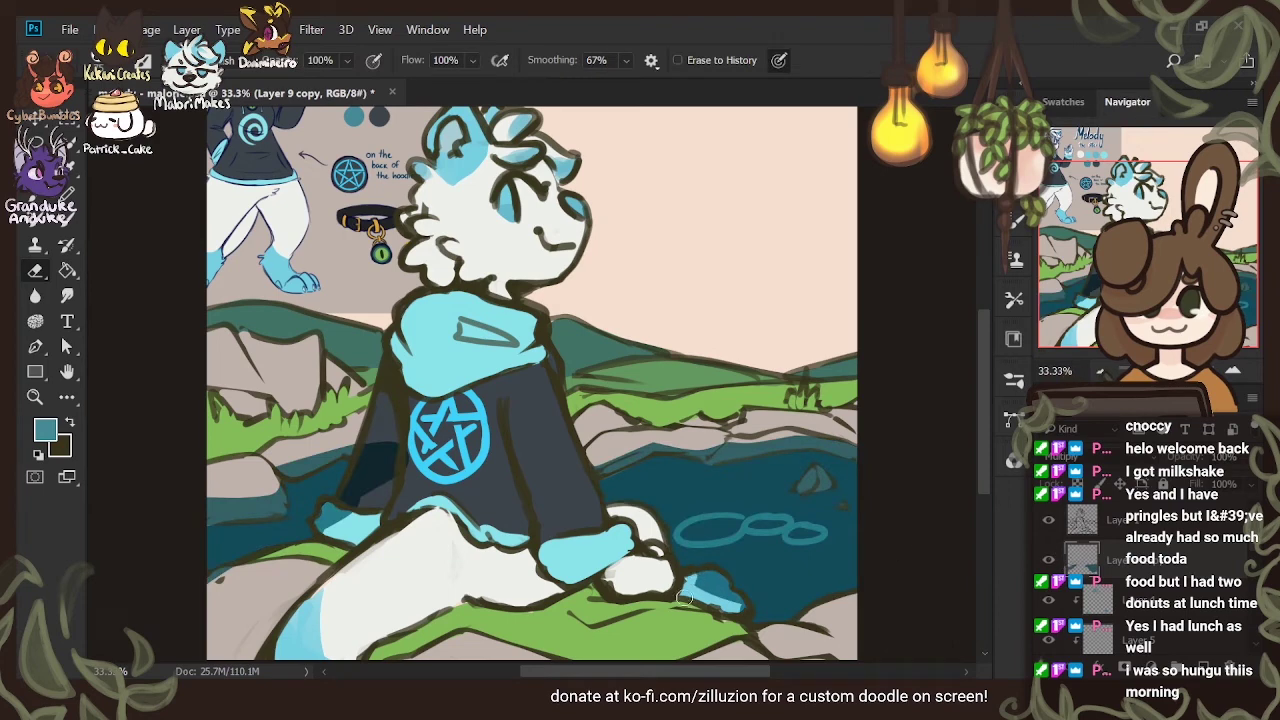
key("b")
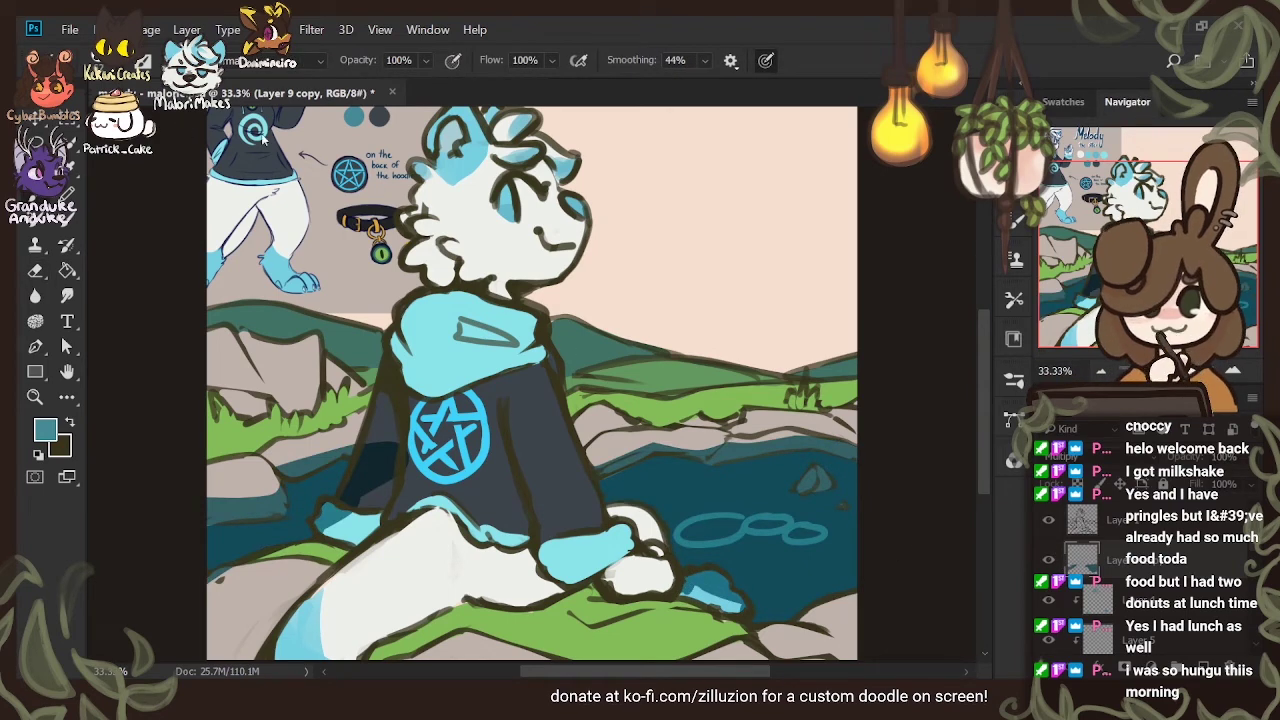
left_click_drag(695, 581, 720, 605)
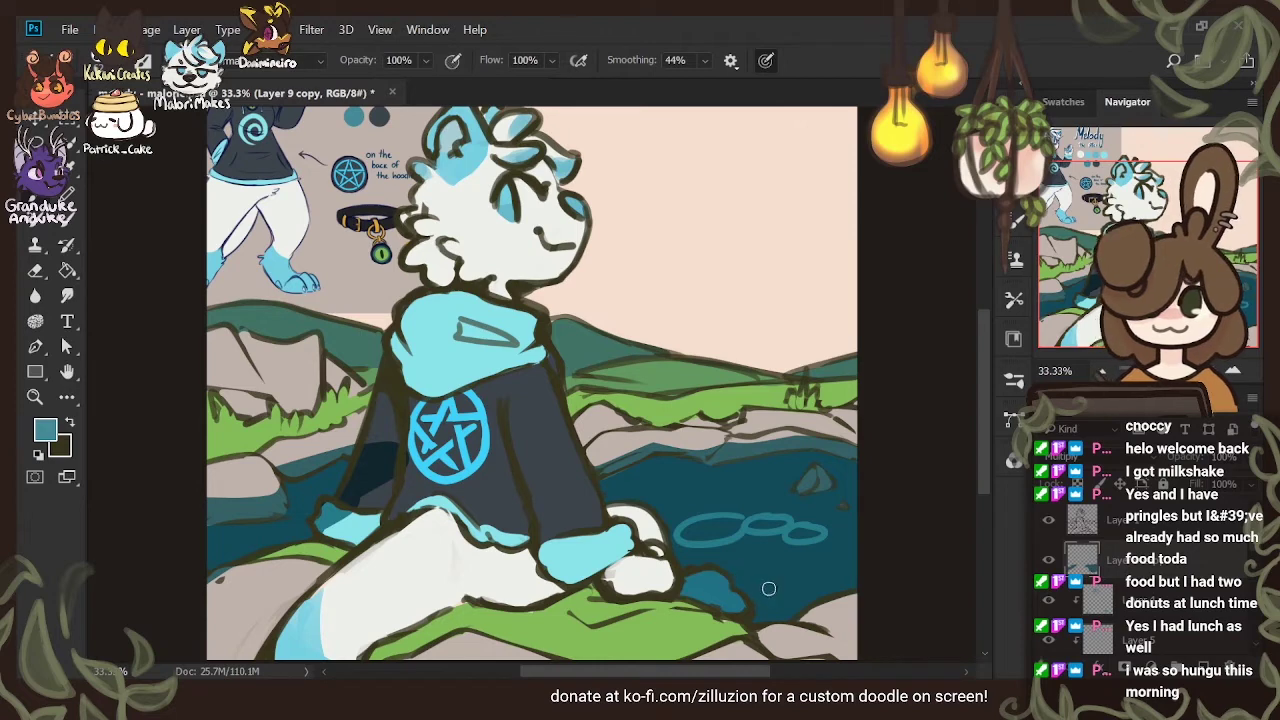
Erase the water layer's overlap from the sleeve and blue cuff of the arm propped behind the body
key("e")
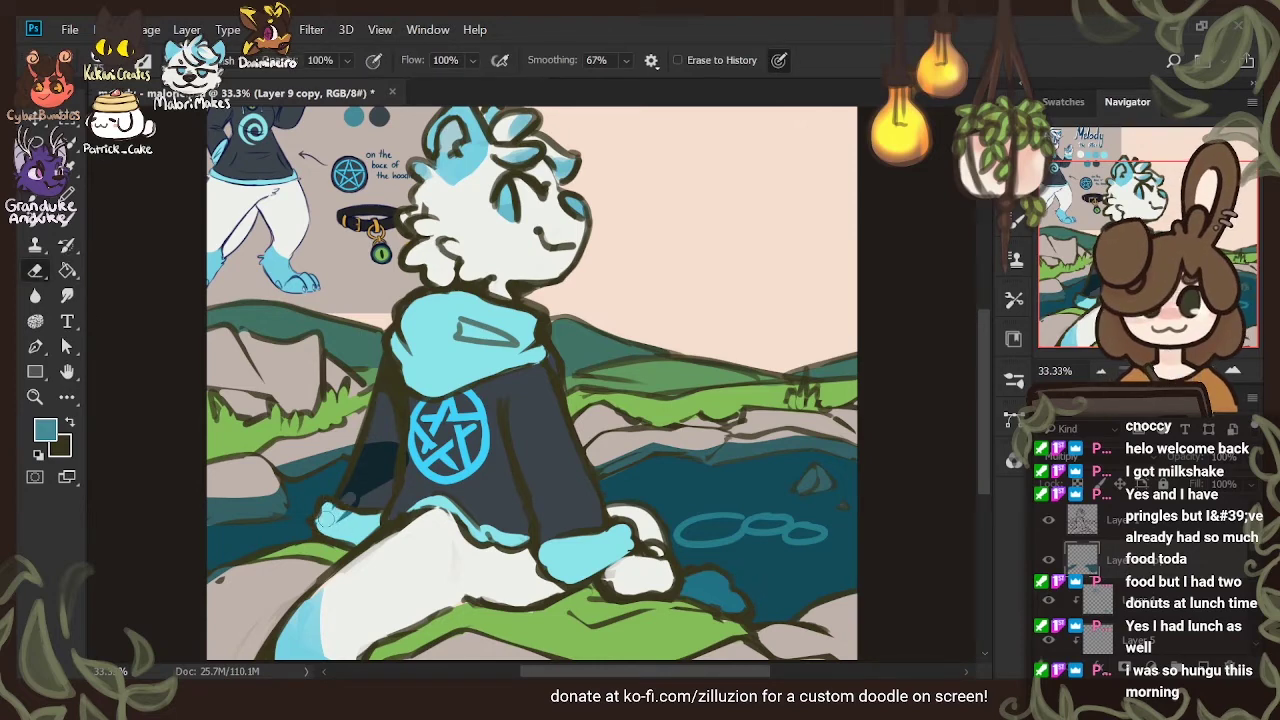
left_click_drag(378, 458, 345, 508)
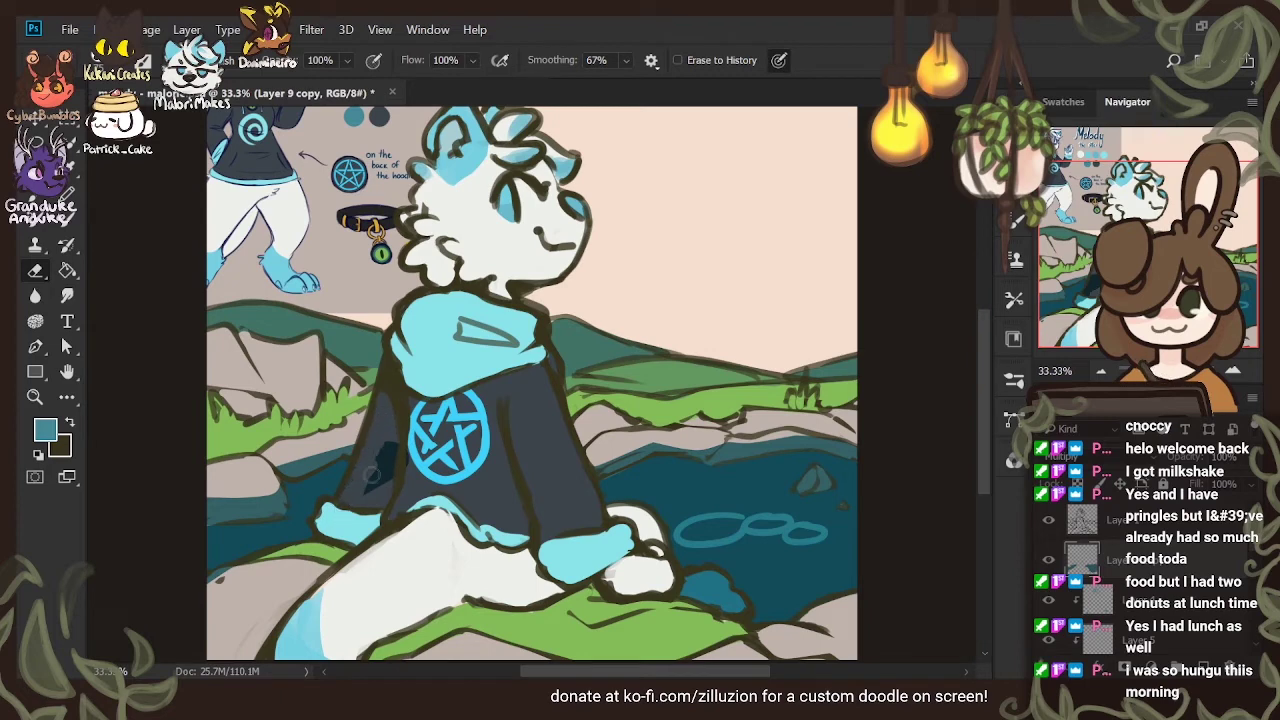
left_click_drag(392, 464, 385, 483)
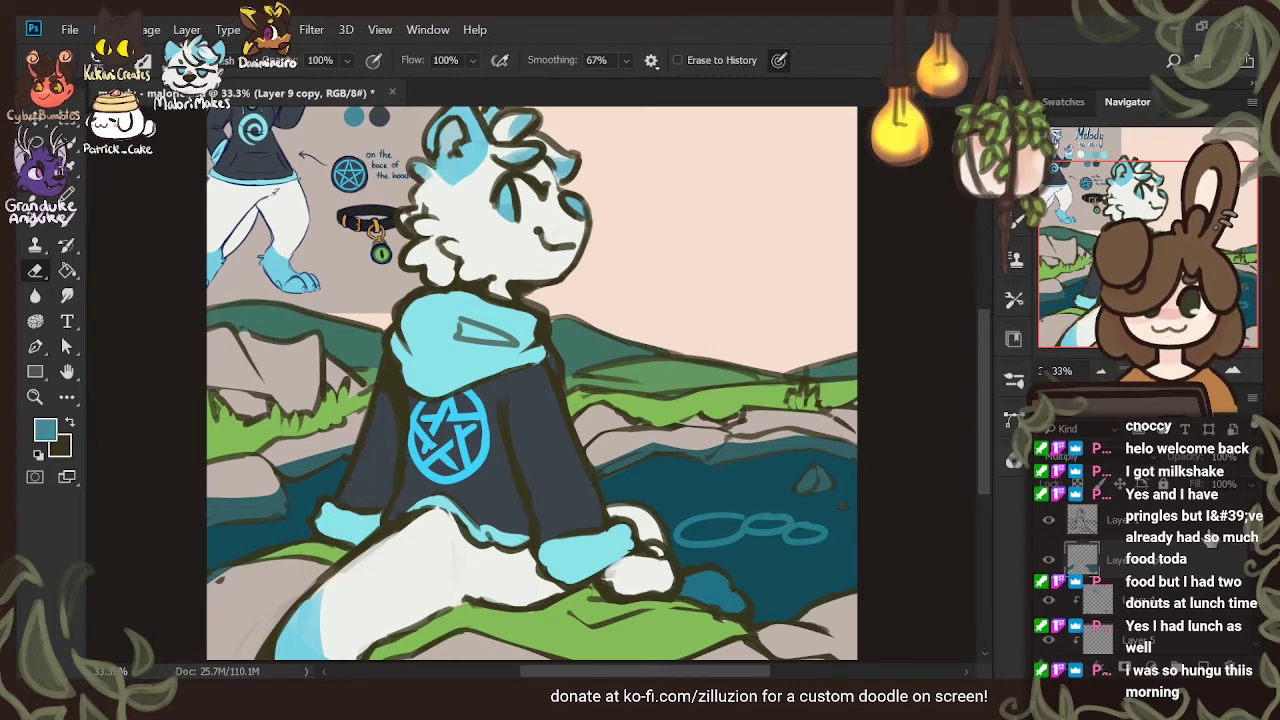
Compare blend modes such as Linear Light, Soft Light, Screen and Overlay on Layer 9 copy, and settle on Pin Light
left_click(1085, 321)
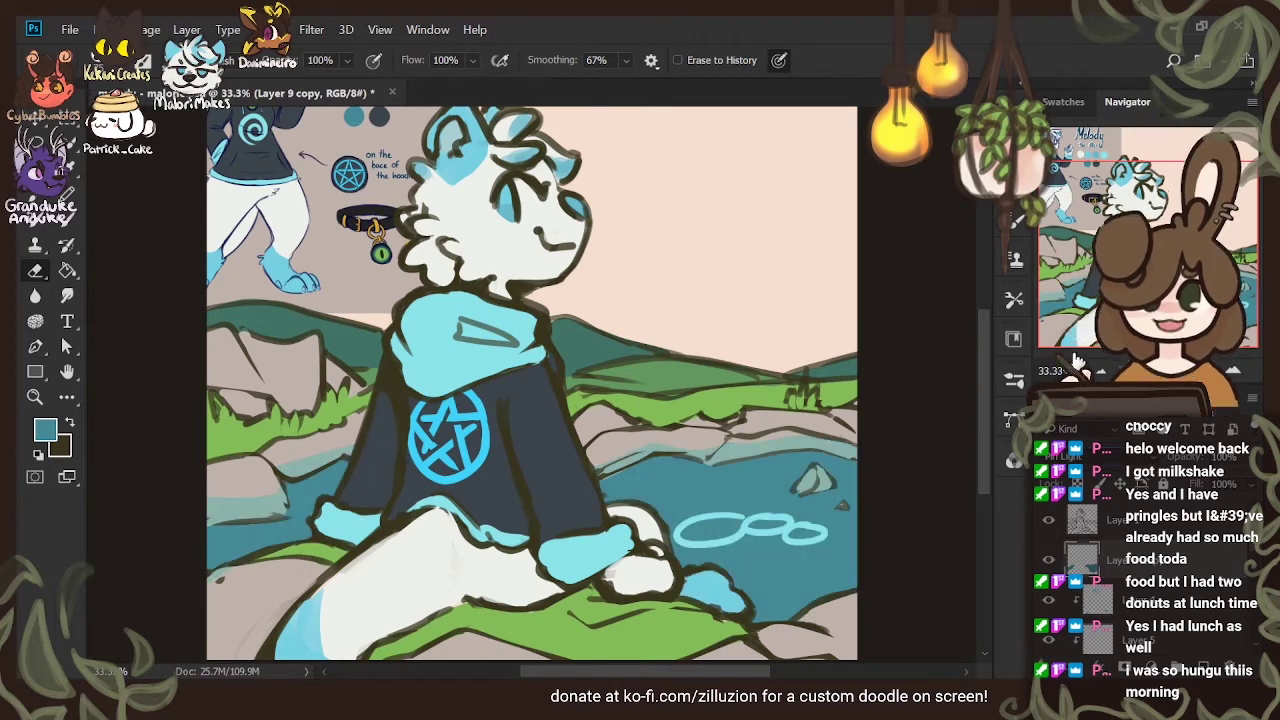
scroll(1070, 456, "up", 2)
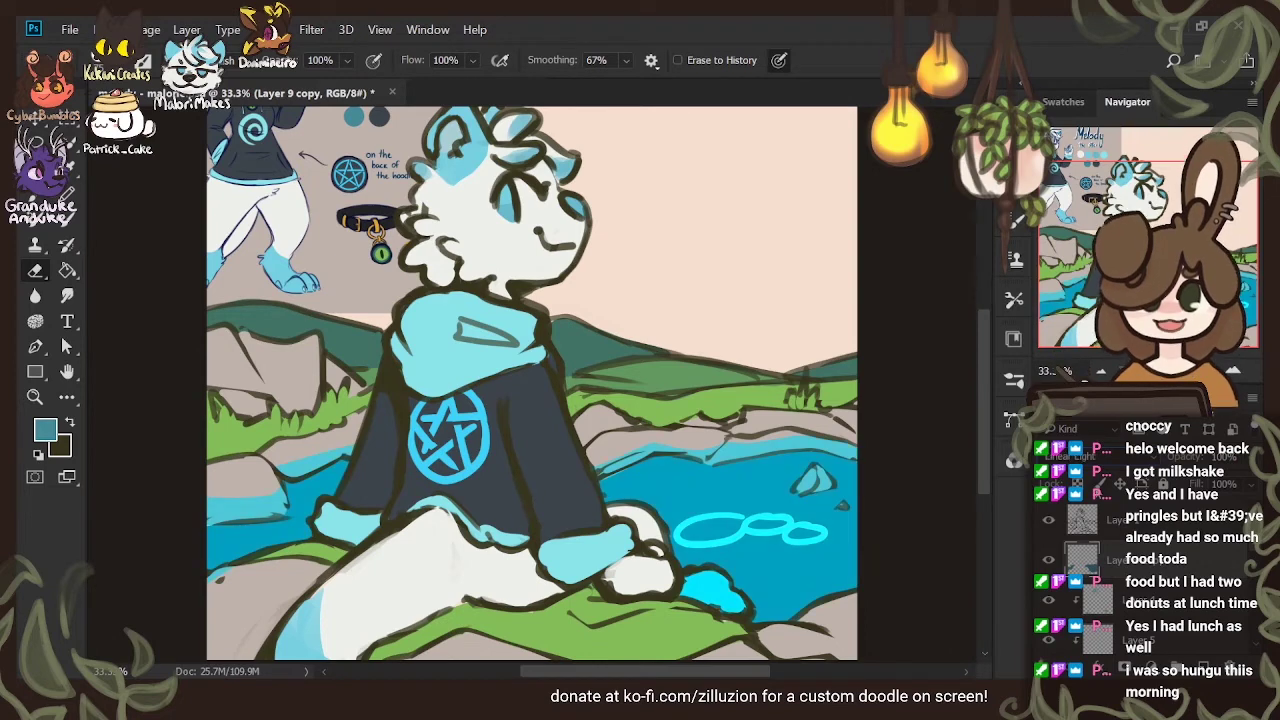
scroll(1052, 456, "up", 2)
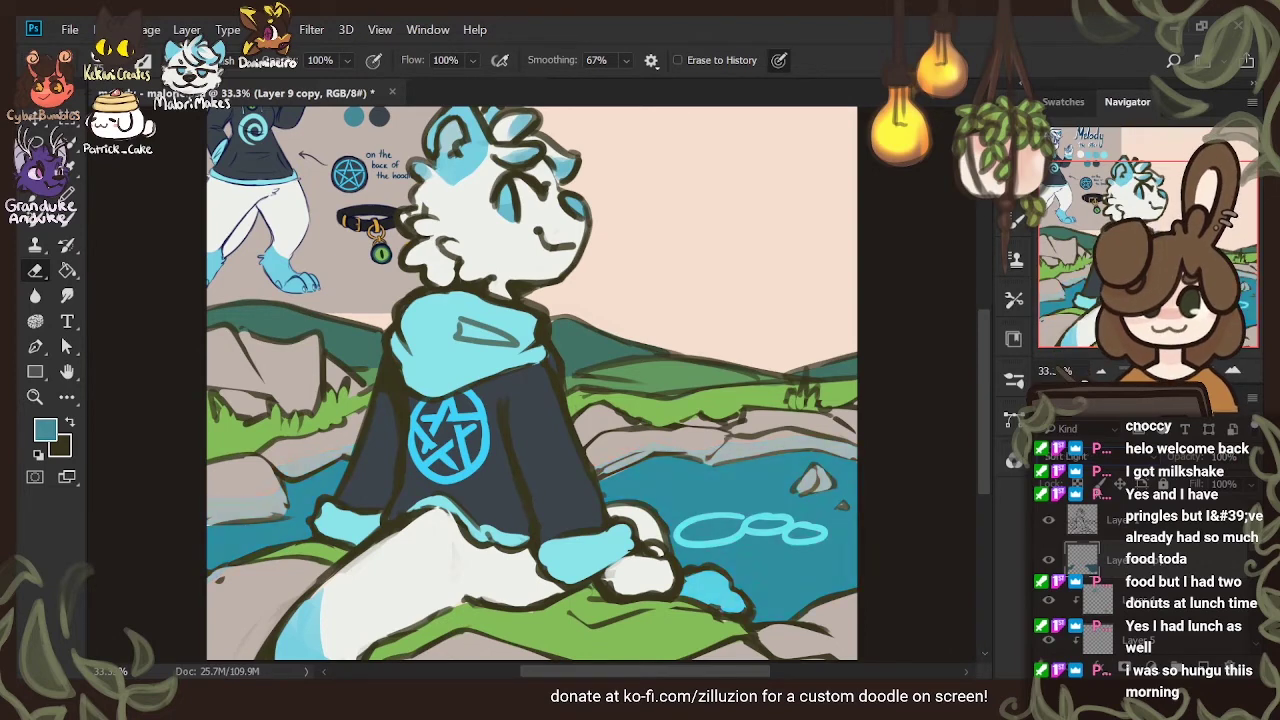
scroll(1052, 456, "up", 1)
scroll(1060, 456, "up", 1)
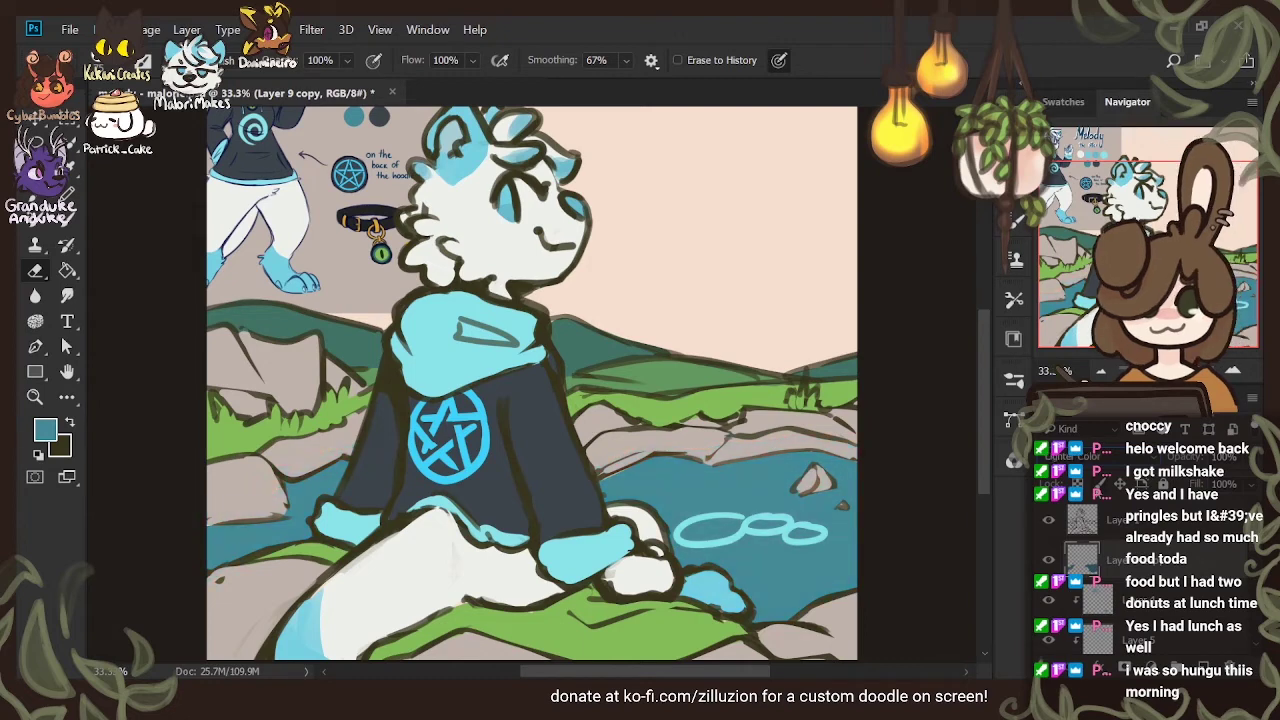
scroll(1060, 456, "up", 3)
scroll(1060, 456, "up", 2)
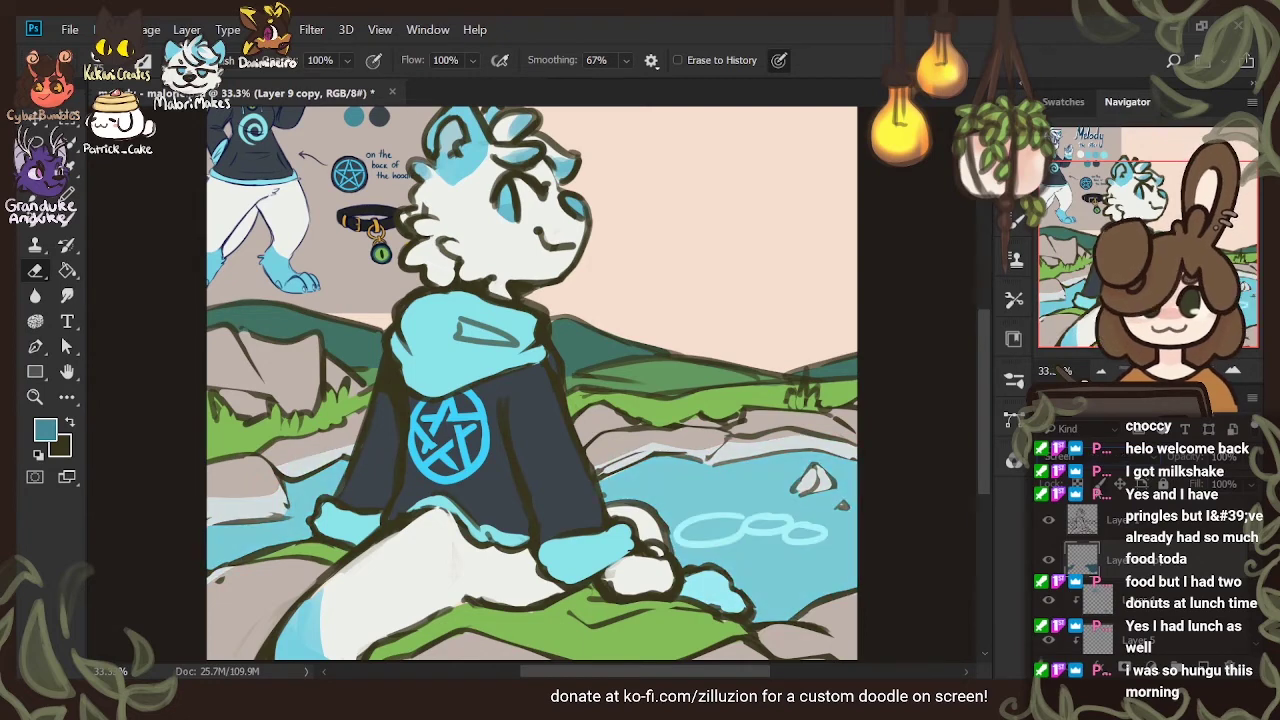
scroll(1060, 456, "up", 1)
scroll(1060, 456, "down", 4)
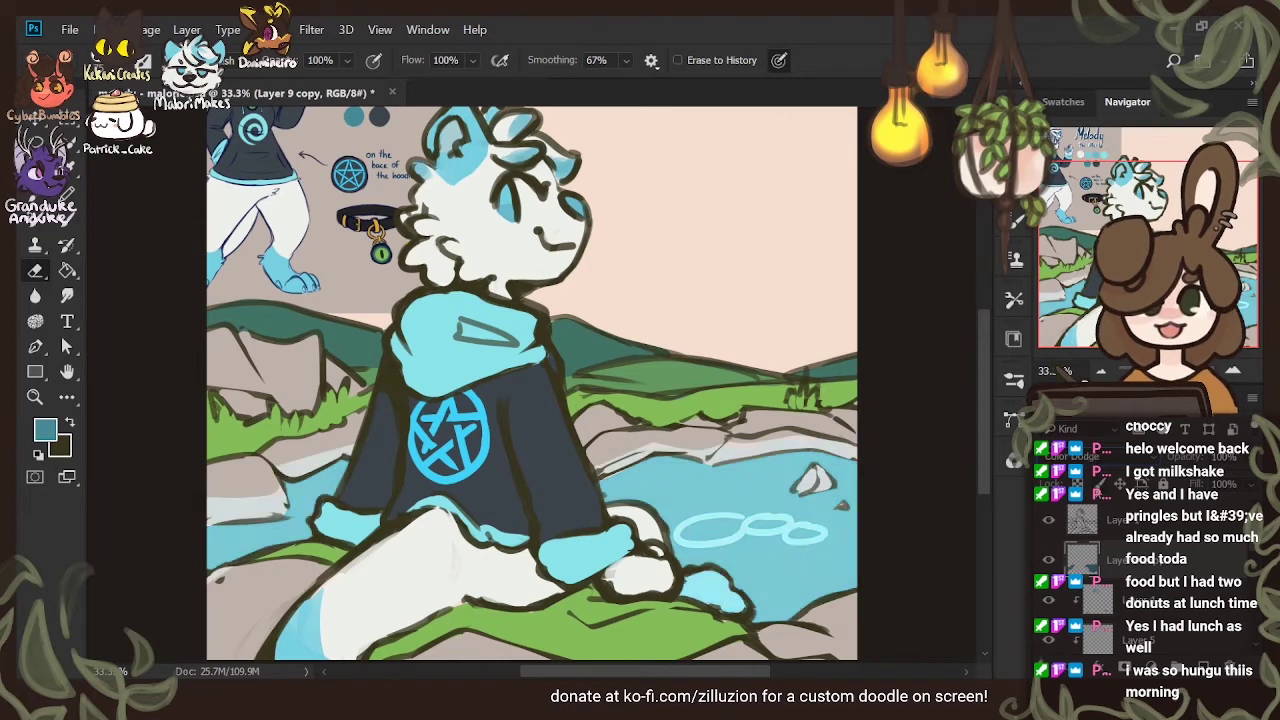
scroll(1060, 456, "down", 2)
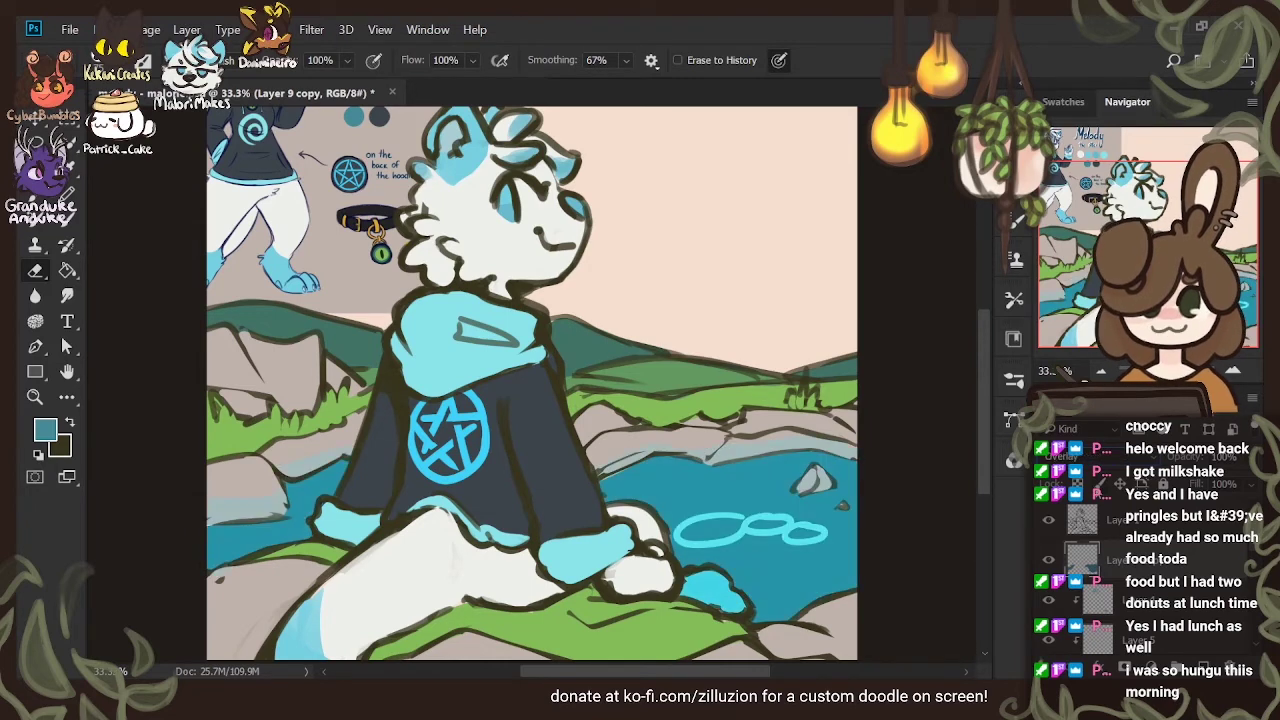
scroll(1060, 456, "down", 1)
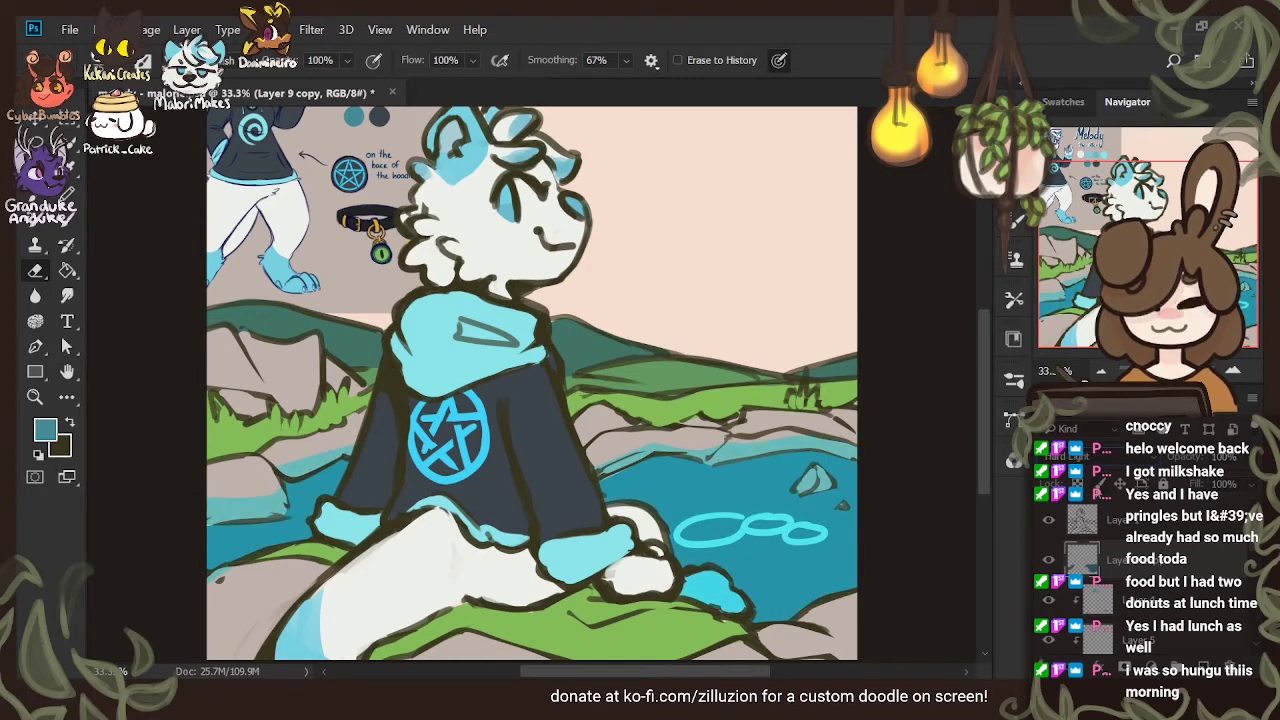
scroll(1049, 456, "down", 2)
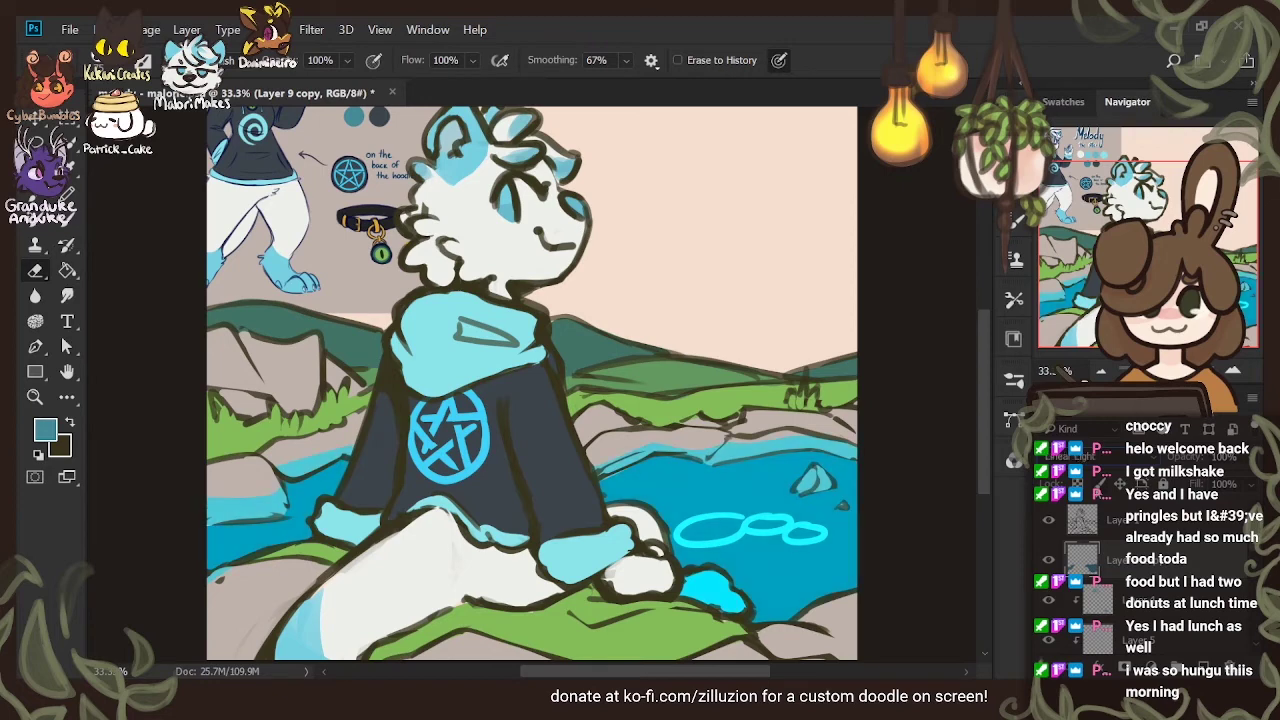
scroll(1060, 456, "down", 1)
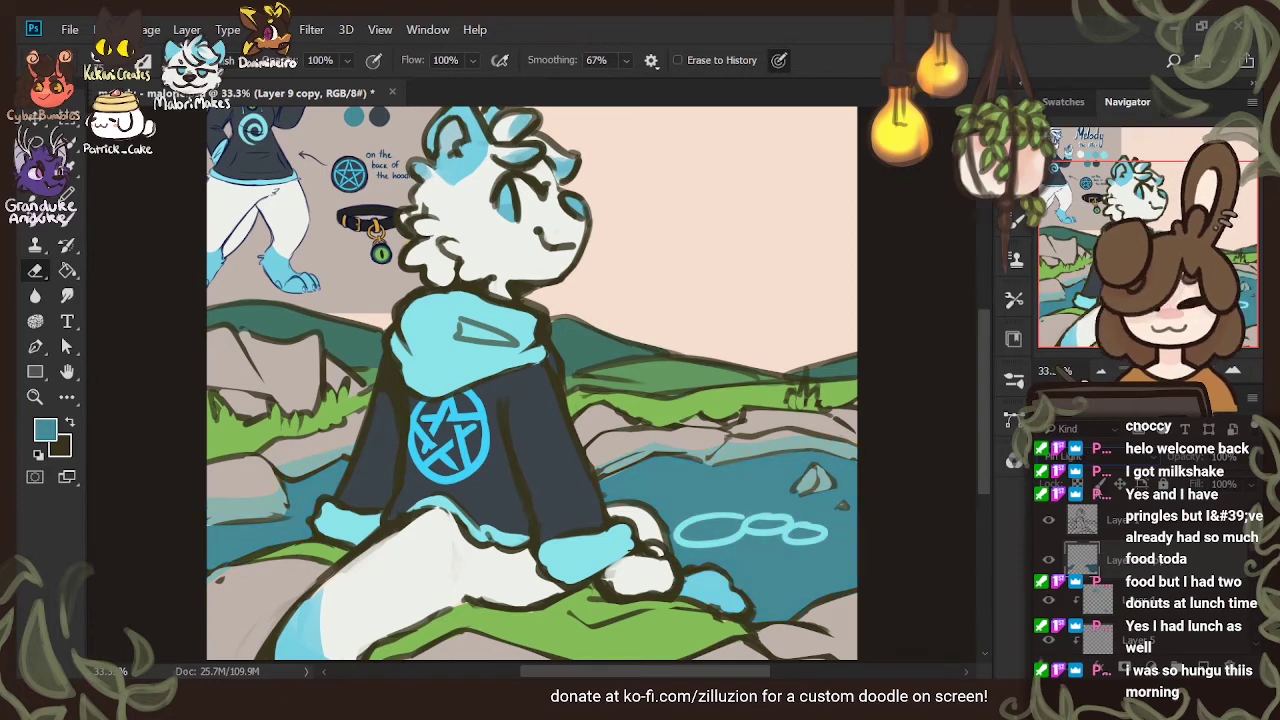
Move the ripple layer, Layer 12, directly above Layer 9 copy
left_click_drag(1254, 565, 1215, 478)
scroll(1252, 613, "down", 1)
left_click(1191, 585)
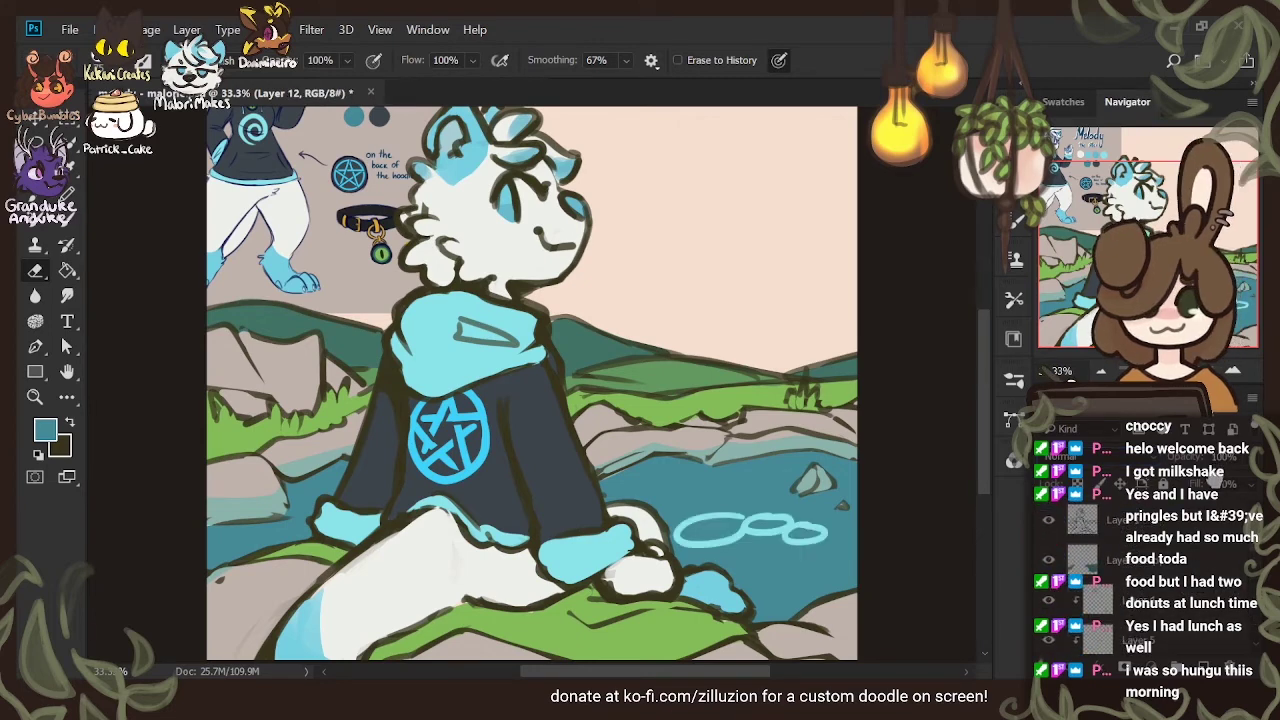
scroll(1195, 530, "down", 1)
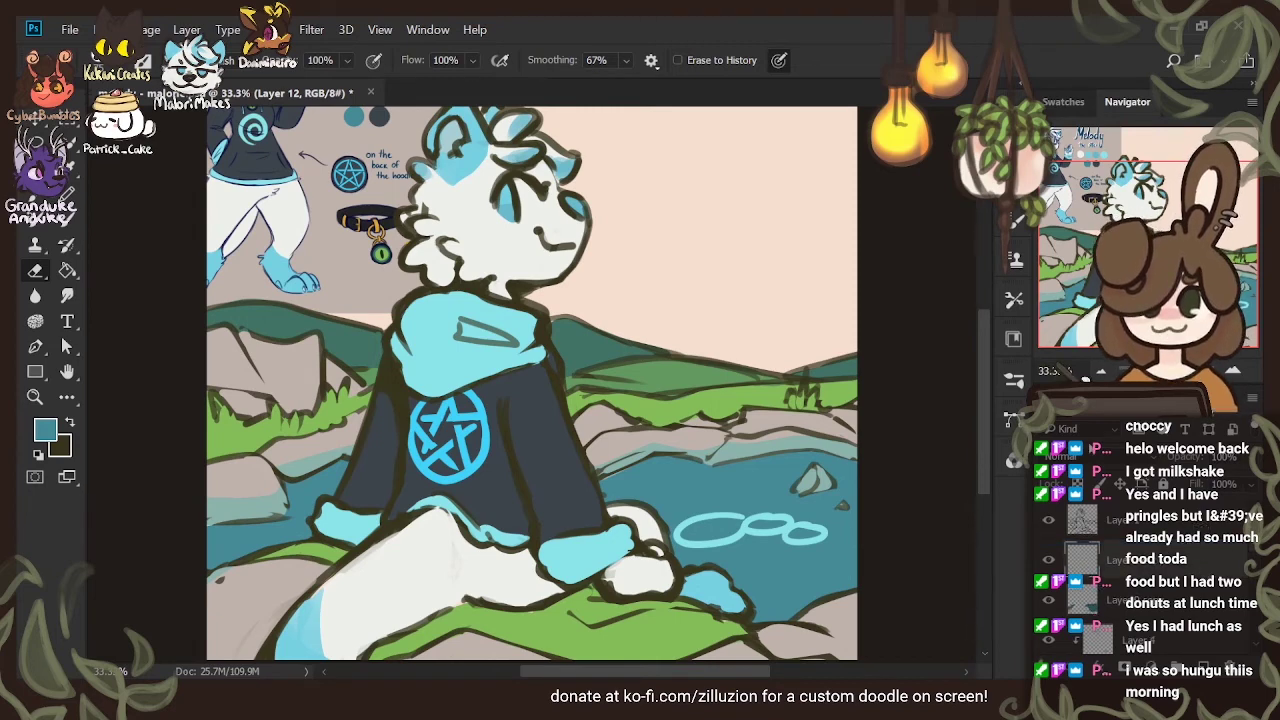
key("ctrl+alt+g")
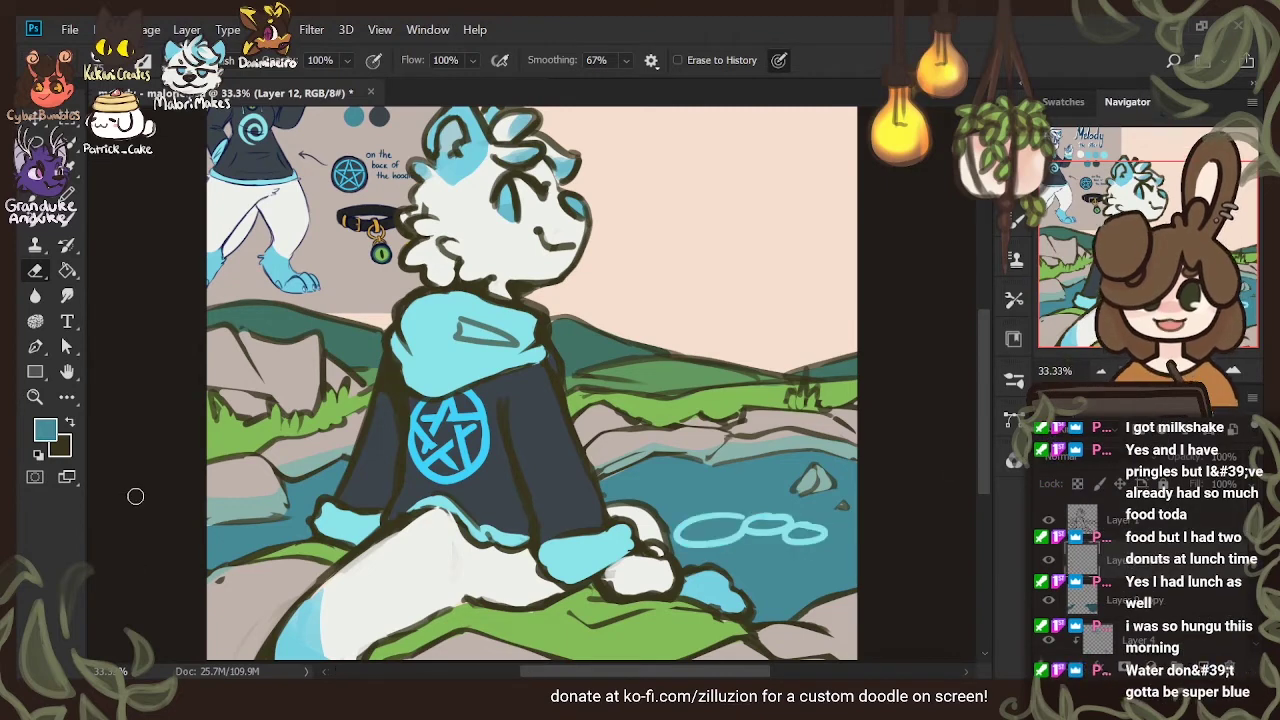
Sample the light blue of the ripples and paint interlocking ripple rings across the water between the foot and the distant rock
key("i")
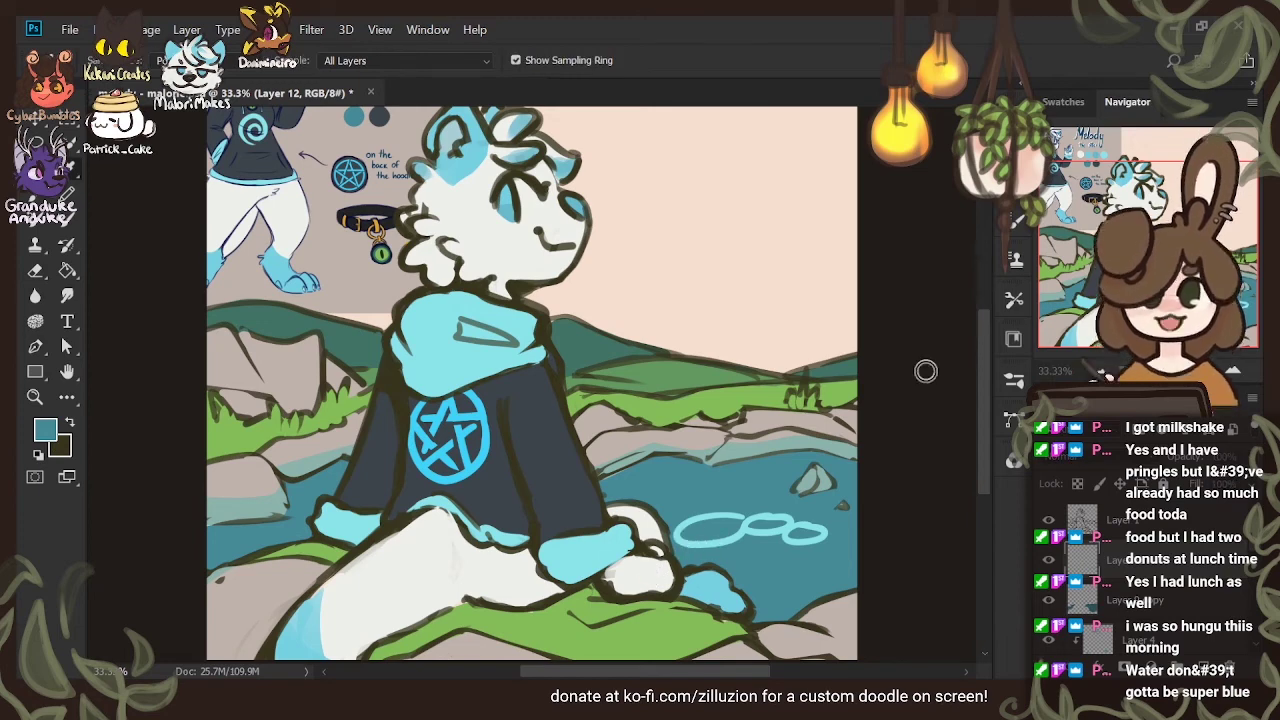
key("e")
left_click(69, 195)
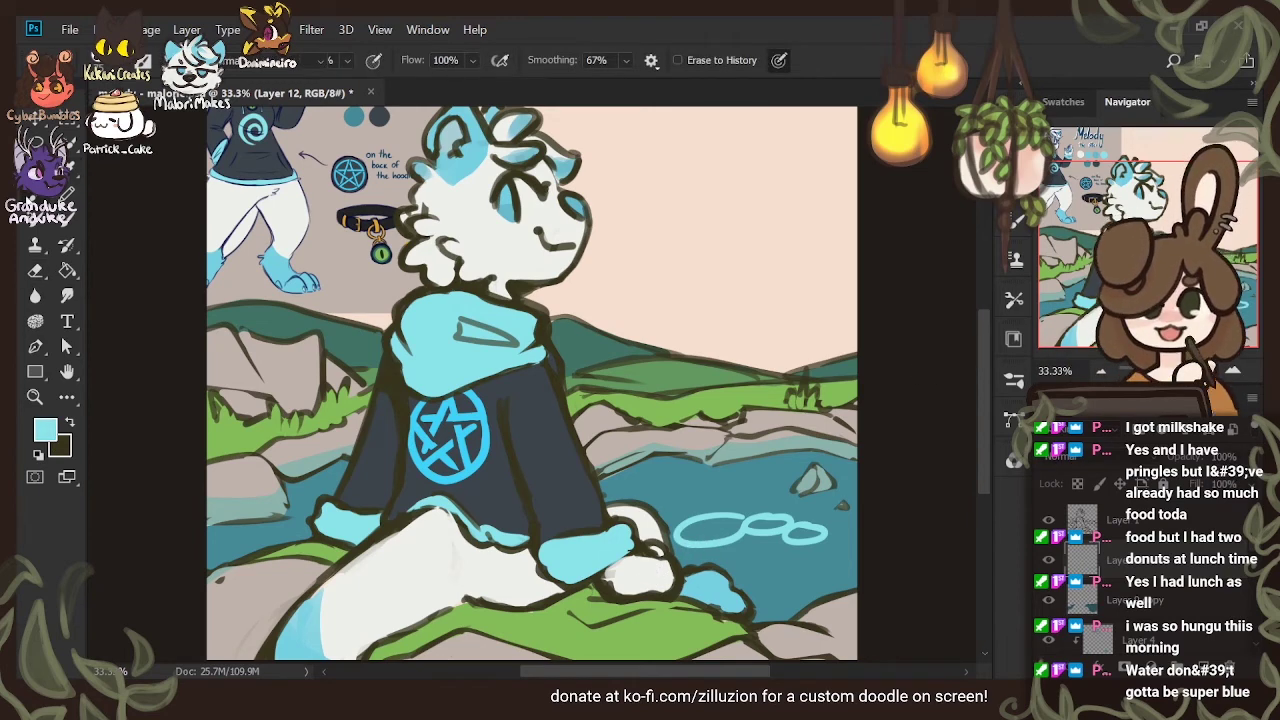
mouse_move(722, 541)
left_mouse_down()
mouse_move(770, 560)
mouse_move(759, 572)
left_mouse_up()
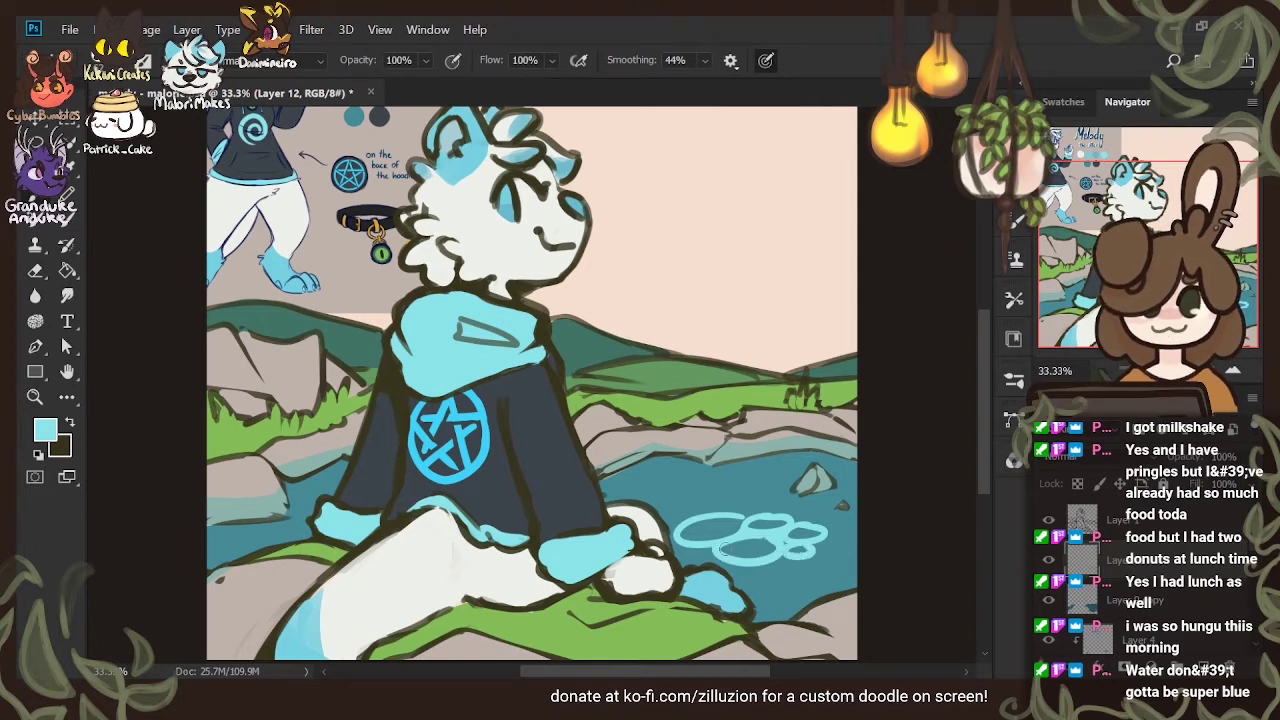
mouse_move(628, 495)
left_mouse_down()
mouse_move(677, 496)
mouse_move(700, 522)
left_mouse_up()
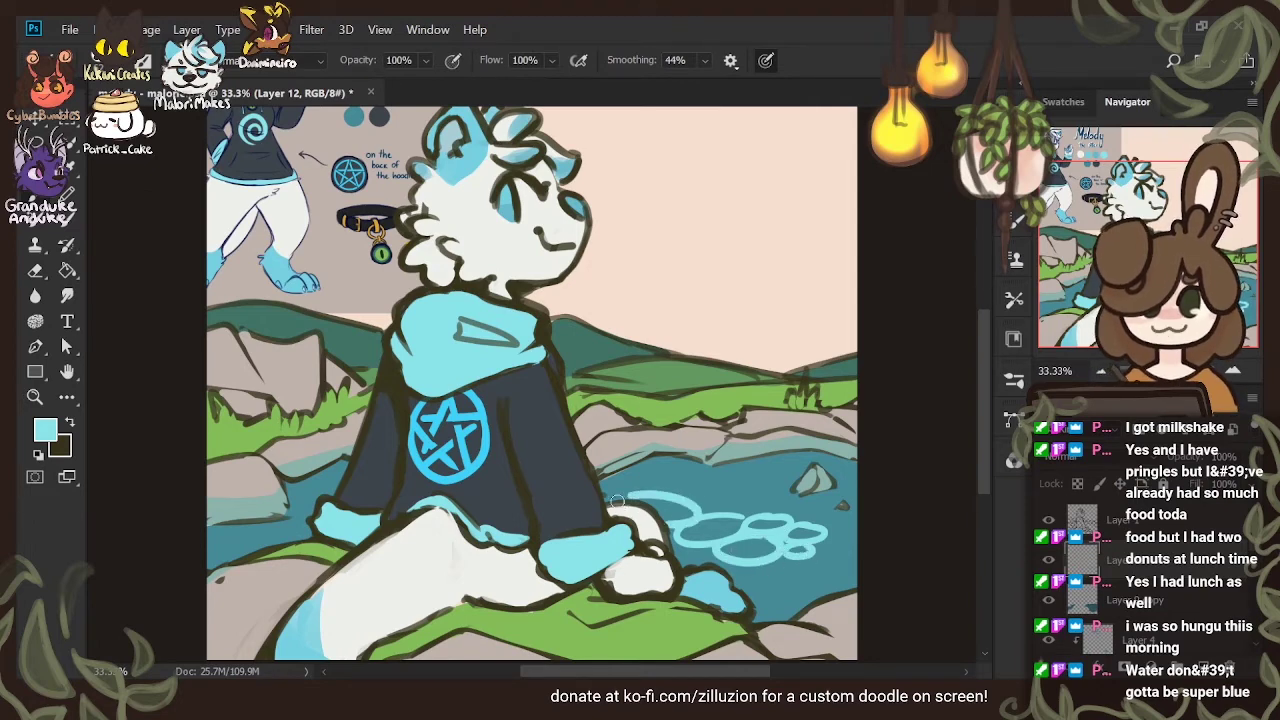
left_click_drag(617, 501, 632, 495)
mouse_move(726, 497)
left_mouse_down()
mouse_move(758, 500)
mouse_move(658, 494)
mouse_move(716, 482)
mouse_move(664, 480)
mouse_move(670, 498)
mouse_move(774, 480)
mouse_move(742, 460)
mouse_move(695, 464)
mouse_move(738, 472)
mouse_move(656, 465)
mouse_move(794, 467)
mouse_move(734, 457)
mouse_move(764, 470)
mouse_move(748, 450)
mouse_move(690, 483)
mouse_move(823, 454)
mouse_move(773, 446)
mouse_move(819, 443)
mouse_move(670, 463)
mouse_move(834, 458)
left_mouse_up()
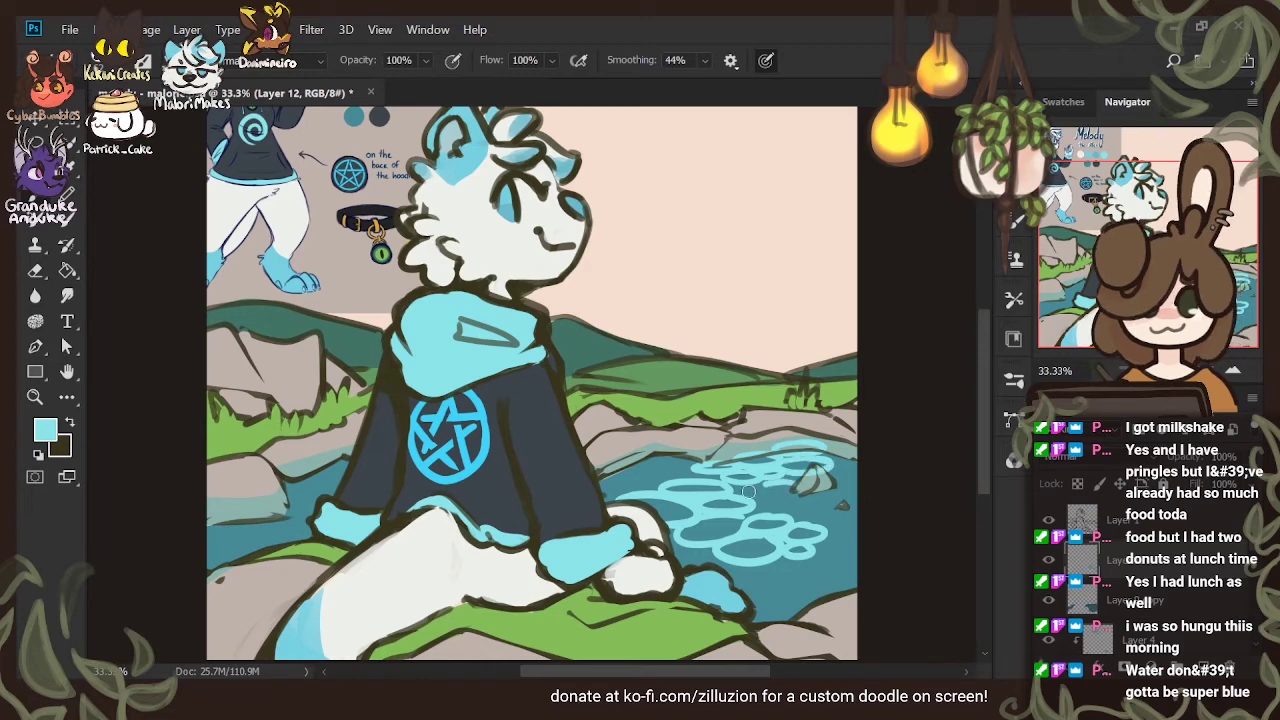
mouse_move(764, 485)
left_mouse_down()
mouse_move(790, 508)
mouse_move(824, 487)
mouse_move(716, 487)
mouse_move(755, 484)
mouse_move(746, 496)
mouse_move(773, 479)
mouse_move(725, 488)
mouse_move(773, 506)
mouse_move(762, 509)
mouse_move(850, 518)
left_mouse_up()
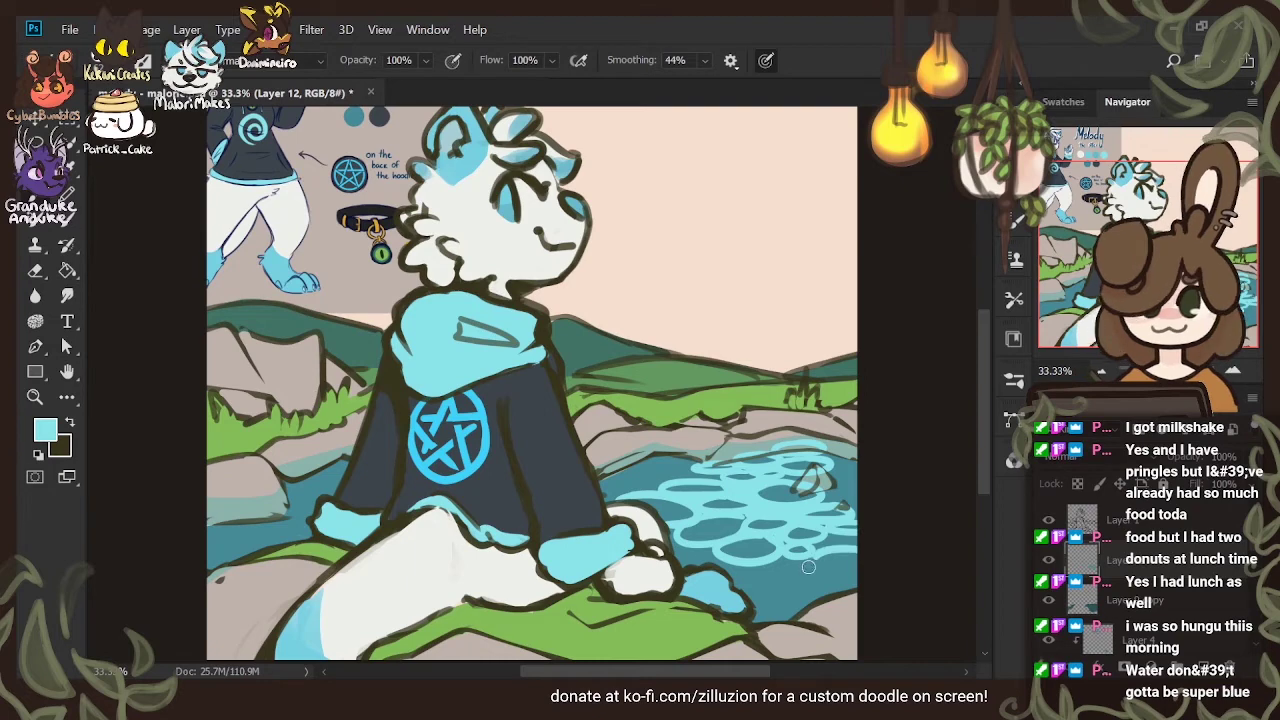
Extend the light-blue ripple pattern down to the near shore, around the submerged foot and up along the far bank
mouse_move(718, 592)
left_mouse_down()
mouse_move(815, 604)
mouse_move(821, 572)
mouse_move(780, 563)
mouse_move(806, 562)
mouse_move(780, 561)
mouse_move(789, 547)
mouse_move(885, 588)
left_mouse_up()
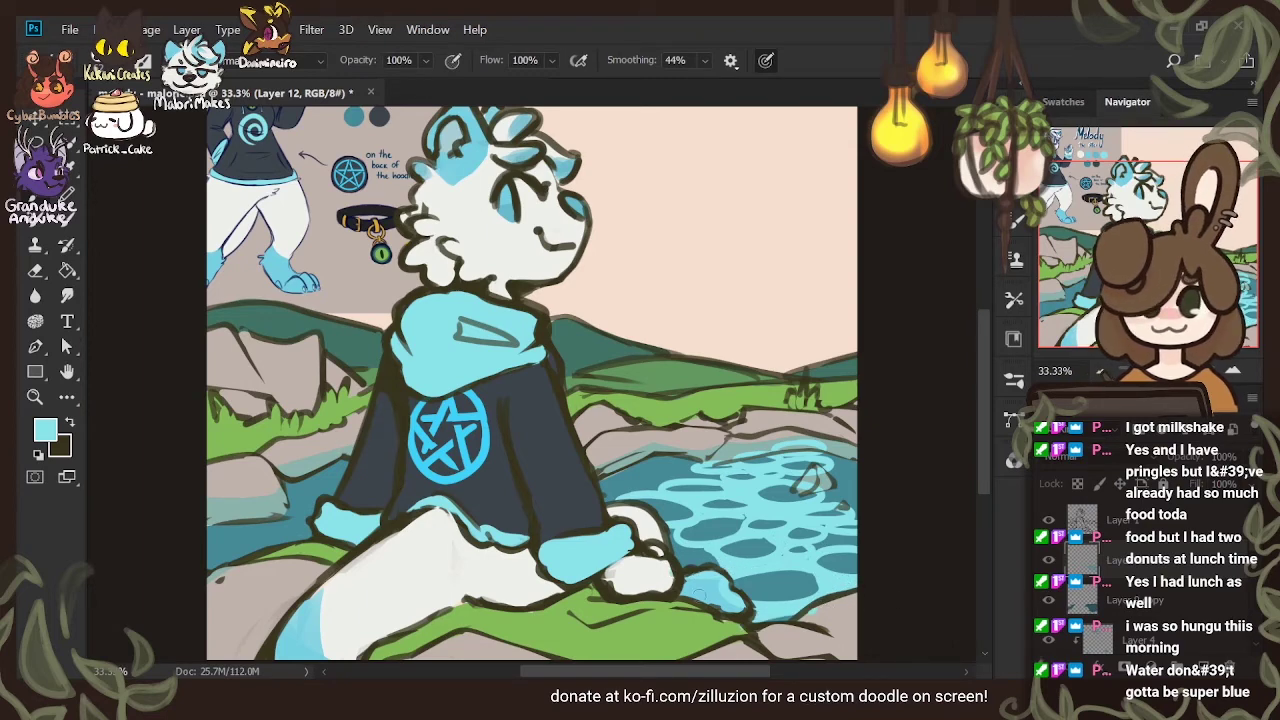
mouse_move(709, 580)
left_mouse_down()
mouse_move(665, 607)
mouse_move(752, 612)
left_mouse_up()
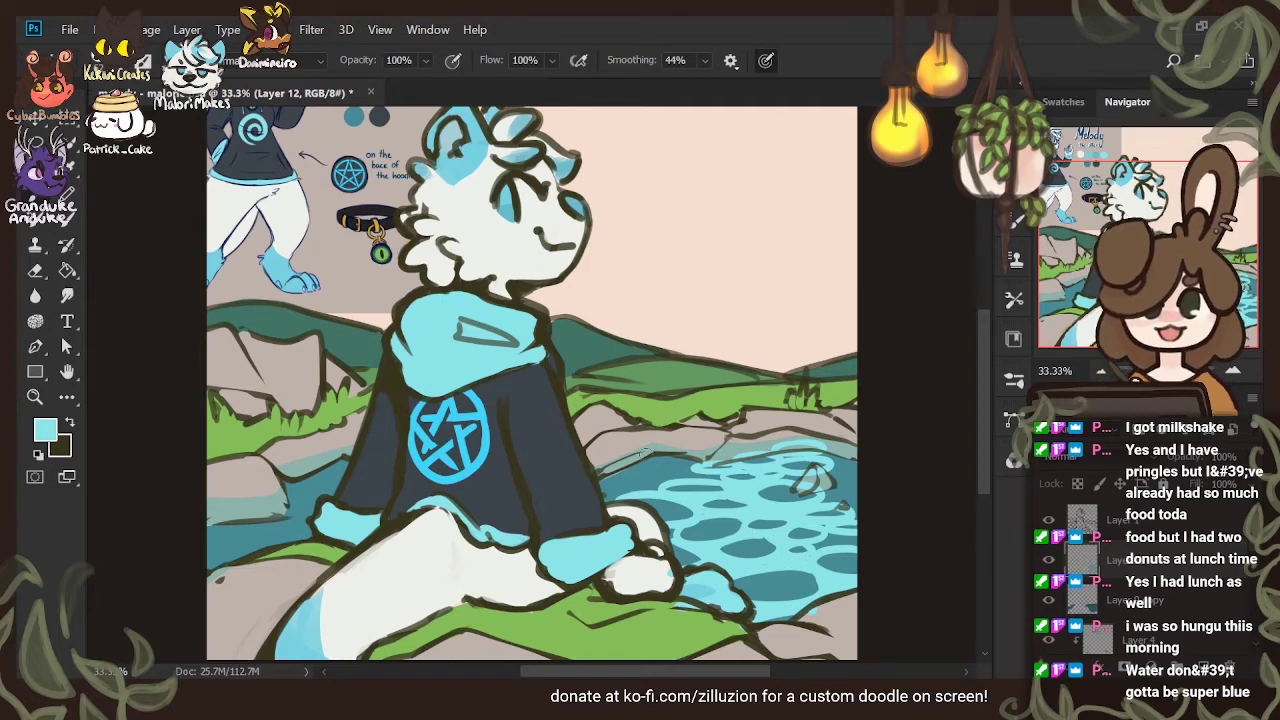
mouse_move(600, 484)
left_mouse_down()
mouse_move(578, 470)
mouse_move(672, 451)
left_mouse_up()
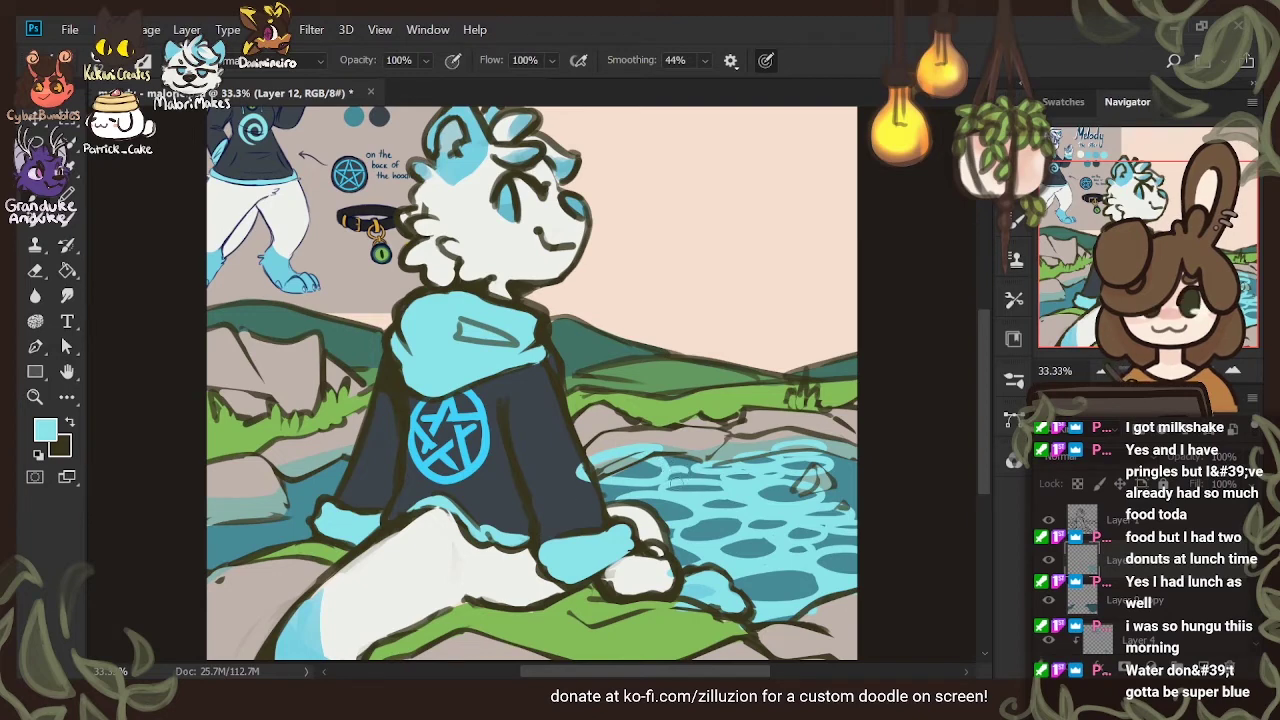
mouse_move(594, 460)
left_mouse_down()
mouse_move(701, 470)
mouse_move(690, 454)
mouse_move(747, 475)
mouse_move(742, 443)
mouse_move(716, 442)
mouse_move(704, 460)
mouse_move(779, 448)
mouse_move(689, 451)
mouse_move(814, 440)
mouse_move(780, 438)
mouse_move(799, 430)
mouse_move(771, 450)
left_mouse_up()
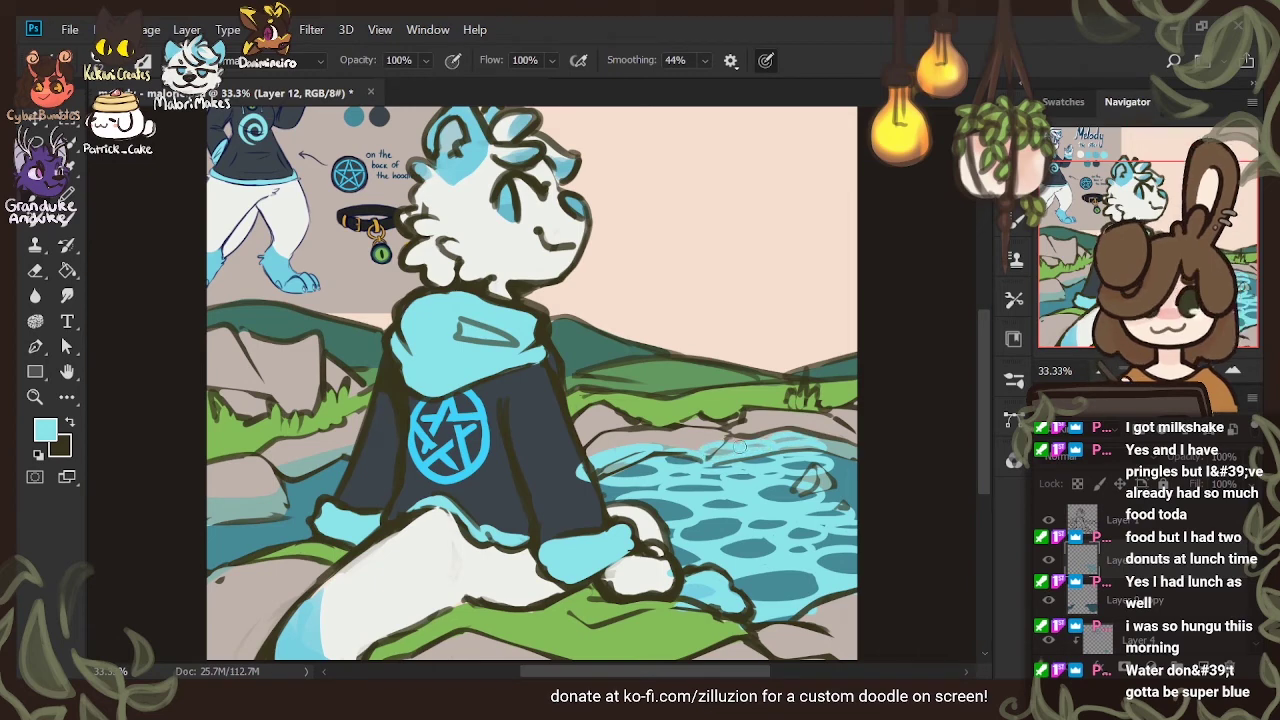
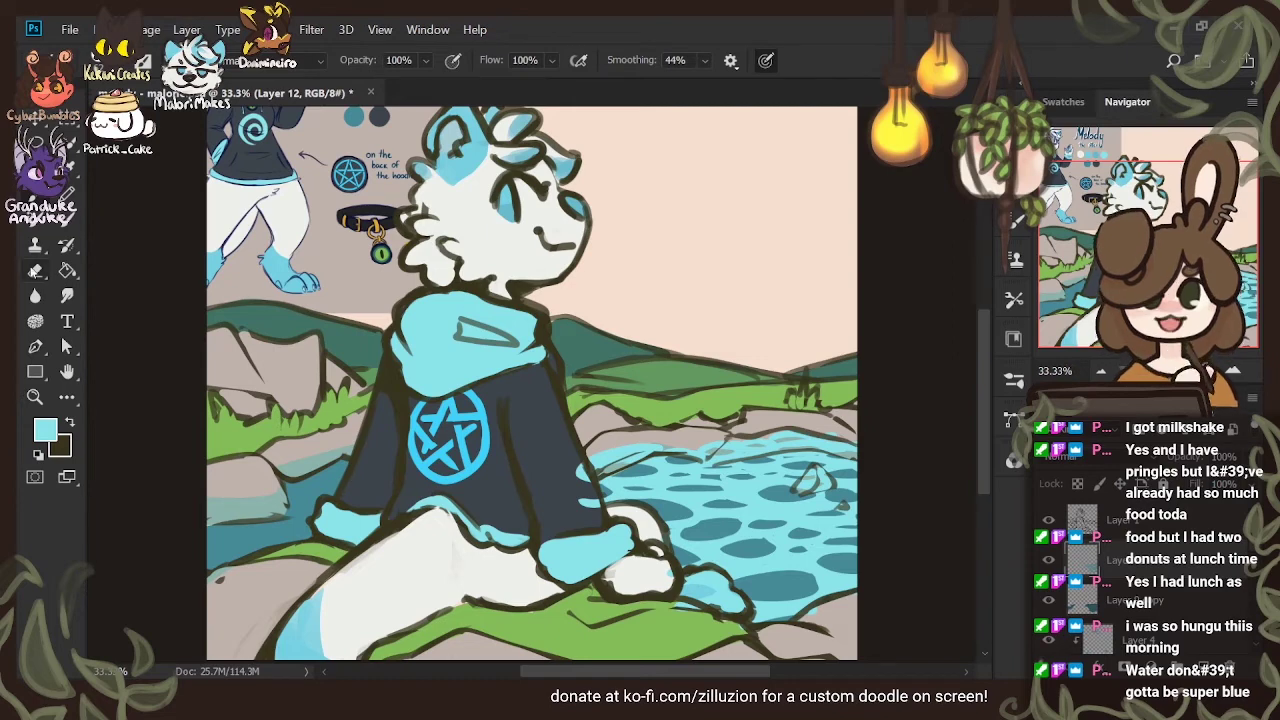
Erase parts of the ripple pattern to refine the teal gaps and clear the stray blue around the foot and far shoreline
key("e")
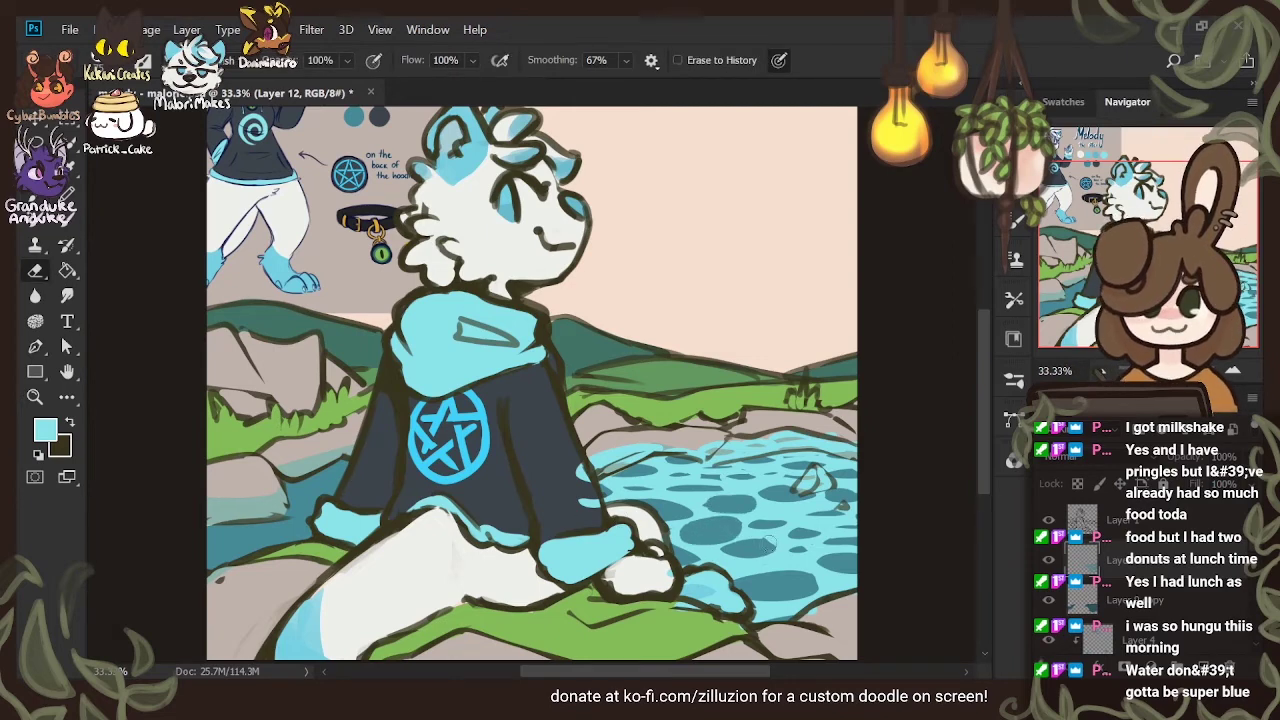
mouse_move(770, 542)
left_mouse_down()
mouse_move(792, 519)
mouse_move(779, 491)
mouse_move(768, 503)
mouse_move(832, 547)
mouse_move(837, 533)
mouse_move(781, 533)
mouse_move(803, 554)
mouse_move(787, 553)
mouse_move(877, 568)
left_mouse_up()
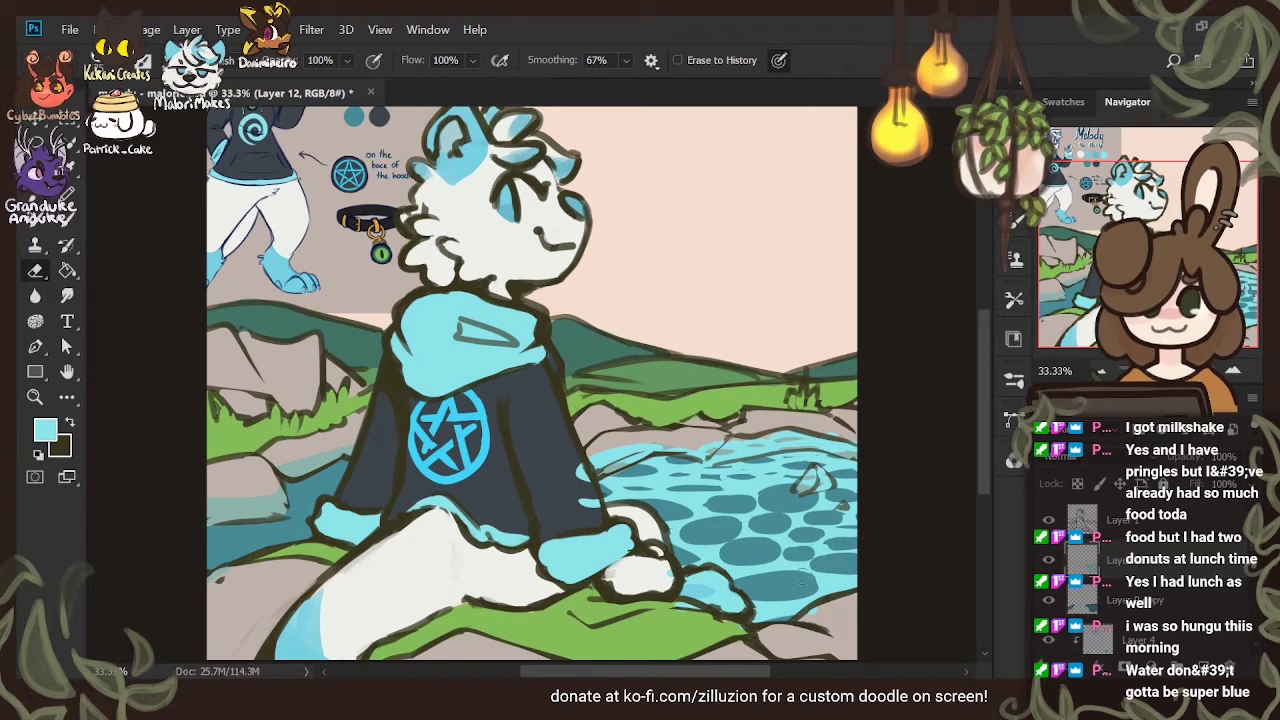
mouse_move(800, 572)
left_mouse_down()
mouse_move(748, 574)
mouse_move(790, 602)
mouse_move(826, 580)
left_mouse_up()
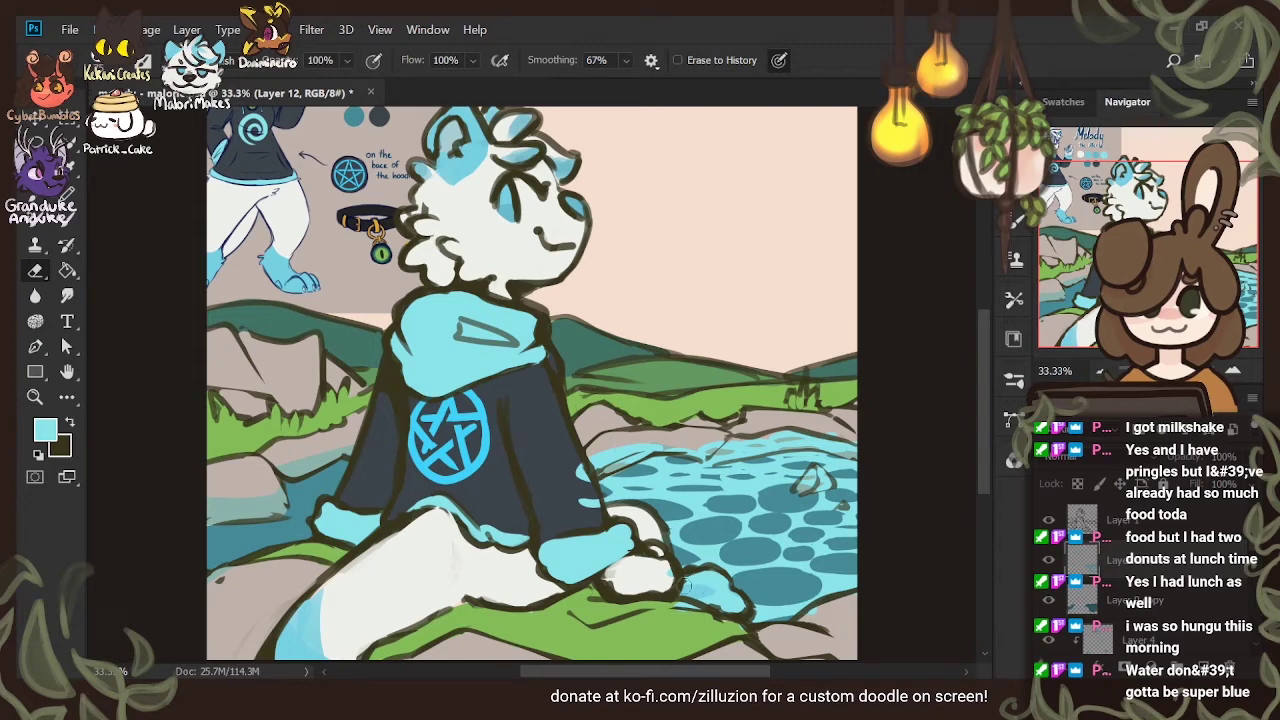
mouse_move(684, 584)
left_mouse_down()
mouse_move(803, 616)
mouse_move(747, 627)
mouse_move(786, 628)
mouse_move(830, 604)
left_mouse_up()
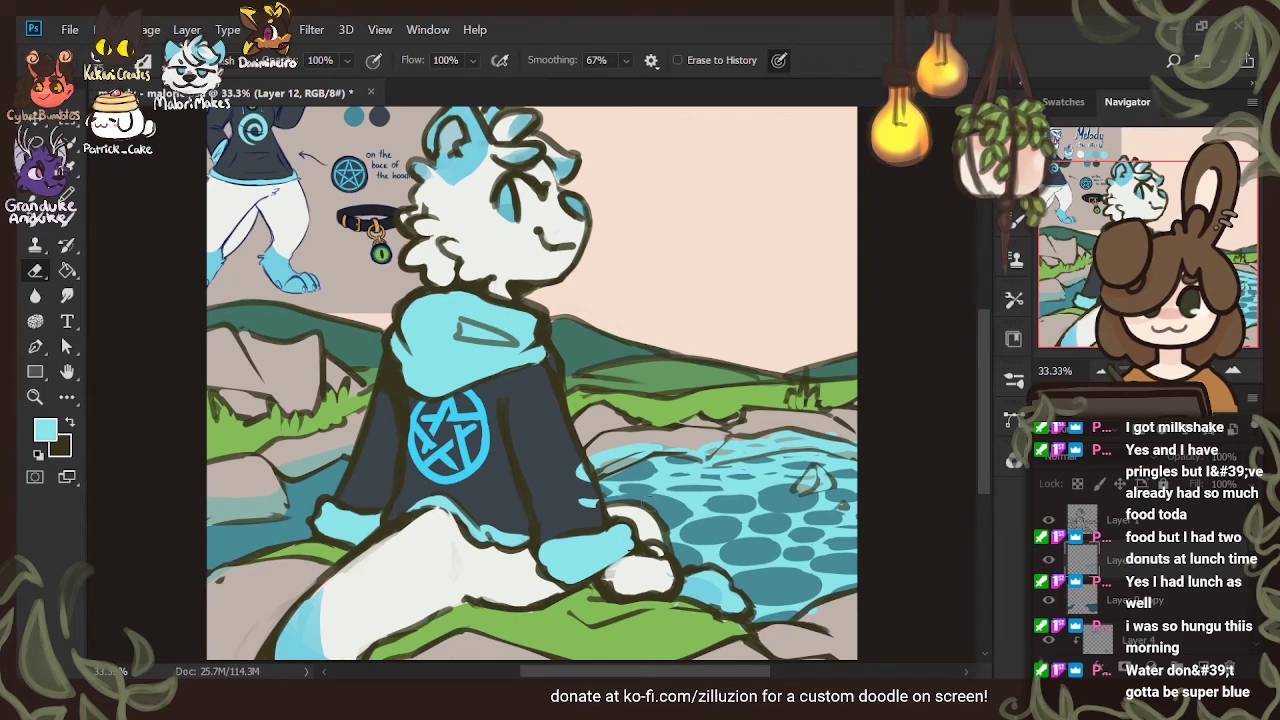
mouse_move(617, 488)
left_mouse_down()
mouse_move(726, 484)
mouse_move(672, 490)
mouse_move(695, 470)
mouse_move(717, 501)
mouse_move(662, 512)
left_mouse_up()
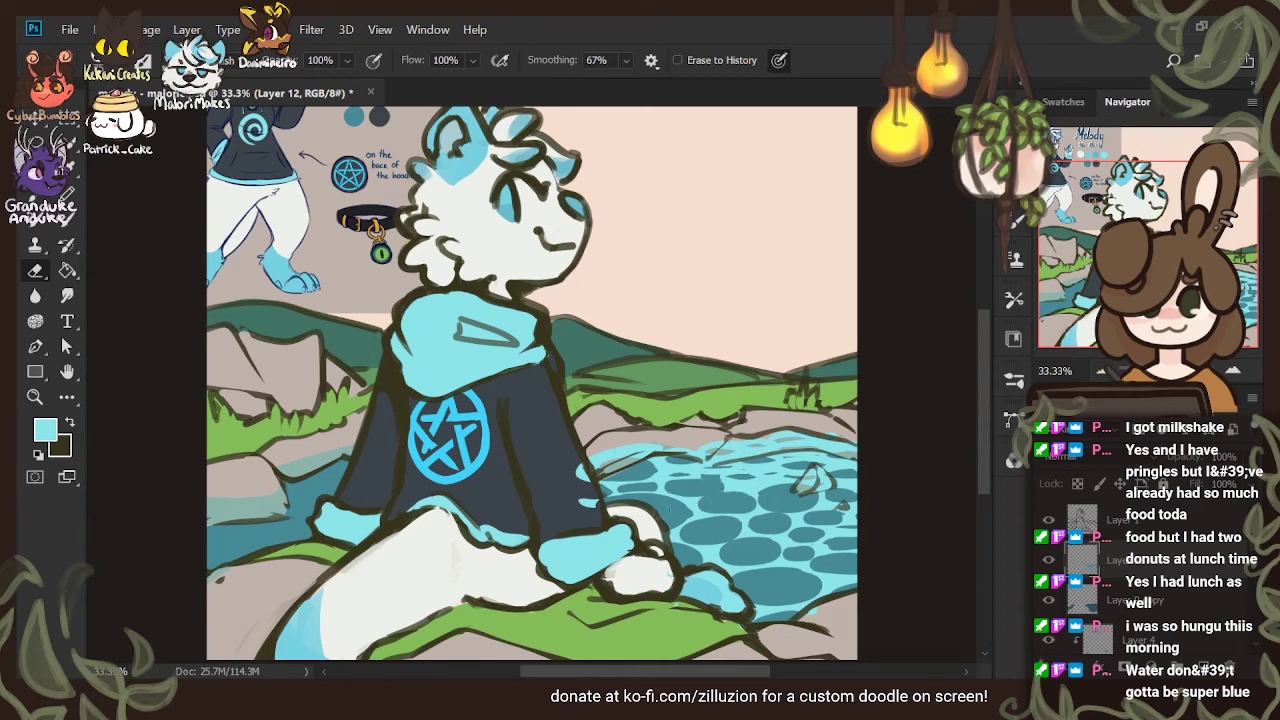
mouse_move(730, 475)
left_mouse_down()
mouse_move(857, 467)
mouse_move(729, 456)
mouse_move(824, 440)
mouse_move(704, 449)
left_mouse_up()
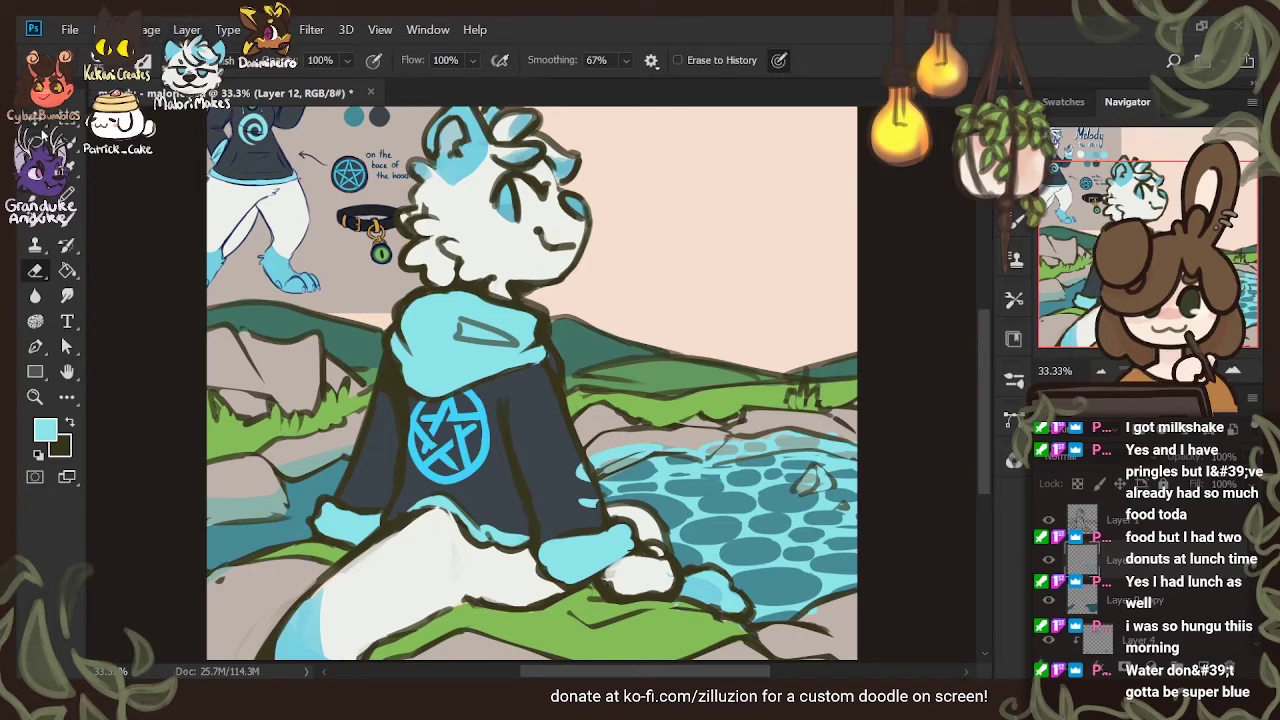
key("ctrl+t")
left_click_drag(716, 431, 740, 494)
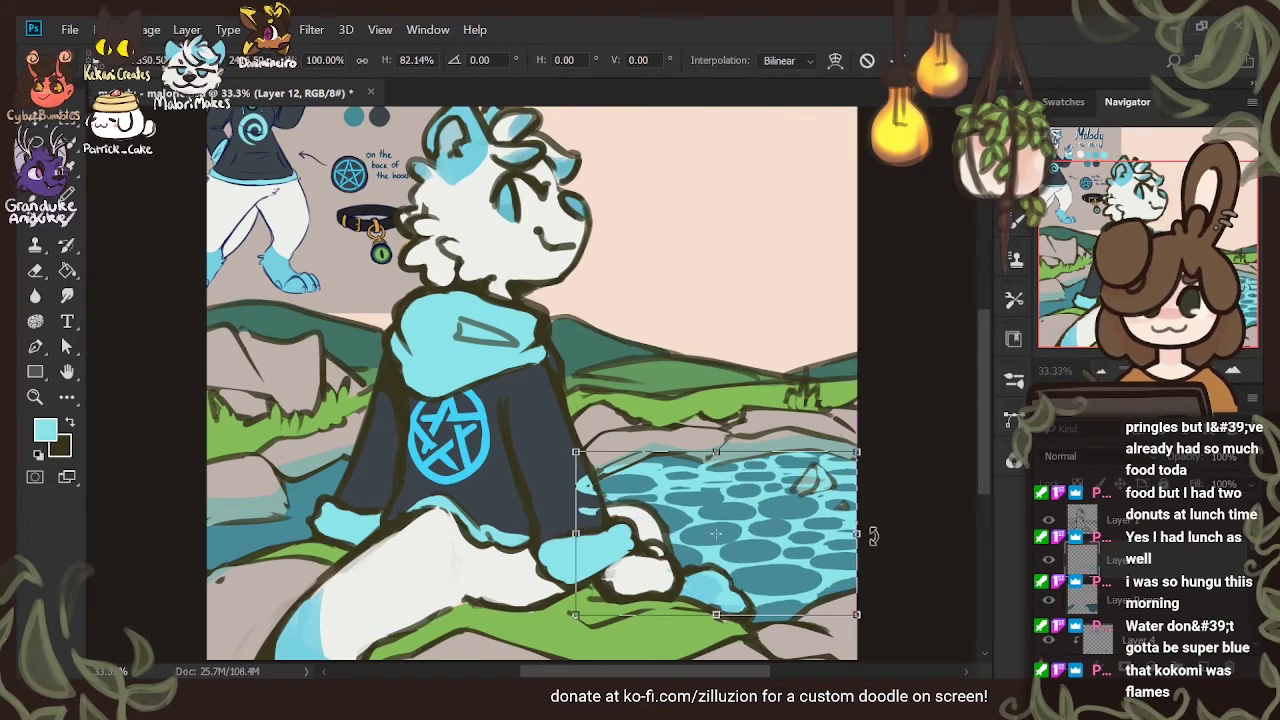
key("Return")
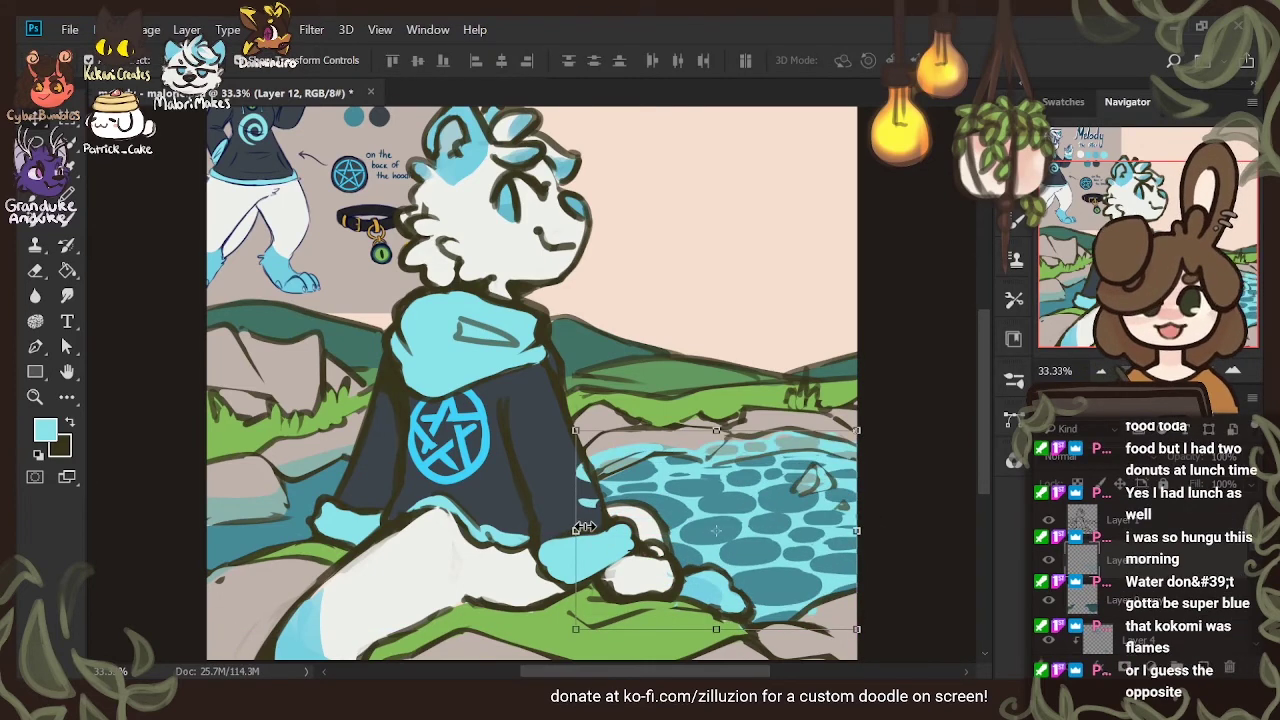
Stretch the ripple layer horizontally to 121.79% and clip it to the water layer beneath it
key("ctrl+t")
left_click_drag(527, 530, 516, 530)
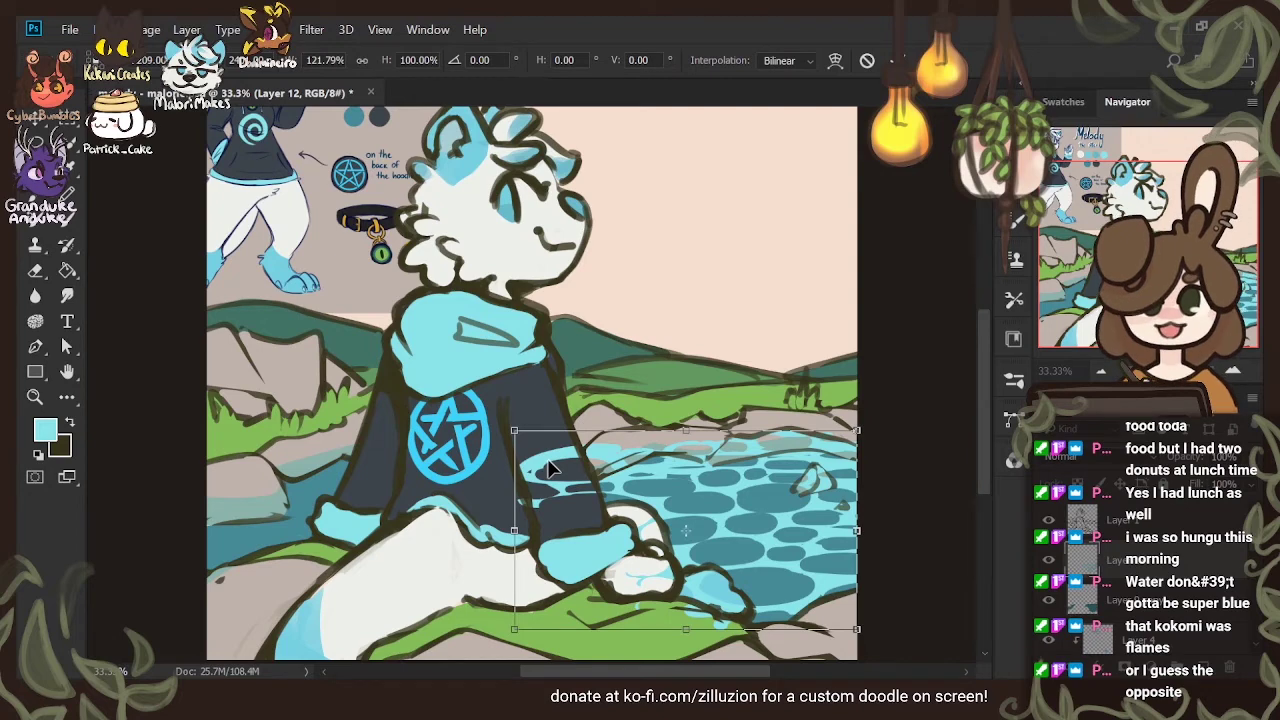
key("Return")
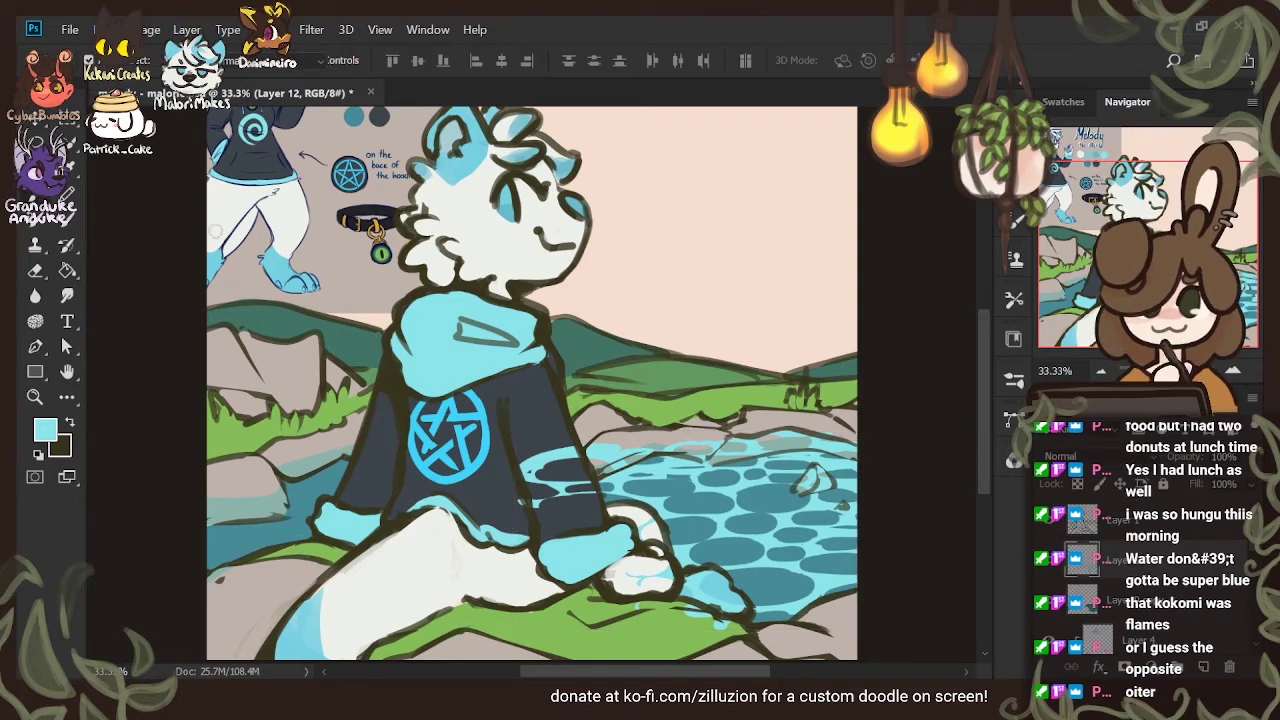
key("b")
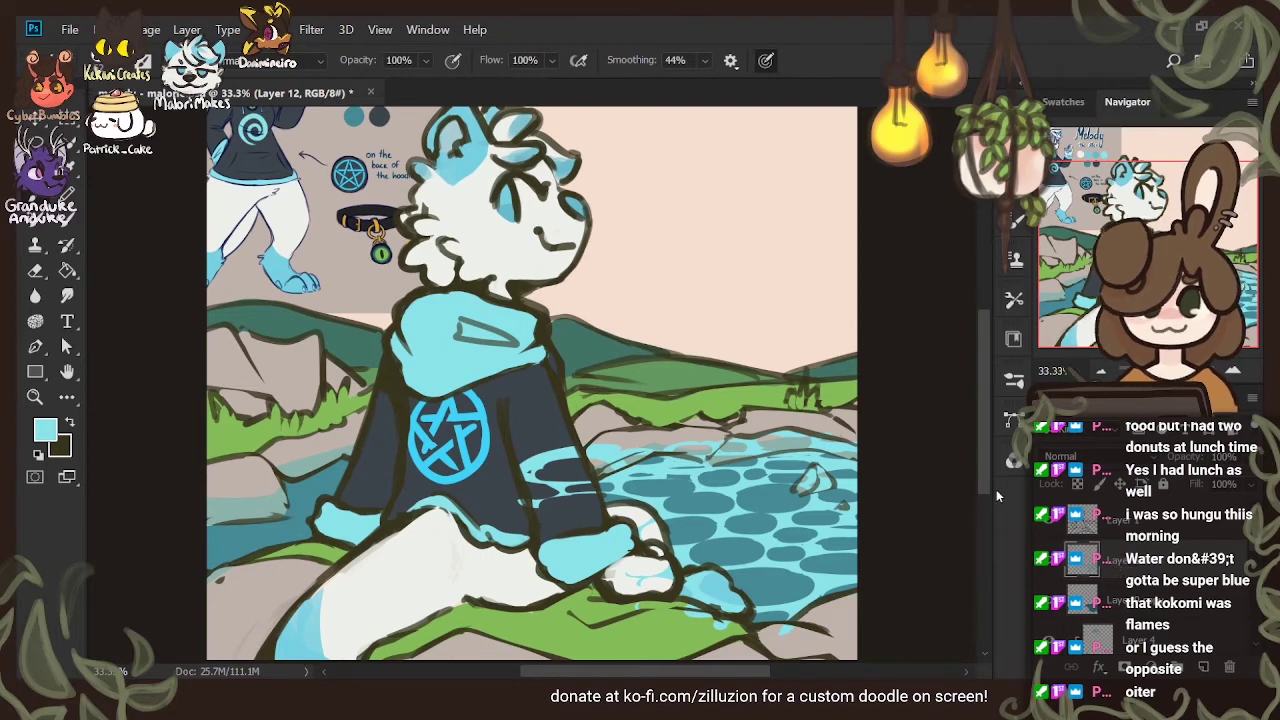
key("ctrl+alt+g")
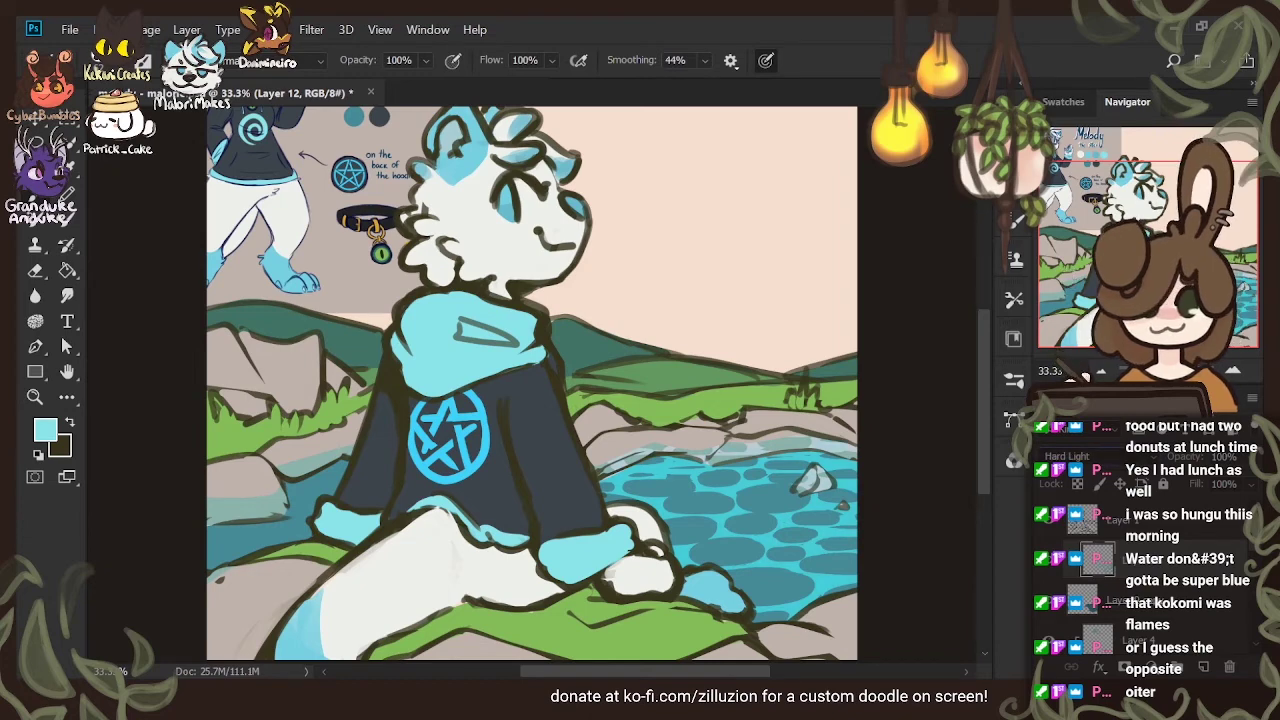
Compare blend modes such as Hard Light and Overlay on the ripple layer, Layer 12, and settle on Linear Light
left_click(1190, 605)
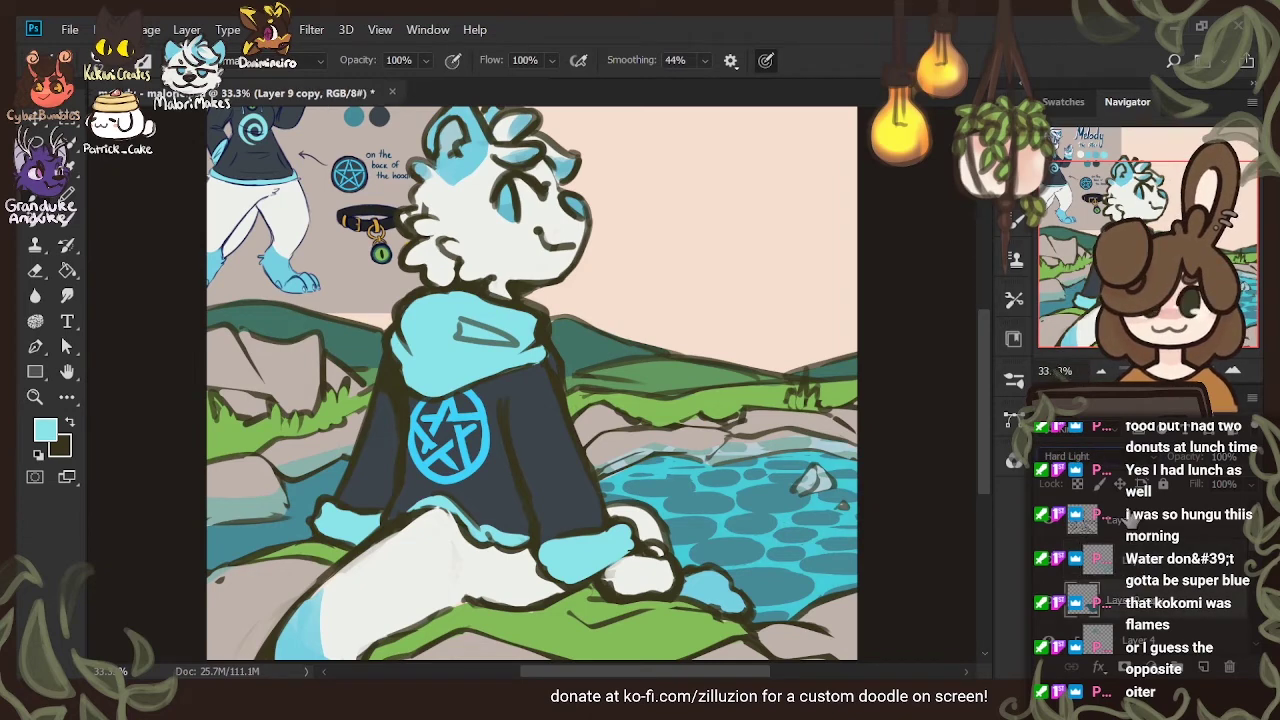
left_click(1120, 553)
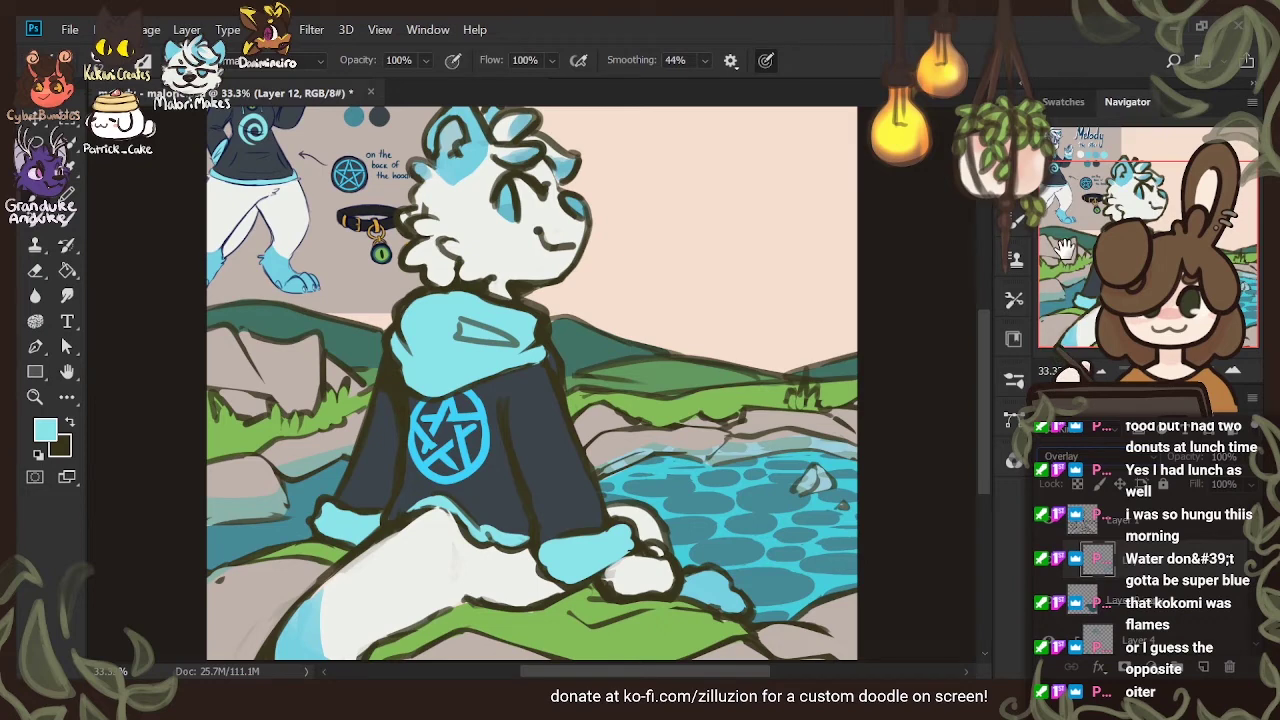
key("Down")
key("Up")
key("Up")
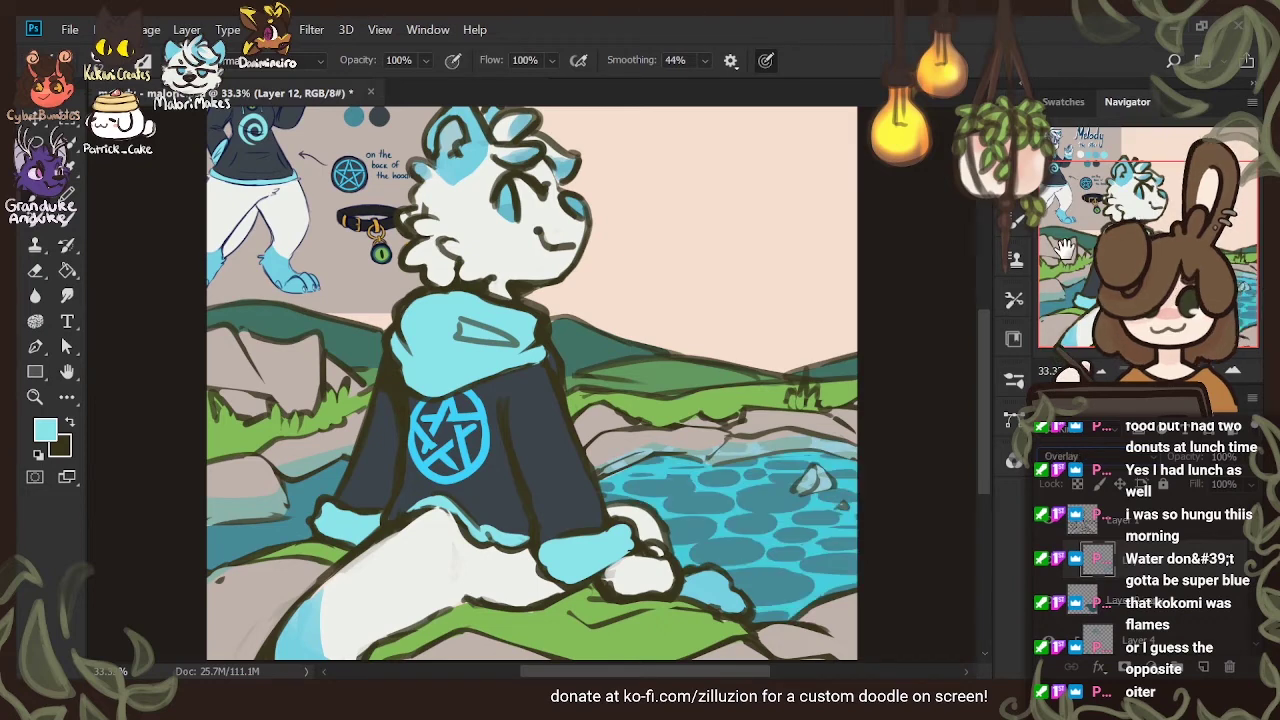
key("Down")
key("Down")
key("Down")
key("Down")
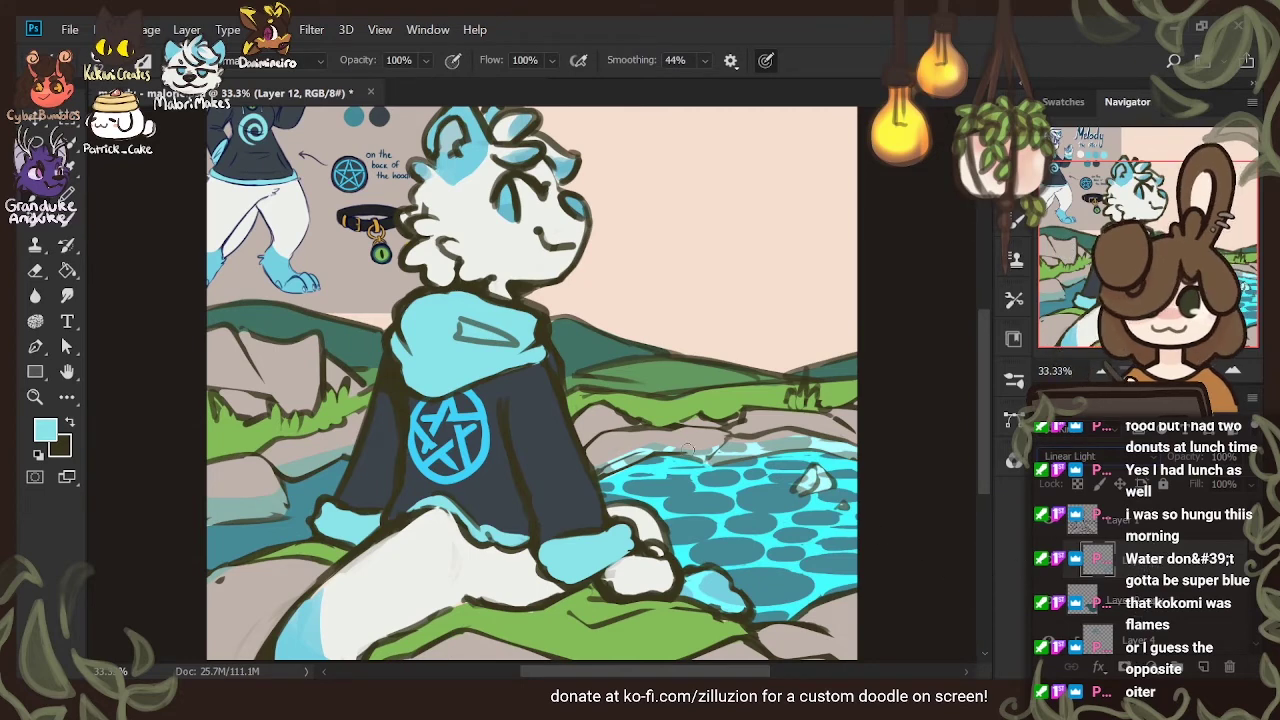
Paste a copy of the ripples, enlarge it to about 126%, and place it over the water behind the character's back
key("v")
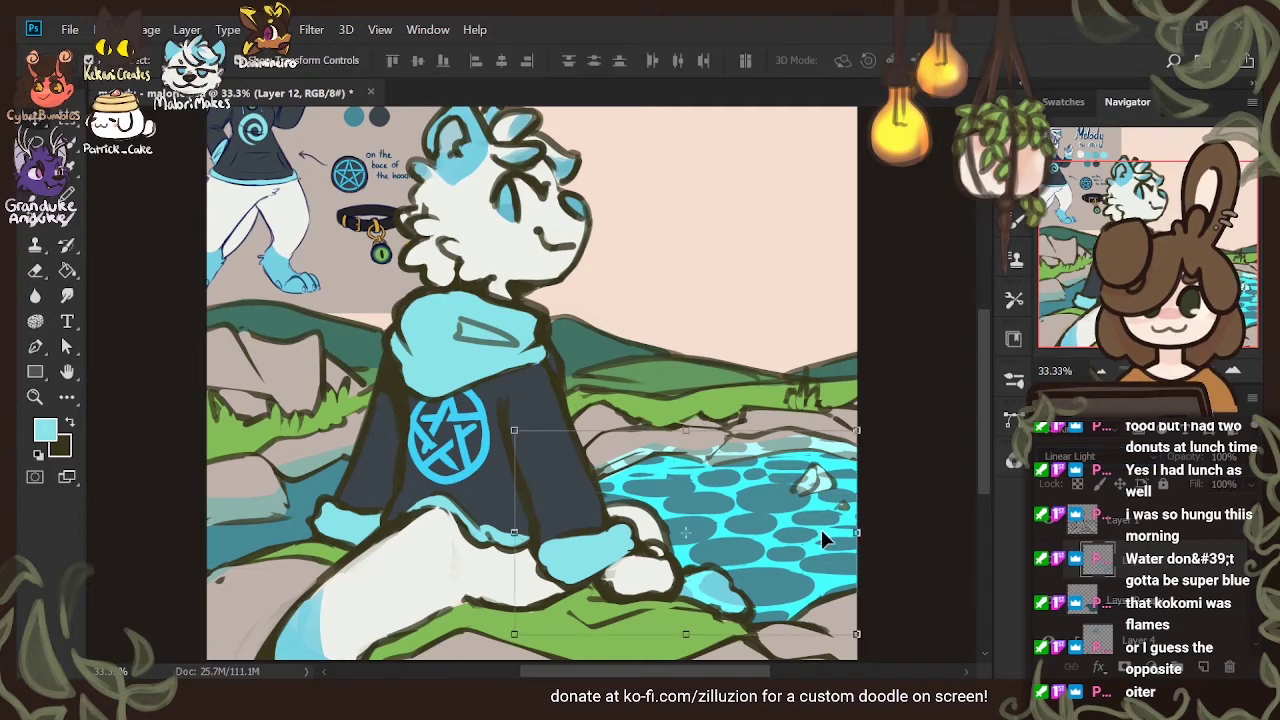
key("ctrl+v")
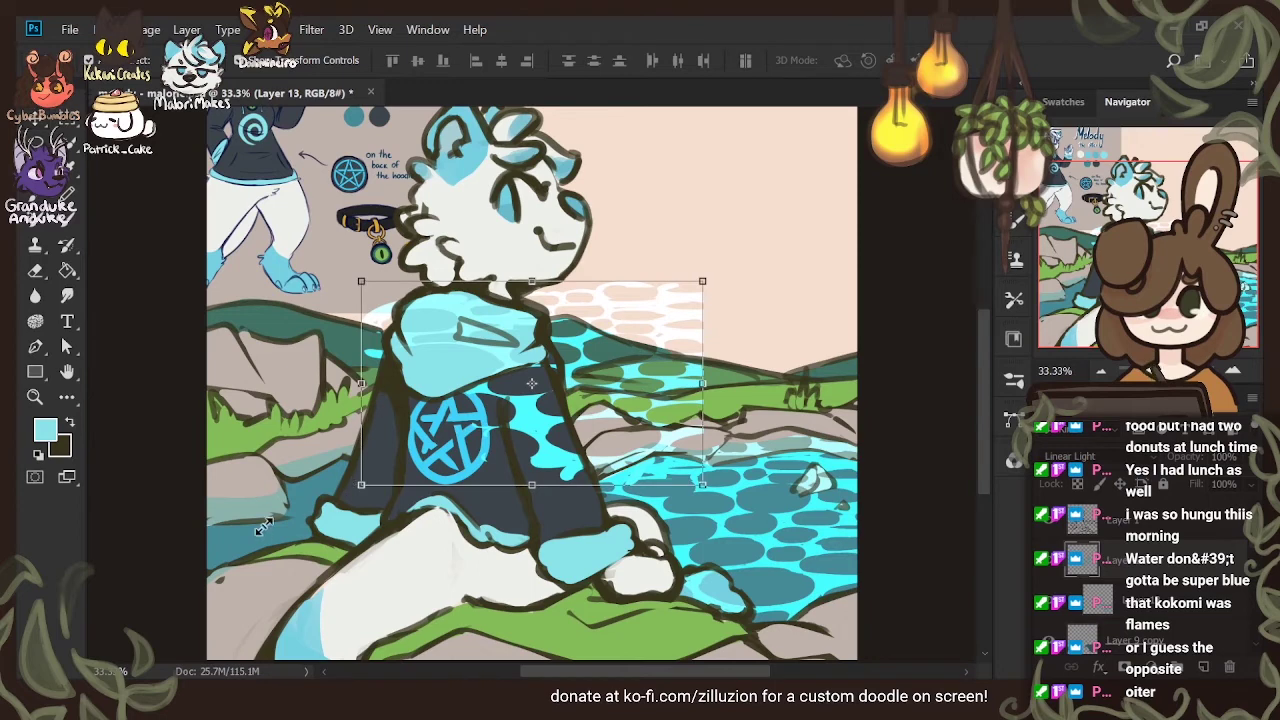
left_click_drag(361, 485, 270, 538)
left_click_drag(645, 435, 322, 567)
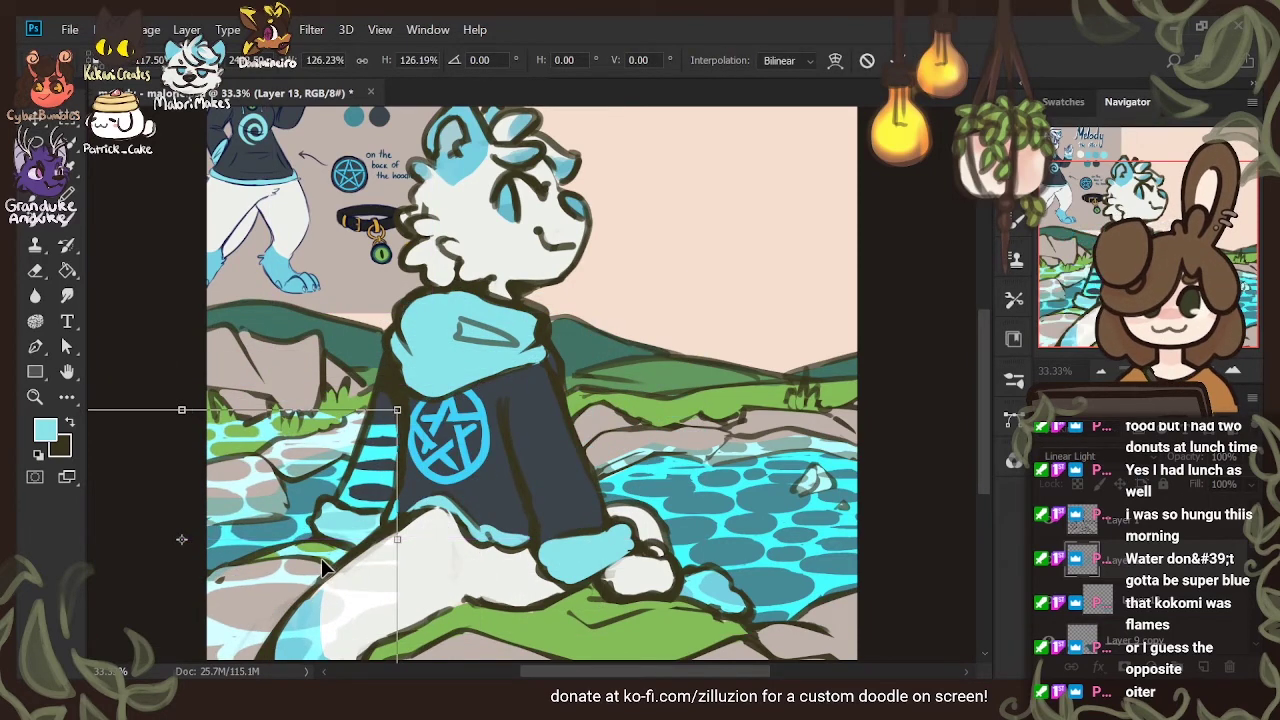
key("Return")
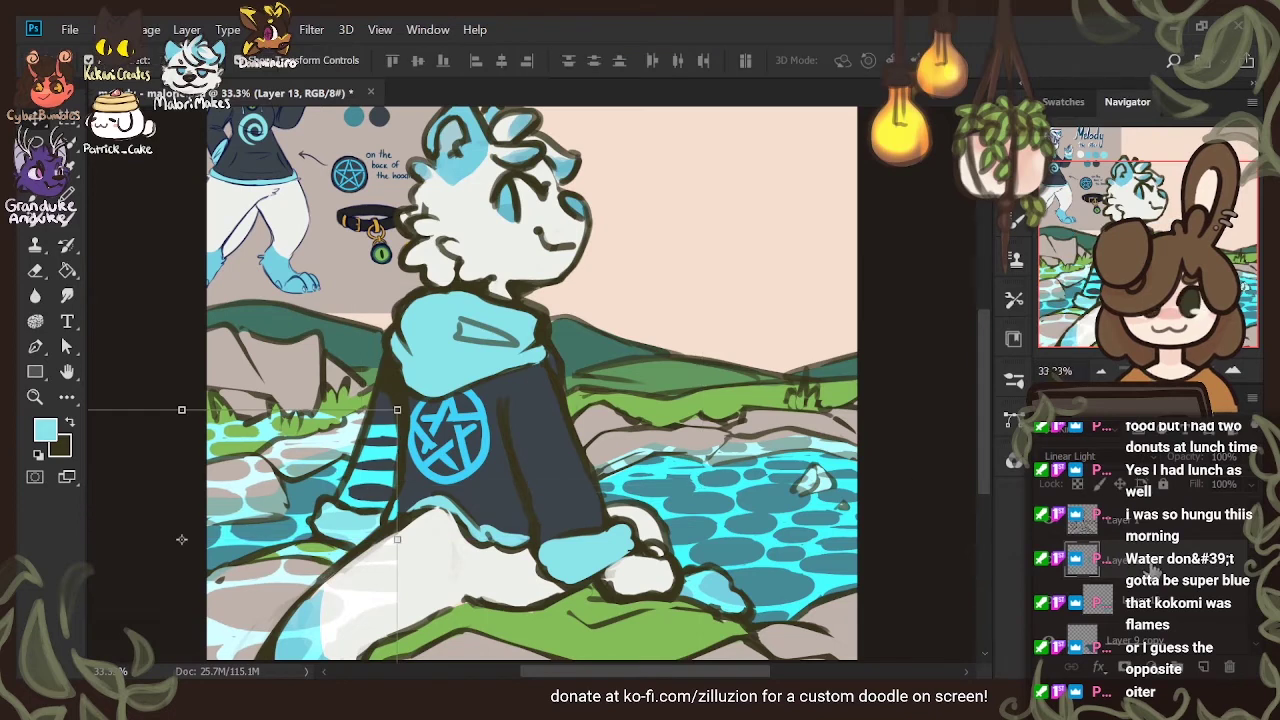
Clip the pasted ripples to the water layer and merge them with Layer 12
left_click_drag(1146, 605, 1147, 610)
left_click(1154, 570)
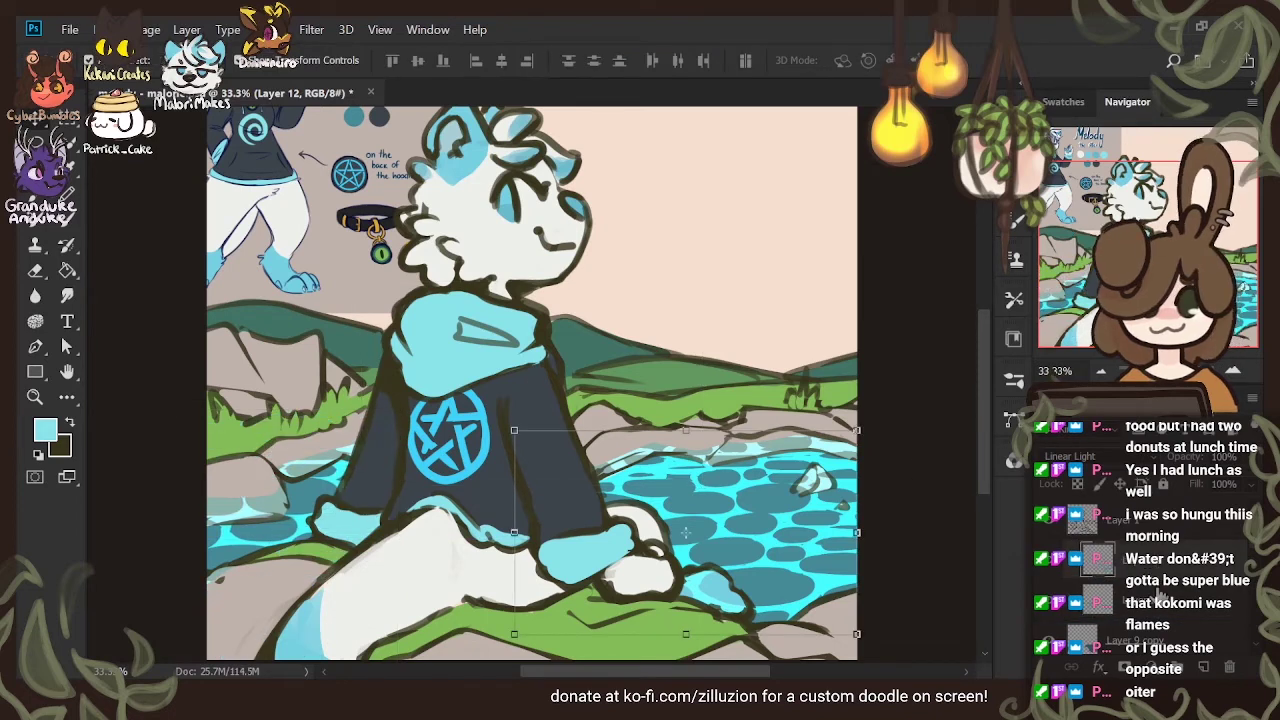
left_click(1157, 607, "shift")
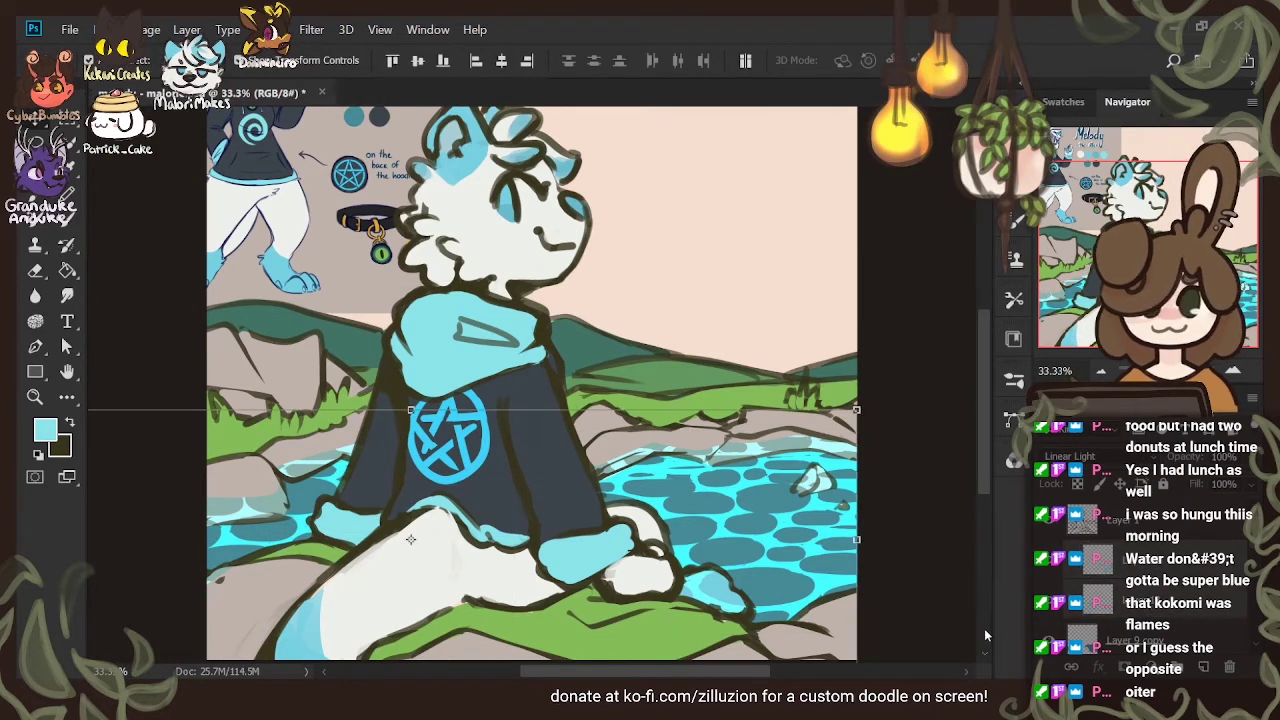
key("ctrl+e")
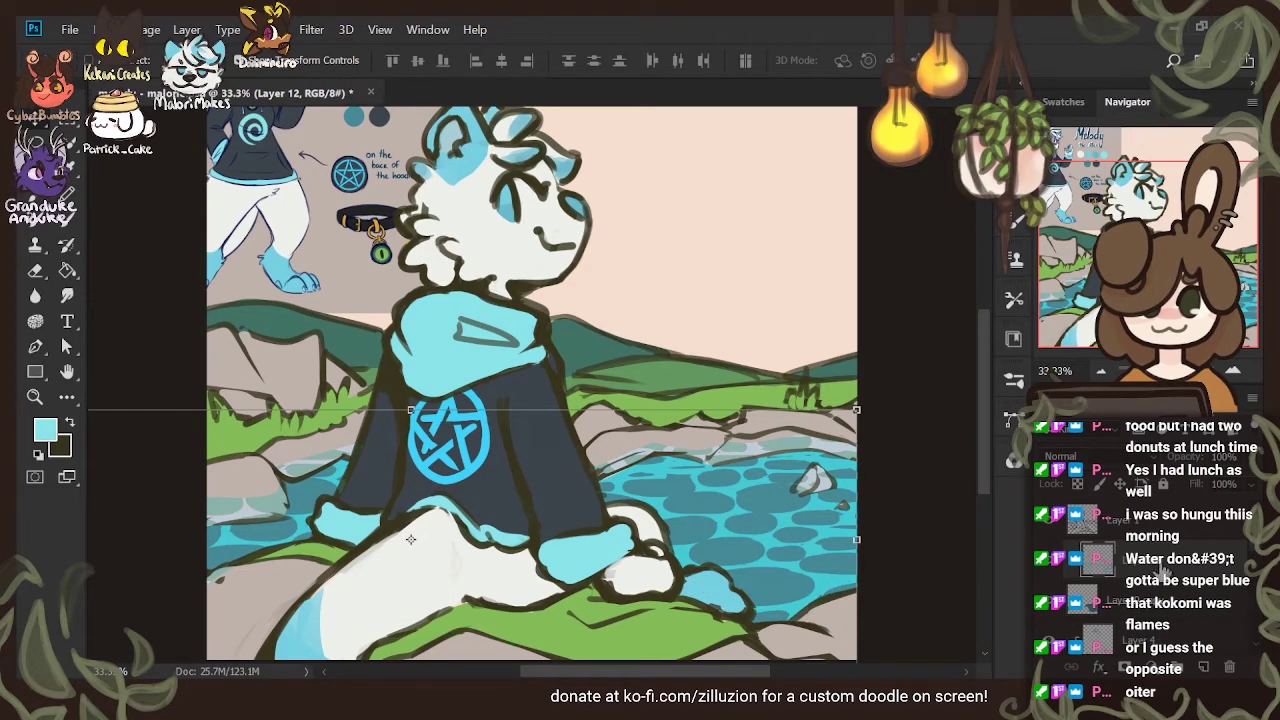
Paste another copy of the ripples as a separate layer, enlarge it to about 104.8% over the lake, and clip it to the water
key("ctrl+v")
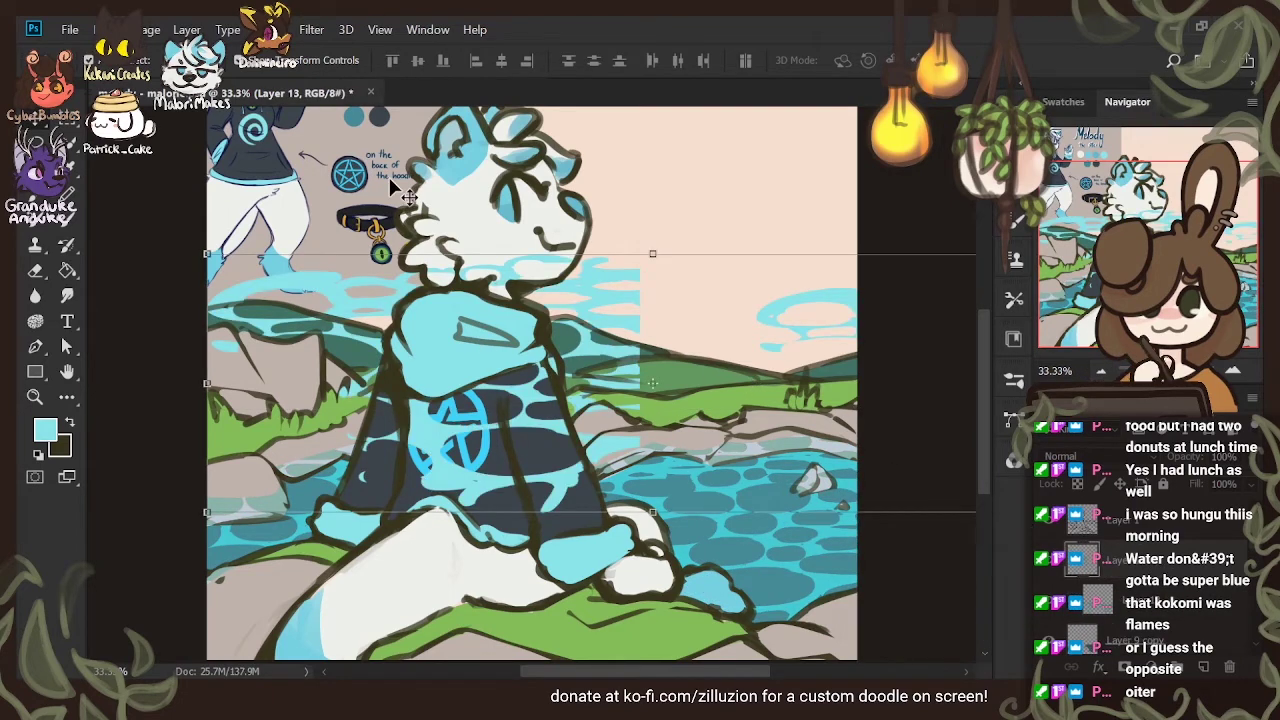
left_click_drag(509, 316, 352, 472)
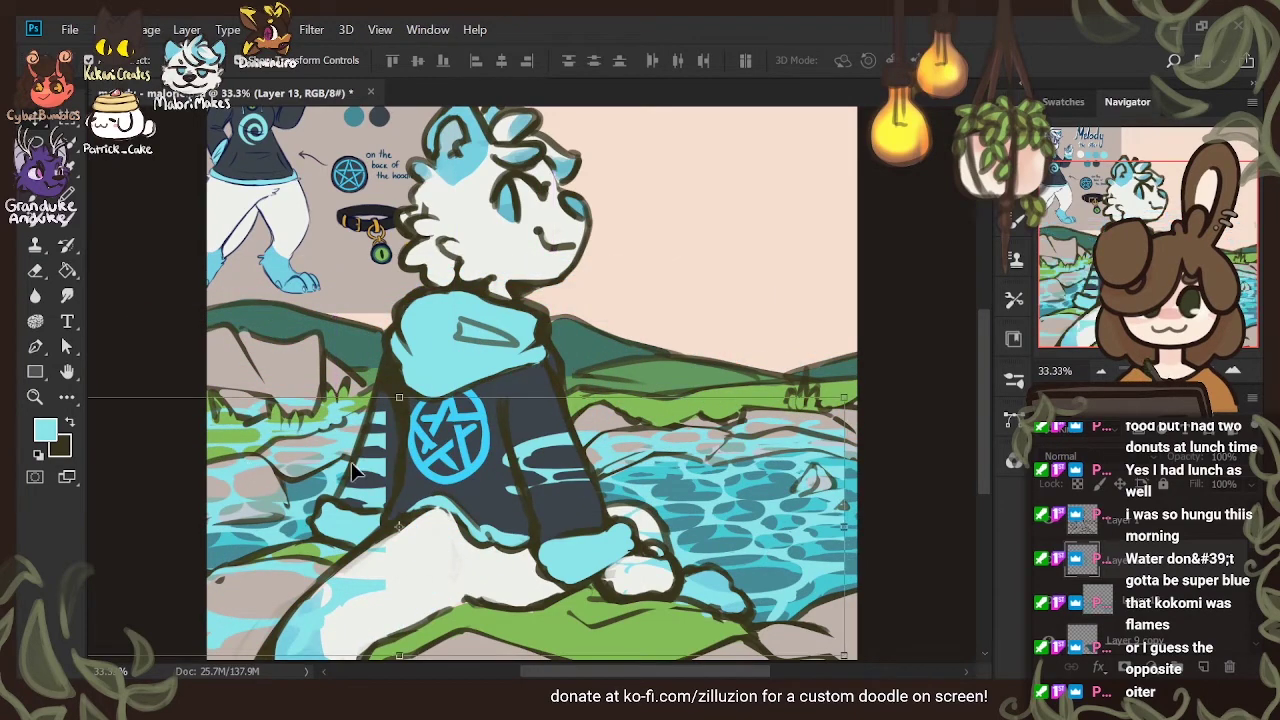
left_click_drag(855, 400, 888, 370)
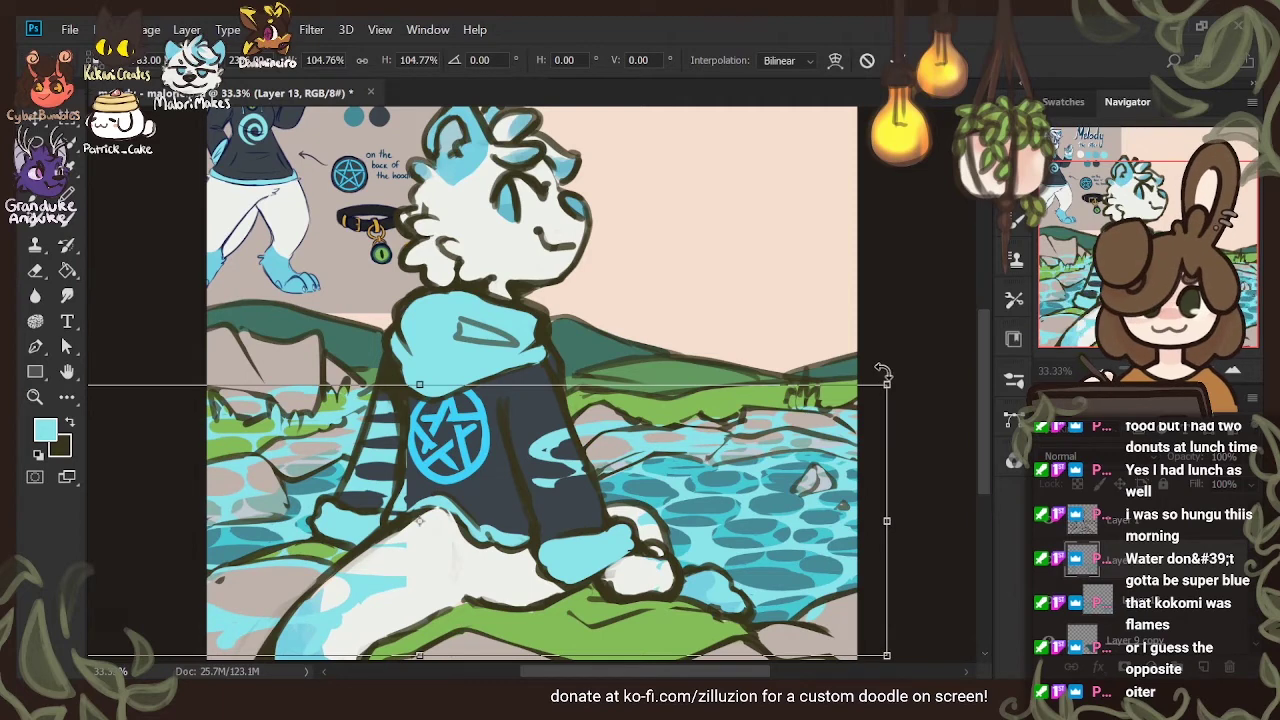
key("Return")
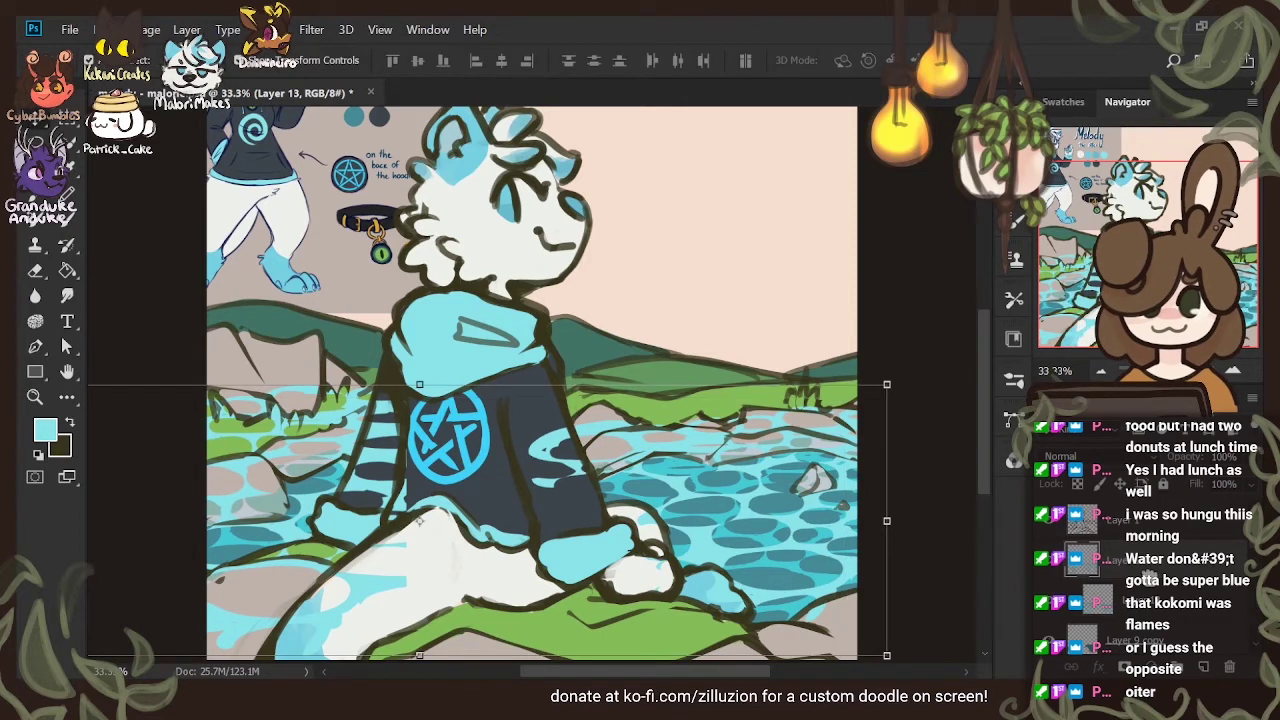
left_click_drag(1150, 609, 1153, 607)
key("alt+bracketright")
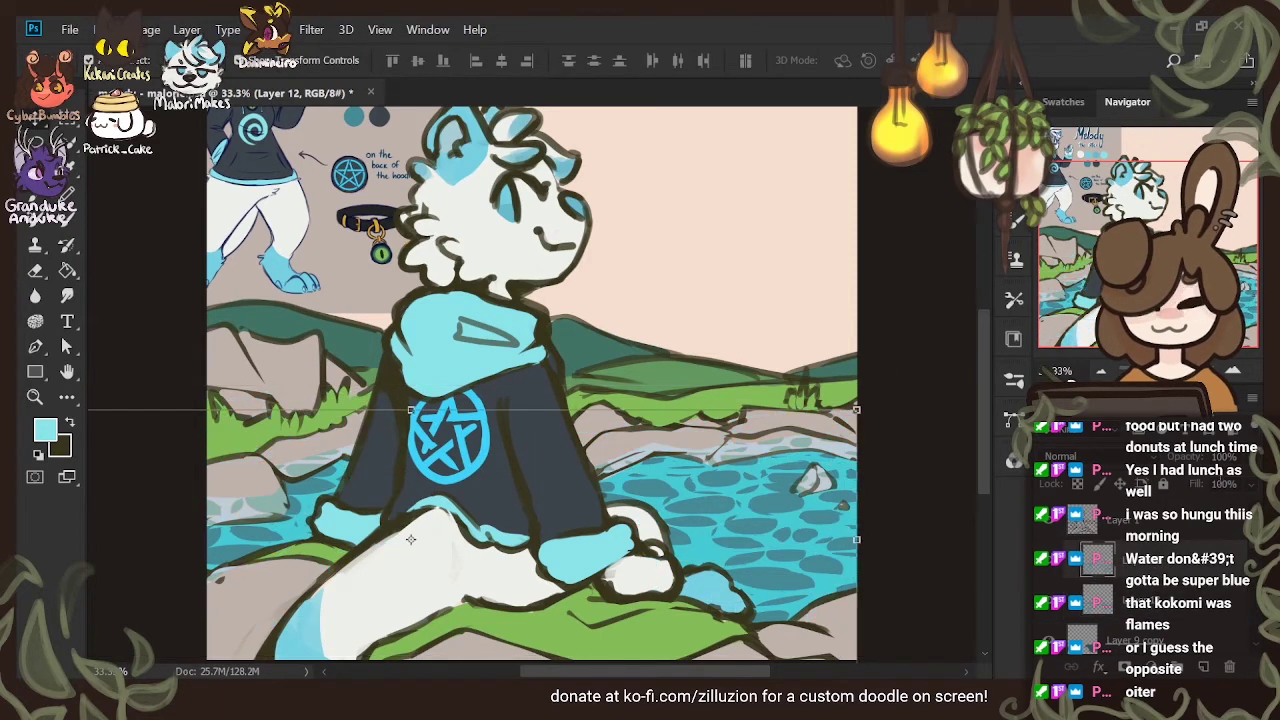
Set the opacity of Layer 12 to 50% and Layer 13 to 80%, and stack Layer 13 above Layer 12
key("5")
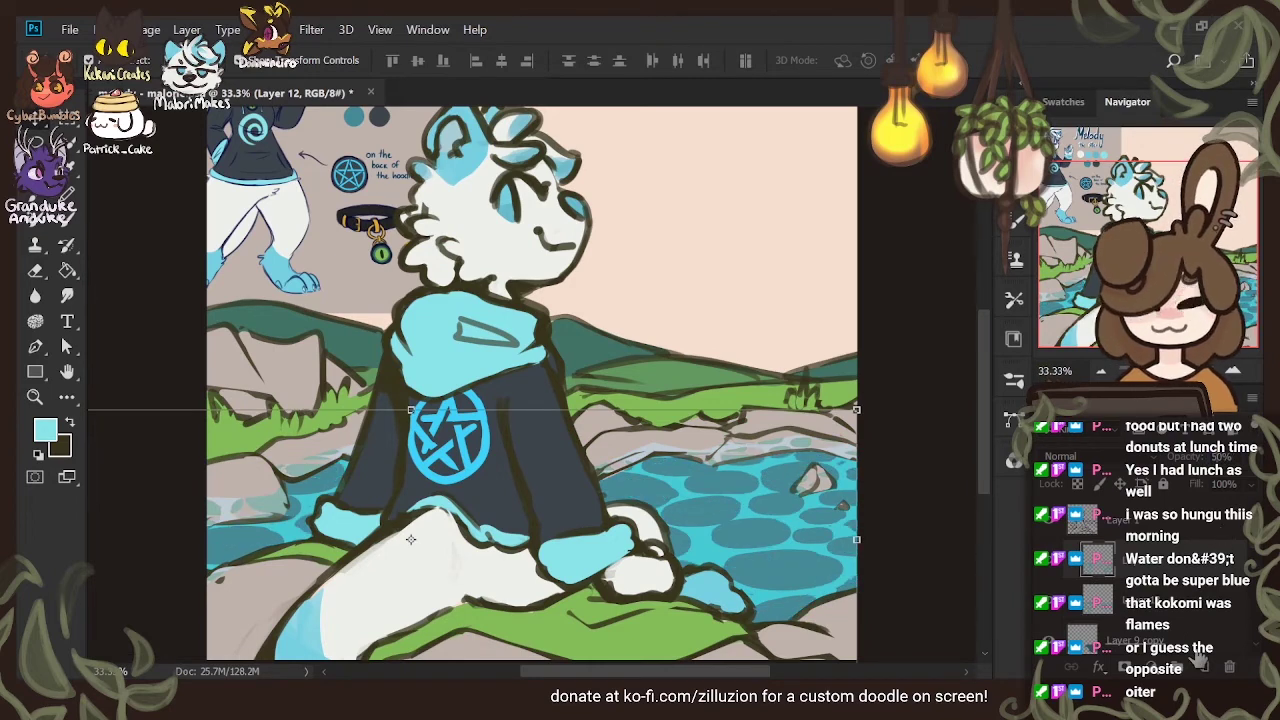
left_click(1110, 628)
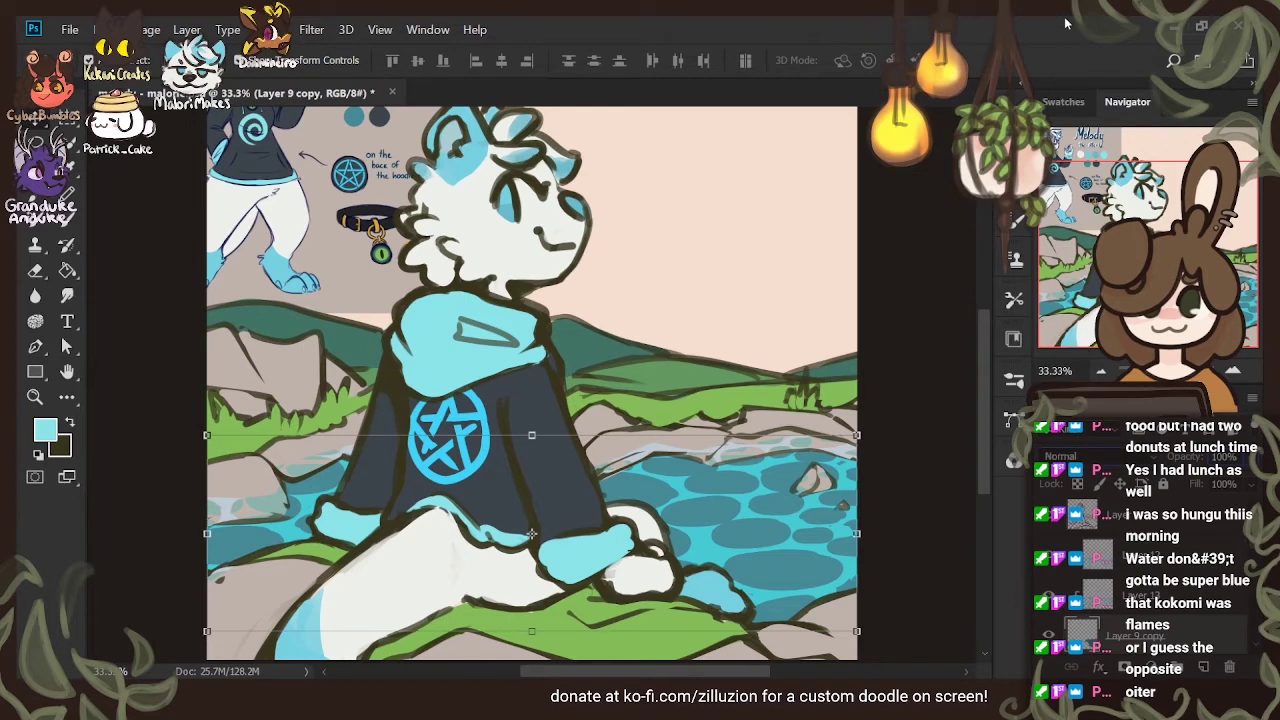
left_click(1166, 560)
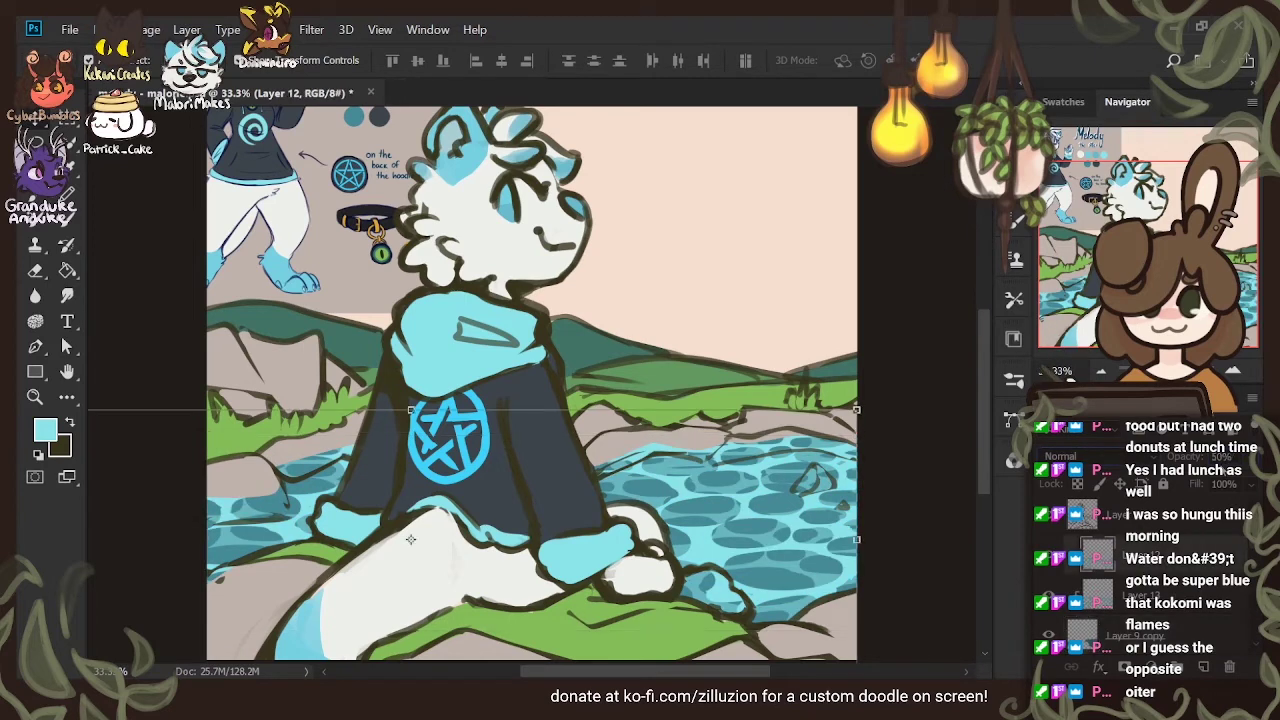
key("alt+bracketright")
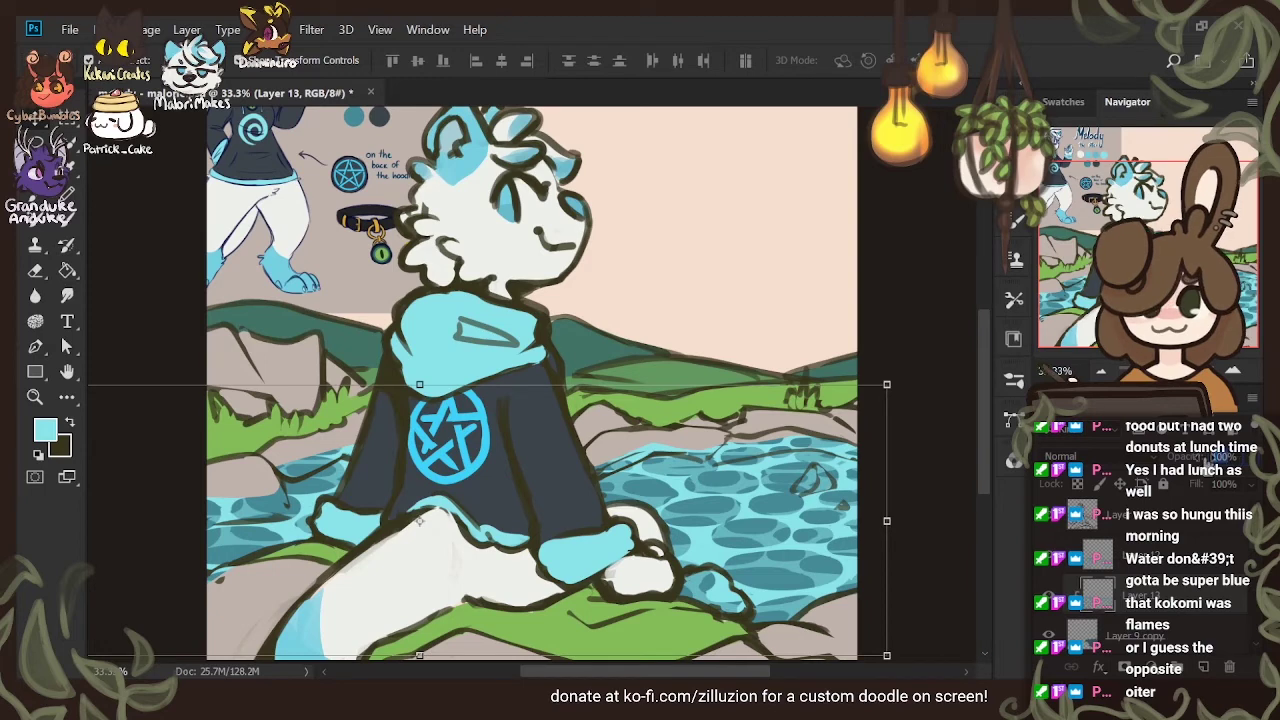
left_click_drag(1208, 463, 1204, 467)
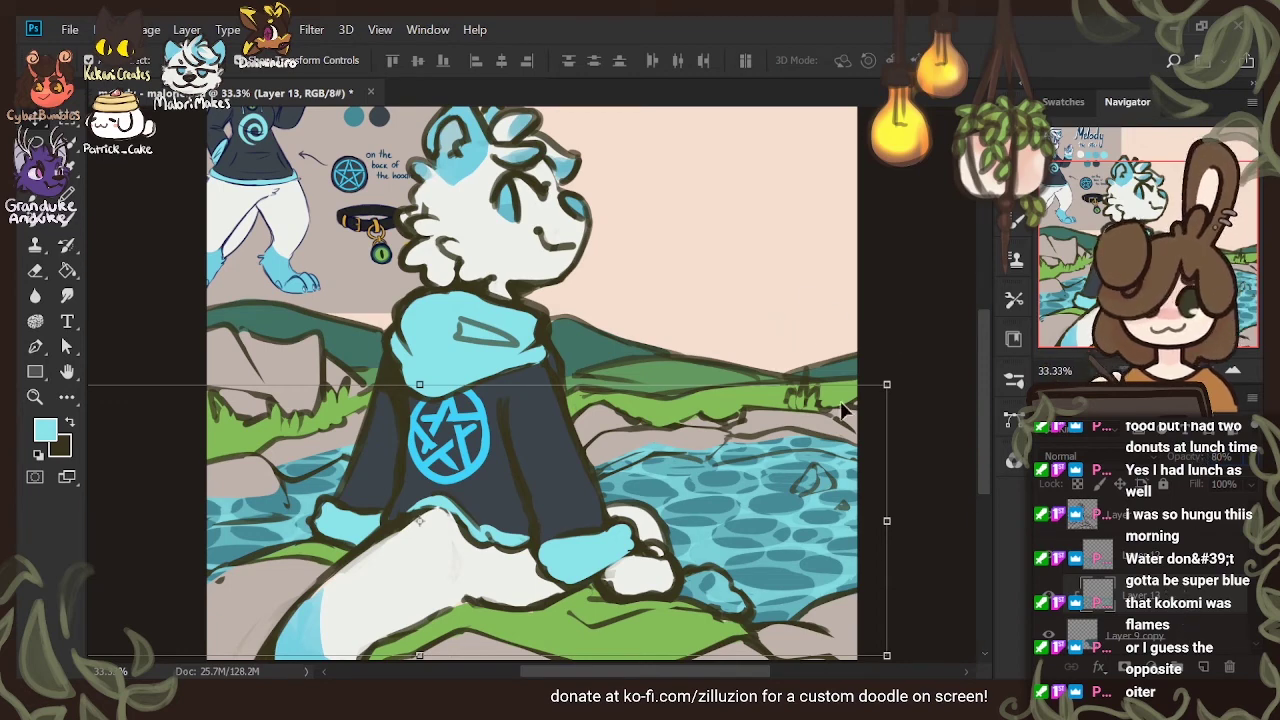
left_click_drag(1178, 597, 1171, 541)
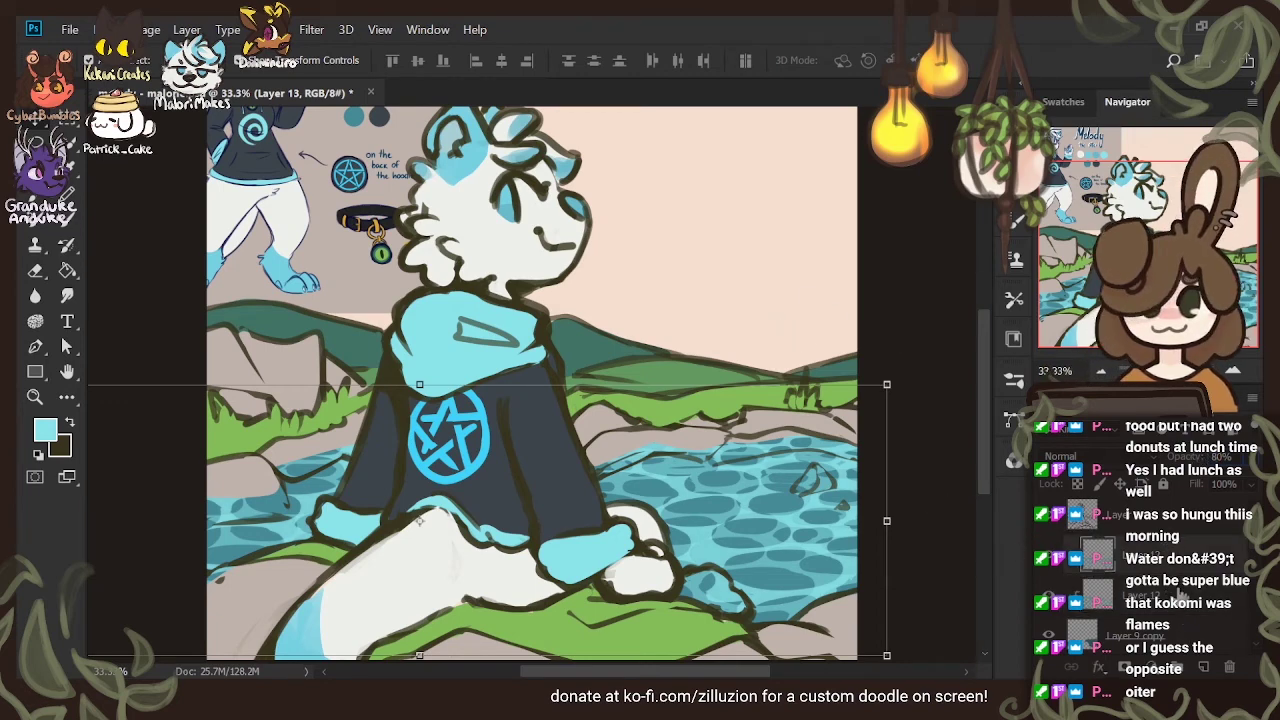
Try blurring the ripples on Layer 12 and Layer 13, and undo both blurs
left_click(1177, 598)
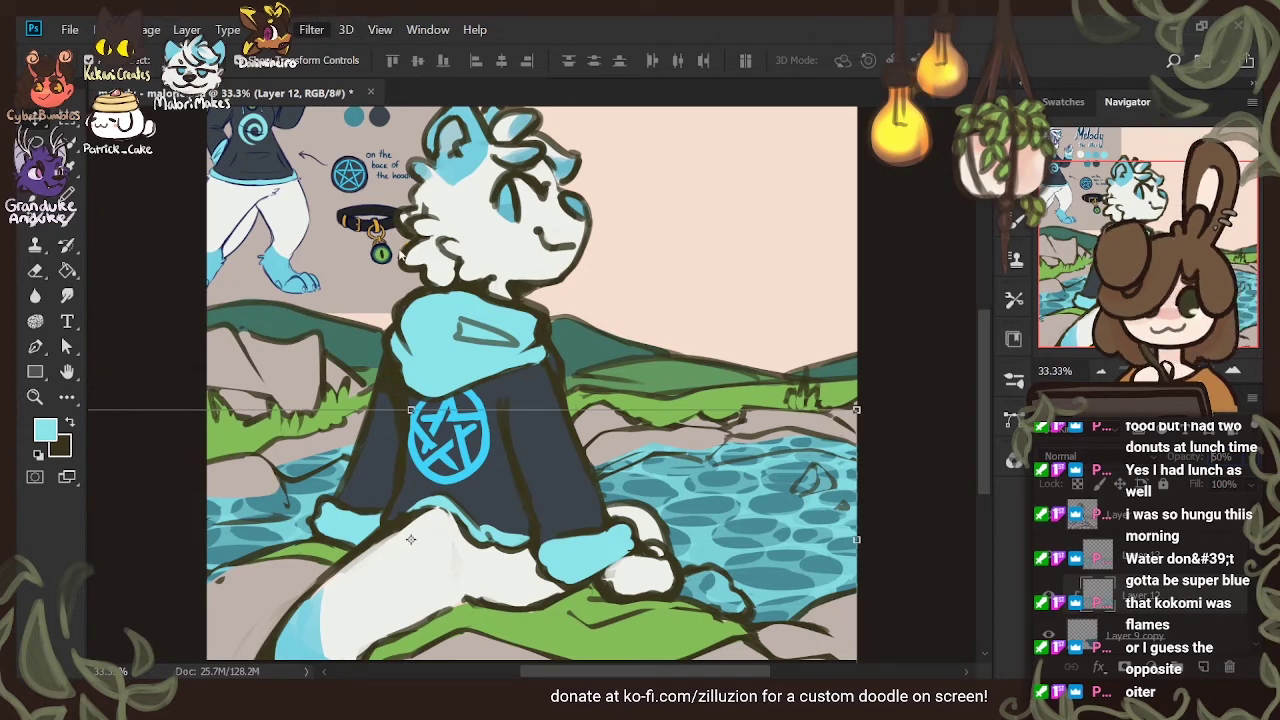
key("space")
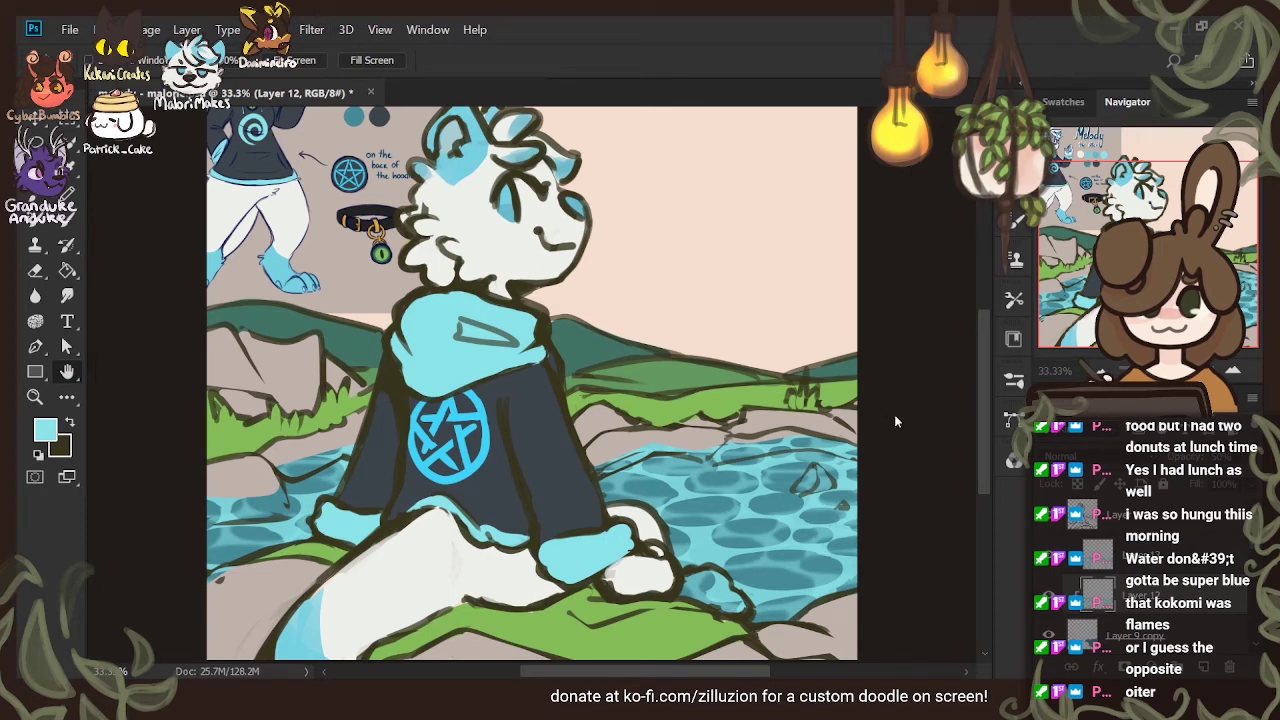
key("v")
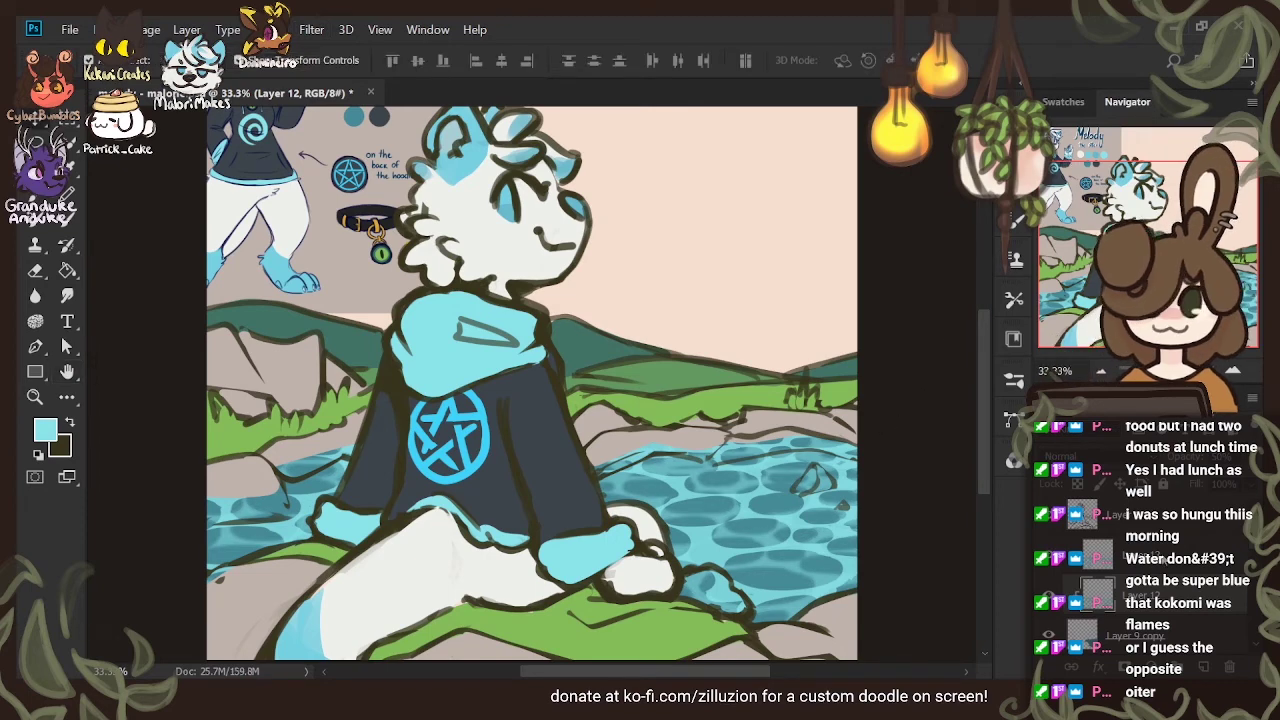
left_click(1142, 556)
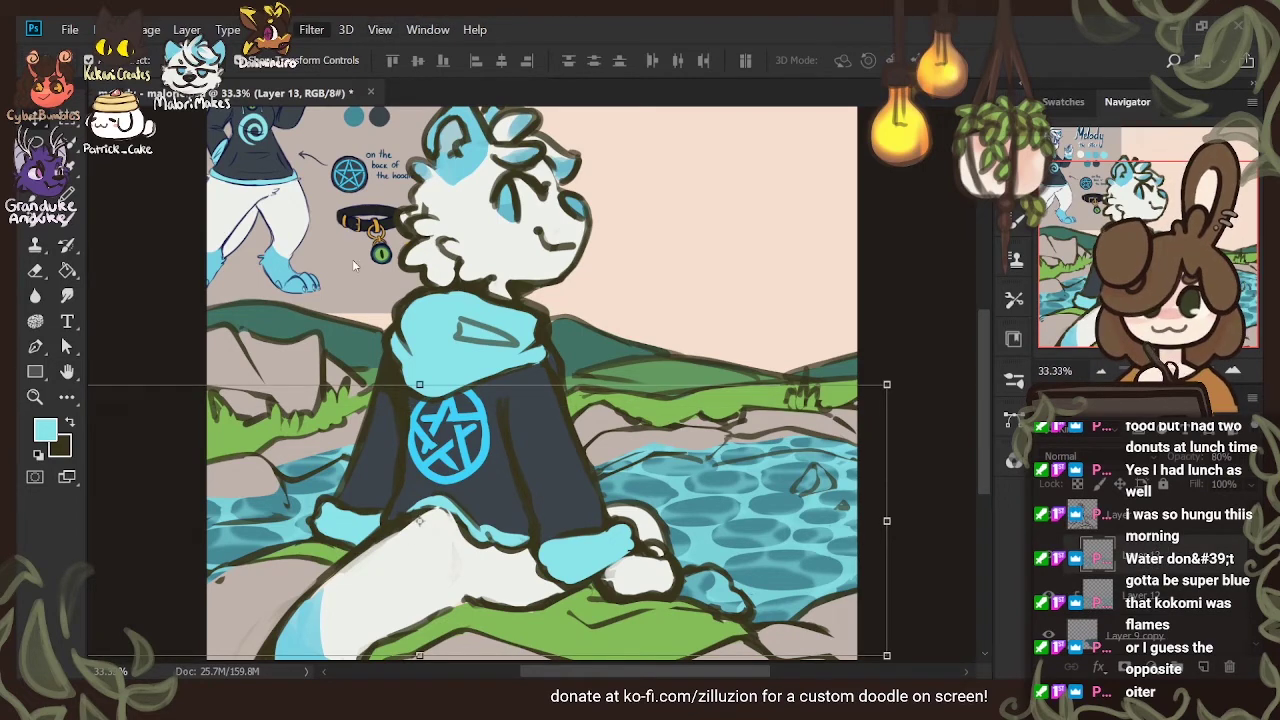
key("h")
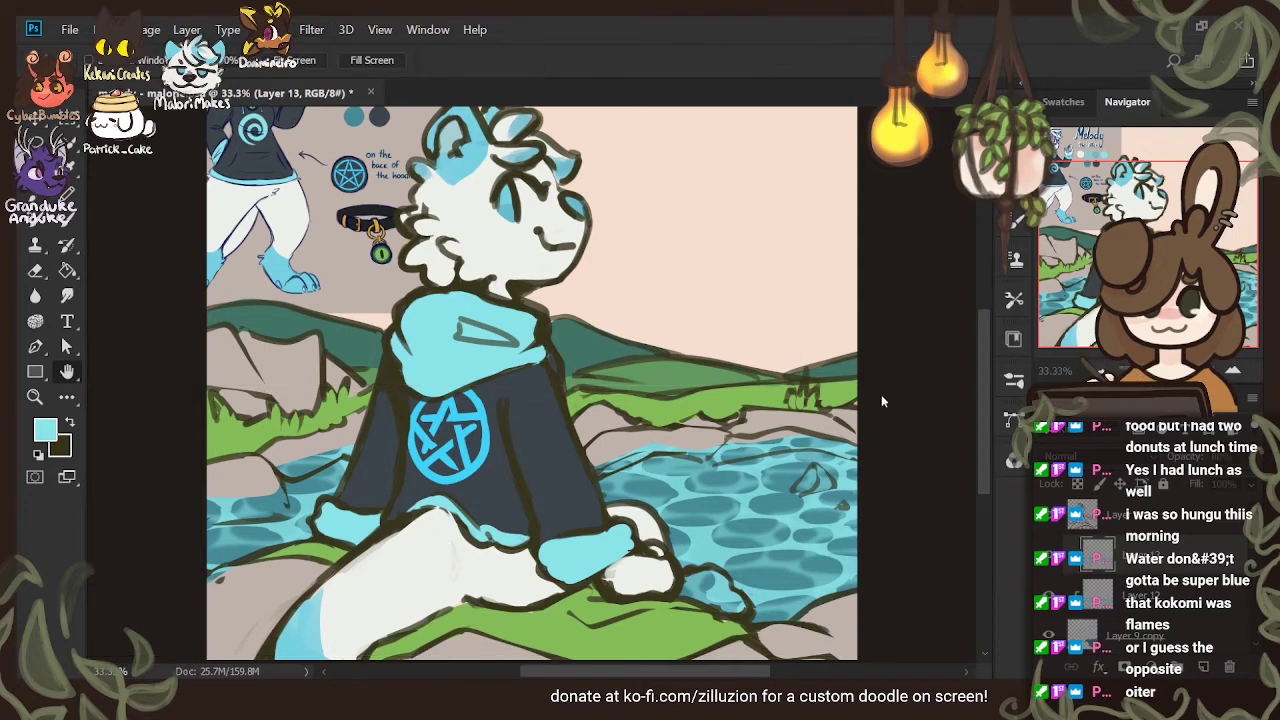
left_click_drag(895, 419, 915, 419)
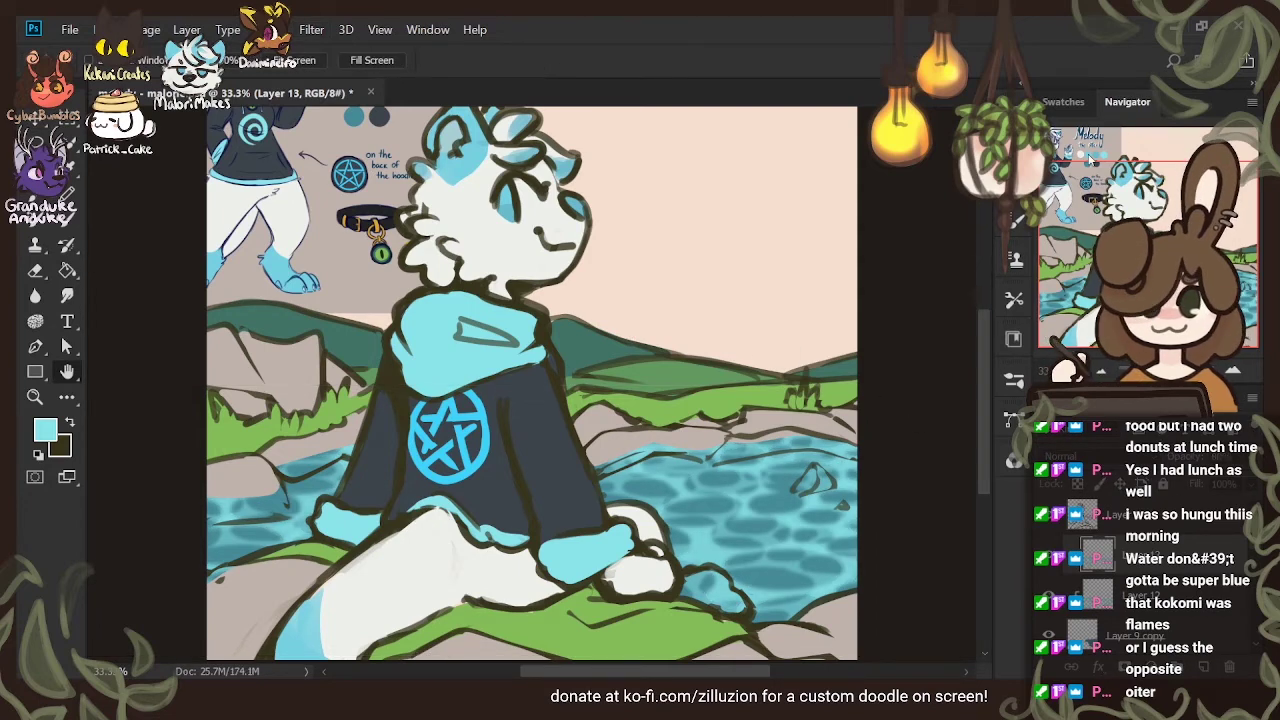
key("v")
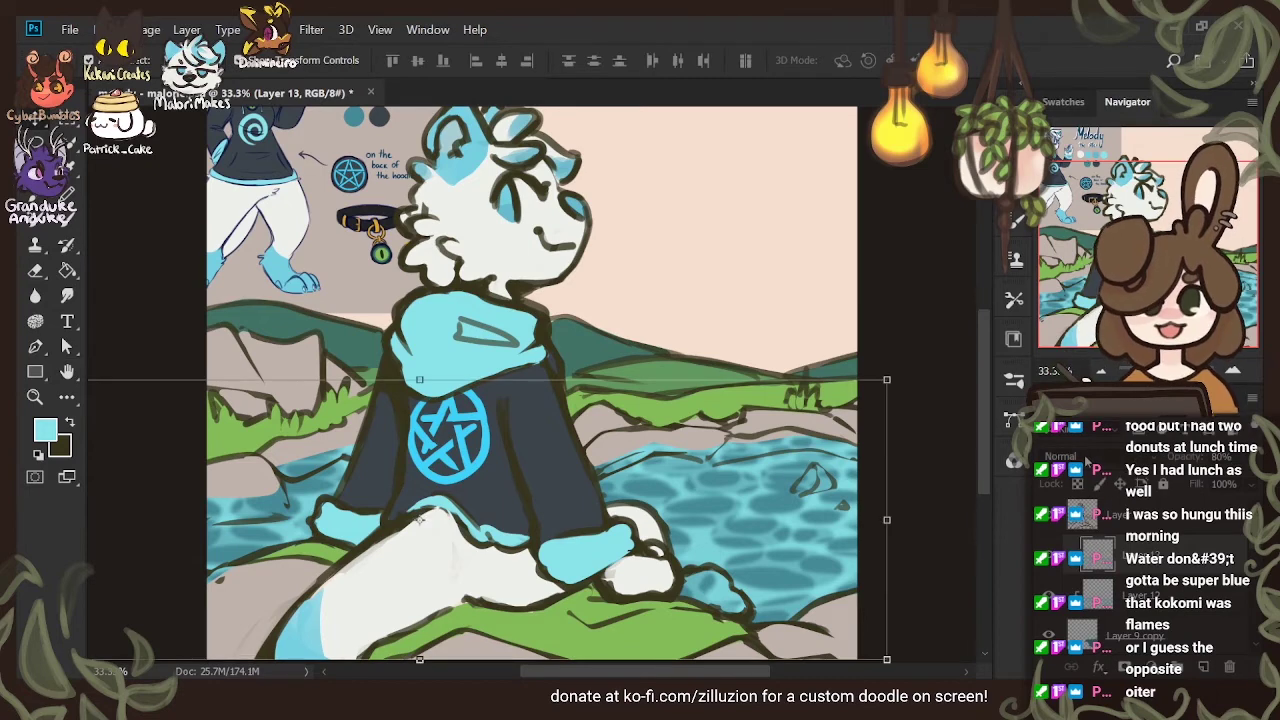
left_click(1068, 283)
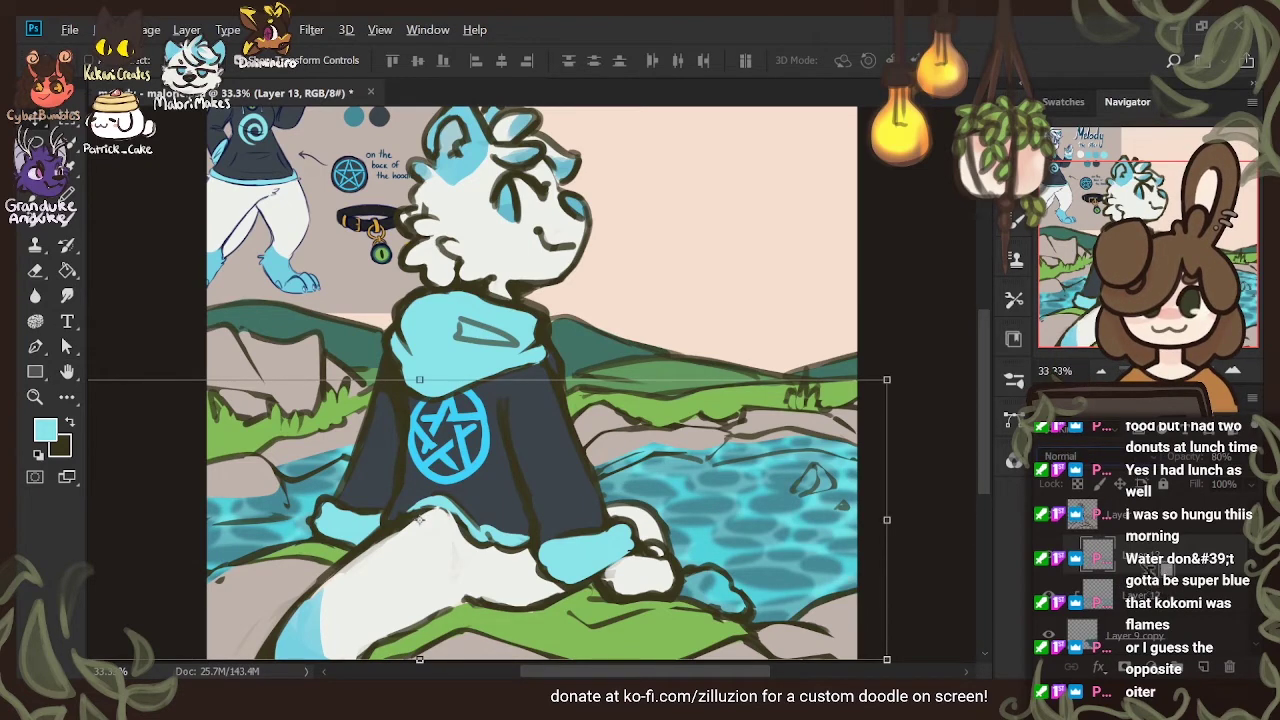
key("ctrl+alt+z")
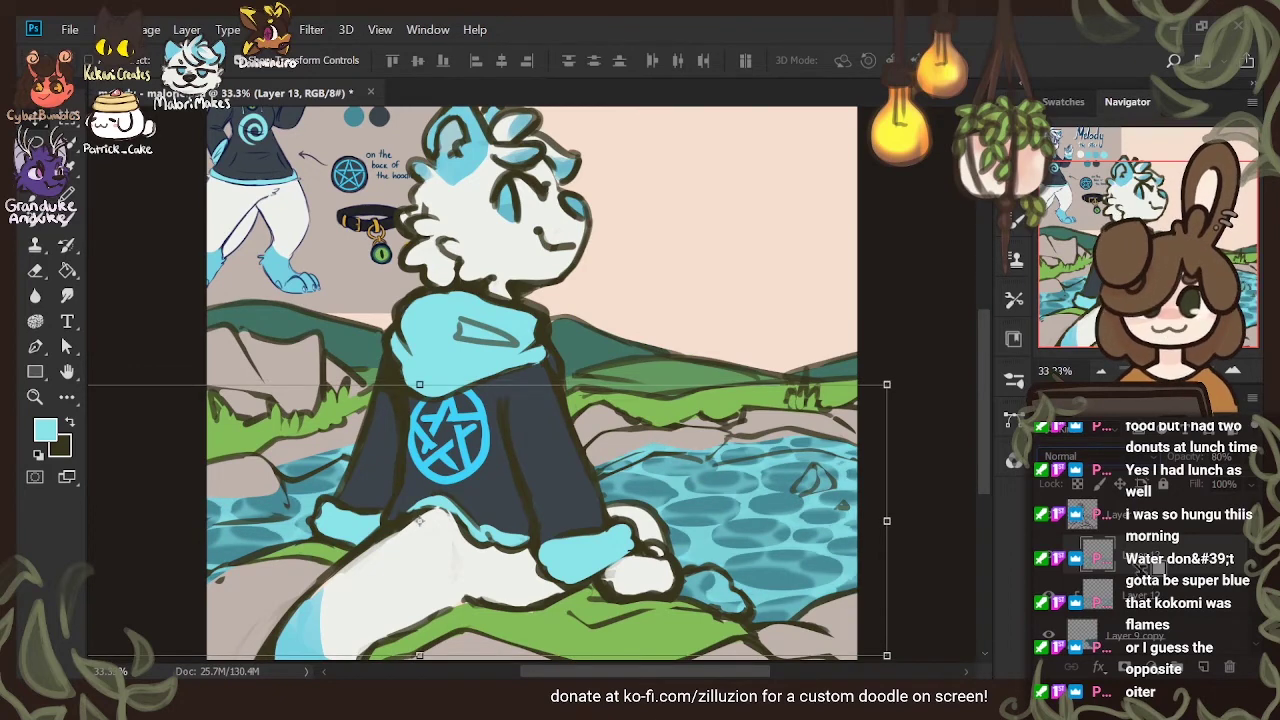
Fill a new clipped layer above Layer 9 copy with light blue and set its blend mode to Soft Light
scroll(1169, 610, "down", 4)
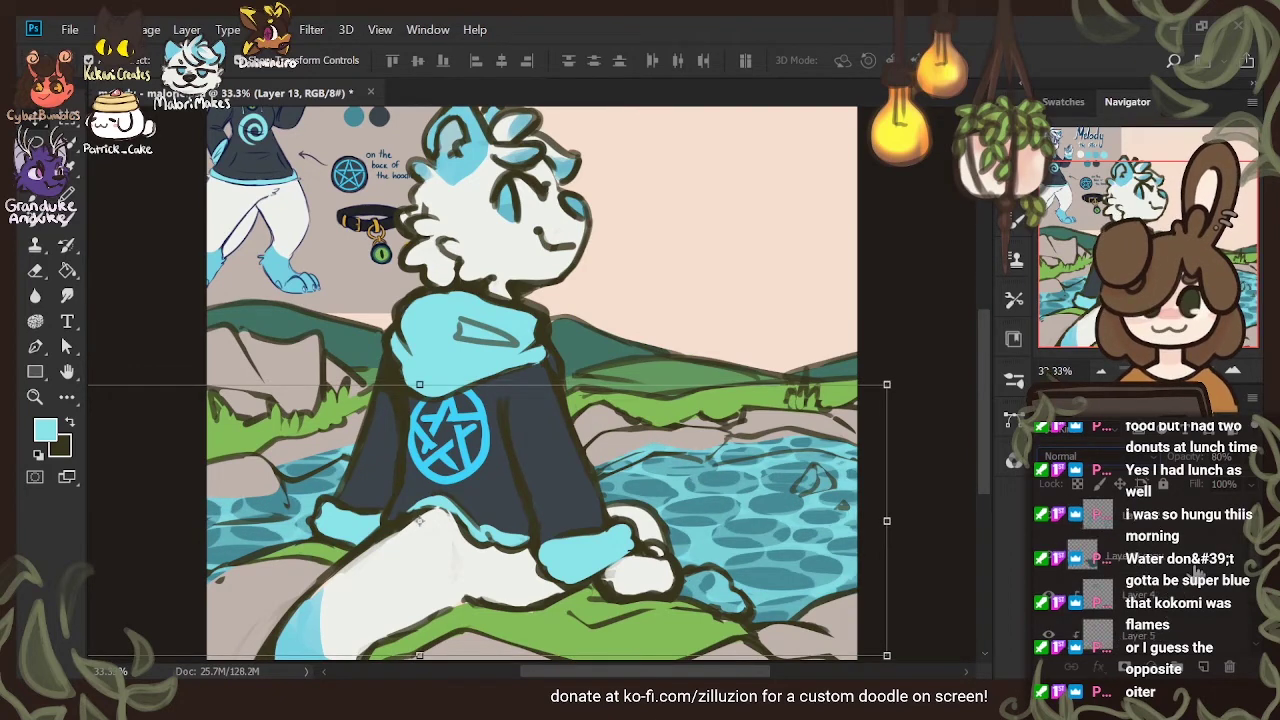
left_click(1197, 570)
left_click(1048, 556)
left_click(1048, 556)
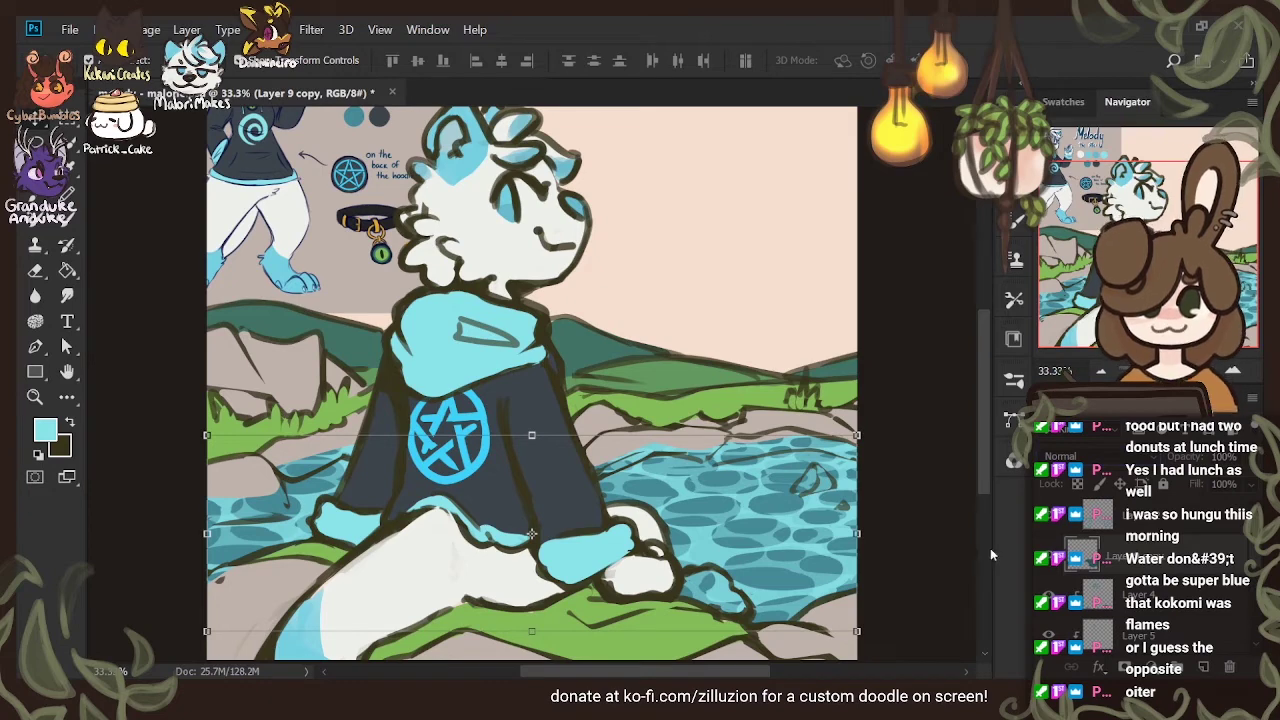
key("g")
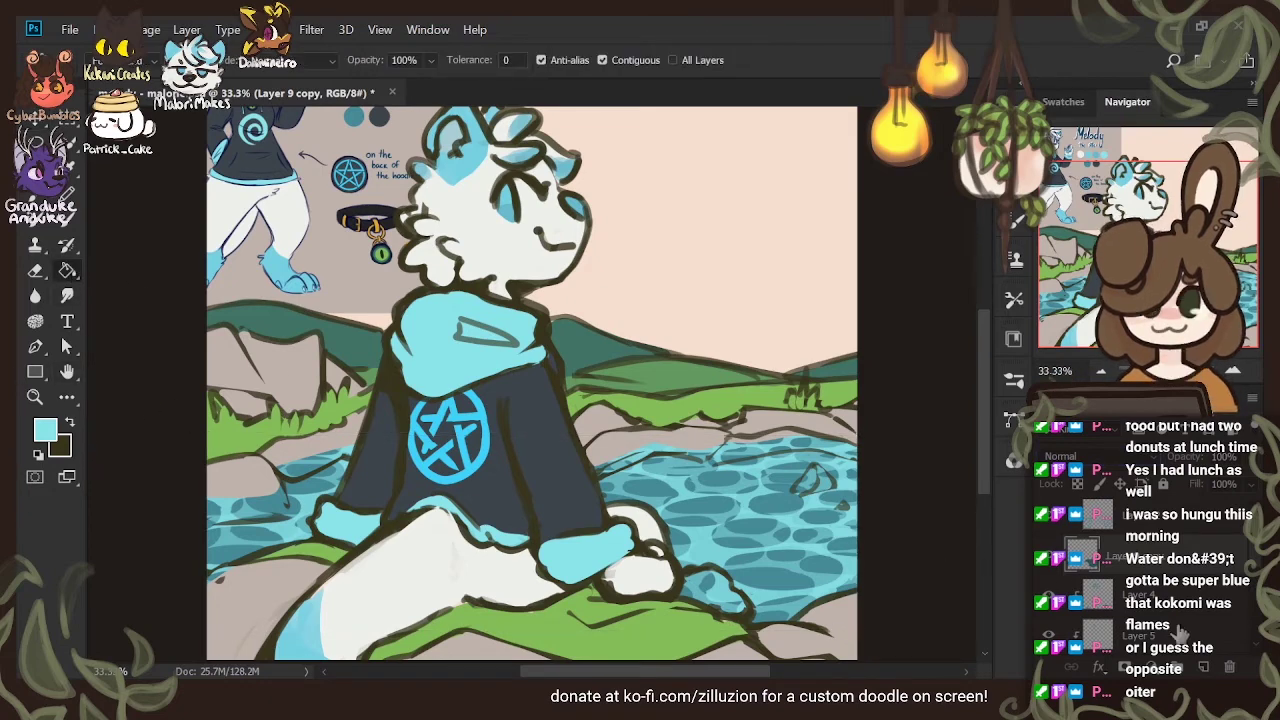
left_click(1208, 668)
left_click(845, 540)
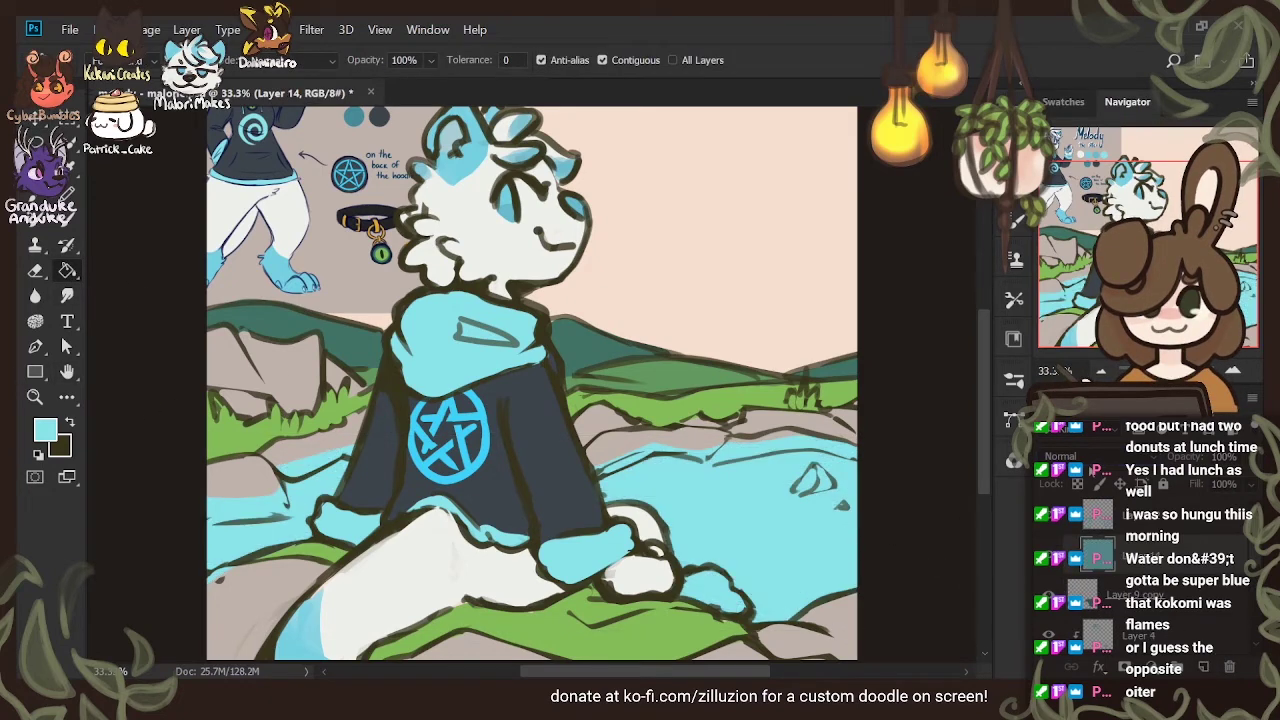
left_click(1120, 451)
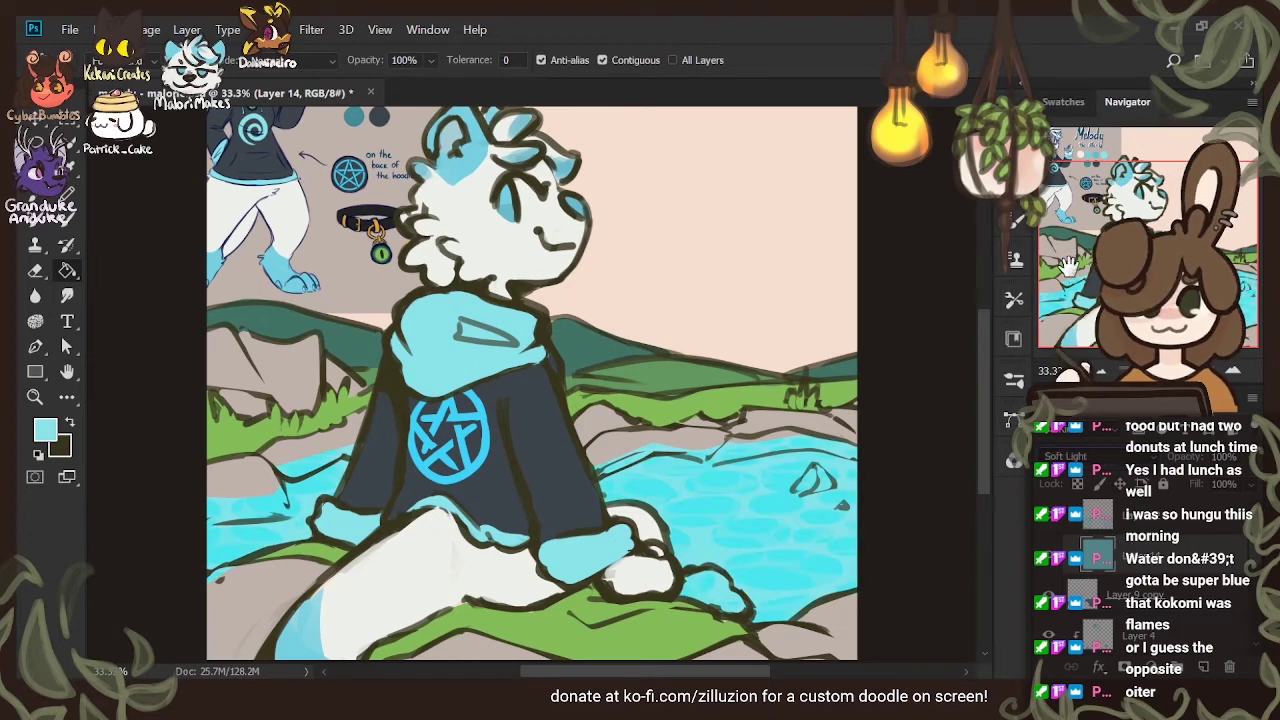
key("alt+shift+m")
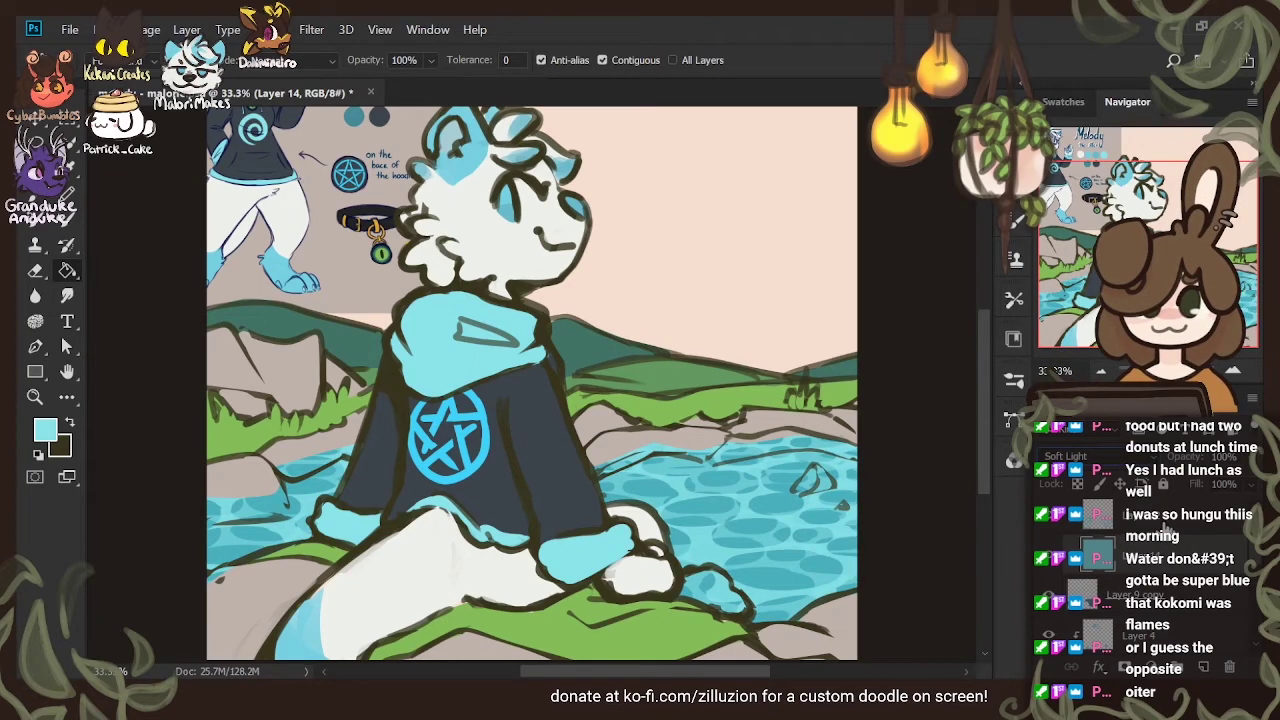
Reduce the ripple opacity to 50% on Layer 13 and 30% on Layer 12
left_click(1163, 531)
scroll(1163, 536, "up", 2)
left_click(1160, 566)
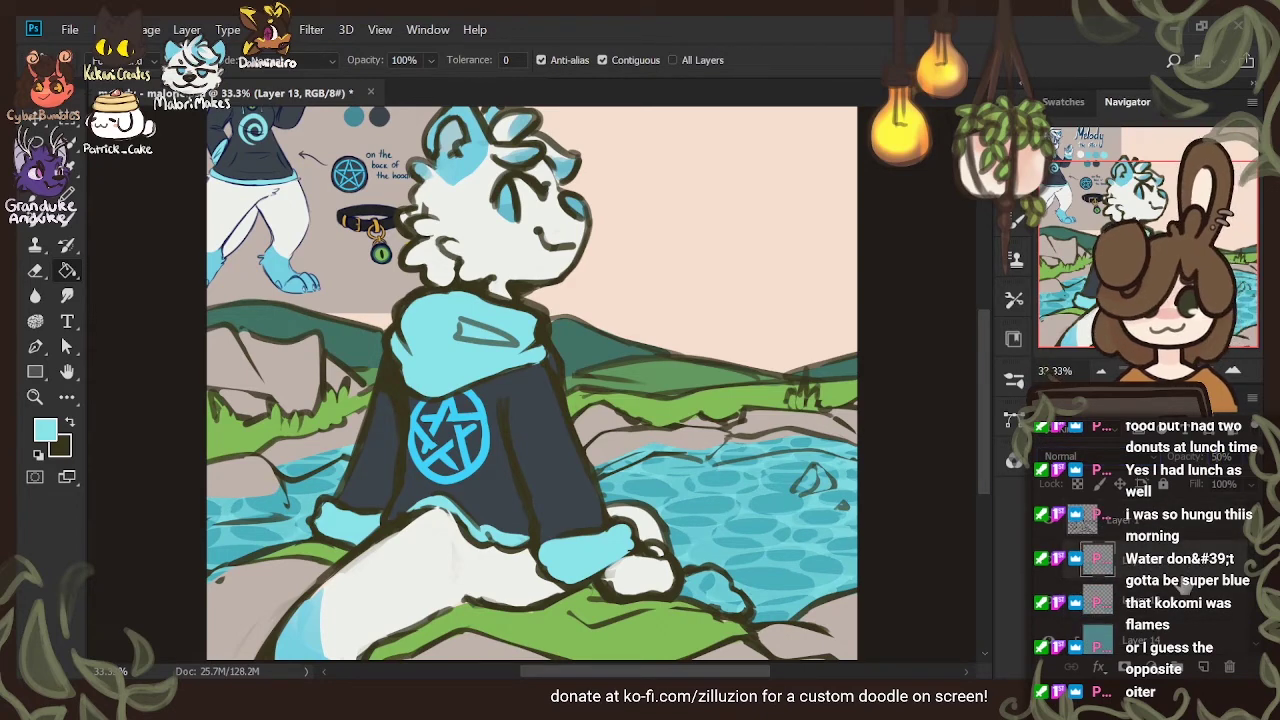
key("alt+bracketleft")
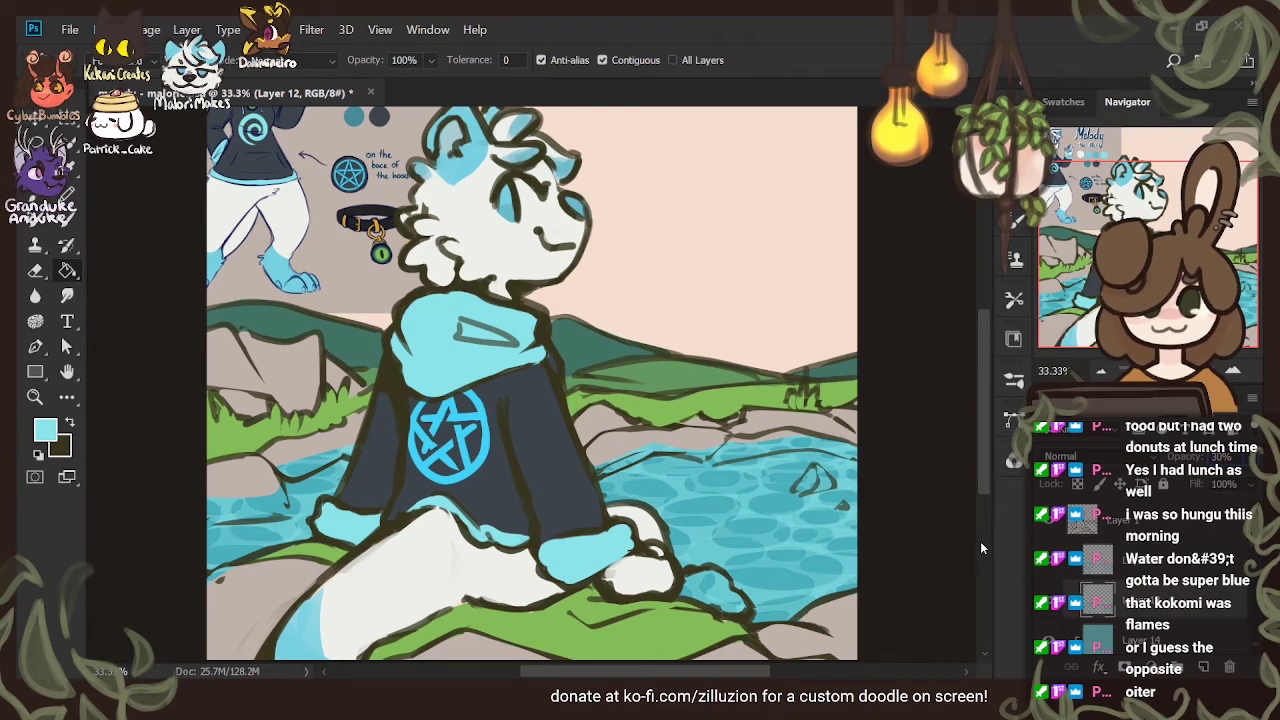
Group ripple layers 13 and 12 with Layer 14 and the water base, Layer 9 copy
key("alt+bracketright")
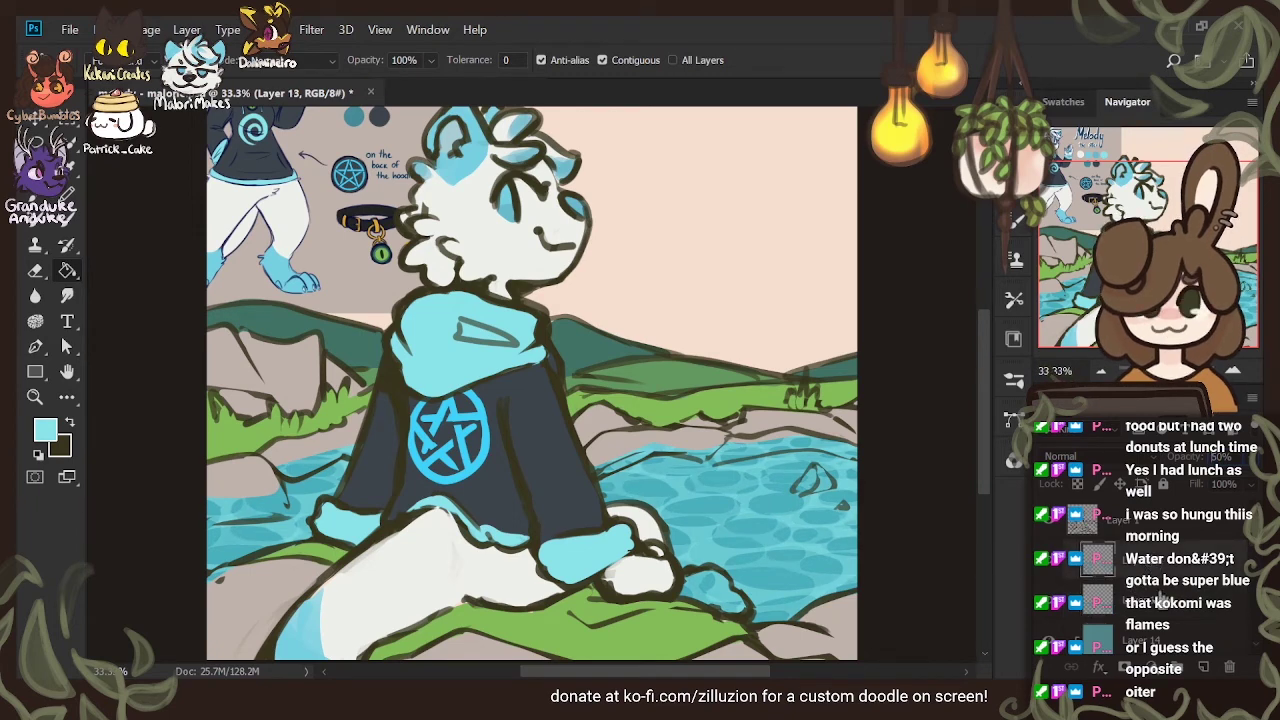
left_click(1160, 598, "ctrl")
left_click(1168, 638, "ctrl")
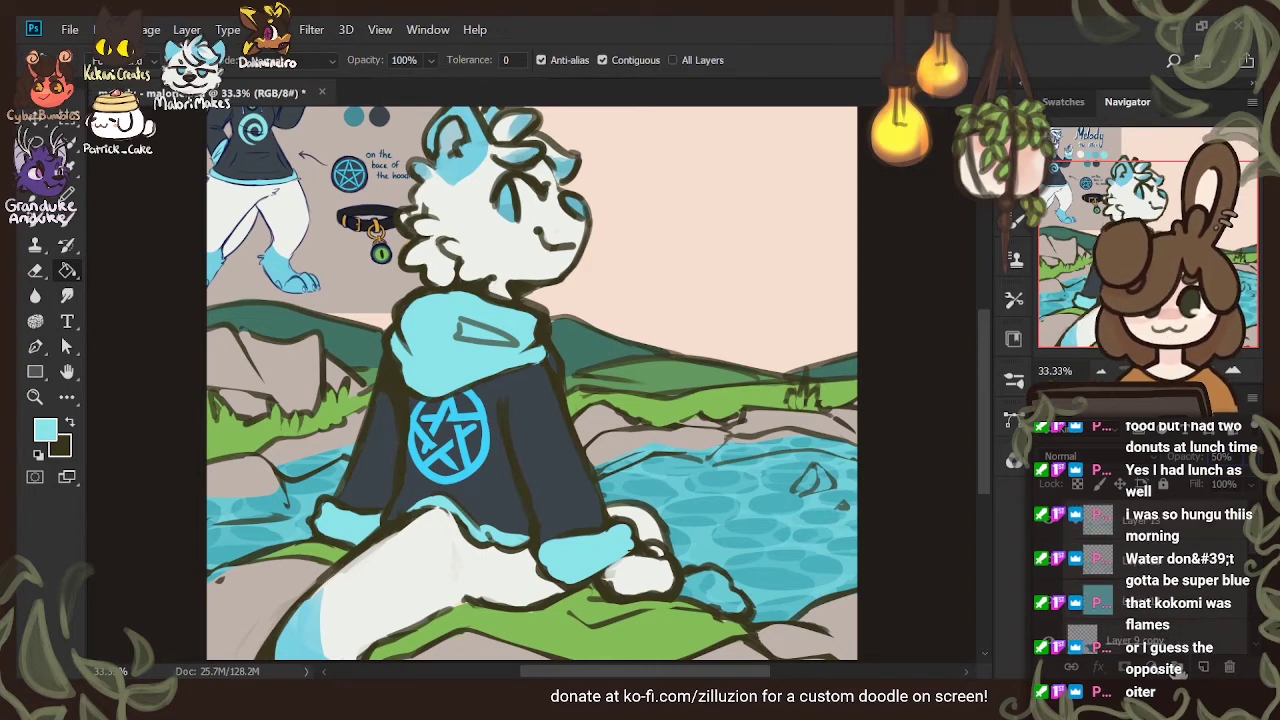
key("ctrl+g")
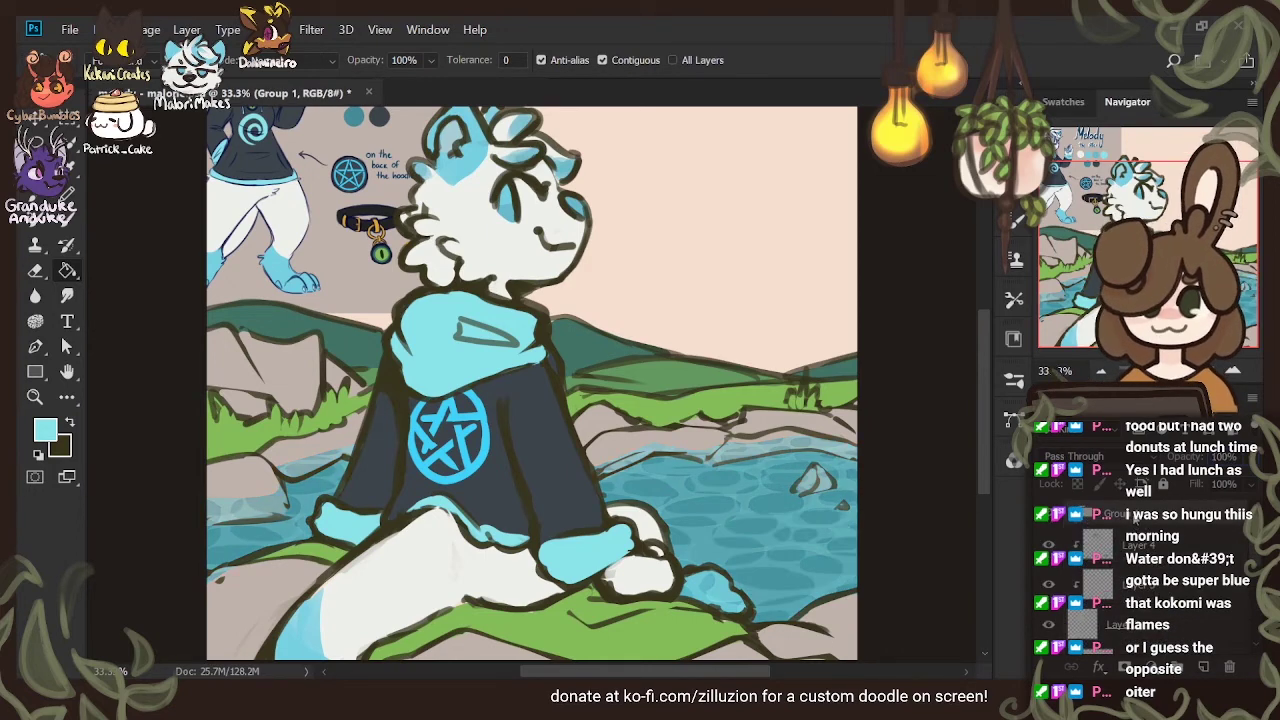
Try merging the water group into a single layer, compare it hidden and shown, and undo the merge
key("ctrl+e")
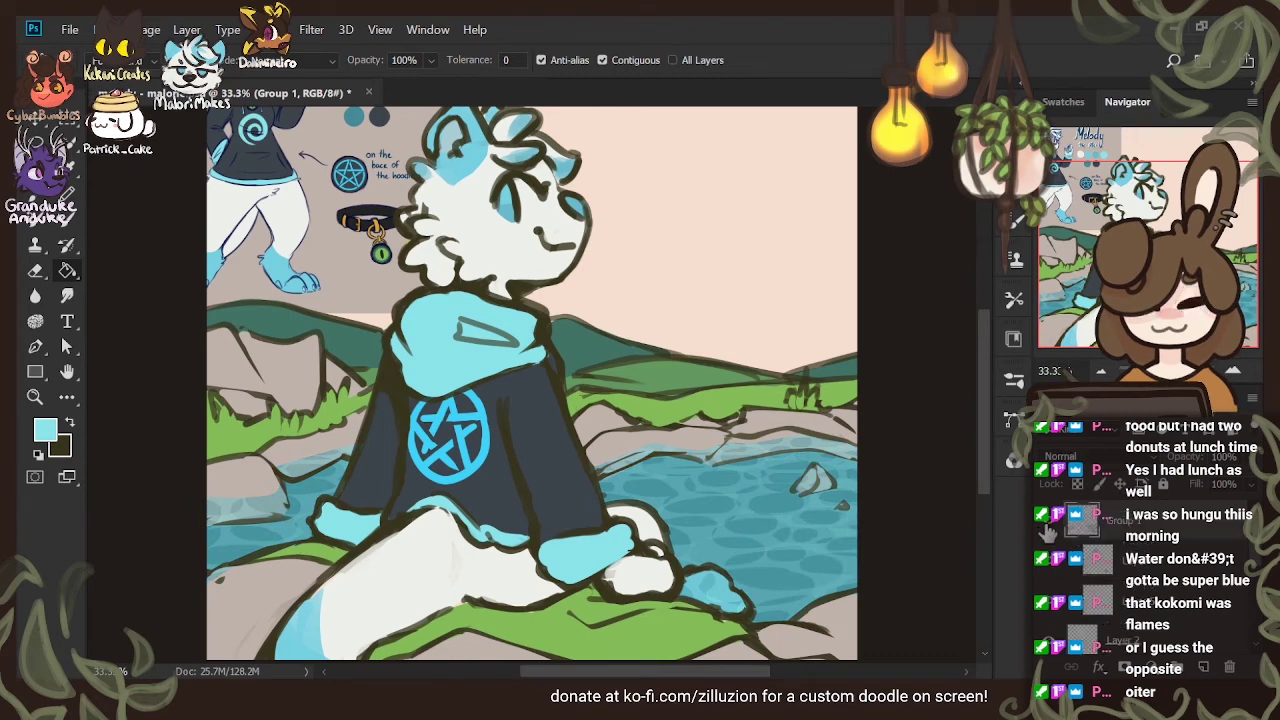
left_click(1045, 524)
left_click(1045, 528)
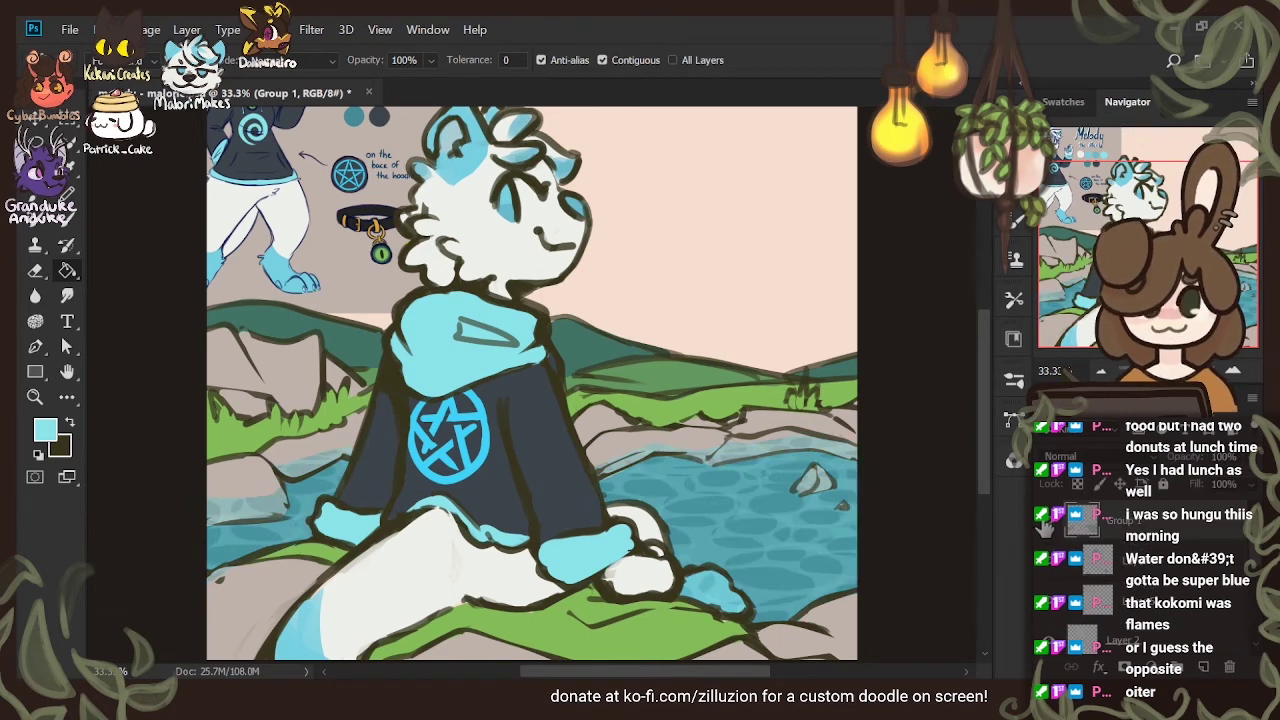
key("ctrl+z")
Set the blend mode of ripple Layer 12 to Overlay and ripple Layer 13 to Hard Light at 68% opacity
left_click(1086, 530)
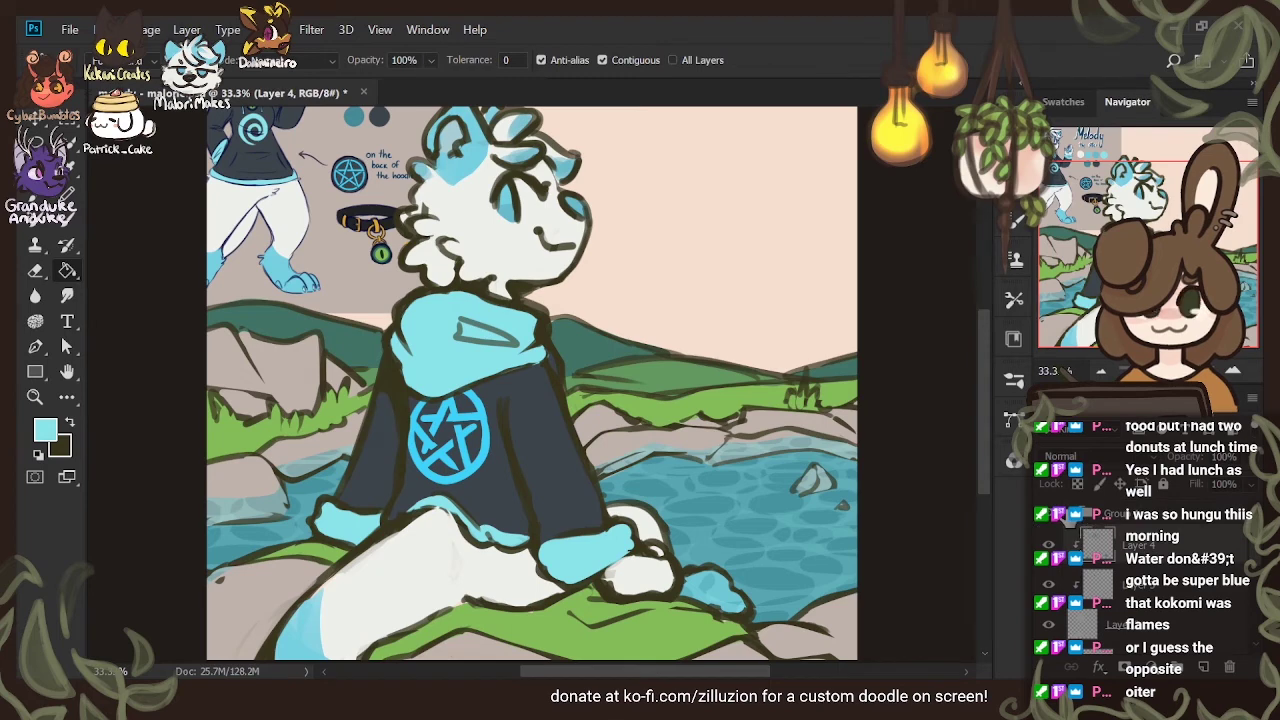
left_click(1074, 518)
left_click(1141, 557)
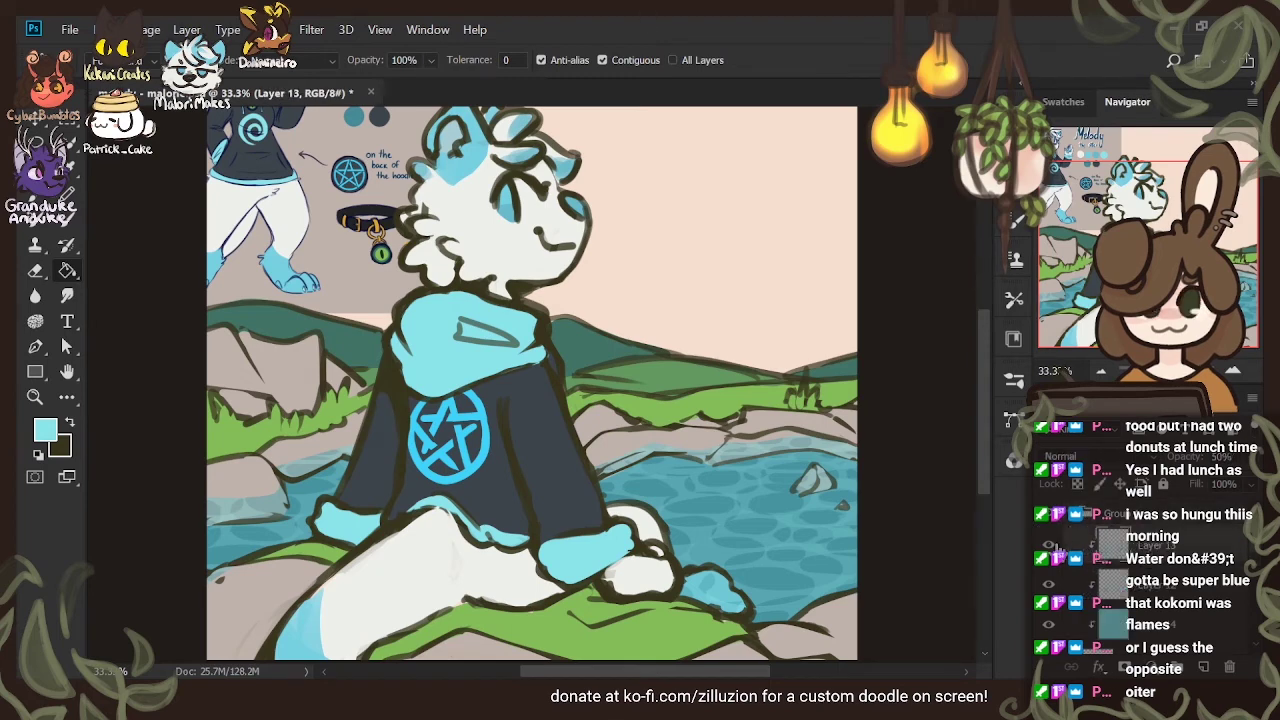
left_click(1171, 598)
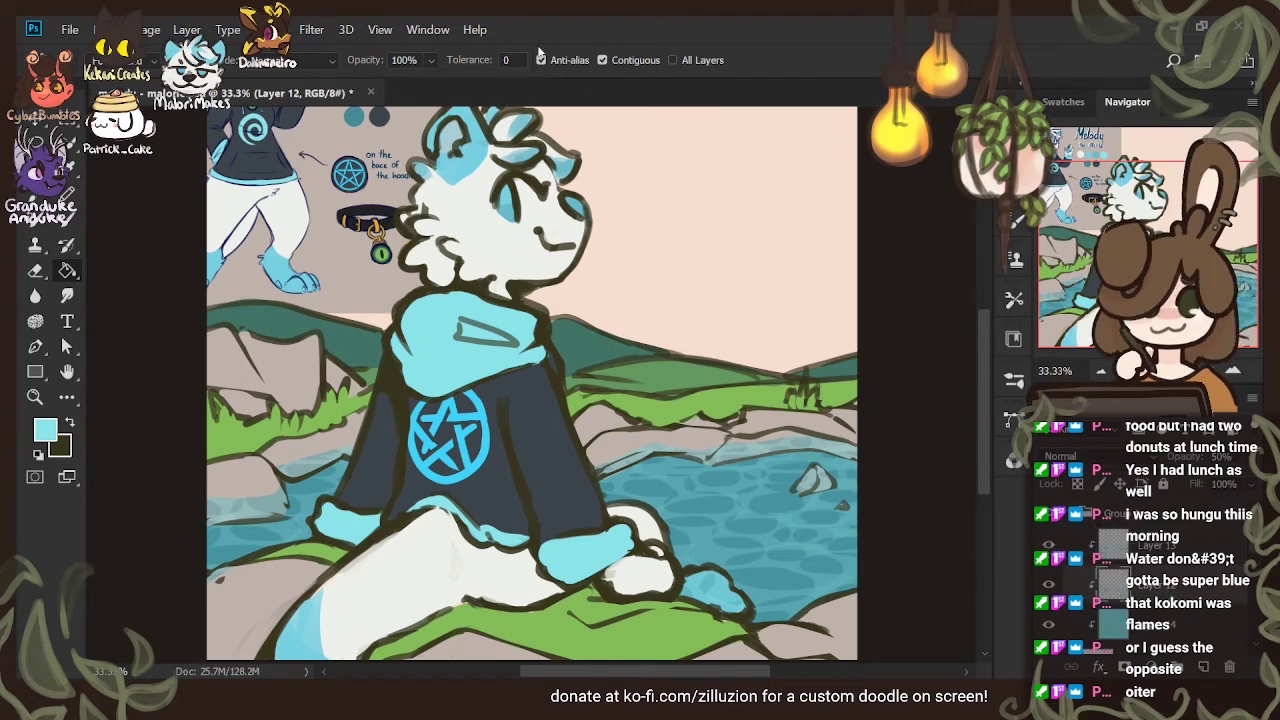
left_click(315, 31)
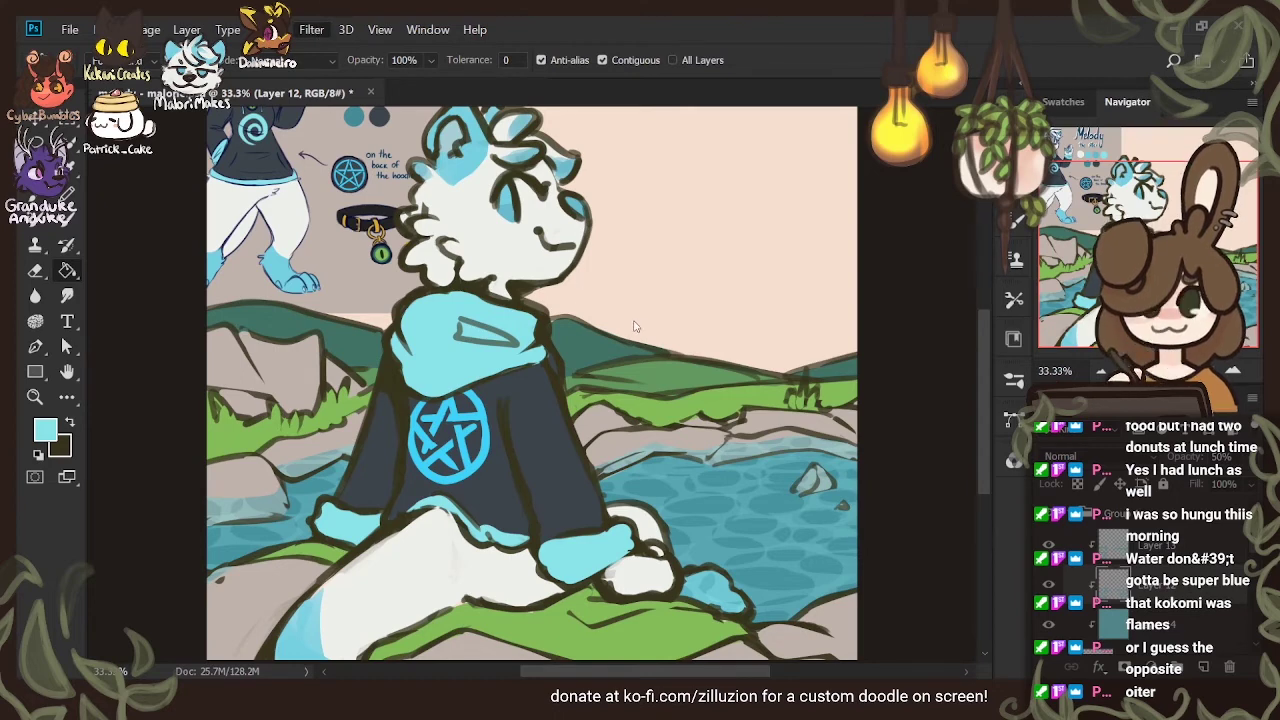
key("h")
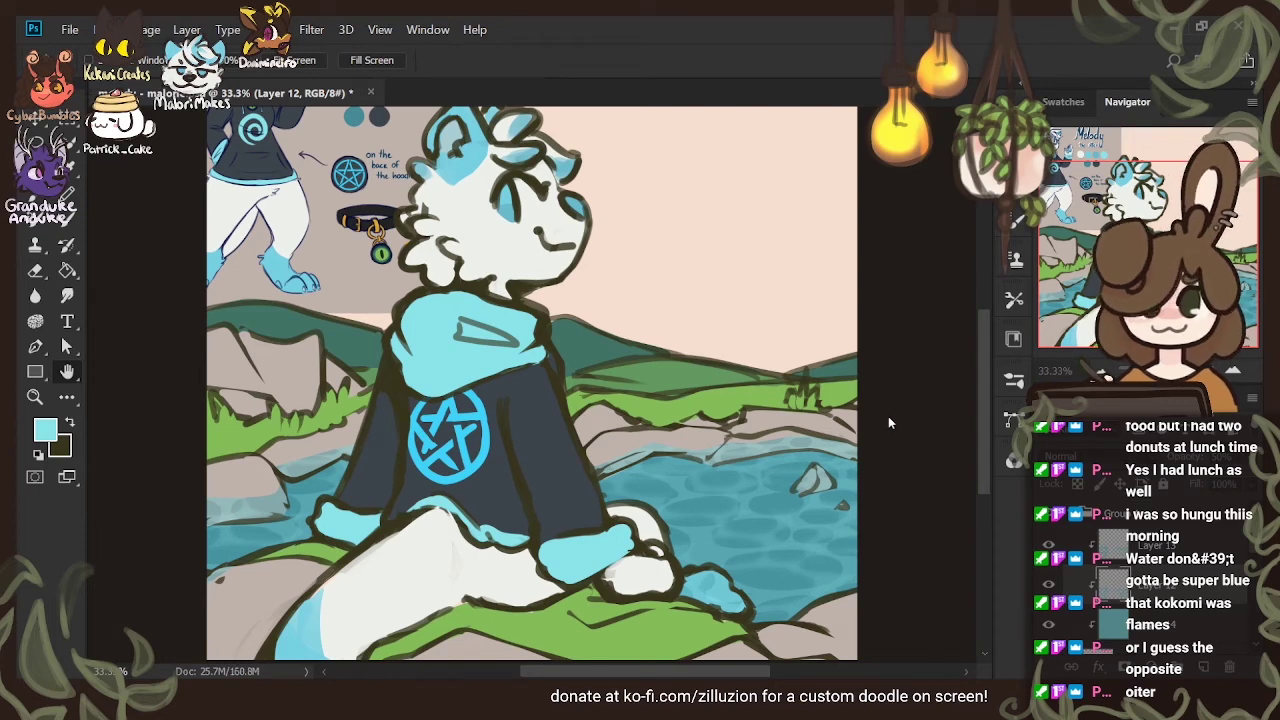
key("g")
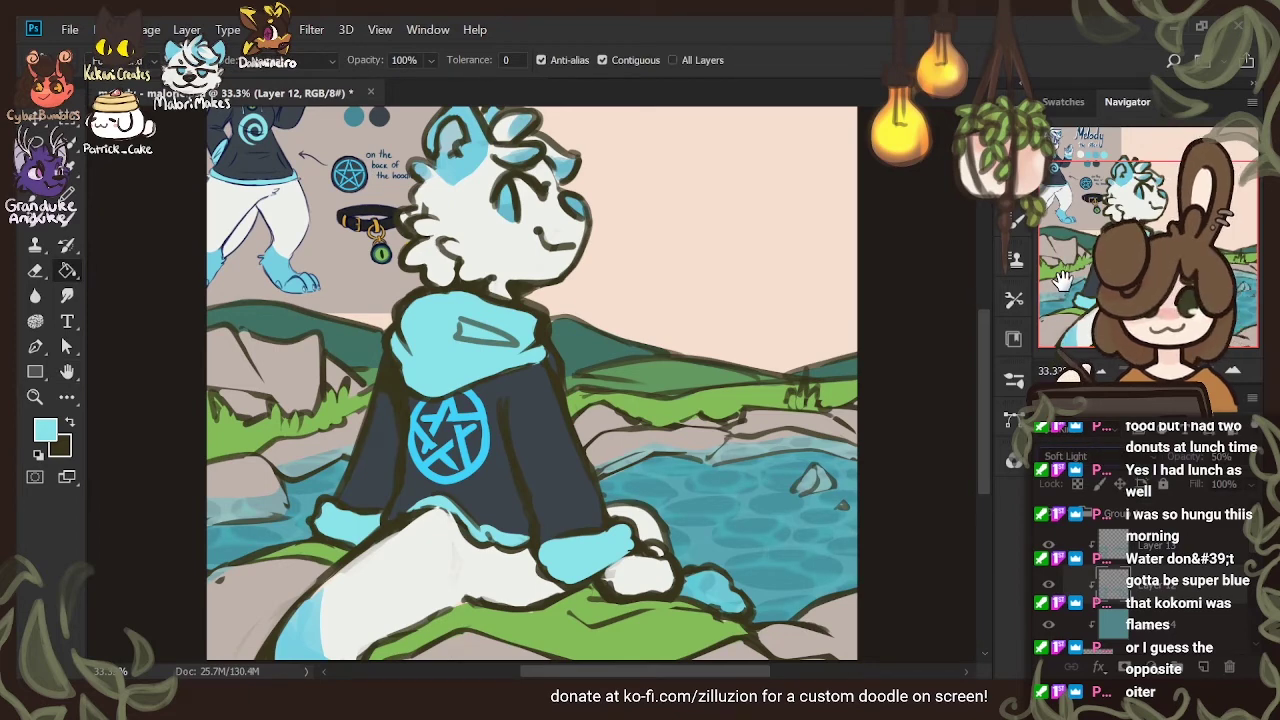
key("Up")
key("Up")
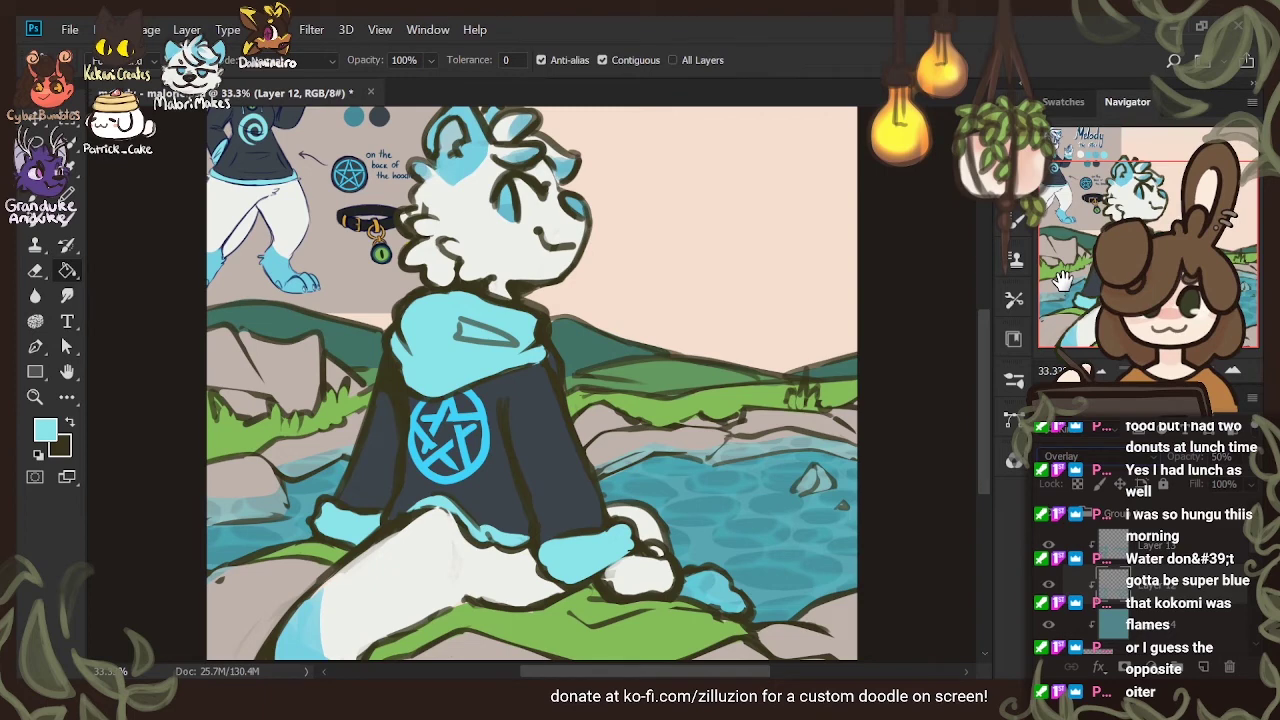
key("alt+bracketright")
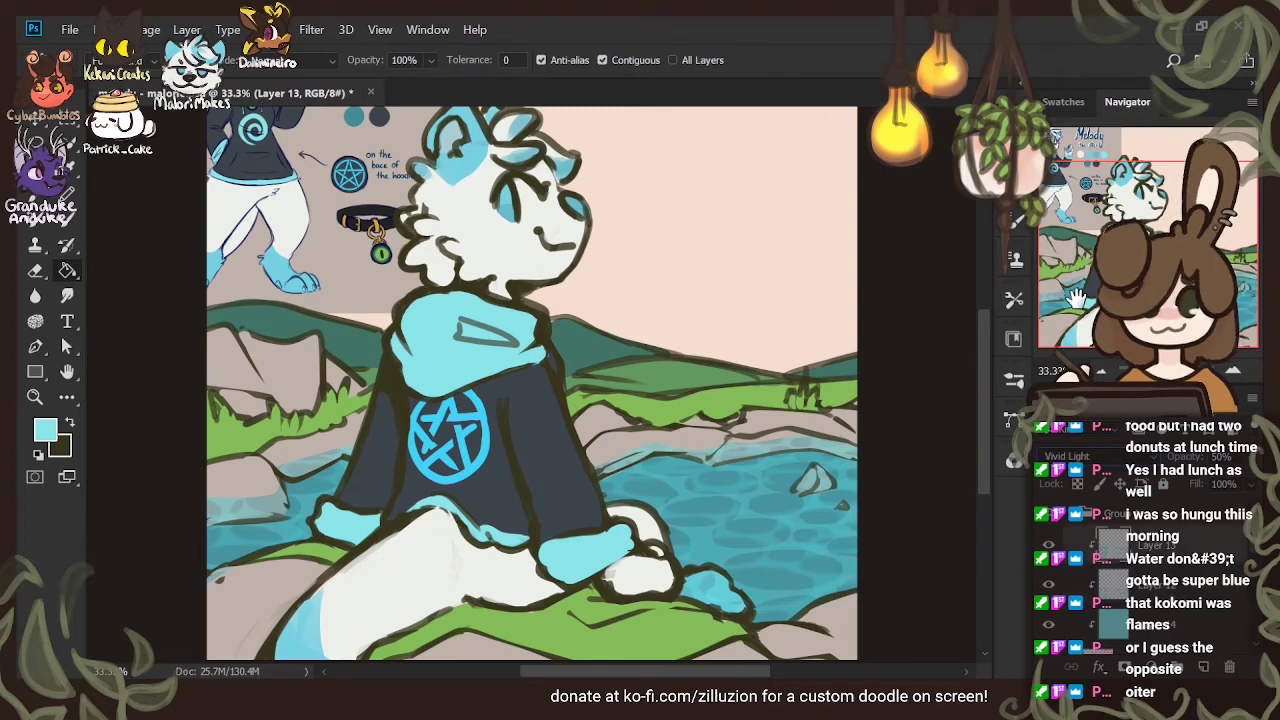
key("shift+minus")
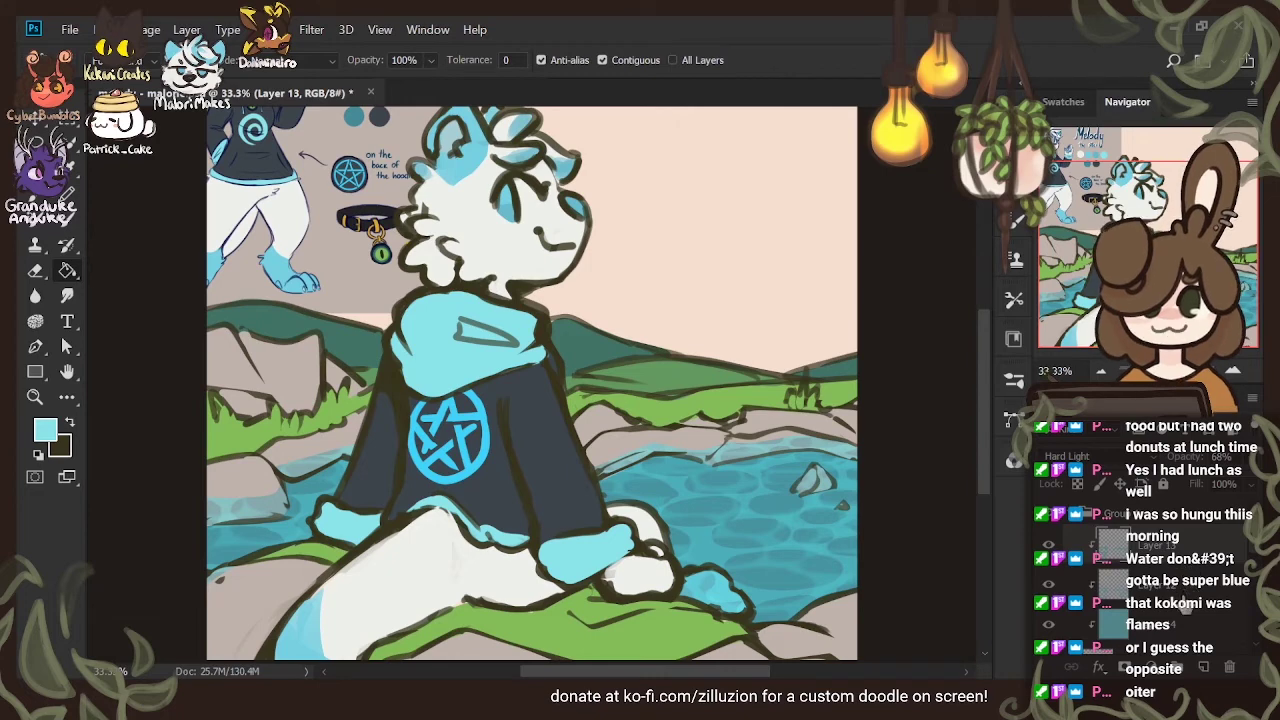
Merge the whole water group, Group 1, into a single layer
key("ctrl+g")
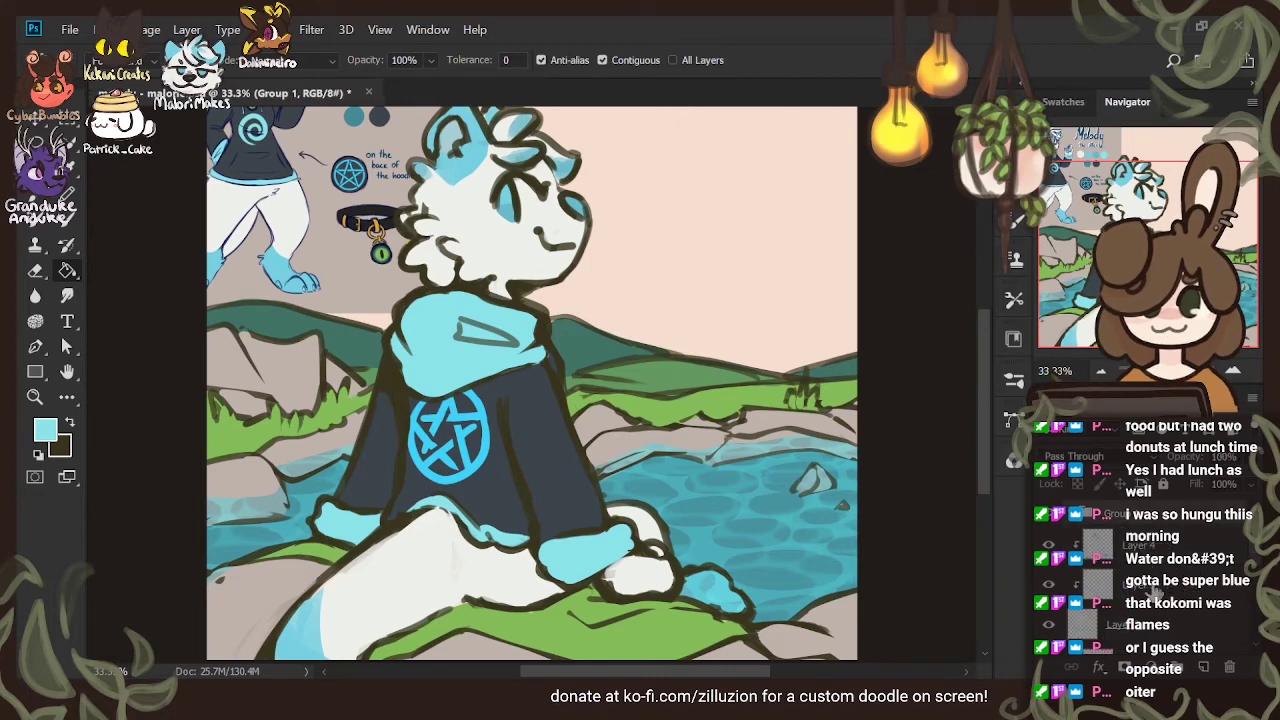
scroll(1172, 616, "up", 2)
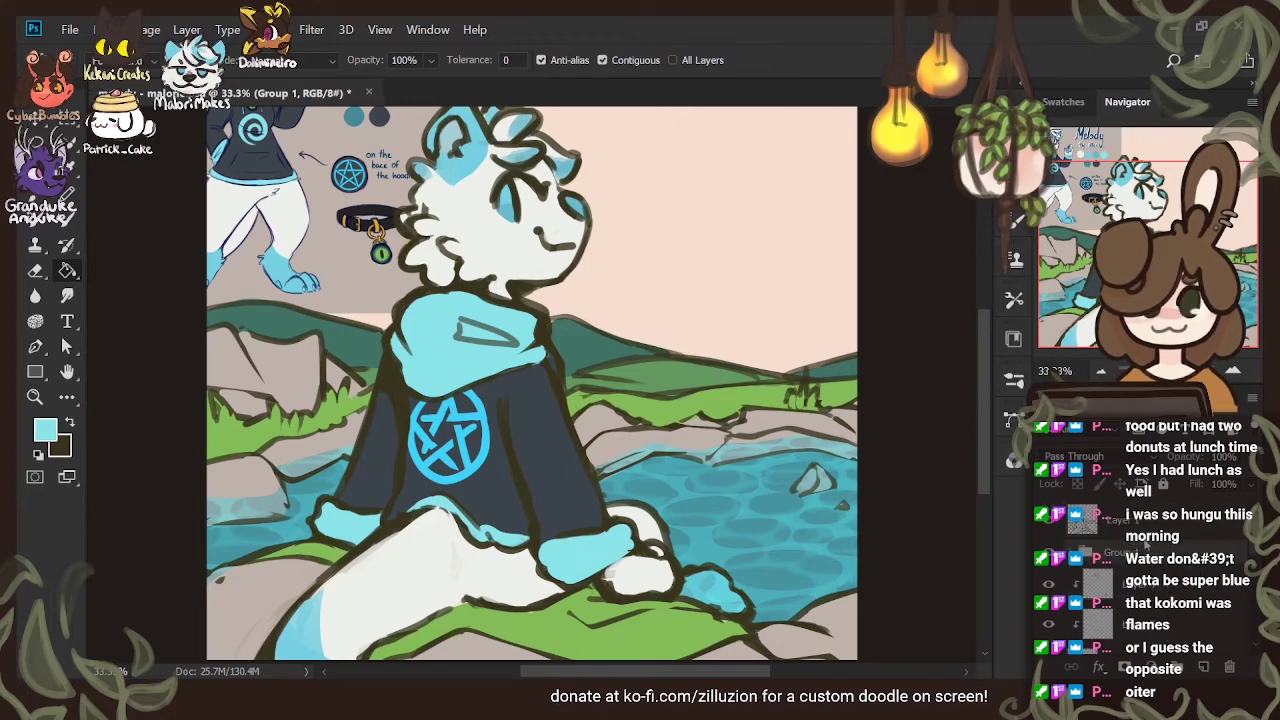
key("ctrl+e")
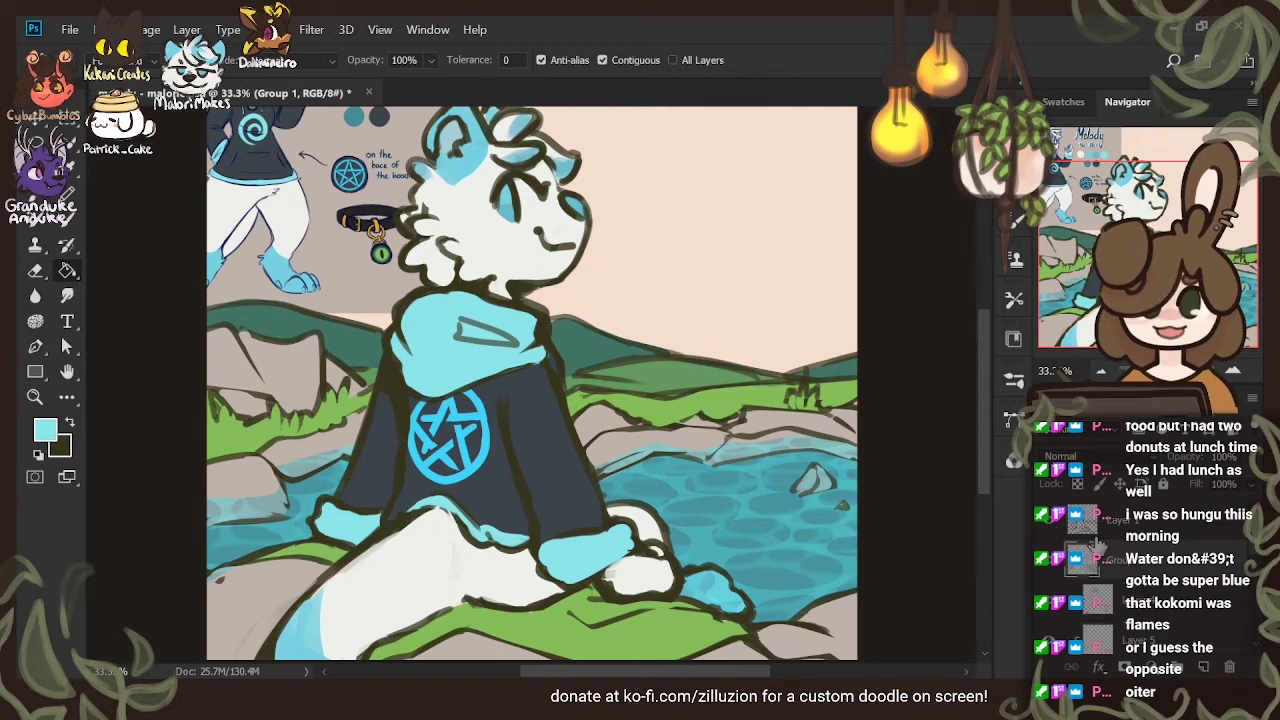
Fill a new layer above the merged water with the off-white of the otter's fur and clip it to the water
left_click(1207, 667)
left_click(67, 168)
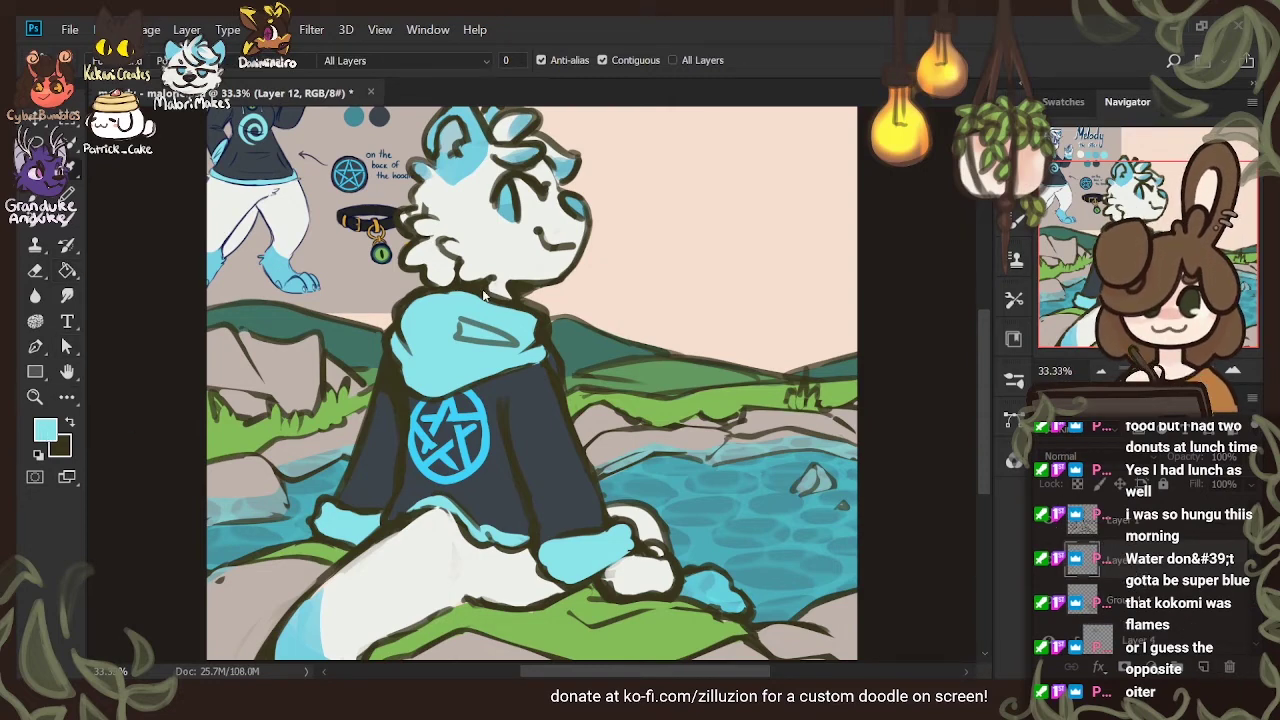
left_click(496, 238)
left_click(67, 270)
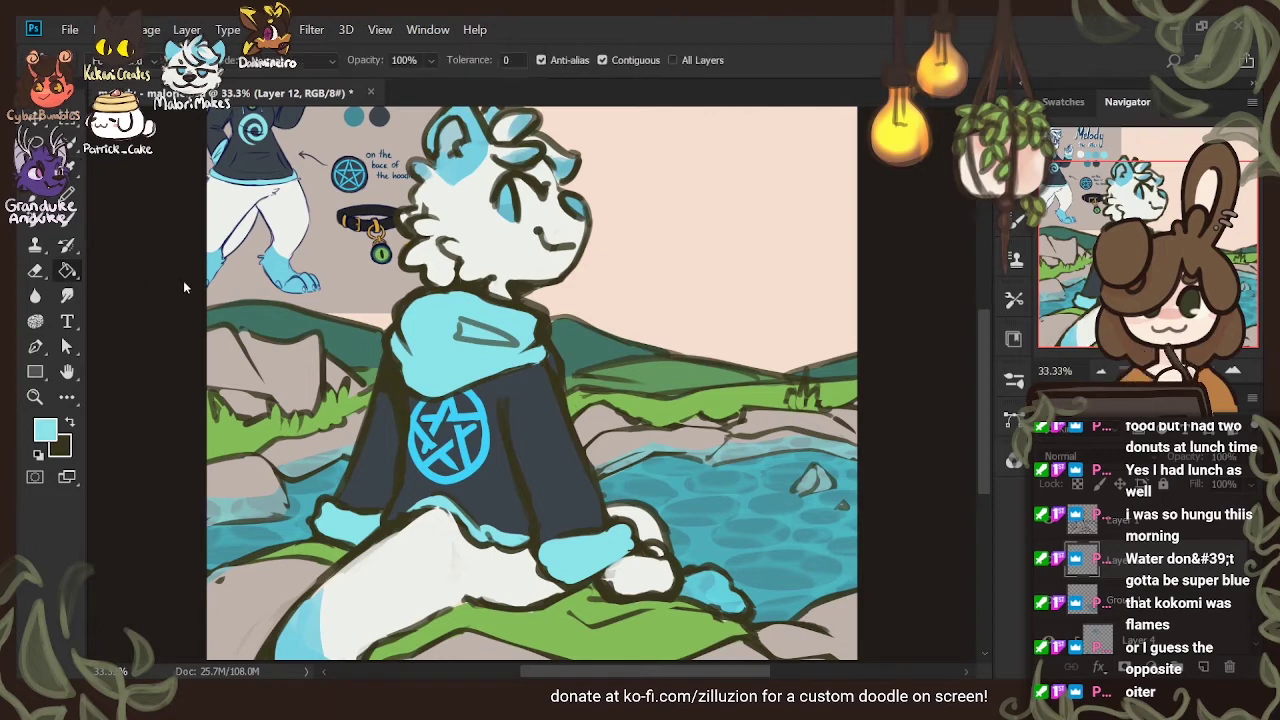
left_click(911, 480)
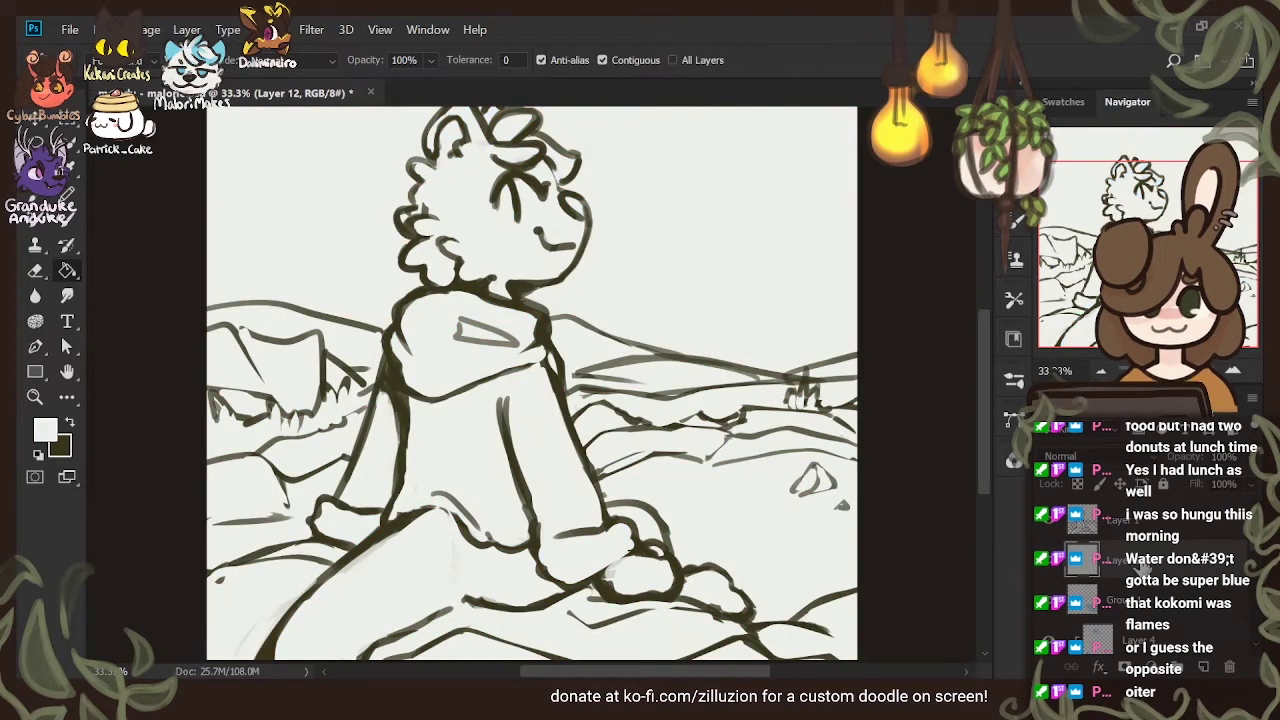
key("ctrl+comma")
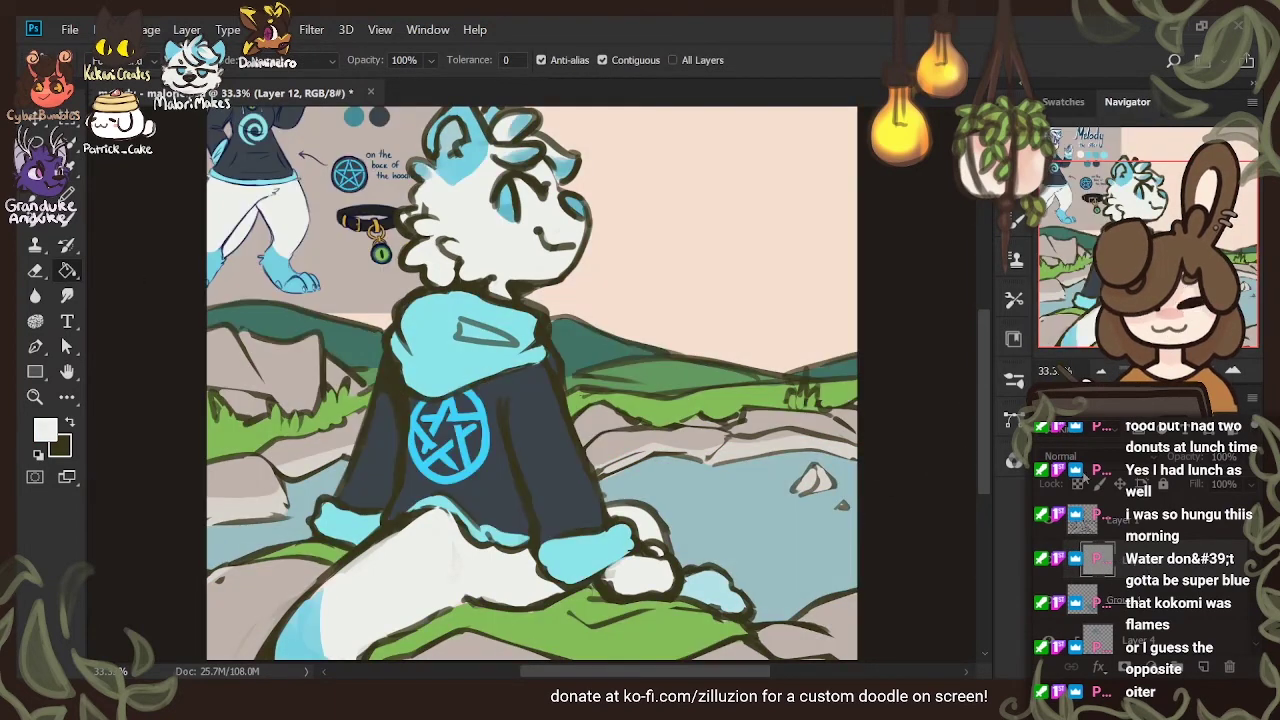
Try Overlay, Soft Light, Vivid Light, Pin Light, Exclusion, Hard Mix, Lighter Color and Linear Burn blending on the clipped off-white layer
left_click(1066, 268)
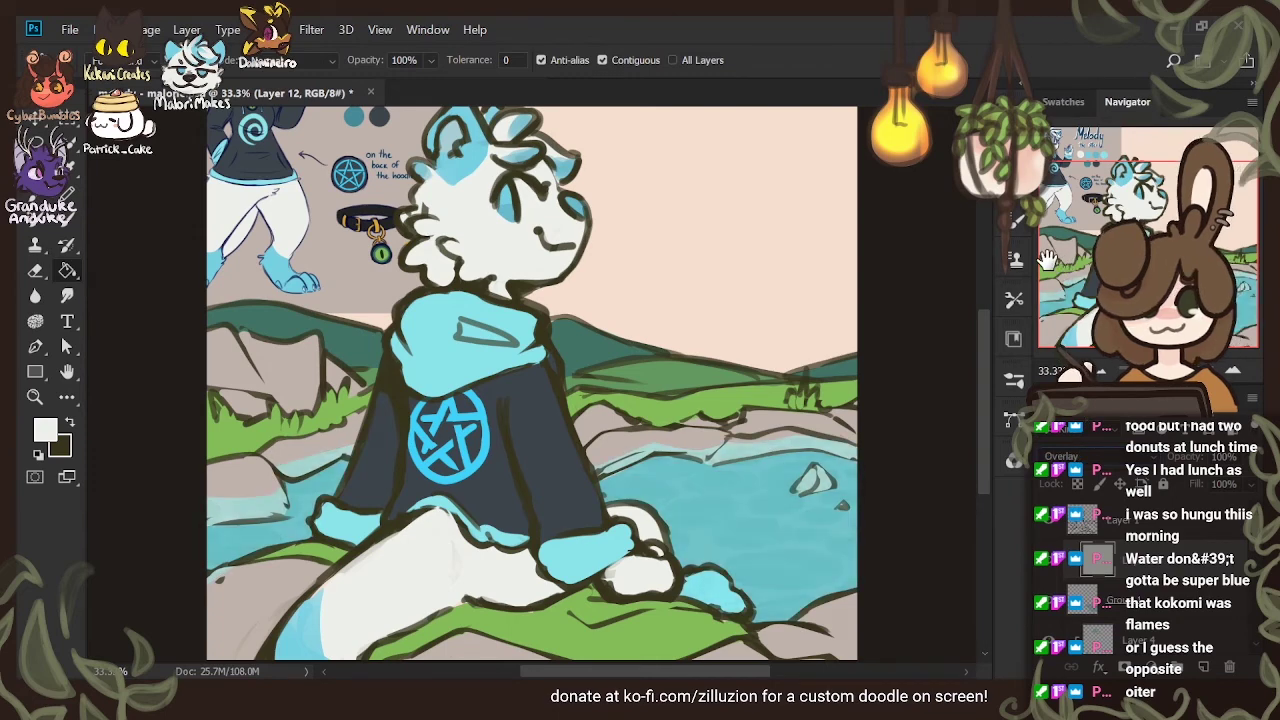
key("alt+shift+f")
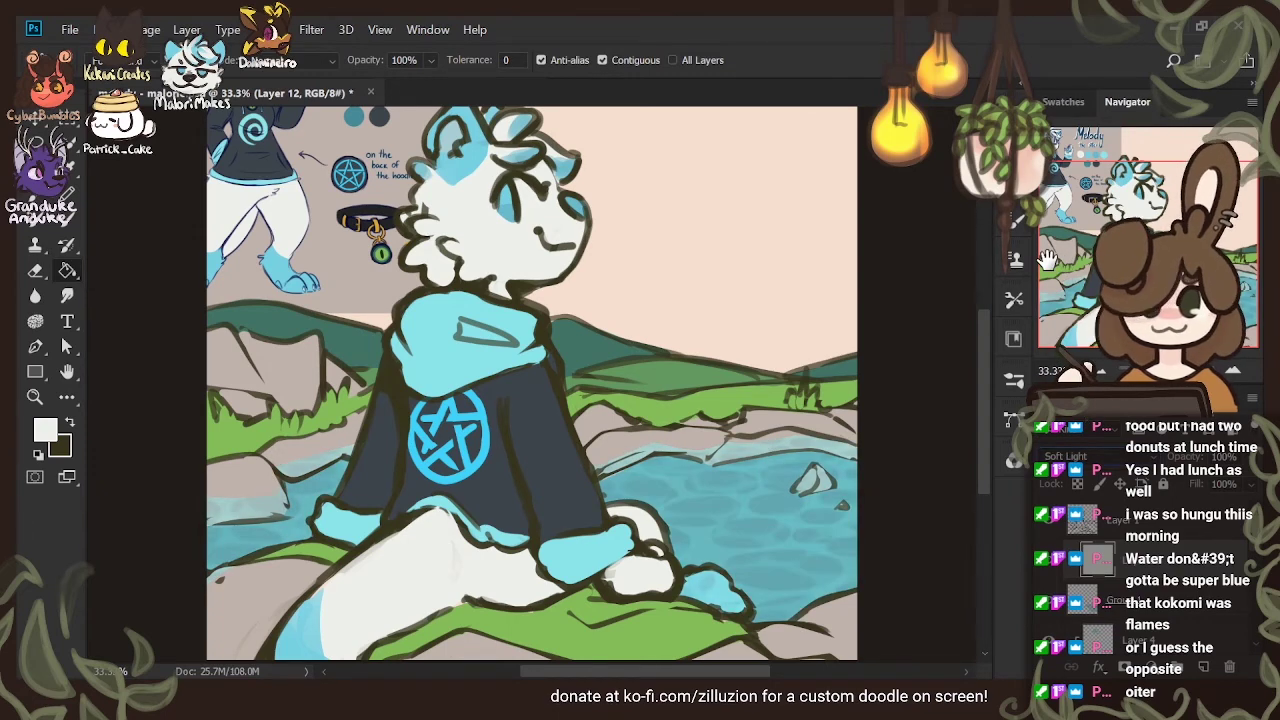
key("alt+shift+h")
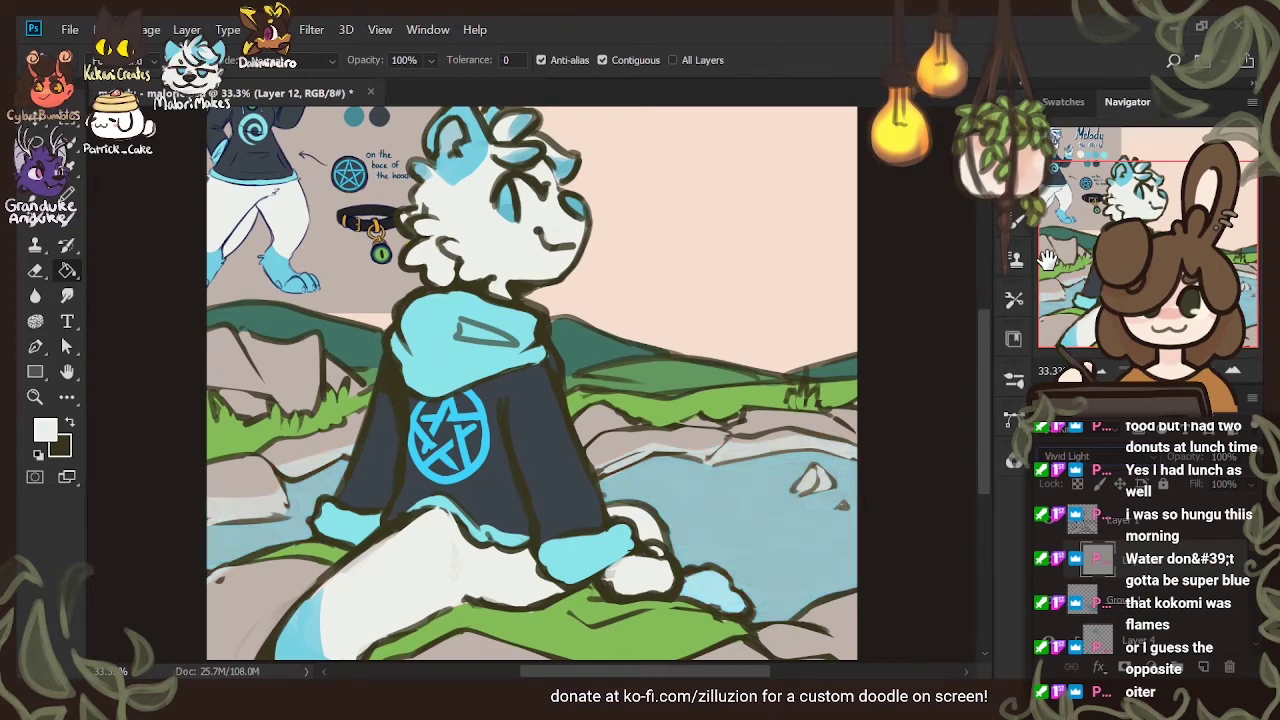
key("alt+shift+z")
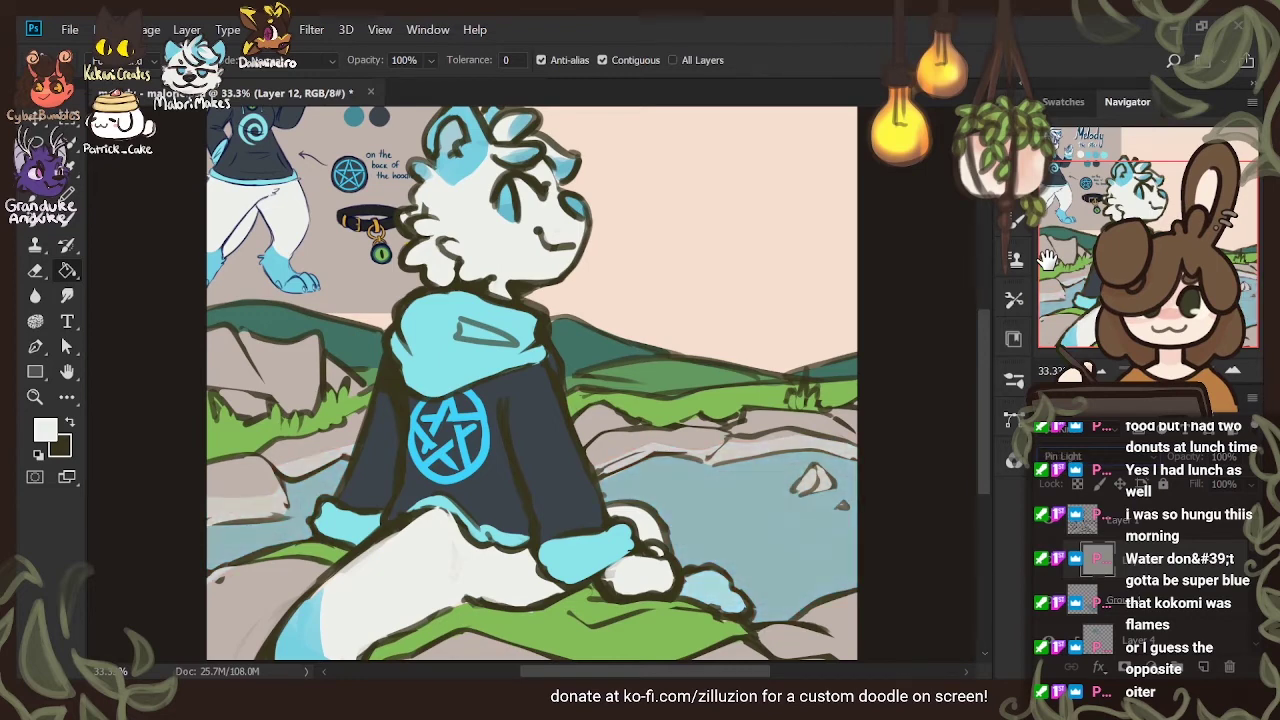
key("Down")
key("Down")
key("Down")
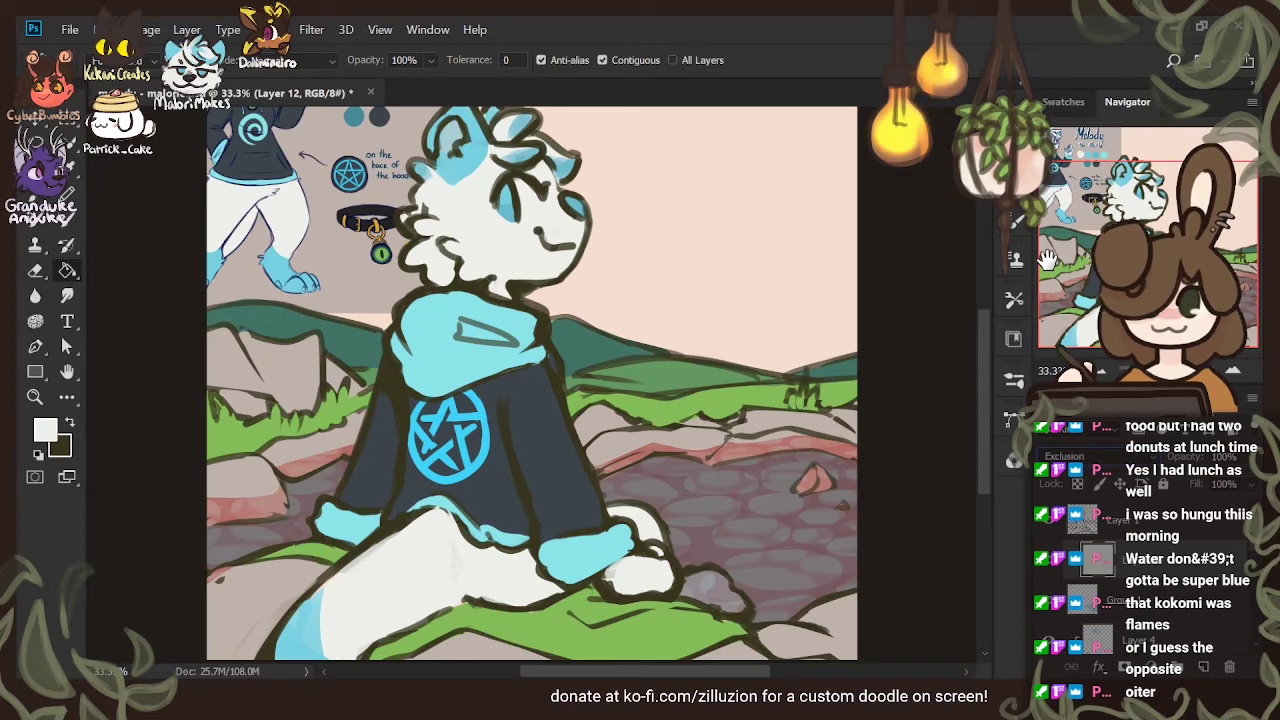
key("alt+shift+e")
key("alt+shift+l")
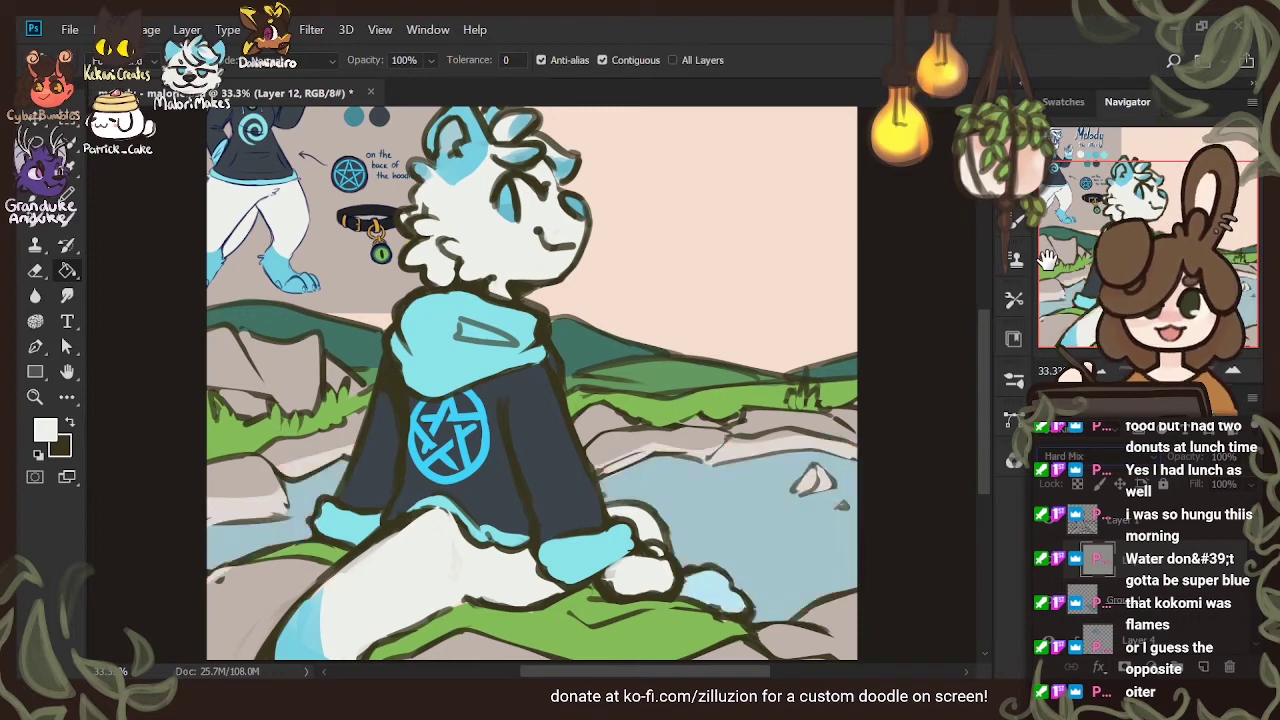
key("Up")
key("Up")
key("Up")
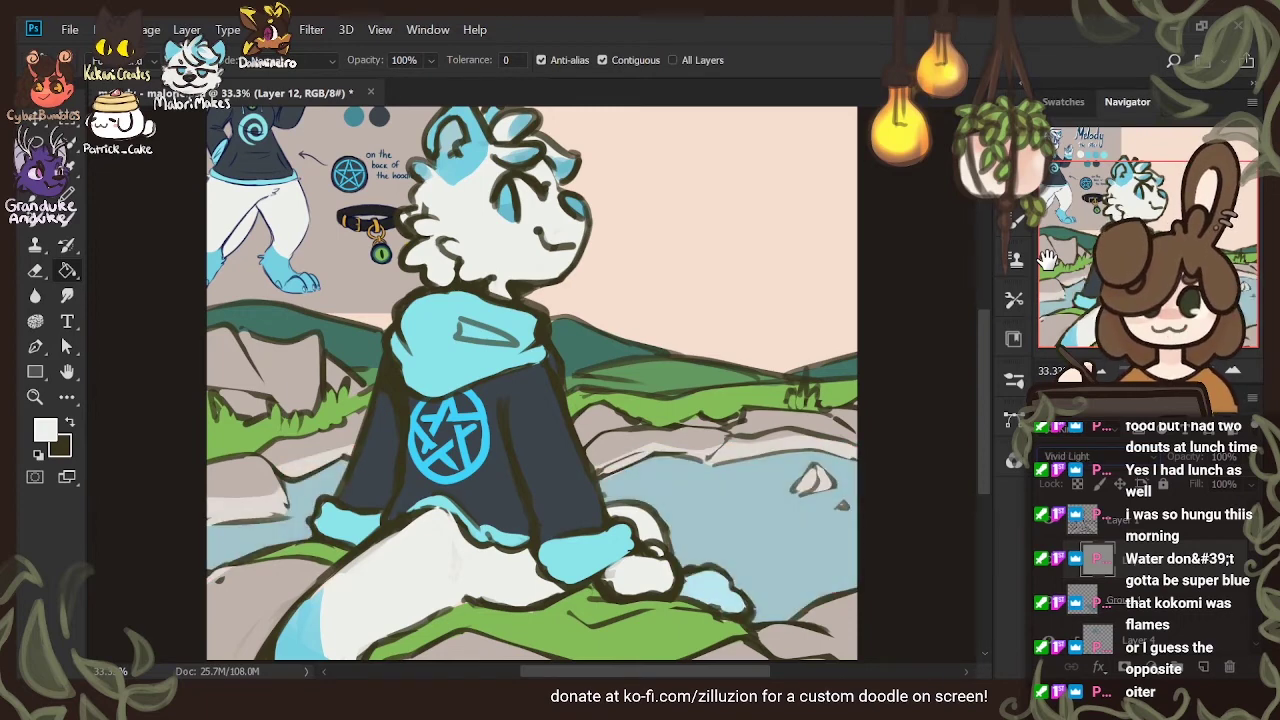
key("alt+shift+o")
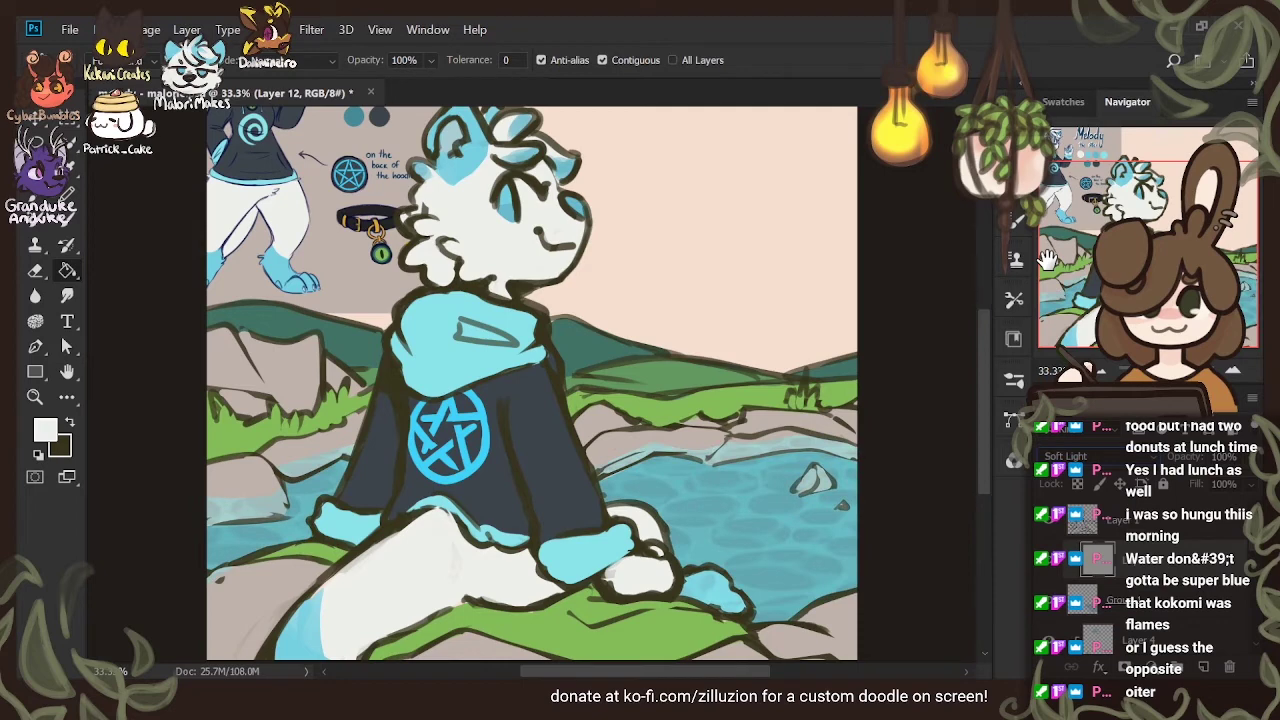
key("alt+shift+o")
key("Up")
key("Up")
key("Up")
key("Up")
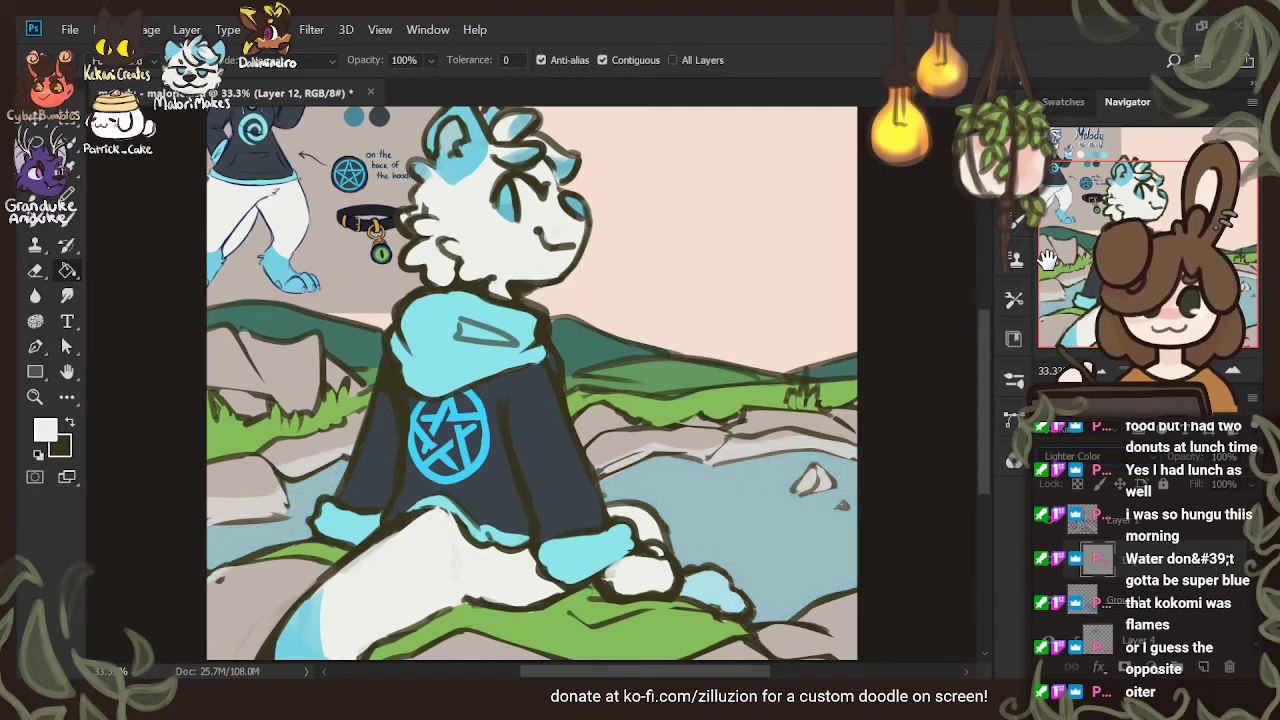
key("shift+minus")
key("shift+minus")
key("shift+minus")
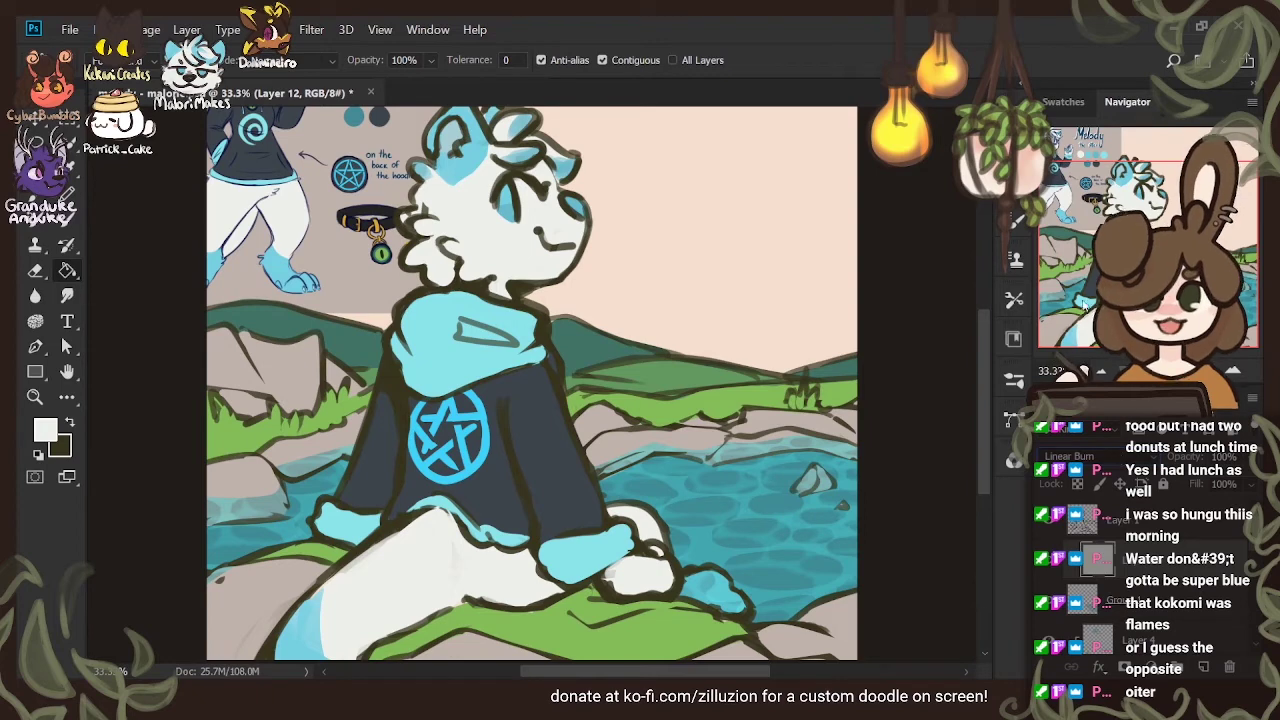
Set the clipped off-white layer's blend mode to Soft Light and compare the water with the layer hidden and shown
key("ctrl+z")
left_click(1048, 564)
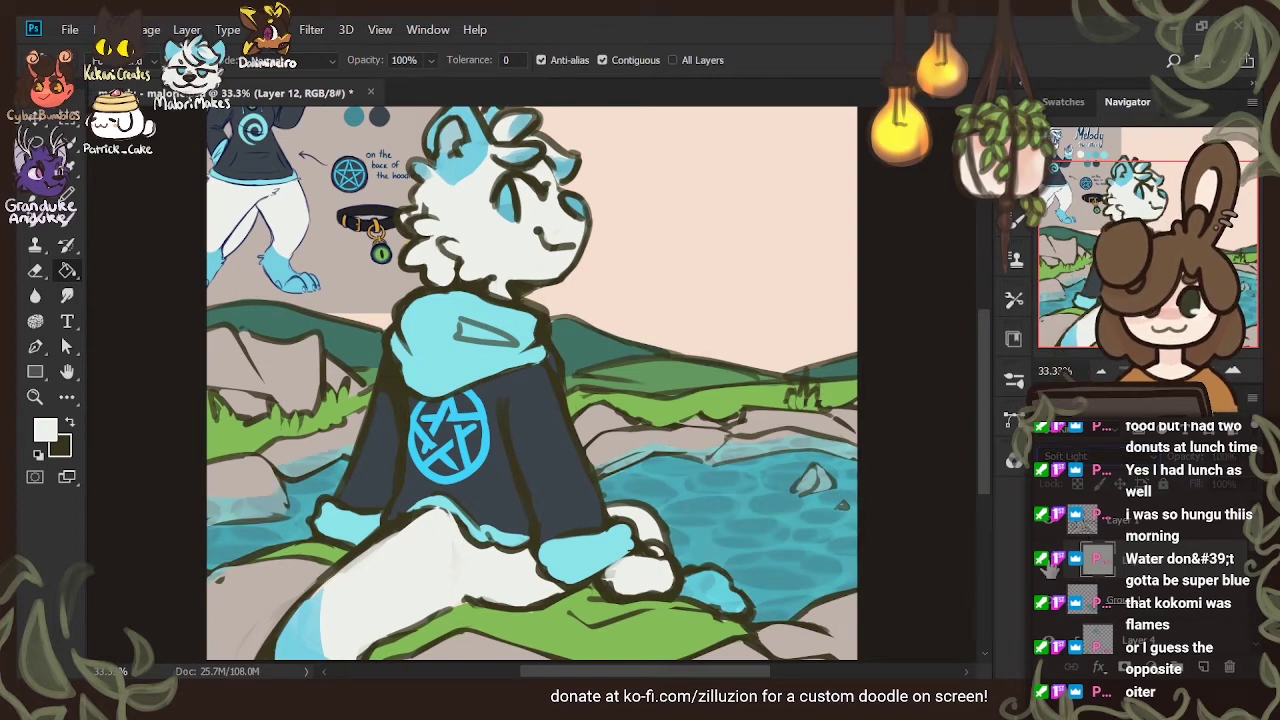
left_click(1048, 564)
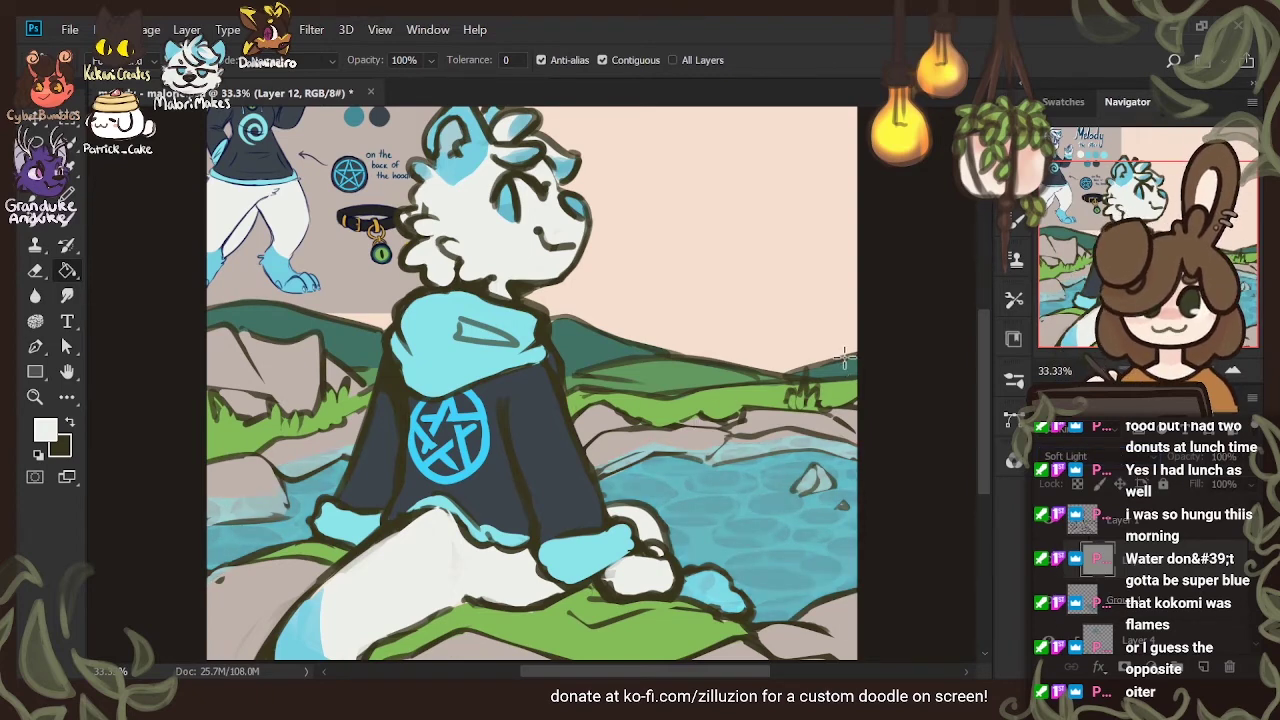
Compare the picture with the flat colour layer beneath the water hidden and shown, and hide the Melody reference sheet
key("ctrl+minus")
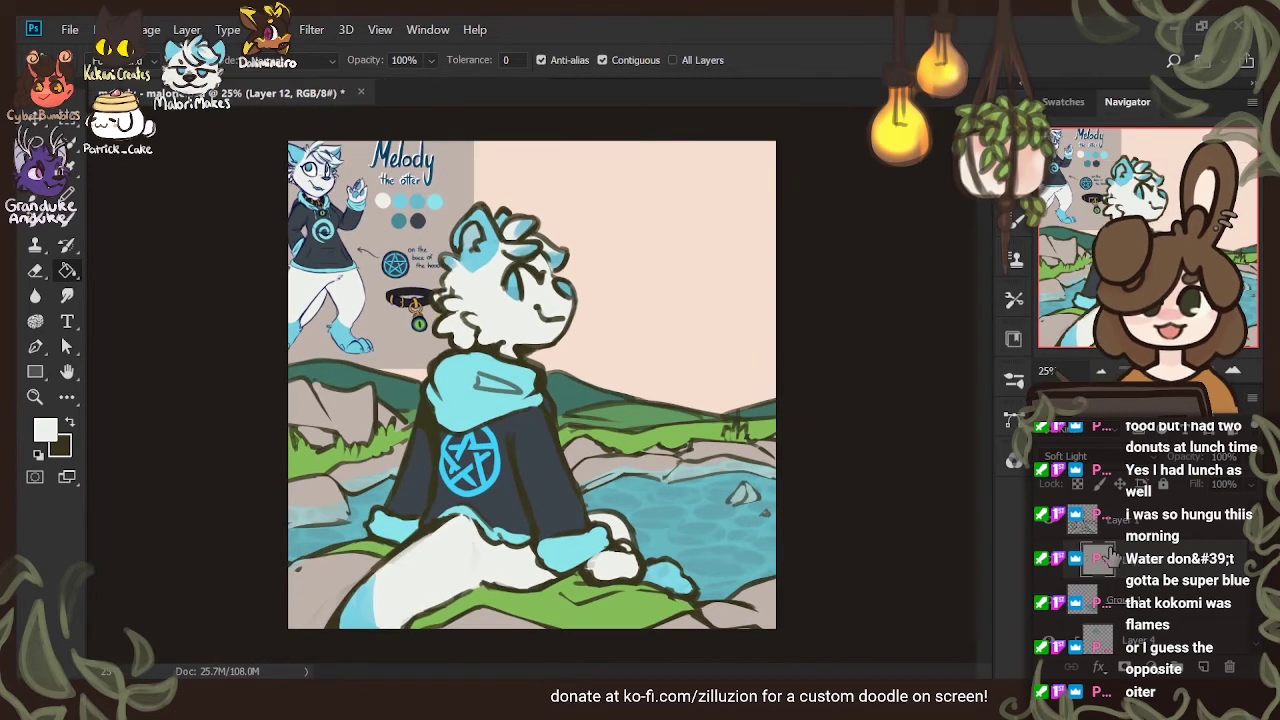
scroll(1092, 573, "down", 2)
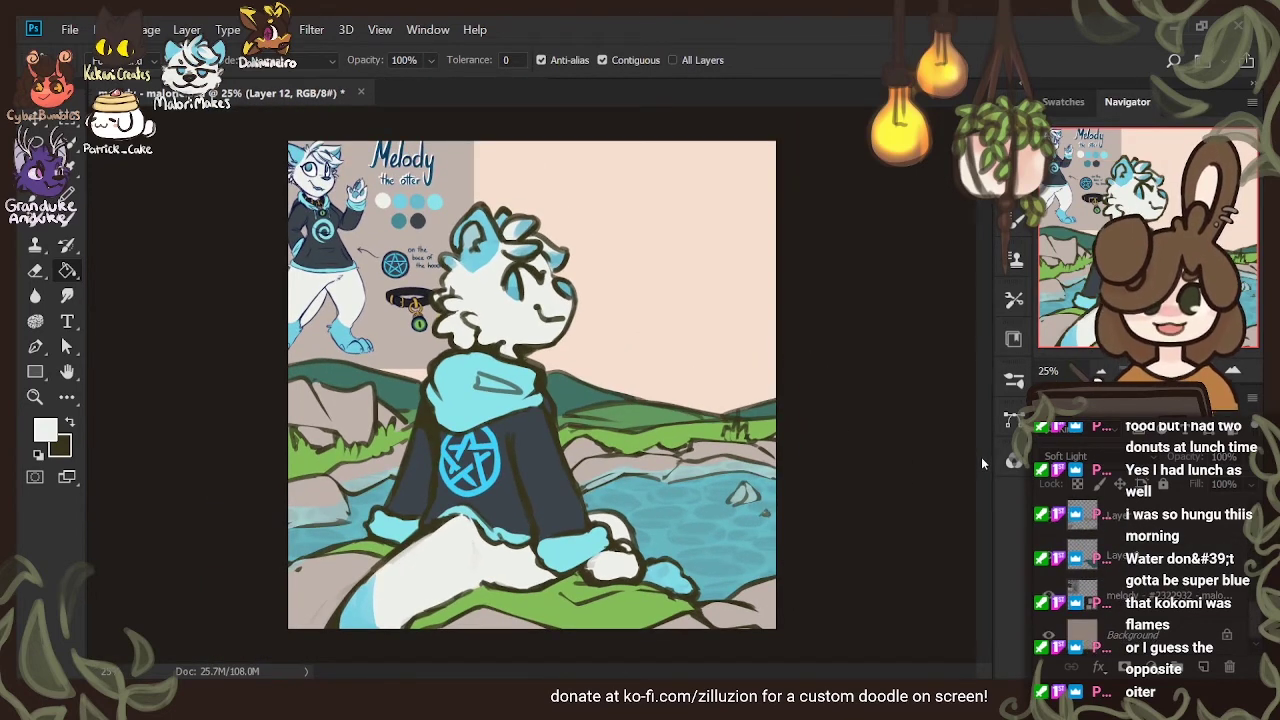
left_click(1047, 557)
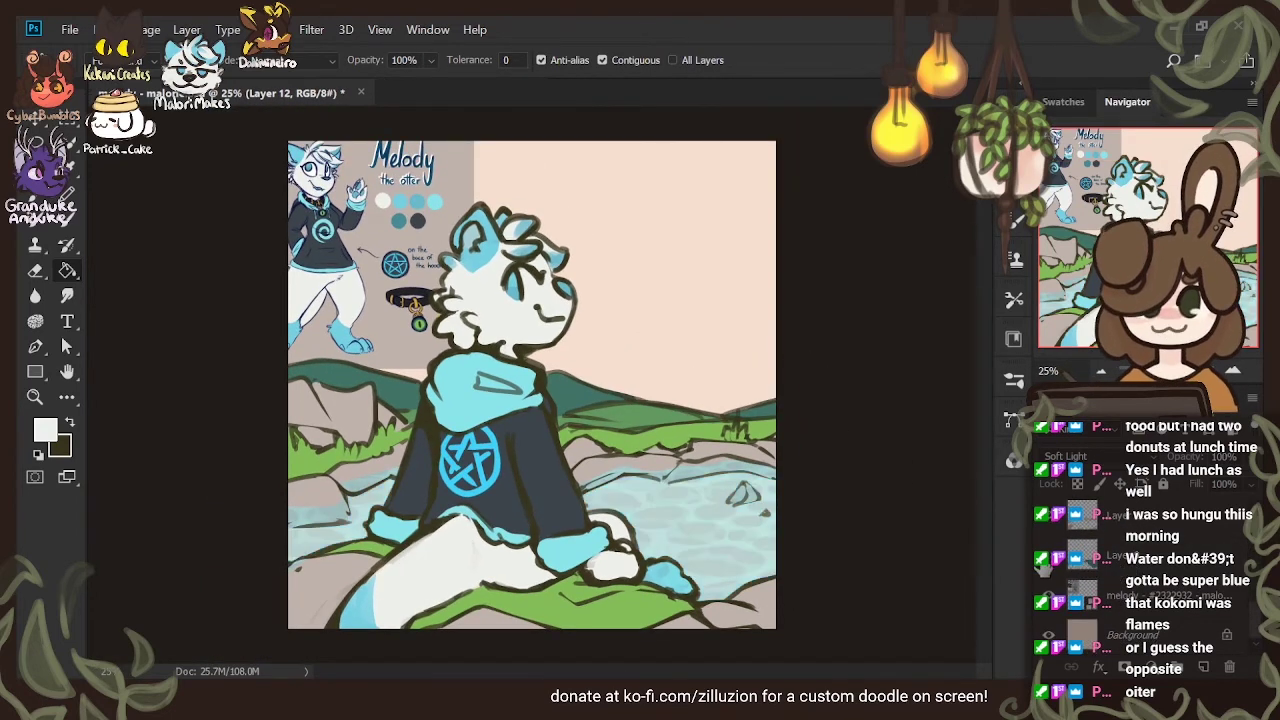
left_click(1047, 557)
left_click(1048, 599)
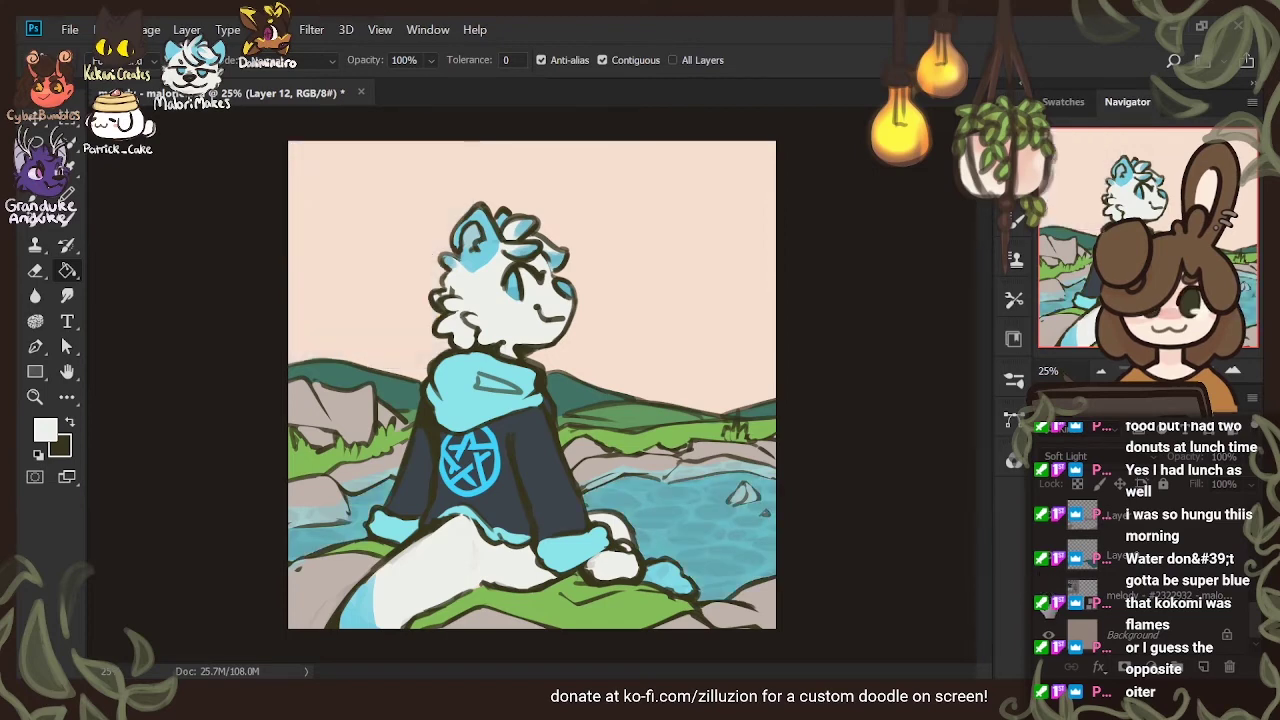
Add a new layer directly above the Background and fill it with pale grey-blue for the sky
left_click(1160, 600)
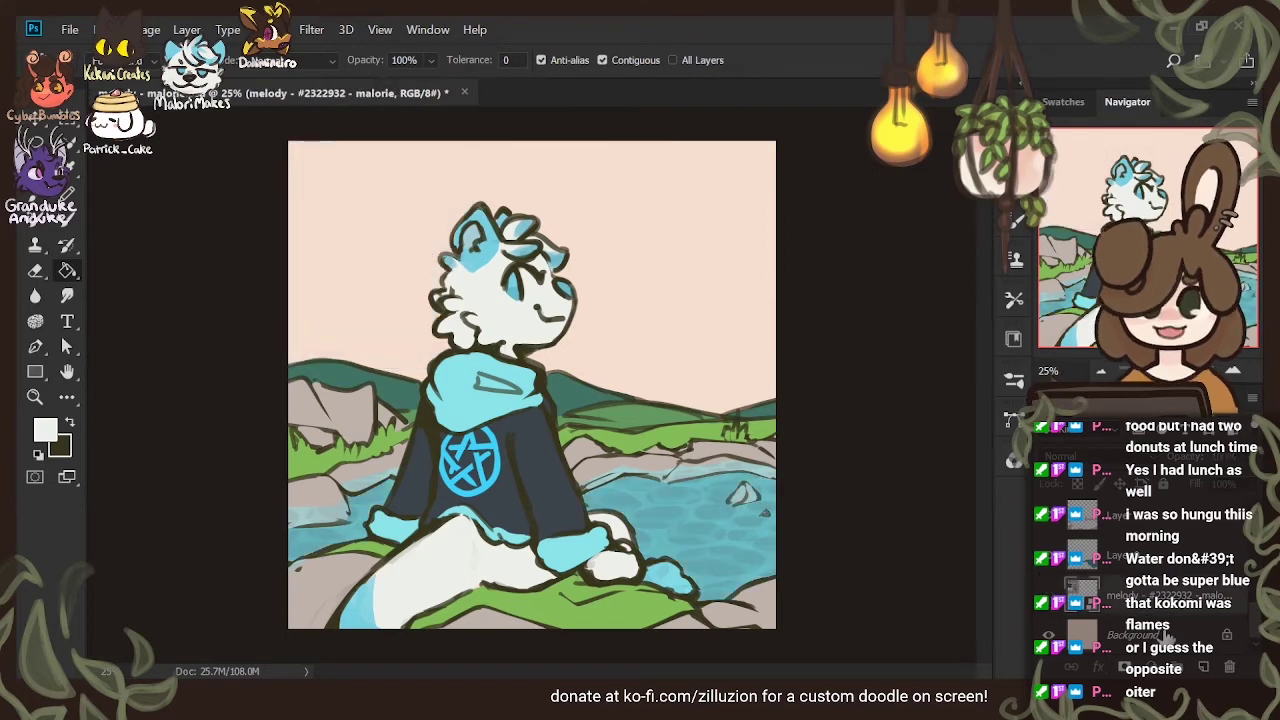
left_click(1170, 635)
left_click(1201, 669)
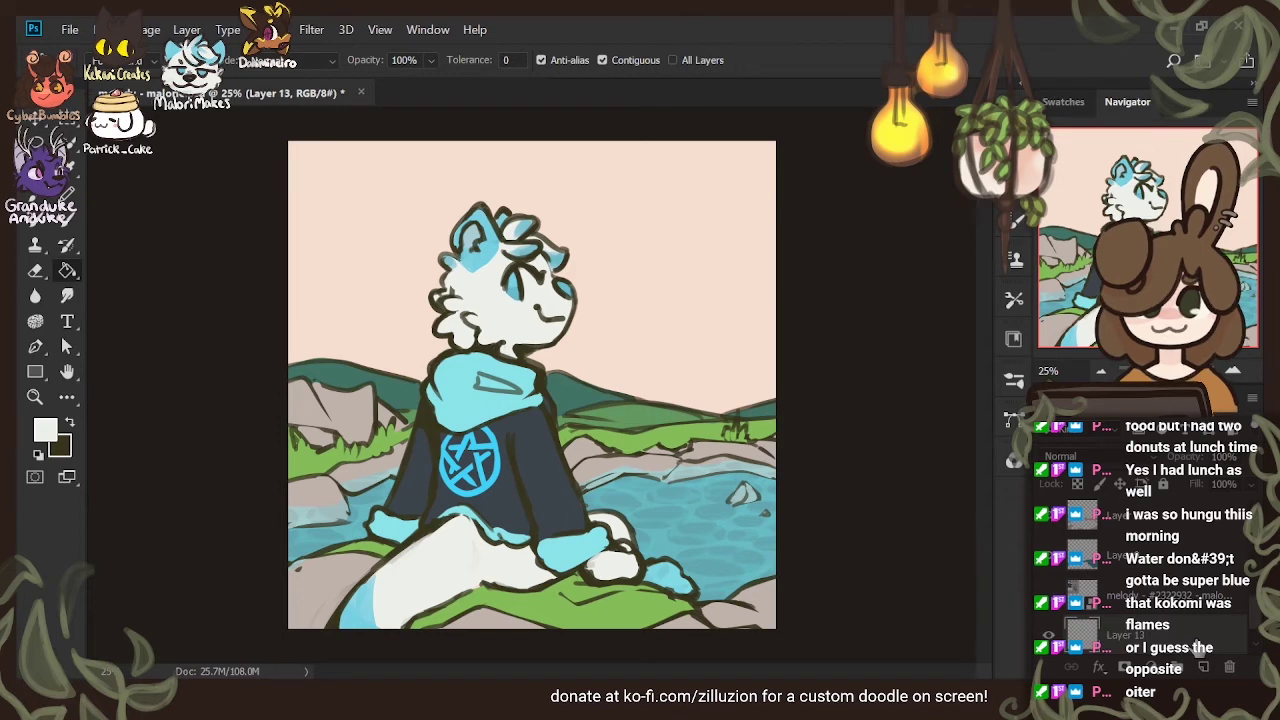
key("i")
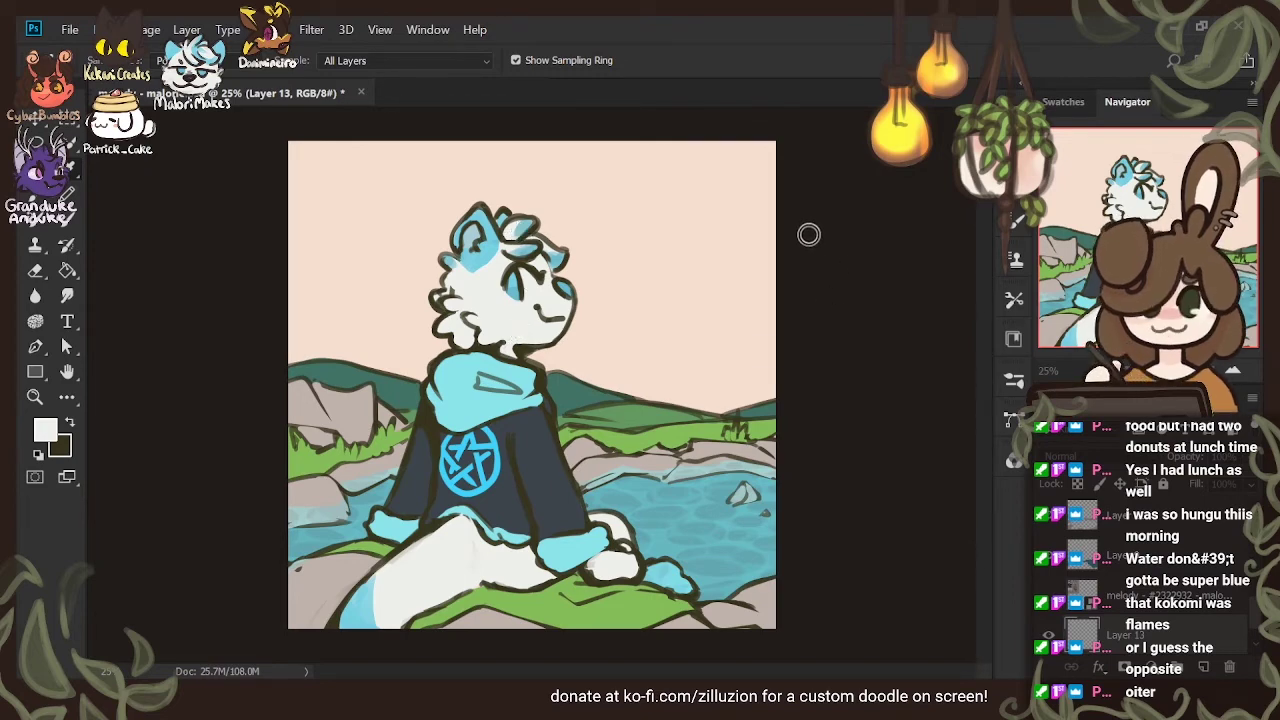
left_click(1173, 215)
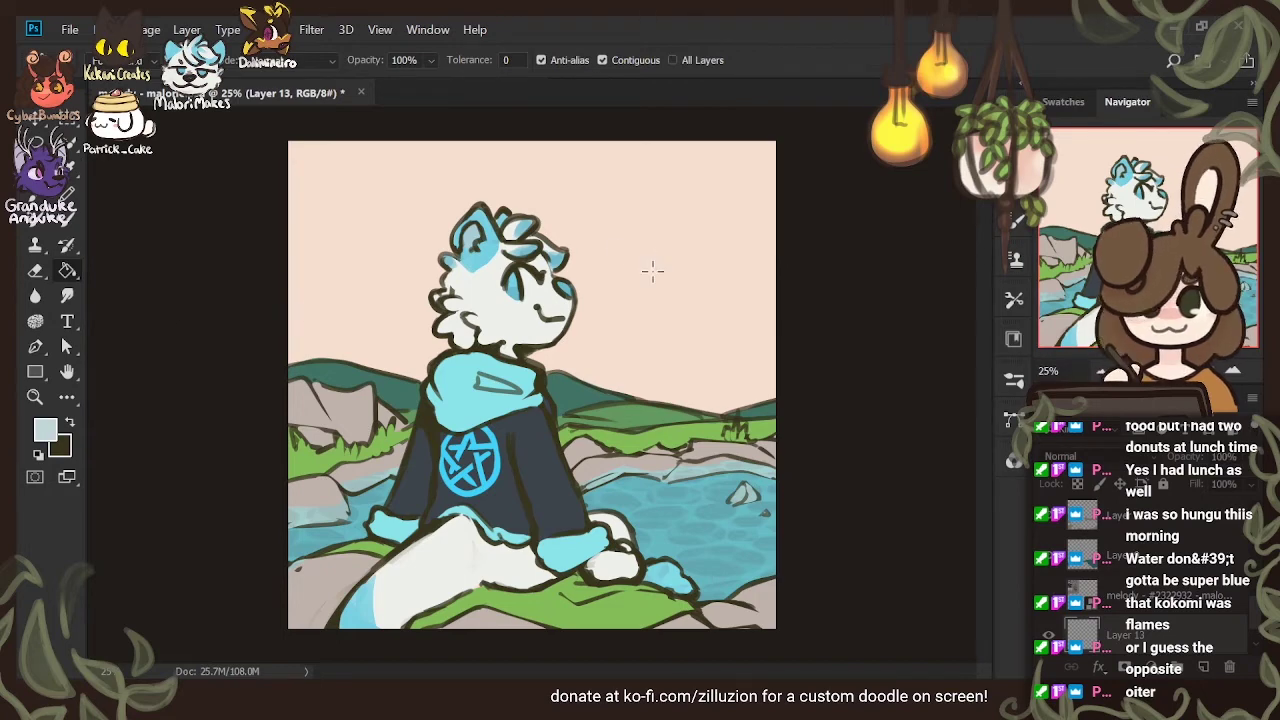
left_click(402, 522)
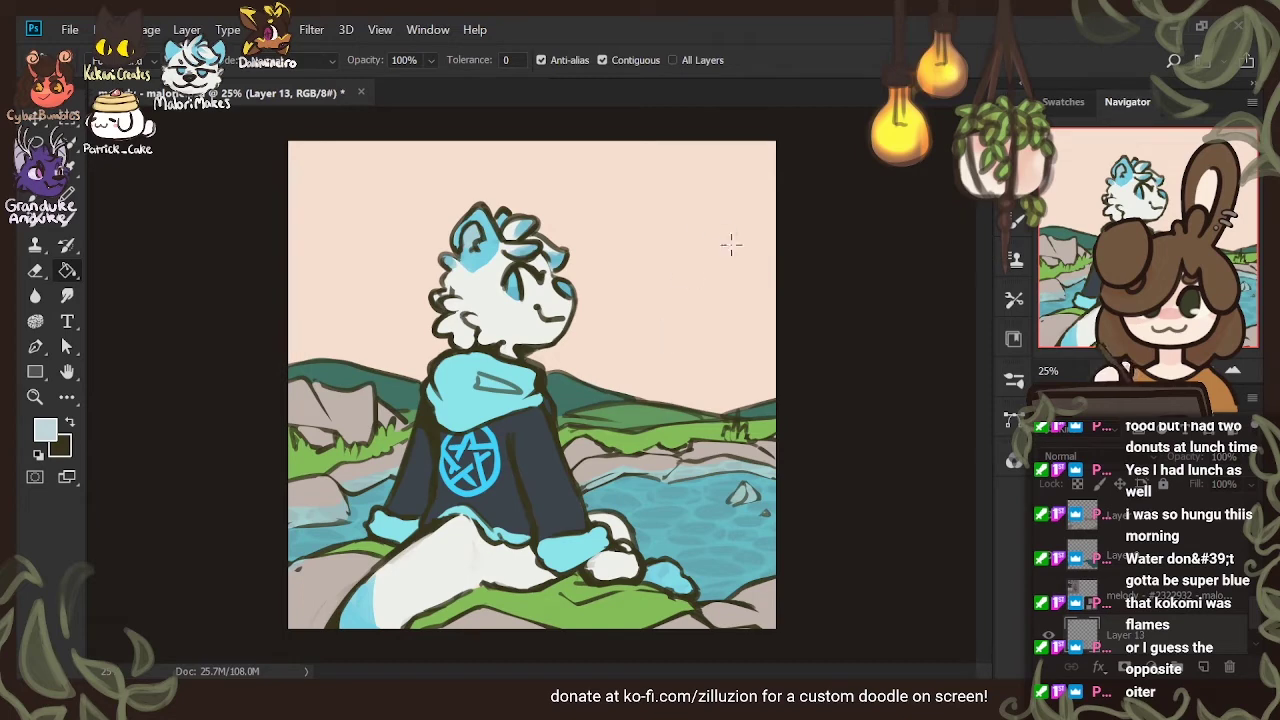
left_click(659, 280)
Erase cloud shapes and horizon streaks out of the blue sky to the right of the otter, exposing the peach background
left_click(38, 272)
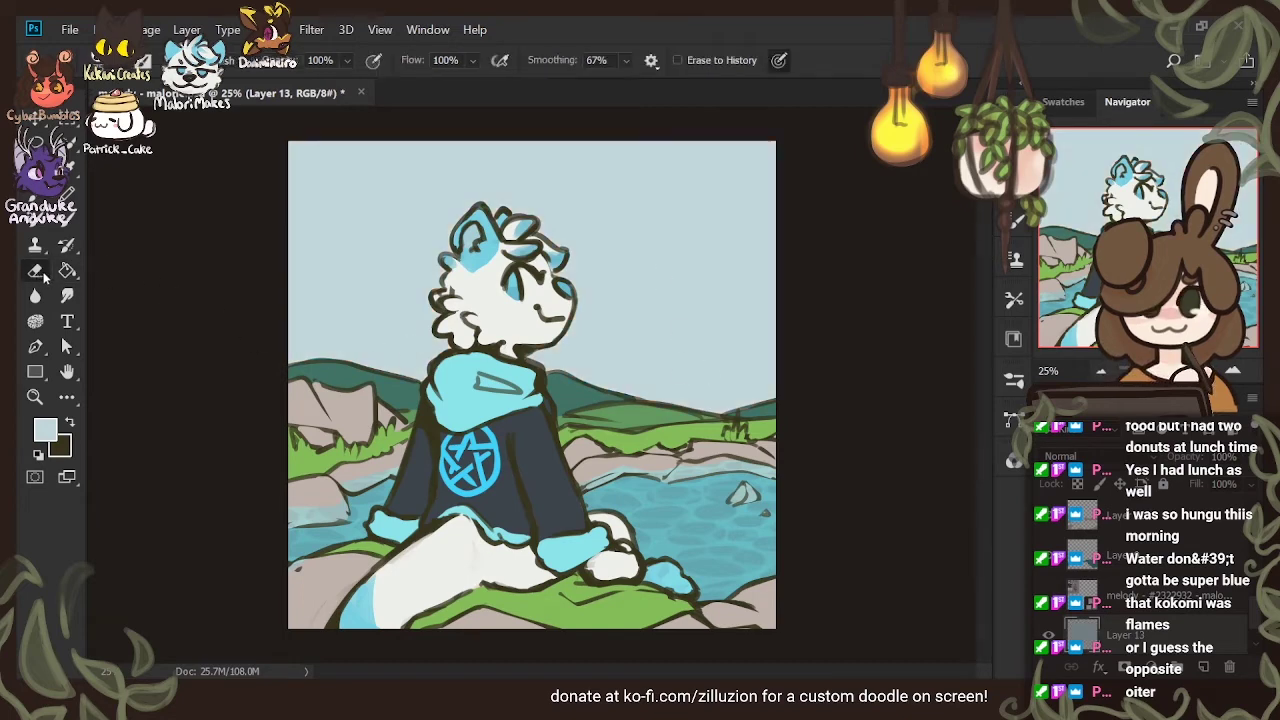
left_click_drag(663, 271, 695, 270)
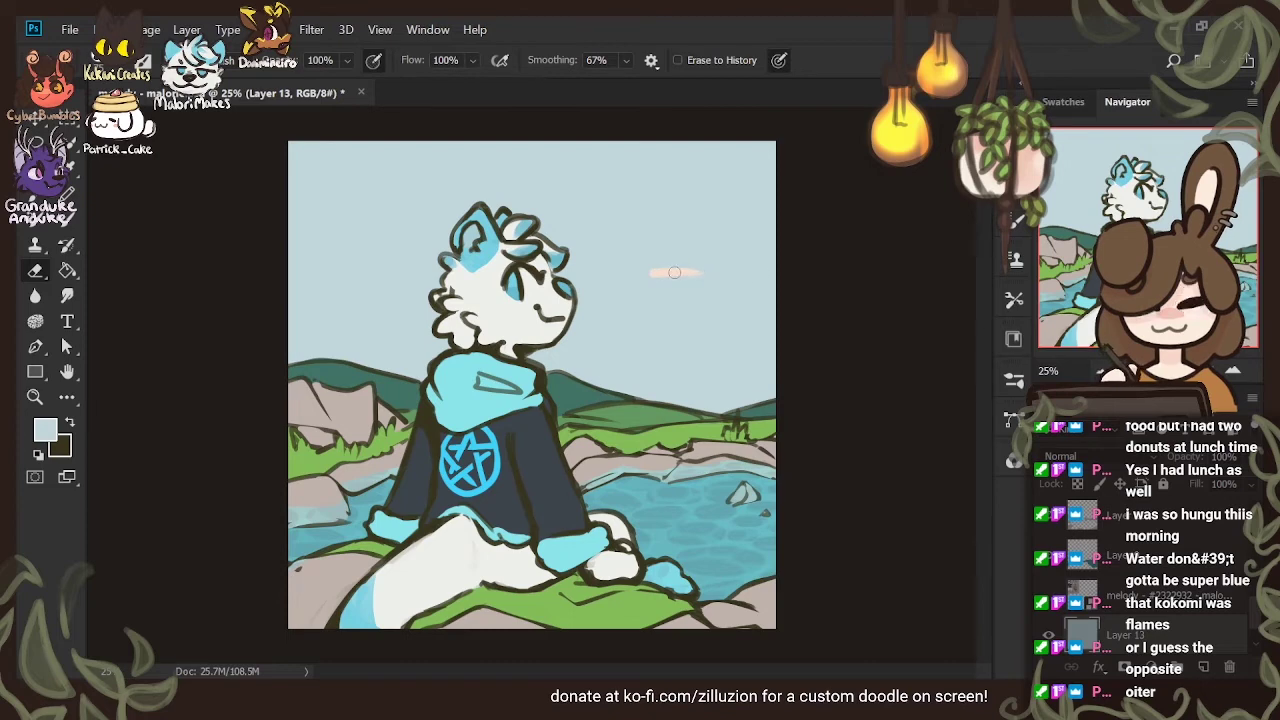
mouse_move(704, 267)
left_mouse_down()
mouse_move(661, 274)
mouse_move(700, 279)
mouse_move(659, 273)
mouse_move(785, 274)
left_mouse_up()
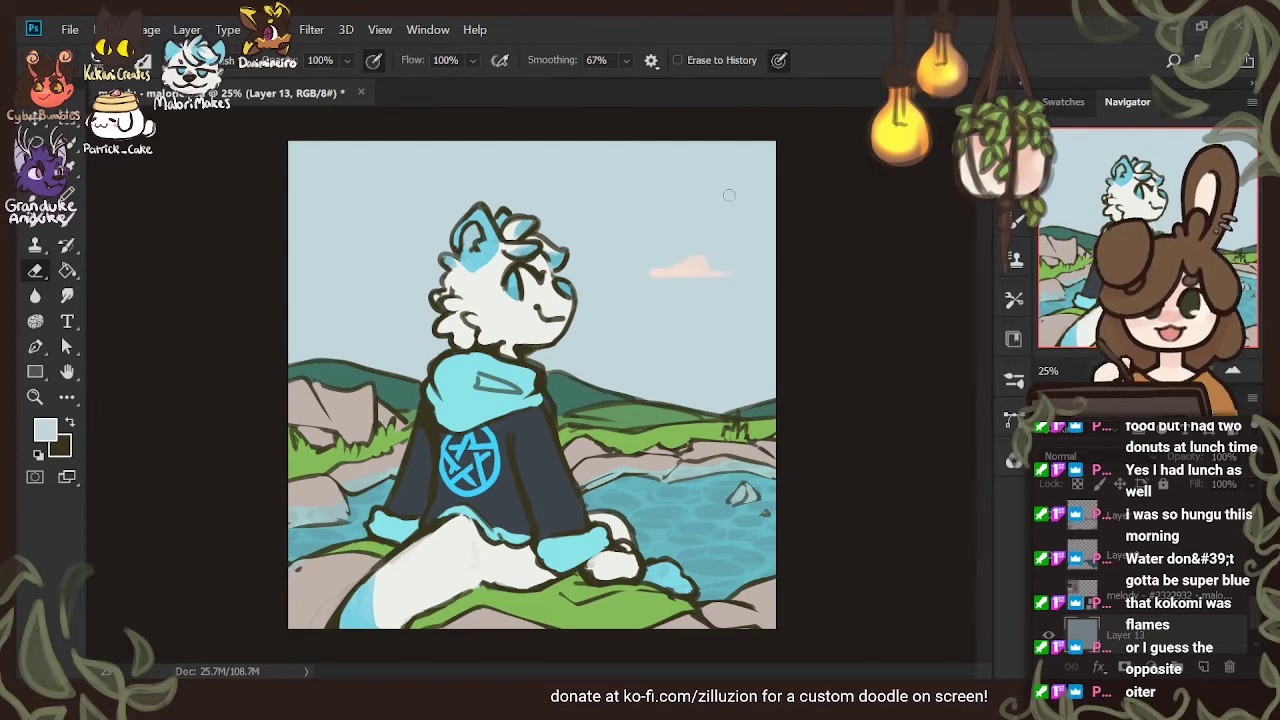
mouse_move(637, 183)
left_mouse_down()
mouse_move(589, 203)
mouse_move(691, 201)
mouse_move(628, 188)
mouse_move(638, 191)
mouse_move(615, 193)
mouse_move(613, 216)
mouse_move(570, 204)
mouse_move(652, 203)
left_mouse_up()
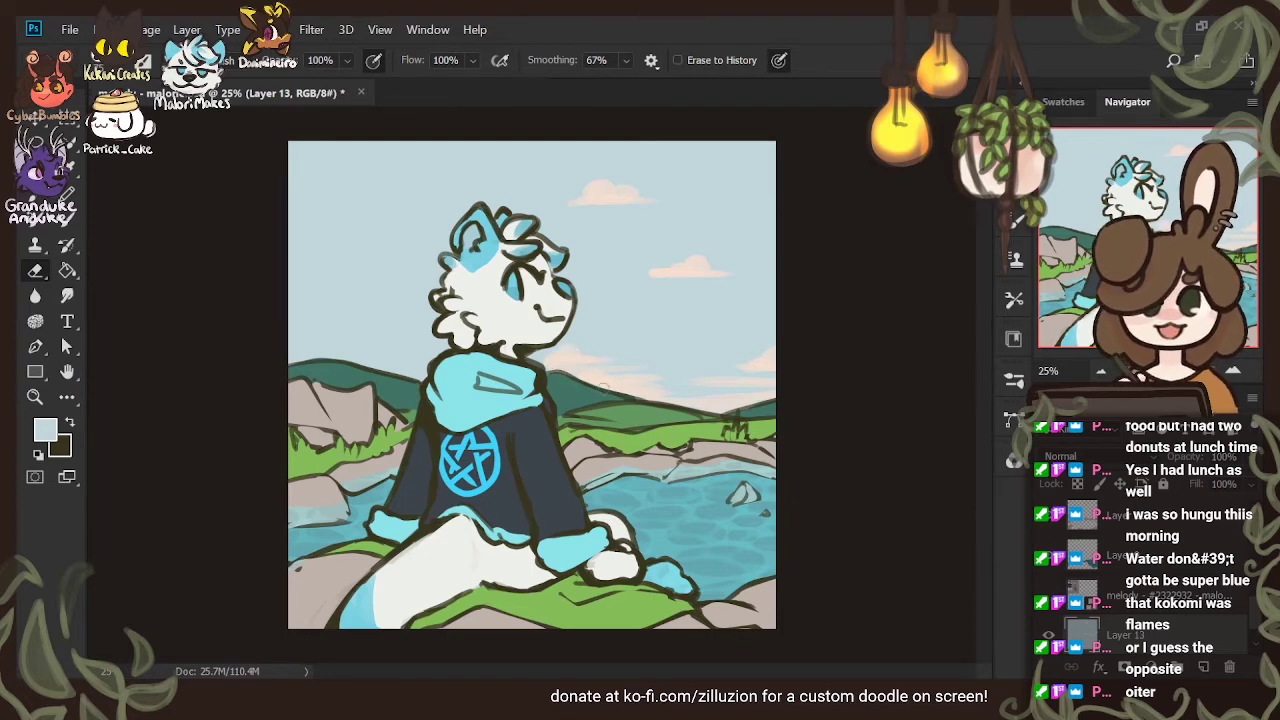
mouse_move(684, 336)
left_mouse_down()
mouse_move(781, 336)
mouse_move(684, 337)
left_mouse_up()
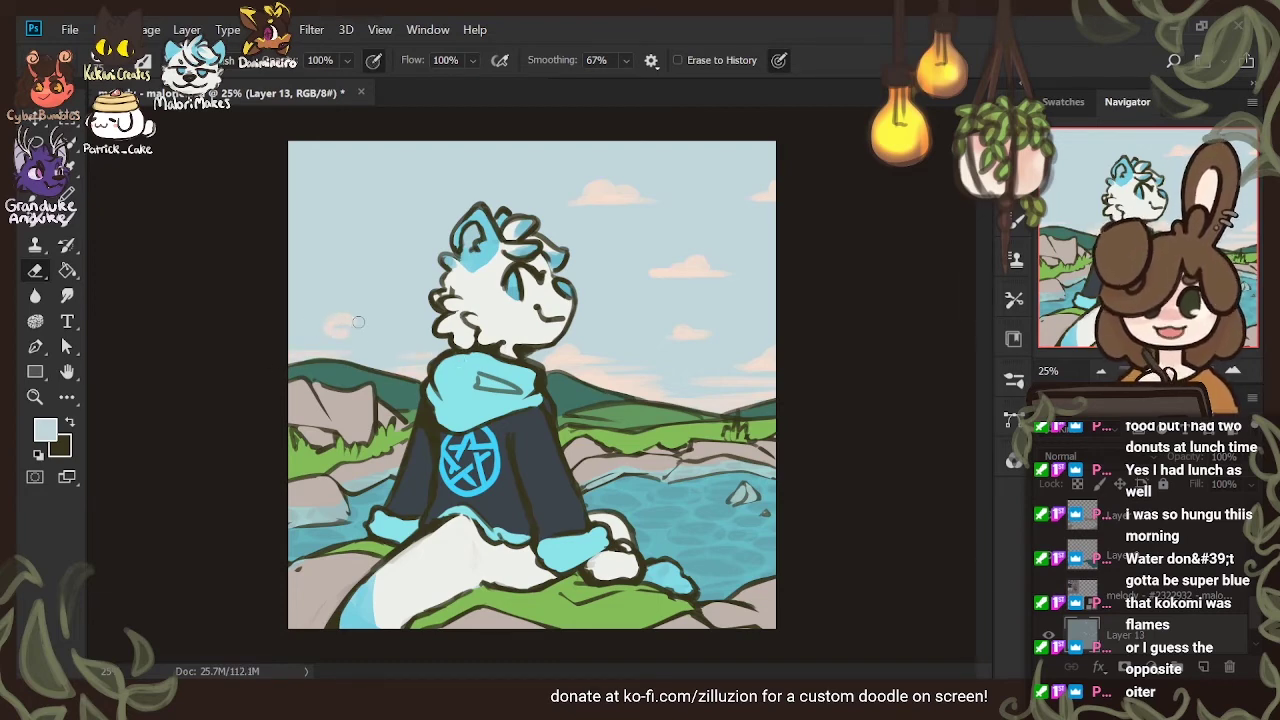
Erase more peach clouds to the left of the otter and softly fade several clouds with the pale blue sky colour
mouse_move(326, 331)
left_mouse_down()
mouse_move(426, 337)
mouse_move(329, 337)
left_mouse_up()
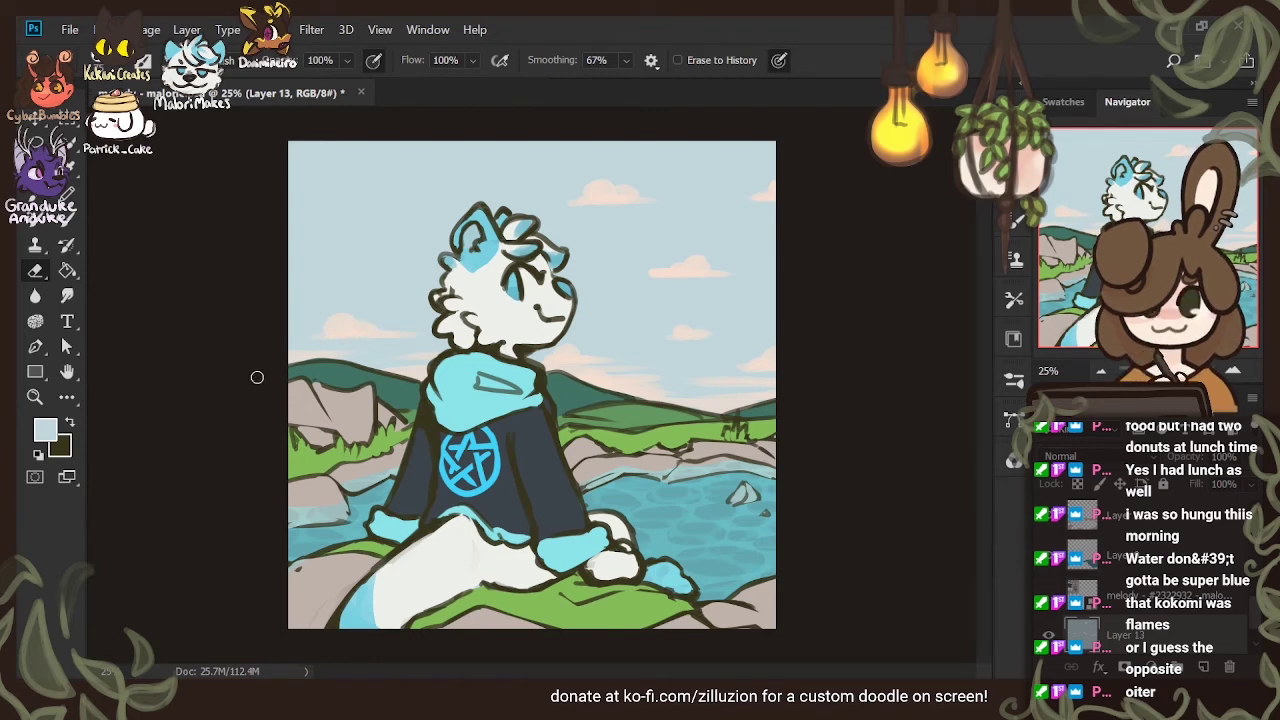
mouse_move(330, 238)
left_mouse_down()
mouse_move(337, 213)
mouse_move(313, 229)
mouse_move(352, 231)
left_mouse_up()
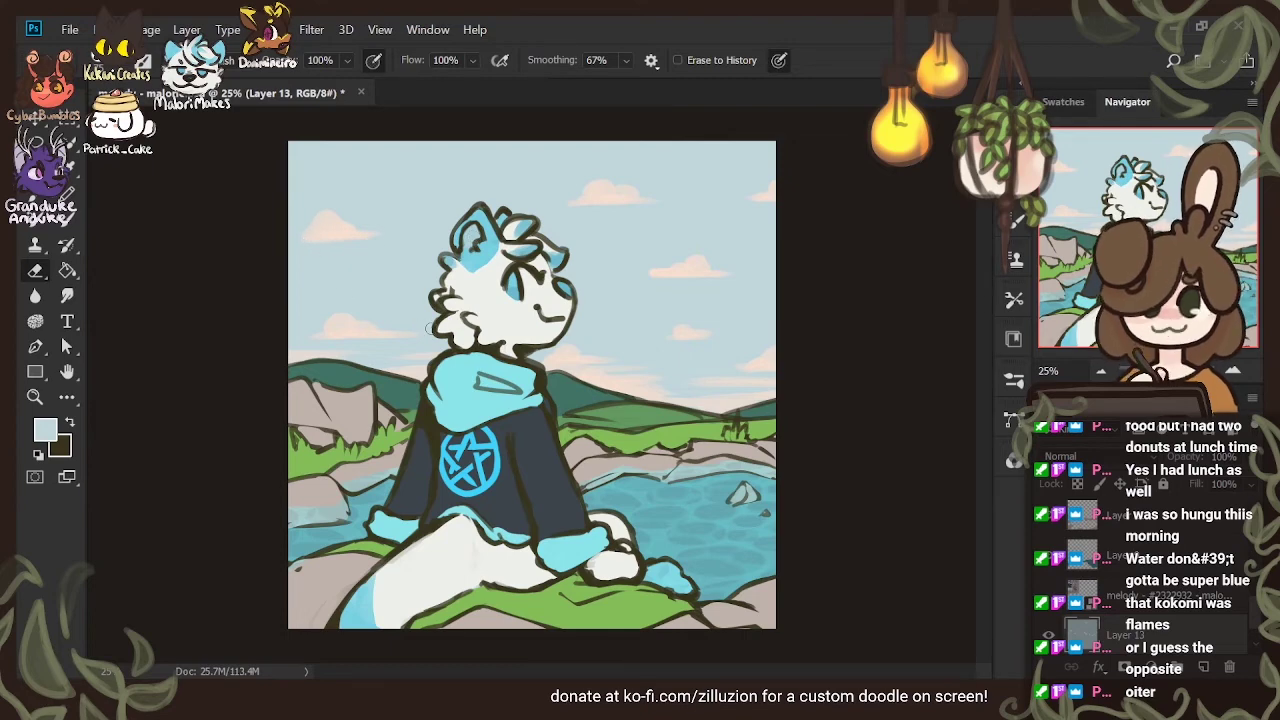
mouse_move(425, 157)
left_mouse_down()
mouse_move(507, 175)
mouse_move(398, 173)
left_mouse_up()
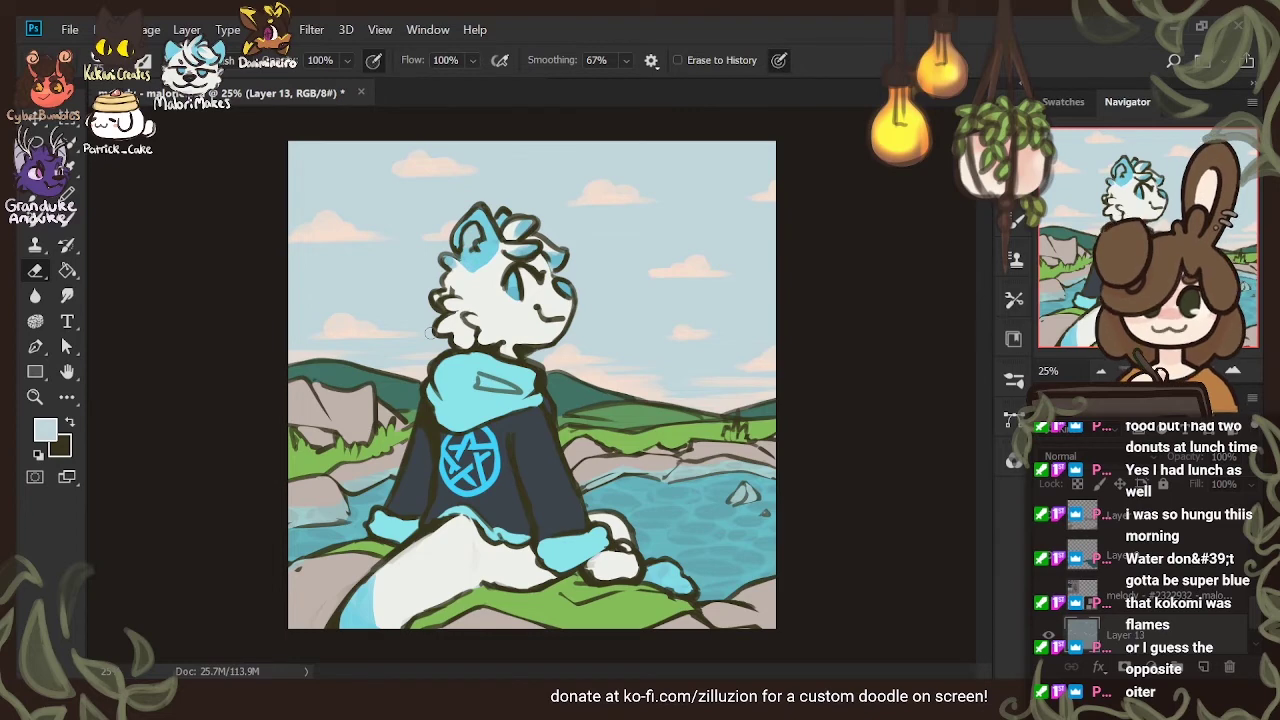
key("b")
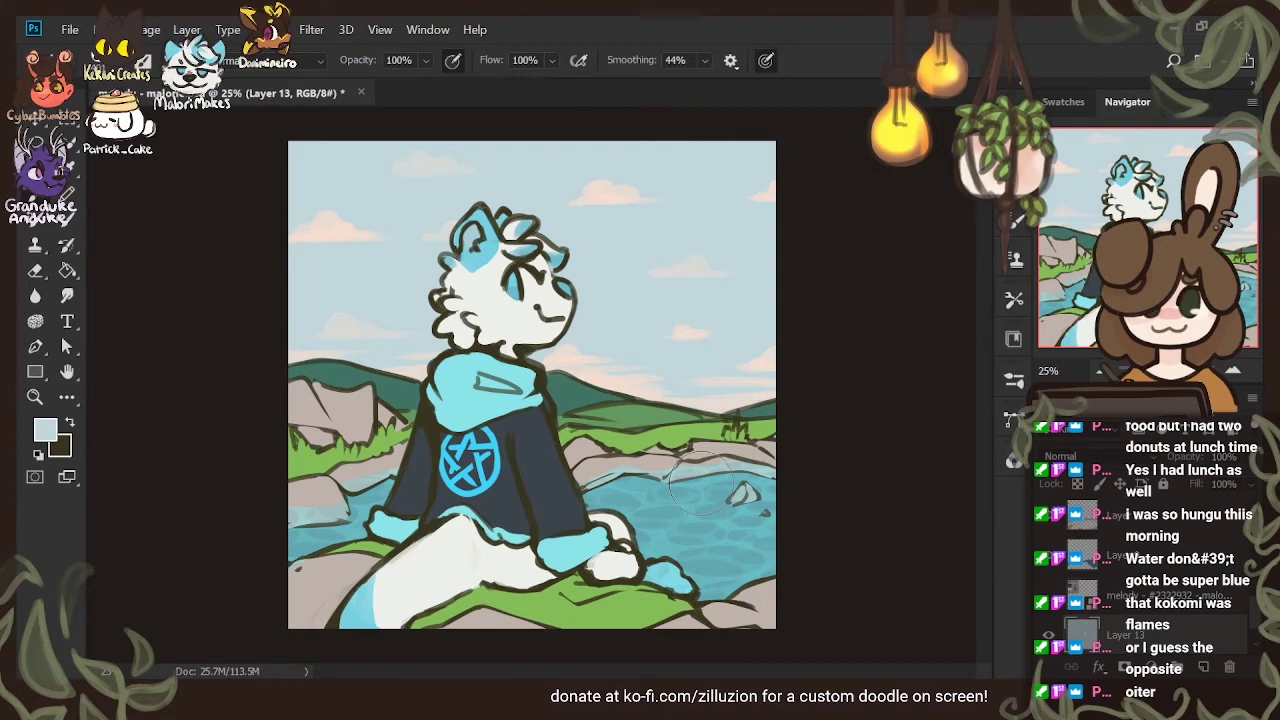
Add a layer clipped to the sky and softly brush aqua blue over the lower sky, fading it out upward
left_click(1203, 667)
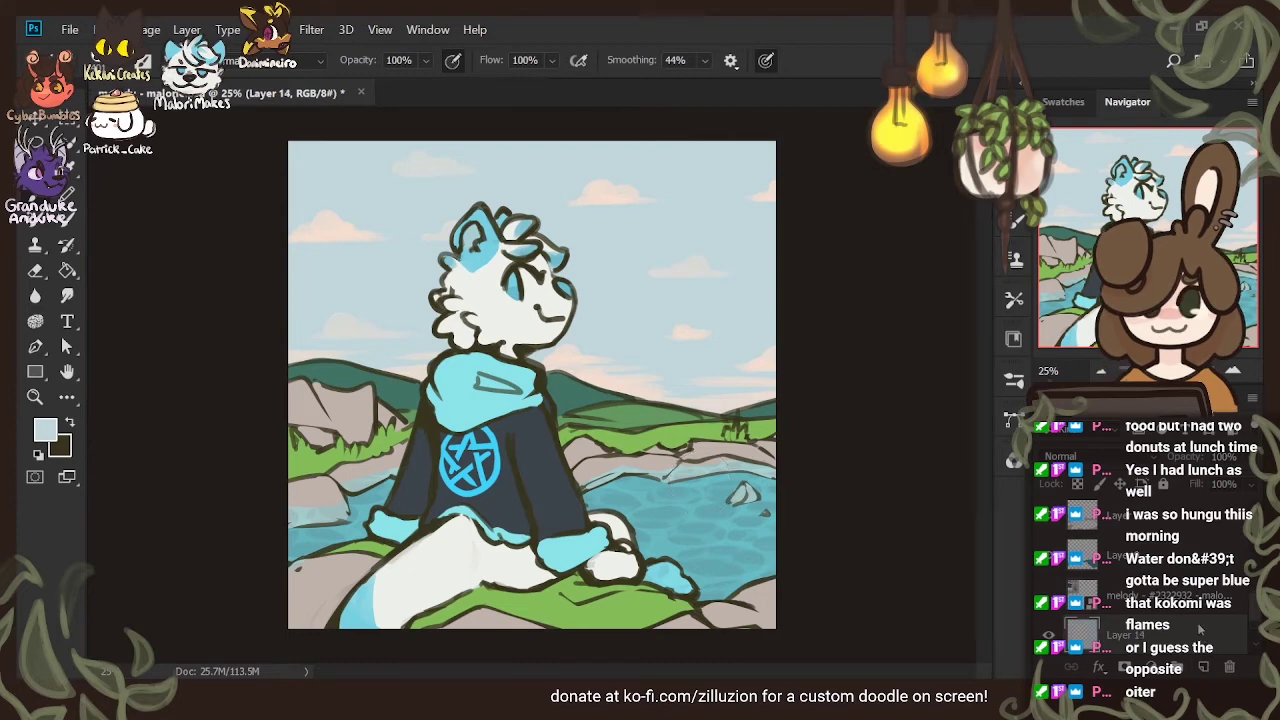
key("i")
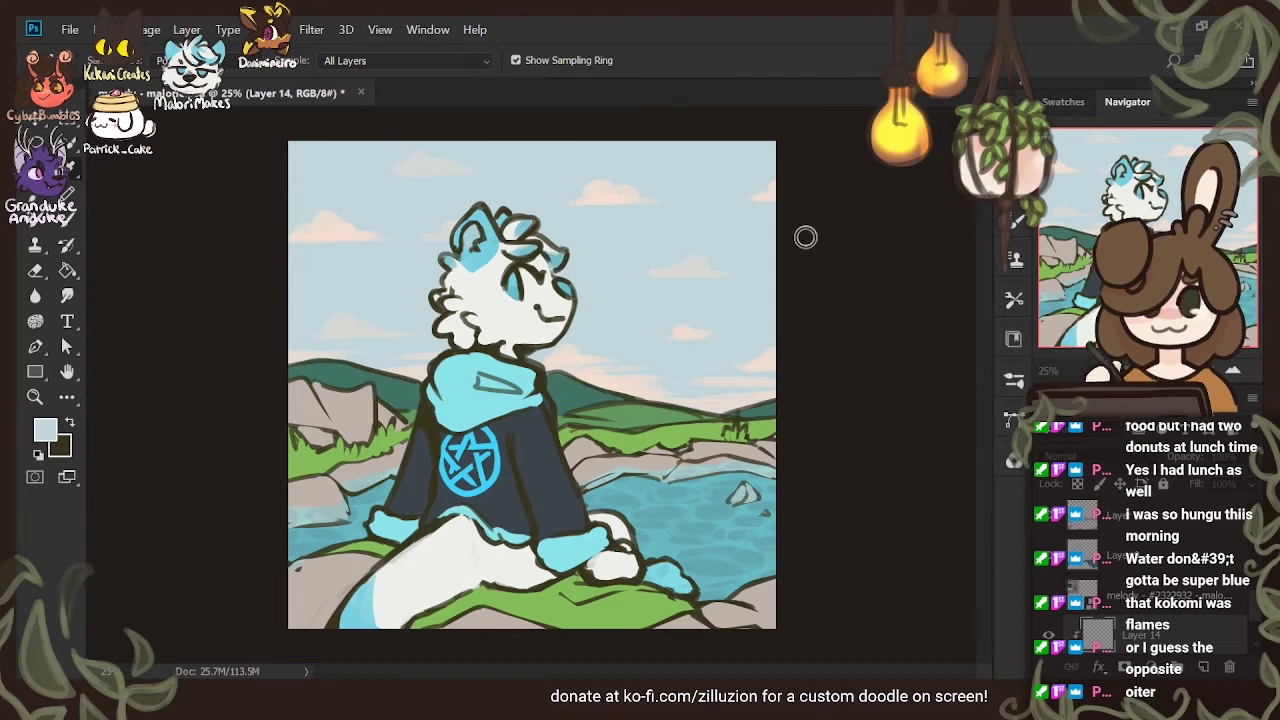
key("b")
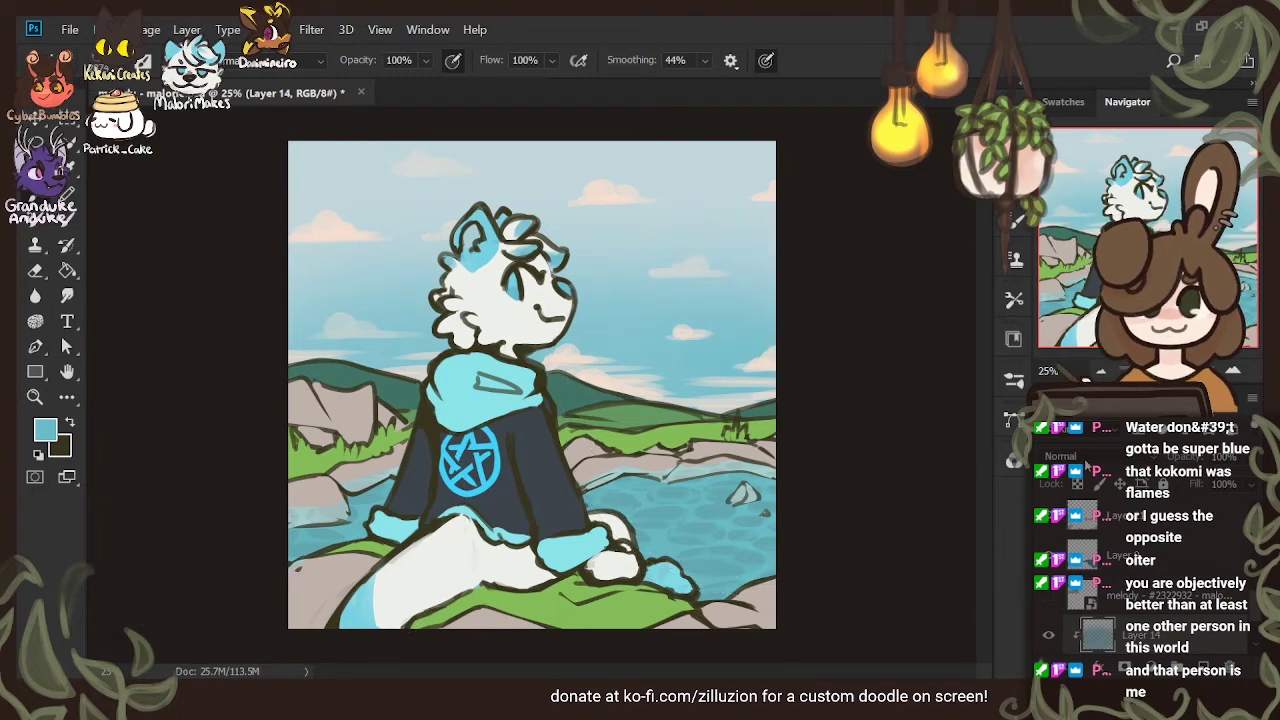
Set the clipped aqua sky layer to Multiply blending at 50% opacity
key("alt+shift+m")
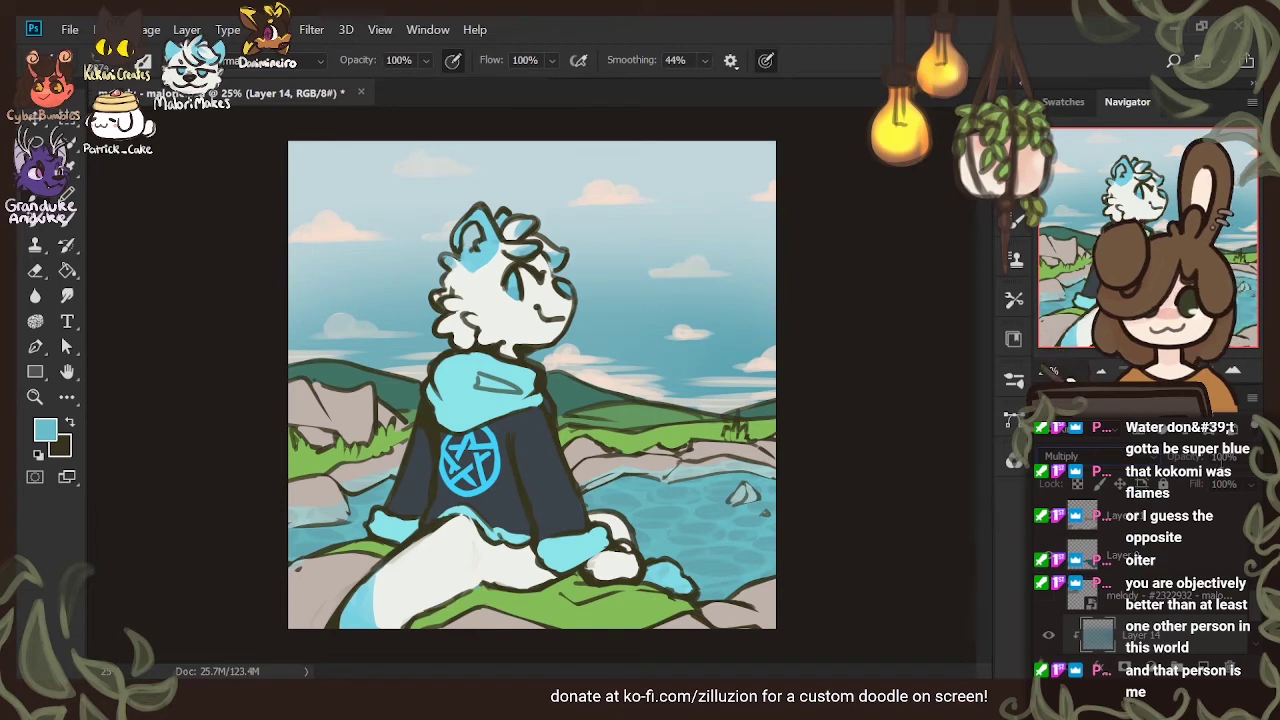
left_click(1223, 457)
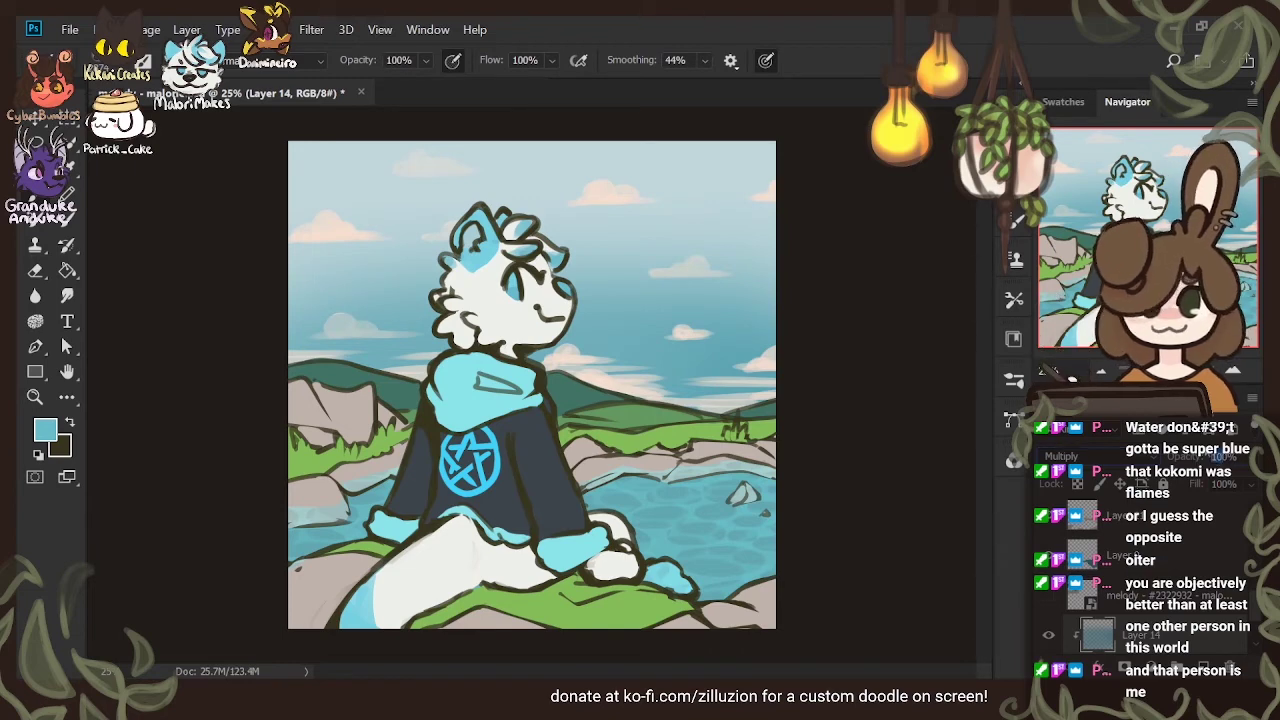
type("50")
key("Return")
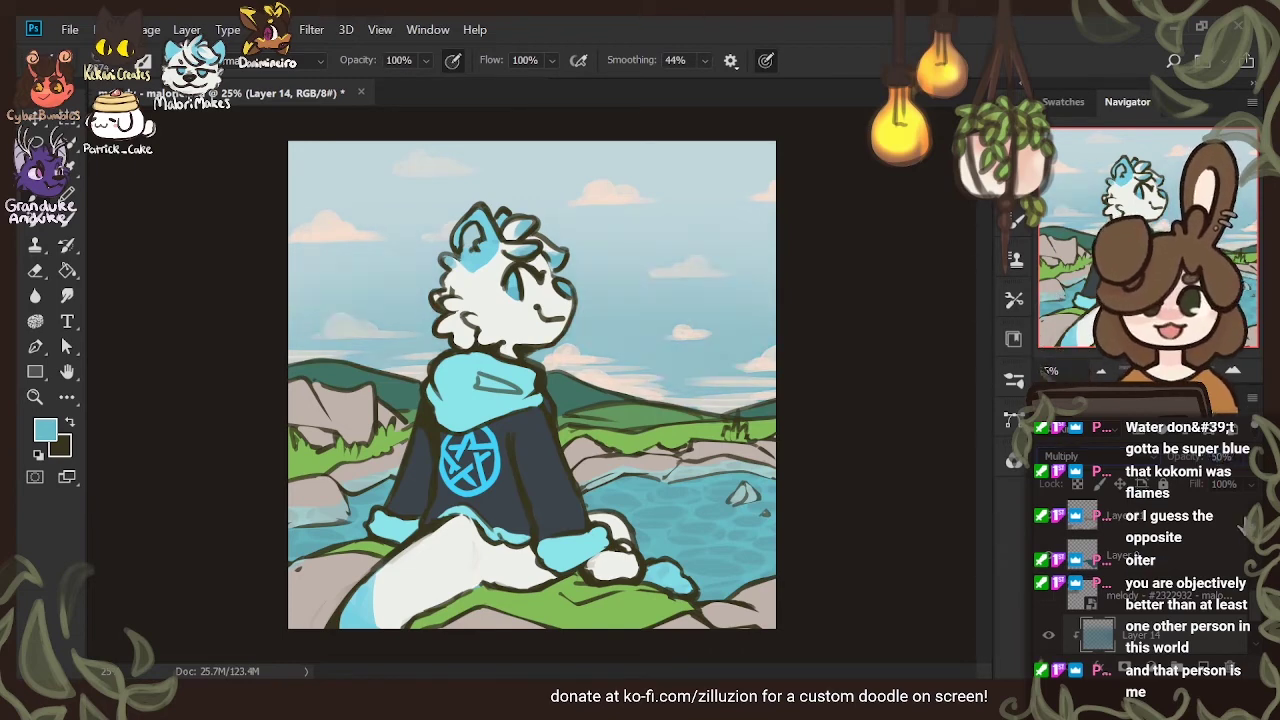
Select the otter's colour layers from Layer 4 down to the jacket colour and collect them in a new group
scroll(1155, 657, "down", 2)
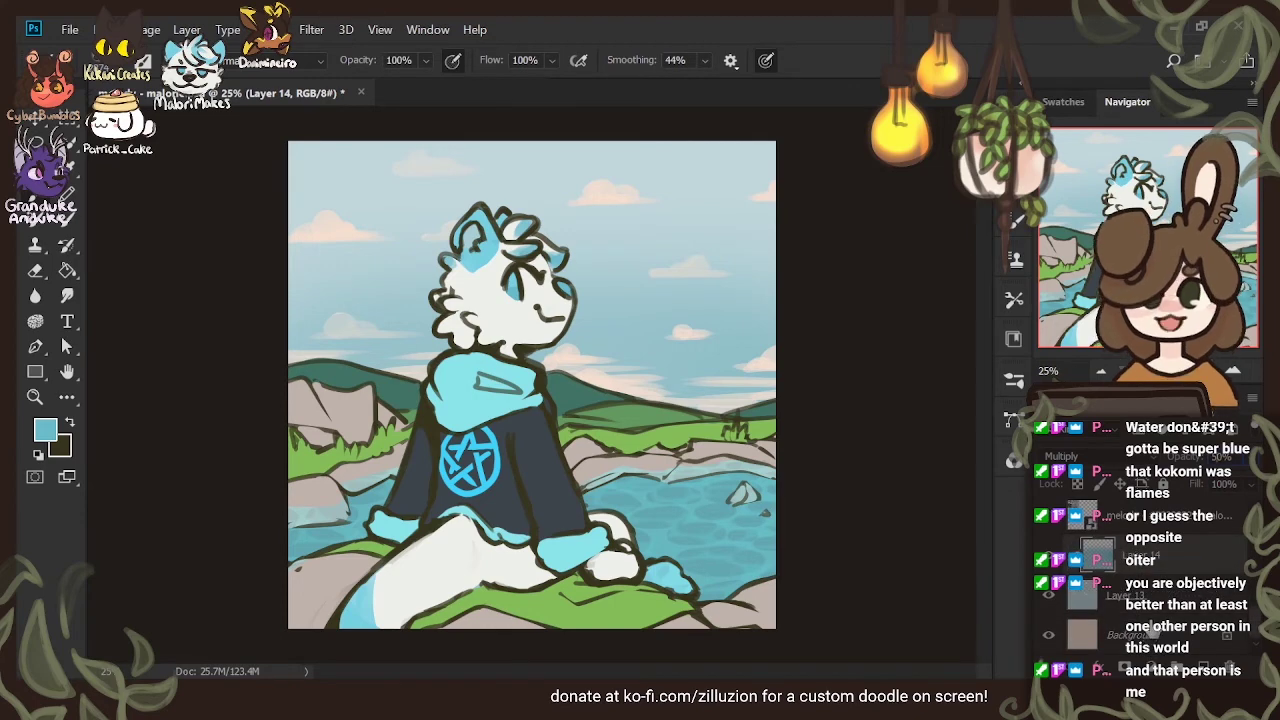
scroll(1164, 597, "up", 4)
scroll(1158, 576, "up", 4)
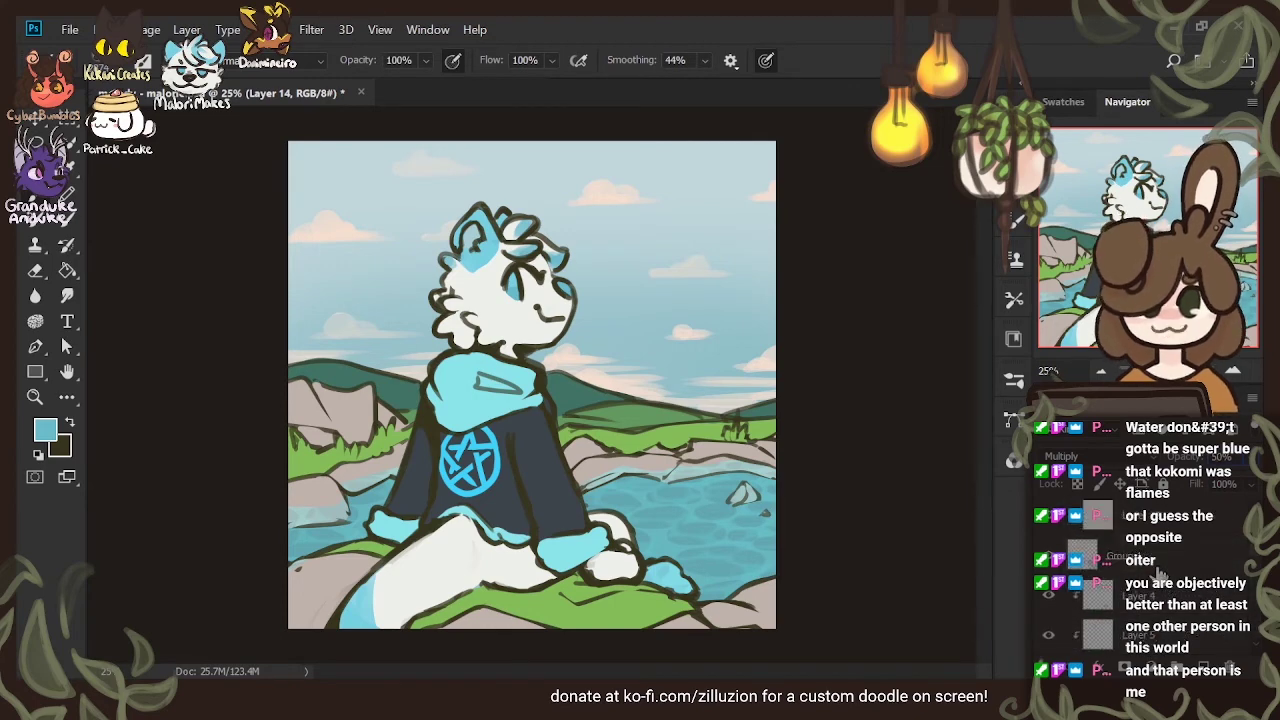
left_click(1161, 566)
scroll(1161, 567, "down", 5)
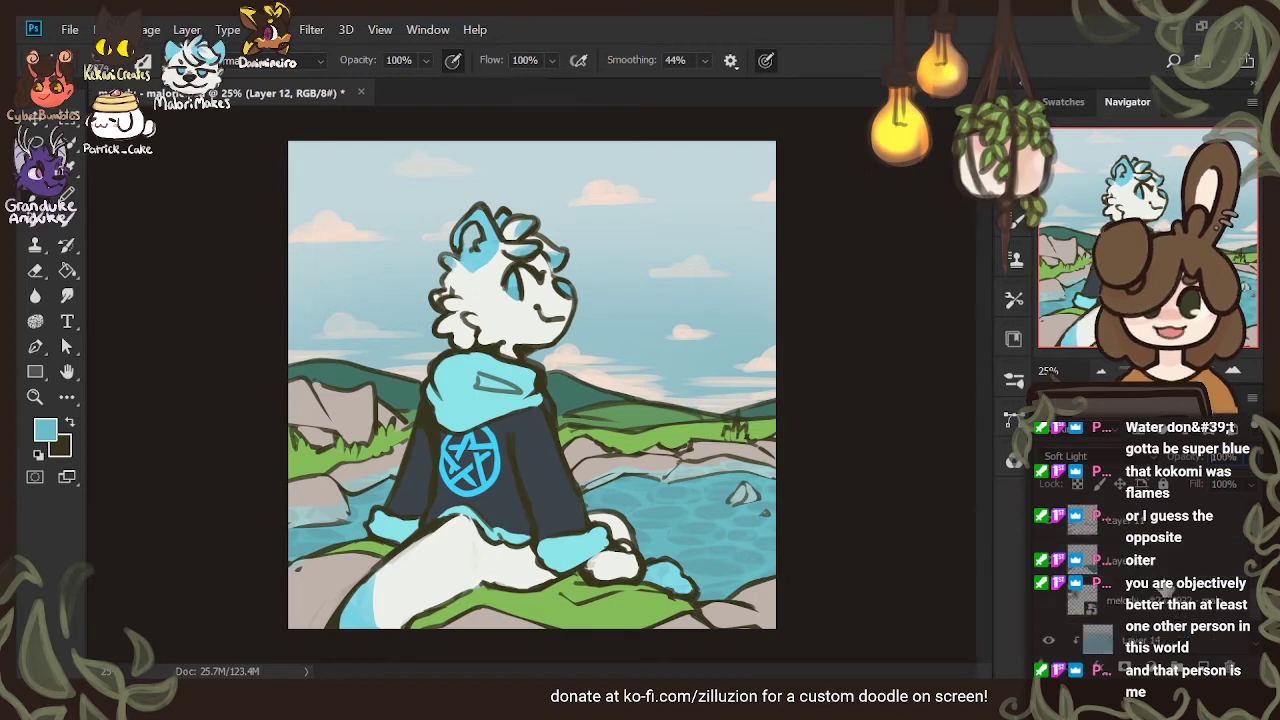
scroll(1168, 576, "up", 4)
scroll(1166, 574, "down", 4)
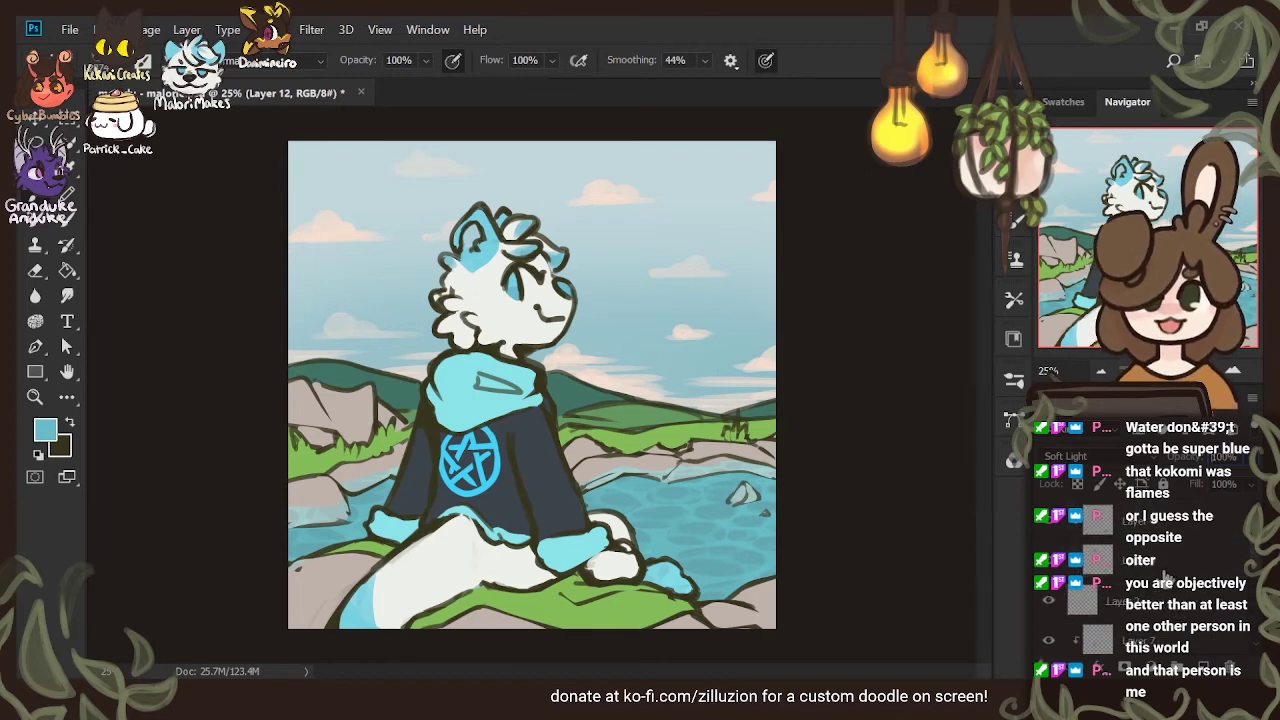
scroll(1168, 577, "up", 1)
scroll(1168, 578, "up", 2)
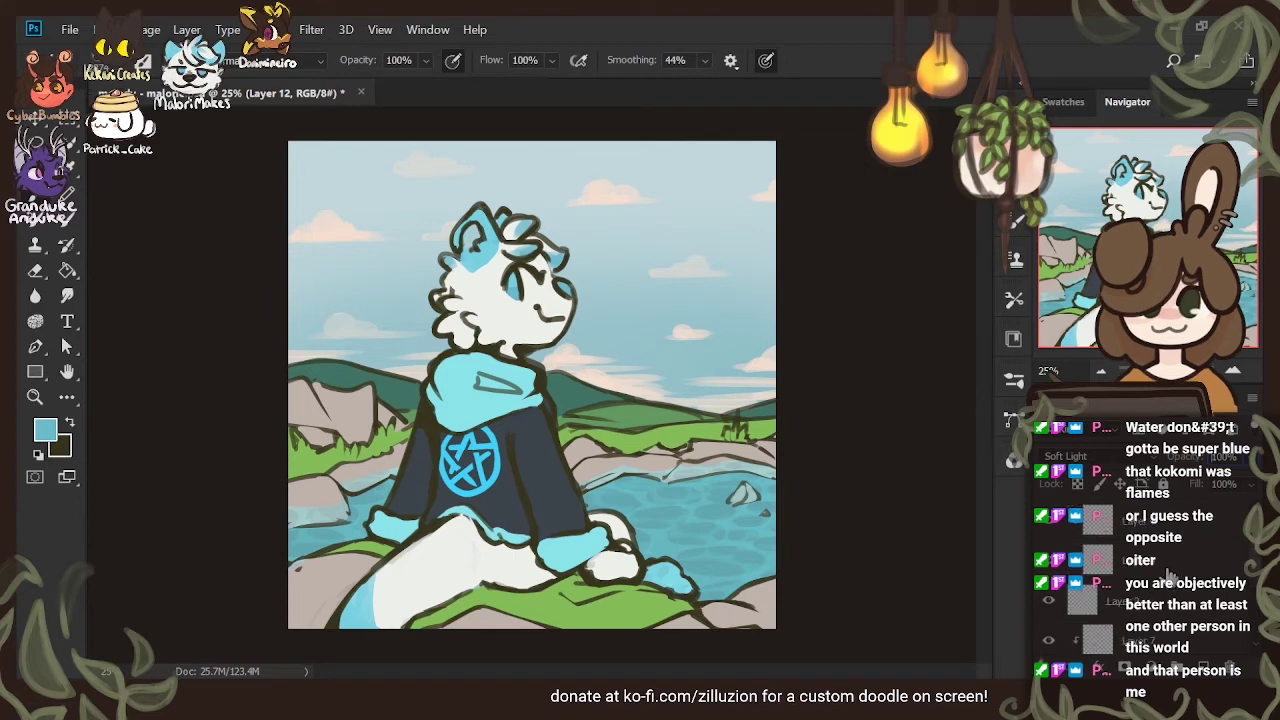
left_click(1160, 596)
scroll(1156, 593, "up", 3)
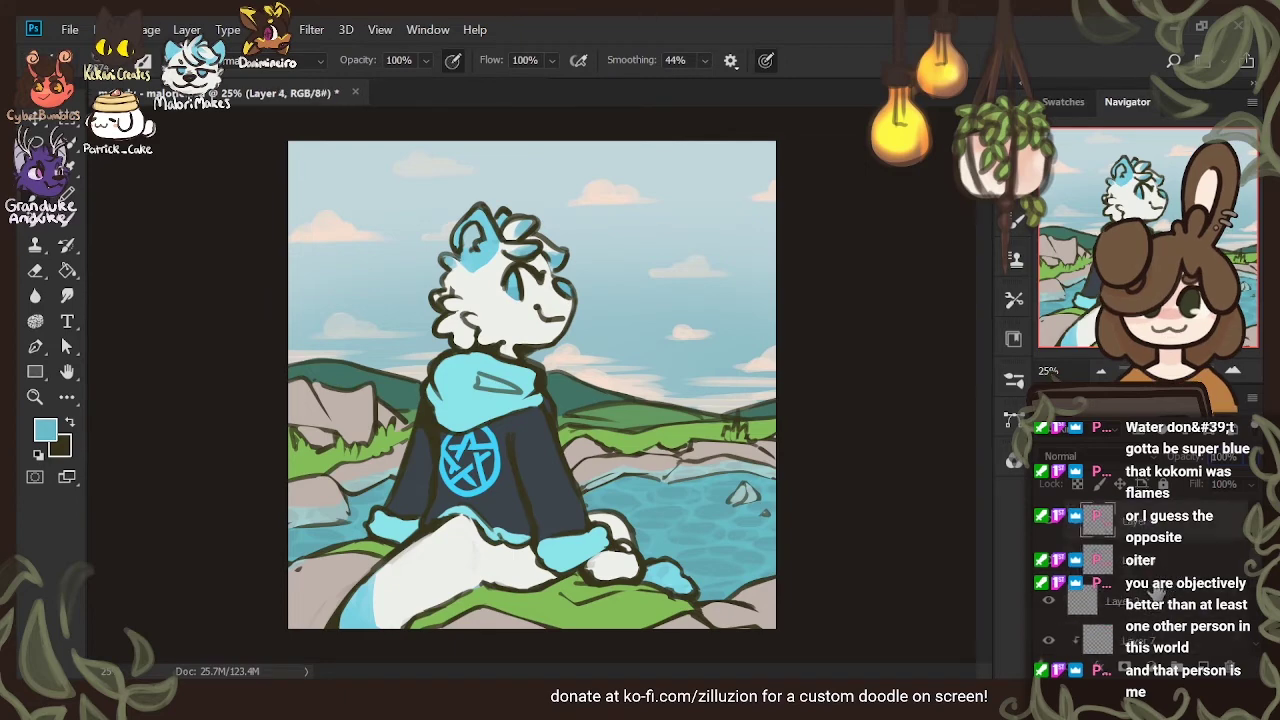
left_click(1160, 593)
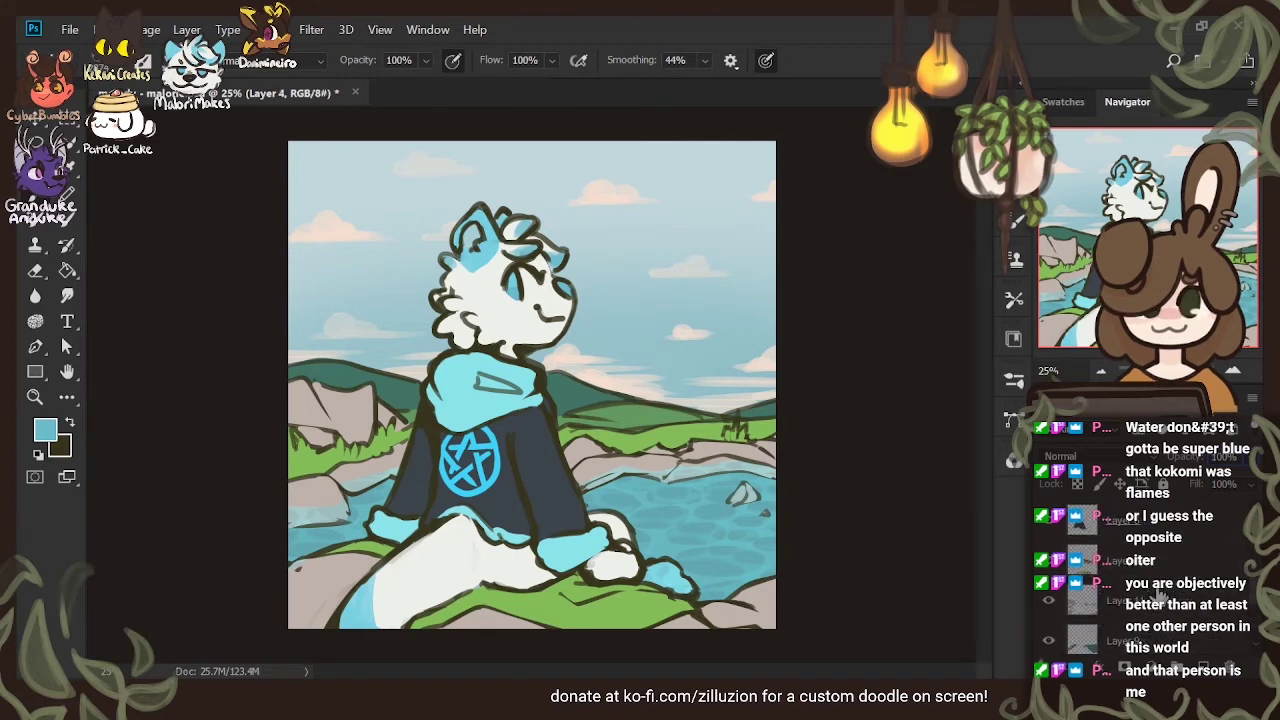
left_click(1182, 535, "shift")
left_click(1179, 667)
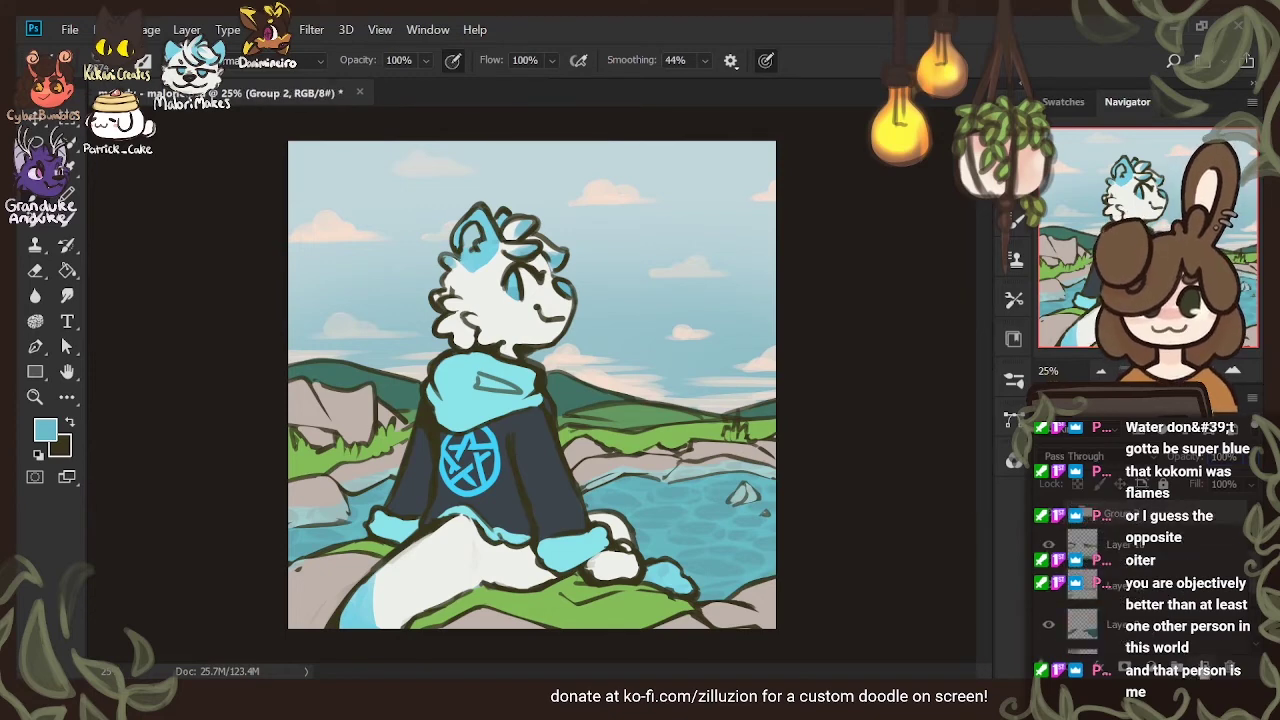
Clip a new Multiply layer to the otter group, sample the dark hill green, and try a shading stroke on the jacket
left_click(1204, 668)
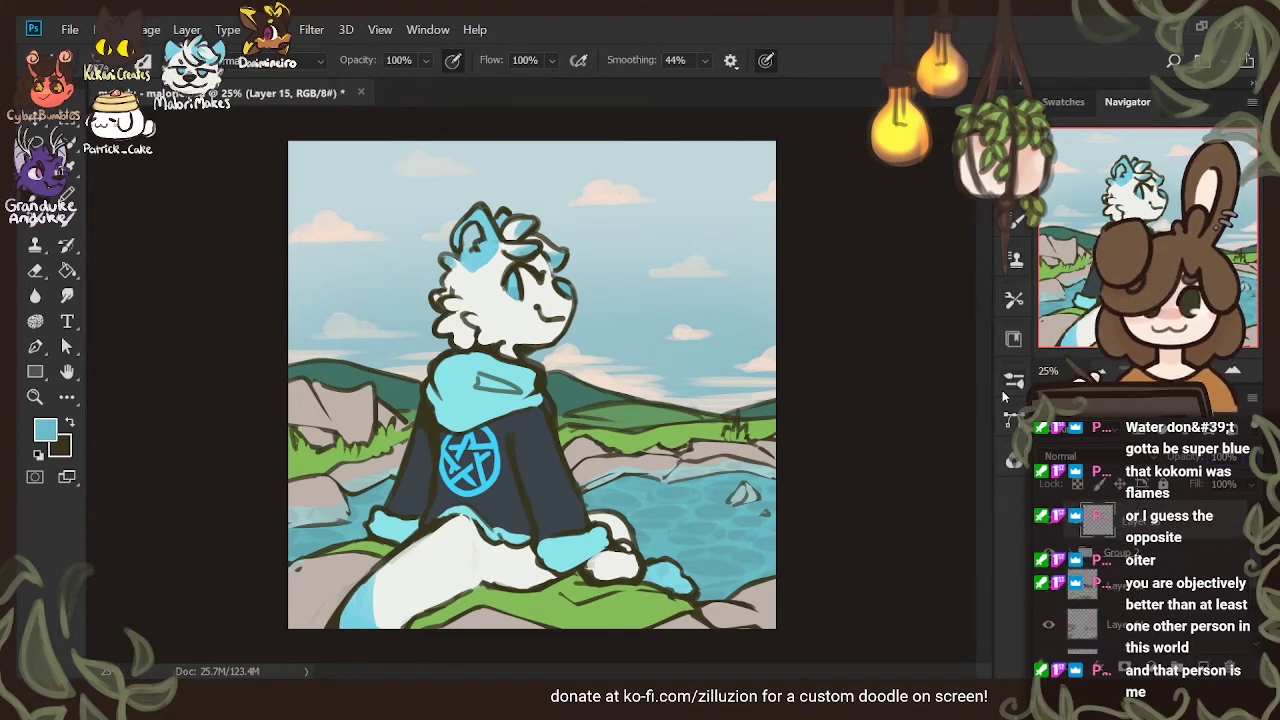
left_click(570, 390, "alt")
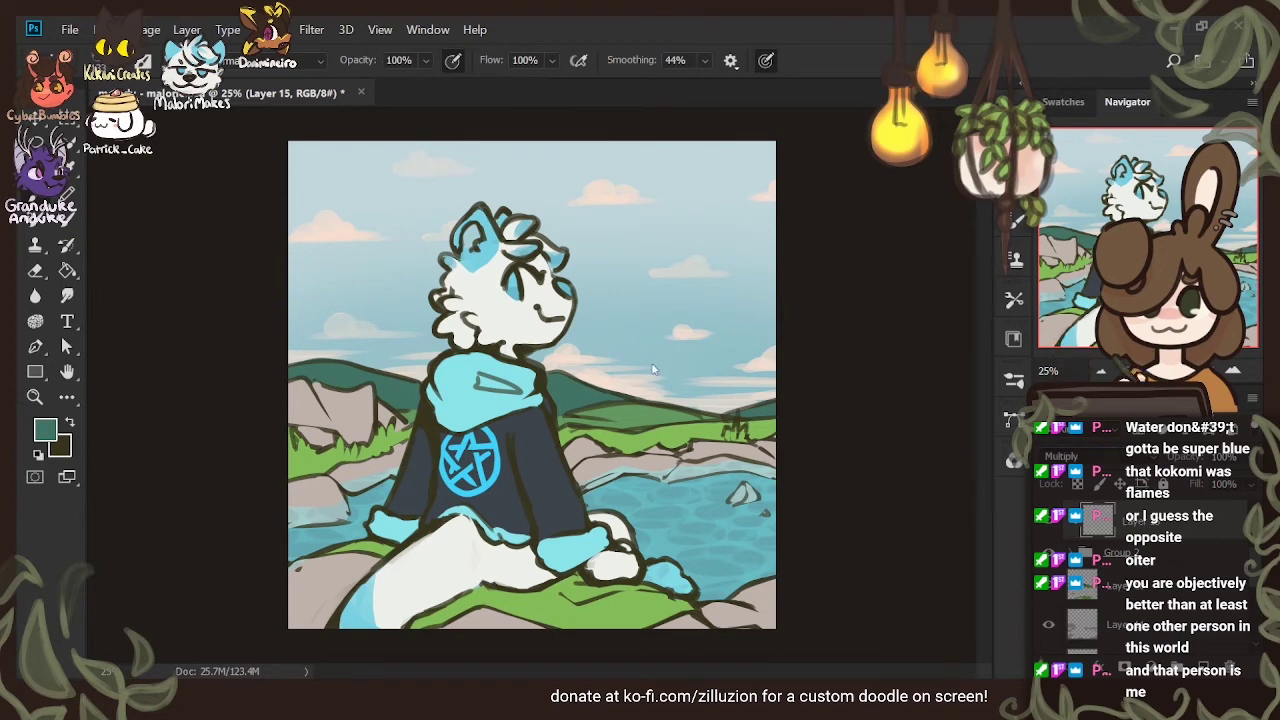
left_click_drag(473, 468, 510, 547)
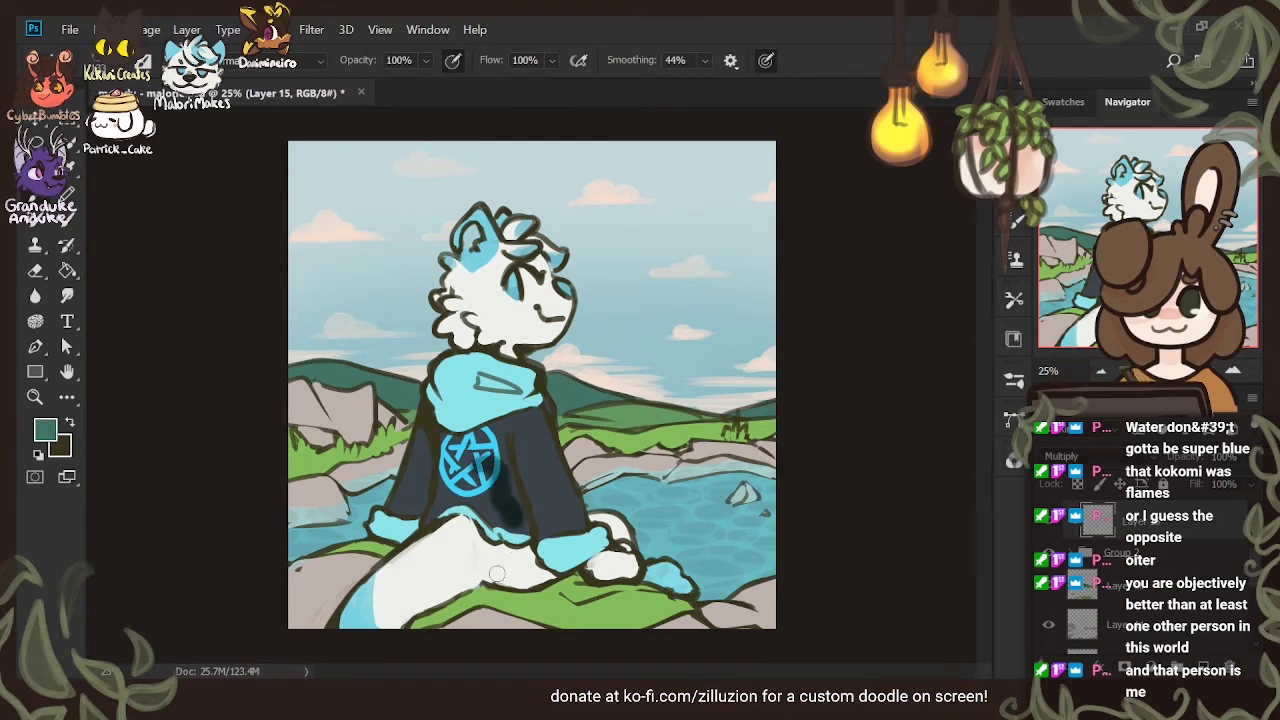
key("ctrl+z")
Change the shading colour to a muted olive green and brush a shadow across the jacket's lower back
key("i")
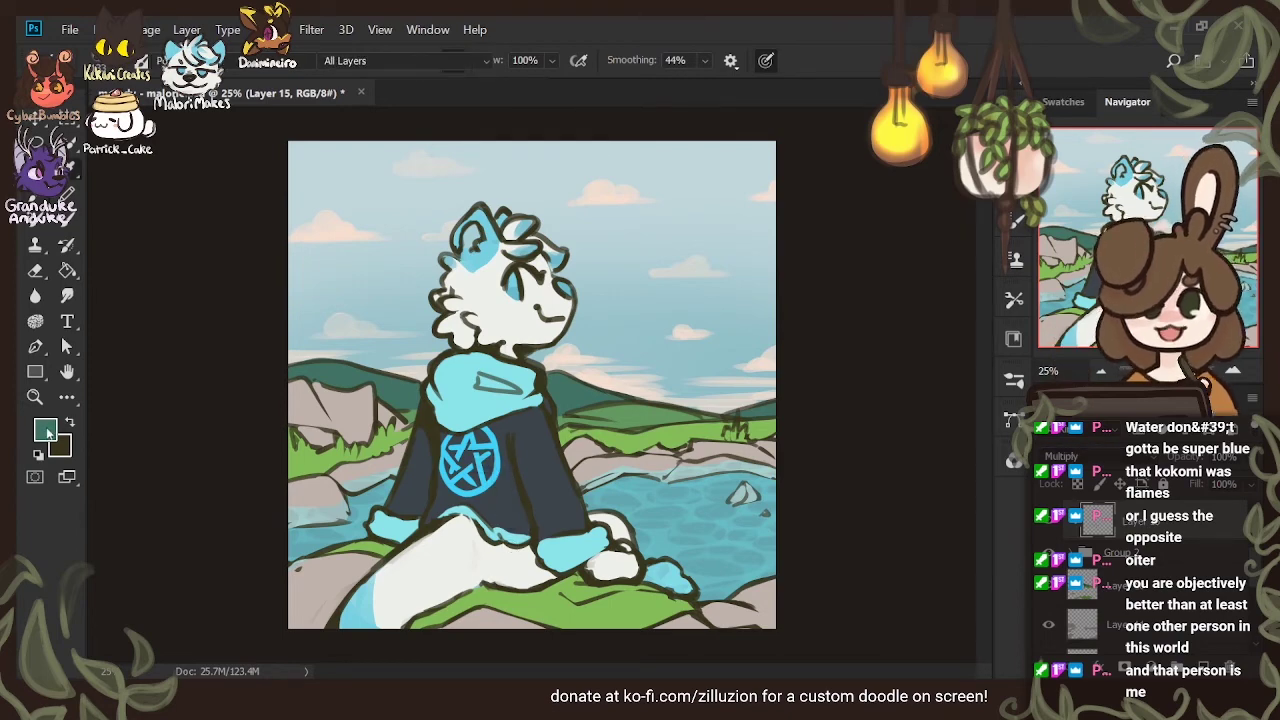
key("i")
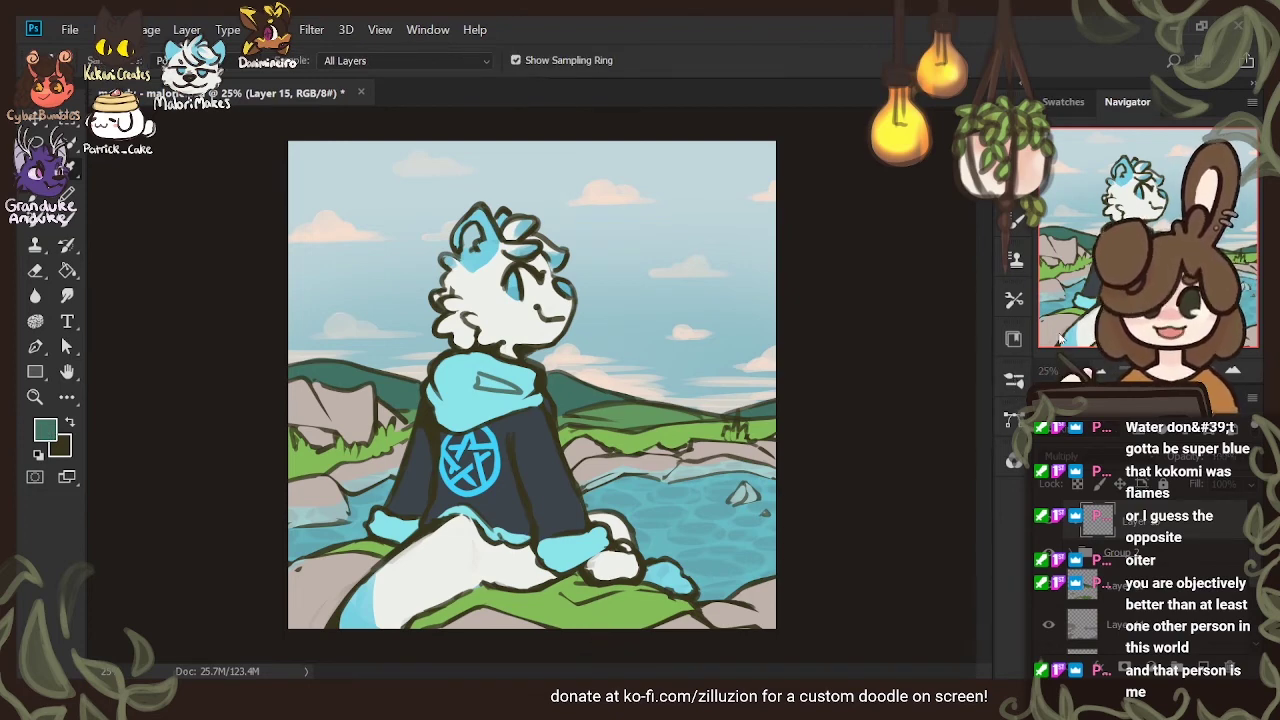
key("b")
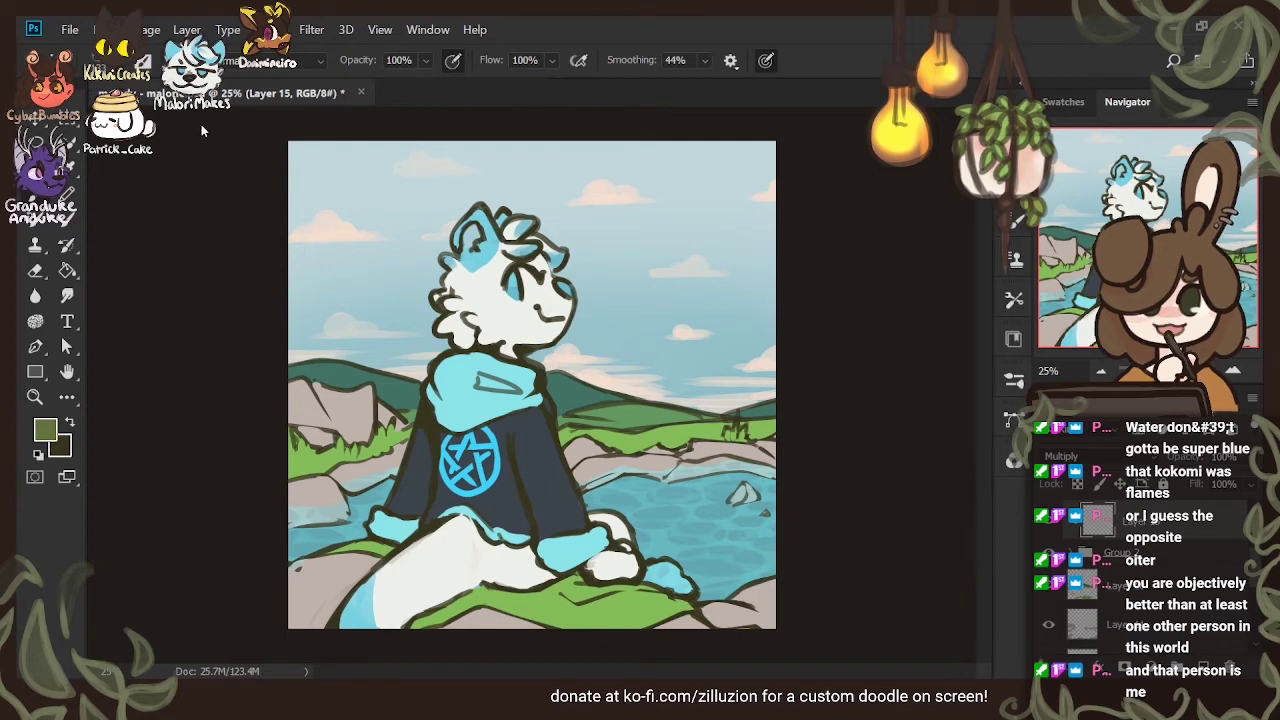
mouse_move(465, 495)
left_mouse_down()
mouse_move(534, 532)
mouse_move(552, 560)
left_mouse_up()
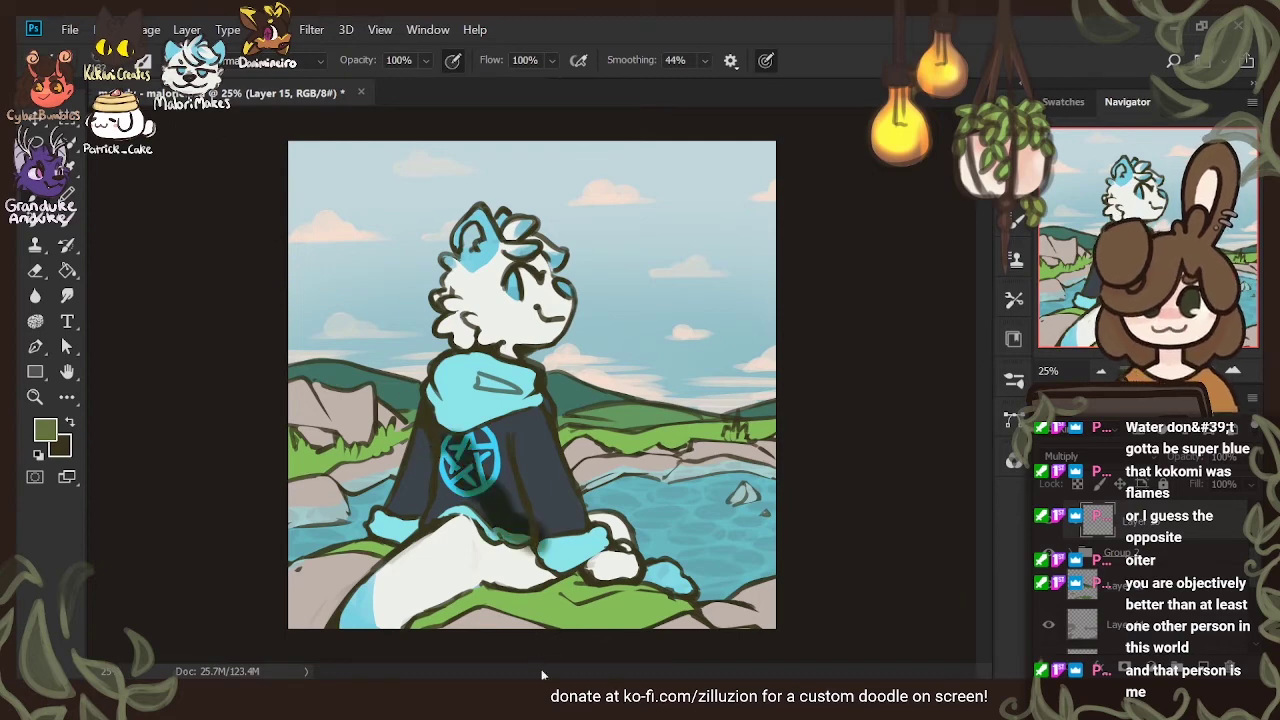
Undo the jacket shadow, try the muted olive shading on the otter's cheek fluff, and undo that stroke
key("ctrl+z")
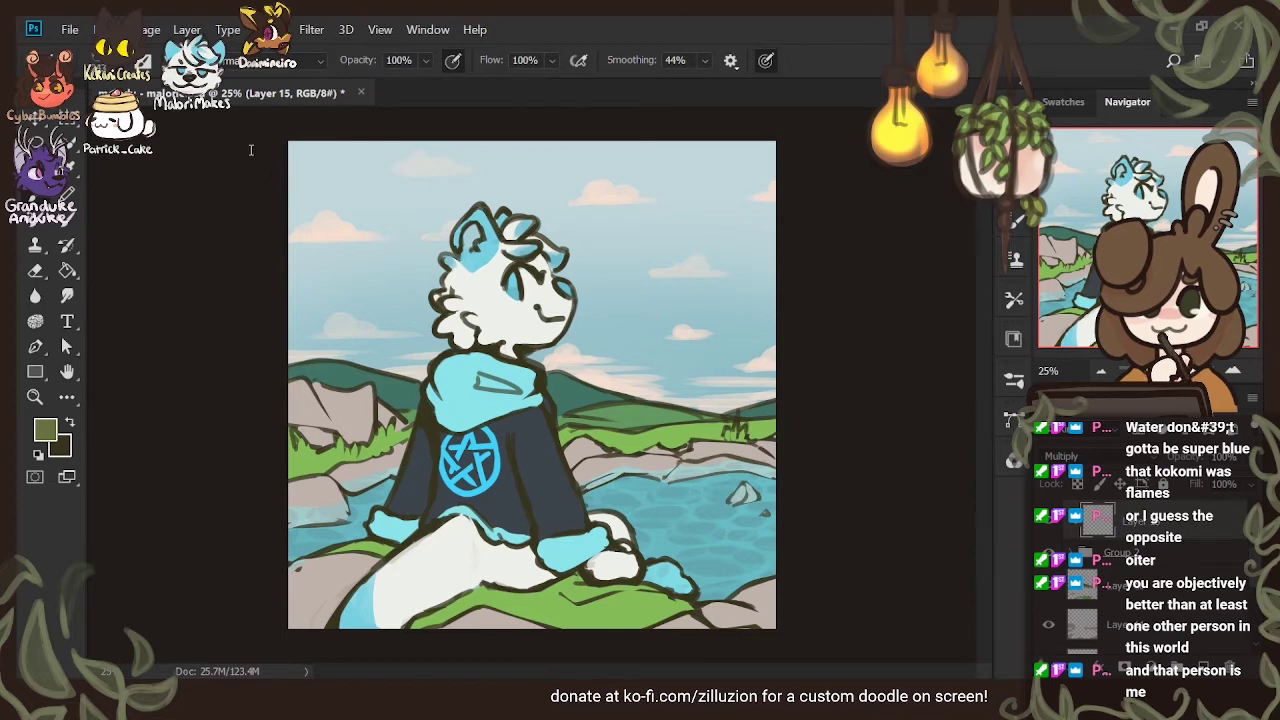
left_click_drag(442, 305, 495, 350)
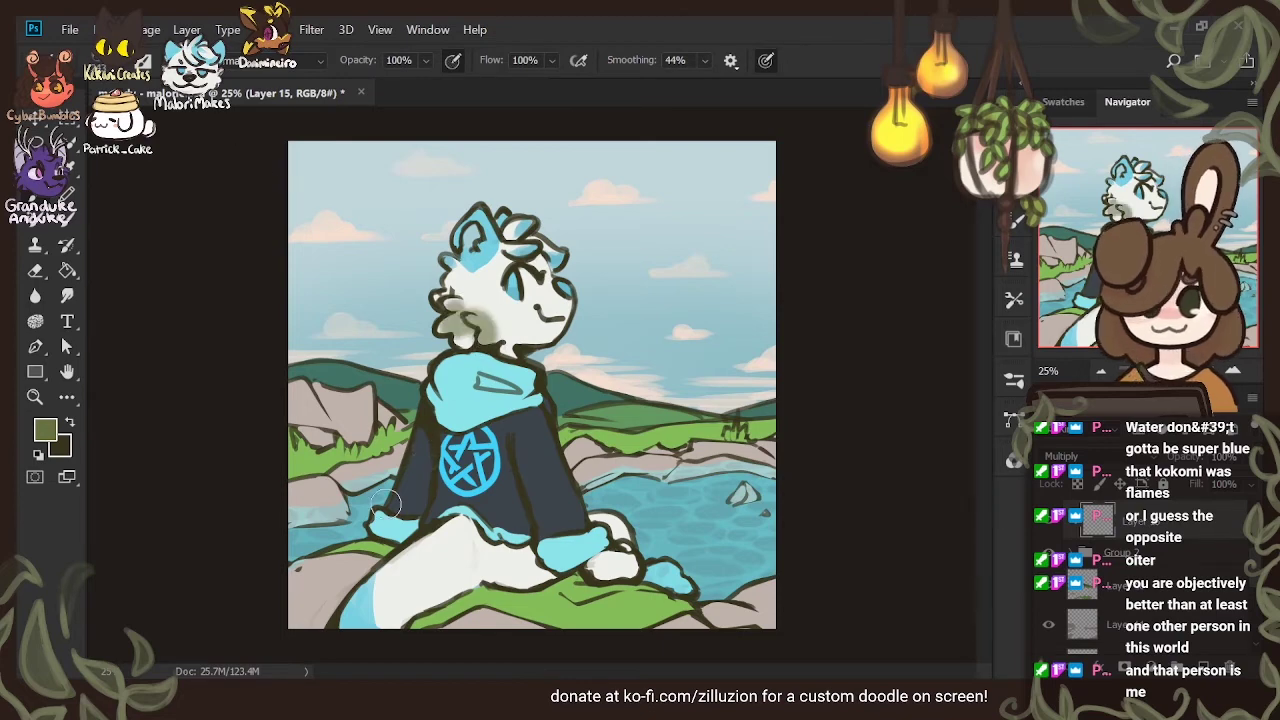
key("ctrl+z")
Change the shading colour to a khaki tan and try it on the otter's cheek fluff
left_click(48, 430)
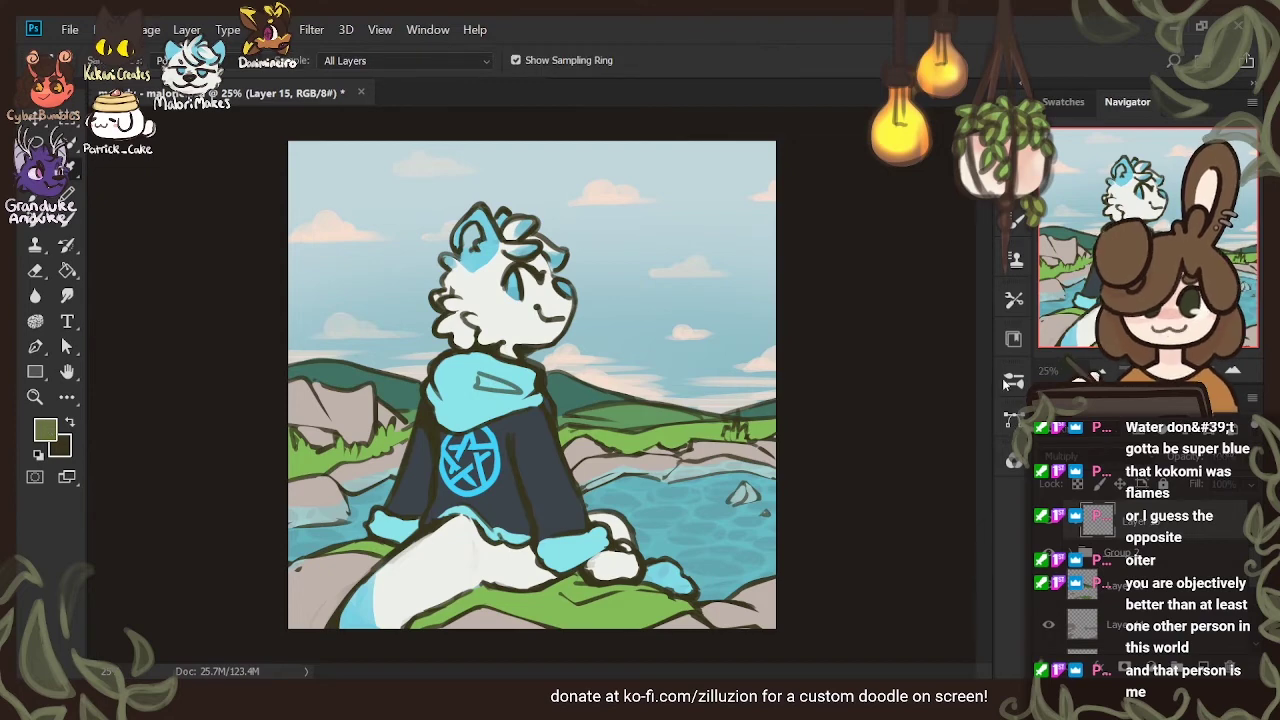
left_click(863, 287)
left_click(1192, 215)
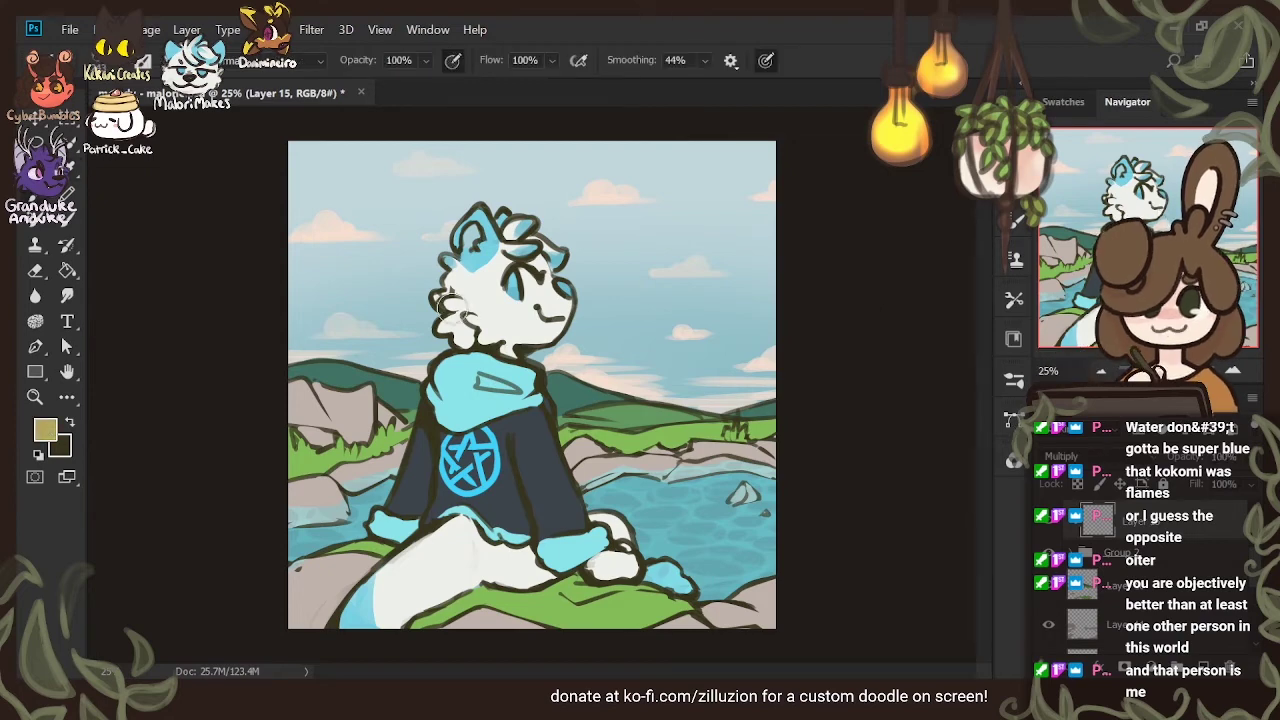
mouse_move(450, 305)
left_mouse_down()
mouse_move(478, 334)
mouse_move(512, 340)
left_mouse_up()
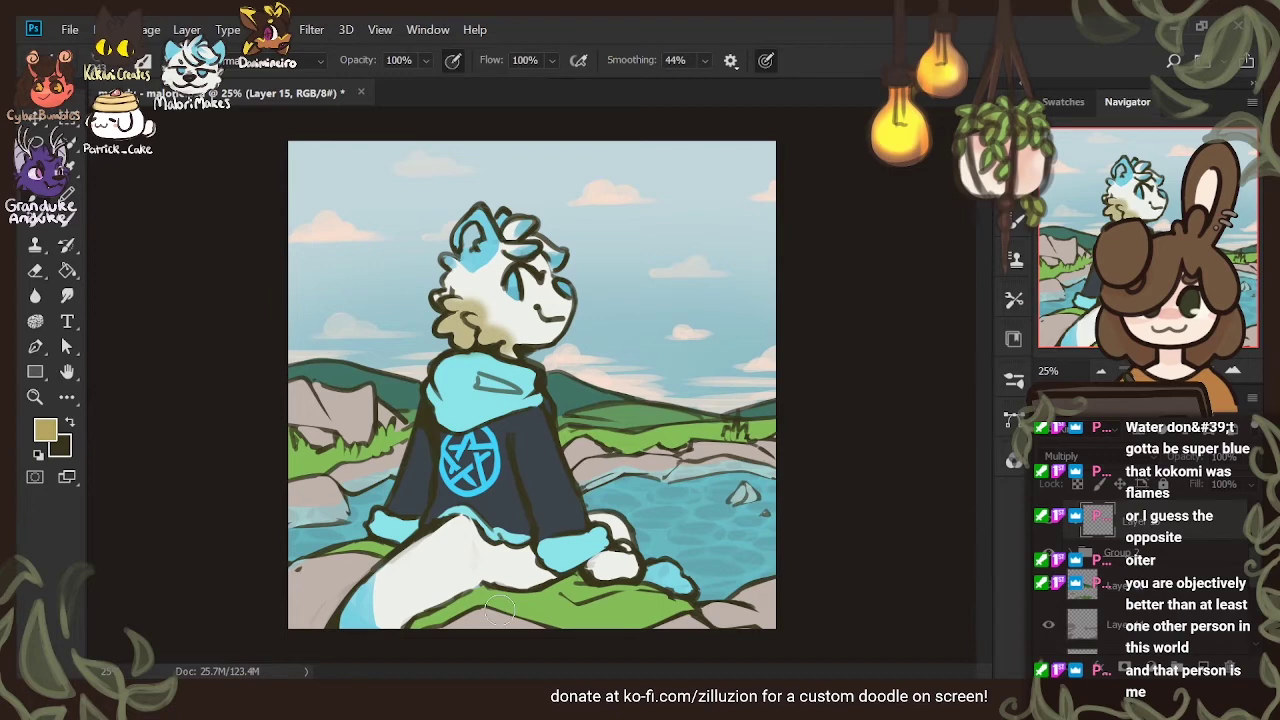
key("ctrl+z")
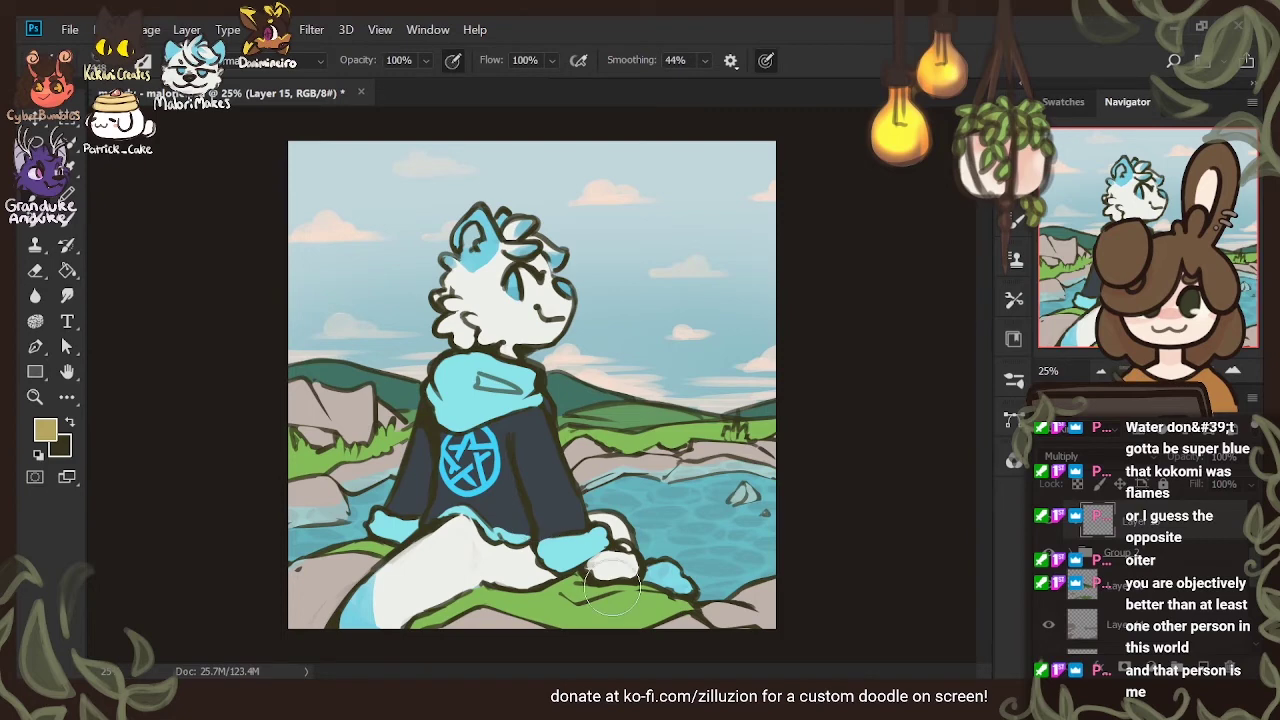
Brush soft khaki shading over the otter's jacket, hood, tail and legs, the back of the head and the hair
mouse_move(438, 374)
left_mouse_down()
mouse_move(414, 462)
mouse_move(448, 518)
mouse_move(566, 542)
mouse_move(612, 588)
left_mouse_up()
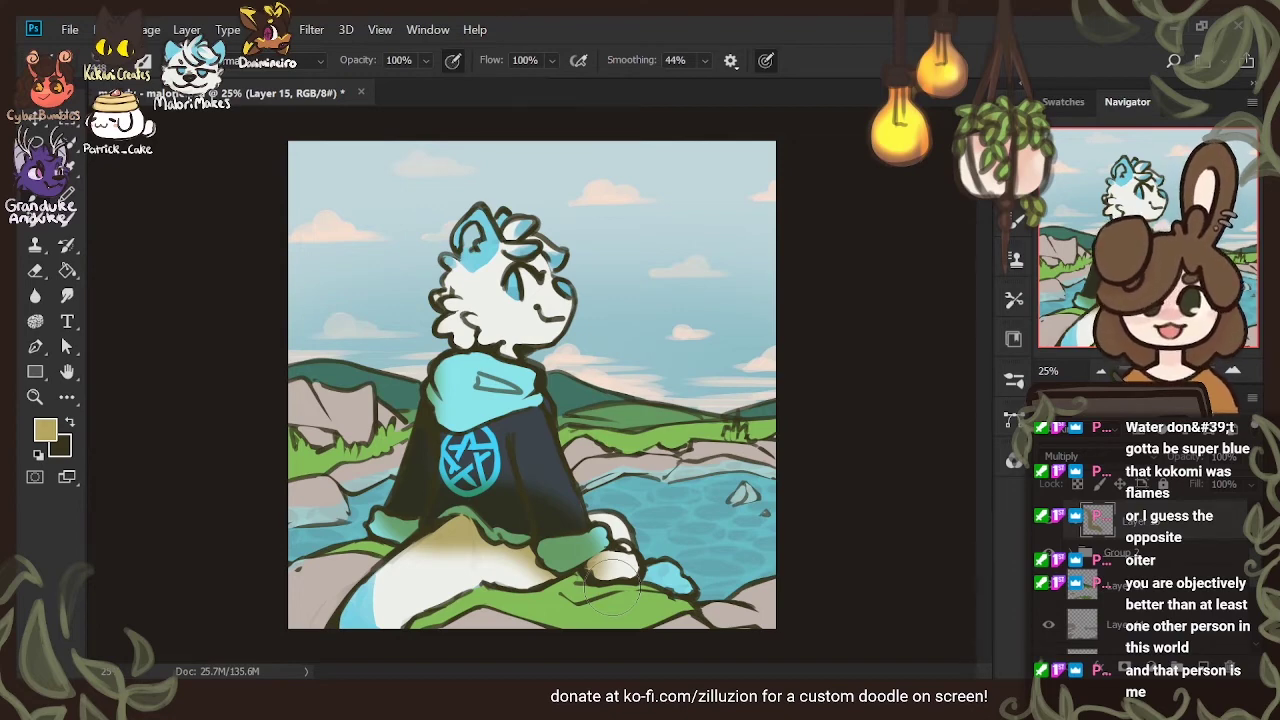
key("ctrl+z")
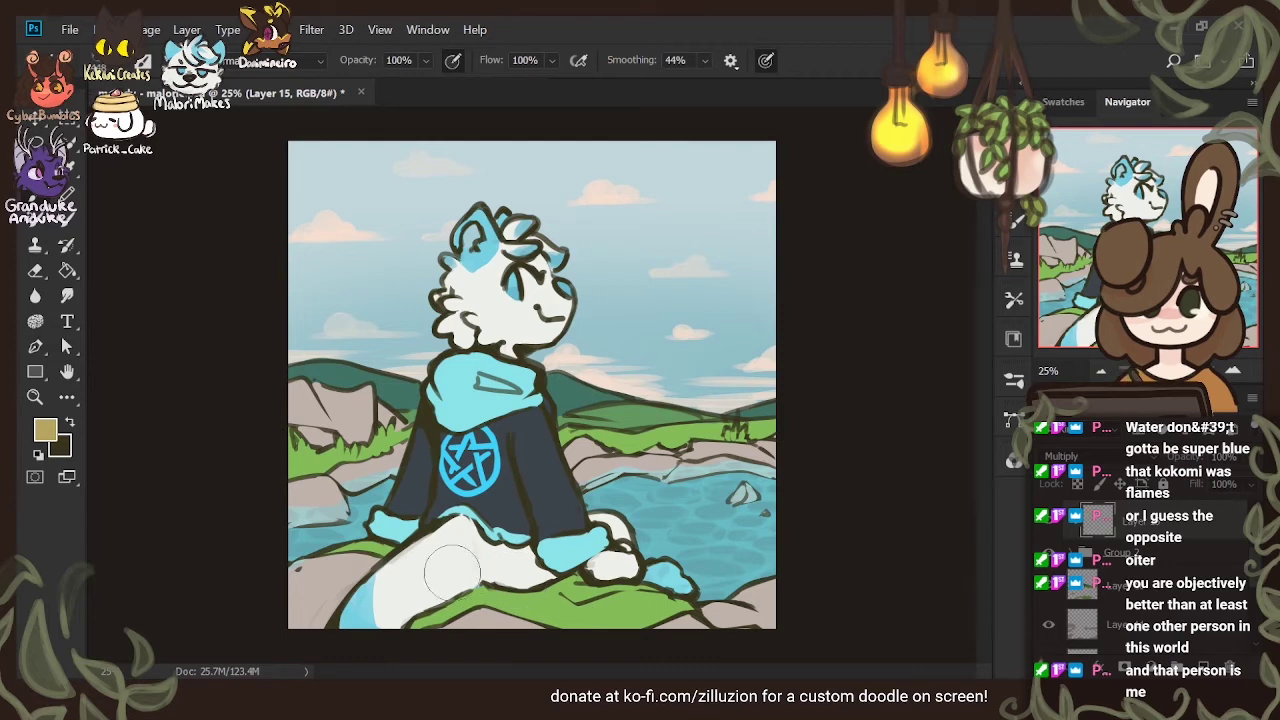
mouse_move(450, 580)
left_mouse_down()
mouse_move(485, 530)
mouse_move(480, 565)
mouse_move(430, 545)
mouse_move(405, 565)
left_mouse_up()
mouse_move(370, 612)
left_mouse_down()
mouse_move(490, 548)
mouse_move(377, 618)
mouse_move(392, 572)
mouse_move(522, 550)
mouse_move(545, 586)
mouse_move(592, 538)
mouse_move(600, 510)
mouse_move(503, 515)
mouse_move(498, 392)
mouse_move(448, 545)
mouse_move(435, 502)
mouse_move(459, 495)
mouse_move(448, 418)
mouse_move(473, 495)
mouse_move(492, 445)
mouse_move(431, 488)
mouse_move(407, 547)
mouse_move(475, 380)
mouse_move(530, 408)
mouse_move(535, 445)
mouse_move(515, 425)
mouse_move(522, 527)
mouse_move(578, 587)
mouse_move(530, 456)
mouse_move(571, 580)
mouse_move(665, 598)
left_mouse_up()
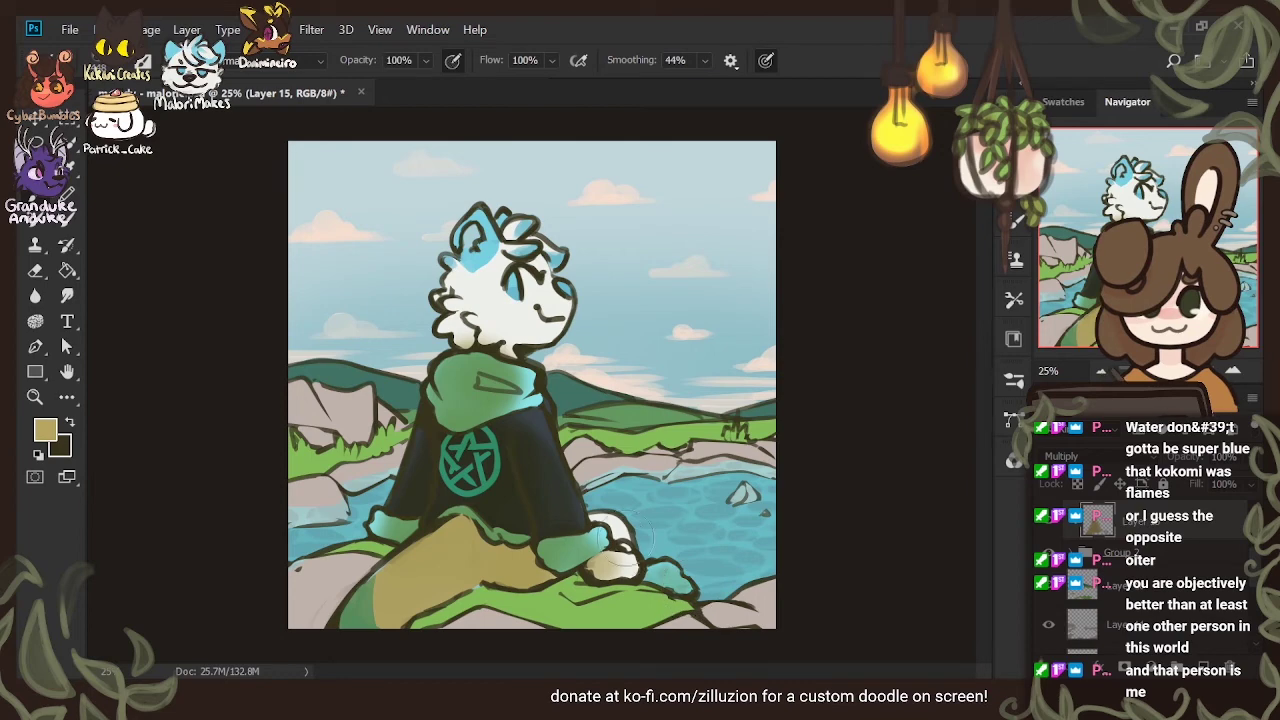
mouse_move(525, 330)
left_mouse_down()
mouse_move(467, 319)
mouse_move(476, 305)
mouse_move(498, 312)
mouse_move(476, 290)
mouse_move(565, 368)
mouse_move(498, 340)
mouse_move(569, 366)
mouse_move(498, 305)
mouse_move(518, 282)
mouse_move(488, 272)
mouse_move(591, 292)
mouse_move(518, 315)
mouse_move(547, 298)
left_mouse_up()
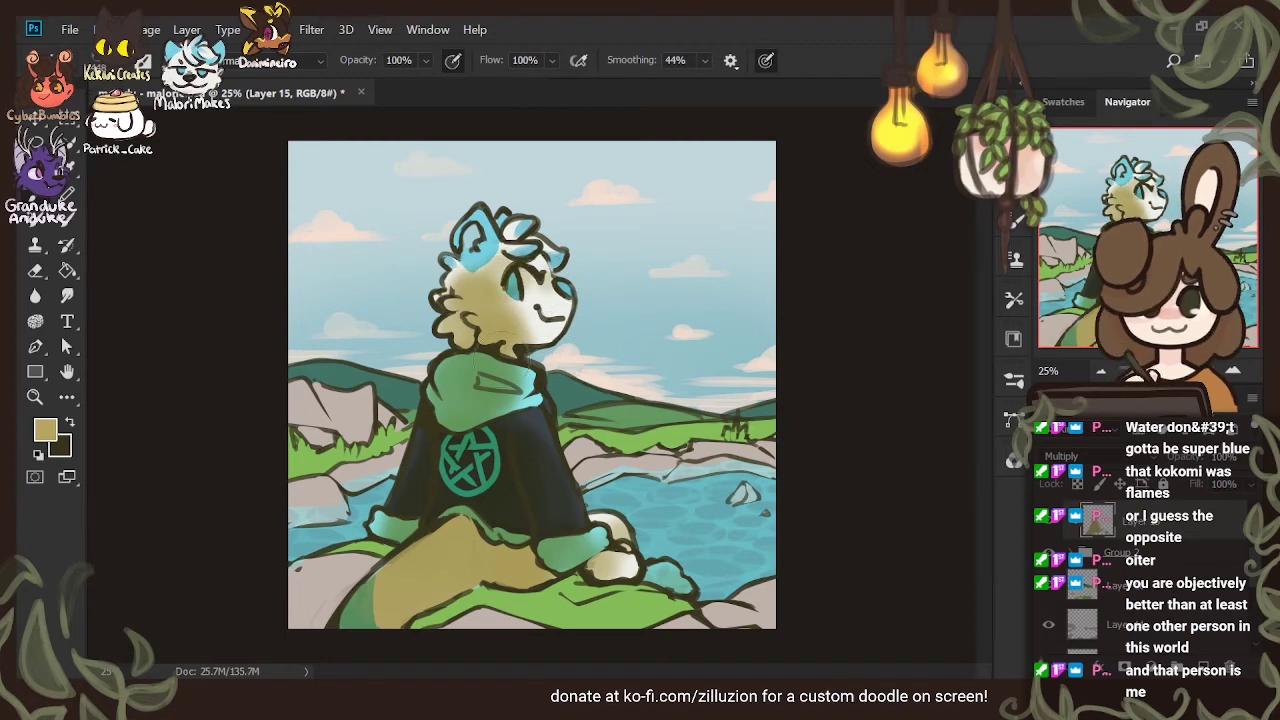
mouse_move(489, 244)
left_mouse_down()
mouse_move(488, 260)
mouse_move(512, 234)
left_mouse_up()
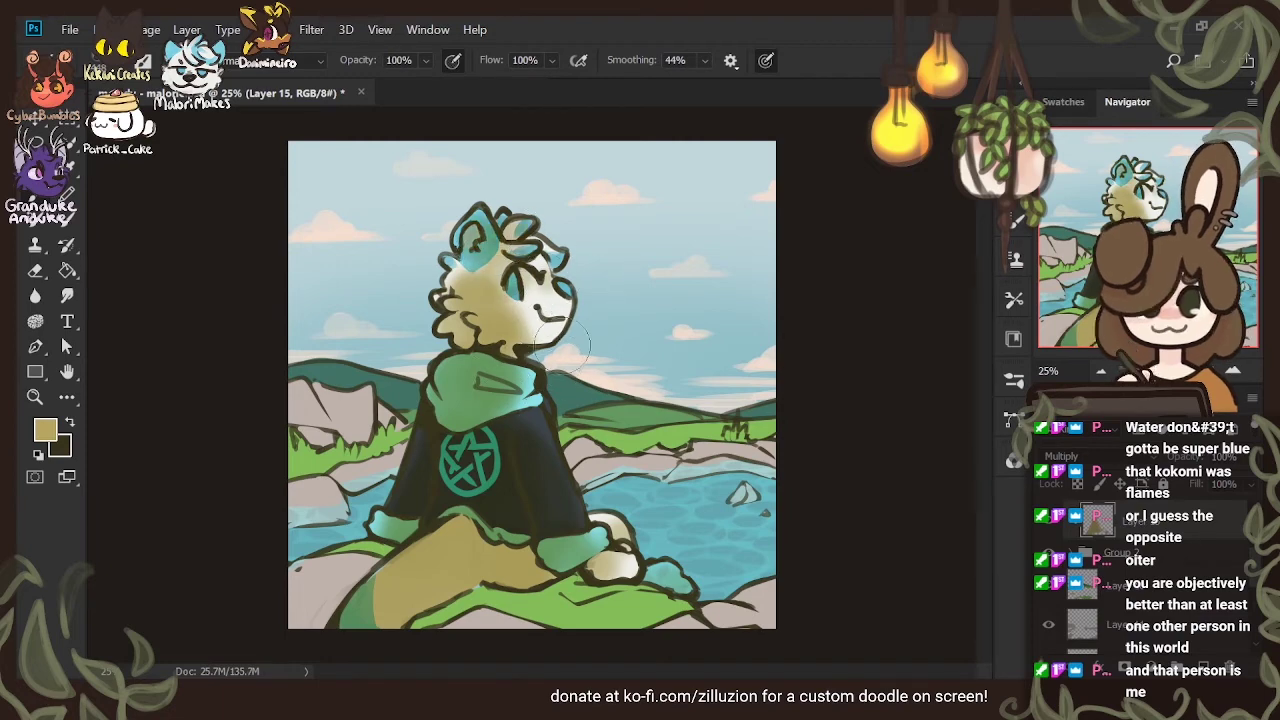
mouse_move(520, 372)
left_mouse_down()
mouse_move(524, 404)
mouse_move(500, 392)
mouse_move(492, 402)
left_mouse_up()
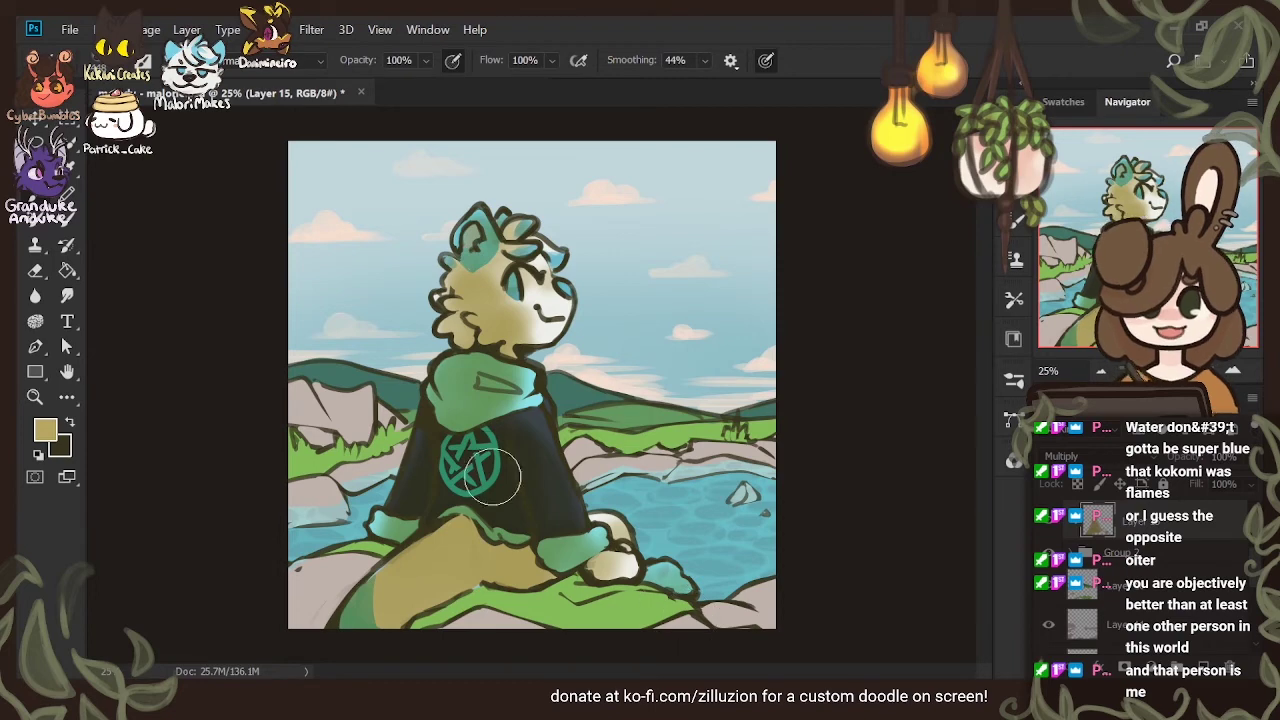
Release the shading layer from the otter group, add a new layer above it, and clip it to the shading
left_click(1183, 540, "alt")
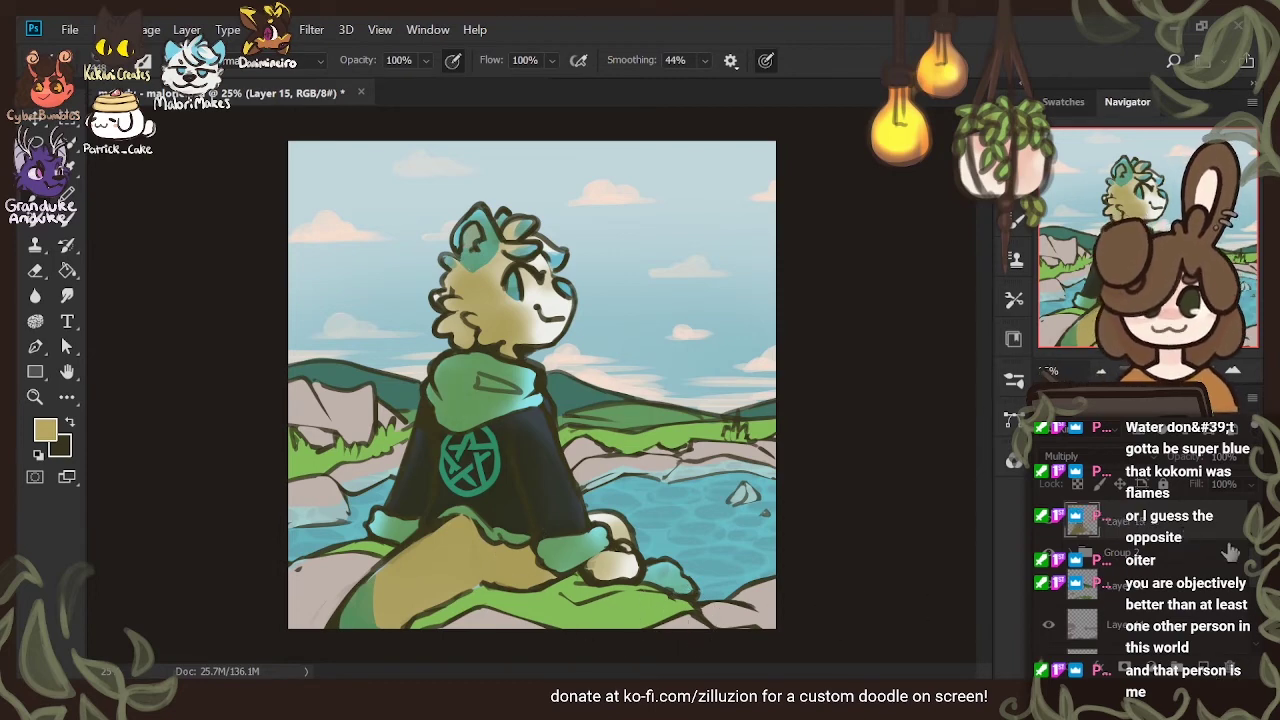
left_click(1204, 668)
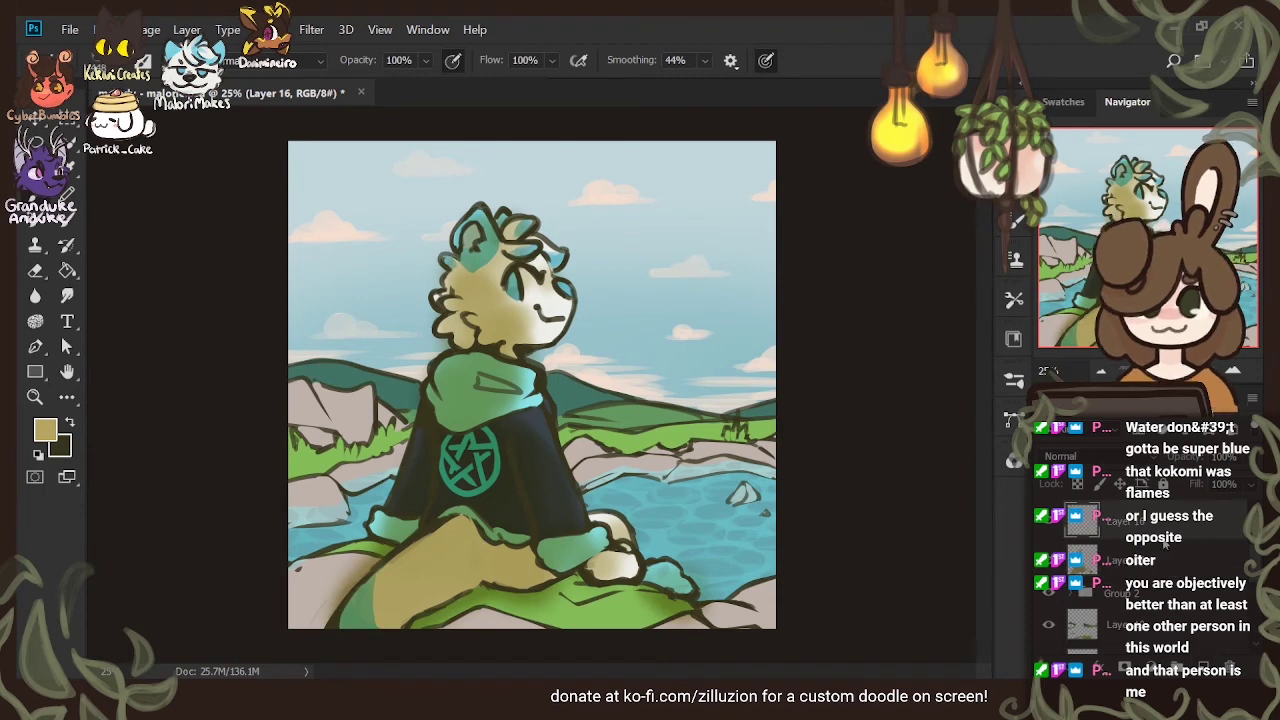
key("ctrl+alt+g")
Fill the clipped layer with golden yellow to try it as the shading colour
left_click(45, 433)
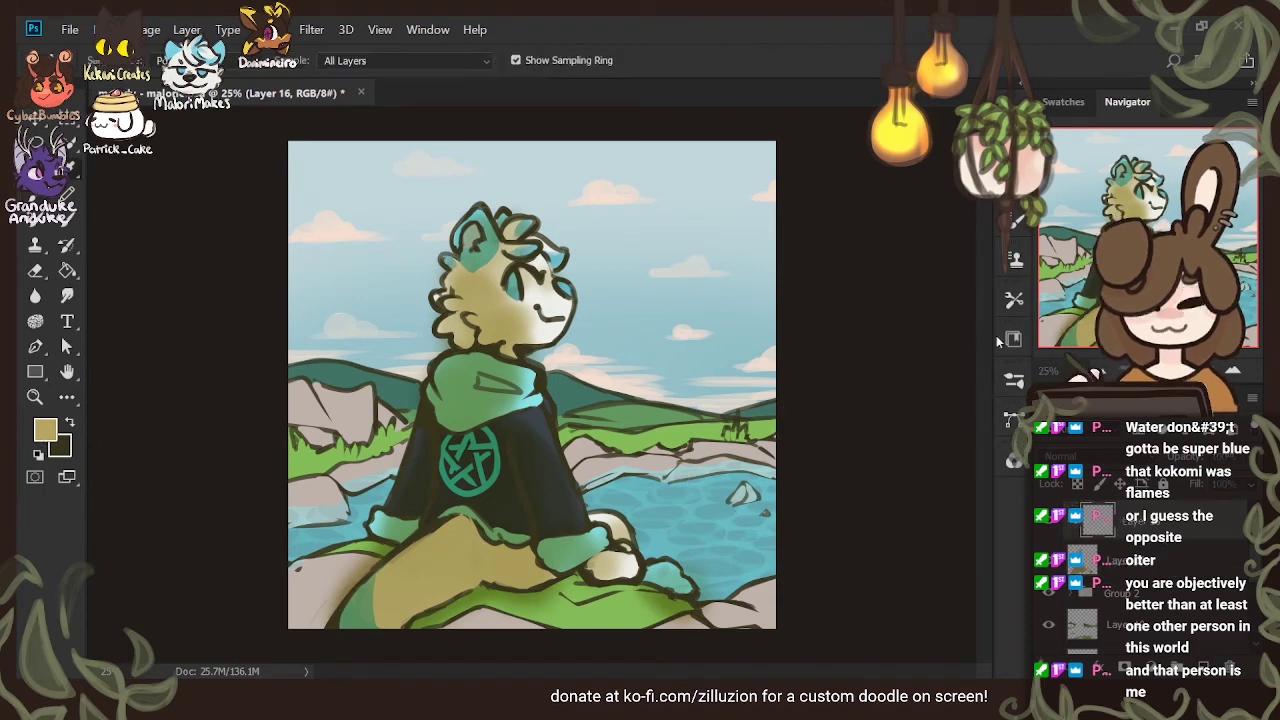
left_click(1120, 217)
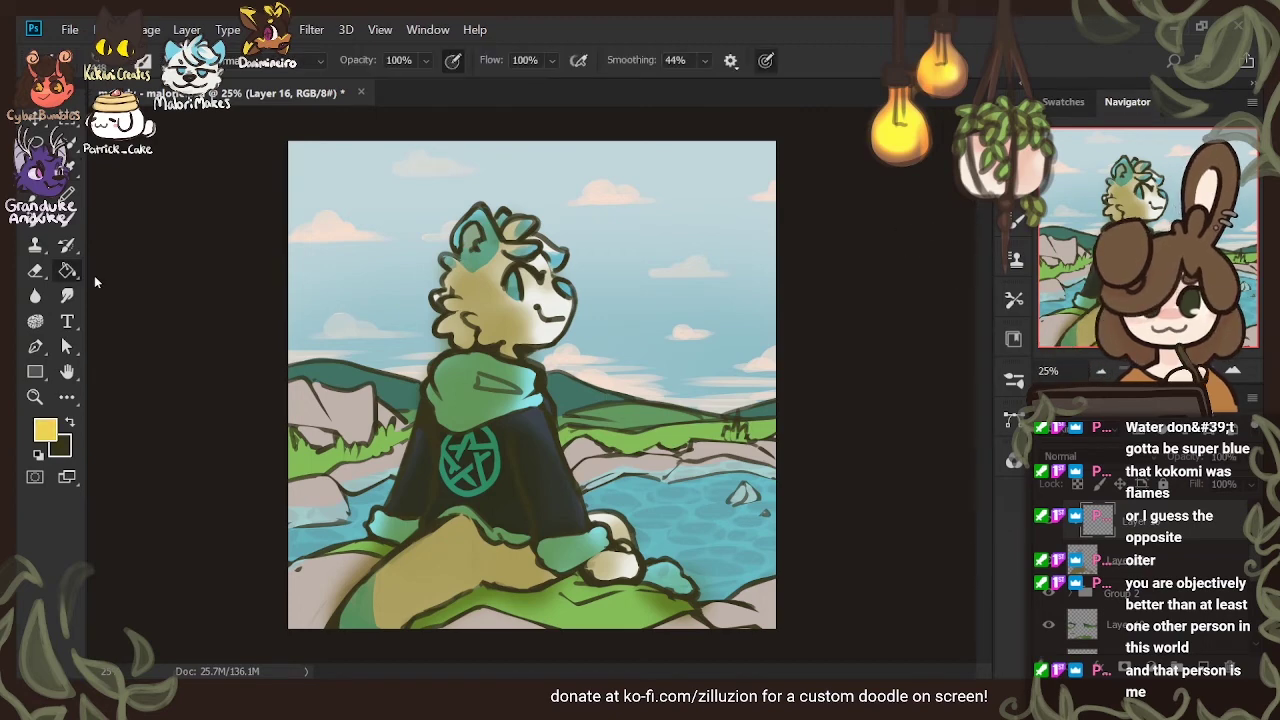
left_click(67, 270)
left_click(500, 450)
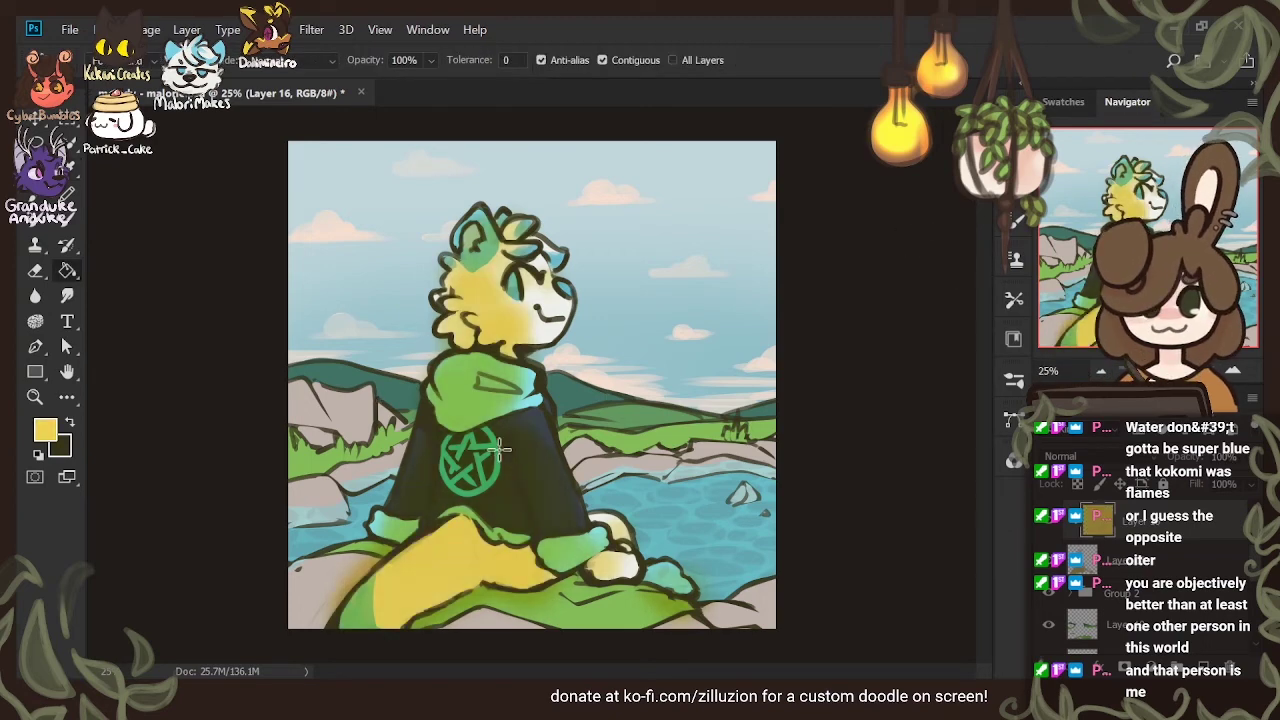
Refill the clipped colour layer with a medium purple
left_click(1168, 562)
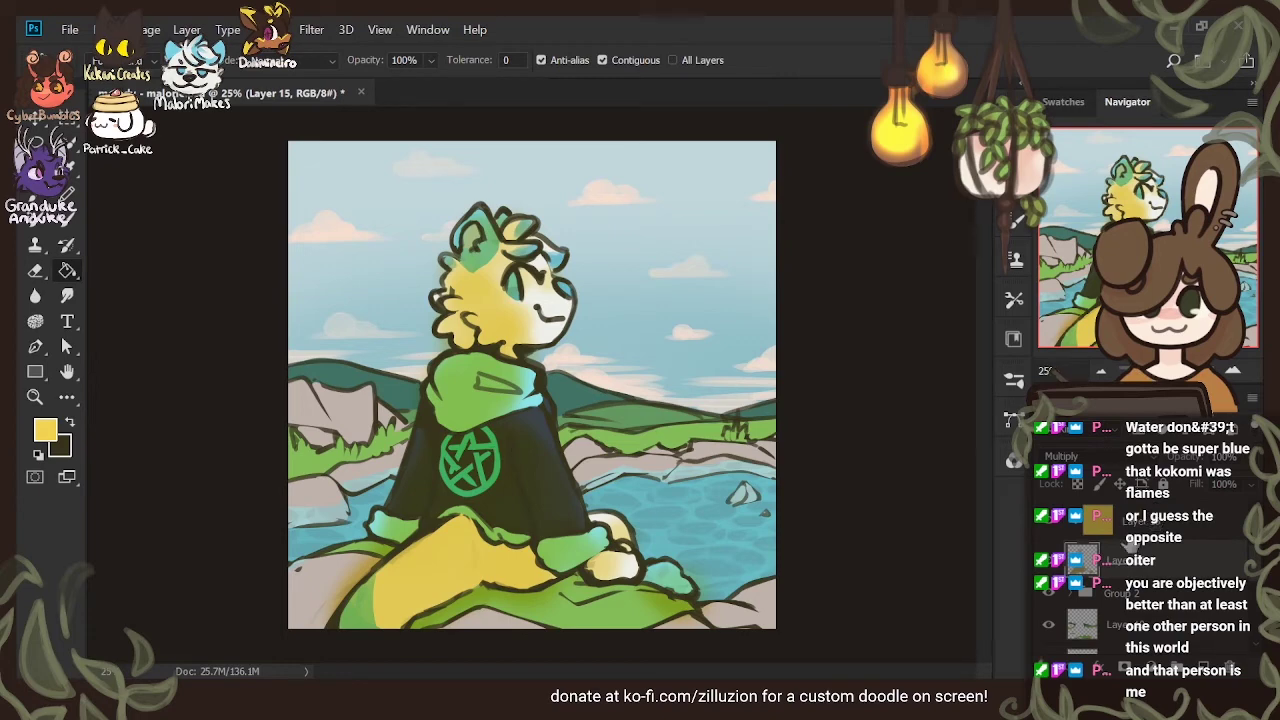
left_click(1132, 528)
left_click(48, 434)
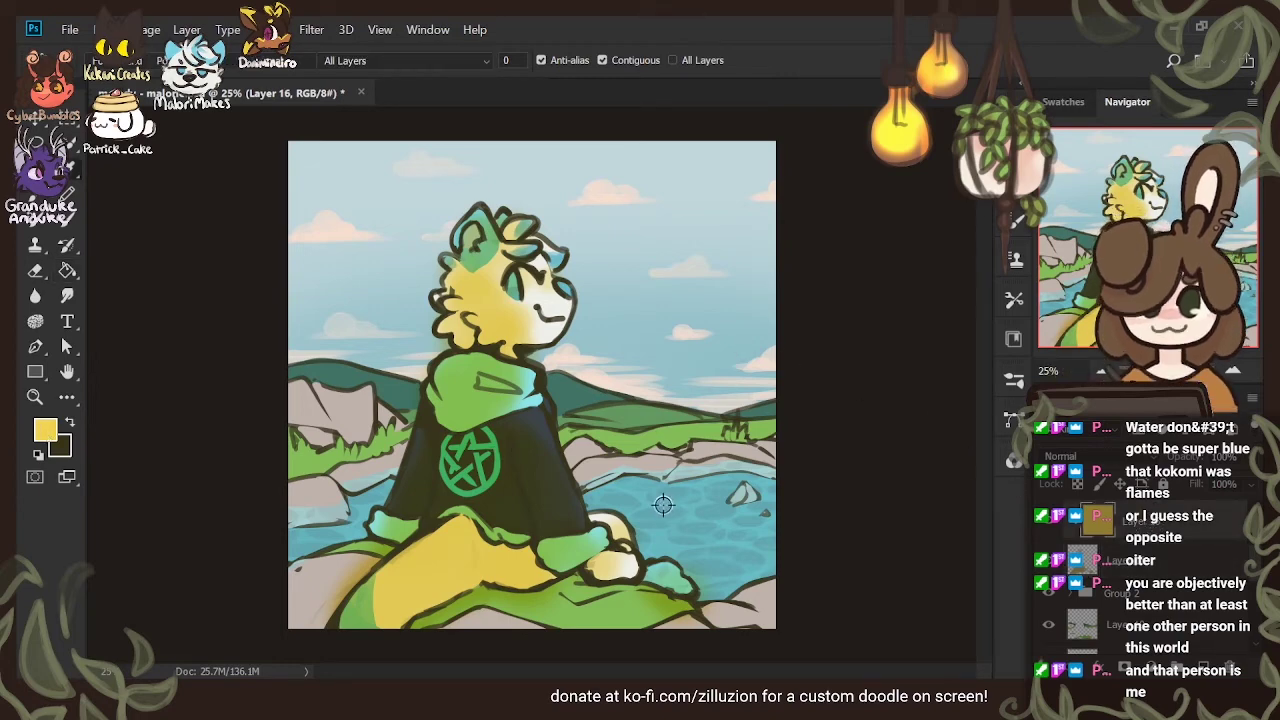
key("i")
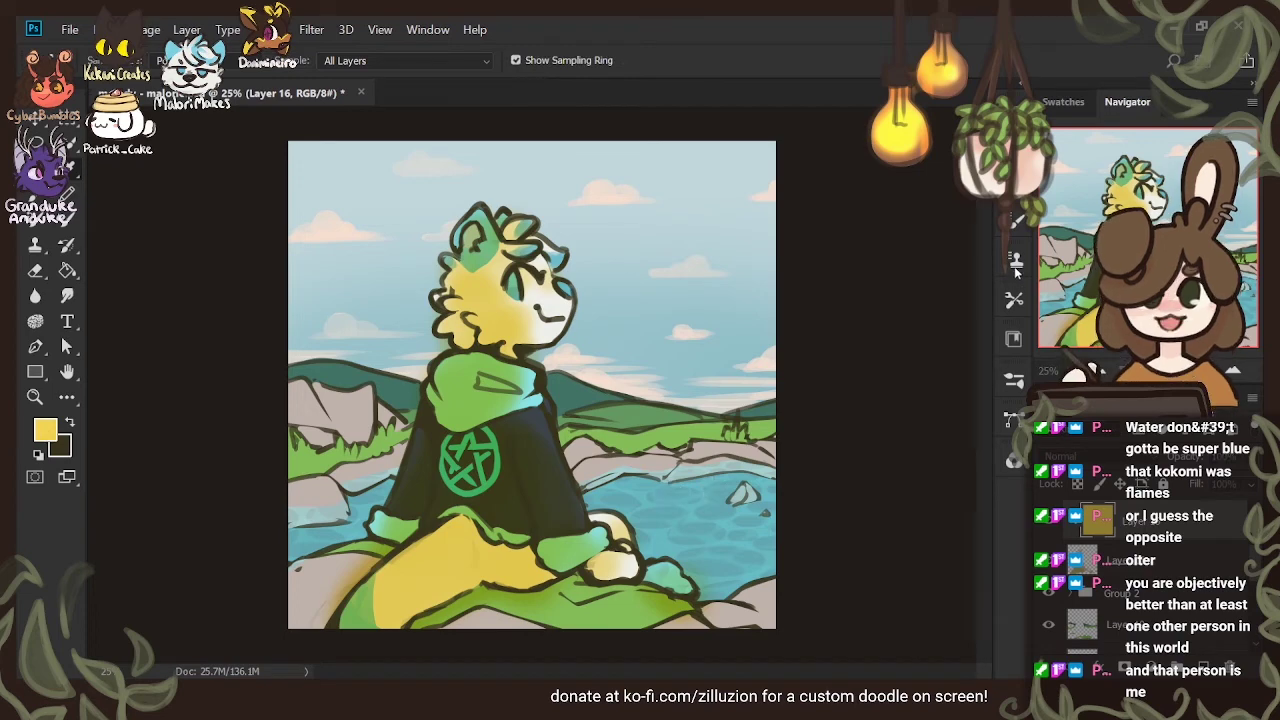
key("g")
left_click(1056, 232)
left_click(628, 405)
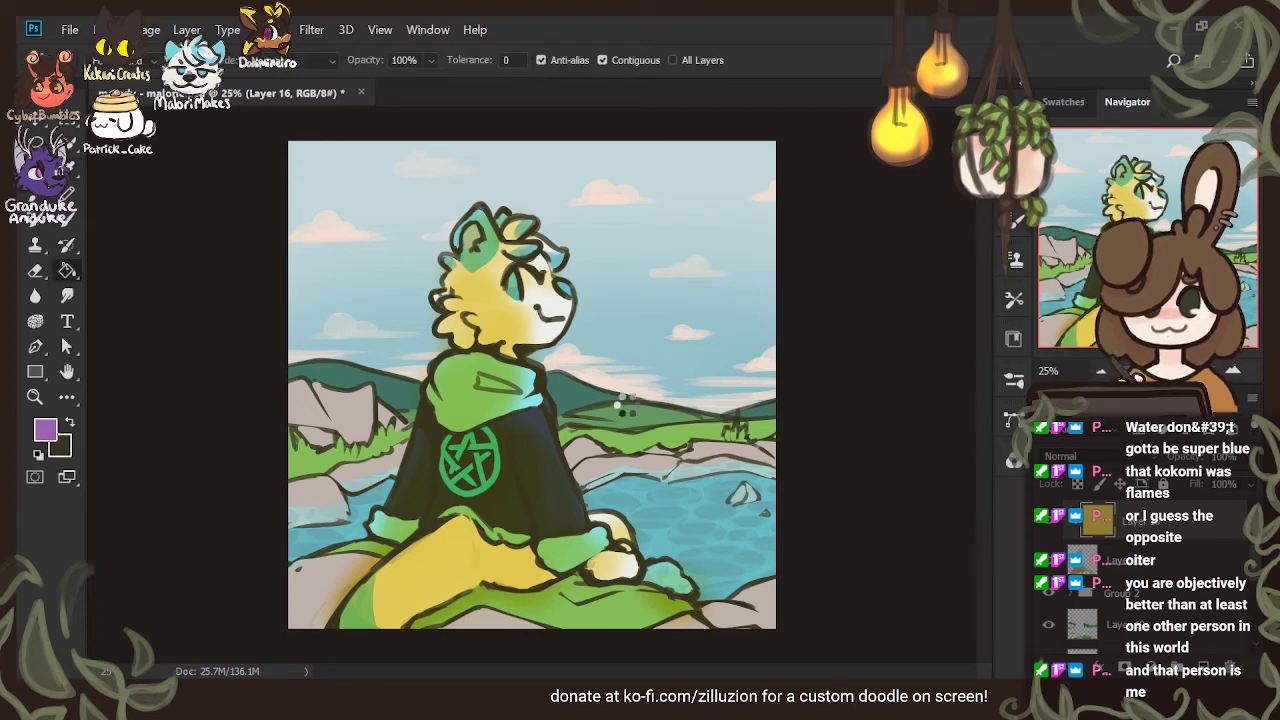
left_click(623, 405)
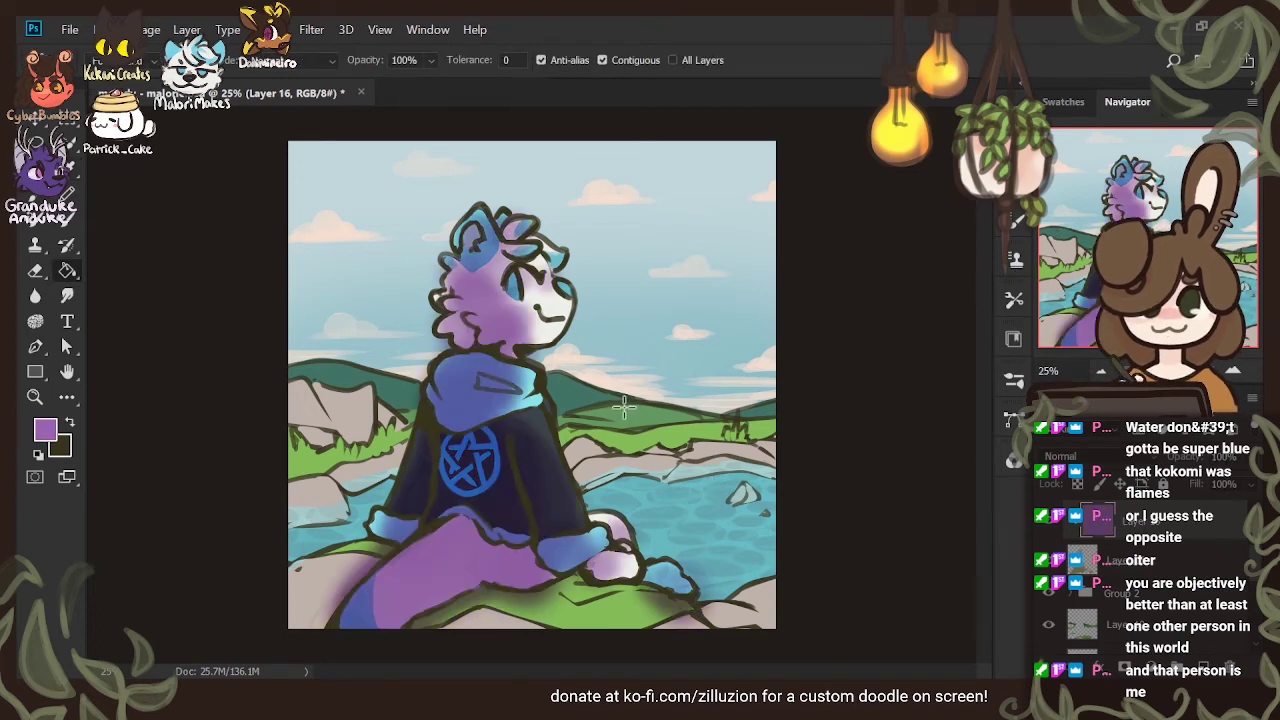
Try a pale lilac and a dusty pink as fills on the clipped colour layer
key("i")
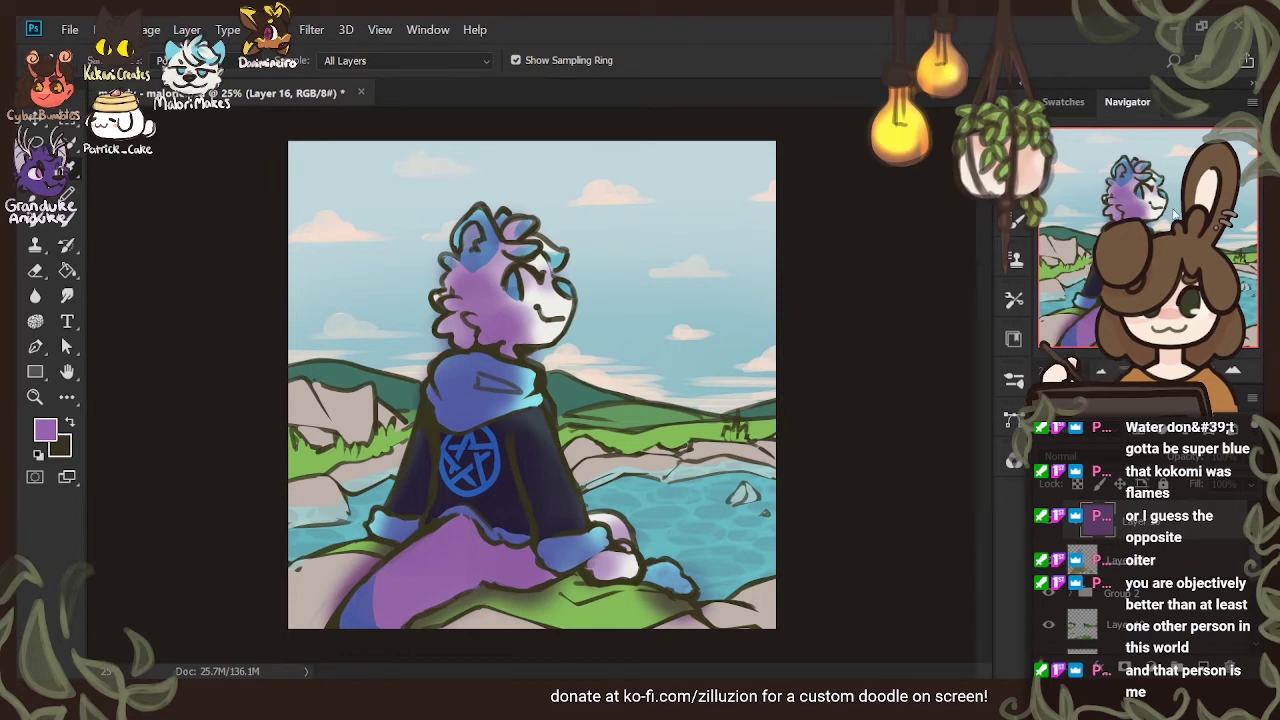
key("g")
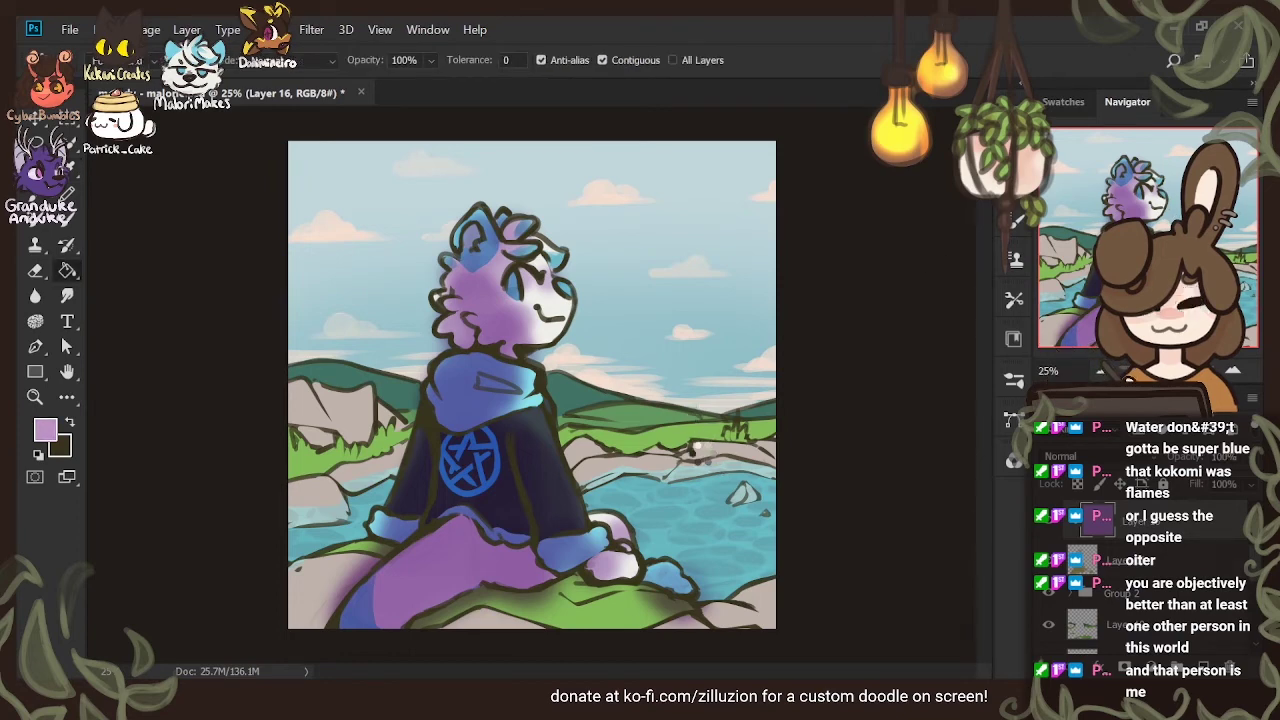
left_click(703, 452)
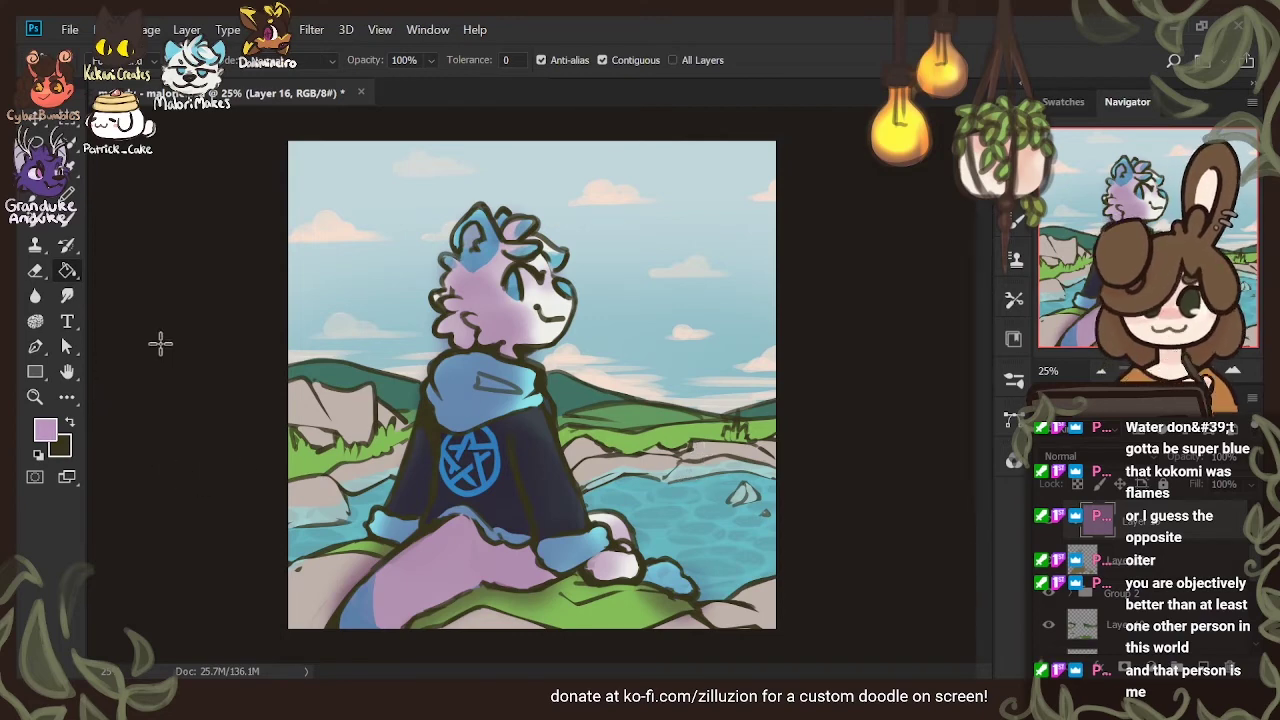
key("i")
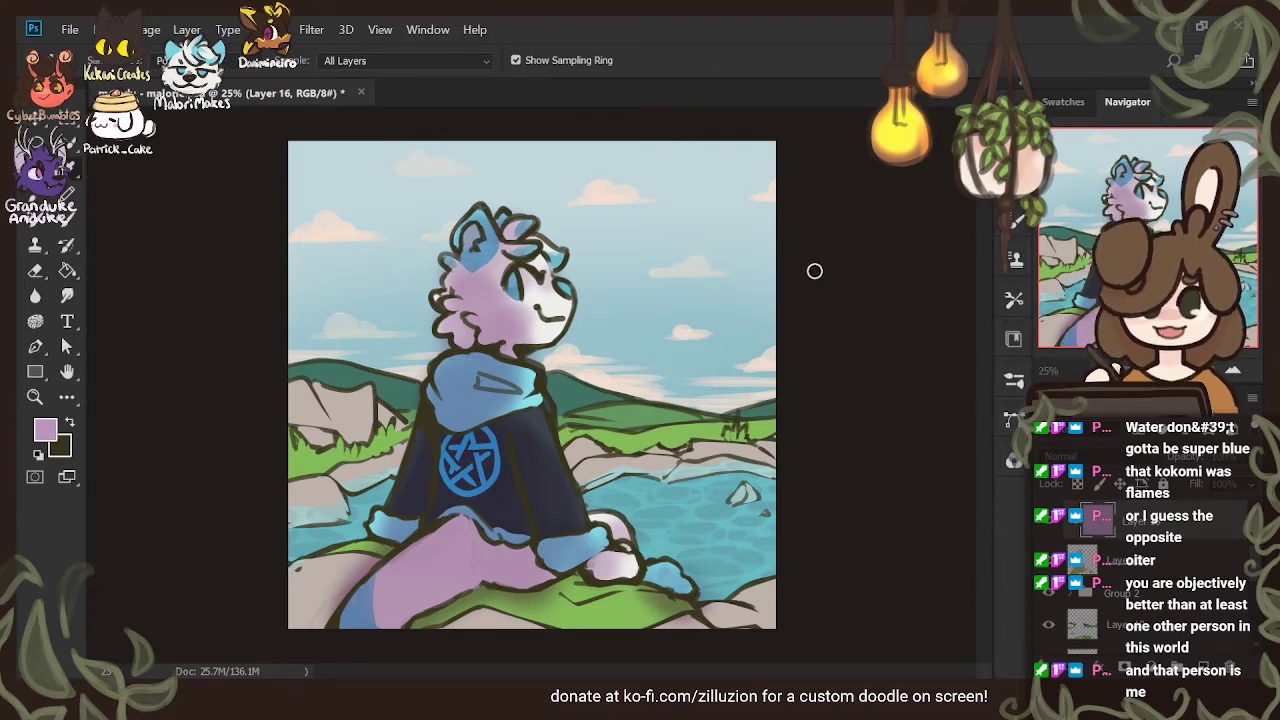
key("g")
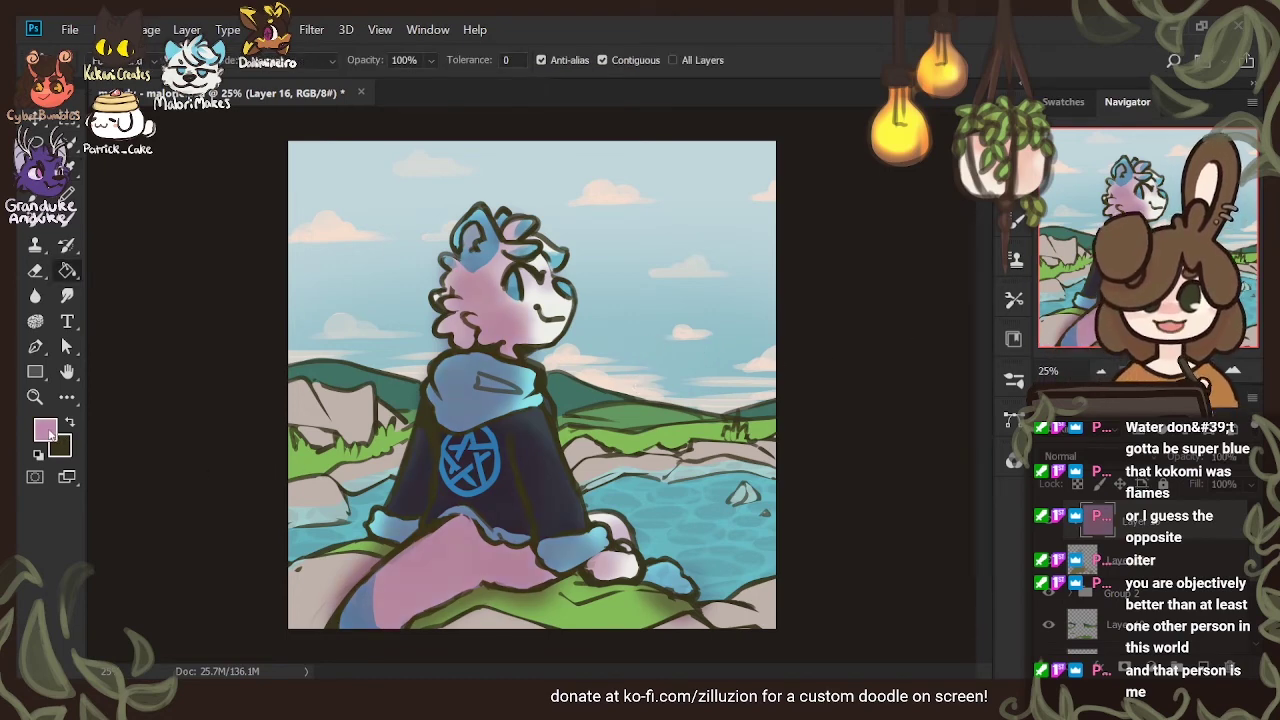
Try a peachy tan and a darker warm brown as fills on the clipped colour layer
key("i")
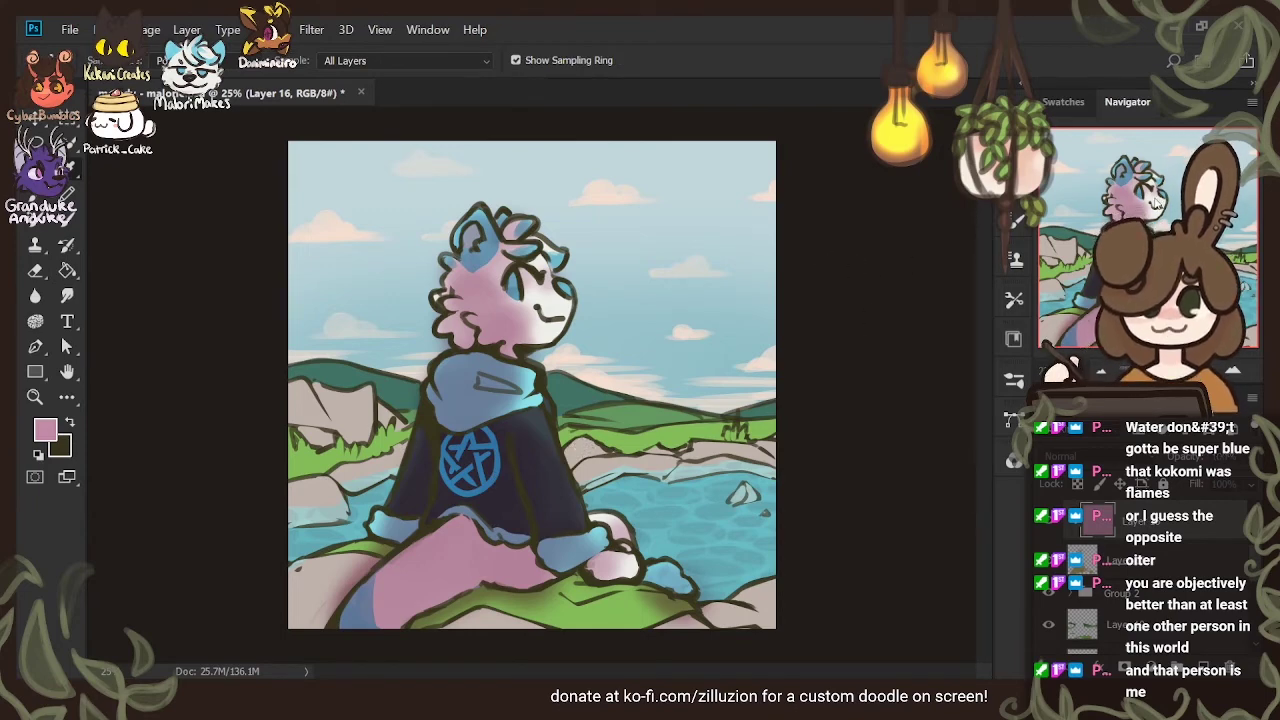
key("Return")
left_click(646, 332)
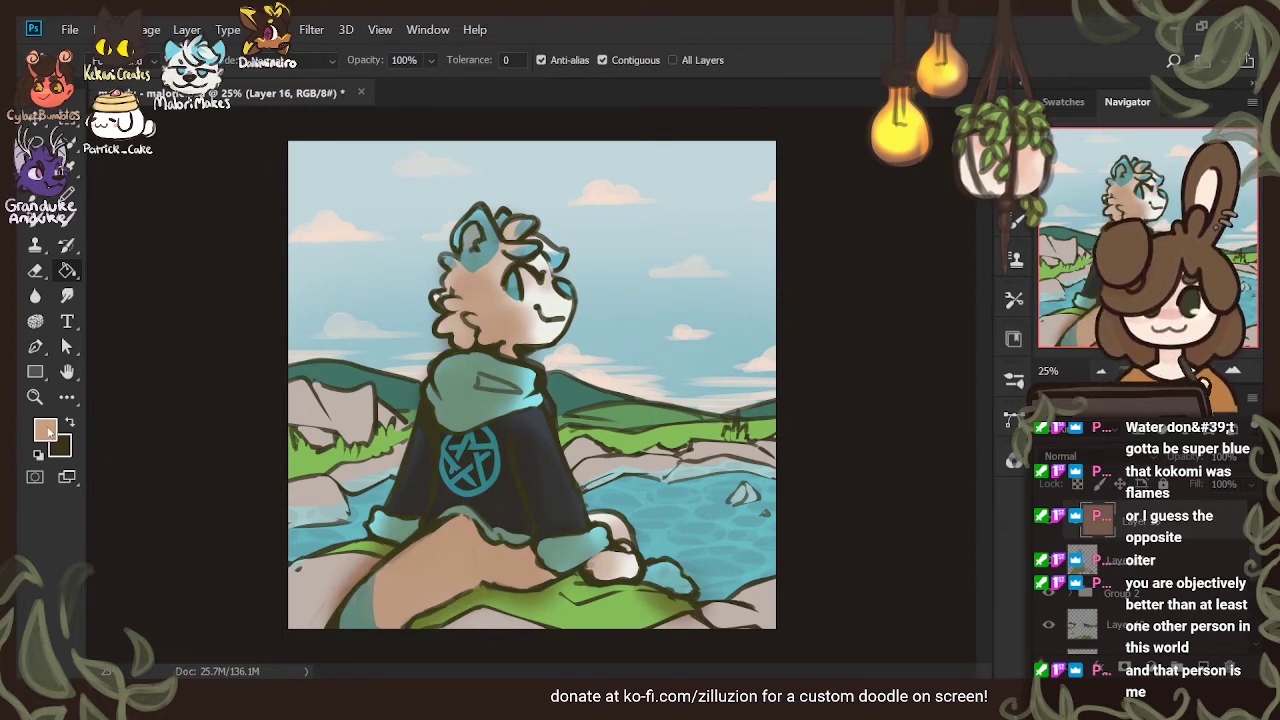
key("i")
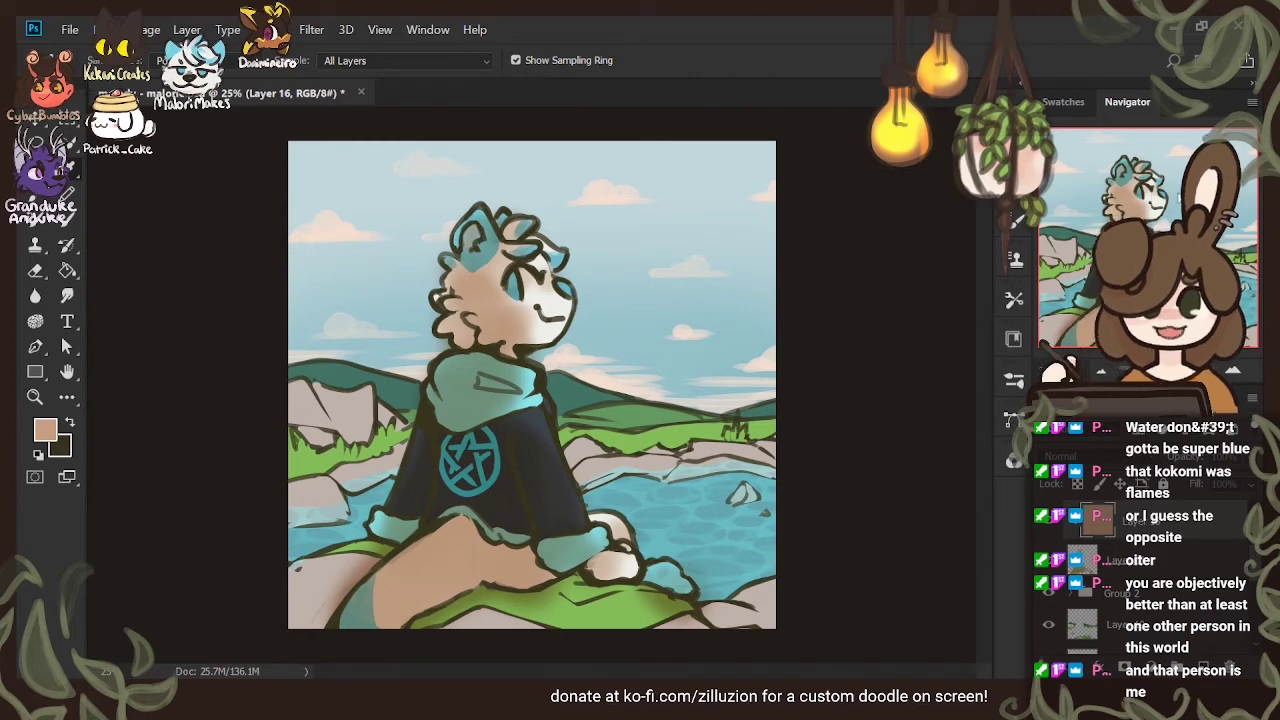
key("g")
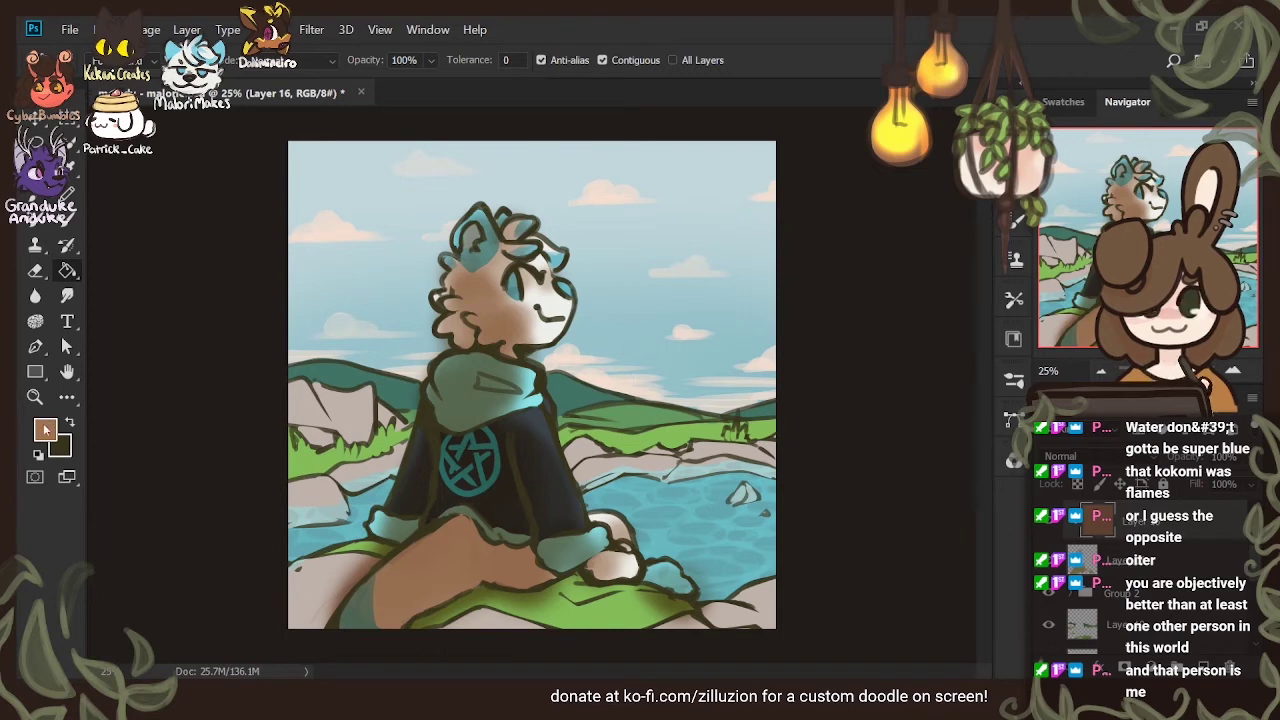
Sample the teal-grey of the shaded hood area and refill the clipped colour layer with a muted blue-grey
key("i")
key("i")
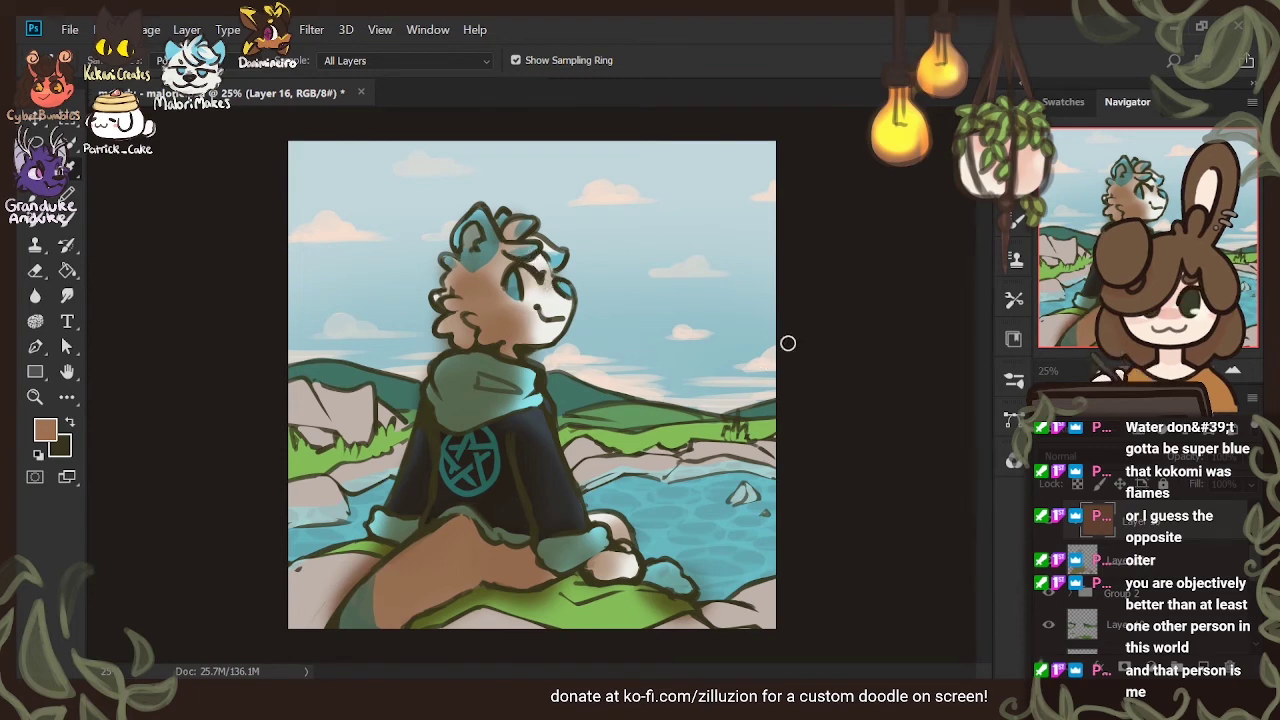
left_click(477, 363)
key("g")
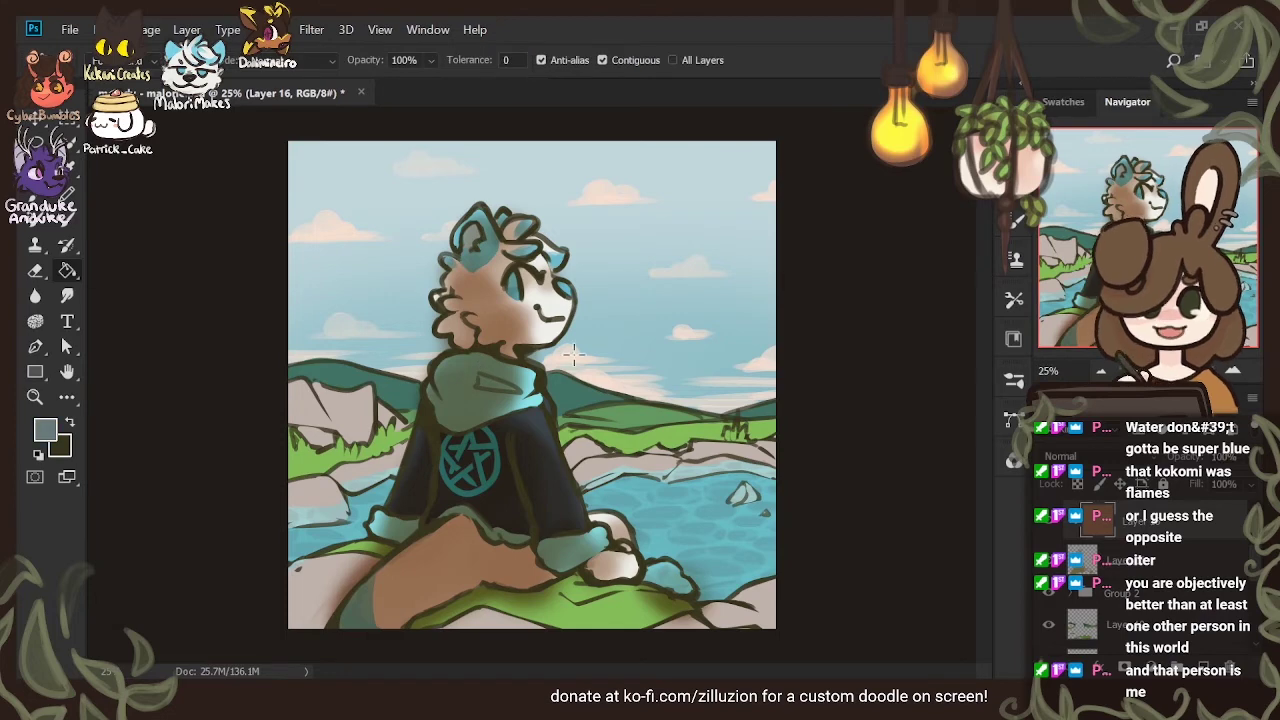
left_click(574, 352)
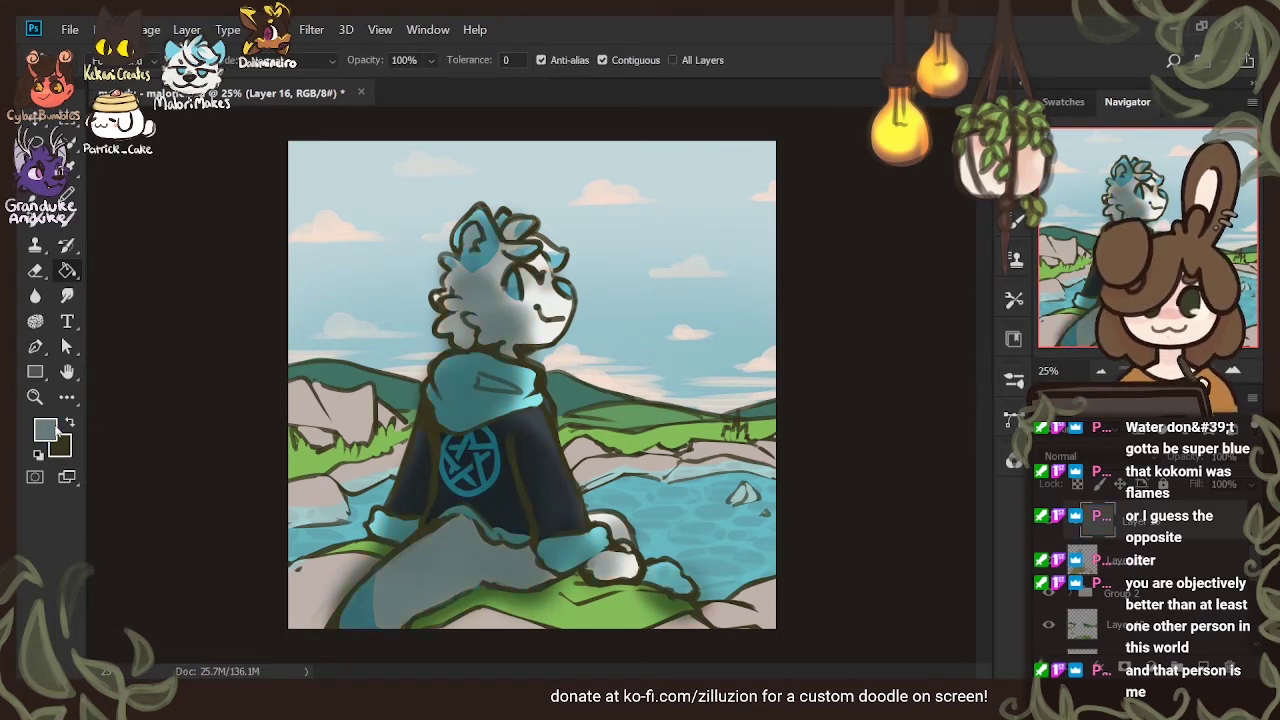
Try a bright green and a dark olive-brown as fills on the clipped colour layer
key("i")
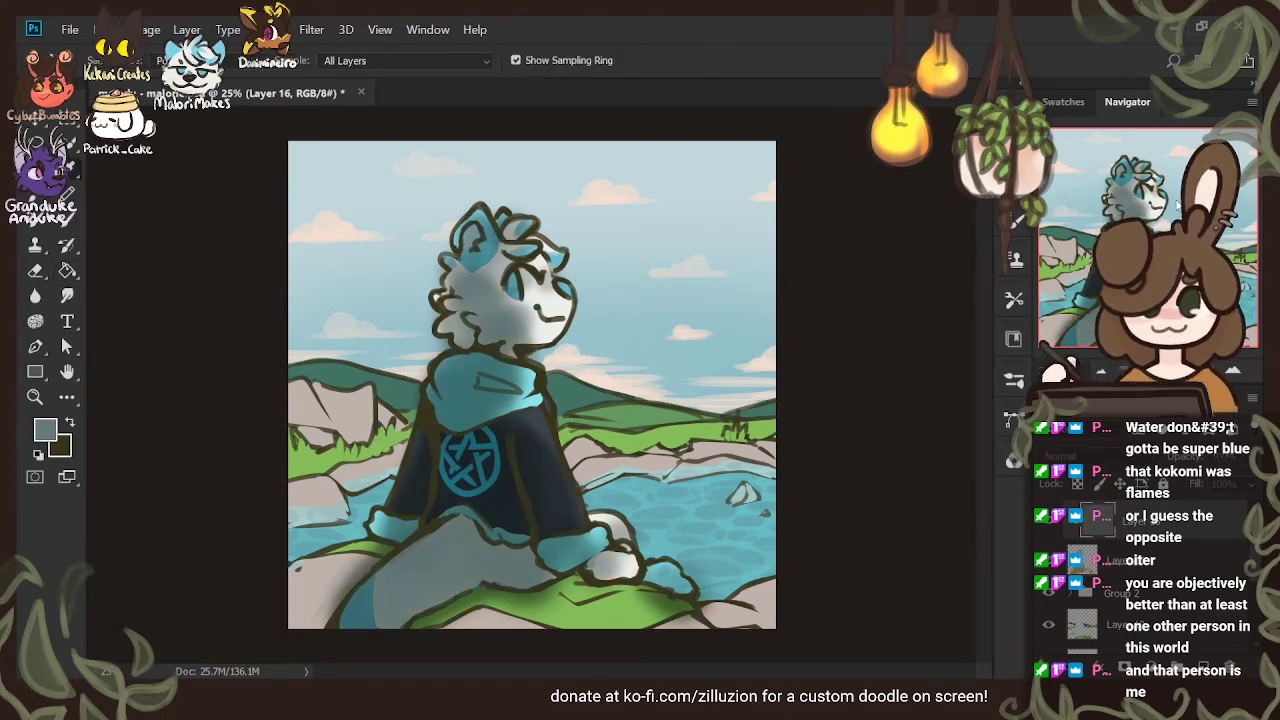
left_click(1178, 206)
left_click(606, 335)
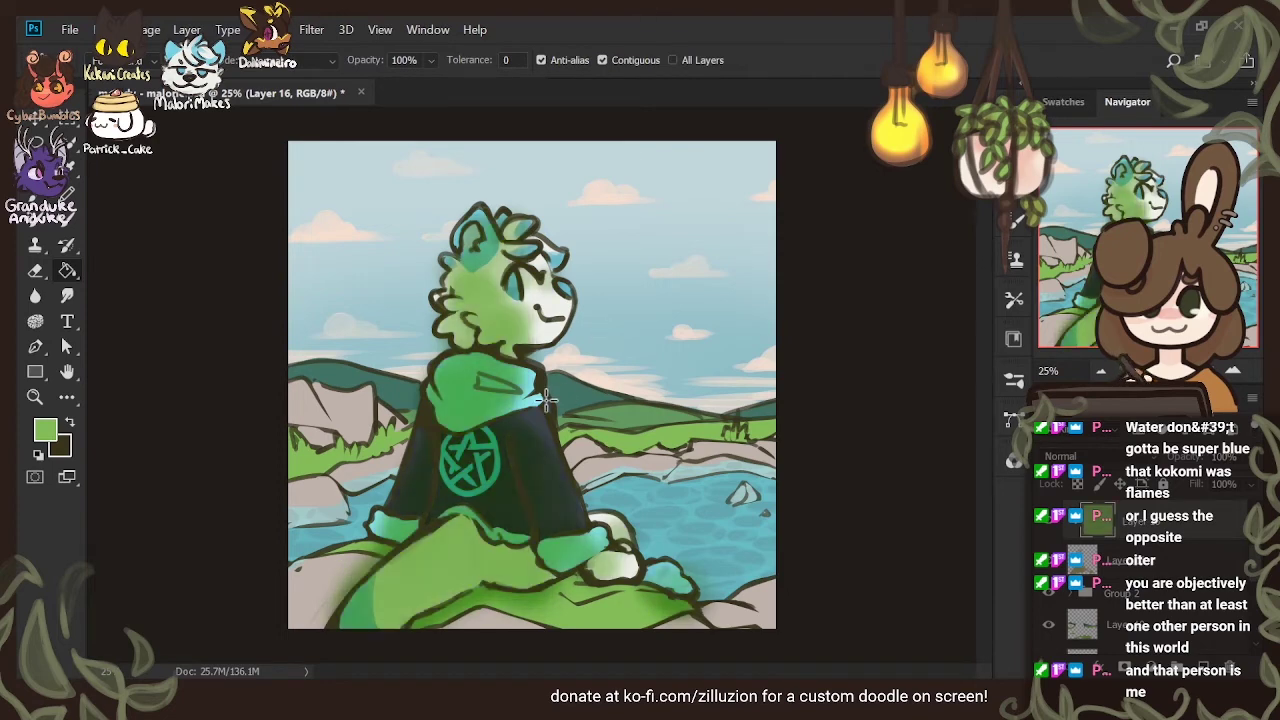
key("i")
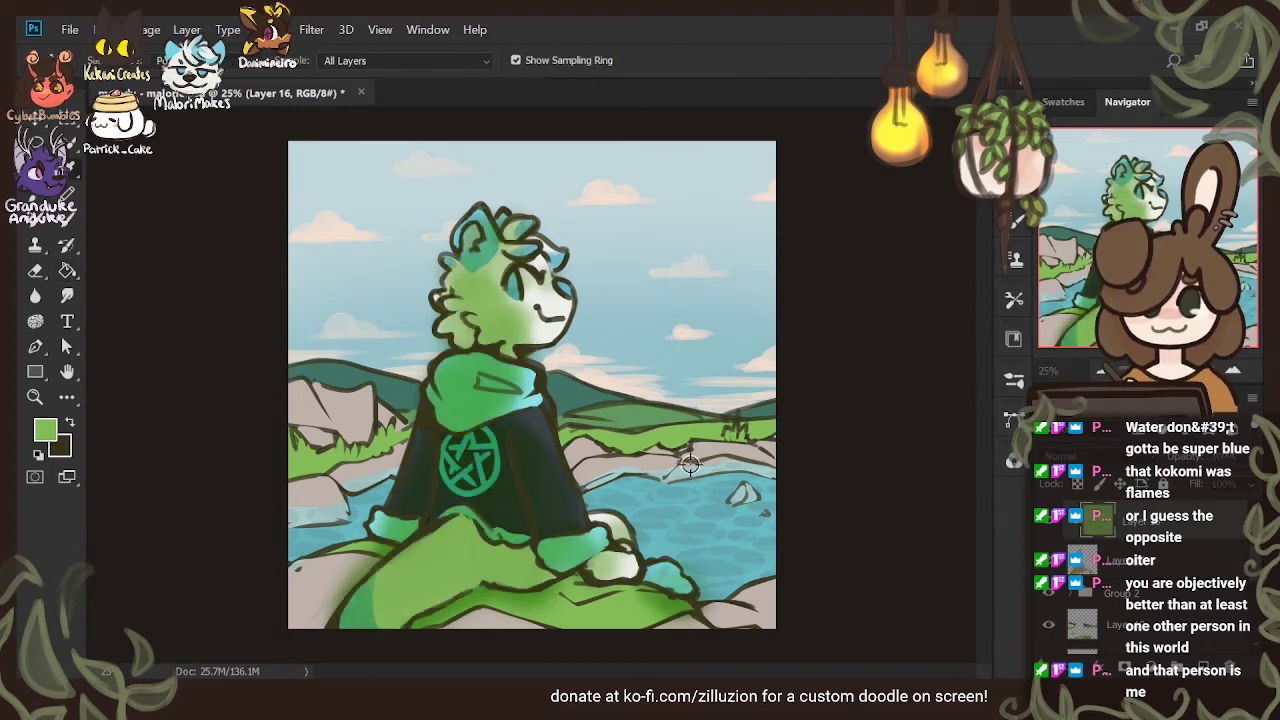
left_click(690, 460)
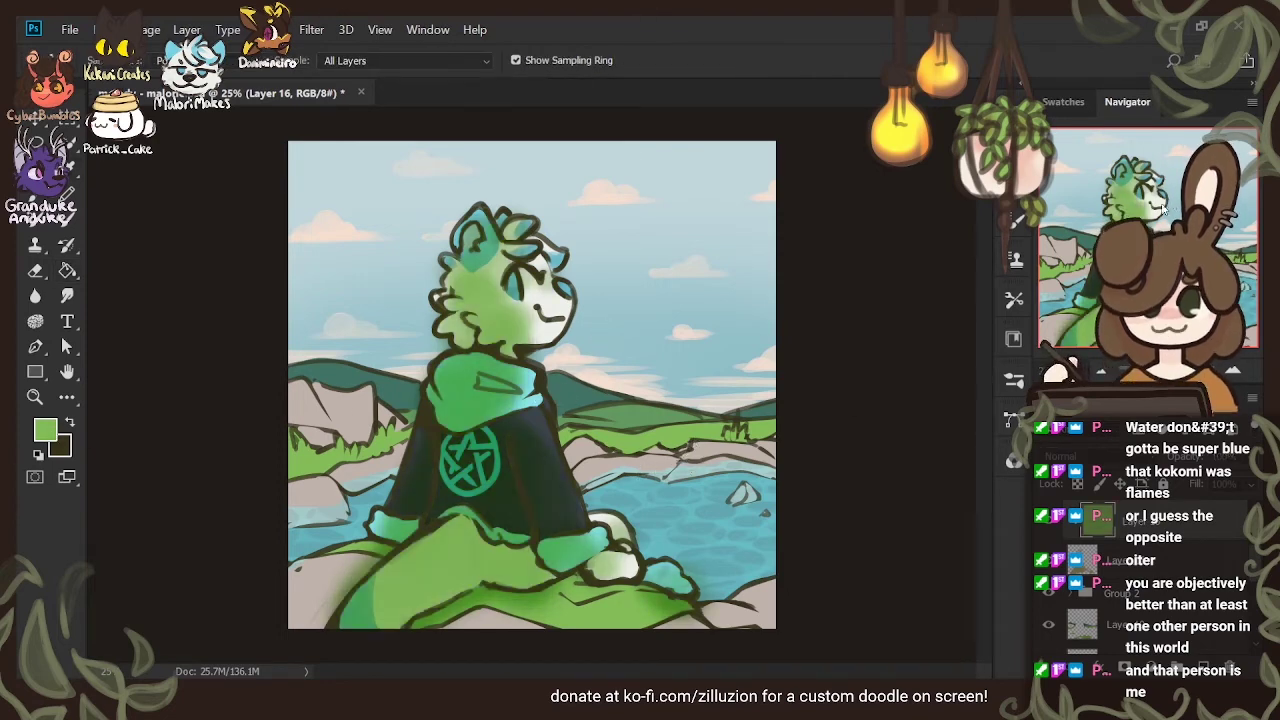
key("g")
key("ctrl+z")
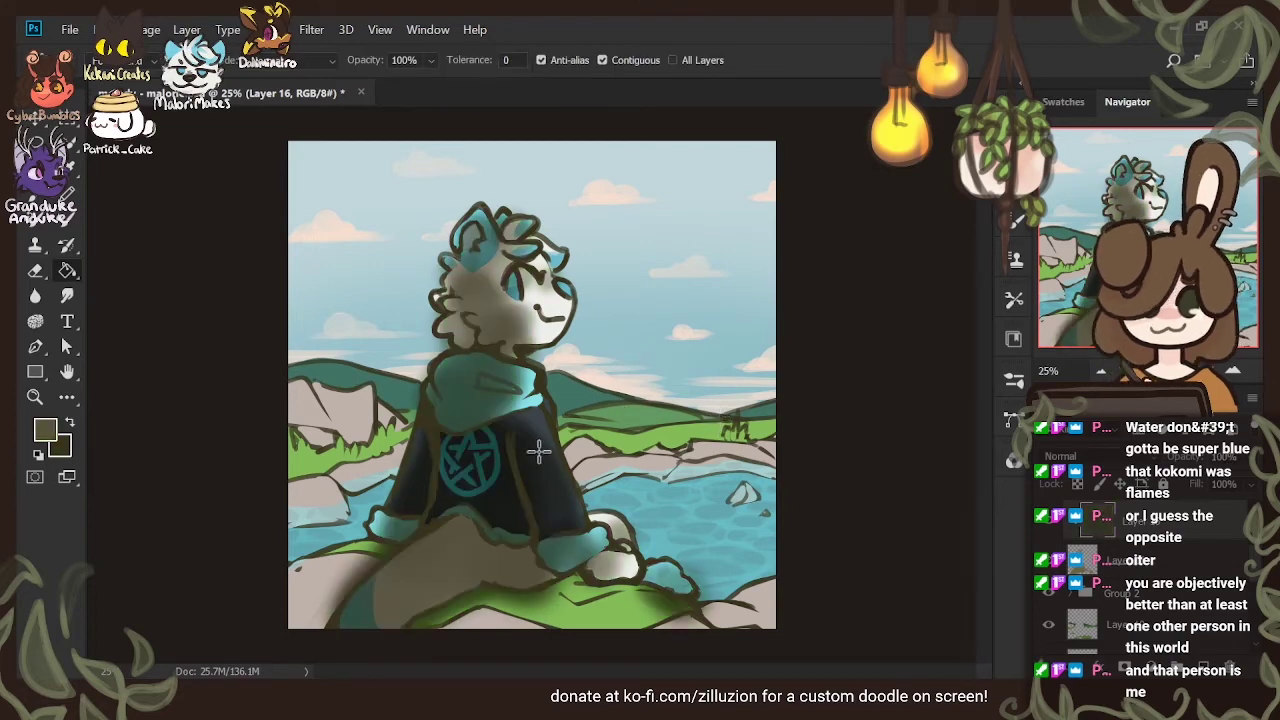
Merge the clipped colour fill into the shading layer and set the merged layer's blend mode to Multiply
left_click(1150, 566)
key("ctrl+e")
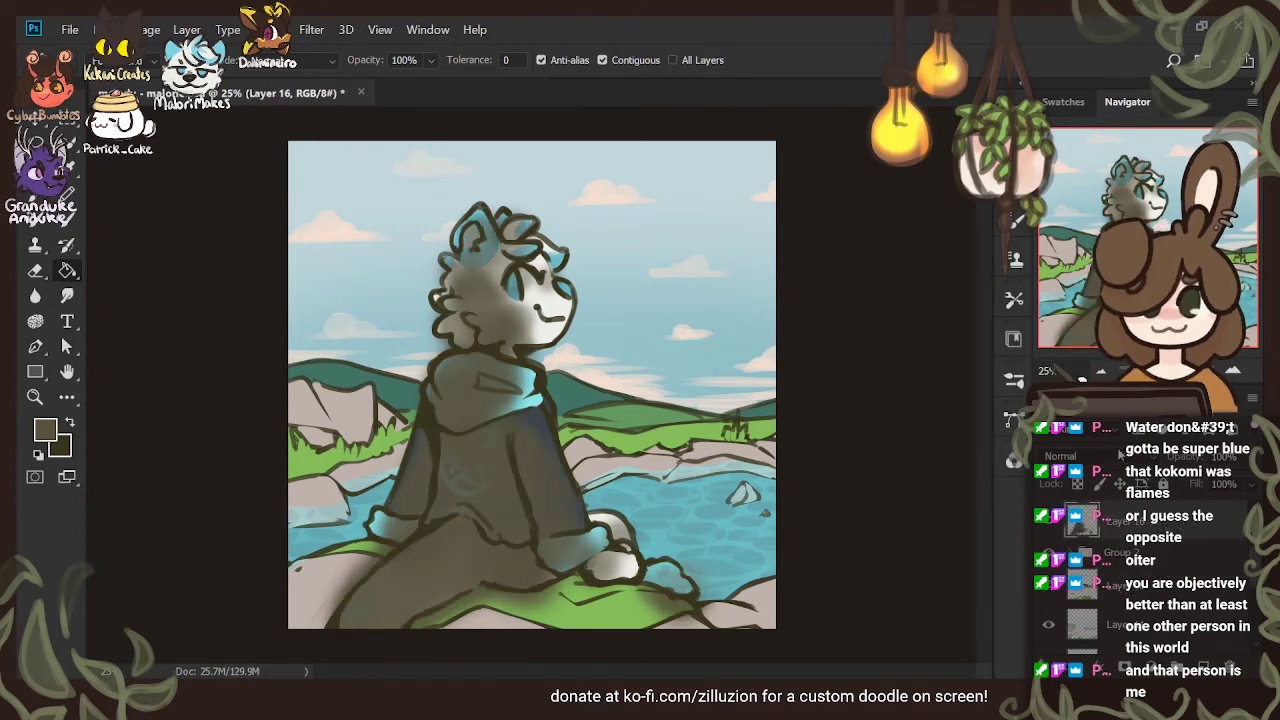
left_click(1119, 455)
left_click(1087, 92)
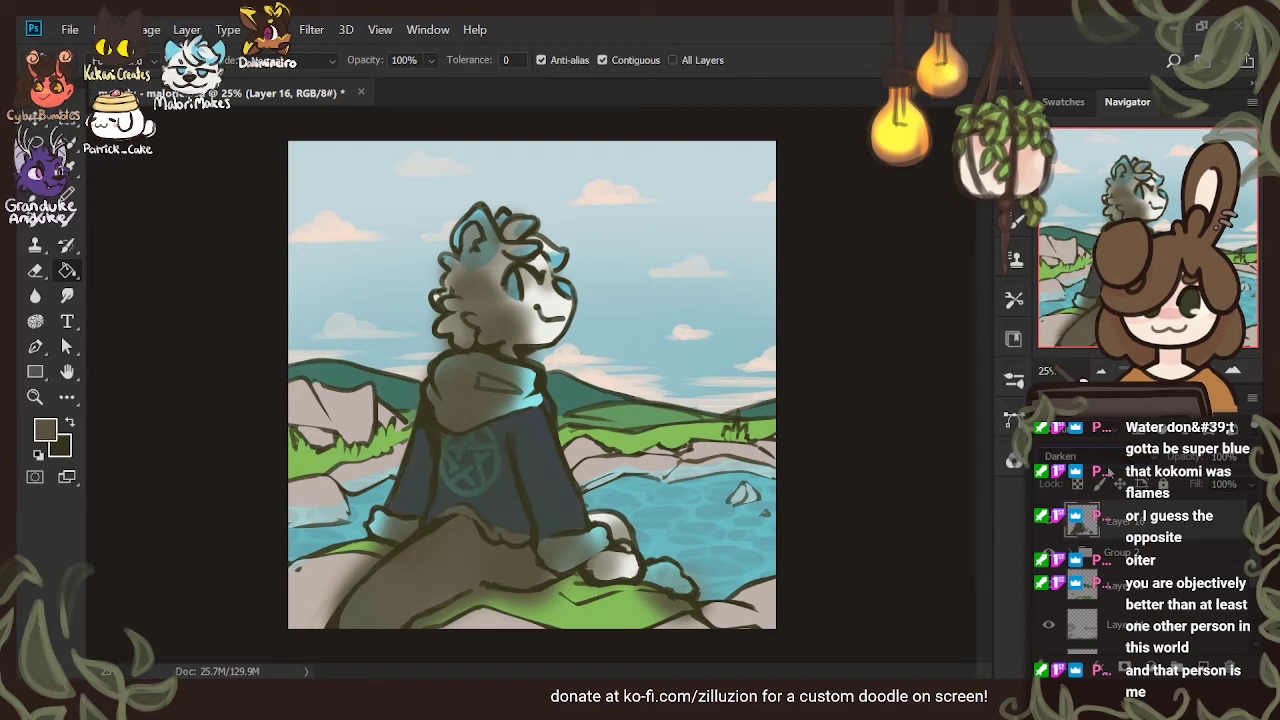
key("alt+shift+m")
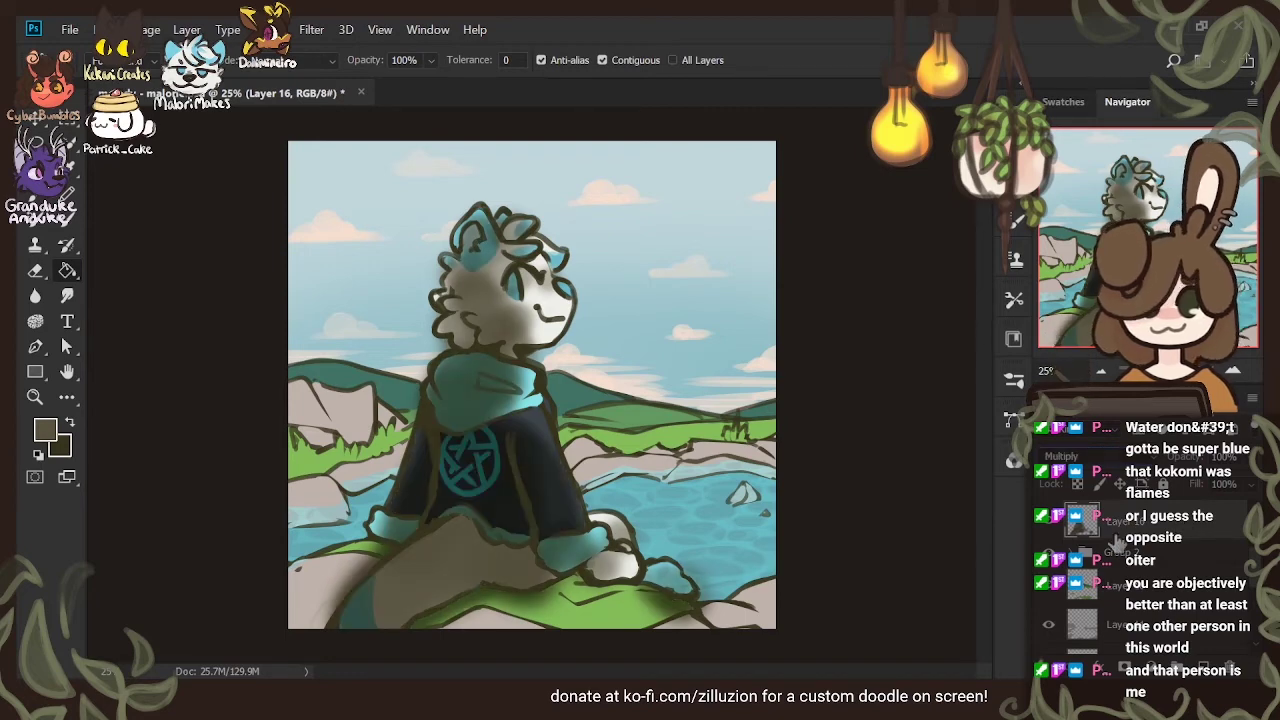
Clip the merged shading layer to the otter group and set its opacity to 50%
key("ctrl+alt+g")
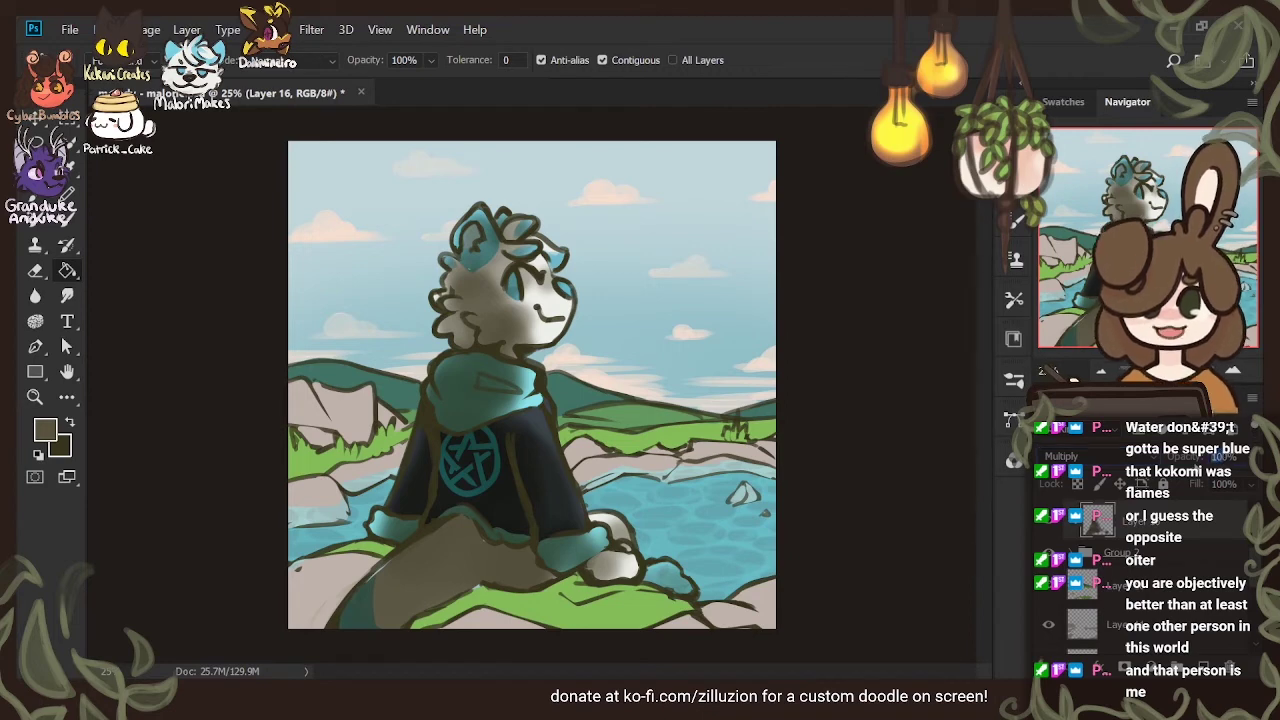
type("50")
key("Return")
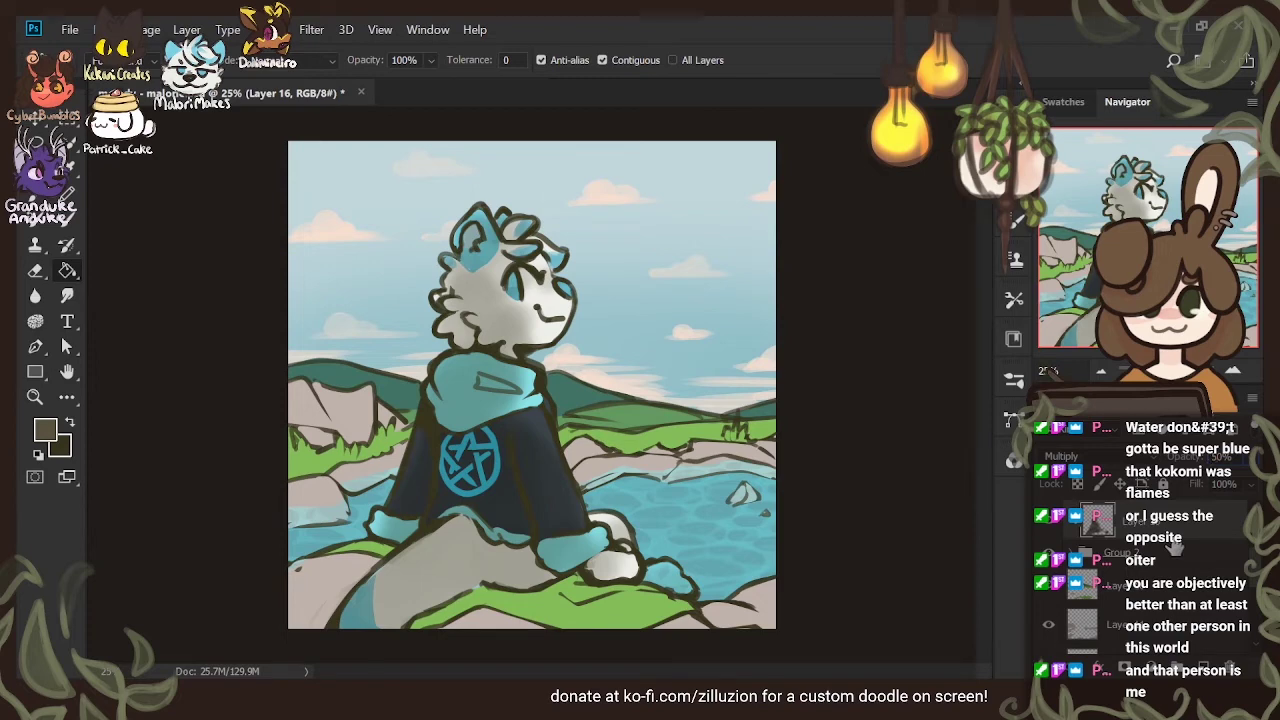
Add a clipped layer between the otter group and the shading, fill it with light green and set it to Soft Light
scroll(1172, 548, "up", 1)
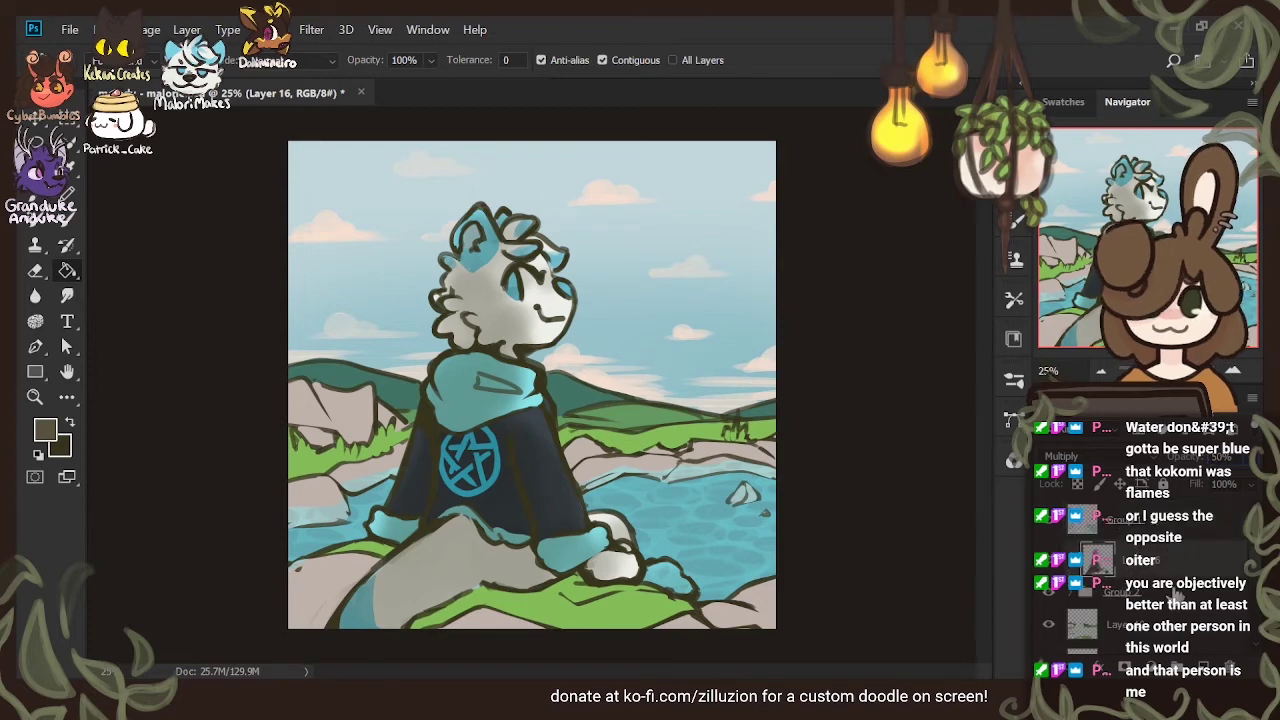
left_click(1173, 596)
left_click(1206, 668)
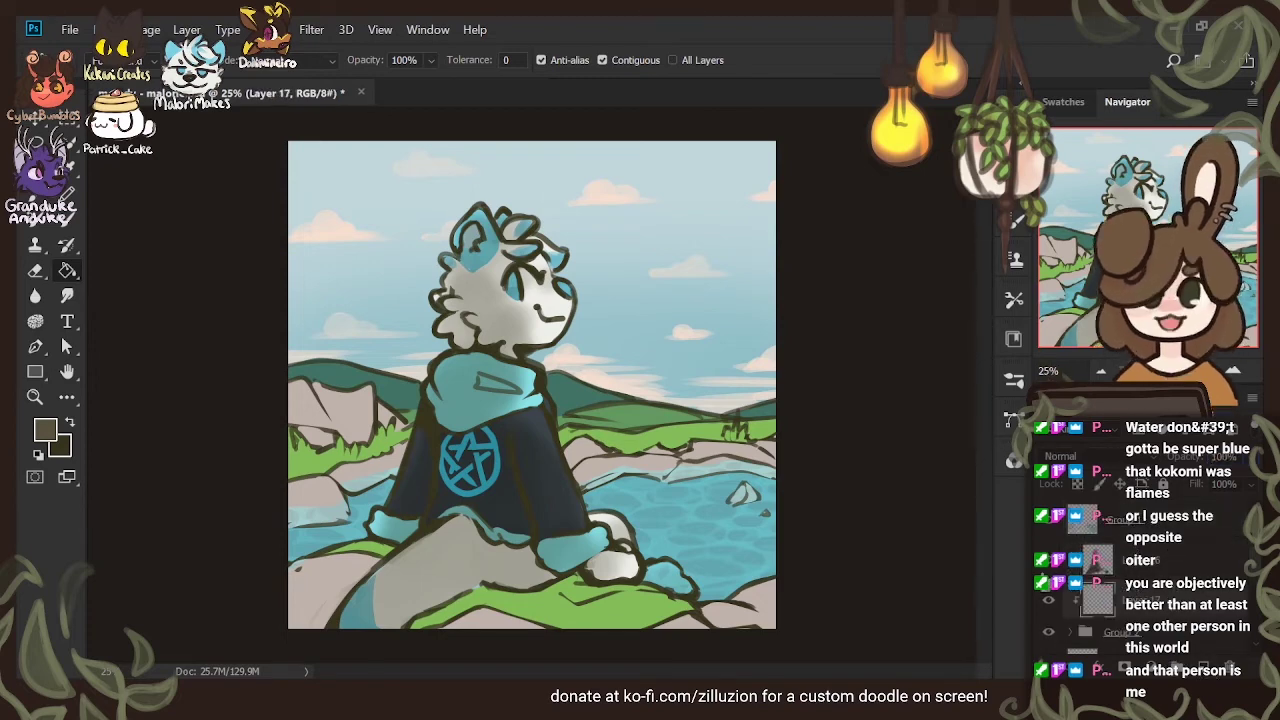
left_click(45, 434)
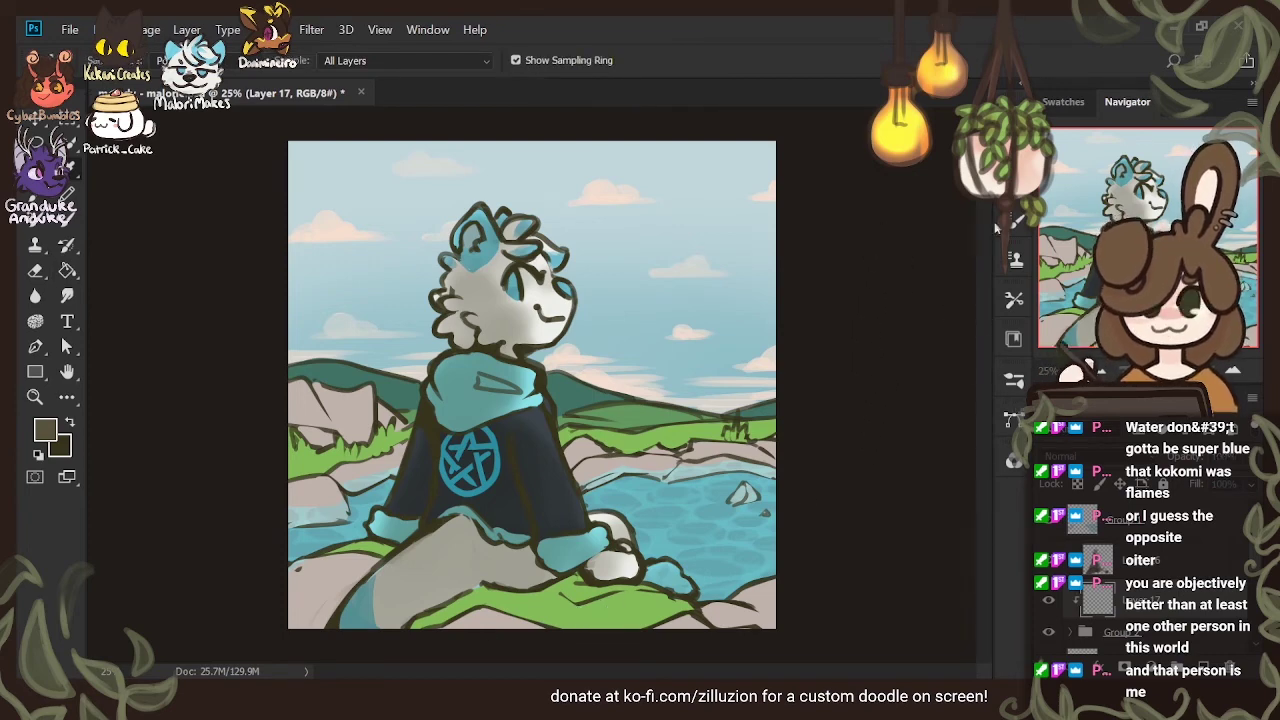
left_click(268, 279)
left_click(412, 296)
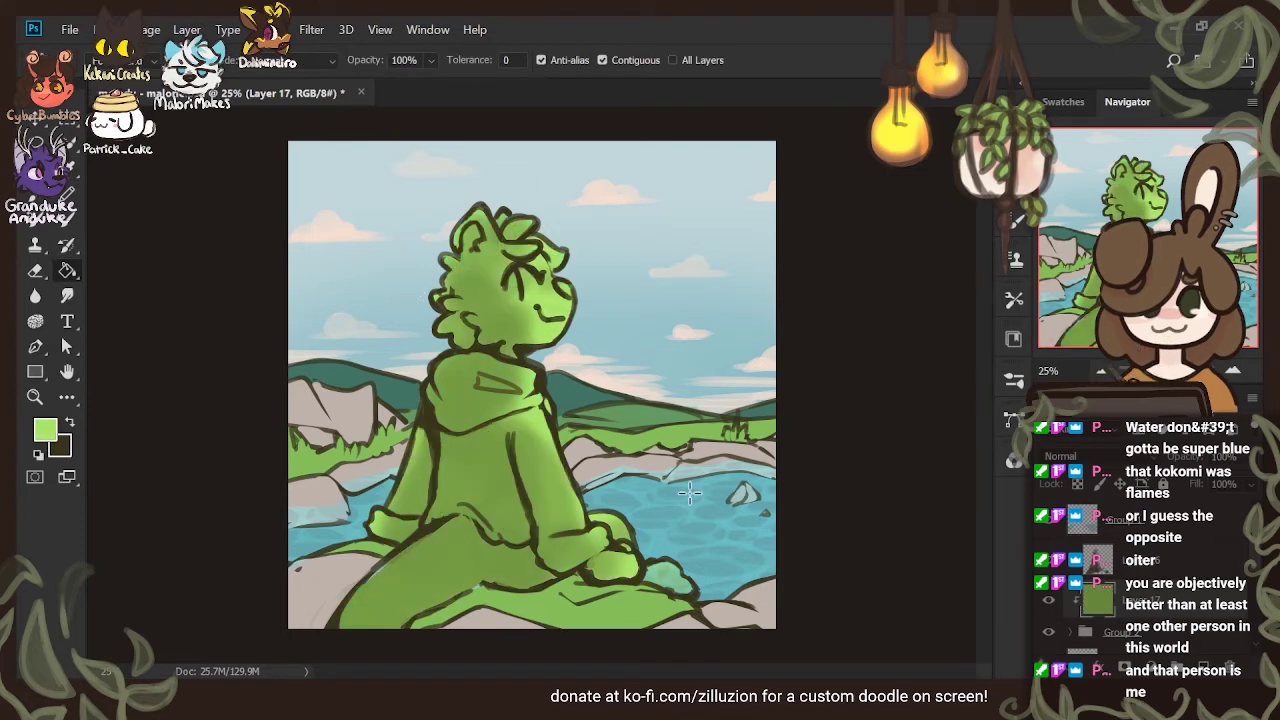
left_click(1081, 265)
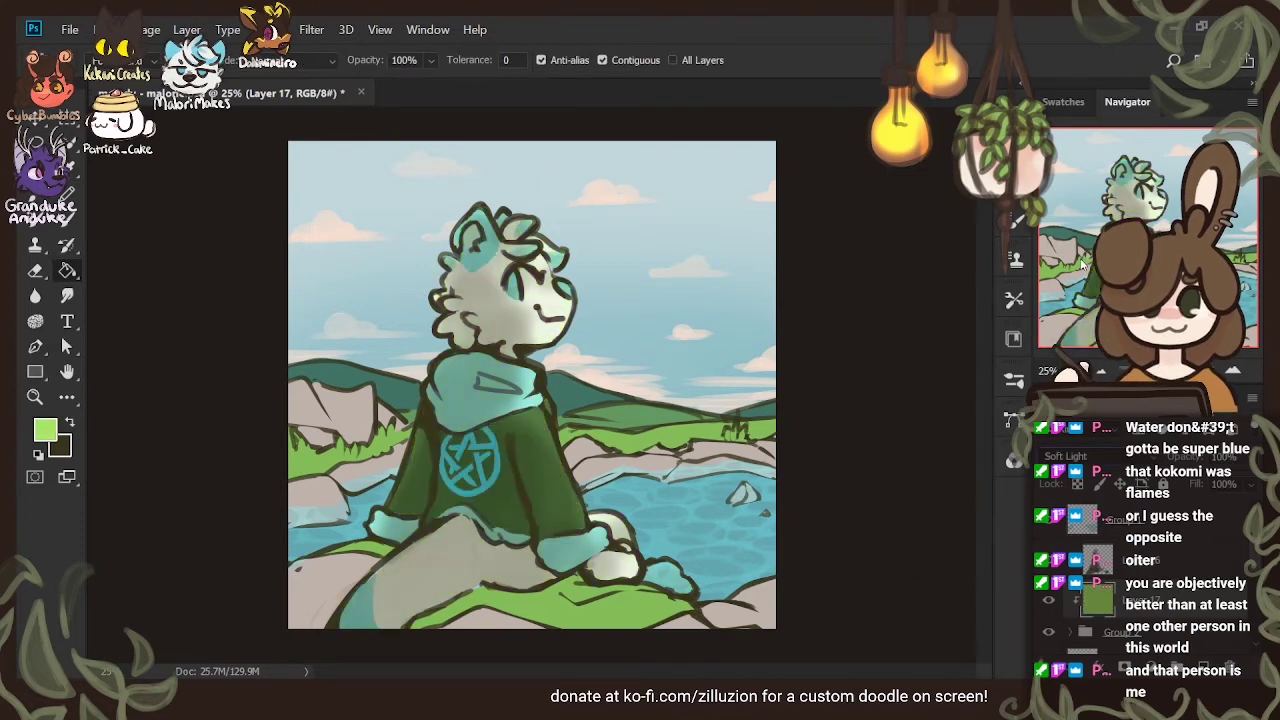
Set the clipped shading layer's blend mode to Darker Color and its opacity to 100%
left_click(1138, 550)
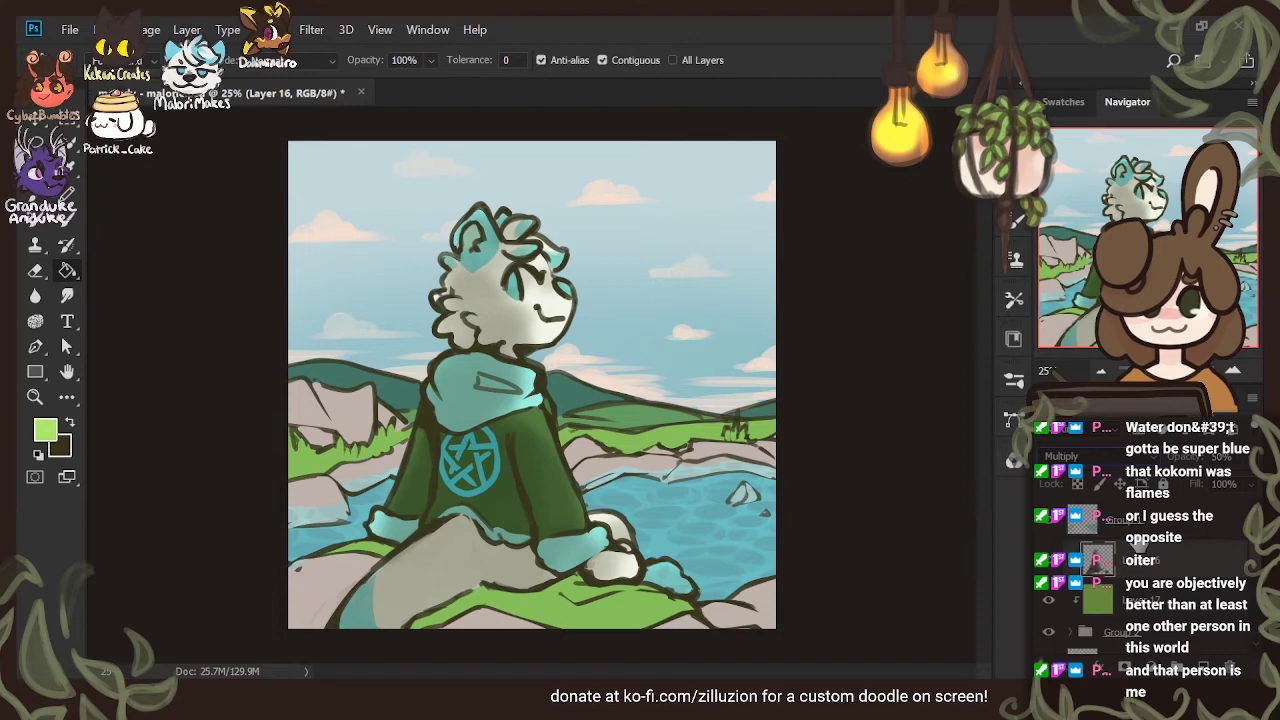
left_click(1113, 455)
left_click(1085, 133)
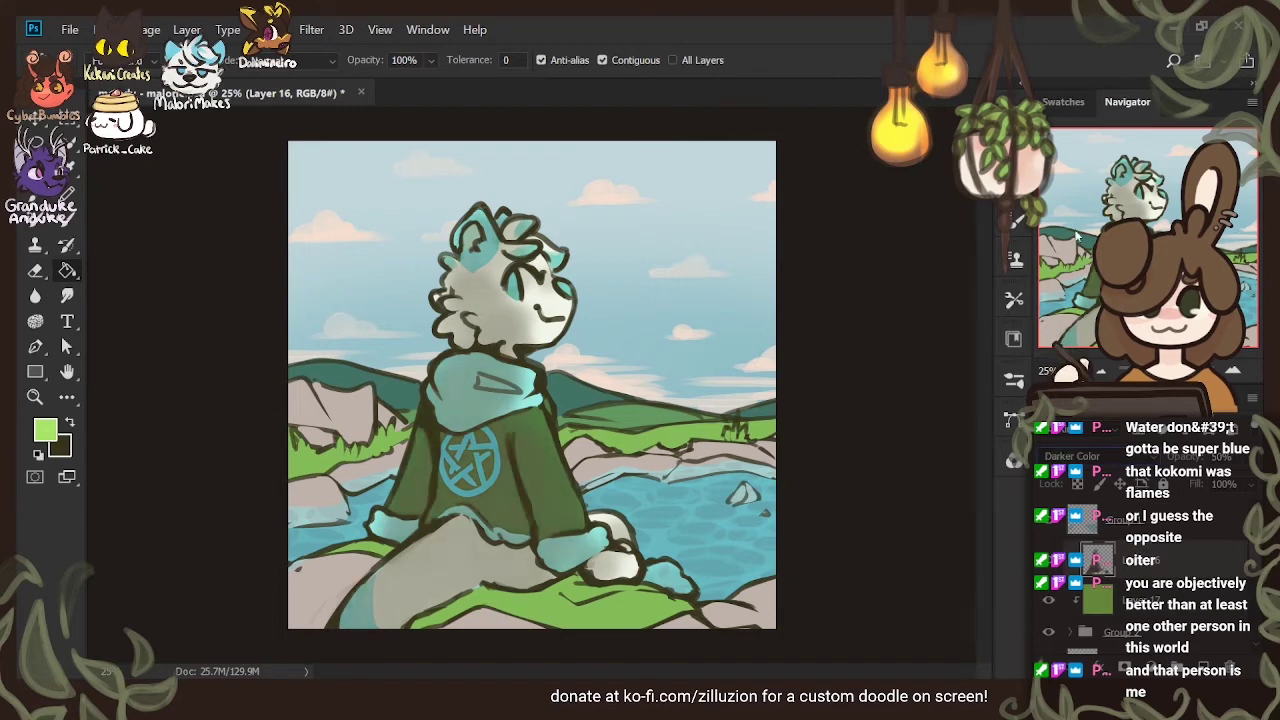
left_click(1163, 597, "shift")
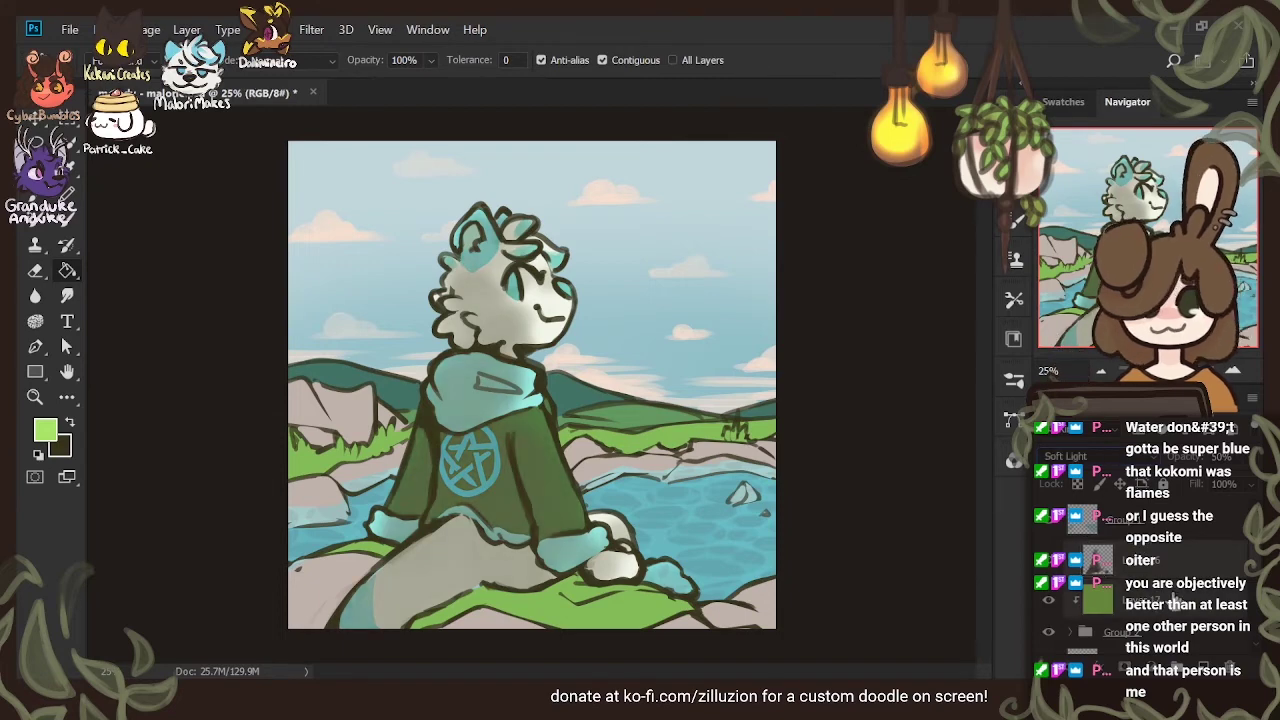
left_click(1150, 560)
left_click_drag(1187, 457, 1232, 457)
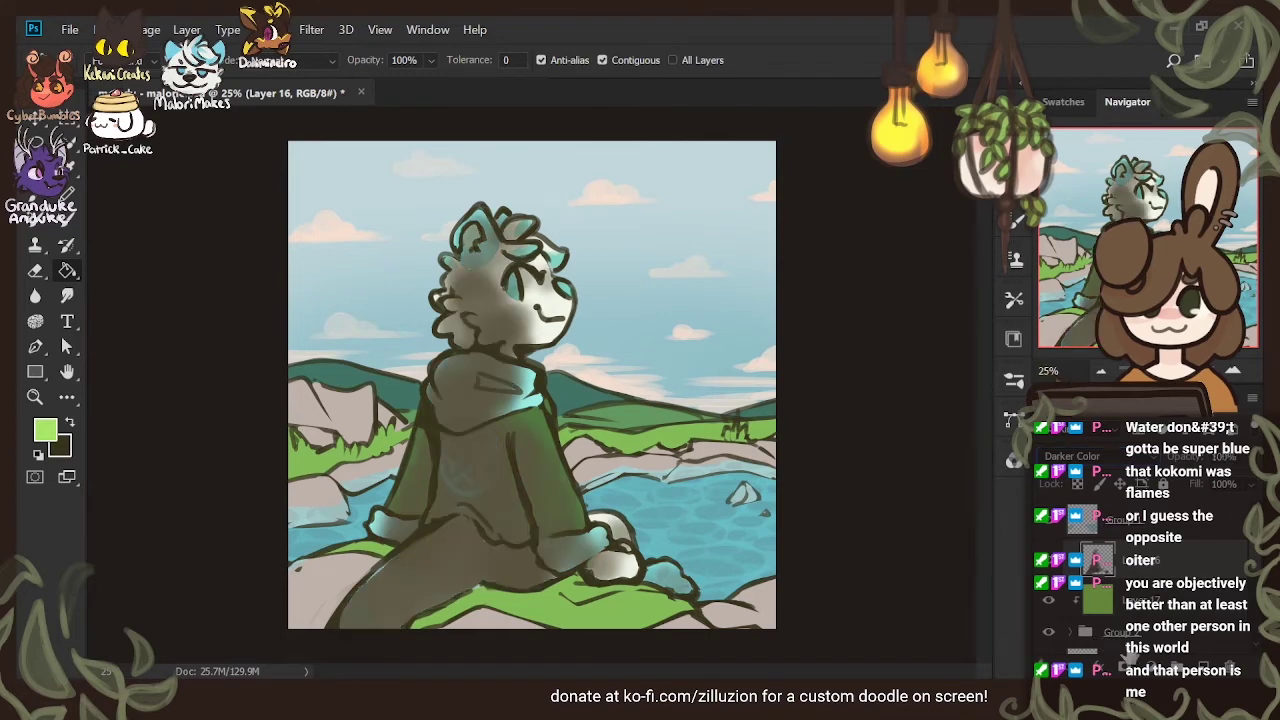
Return the green fill layer's blend mode to Normal and delete that layer
left_click(1158, 600)
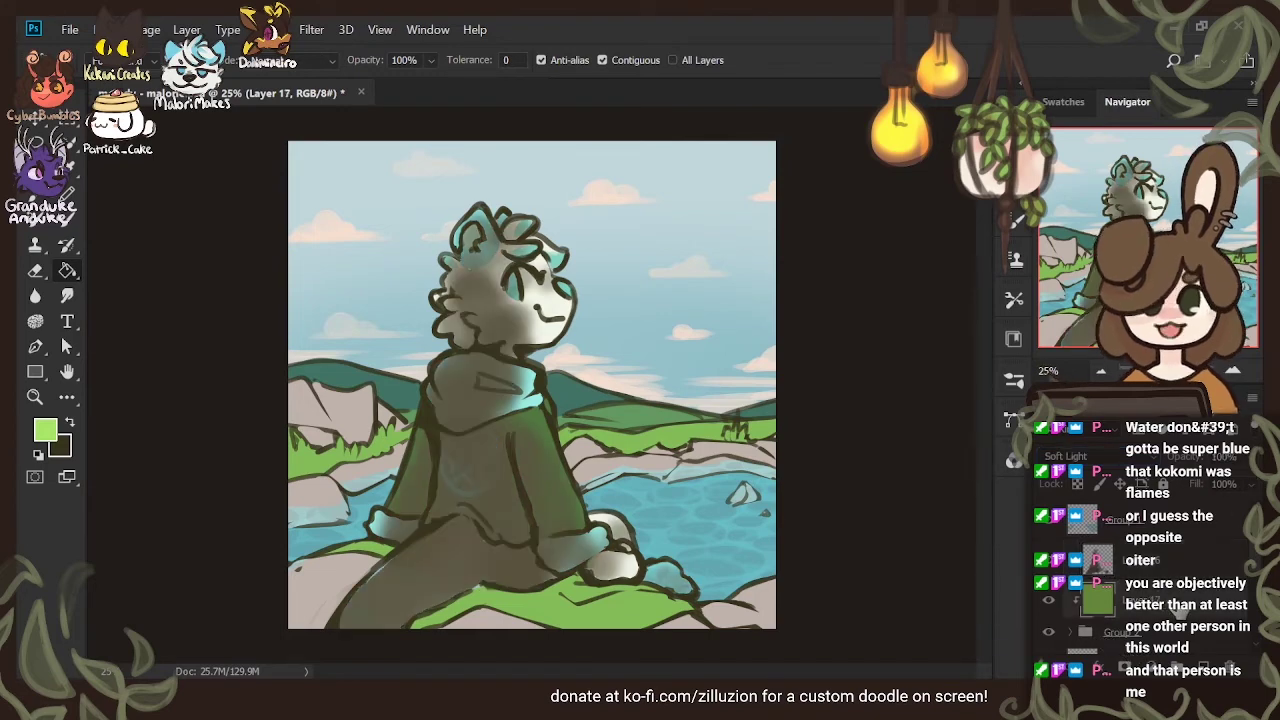
key("Up")
key("Up")
key("Up")
key("Up")
key("Up")
key("Up")
key("Up")
key("Up")
key("Up")
key("Up")
key("Up")
key("Up")
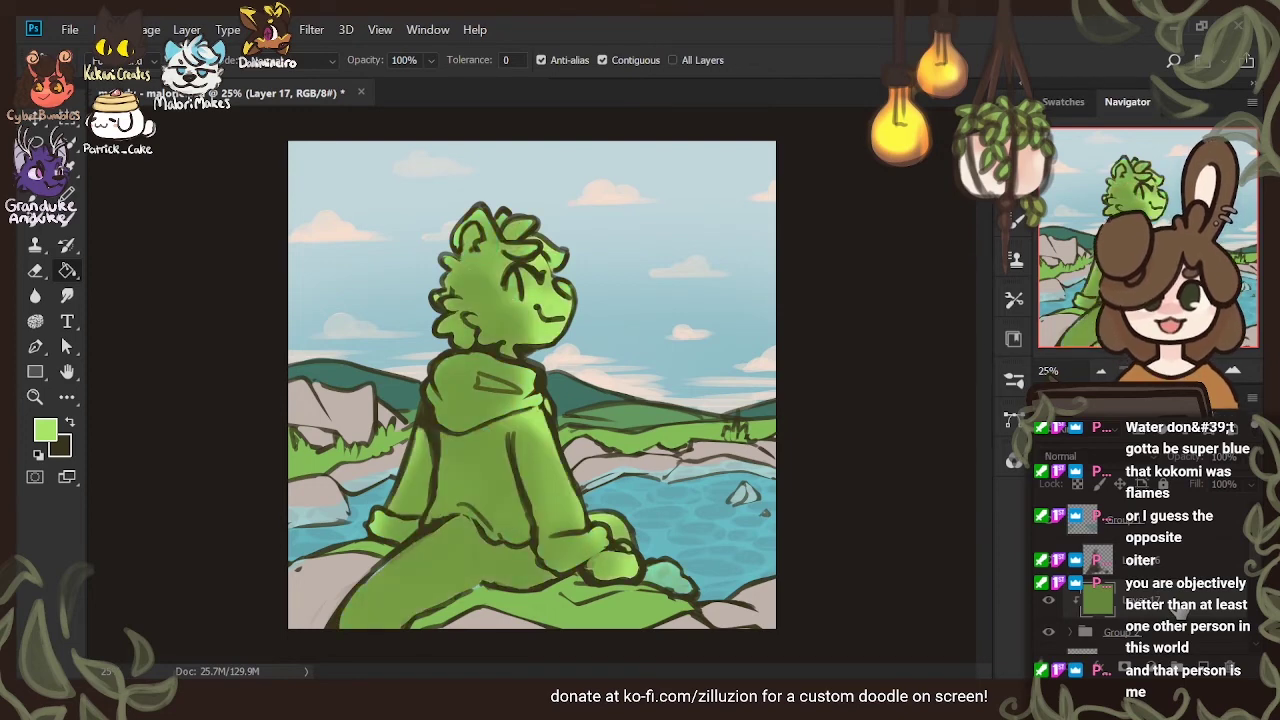
key("Delete")
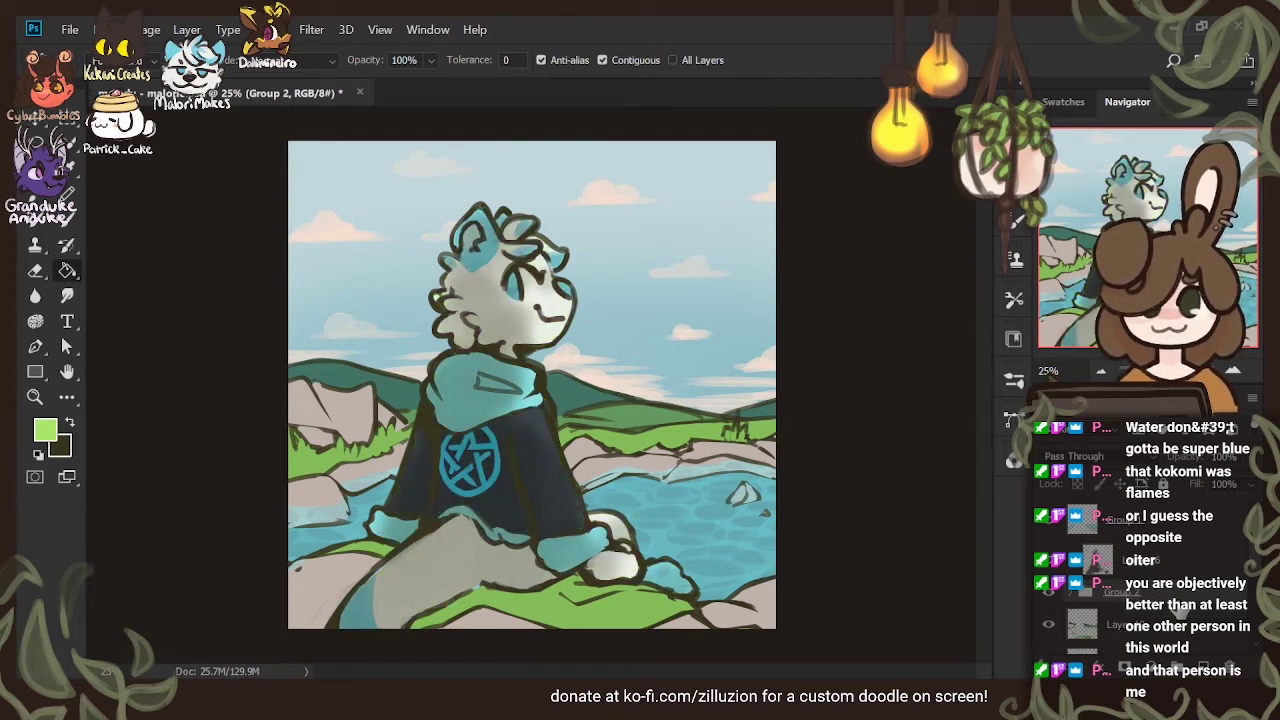
Undo back to before the merge, with the clipped olive-brown fill separate from the shading layer
key("ctrl+alt+z")
key("ctrl+alt+z")
key("ctrl+alt+z")
key("ctrl+alt+z")
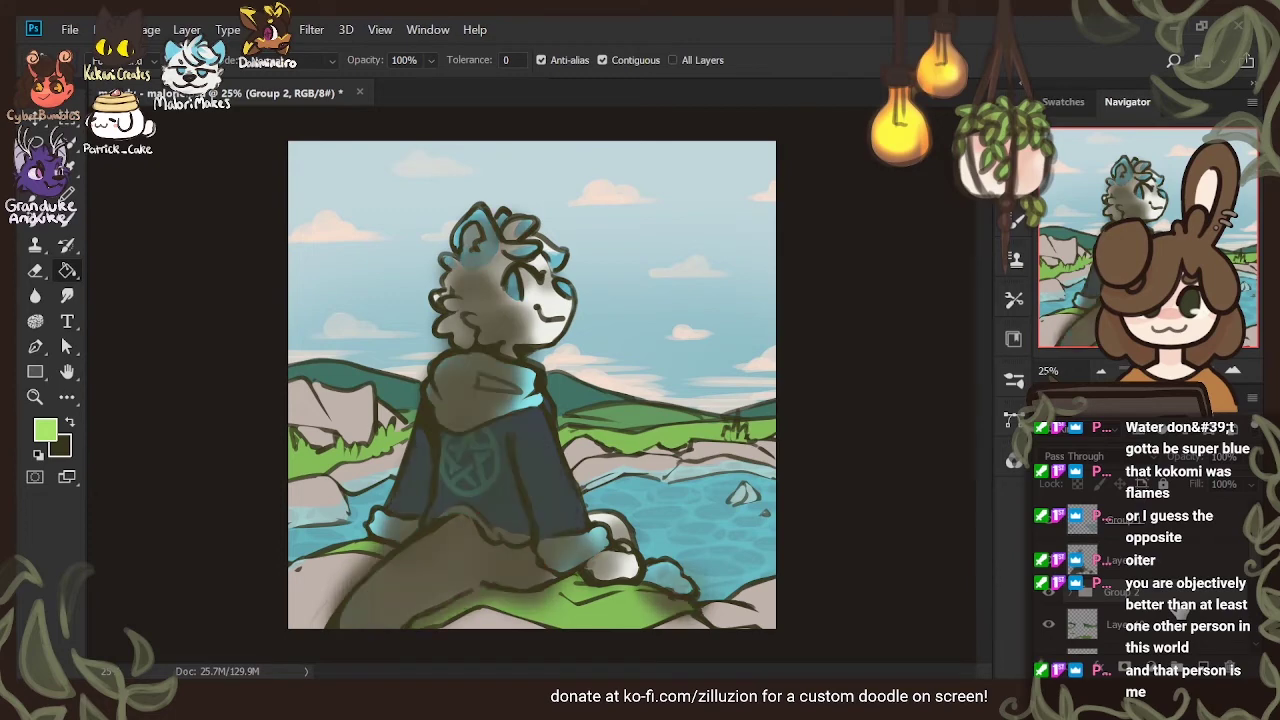
key("ctrl+alt+z")
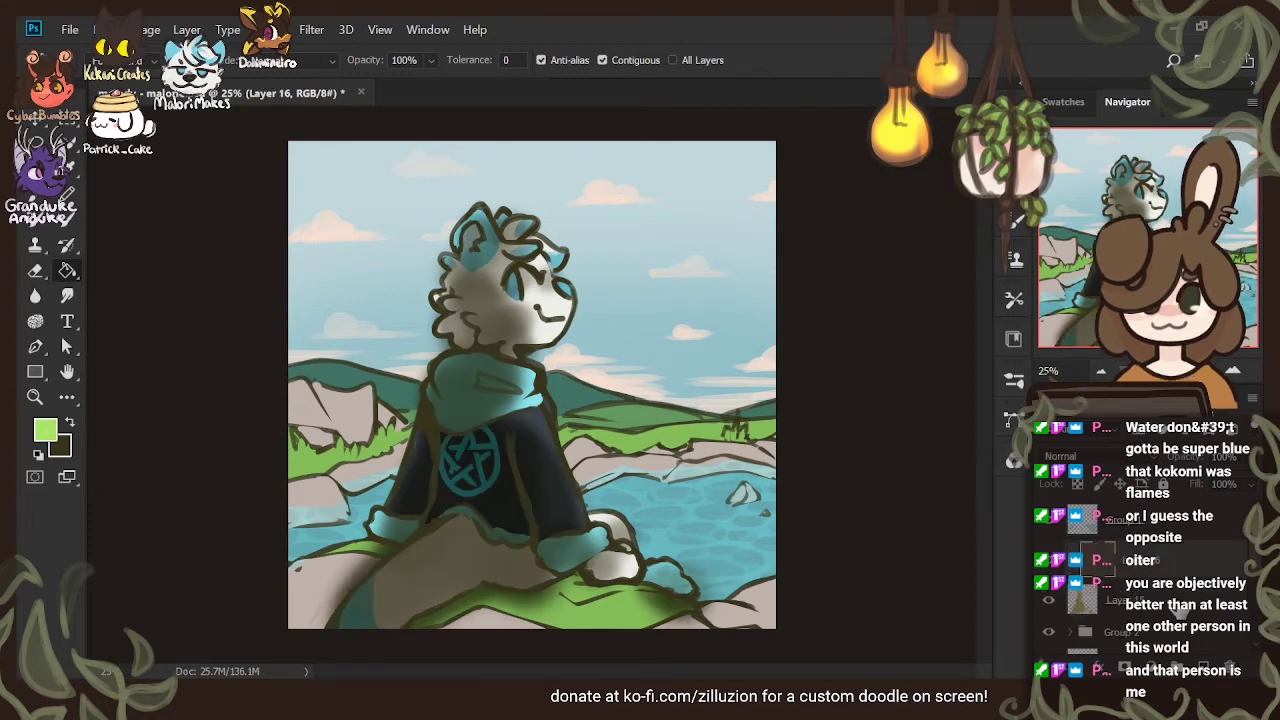
Try a greyish taupe and a peachy tan as fills on the clipped colour layer
left_click(40, 432)
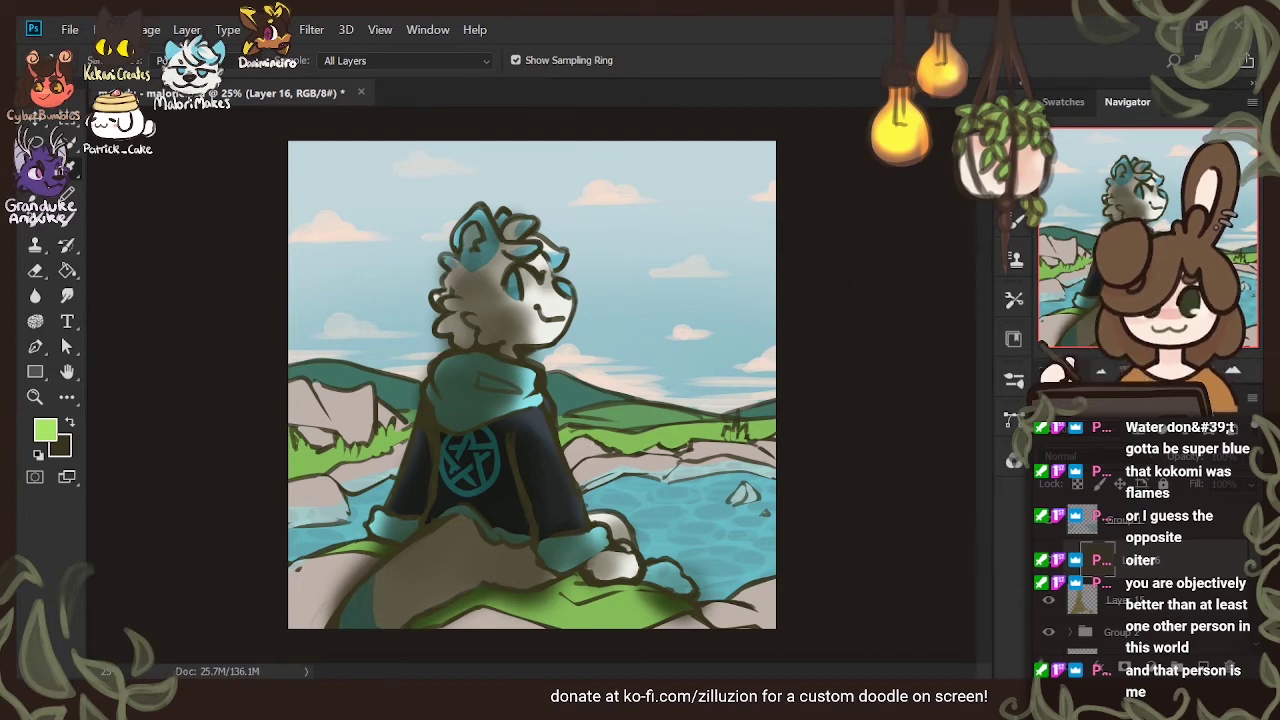
left_click(620, 328, "alt")
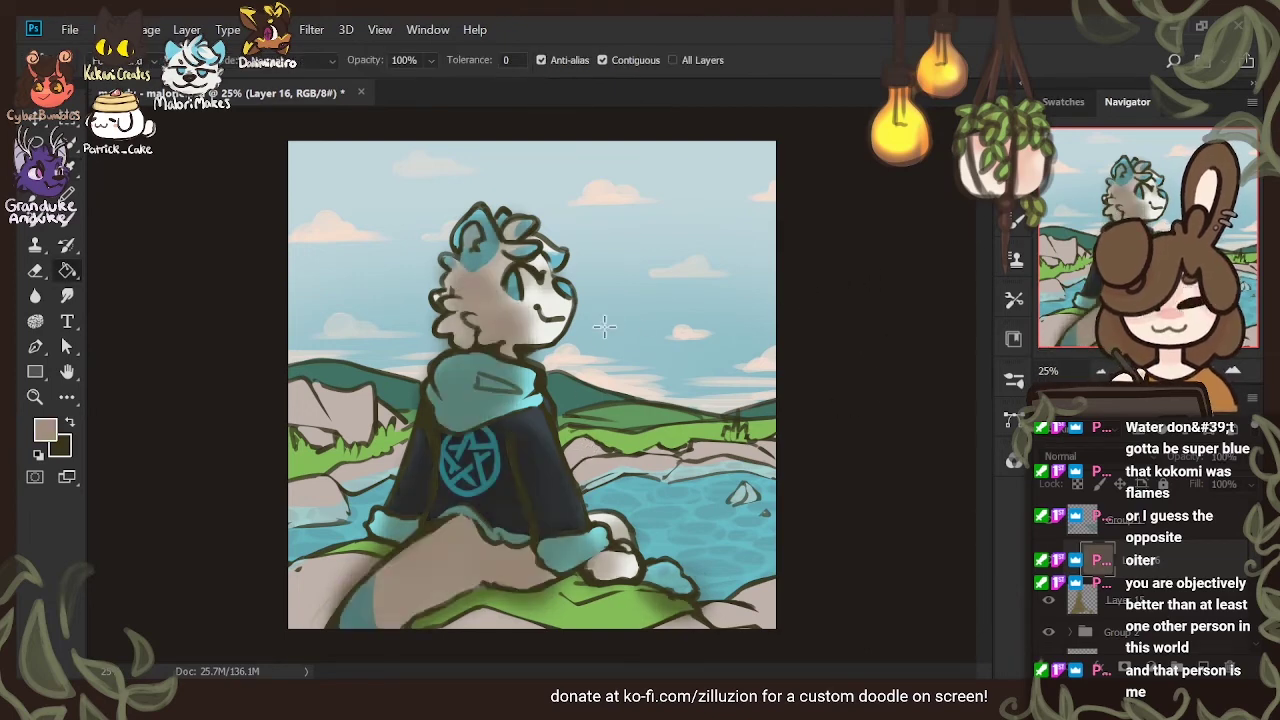
left_click(605, 328)
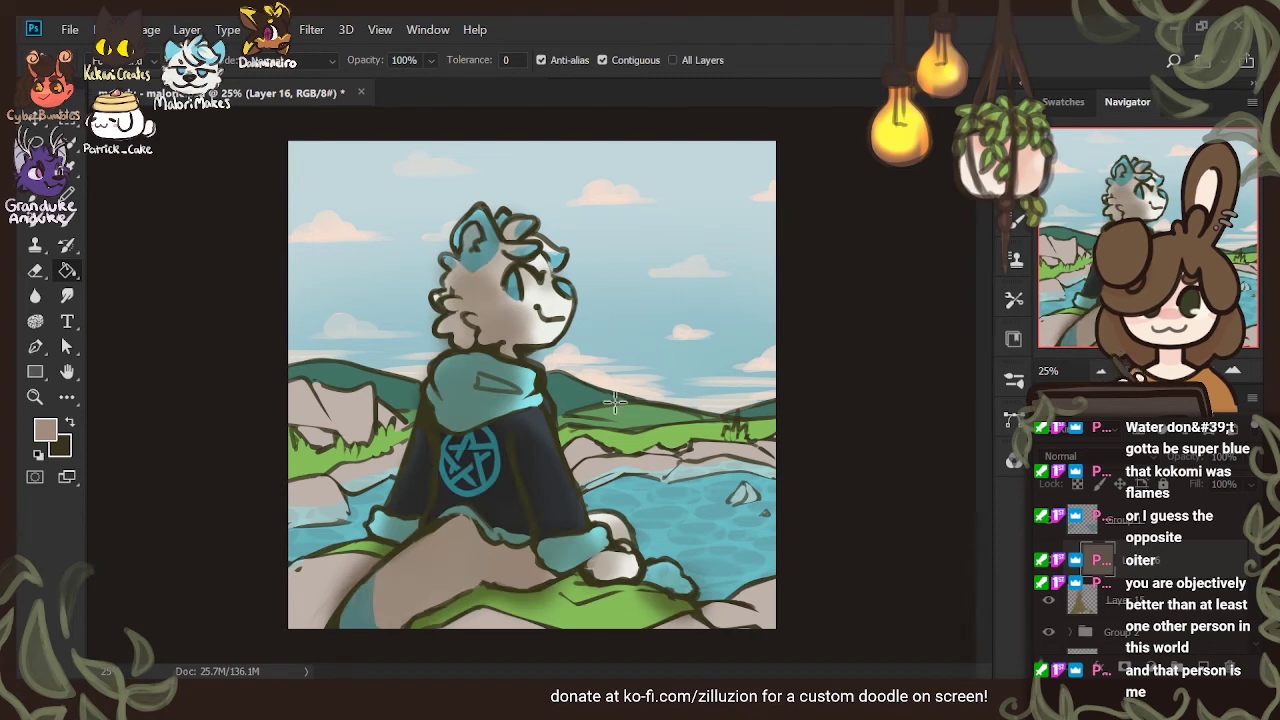
left_click(46, 436)
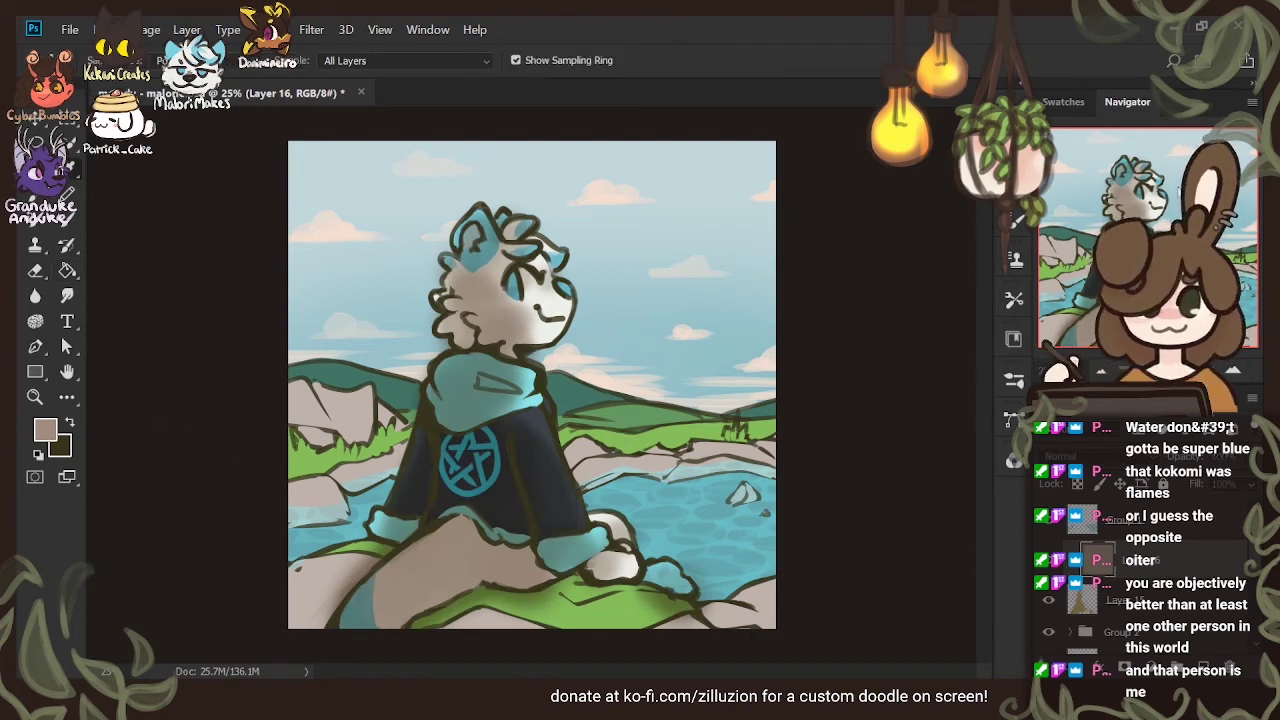
key("g")
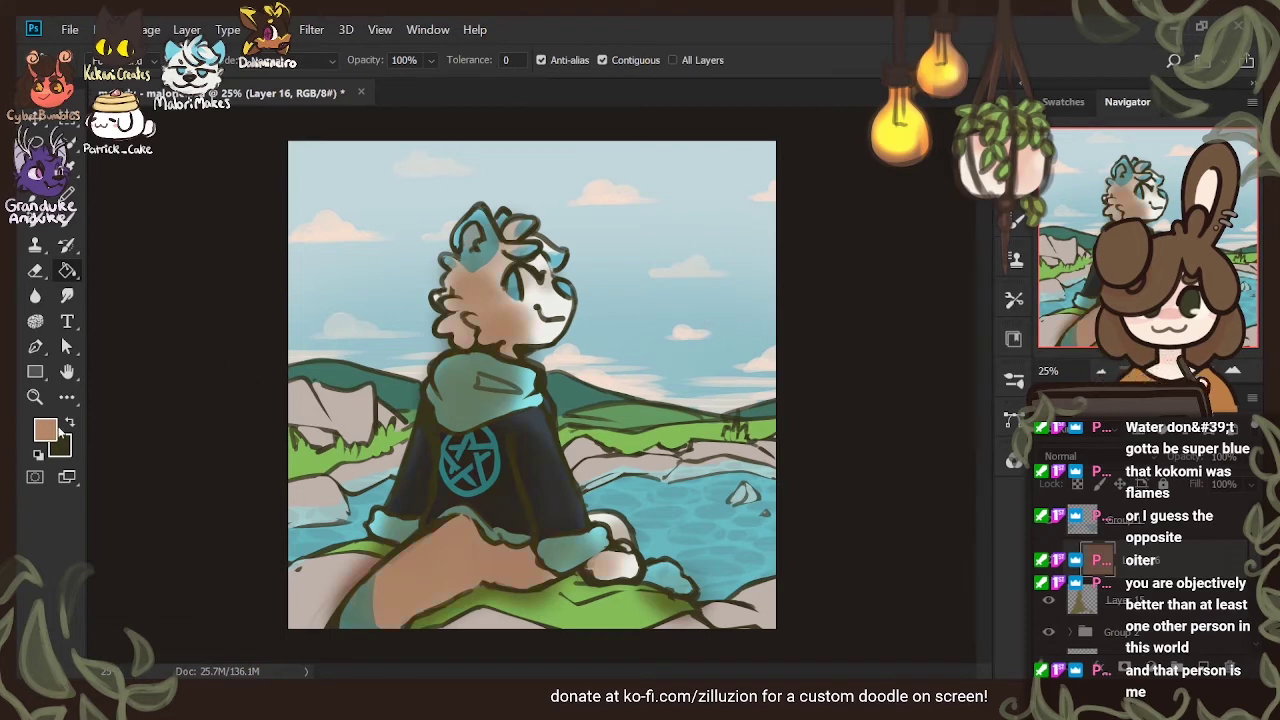
Refill the clipped colour layer with a muted teal
key("i")
key("i")
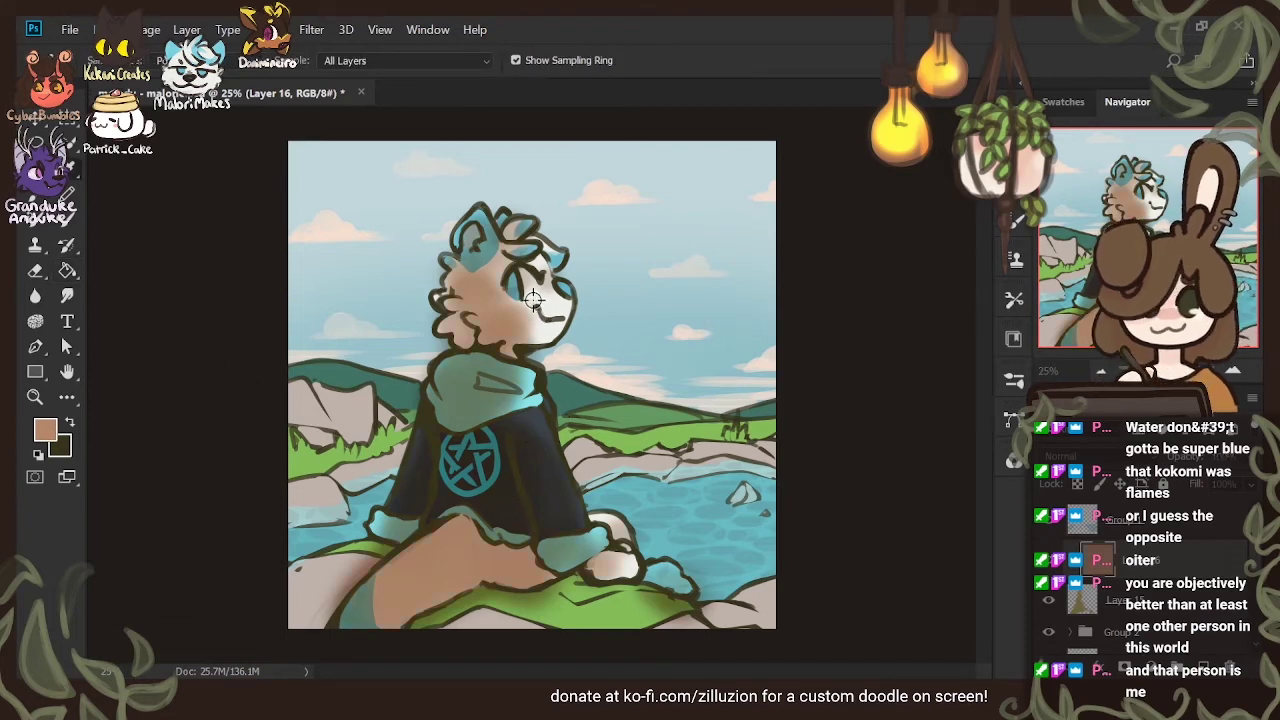
left_click(648, 390)
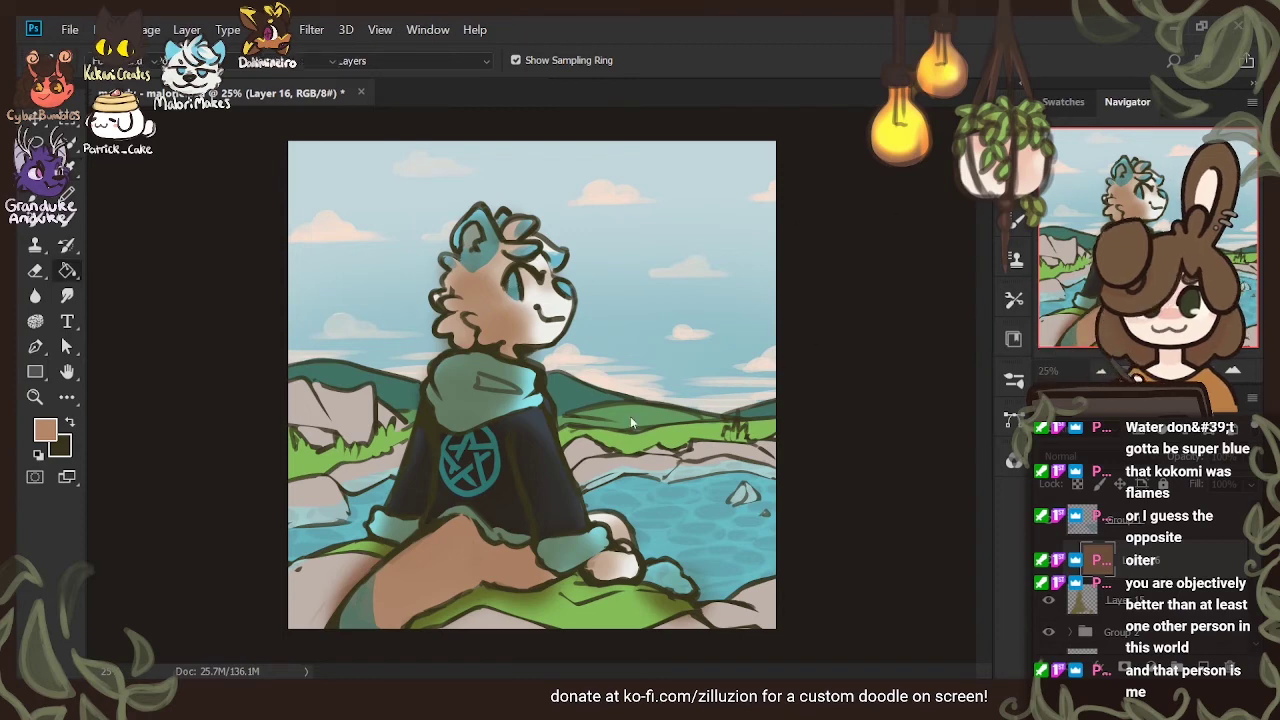
key("g")
left_click(648, 391)
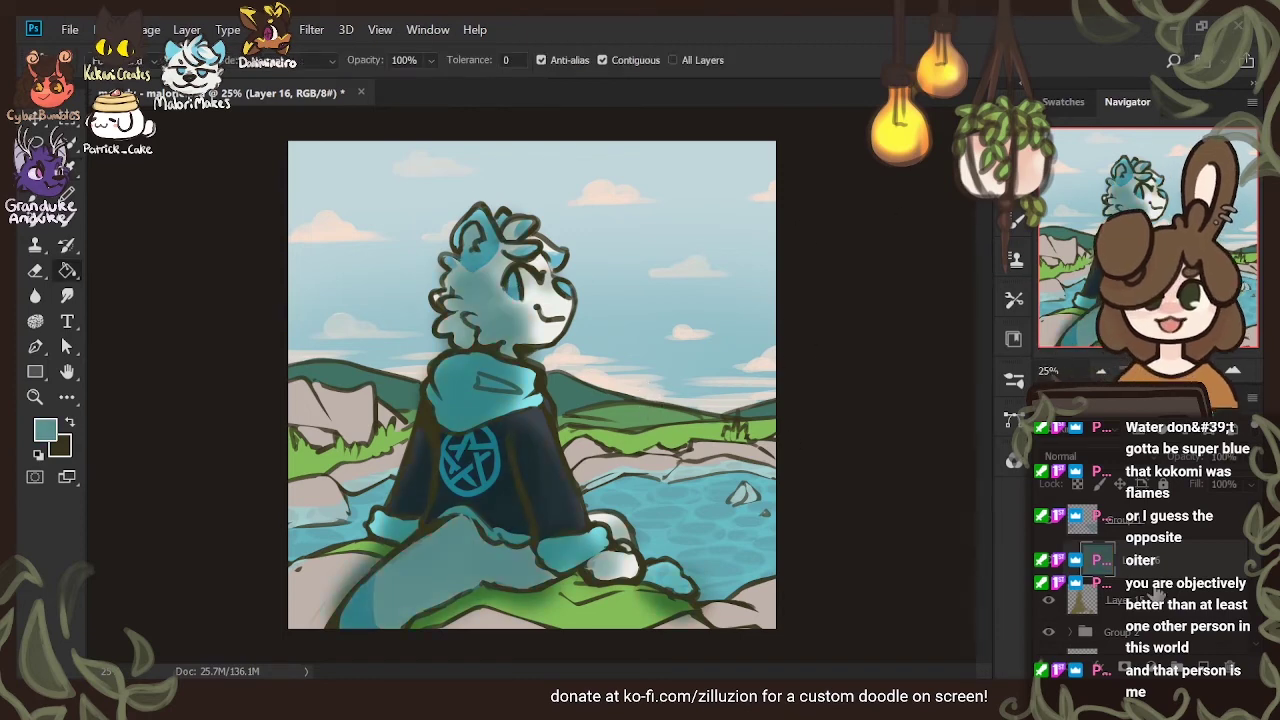
Try Color Dodge, Lighten and Color Burn as blend modes for the otter's shading layer
left_click(1124, 600)
key("shift+alt+d")
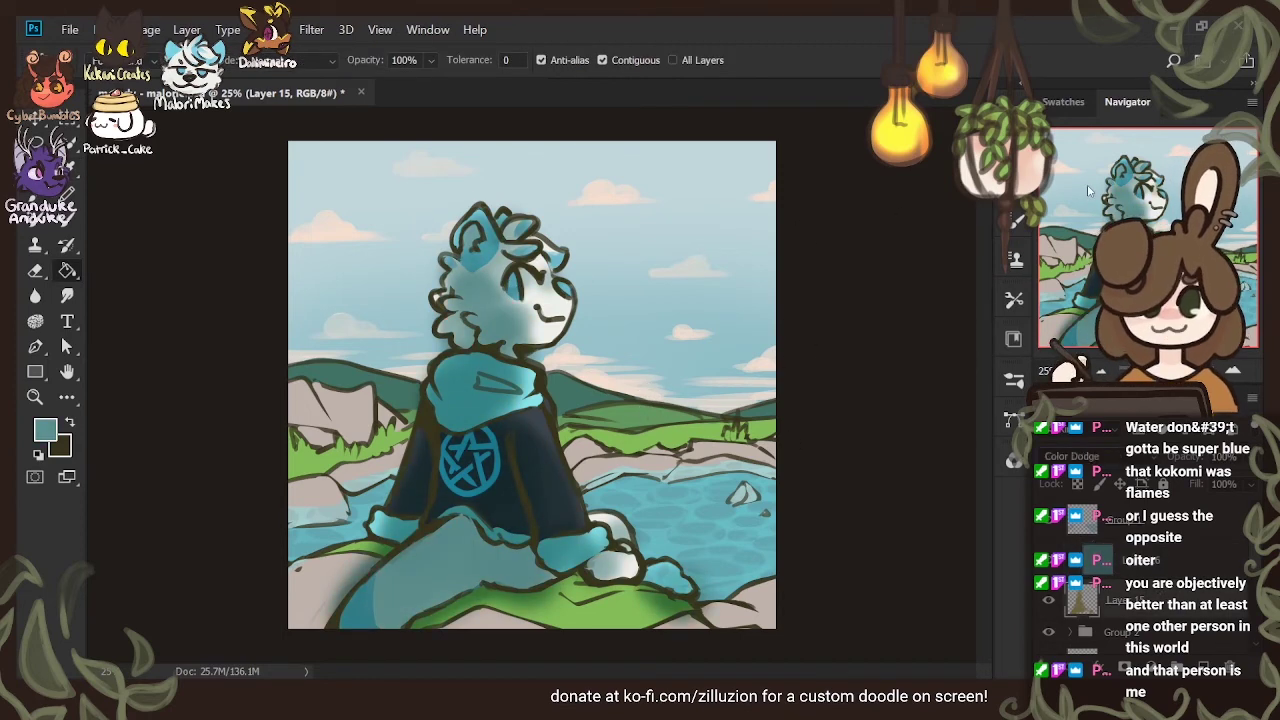
key("shift+minus")
key("shift+minus")
key("shift+minus")
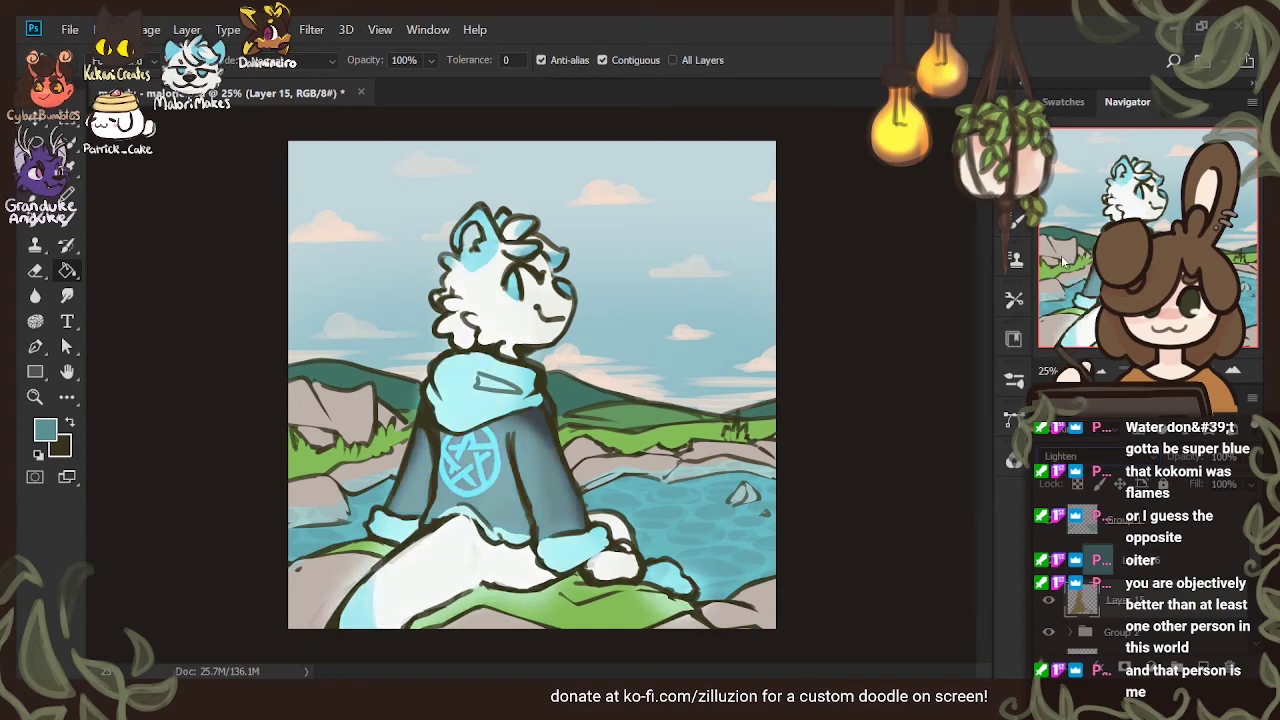
key("shift+minus")
key("shift+minus")
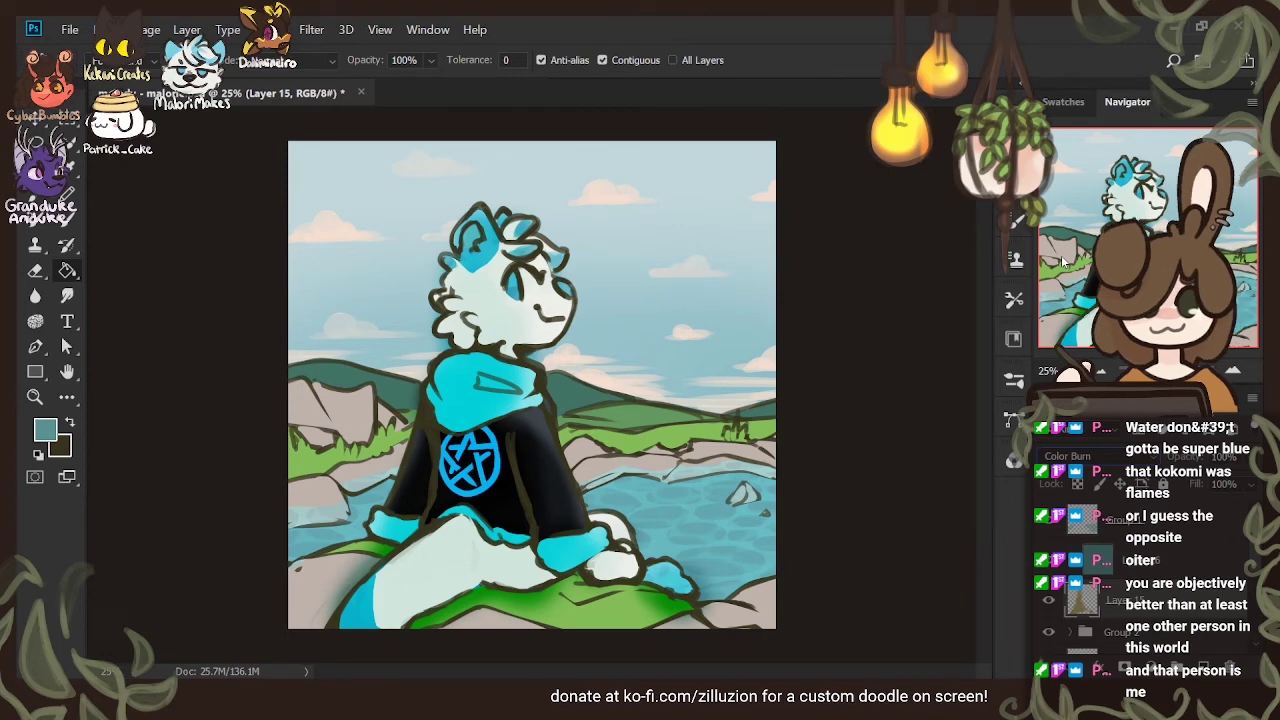
Undo a stray fill on the shading layer and try light warm grey as the clipped colour layer's fill
key("i")
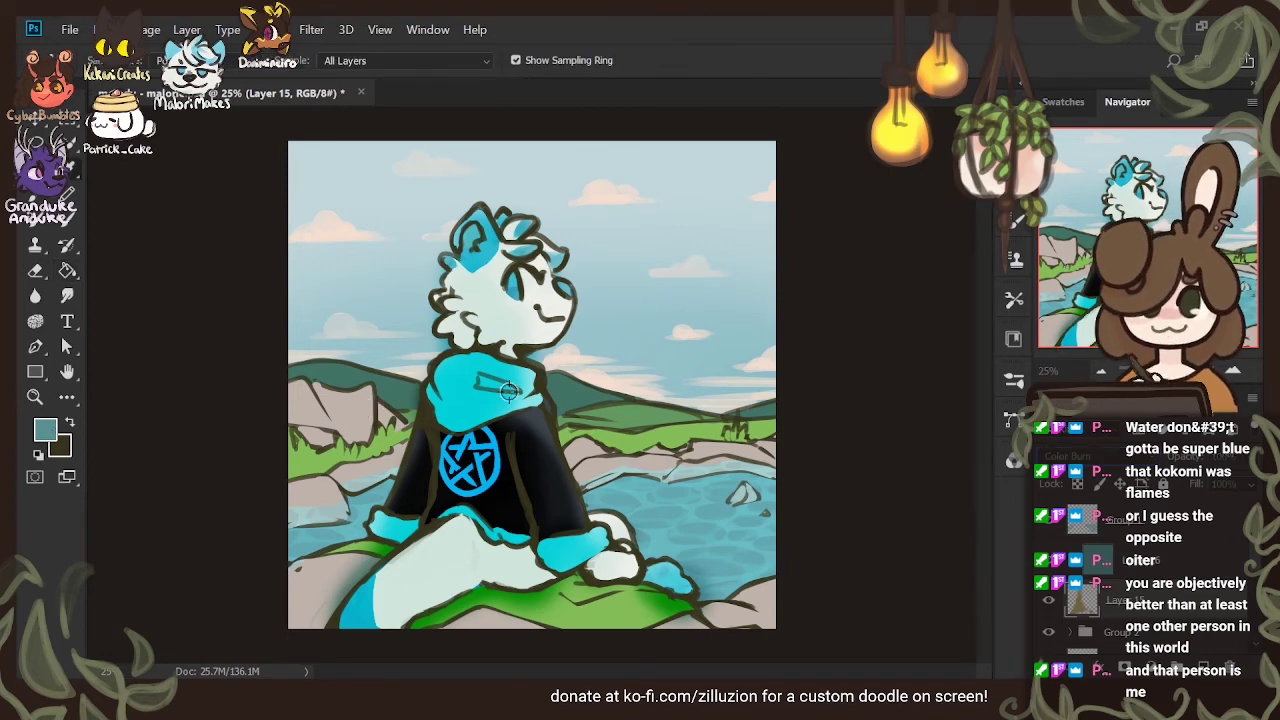
key("g")
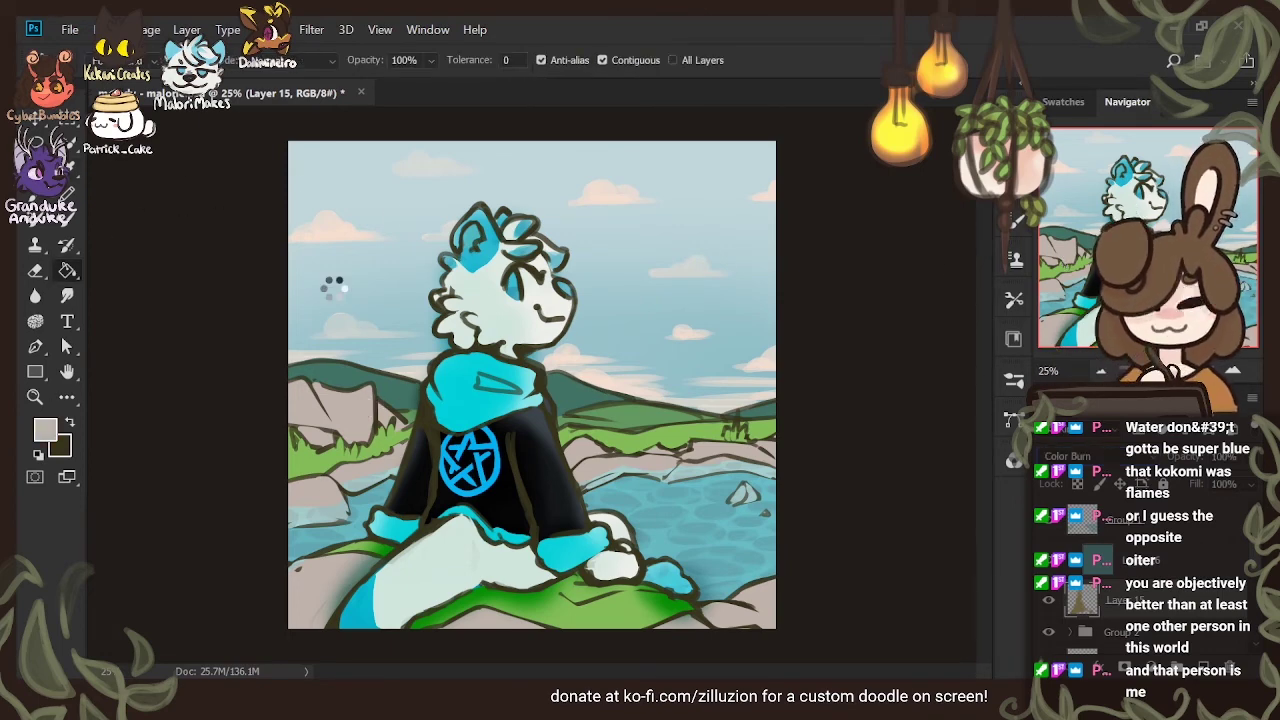
left_click(333, 289)
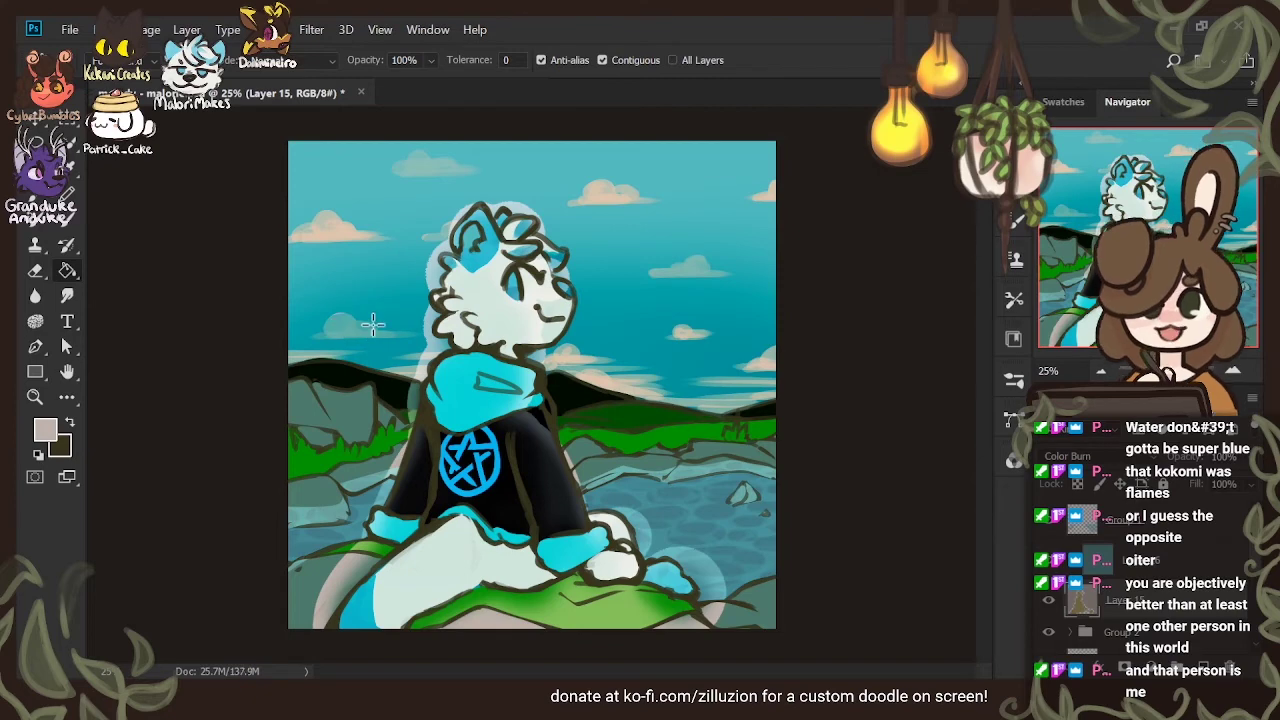
key("ctrl+z")
left_click(1134, 551)
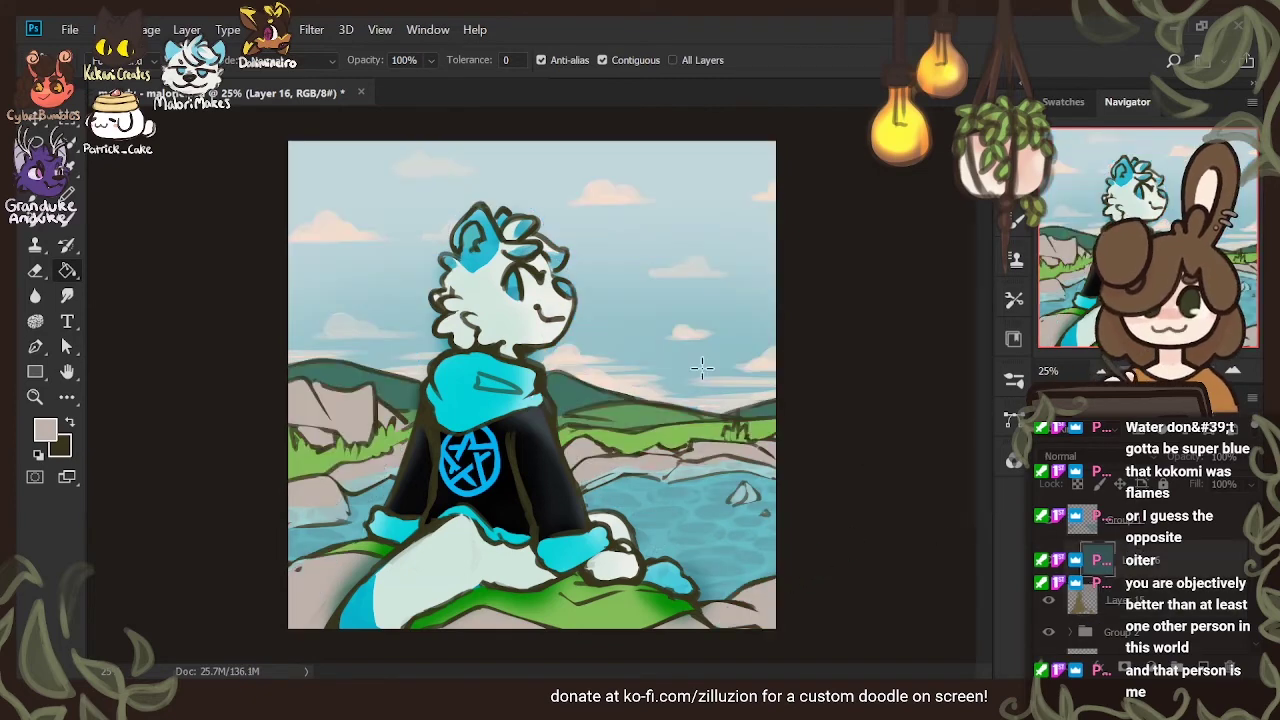
left_click(679, 352)
Refill the clipped colour layer with a brownish taupe
key("i")
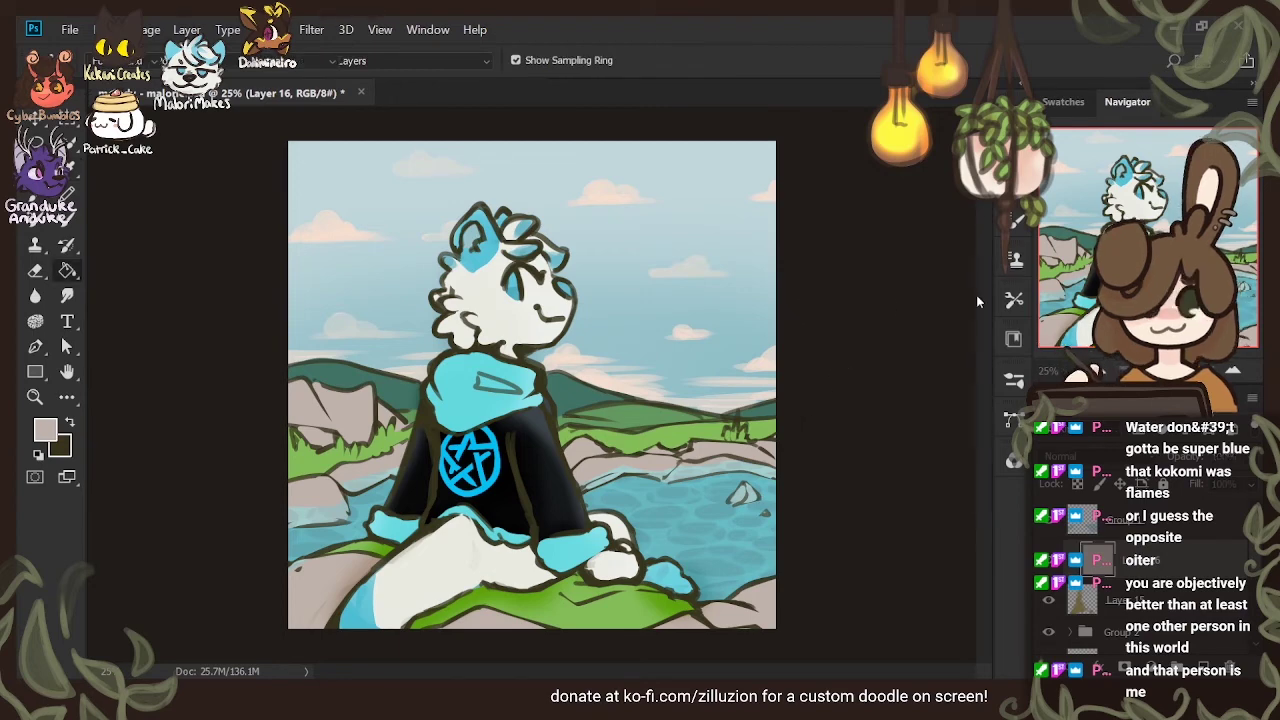
key("g")
left_click(634, 387, "alt")
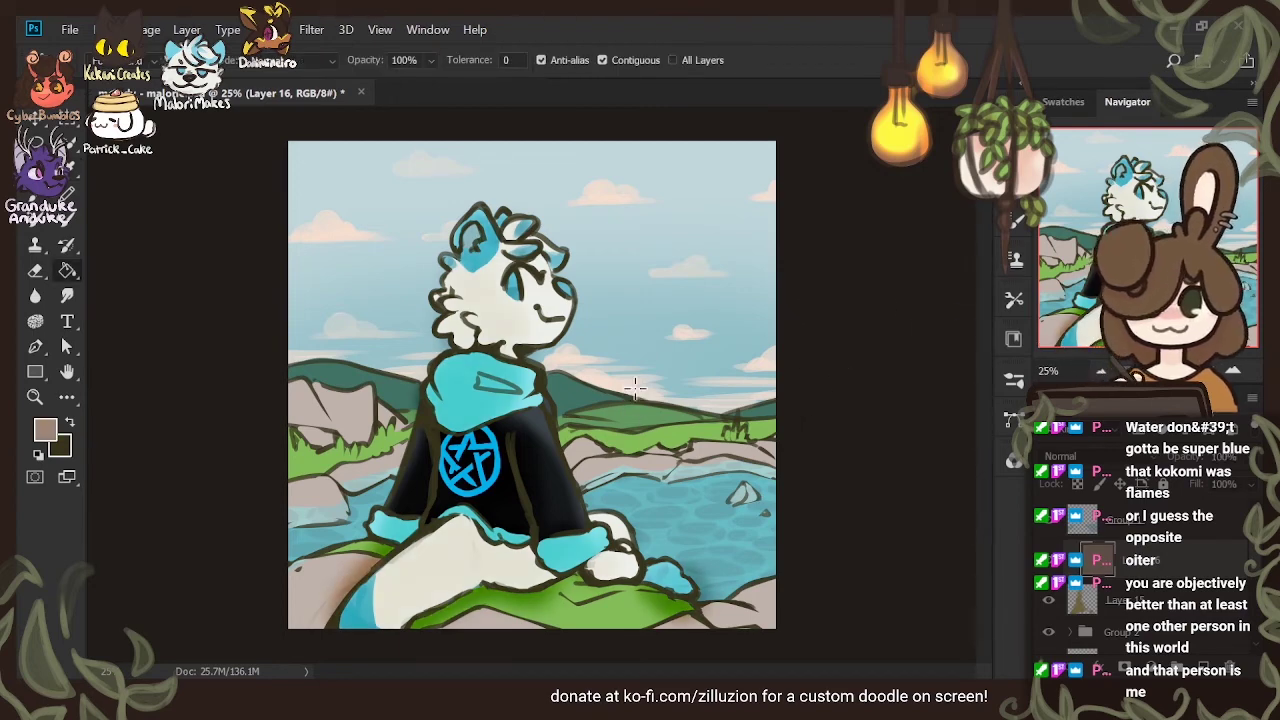
Try Linear Burn on the otter's shading layer and set its blend mode to Multiply
left_click(1162, 602)
left_click(1101, 458)
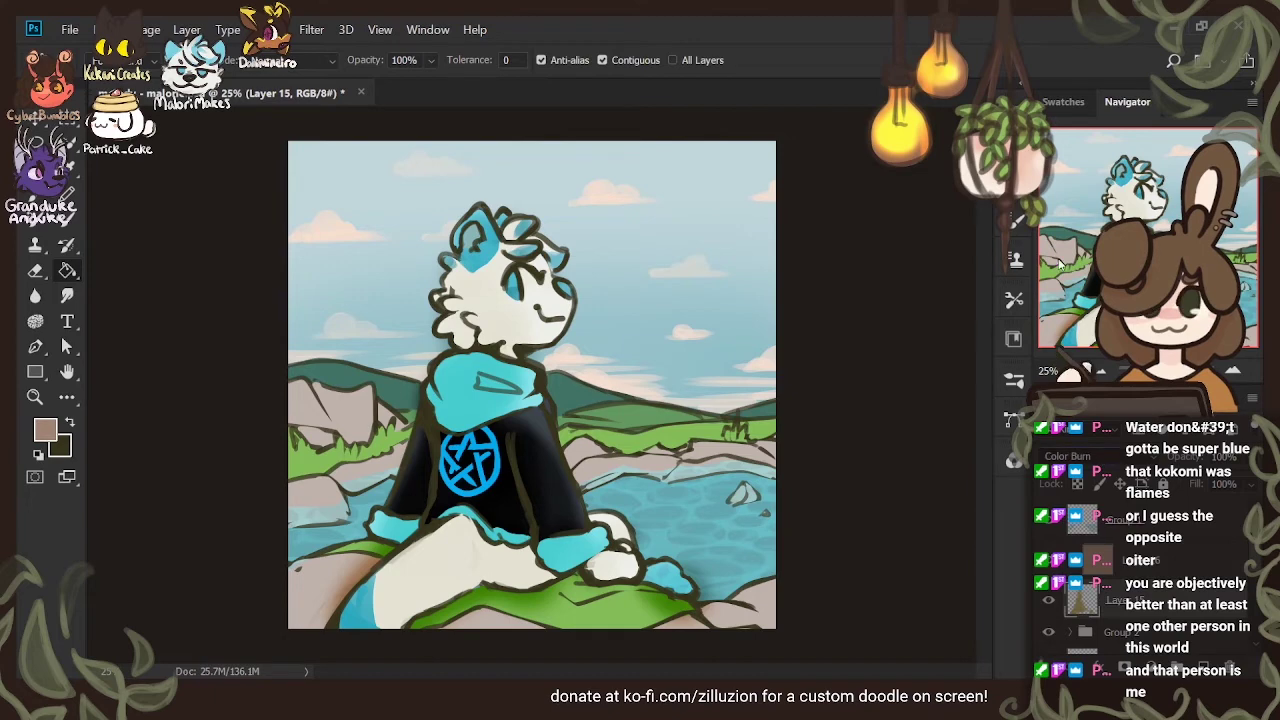
left_click(1064, 93)
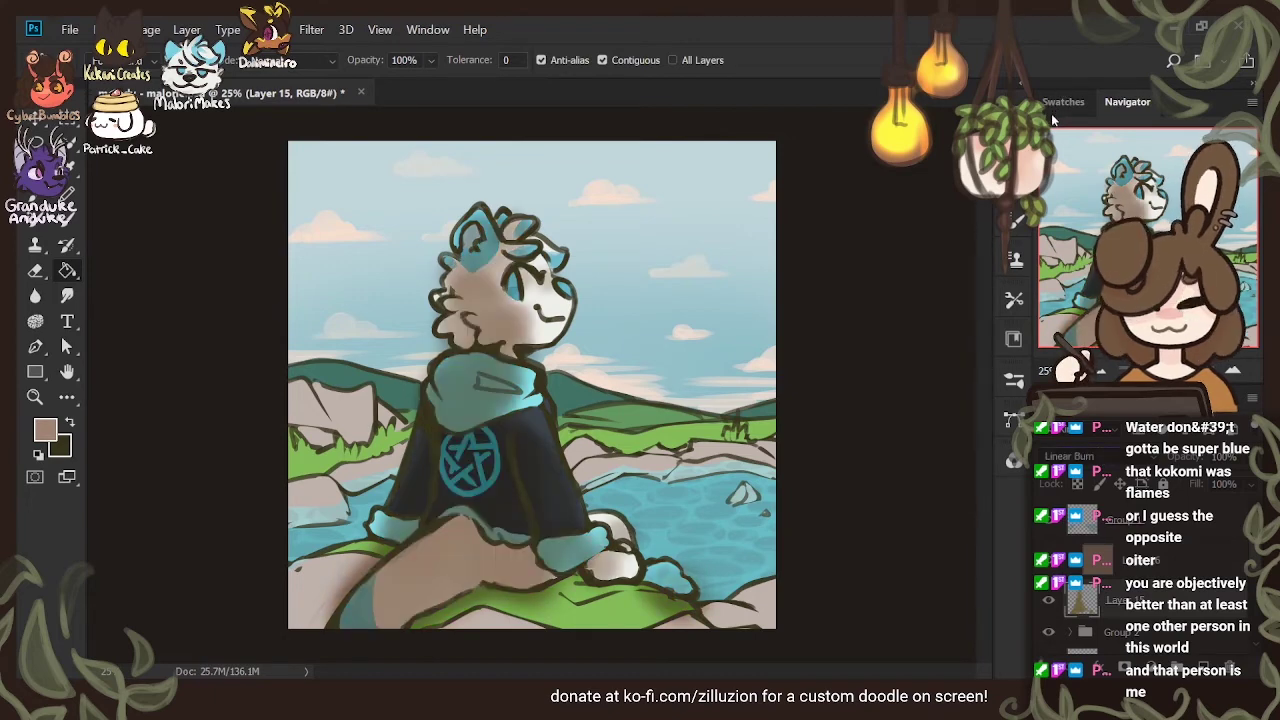
key("shift+alt+a")
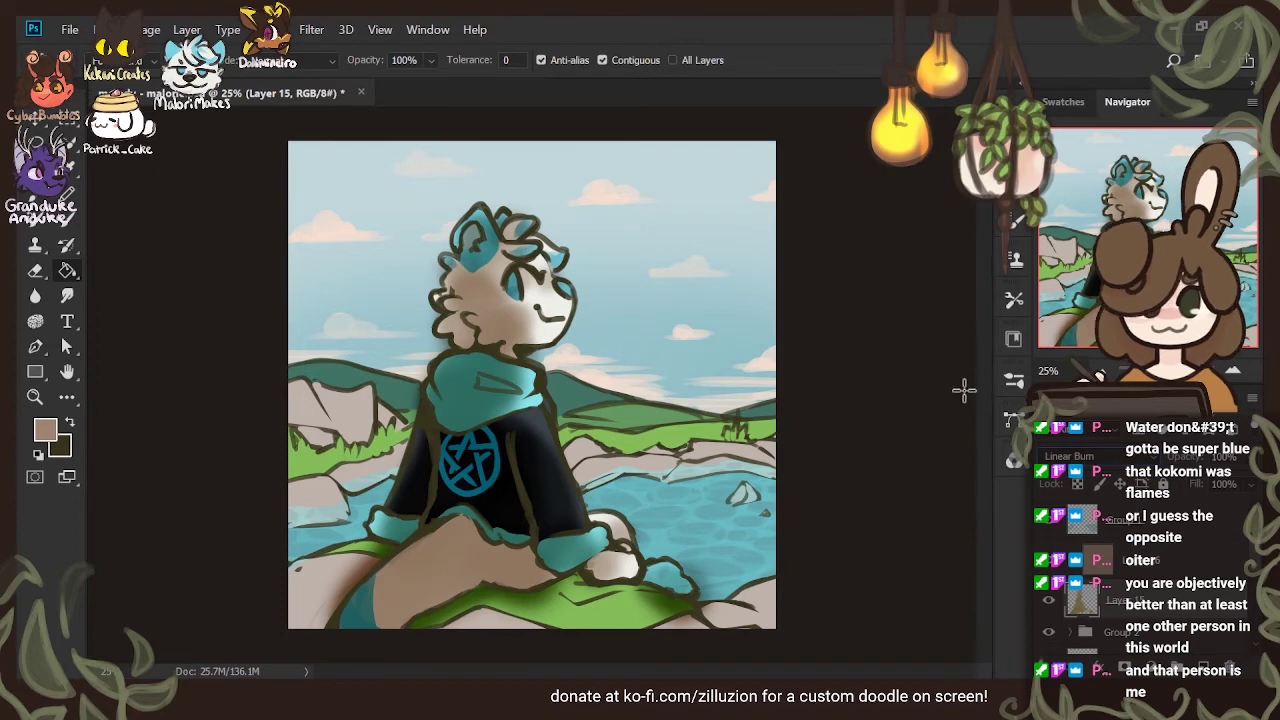
key("shift+alt+n")
key("shift+alt+m")
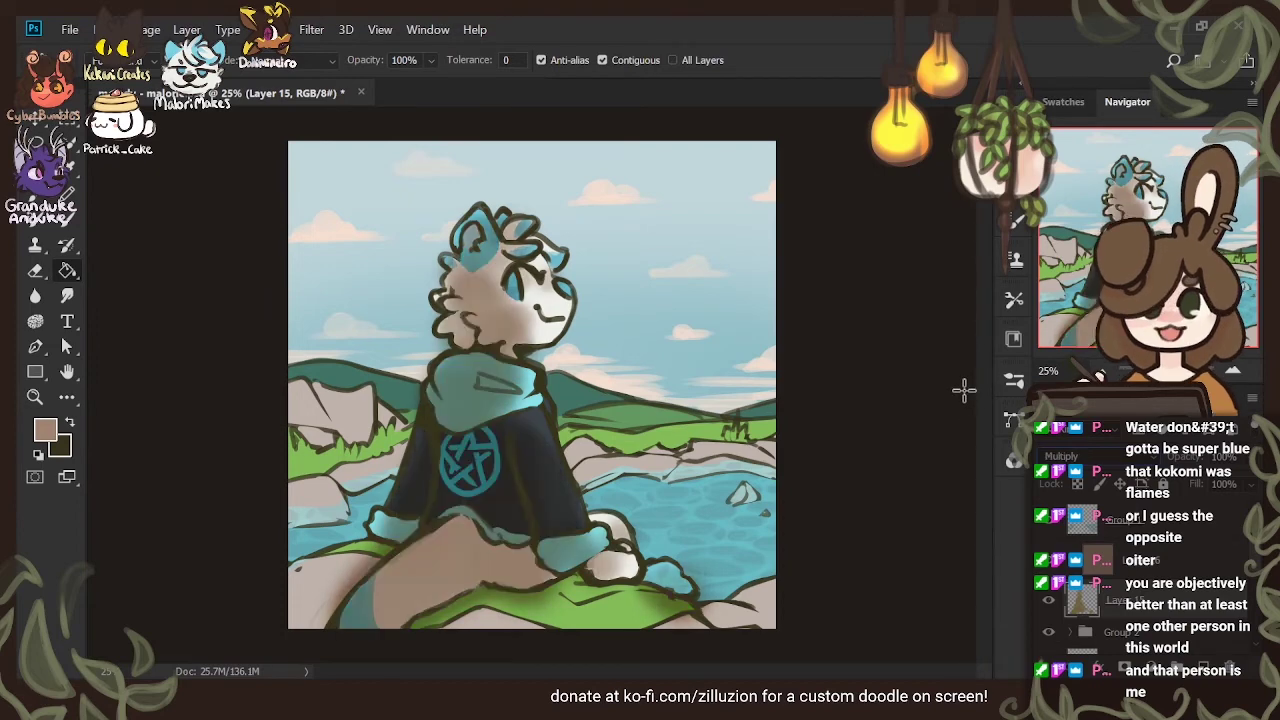
Merge the taupe fill with the shading layer, set the merged layer to Multiply and clip it to the otter group below
left_click(1183, 567)
key("ctrl+v")
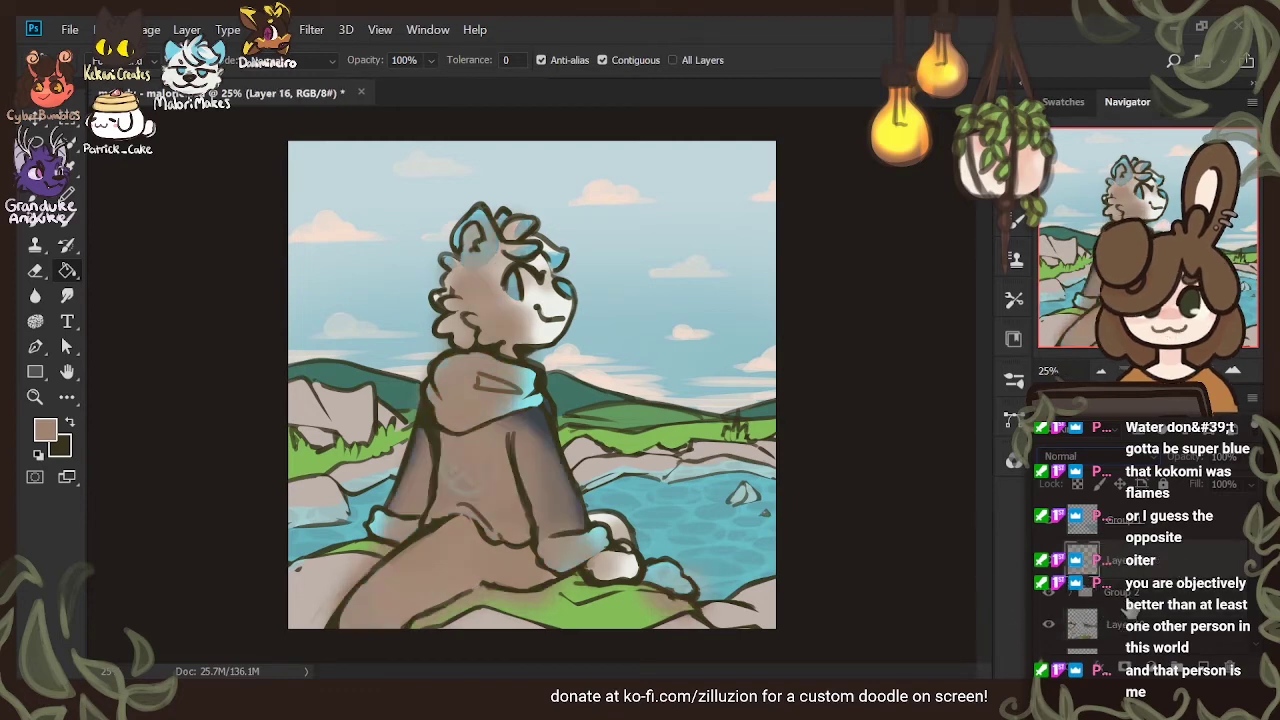
key("shift+alt+m")
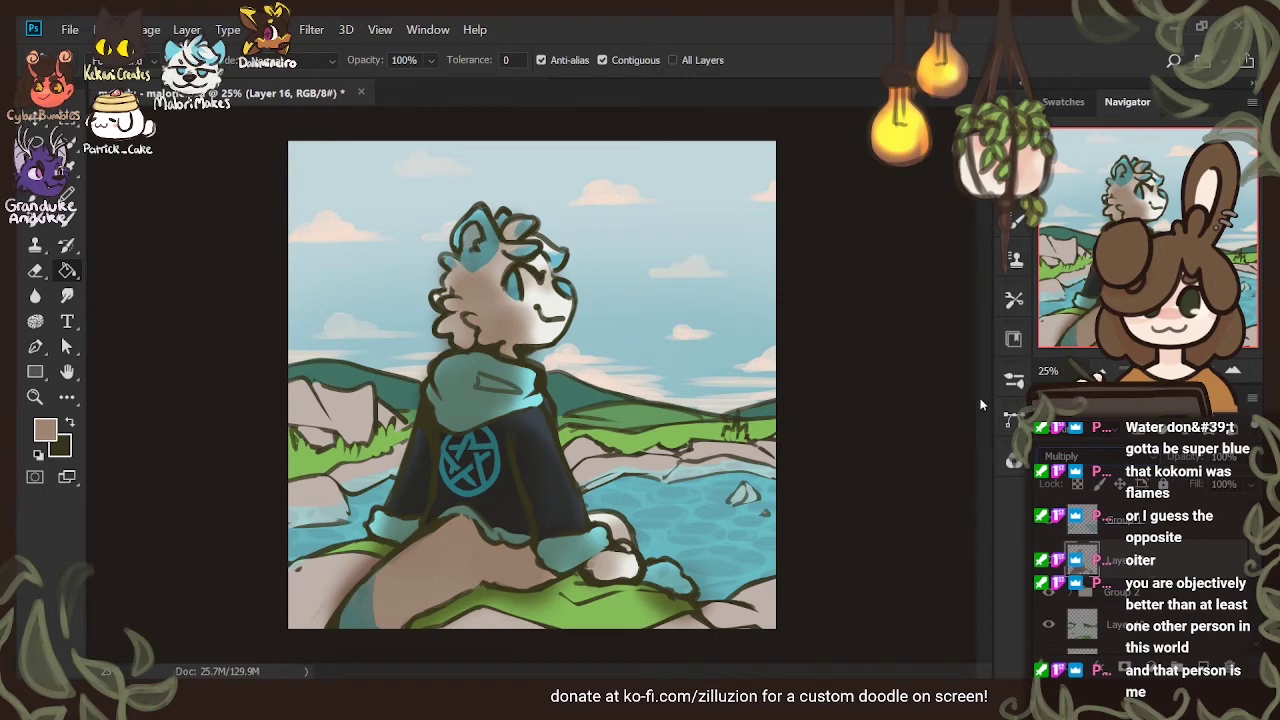
key("ctrl+alt+g")
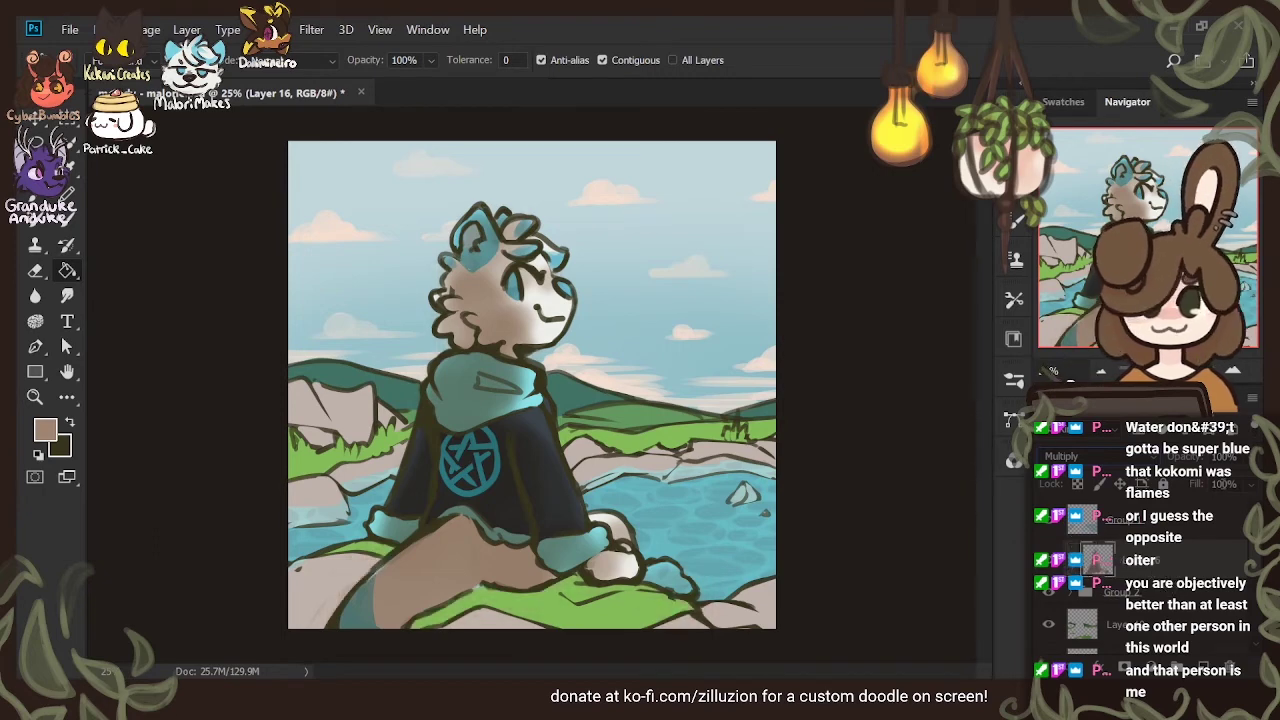
Erase shading to carve out highlights on the otter's hair, cheek fur, hood, back emblem, cuffs and tail edge
key("e")
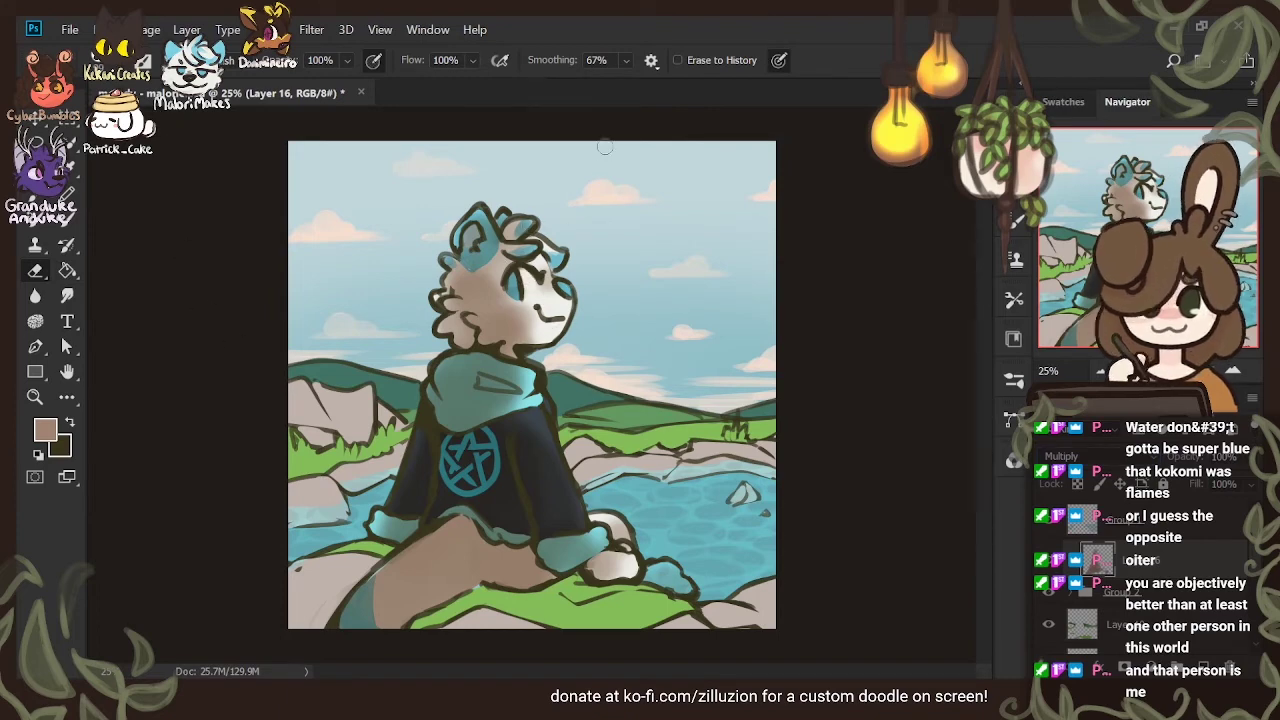
left_click_drag(533, 219, 505, 234)
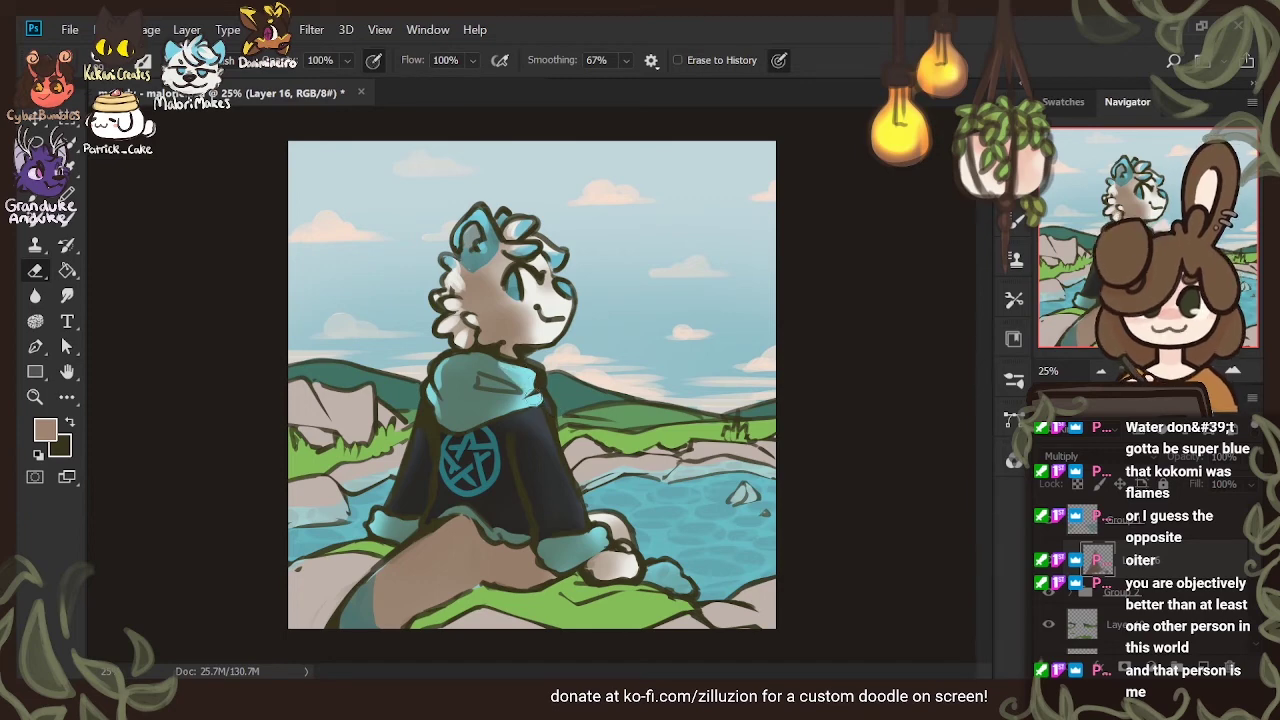
left_click_drag(545, 403, 514, 406)
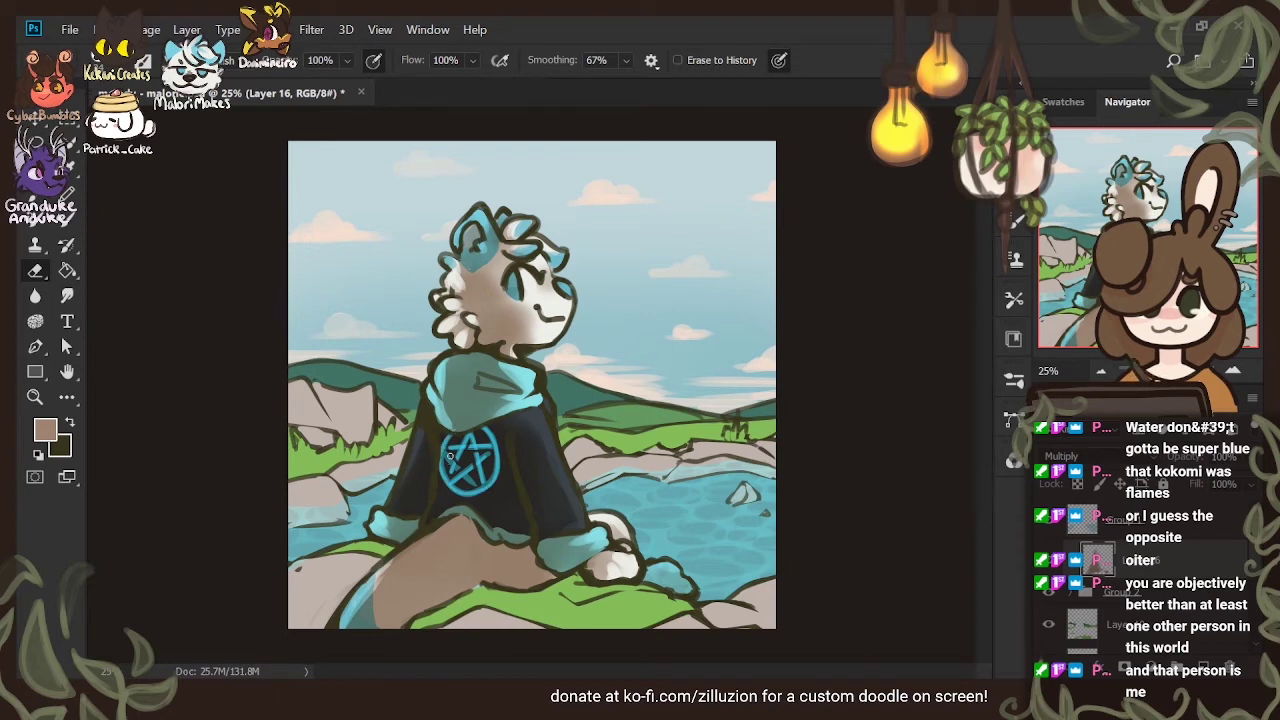
key("b")
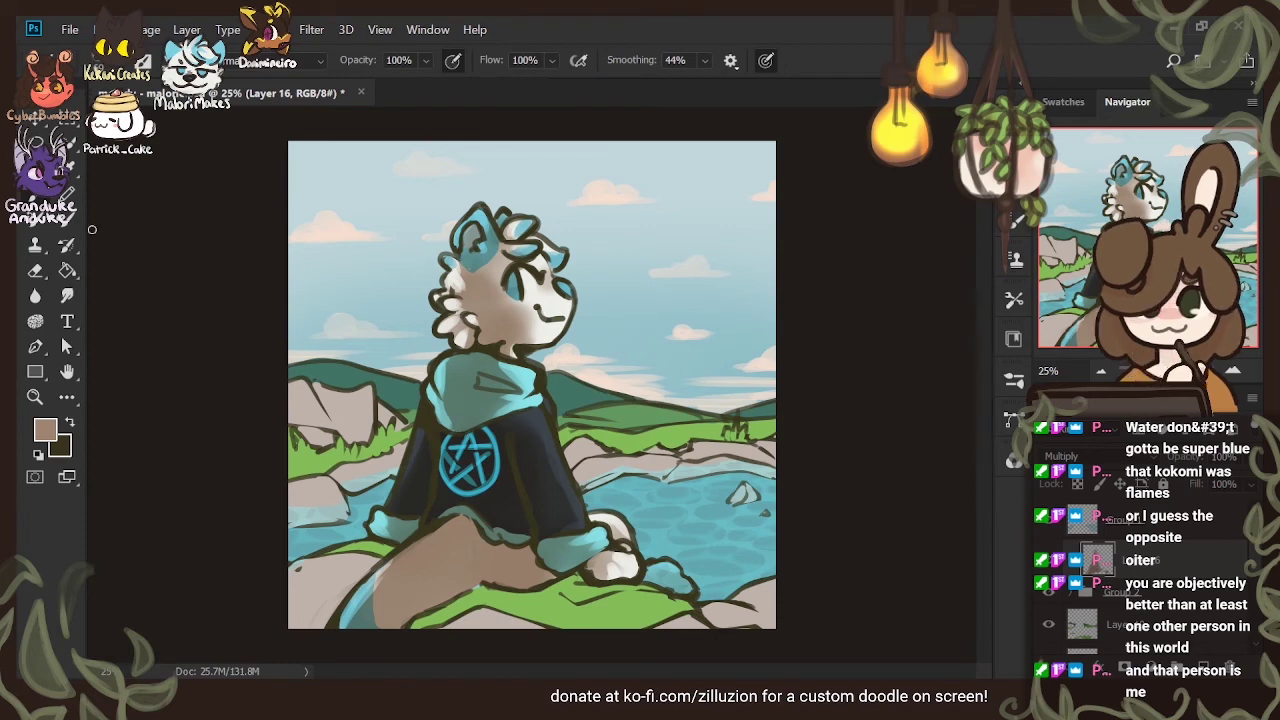
left_click(35, 270)
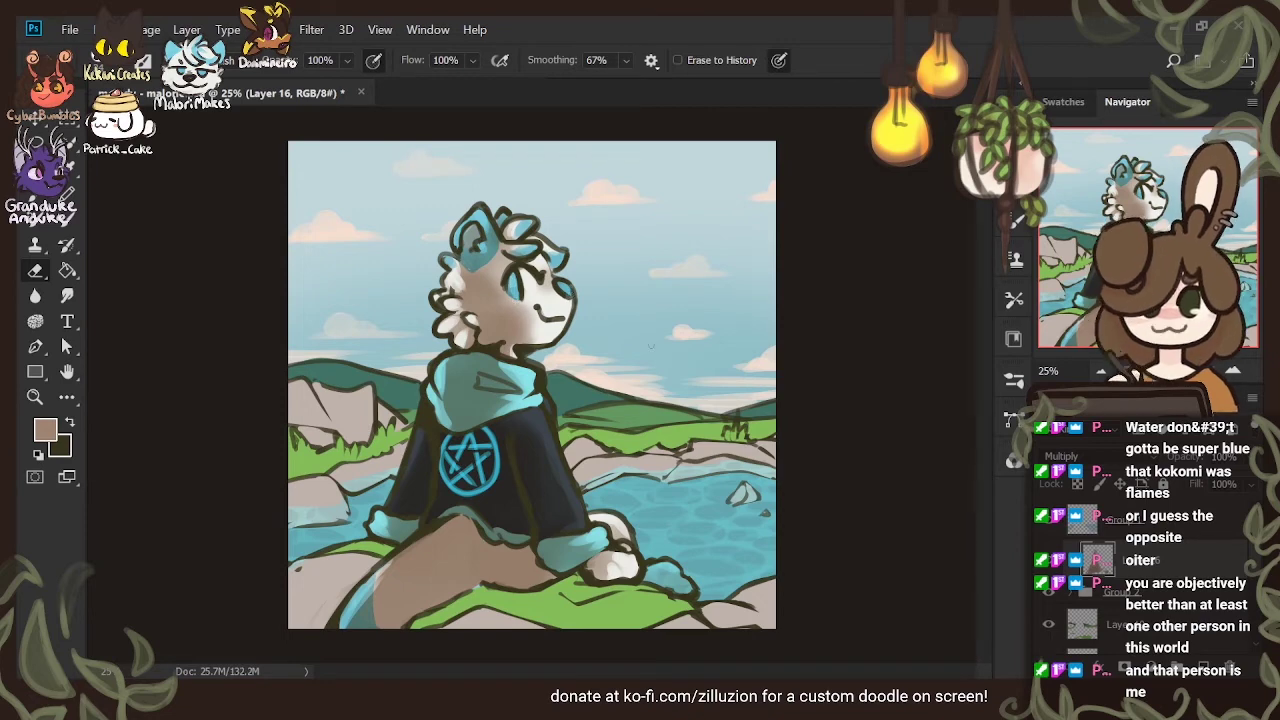
Group the landscape layers below the otter and add a new Multiply layer clipped to that group
left_click(1160, 533)
scroll(1162, 594, "down", 1)
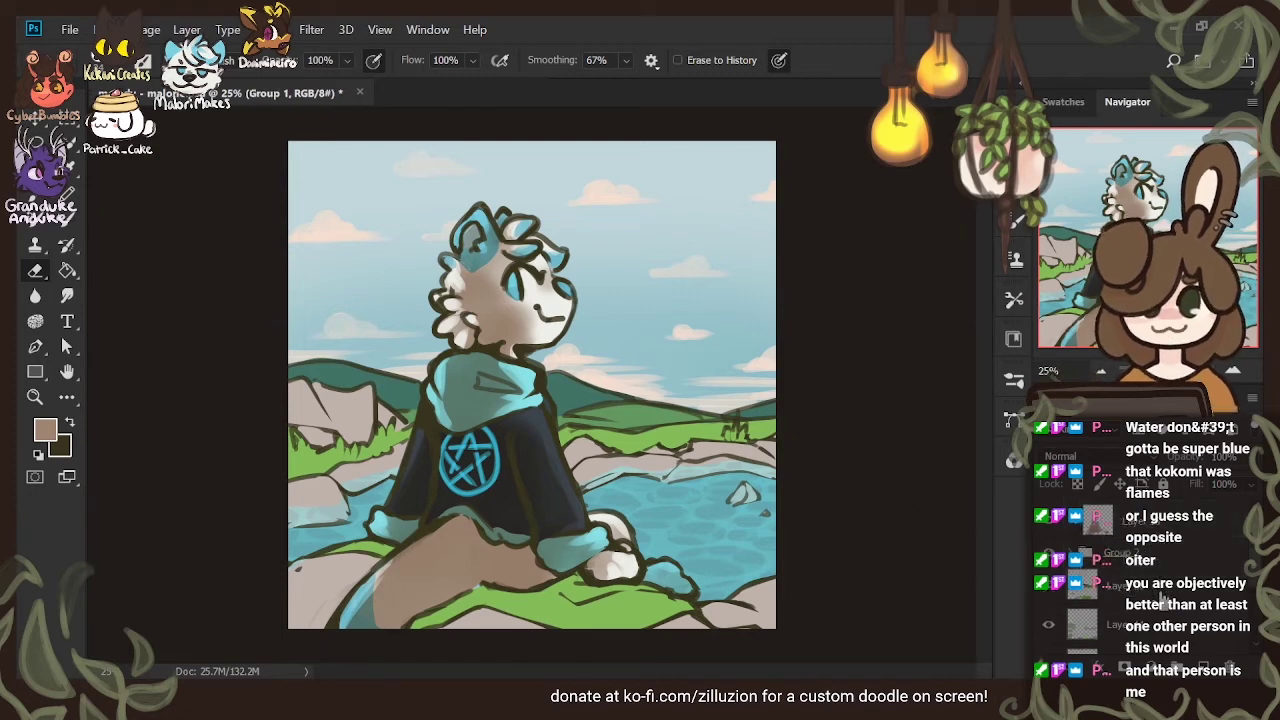
left_click(1160, 600)
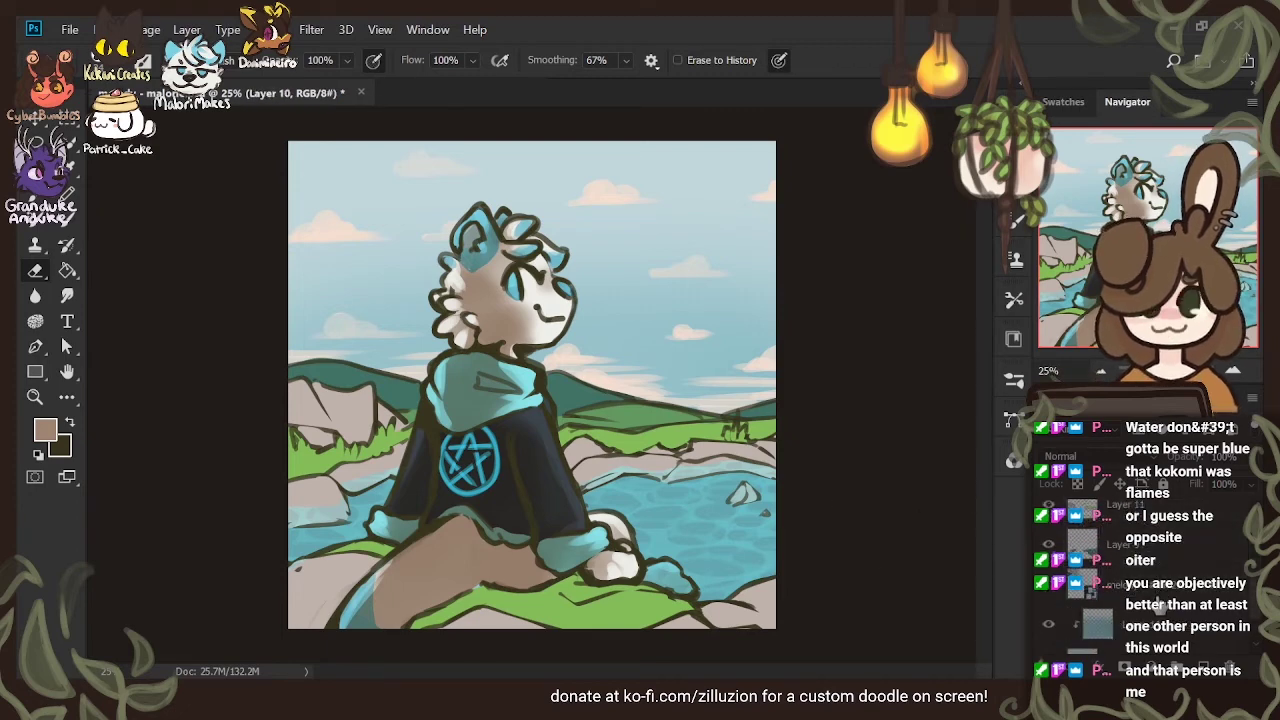
left_click(1160, 556, "shift")
left_click(1204, 667)
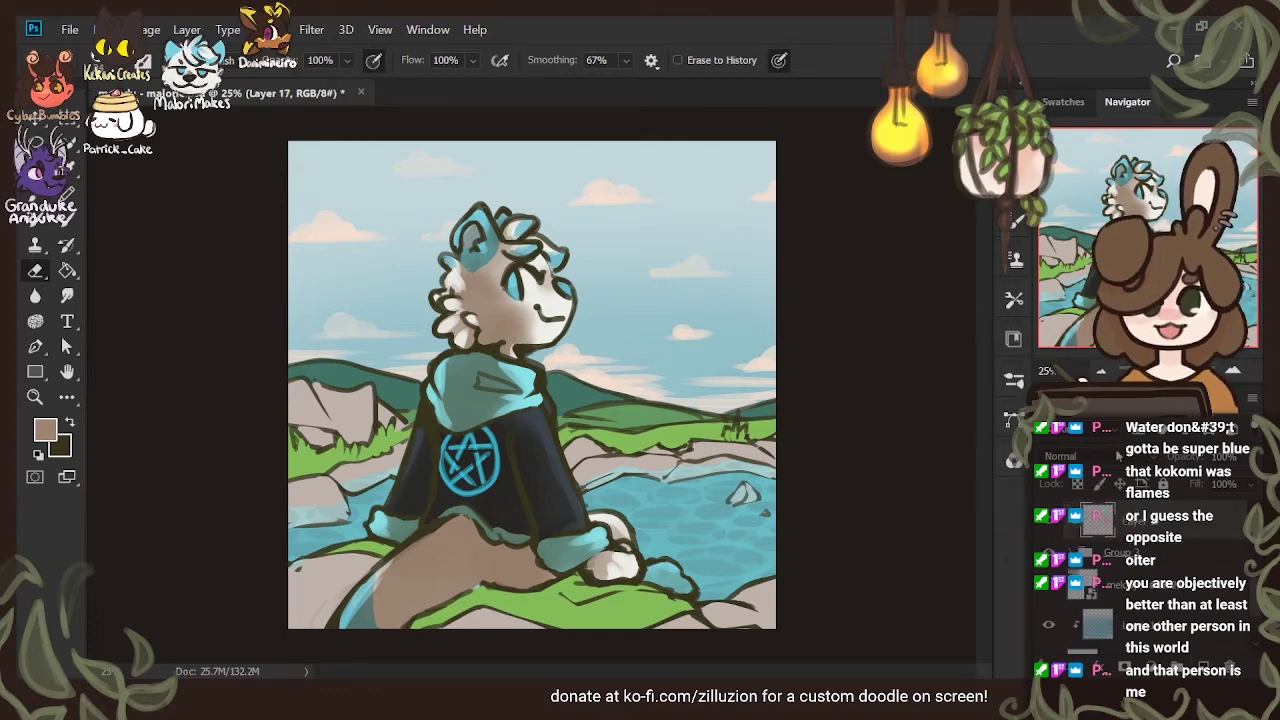
key("shift+alt+m")
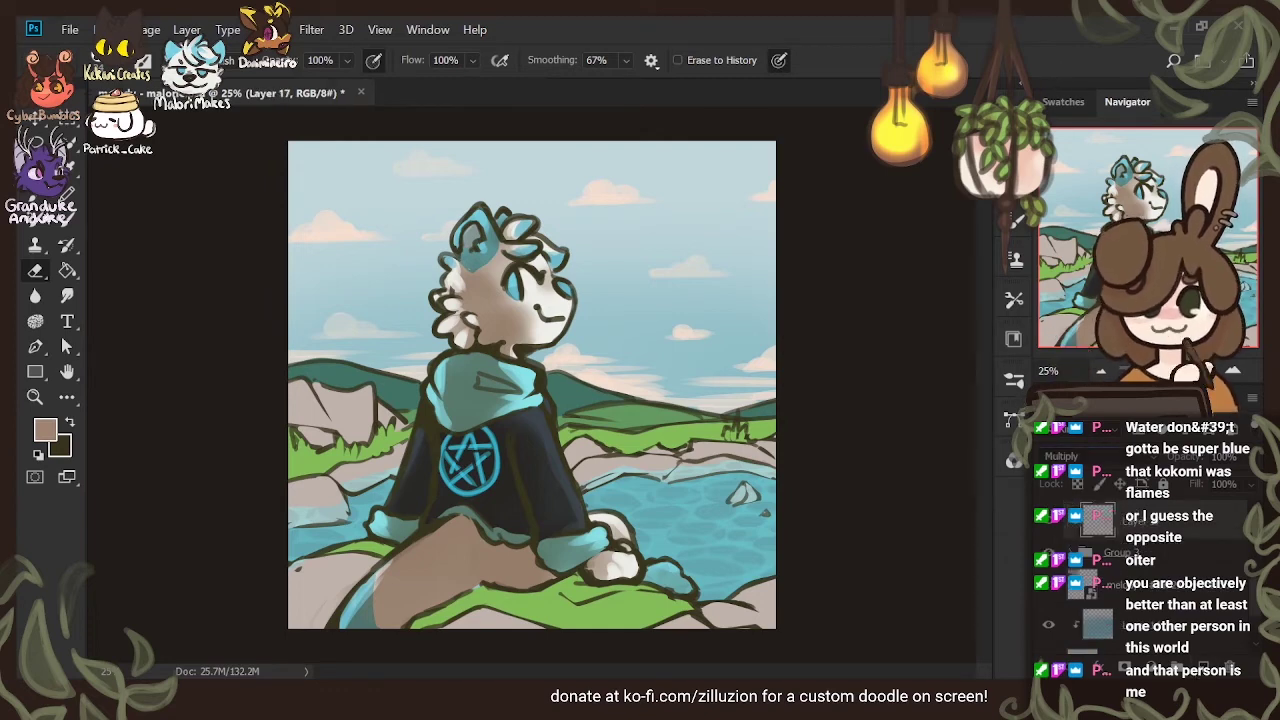
Paint taupe shadows along the far-shore rocks to the right of the otter, redoing the first stroke and cleaning up with the Eraser
key("b")
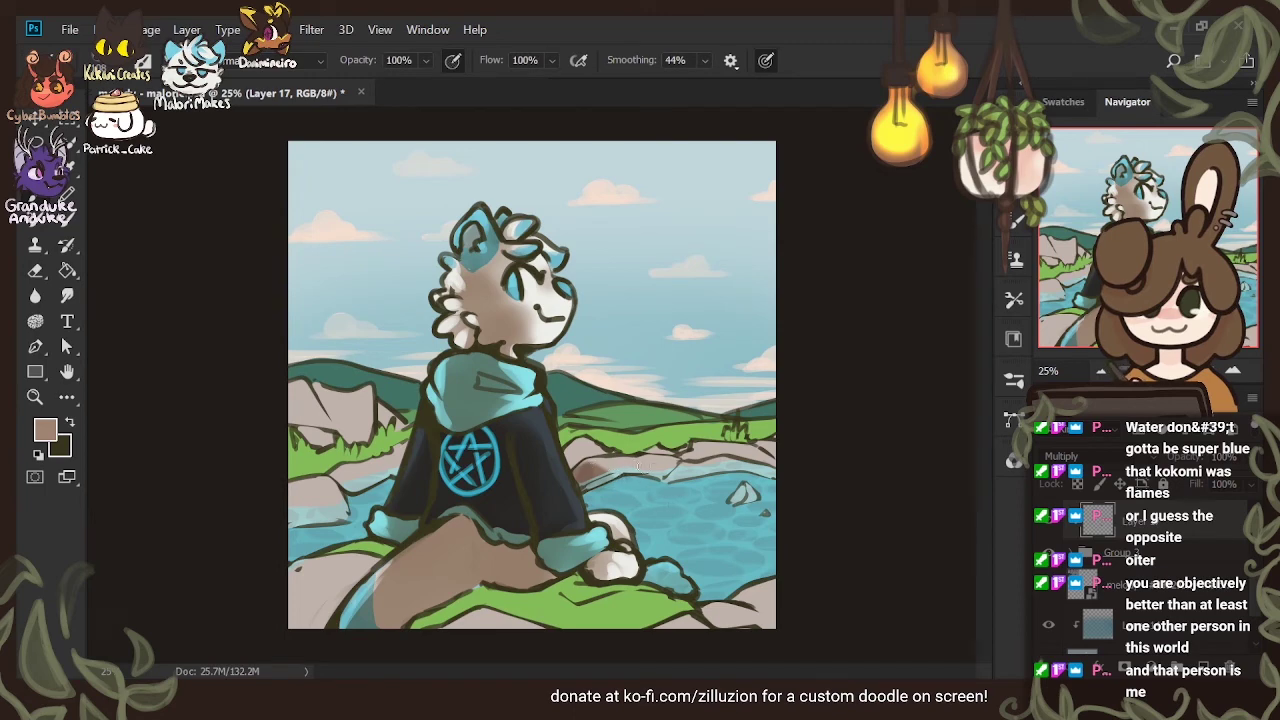
left_click_drag(635, 474, 644, 467)
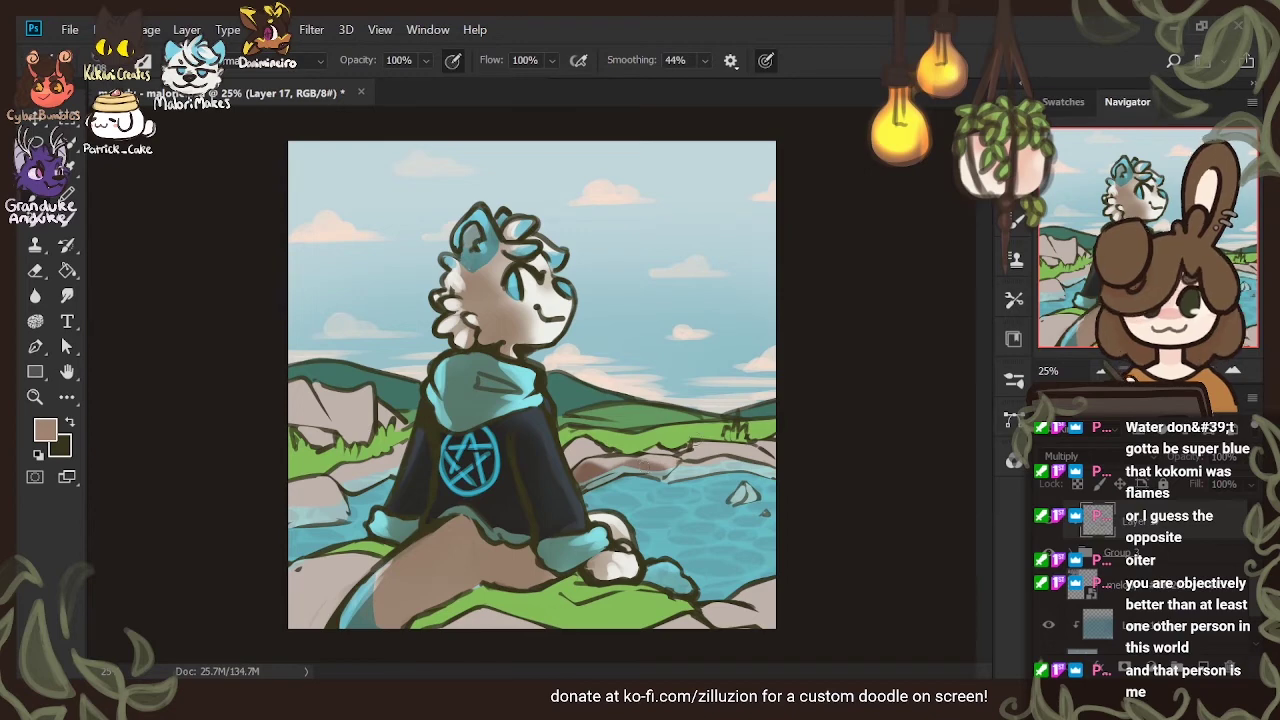
key("ctrl+z")
left_click_drag(672, 462, 624, 470)
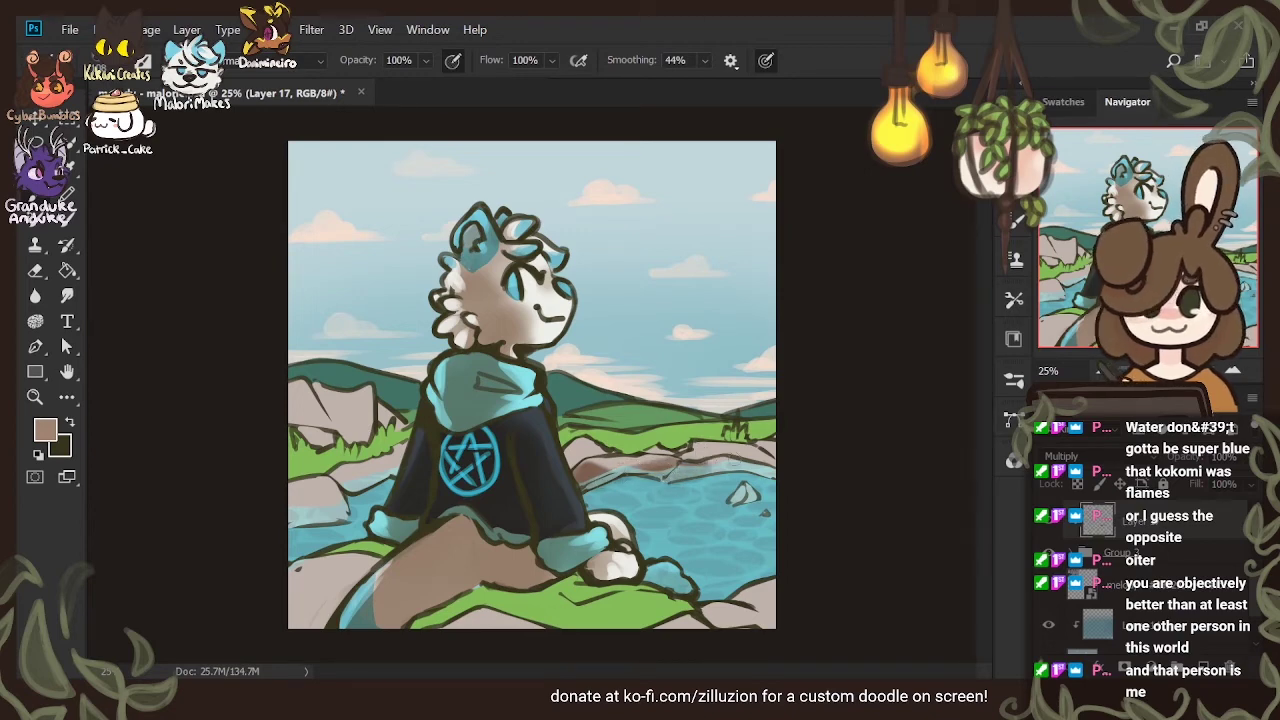
left_click_drag(706, 462, 797, 478)
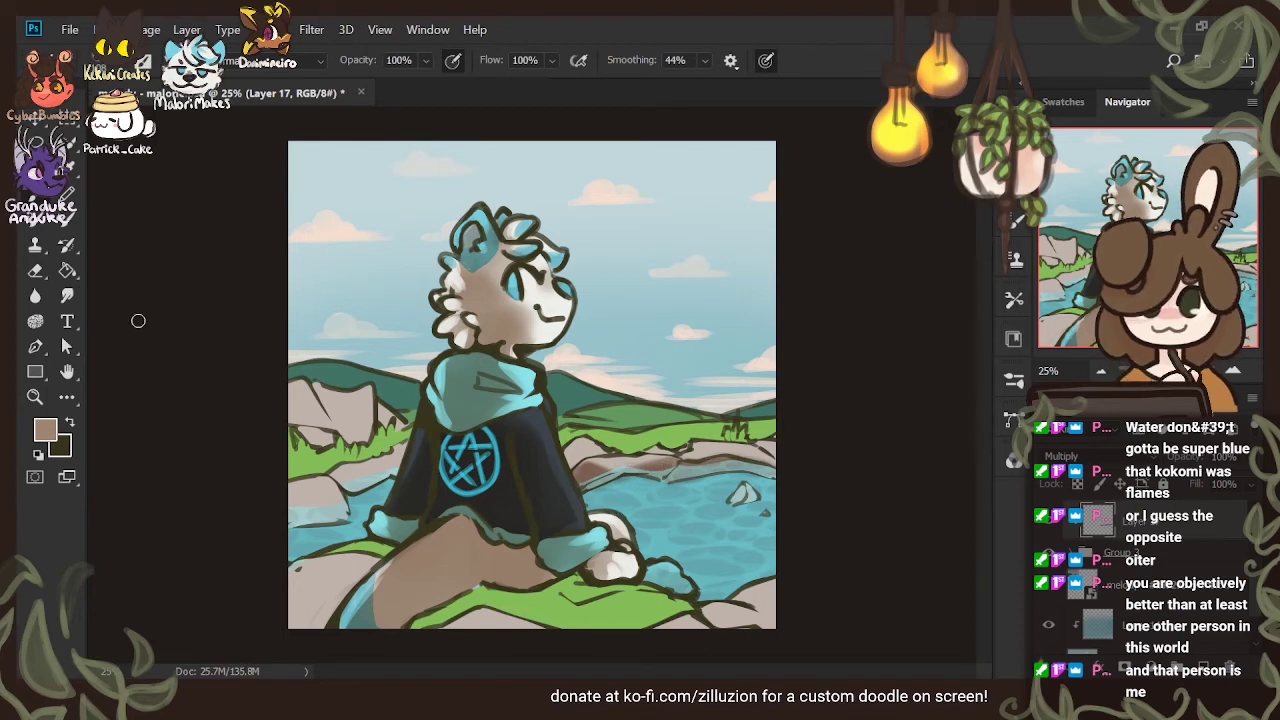
key("e")
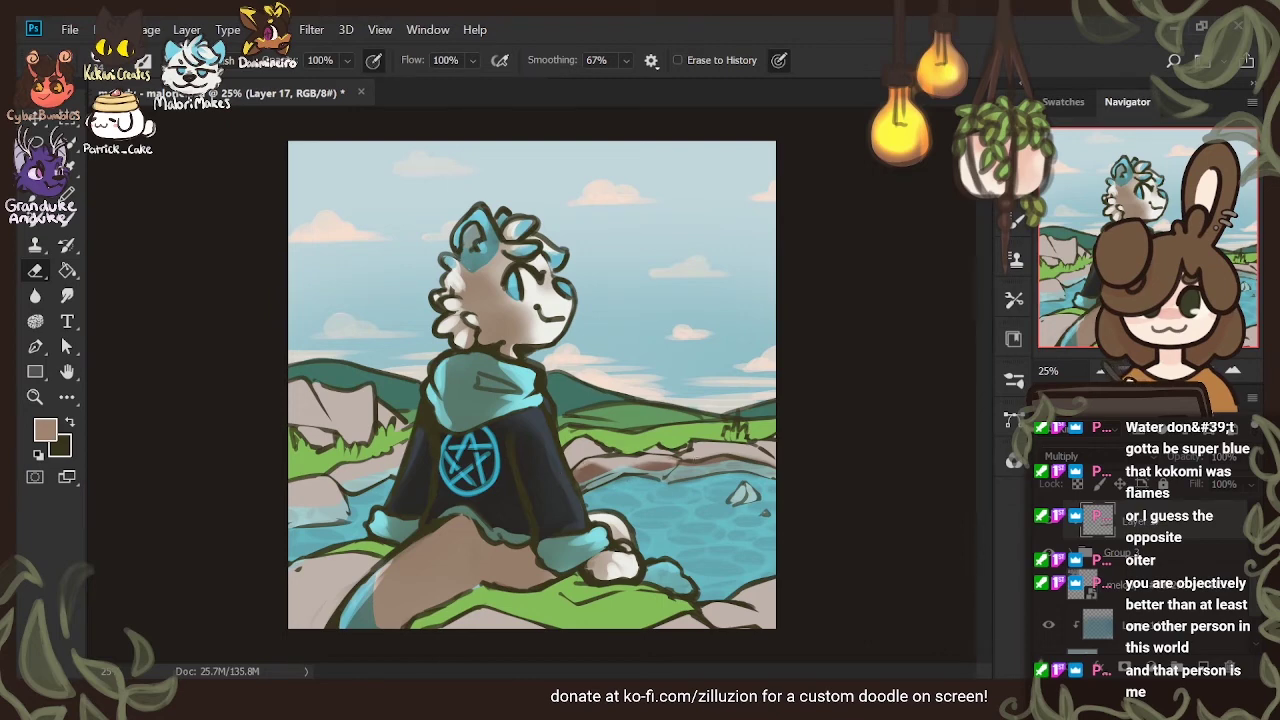
Paint taupe shadows on the shore rocks, boulders and water's edge to the left of the otter
key("b")
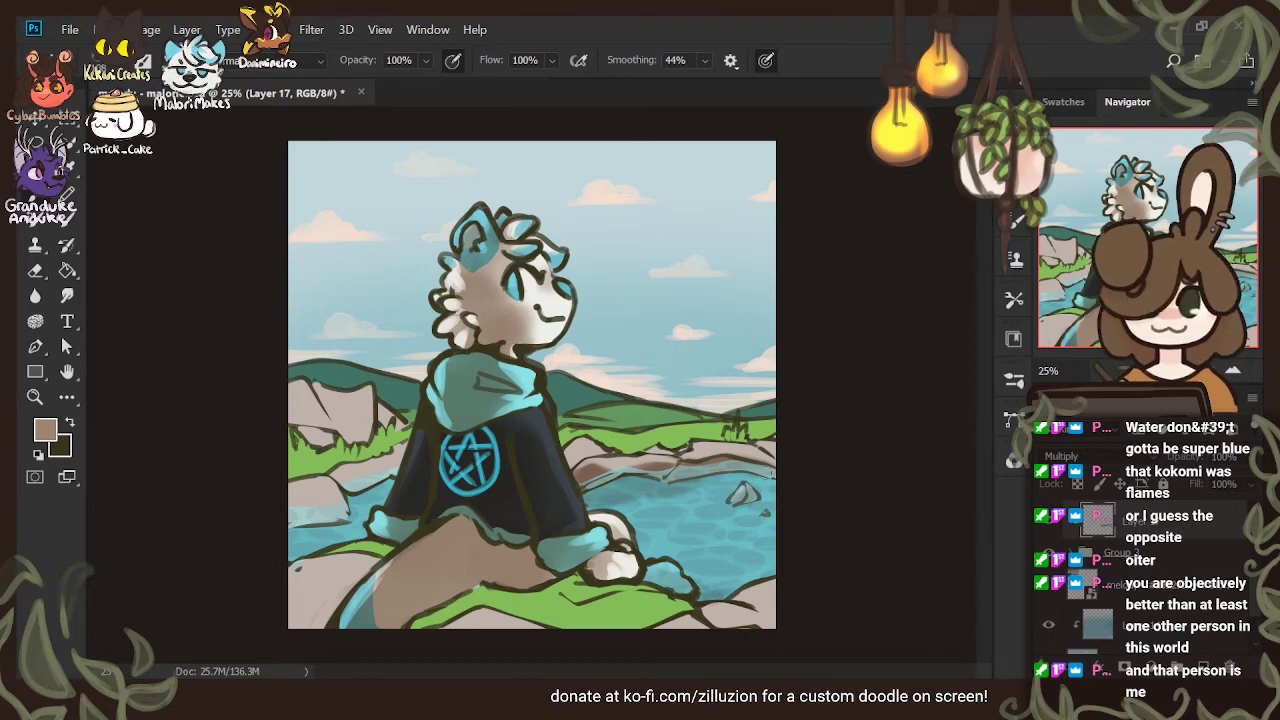
mouse_move(400, 459)
left_mouse_down()
mouse_move(350, 487)
mouse_move(338, 514)
mouse_move(343, 486)
mouse_move(371, 472)
left_mouse_up()
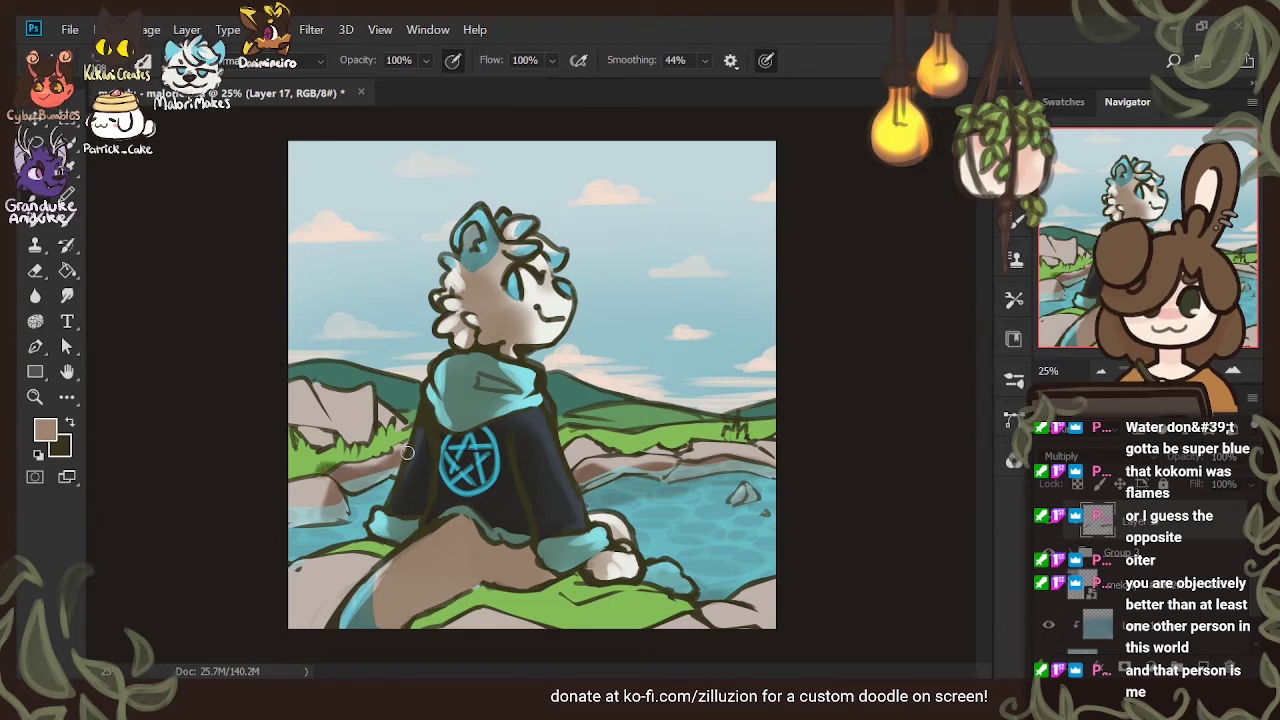
mouse_move(374, 489)
left_mouse_down()
mouse_move(350, 506)
mouse_move(387, 489)
left_mouse_up()
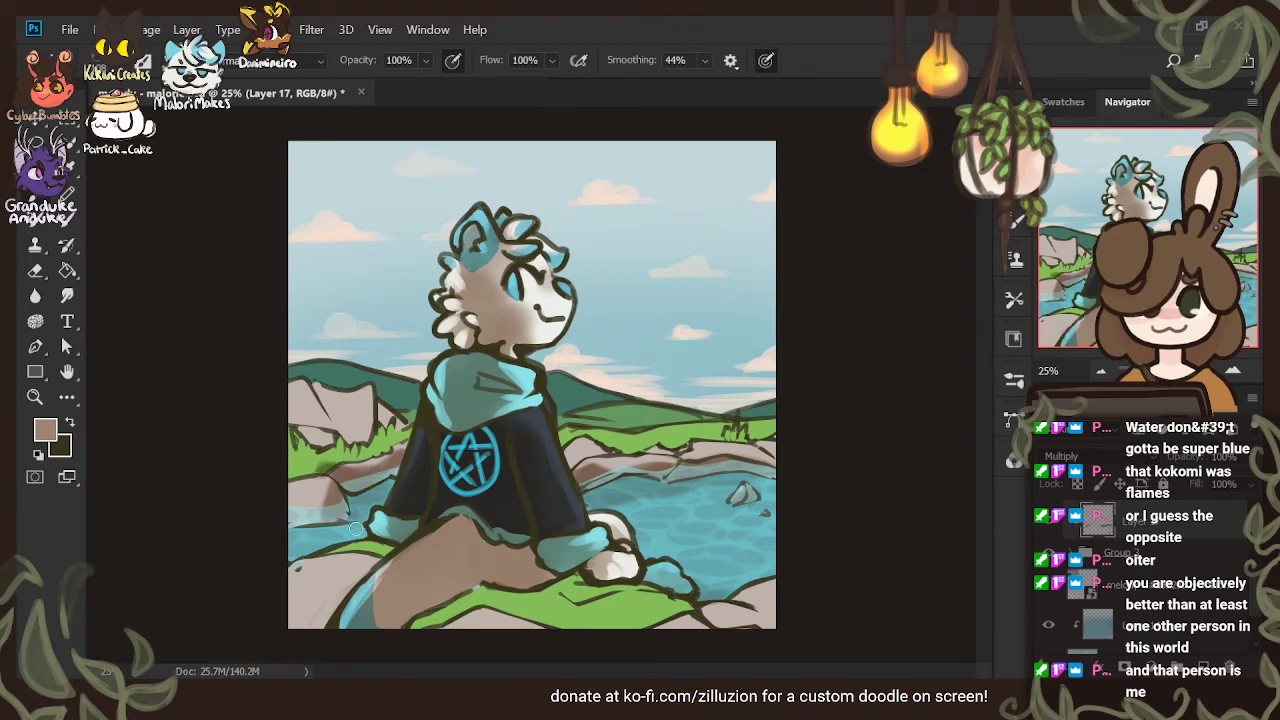
left_click_drag(356, 529, 300, 537)
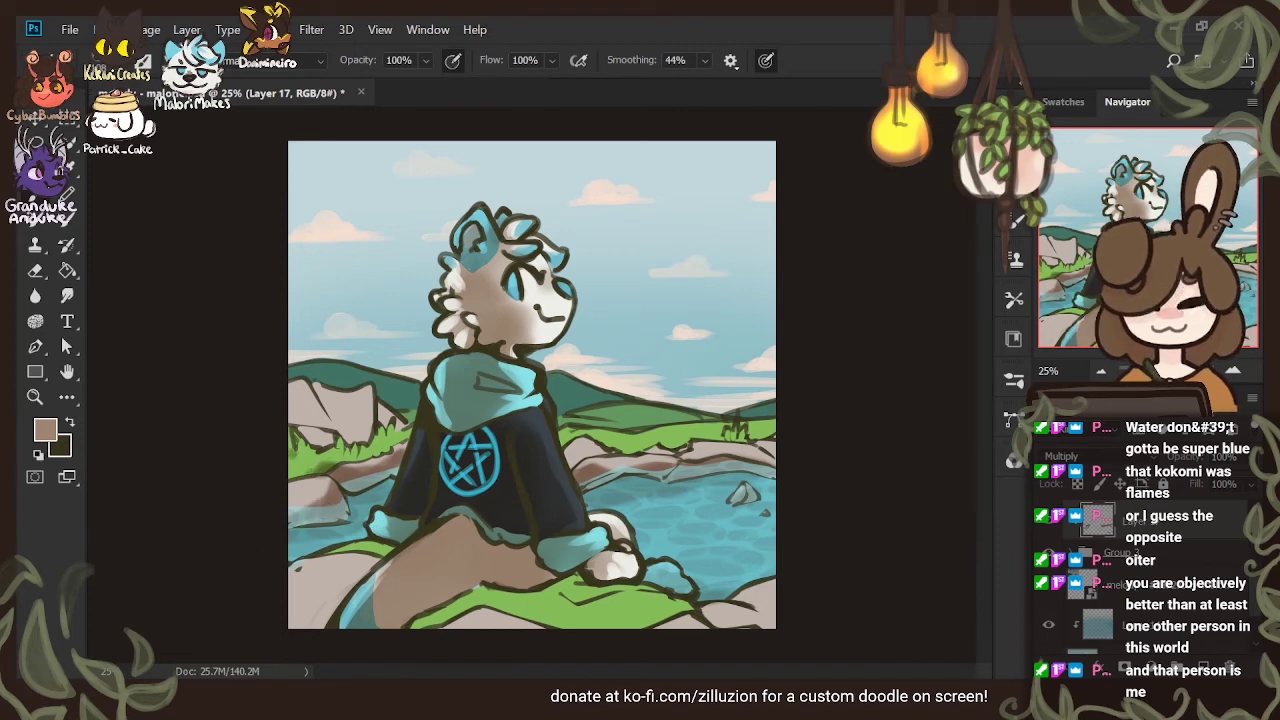
left_click_drag(334, 428, 300, 446)
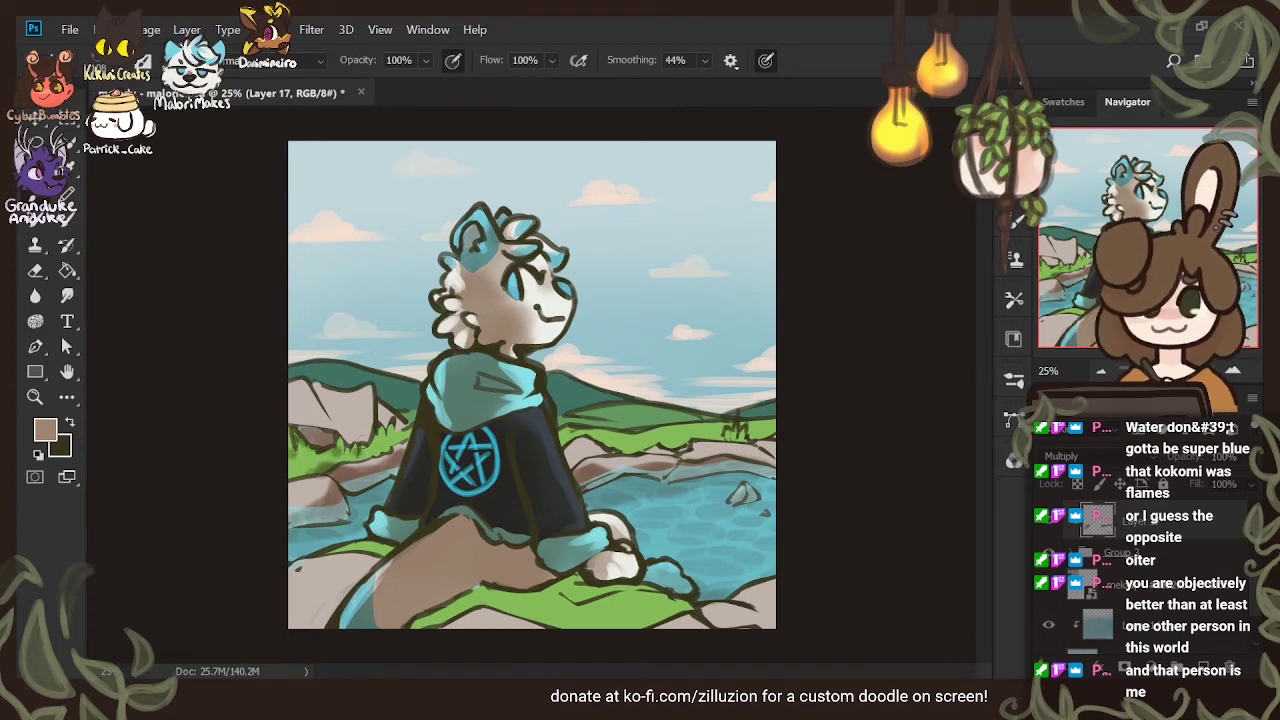
mouse_move(322, 396)
left_mouse_down()
mouse_move(350, 440)
mouse_move(340, 420)
mouse_move(392, 426)
left_mouse_up()
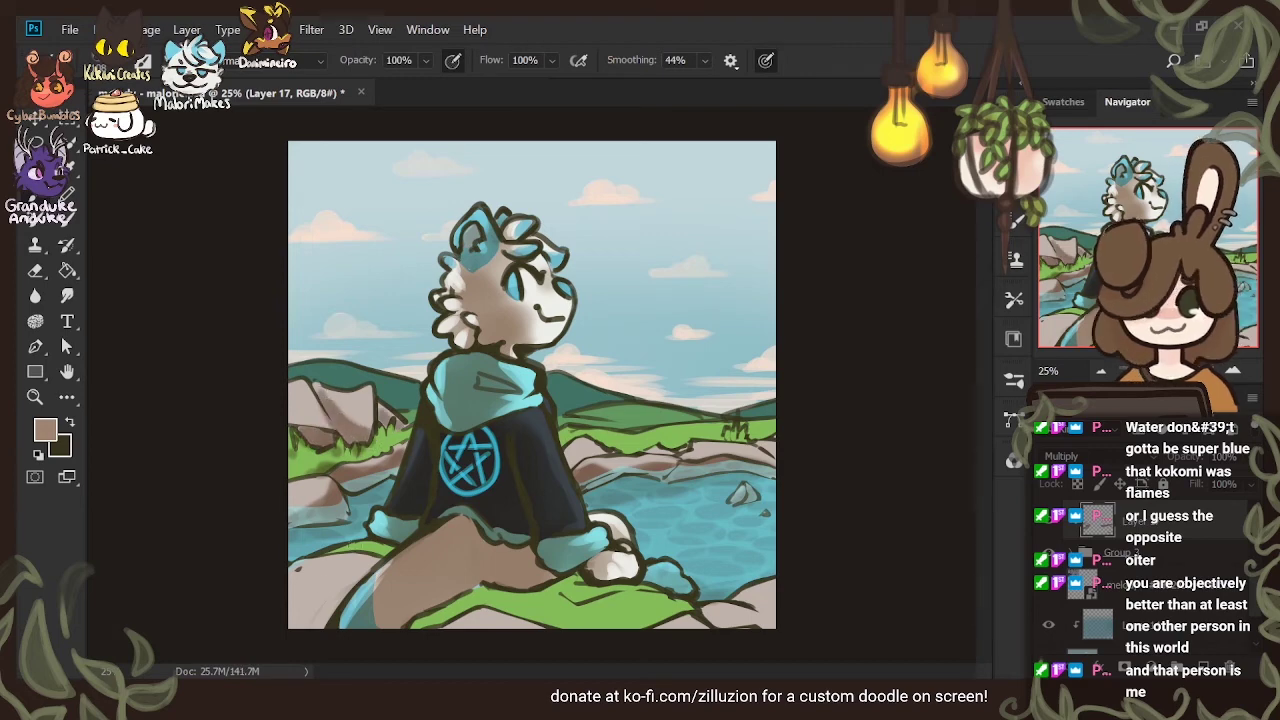
Shade the foreground rocks and grassy mound beneath the otter and the distant hills with taupe brush strokes
left_click_drag(461, 603, 410, 628)
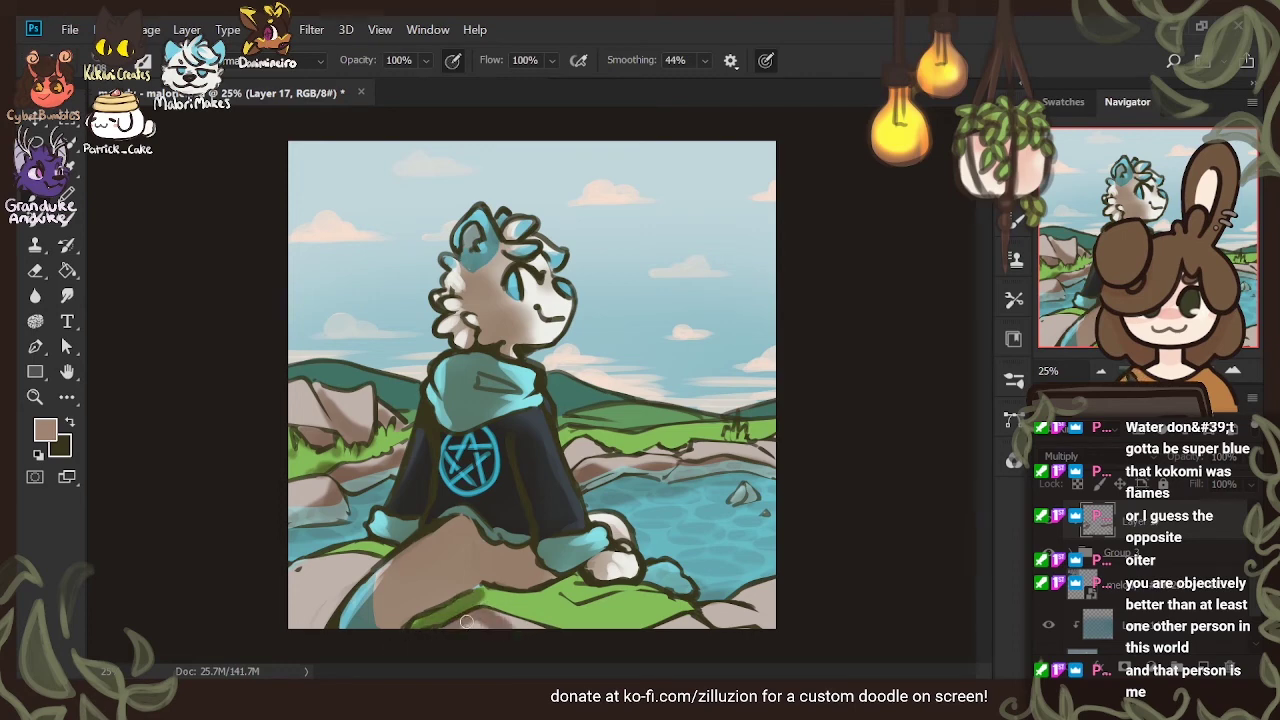
mouse_move(485, 594)
left_mouse_down()
mouse_move(548, 600)
mouse_move(532, 602)
mouse_move(620, 586)
left_mouse_up()
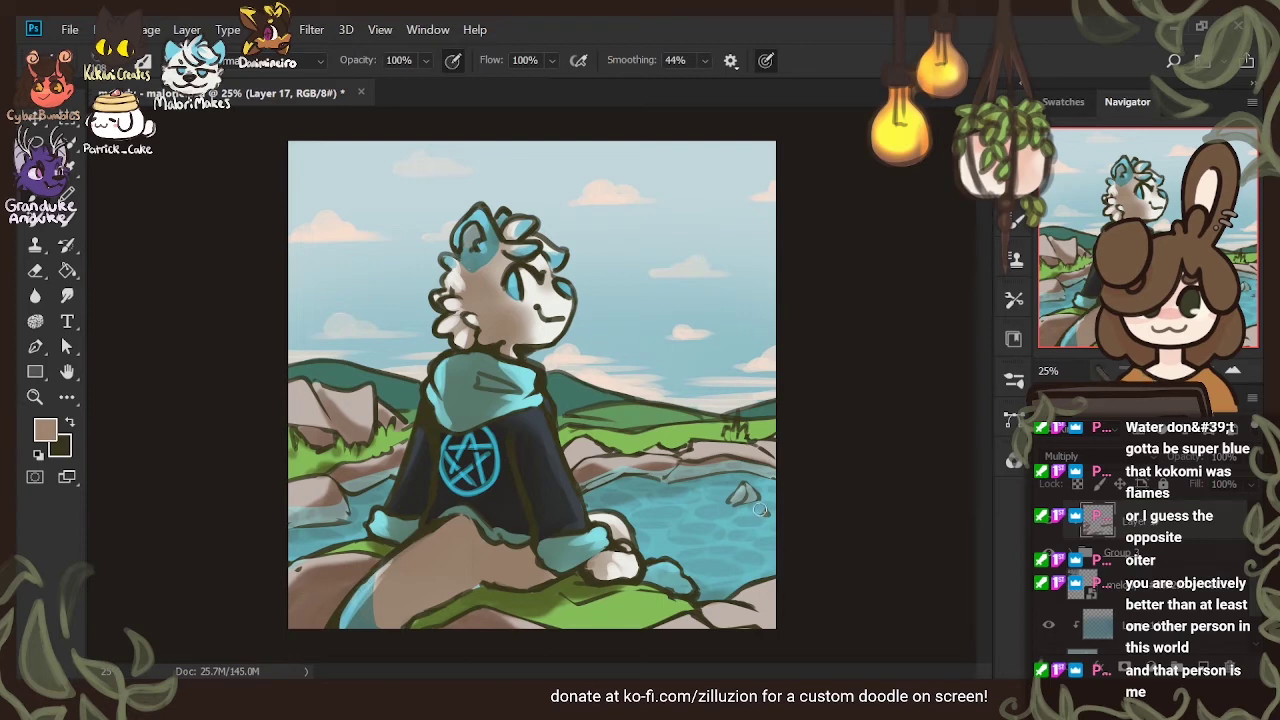
left_click_drag(582, 624, 624, 638)
mouse_move(520, 613)
left_mouse_down()
mouse_move(640, 640)
mouse_move(654, 608)
mouse_move(678, 616)
left_mouse_up()
left_click_drag(602, 624, 670, 620)
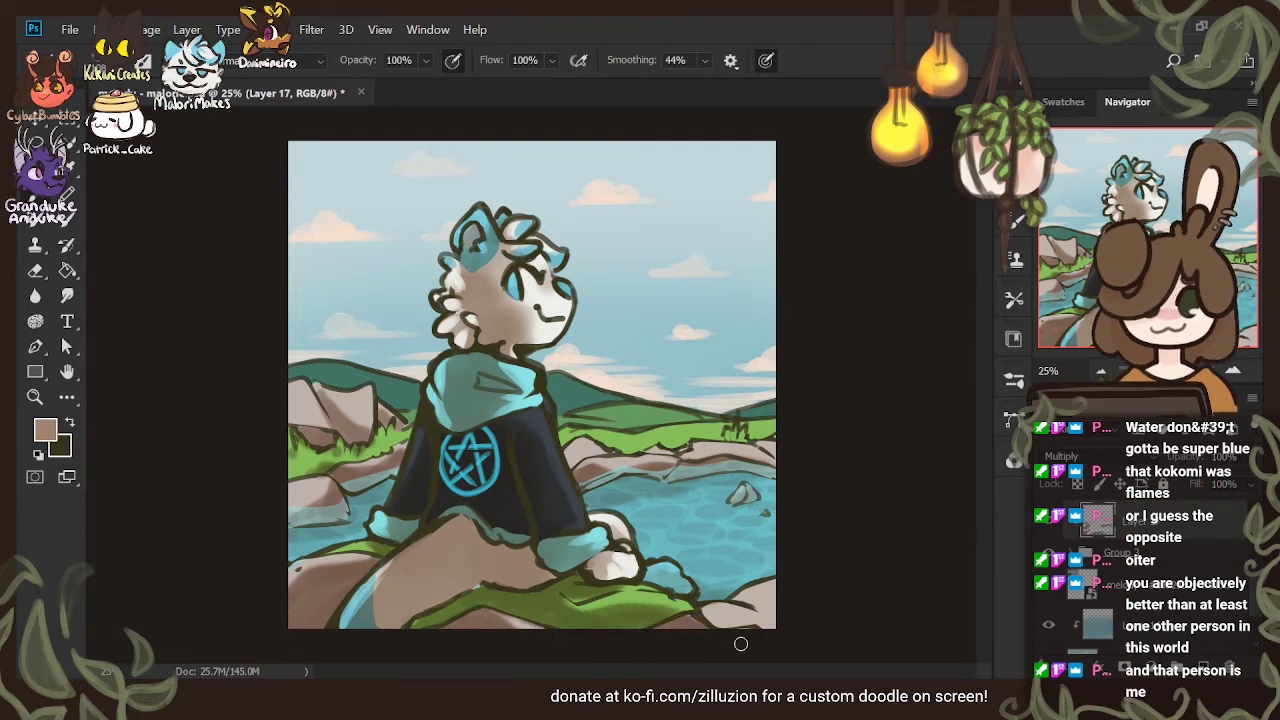
mouse_move(744, 627)
left_mouse_down()
mouse_move(817, 622)
mouse_move(794, 590)
left_mouse_up()
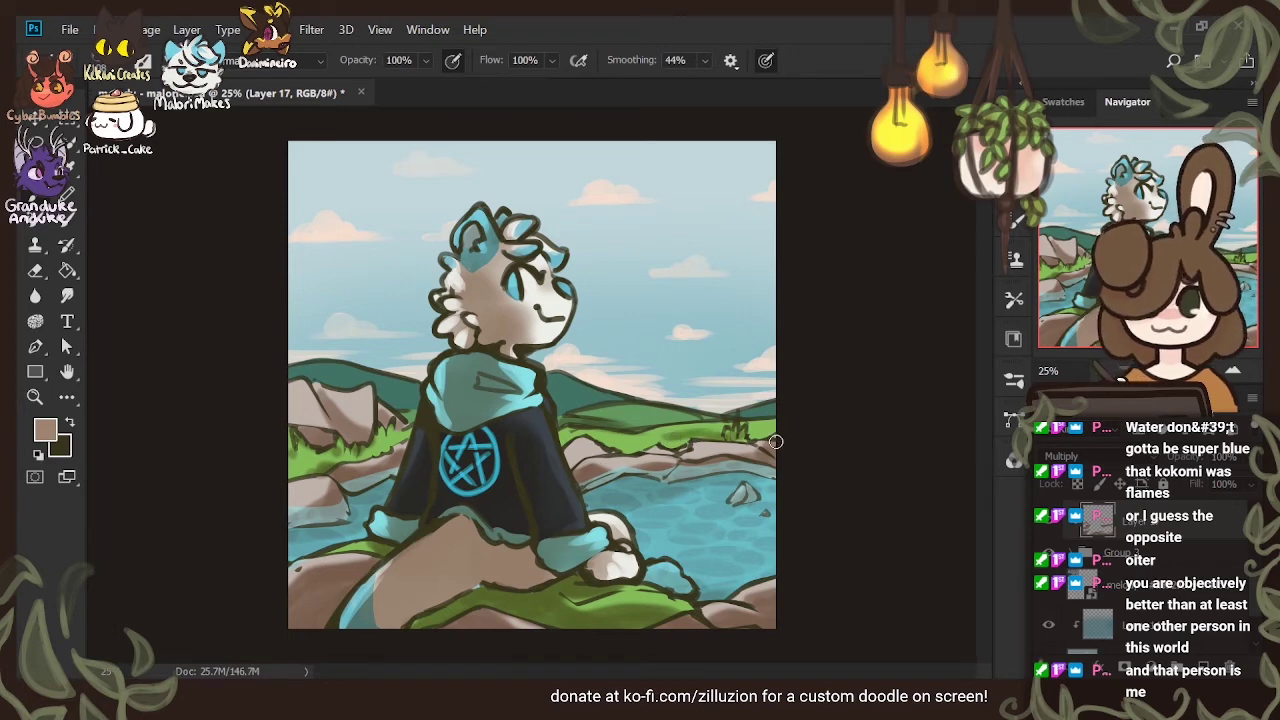
left_click(36, 272)
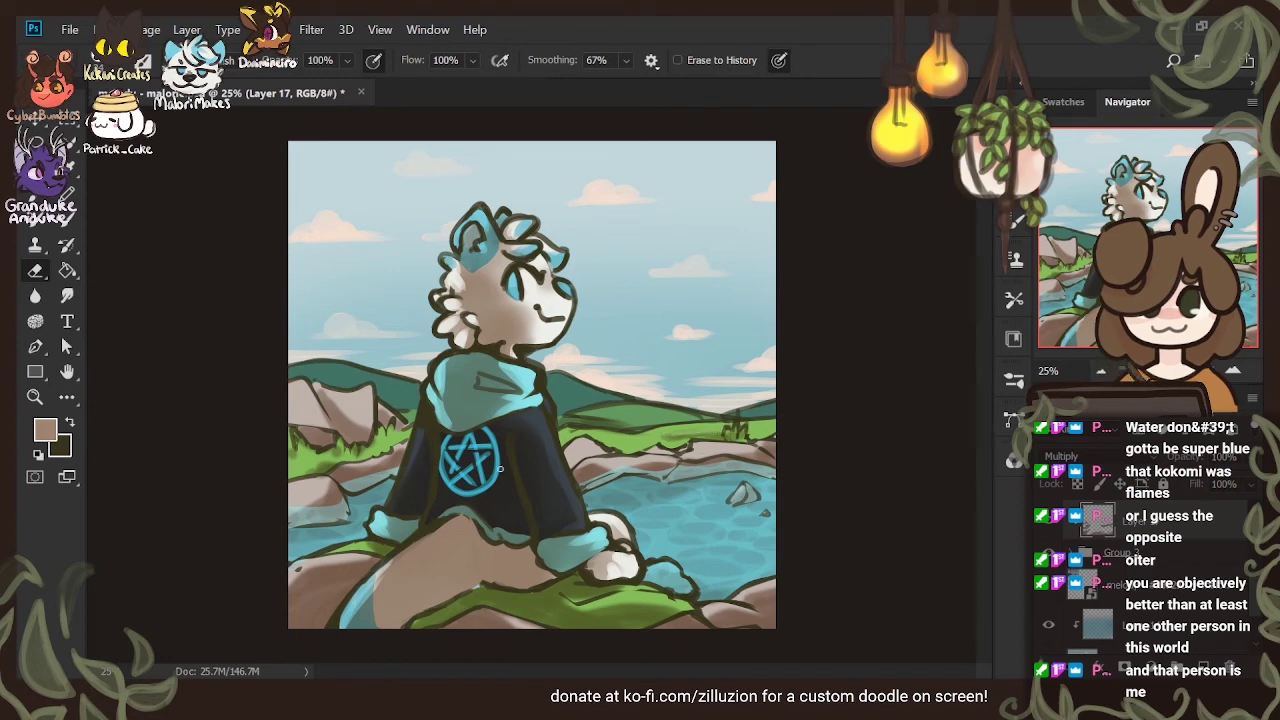
key("b")
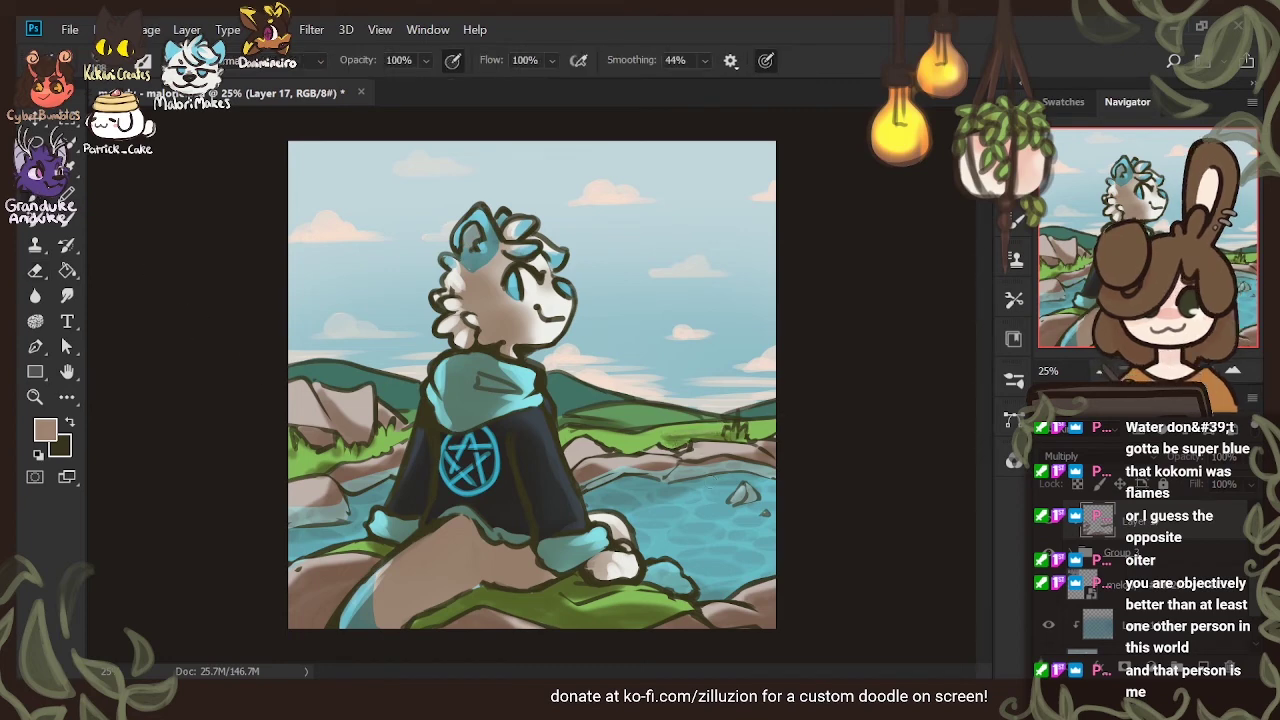
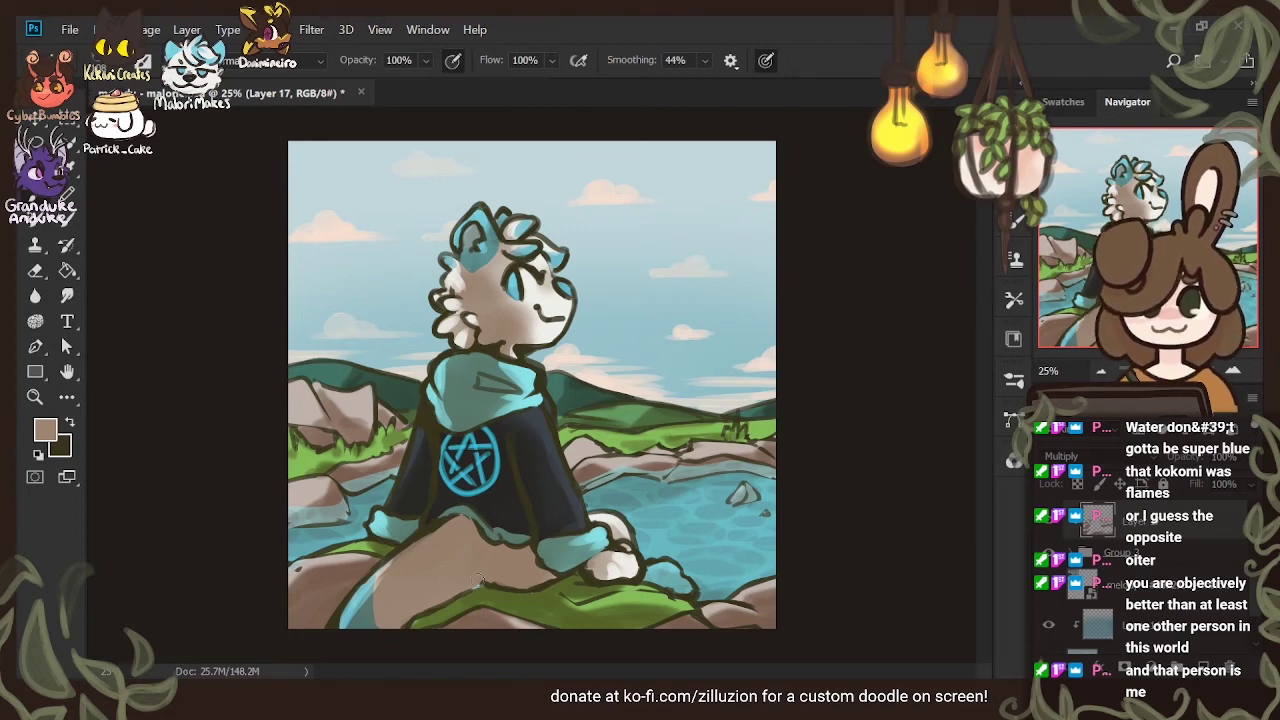
Set the line-art layer (Layer 1) to Multiply and discard the empty layer added above it
scroll(1150, 580, "up", 5)
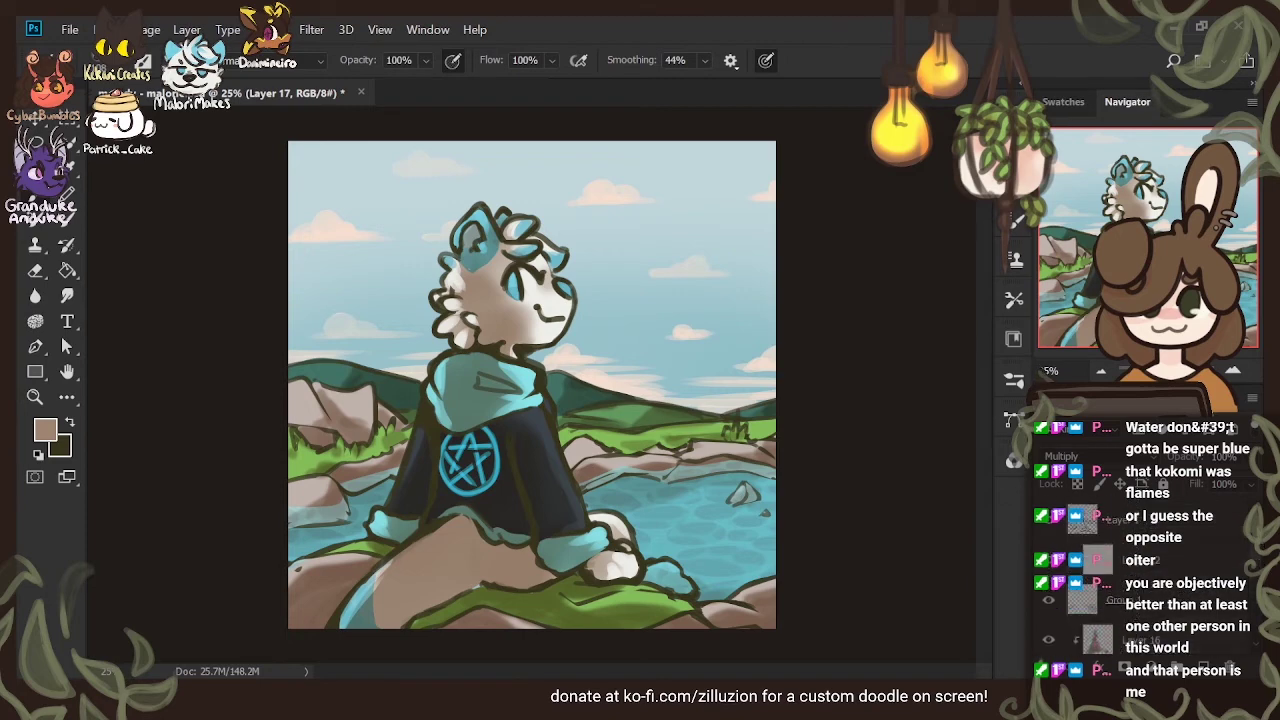
left_click(1203, 533)
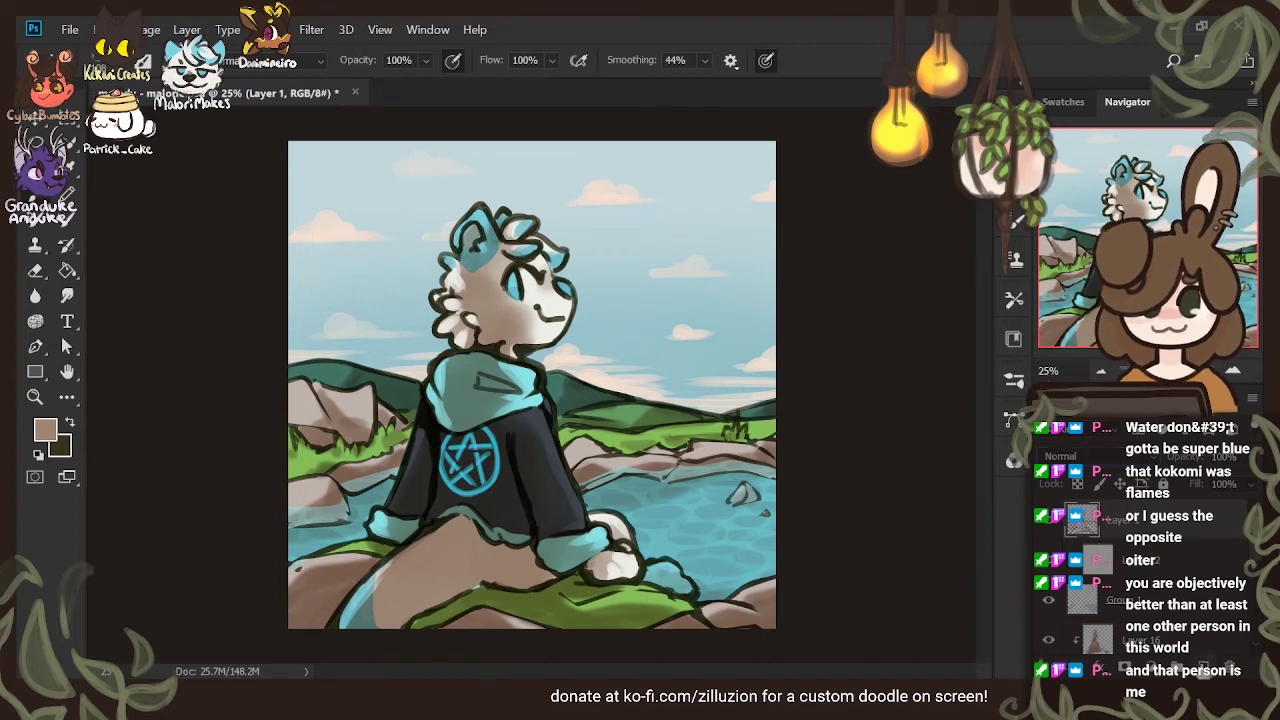
left_click(1203, 667)
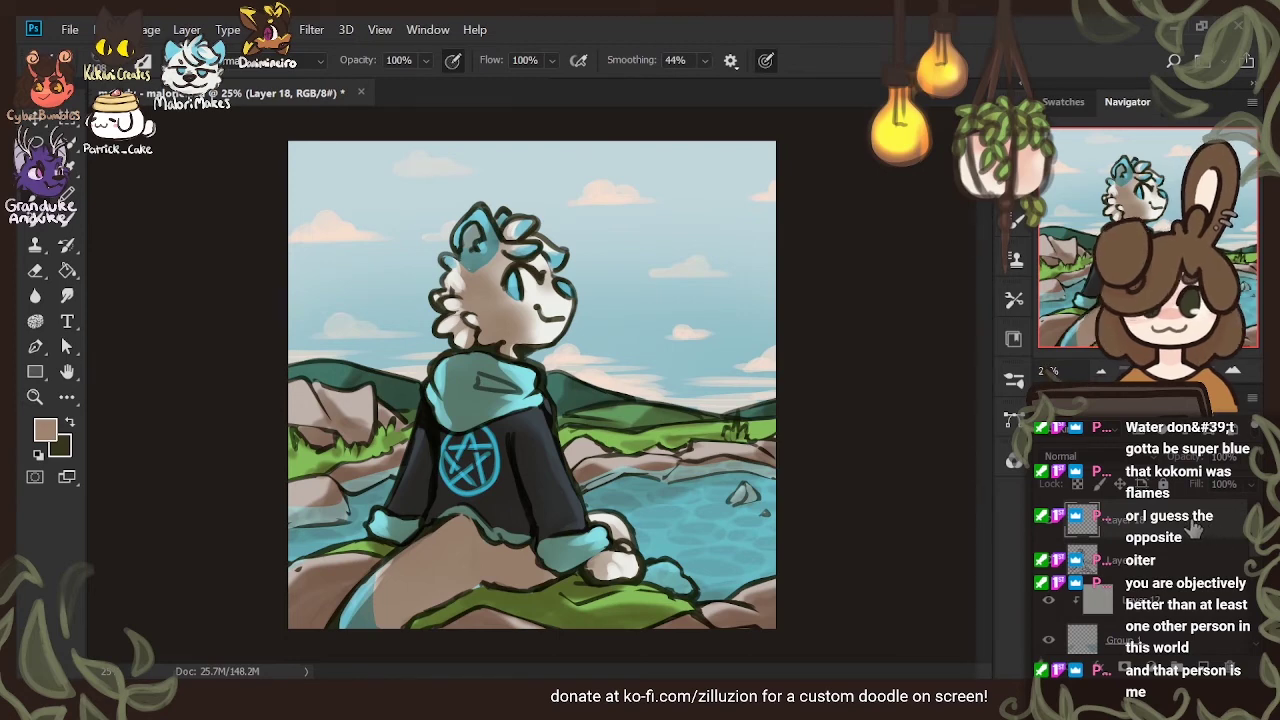
left_click(1180, 558)
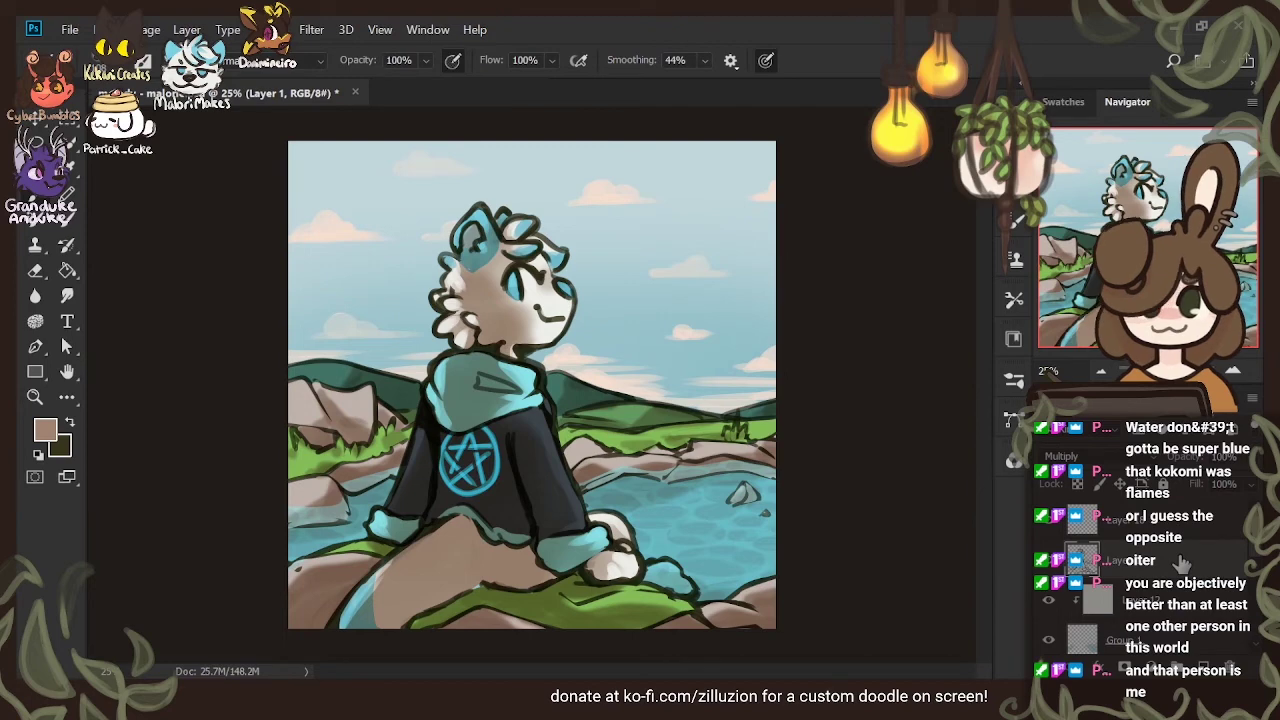
left_click(1169, 527)
left_click(1176, 539)
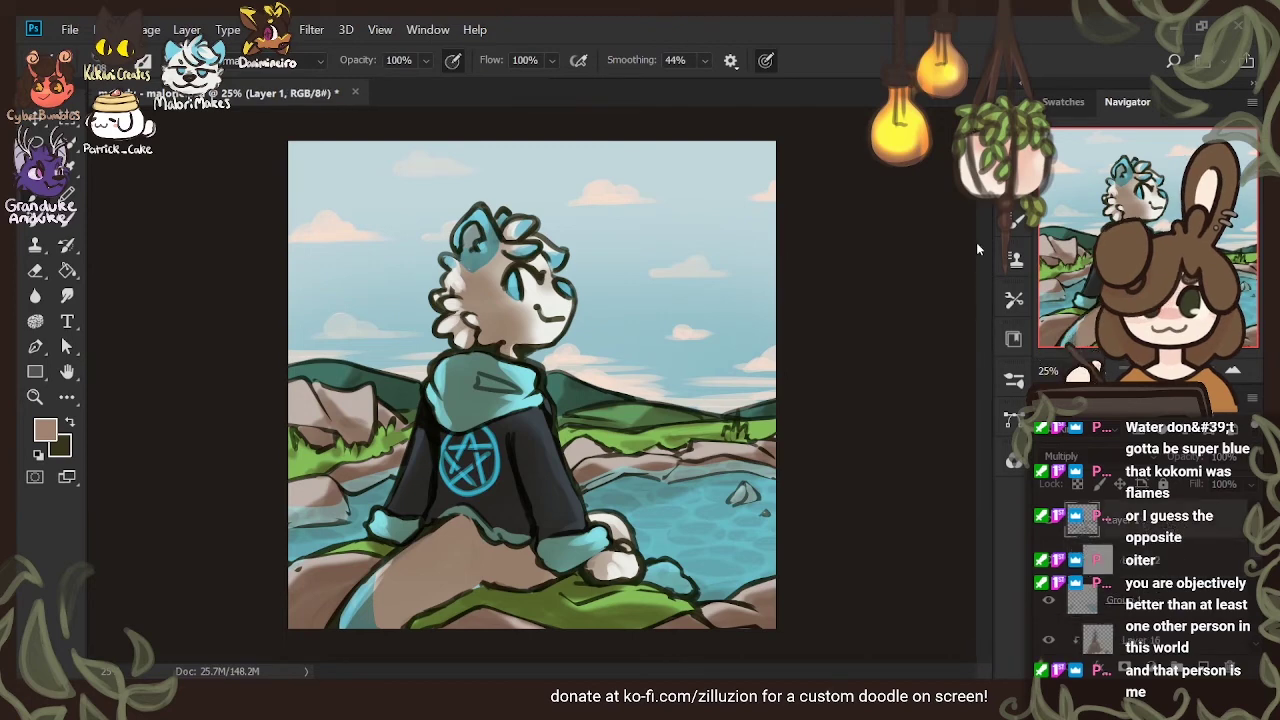
Duplicate the line-art layer and set the copy's blending mode to Normal
key("ctrl+j")
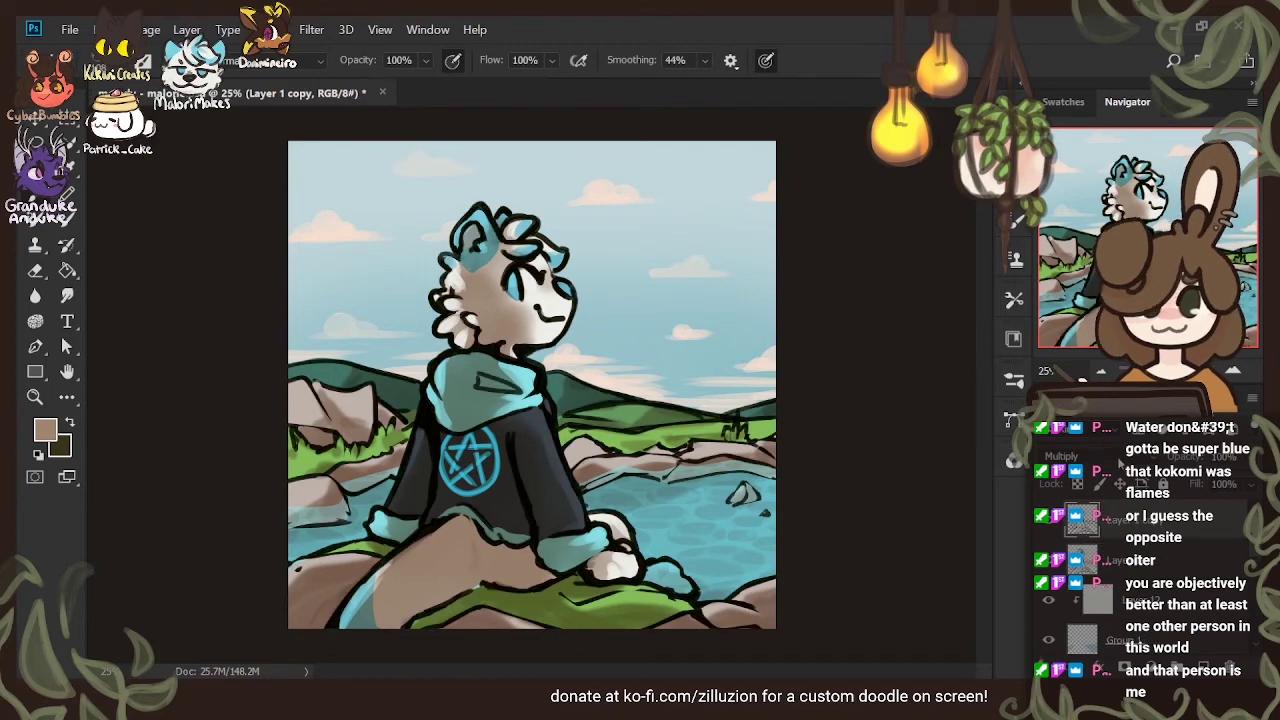
left_click(1067, 27)
left_click(1118, 459)
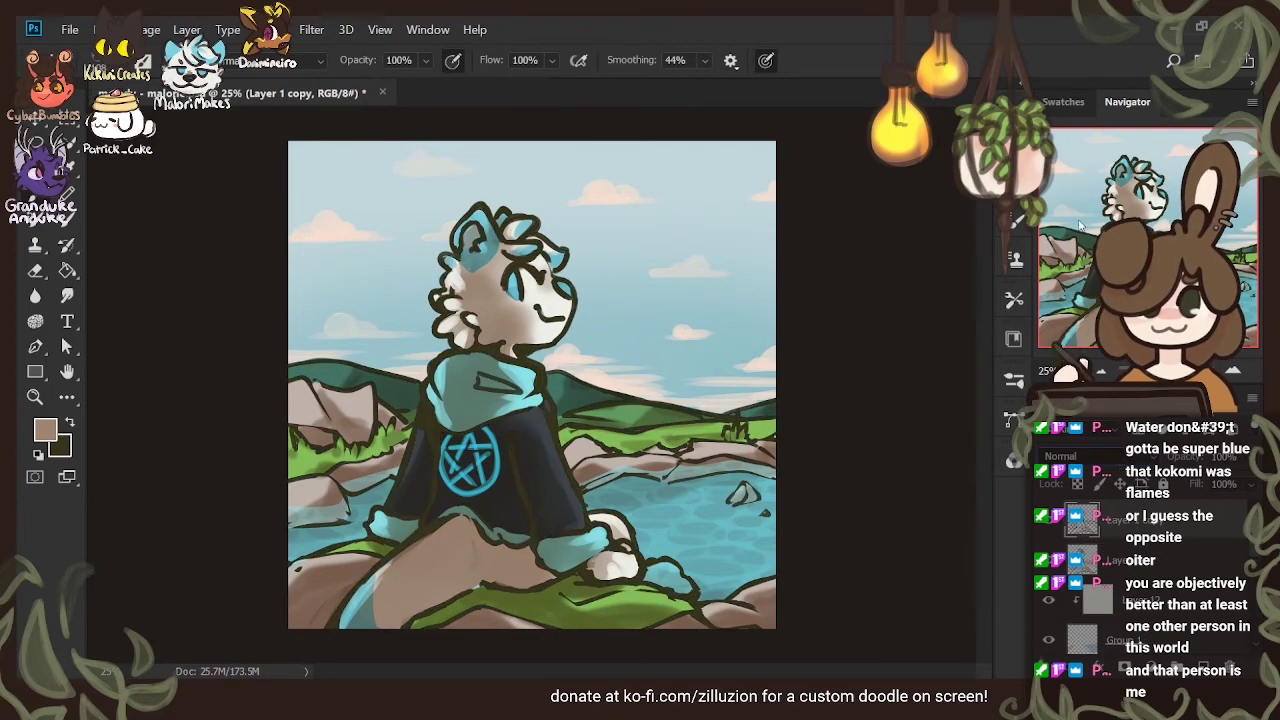
Try Lighter Color, Soft Light and Overlay blending on the line-art copy, comparing the picture with the copy hidden and shown
left_click(1082, 228)
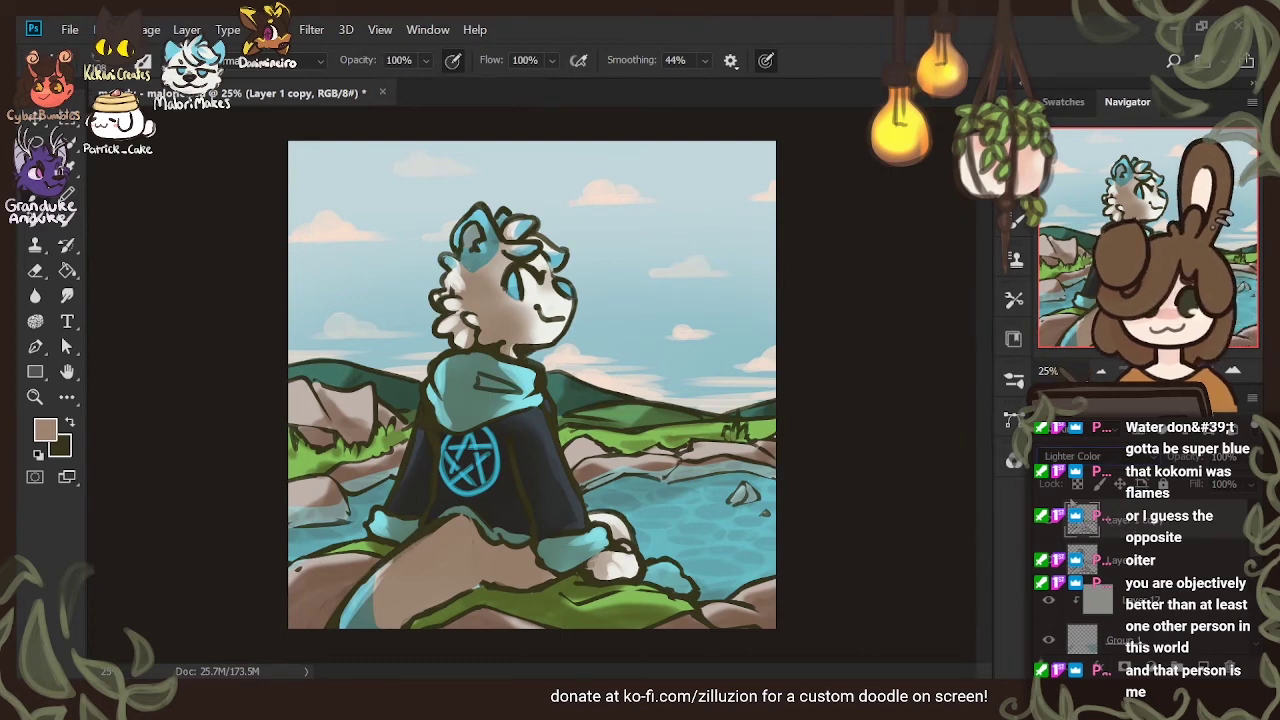
left_click(1048, 521)
left_click(1048, 521)
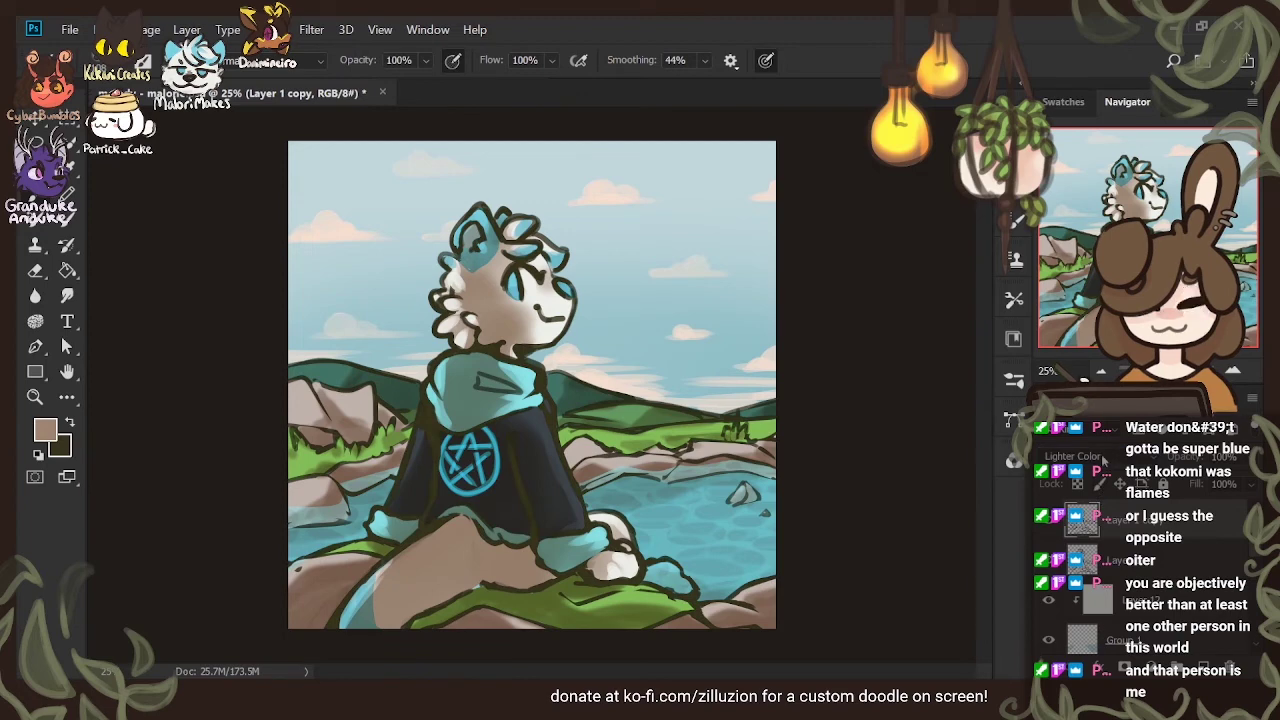
left_click(1068, 262)
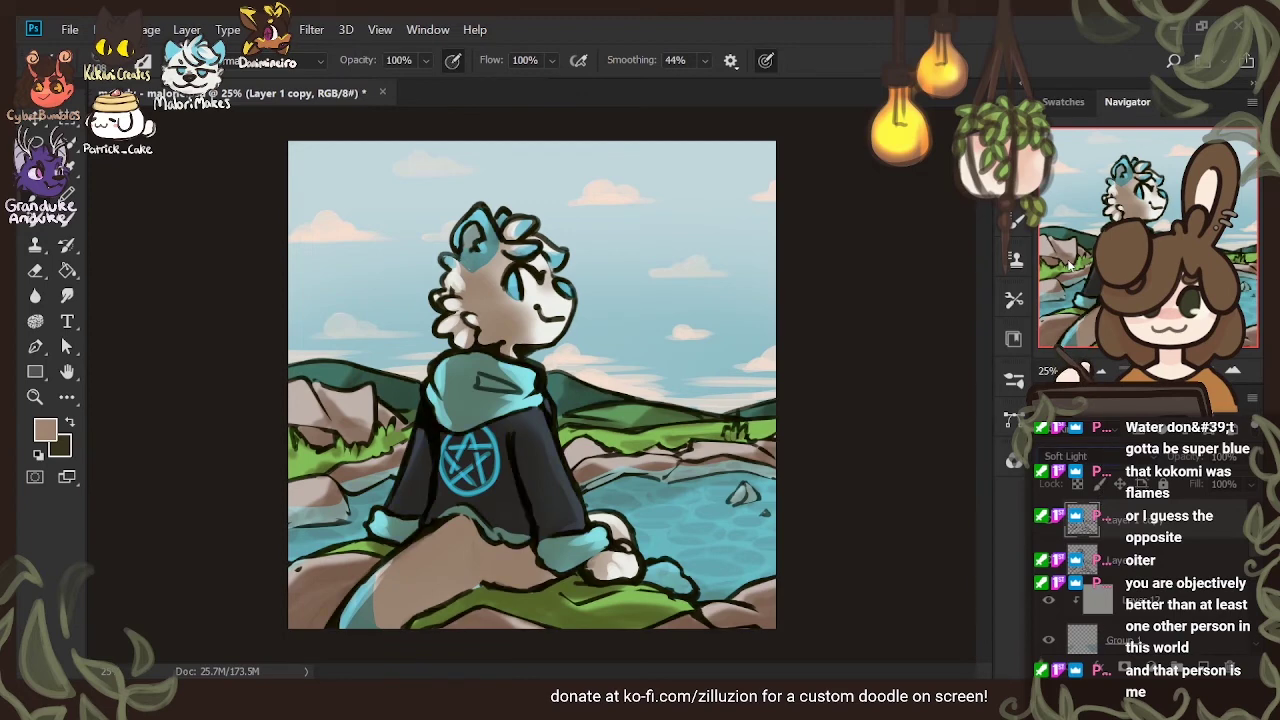
left_click(1050, 522)
left_click(1050, 525)
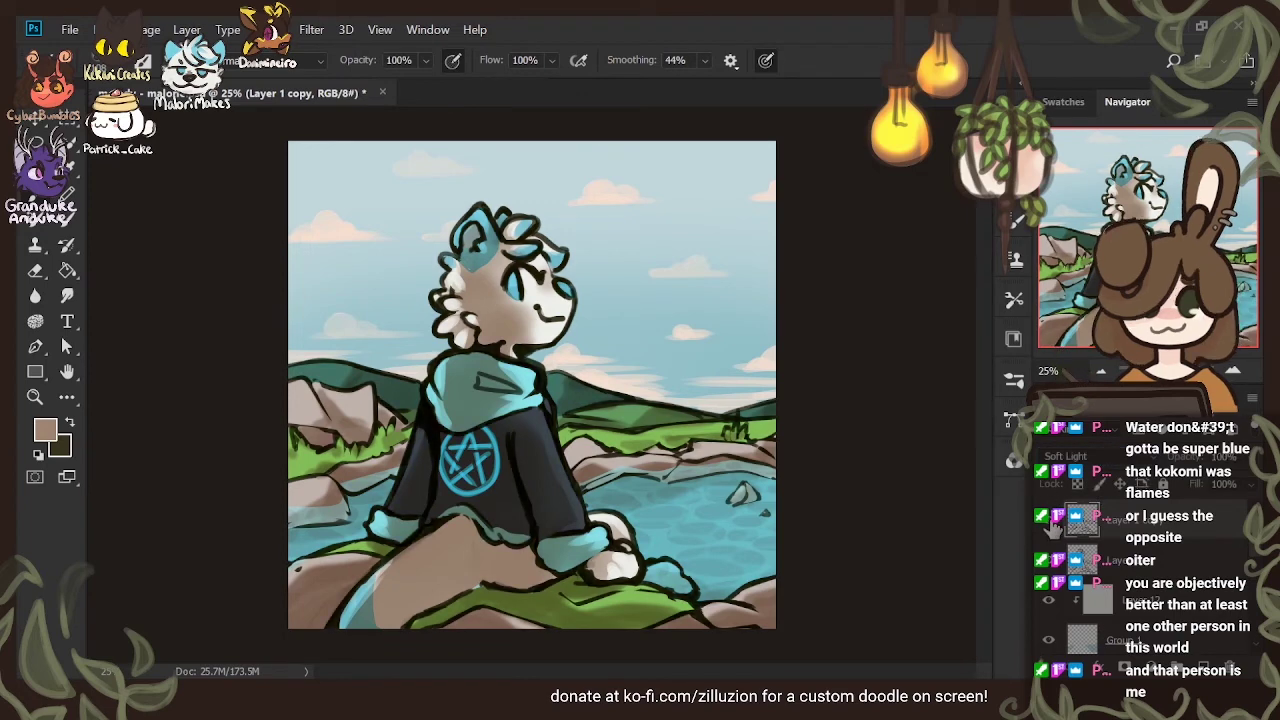
left_click(1078, 259)
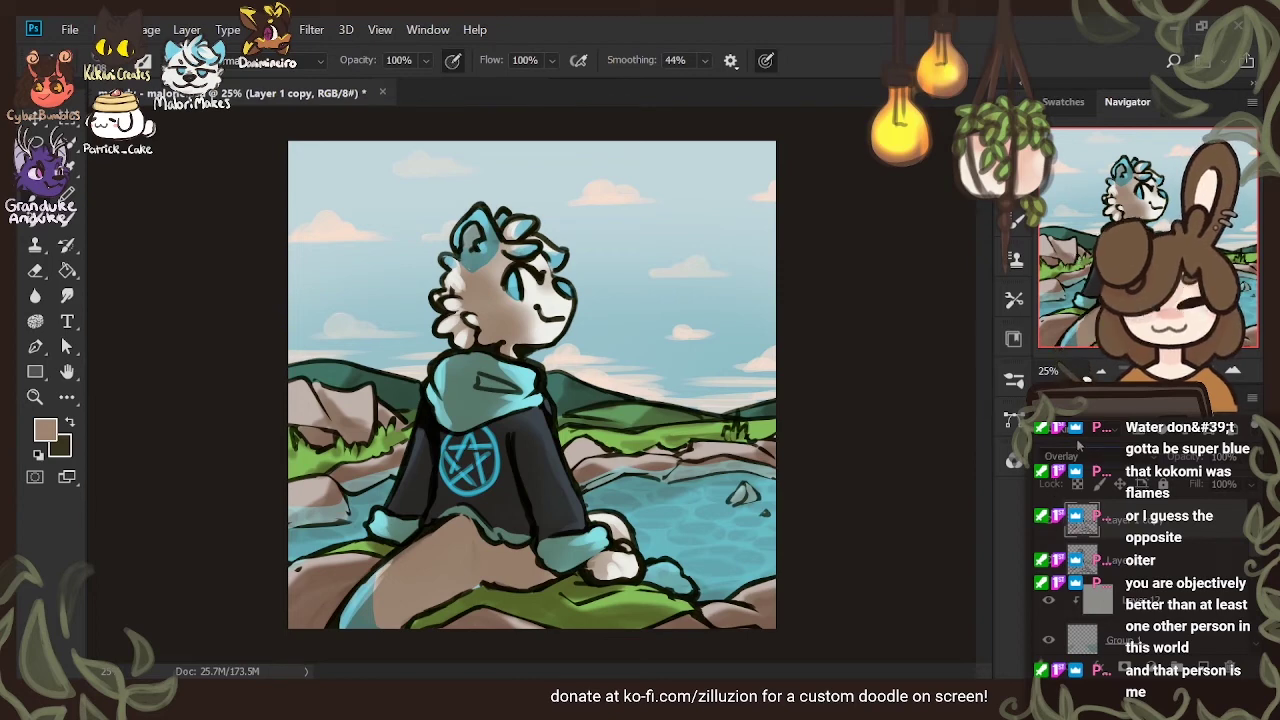
Pick an off-white foreground colour, hide the original line-art layer and set its copy back to Normal blending
left_click(44, 434)
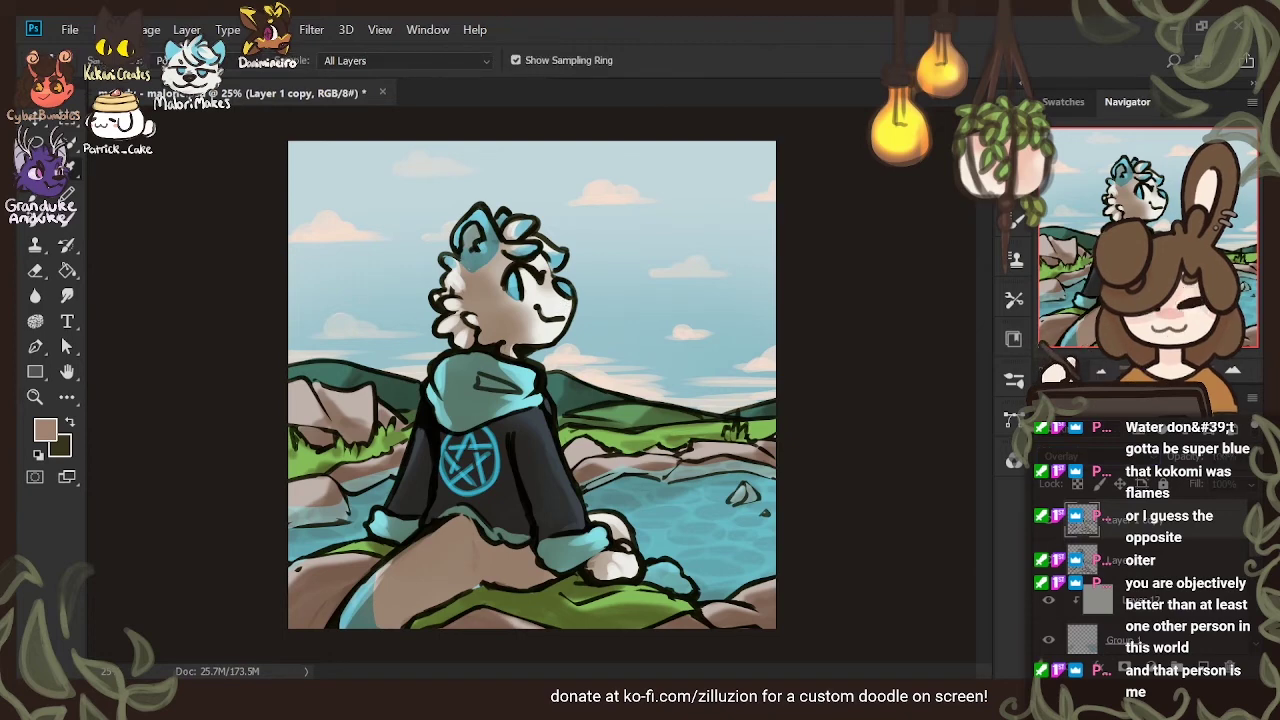
key("Return")
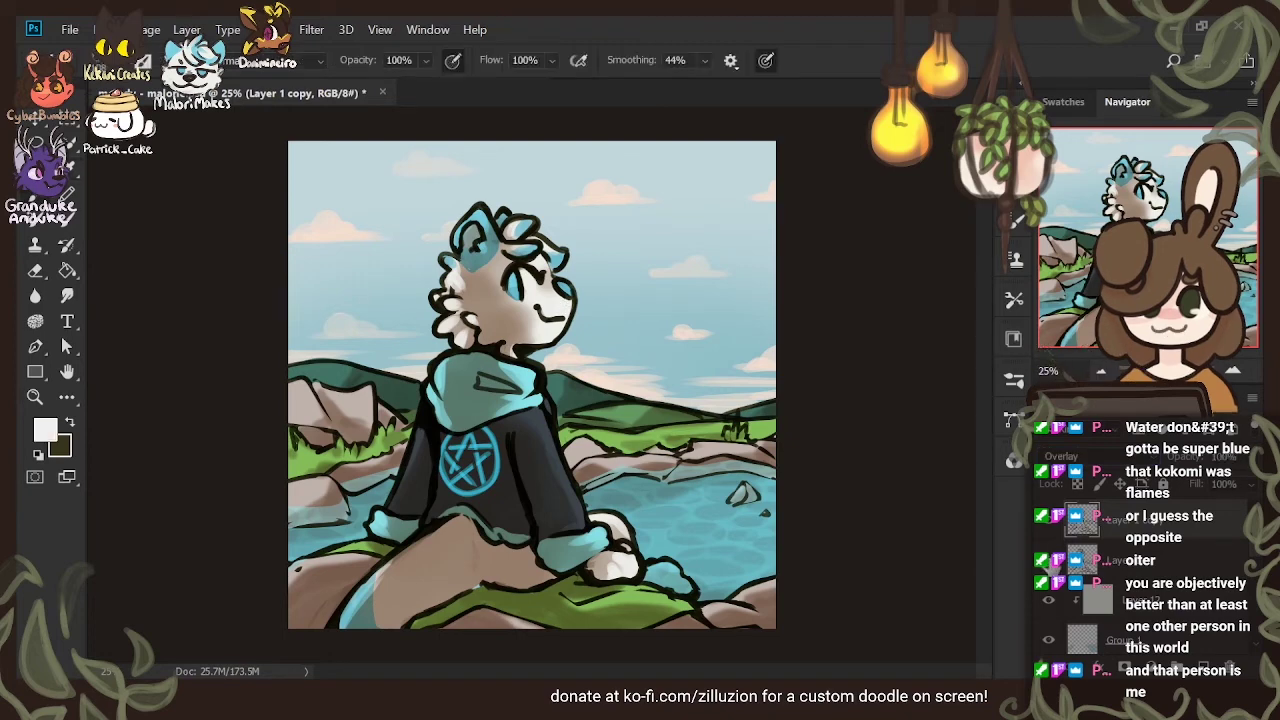
left_click(1047, 562)
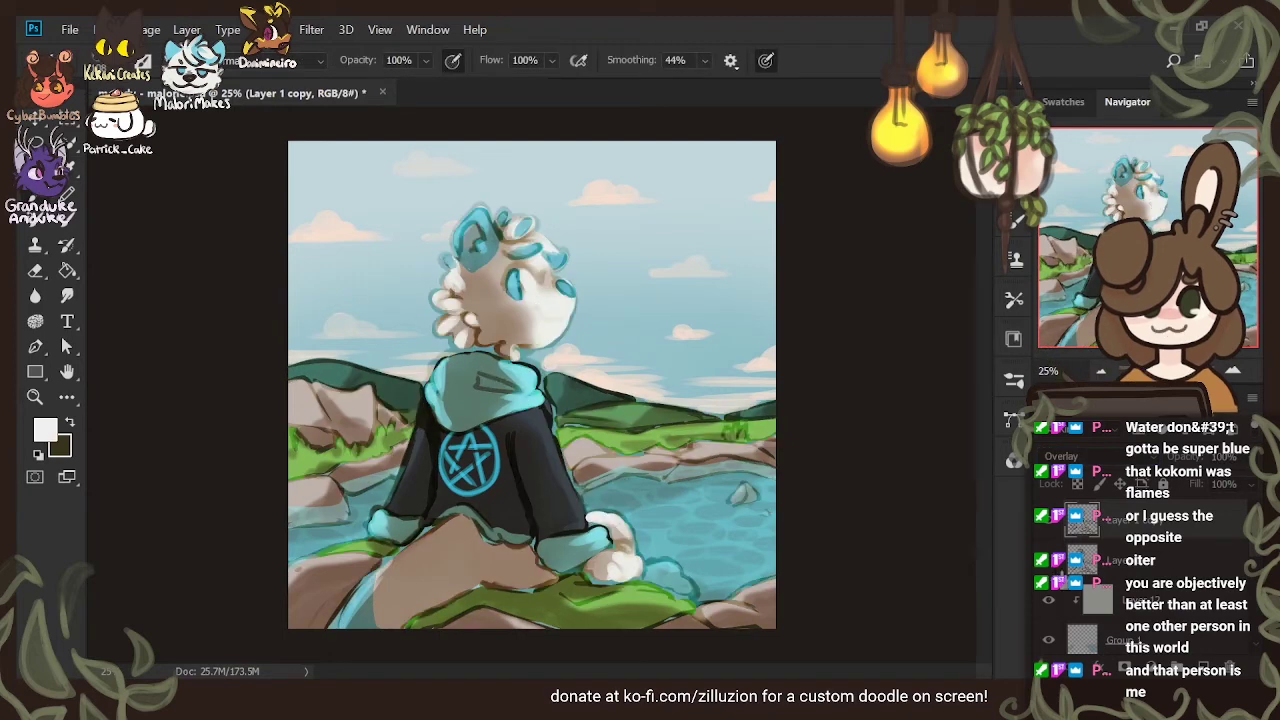
left_click(1072, 22)
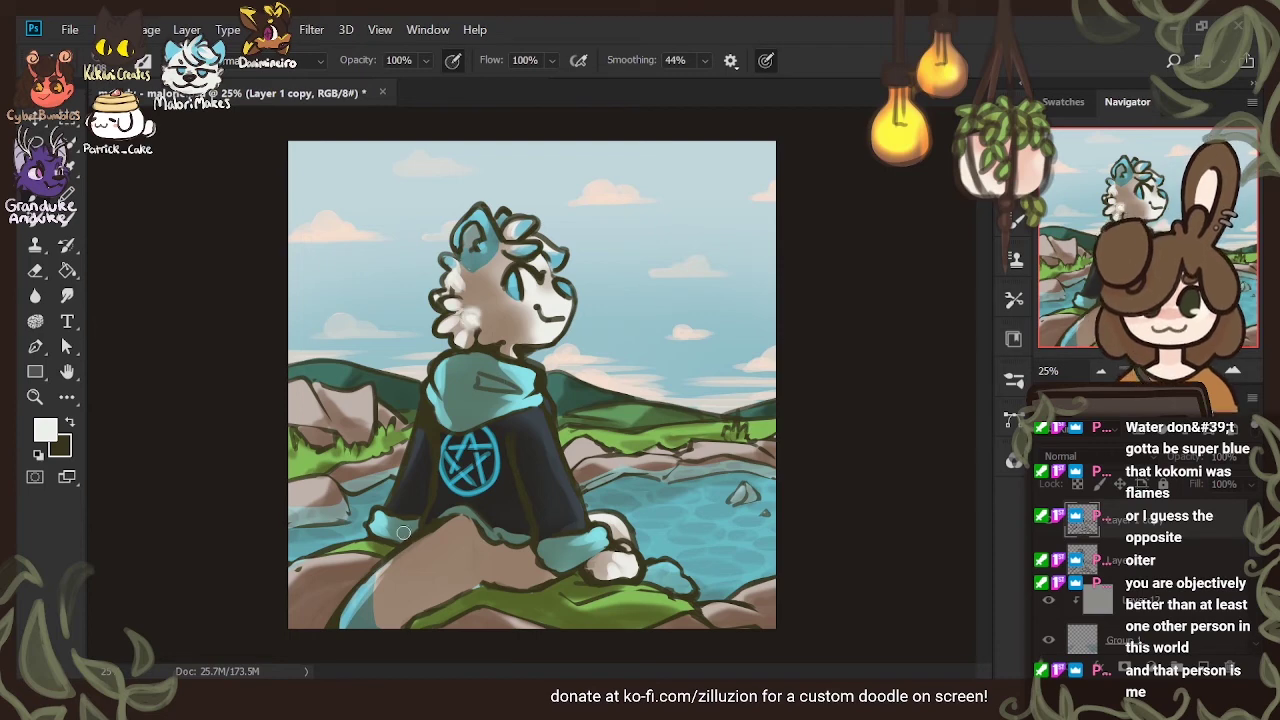
key("ctrl+z")
Add a new layer above the line-art copy and paint over the cheek-fluff outlines in off-white and the hip outline in sampled taupe
left_click(1198, 525)
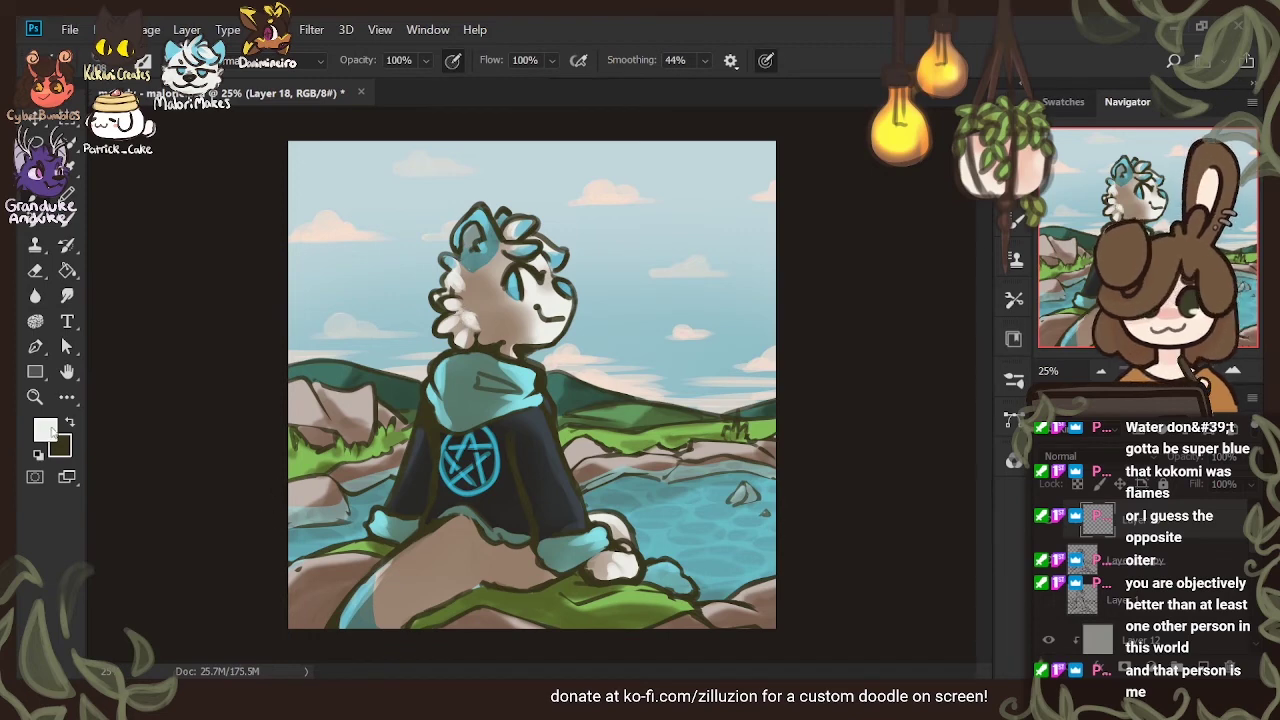
key("i")
left_click(521, 328)
key("b")
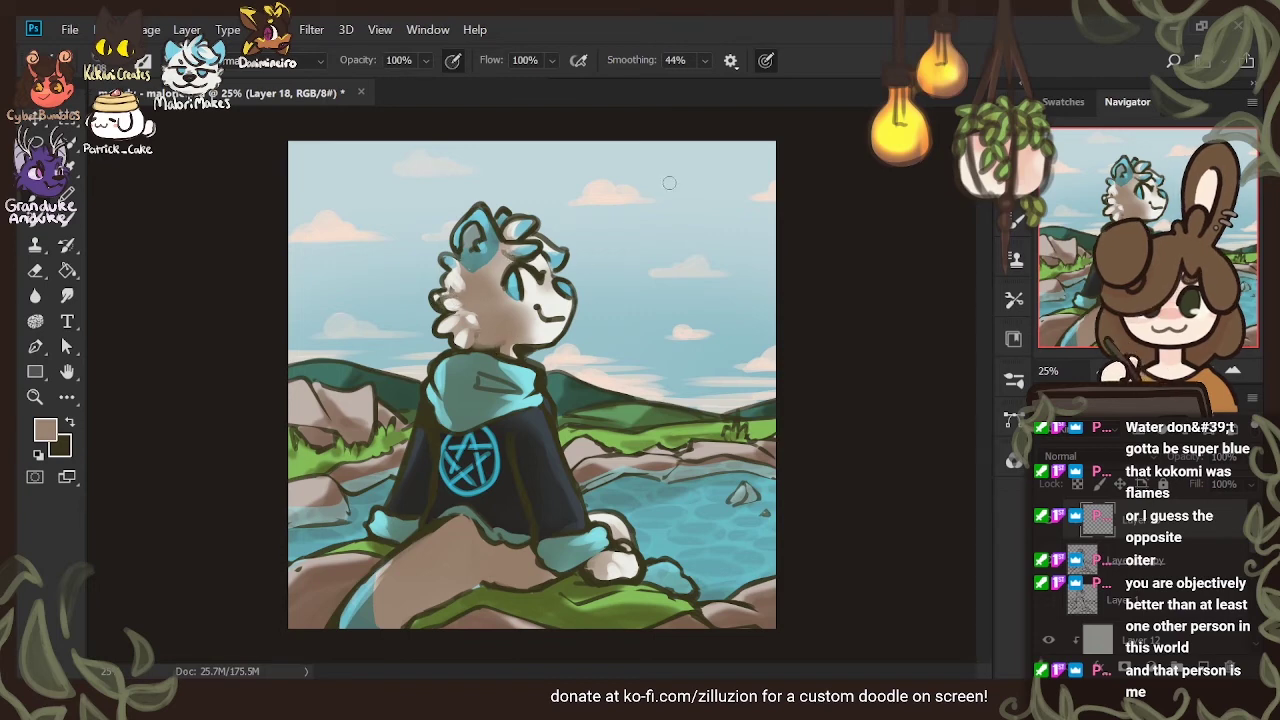
left_click_drag(450, 518, 380, 570)
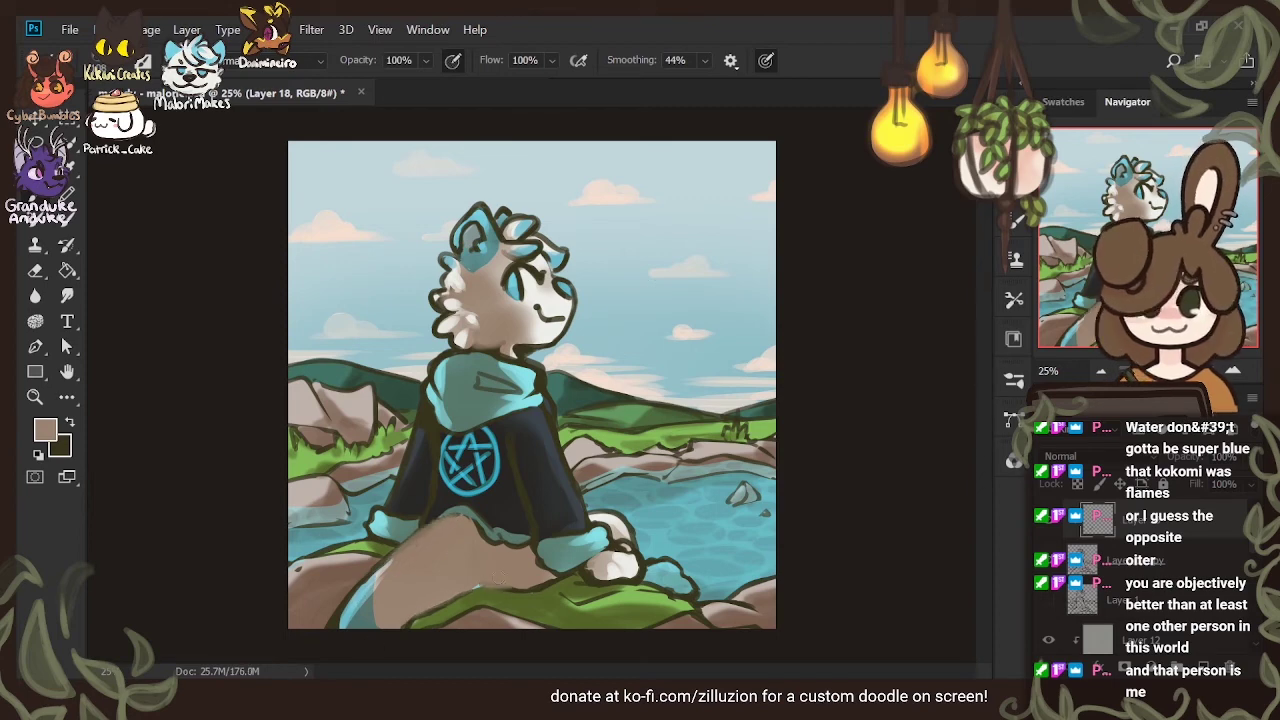
Touch up the outlines around the otter's lower body and resting hand, and paint over the hair outlines with sampled light blue
left_click(41, 435)
left_click_drag(611, 558, 637, 560)
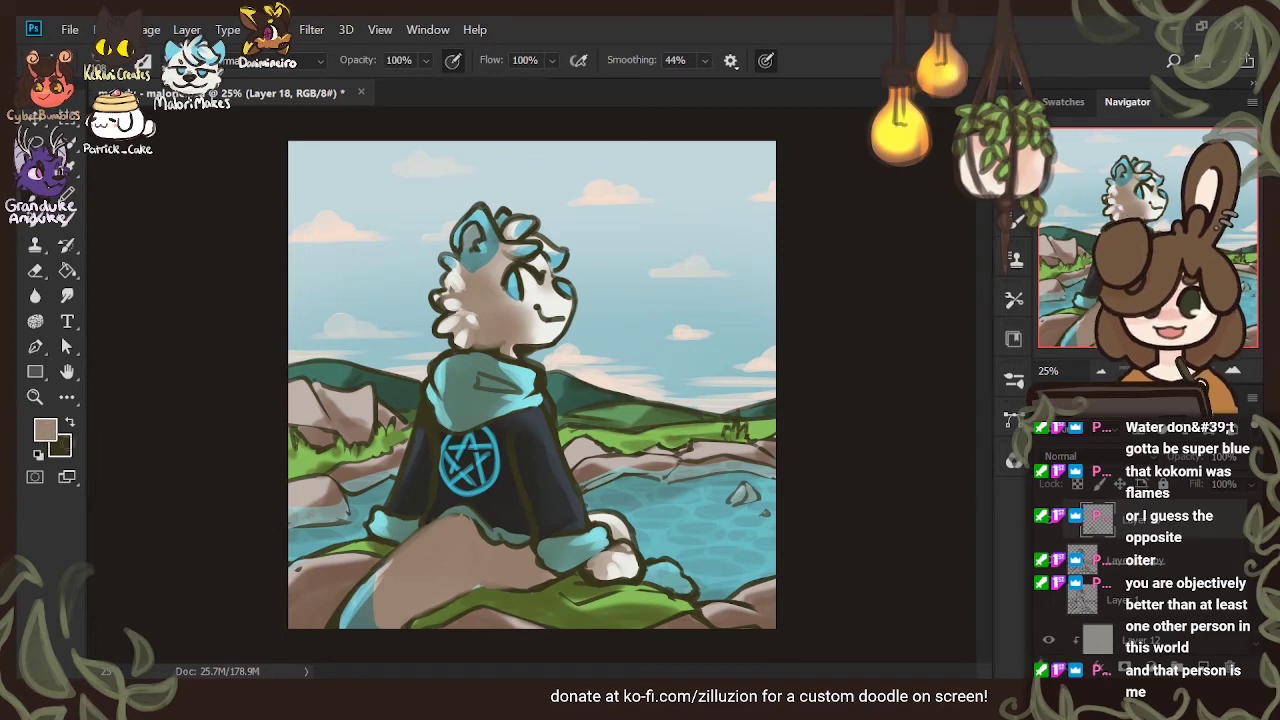
left_click(45, 433)
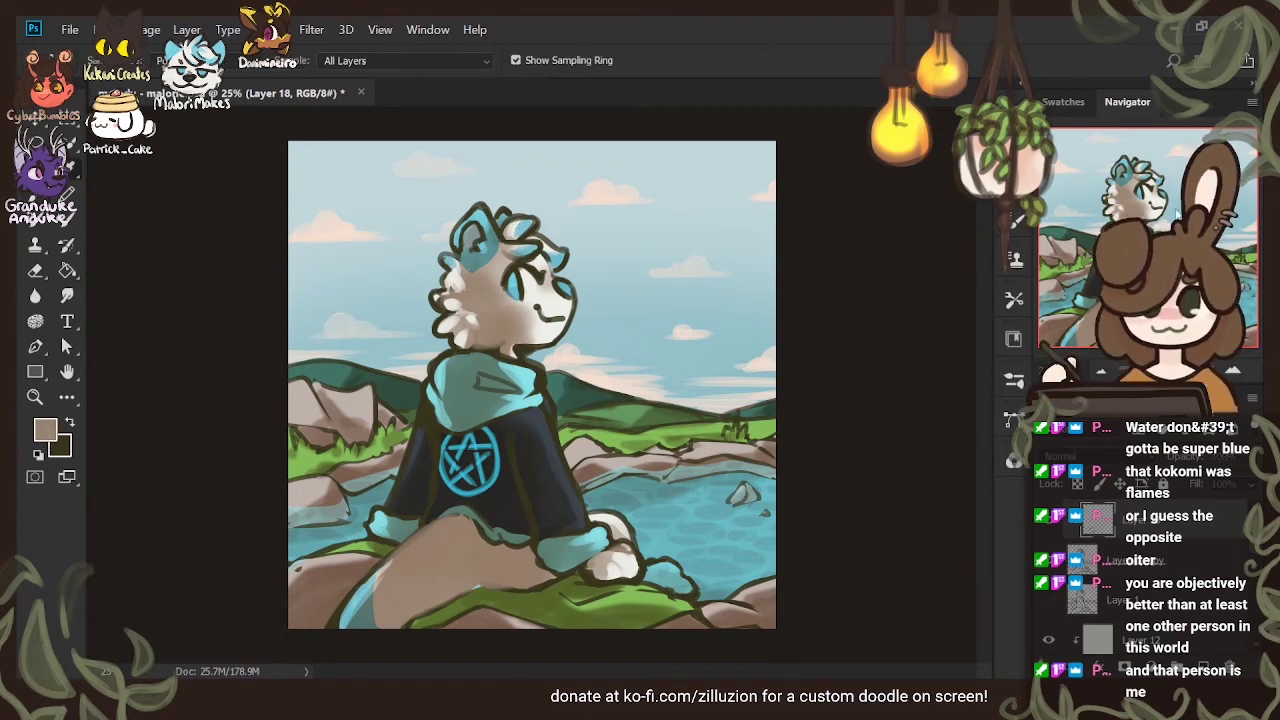
key("b")
left_click(520, 240, "alt")
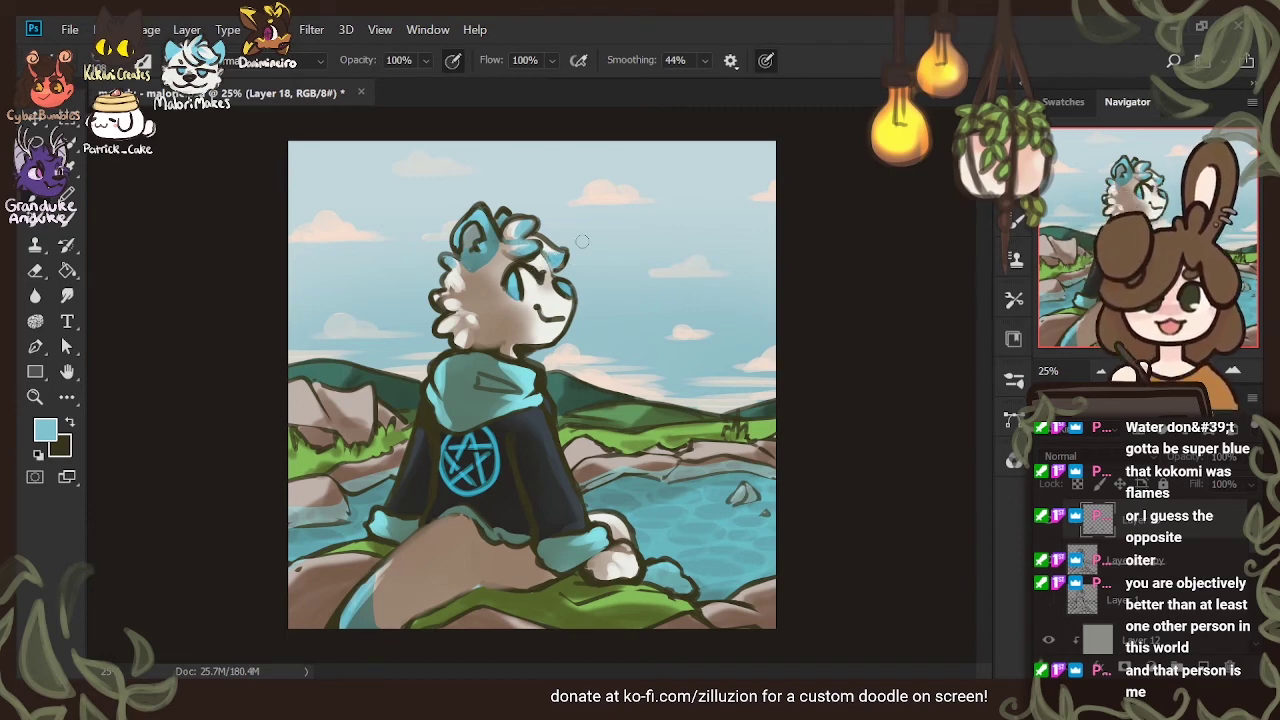
Finish painting over the ear outline in light blue, and cover the jacket's inner outlines in a sampled dark jacket colour
left_click_drag(472, 243, 482, 251)
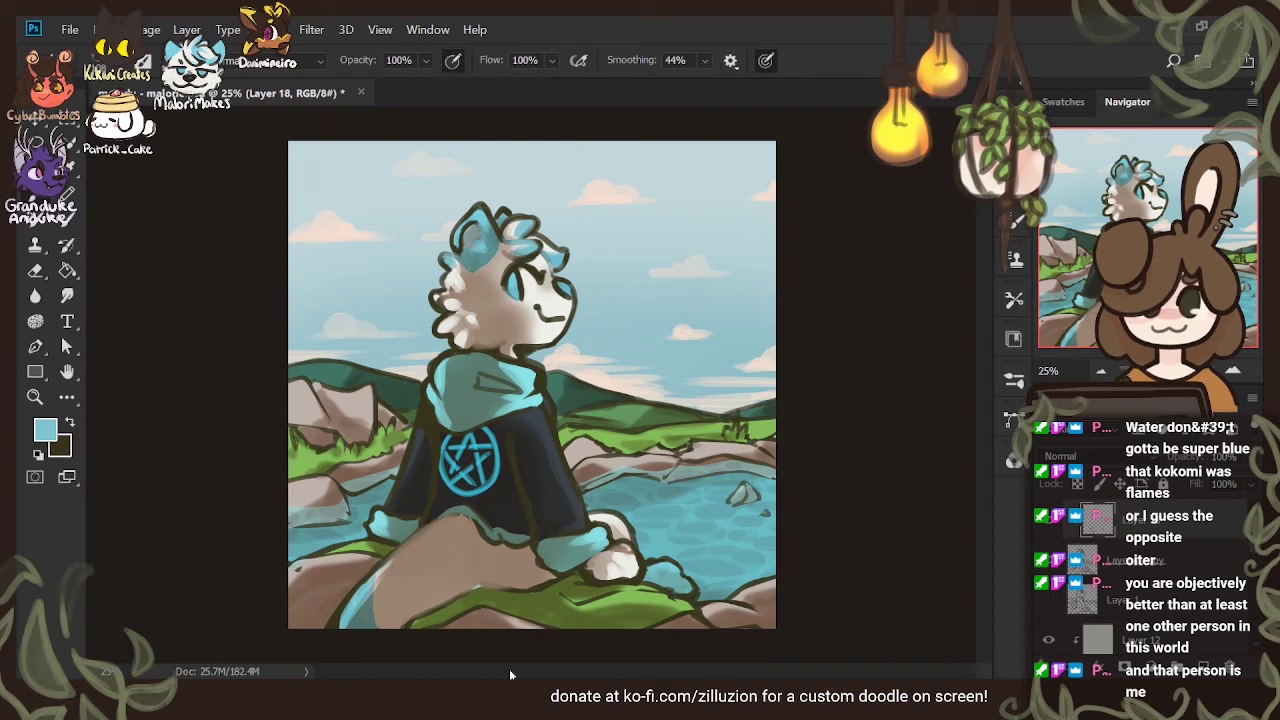
key("i")
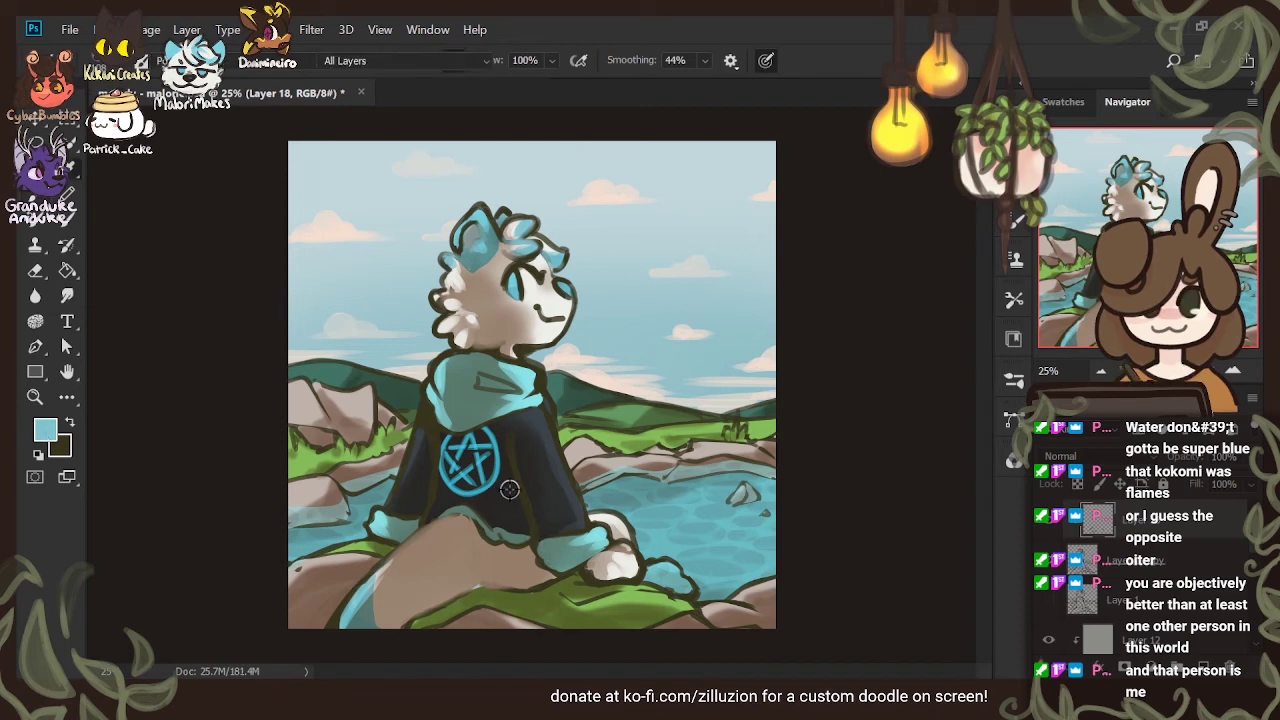
left_click(510, 446)
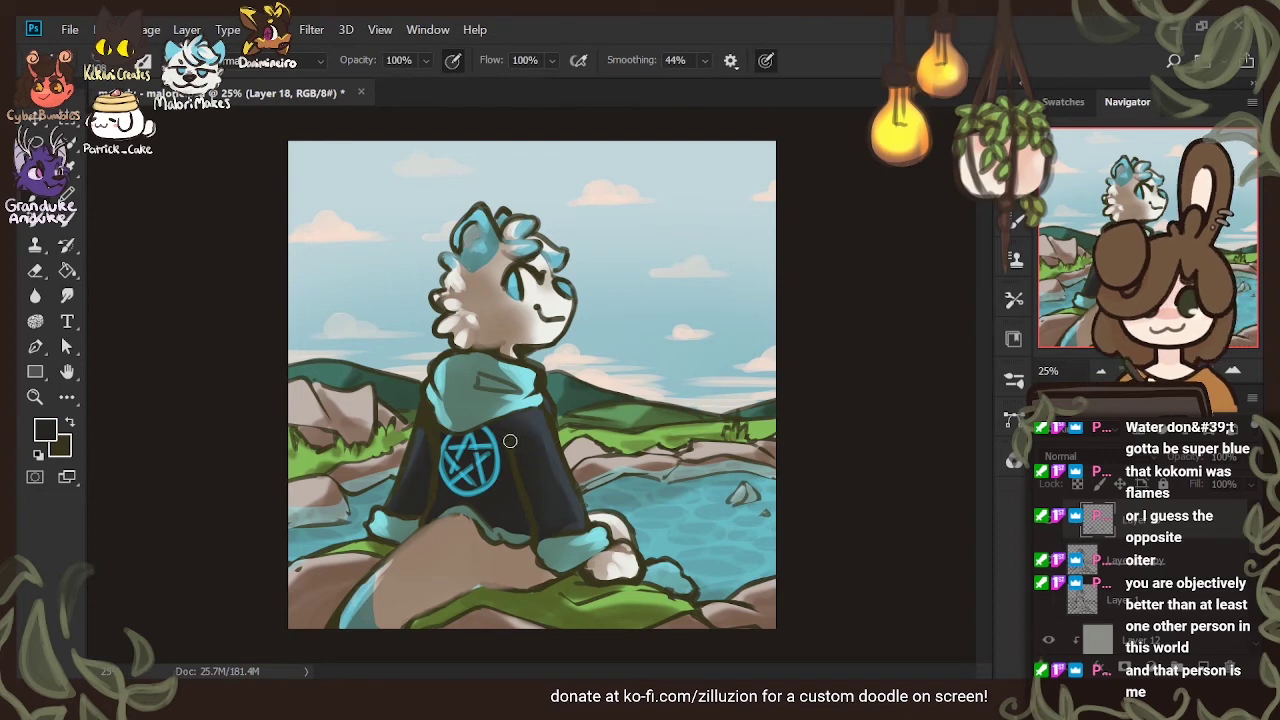
key("b")
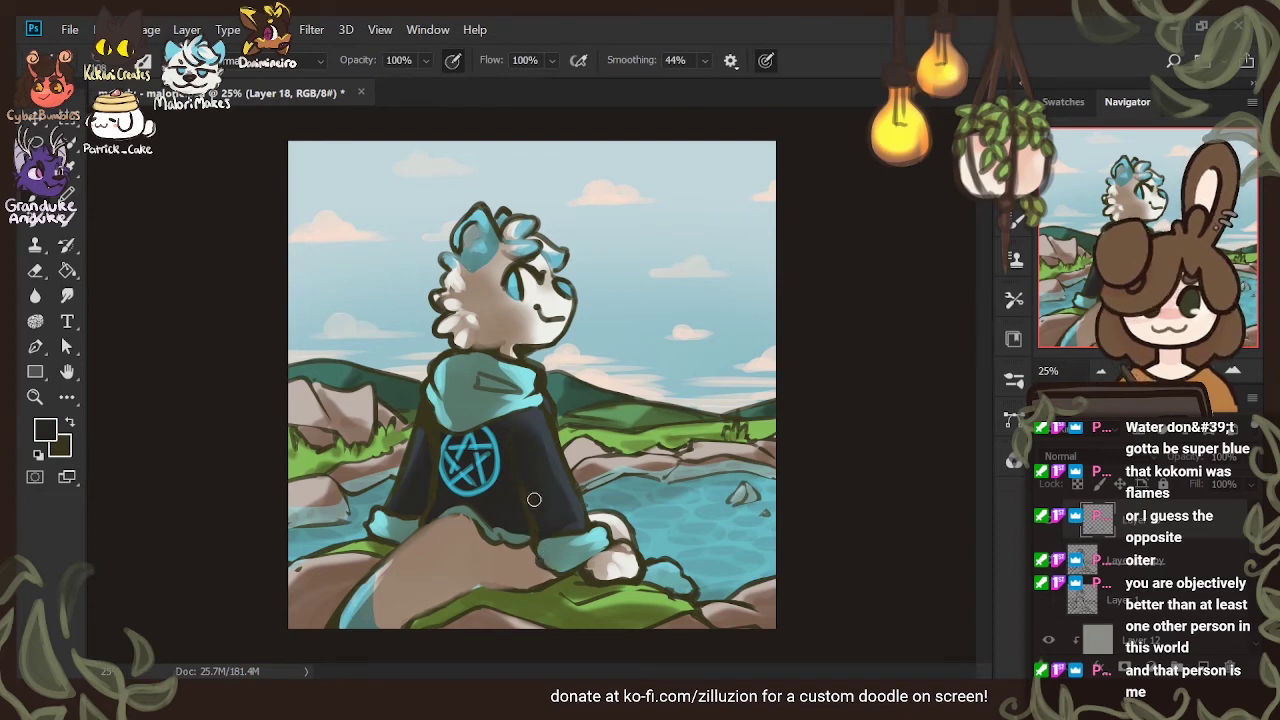
left_click_drag(543, 523, 532, 528)
mouse_move(444, 492)
left_mouse_down()
mouse_move(440, 480)
mouse_move(419, 540)
left_mouse_up()
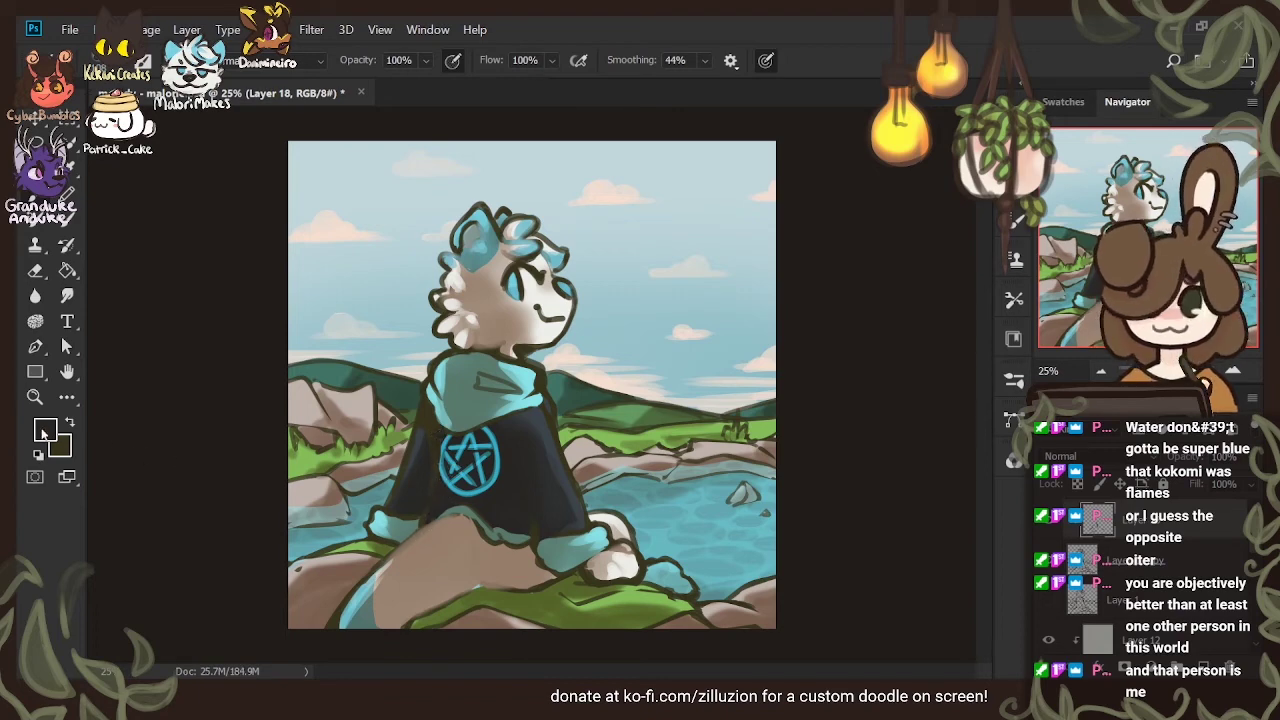
Paint over the outlines around the jacket's star emblem in sampled blue and the hood's inner lines in sampled teal
key("i")
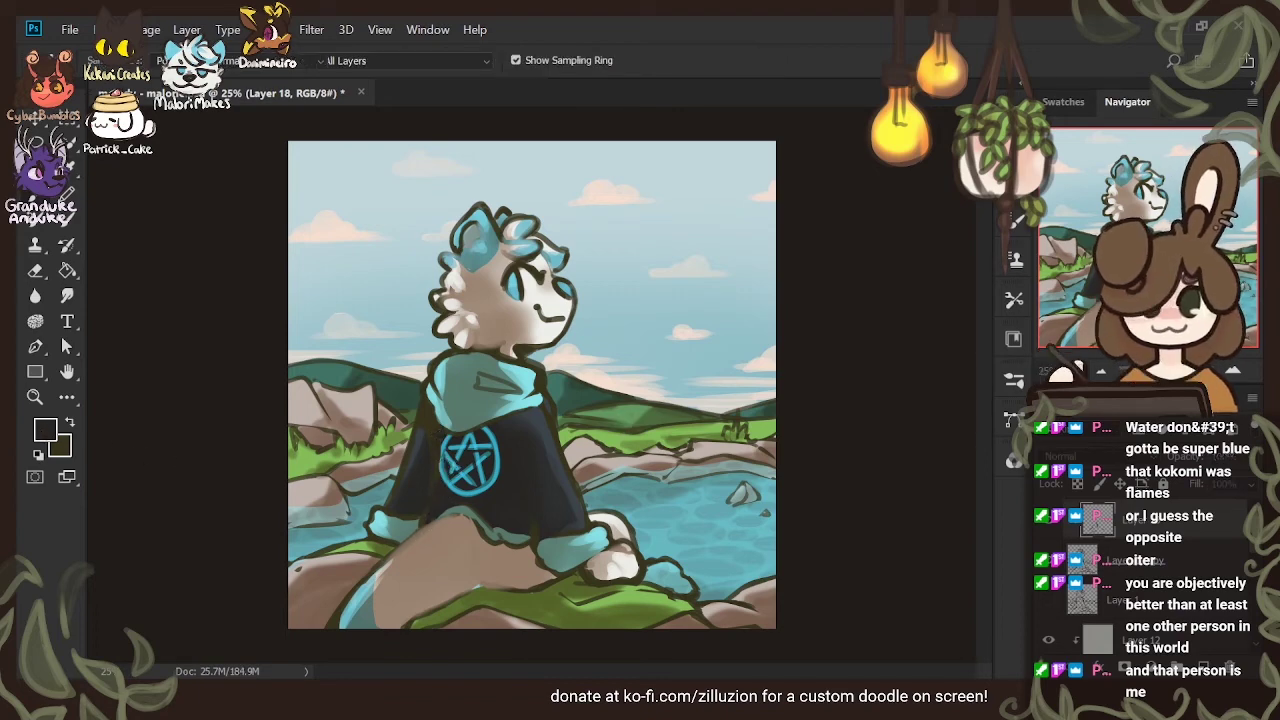
left_click(444, 452, "alt")
left_click_drag(445, 451, 450, 494)
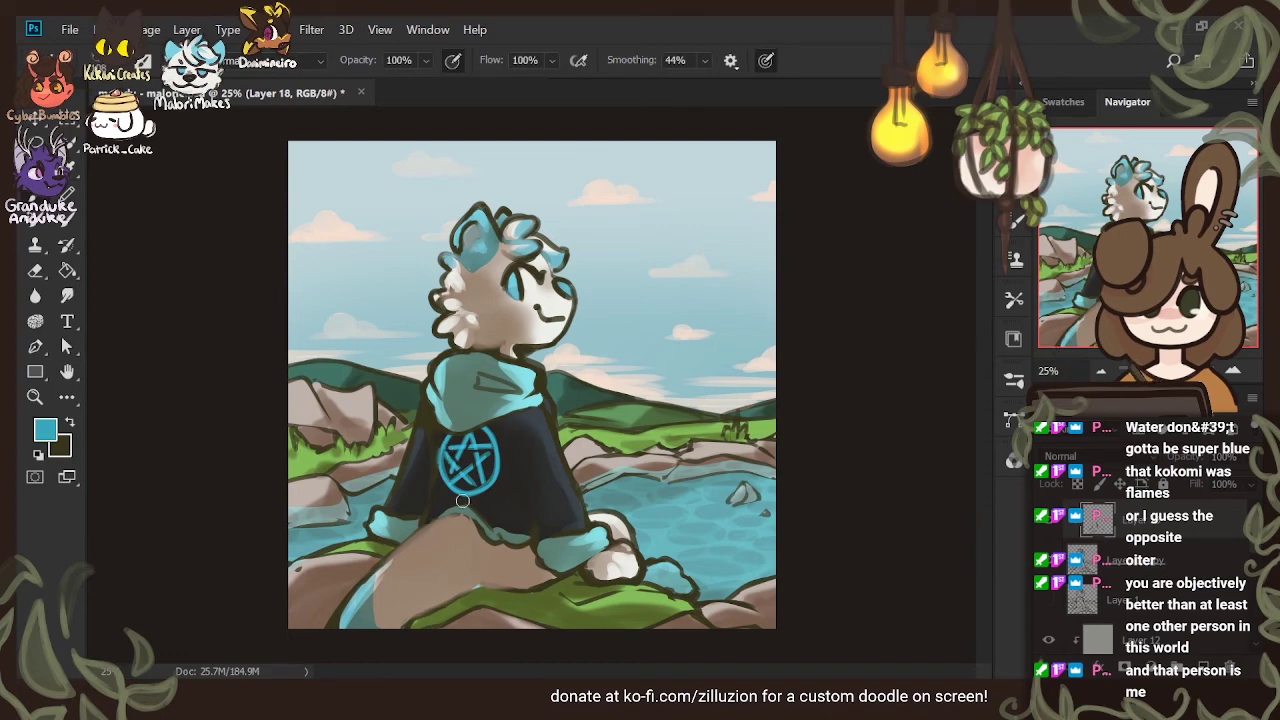
key("i")
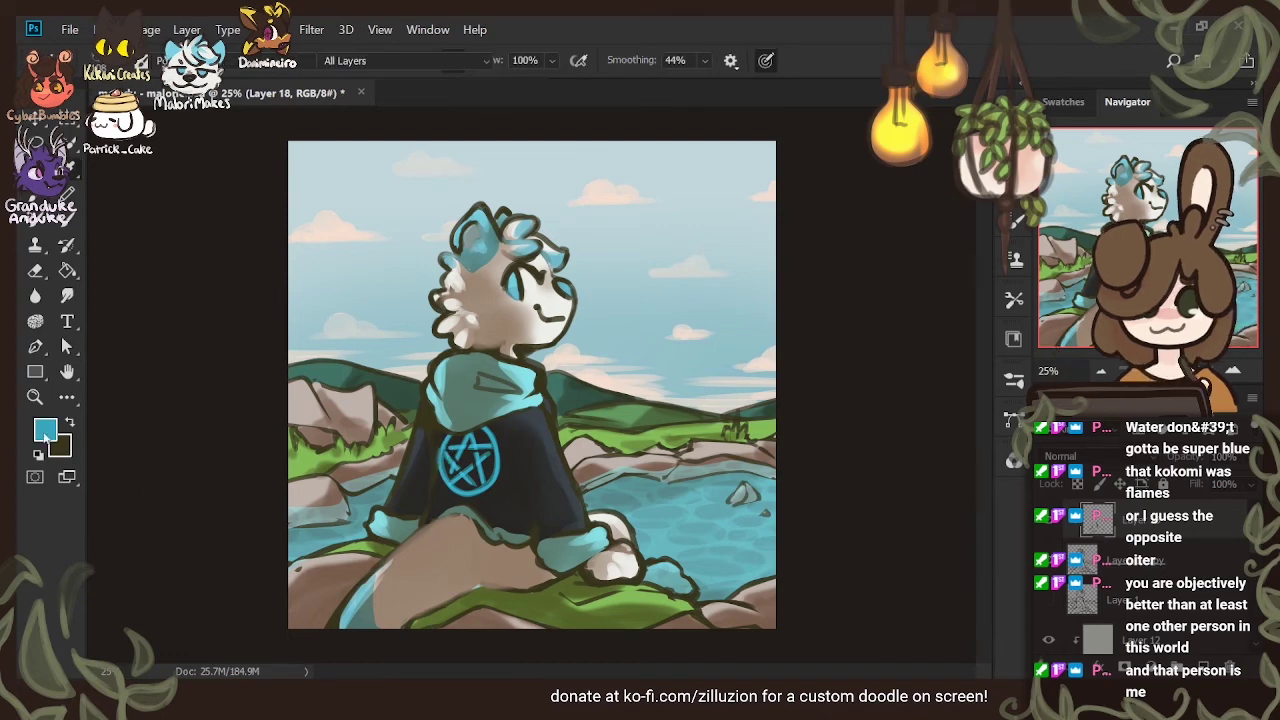
left_click(466, 382, "alt")
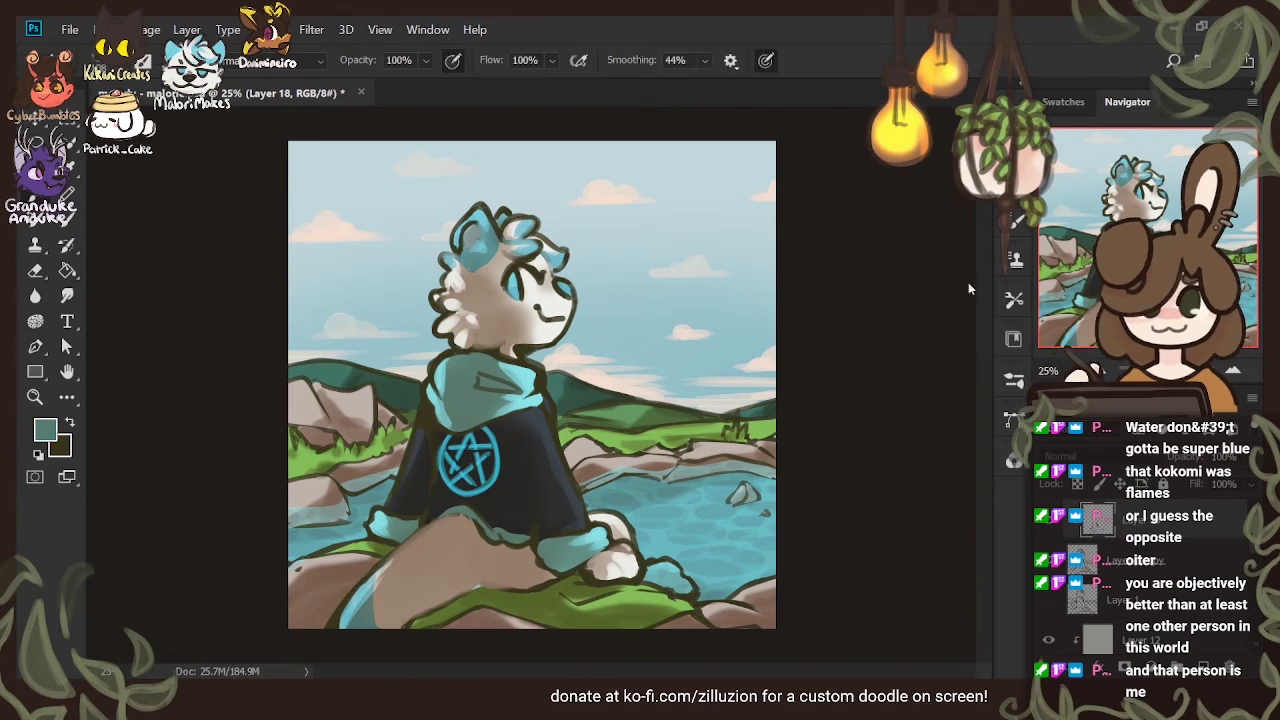
left_click_drag(478, 376, 516, 394)
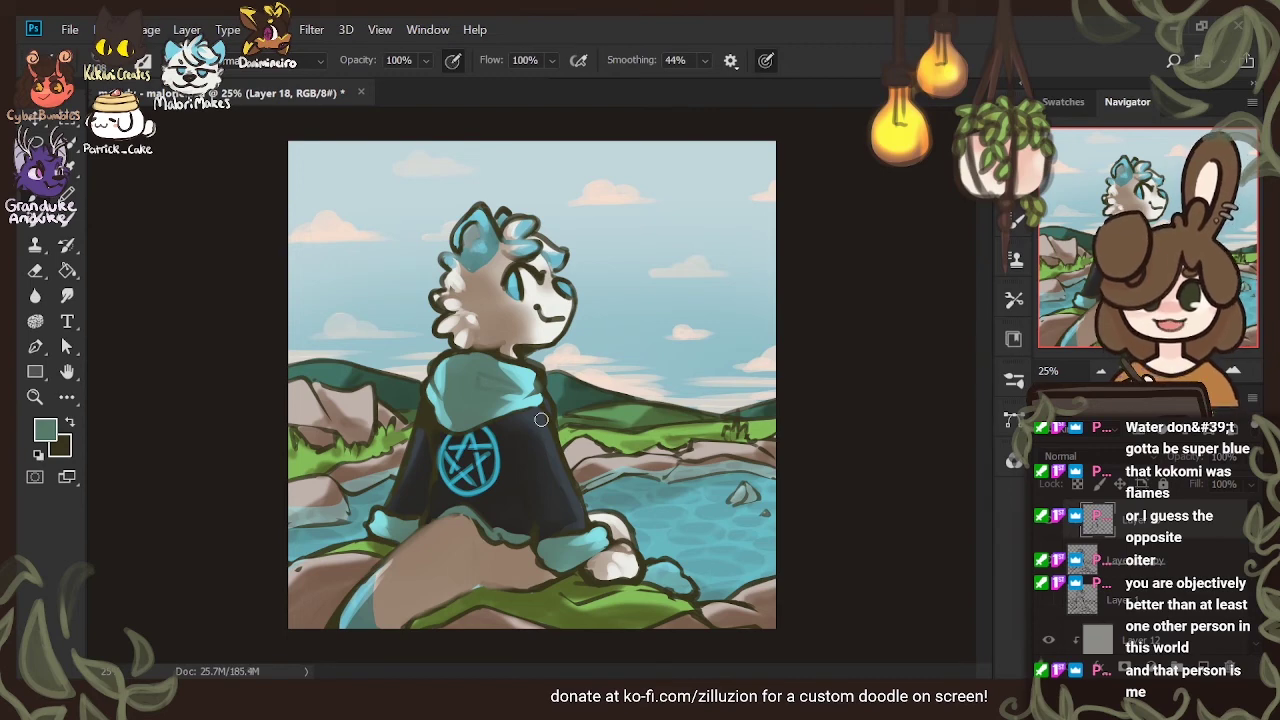
Paint over the outlines in the foreground grass and the far grassy bank with sampled green
key("i")
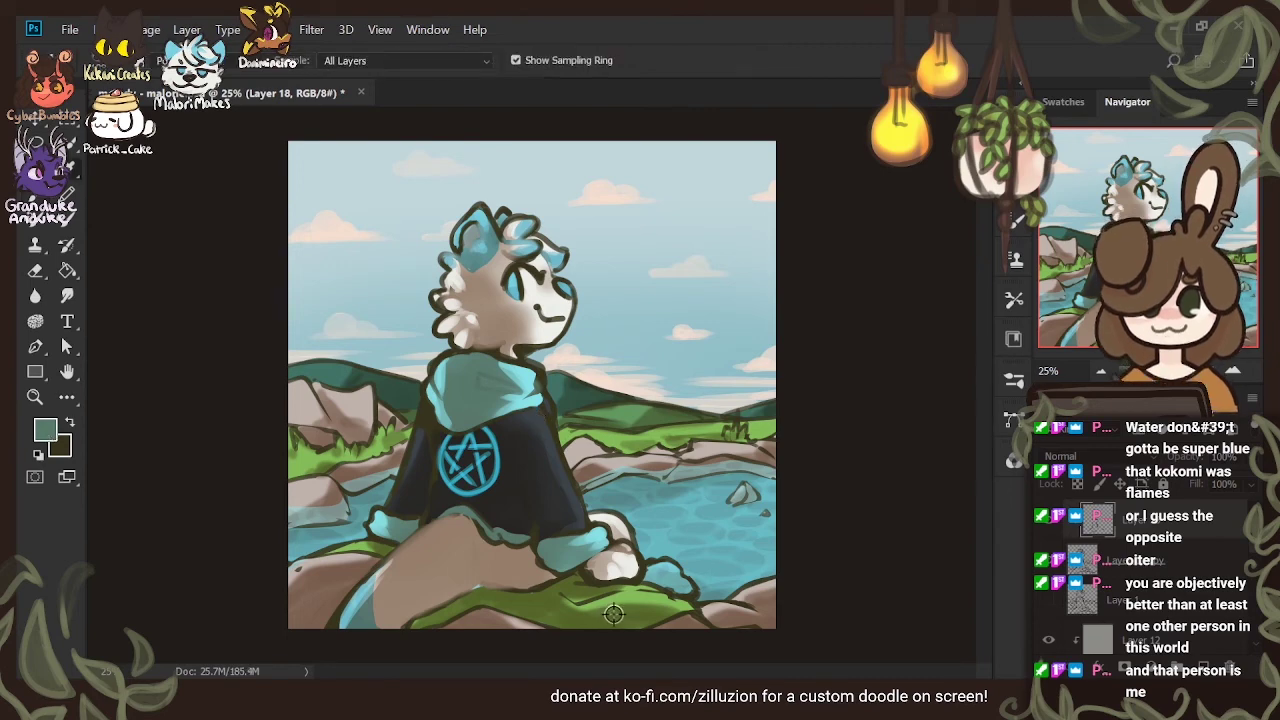
left_click(578, 600, "alt")
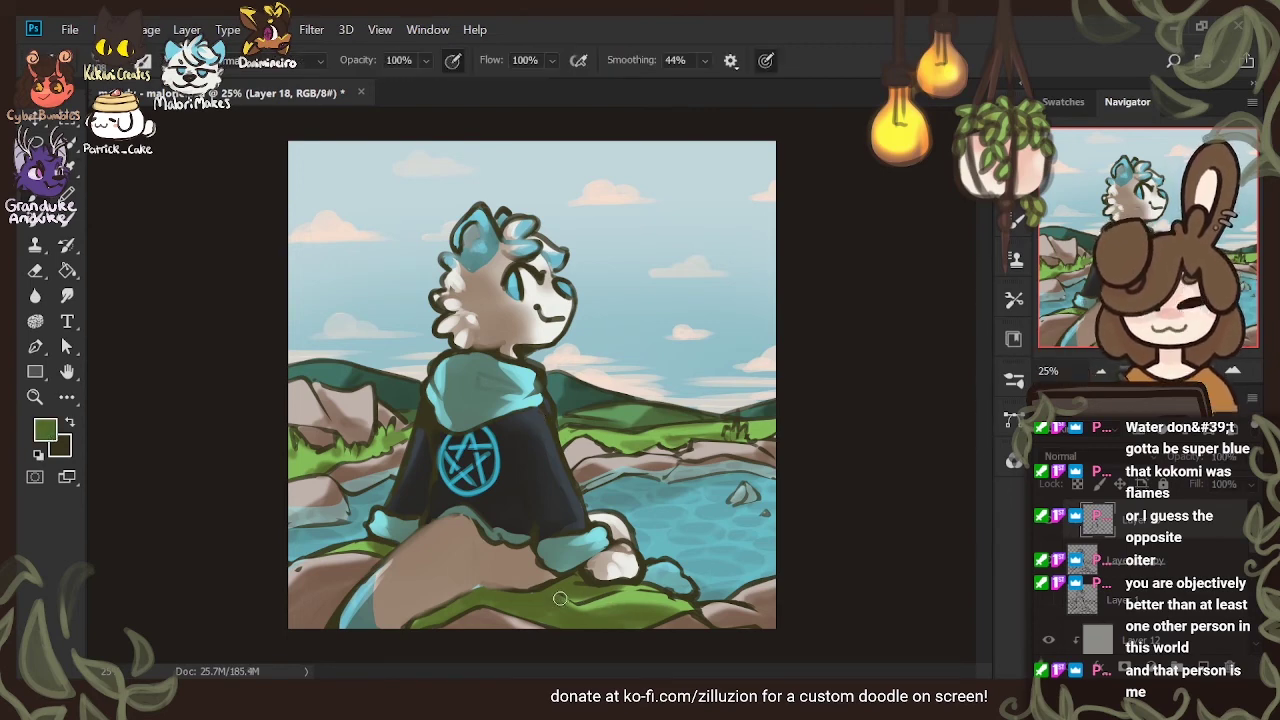
mouse_move(560, 599)
left_mouse_down()
mouse_move(634, 595)
mouse_move(577, 586)
mouse_move(676, 605)
left_mouse_up()
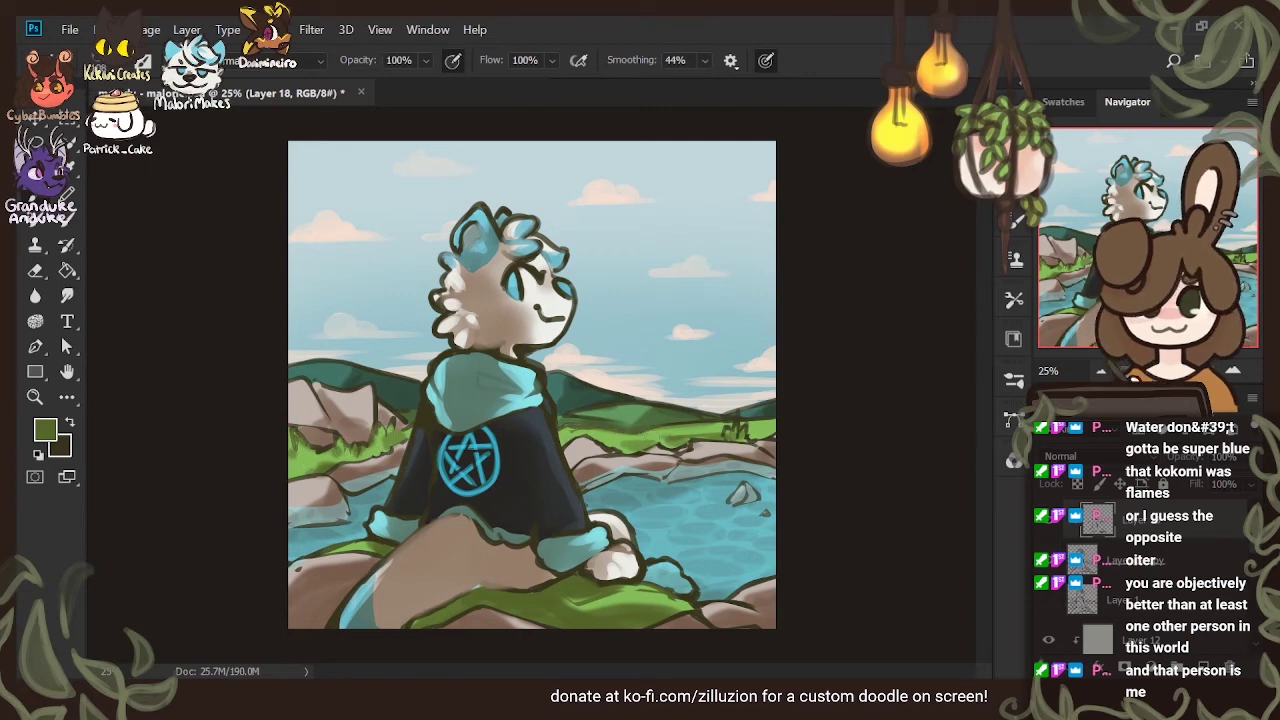
left_click_drag(727, 430, 745, 426)
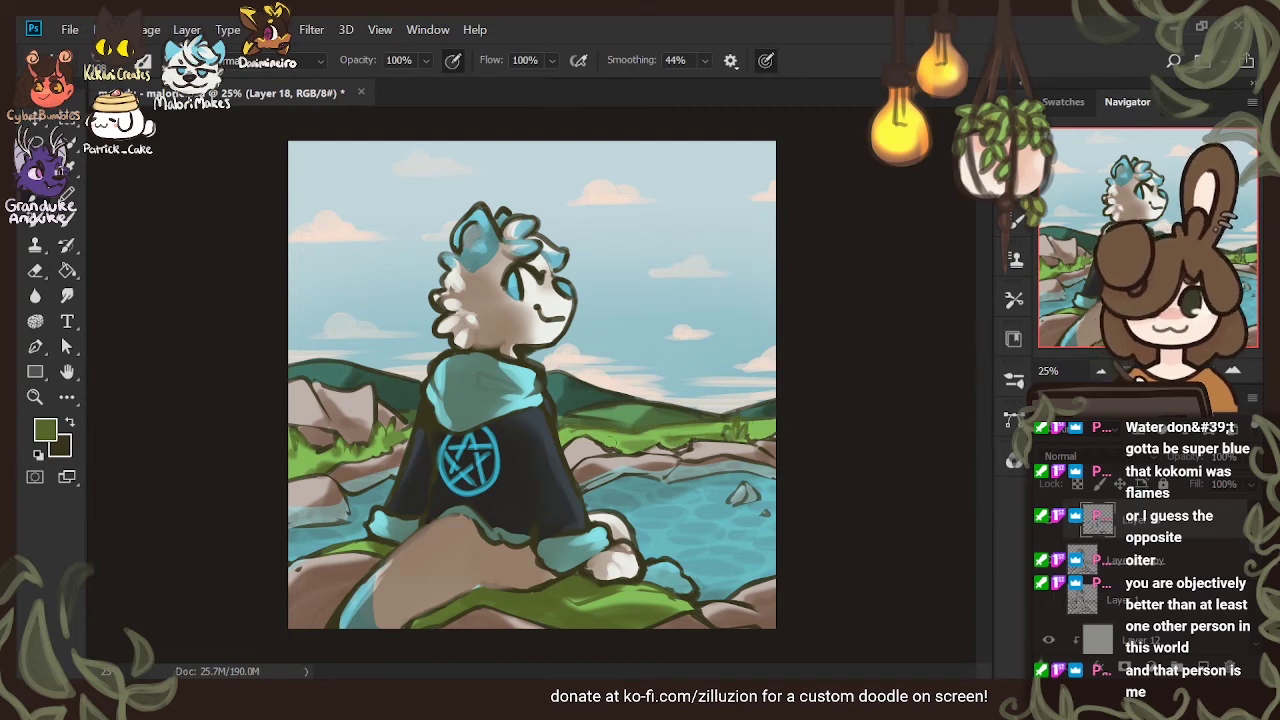
Sample a muted water teal and paint over the outlines in the lake and along its shorelines
left_click(38, 433)
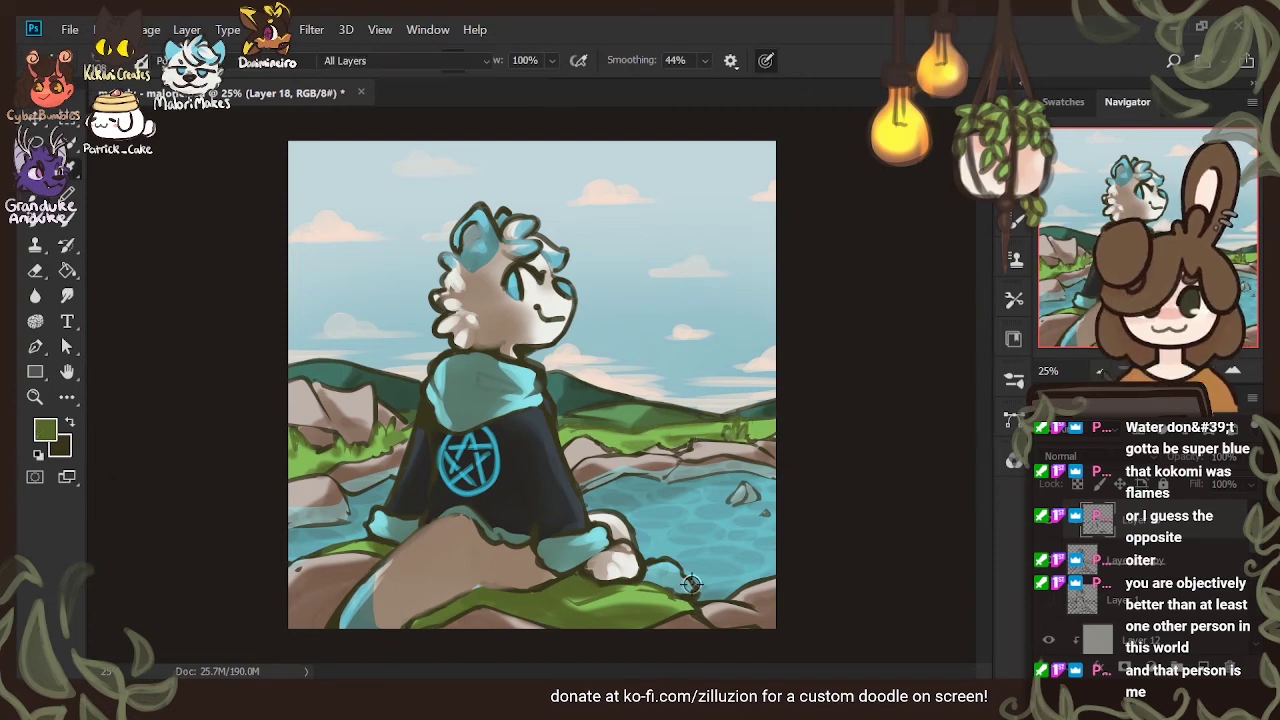
left_click(675, 492)
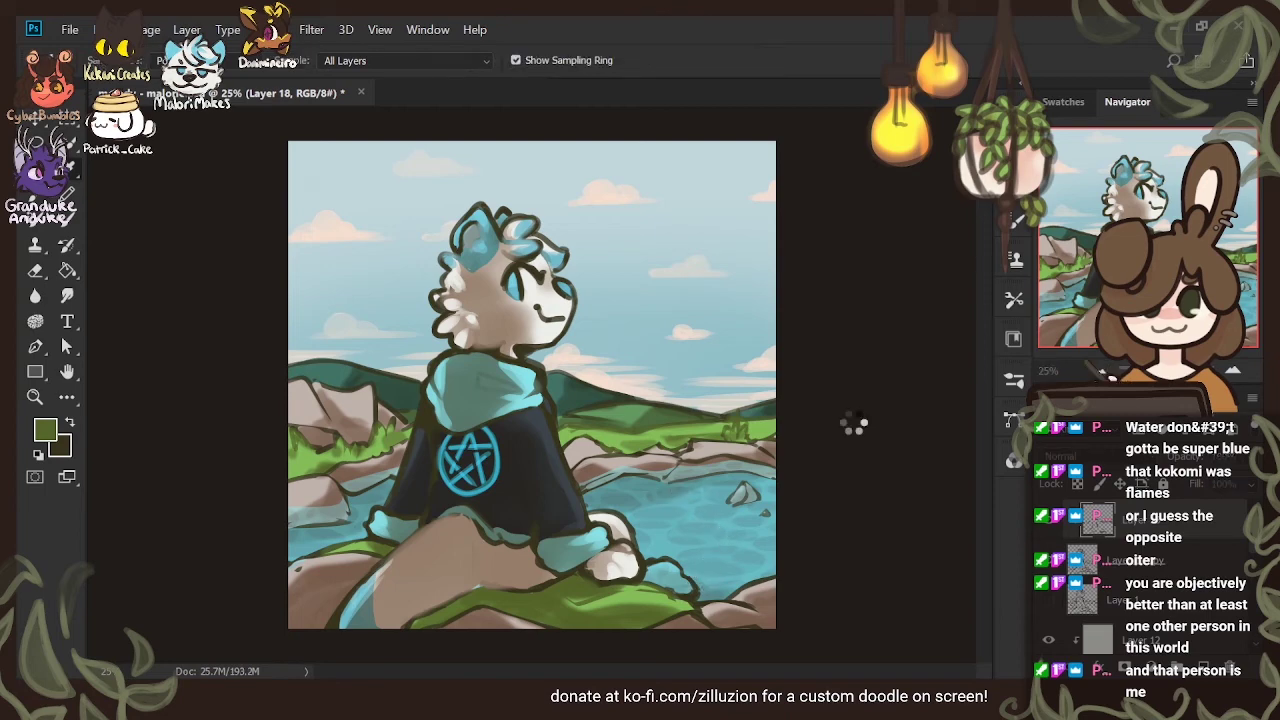
key("b")
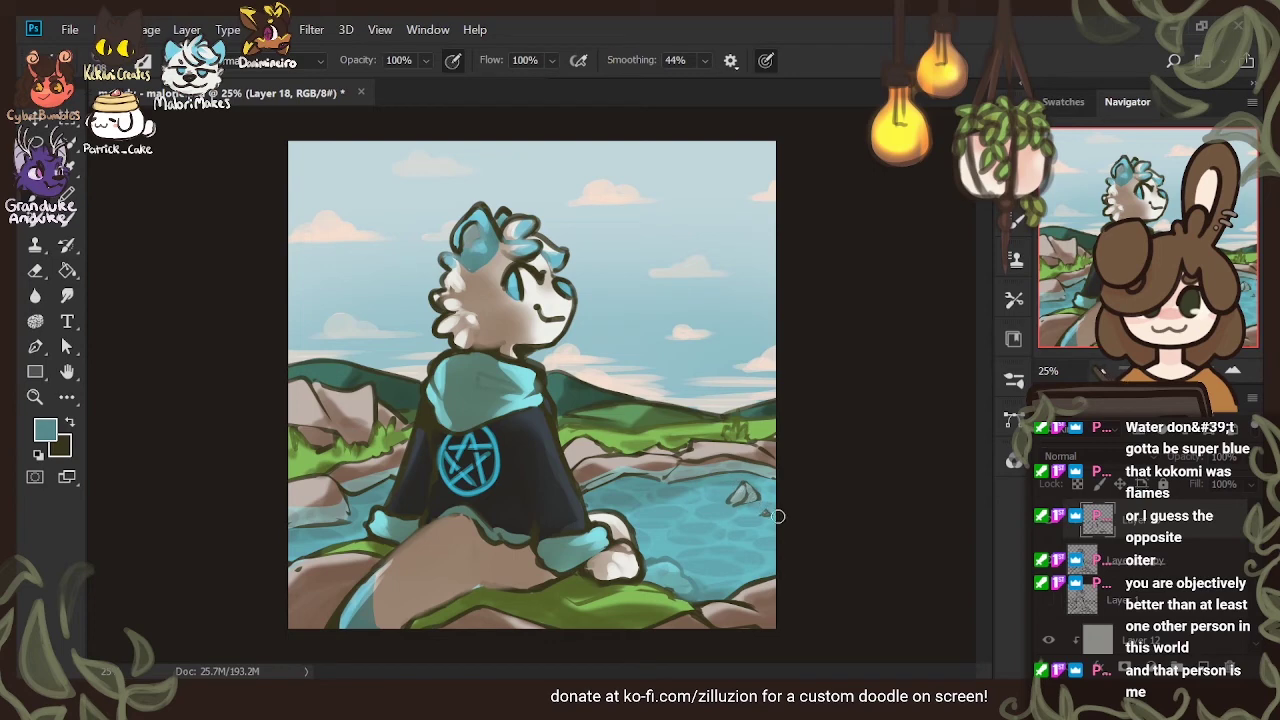
key("ctrl+z")
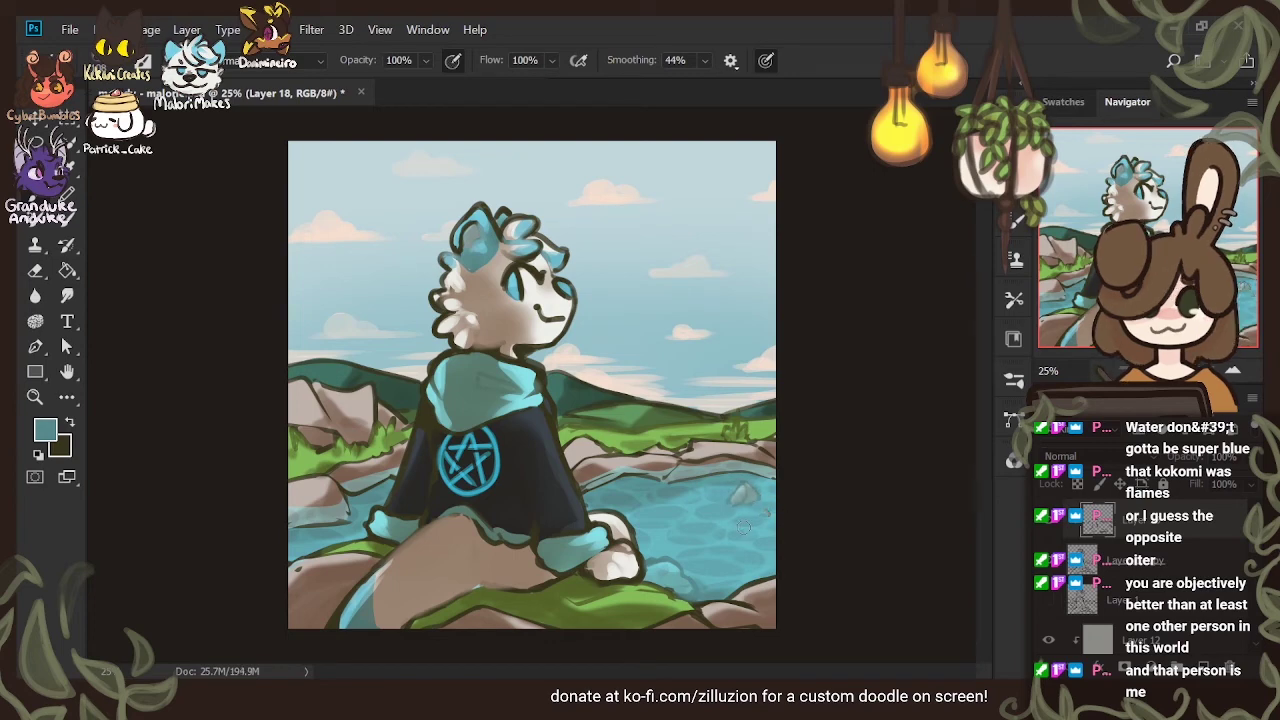
left_click_drag(291, 521, 350, 509)
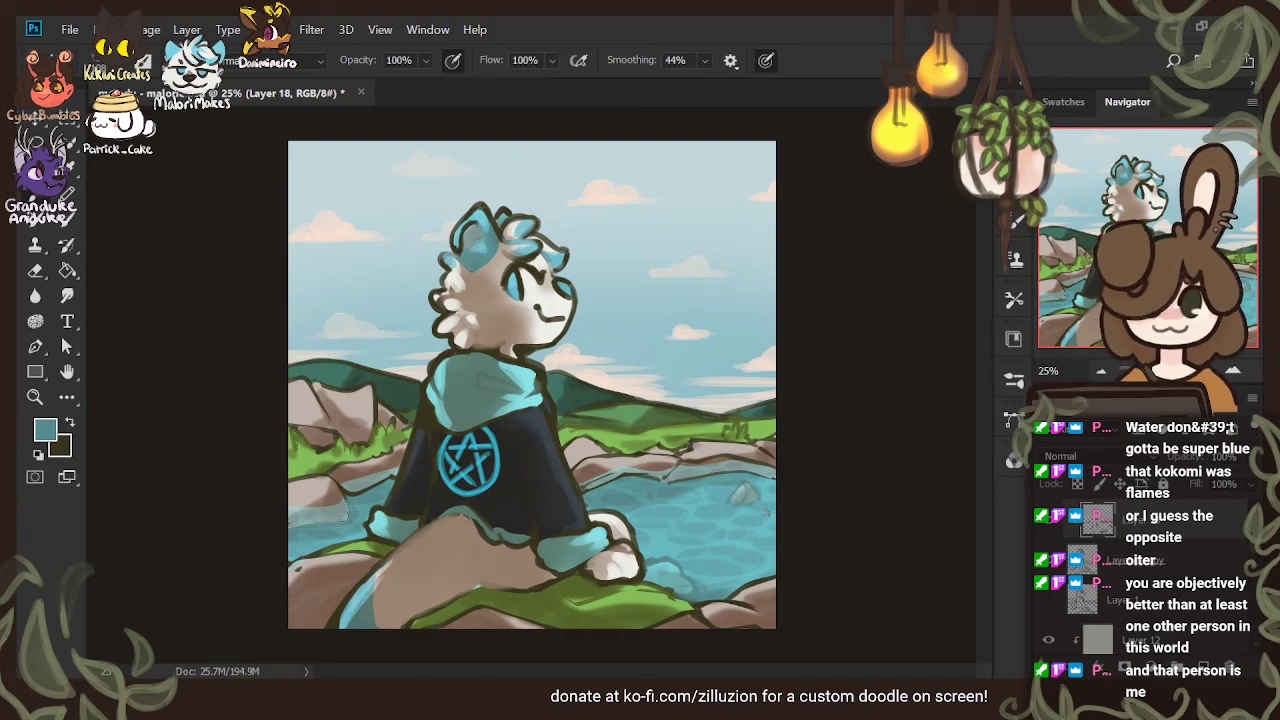
mouse_move(587, 489)
left_mouse_down()
mouse_move(652, 470)
mouse_move(611, 479)
mouse_move(775, 474)
left_mouse_up()
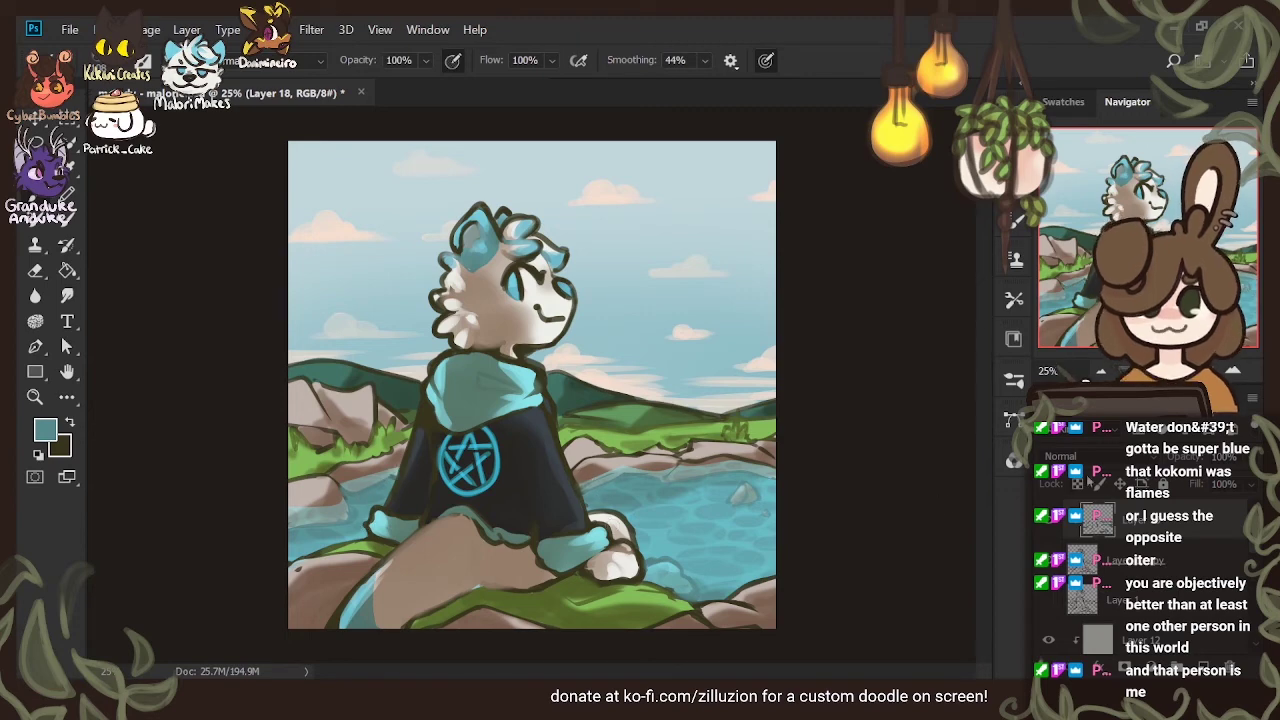
Show the original line-art layer again and try Soft Light, Lighter Color and Color Dodge blending on its copy
left_click(1048, 601)
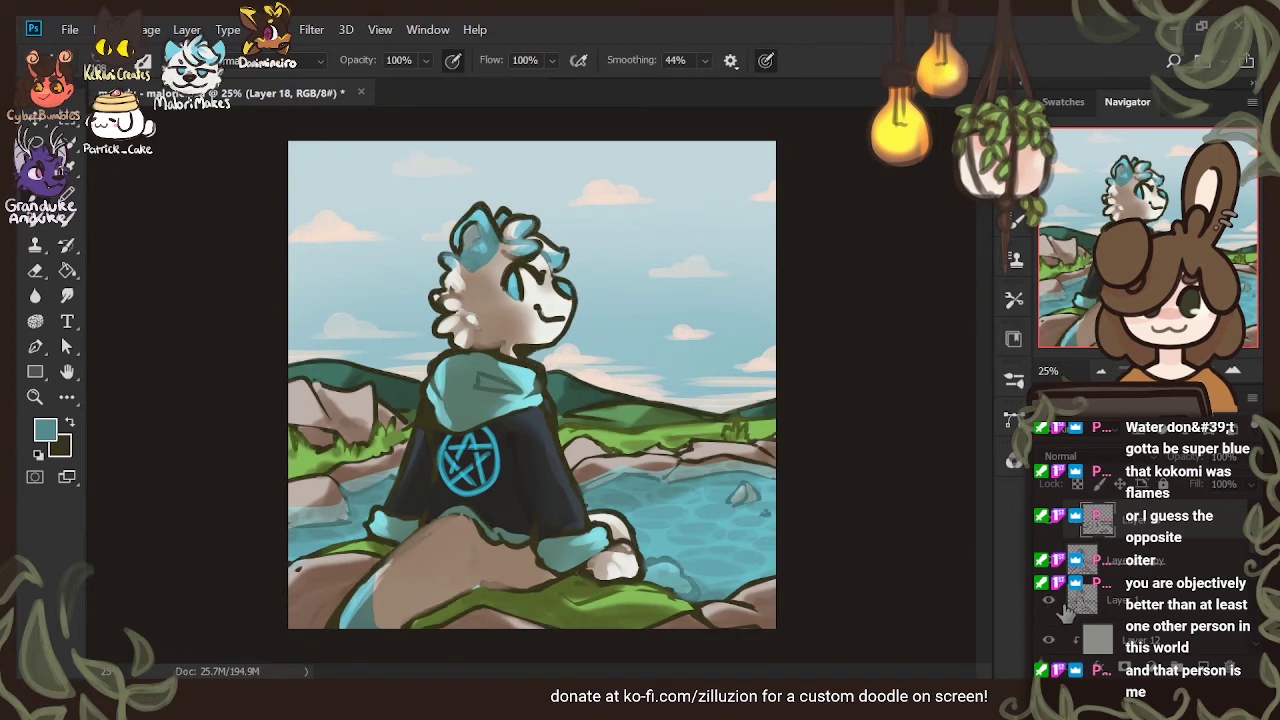
left_click(1118, 604)
left_click(1146, 573)
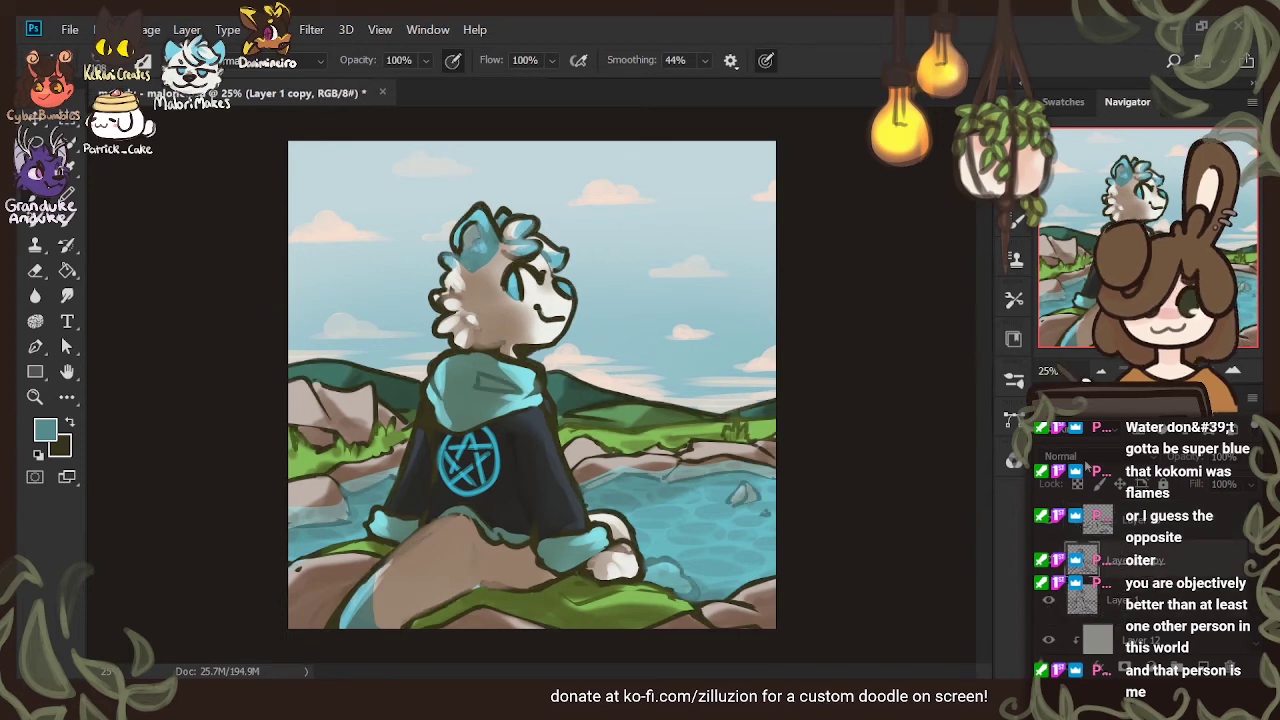
left_click(1055, 275)
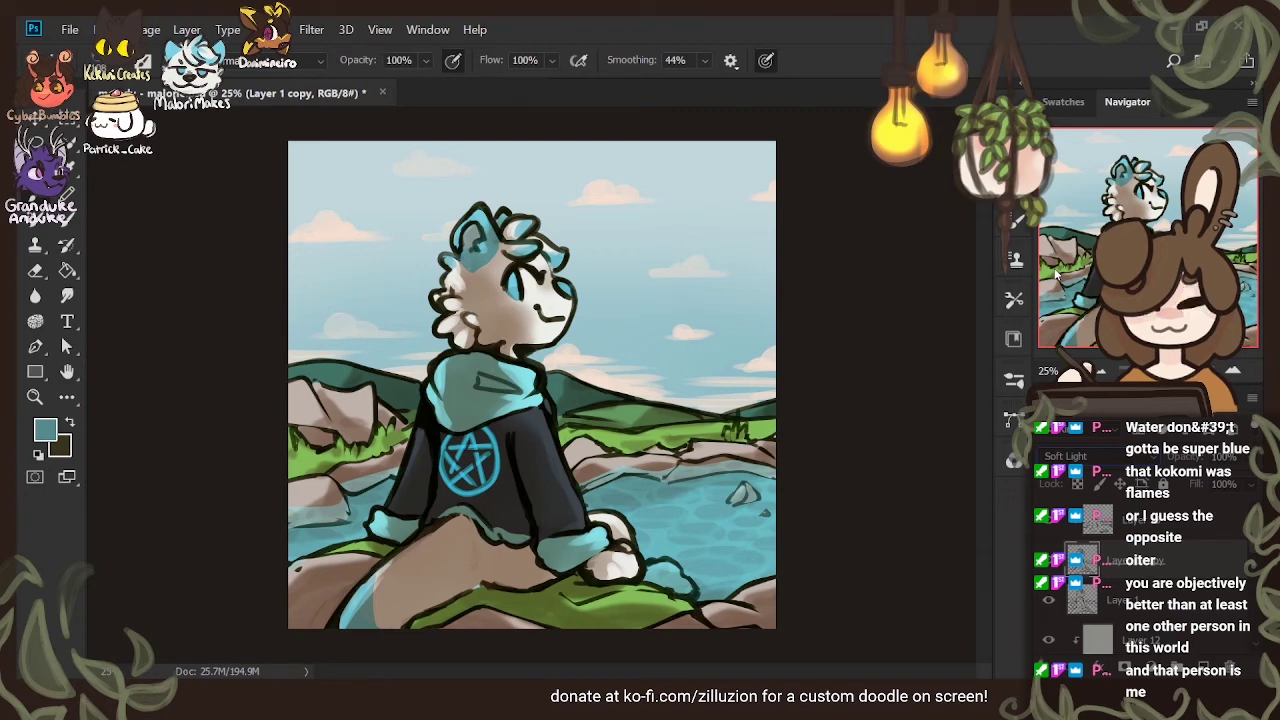
key("shift+minus")
key("shift+minus")
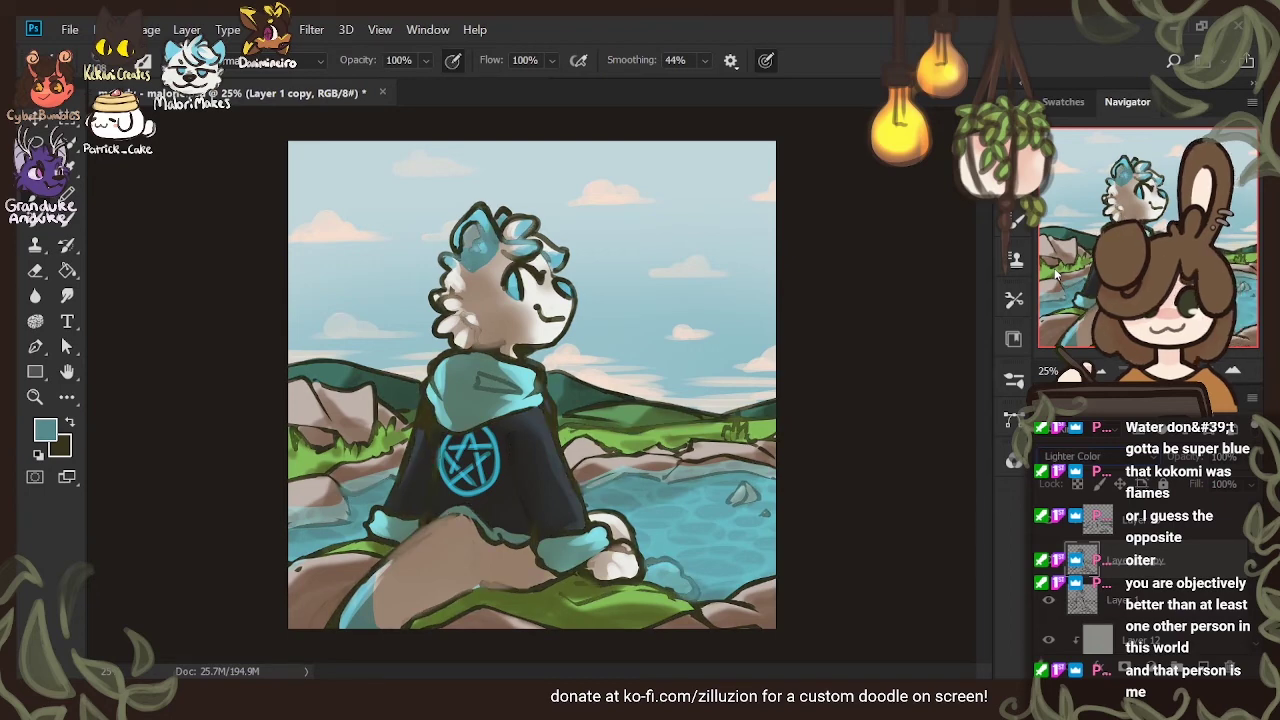
key("shift+minus")
key("shift+minus")
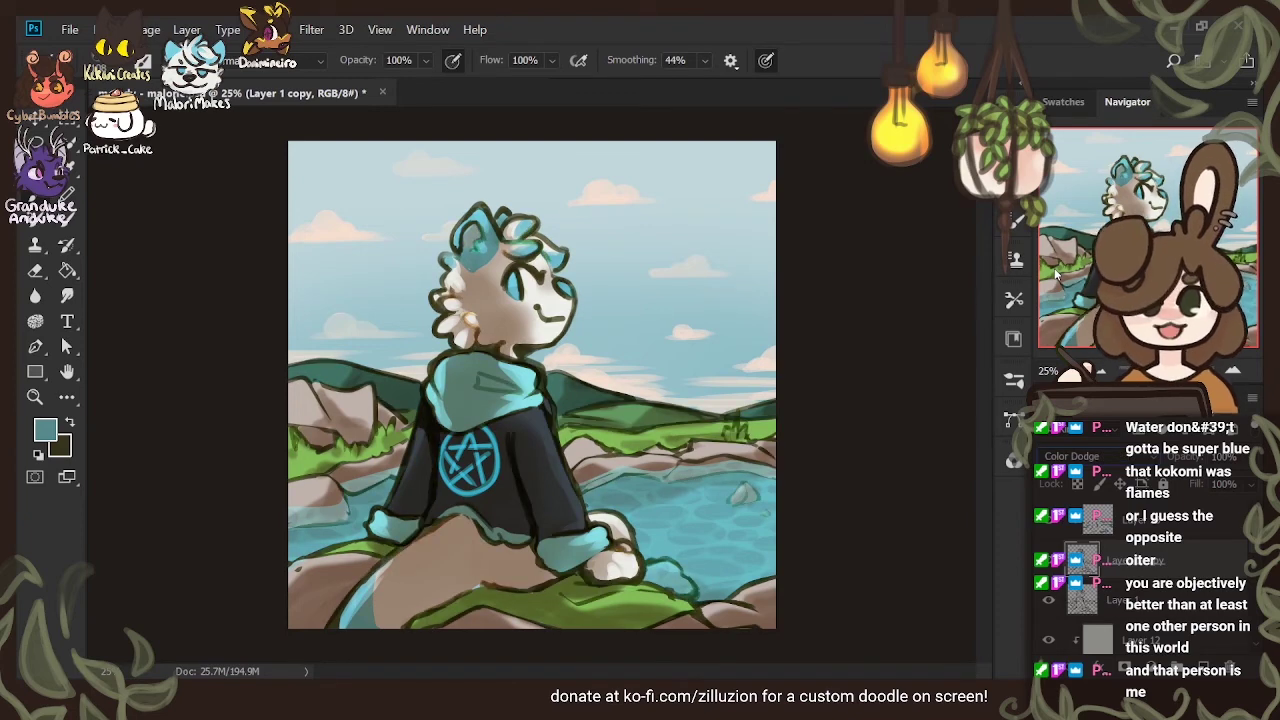
left_click(1056, 148)
Paint off-white highlights on the cheek fluff and eye on a new layer above Layer 18, and set that layer to Overlay
left_click(1208, 530)
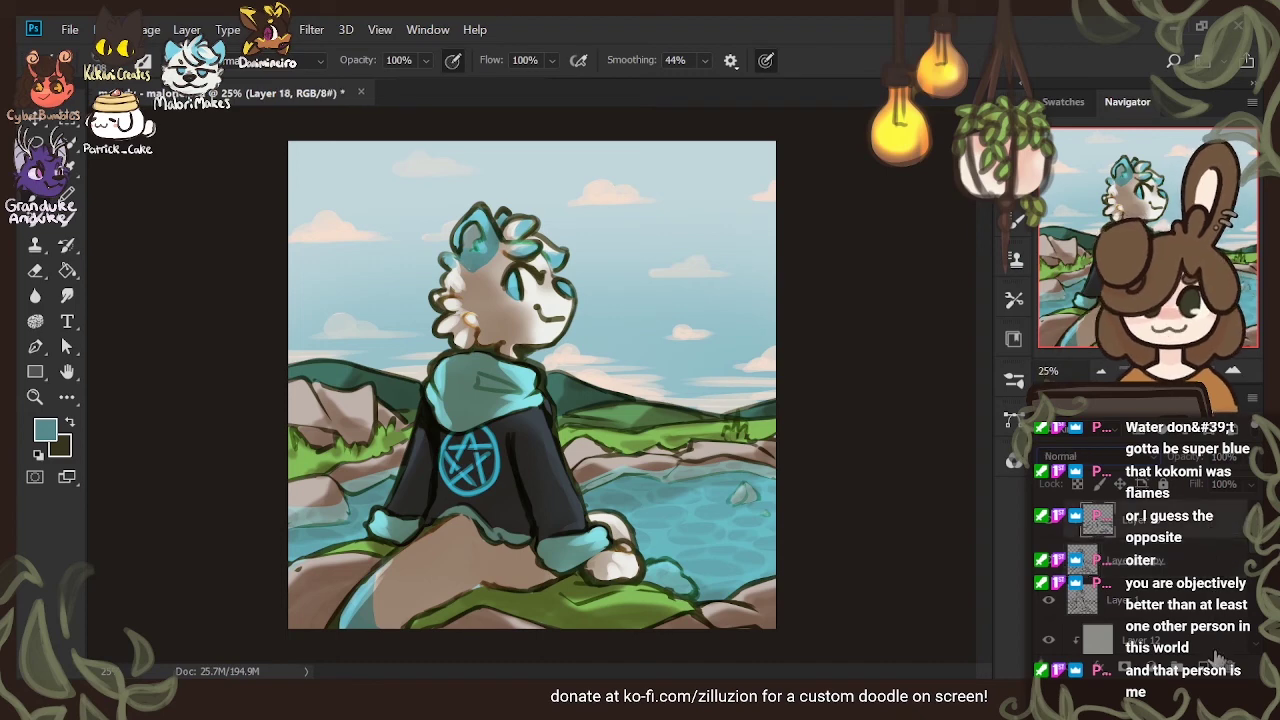
left_click(1204, 667)
left_click(43, 432)
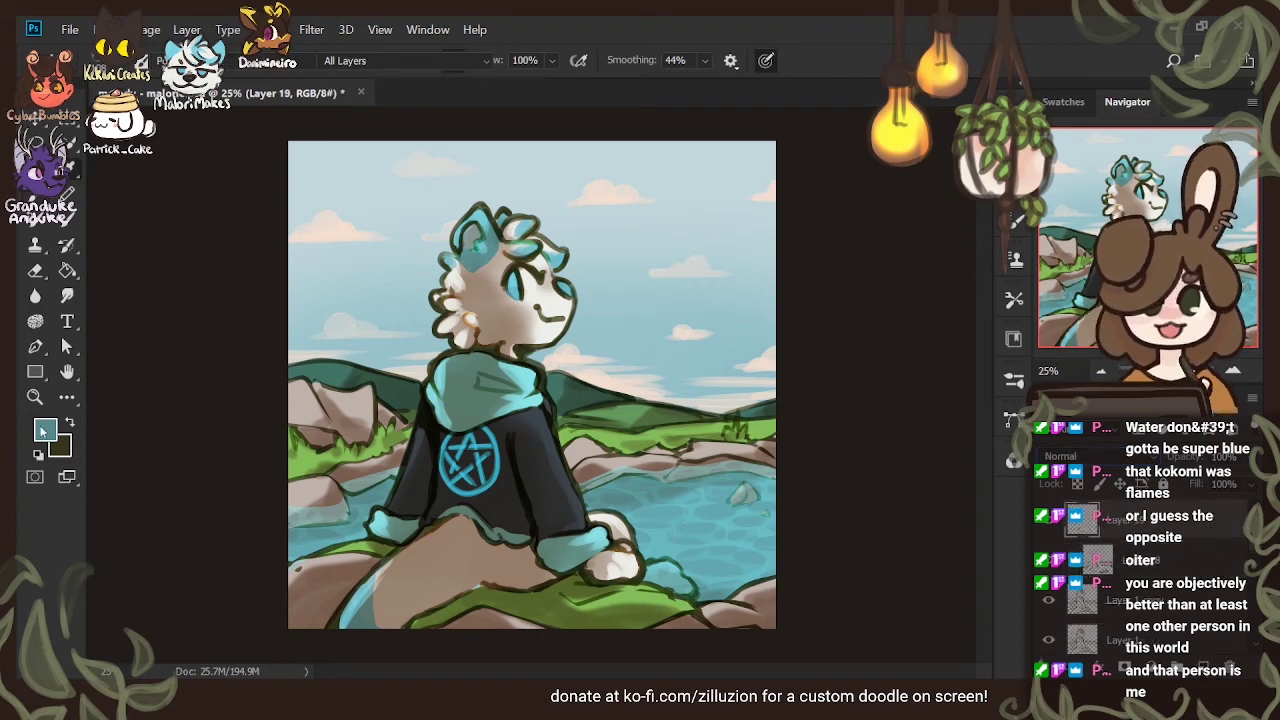
key("Return")
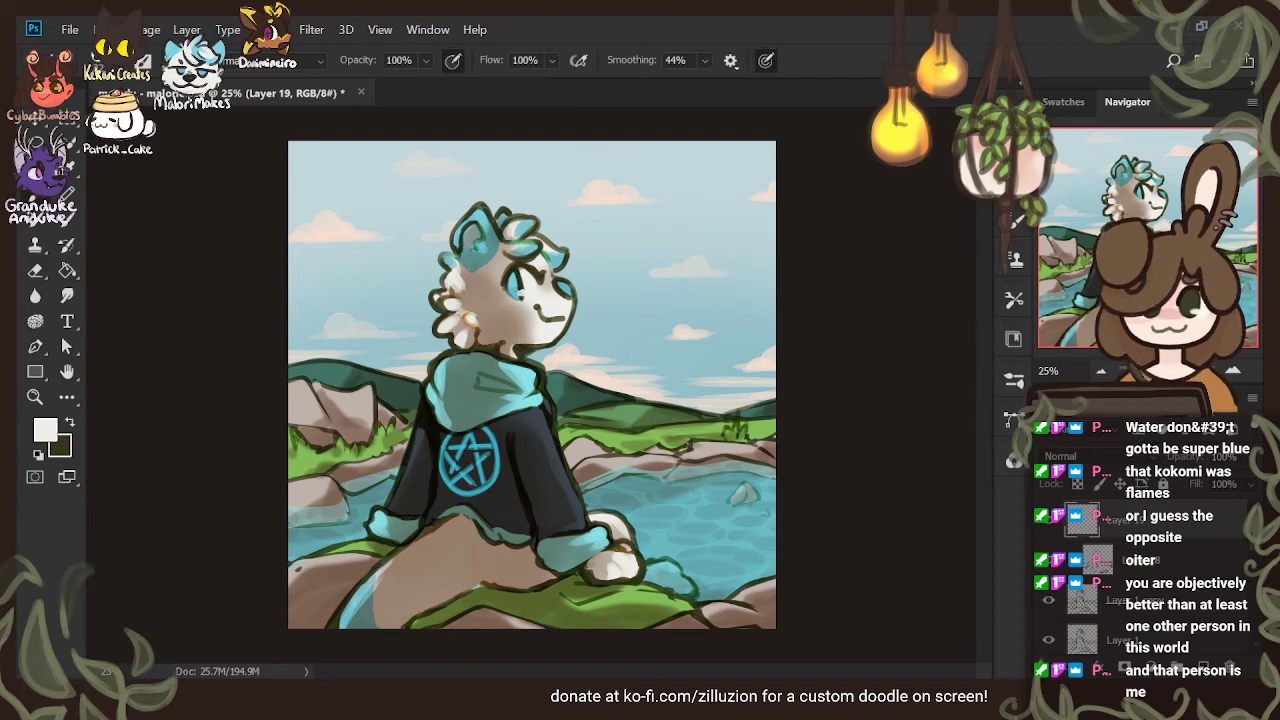
left_click_drag(458, 316, 466, 330)
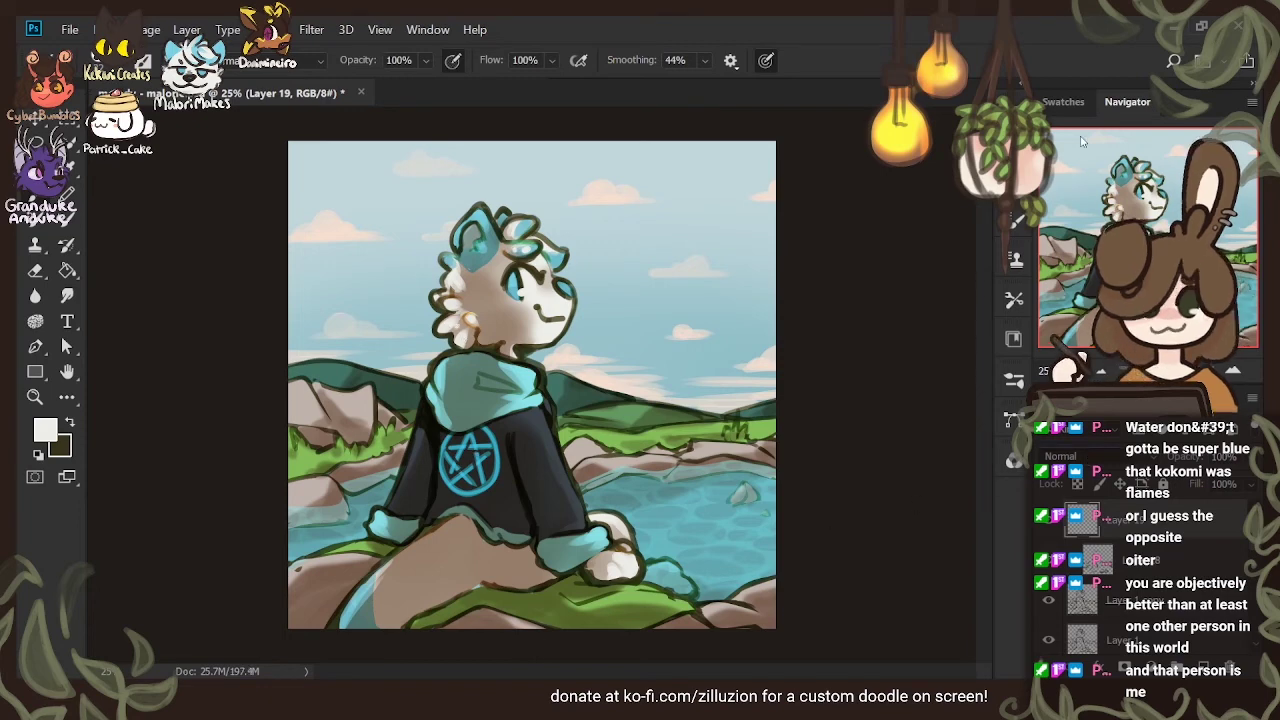
left_click(1062, 228)
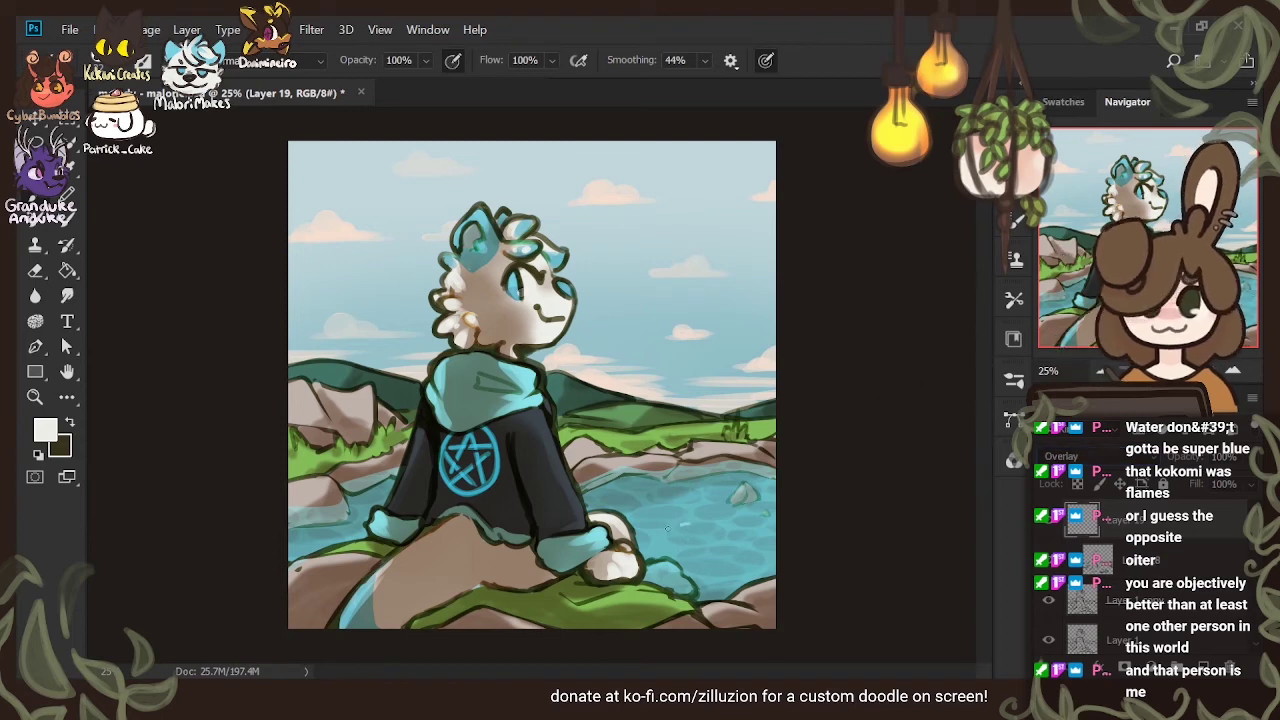
mouse_move(661, 537)
left_mouse_down()
mouse_move(699, 541)
mouse_move(763, 518)
left_mouse_up()
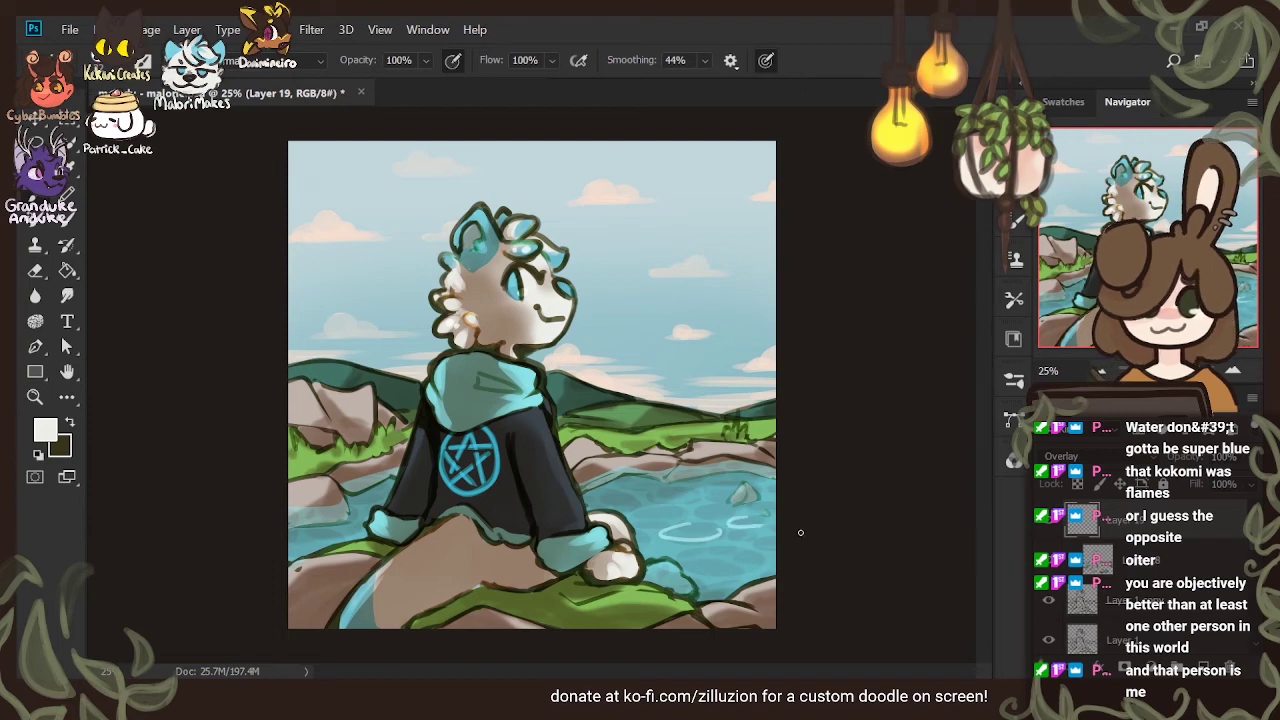
key("ctrl+z")
key("ctrl+z")
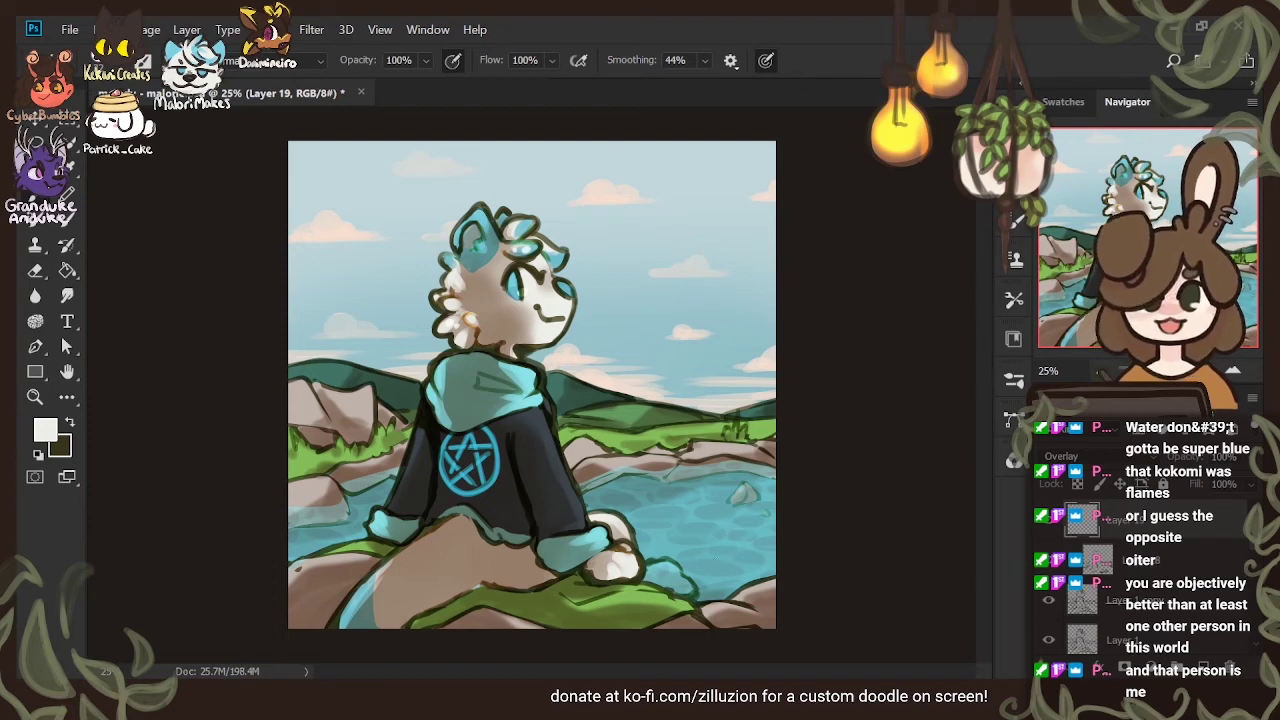
Paint off-white highlights along the far shoreline and the near rocks, and add curved ripples across the lake
left_click_drag(585, 488, 634, 469)
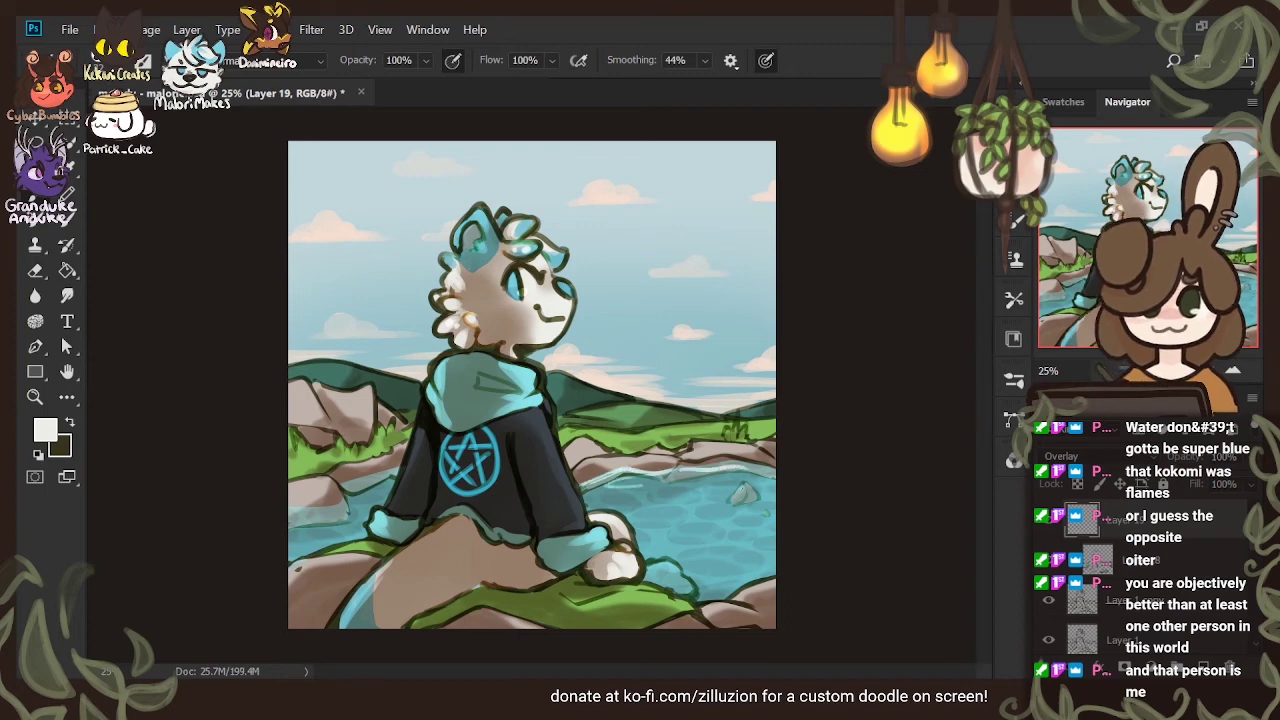
mouse_move(717, 474)
left_mouse_down()
mouse_move(757, 478)
mouse_move(716, 485)
left_mouse_up()
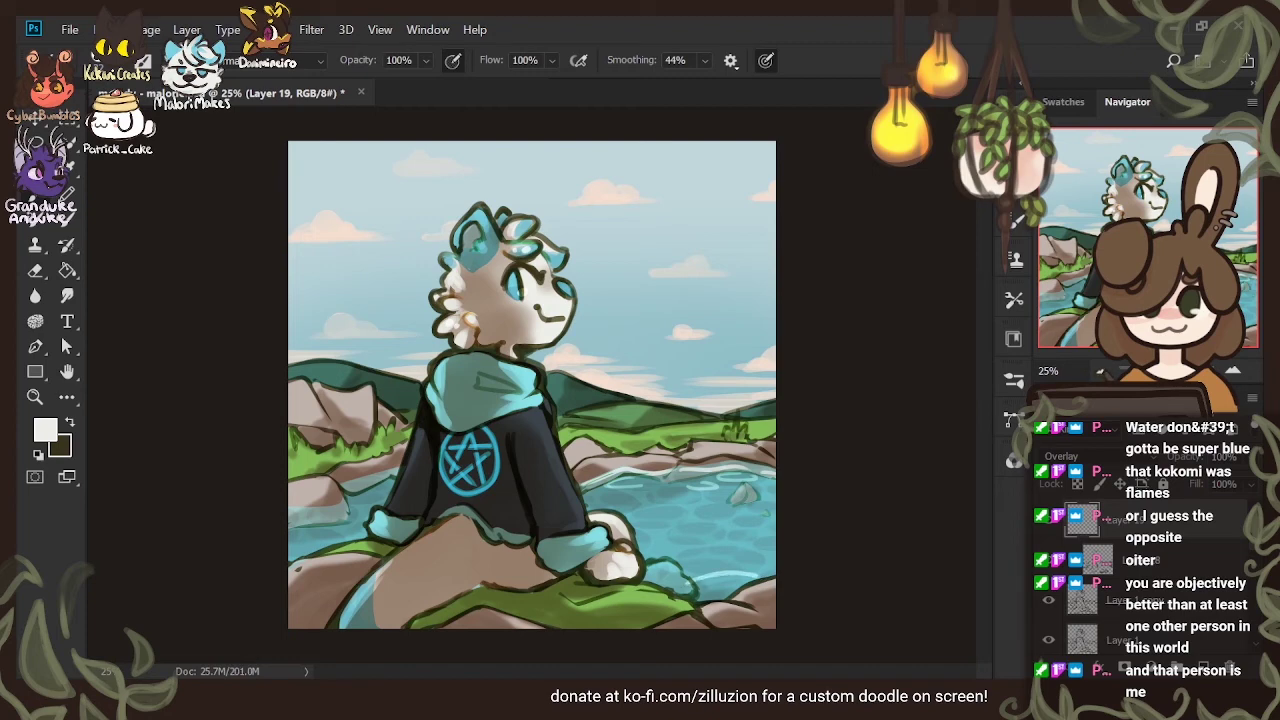
left_click_drag(684, 592, 708, 585)
mouse_move(724, 538)
left_mouse_down()
mouse_move(776, 532)
mouse_move(770, 509)
left_mouse_up()
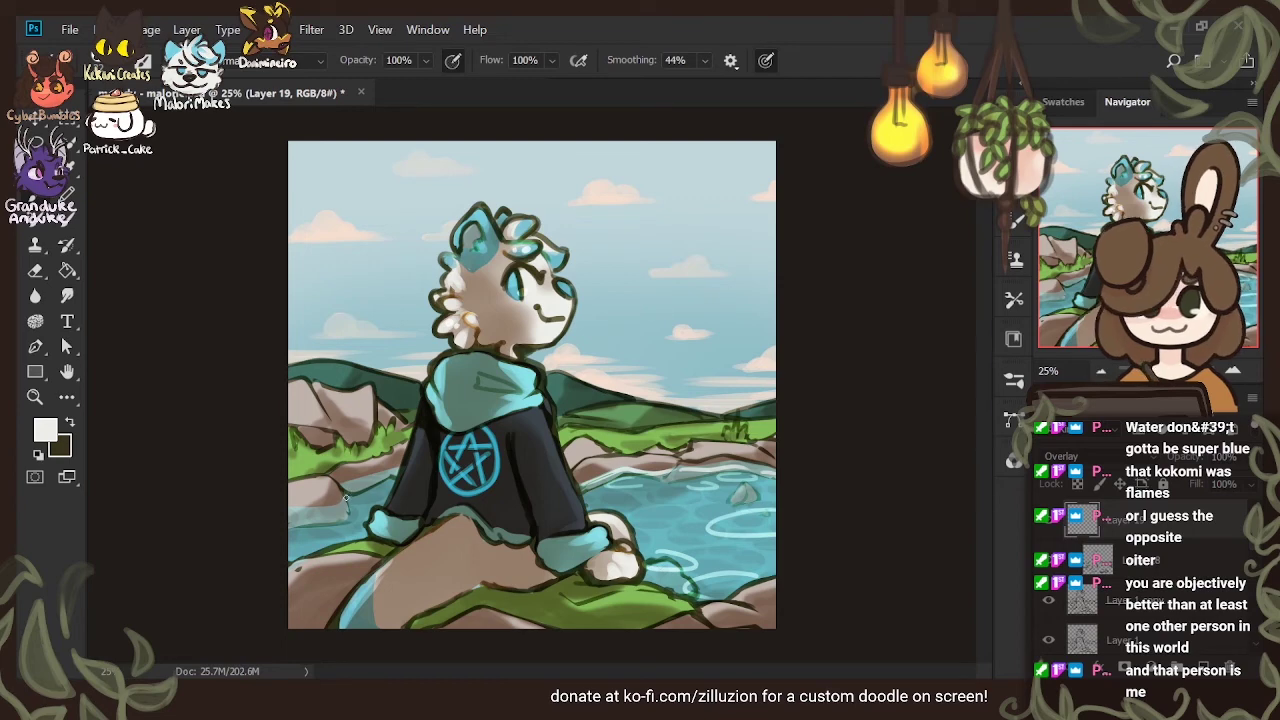
Paint off-white ripples on the water beside the near rocks, behind the otter's sleeve
left_click_drag(349, 484, 375, 475)
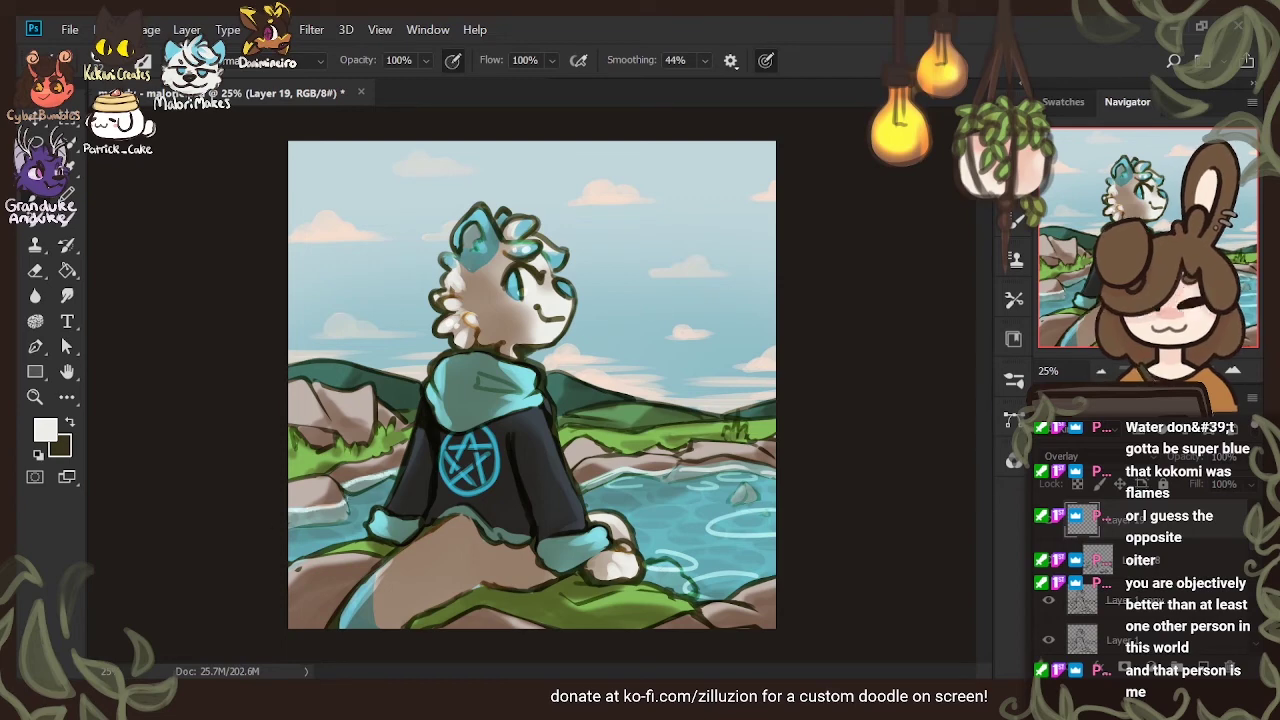
mouse_move(307, 532)
left_mouse_down()
mouse_move(351, 519)
mouse_move(327, 539)
left_mouse_up()
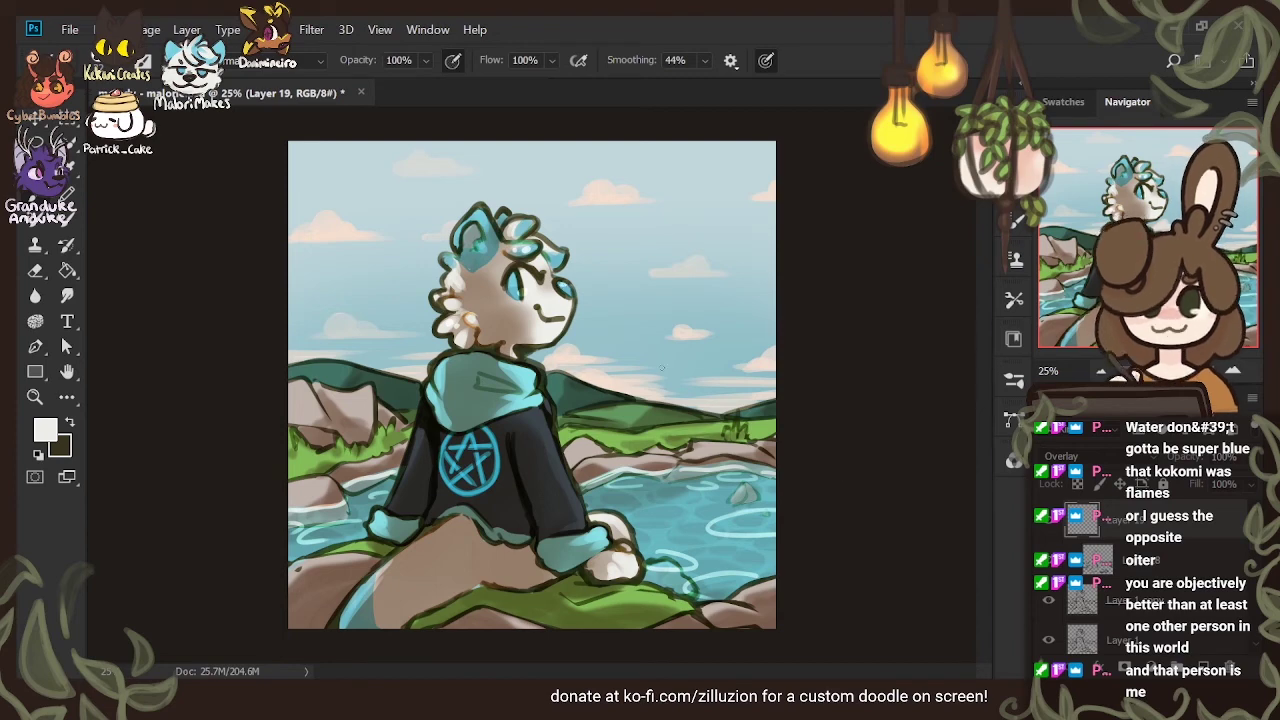
Add a new layer above Layer 19 and hand-letter the artist's signature in off-white across the otter's leg
left_click(1203, 668)
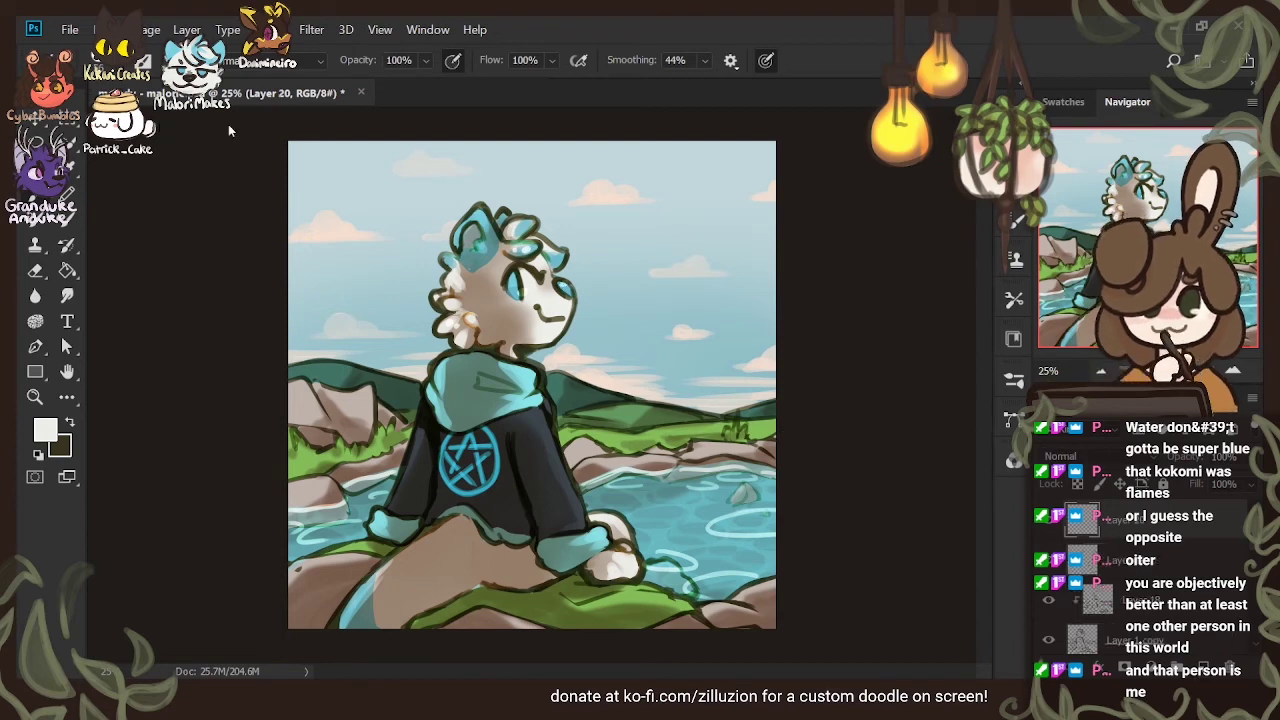
left_click_drag(453, 581, 466, 598)
left_click(453, 574)
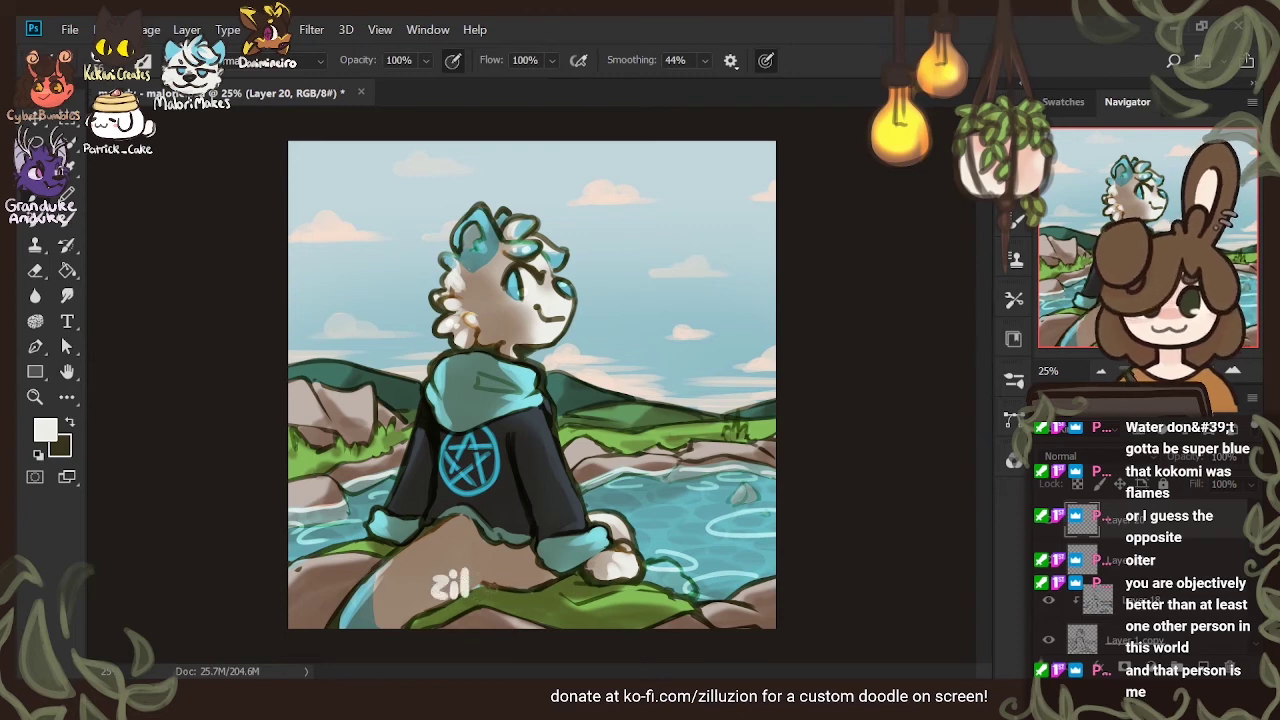
left_click_drag(477, 566, 477, 597)
mouse_move(537, 574)
left_mouse_down()
mouse_move(538, 595)
mouse_move(556, 578)
mouse_move(570, 606)
mouse_move(590, 606)
left_mouse_up()
Set the signature layer to 50% opacity with Overlay blending
left_click(1222, 457)
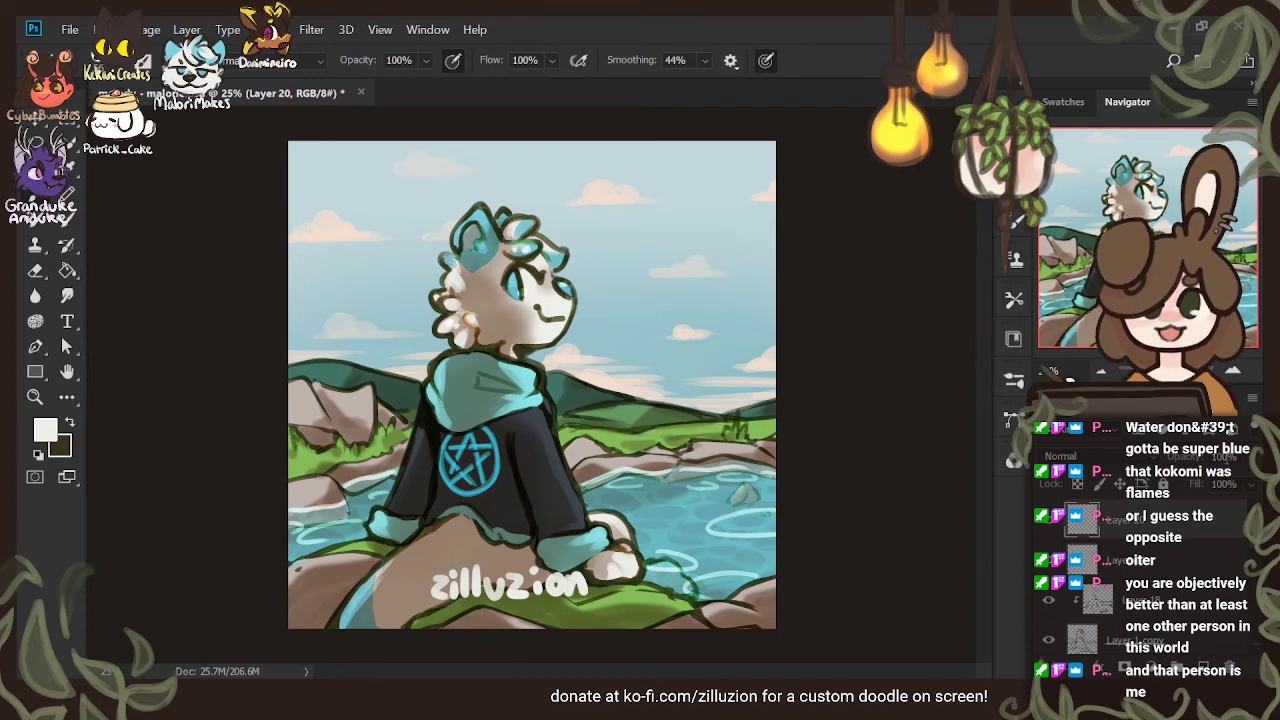
type("50")
key("Return")
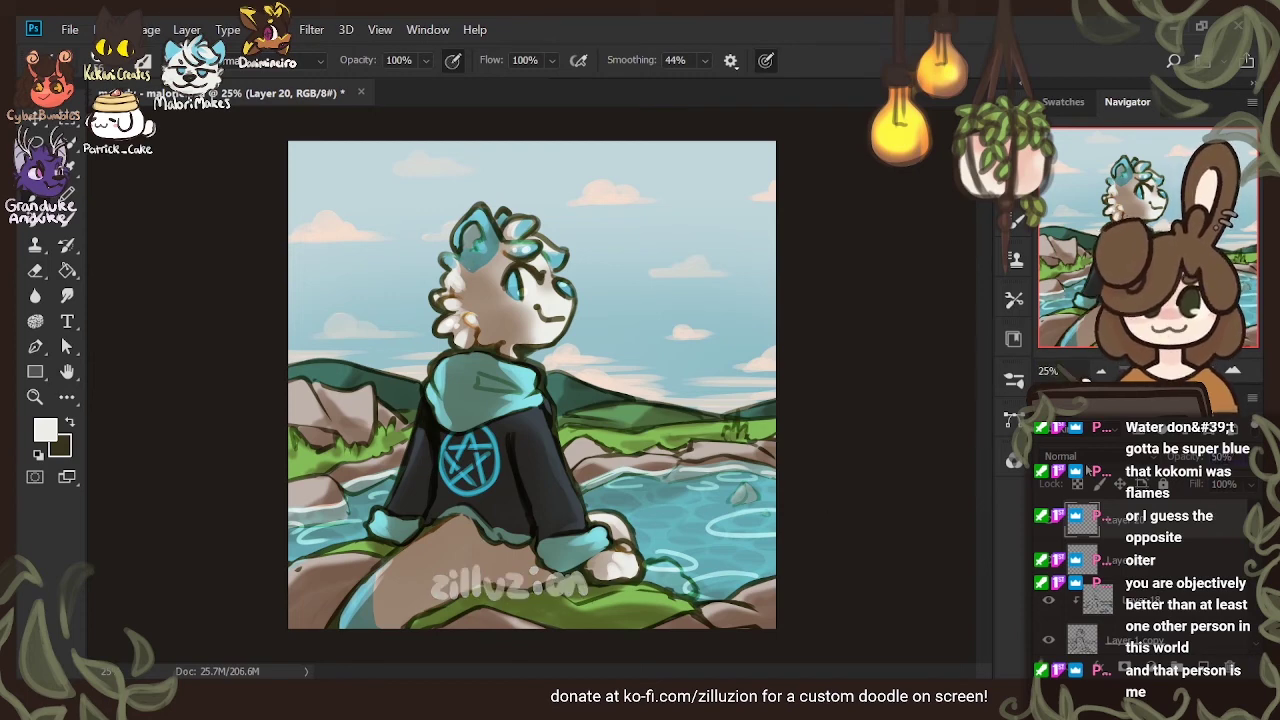
left_click(1072, 262)
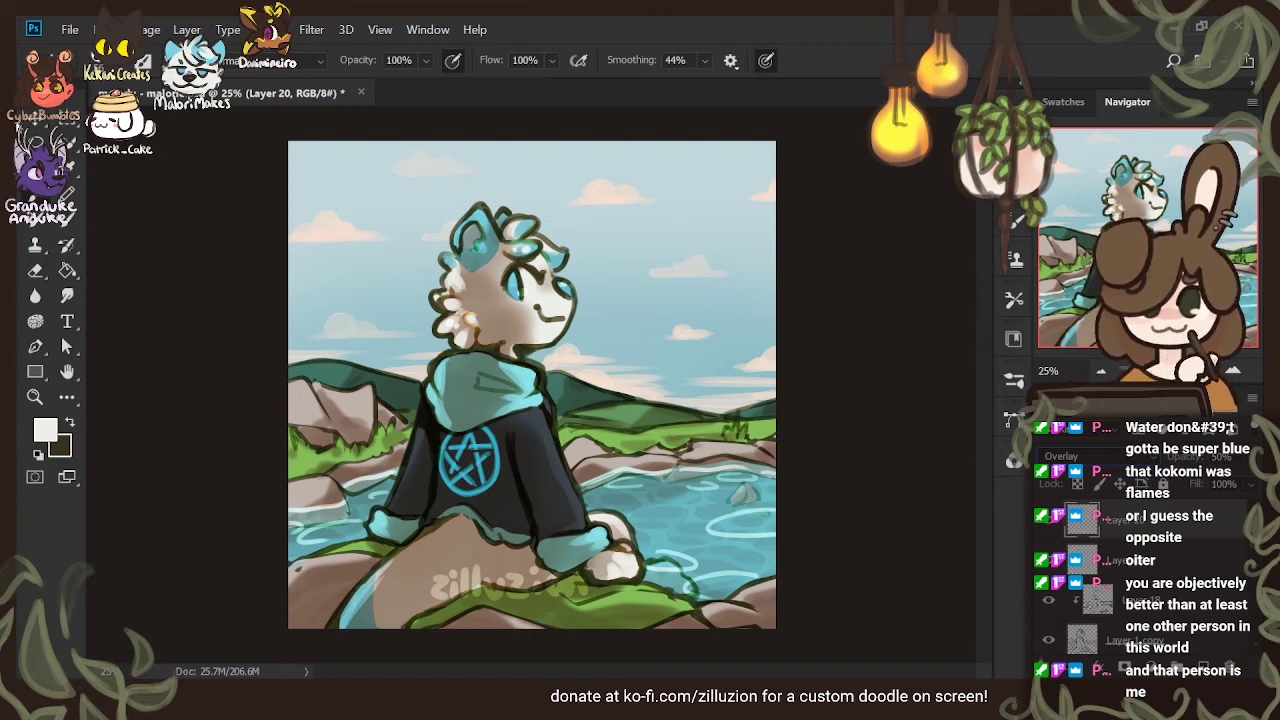
Scale the signature to about 73% and shift it along the otter's leg away from the grass
key("v")
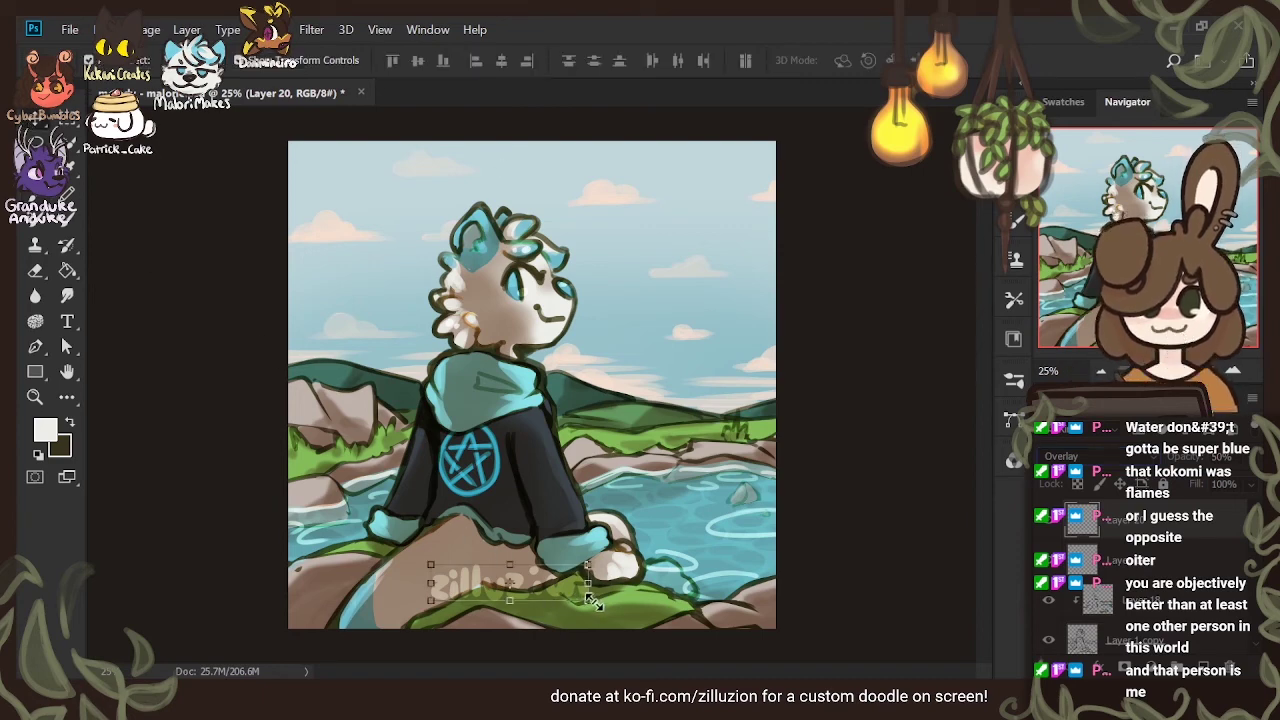
left_click_drag(580, 596, 505, 585)
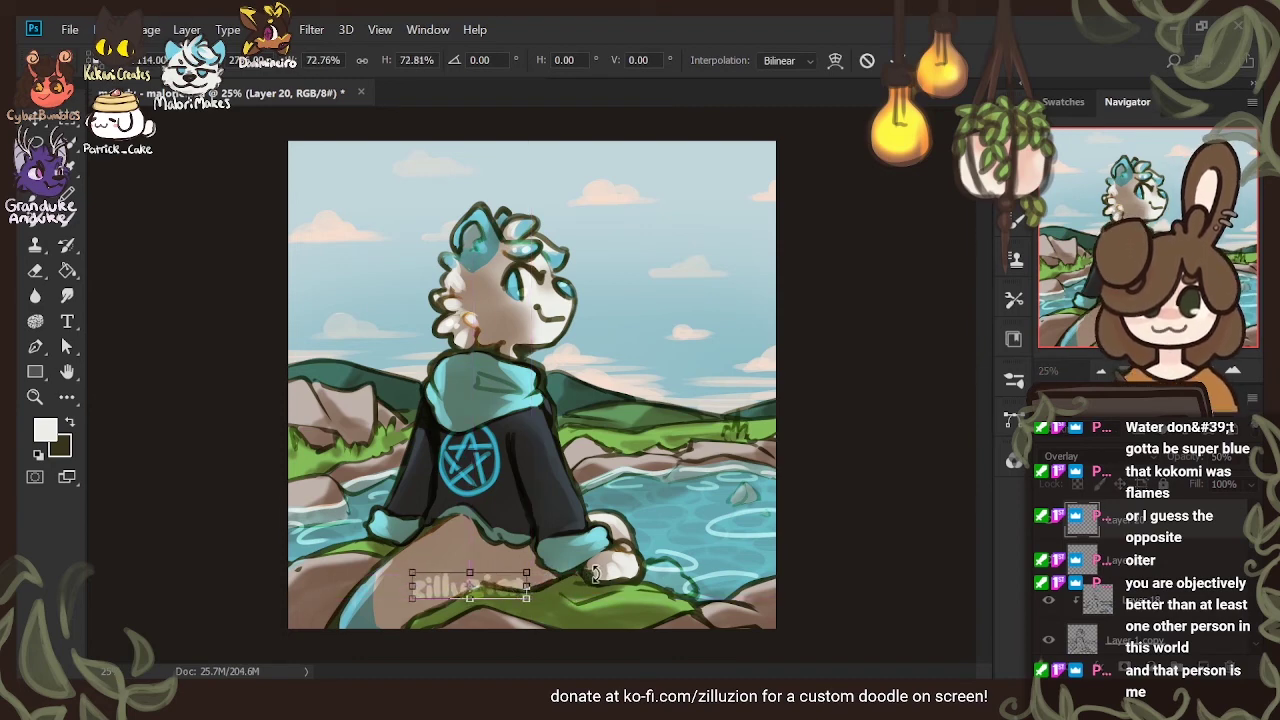
key("Return")
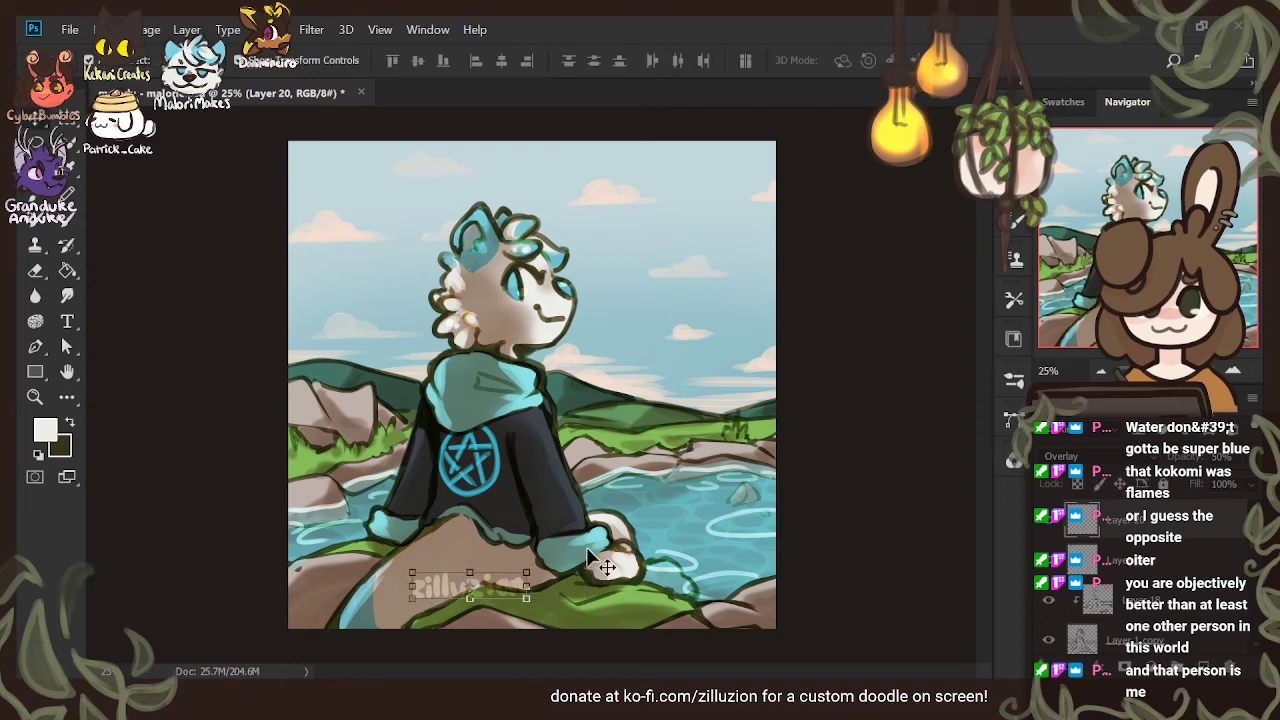
key("c")
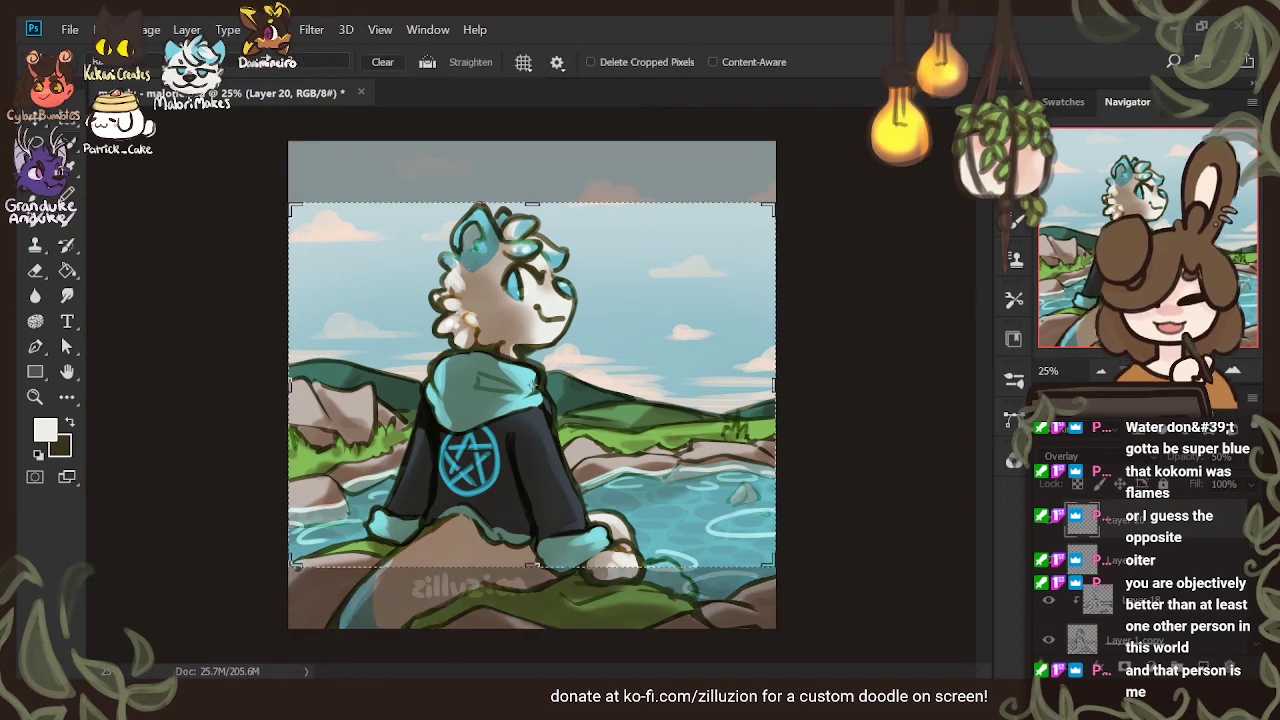
key("Escape")
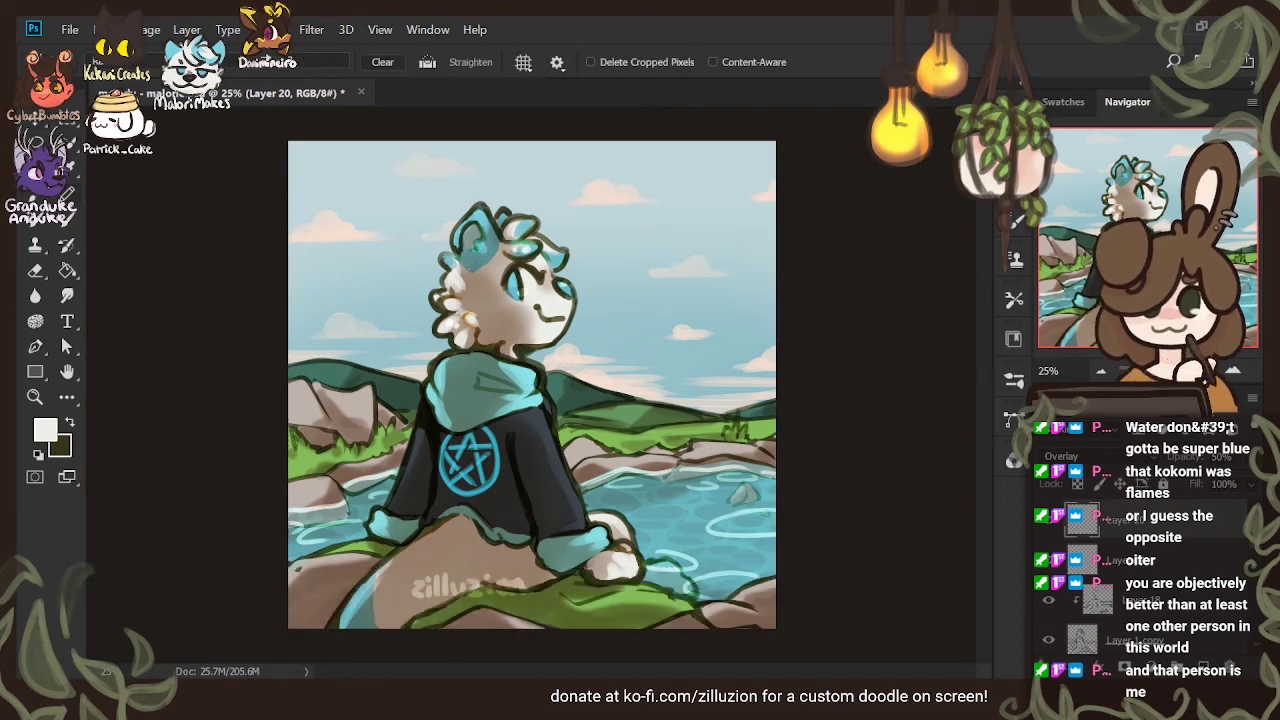
left_click(36, 168)
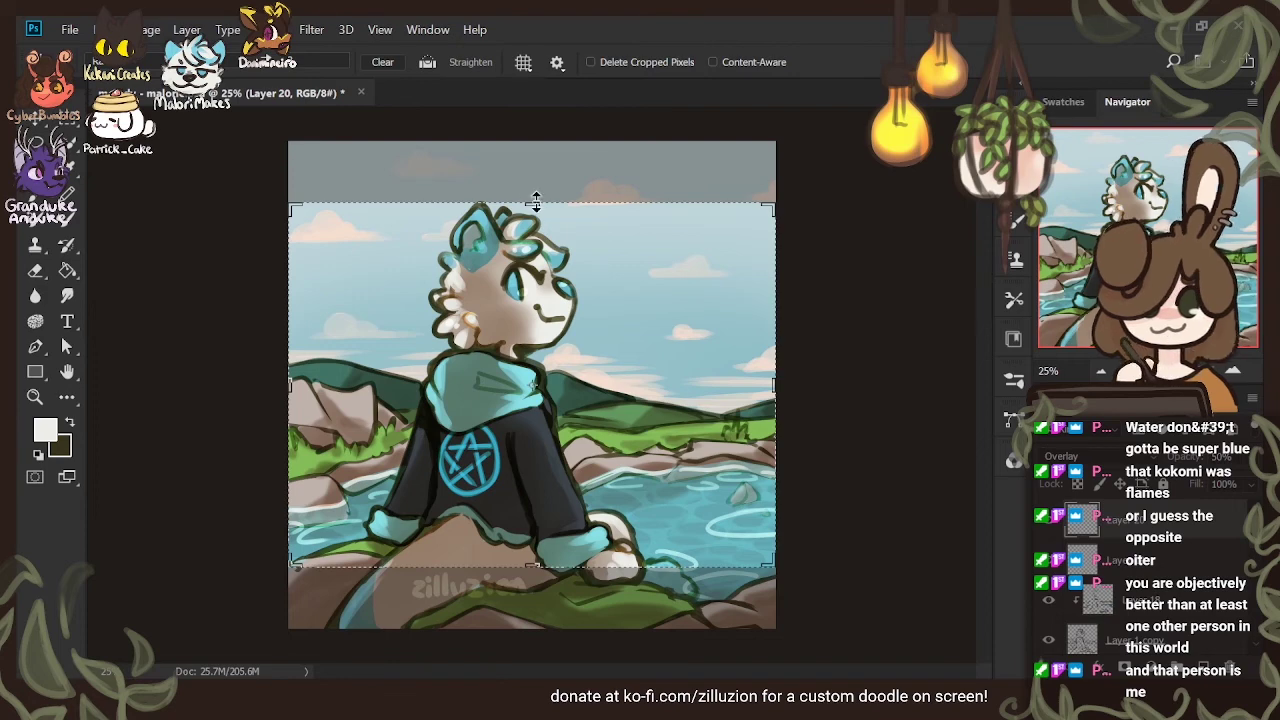
left_click_drag(536, 202, 538, 191)
key("Escape")
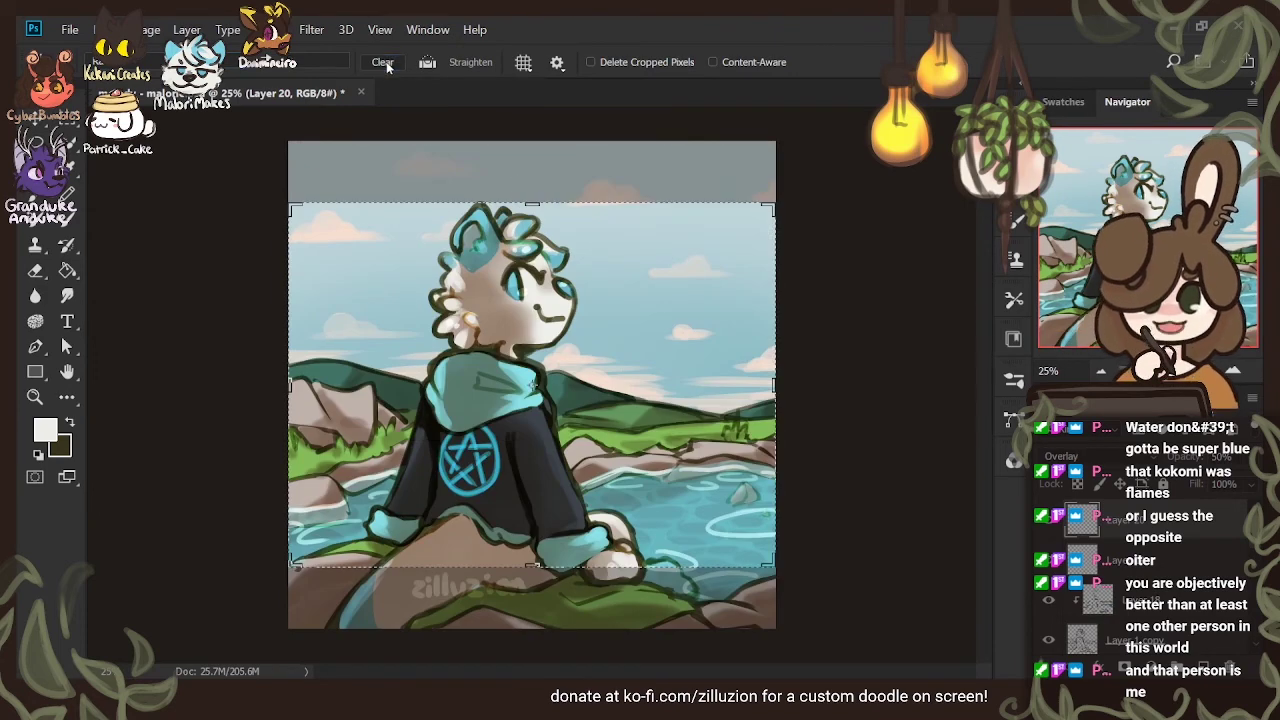
left_click_drag(534, 201, 531, 157)
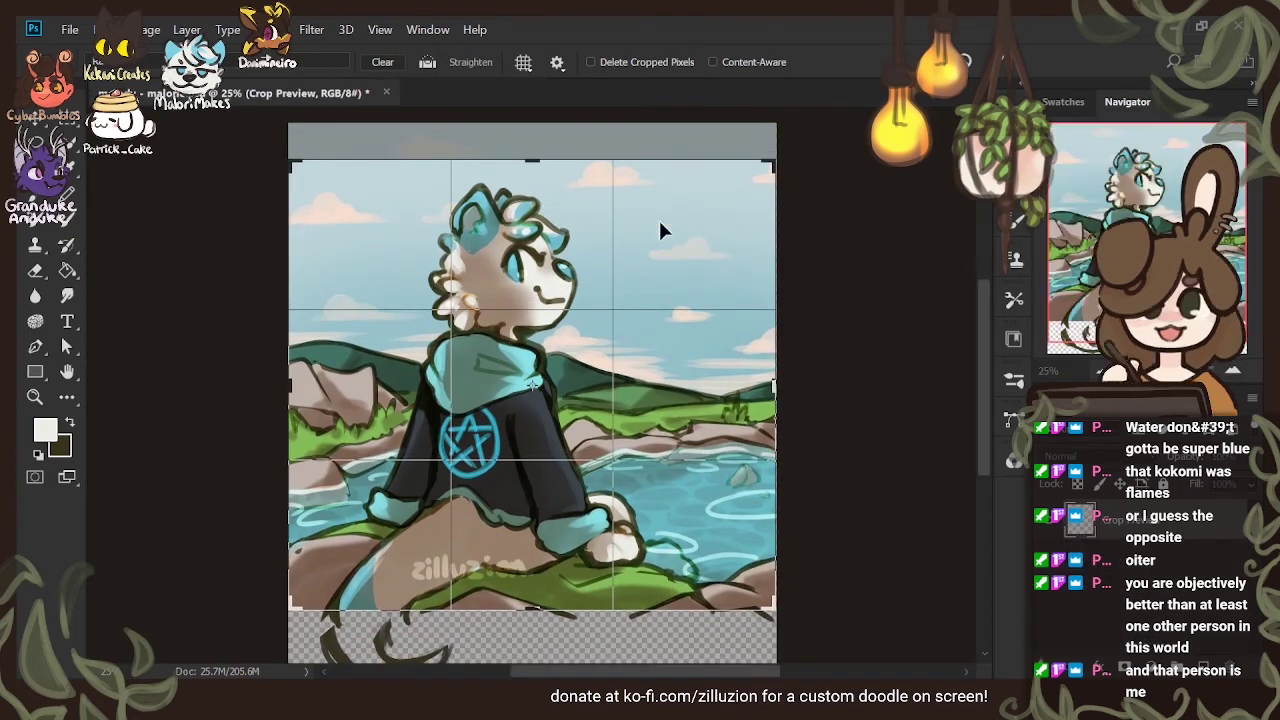
key("Return")
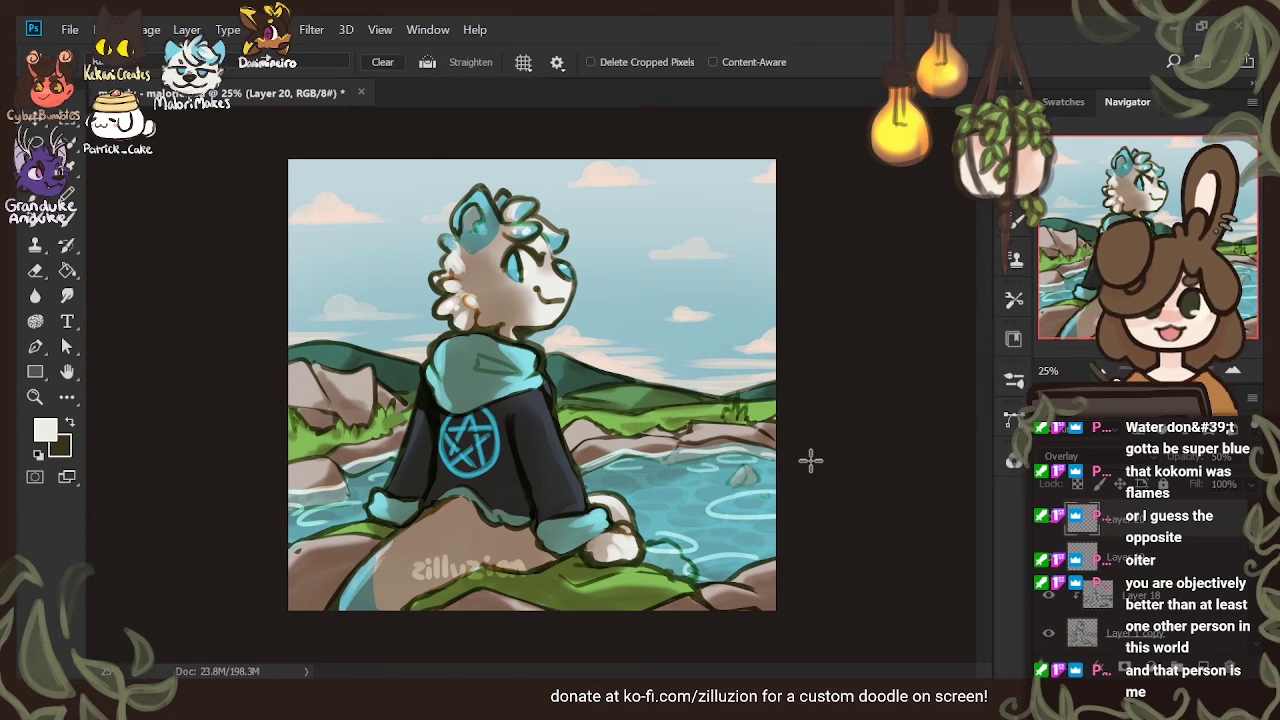
key("ctrl+z")
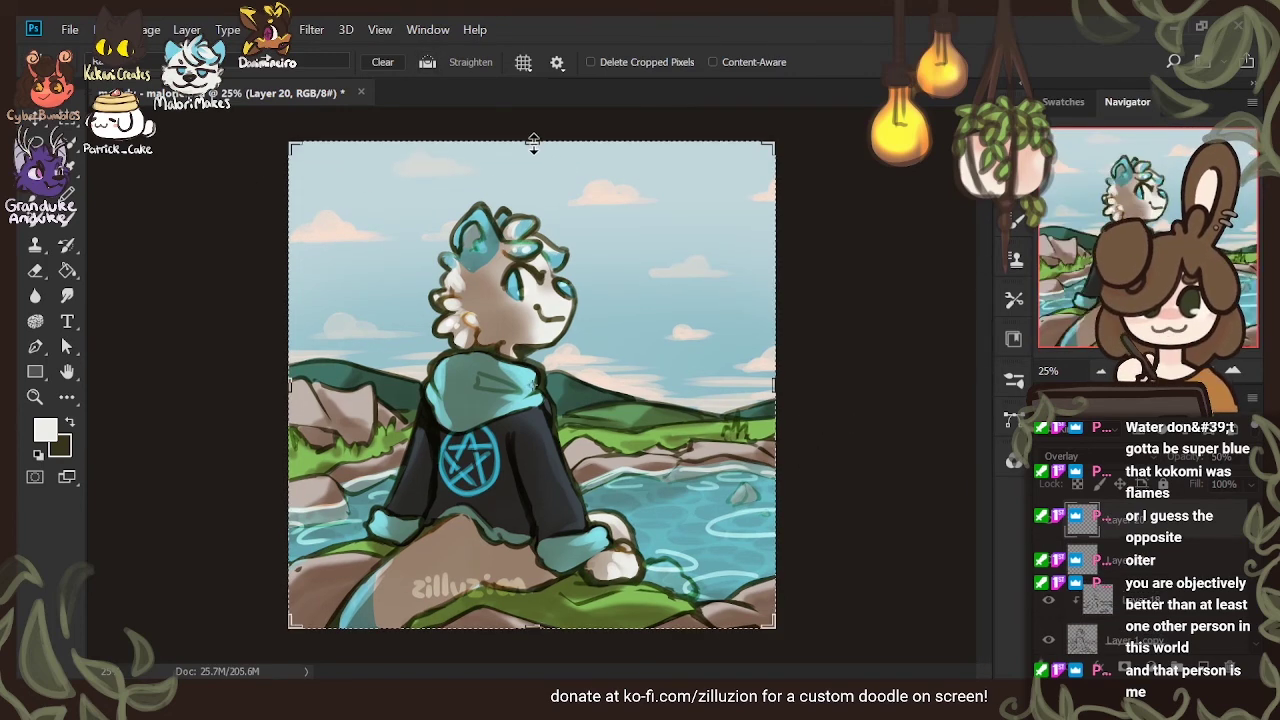
Crop a thin strip off the upper and lower edges of the canvas and save the illustration
left_click_drag(531, 137, 533, 150)
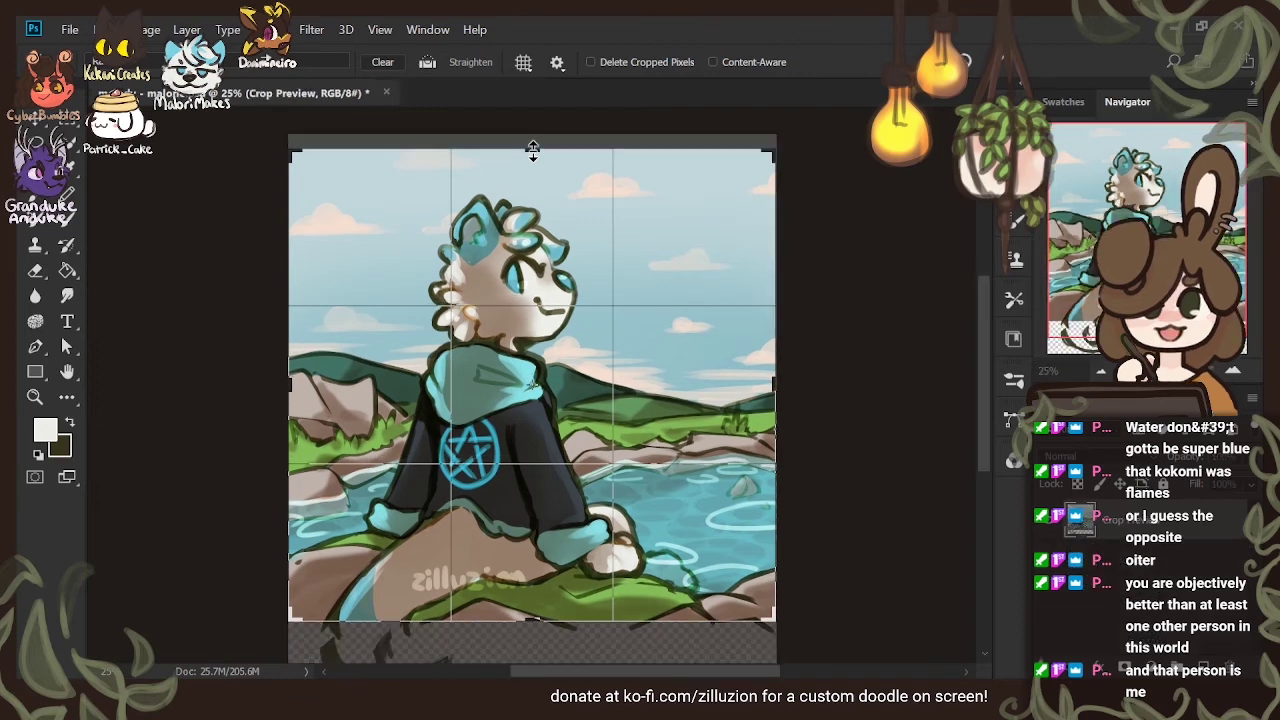
key("Return")
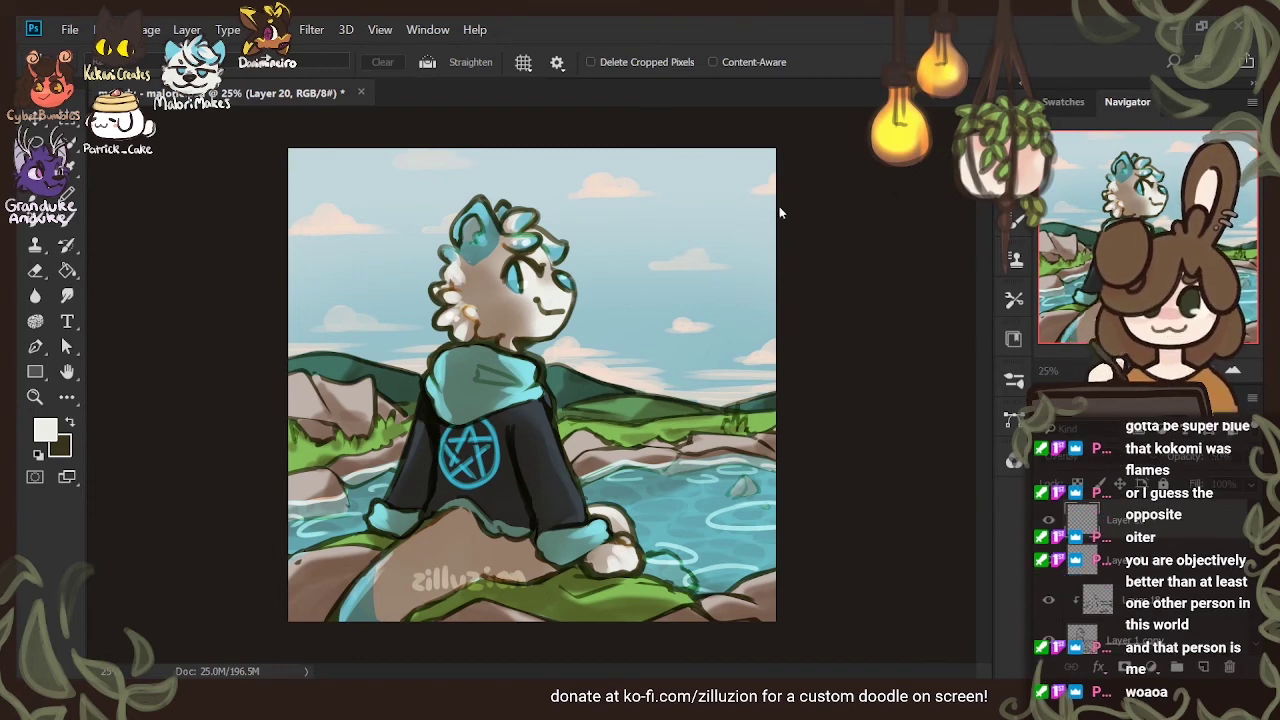
key("ctrl+s")
left_click(852, 219)
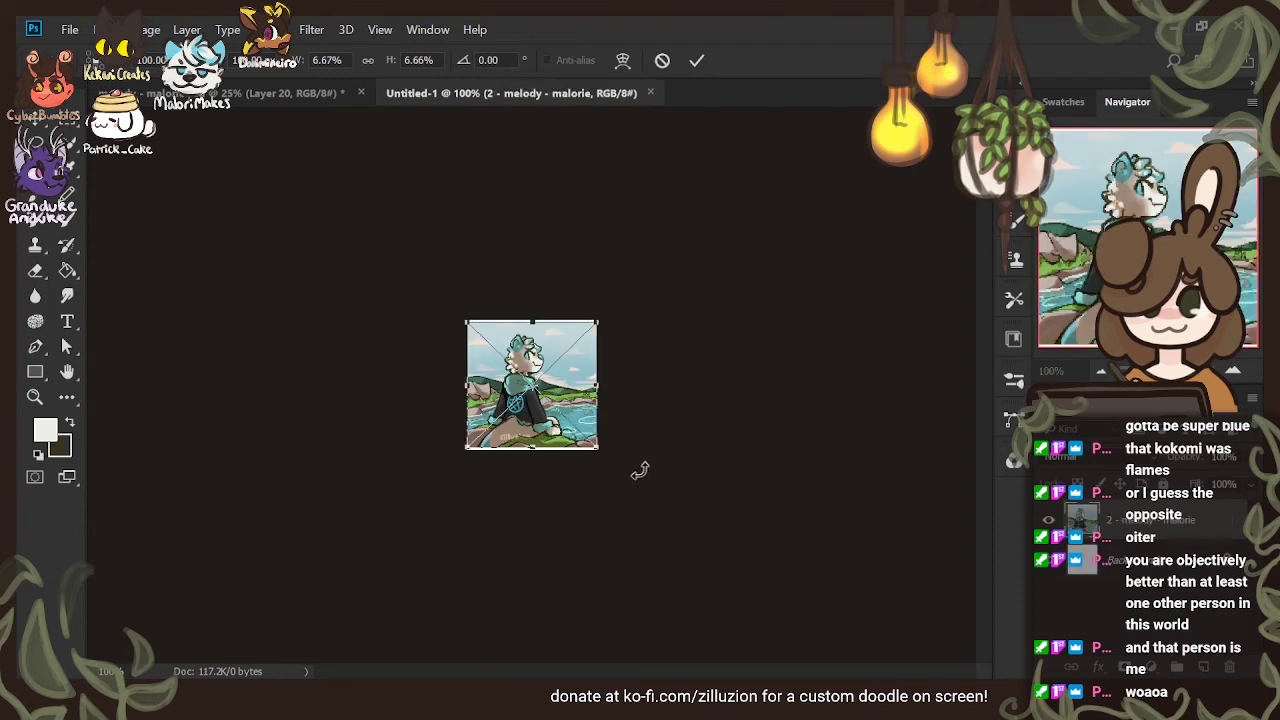
Scale the placed illustration to about 19% in the small square document and position it so the otter's head fills the canvas
left_click_drag(598, 449, 620, 540)
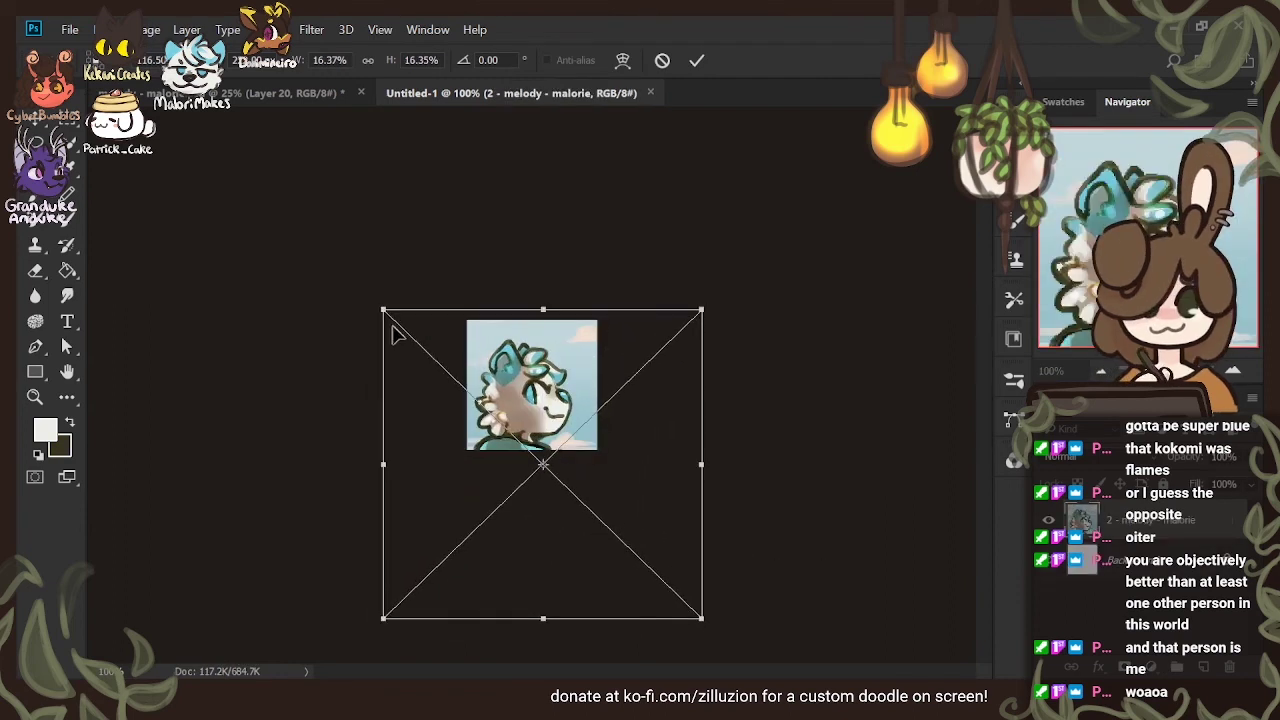
left_click_drag(383, 310, 333, 249)
left_click_drag(546, 396, 573, 427)
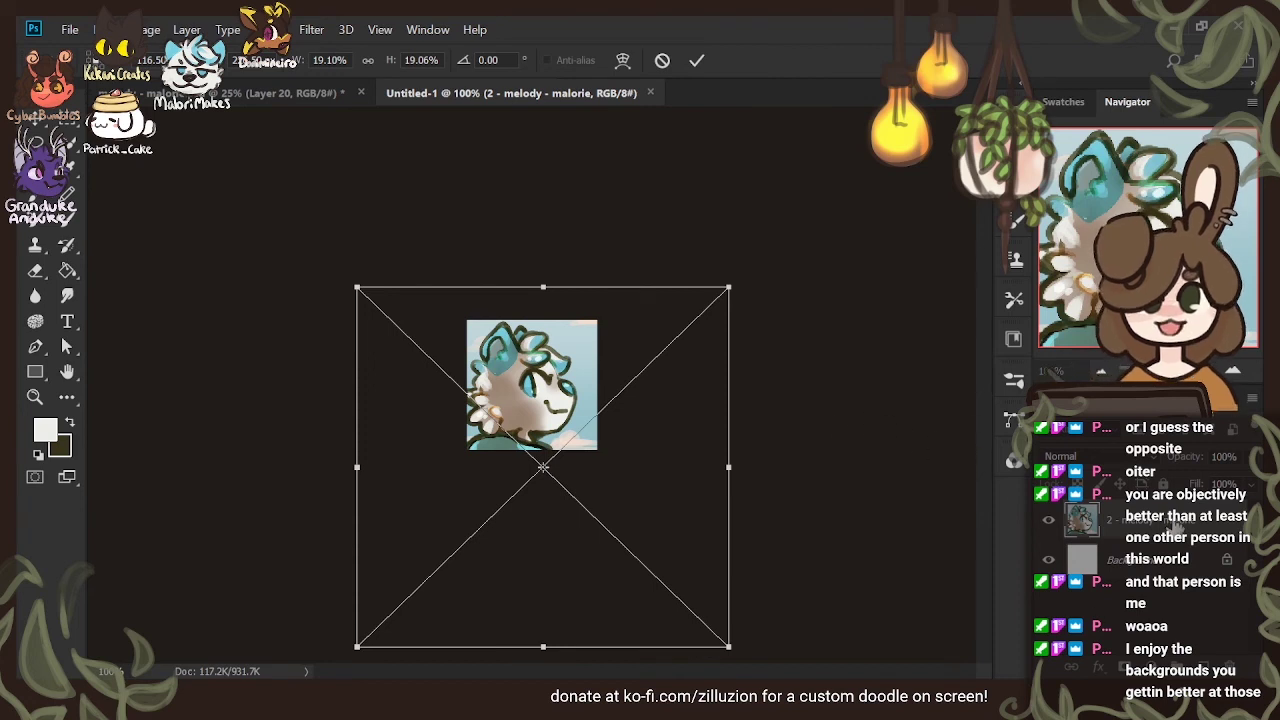
key("Return")
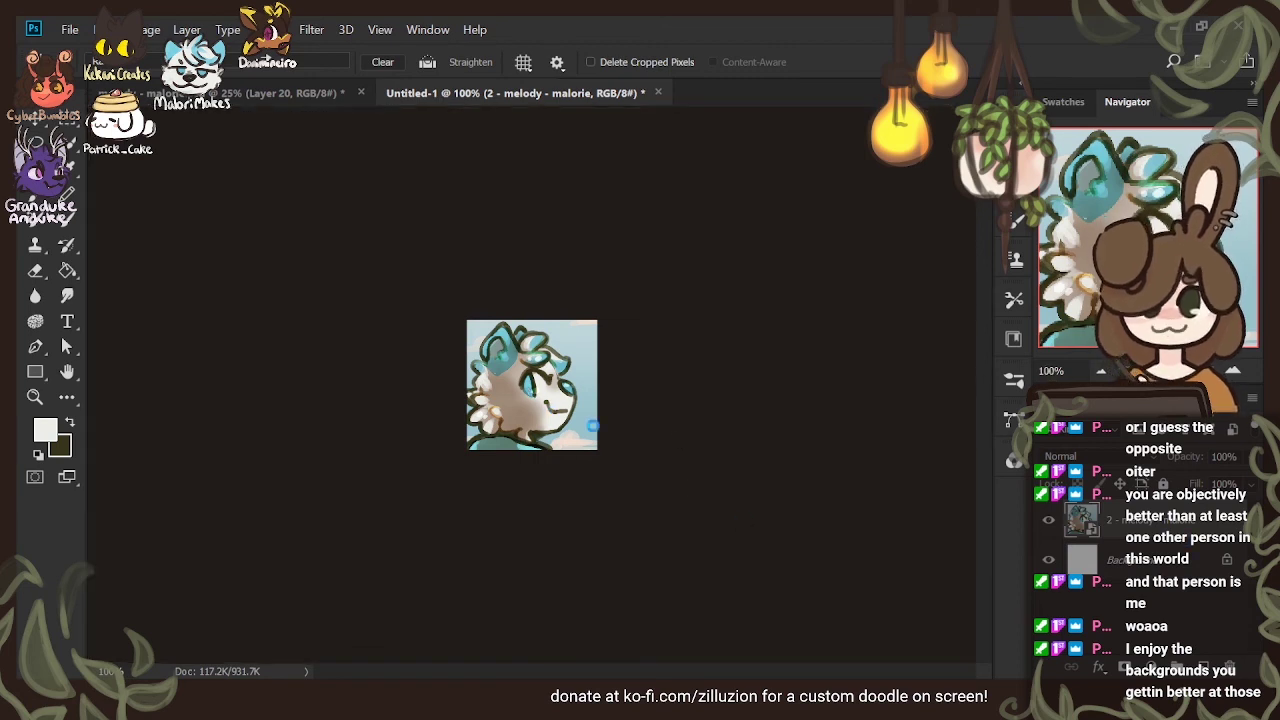
Place the border 1 image over the thumbnail and nudge the illustration layer right and slightly down beneath it
key("ctrl+v")
key("Return")
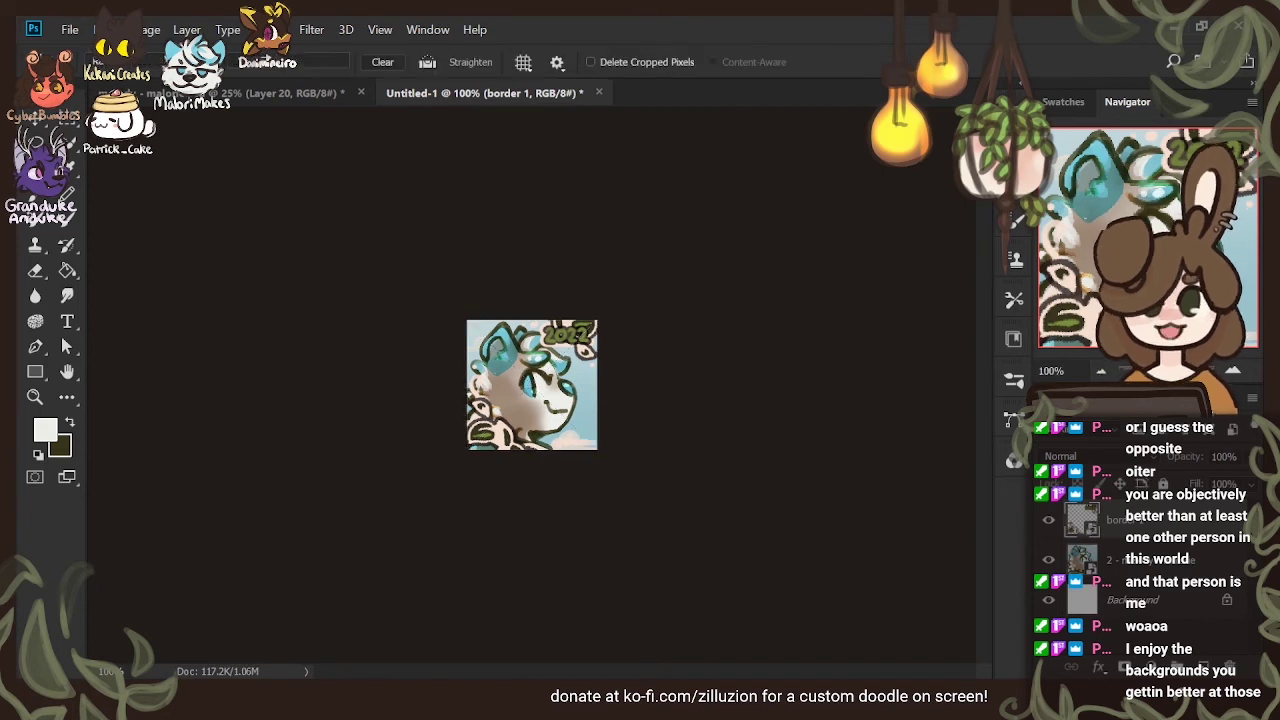
left_click(1148, 562)
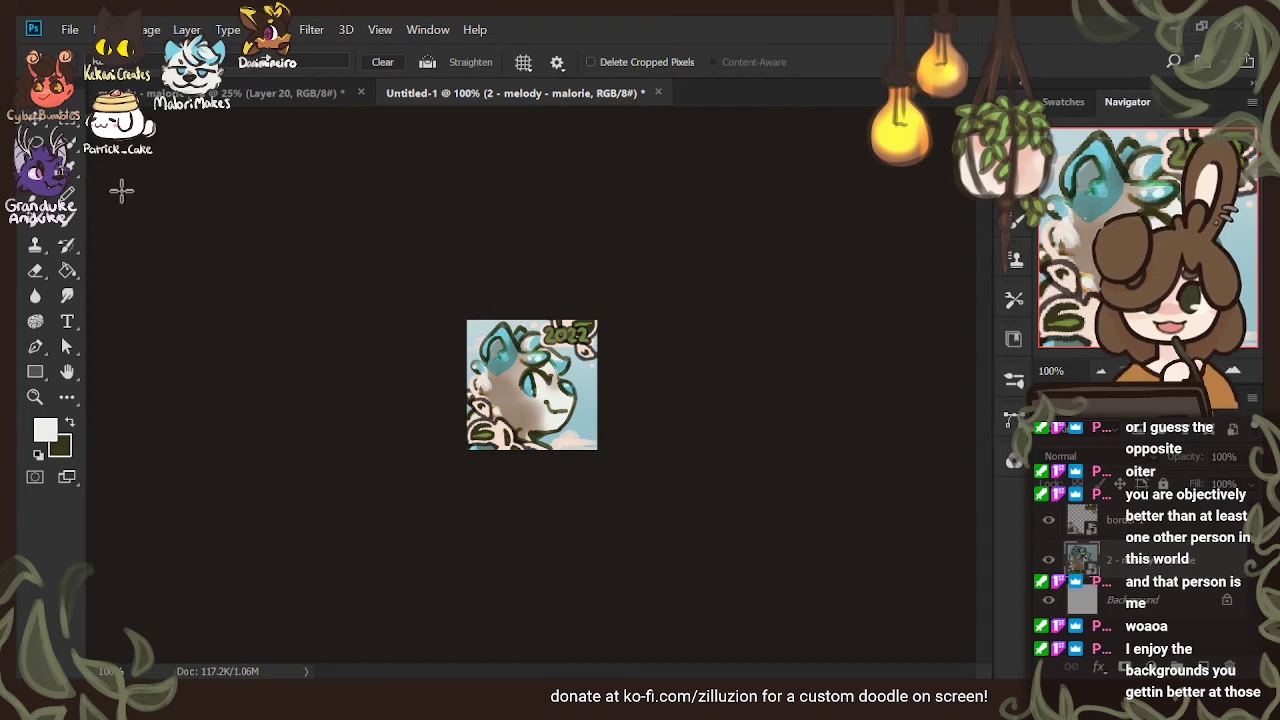
left_click(35, 121)
key("Right")
key("Right")
key("Right")
key("Right")
key("Down")
key("Down")
key("Down")
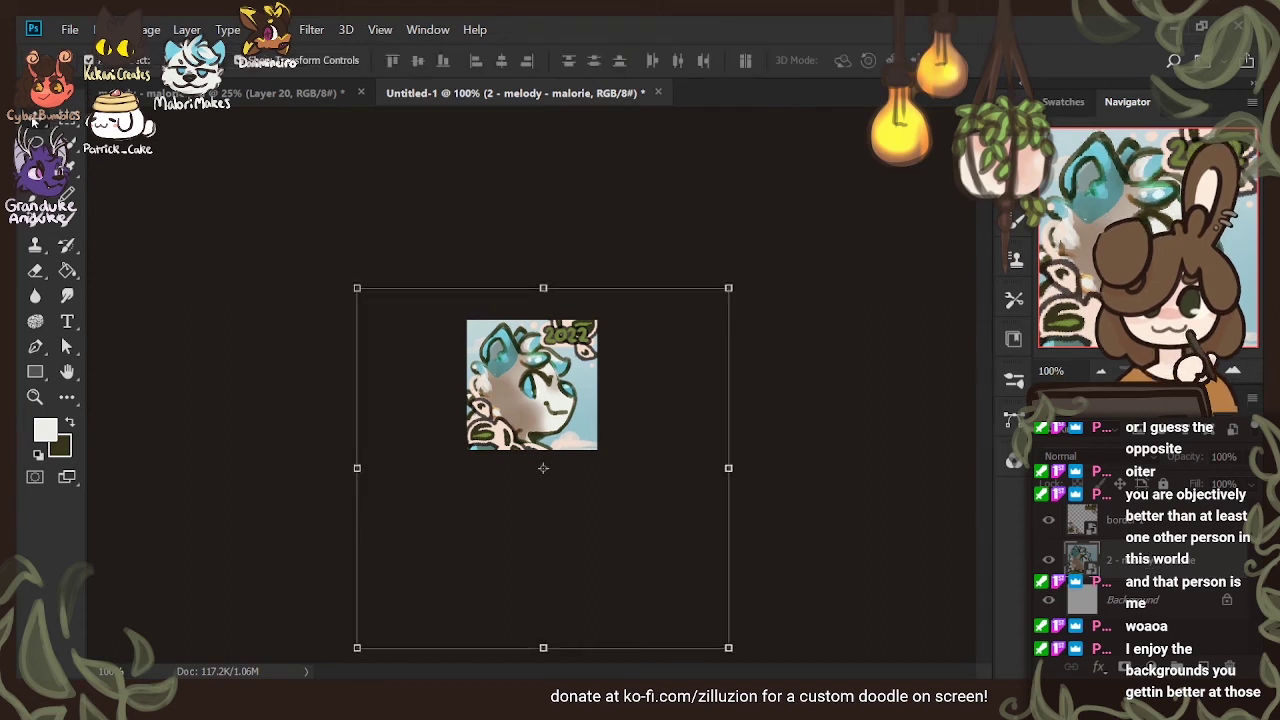
key("Right")
key("Right")
key("Right")
key("Down")
key("Right")
key("Right")
key("Right")
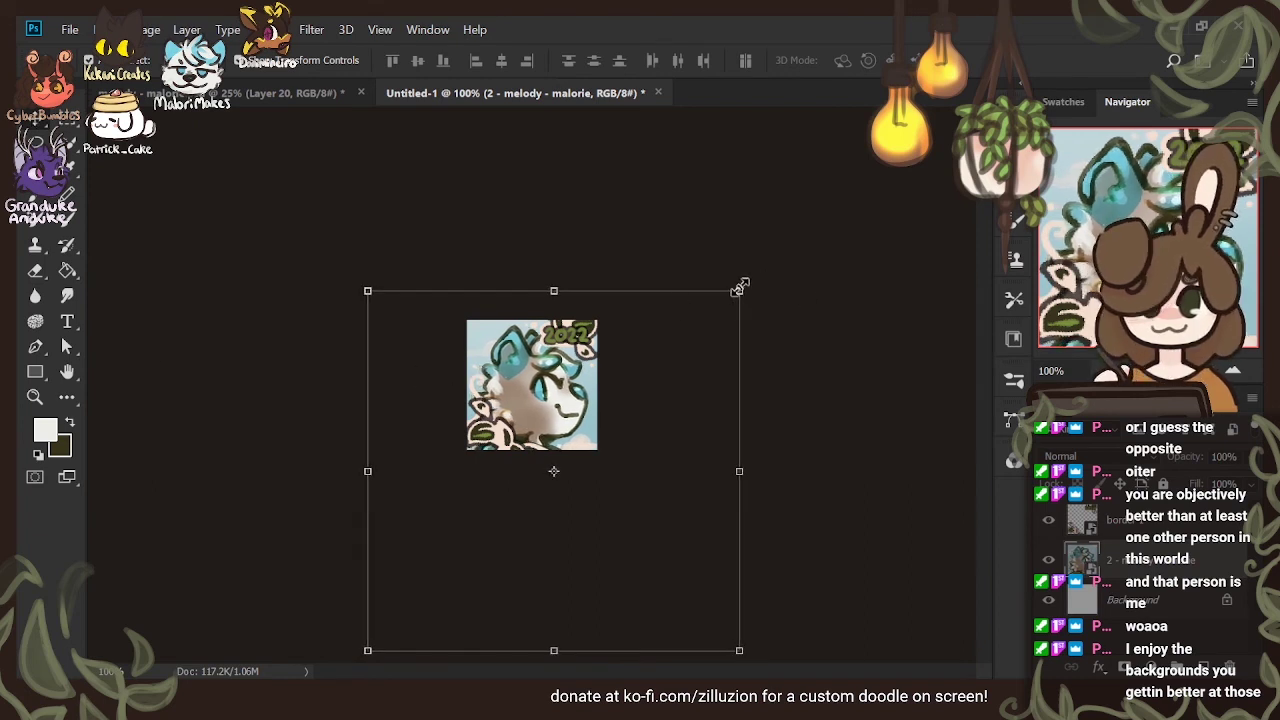
Try scaling the illustration down to about 18.8%, and remove the border 1 layer from the thumbnail
left_click_drag(740, 290, 733, 297)
left_click_drag(640, 380, 641, 372)
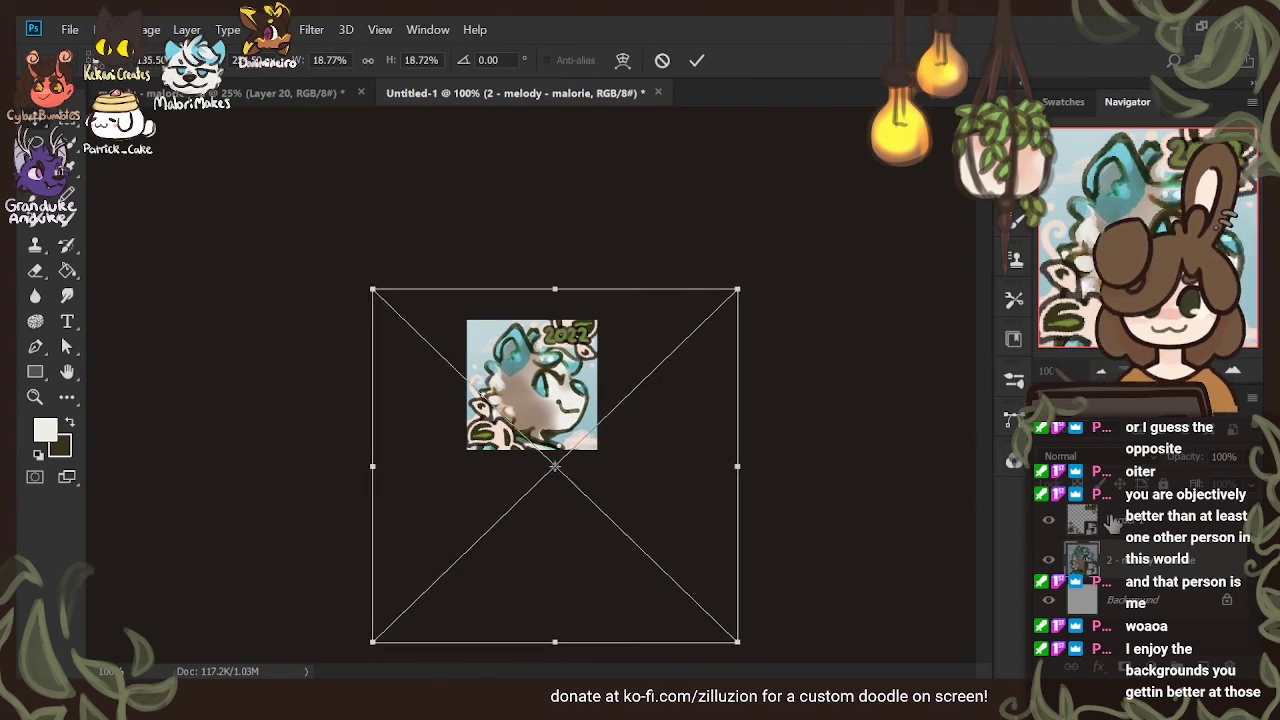
key("Escape")
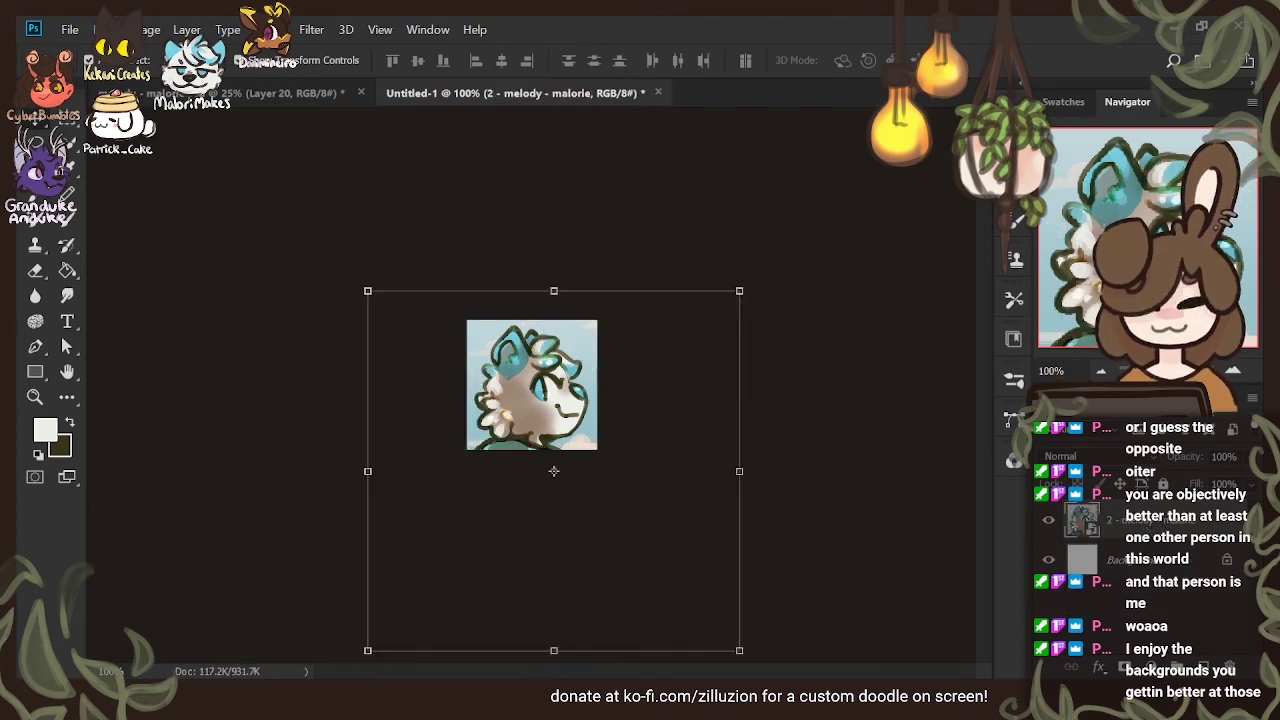
Try the border 3 image over the thumbnail, repositioning the illustration beneath it, and delete the border layer
left_click_drag(624, 420, 570, 404)
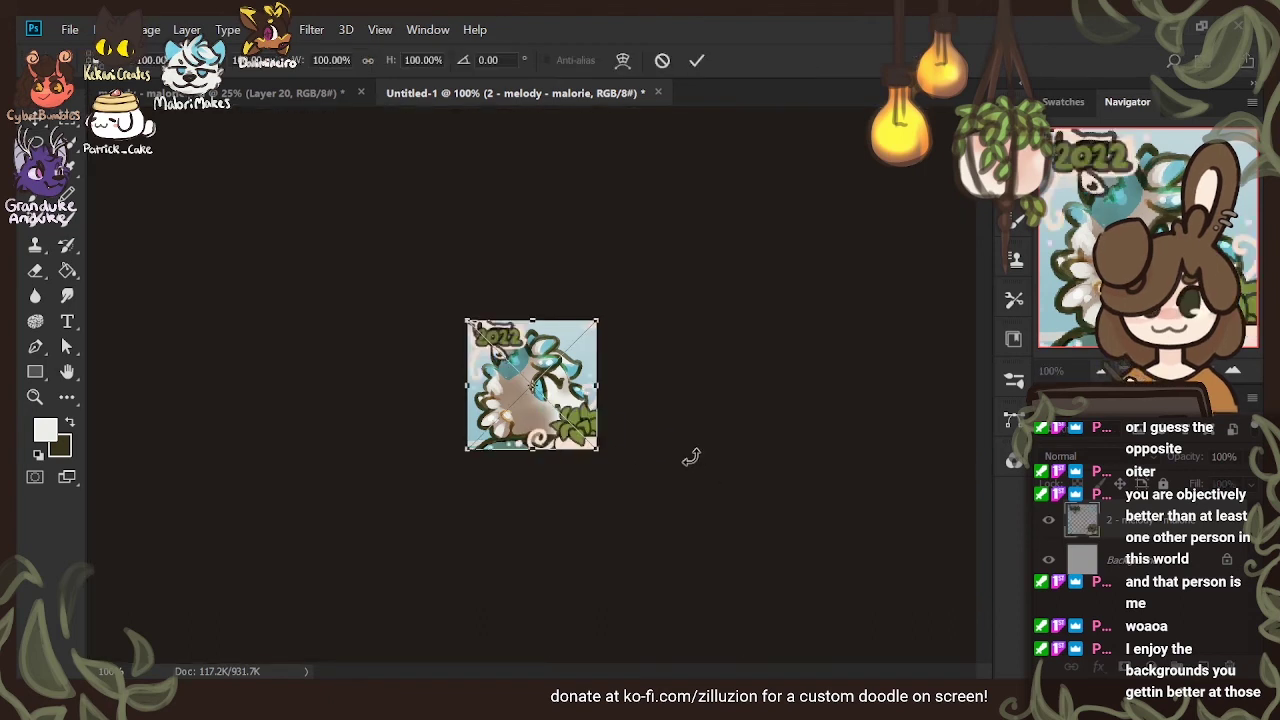
key("Return")
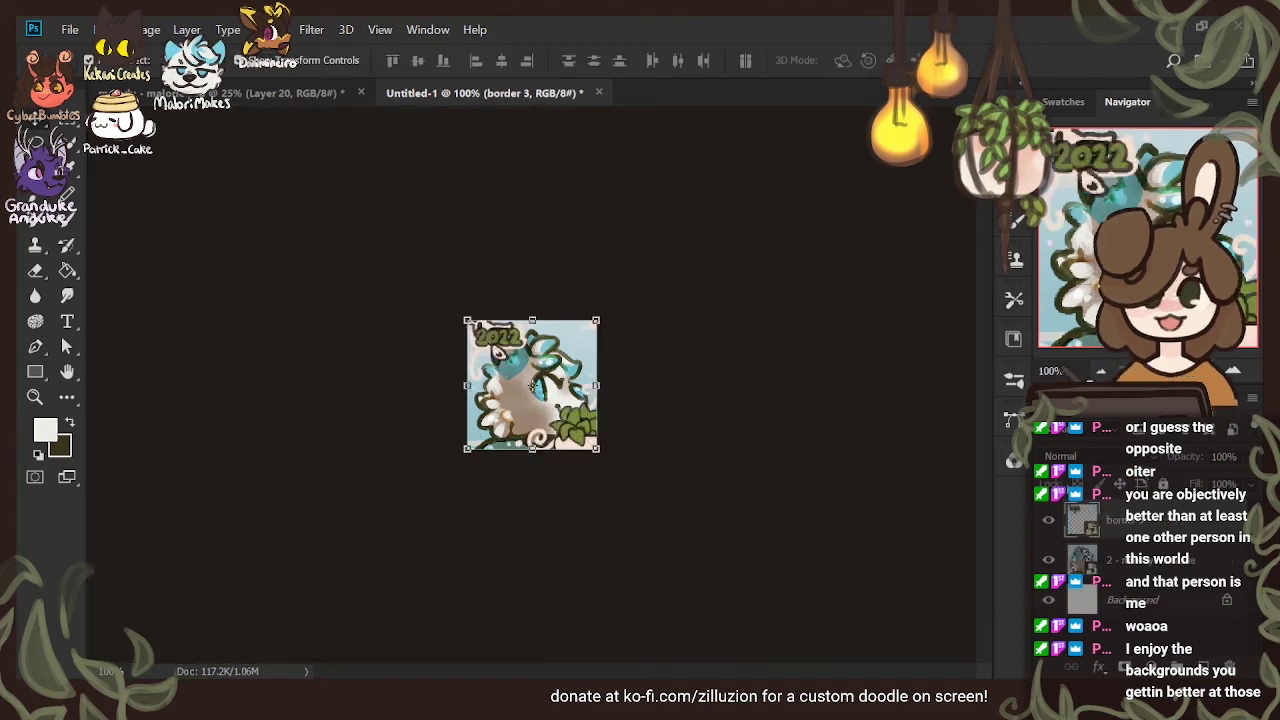
left_click(650, 403)
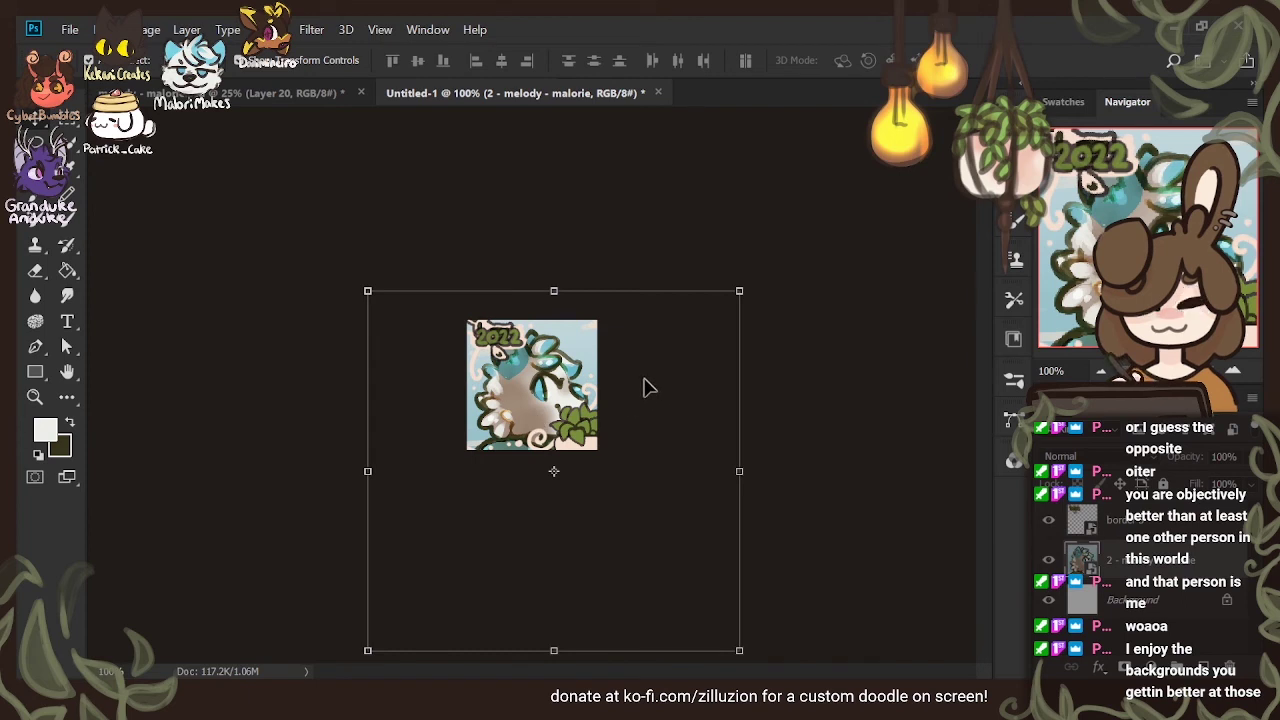
mouse_move(672, 432)
left_mouse_down()
mouse_move(666, 420)
mouse_move(680, 414)
mouse_move(663, 414)
left_mouse_up()
key("Return")
left_click(1130, 534)
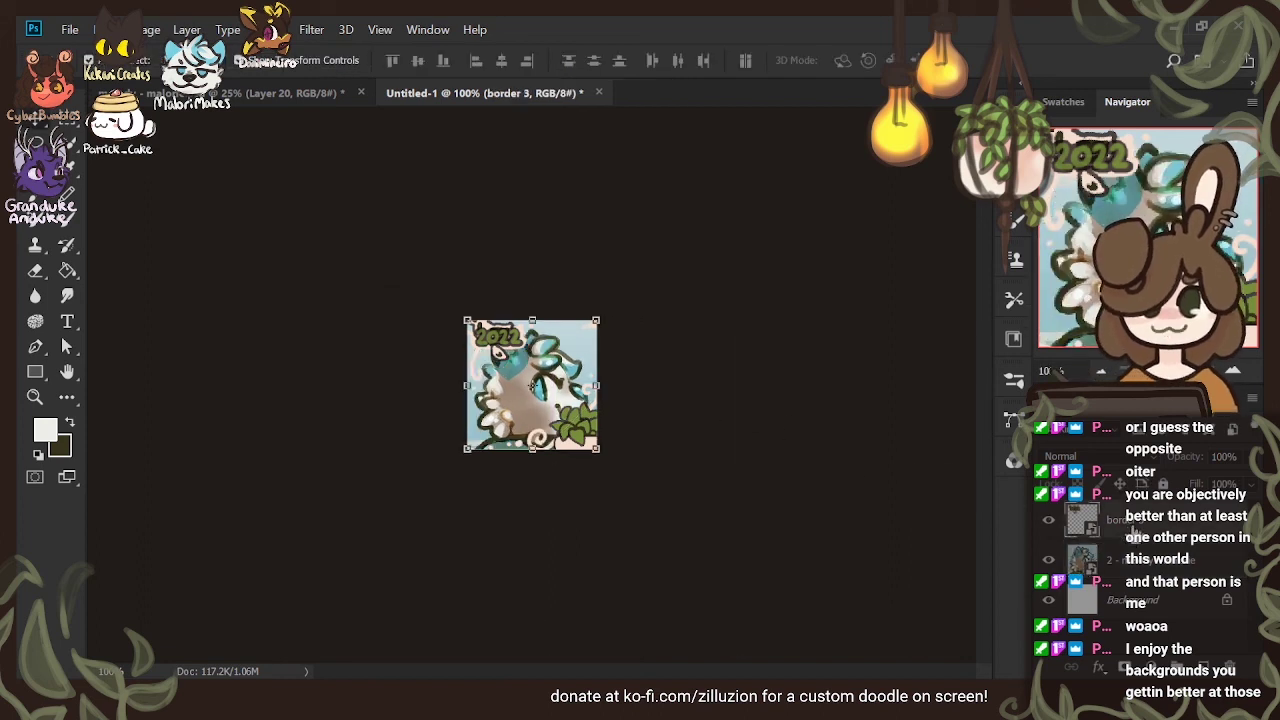
key("Delete")
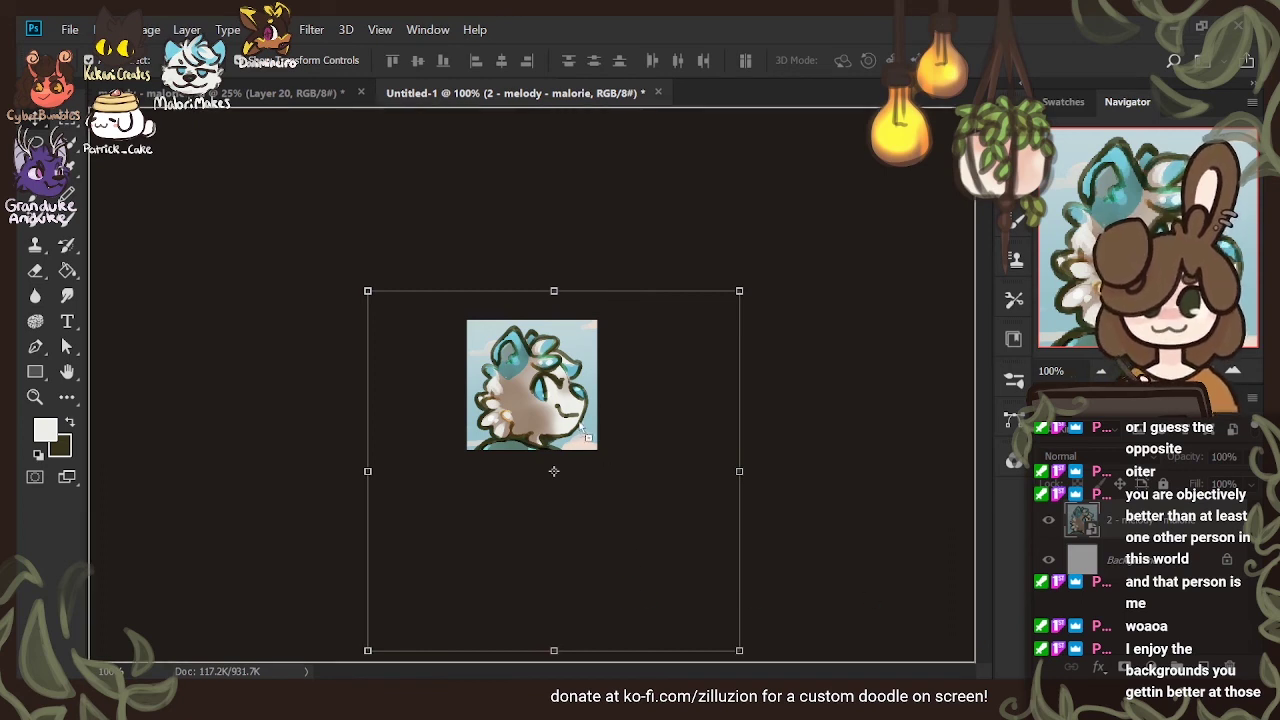
Place the border 2 image over the thumbnail, and scale the illustration beneath it to about 17.6%, shifting it slightly right
key("ctrl+shift+z")
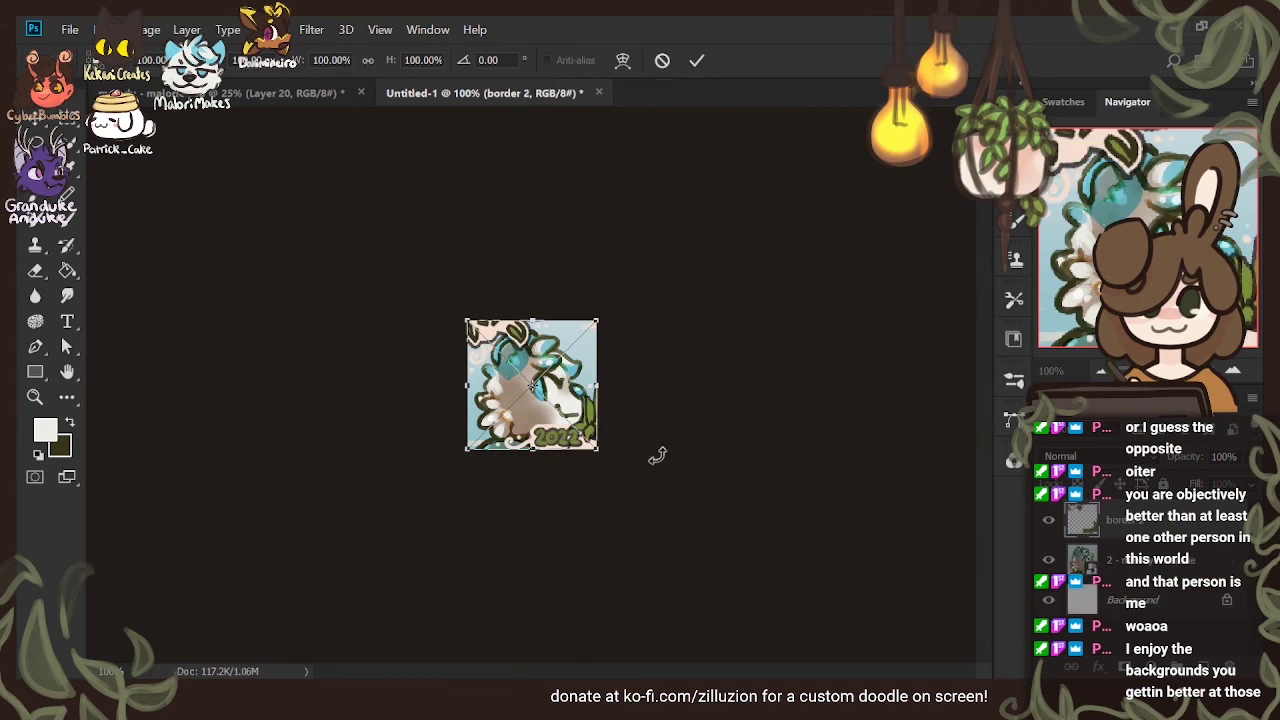
left_click(1182, 570)
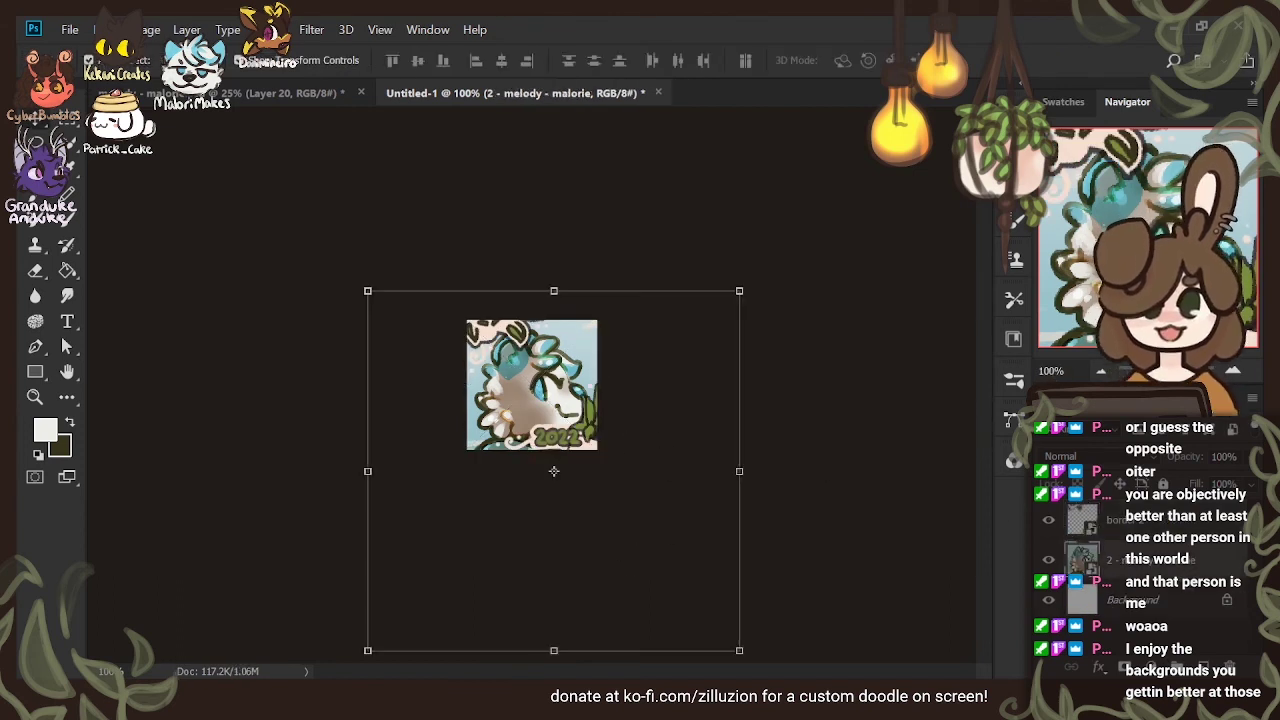
left_click_drag(739, 651, 712, 624)
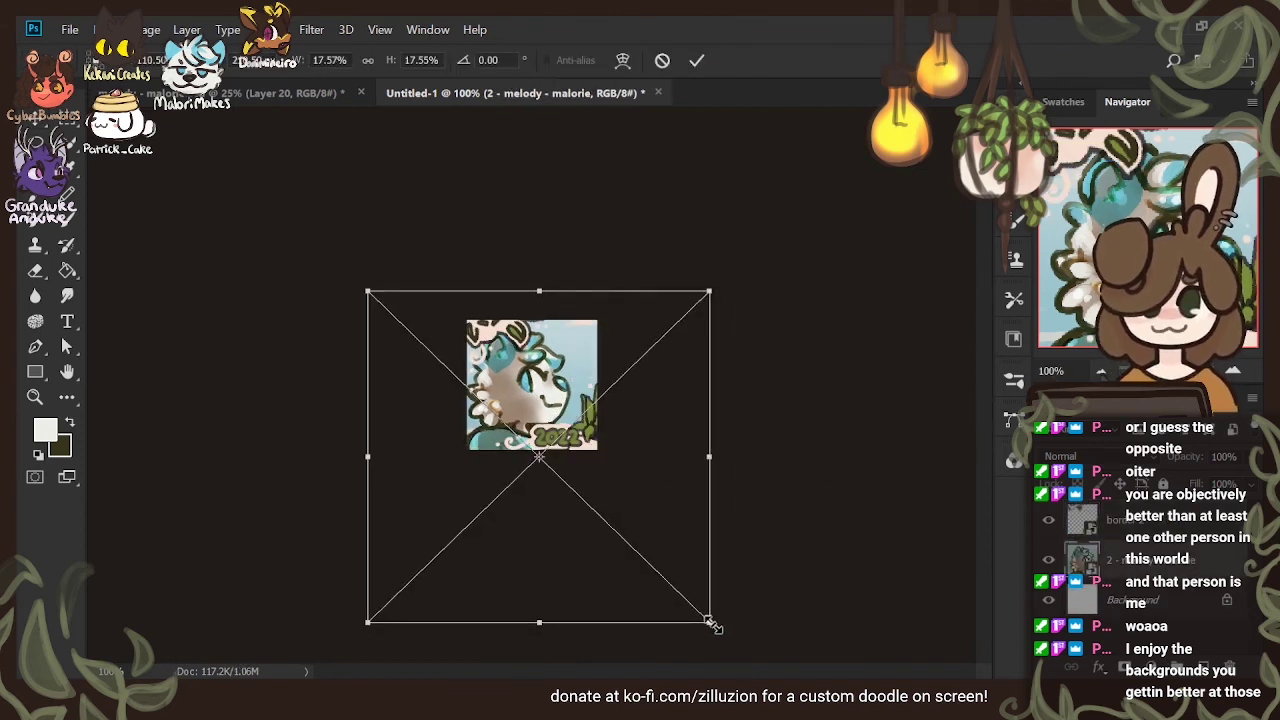
left_click_drag(670, 529, 679, 530)
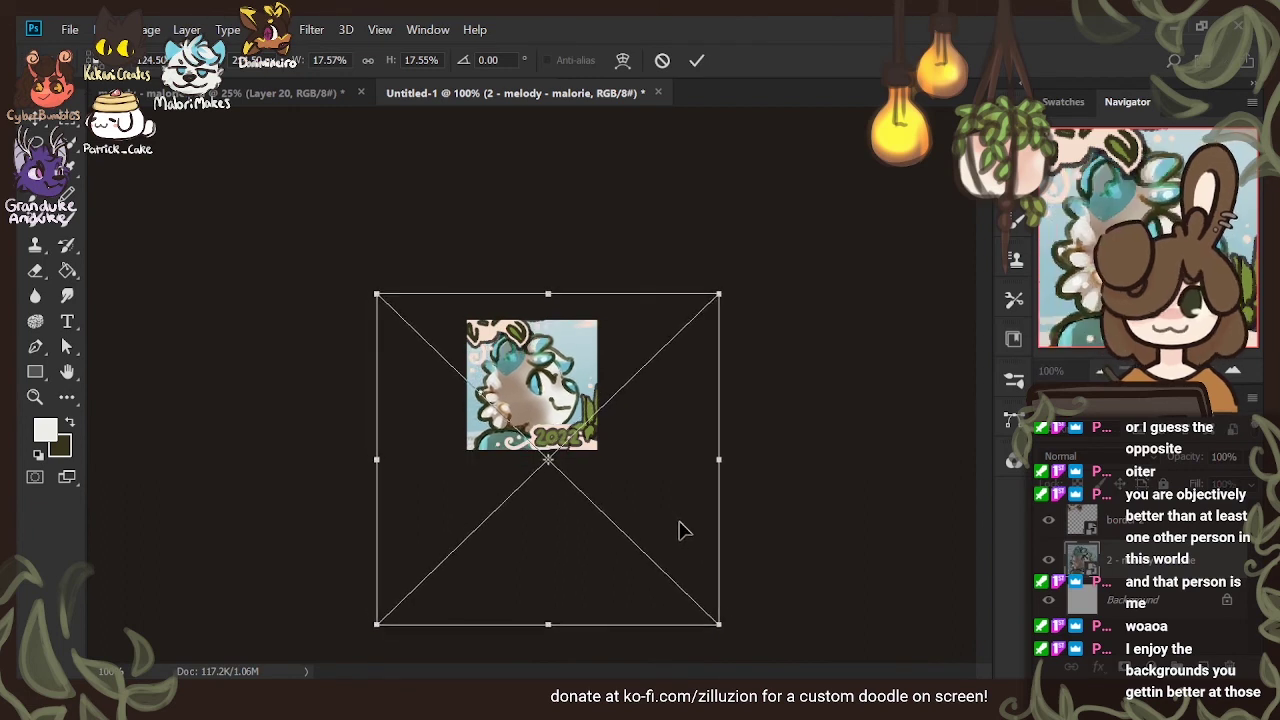
Scale the illustration down to about 16.2% and reposition it so the otter's head sits inside the 2022 border
left_click_drag(720, 625, 695, 596)
left_click_drag(649, 543, 657, 556)
key("Up")
key("Up")
key("Up")
key("Up")
key("Up")
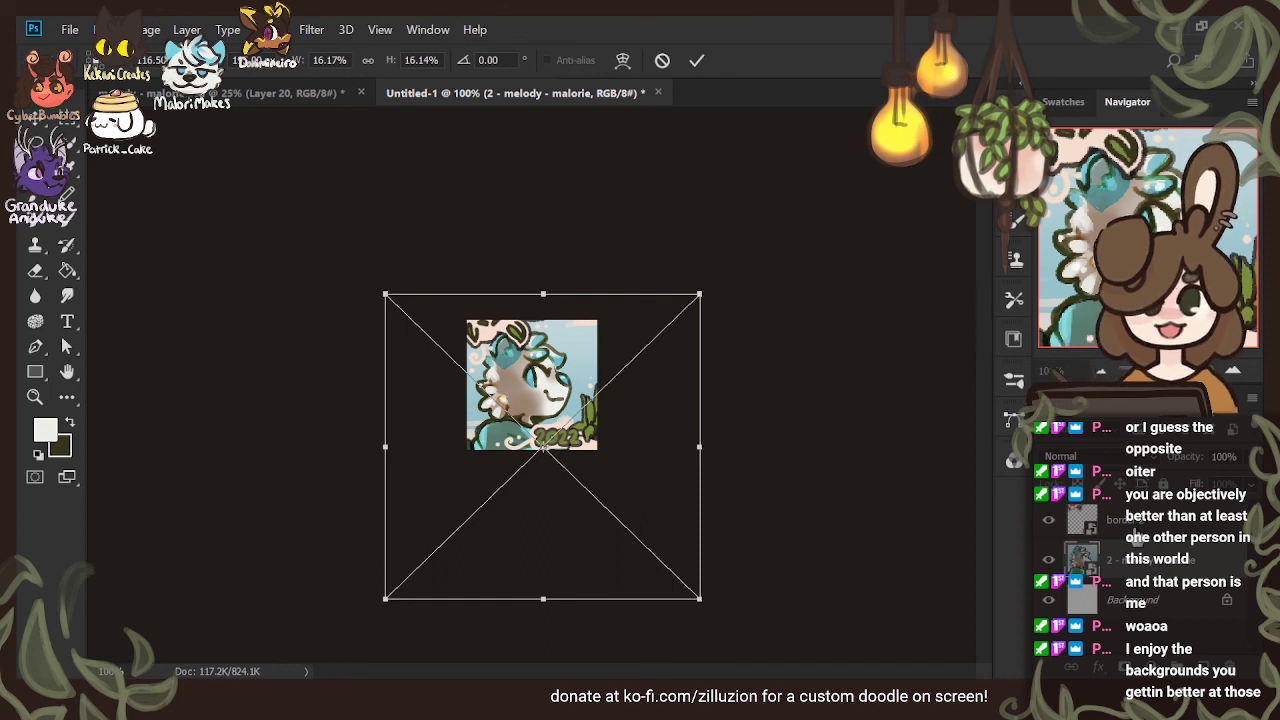
key("Return")
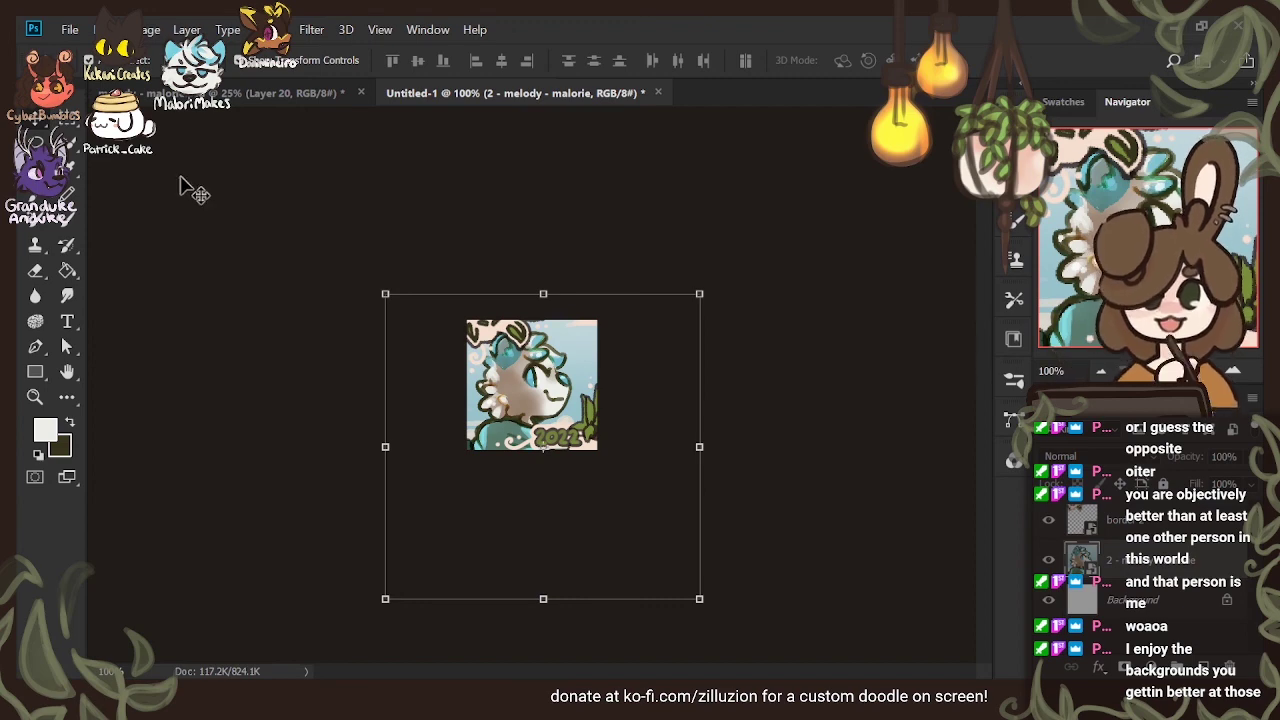
Save the Melody otter illustration and open hunter and sage - squeatly.psd
left_click(202, 94)
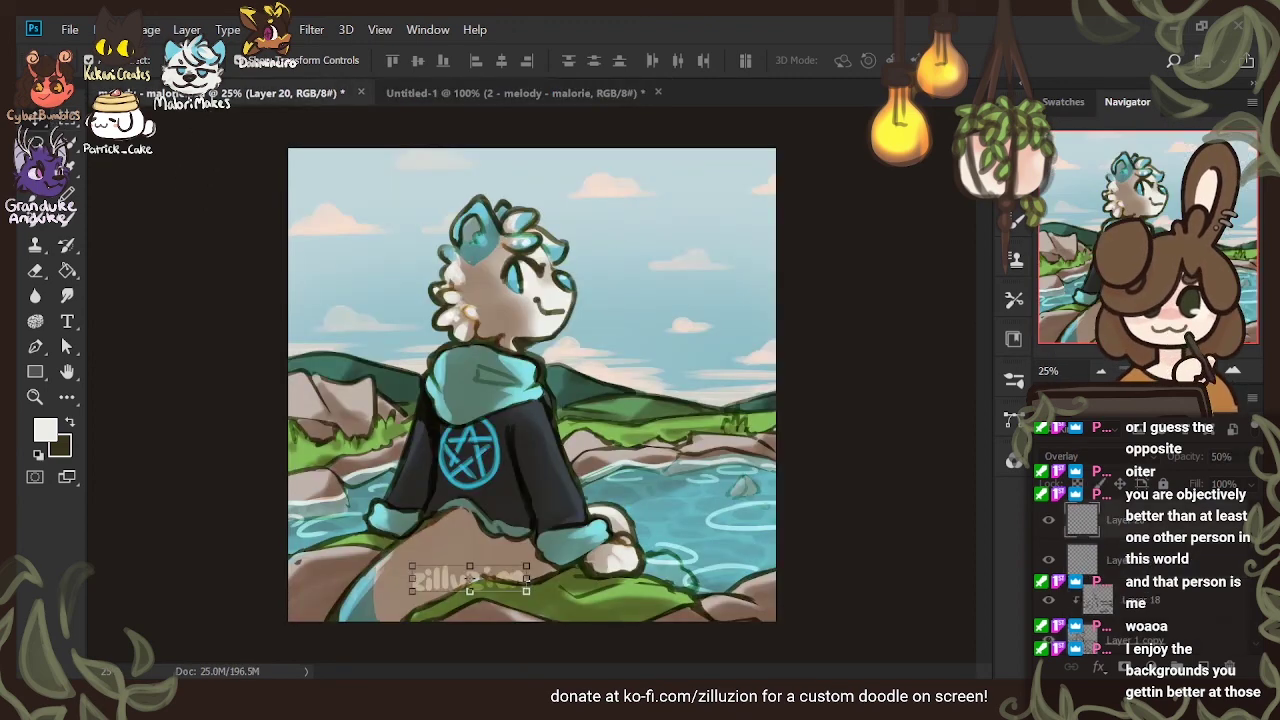
key("l")
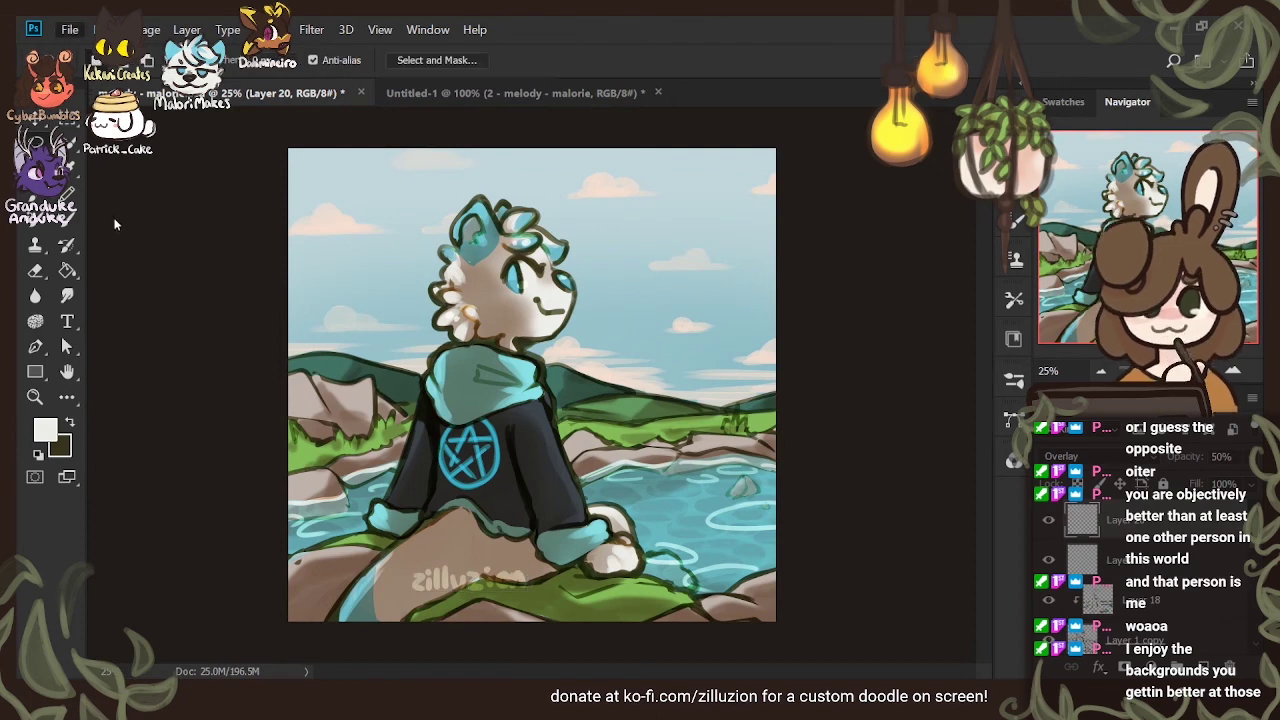
key("ctrl+s")
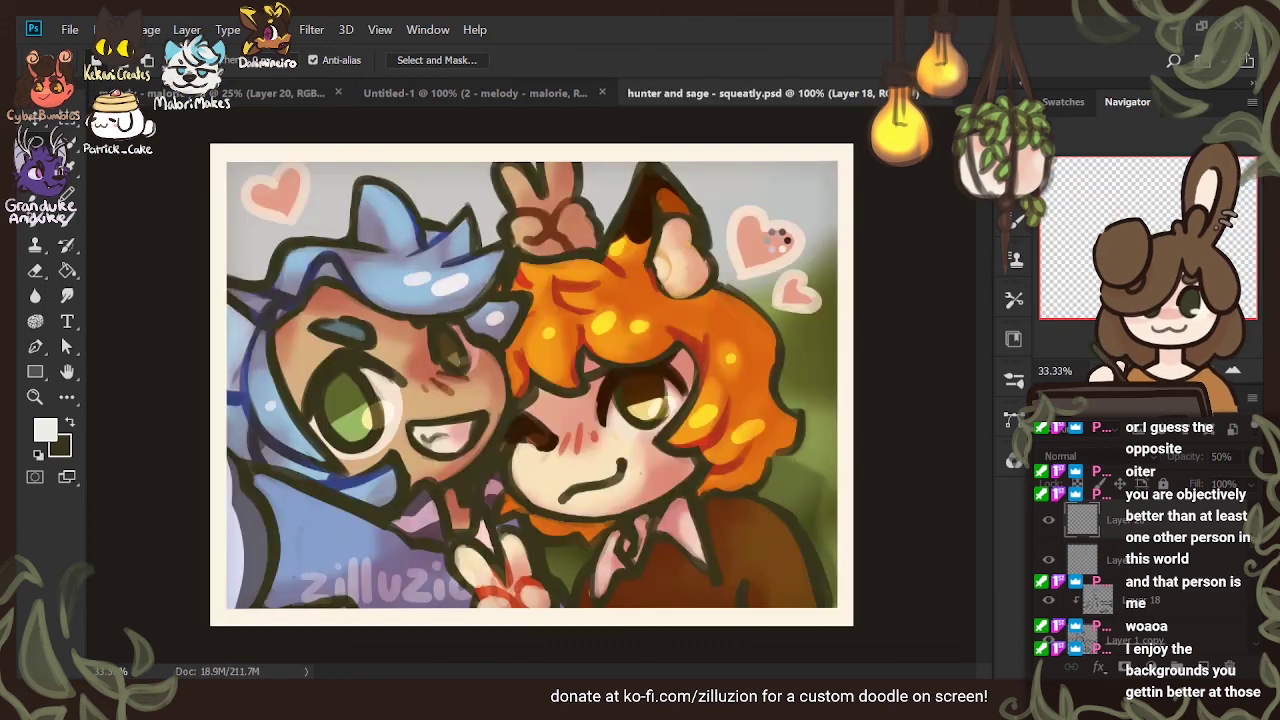
Close the small square thumbnail document
left_click(582, 98)
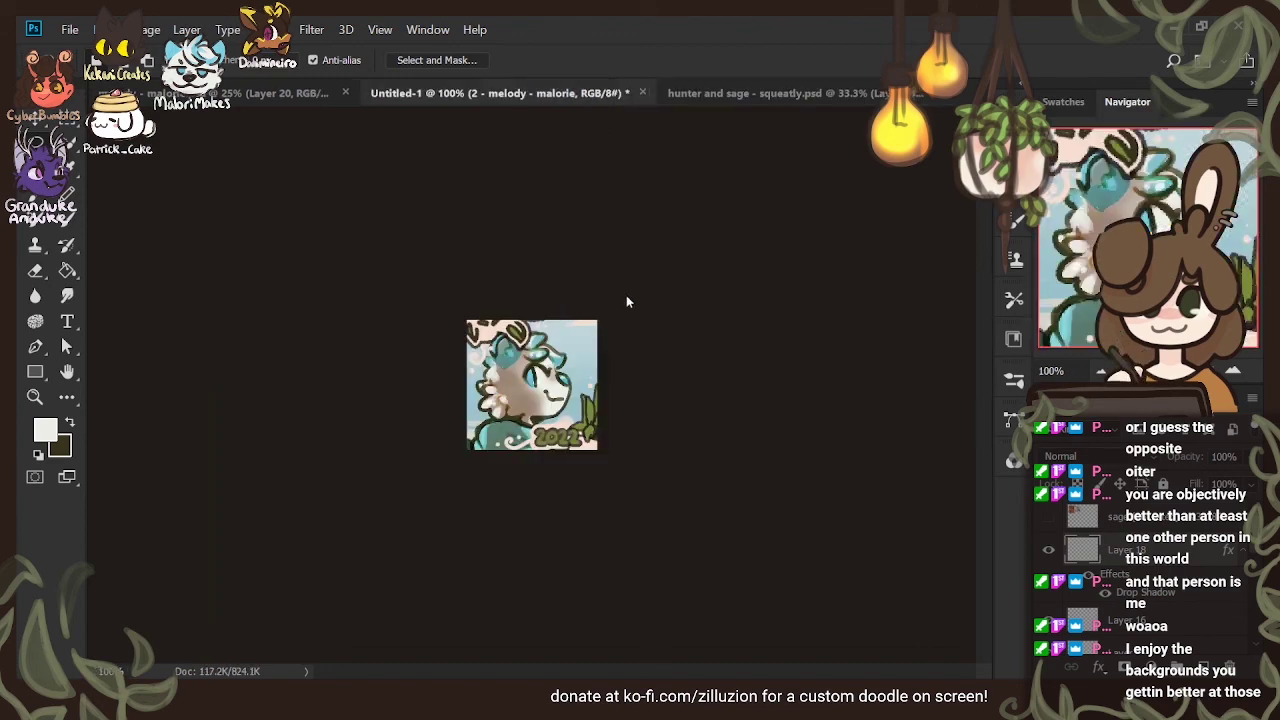
key("ctrl+w")
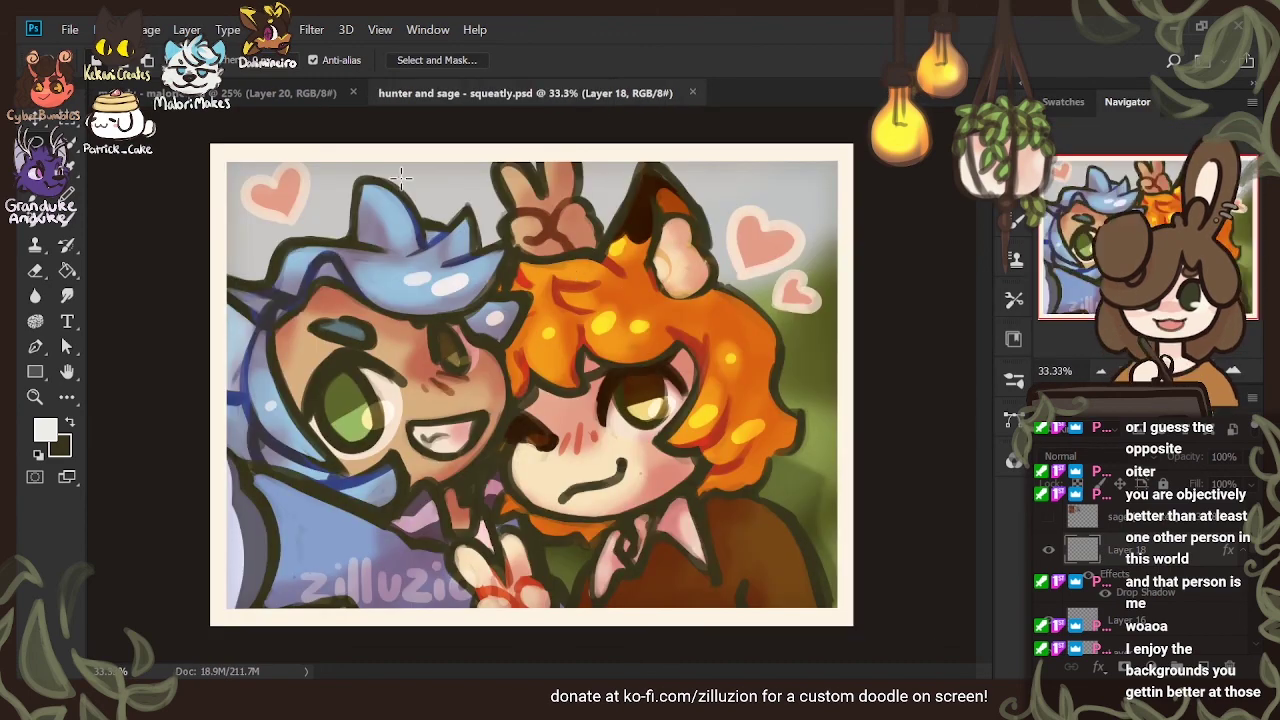
Fit the Melody illustration and hunter and sage - squeatly.psd to the screen and compare the two paintings
left_click(248, 93)
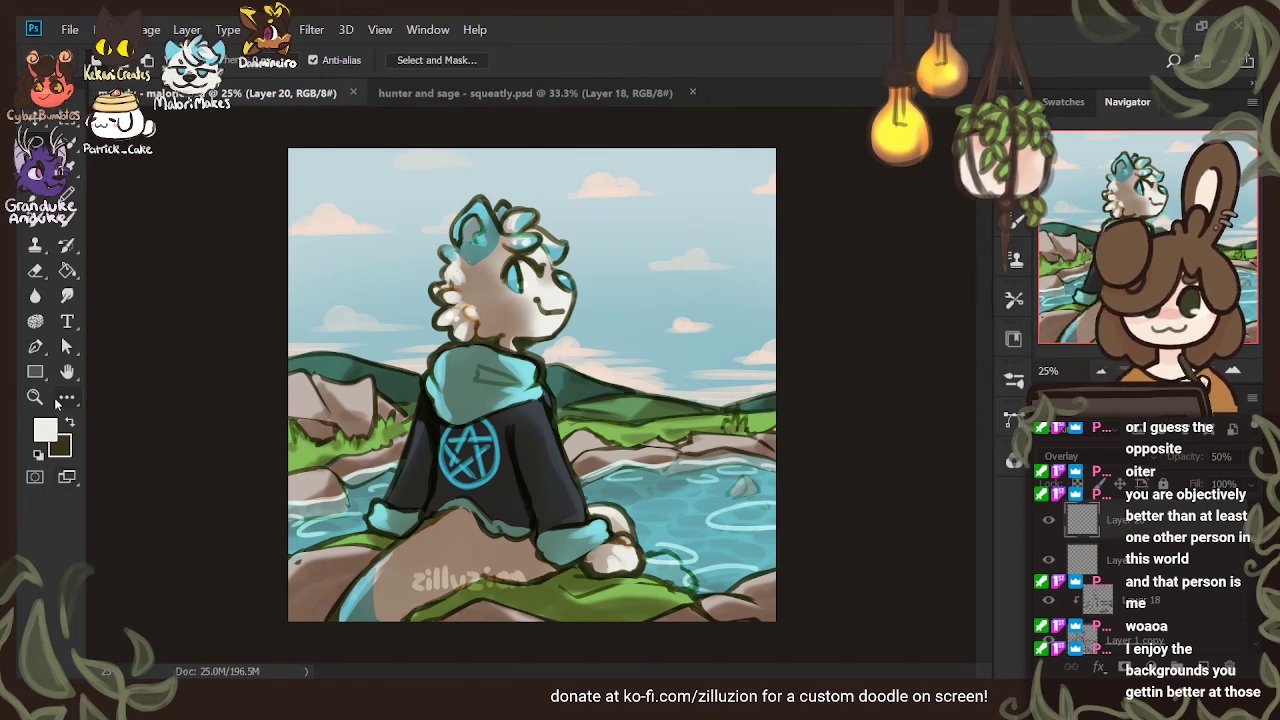
left_click(35, 397)
left_click(559, 59)
key("ctrl+Tab")
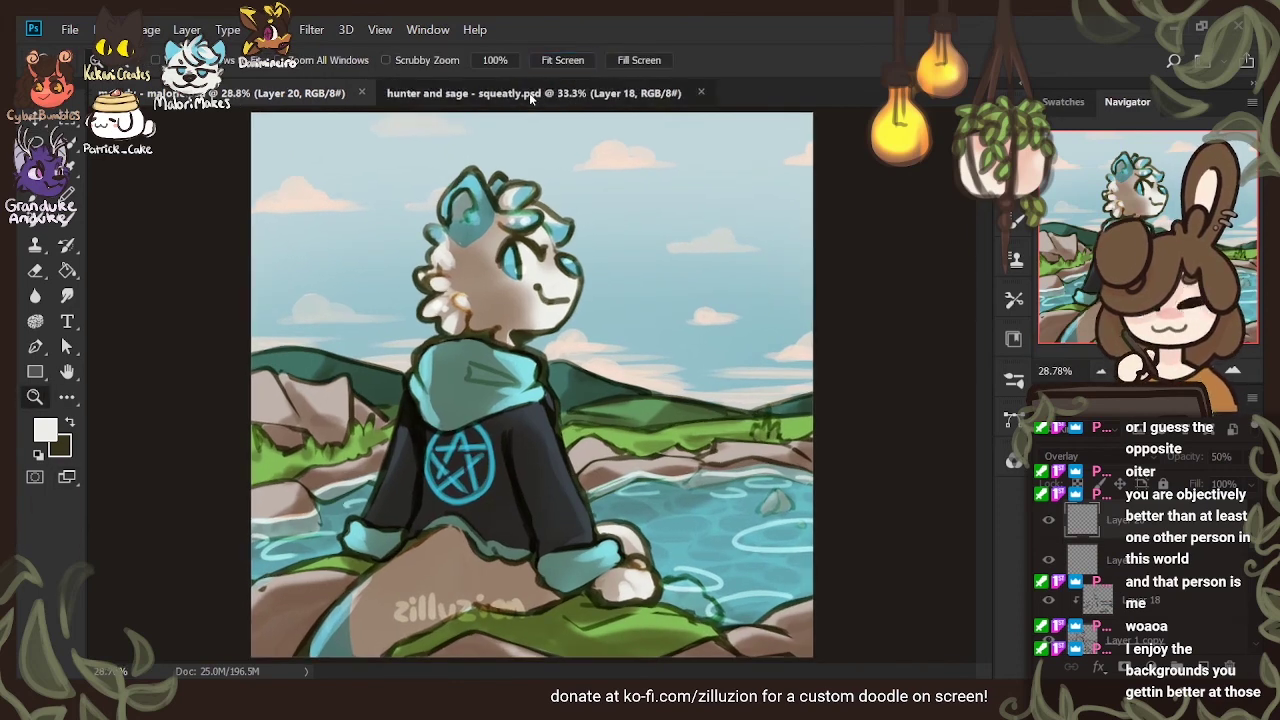
left_click(562, 60)
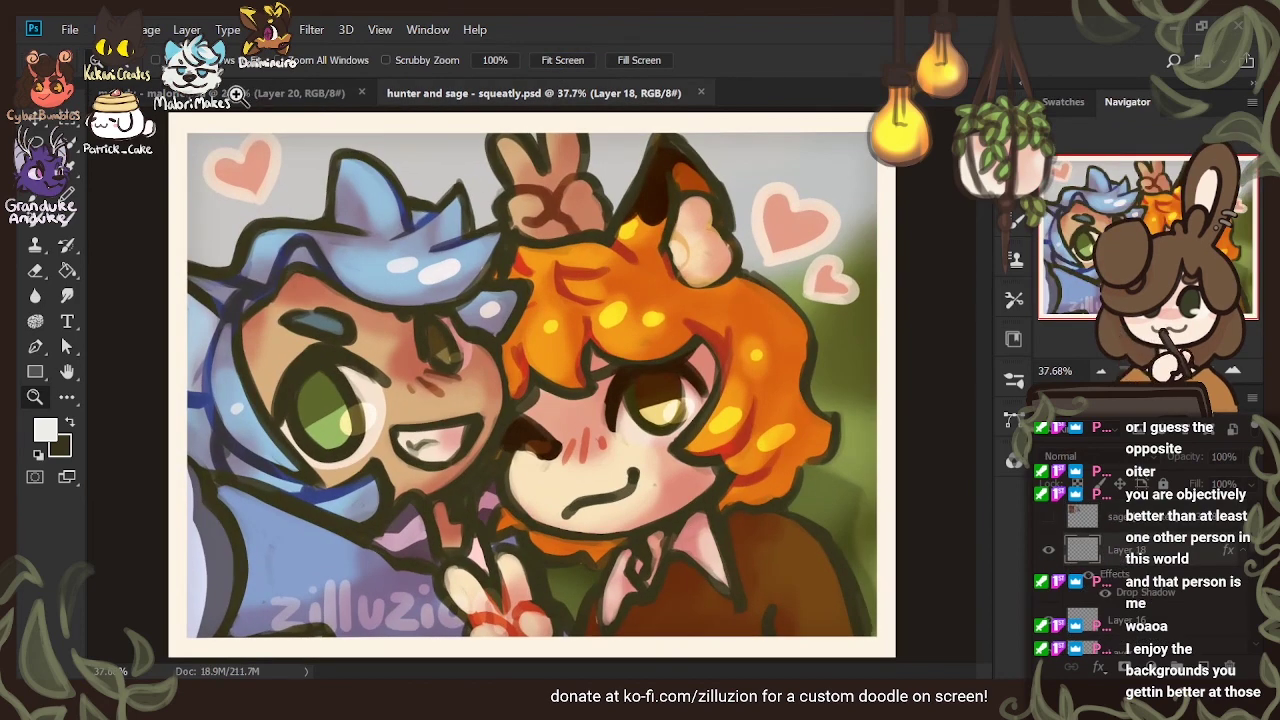
left_click(224, 93)
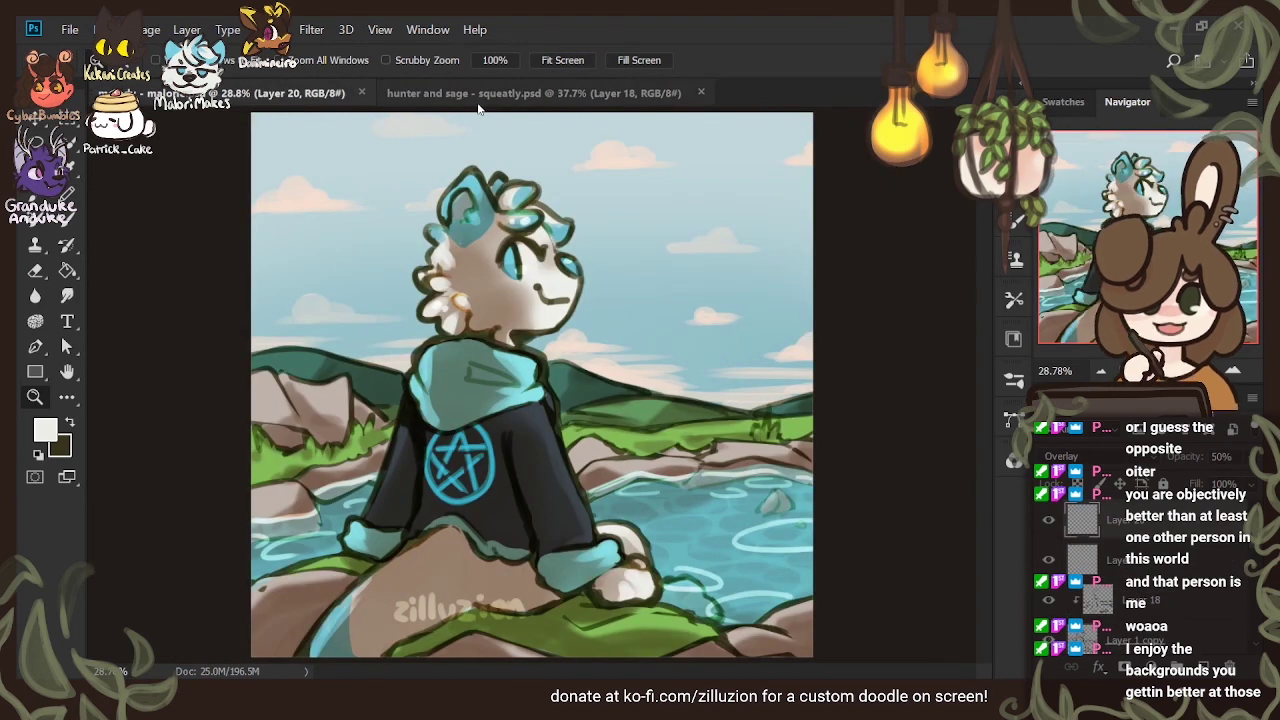
left_click(532, 93)
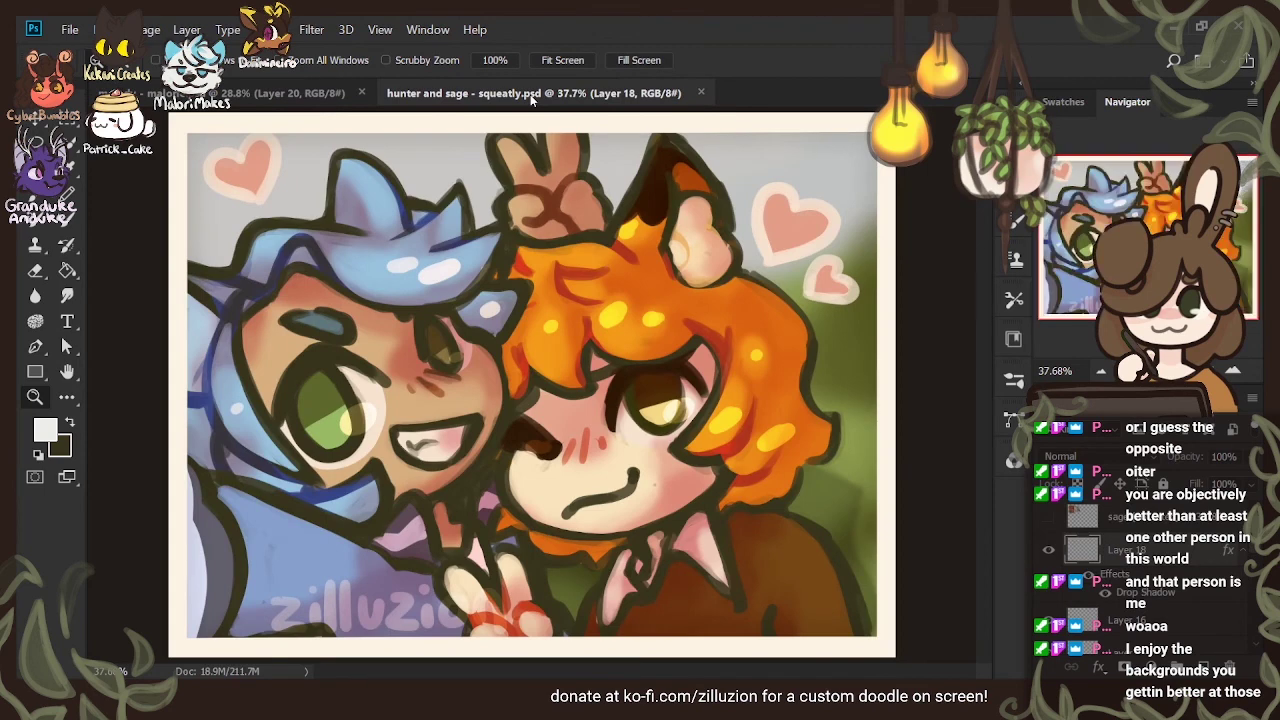
left_click(190, 97)
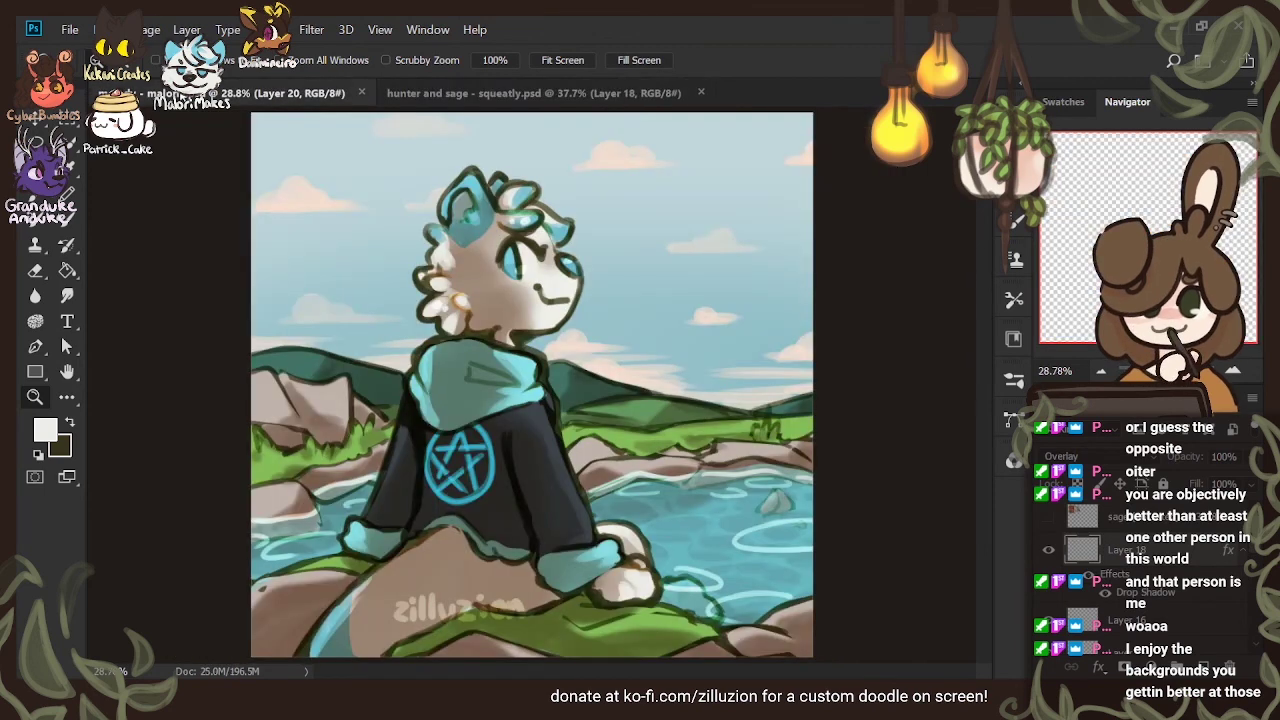